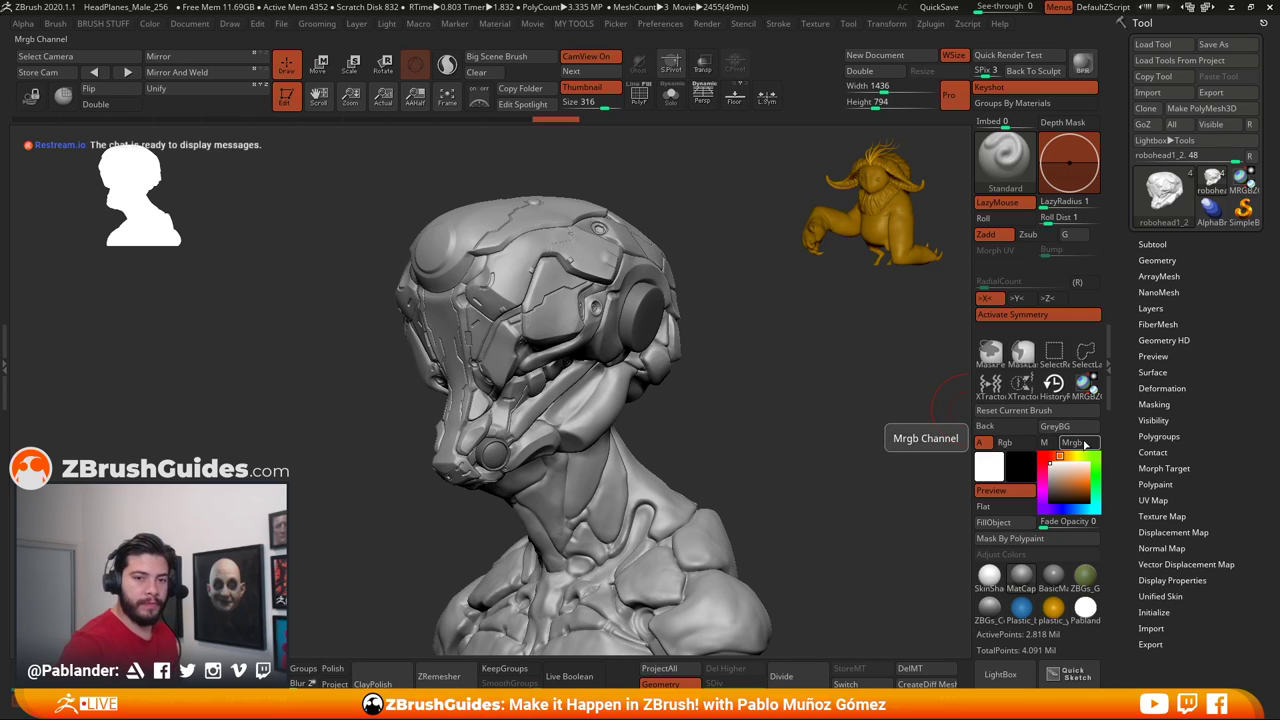
Examine the robot head bust from the front, side and three-quarter angles, comparing it with the CamView creature
drag(777, 363, 786, 380)
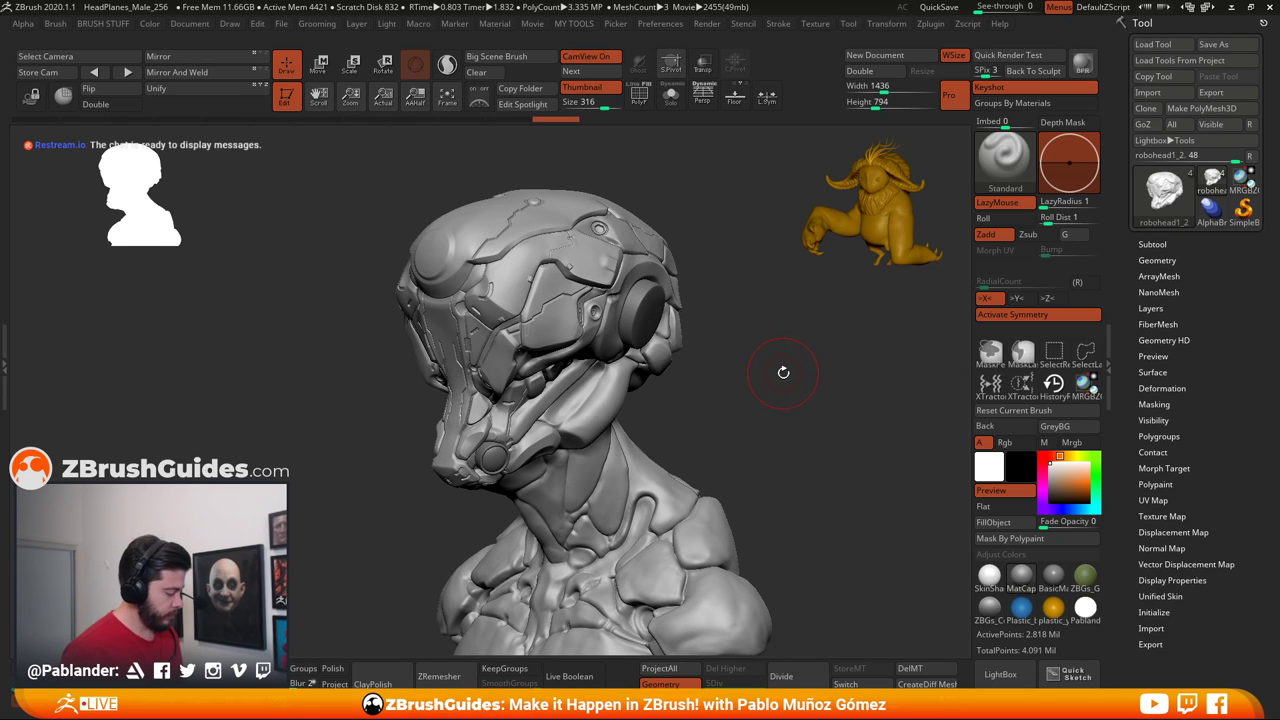
drag(785, 371, 743, 437)
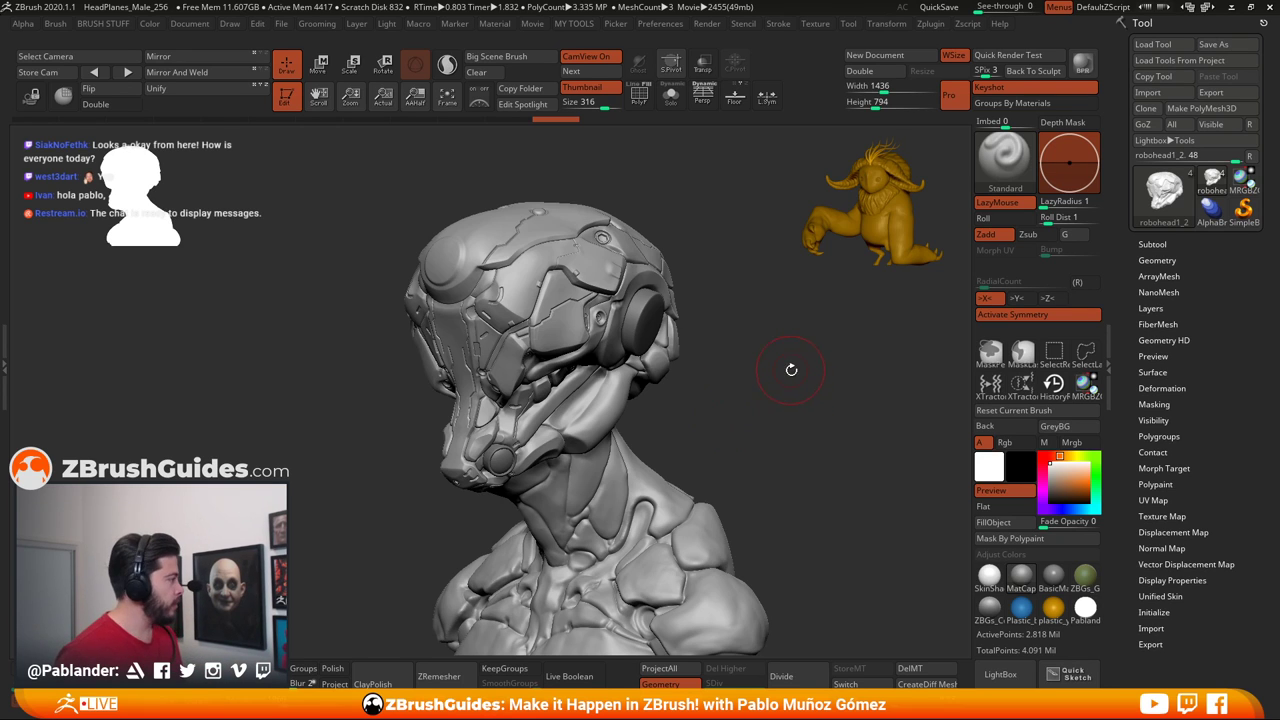
drag(786, 386, 780, 380)
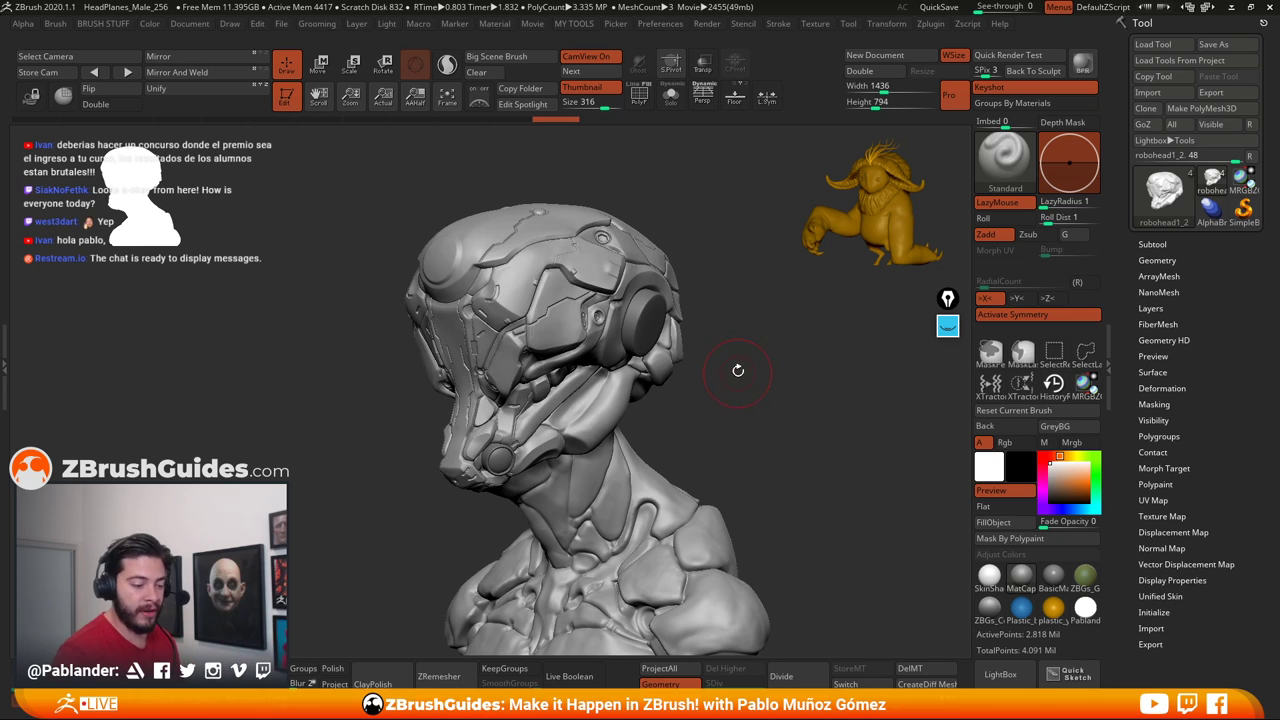
mouse_move(738, 370)
mouse_down()
mouse_move(745, 349)
mouse_move(736, 354)
mouse_up()
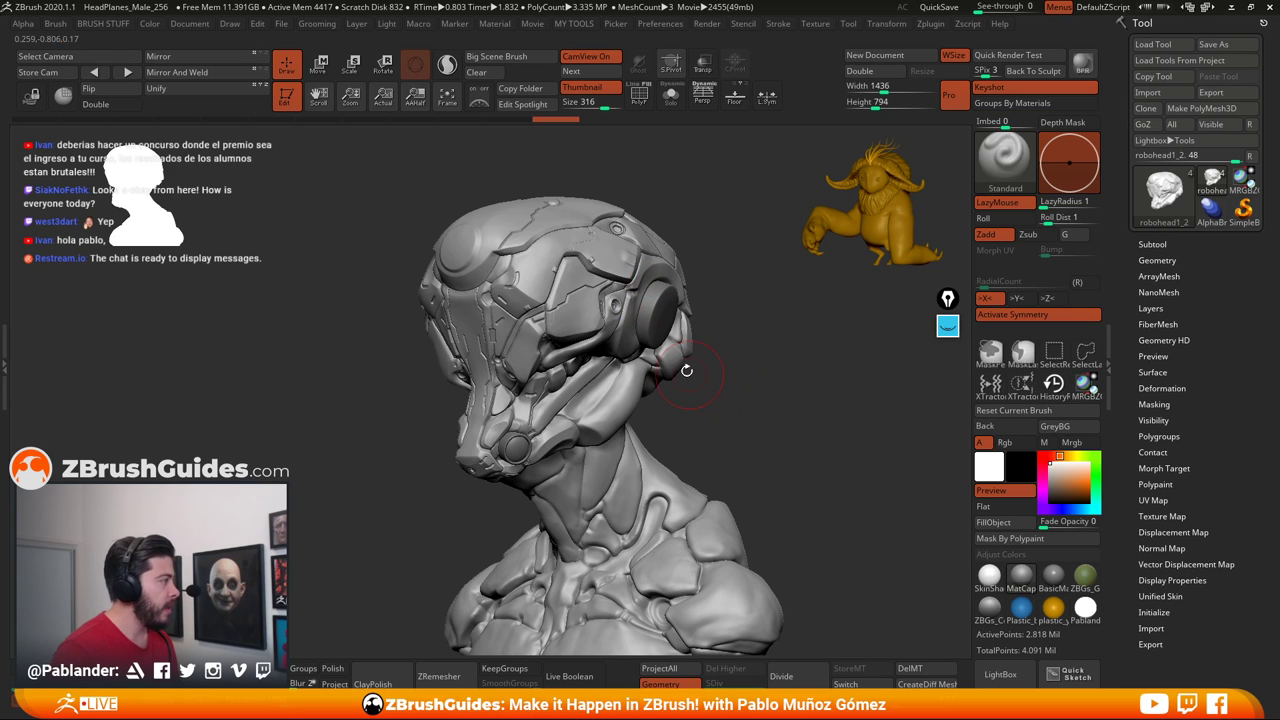
drag(751, 363, 780, 389)
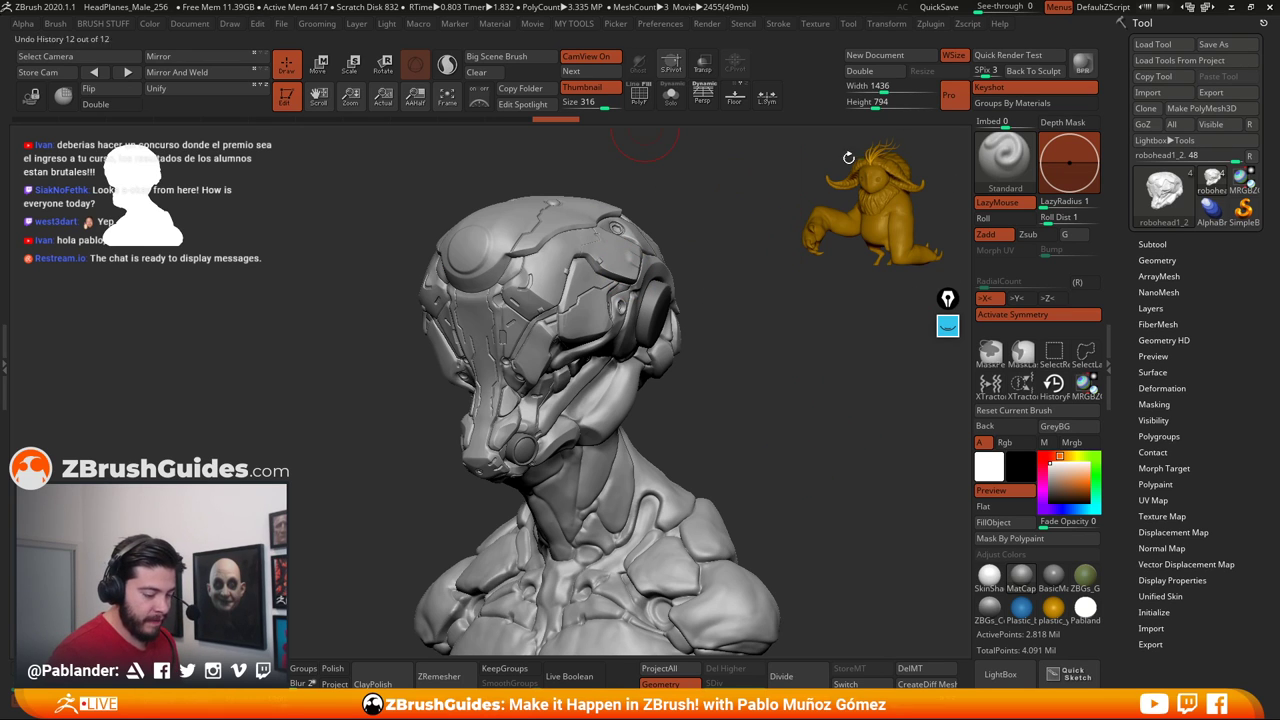
click(815, 225)
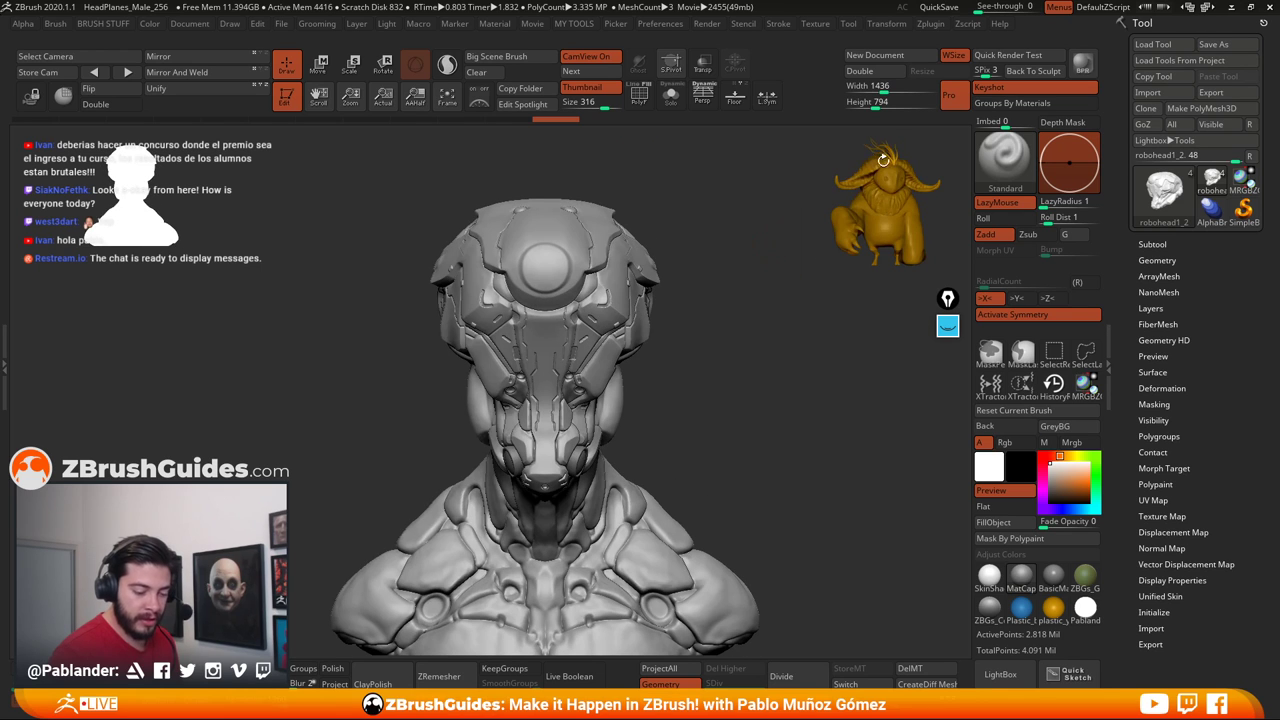
mouse_move(810, 358)
mouse_down()
mouse_move(780, 352)
mouse_move(803, 378)
mouse_move(784, 380)
mouse_up()
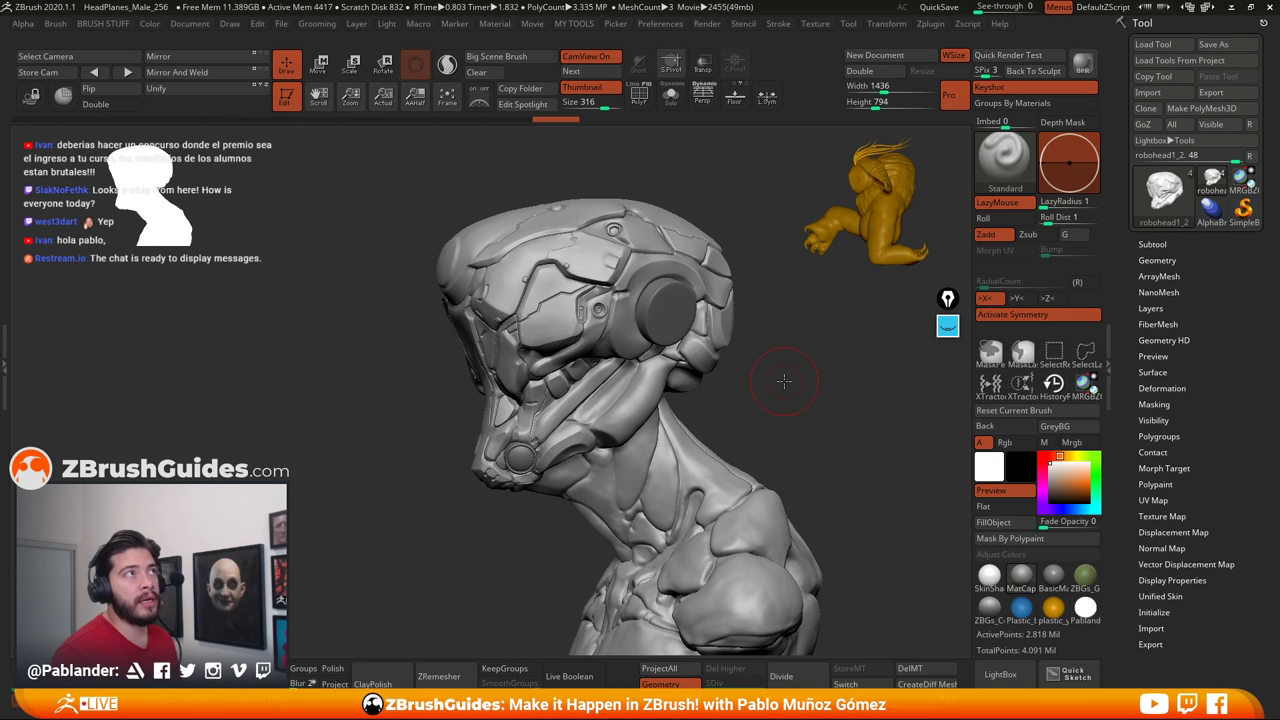
mouse_move(773, 374)
mouse_down()
mouse_move(809, 374)
mouse_move(797, 348)
mouse_up()
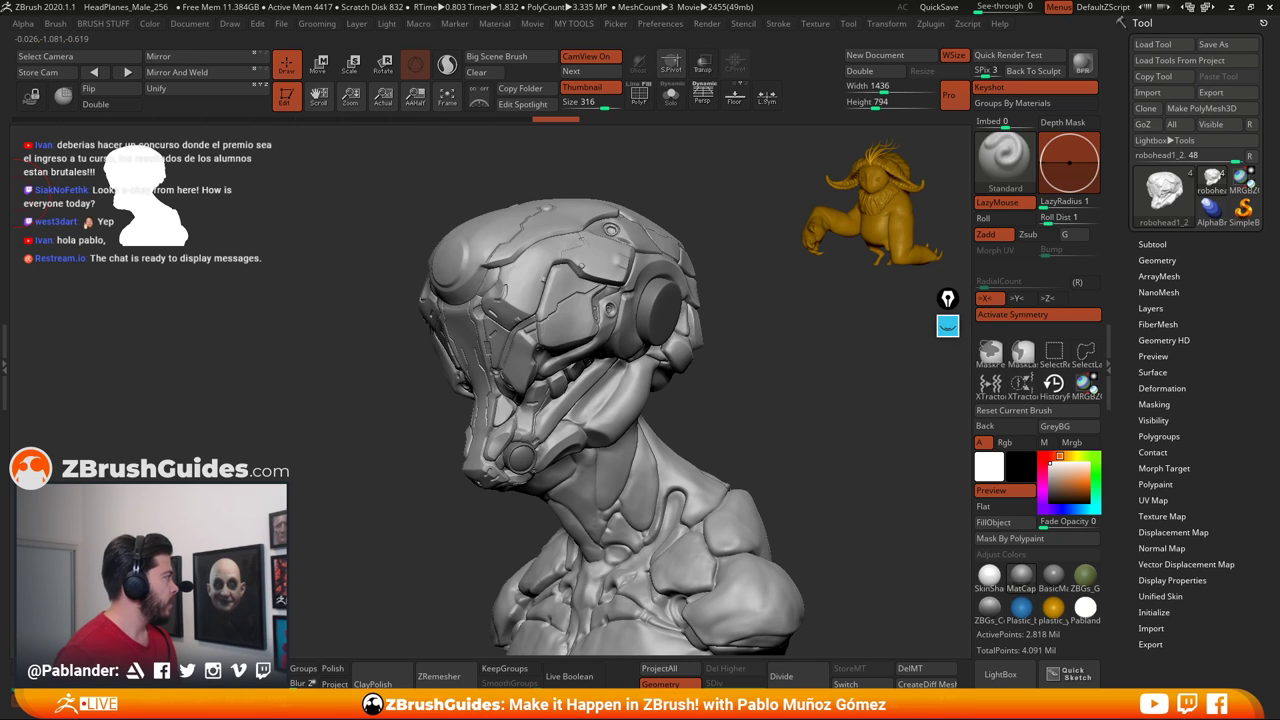
Switch to the Instagram profile in the browser, try to open the creature sketches post, and close it
drag(2, 330, 480, 2)
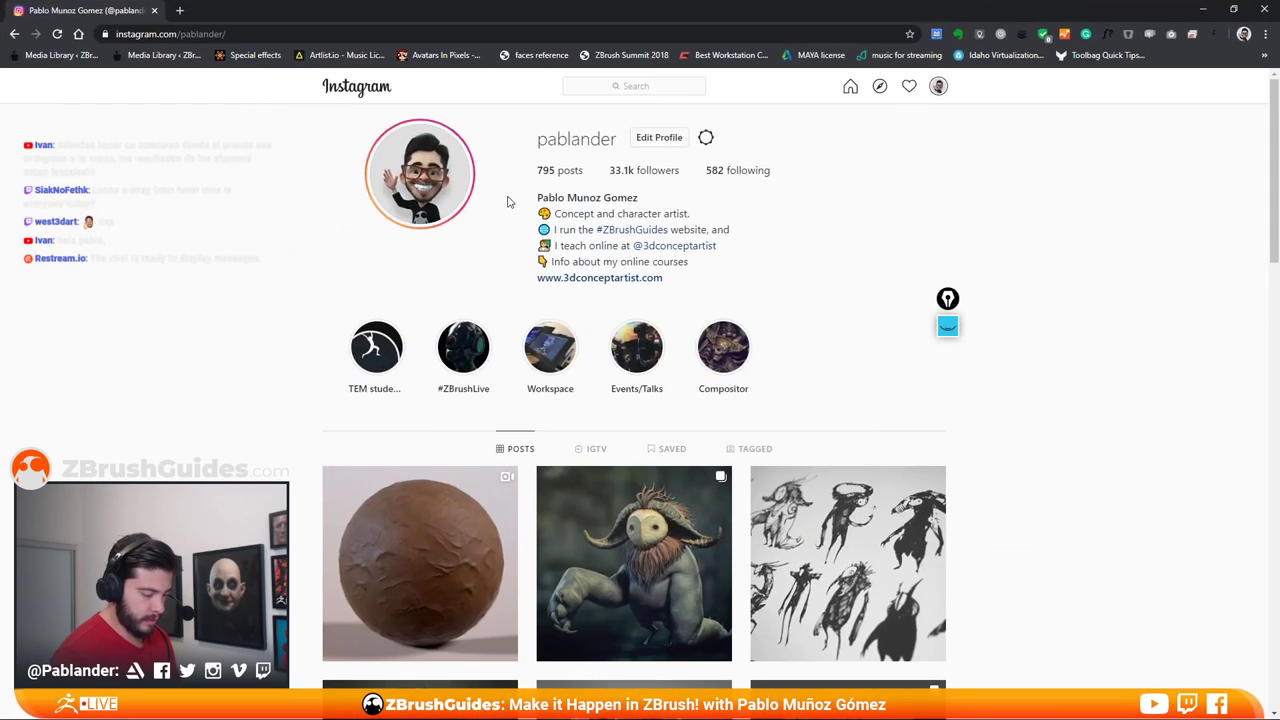
scroll(700, 465, down, 1)
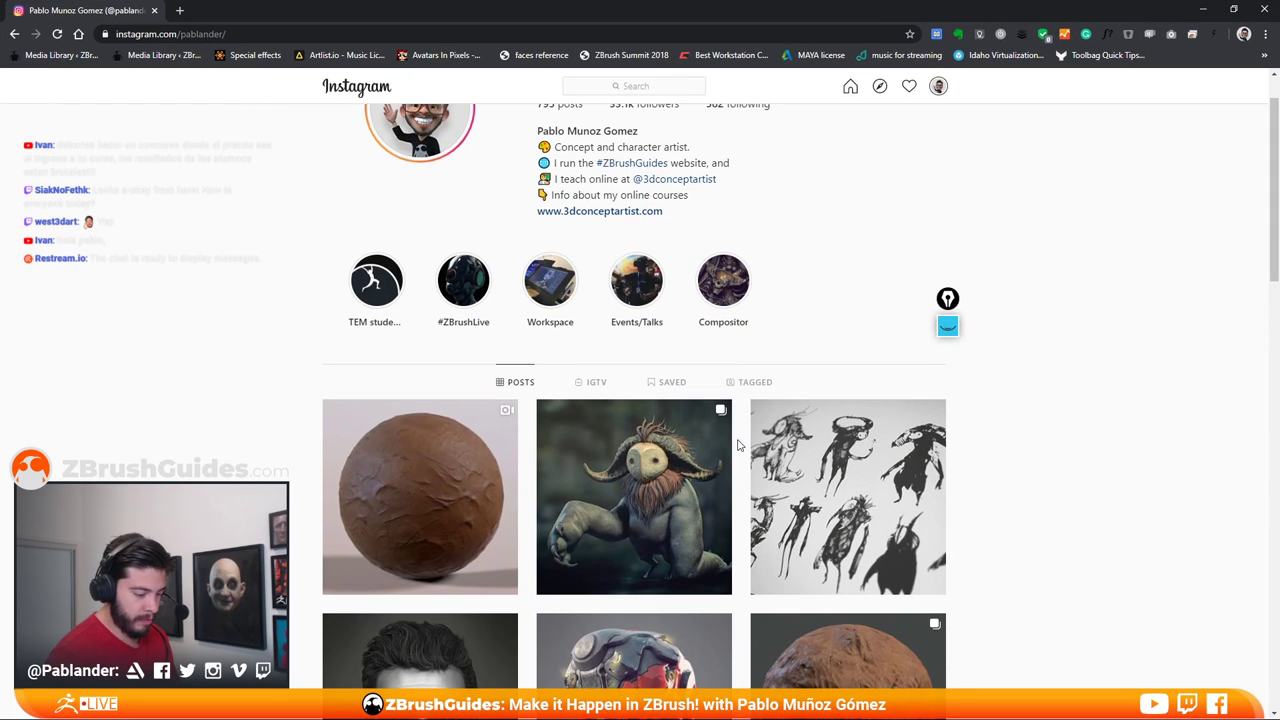
scroll(713, 423, down, 1)
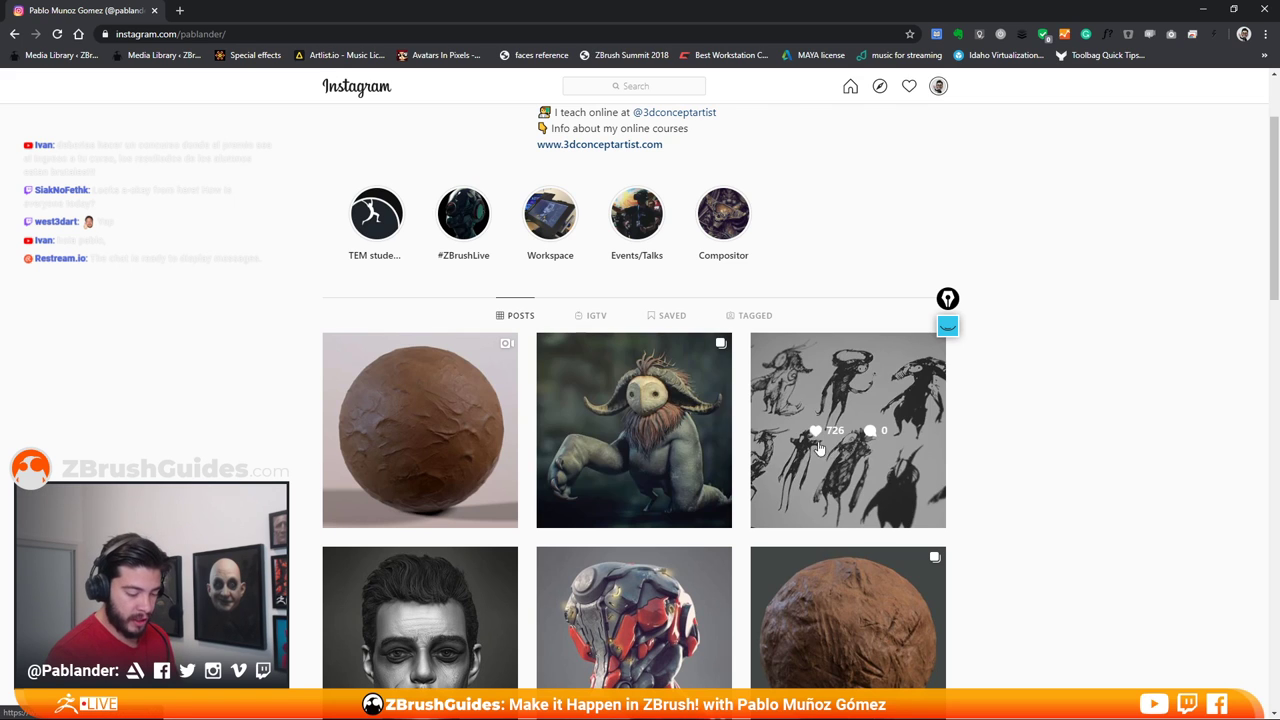
click(820, 373)
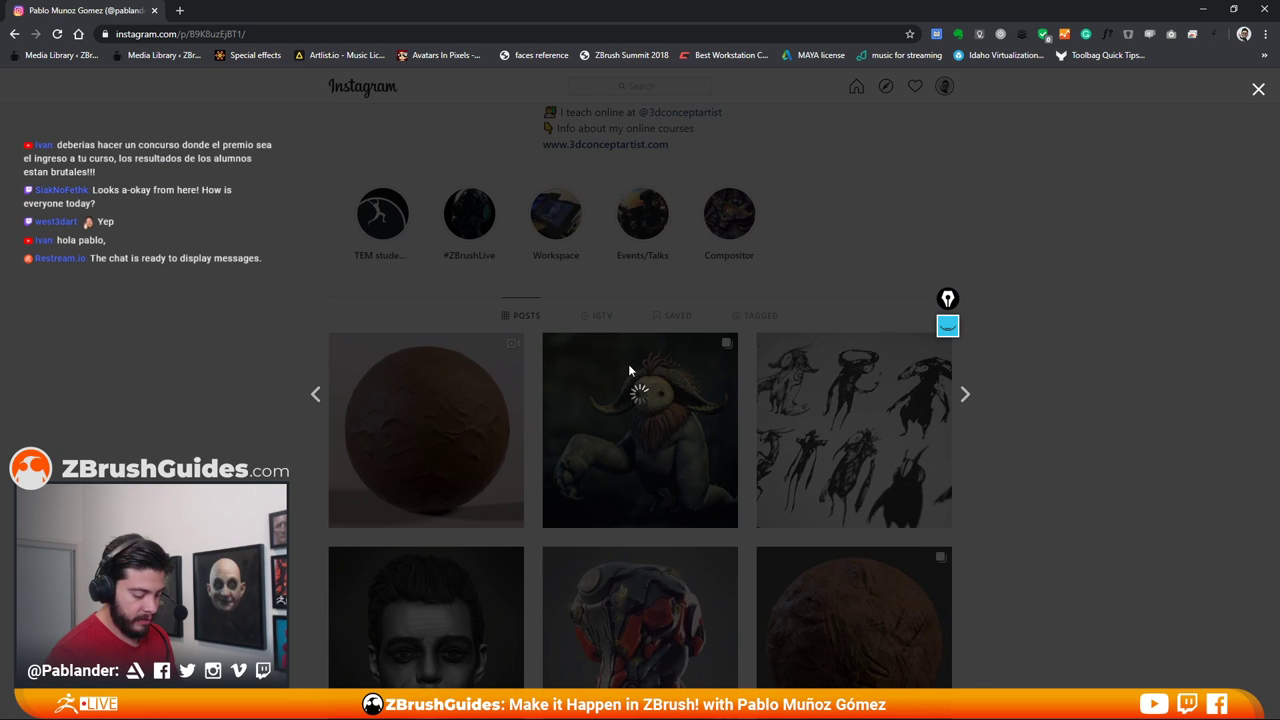
drag(947, 298, 1073, 290)
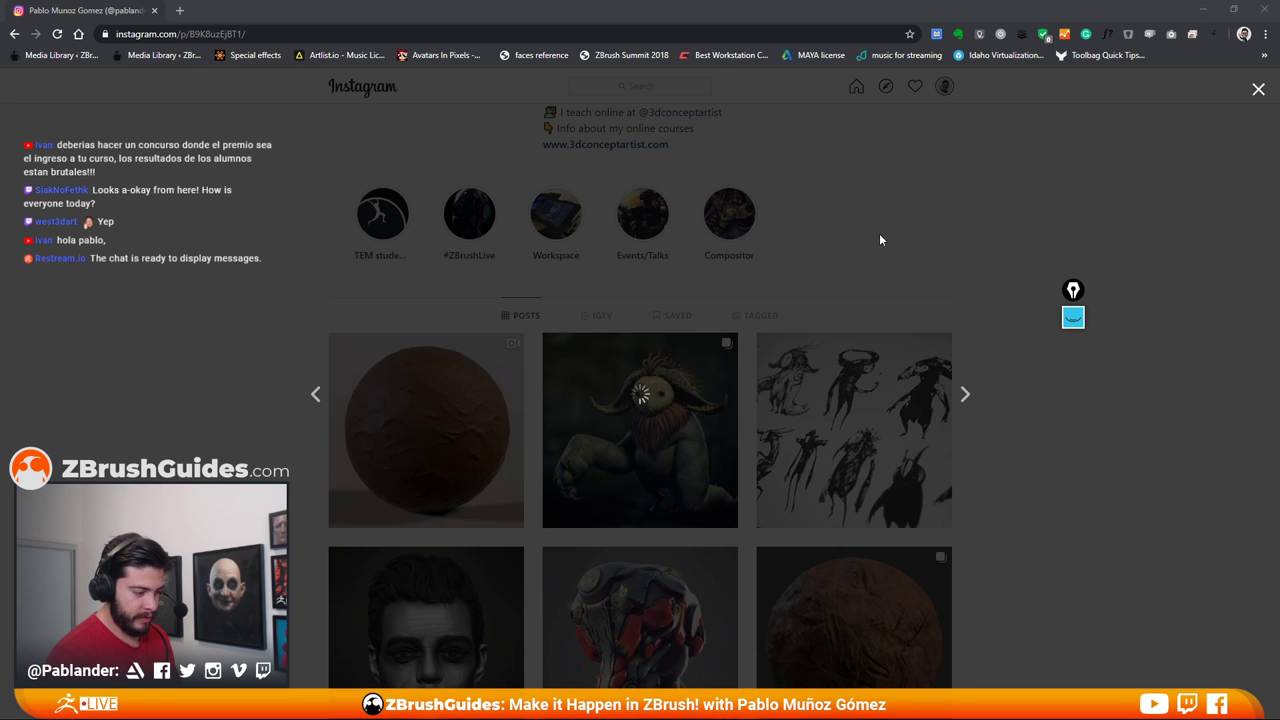
click(1027, 467)
click(844, 391)
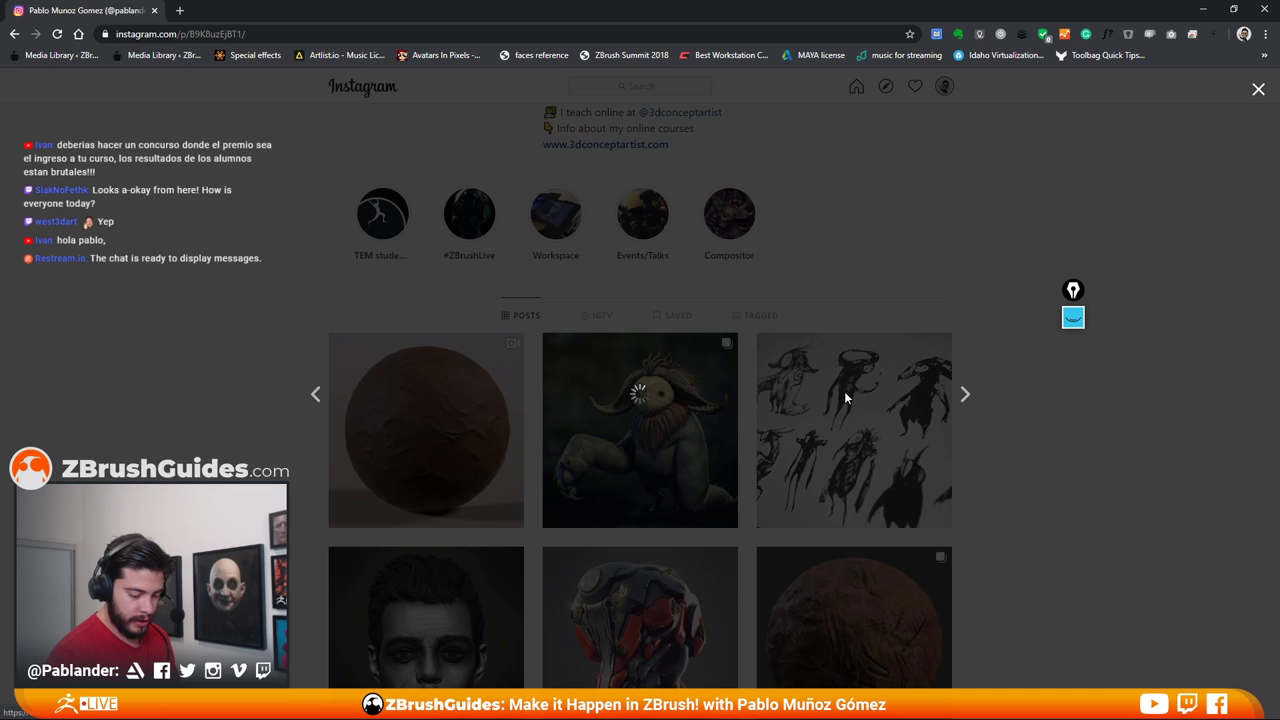
click(958, 220)
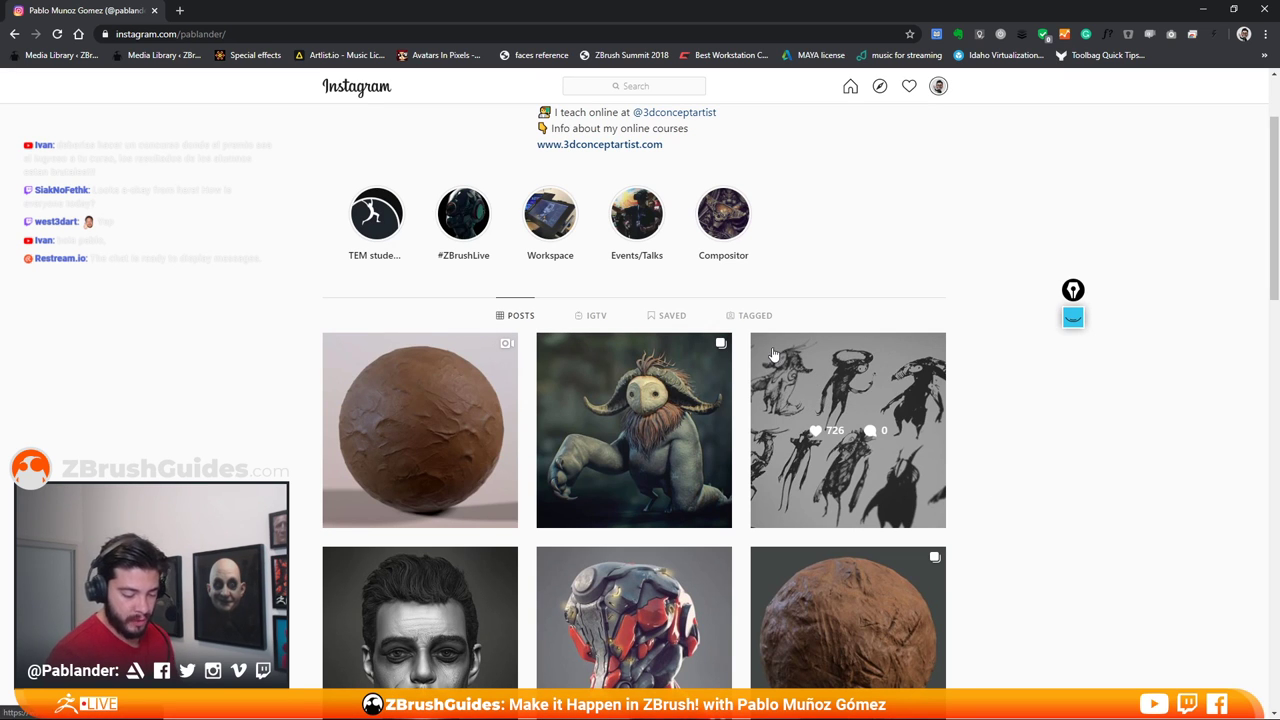
Open the horned, owl-faced creature post and browse its process images, returning to the final render
click(662, 380)
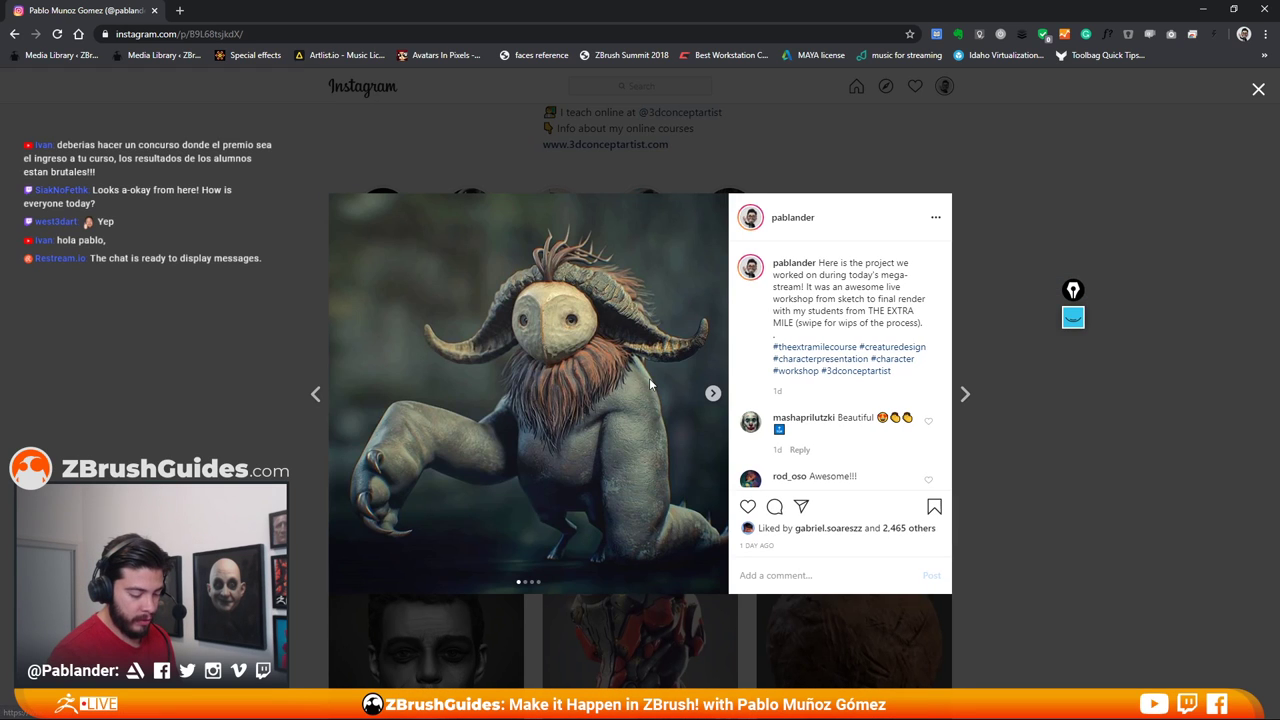
click(710, 393)
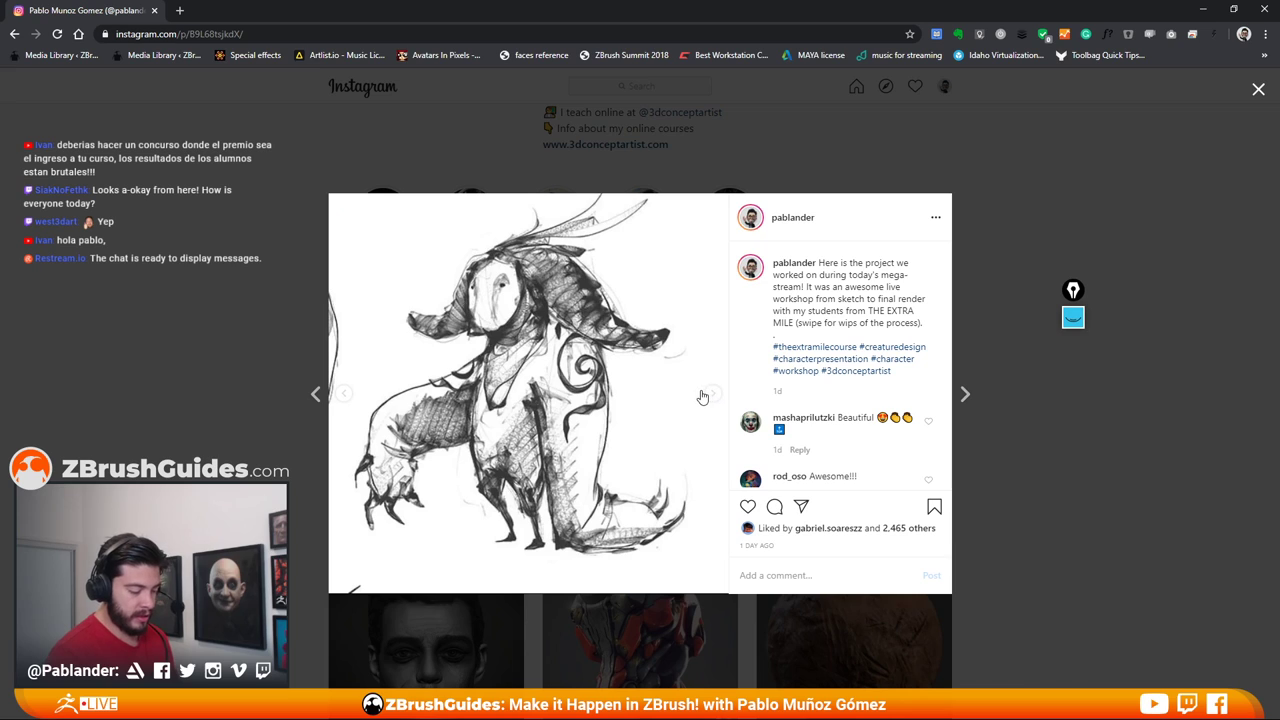
click(713, 396)
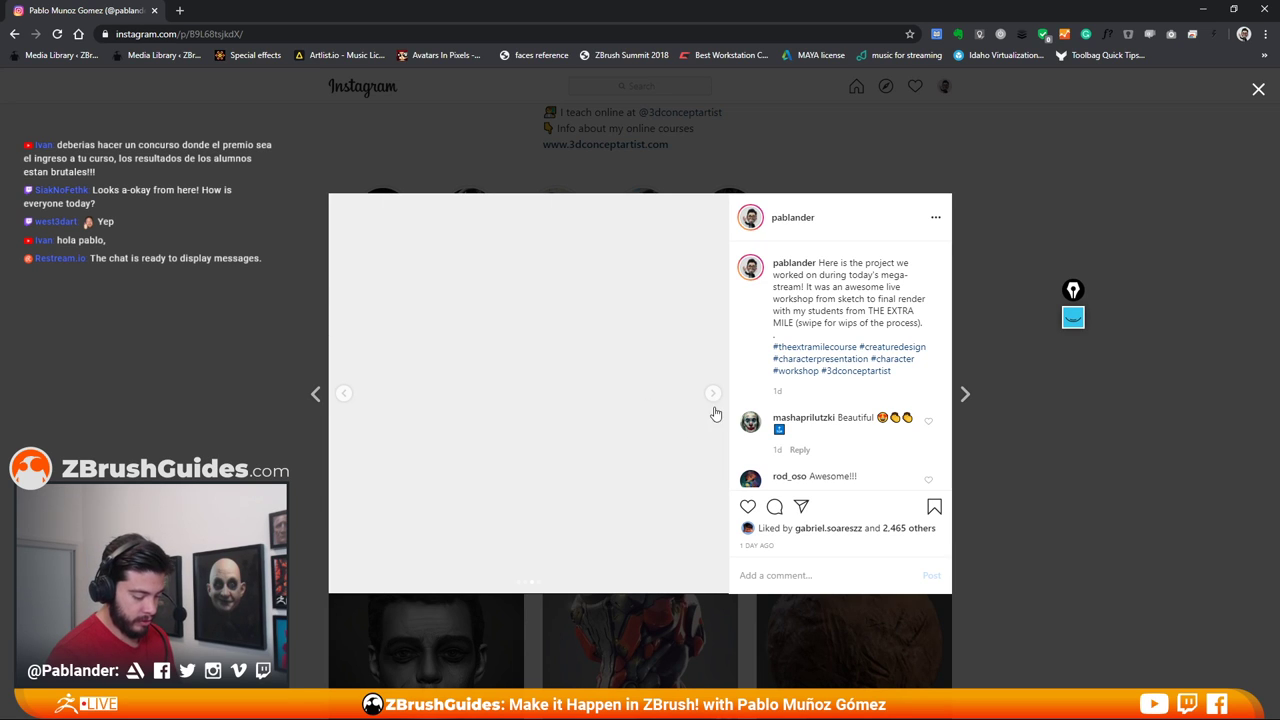
click(344, 396)
click(344, 396)
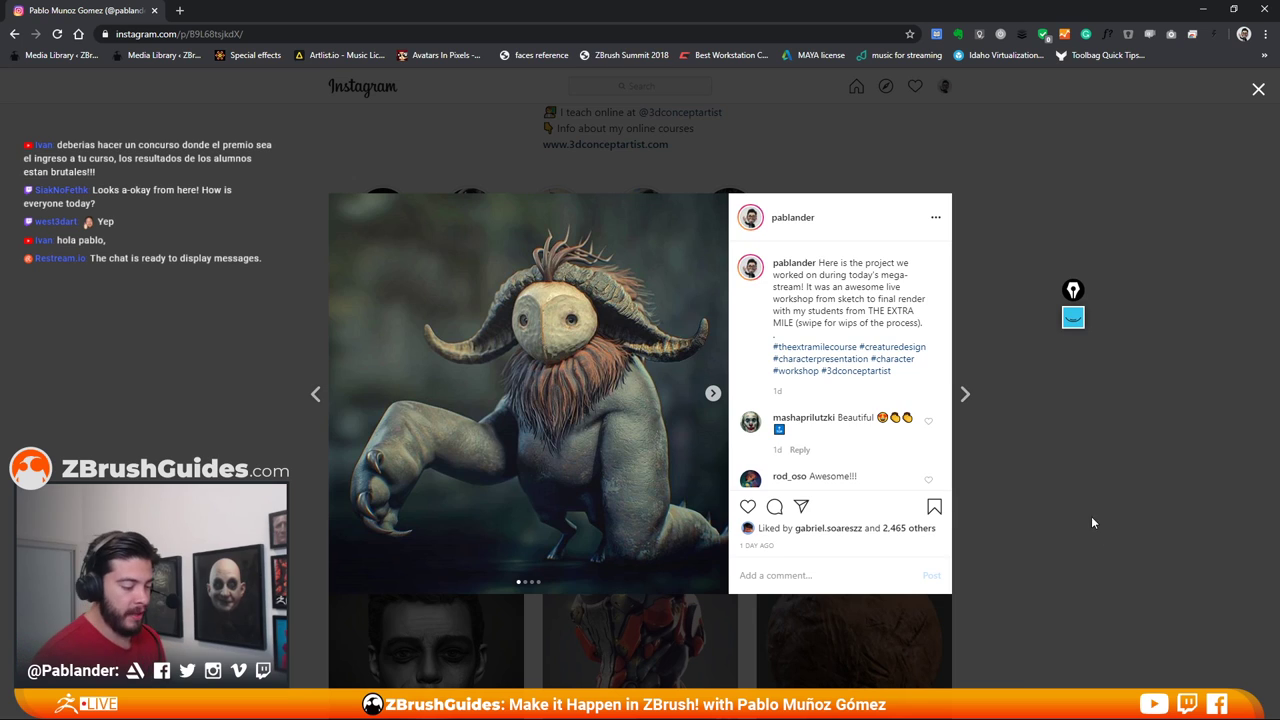
Close the post and skip through the TEM student work highlight to the skull-faced deer creature story
click(1070, 550)
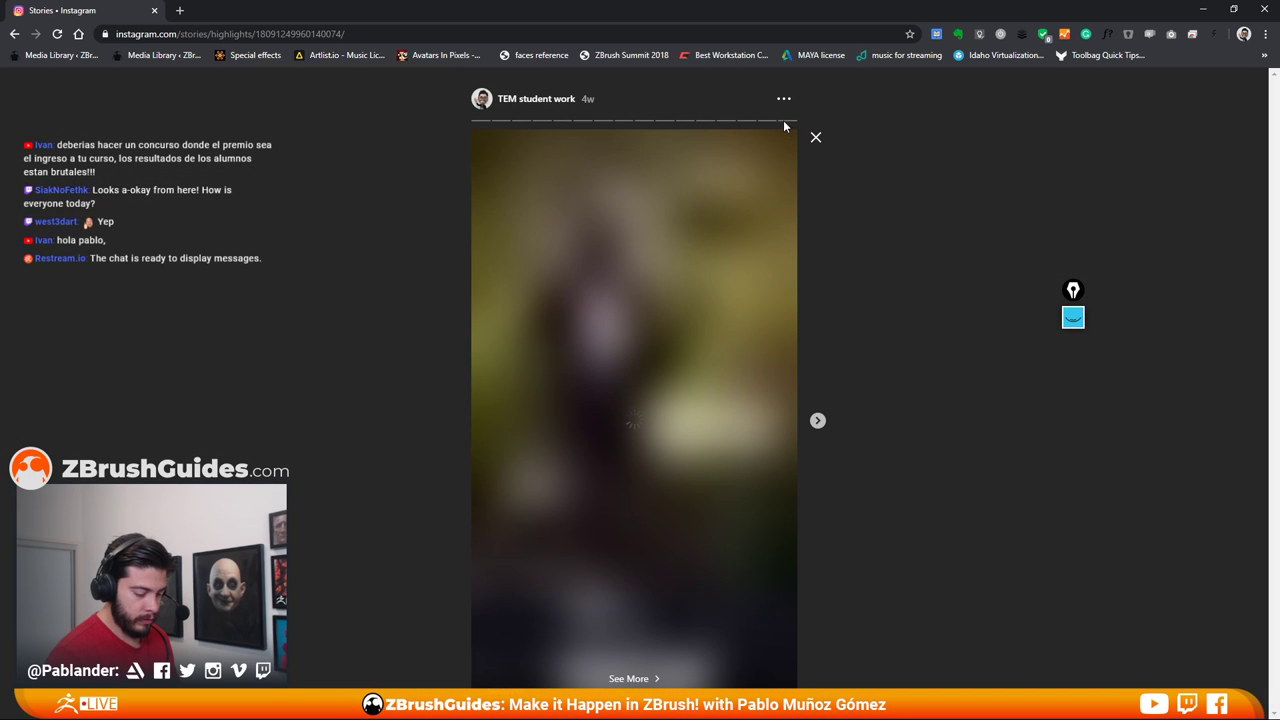
click(816, 419)
click(818, 420)
click(818, 420)
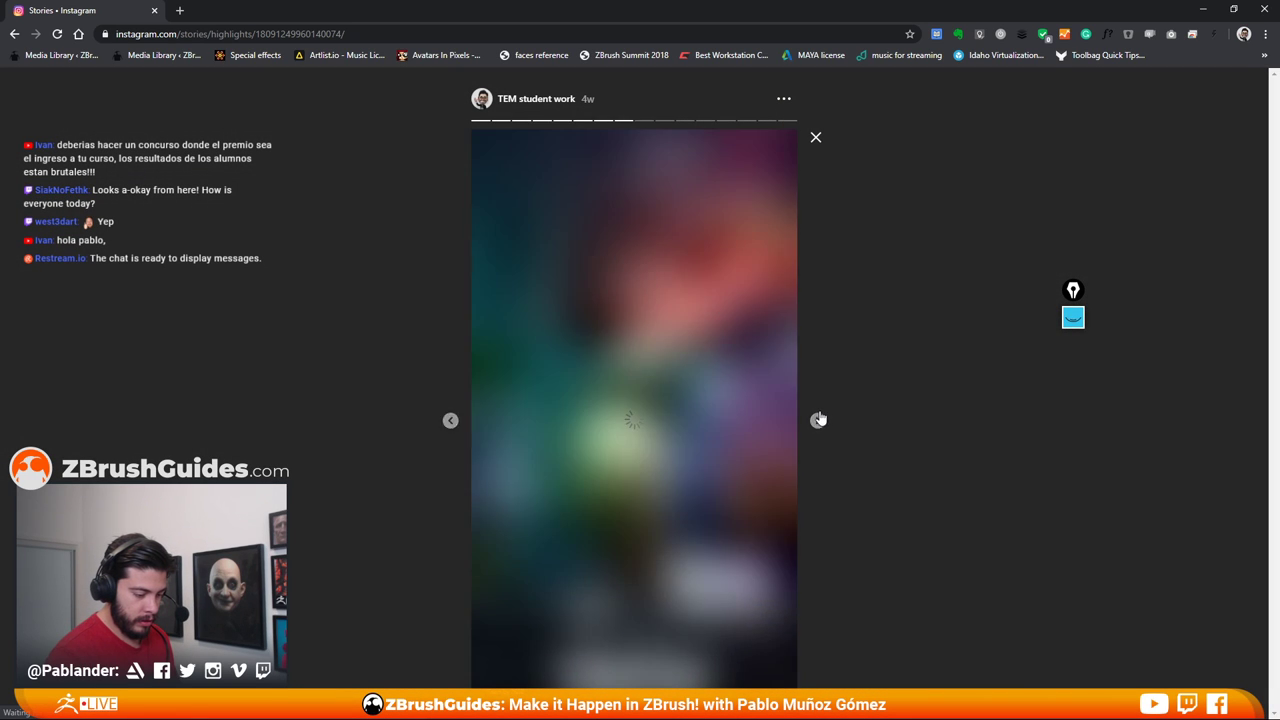
click(818, 420)
click(818, 420)
click(818, 420)
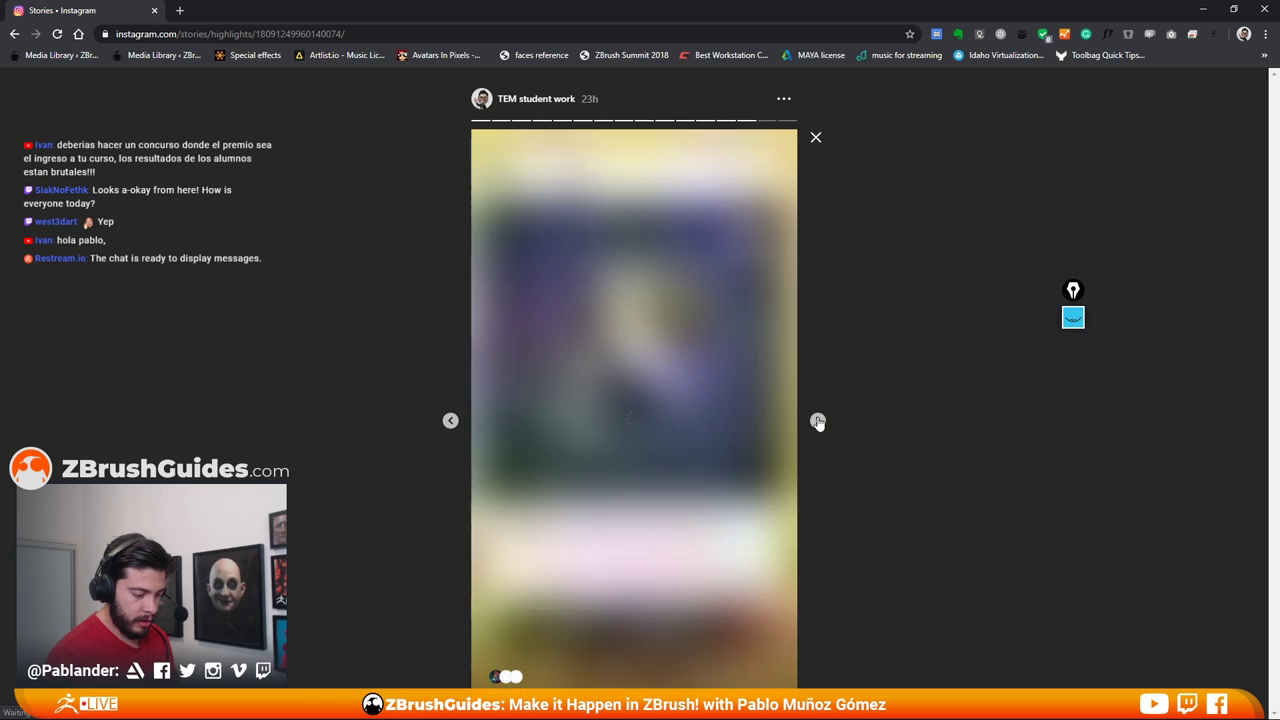
click(818, 421)
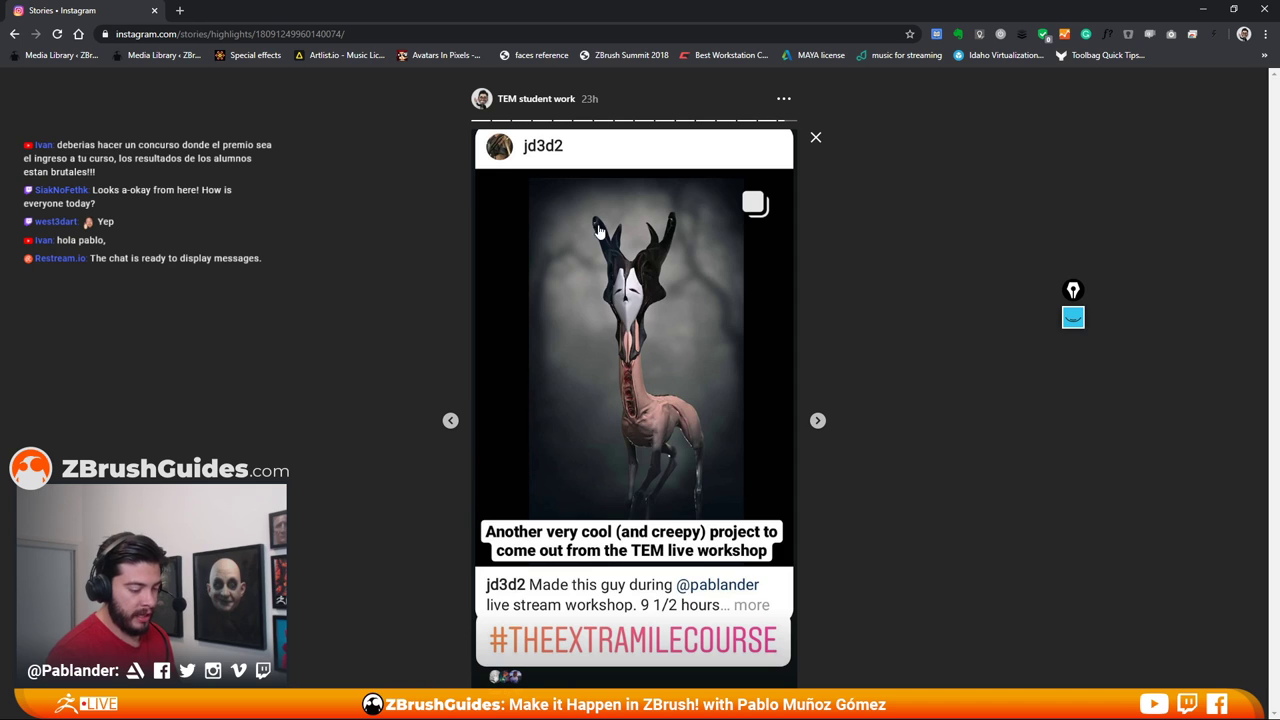
Examine the skull-faced deer creature story and close the browser to return to ZBrush
click(628, 372)
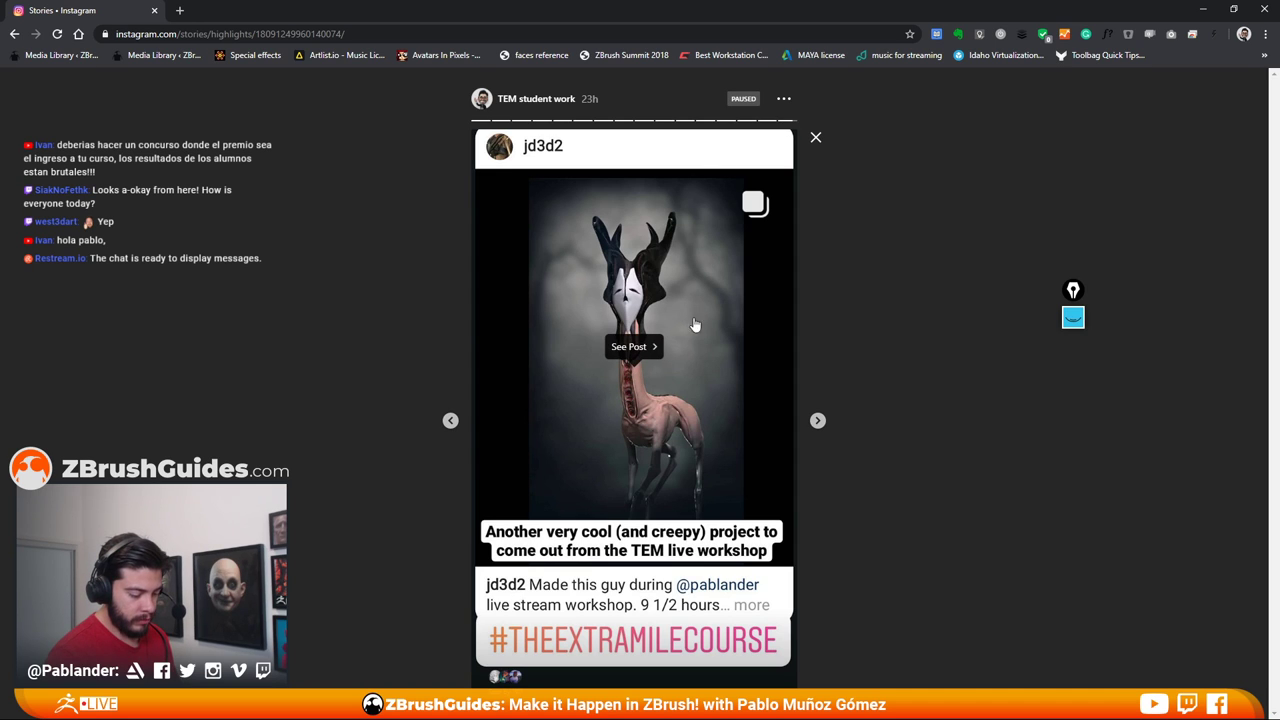
click(450, 421)
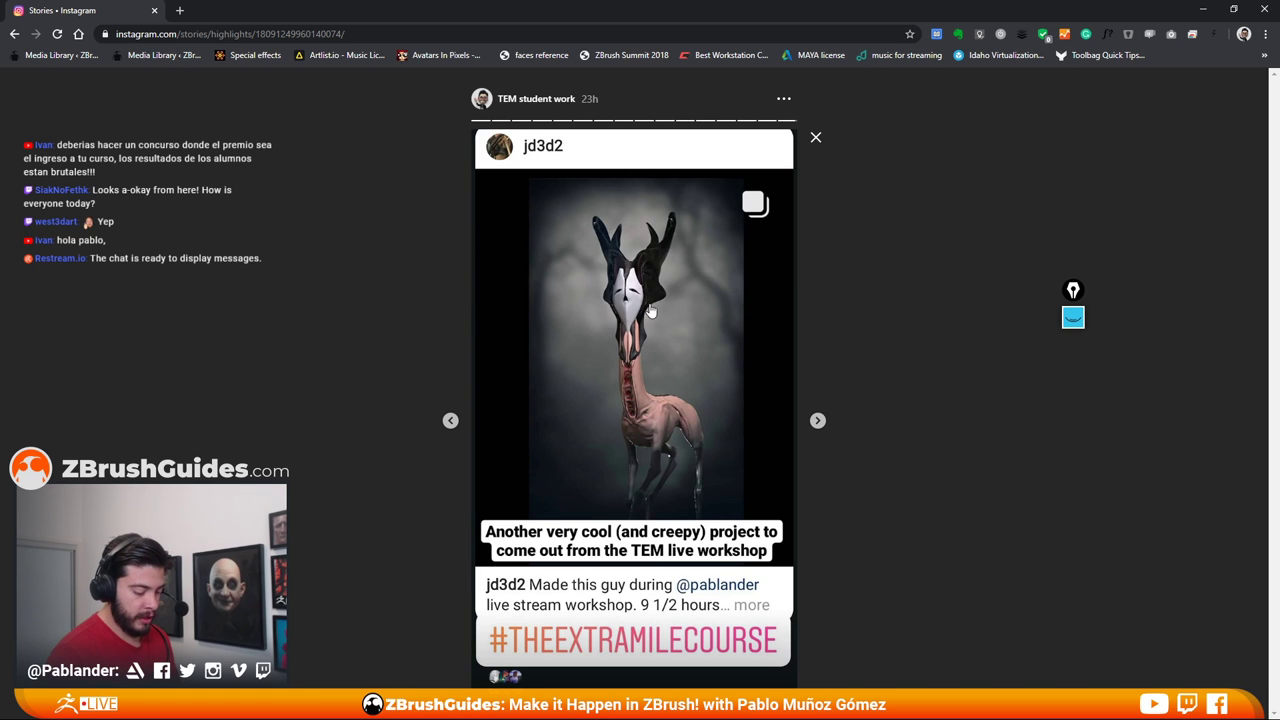
click(451, 421)
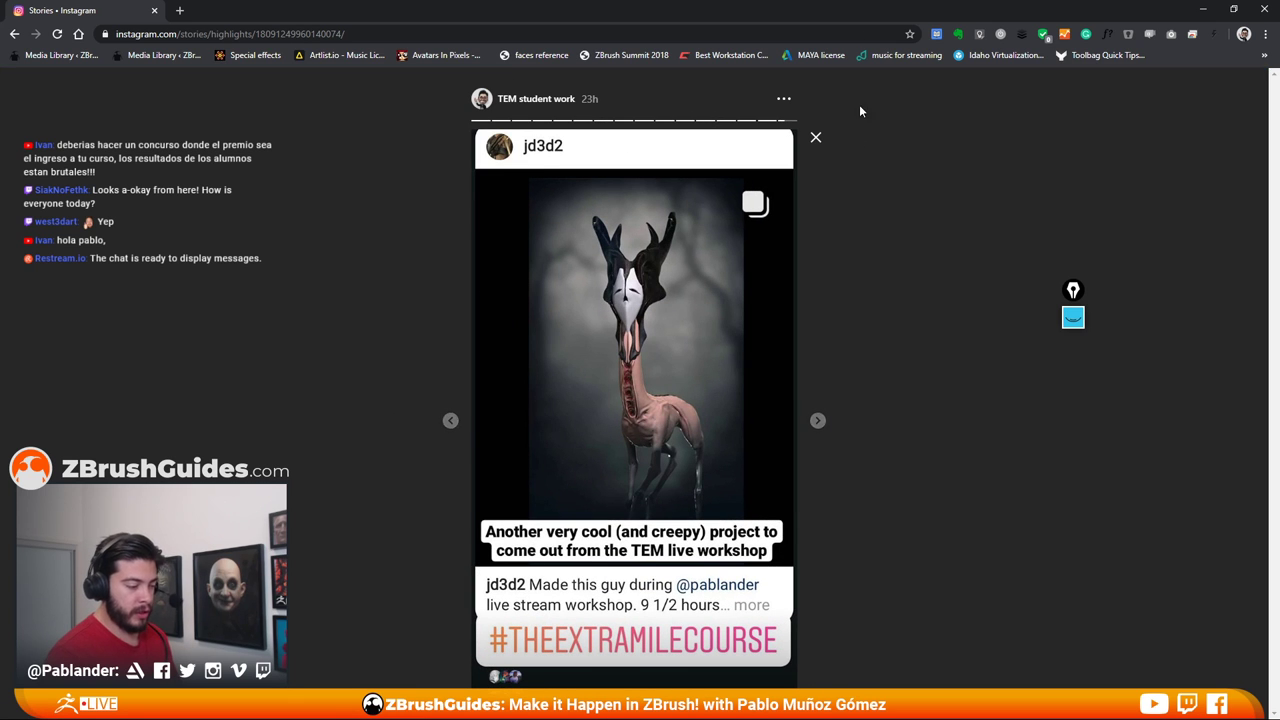
click(1262, 10)
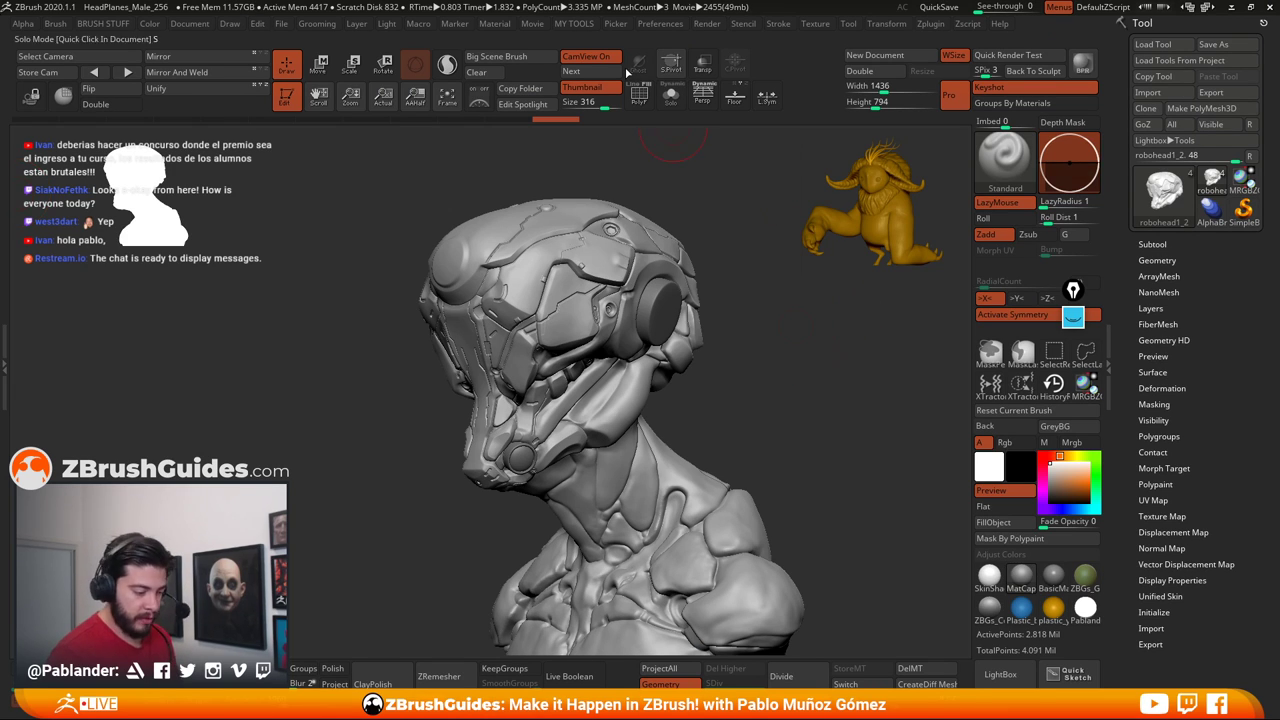
Restore the custom user interface from the configuration preferences
click(659, 23)
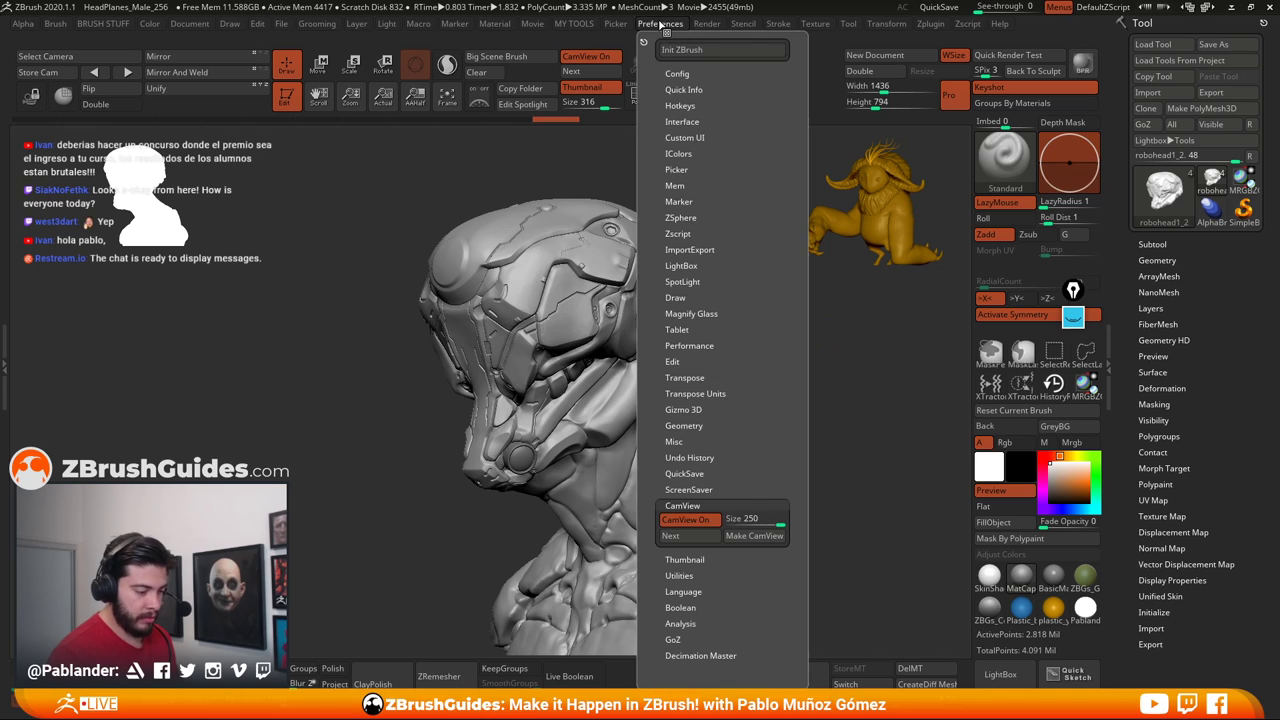
click(700, 72)
click(717, 88)
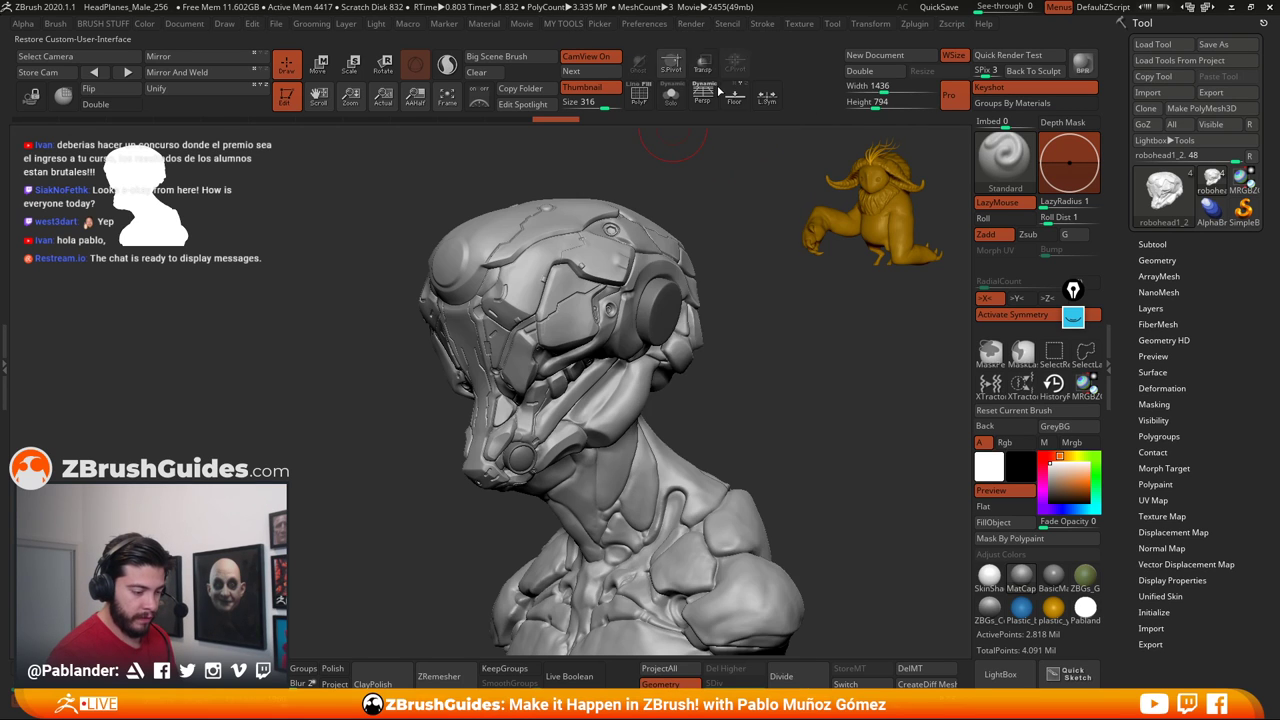
click(659, 23)
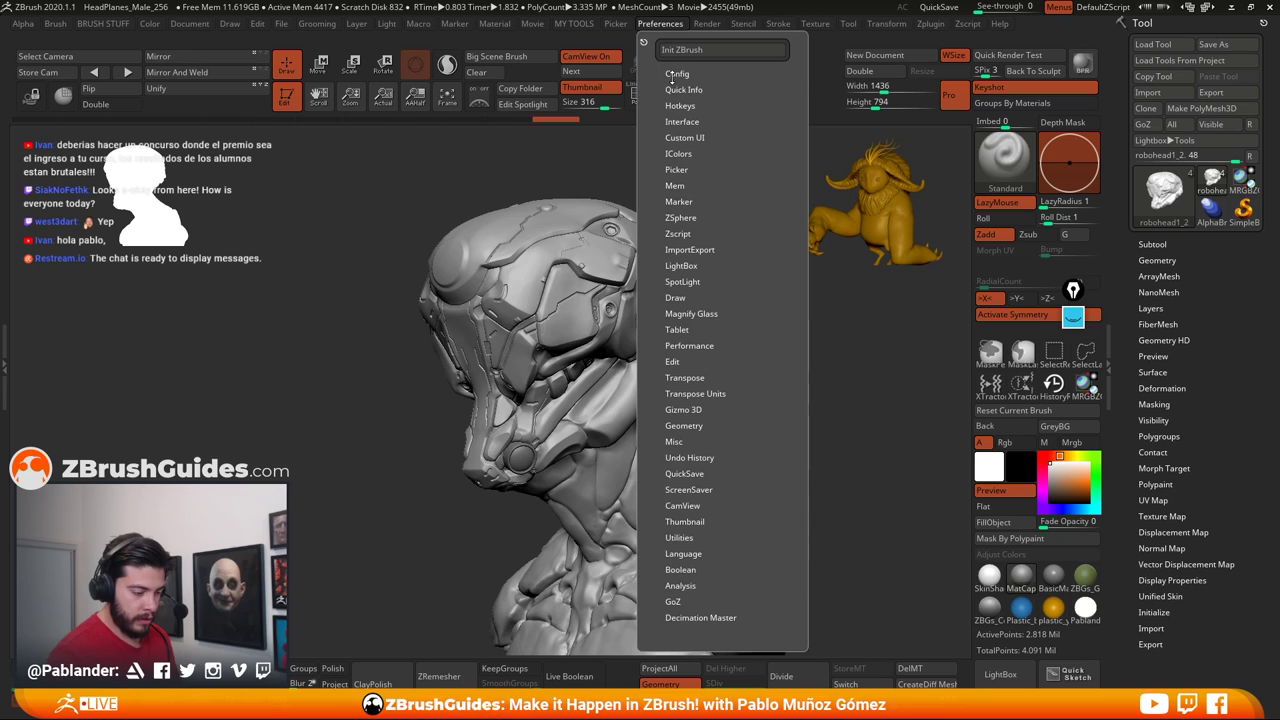
Cycle the CamView models to Head_colour_Cam_view and turn the bust to a front view
click(573, 71)
click(580, 71)
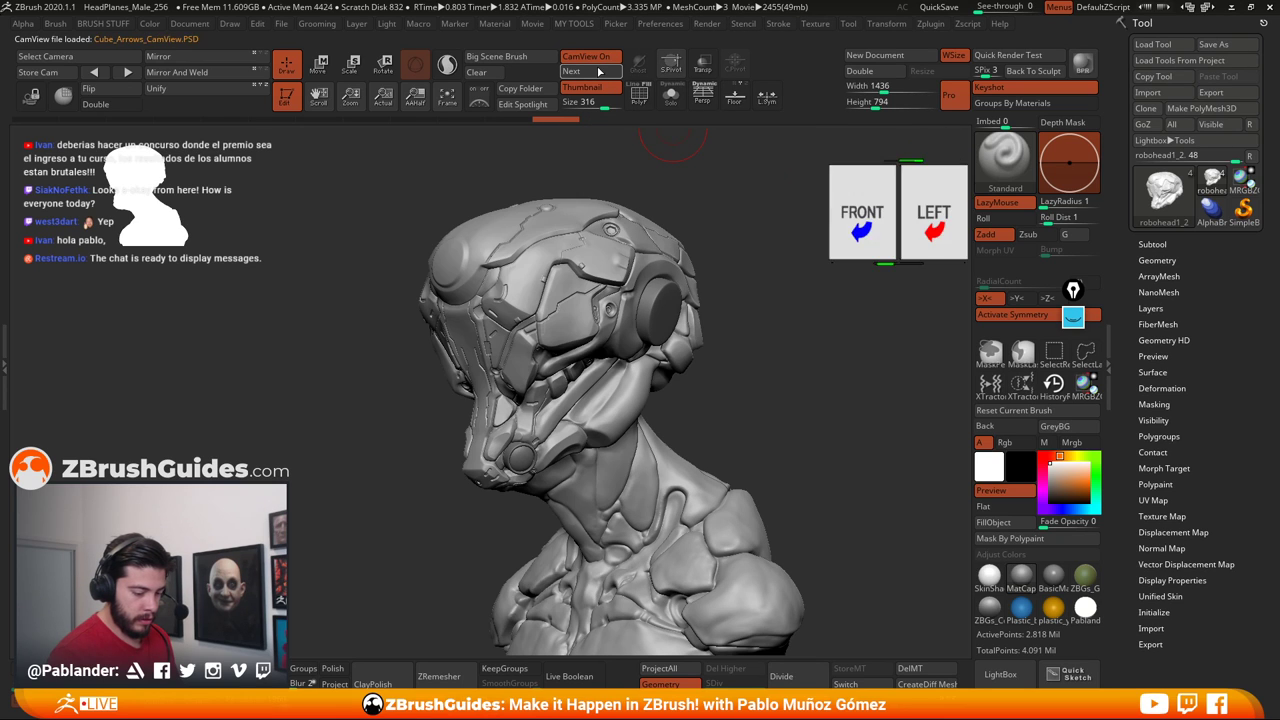
click(585, 71)
click(590, 71)
click(605, 72)
click(613, 79)
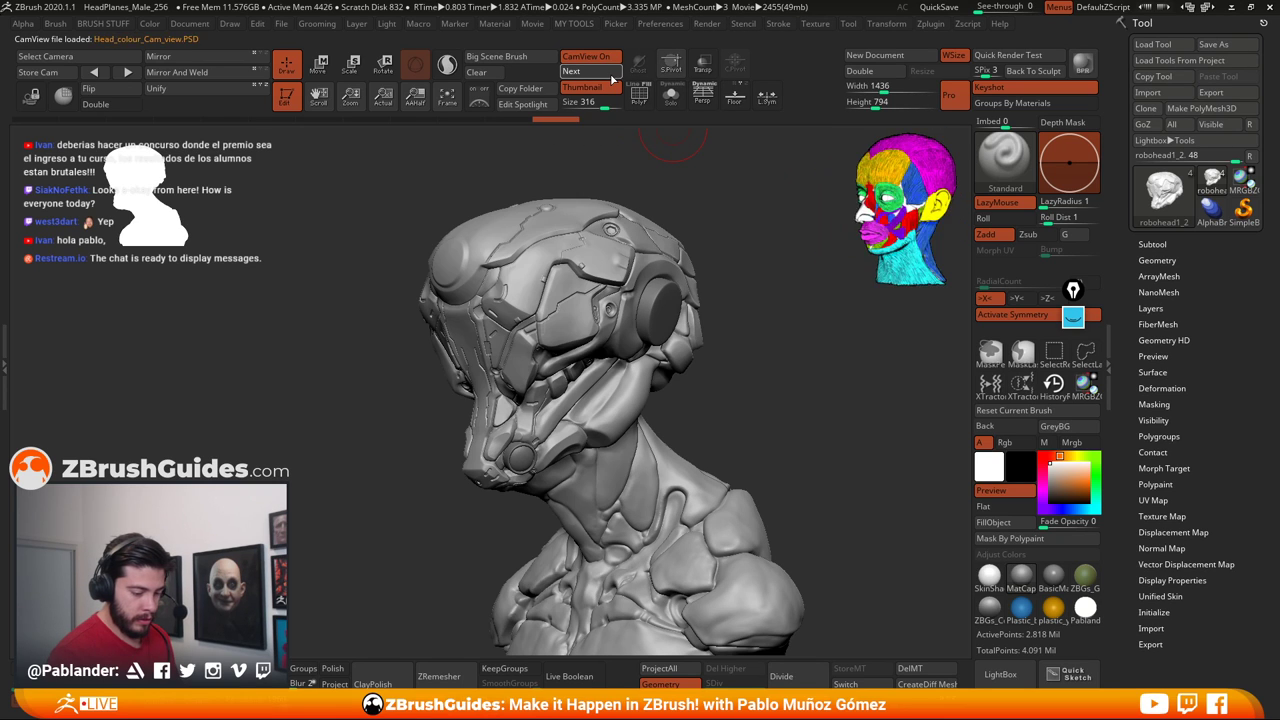
click(613, 79)
click(613, 79)
click(613, 79)
click(613, 79)
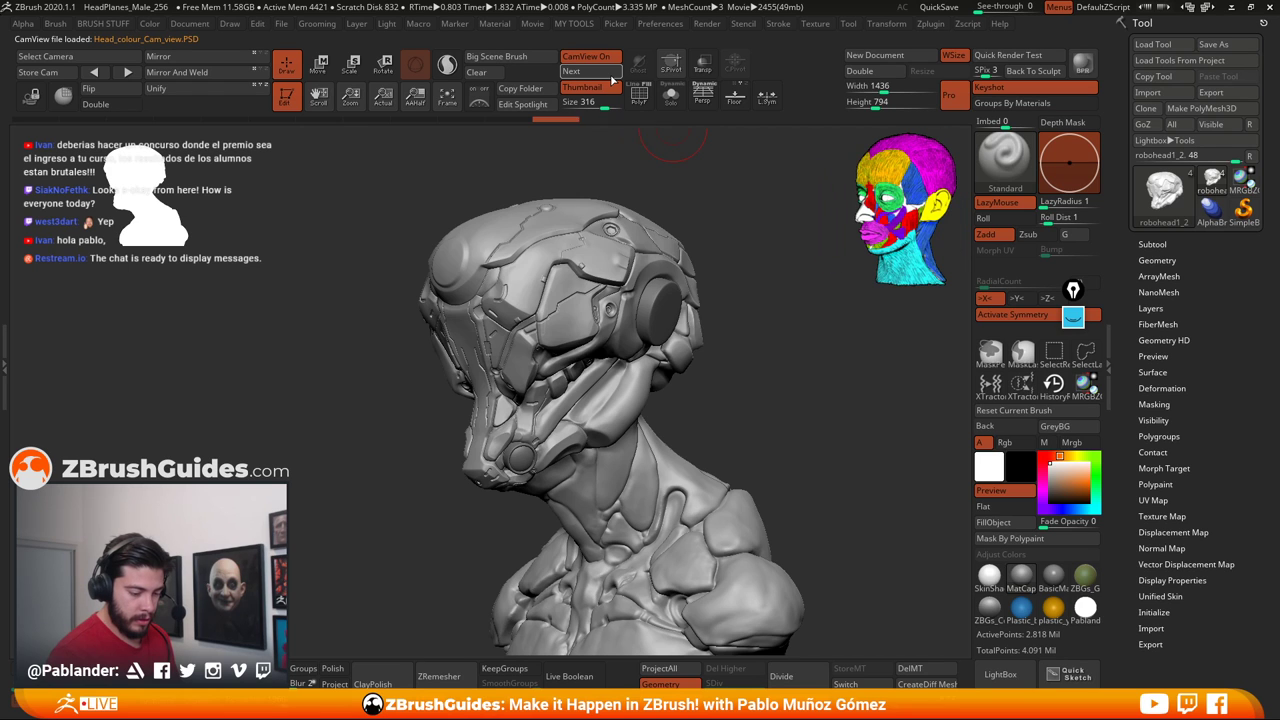
shift+drag(672, 170, 732, 242)
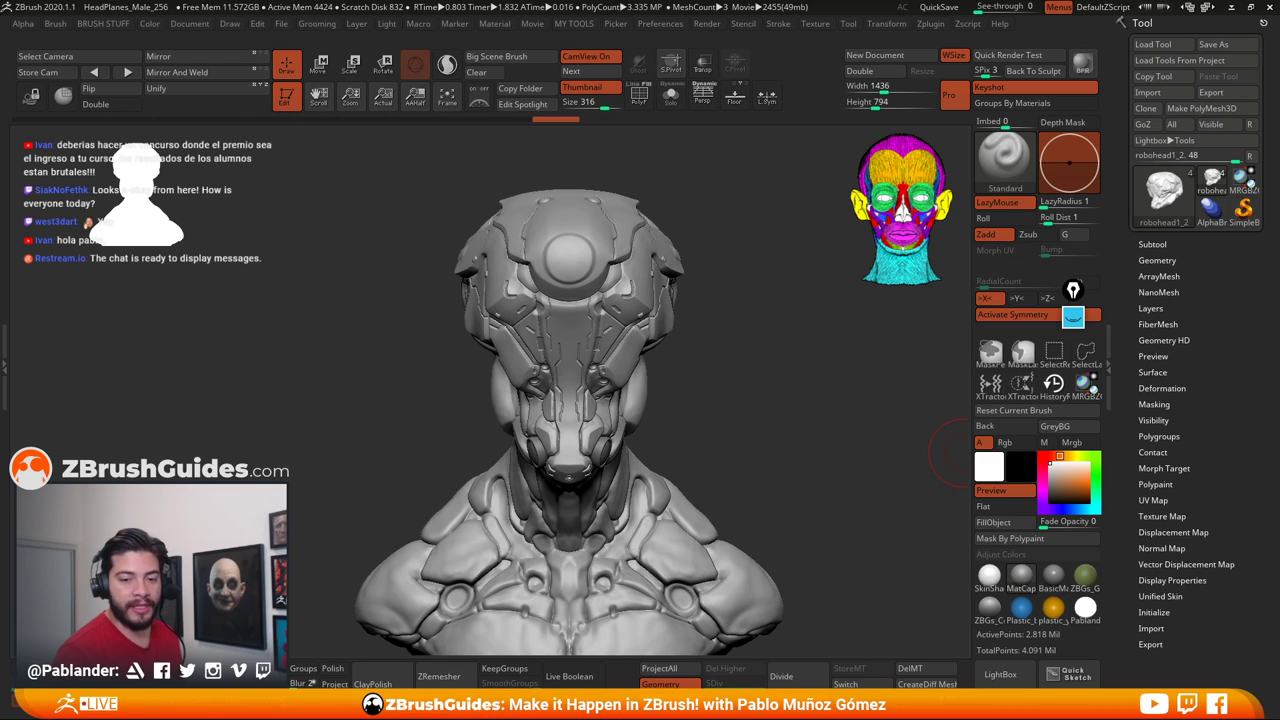
Switch to Photoshop to view the image introducing the judges
key(alt+Tab)
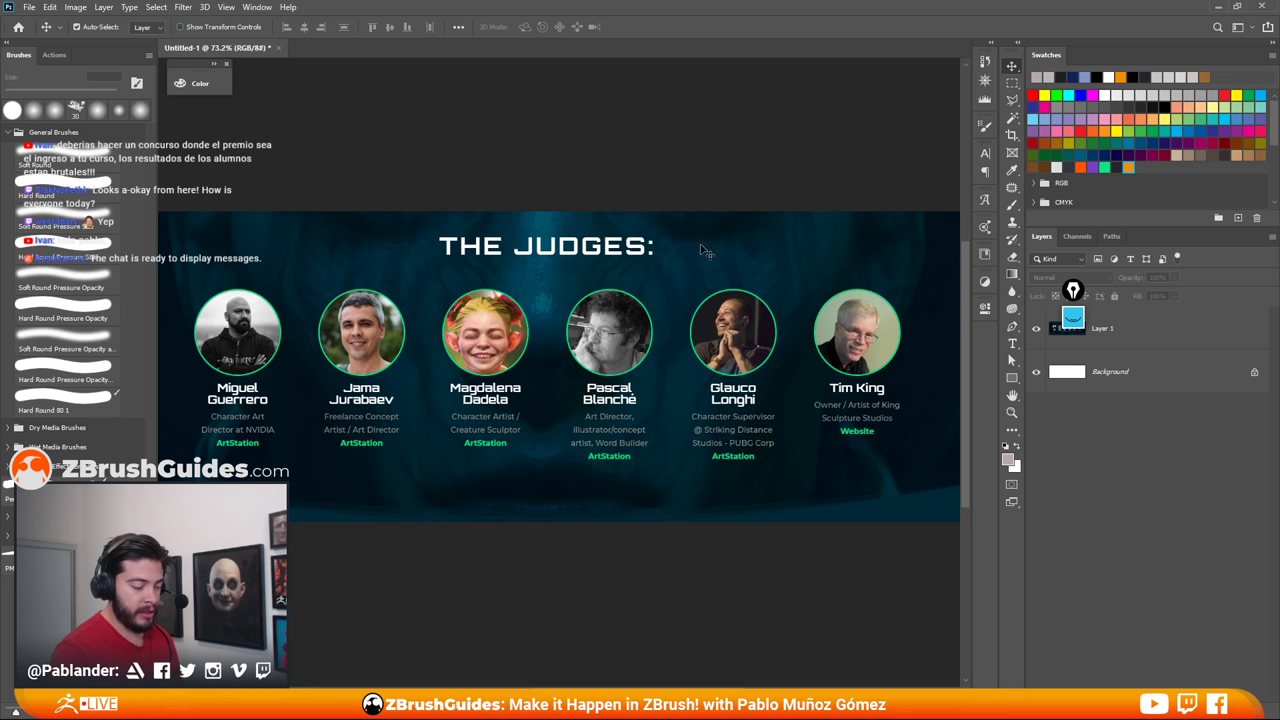
Return to ZBrush, expand the subtool list and isolate the robot head from the rest of the bust
click(1218, 7)
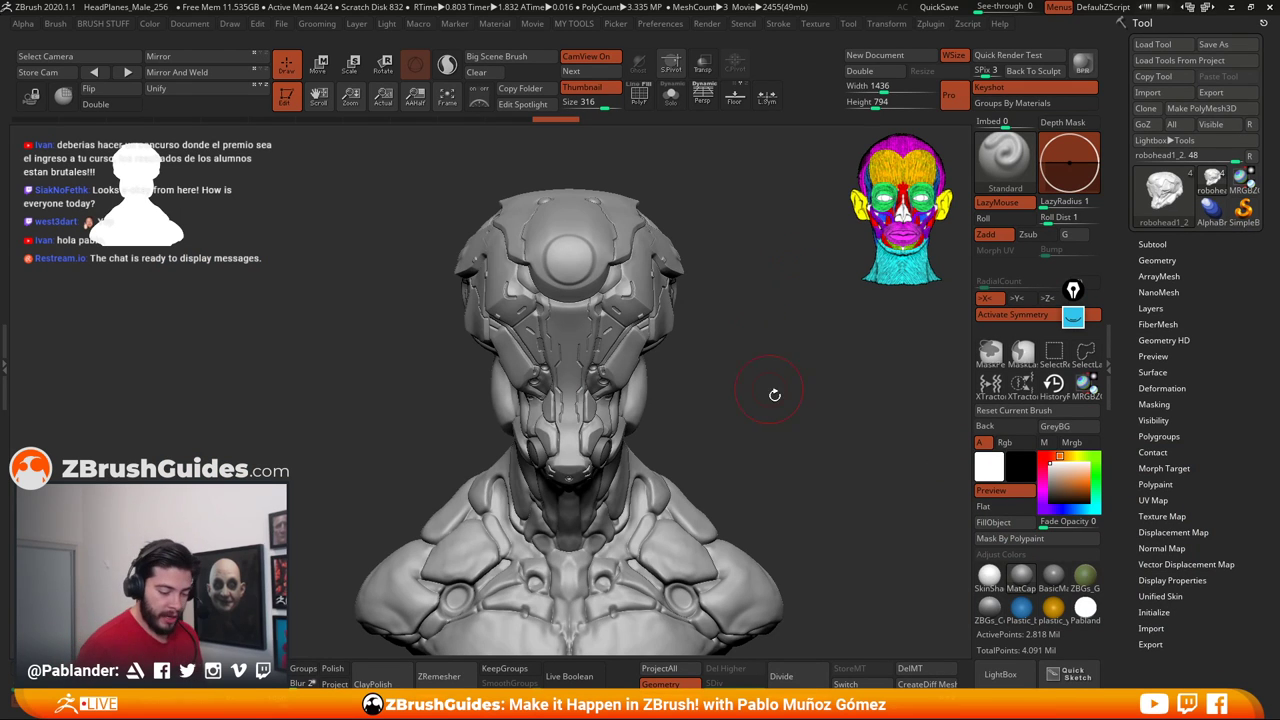
mouse_move(774, 395)
mouse_down()
mouse_move(760, 420)
mouse_move(770, 432)
mouse_move(786, 410)
mouse_move(771, 397)
mouse_move(803, 394)
mouse_move(754, 480)
mouse_move(814, 434)
mouse_move(788, 474)
mouse_move(792, 460)
mouse_move(800, 470)
mouse_up()
key(space)
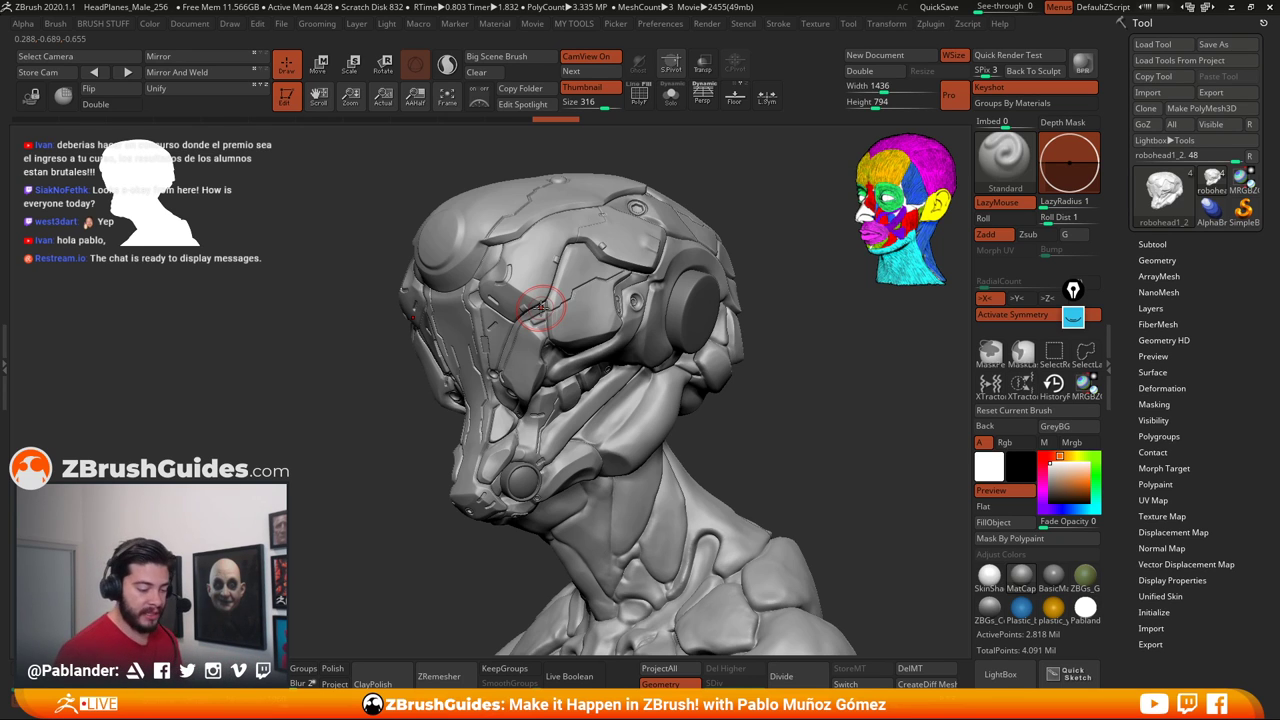
click(1152, 244)
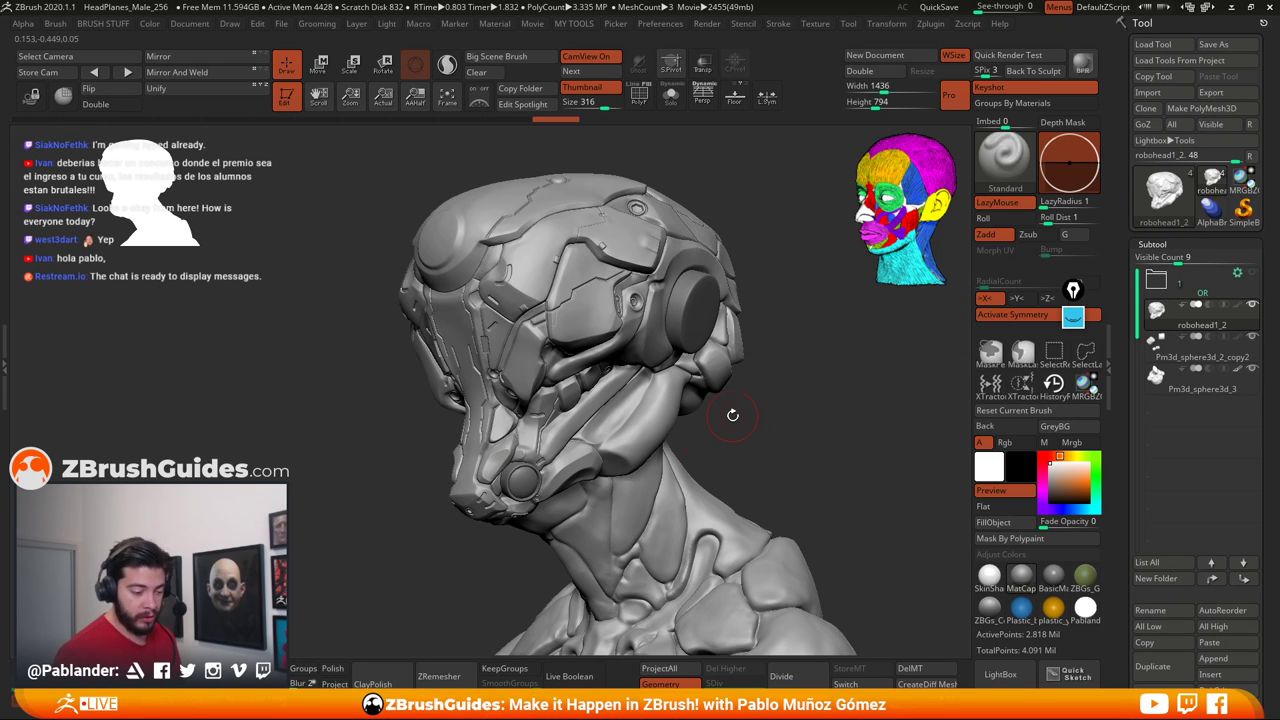
click(670, 95)
drag(745, 175, 777, 387)
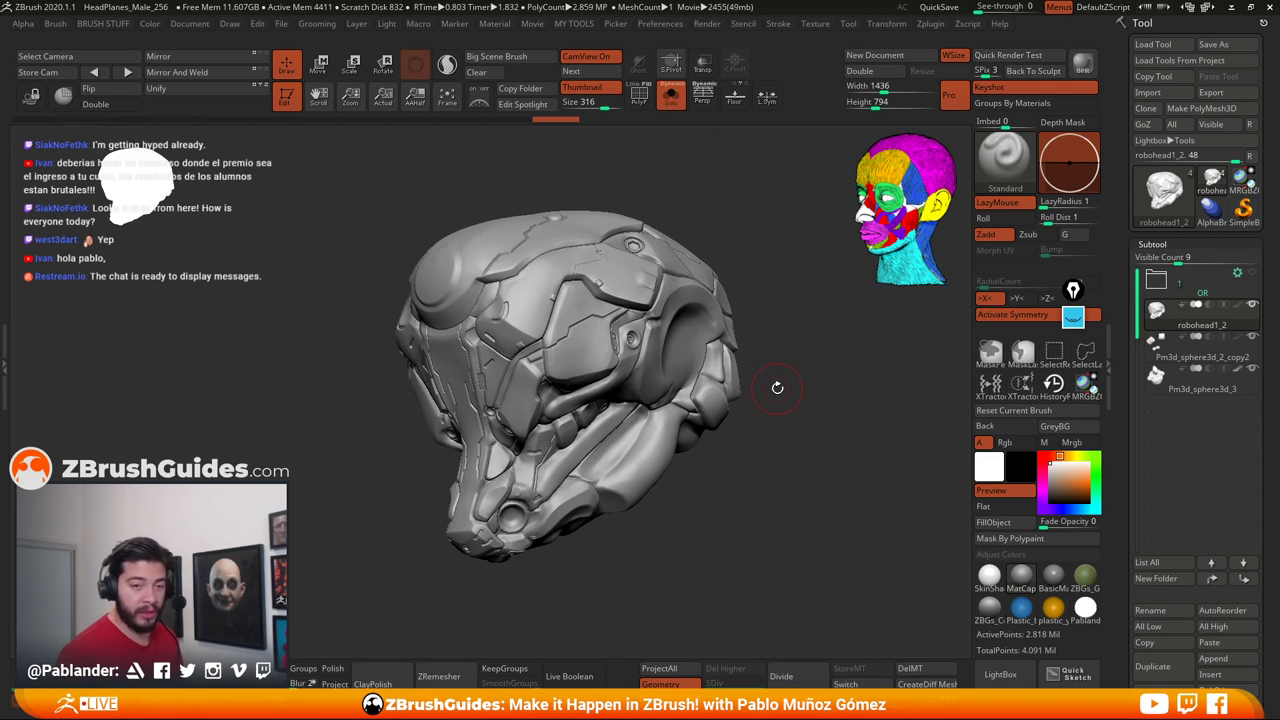
drag(690, 457, 718, 528)
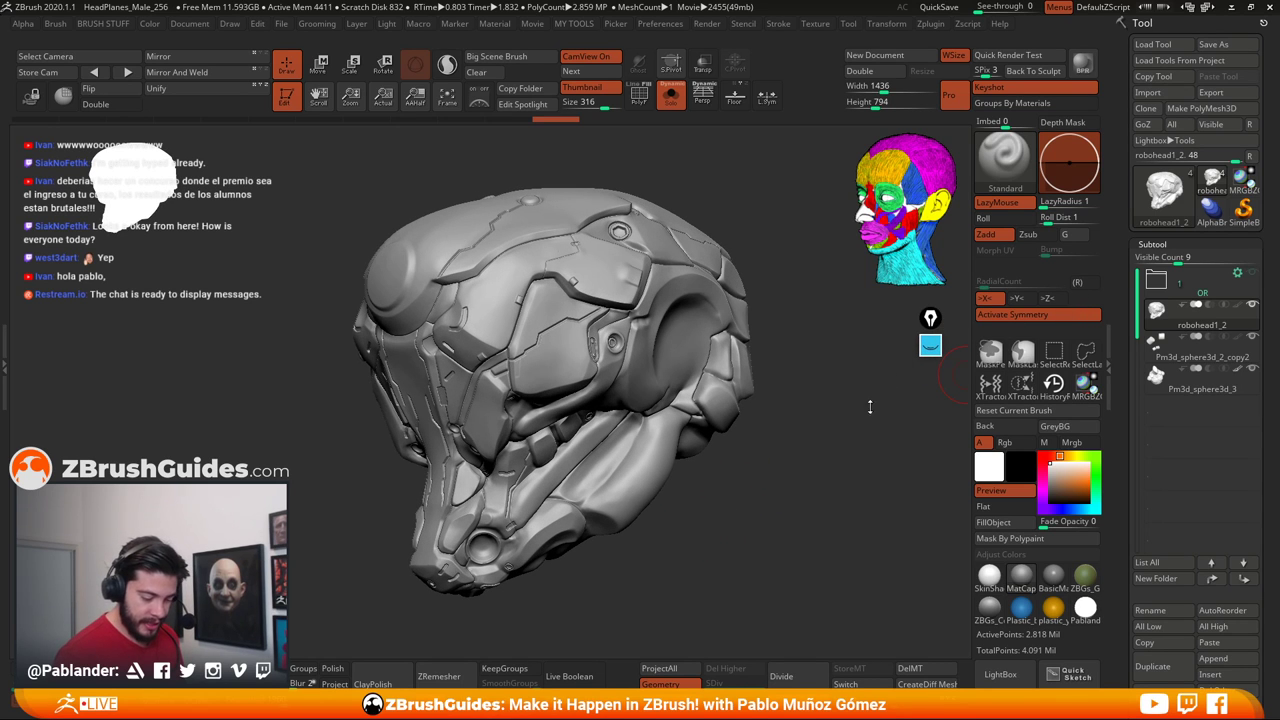
drag(830, 446, 776, 472)
Display the robot head's polygroups with PolyFrame and examine the coloured groups between the face plates
click(642, 97)
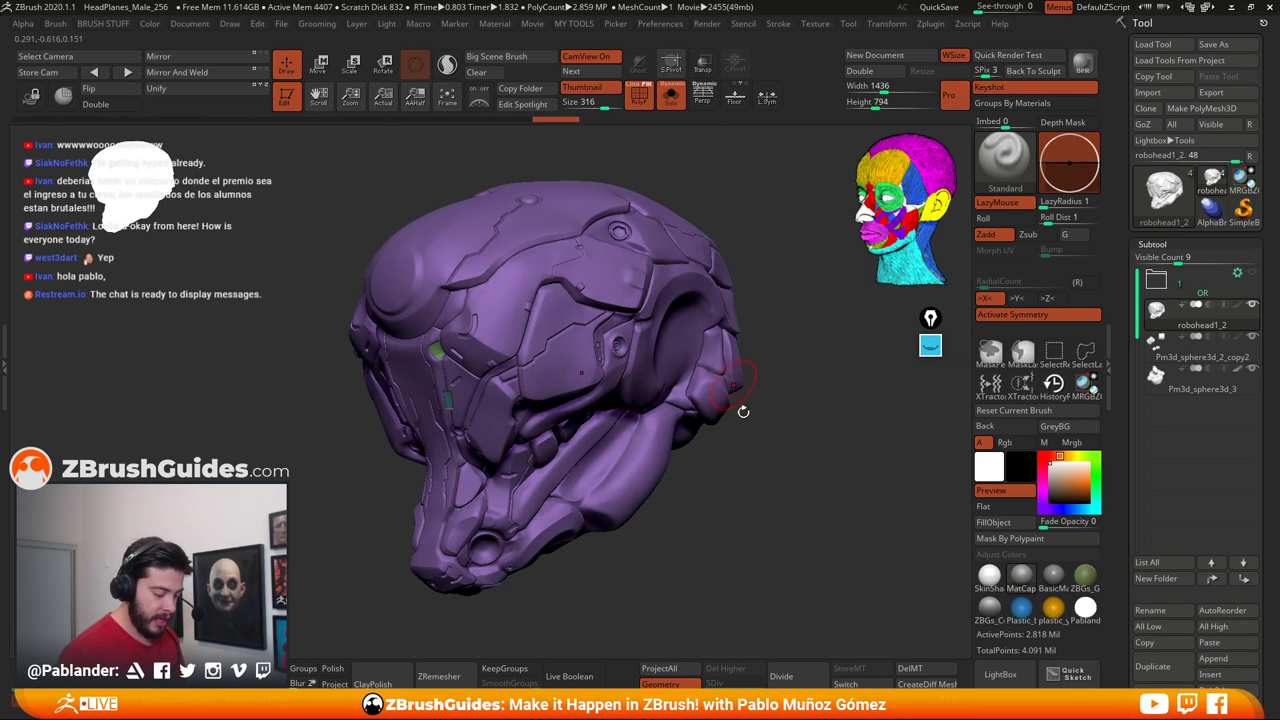
drag(743, 411, 783, 423)
alt+right_drag(476, 341, 547, 374)
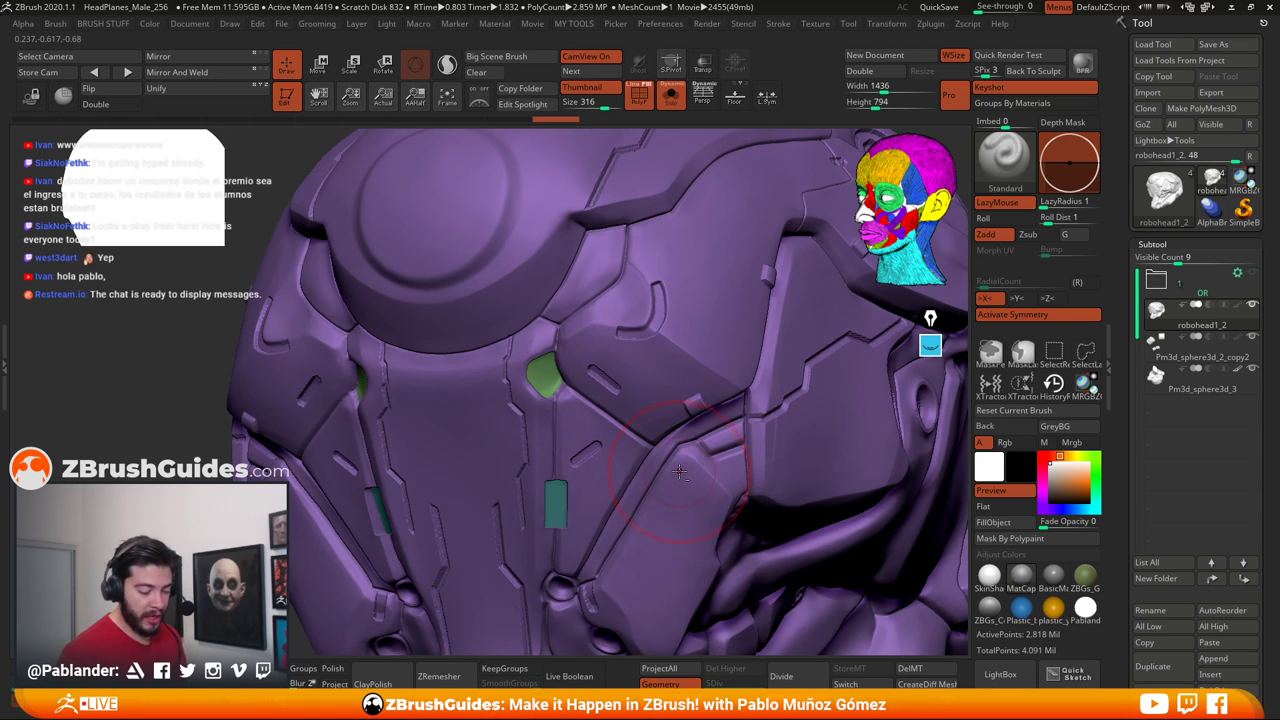
key(f)
ctrl+right_drag(658, 444, 769, 439)
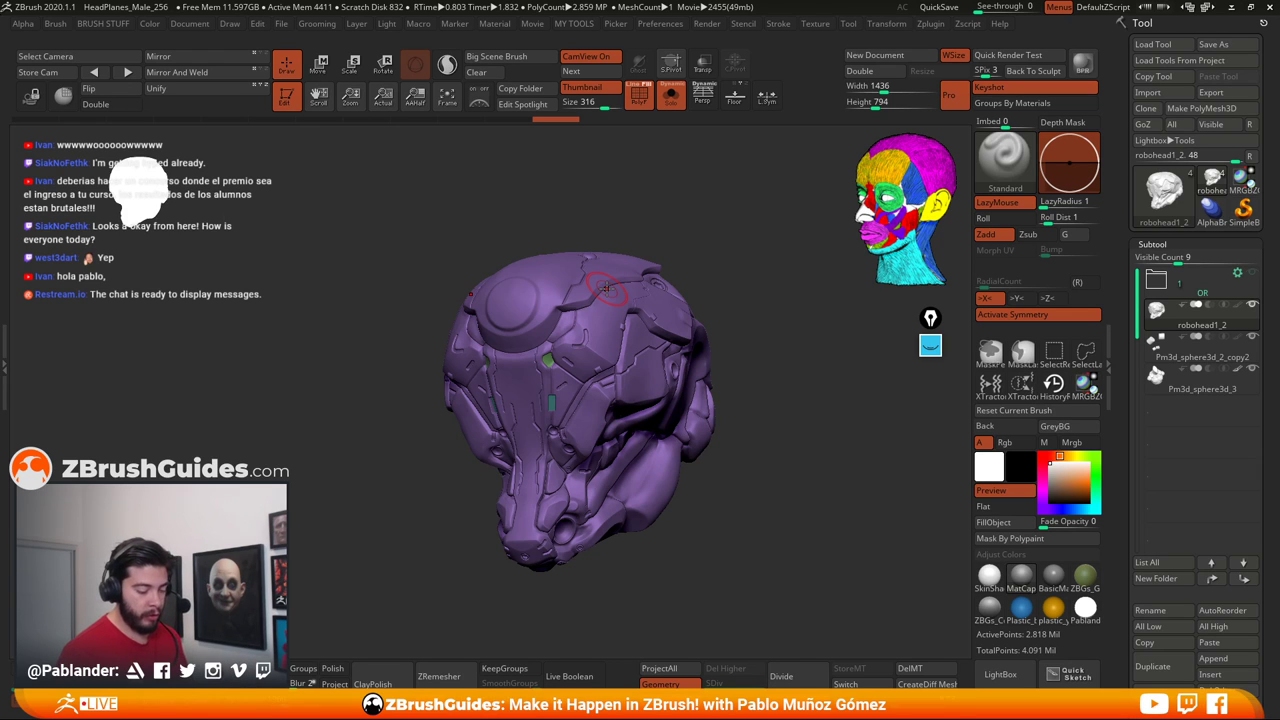
mouse_move(737, 417)
mouse_down()
mouse_move(780, 440)
mouse_move(811, 406)
mouse_move(660, 458)
mouse_up()
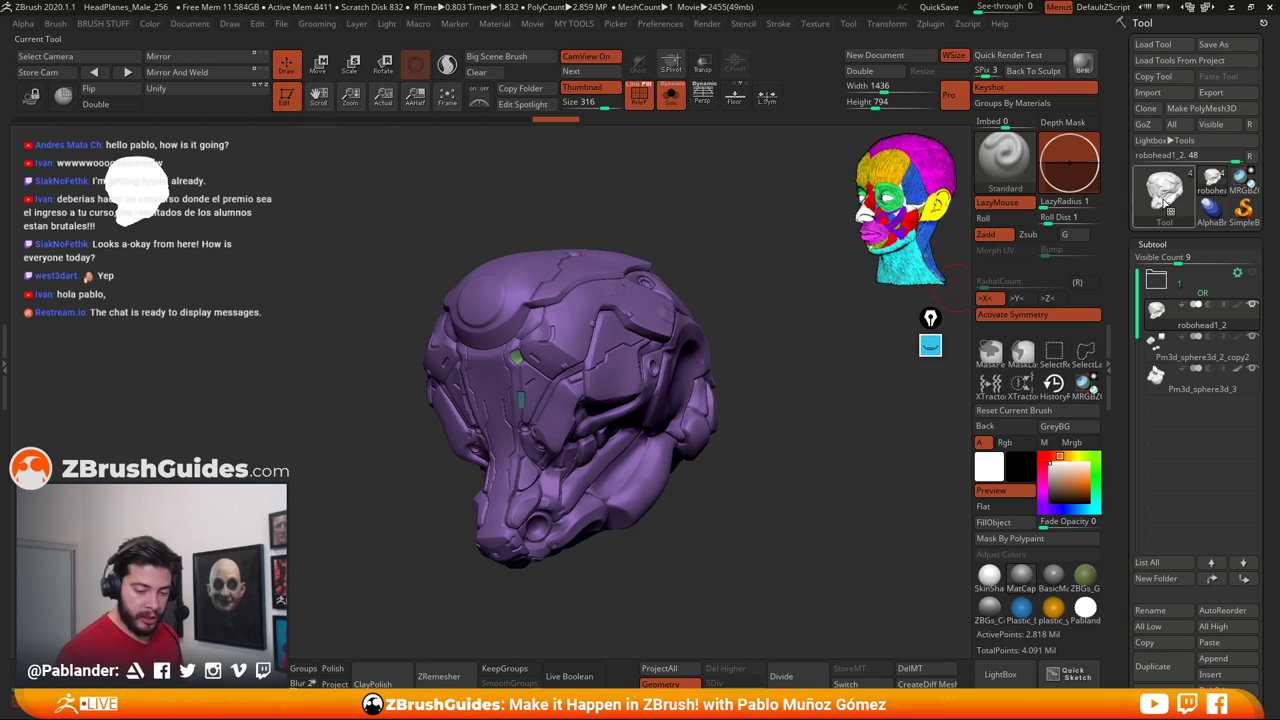
Replace the active tool with a Cube3D and convert it to a PolyMesh3D
click(1165, 200)
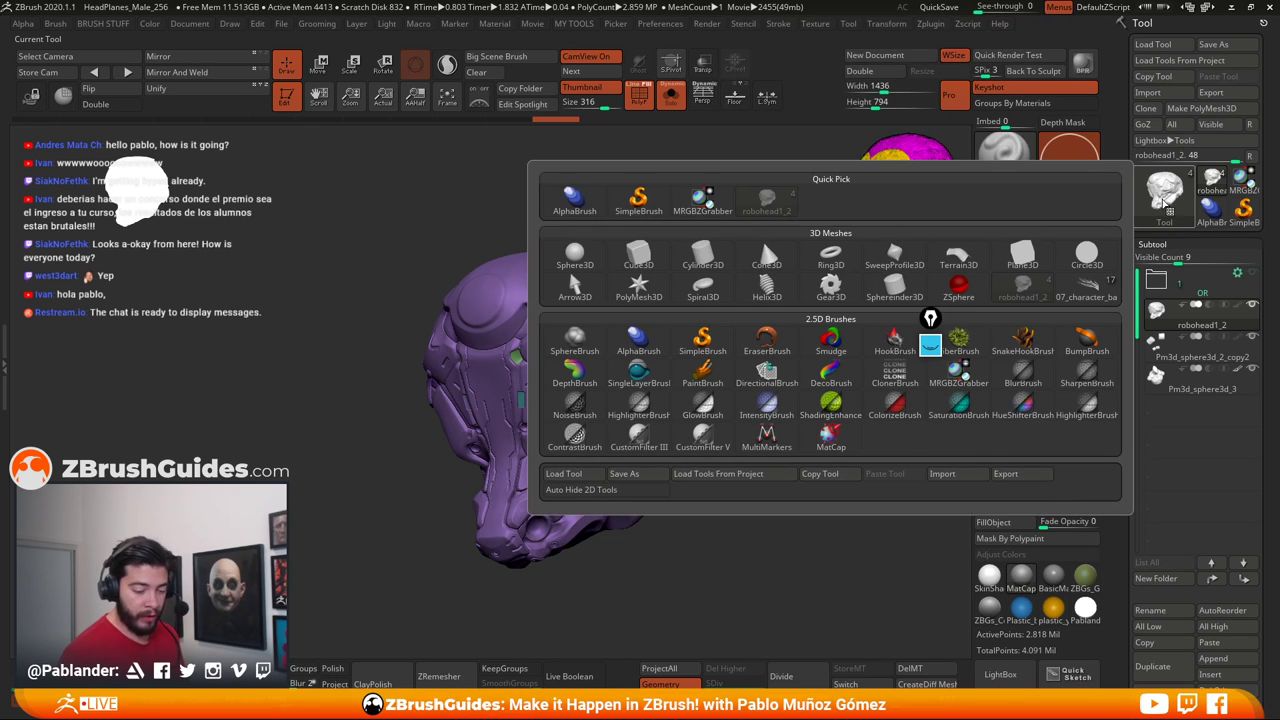
mouse_move(645, 260)
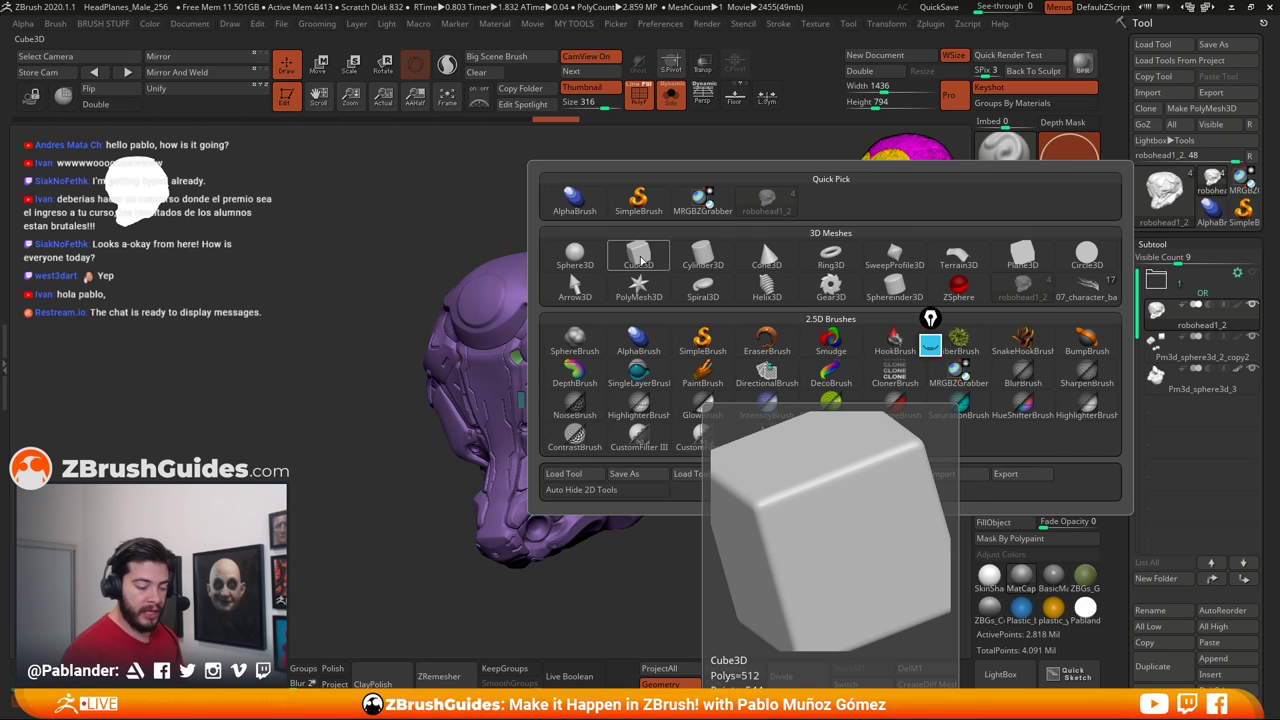
click(643, 262)
ctrl+right_drag(704, 424, 700, 330)
click(1201, 108)
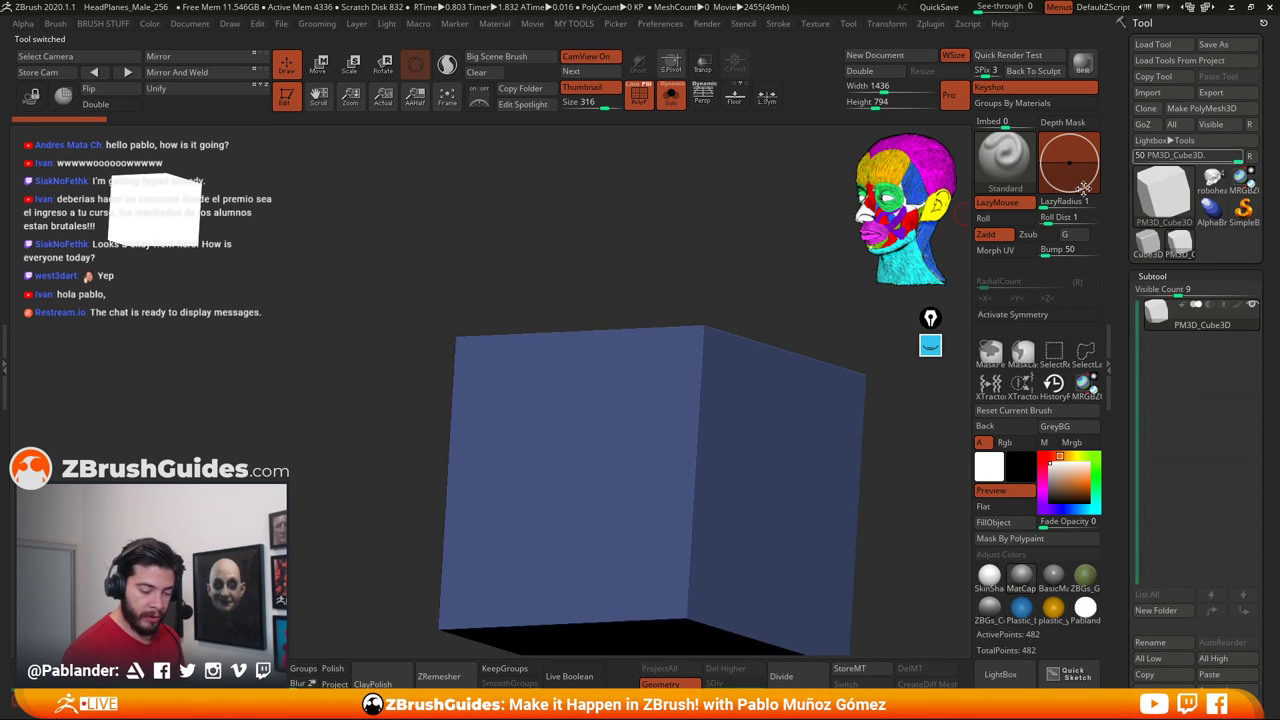
Show the cube's wireframe and apply the SkinShade material
alt+right_drag(762, 386, 660, 295)
ctrl+right_drag(810, 403, 771, 340)
drag(771, 338, 743, 393)
key(shift+f)
click(991, 578)
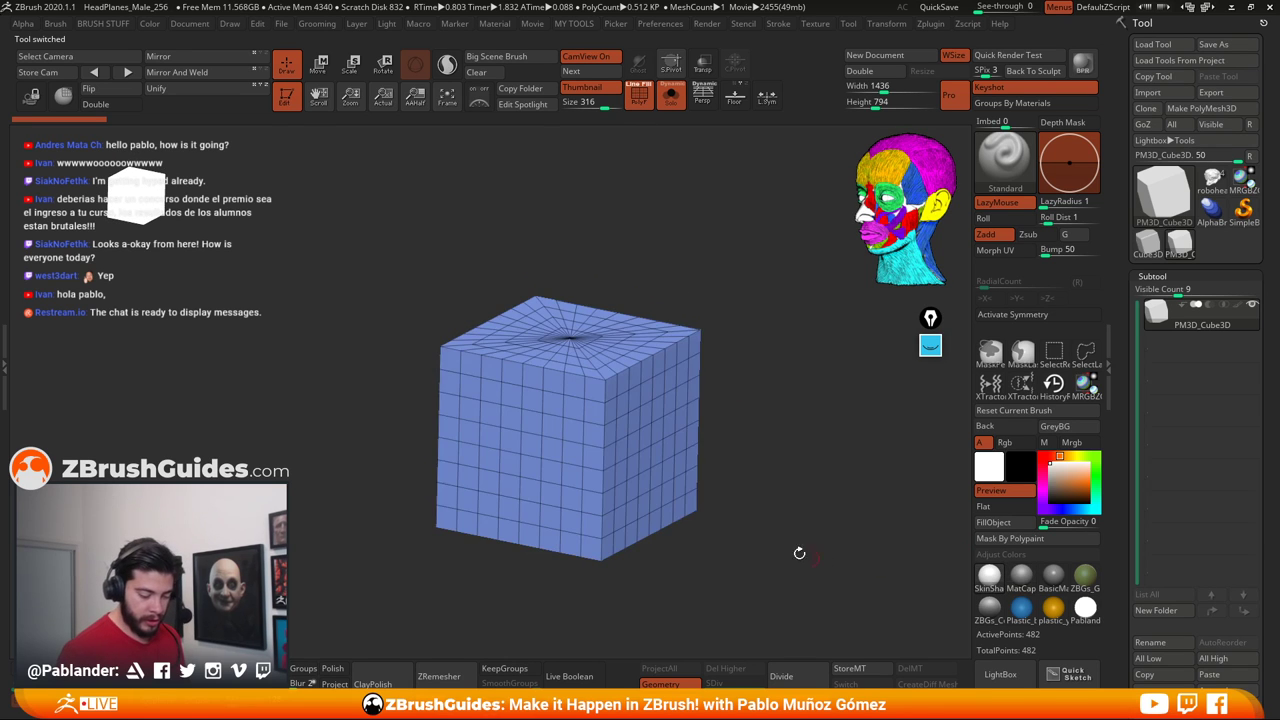
alt+drag(800, 553, 728, 526)
Duplicate the cube subtool, show both cubes and move the copy diagonally upward so it overlaps the original's corner
drag(1122, 577, 1122, 409)
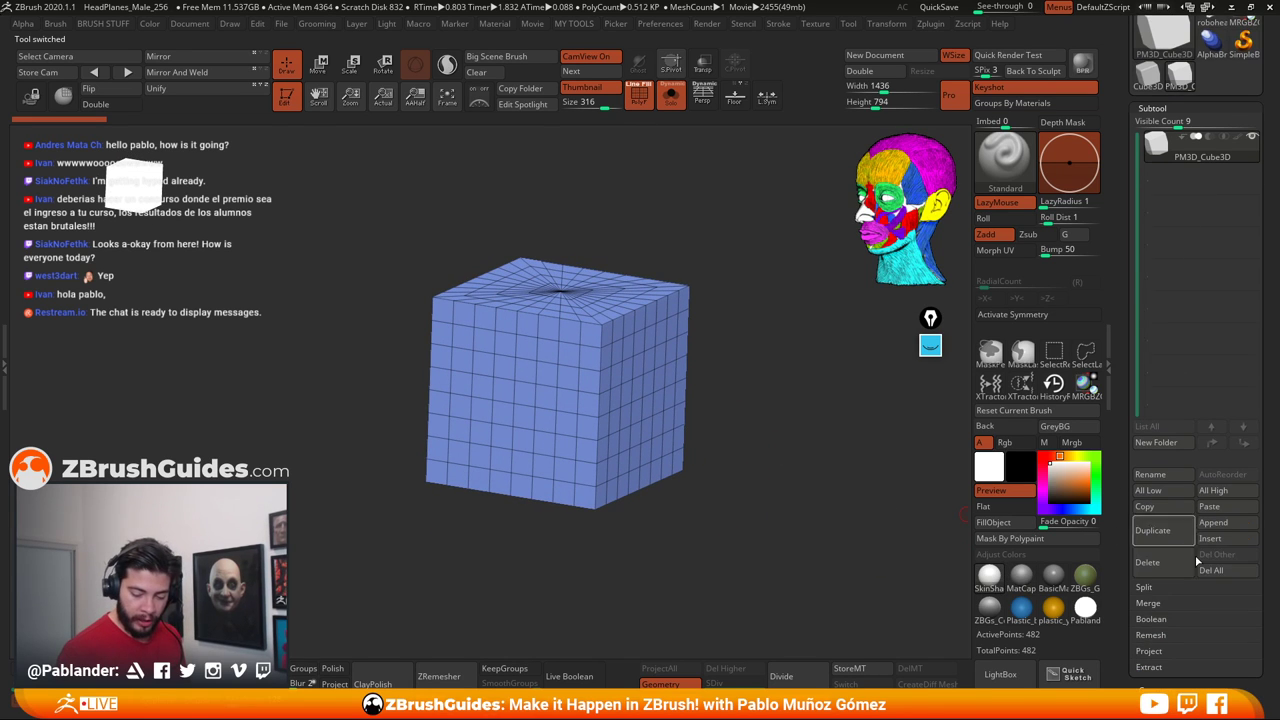
click(1152, 530)
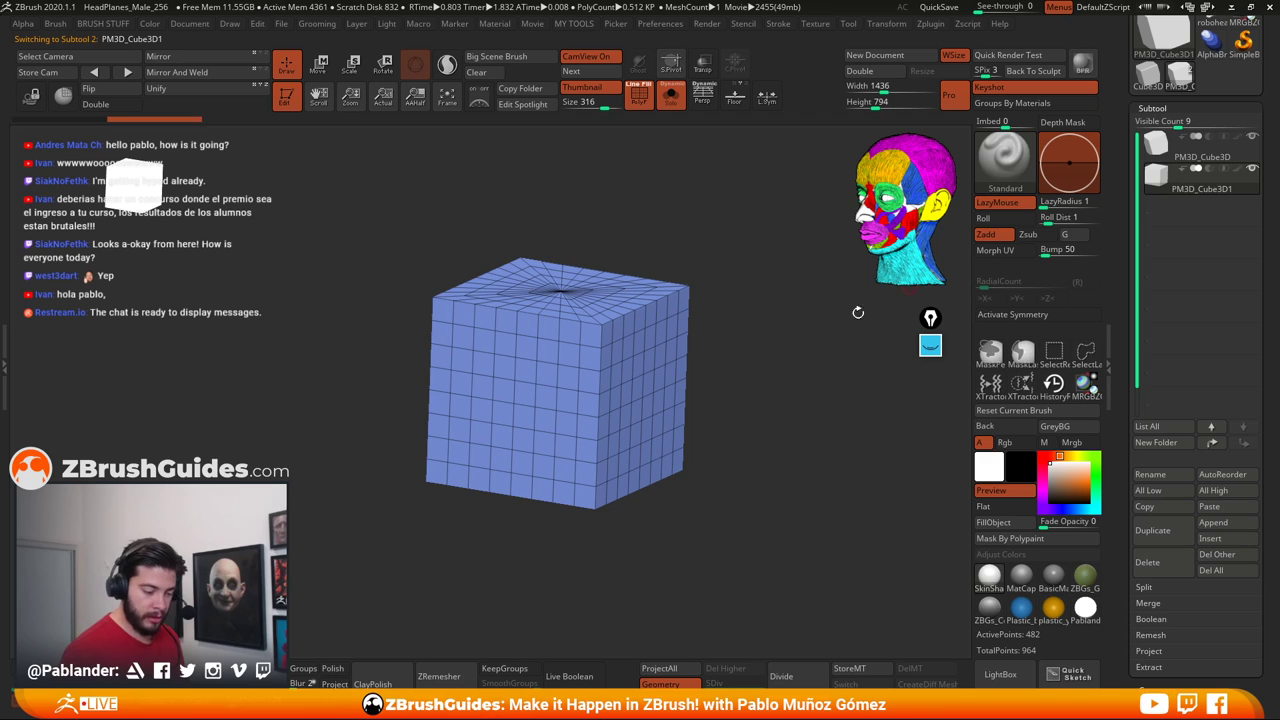
click(319, 65)
shift+drag(697, 250, 740, 250)
drag(609, 331, 680, 265)
click(671, 95)
alt+drag(757, 240, 781, 296)
drag(770, 262, 750, 350)
drag(690, 293, 766, 441)
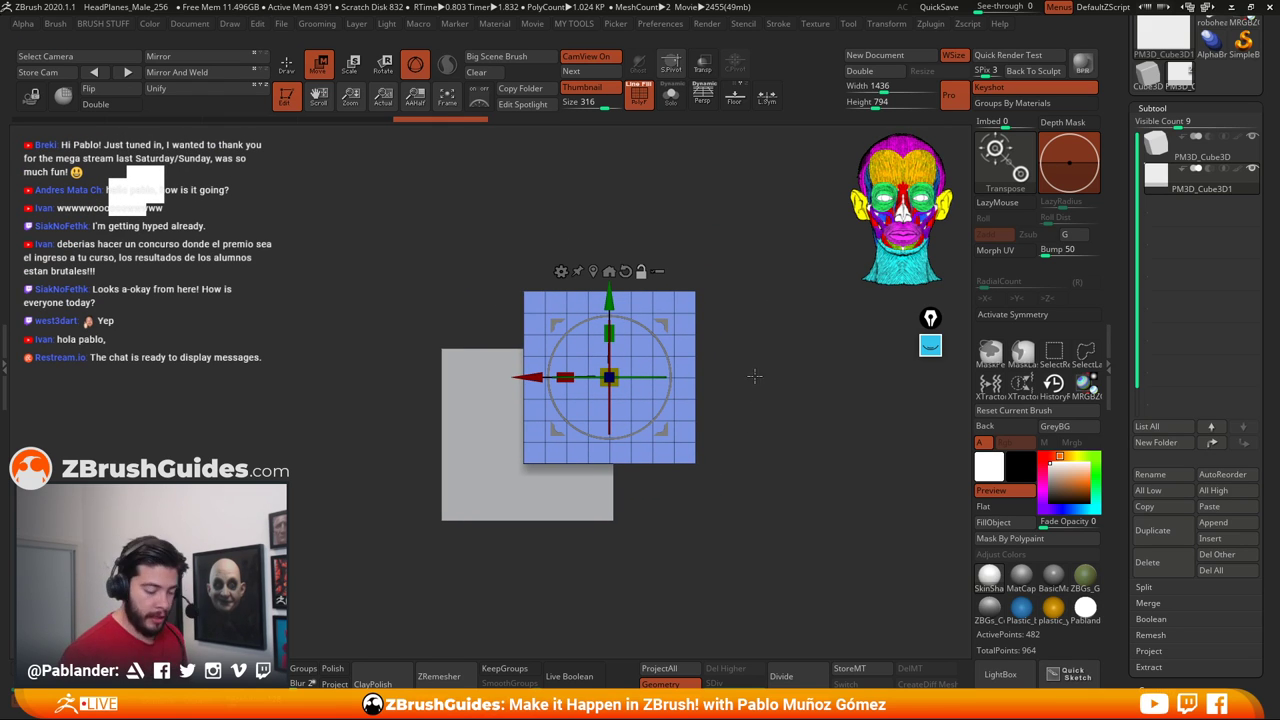
Nudge the duplicate cube forward along its depth axis, checking its overlap with the original from above
drag(754, 376, 728, 455)
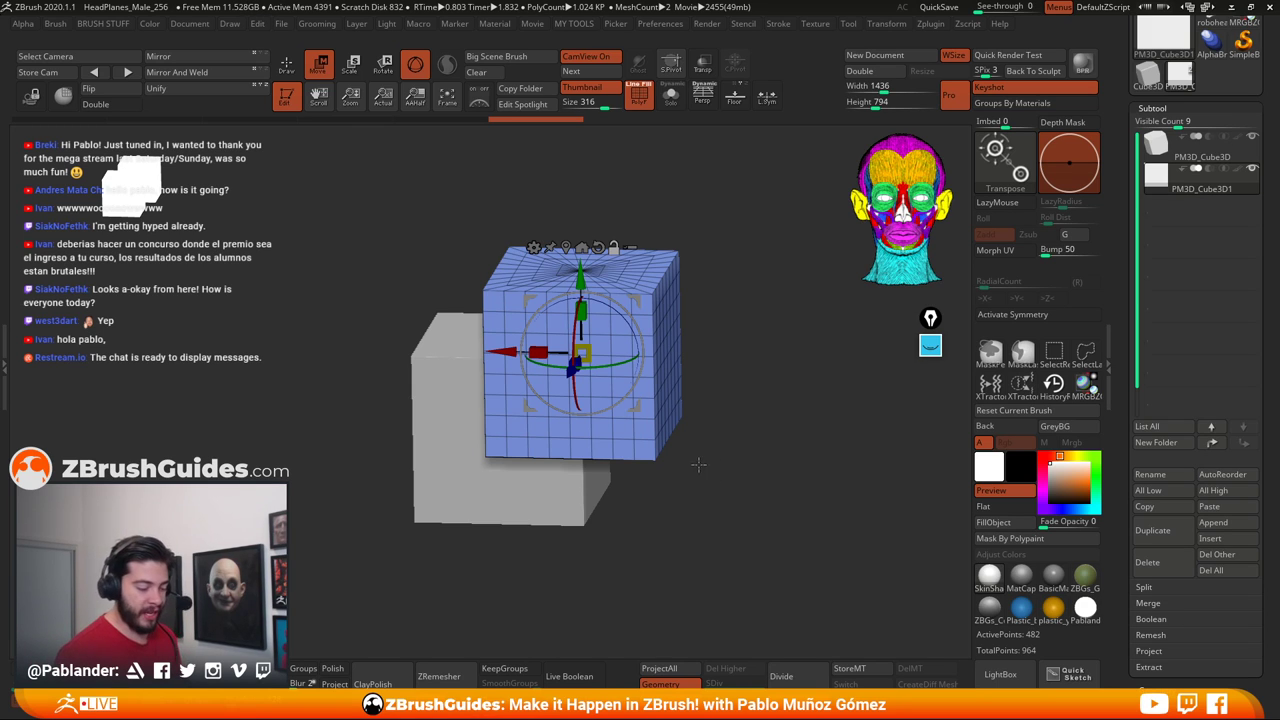
drag(698, 464, 740, 396)
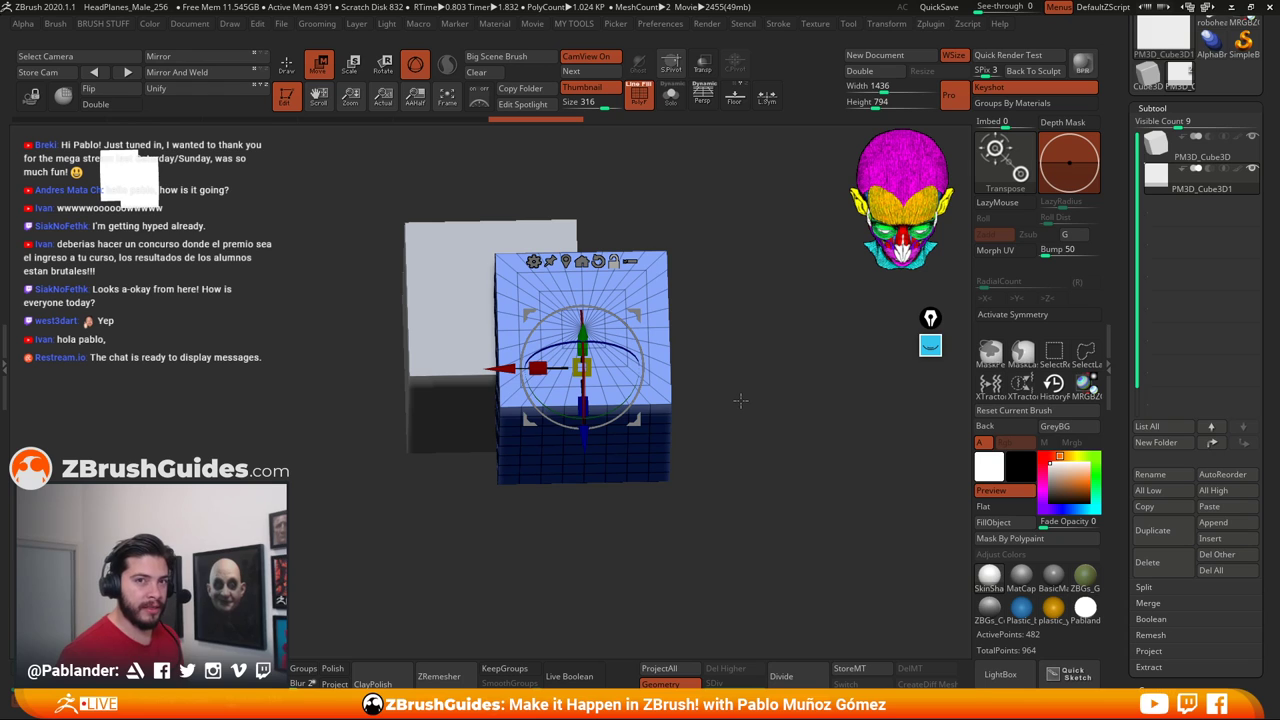
drag(738, 403, 737, 420)
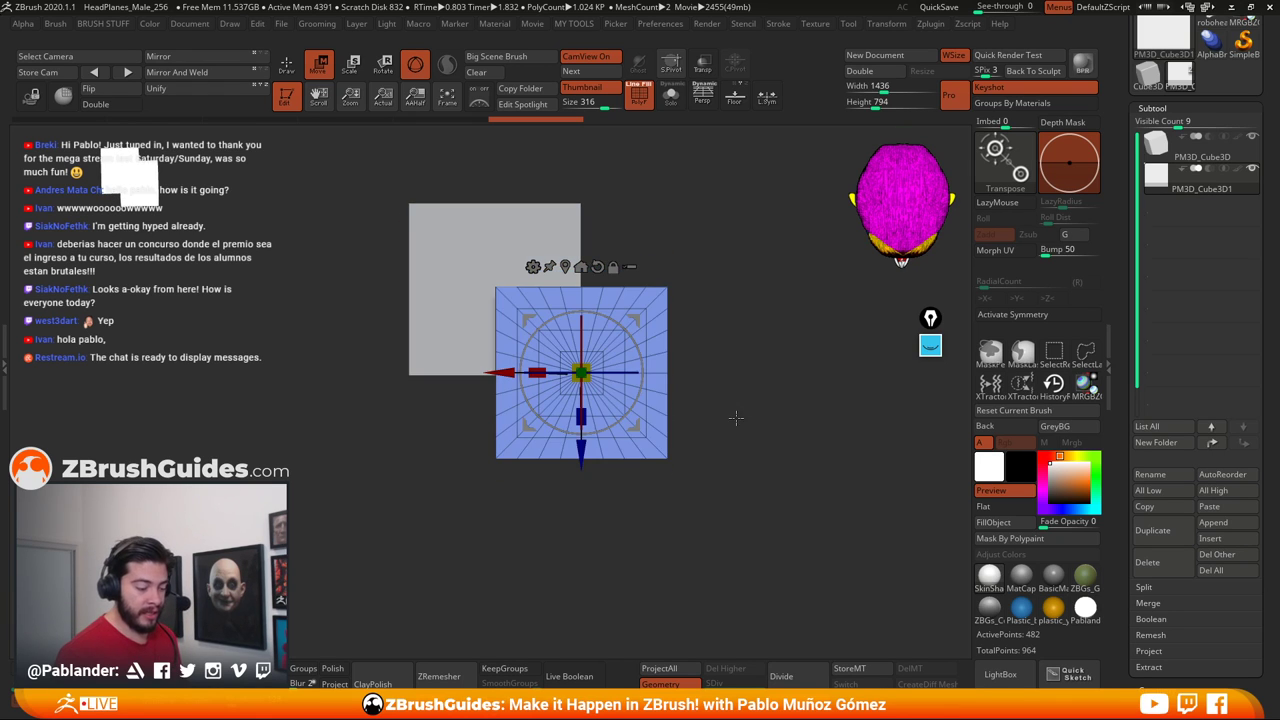
drag(636, 428, 636, 432)
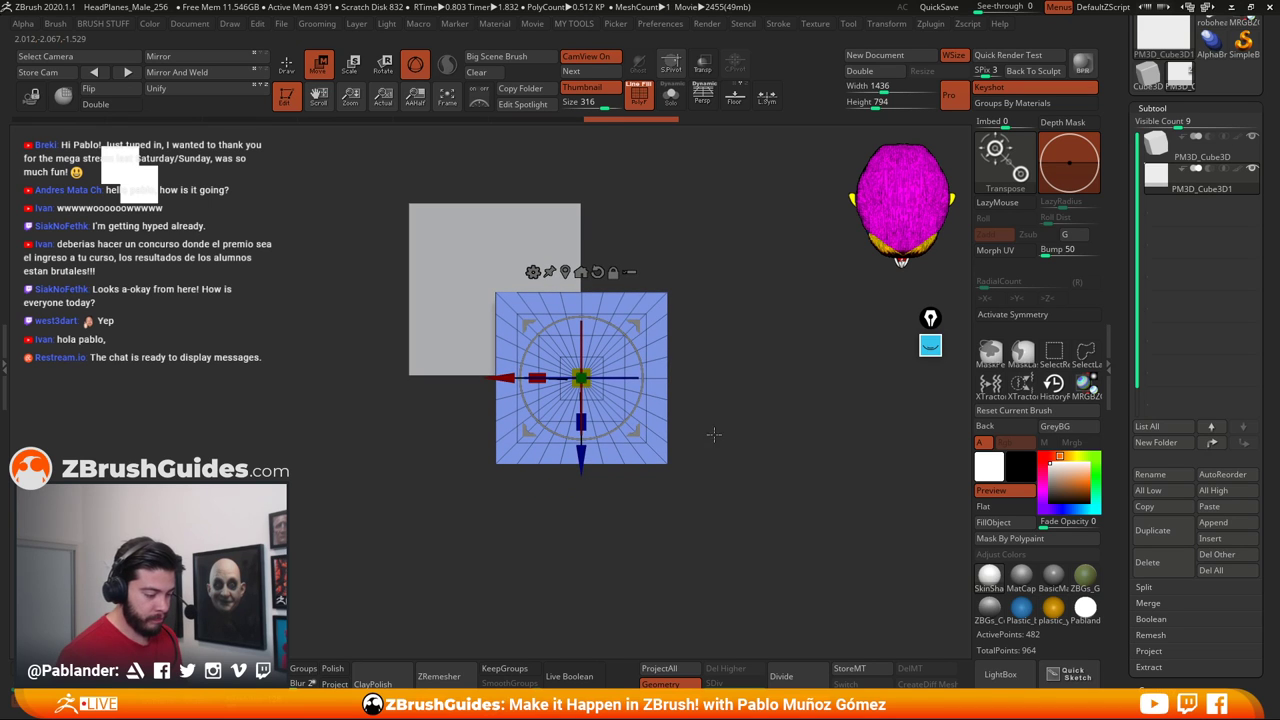
Give the duplicate cube its own polygroup and raise it slightly along the vertical axis
key(q)
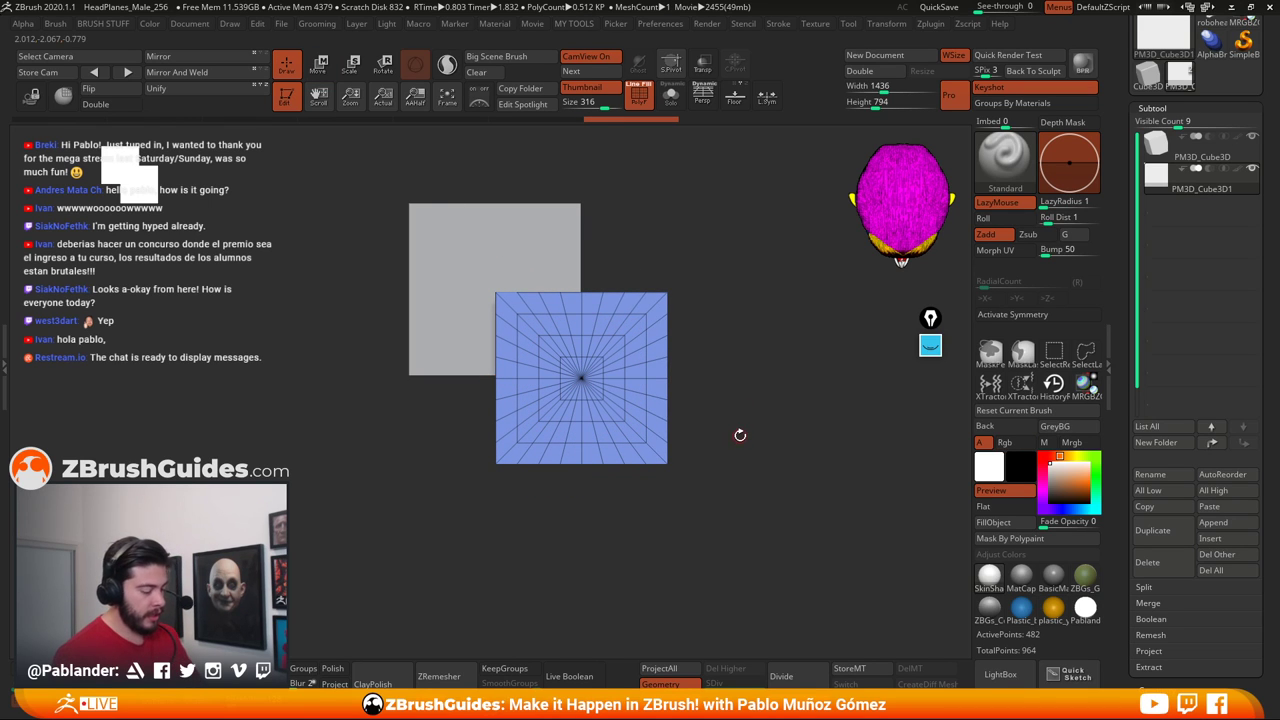
shift+drag(738, 440, 597, 405)
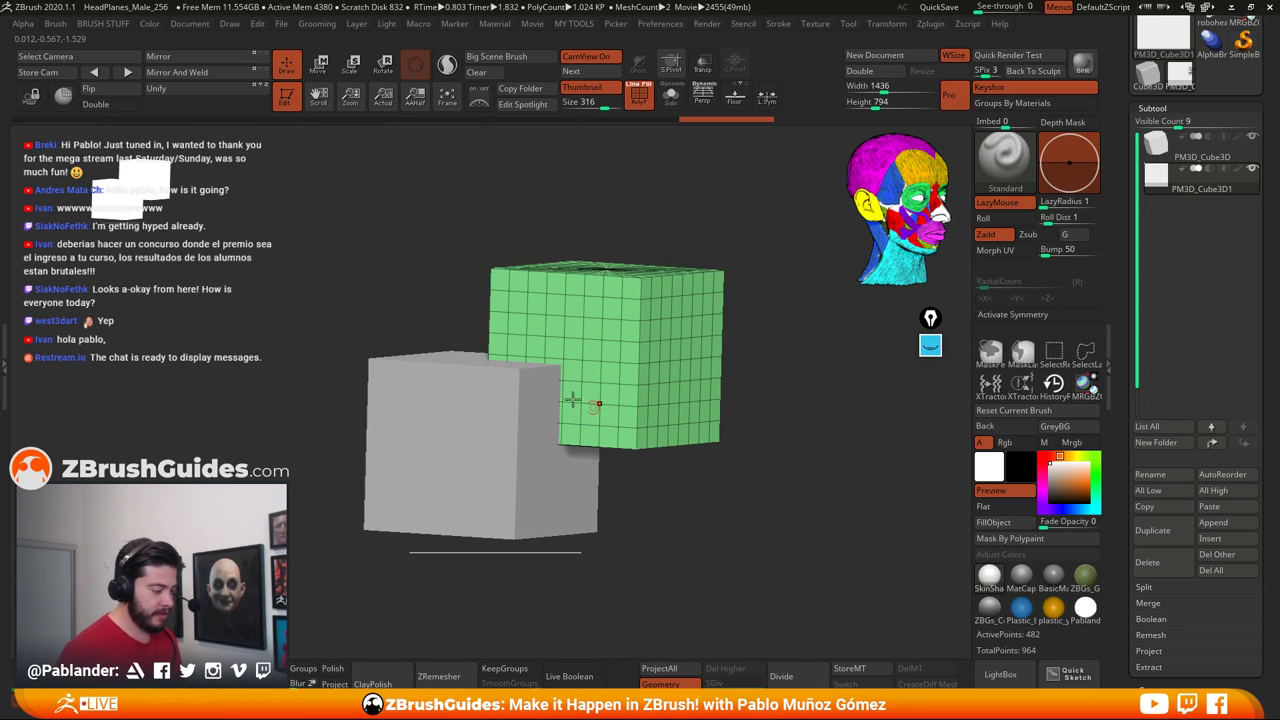
click(318, 64)
drag(608, 275, 608, 267)
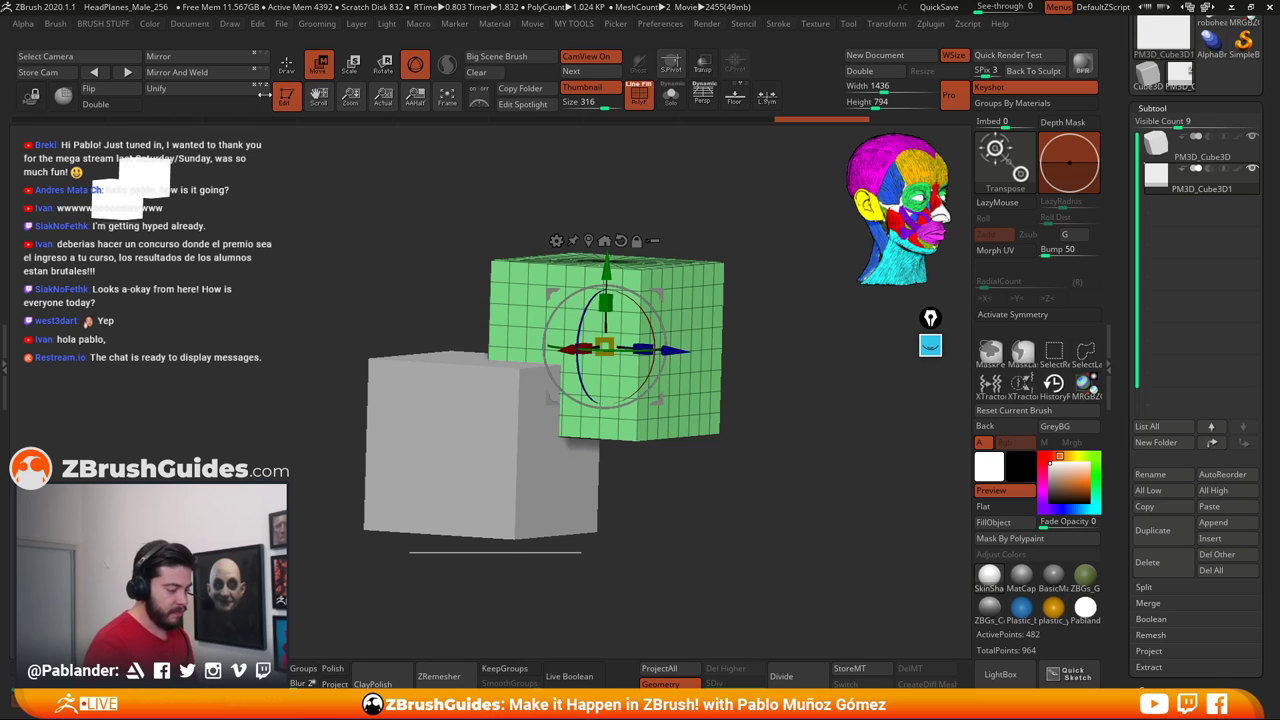
click(287, 64)
Compare the two cube subtools and set the duplicate, PM3D_Cube3D1, to Boolean subtraction
mouse_move(770, 447)
mouse_down()
mouse_move(724, 451)
mouse_move(643, 514)
mouse_up()
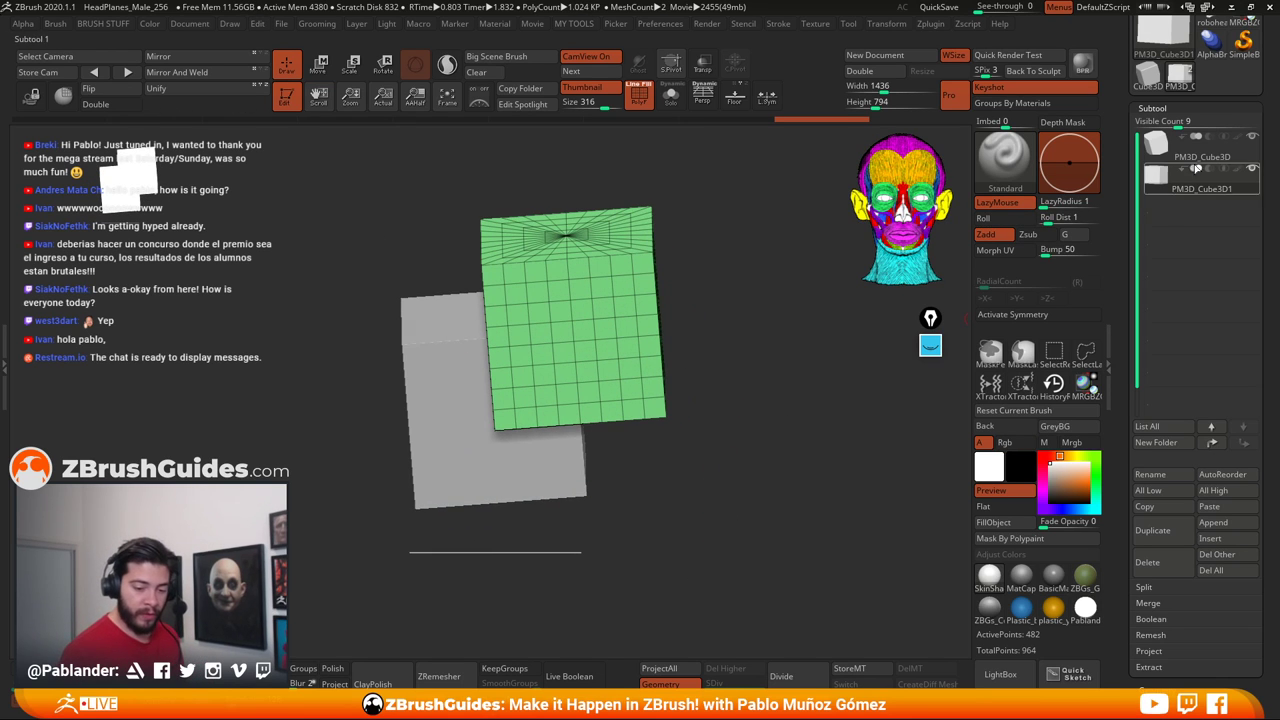
click(1200, 182)
click(1197, 152)
mouse_move(1197, 160)
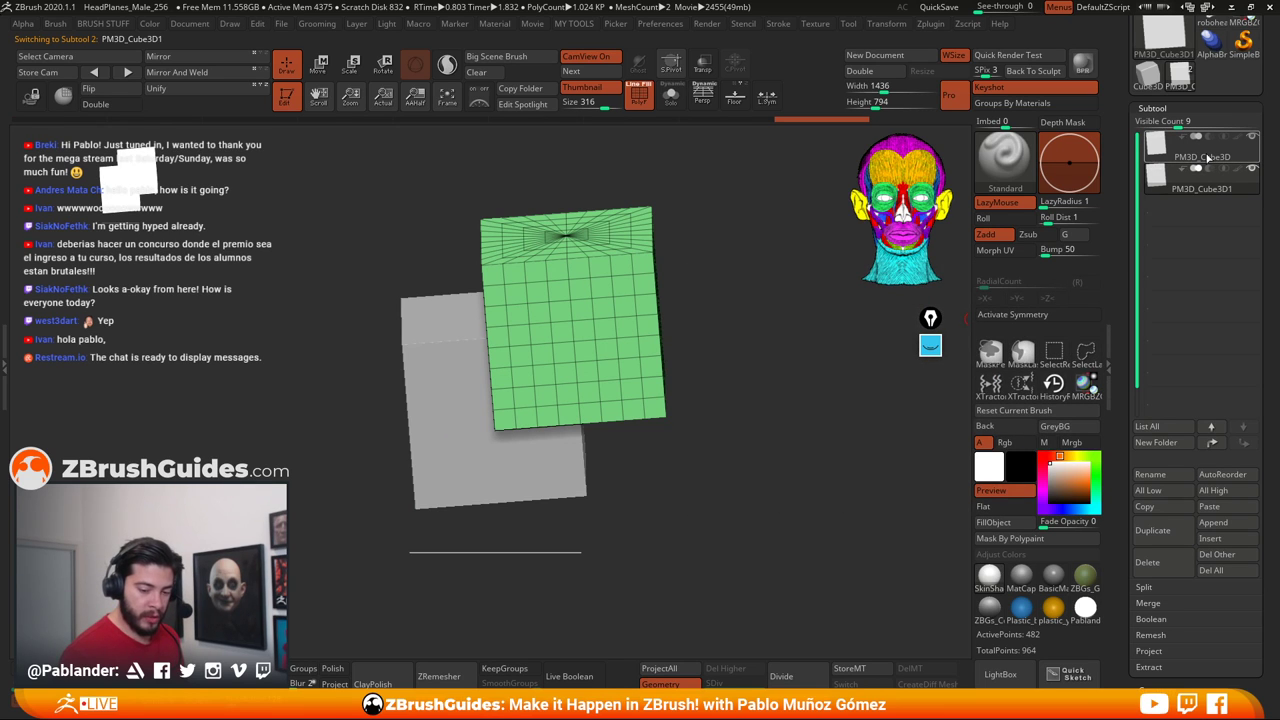
click(1200, 182)
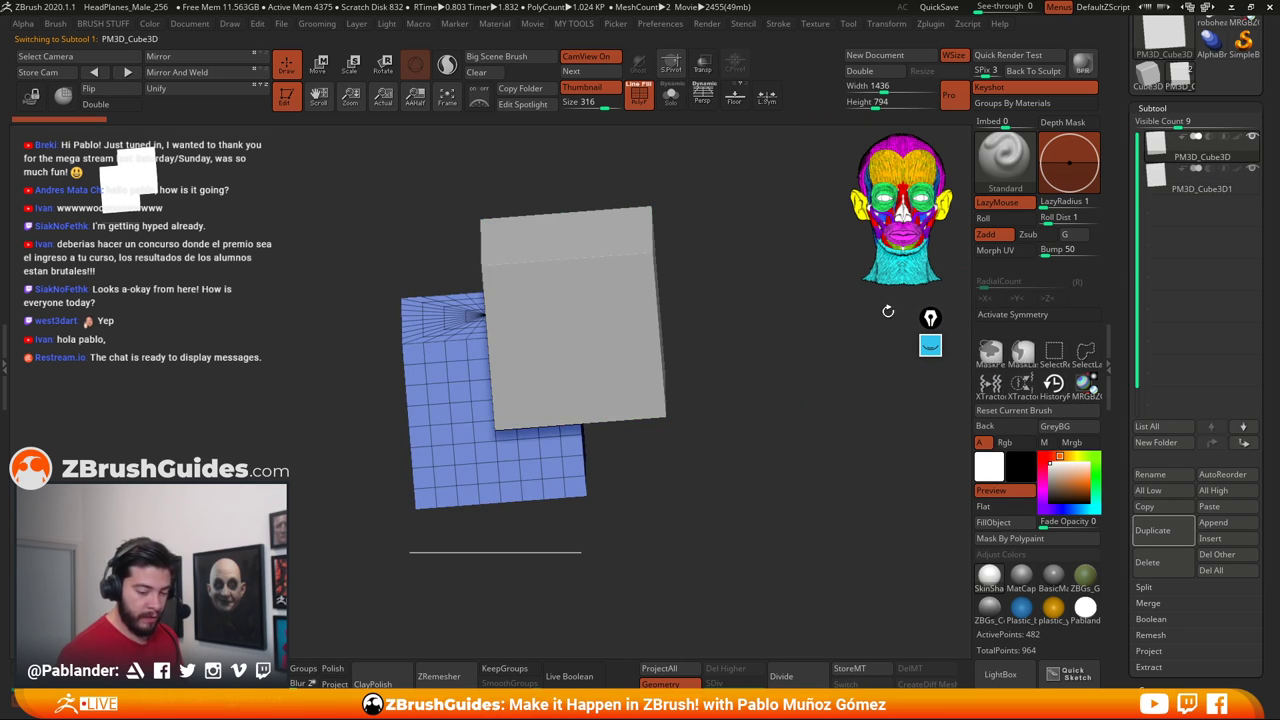
click(1196, 155)
mouse_move(1192, 180)
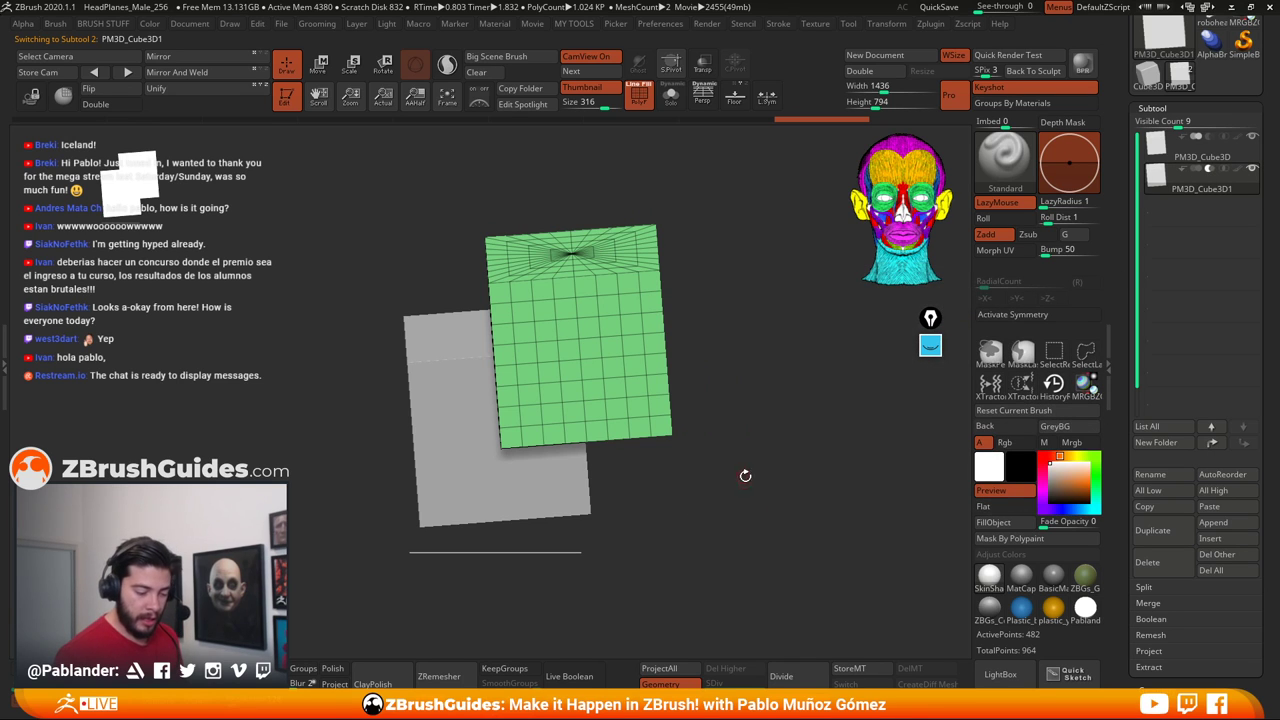
Preview the duplicate cube's subtraction from the original with Live Boolean on and PolyFrame off
drag(746, 475, 844, 481)
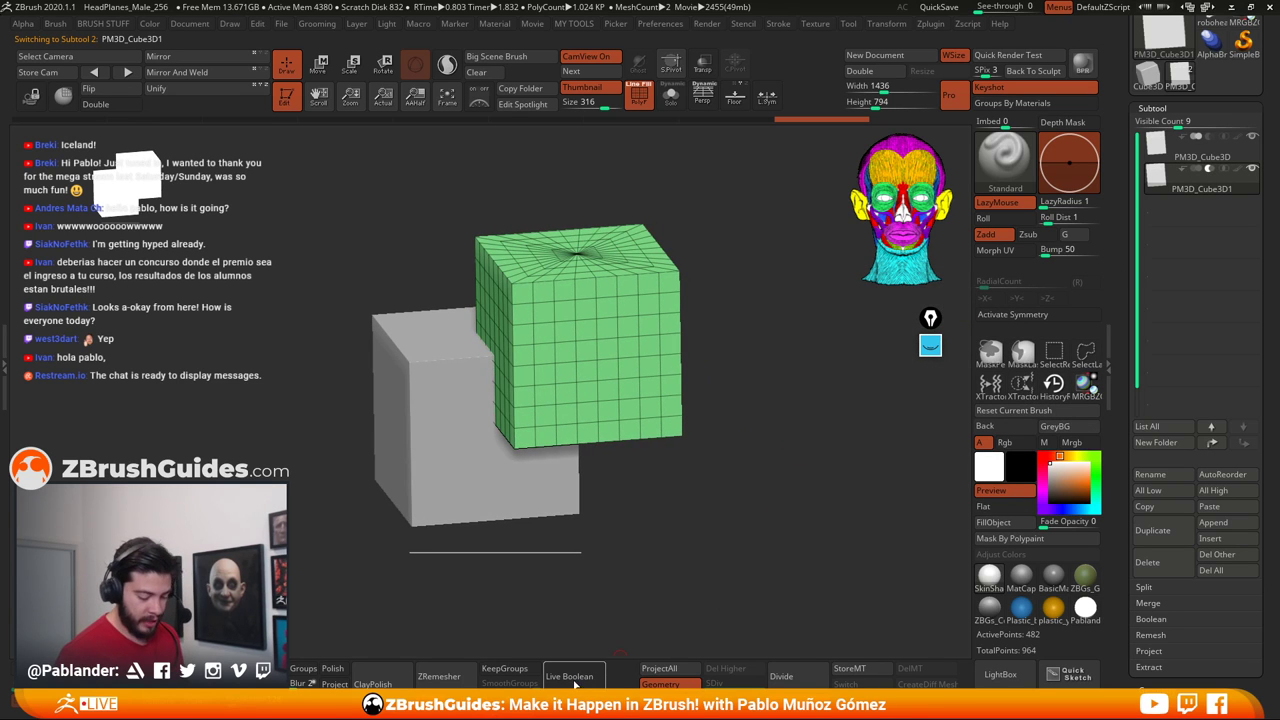
alt+drag(719, 456, 731, 448)
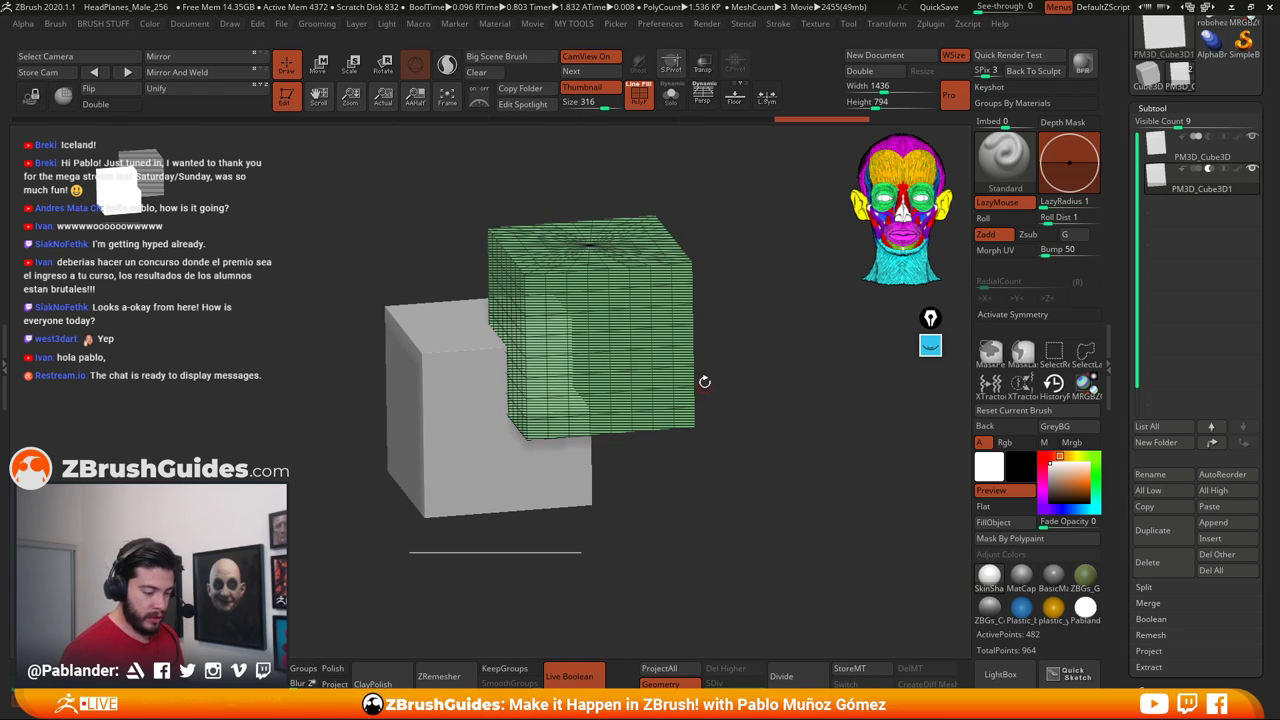
click(641, 102)
mouse_move(734, 457)
mouse_down()
mouse_move(742, 476)
mouse_move(732, 469)
mouse_up()
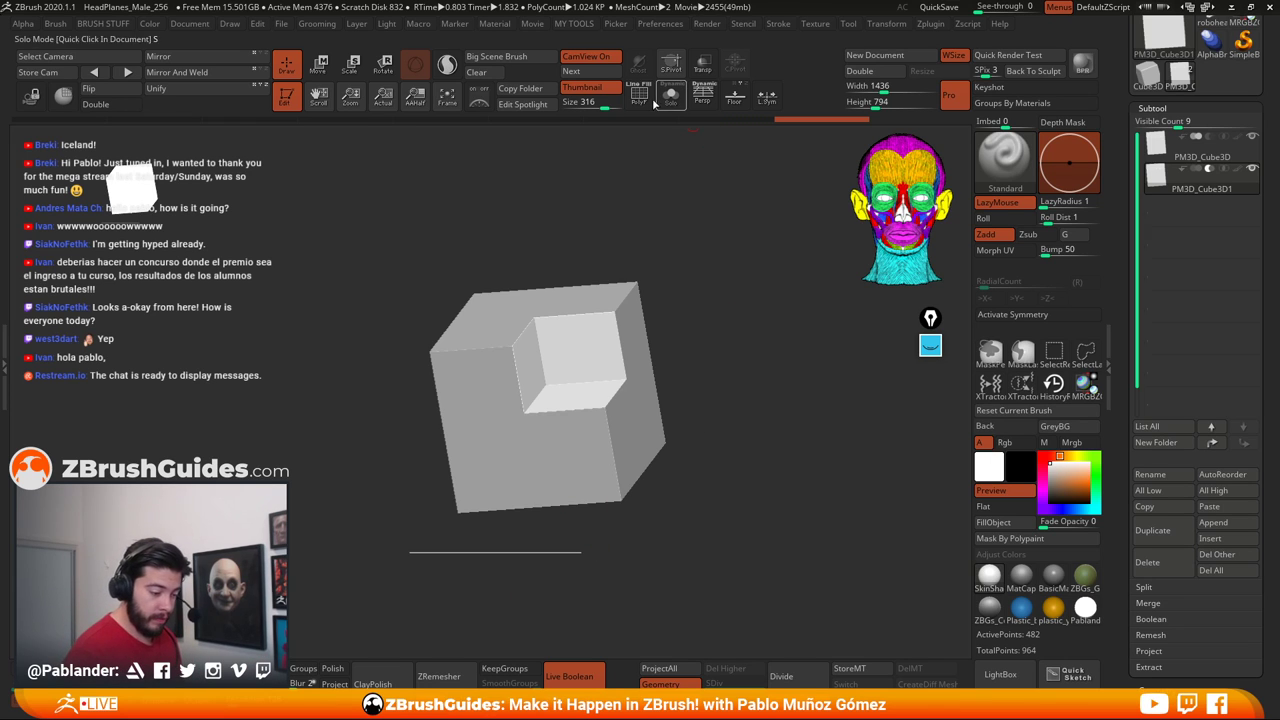
Turn off Live Boolean and display the duplicate cube's PolyFrame again
click(587, 675)
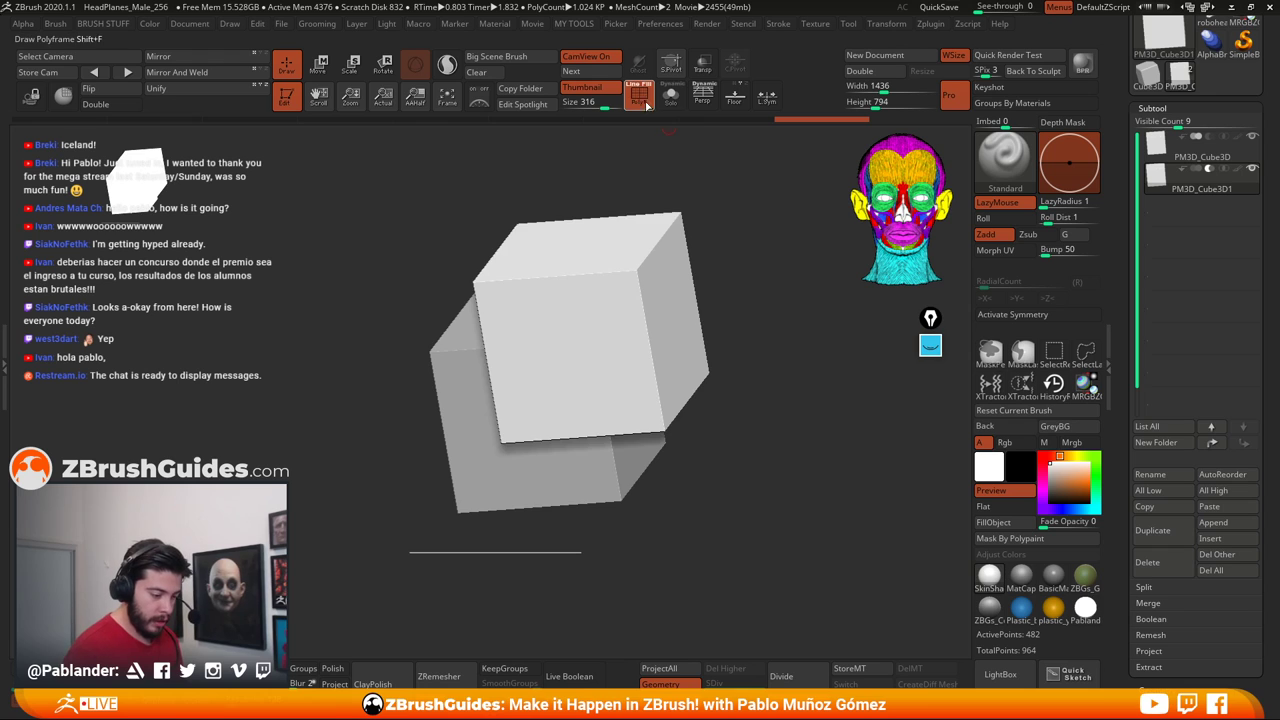
click(639, 95)
click(670, 95)
click(670, 95)
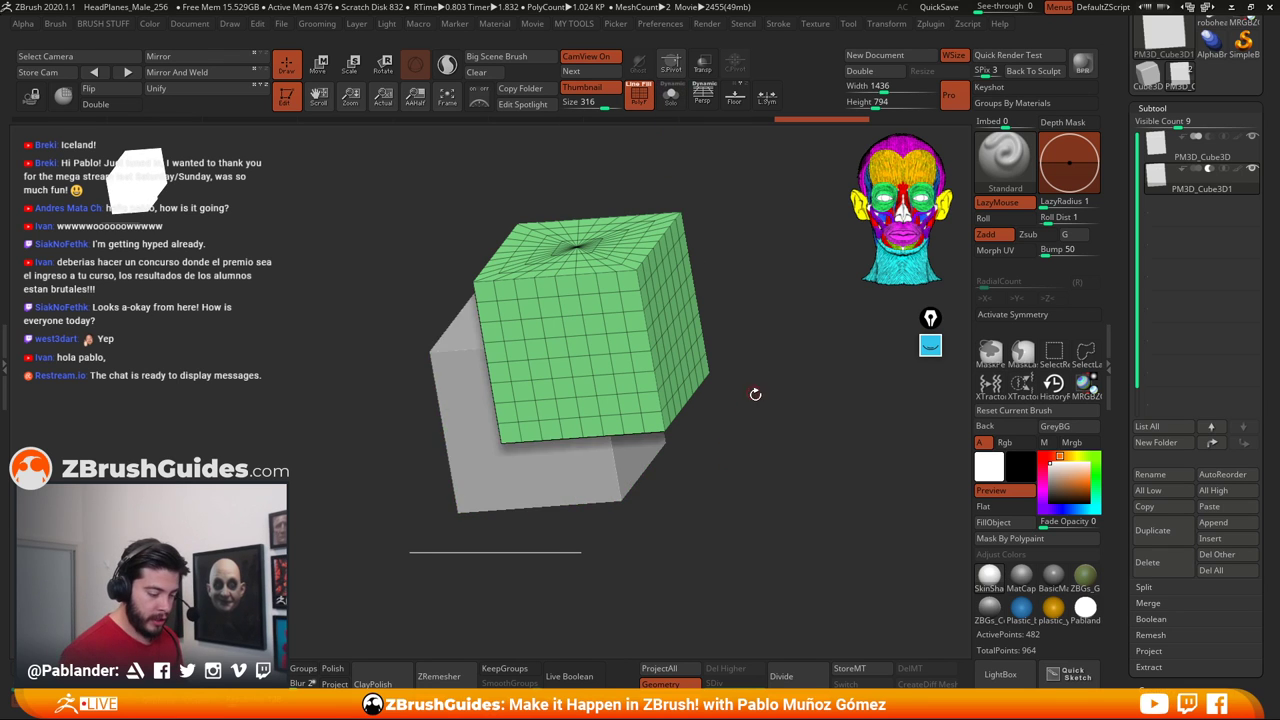
Split the duplicate cube into separate polygroups by face direction using Groups By Normals
shift+drag(754, 394, 757, 374)
drag(657, 275, 613, 308)
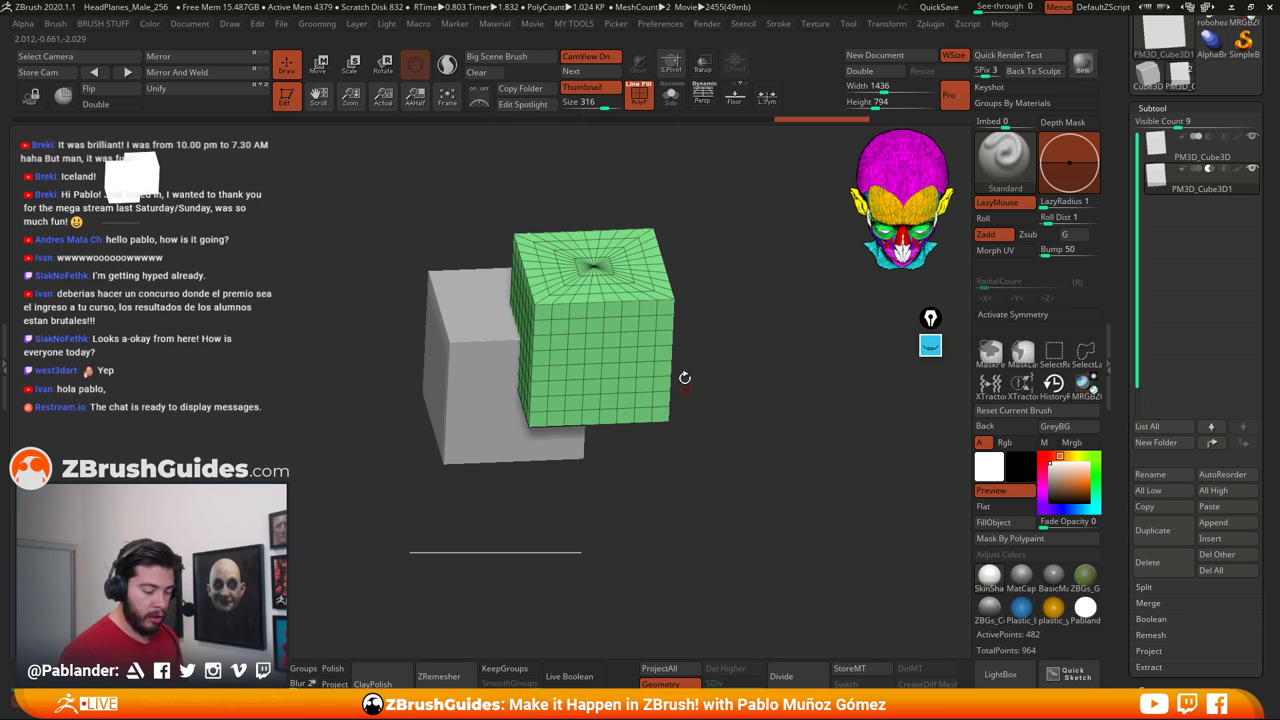
drag(691, 440, 736, 437)
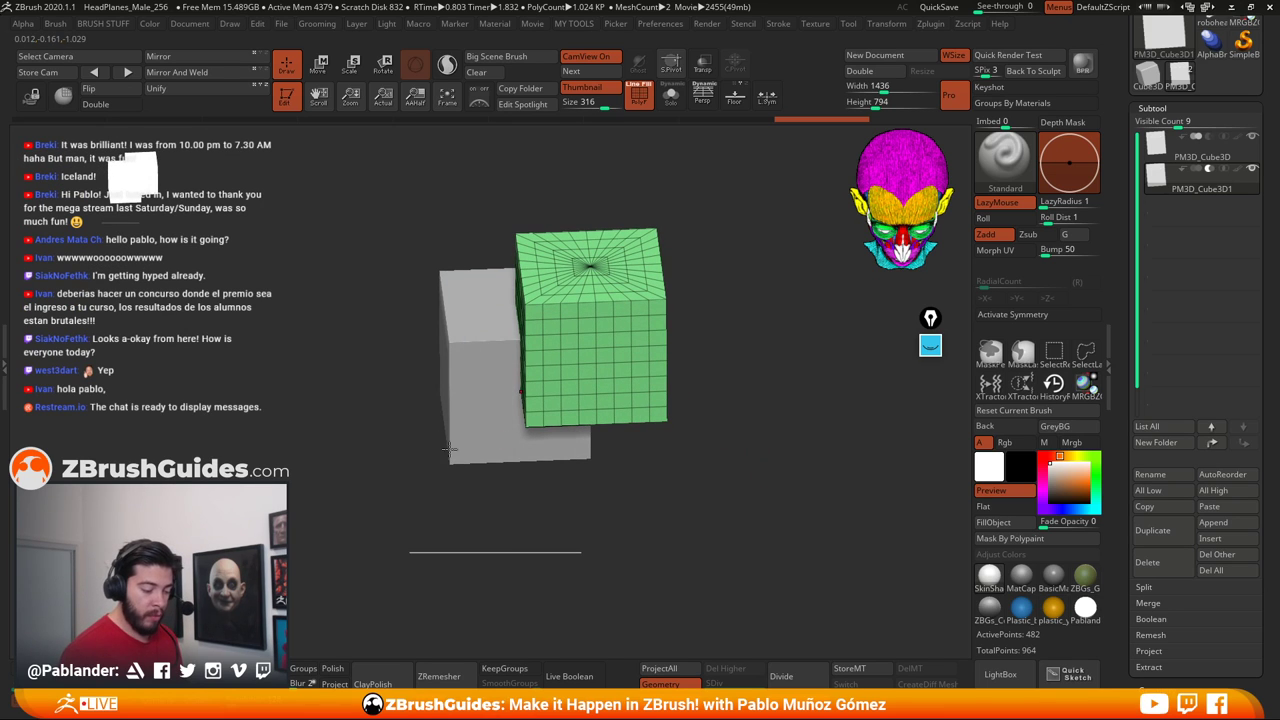
drag(1119, 437, 1143, 269)
alt+drag(813, 415, 794, 457)
scroll(1200, 262, up, 2)
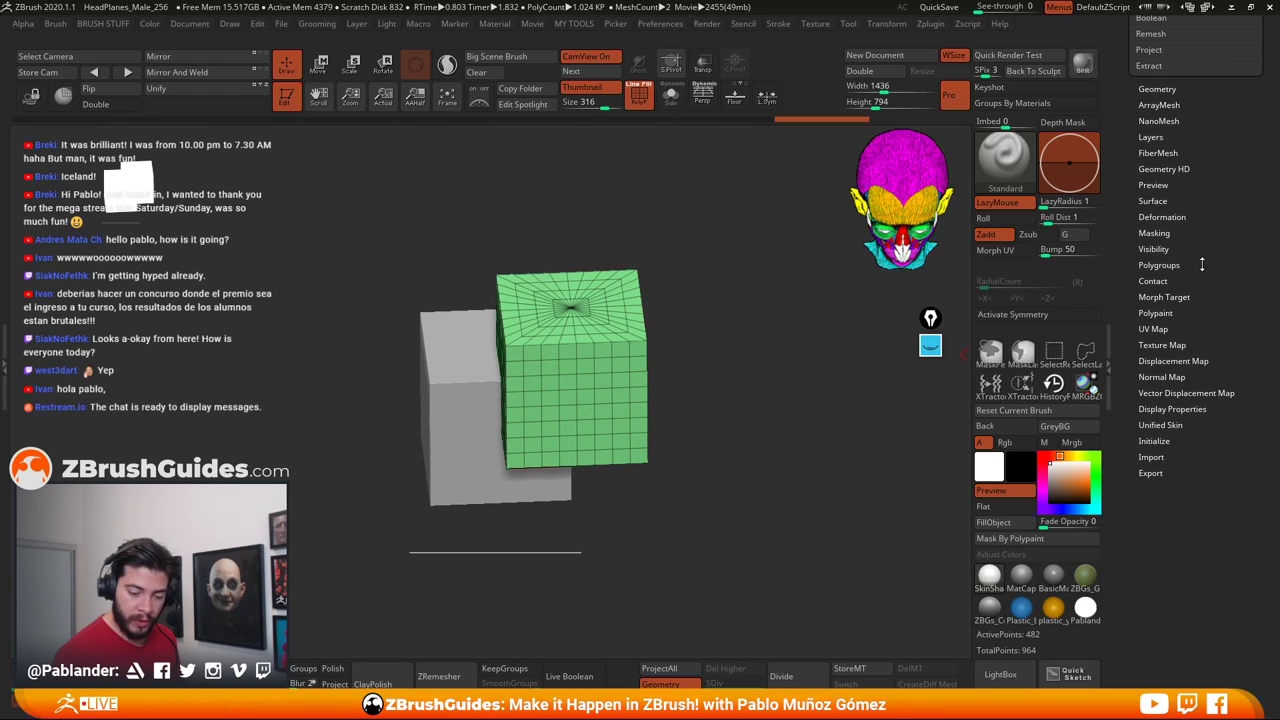
click(1158, 265)
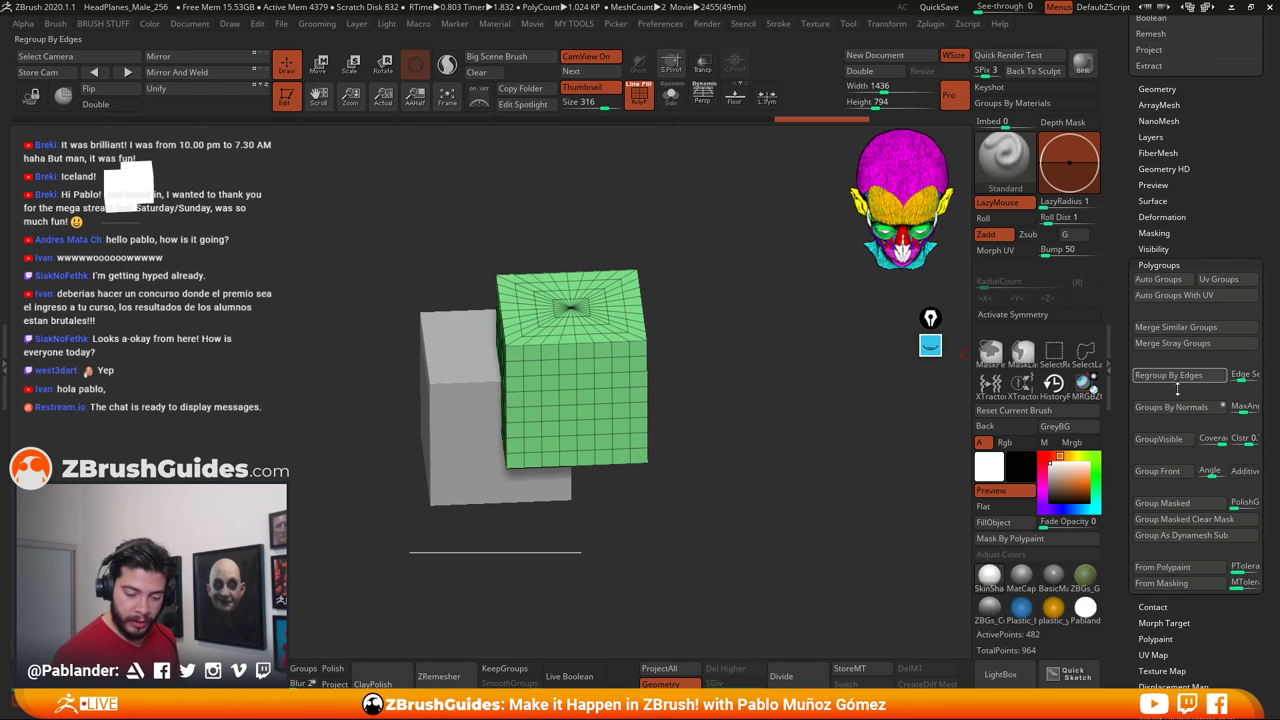
scroll(1130, 432, down, 1)
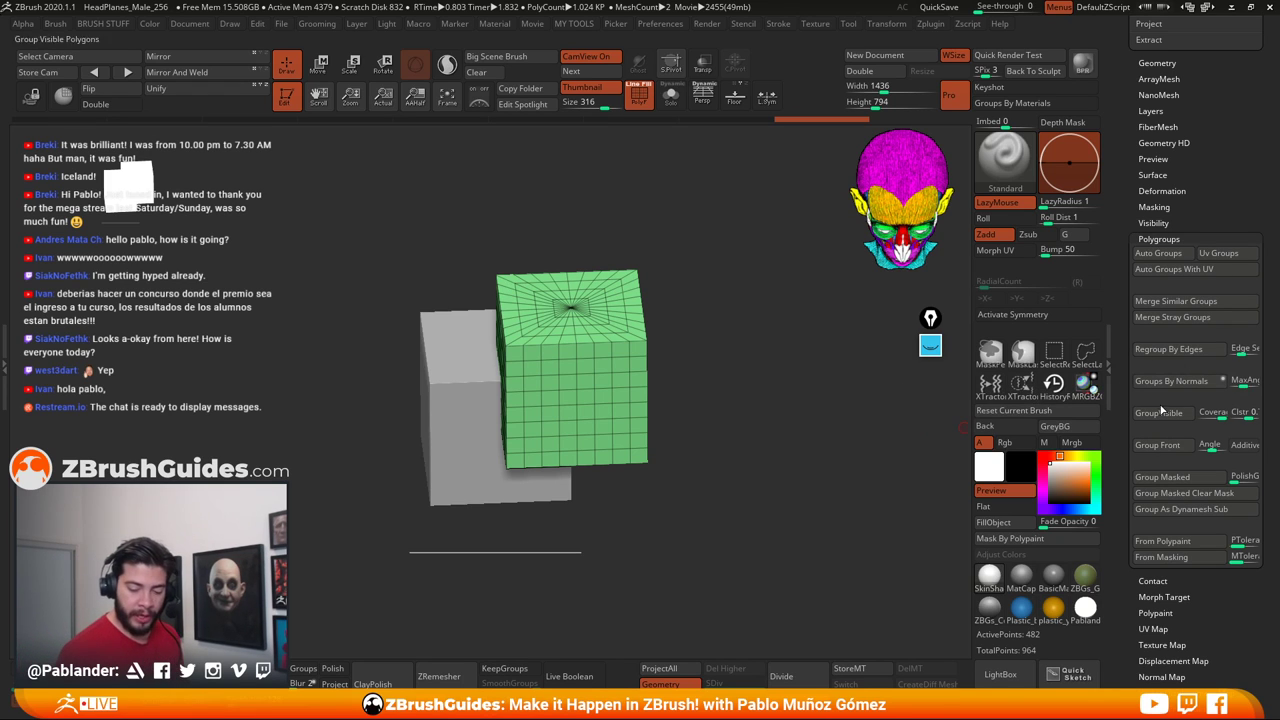
click(1180, 381)
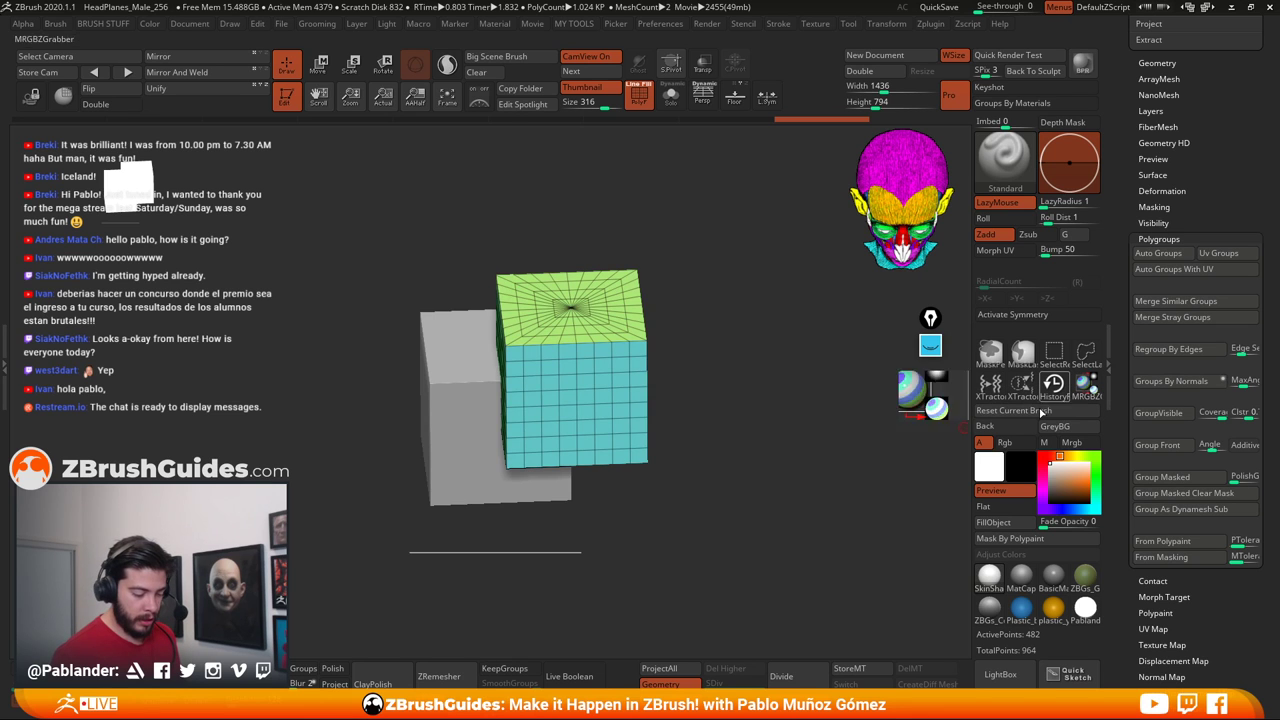
Inspect the polygroups on the duplicate cube's faces from several angles, along with its overlap with the original cube
drag(800, 453, 720, 430)
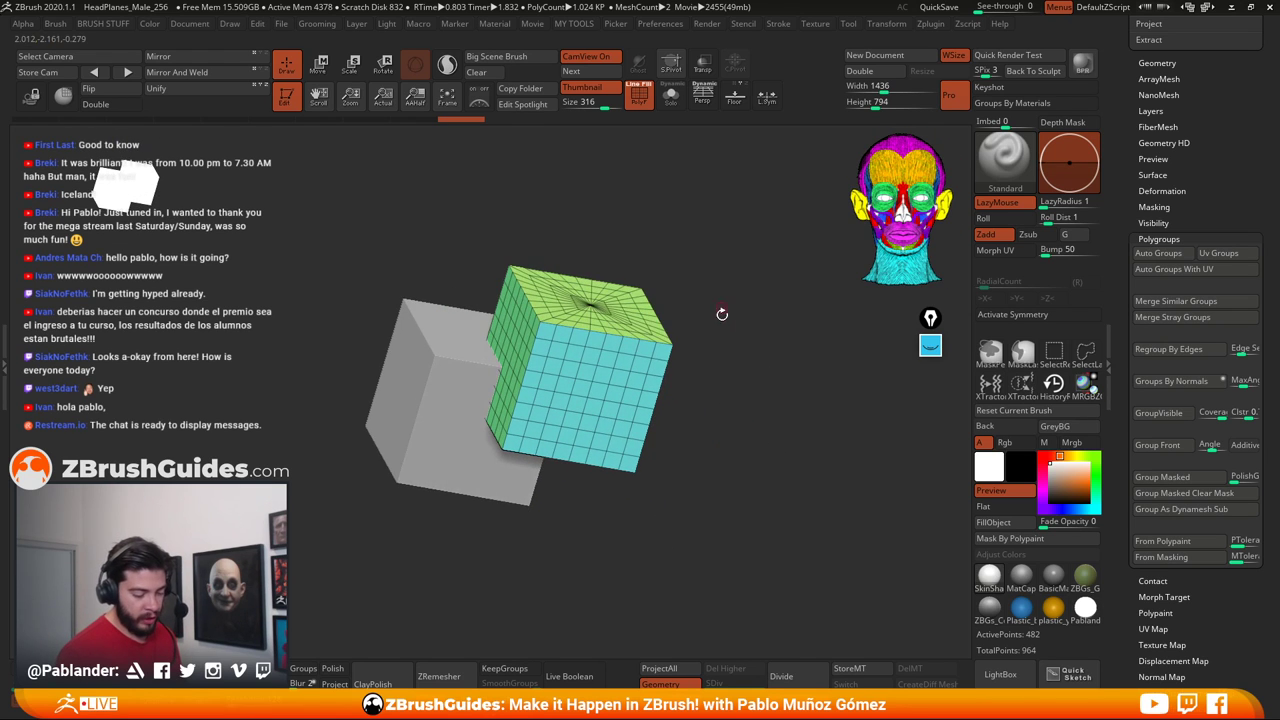
drag(722, 314, 675, 440)
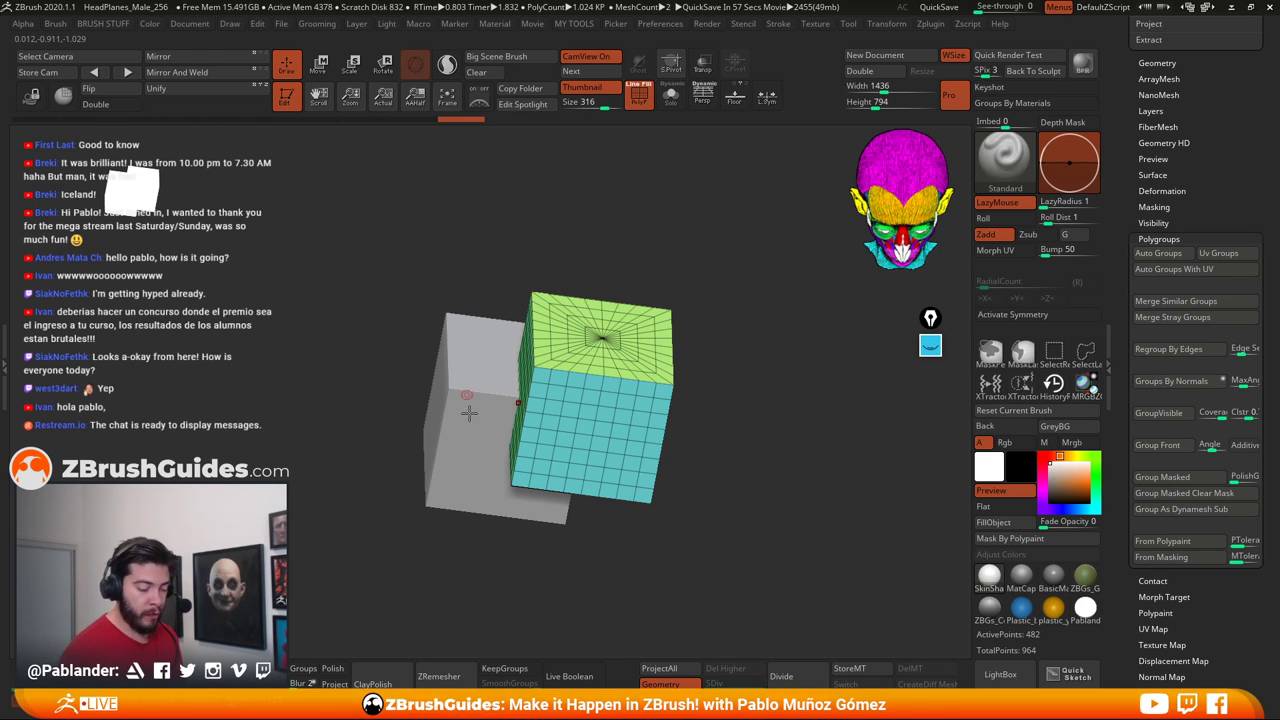
shift+drag(751, 429, 753, 401)
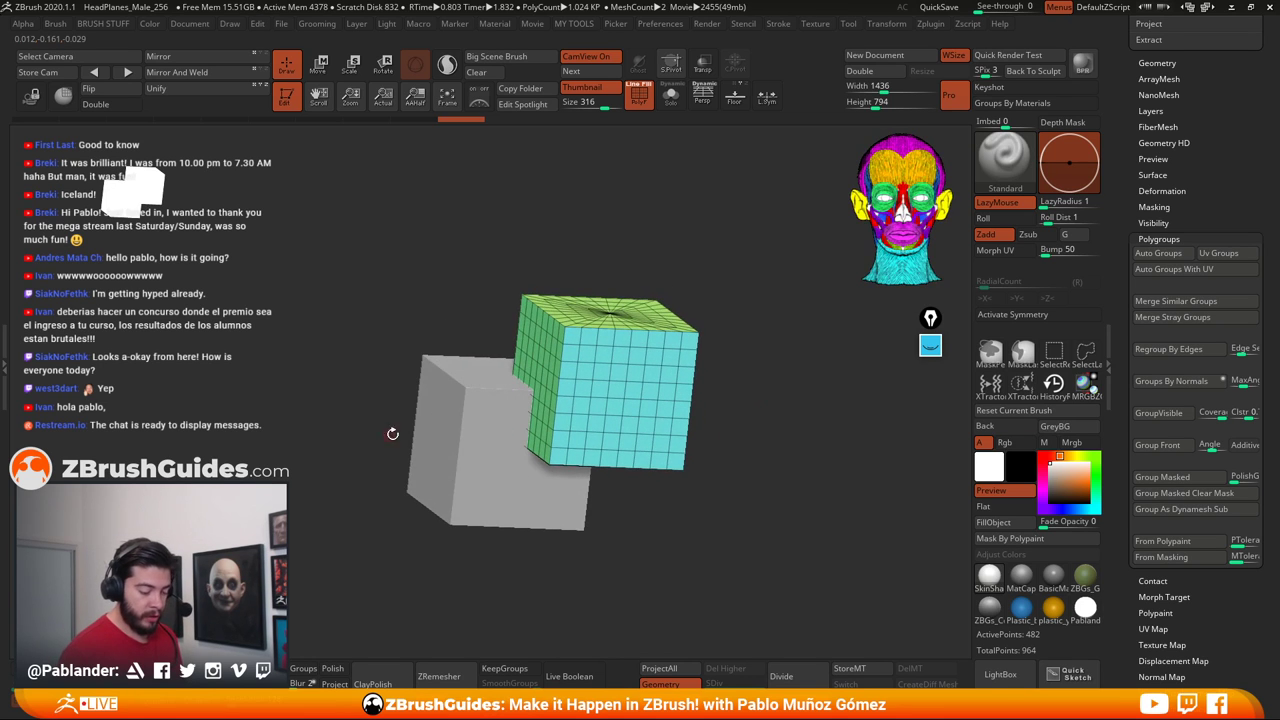
drag(392, 433, 591, 373)
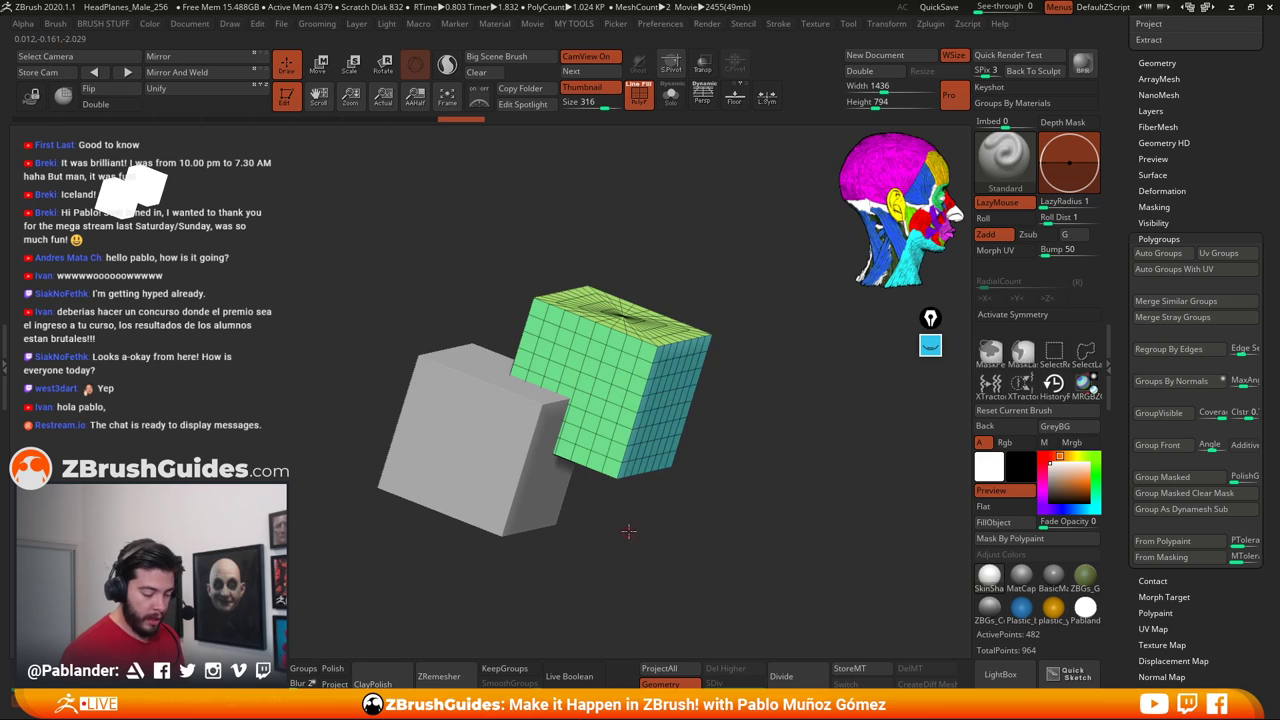
drag(628, 531, 611, 386)
drag(794, 451, 755, 447)
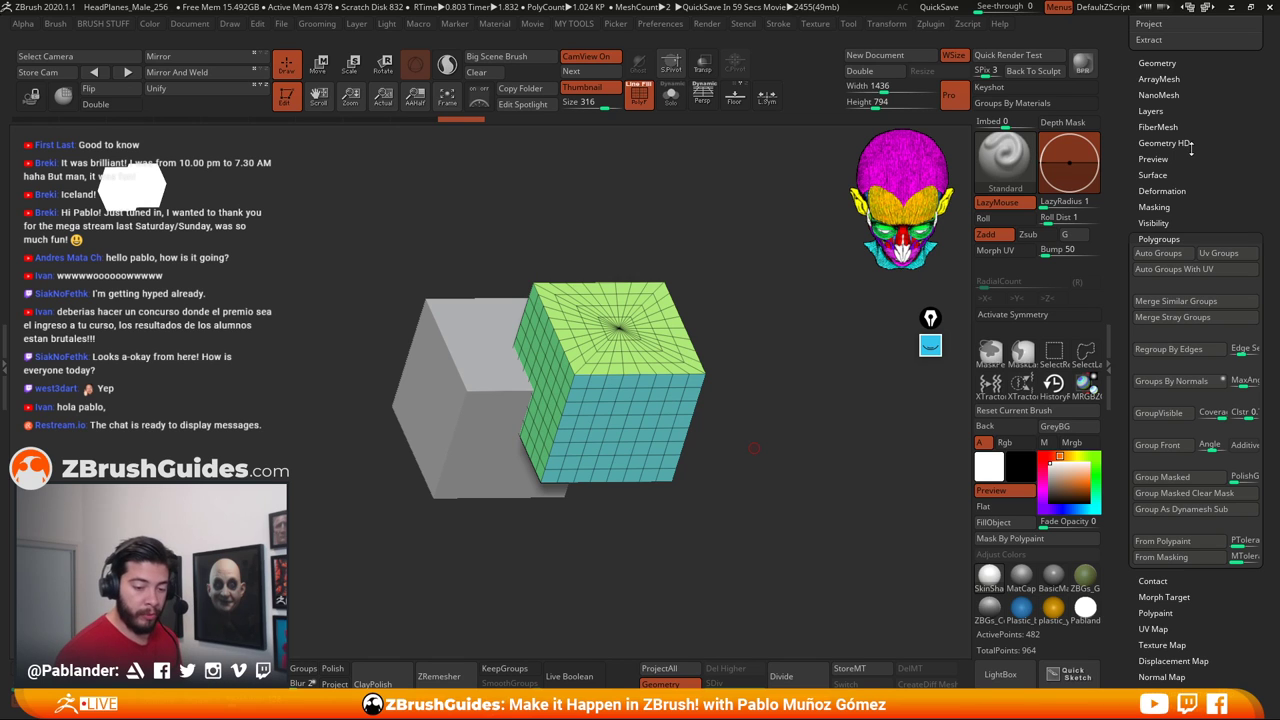
Set the subtool Visible Count to 6 and put both cubes in a new folder named Untitled Folder
drag(1176, 15, 1176, 259)
drag(1133, 327, 1129, 430)
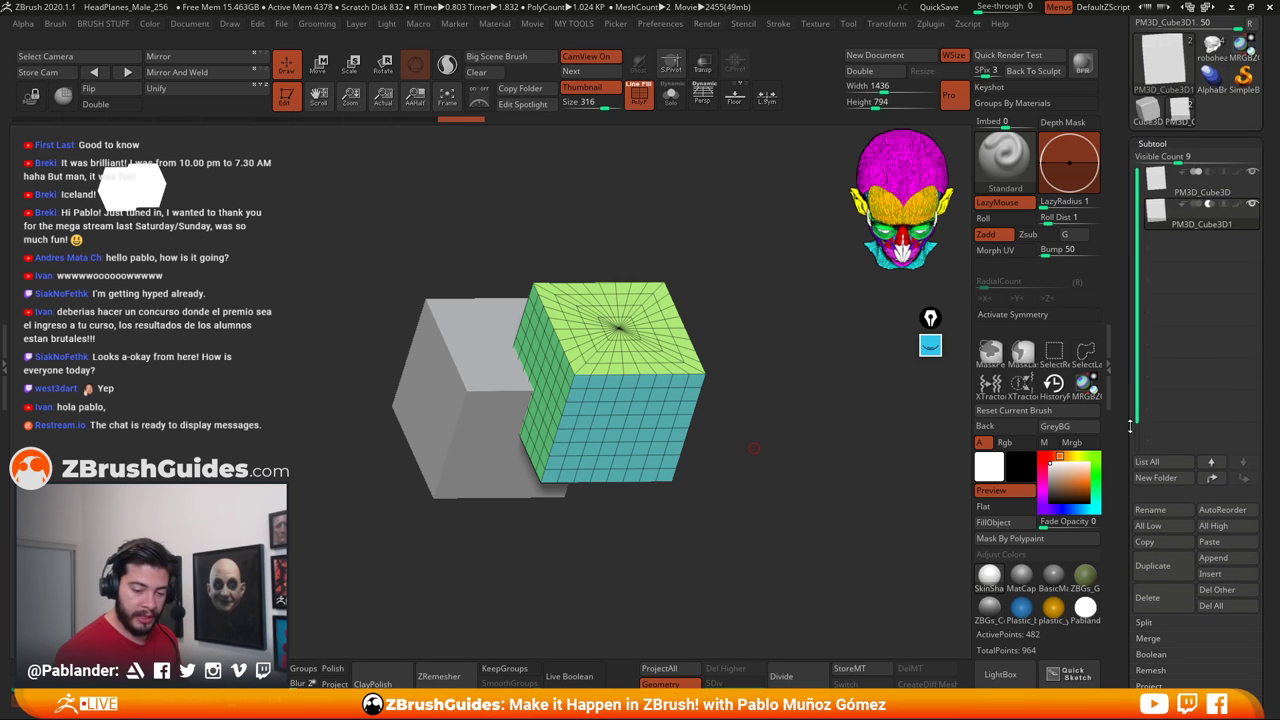
drag(1176, 157, 1165, 157)
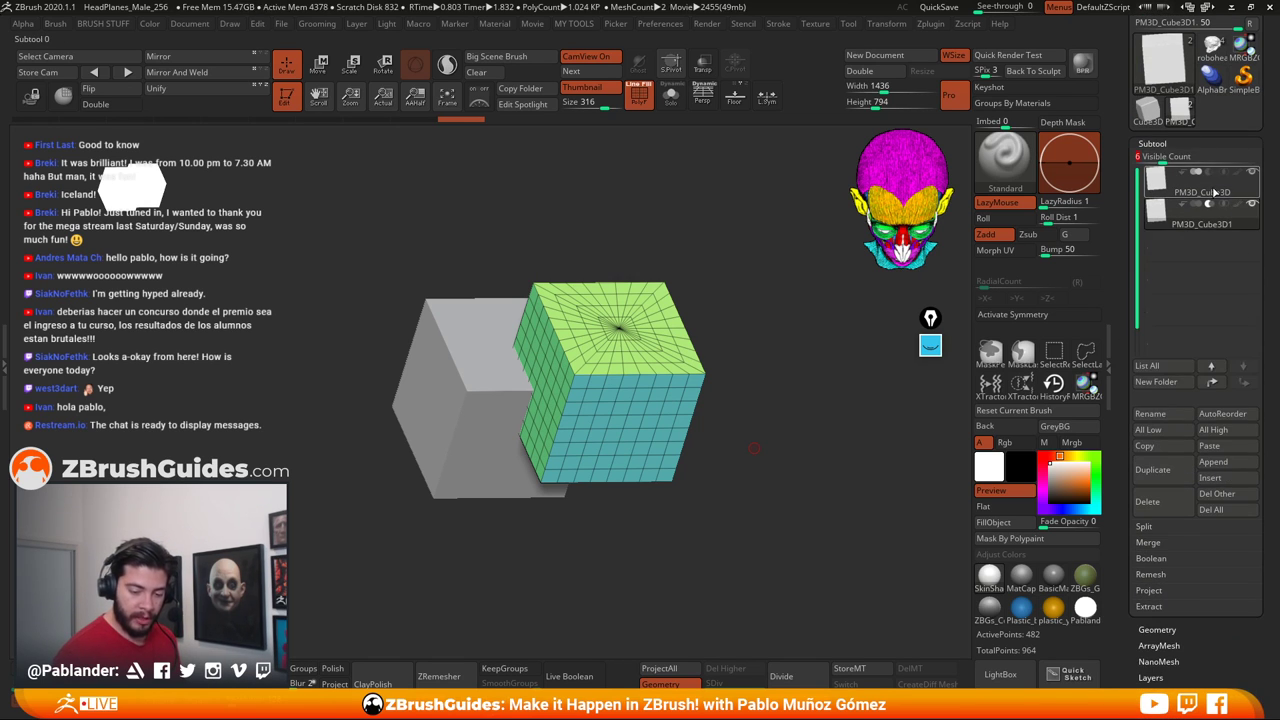
click(1200, 183)
click(1162, 384)
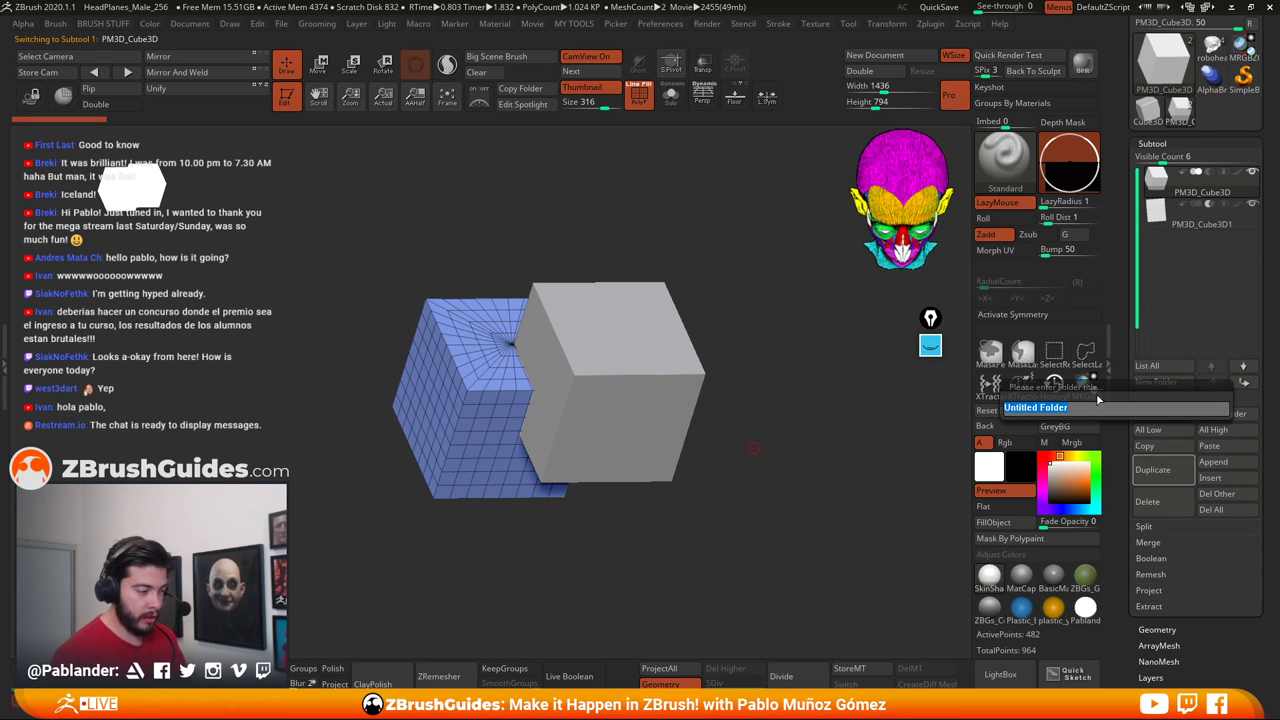
key(Return)
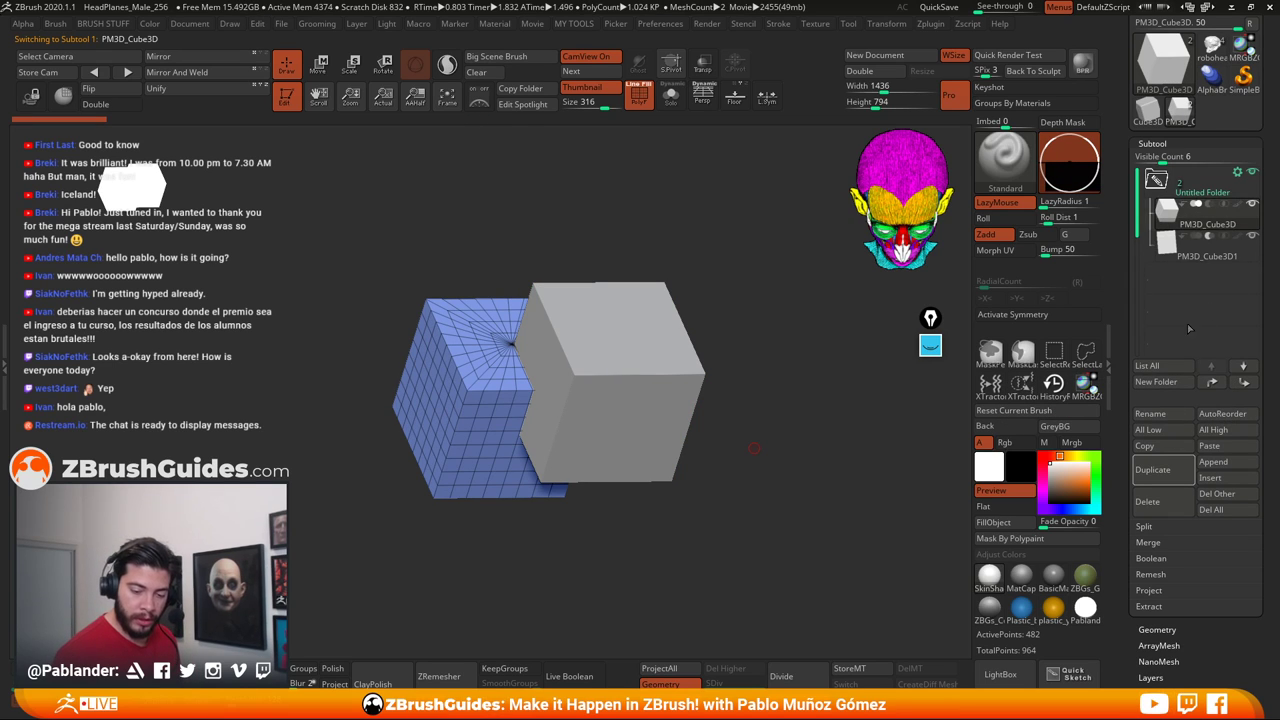
Select PM3D_Cube3D1, collapse the folder and activate Dynamic Subdiv on this cube to round its edges
mouse_move(1217, 224)
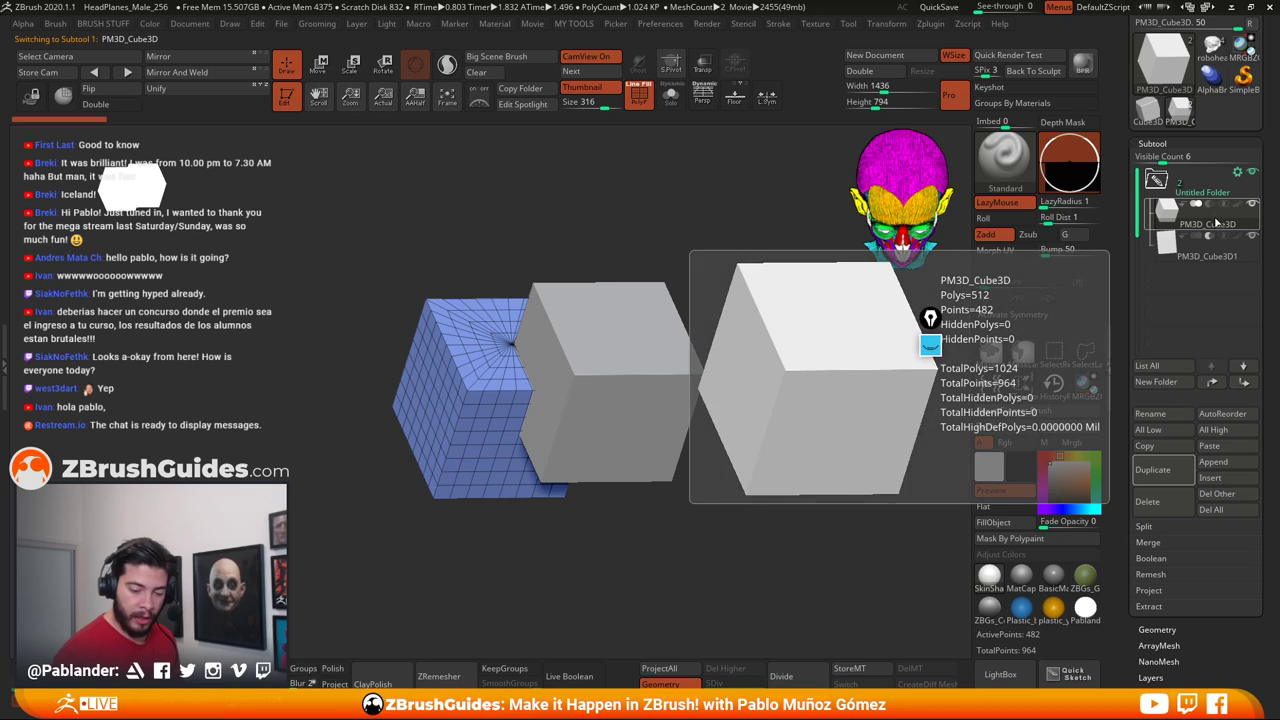
mouse_move(1212, 254)
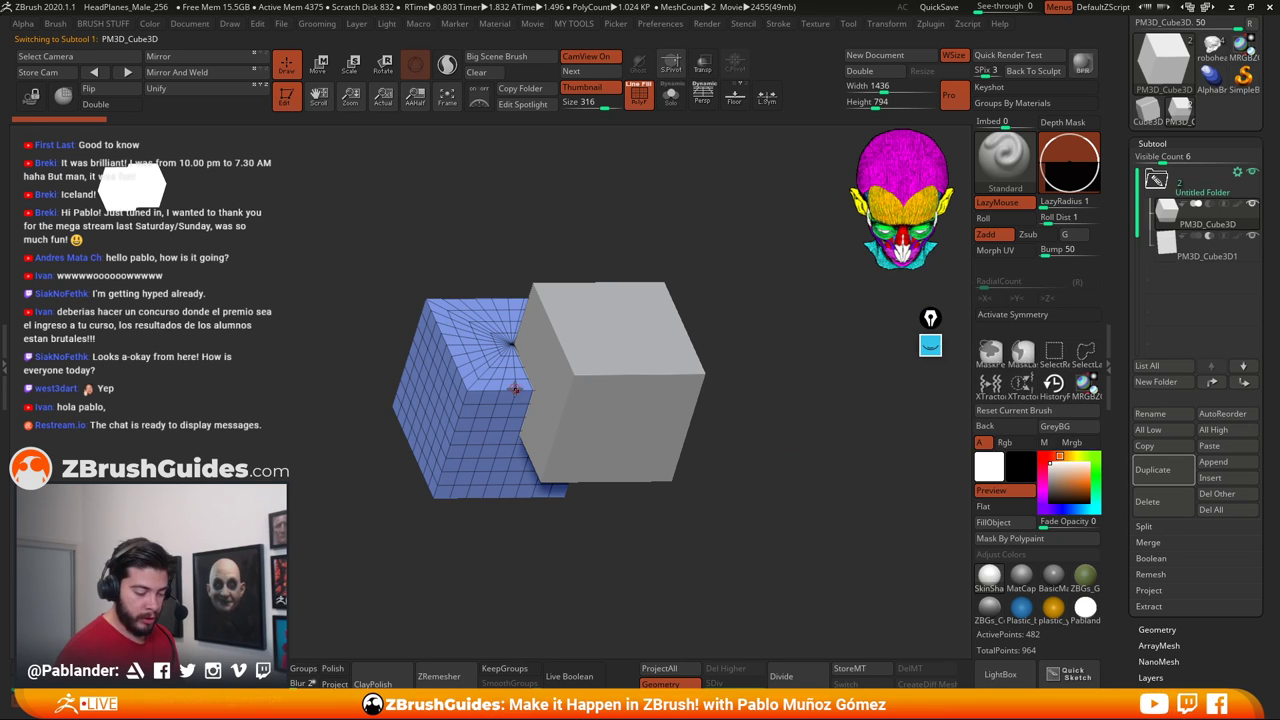
click(1210, 252)
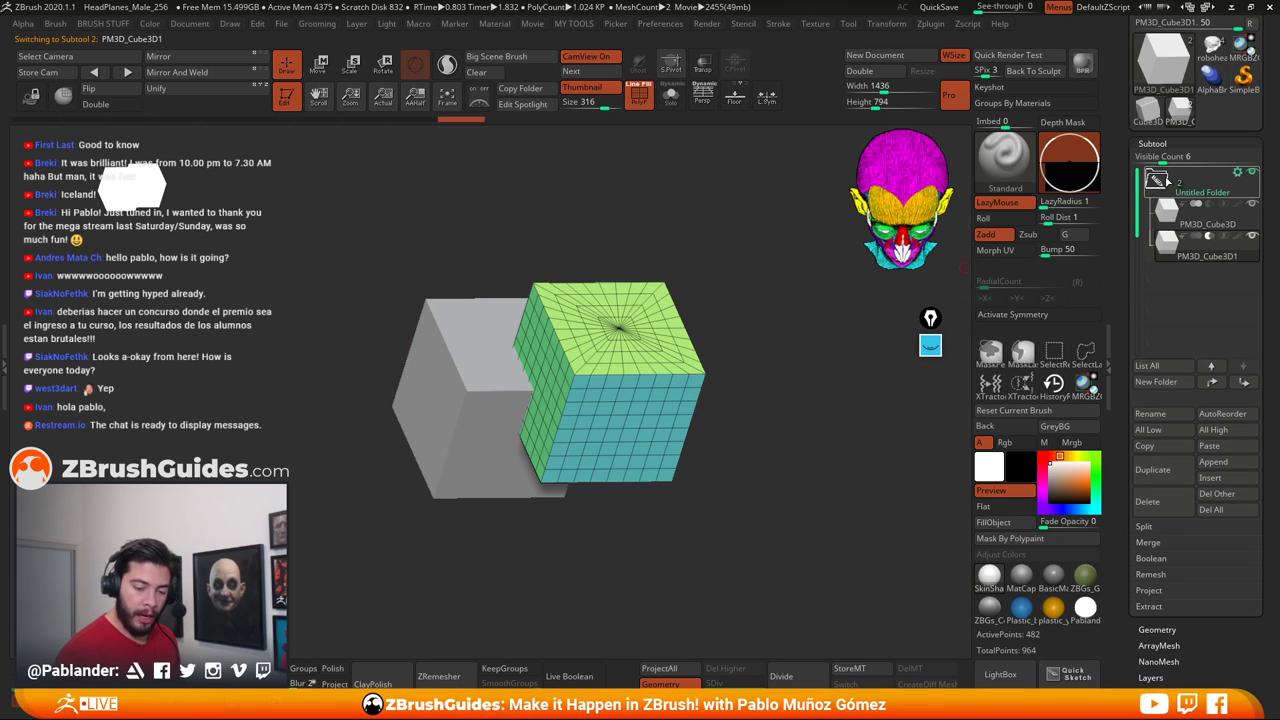
click(1240, 188)
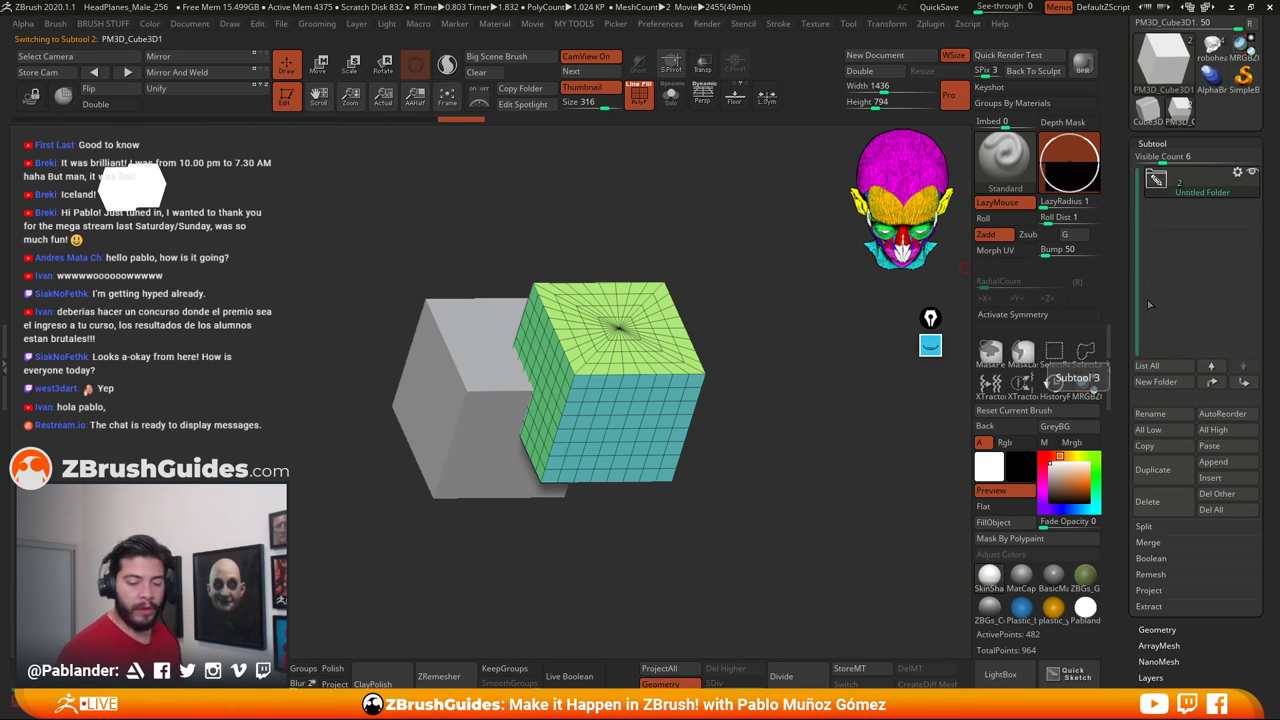
click(1238, 174)
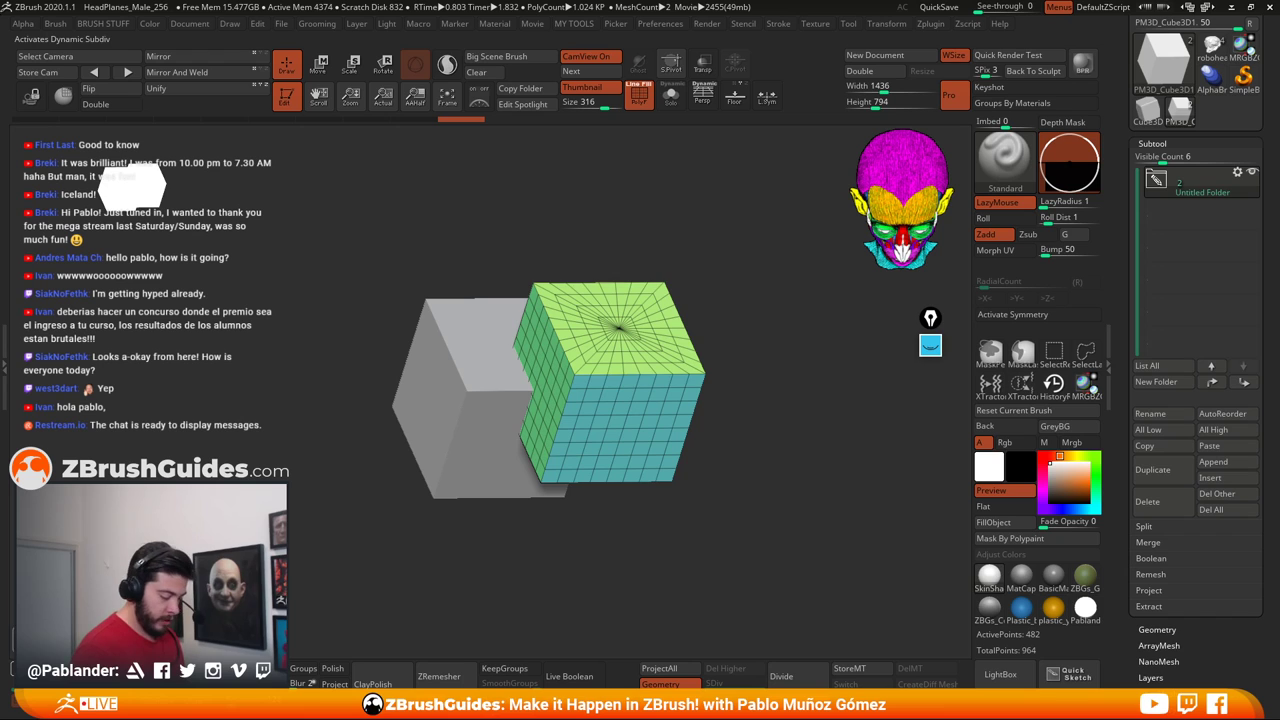
key(ctrl+d)
drag(701, 234, 763, 403)
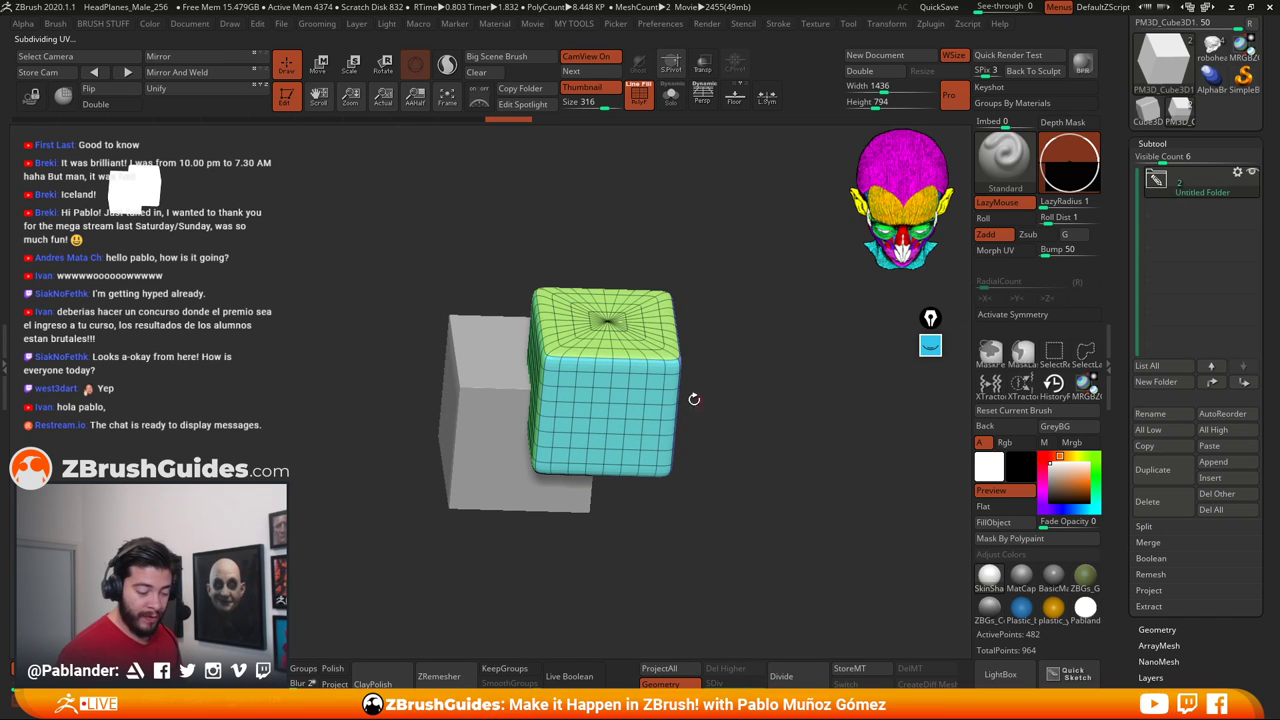
Run Boolean With DSDiv on Untitled Folder and display the resulting mesh, UMesh_PM3D_Cube3D
click(1237, 173)
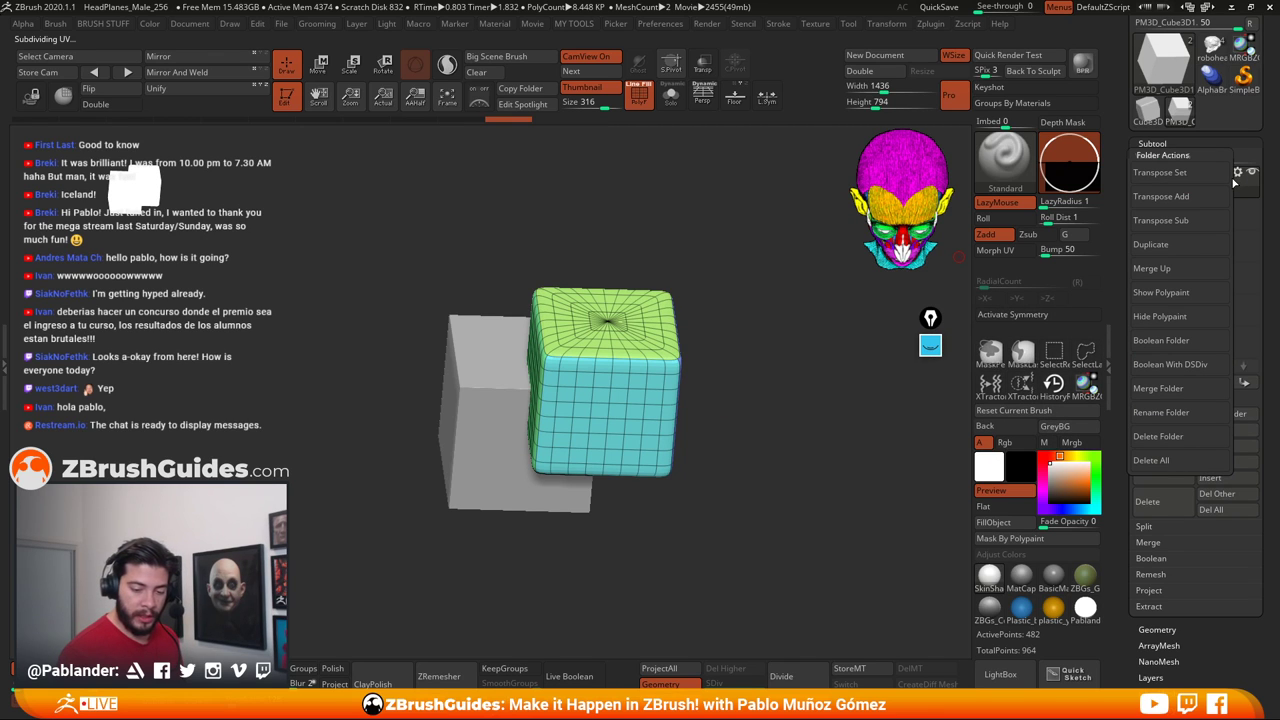
click(1184, 366)
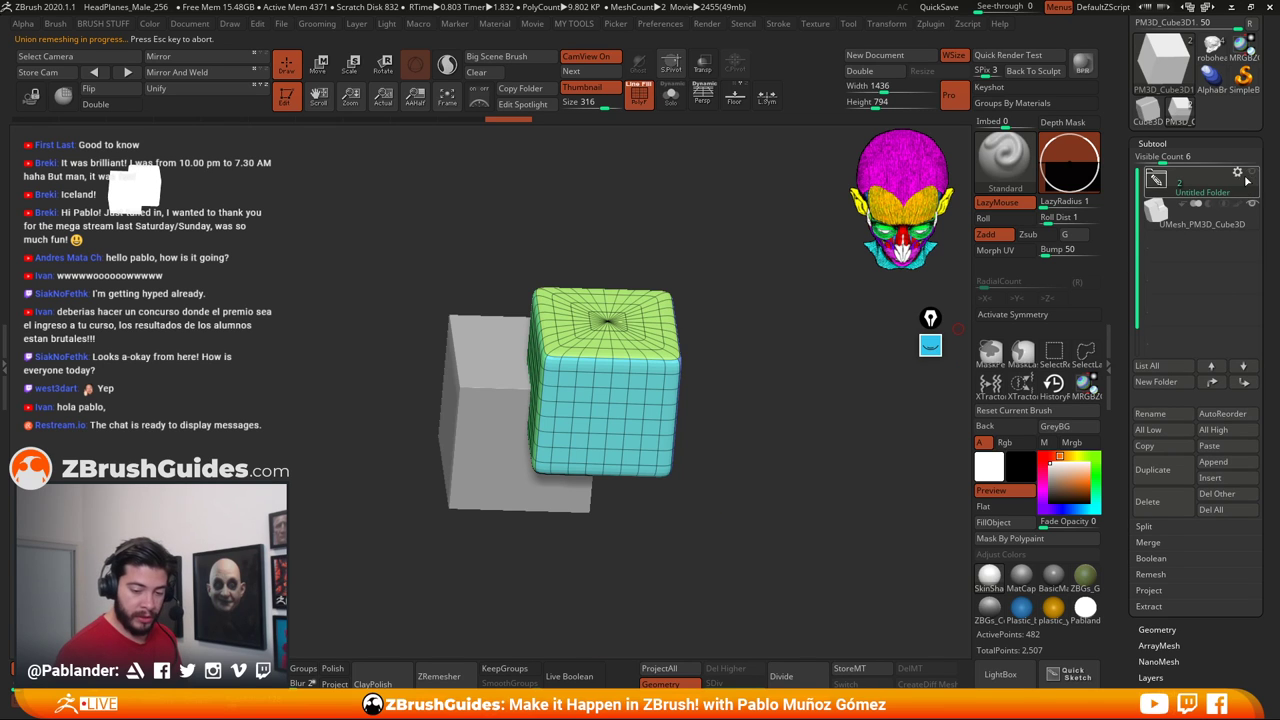
drag(803, 498, 737, 369)
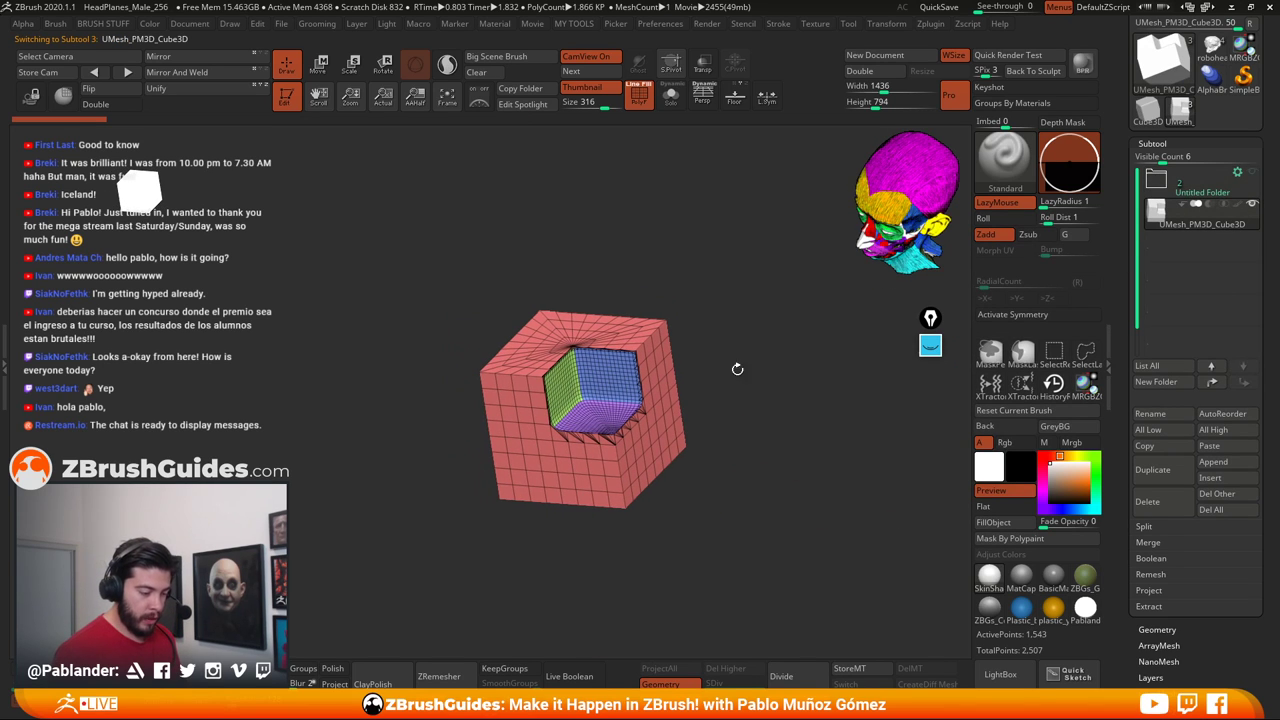
Hide the wireframe lines but keep the polygroup colours, and examine the boolean result's cut corner, briefly comparing it with the robot head
click(631, 88)
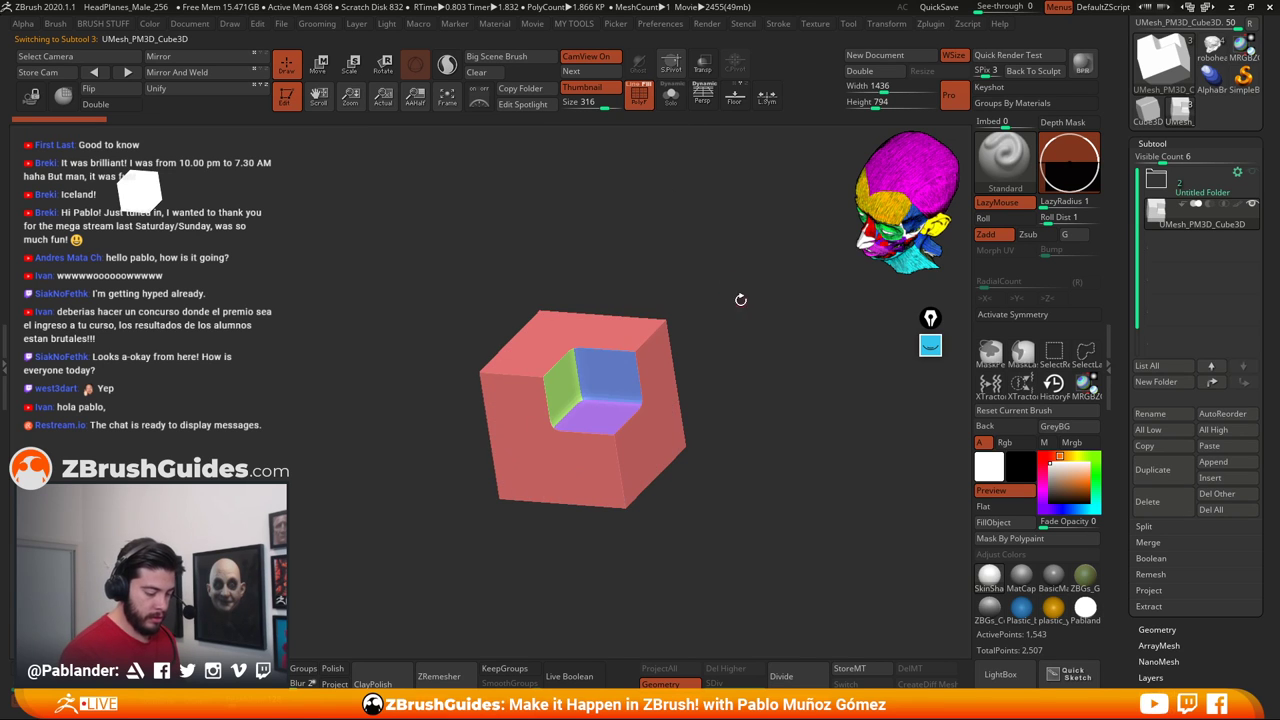
alt+drag(740, 298, 783, 411)
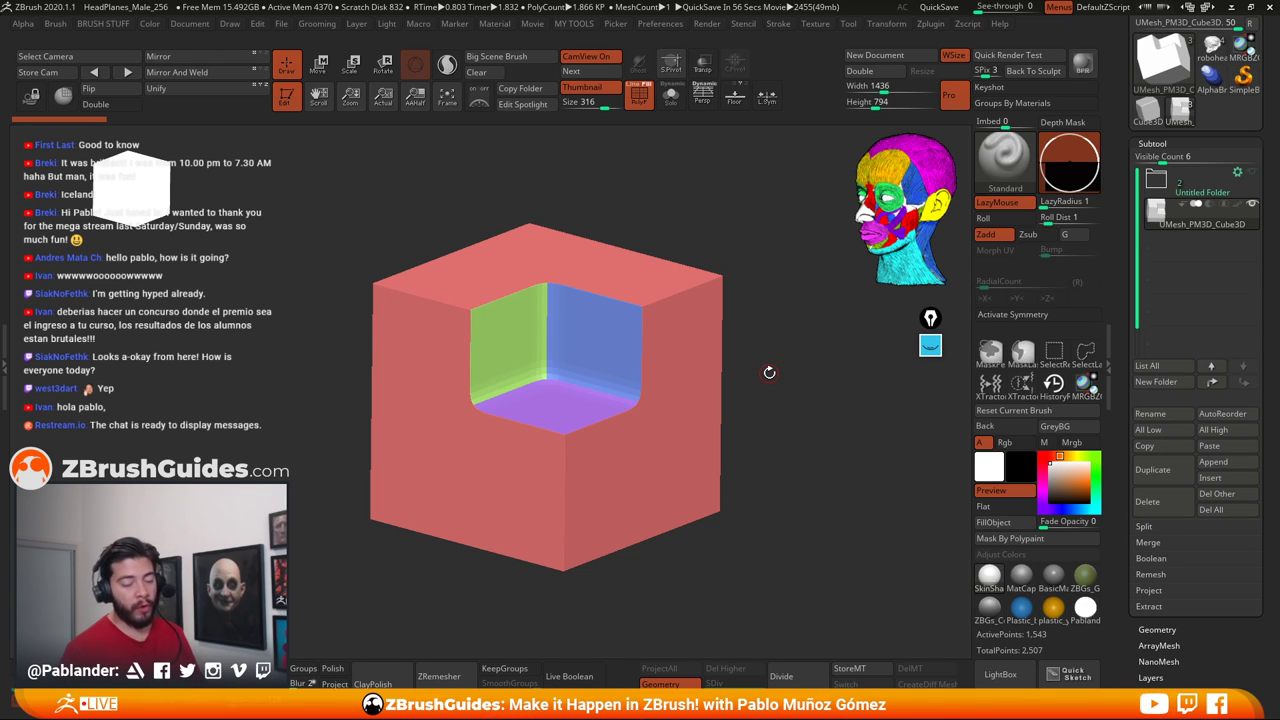
drag(779, 409, 790, 423)
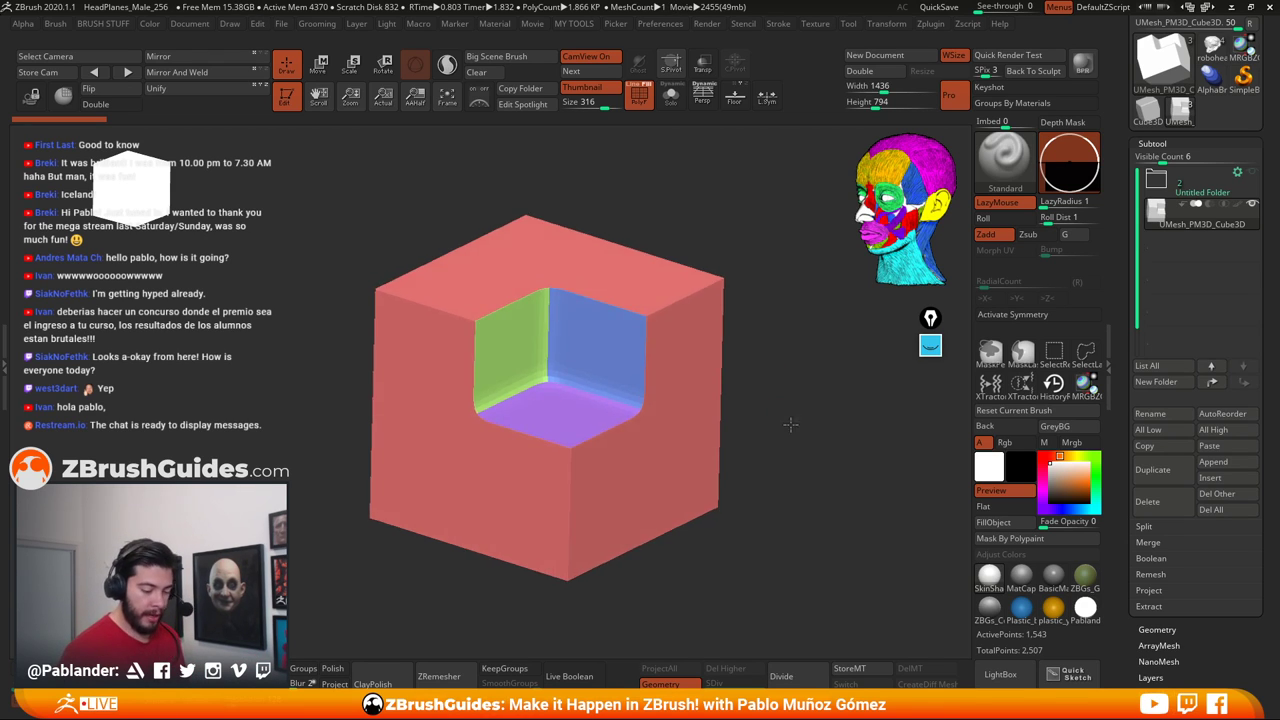
drag(783, 486, 766, 463)
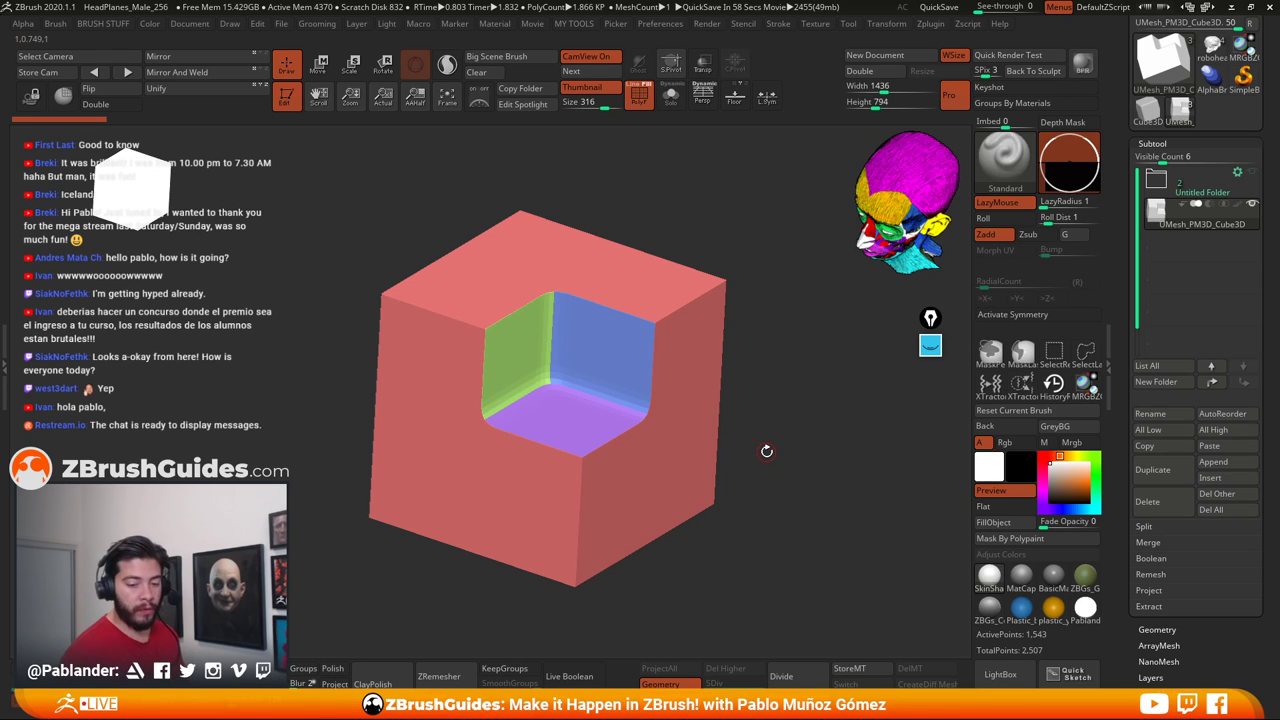
click(1211, 48)
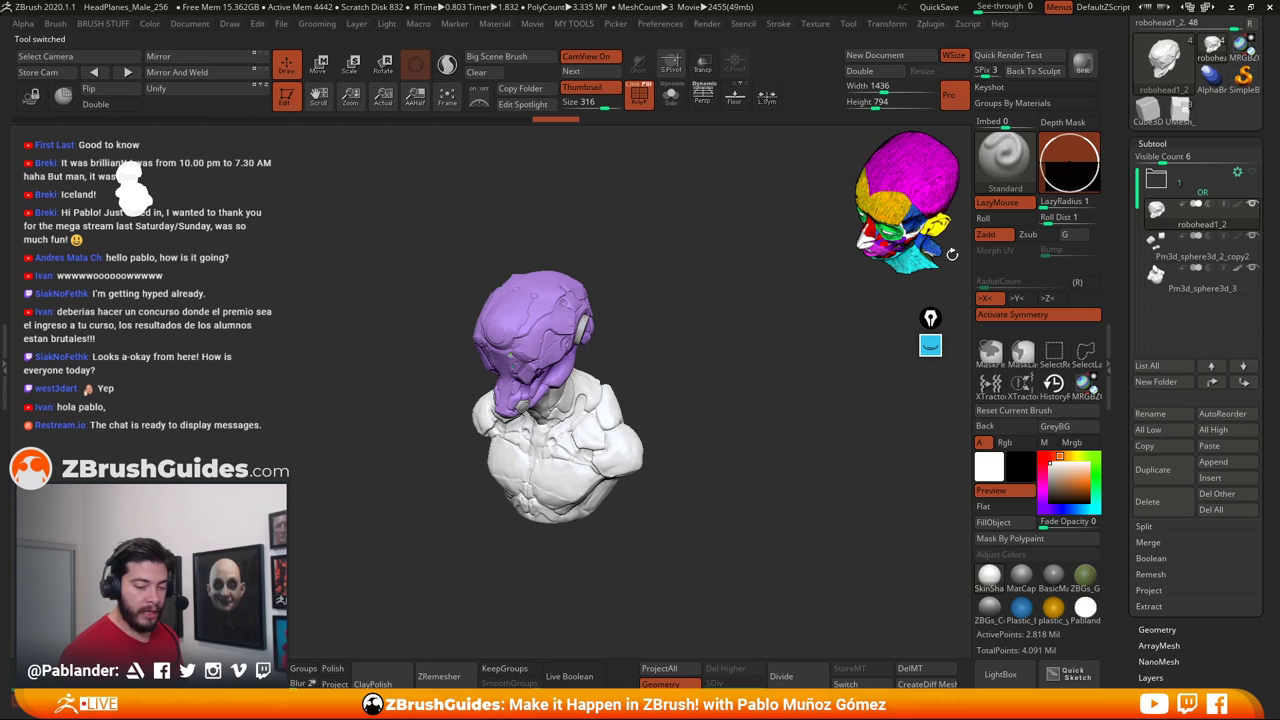
click(1180, 112)
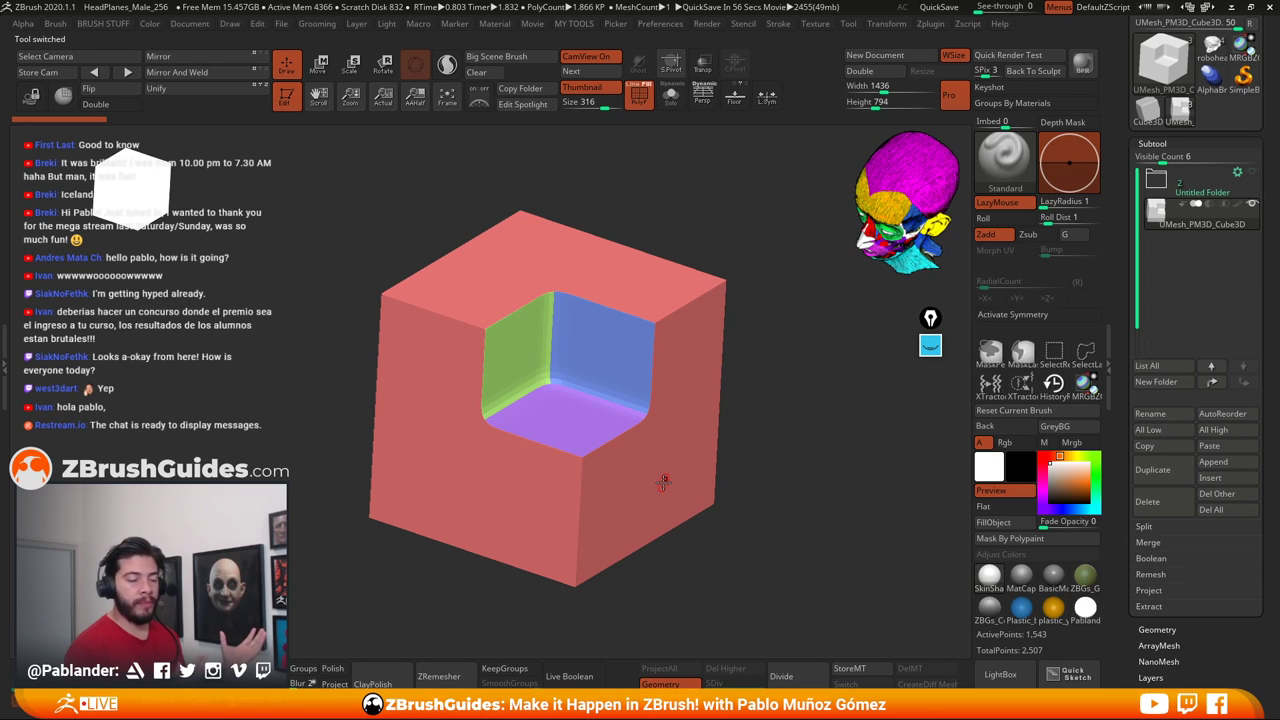
Isolate the cube's outer polygroup, fill it with the plastic_y material using only the material channel, and unhide the rest
ctrl+shift+click(679, 313)
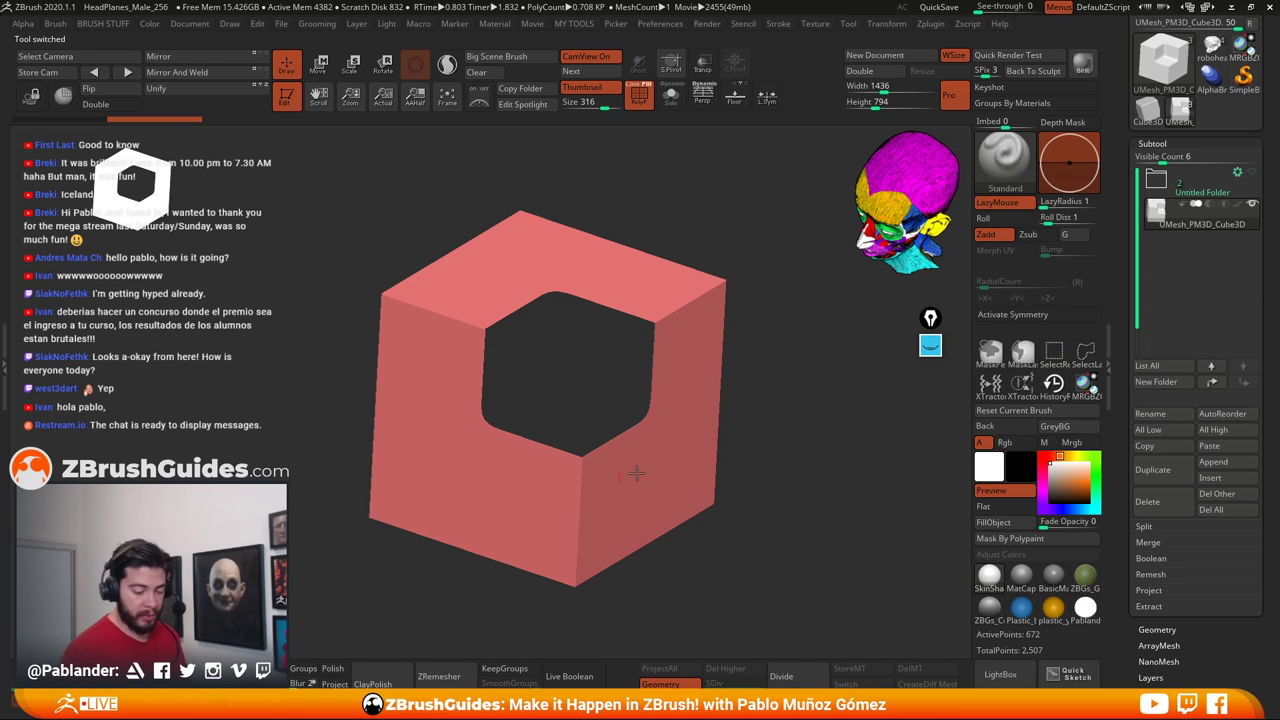
click(1053, 610)
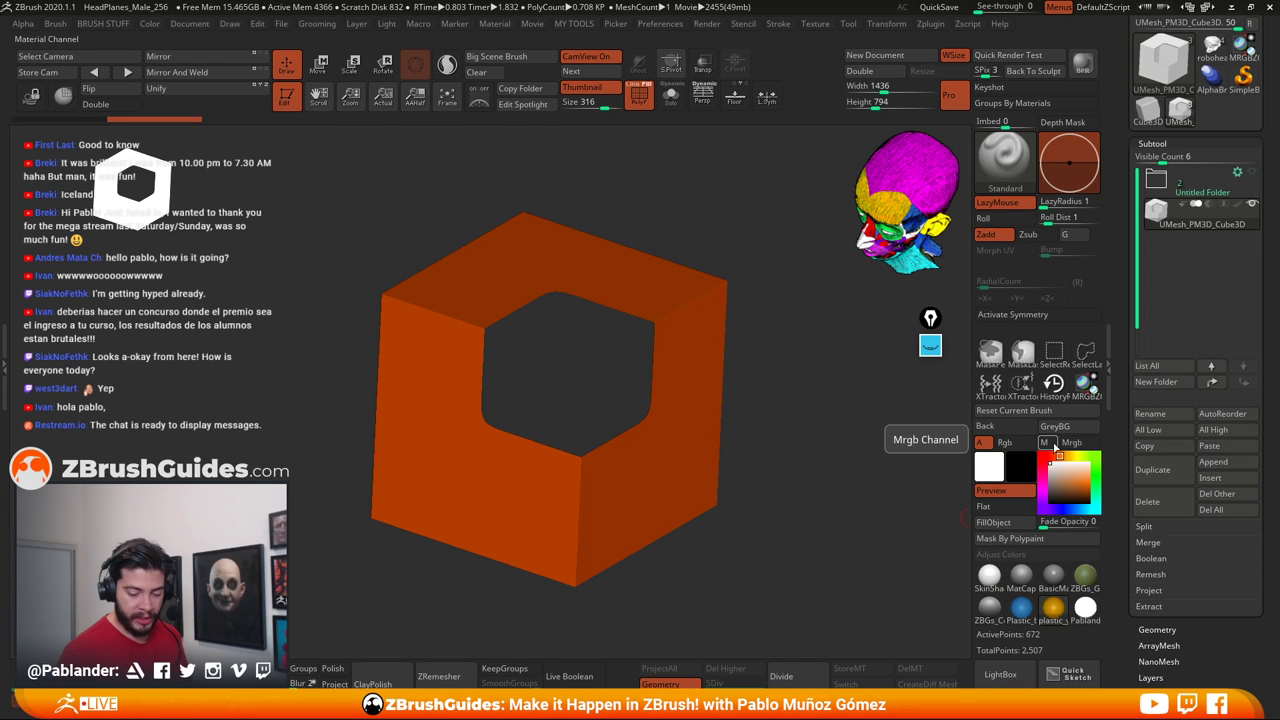
click(1045, 442)
click(1005, 522)
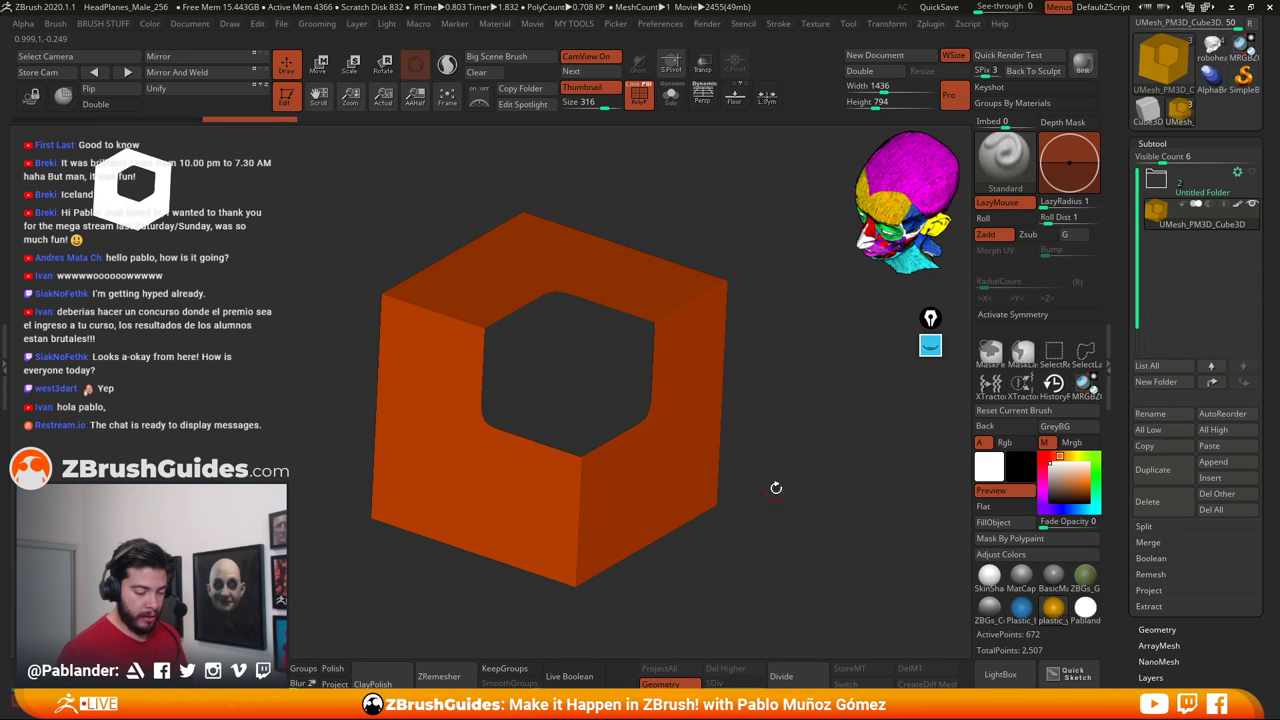
ctrl+shift+click(786, 411)
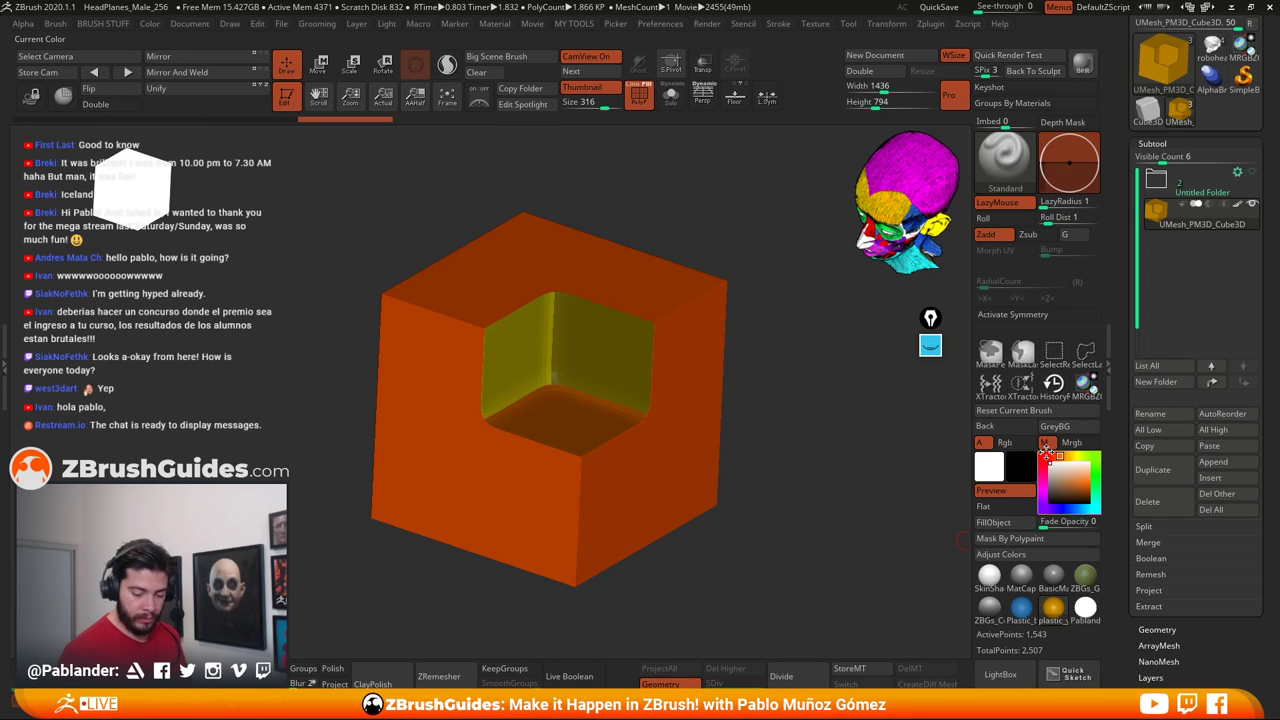
key(shift+f)
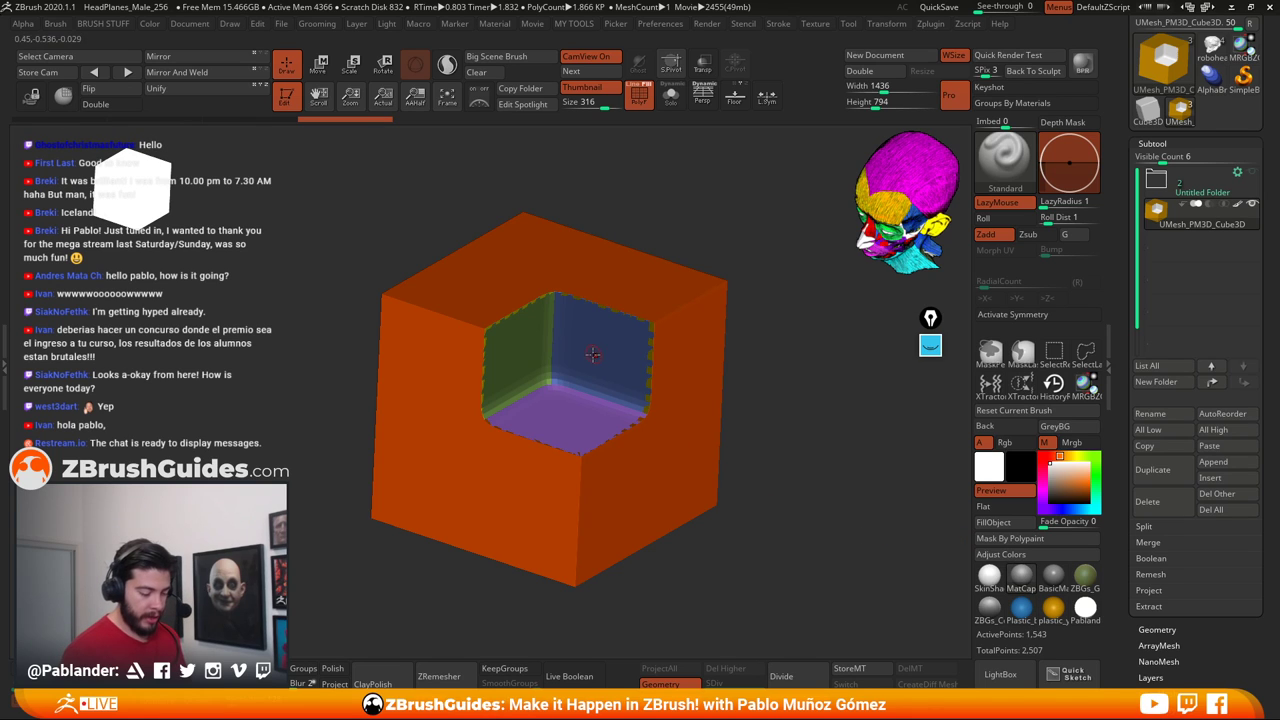
Isolate the green polygroup of the cut corner, fill it with the blue plastic material using only the material channel, and unhide the rest
ctrl+shift+click(518, 352)
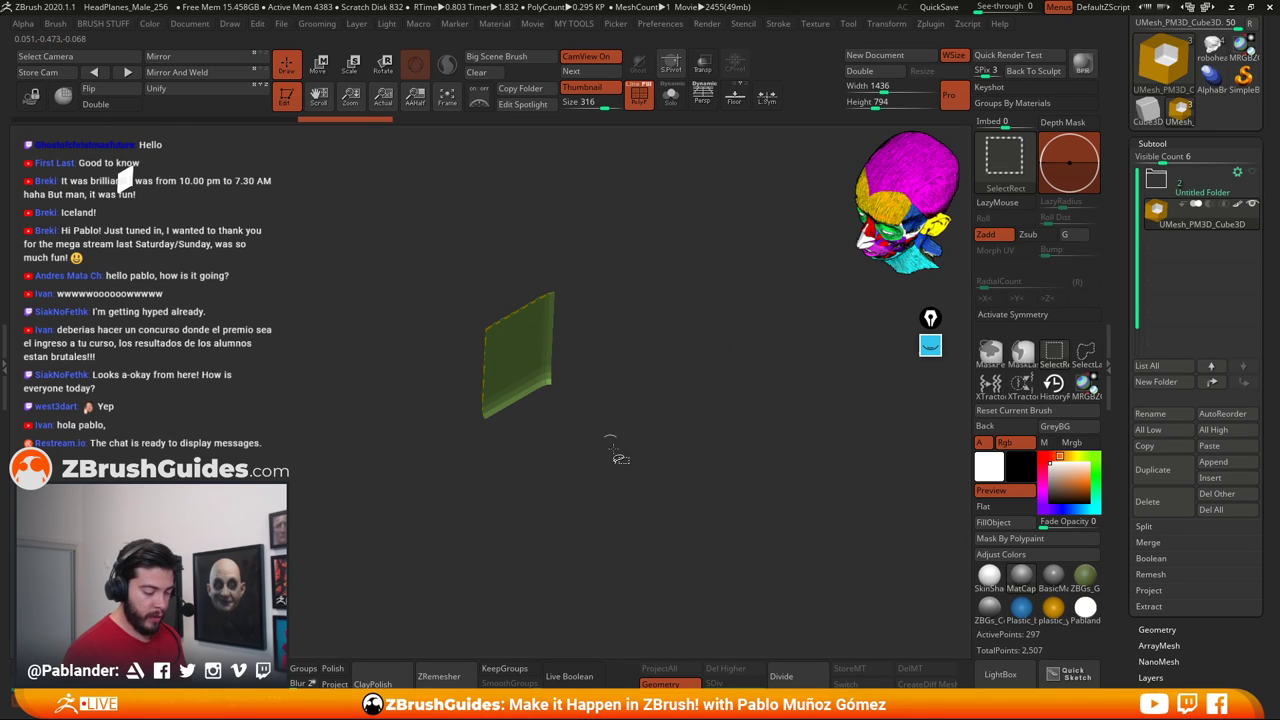
click(1022, 612)
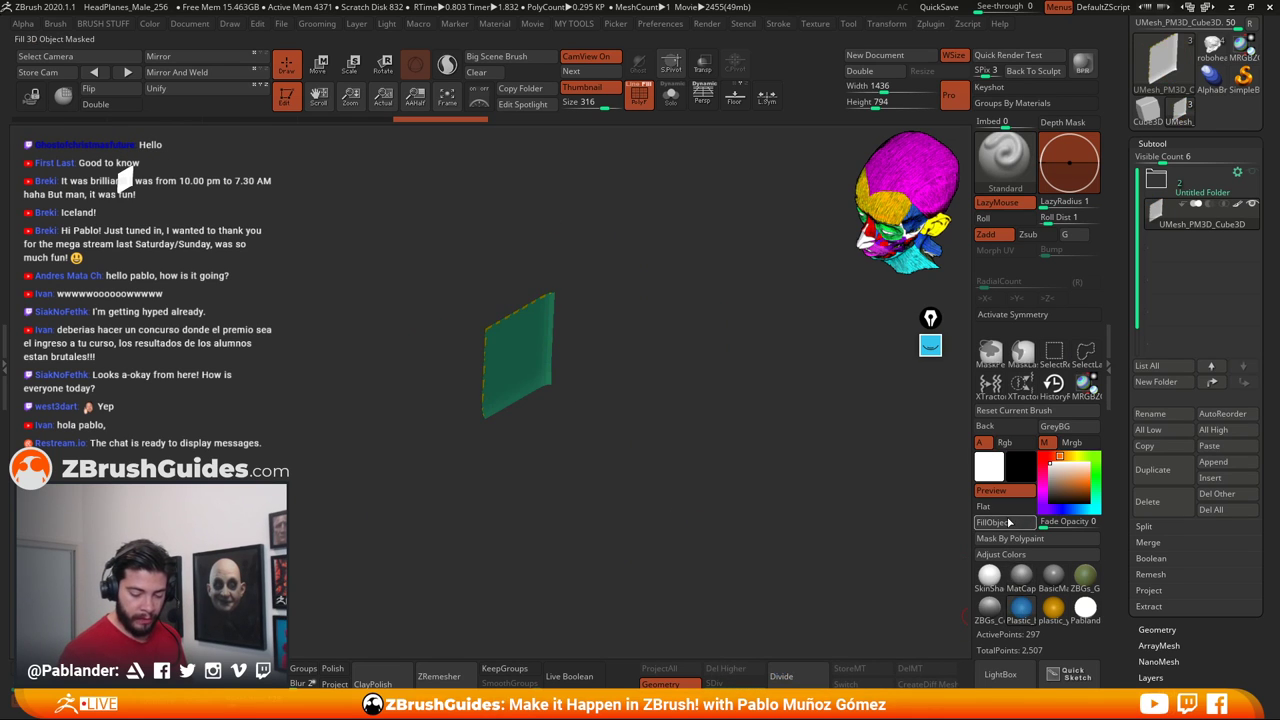
ctrl+shift+click(689, 509)
Isolate the blue polygroup of the cut corner, fill it with the SkinShade4 material, and unhide the rest
ctrl+shift+click(606, 349)
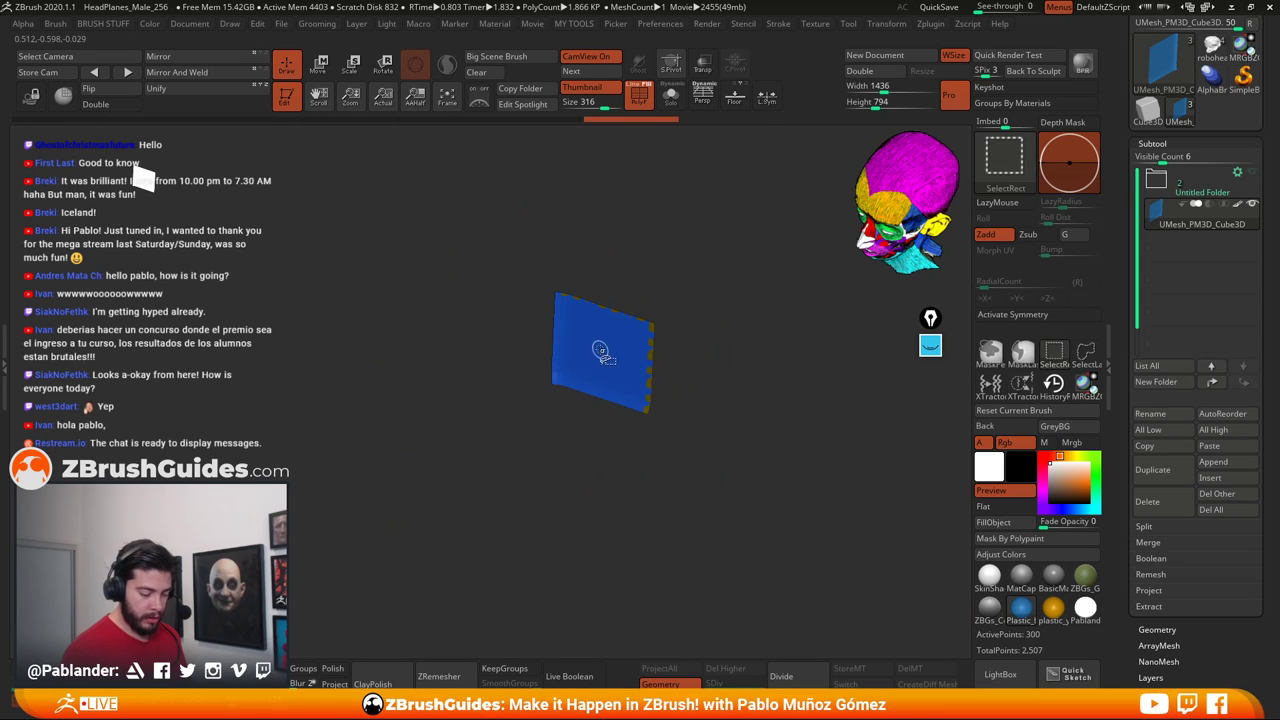
click(989, 574)
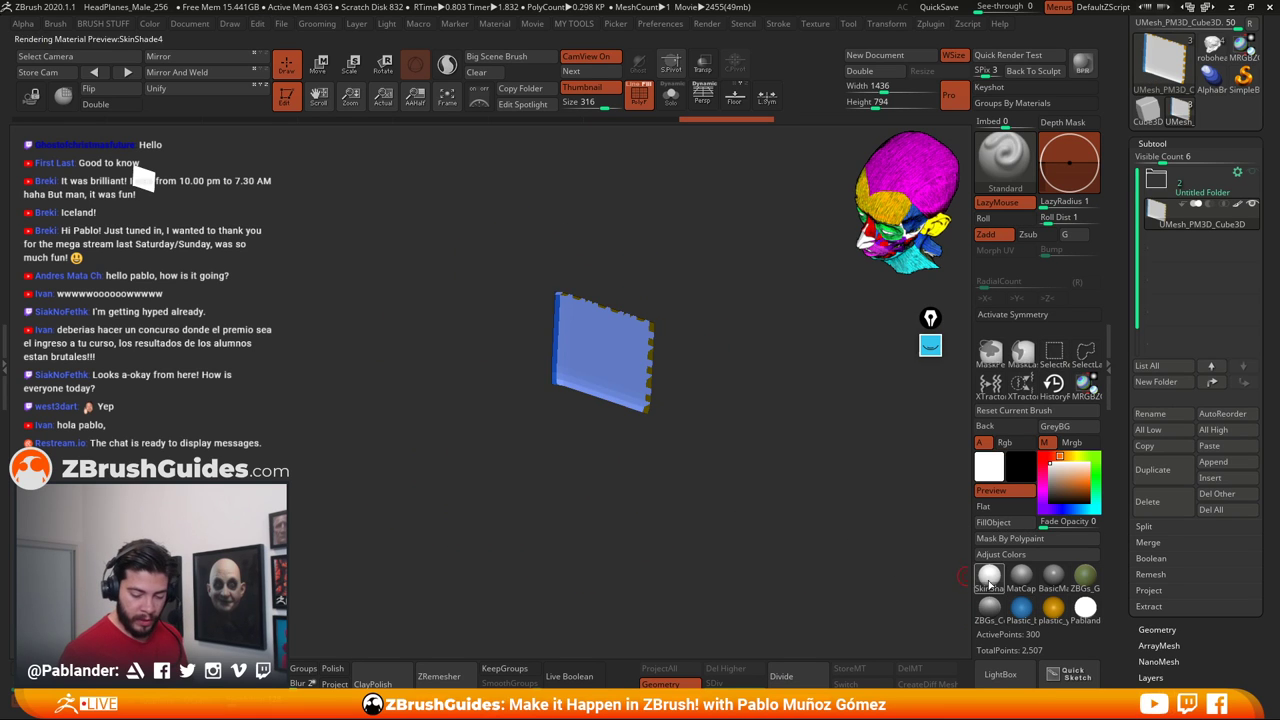
click(1013, 524)
ctrl+shift+click(740, 517)
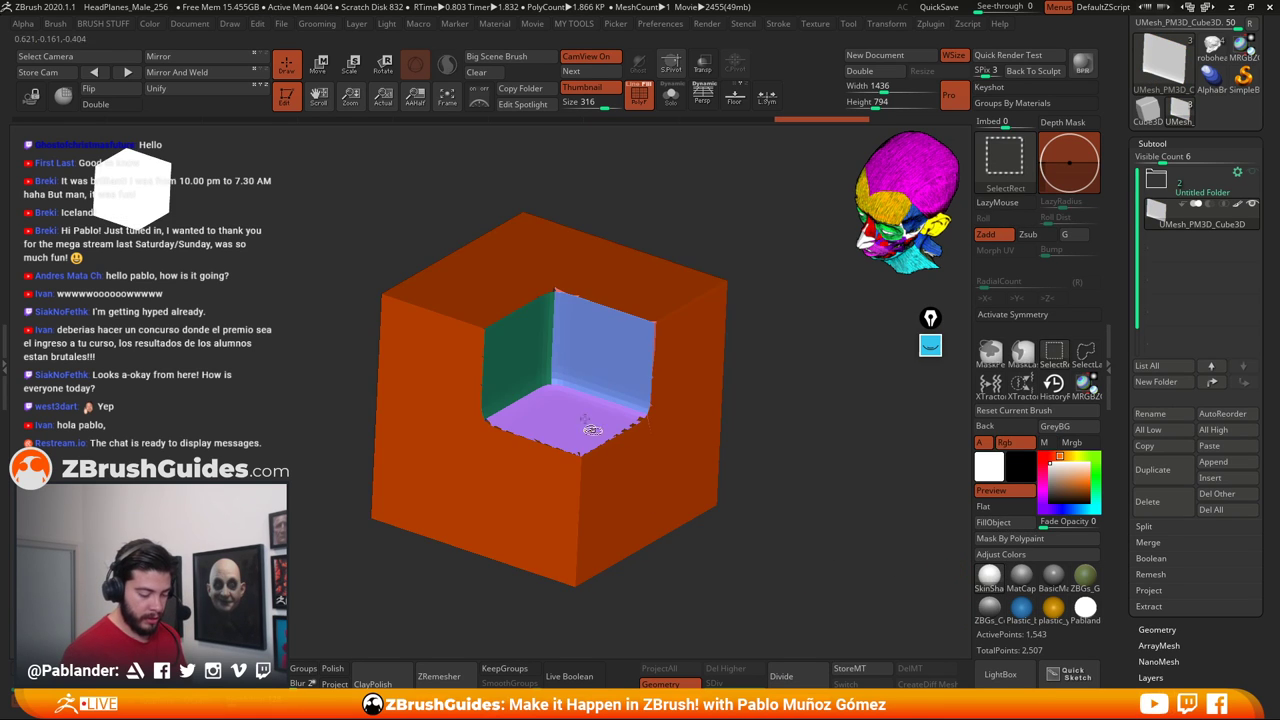
Isolate the purple floor polygroup of the cut corner, fill it with the basic material, and unhide the rest
click(1058, 576)
click(1000, 522)
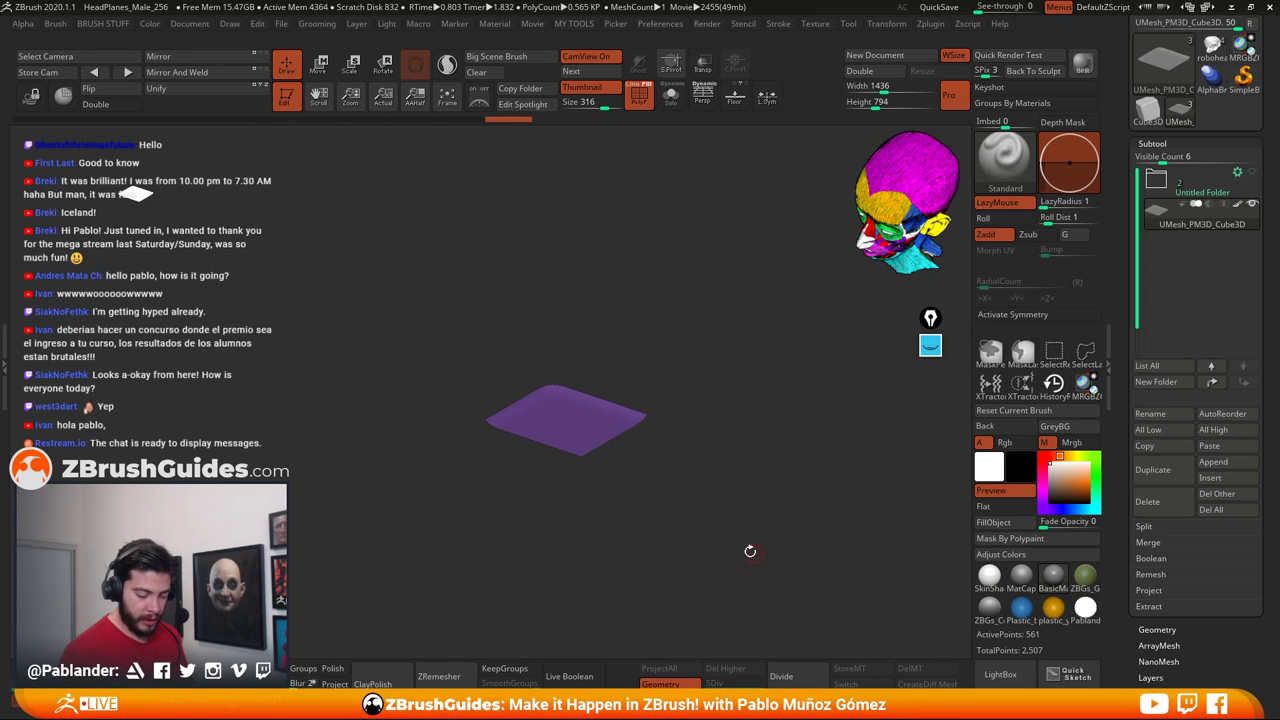
ctrl+shift+click(734, 514)
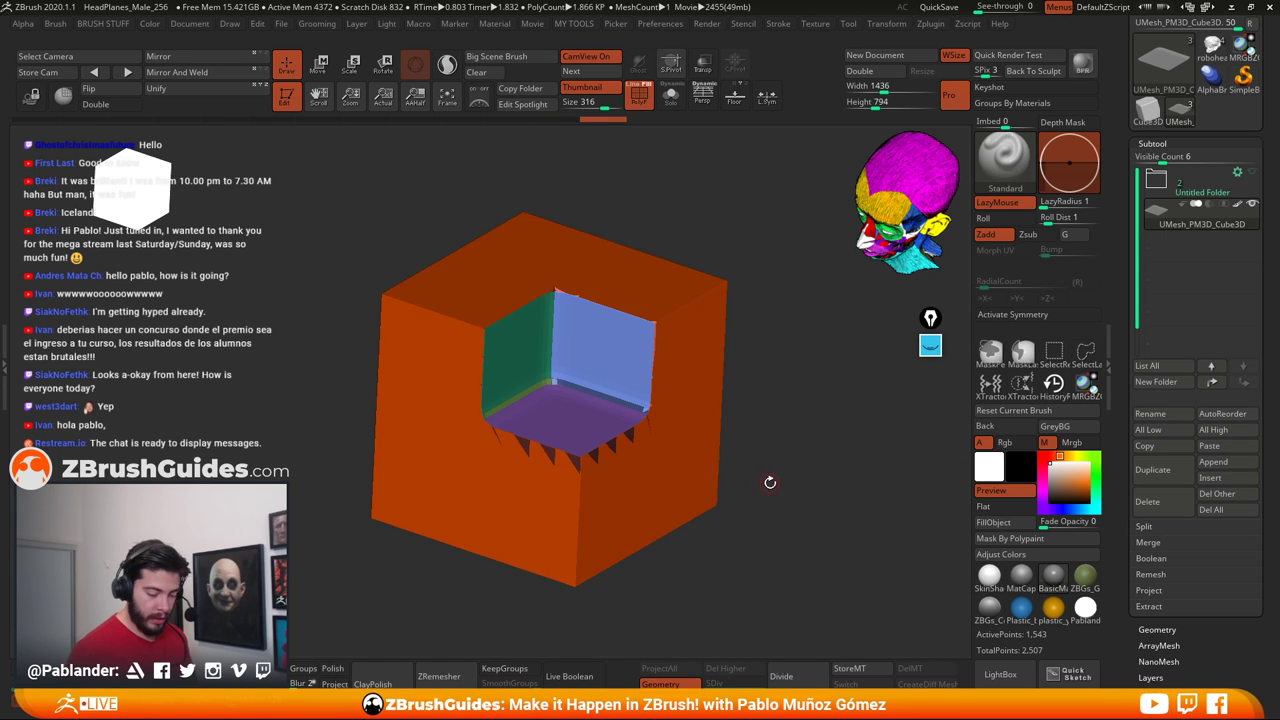
Examine the different materials on the cut corner and along its jagged border from several angles
drag(806, 518, 751, 451)
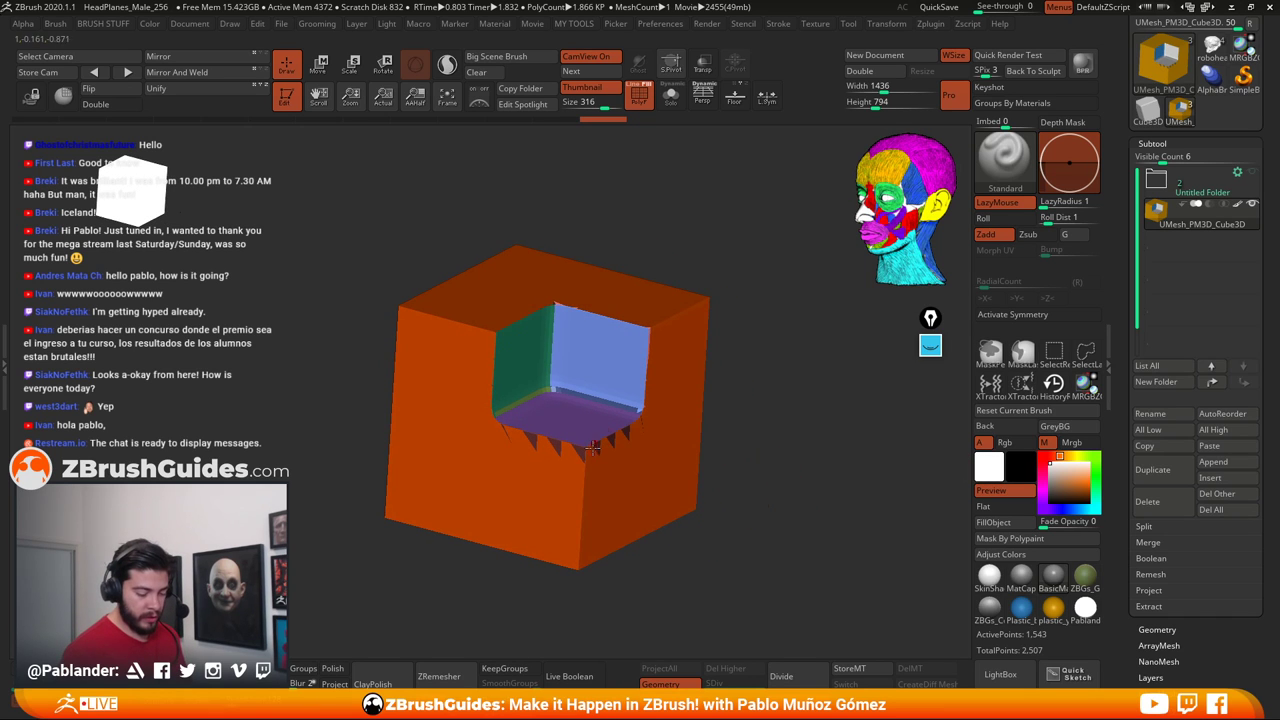
drag(779, 403, 751, 434)
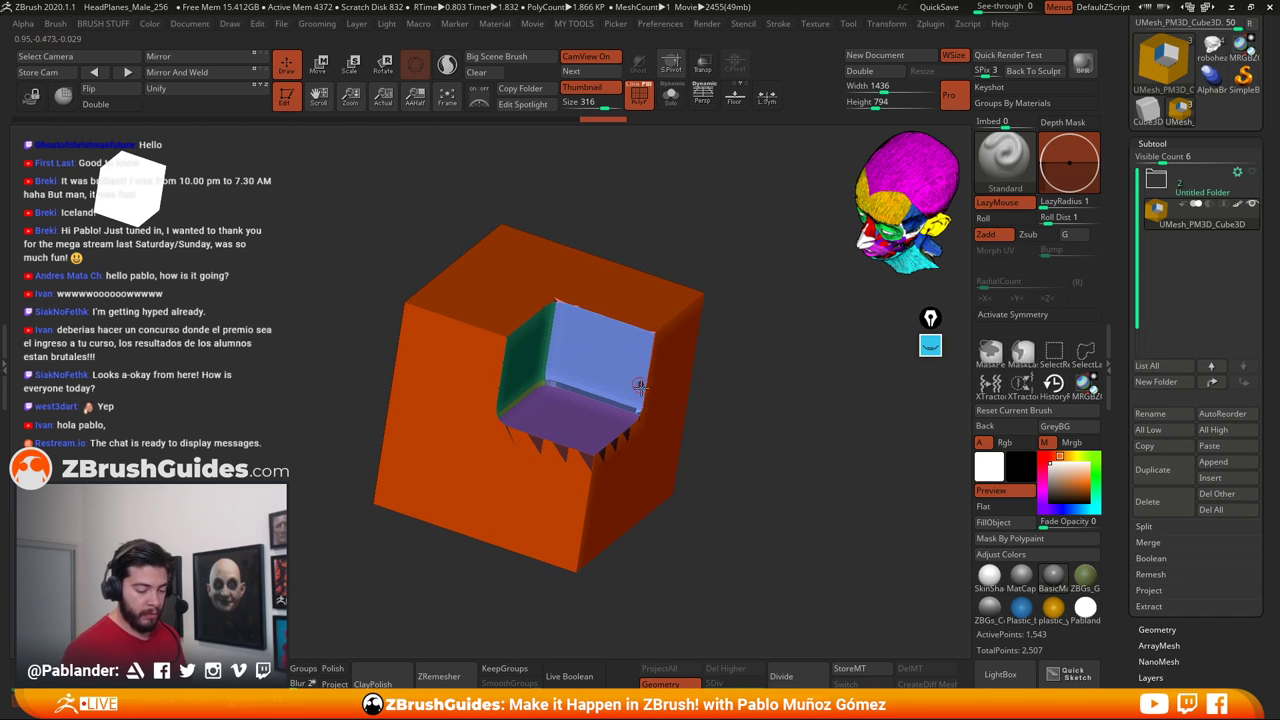
right_drag(605, 408, 601, 383)
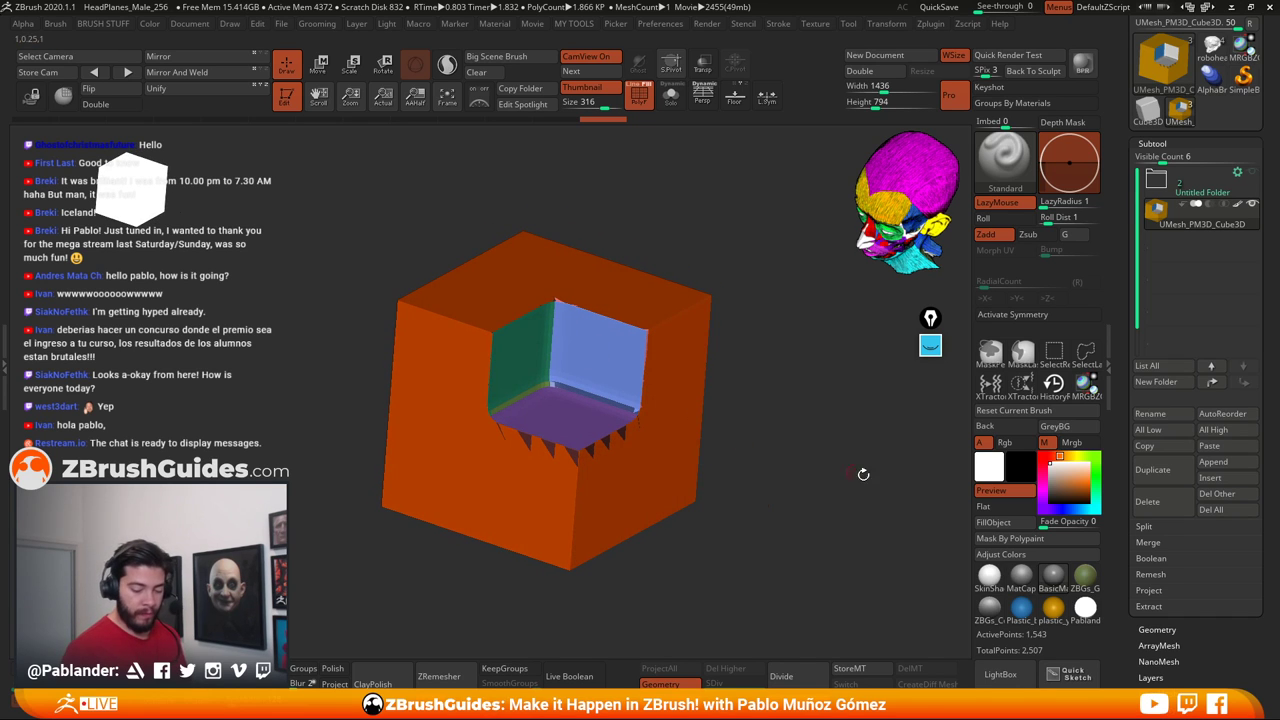
drag(741, 435, 694, 388)
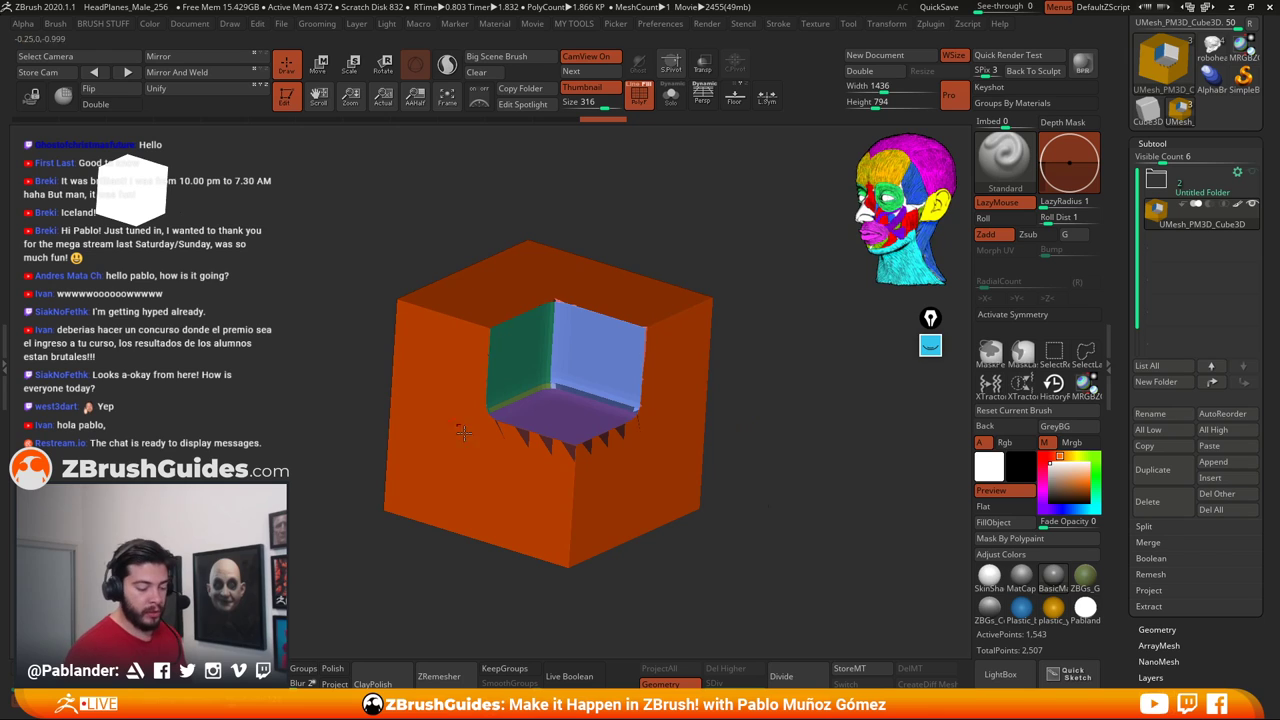
drag(768, 450, 647, 513)
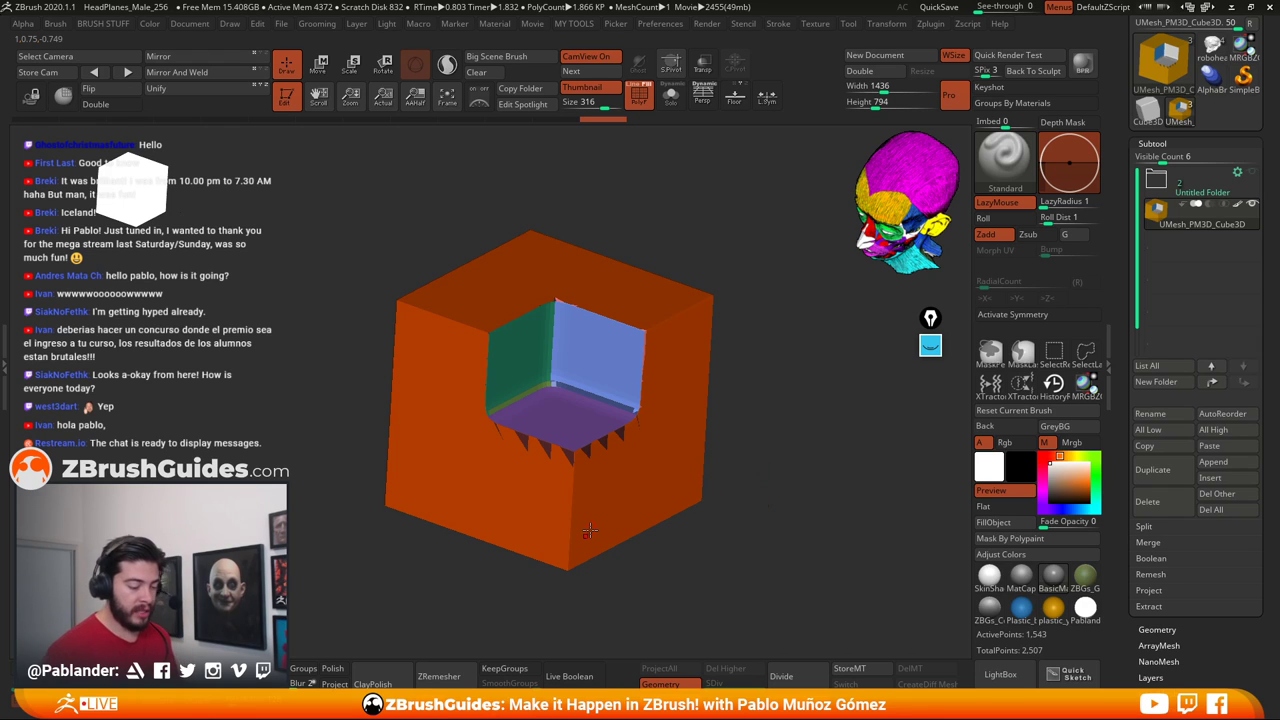
drag(738, 505, 756, 468)
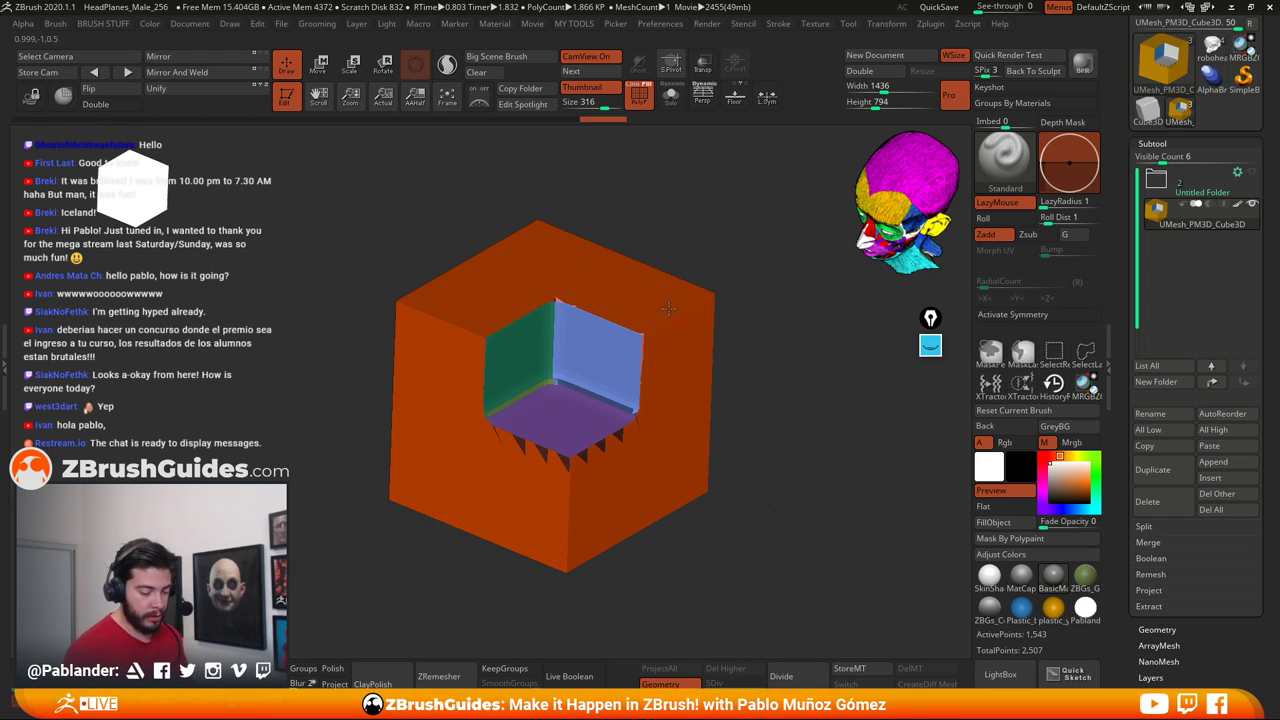
Clear the assigned materials from the cube, leave the material channel off, and show the wireframe lines around the cut corner
click(1046, 443)
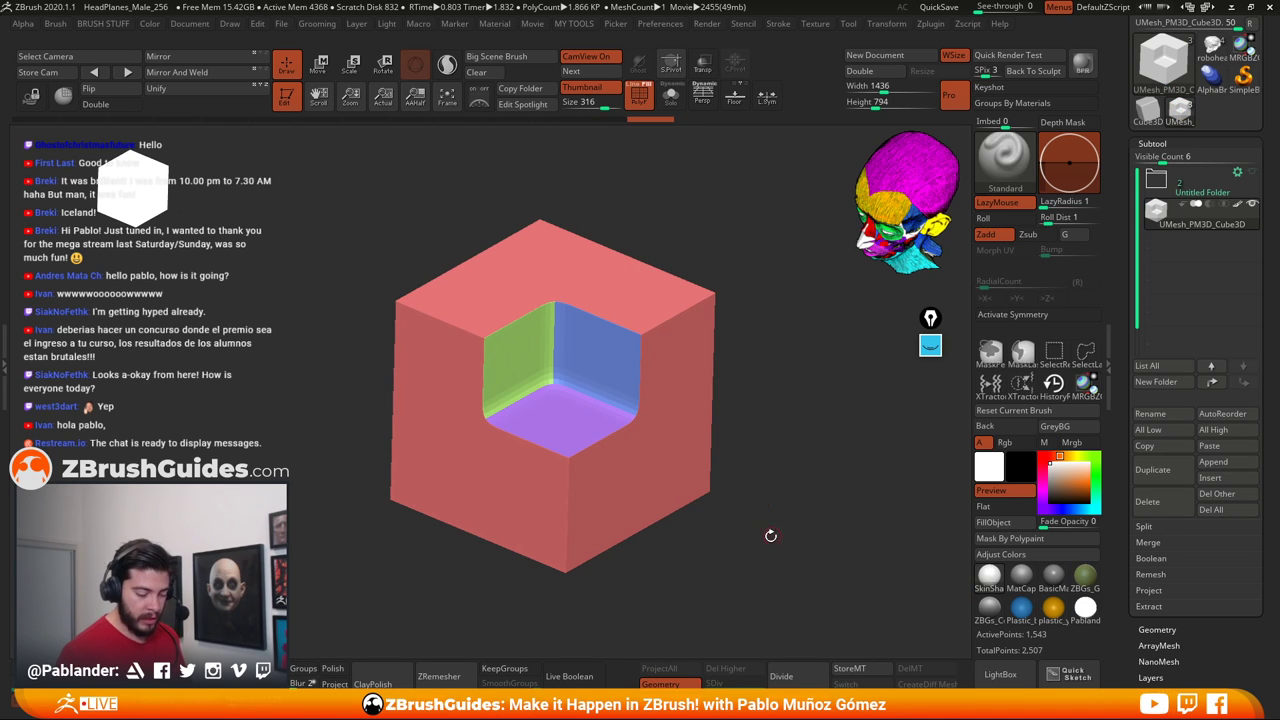
drag(776, 392, 927, 577)
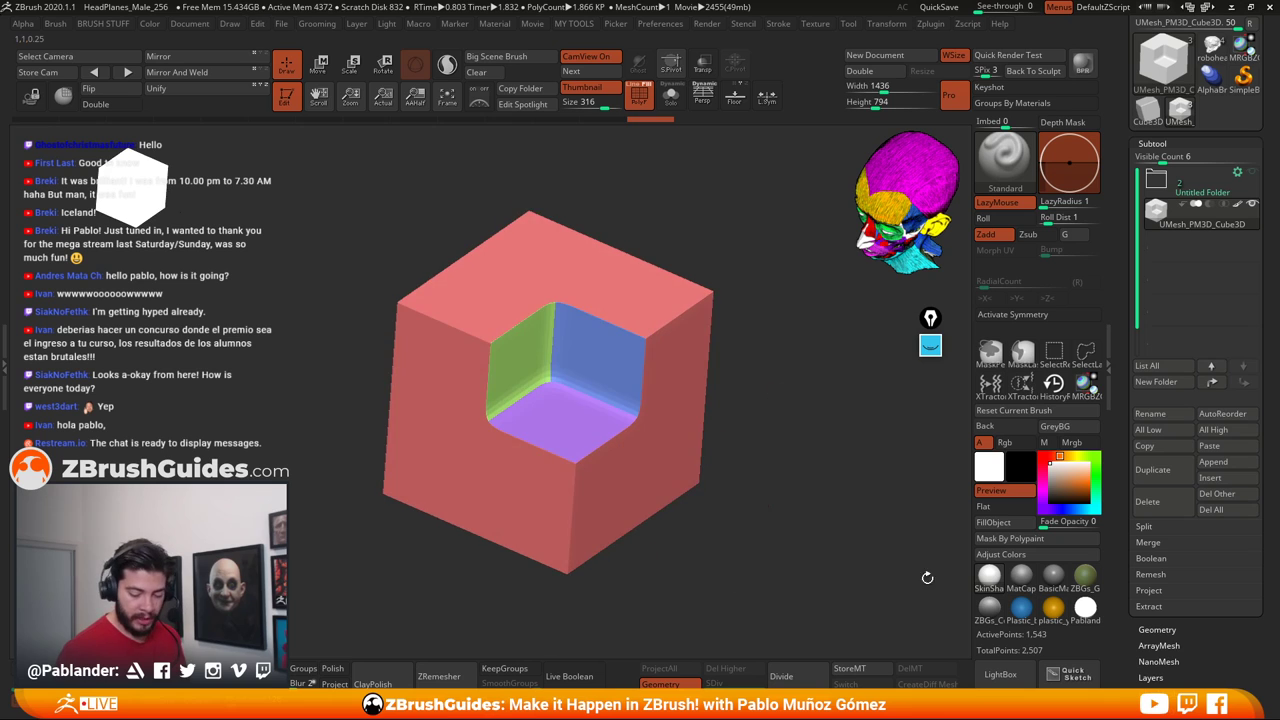
drag(788, 443, 762, 495)
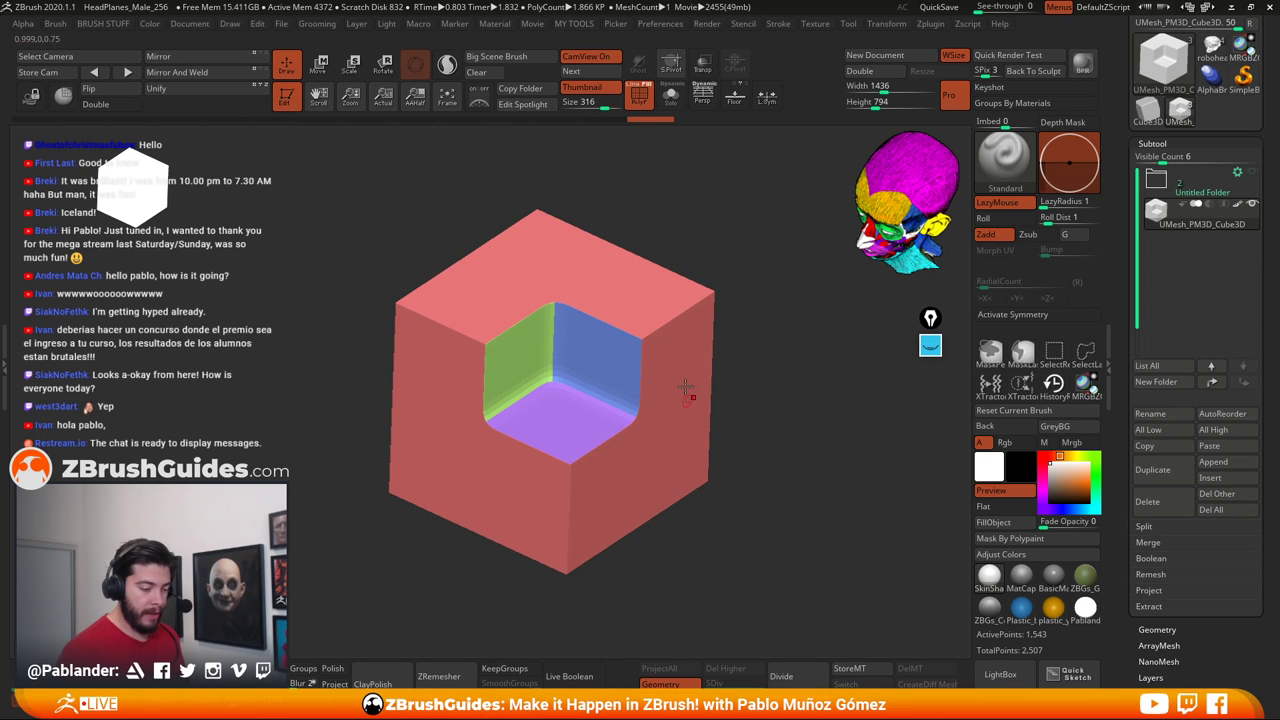
click(638, 92)
alt+right_drag(625, 472, 652, 461)
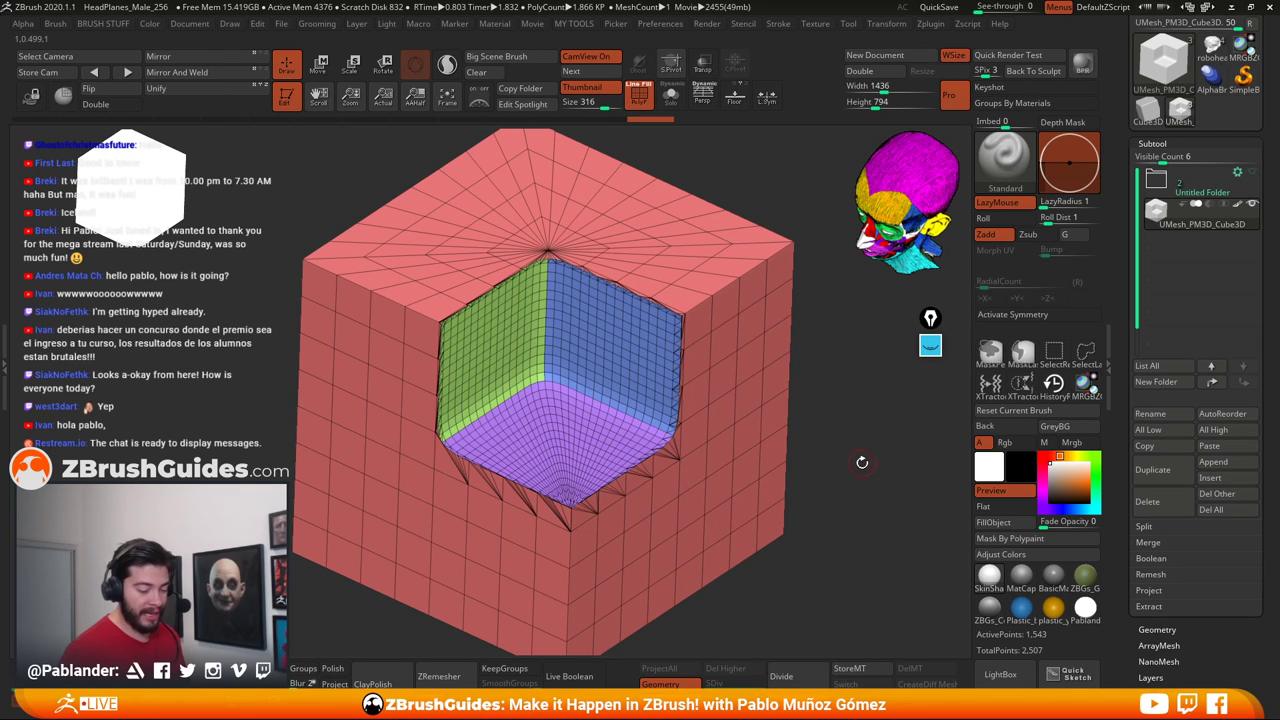
drag(862, 462, 817, 439)
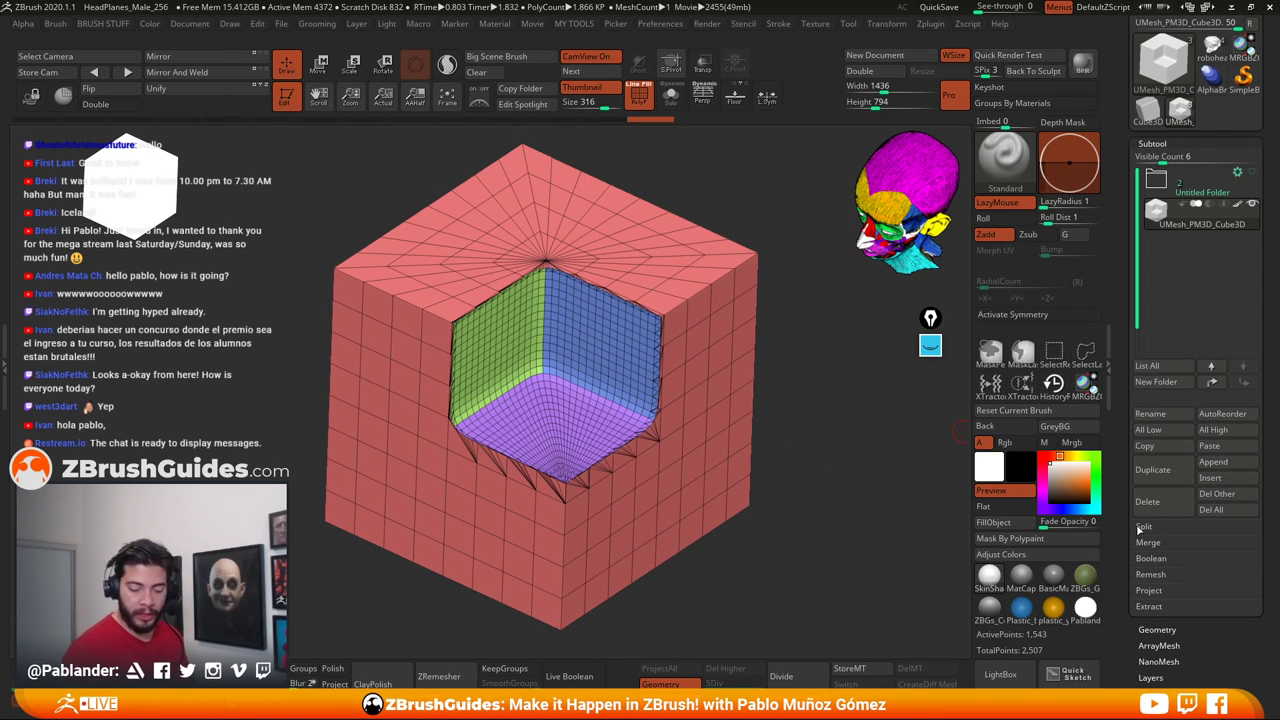
Open the cube's ZRemesher settings under Geometry, enable KeepGroups and lower SmoothGroups to its minimum
scroll(1140, 528, down, 2)
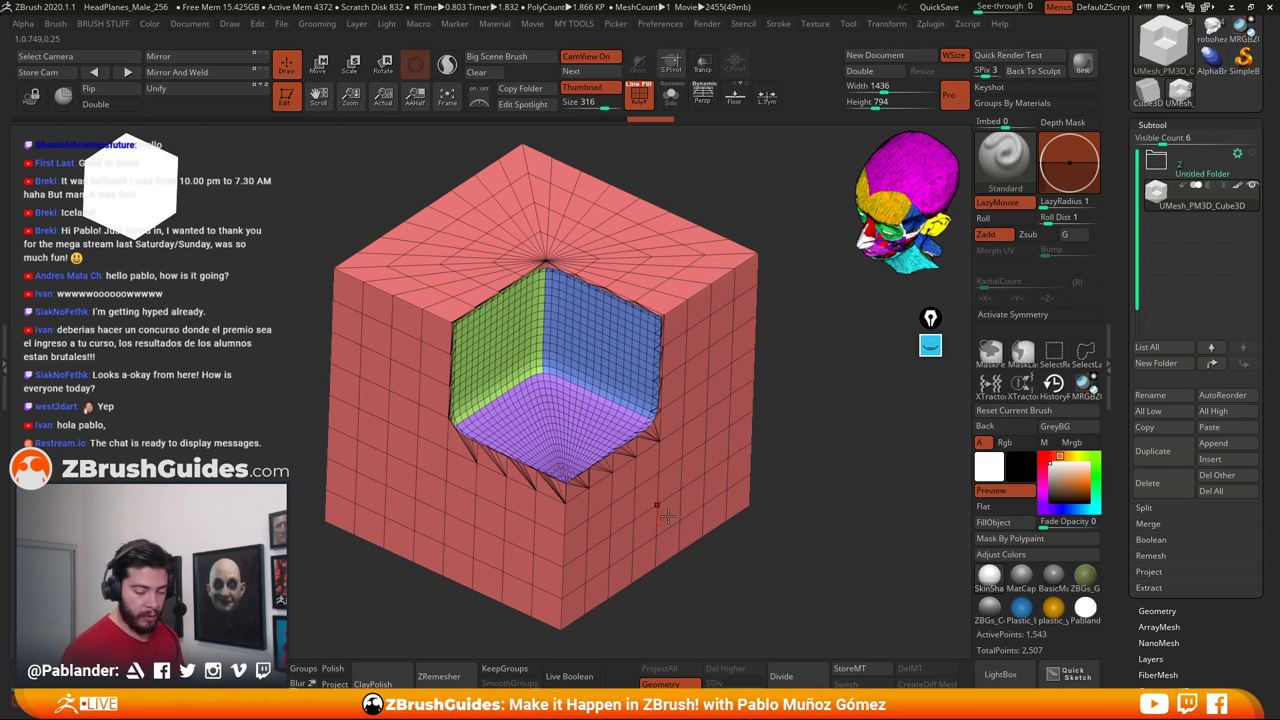
drag(1165, 571, 1189, 536)
click(1170, 460)
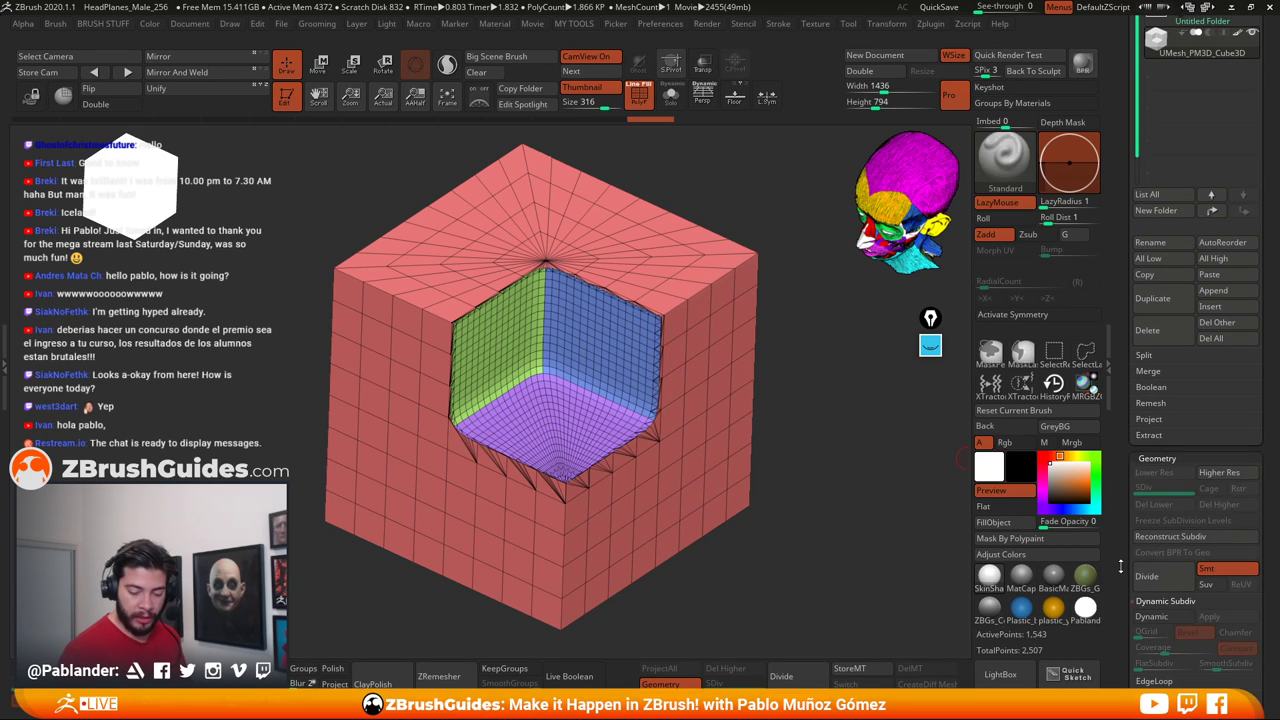
drag(1122, 567, 1149, 421)
scroll(1150, 425, up, 3)
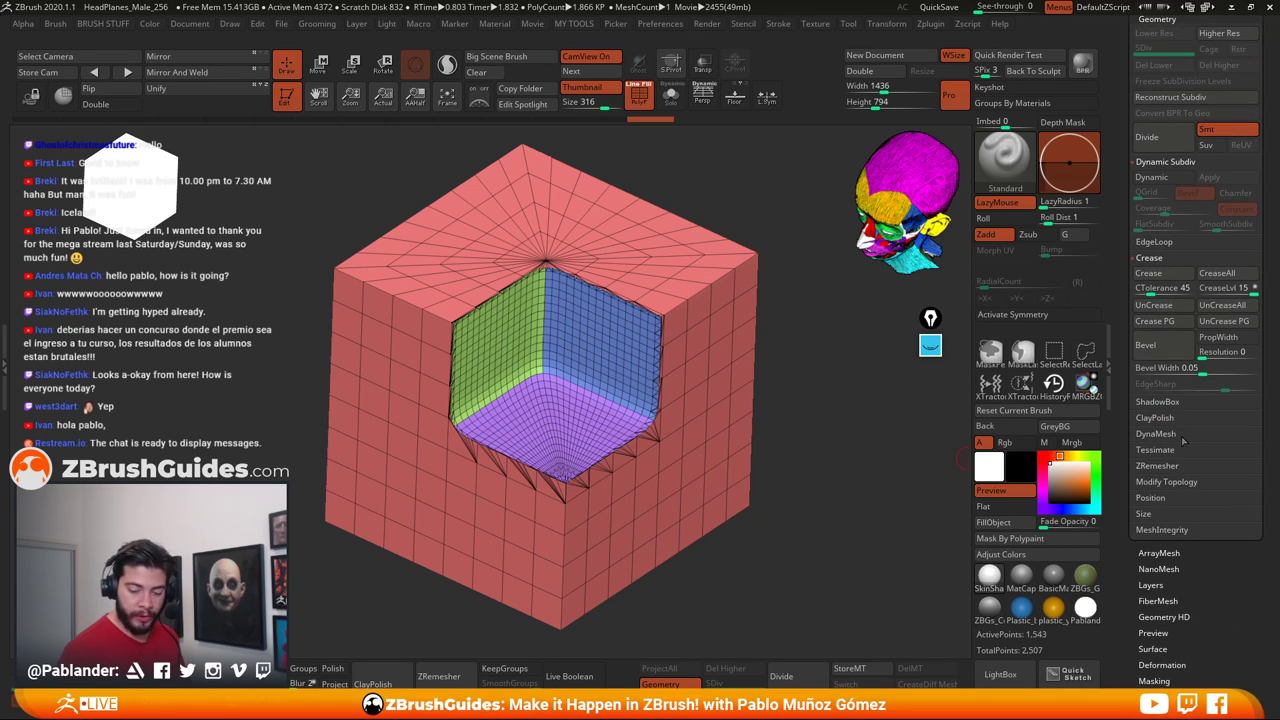
key(shift)
click(1157, 466)
scroll(1140, 480, down, 4)
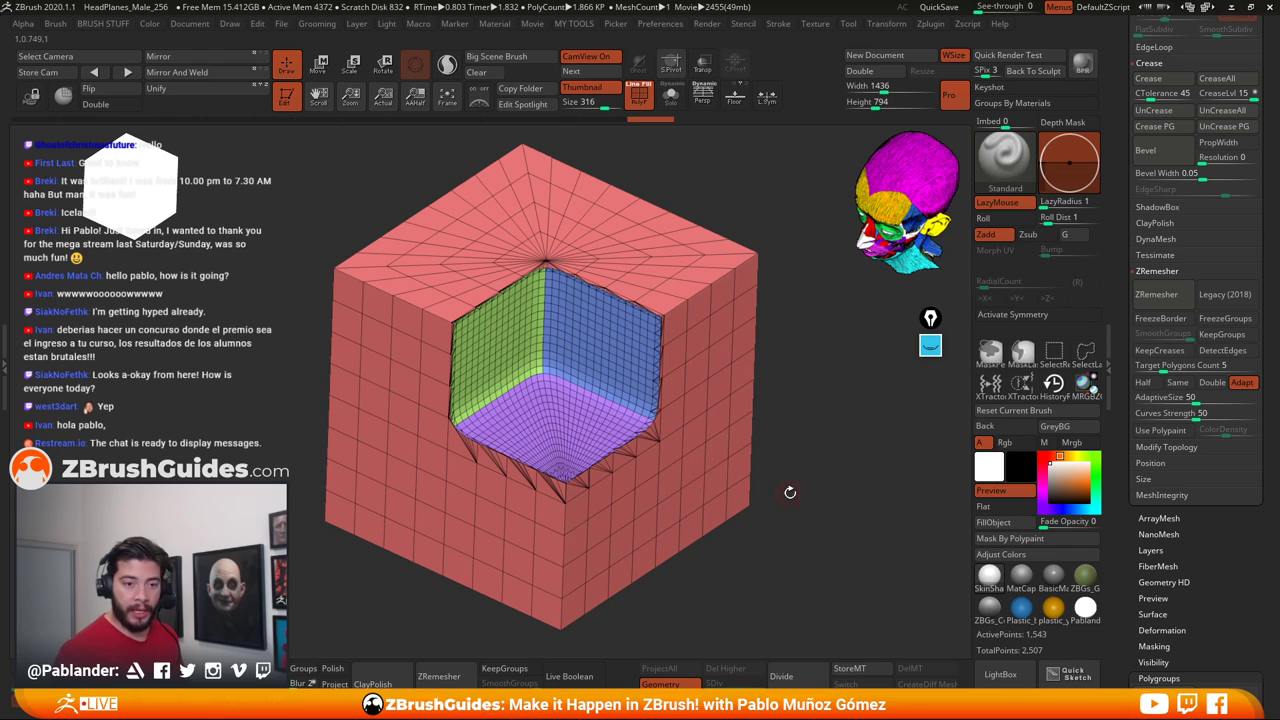
scroll(1193, 533, down, 1)
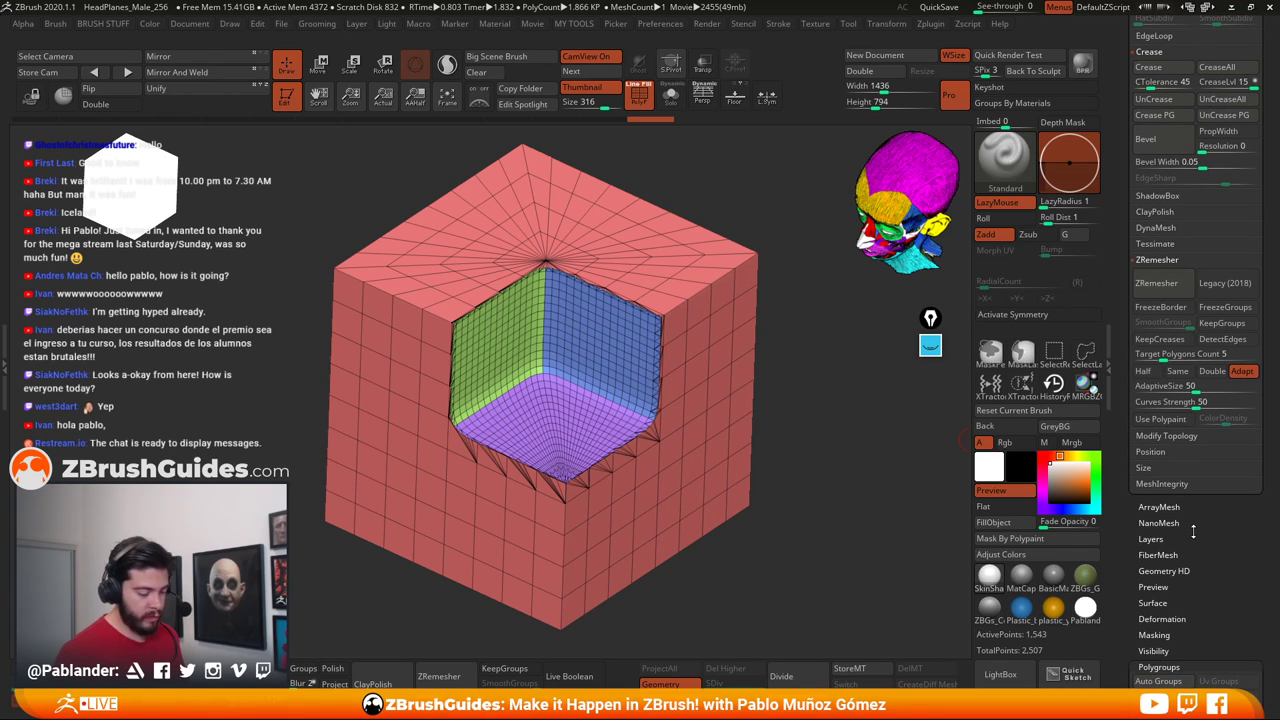
scroll(1193, 533, down, 1)
scroll(1193, 528, down, 1)
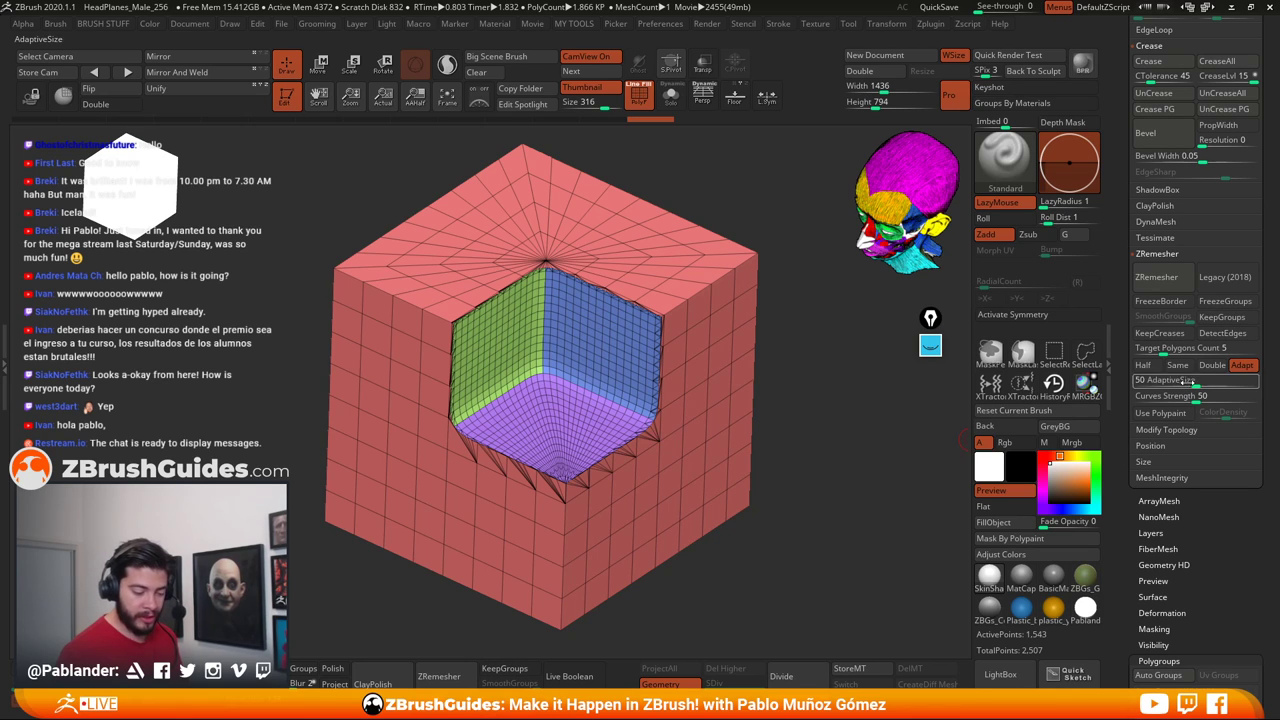
click(1222, 316)
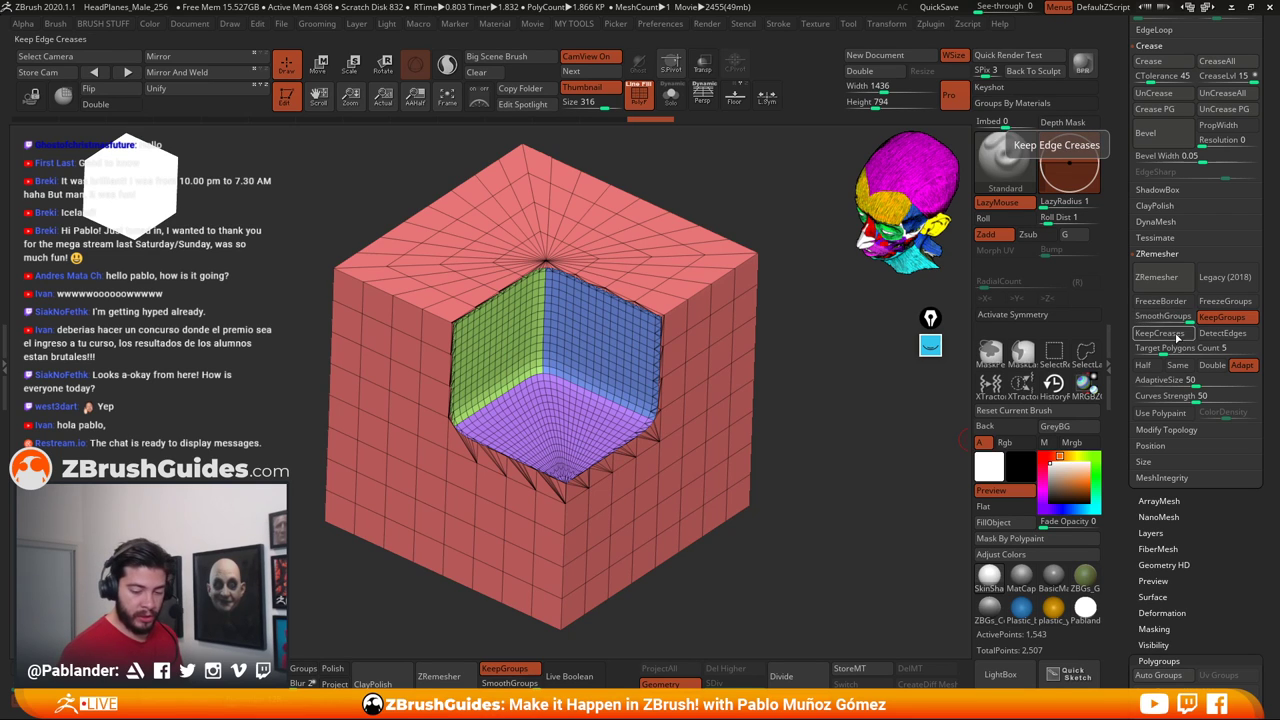
drag(1183, 319, 1140, 319)
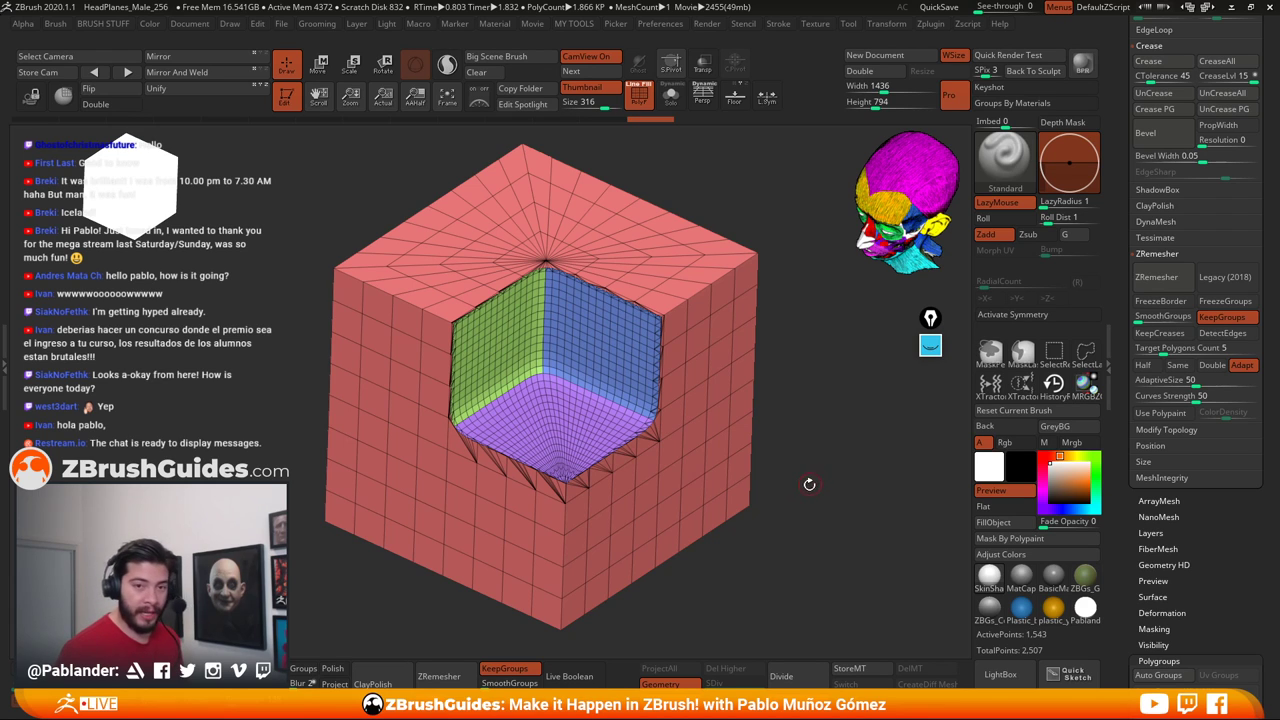
Set the ZRemesher target to the Same polygon count and remesh the cube
drag(810, 473, 812, 482)
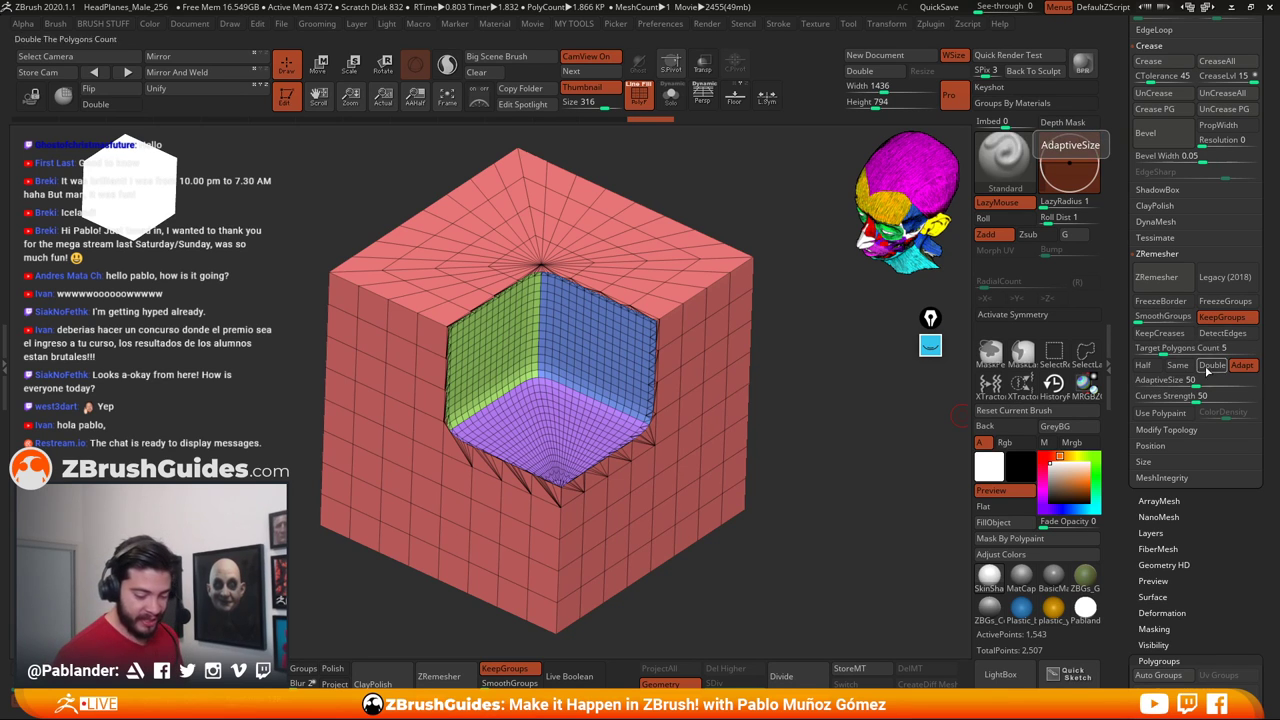
click(1178, 365)
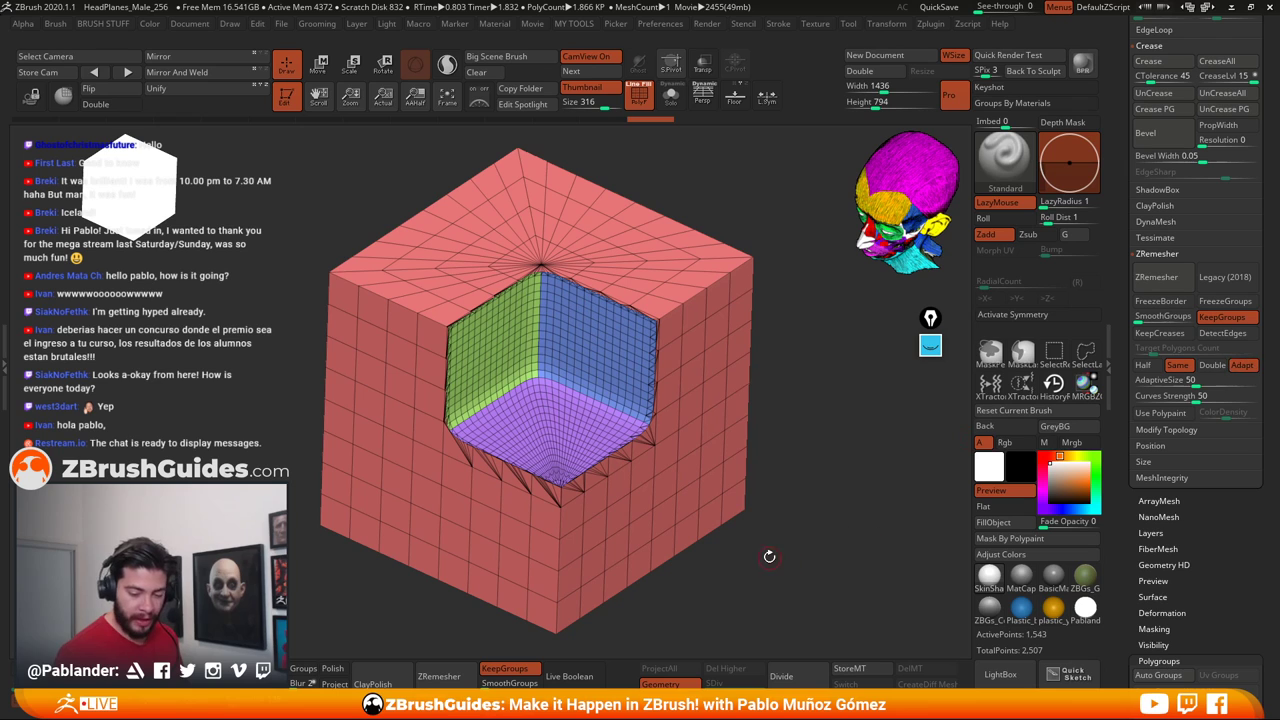
click(1177, 281)
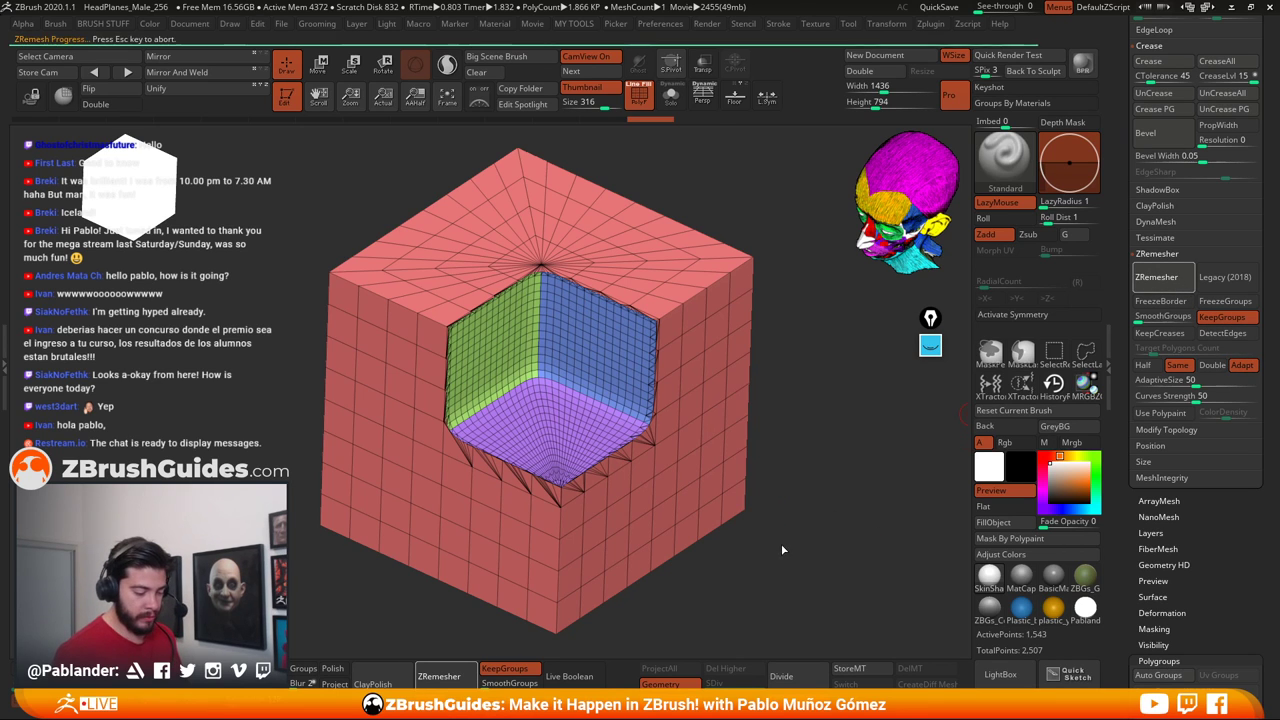
Examine the remeshed cube's edges and polygroup borders from several angles, and undo the remesh
drag(784, 523, 725, 324)
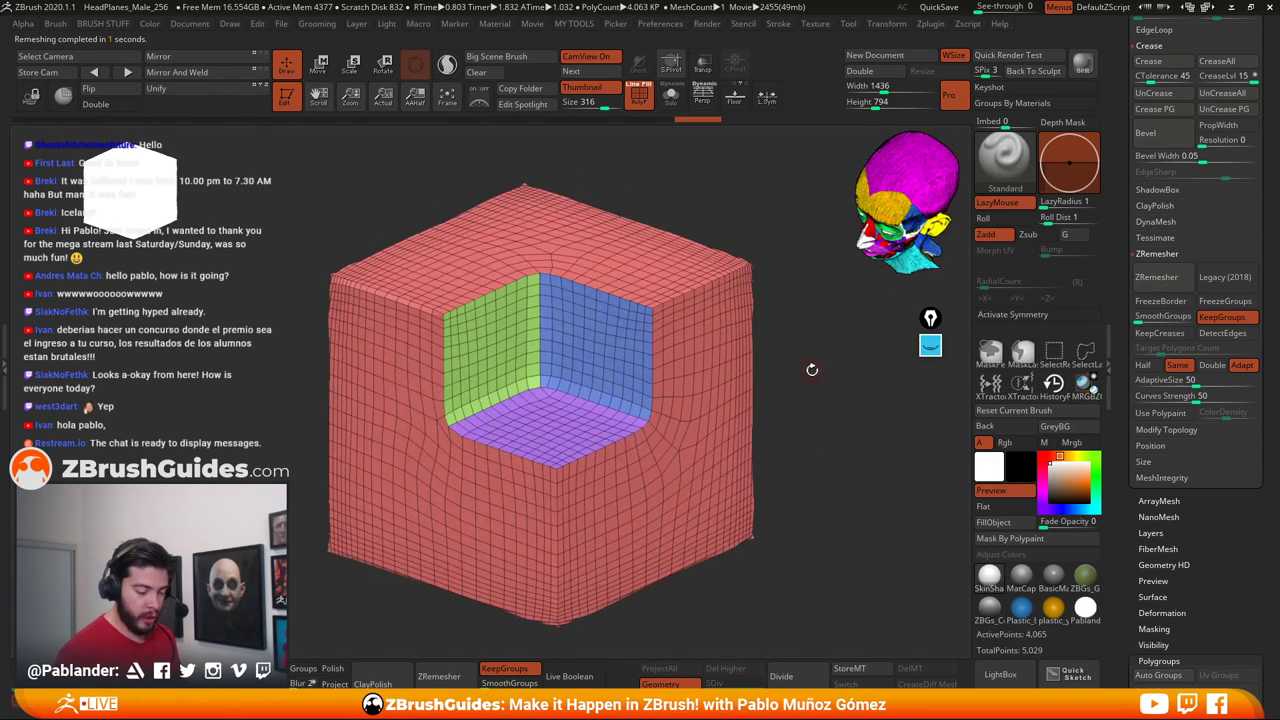
drag(812, 370, 775, 396)
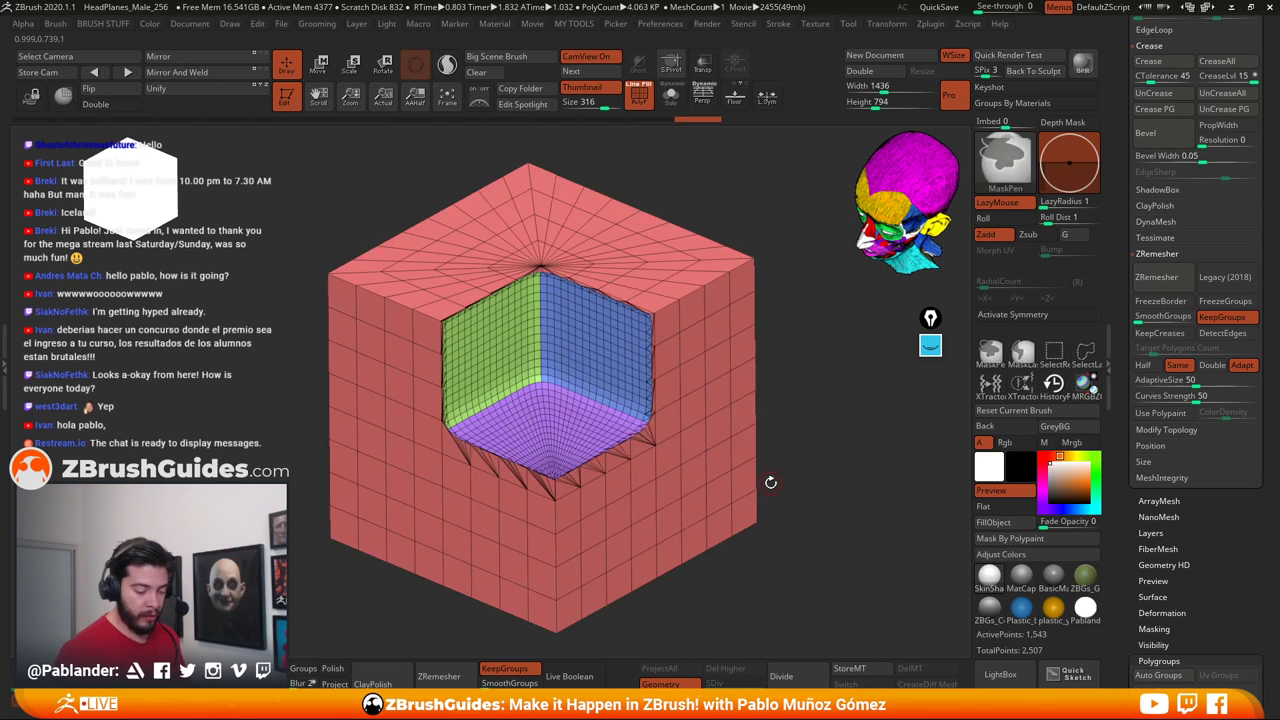
key(ctrl+z)
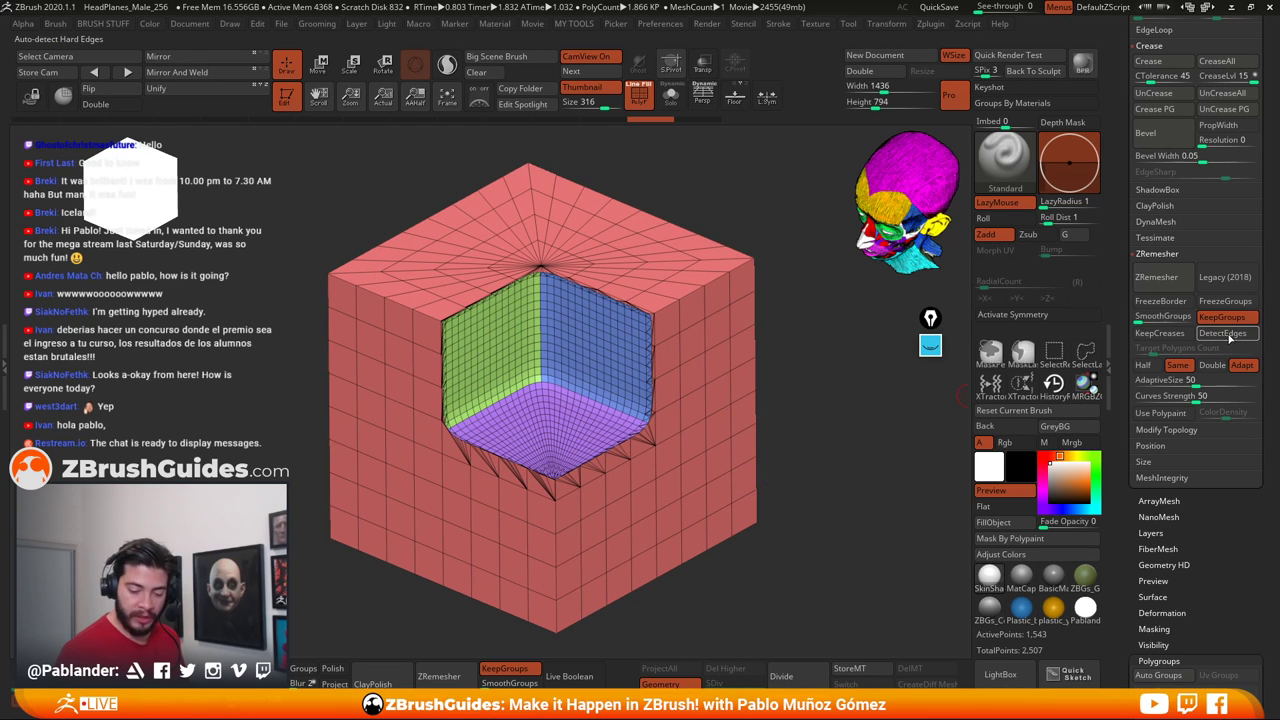
Enable DetectEdges, run ZRemesher on the cube again, and inspect the new topology
click(1228, 333)
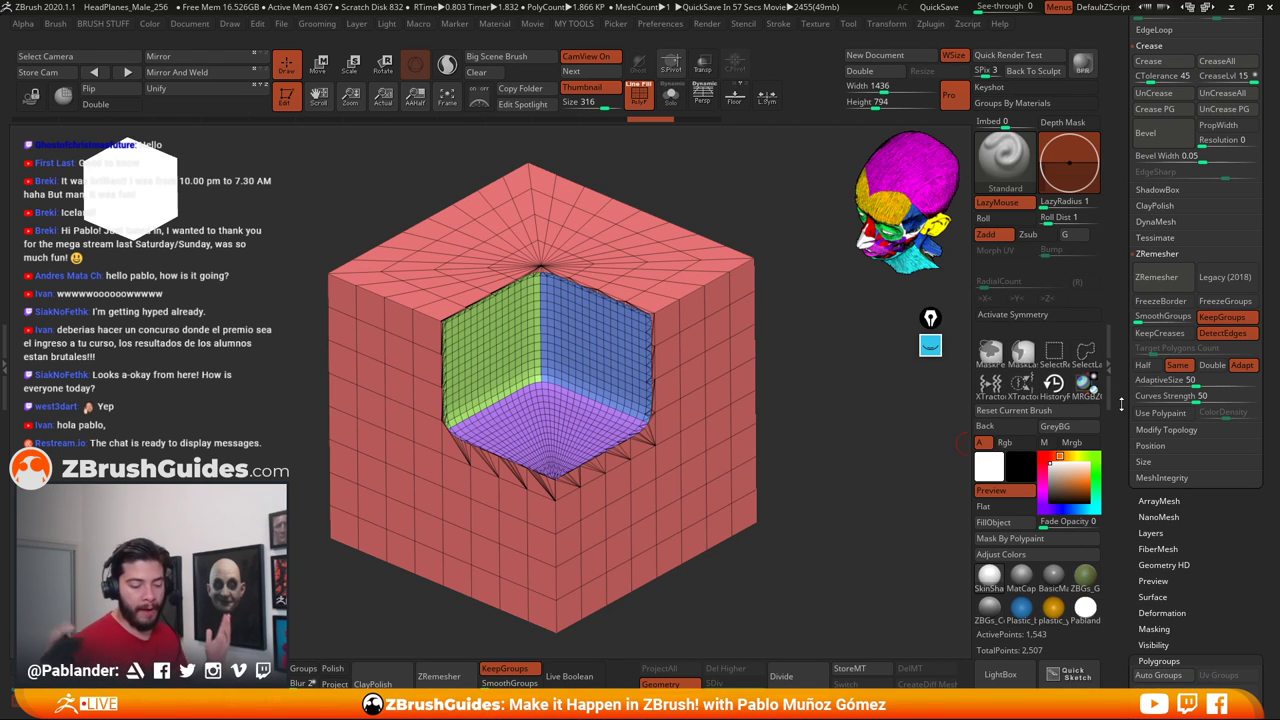
click(1157, 277)
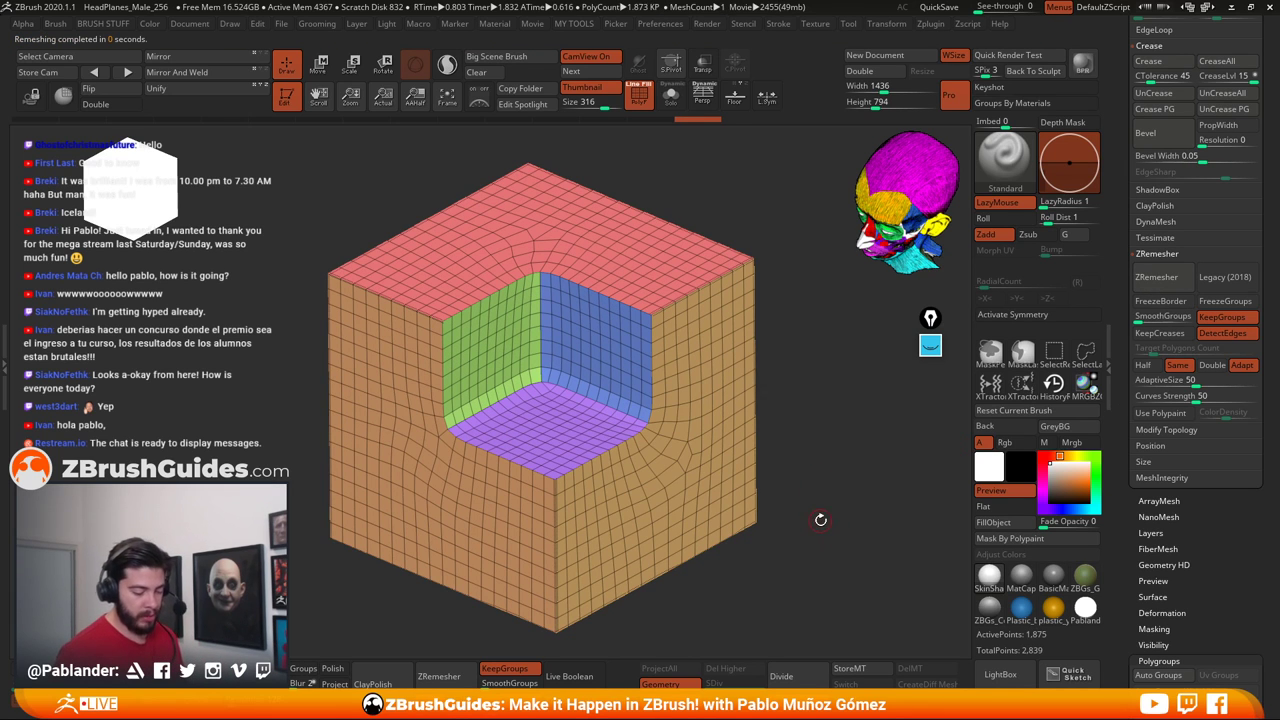
mouse_move(806, 497)
mouse_down()
mouse_move(830, 500)
mouse_move(904, 461)
mouse_up()
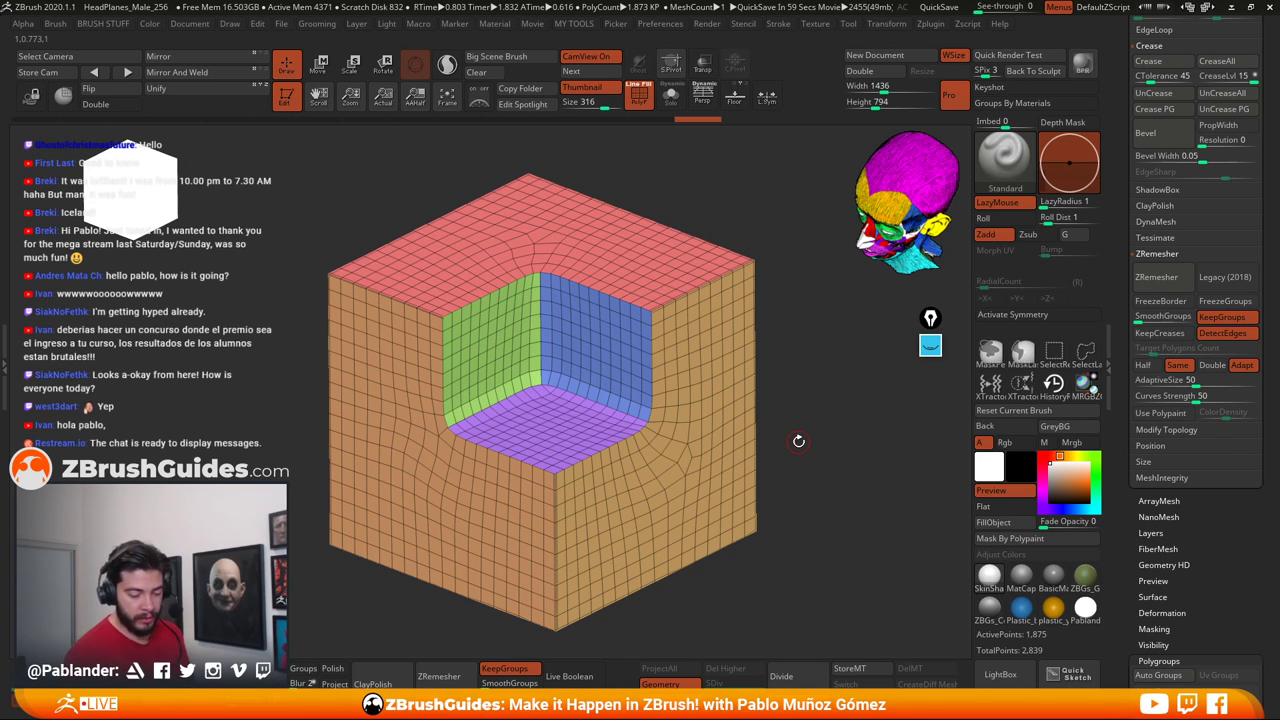
Examine the remeshed cube's edge flow around the cut corner from several angles
mouse_move(797, 416)
mouse_down()
mouse_move(804, 437)
mouse_move(794, 429)
mouse_up()
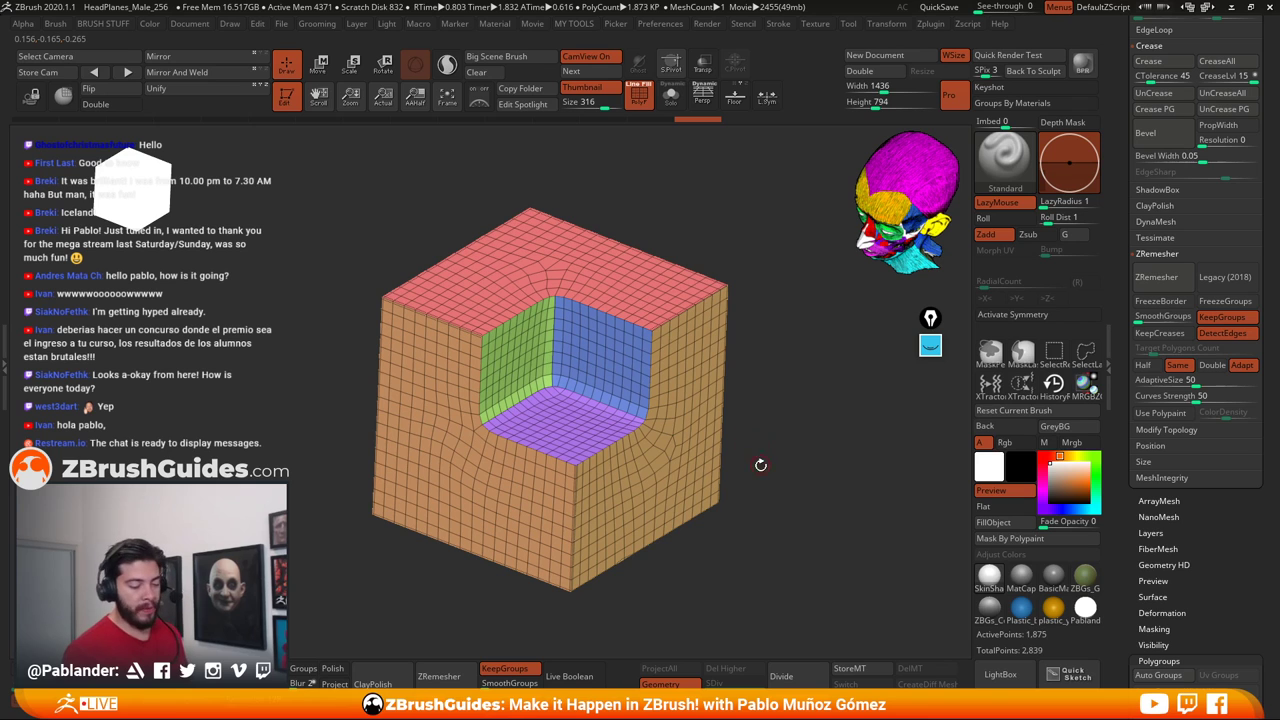
drag(766, 415, 430, 250)
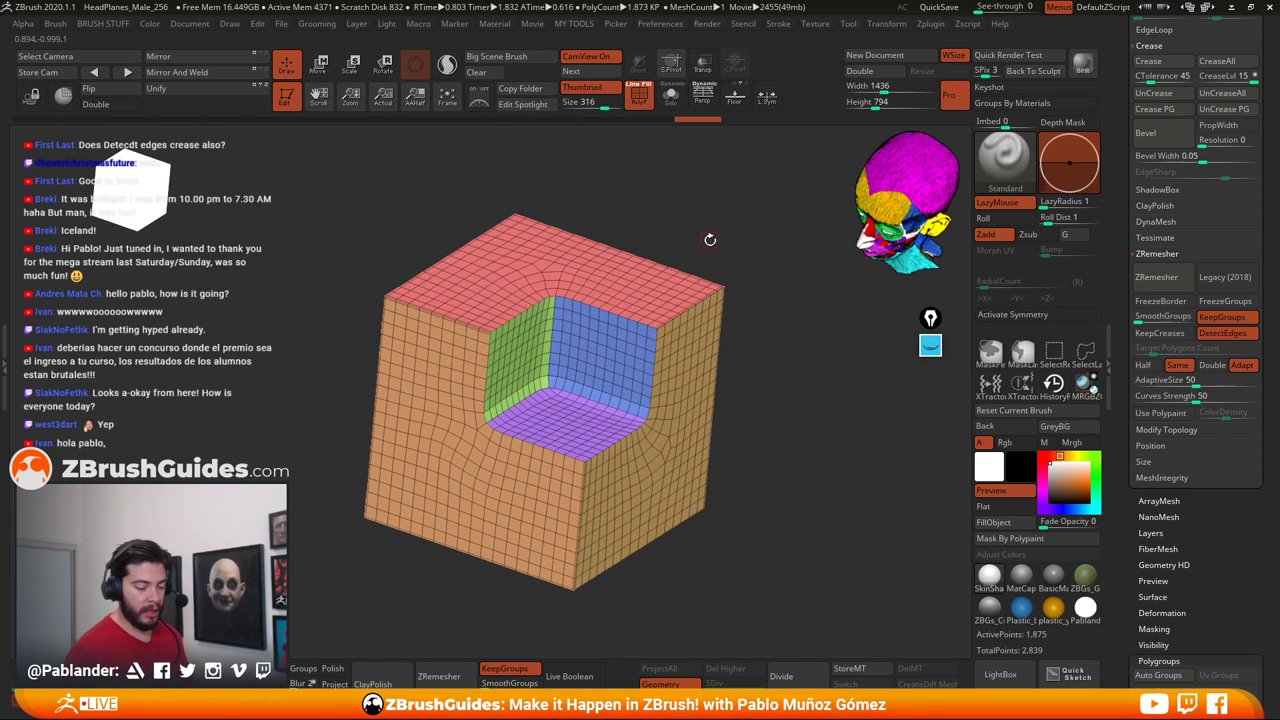
drag(738, 347, 763, 437)
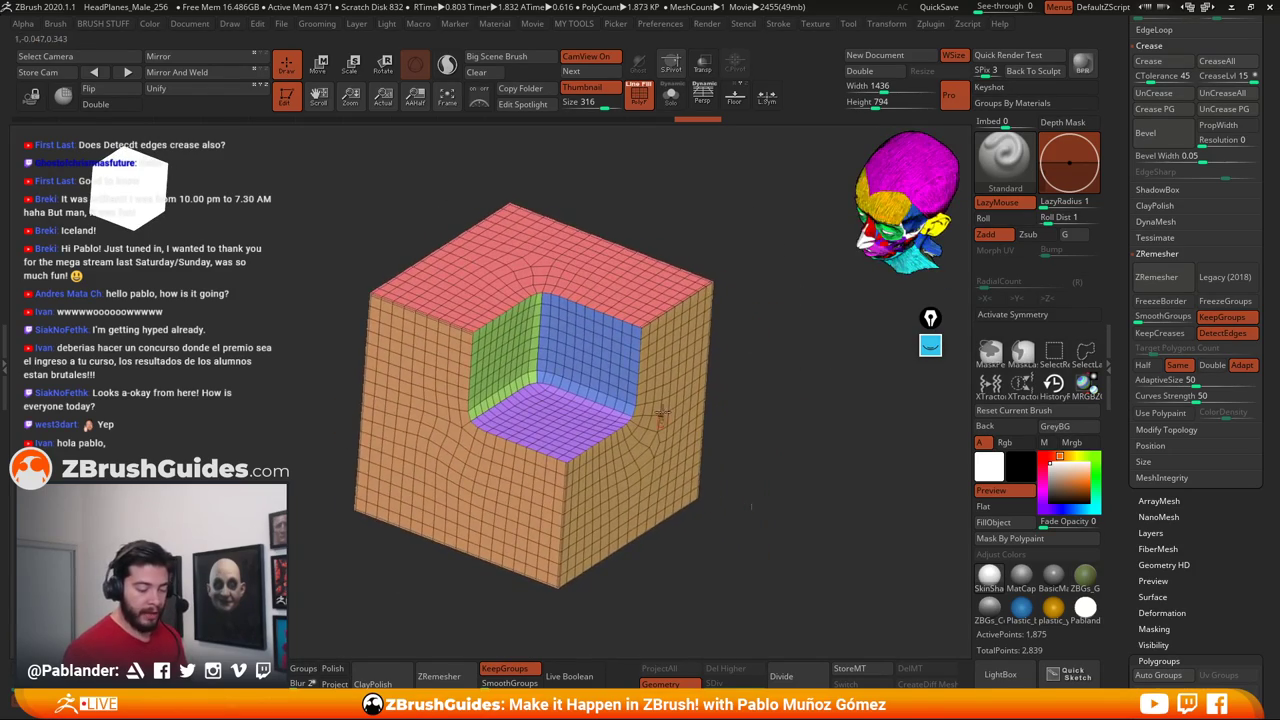
right_drag(663, 416, 564, 368)
right_drag(525, 307, 586, 428)
ctrl+right_drag(794, 449, 791, 411)
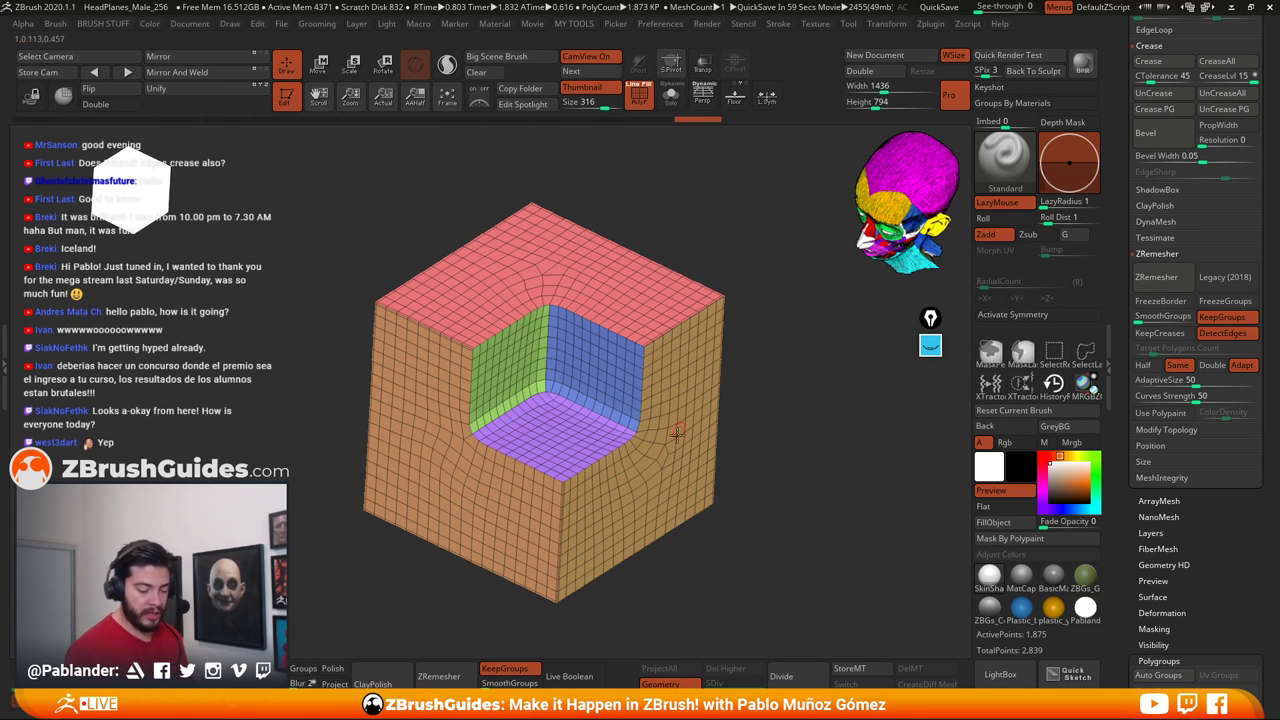
drag(760, 457, 700, 440)
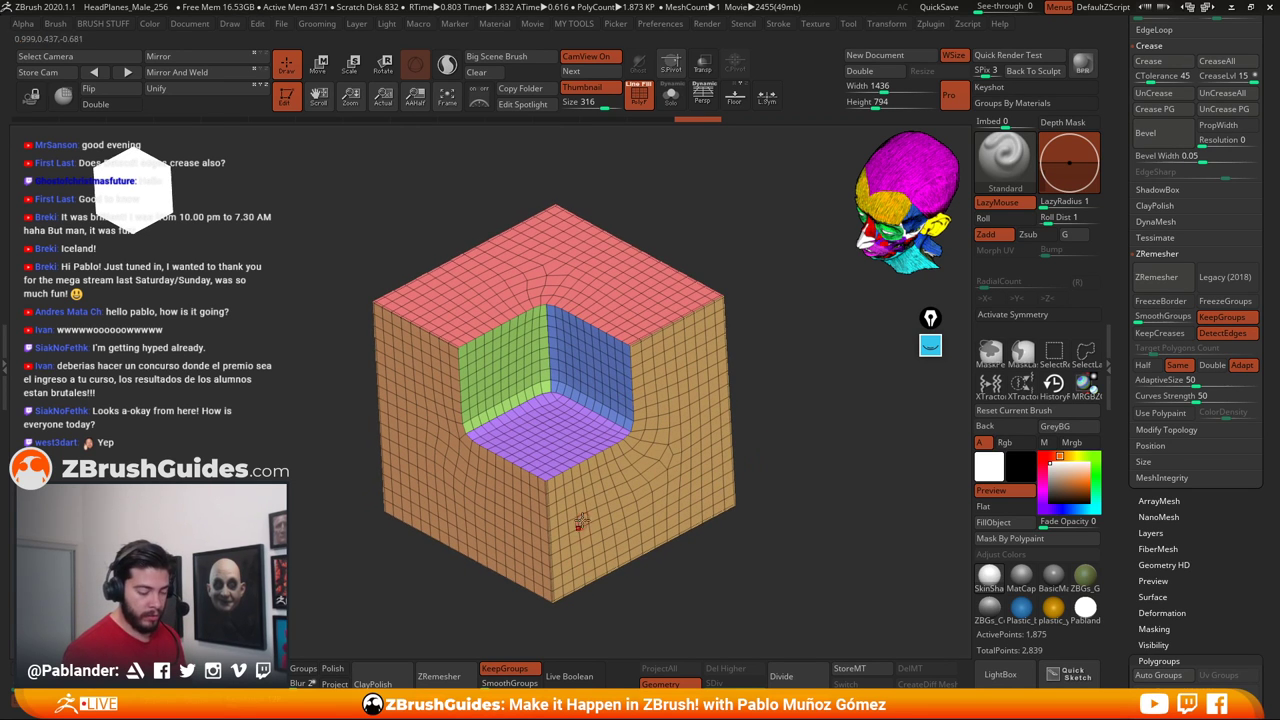
Turn off the Adapt option in the cube's ZRemesher settings
drag(745, 480, 793, 429)
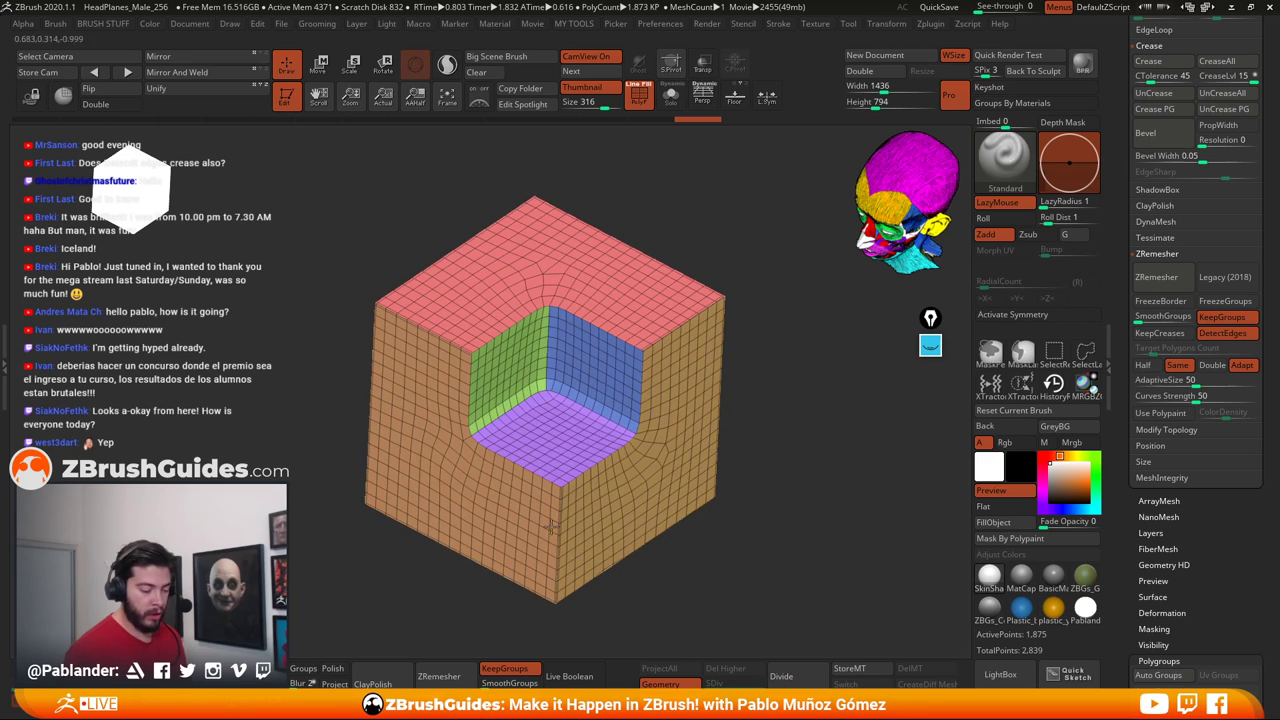
drag(760, 516, 754, 497)
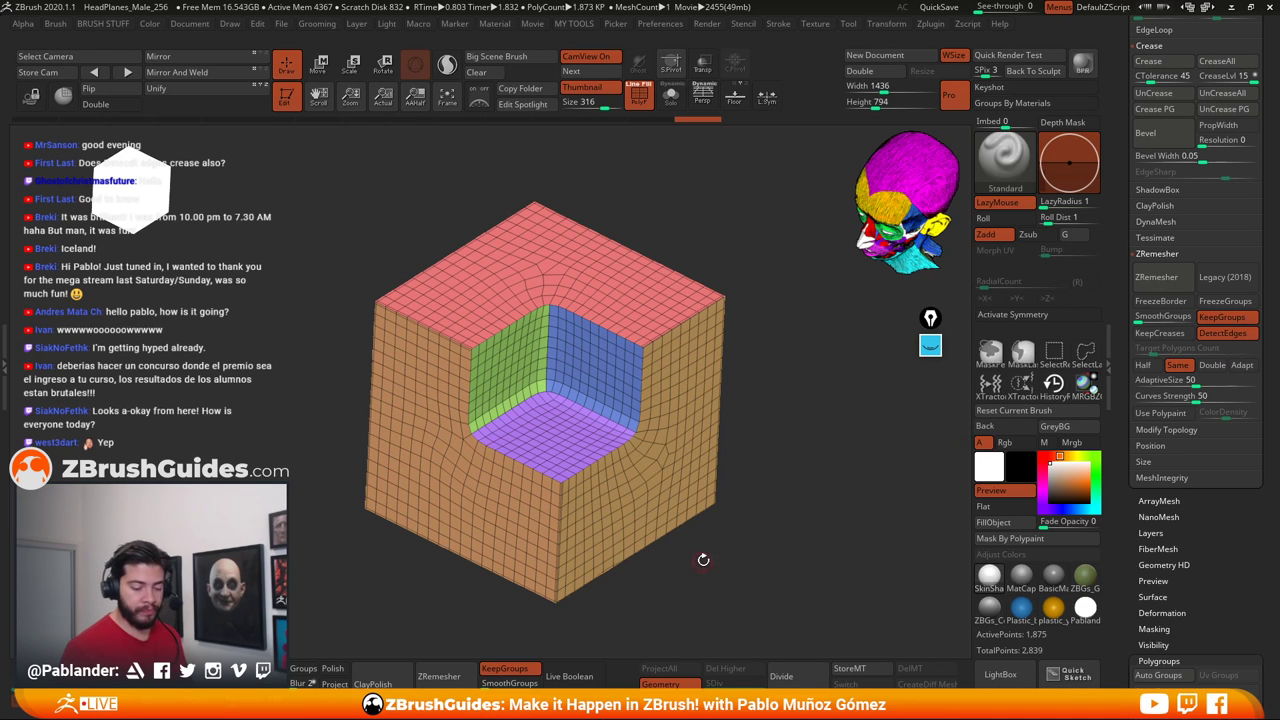
mouse_move(789, 499)
alt+mouse_down()
mouse_move(763, 491)
mouse_move(797, 490)
mouse_move(797, 474)
alt+mouse_up()
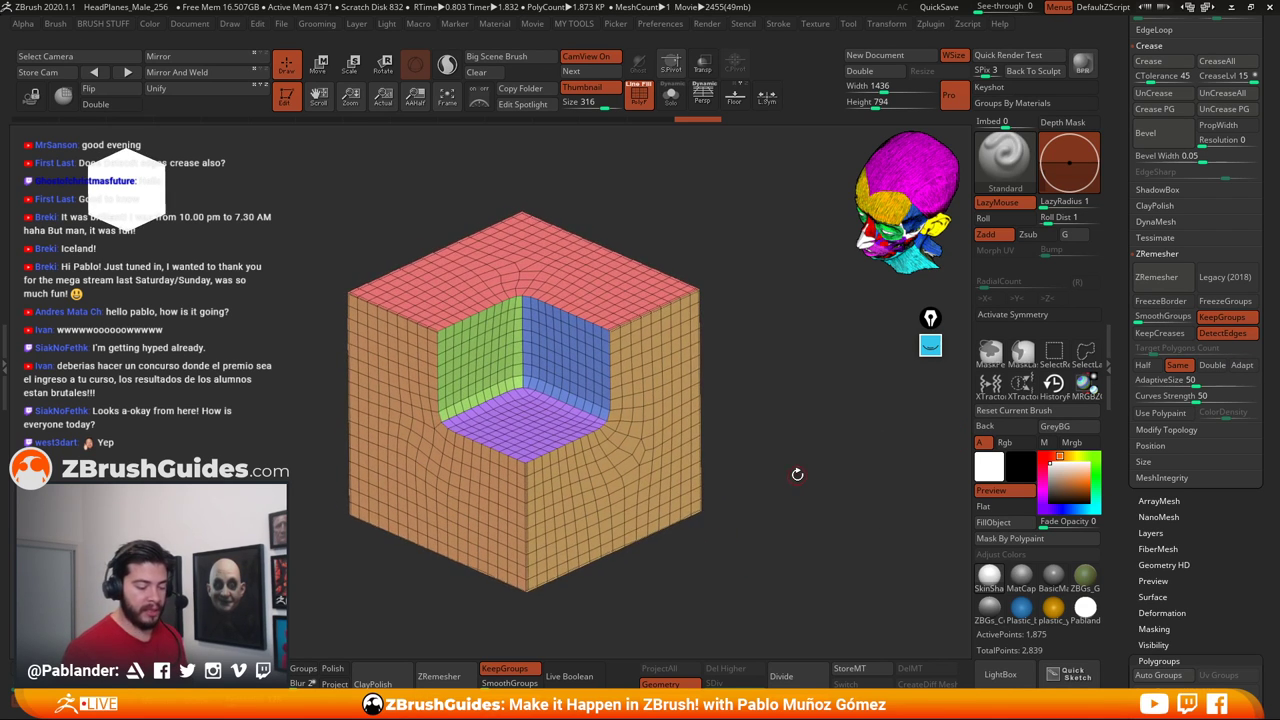
Mark the cube's front-right face with yellow annotation strokes and circle the Adapt option in magenta
click(929, 350)
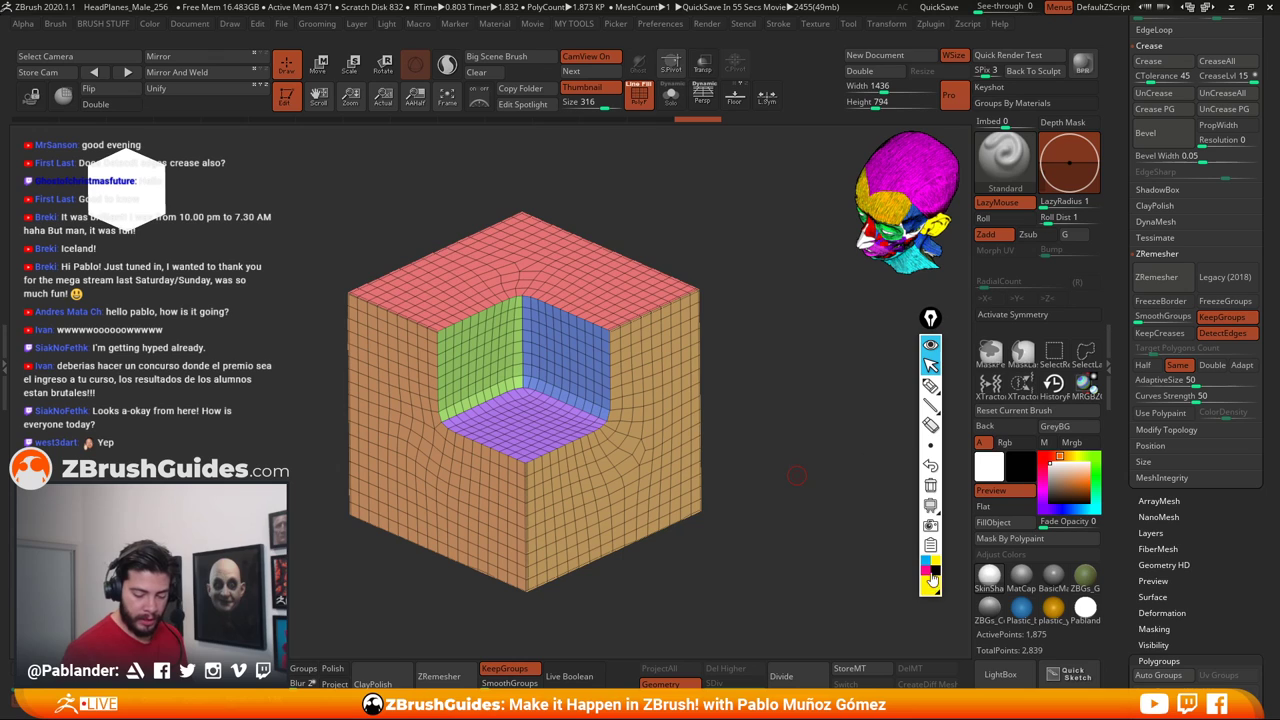
click(930, 385)
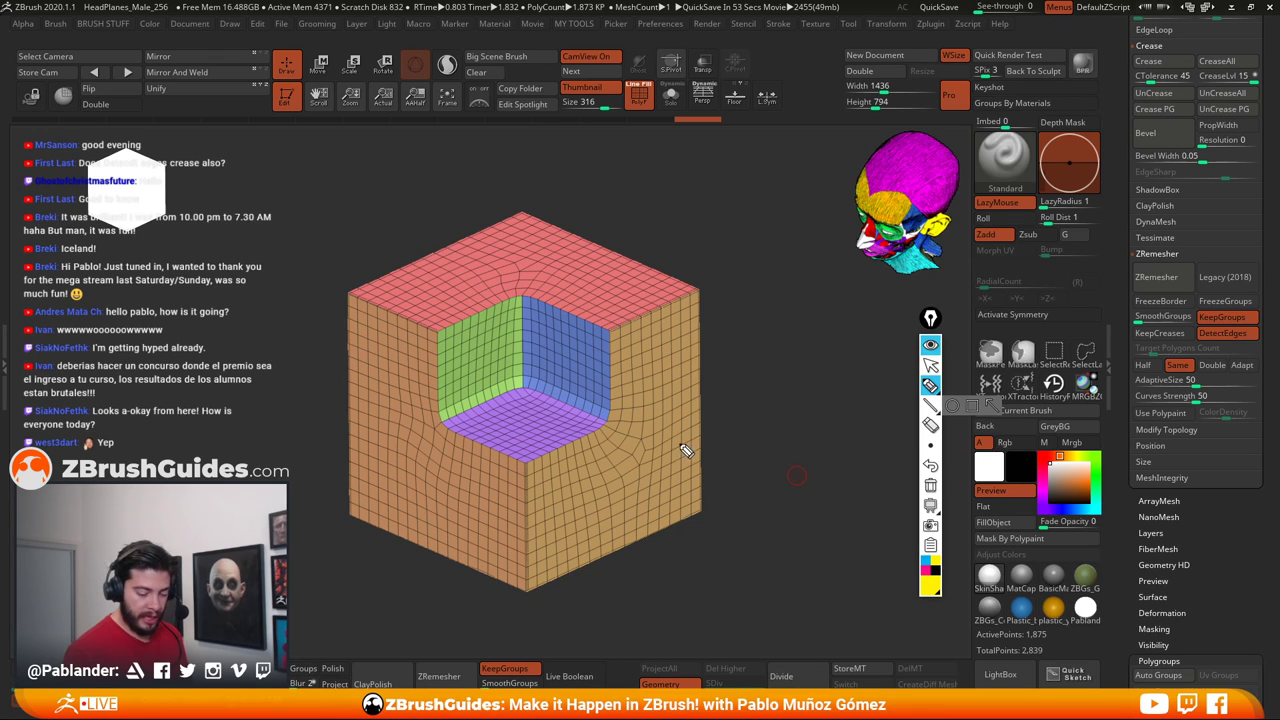
drag(661, 438, 577, 511)
drag(664, 464, 613, 505)
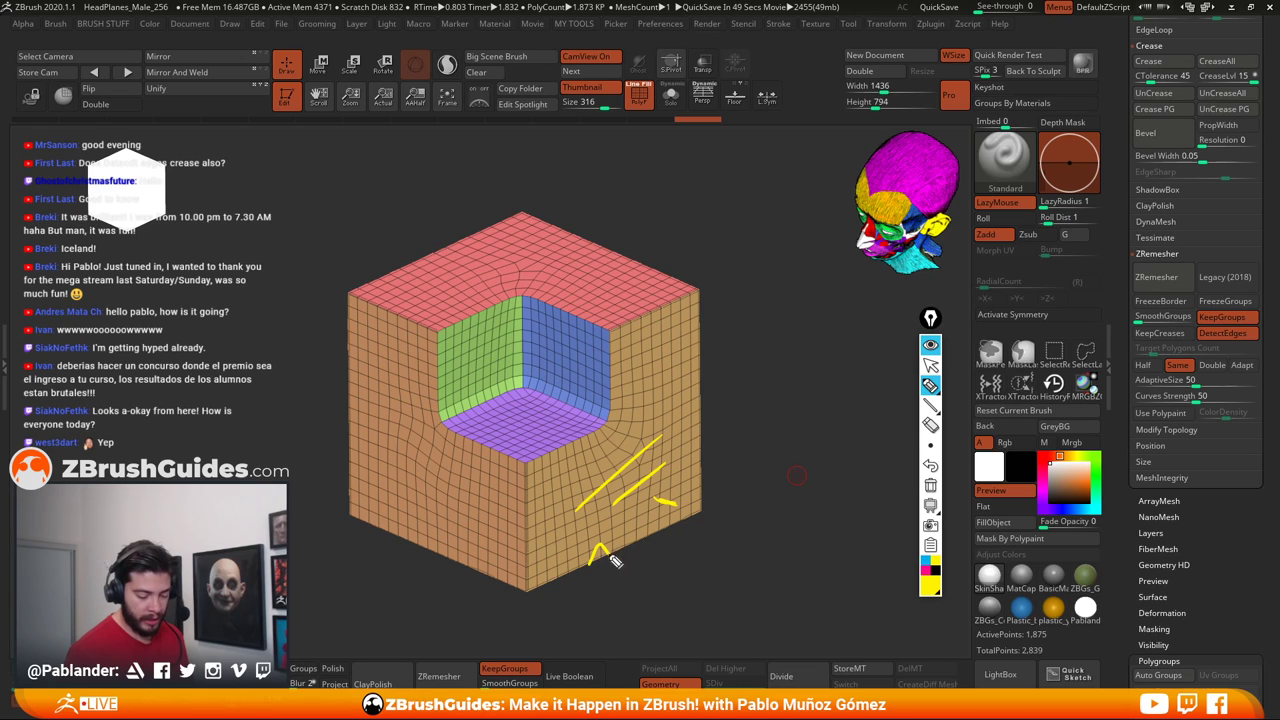
click(924, 572)
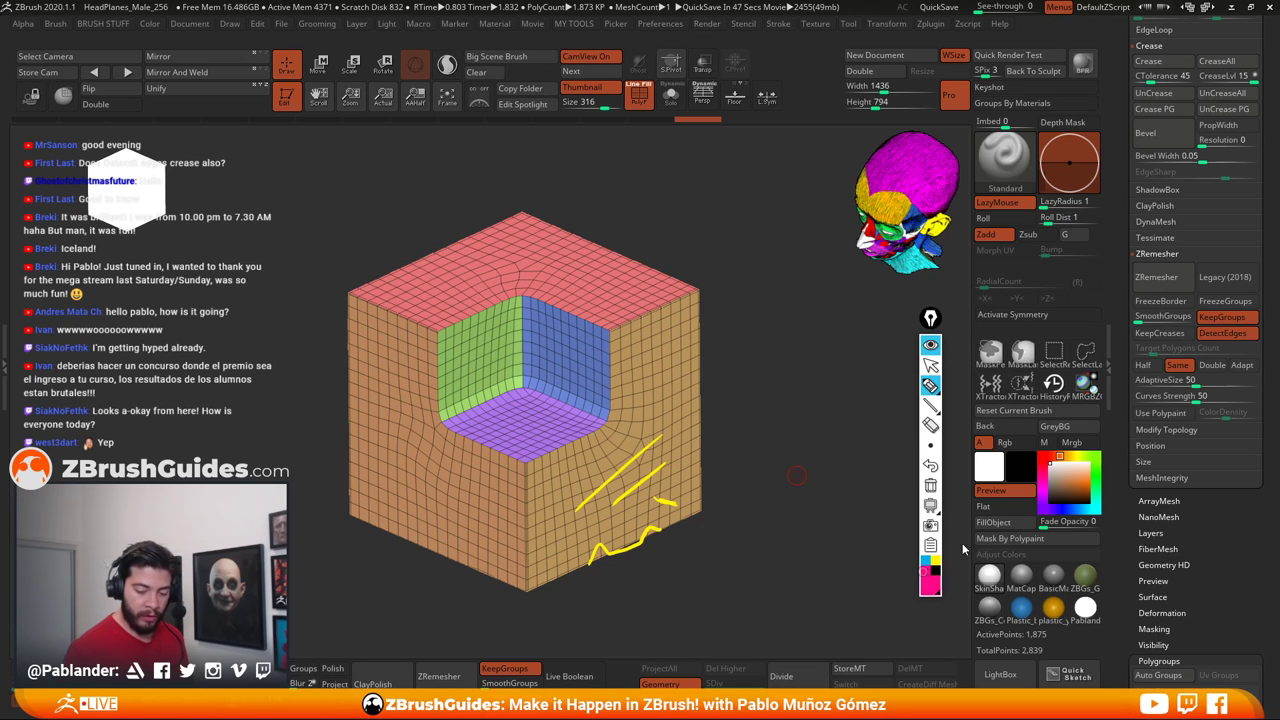
drag(1260, 364, 1256, 360)
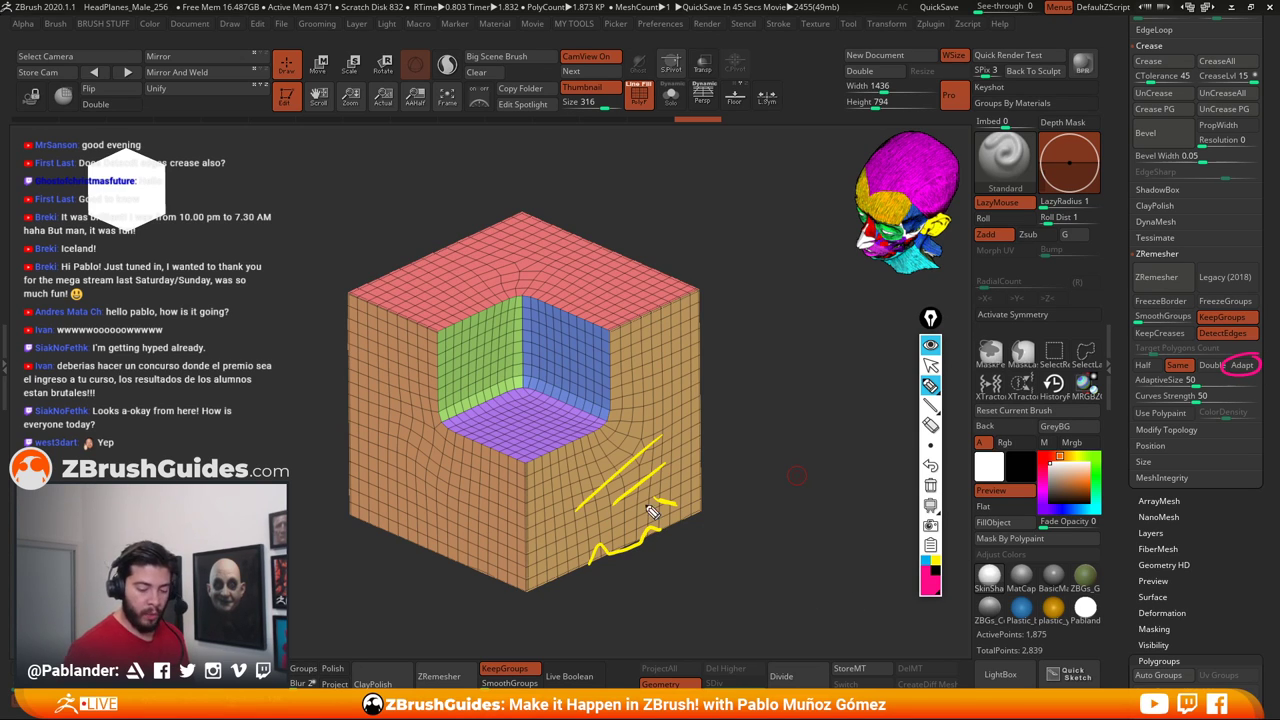
Sketch a magenta wireframe fan beside the cube, with dense polygons at its base and larger ones above
click(930, 444)
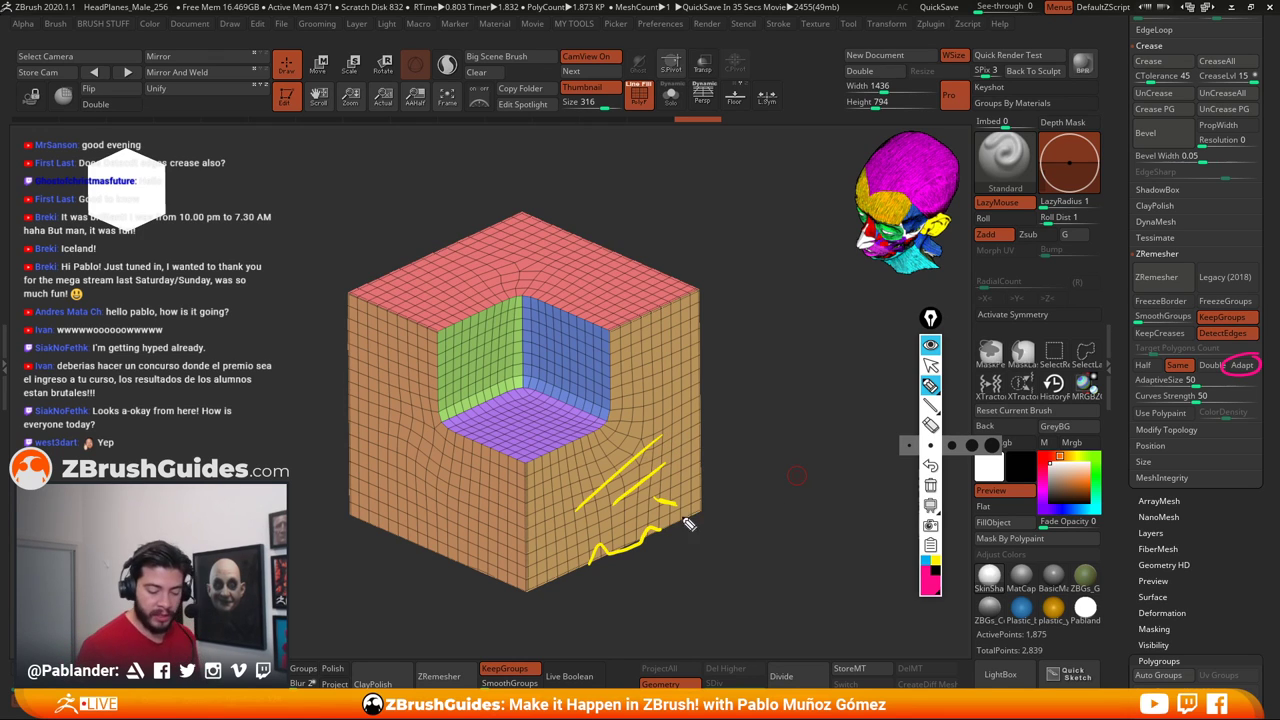
drag(734, 443, 757, 429)
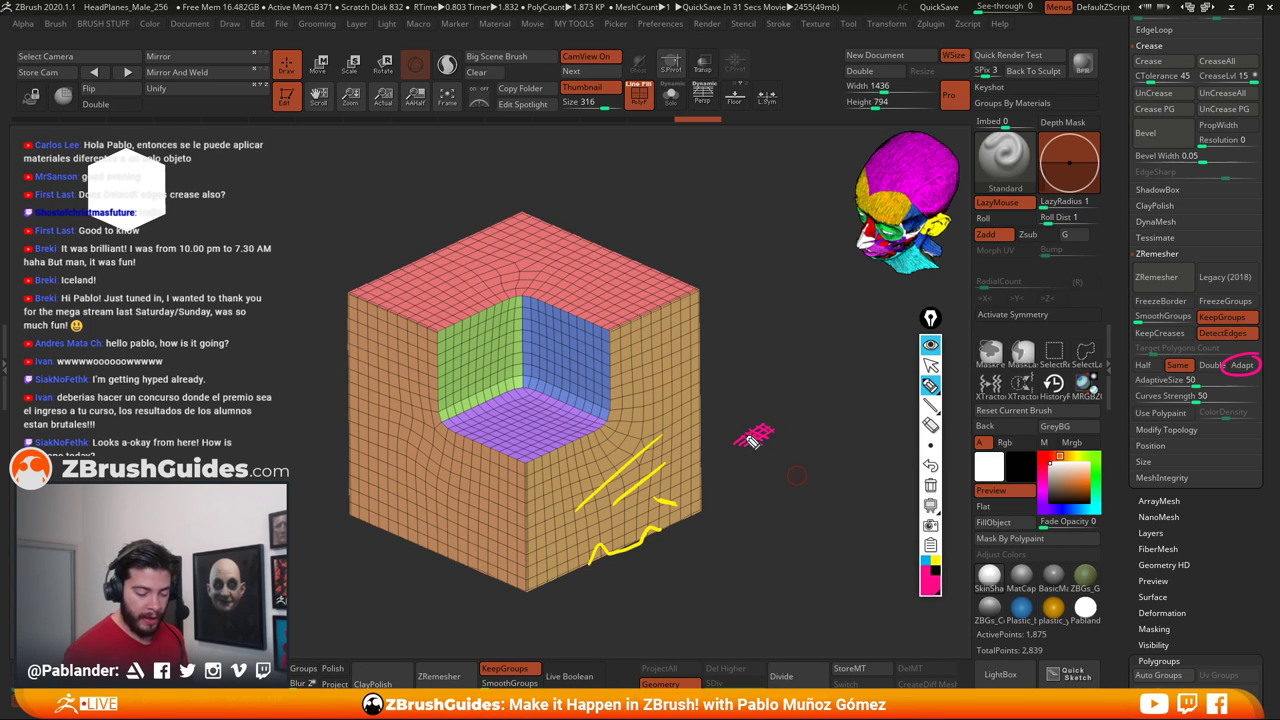
drag(763, 431, 720, 328)
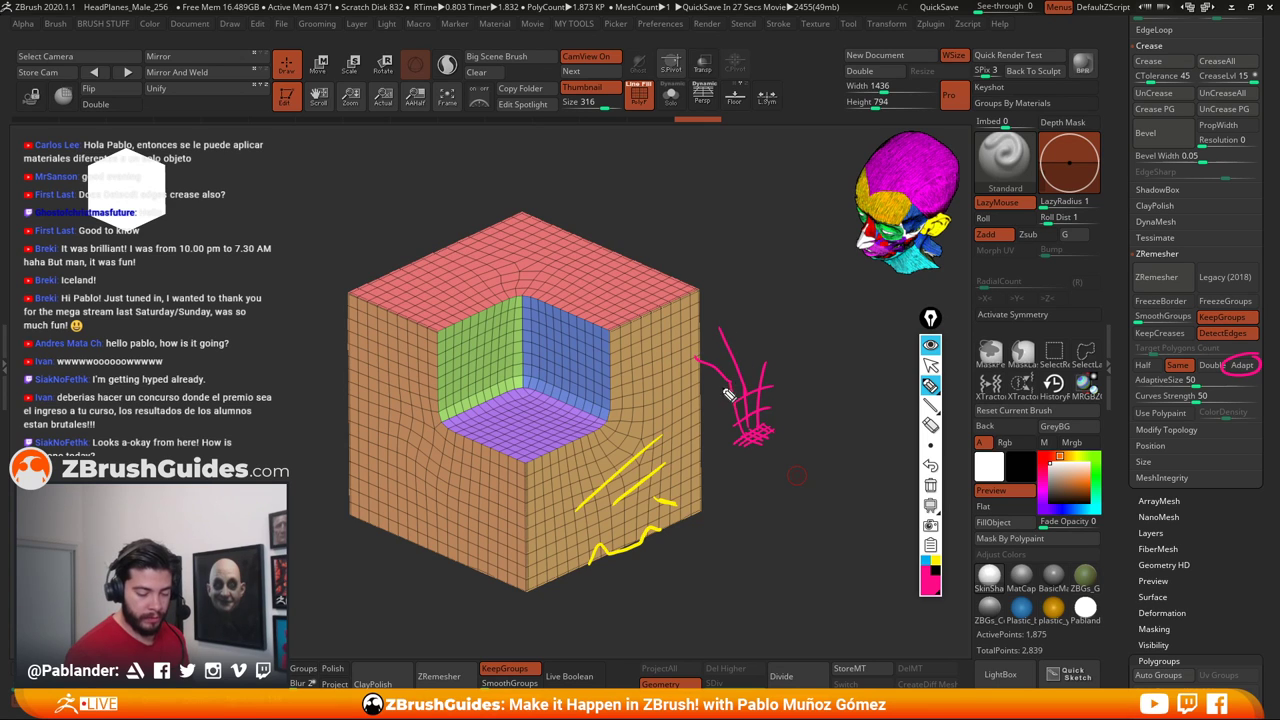
drag(733, 382, 783, 358)
drag(722, 356, 785, 336)
mouse_move(673, 350)
mouse_down()
mouse_move(751, 320)
mouse_move(774, 416)
mouse_up()
drag(817, 344, 775, 416)
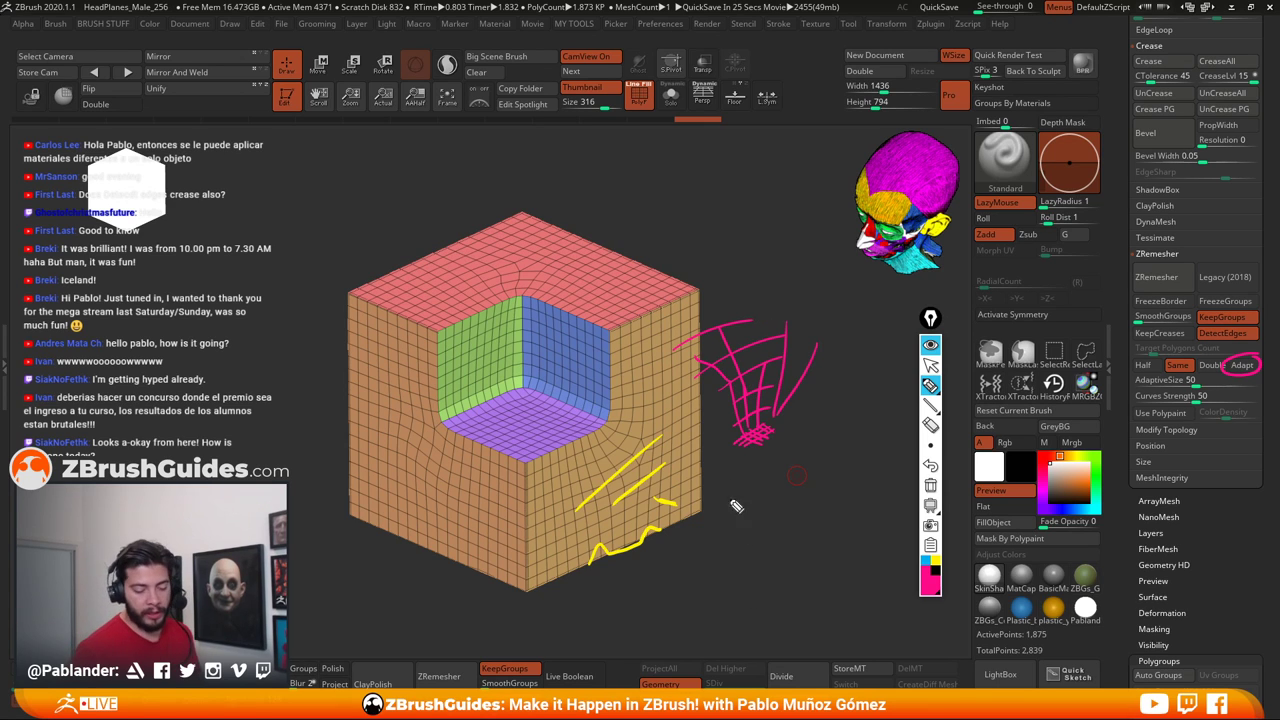
Outline the red top polygroup in blue, link it by an arrow to a boxed cell of the sketch, and clear all annotations
mouse_move(522, 214)
mouse_down()
mouse_move(357, 294)
mouse_move(528, 328)
mouse_move(700, 282)
mouse_move(505, 222)
mouse_up()
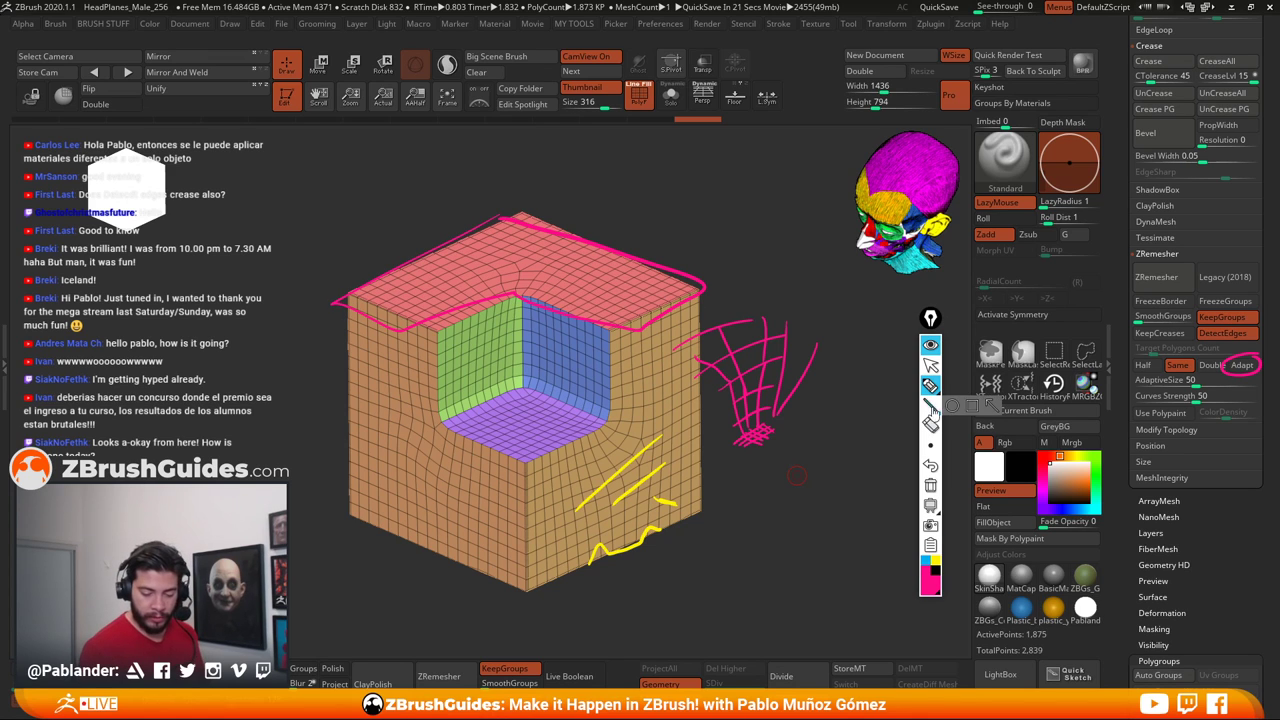
click(930, 465)
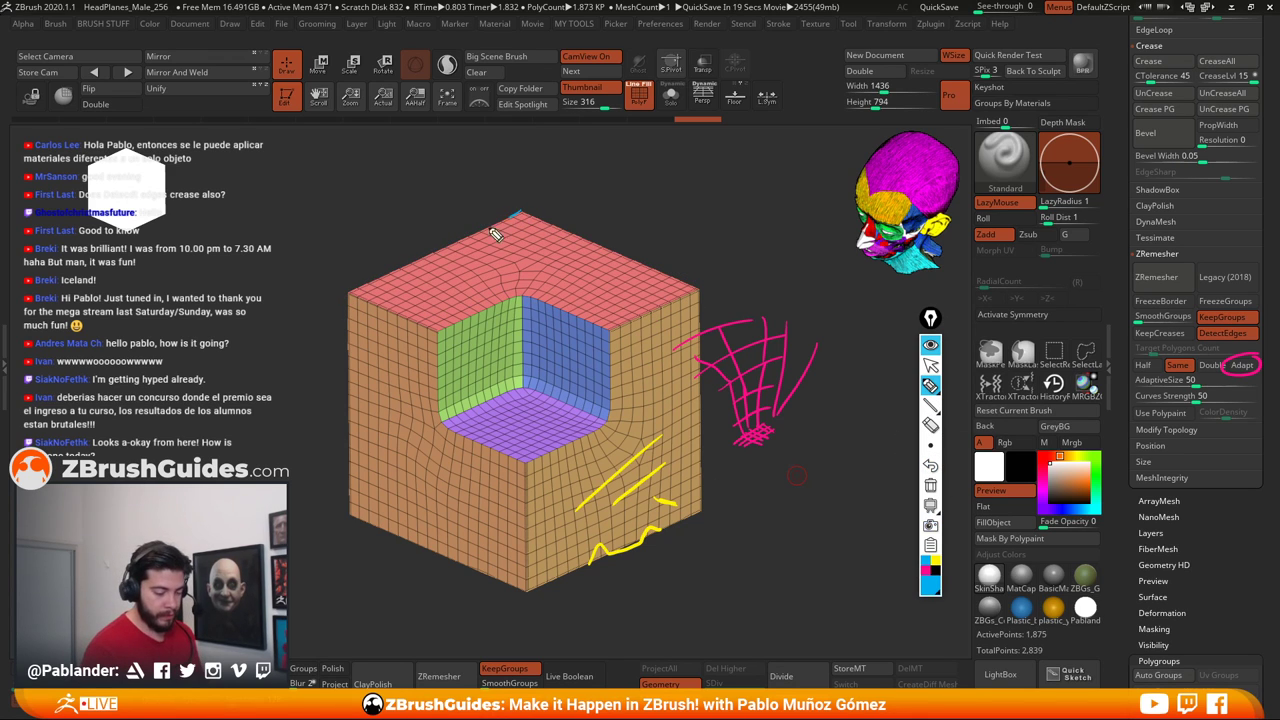
drag(495, 233, 455, 325)
drag(642, 330, 368, 308)
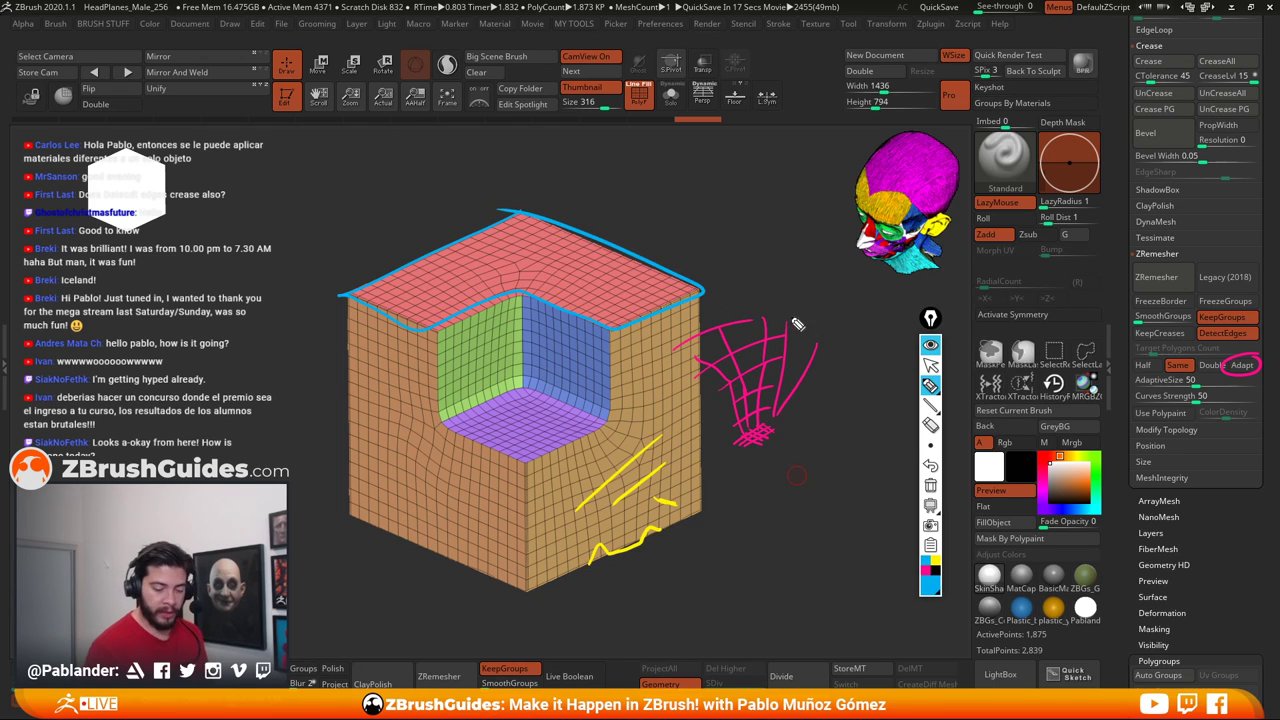
mouse_move(762, 312)
mouse_down()
mouse_move(650, 258)
mouse_move(665, 248)
mouse_up()
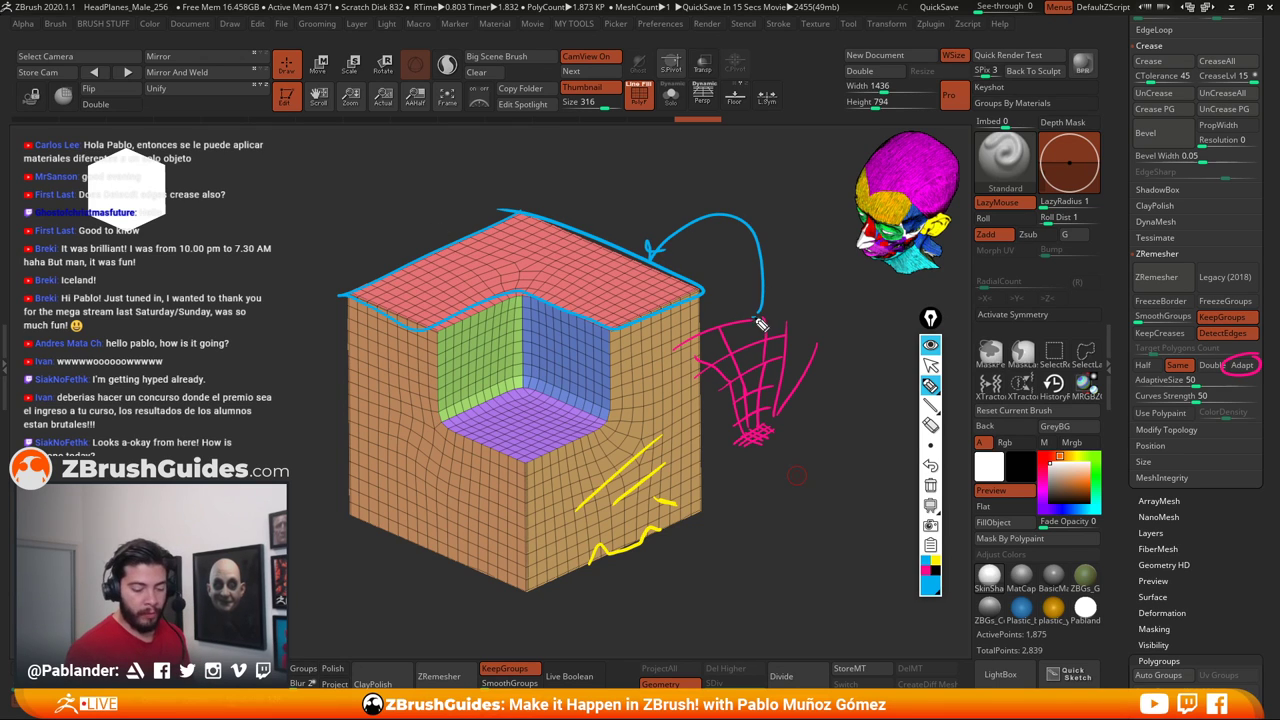
mouse_move(760, 323)
mouse_down()
mouse_move(772, 348)
mouse_move(778, 330)
mouse_up()
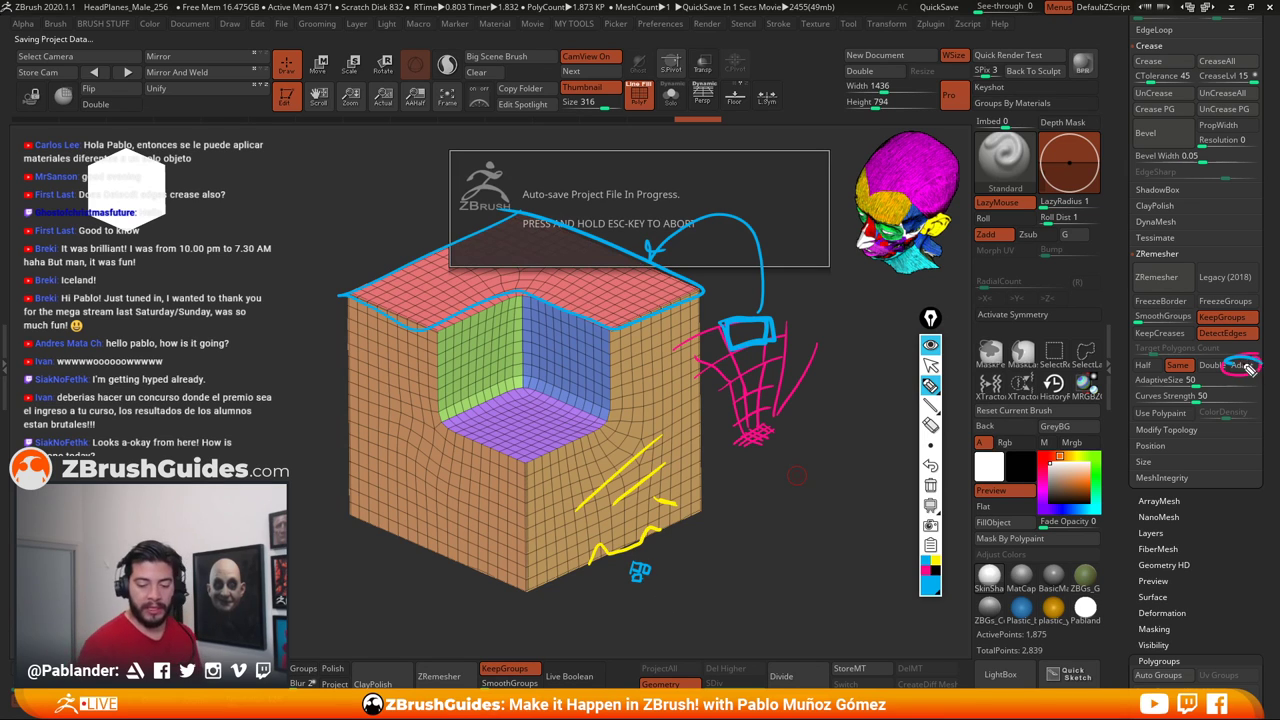
click(931, 486)
click(930, 345)
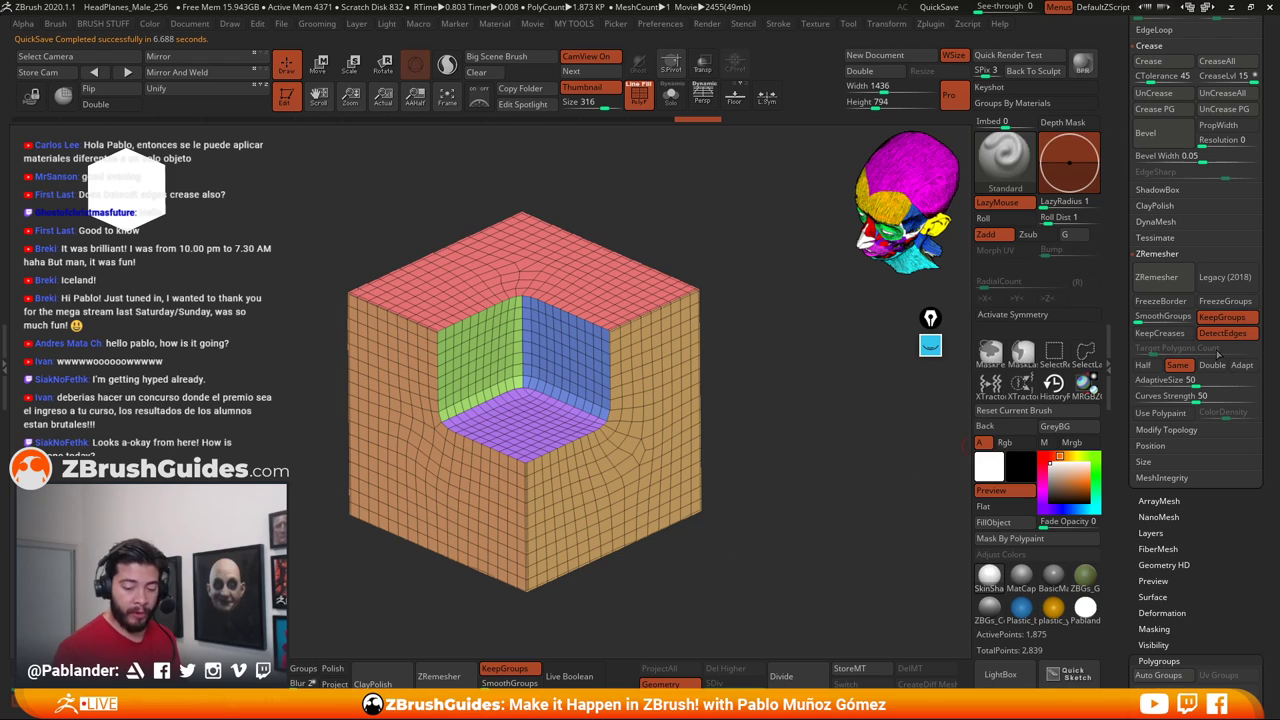
Run ZRemesher on the cube repeatedly with Adapt off and inspect the polygon distribution
click(1170, 280)
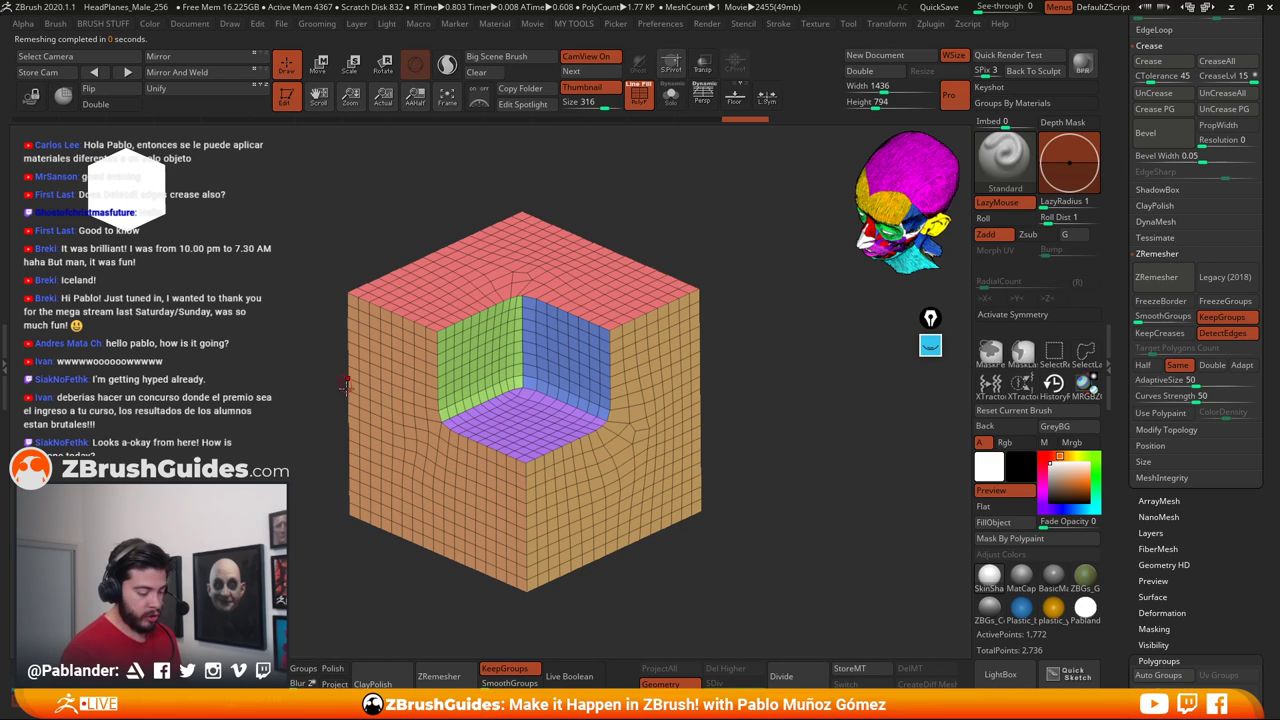
click(1165, 278)
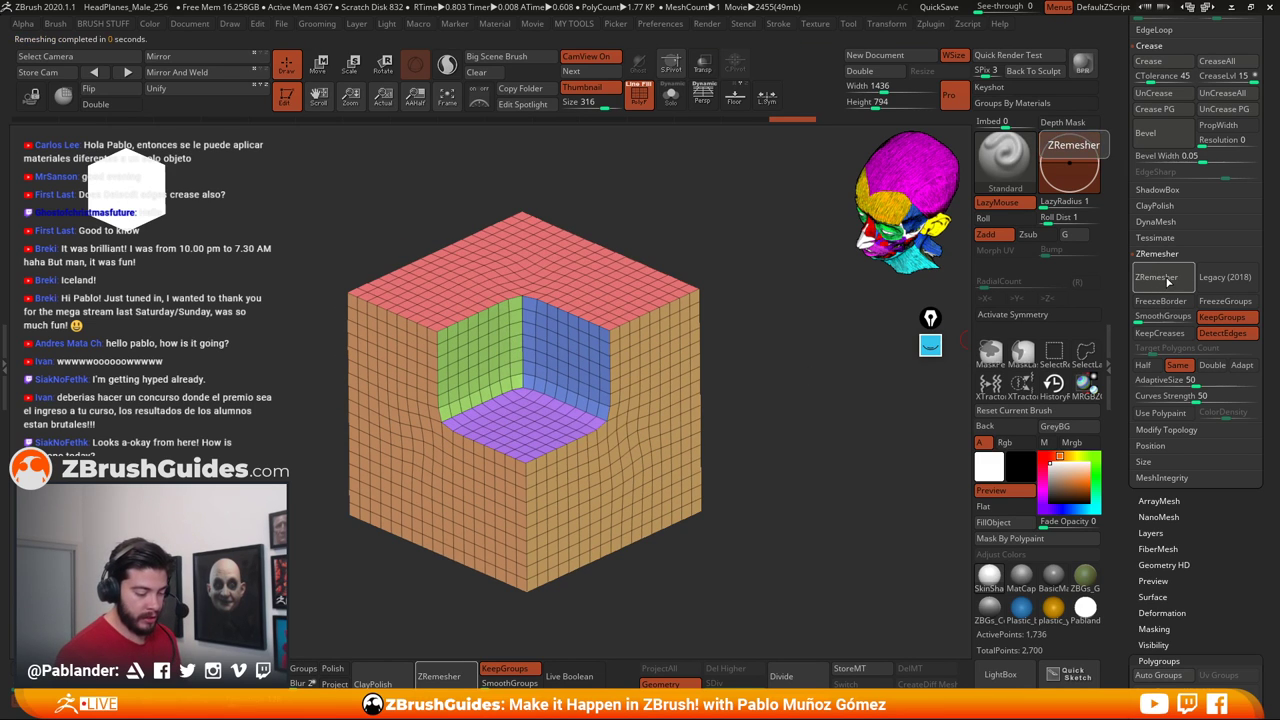
alt+drag(743, 426, 760, 424)
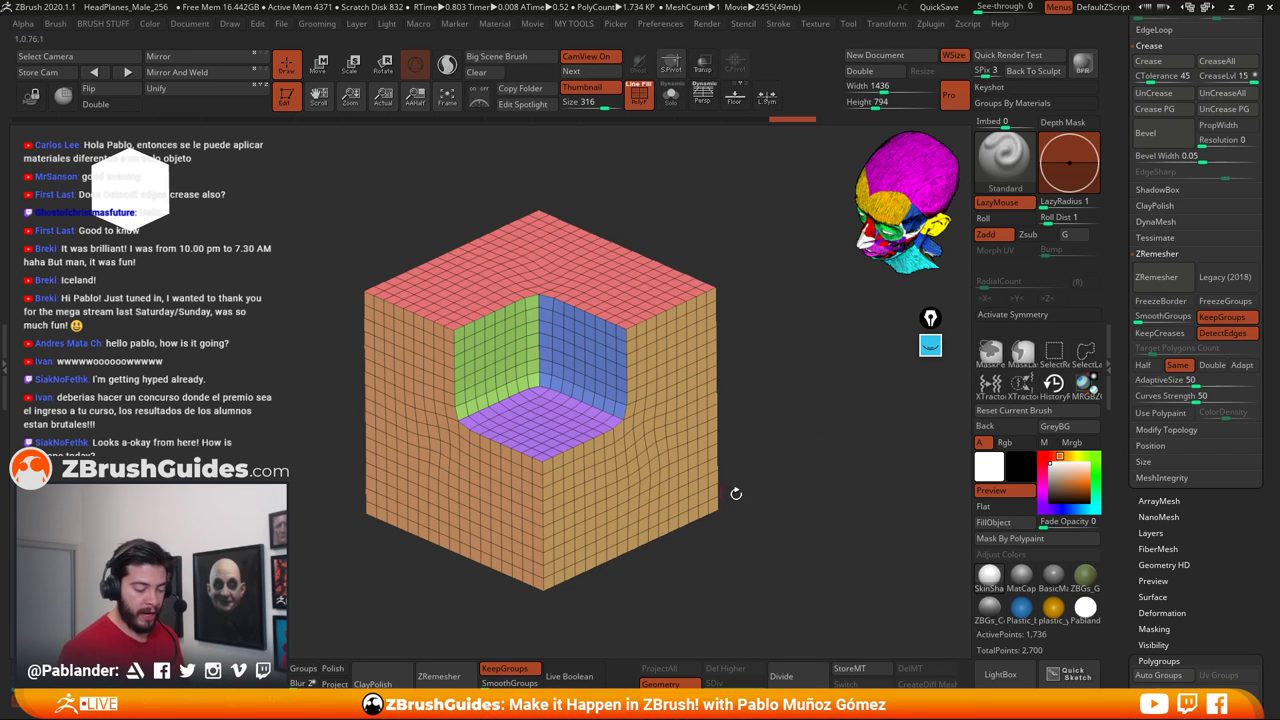
drag(750, 495, 780, 430)
click(1158, 278)
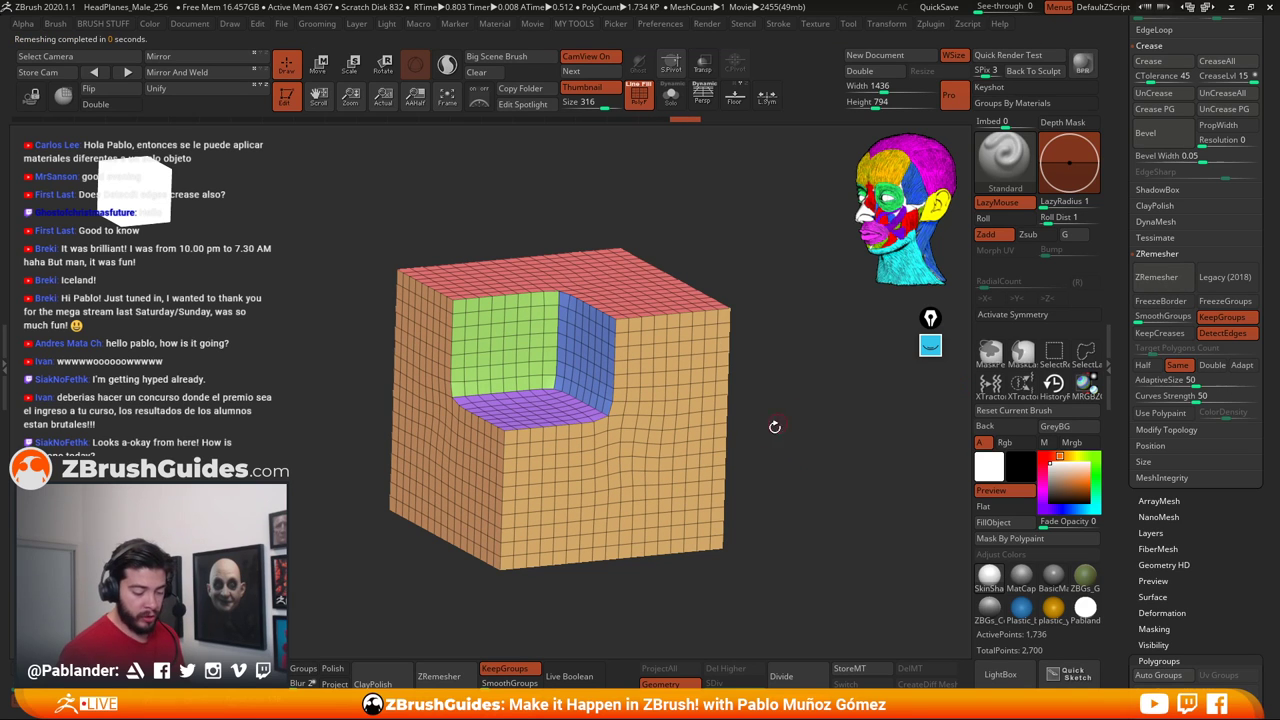
drag(787, 453, 751, 423)
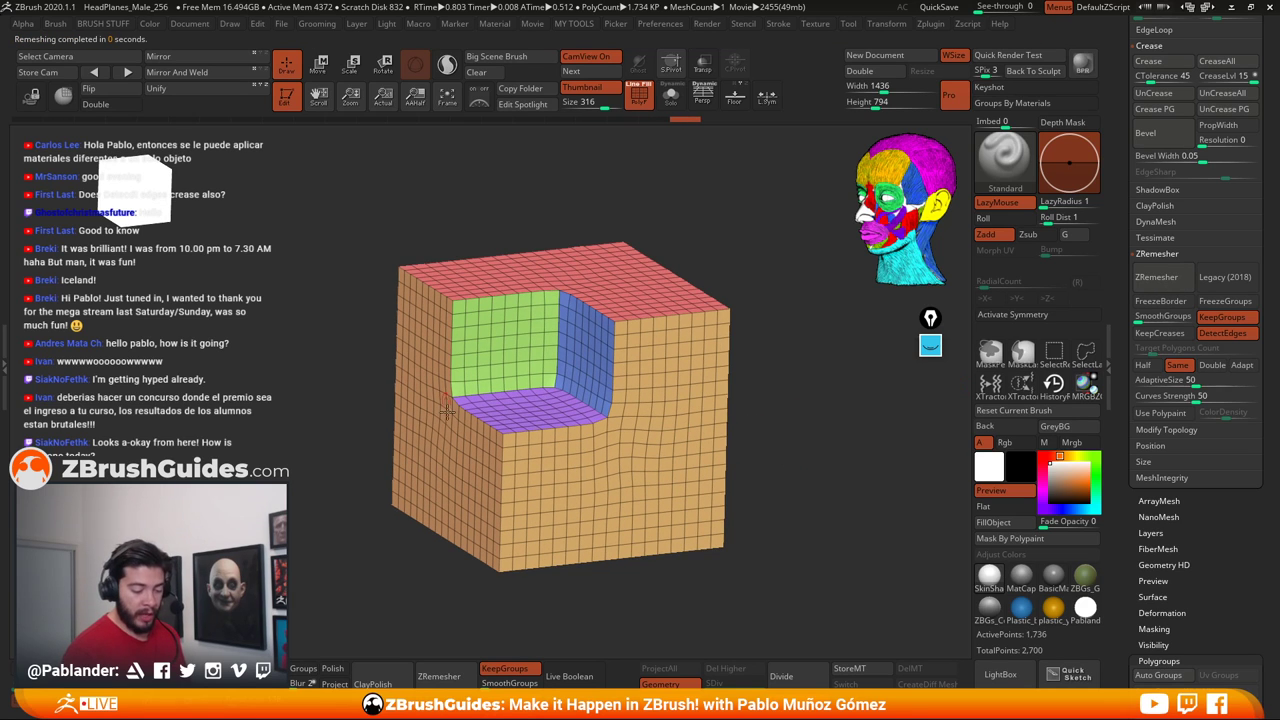
Isolate and mask the tan polygroup under the cutout, invert the mask to smooth that face's edge flow, and clear the mask
right_click(768, 425)
ctrl+shift+click(650, 450)
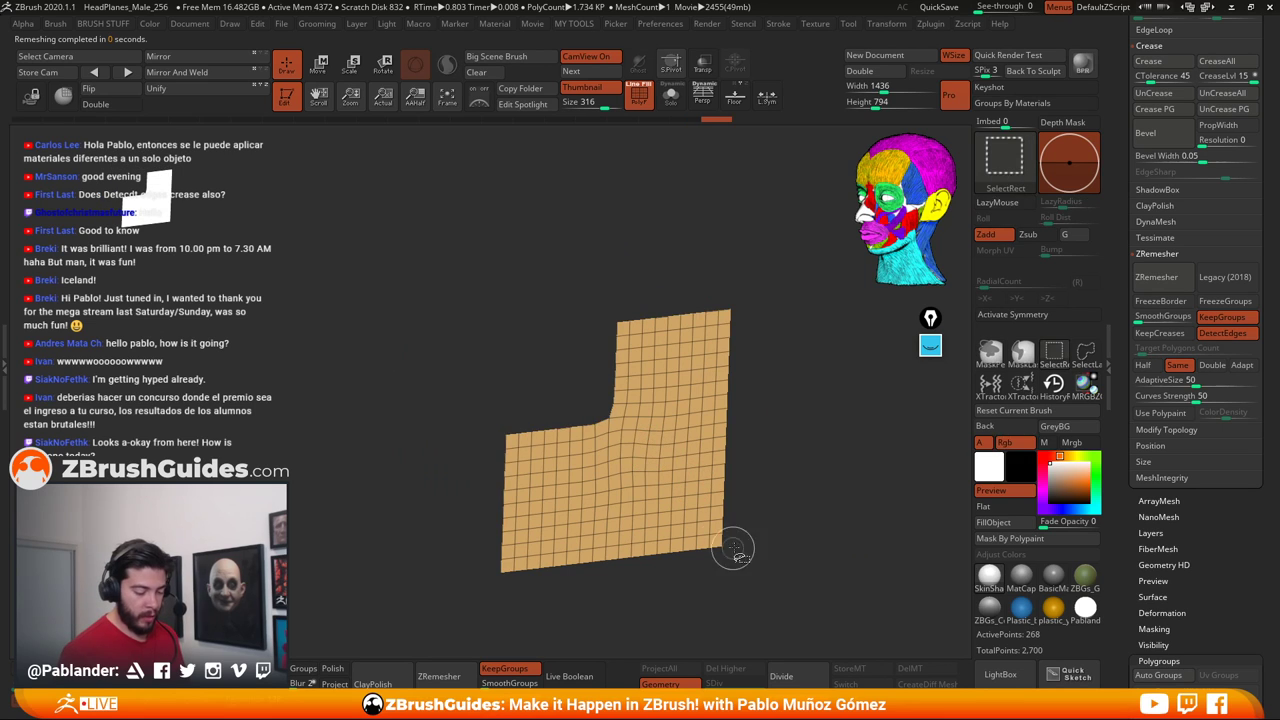
ctrl+shift+click(796, 505)
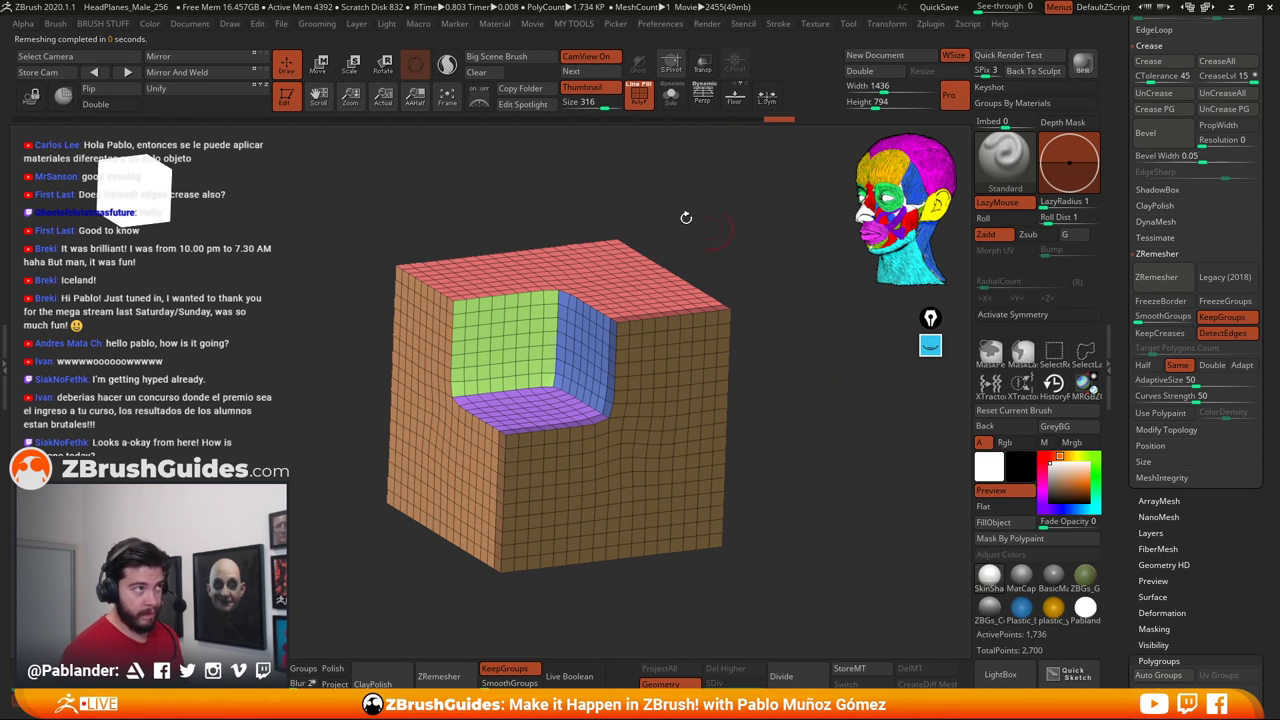
ctrl+click(769, 514)
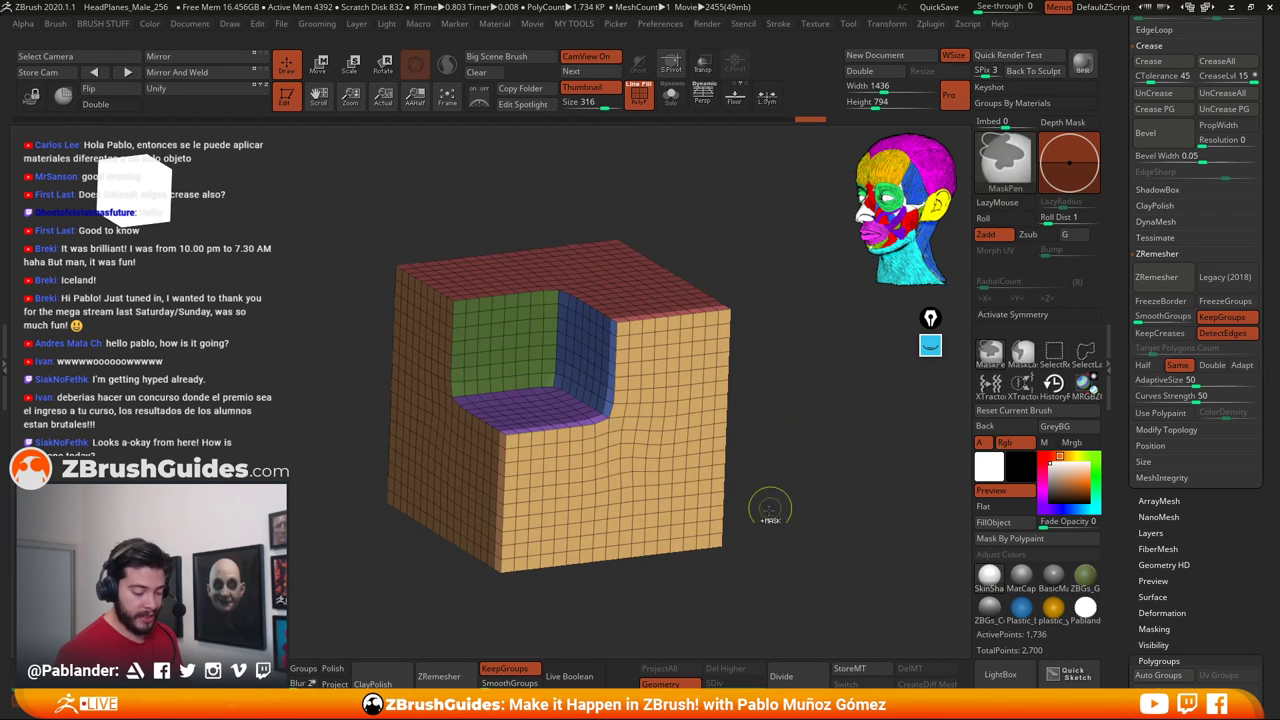
mouse_move(643, 467)
shift+mouse_down()
mouse_move(632, 468)
mouse_move(652, 430)
mouse_move(622, 462)
mouse_move(663, 436)
mouse_move(655, 400)
mouse_move(600, 463)
mouse_move(625, 455)
shift+mouse_up()
ctrl+drag(766, 414, 800, 476)
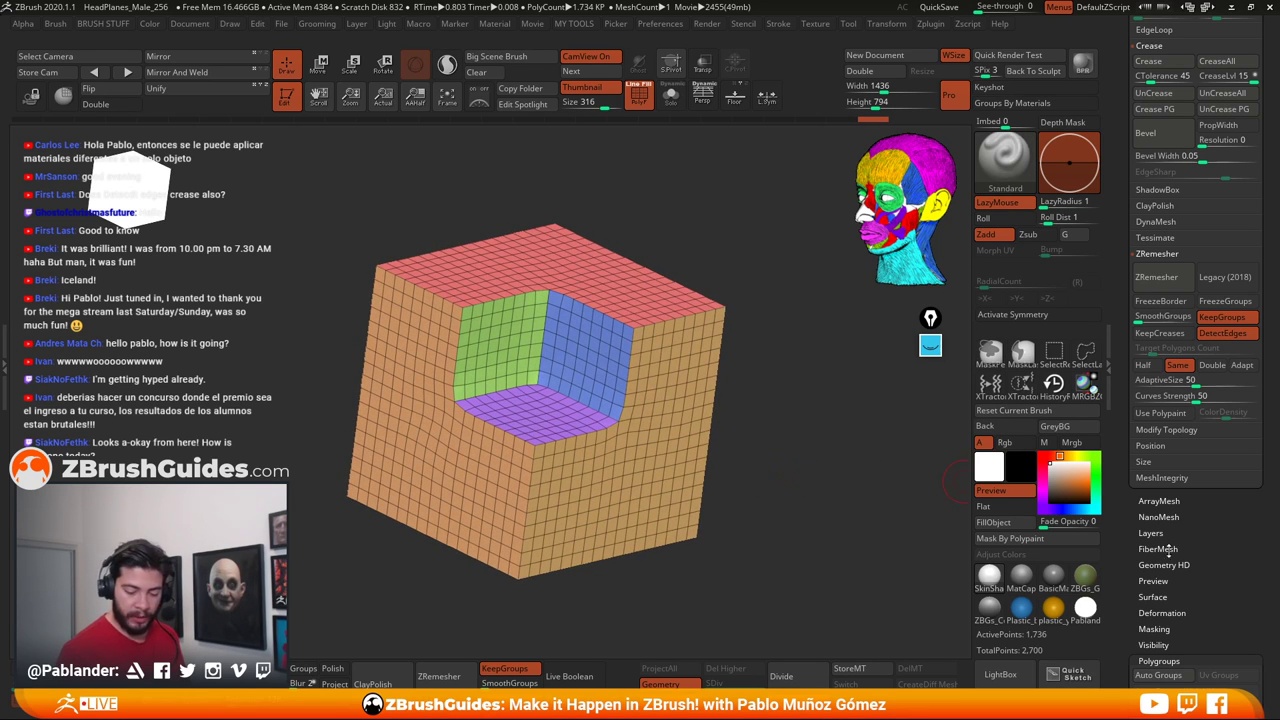
Open the Deformation settings and apply Polish By Groups to the cube to sharpen its polygroup borders
drag(1189, 600, 1189, 433)
scroll(1189, 432, down, 5)
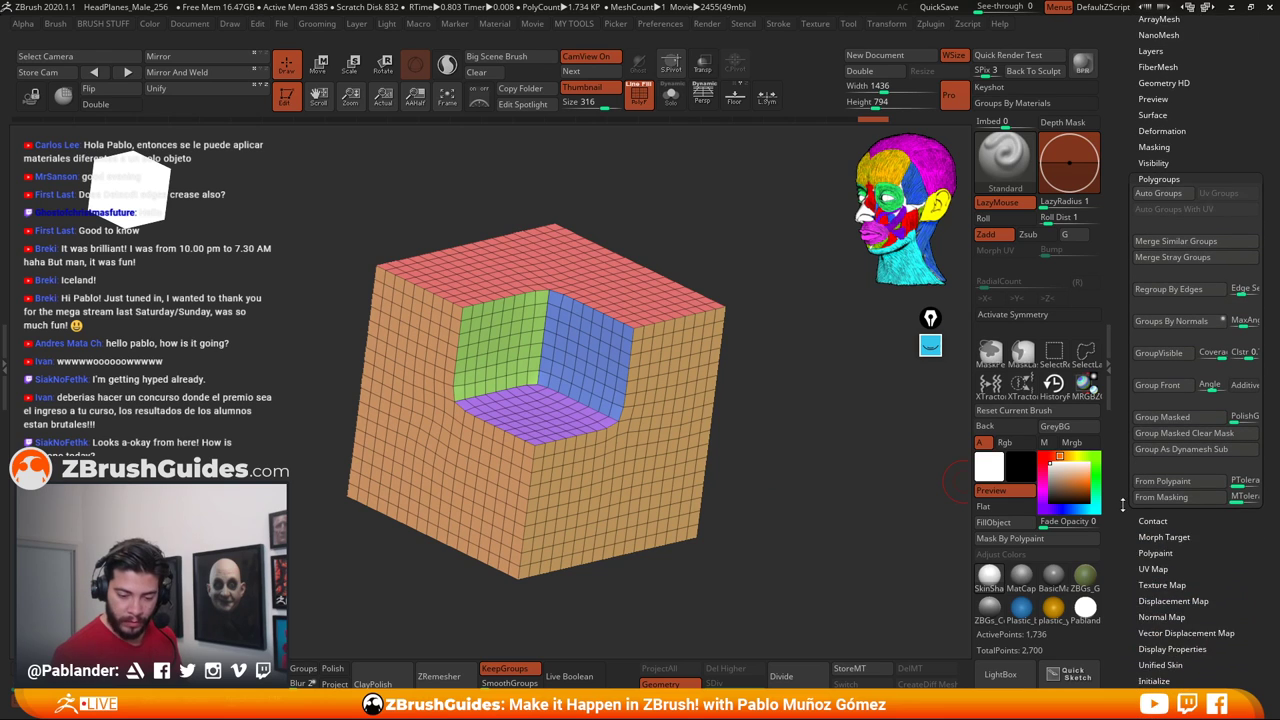
click(1162, 123)
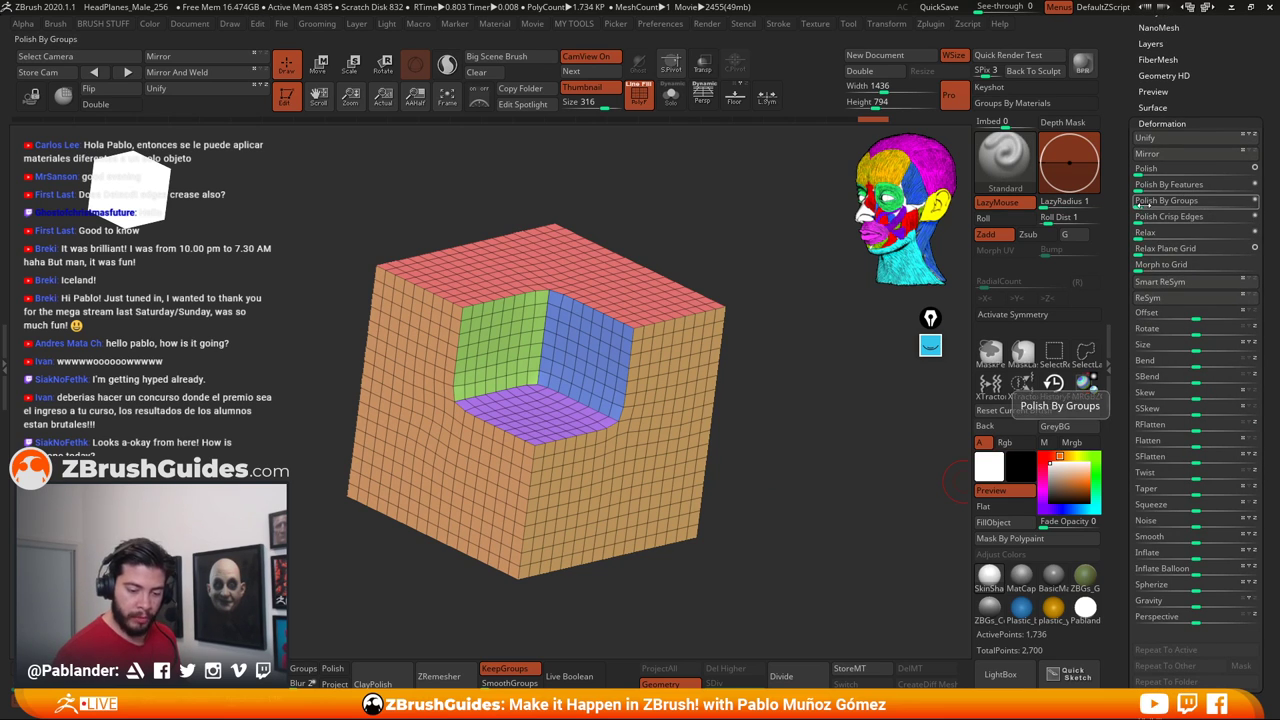
drag(1224, 200, 1214, 201)
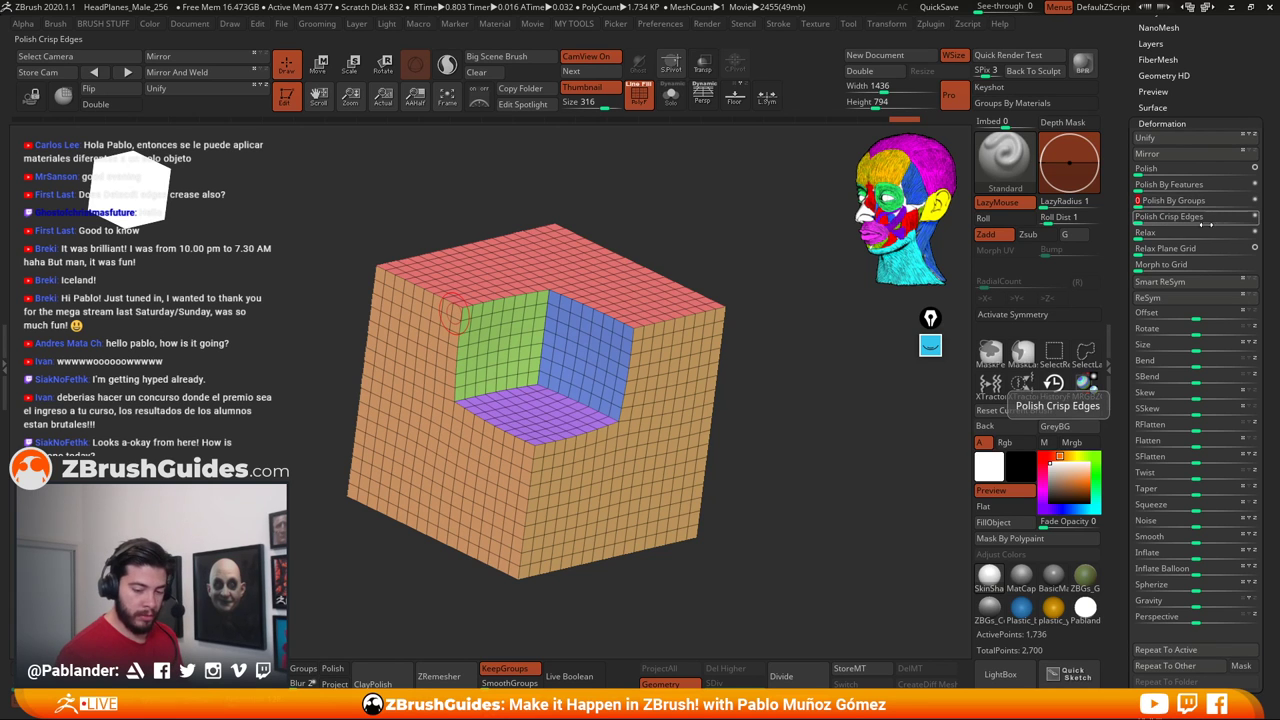
Try Polish Crisp Edges on the cube, undo it, and inspect the faces around the cutout
drag(1207, 225, 1230, 222)
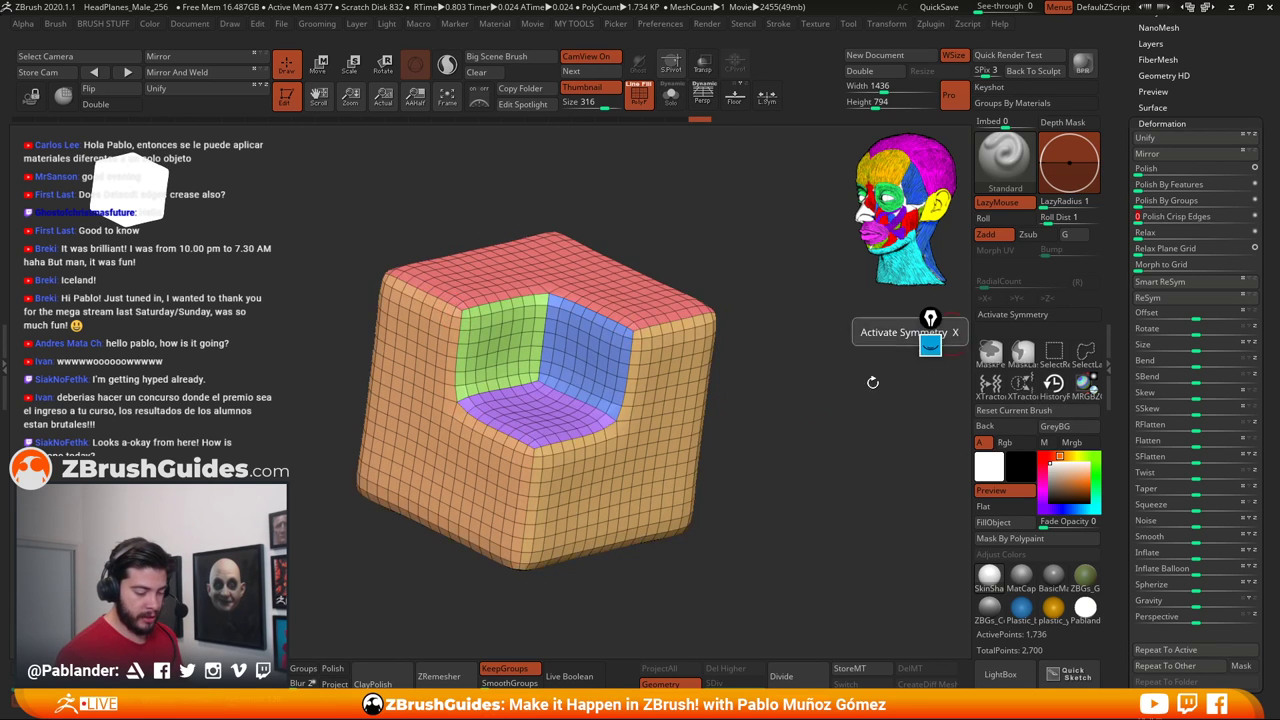
drag(872, 382, 768, 454)
key(ctrl+z)
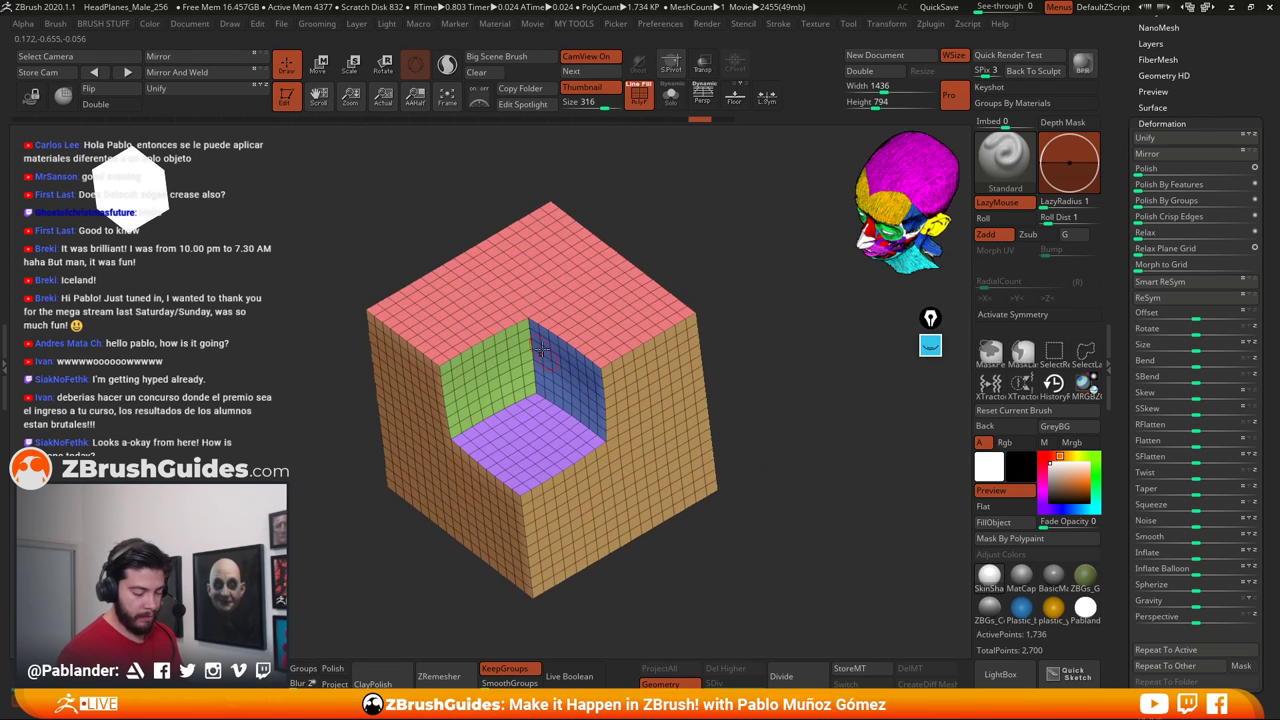
right_drag(502, 388, 556, 340)
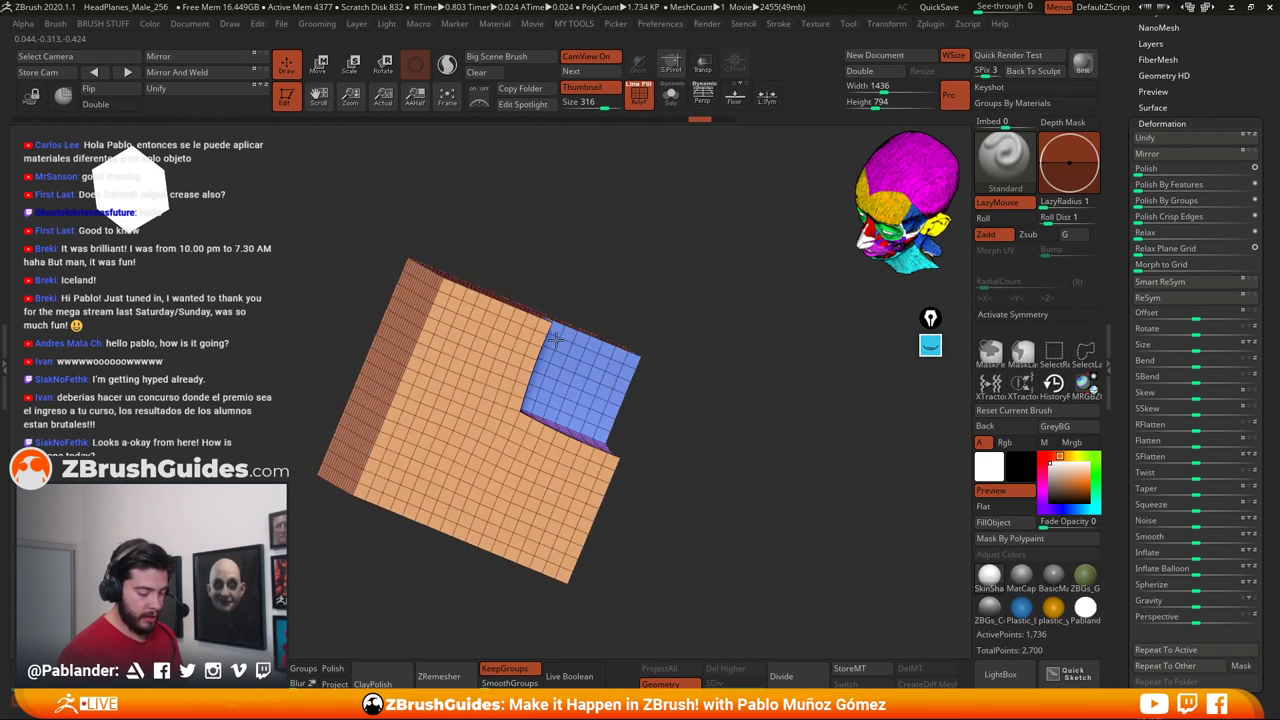
drag(555, 340, 497, 323)
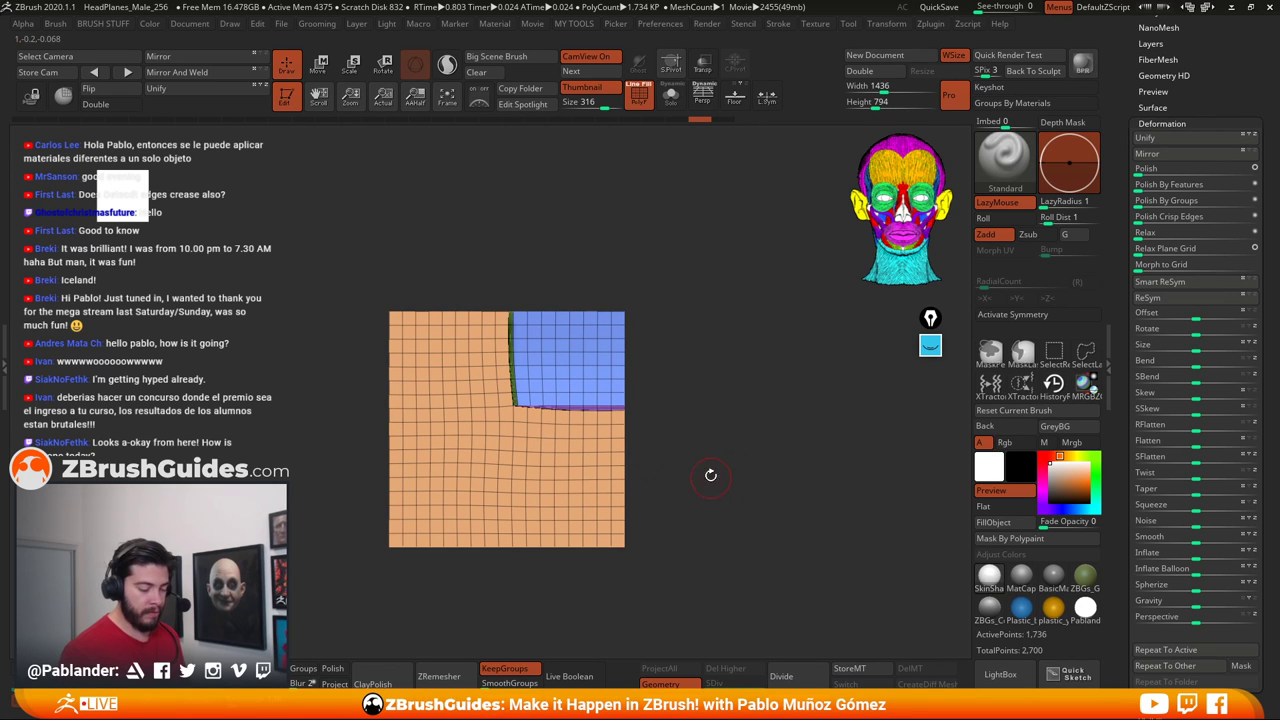
drag(710, 475, 800, 449)
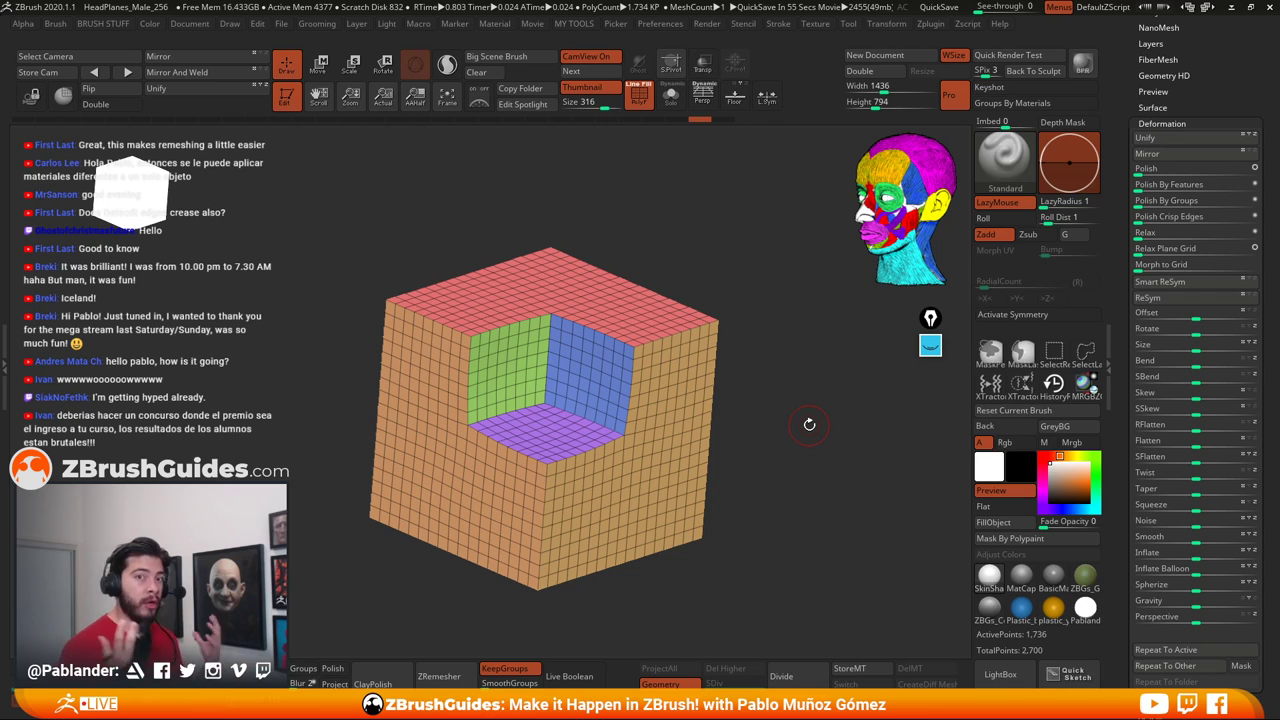
Inspect the robohead1_2 bust with the polyframe hidden, and return to the cut cube
drag(1195, 85, 1184, 316)
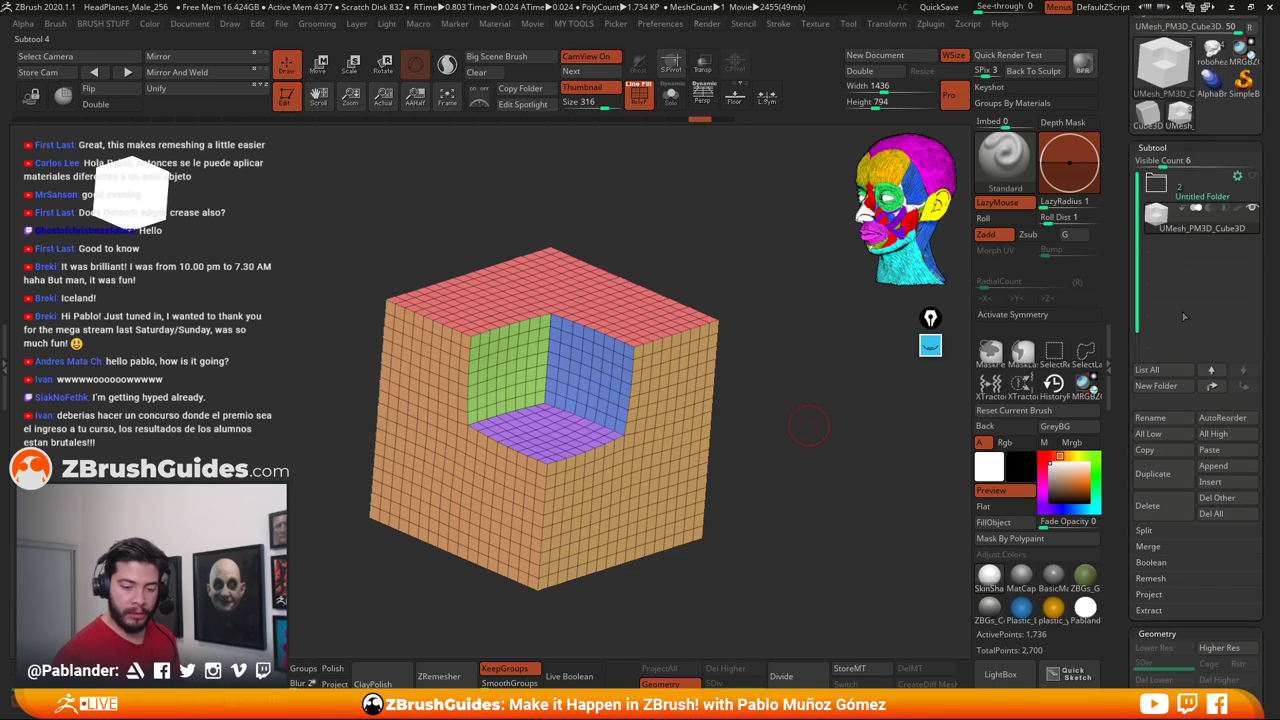
click(1213, 52)
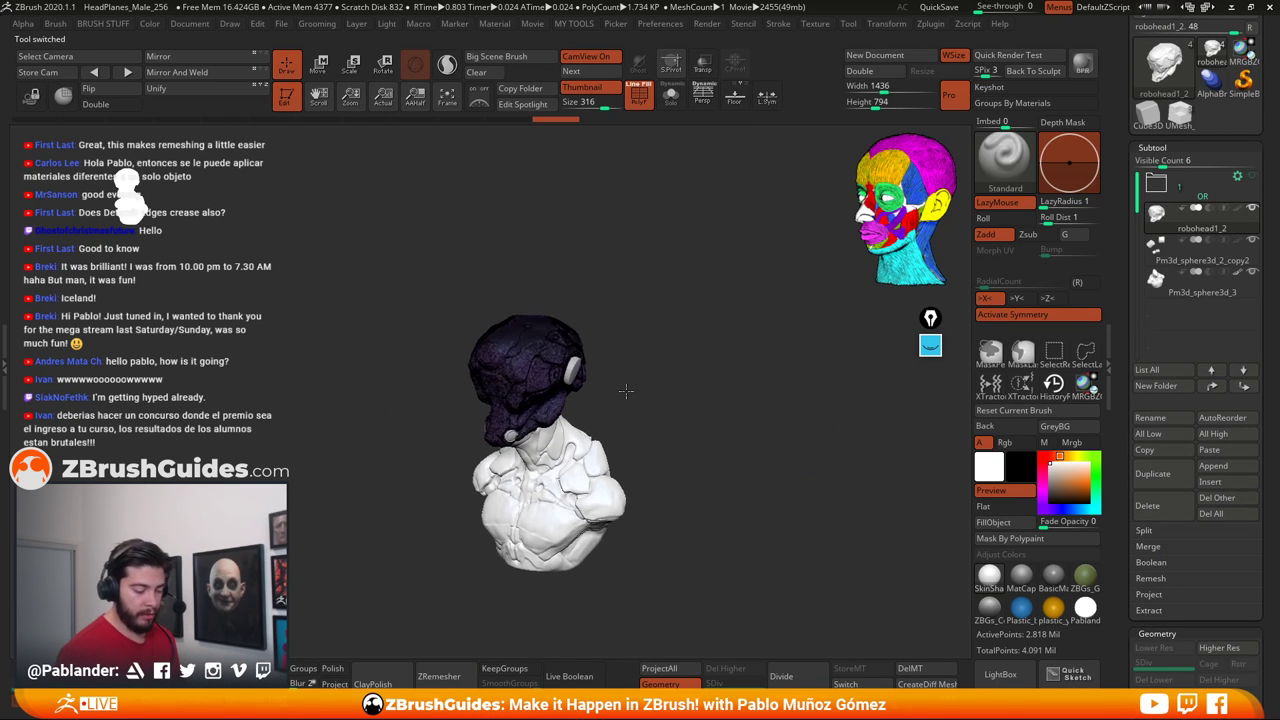
alt+drag(626, 391, 592, 448)
click(638, 94)
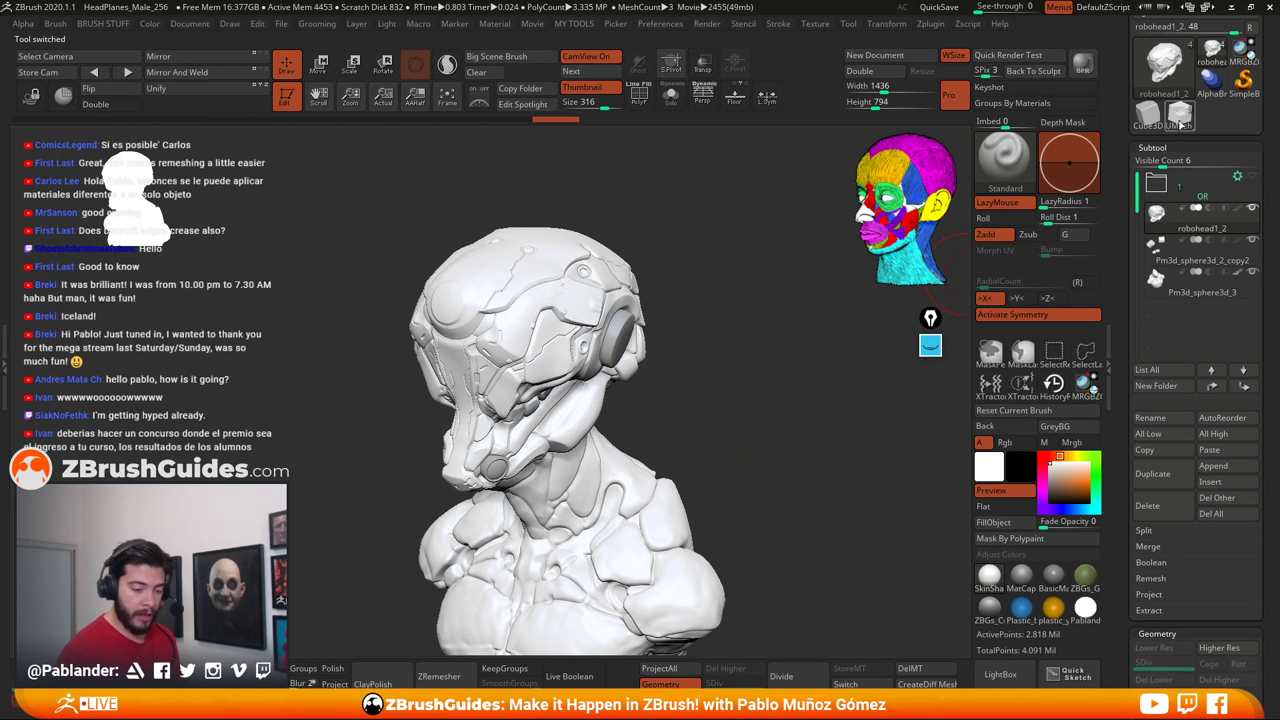
click(1180, 116)
key(f)
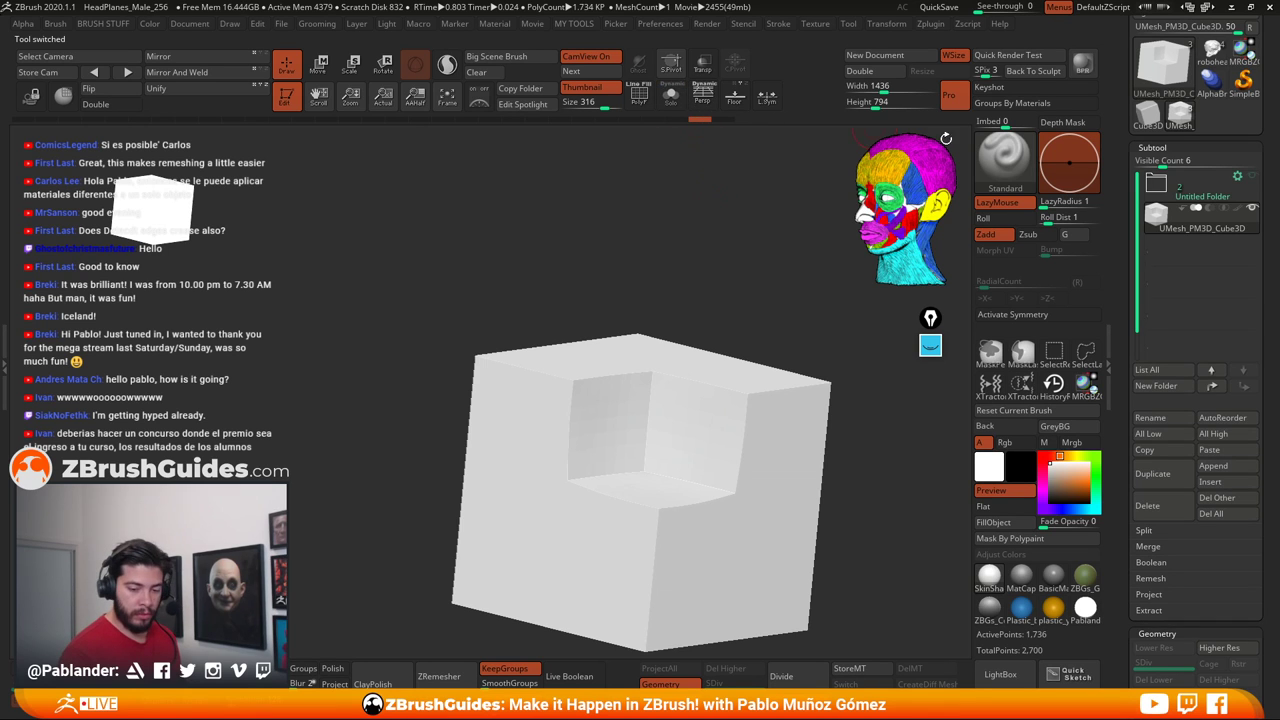
Show the Untitled Folder, look at the two PM3D cubes used for the Boolean, and collapse the folder
click(1251, 177)
click(1157, 185)
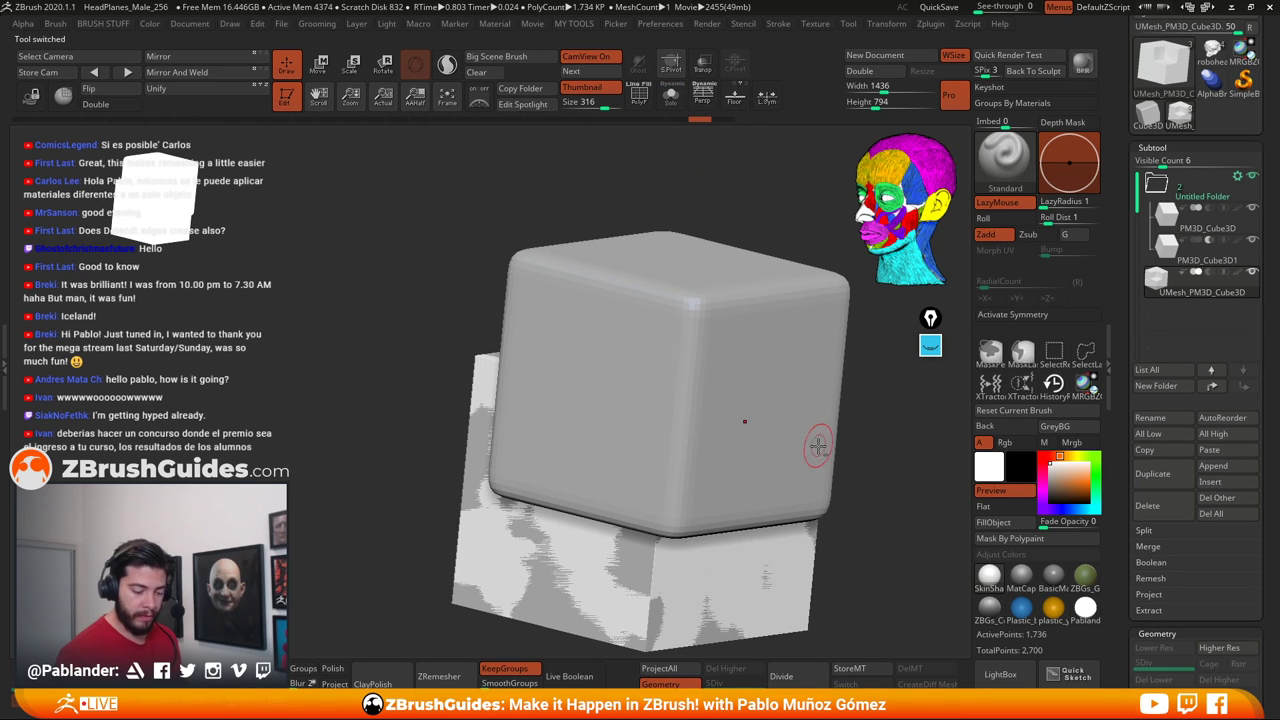
ctrl+right_drag(818, 446, 694, 434)
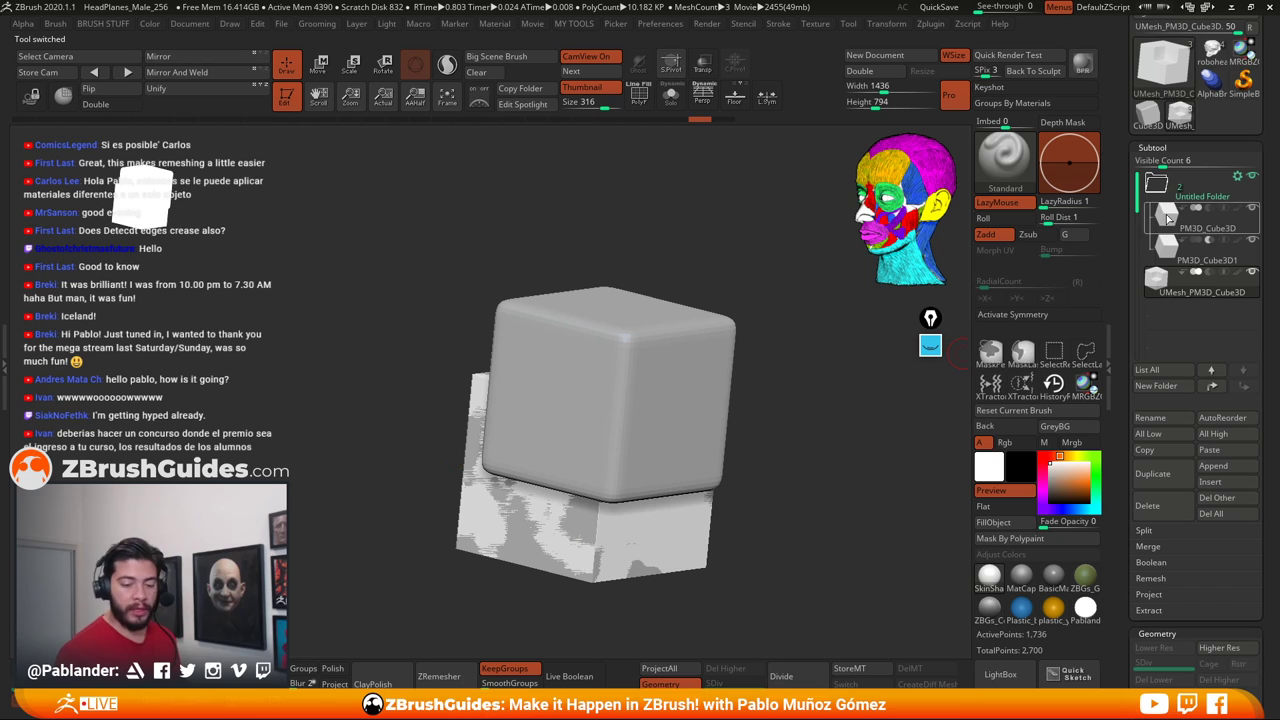
click(1165, 184)
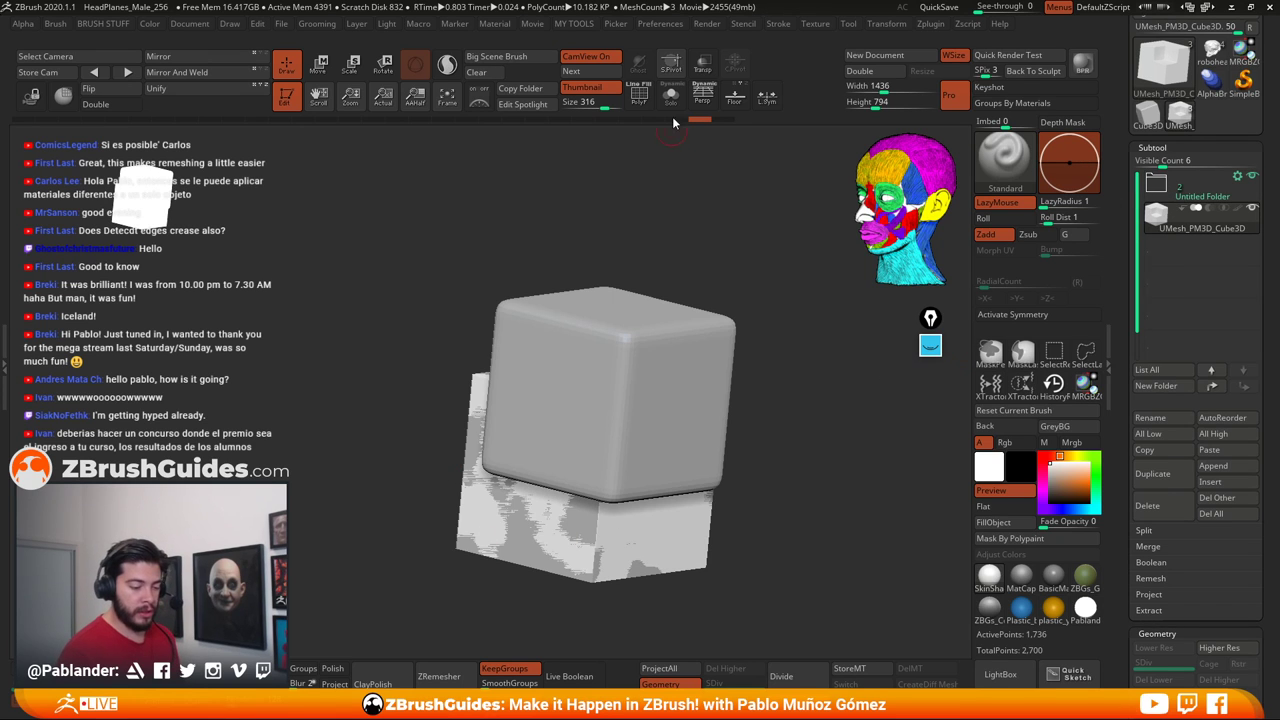
Return to the UMesh_PM3D_Cube3D mesh after viewing Cube3D, isolate it with Solo, and show its polyframe
click(1147, 114)
right_drag(866, 303, 771, 418)
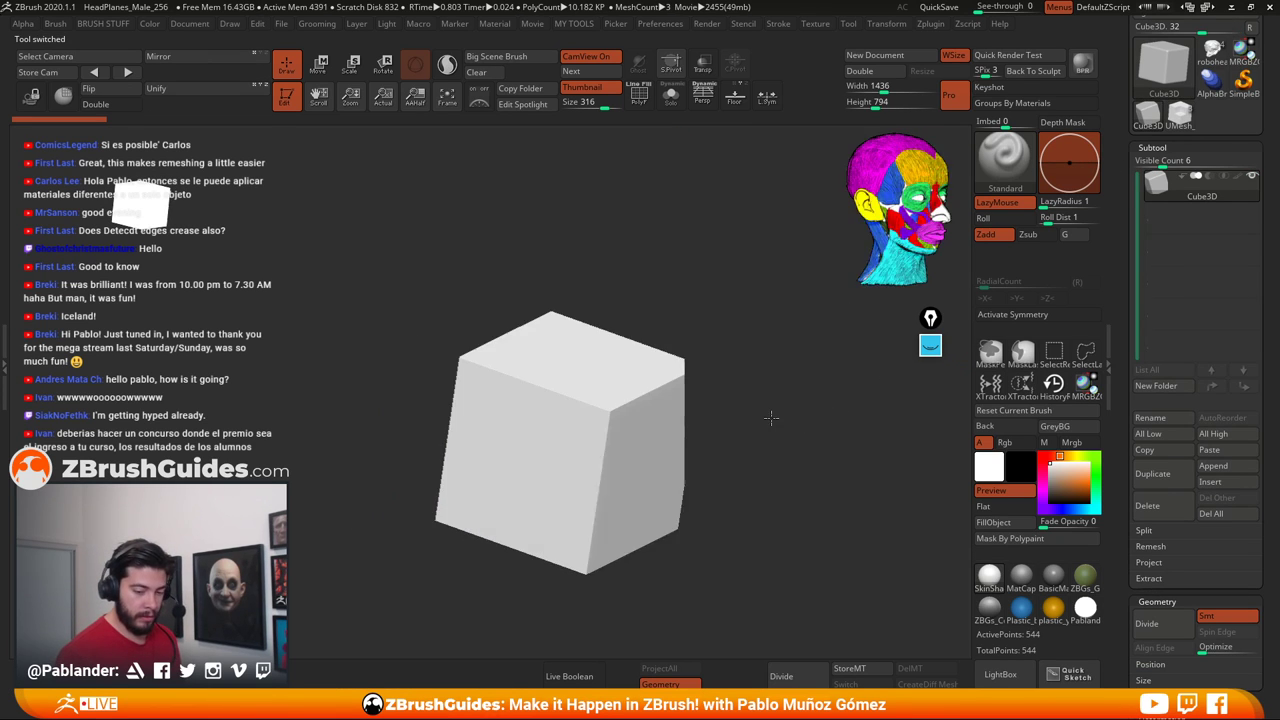
click(1180, 113)
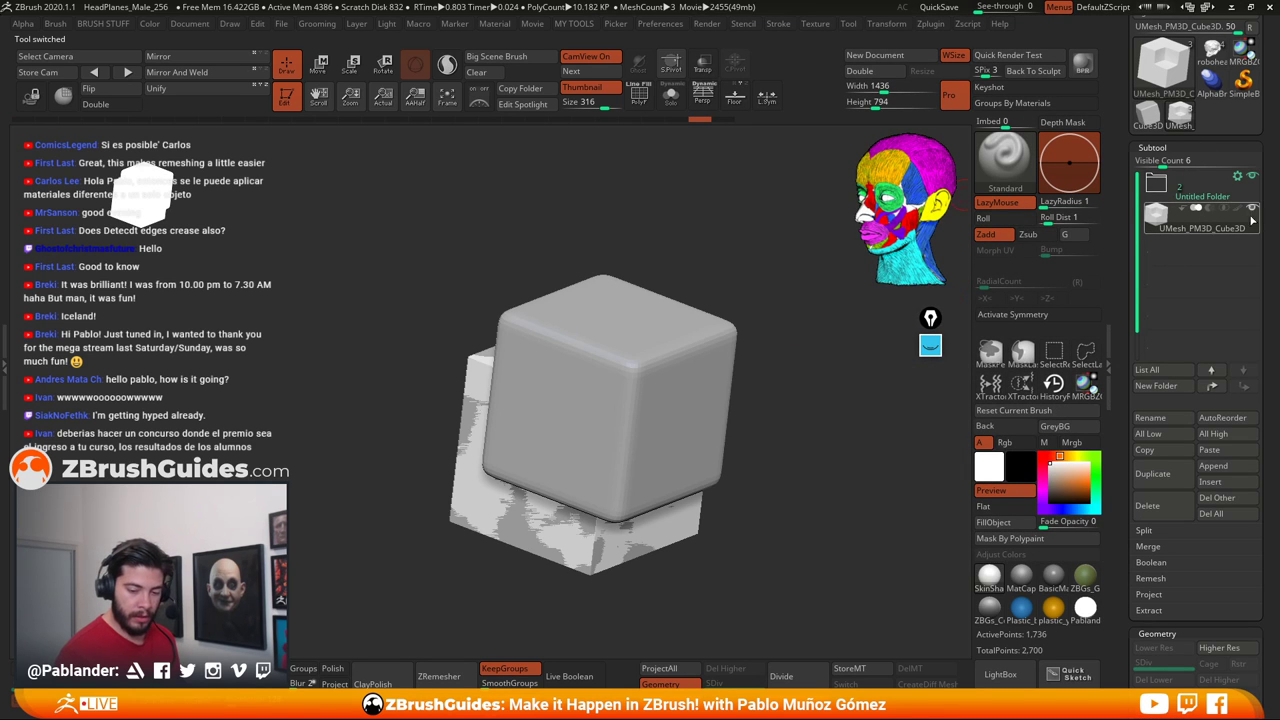
click(670, 95)
key(shift+f)
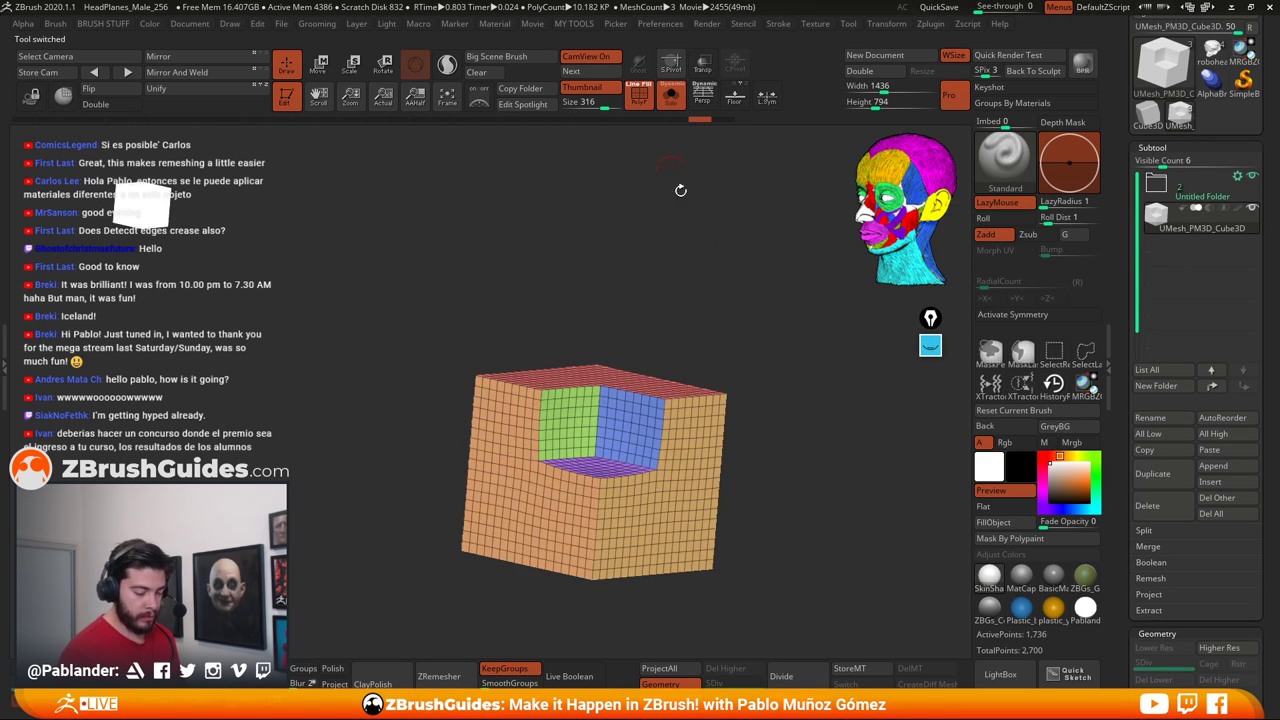
drag(681, 191, 763, 405)
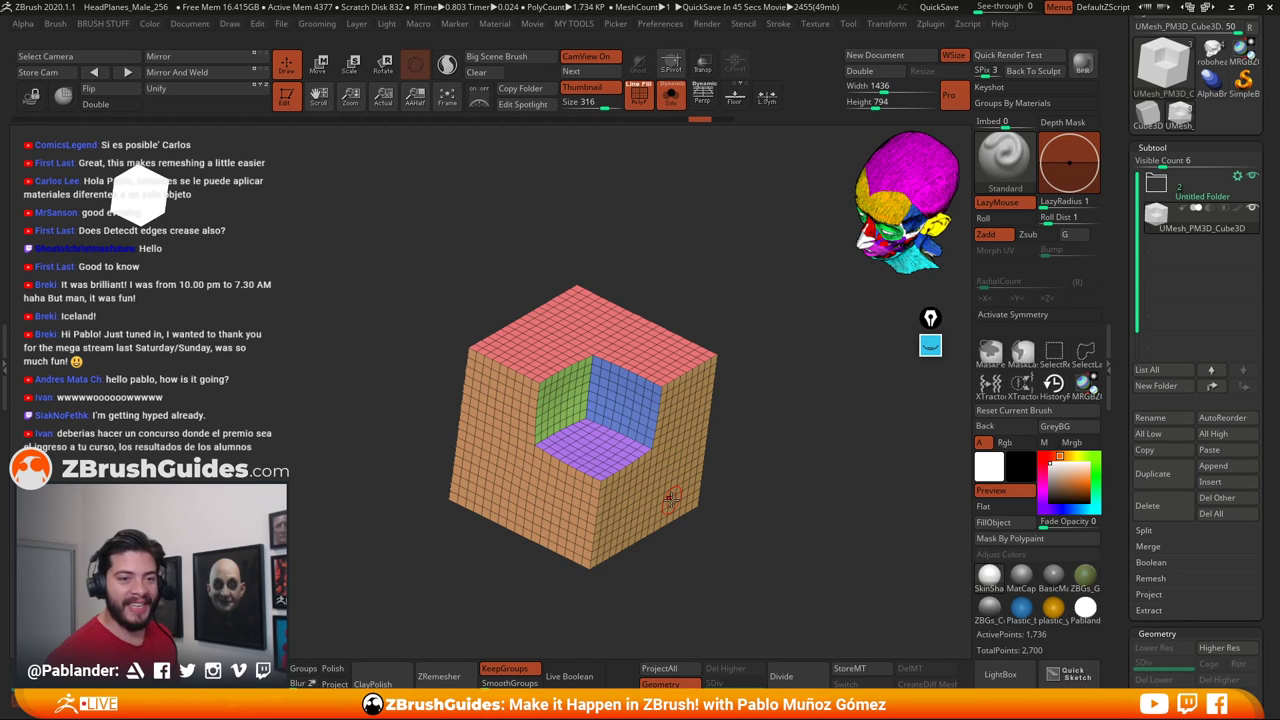
Turn off DetectEdges in the ZRemesher settings, and switch KeepCreases on and off again
mouse_move(792, 416)
mouse_down()
mouse_move(789, 440)
mouse_move(788, 418)
mouse_up()
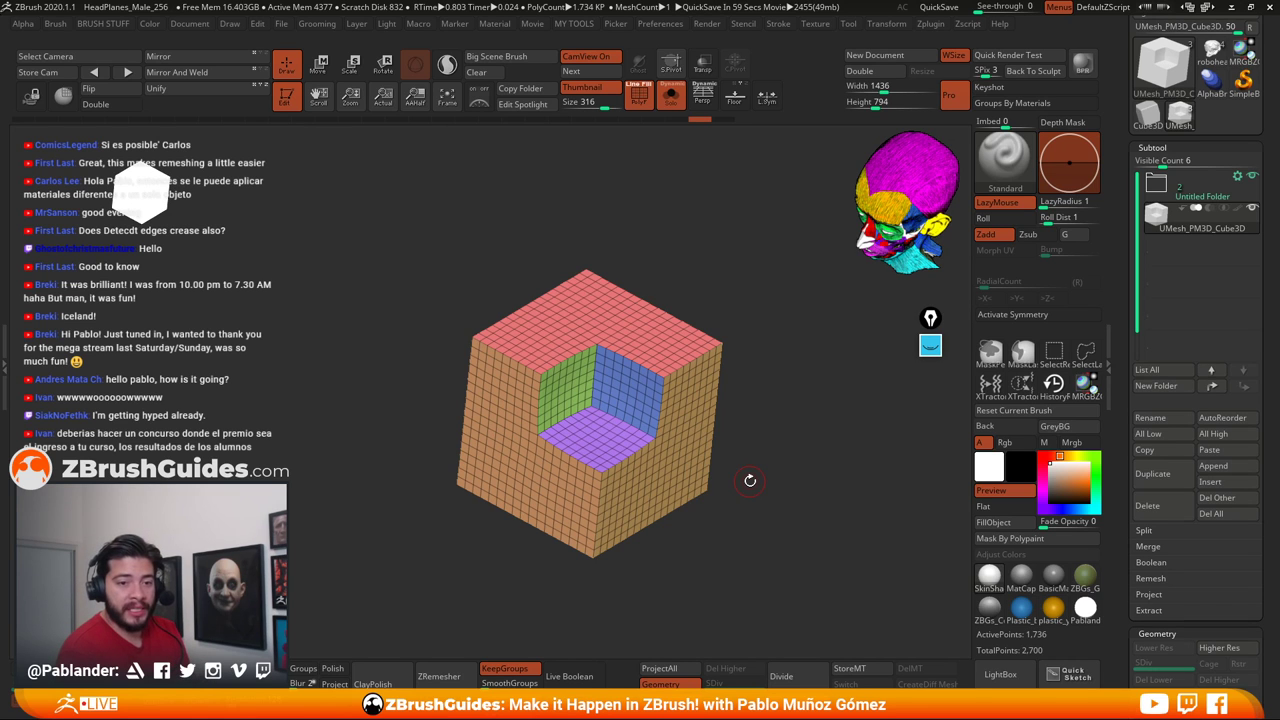
right_drag(737, 408, 697, 434)
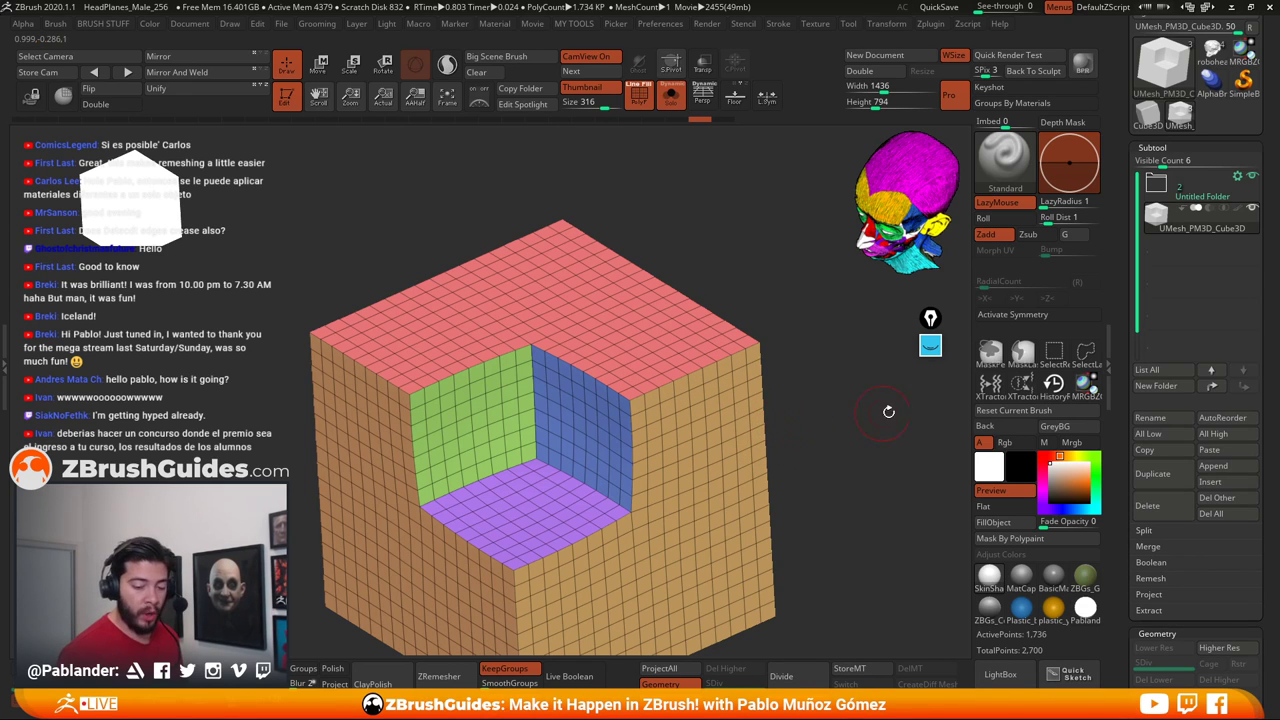
scroll(1261, 467, down, 10)
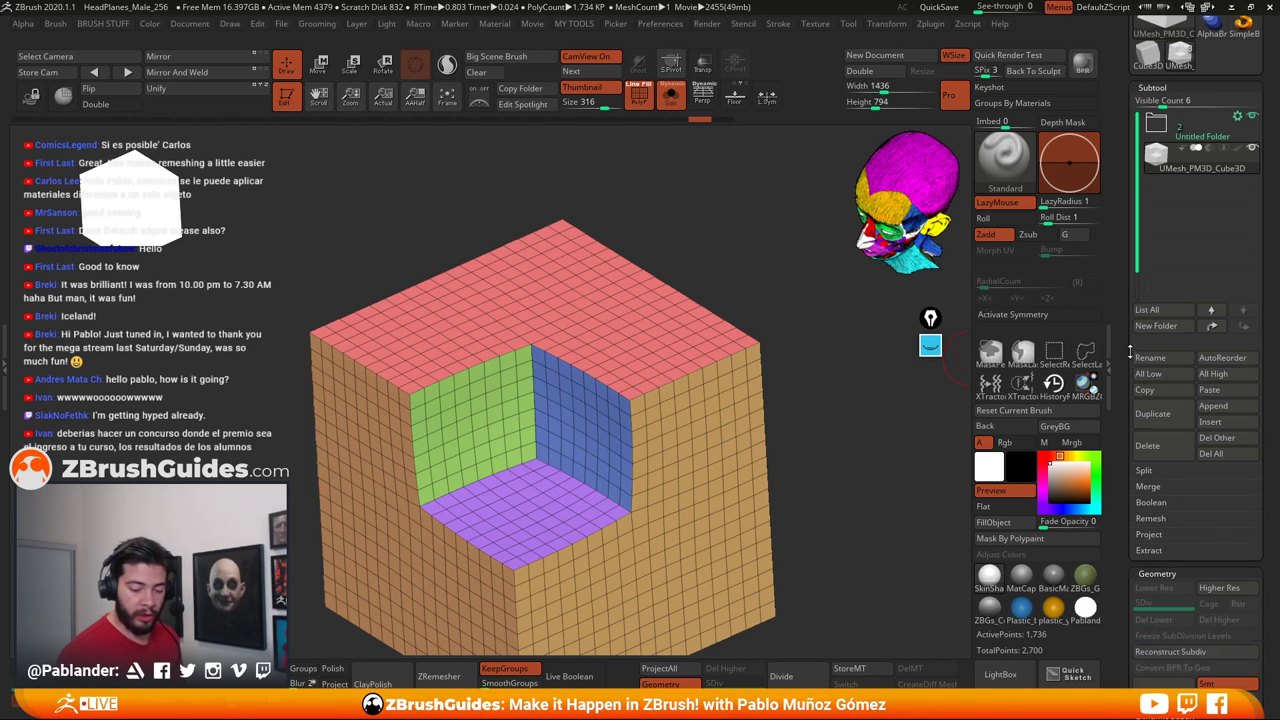
scroll(1261, 467, down, 5)
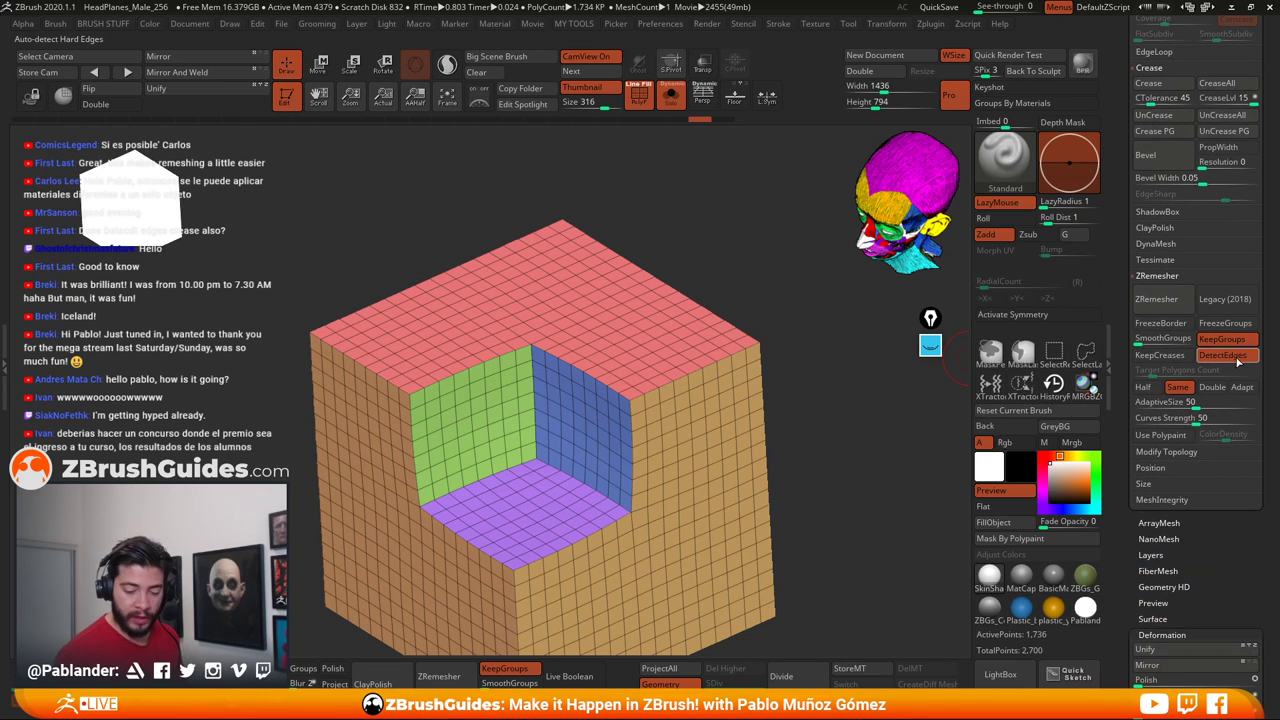
click(1222, 355)
click(1160, 355)
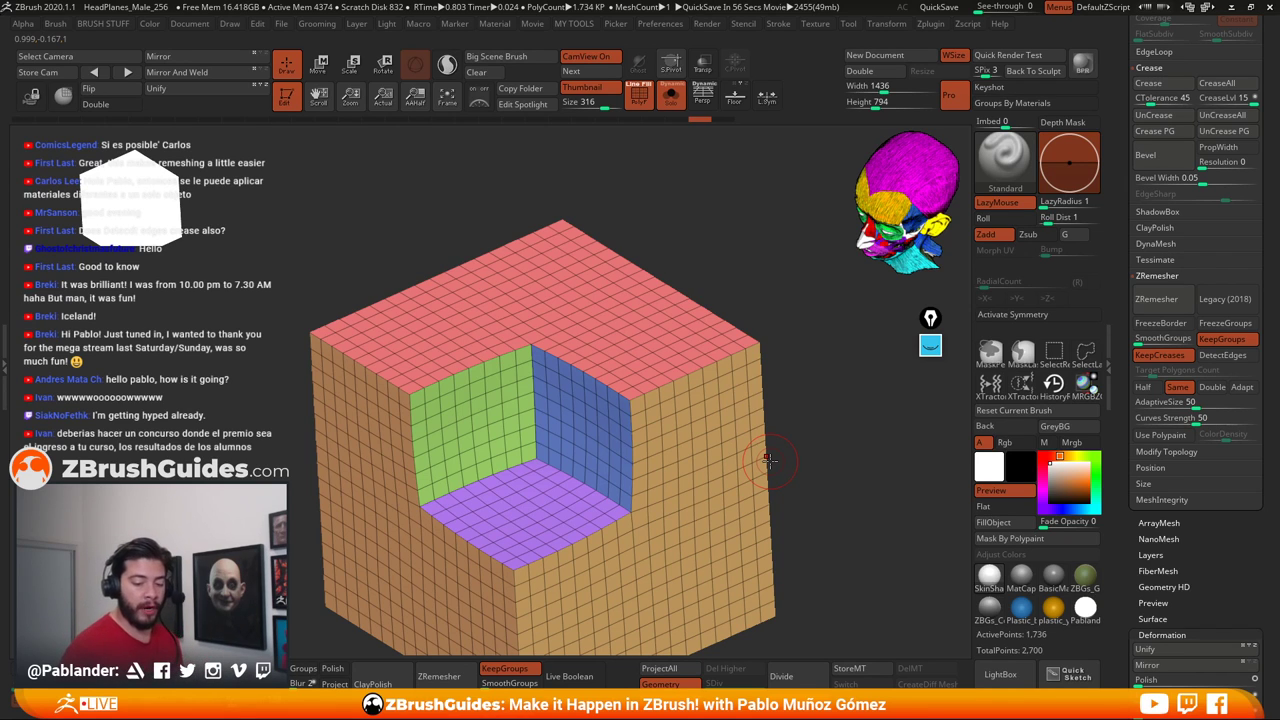
click(1183, 356)
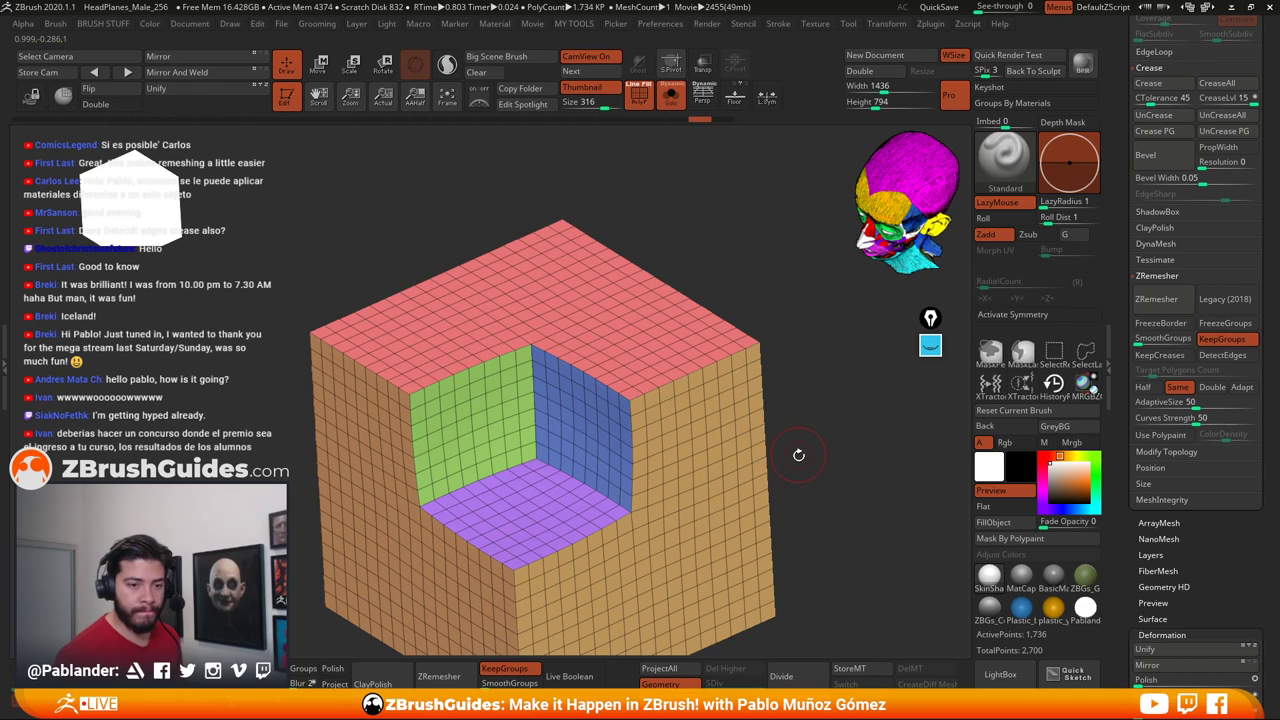
Look over the cube's polygroups around the cutout and hide the polyframe
alt+drag(801, 463, 789, 429)
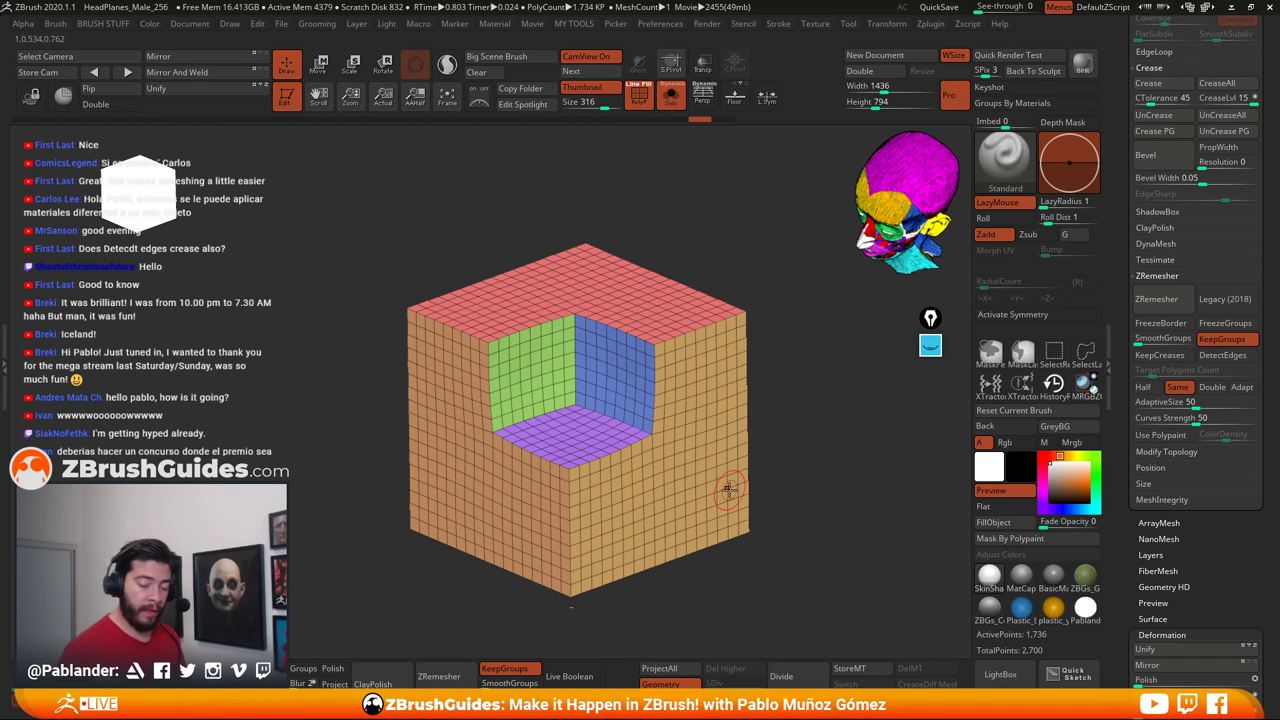
drag(797, 457, 755, 432)
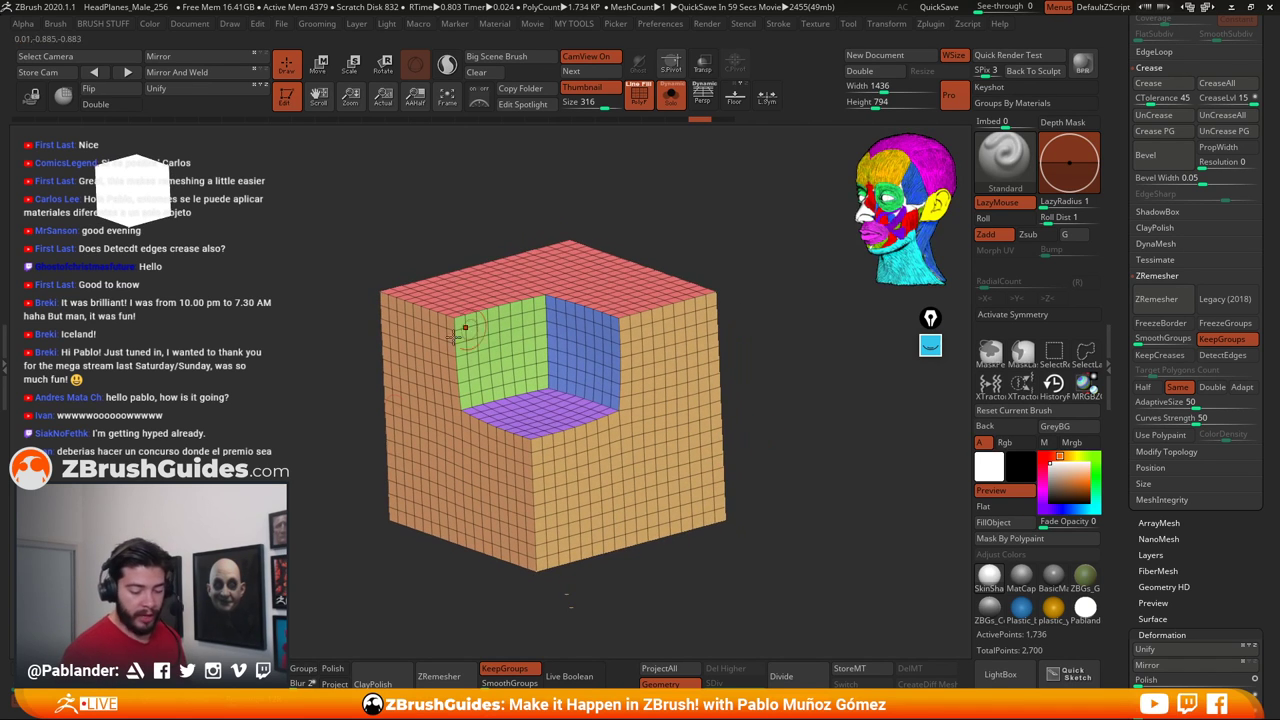
drag(837, 523, 802, 585)
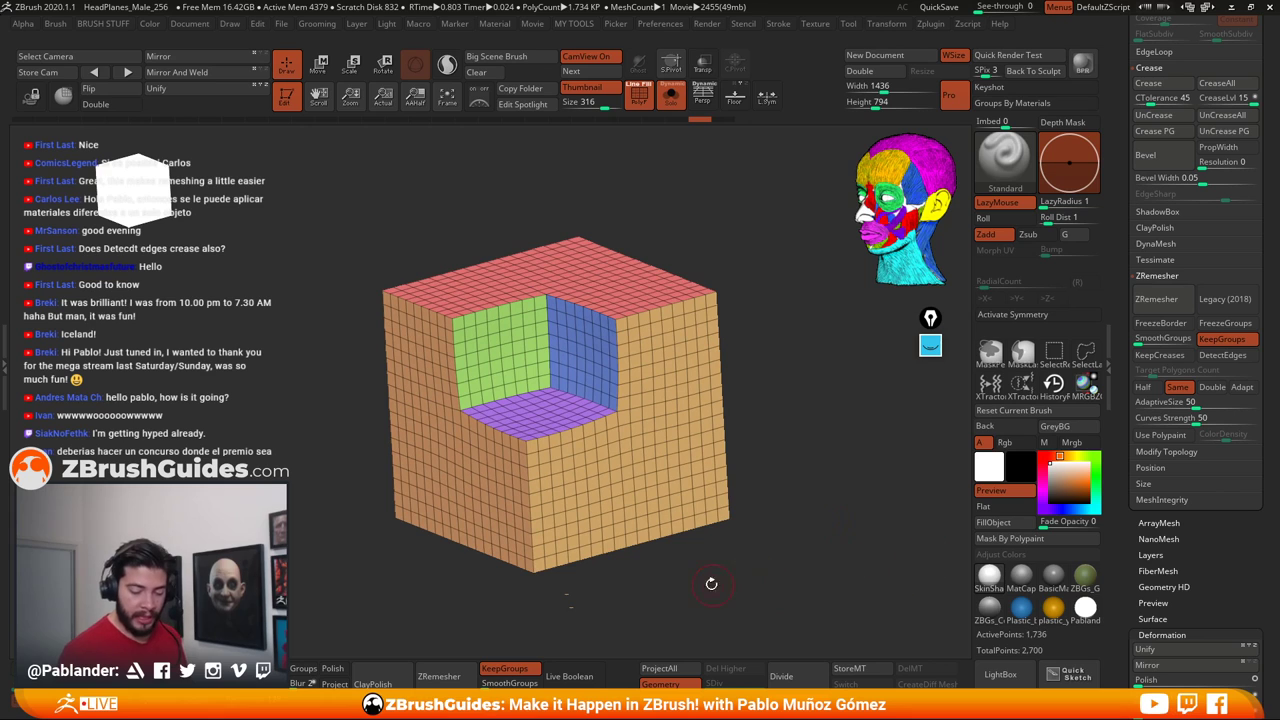
click(639, 95)
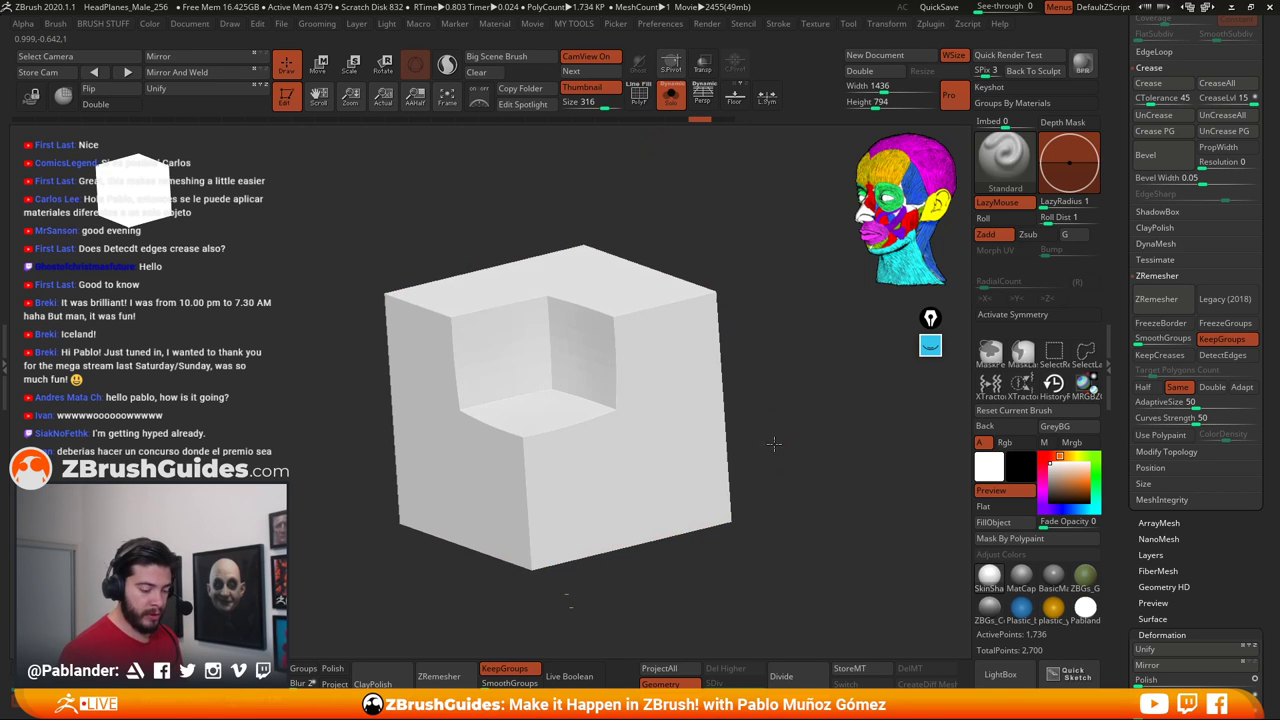
drag(774, 443, 788, 494)
drag(795, 443, 788, 509)
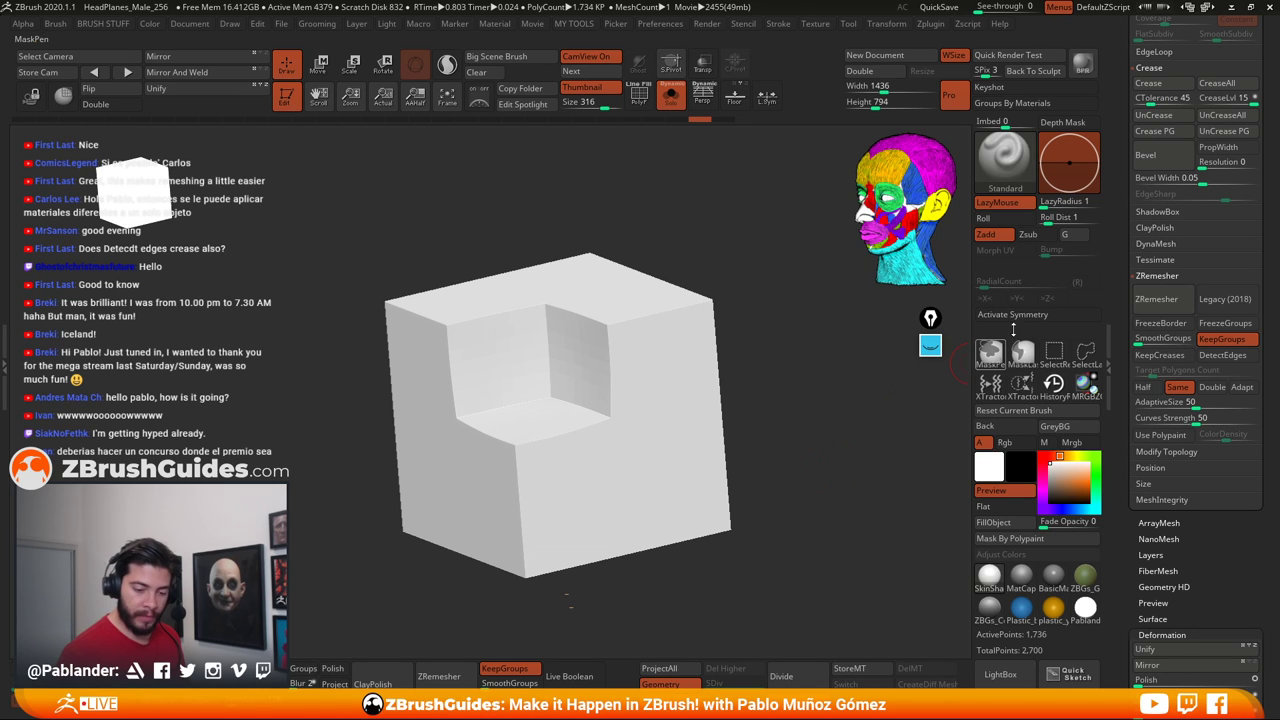
Set up a copy of the Standard brush for material only, with LazyMouse and Zadd off and the M channel on
click(1005, 176)
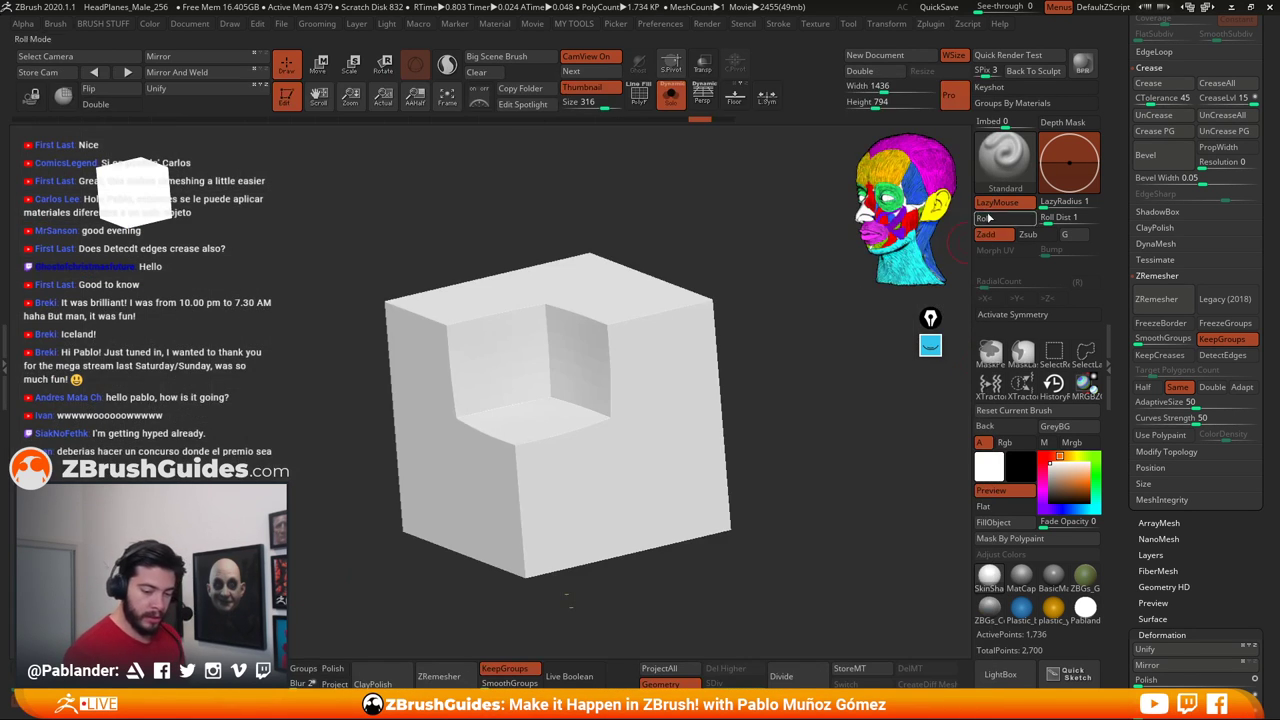
drag(880, 373, 834, 446)
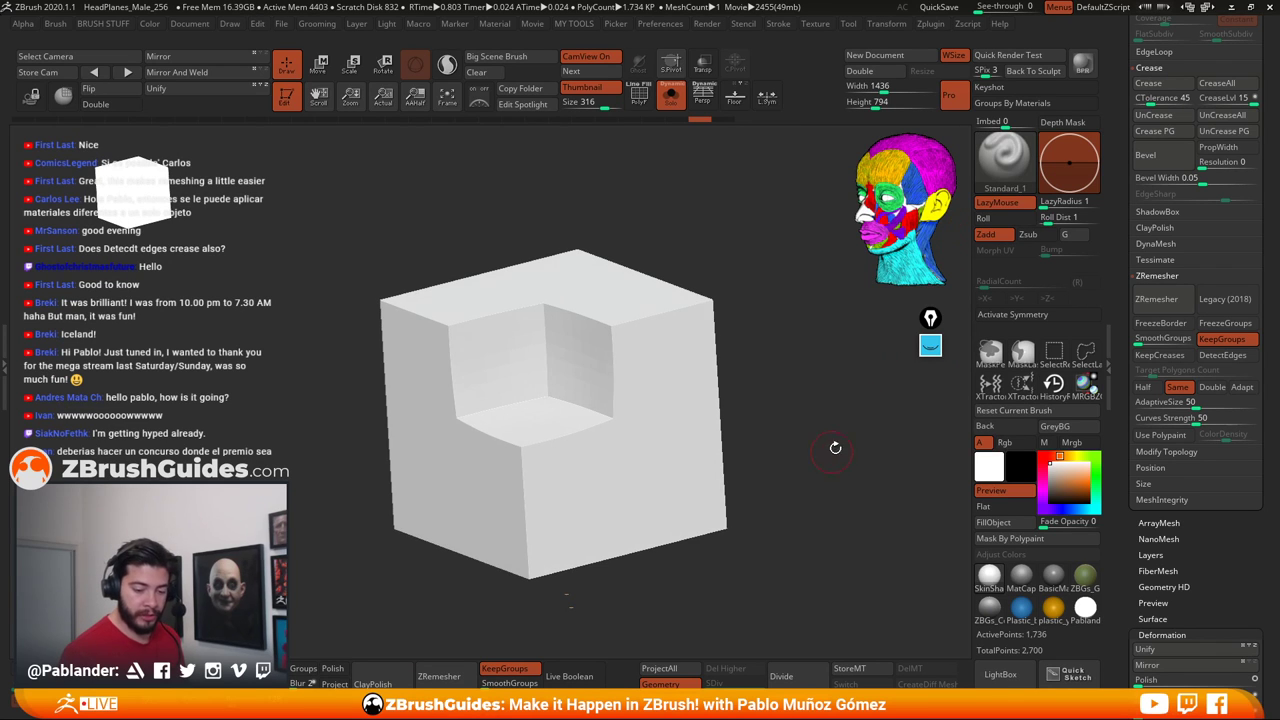
click(997, 203)
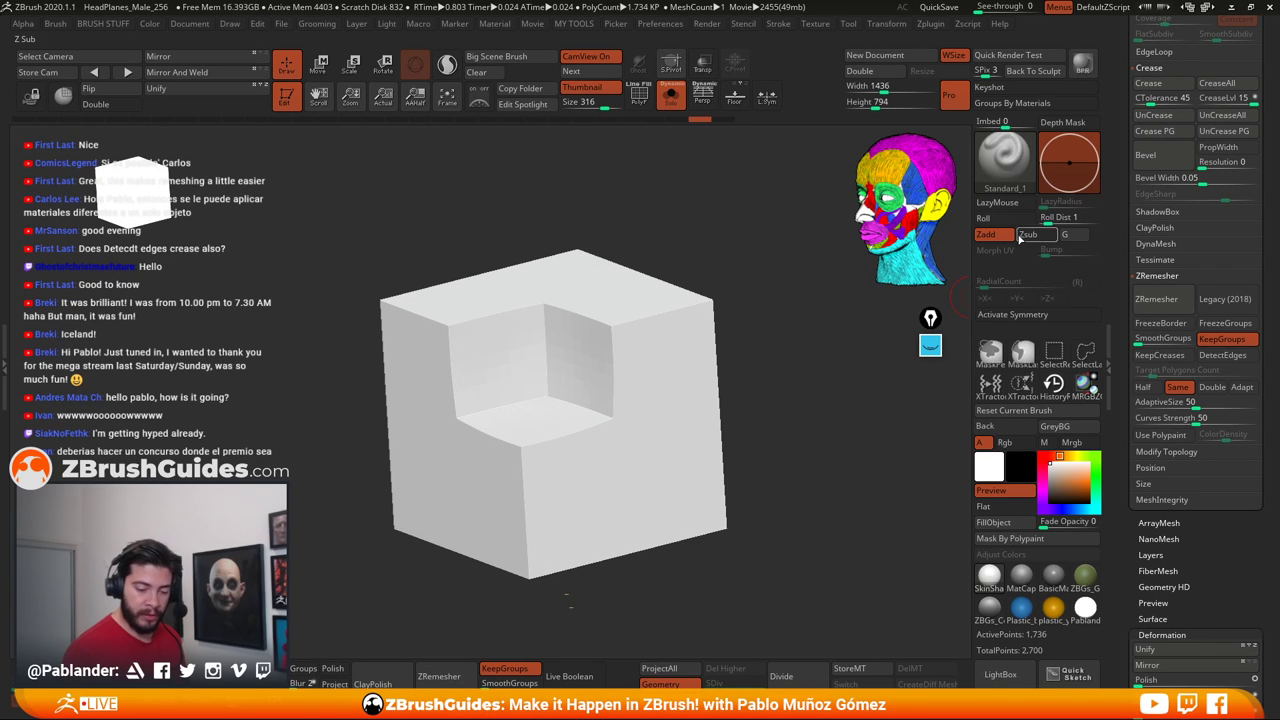
click(994, 234)
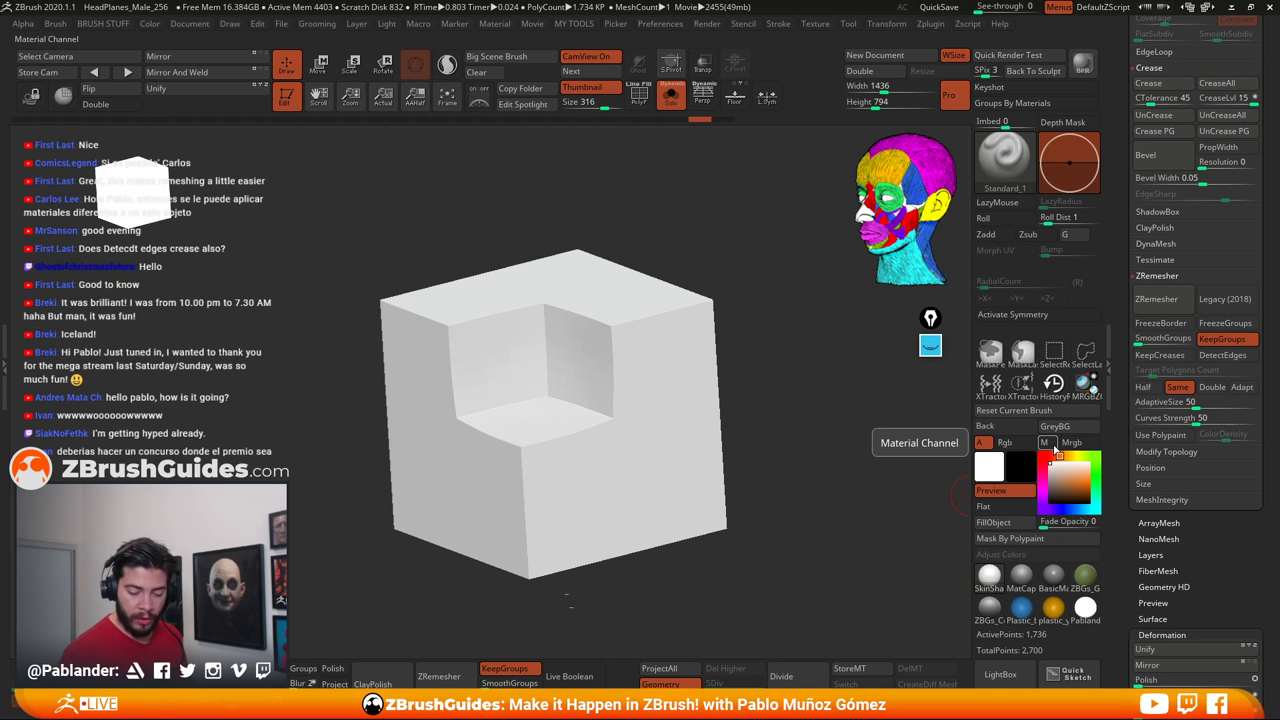
click(1047, 445)
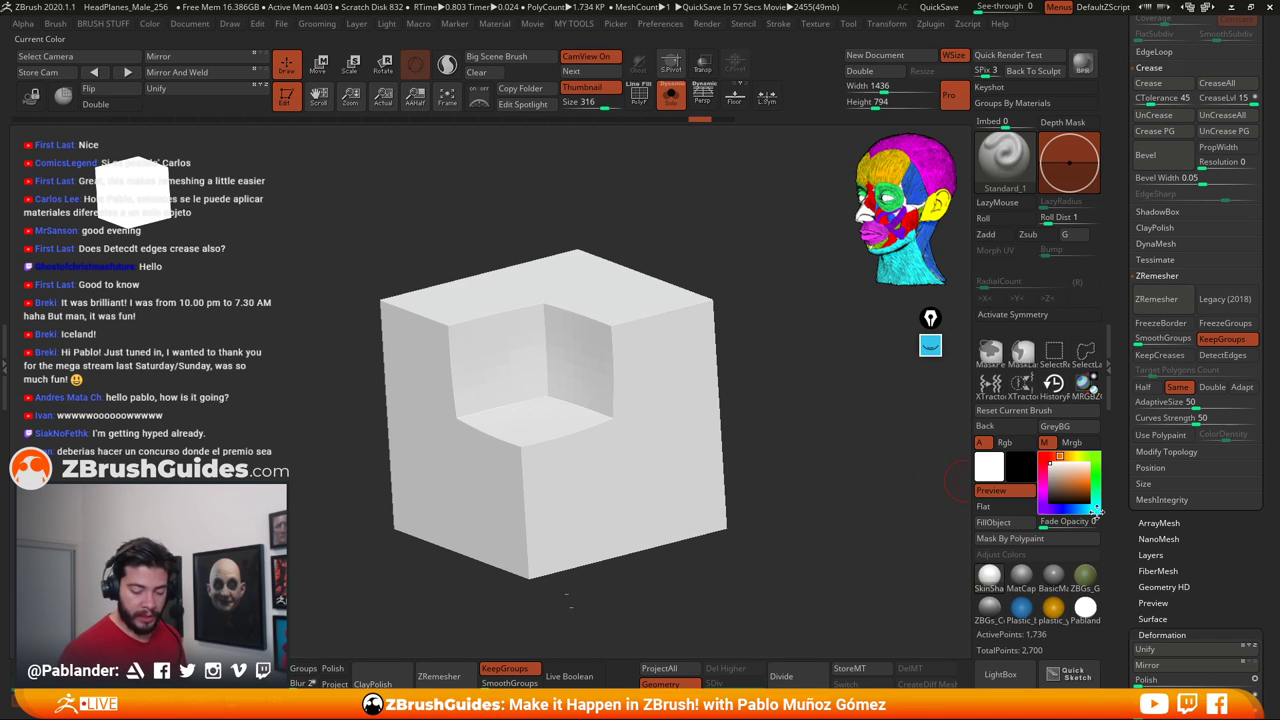
Choose the yellow plastic material and fill the whole cube with it
click(1053, 607)
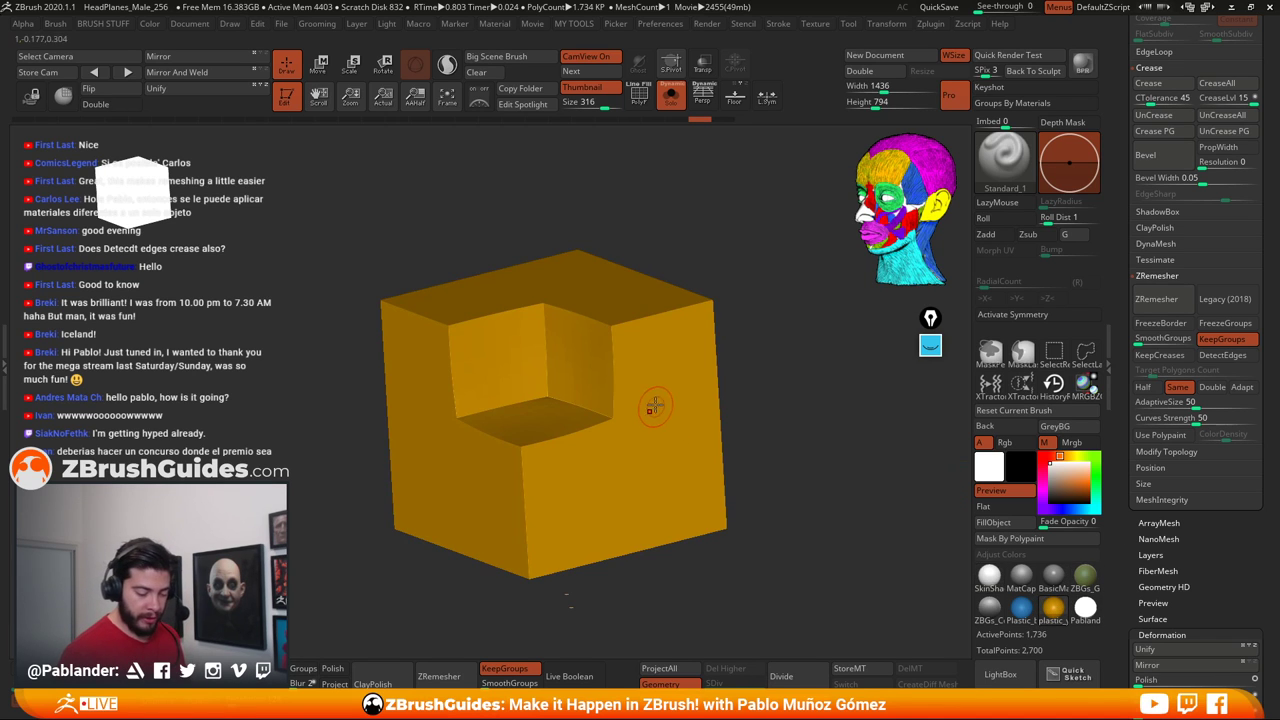
key(ctrl+f)
drag(792, 398, 760, 378)
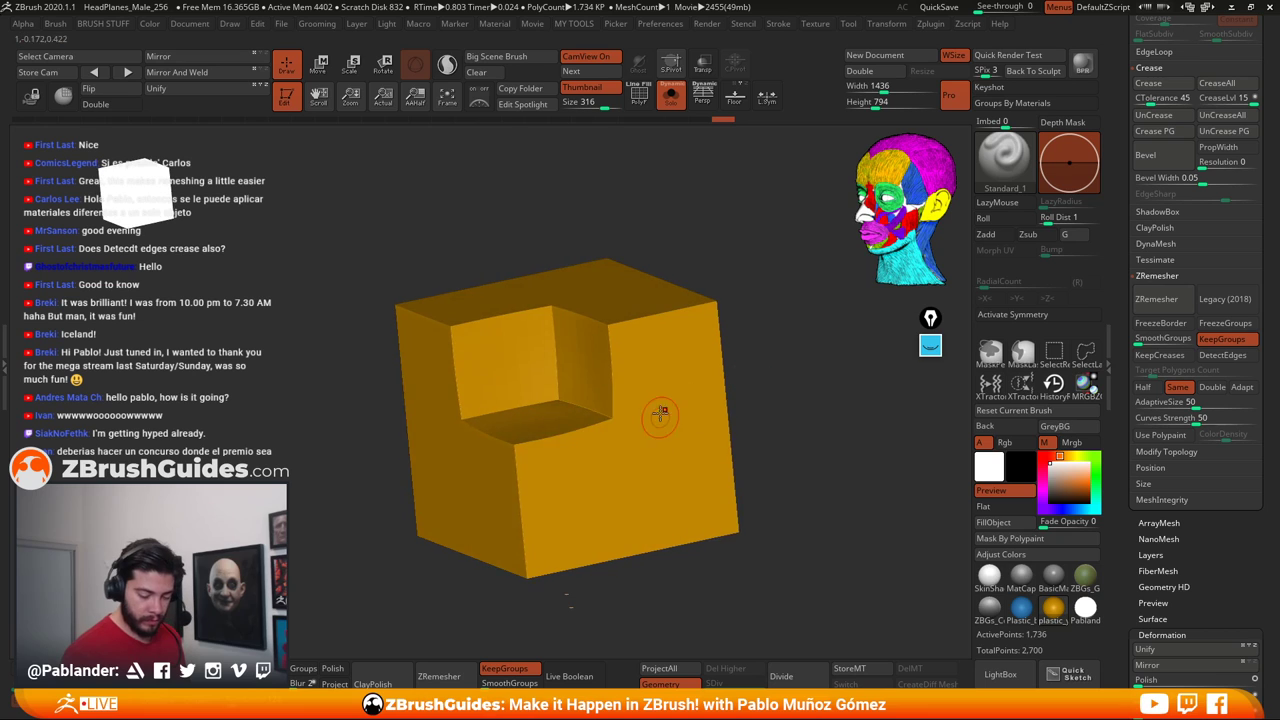
key(space)
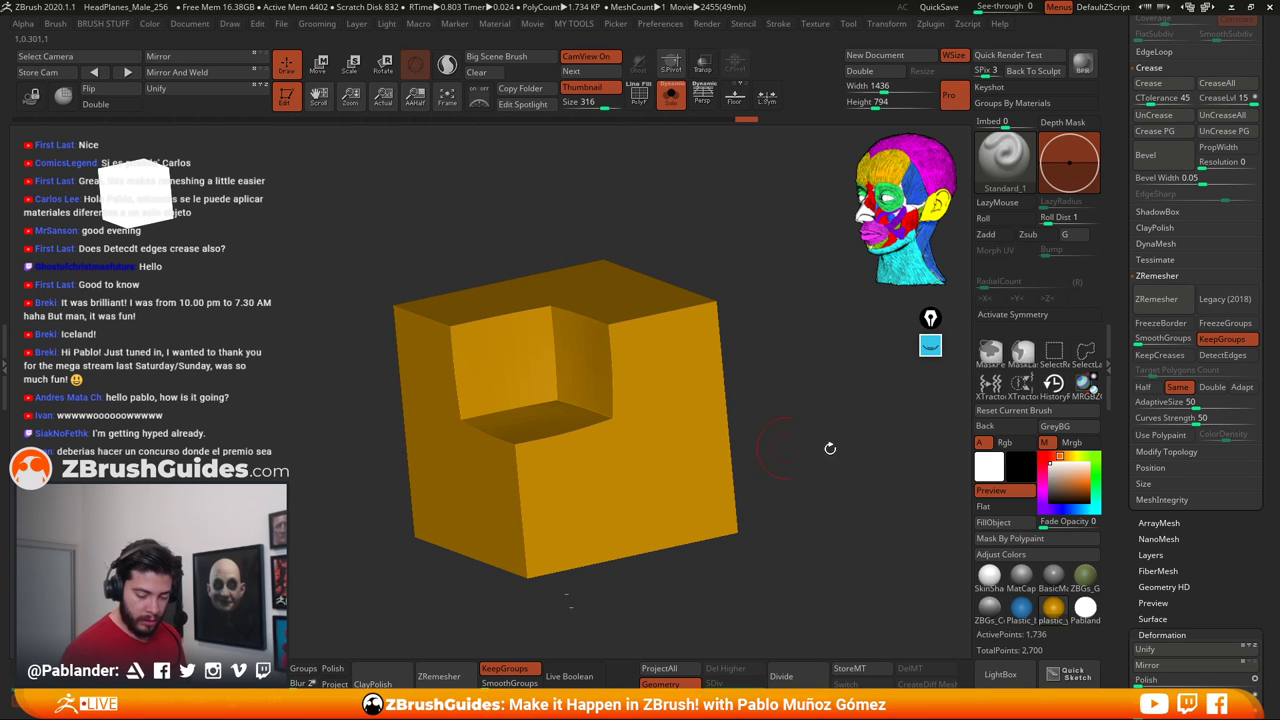
Switch the cube to the SkinShade material and try a colour-only stroke across its front face, undoing it
click(989, 575)
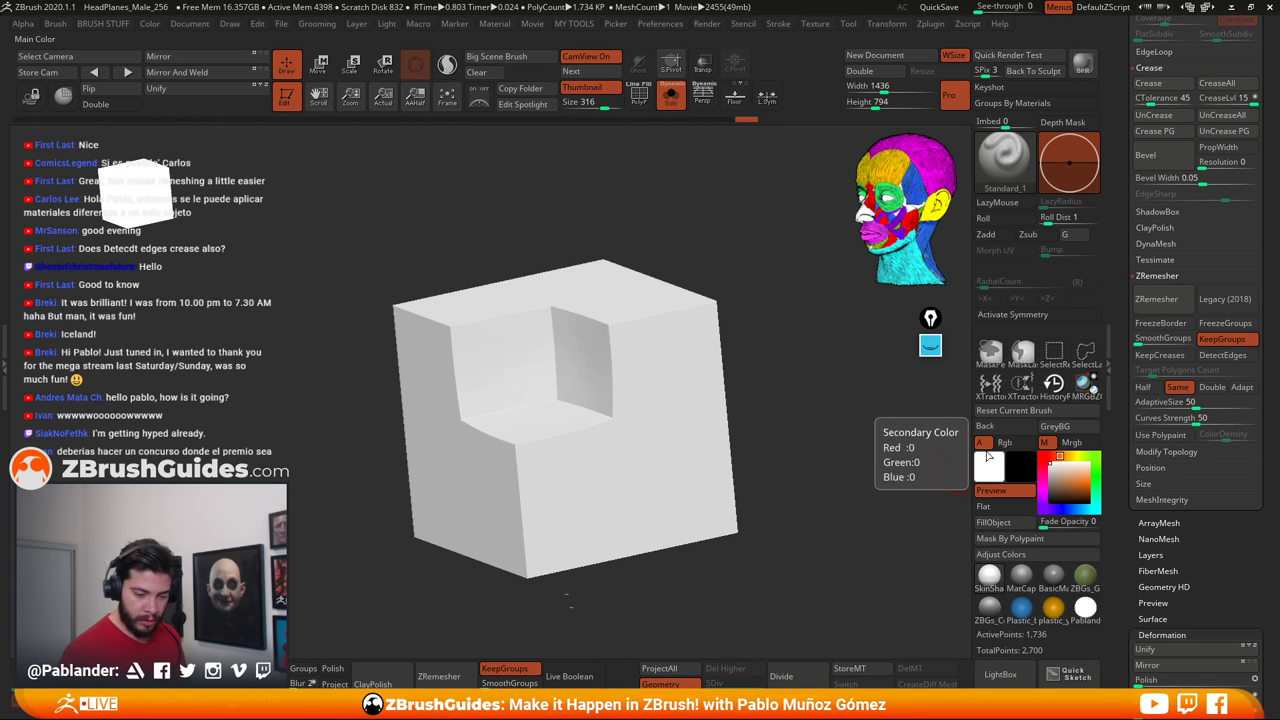
drag(765, 440, 786, 430)
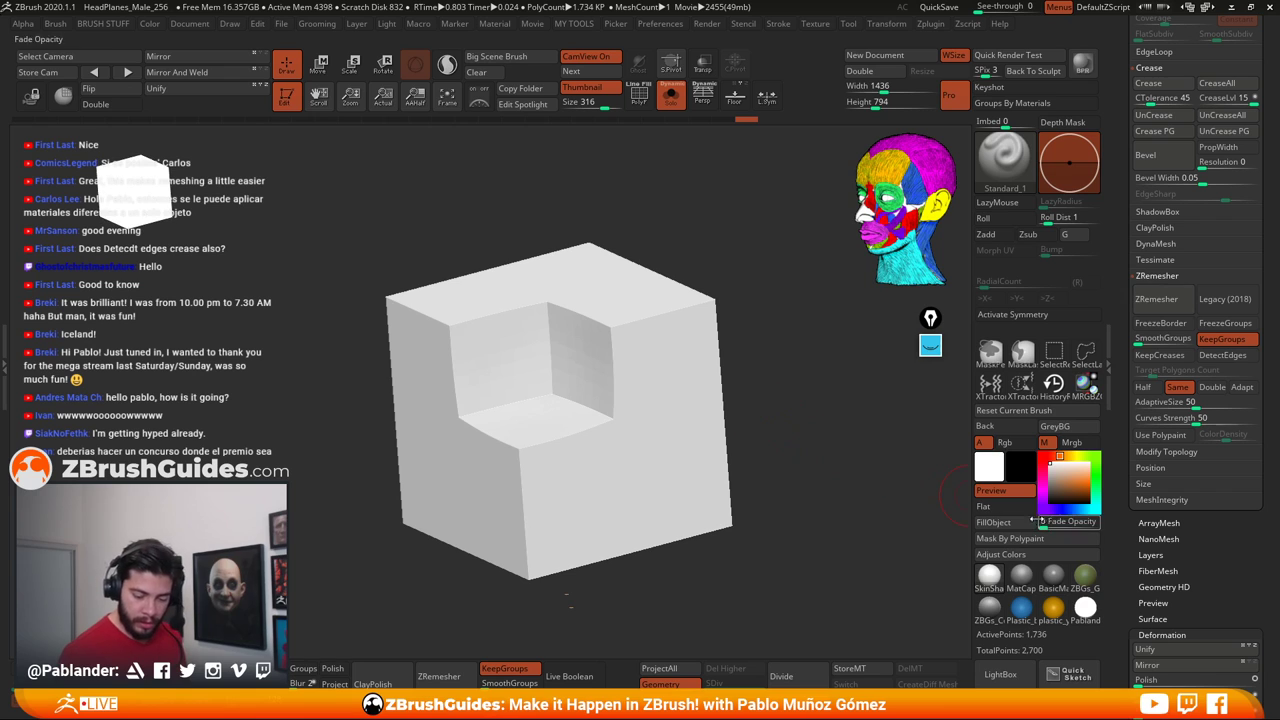
click(1014, 443)
mouse_move(689, 437)
mouse_down()
mouse_move(661, 486)
mouse_move(665, 507)
mouse_up()
key(ctrl+z)
Turn on the Mrgb channel and try two diagonal strokes on the cube's front face, undoing each one
click(1071, 442)
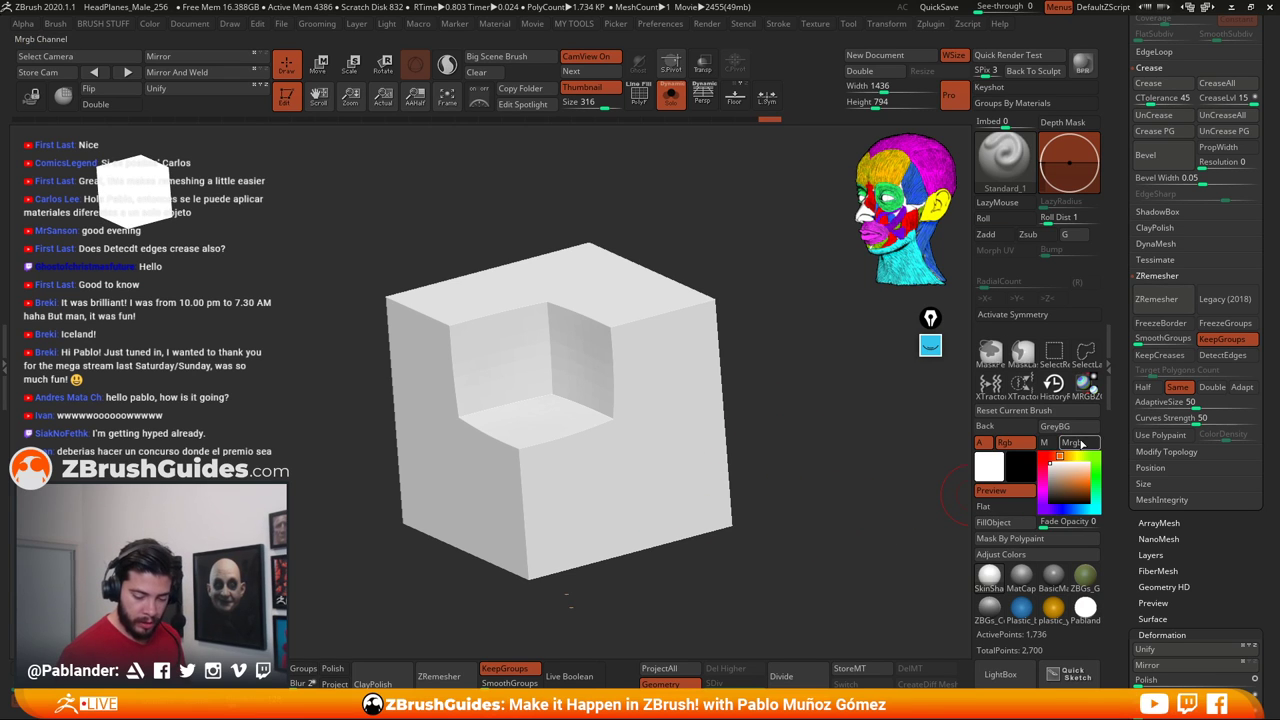
drag(688, 402, 608, 505)
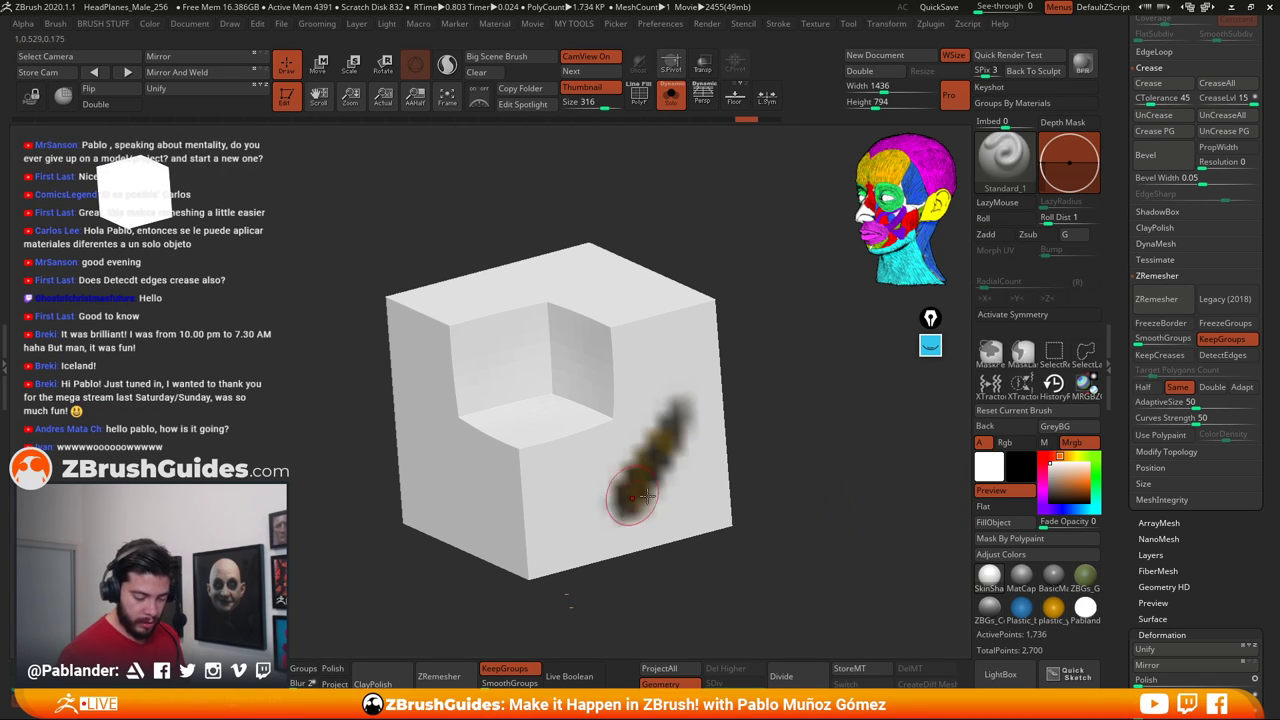
key(ctrl+z)
drag(682, 410, 608, 508)
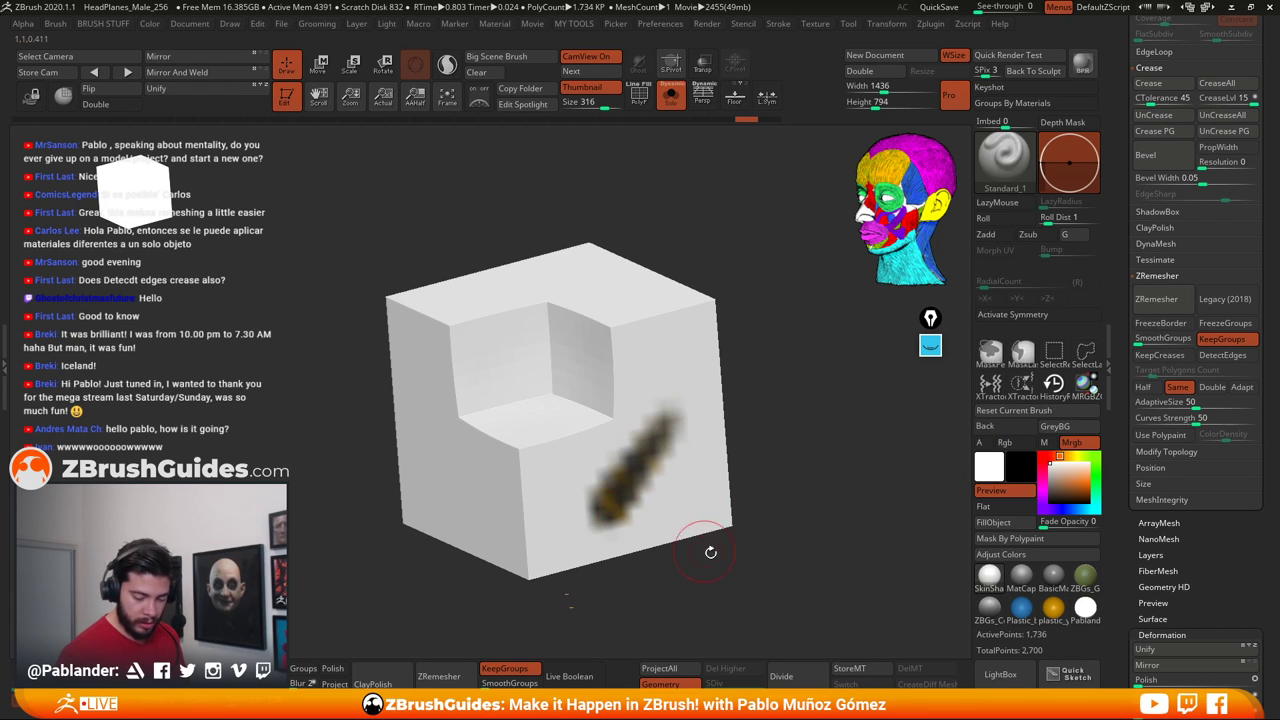
key(ctrl+z)
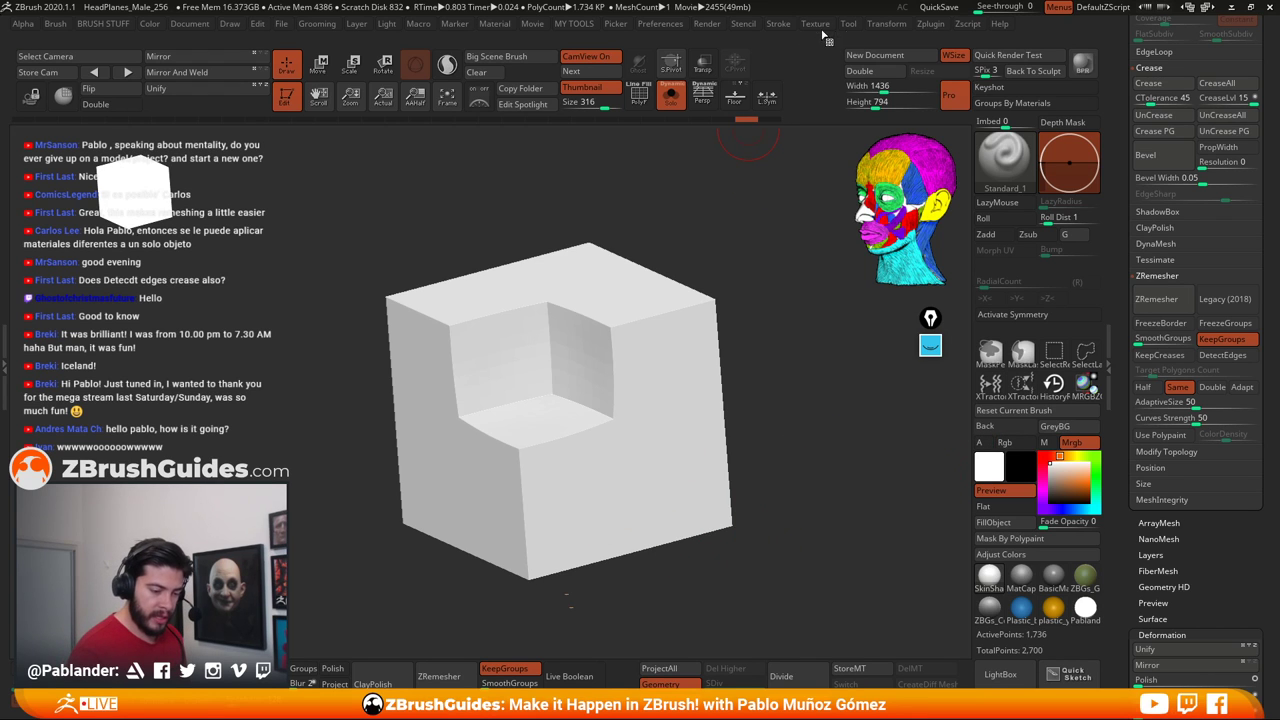
Set the current texture to Texture Off, pick a light orange colour, and undo a test stroke on the cube
click(815, 24)
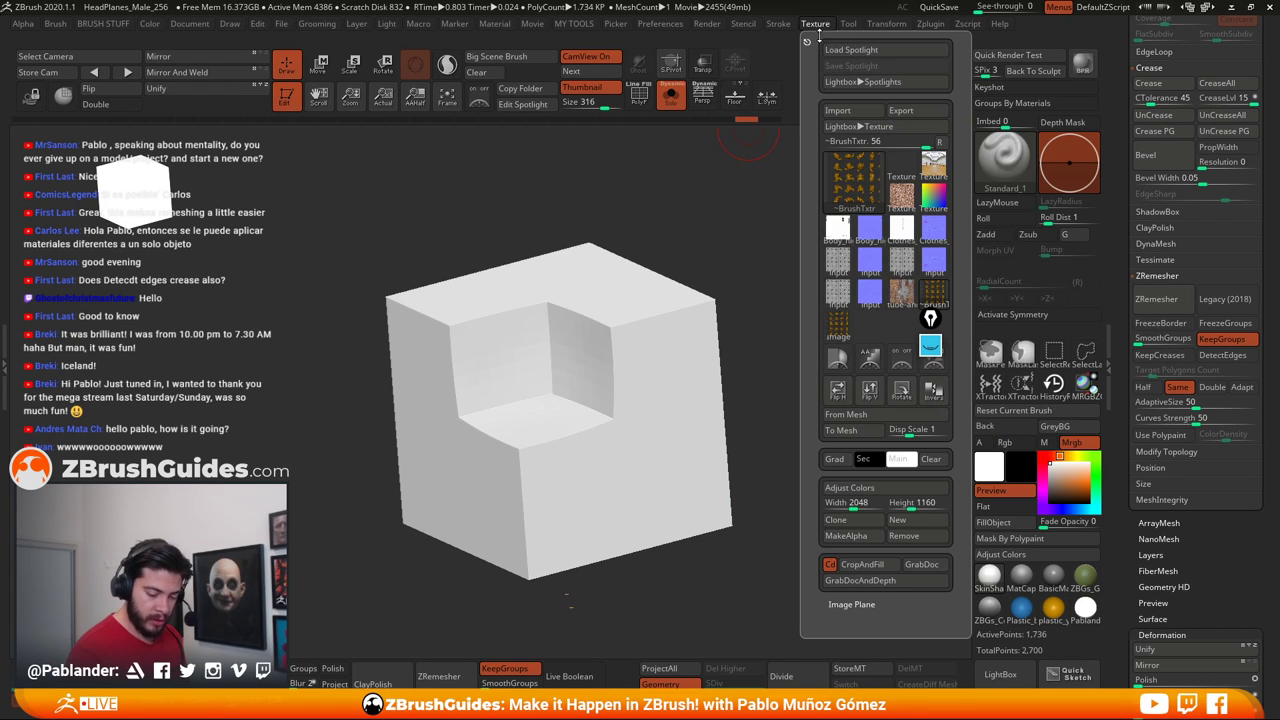
click(900, 167)
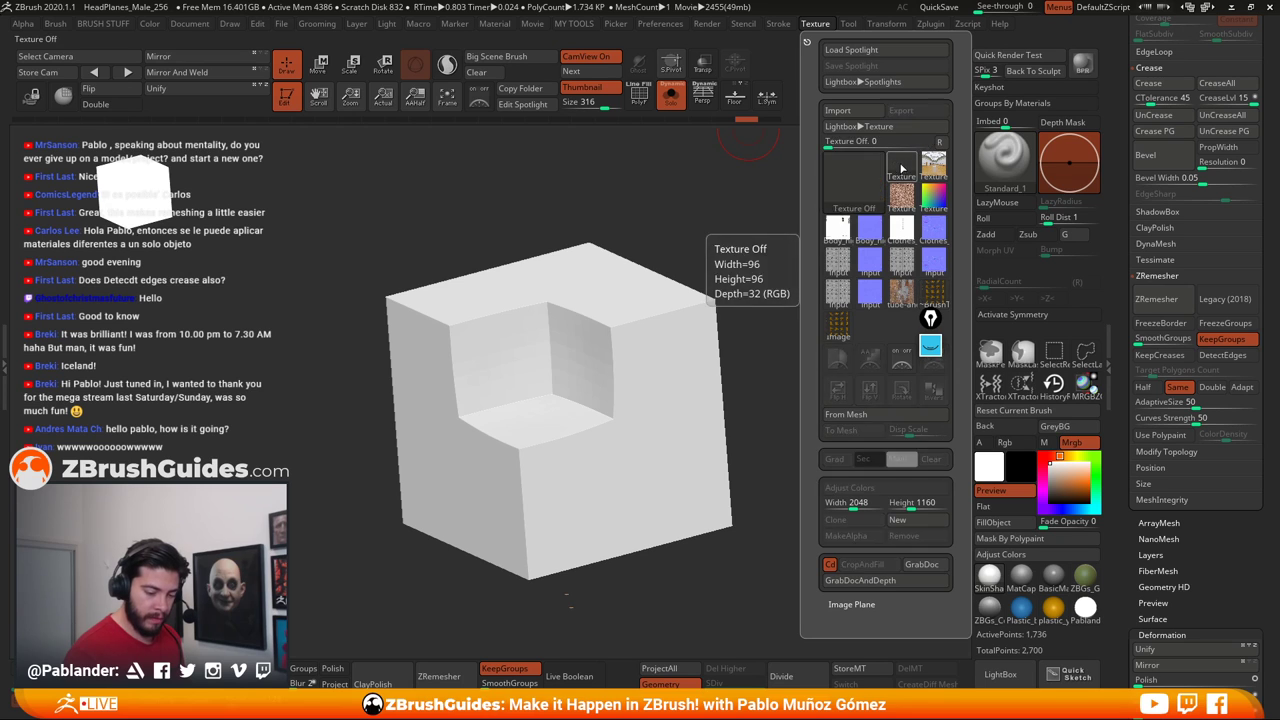
click(1079, 475)
mouse_move(605, 475)
mouse_down()
mouse_move(675, 421)
mouse_move(663, 485)
mouse_up()
key(ctrl+z)
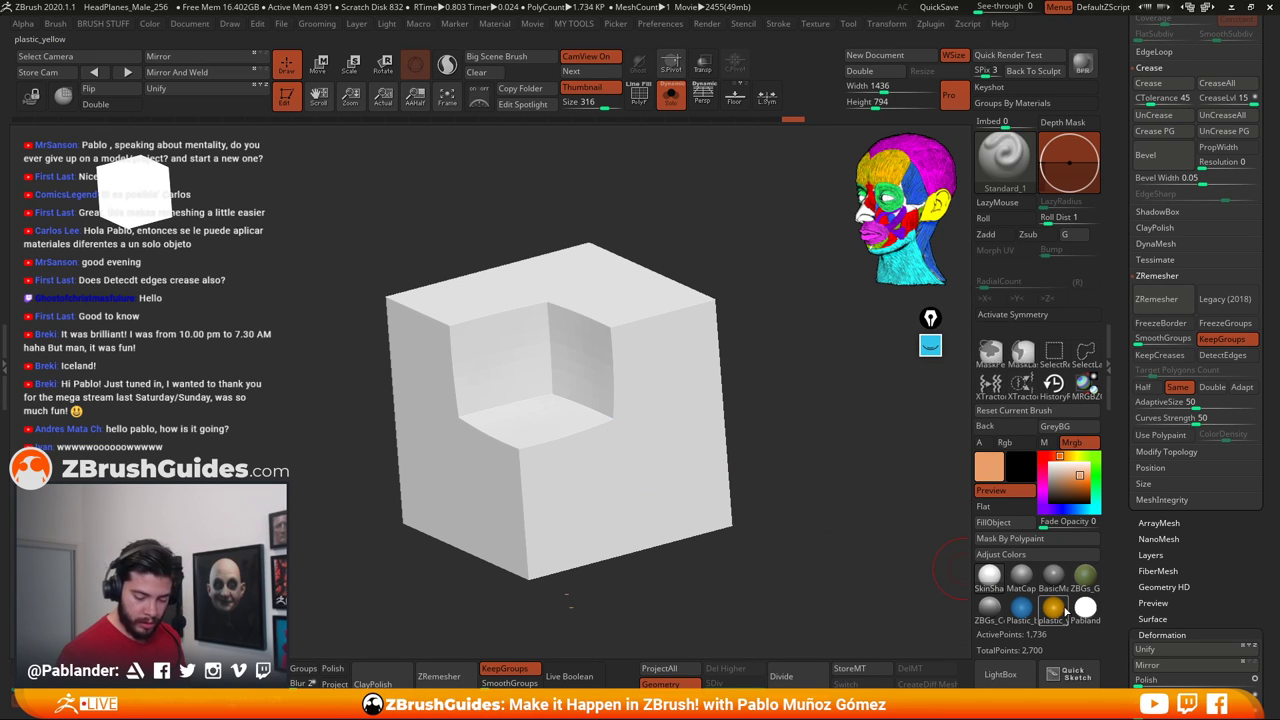
Preview the cube in yellow plastic, then fill the whole object with the SkinShade material
click(1054, 608)
drag(763, 448, 800, 512)
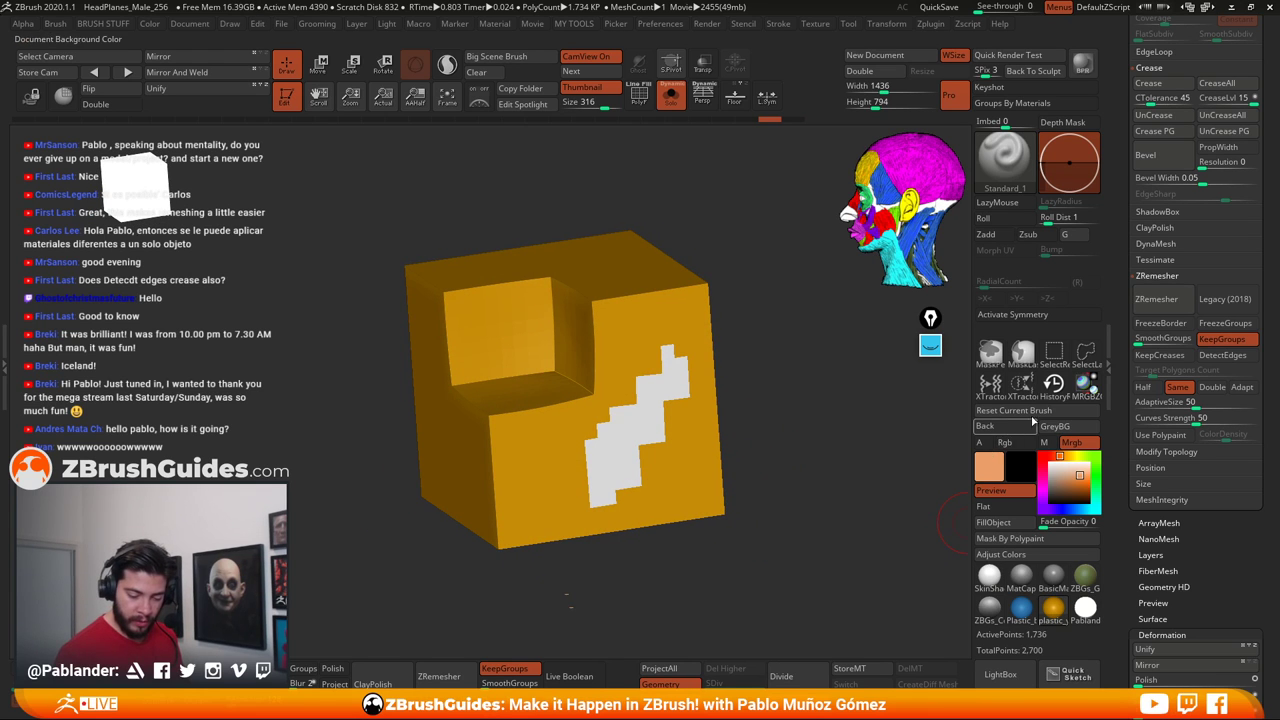
click(996, 582)
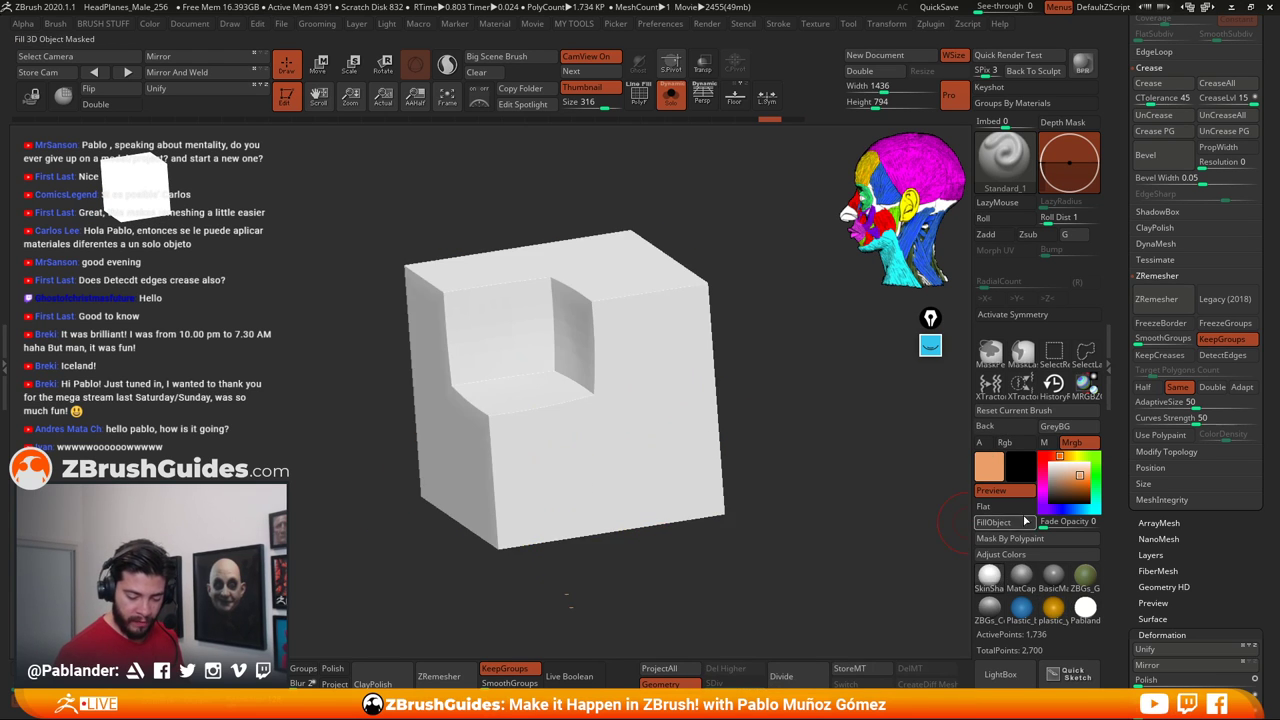
Using only the M channel, paint patches of yellow plastic, blue plastic and grey MatCap around the cube's cutout
click(1044, 442)
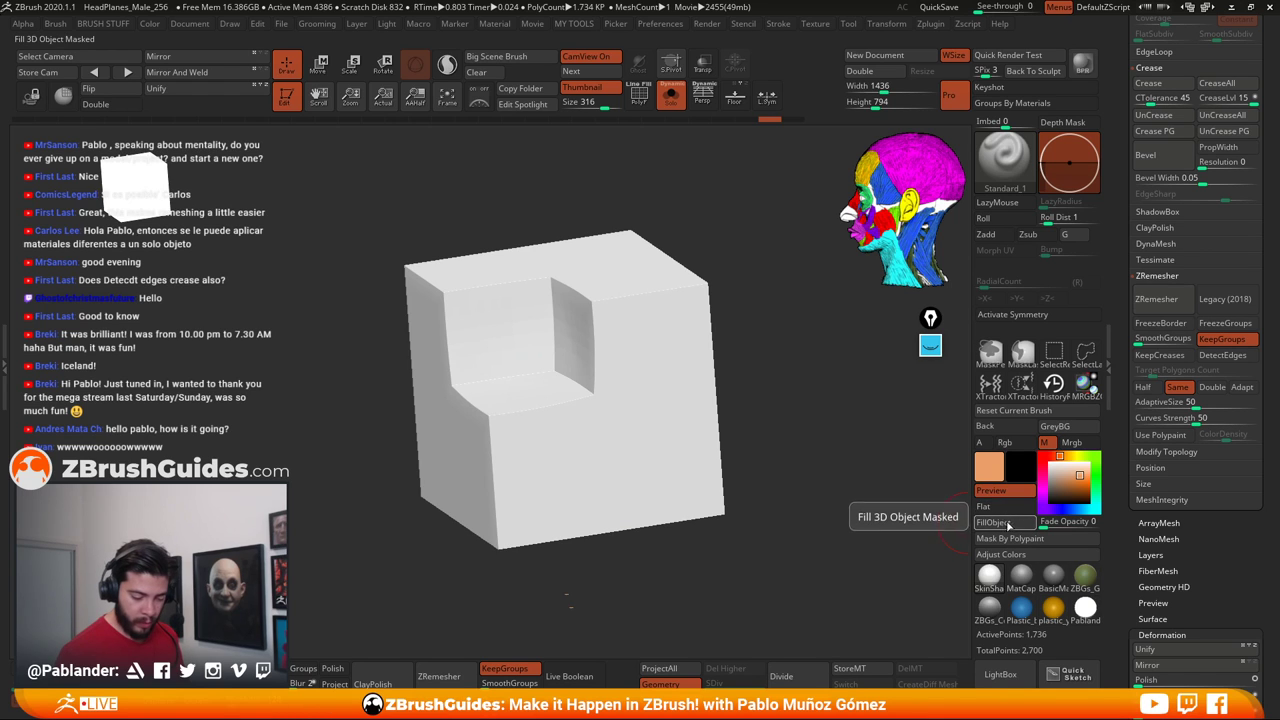
click(1054, 612)
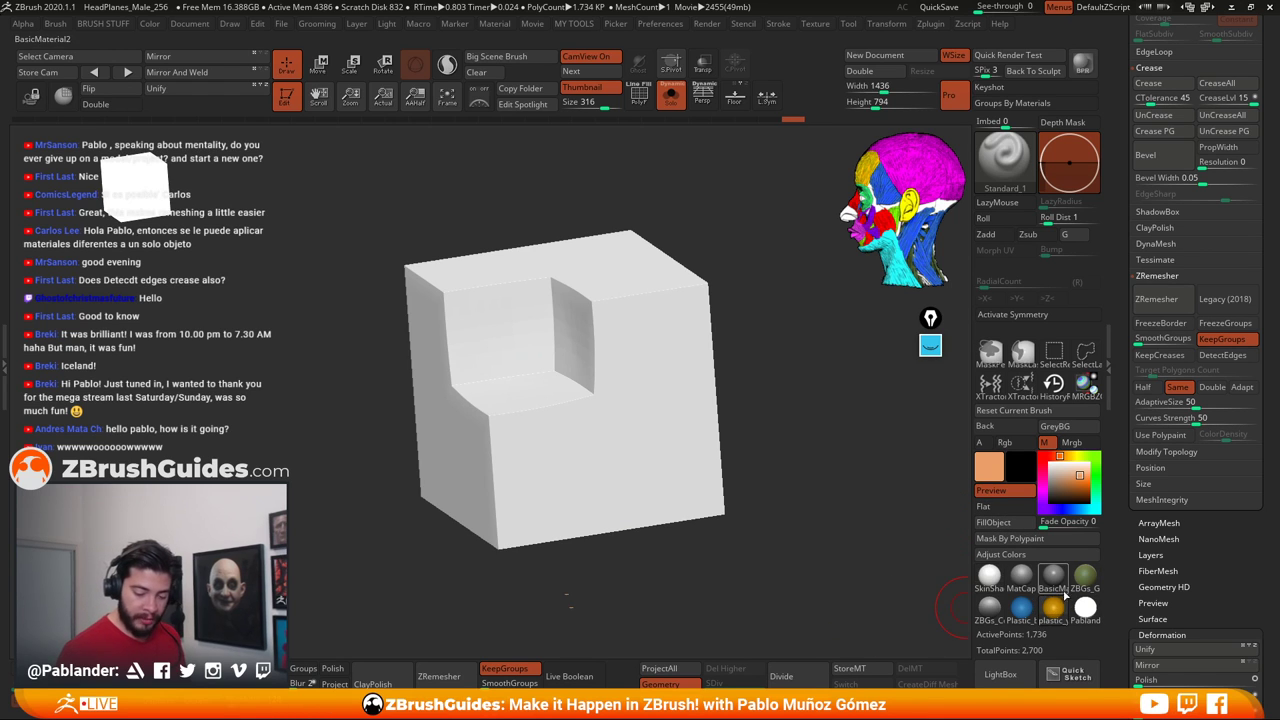
mouse_move(663, 372)
mouse_down()
mouse_move(600, 505)
mouse_move(580, 500)
mouse_move(640, 495)
mouse_move(698, 412)
mouse_move(698, 294)
mouse_move(694, 490)
mouse_move(668, 508)
mouse_move(509, 526)
mouse_move(554, 457)
mouse_move(598, 460)
mouse_up()
drag(728, 550, 858, 580)
mouse_move(545, 438)
mouse_down()
mouse_move(510, 465)
mouse_move(470, 405)
mouse_move(457, 408)
mouse_move(517, 490)
mouse_move(553, 425)
mouse_move(605, 440)
mouse_move(640, 305)
mouse_move(595, 330)
mouse_up()
click(1021, 575)
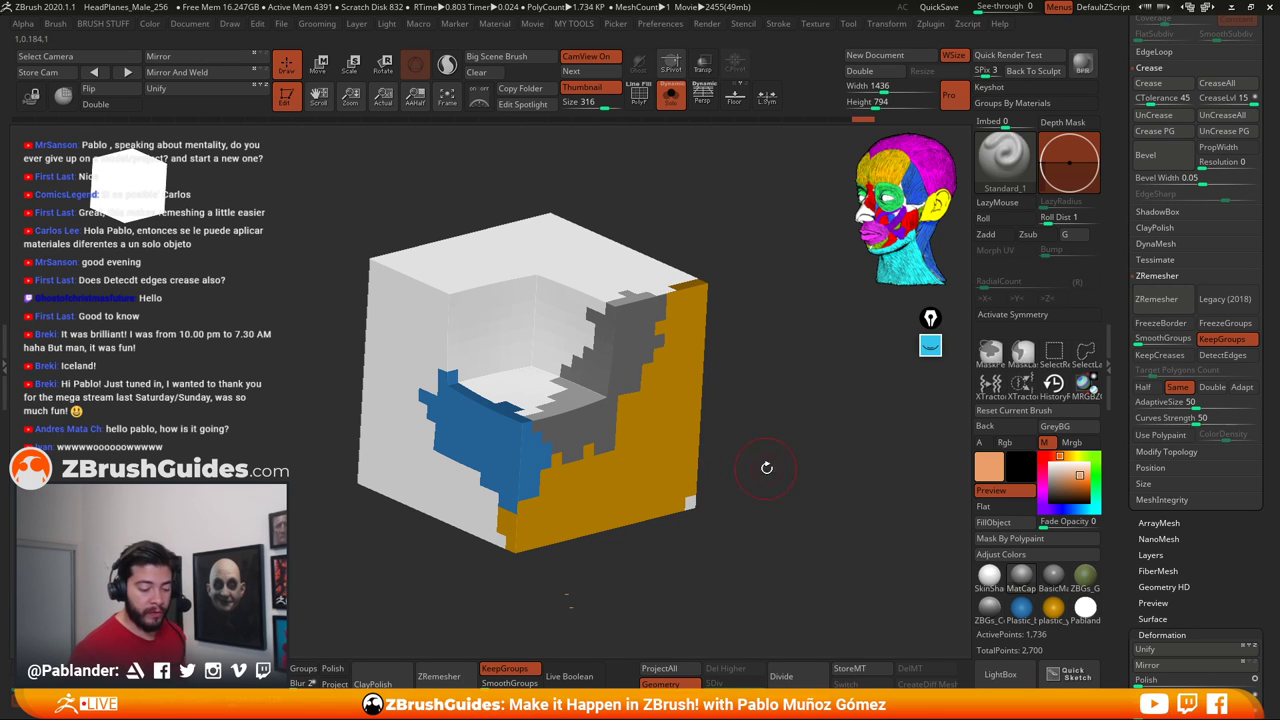
mouse_move(712, 462)
mouse_down()
mouse_move(763, 451)
mouse_move(729, 434)
mouse_move(755, 427)
mouse_up()
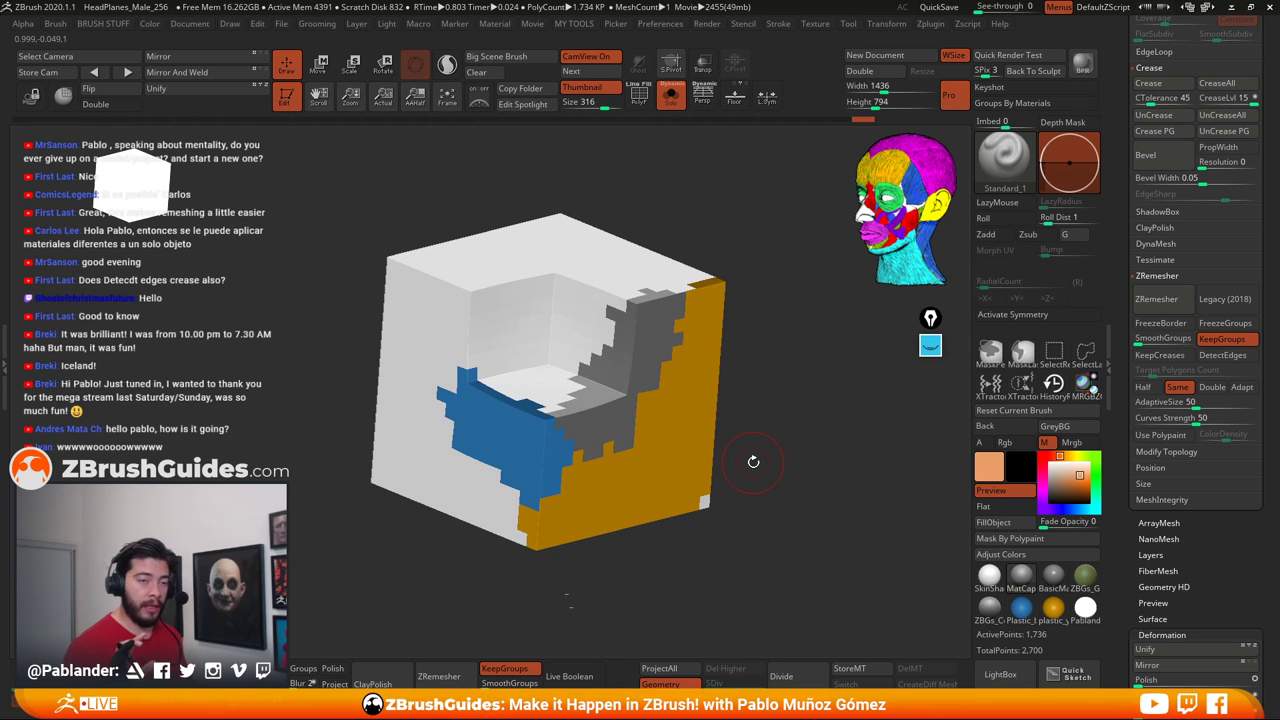
Subdivide the cube twice with its polyframe shown, delete the lower subdivision levels, and hide the polyframe
click(638, 95)
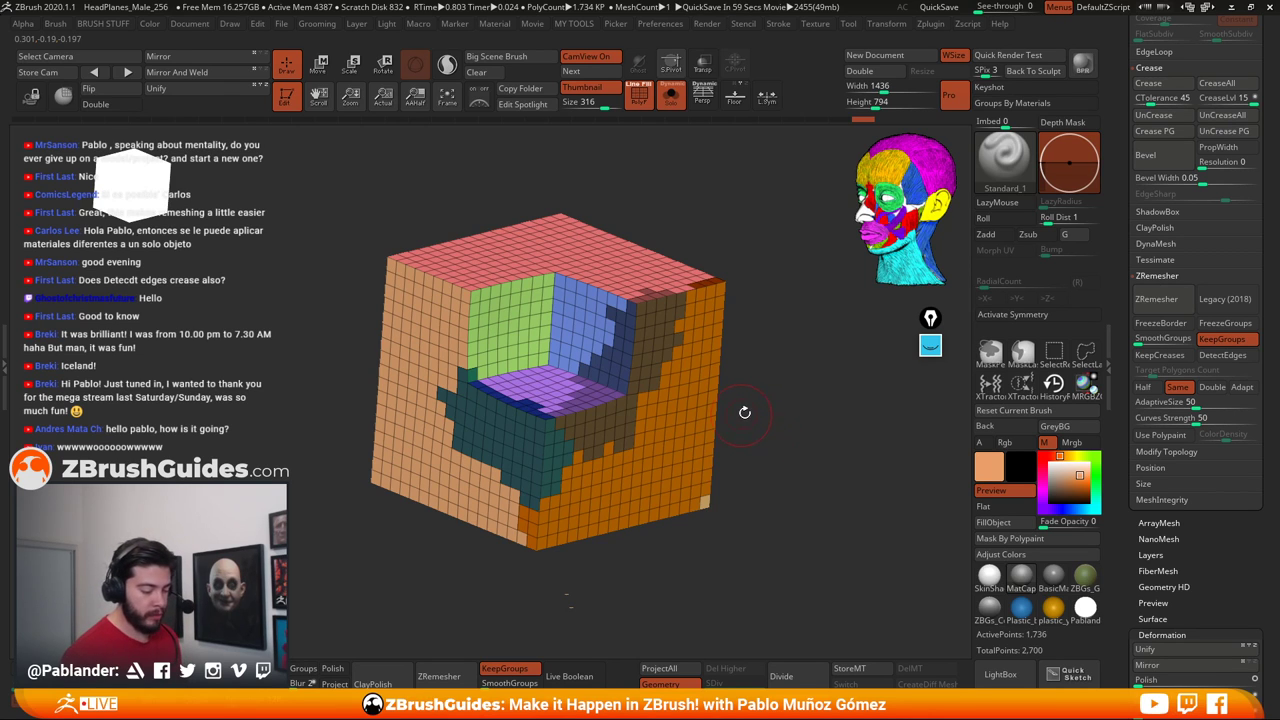
key(ctrl)
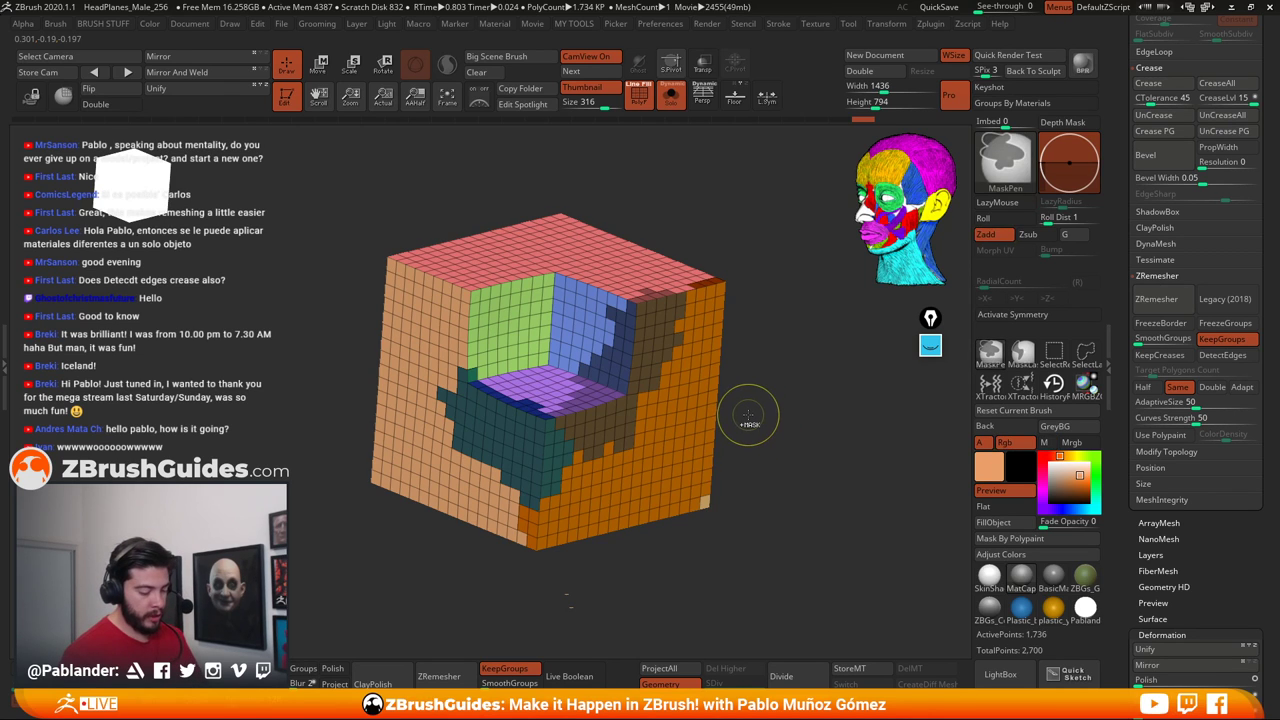
key(ctrl+d)
key(ctrl+d)
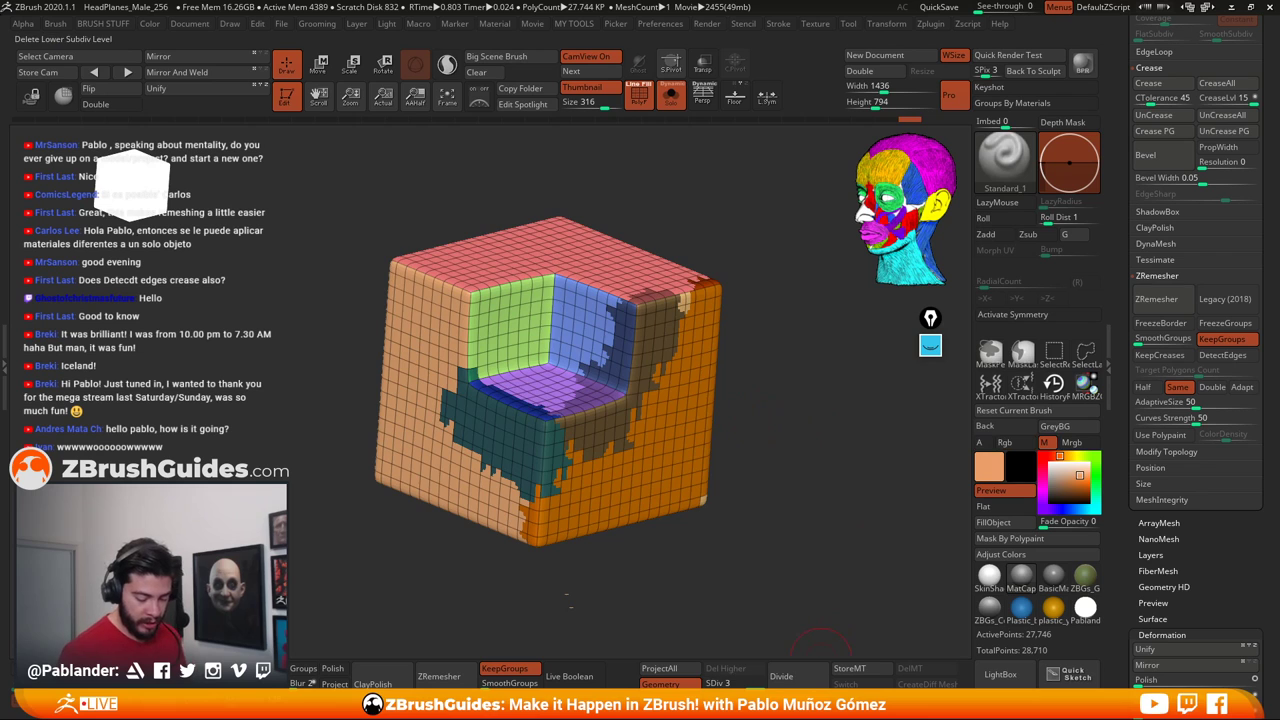
drag(751, 514, 802, 443)
key(shift+f)
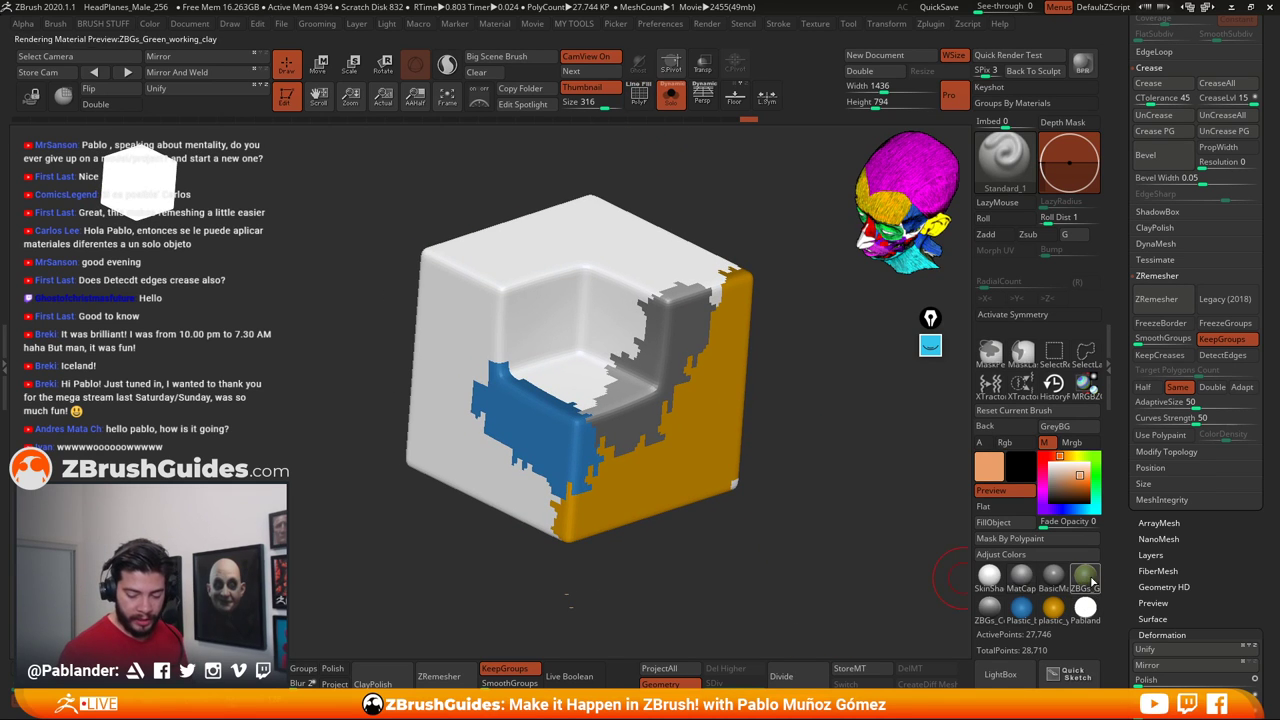
Paint patches of the ZBGs_Green_working_clay material inside the cutout and on the side face next to the blue area
key(space)
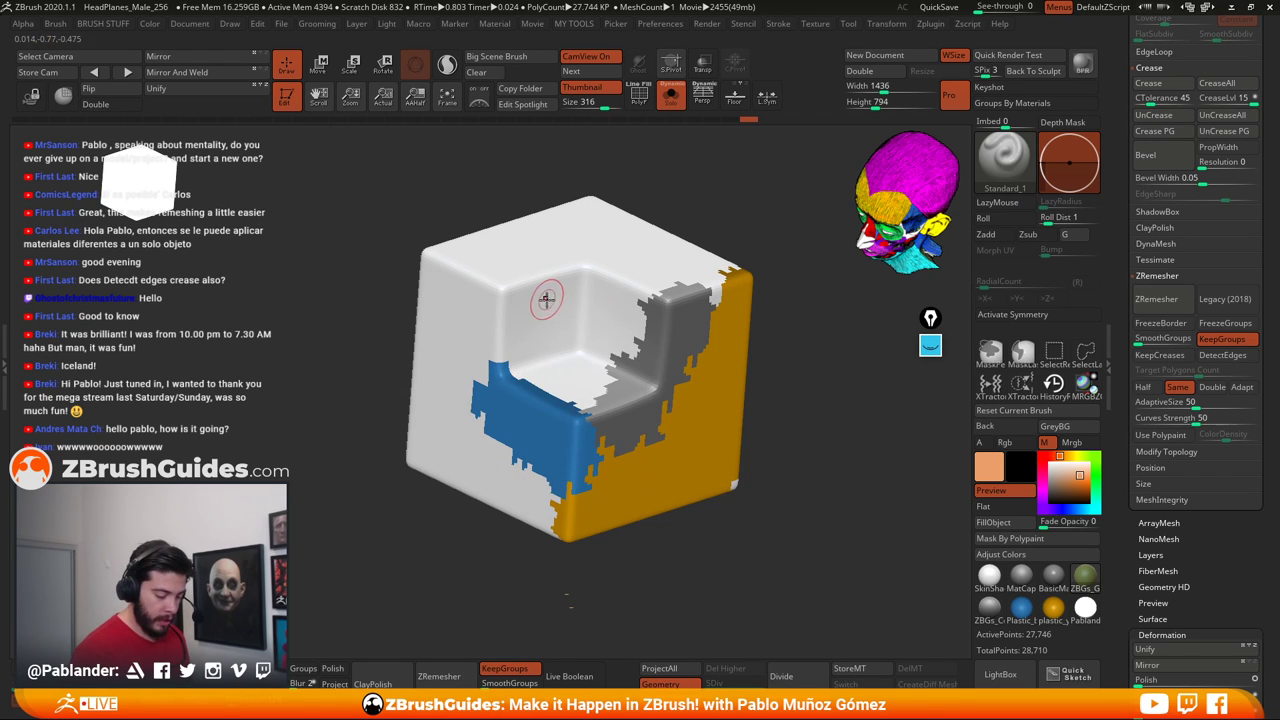
mouse_move(532, 292)
mouse_down()
mouse_move(497, 343)
mouse_move(548, 318)
mouse_move(556, 332)
mouse_move(535, 362)
mouse_move(567, 290)
mouse_move(505, 330)
mouse_up()
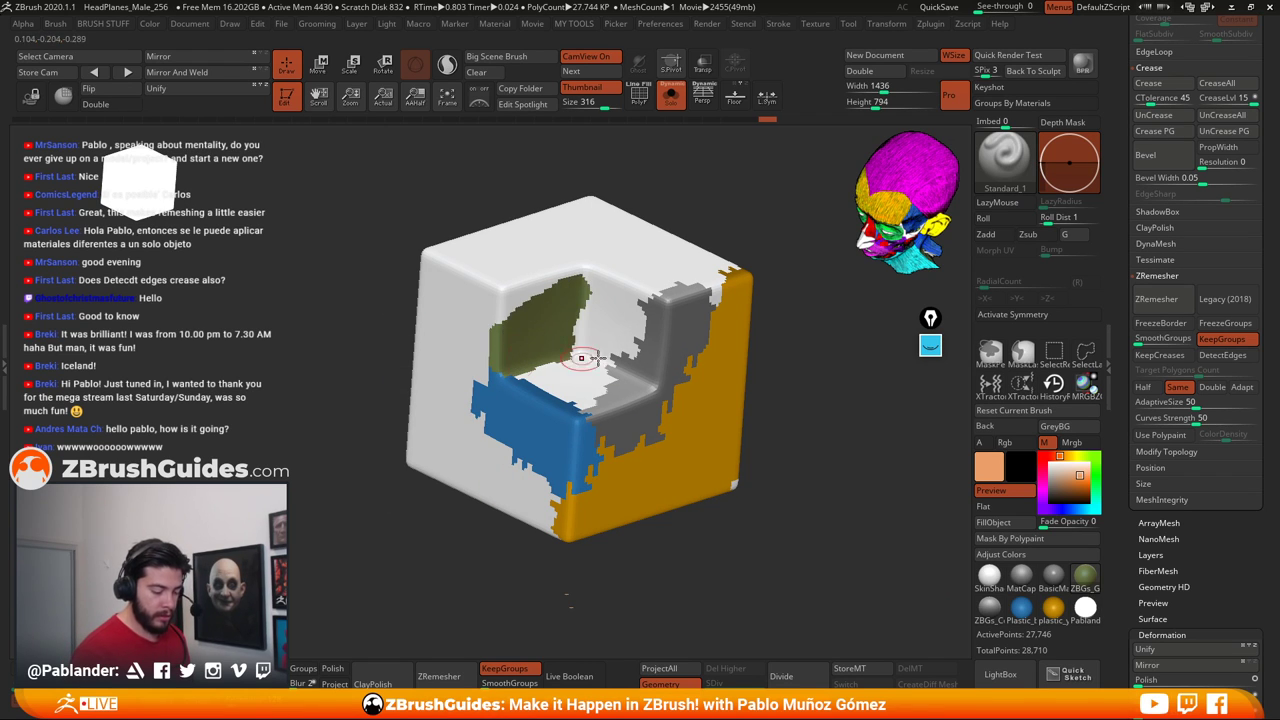
drag(525, 372, 555, 396)
drag(784, 466, 812, 464)
mouse_move(512, 460)
mouse_down()
mouse_move(466, 414)
mouse_move(484, 450)
mouse_up()
mouse_move(794, 449)
ctrl+right_down()
mouse_move(877, 462)
mouse_move(826, 486)
mouse_move(820, 475)
mouse_move(834, 473)
ctrl+right_up()
drag(833, 473, 814, 454)
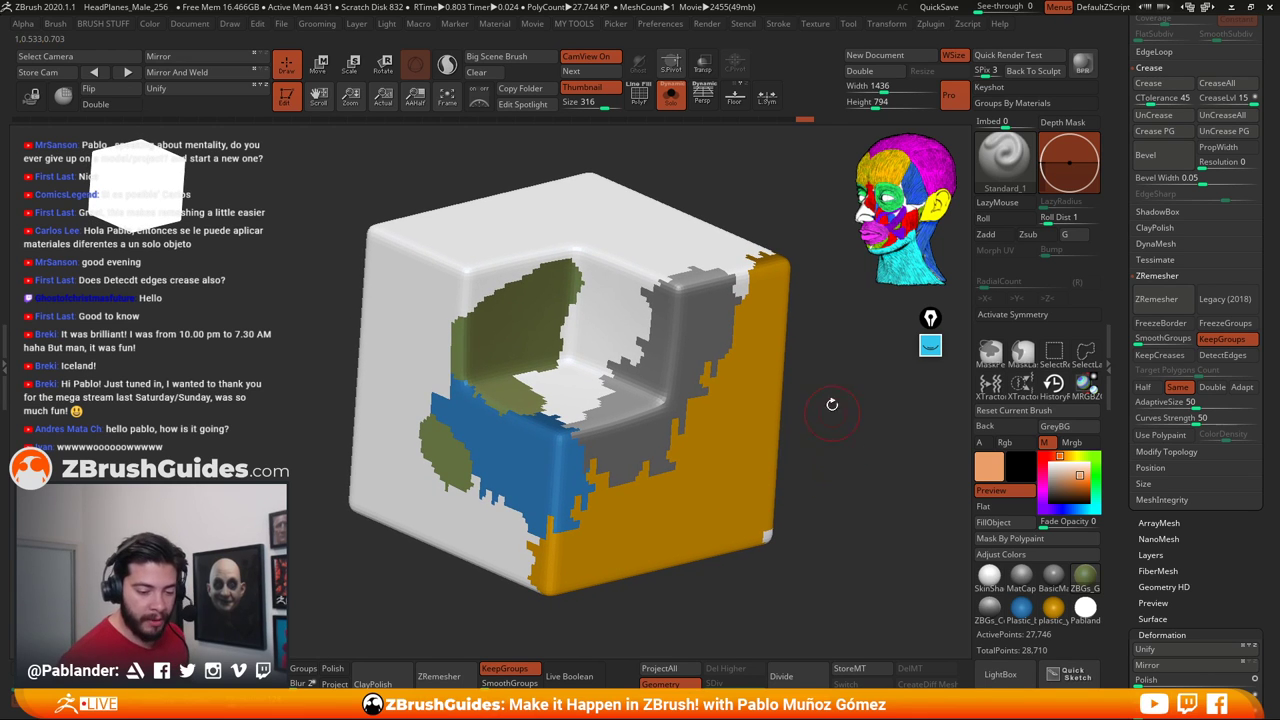
Dock the Render palette above the Tool palette in the side tray
drag(1119, 88, 1118, 105)
click(707, 24)
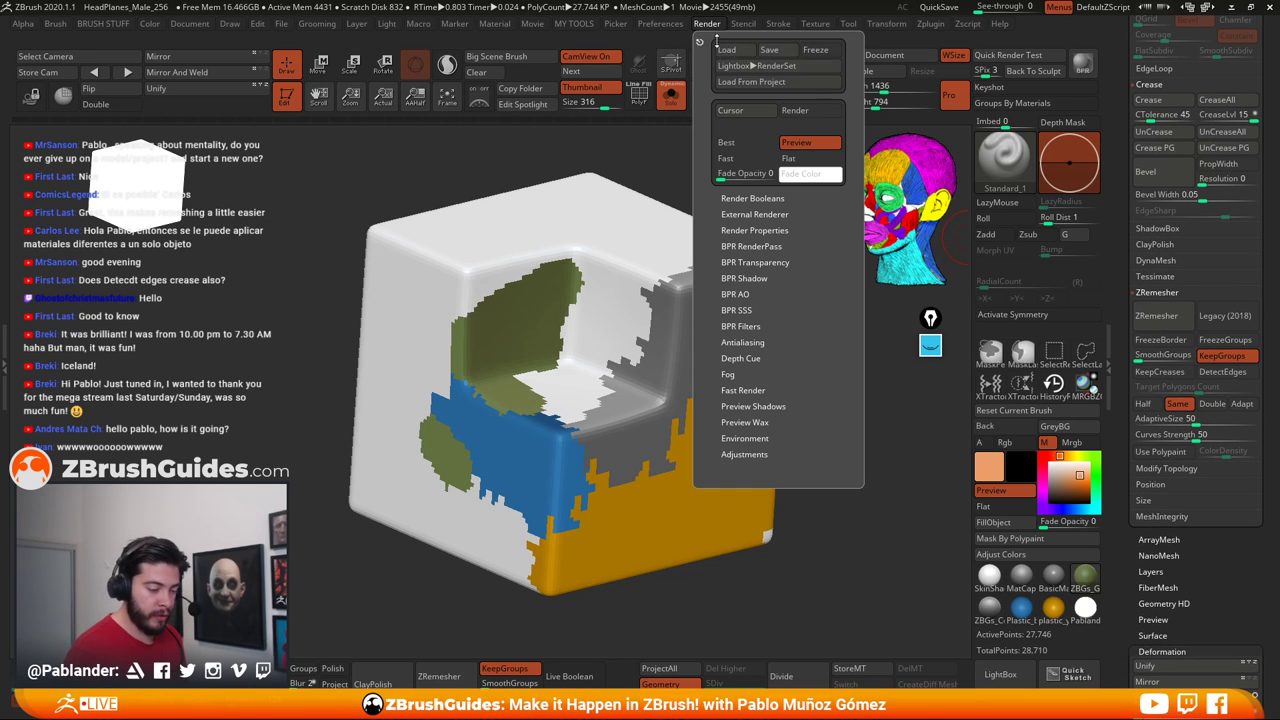
drag(1120, 60, 1120, 228)
scroll(1108, 432, up, 5)
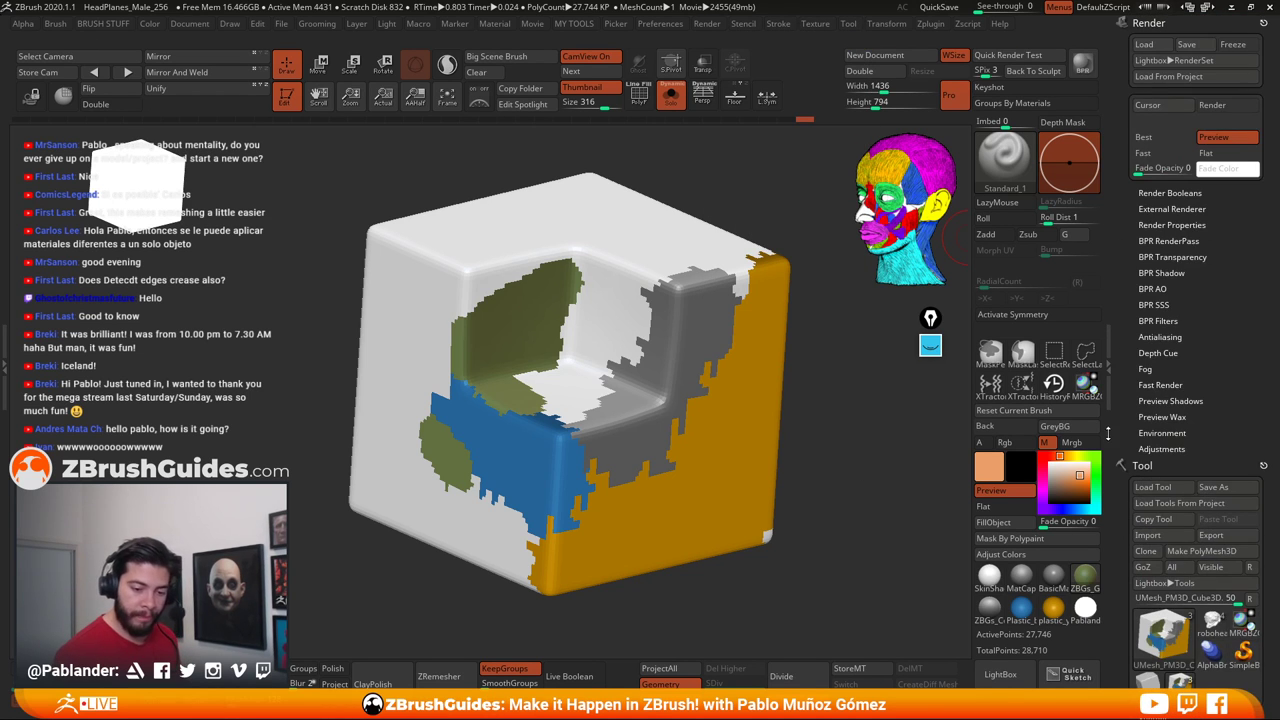
drag(1196, 449, 1191, 312)
drag(1192, 204, 1199, 341)
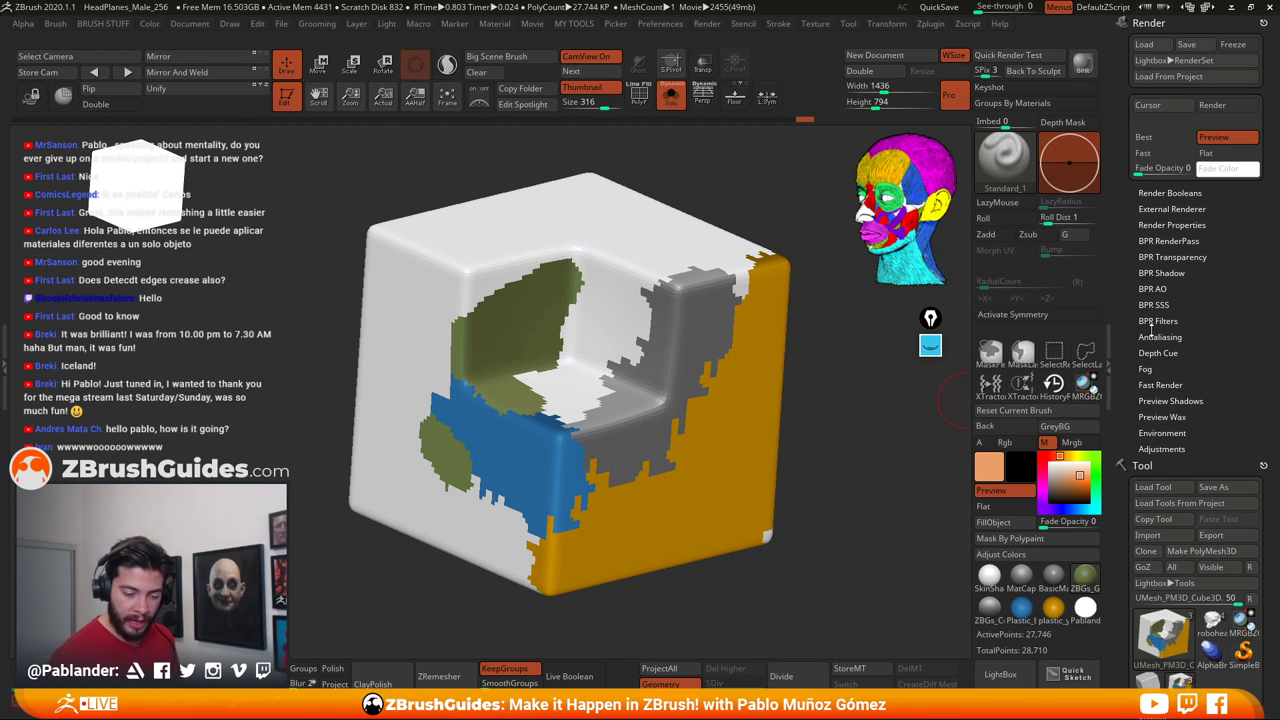
Render the painted cube with BPR and place the live model beside a snapshot of it on the canvas
click(1085, 68)
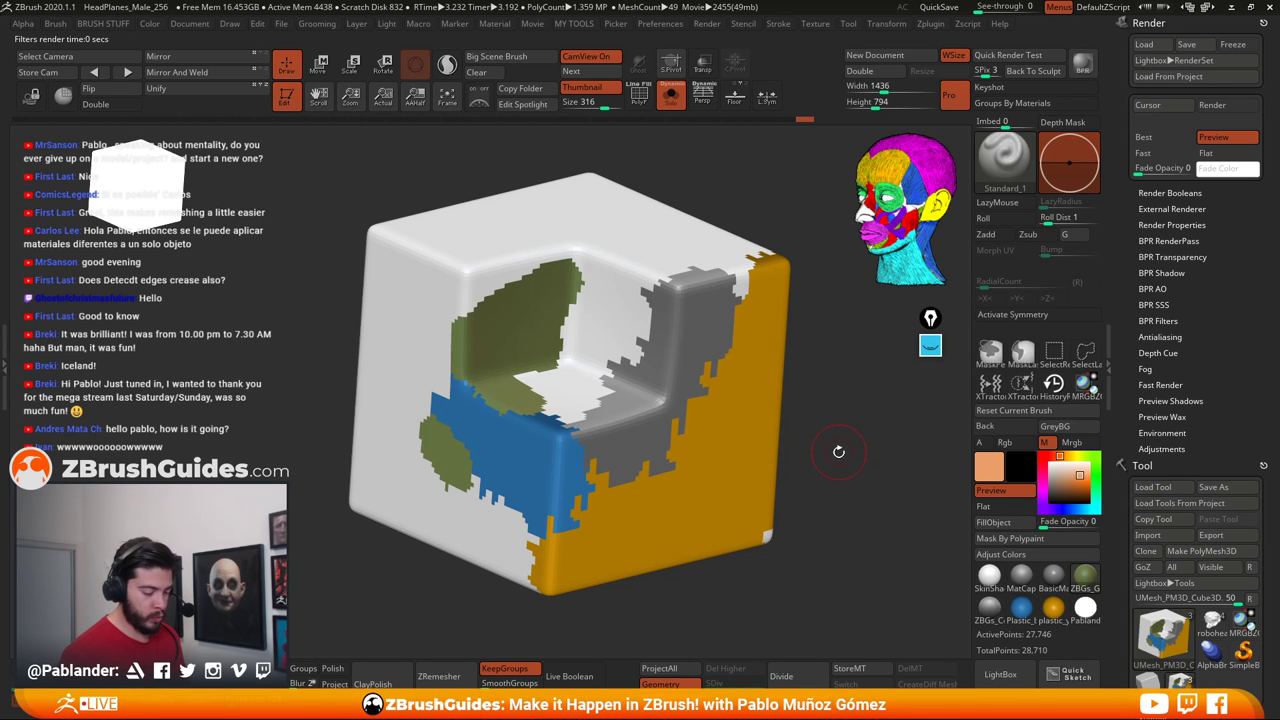
ctrl+right_drag(839, 452, 795, 421)
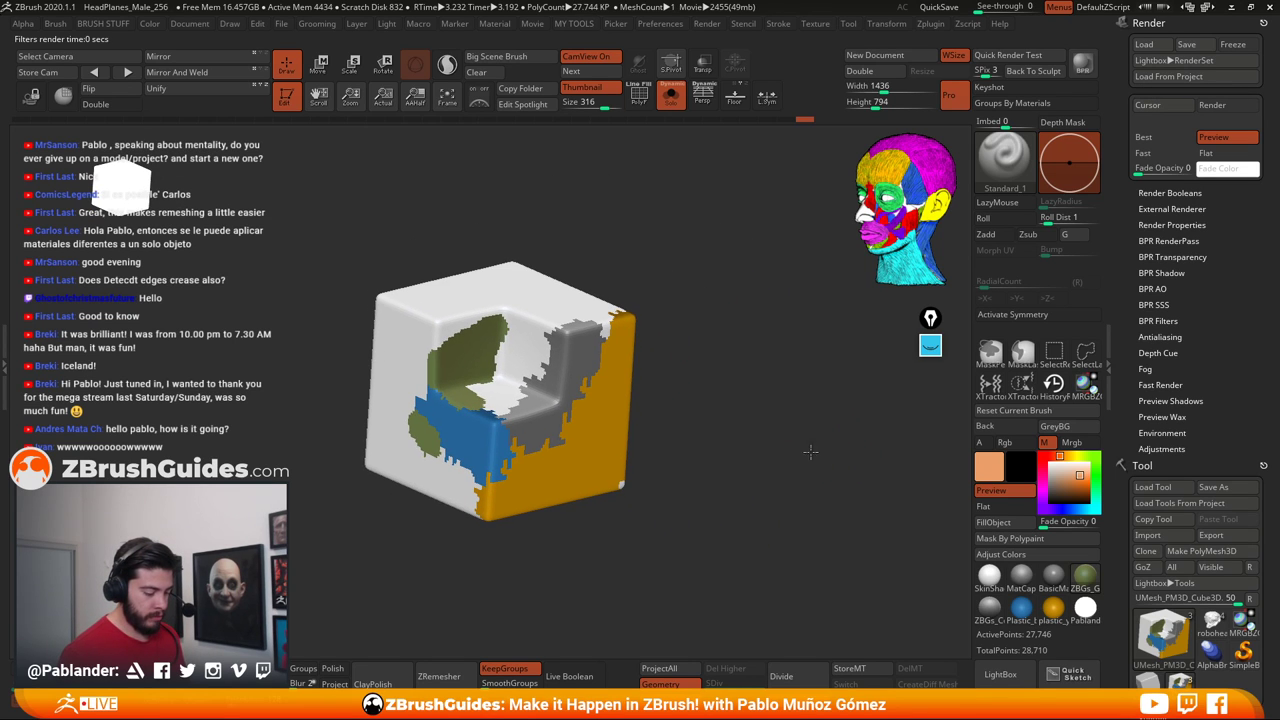
mouse_move(810, 452)
mouse_down()
mouse_move(711, 389)
mouse_move(733, 405)
mouse_move(720, 416)
mouse_move(677, 416)
mouse_move(654, 396)
mouse_move(829, 423)
mouse_move(829, 443)
mouse_move(873, 473)
mouse_move(859, 438)
mouse_up()
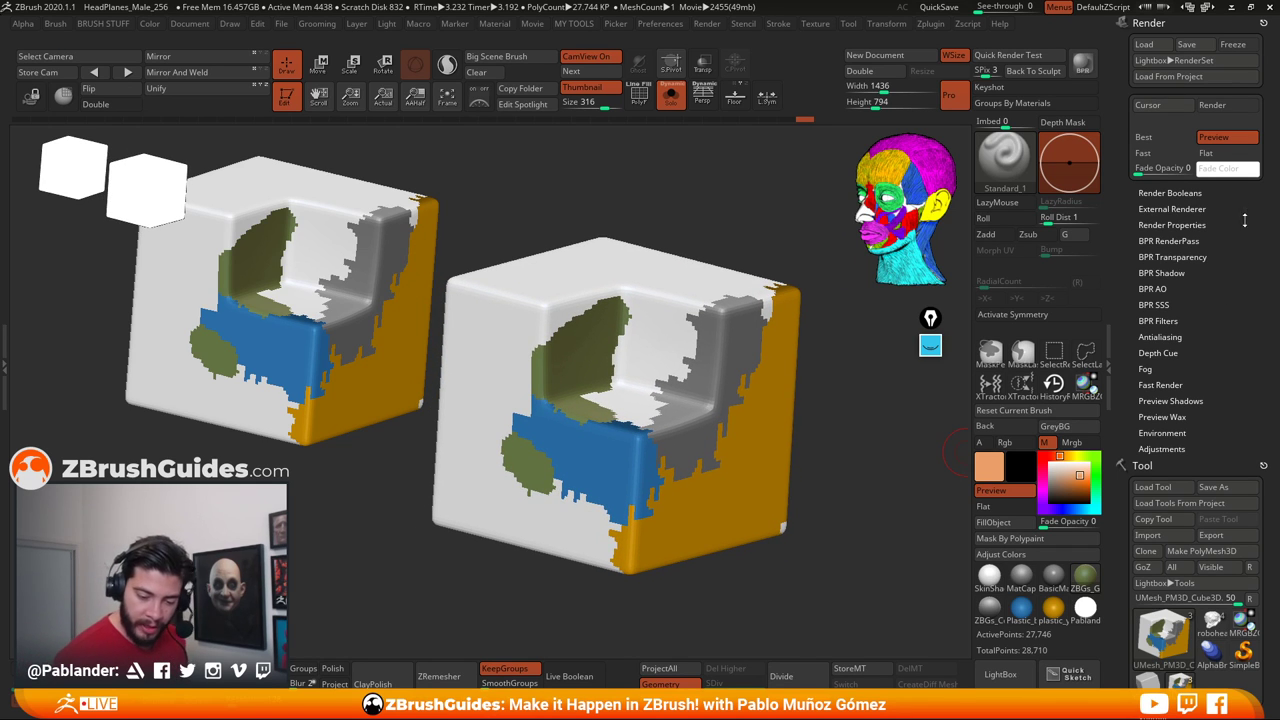
Expand the Render Properties and set Materials Blend-Radius to 3
shift+click(1212, 209)
shift+click(1214, 208)
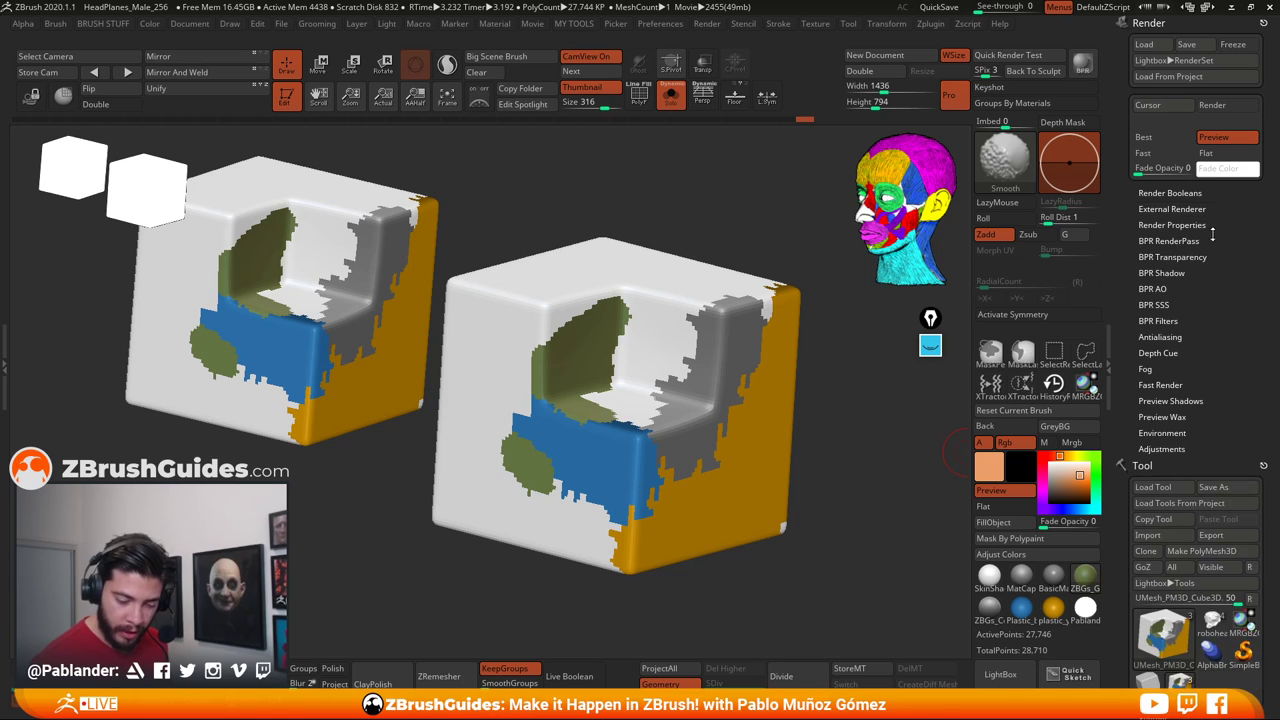
click(1214, 225)
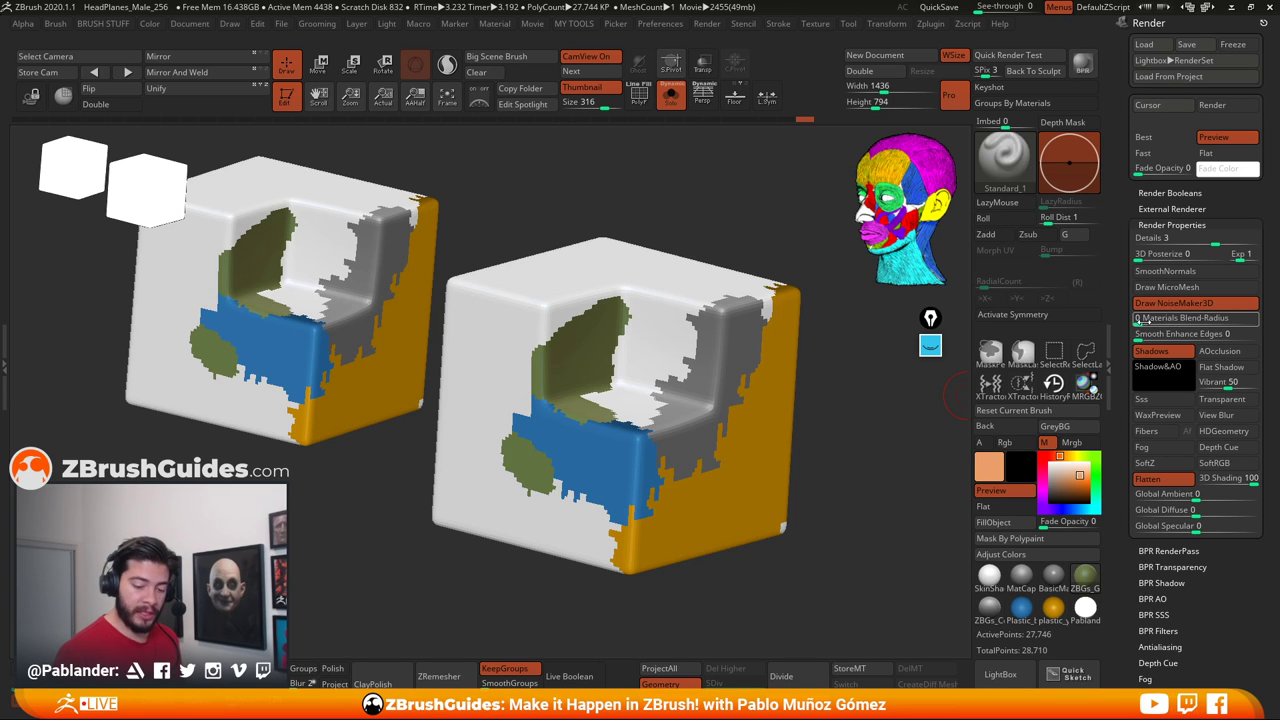
drag(1137, 322, 1154, 322)
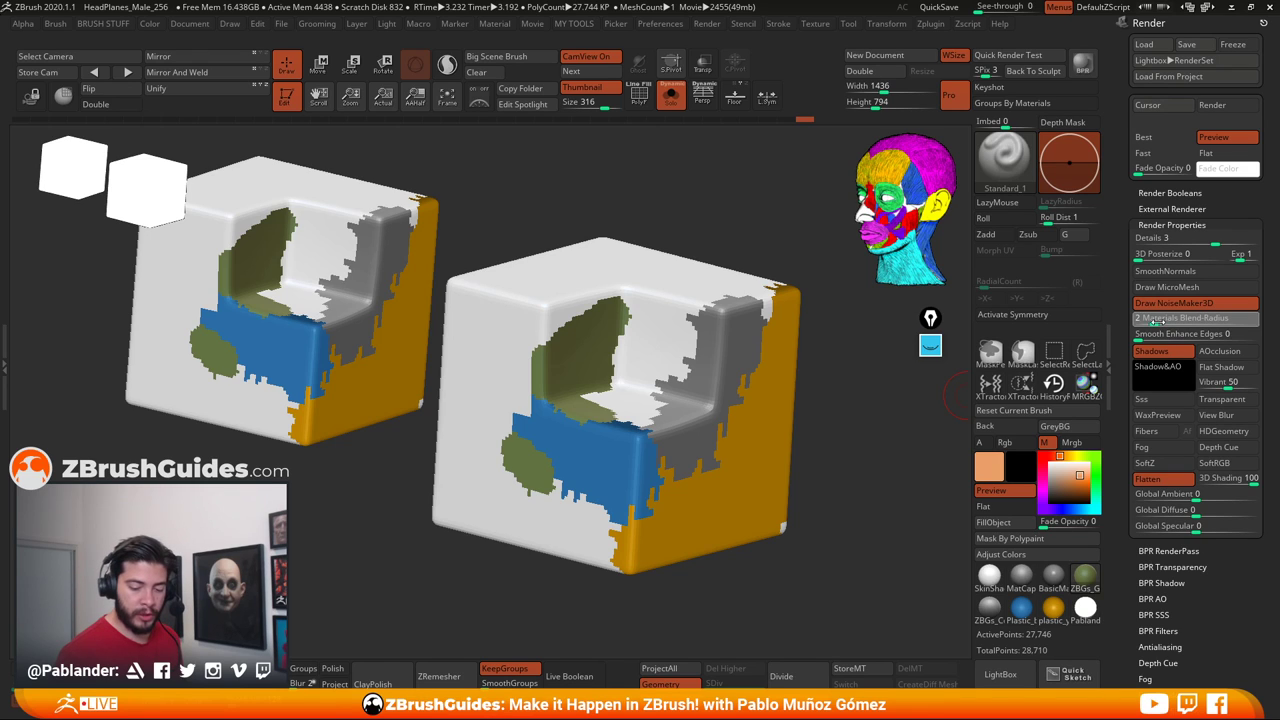
drag(1153, 321, 1177, 319)
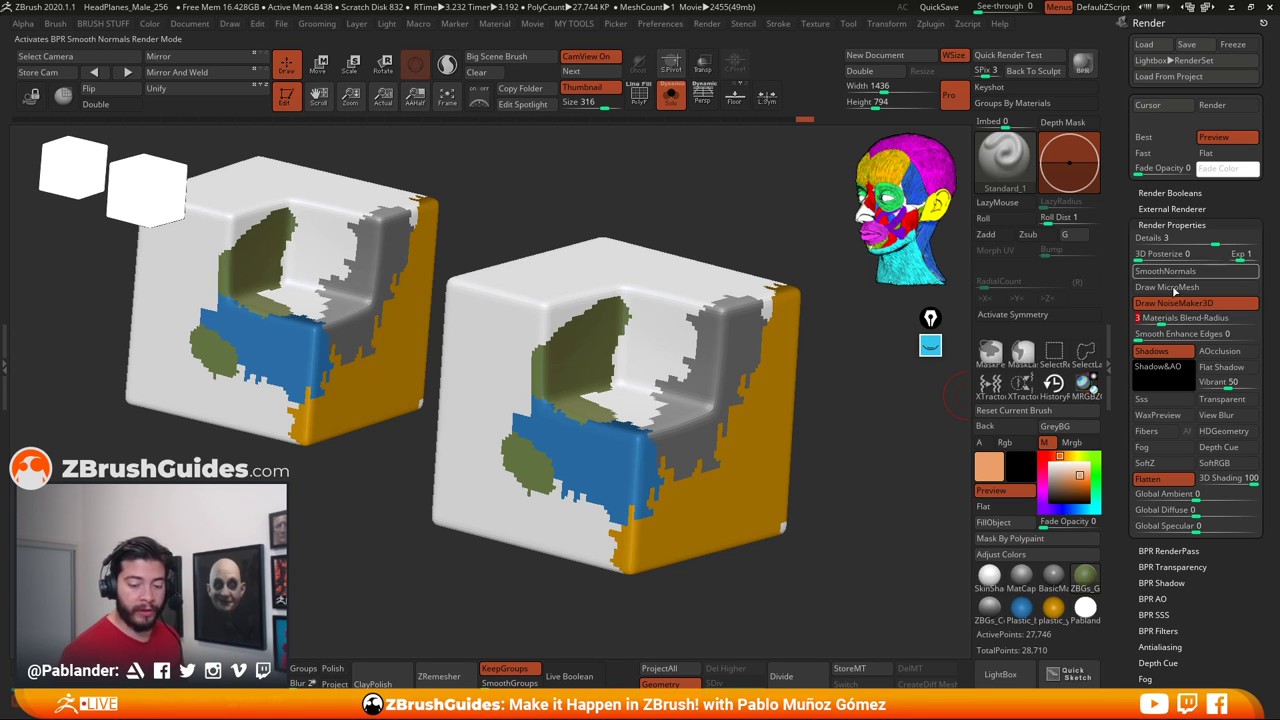
Render the cube with BPR to check the material blending, then raise Materials Blend-Radius to 12
click(1083, 65)
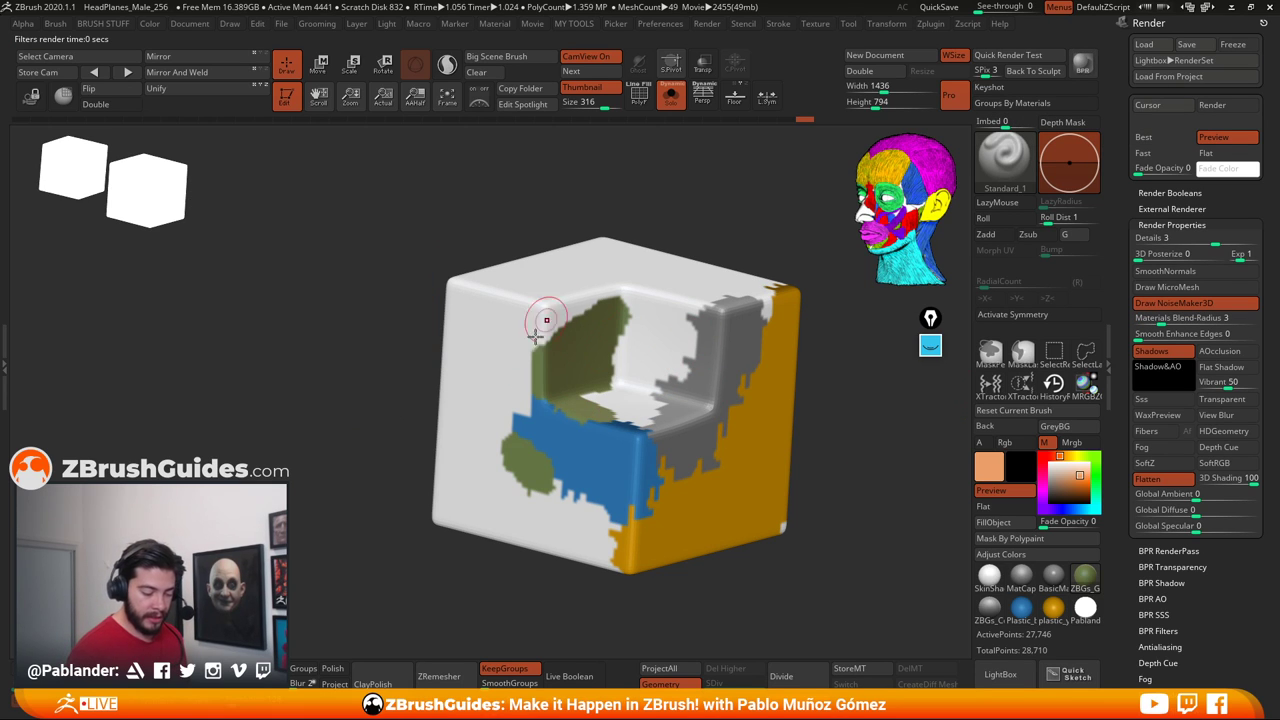
click(912, 420)
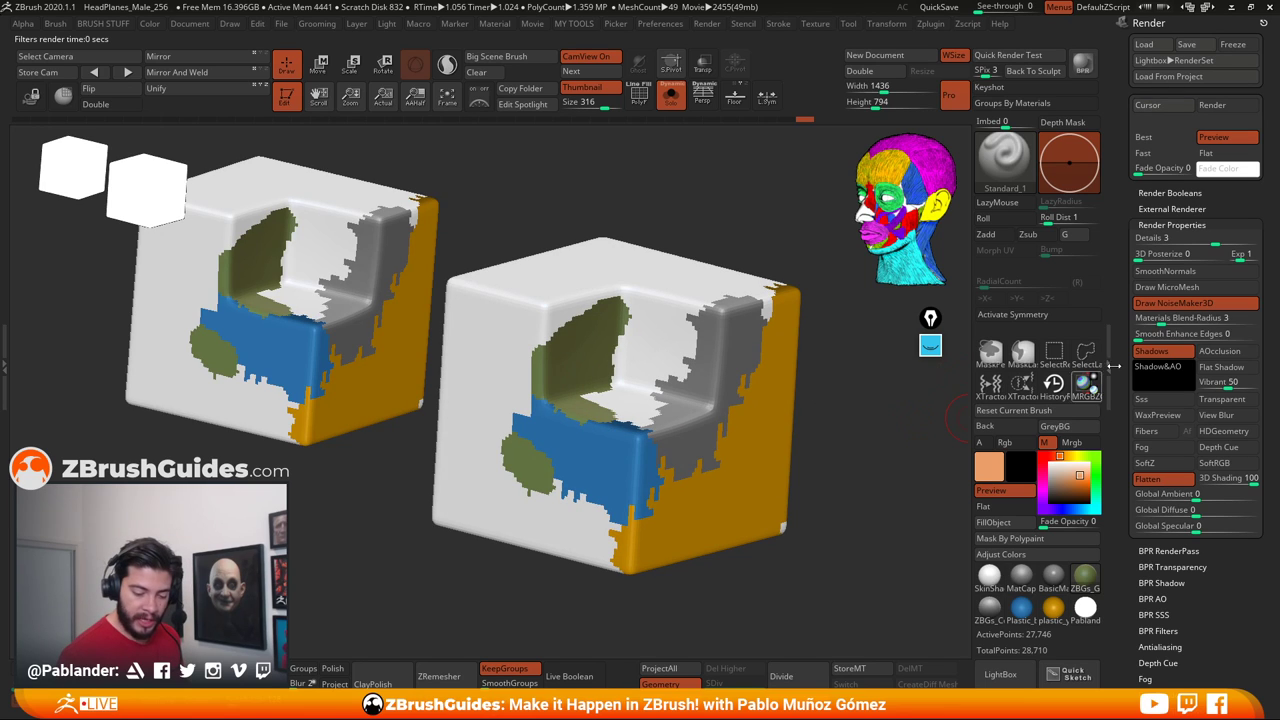
drag(1170, 318, 1189, 319)
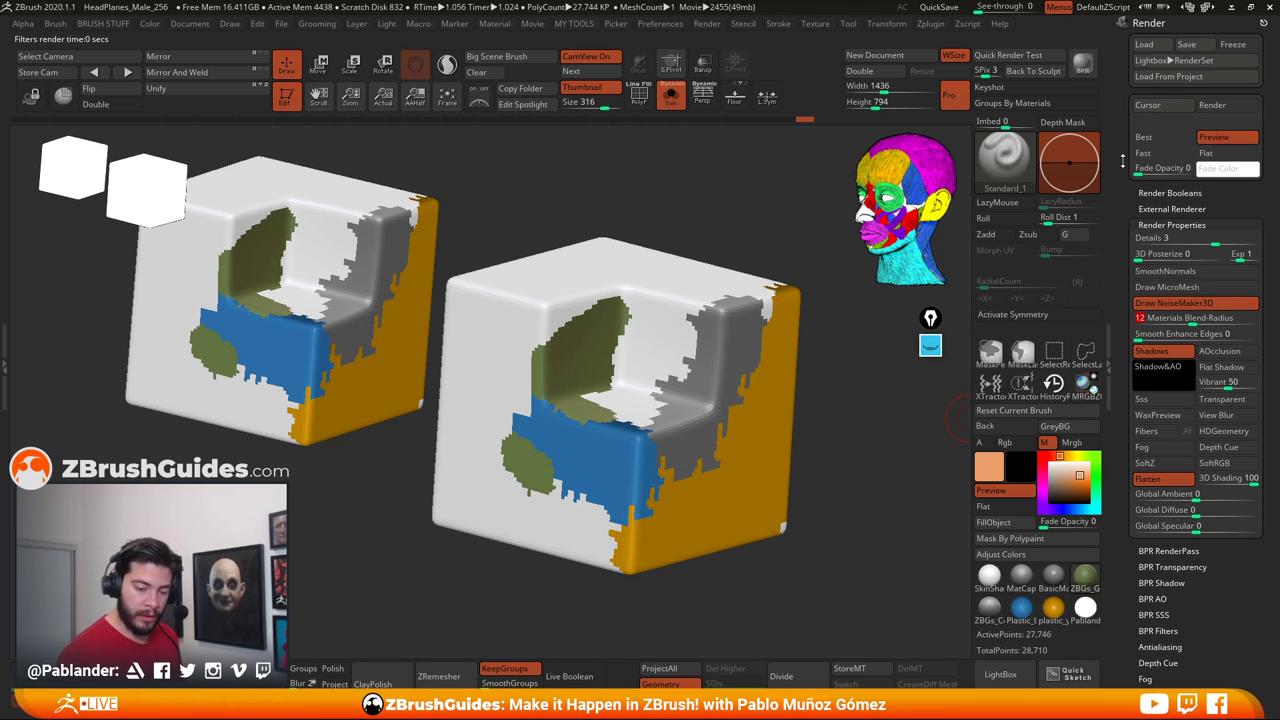
Render the cube with BPR, set Materials Blend-Radius to 1 and Smooth Enhance Edges to 2, and render it again
click(1082, 64)
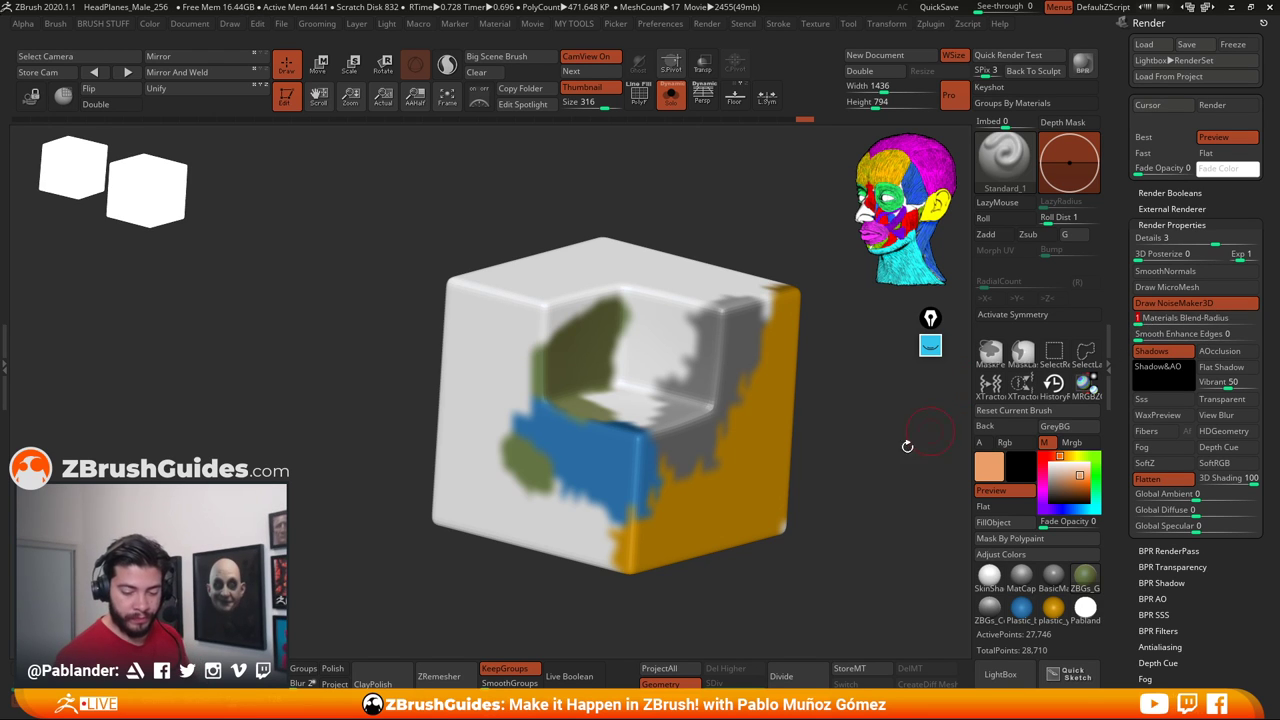
click(1150, 334)
drag(1143, 339, 1157, 339)
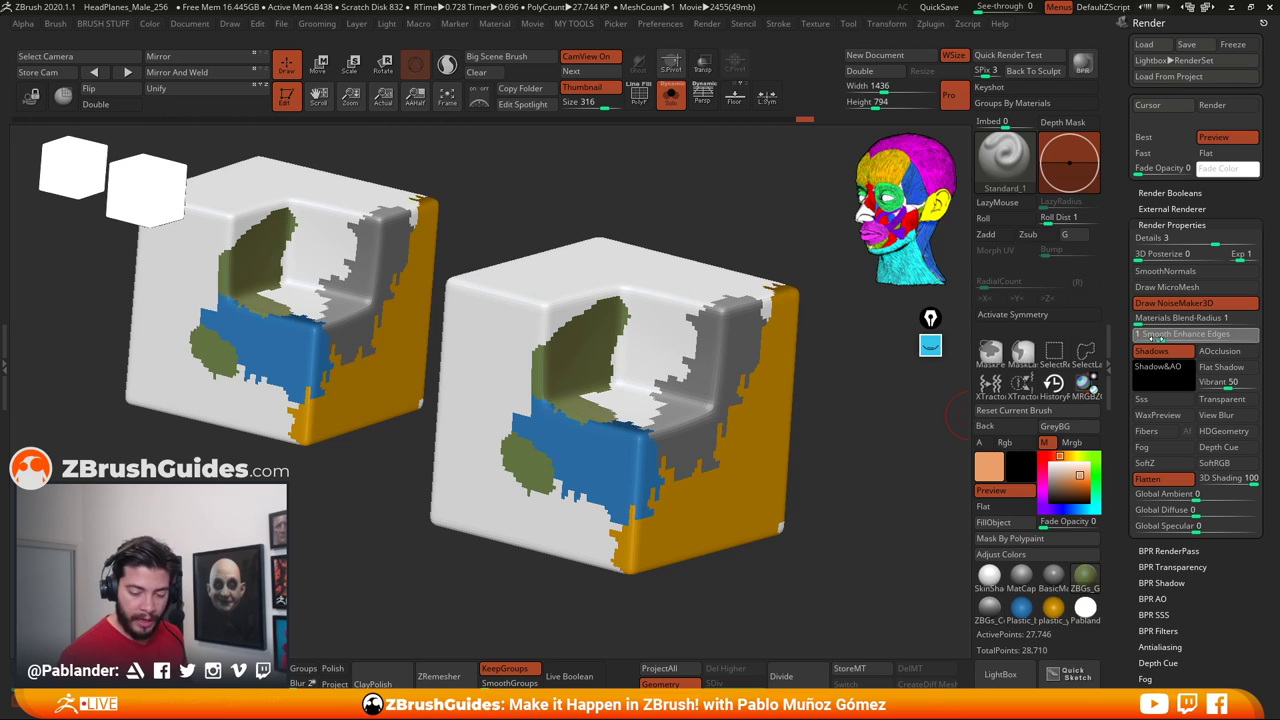
key(Return)
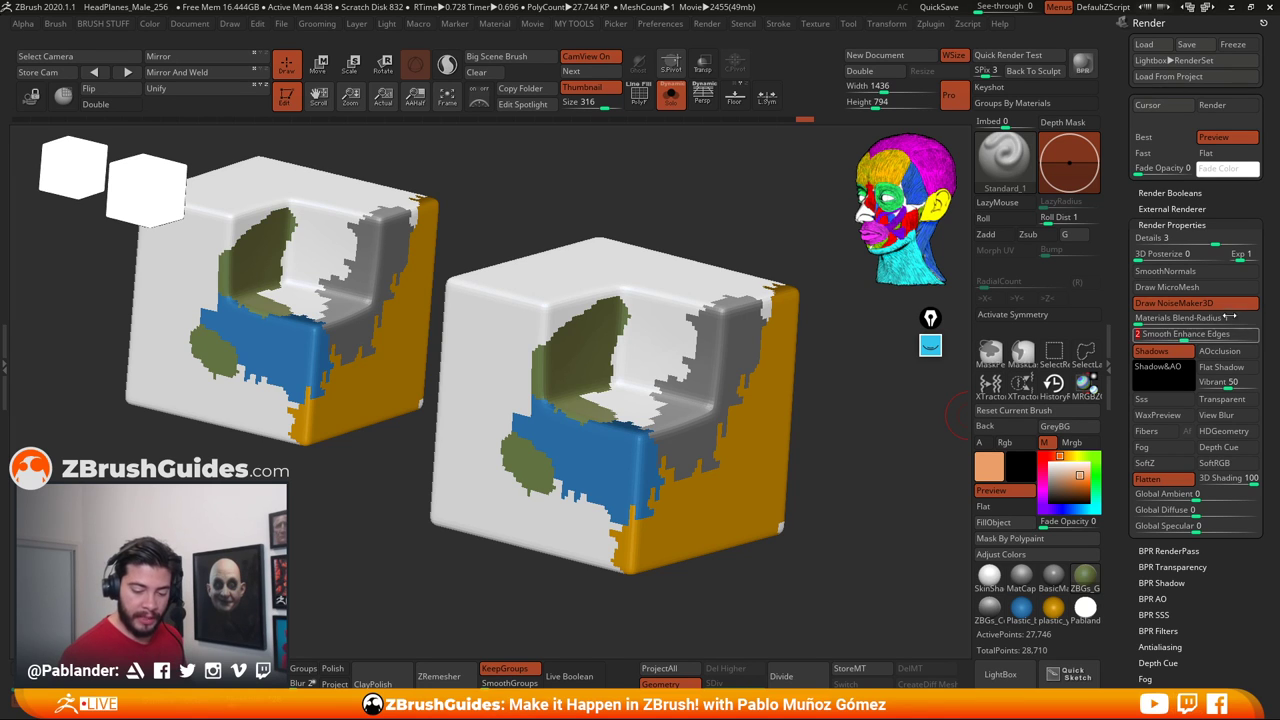
click(1082, 64)
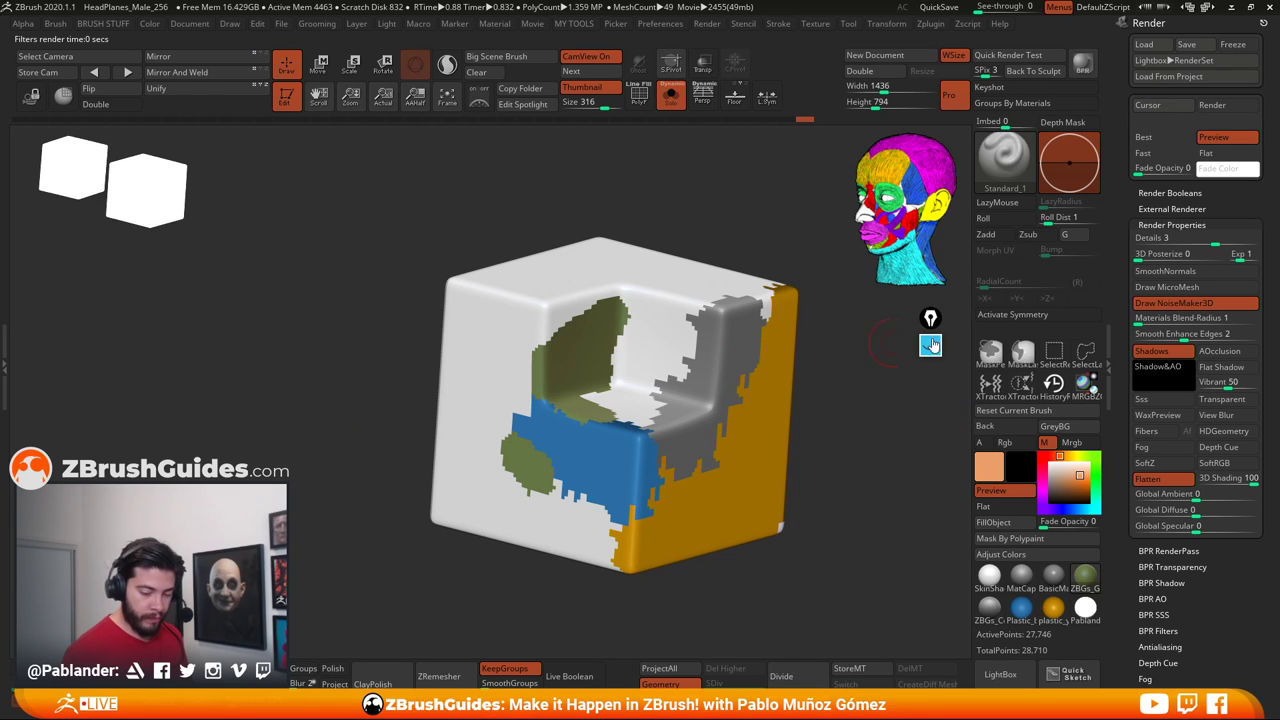
Test a BPR render of the cube with Materials Blend-Radius at 3, and return the radius to 1
drag(1140, 319, 1161, 319)
key(Return)
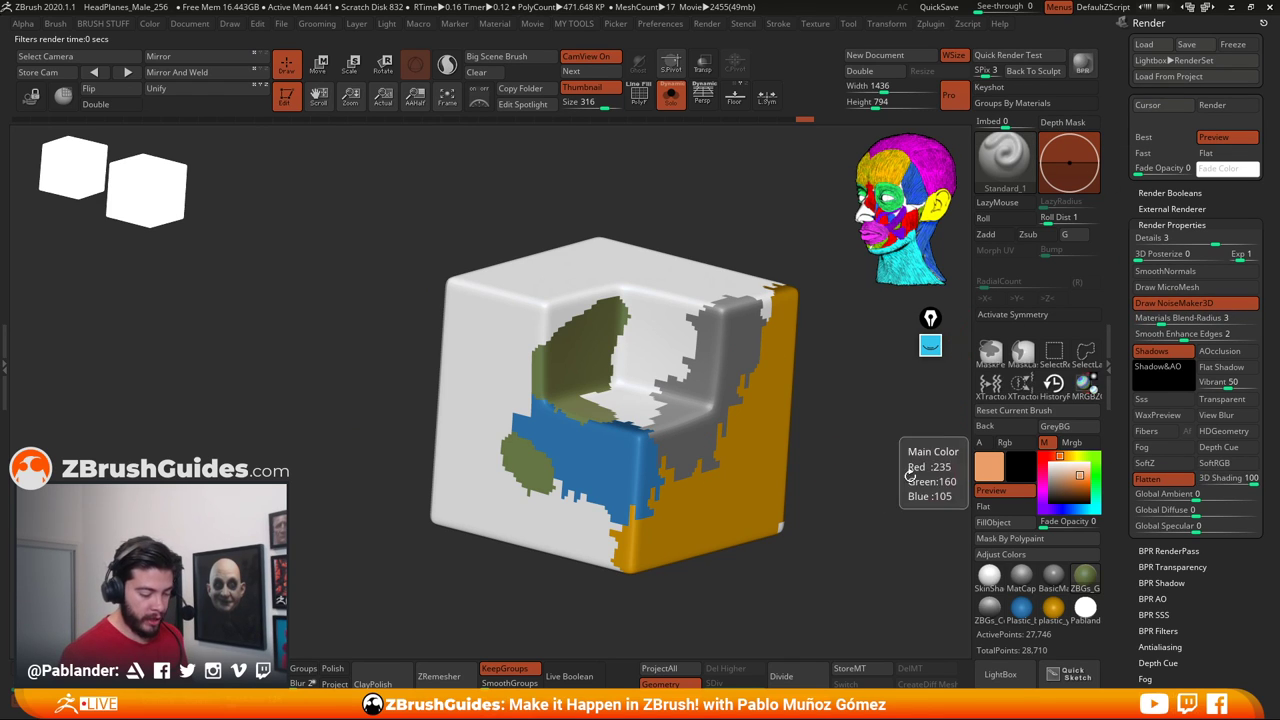
click(1082, 64)
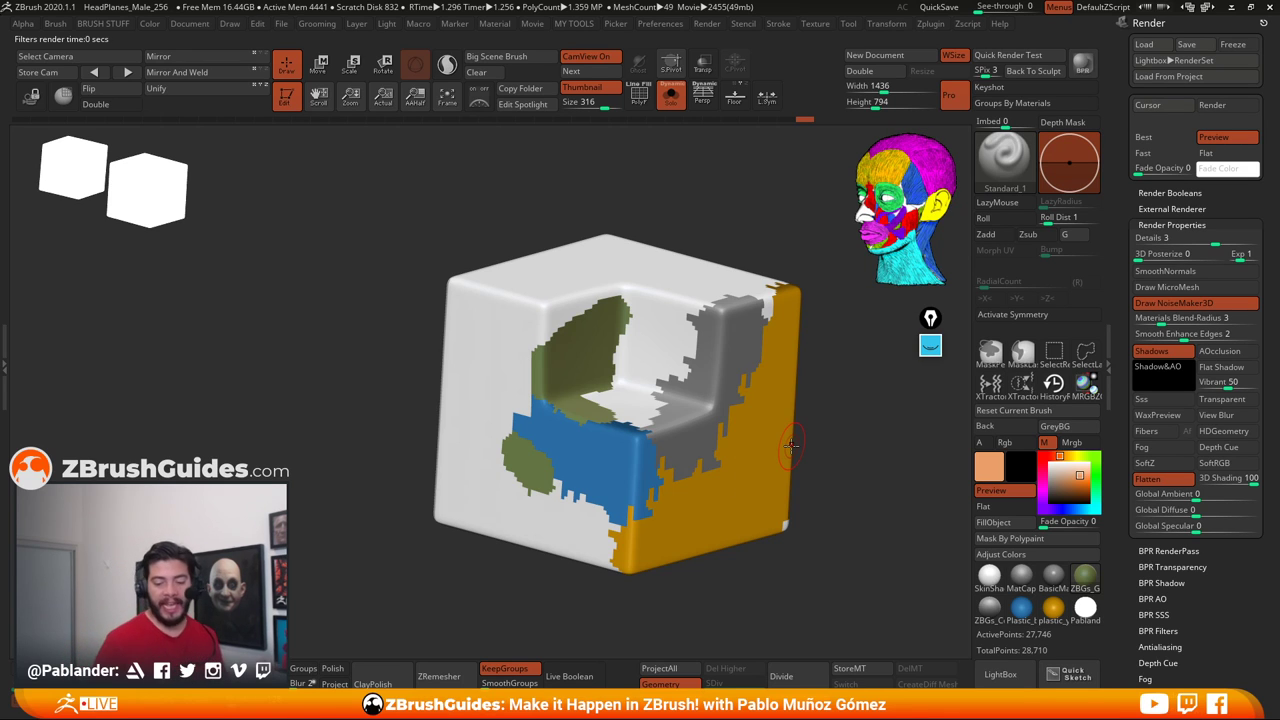
drag(1152, 318, 1138, 318)
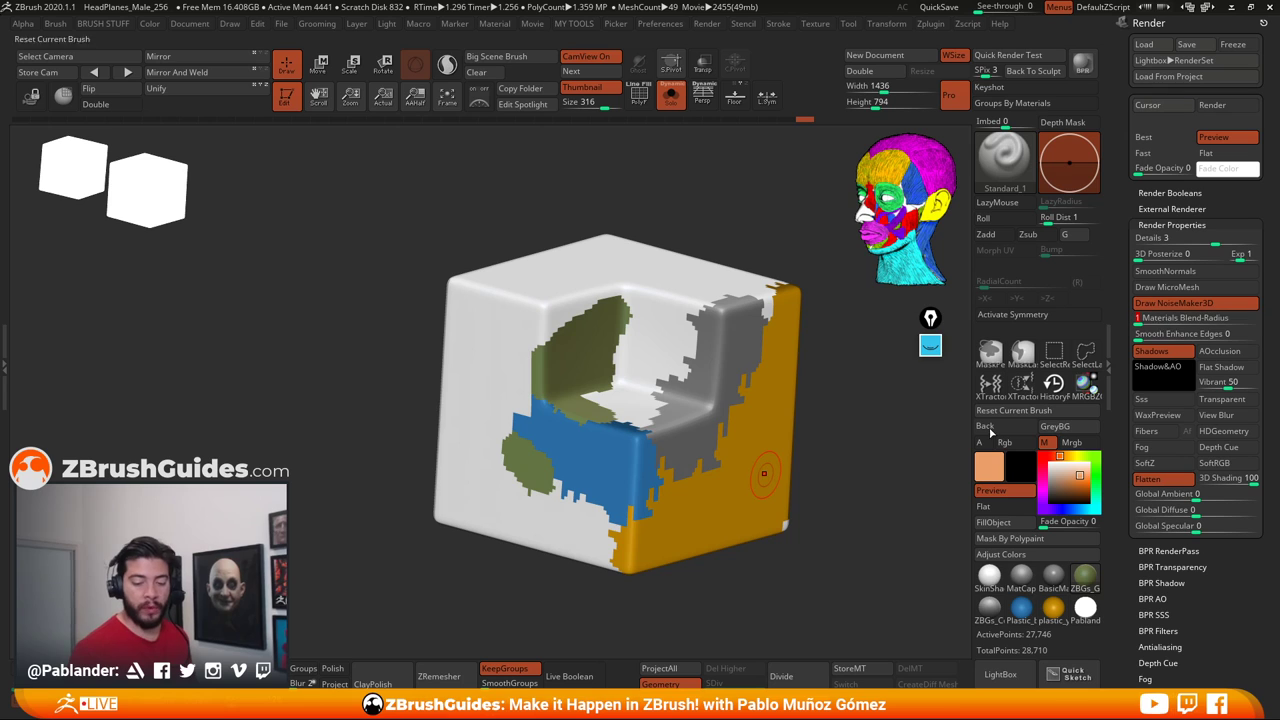
Remove the Render palette from the side tray and undo the cube snapshot left on the canvas
click(1262, 23)
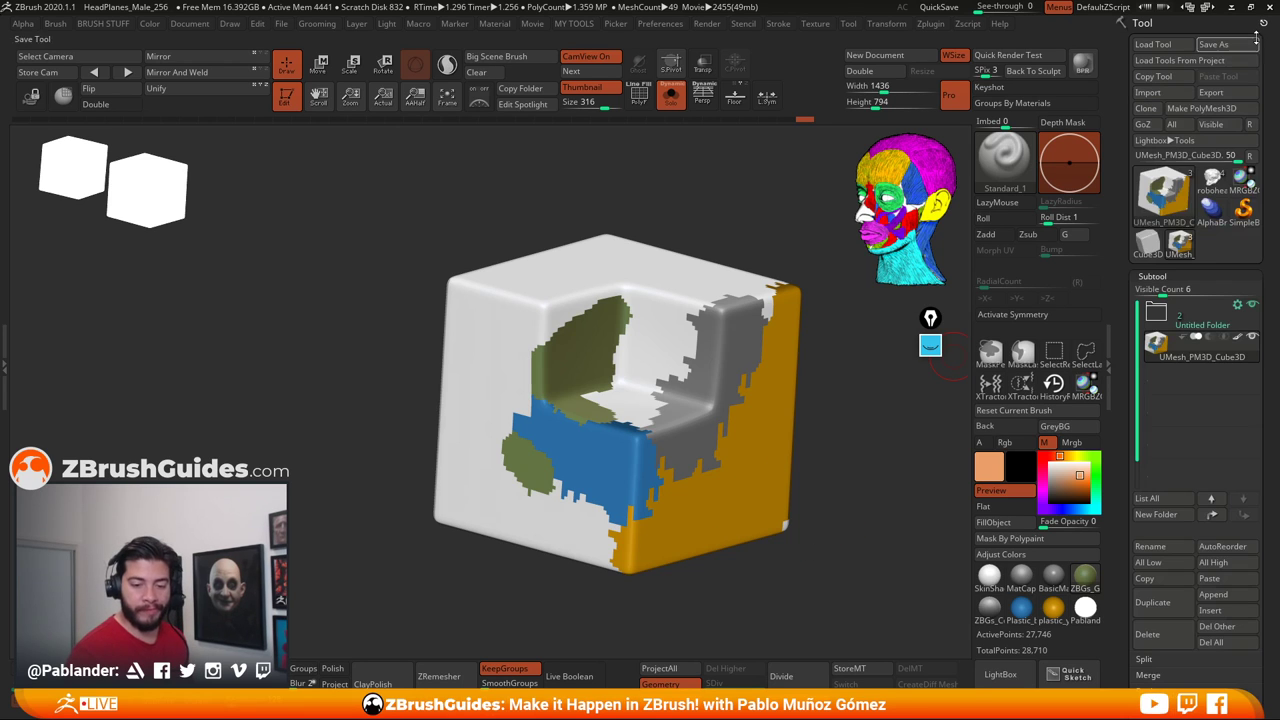
ctrl+shift+click(848, 455)
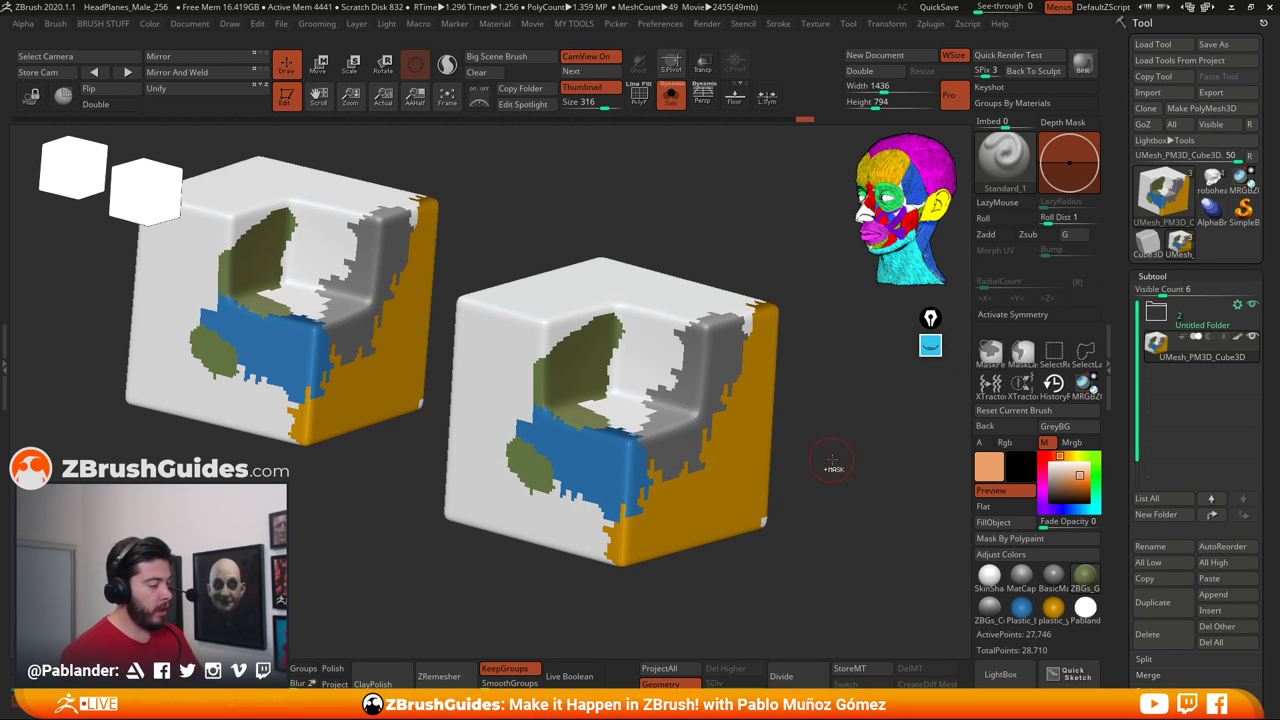
key(ctrl+z)
key(ctrl+z)
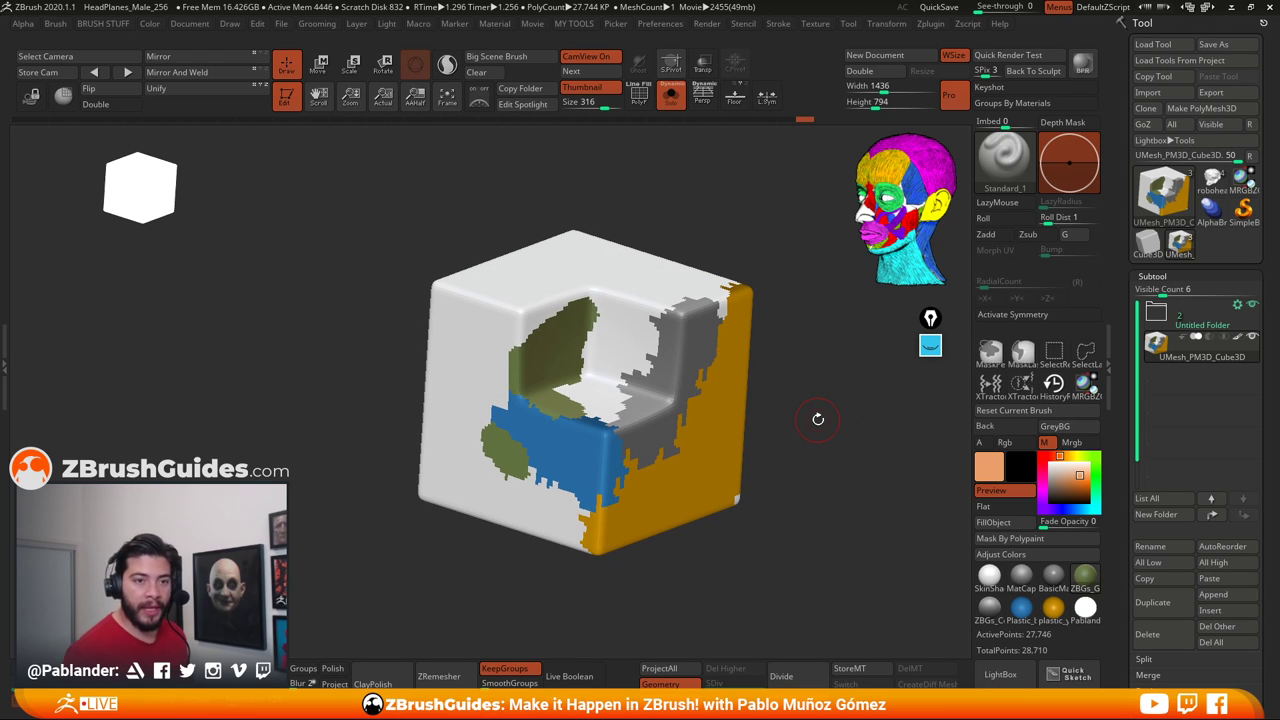
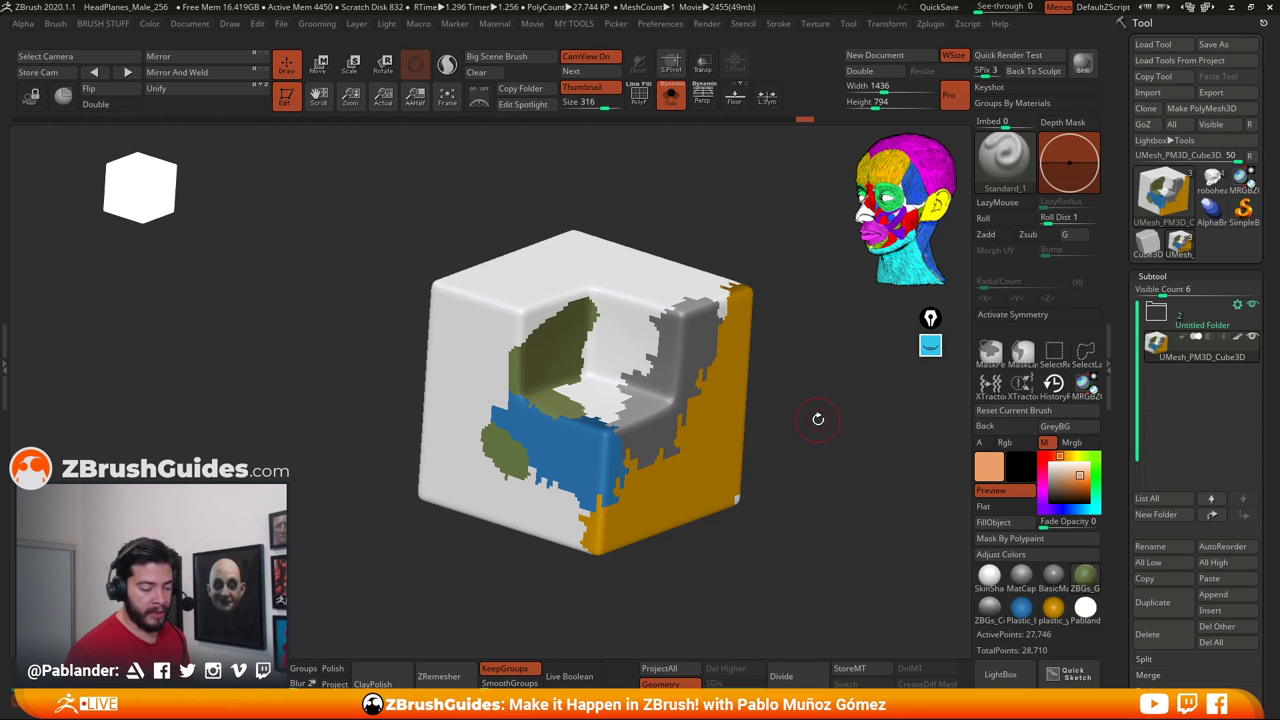
Switch to the robohead1_2 tool and display it with the grey MatCap material and a white main colour
click(1212, 178)
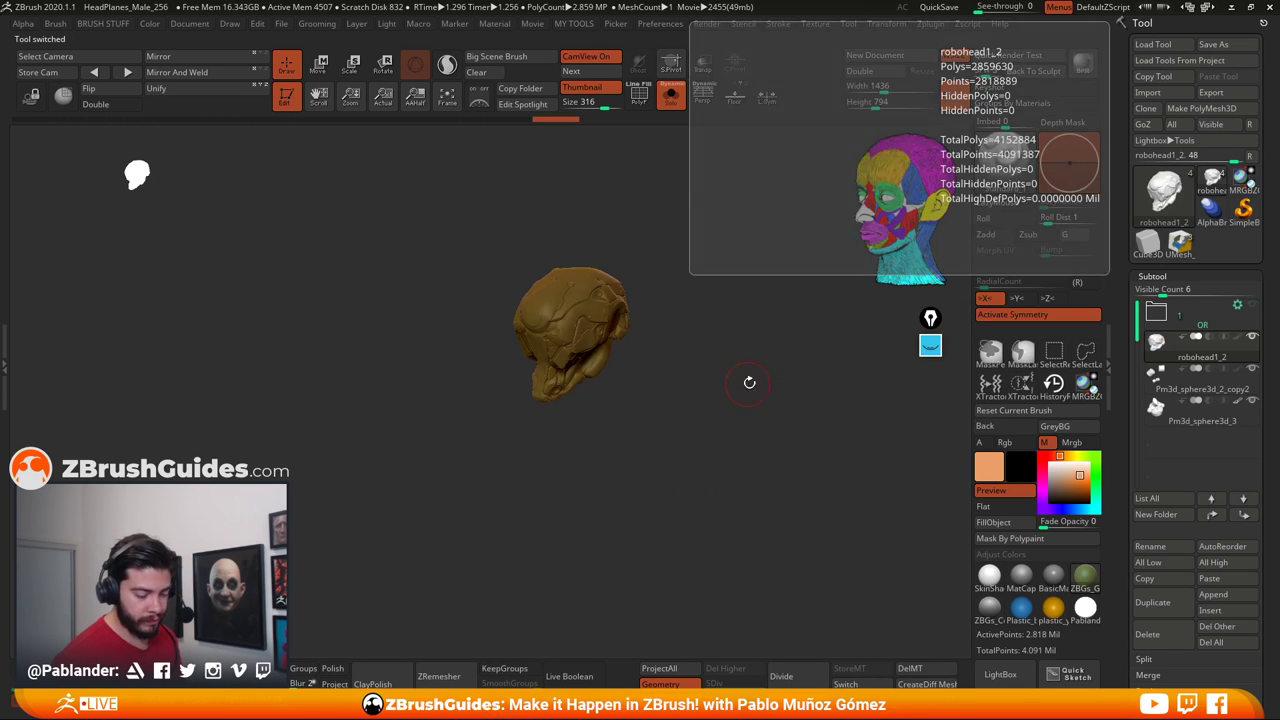
ctrl+right_drag(733, 375, 751, 378)
click(1016, 580)
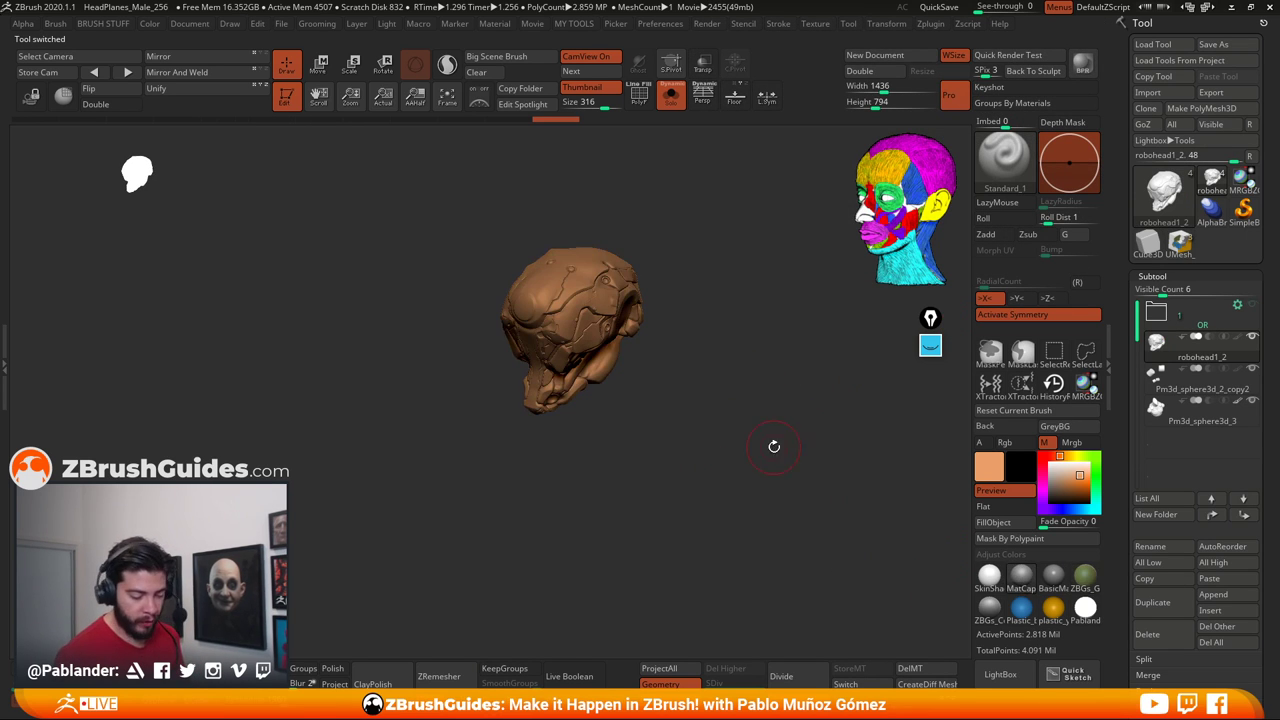
alt+right_drag(774, 446, 776, 457)
drag(1062, 475, 1046, 452)
Check the robot head's mesh with PolyFrame briefly turned on, and view the head up close
click(639, 96)
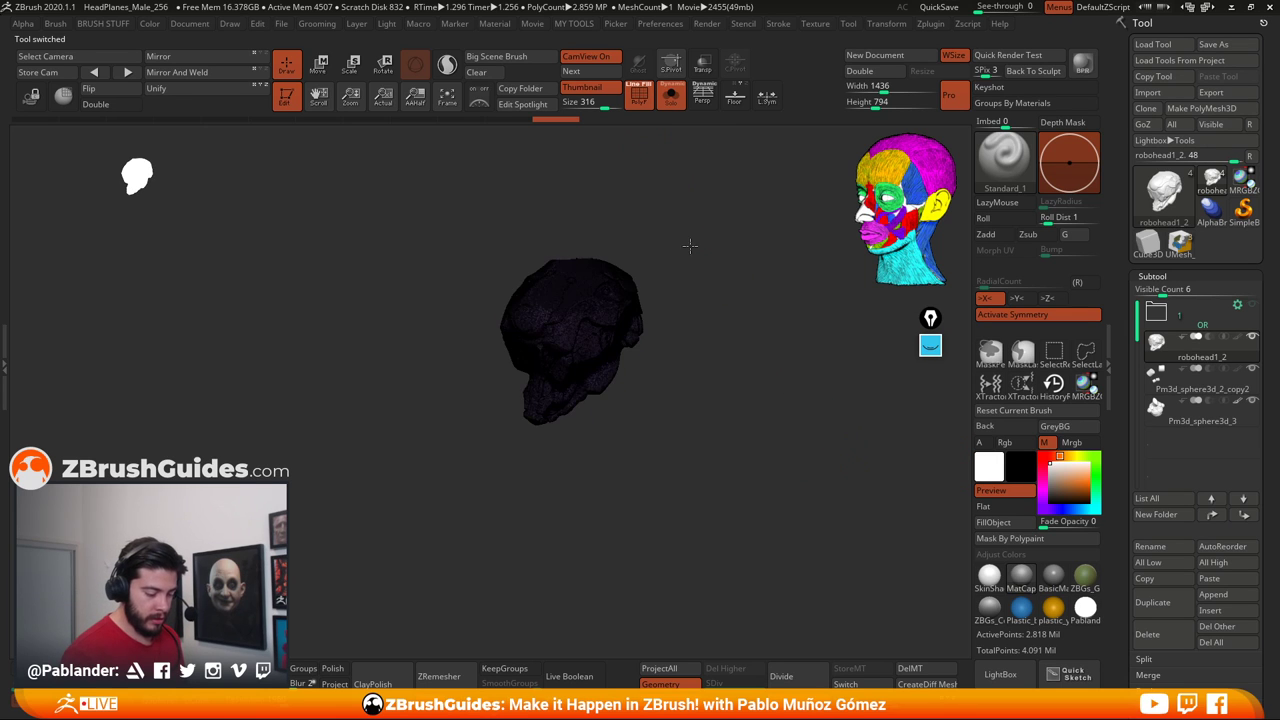
click(640, 97)
drag(711, 303, 766, 443)
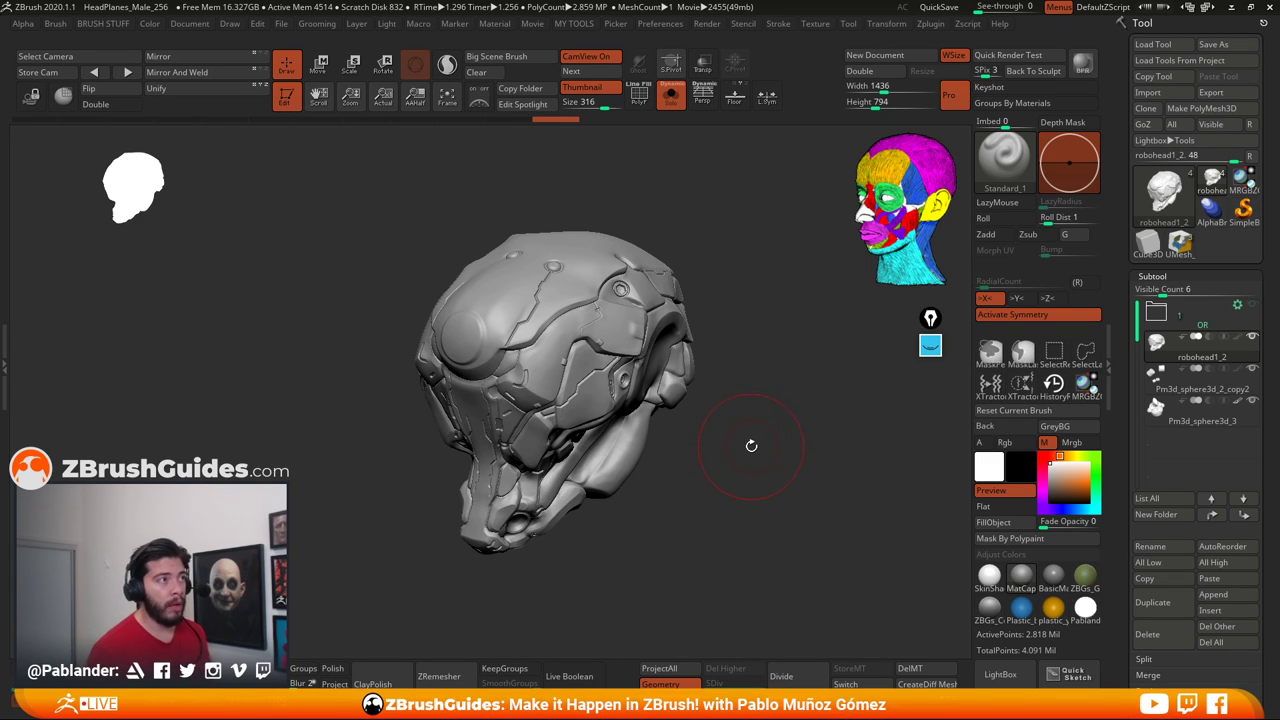
drag(752, 440, 763, 443)
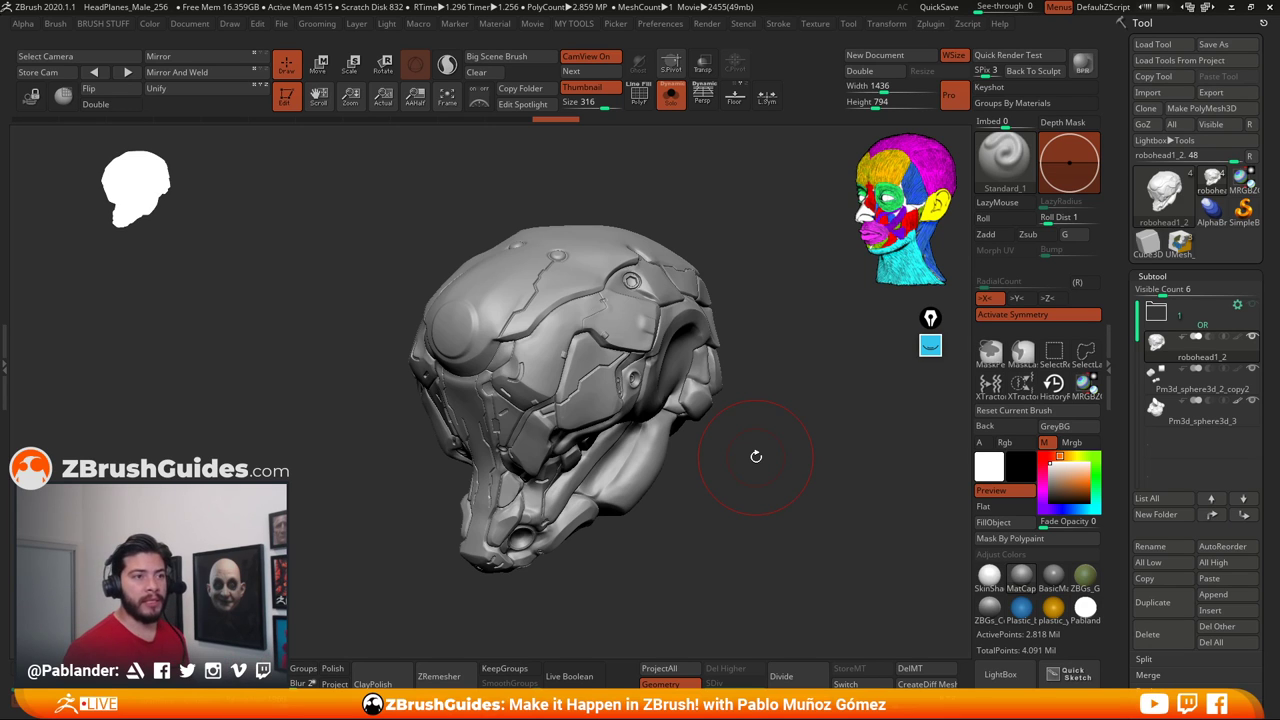
drag(762, 436, 755, 432)
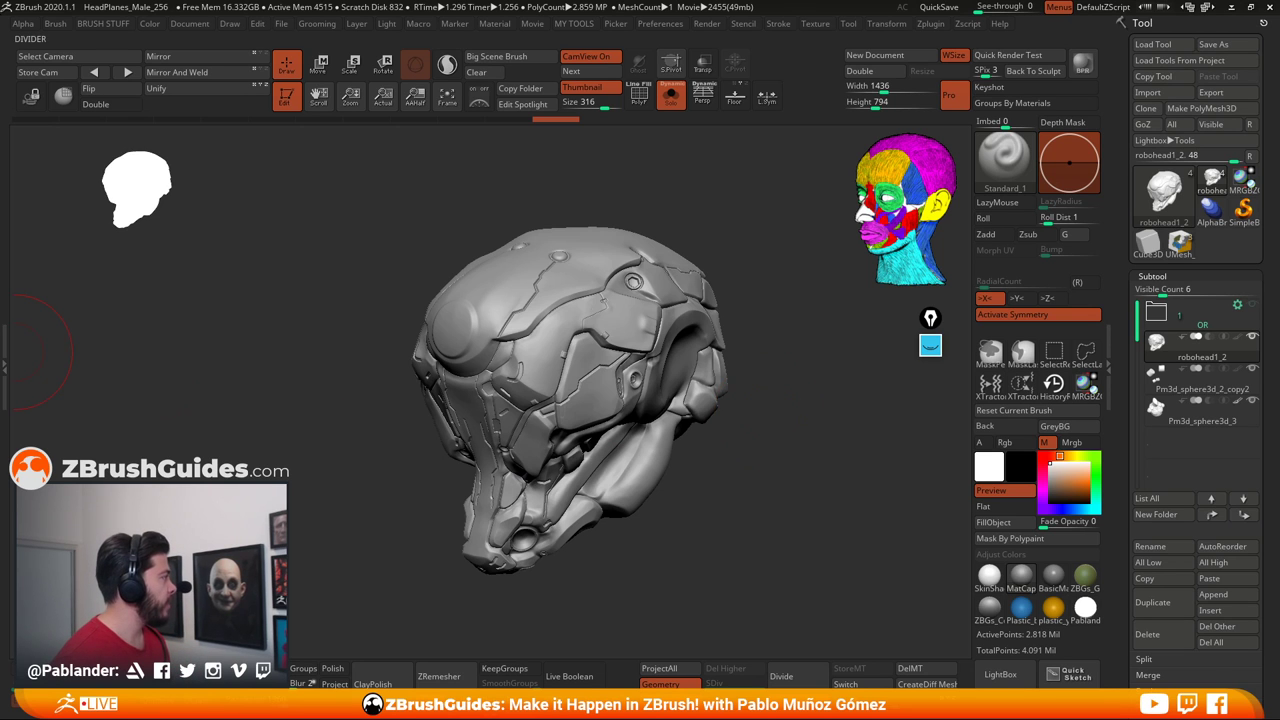
Bring in the browser with the Instagram profile, open the Gomez Addams portrait post, and move the browser off the screen
drag(0, 181, 686, 28)
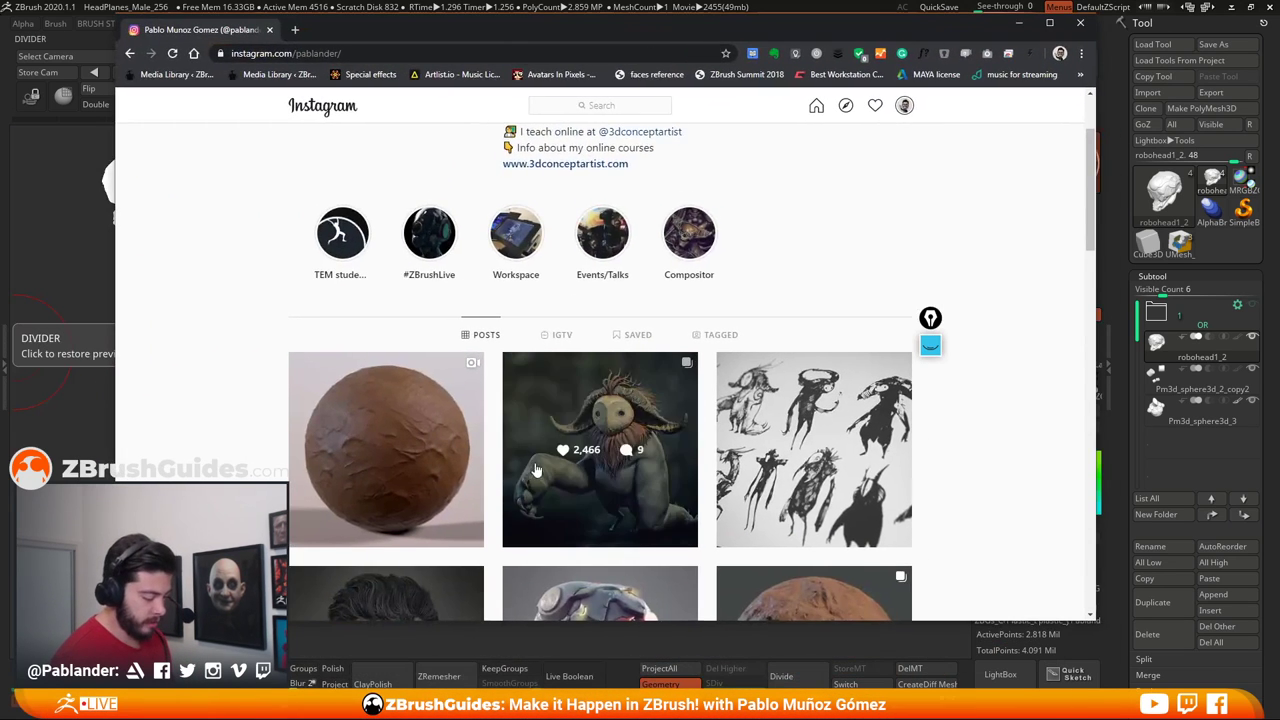
scroll(534, 470, down, 2)
click(433, 444)
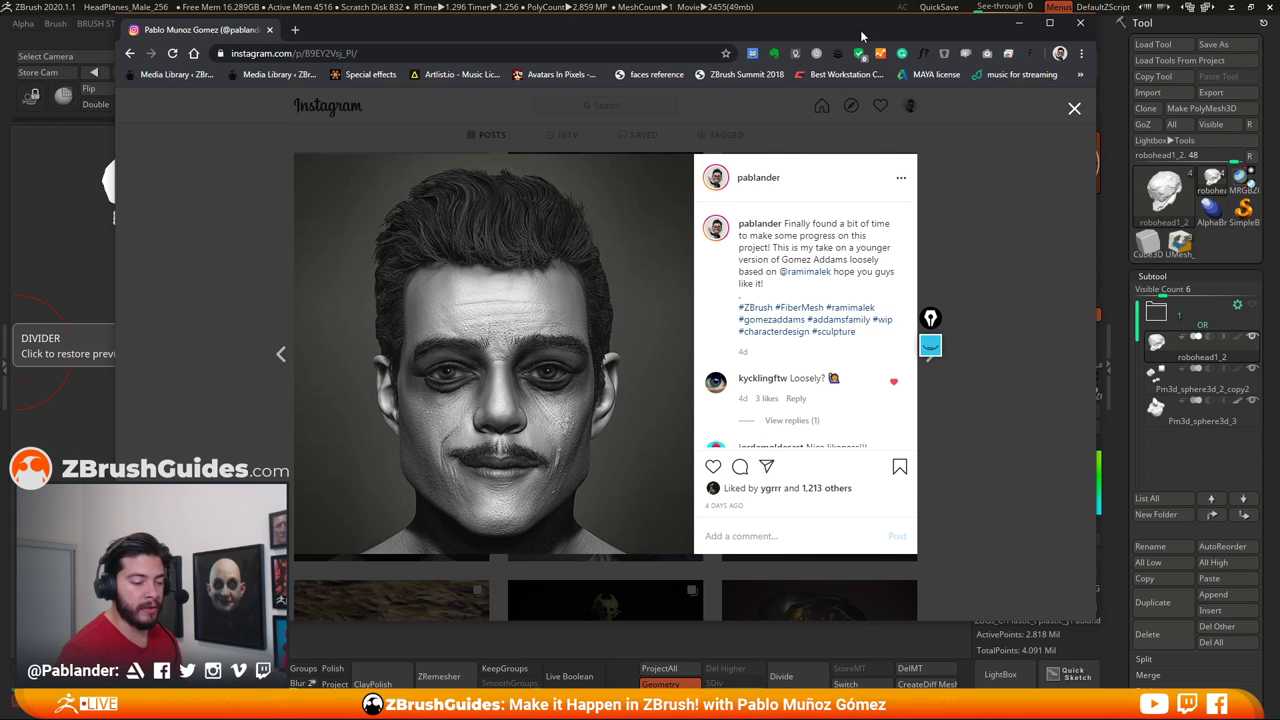
drag(861, 36, 0, 8)
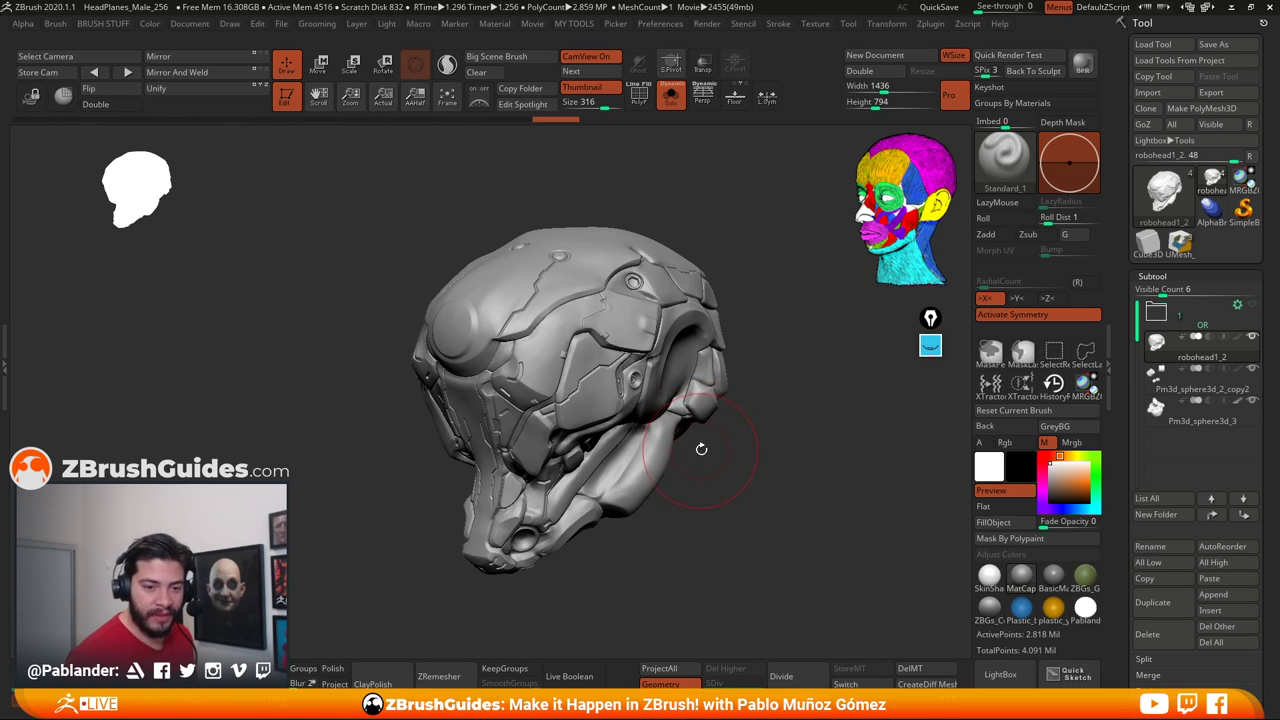
Examine the robot head's panels, ear cavity and jaw cables from the front and side
drag(731, 466, 717, 466)
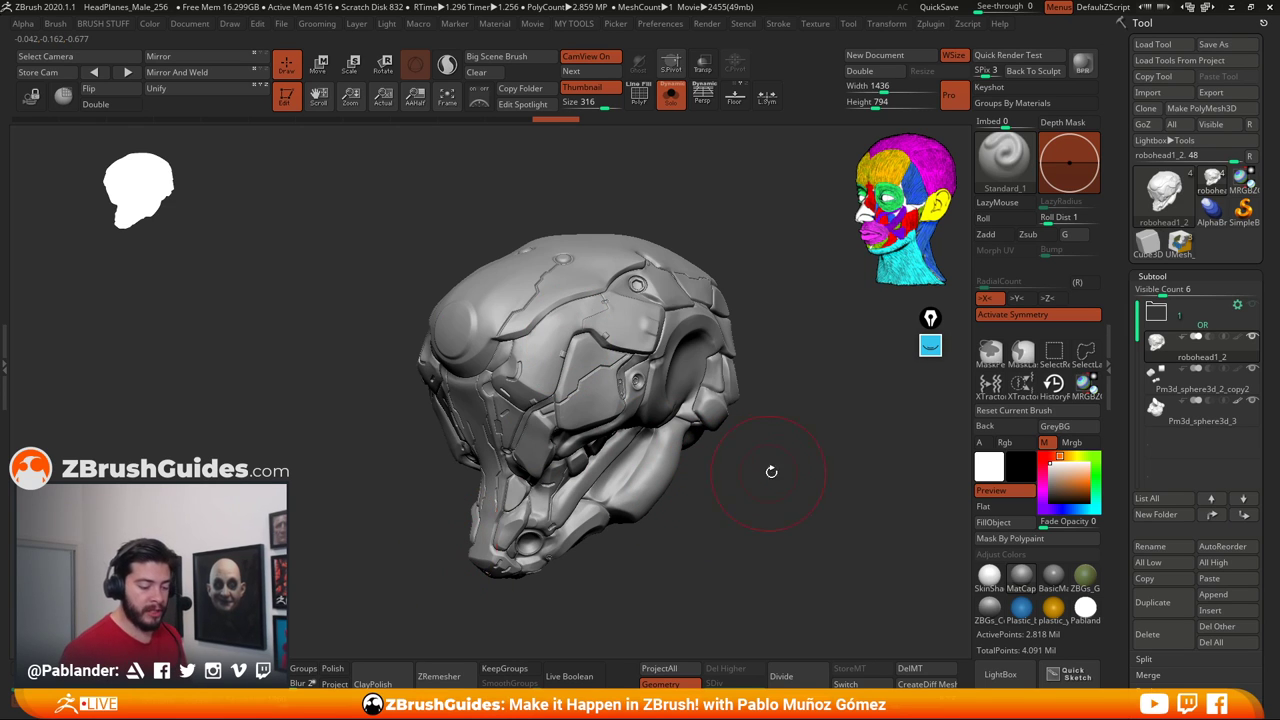
drag(789, 434, 806, 423)
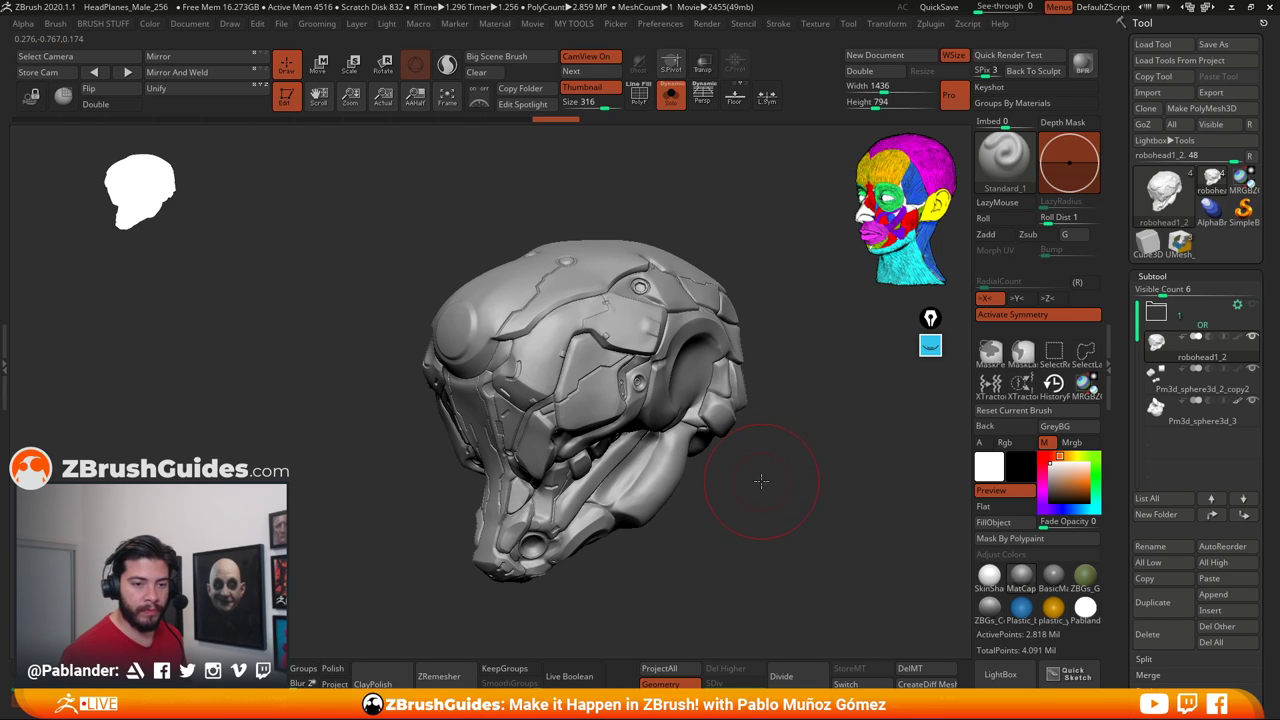
drag(761, 481, 667, 519)
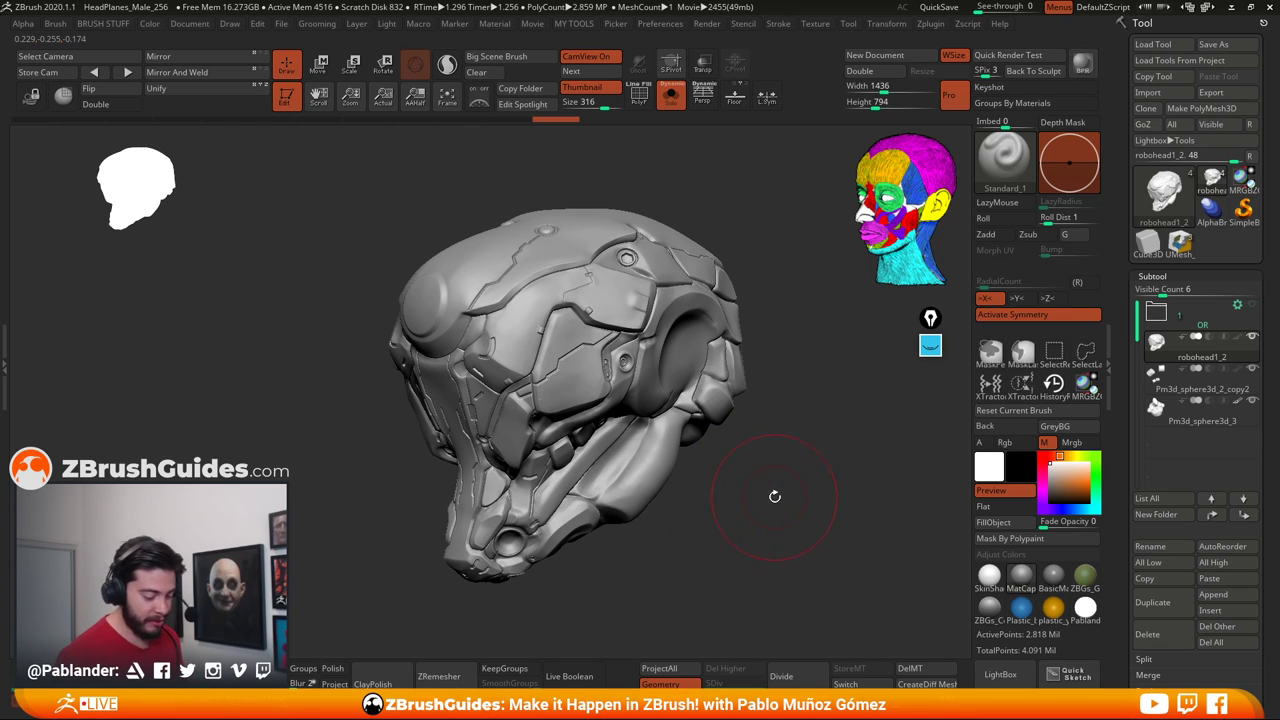
drag(774, 496, 763, 491)
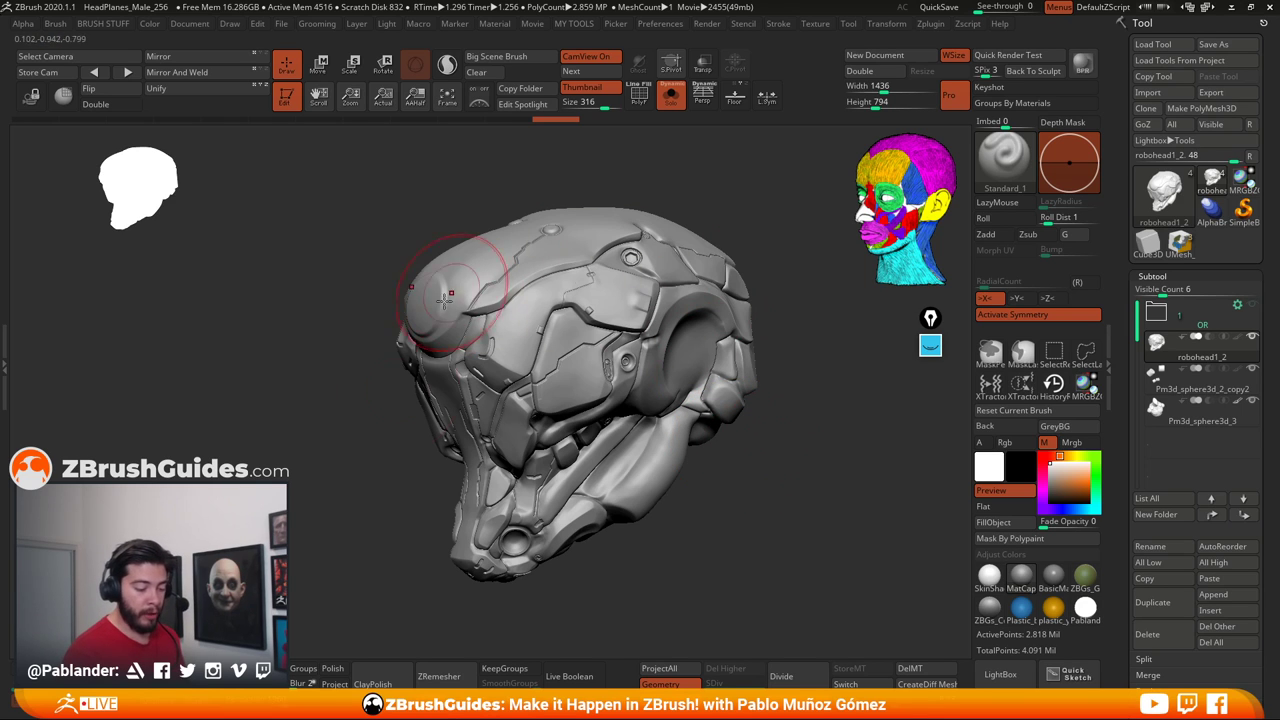
drag(735, 482, 760, 486)
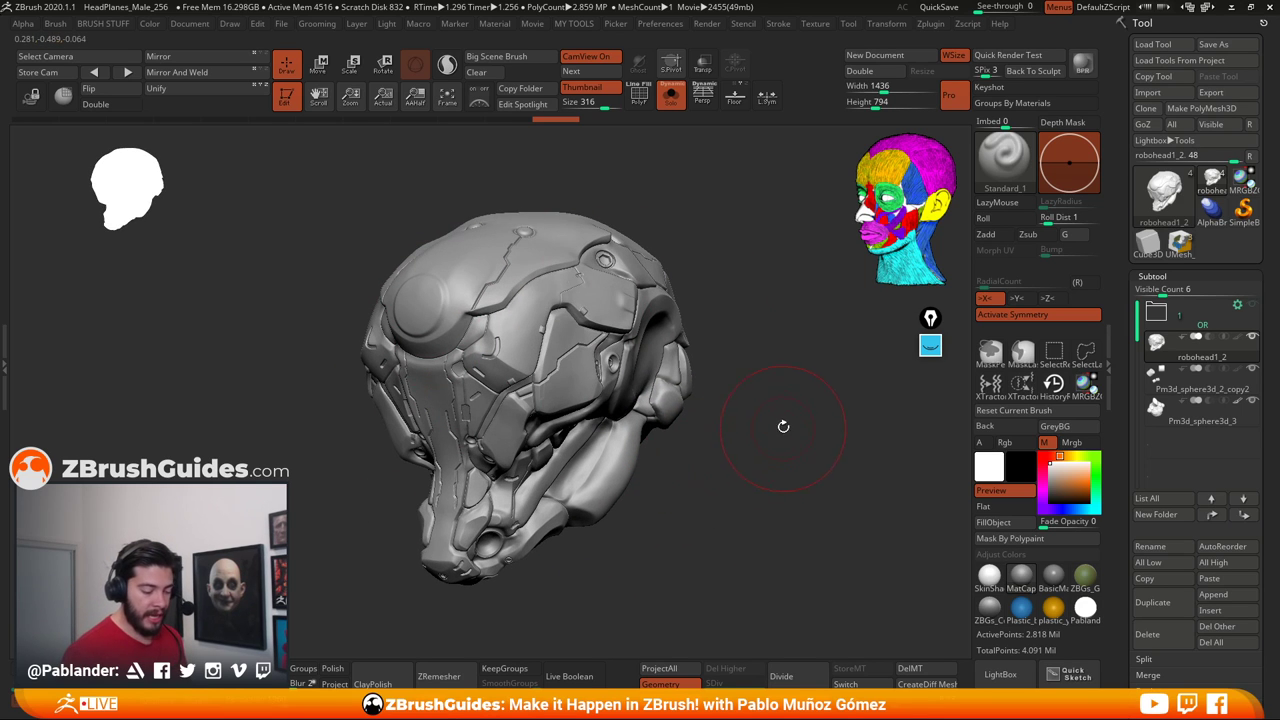
key(space)
alt+drag(739, 420, 764, 392)
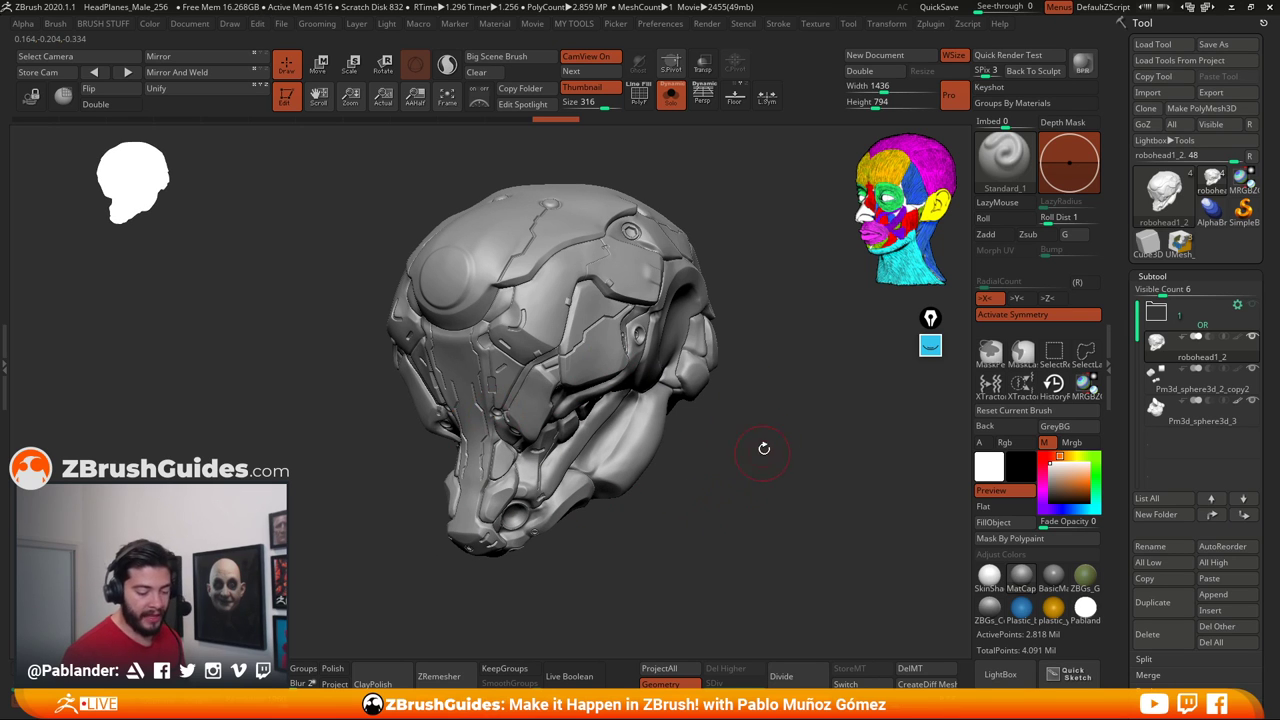
Mask the raised plate on the robot head's lower jaw, behind the round socket, with MaskLasso
drag(756, 475, 718, 482)
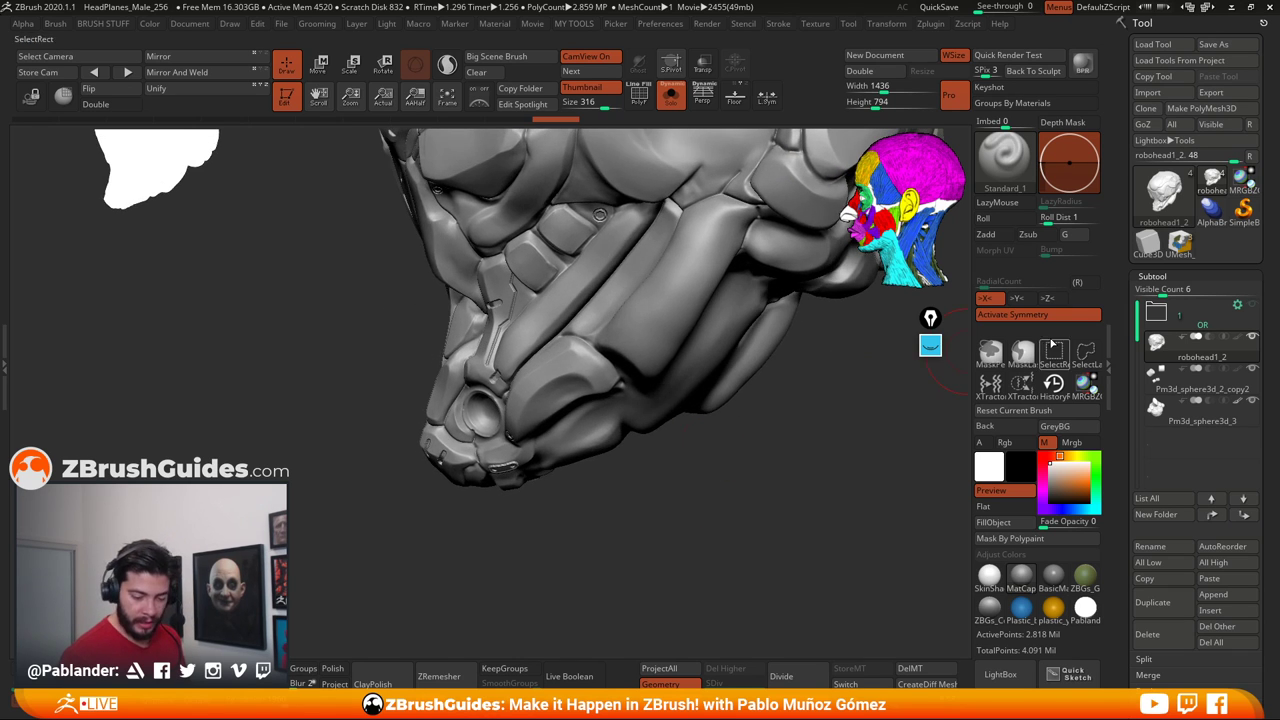
drag(640, 437, 656, 477)
key(ctrl)
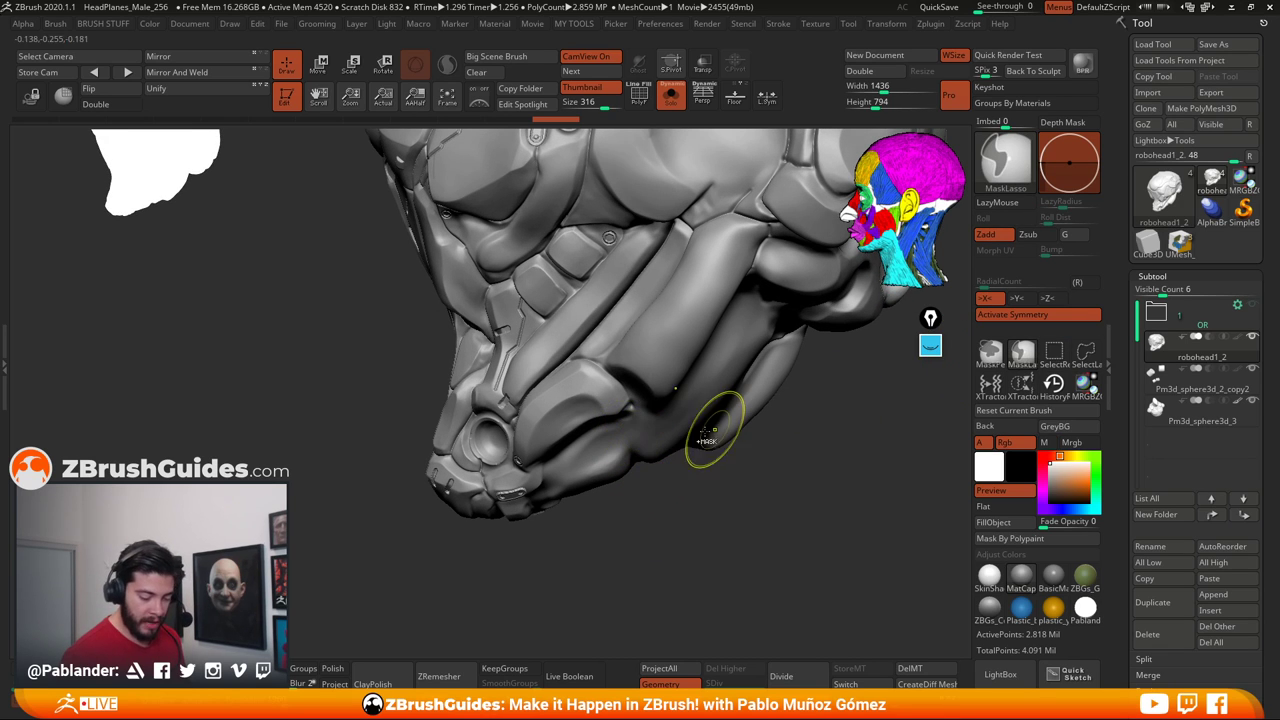
drag(679, 492, 666, 471)
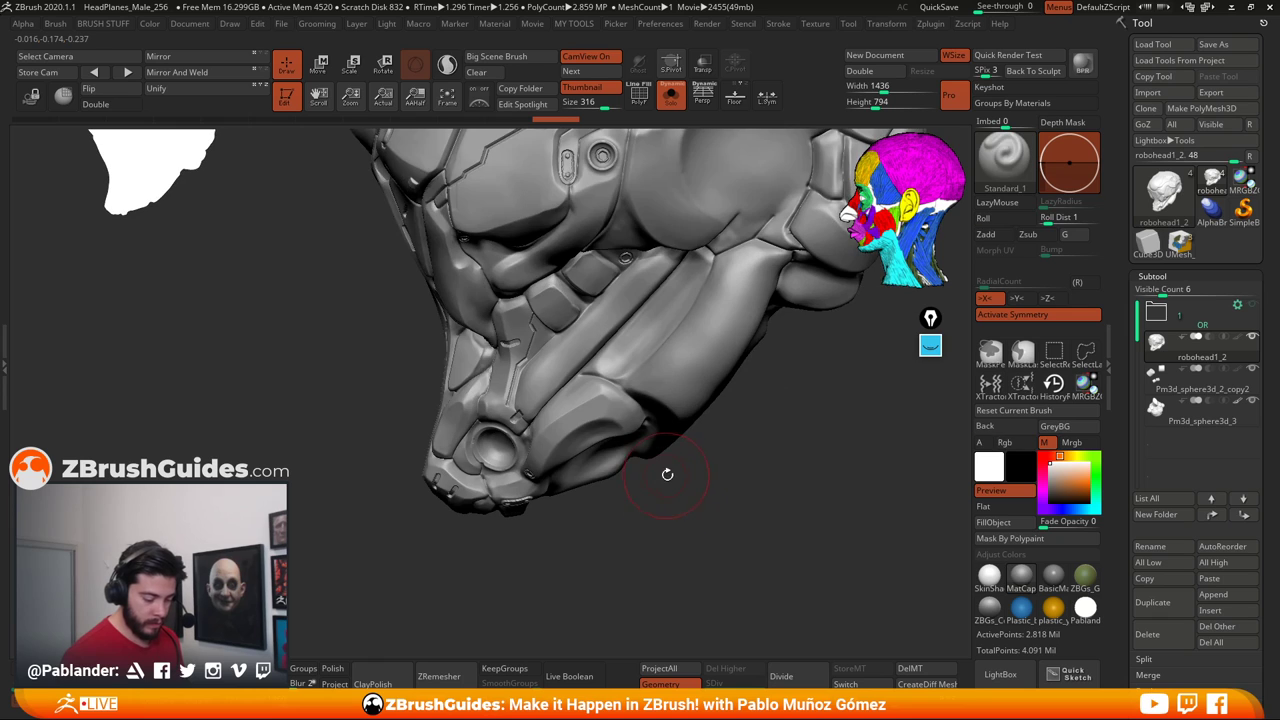
key(ctrl)
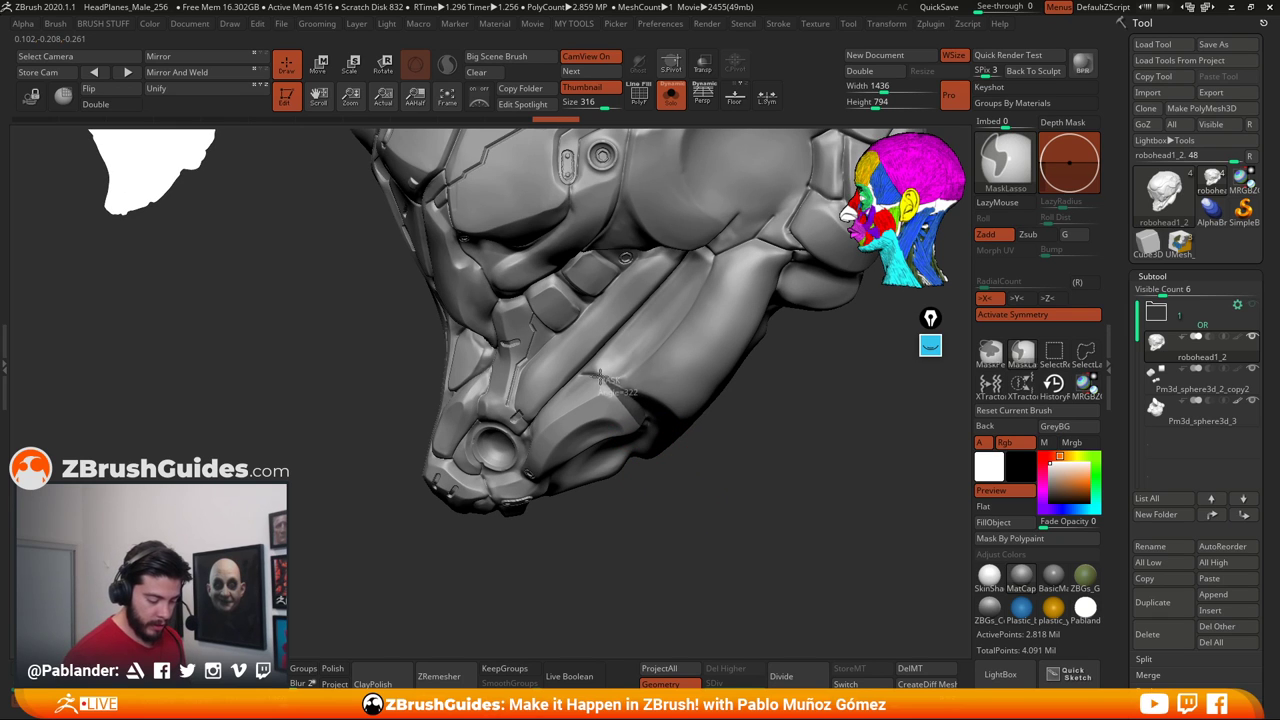
mouse_move(536, 402)
ctrl+mouse_down()
mouse_move(600, 435)
mouse_move(525, 475)
mouse_move(535, 505)
mouse_move(614, 502)
mouse_move(698, 473)
mouse_move(723, 494)
mouse_move(750, 488)
mouse_move(731, 491)
ctrl+mouse_up()
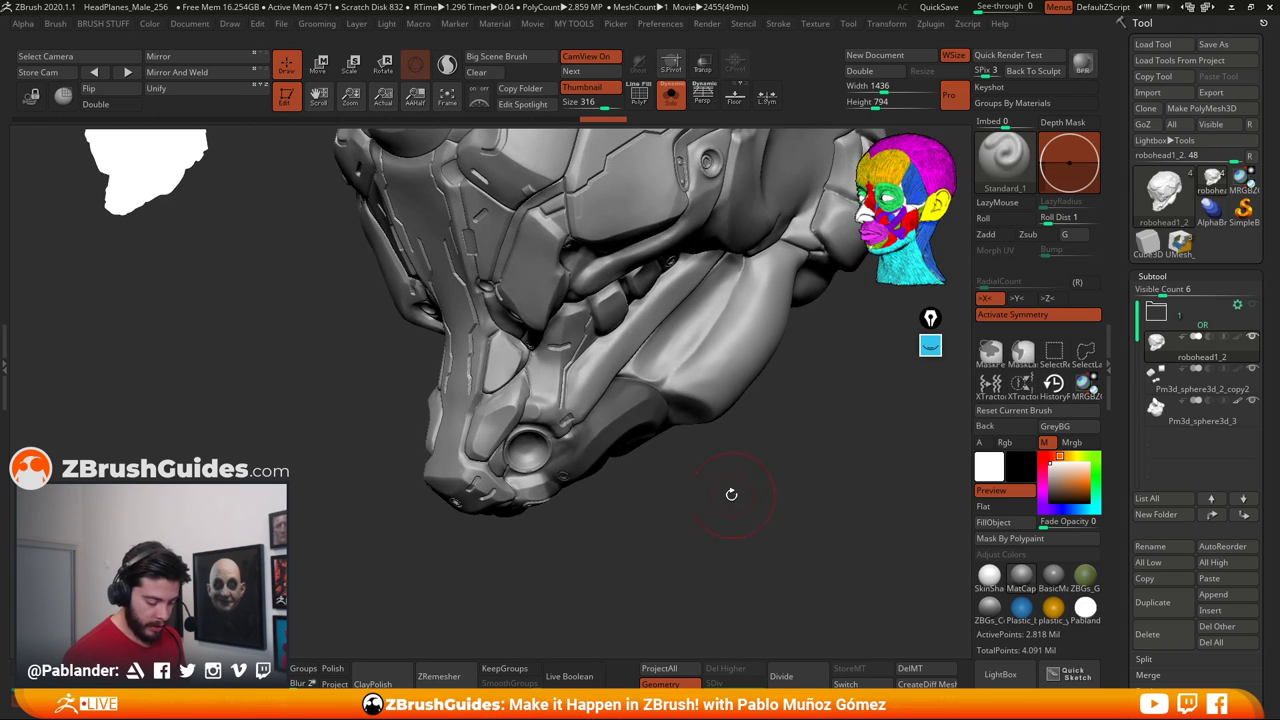
Invert the mask, trim its outline around the jaw plate with MaskLasso, and invert it back
ctrl+click(729, 474)
mouse_move(580, 422)
ctrl+mouse_down()
mouse_move(550, 473)
mouse_move(490, 486)
mouse_move(572, 384)
mouse_move(580, 396)
ctrl+mouse_up()
drag(674, 531, 668, 470)
mouse_move(549, 465)
ctrl+mouse_down()
mouse_move(560, 503)
mouse_move(546, 466)
ctrl+mouse_up()
mouse_move(630, 525)
mouse_down()
mouse_move(657, 534)
mouse_move(555, 478)
mouse_up()
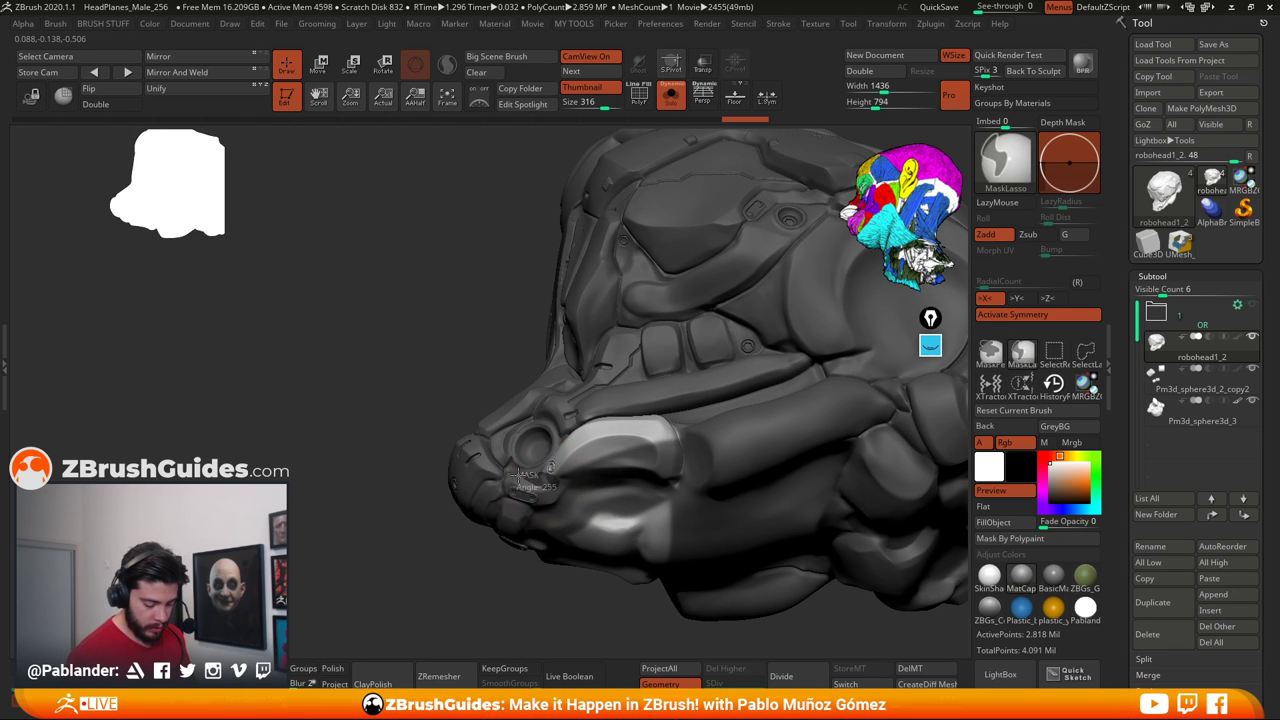
ctrl+click(527, 563)
drag(529, 566, 592, 556)
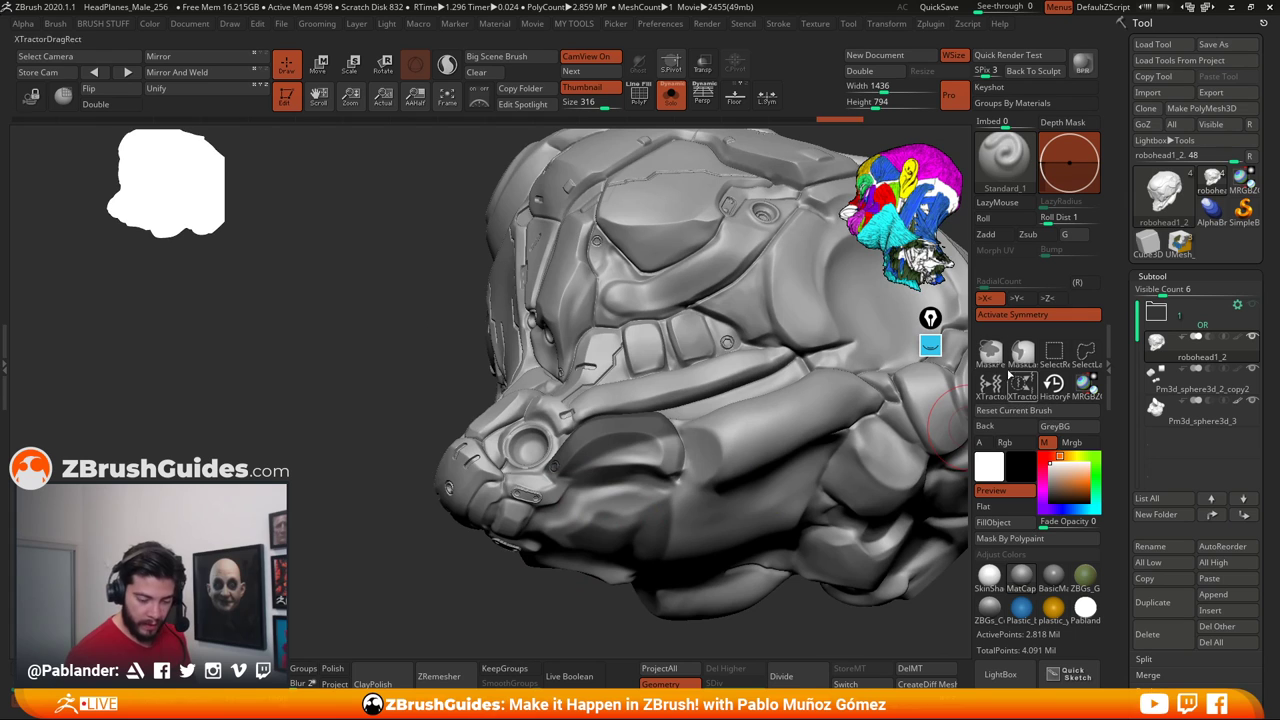
Extend the mask over the rear end of the lower jaw plate with MaskPen
right_click(627, 451)
mouse_move(627, 451)
ctrl+mouse_down()
mouse_move(580, 464)
mouse_move(668, 441)
ctrl+mouse_up()
right_drag(688, 441, 687, 431)
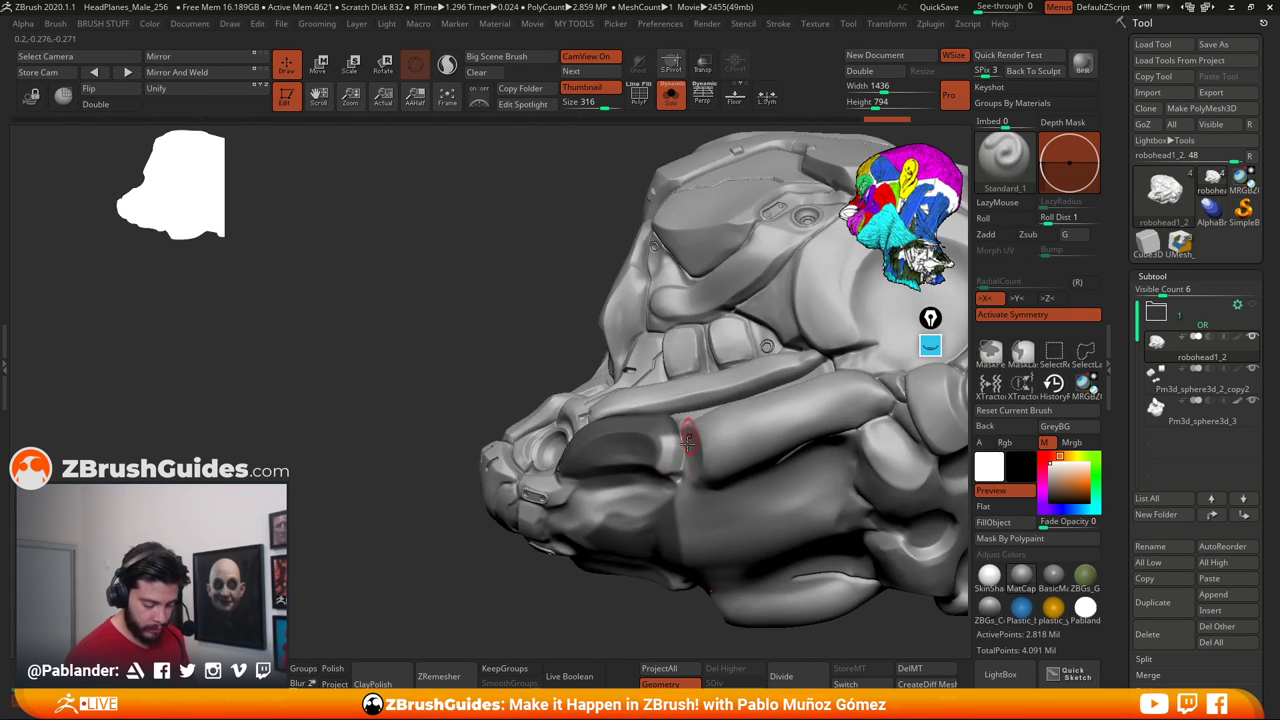
ctrl+drag(680, 434, 663, 450)
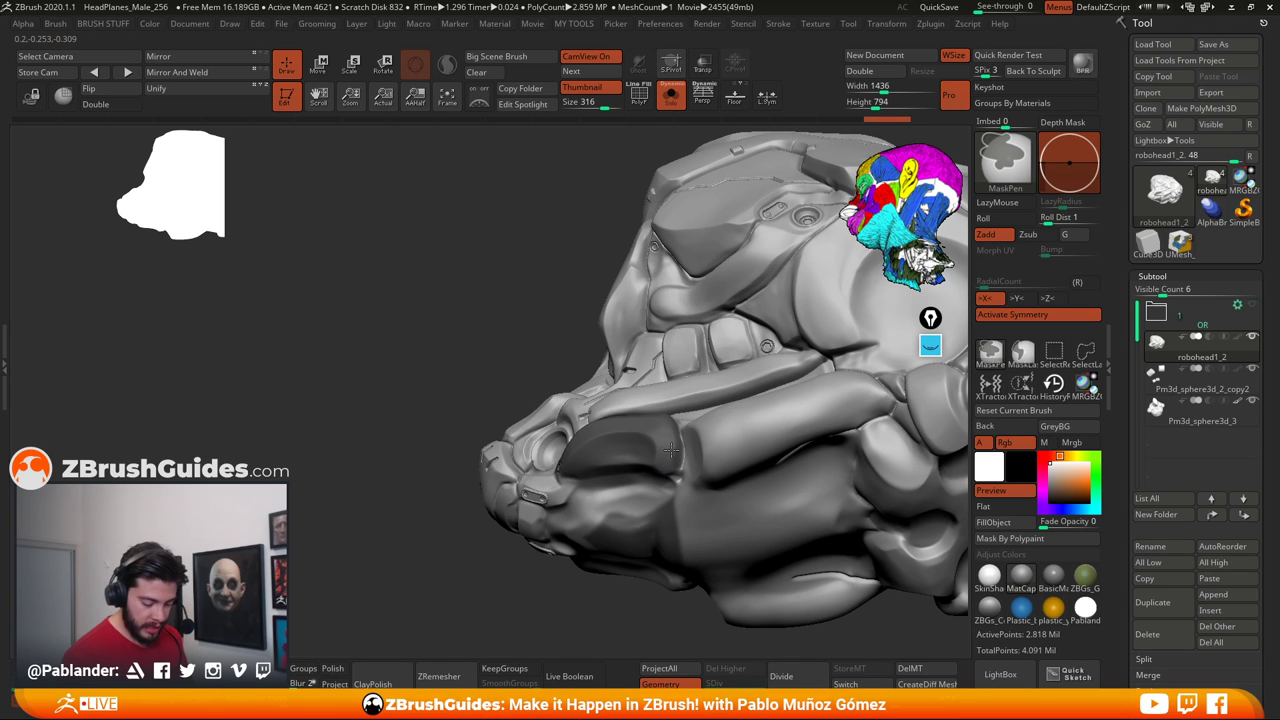
right_drag(669, 437, 660, 450)
mouse_move(660, 450)
ctrl+mouse_down()
mouse_move(575, 457)
mouse_move(645, 460)
mouse_move(677, 441)
ctrl+mouse_up()
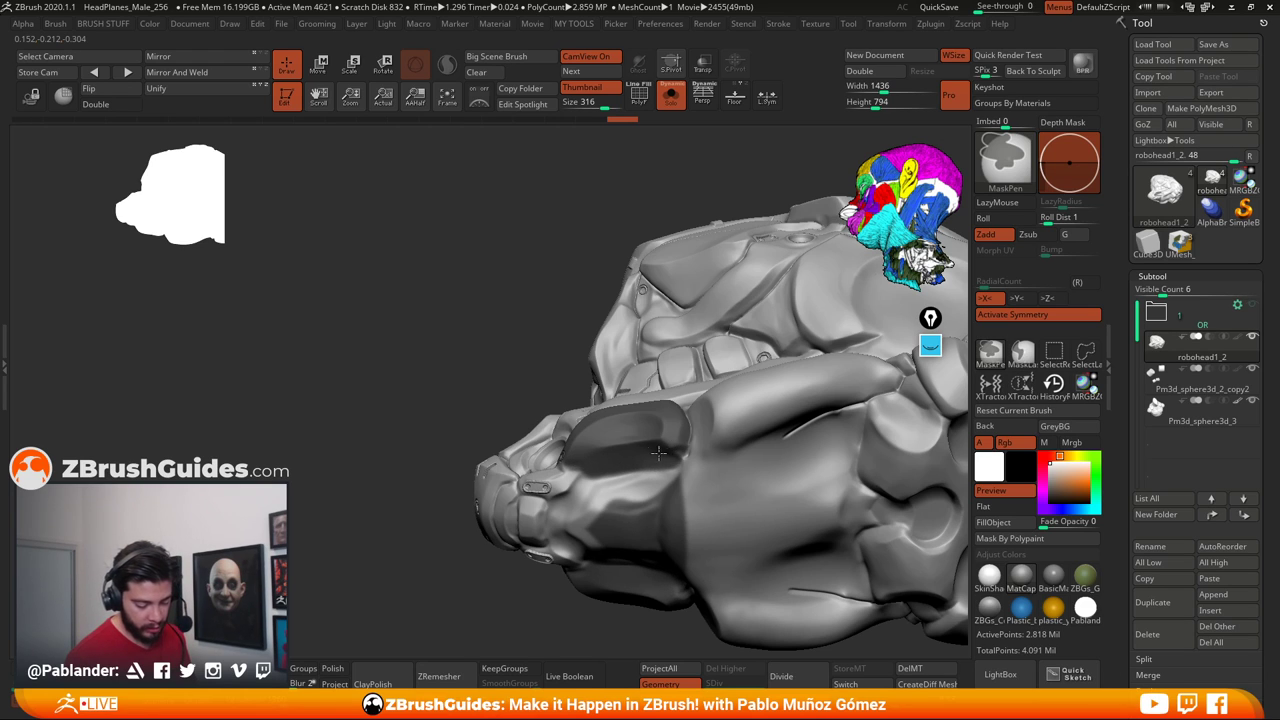
Invert the mask and refine its edge at the jaw plate's front end, between the round socket and the small screw
mouse_move(566, 457)
right_down()
mouse_move(676, 455)
mouse_move(660, 440)
mouse_move(705, 400)
mouse_move(626, 363)
right_up()
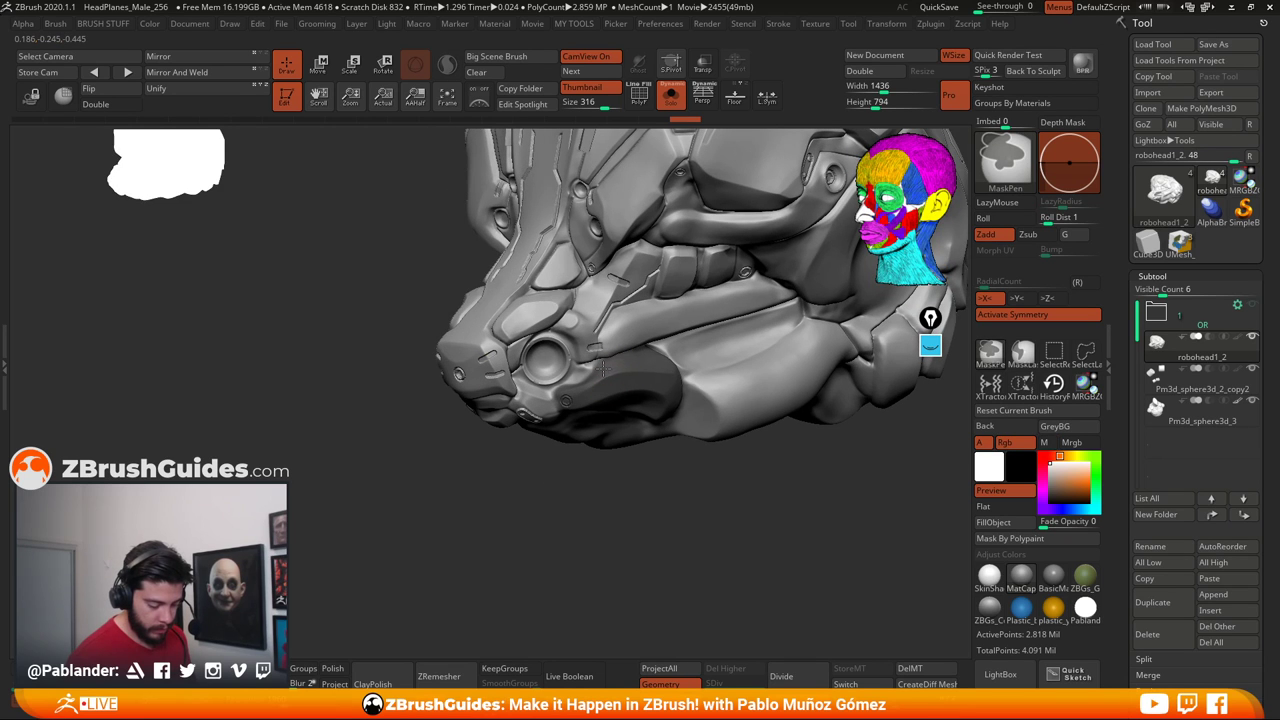
right_drag(594, 414, 574, 489)
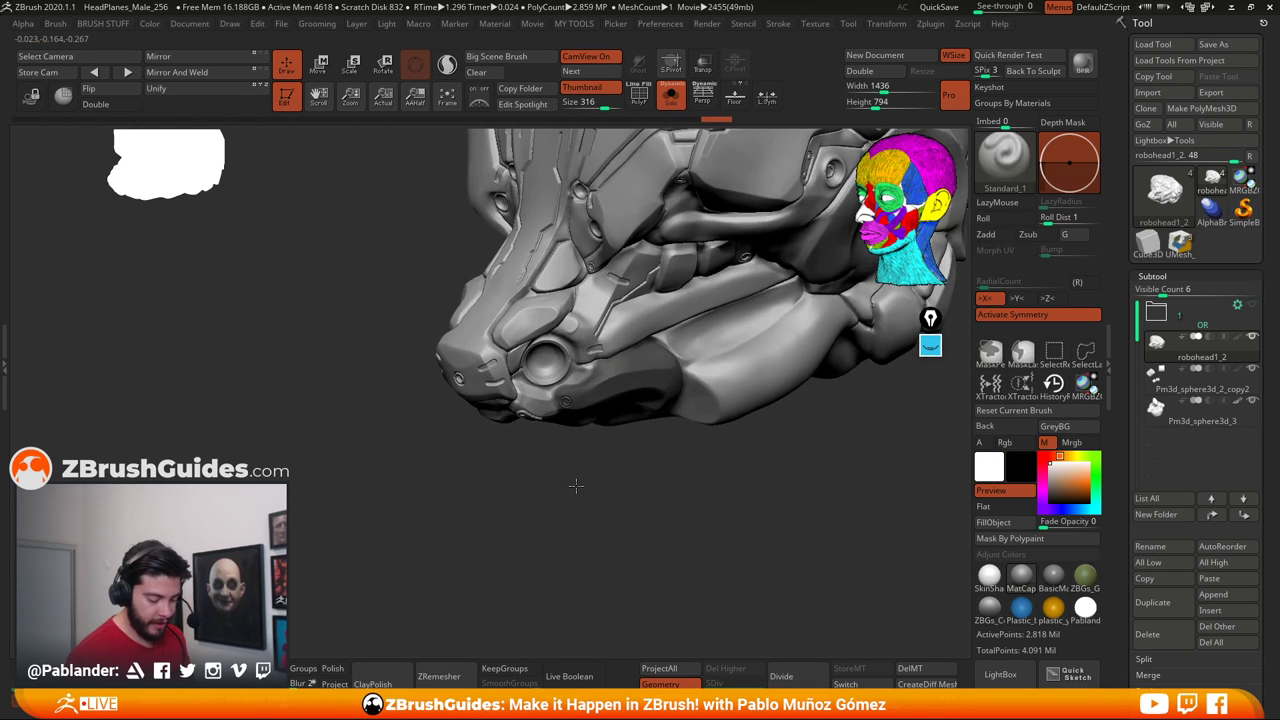
ctrl+click(591, 466)
key(space)
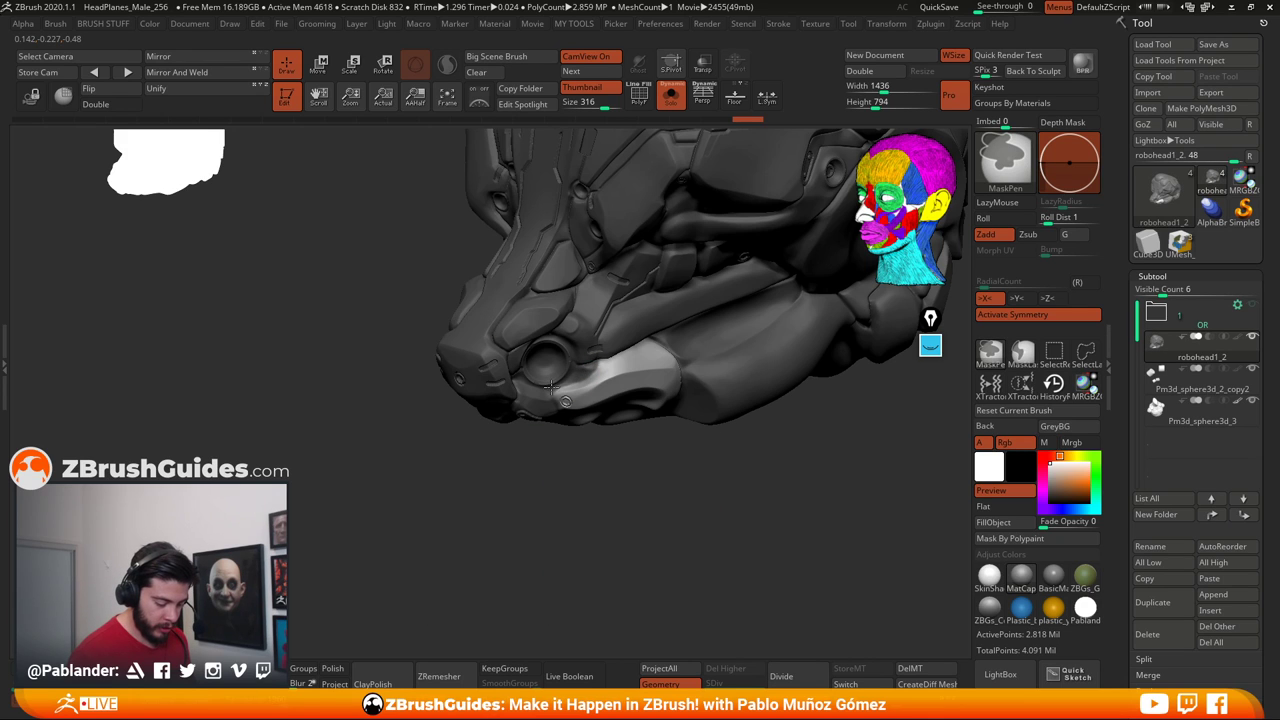
ctrl+drag(571, 449, 580, 440)
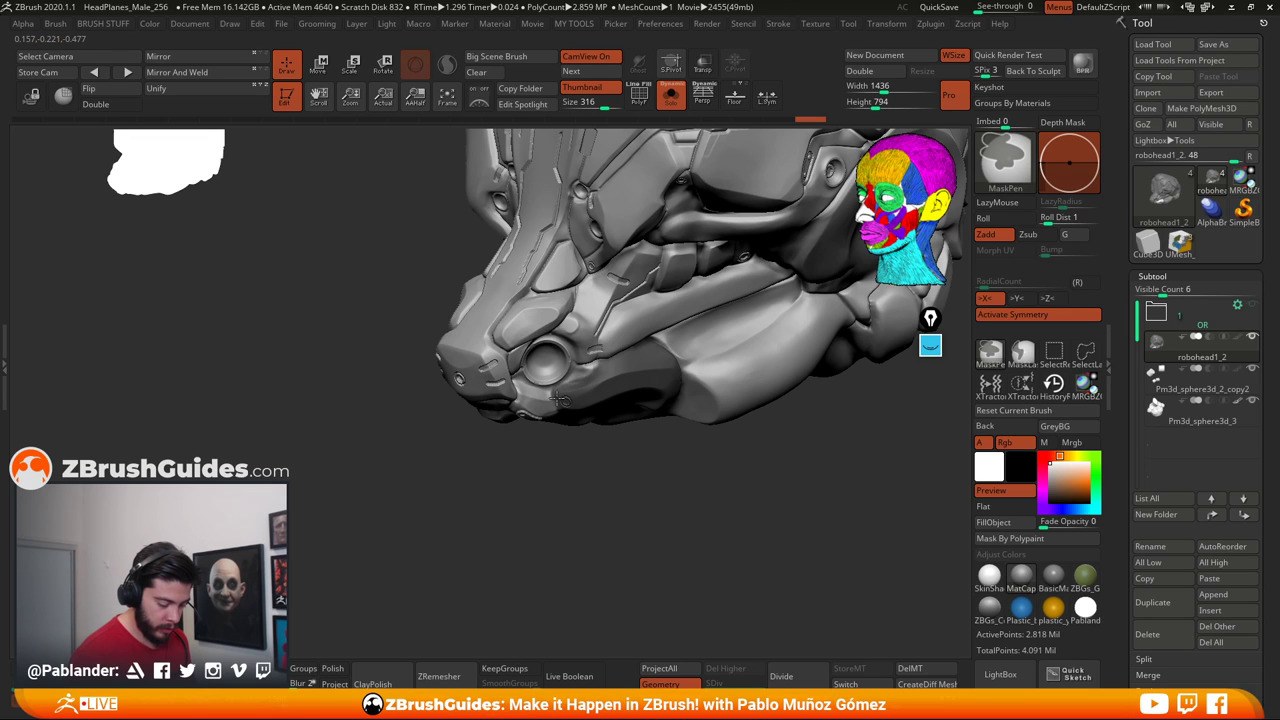
right_drag(646, 506, 651, 474)
ctrl+click(651, 474)
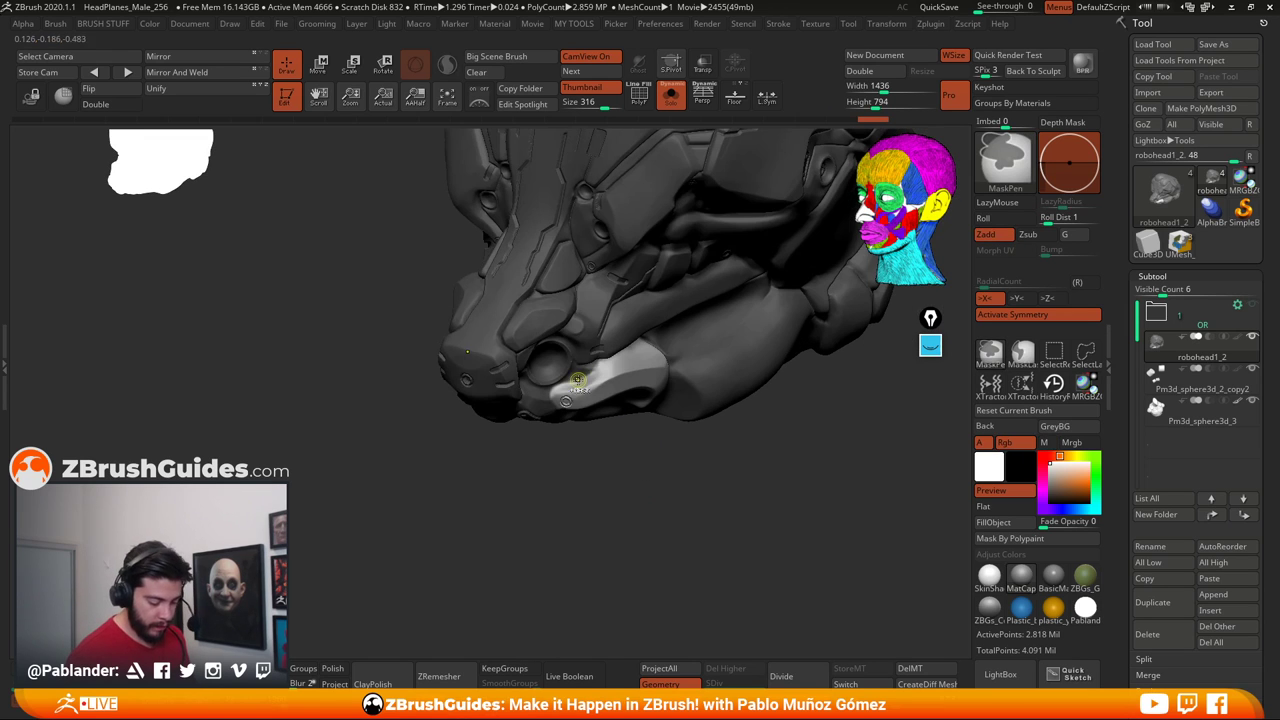
ctrl+alt+drag(589, 365, 629, 363)
Mask the stray unmasked area under the chin, between the two jaw plates
right_drag(646, 500, 704, 494)
ctrl+click(704, 494)
mouse_move(705, 493)
mouse_down()
mouse_move(694, 443)
mouse_move(809, 343)
mouse_move(822, 310)
mouse_up()
key(space)
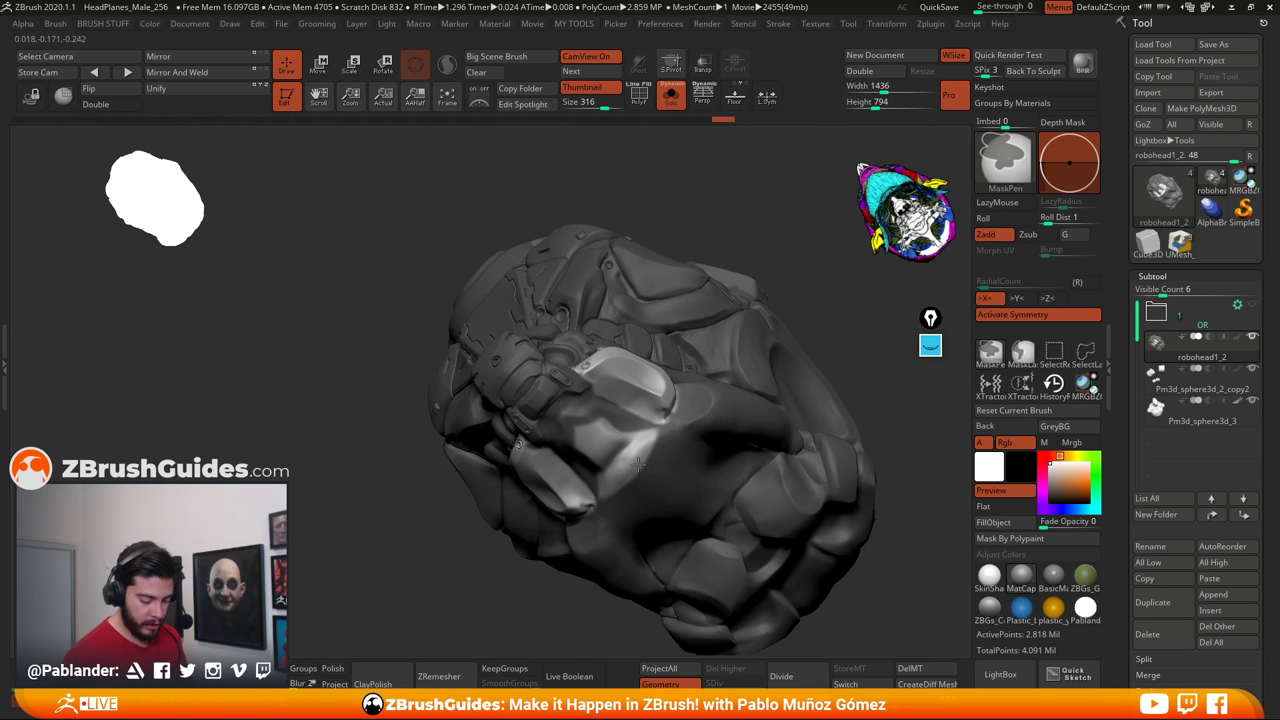
ctrl+click(658, 441)
ctrl+click(658, 441)
ctrl+click(658, 441)
ctrl+click(658, 441)
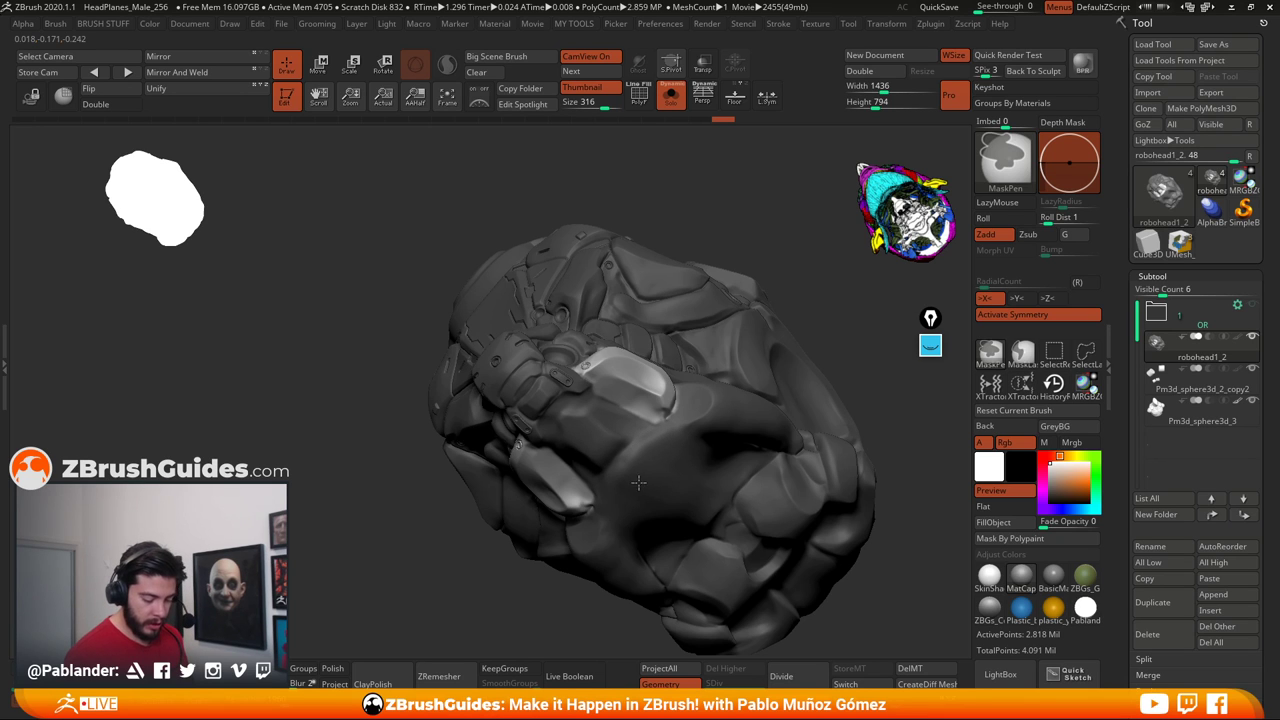
Clean up the inverted mask along the jaw plate's rear and lower edge with MaskPen
mouse_move(726, 391)
right_down()
mouse_move(729, 457)
mouse_move(697, 410)
right_up()
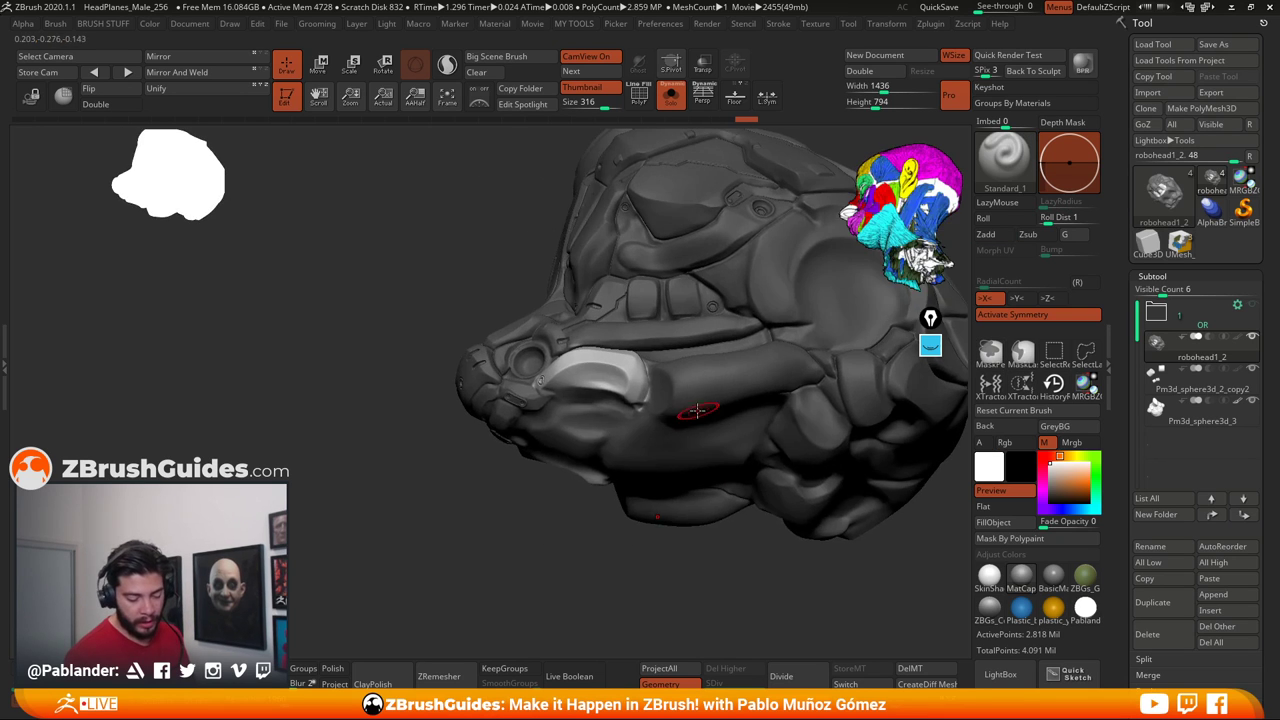
key(space)
drag(697, 410, 678, 408)
ctrl+right_drag(671, 385, 668, 474)
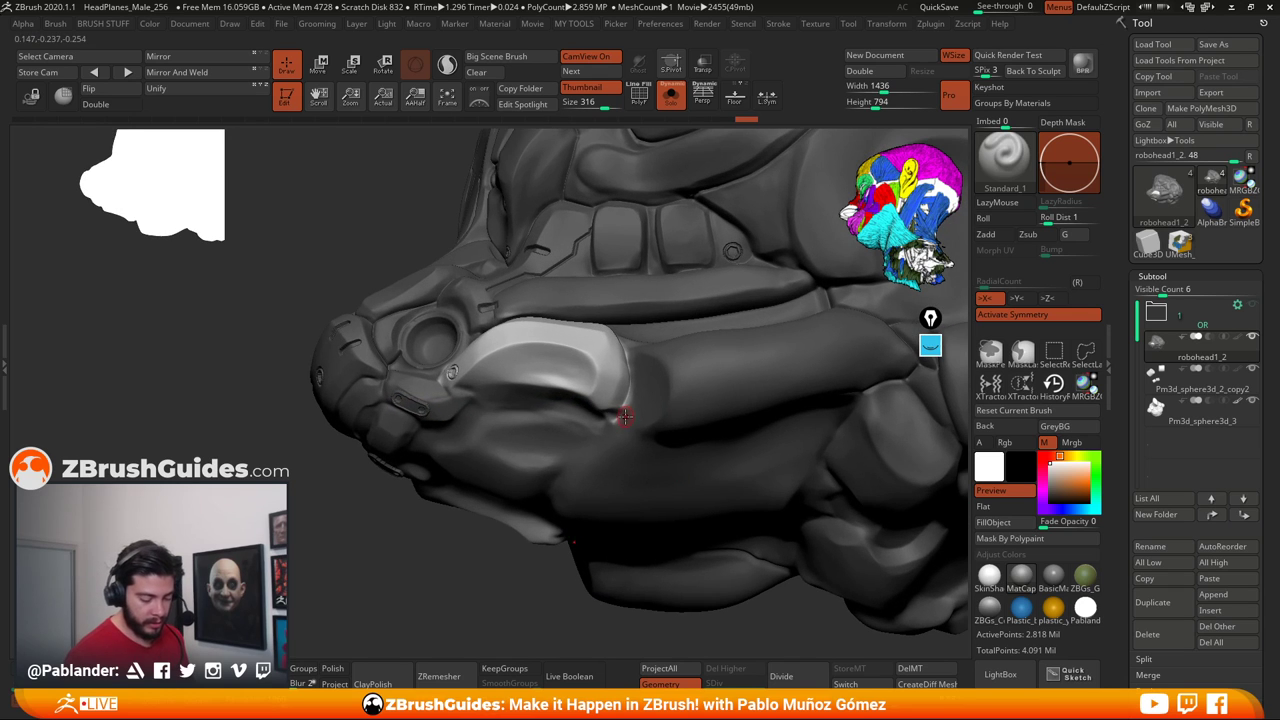
key(ctrl)
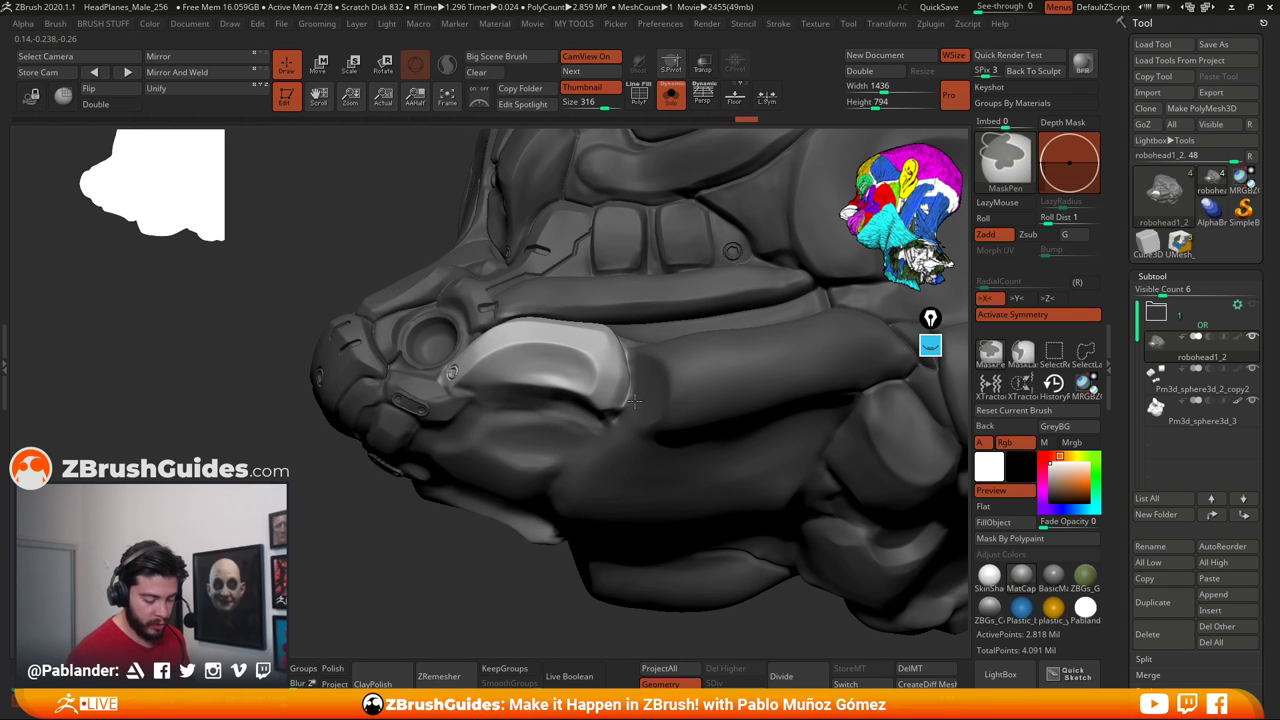
right_drag(646, 374, 628, 332)
key(ctrl)
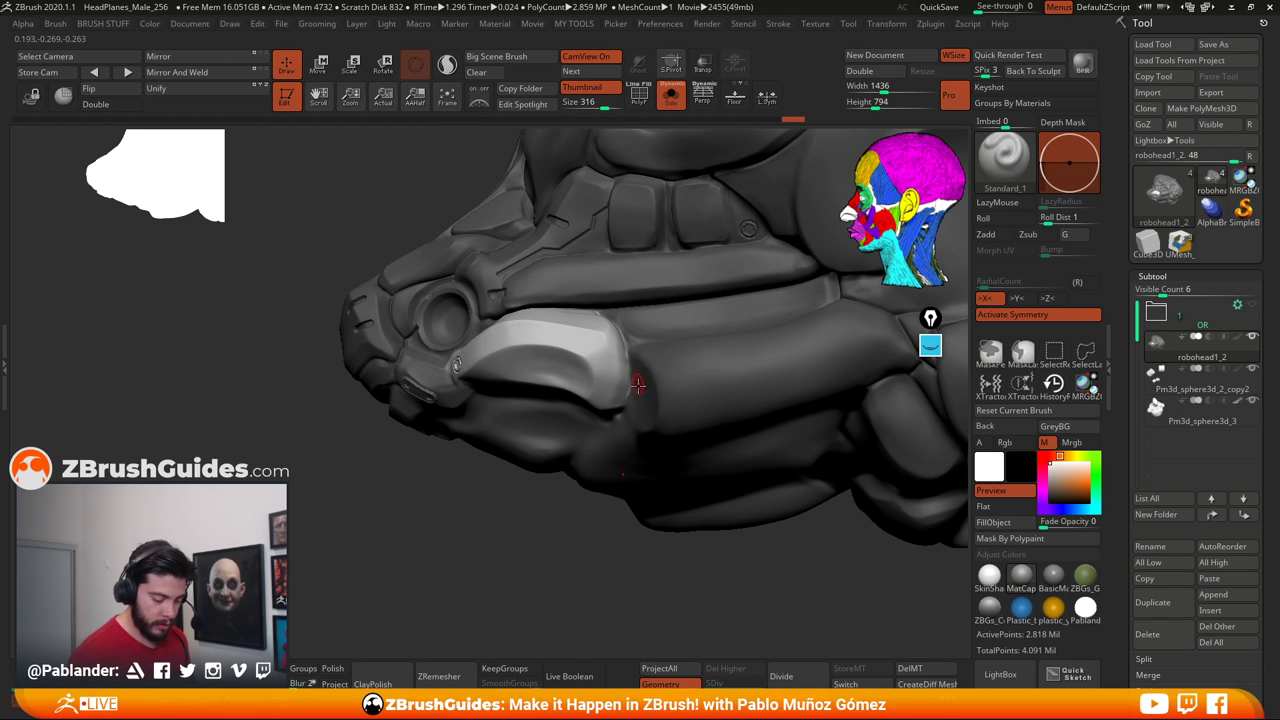
right_drag(637, 386, 626, 394)
Turn on PolyFrame and try turning the masked jaw plate into its own polygroup
right_drag(654, 517, 706, 457)
click(638, 92)
right_drag(632, 474, 723, 480)
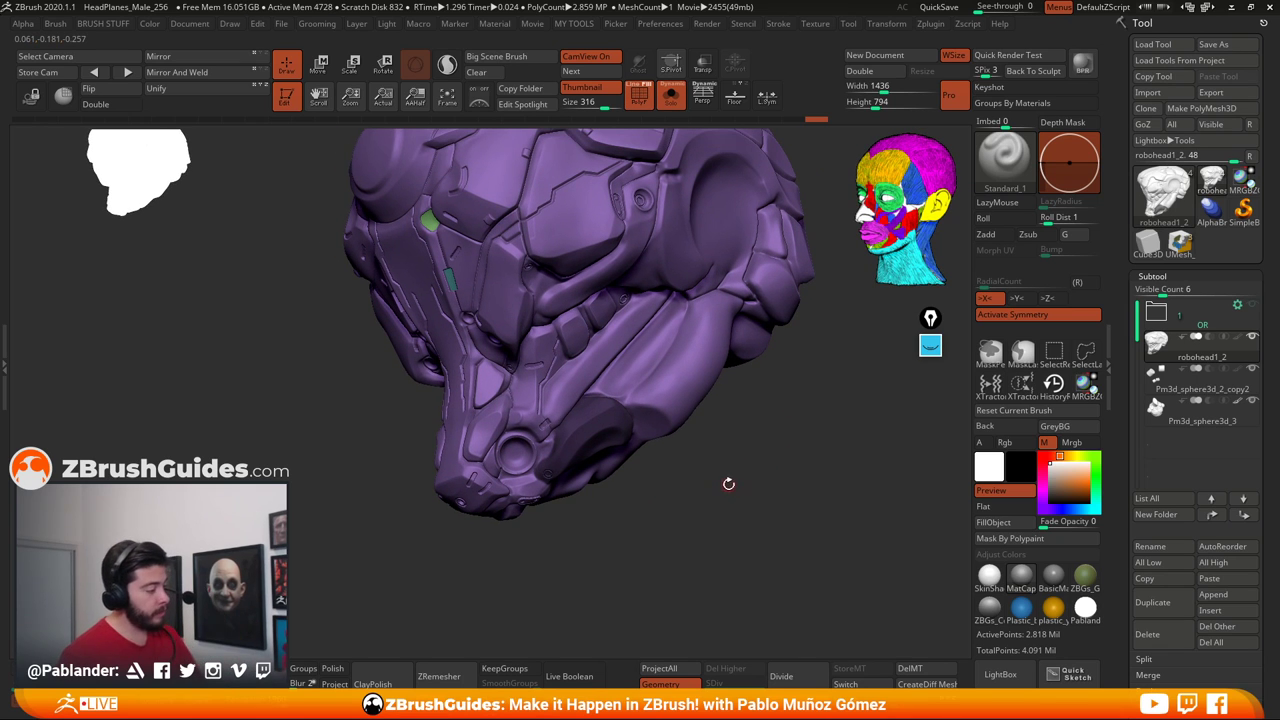
key(ctrl+w)
drag(729, 489, 673, 481)
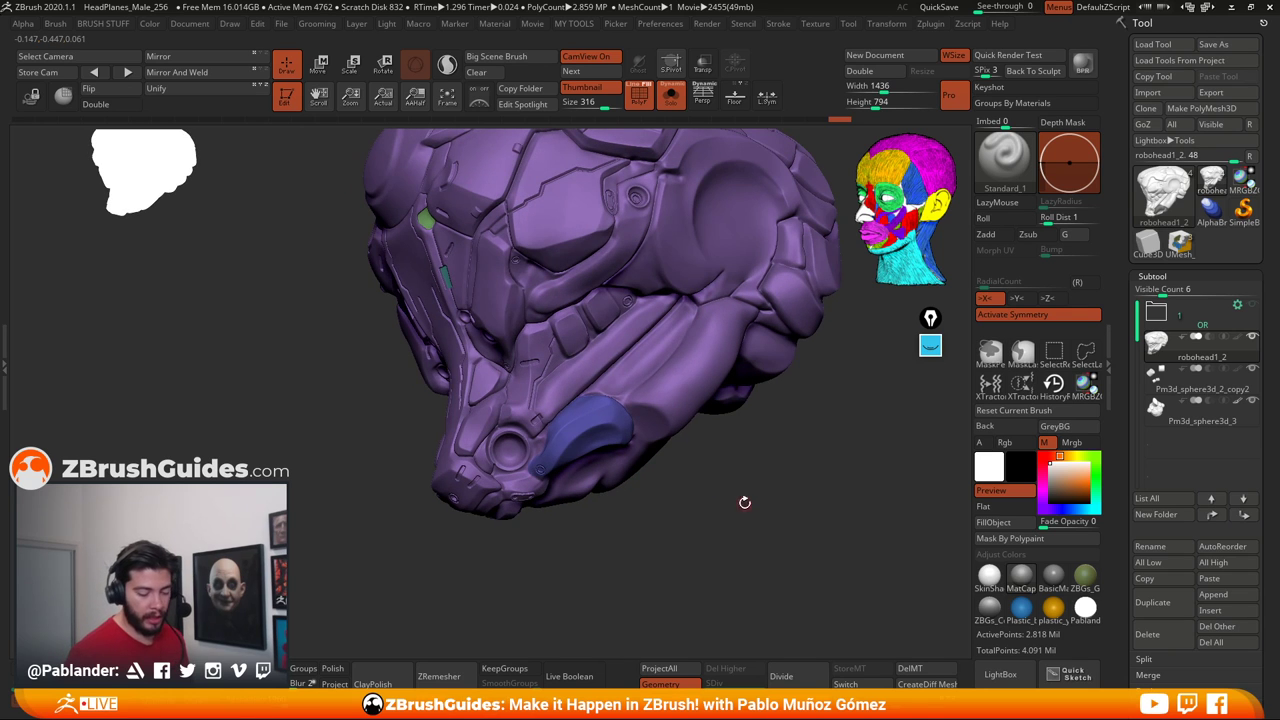
alt+right_drag(648, 505, 671, 427)
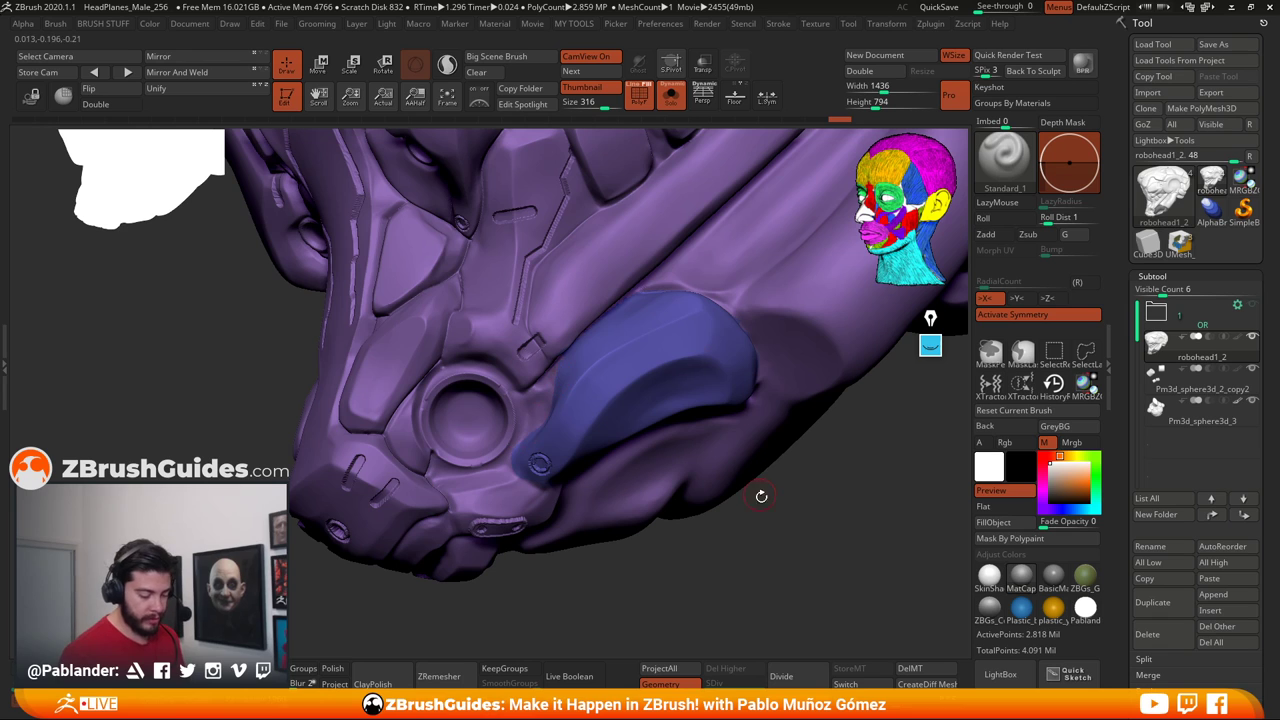
key(ctrl+z)
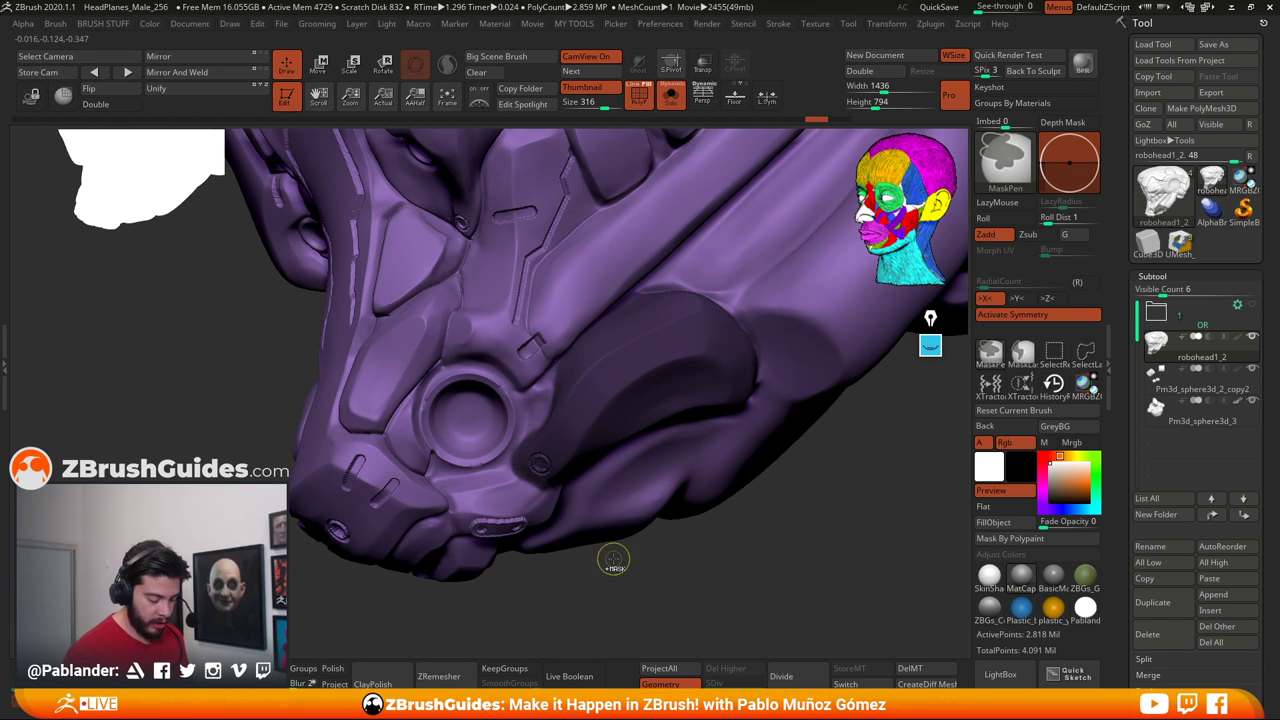
Touch up the mask around the small screw at the plate's front end, and make the masked plate a new polygroup
ctrl+click(613, 560)
key(space)
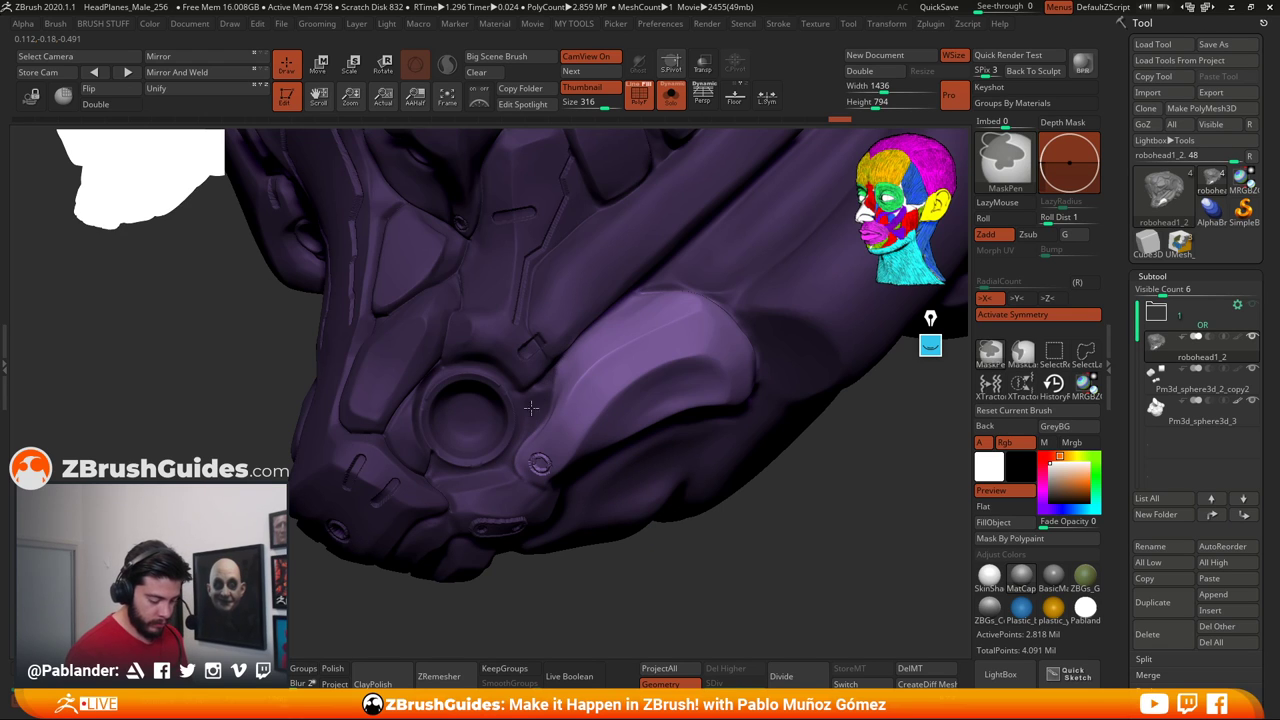
ctrl+click(514, 478)
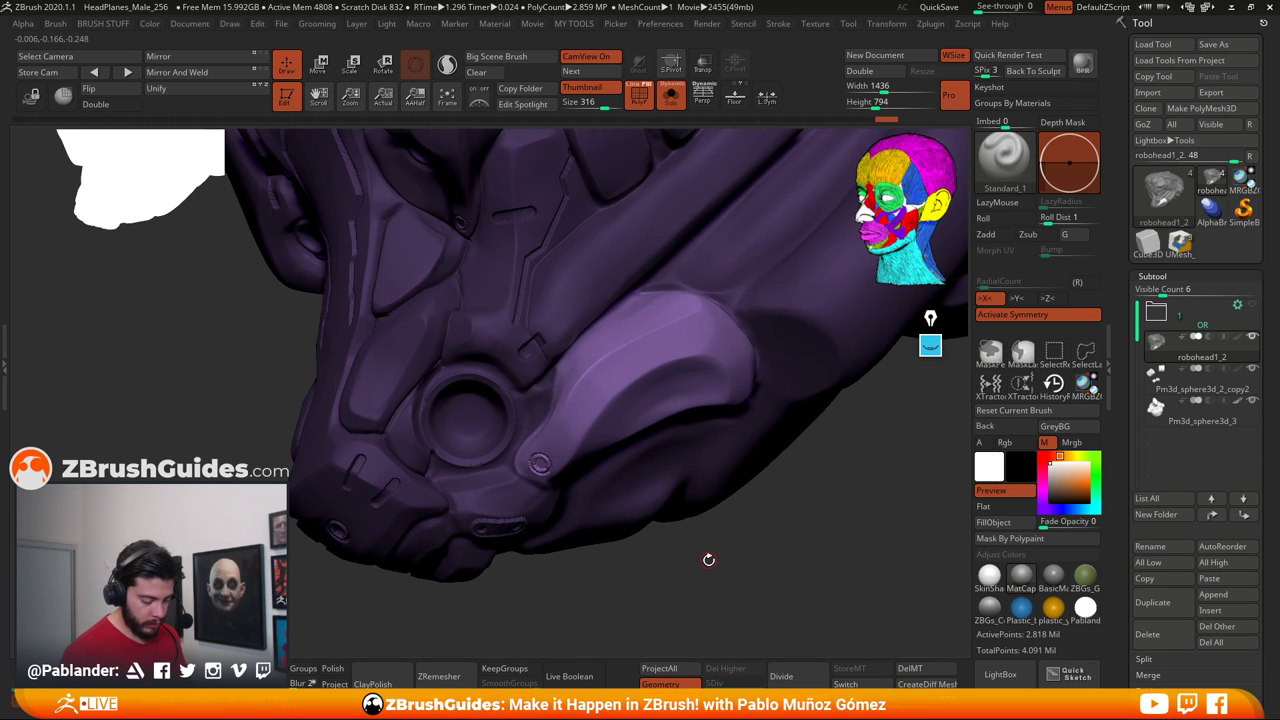
key(ctrl)
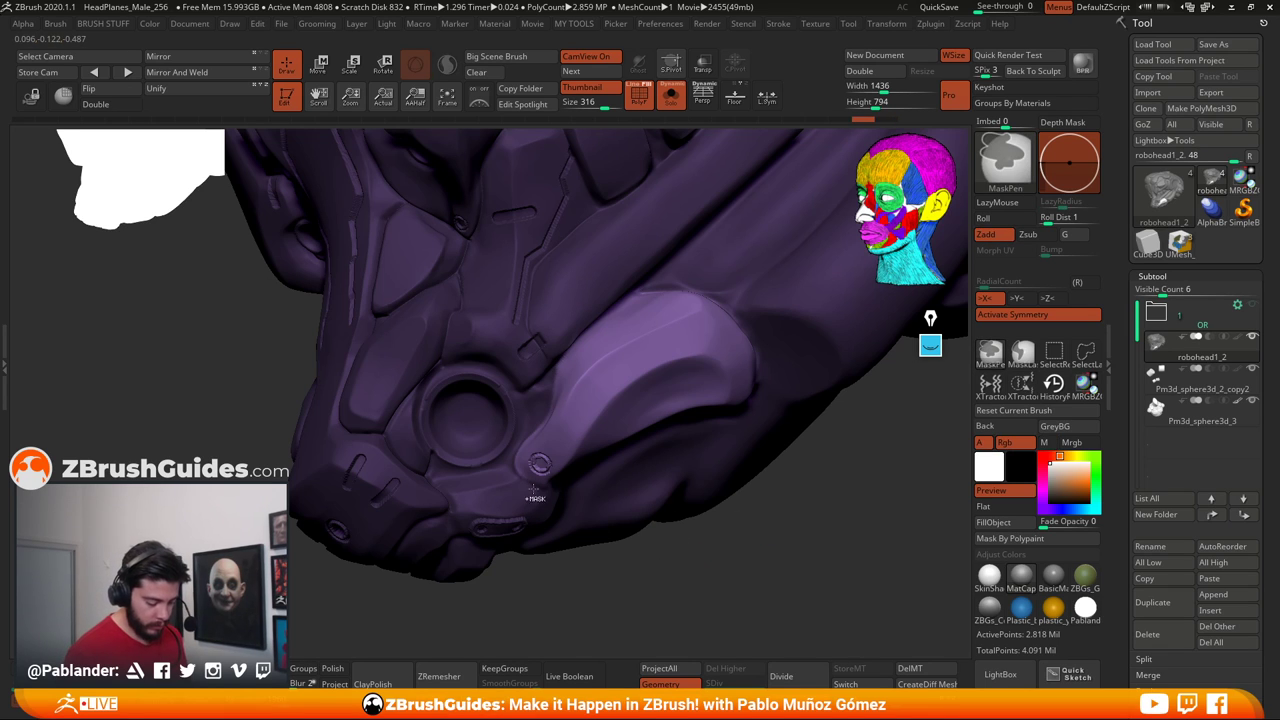
ctrl+click(790, 530)
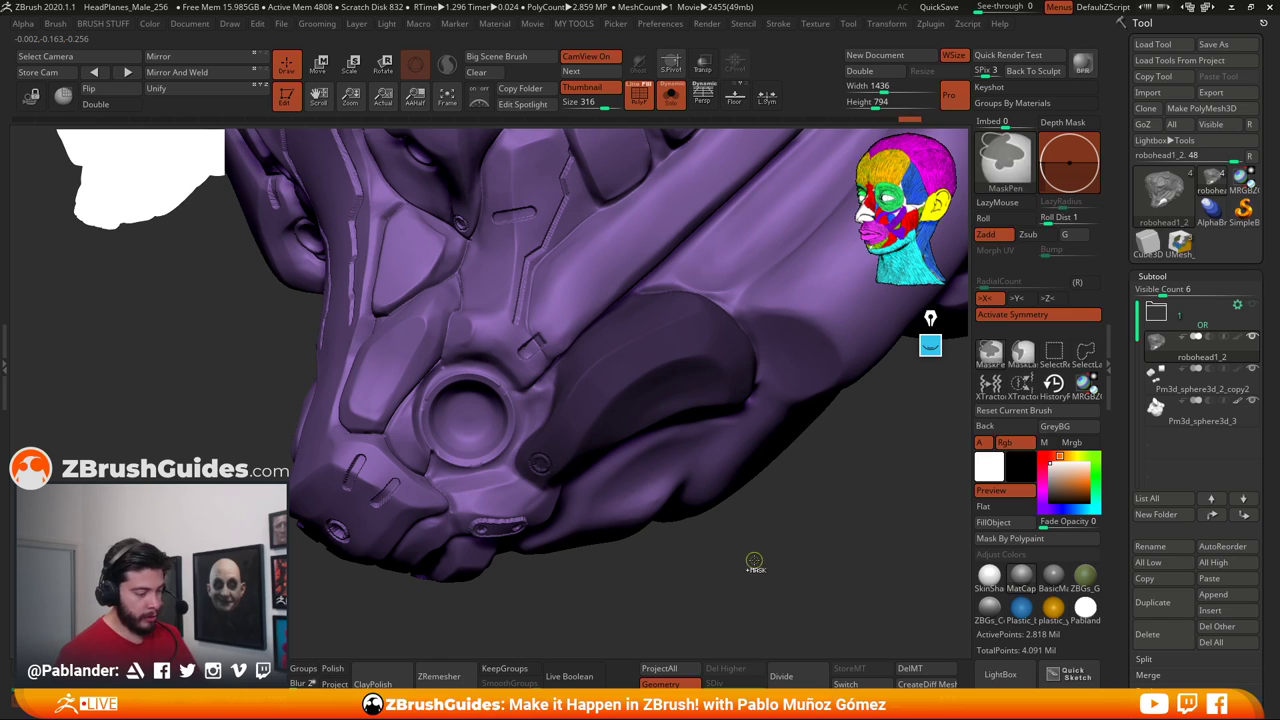
key(ctrl+w)
mouse_move(728, 508)
mouse_down()
mouse_move(757, 349)
mouse_move(738, 374)
mouse_move(717, 353)
mouse_up()
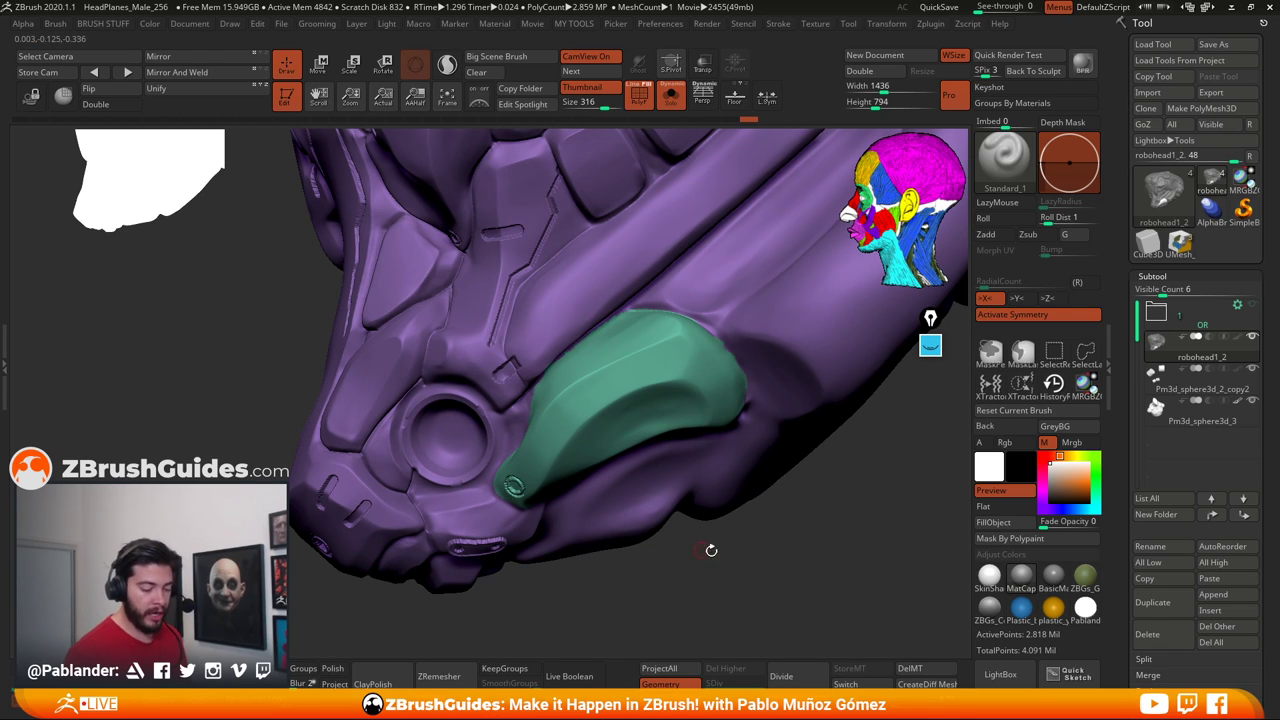
Try the Polish By Groups deformation on the robot head mesh and undo it
scroll(1123, 540, down, 4)
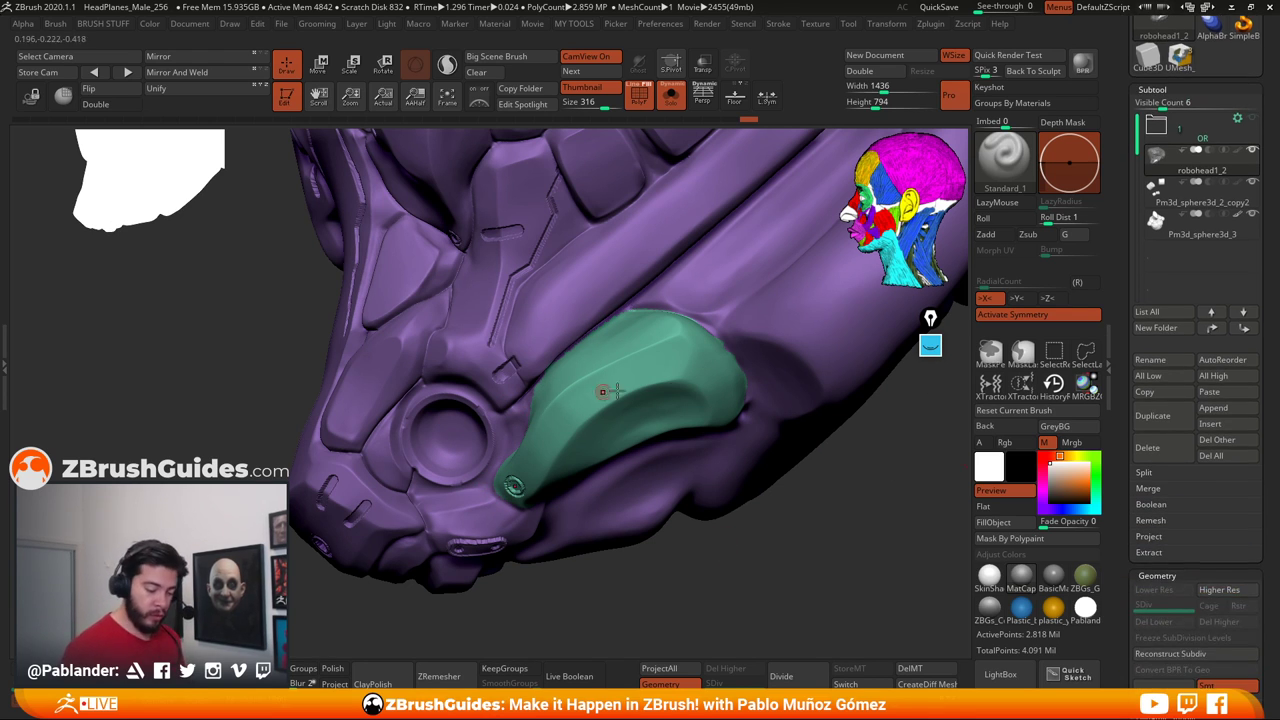
scroll(1125, 578, down, 10)
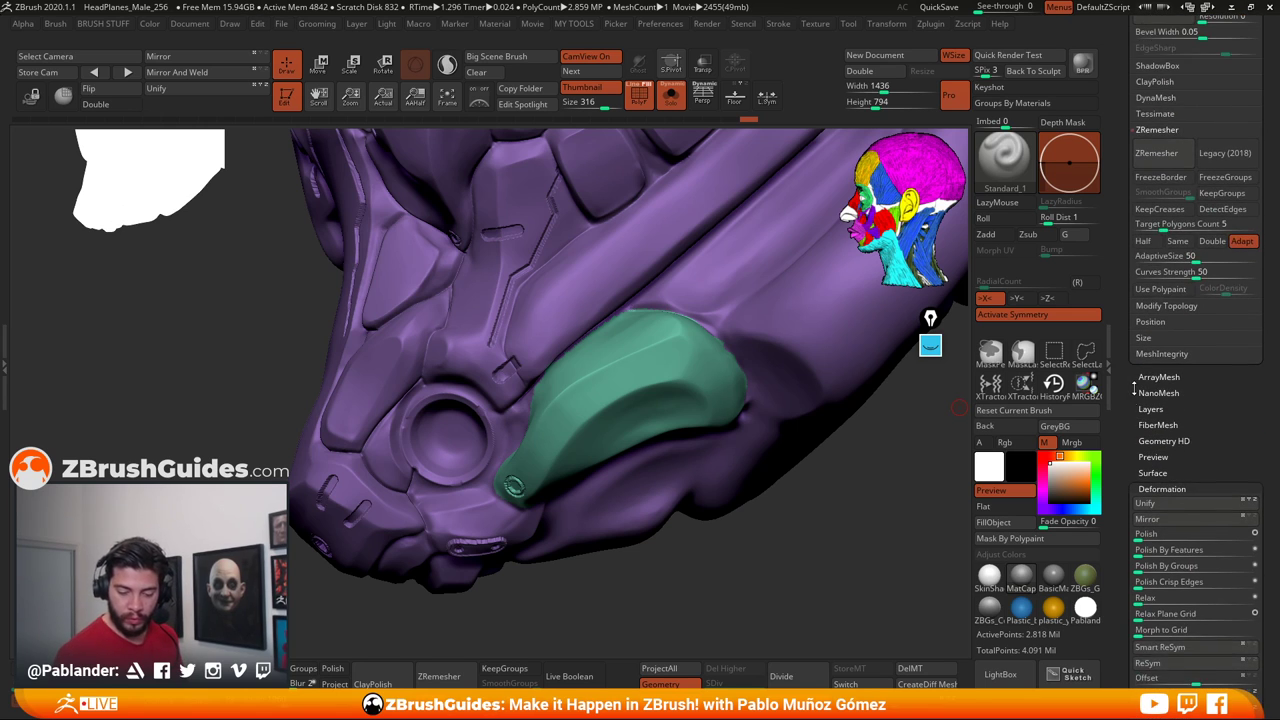
scroll(1136, 410, down, 3)
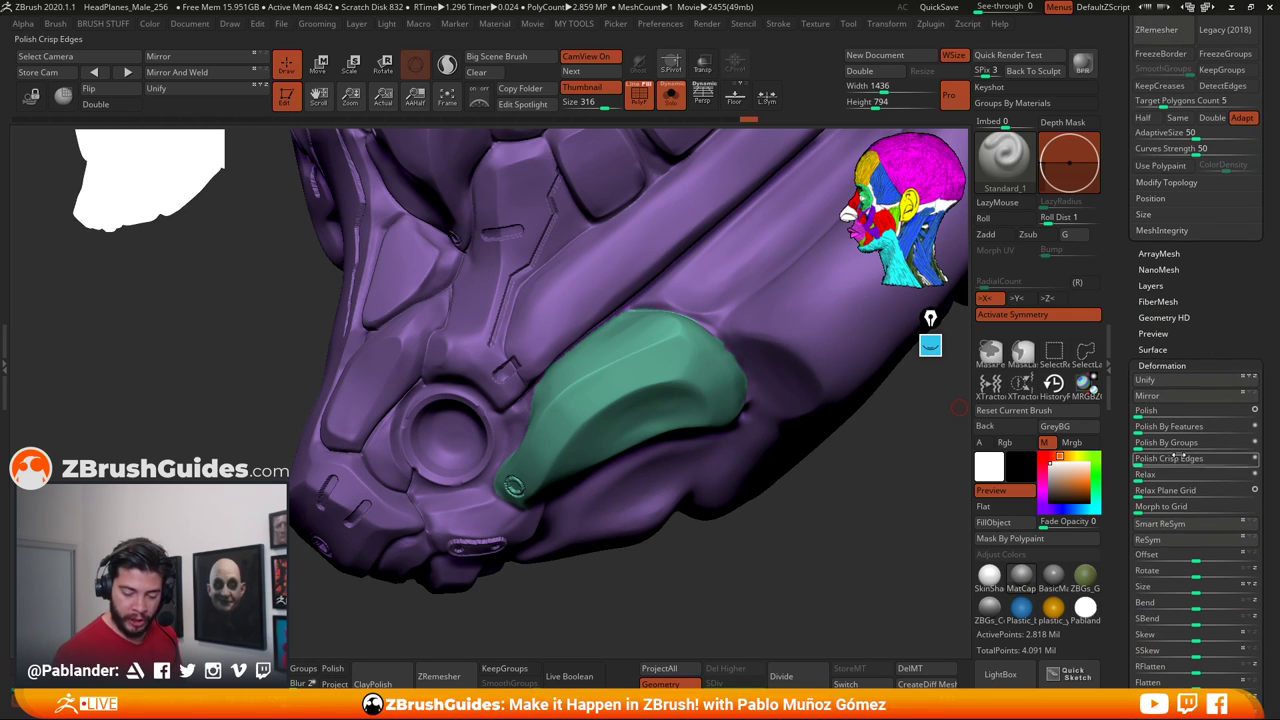
drag(1145, 446, 1175, 446)
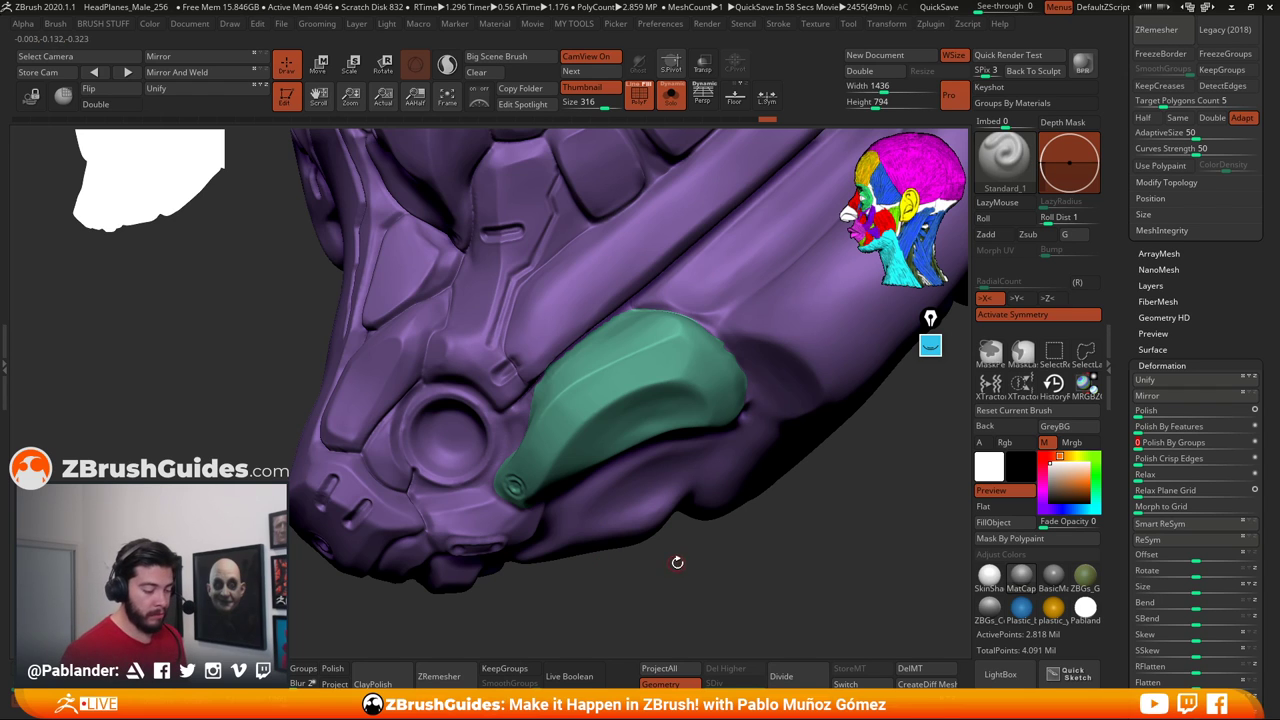
key(ctrl+z)
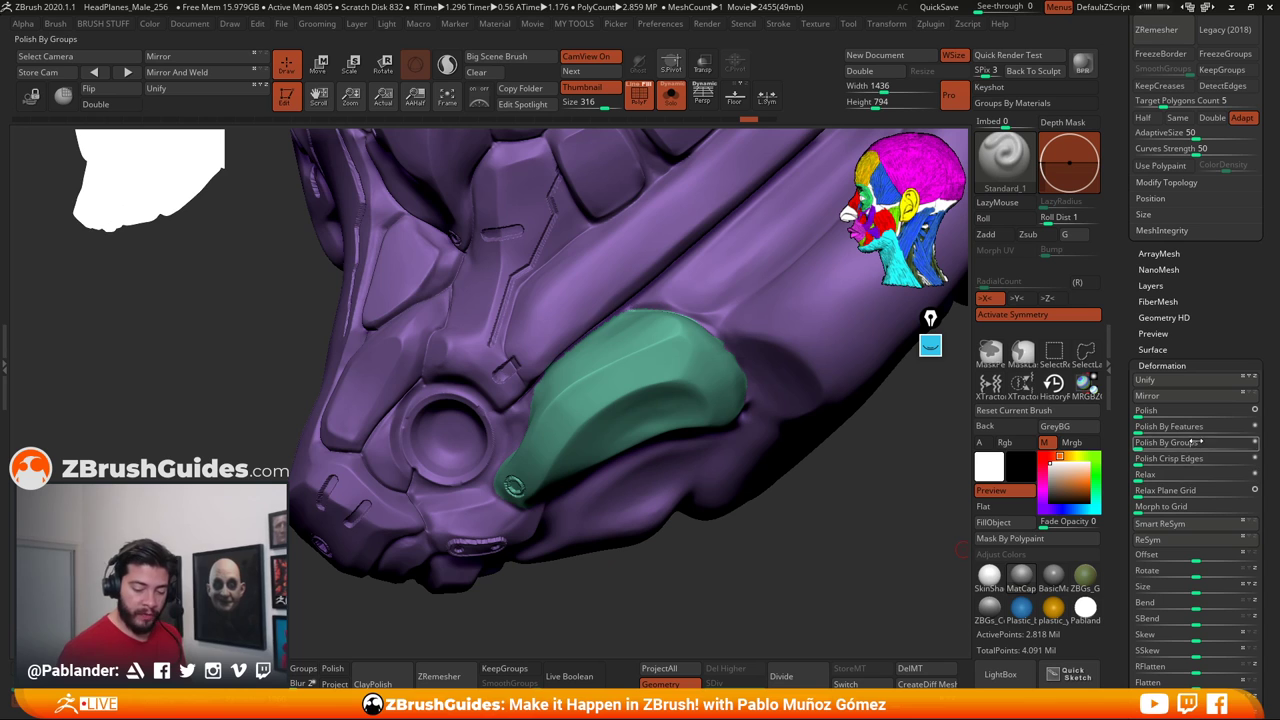
Load the Smooth Groups brush from LightBox's Smooth brush folder as the smoothing brush, and skip its note until the next restart
click(1000, 674)
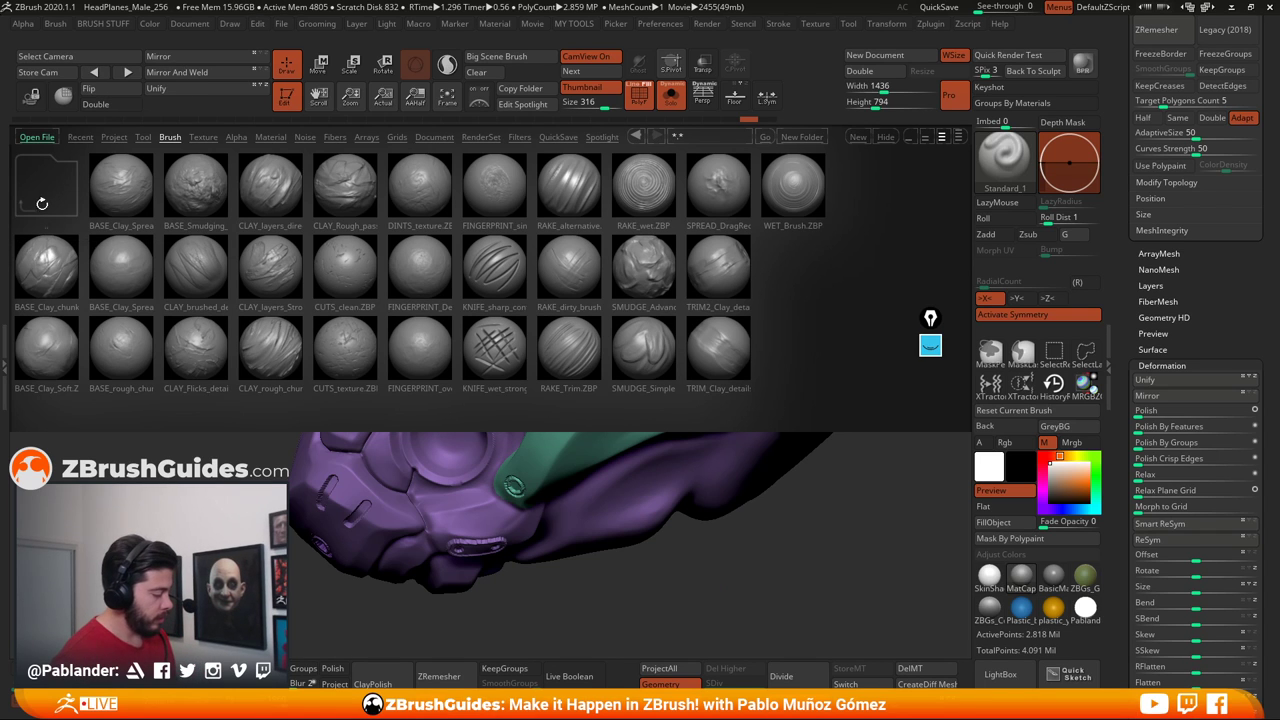
click(166, 137)
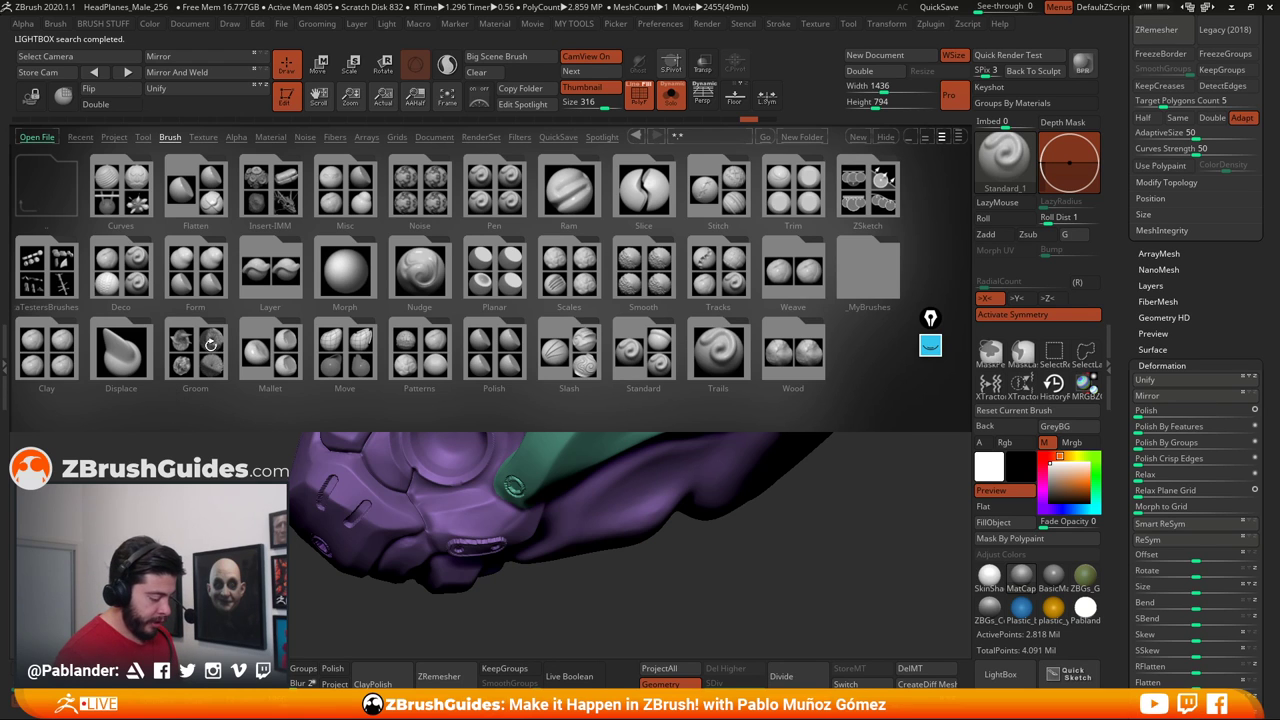
double_click(642, 266)
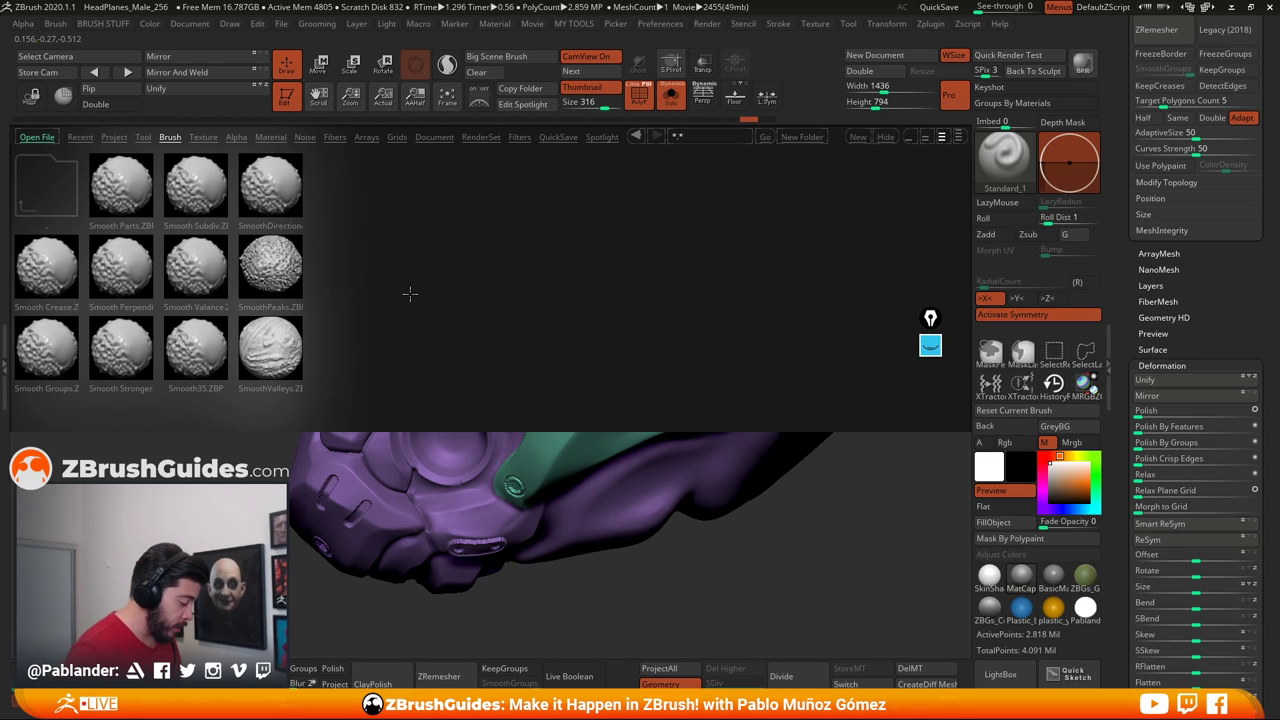
double_click(60, 350)
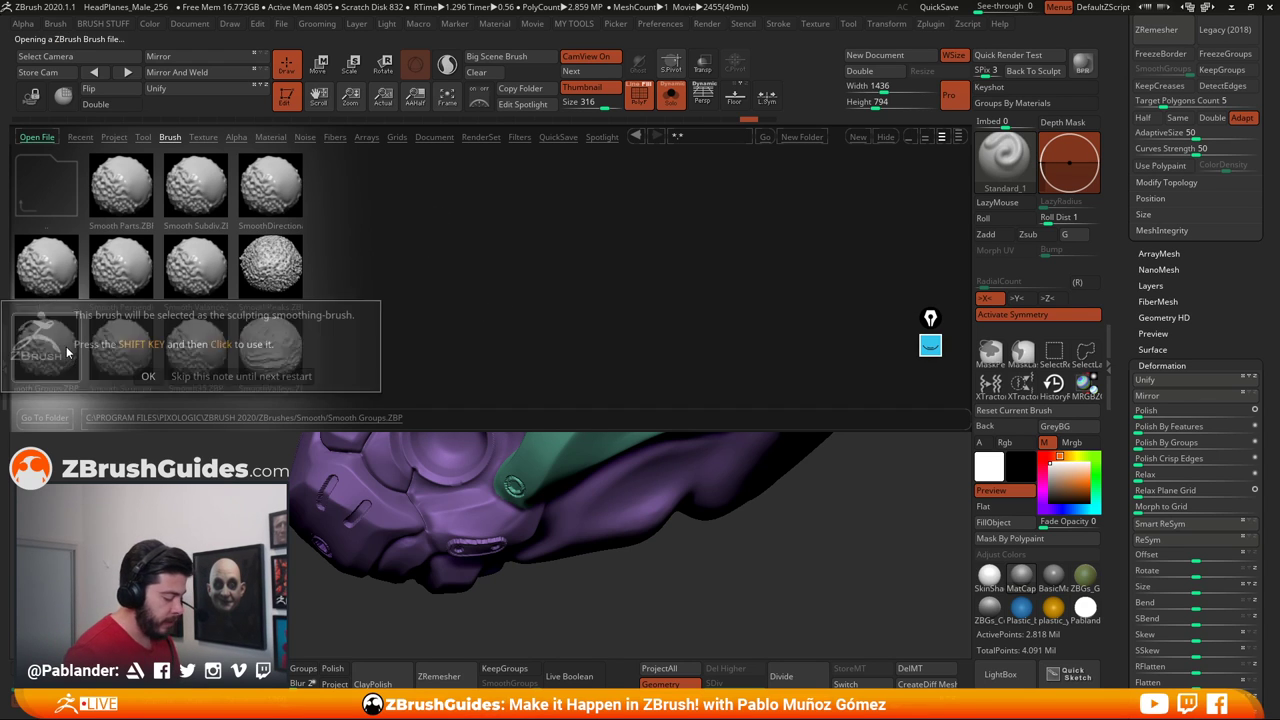
click(250, 372)
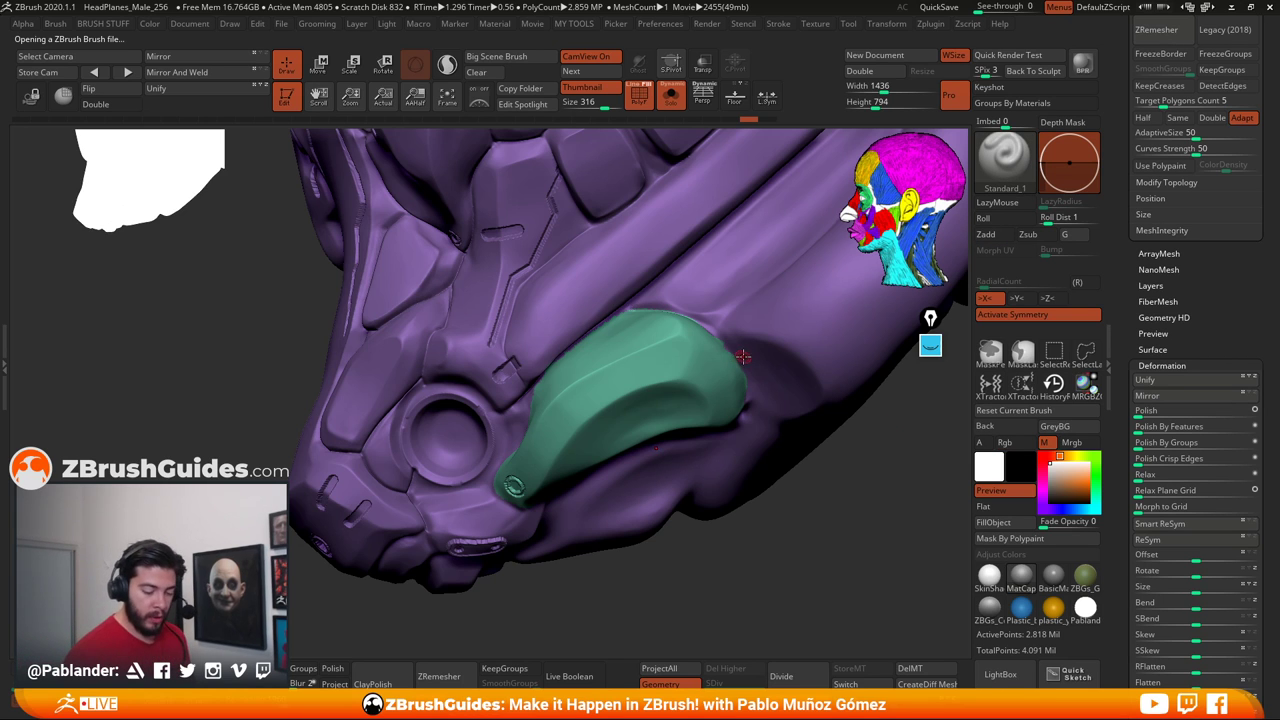
Smooth the upper border of the green jaw plate polygroup with the Smooth Groups brush
key(space)
alt+right_drag(730, 379, 736, 346)
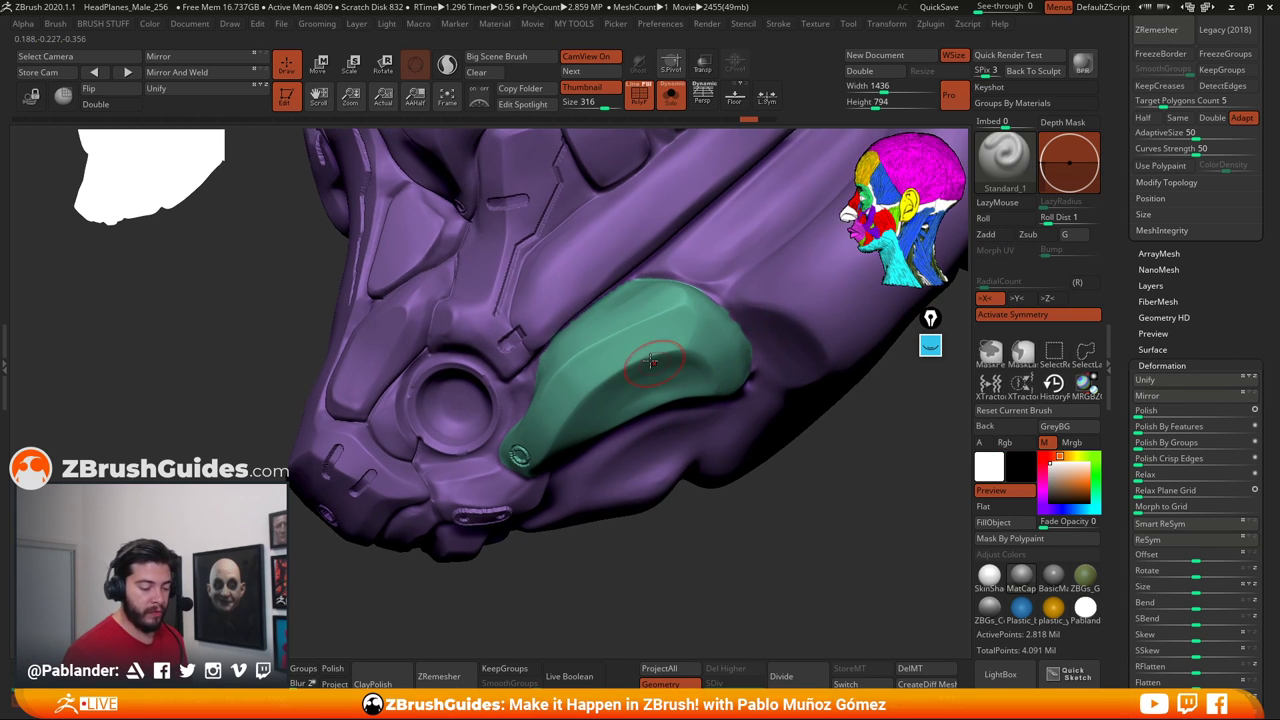
mouse_move(630, 294)
ctrl+right_down()
mouse_move(614, 364)
mouse_move(633, 310)
ctrl+right_up()
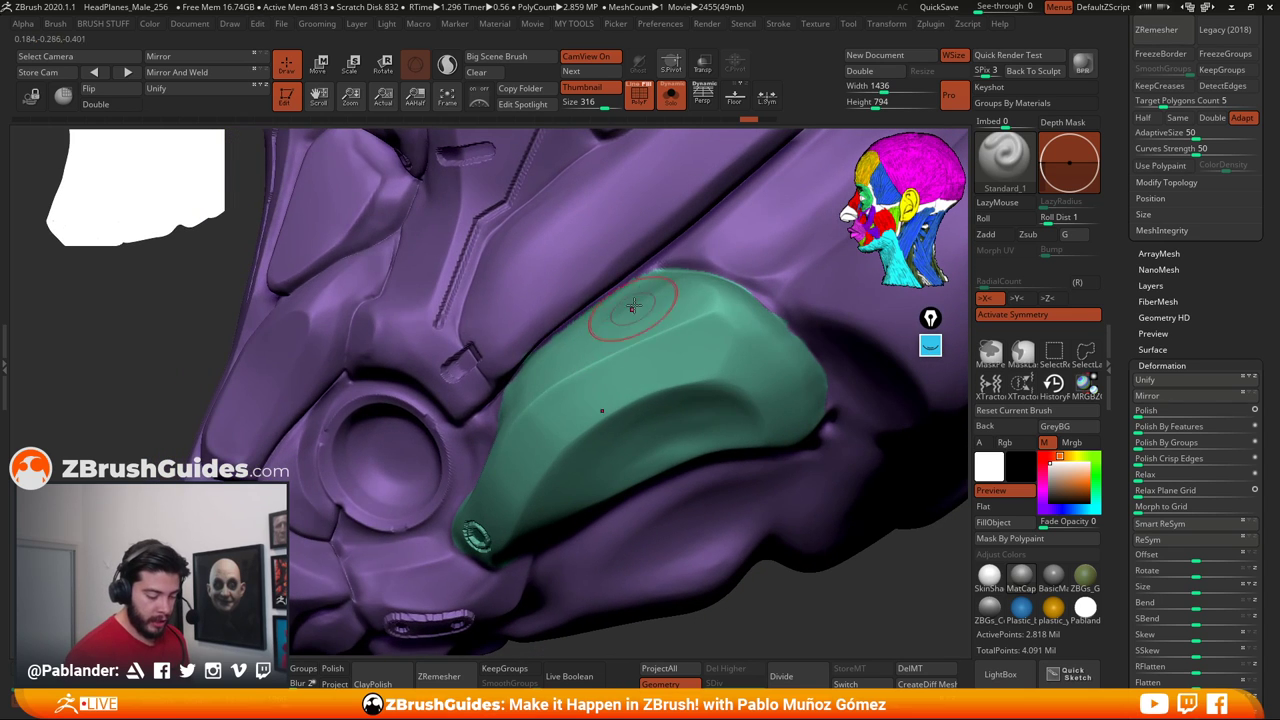
key(space)
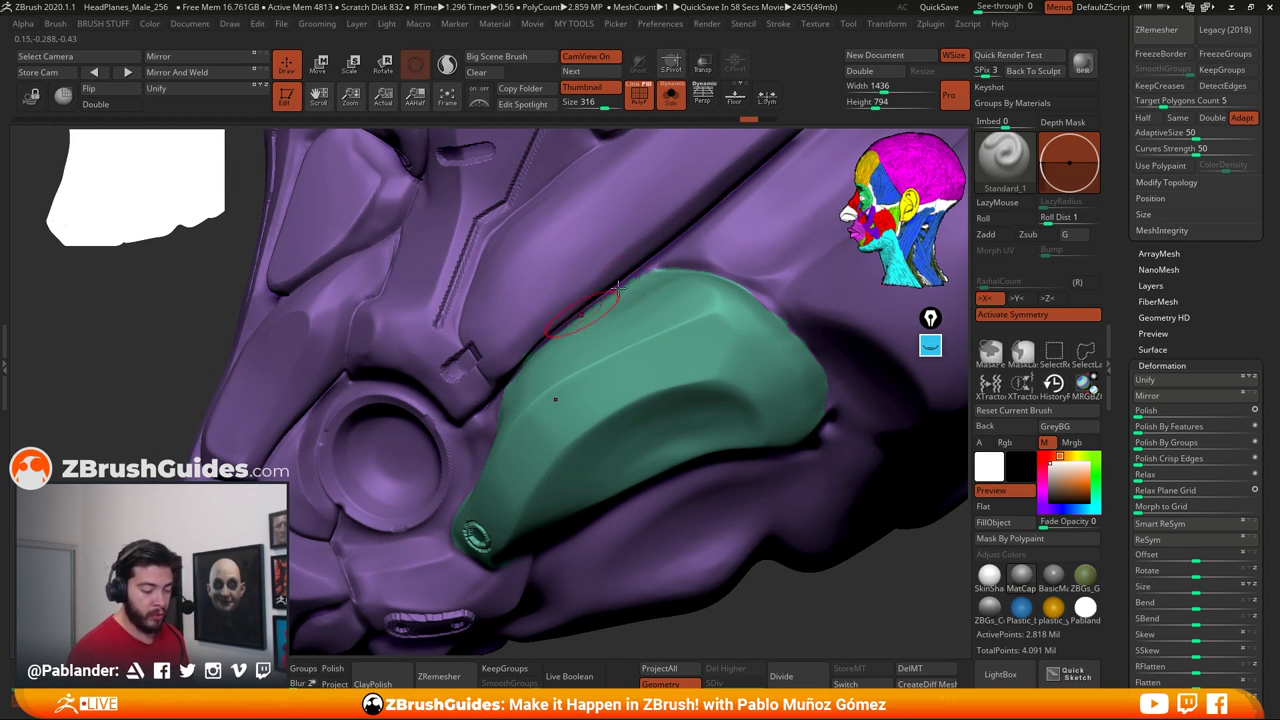
key(shift)
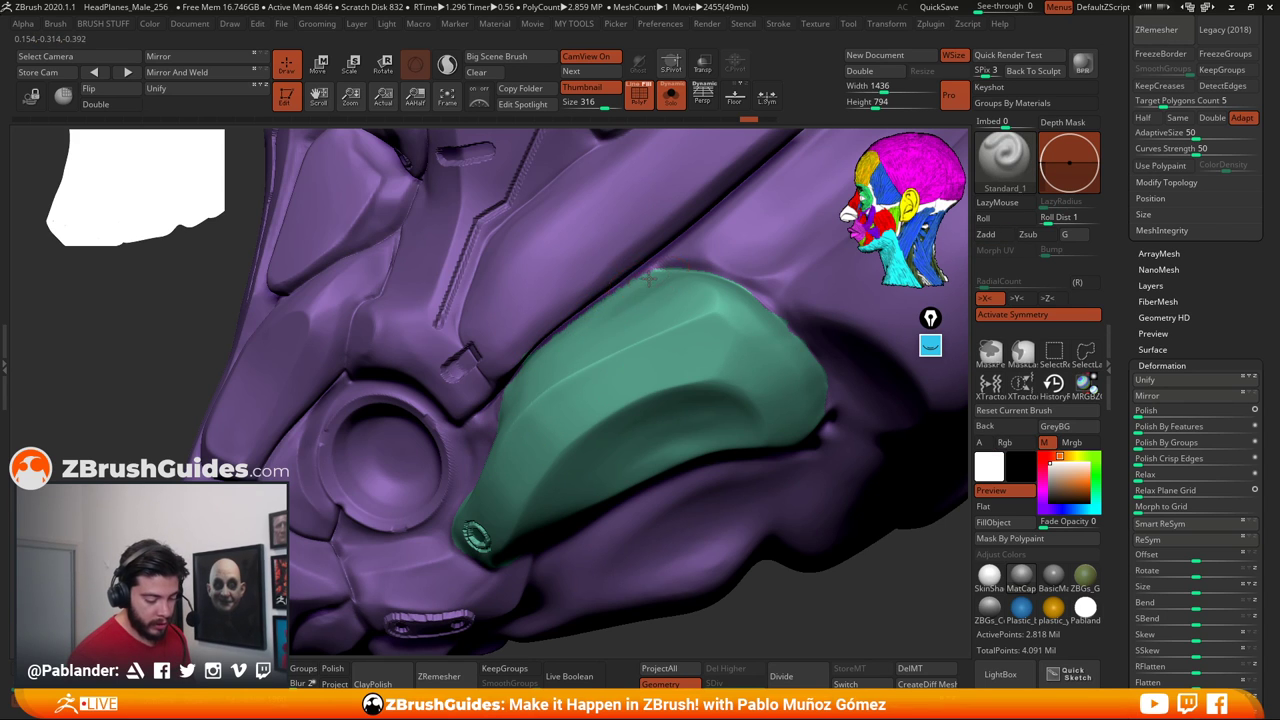
key(space)
key(shift)
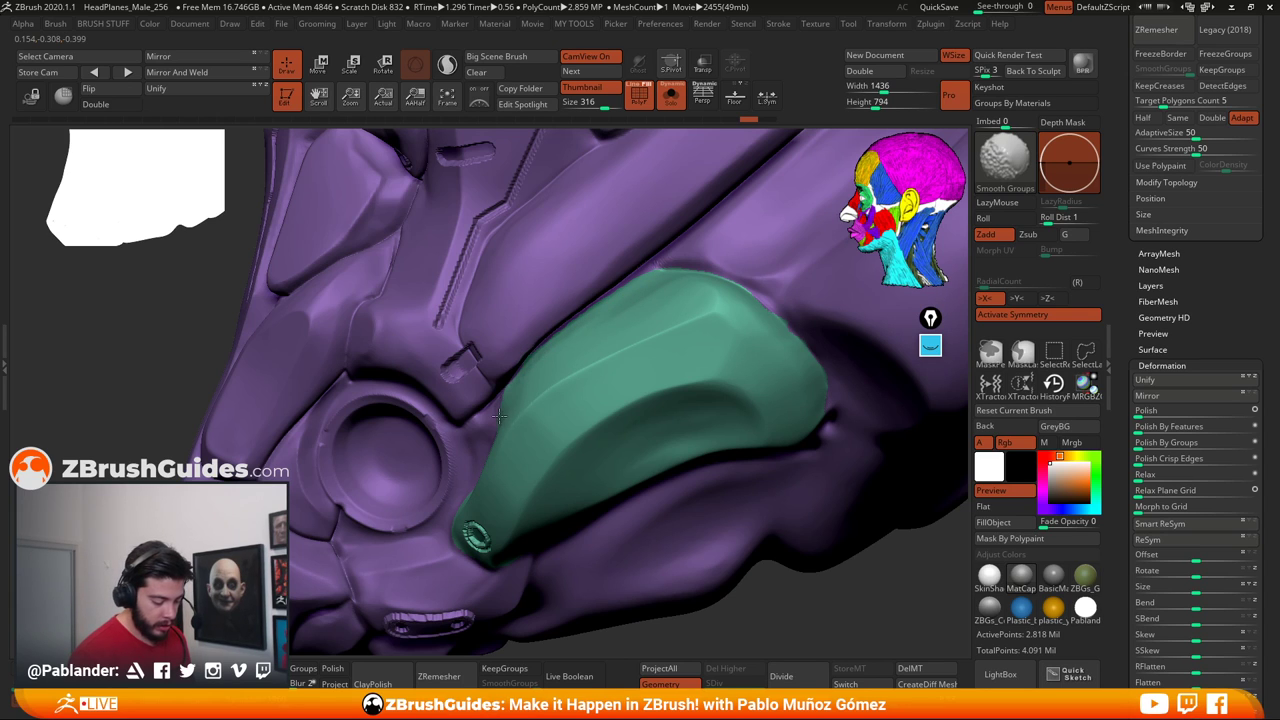
Smooth the jaw plate's group border around the small screw at its front end with Smooth Groups
right_drag(542, 411, 573, 343)
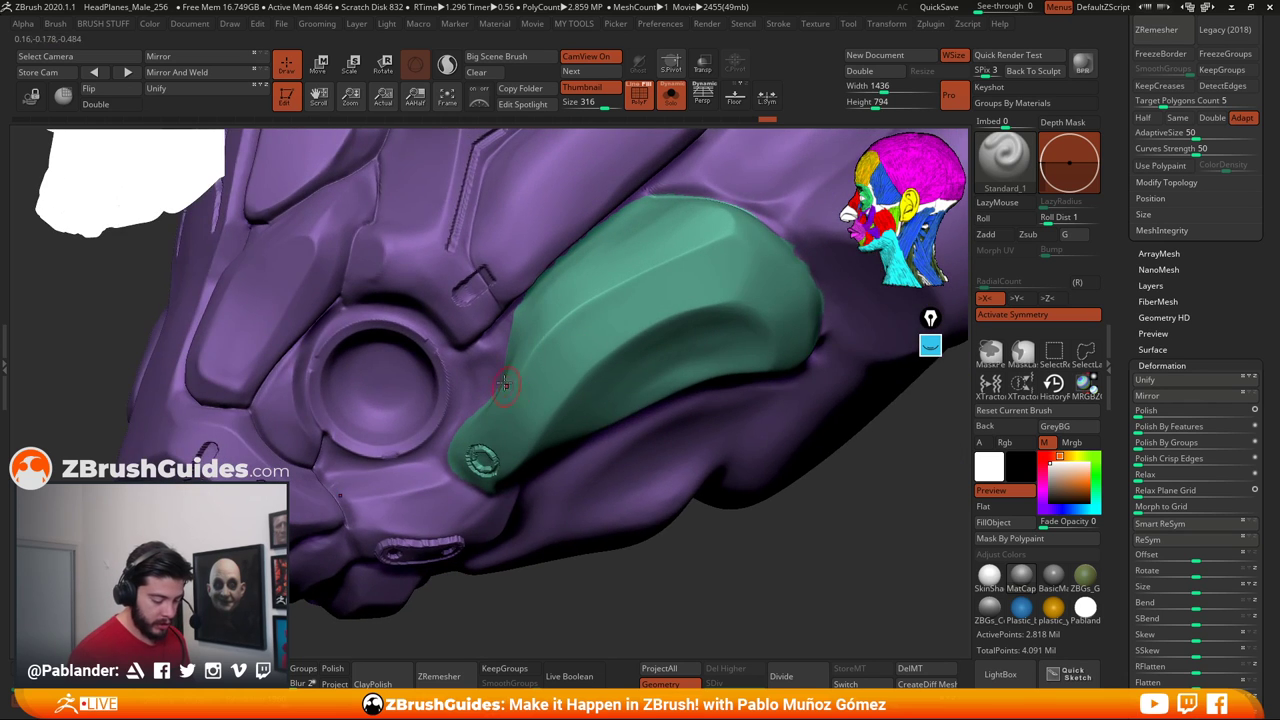
right_drag(505, 383, 492, 373)
key(shift)
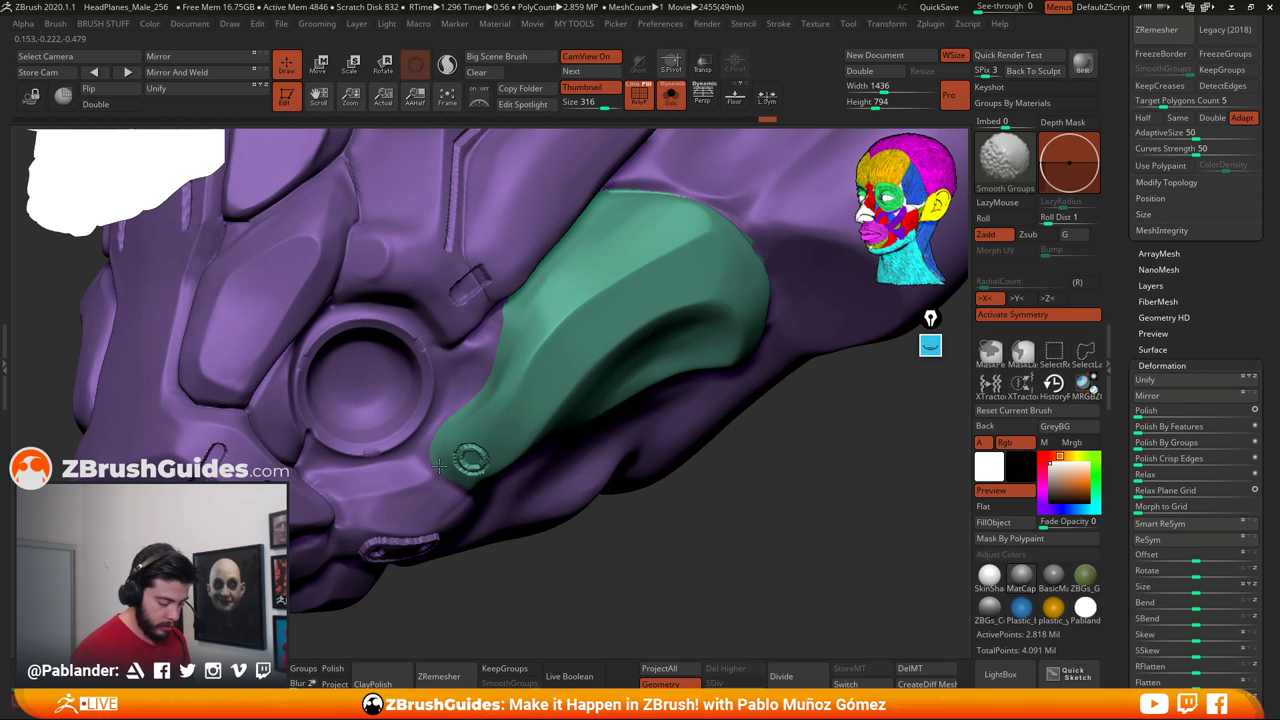
right_drag(514, 443, 640, 423)
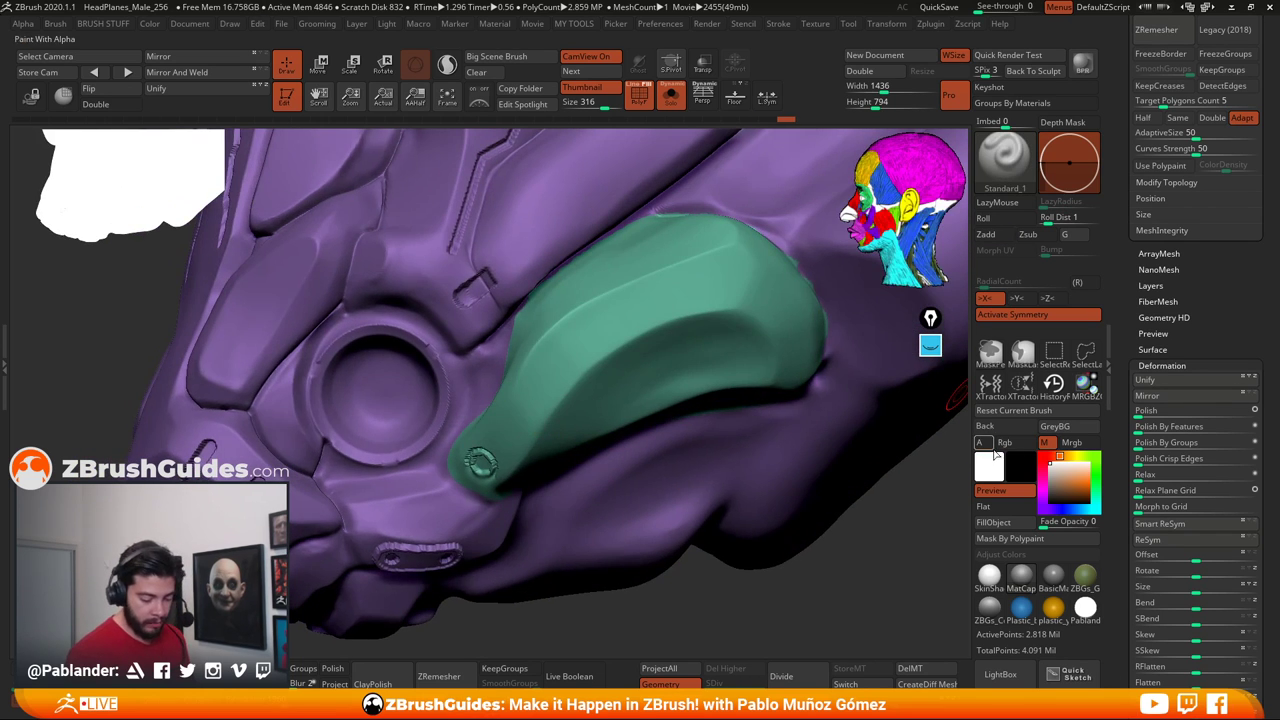
key(shift)
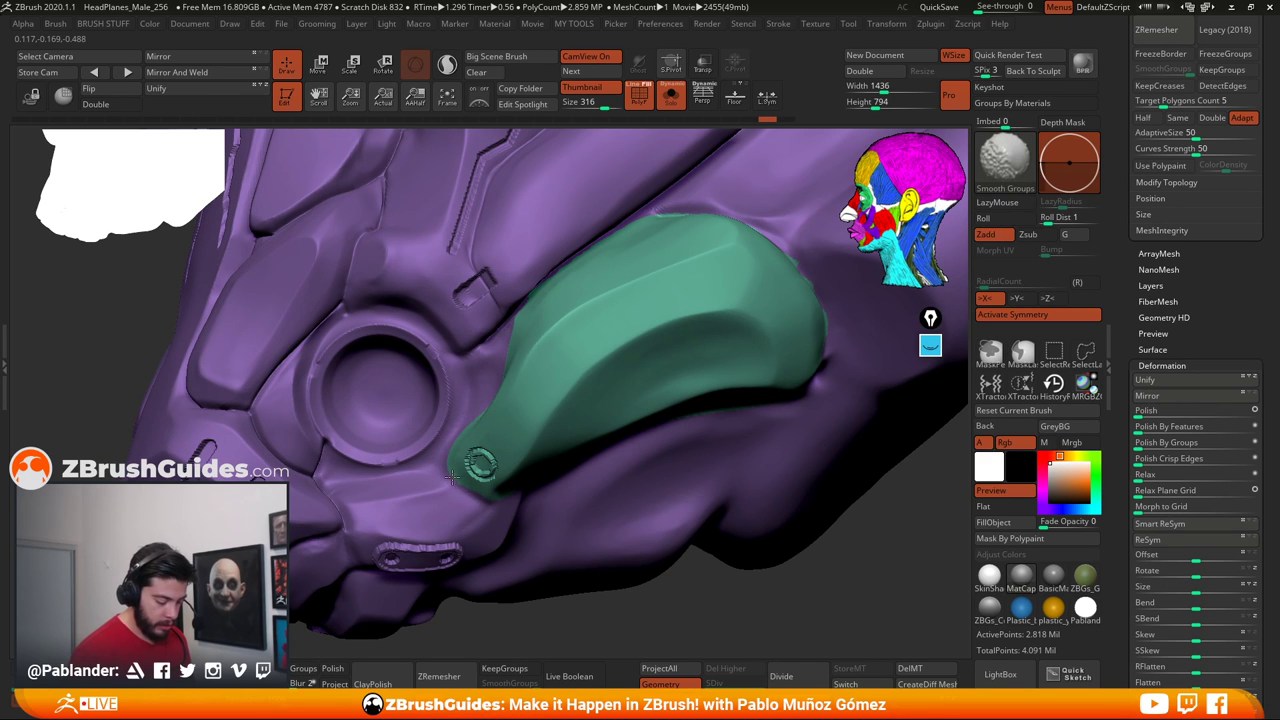
right_drag(485, 507, 488, 478)
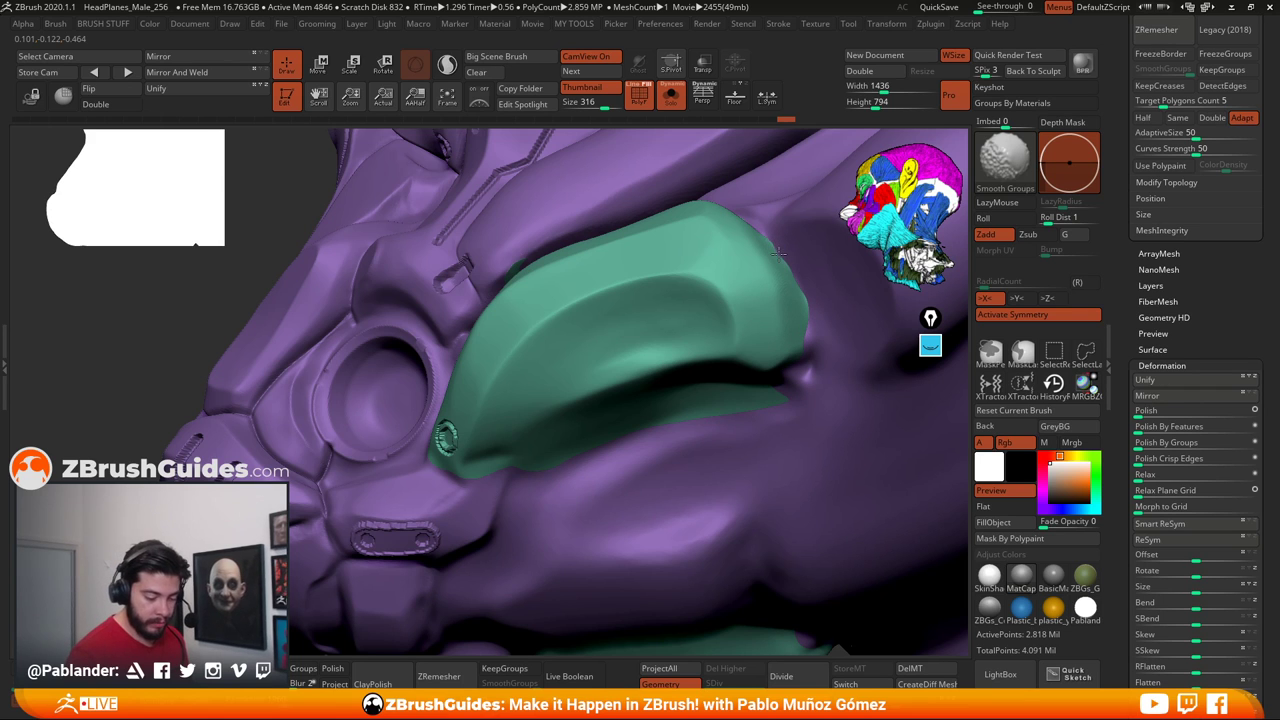
Smooth the rear and lower borders of the jaw plate polygroup with the Smooth Groups brush
mouse_move(778, 252)
shift+mouse_down()
mouse_move(769, 240)
mouse_move(802, 287)
shift+mouse_up()
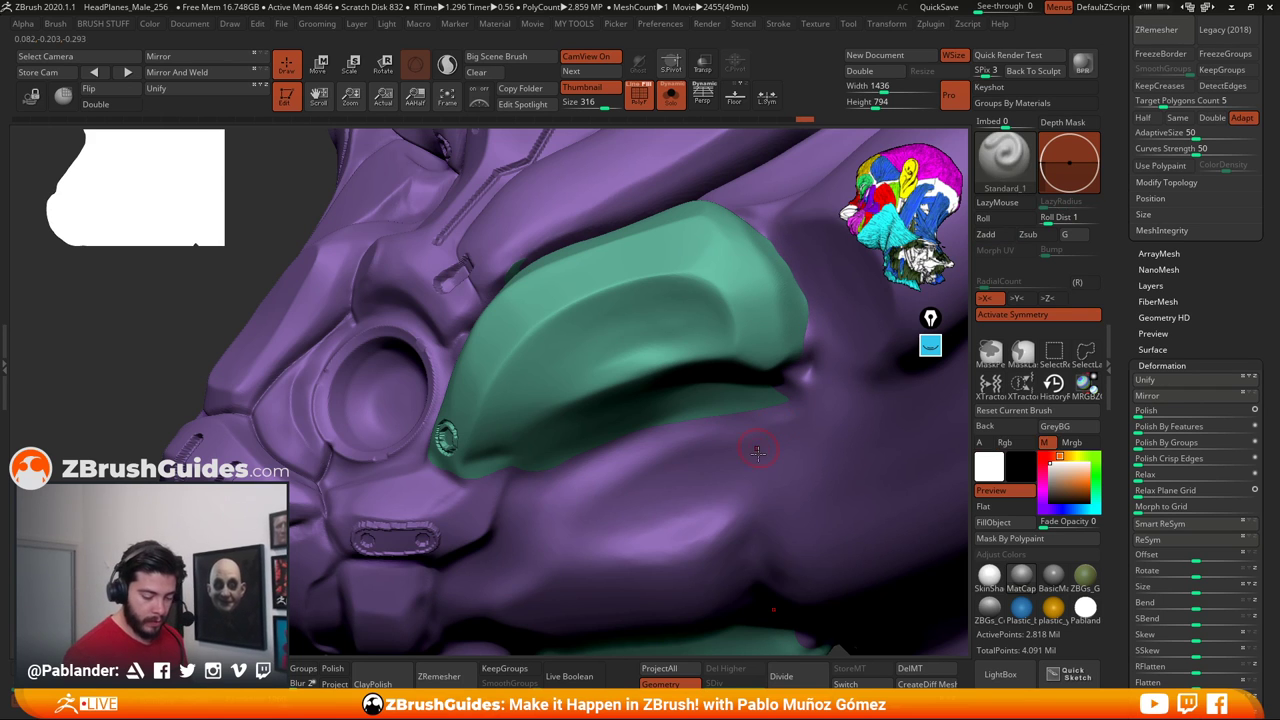
mouse_move(757, 452)
right_down()
mouse_move(755, 470)
mouse_move(688, 476)
mouse_move(678, 373)
right_up()
key(shift)
mouse_move(737, 509)
right_down()
mouse_move(720, 491)
mouse_move(740, 484)
right_up()
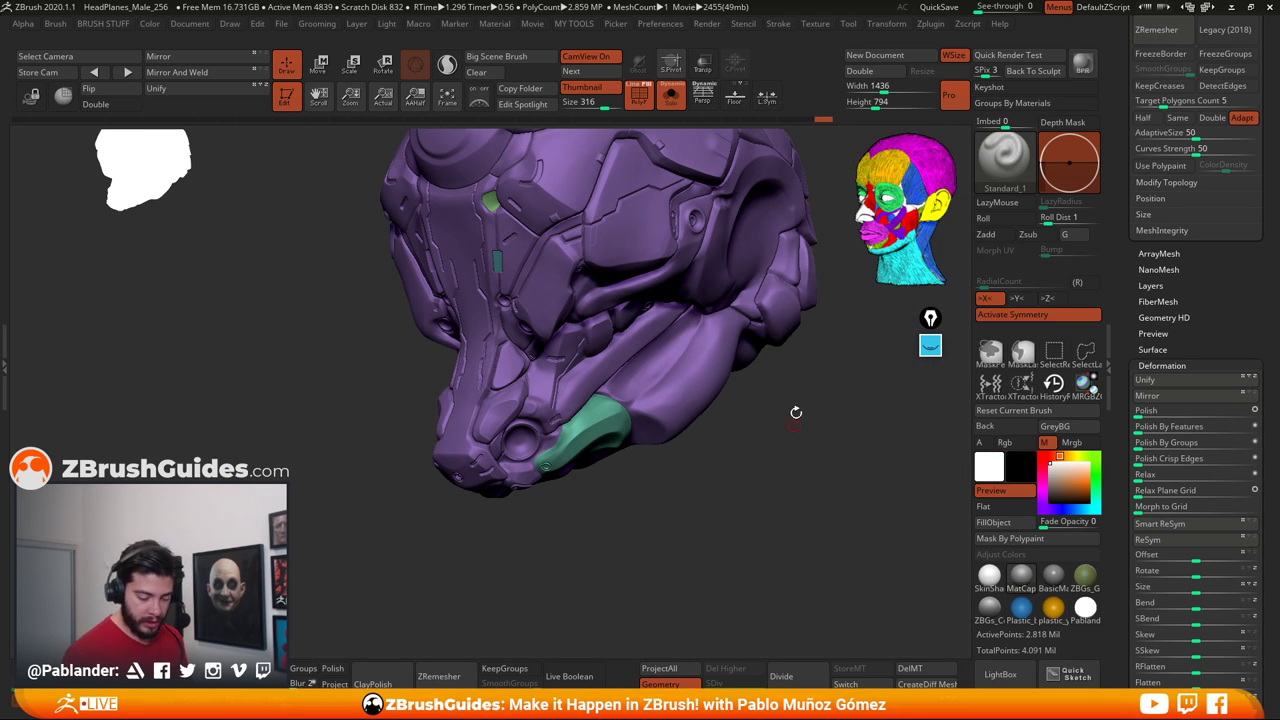
key(b)
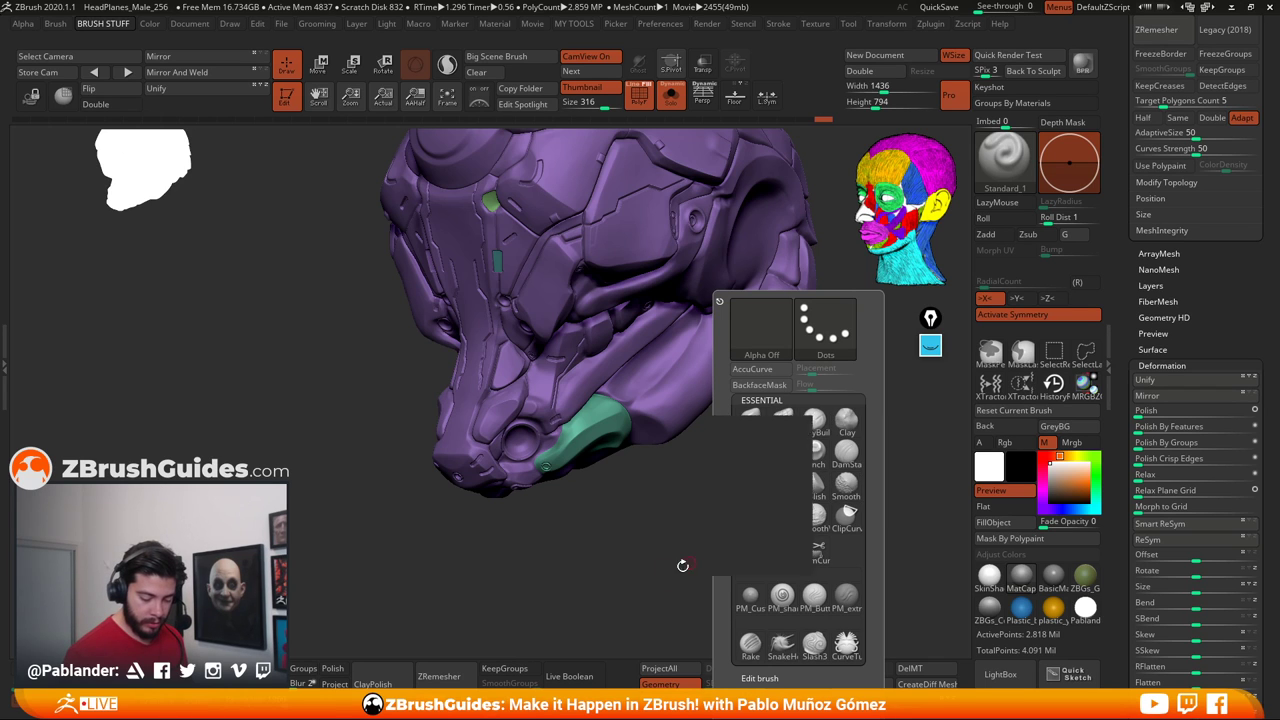
mouse_move(777, 449)
right_down()
mouse_move(745, 503)
mouse_move(749, 491)
mouse_move(477, 591)
right_up()
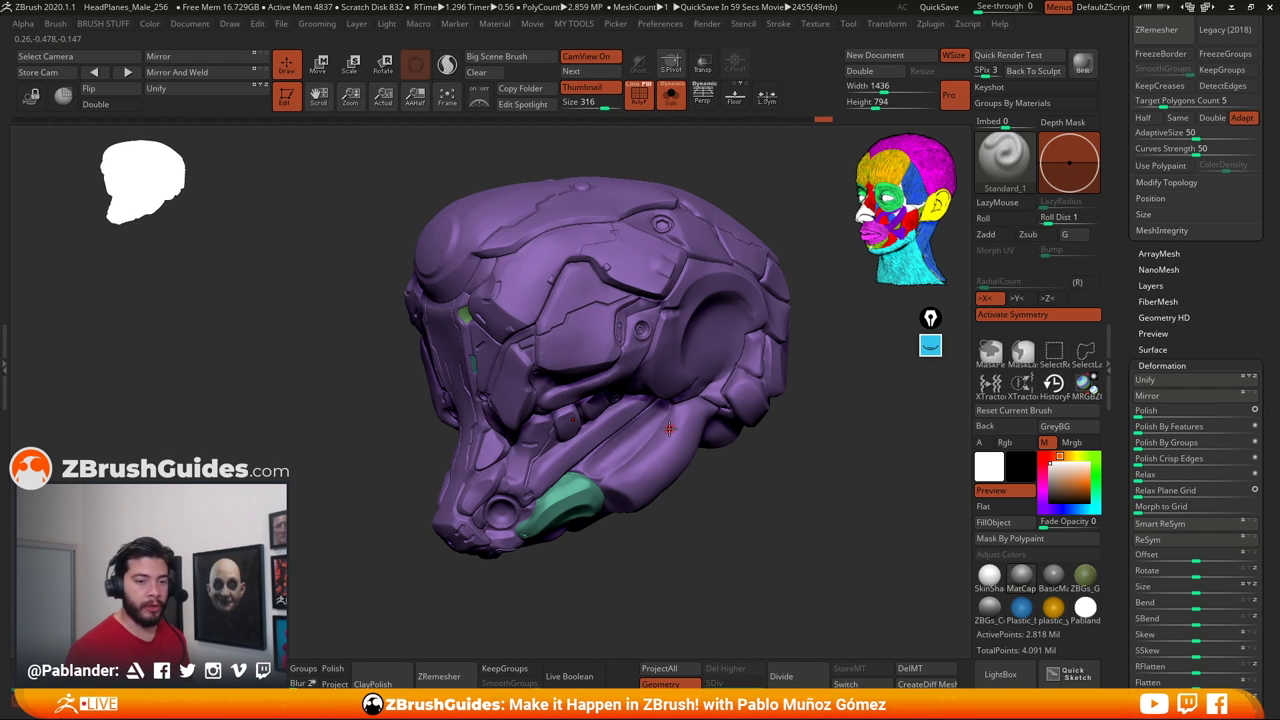
mouse_move(748, 486)
mouse_down()
mouse_move(751, 506)
mouse_move(759, 498)
mouse_up()
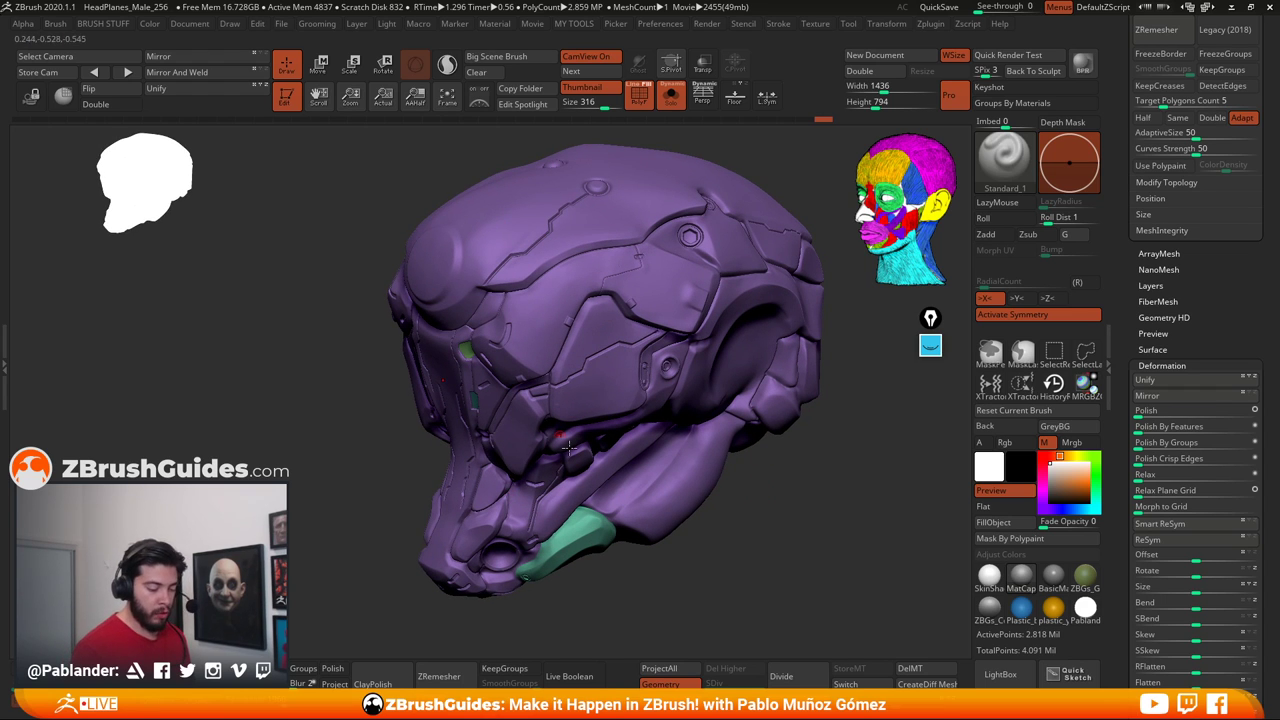
drag(812, 492, 824, 361)
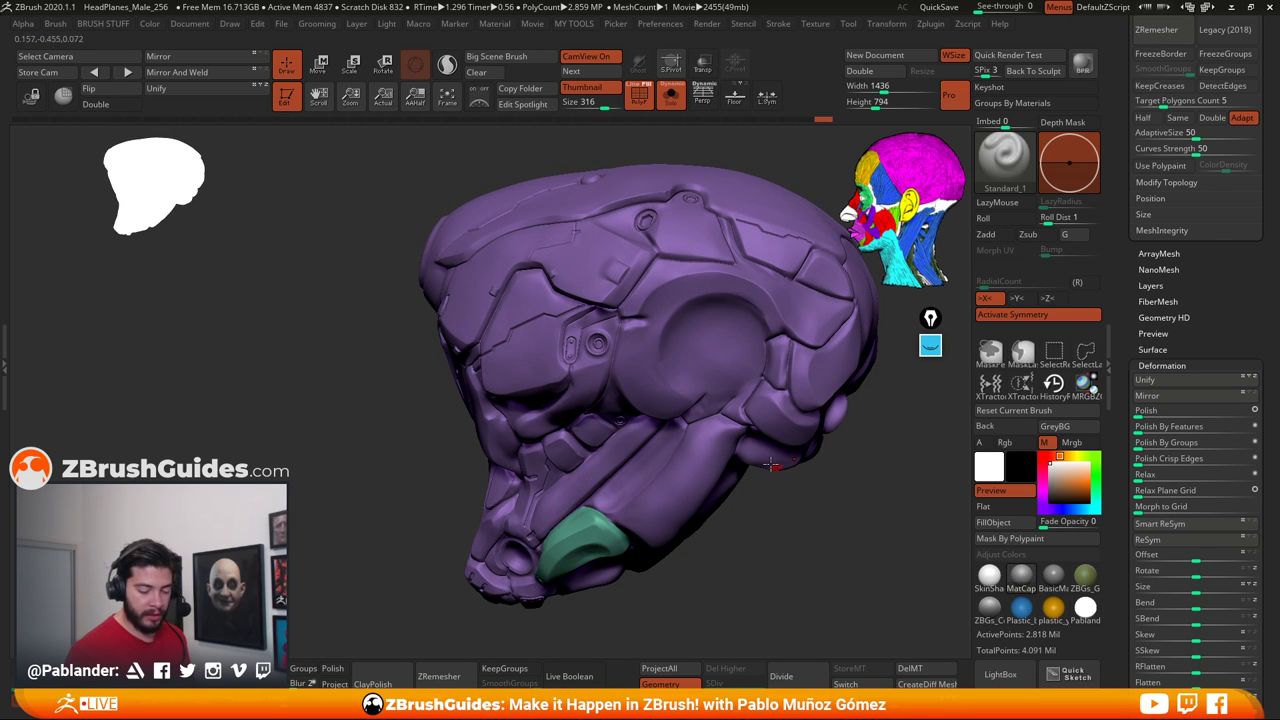
drag(728, 520, 798, 484)
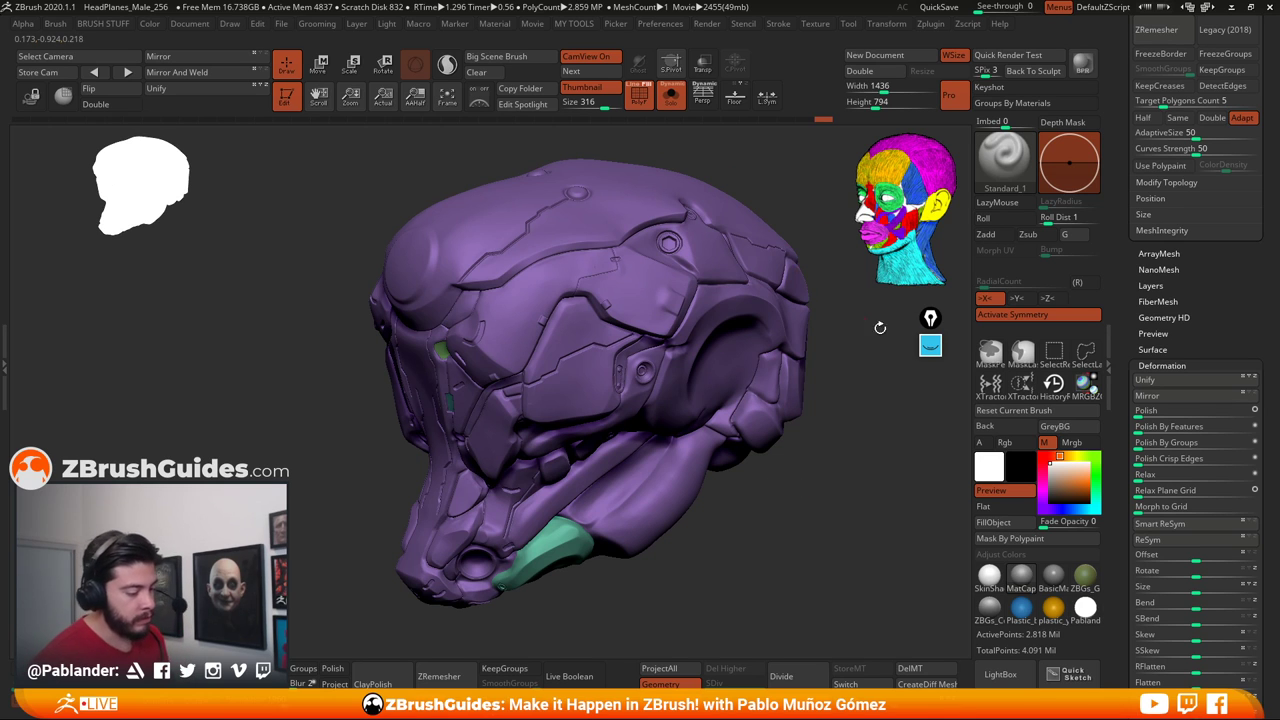
drag(854, 437, 763, 306)
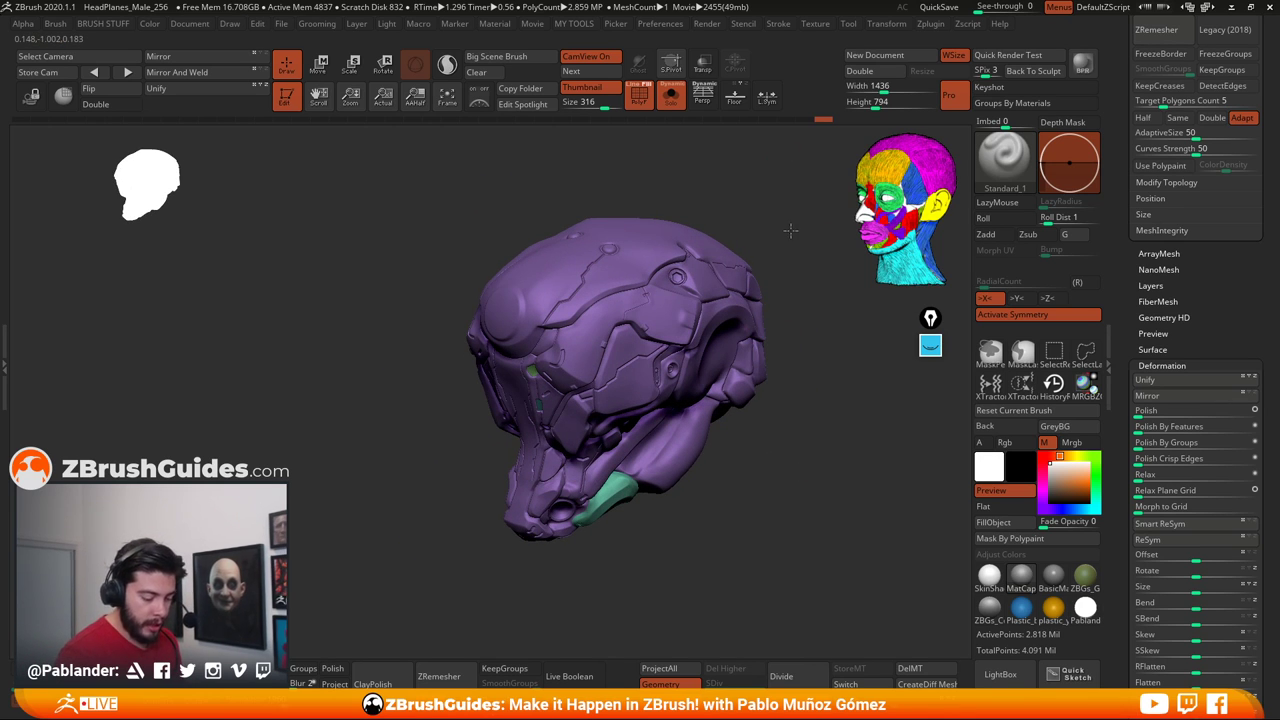
drag(800, 215, 762, 217)
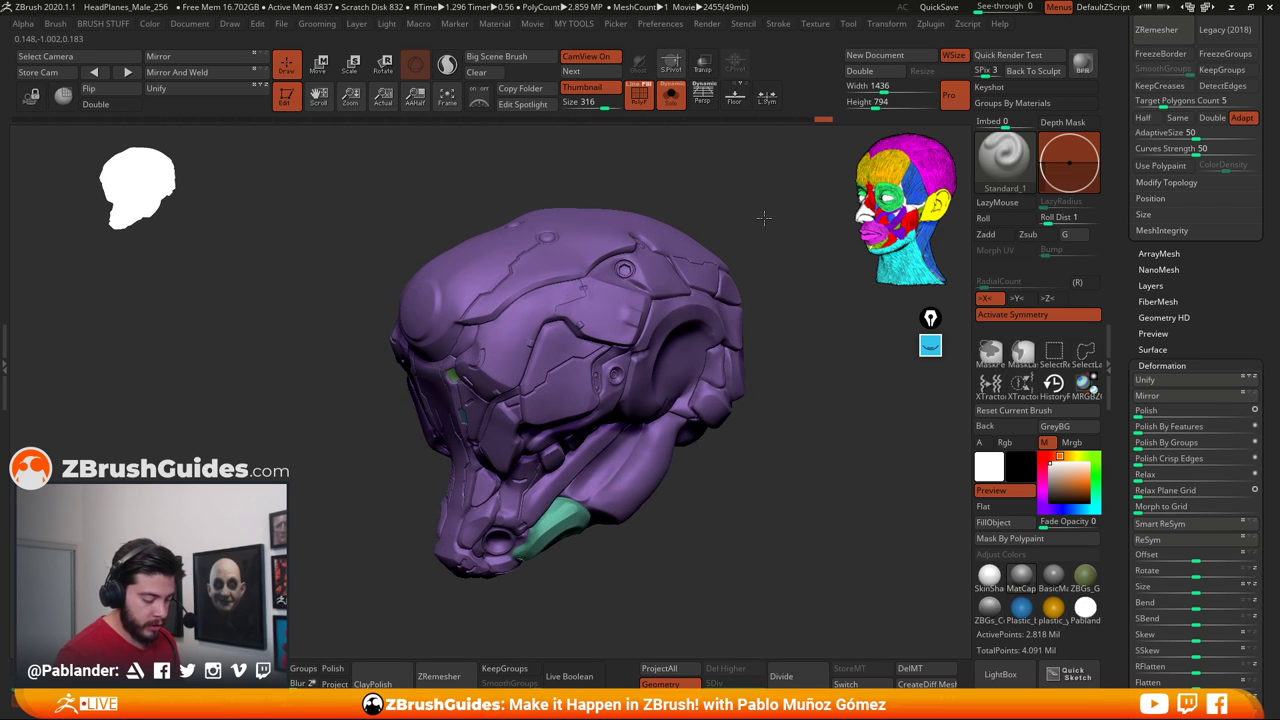
alt+drag(677, 165, 689, 193)
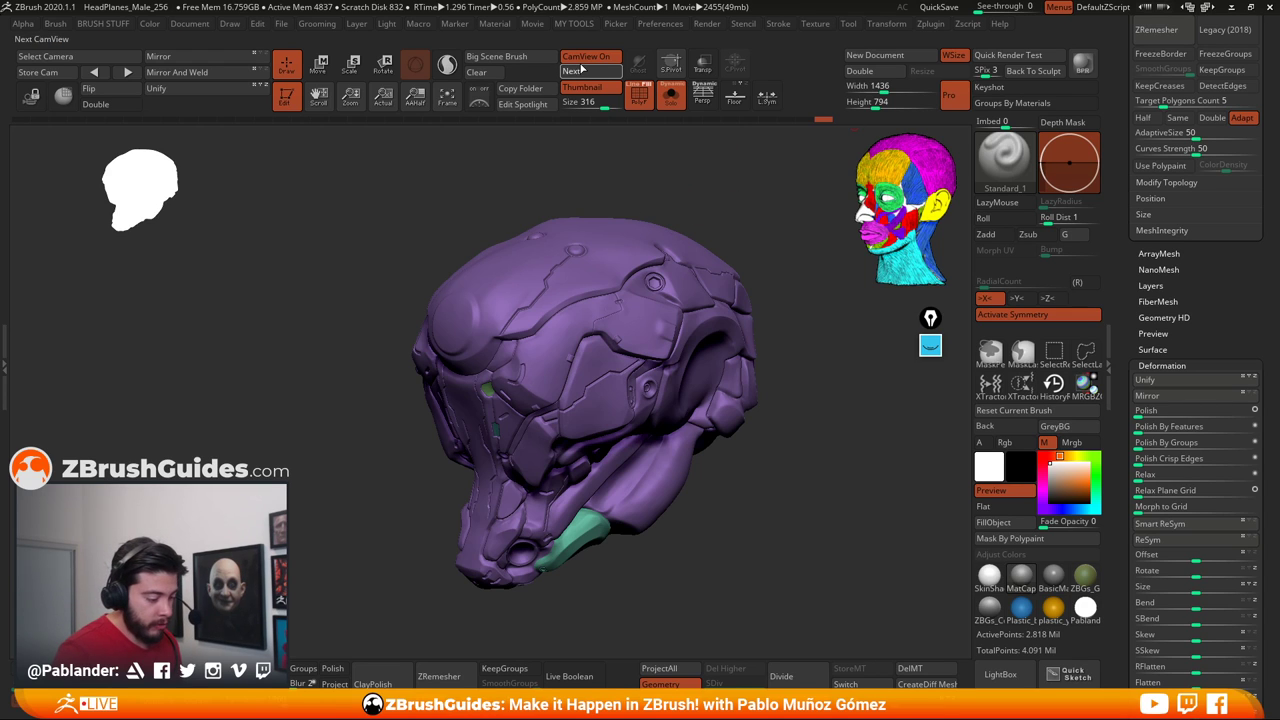
Cycle through the CamView models, and turn off both the silhouette thumbnail and CamView
click(585, 72)
click(585, 72)
click(585, 72)
click(585, 72)
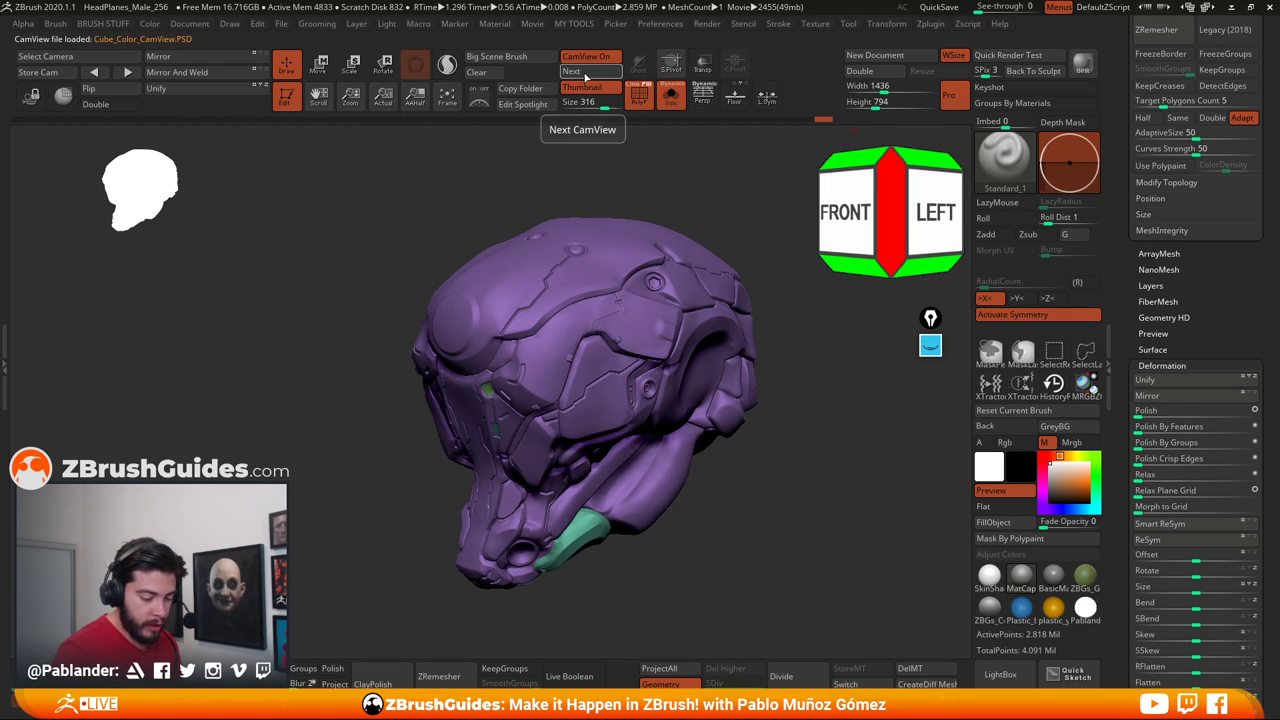
click(585, 72)
click(582, 87)
click(586, 56)
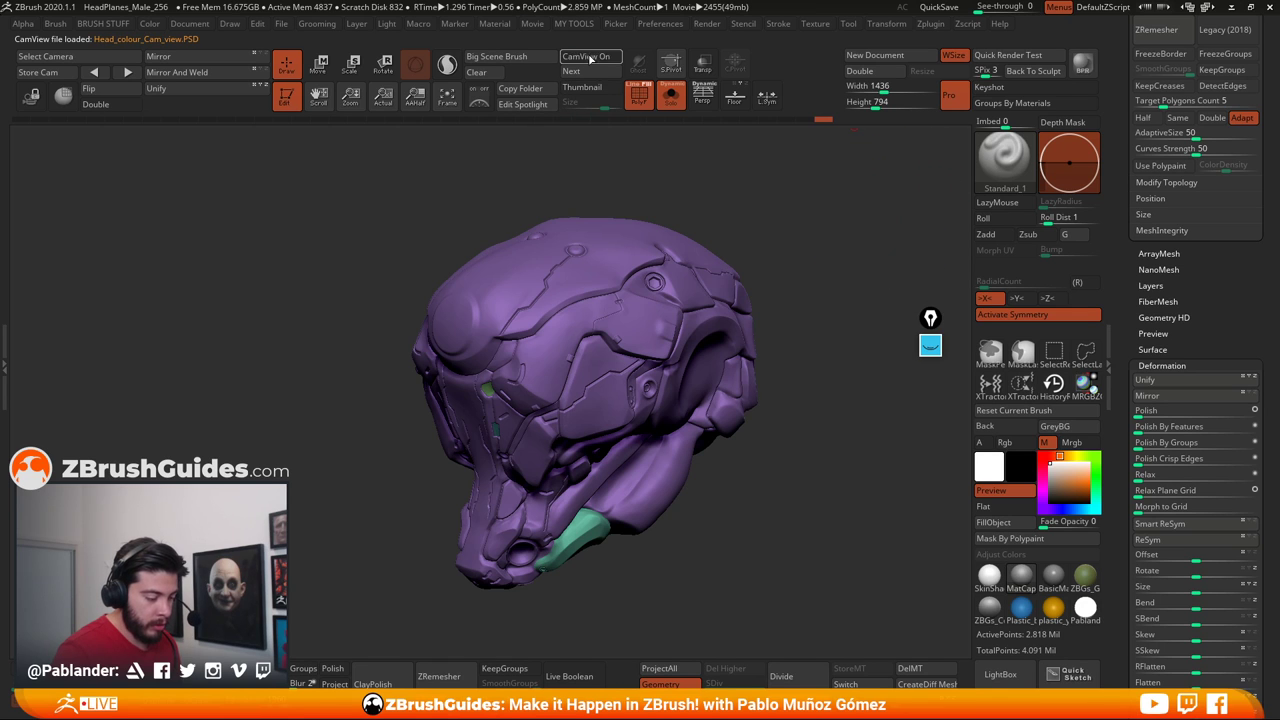
Dock the Zplugin palette in the tray above Tool and launch PolyGroupIt on the robot head
drag(760, 205, 770, 187)
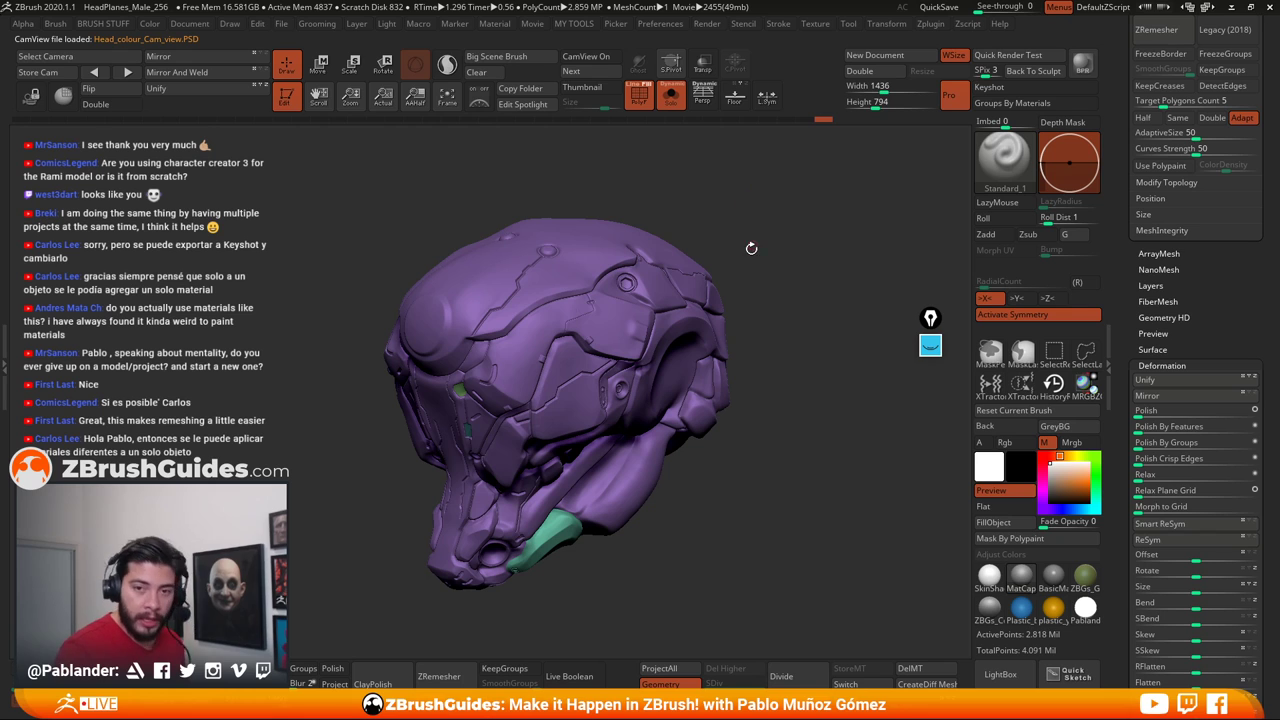
click(929, 26)
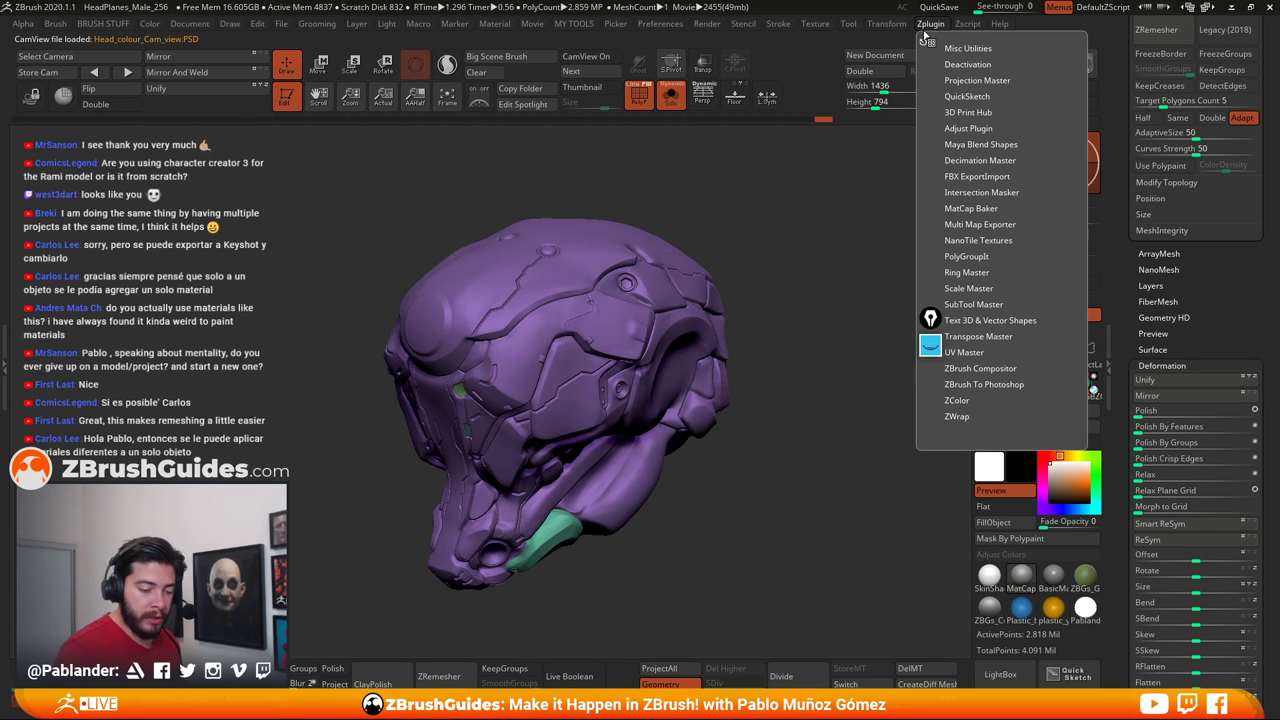
scroll(1180, 230, up, 5)
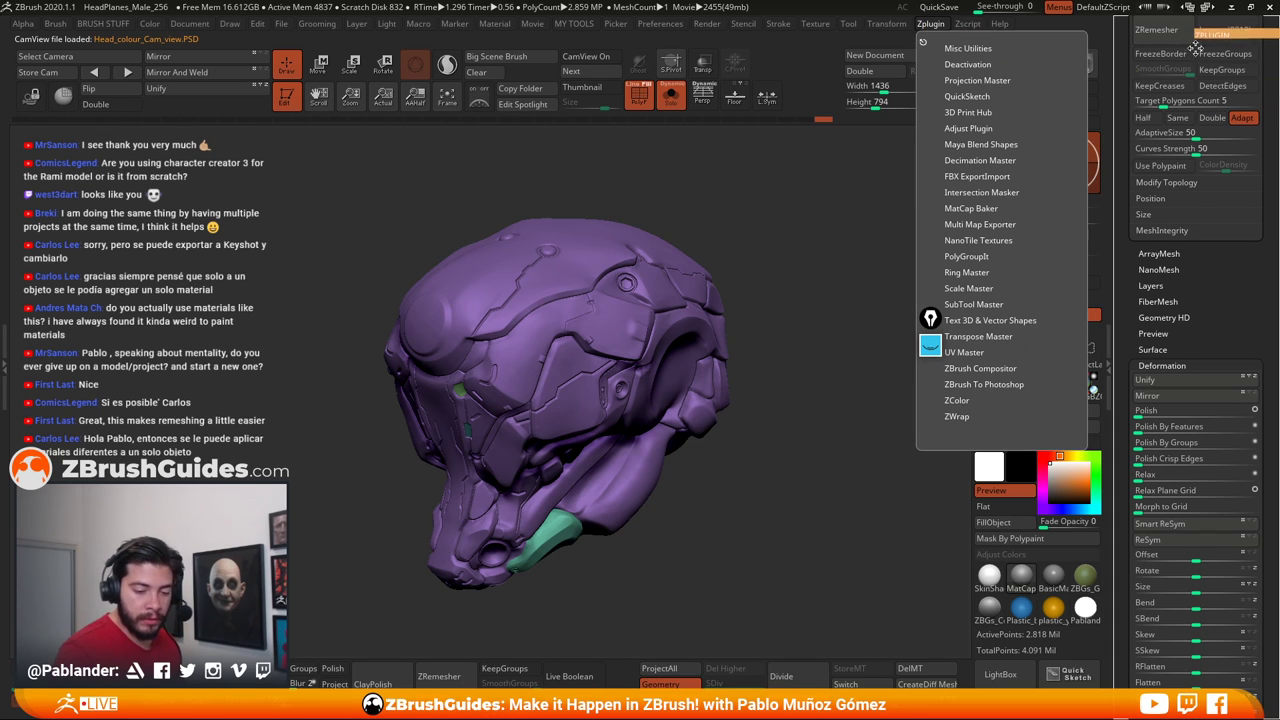
drag(1126, 232, 1124, 457)
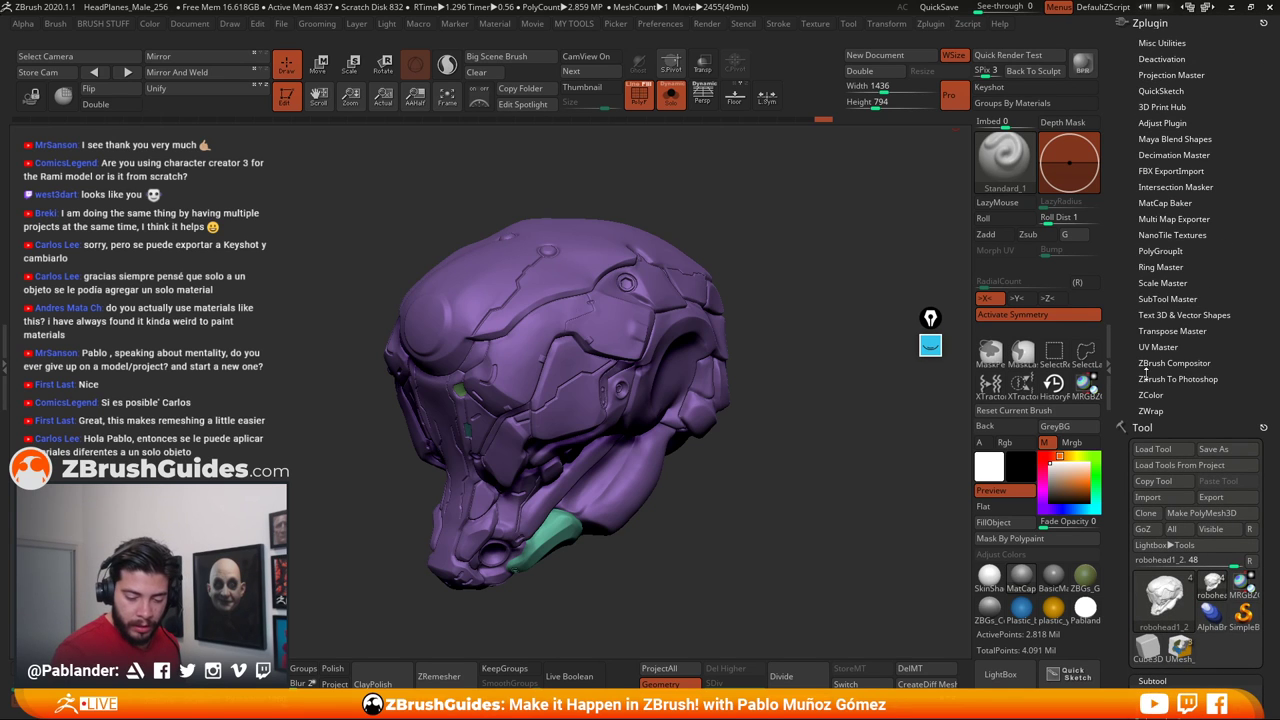
click(1164, 251)
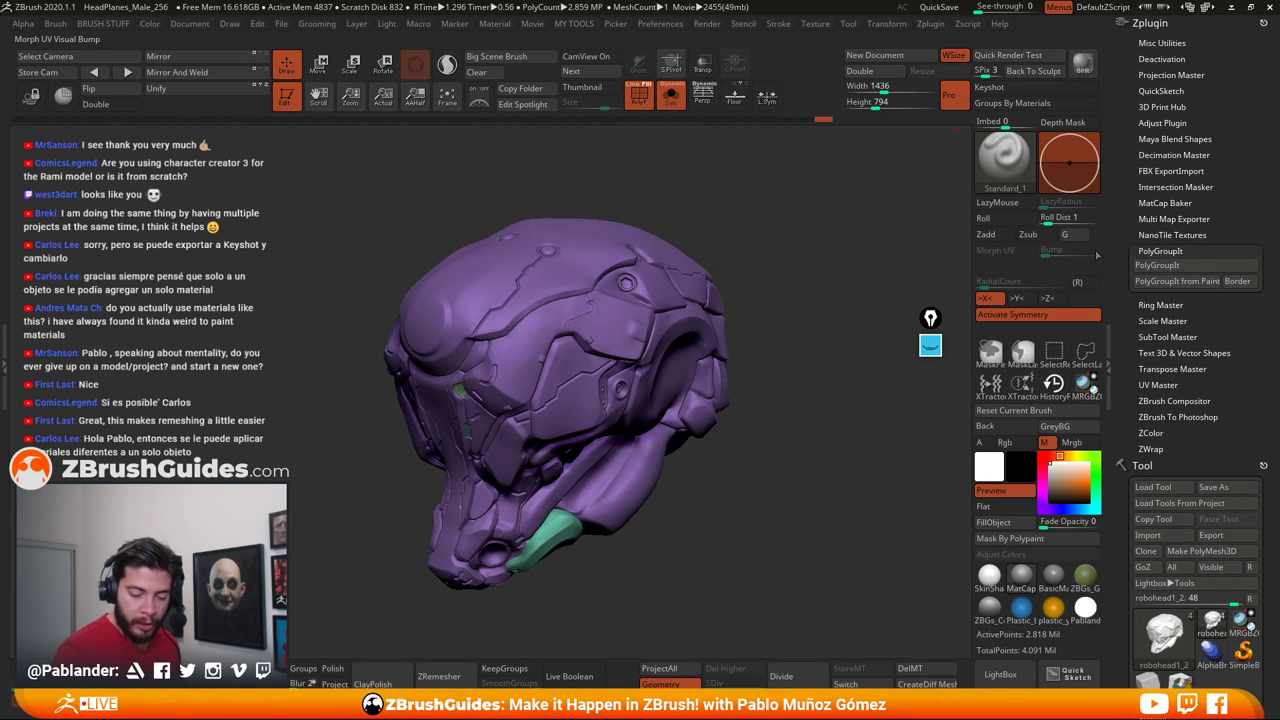
click(1182, 267)
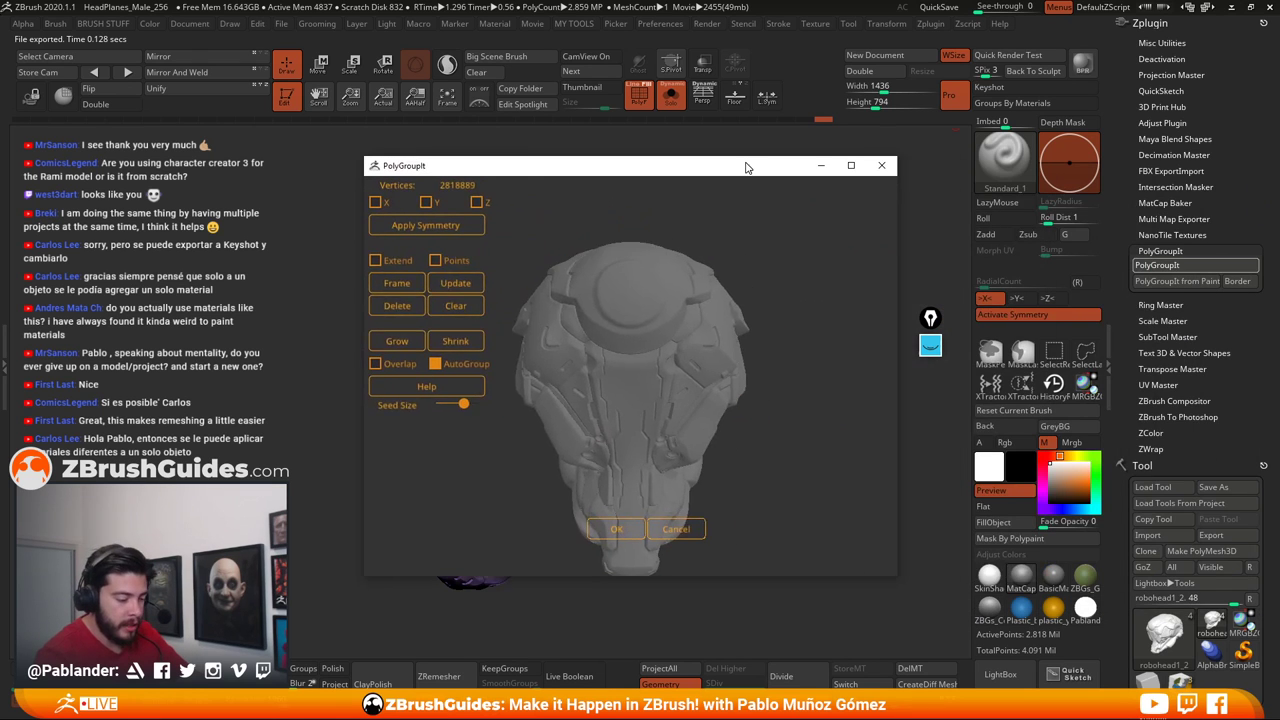
Reposition and enlarge the PolyGroupIt window over the canvas, and move the floating pen icons out of the way
drag(749, 169, 678, 152)
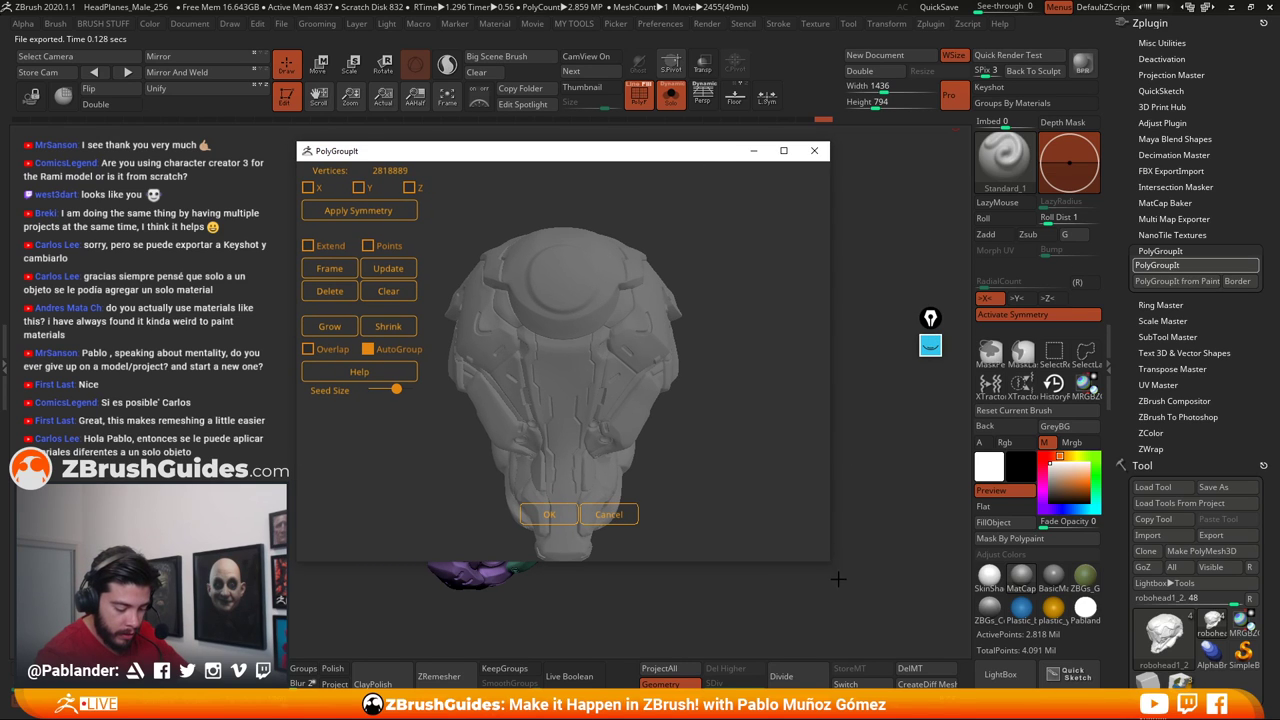
drag(829, 562, 996, 680)
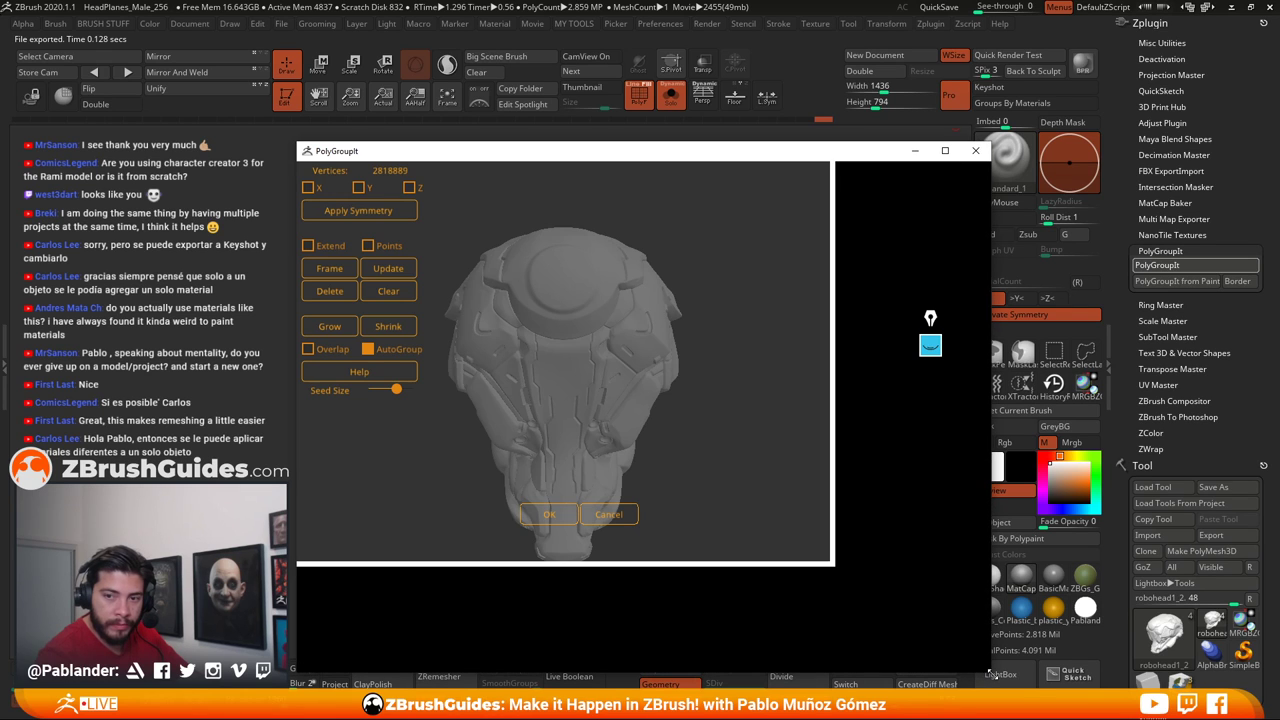
drag(672, 163, 654, 138)
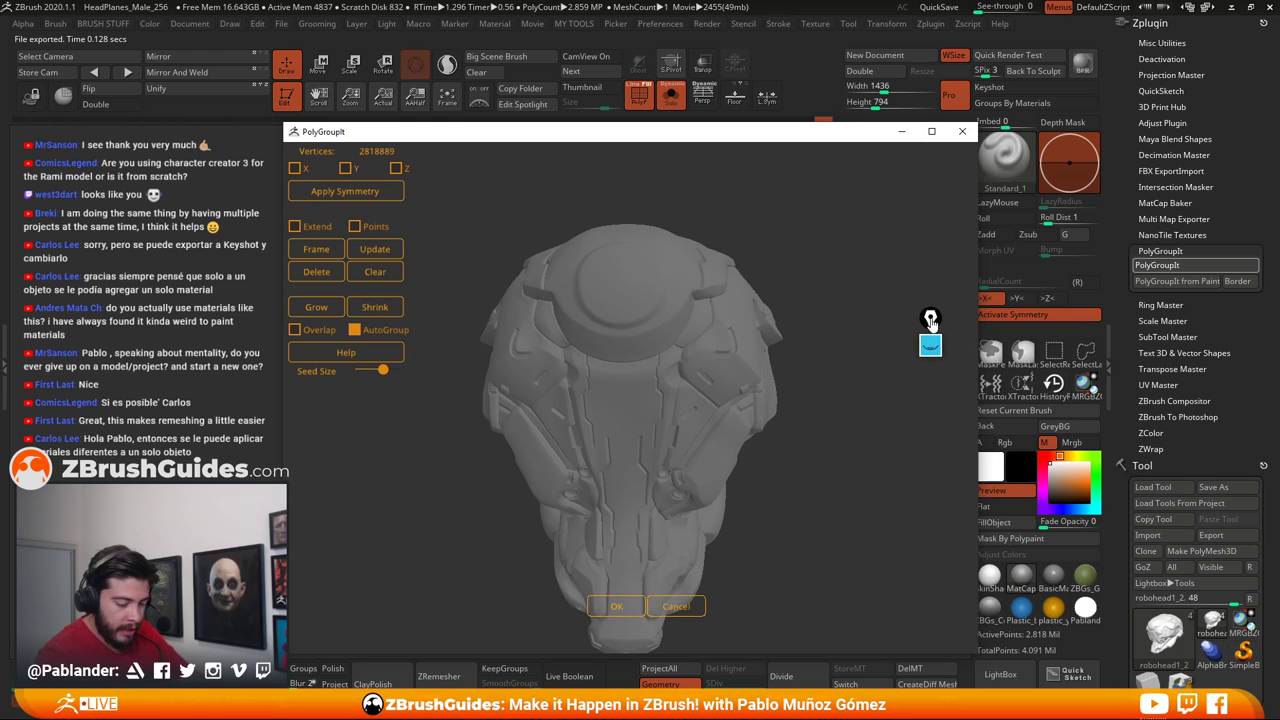
drag(930, 319, 954, 175)
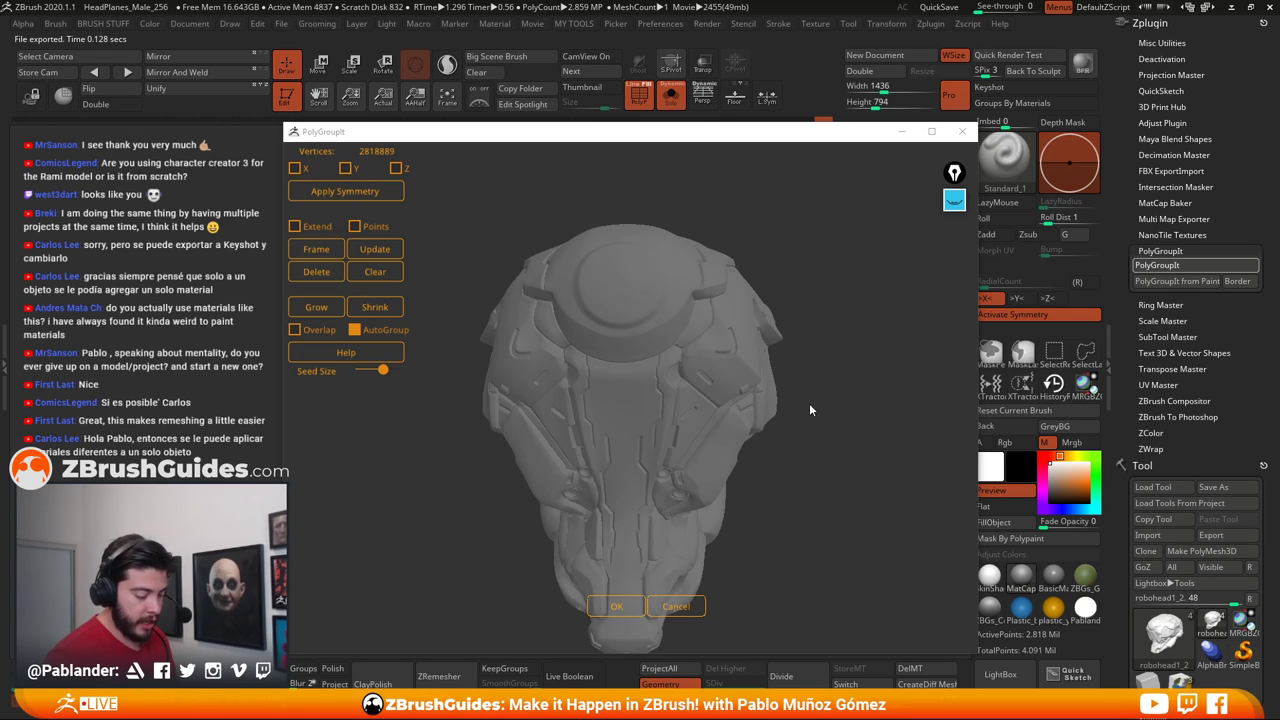
drag(809, 403, 761, 420)
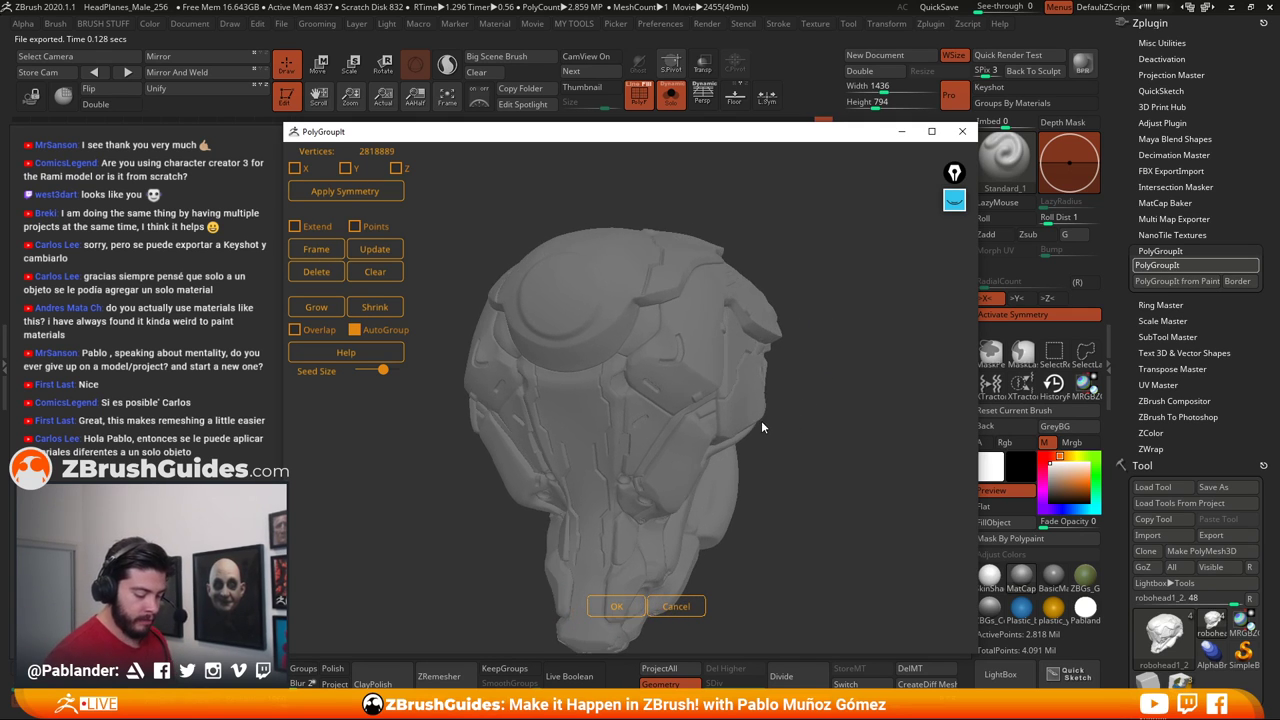
shift+drag(821, 457, 743, 438)
click(743, 438)
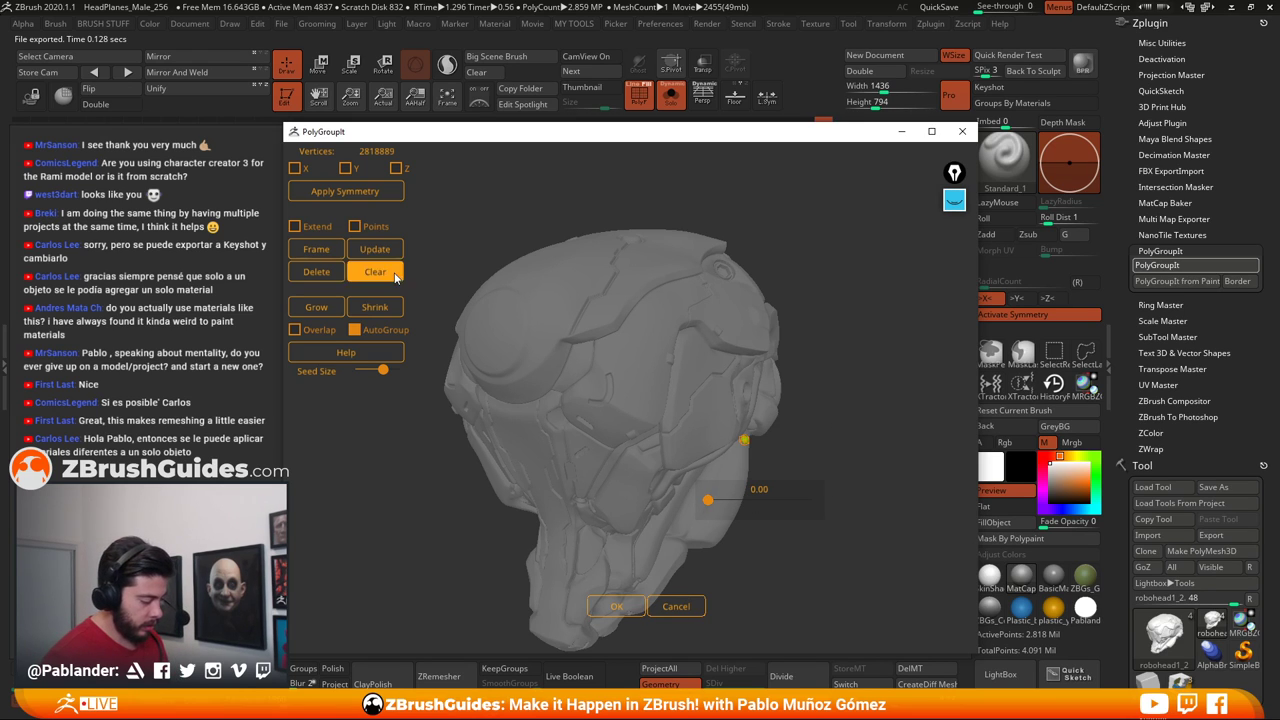
drag(825, 399, 790, 377)
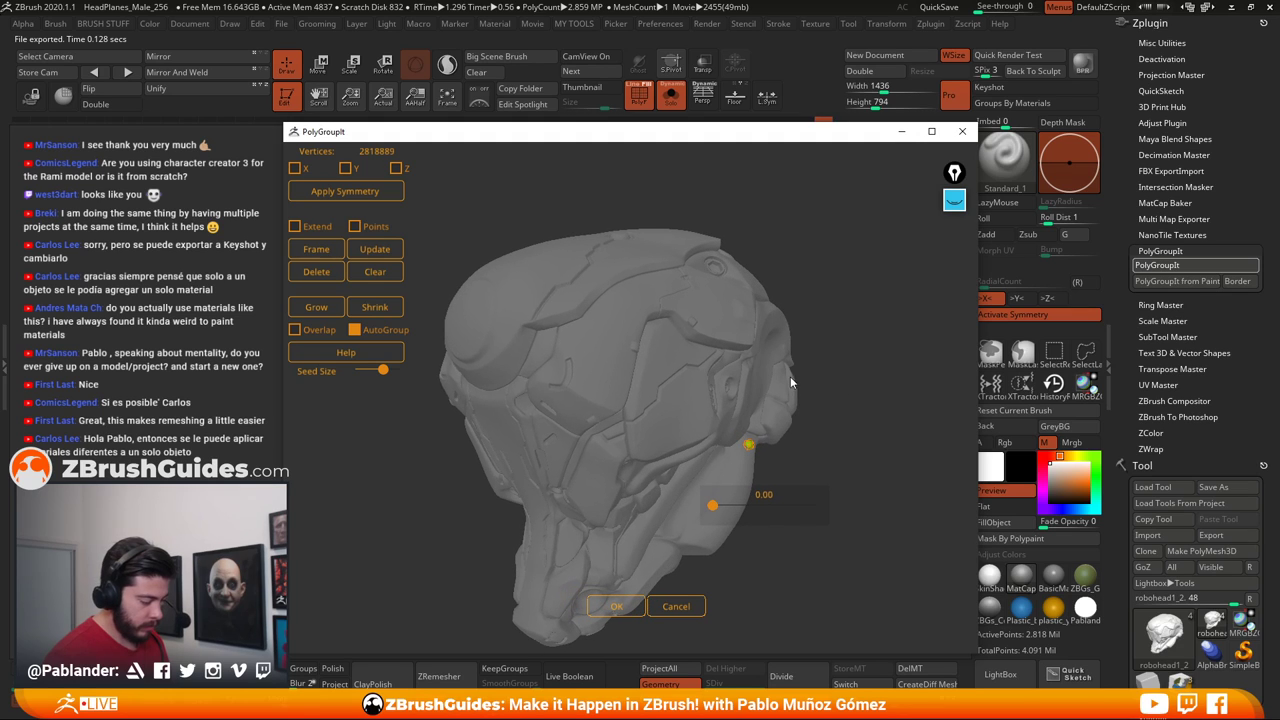
click(318, 272)
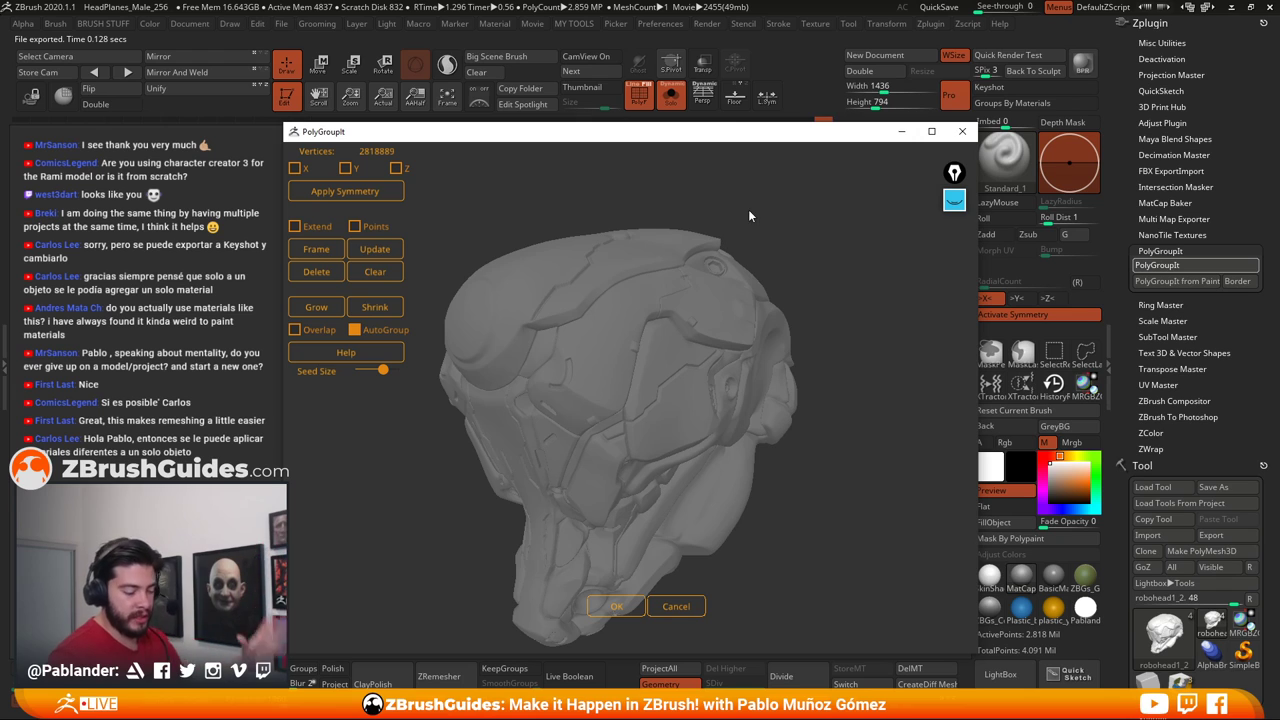
Place a PolyGroupIt seed on the round forehead disc and set its spread to 0.11 to cover the crown plates
drag(748, 209, 868, 308)
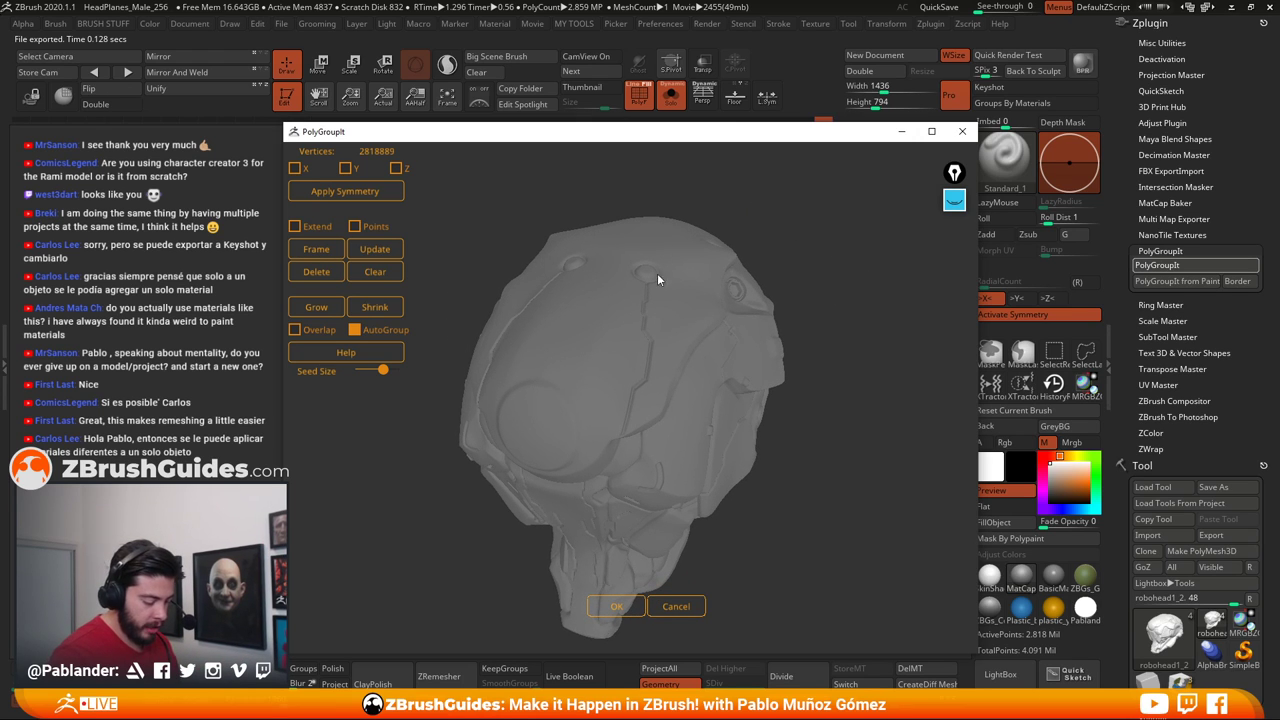
drag(657, 280, 606, 388)
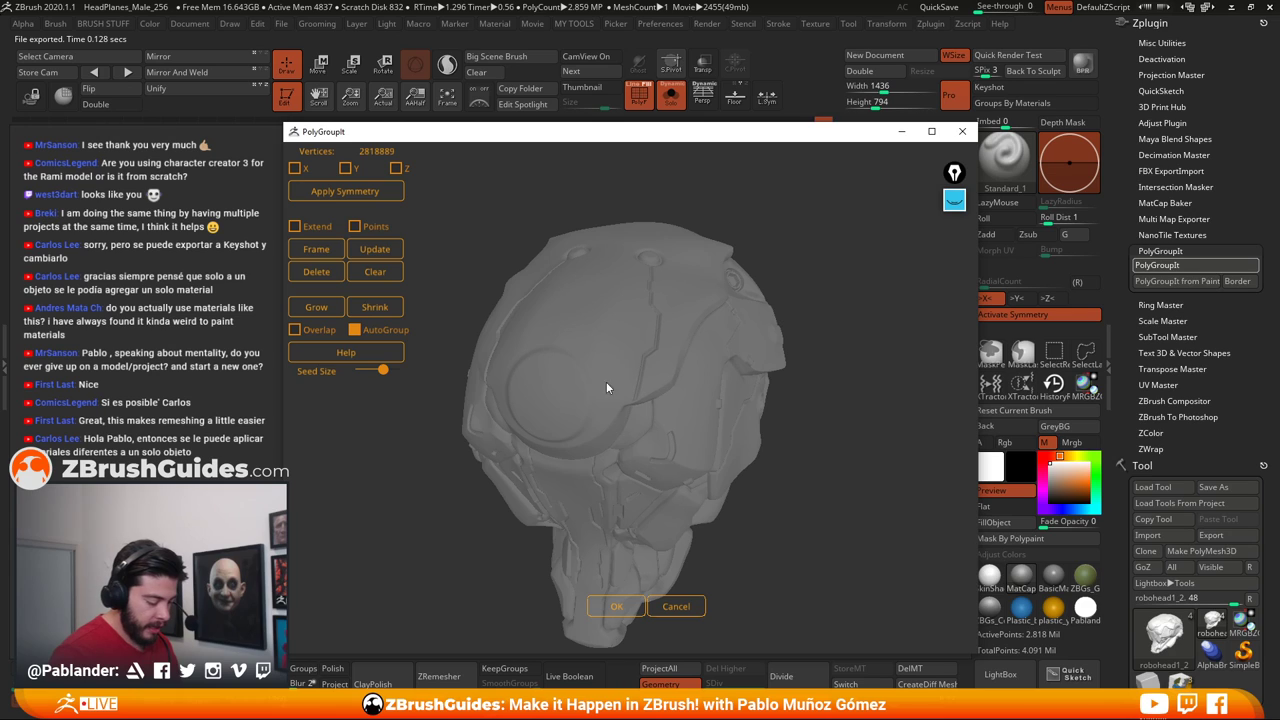
click(547, 392)
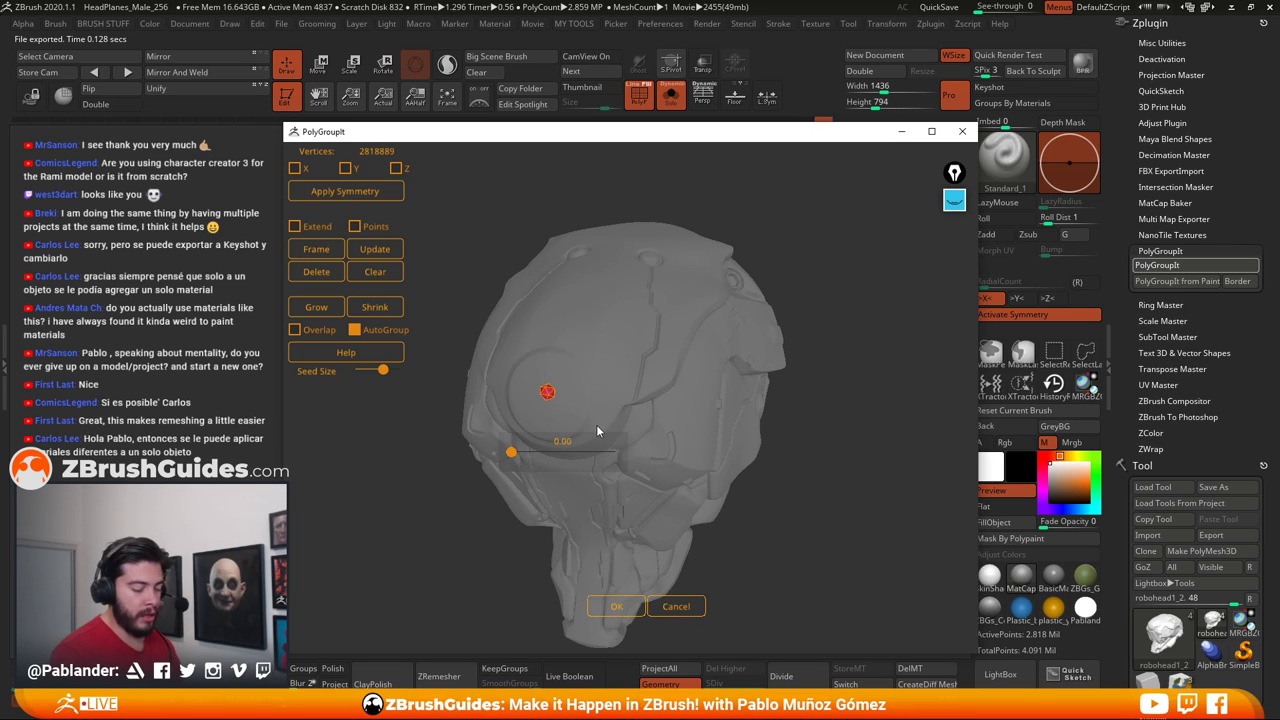
drag(512, 451, 519, 453)
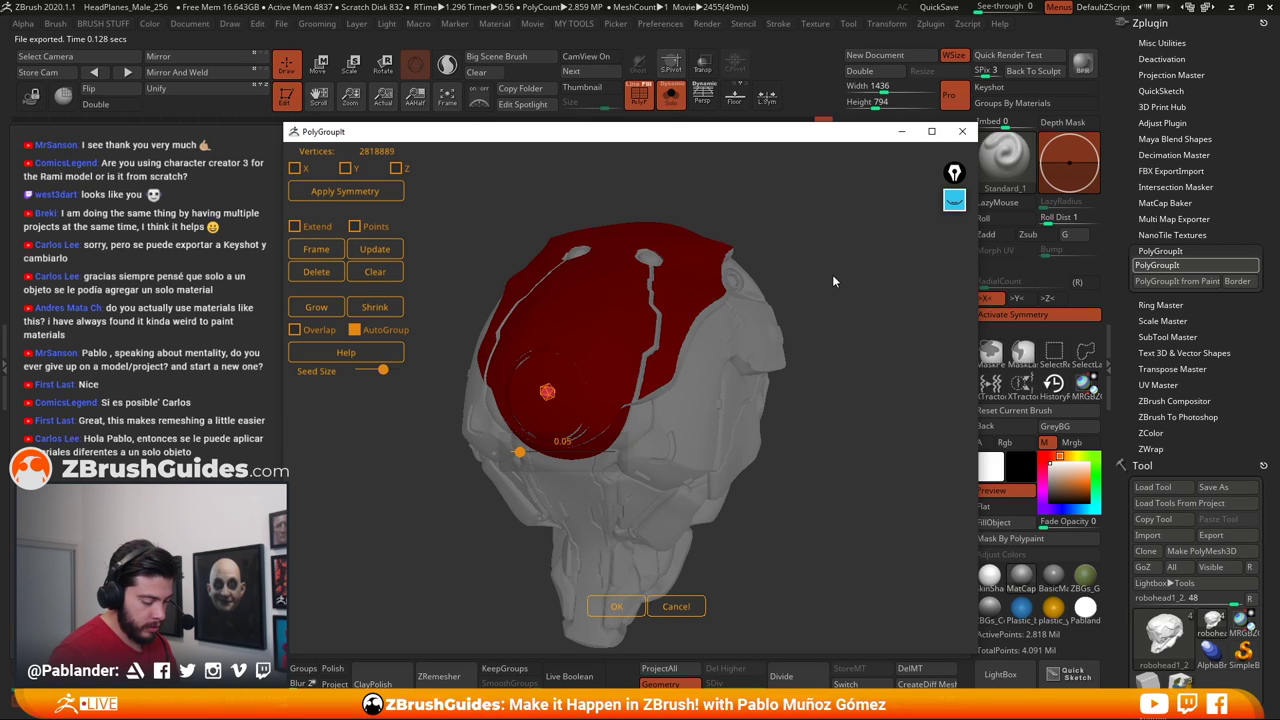
drag(832, 274, 774, 254)
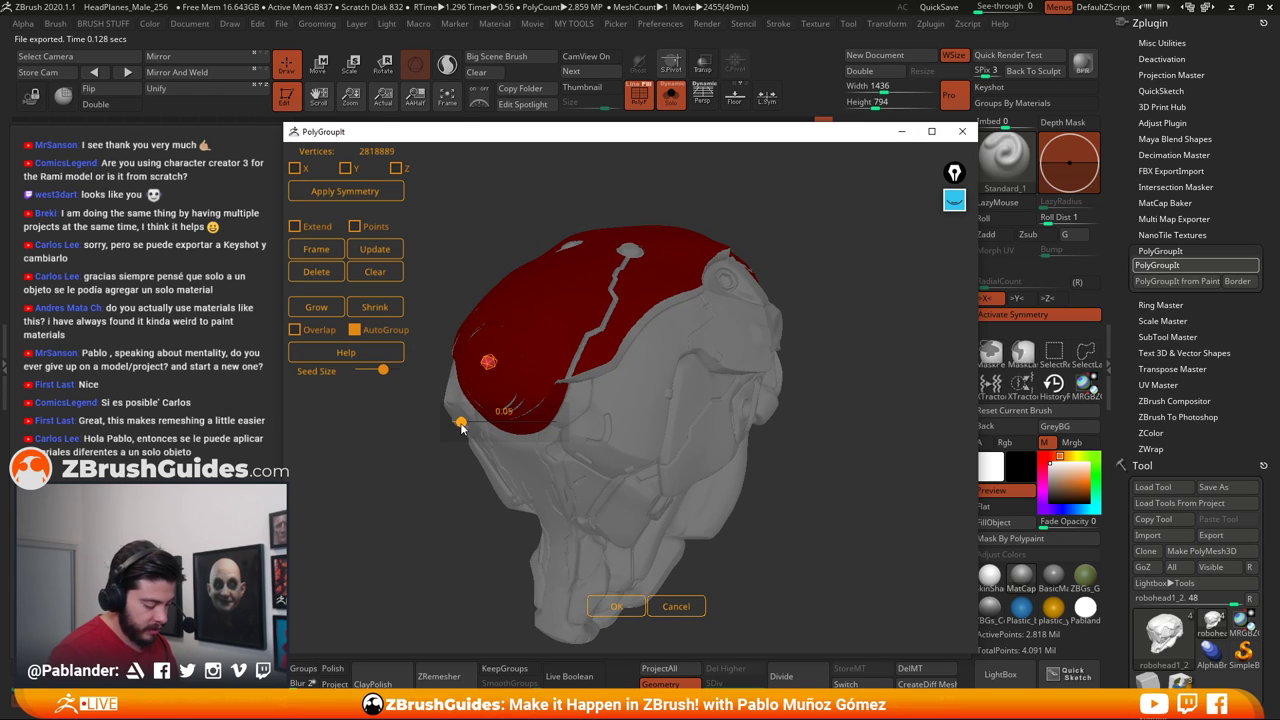
drag(461, 424, 476, 426)
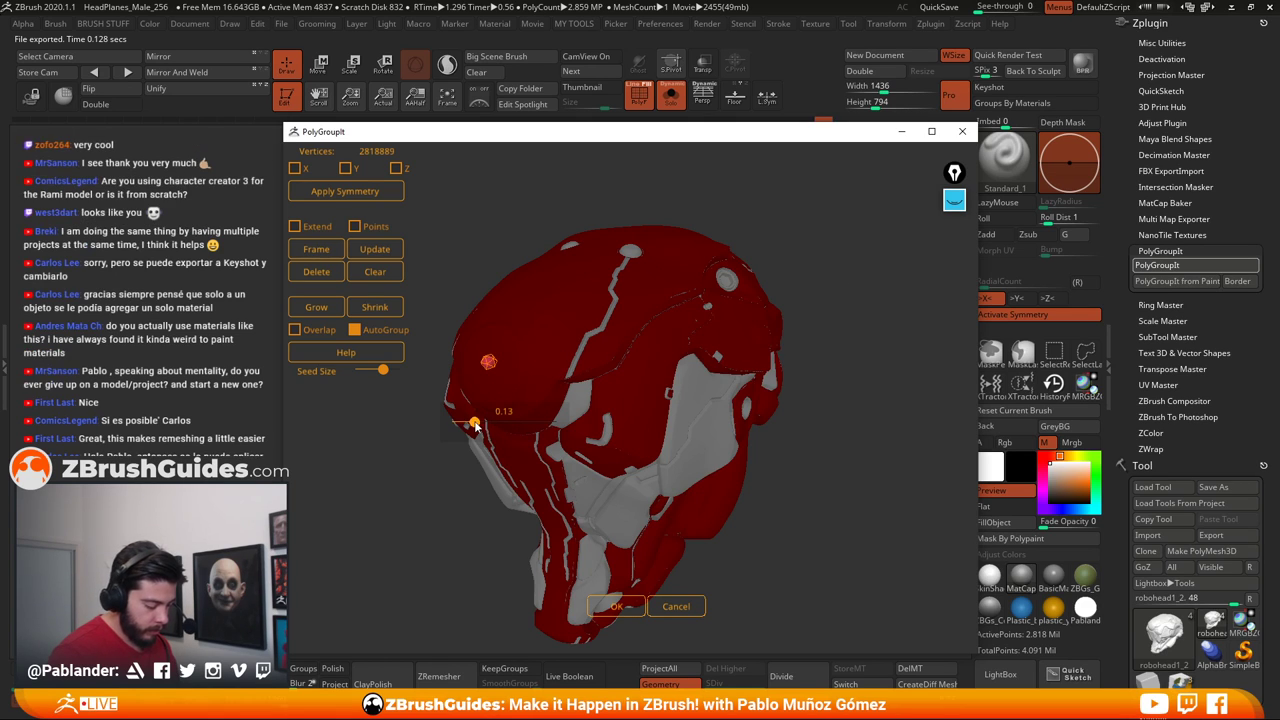
drag(473, 425, 472, 426)
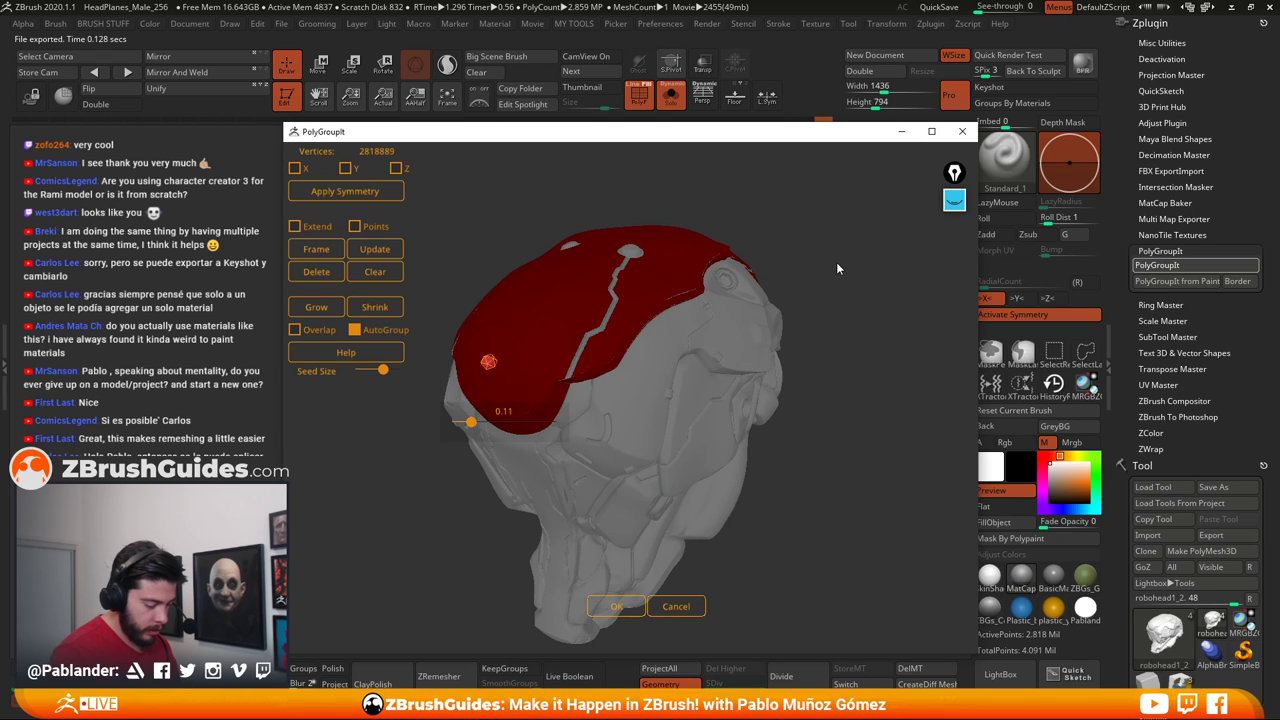
Grow the crown polygroup three times over its panel seams, and shrink it once
mouse_move(836, 262)
mouse_down()
mouse_move(786, 289)
mouse_move(660, 284)
mouse_move(746, 291)
mouse_move(735, 292)
mouse_up()
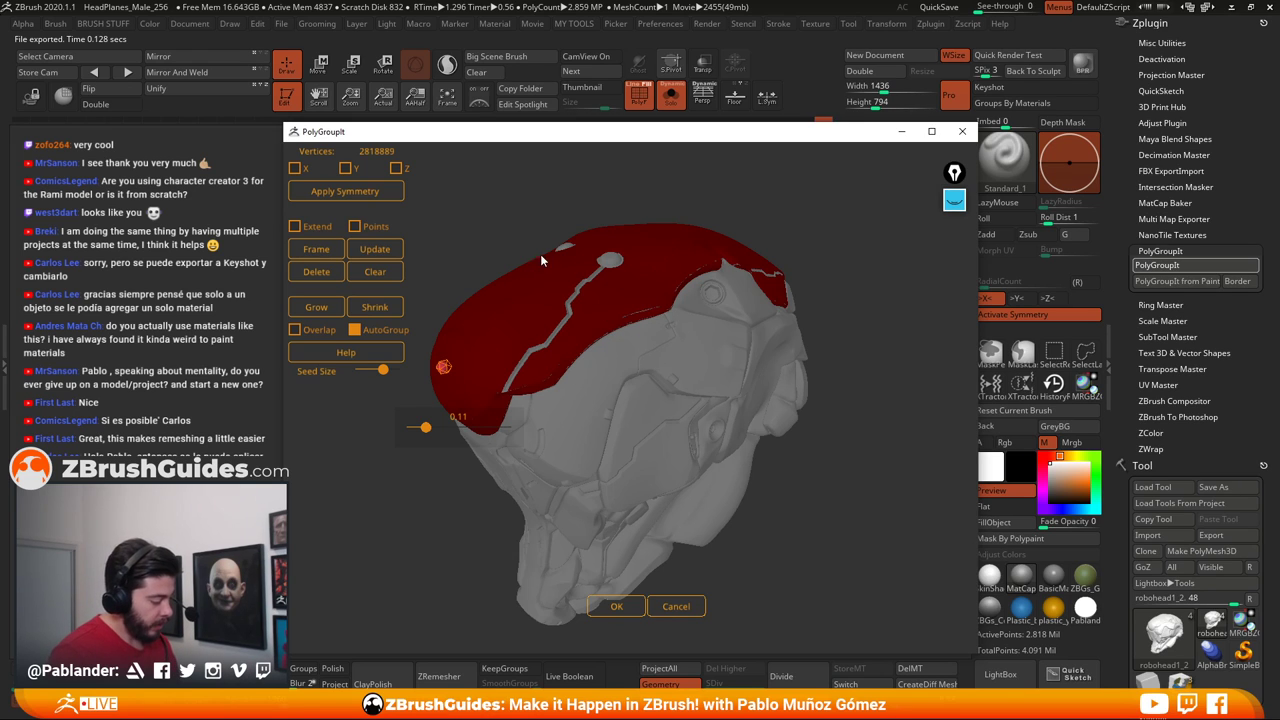
click(319, 310)
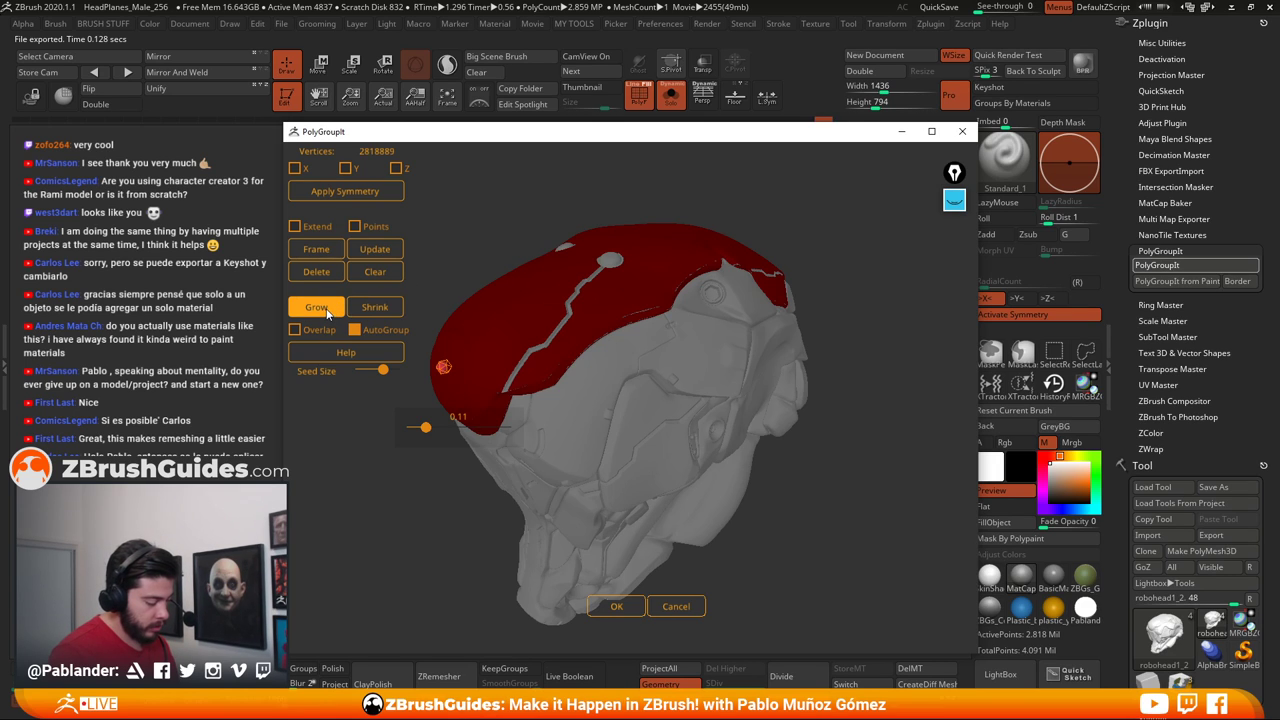
click(327, 310)
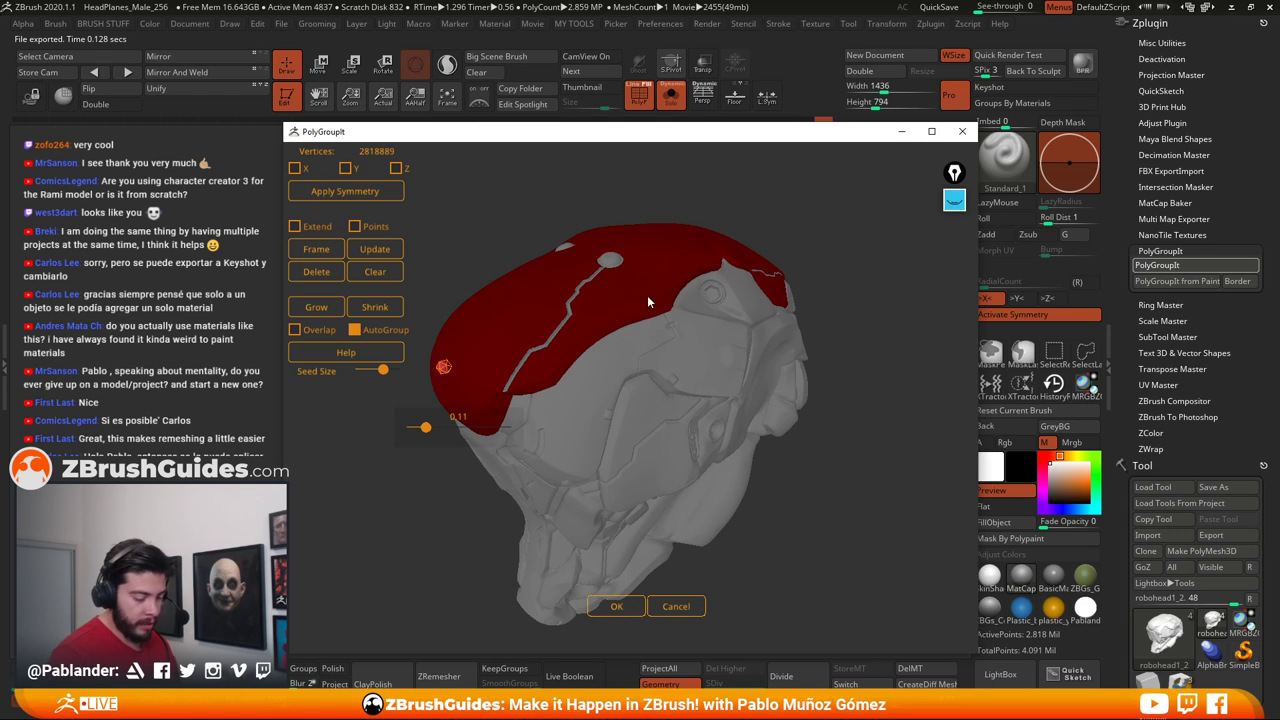
drag(876, 265, 601, 297)
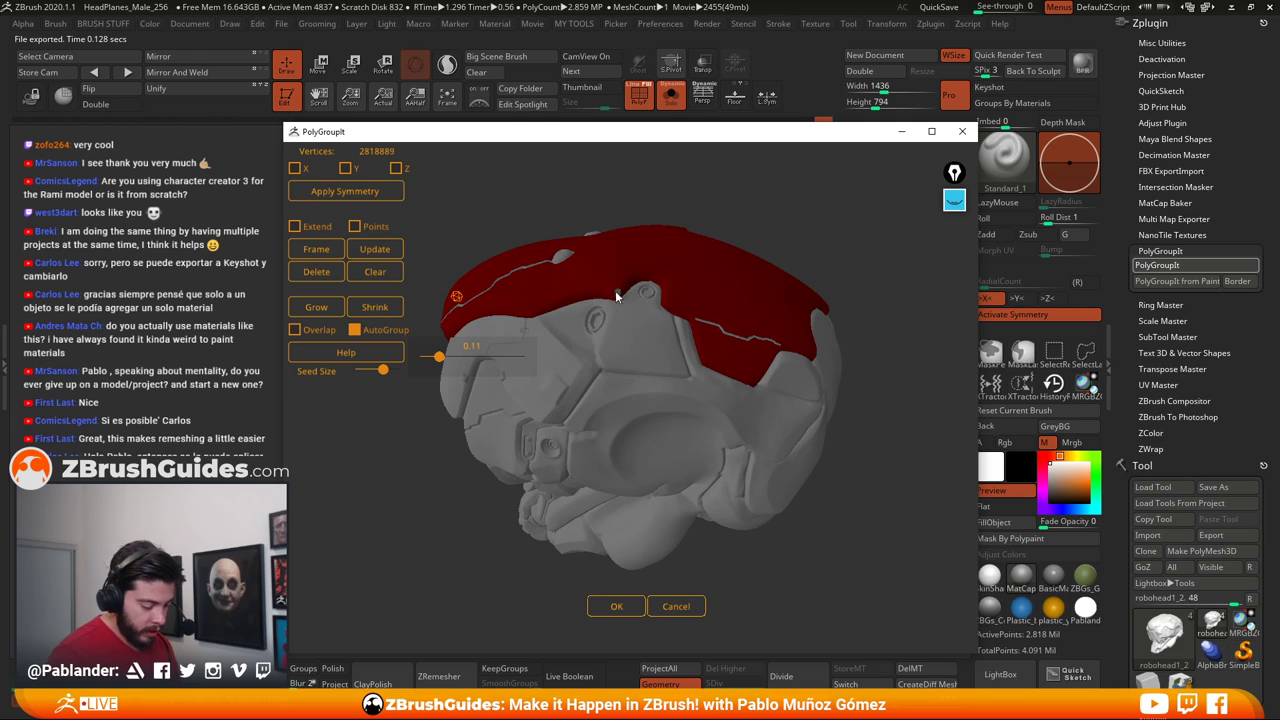
click(320, 307)
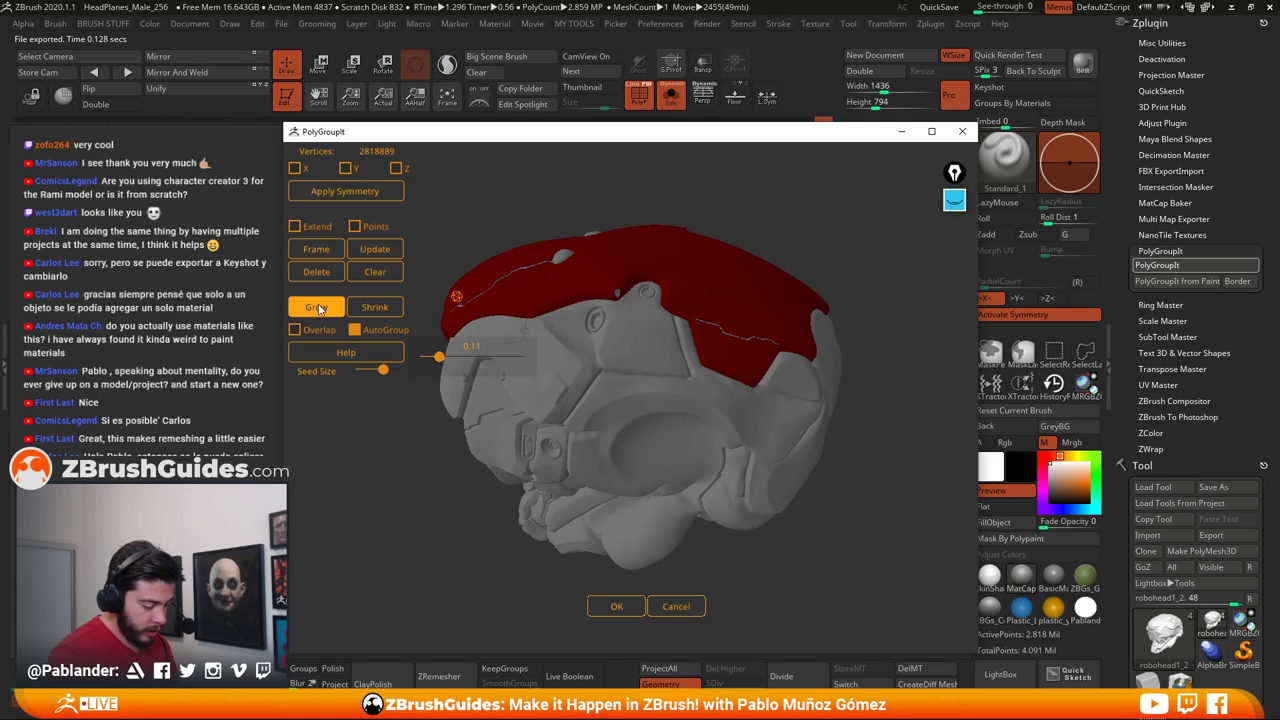
click(373, 309)
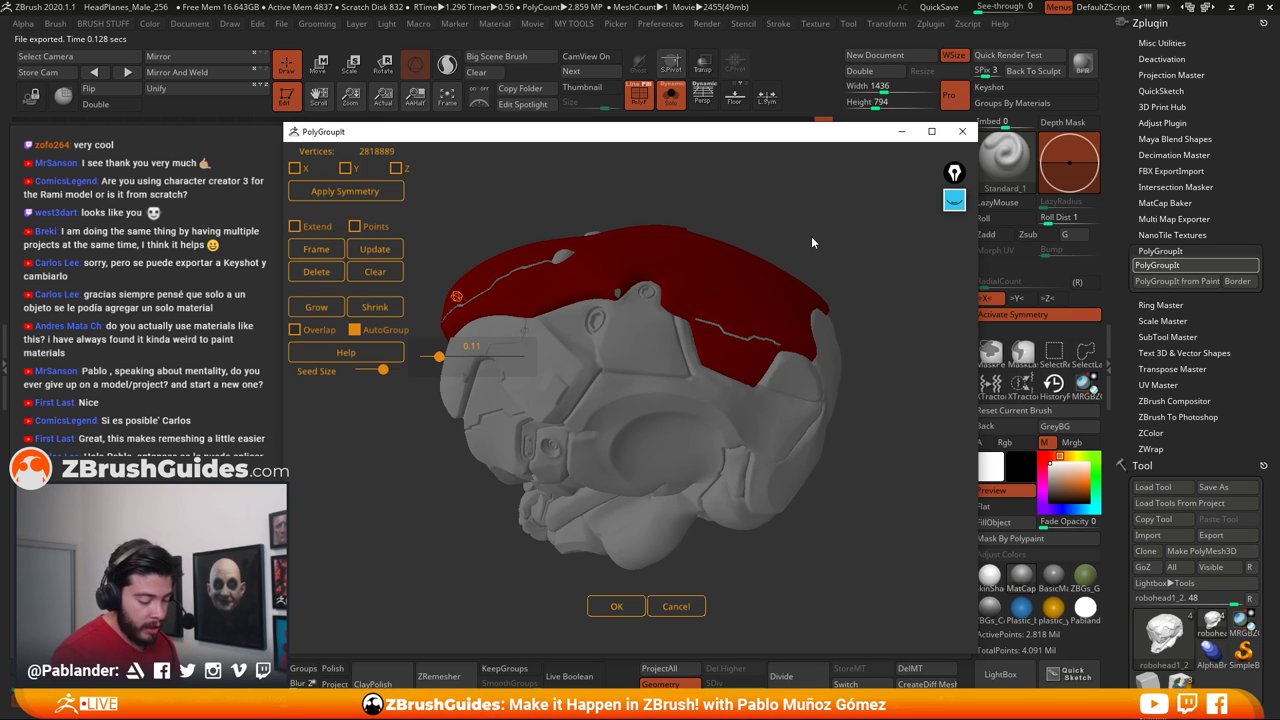
Switch X symmetry on and off again for the crown polygroup, and run Apply Symmetry
drag(811, 236, 774, 284)
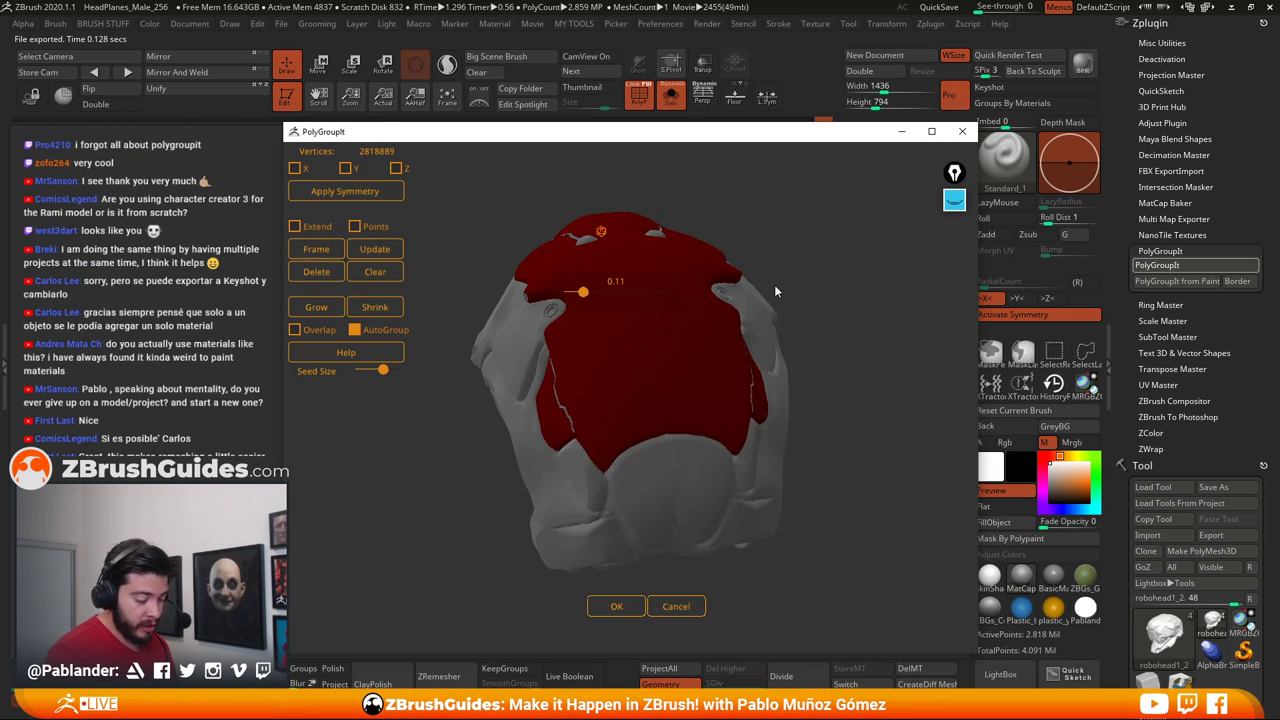
drag(676, 200, 401, 388)
drag(606, 200, 665, 172)
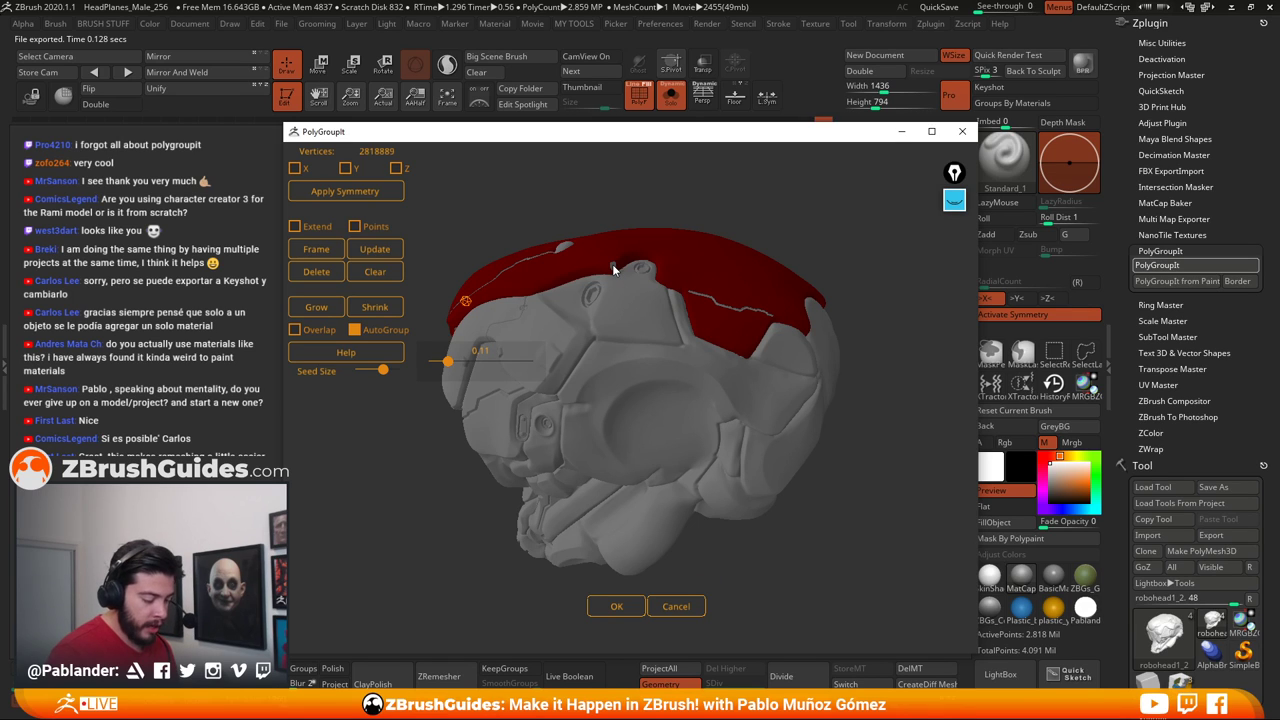
click(313, 185)
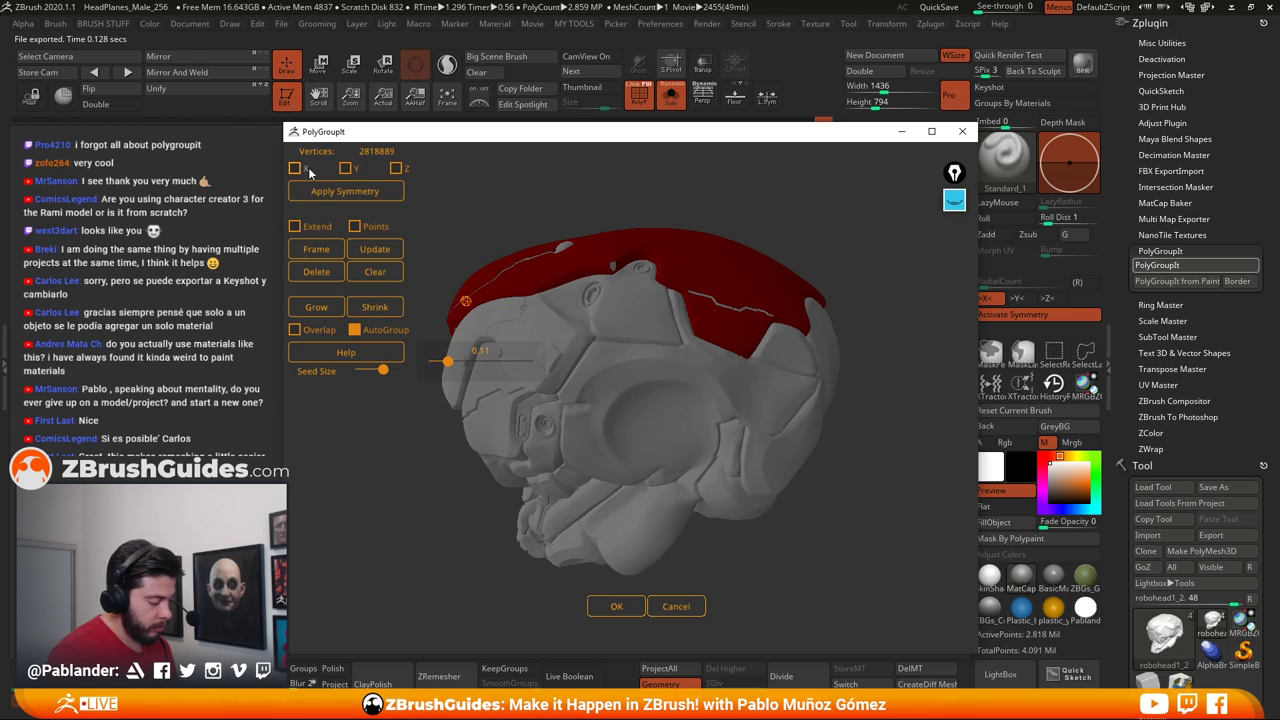
click(296, 167)
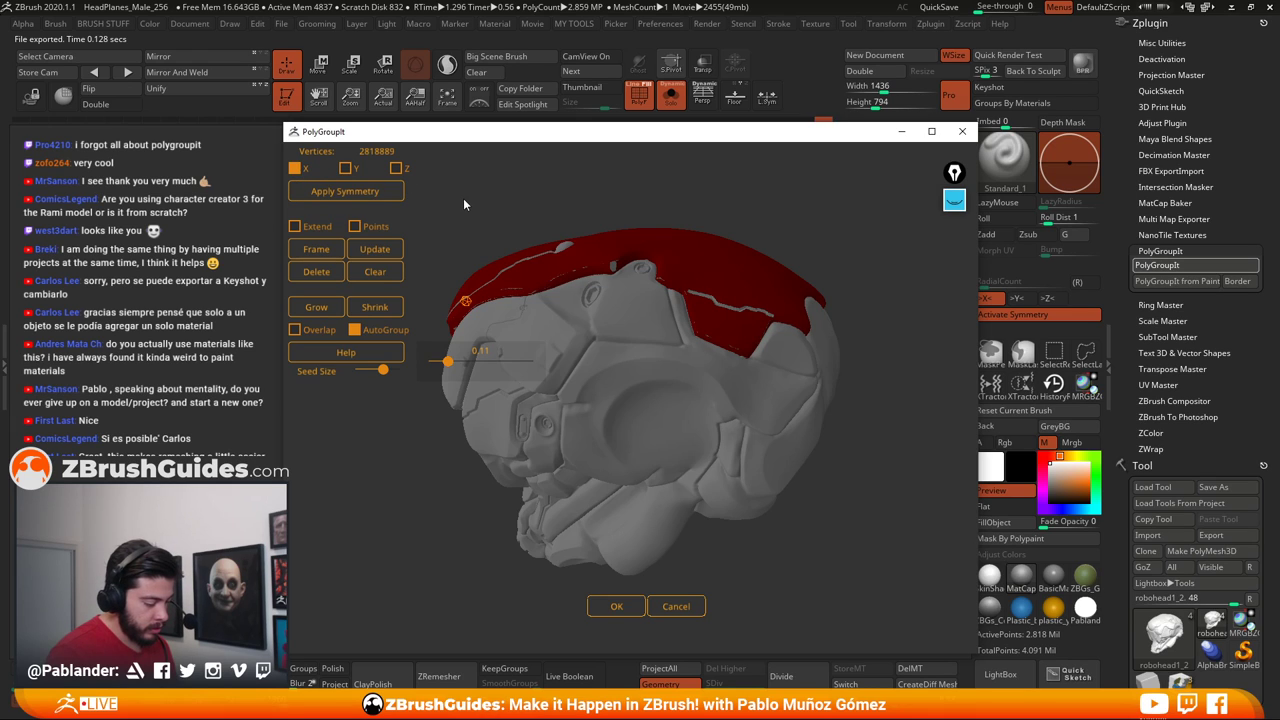
click(295, 169)
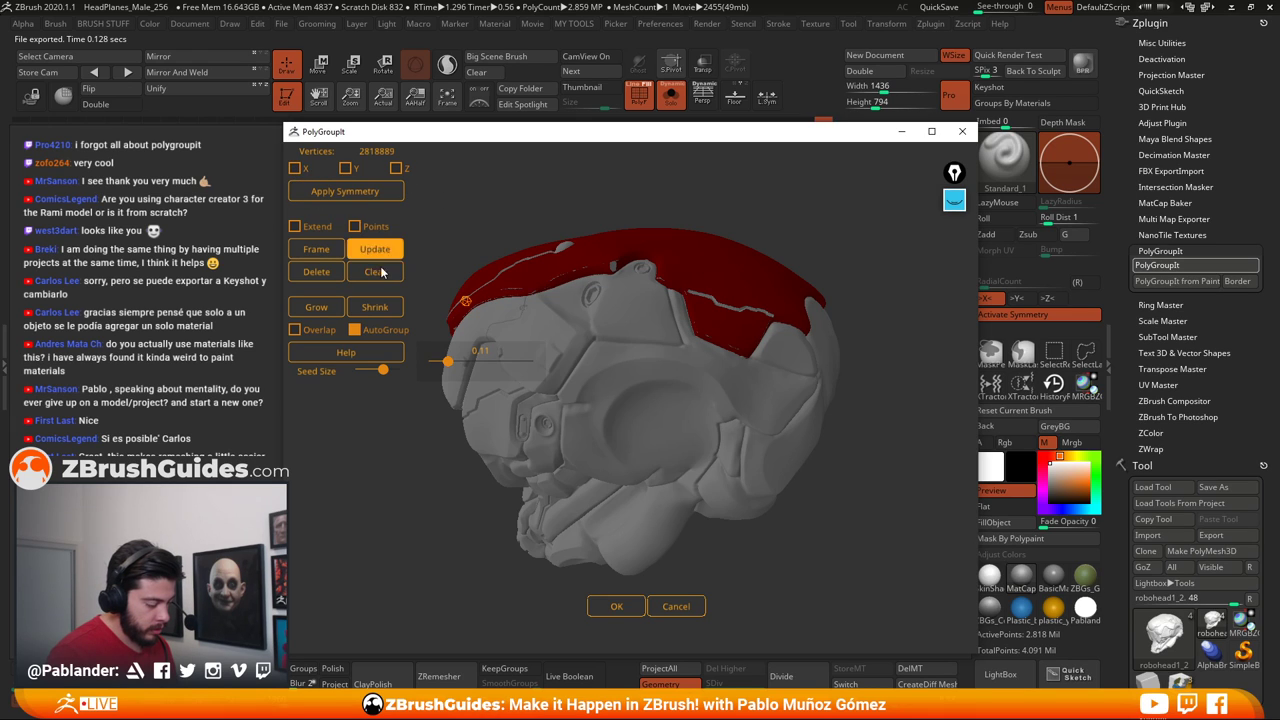
drag(612, 264, 890, 205)
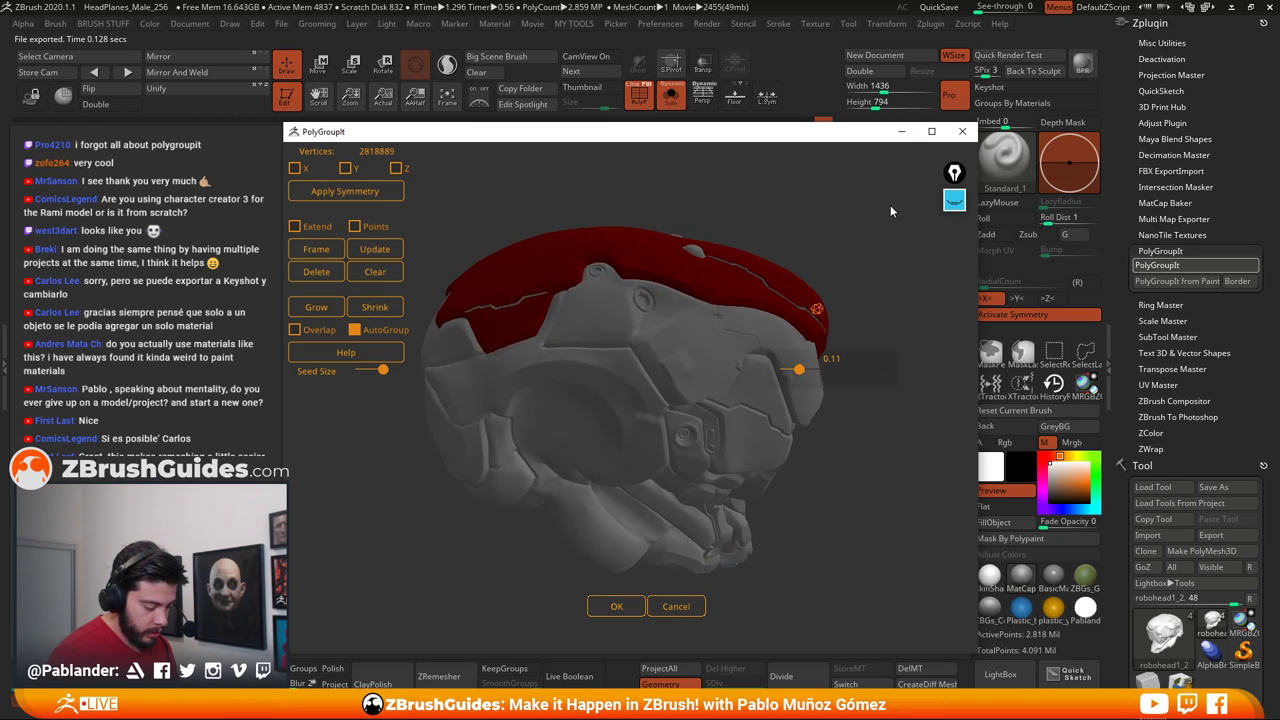
click(333, 189)
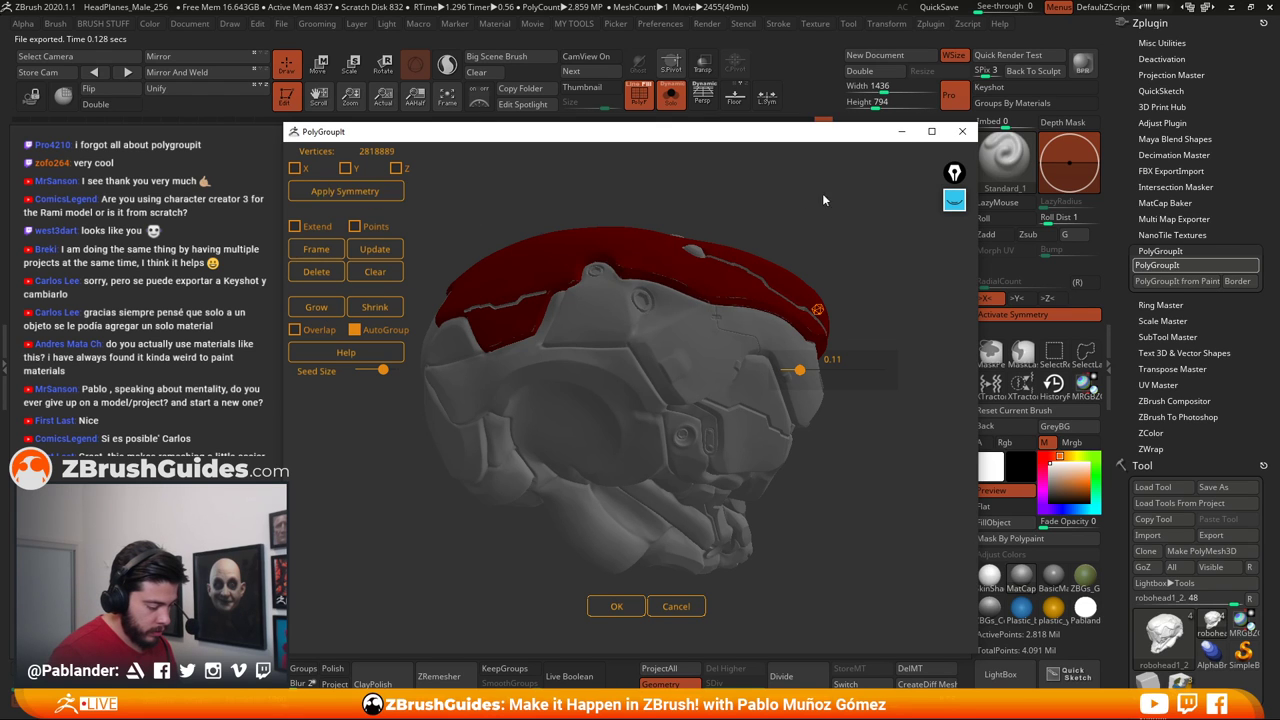
Frame the head, and try the Extend option on the crown polygroup before turning it off again
drag(822, 199, 779, 245)
drag(569, 233, 620, 220)
click(317, 248)
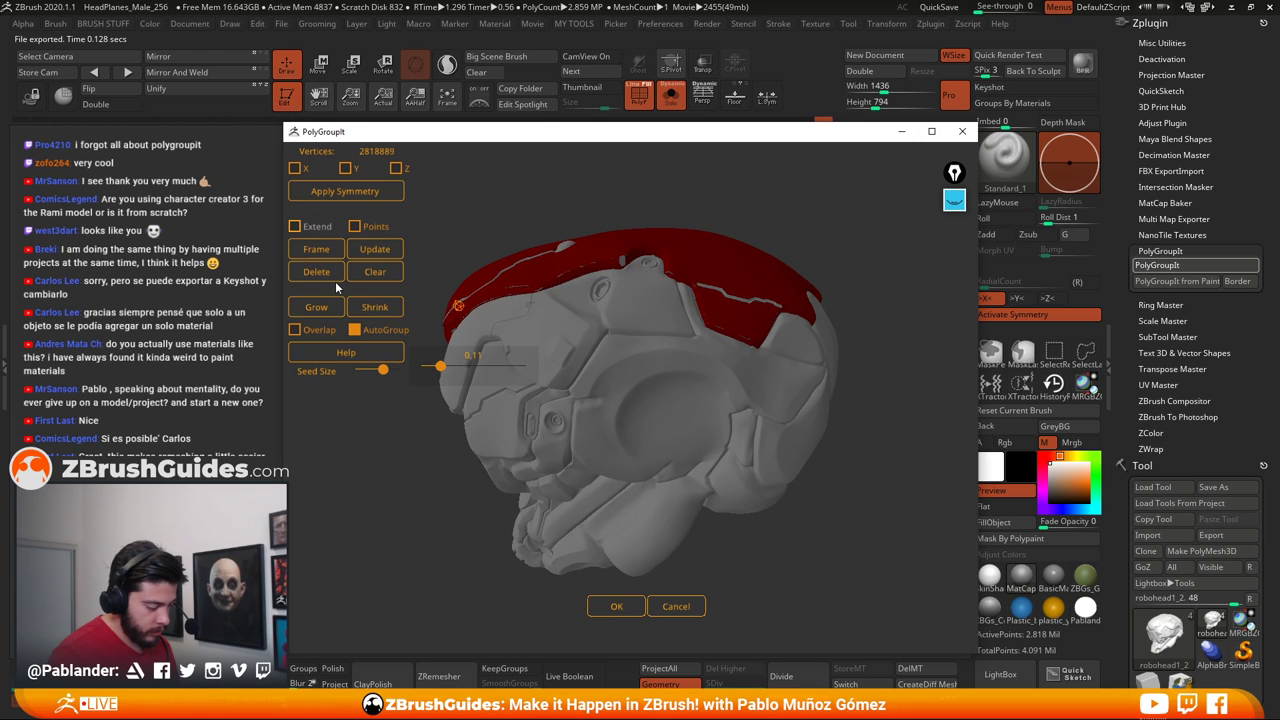
click(298, 226)
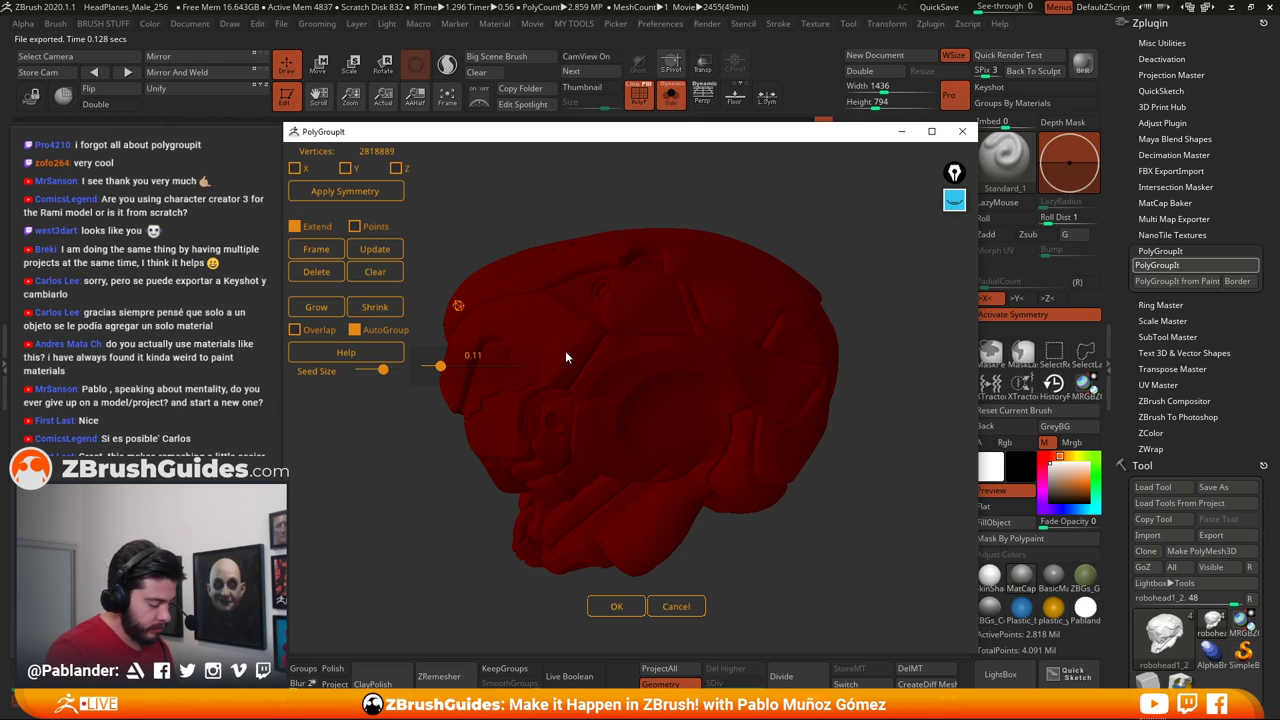
drag(602, 208, 471, 385)
click(295, 225)
Select the forehead seed and grow the crown polygroup twice to fill in its panel seams
click(461, 360)
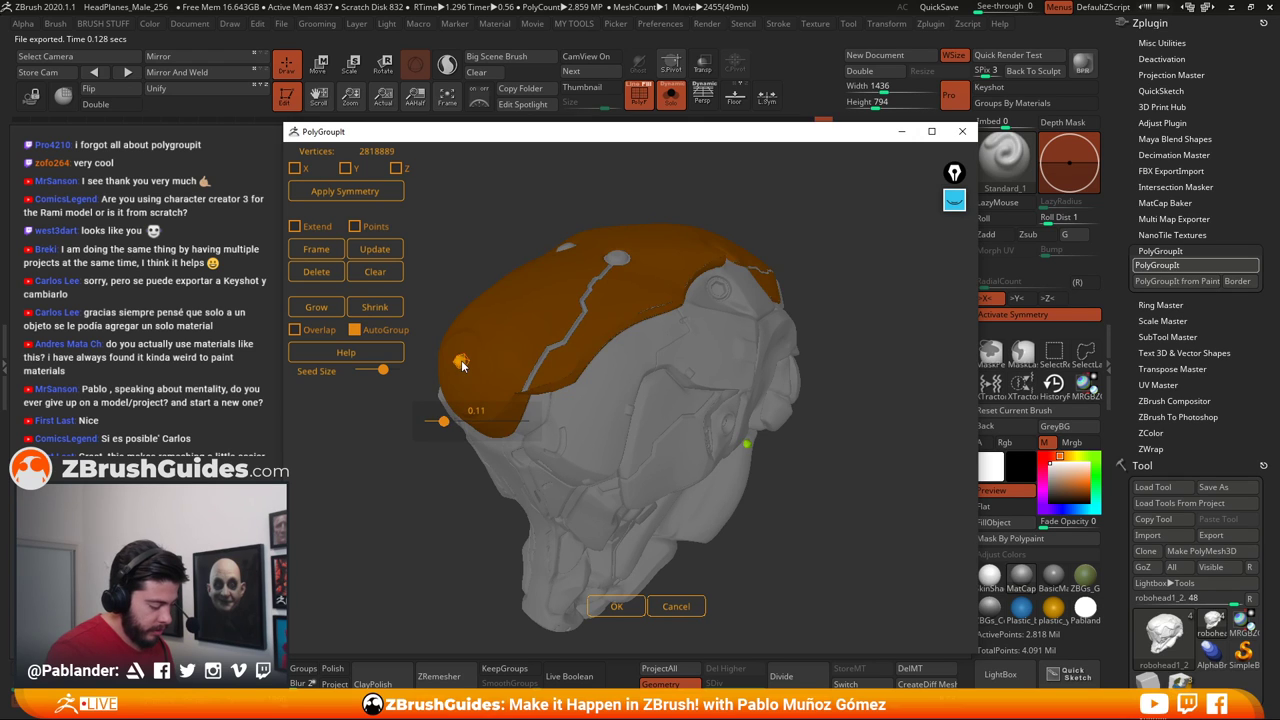
drag(808, 231, 644, 228)
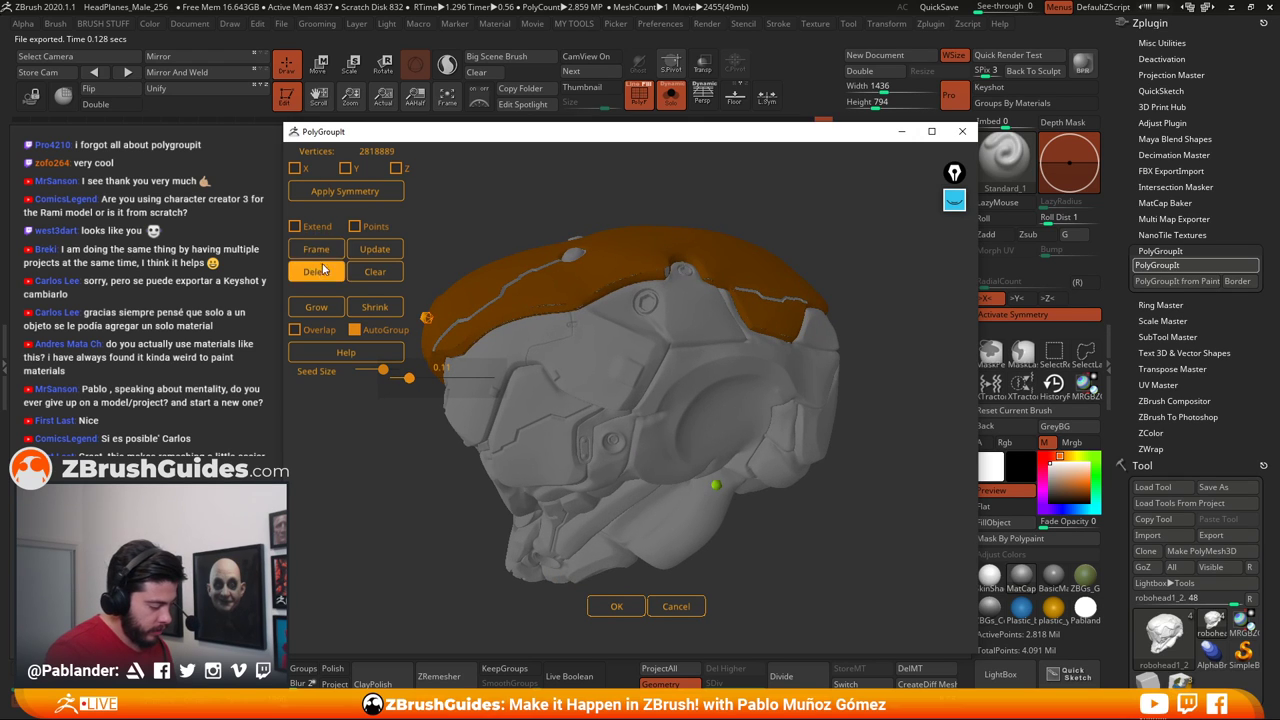
click(316, 307)
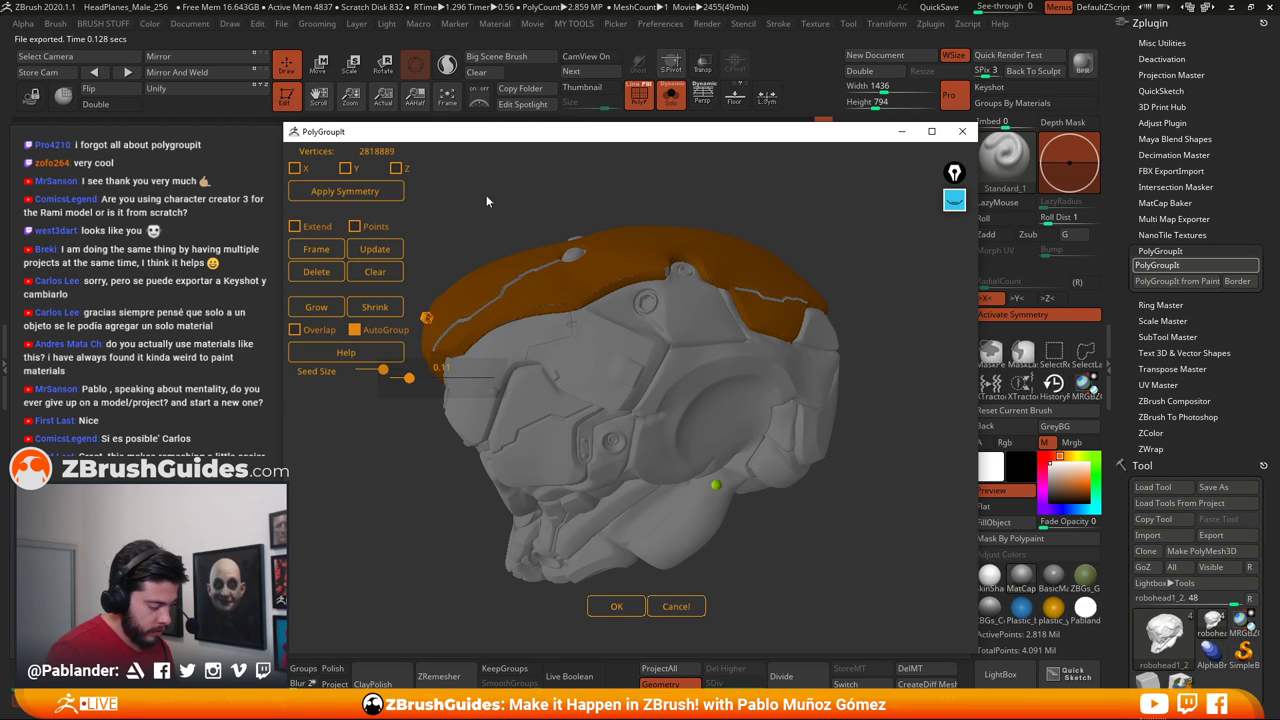
click(316, 307)
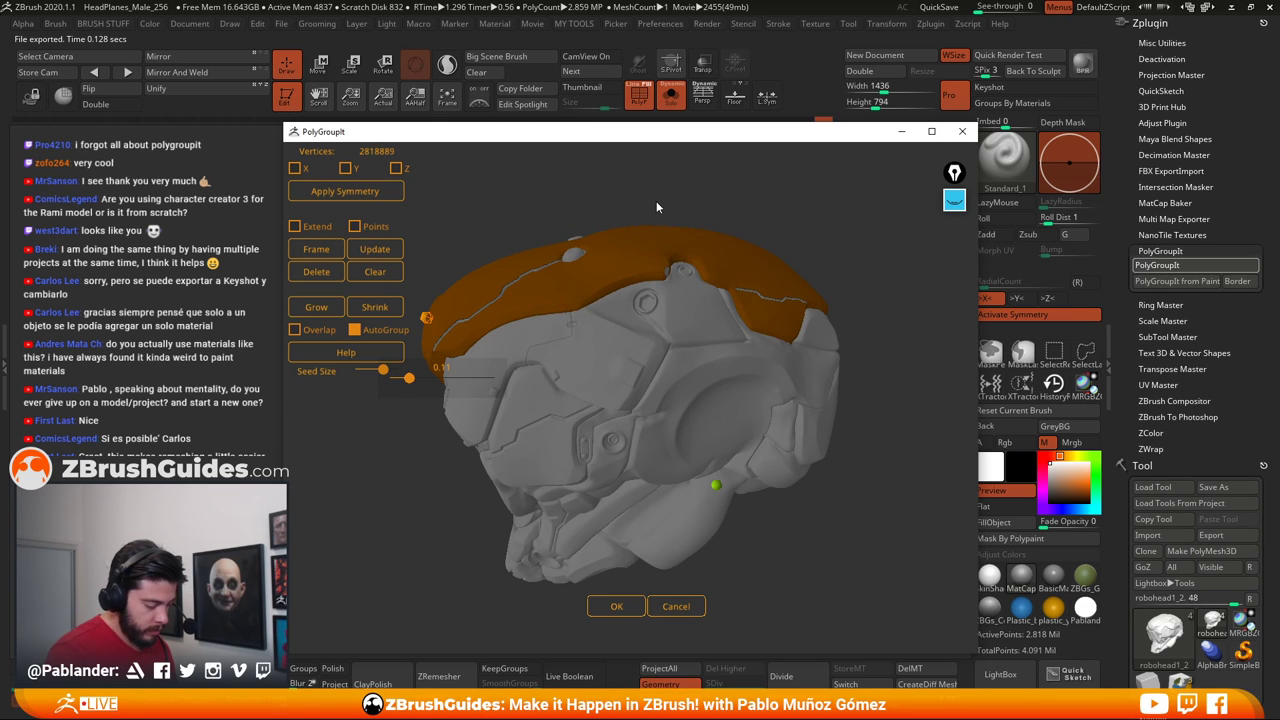
Place a second seed on the side plate below the crown and set its spread to 0.09
drag(657, 206, 836, 201)
drag(824, 246, 852, 285)
drag(688, 312, 645, 270)
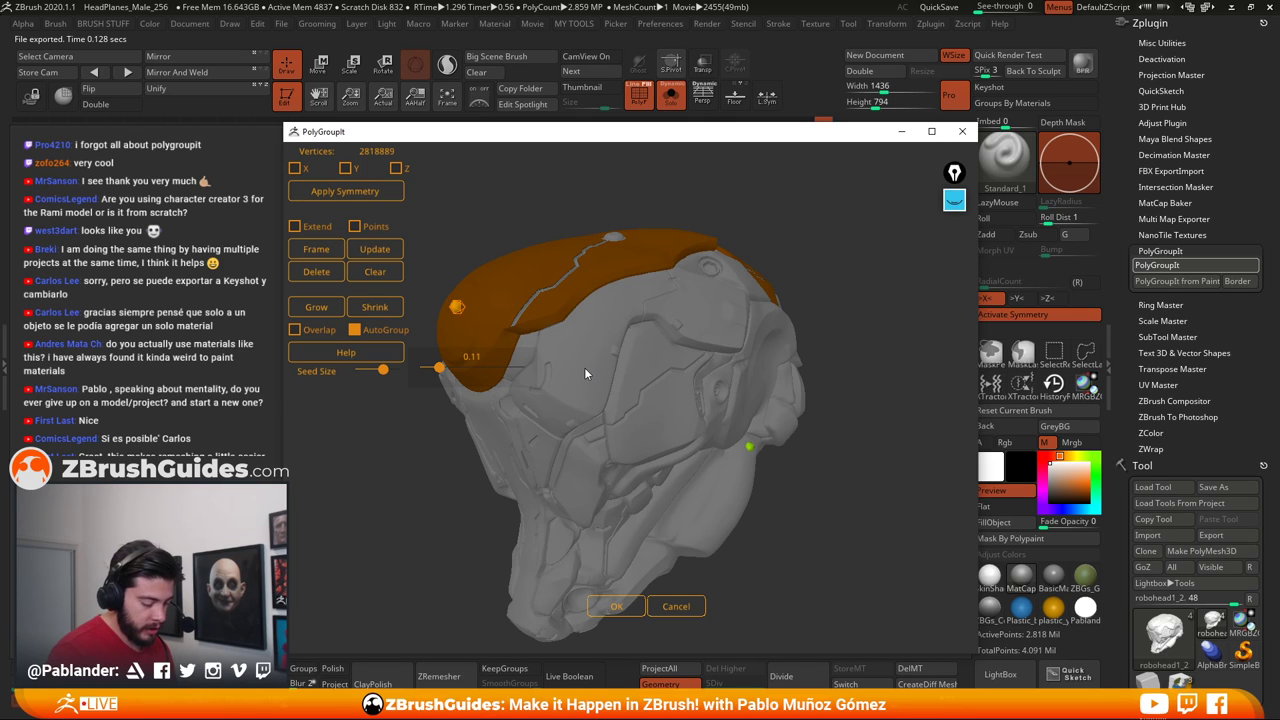
click(584, 369)
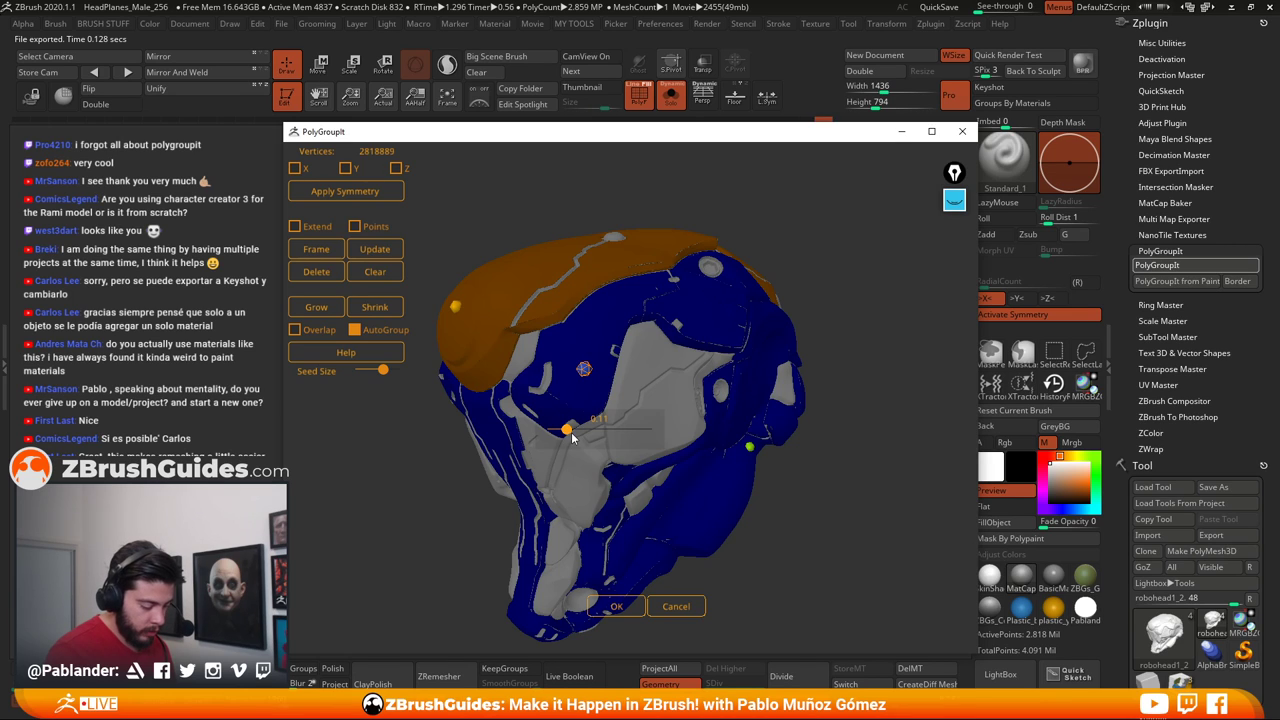
drag(572, 438, 563, 435)
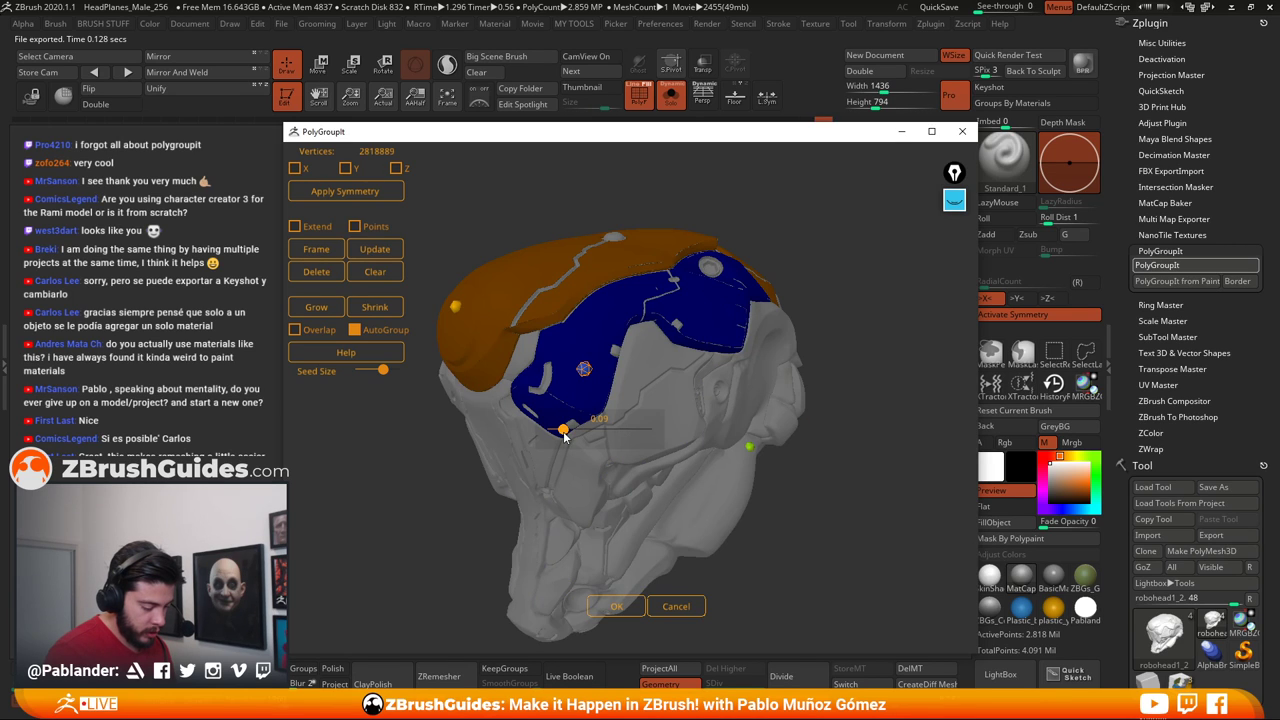
Grow the side plate polygroup twice to close its panel gaps
drag(842, 315, 804, 355)
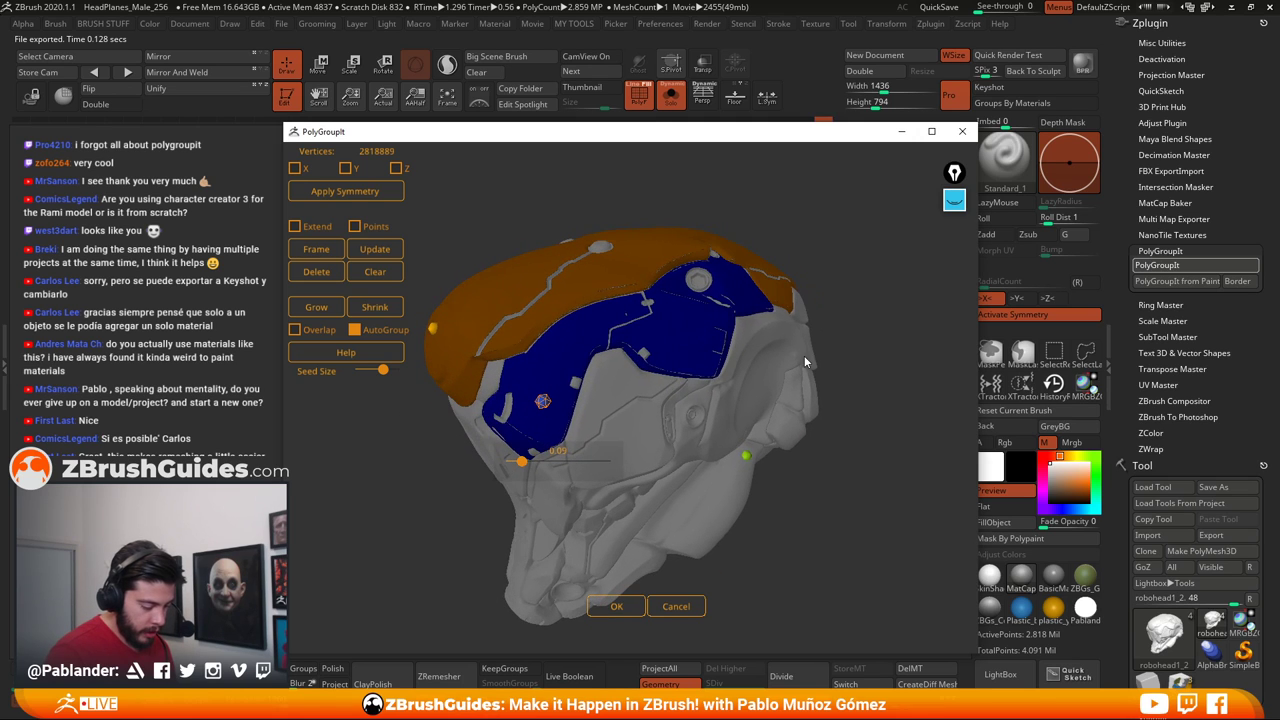
click(327, 309)
click(327, 309)
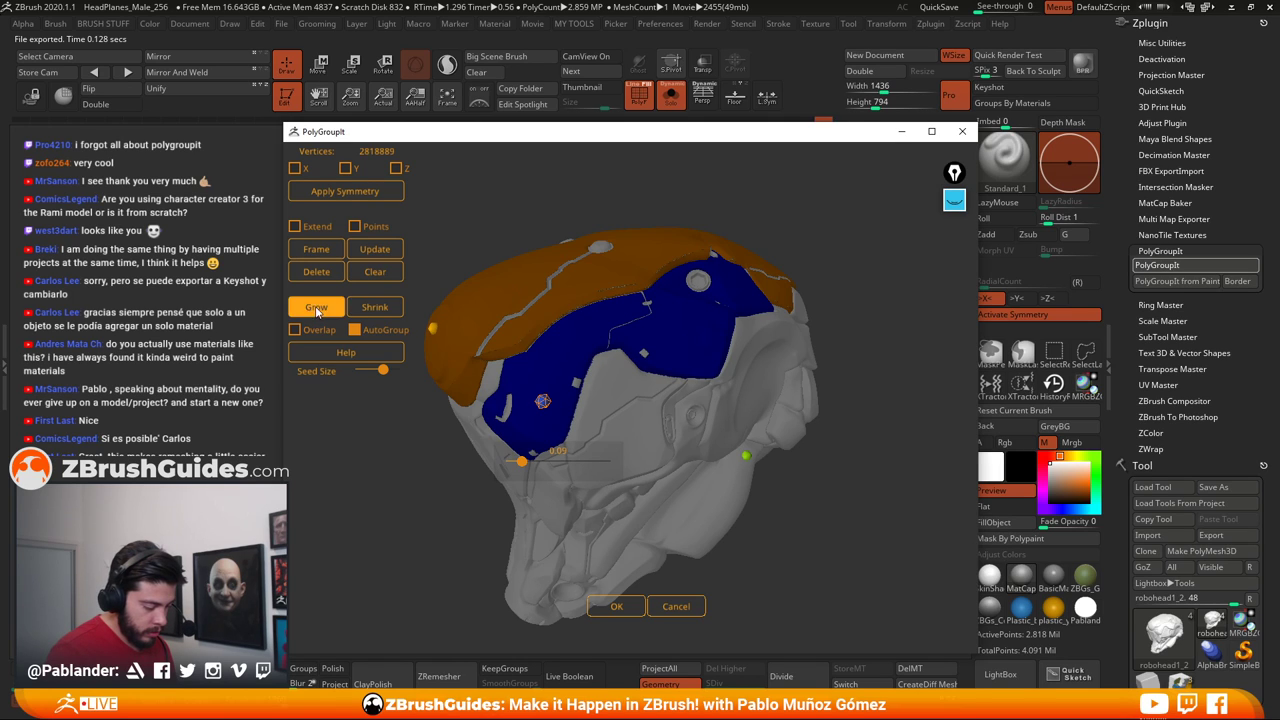
Try growing and shrinking the blue polygroup on the upper side plate to adjust how far it fills the gaps between panels
click(316, 311)
click(316, 311)
click(369, 311)
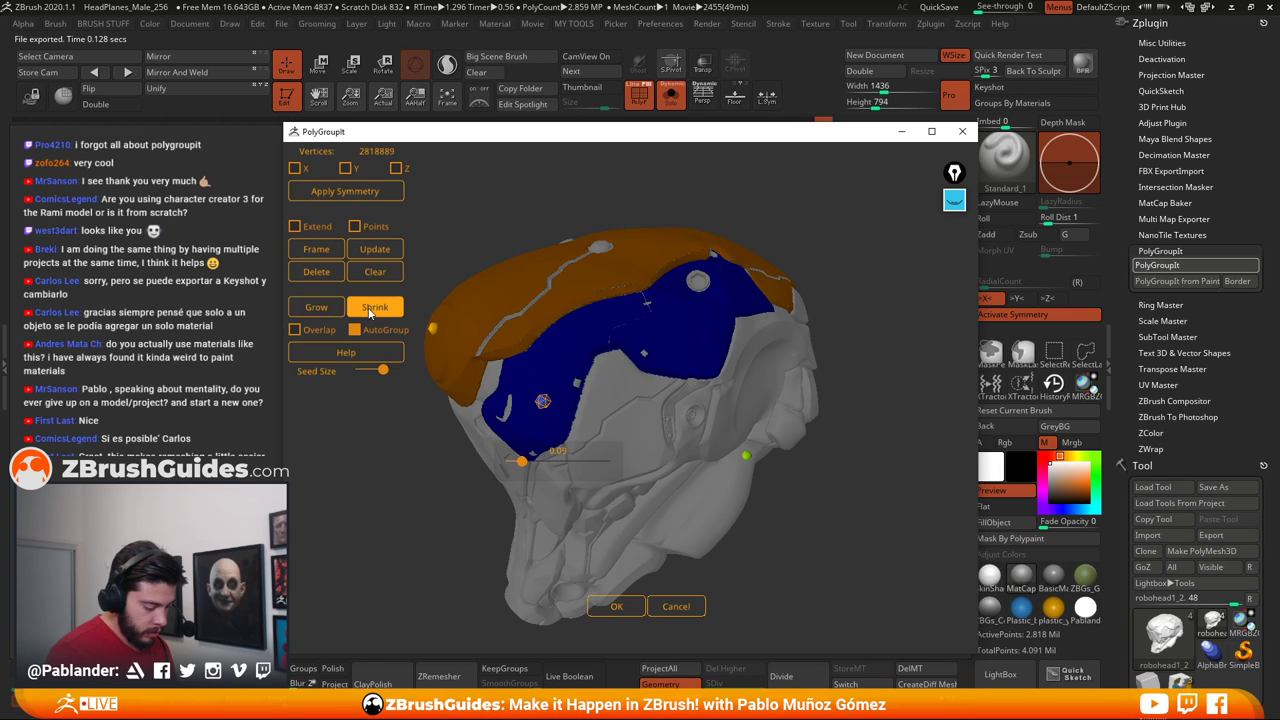
click(369, 311)
click(369, 311)
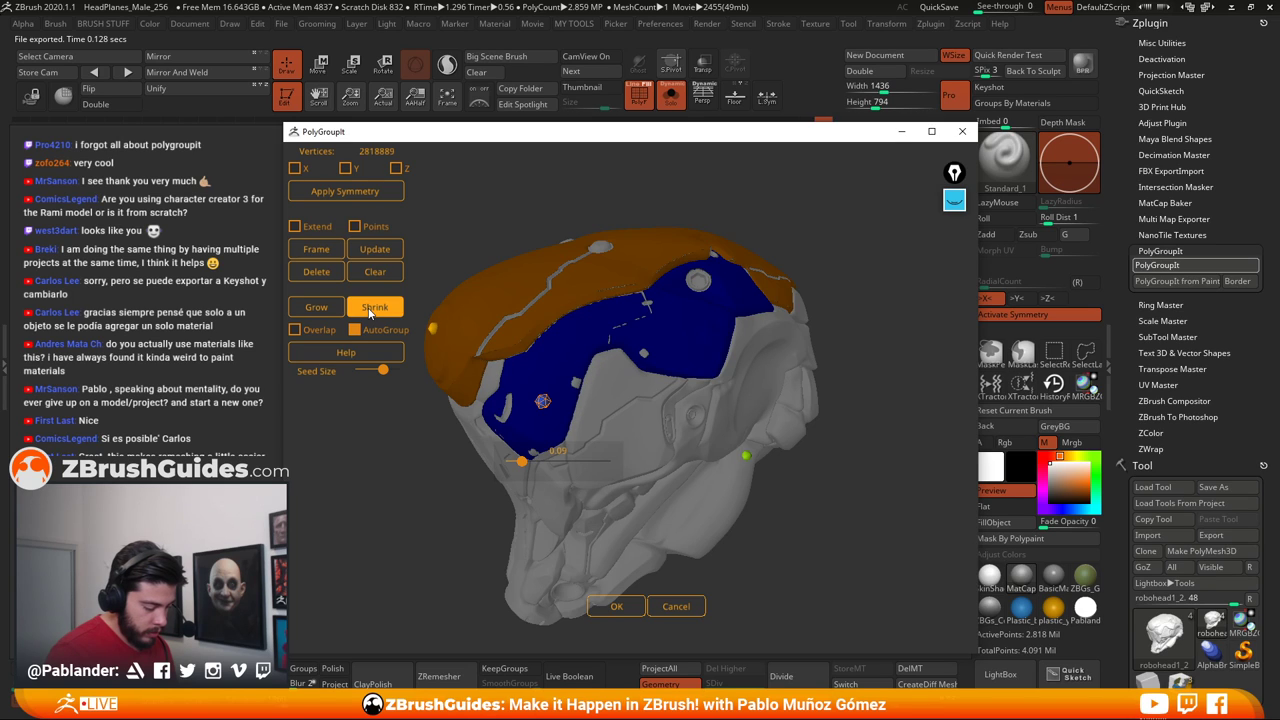
click(315, 309)
click(315, 309)
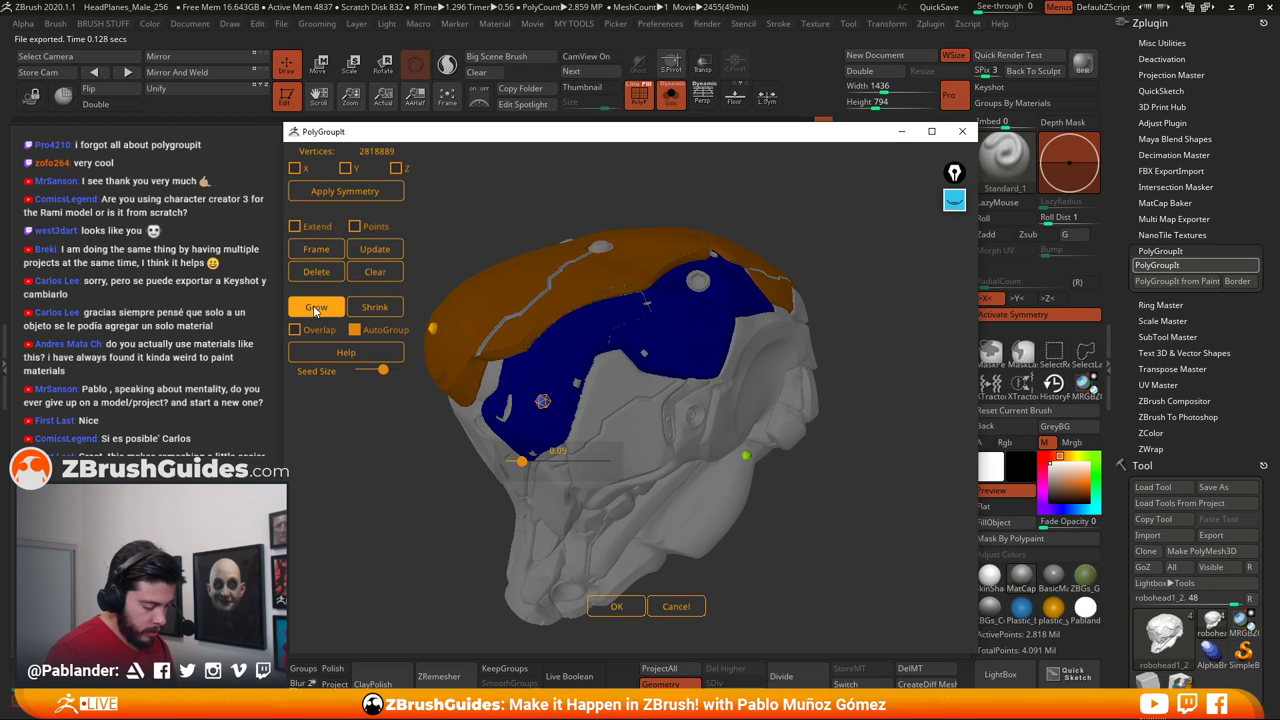
click(315, 309)
click(315, 309)
click(315, 309)
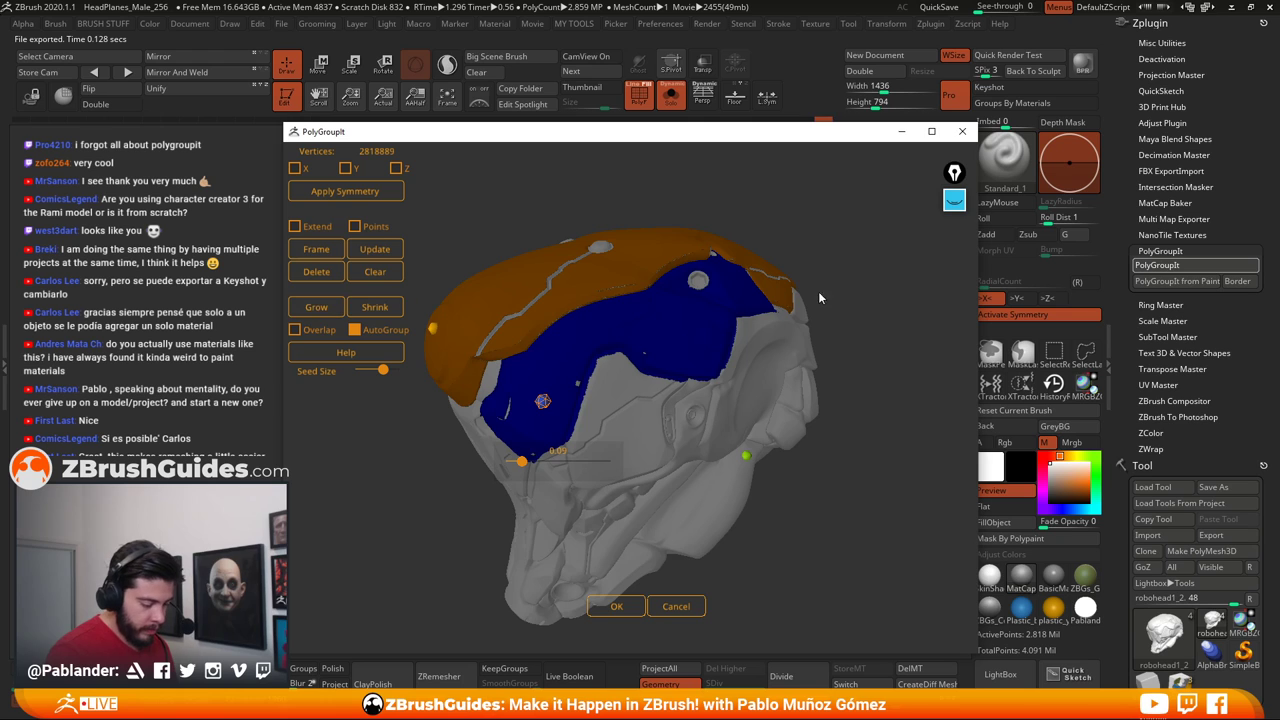
Add a polygroup seed on the temple panel directly below the blue side plate
drag(812, 241, 597, 284)
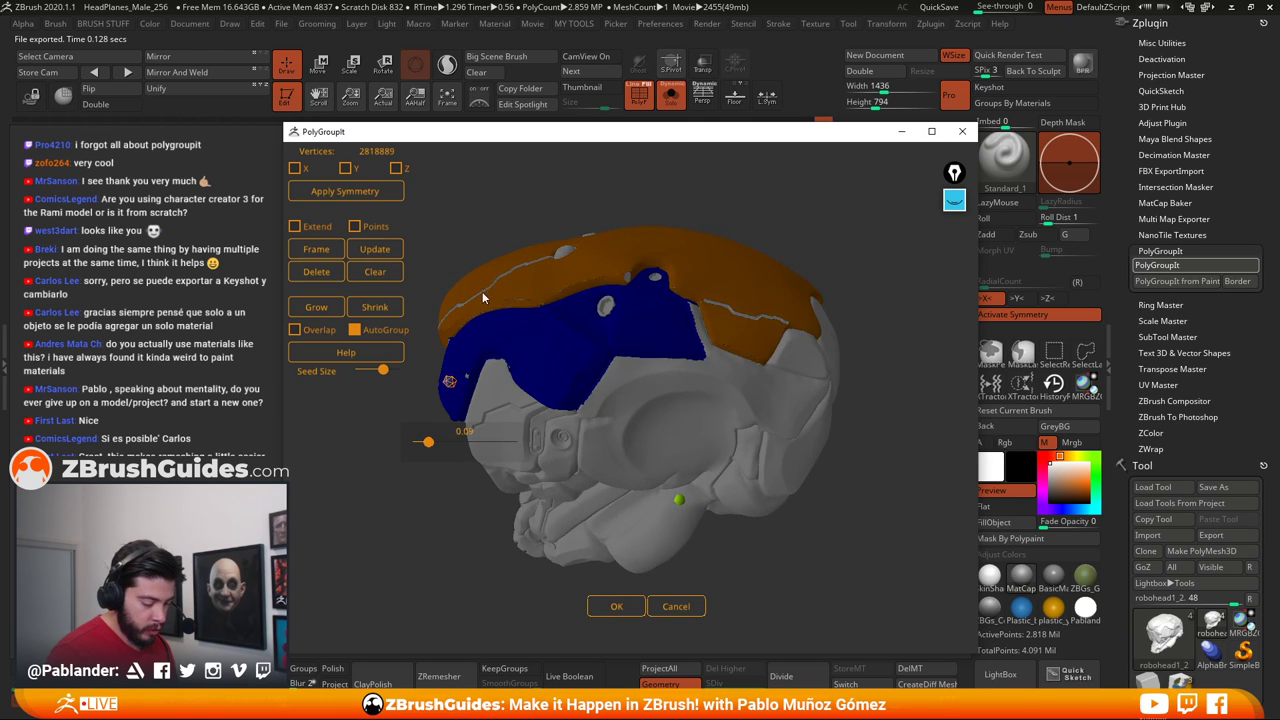
drag(612, 206, 708, 359)
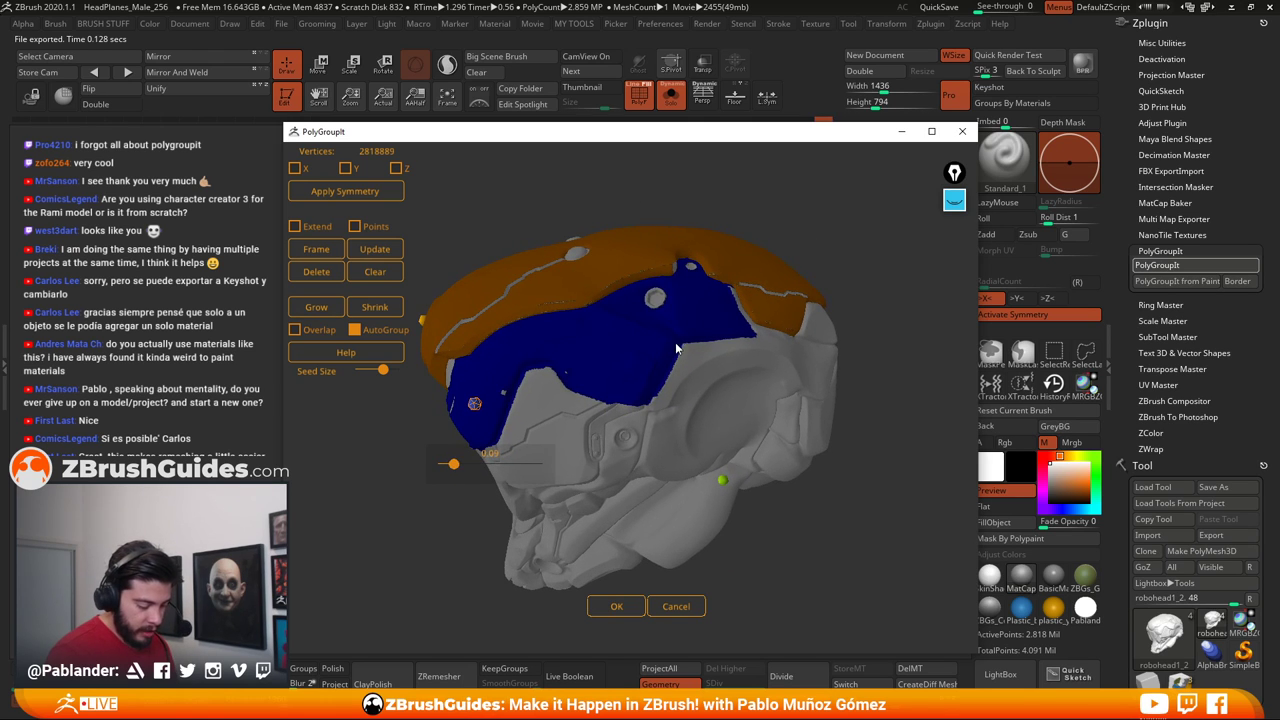
drag(686, 164, 737, 121)
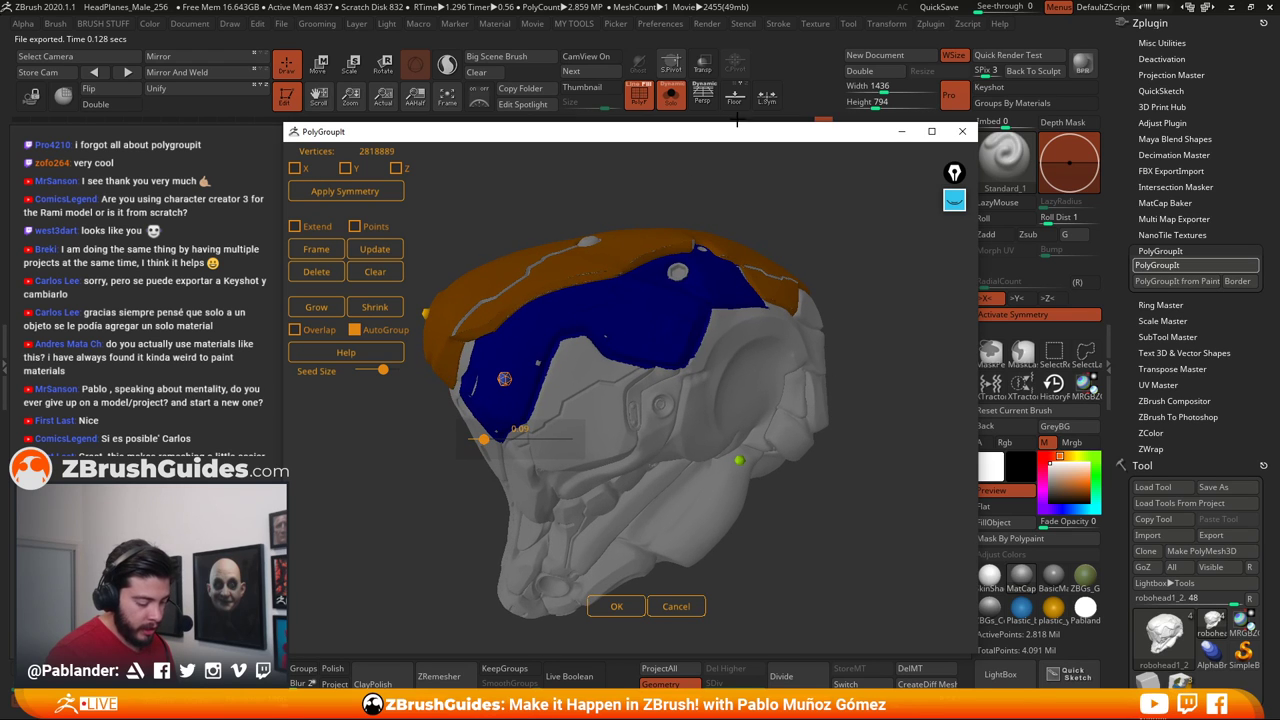
drag(840, 201, 900, 228)
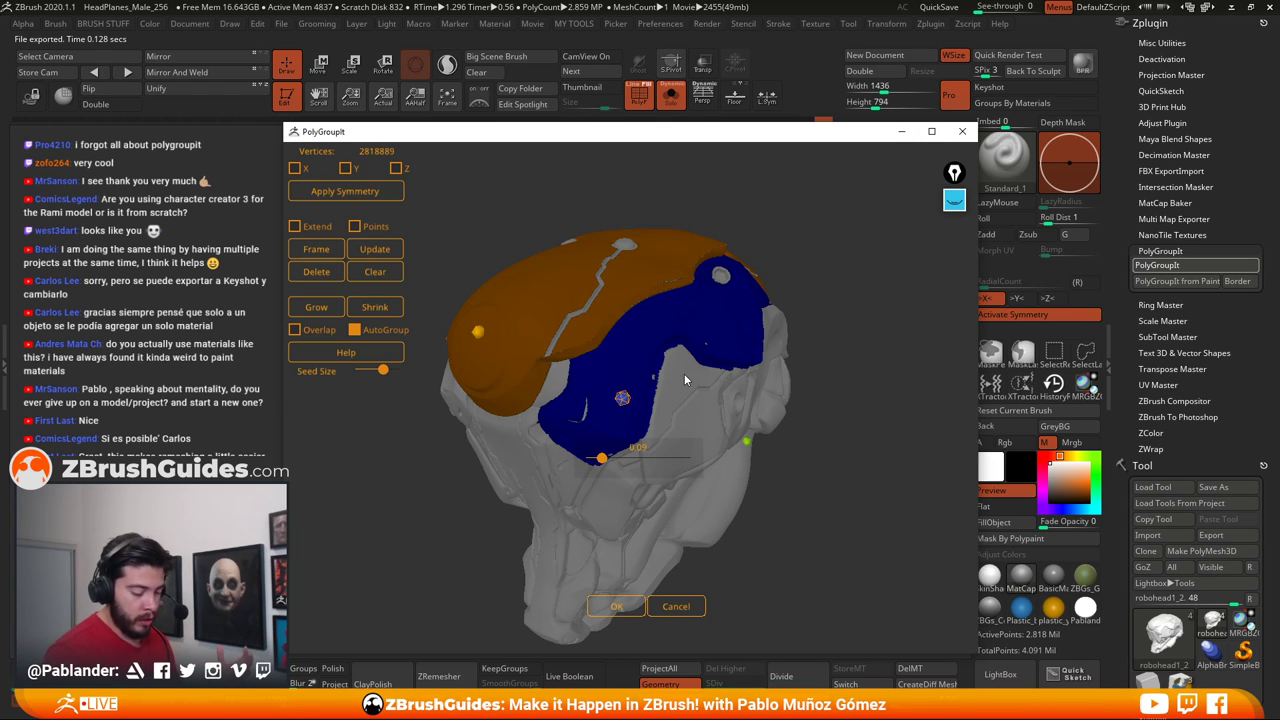
drag(738, 418, 695, 390)
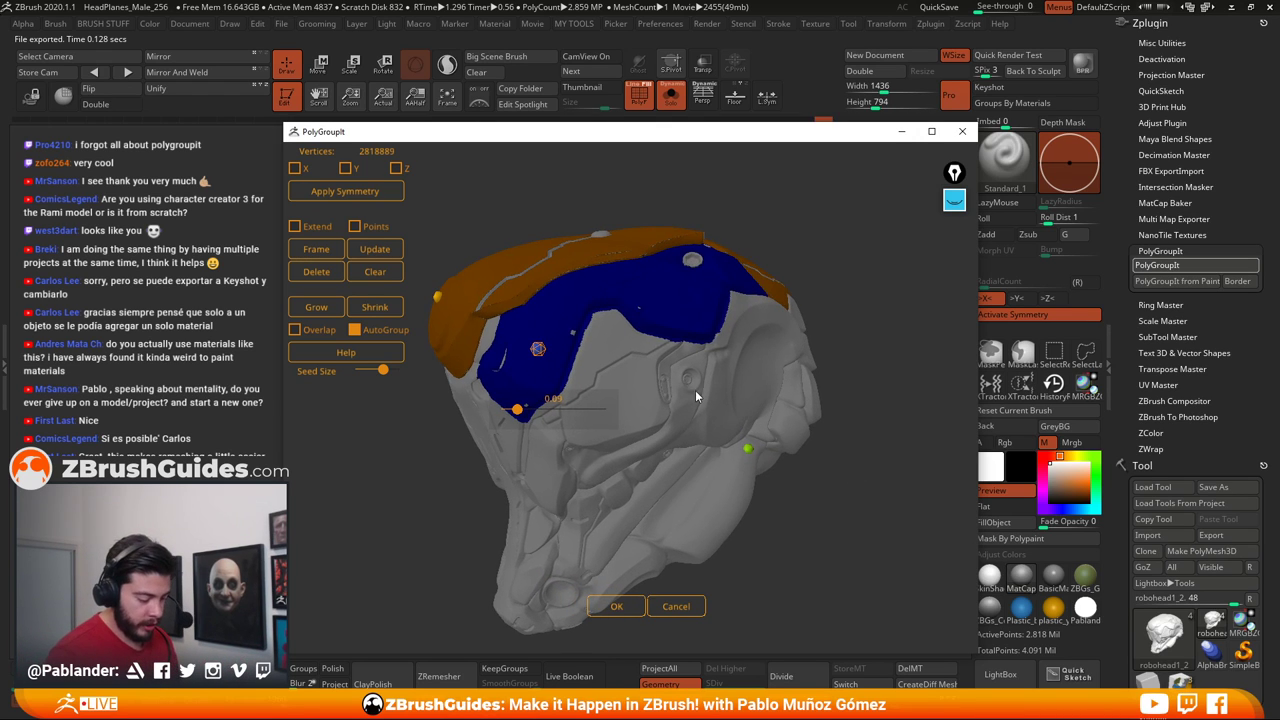
click(608, 341)
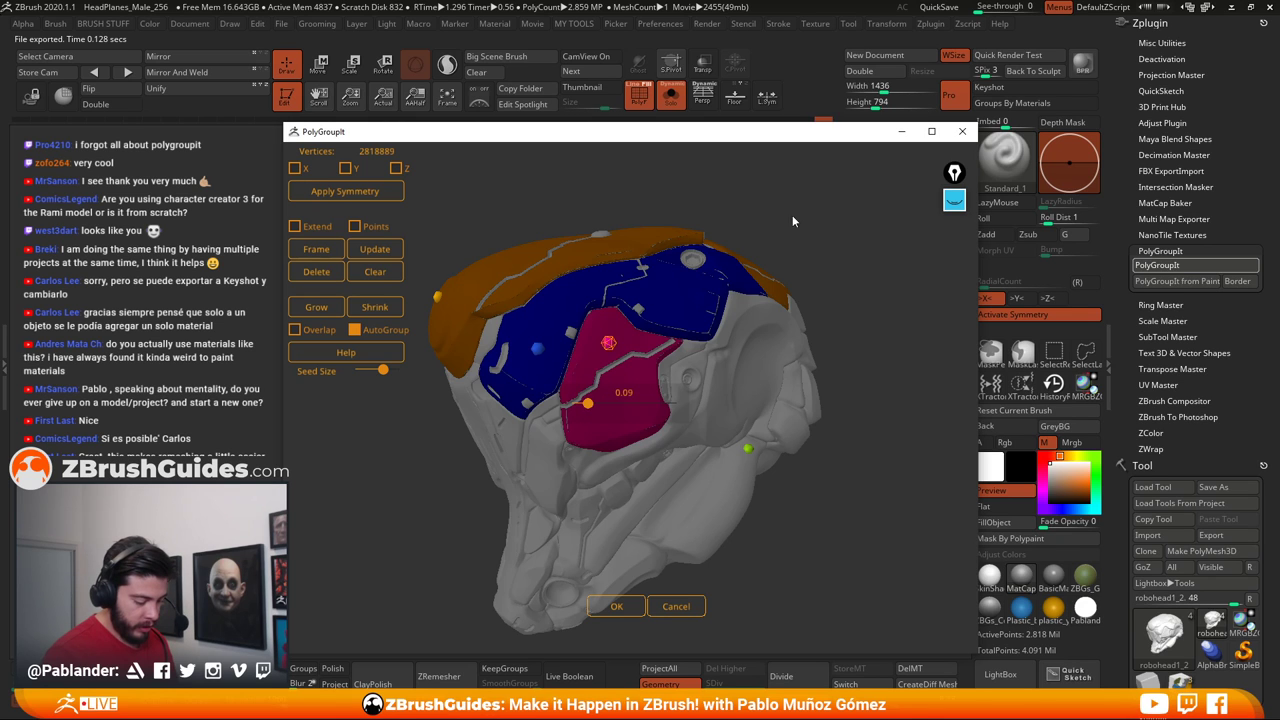
Add a seed on the front edge of the blue side plate beside the orange cap, and grow its polygroup
drag(792, 215, 850, 411)
drag(878, 354, 767, 343)
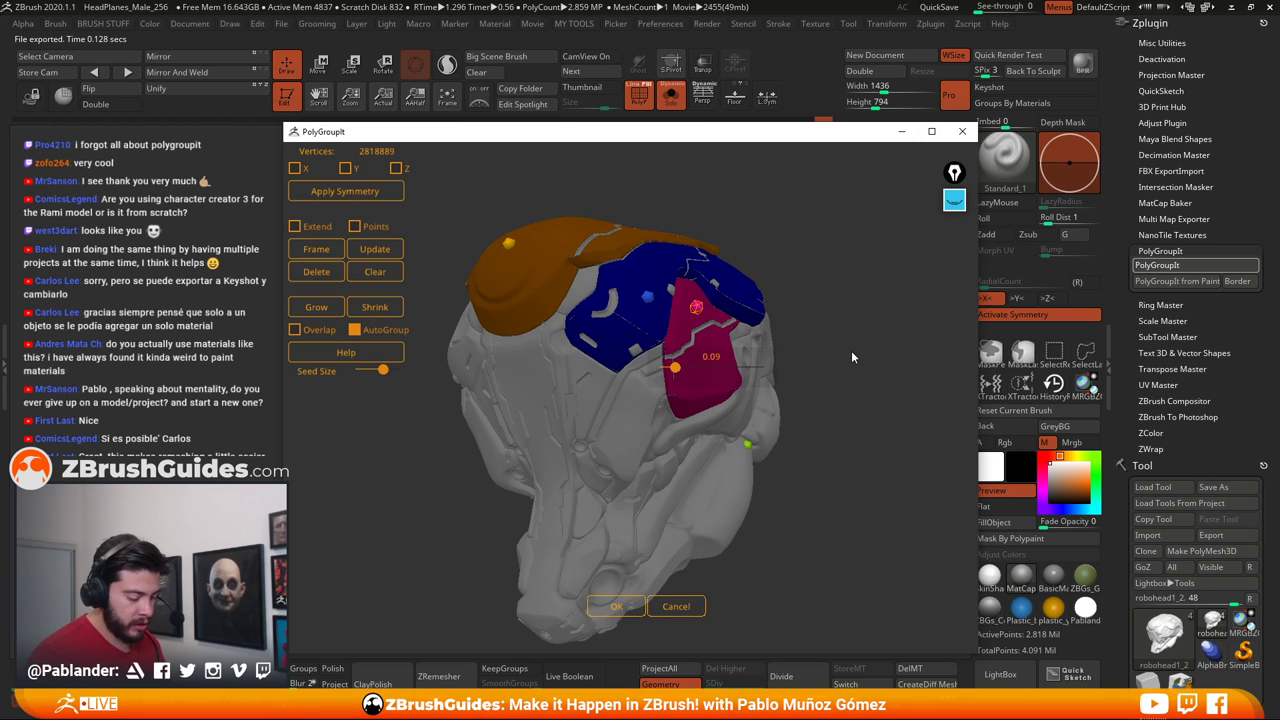
click(626, 319)
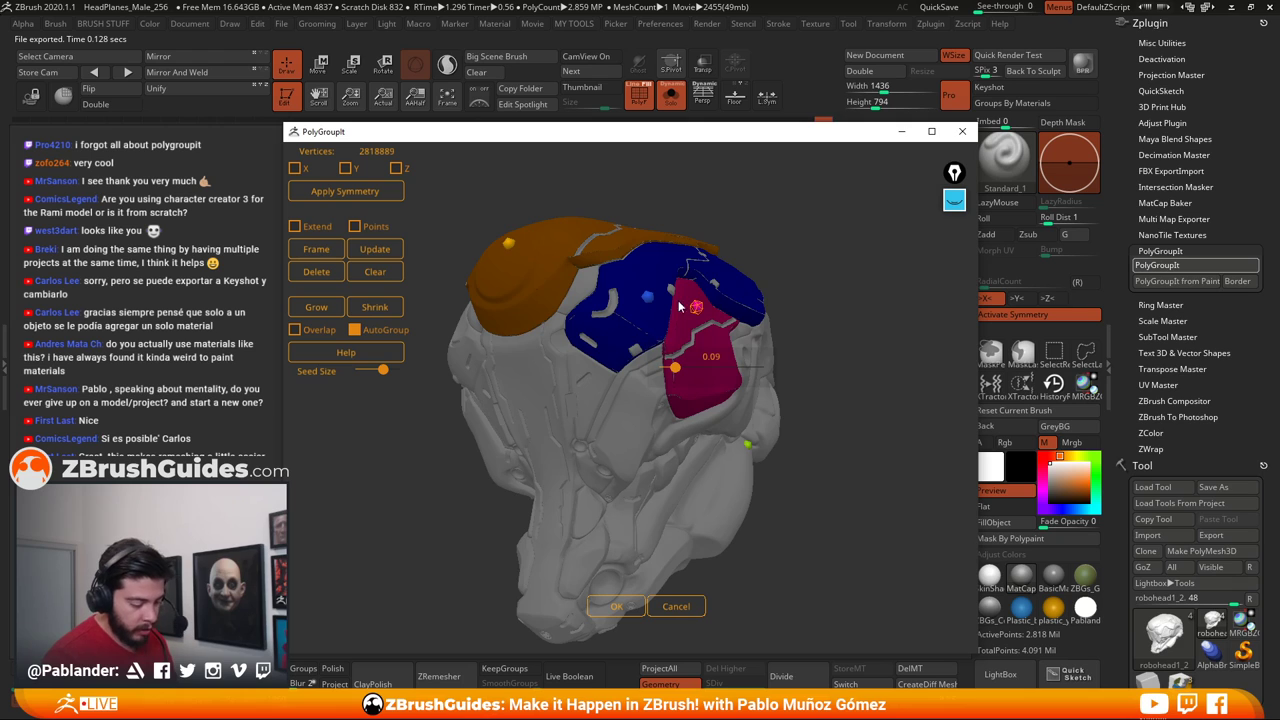
drag(844, 271, 852, 302)
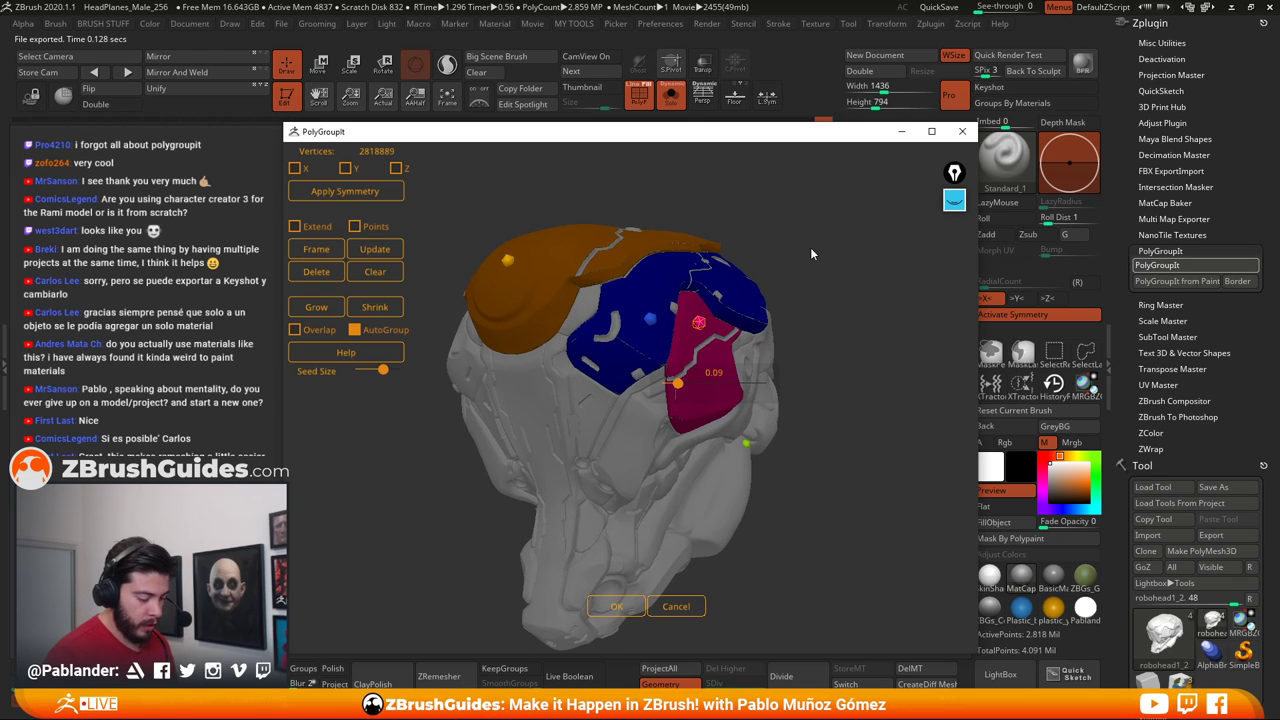
drag(811, 254, 596, 301)
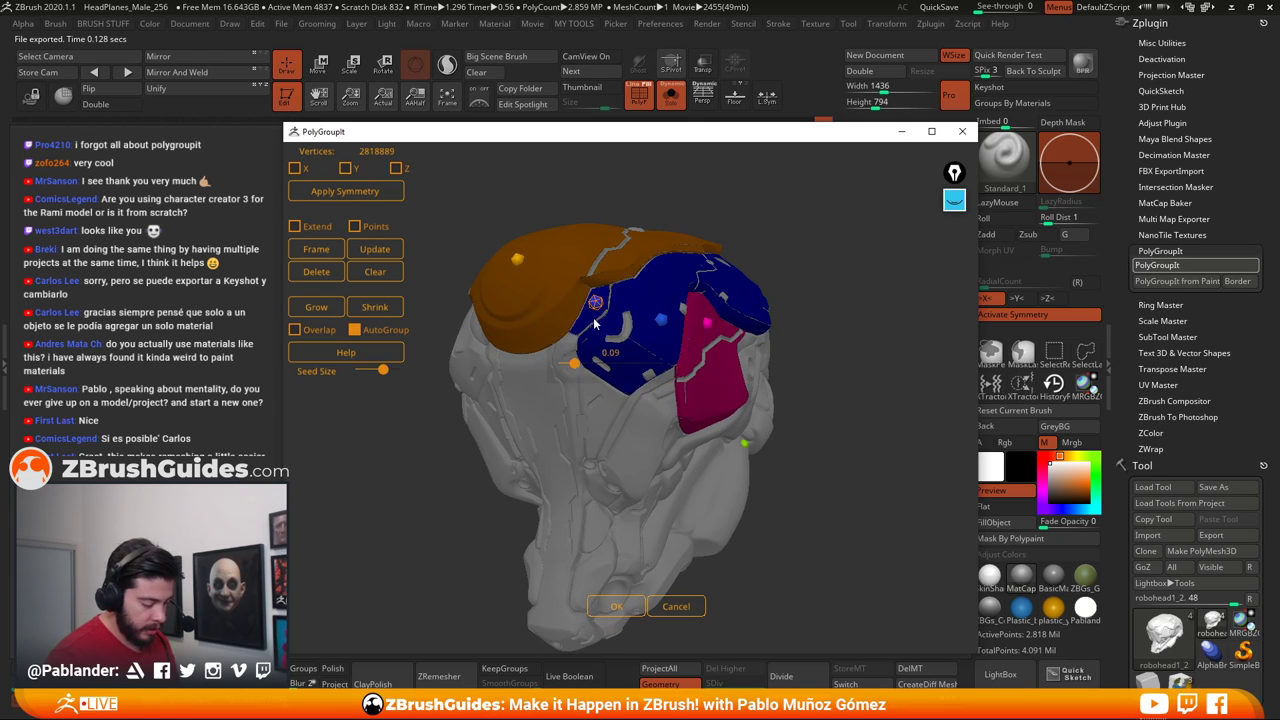
click(327, 311)
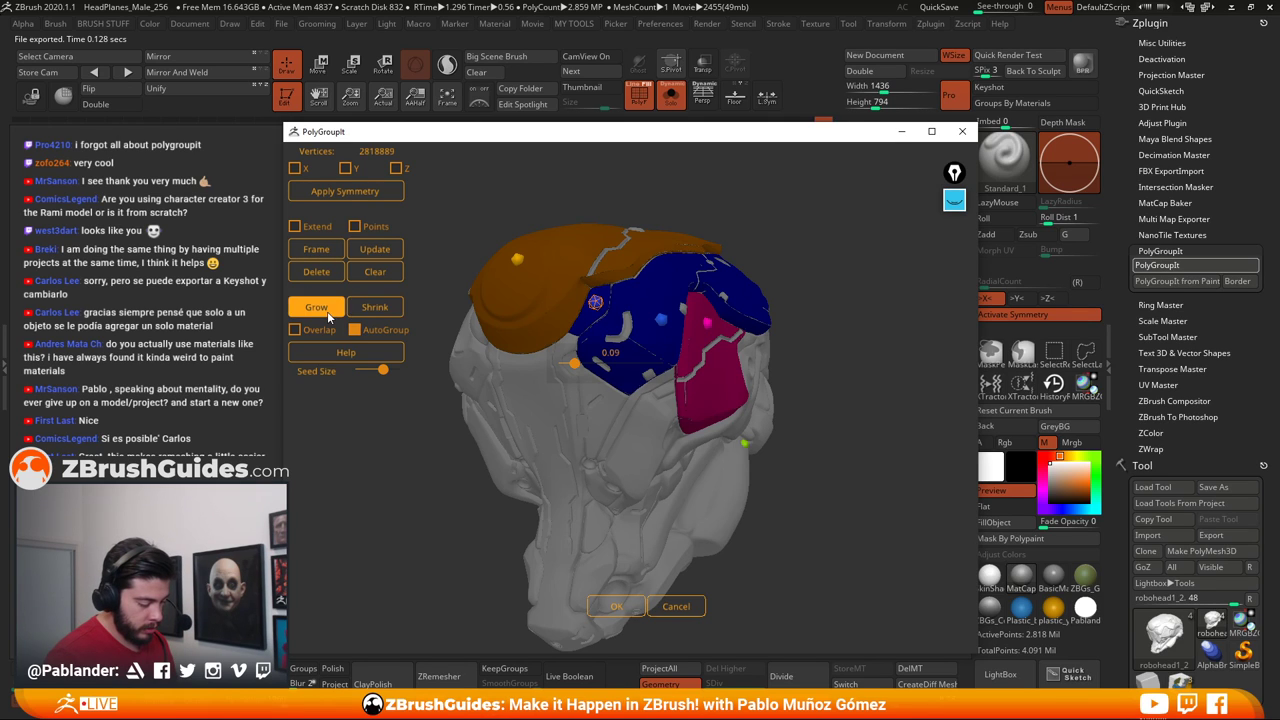
Try a seed on the curved slot in the blue plate, adjusting its position and setting its value to 0.14, and delete it
click(627, 330)
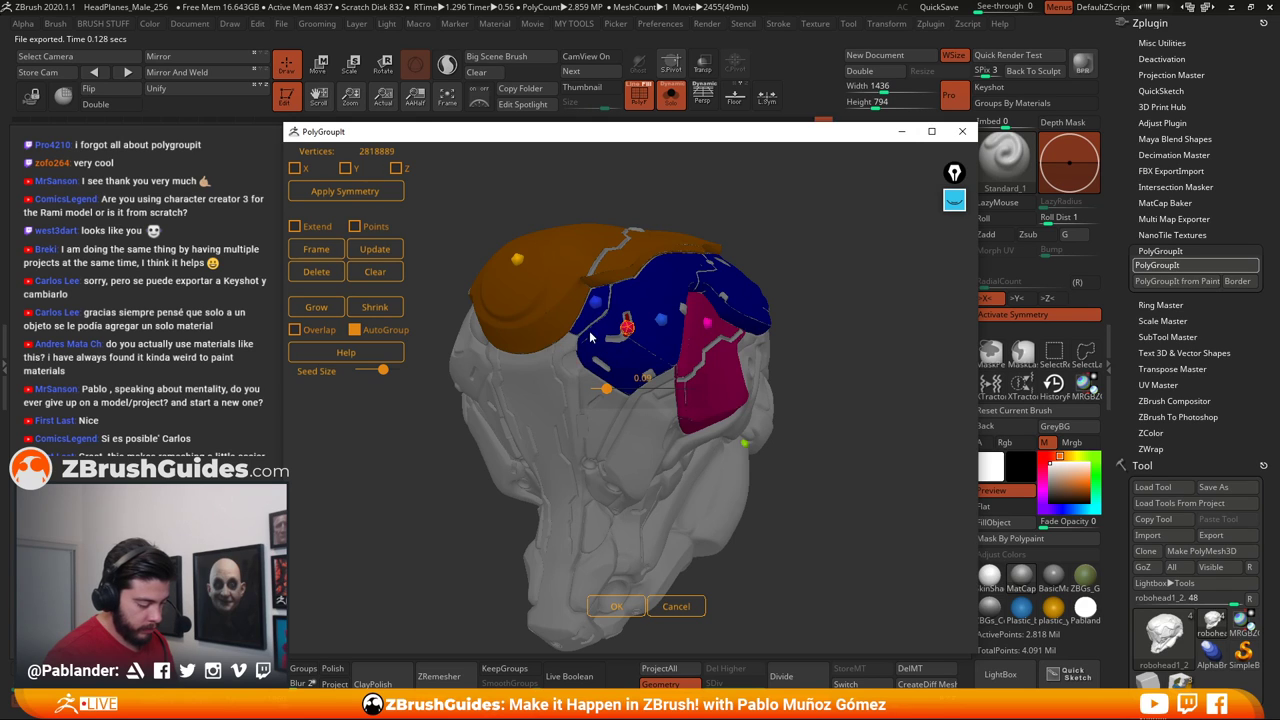
drag(628, 329, 621, 332)
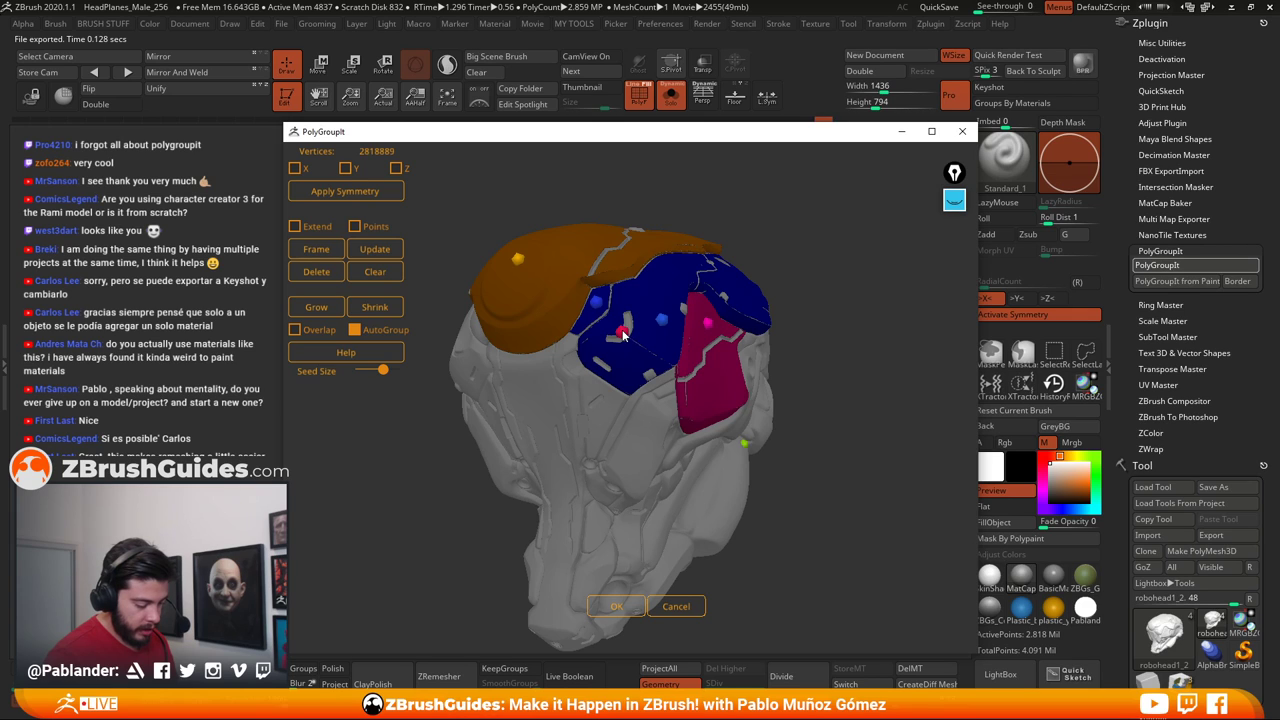
drag(627, 338, 622, 332)
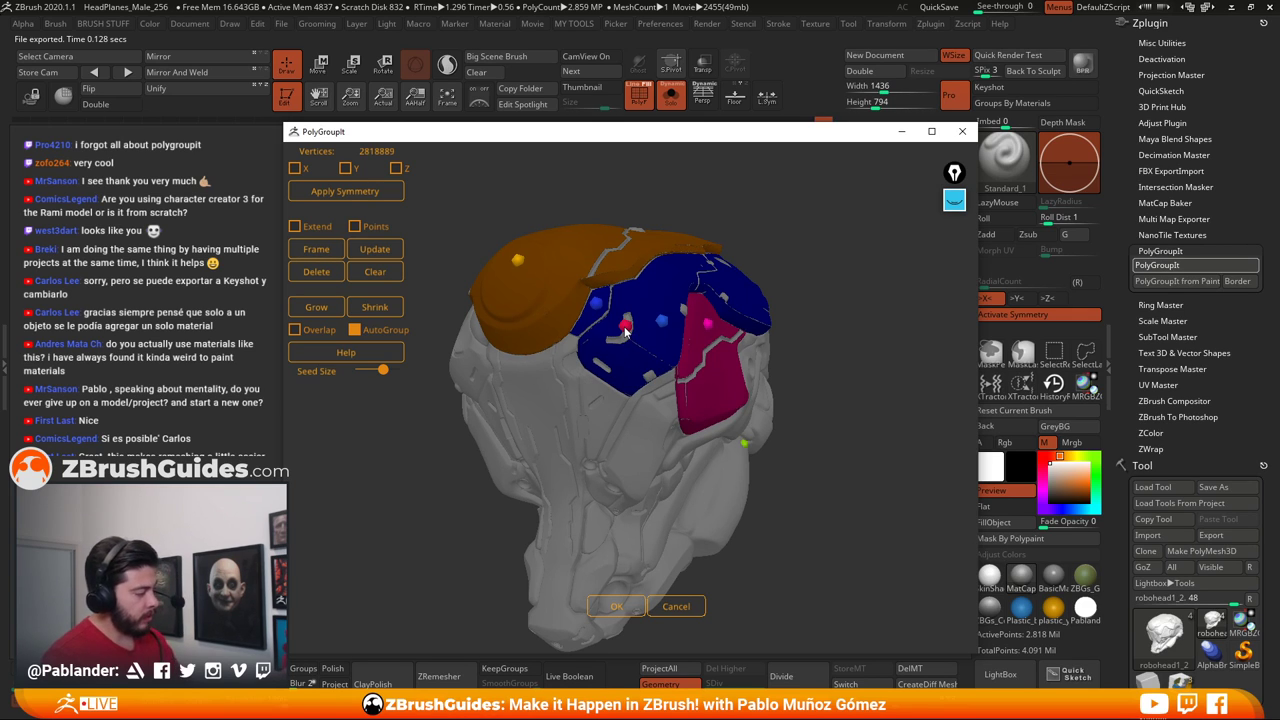
drag(624, 329, 622, 330)
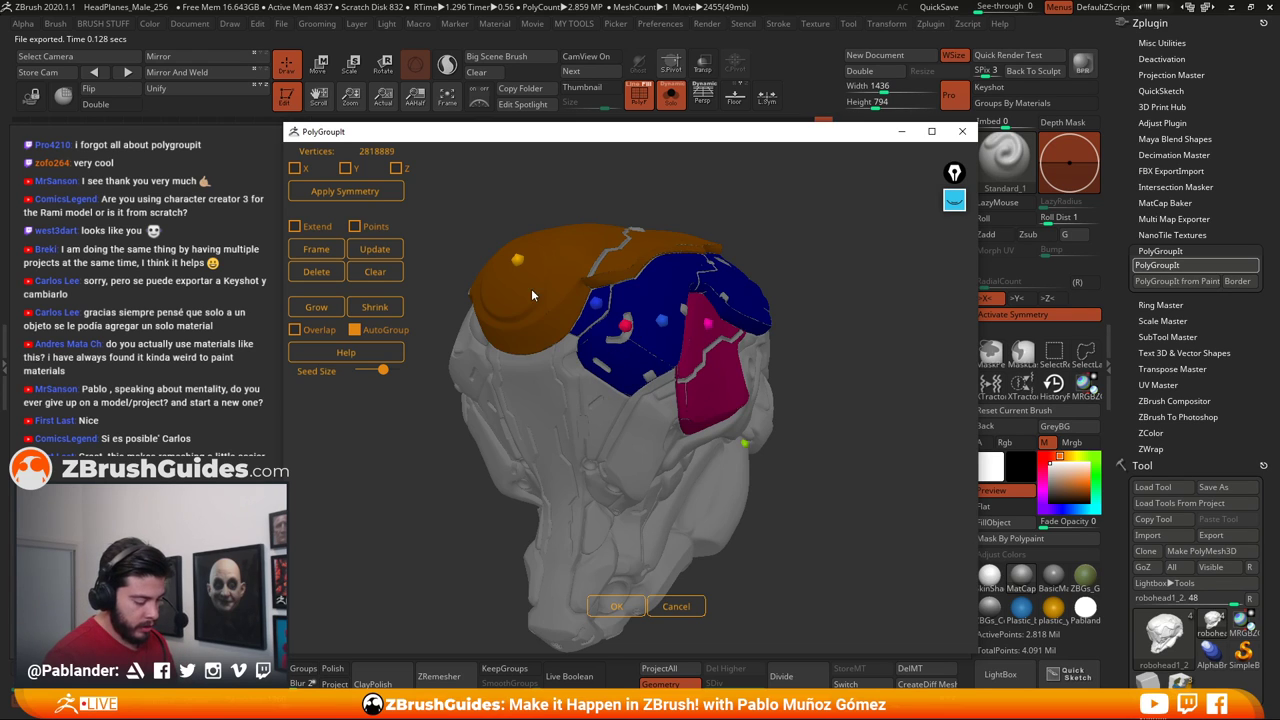
mouse_move(600, 398)
mouse_down()
mouse_move(630, 400)
mouse_move(598, 401)
mouse_move(612, 401)
mouse_up()
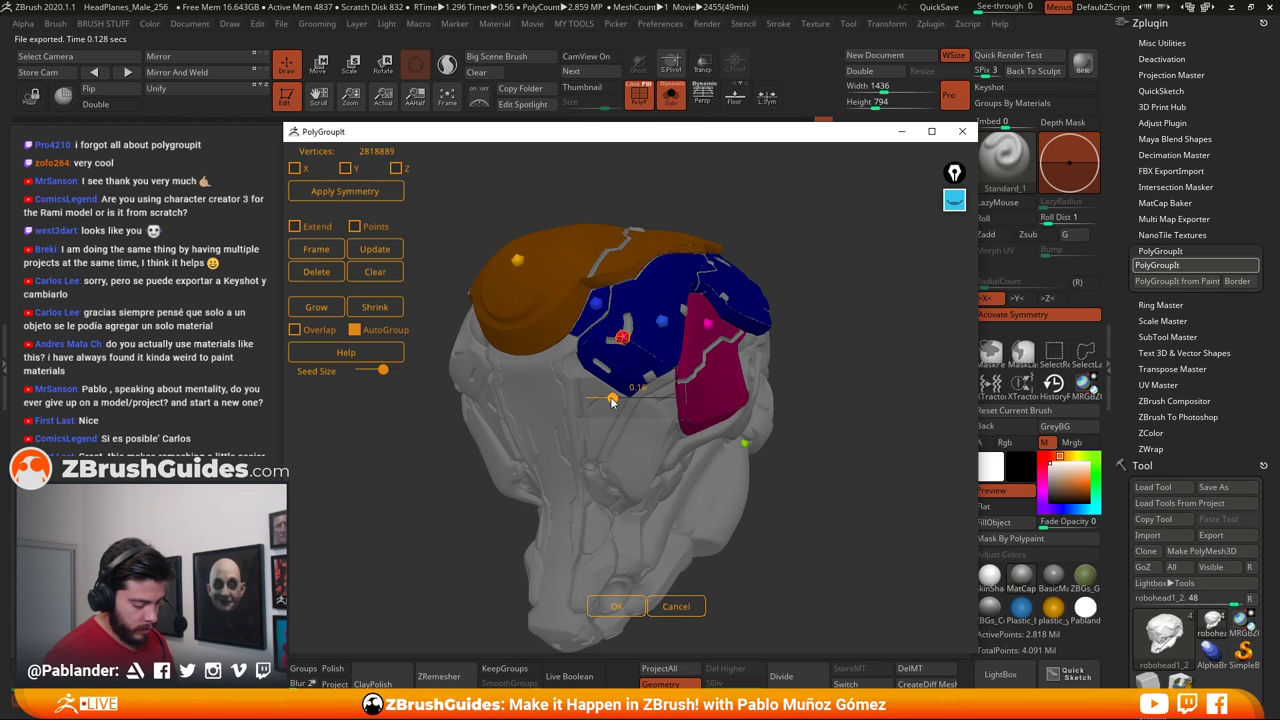
drag(808, 365, 766, 334)
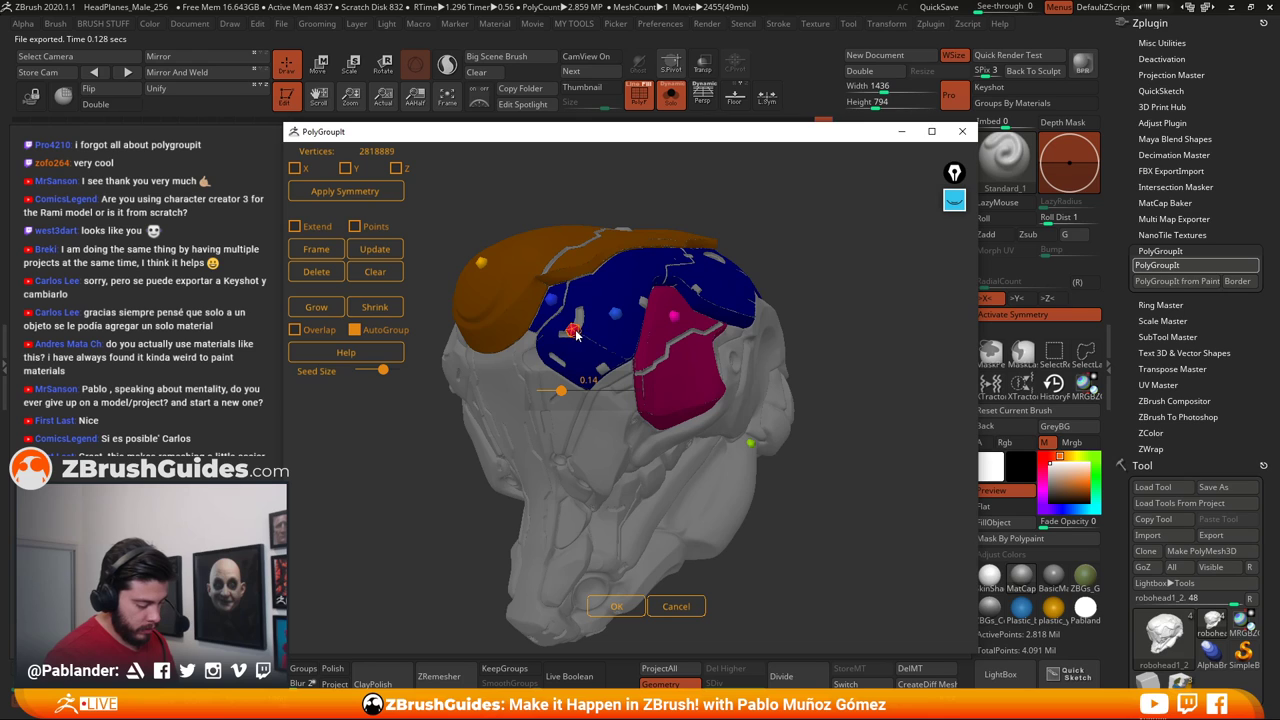
click(316, 272)
Place a new seed on the curved slot in the blue plate and grow its polygroup
drag(781, 238, 615, 336)
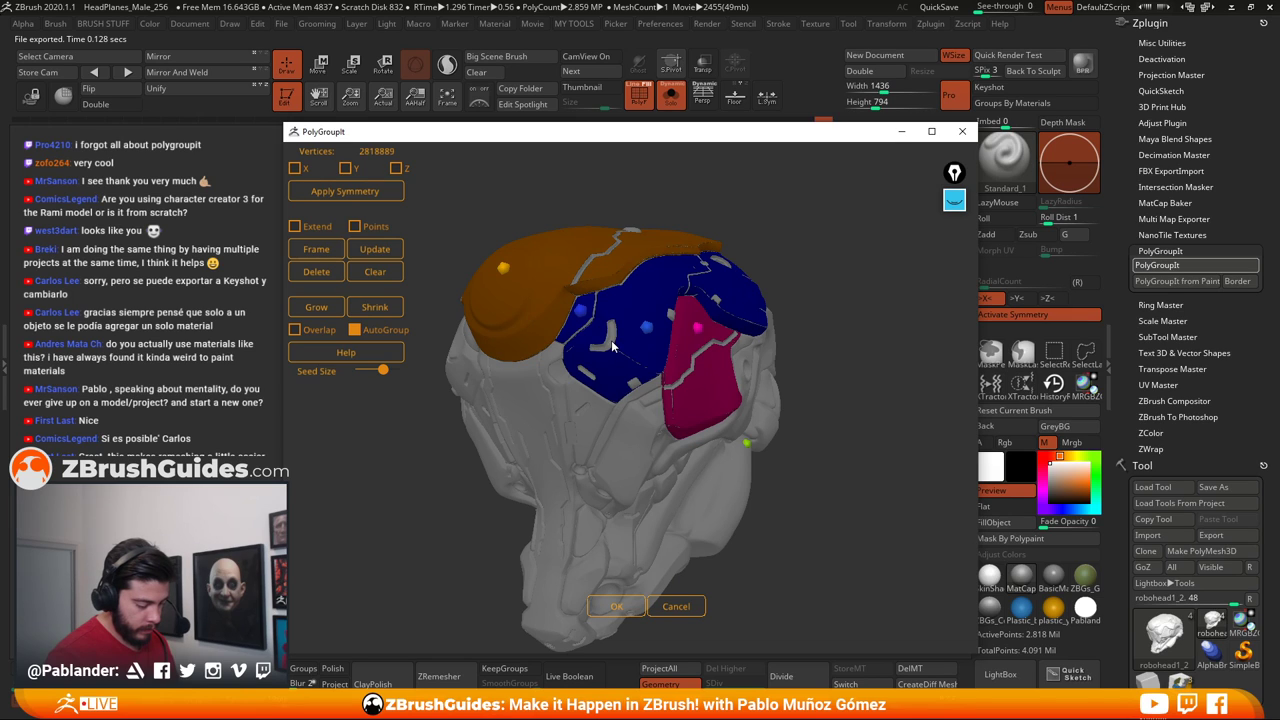
click(610, 337)
click(318, 308)
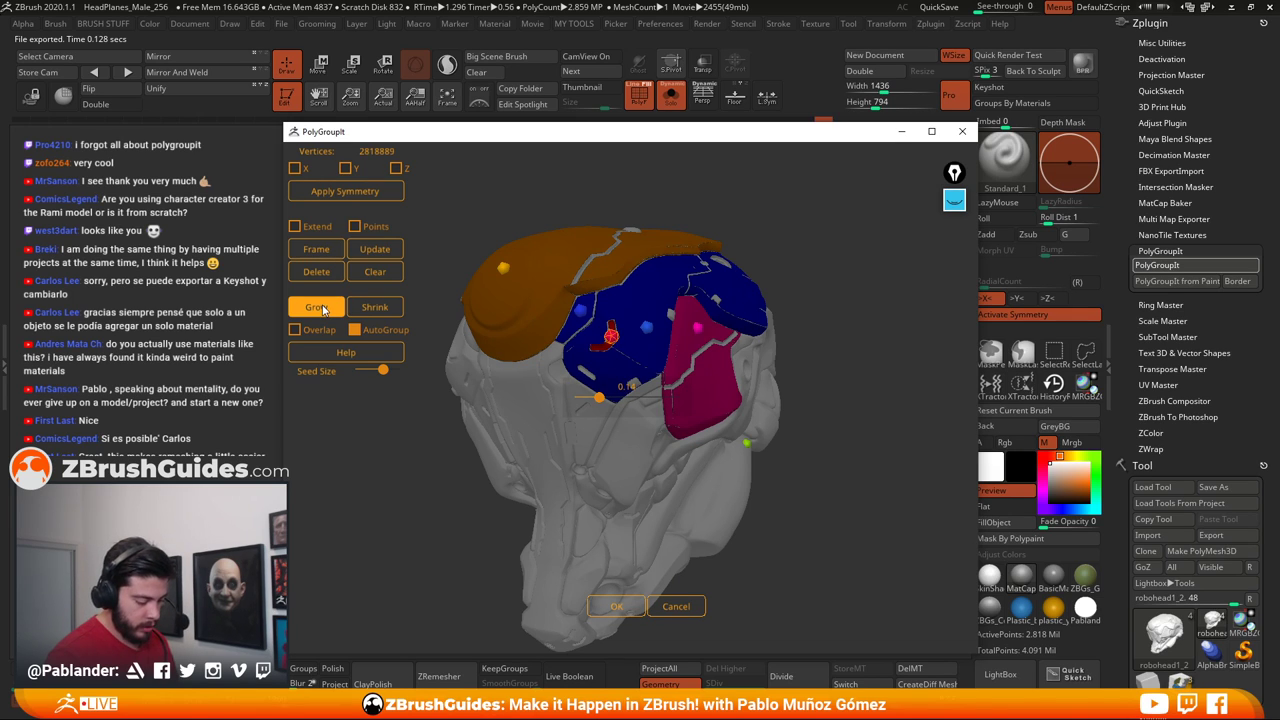
Add seeds on the two neighbouring face panels below the blue plate and grow their polygroups
drag(843, 276, 779, 348)
click(654, 425)
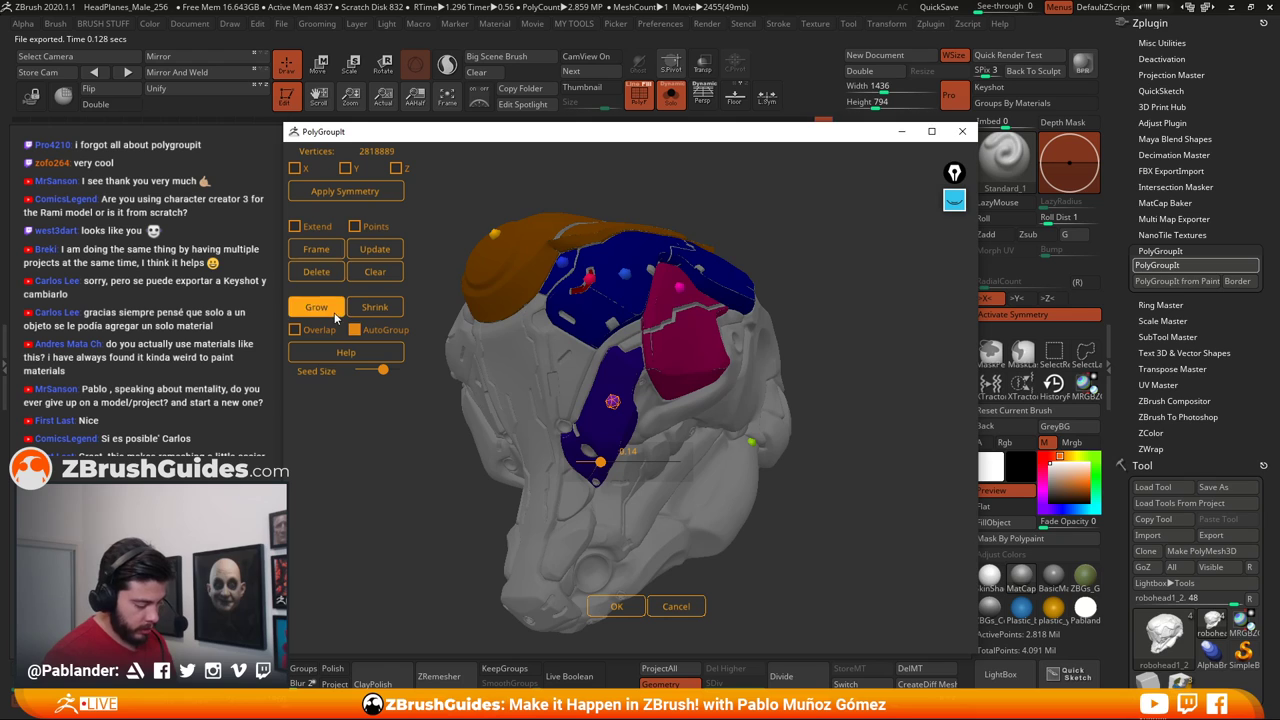
drag(800, 273, 619, 366)
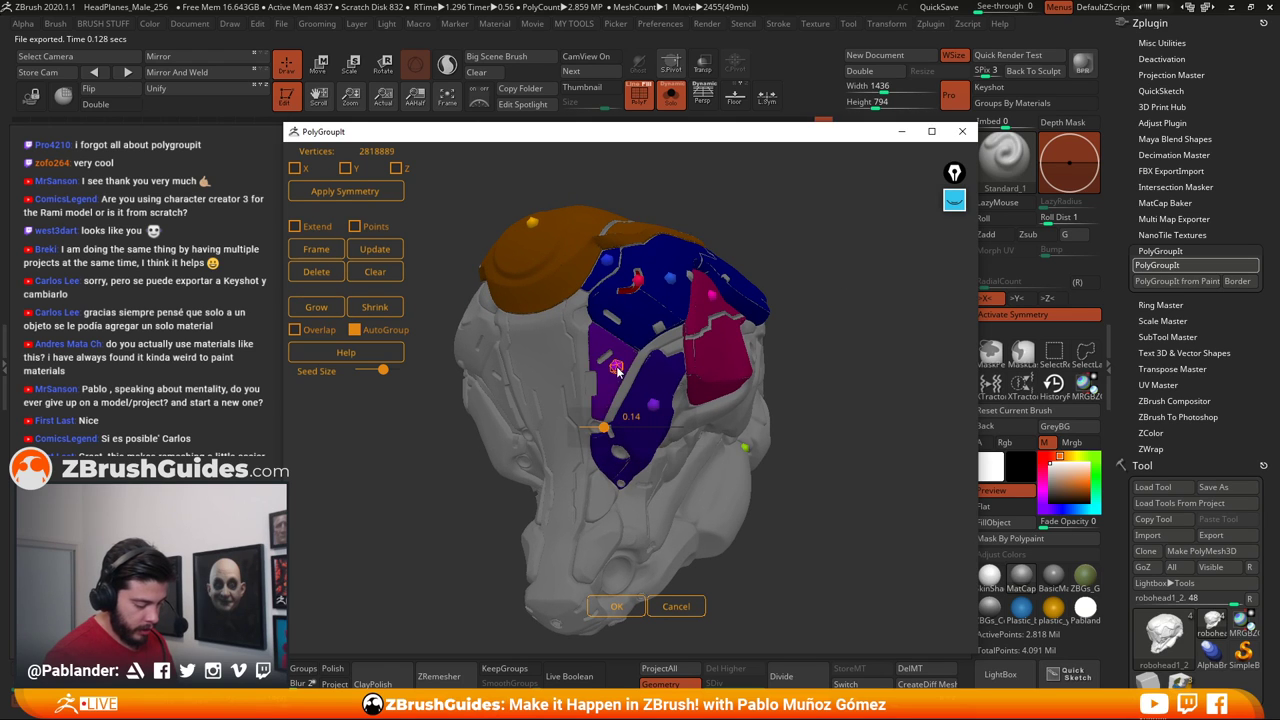
click(335, 306)
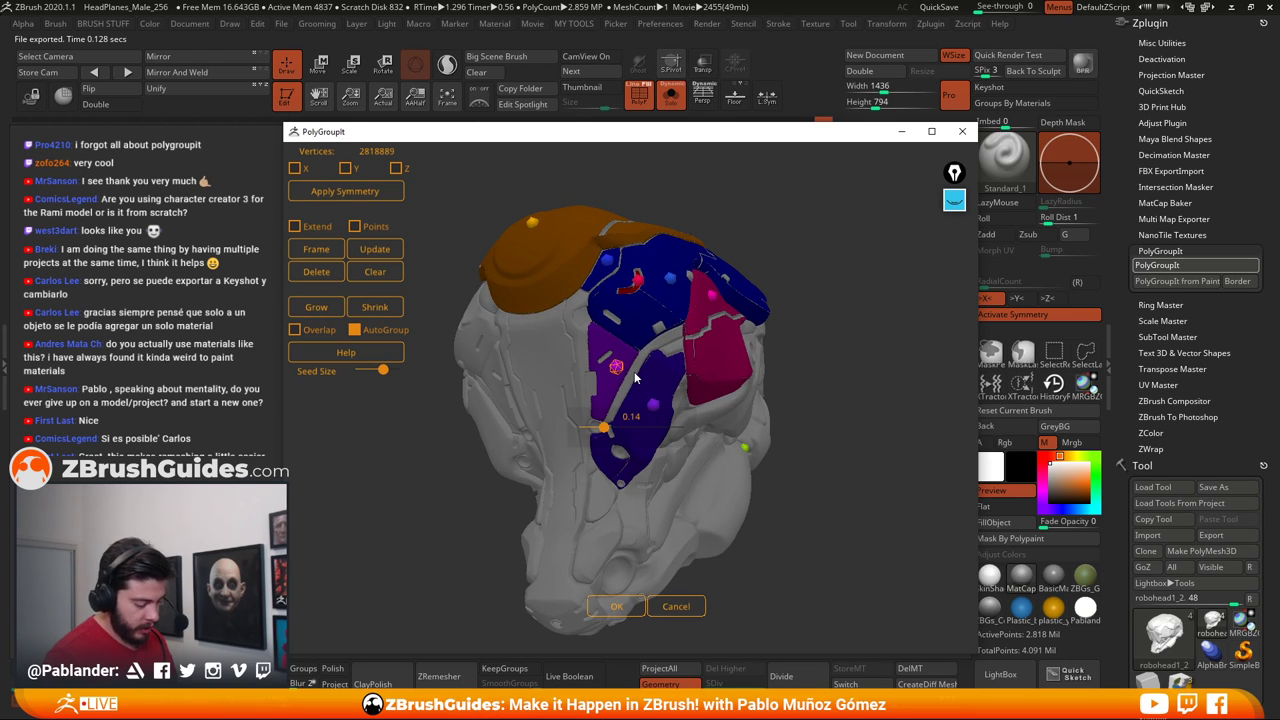
Add seeds on the narrow strip between the two lower face panels and at its upper end, growing the strip's polygroup
click(634, 372)
click(321, 309)
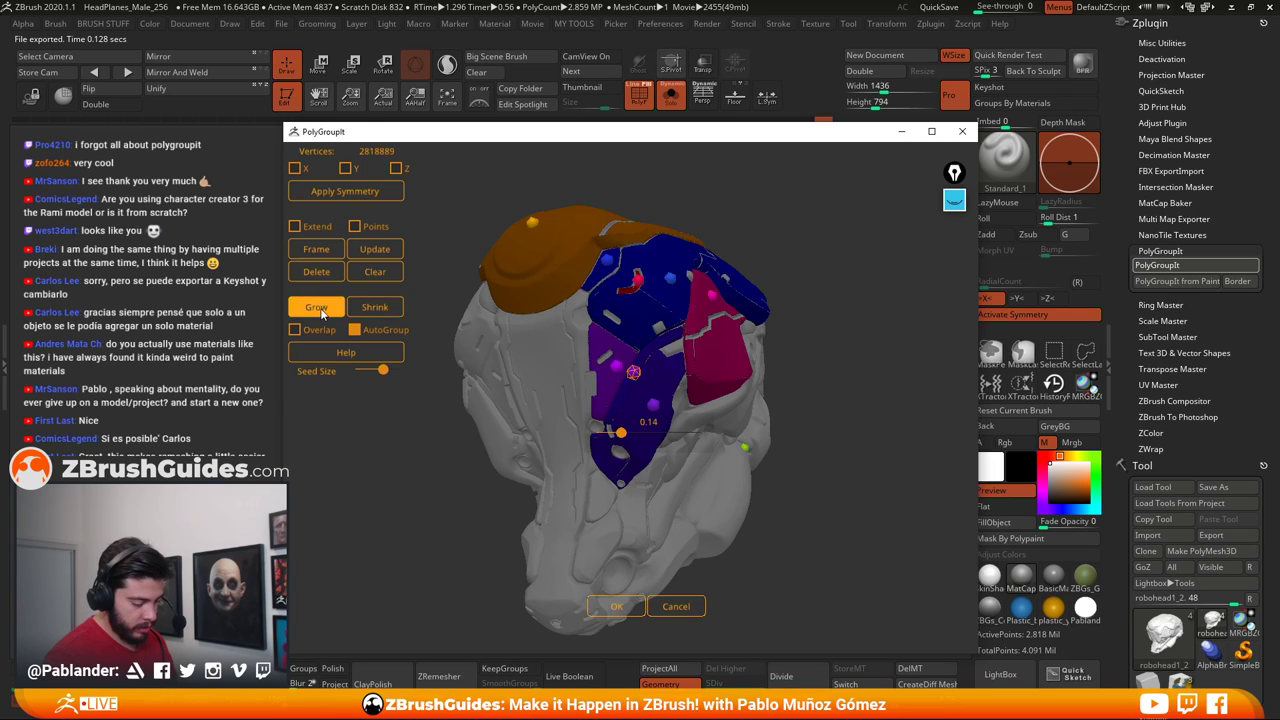
click(674, 348)
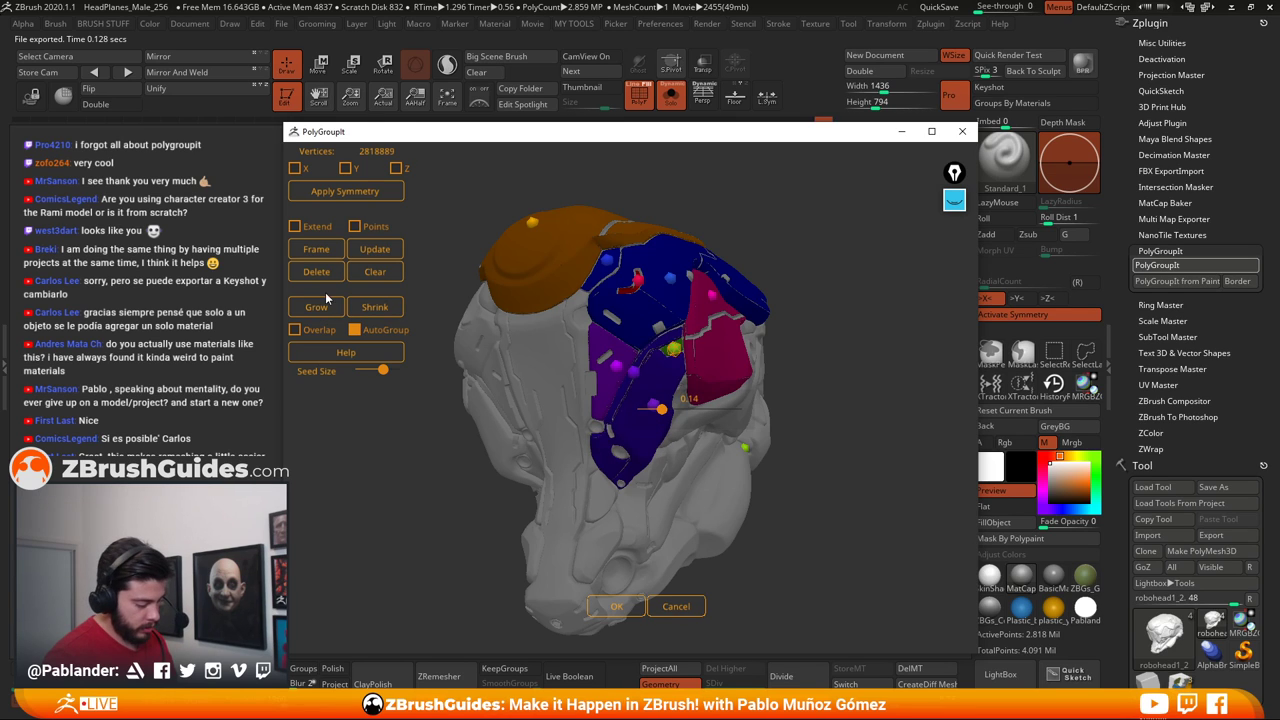
Create a polygroup for the central face strip with a seed value of 0.07 and grow it to close the panel-line gaps
drag(783, 267, 810, 263)
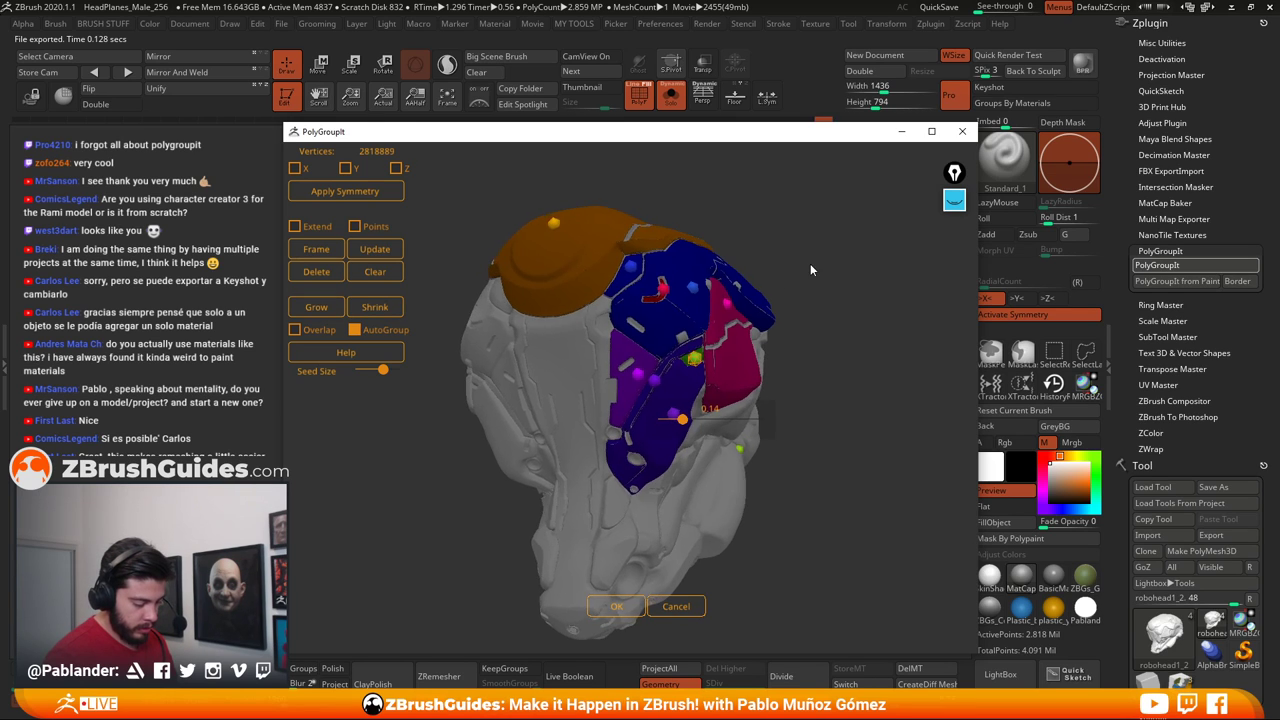
click(554, 355)
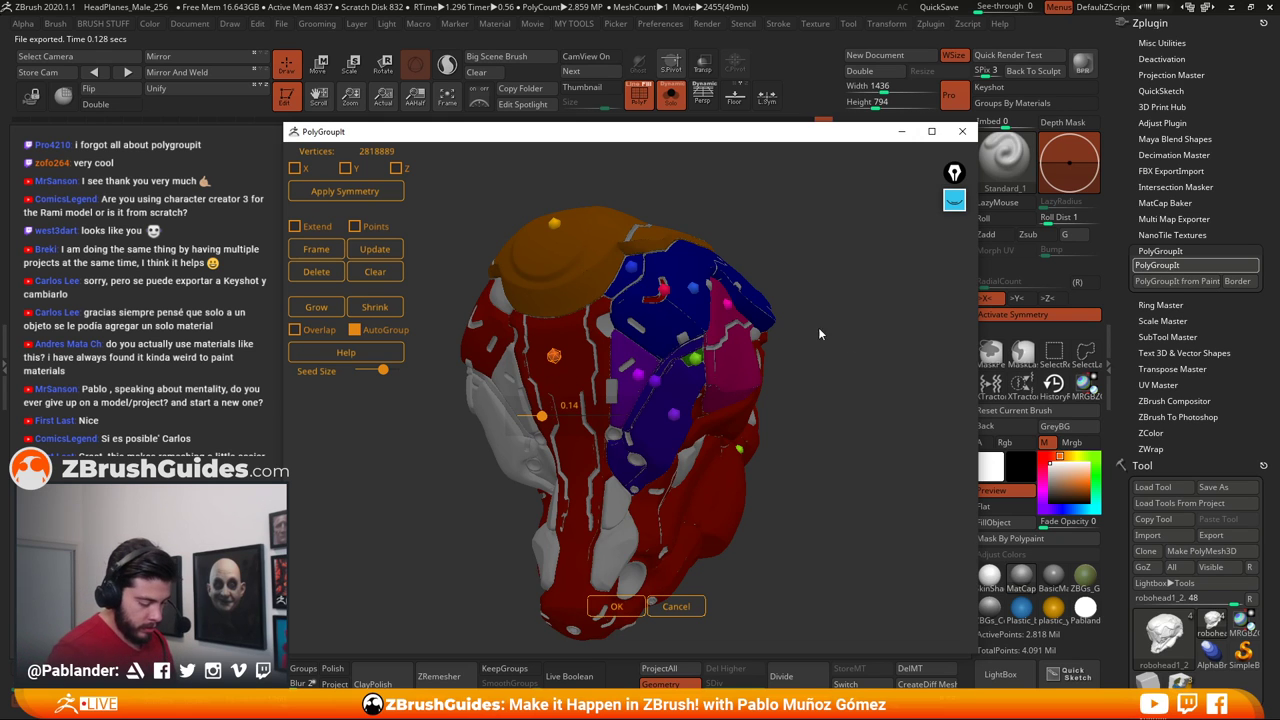
drag(818, 327, 660, 318)
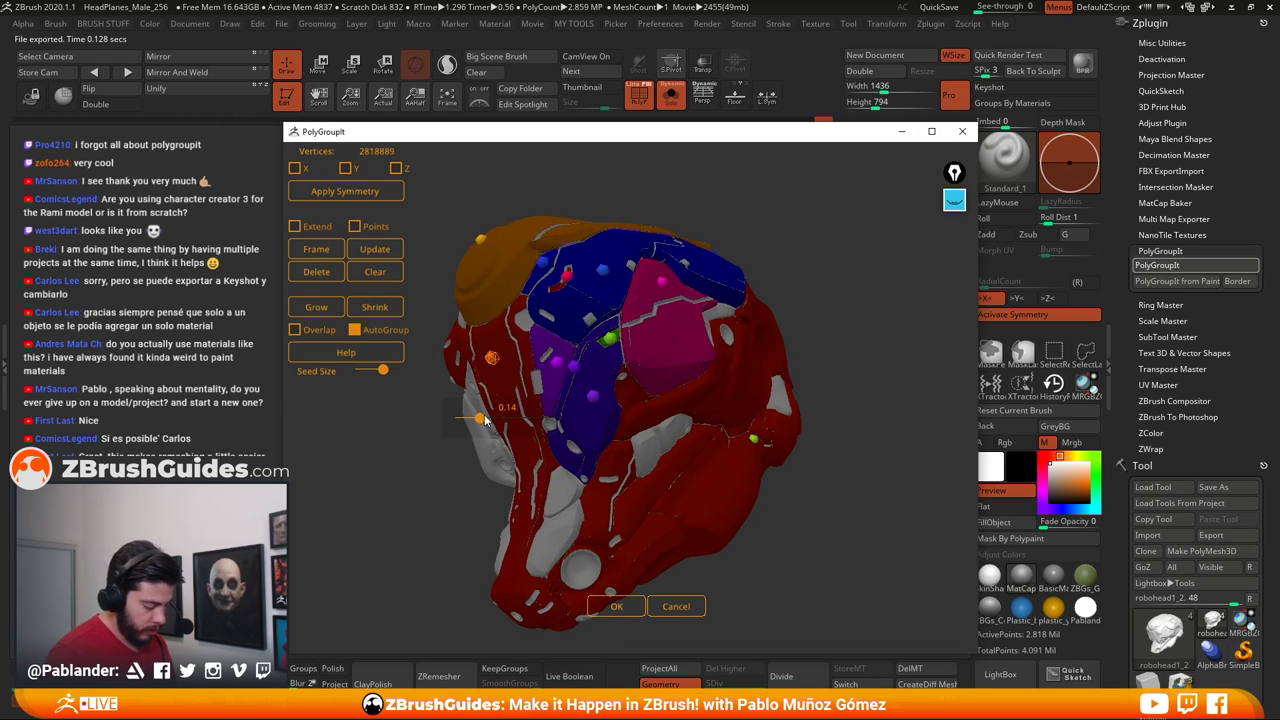
drag(479, 419, 467, 419)
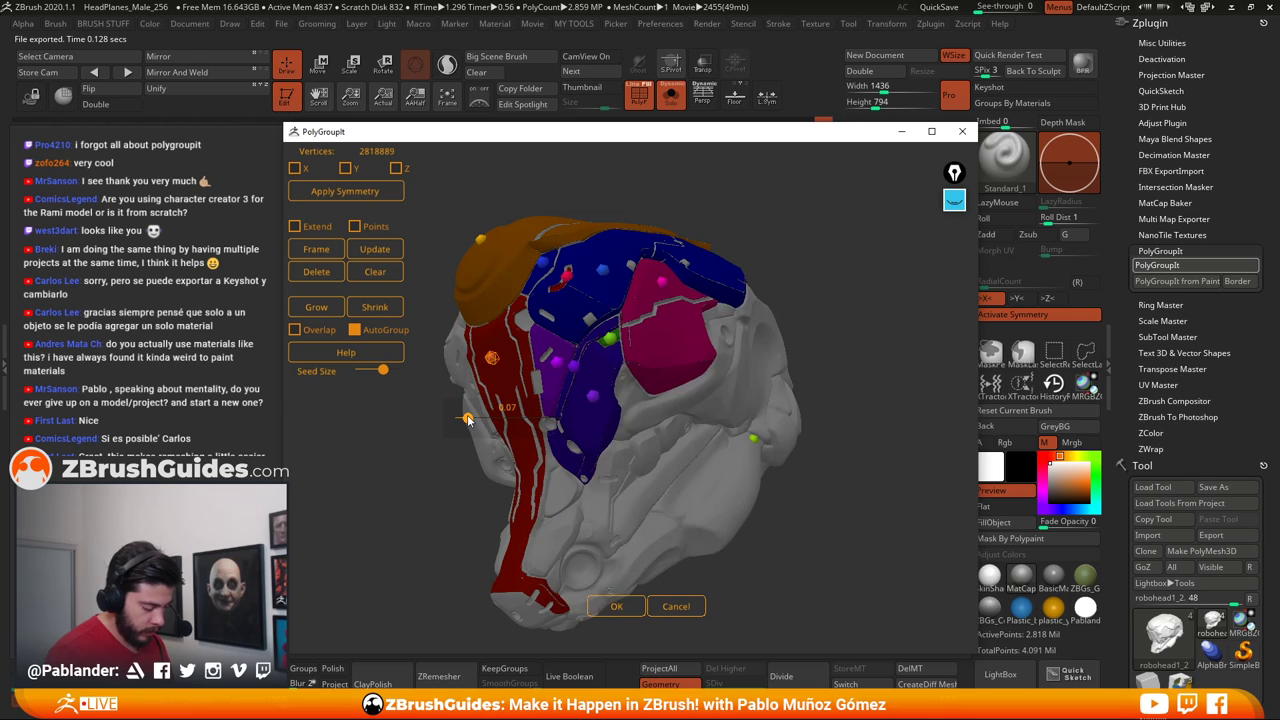
click(320, 310)
click(318, 309)
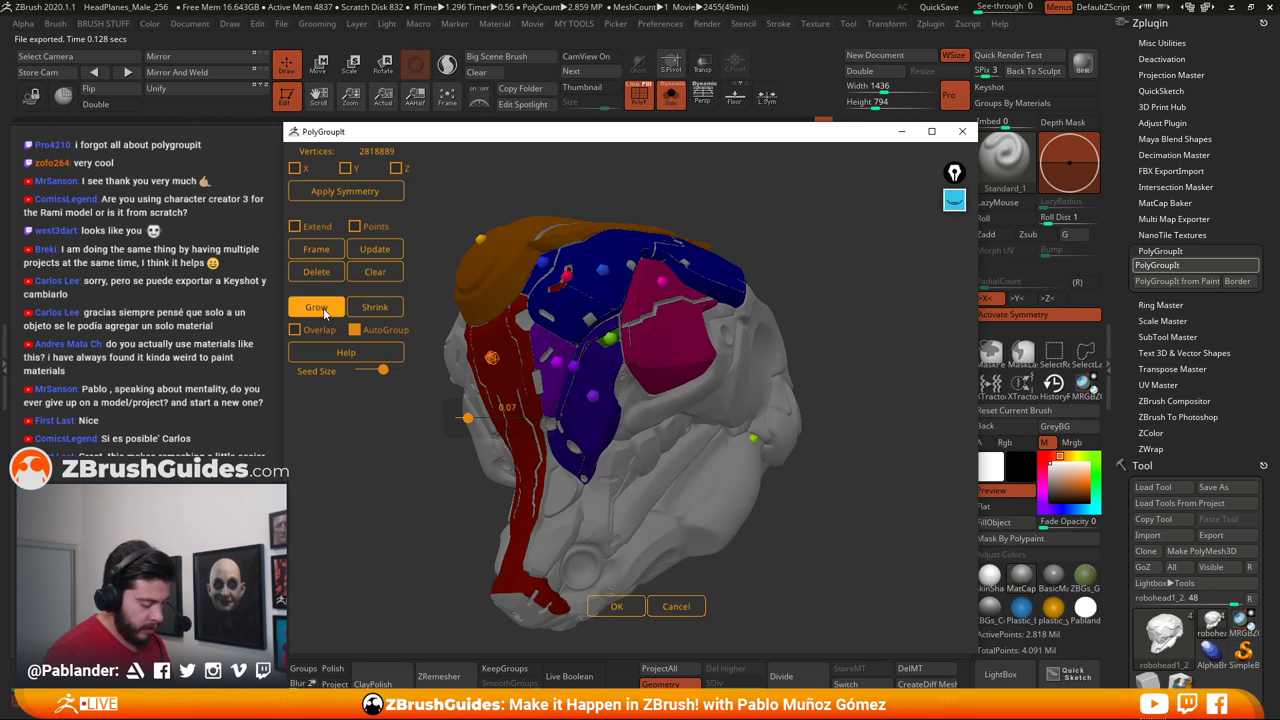
click(322, 311)
drag(847, 390, 825, 455)
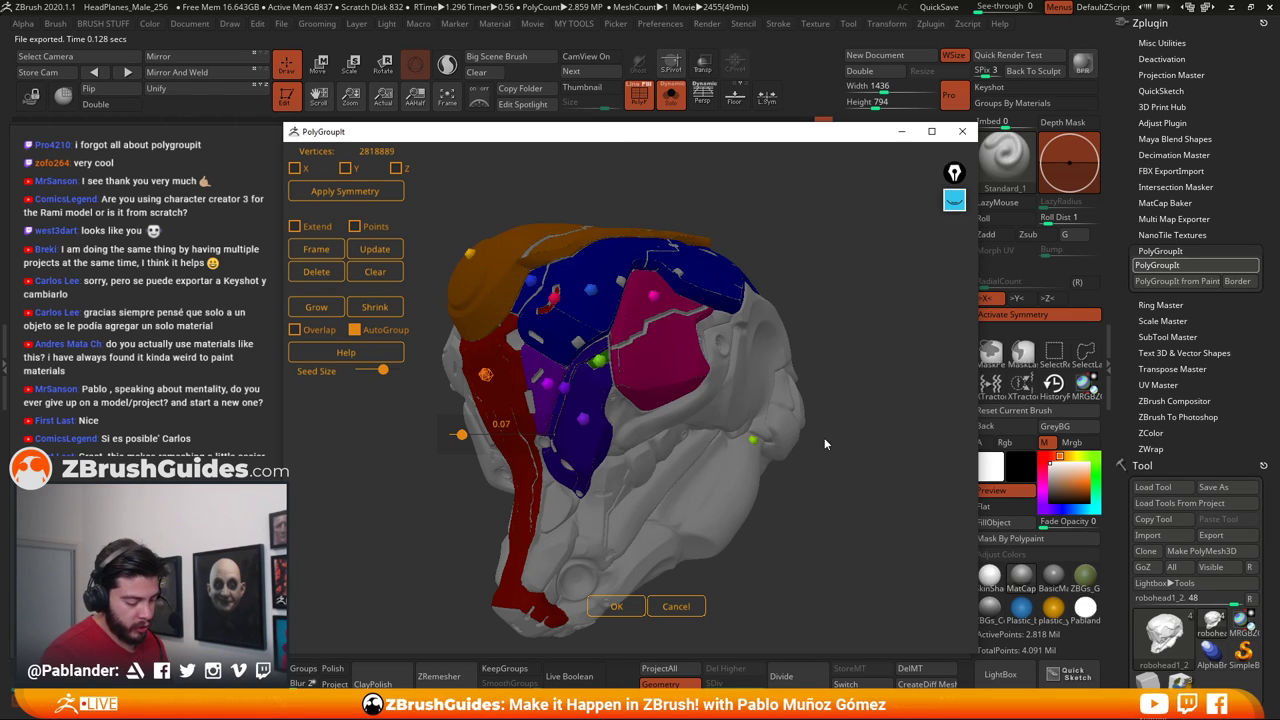
drag(807, 548, 813, 567)
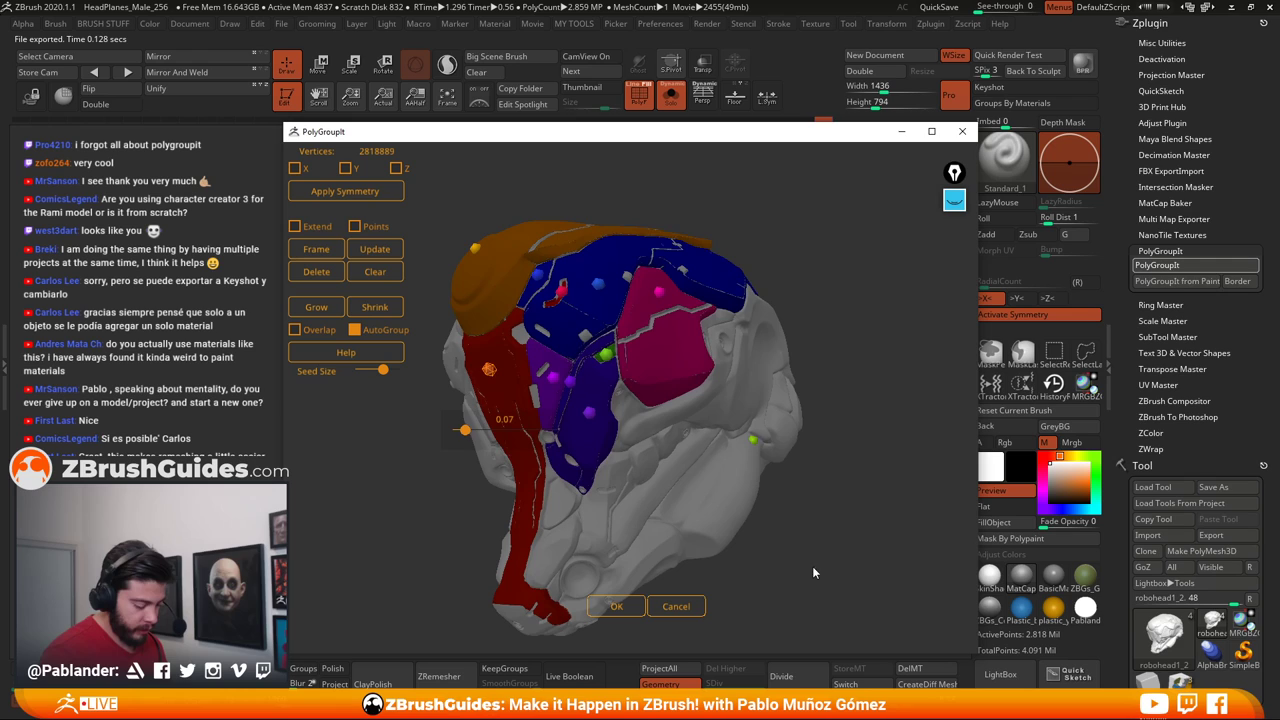
Add seeds on the two small panels beside the red face strip and on the thin strip along them, growing both panels' polygroups
click(556, 503)
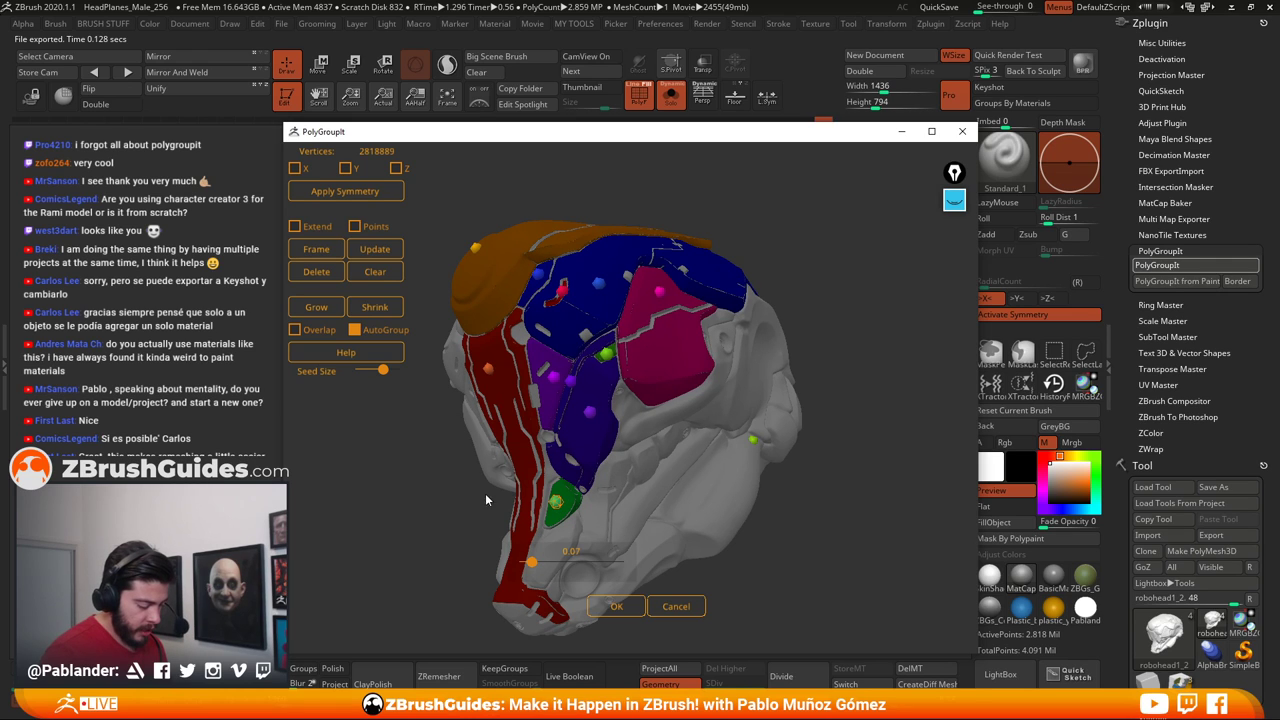
click(315, 307)
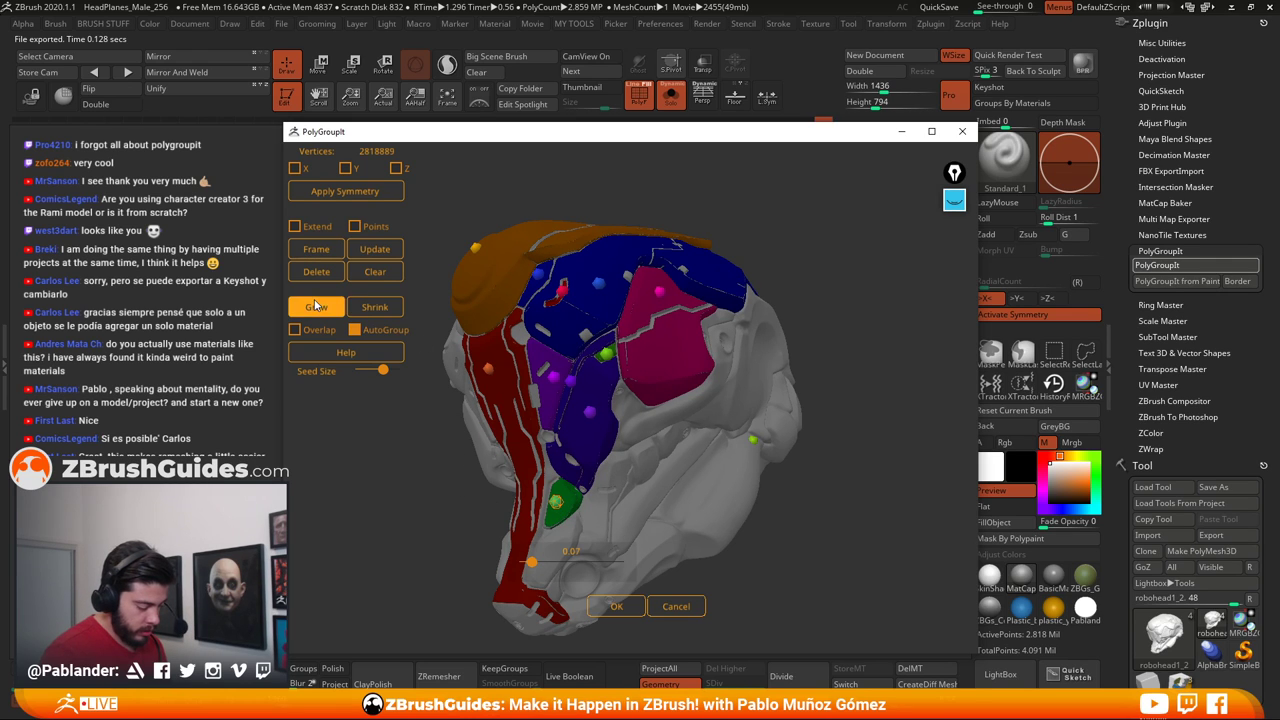
drag(429, 456, 580, 474)
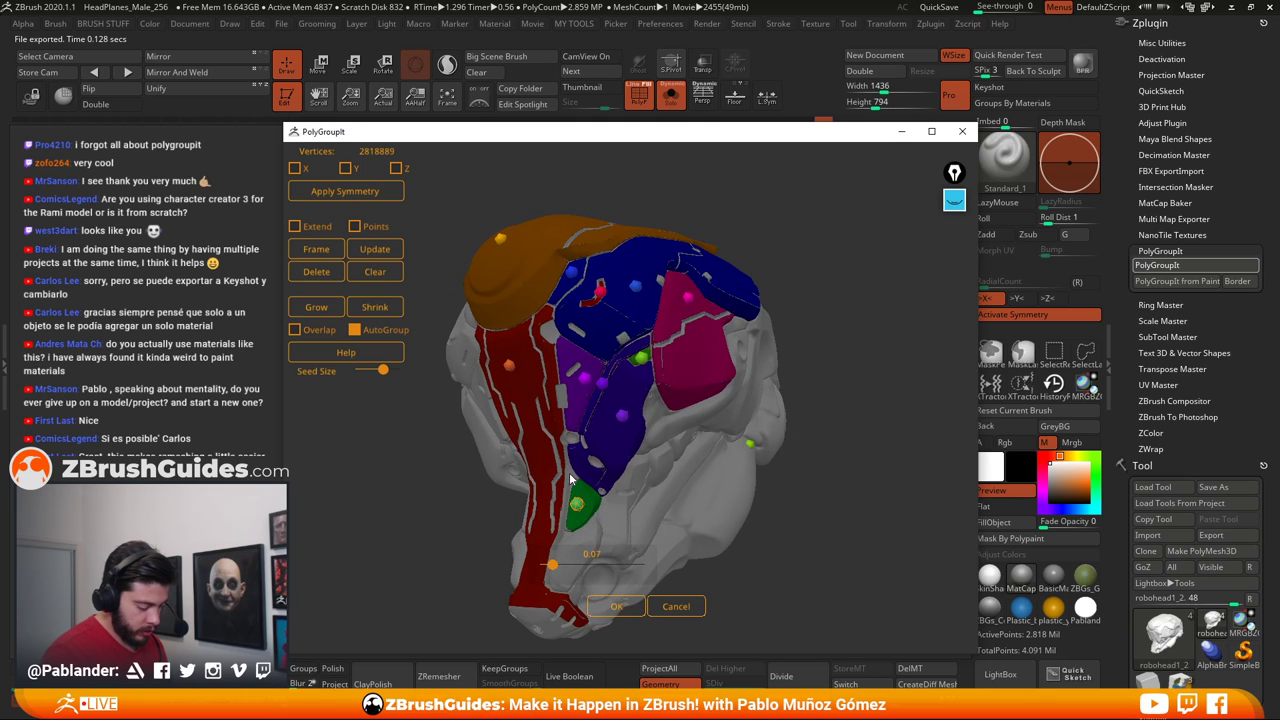
click(569, 473)
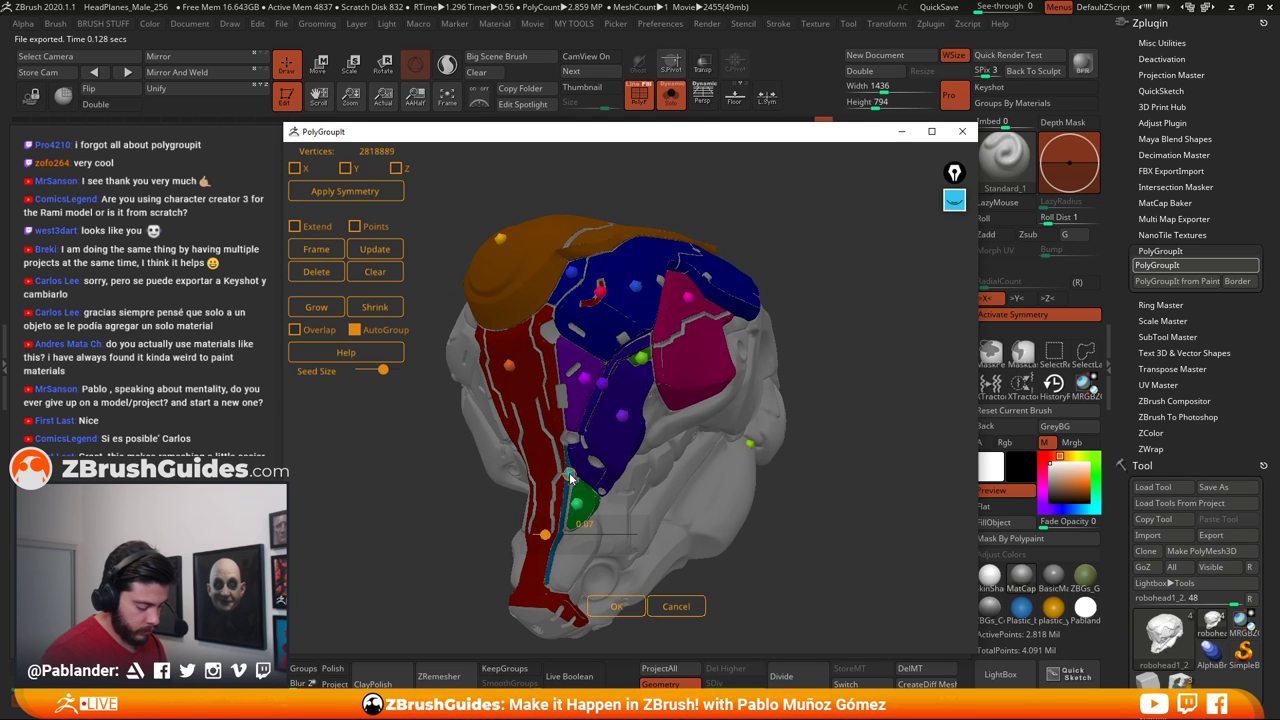
click(332, 271)
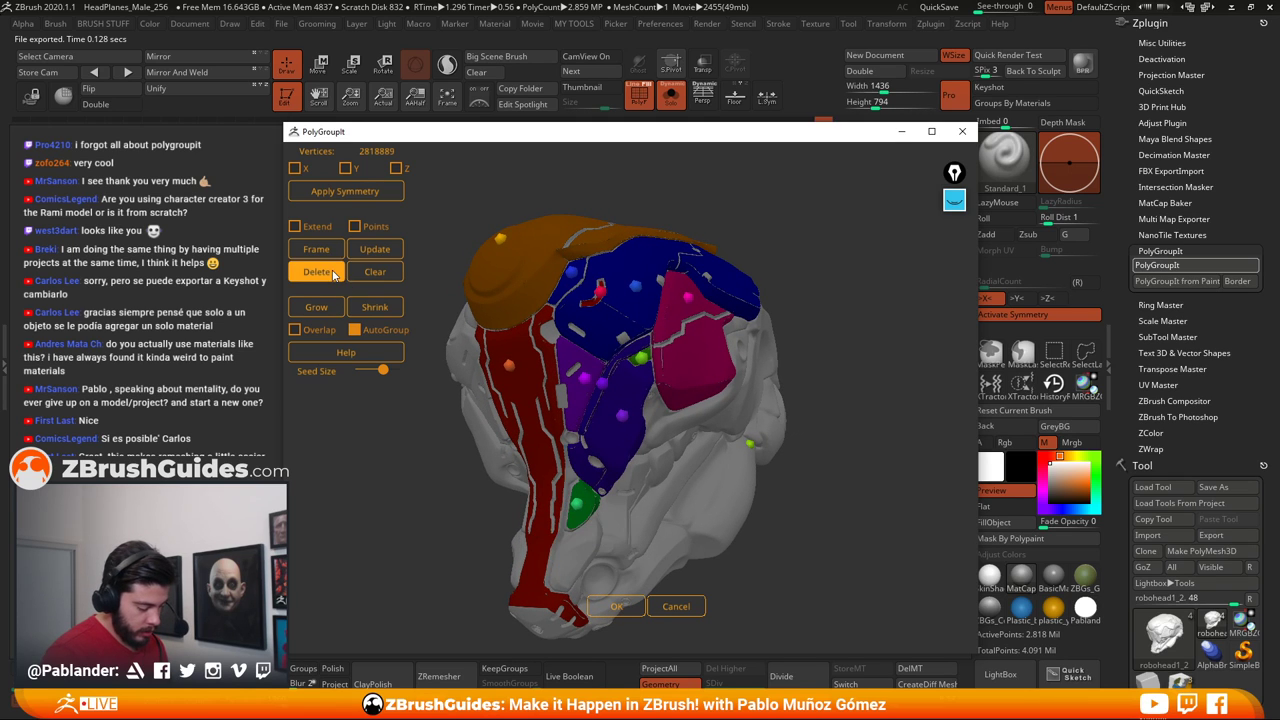
click(572, 478)
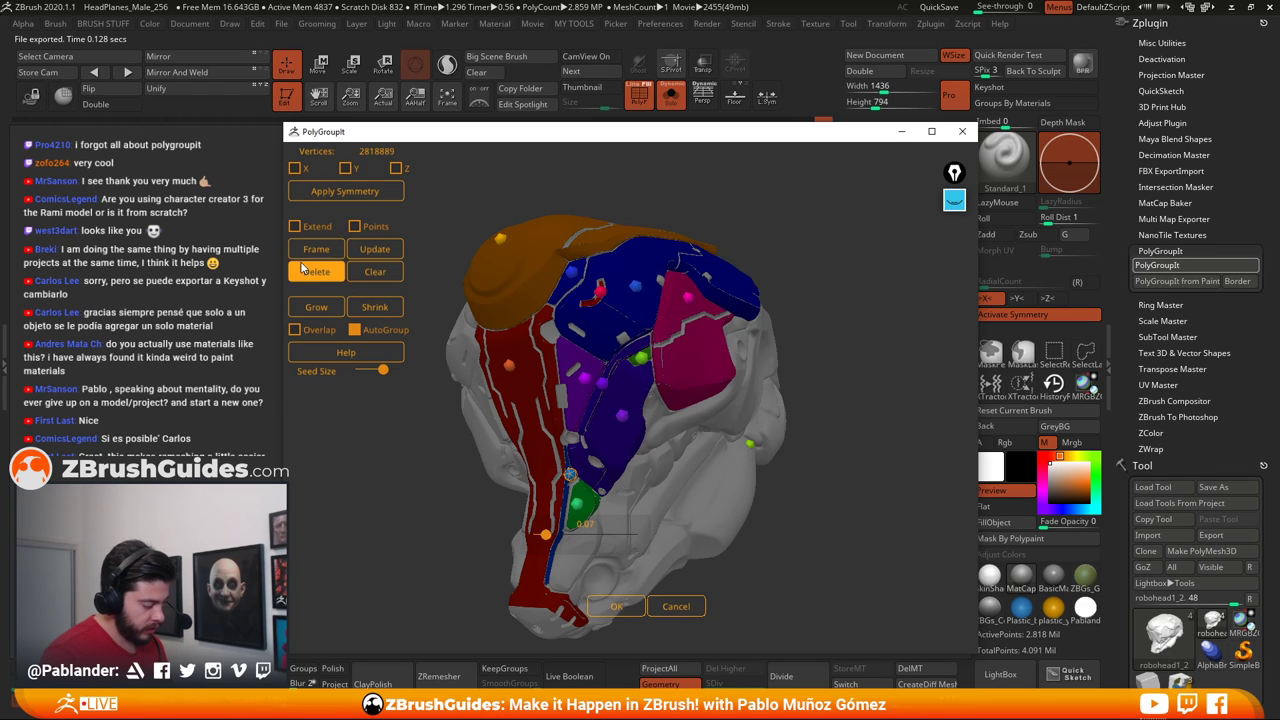
click(571, 561)
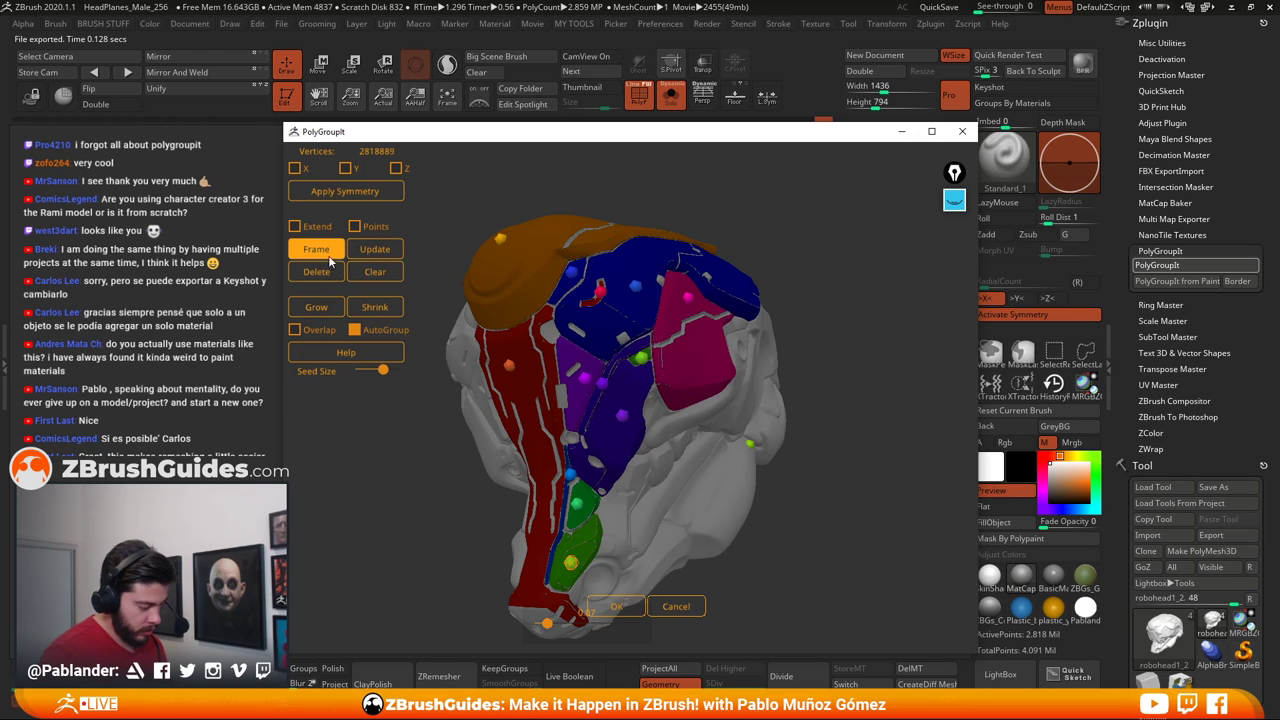
click(316, 307)
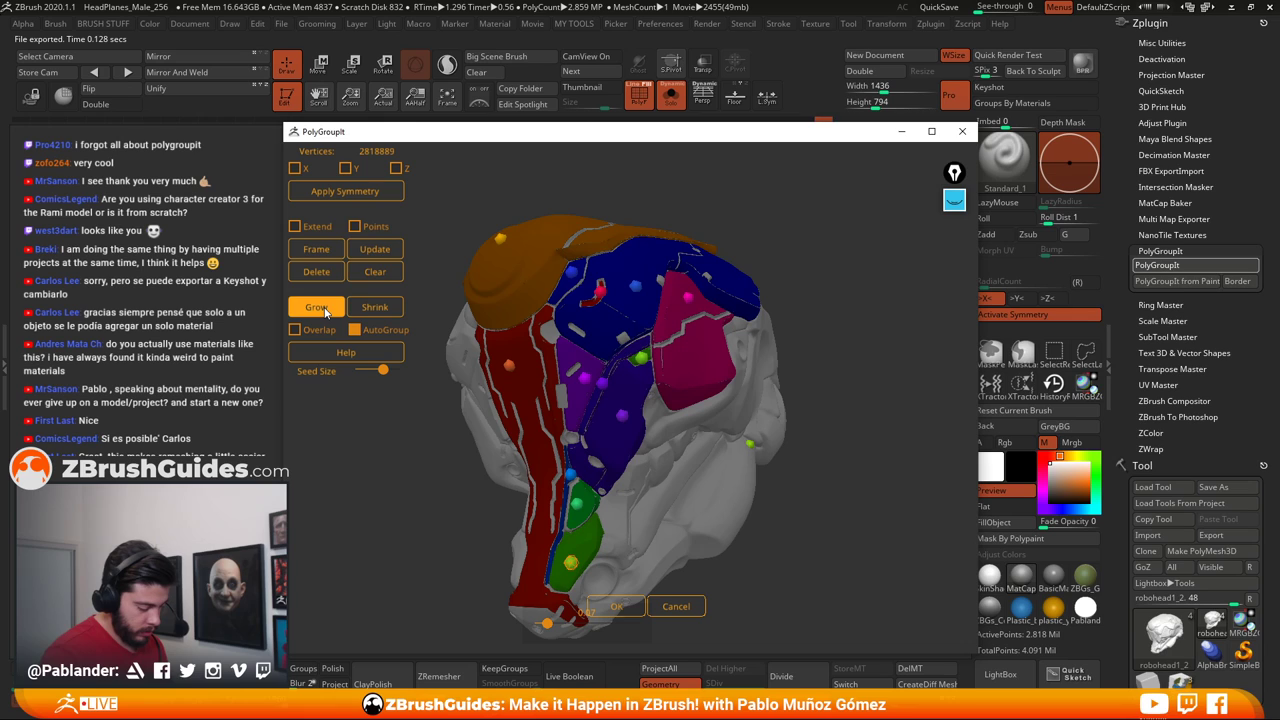
Add seeds on the long diagonal cheek strip and the adjacent muzzle panel, set the muzzle seed's value to 0.05 and grow its polygroup
click(656, 508)
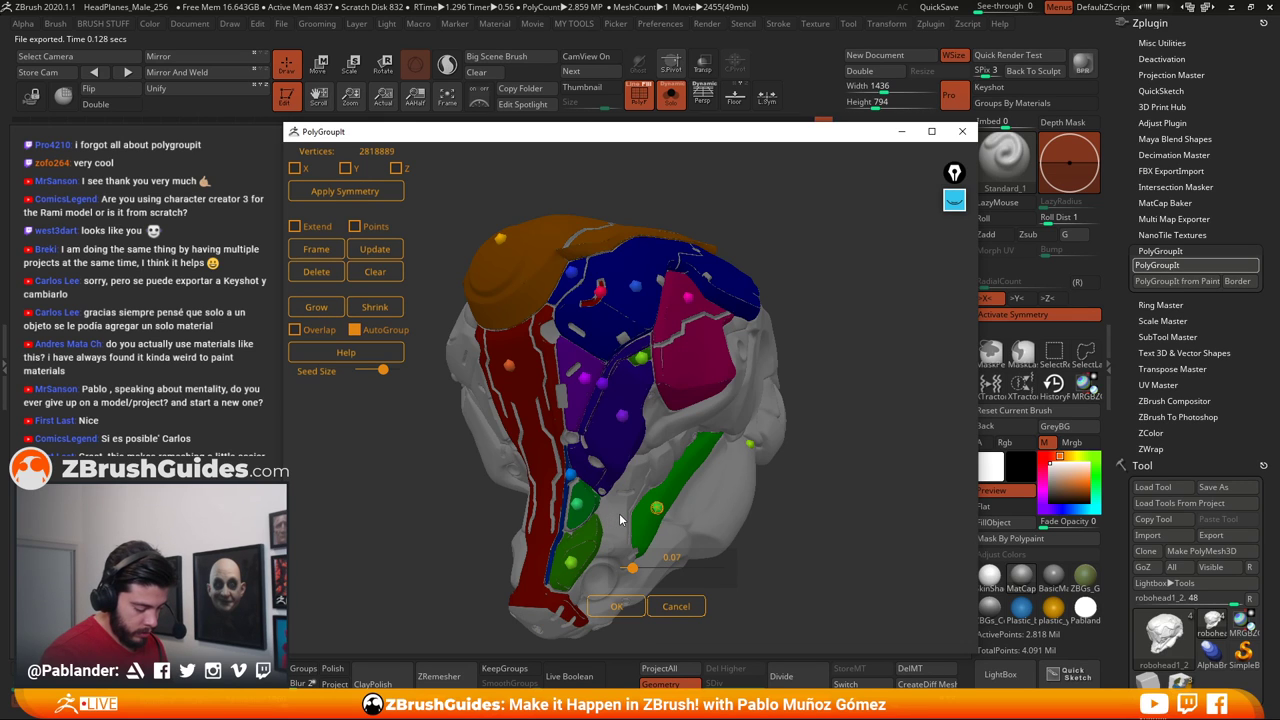
click(619, 513)
drag(710, 505, 822, 498)
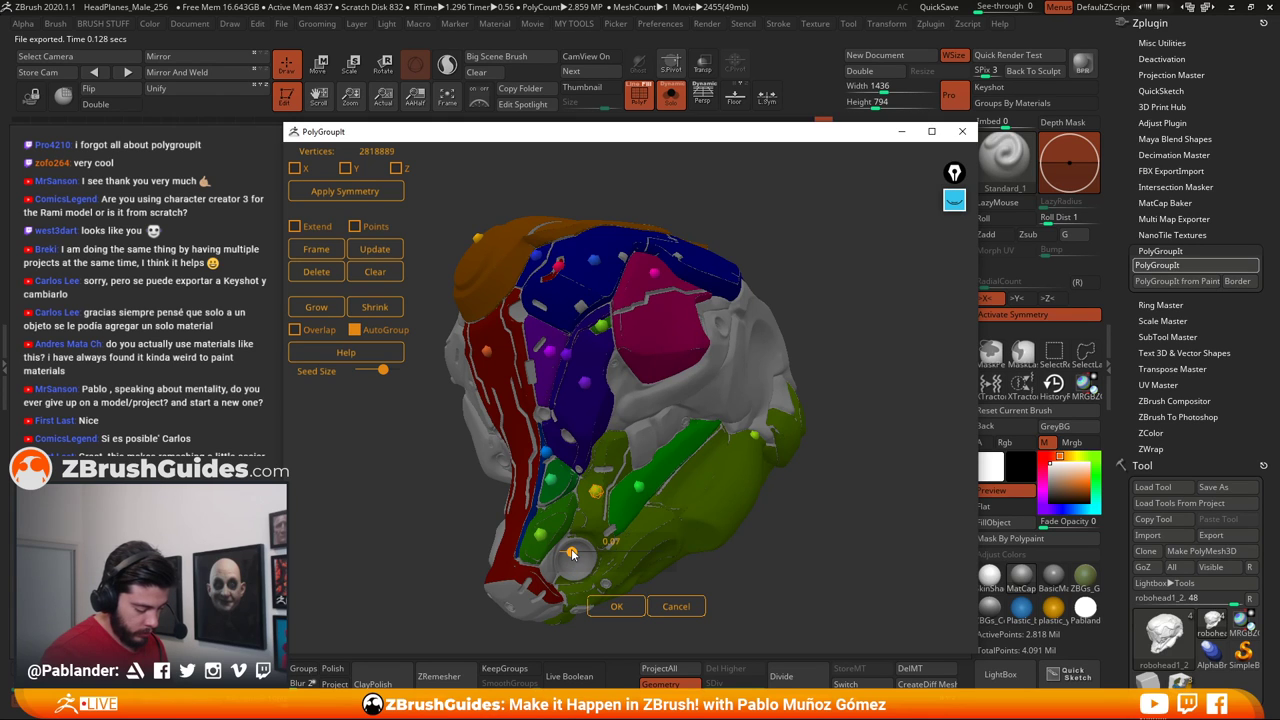
drag(572, 554, 568, 554)
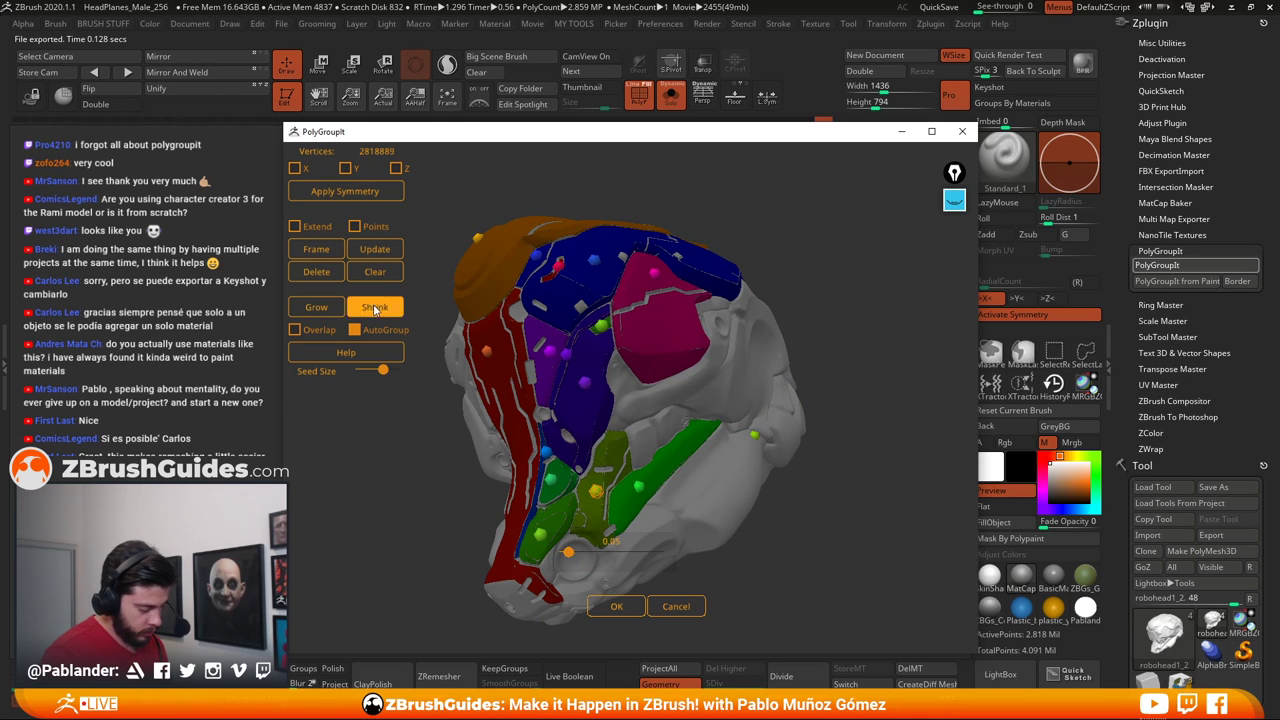
click(310, 313)
click(310, 313)
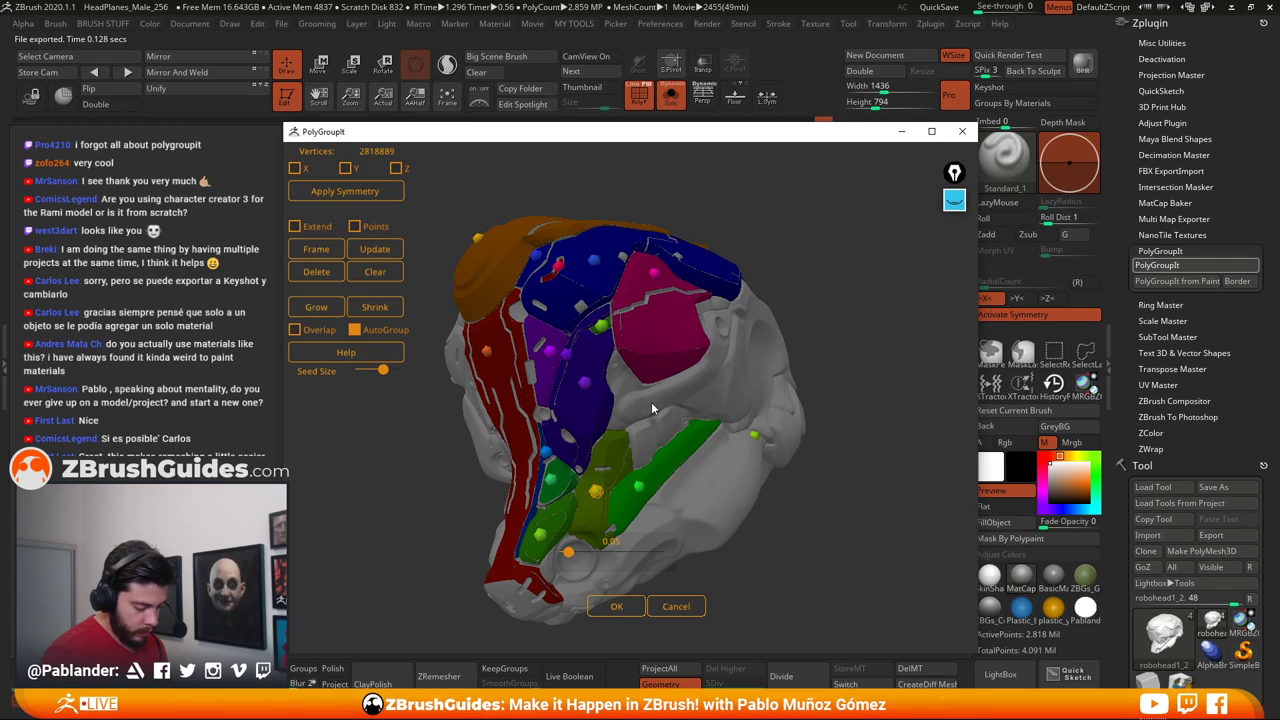
Add seeds on the curved strip below the pink panel and on the small panel between it and the purple plate, growing their polygroups
click(651, 404)
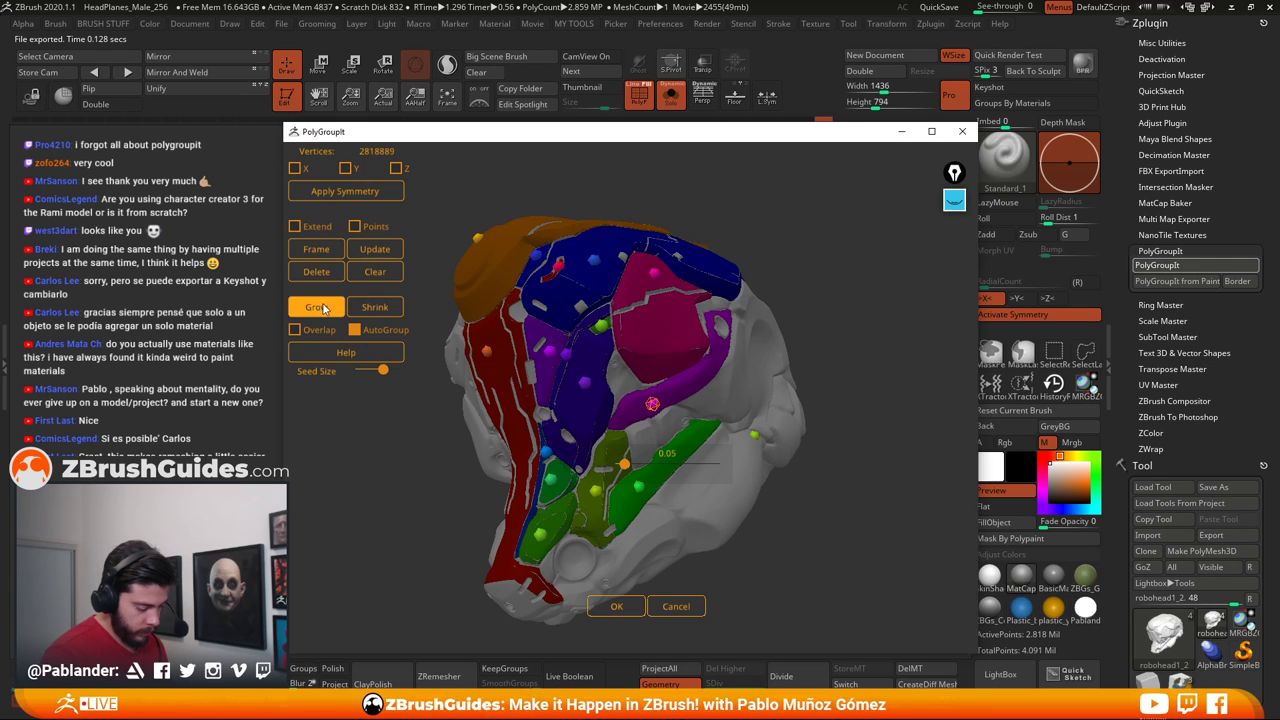
click(617, 384)
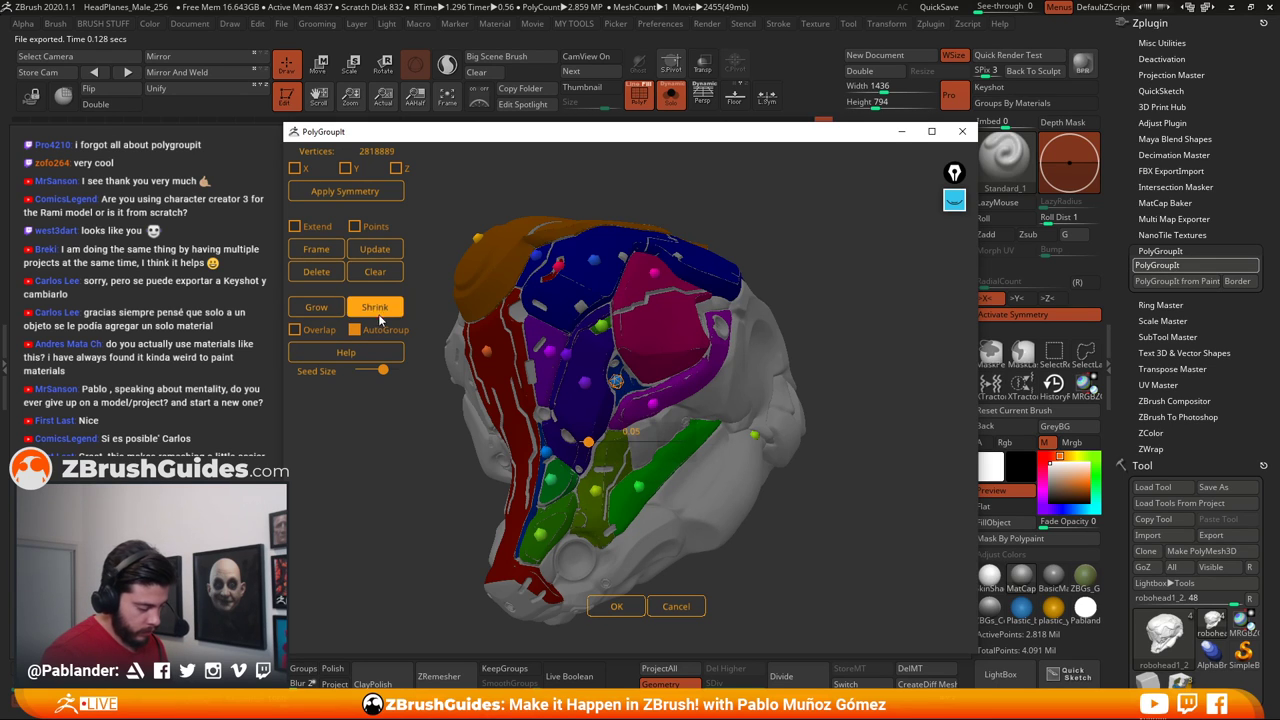
click(336, 303)
click(336, 303)
Add seeds on the large round socket panel and the lower jaw, setting the jaw seed's value to 0.08
drag(883, 316, 786, 318)
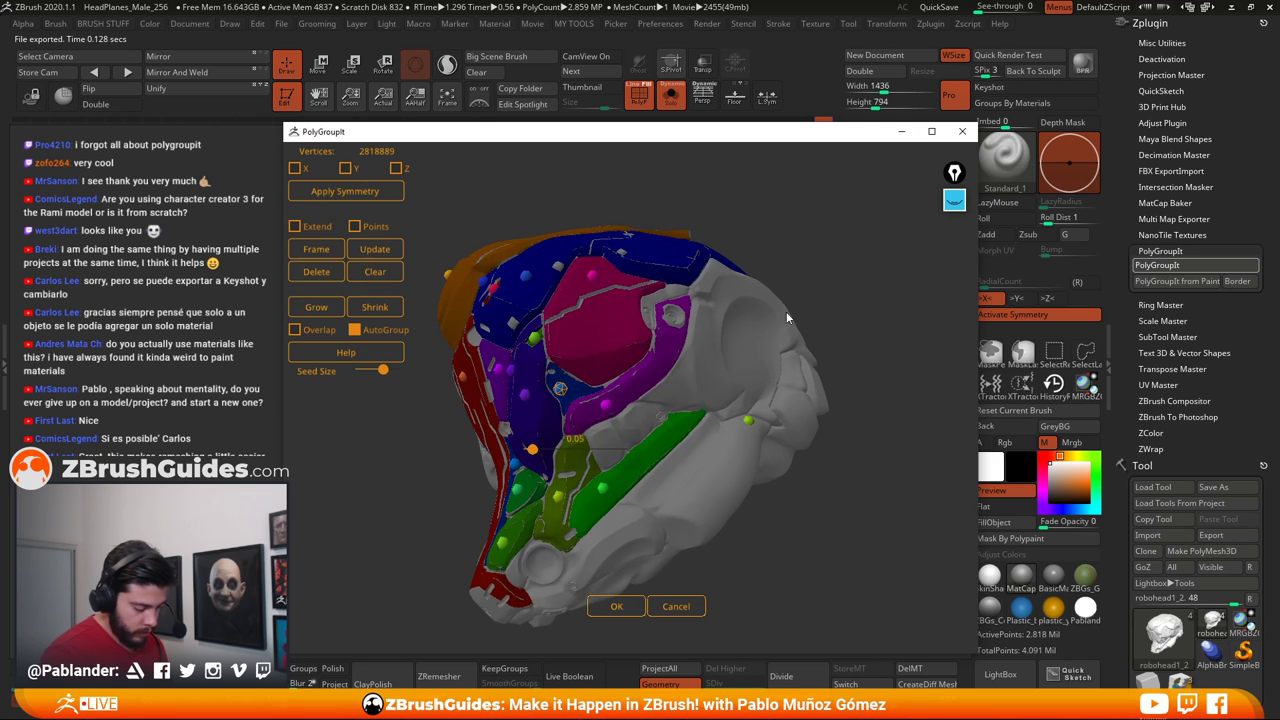
click(710, 367)
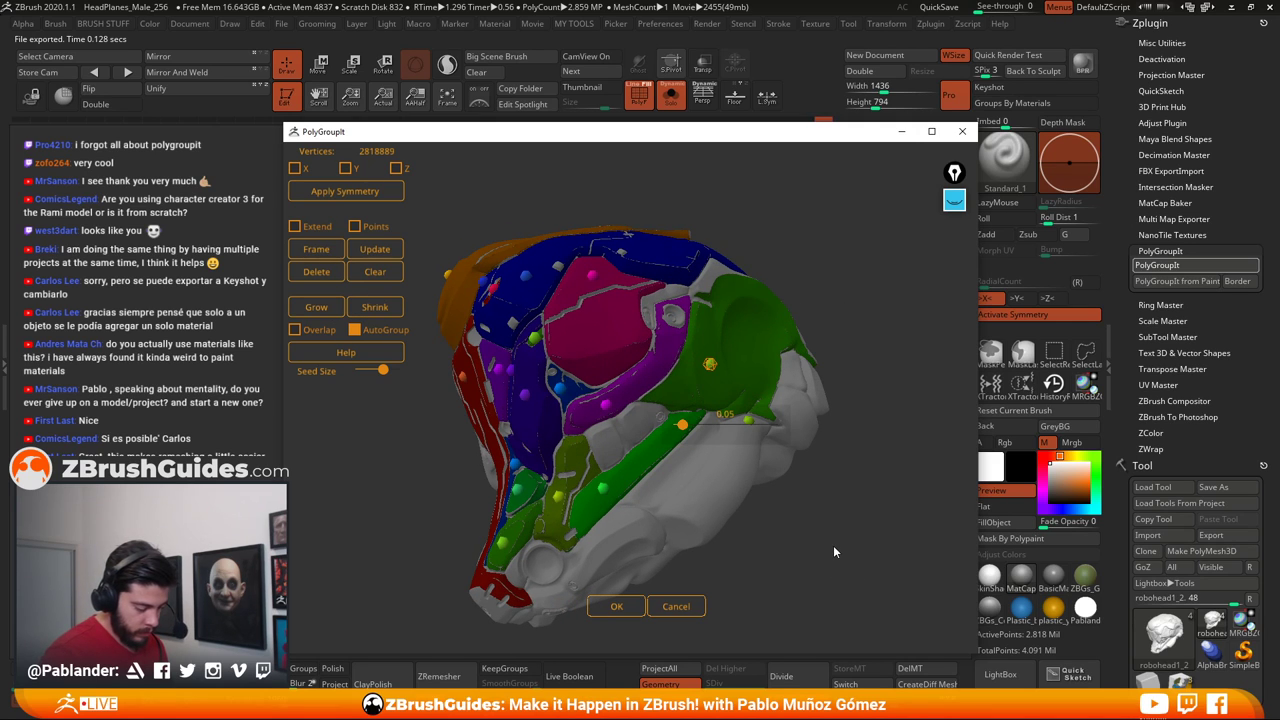
drag(833, 551, 750, 518)
click(709, 488)
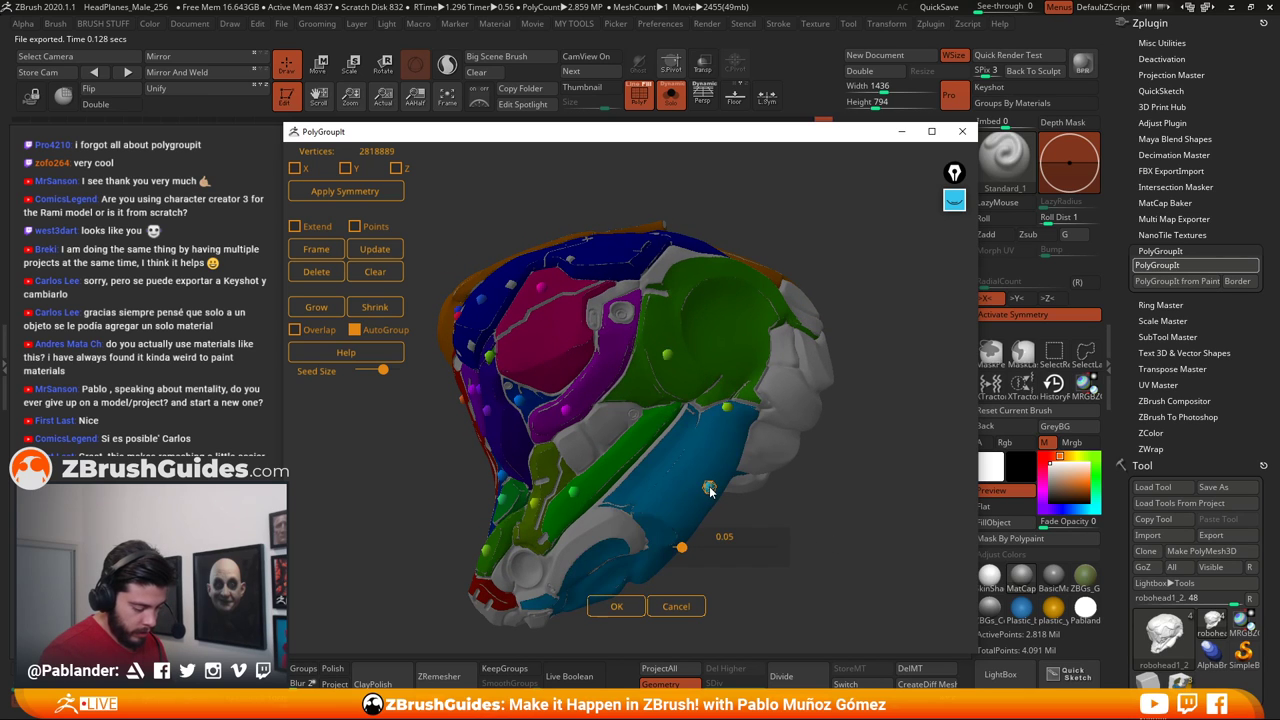
drag(837, 491, 850, 491)
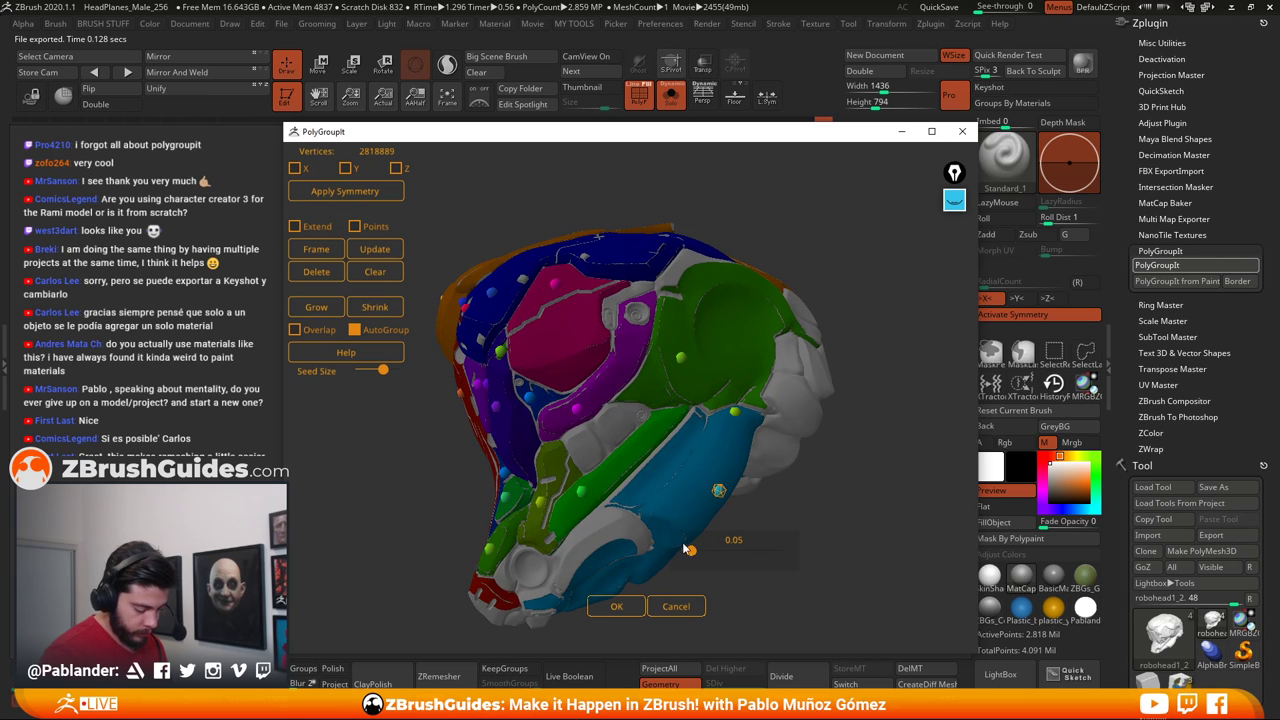
drag(689, 549, 698, 553)
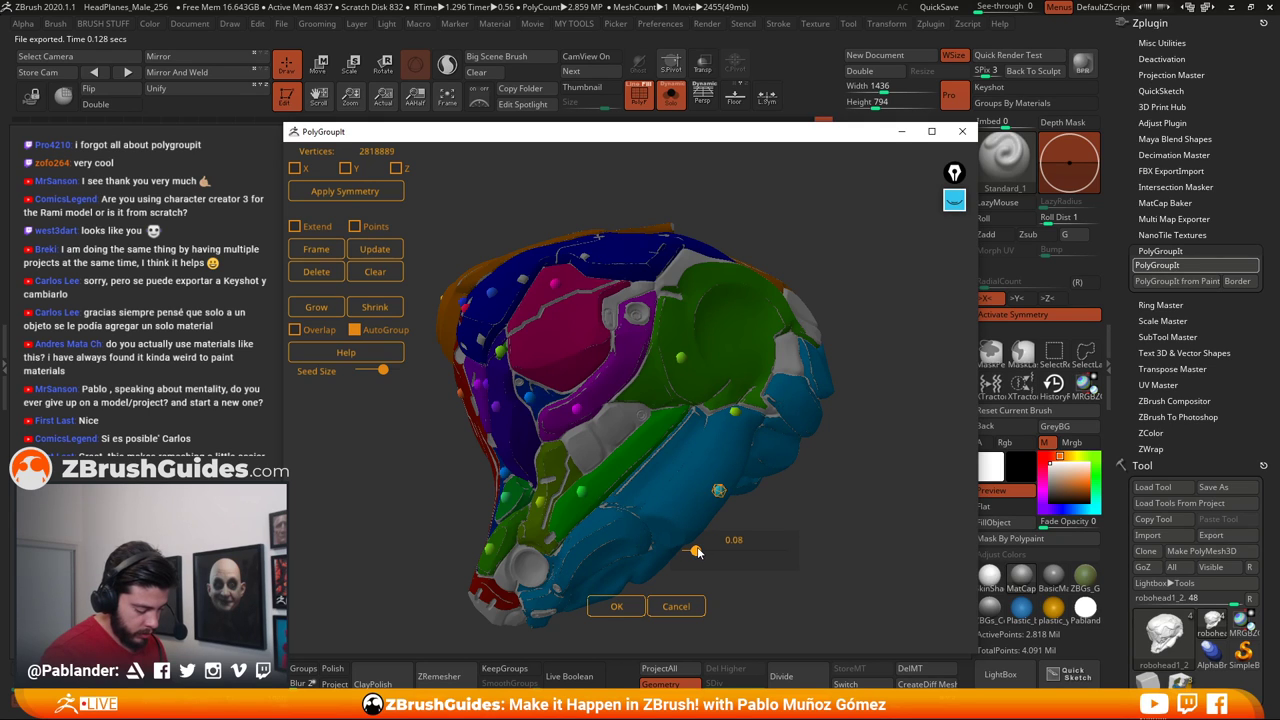
Add a seed on the arched panel at the front of the jaw and set its value to 0.03
drag(809, 487, 765, 516)
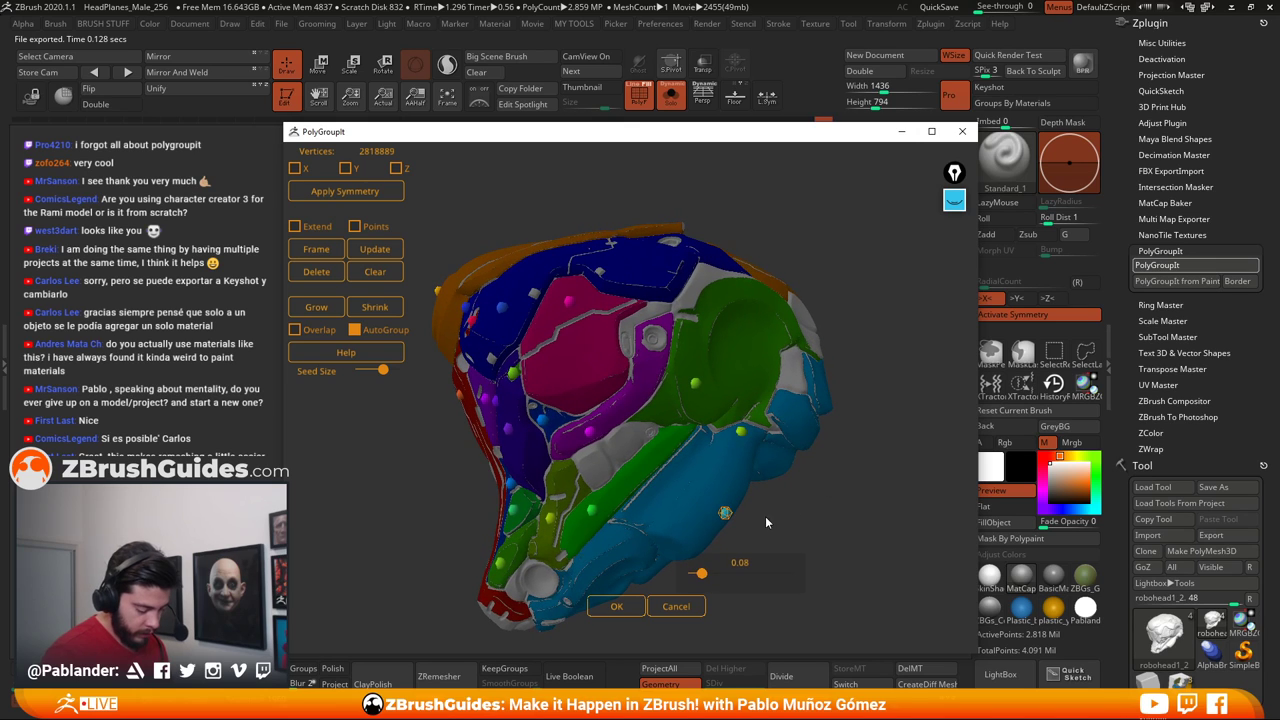
click(602, 560)
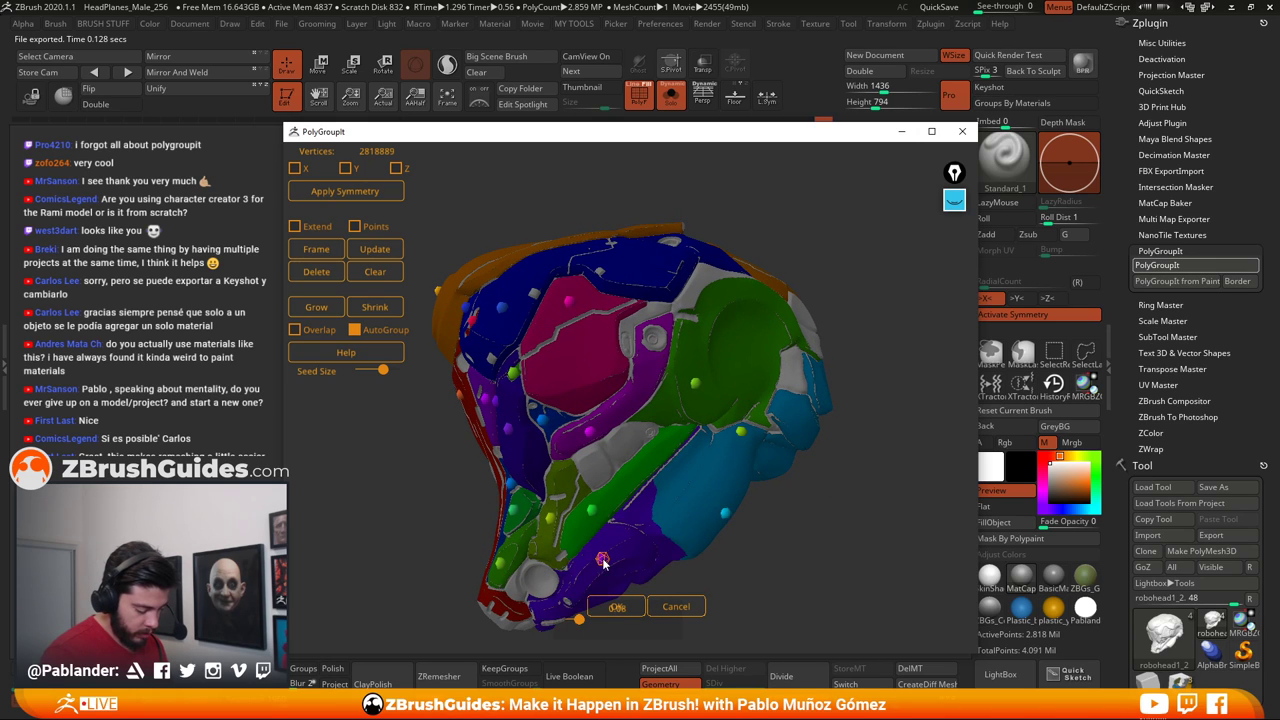
drag(578, 625, 571, 621)
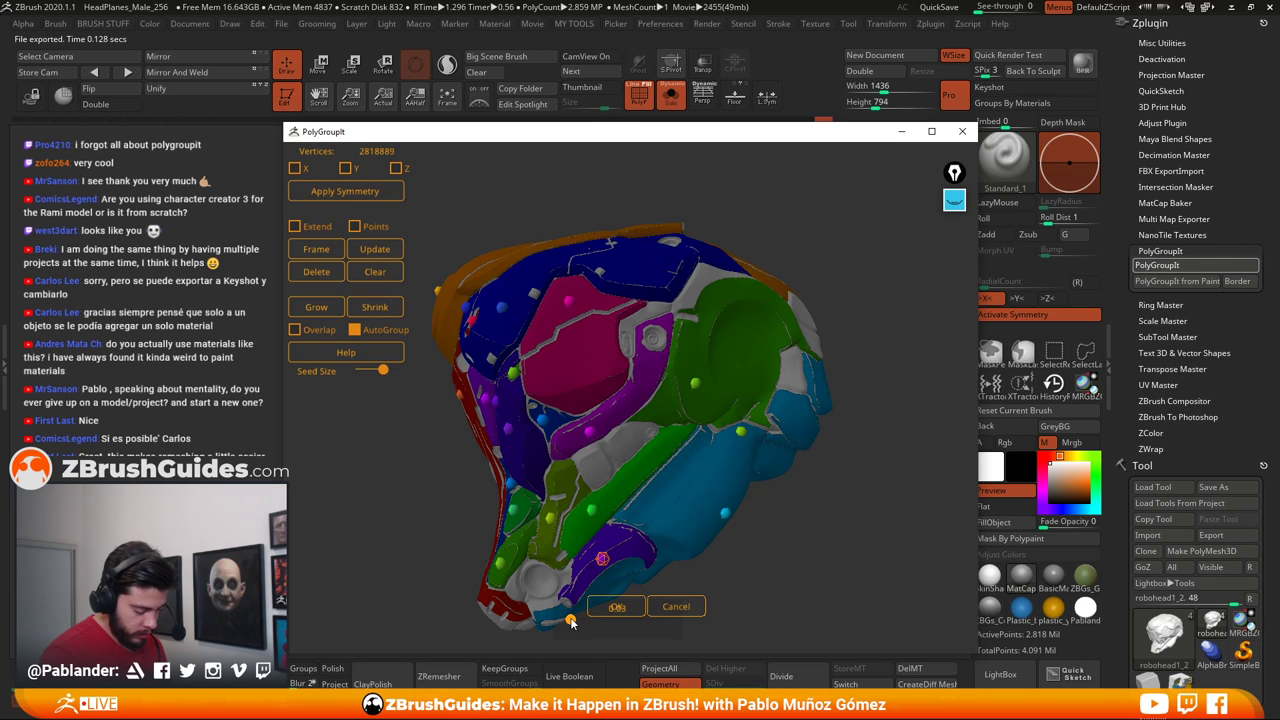
Add a seed with a value of 0.06 on the round disc by the muzzle and another on the panel below the red strip
mouse_move(761, 547)
mouse_down()
mouse_move(840, 472)
mouse_move(757, 515)
mouse_move(636, 533)
mouse_up()
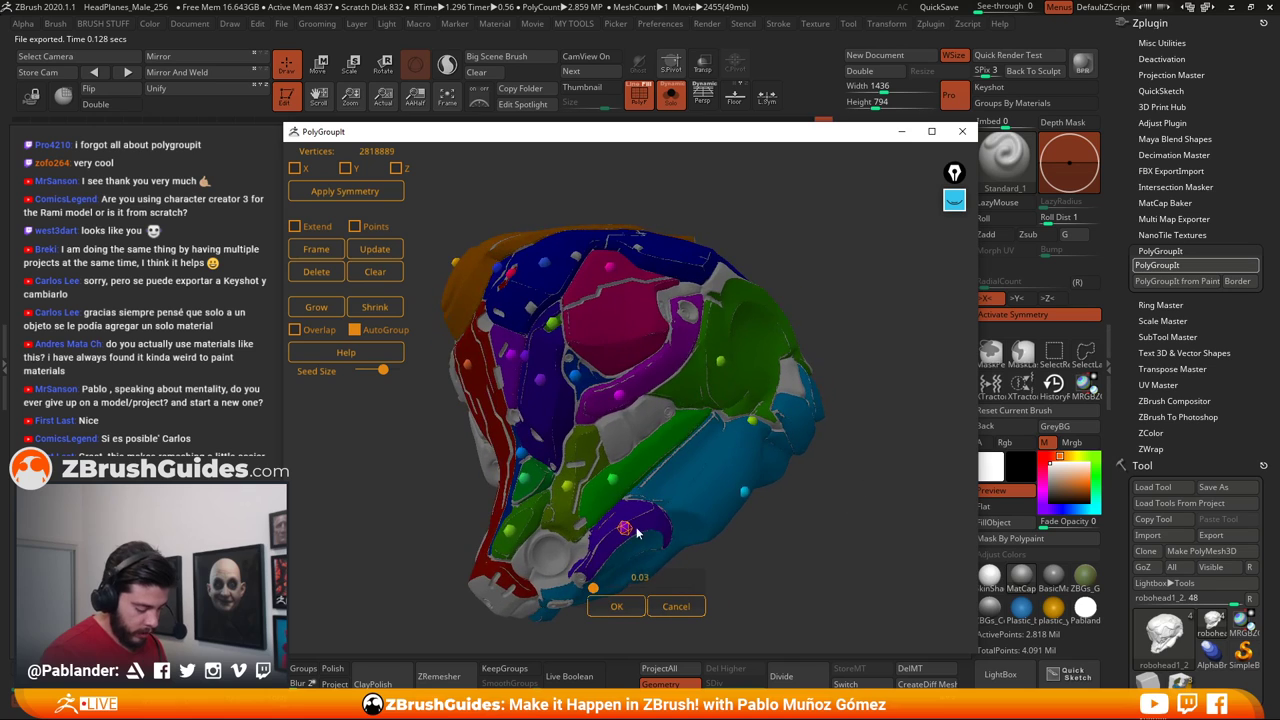
click(551, 556)
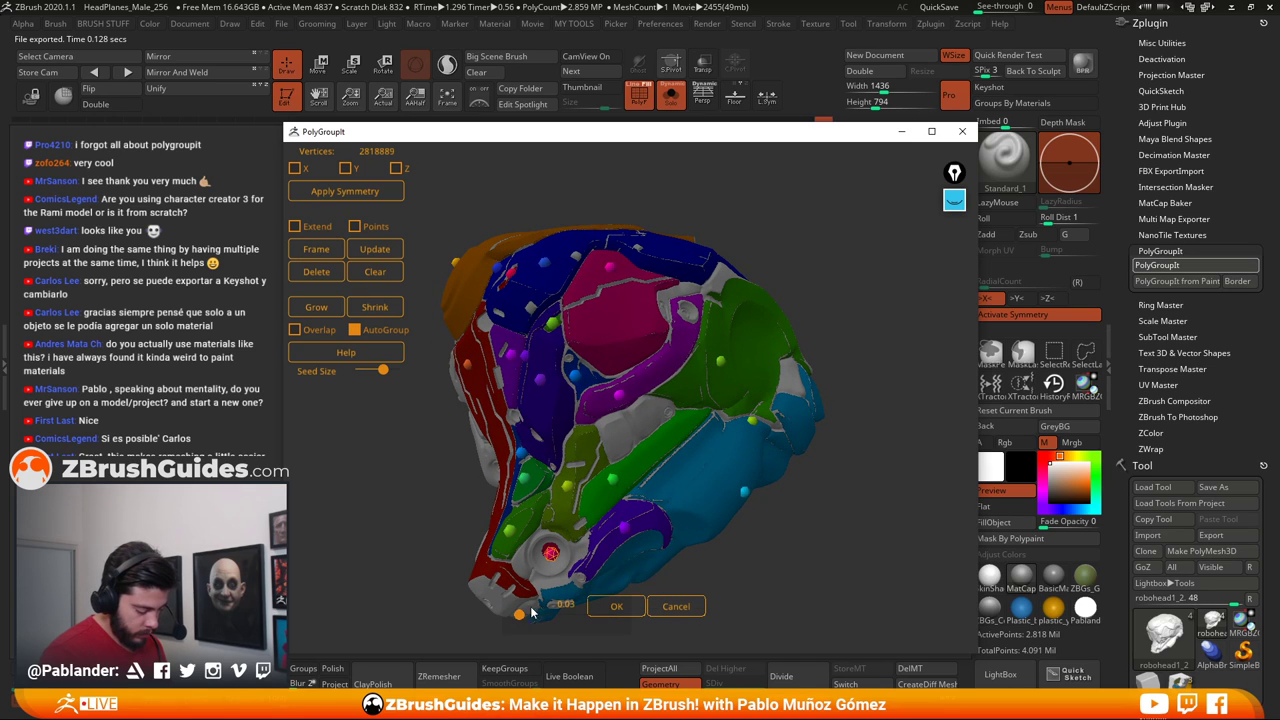
drag(520, 616, 526, 617)
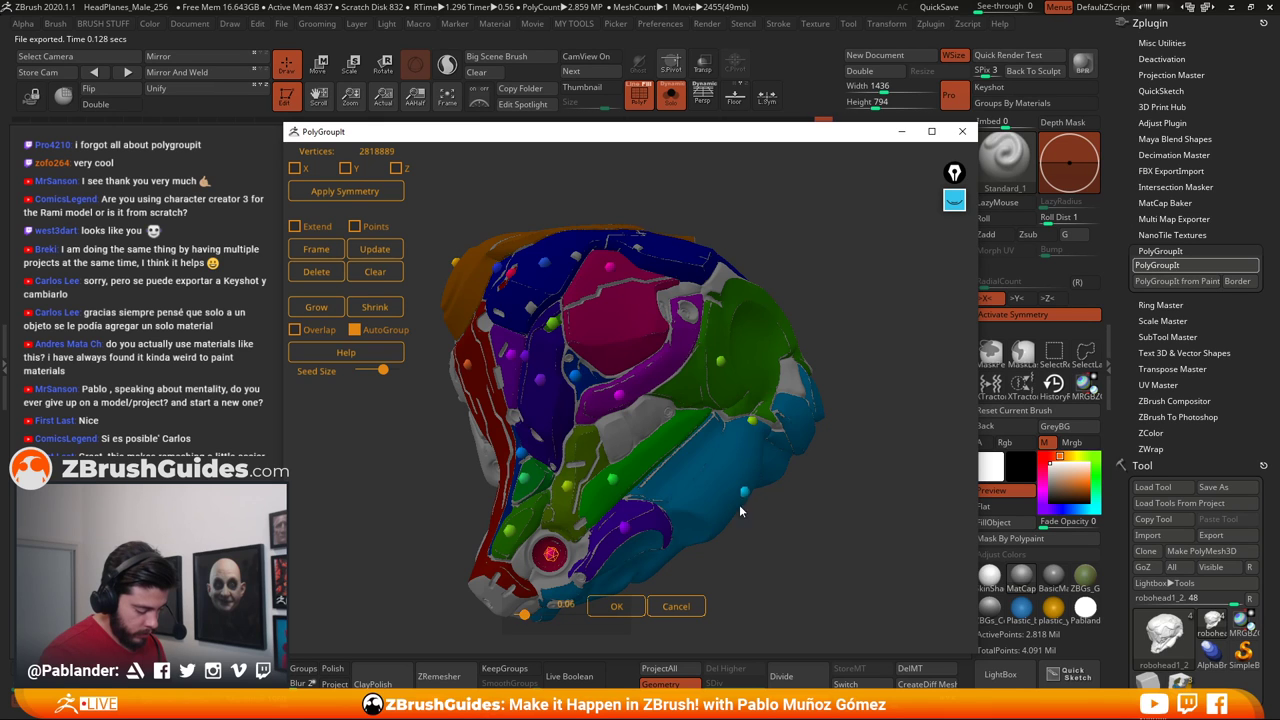
drag(843, 424, 558, 453)
click(577, 459)
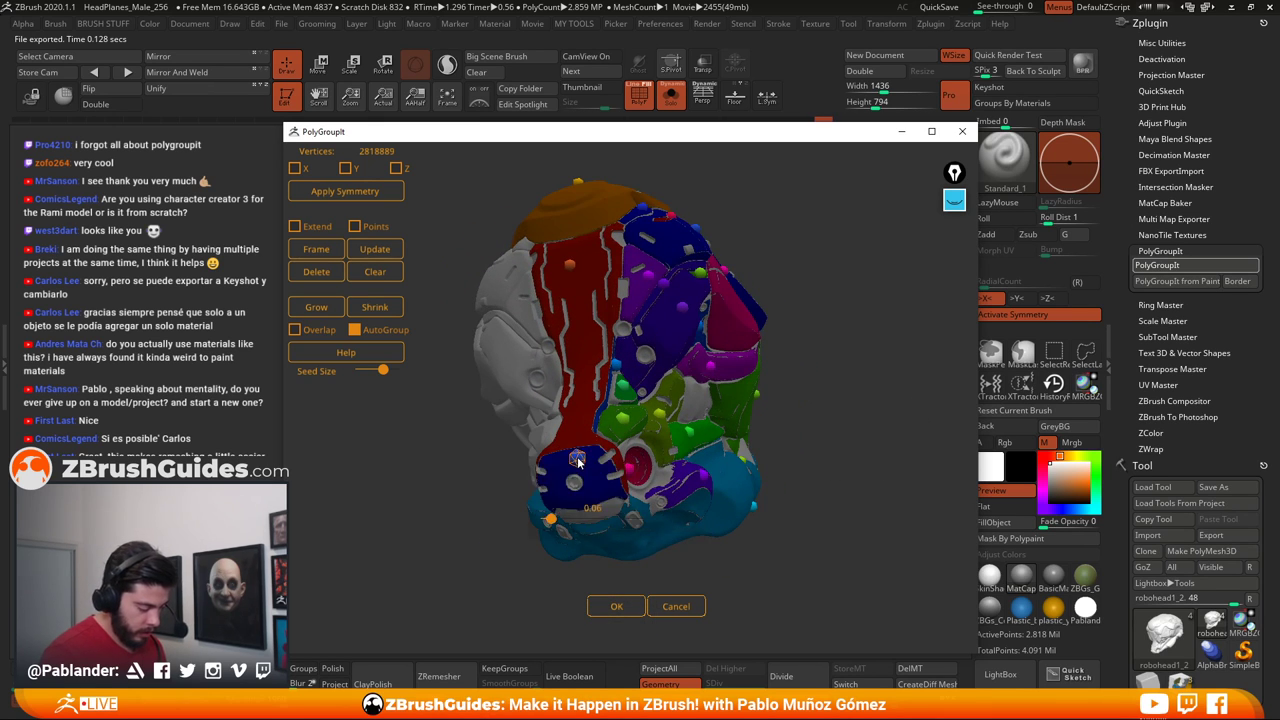
Add seeds on the upper rim of the green side socket and on the thin bracket-shaped strip beside the pink panel
drag(778, 425, 598, 468)
click(693, 281)
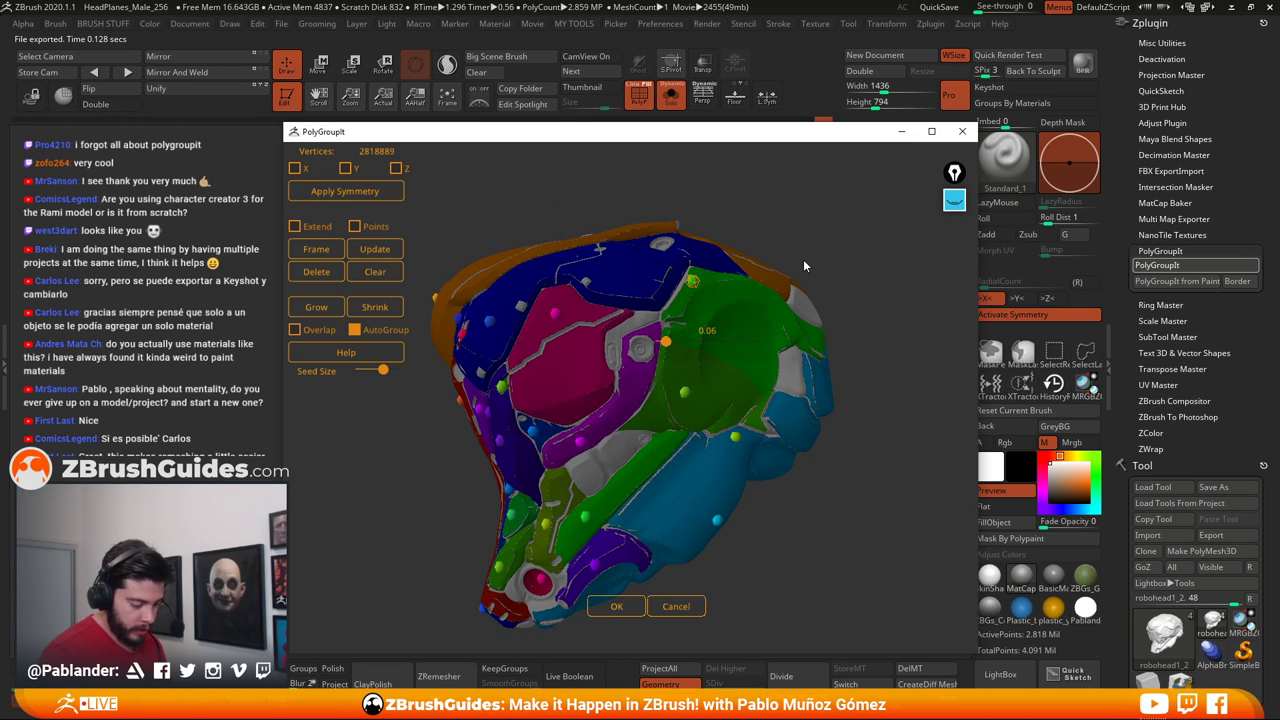
drag(804, 260, 806, 292)
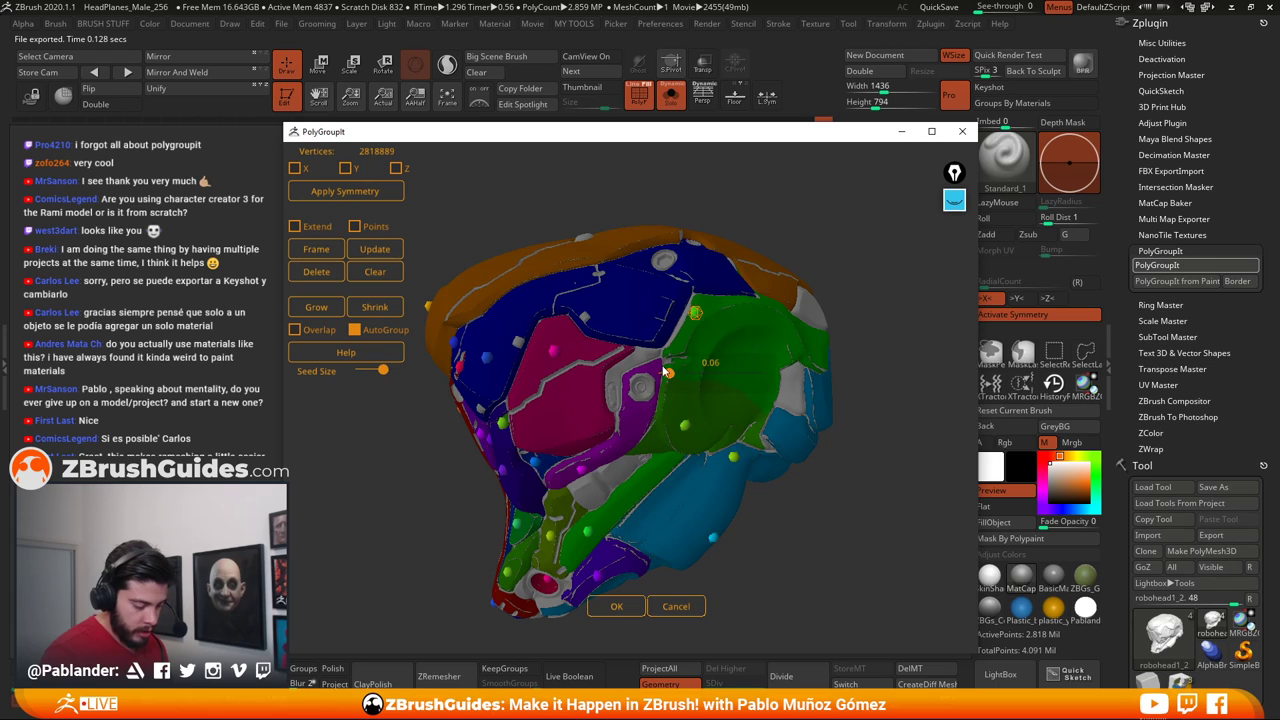
click(638, 362)
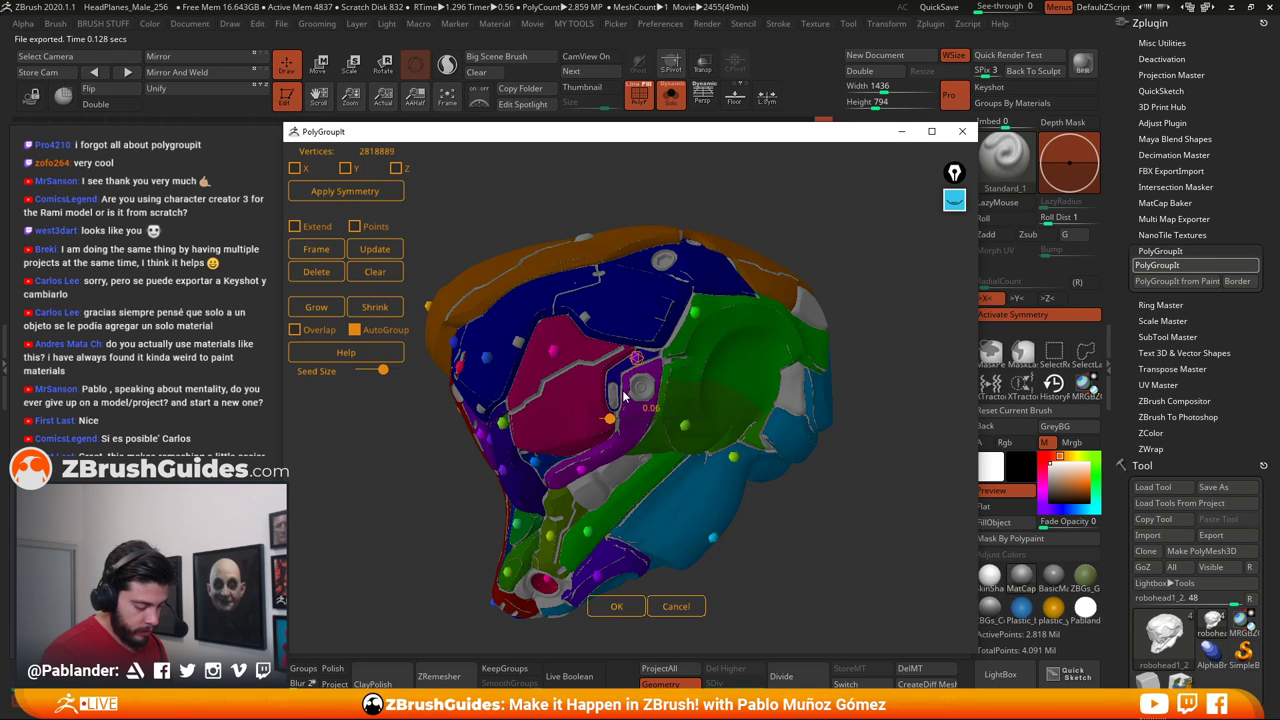
Add seeds on the two small panels above the diagonal cheek strip, setting the rear seed to 0.04 and the front one to 0.08
click(586, 499)
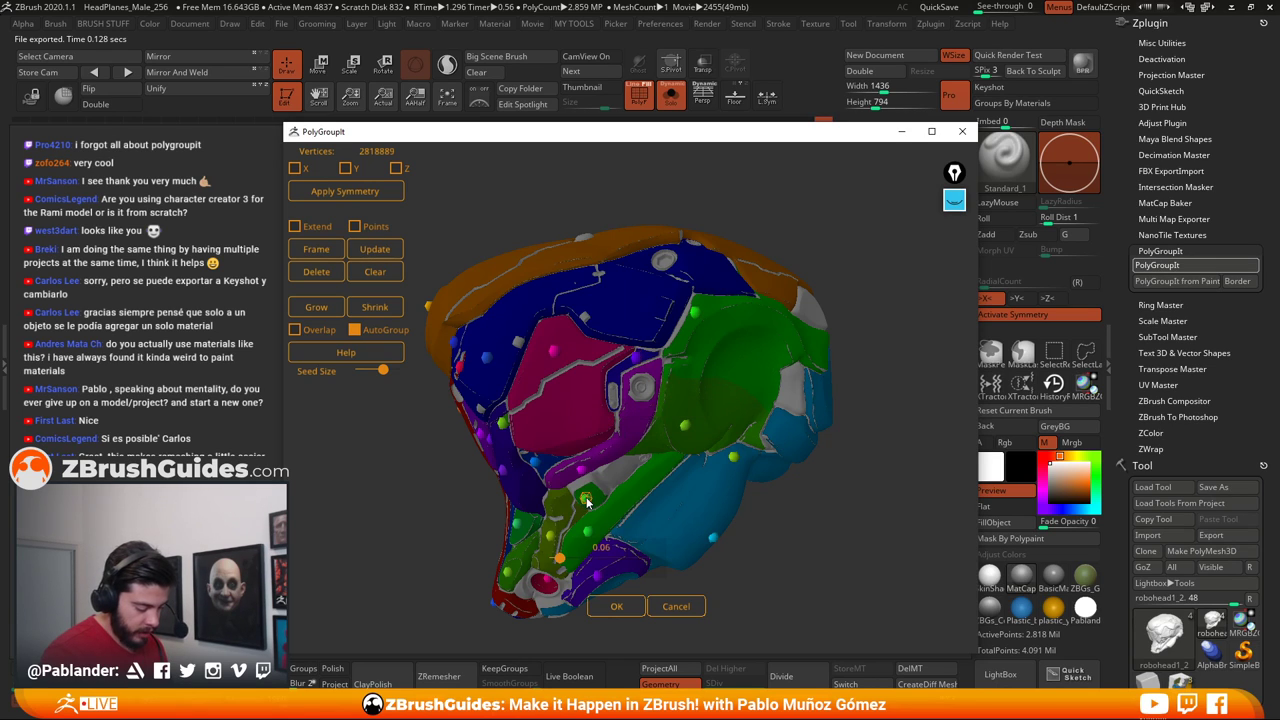
click(618, 474)
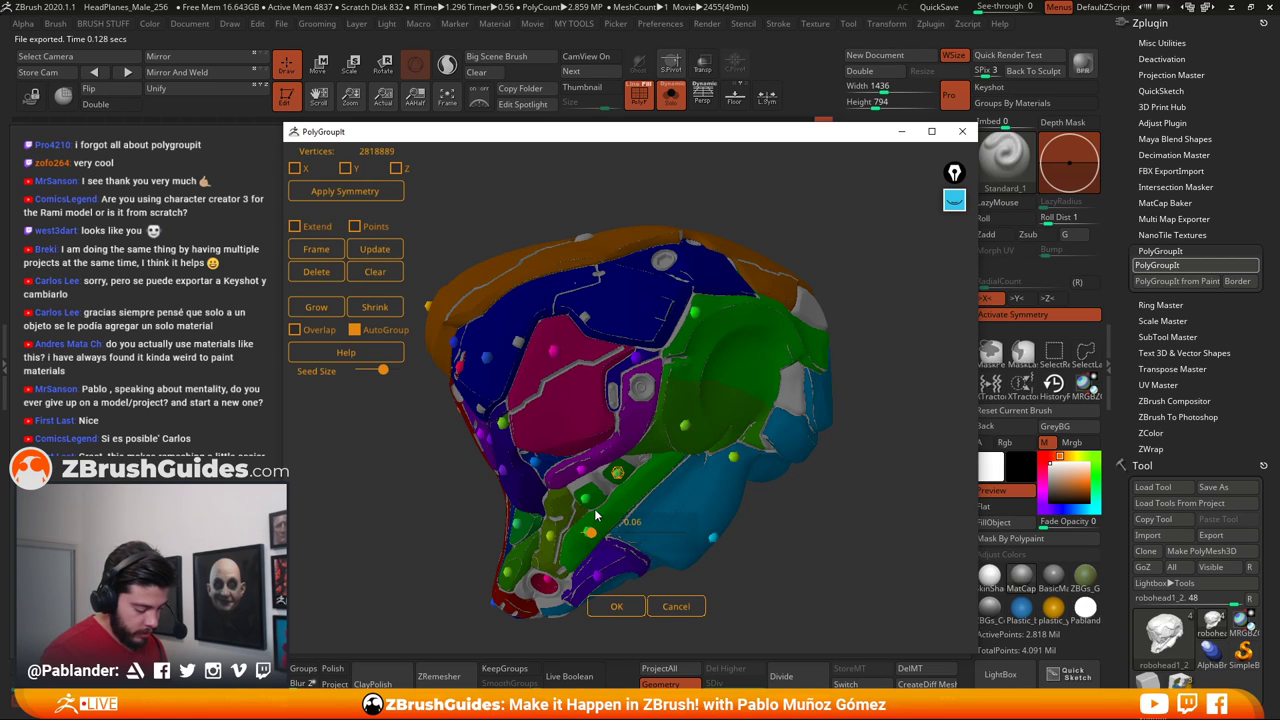
drag(597, 538, 587, 535)
drag(808, 507, 862, 507)
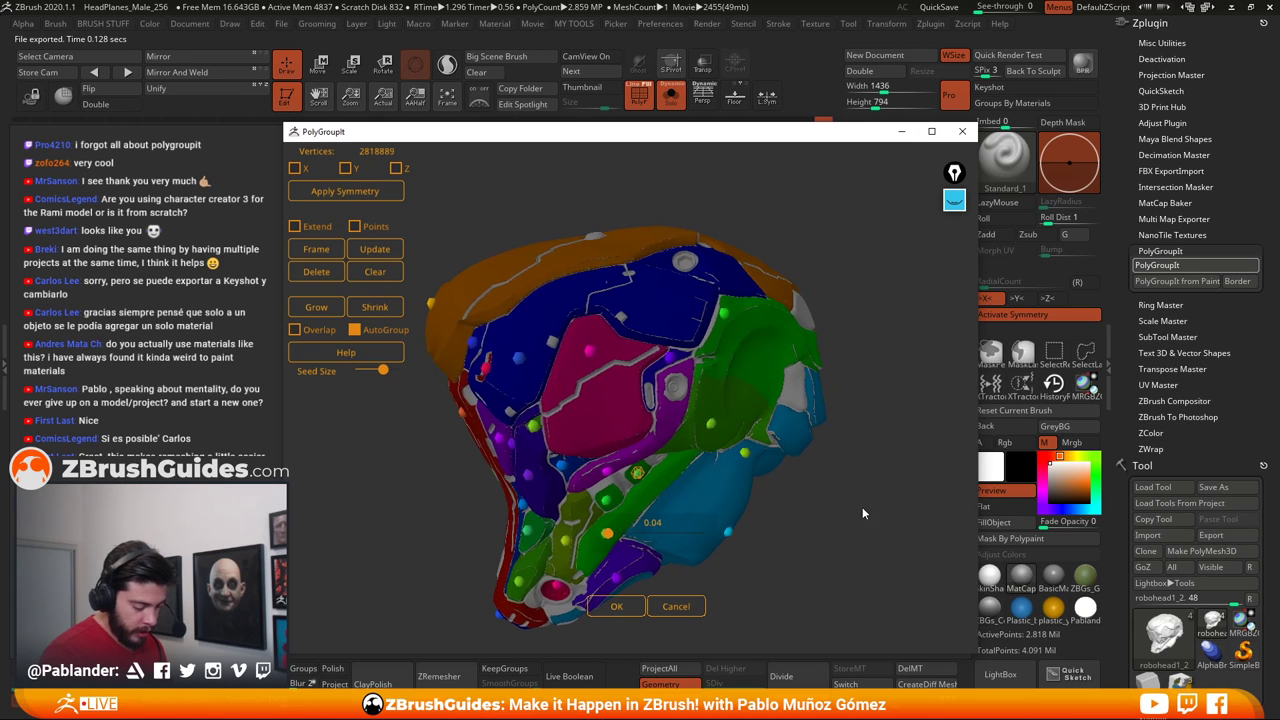
click(606, 499)
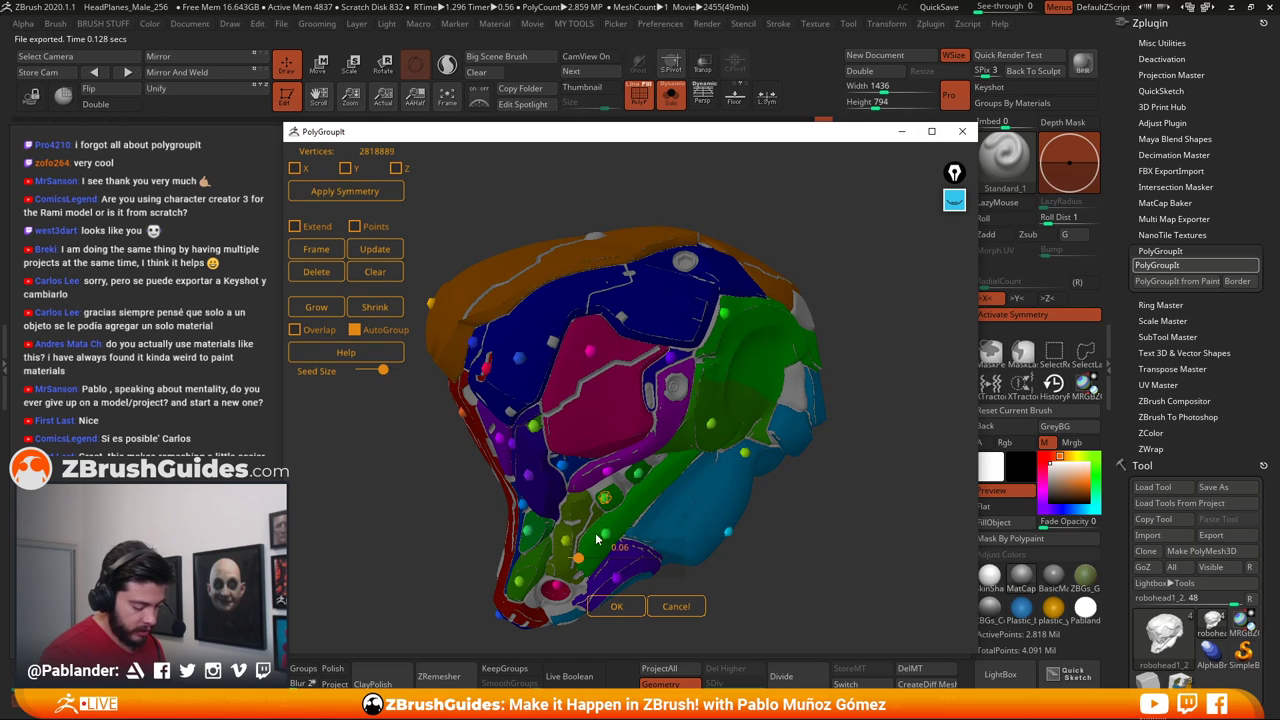
drag(577, 562, 584, 562)
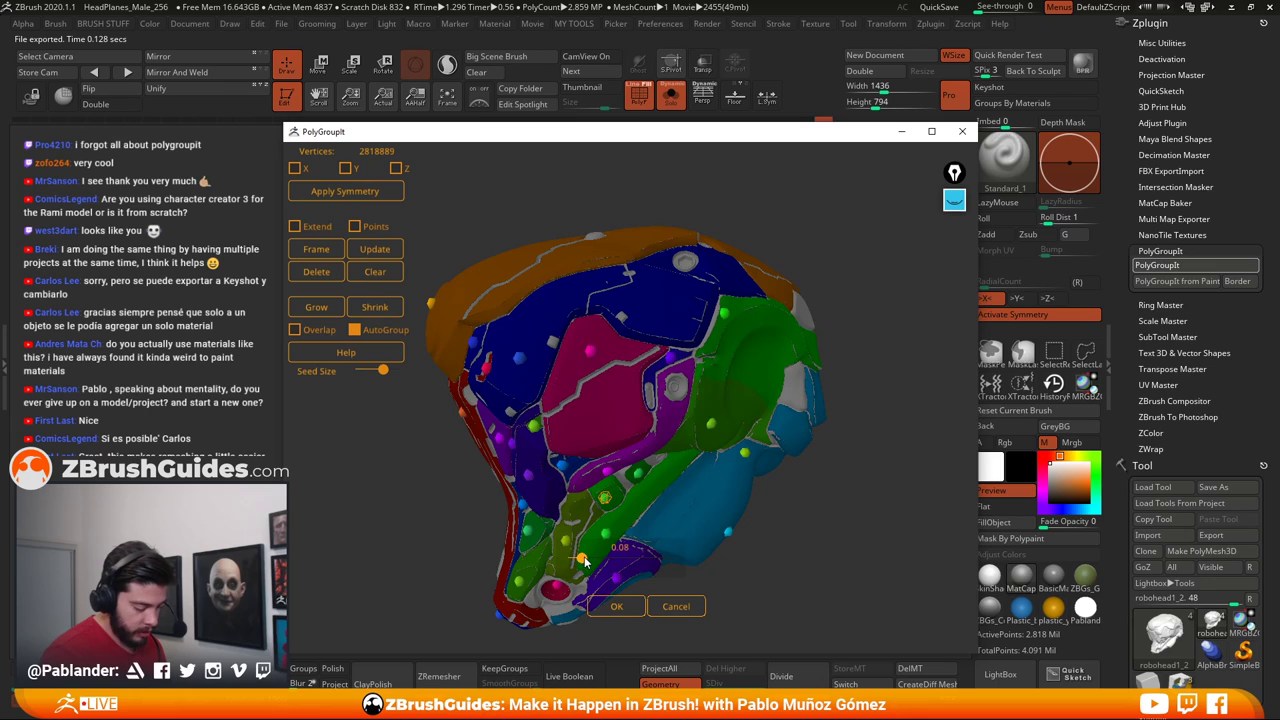
Delete the seed on the green socket's upper rim and place a replacement on the panel edge just above it, set to 0.02
click(726, 314)
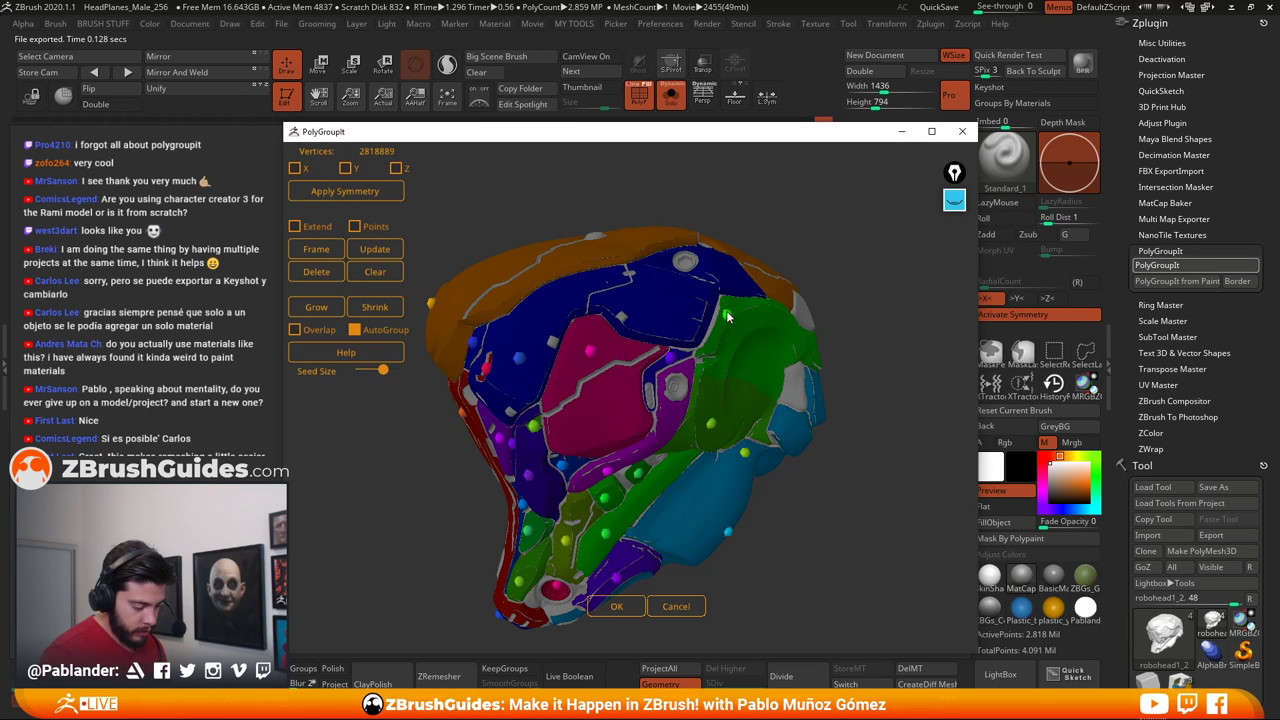
click(727, 317)
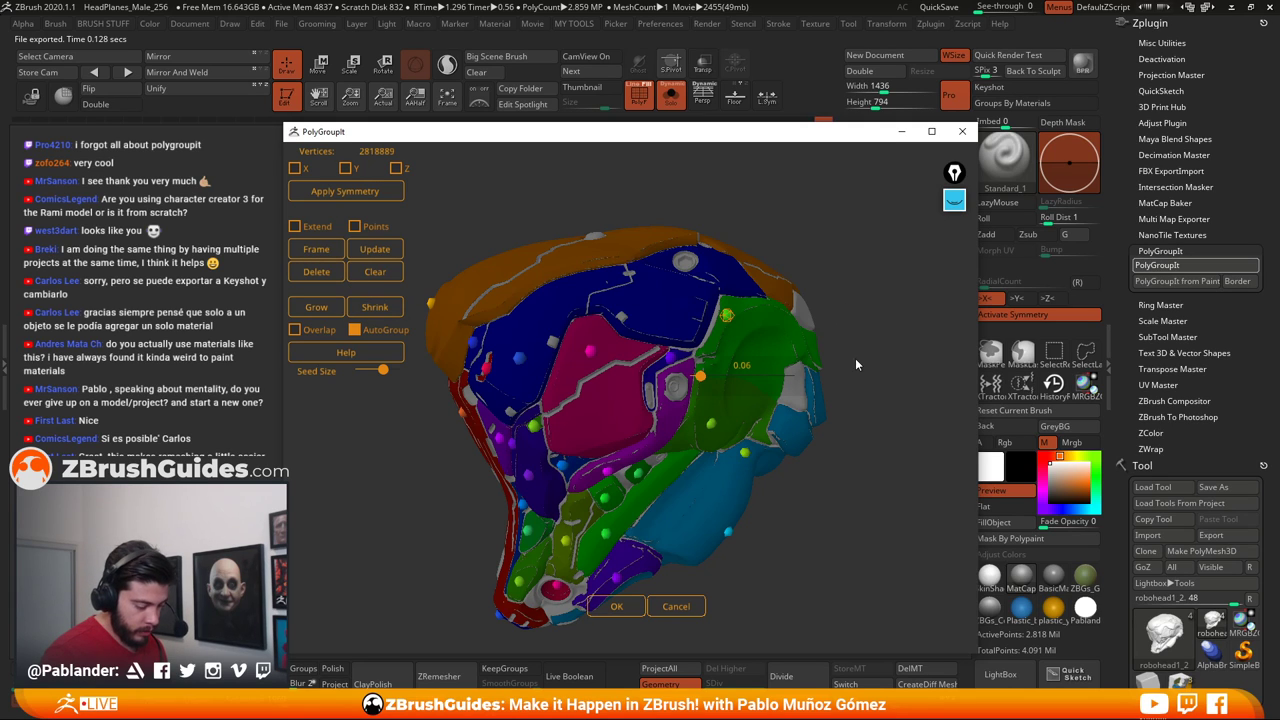
click(335, 280)
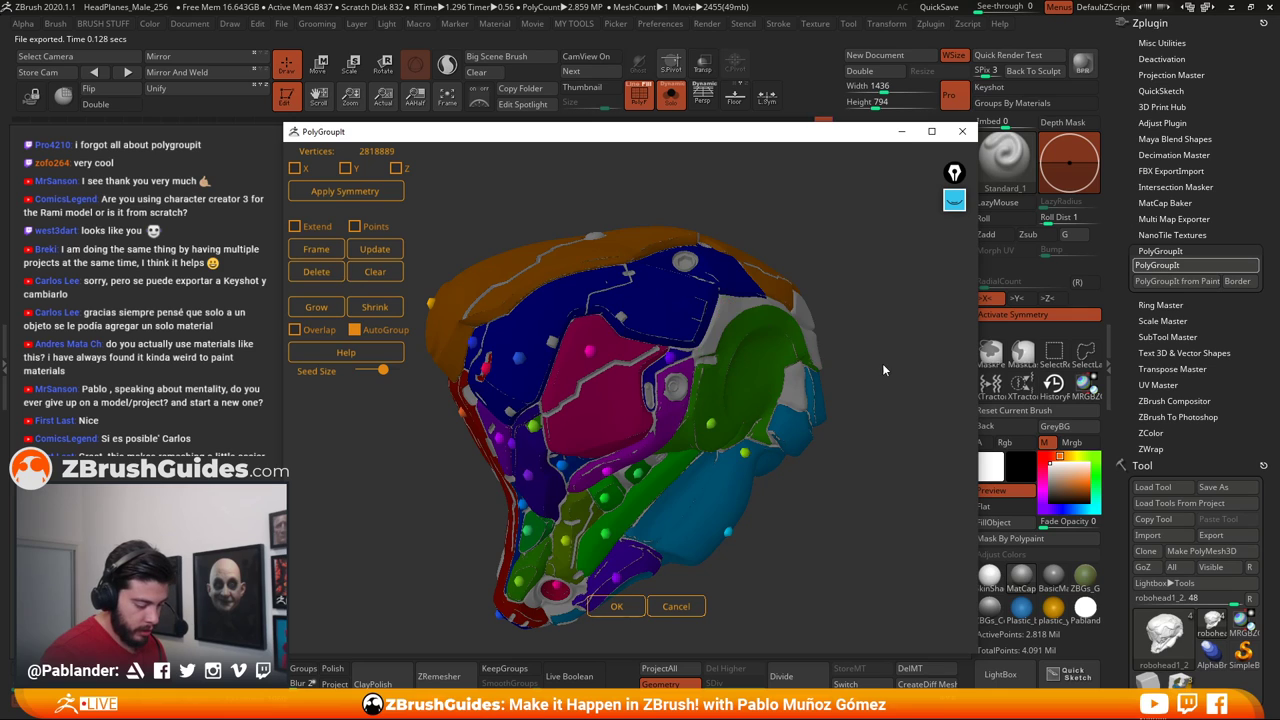
click(700, 318)
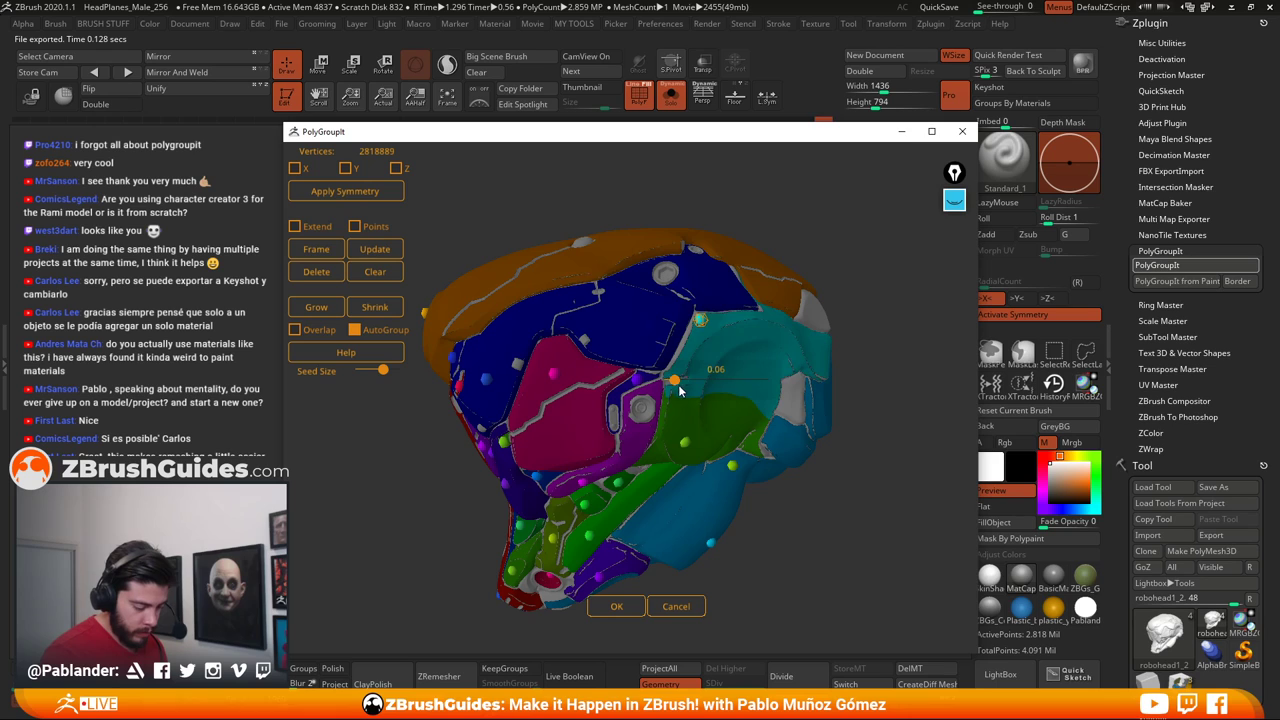
drag(679, 391, 668, 385)
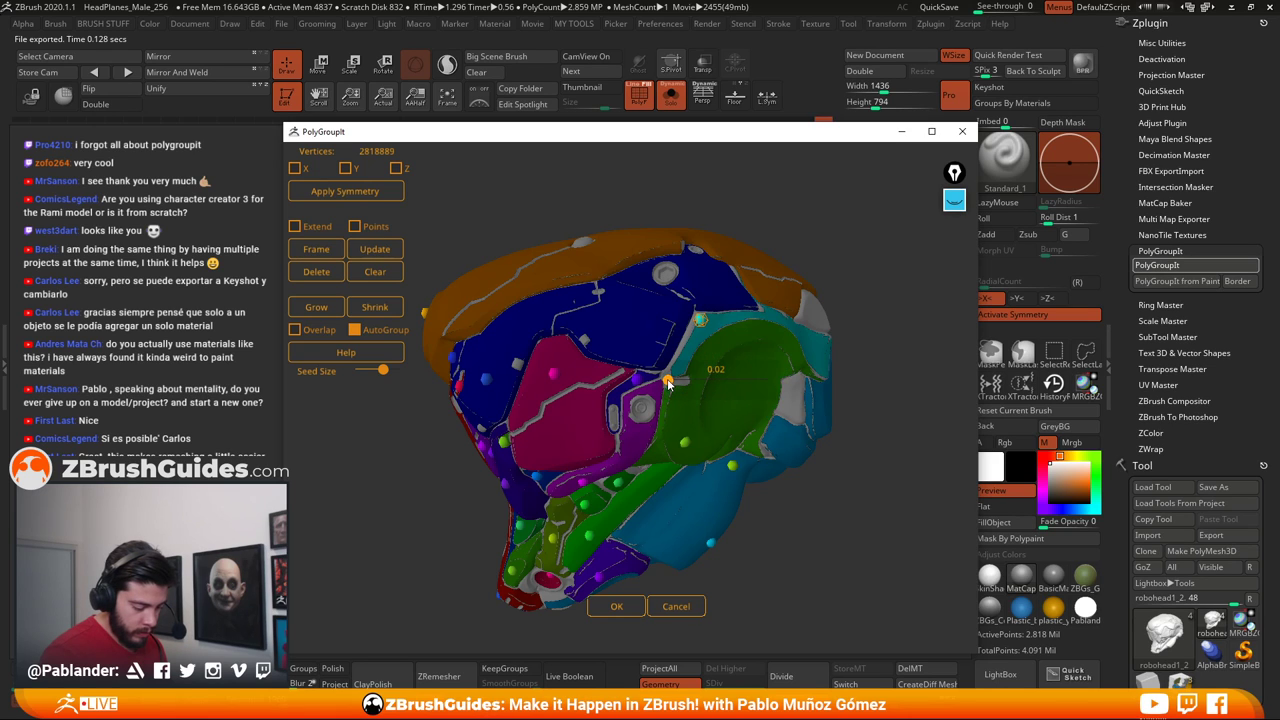
Add a seed on the small recessed panel behind the socket and one on the rear crown panel, setting the crown seed to 0.09
drag(817, 535, 767, 449)
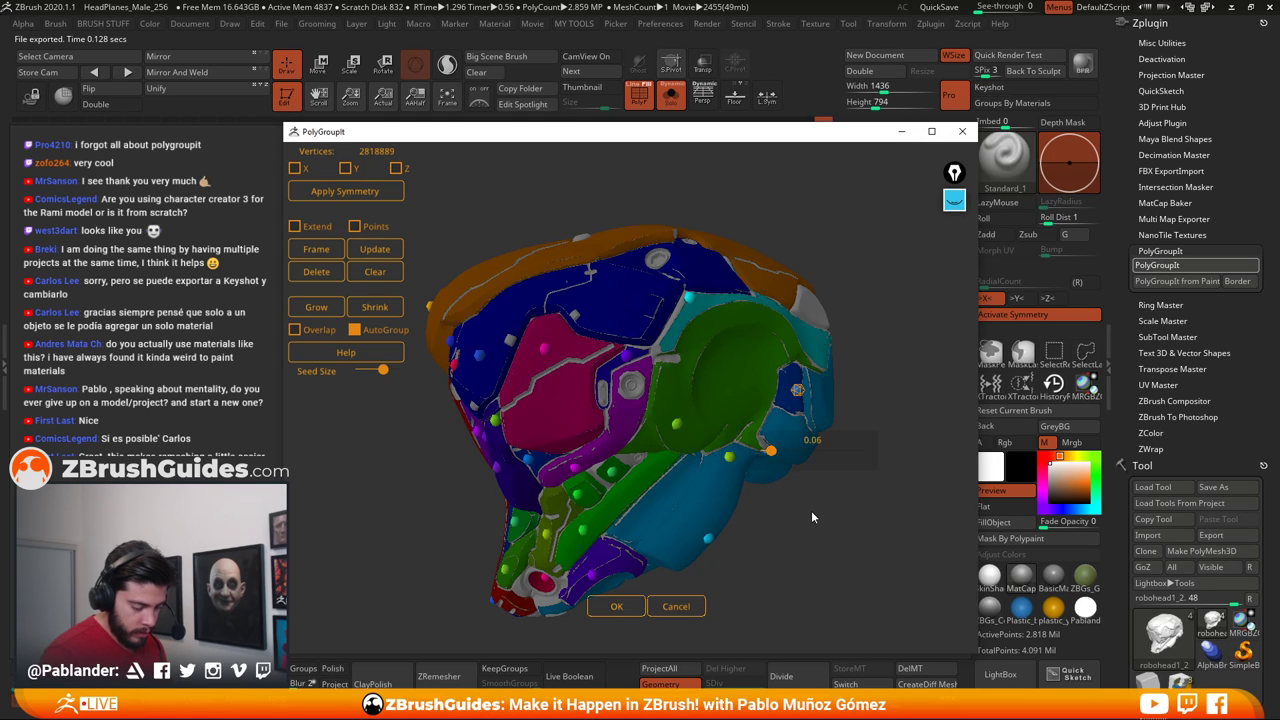
drag(811, 510, 812, 346)
click(806, 334)
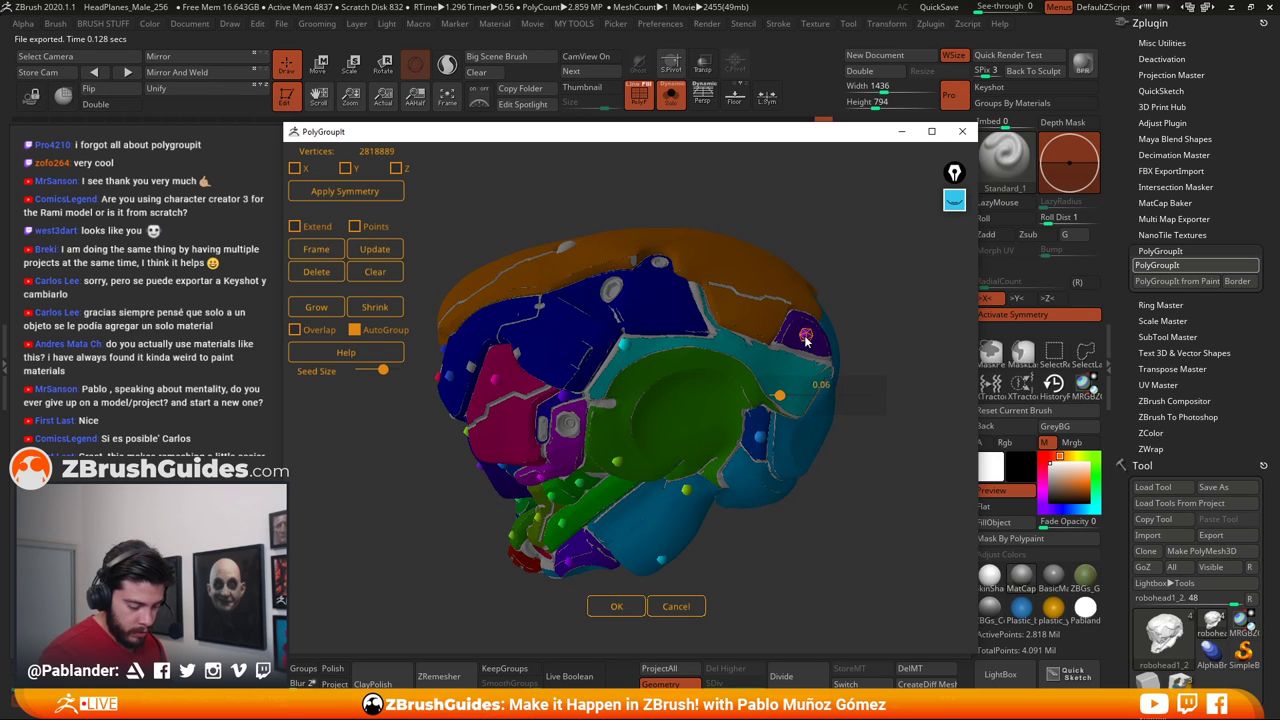
drag(783, 396, 786, 396)
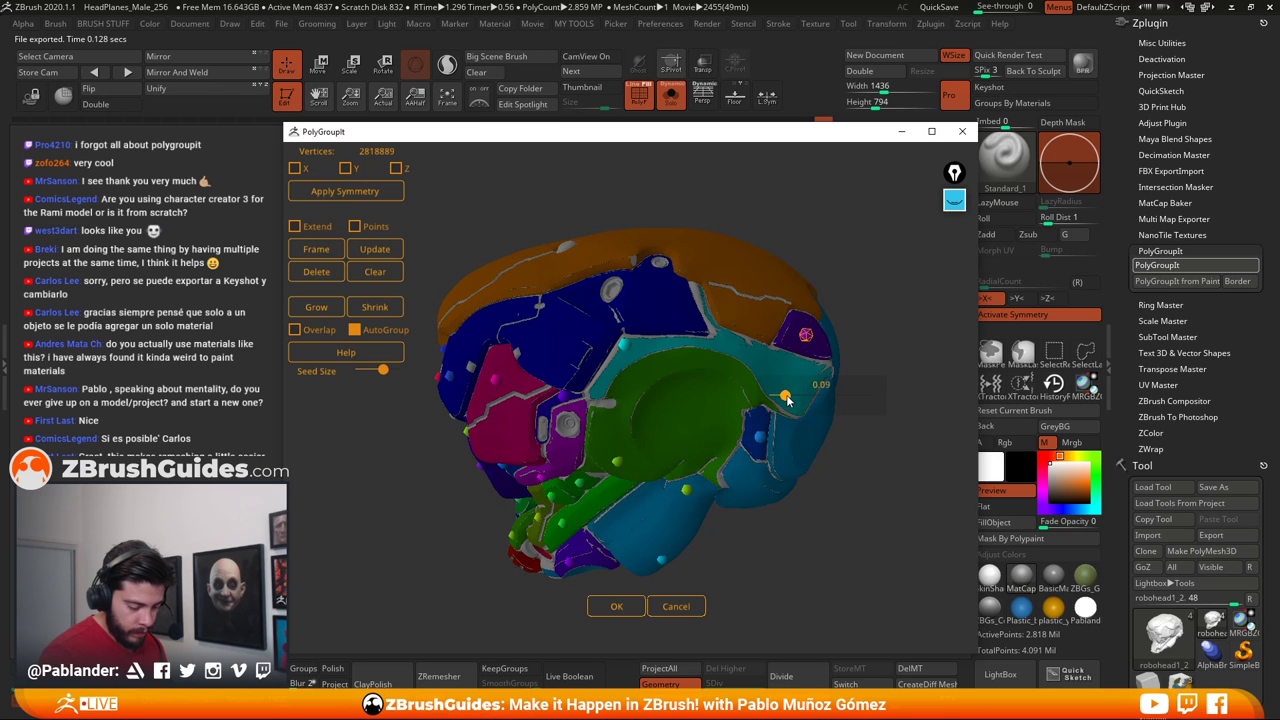
drag(798, 509, 624, 497)
drag(768, 521, 818, 513)
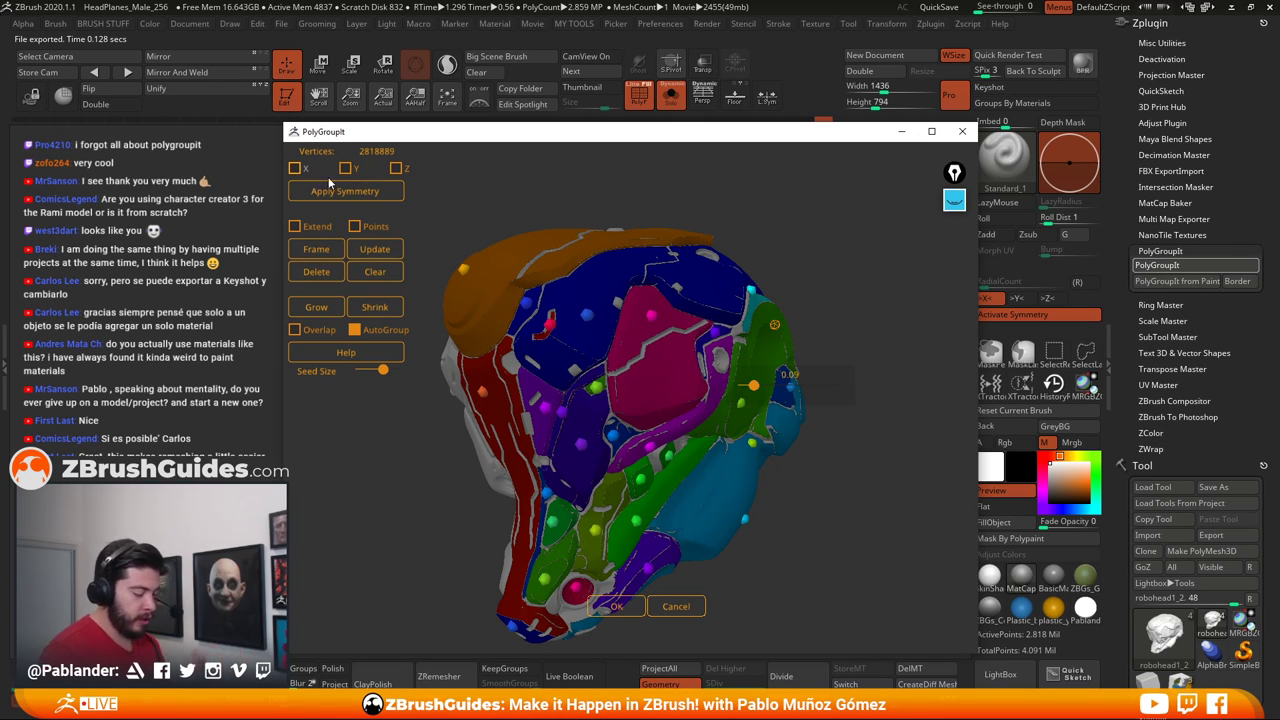
drag(784, 409, 813, 506)
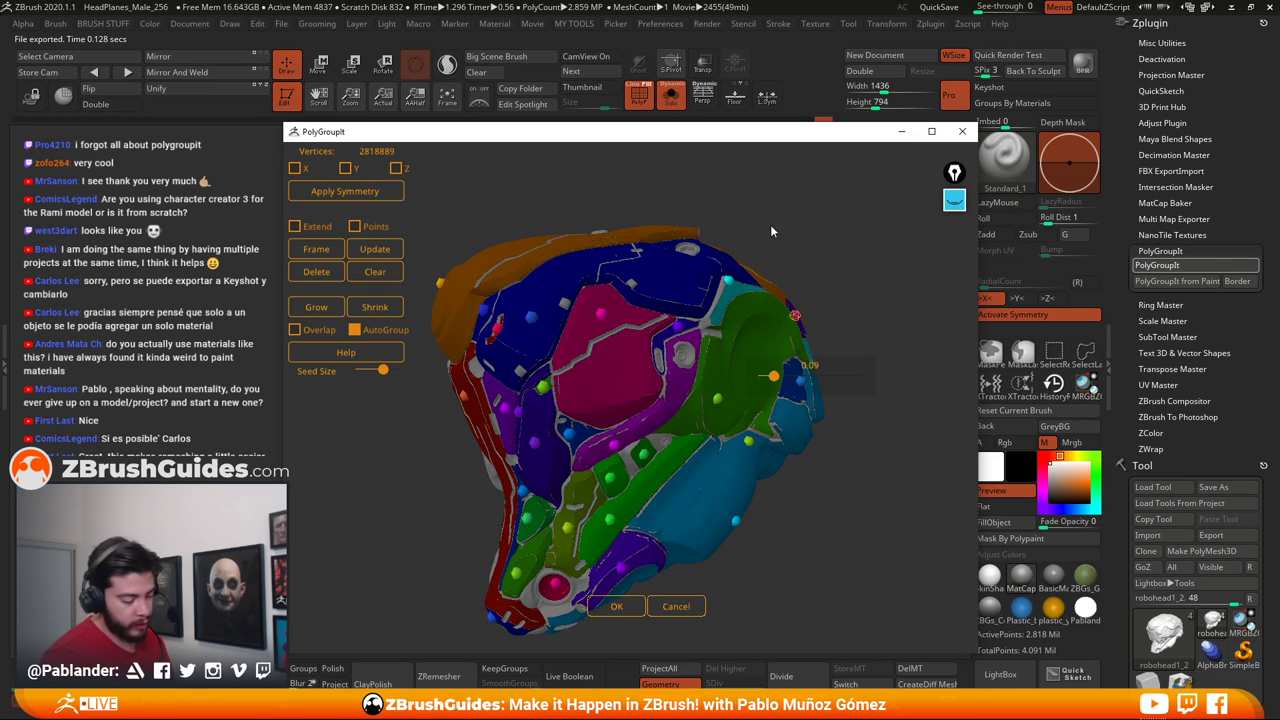
drag(771, 231, 818, 436)
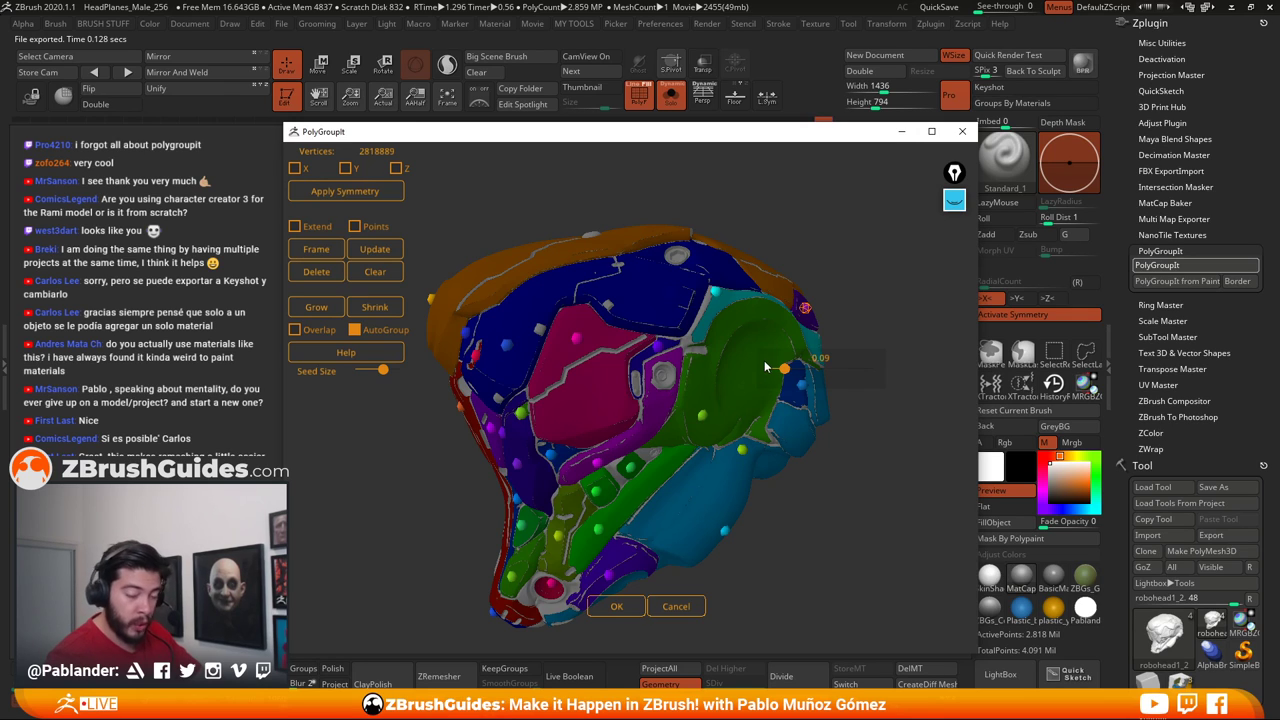
click(474, 449)
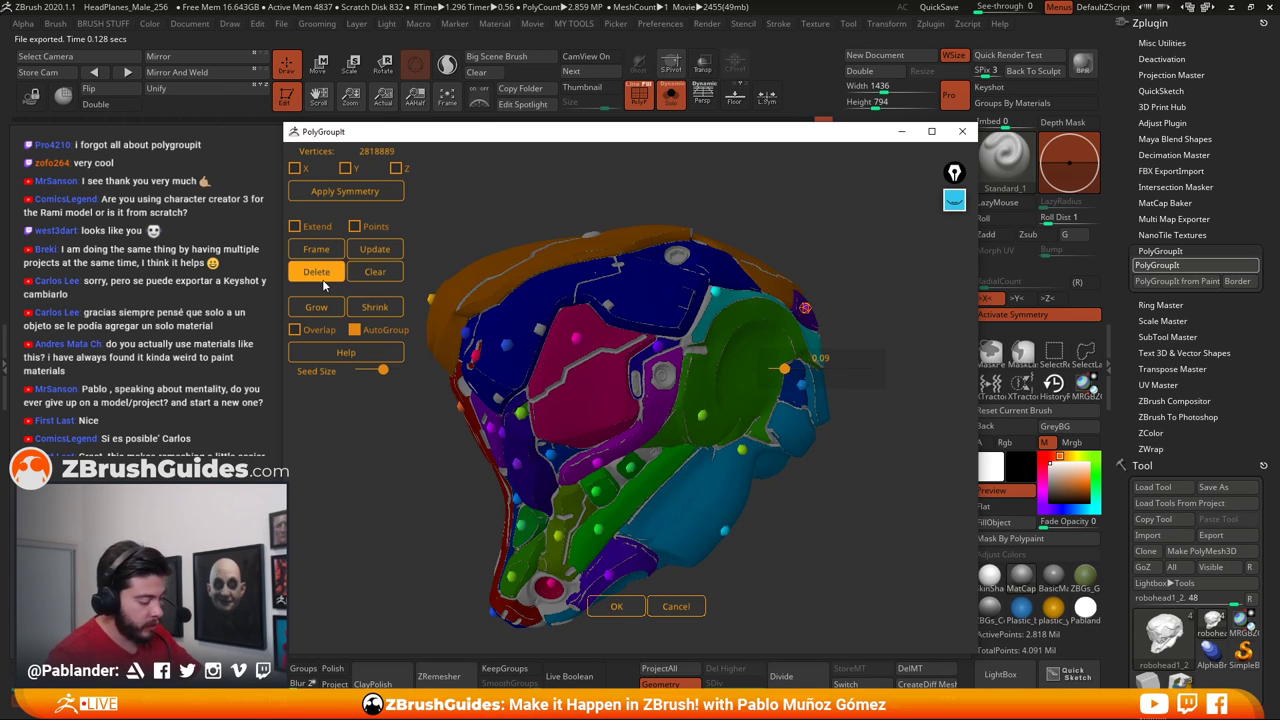
Preview the regions with Extend and the seeds with Points, switching each option back off
click(296, 227)
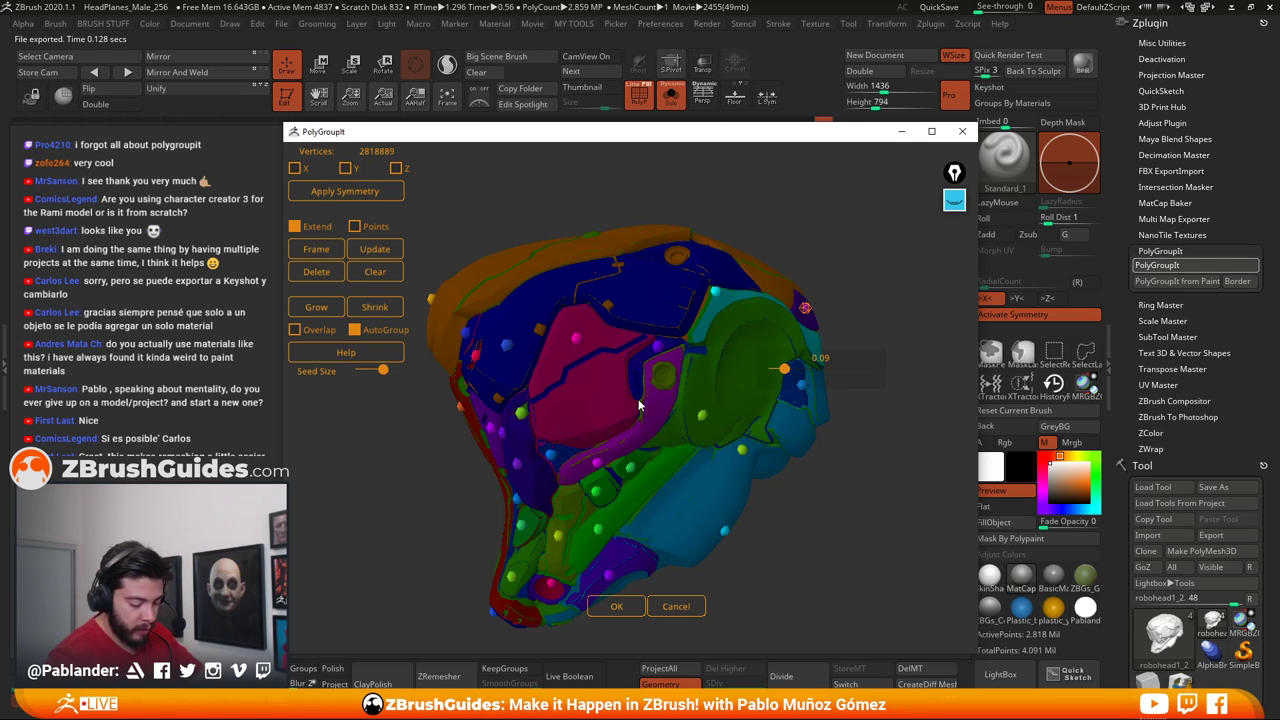
click(294, 227)
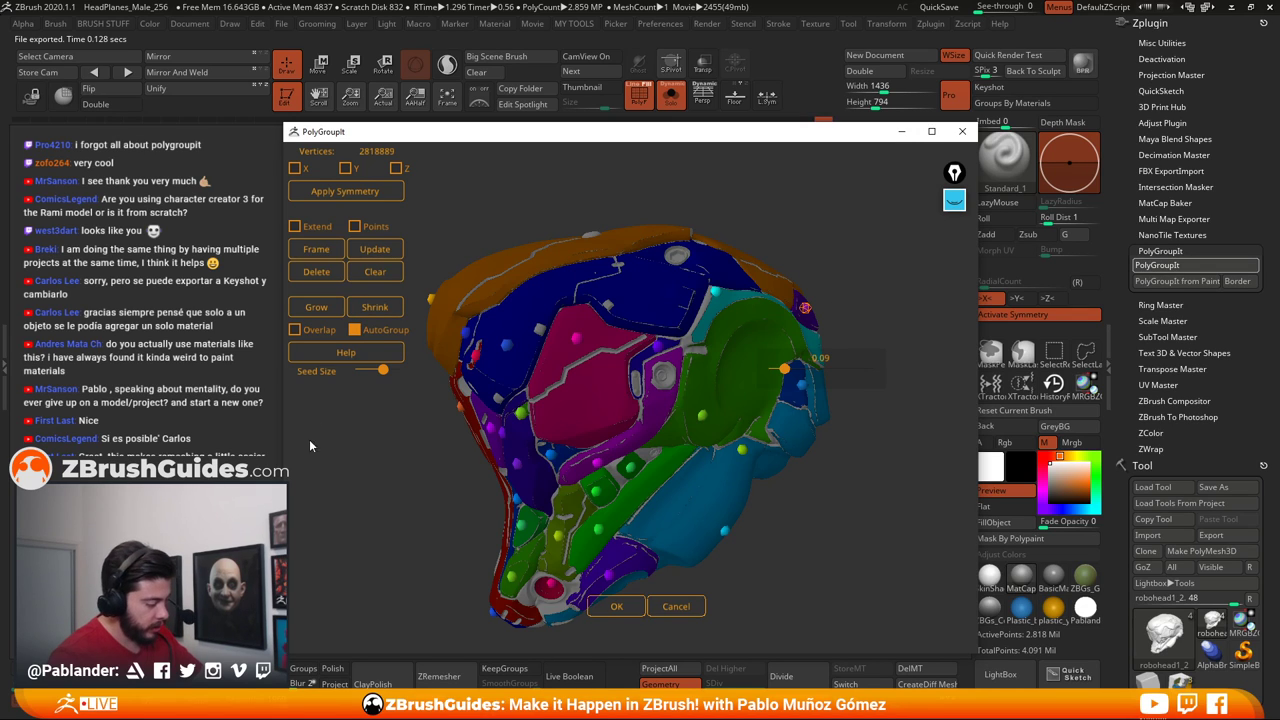
click(355, 227)
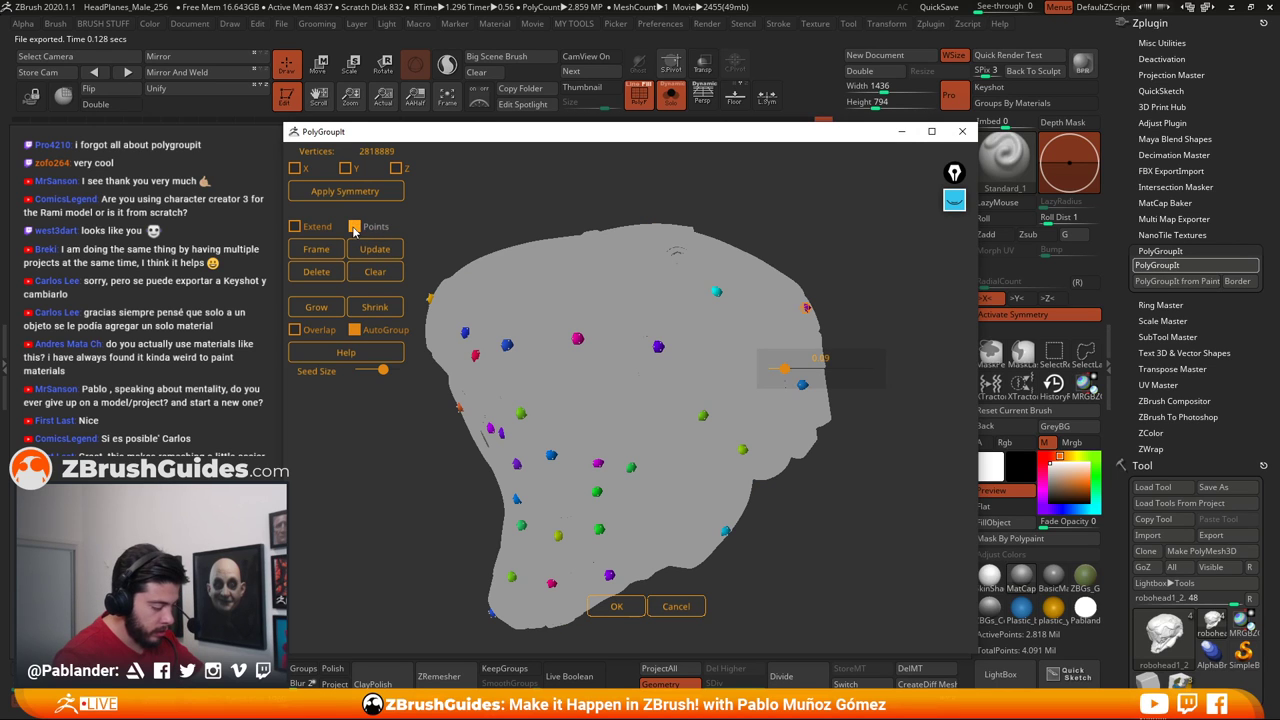
click(355, 227)
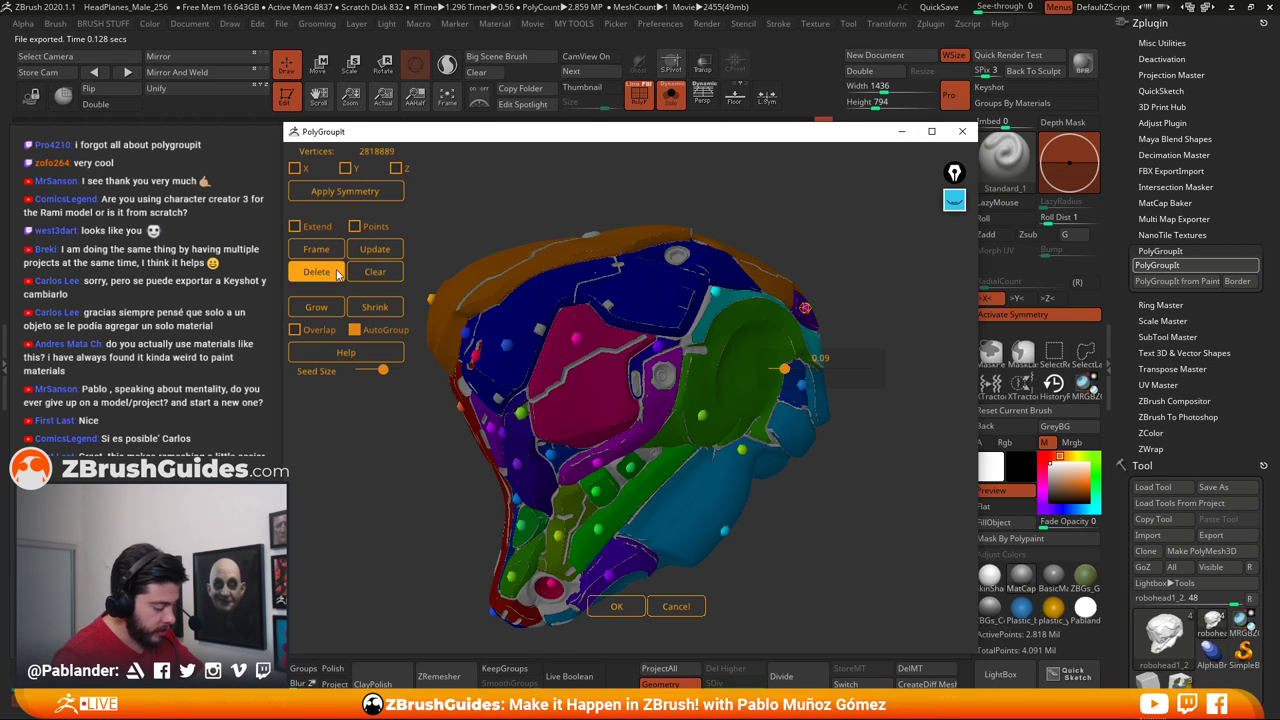
Enable Overlap, preview Extend and leave it off, and accept the seeded regions as polygroups
click(295, 330)
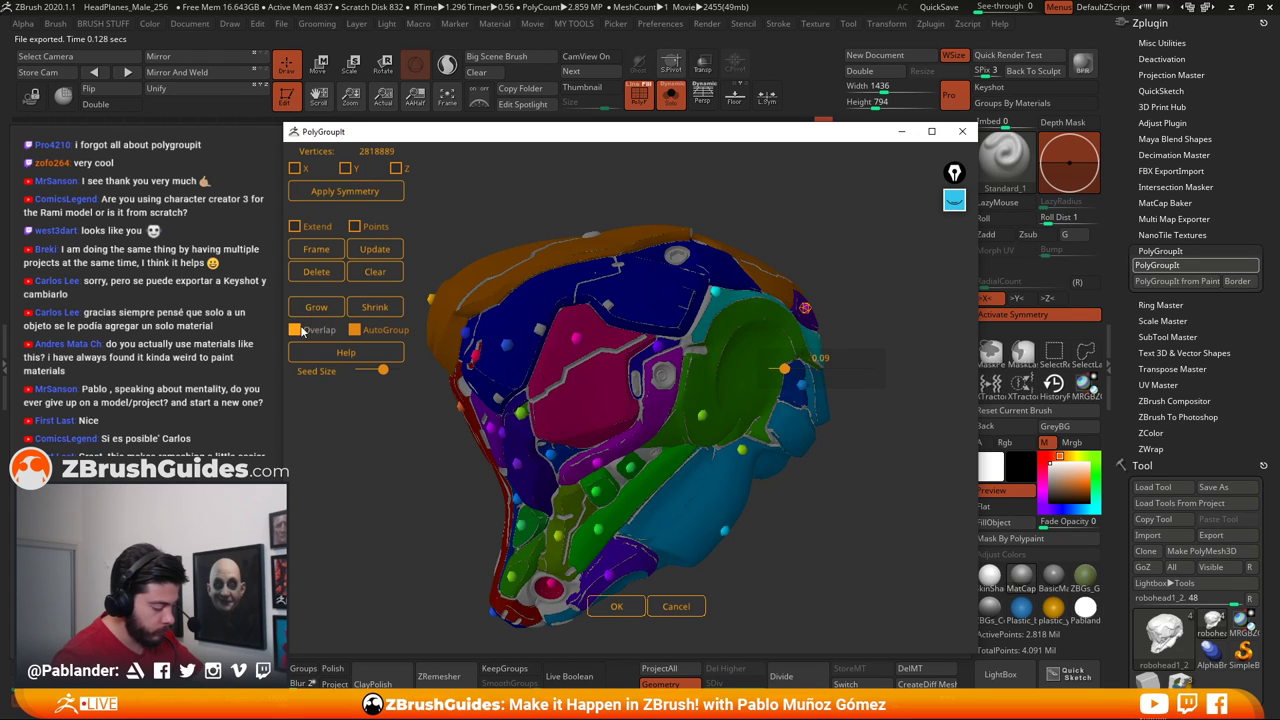
click(295, 227)
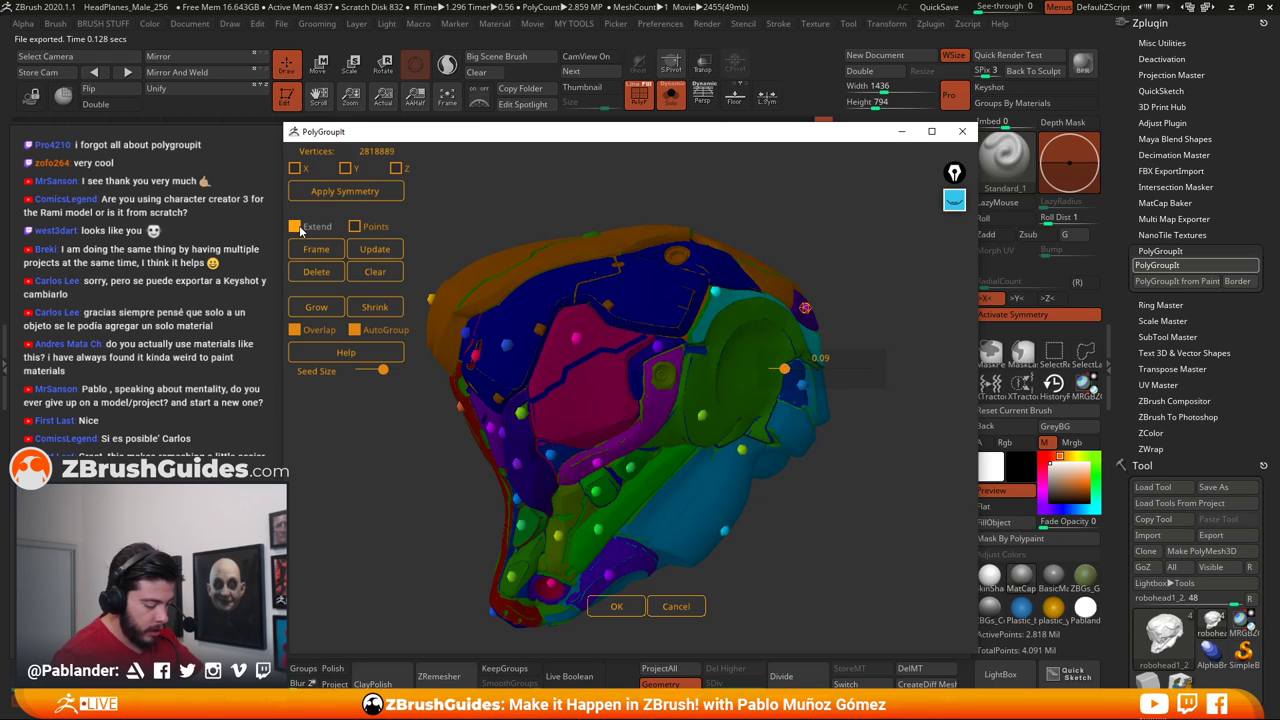
click(295, 226)
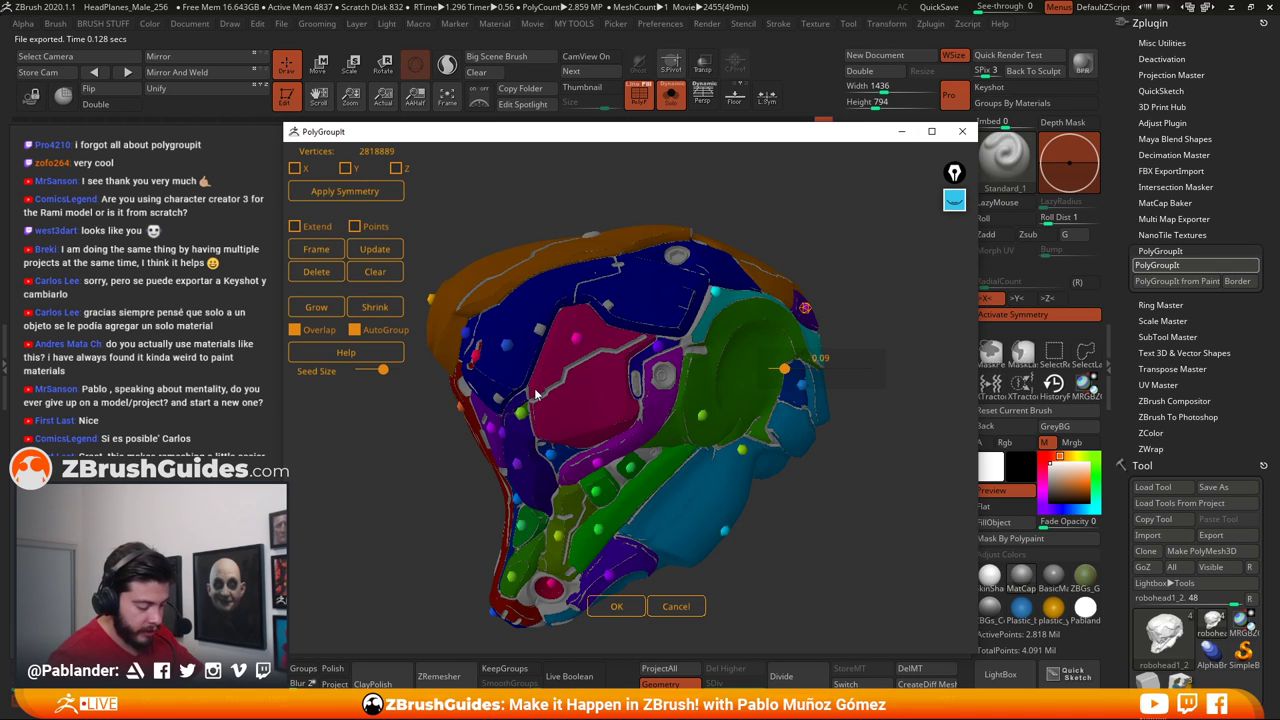
click(624, 606)
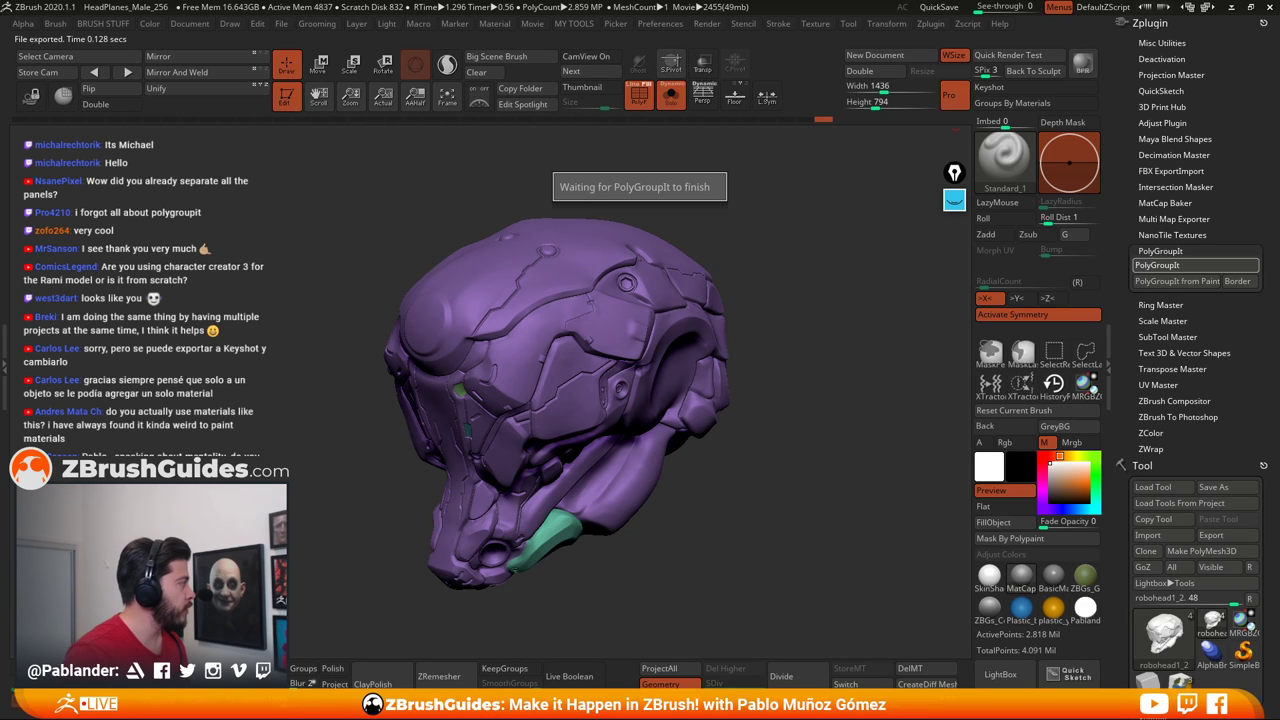
Switch to the browser, play the clay sphere video post on the Instagram profile, and put the browser away
drag(0, 57, 411, 67)
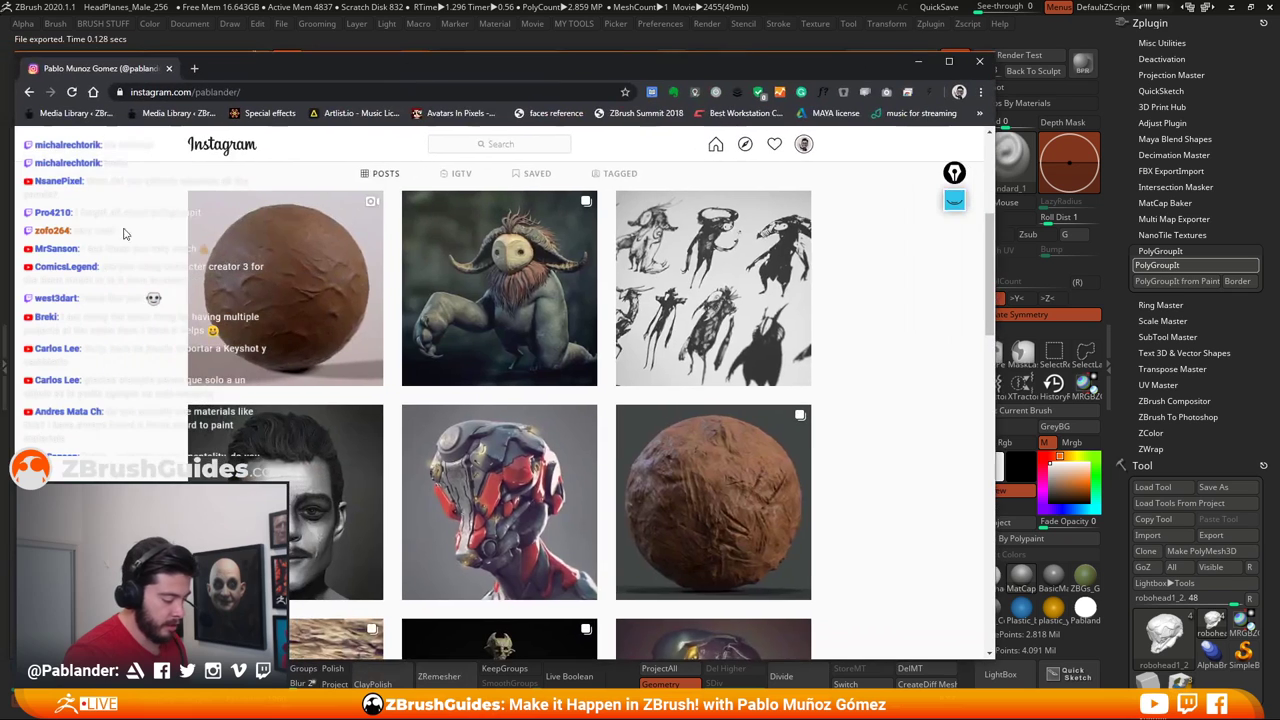
click(233, 262)
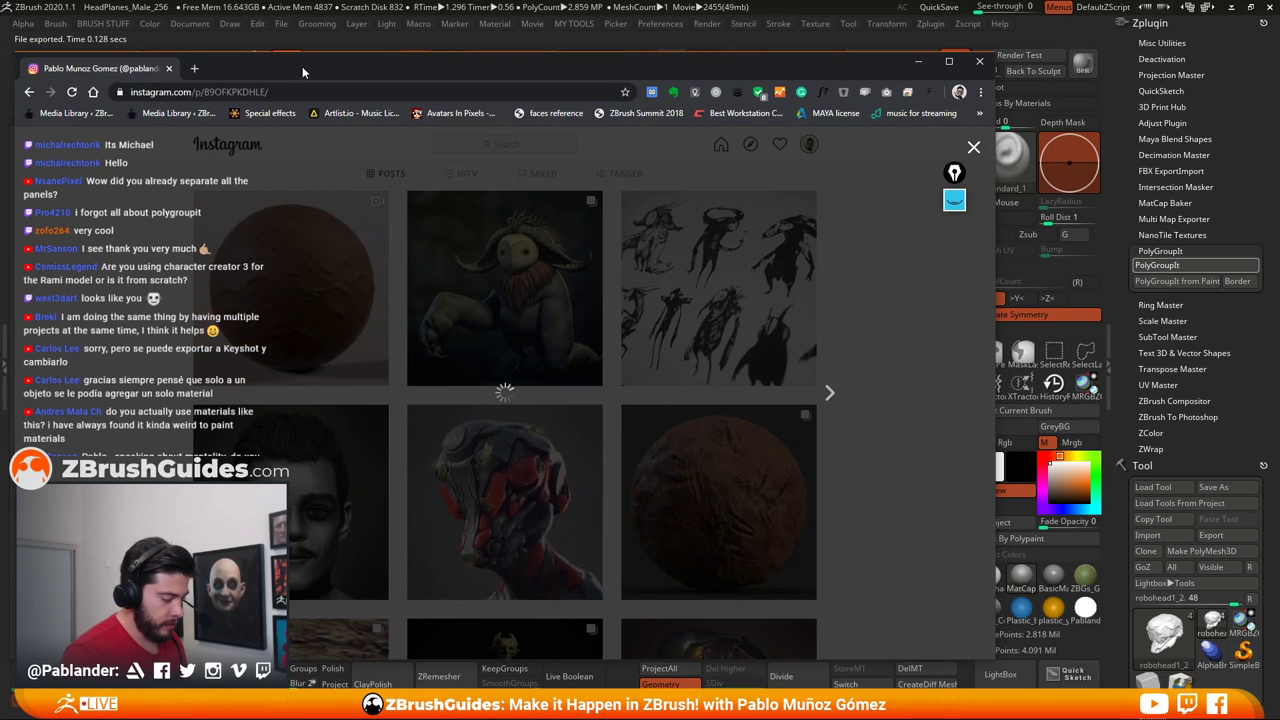
drag(302, 66, 336, 49)
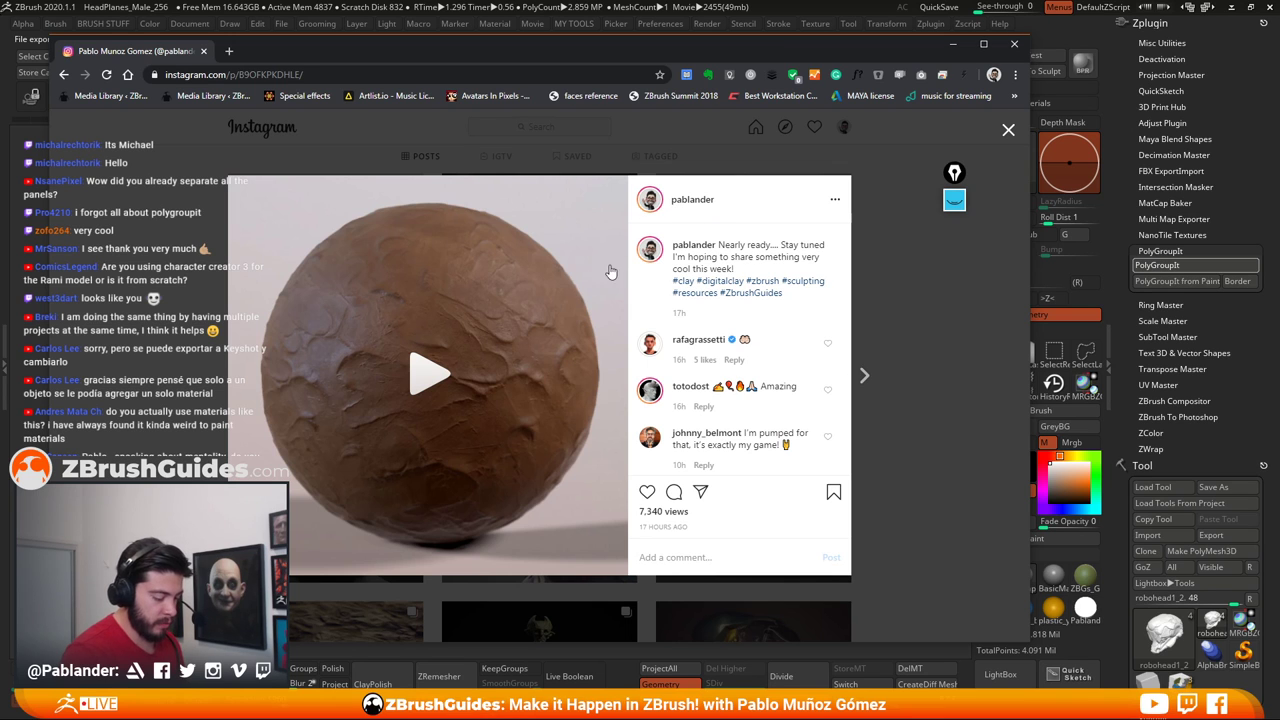
click(424, 371)
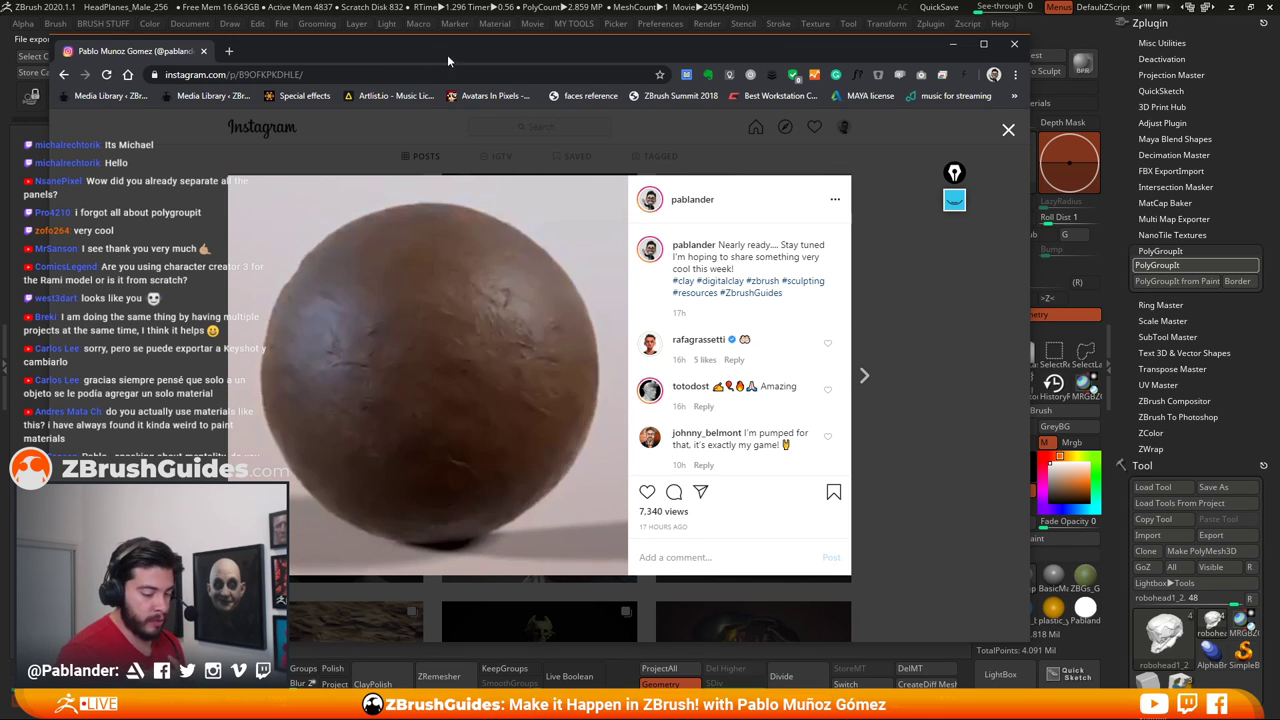
drag(447, 54, 574, 61)
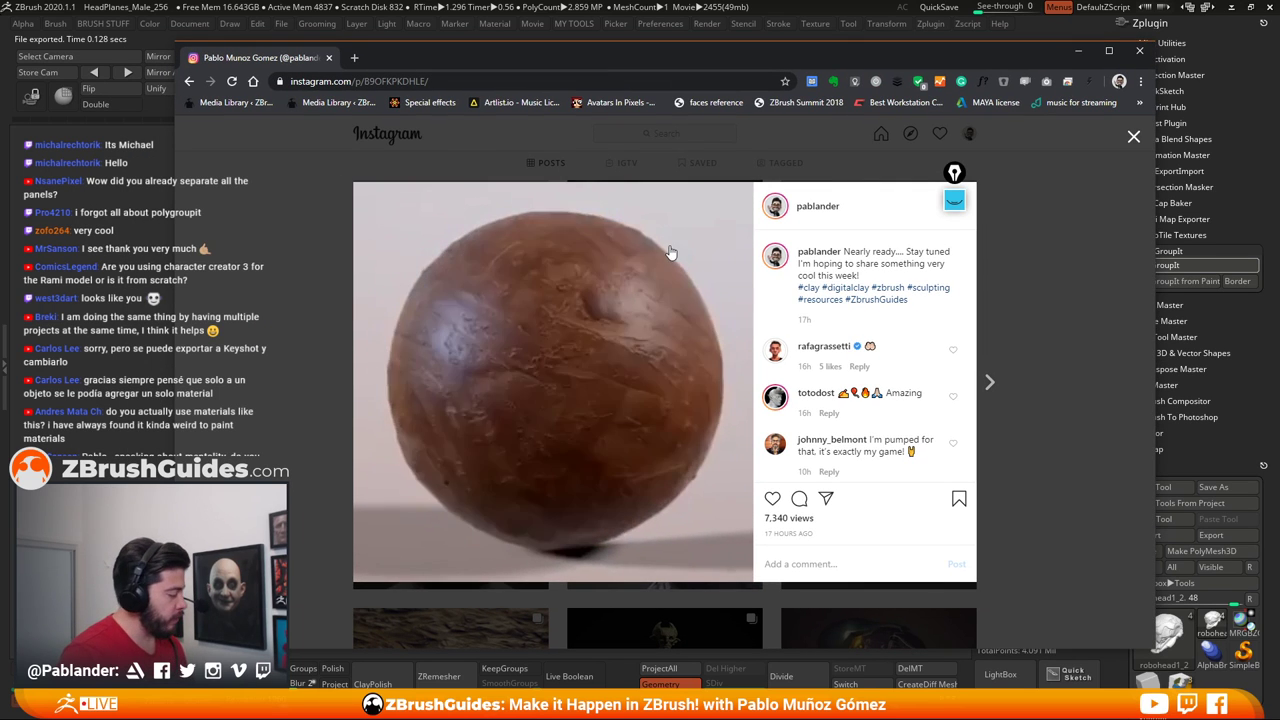
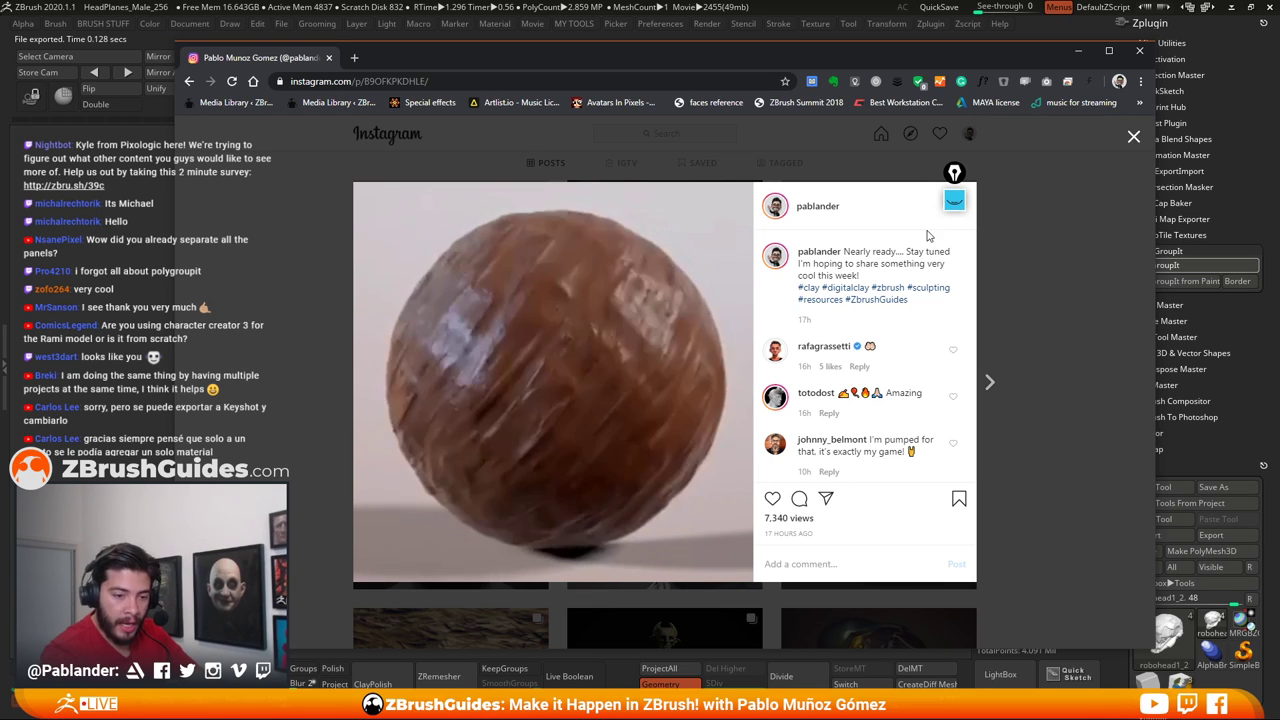
click(1133, 140)
drag(939, 55, 0, 55)
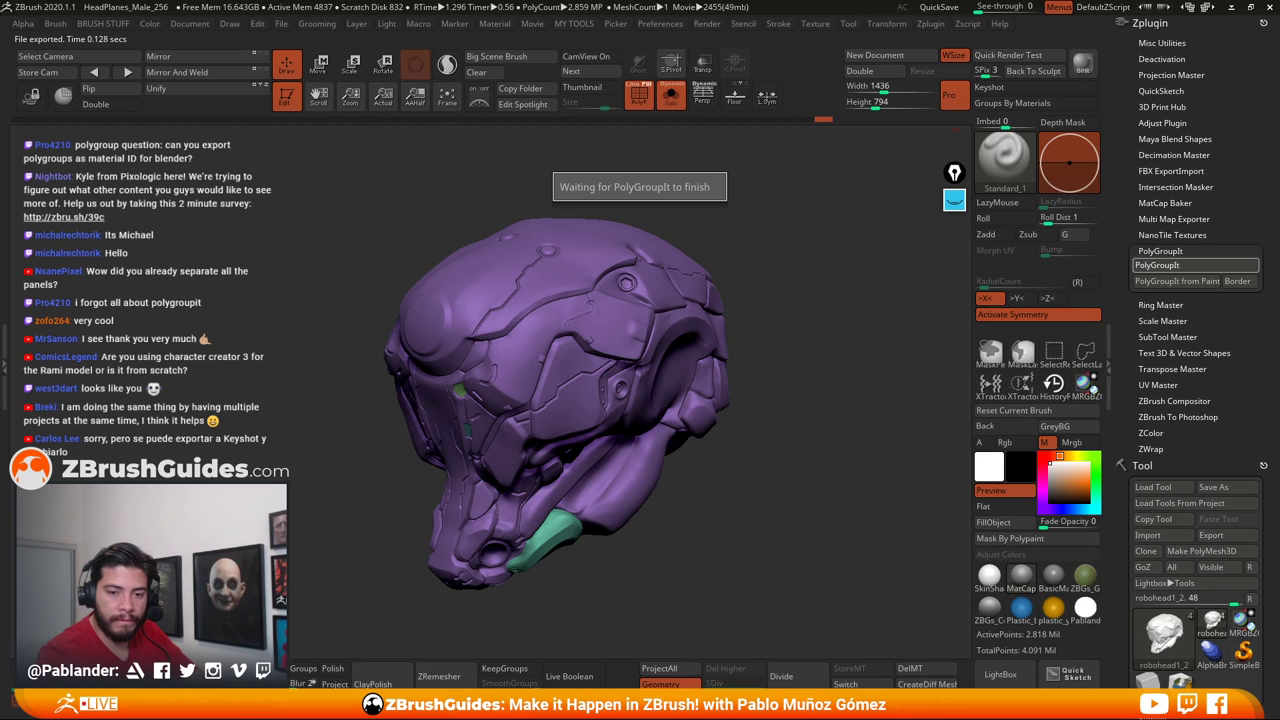
Switch to Photoshop and view the clay renders screenshot010.png and screenshot011.png, closing each one after viewing
key(alt+Tab)
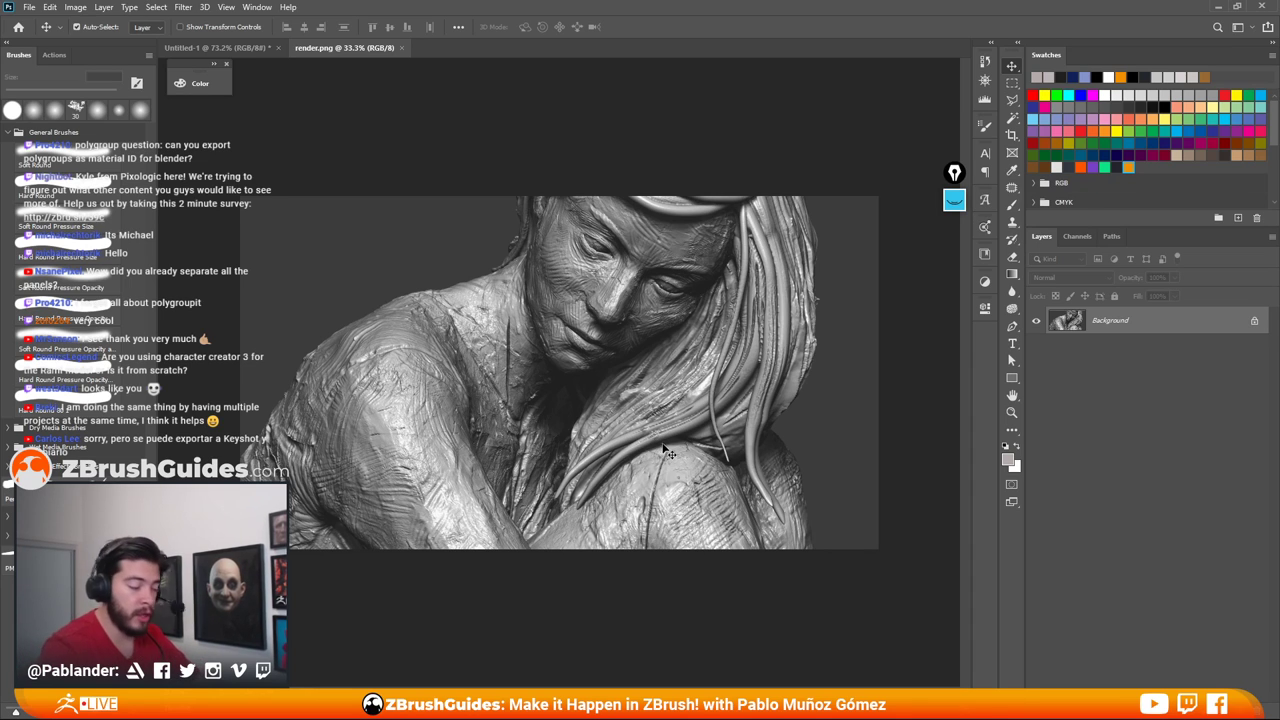
click(215, 47)
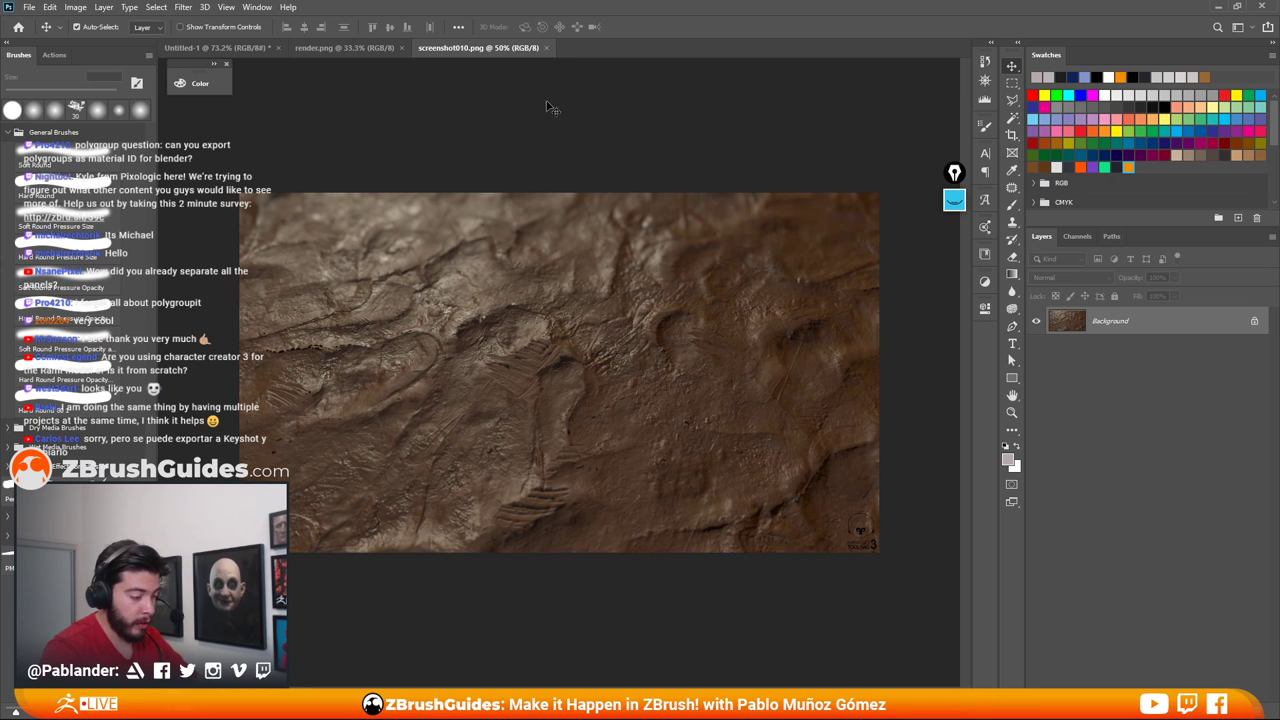
click(547, 47)
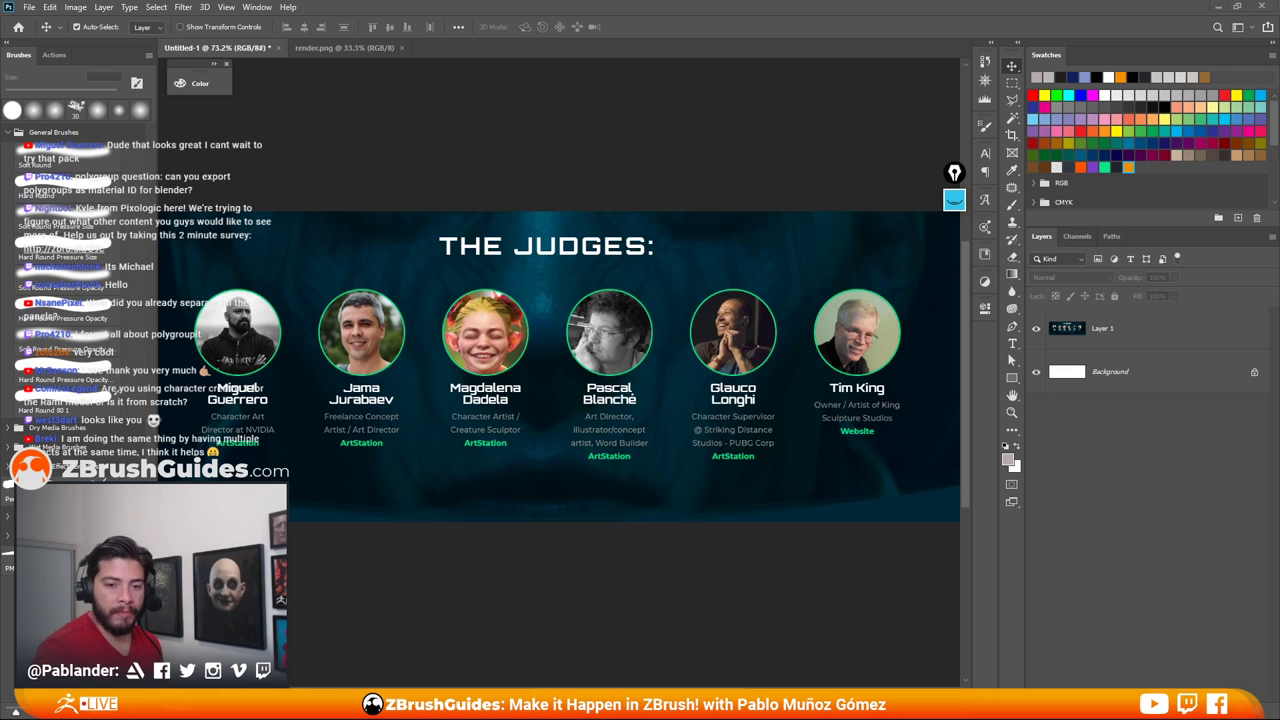
drag(1060, 526, 1100, 530)
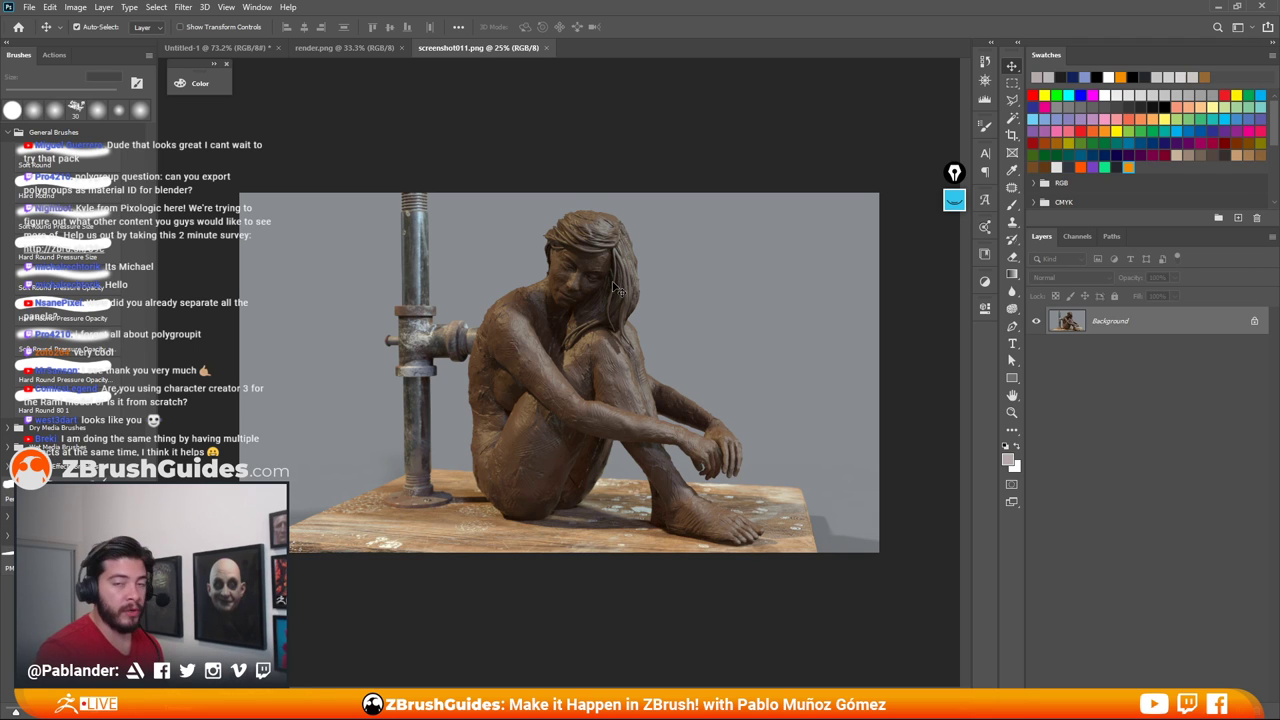
click(546, 48)
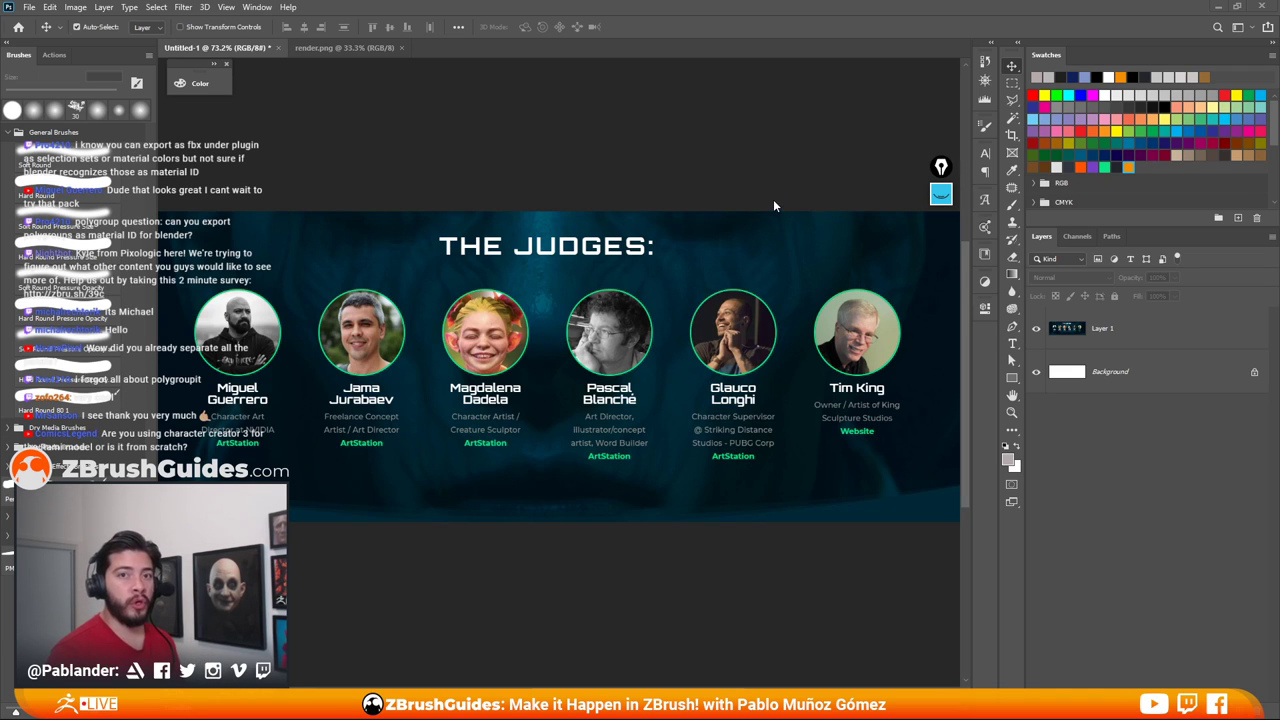
Return to ZBrush and examine the polygroups on the robotic head from the side and front
click(1224, 7)
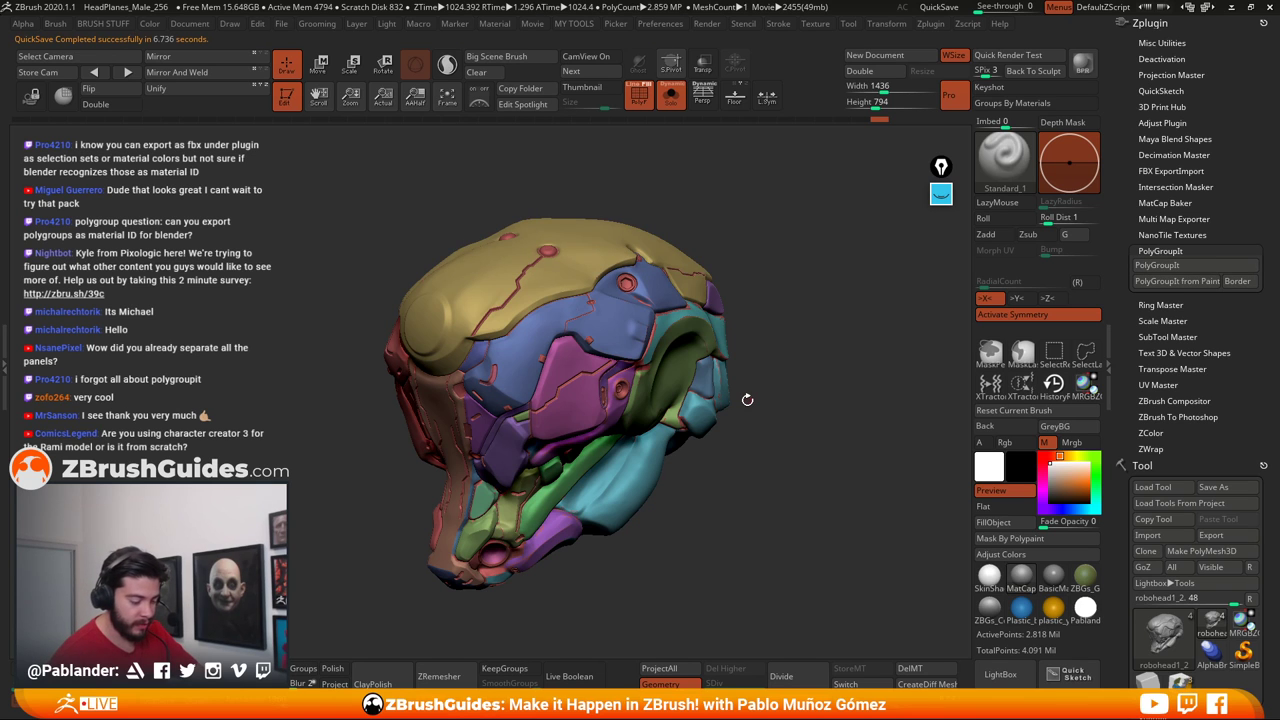
drag(776, 481, 785, 462)
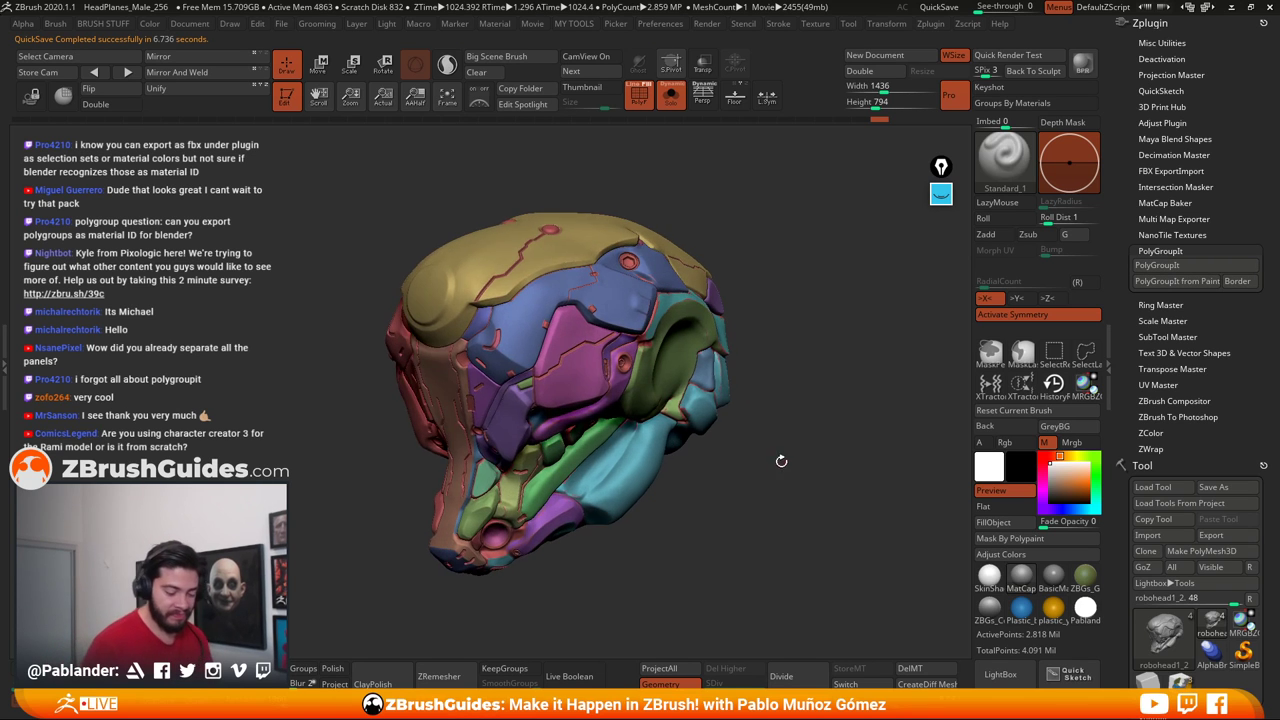
drag(808, 356, 851, 402)
drag(762, 394, 783, 403)
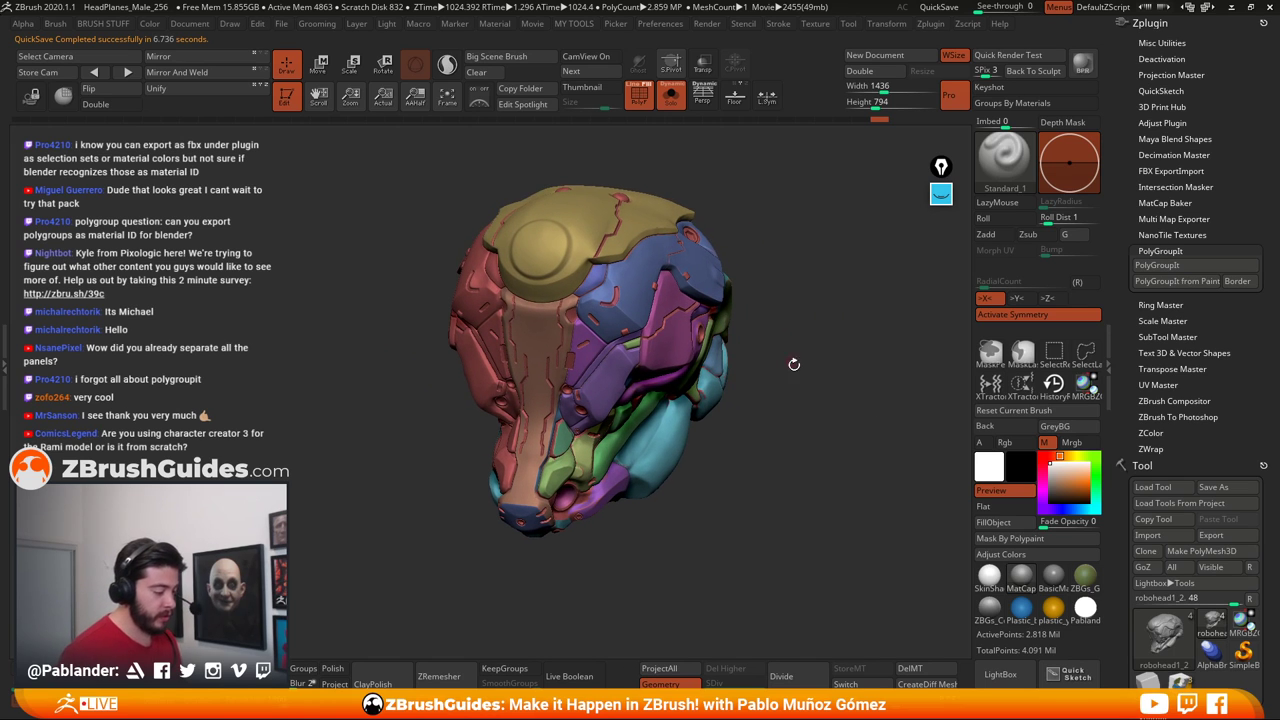
Mirror and weld the robotic head so both sides carry the same panel polygroups, and check it from the side
click(177, 72)
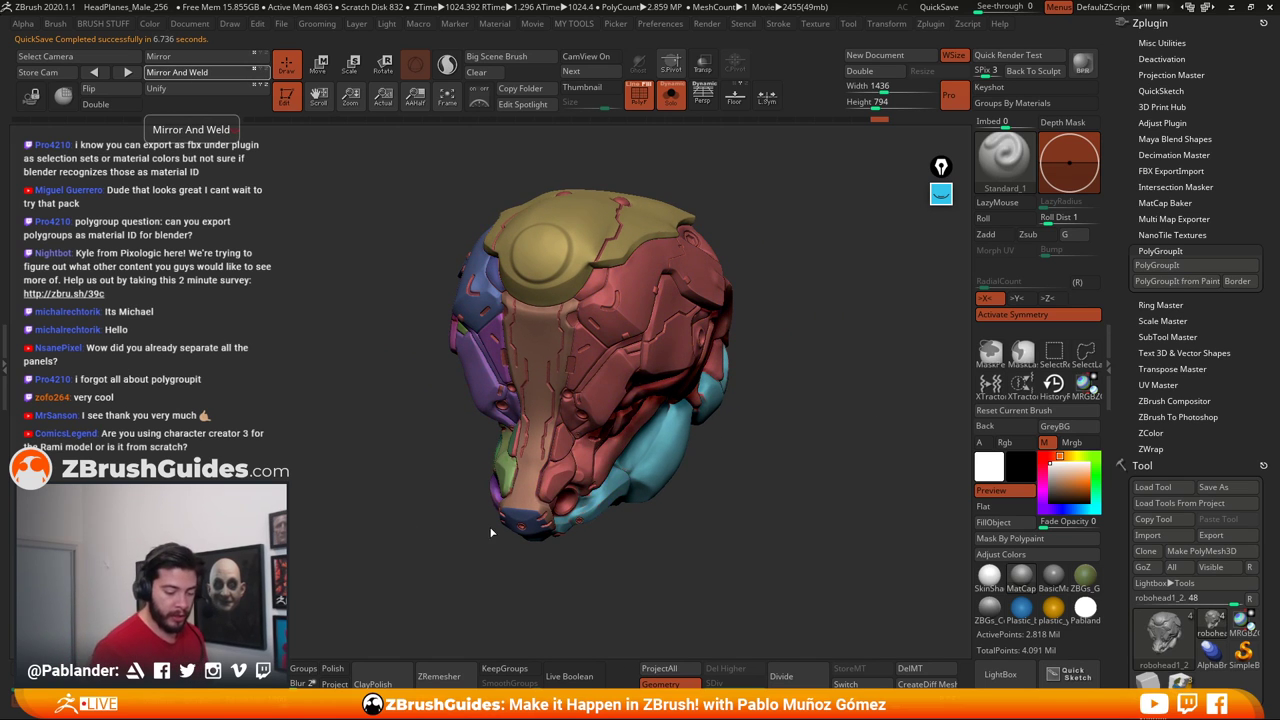
drag(763, 428, 690, 392)
drag(600, 450, 770, 465)
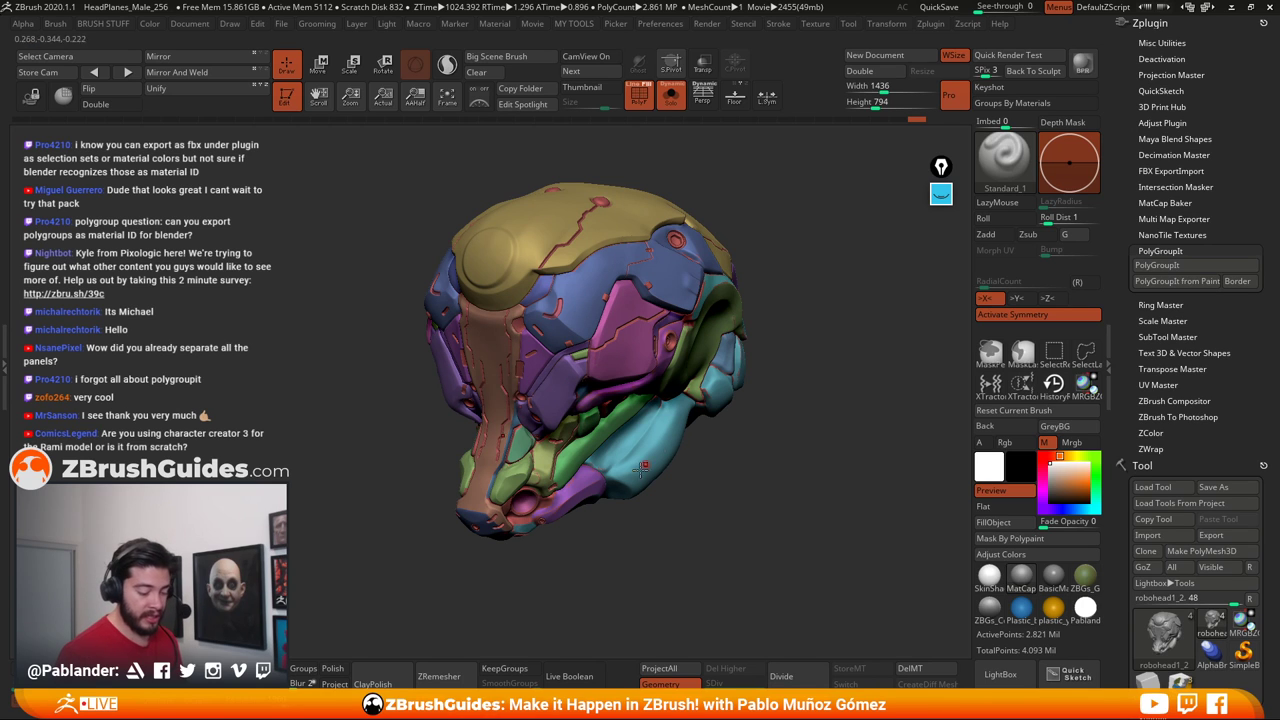
mouse_move(747, 436)
mouse_down()
mouse_move(746, 460)
mouse_move(735, 420)
mouse_up()
drag(759, 485, 677, 398)
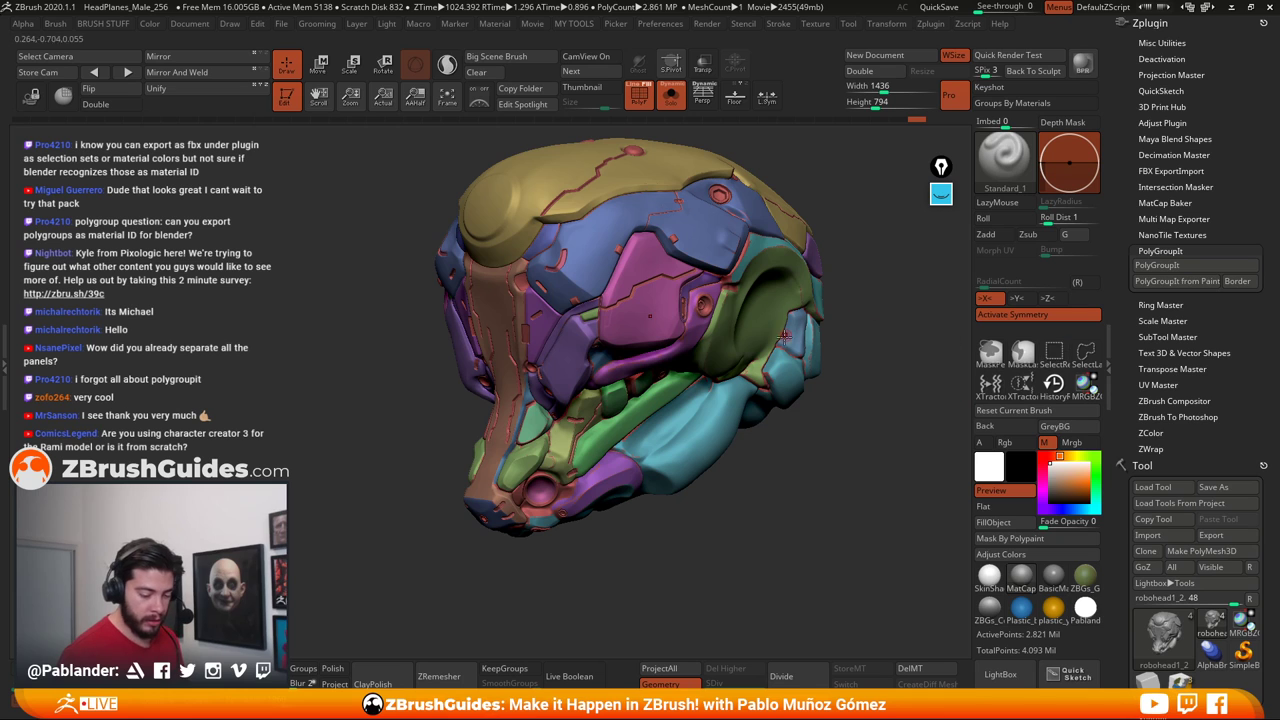
Isolate the red border polygroup with double-sided display turned on, and show the whole head again
key(ctrl+shift)
ctrl+shift+click(521, 283)
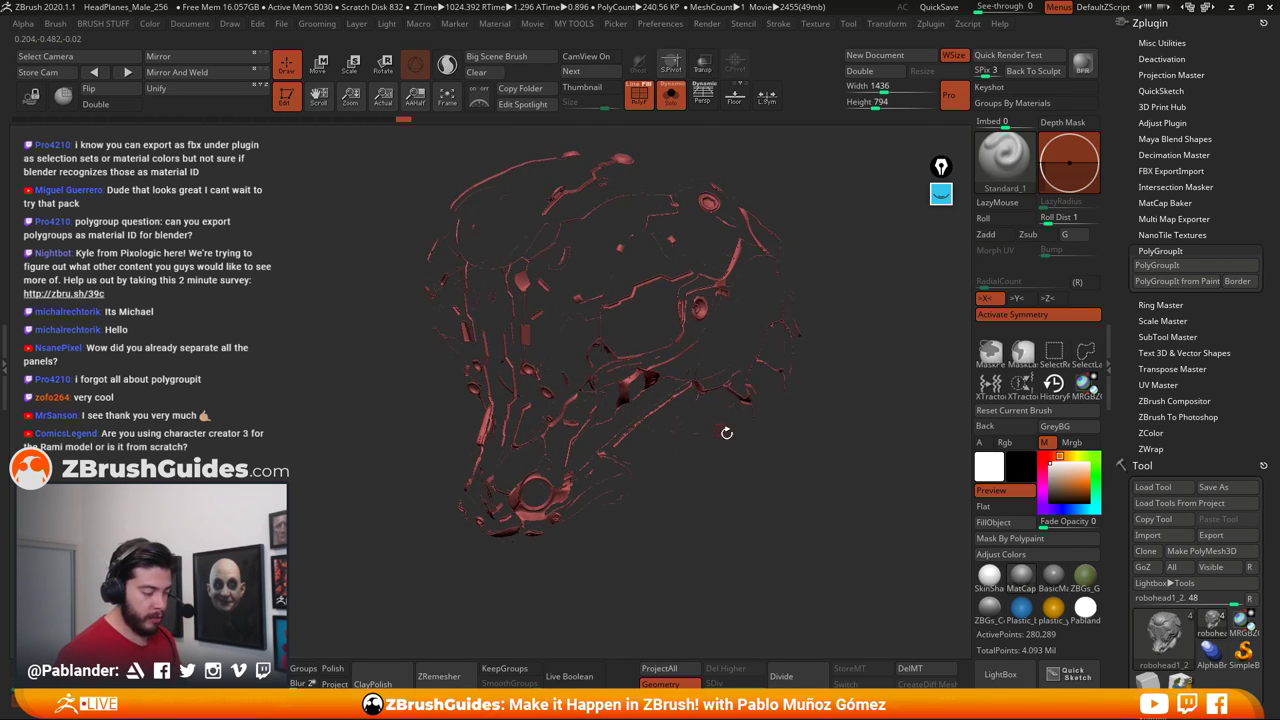
alt+drag(726, 434, 714, 451)
click(110, 104)
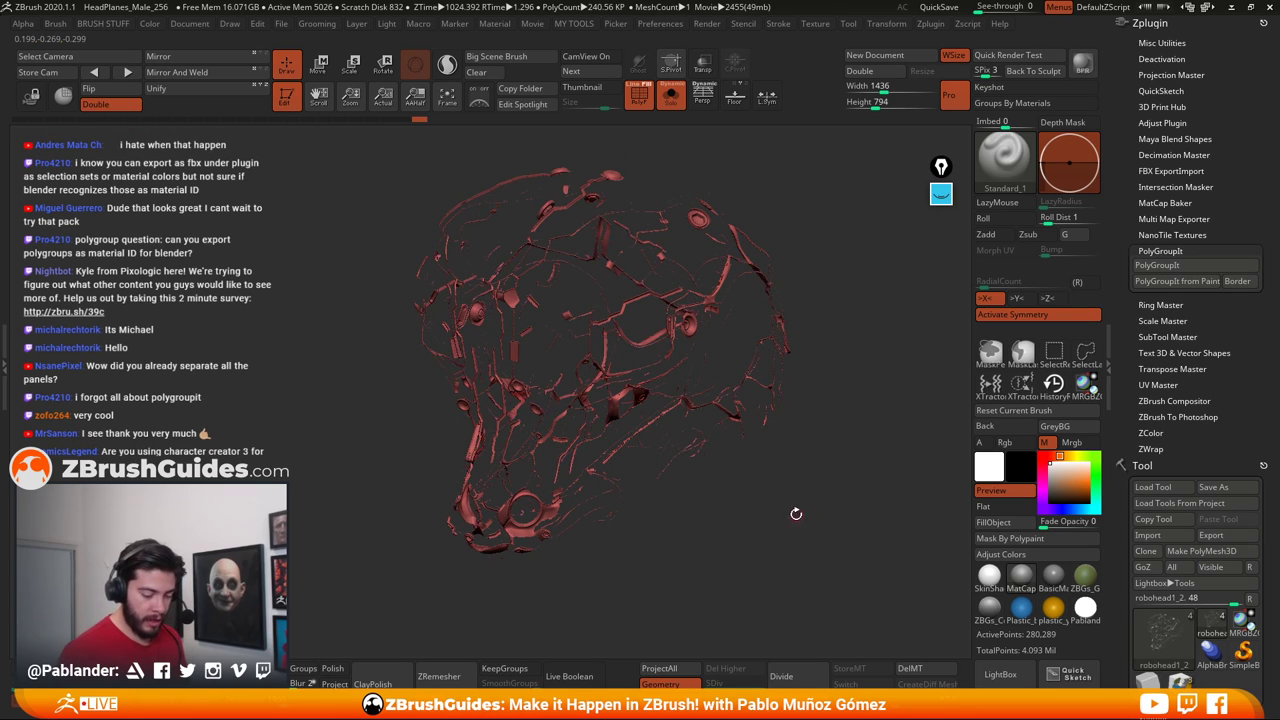
drag(794, 514, 761, 439)
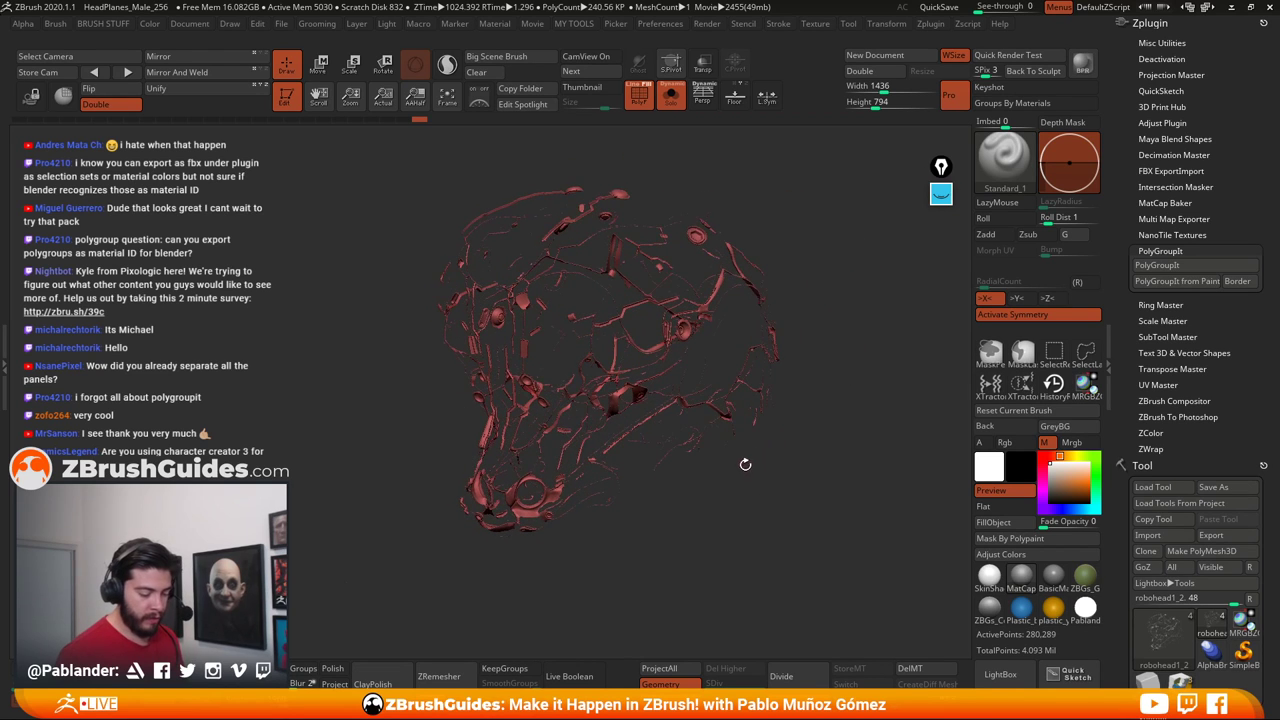
mouse_move(731, 484)
alt+mouse_down()
mouse_move(730, 456)
mouse_move(729, 468)
alt+mouse_up()
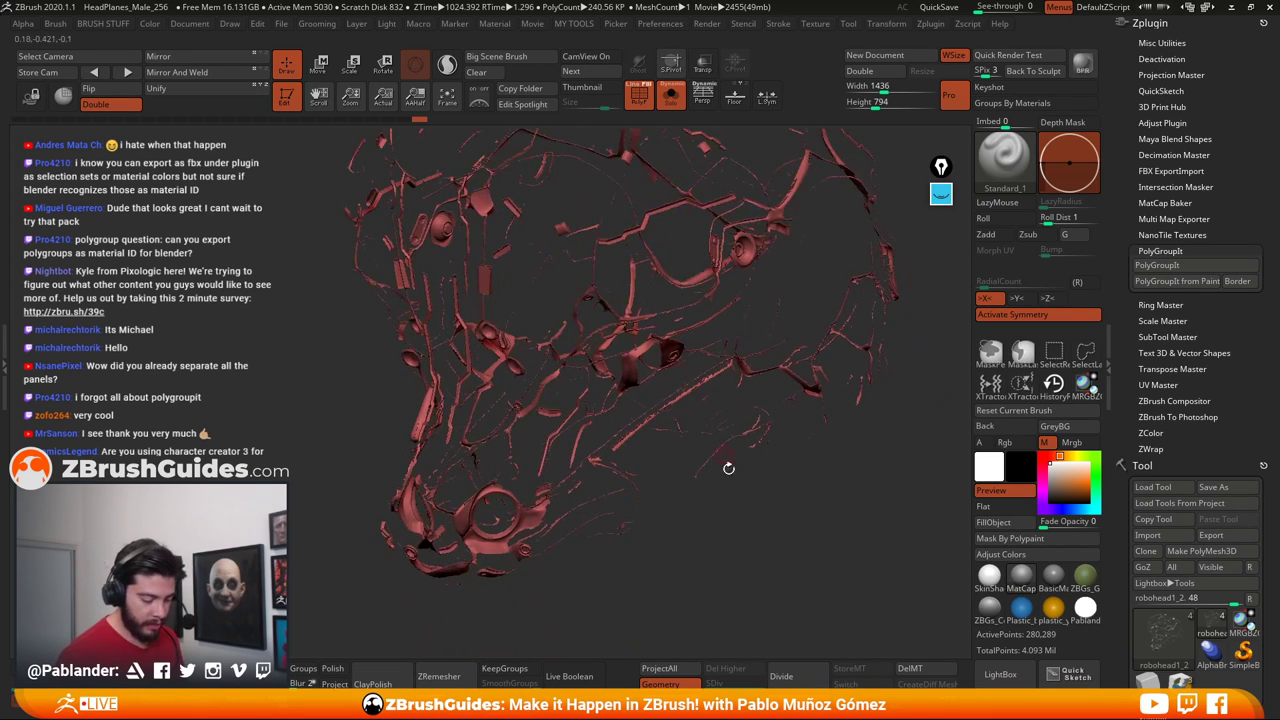
ctrl+shift+click(750, 508)
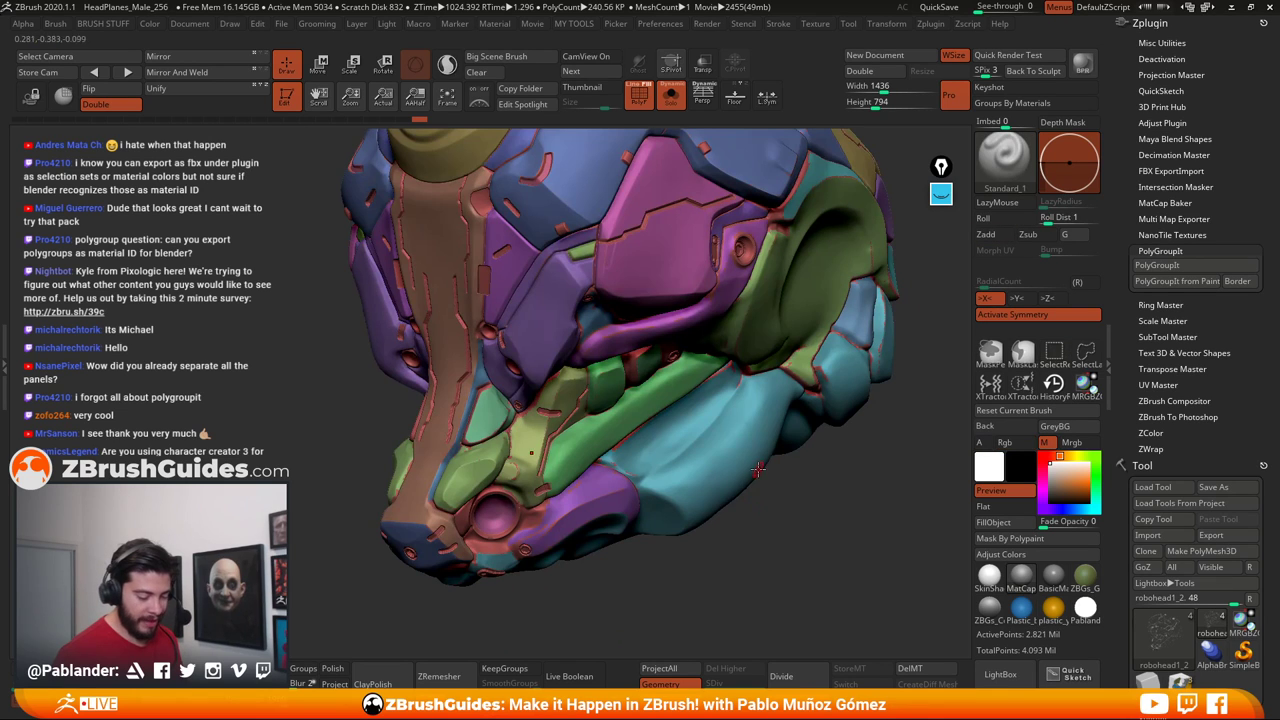
Examine the polygroup borders and stray fragments on the panels around the cheek and muzzle up close
alt+right_drag(716, 482, 736, 434)
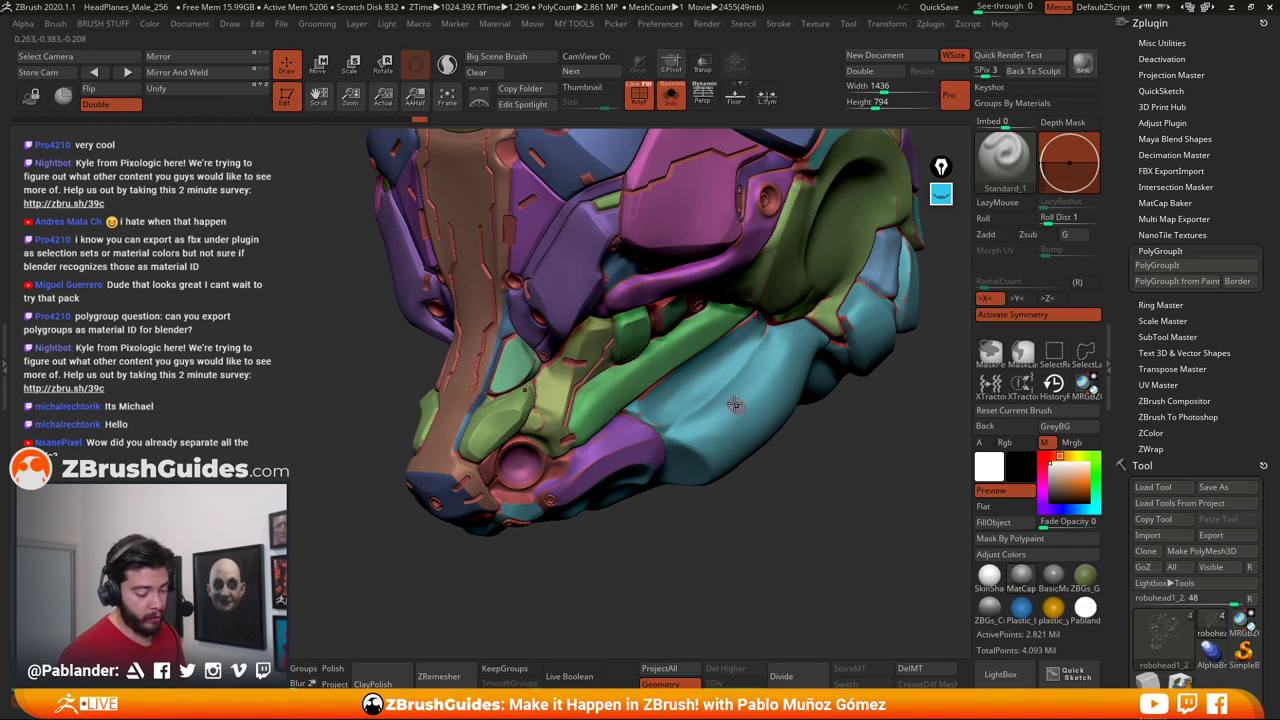
drag(736, 404, 715, 372)
right_drag(681, 347, 643, 396)
right_drag(689, 437, 718, 462)
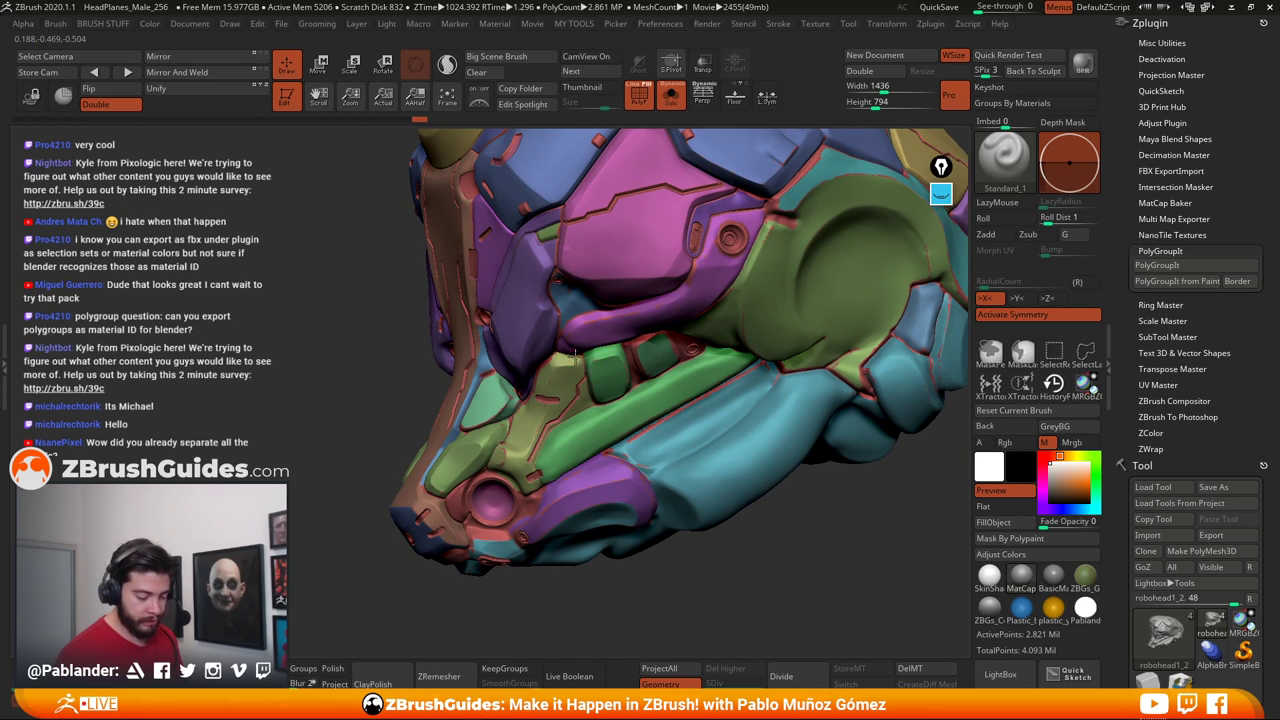
ctrl+right_drag(575, 355, 632, 352)
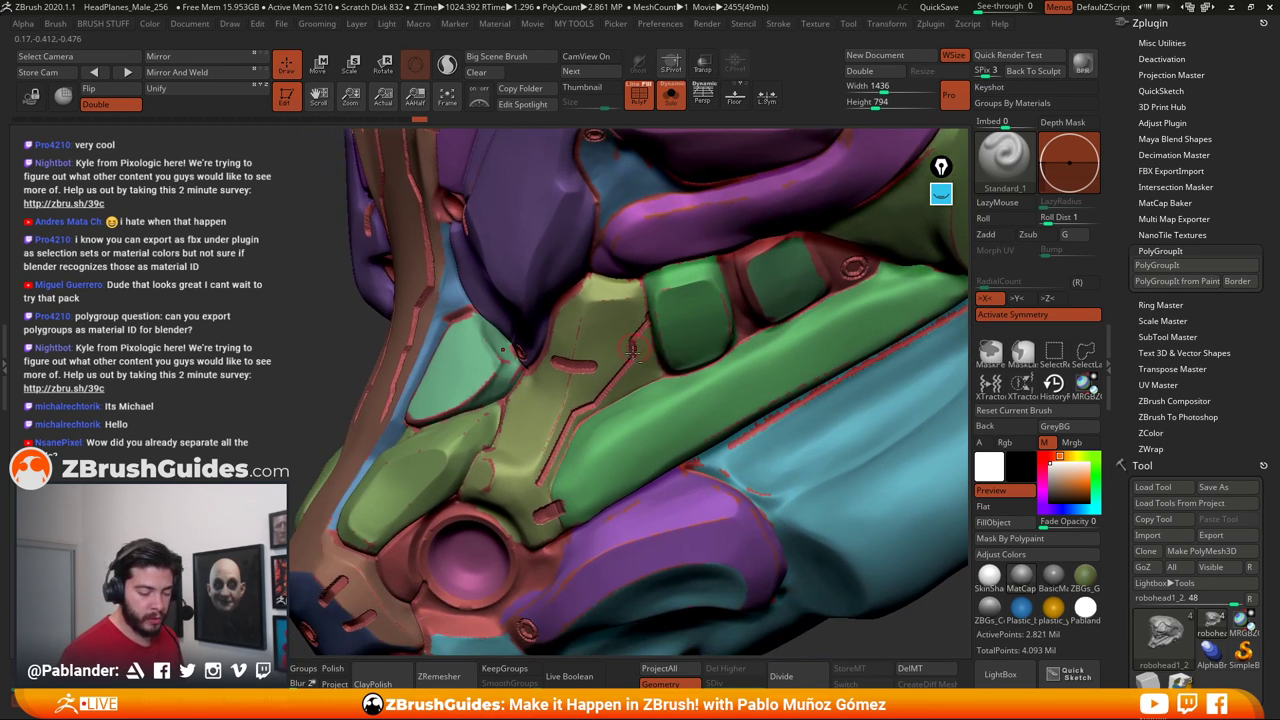
drag(632, 349, 604, 348)
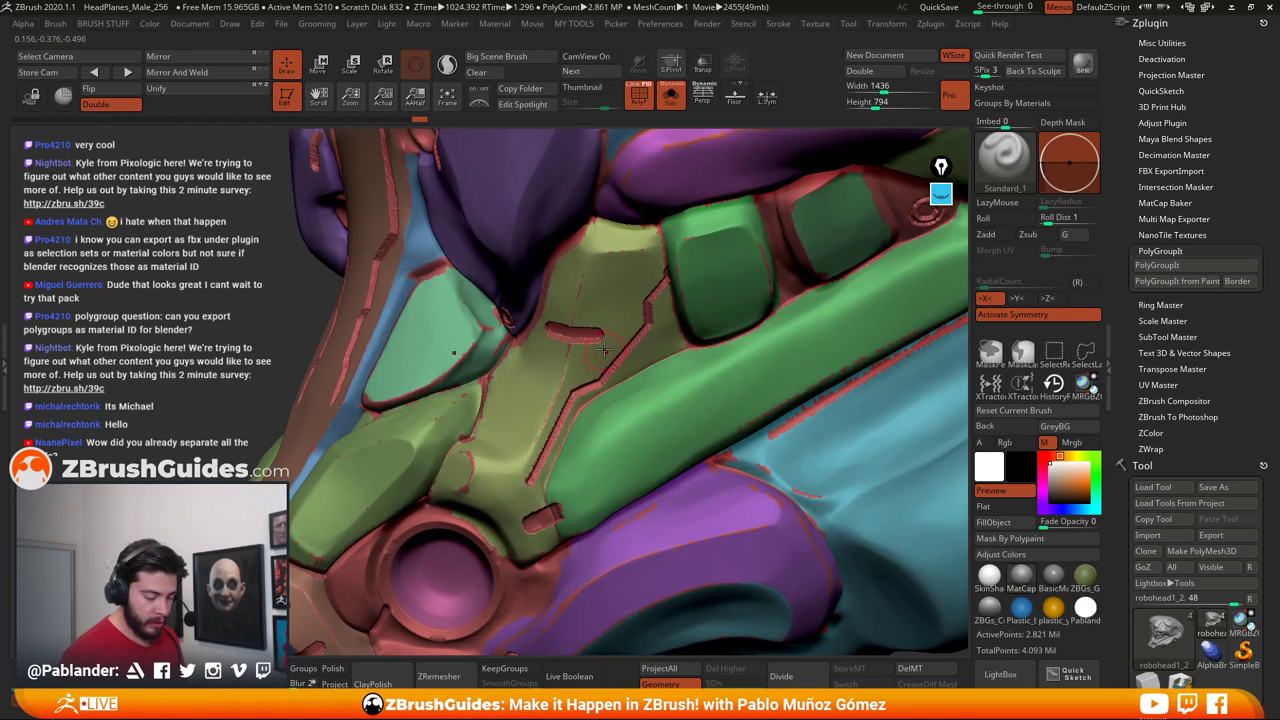
drag(584, 279, 586, 262)
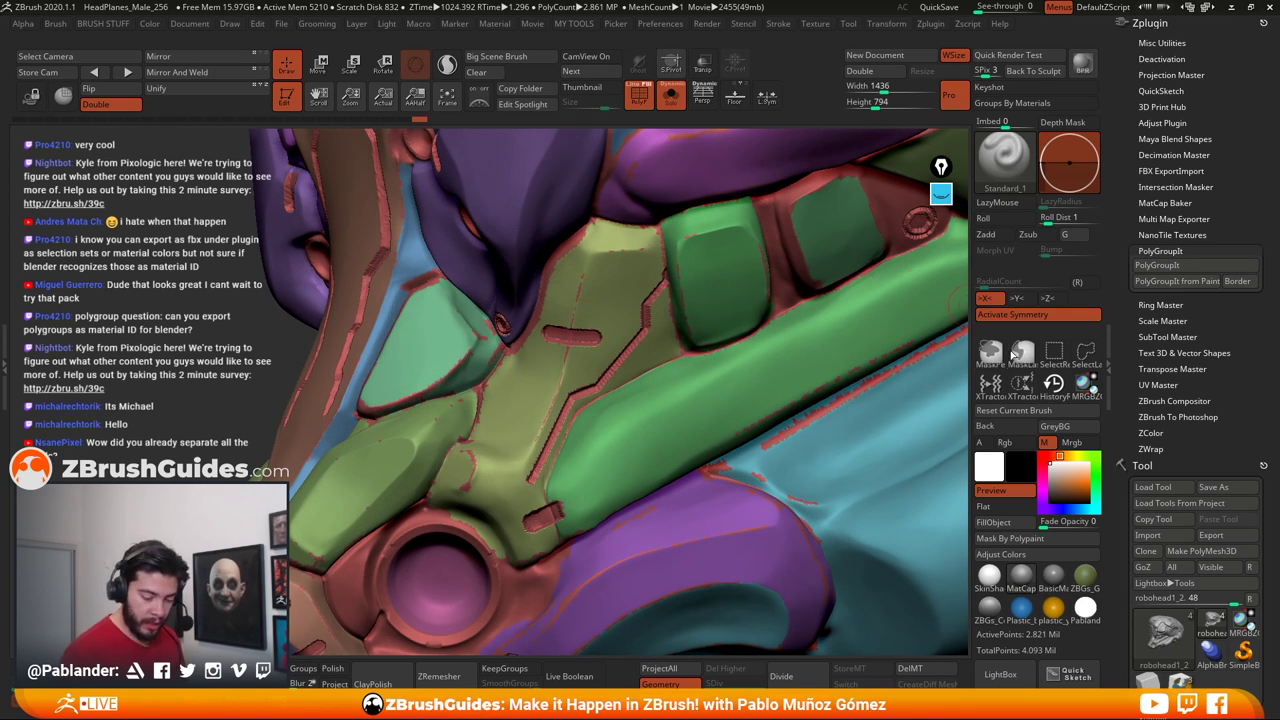
Annotate the olive muzzle panel in yellow with outlines around its stray fragments and an arrow, and outline the teal panel's edge
click(941, 195)
click(945, 411)
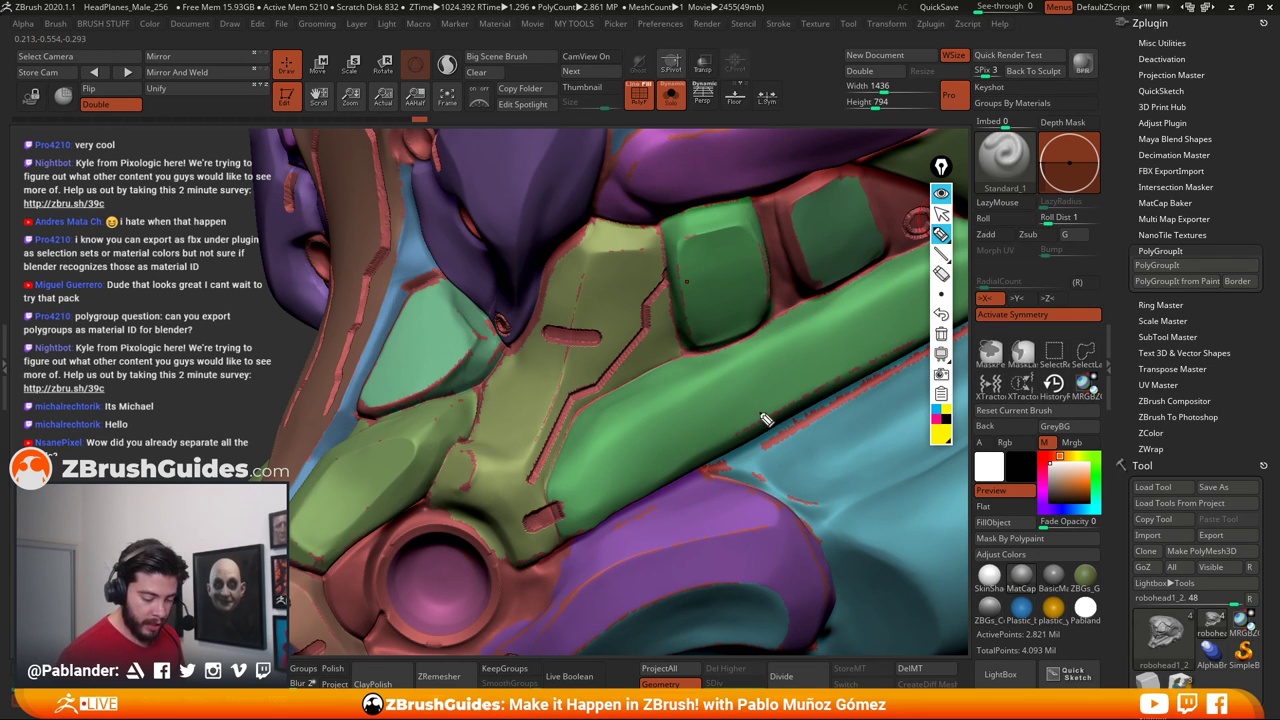
mouse_move(590, 278)
mouse_down()
mouse_move(578, 334)
mouse_move(590, 300)
mouse_move(581, 268)
mouse_up()
mouse_move(574, 345)
mouse_down()
mouse_move(532, 452)
mouse_move(565, 405)
mouse_move(578, 350)
mouse_move(565, 362)
mouse_up()
mouse_move(472, 450)
mouse_down()
mouse_move(458, 472)
mouse_move(484, 488)
mouse_move(474, 448)
mouse_up()
mouse_move(612, 262)
mouse_down()
mouse_move(645, 244)
mouse_move(608, 250)
mouse_up()
drag(692, 324, 632, 334)
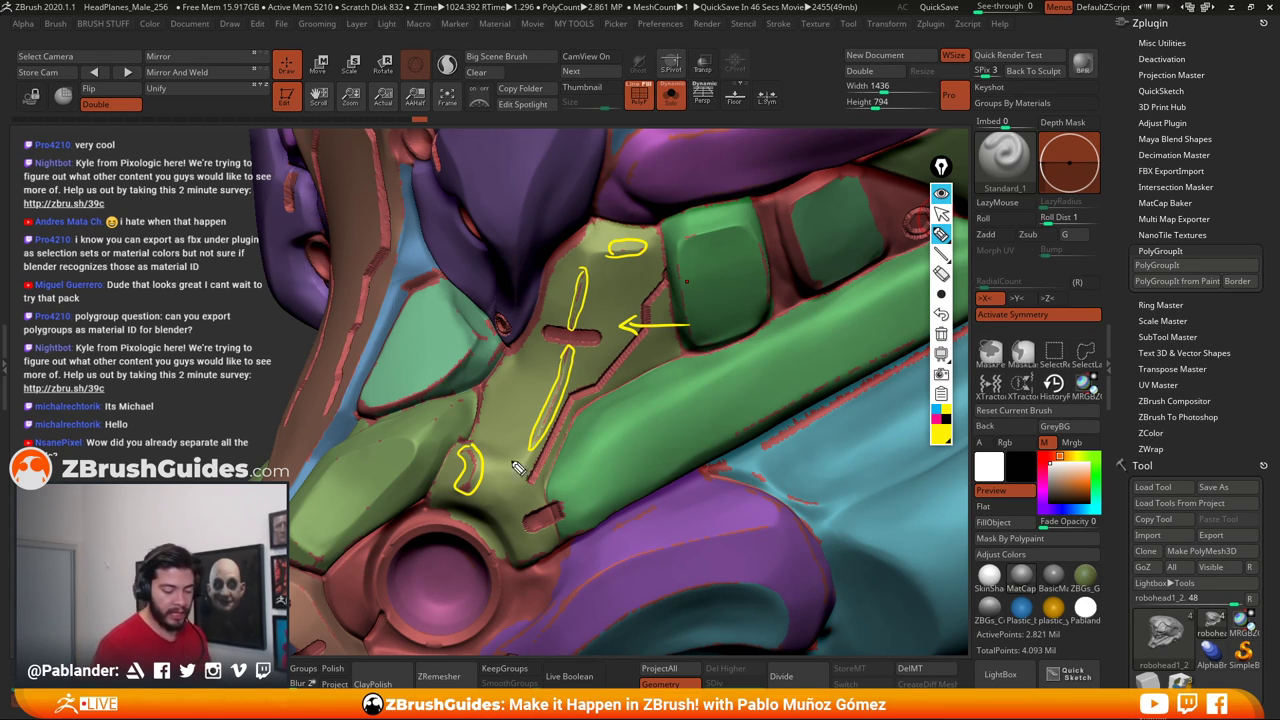
mouse_move(476, 356)
mouse_down()
mouse_move(450, 390)
mouse_move(365, 402)
mouse_move(488, 338)
mouse_move(472, 345)
mouse_up()
Reduce the pen size, outline the stray fragments on the green, blue and purple panels, and close the annotation overlay
mouse_move(958, 296)
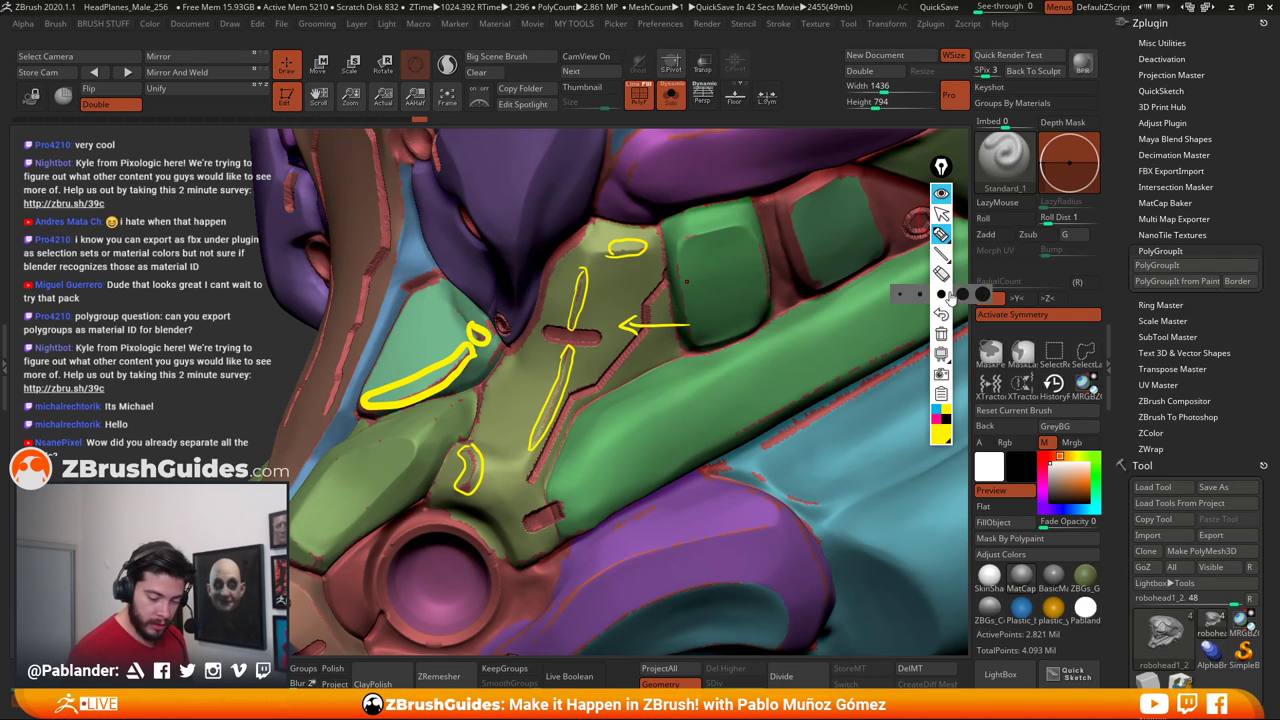
scroll(945, 298, down, 2)
scroll(943, 297, up, 3)
scroll(940, 300, down, 2)
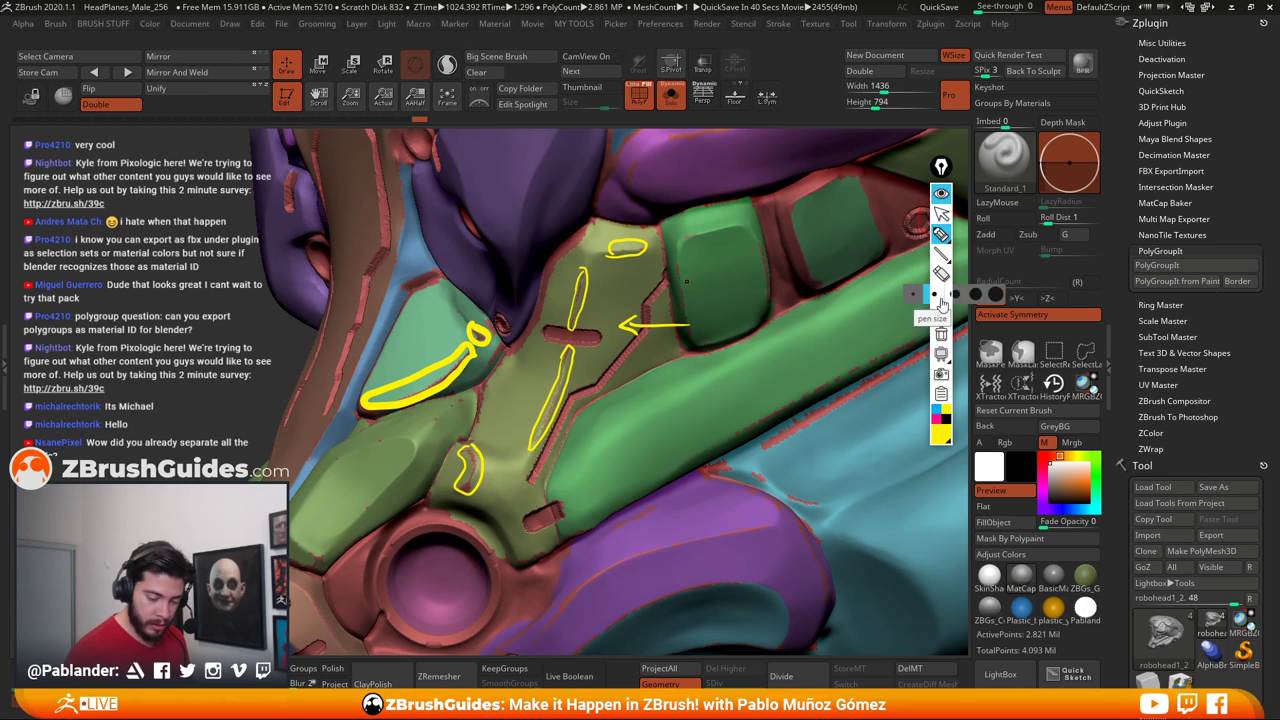
mouse_move(762, 244)
mouse_down()
mouse_move(772, 310)
mouse_move(764, 242)
mouse_up()
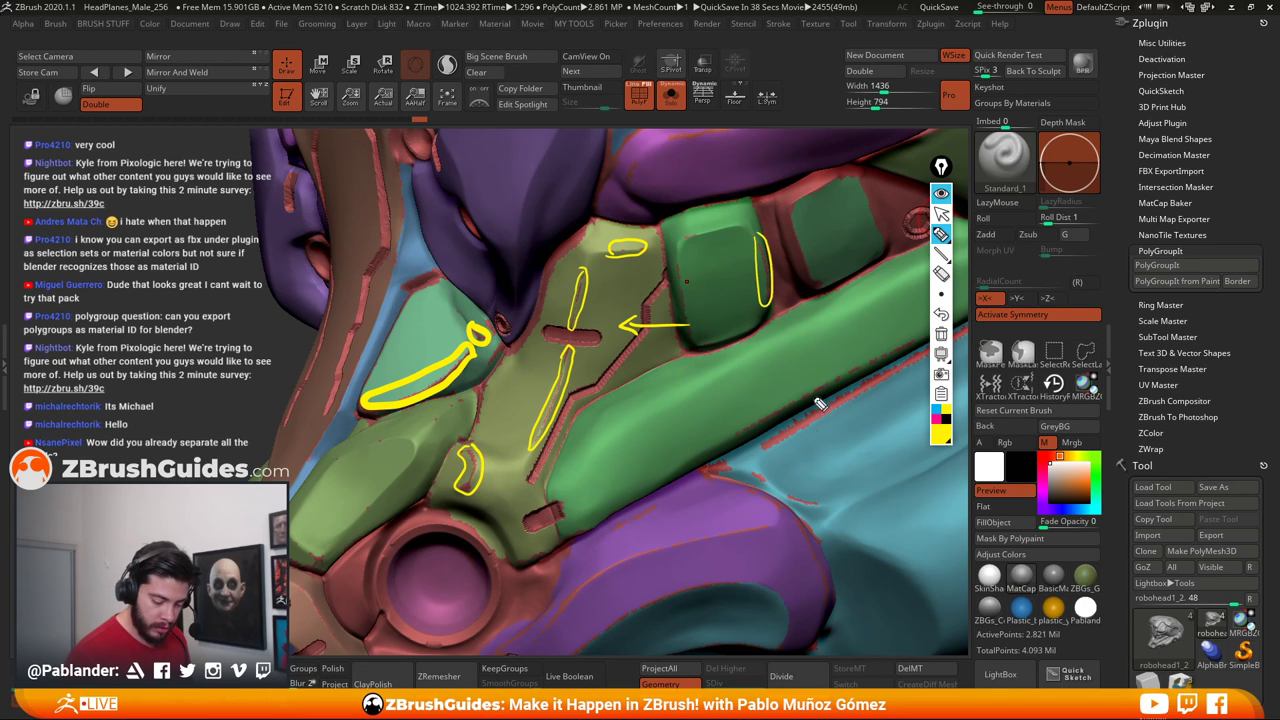
mouse_move(775, 447)
mouse_down()
mouse_move(840, 408)
mouse_move(762, 452)
mouse_move(776, 486)
mouse_move(828, 505)
mouse_up()
mouse_move(660, 500)
mouse_down()
mouse_move(608, 540)
mouse_move(665, 498)
mouse_up()
drag(740, 525, 758, 517)
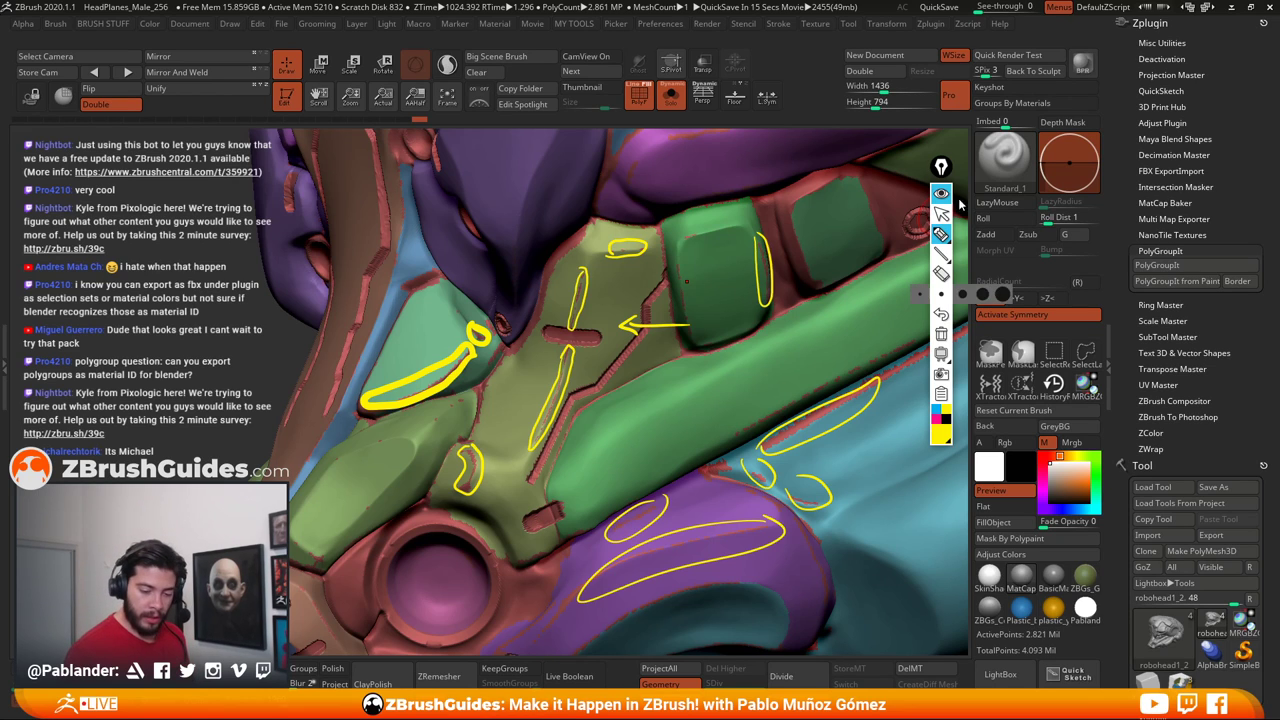
click(941, 193)
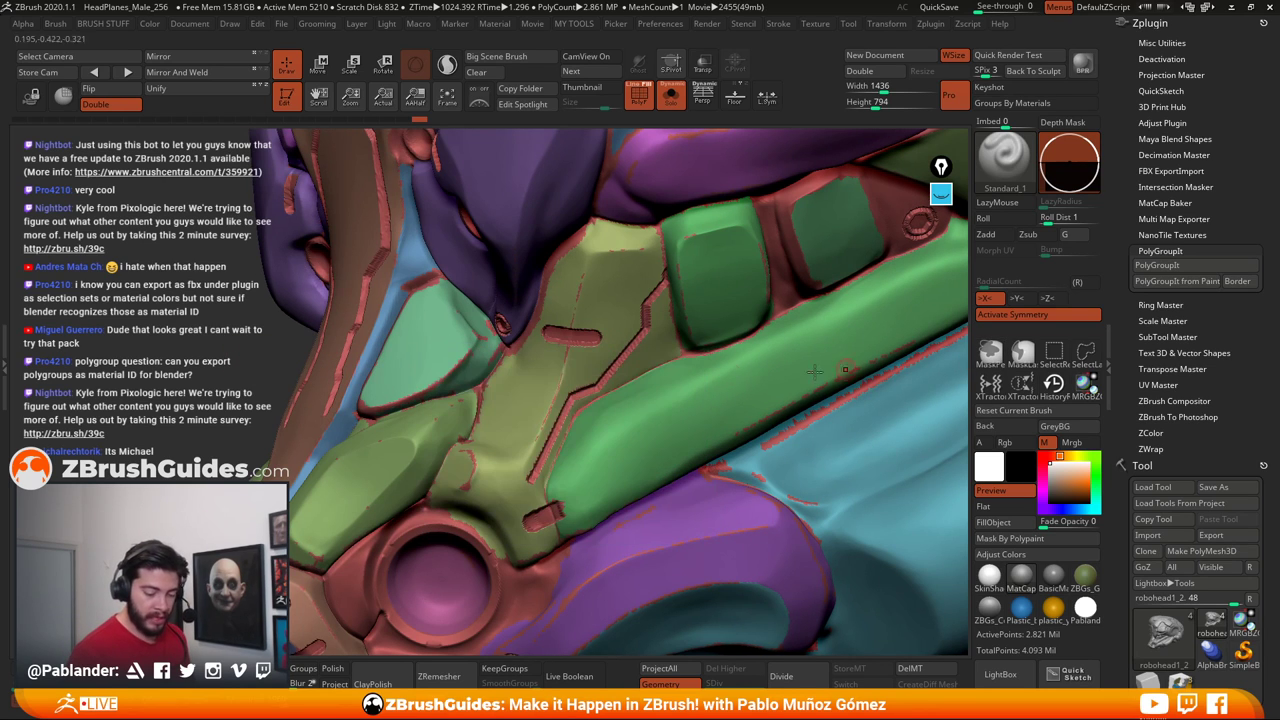
Mask over the stray border fragments on the olive muzzle panel with the MaskPen brush
key(ctrl)
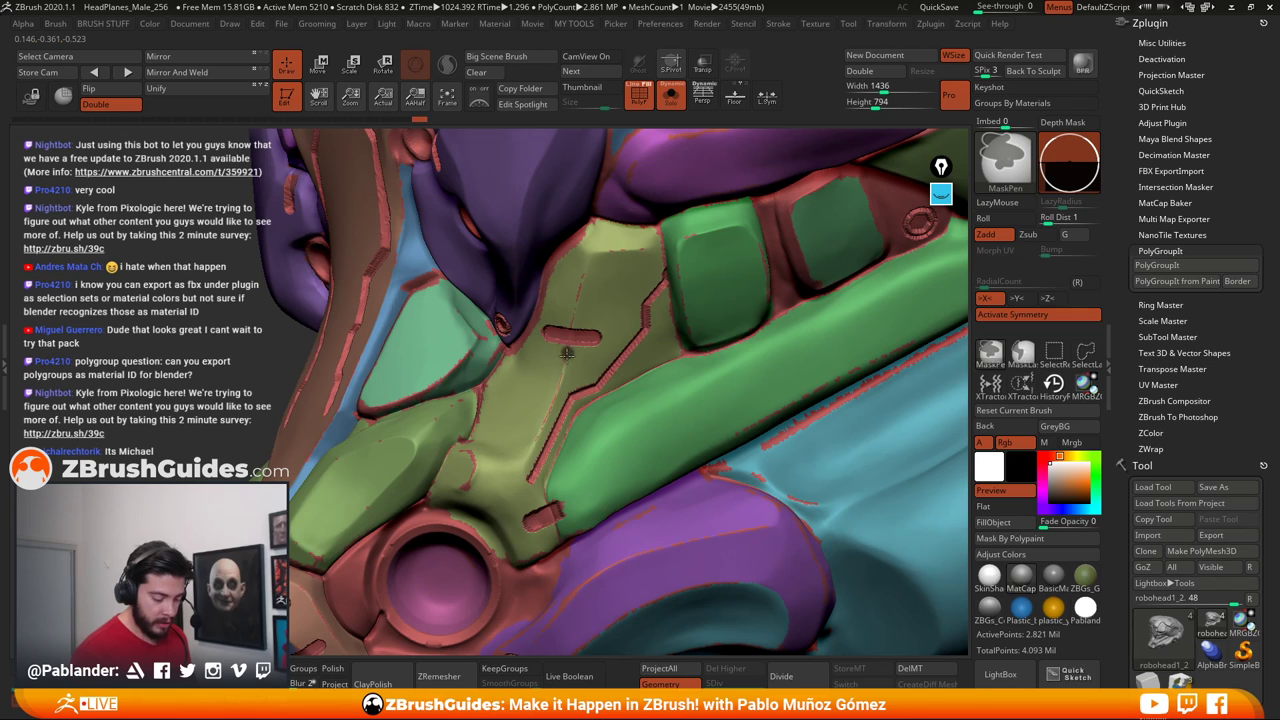
ctrl+drag(556, 380, 545, 420)
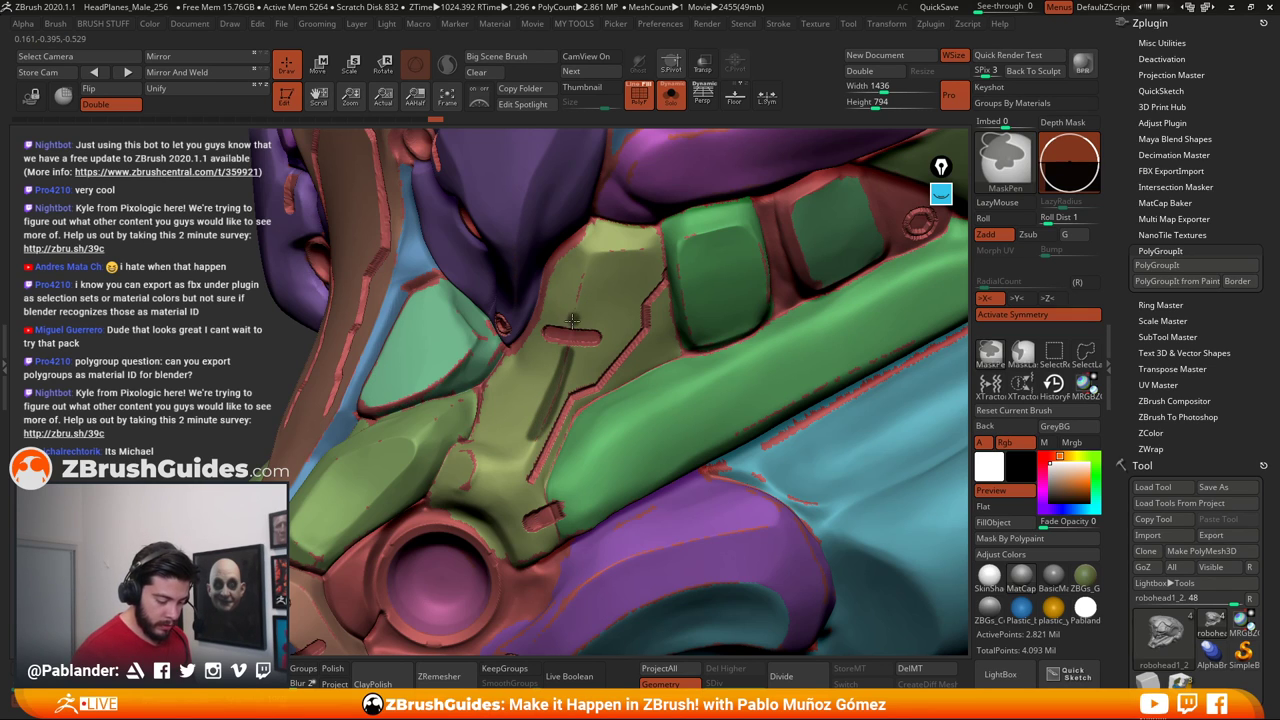
mouse_move(578, 300)
ctrl+mouse_down()
mouse_move(583, 271)
mouse_move(634, 249)
mouse_move(604, 255)
ctrl+mouse_up()
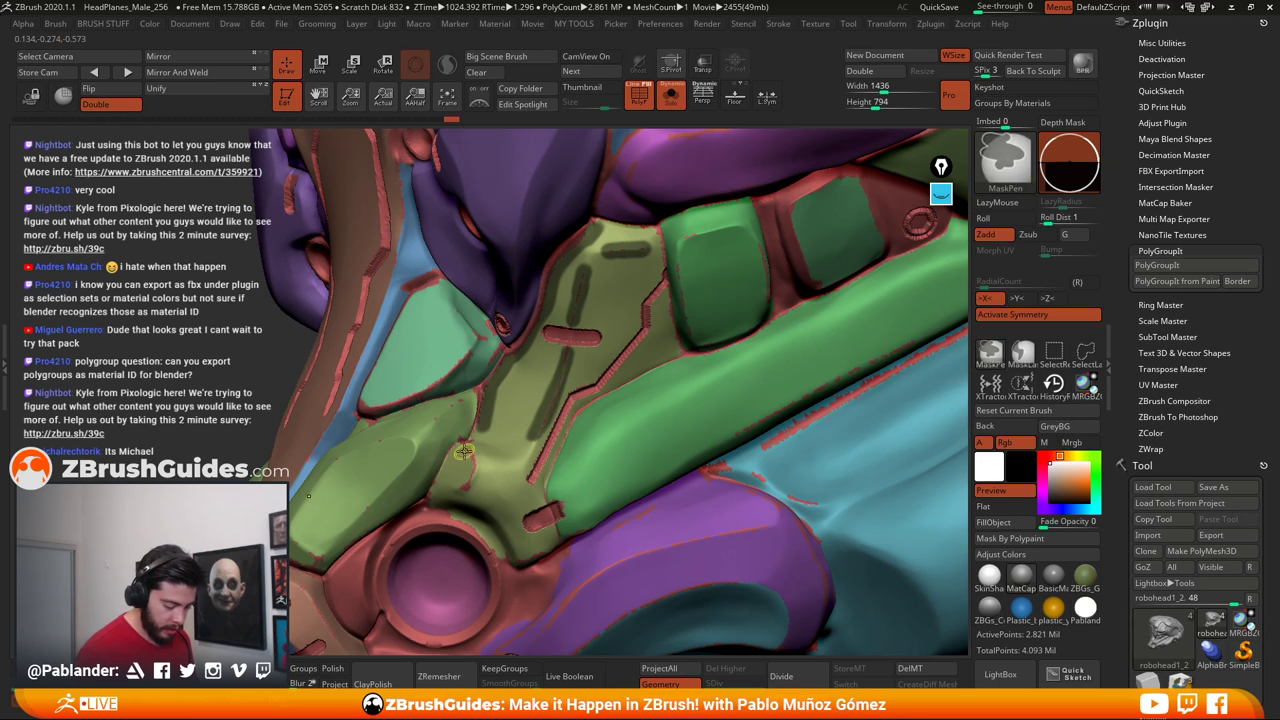
ctrl+drag(464, 451, 465, 486)
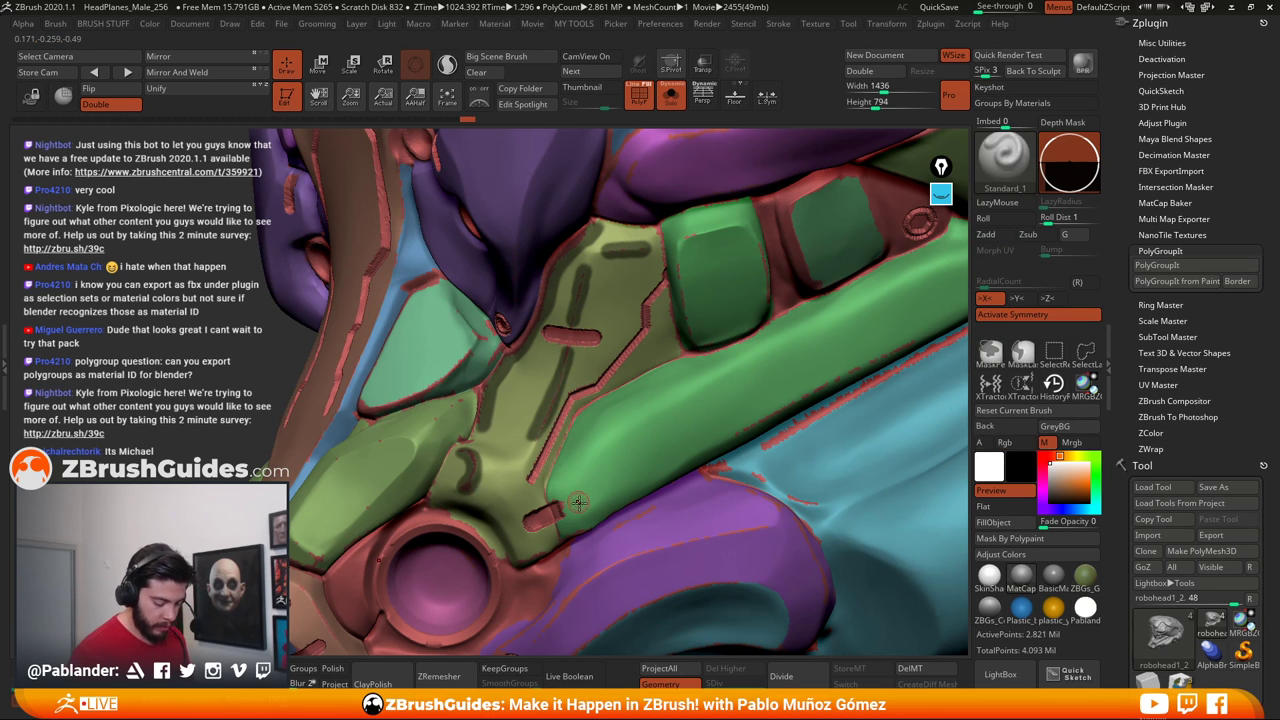
mouse_move(581, 469)
right_down()
mouse_move(574, 420)
mouse_move(536, 494)
right_up()
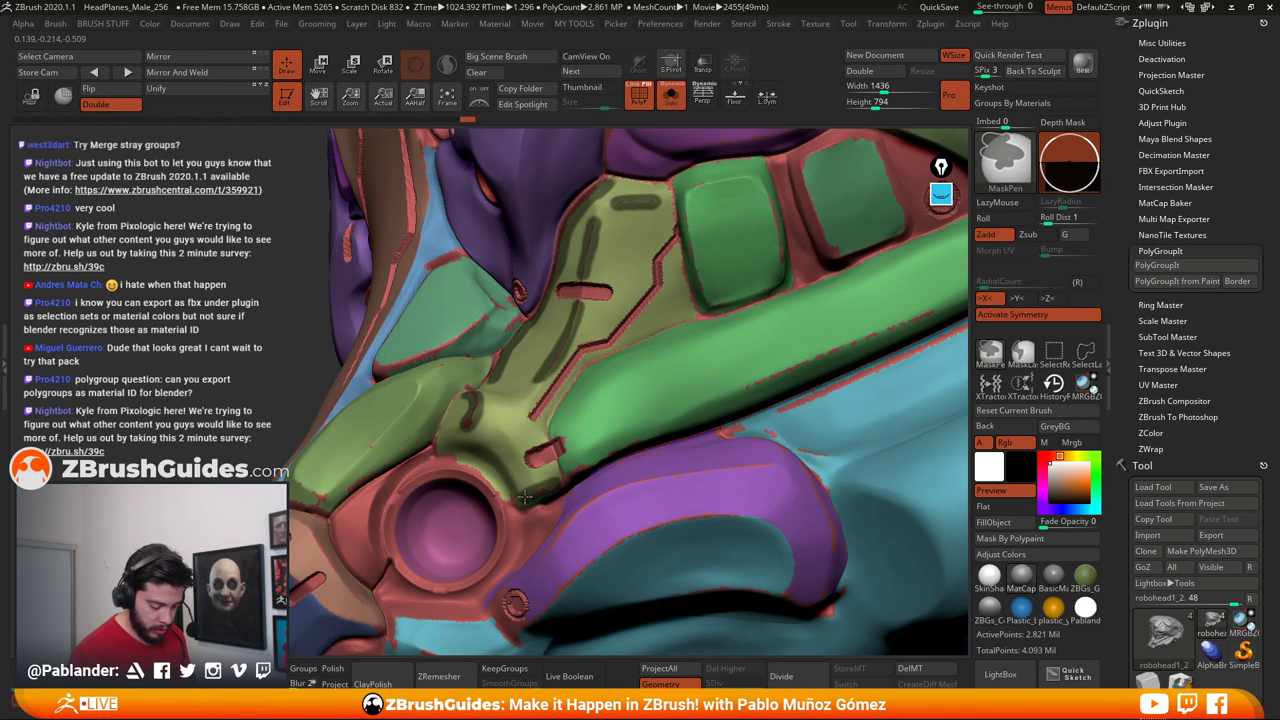
right_drag(579, 436, 638, 379)
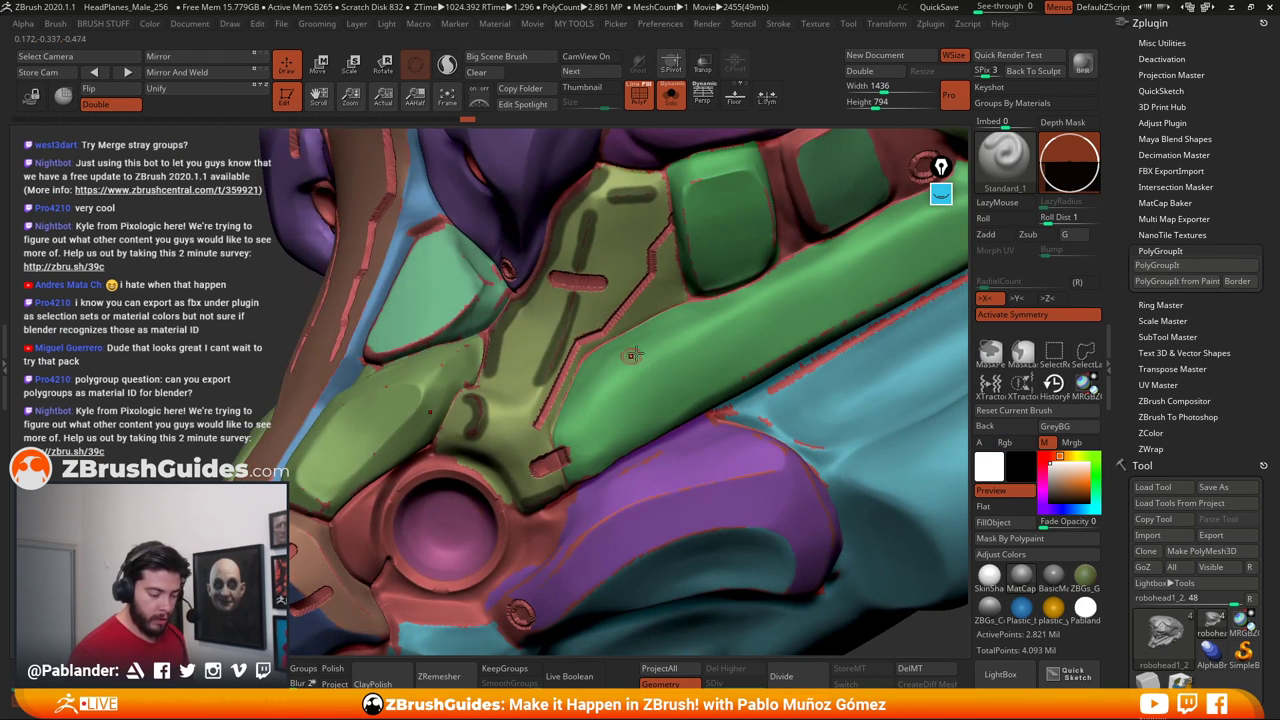
right_drag(582, 332, 588, 368)
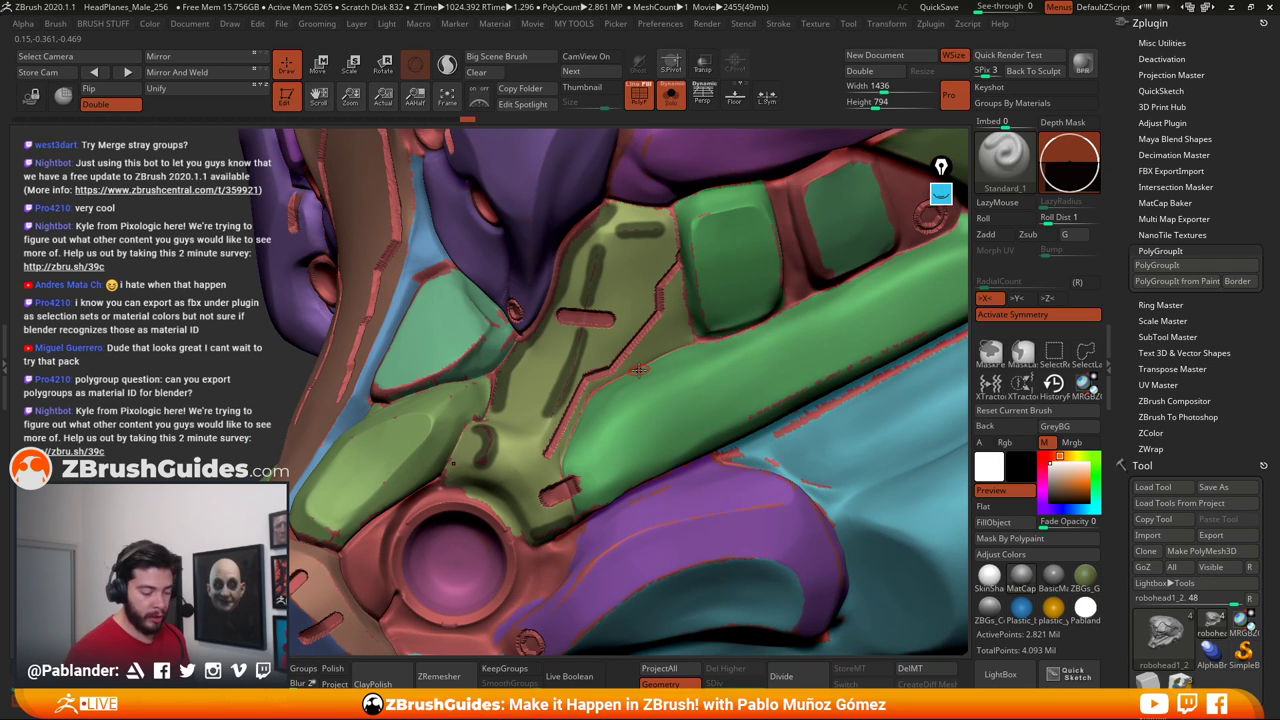
Turn the masked strokes into their own polygroup and use the SelectRect brush to isolate and then hide it
key(ctrl+shift+a)
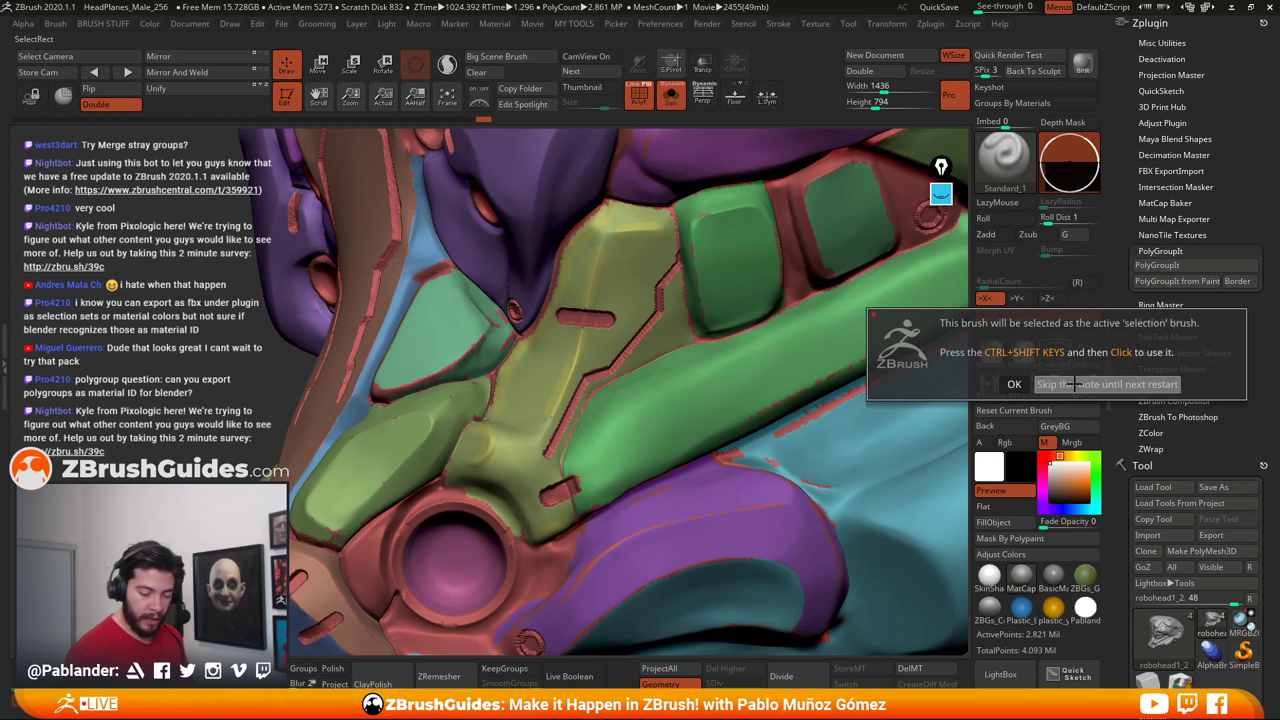
key(ctrl+shift)
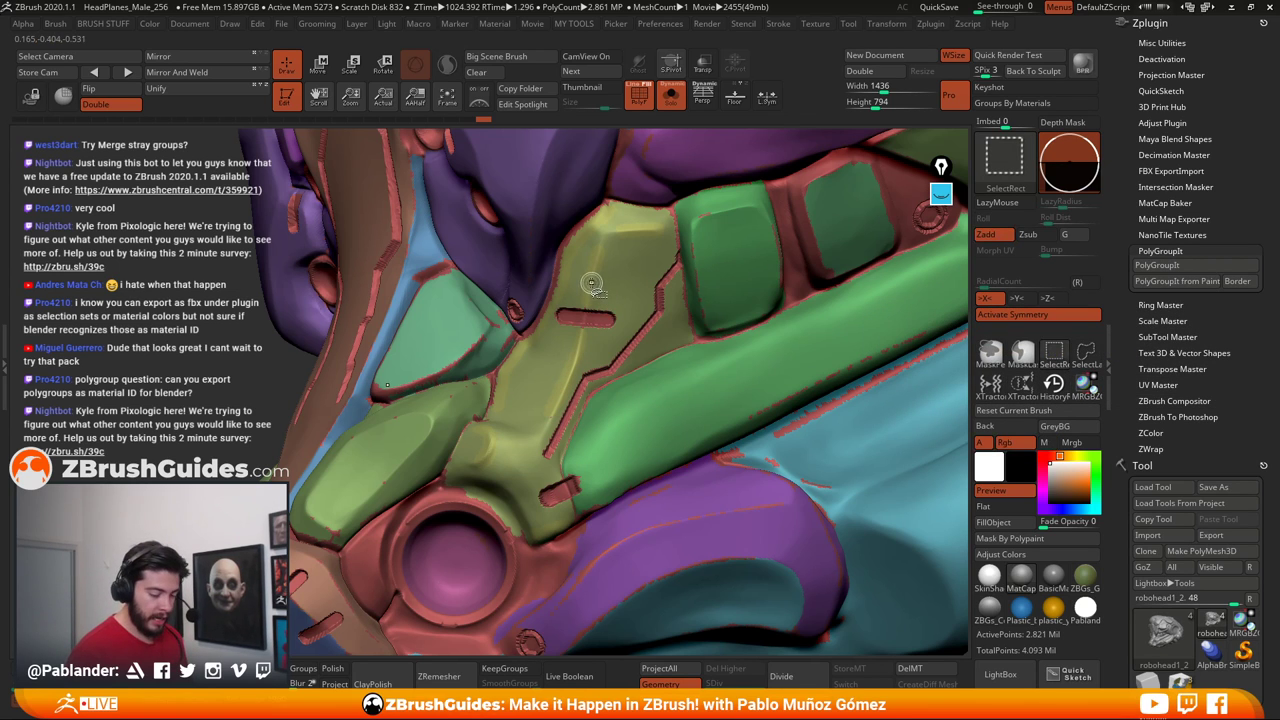
ctrl+shift+click(591, 285)
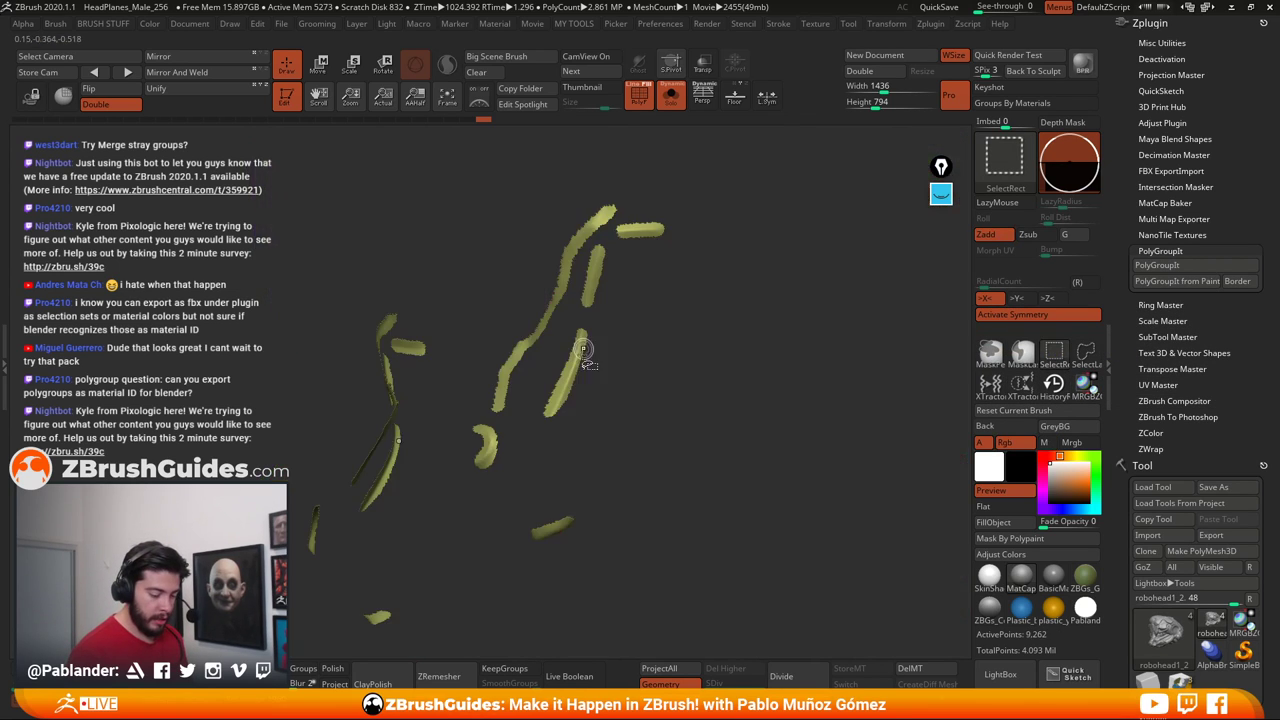
key(ctrl+shift)
ctrl+shift+click(665, 397)
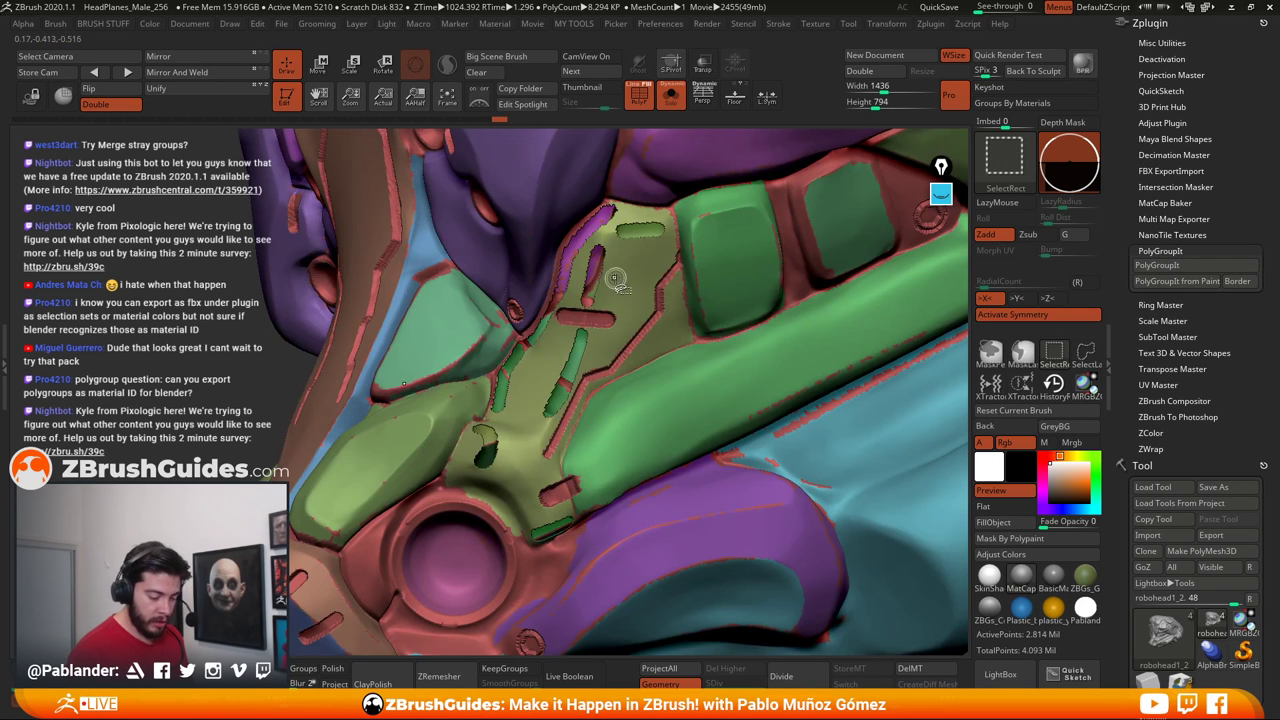
Isolate the olive muzzle panel with its masked strips as one polygroup, and show the whole head again
ctrl+shift+click(556, 474)
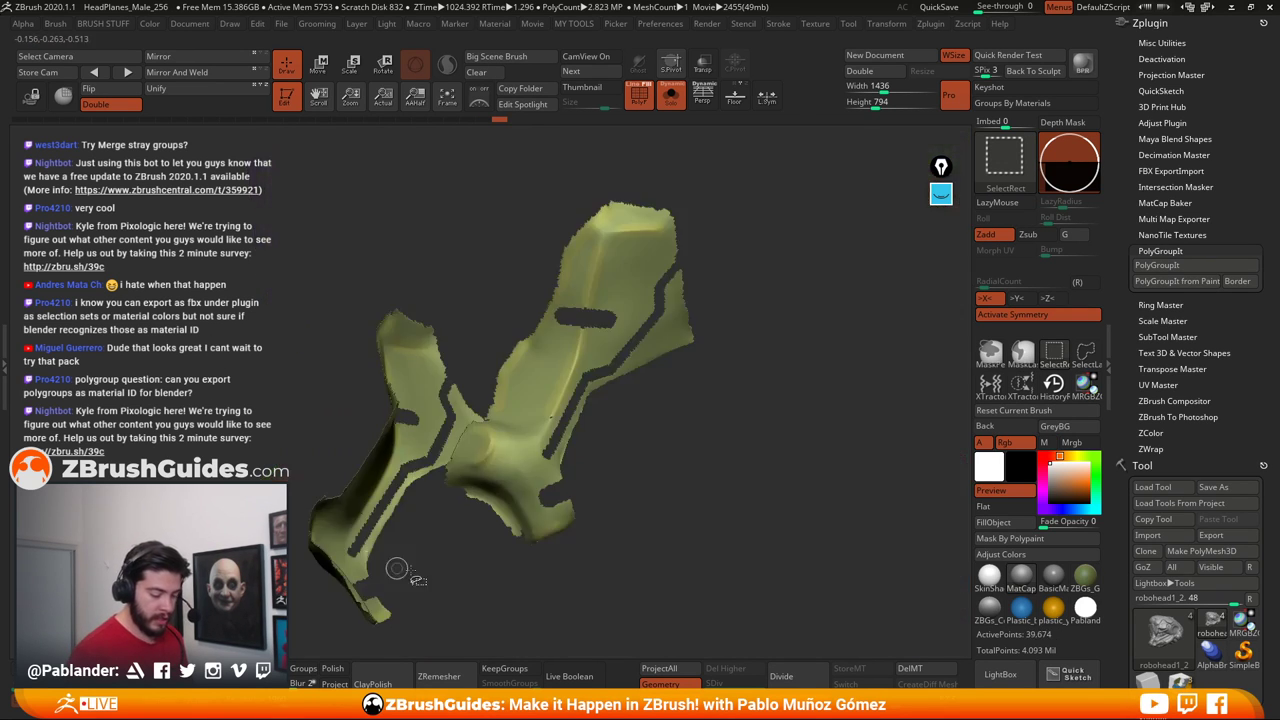
drag(678, 456, 643, 380)
drag(709, 443, 683, 434)
key(ctrl)
ctrl+shift+click(698, 430)
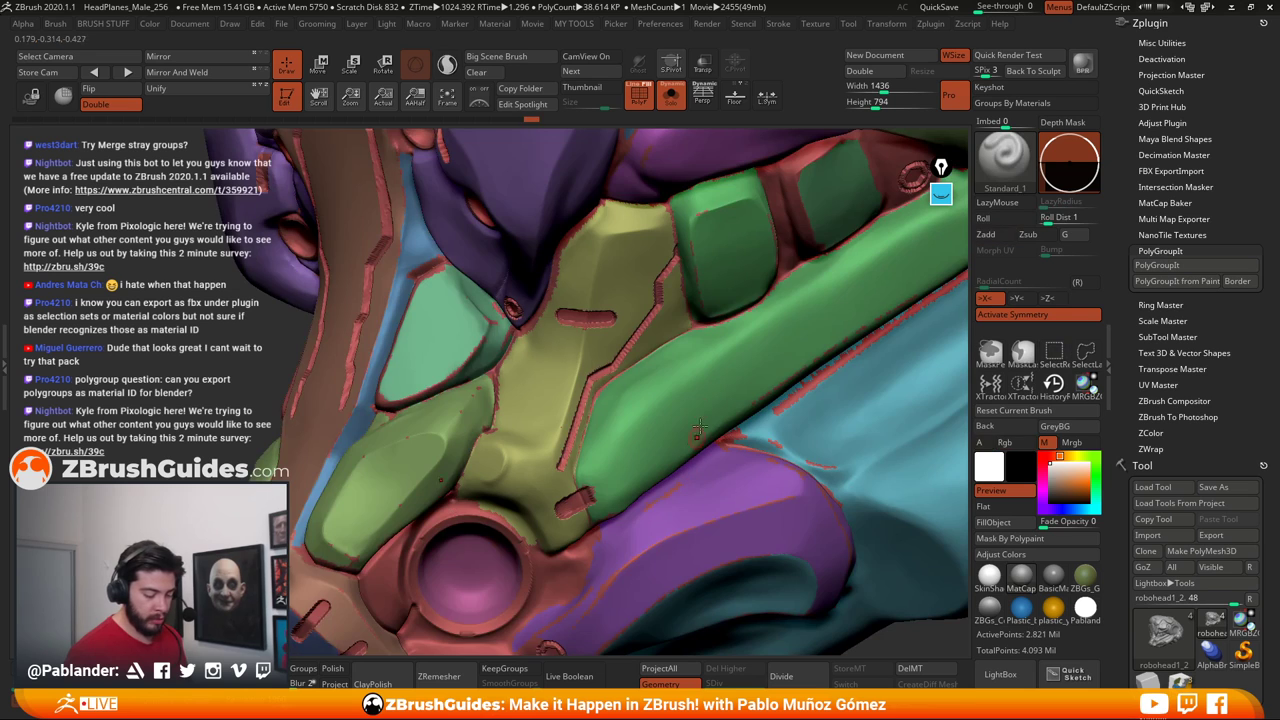
Mask a small spot on the olive muzzle panel with MaskPen and turn it into its own polygroup
right_drag(548, 441, 560, 426)
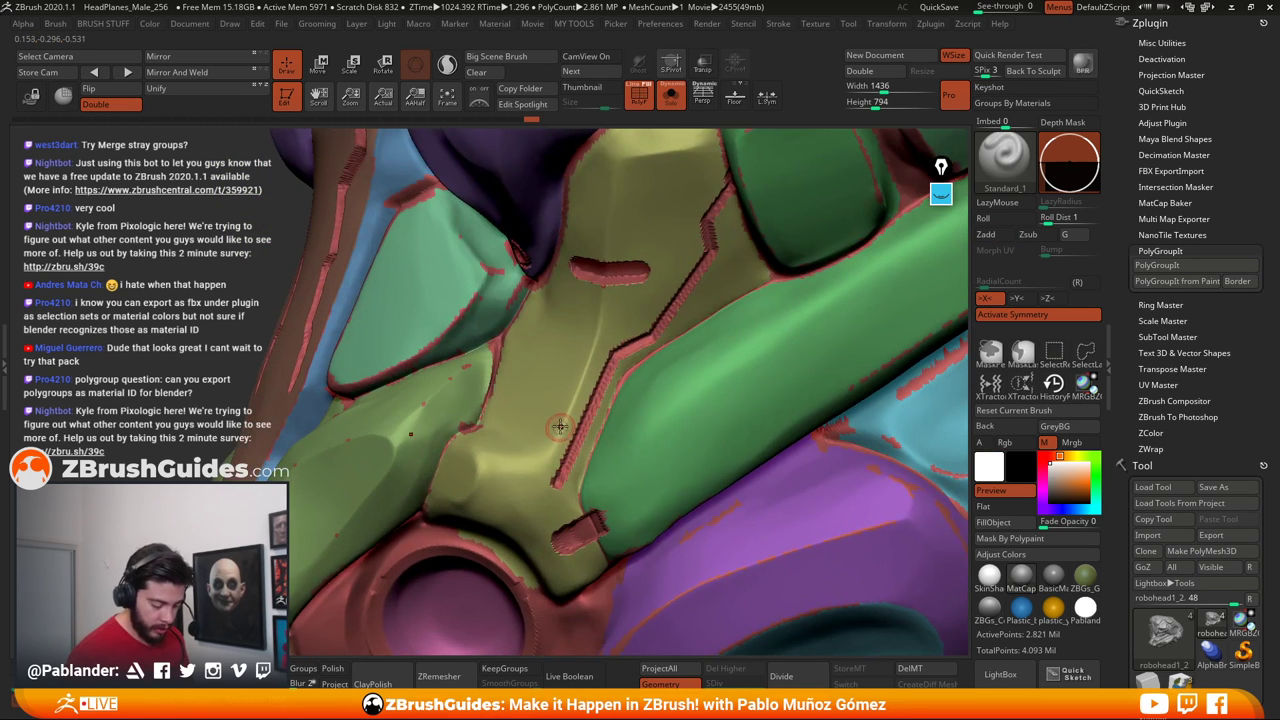
key(ctrl)
ctrl+click(561, 425)
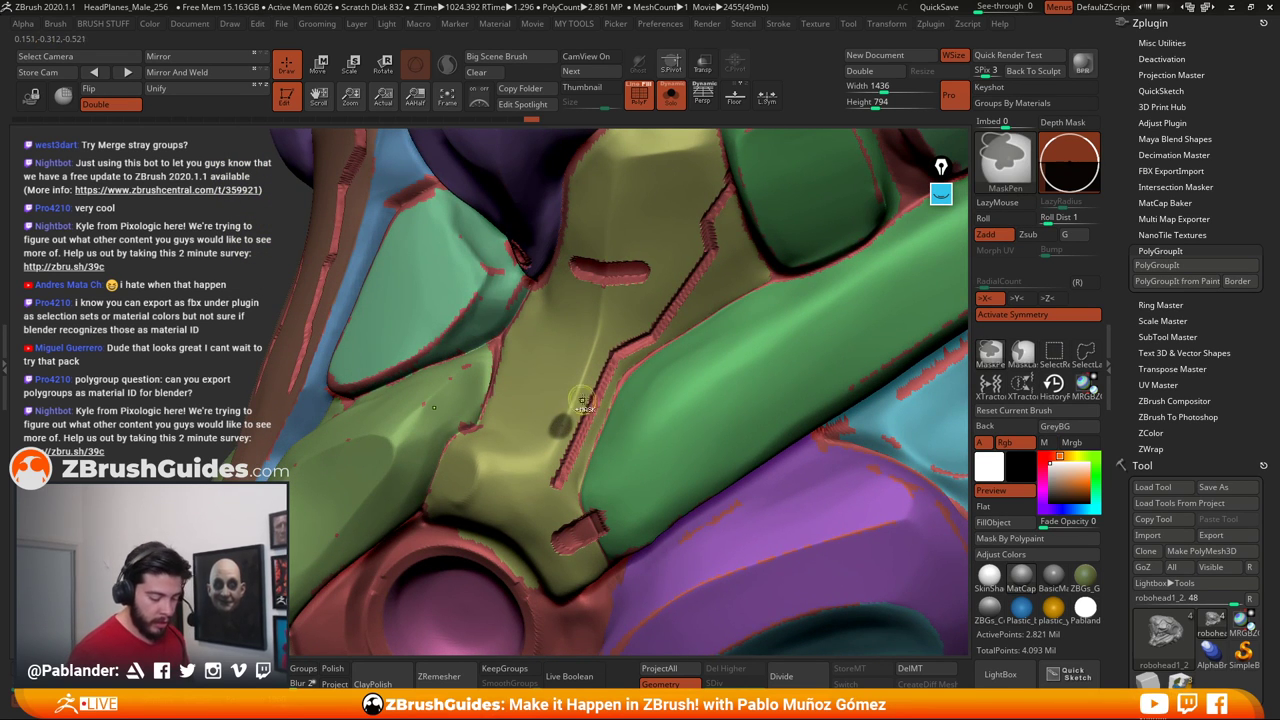
key(ctrl)
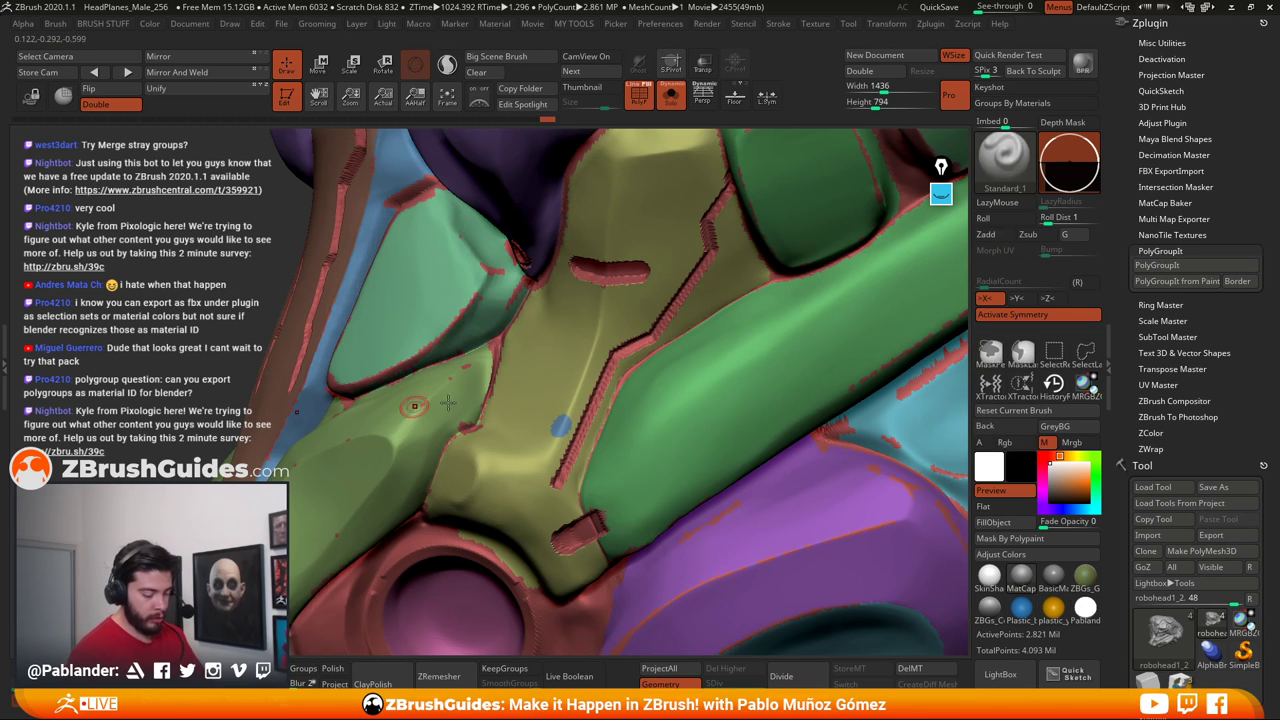
Isolate the olive muzzle panel with its masked spot, merge them into one polygroup, and show the whole head again
ctrl+shift+click(568, 429)
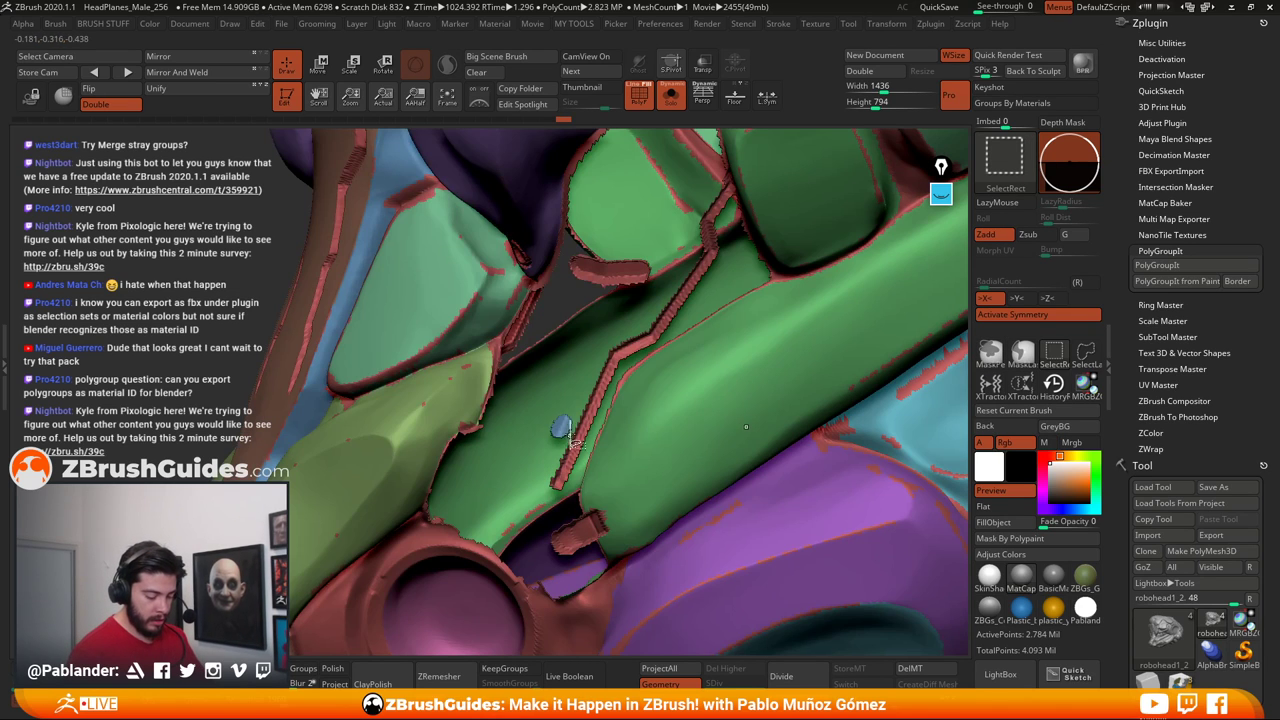
ctrl+shift+click(563, 428)
ctrl+shift+drag(192, 402, 198, 420)
key(ctrl)
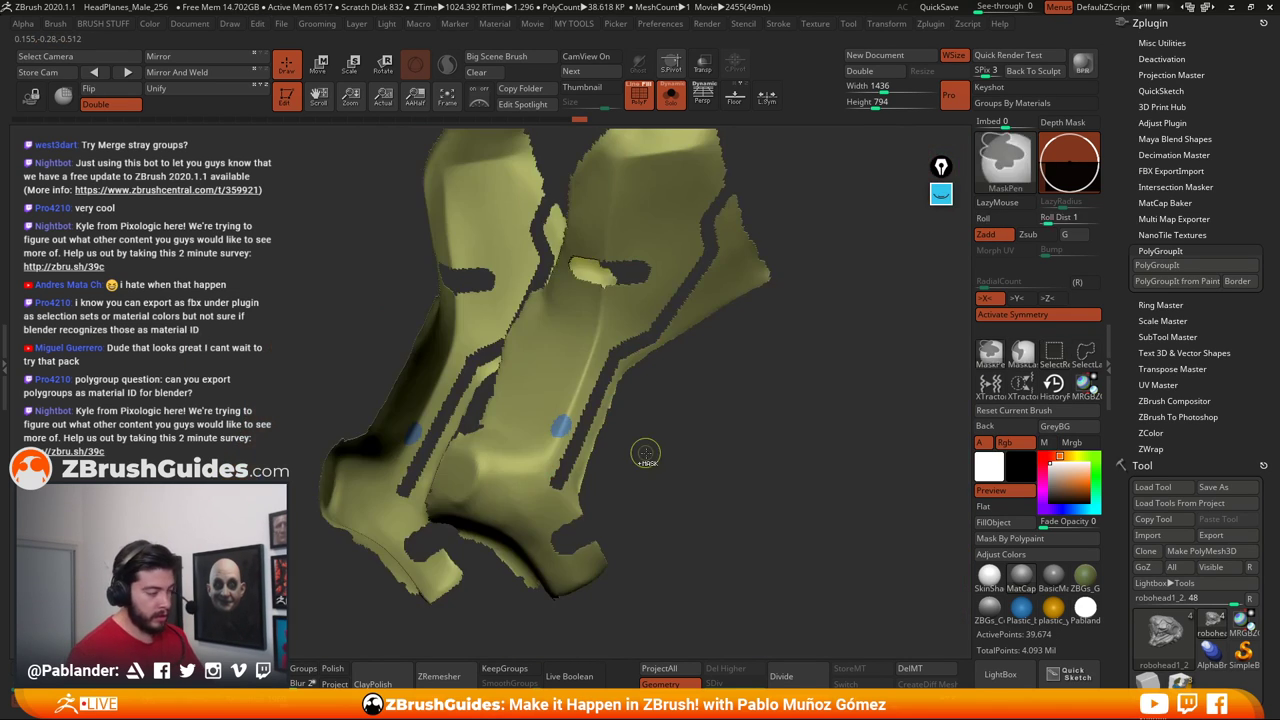
ctrl+shift+click(652, 452)
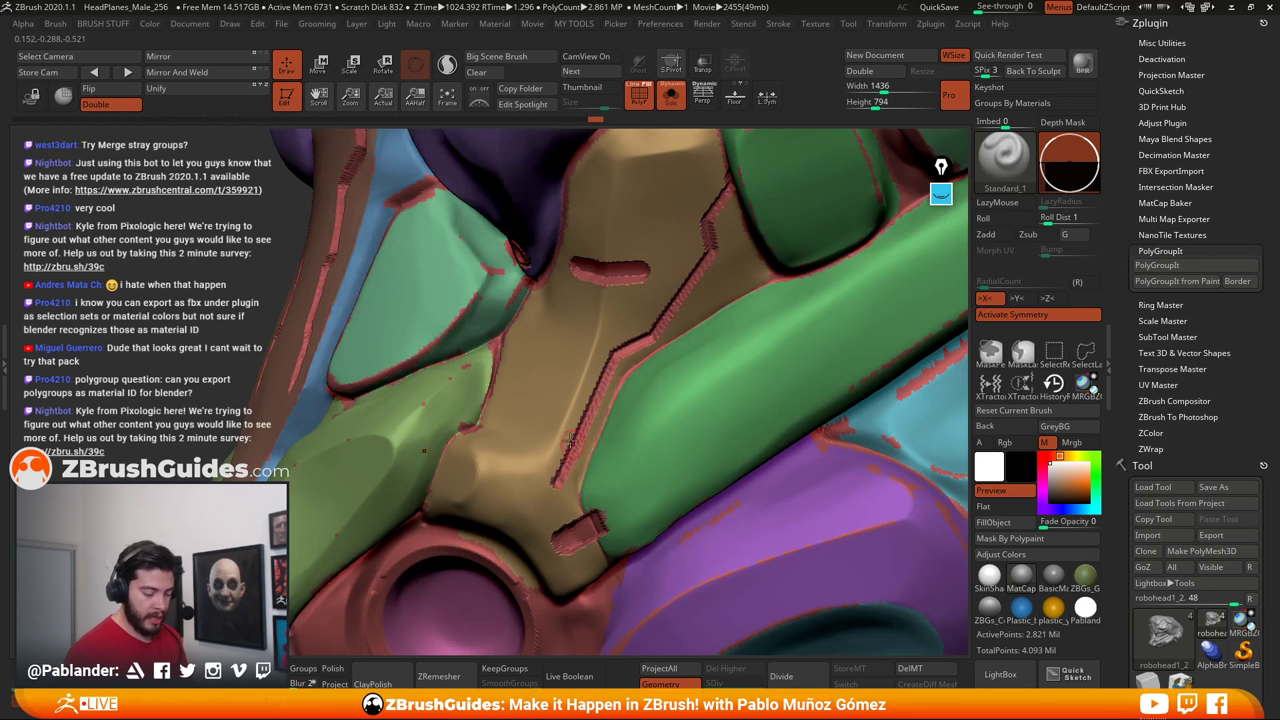
Mask over the stray border fragments around the teal panel beside the muzzle with the MaskPen brush
ctrl+right_drag(540, 472, 640, 381)
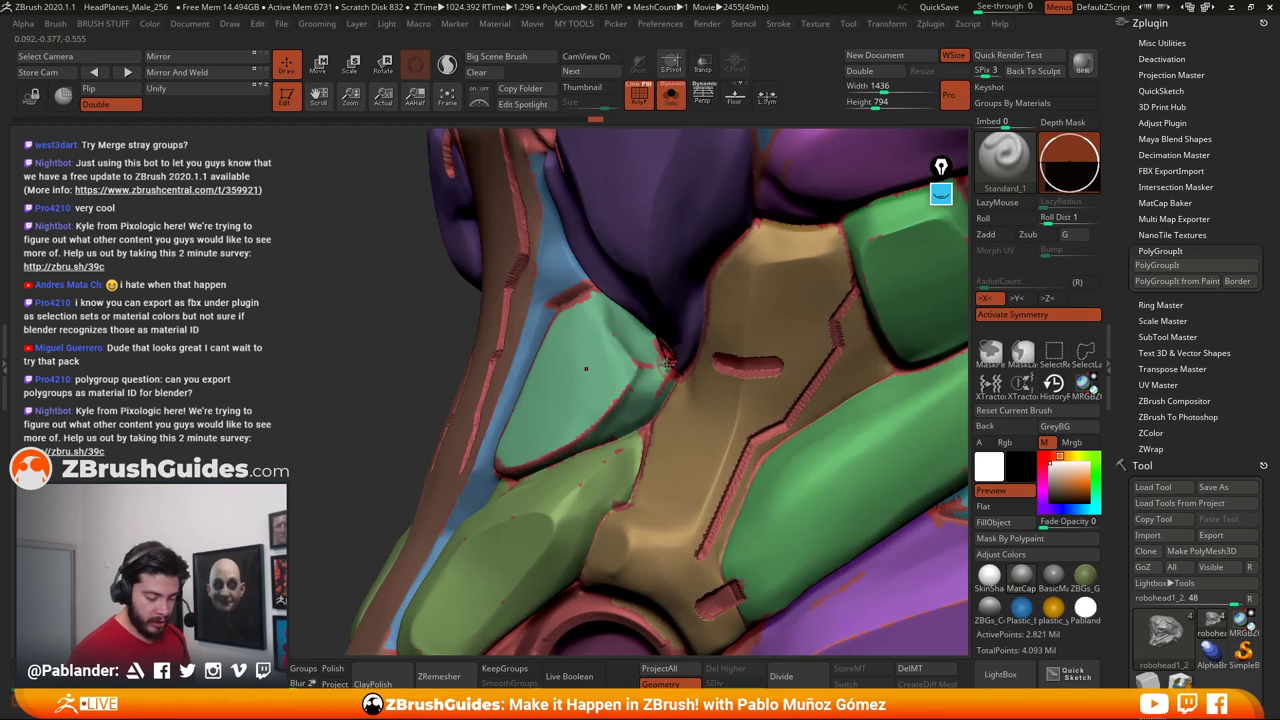
key(ctrl)
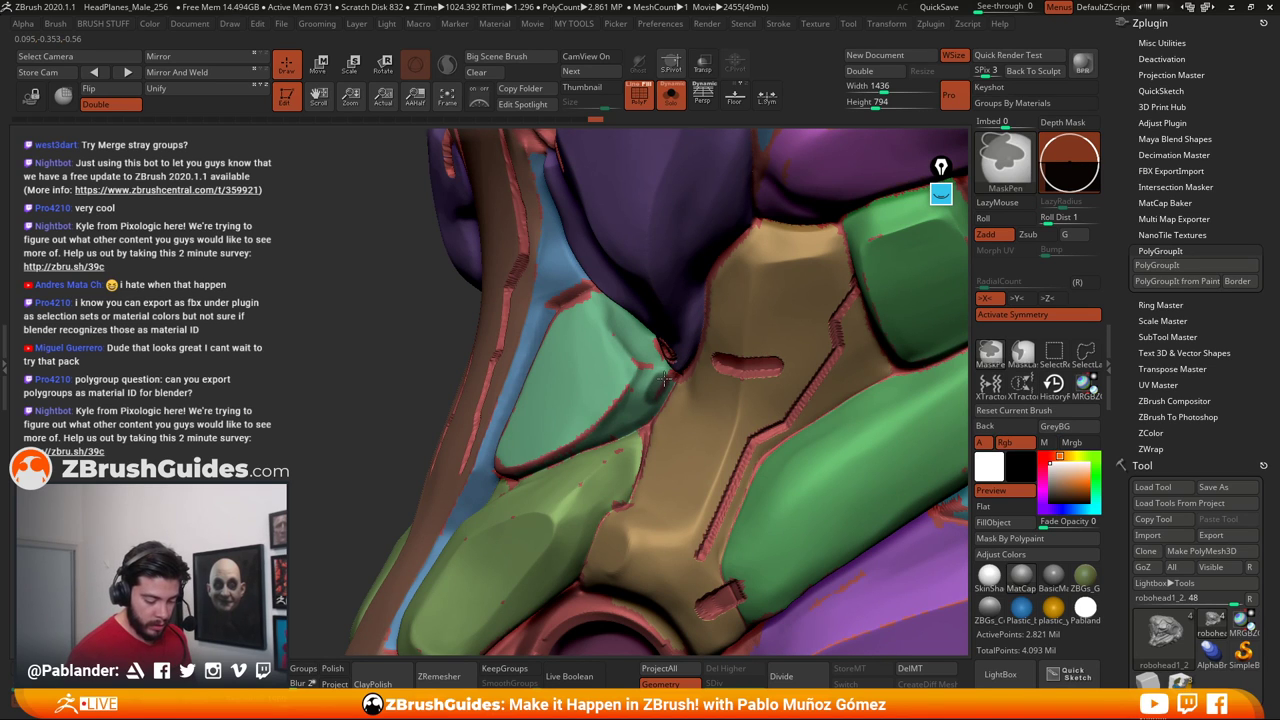
ctrl+drag(649, 349, 610, 337)
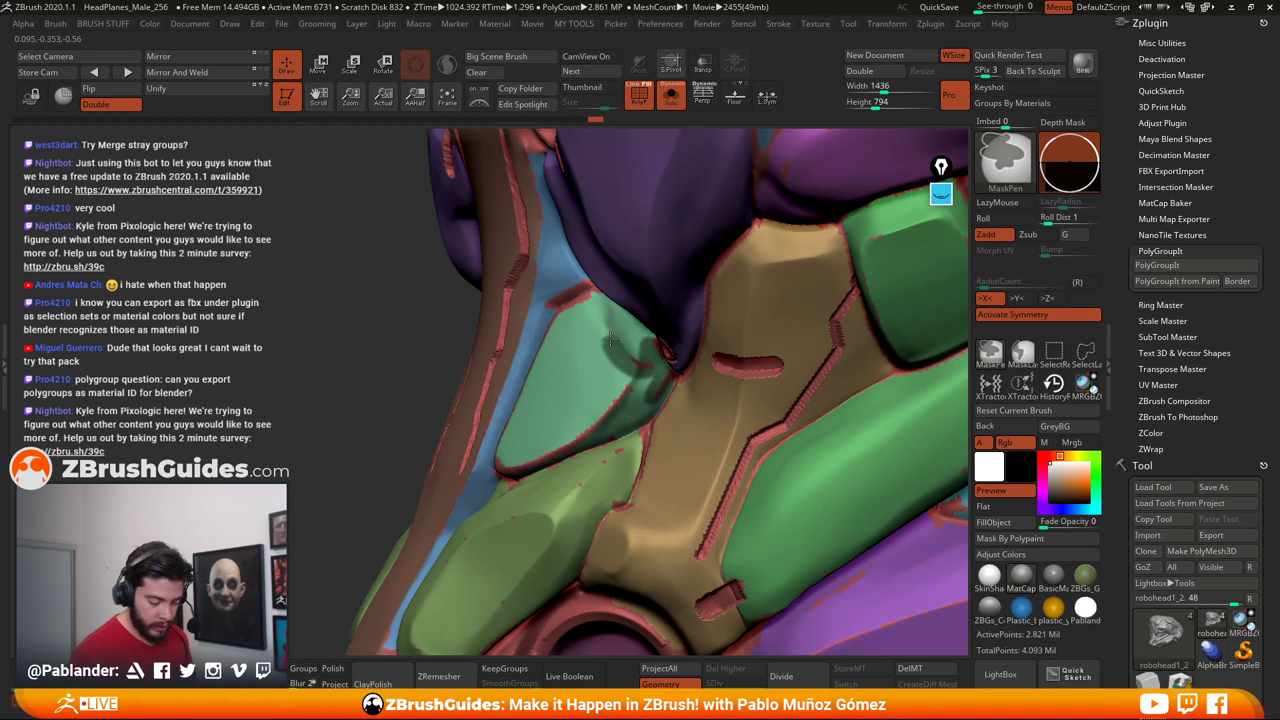
right_drag(639, 358, 656, 362)
ctrl+drag(642, 374, 522, 458)
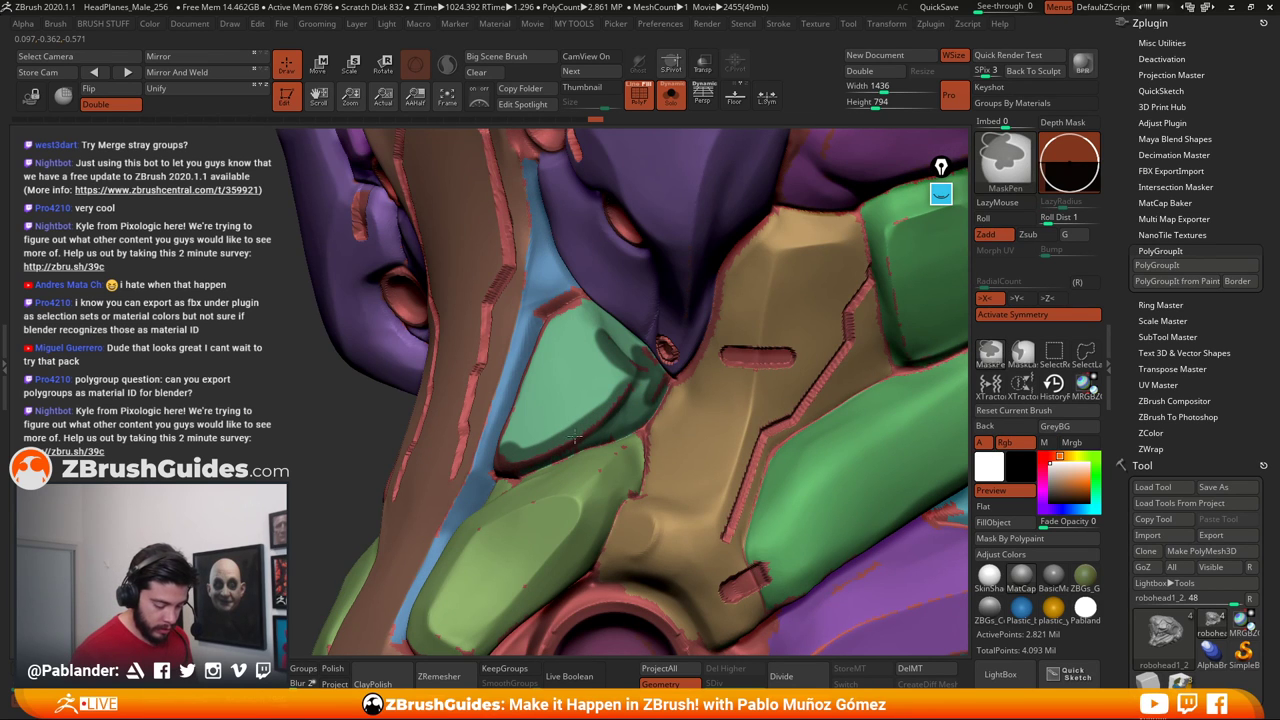
right_drag(568, 332, 592, 336)
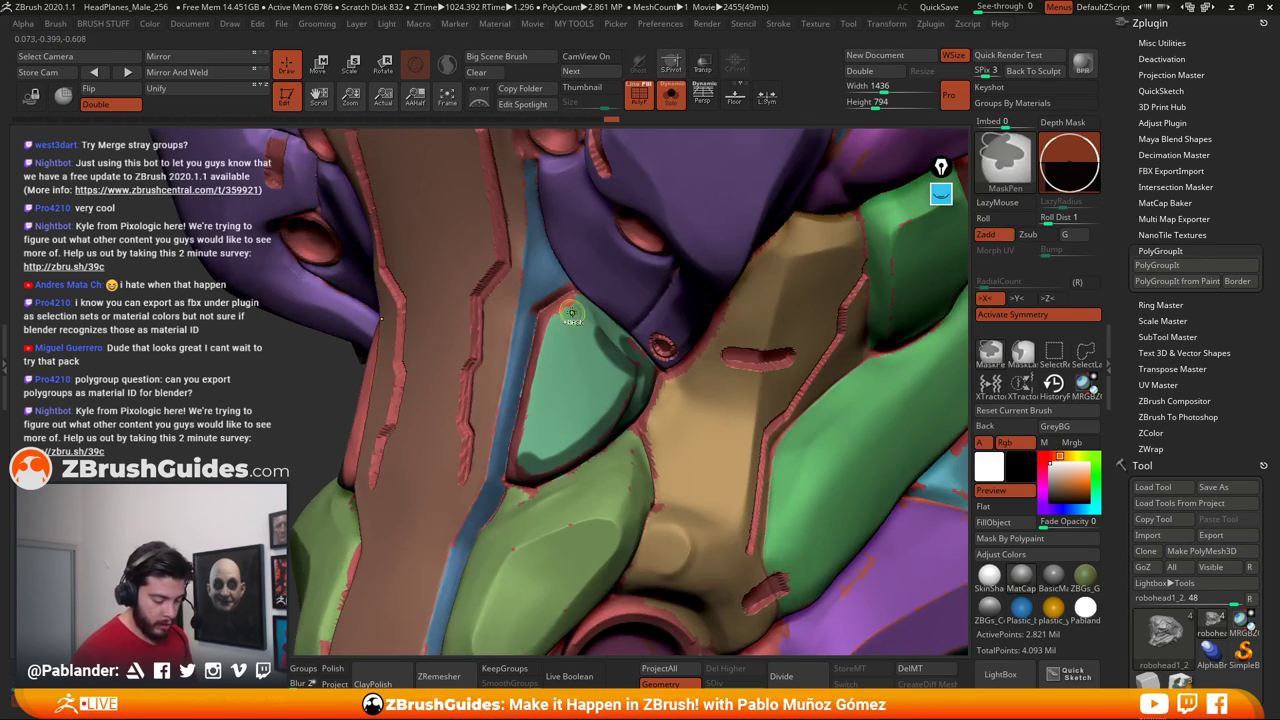
ctrl+drag(556, 318, 518, 468)
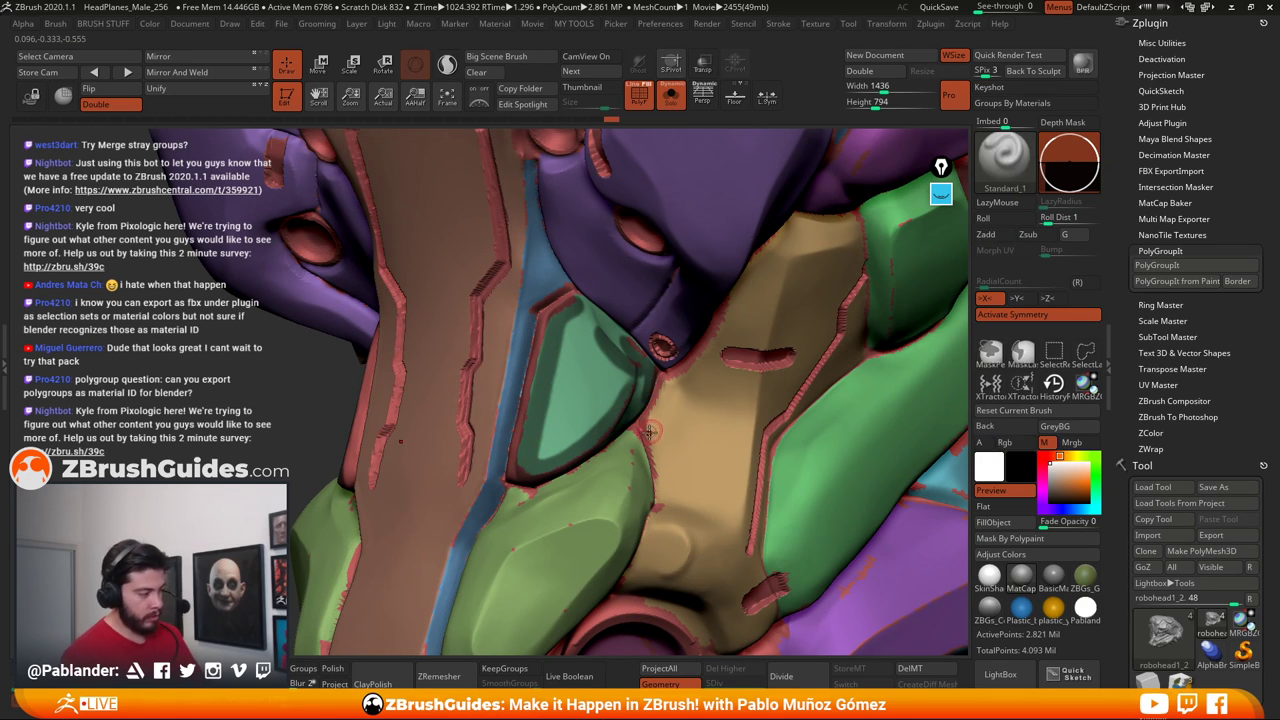
Isolate the teal panel with its masked strips, merge them into one polygroup, and show the whole head again
ctrl+shift+click(573, 402)
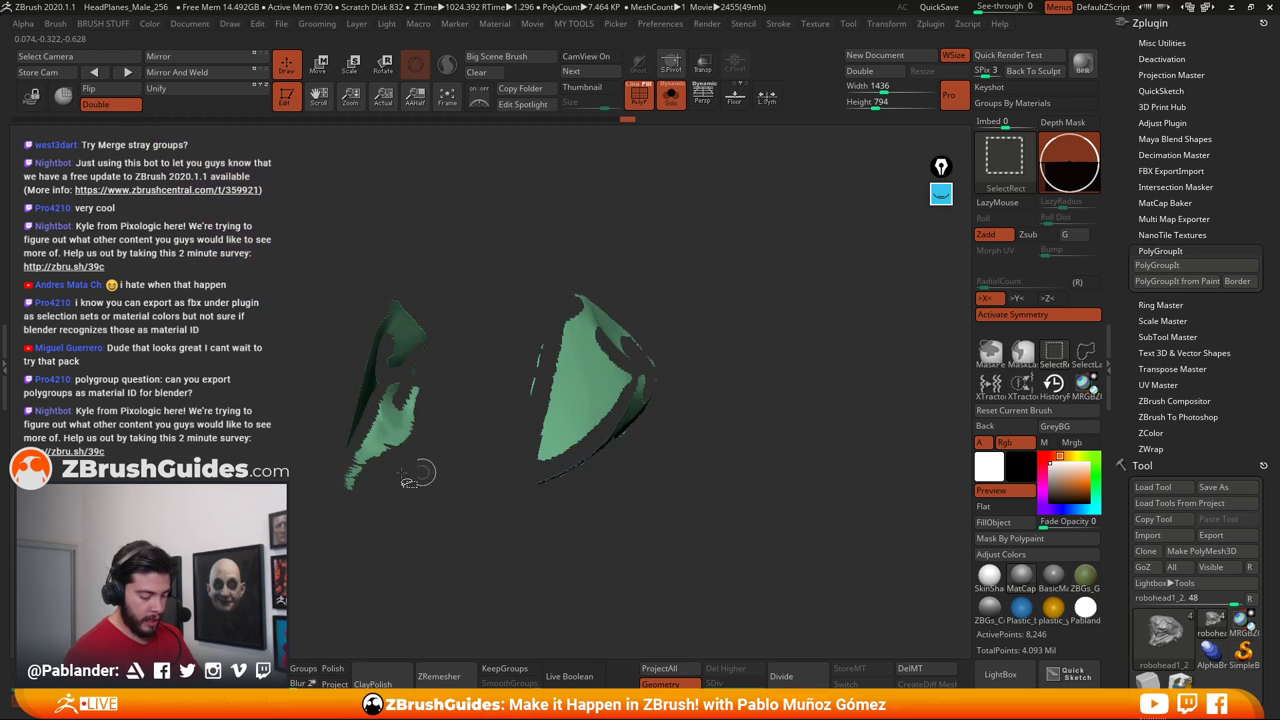
ctrl+shift+click(313, 518)
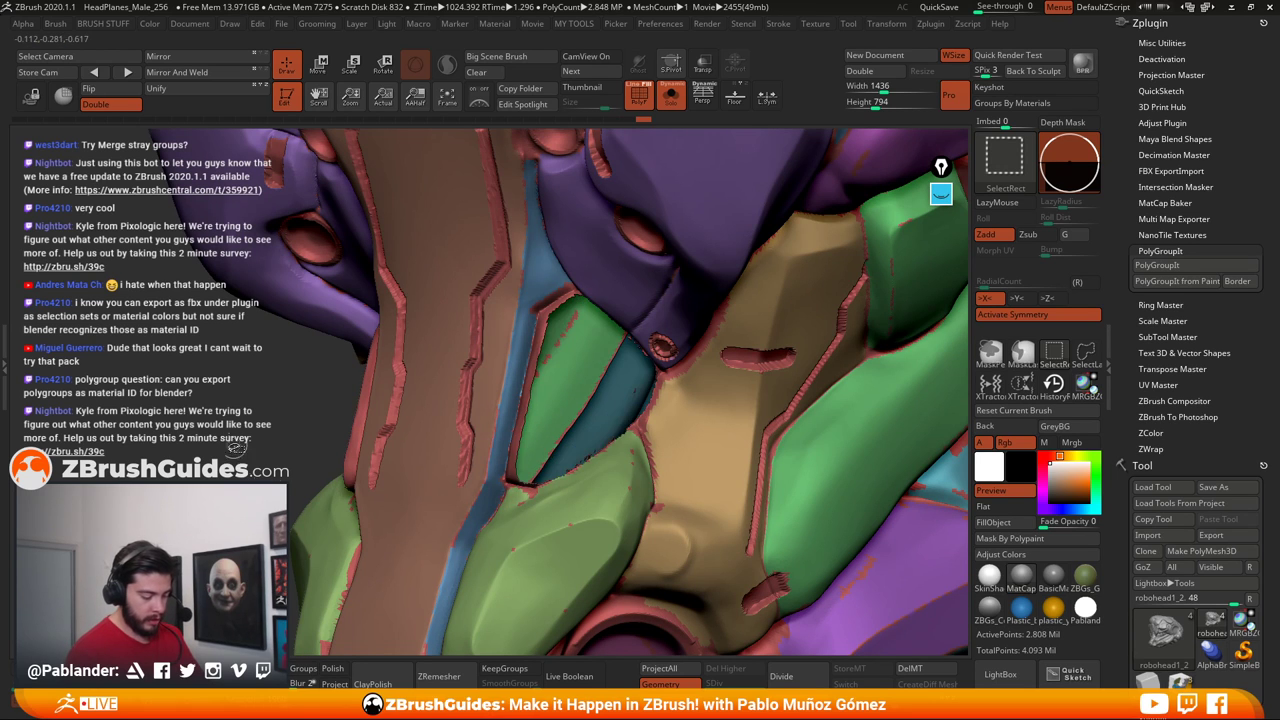
ctrl+shift+click(428, 510)
key(ctrl+w)
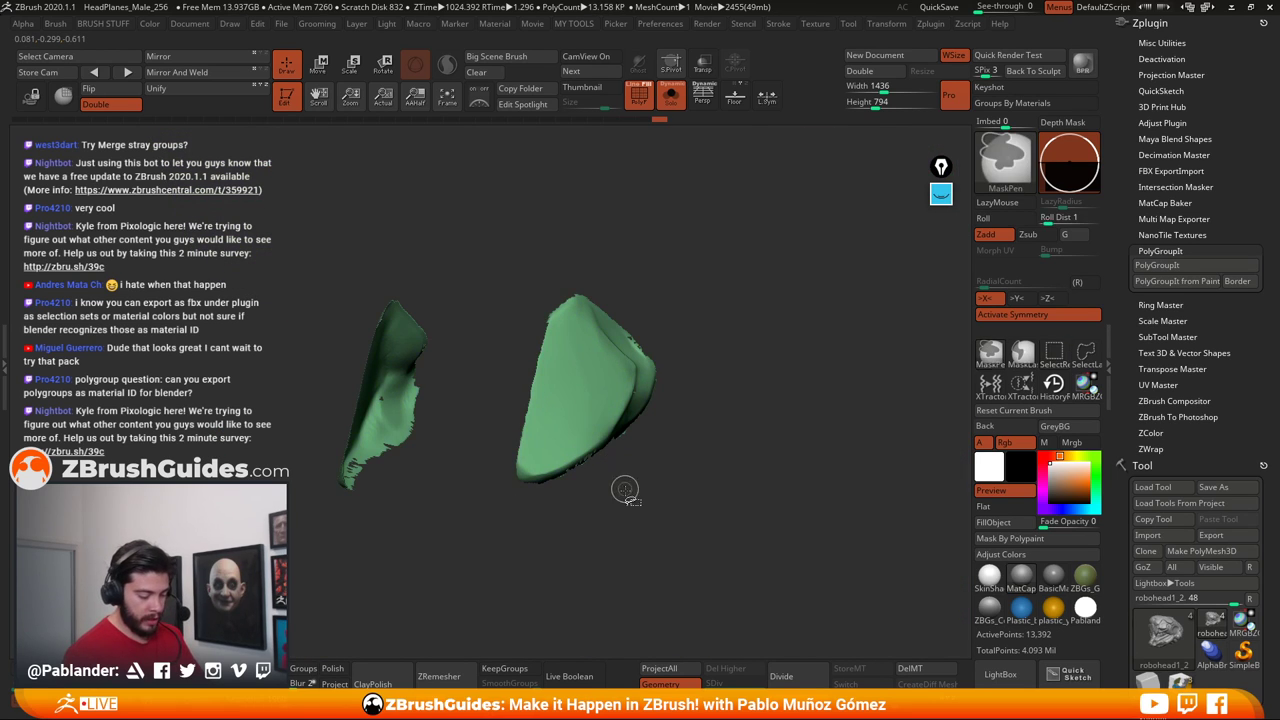
ctrl+shift+click(626, 494)
Mask the leftover fragments along the teal panel's lower edge and turn them into their own polygroup
right_drag(639, 441, 599, 409)
drag(598, 410, 545, 452)
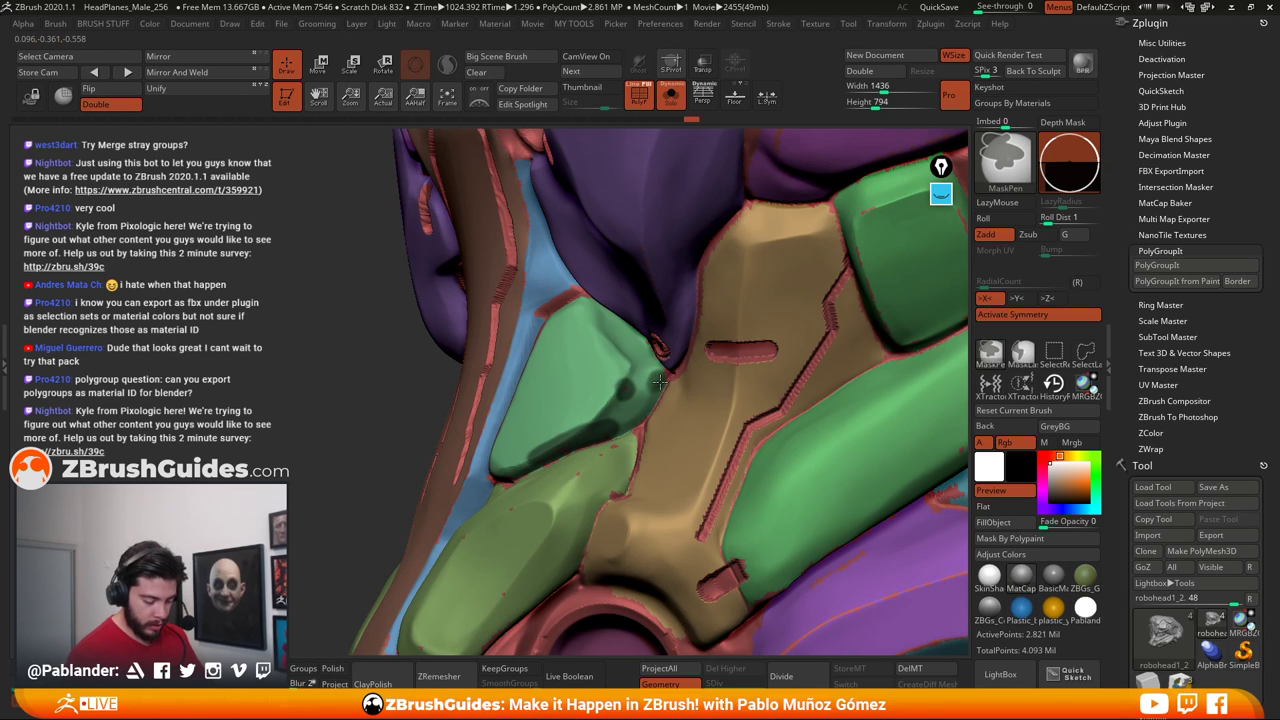
key(ctrl+w)
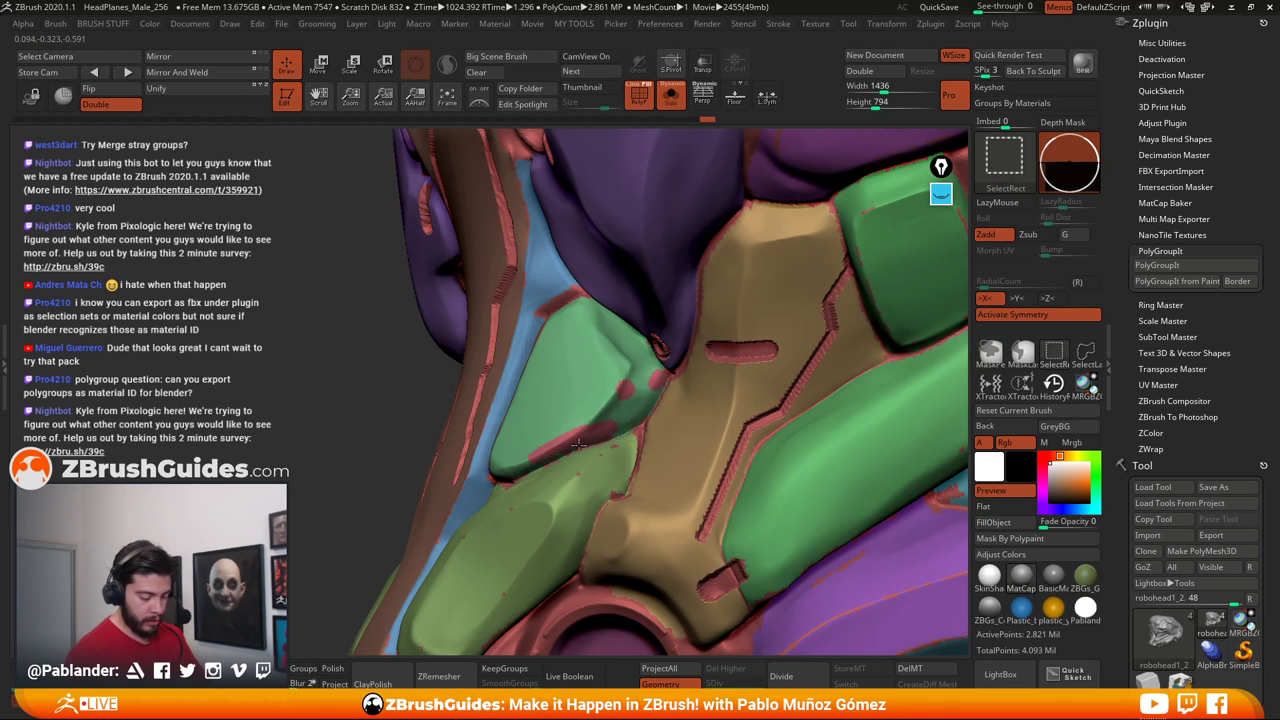
Isolate the teal panel with its regrouped lower-edge patches, merge them into one polygroup, and show the whole head
ctrl+shift+click(587, 431)
ctrl+shift+drag(357, 490, 359, 502)
ctrl+shift+click(363, 498)
key(ctrl+w)
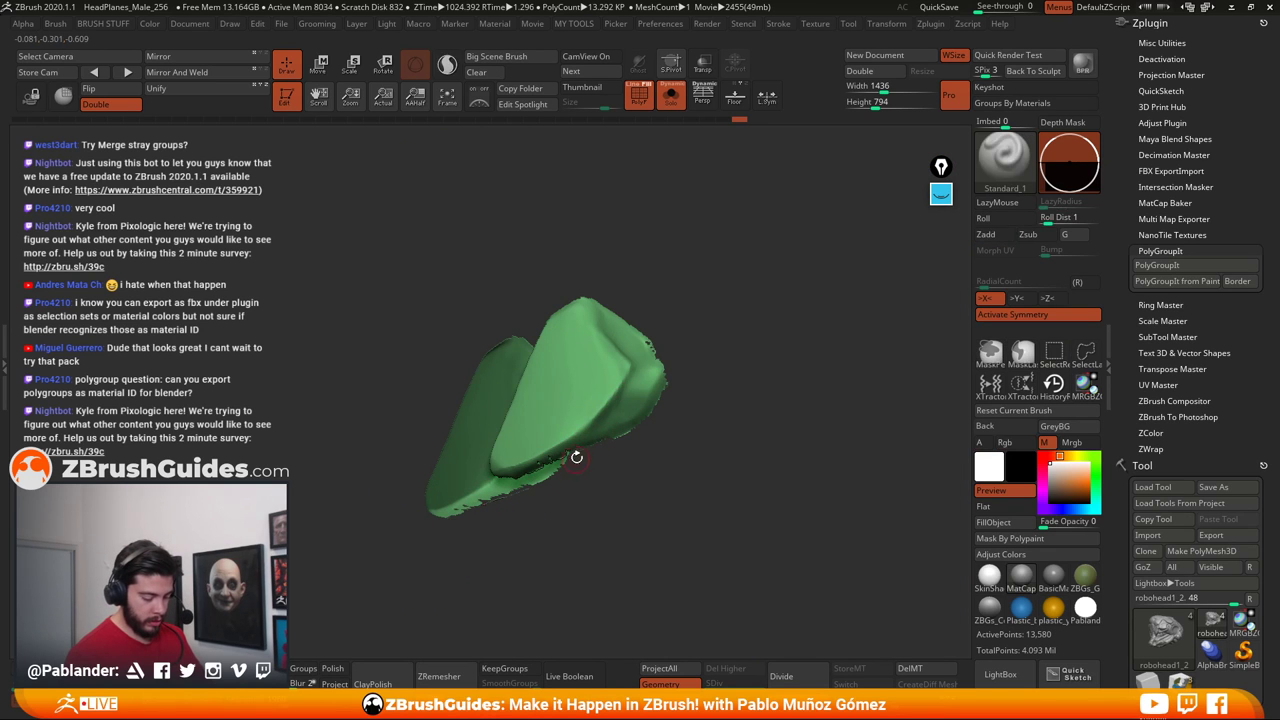
ctrl+shift+click(606, 480)
Adjust the brush size and mask the stray spots along the upper edge and across the face of the light green panel
mouse_move(606, 480)
right_down()
mouse_move(604, 497)
mouse_move(579, 442)
mouse_move(567, 464)
mouse_move(577, 483)
mouse_move(594, 446)
mouse_move(619, 437)
right_up()
key(space)
drag(648, 394, 663, 388)
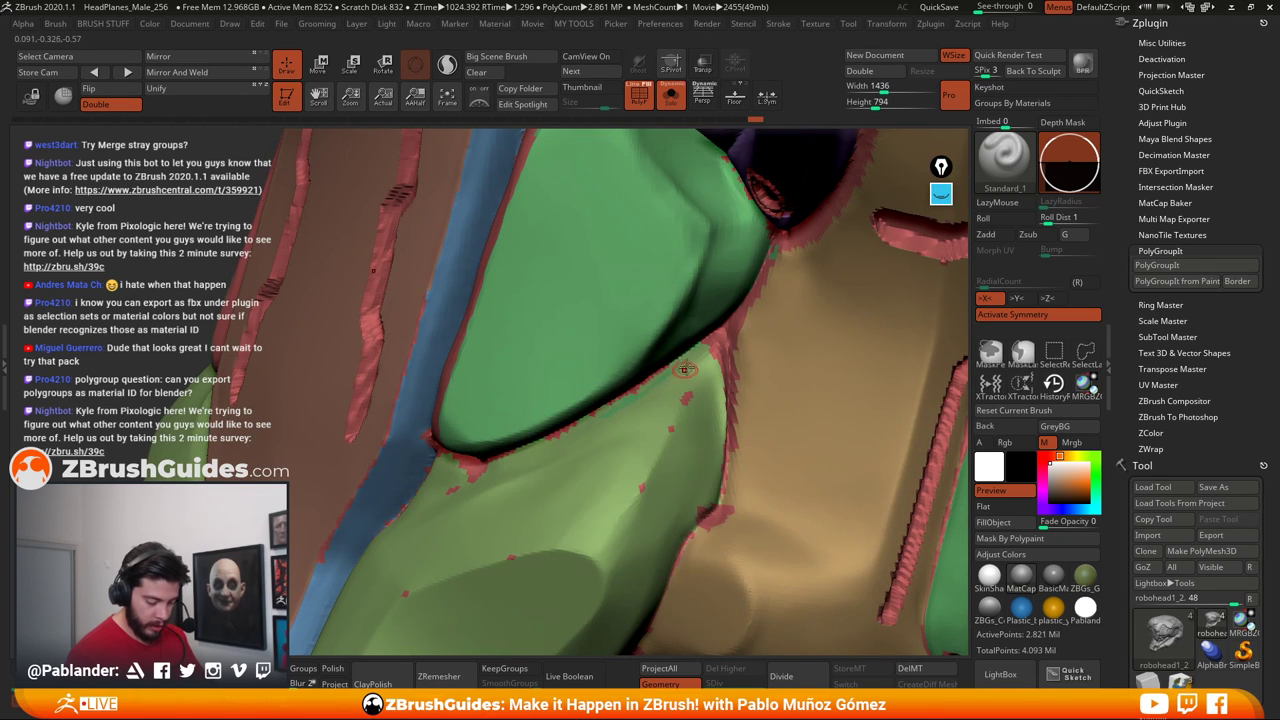
key(ctrl)
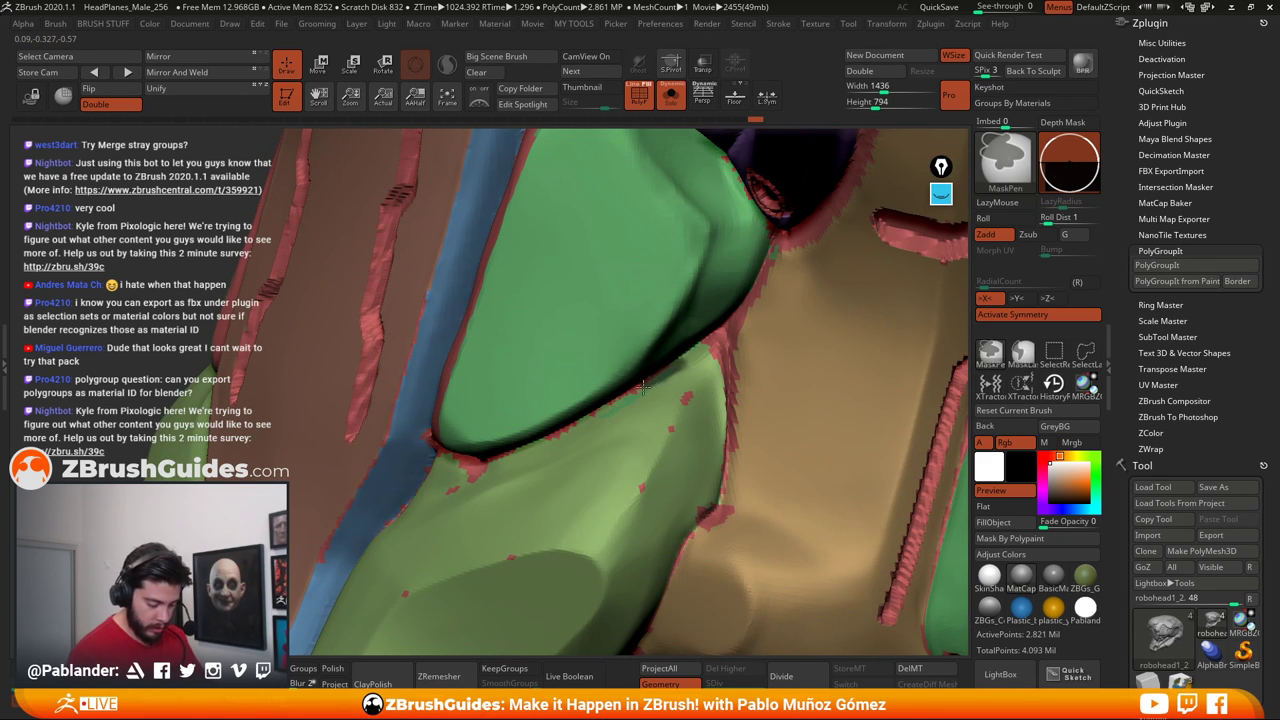
mouse_move(643, 387)
ctrl+mouse_down()
mouse_move(463, 475)
mouse_move(625, 405)
mouse_move(686, 361)
ctrl+mouse_up()
mouse_move(716, 356)
ctrl+right_down()
mouse_move(682, 414)
mouse_move(668, 376)
ctrl+right_up()
key(space)
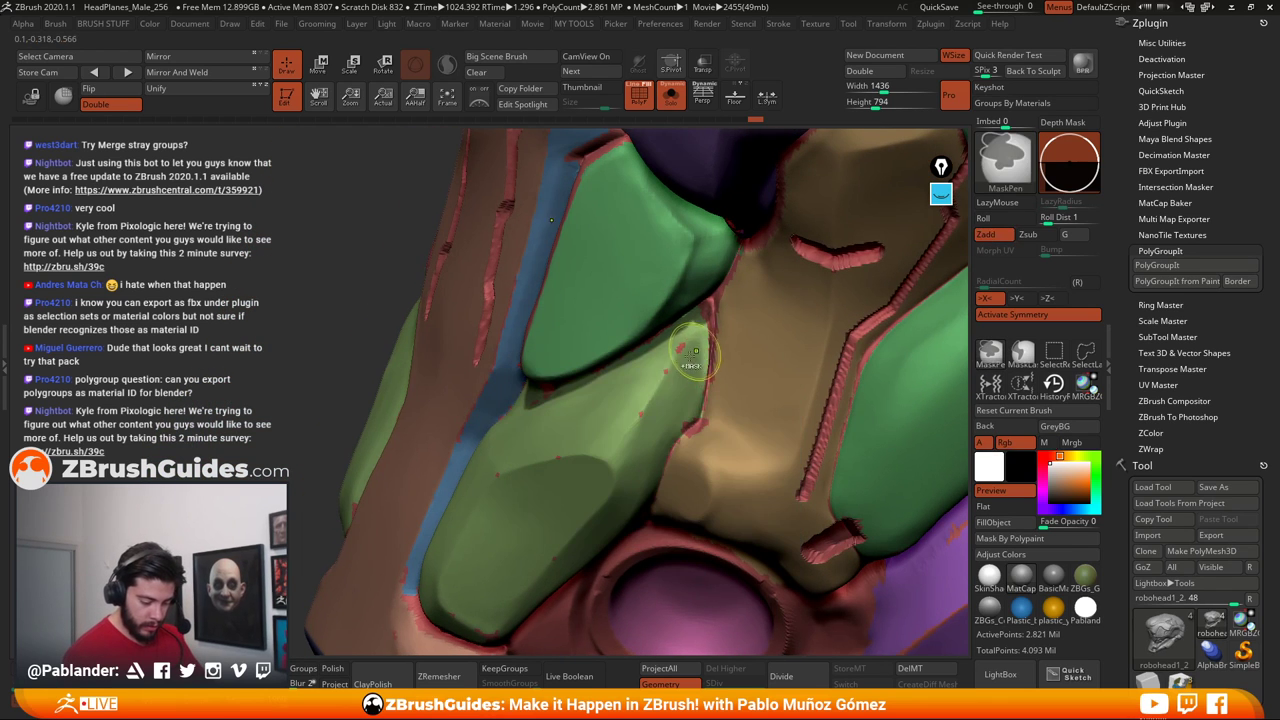
ctrl+drag(692, 348, 640, 416)
ctrl+drag(568, 458, 497, 476)
ctrl+drag(547, 545, 554, 551)
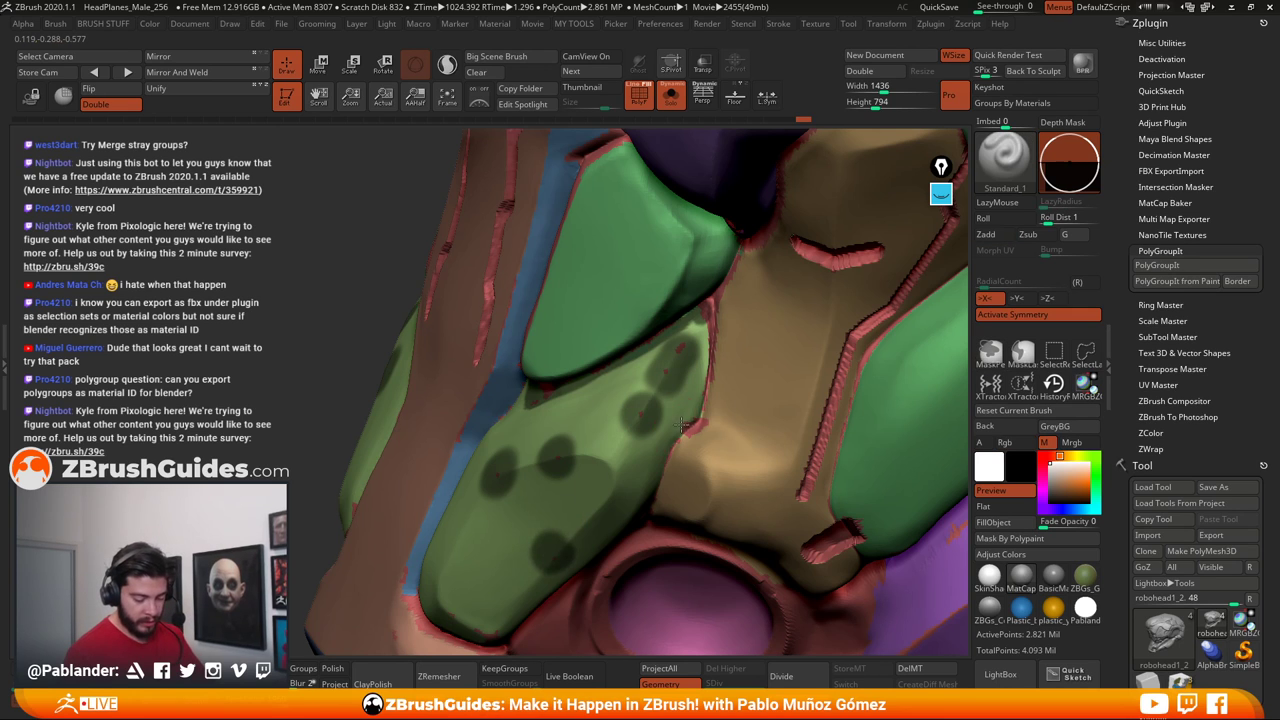
Mask the remaining stray fragments along the side and lower borders of the light green panel
key(space)
right_drag(676, 424, 690, 418)
key(ctrl)
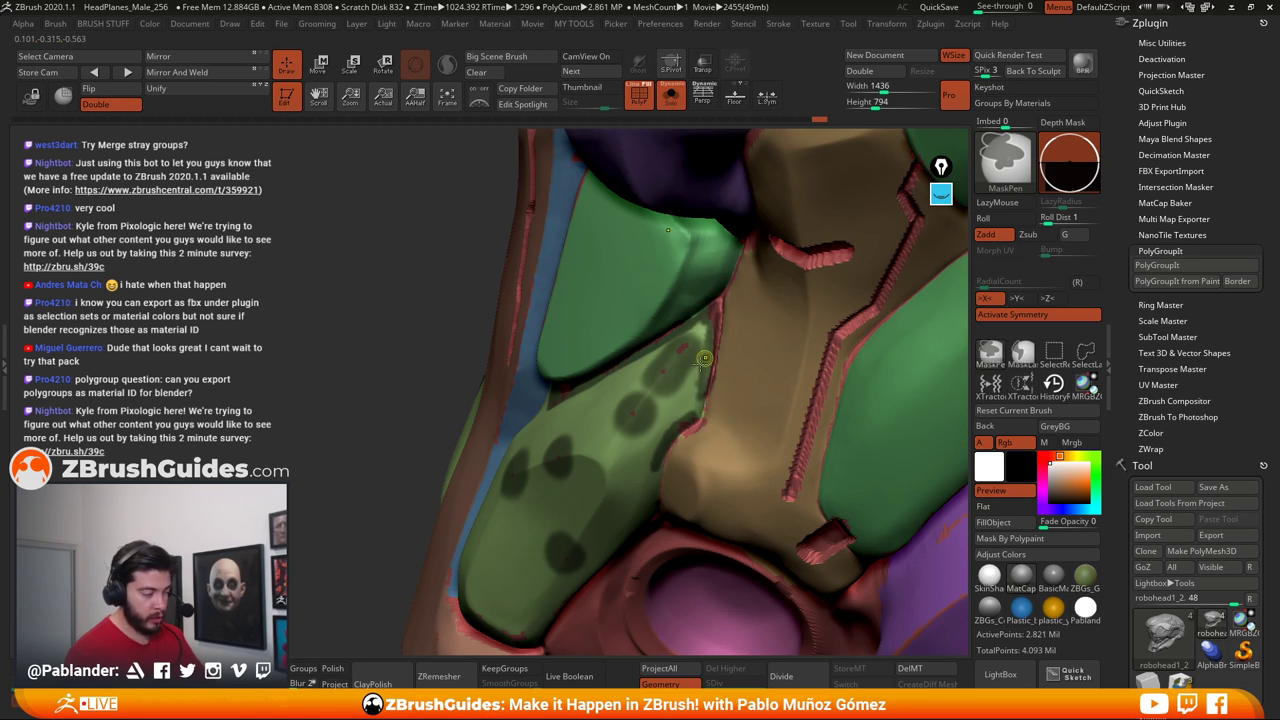
mouse_move(704, 358)
right_down()
mouse_move(578, 487)
mouse_move(567, 530)
right_up()
mouse_move(594, 464)
right_down()
mouse_move(574, 446)
mouse_move(633, 477)
right_up()
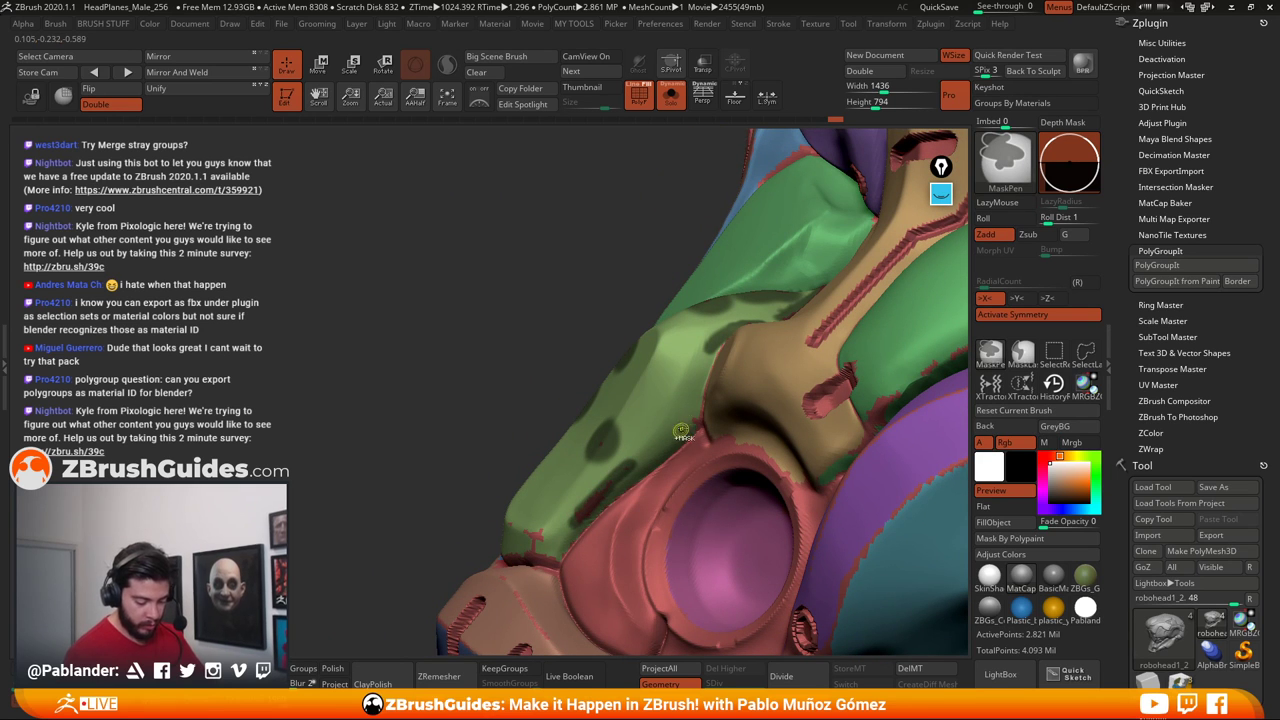
right_drag(497, 520, 565, 546)
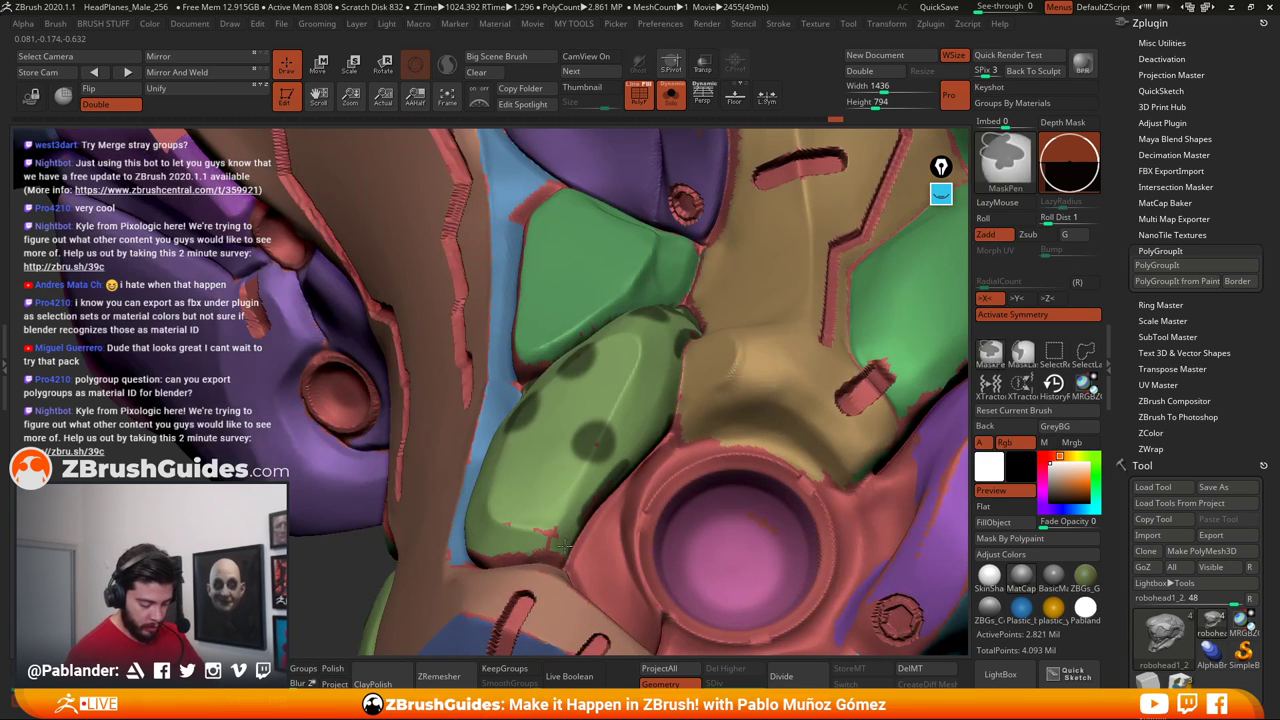
mouse_move(540, 553)
ctrl+mouse_down()
mouse_move(498, 518)
mouse_move(556, 531)
ctrl+mouse_up()
right_drag(556, 531, 465, 538)
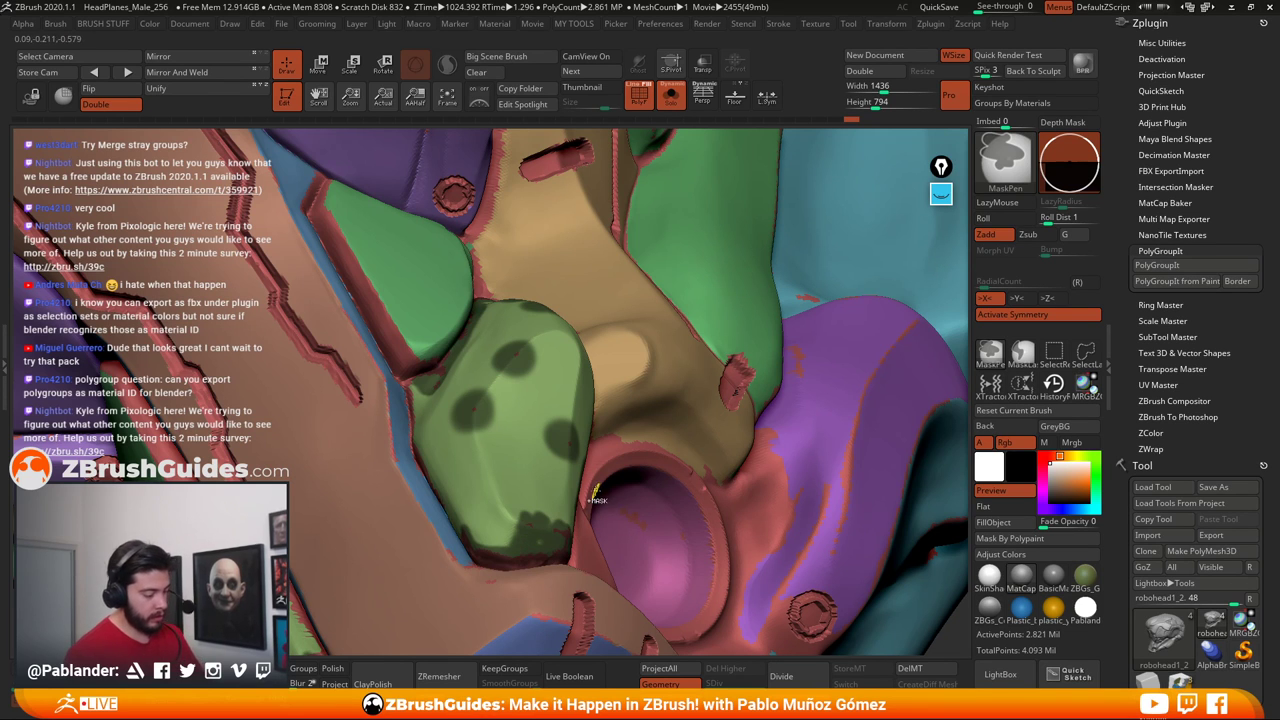
Turn the light green panel's masked spots into their own polygroup and hide the panel together with those spots
ctrl+shift+click(542, 490)
ctrl+shift+click(678, 474)
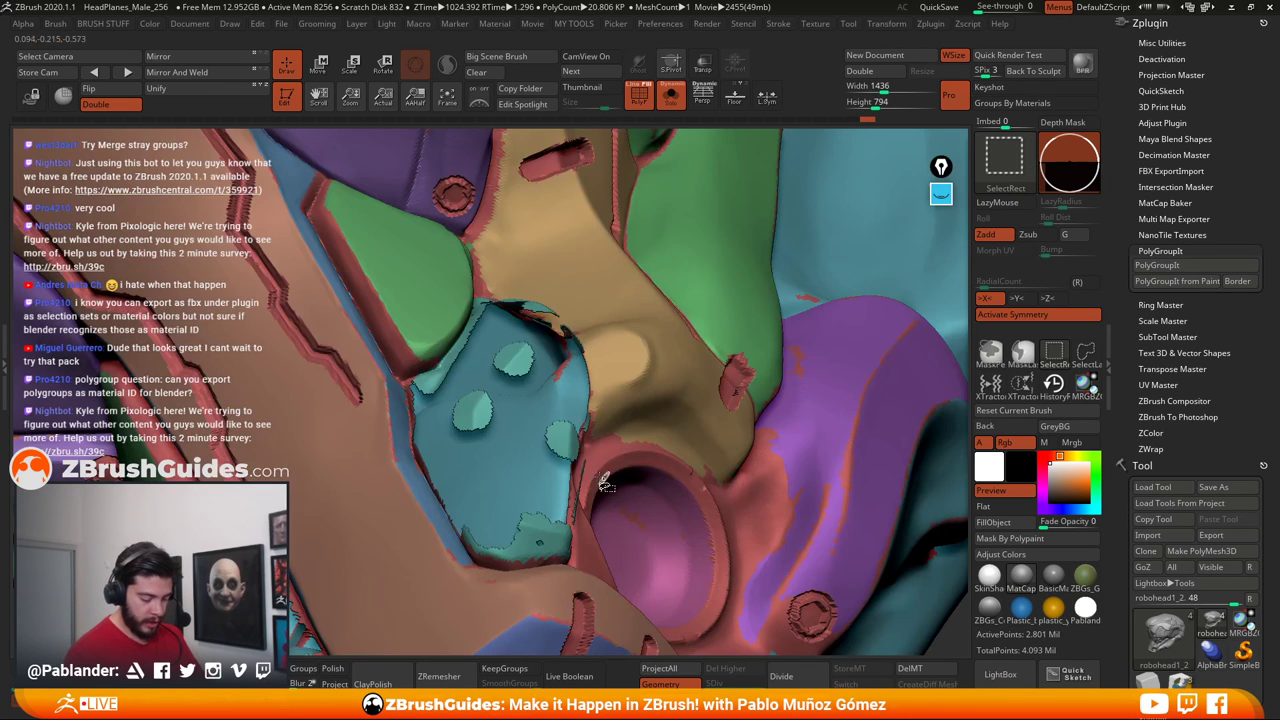
ctrl+shift+click(565, 441)
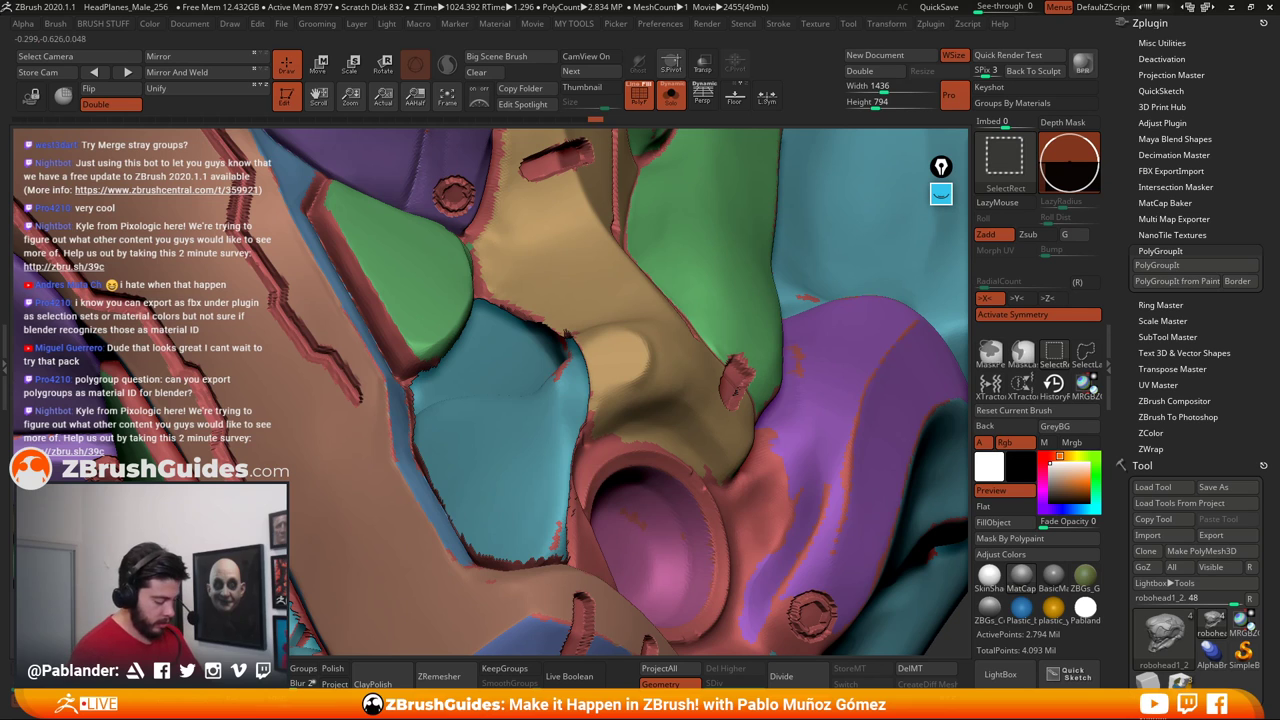
key(ctrl+z)
key(ctrl+shift+z)
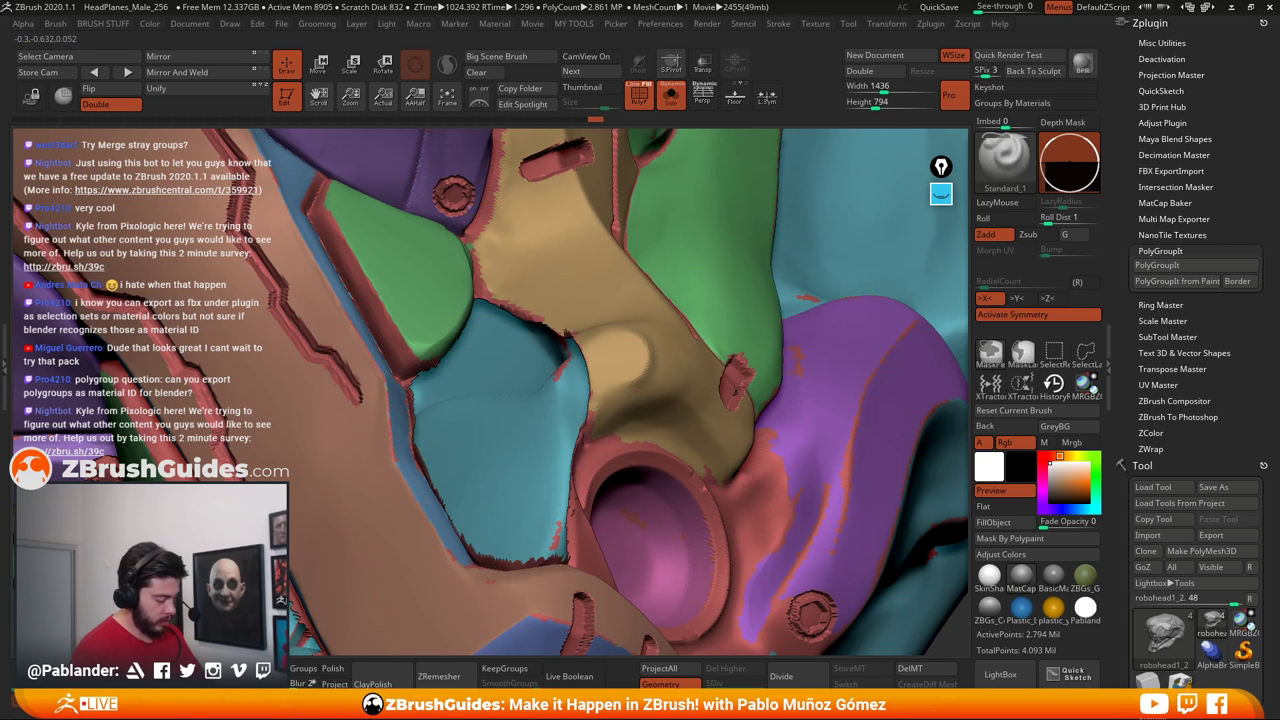
key(ctrl+shift+z)
key(ctrl+z)
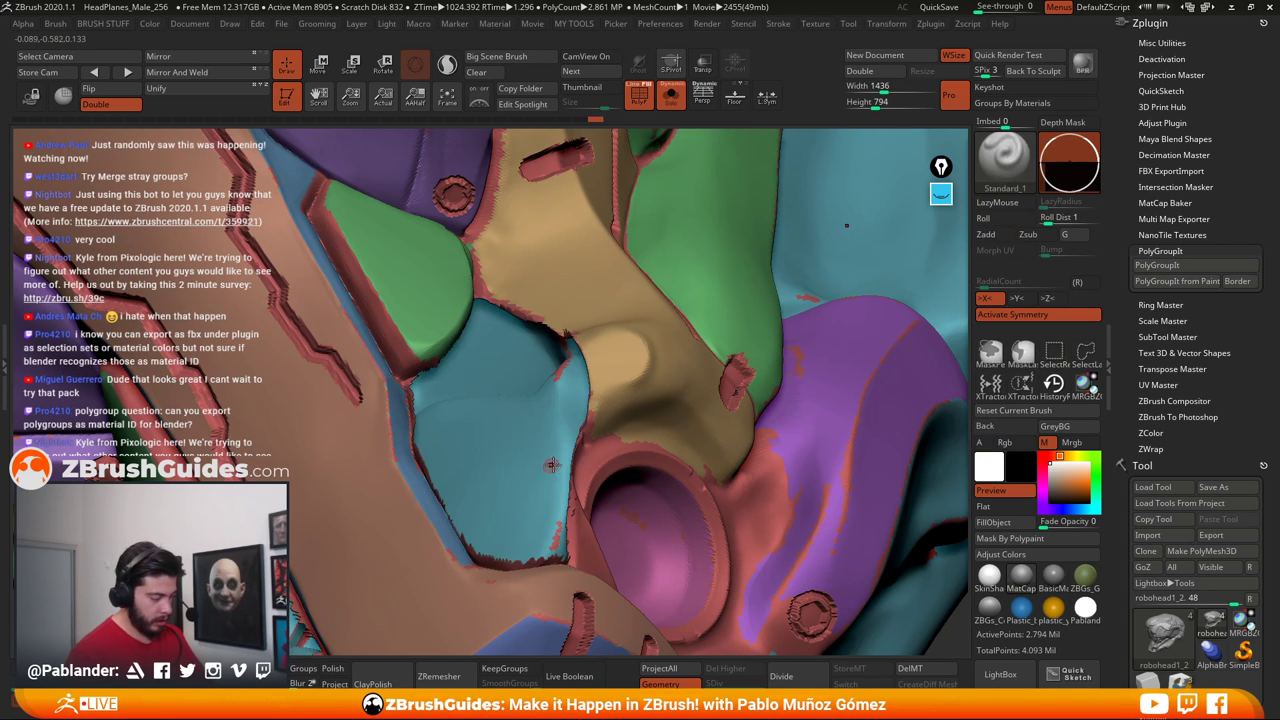
Isolate the hidden light green panel pieces, merge them into one polygroup, and show the whole head again
ctrl+right_drag(552, 465, 791, 474)
ctrl+shift+drag(837, 541, 838, 550)
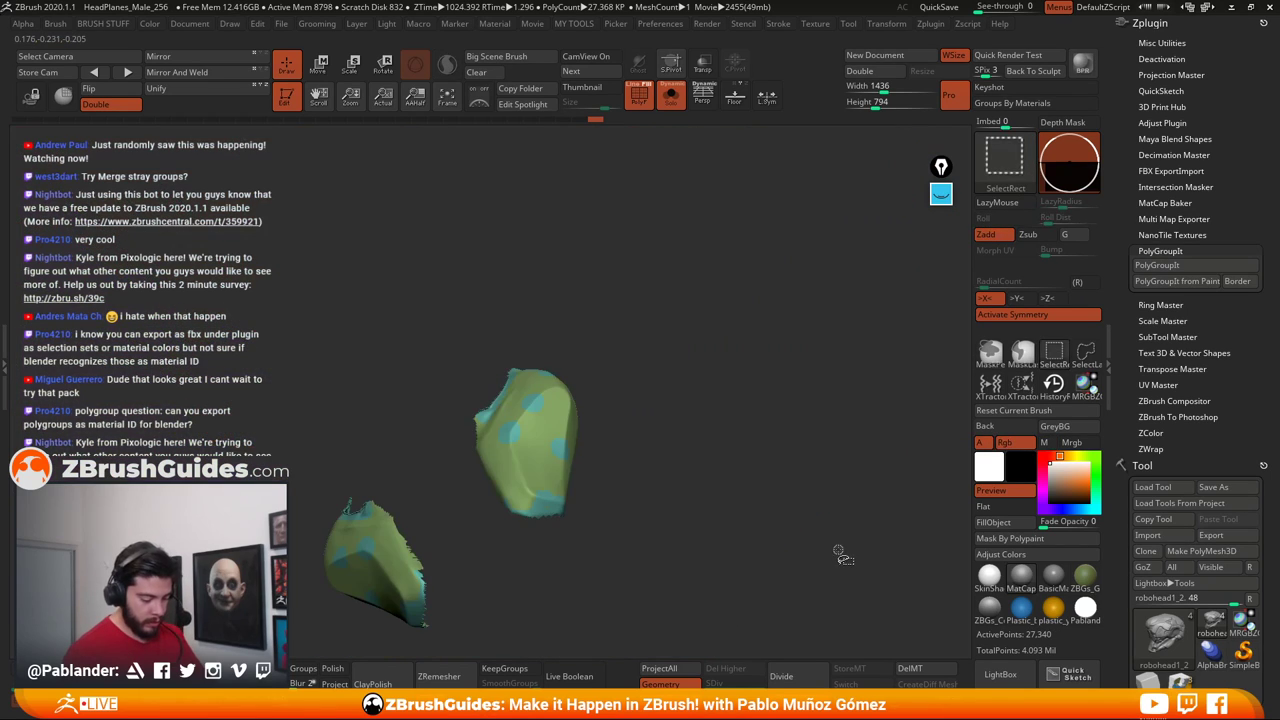
ctrl+shift+click(745, 507)
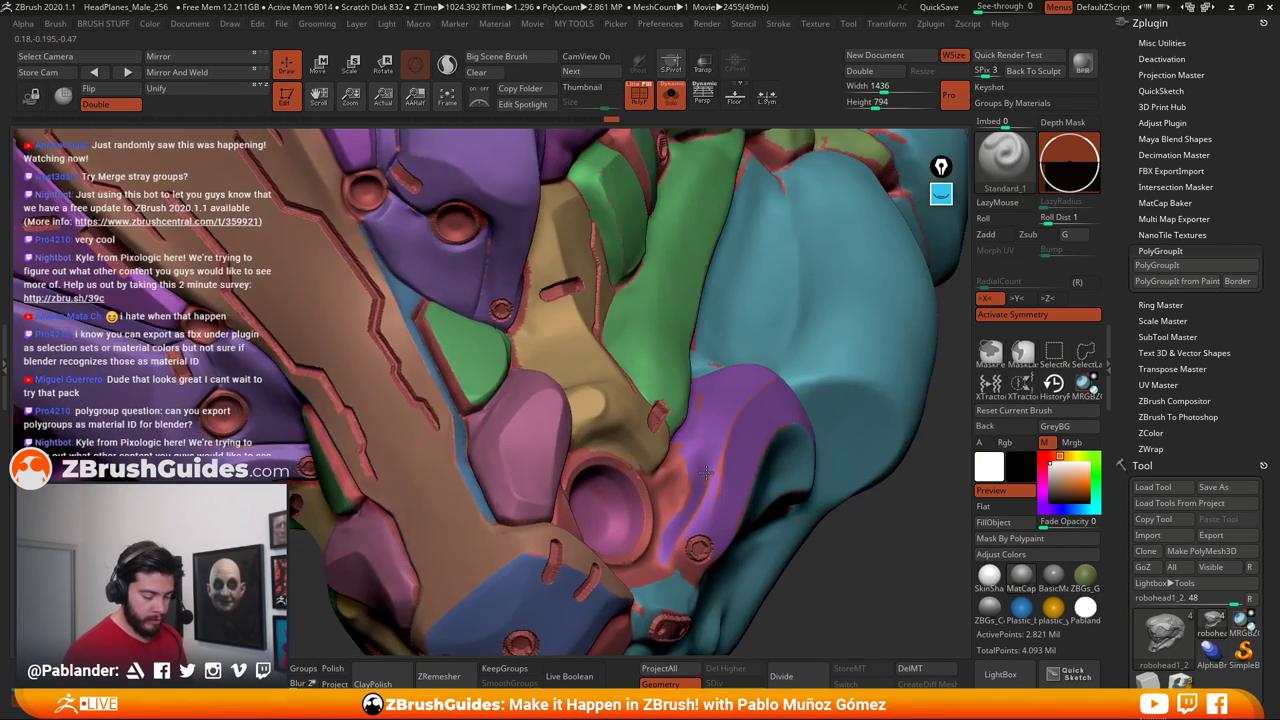
Adjust the brush size and mask the stray red fragments along the lower edge of the long green cheek panel
right_drag(706, 473, 660, 455)
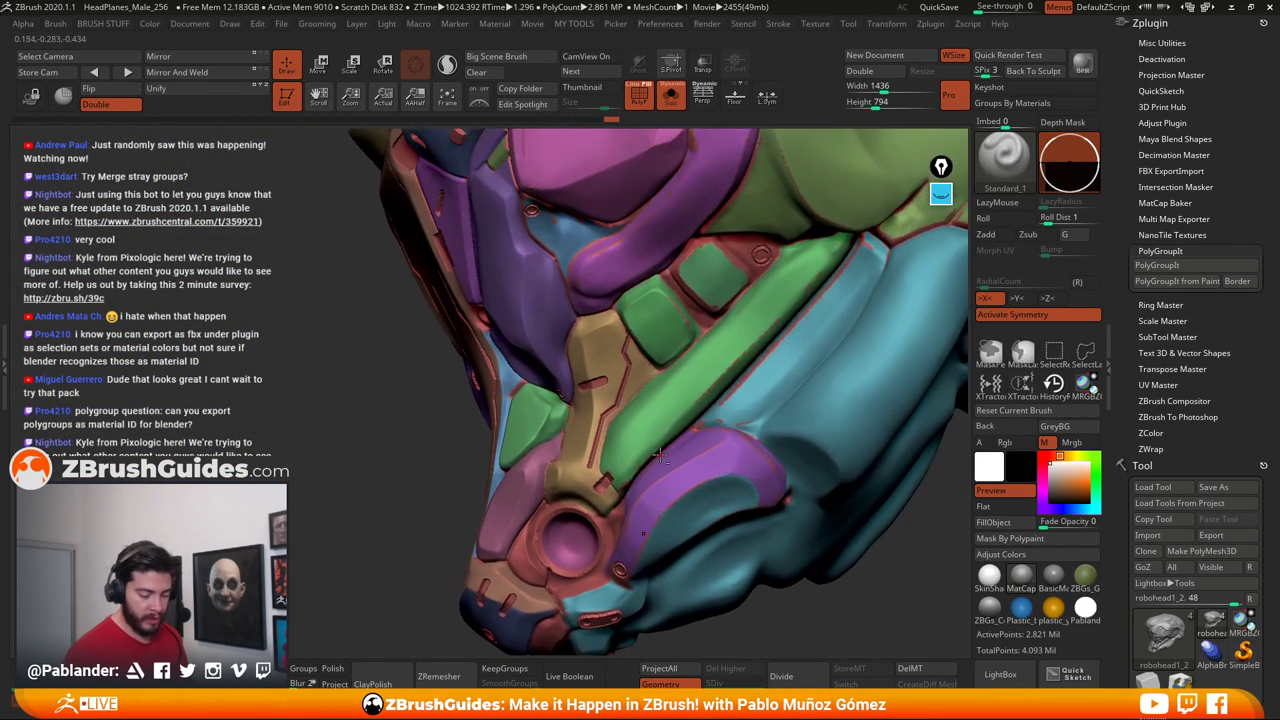
alt+right_drag(743, 441, 688, 453)
right_click(682, 478)
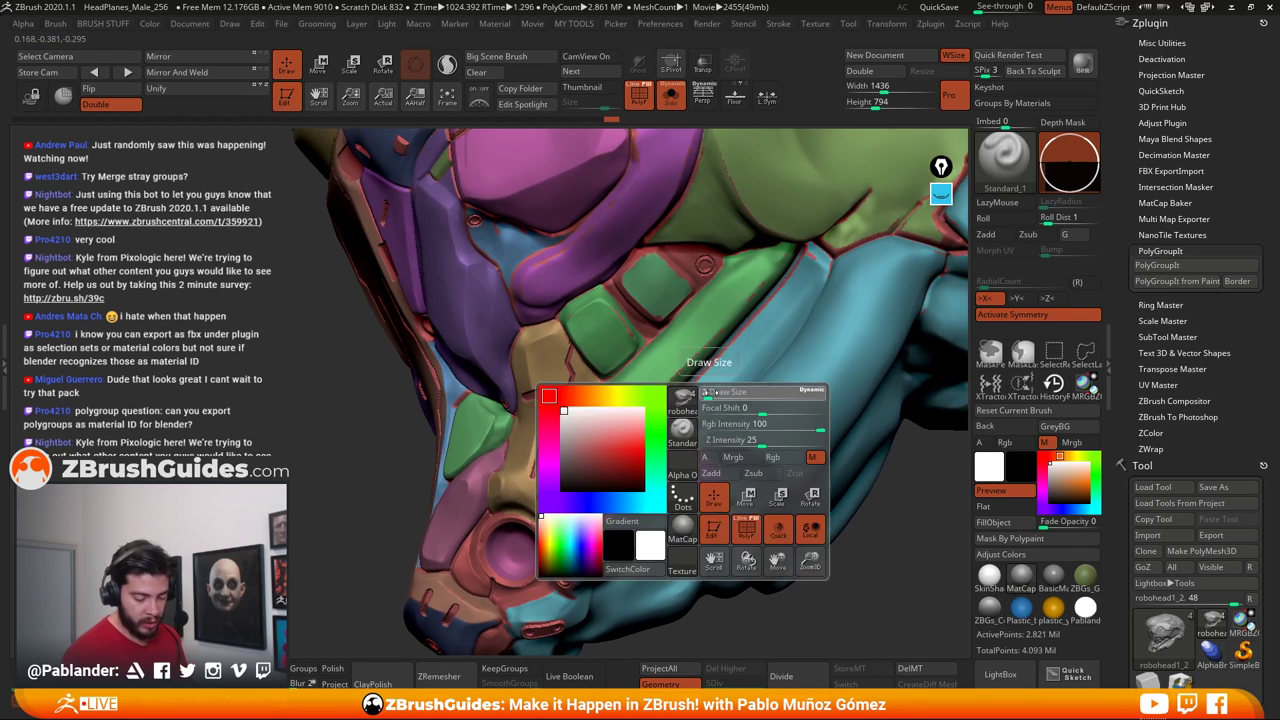
right_drag(737, 351, 782, 262)
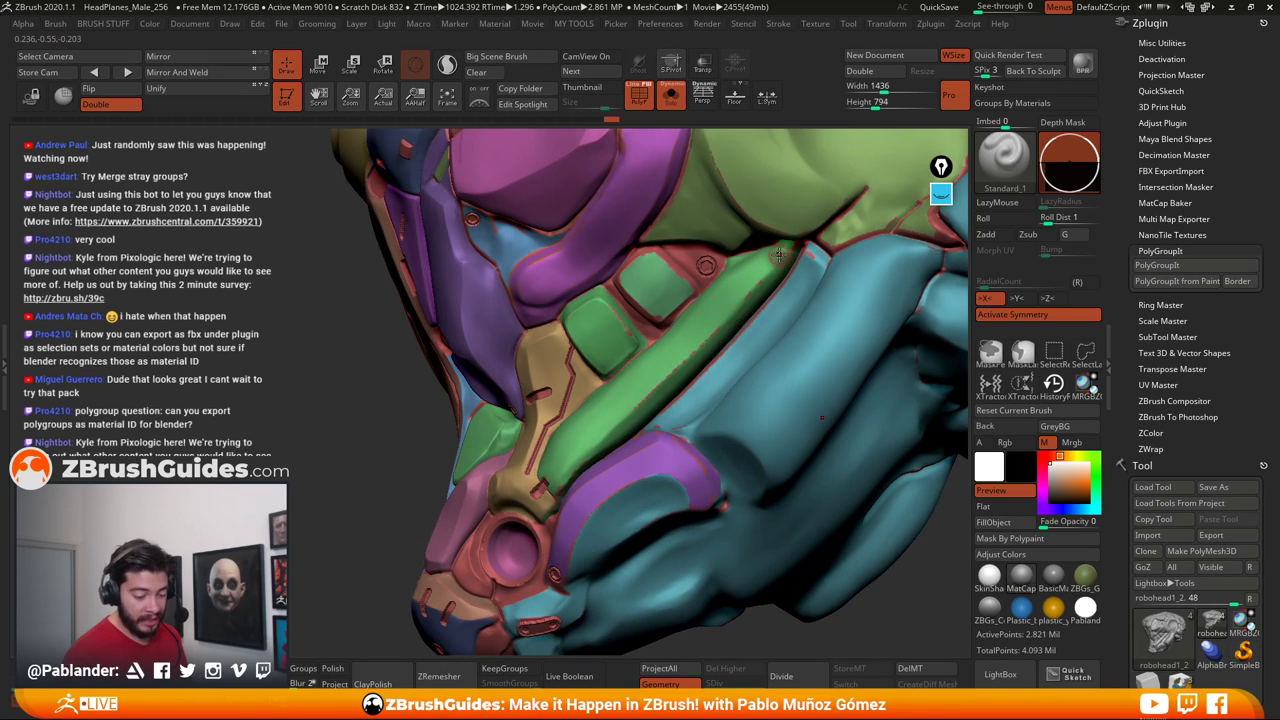
key(ctrl)
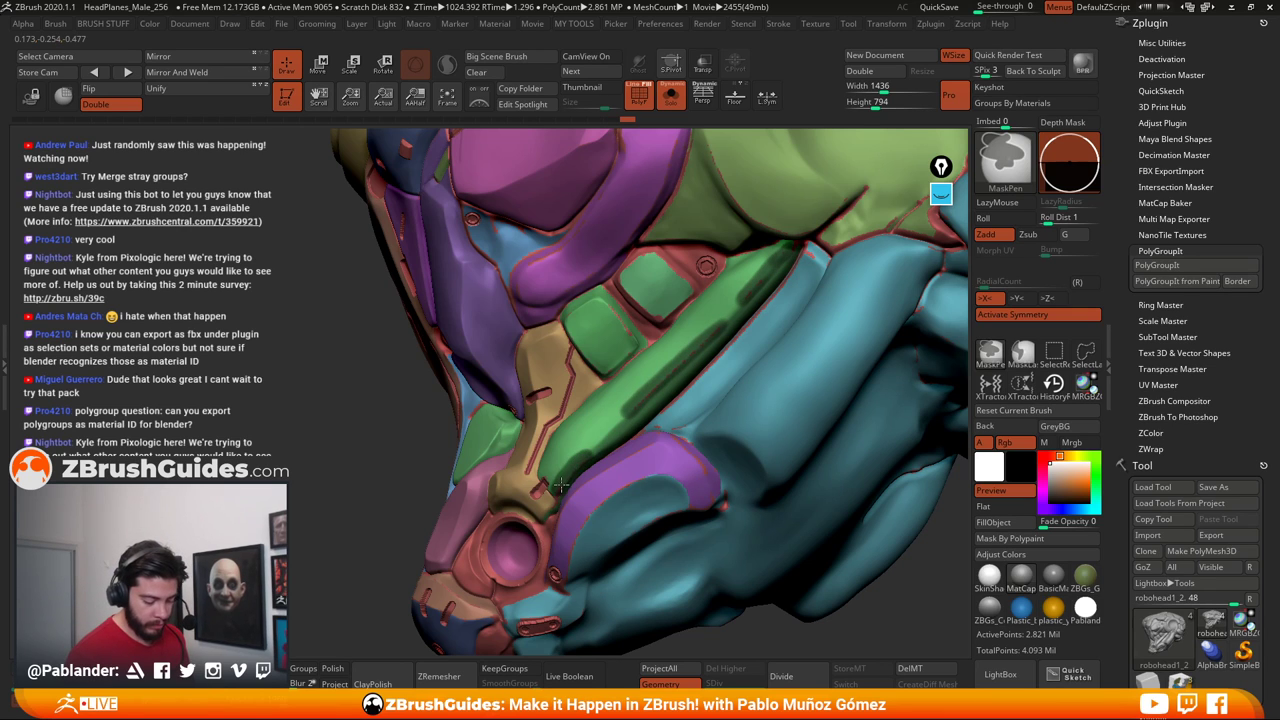
right_drag(597, 451, 673, 405)
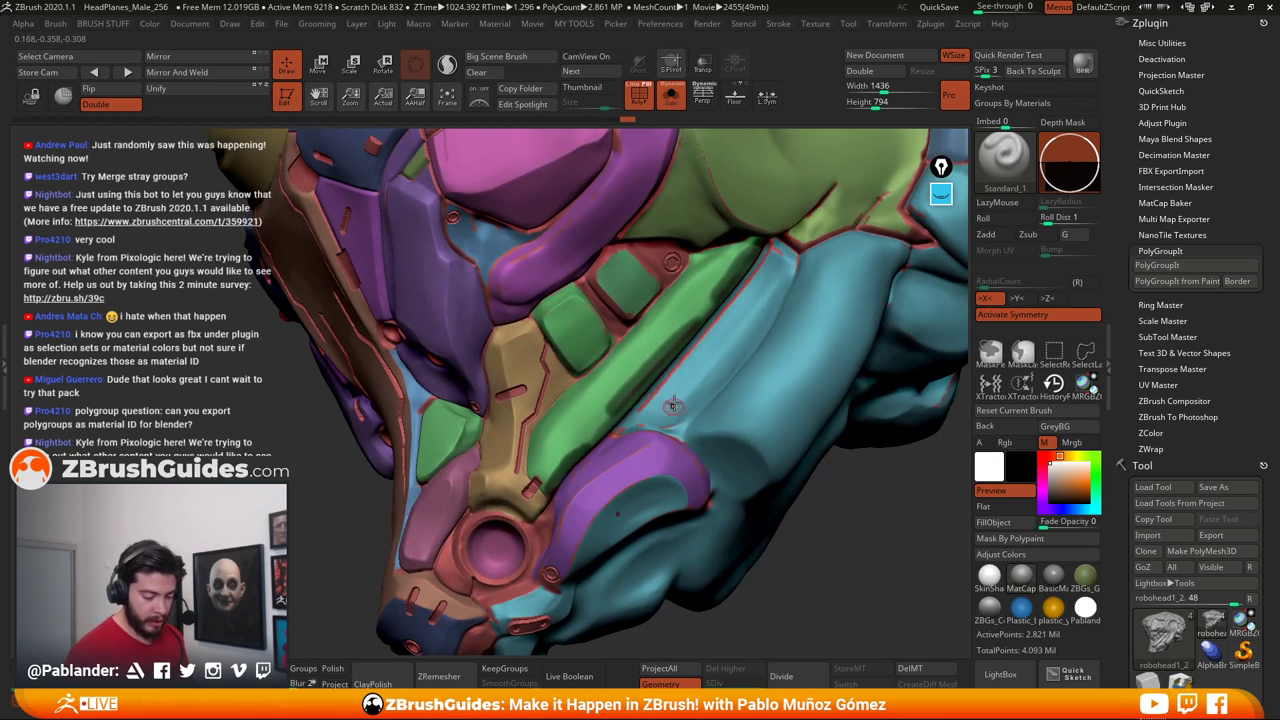
Regroup the masked strips, isolate them with the long green cheek panel, merge everything into one polygroup, and show the whole head again
ctrl+shift+click(660, 422)
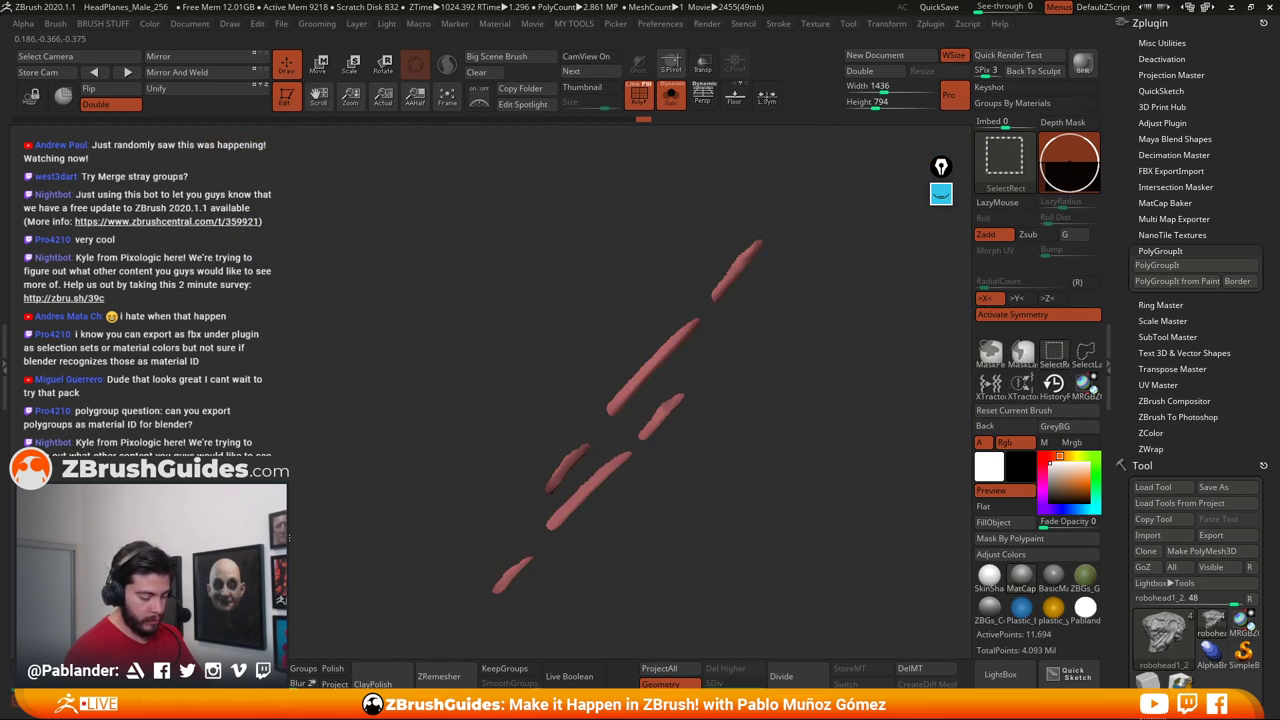
ctrl+shift+click(645, 377)
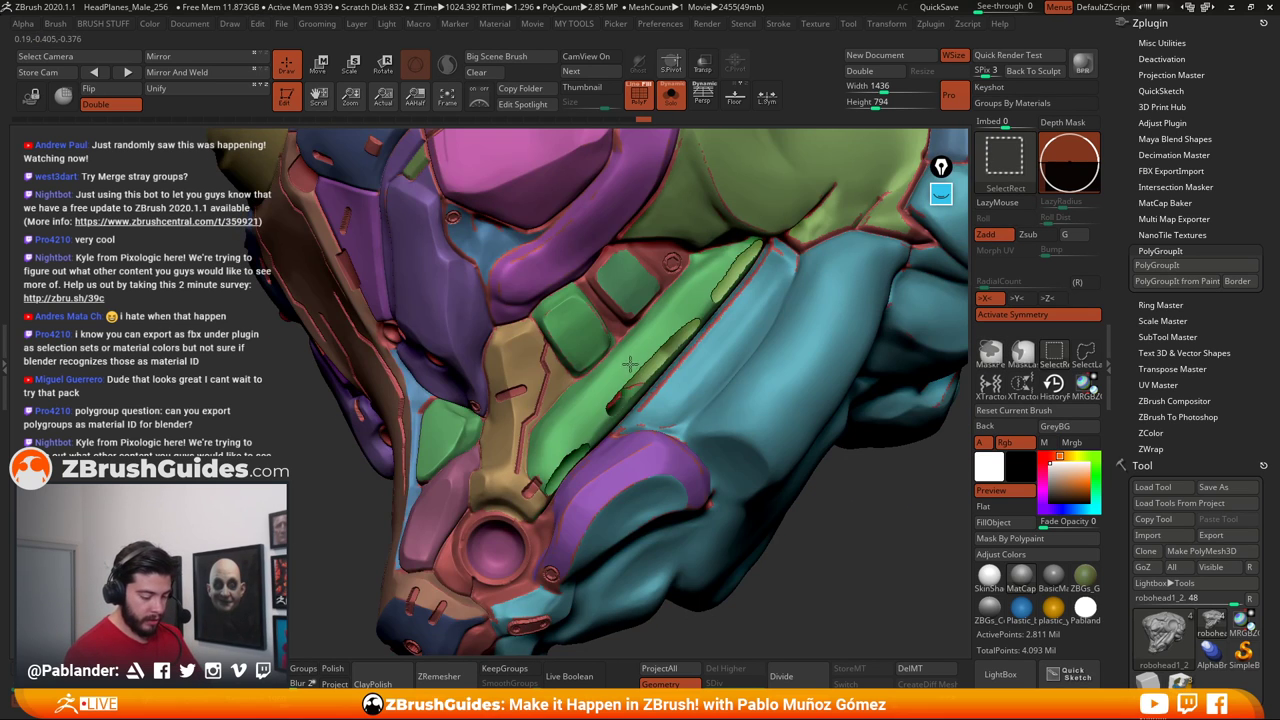
ctrl+shift+click(851, 530)
key(ctrl+w)
ctrl+shift+click(843, 528)
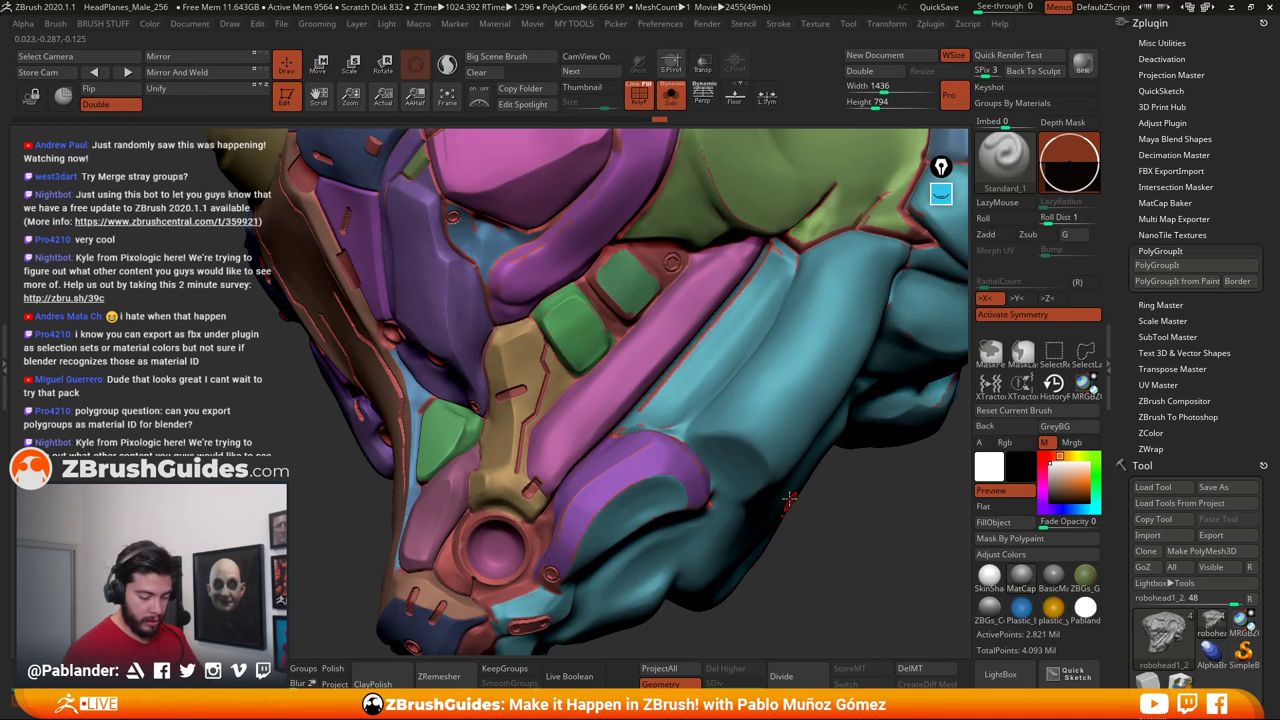
Mask the stray fragments along the outer rim and ends of the curved purple jaw panel, checking coverage with the mask inverted
mouse_move(829, 501)
mouse_down()
mouse_move(681, 488)
mouse_move(700, 480)
mouse_move(681, 469)
mouse_move(700, 498)
mouse_up()
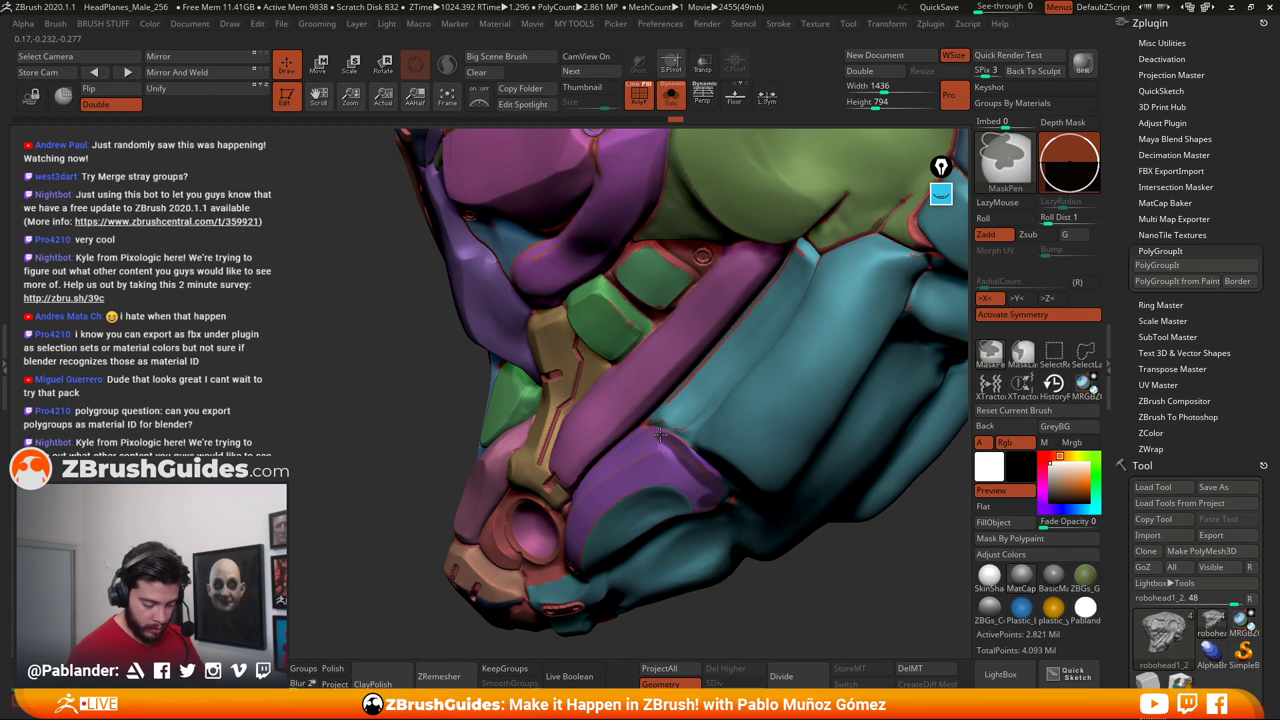
right_drag(643, 430, 694, 460)
ctrl+drag(694, 461, 606, 512)
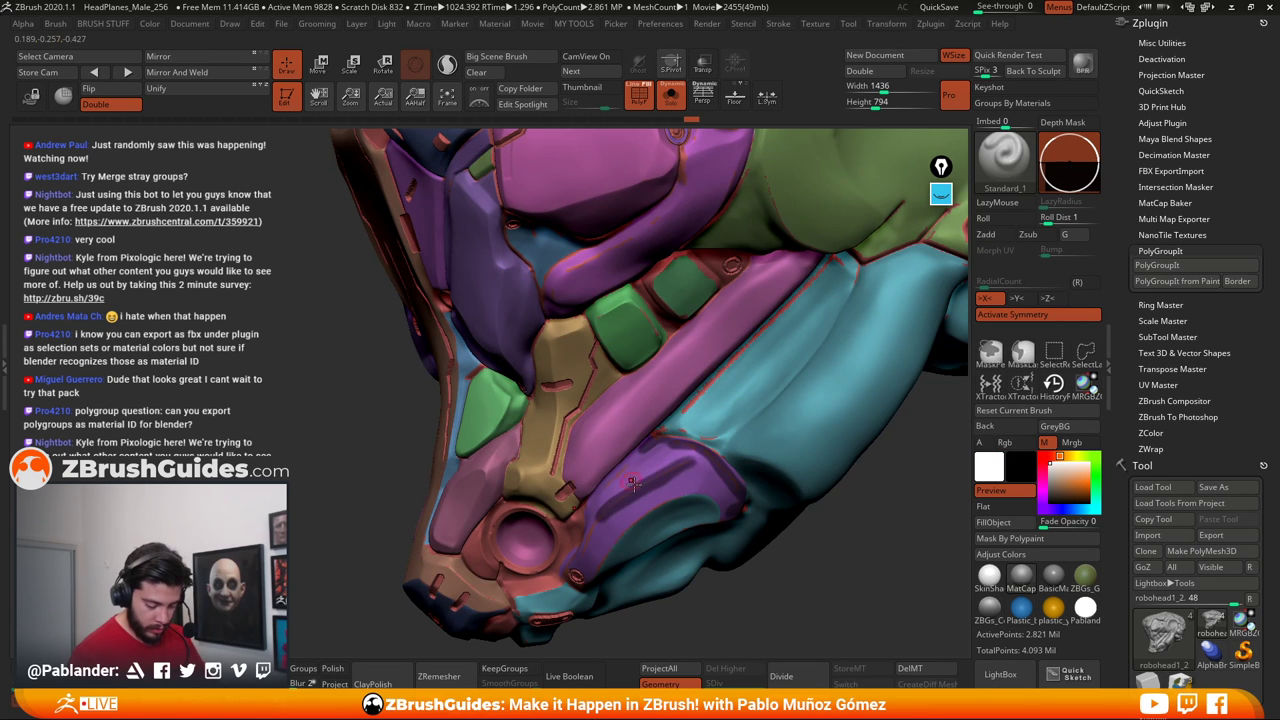
mouse_move(606, 512)
right_down()
mouse_move(615, 491)
mouse_move(655, 485)
mouse_move(660, 440)
mouse_move(623, 469)
mouse_move(608, 450)
right_up()
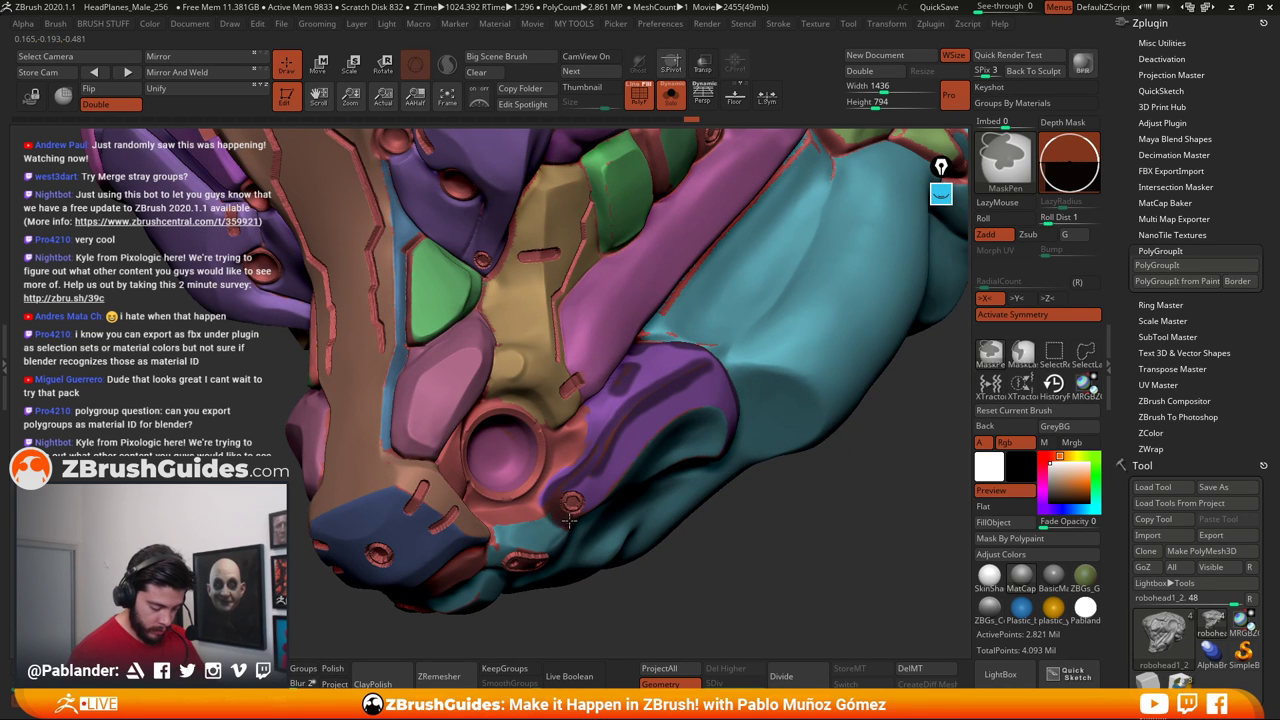
right_drag(570, 519, 693, 581)
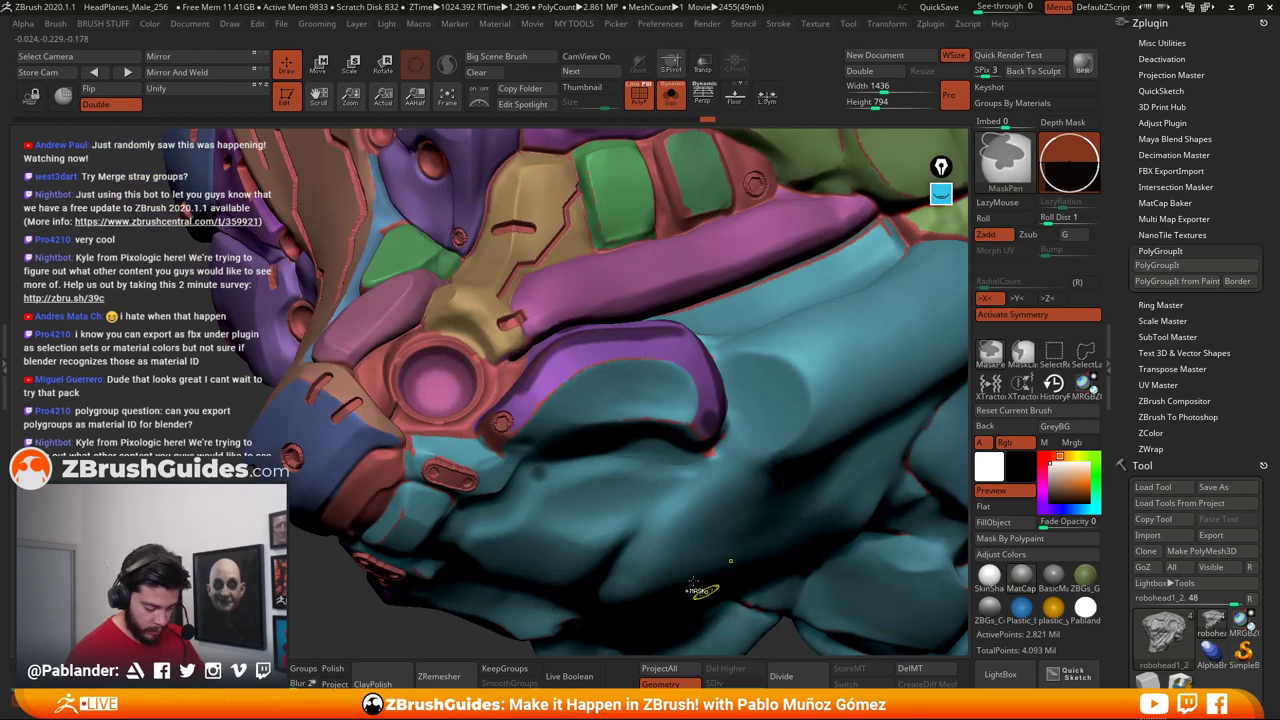
ctrl+click(325, 576)
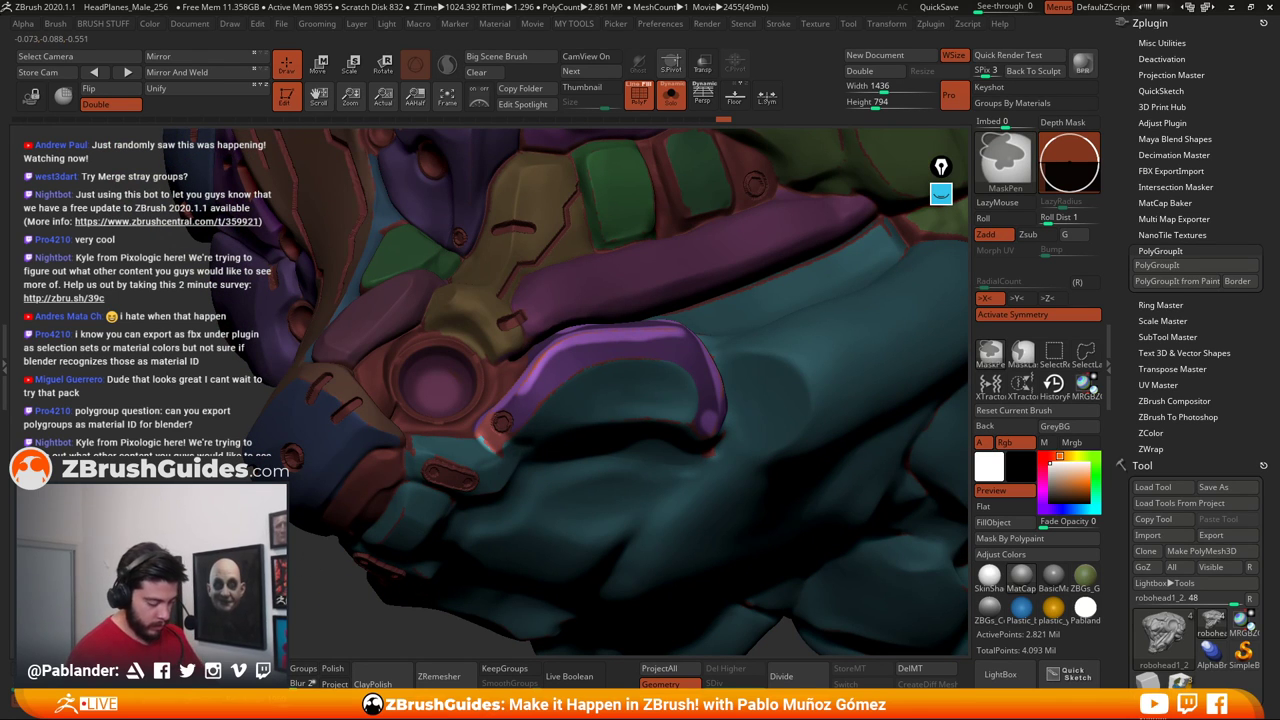
ctrl+click(330, 577)
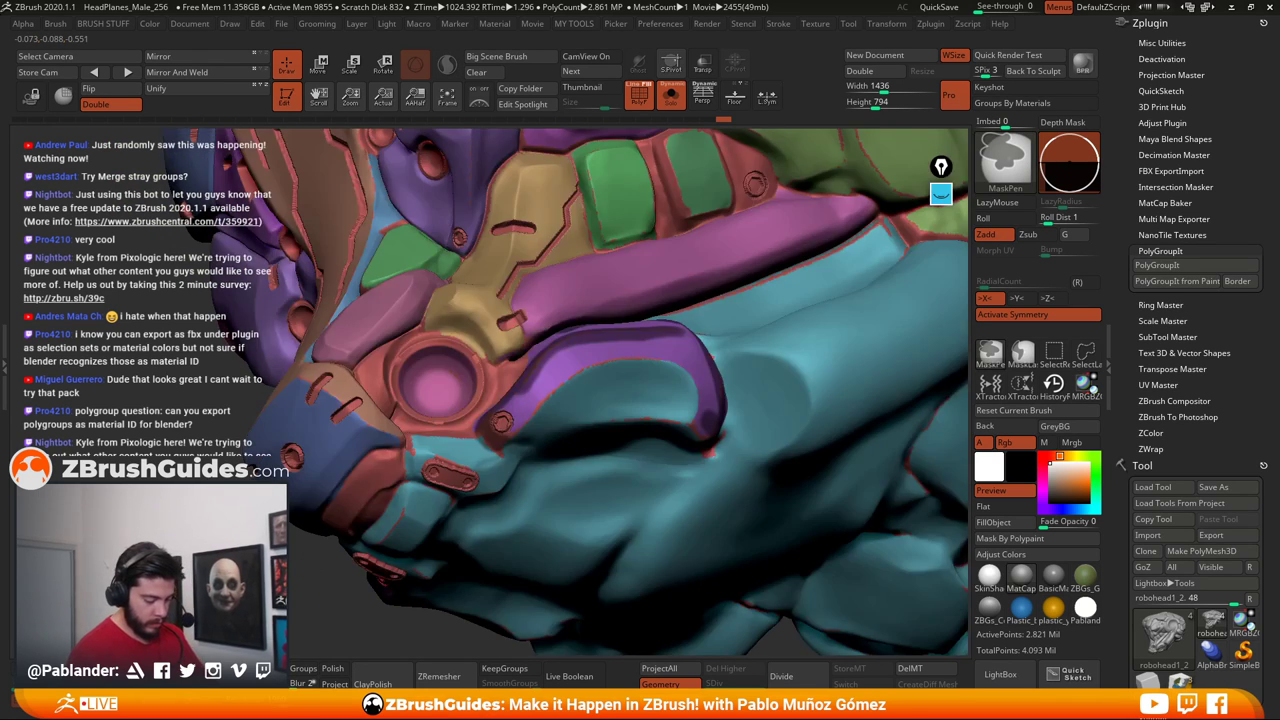
Merge the curved purple jaw panel and its masked fragments into one polygroup, and mask the leftover spot beside its screw
ctrl+shift+click(600, 360)
ctrl+shift+click(567, 366)
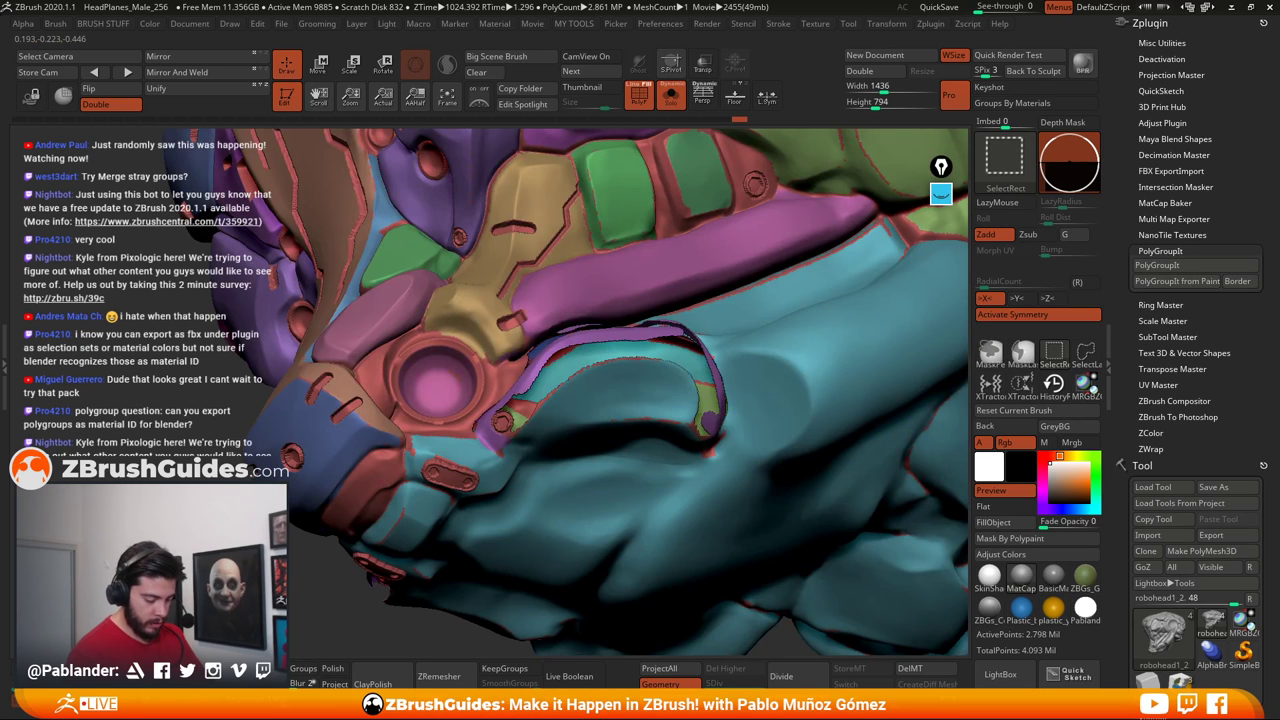
ctrl+shift+click(349, 569)
key(ctrl+w)
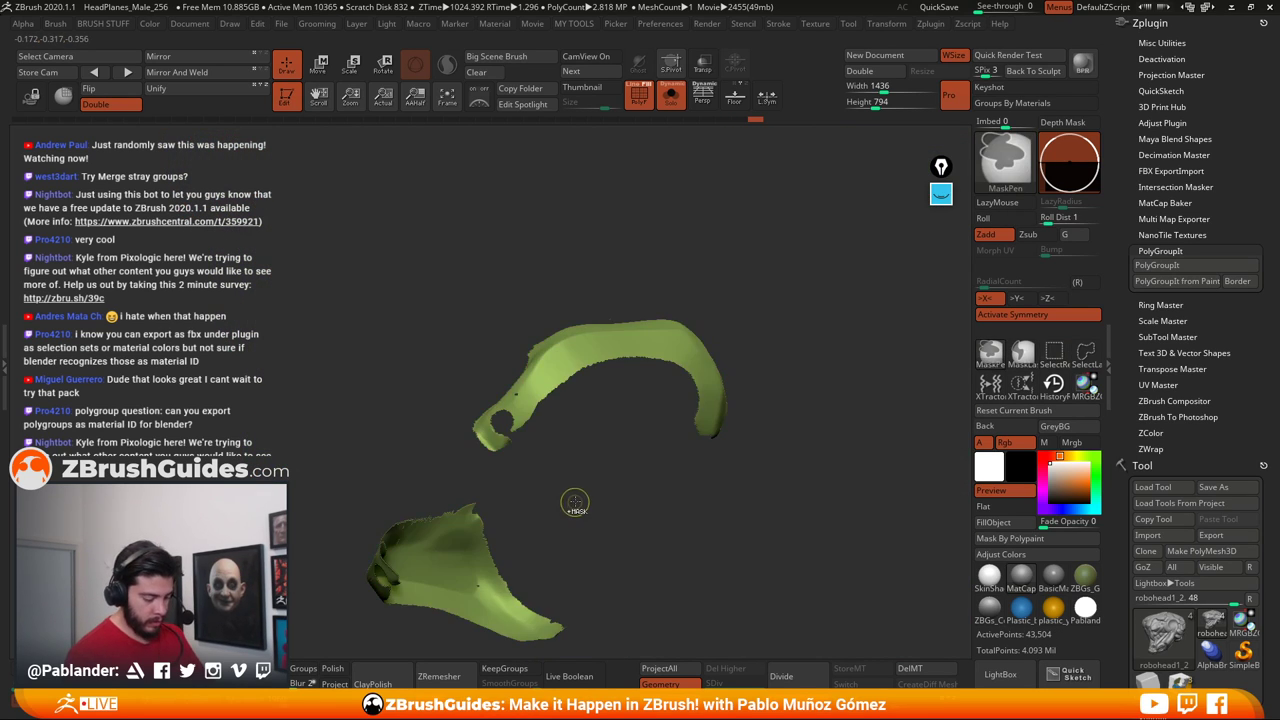
ctrl+shift+click(519, 397)
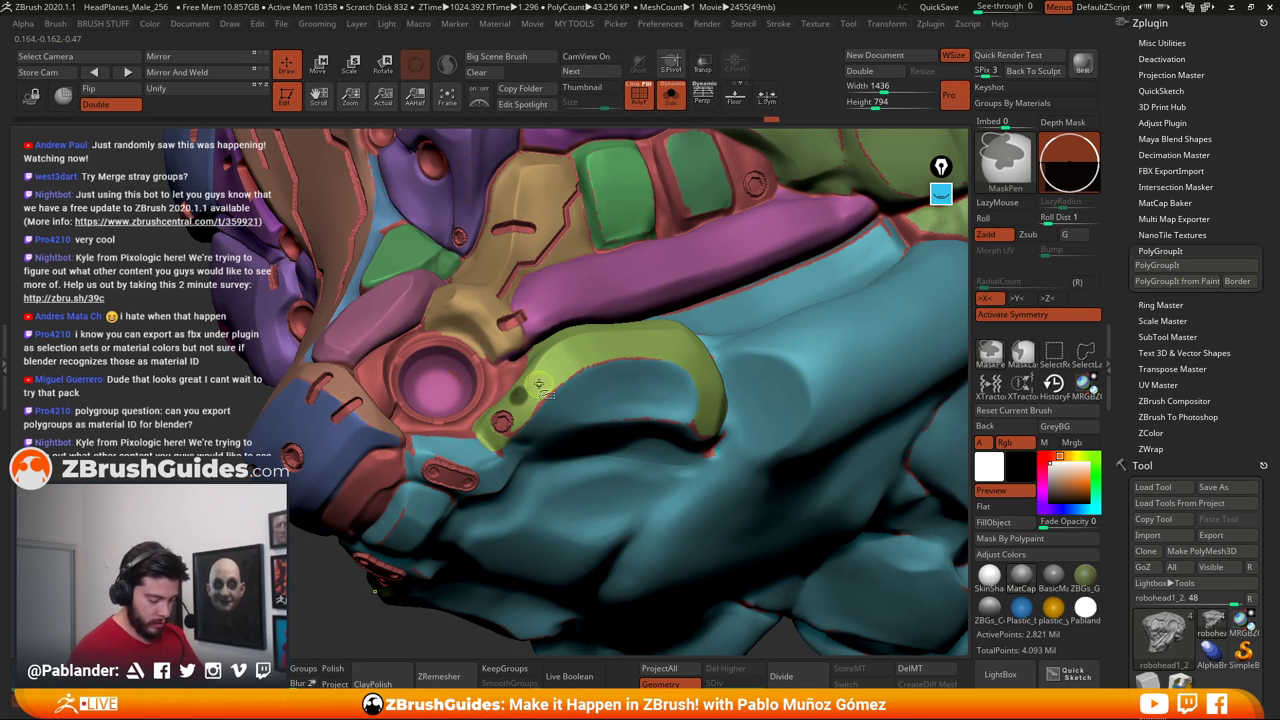
Merge the masked spot beside the screw into the curved jaw panel's polygroup and show the whole head again
ctrl+shift+click(541, 381)
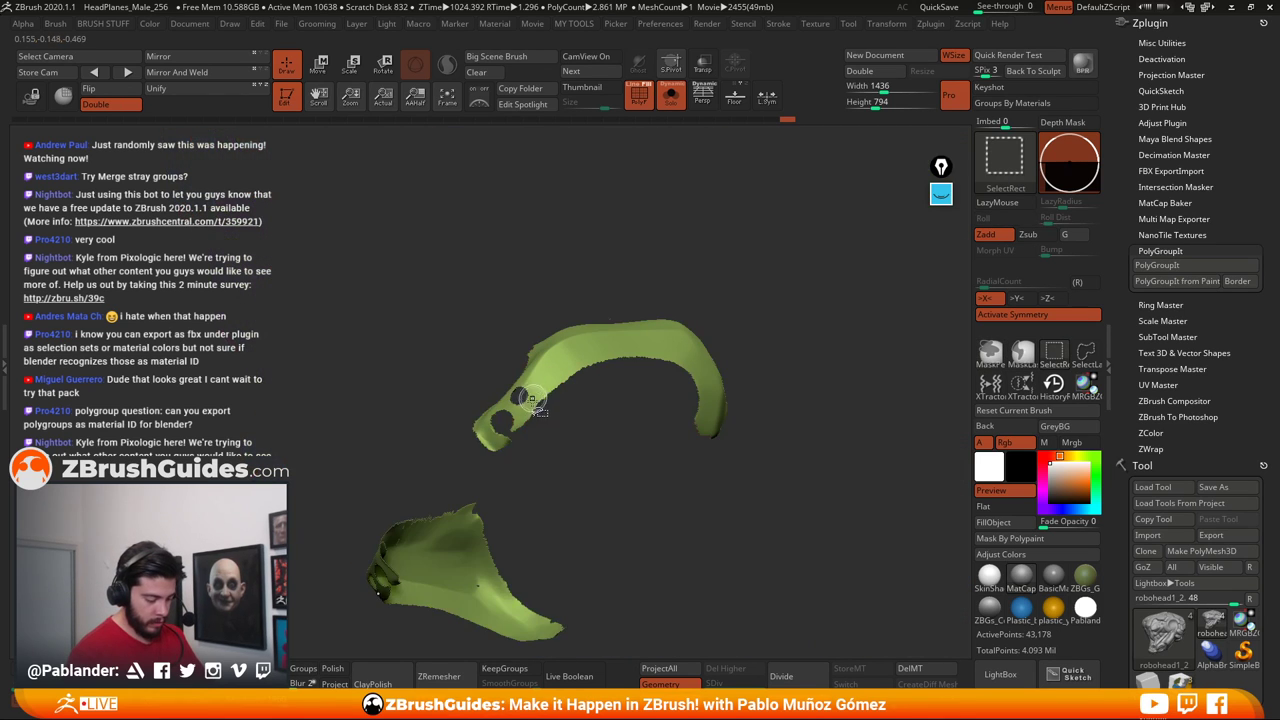
ctrl+shift+click(518, 398)
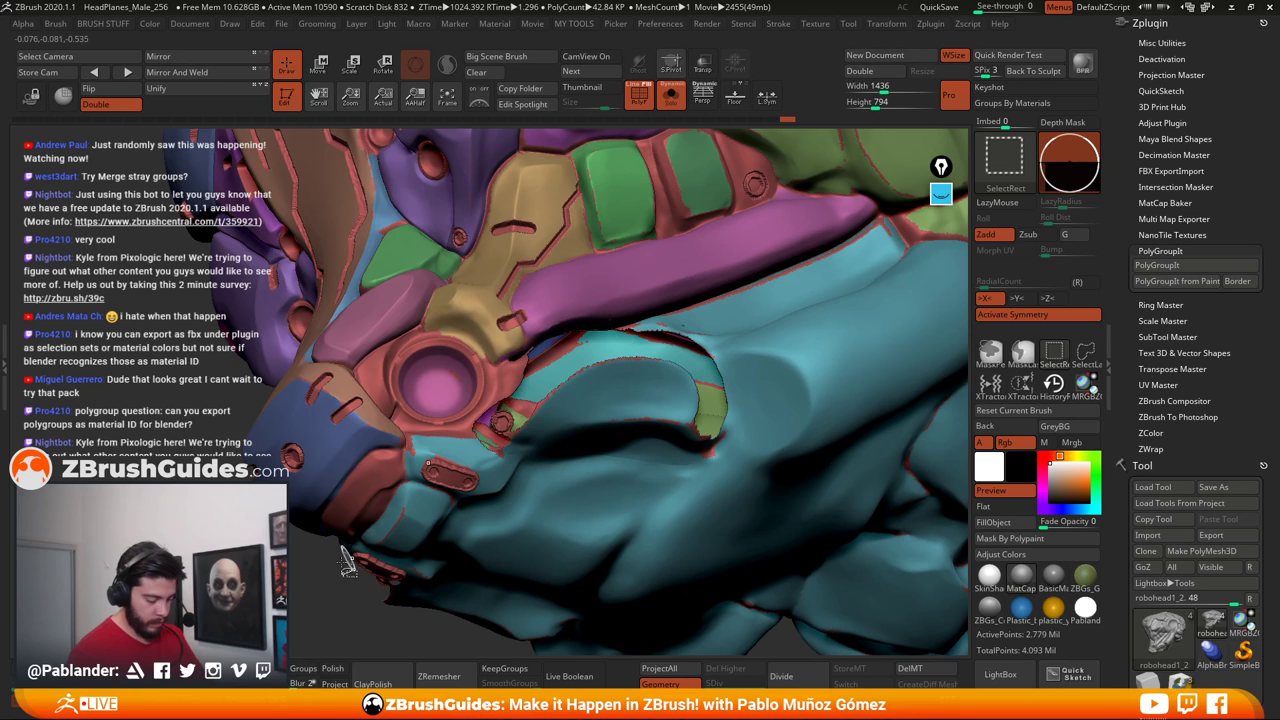
ctrl+shift+drag(341, 550, 353, 572)
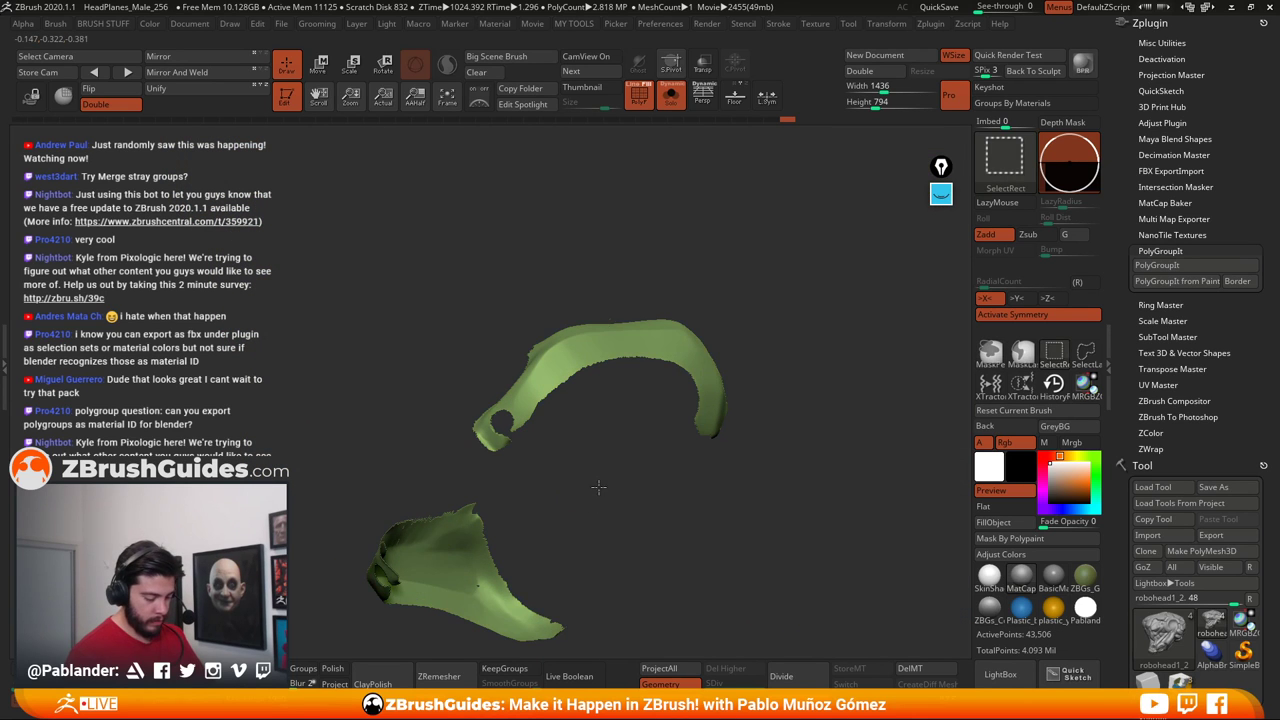
ctrl+shift+click(683, 497)
Mask the stray fragments along the inner edge of the curved light green jaw panel, checking coverage with the mask inverted
ctrl+right_drag(652, 468, 730, 462)
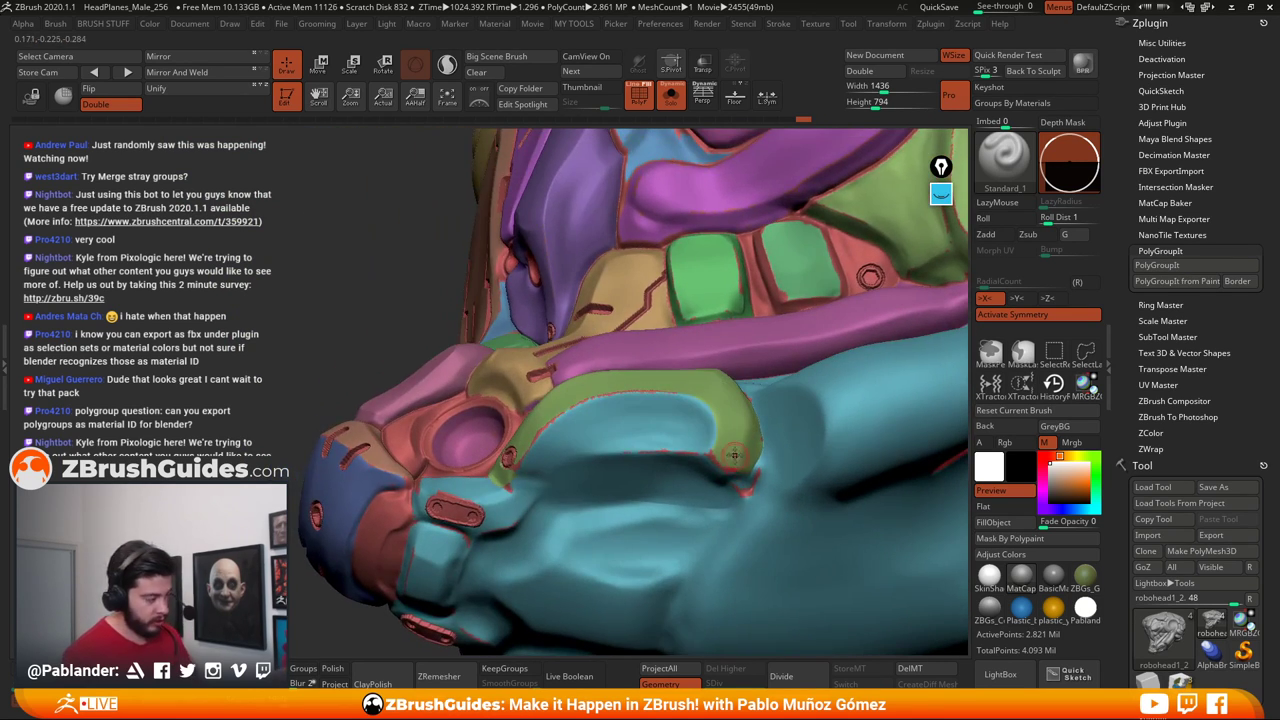
key(ctrl)
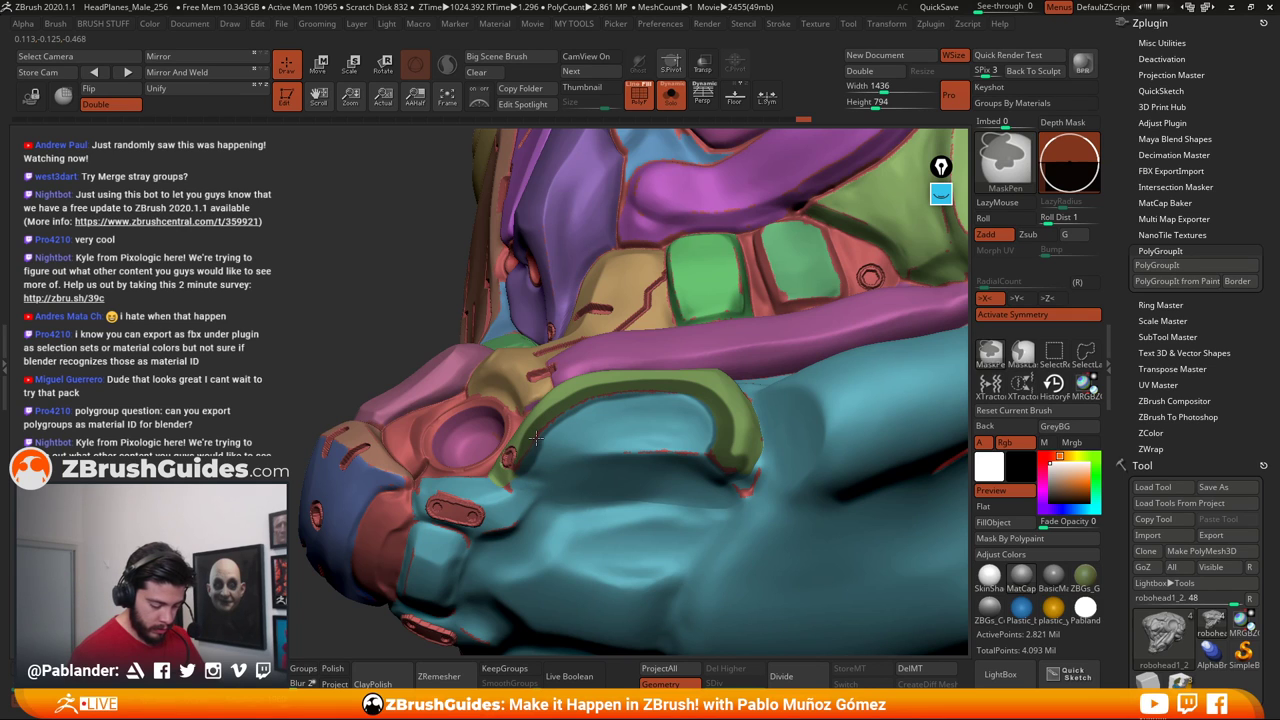
ctrl+click(672, 402)
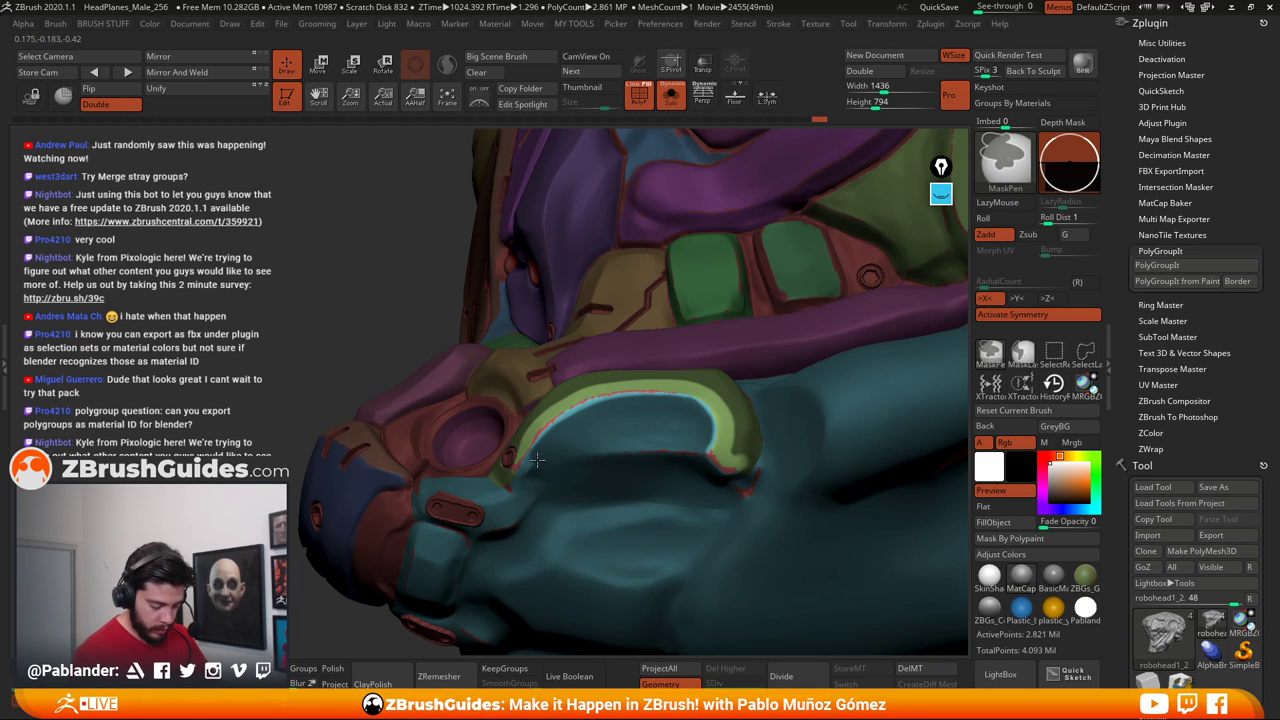
ctrl+drag(327, 414, 301, 433)
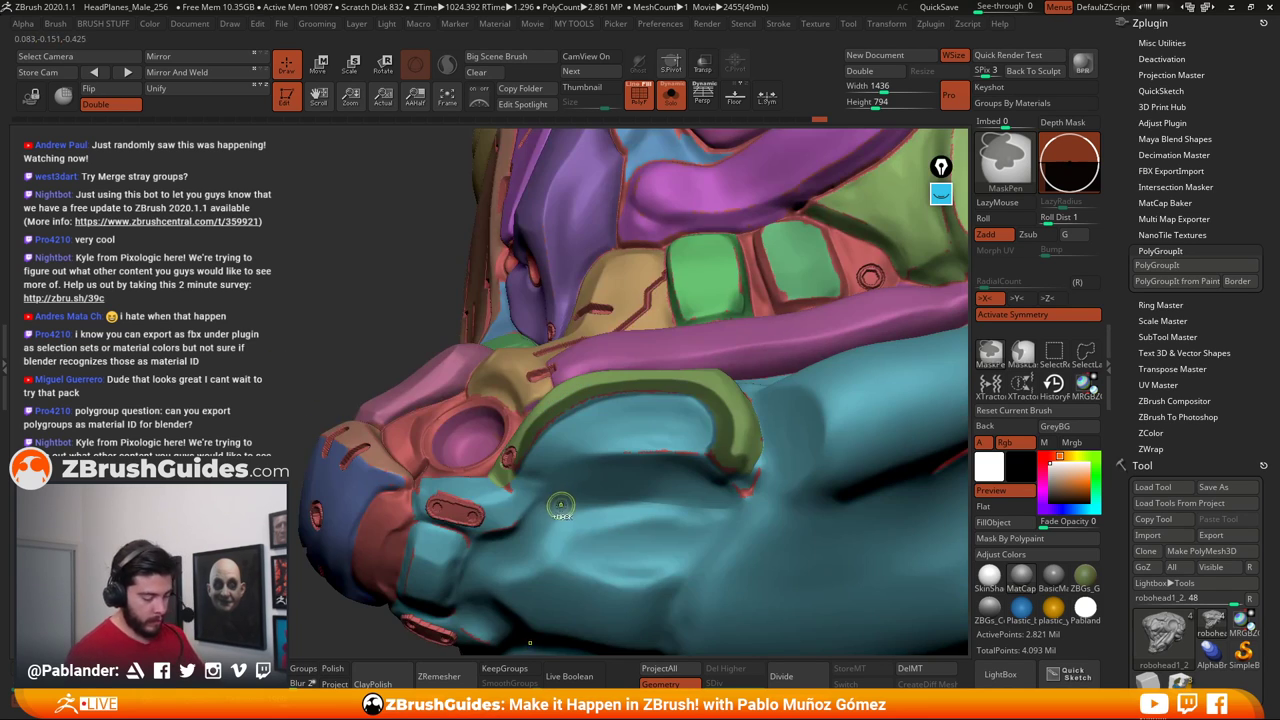
Isolate the curved jaw panel with its masked inner strip, merge them into one polygroup, and show the whole head again
ctrl+shift+click(735, 430)
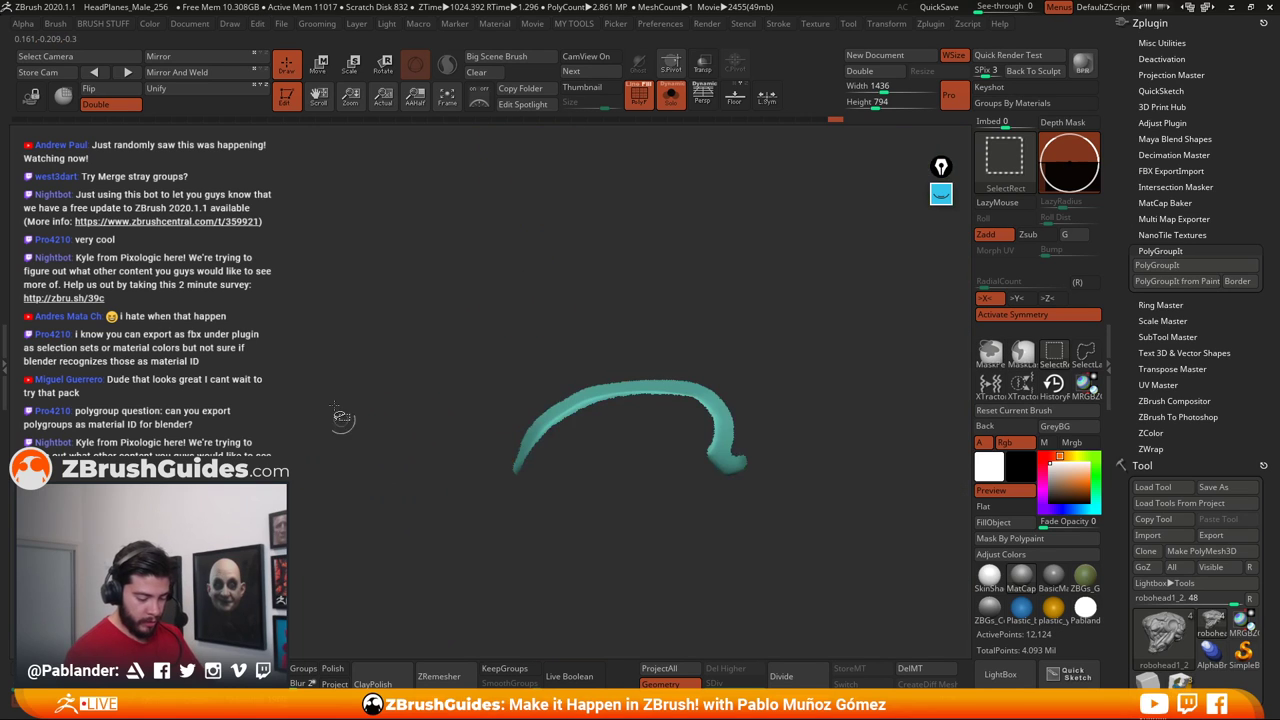
ctrl+shift+click(745, 418)
ctrl+shift+click(565, 553)
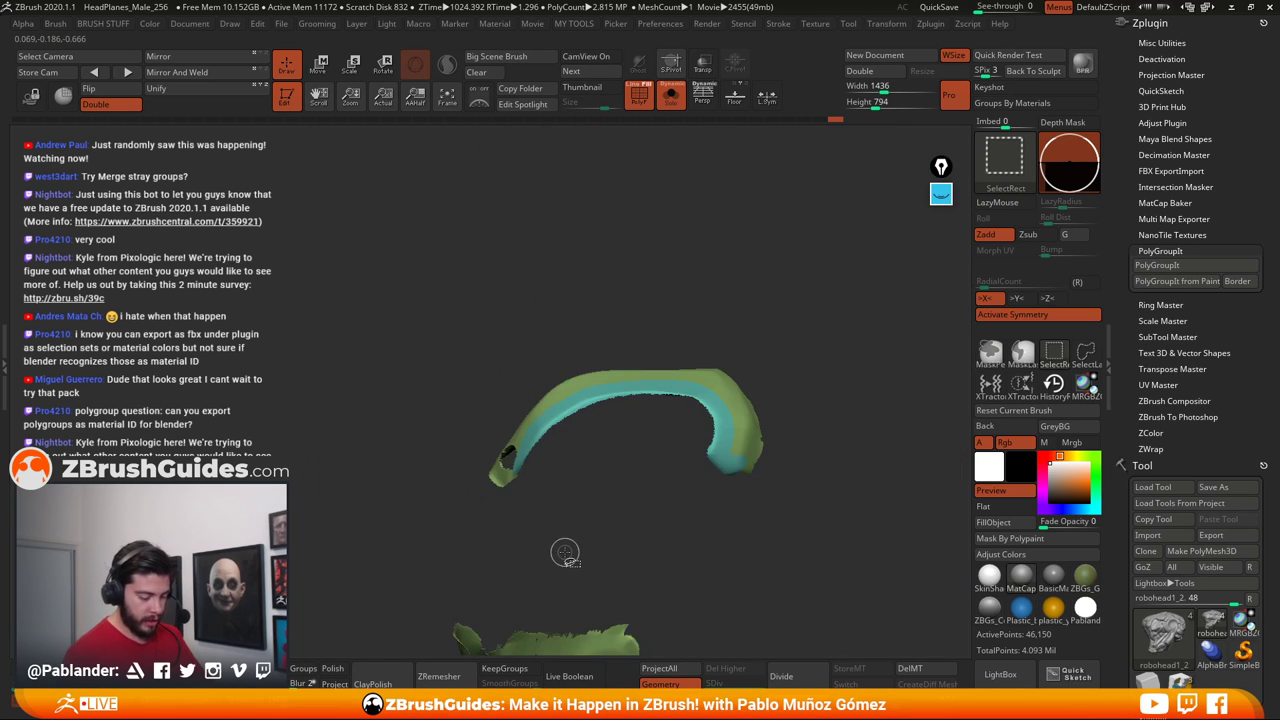
ctrl+shift+click(736, 489)
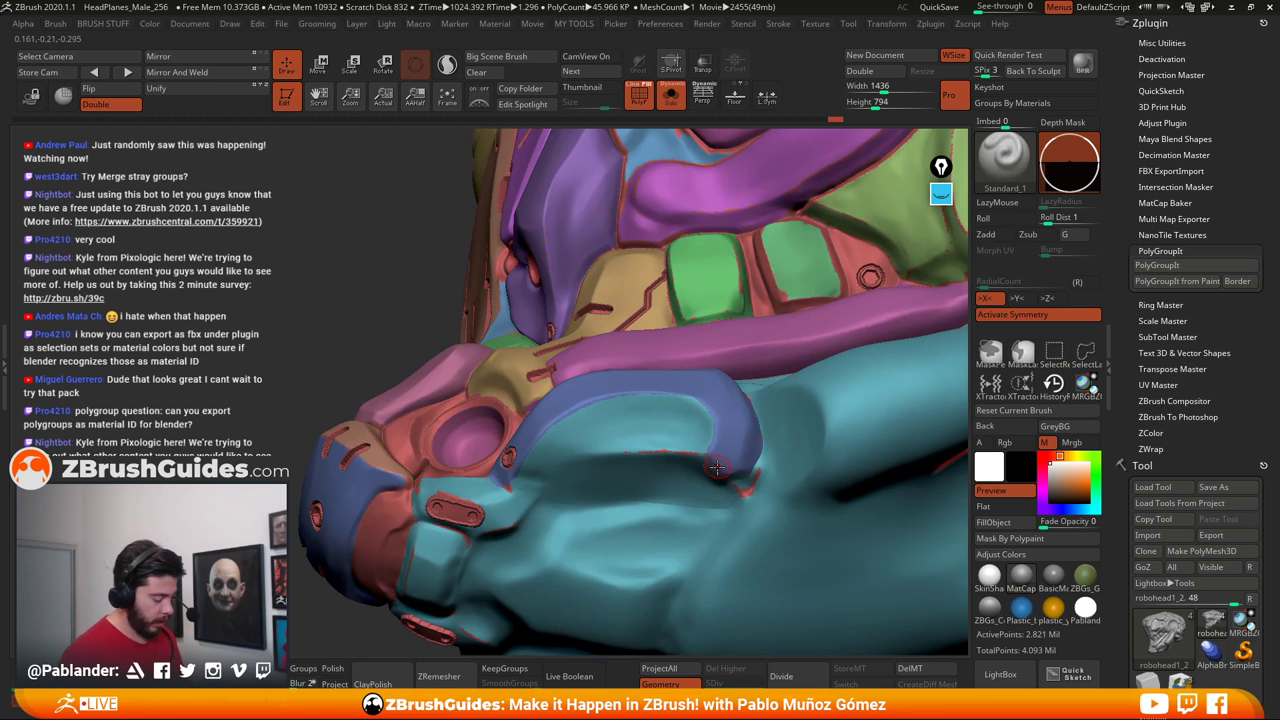
Inspect the panel polygroups from several sides of the head, isolating the red seam polygroup and restoring full visibility
mouse_move(714, 460)
ctrl+right_down()
mouse_move(712, 425)
mouse_move(700, 452)
mouse_move(736, 448)
mouse_move(725, 444)
ctrl+right_up()
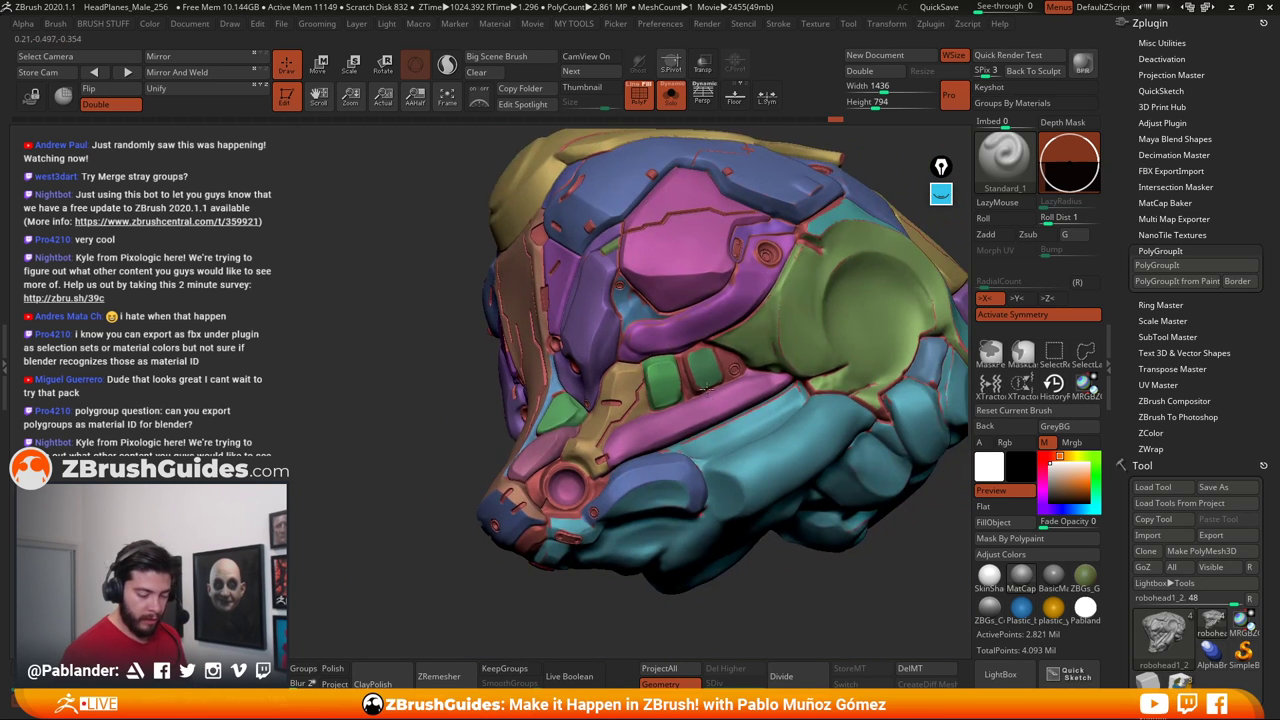
right_drag(706, 388, 660, 375)
ctrl+right_drag(720, 456, 758, 362)
right_drag(789, 427, 752, 443)
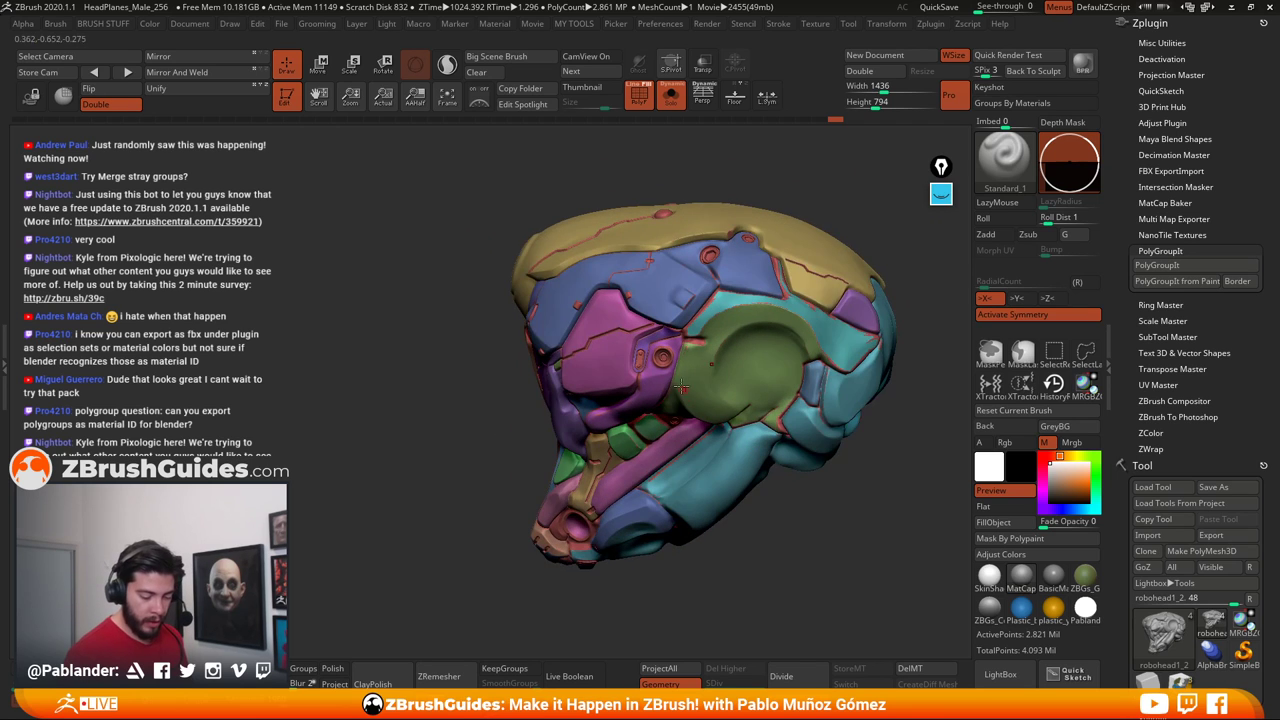
ctrl+right_drag(657, 412, 658, 440)
right_drag(751, 361, 754, 364)
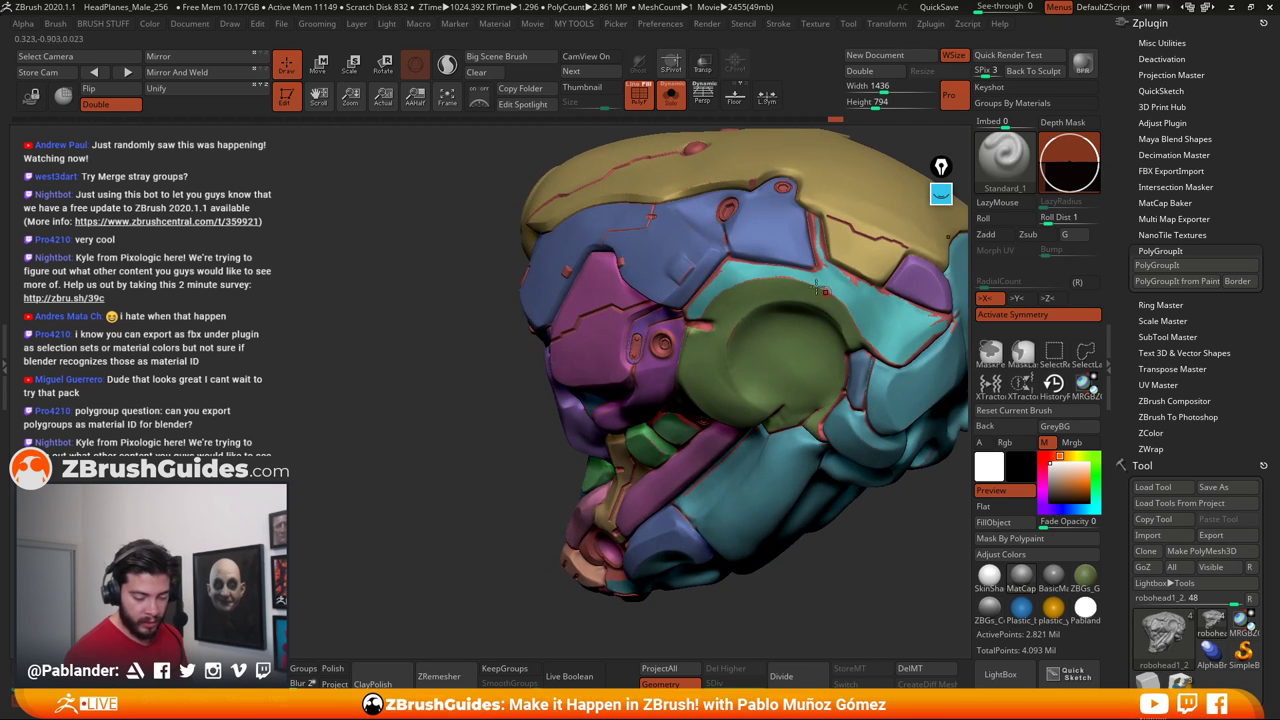
right_drag(800, 325, 694, 320)
right_drag(716, 515, 806, 348)
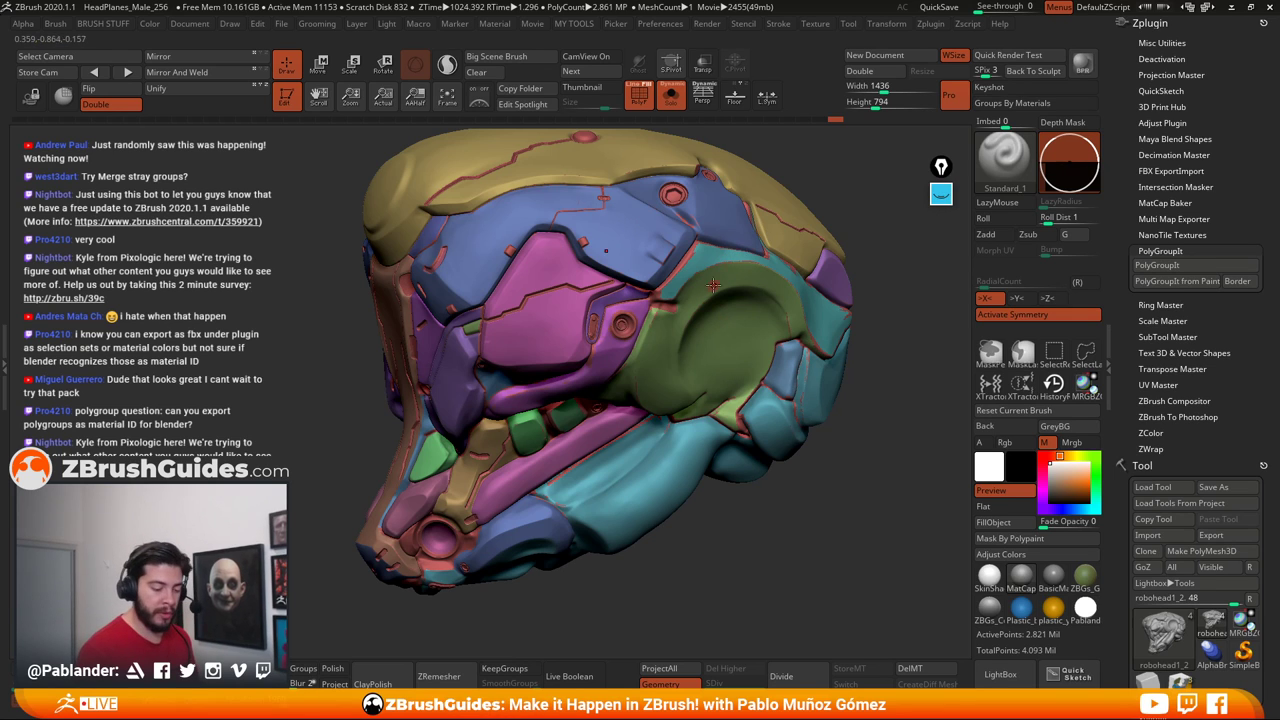
ctrl+shift+click(663, 311)
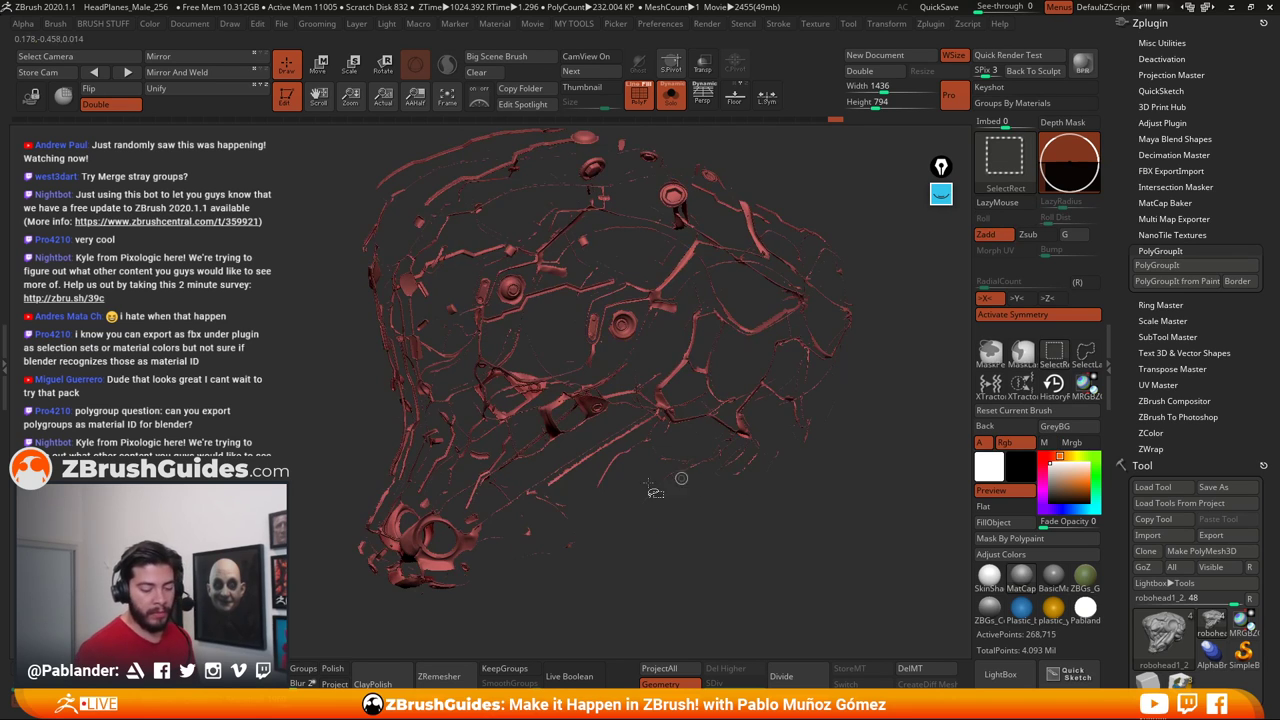
ctrl+shift+click(834, 494)
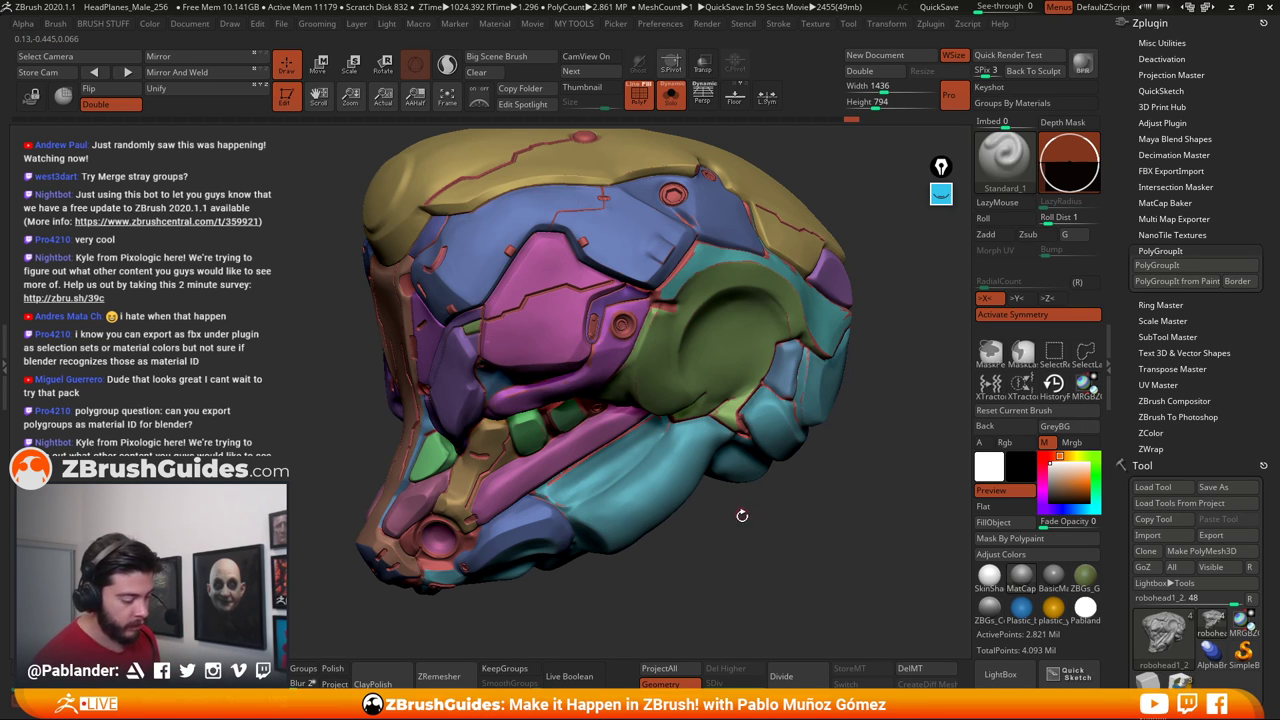
Apply the Polish By Groups deformation to the whole robotic head
drag(740, 517, 749, 491)
right_drag(694, 406, 822, 500)
drag(1199, 417, 1177, 204)
scroll(1180, 220, down, 10)
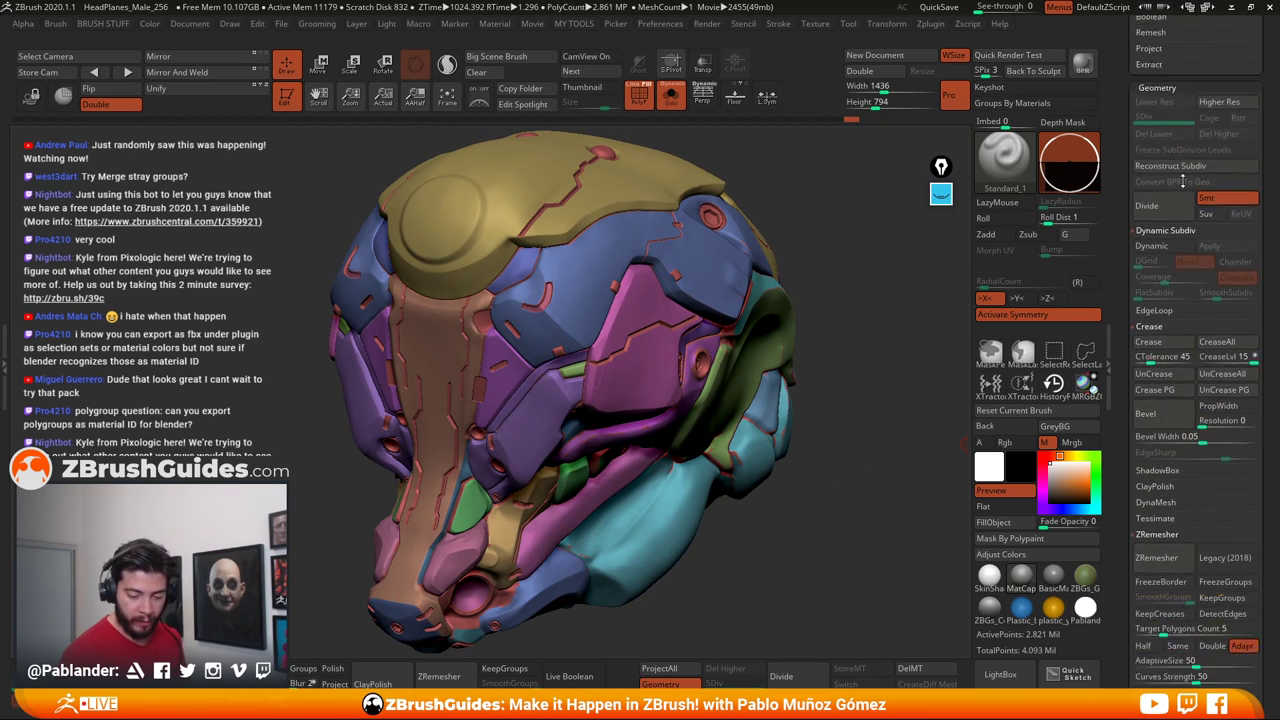
drag(1188, 258, 1188, 208)
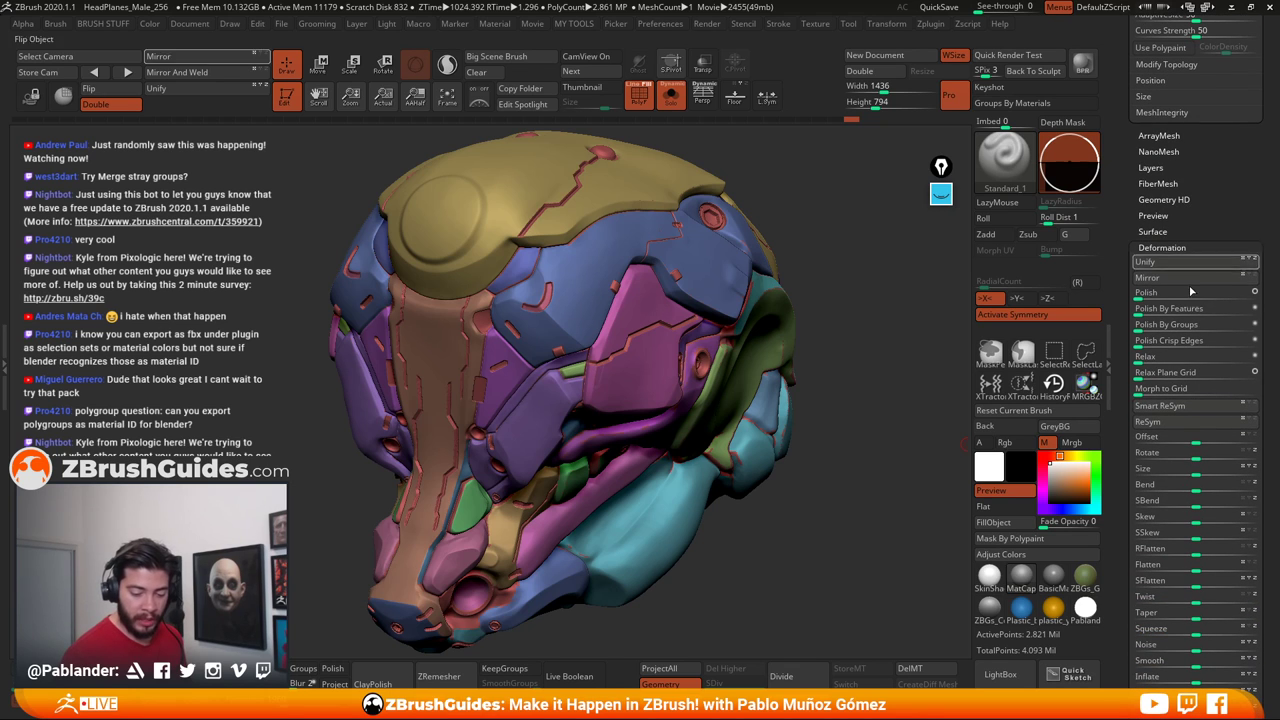
ctrl+right_drag(889, 377, 874, 409)
drag(873, 408, 866, 398)
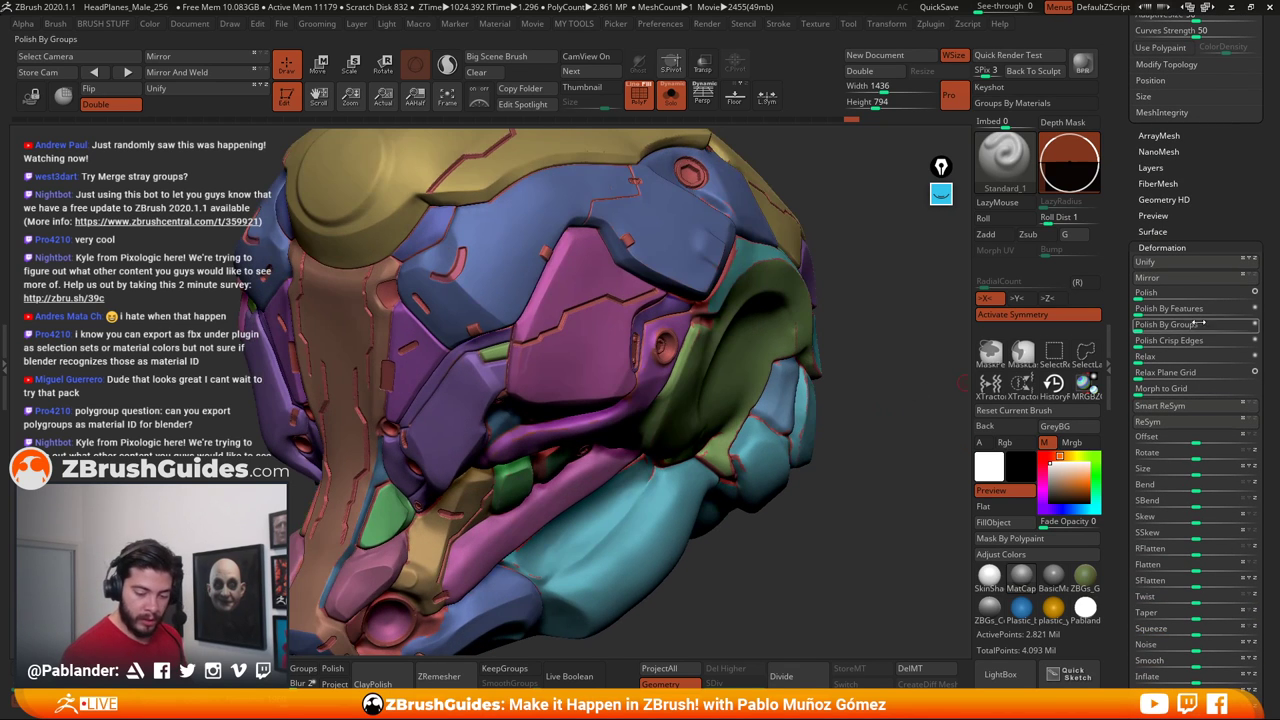
drag(1145, 325, 1178, 326)
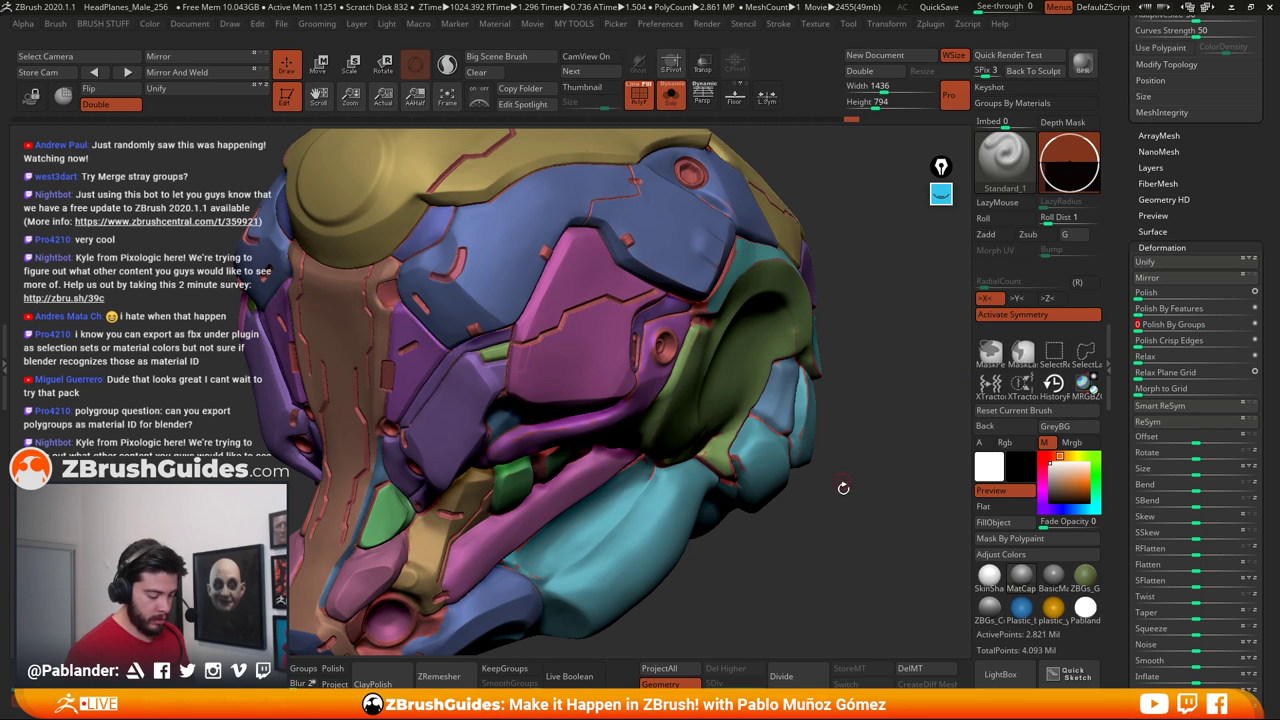
Examine the polished panel edges and seams of the head from the side, the front and a distance
drag(843, 488, 826, 516)
right_drag(690, 502, 729, 455)
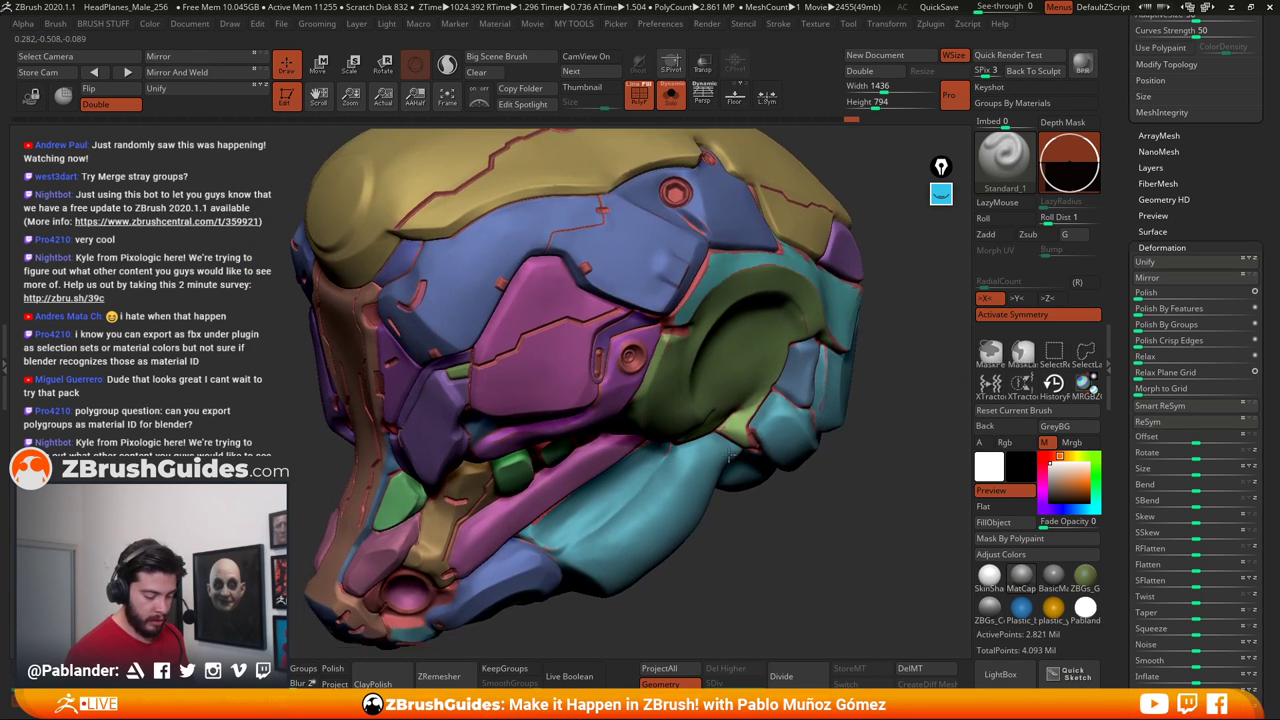
drag(730, 455, 587, 443)
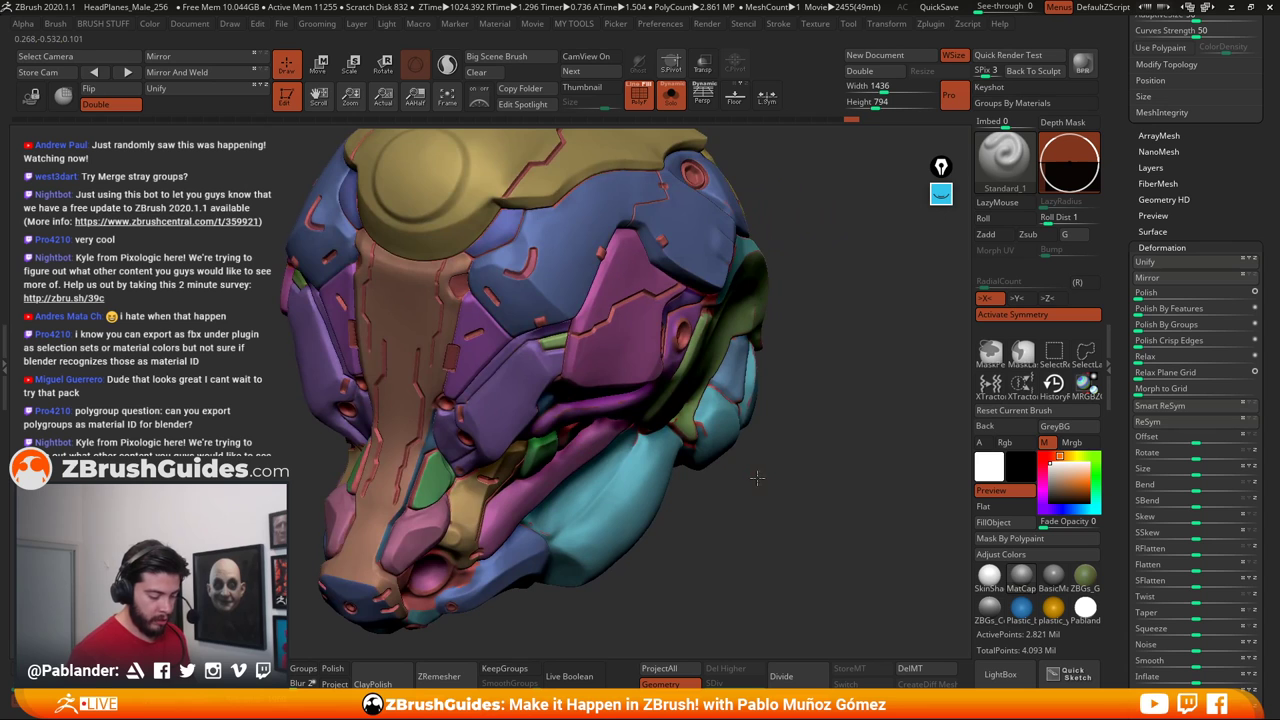
mouse_move(757, 478)
mouse_down()
mouse_move(730, 472)
mouse_move(740, 500)
mouse_move(706, 503)
mouse_move(760, 512)
mouse_move(773, 464)
mouse_up()
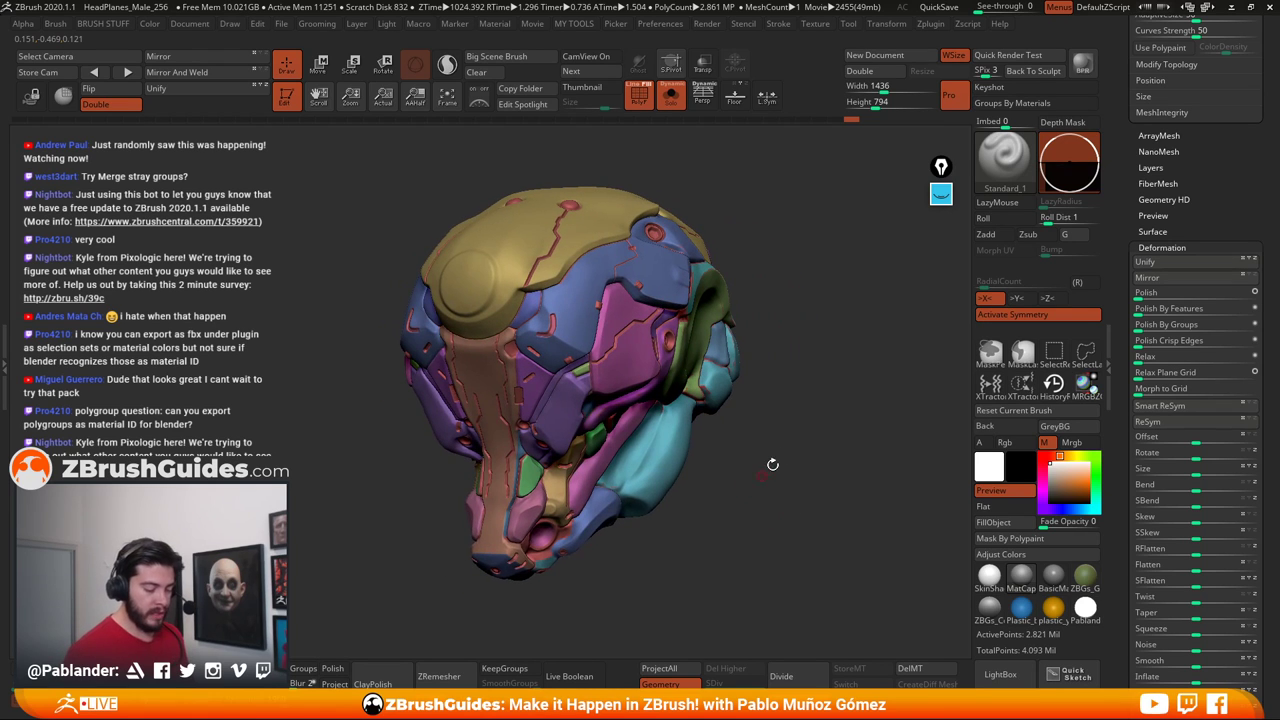
drag(700, 478, 764, 458)
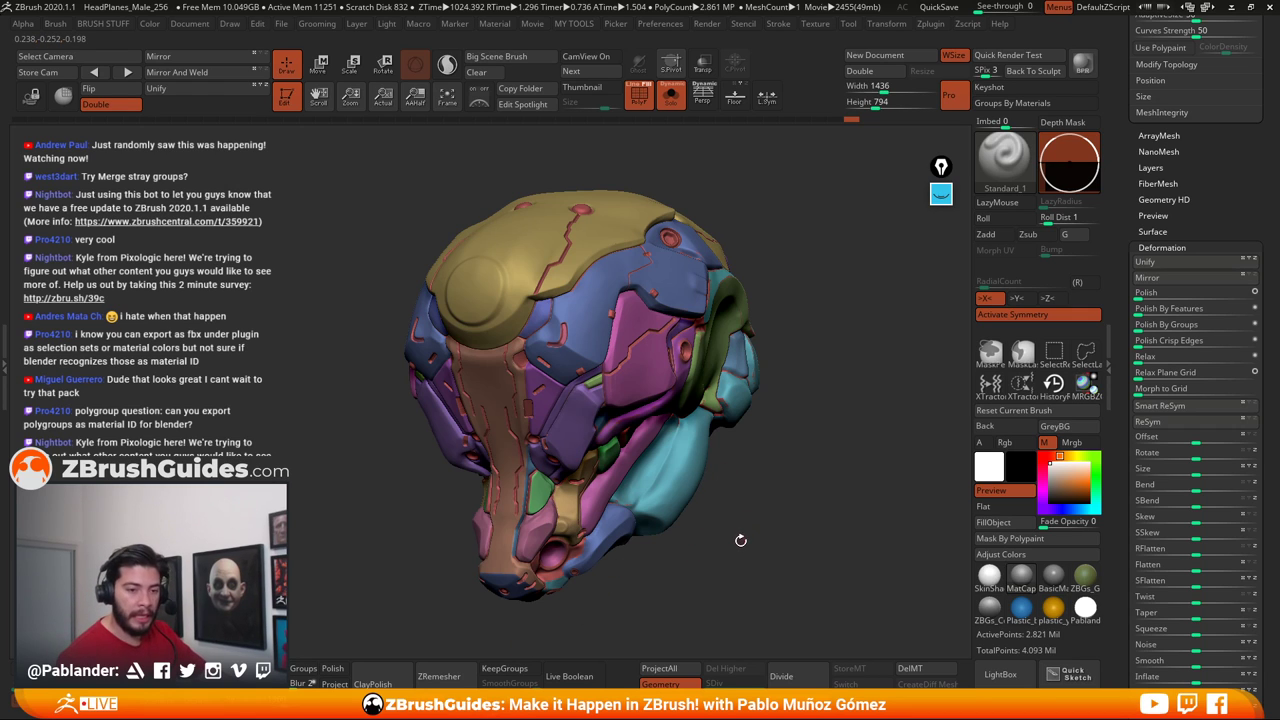
drag(749, 546, 746, 543)
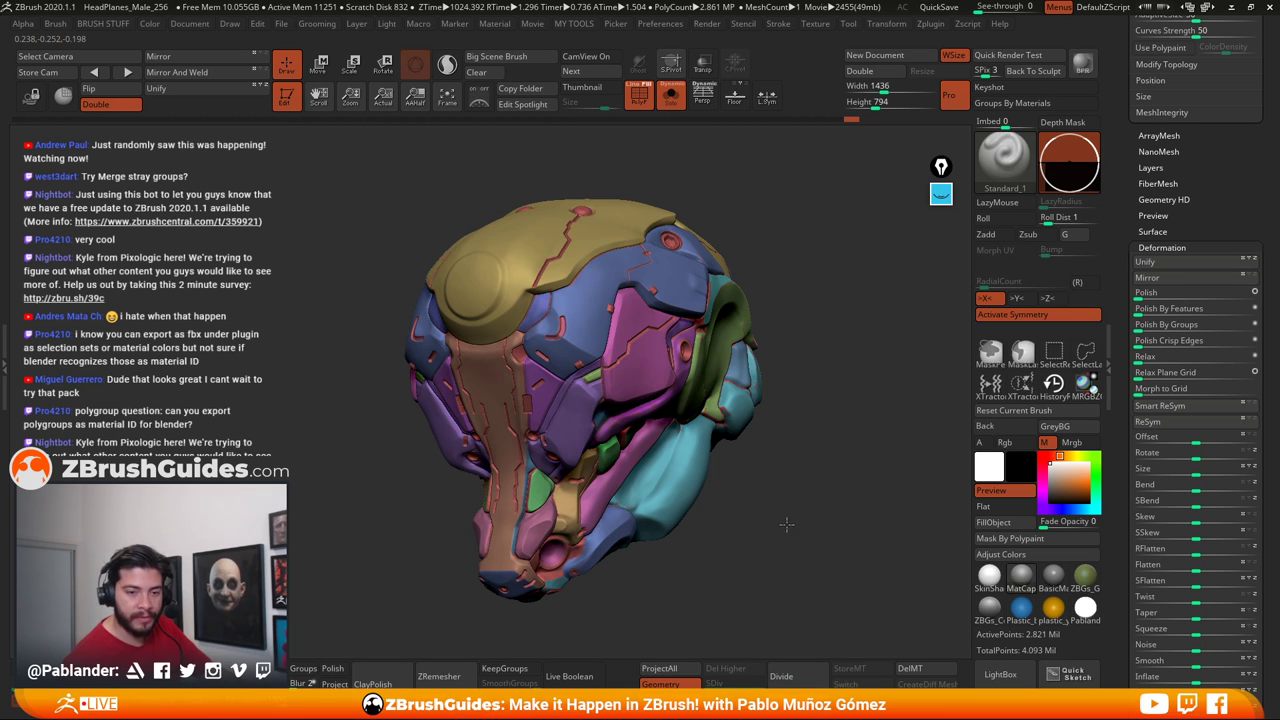
drag(786, 524, 800, 420)
Quick save the project
scroll(1190, 300, up, 5)
click(958, 8)
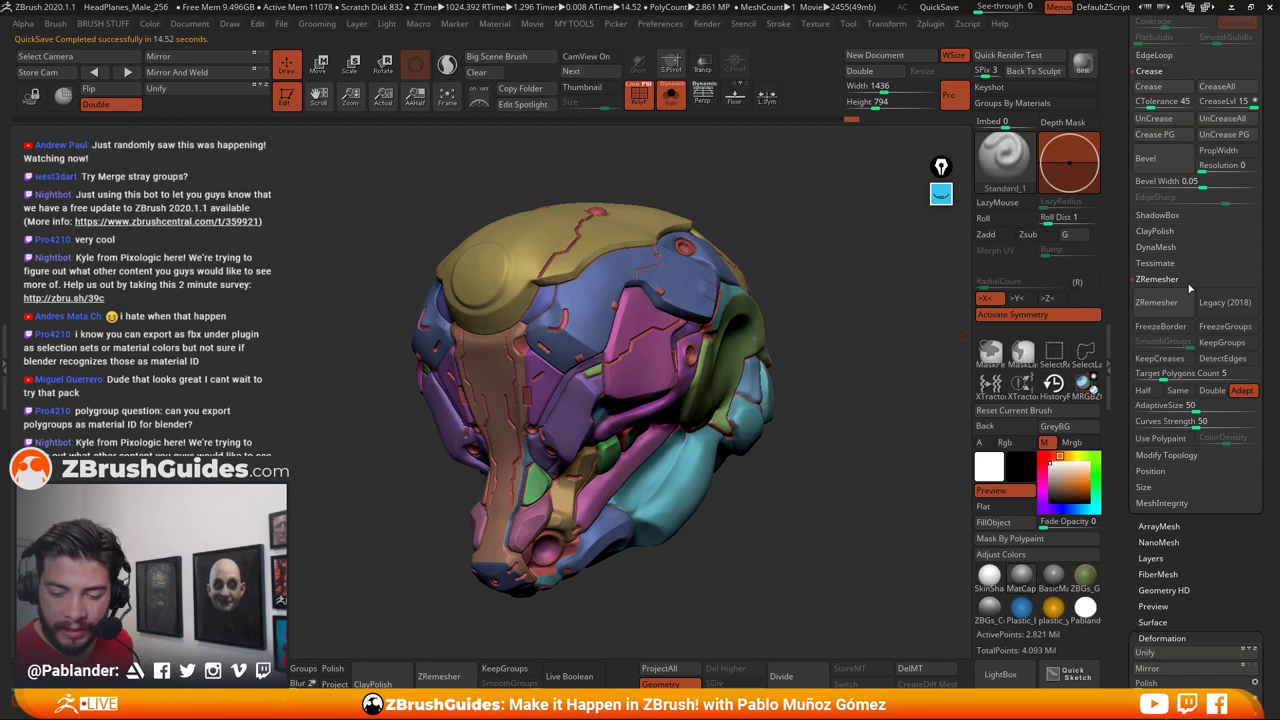
click(283, 27)
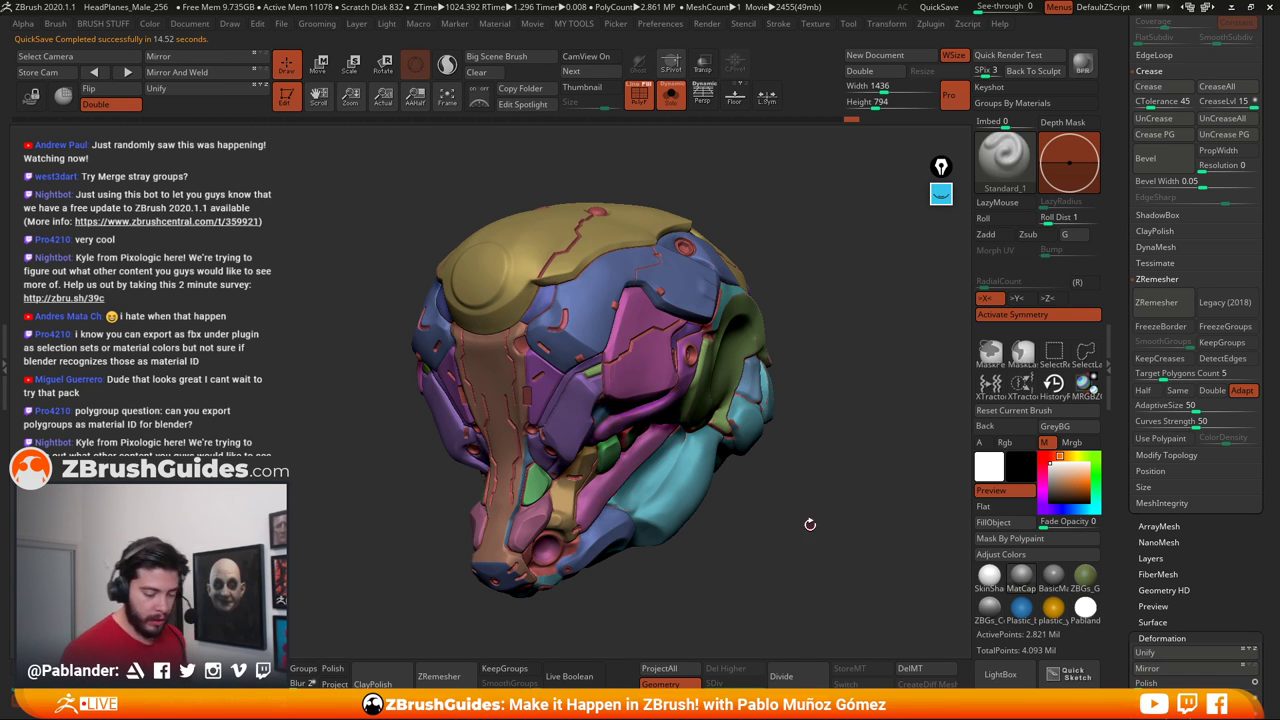
Duplicate the robohead1_2 subtool and store the original in the subtool folder, leaving the copy outside it
drag(810, 524, 817, 512)
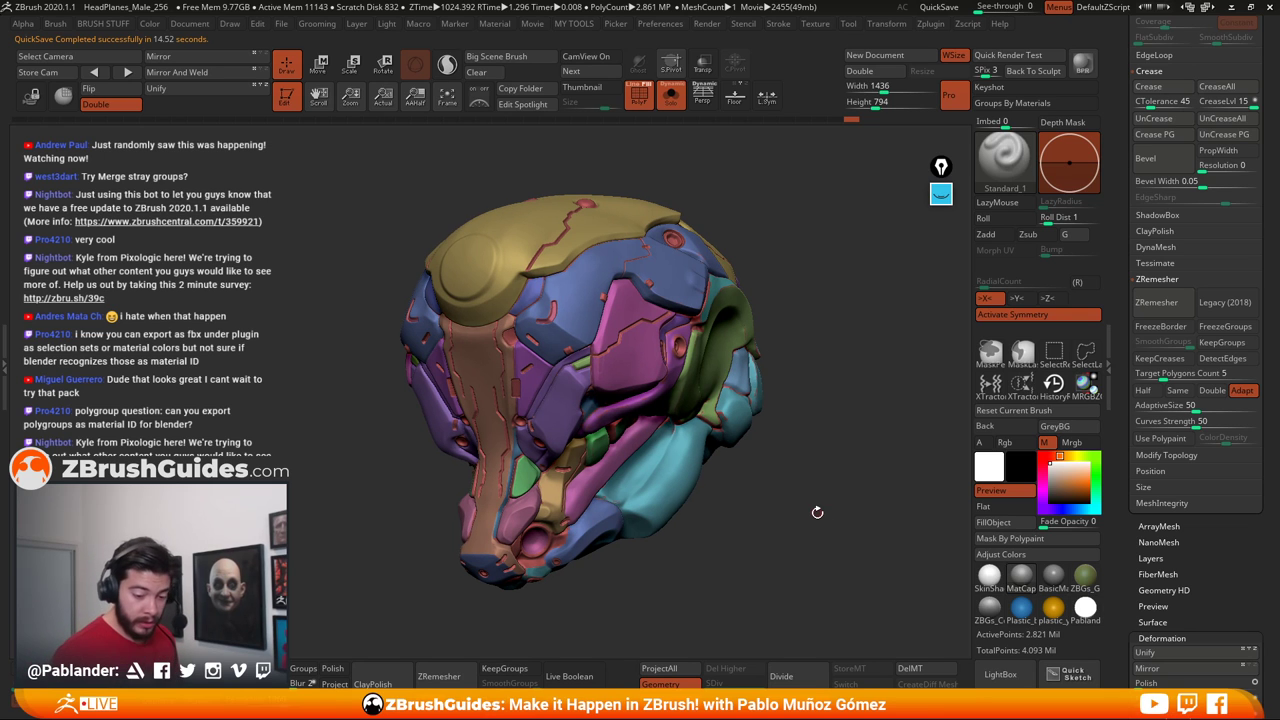
drag(1127, 318, 1126, 407)
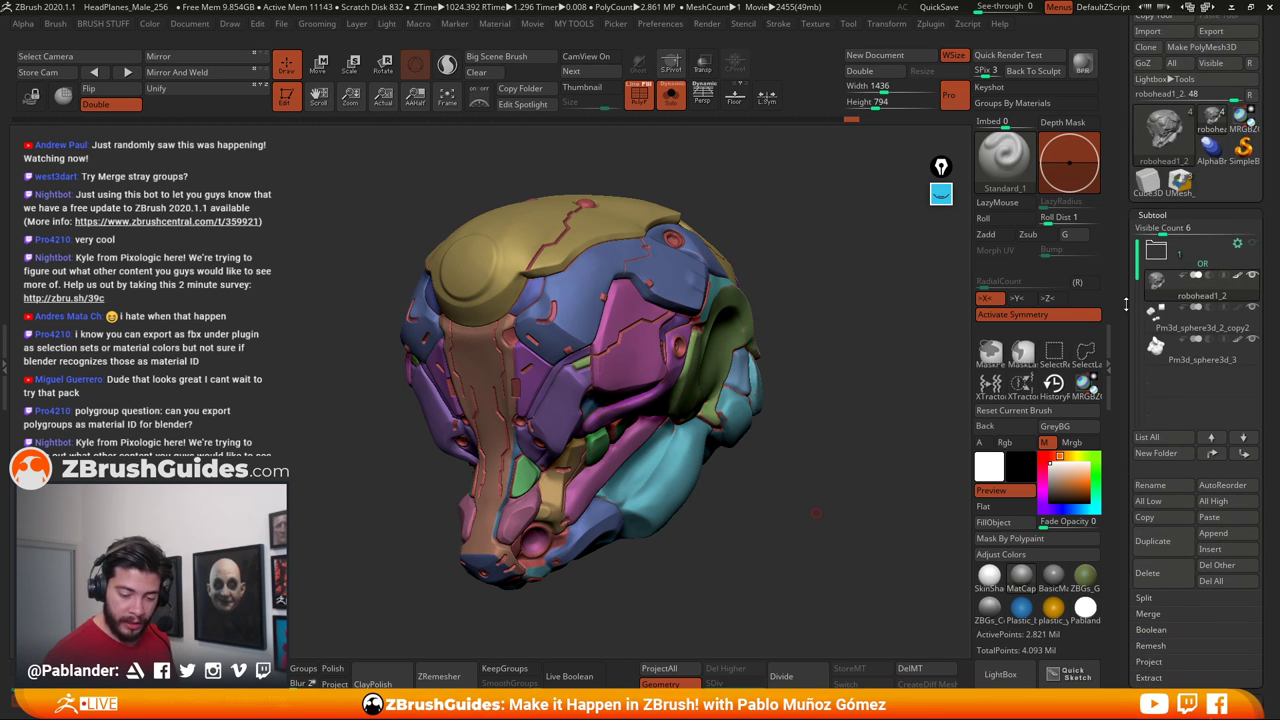
scroll(1125, 304, down, 2)
click(1188, 484)
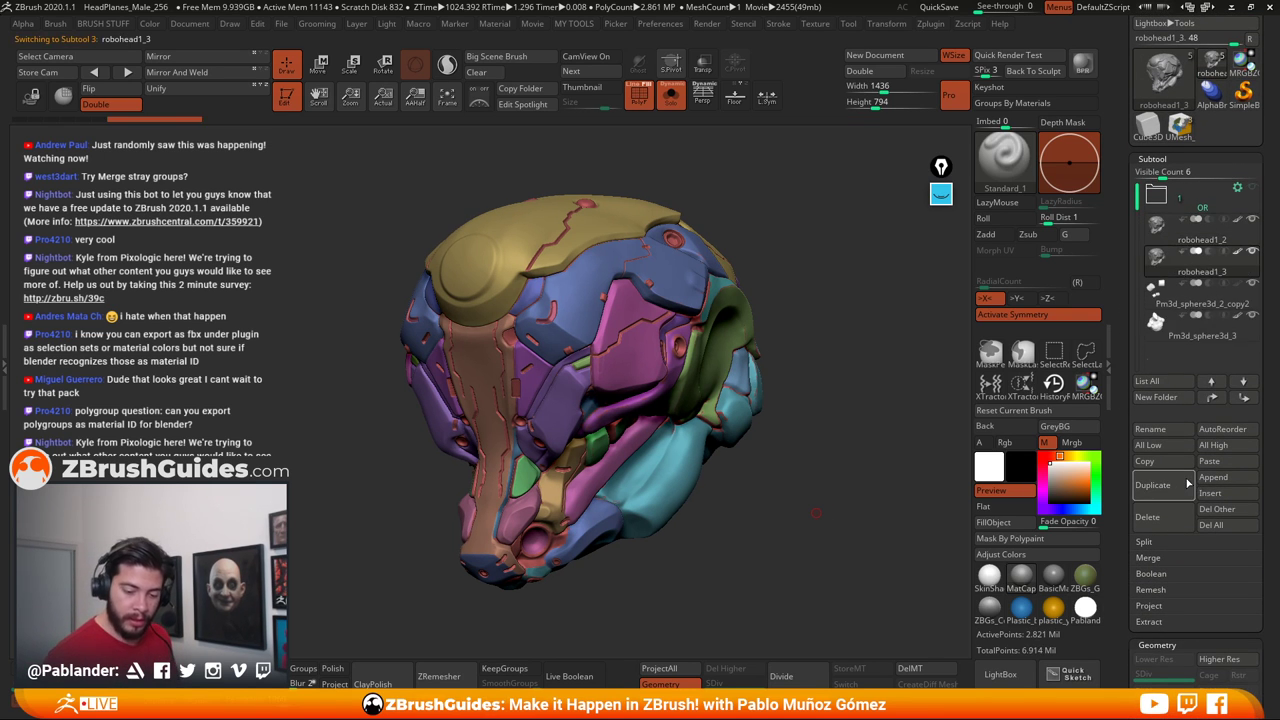
drag(1192, 232, 1190, 198)
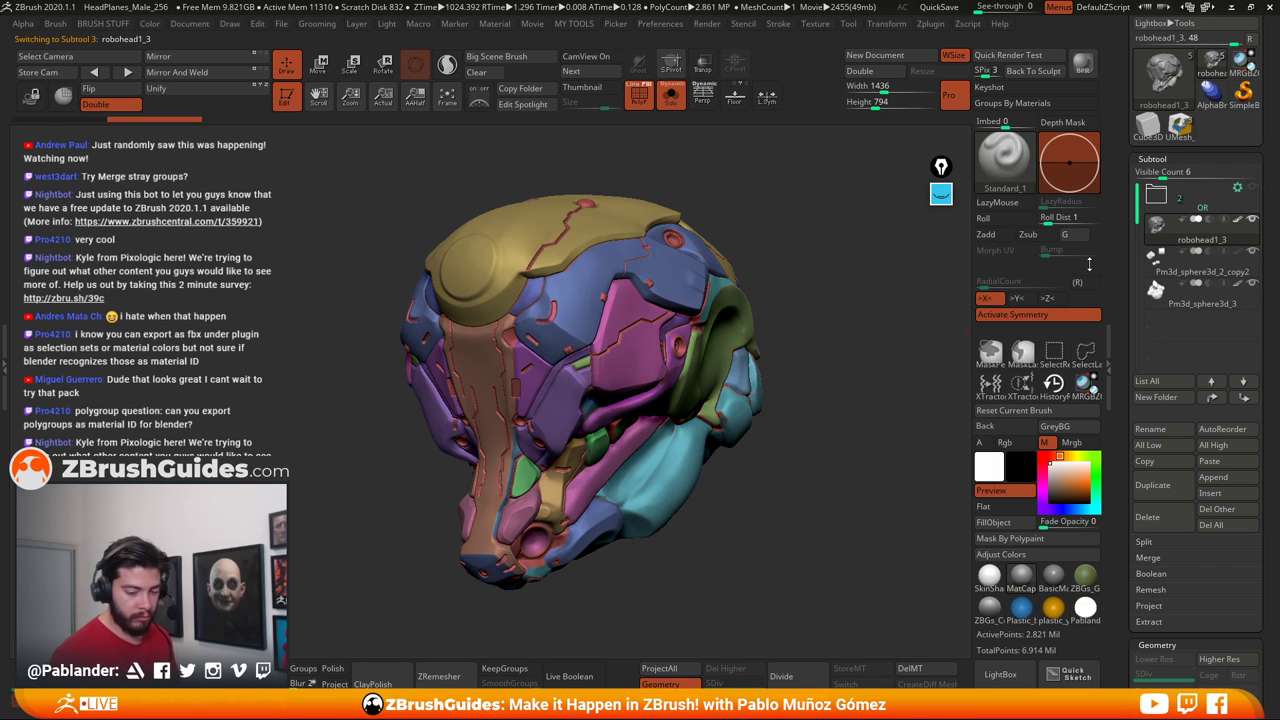
Turn off the polygroup colour display and check the duplicate head's plain surface from several angles
drag(818, 393, 572, 399)
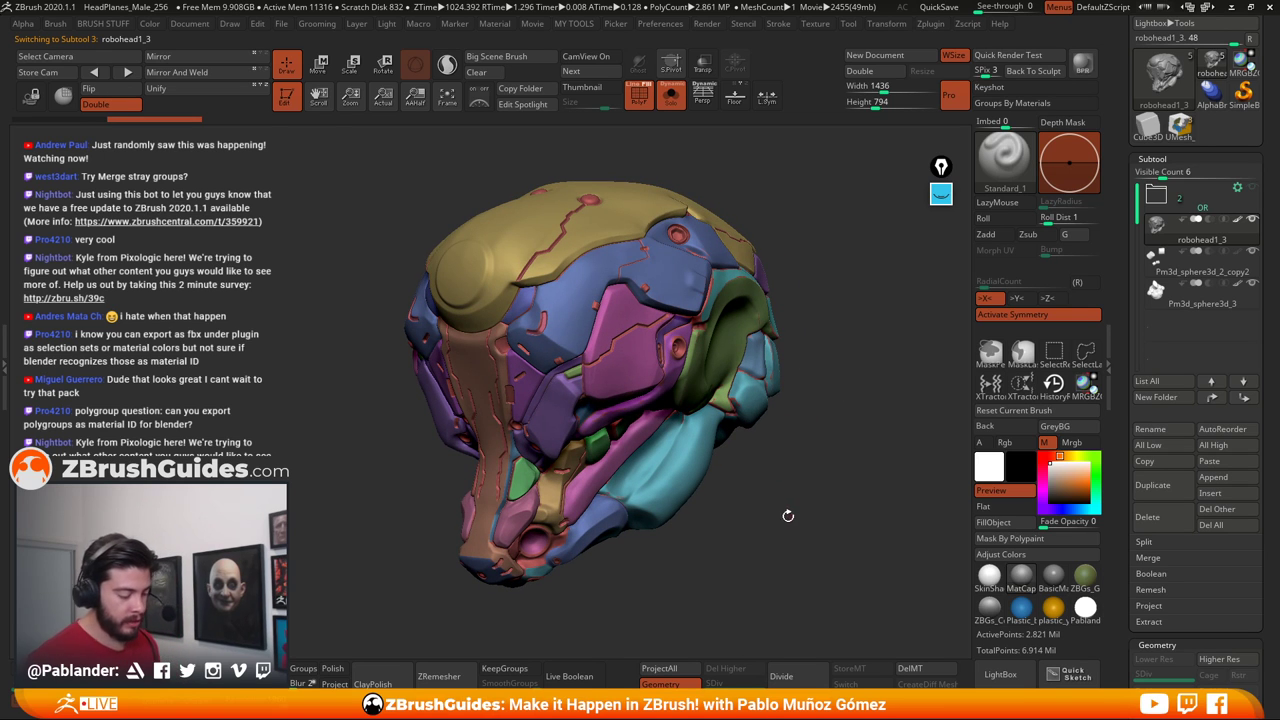
drag(788, 515, 804, 462)
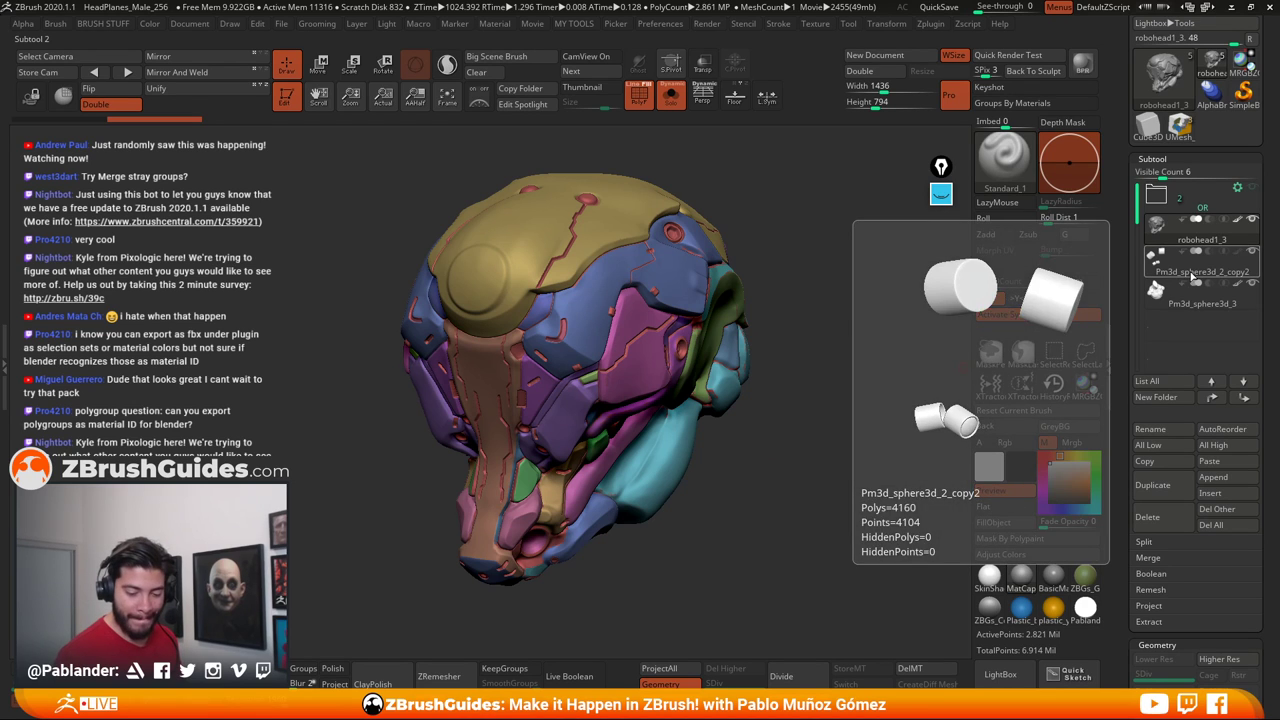
mouse_move(1183, 303)
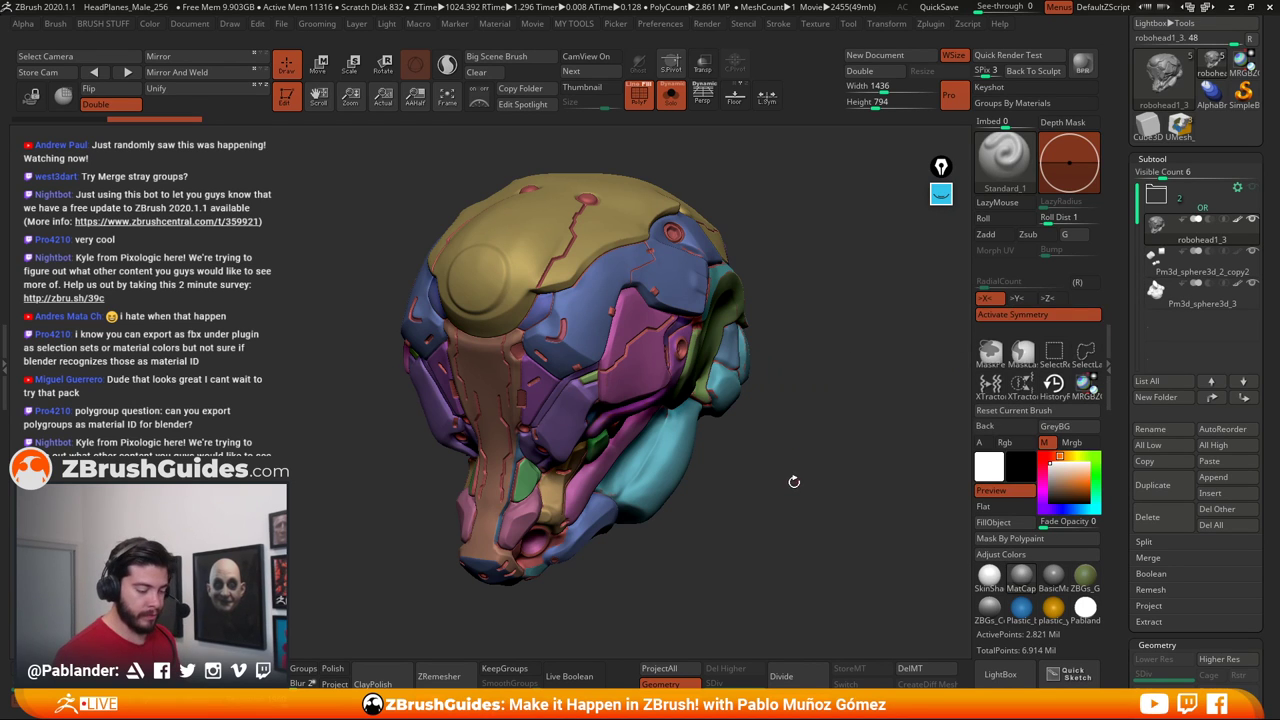
key(shift+f)
drag(790, 467, 821, 478)
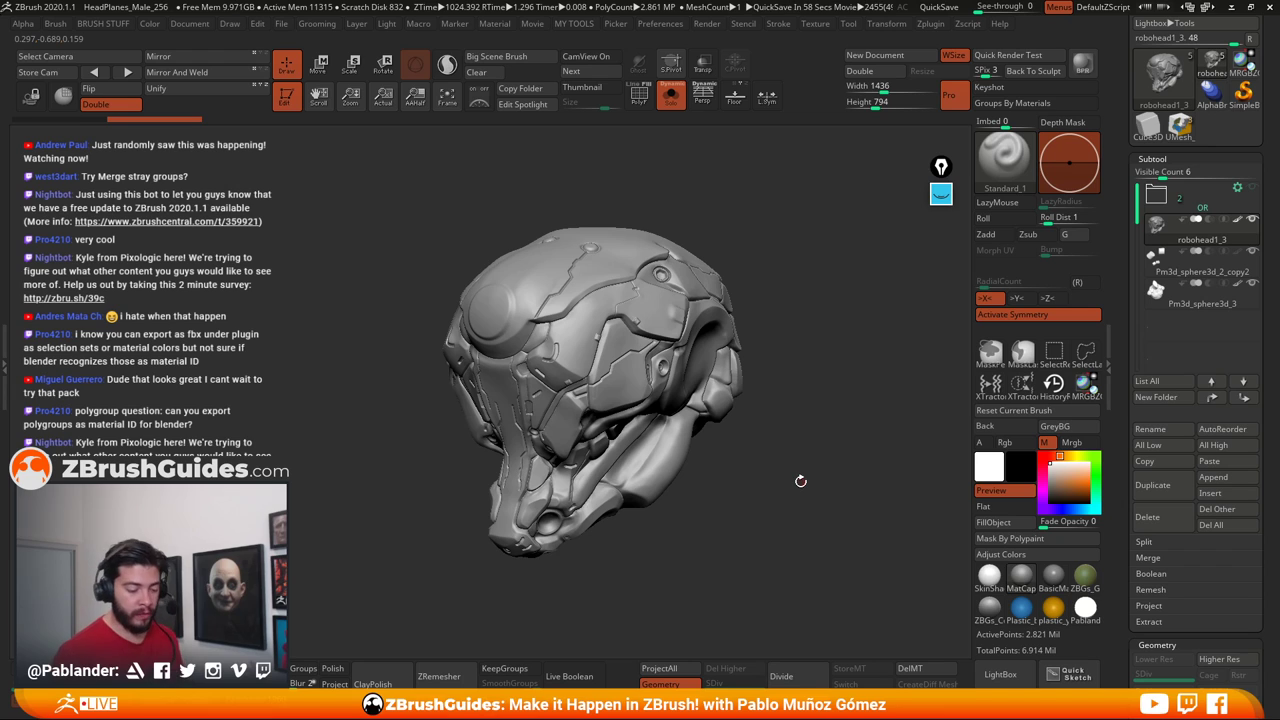
drag(785, 452, 814, 436)
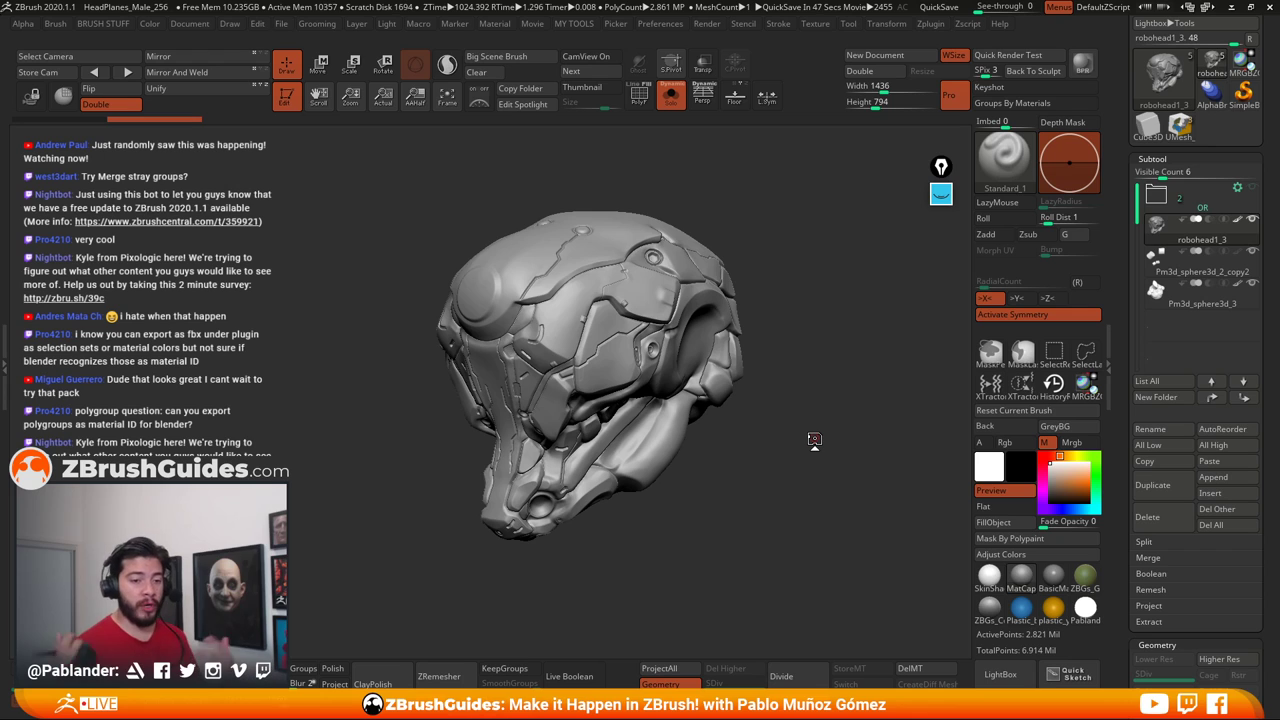
drag(783, 461, 782, 474)
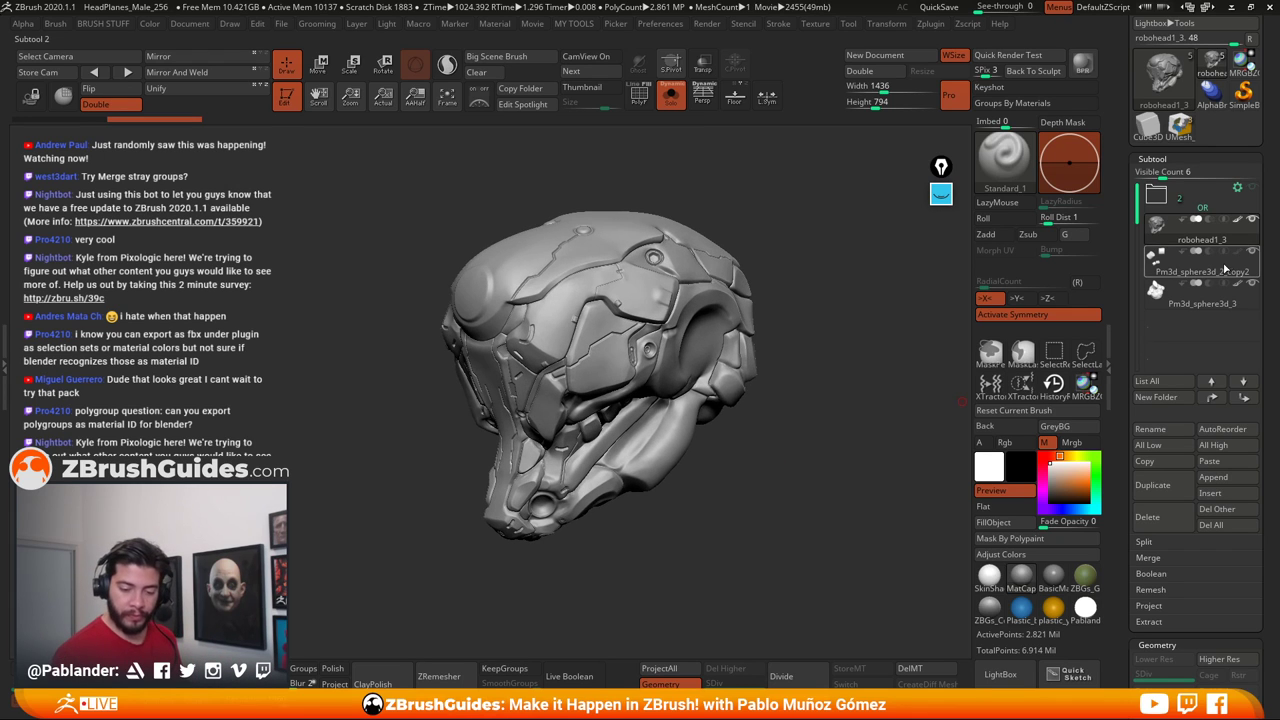
Append a Helix3D primitive as a new subtool and make it the active one
click(1224, 478)
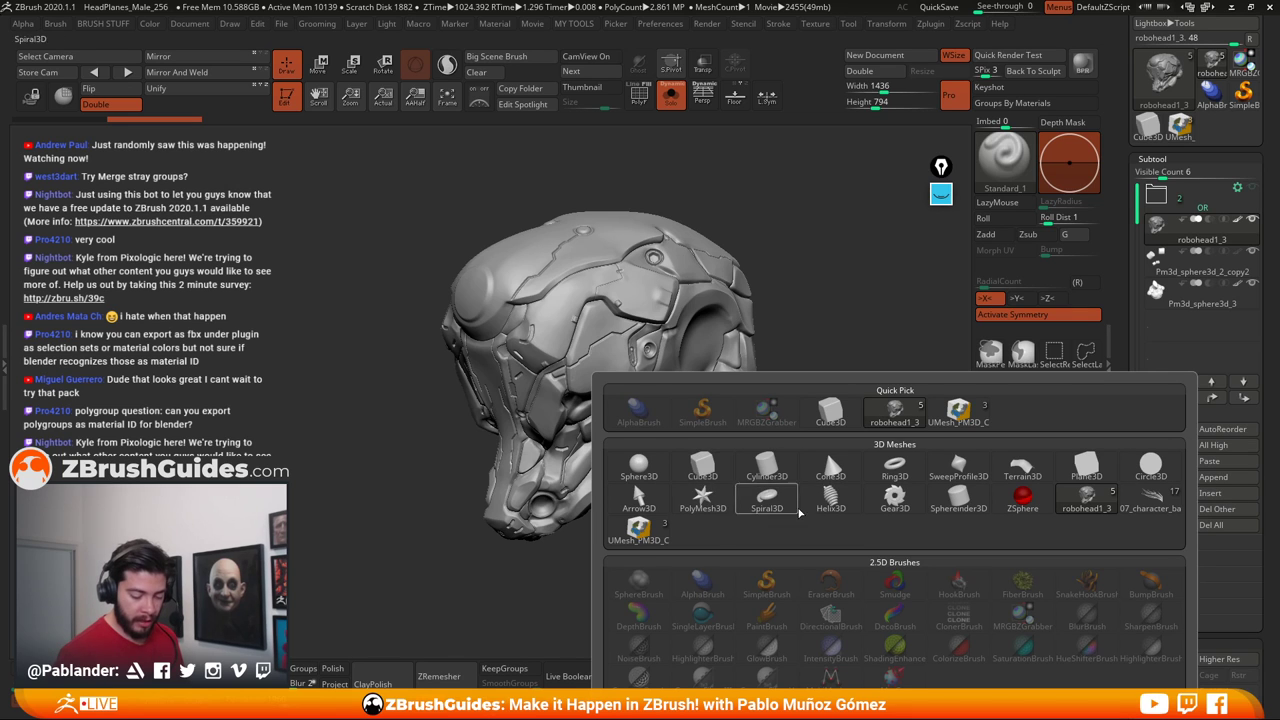
click(830, 497)
click(1203, 325)
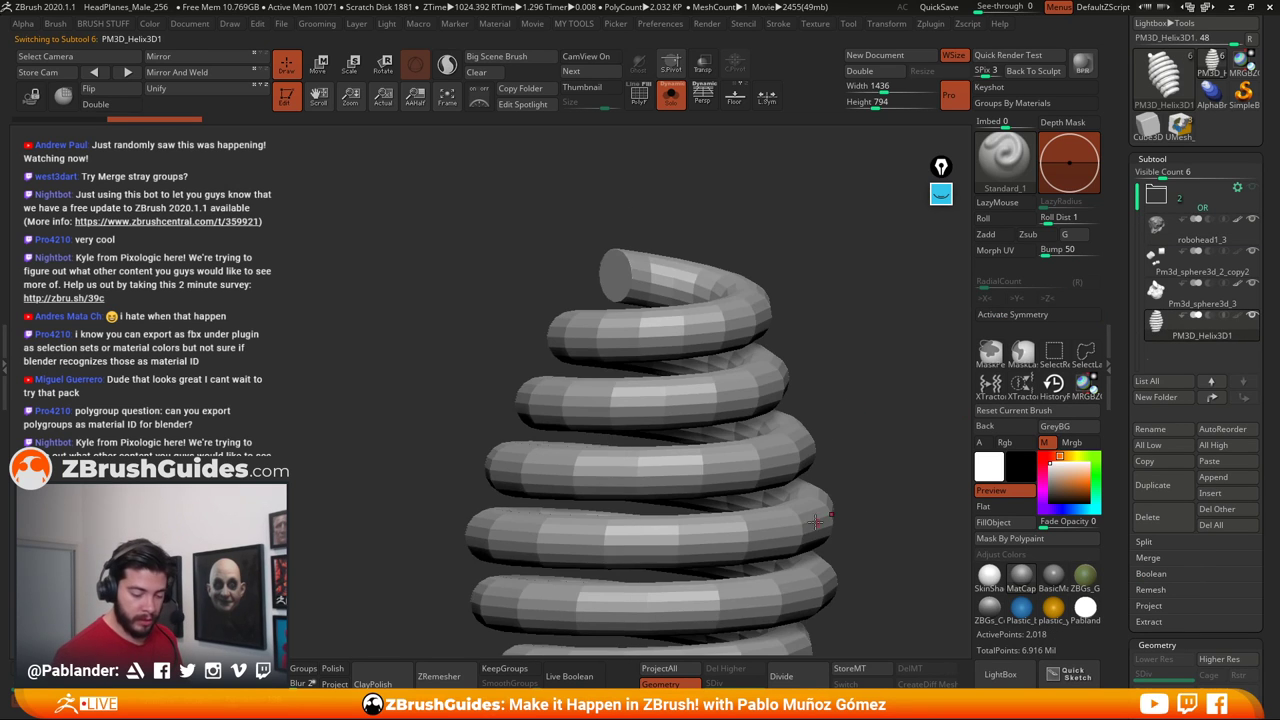
alt+drag(876, 454, 820, 393)
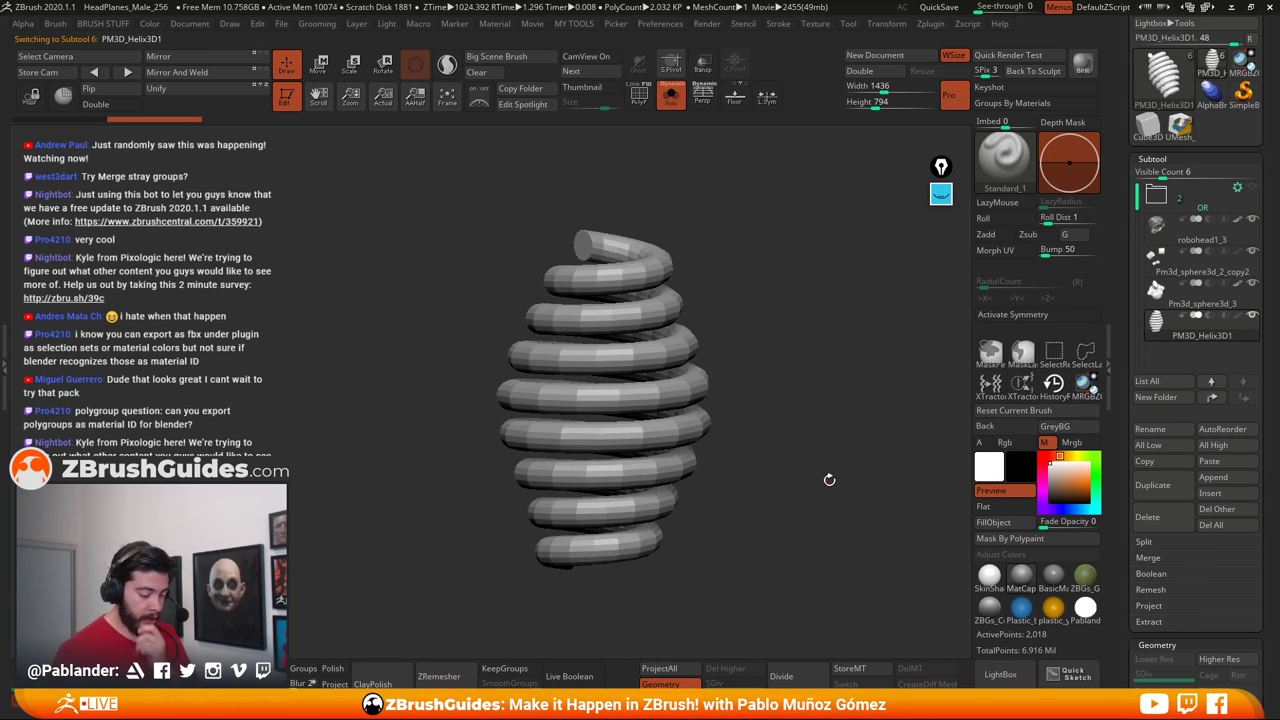
Convert the appended helix into a simple cube by initializing it as a QCube
scroll(1222, 551, down, 15)
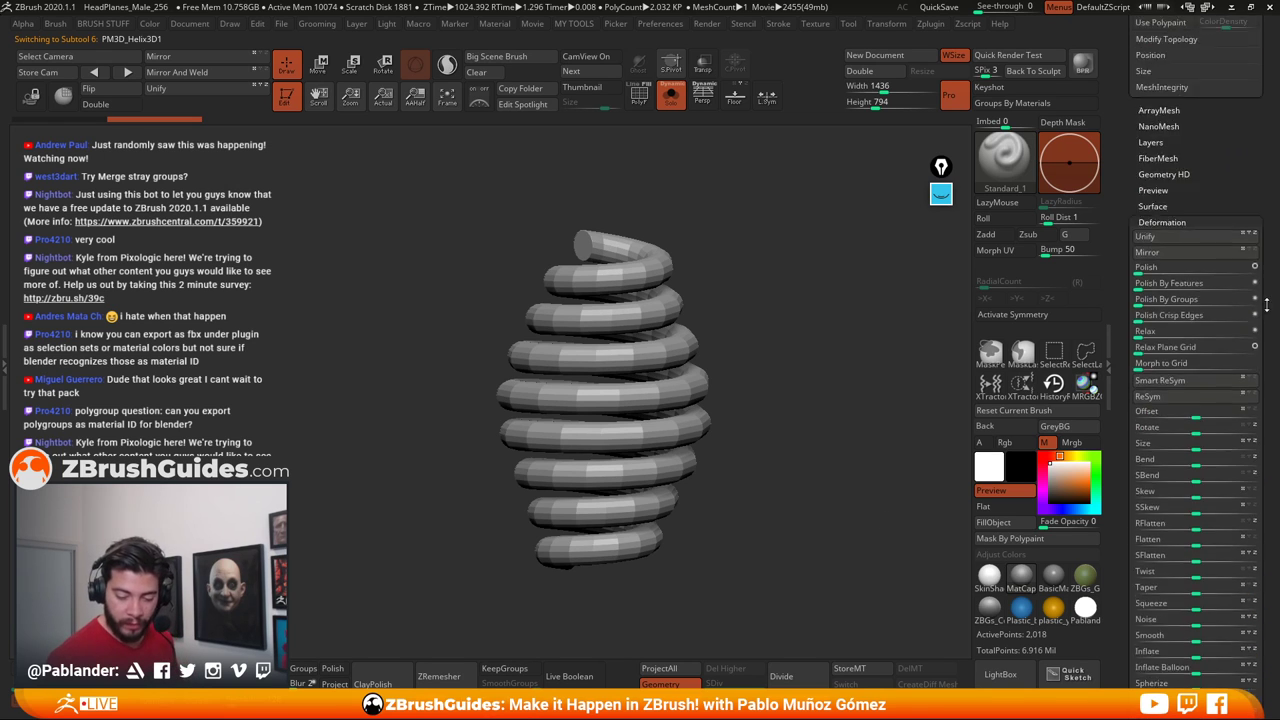
key(shift)
click(1156, 522)
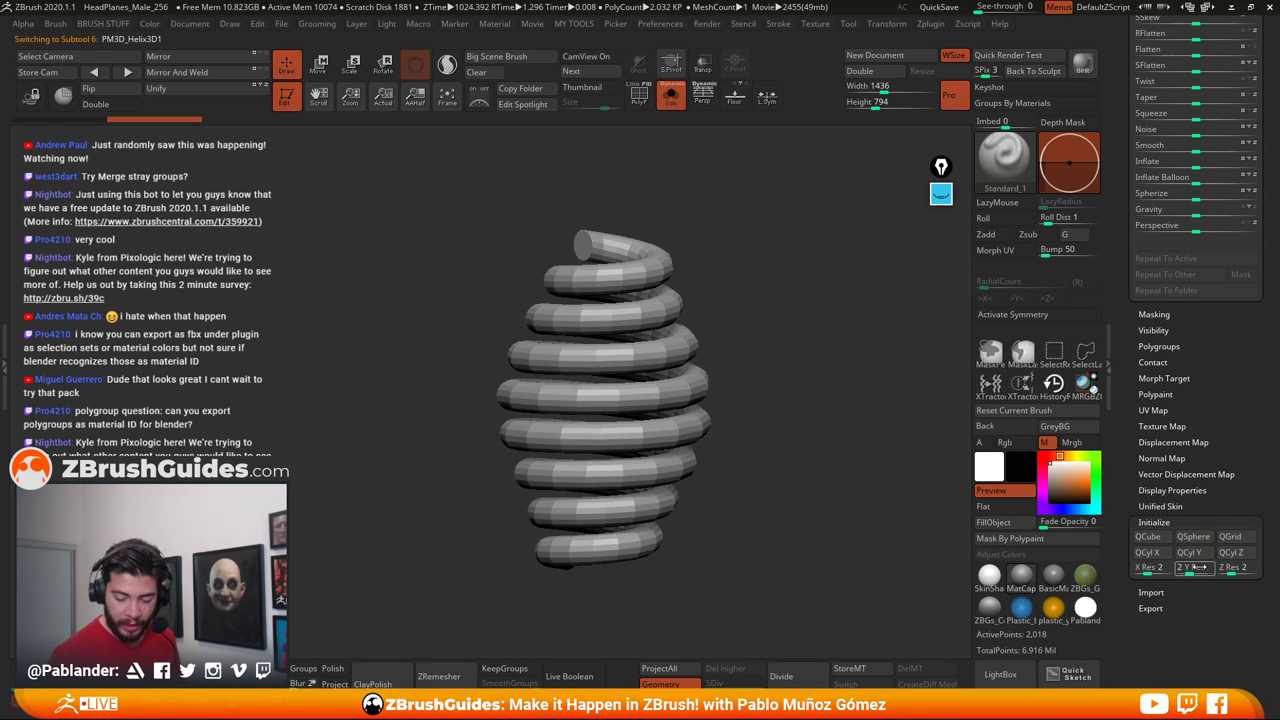
click(1150, 537)
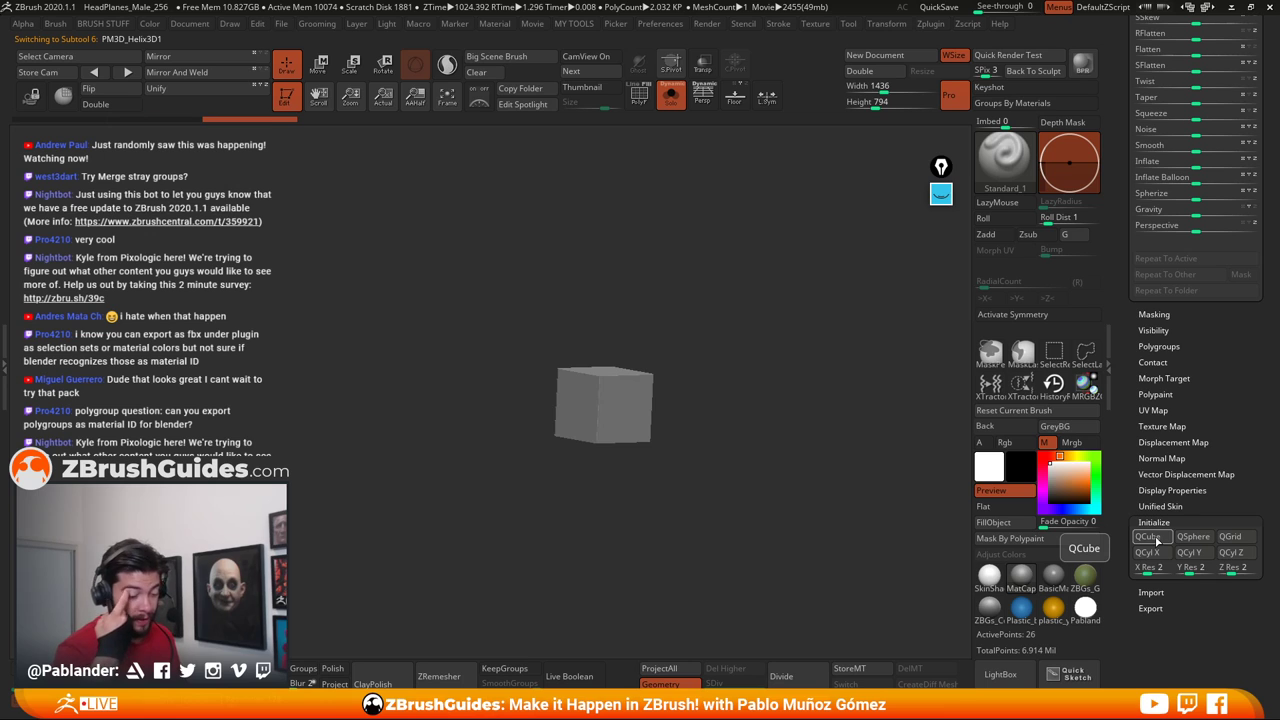
Show all the subtools again and move the cube from the neck up inside the head in side view
click(671, 95)
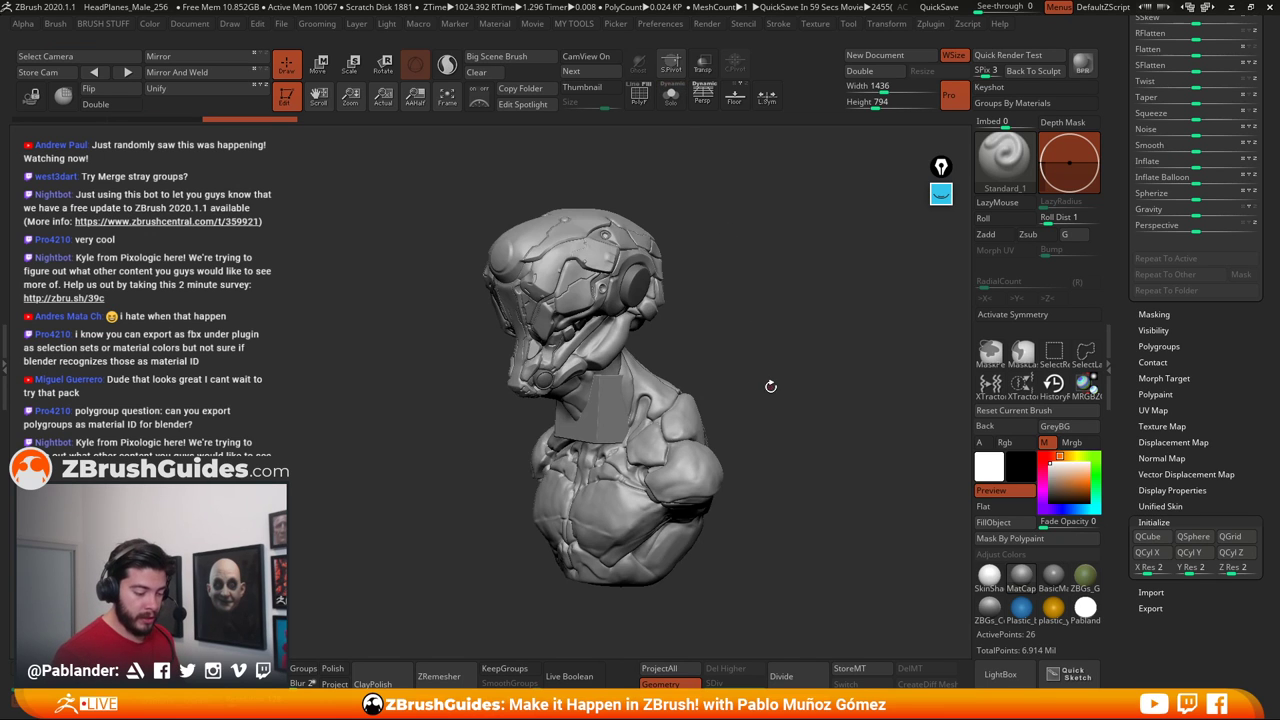
drag(784, 350, 700, 330)
click(318, 65)
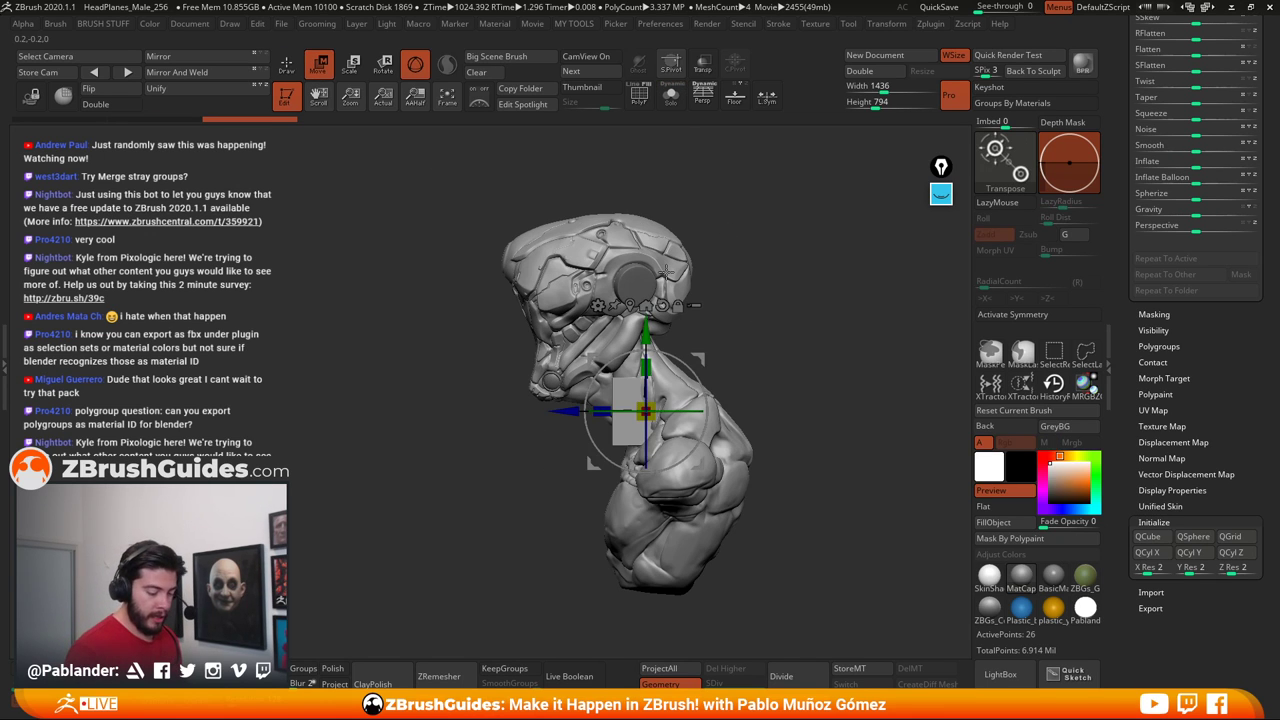
drag(652, 405, 595, 296)
Turn on ghosted transparency to check the cube's position inside the head
click(703, 66)
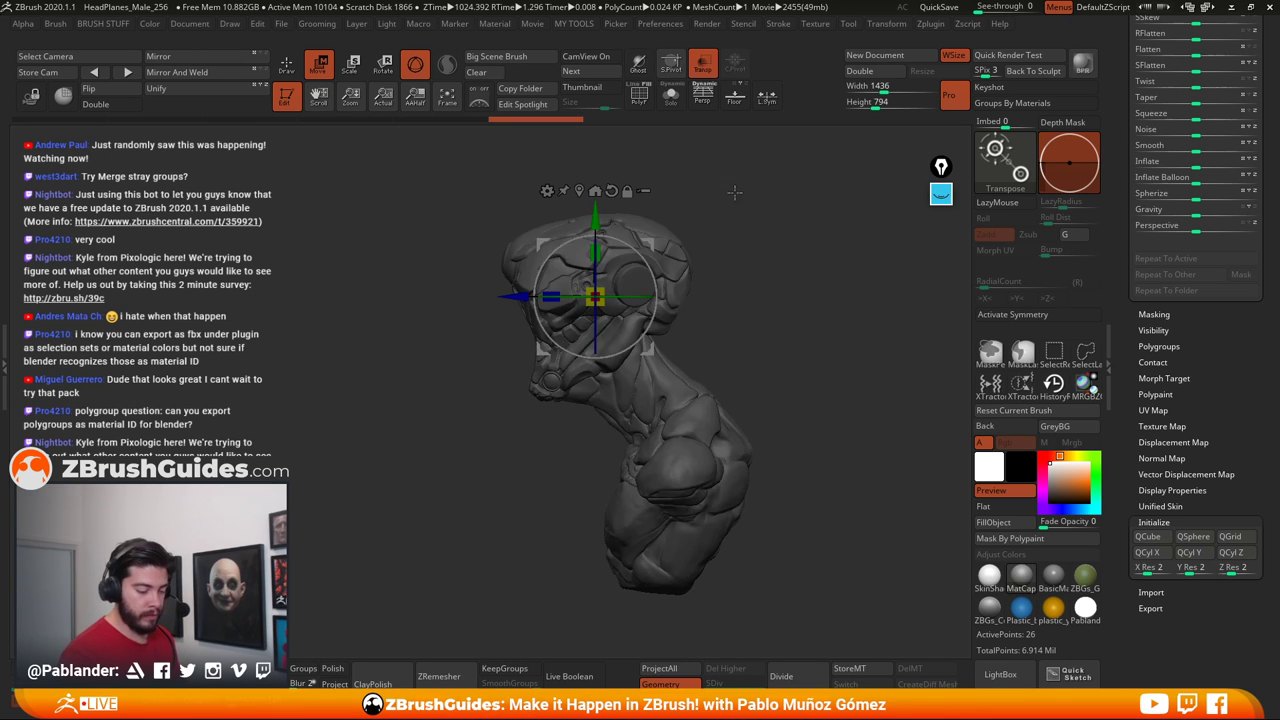
click(640, 70)
ctrl+right_drag(747, 229, 766, 341)
Reorder the cube subtool so that it sits directly above robohead1_3 in the subtool list
drag(1121, 289, 1123, 518)
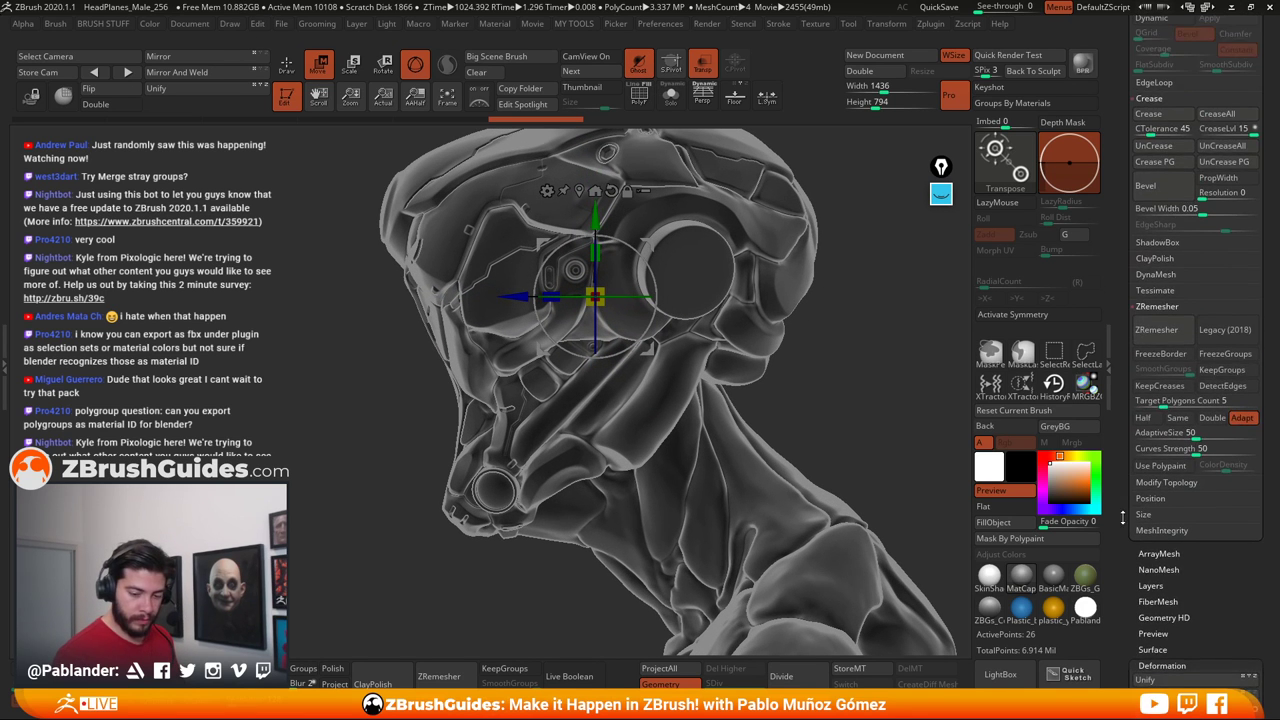
drag(1125, 362, 1126, 500)
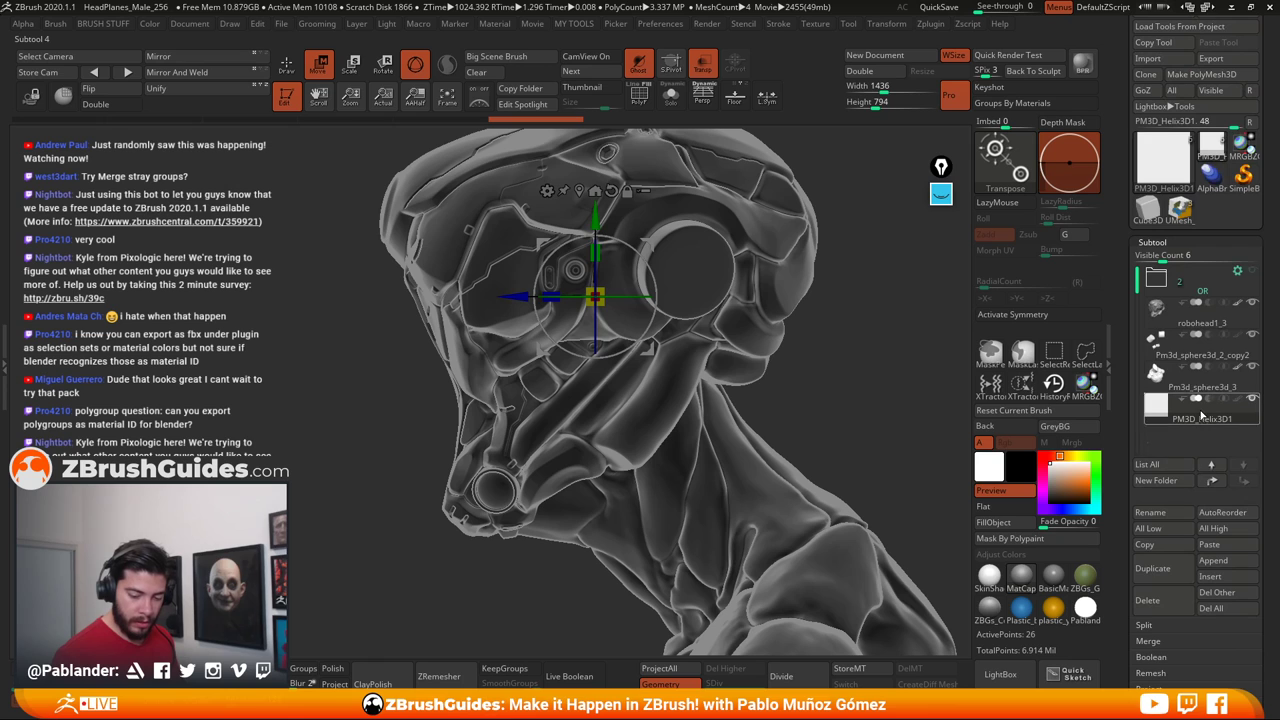
drag(1201, 417, 1208, 319)
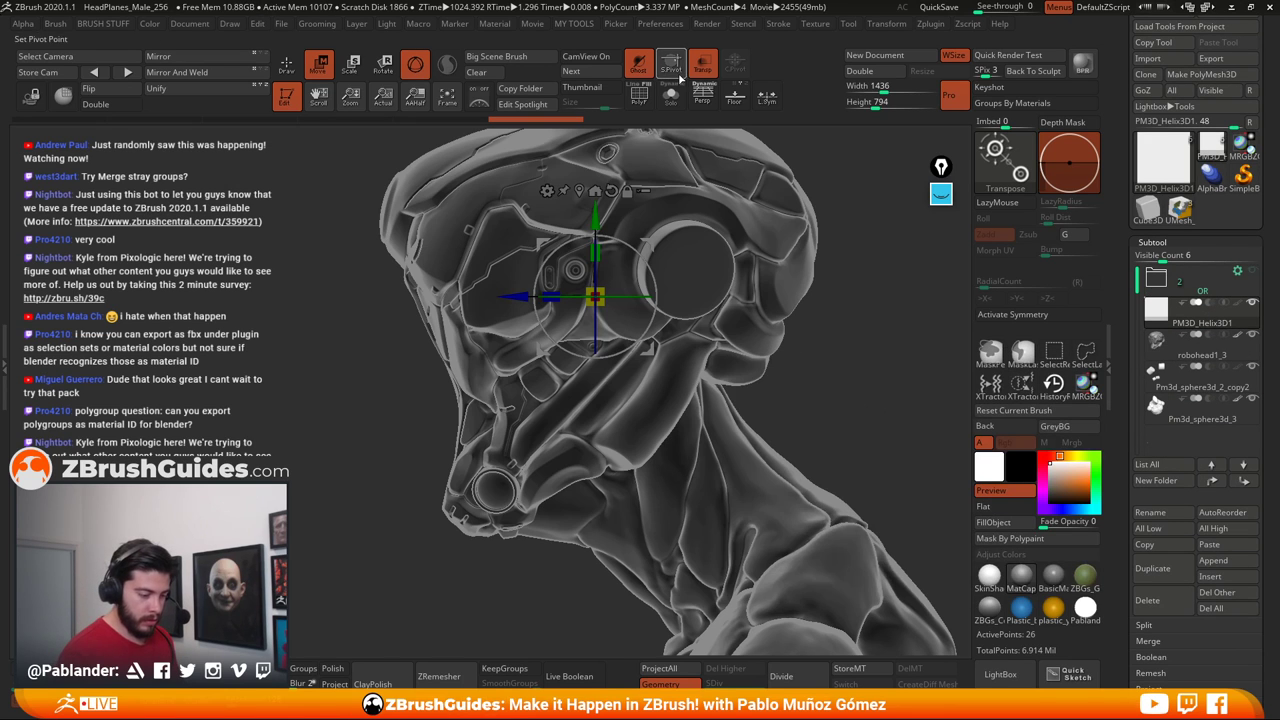
Turn off the transparency and isolate the cube with its transform gizmo
click(640, 68)
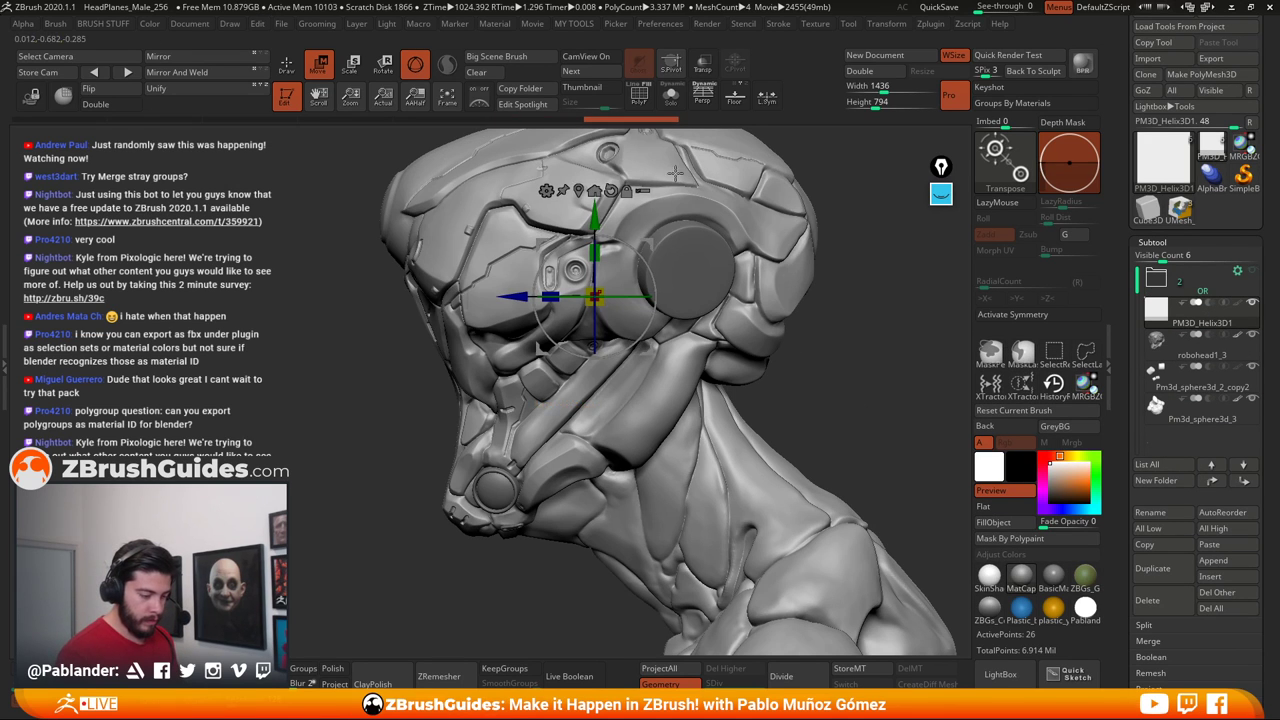
click(670, 95)
drag(595, 296, 611, 276)
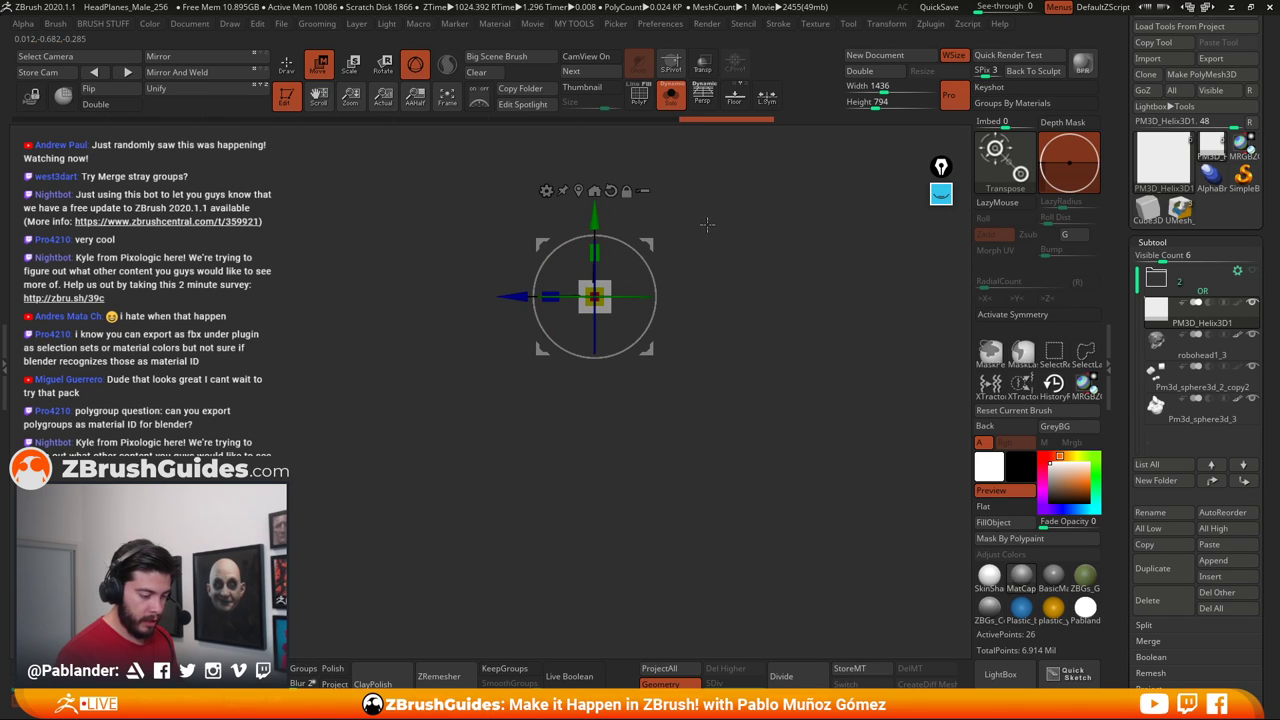
Enlarge the cube slightly and shift it down and back inside the head, using ghosted transparency to judge its placement
click(703, 64)
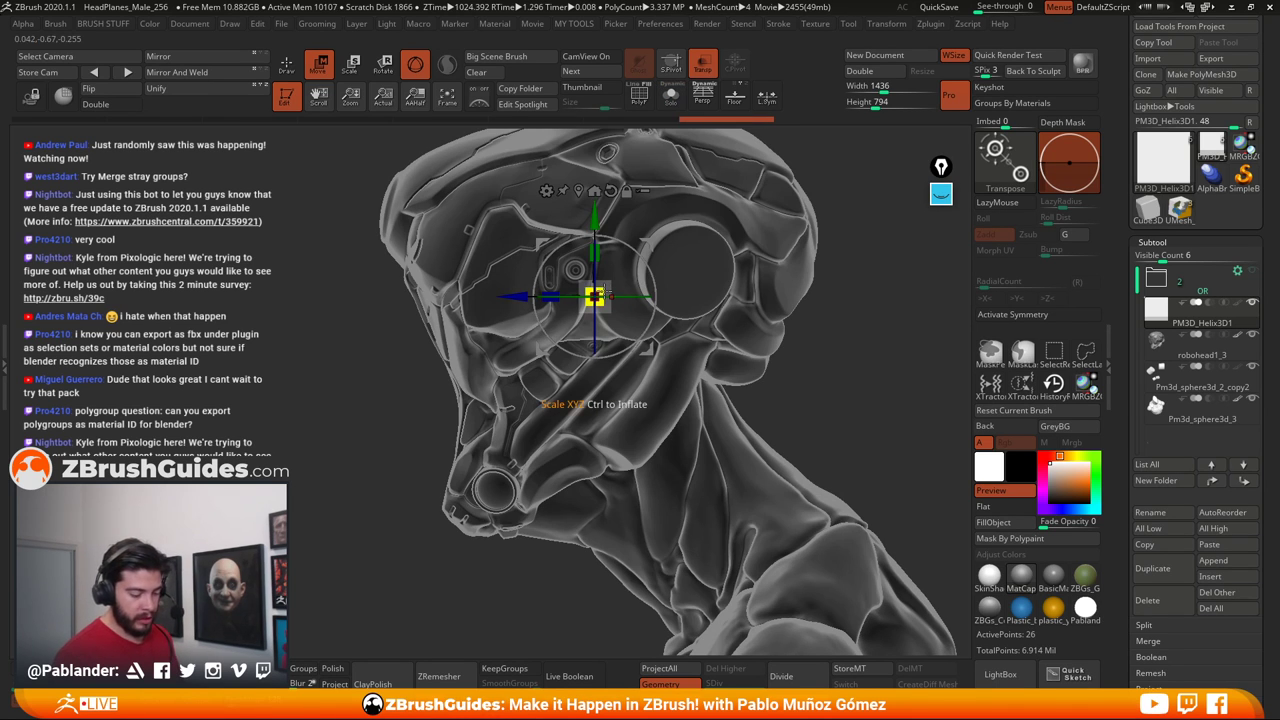
drag(645, 243, 661, 255)
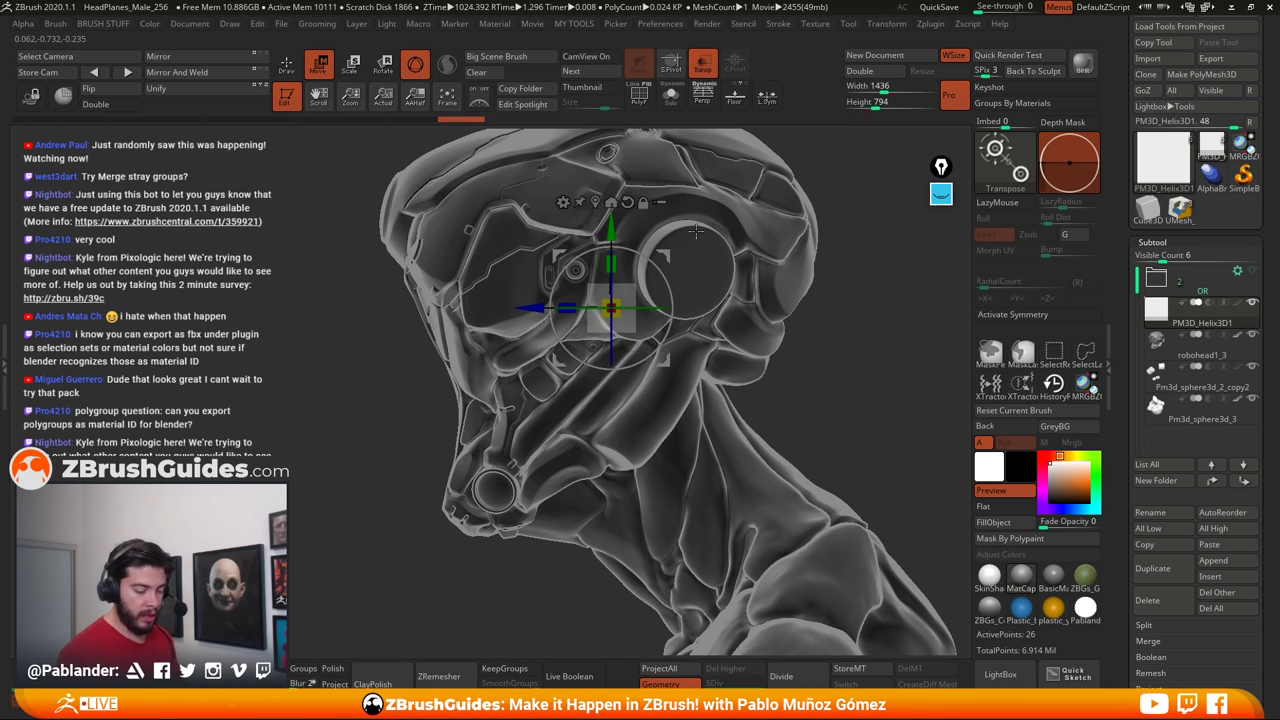
right_drag(589, 437, 604, 493)
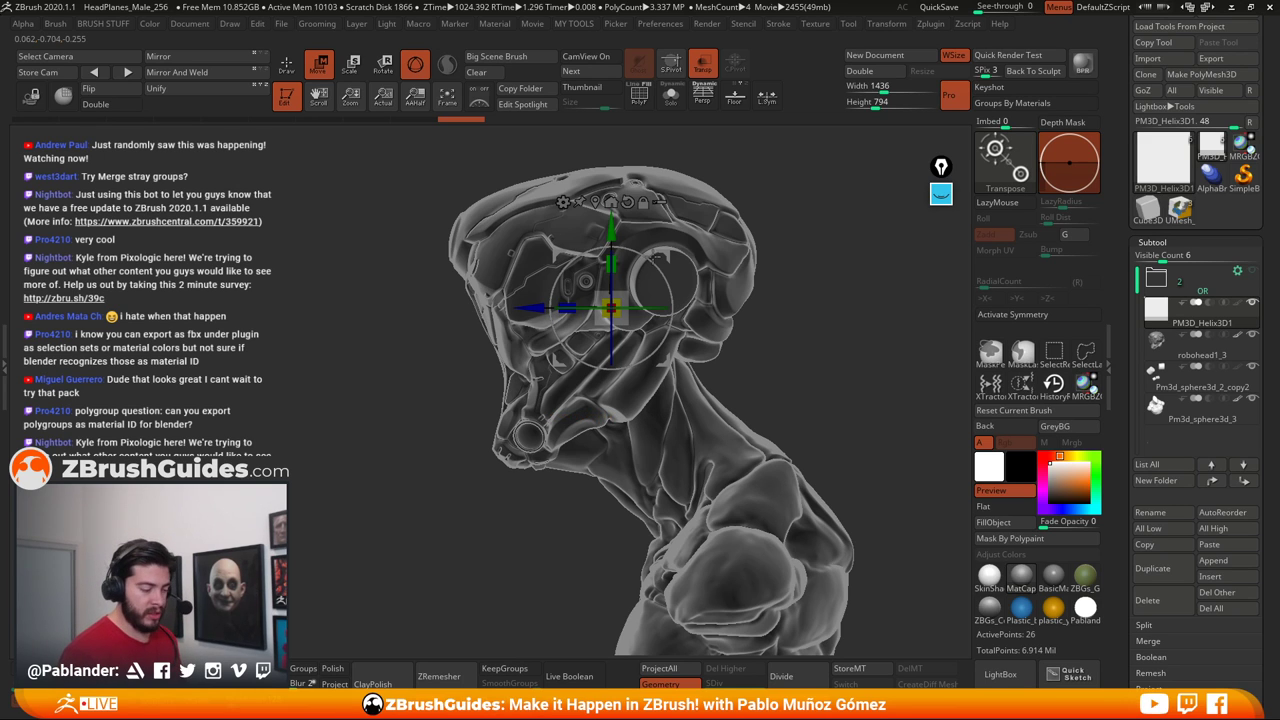
key(q)
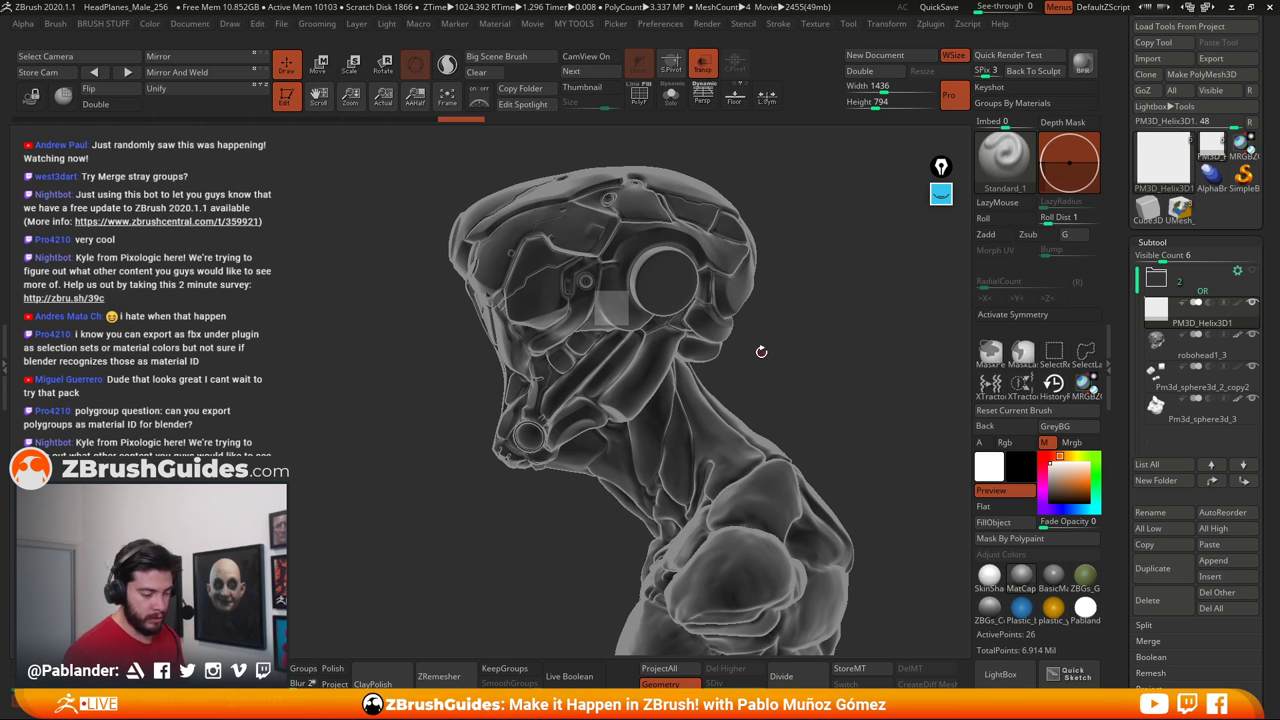
click(703, 63)
drag(757, 306, 840, 372)
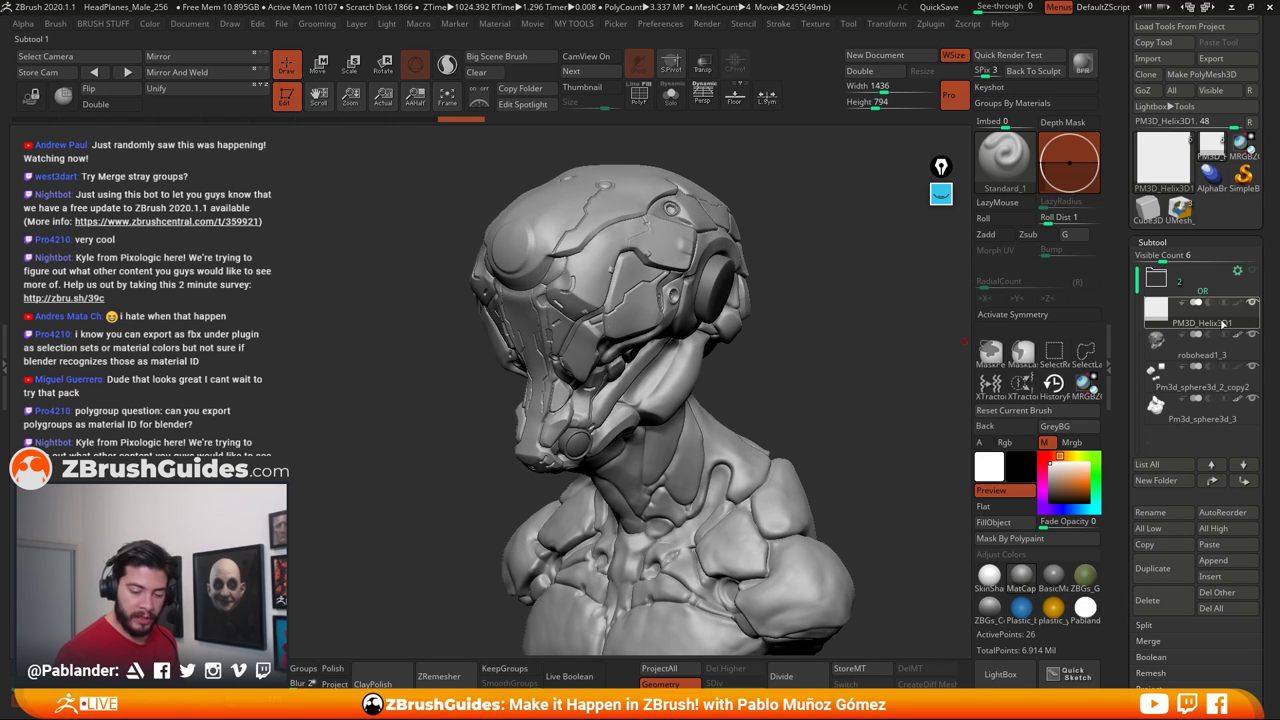
Reorder the cube subtool to sit directly below Pm3d_sphere3d_2_copy2 and hide the bust subtool Pm3d_sphere3d_3
click(1212, 350)
drag(1209, 358, 1197, 449)
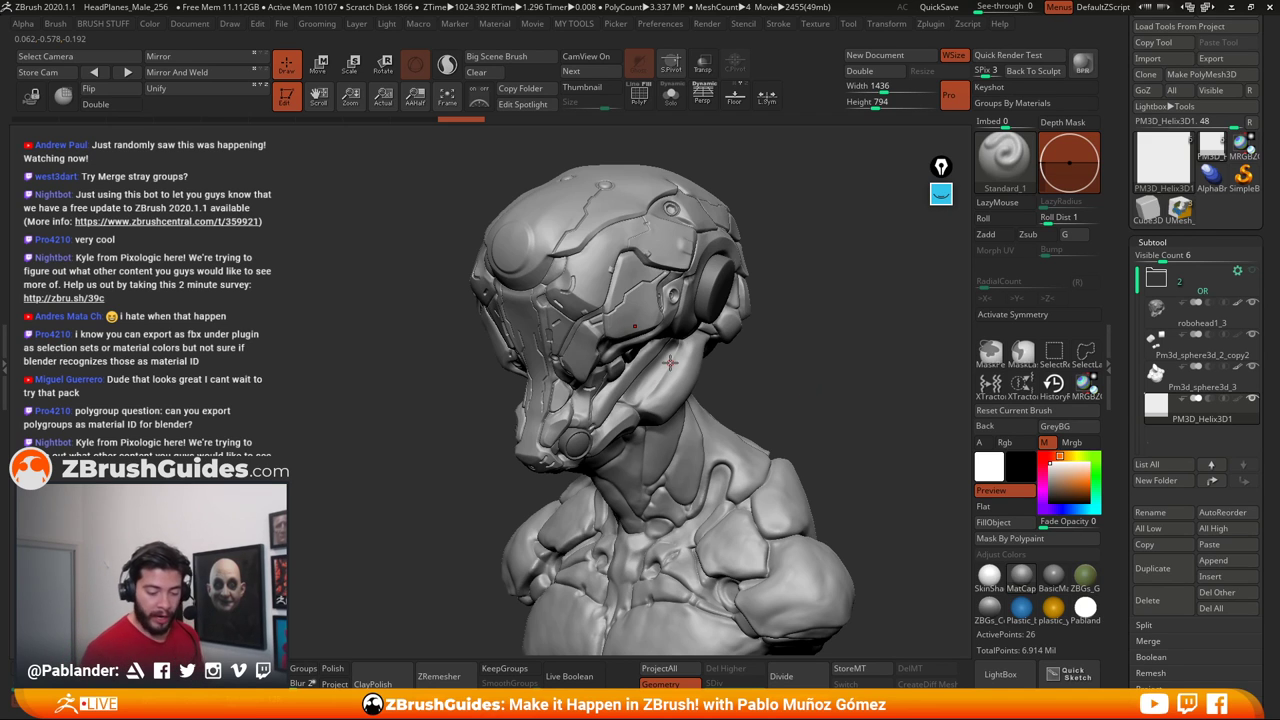
alt+drag(818, 358, 778, 354)
drag(1190, 435, 1202, 308)
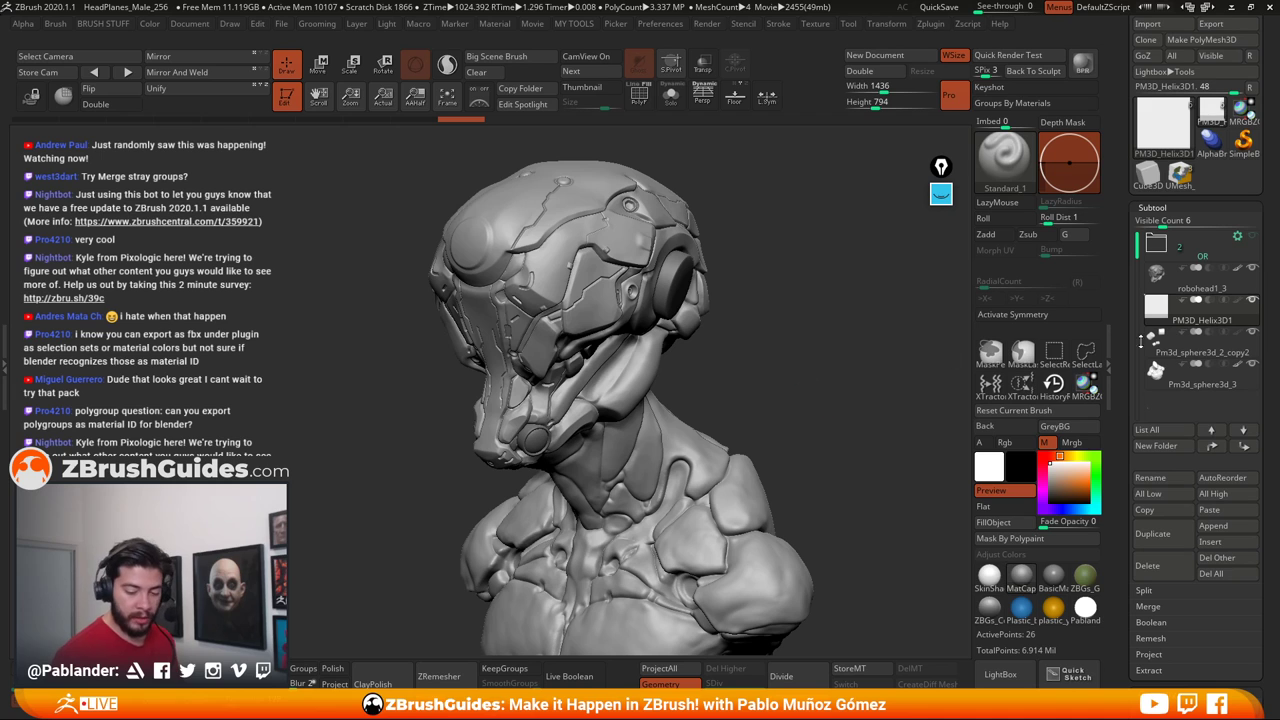
click(1253, 333)
click(1252, 363)
click(1252, 332)
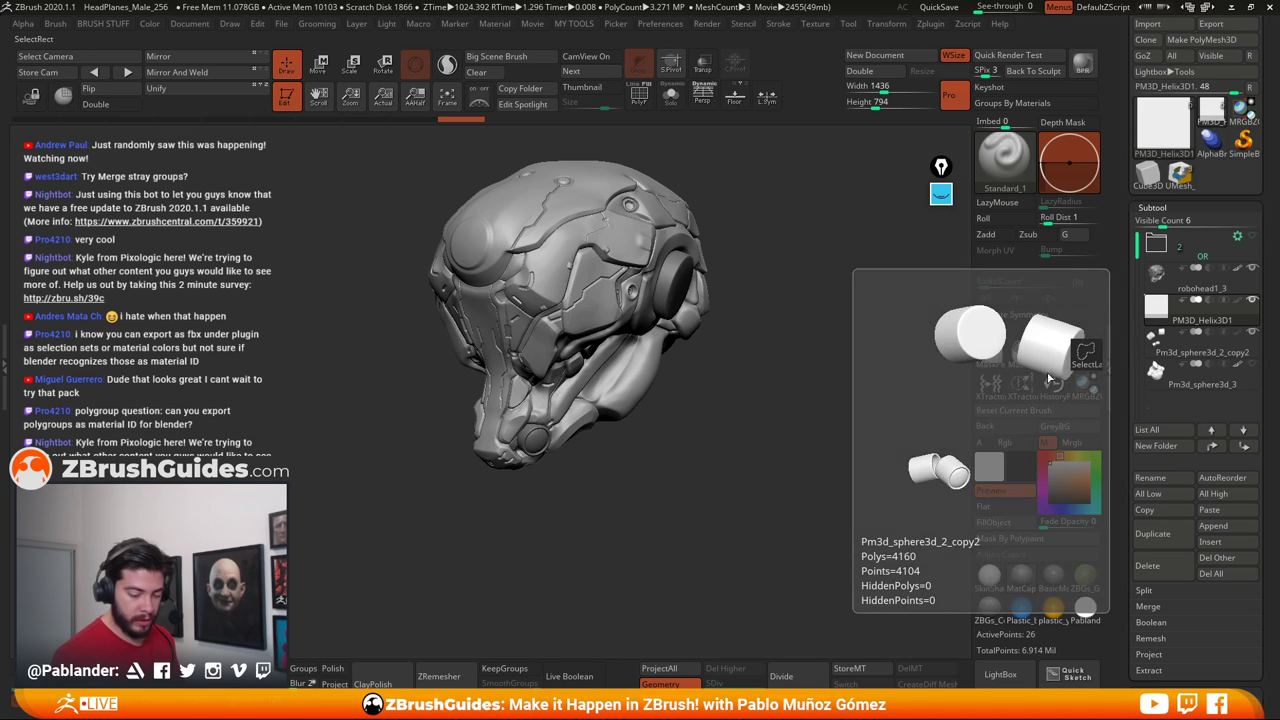
drag(822, 443, 755, 449)
drag(1202, 310, 1202, 342)
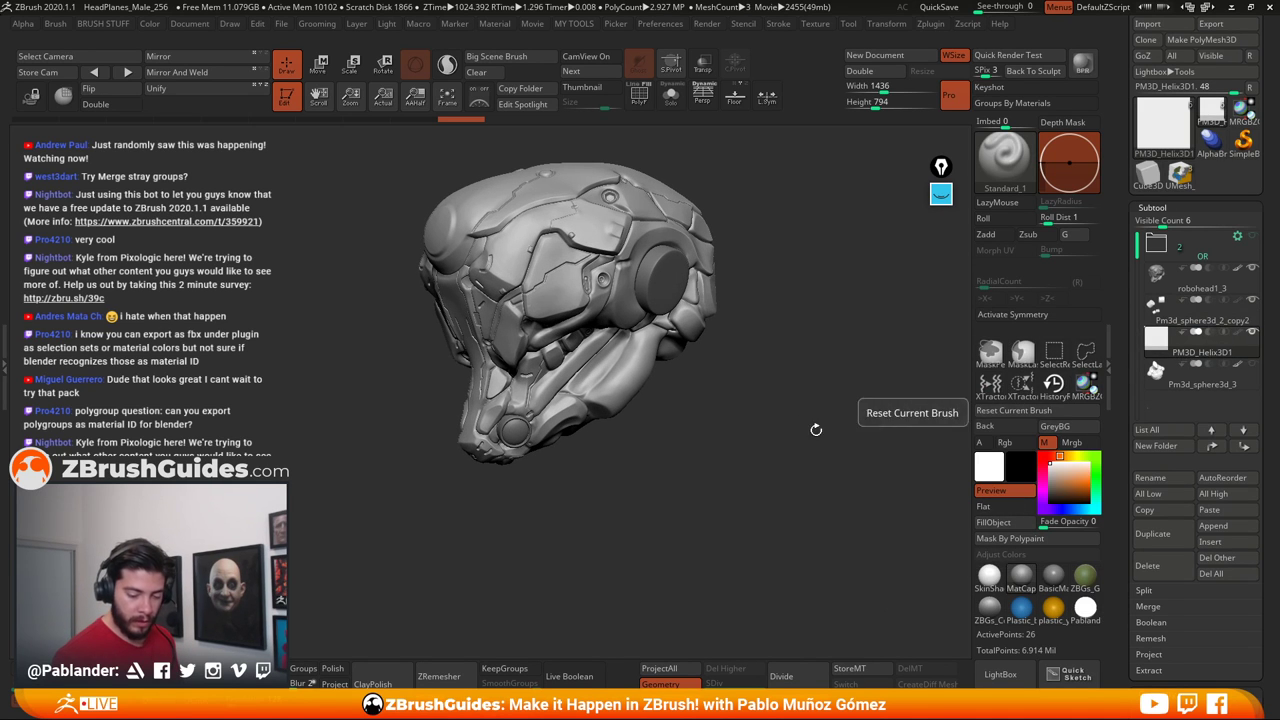
Set the cube subtool's Boolean operation to subtraction
alt+drag(816, 430, 928, 387)
alt+drag(774, 443, 800, 458)
mouse_move(1185, 345)
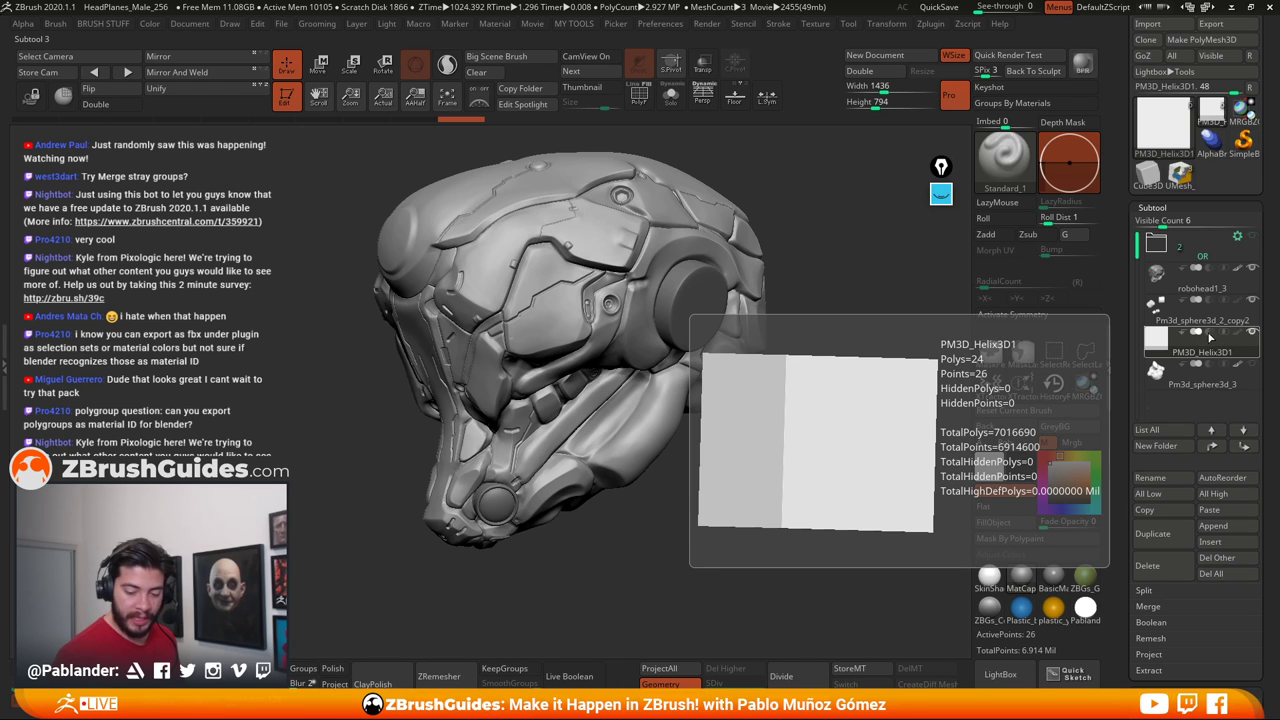
drag(761, 539, 843, 484)
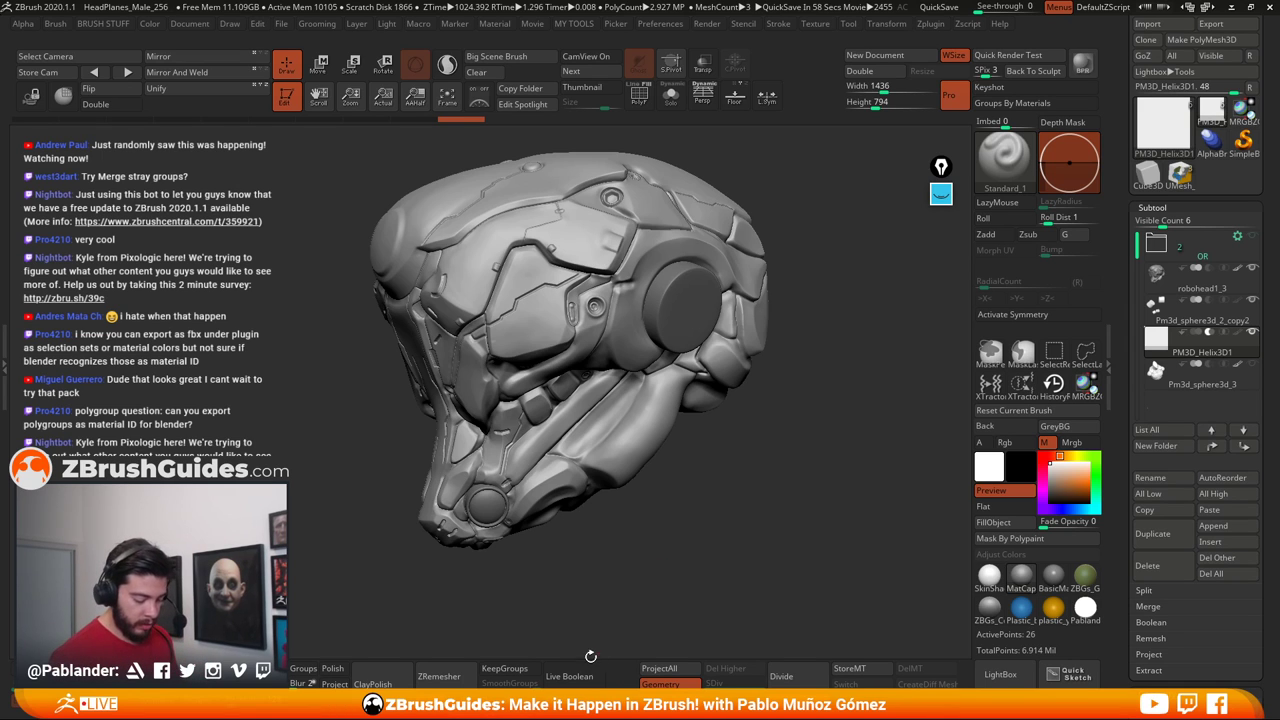
drag(700, 510, 748, 473)
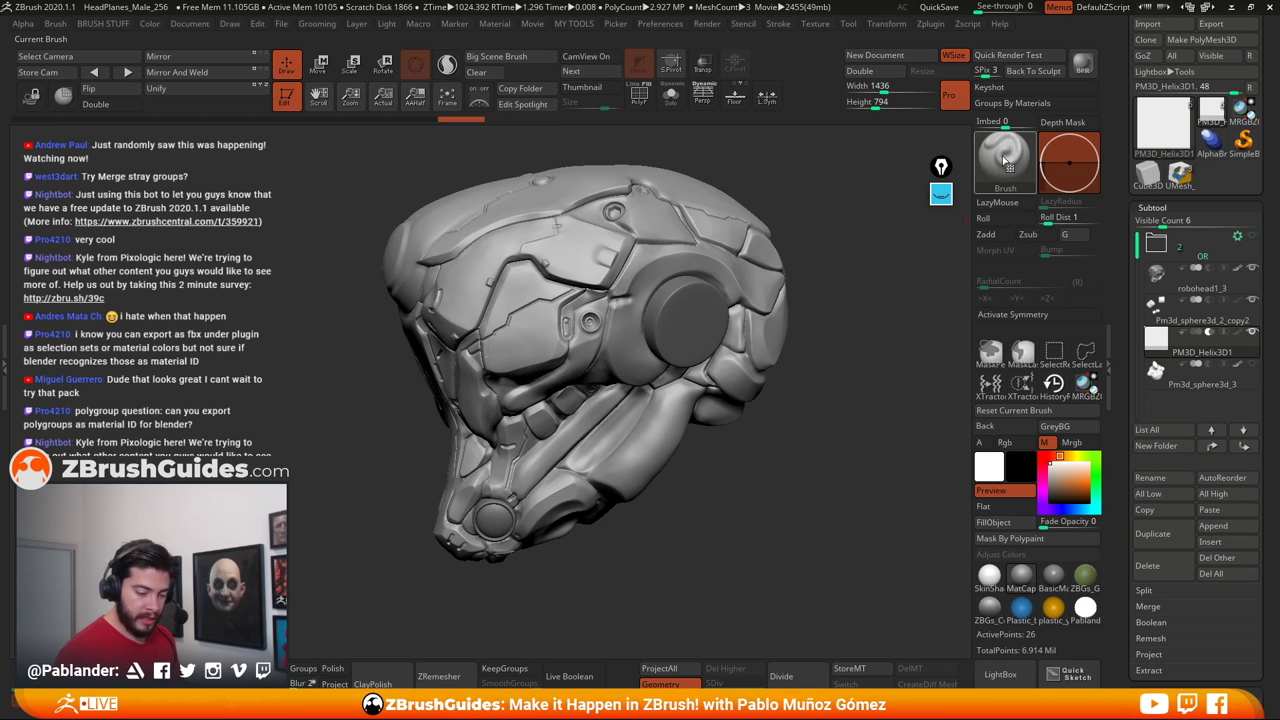
Select the IMM Boolean brush and choose its Oval insert mesh
key(b)
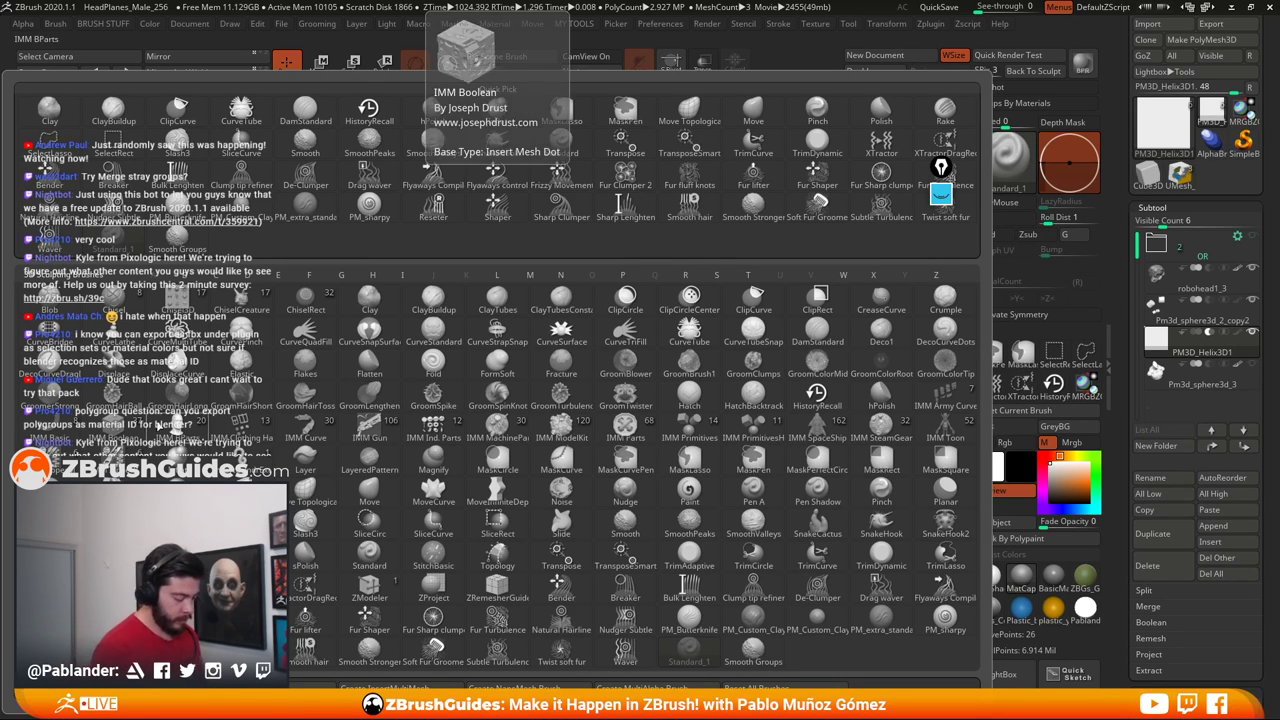
click(118, 432)
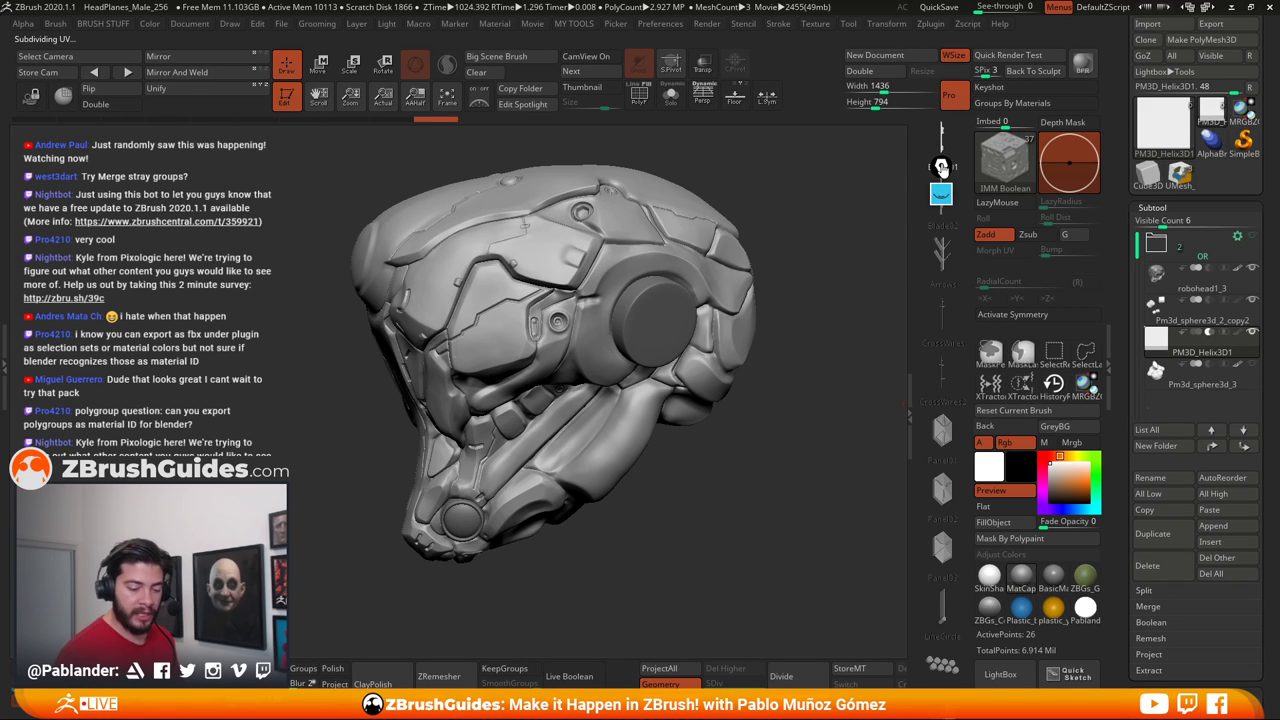
click(938, 470)
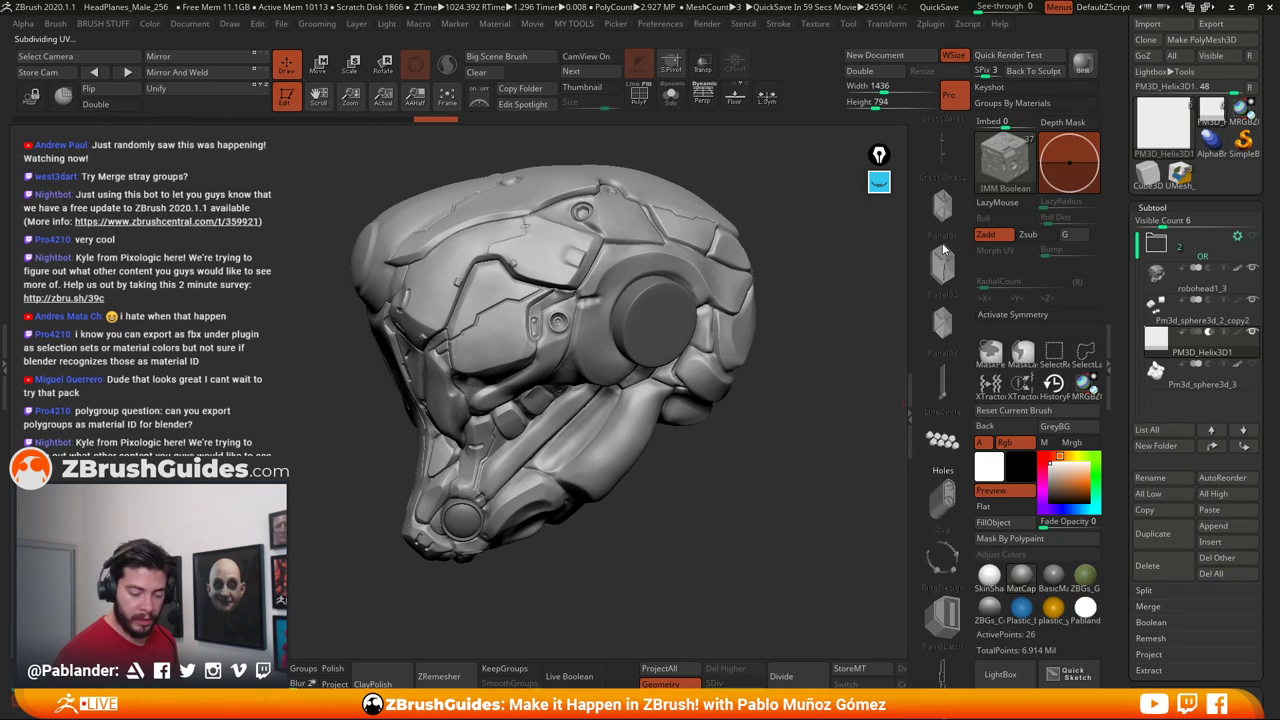
click(932, 418)
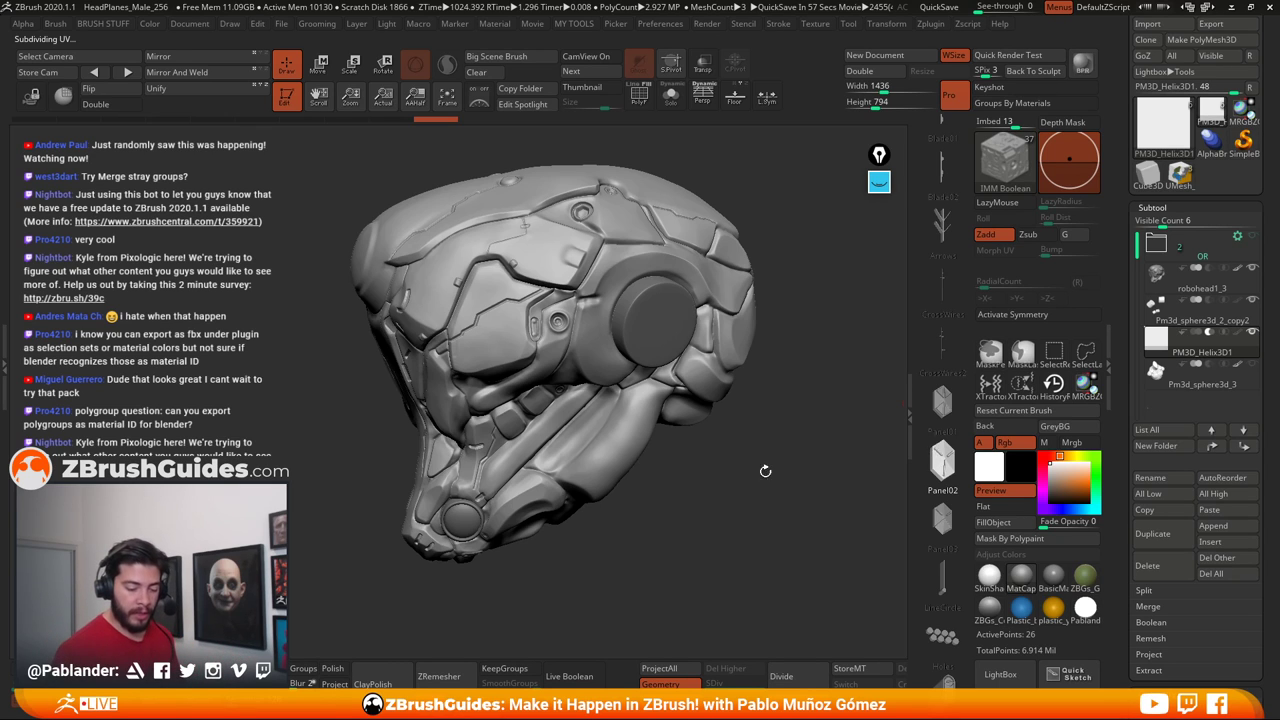
drag(950, 478, 957, 288)
click(948, 545)
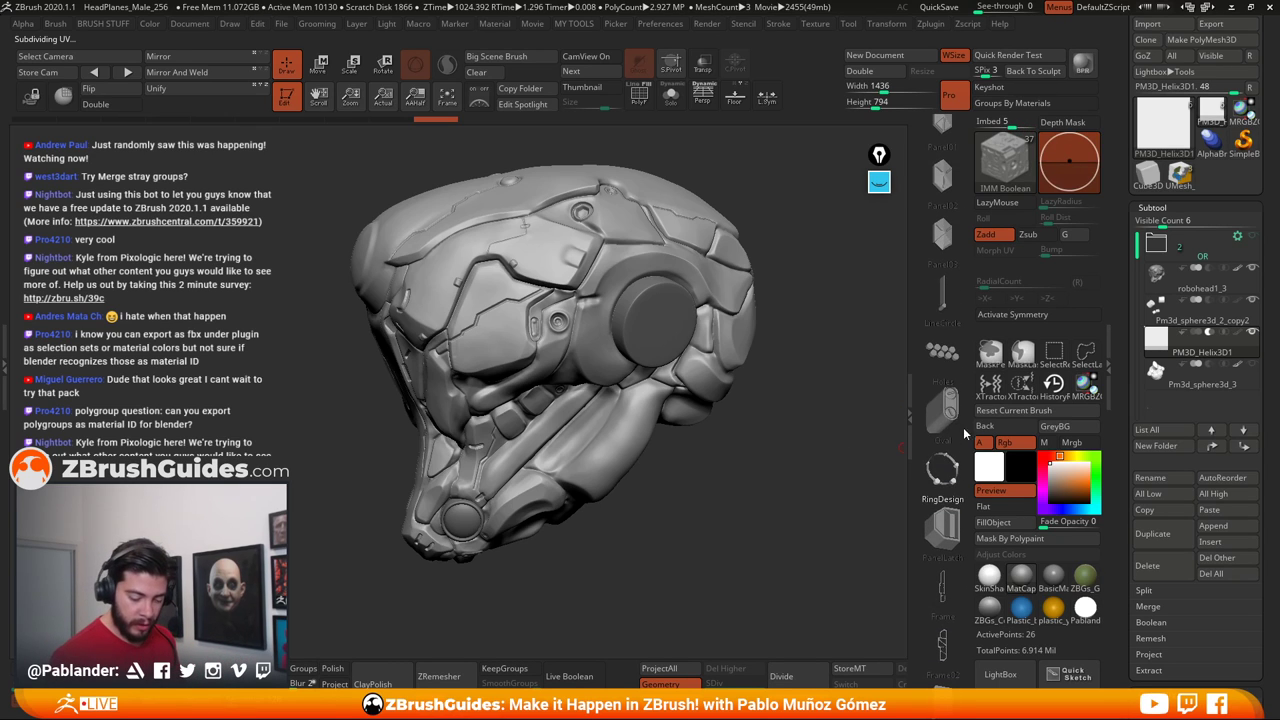
click(946, 405)
Insert the Oval mesh into the panel in front of the ear disc, with Imbed 70 and X symmetry active
mouse_move(737, 481)
mouse_down()
mouse_move(722, 505)
mouse_move(689, 432)
mouse_up()
mouse_move(606, 325)
right_down()
mouse_move(600, 298)
mouse_move(612, 322)
mouse_move(623, 309)
right_up()
drag(622, 314, 585, 326)
key(f)
mouse_move(762, 470)
mouse_down()
mouse_move(770, 531)
mouse_move(802, 519)
mouse_move(665, 378)
mouse_up()
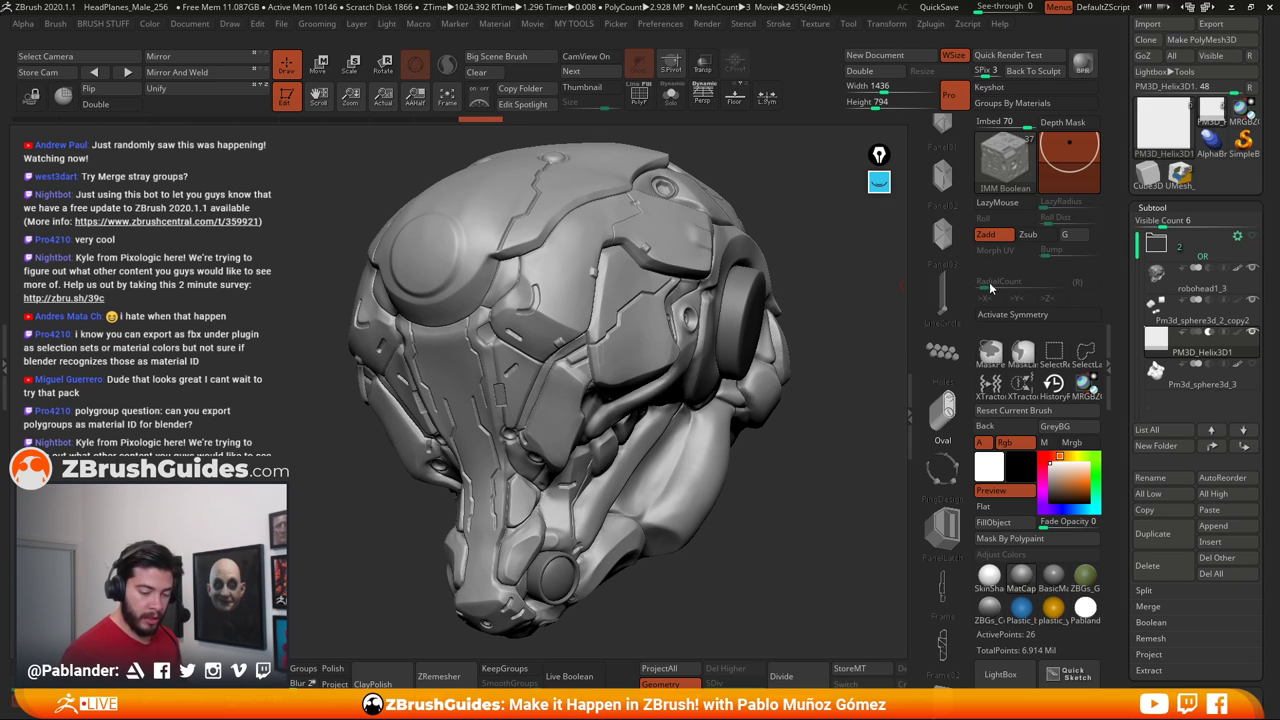
click(1048, 315)
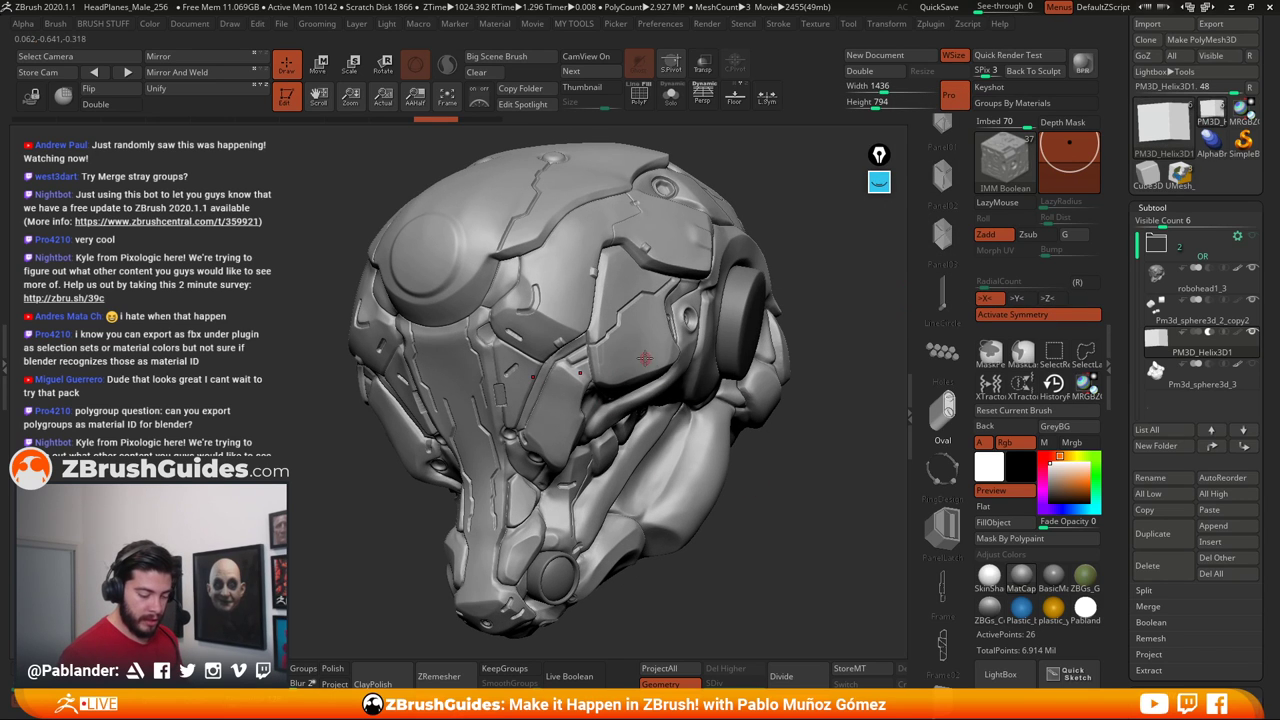
drag(633, 351, 678, 342)
Preview the oval cut in the head's side panel with Live Boolean
drag(781, 473, 757, 485)
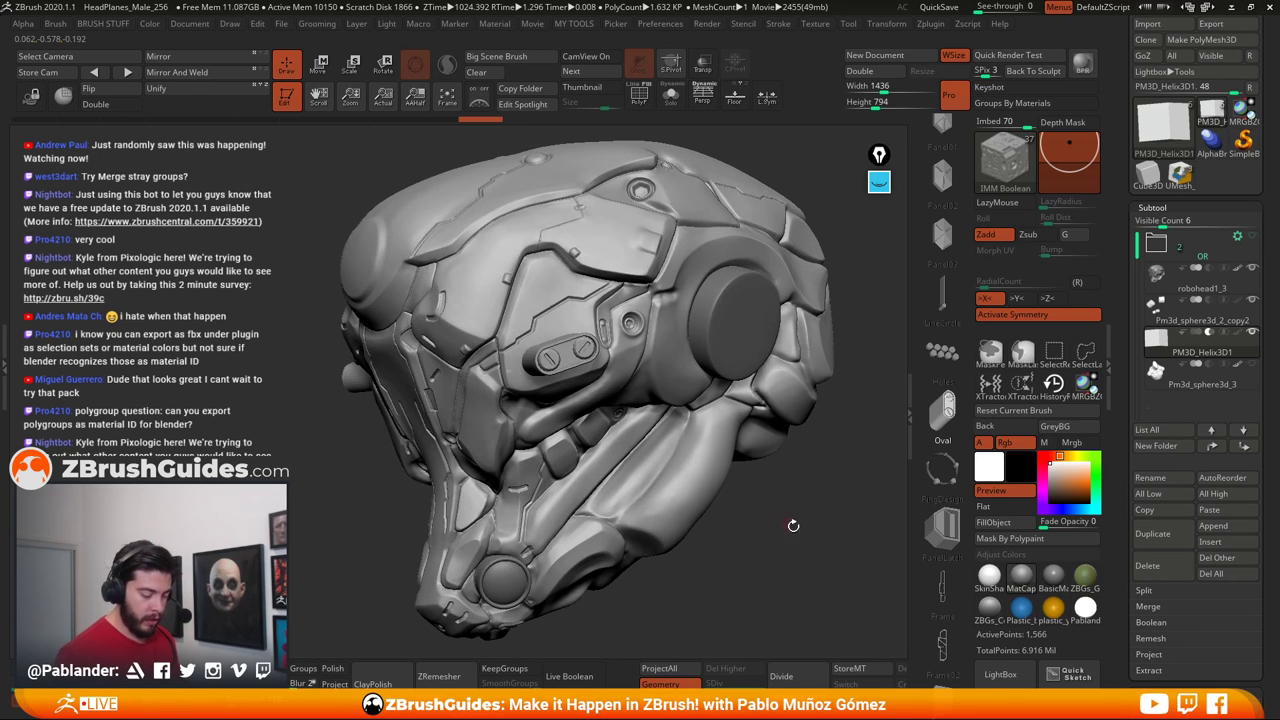
drag(793, 525, 720, 504)
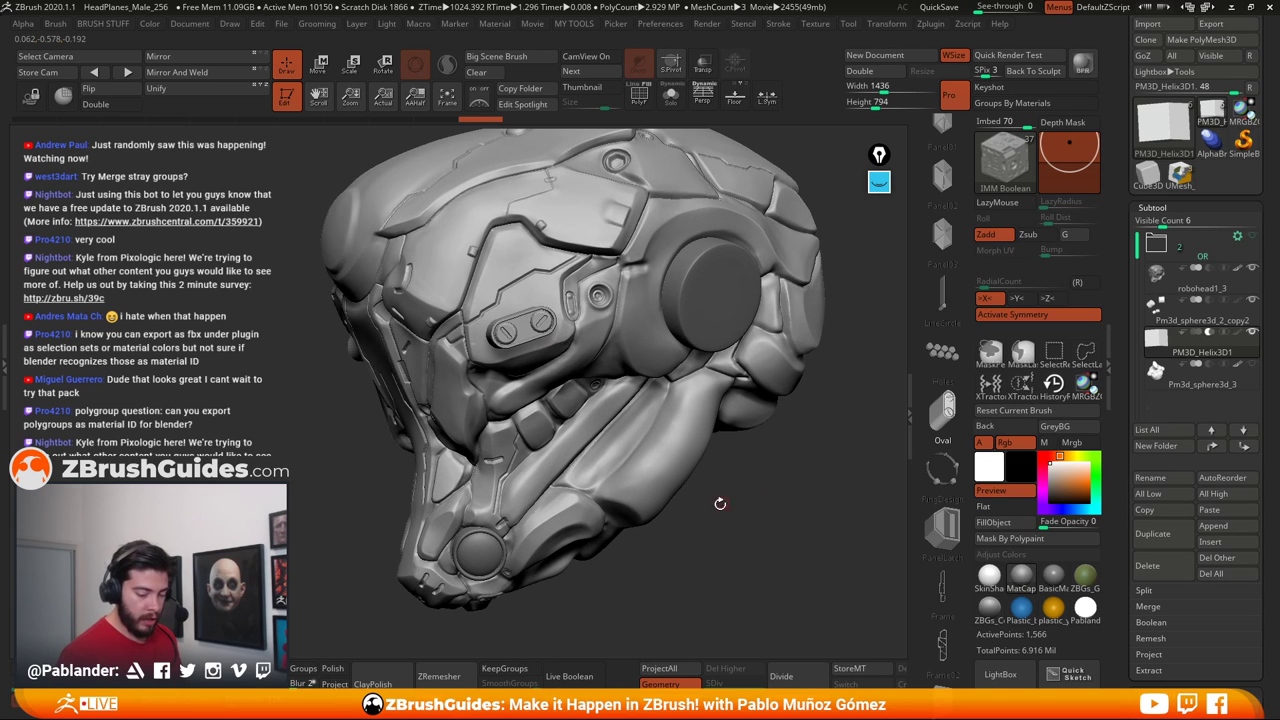
click(572, 678)
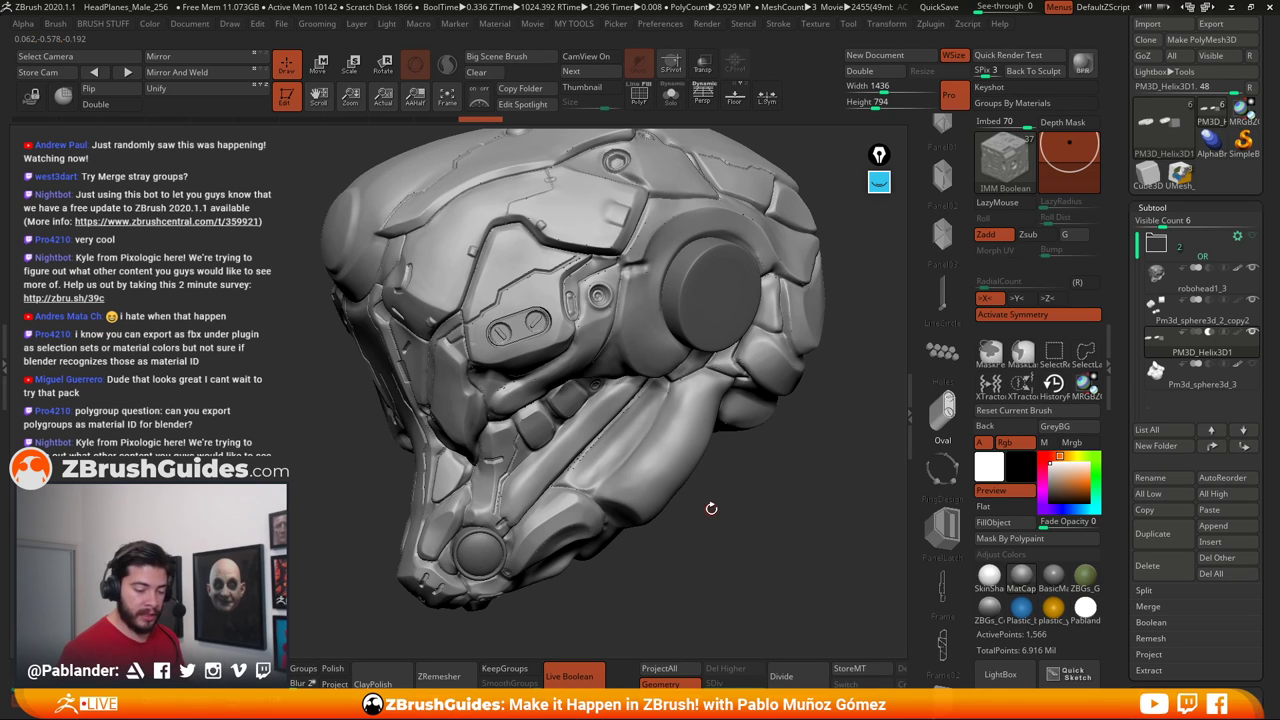
Clear the old screen annotations and circle the oval cut on the head's side panel
click(879, 181)
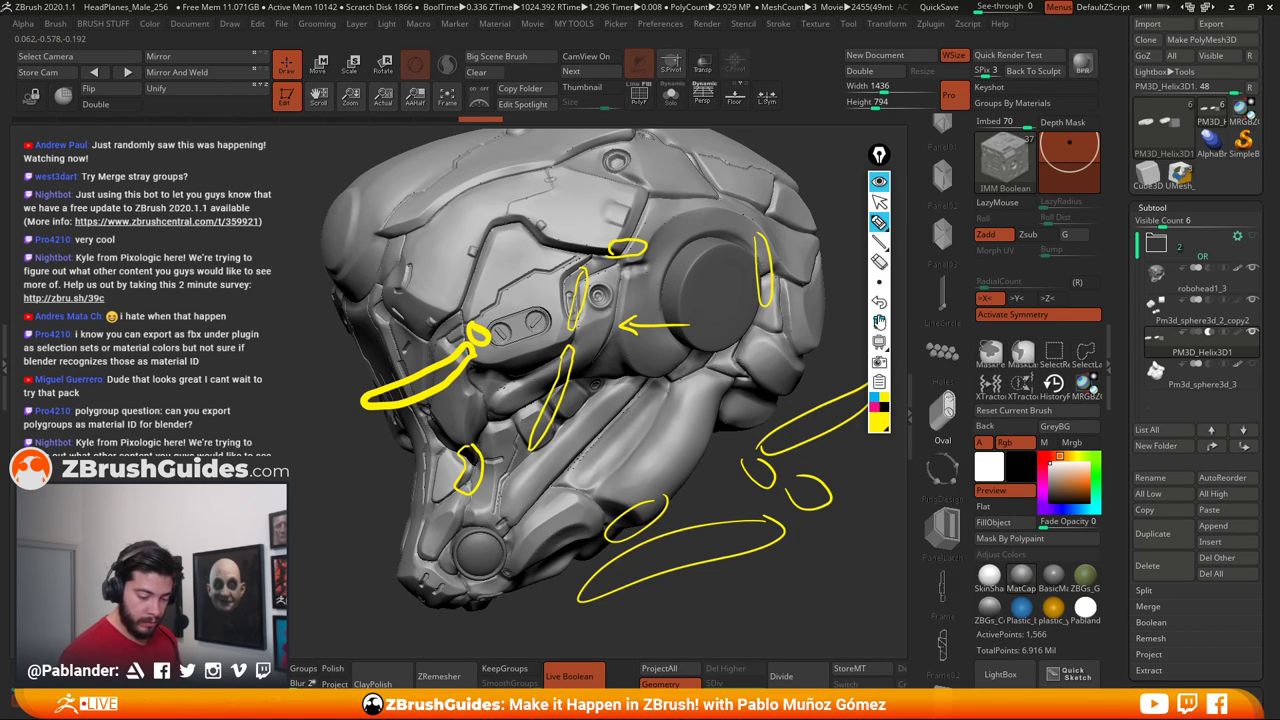
click(879, 321)
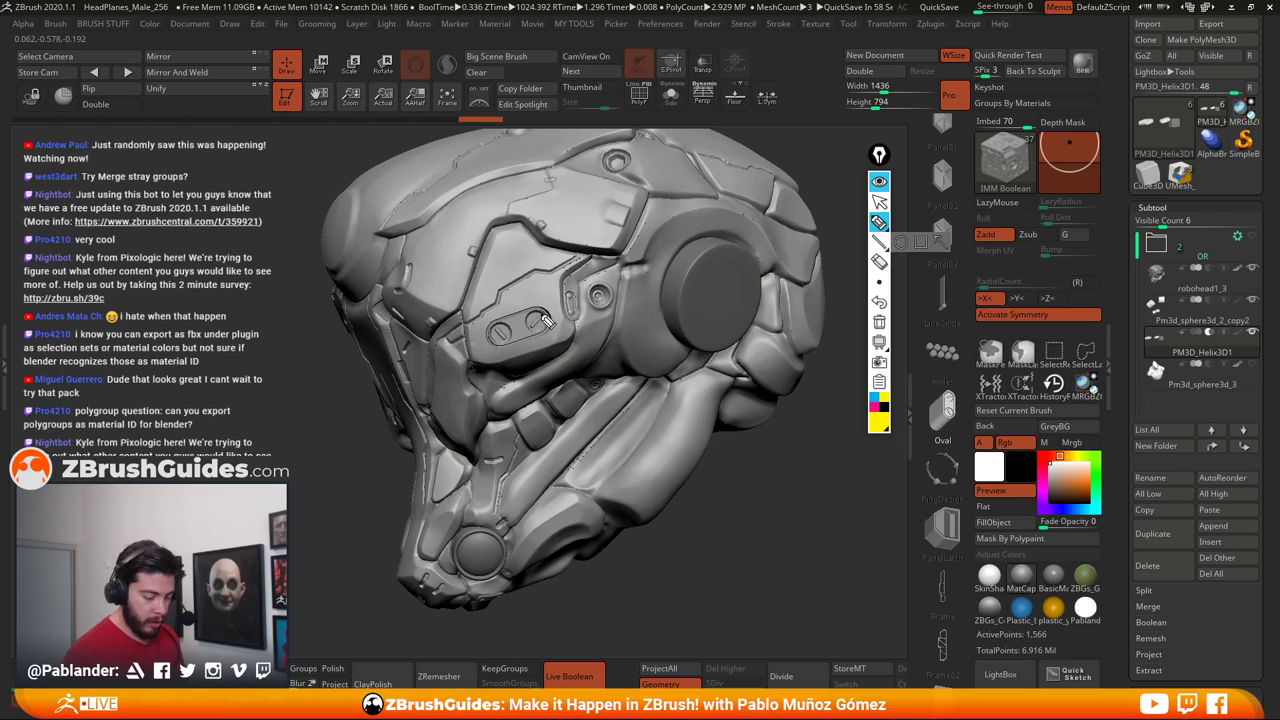
mouse_move(545, 320)
mouse_down()
mouse_move(508, 318)
mouse_move(540, 346)
mouse_move(560, 316)
mouse_move(482, 340)
mouse_up()
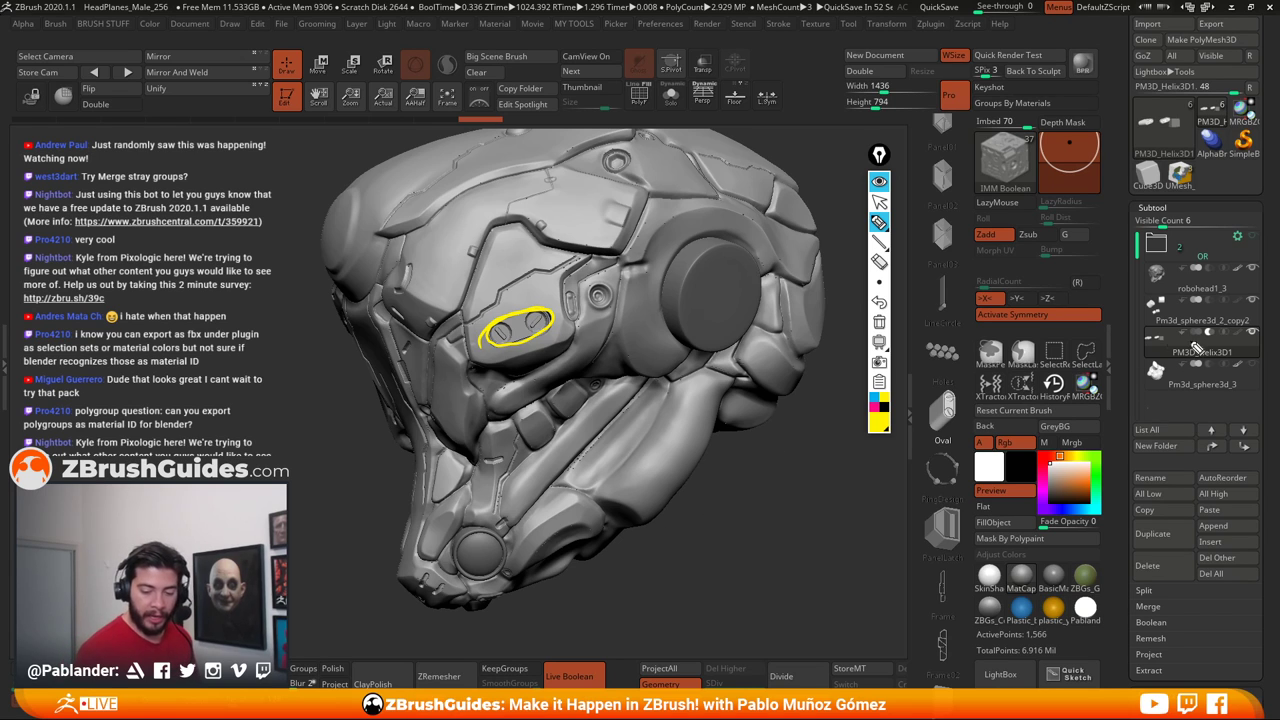
click(879, 181)
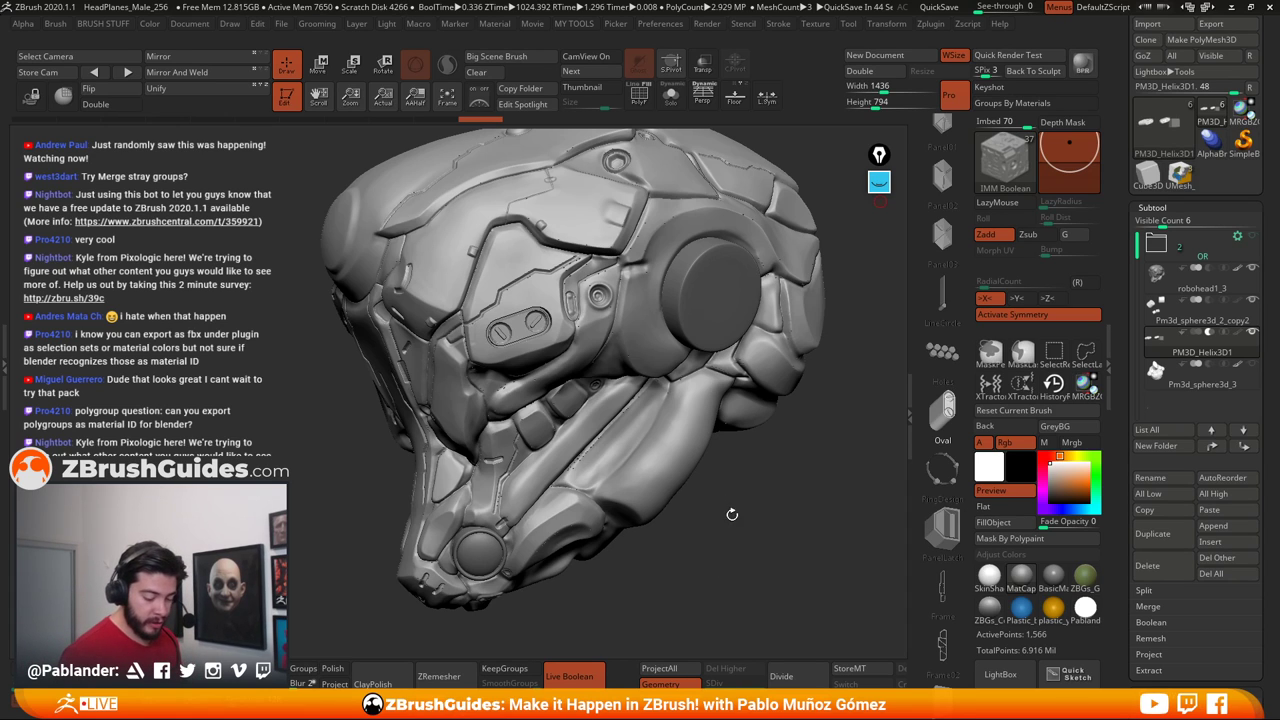
Inspect the oval cut from a slightly more frontal angle and turn off Live Boolean
drag(741, 506, 748, 511)
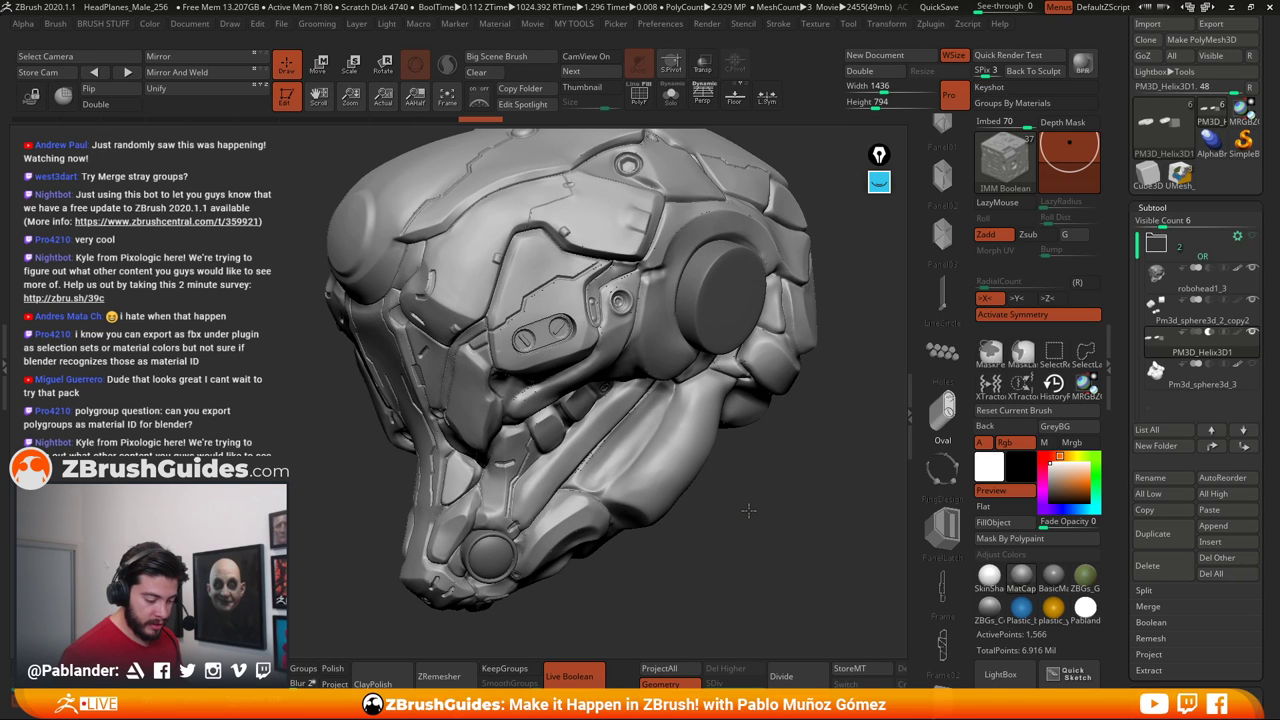
drag(750, 512, 754, 512)
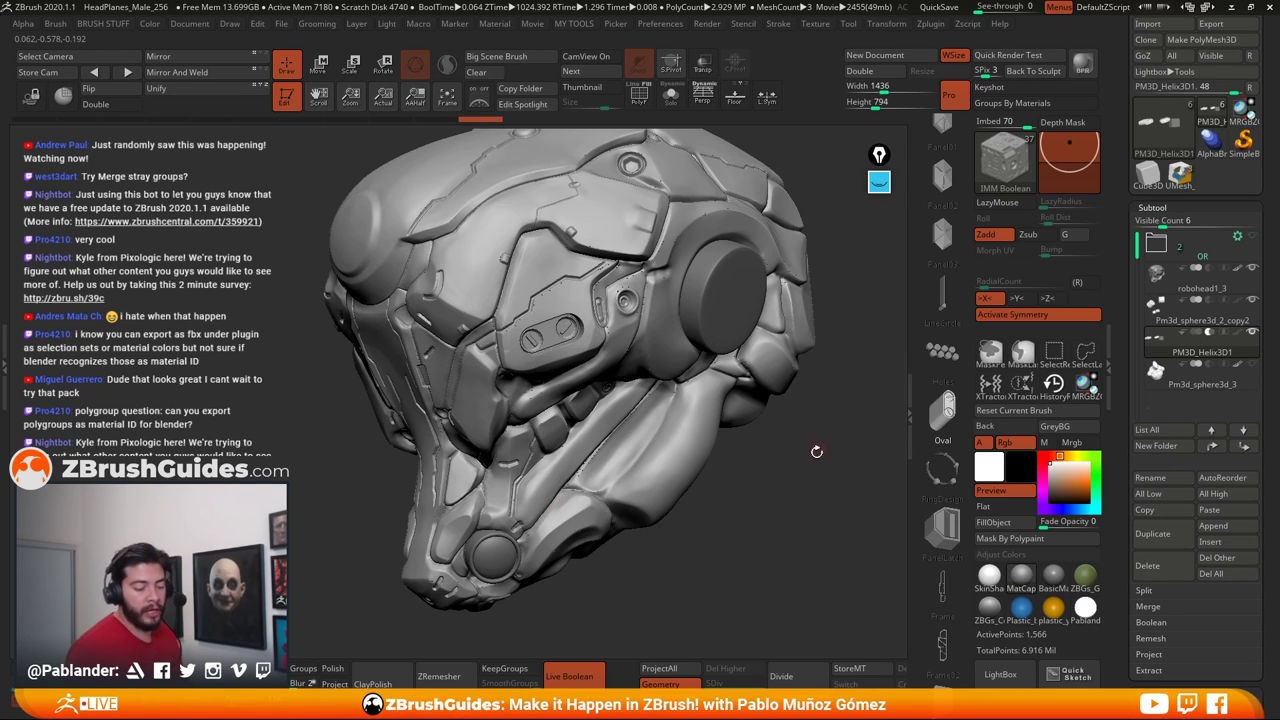
click(578, 677)
Insert the Holes mesh with Imbed 0 symmetrically on the narrow panels flanking the central ridge of the face
click(945, 352)
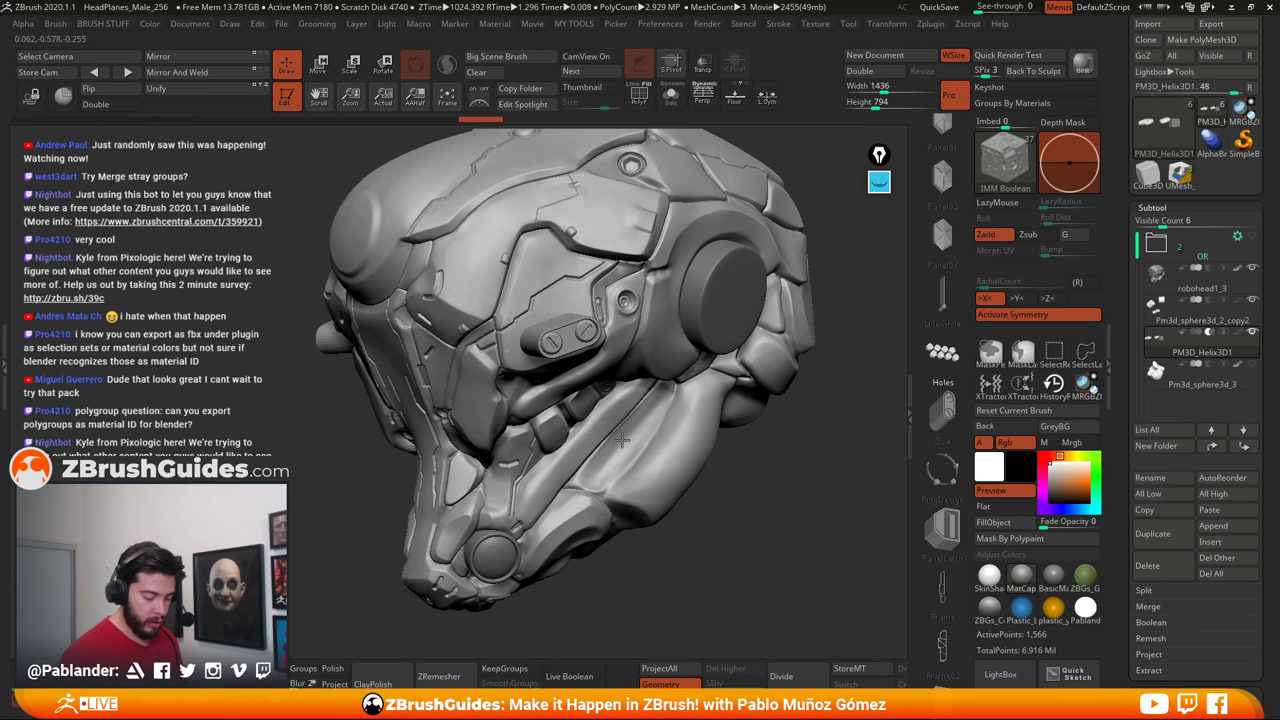
mouse_move(535, 395)
alt+right_down()
mouse_move(587, 342)
mouse_move(672, 379)
mouse_move(590, 327)
alt+right_up()
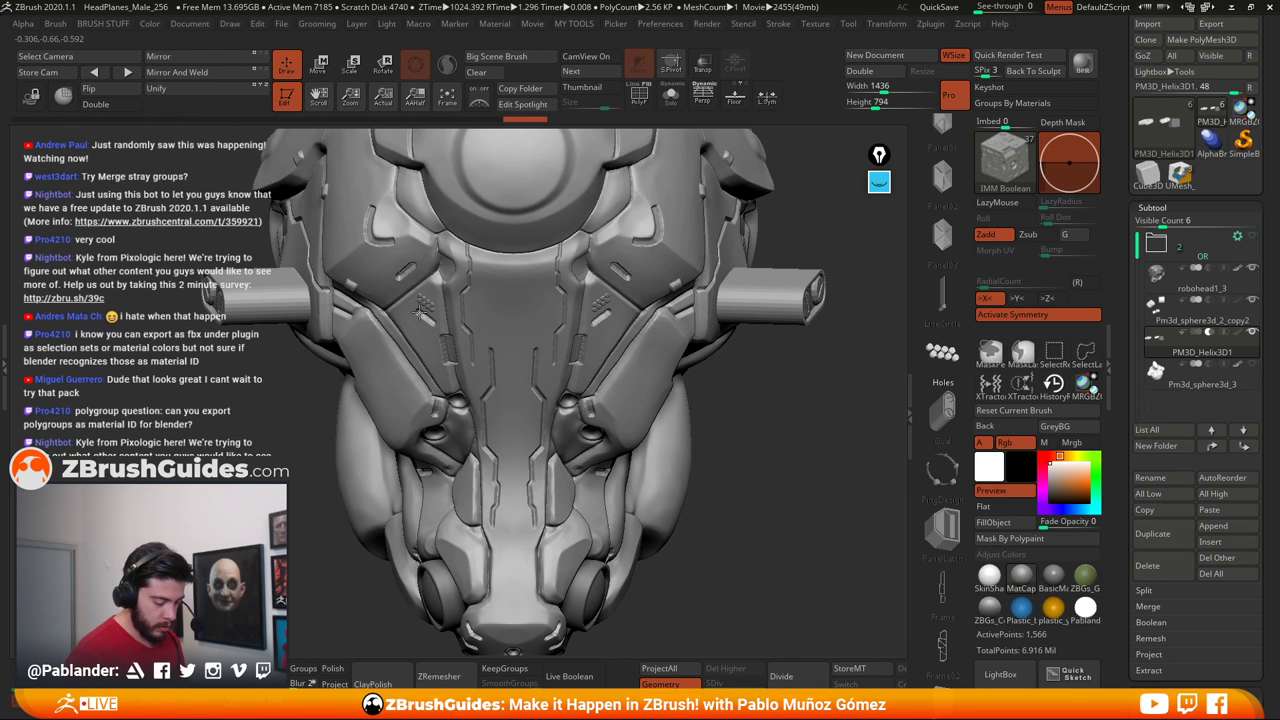
drag(424, 310, 431, 311)
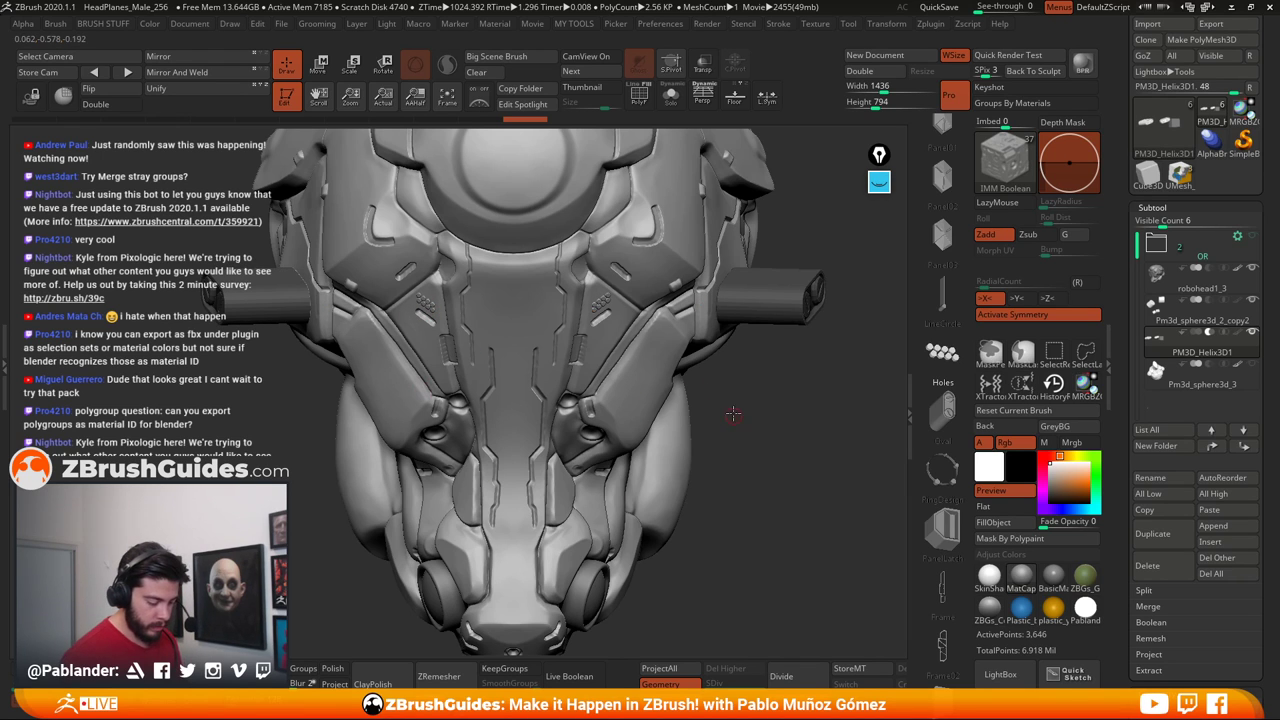
Insert another small set of Holes on the side of the snout, just above the jaw disc
drag(733, 413, 598, 256)
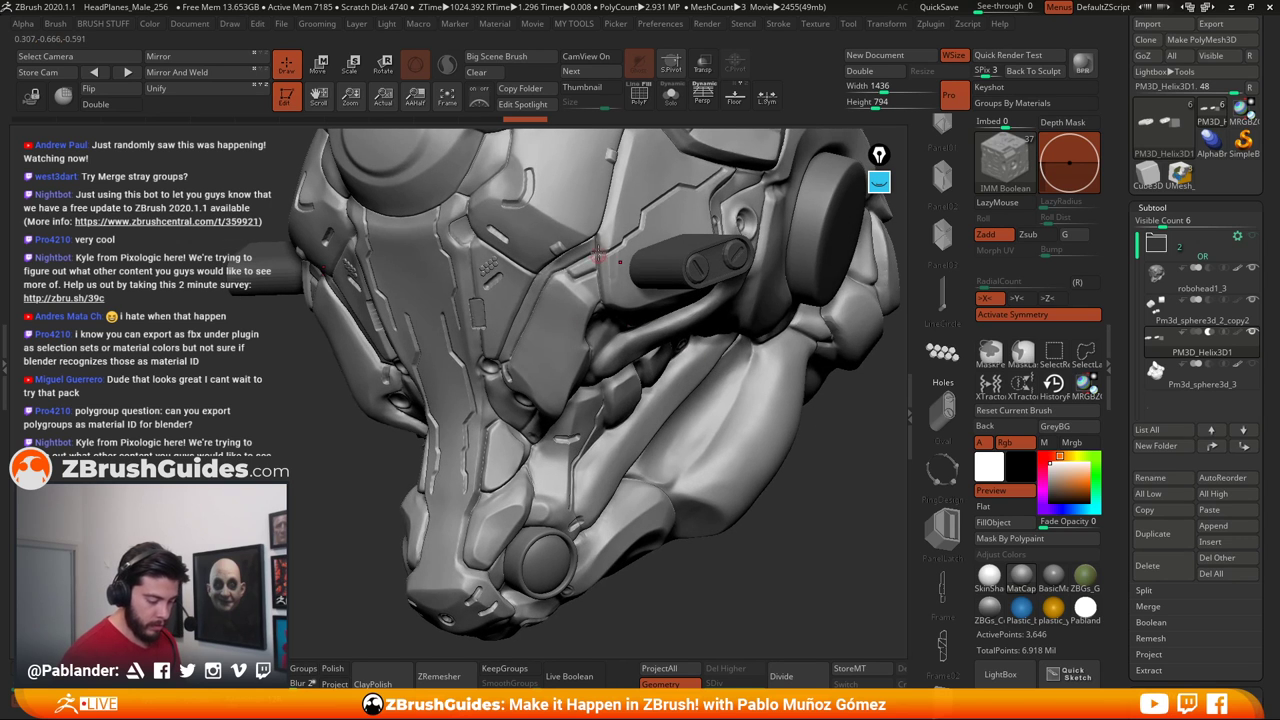
right_drag(591, 246, 621, 240)
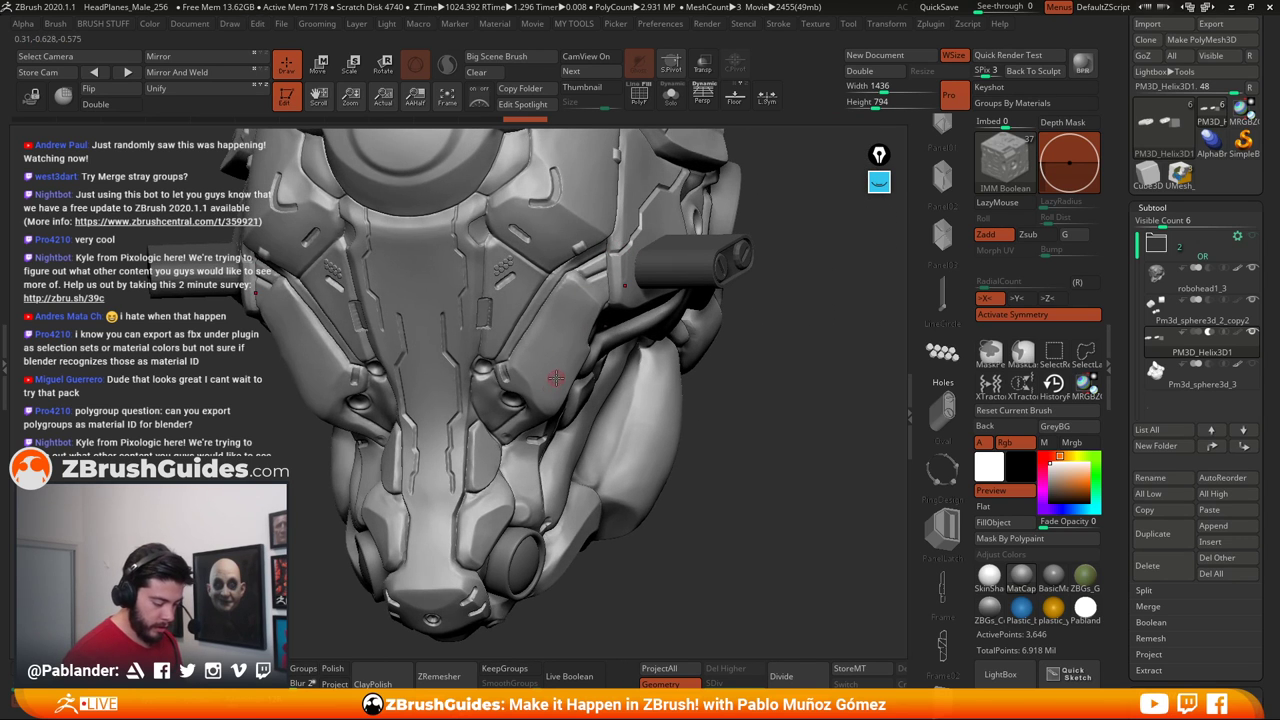
right_drag(556, 380, 587, 386)
drag(589, 390, 575, 392)
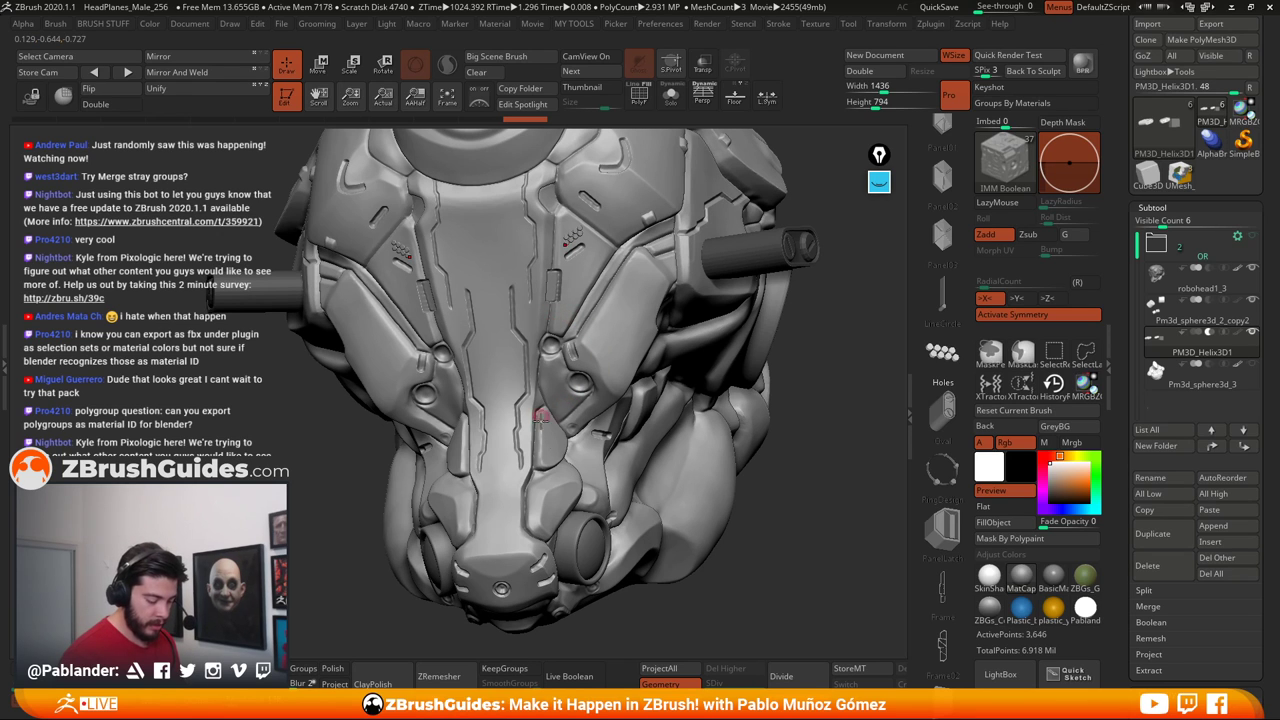
drag(587, 456, 553, 465)
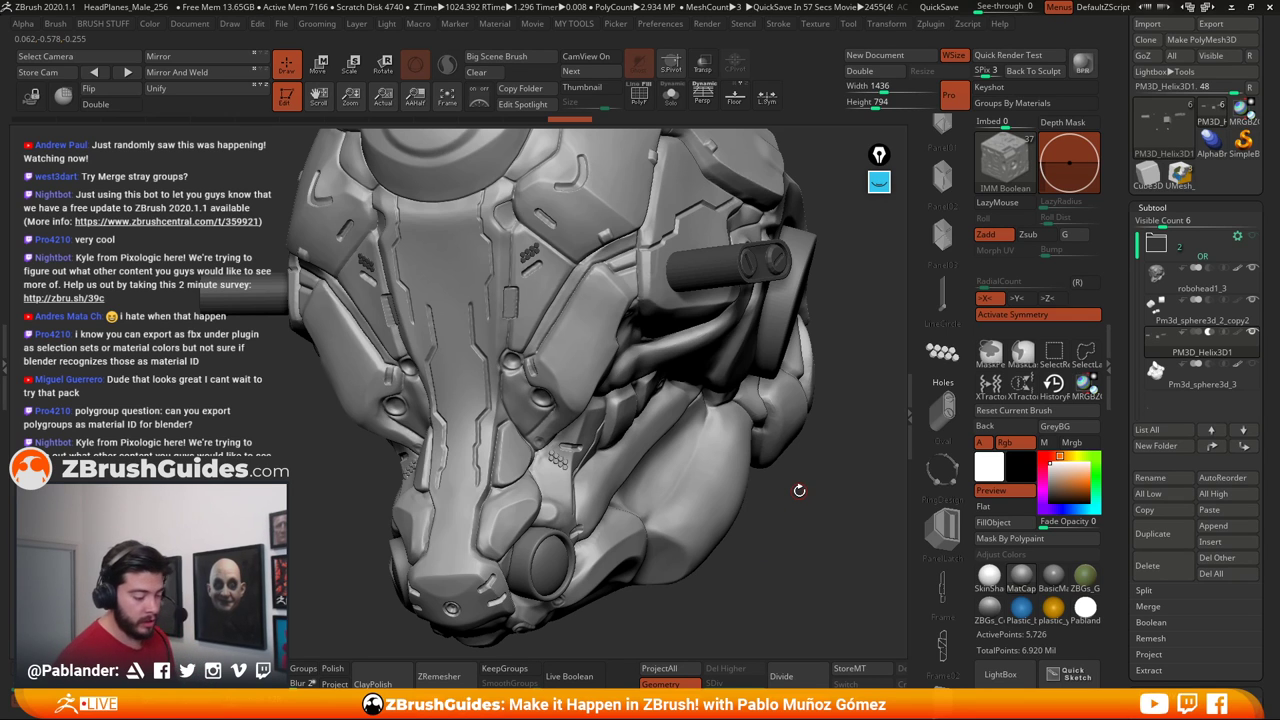
Preview the Holes cuts on the face and snout with Live Boolean and turn the preview off again
drag(800, 490, 782, 491)
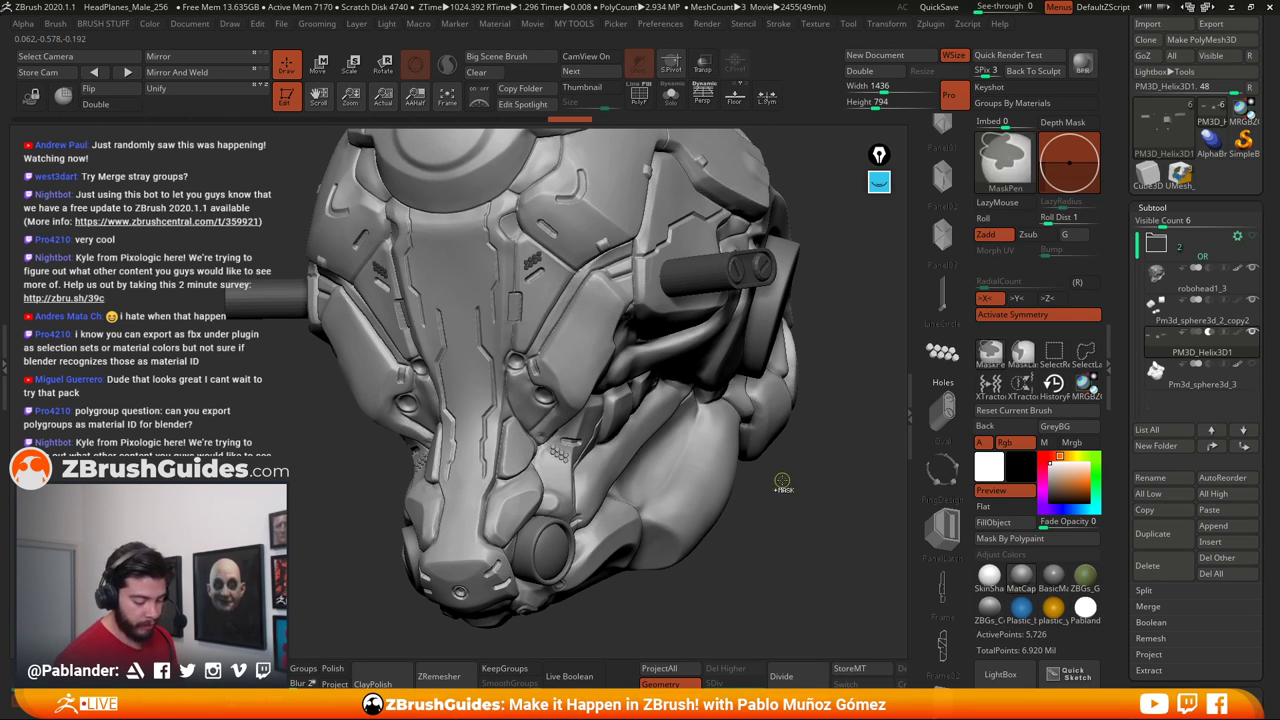
click(569, 676)
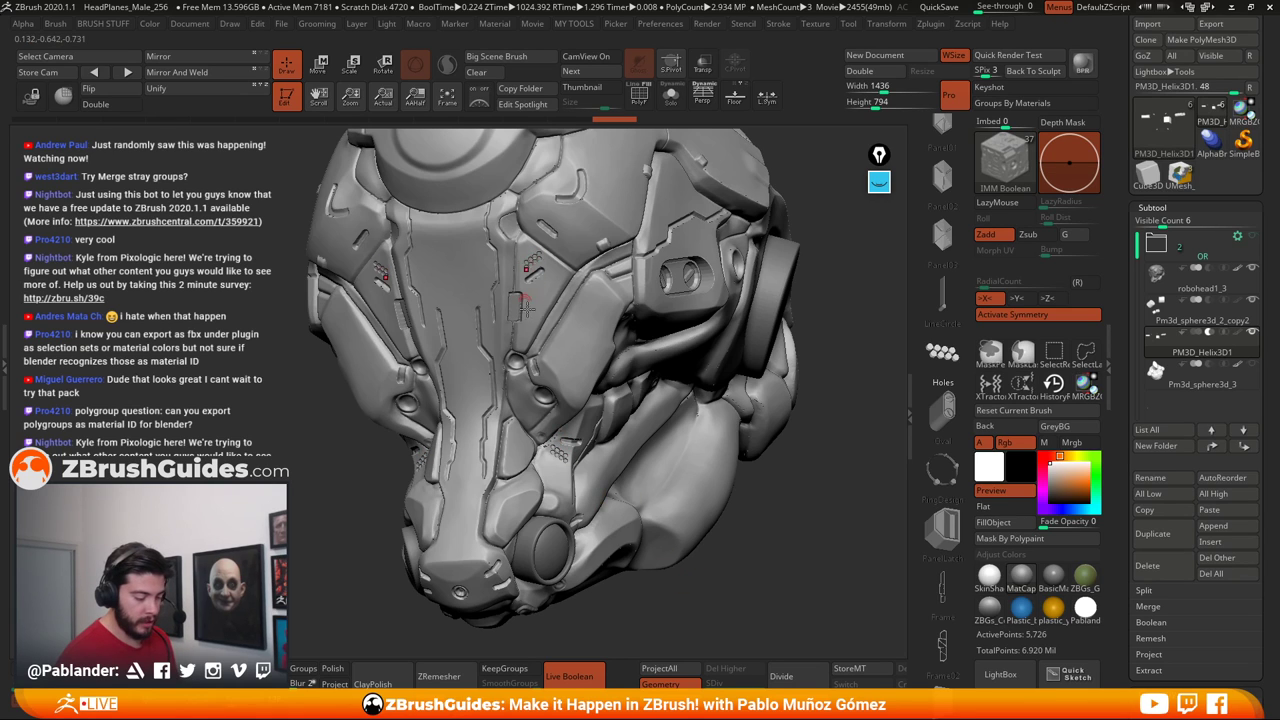
click(578, 675)
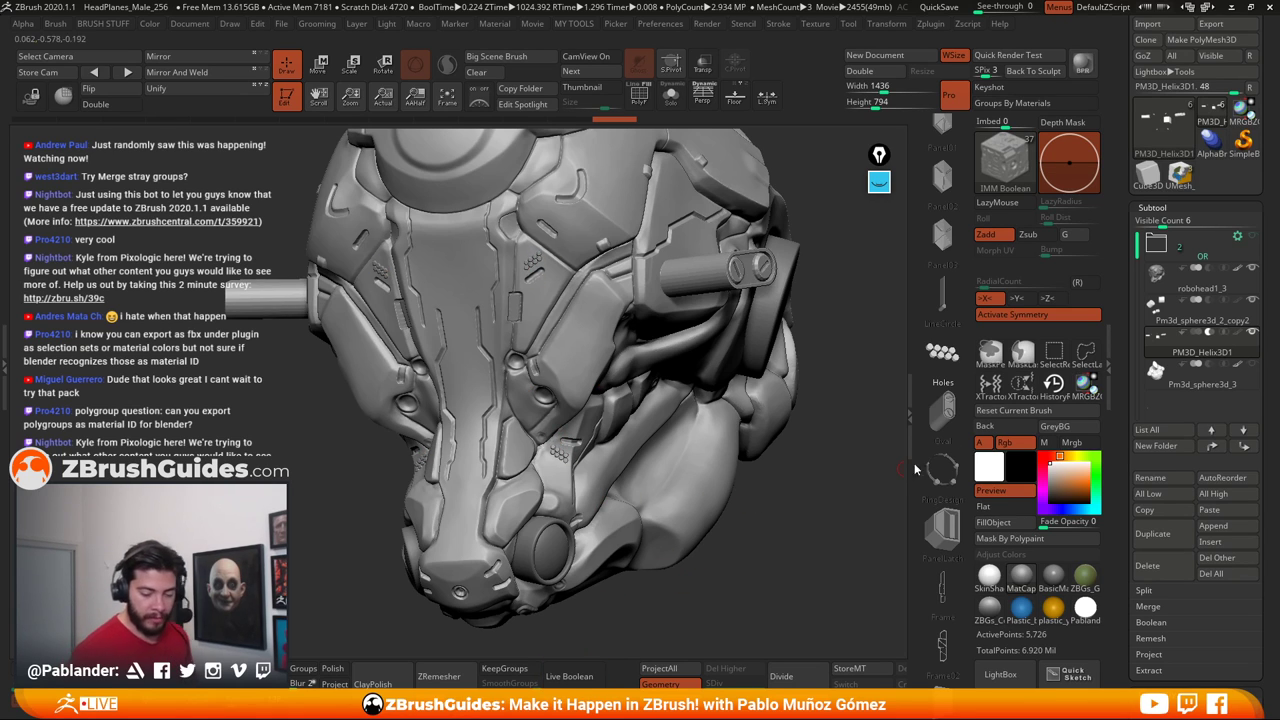
Insert the Hemisphere mesh with Imbed 60 symmetrically on the brow panels beside the round forehead disc
scroll(945, 410, down, 2)
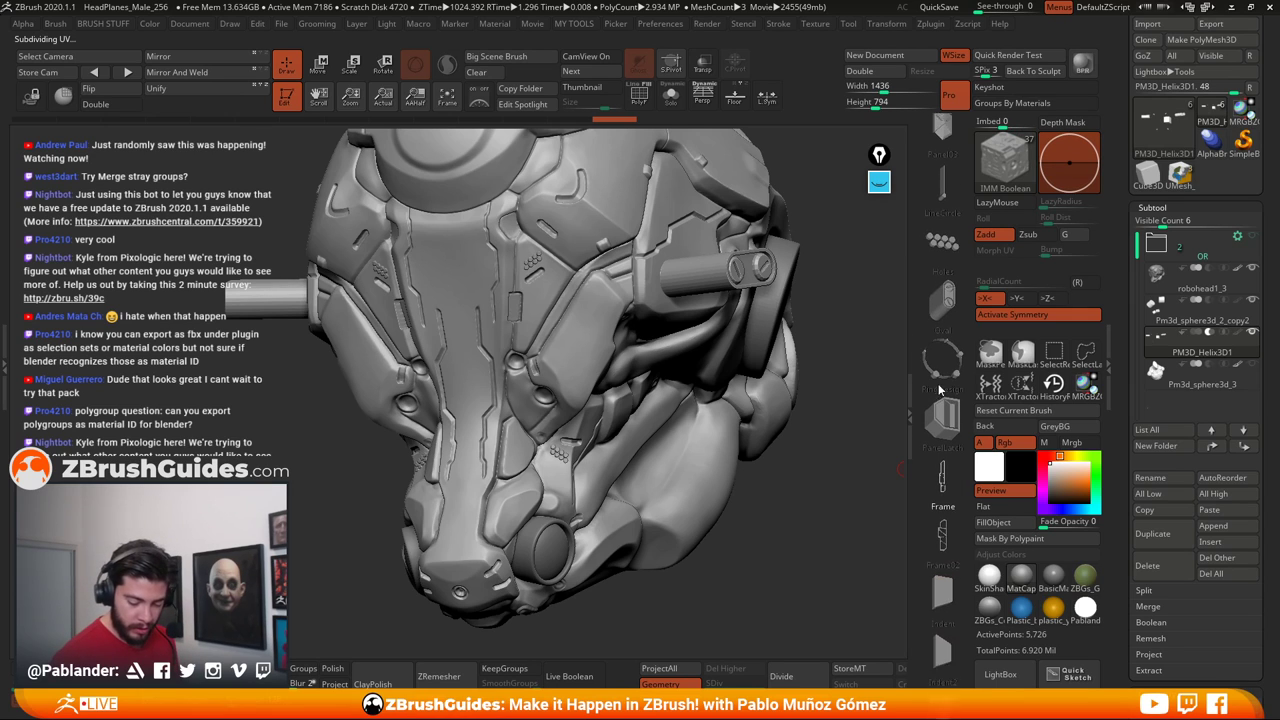
scroll(940, 390, down, 2)
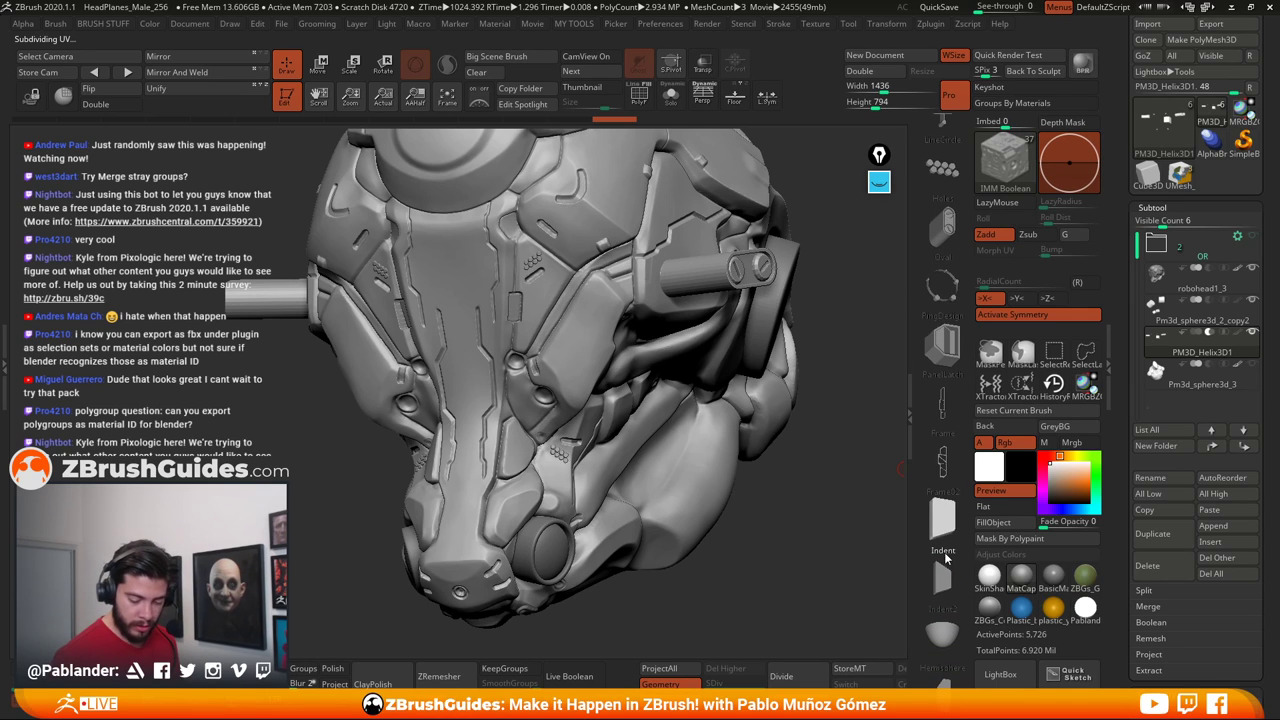
scroll(945, 560, down, 3)
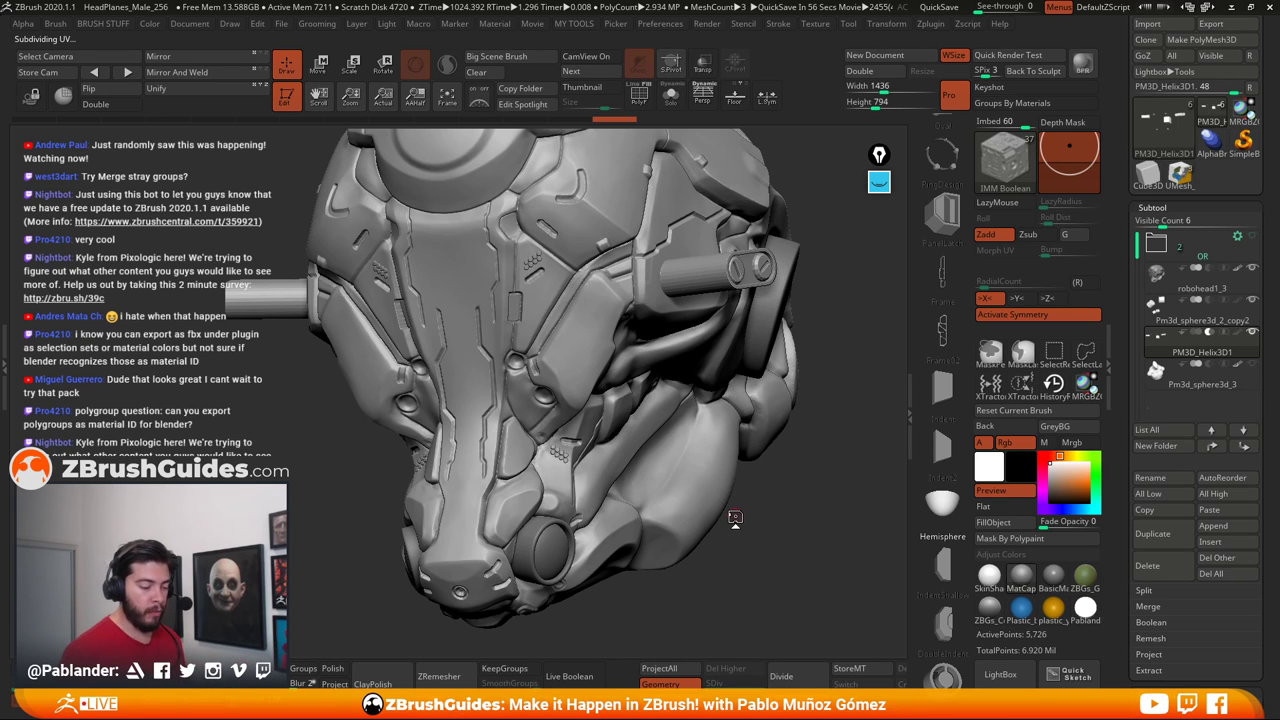
drag(833, 354, 809, 411)
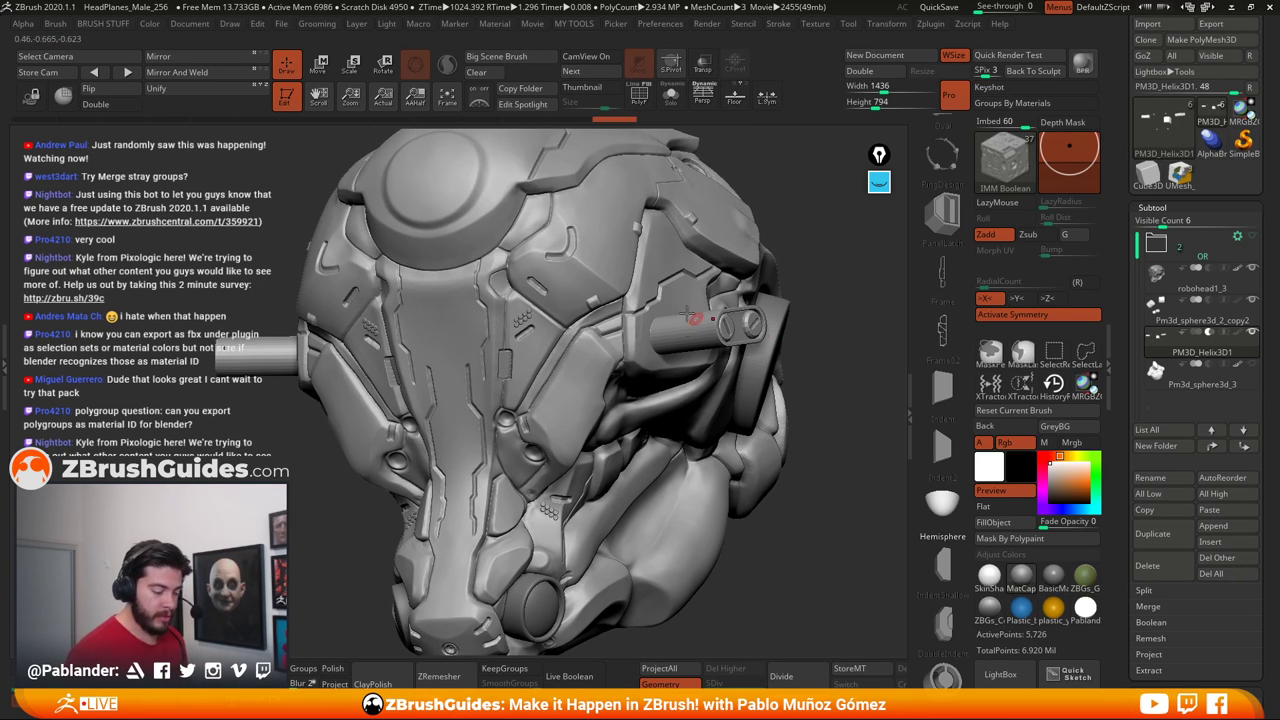
drag(545, 229, 566, 245)
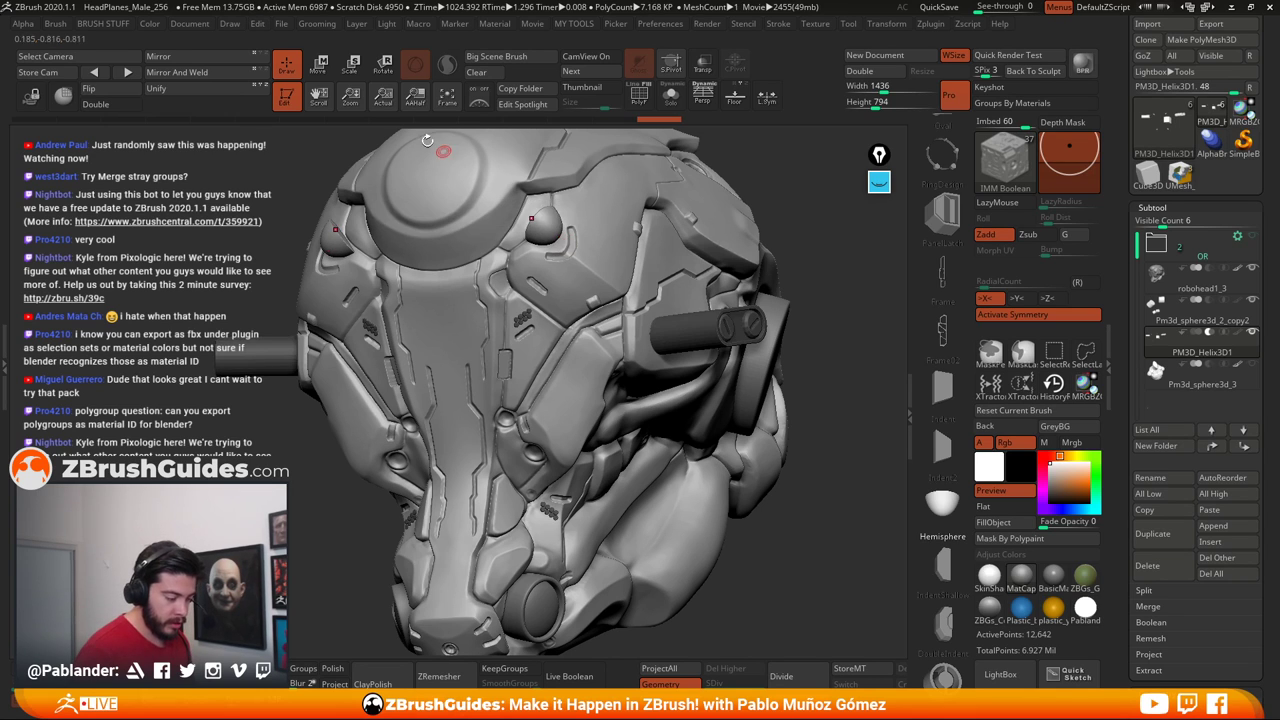
Adjust the placement and size of the mirrored hemispheres with the gizmo so they sit in the brow recesses
click(319, 65)
drag(492, 186, 497, 190)
right_drag(622, 214, 585, 268)
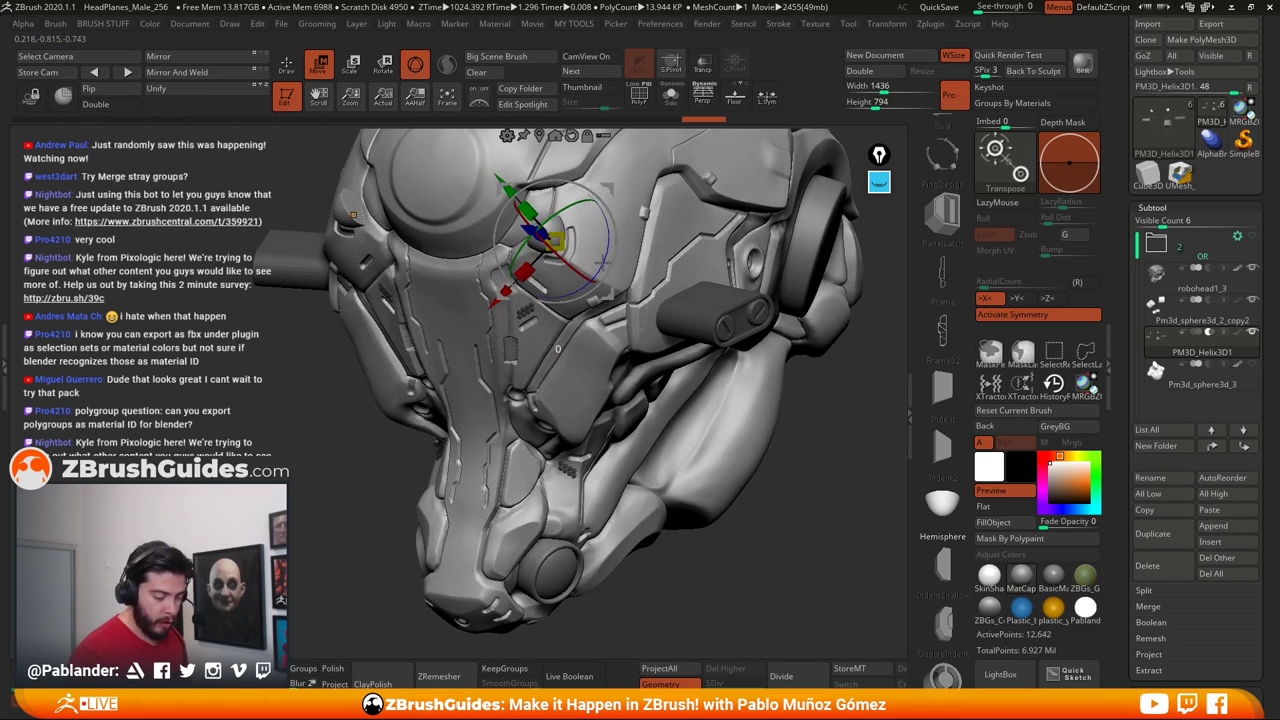
drag(557, 240, 566, 236)
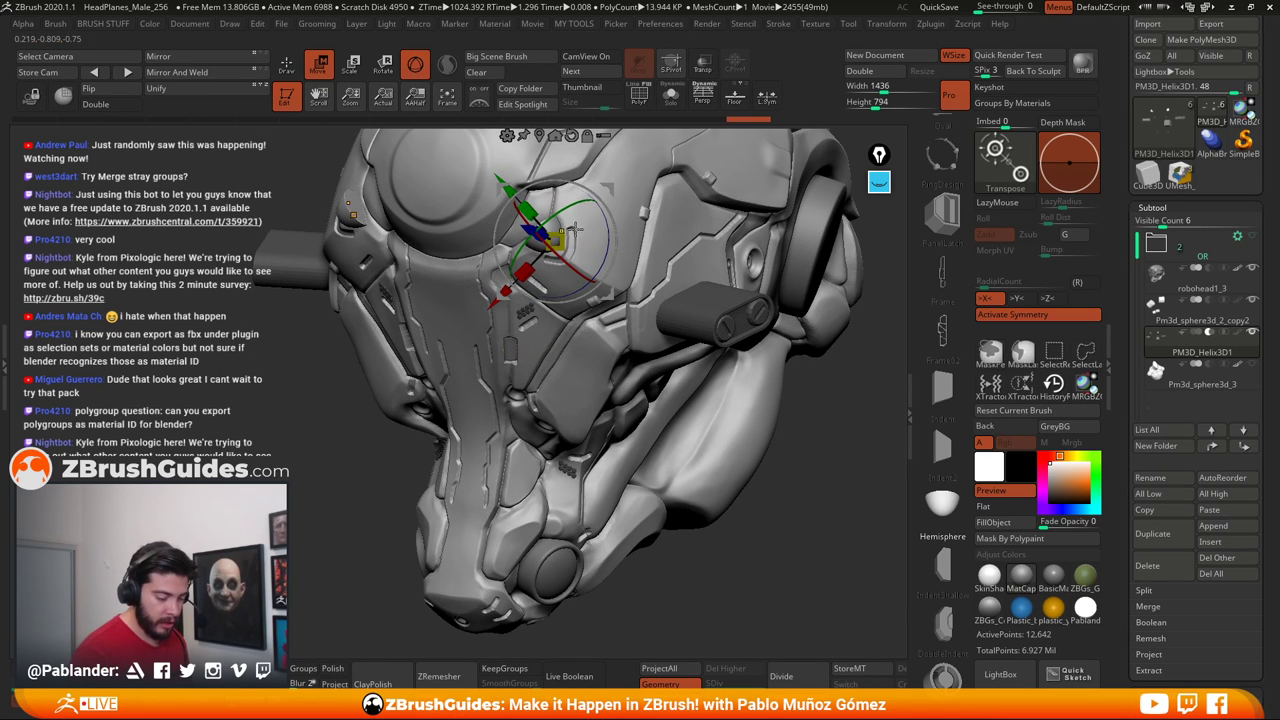
alt+right_drag(660, 271, 686, 359)
drag(684, 362, 700, 326)
drag(813, 403, 625, 357)
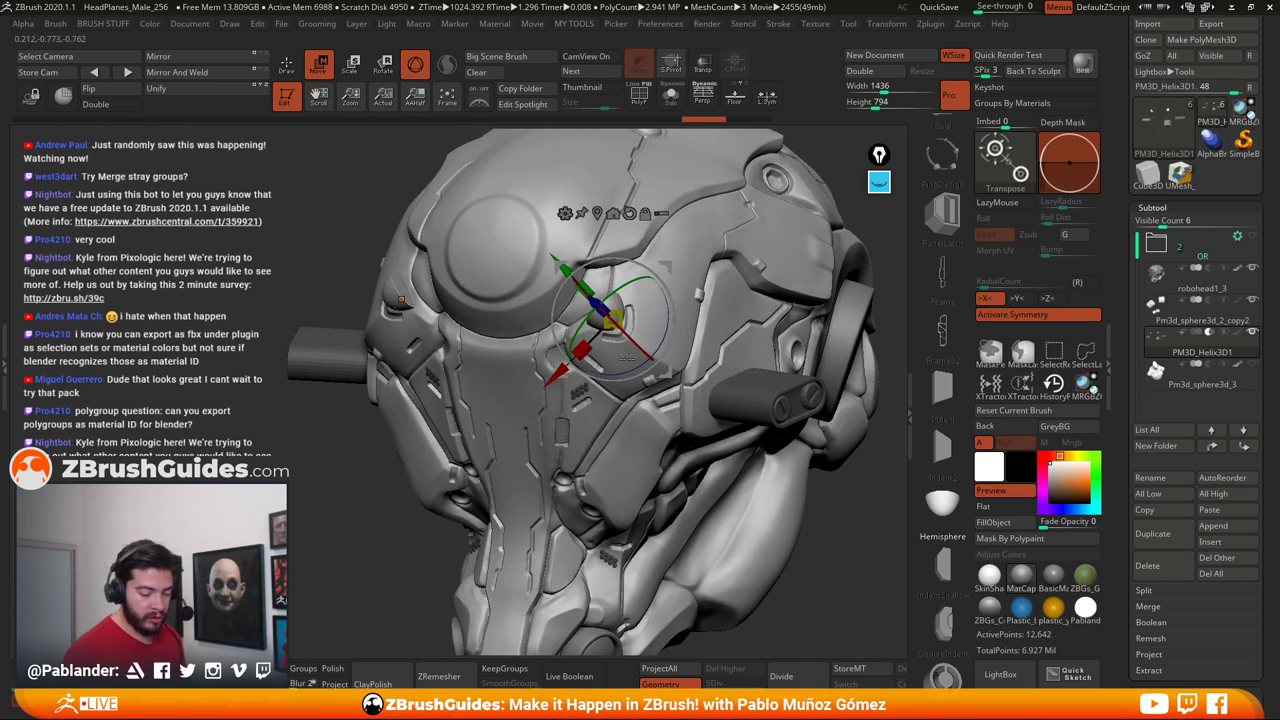
Turn on Local Symmetry, scale the mirrored brow hemispheres uniformly around their own centres, and return to Draw mode
drag(816, 505, 792, 490)
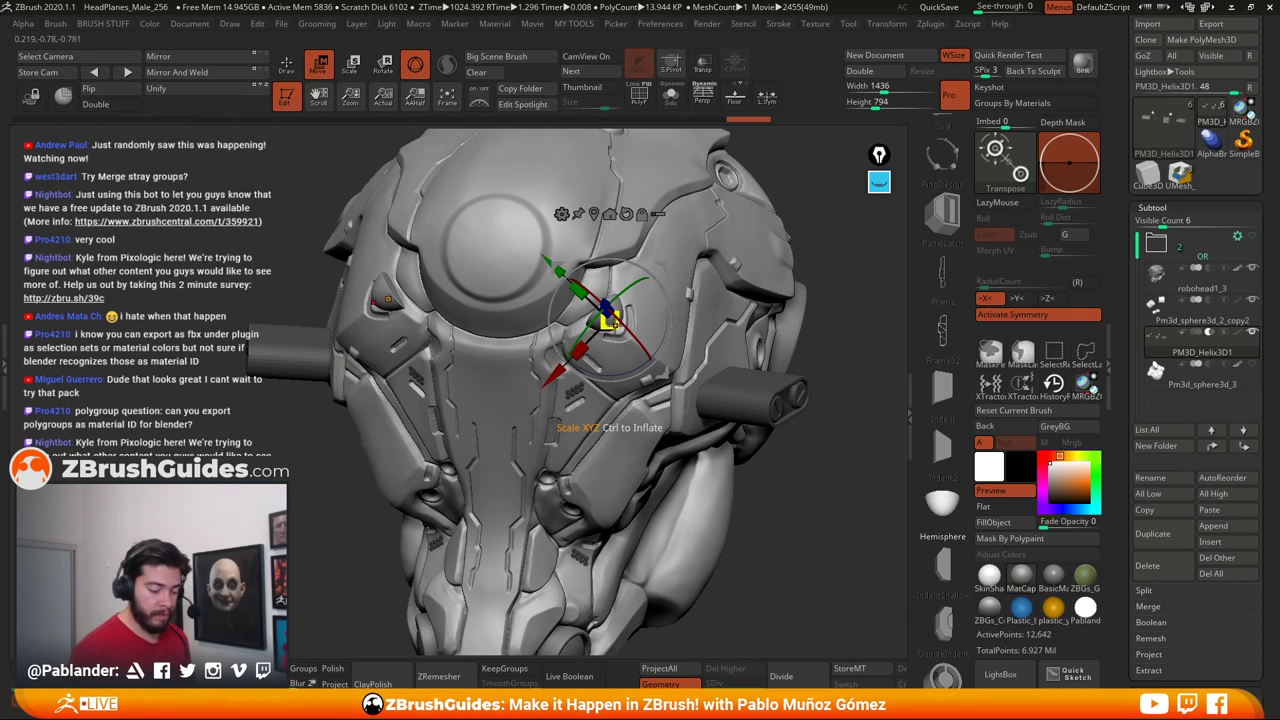
mouse_move(612, 322)
mouse_down()
mouse_move(618, 340)
mouse_move(595, 338)
mouse_up()
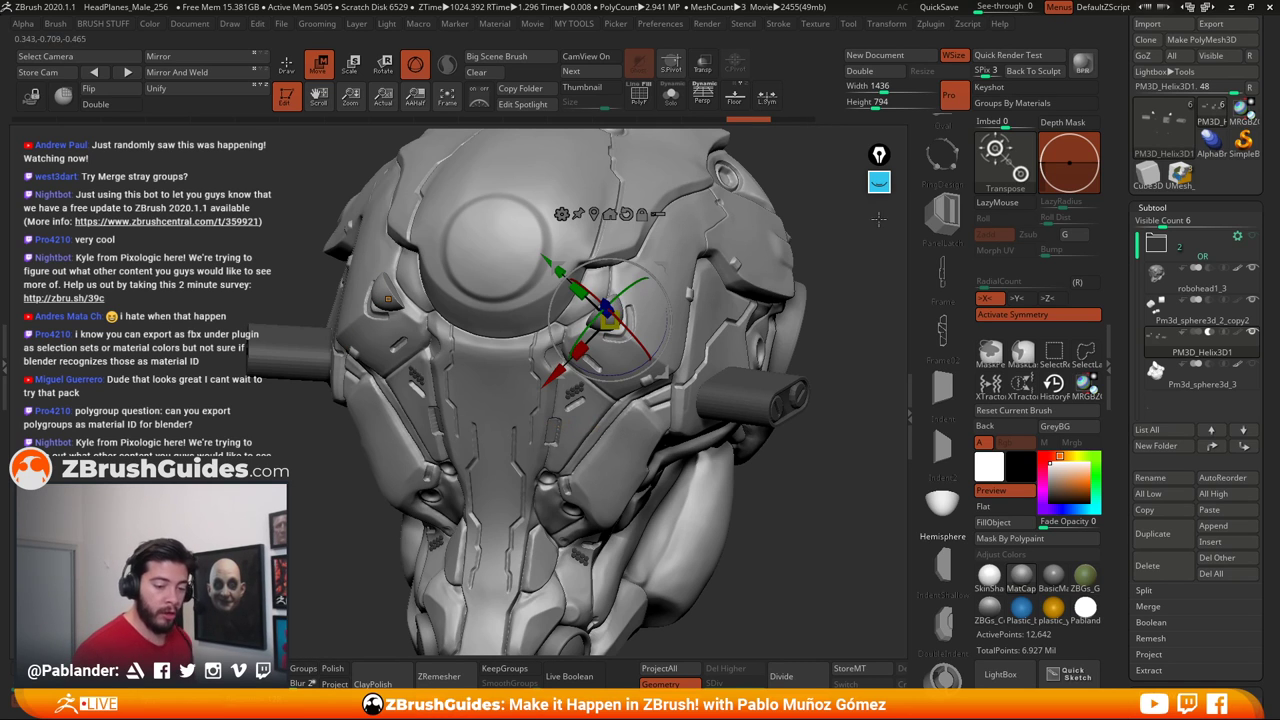
click(888, 24)
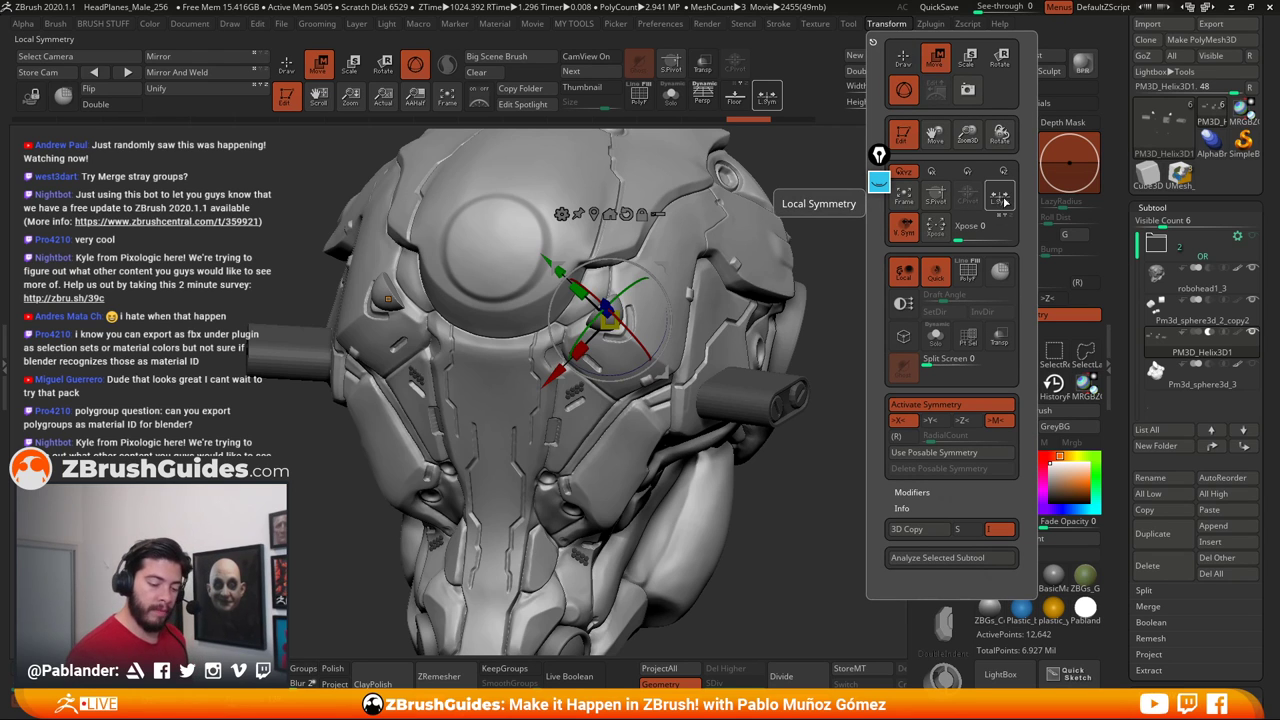
click(766, 96)
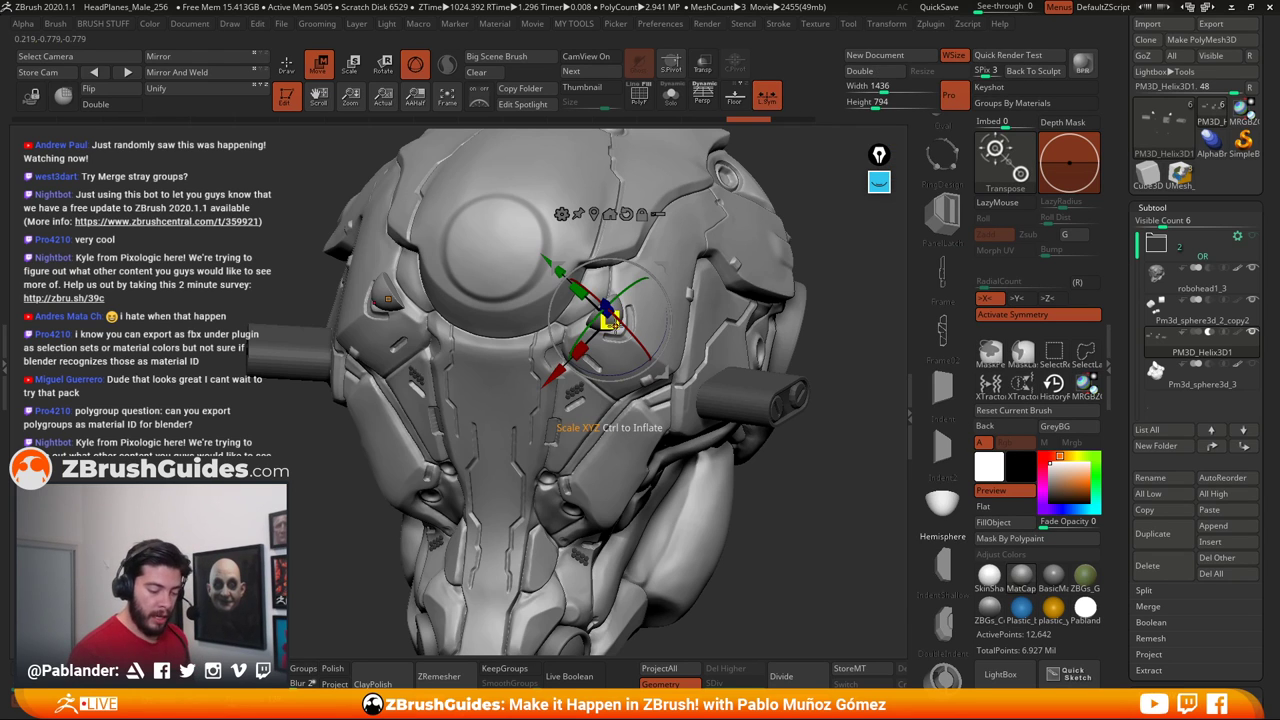
drag(610, 320, 584, 315)
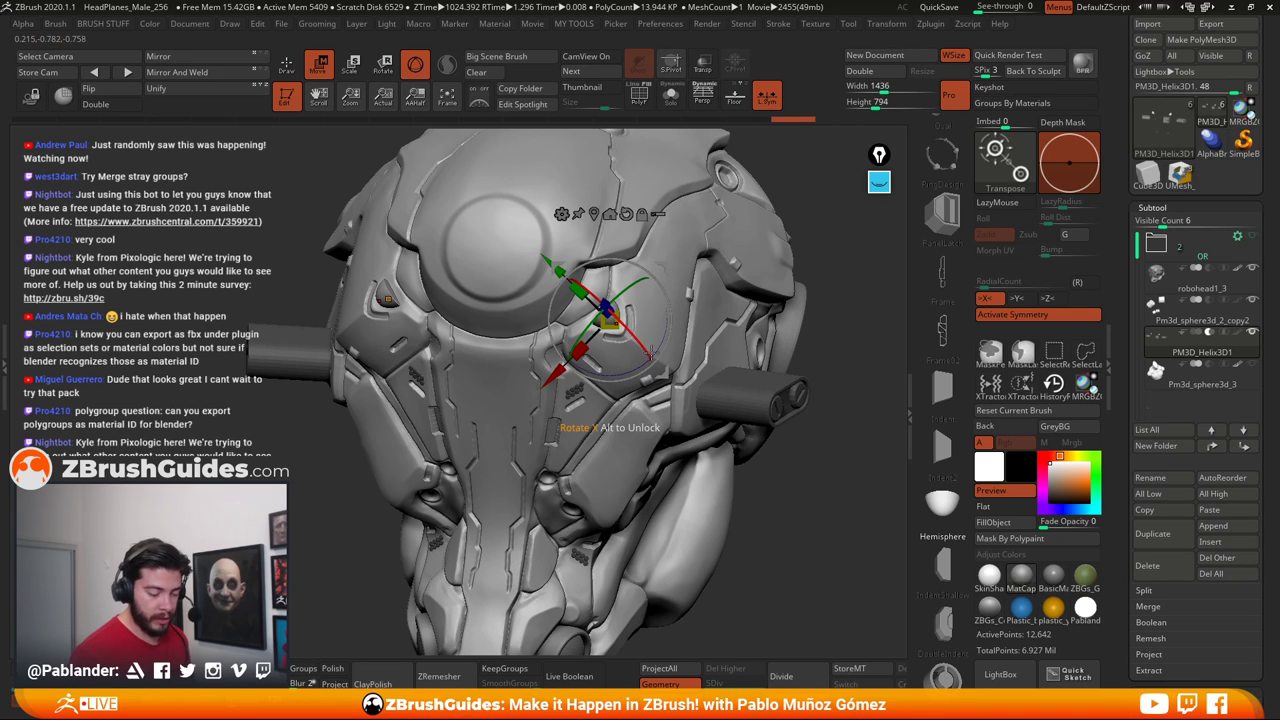
key(q)
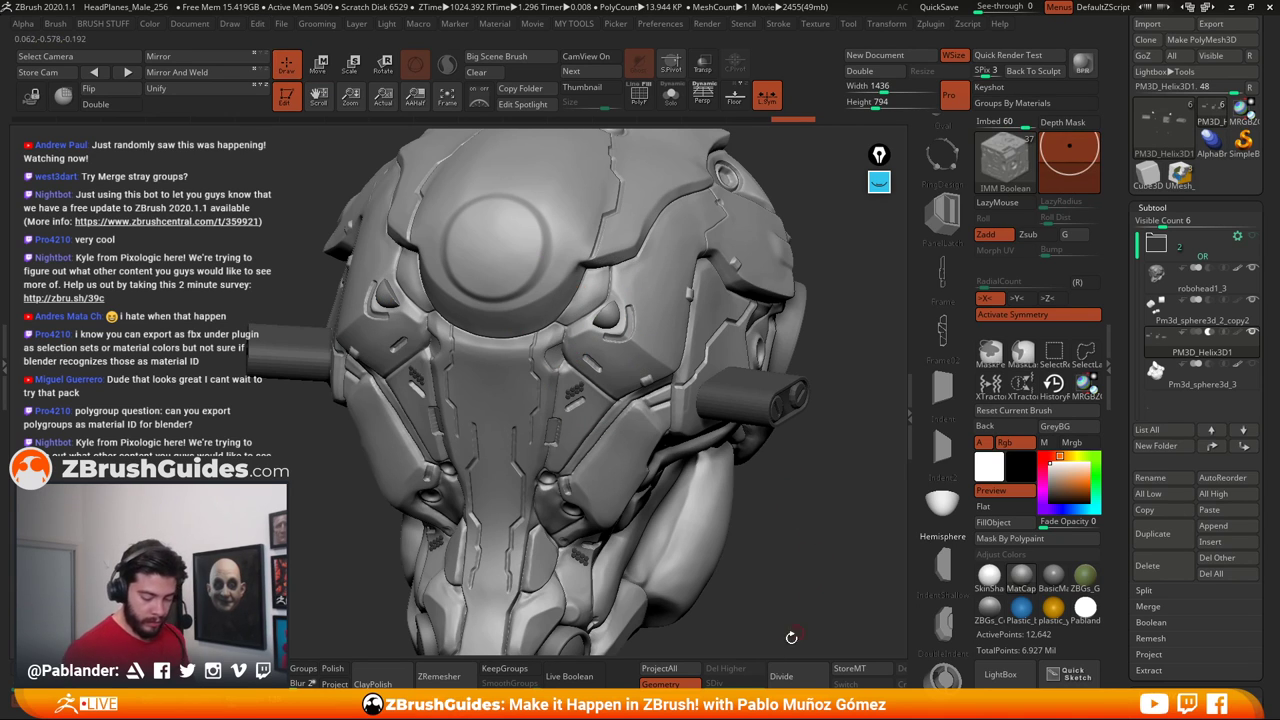
Preview the hemisphere cuts on the brow with Live Boolean, then turn it off
click(594, 678)
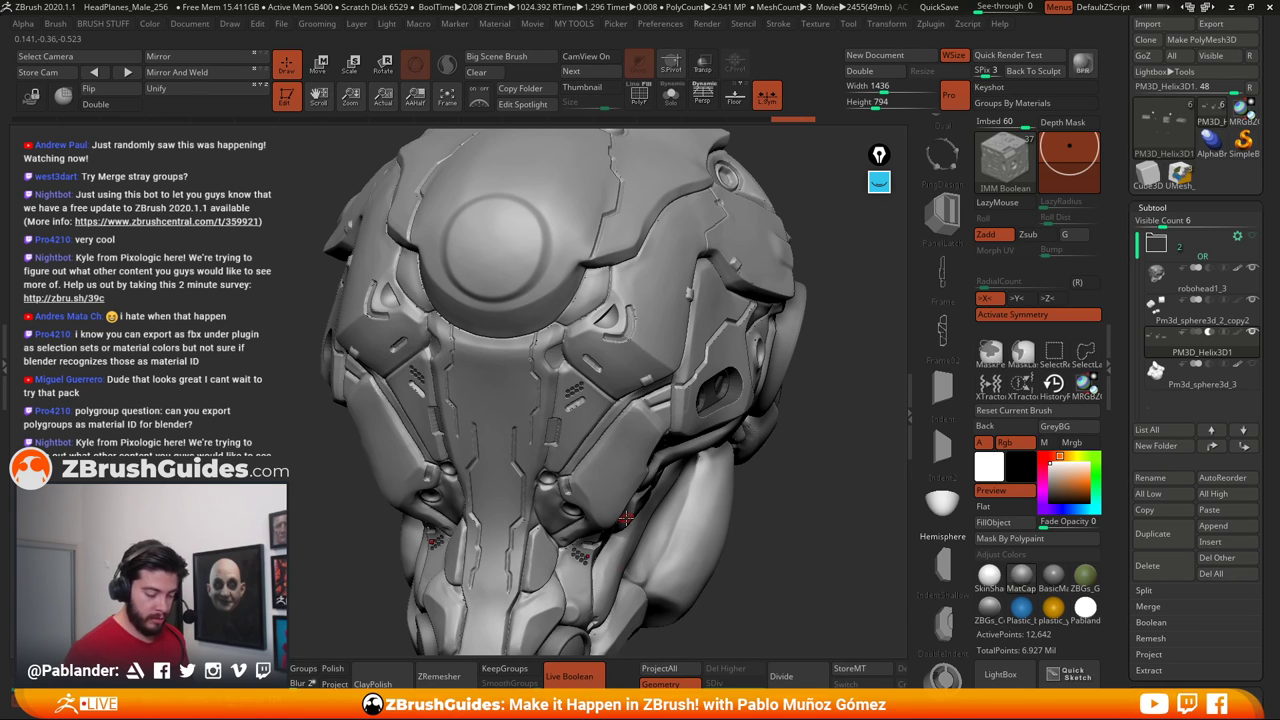
click(580, 676)
mouse_move(769, 527)
mouse_down()
mouse_move(747, 463)
mouse_move(758, 445)
mouse_move(752, 531)
mouse_up()
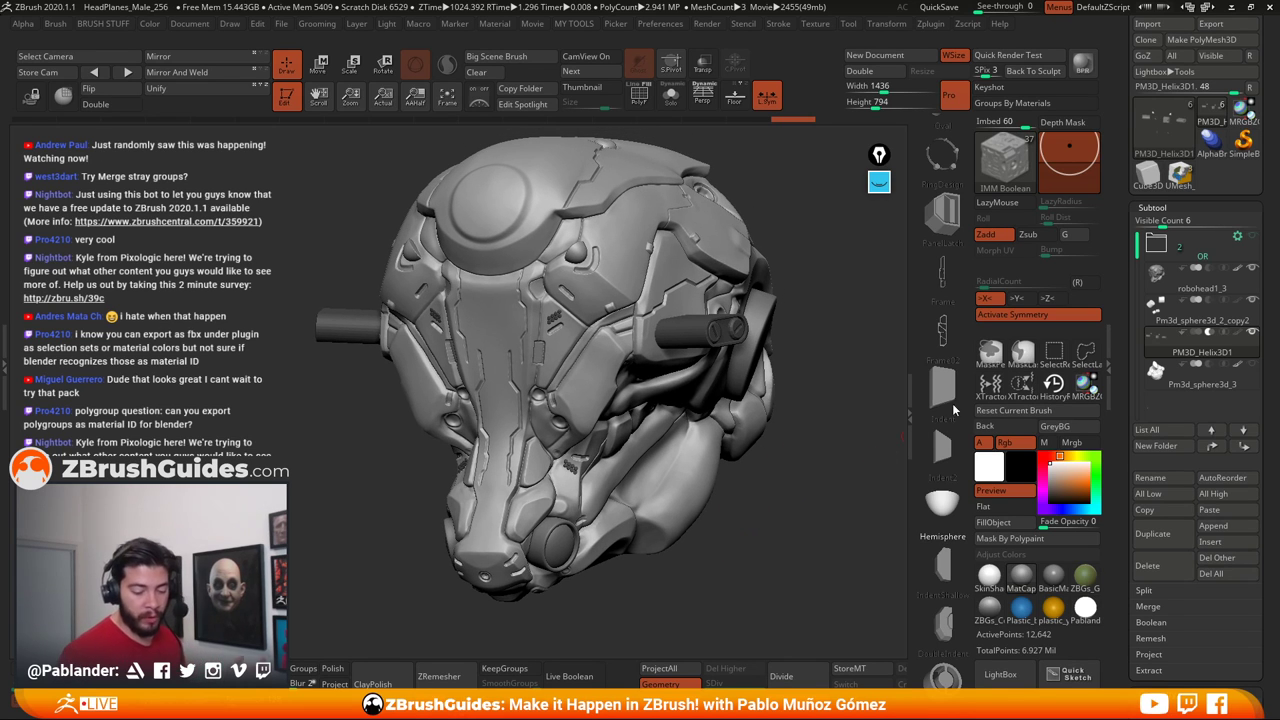
Insert the PanelLatch mesh with Imbed 40 symmetrically over the upper side seam of the cranium
scroll(945, 390, down, 5)
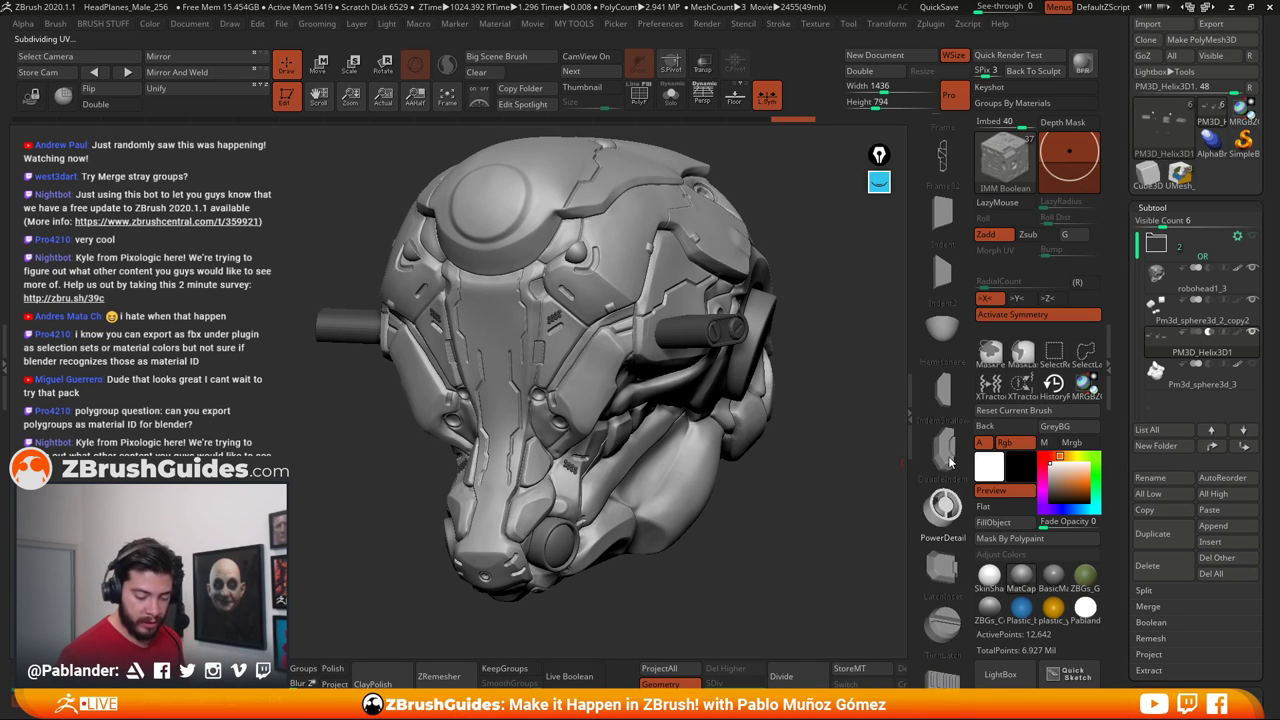
scroll(935, 520, up, 5)
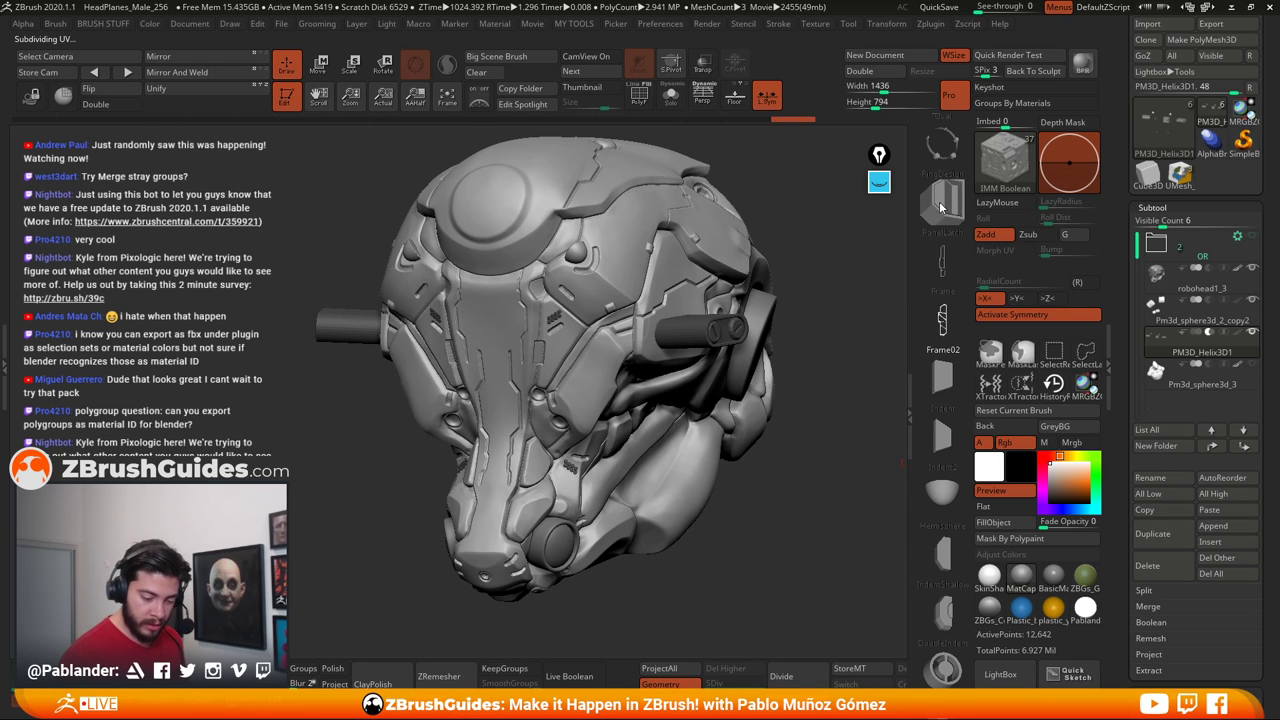
click(944, 202)
drag(832, 392, 800, 368)
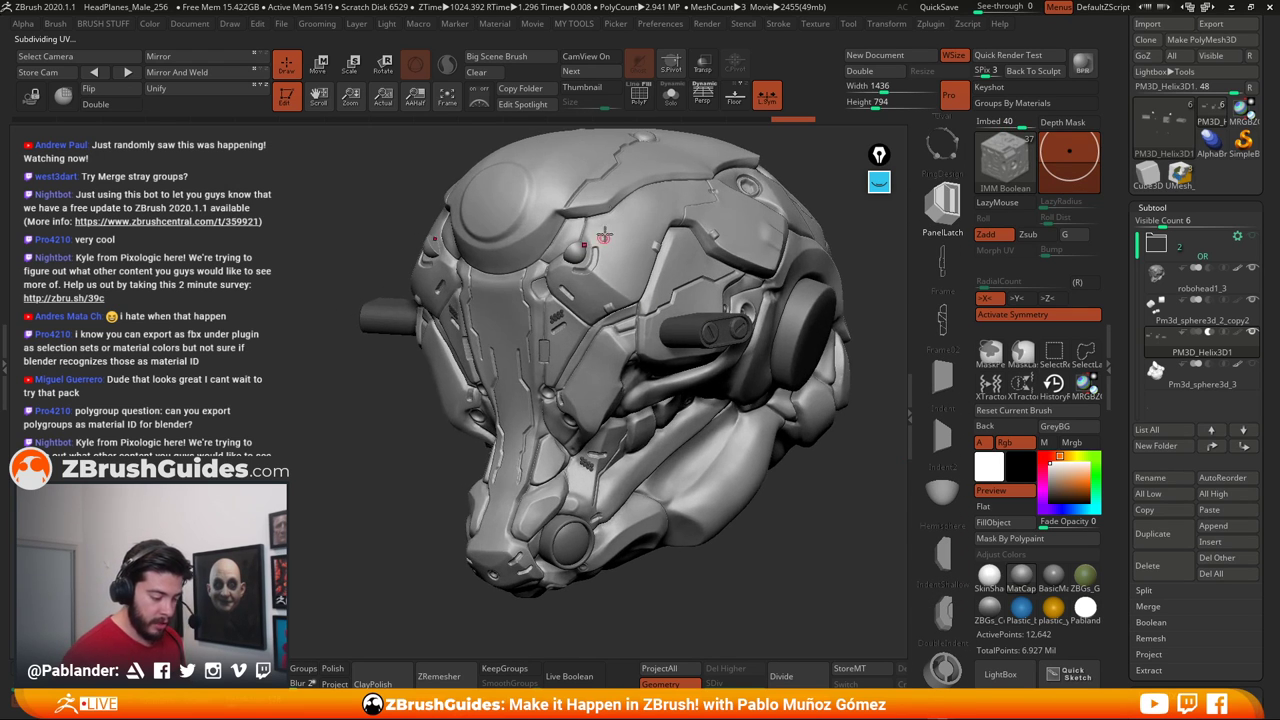
right_drag(643, 193, 629, 279)
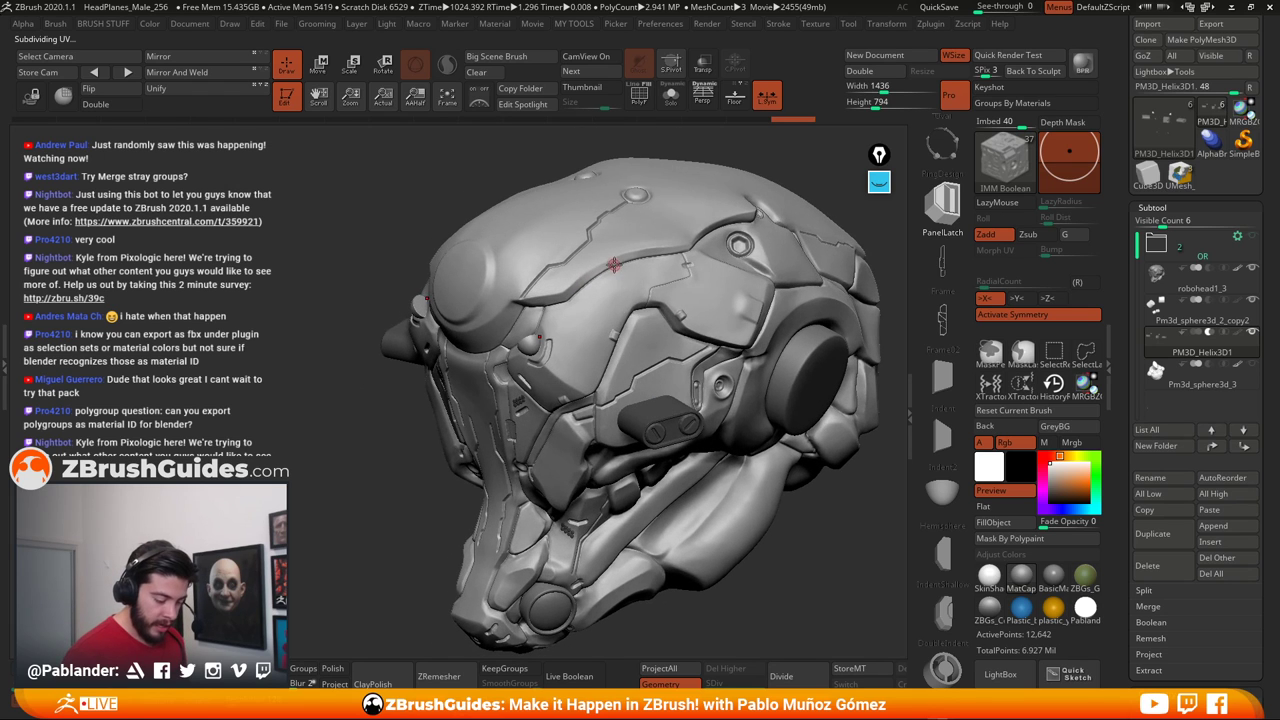
mouse_move(617, 266)
mouse_down()
mouse_move(640, 242)
mouse_move(633, 250)
mouse_up()
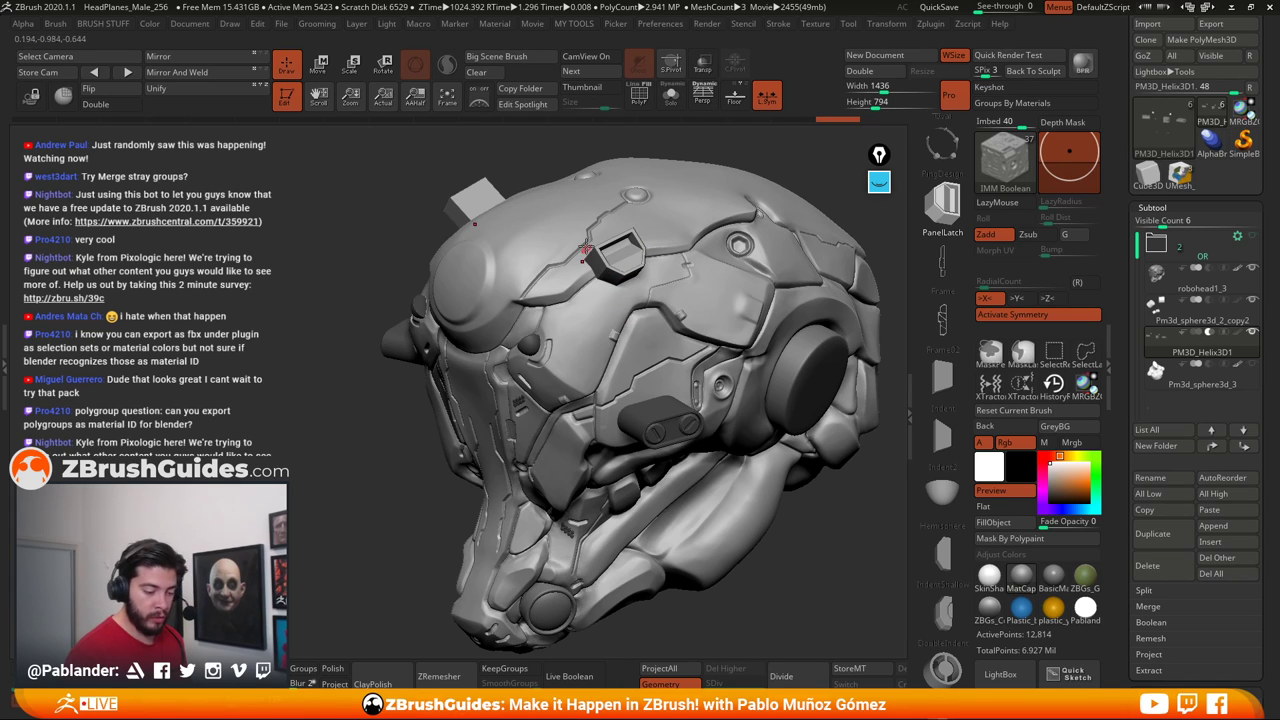
Preview the latch cut with Live Boolean and nudge the latch with the Move gizmo, including along its Z axis
click(587, 677)
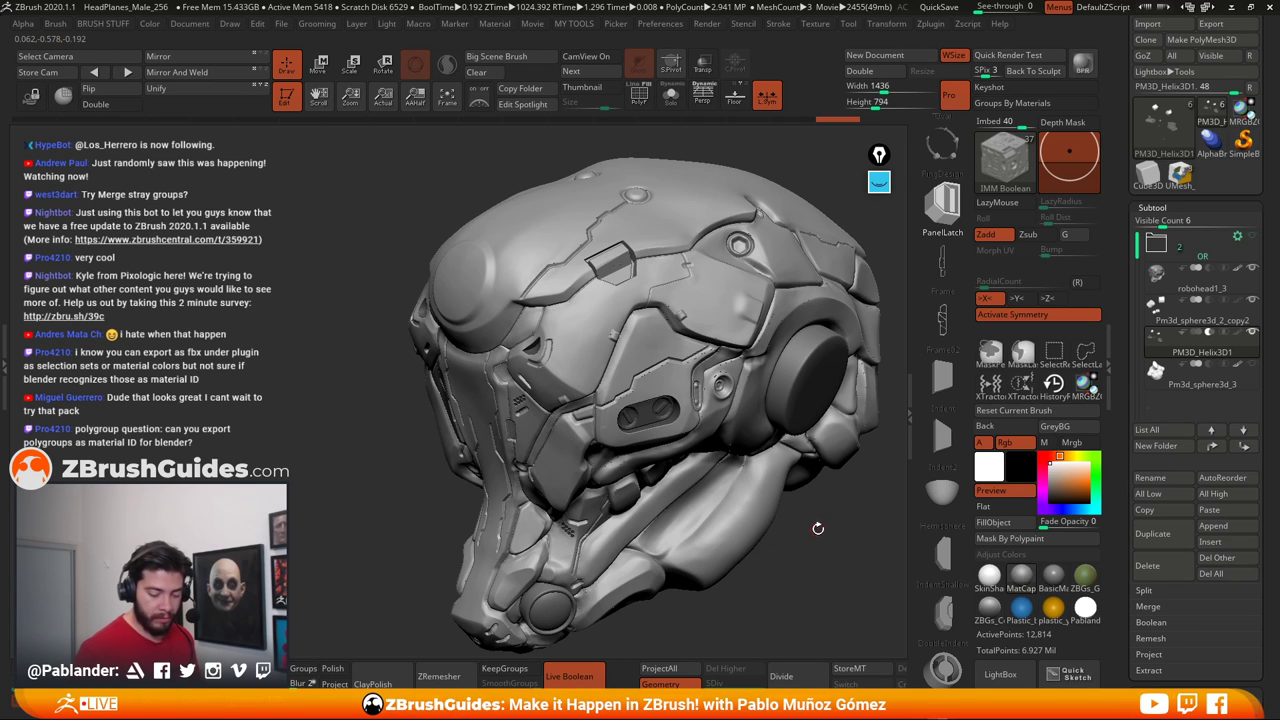
drag(818, 528, 797, 565)
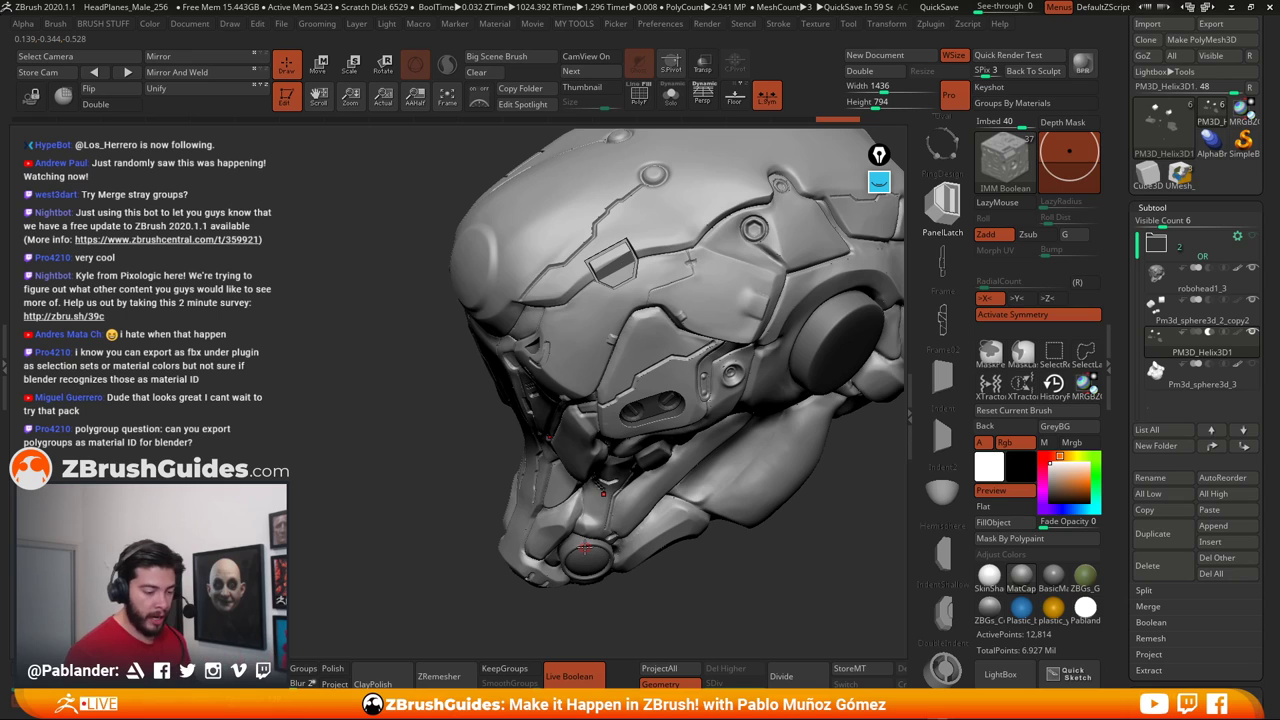
key(w)
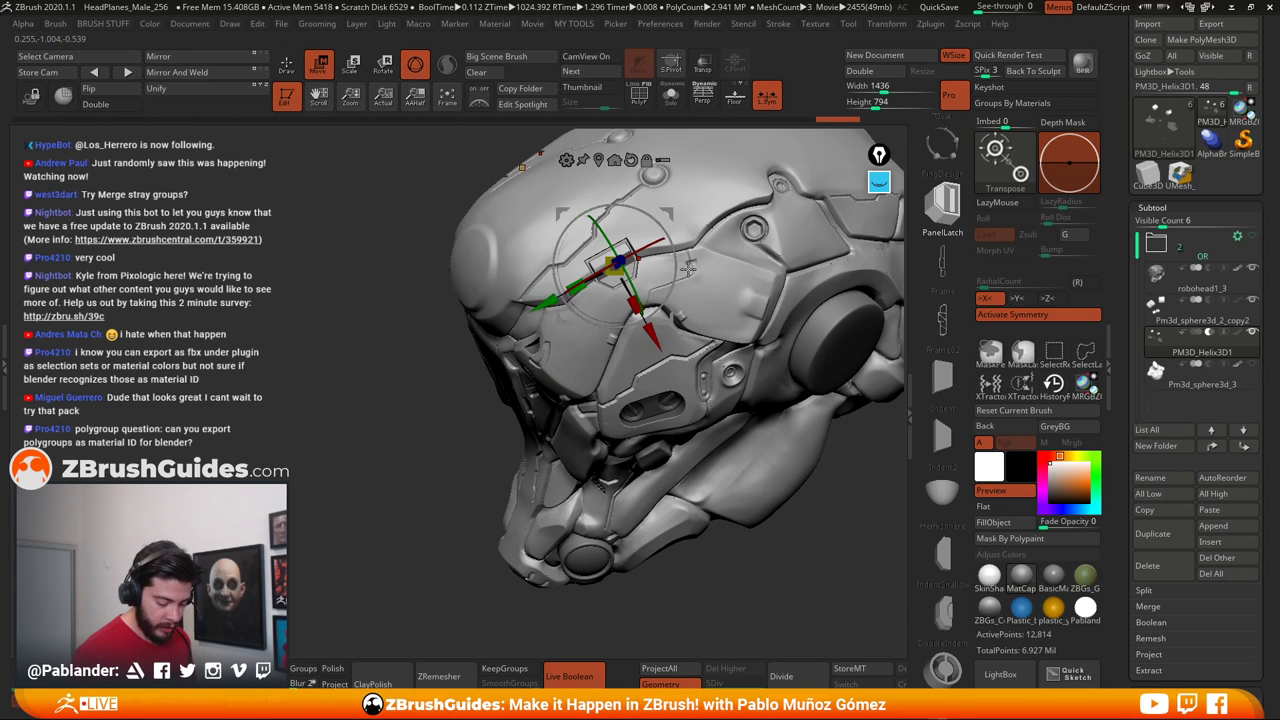
drag(651, 244, 644, 244)
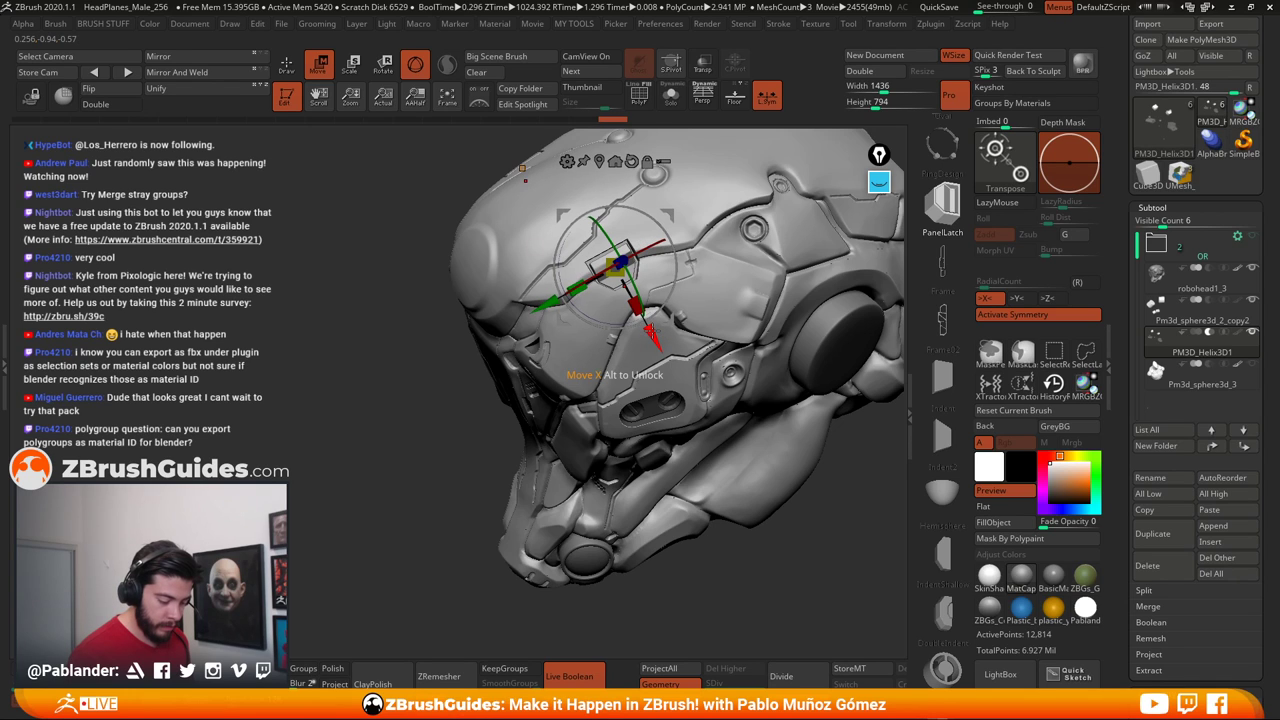
click(583, 681)
drag(672, 299, 621, 261)
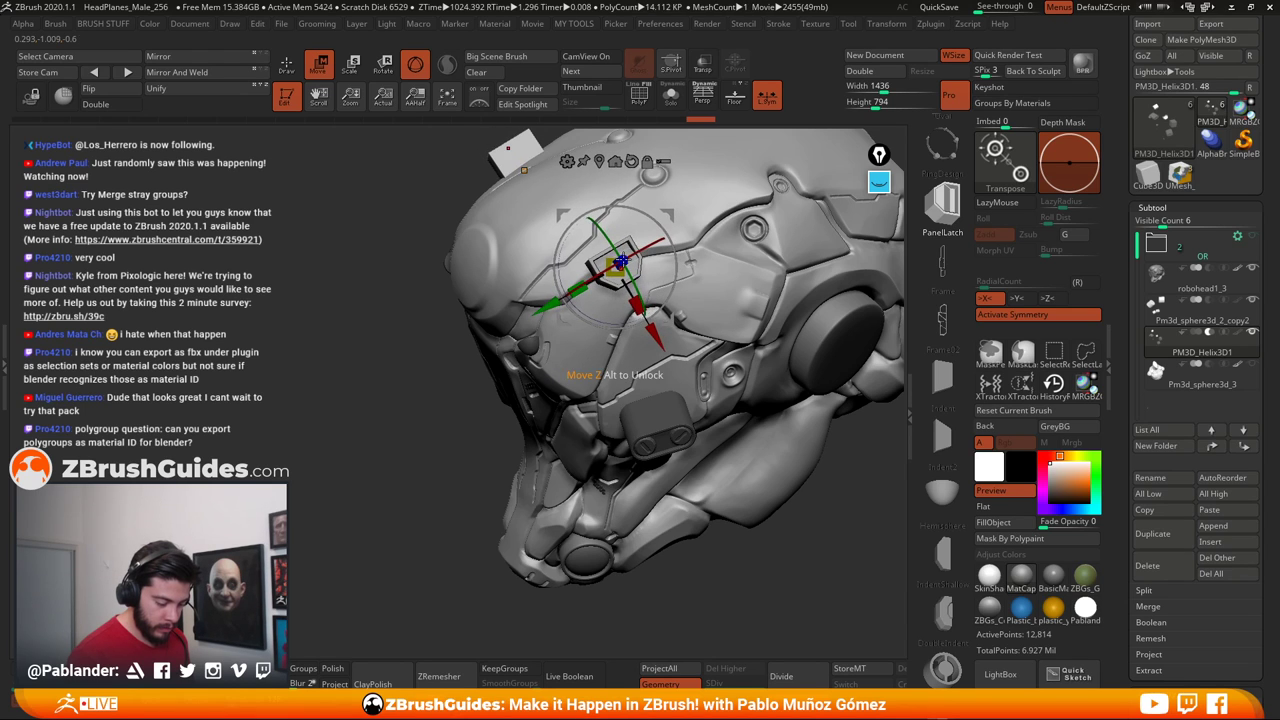
Refine the latch's placement on the cranium, comparing its cut with Live Boolean on and off
click(580, 677)
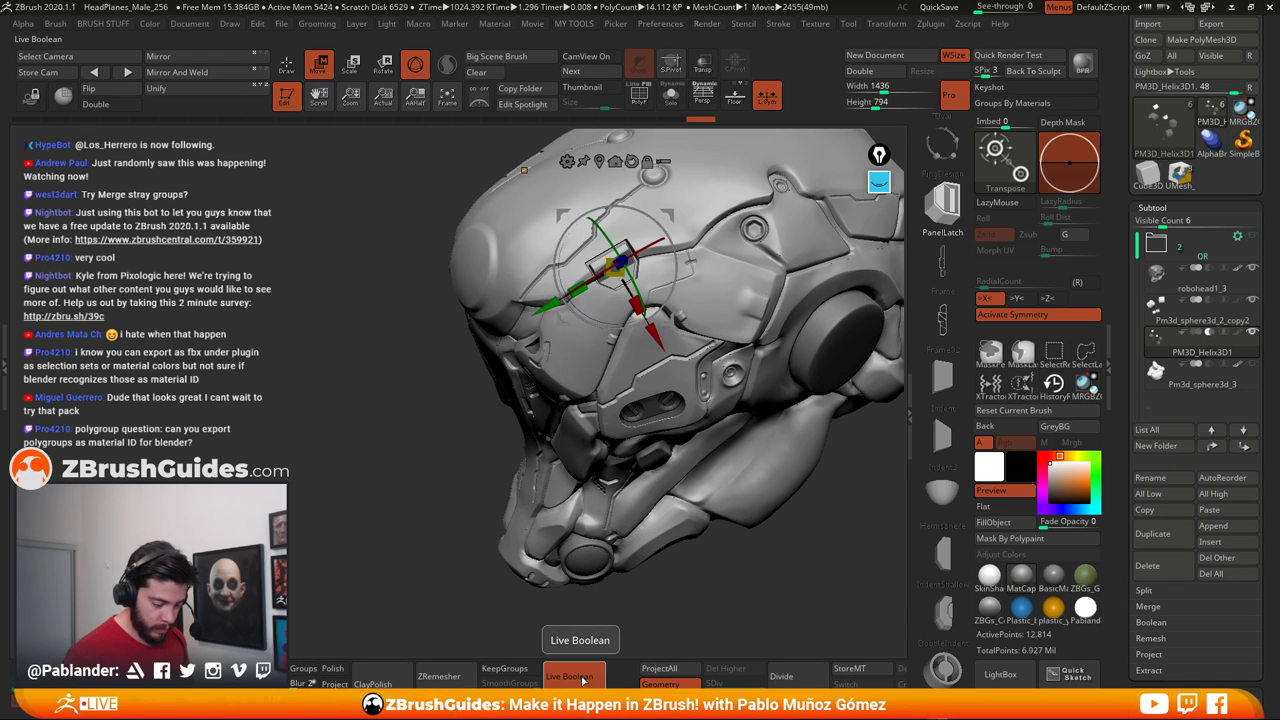
click(580, 677)
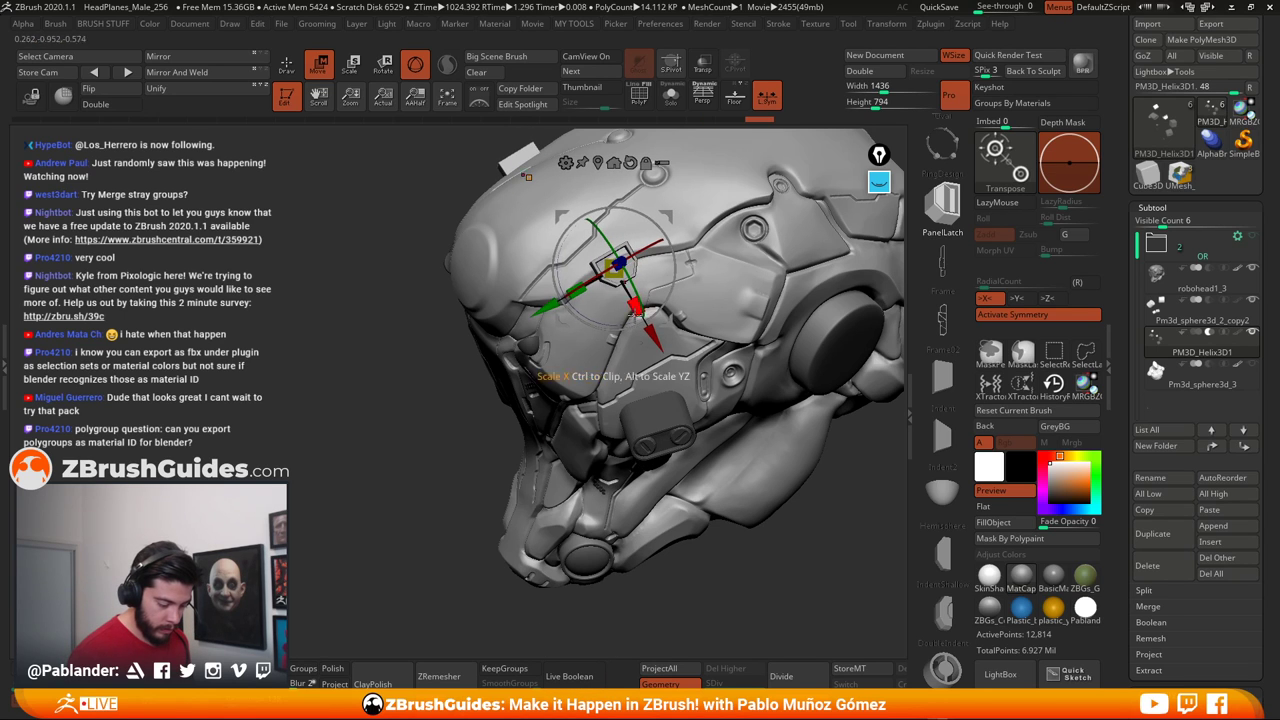
click(576, 677)
click(576, 677)
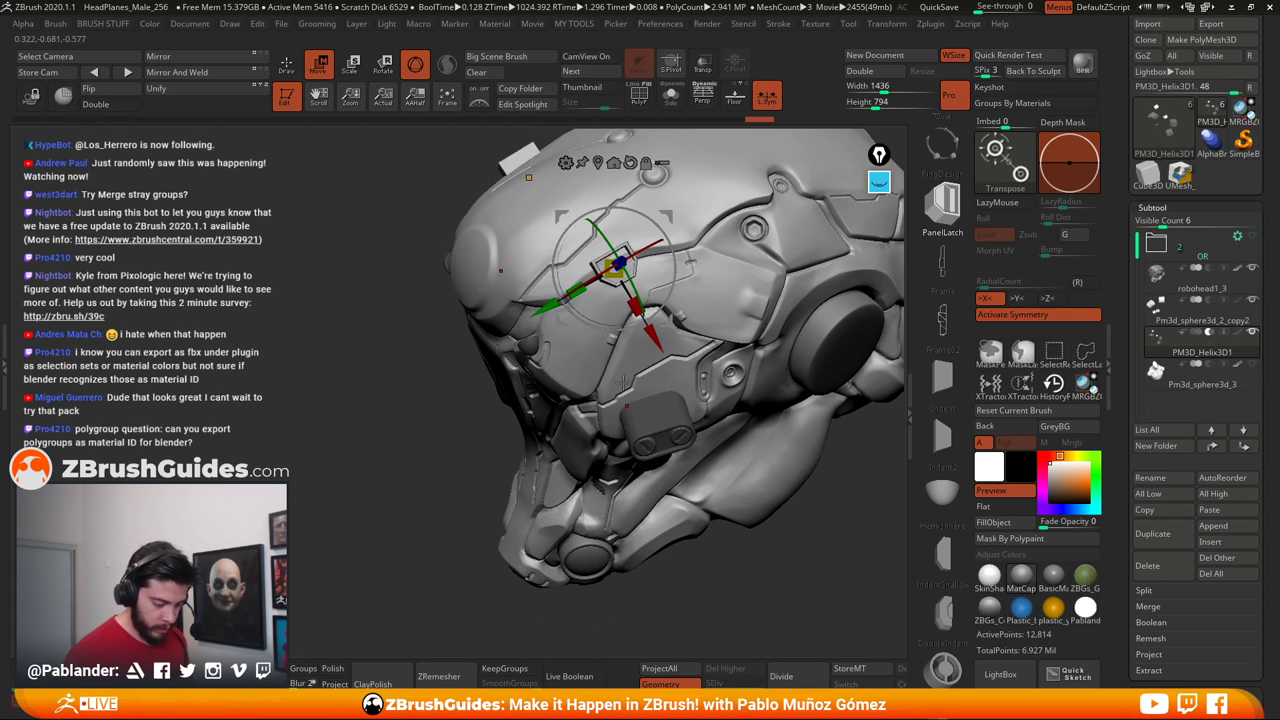
Nudge the panel latch along its Z axis on the cranium's side seam, checking its cut with Live Boolean
click(578, 677)
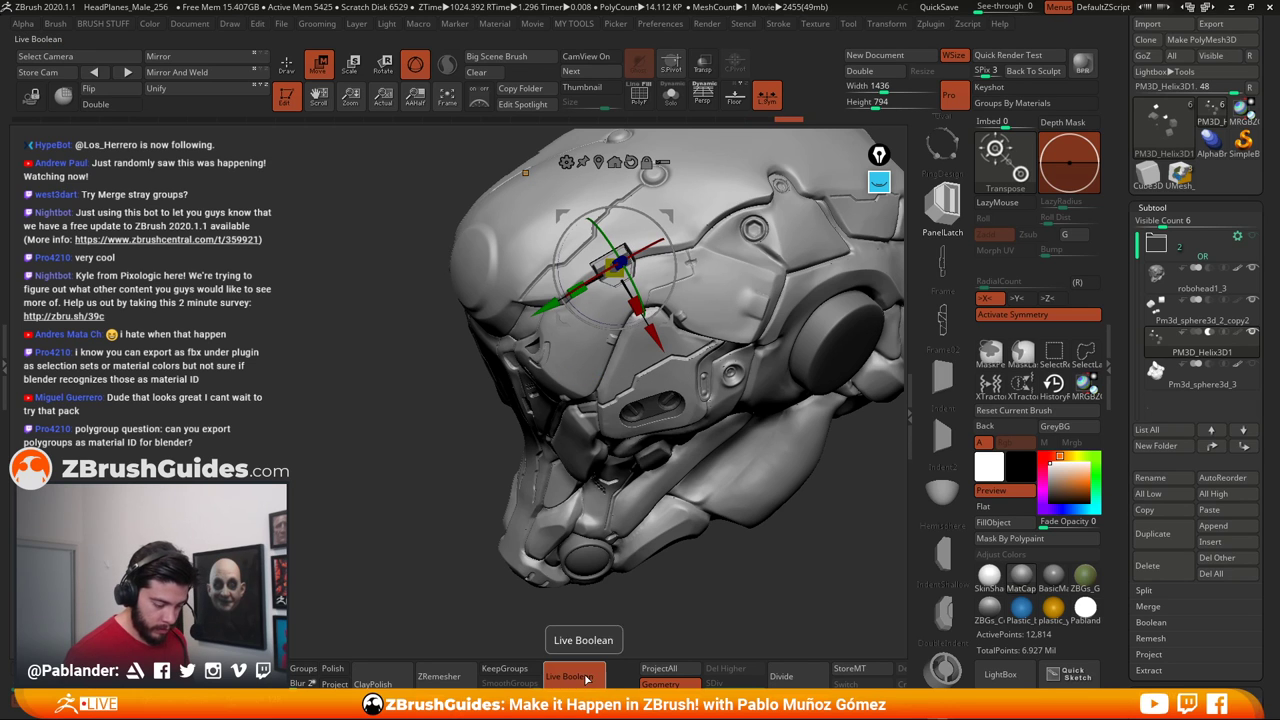
click(576, 676)
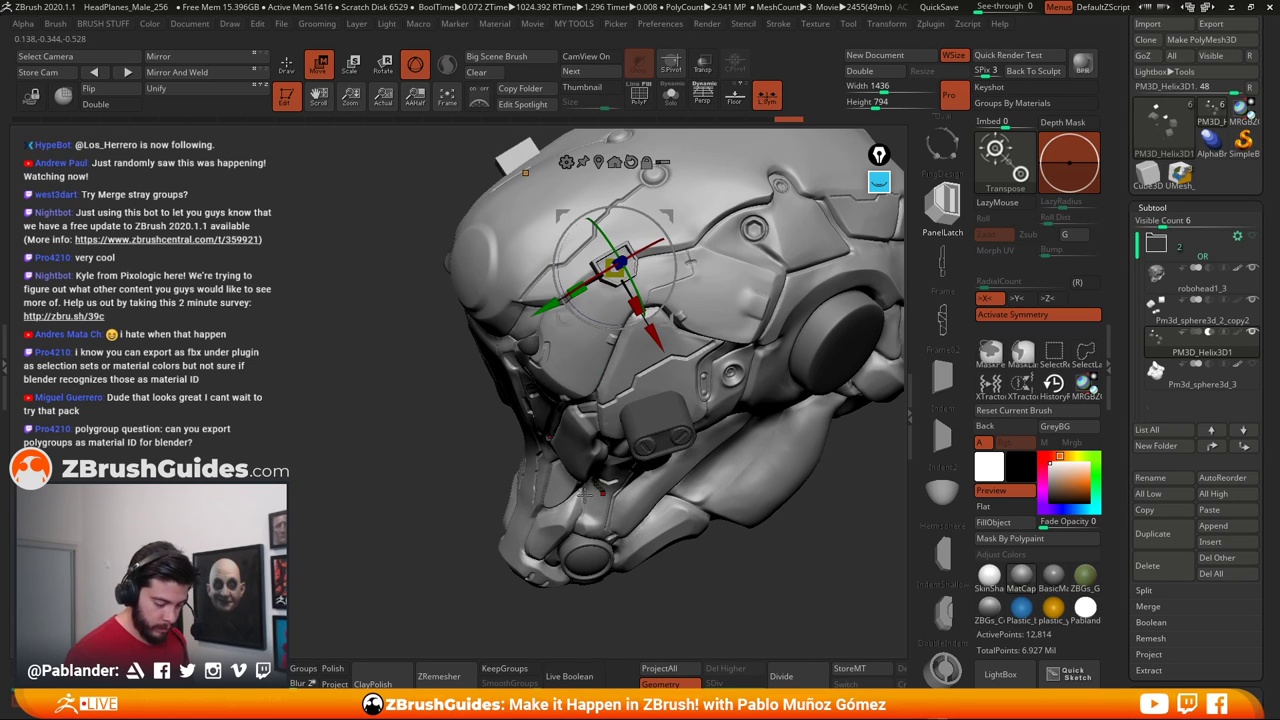
drag(405, 370, 505, 363)
drag(655, 254, 657, 253)
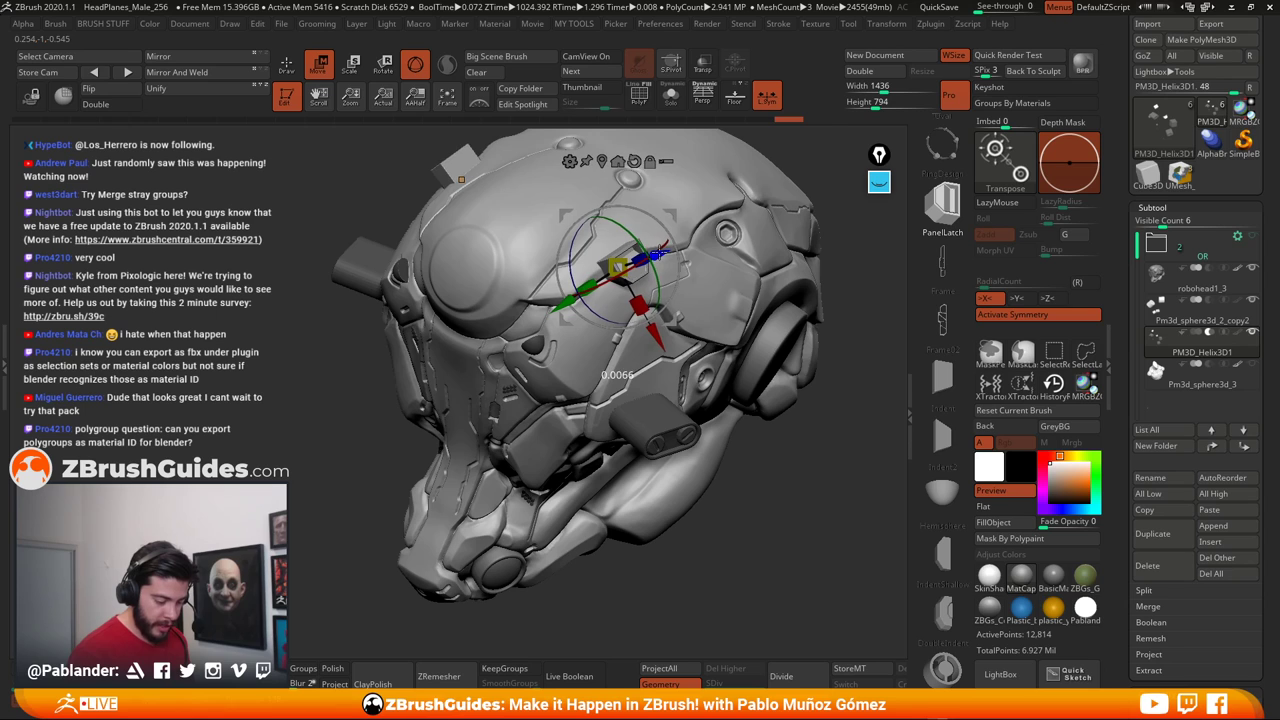
click(587, 677)
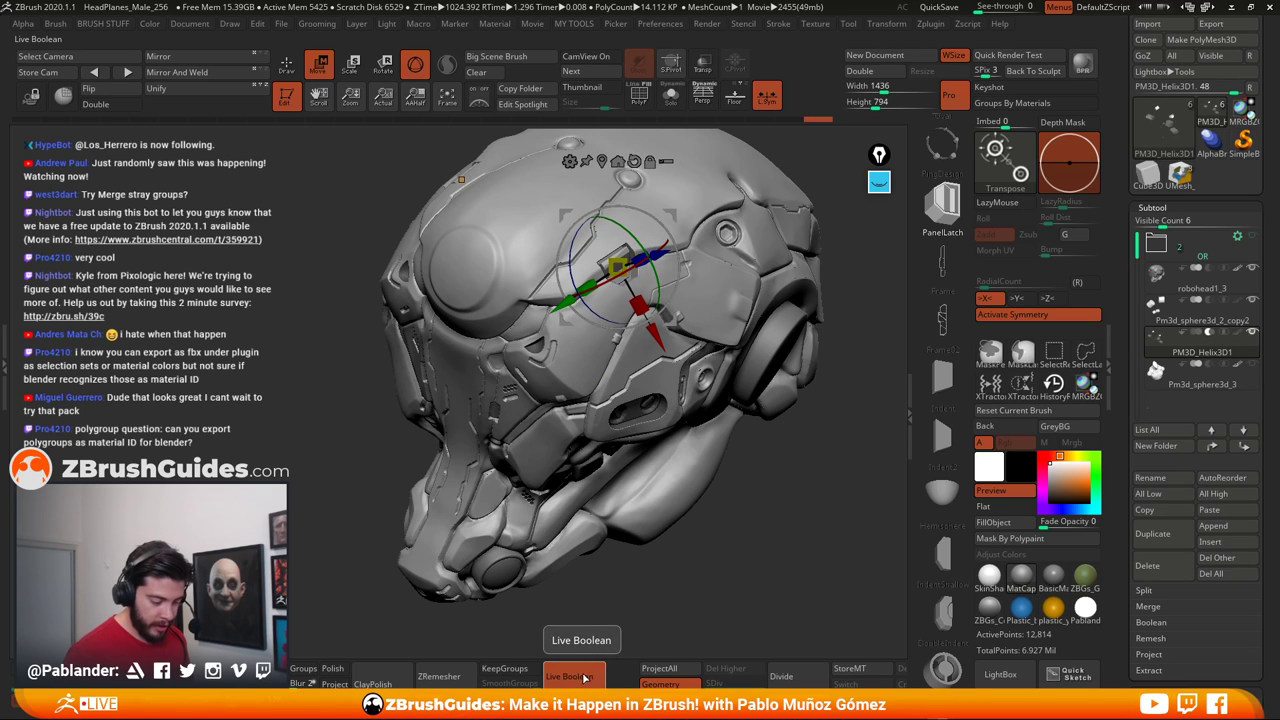
click(585, 677)
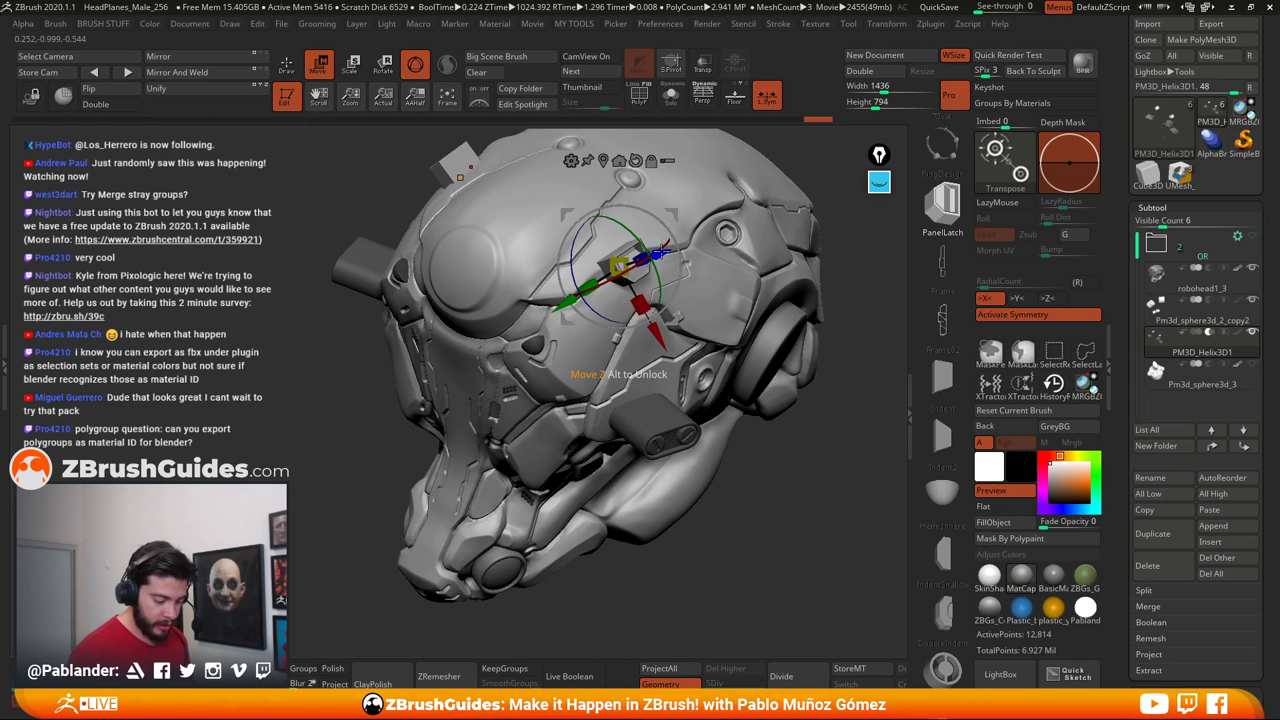
drag(660, 252, 662, 250)
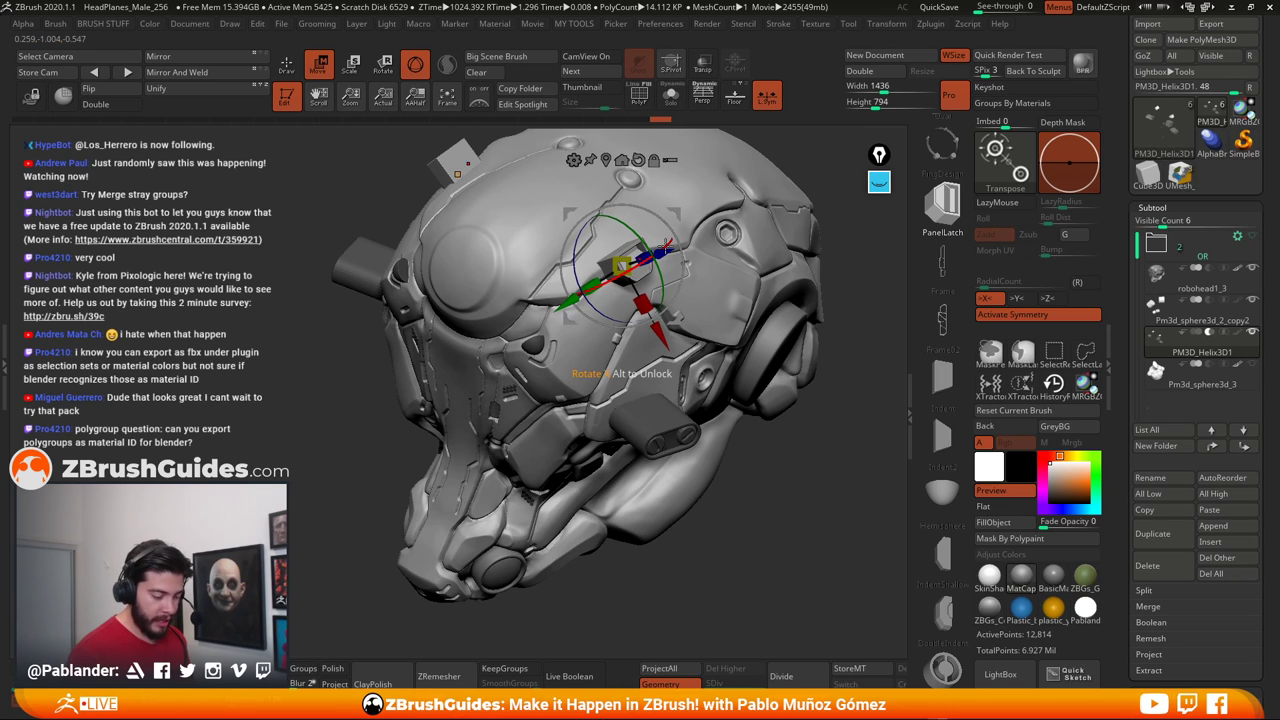
click(588, 677)
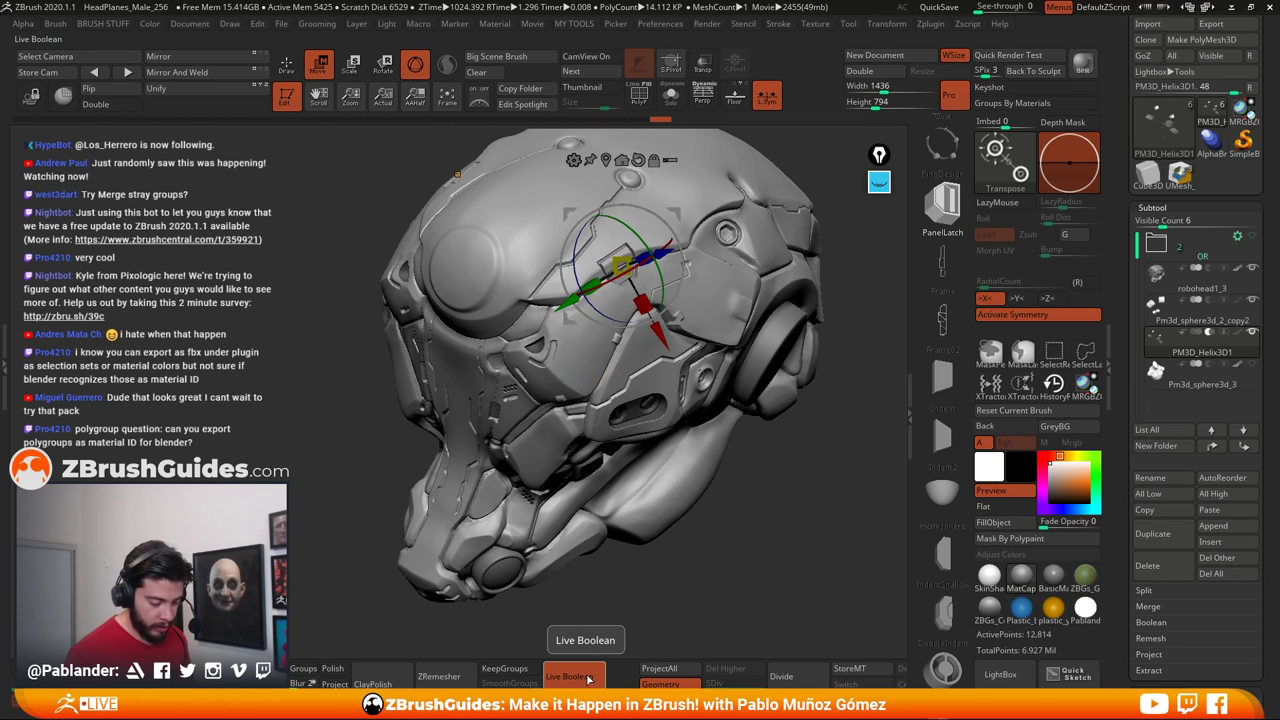
click(588, 677)
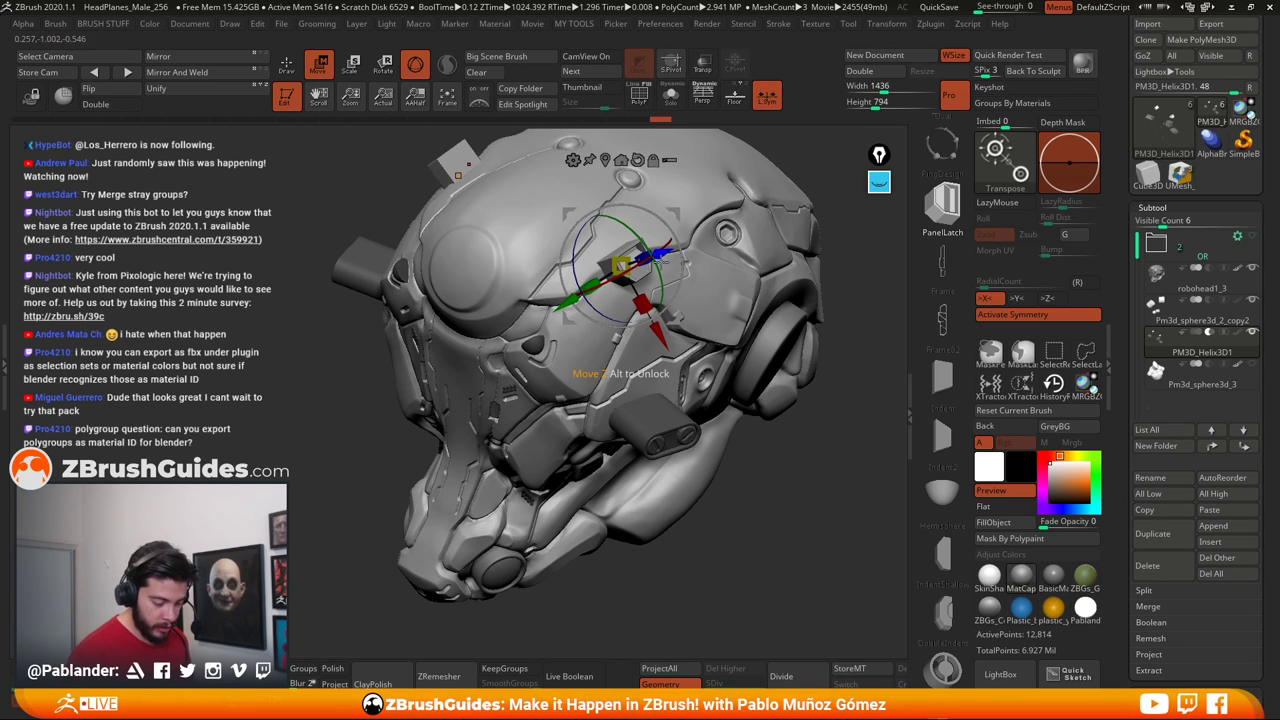
Fine-tune the latch's depth and position with the gizmo, toggling Live Boolean to compare the cut
click(583, 678)
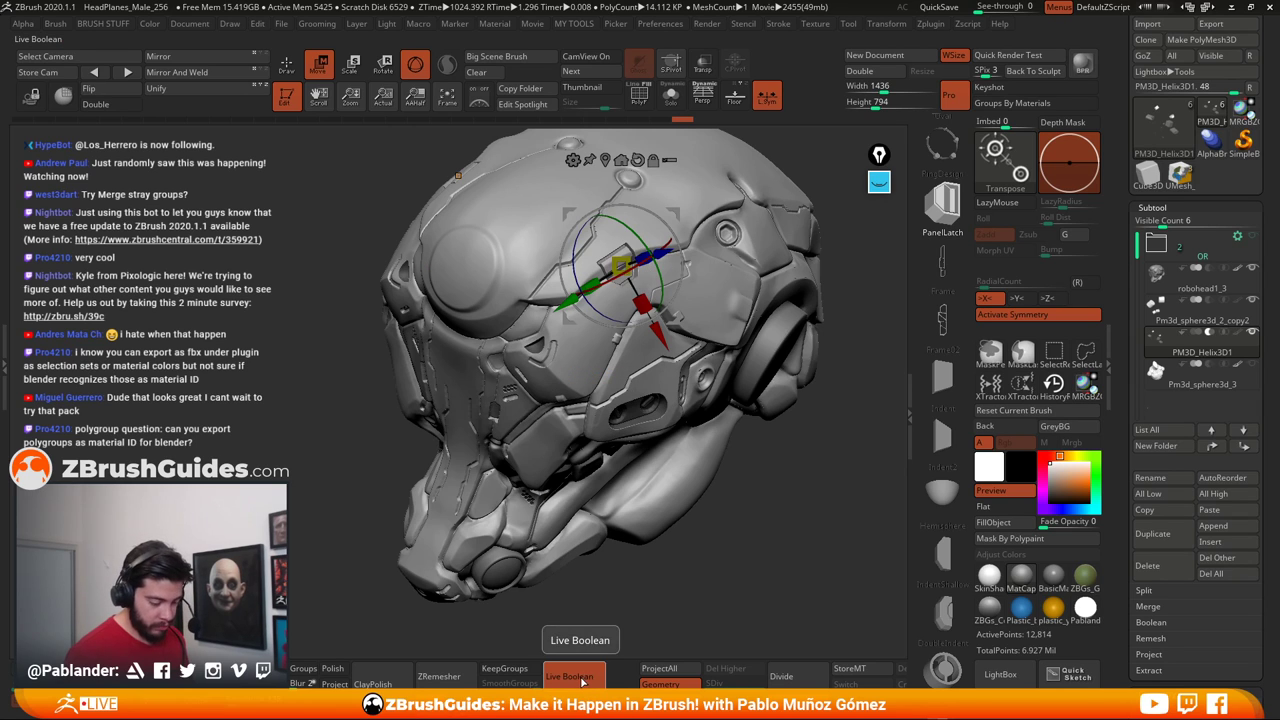
click(583, 678)
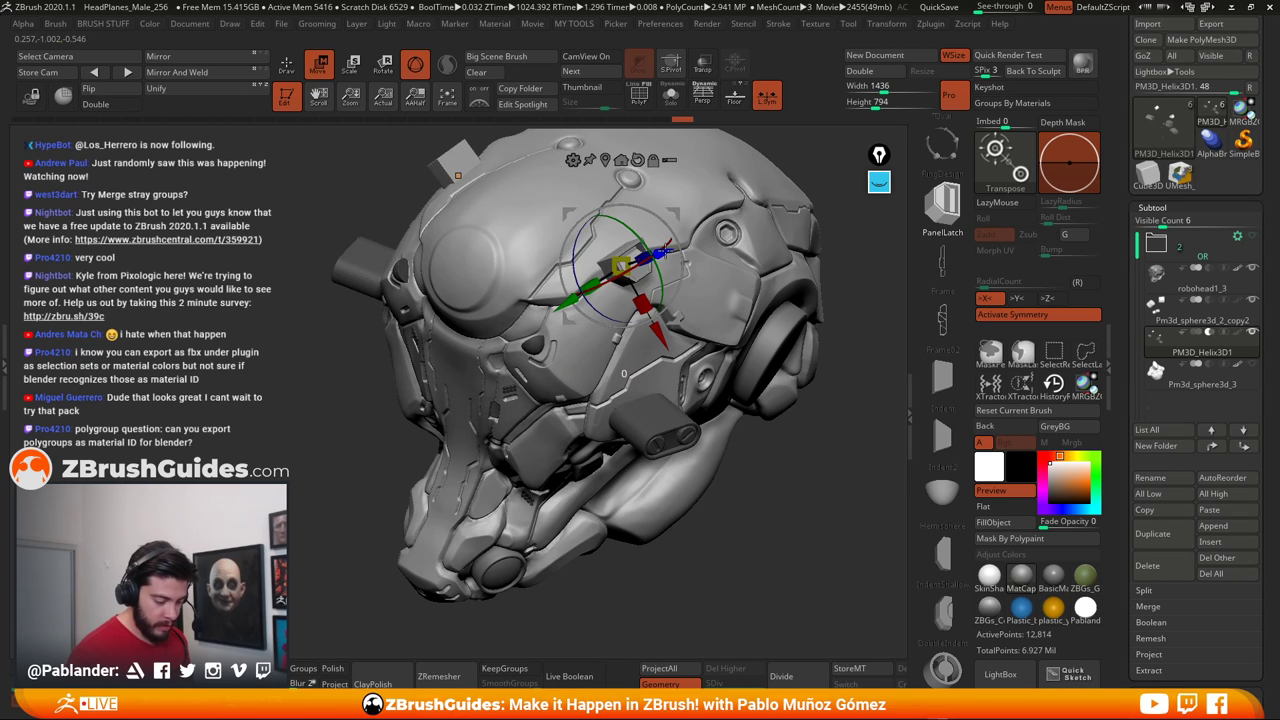
click(571, 677)
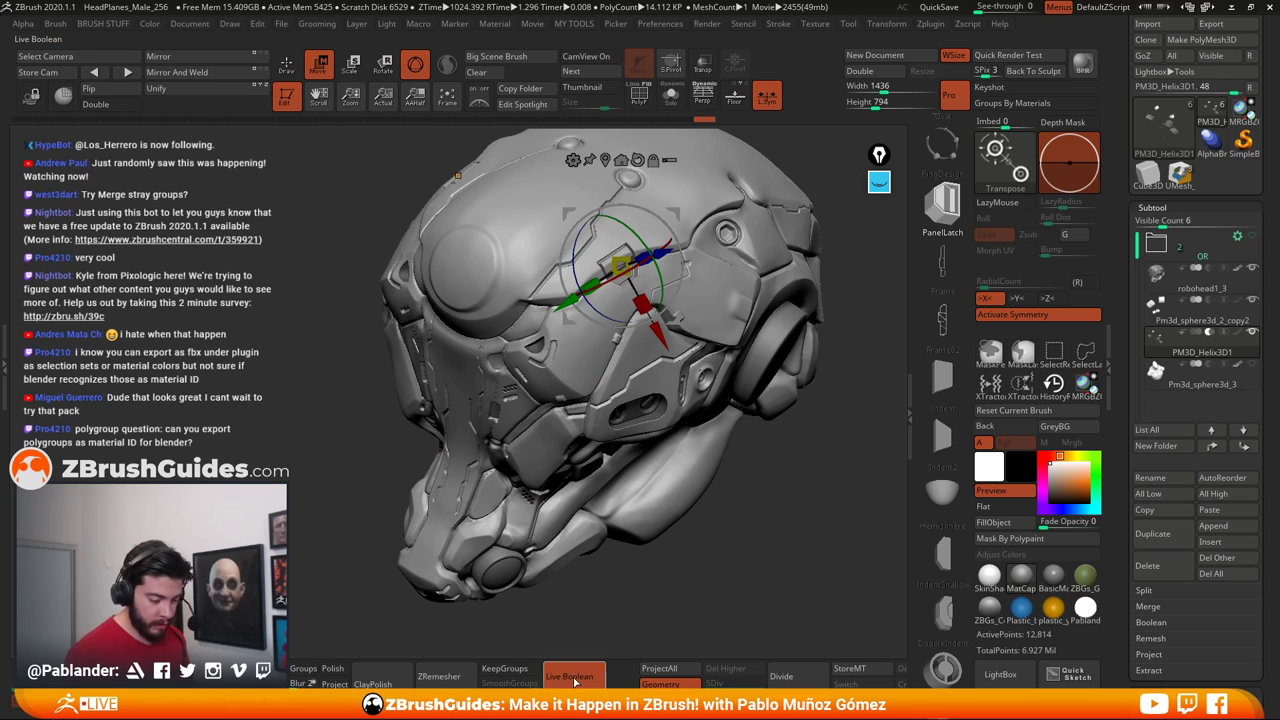
click(572, 678)
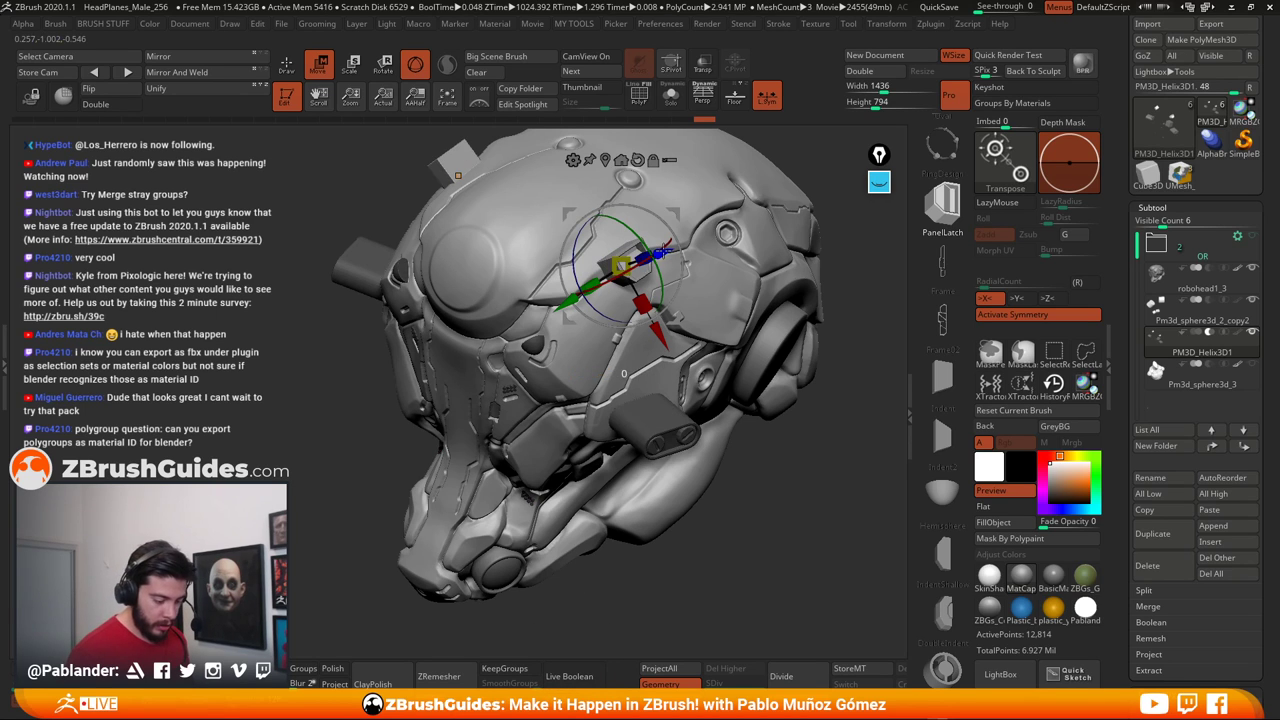
click(577, 678)
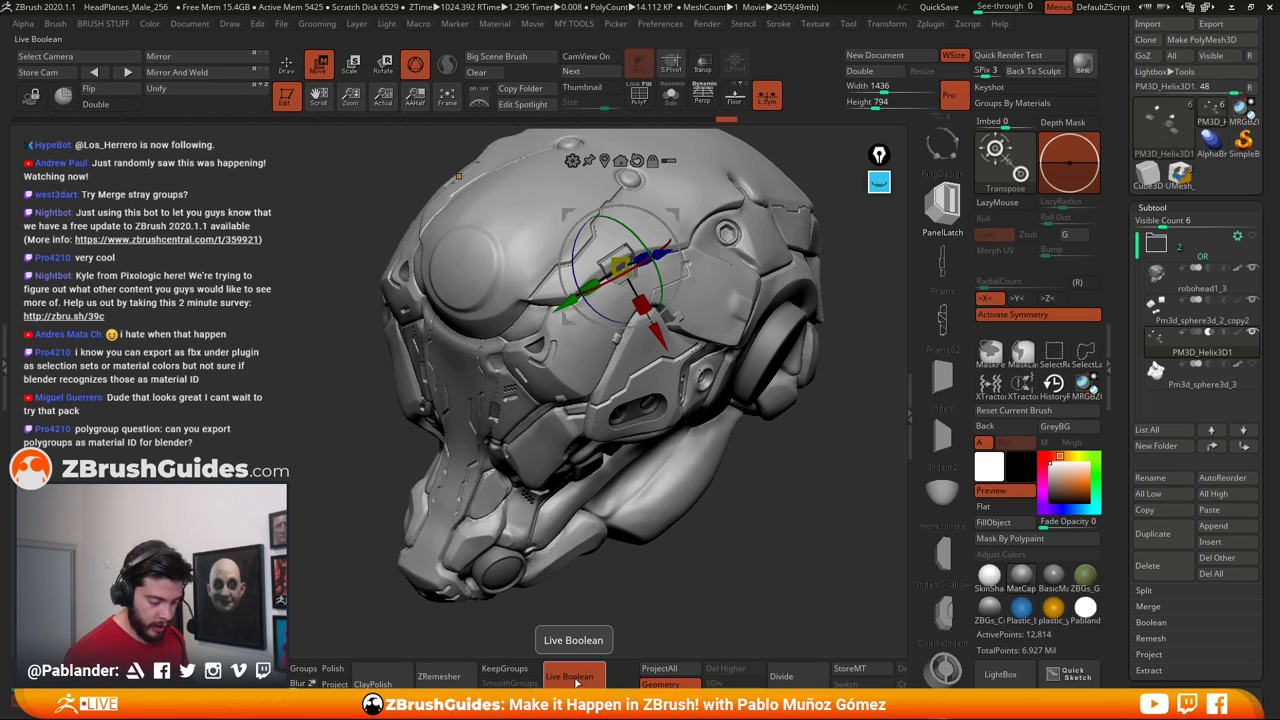
click(573, 678)
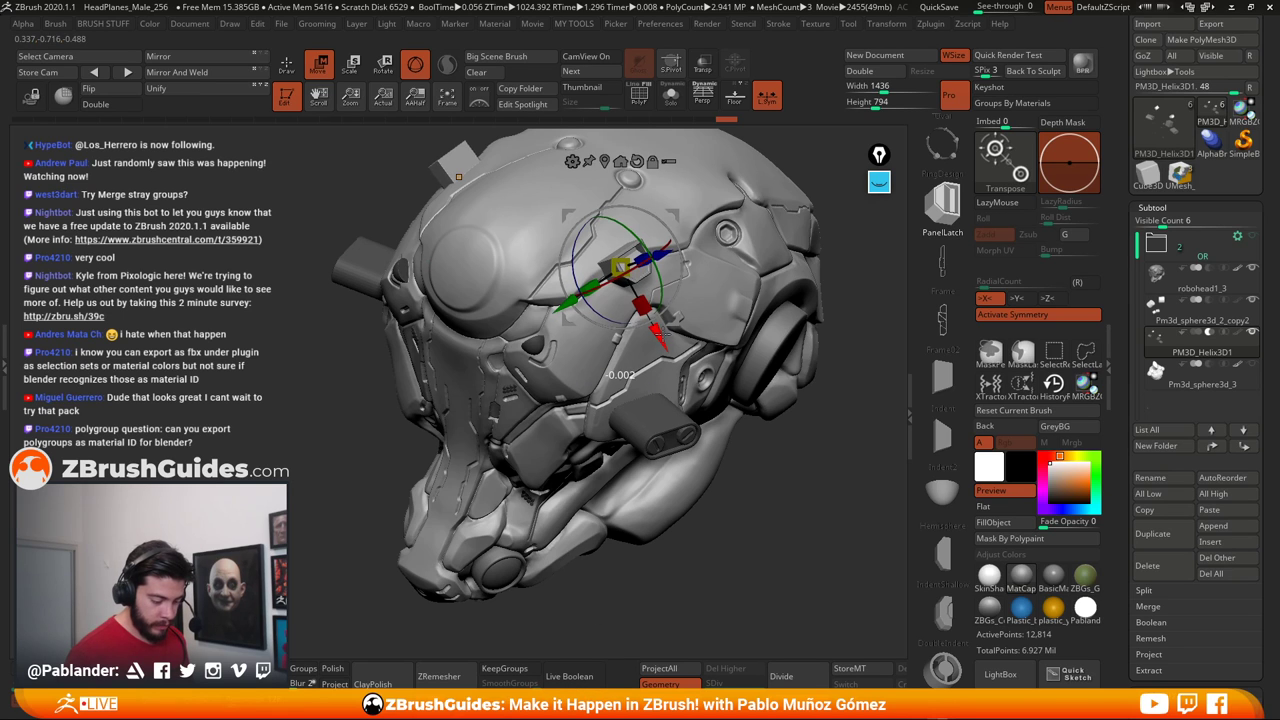
Compare the latch cut from the side of the head with Live Boolean on and off
key(q)
drag(763, 523, 749, 503)
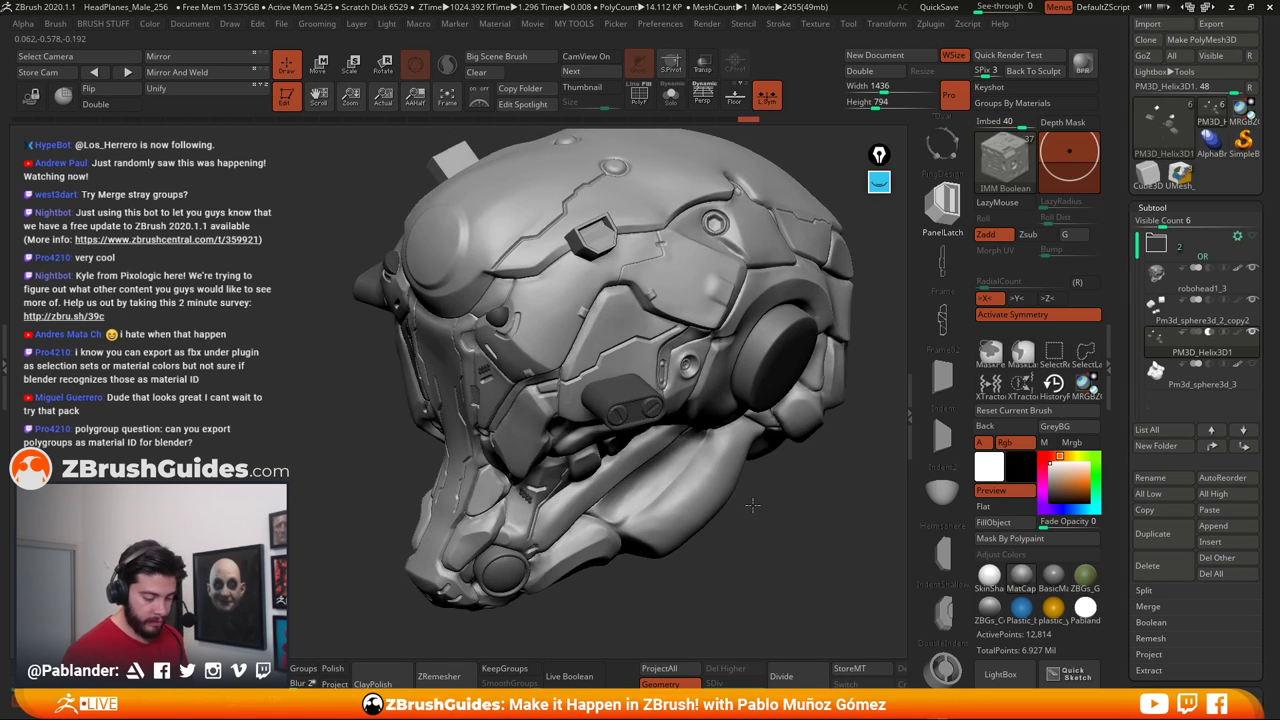
click(575, 677)
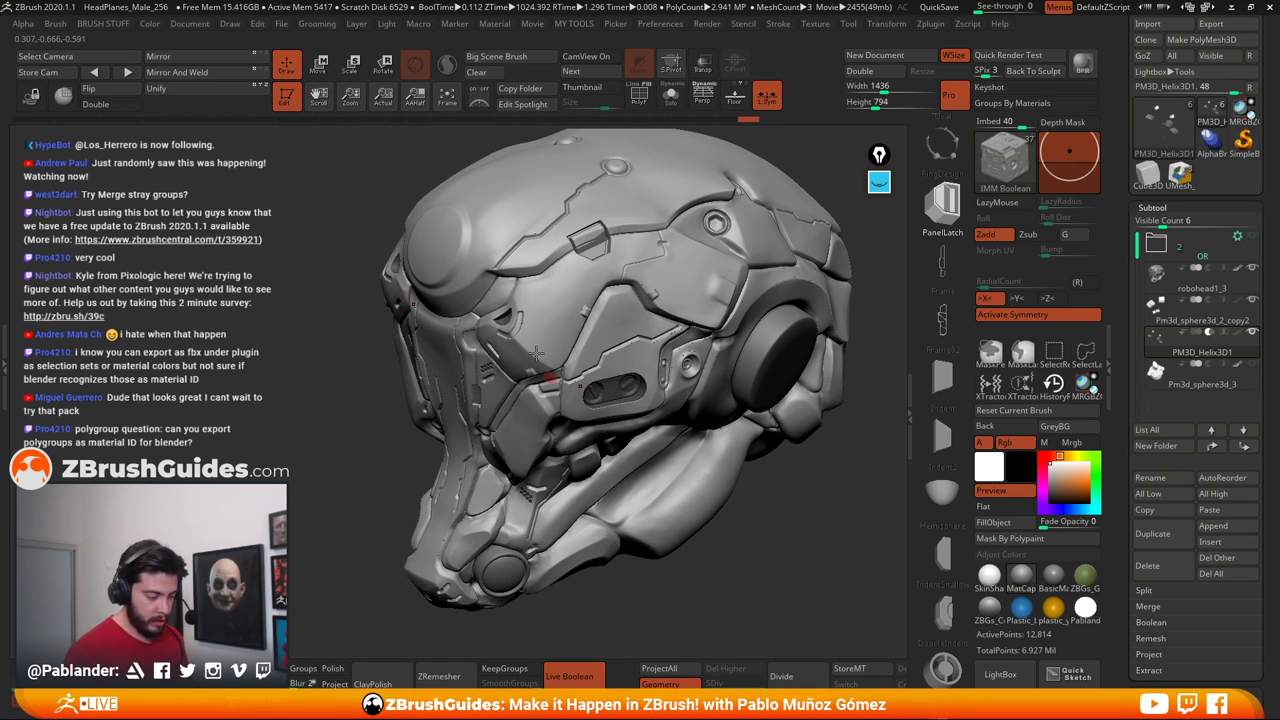
click(573, 677)
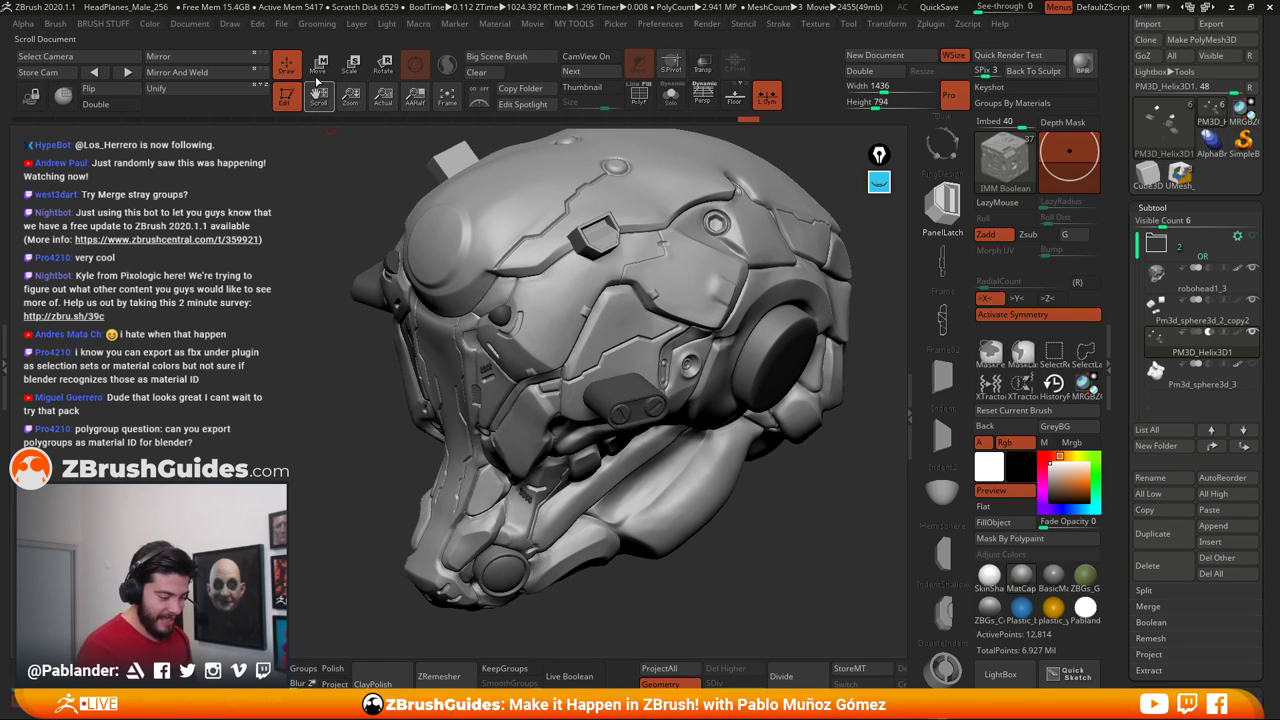
Scale the panel latch uniformly with the gizmo and preview its cut with Live Boolean
key(w)
click(593, 243)
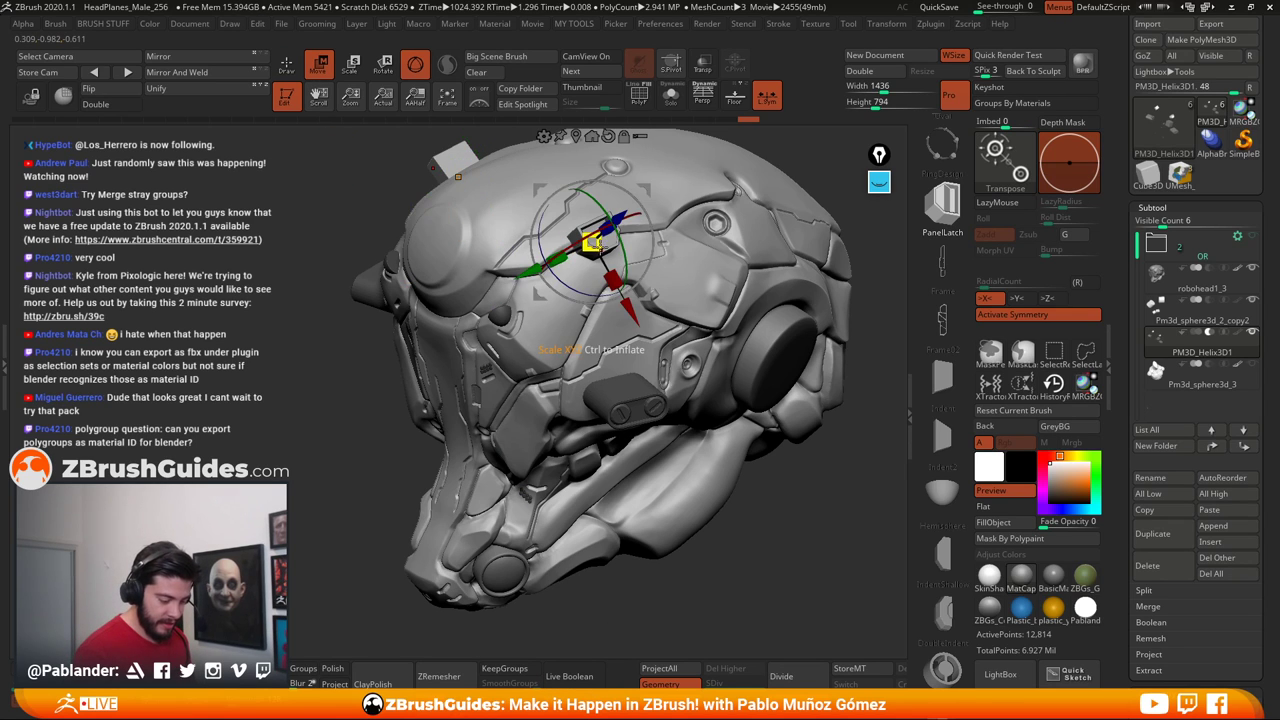
drag(599, 247, 666, 289)
click(569, 676)
key(q)
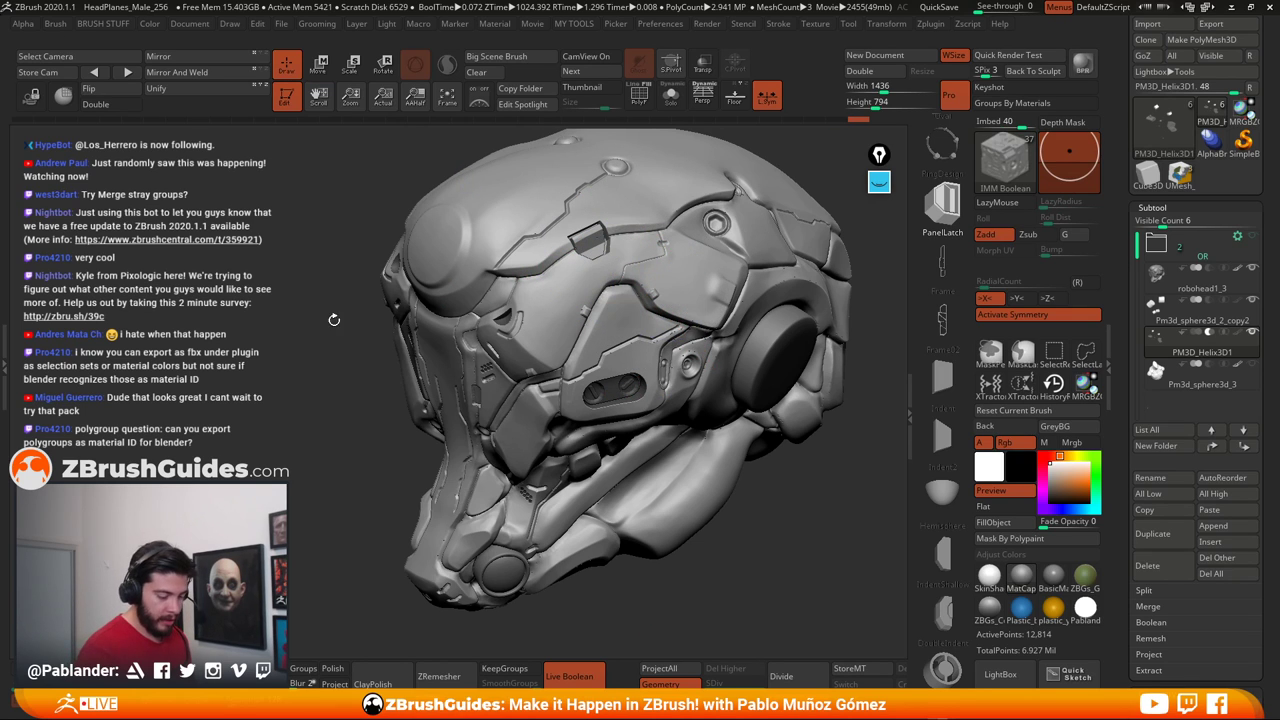
click(585, 674)
Isolate the subtractive subtool with Solo to inspect the inserted parts from several angles, then show the whole head again
mouse_move(735, 560)
mouse_down()
mouse_move(762, 493)
mouse_move(752, 472)
mouse_up()
ctrl+drag(769, 334, 800, 444)
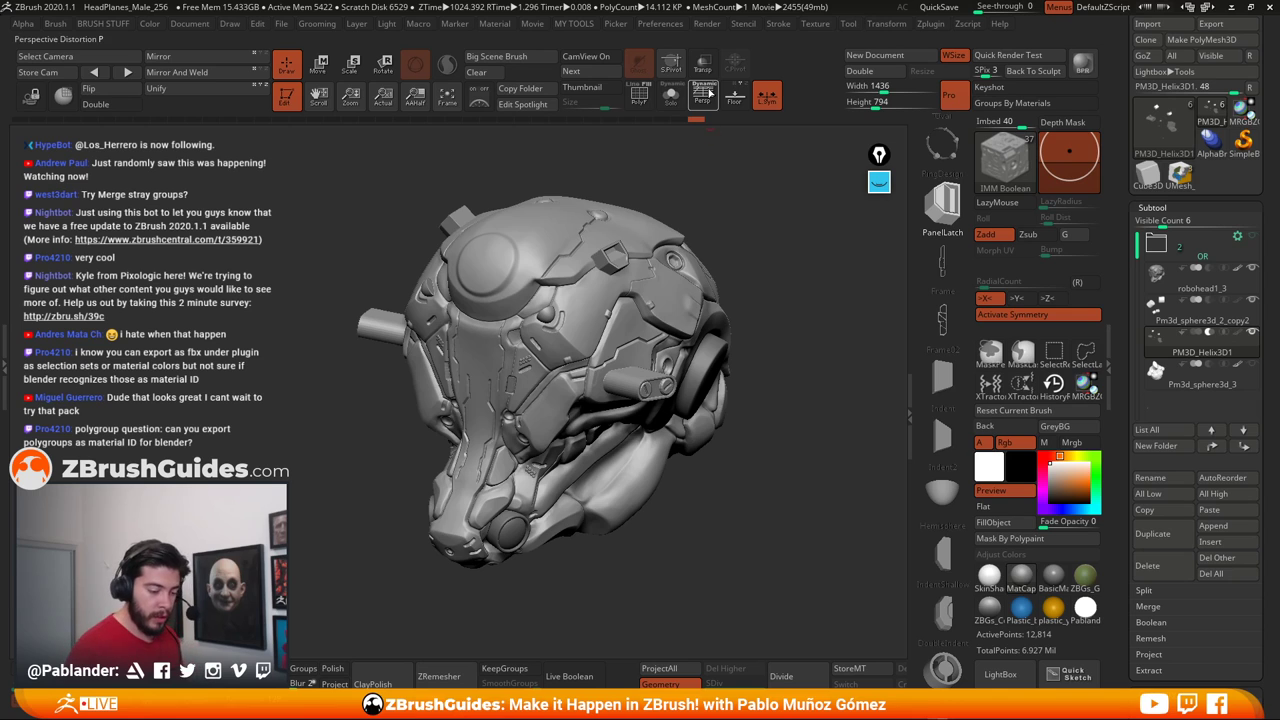
click(670, 94)
drag(786, 466, 727, 393)
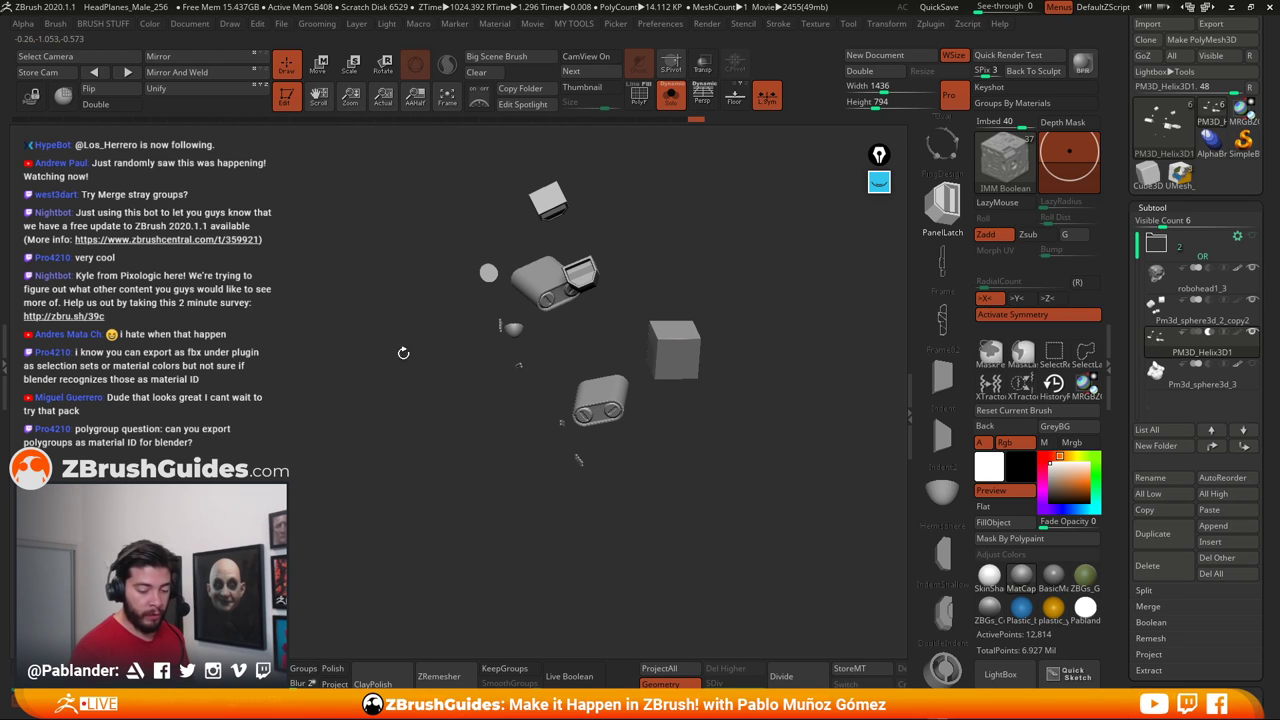
drag(745, 467, 745, 455)
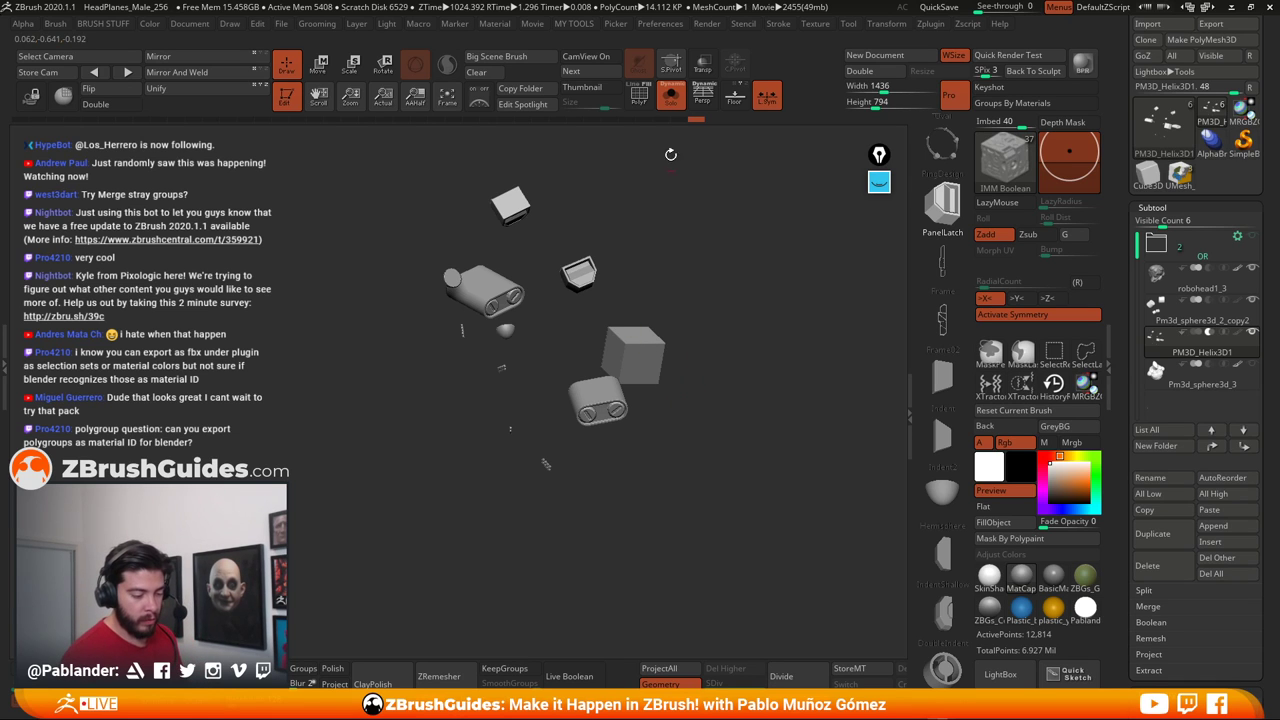
click(670, 95)
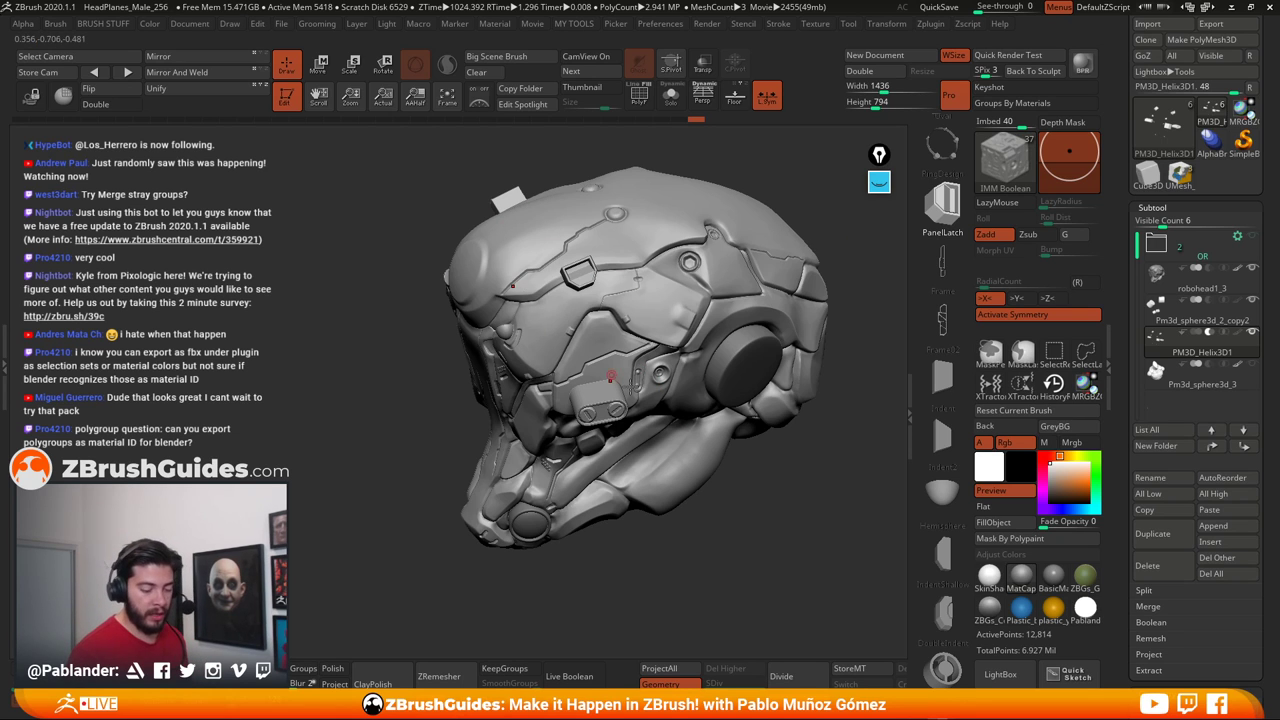
Insert the Hemisphere mesh with Imbed 60 symmetrically on the lower jaw
alt+drag(783, 505, 747, 470)
drag(948, 508, 948, 260)
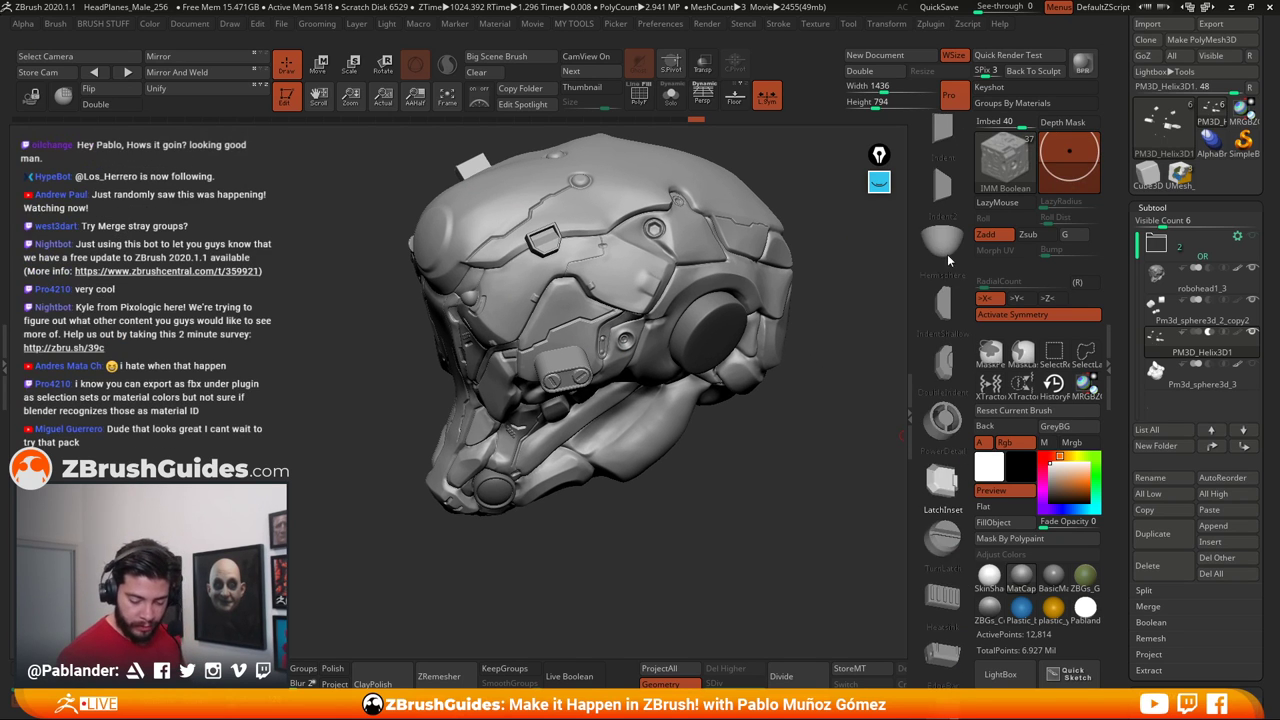
drag(732, 466, 667, 377)
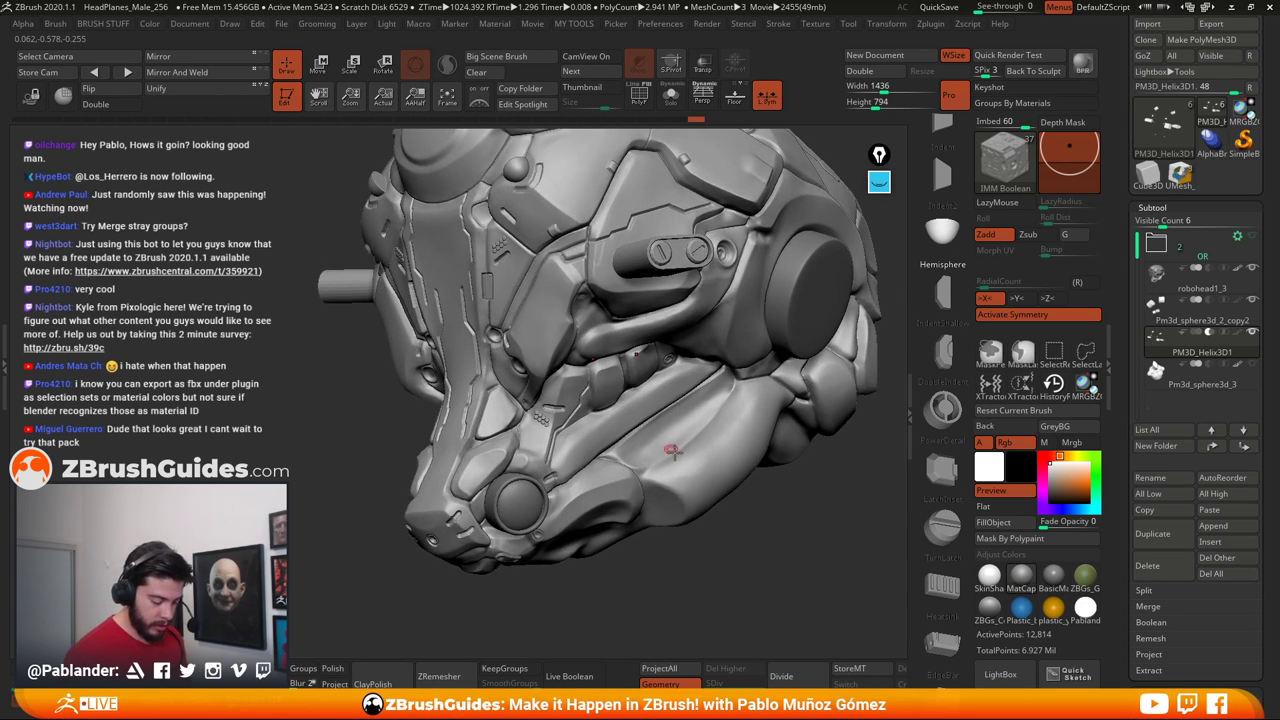
drag(660, 508, 730, 486)
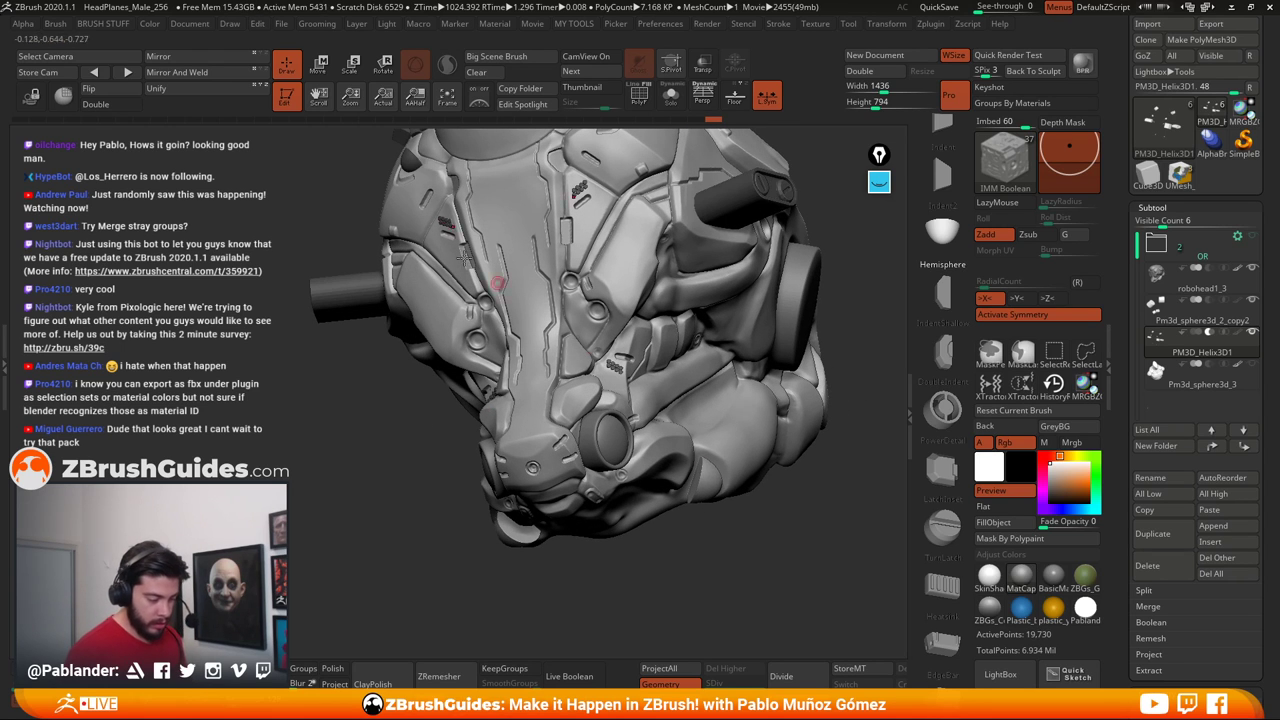
Scale down, rotate and reposition the jaw hemisphere with the gizmo, moving it along its X and Y axes
key(w)
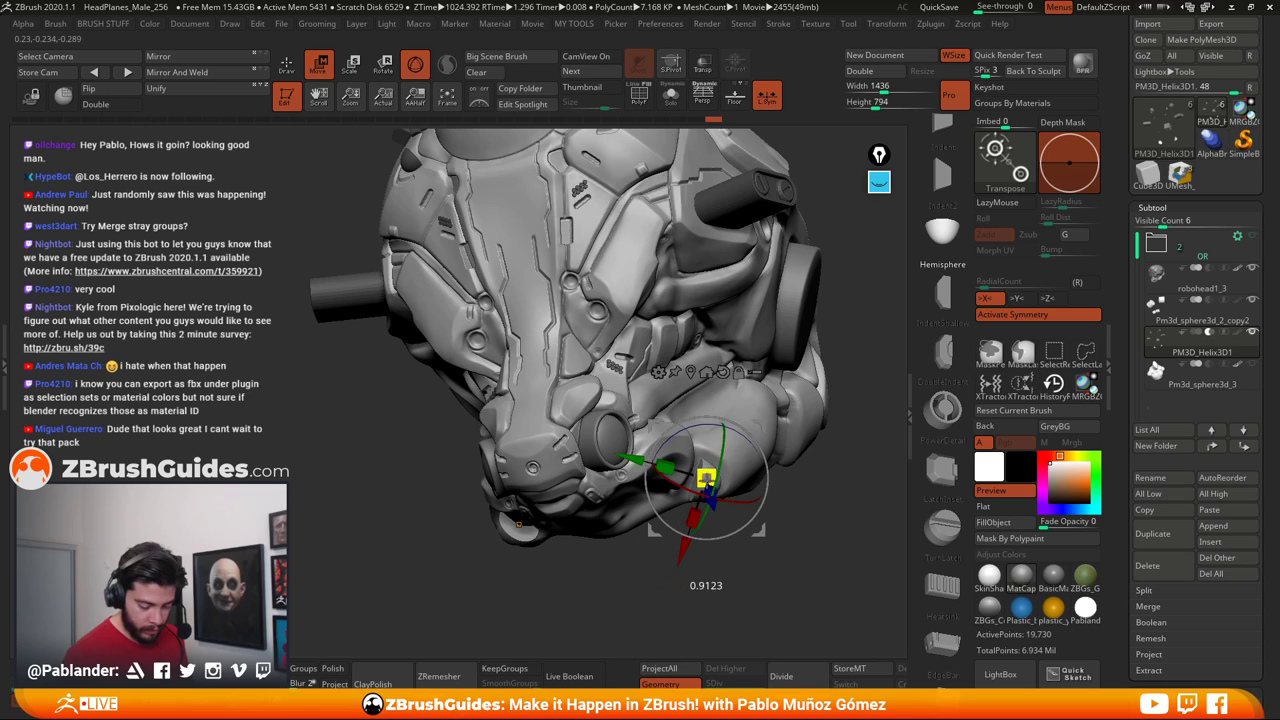
drag(760, 428, 763, 423)
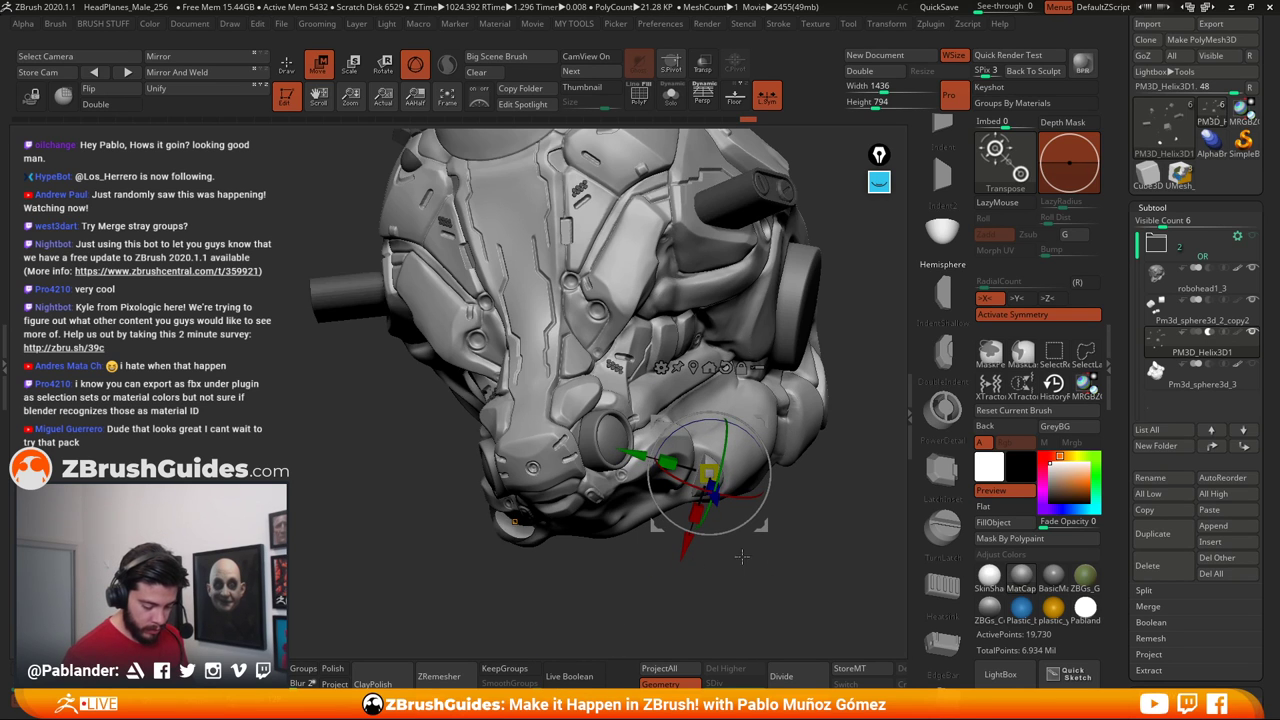
drag(741, 556, 783, 484)
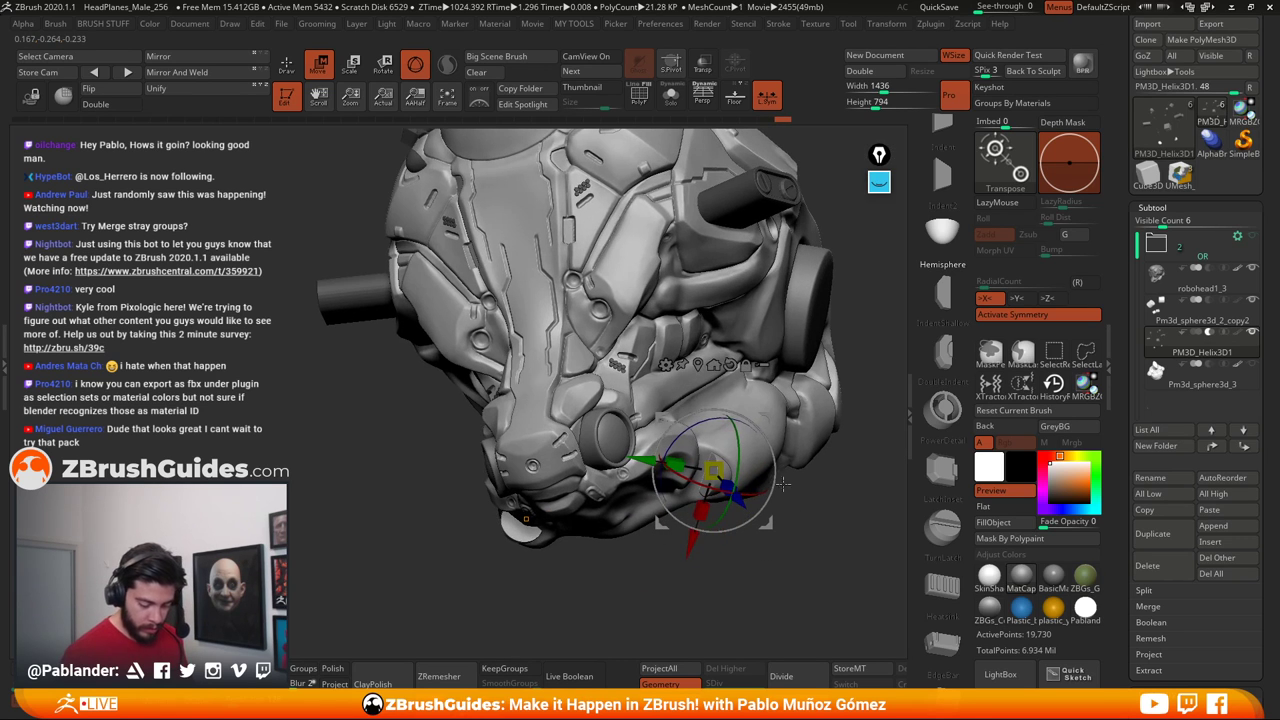
drag(693, 540, 691, 545)
drag(754, 493, 708, 489)
drag(638, 438, 647, 442)
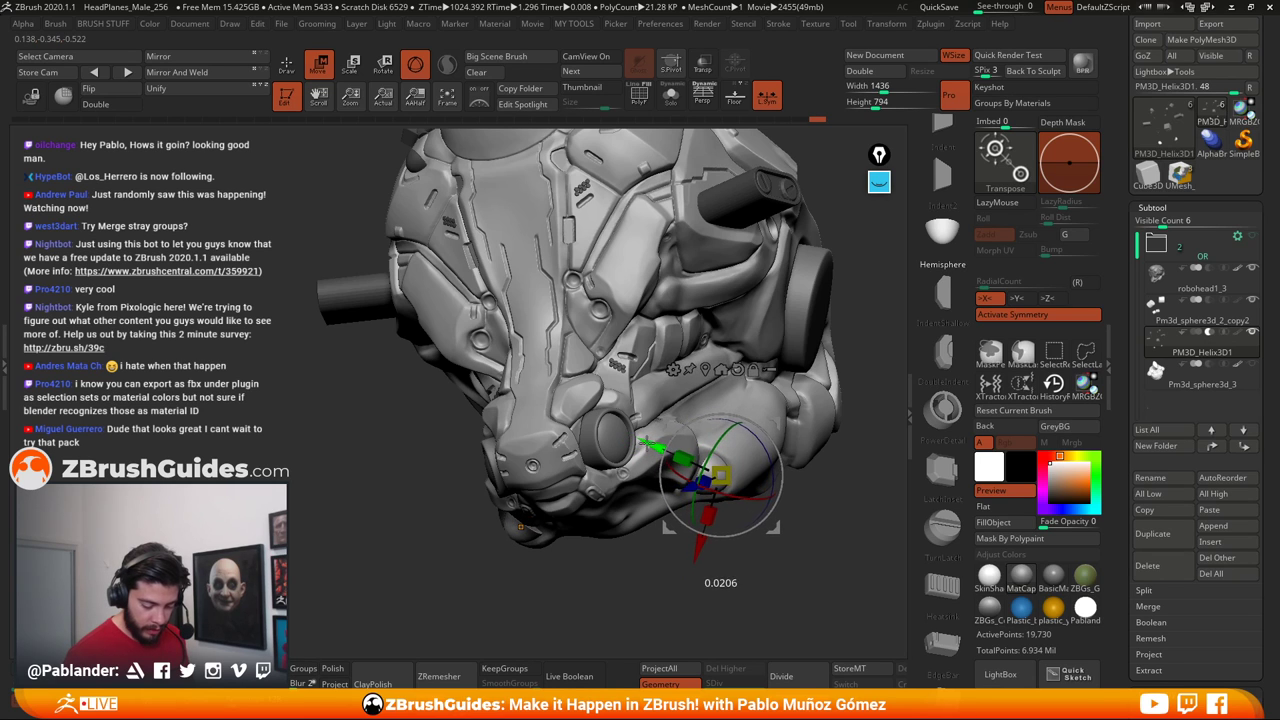
Preview the jaw hemisphere cuts from the front with Live Boolean, then nudge the hemisphere in the screen plane
drag(760, 556, 783, 528)
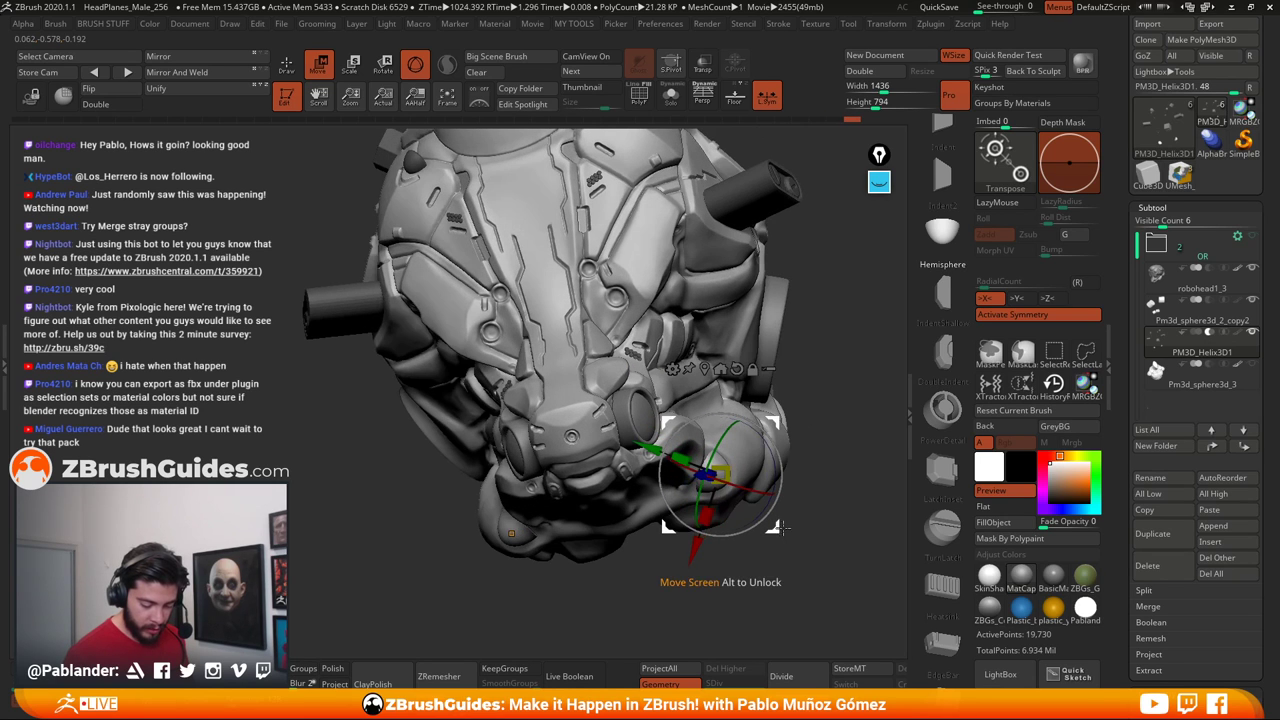
drag(770, 580, 775, 585)
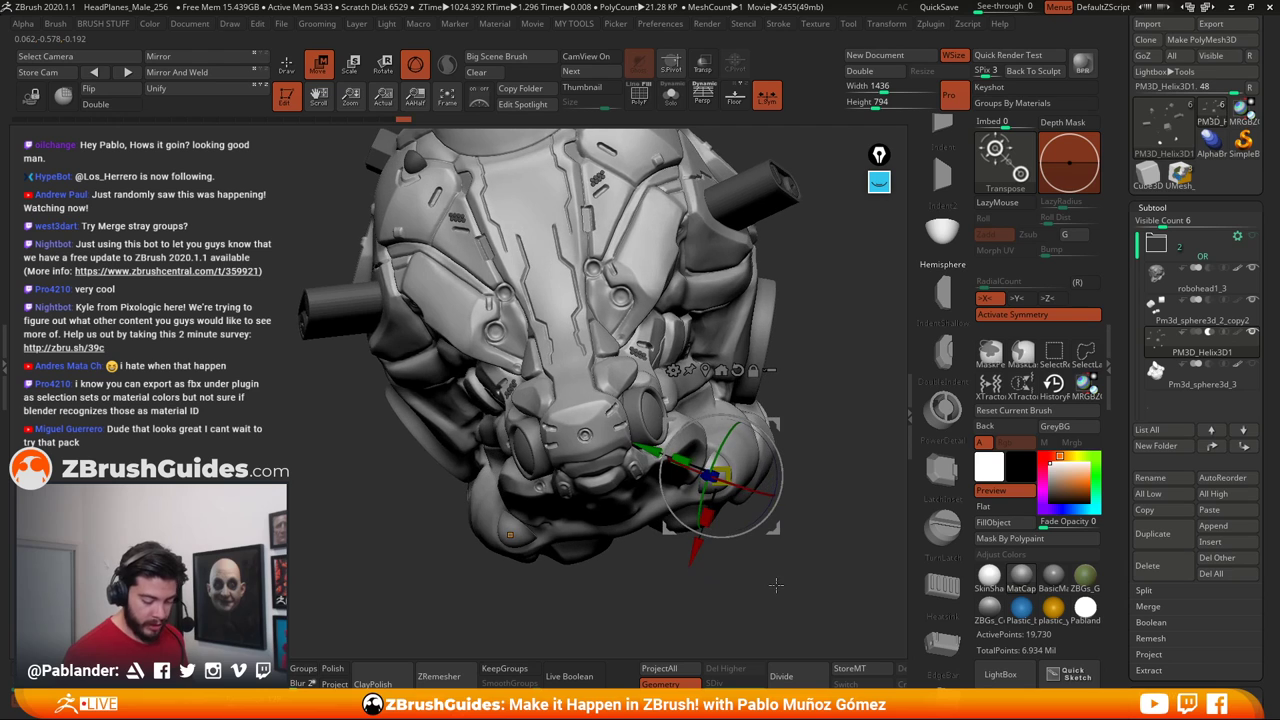
click(586, 679)
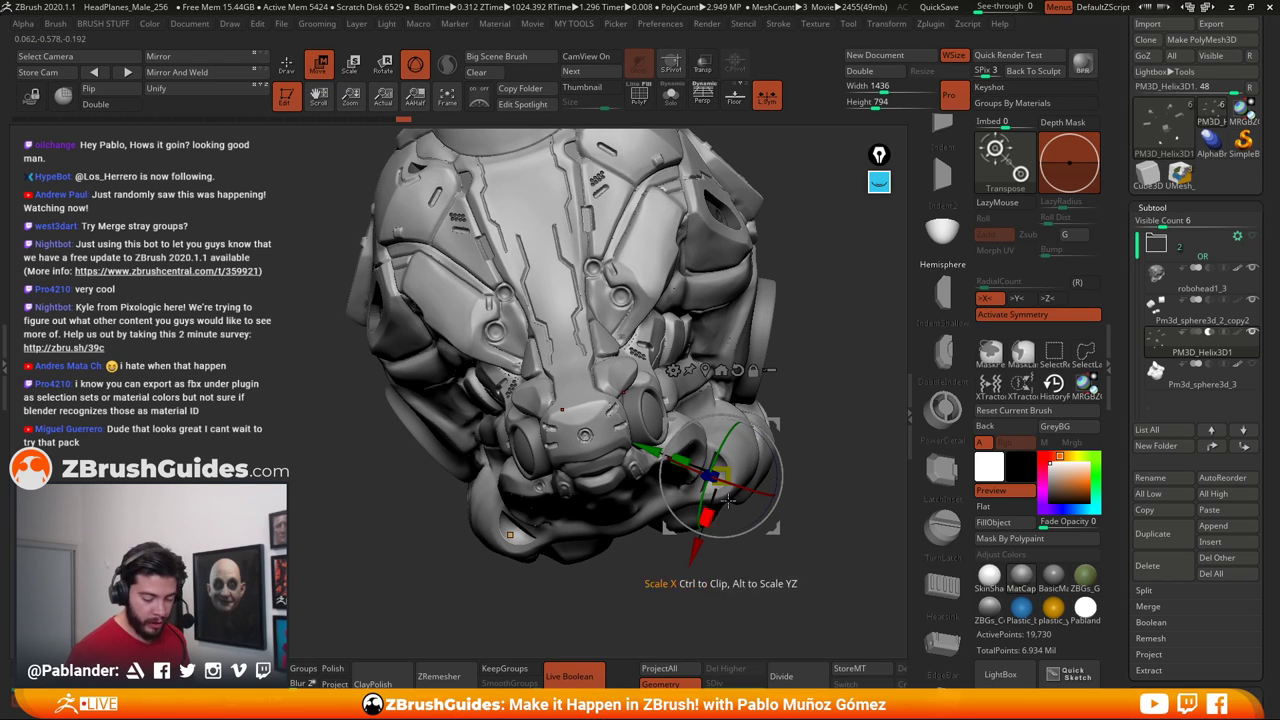
click(588, 678)
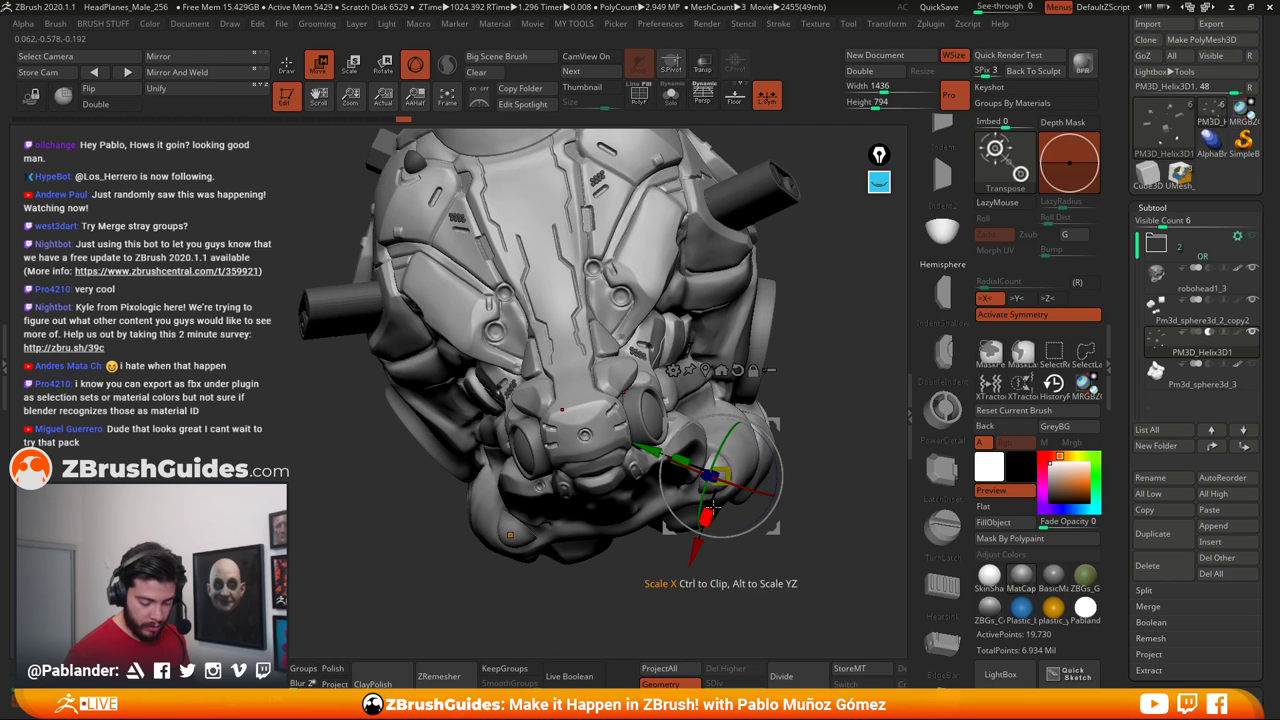
drag(778, 419, 778, 422)
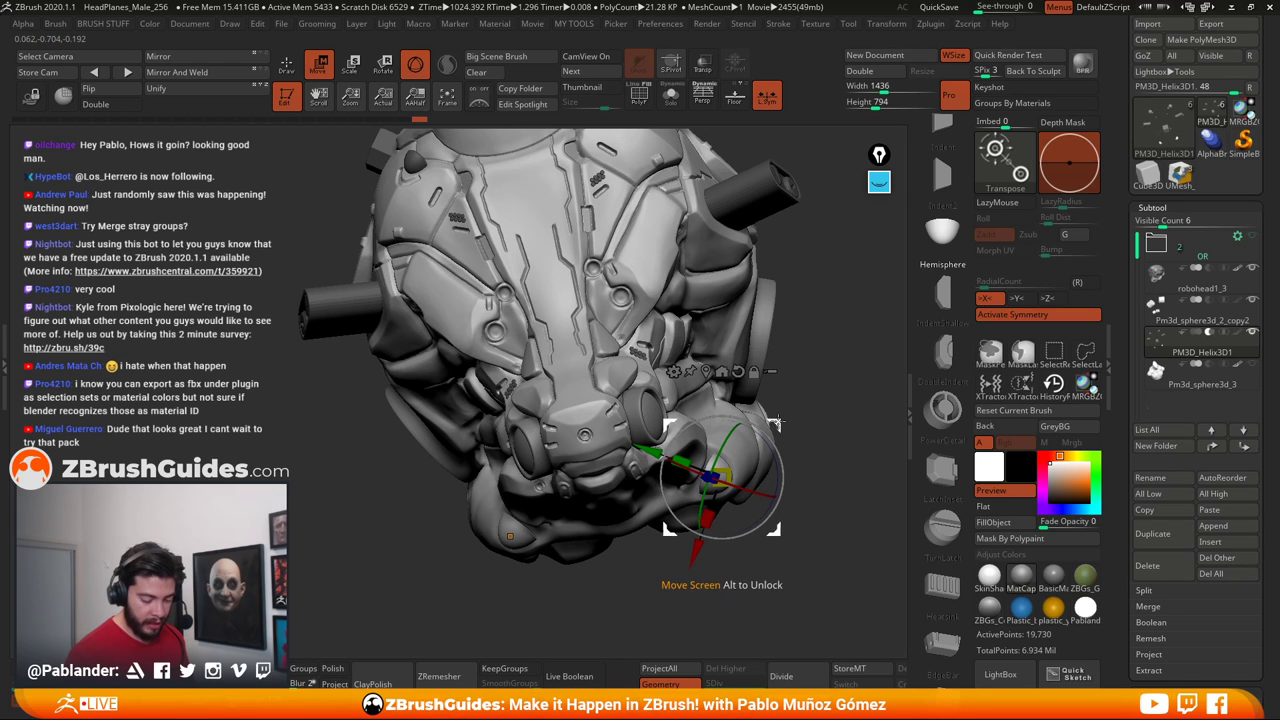
Recheck the repositioned jaw hemisphere cut by toggling Live Boolean on and off, and return to Draw mode
click(586, 679)
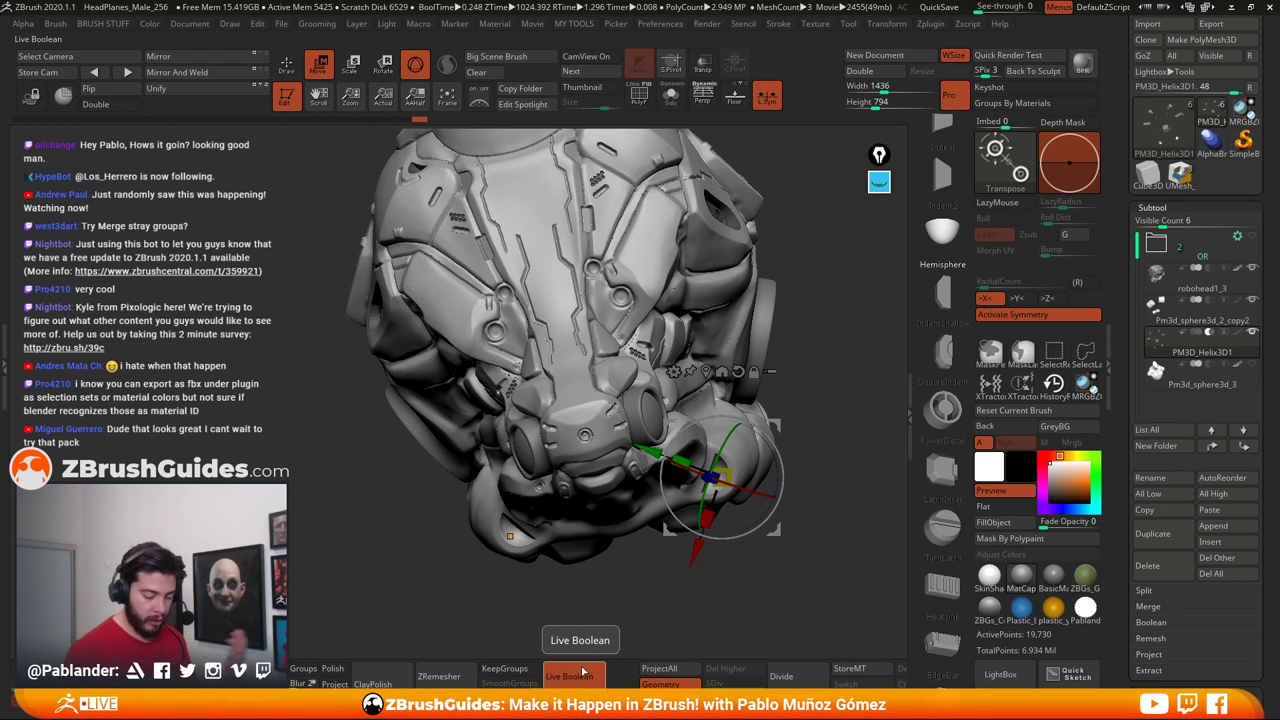
click(582, 676)
click(286, 66)
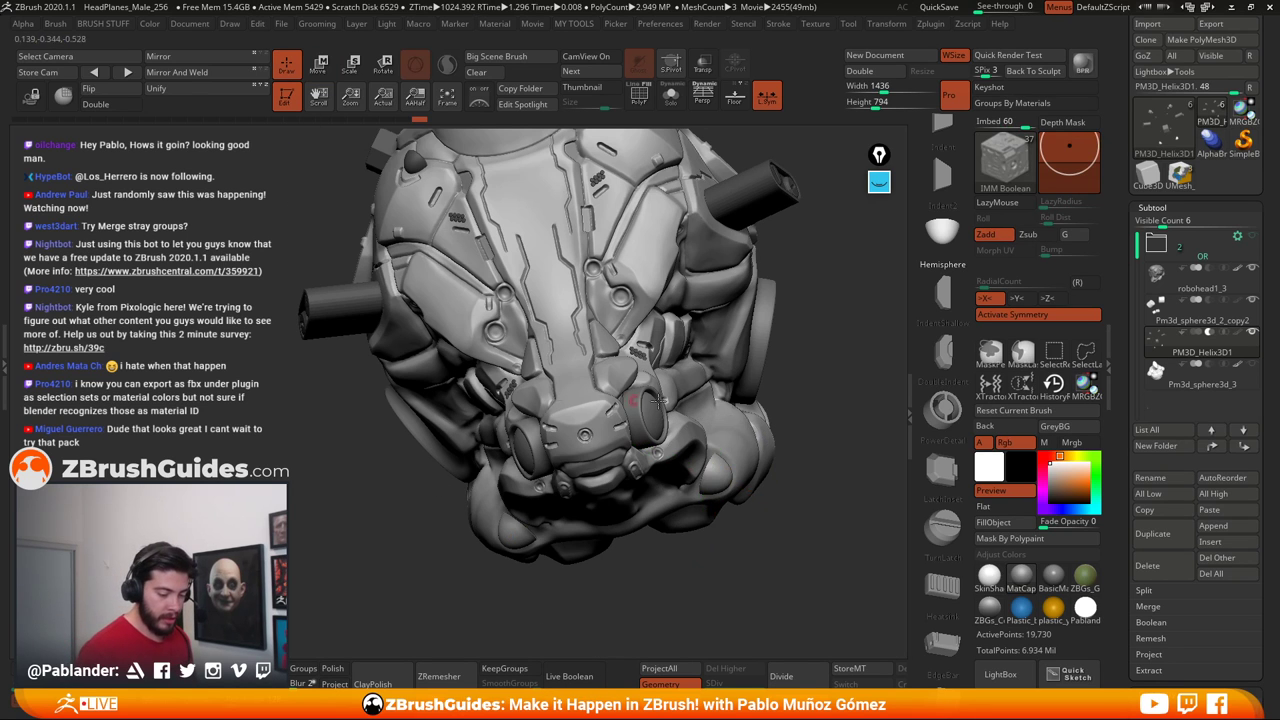
Insert the IndentShallow mesh with Imbed 10 symmetrically on the inner edge of the cheek panel and preview its cut with Live Boolean
mouse_move(790, 382)
mouse_down()
mouse_move(790, 410)
mouse_move(737, 438)
mouse_move(751, 523)
mouse_move(800, 480)
mouse_up()
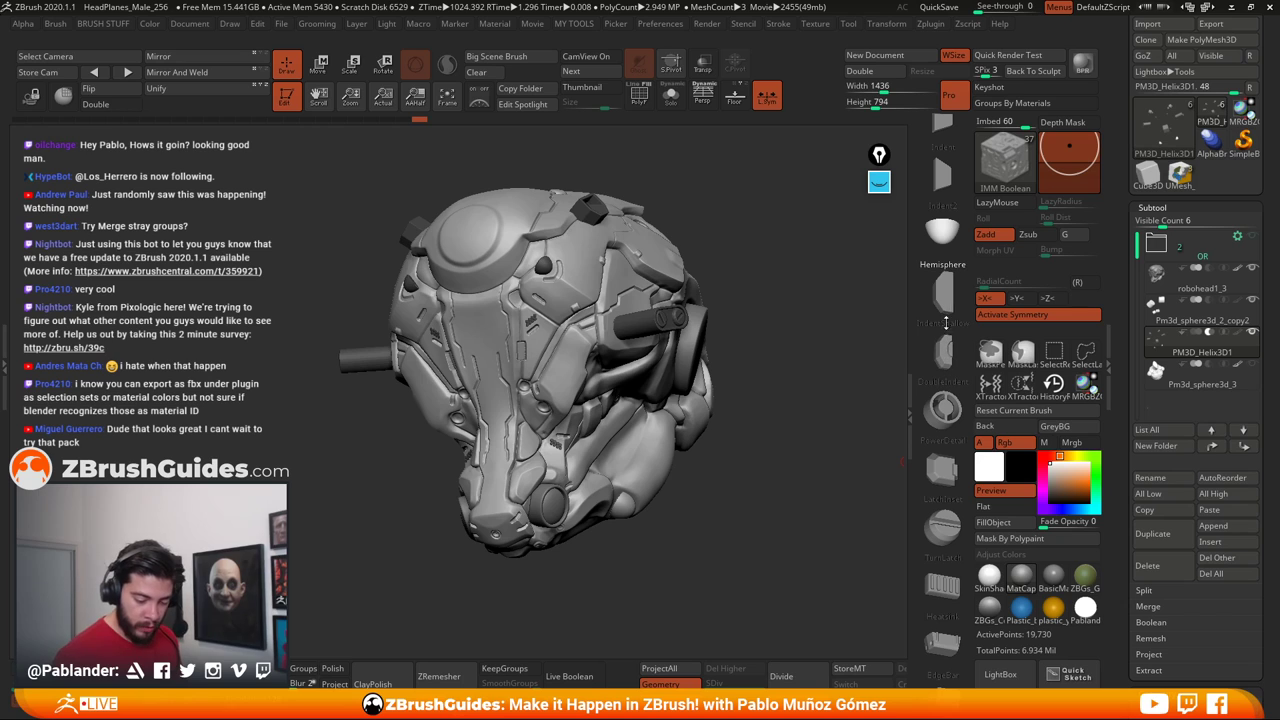
click(944, 288)
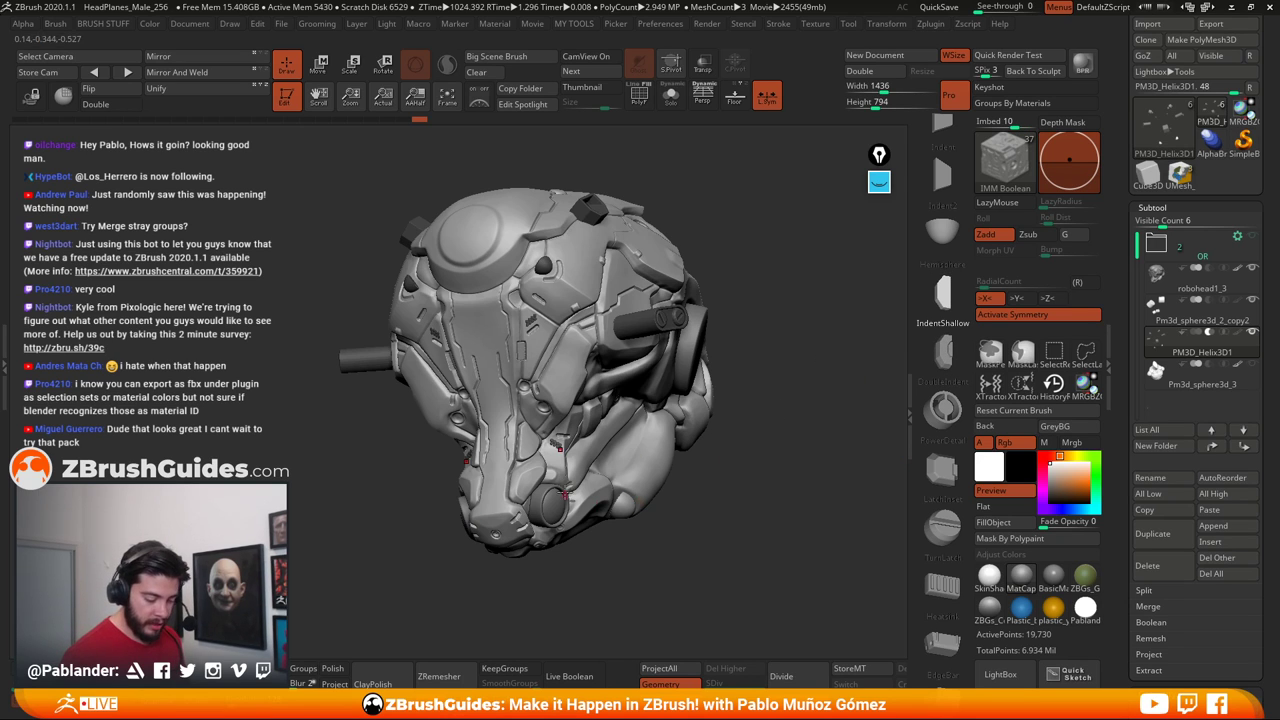
alt+right_drag(565, 494, 594, 402)
ctrl+right_drag(564, 276, 622, 316)
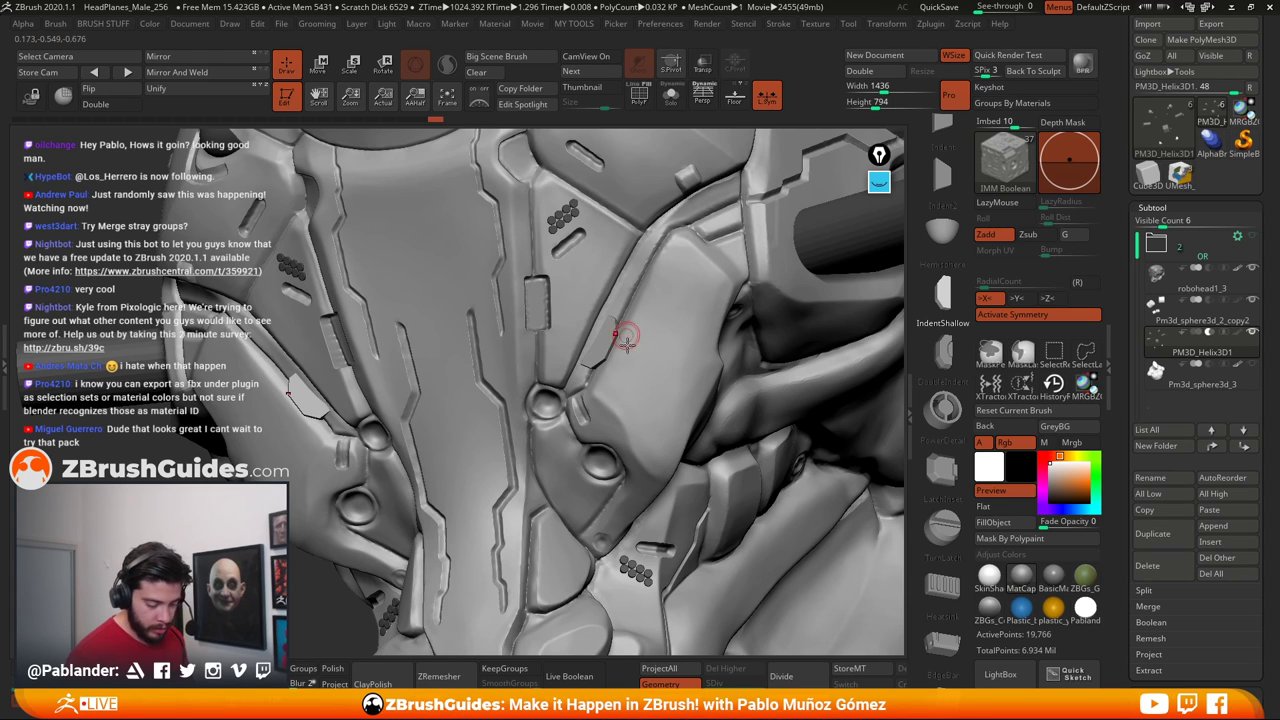
click(568, 676)
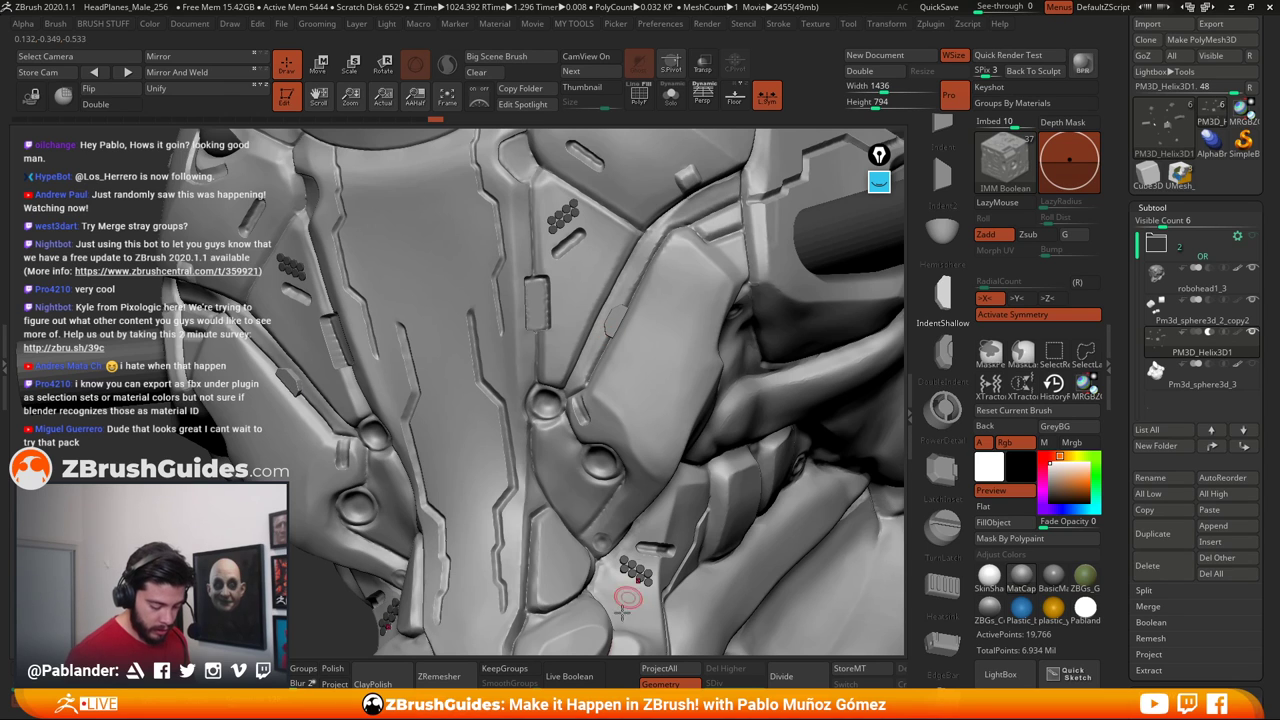
click(585, 677)
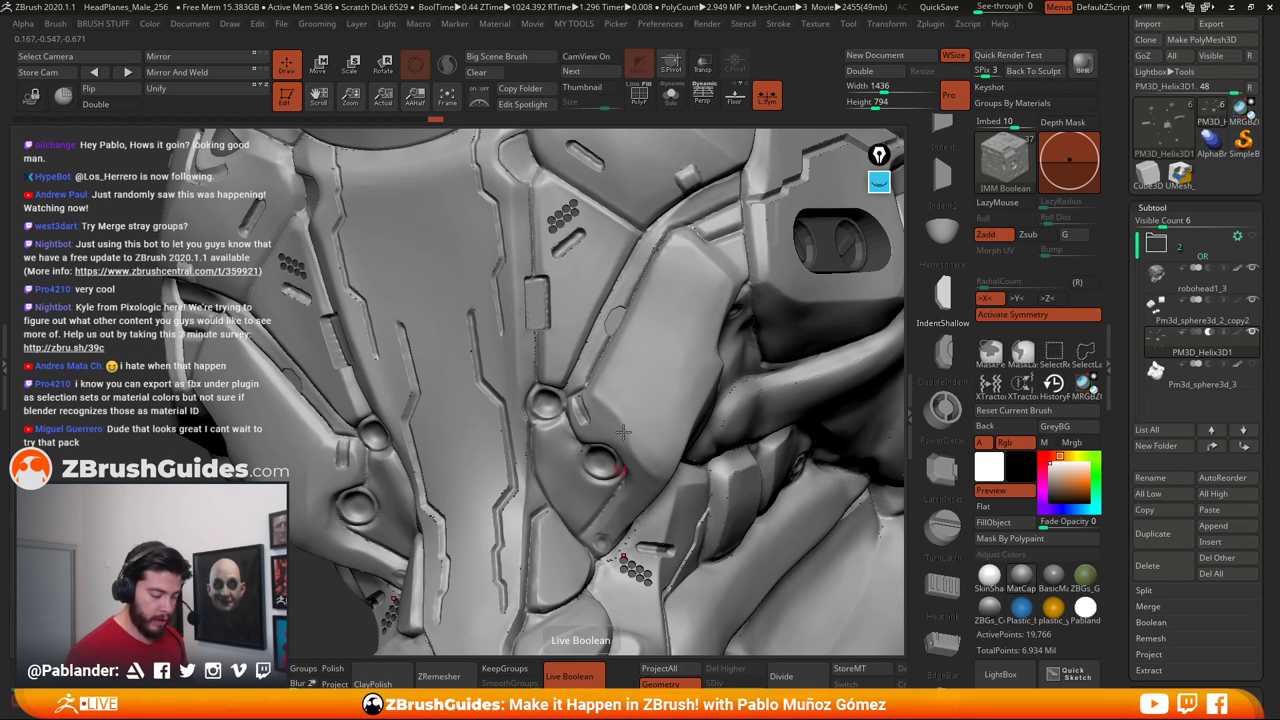
click(587, 676)
Insert the JointCreate mesh with Imbed 70 symmetrically just above the round snout cylinder and preview its cut with Live Boolean
ctrl+right_drag(652, 491, 621, 381)
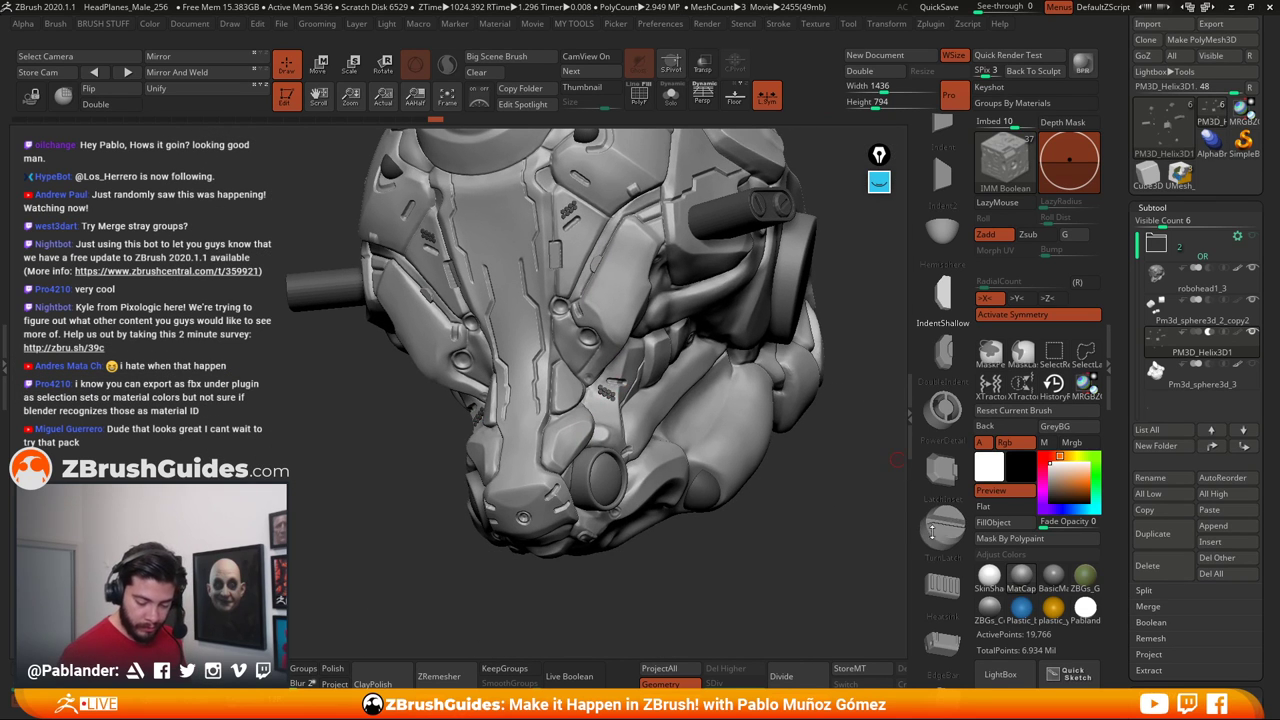
ctrl+right_drag(566, 457, 572, 385)
click(942, 232)
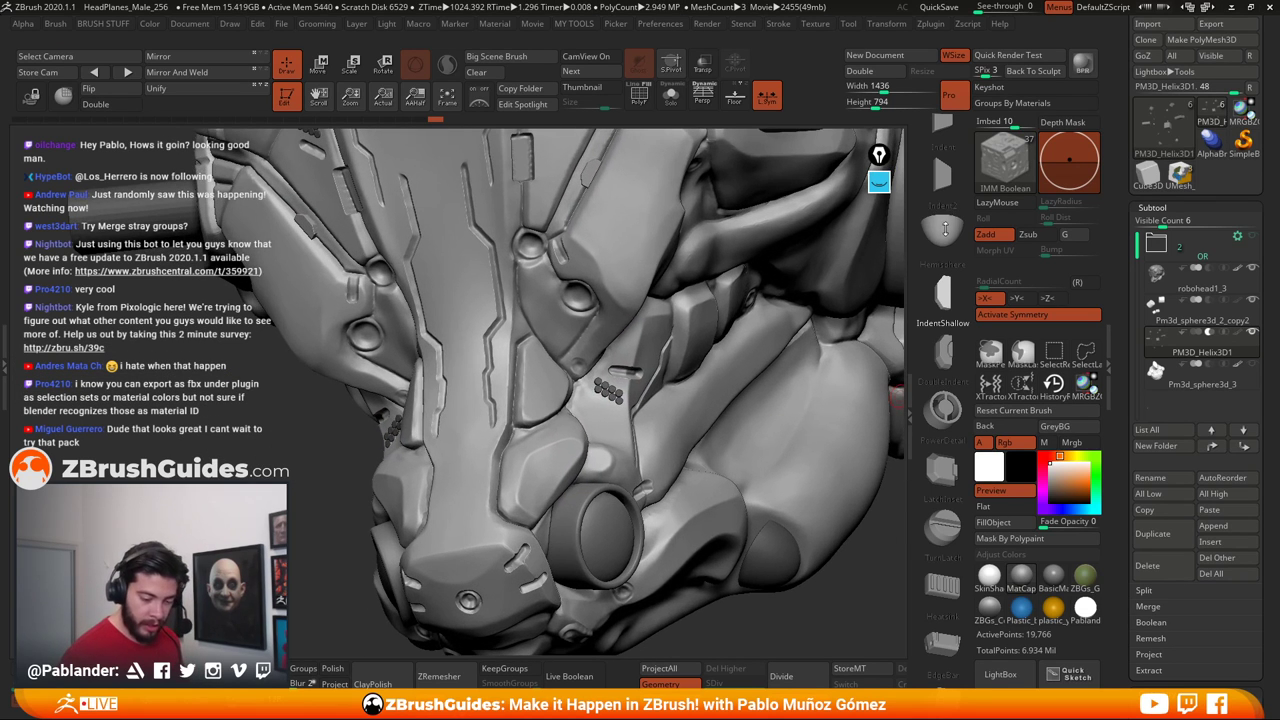
right_drag(585, 473, 625, 435)
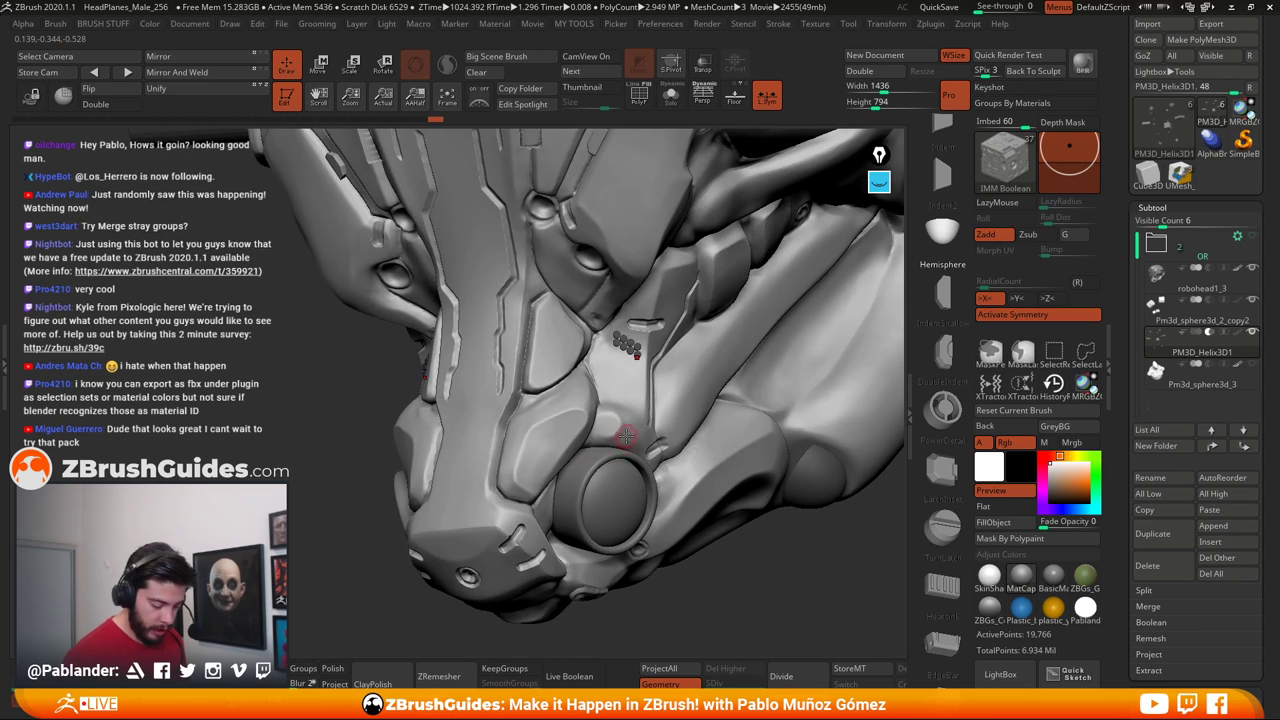
drag(942, 530, 942, 228)
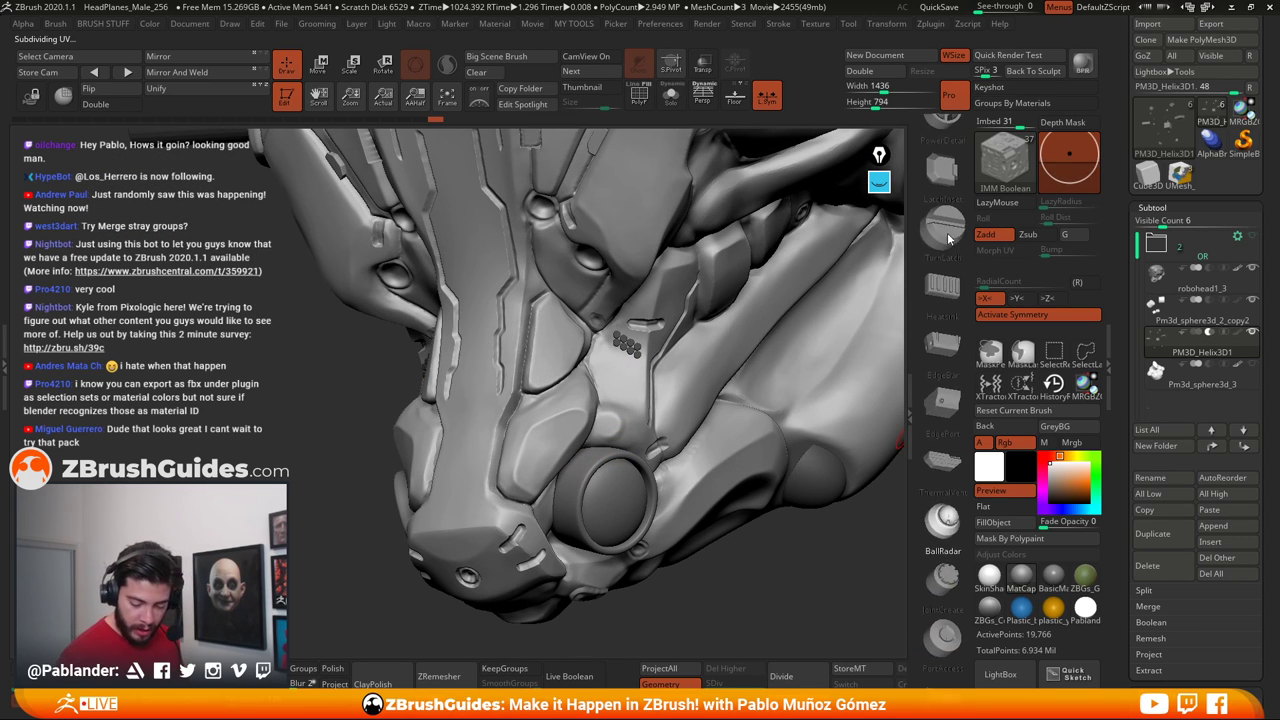
click(941, 556)
scroll(942, 560, down, 2)
click(947, 562)
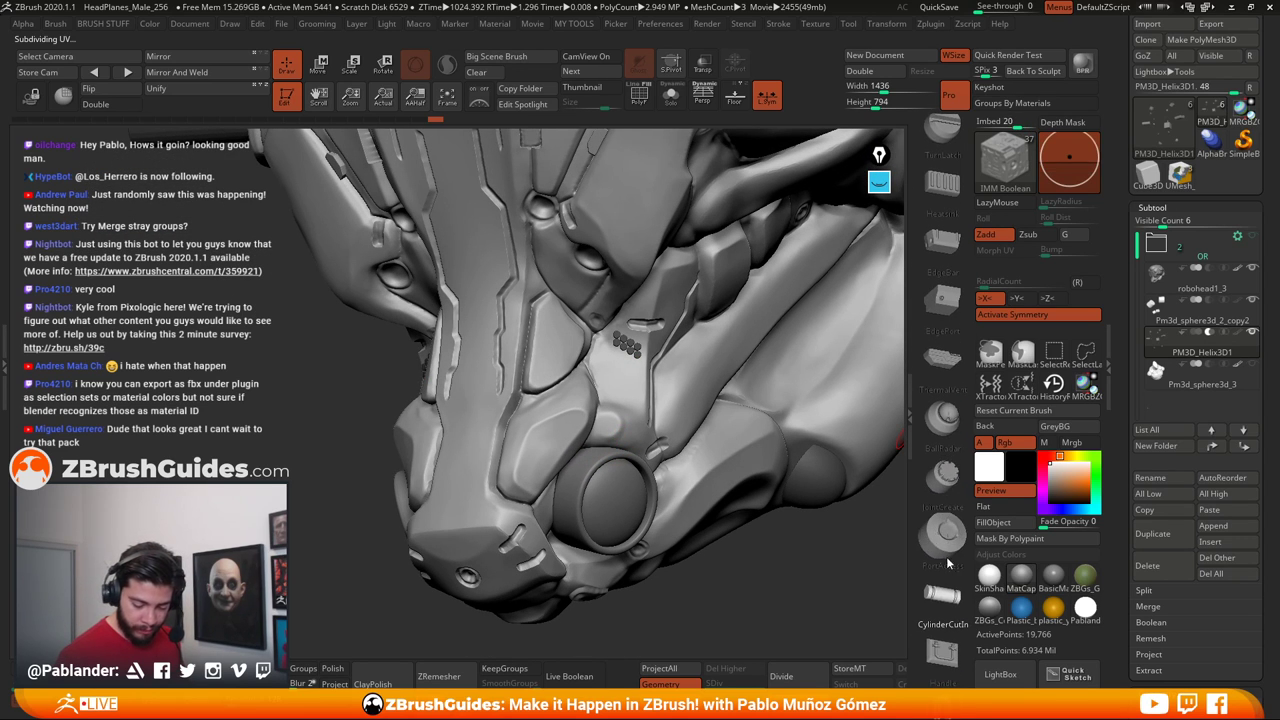
click(946, 477)
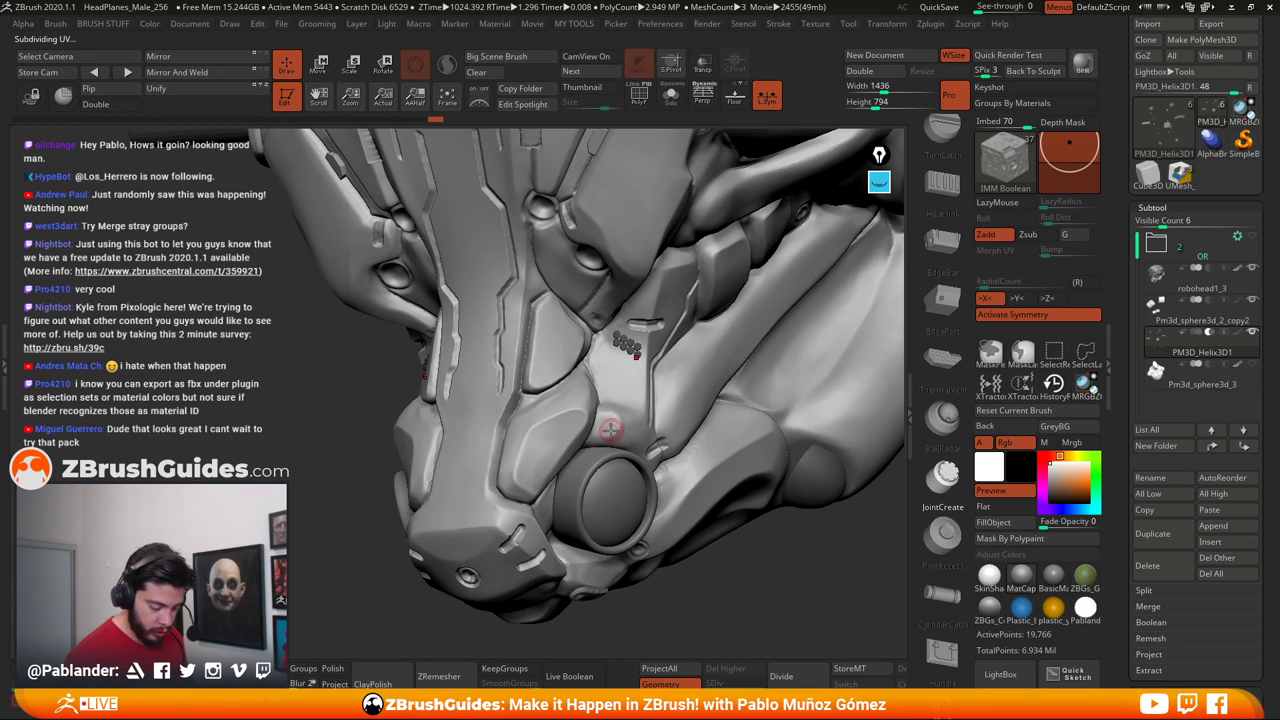
drag(616, 437, 609, 433)
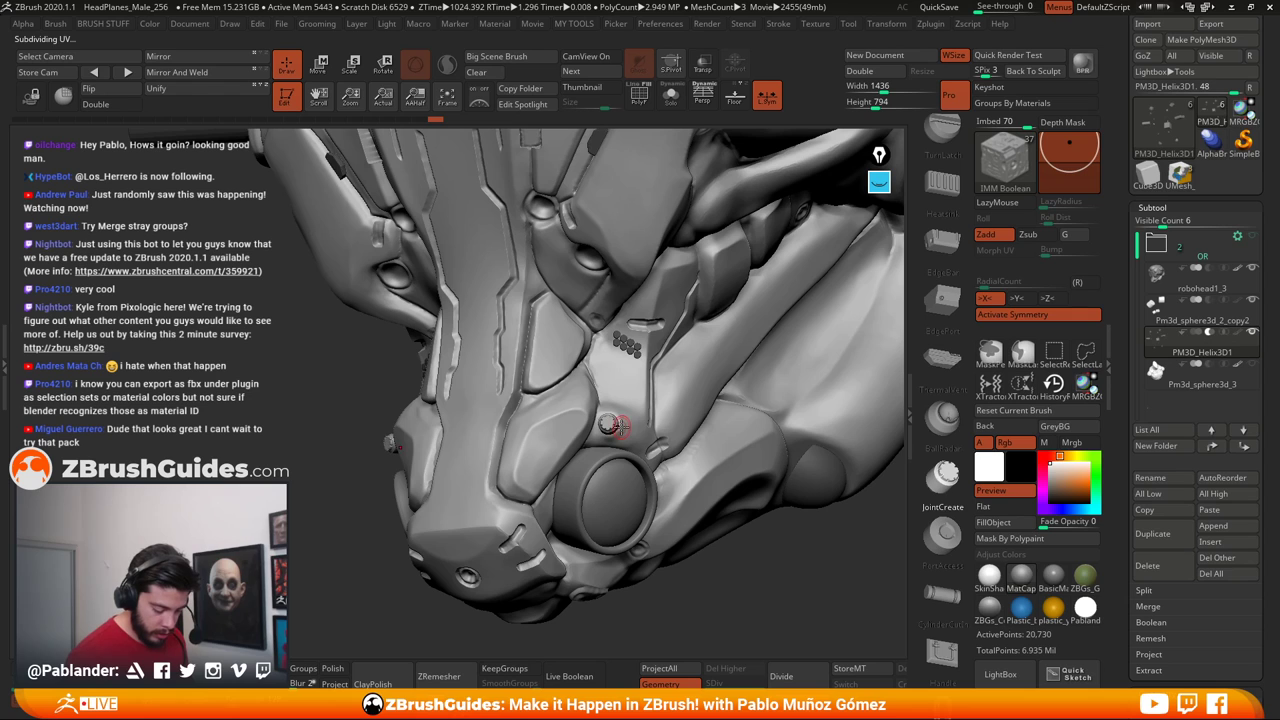
click(589, 678)
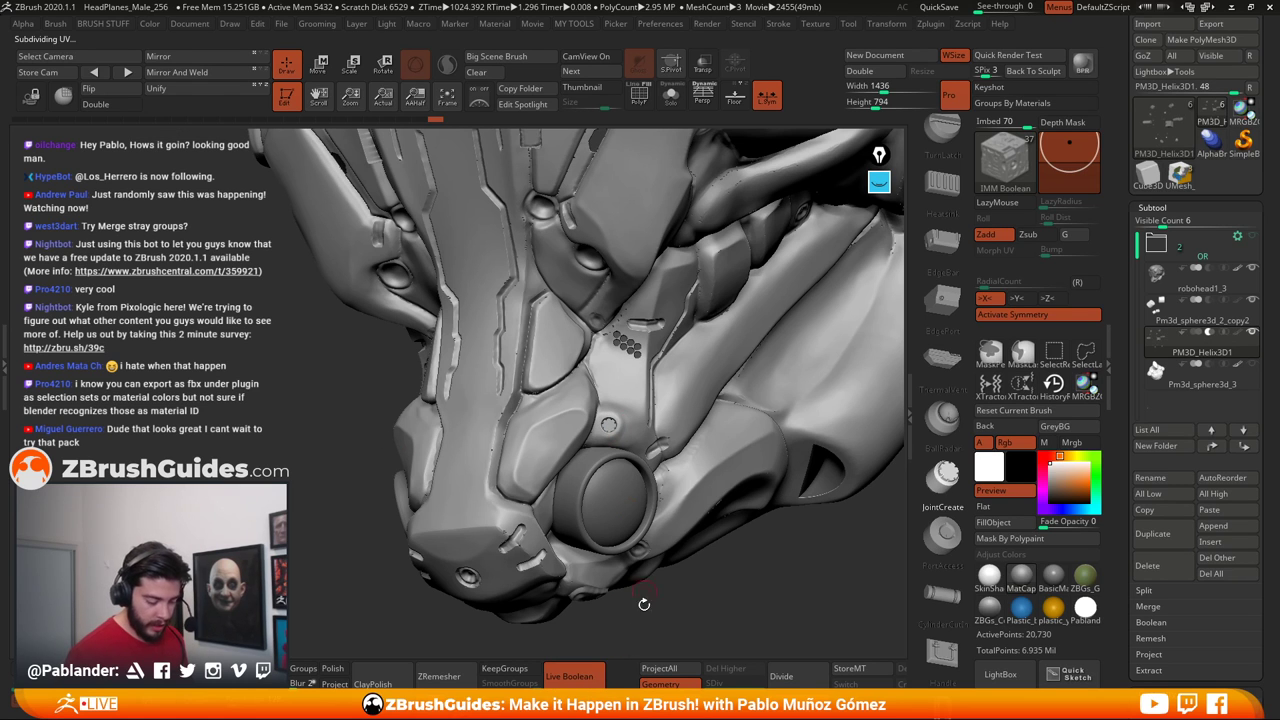
click(585, 678)
Insert another JointCreate mesh inside the circular recess on the side of the helmet and preview it with Live Boolean
mouse_move(752, 496)
right_down()
mouse_move(680, 508)
mouse_move(676, 440)
mouse_move(700, 420)
mouse_move(673, 412)
mouse_move(660, 336)
mouse_move(651, 366)
right_up()
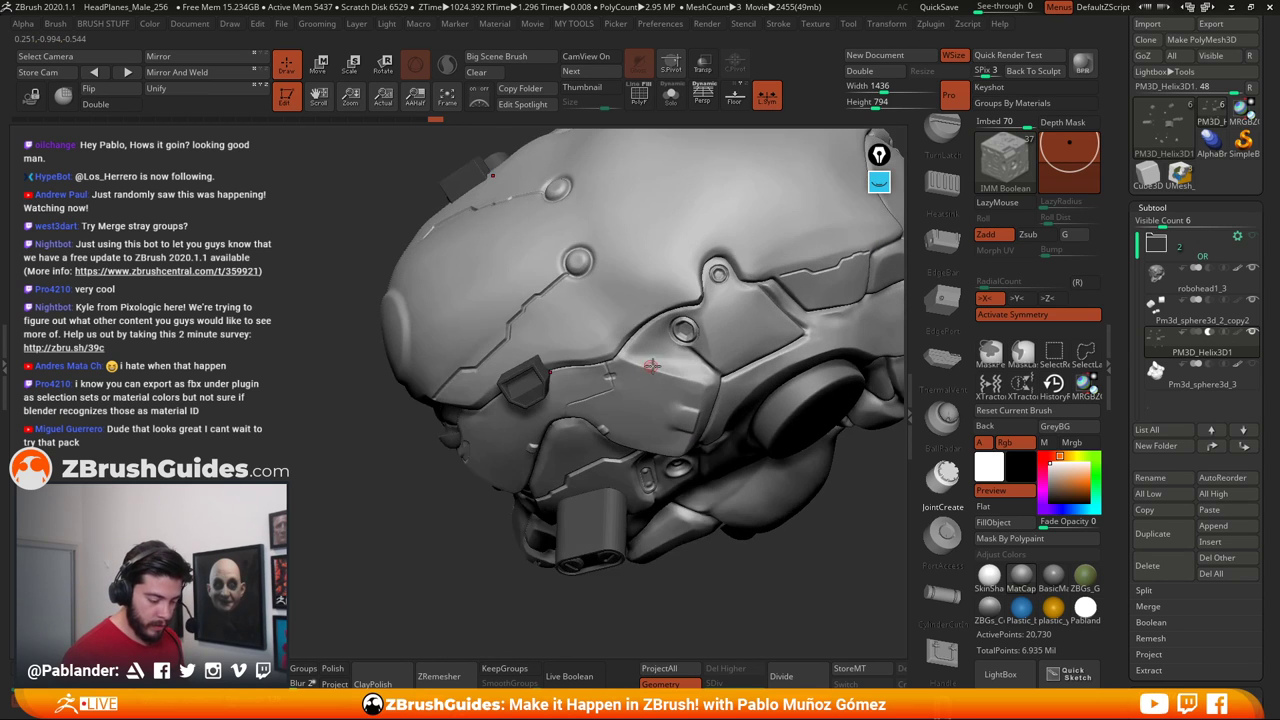
right_drag(707, 330, 716, 295)
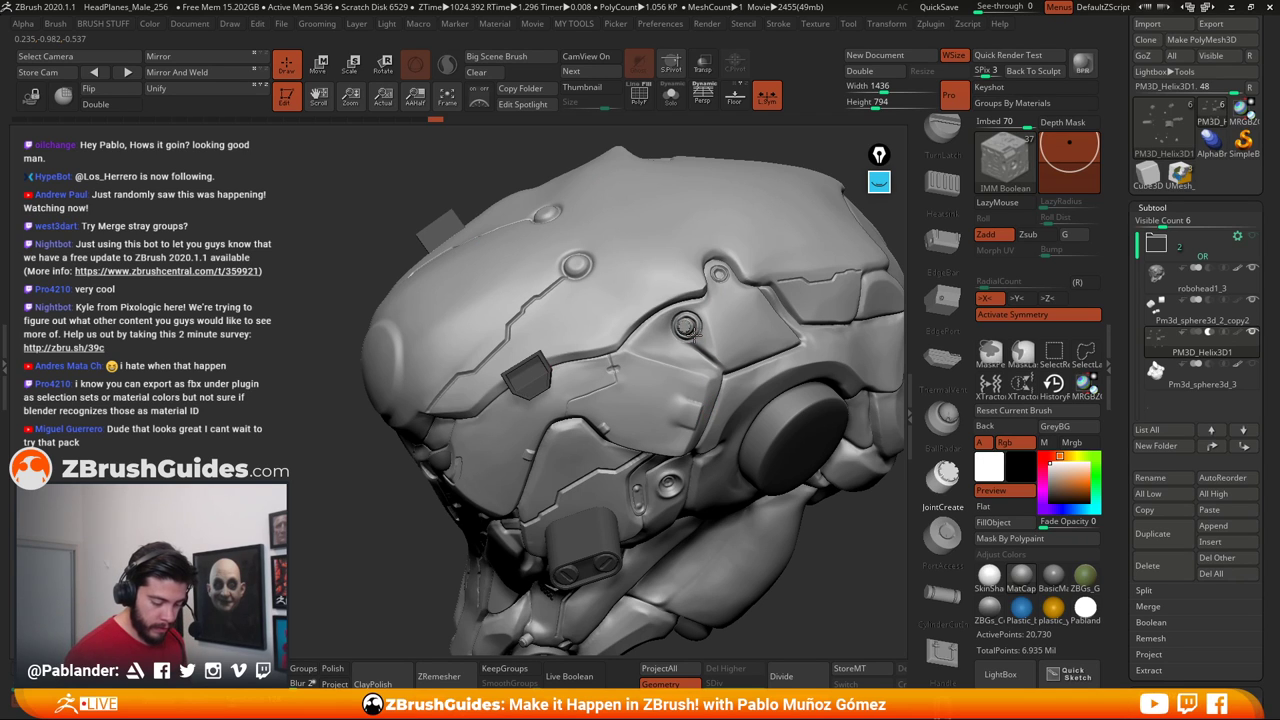
click(590, 678)
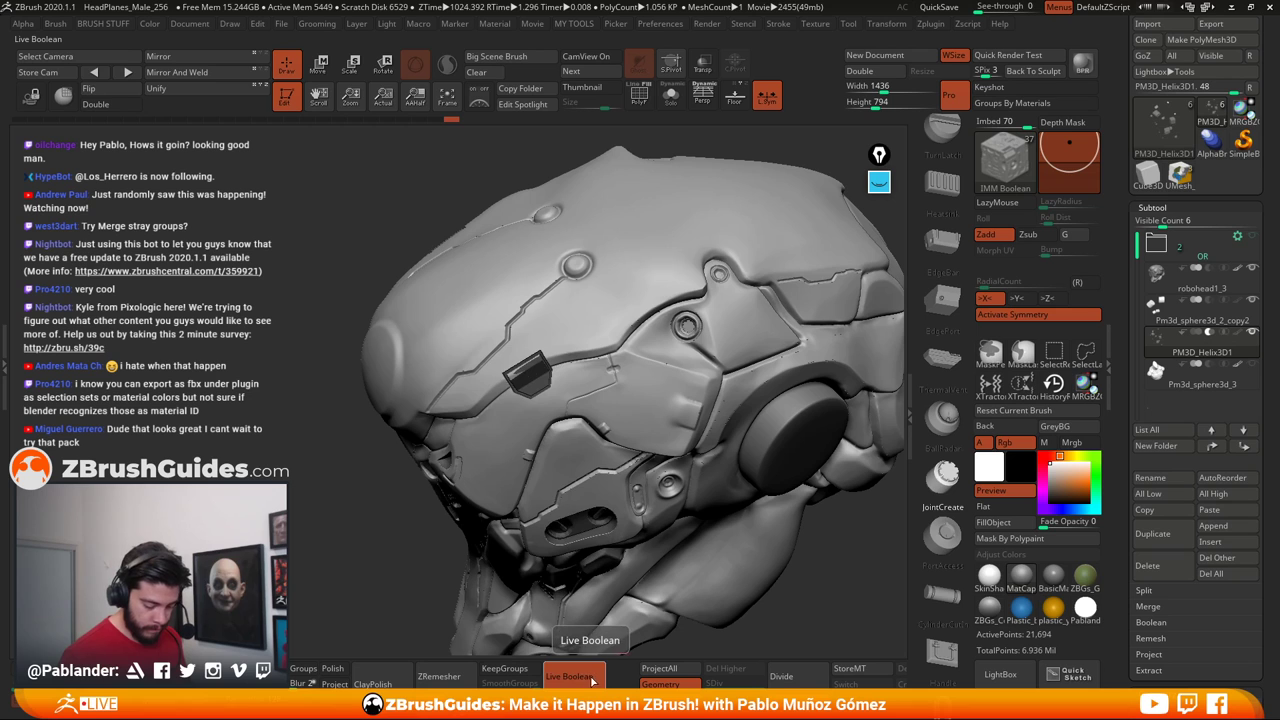
click(590, 678)
Insert a larger JointCreate mesh on the rear panel behind the big ear disc and preview its cut with Live Boolean
mouse_move(663, 592)
right_down()
mouse_move(710, 393)
mouse_move(698, 345)
mouse_move(701, 400)
right_up()
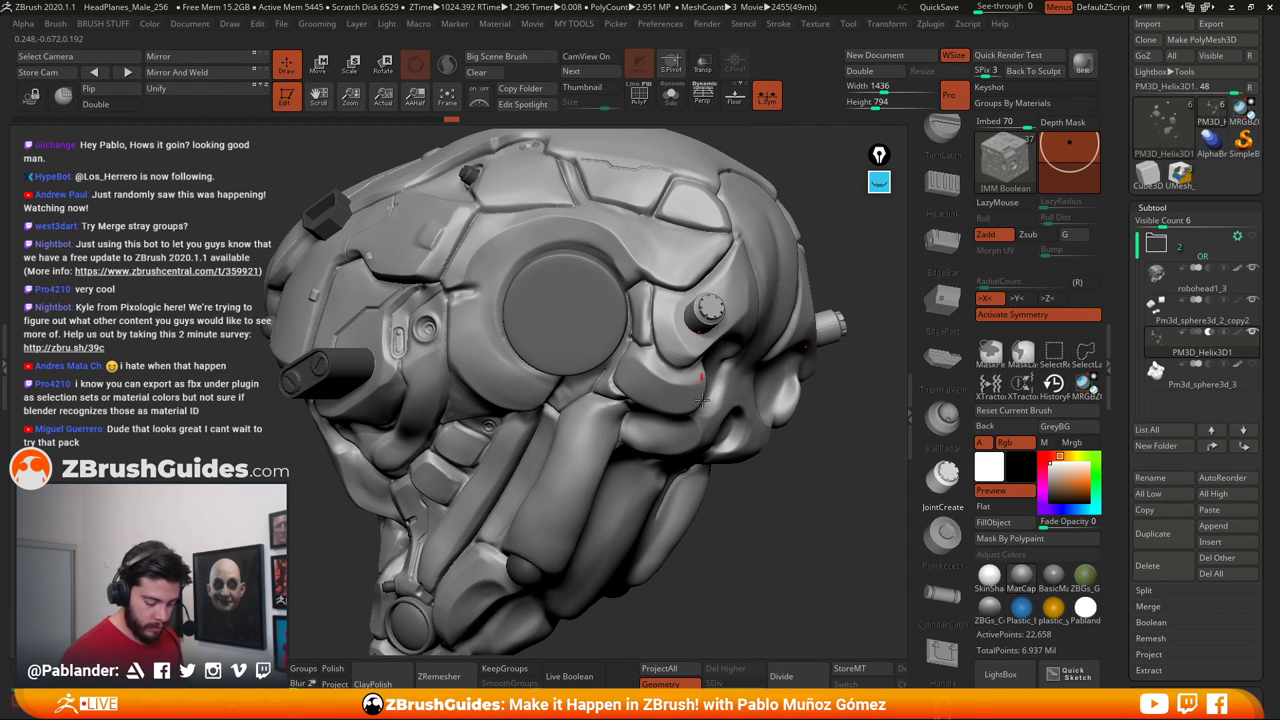
click(572, 677)
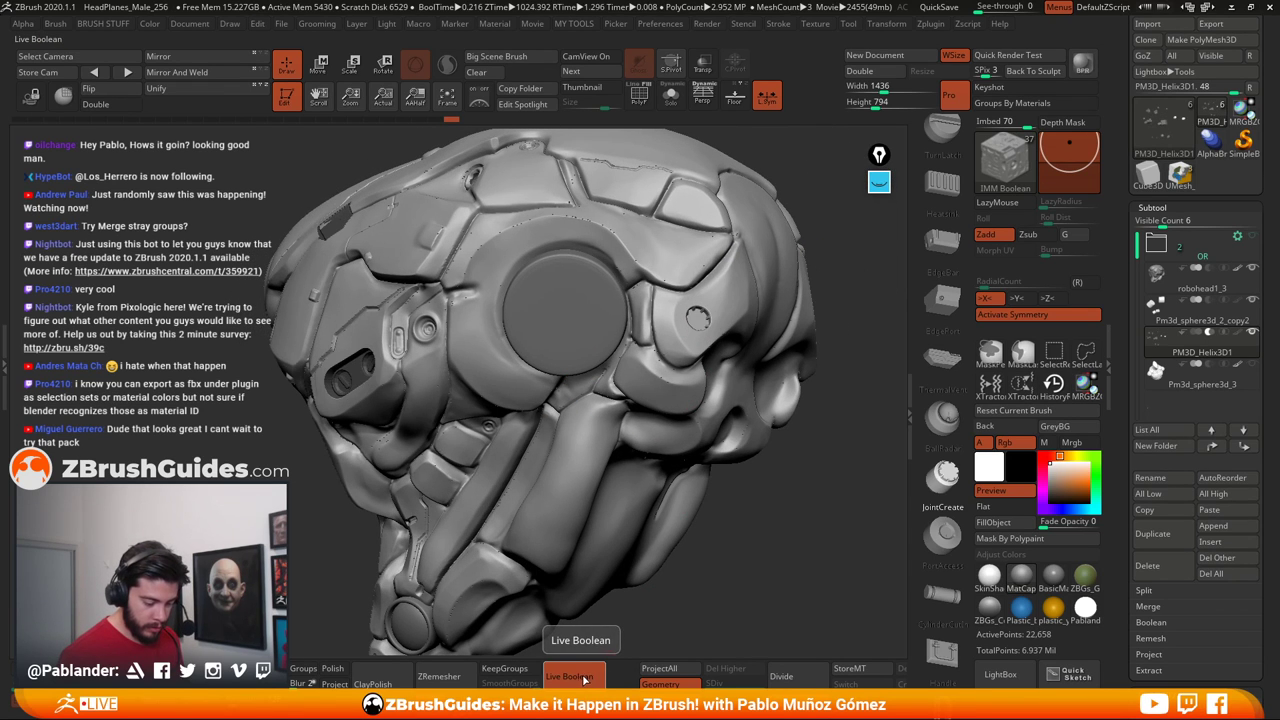
click(582, 677)
Try inserting the BallRadar mesh with Imbed 31 symmetrically in the eye sockets at the back of the head, previewing with Live Boolean
right_drag(748, 522, 764, 471)
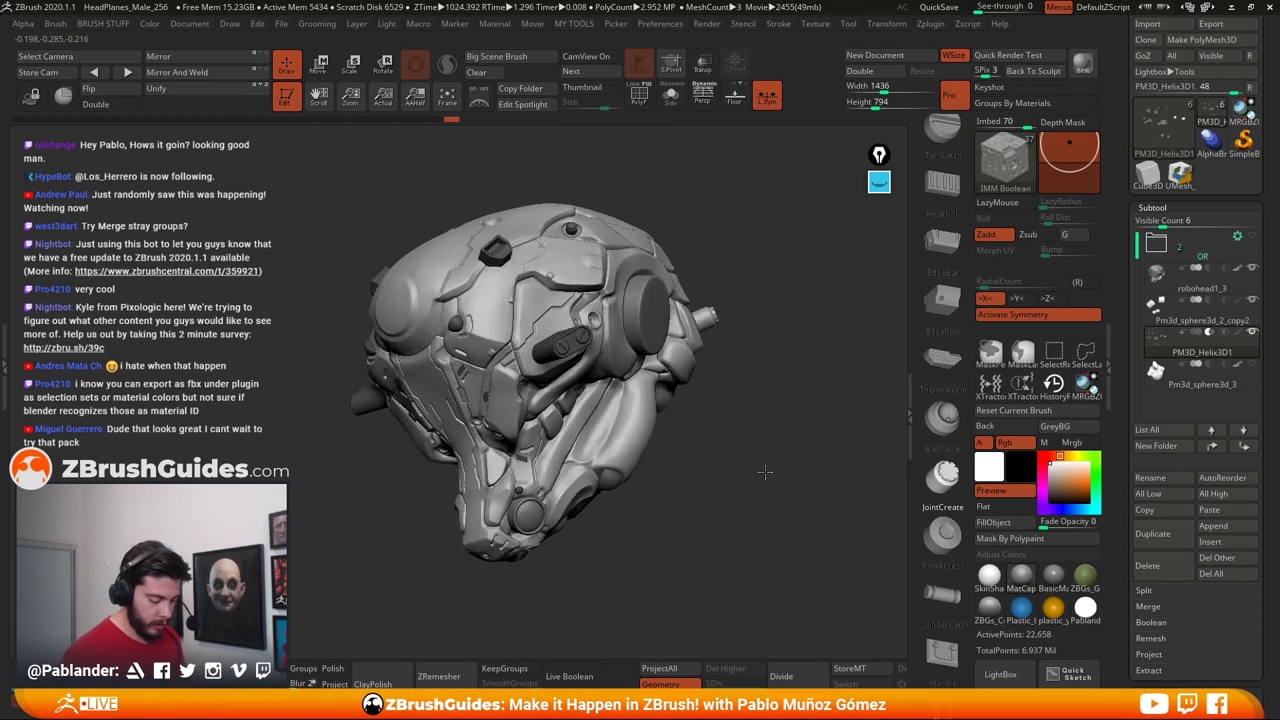
right_drag(775, 529, 734, 510)
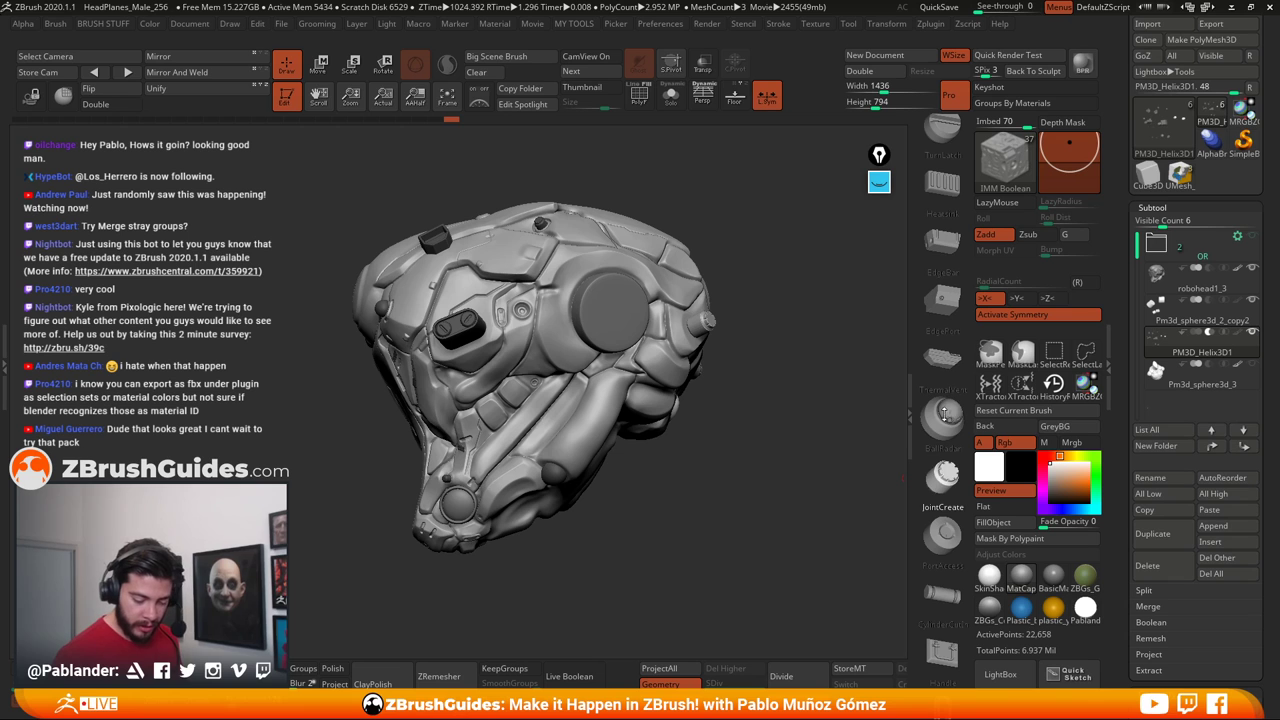
click(944, 414)
mouse_move(624, 423)
ctrl+right_down()
mouse_move(691, 445)
mouse_move(690, 276)
mouse_move(706, 237)
mouse_move(822, 242)
mouse_move(792, 216)
mouse_move(709, 324)
ctrl+right_up()
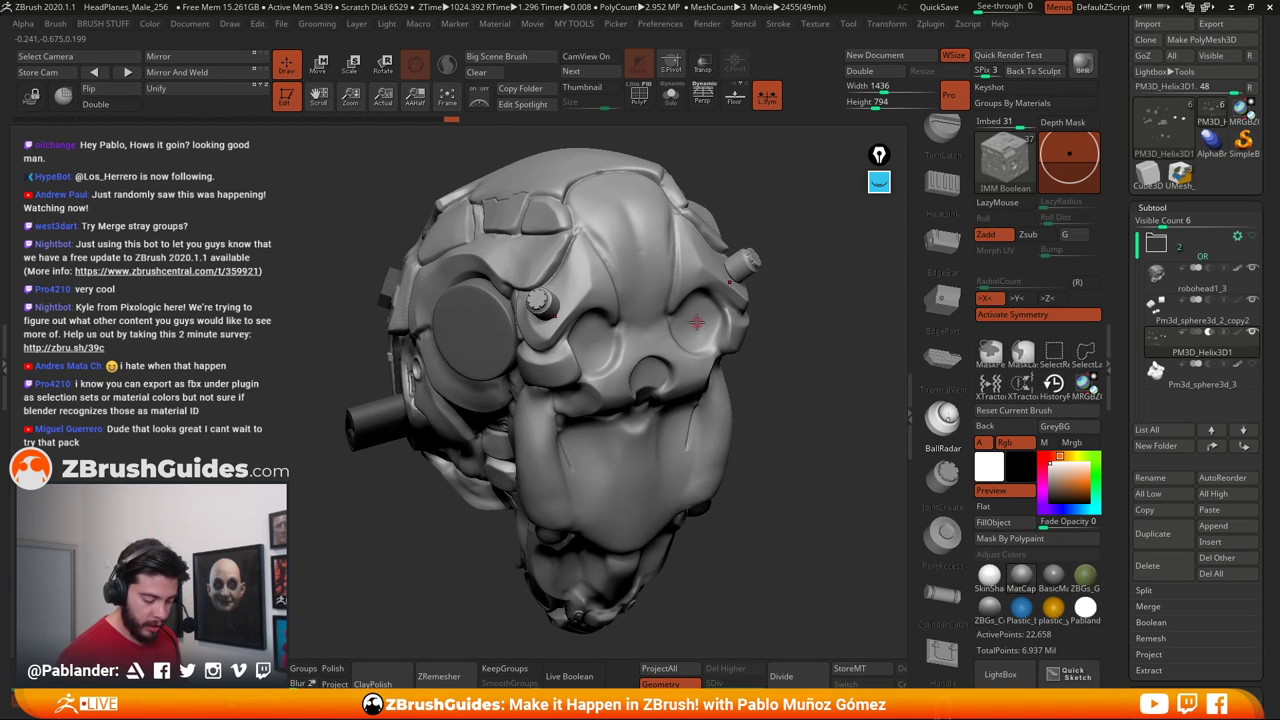
drag(697, 322, 718, 350)
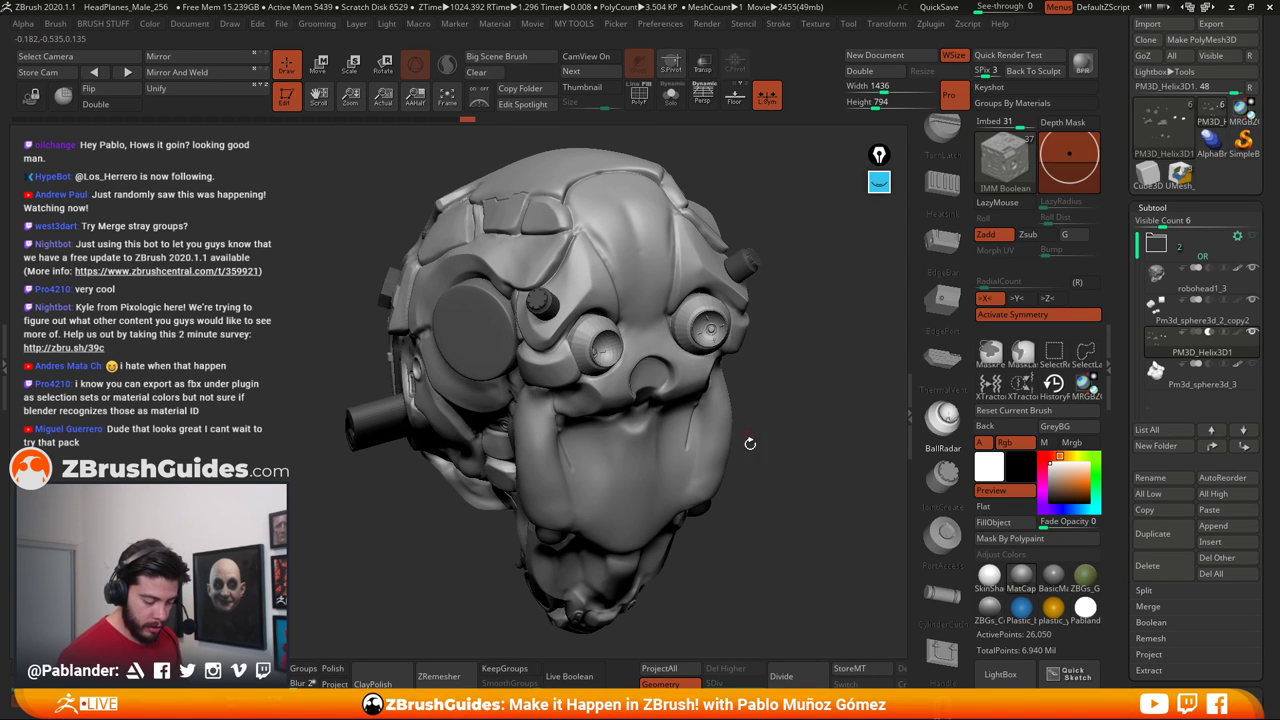
click(569, 676)
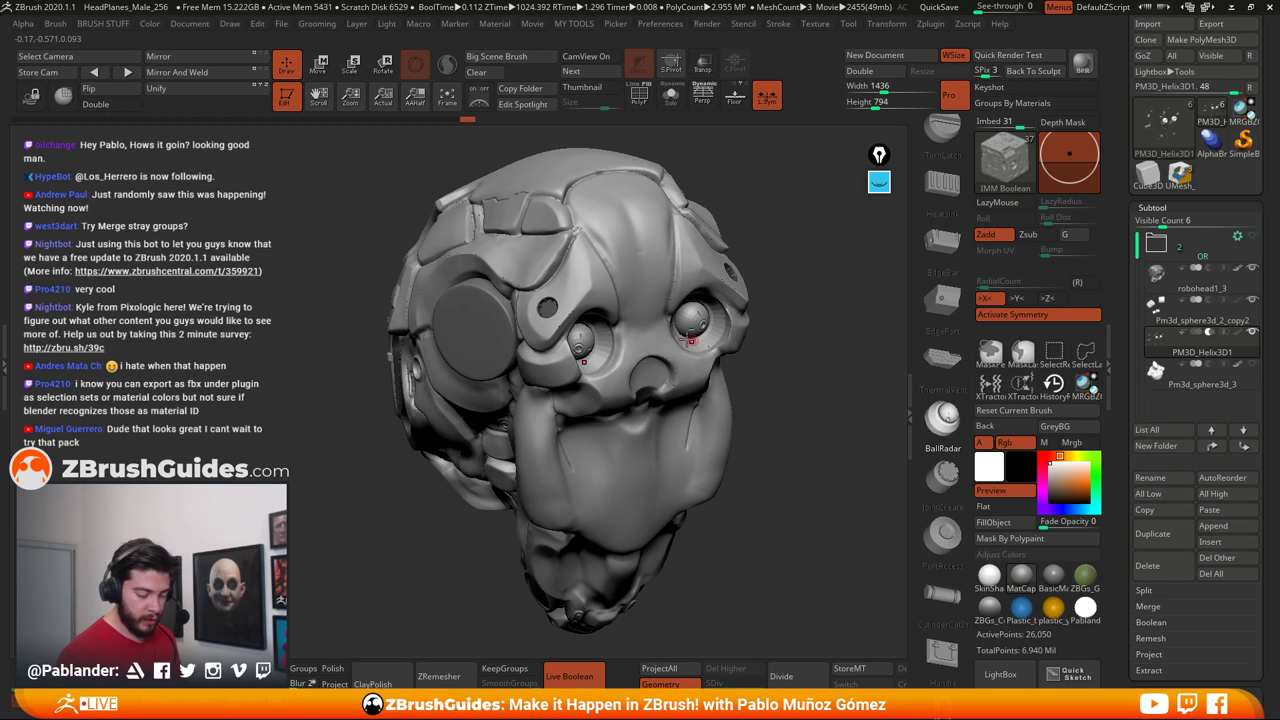
click(569, 676)
Insert the BallRadar mesh with Imbed 31 at the centre of the round forehead dome and preview its cut with Live Boolean
drag(738, 525, 648, 419)
drag(750, 336, 677, 340)
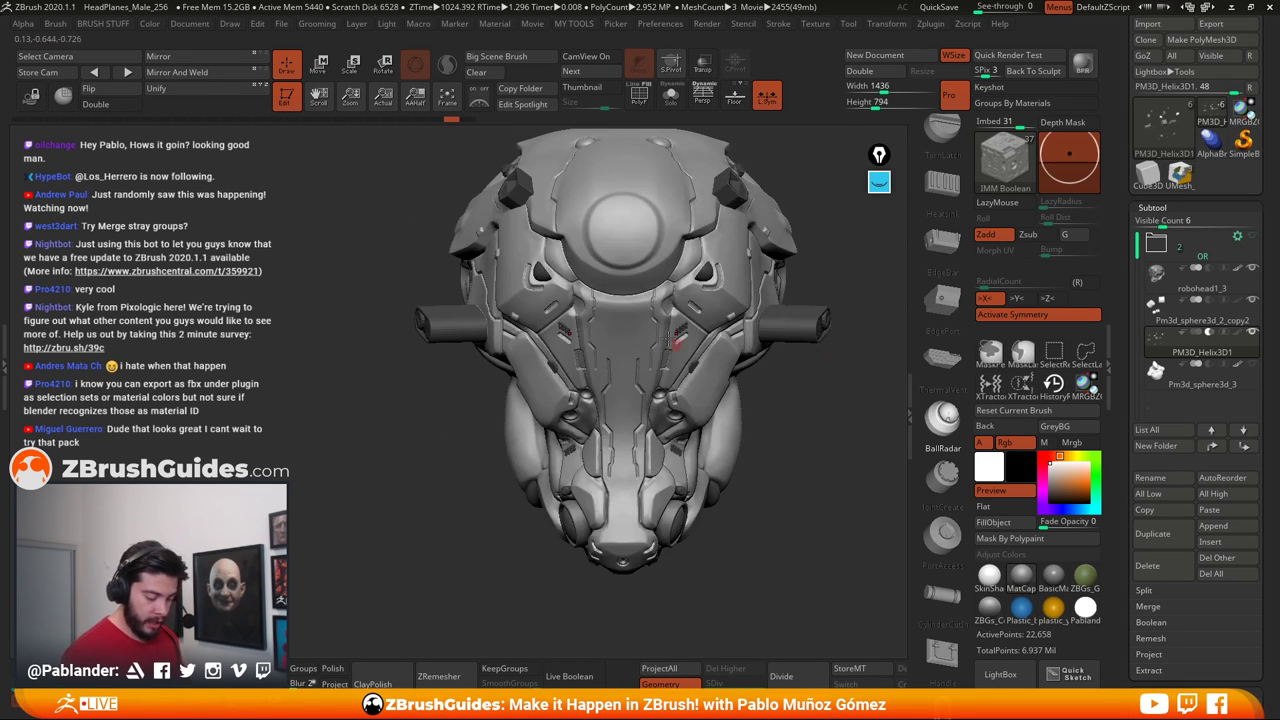
drag(622, 233, 626, 262)
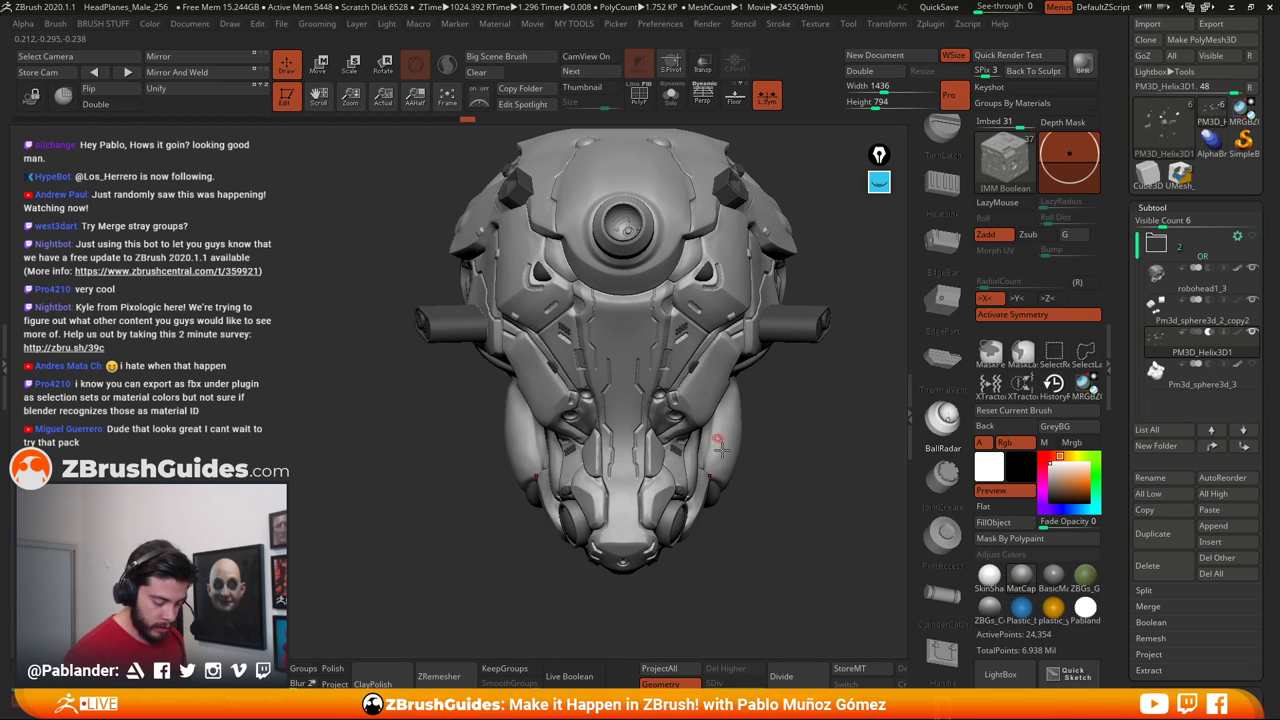
click(585, 674)
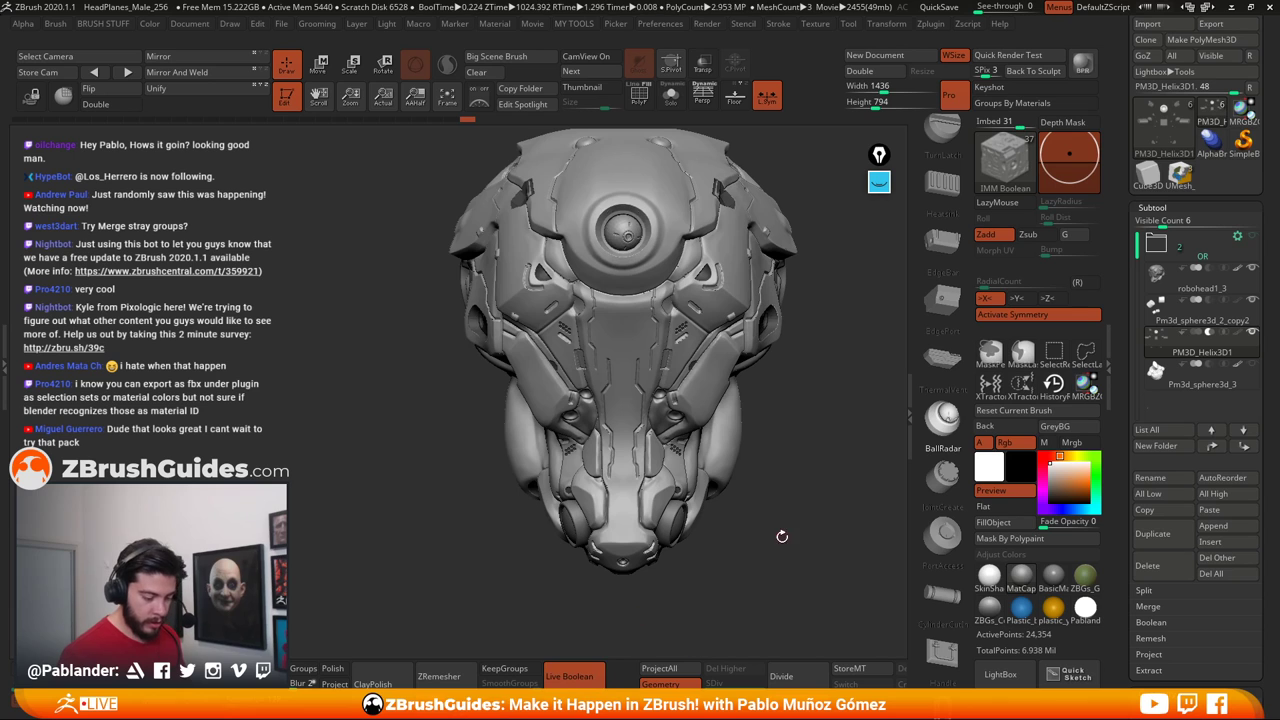
drag(780, 557, 756, 562)
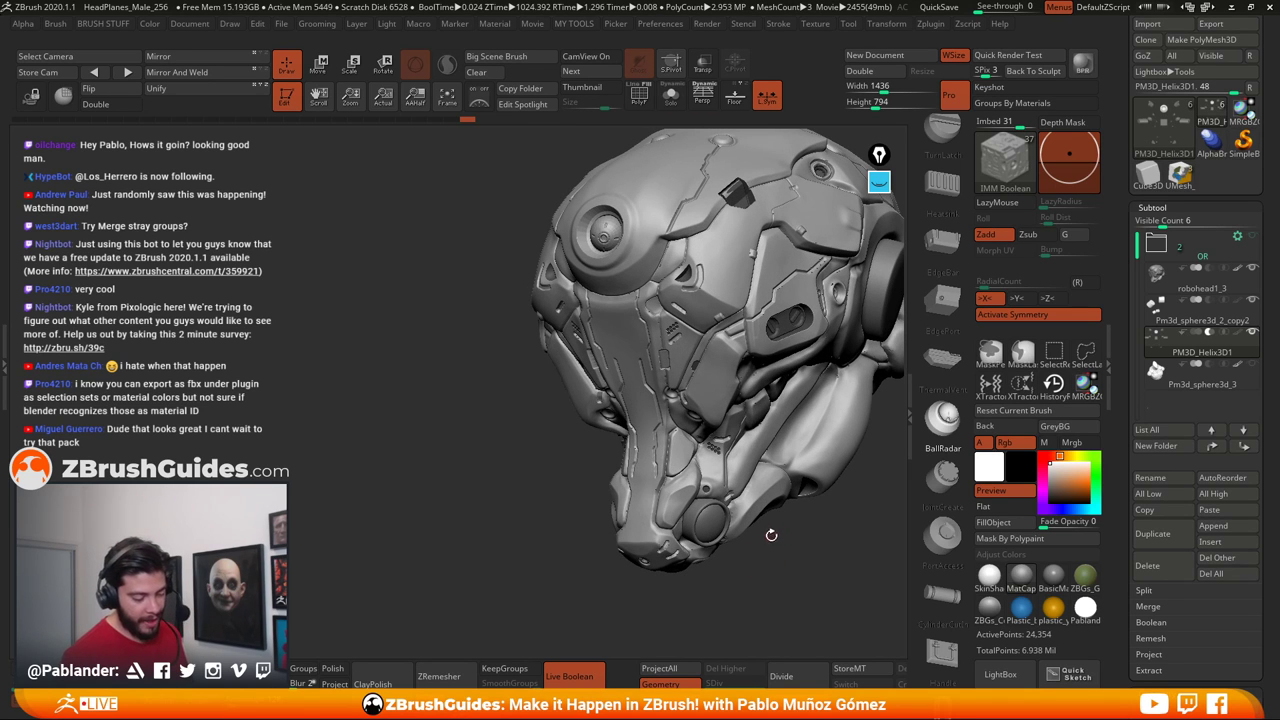
Inspect the forehead BallRadar from the side and front, comparing the head with Live Boolean on and off
click(585, 674)
drag(617, 563, 472, 419)
click(320, 68)
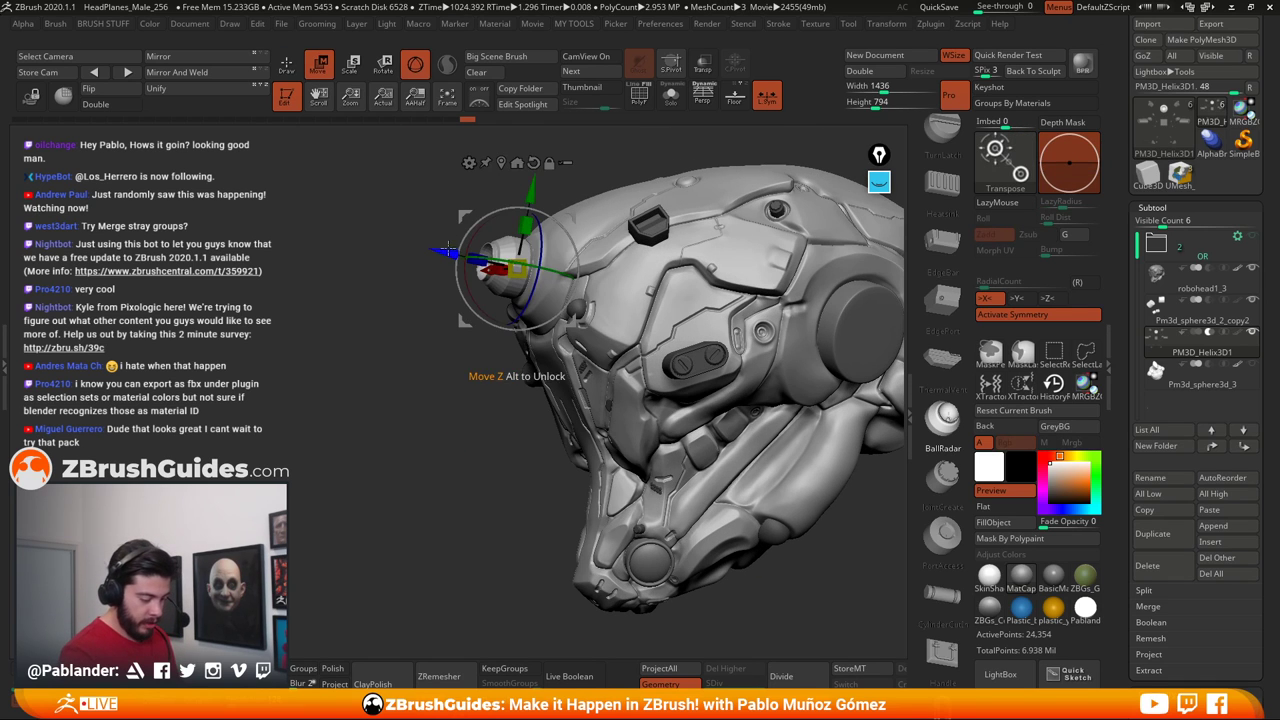
click(290, 68)
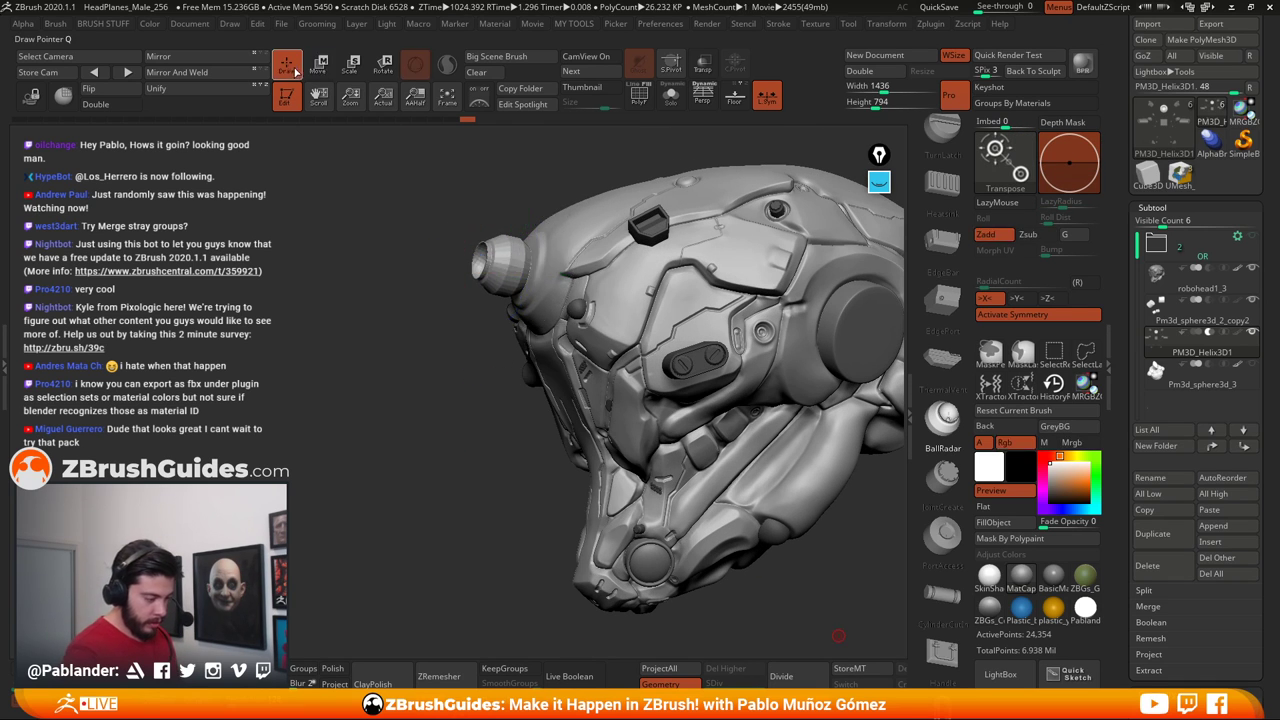
click(581, 678)
click(581, 682)
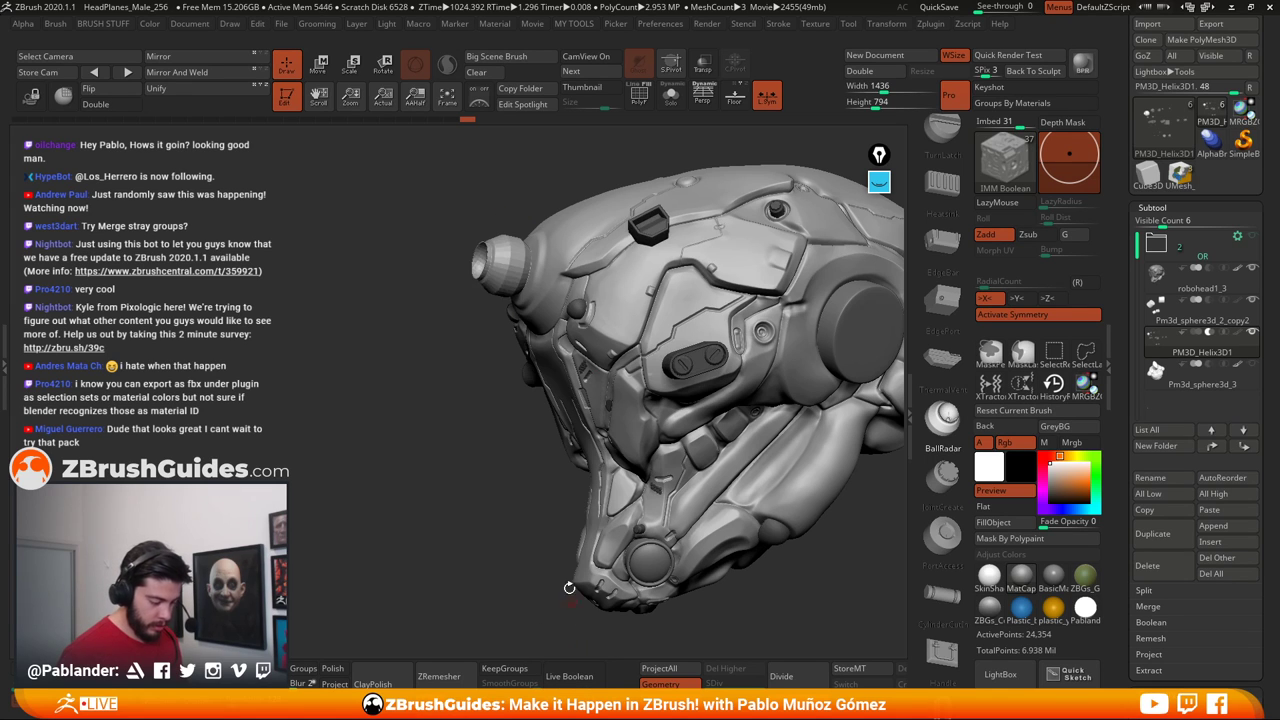
click(567, 676)
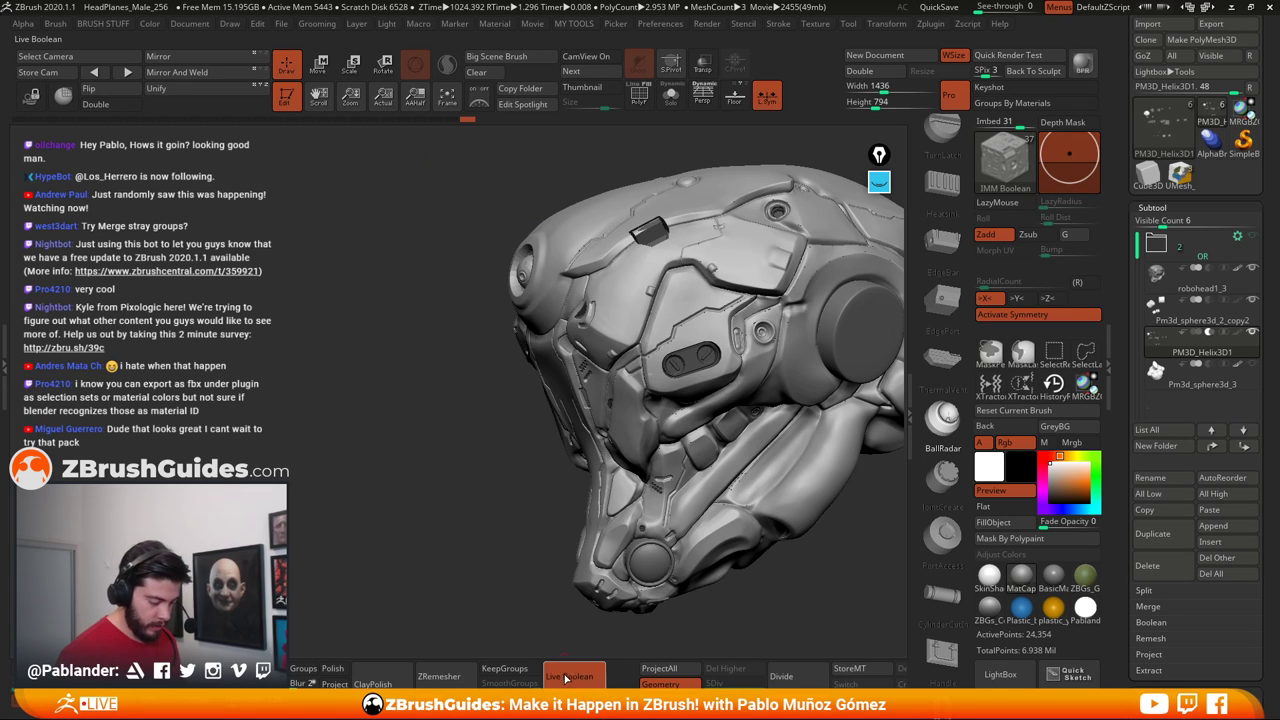
drag(534, 609, 486, 152)
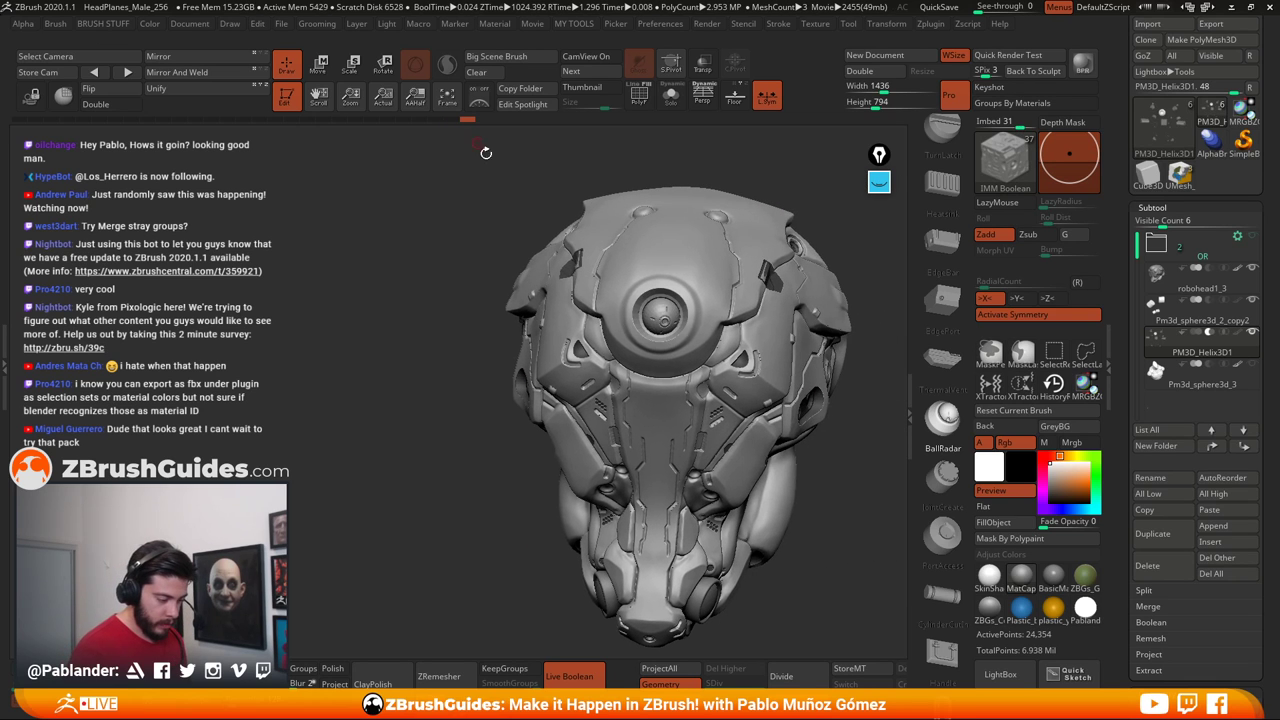
drag(816, 516, 803, 514)
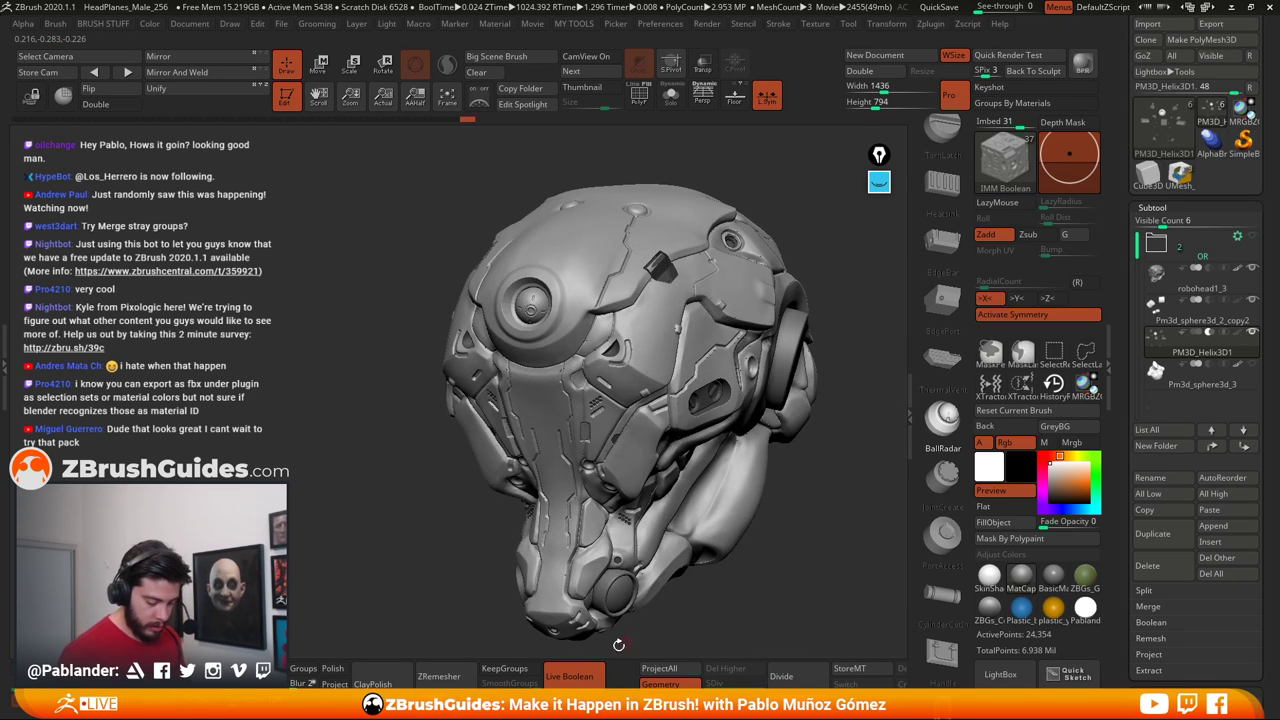
click(585, 675)
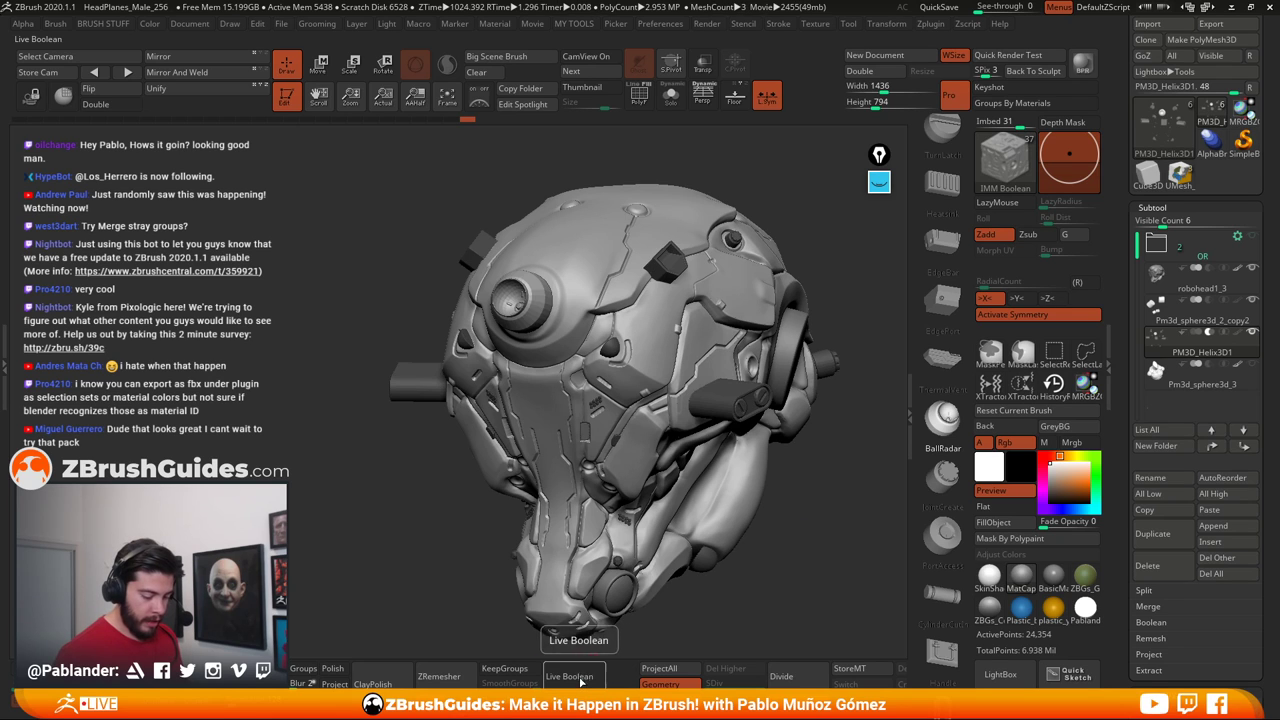
Preview the existing cuts on the robot head with Live Boolean
alt+drag(704, 544, 707, 511)
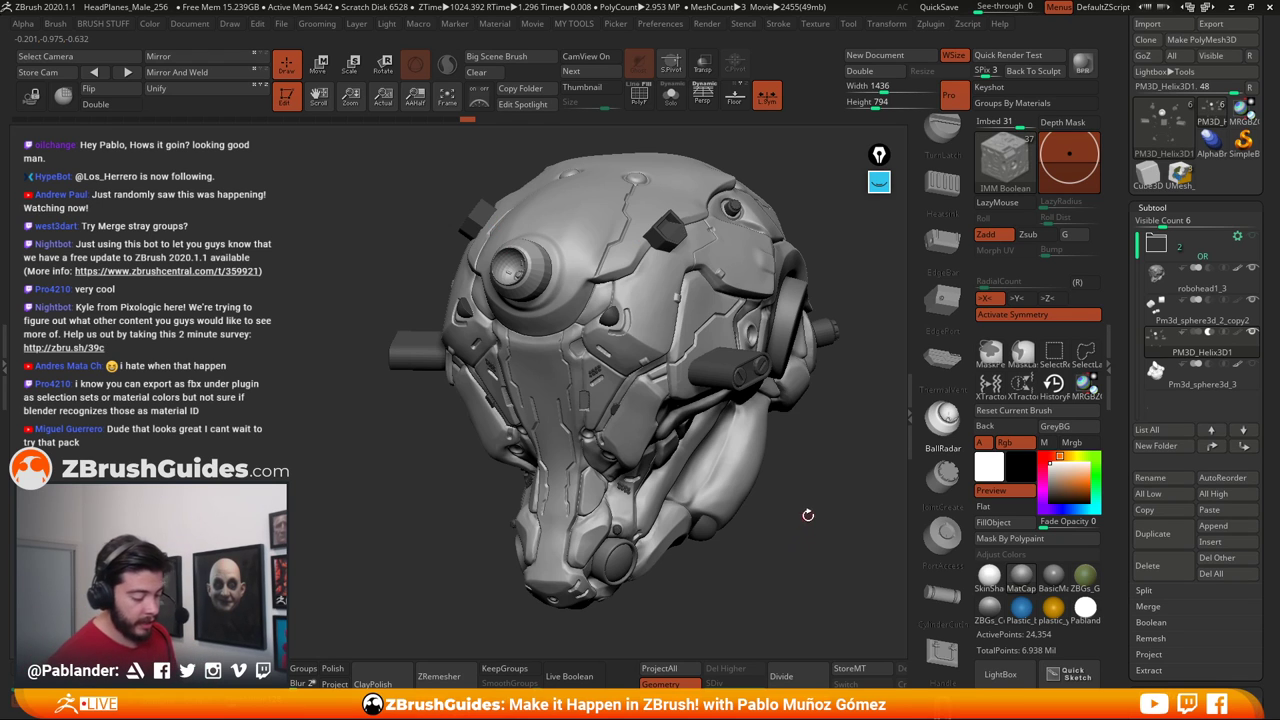
drag(808, 515, 808, 512)
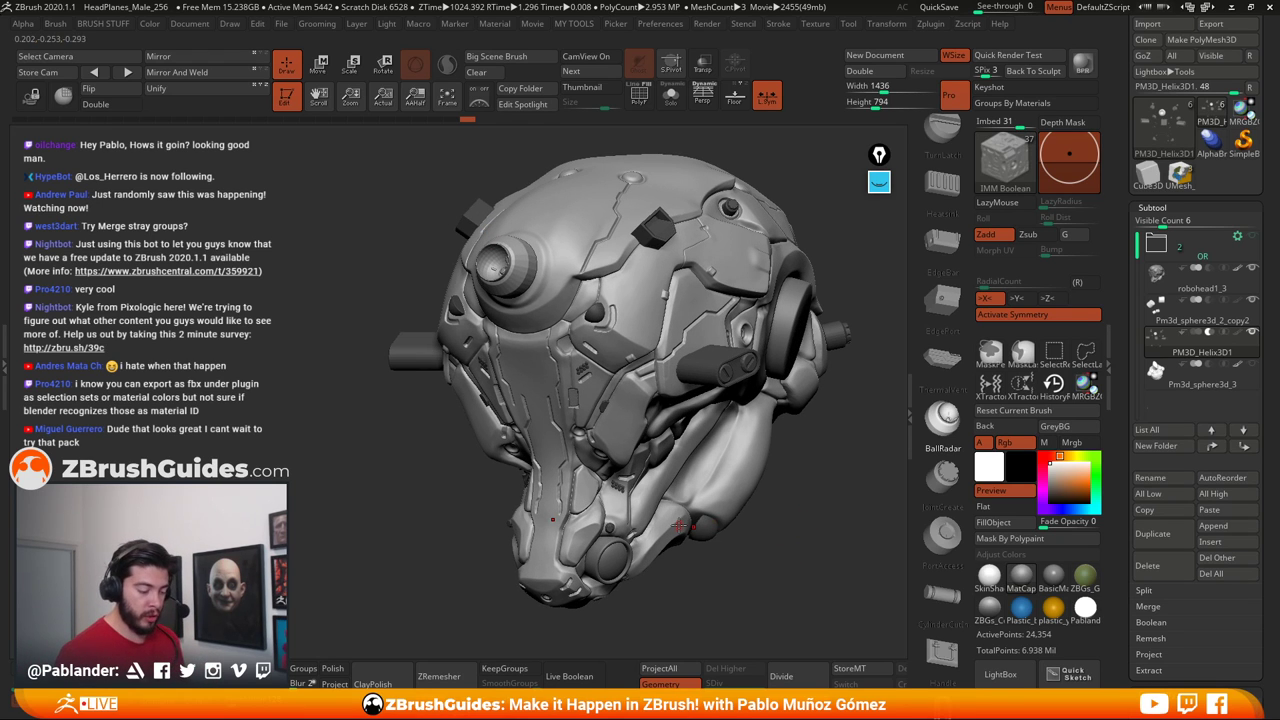
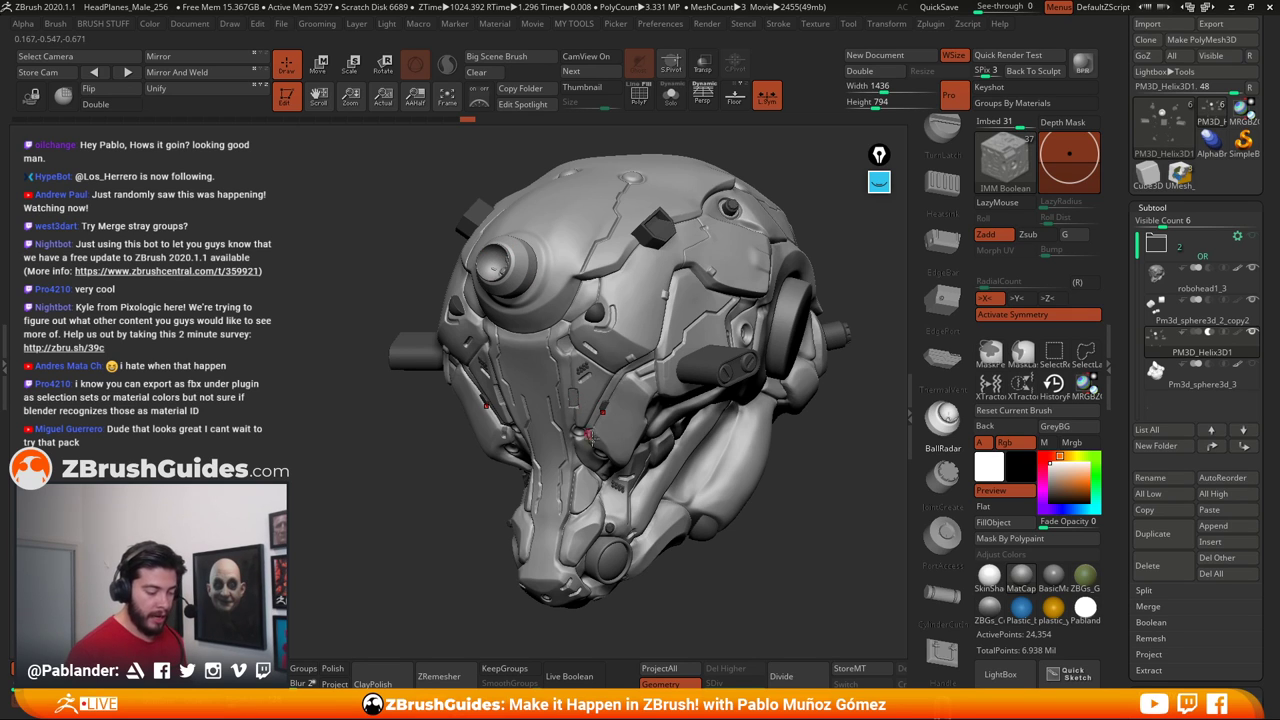
click(580, 677)
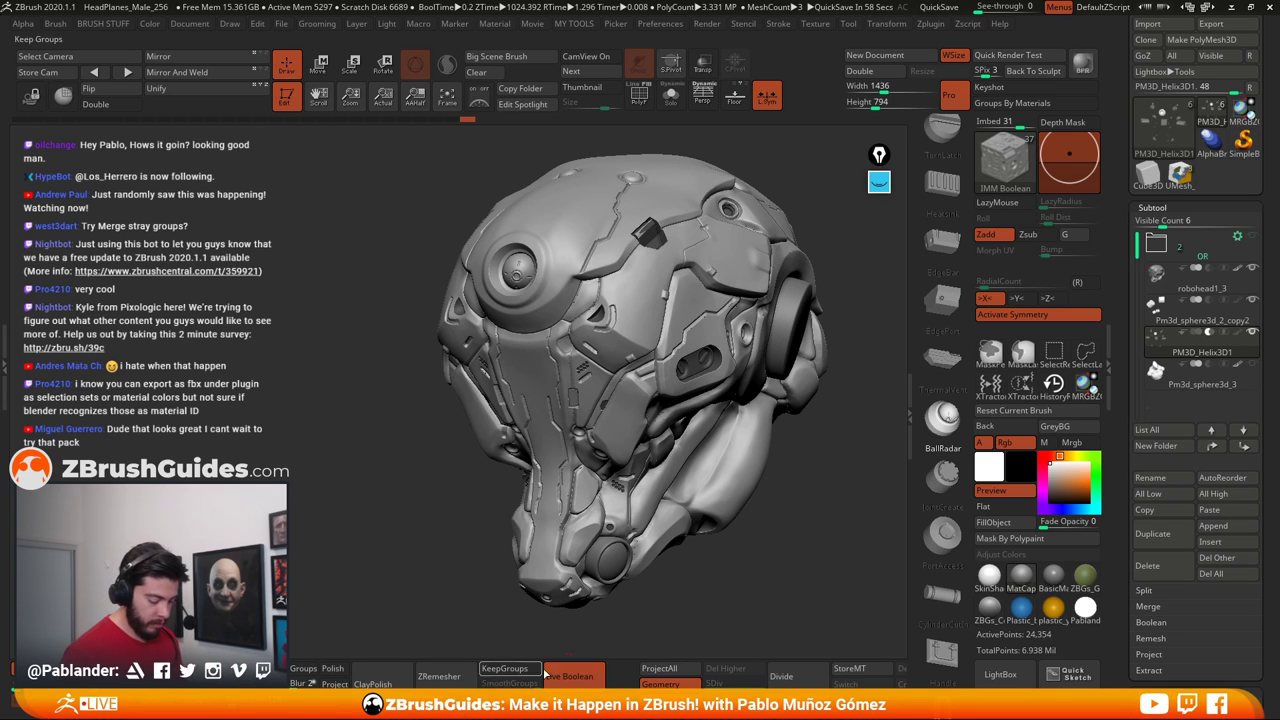
click(574, 677)
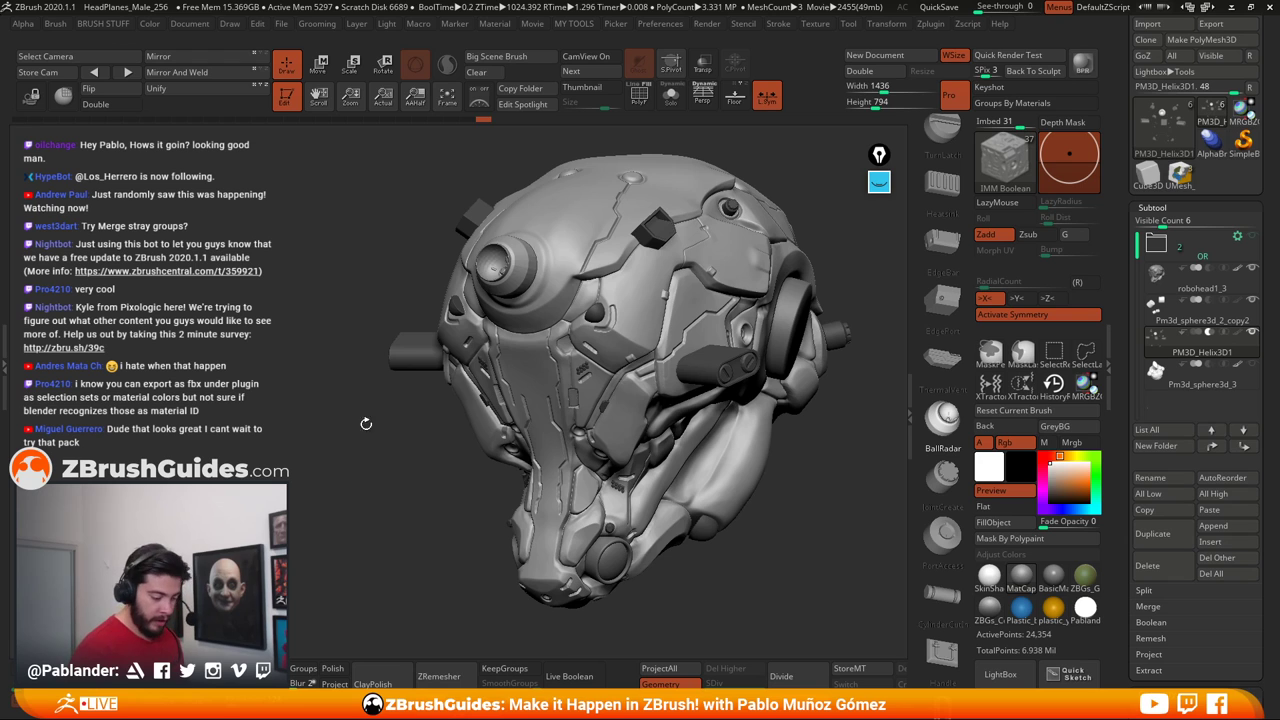
Insert a small CylinderCutIn part across the panel seam between the upper knob and the large round ear disc
mouse_move(821, 548)
mouse_down()
mouse_move(820, 560)
mouse_move(771, 529)
mouse_move(828, 567)
mouse_up()
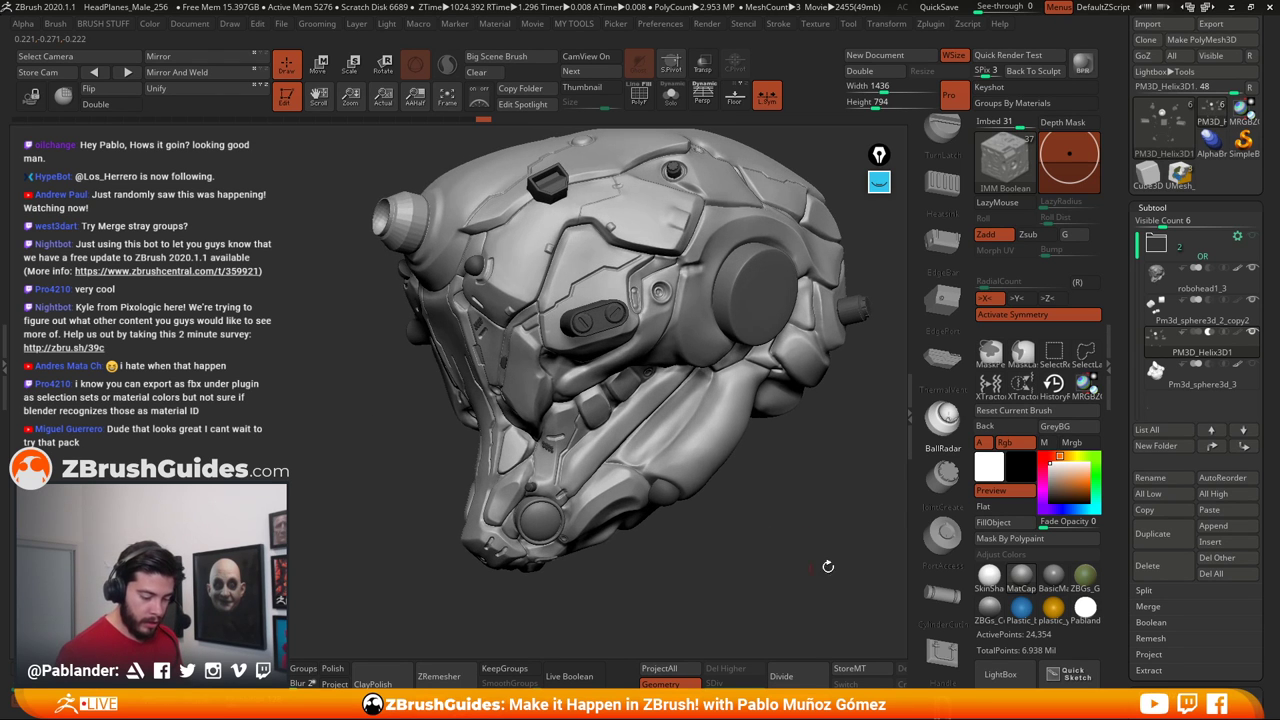
scroll(943, 330, down, 5)
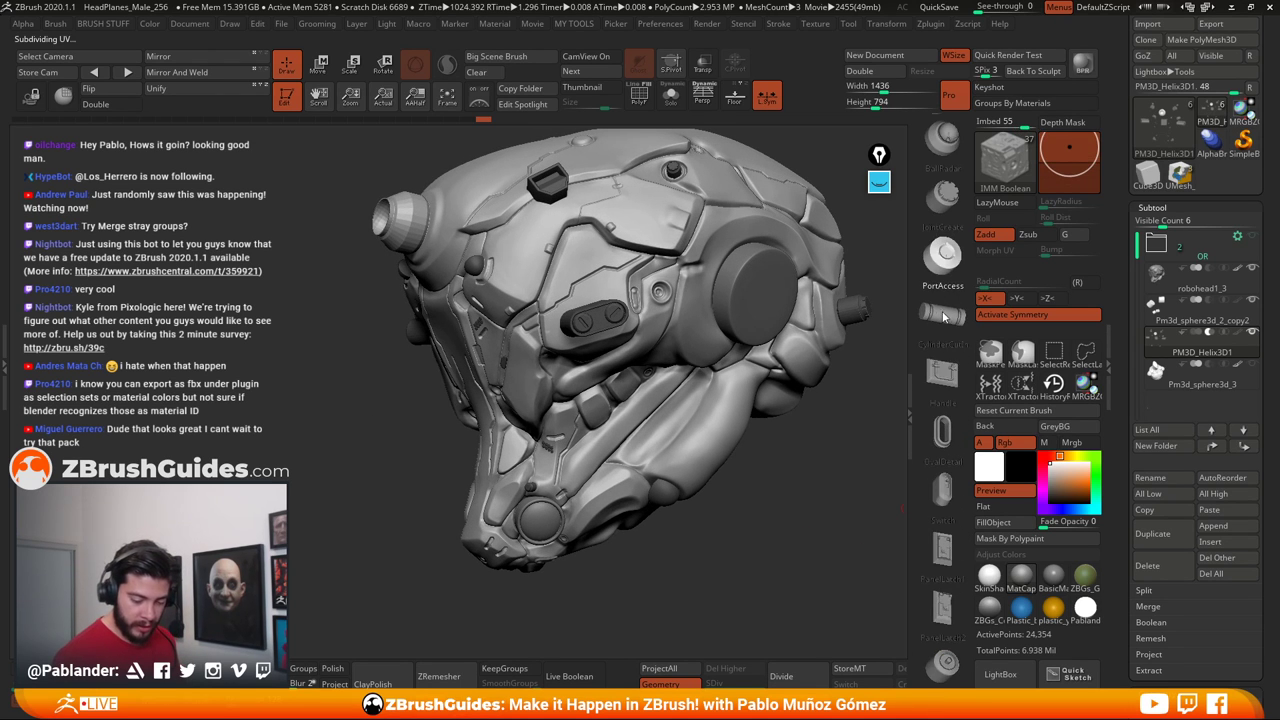
click(942, 372)
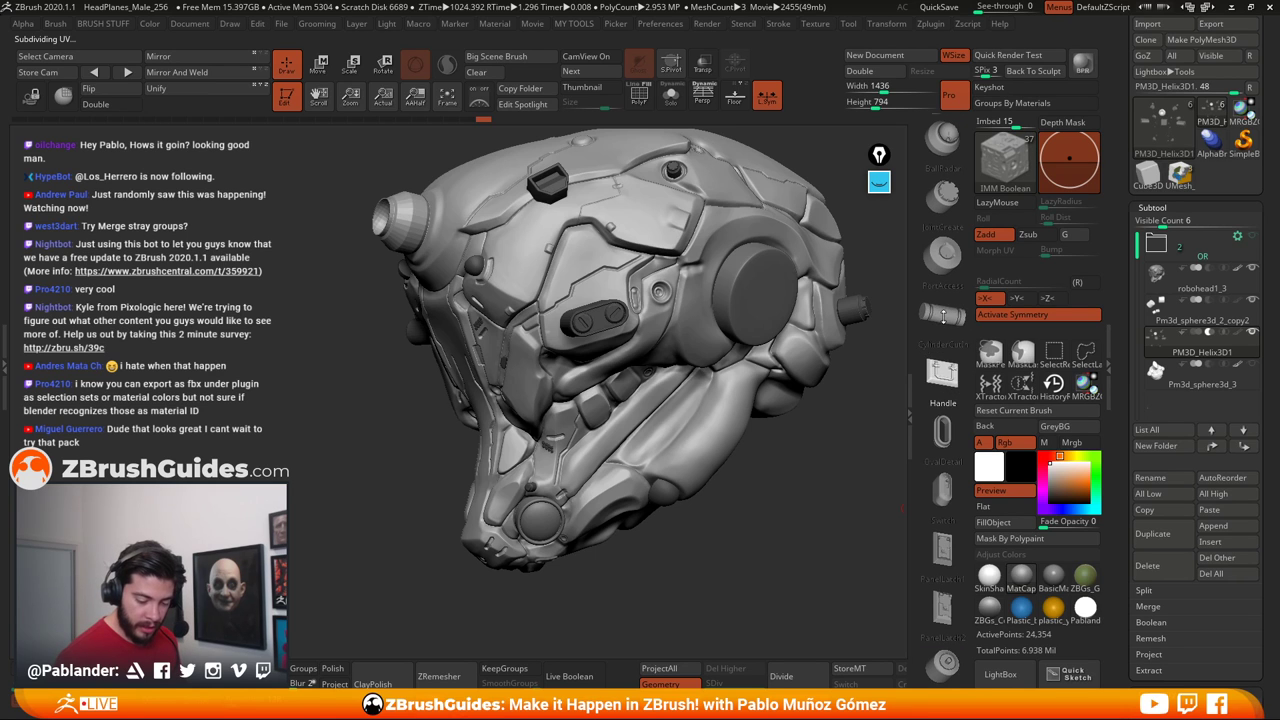
click(943, 315)
drag(803, 462, 728, 433)
ctrl+right_drag(625, 263, 632, 275)
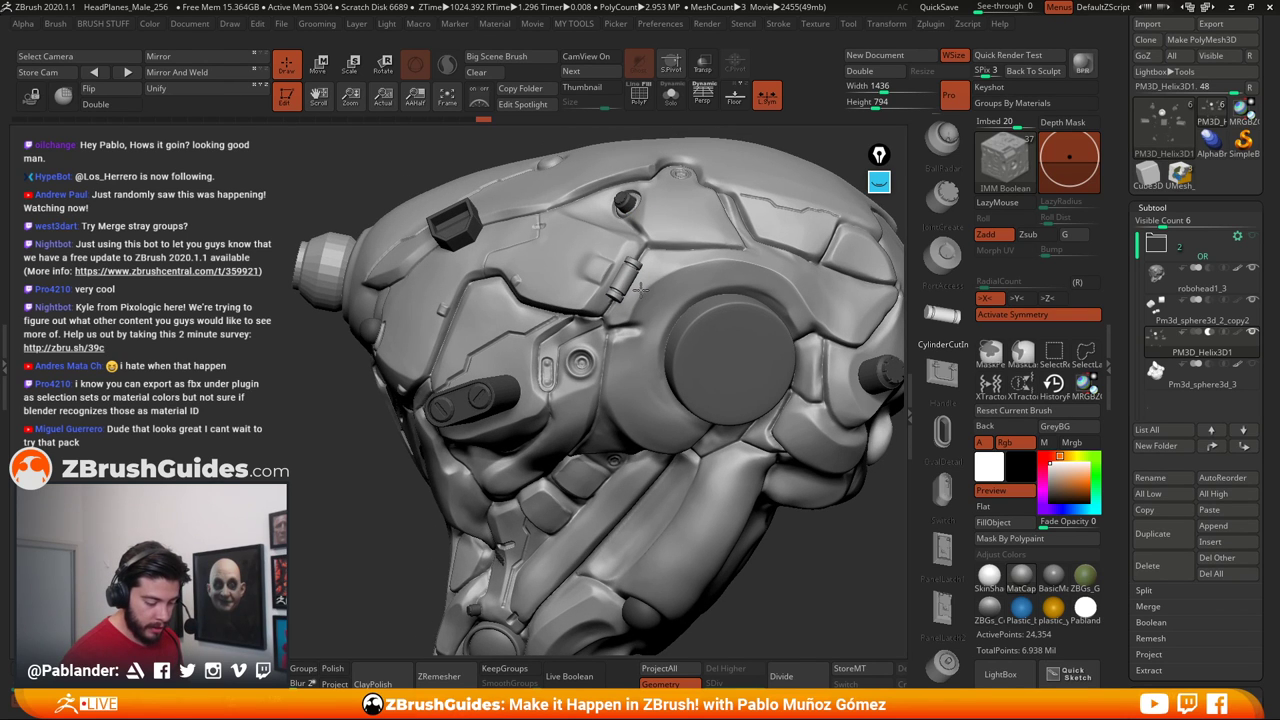
drag(640, 290, 650, 302)
Check the cylinder insert's cut with a Live Boolean preview
click(322, 66)
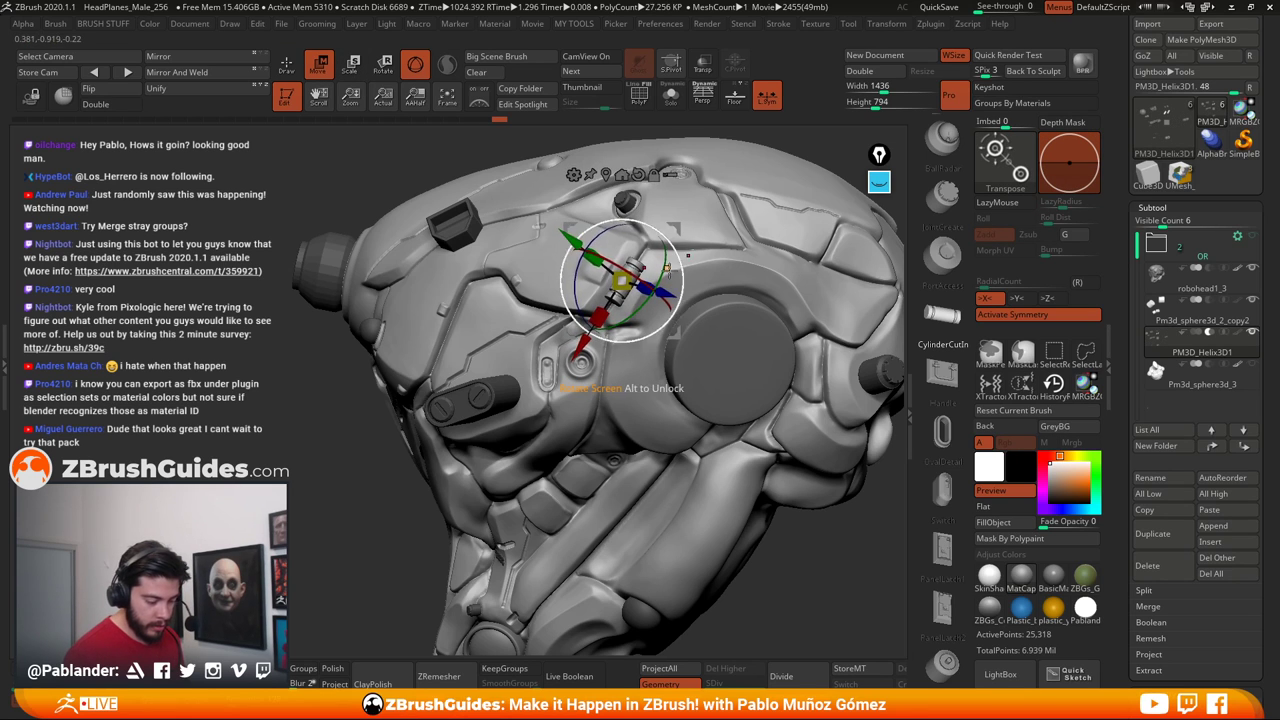
key(q)
click(578, 678)
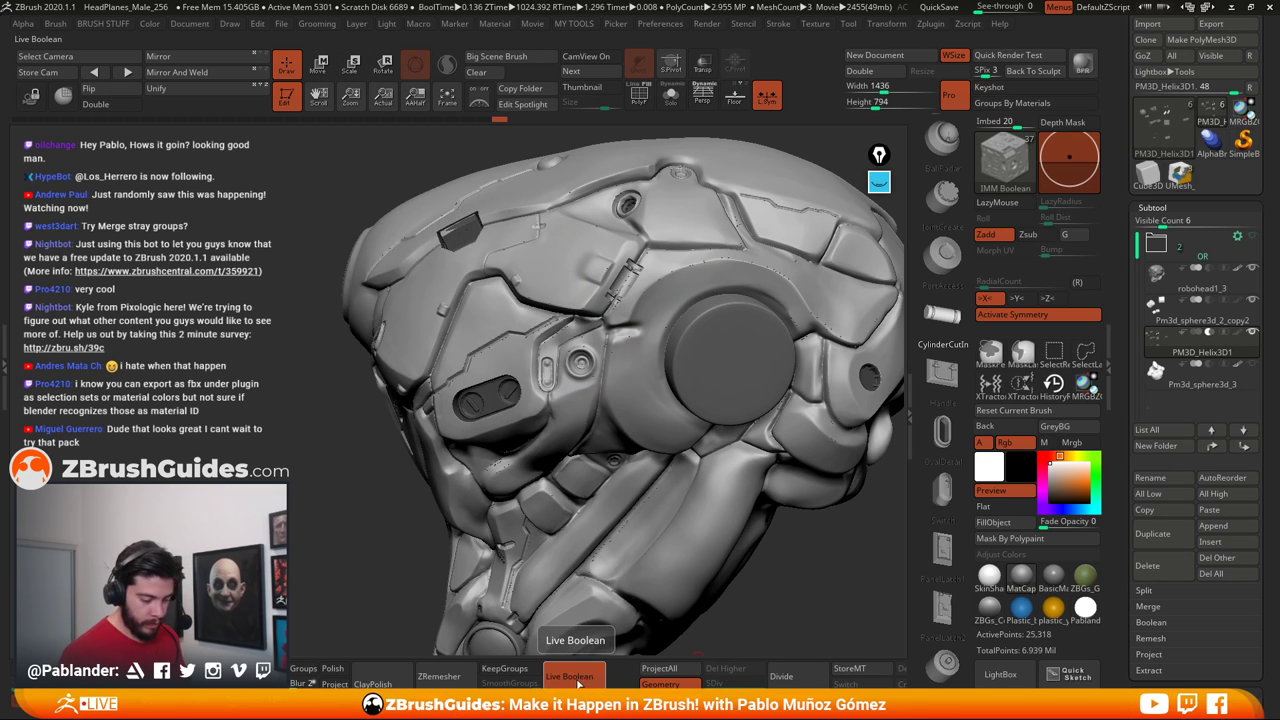
click(578, 678)
Rotate and reposition the cylinder insert so it sits in the seam, and check the cut with Live Boolean
click(319, 65)
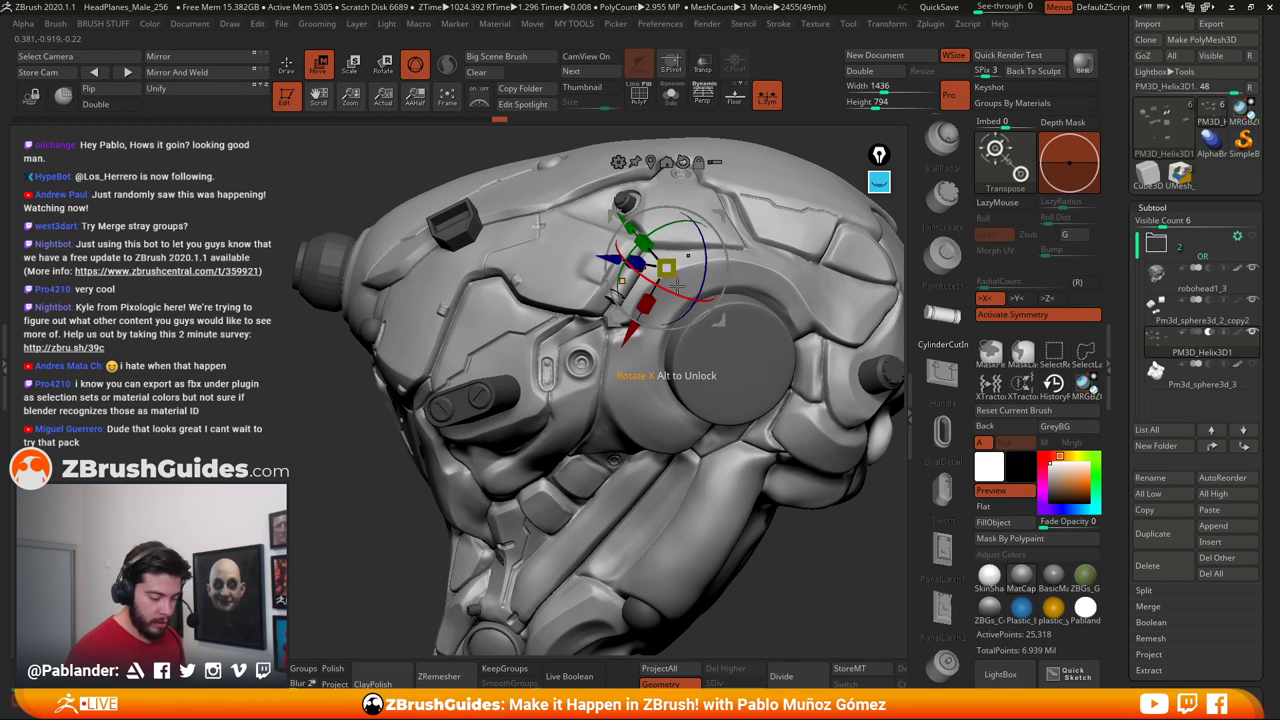
alt+click(621, 280)
right_drag(622, 281, 688, 296)
drag(688, 296, 665, 304)
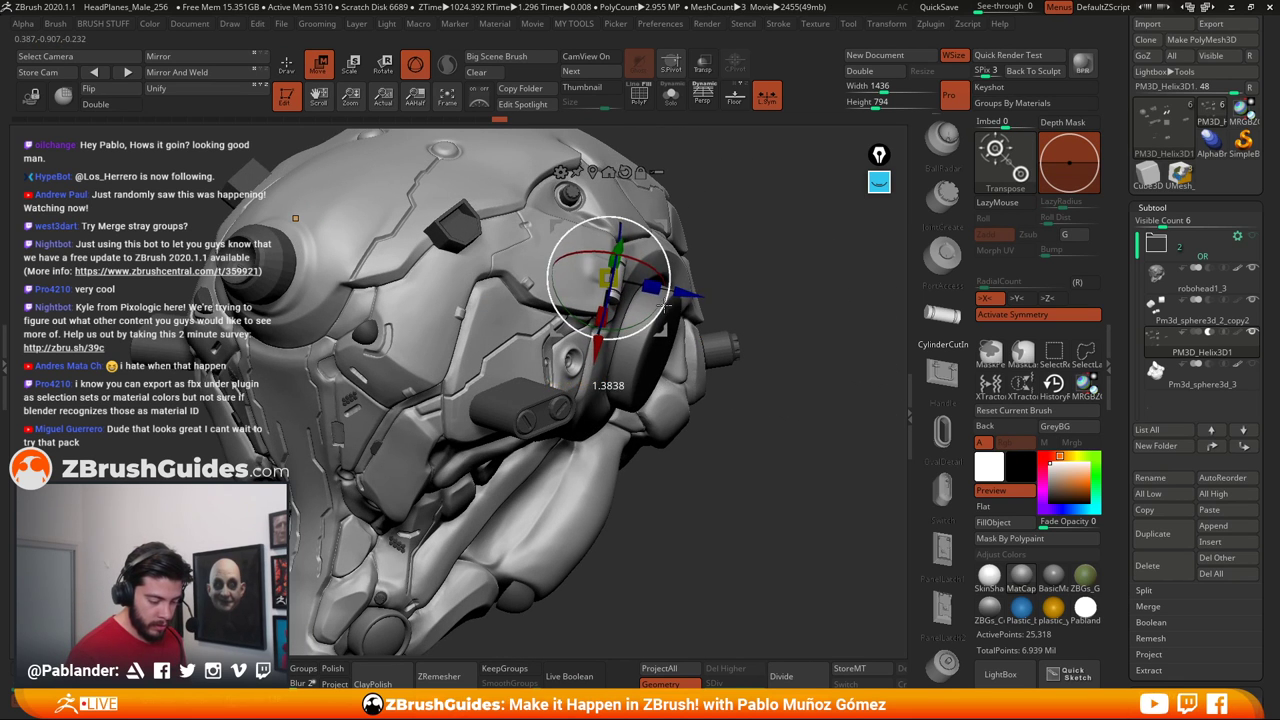
drag(744, 475, 656, 525)
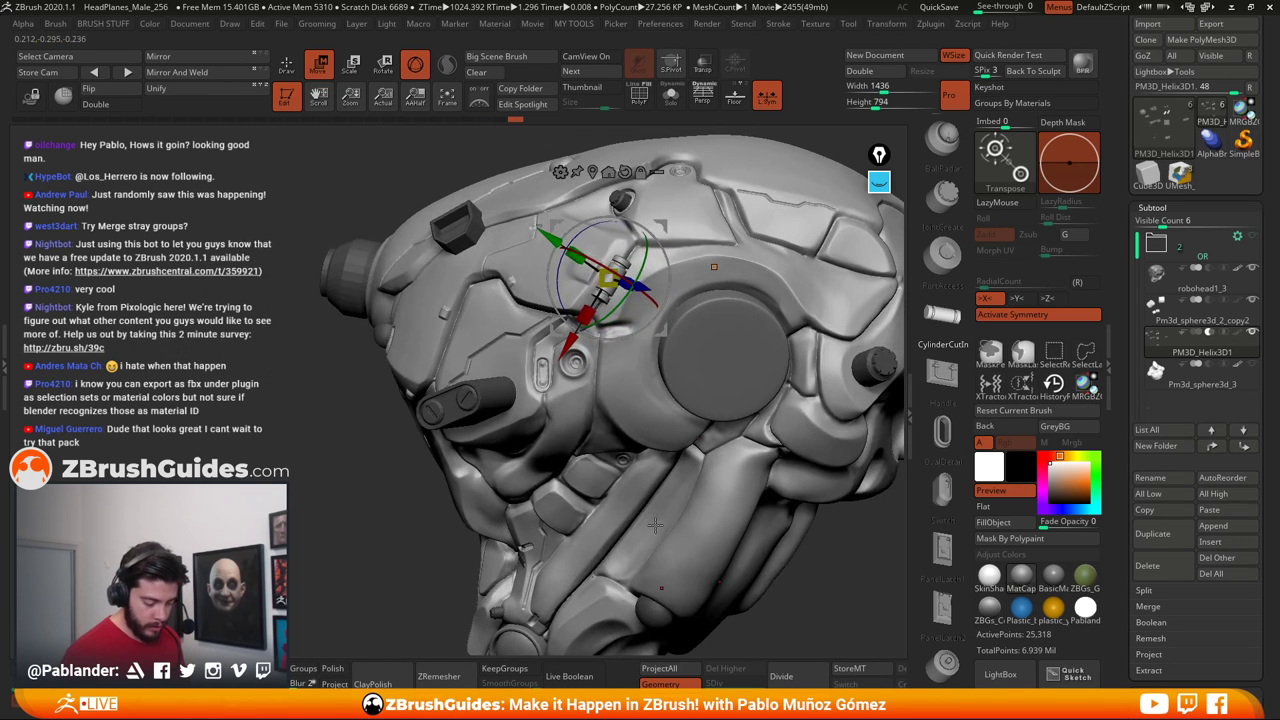
click(570, 676)
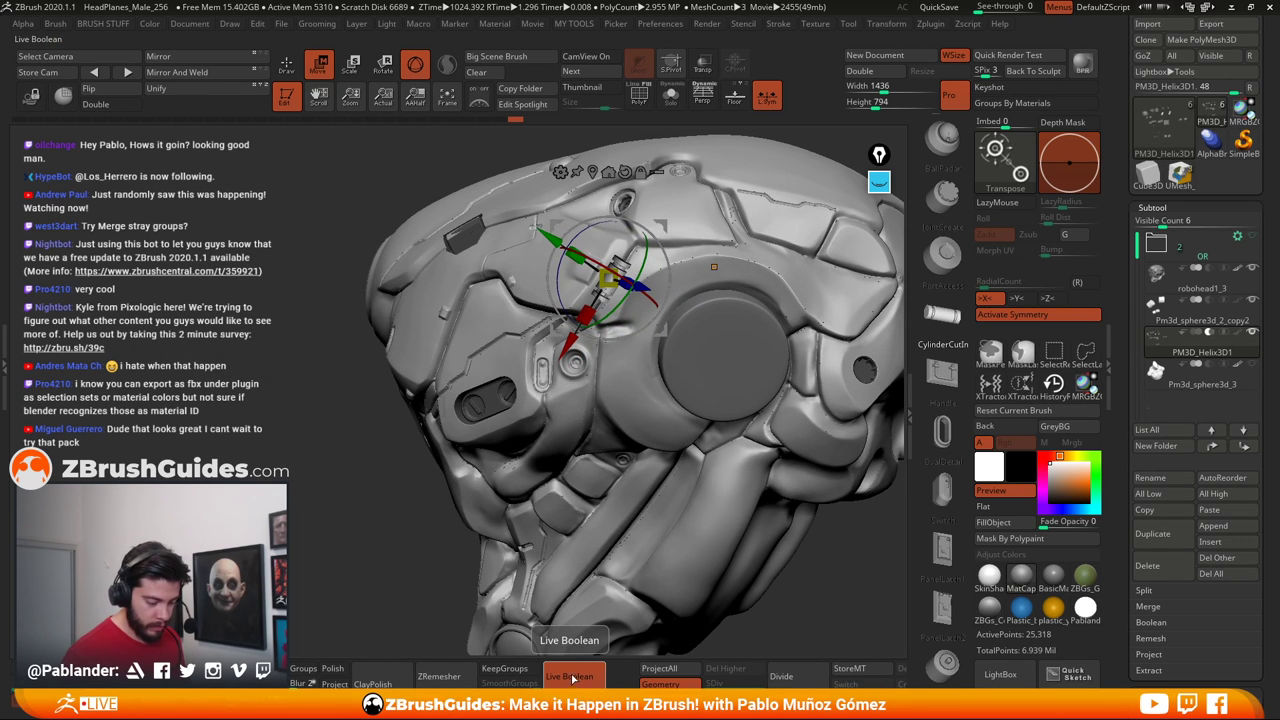
click(572, 678)
click(286, 64)
Insert an OvalDetail part on the panel just below the large round ear disc
mouse_move(796, 622)
alt+mouse_down()
mouse_move(721, 500)
mouse_move(704, 502)
alt+mouse_up()
click(942, 549)
drag(948, 496, 948, 479)
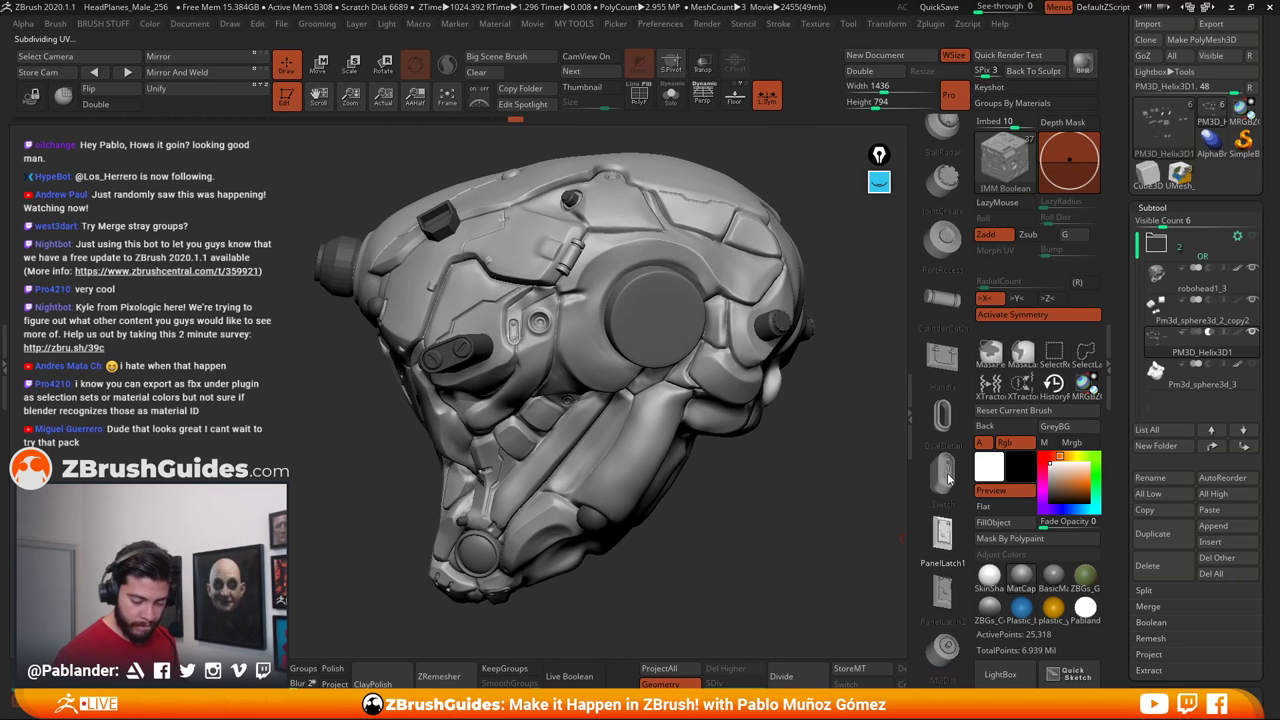
scroll(947, 465, up, 1)
click(942, 422)
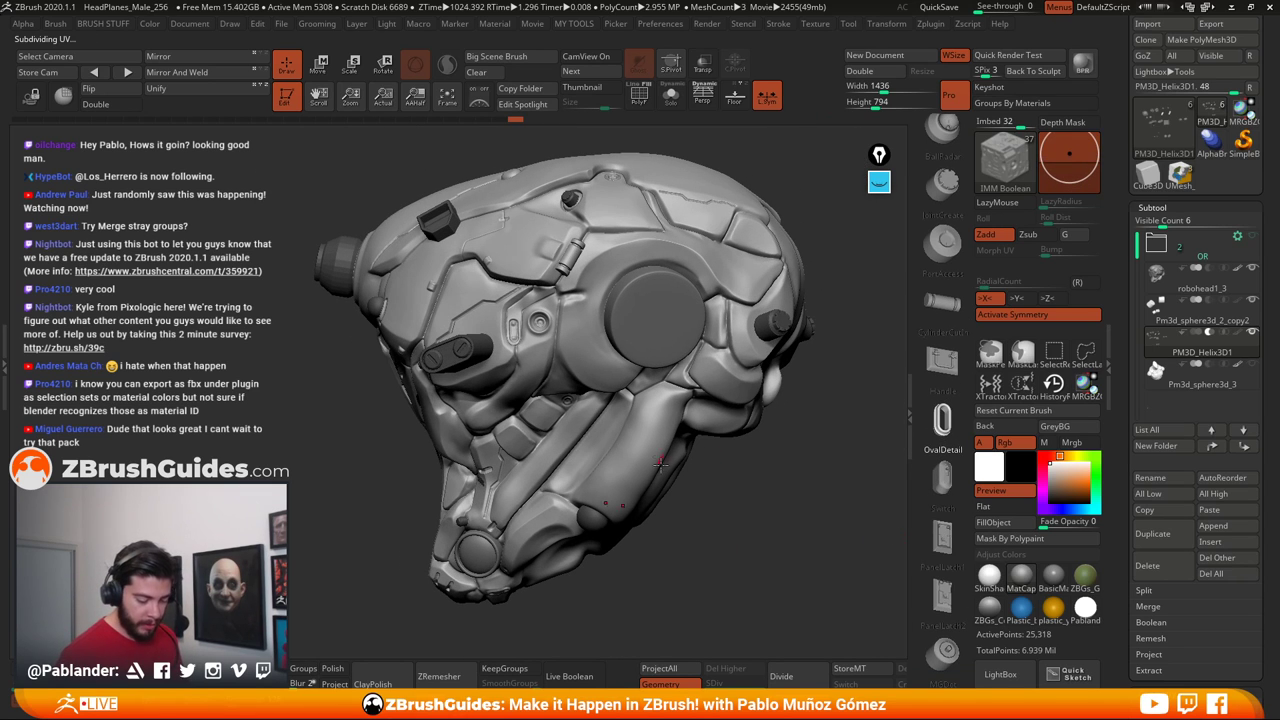
drag(779, 492, 716, 459)
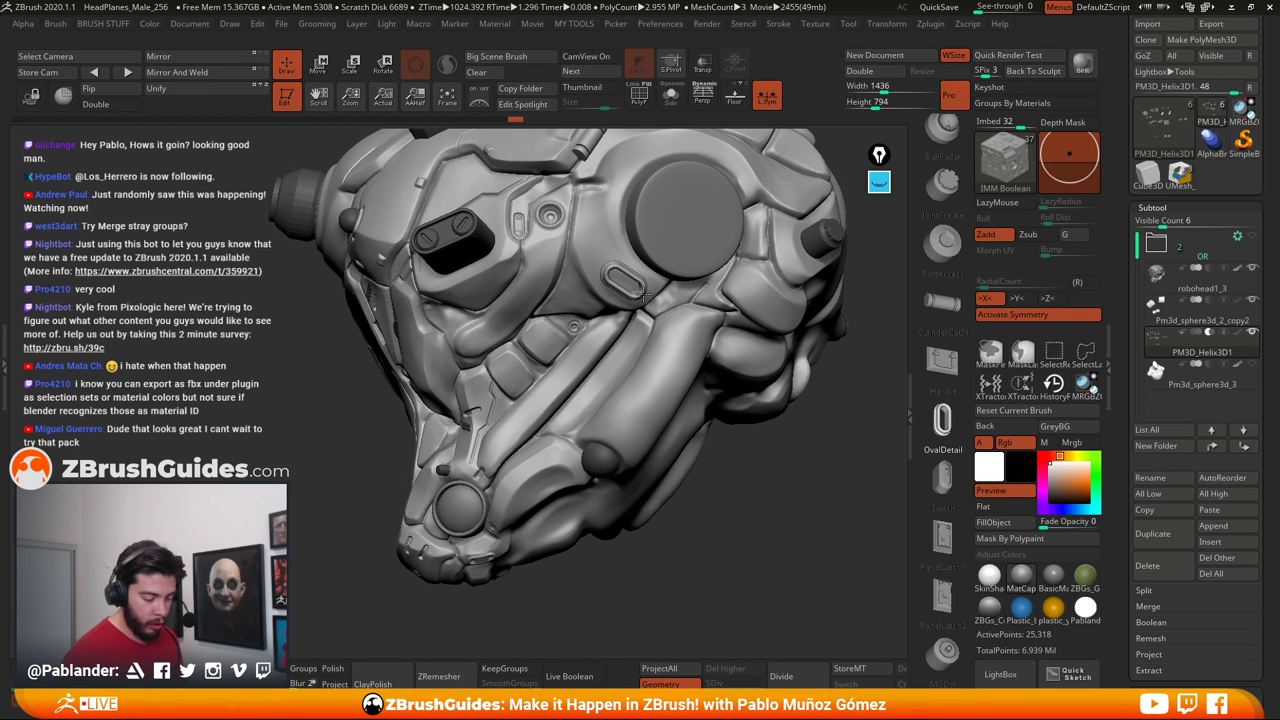
drag(643, 298, 643, 298)
Adjust the oval insert's depth with the gizmo, comparing its cut in Live Boolean
click(576, 679)
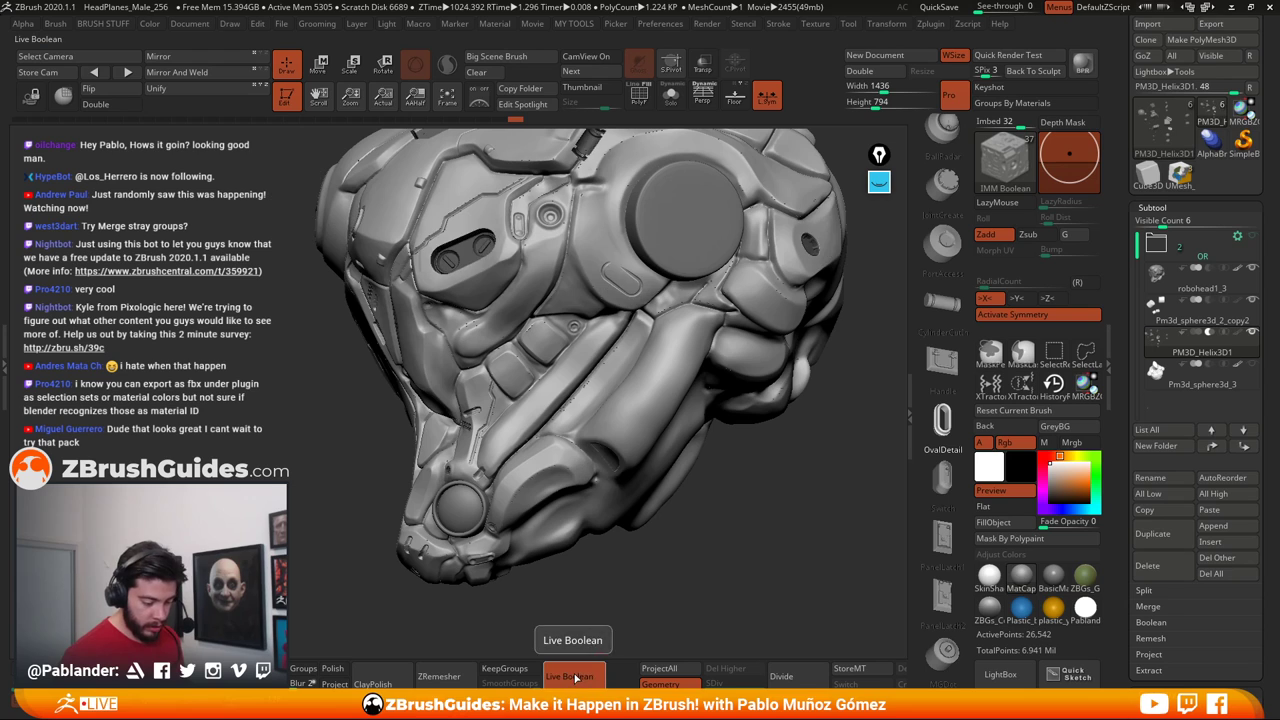
click(575, 679)
key(w)
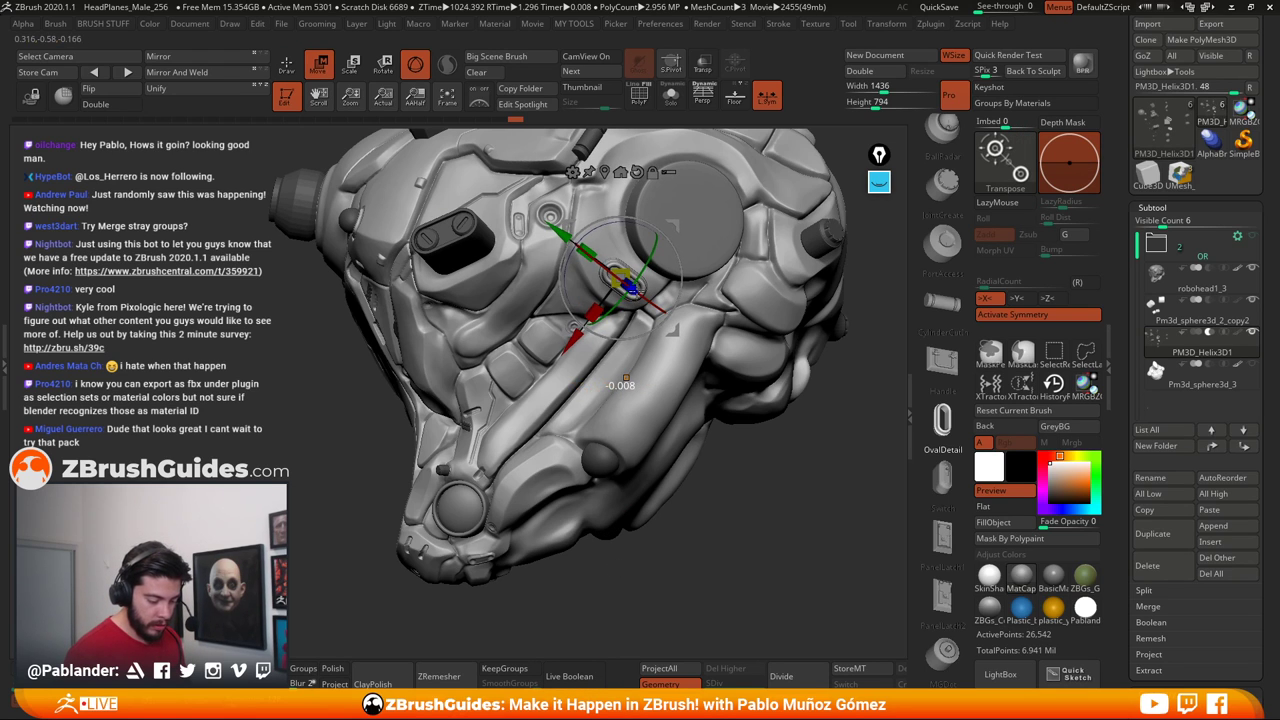
click(563, 678)
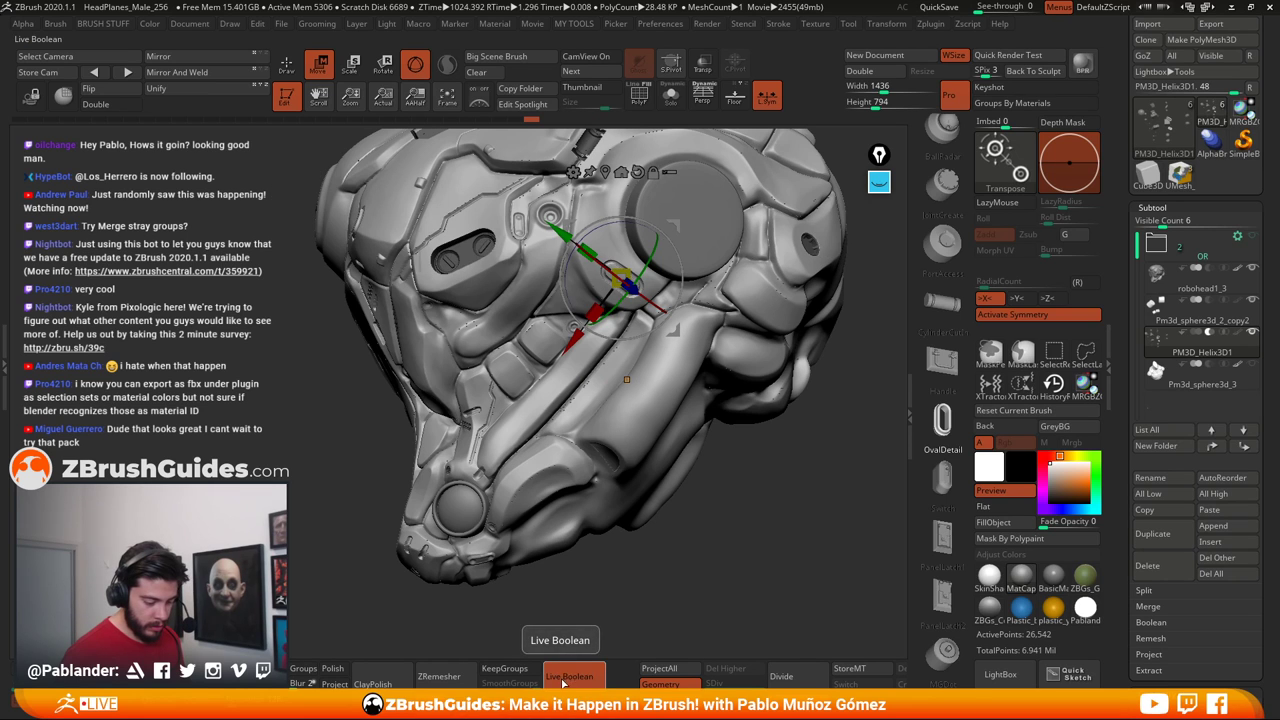
click(563, 678)
key(q)
Insert a Switch part on the rounded cheek ridge above the small plates and preview its cut with Live Boolean
drag(725, 539, 591, 328)
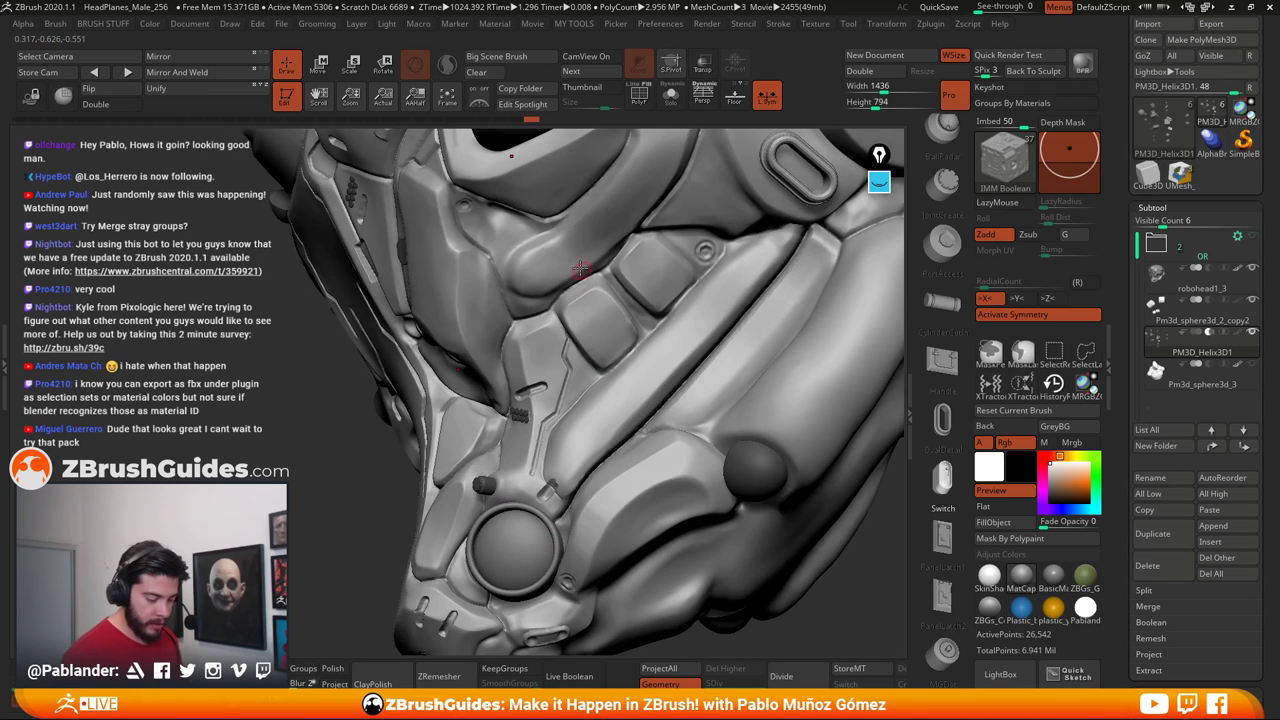
drag(552, 264, 585, 248)
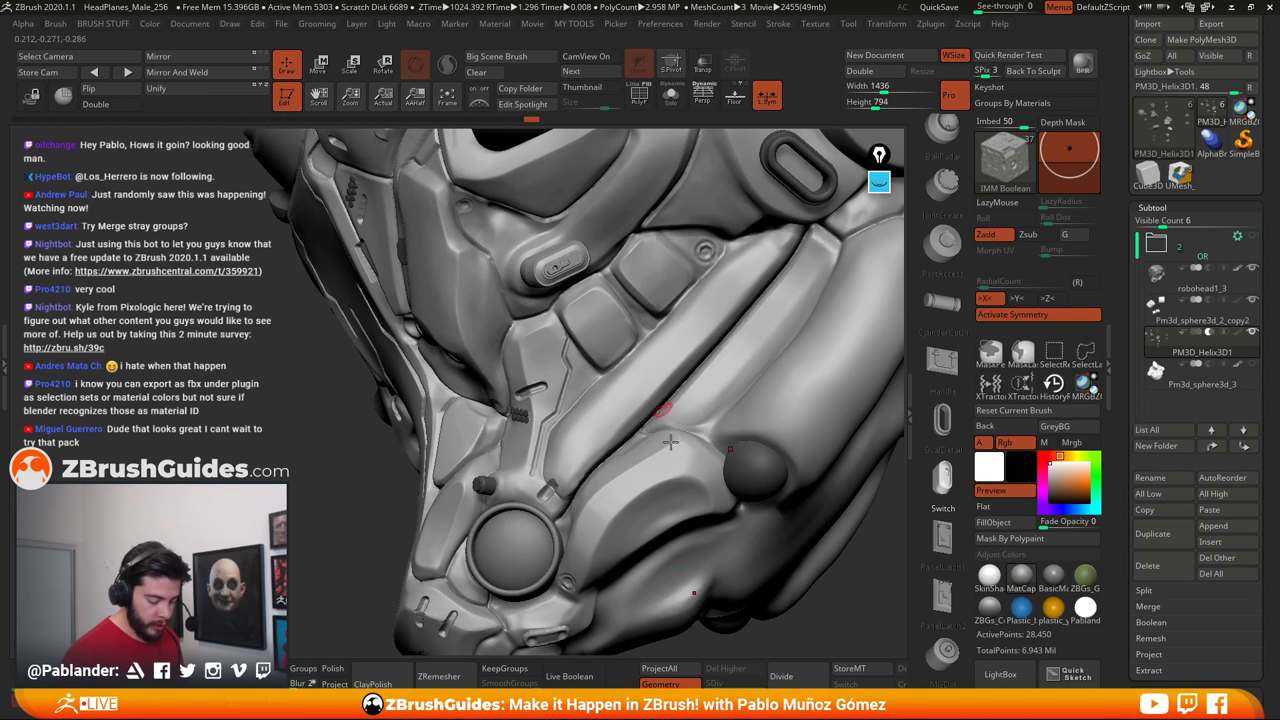
click(587, 678)
click(586, 679)
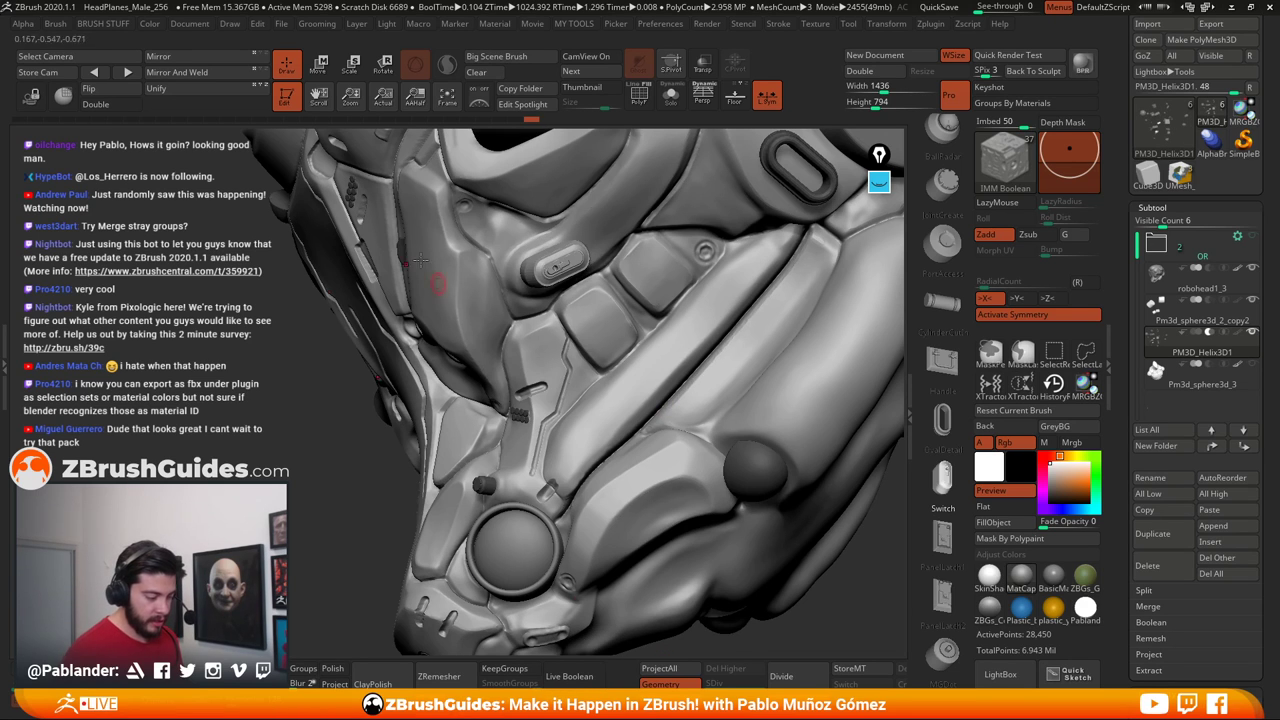
Rotate and move the switch insert to align with the cheek surface, and preview the cut with Live Boolean
key(w)
drag(592, 252, 588, 258)
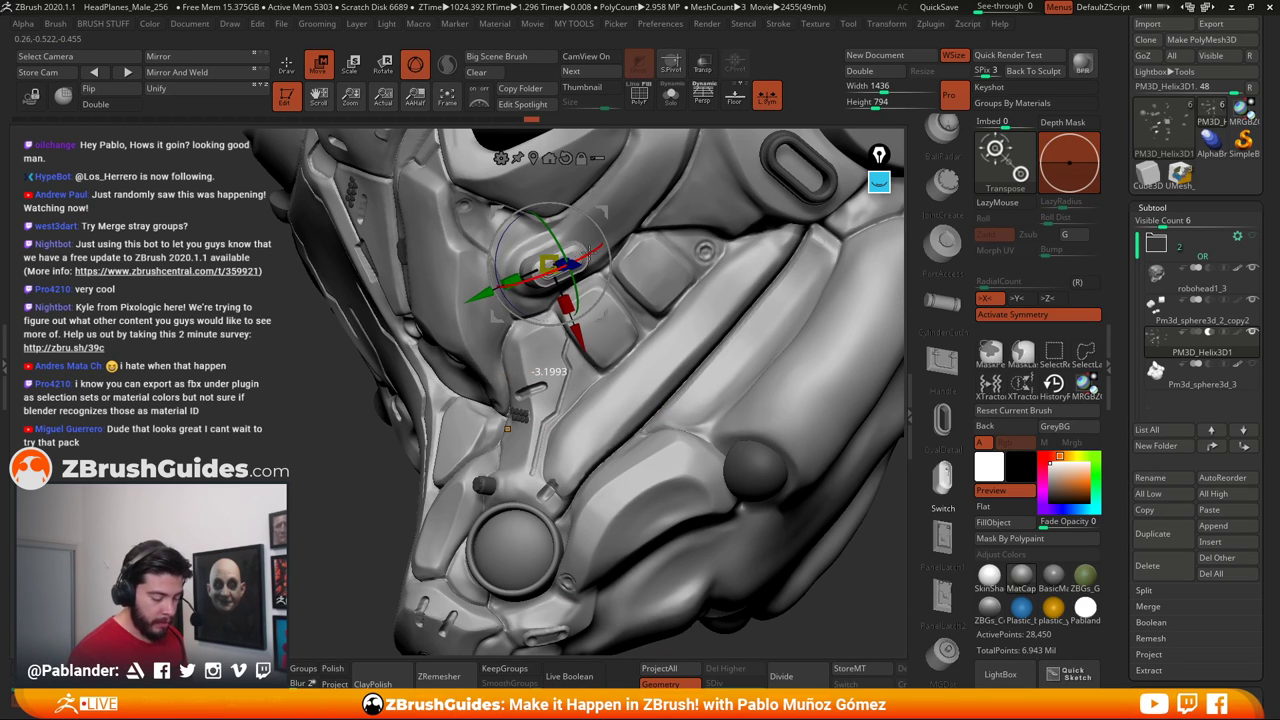
right_drag(592, 275, 620, 281)
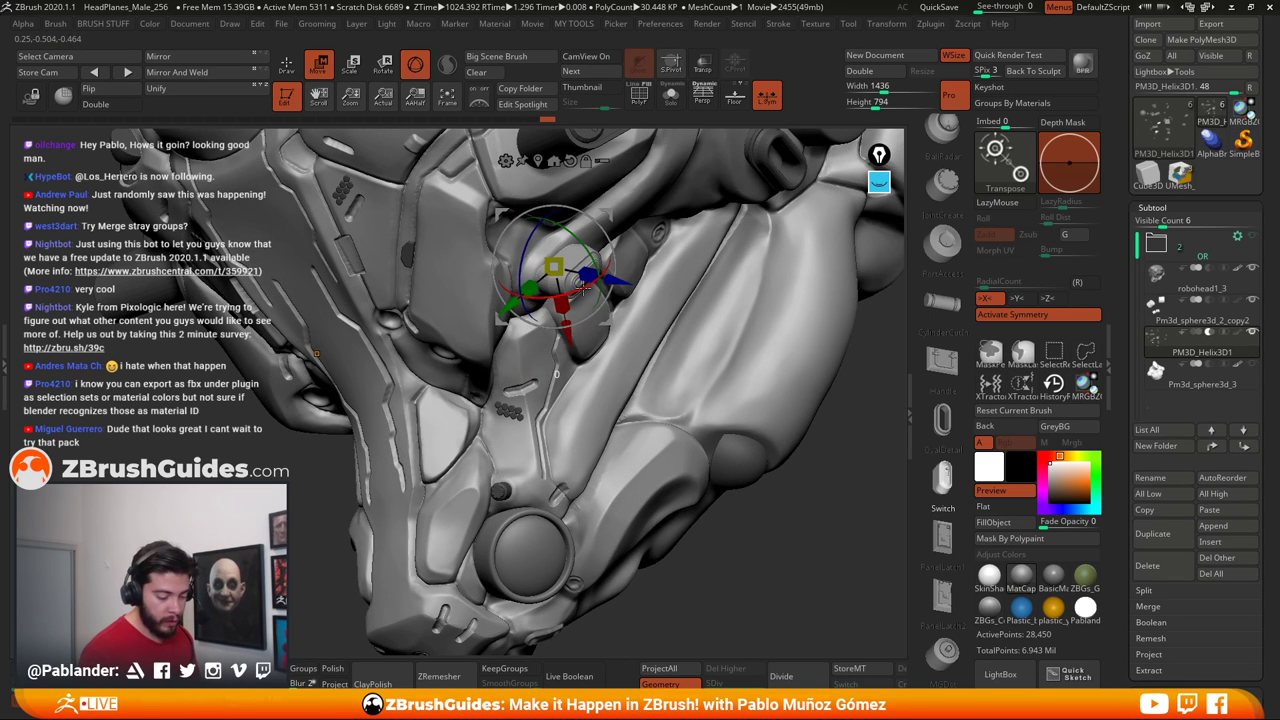
drag(582, 288, 576, 285)
click(285, 65)
drag(777, 560, 738, 539)
click(583, 674)
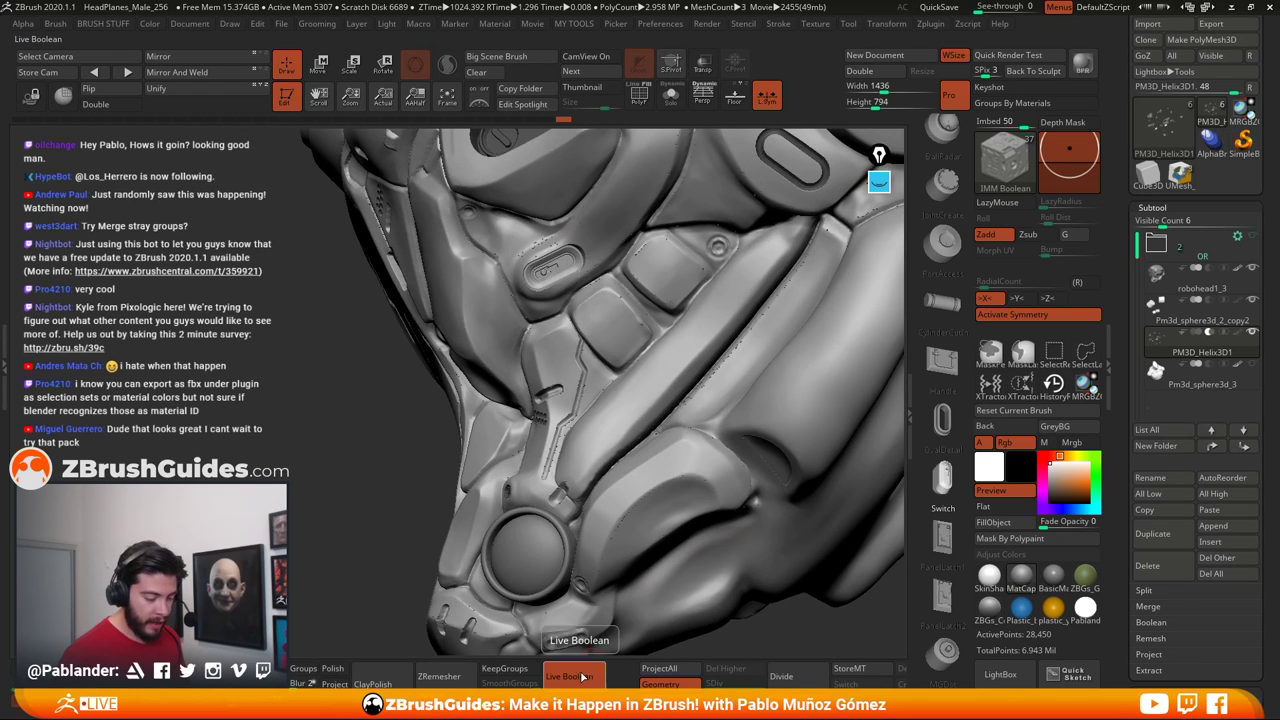
click(582, 671)
Fine-tune the switch insert's placement and recheck its cut with Live Boolean
key(w)
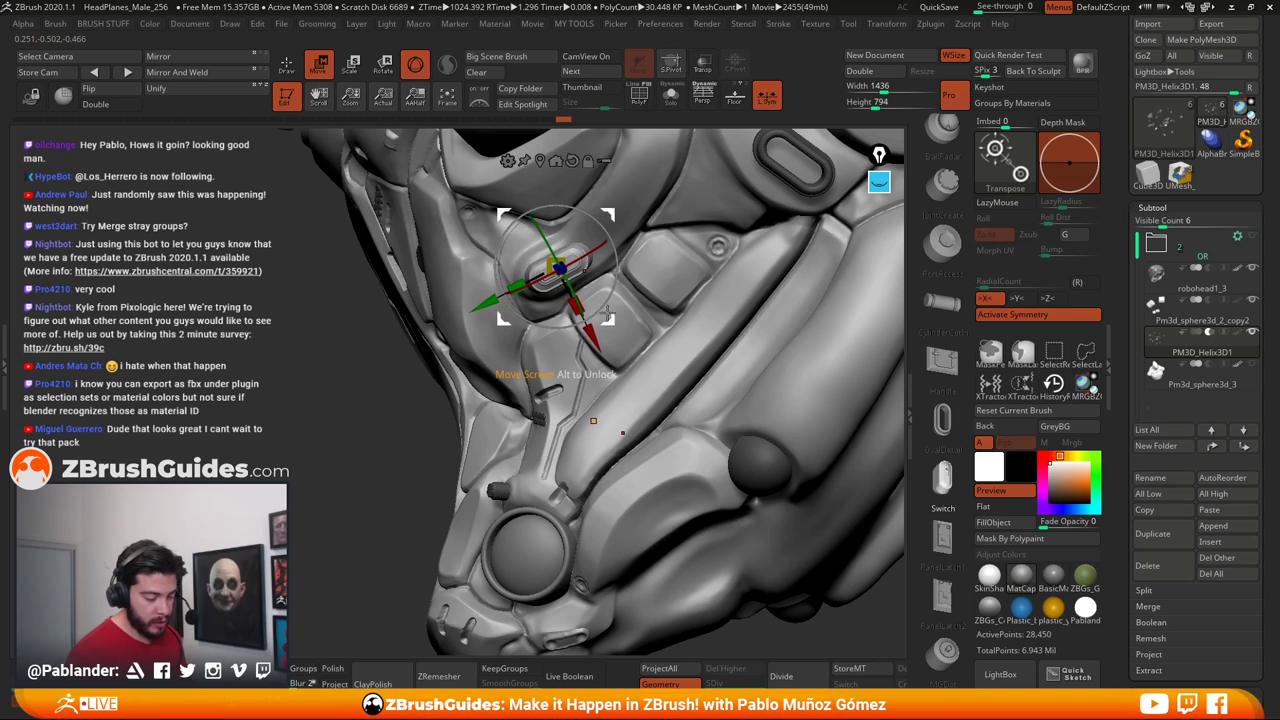
key(q)
click(585, 676)
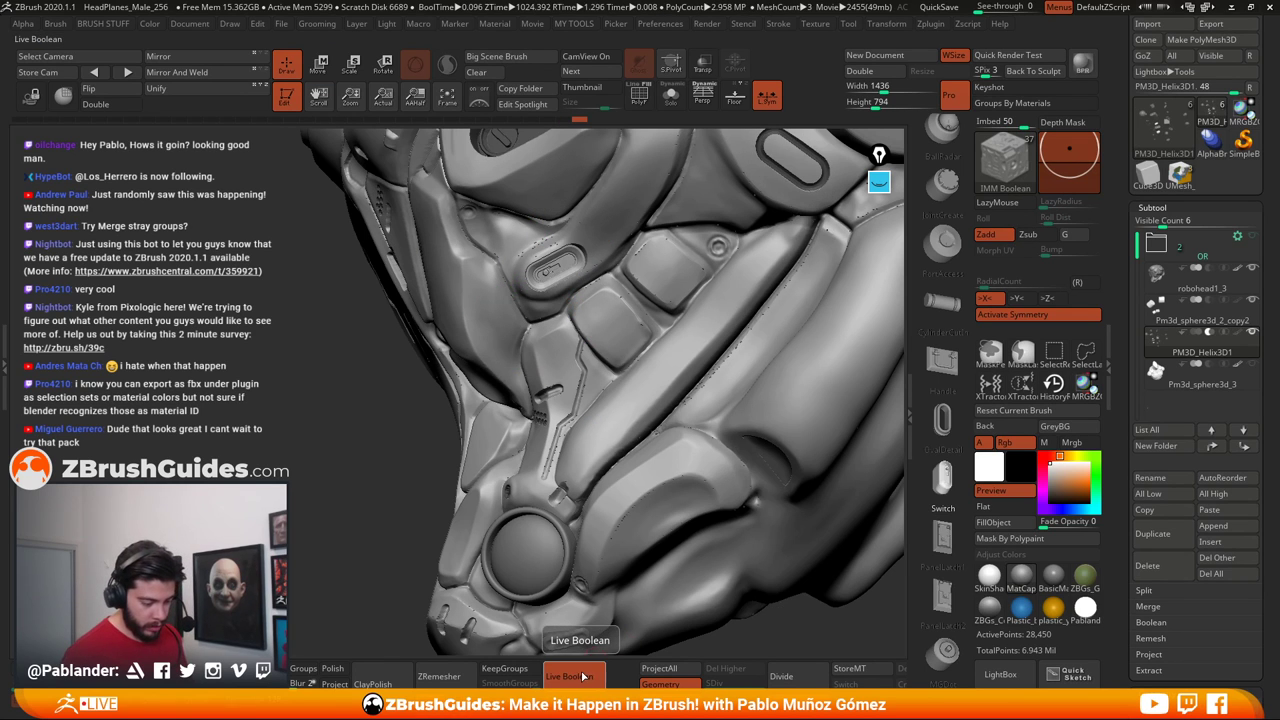
click(582, 676)
Choose the Blade01 part of the IMM Boolean brush and try inserting it lengthwise along the thick jaw tube
alt+drag(880, 625, 897, 520)
drag(943, 595, 945, 433)
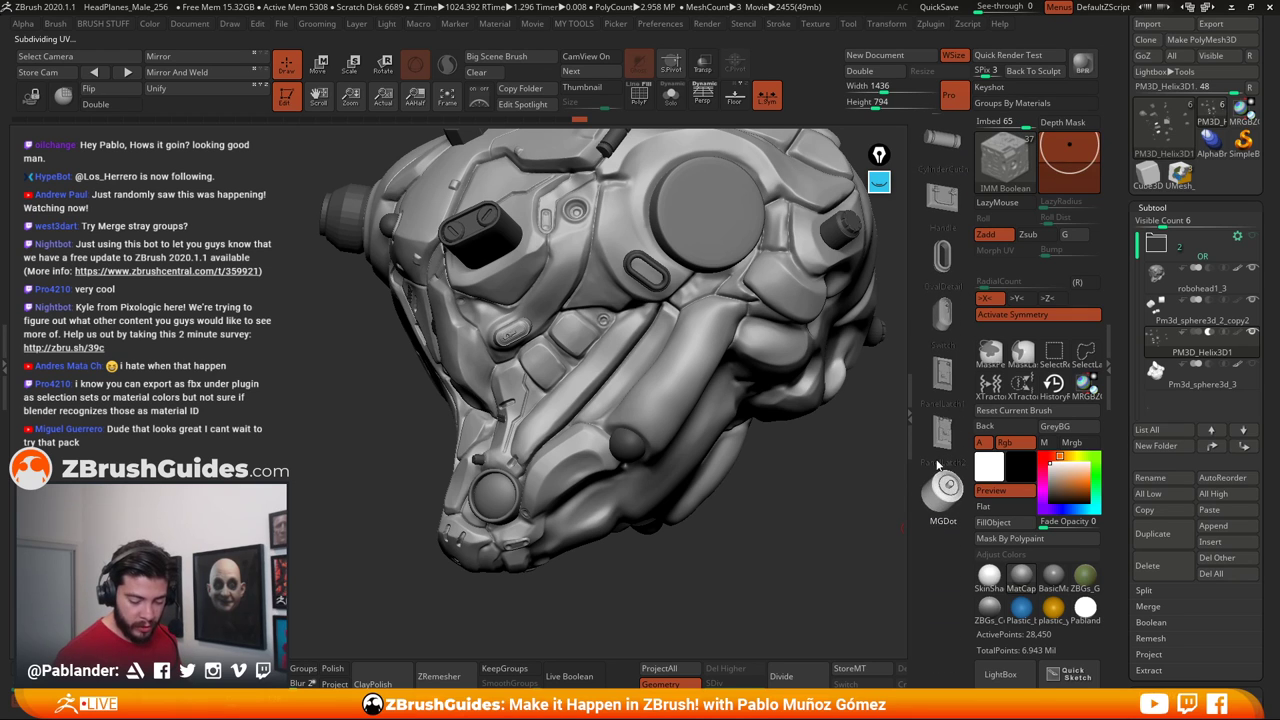
drag(940, 375, 940, 413)
drag(940, 305, 940, 480)
drag(938, 345, 941, 590)
scroll(940, 410, down, 6)
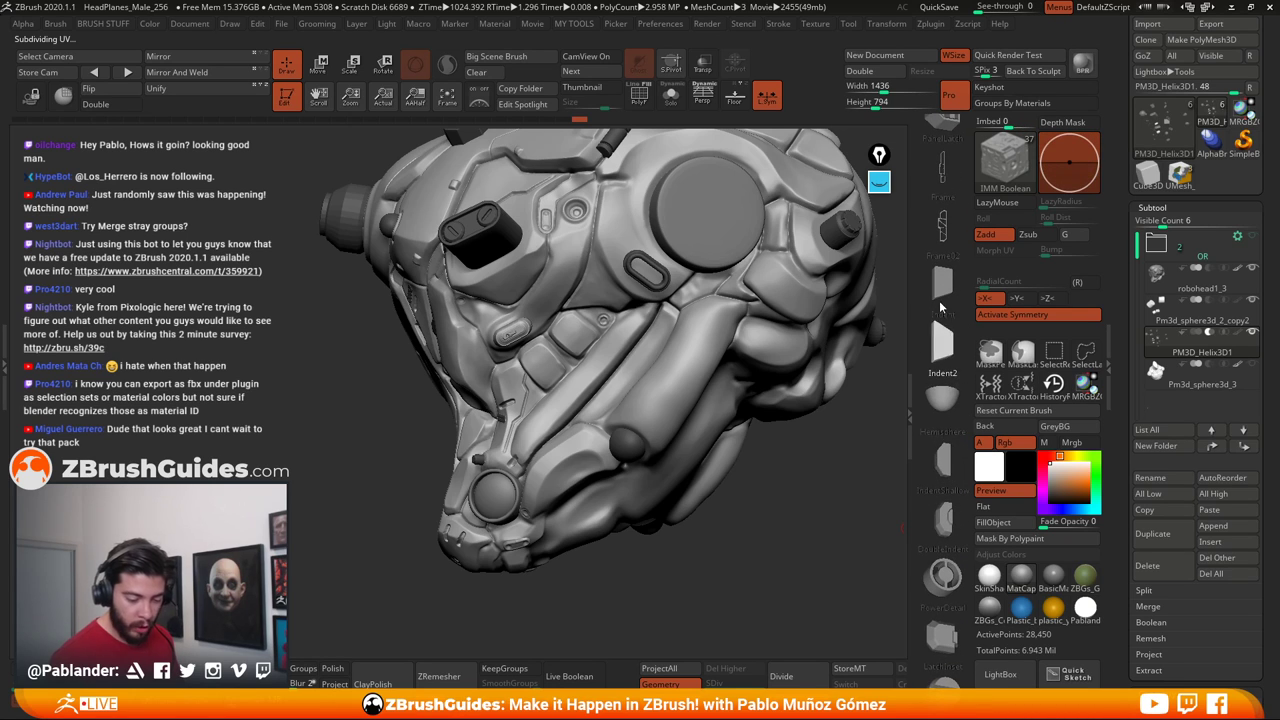
drag(940, 298, 919, 529)
scroll(920, 528, down, 6)
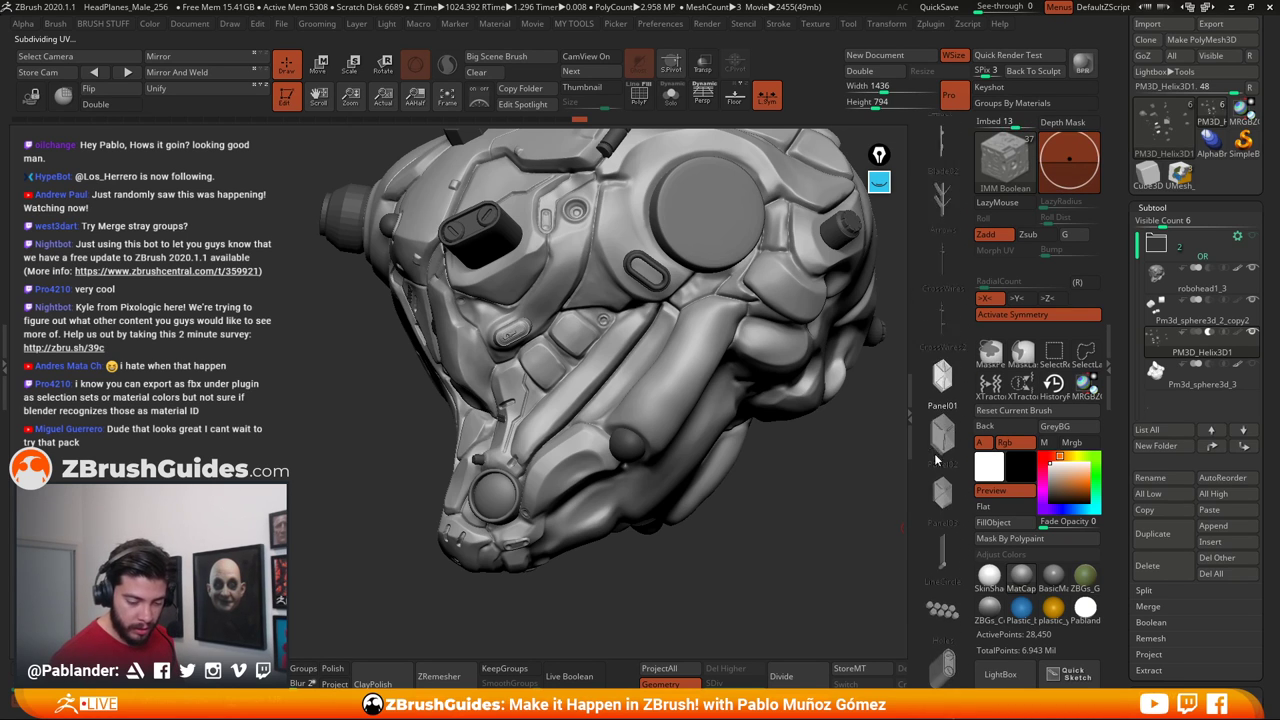
click(941, 428)
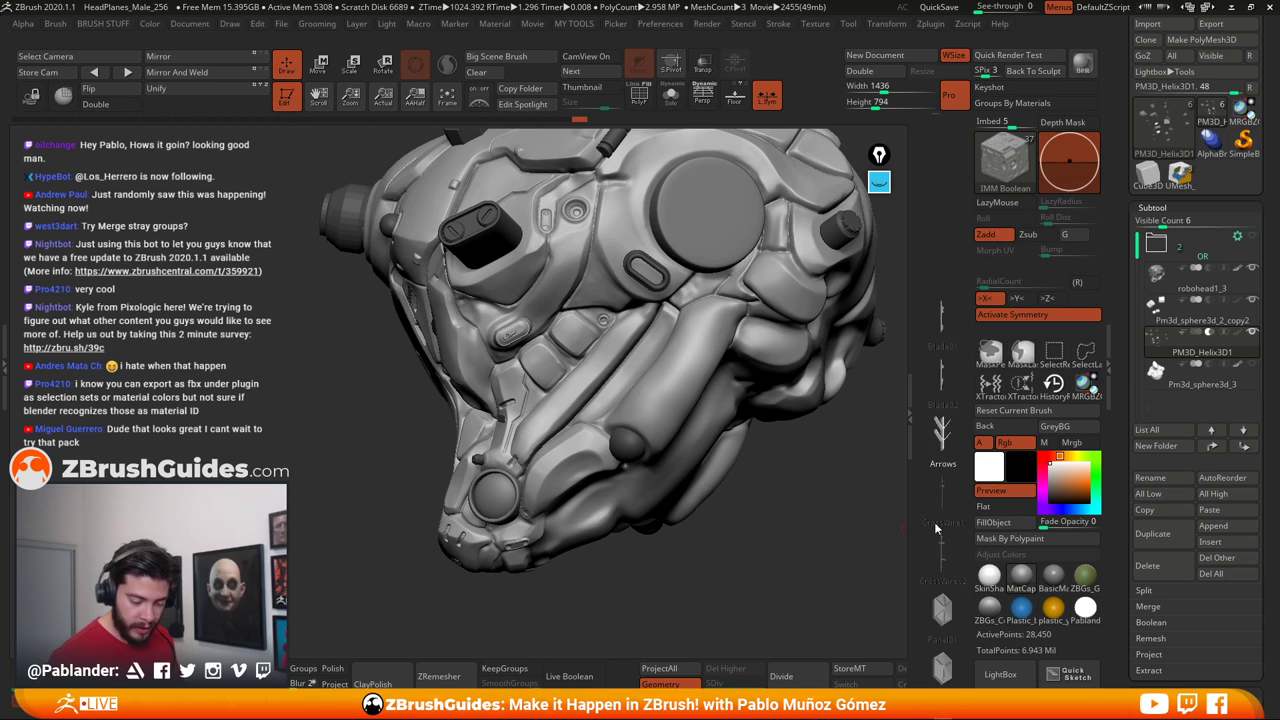
click(942, 318)
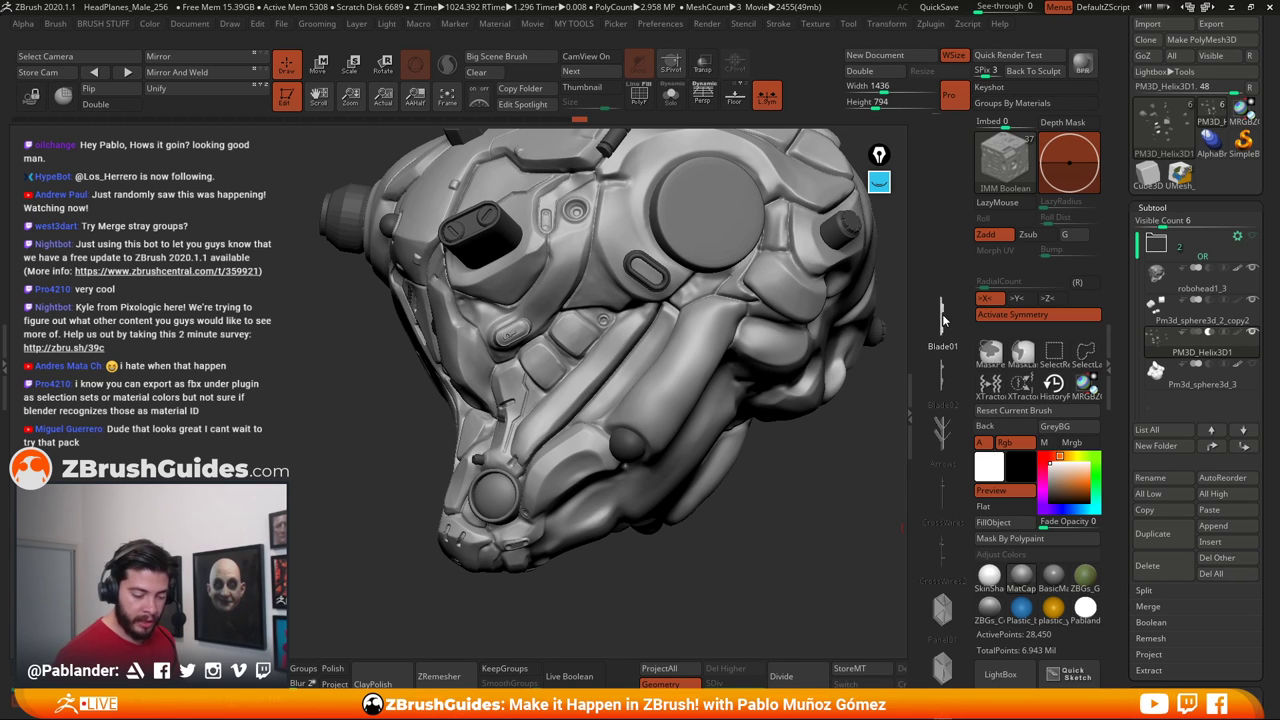
right_drag(703, 393, 652, 379)
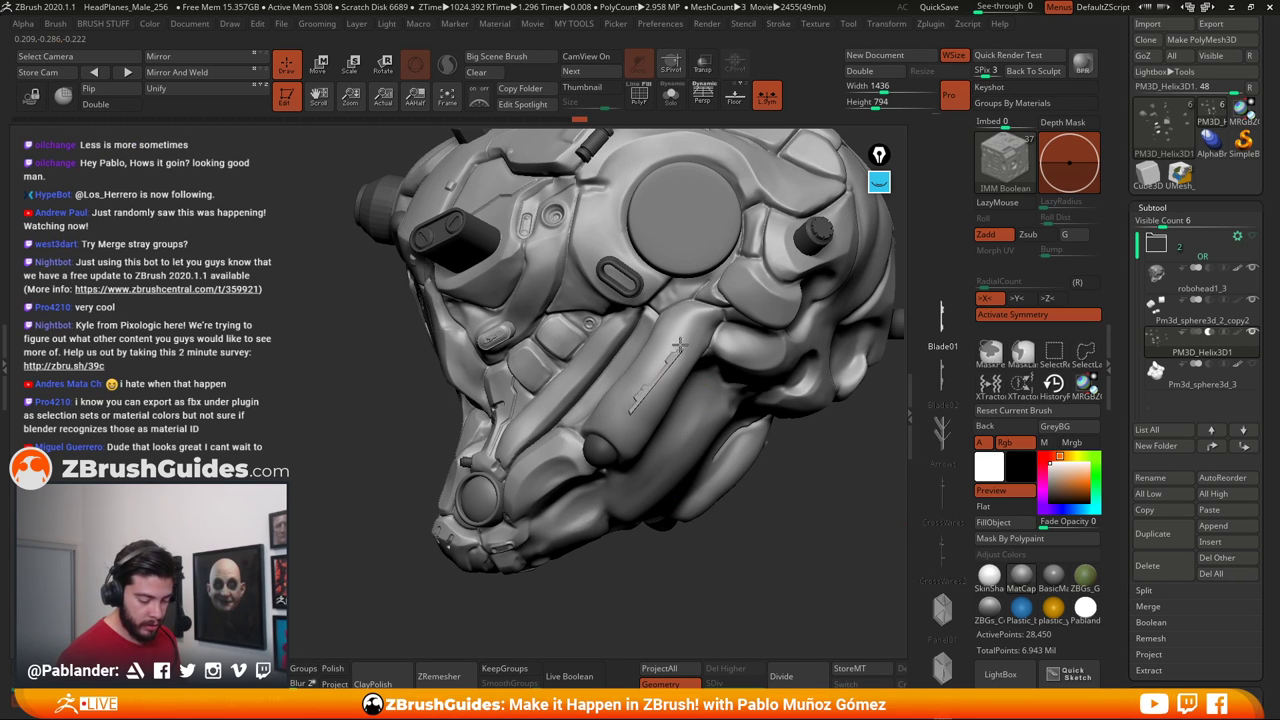
drag(679, 345, 688, 322)
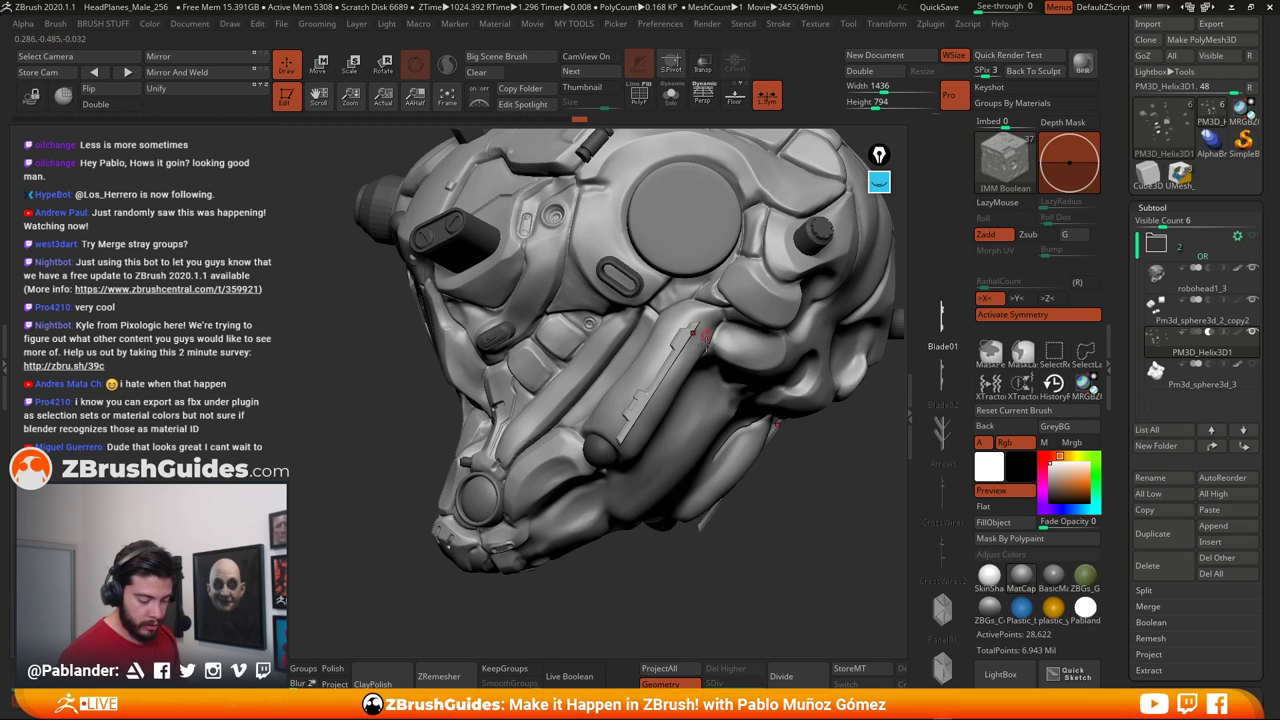
Preview the blade insert's cut on the jaw tube with Live Boolean, and undo the insert
mouse_move(692, 318)
right_down()
mouse_move(836, 530)
mouse_move(748, 501)
mouse_move(702, 611)
right_up()
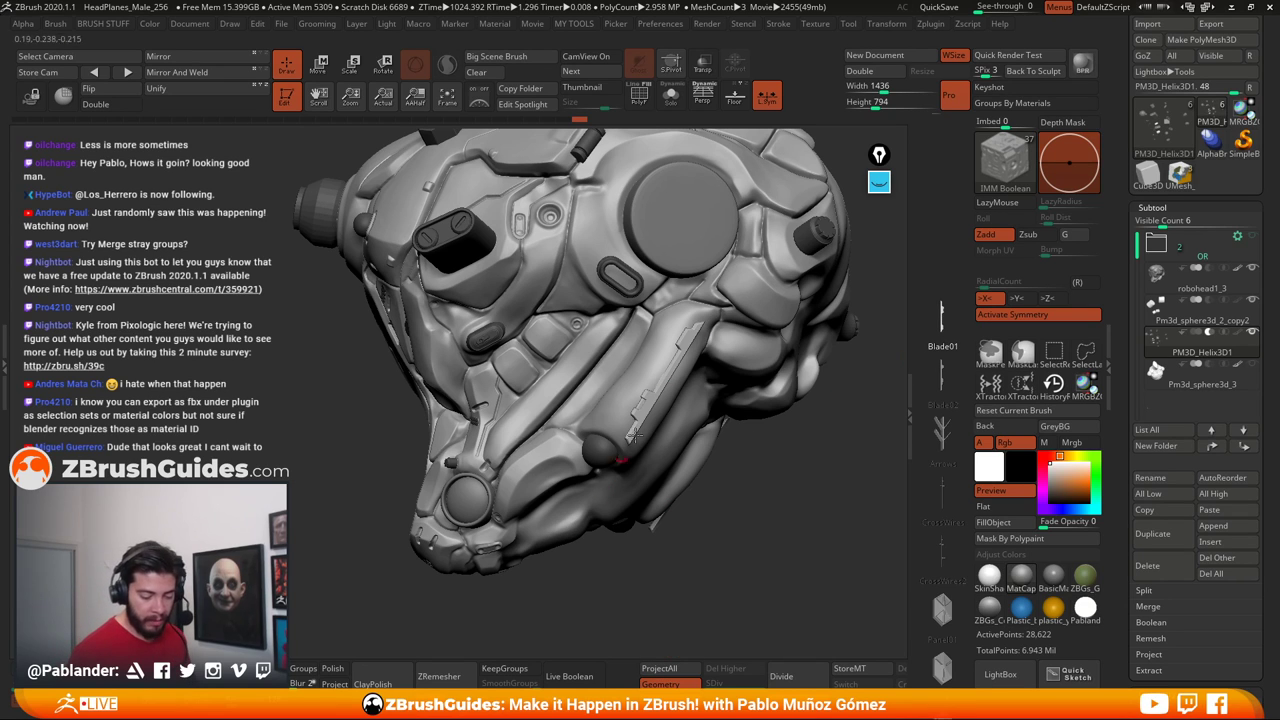
click(580, 678)
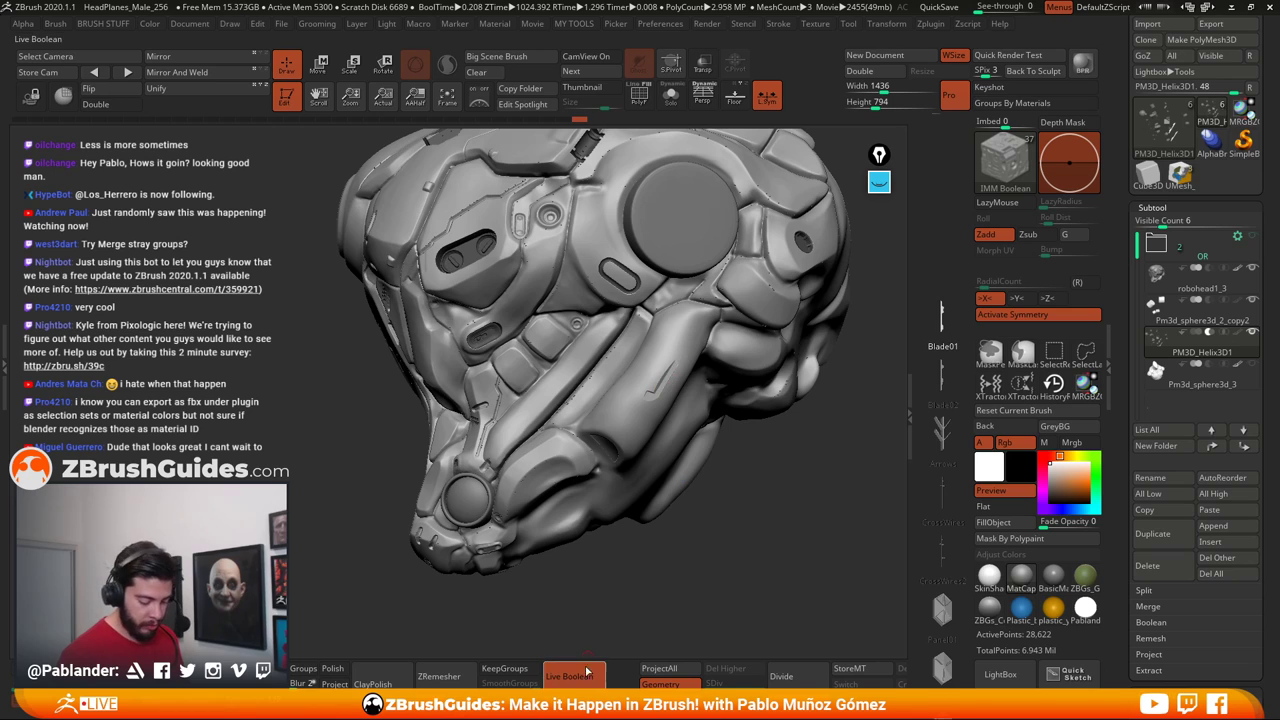
click(587, 674)
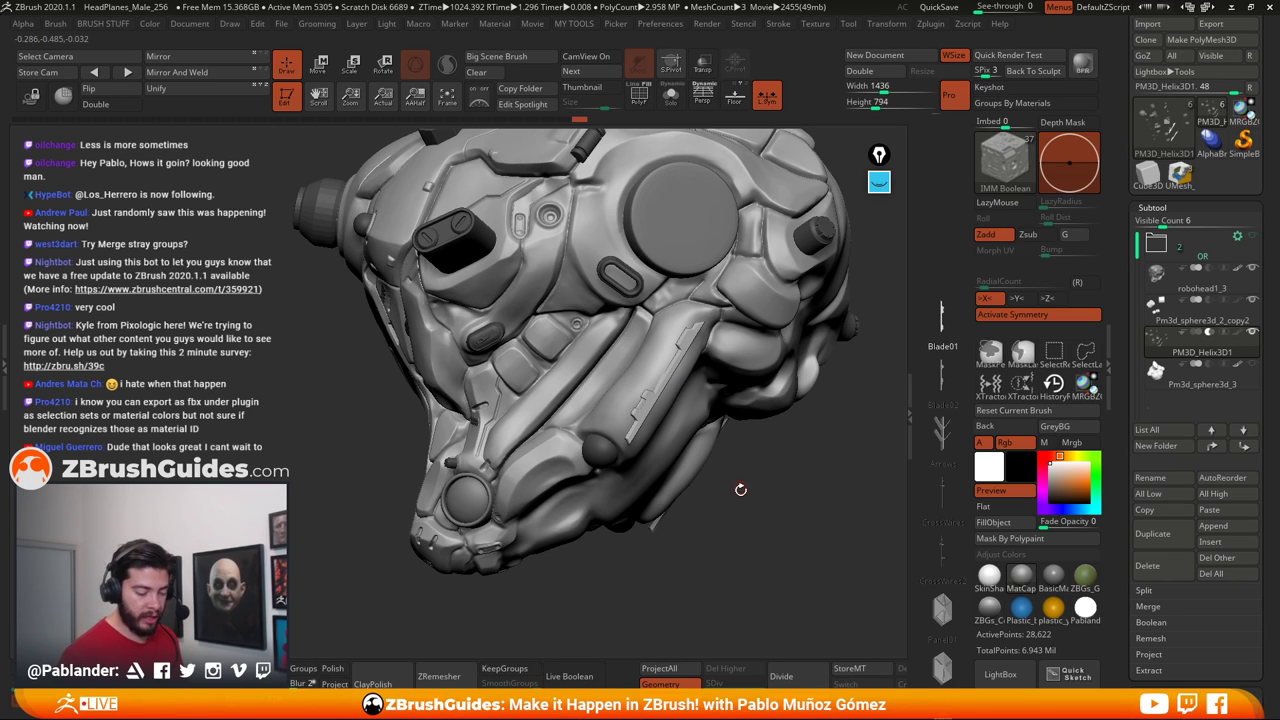
key(ctrl+z)
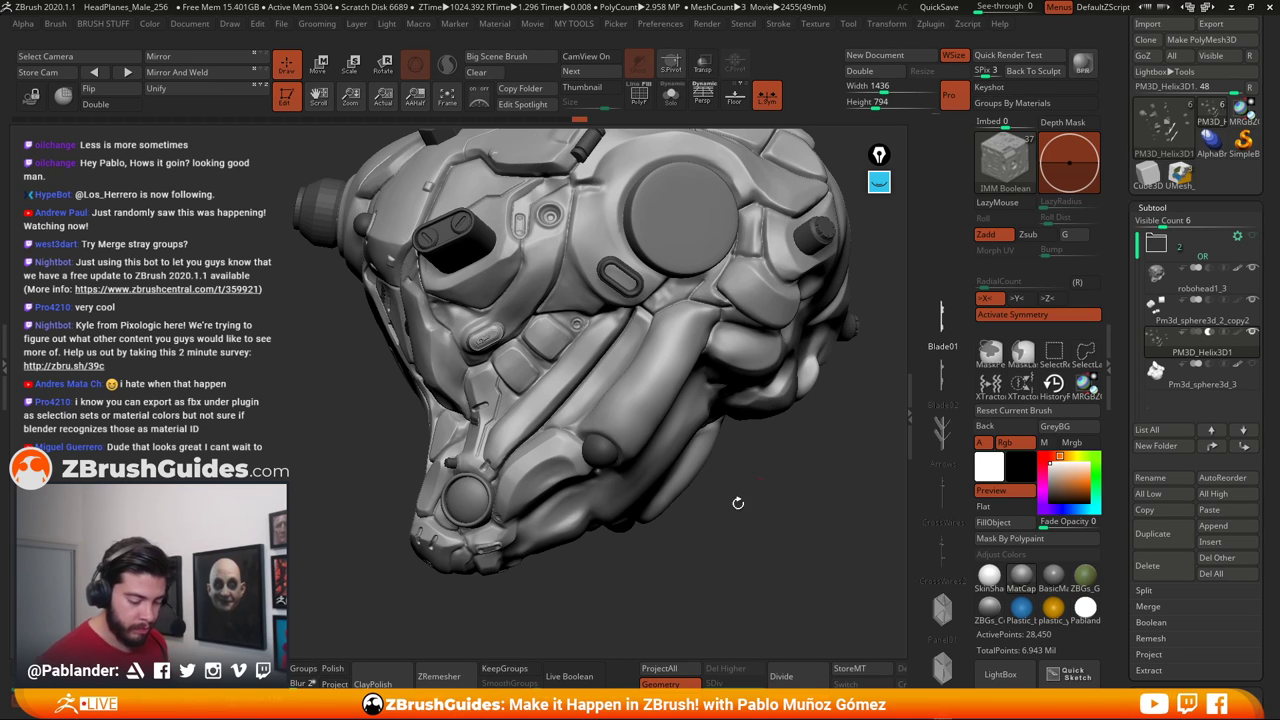
Try the Blade01 insert again slightly higher on the jaw tube, inspect it with Polyframe, and undo it
key(ctrl+shift+z)
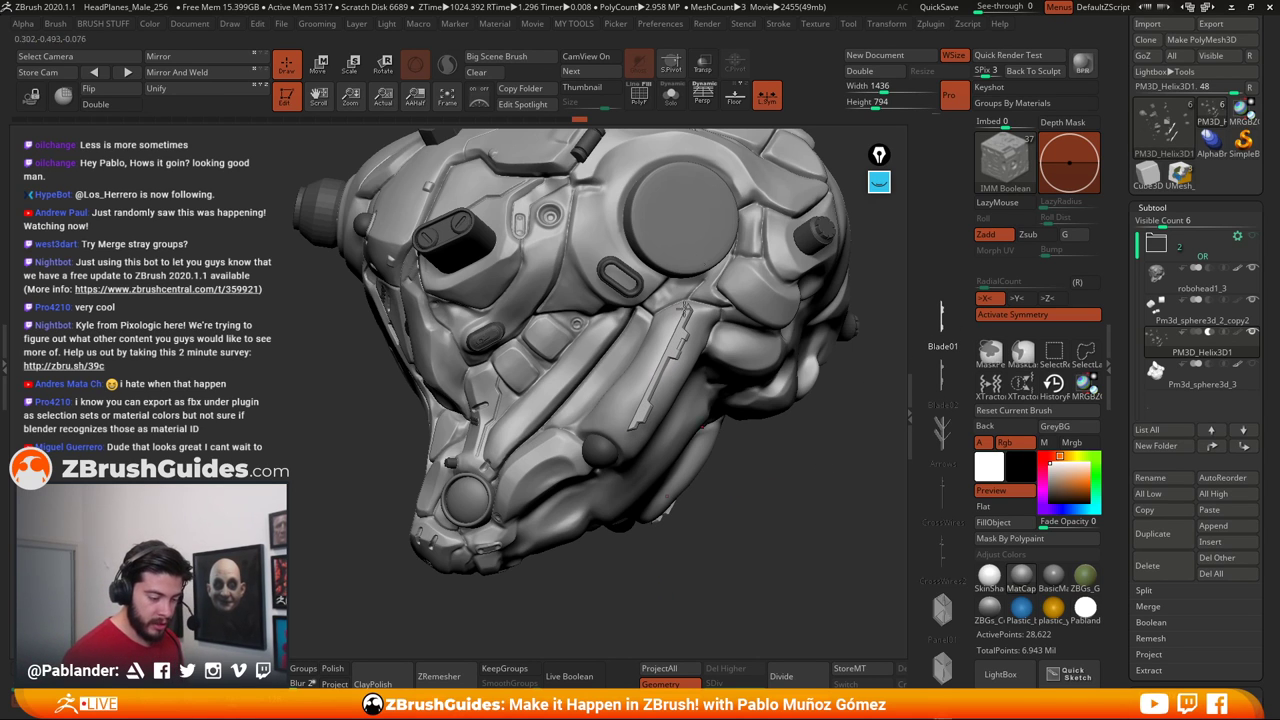
click(636, 93)
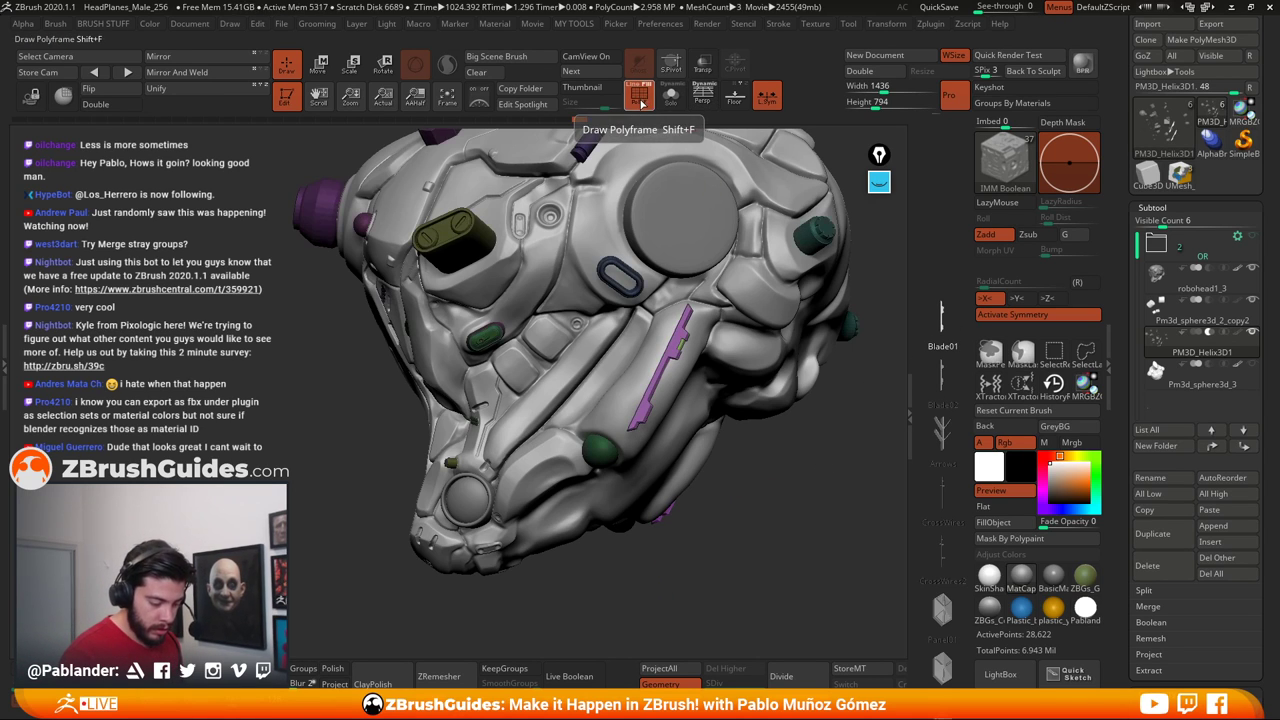
click(633, 91)
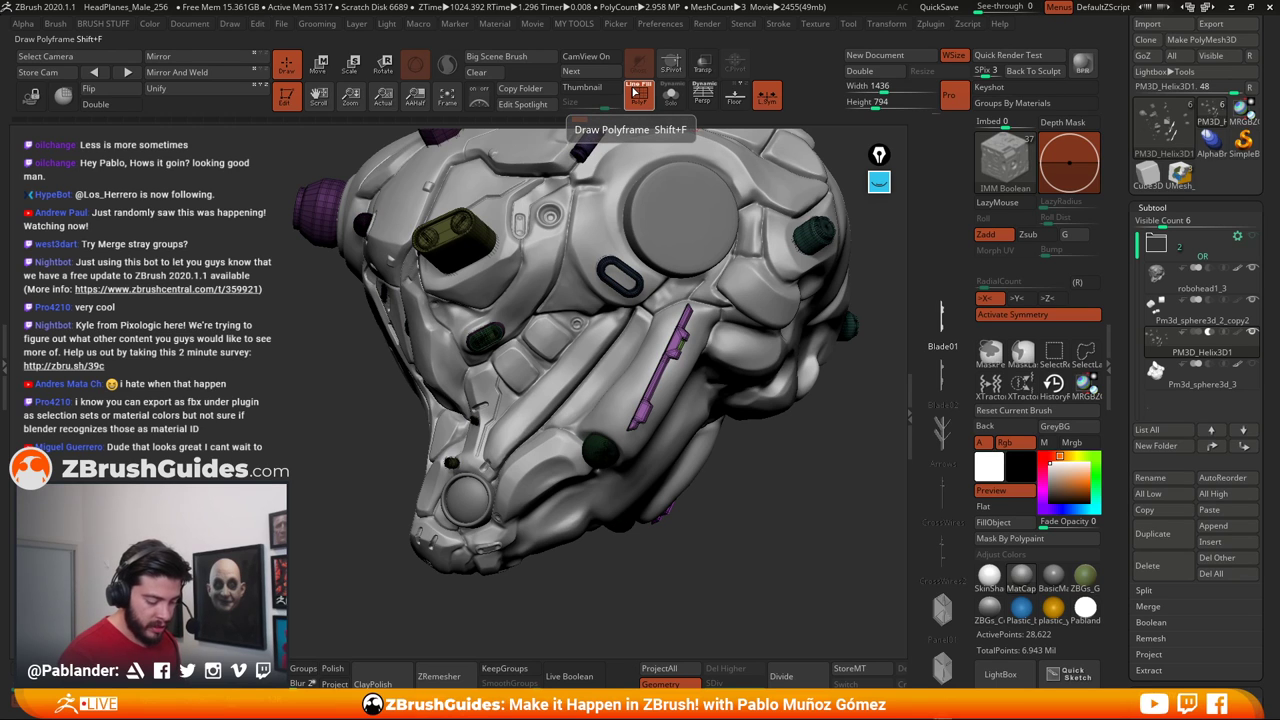
click(634, 92)
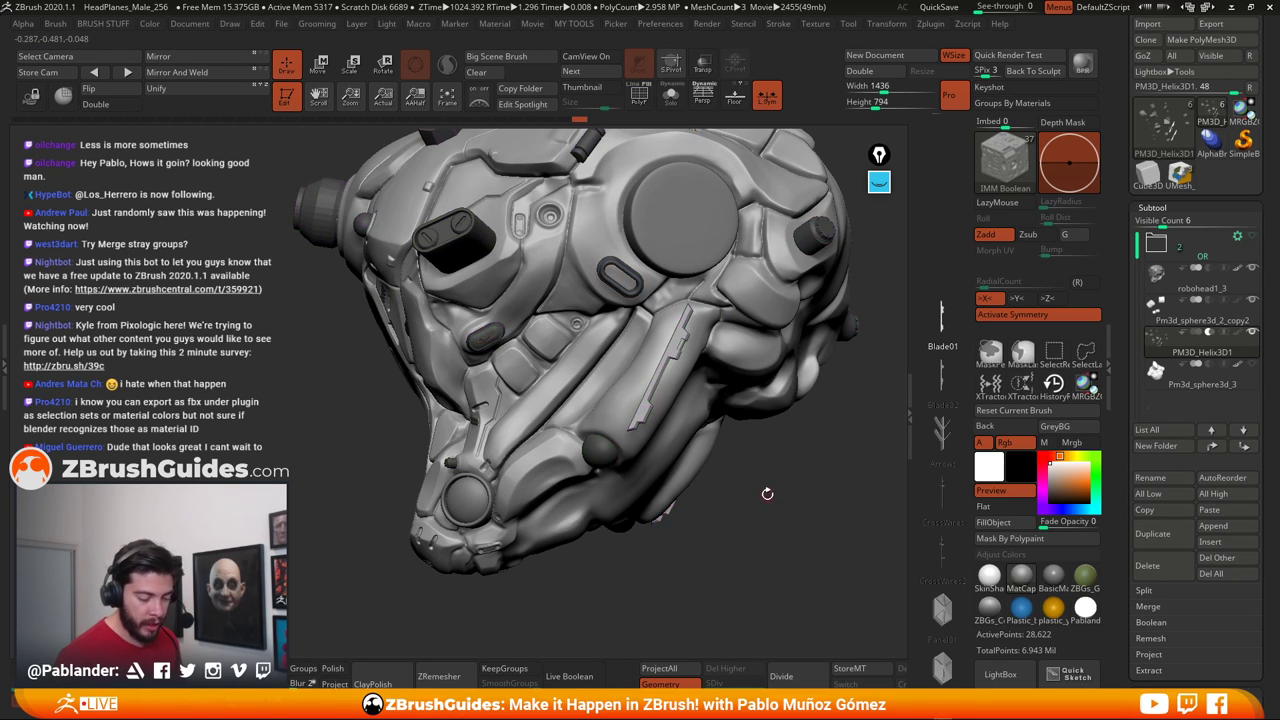
key(ctrl+z)
Choose the Indent part from the IMM Boolean brush's parts
scroll(944, 450, down, 6)
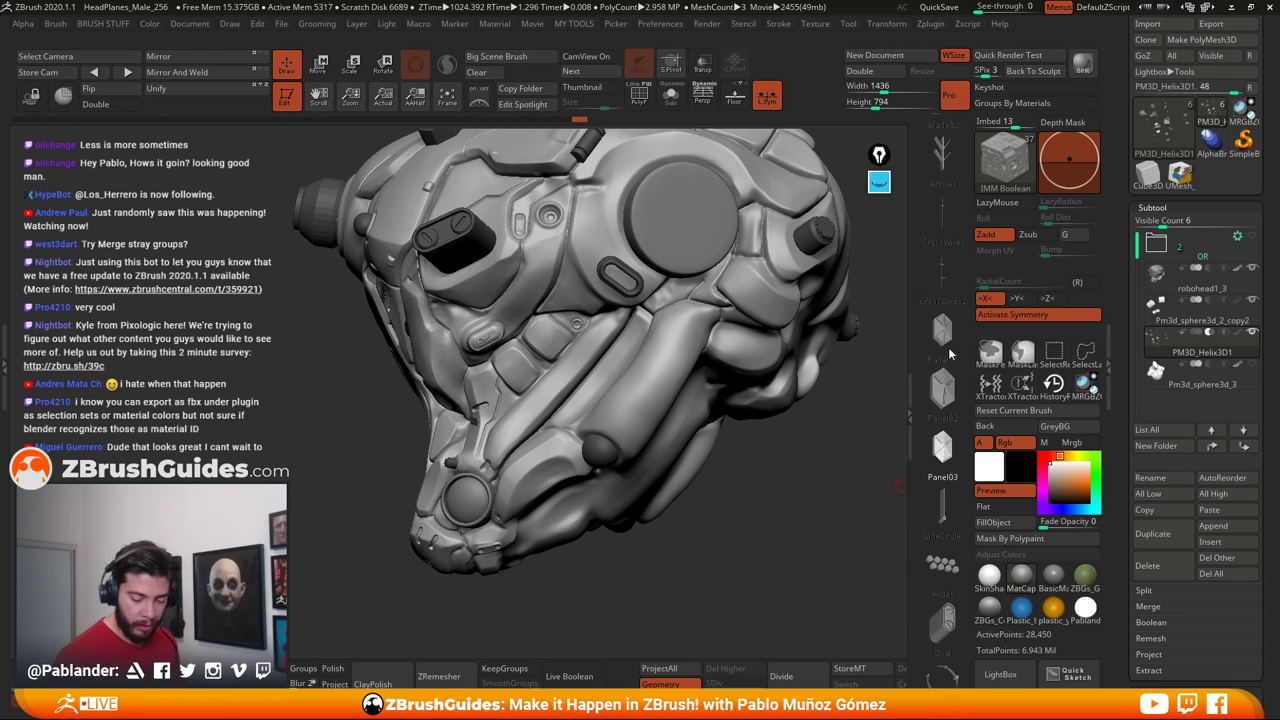
scroll(945, 492, down, 3)
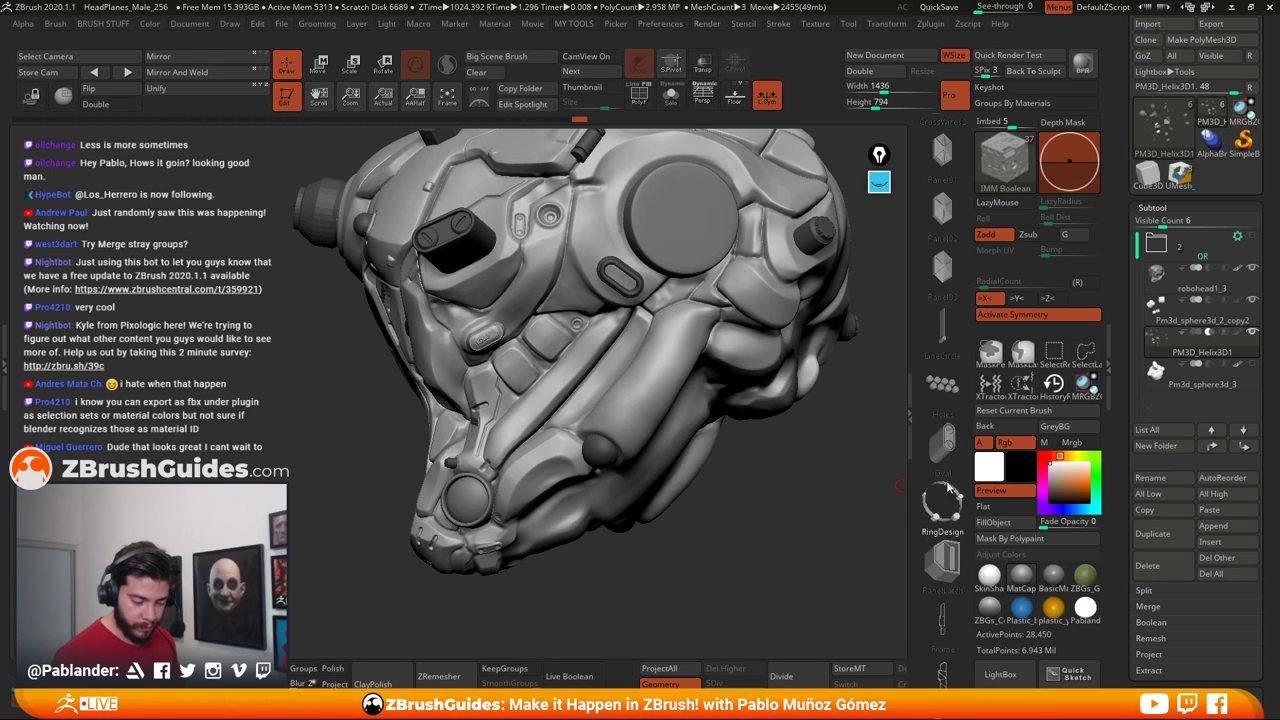
scroll(945, 500, down, 5)
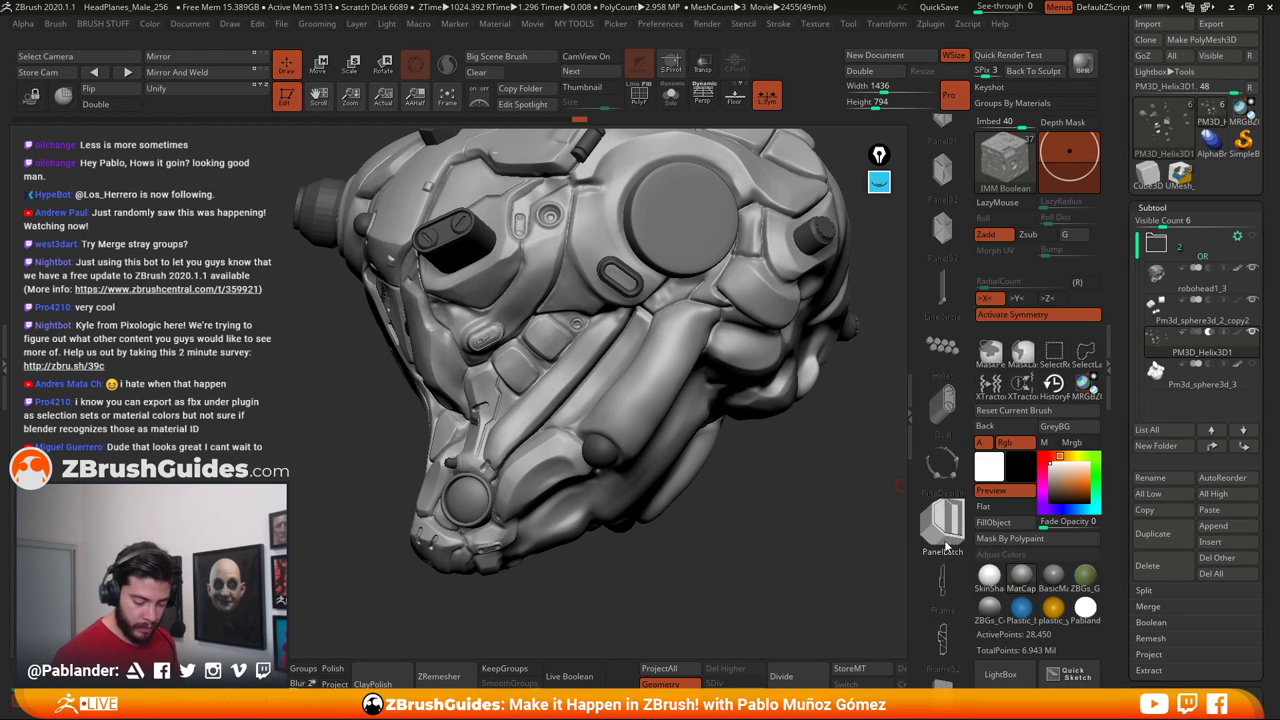
scroll(950, 375, down, 2)
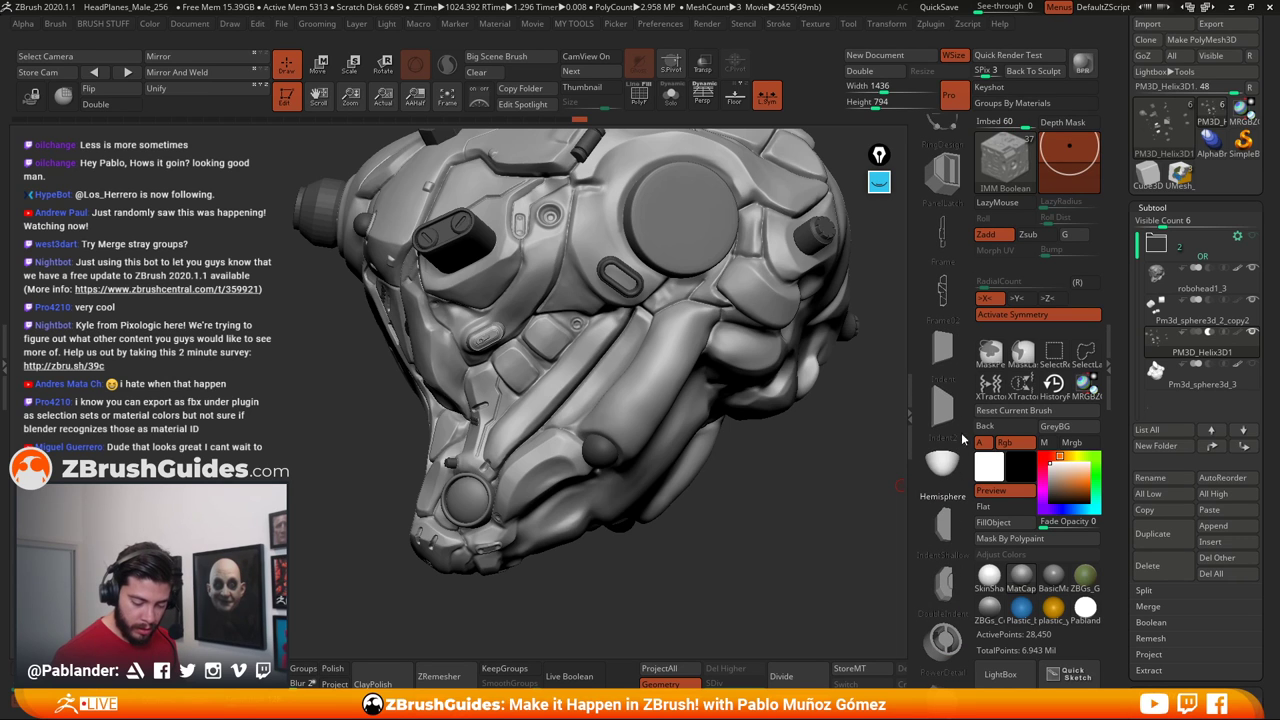
click(945, 358)
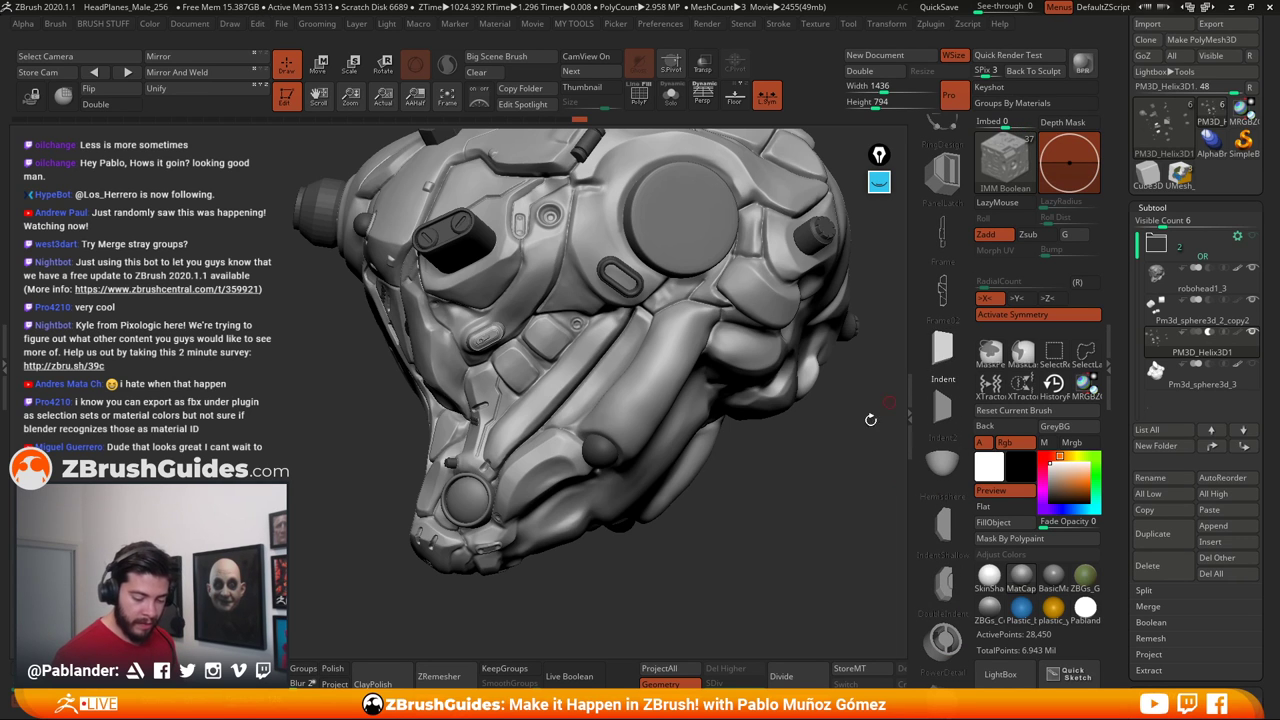
Try an Indent part on the triangular cheek panel beside the oval slot, preview its cut with Live Boolean, and undo it
mouse_move(871, 420)
mouse_down()
mouse_move(763, 543)
mouse_move(618, 463)
mouse_up()
alt+right_drag(618, 463, 640, 429)
ctrl+right_drag(611, 355, 591, 339)
drag(591, 338, 599, 314)
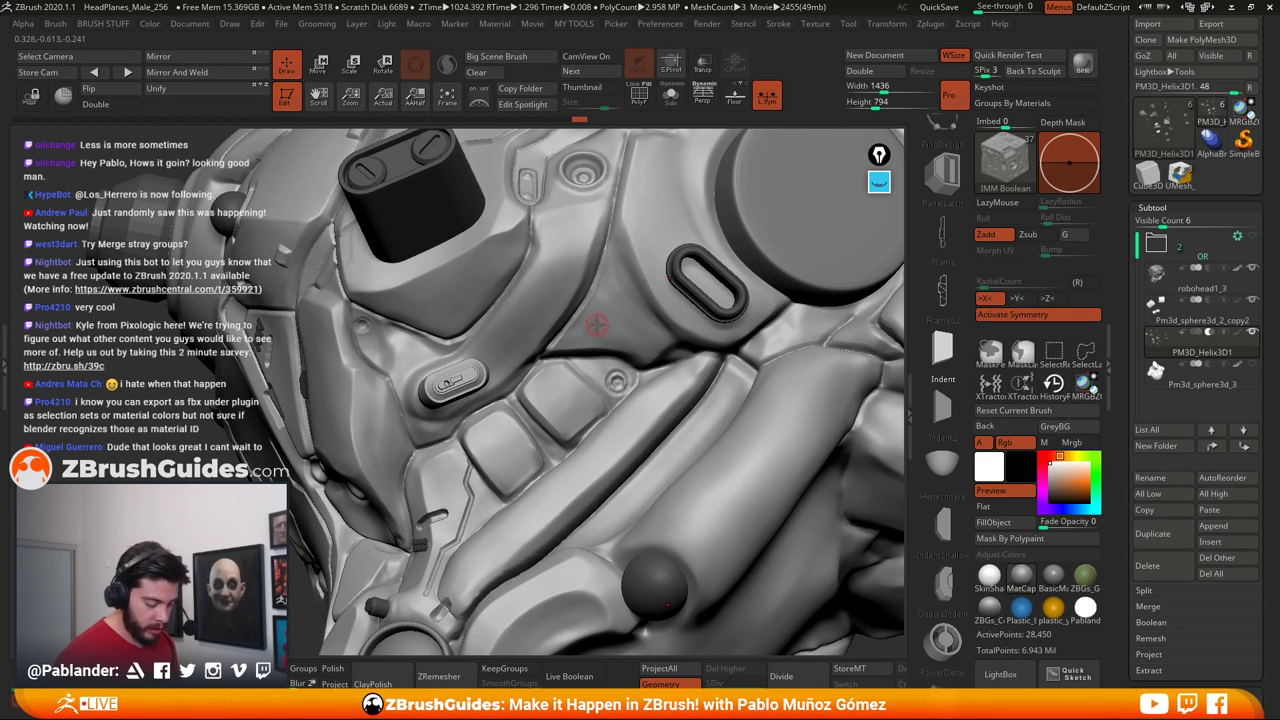
drag(588, 352, 621, 346)
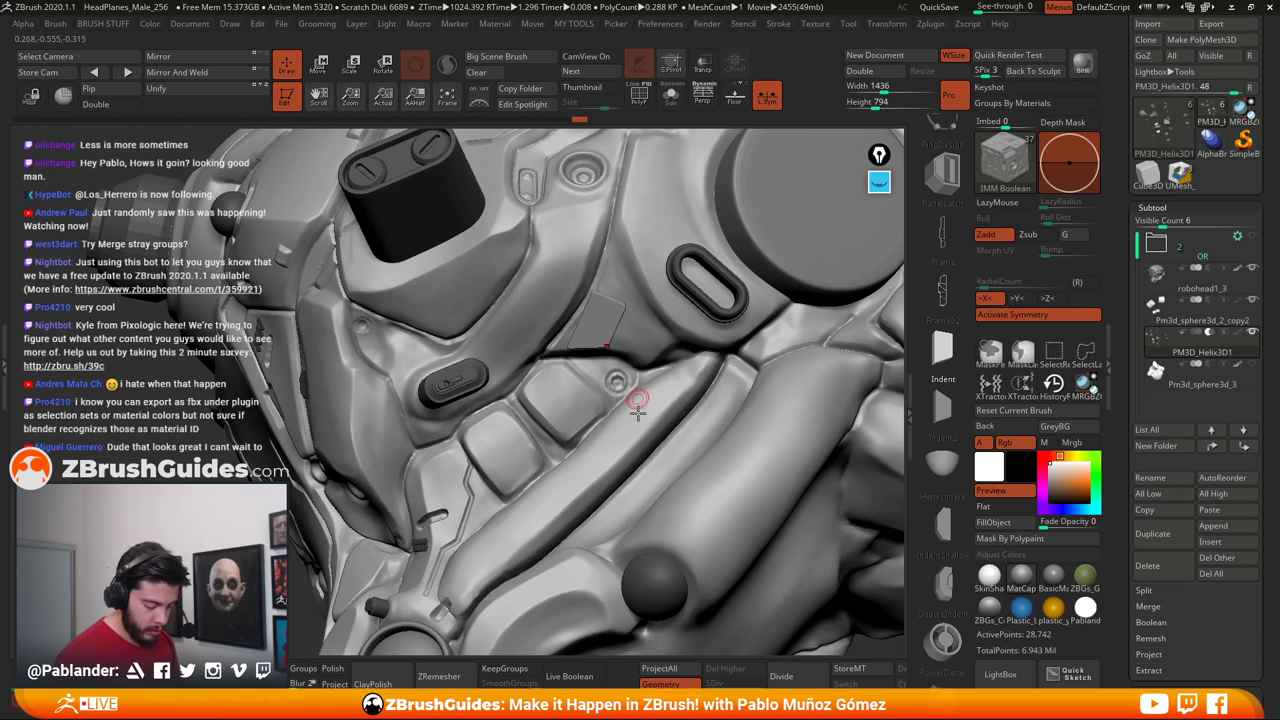
click(583, 676)
click(583, 676)
key(ctrl+z)
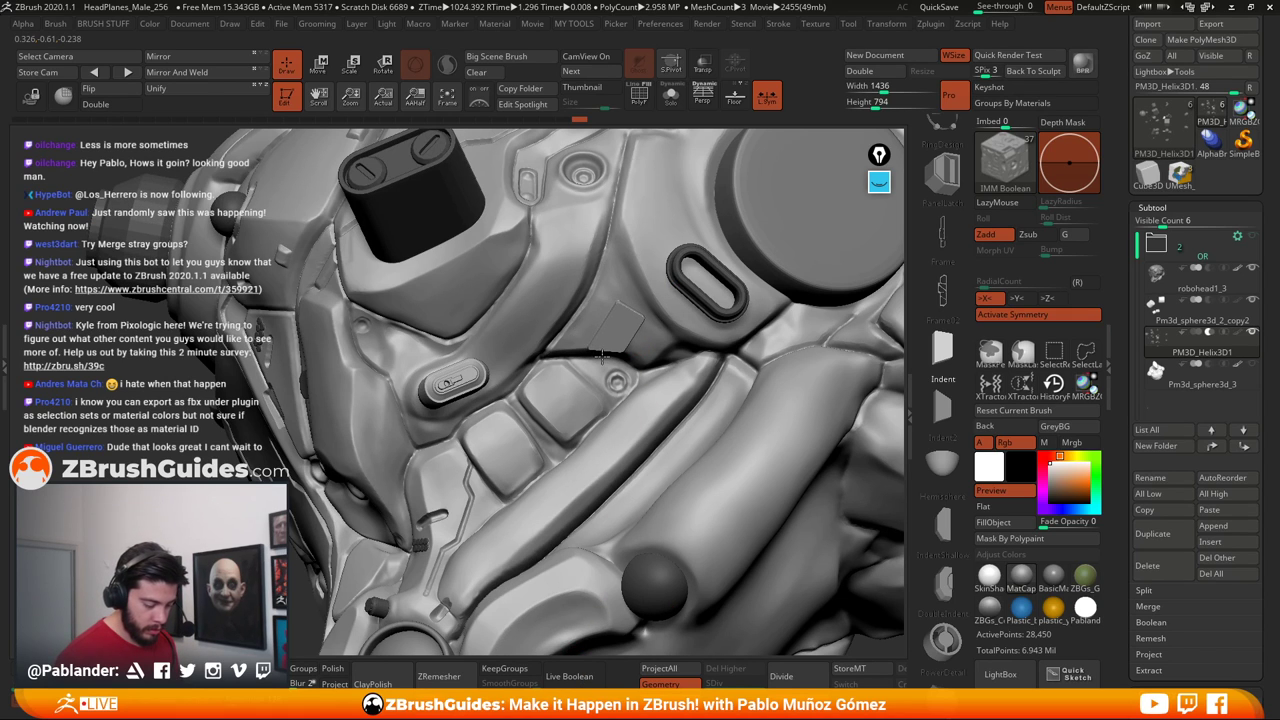
Insert an Indent part at the lower edge of the triangular cheek panel and adjust it with the gizmo, checking its cut in Live Boolean
drag(602, 356, 660, 523)
click(580, 677)
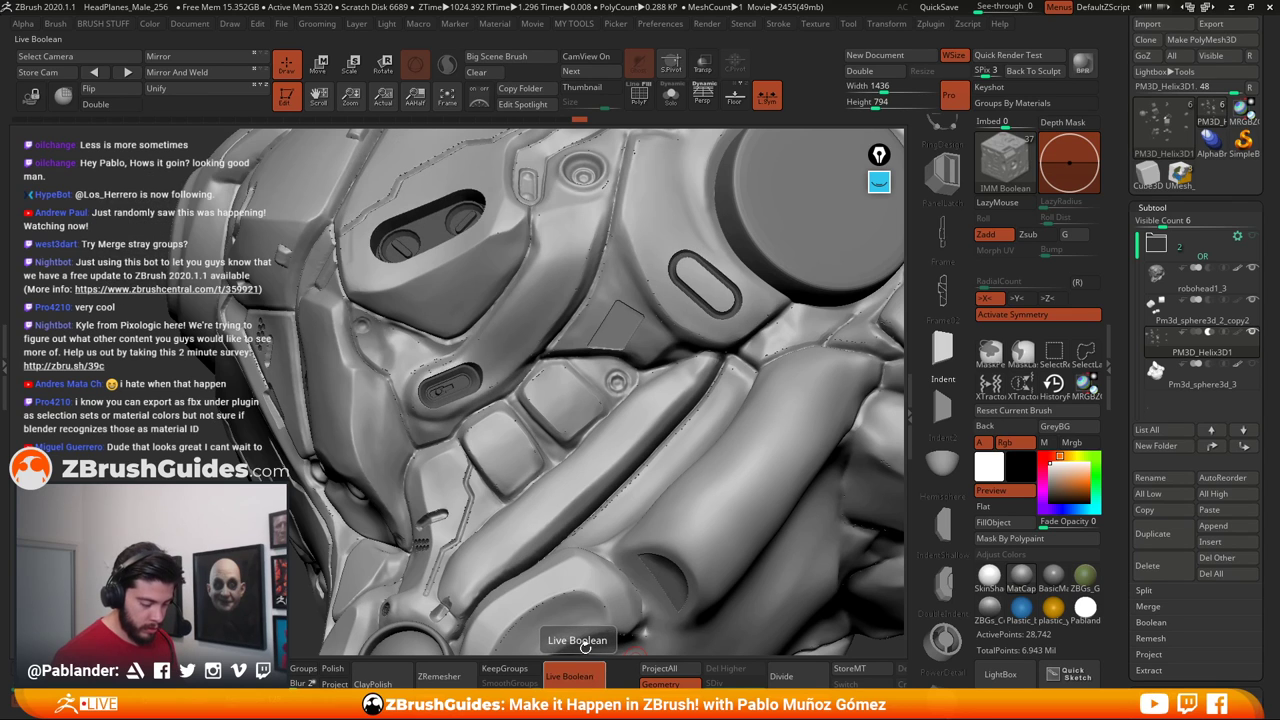
click(572, 674)
key(w)
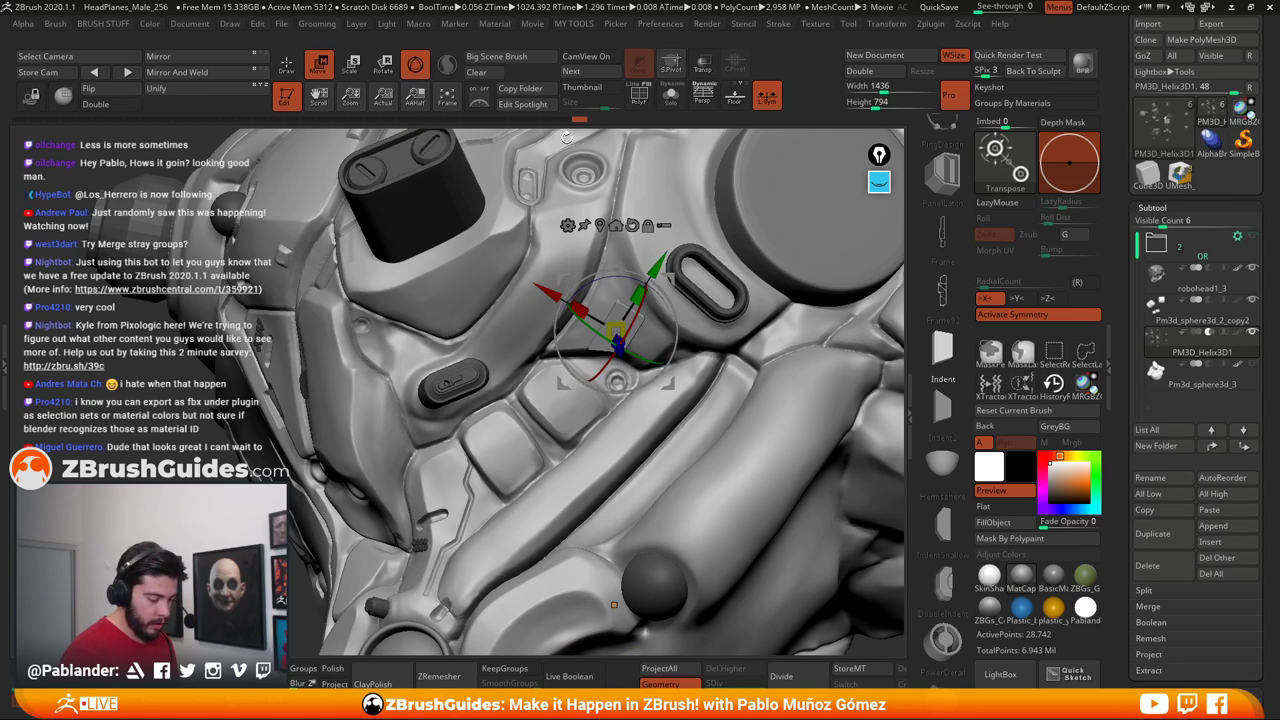
click(578, 677)
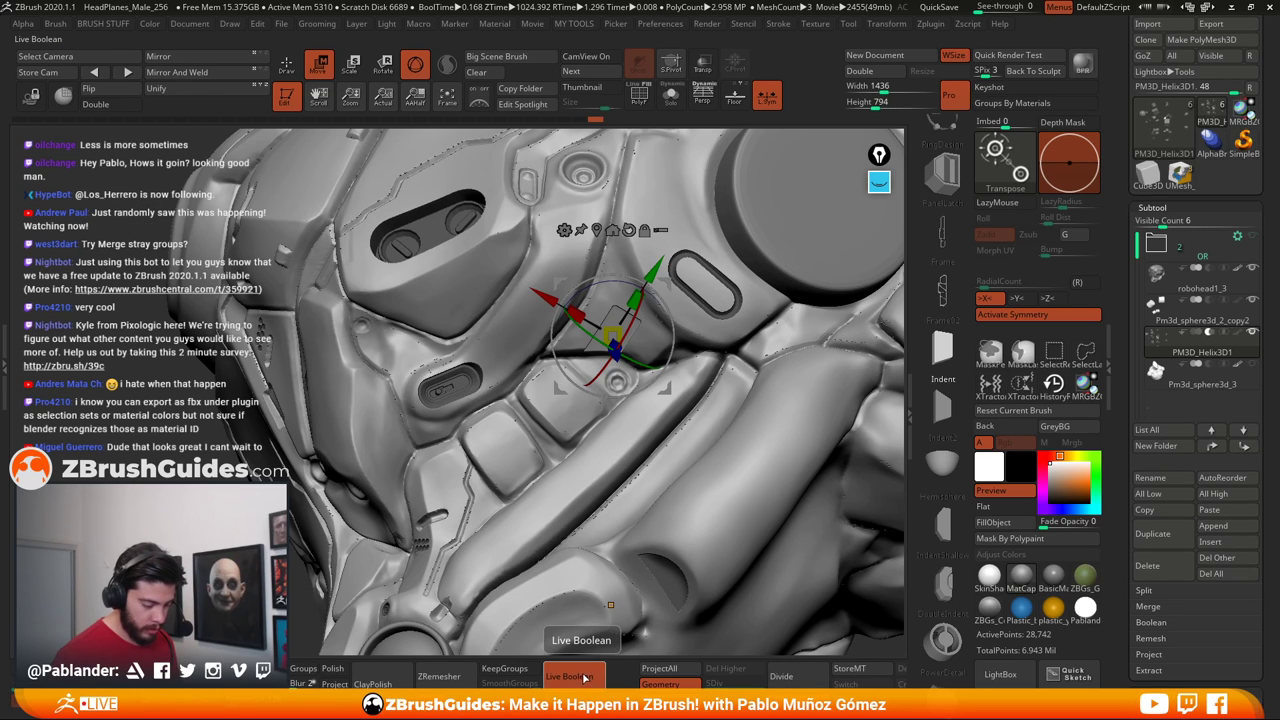
click(584, 677)
Insert a second Indent part on the upper end of the lower small cheek plate and preview its cut with Live Boolean
click(290, 76)
alt+right_drag(569, 383, 601, 266)
right_drag(650, 390, 638, 400)
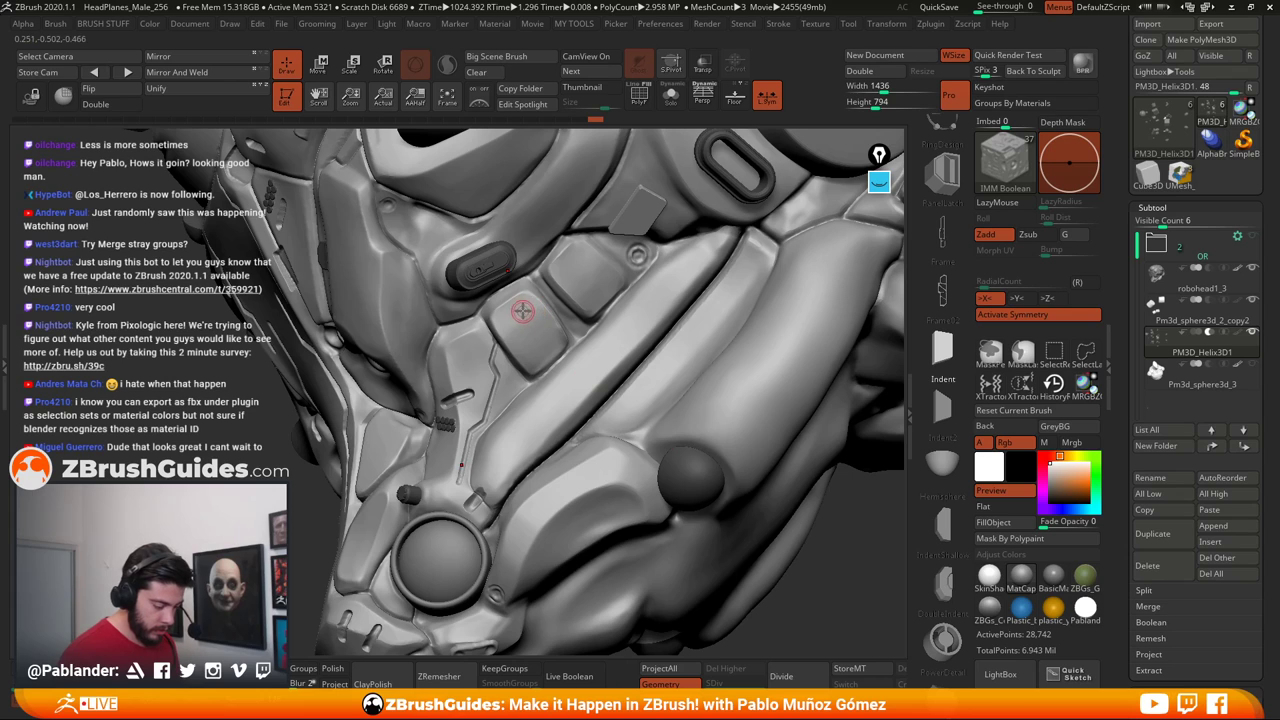
drag(519, 325, 496, 327)
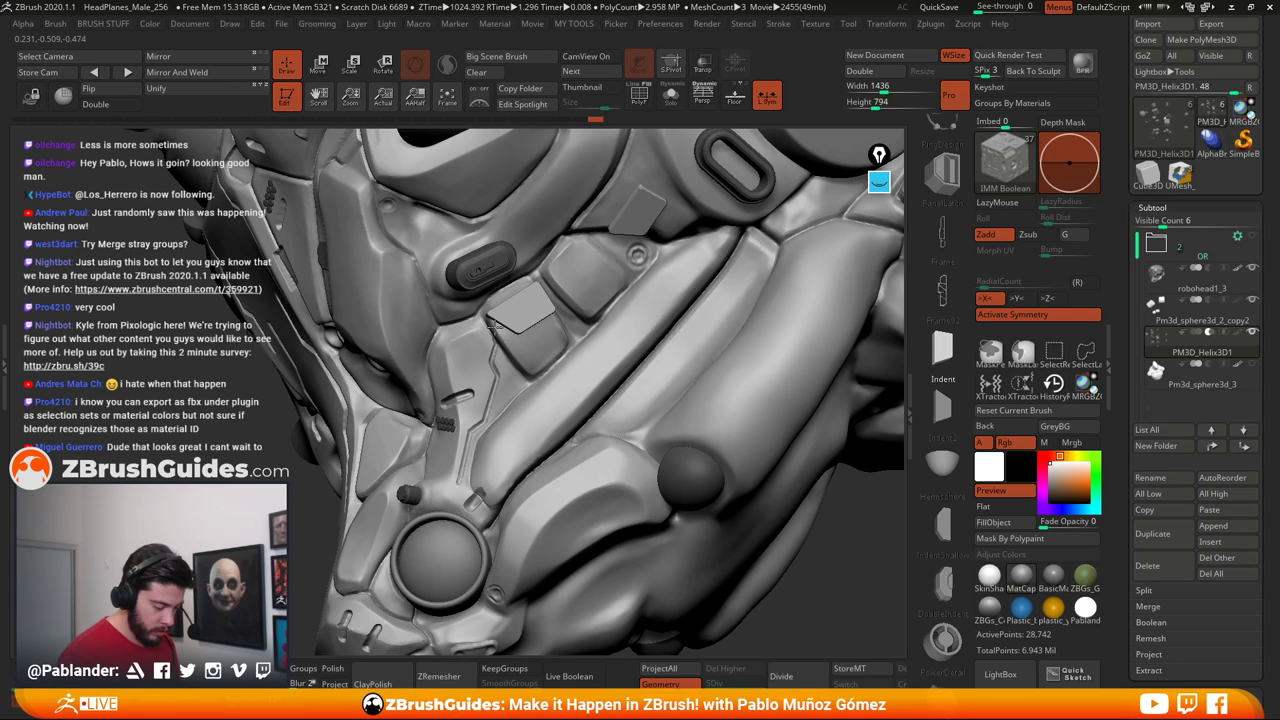
click(589, 677)
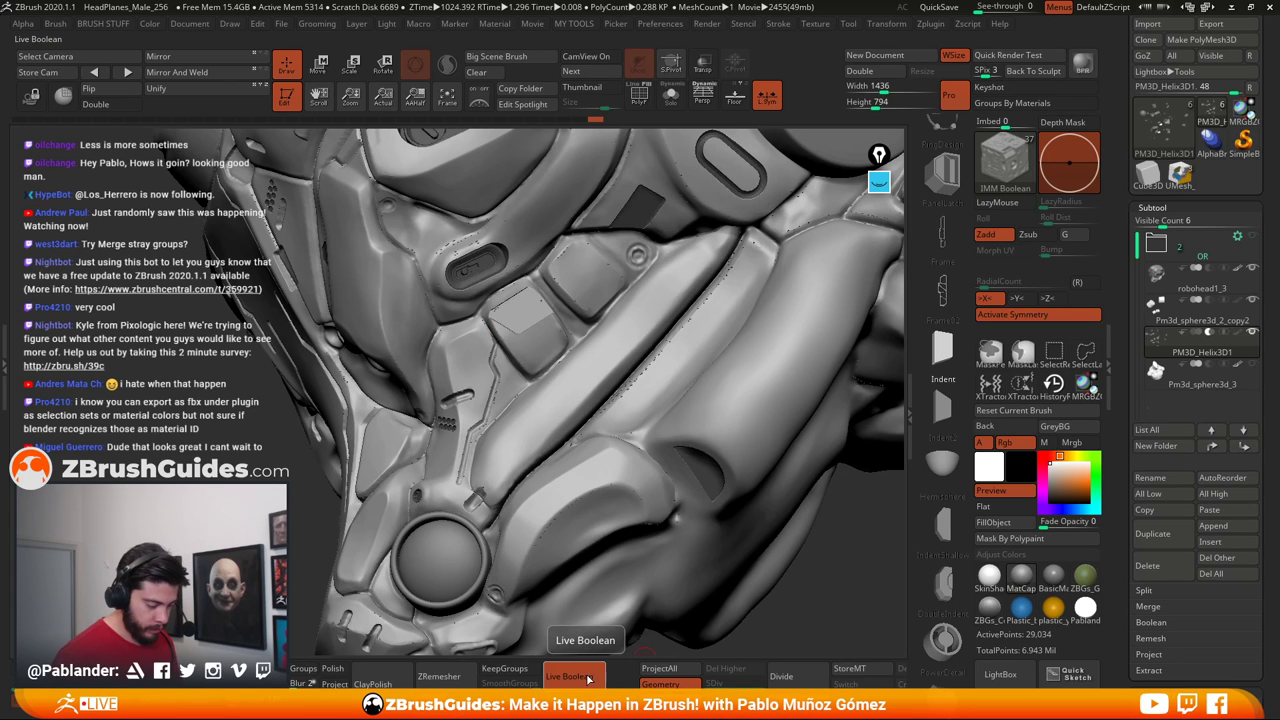
click(588, 678)
Rotate and move the small plate's indent insert to follow the plate surface, and recheck its cut with Live Boolean
key(w)
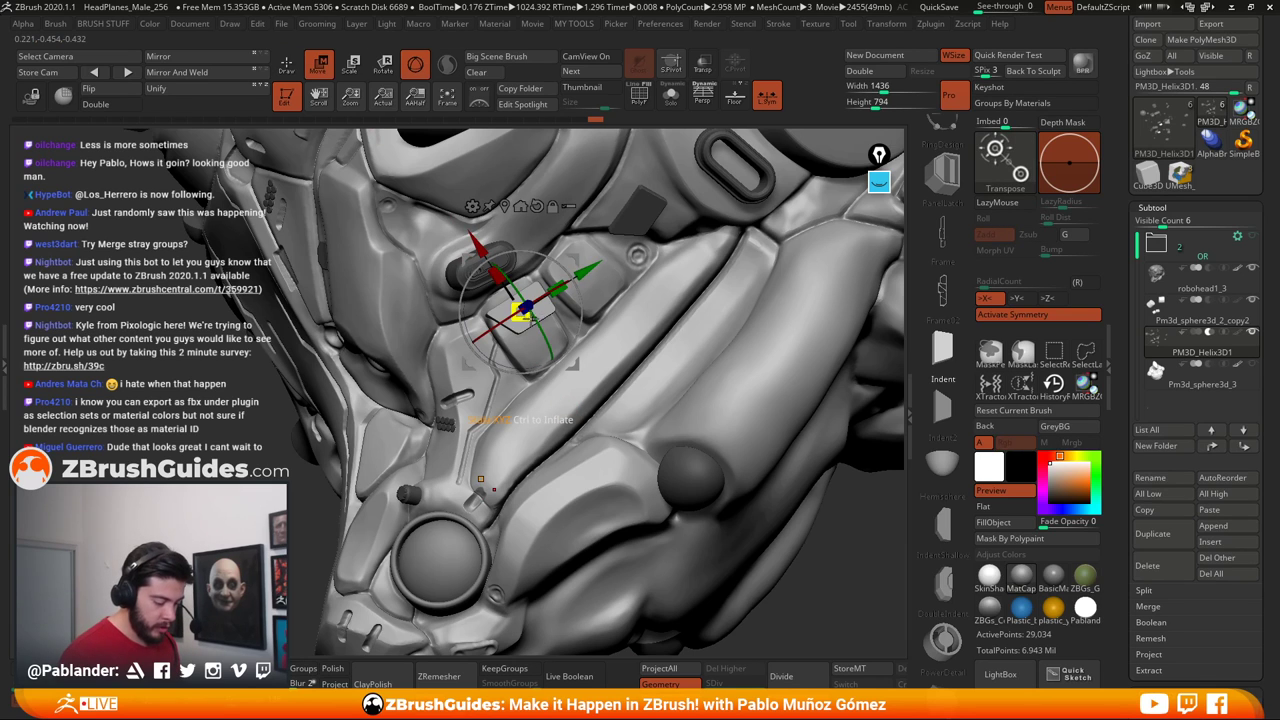
right_drag(552, 318, 589, 296)
drag(584, 298, 588, 310)
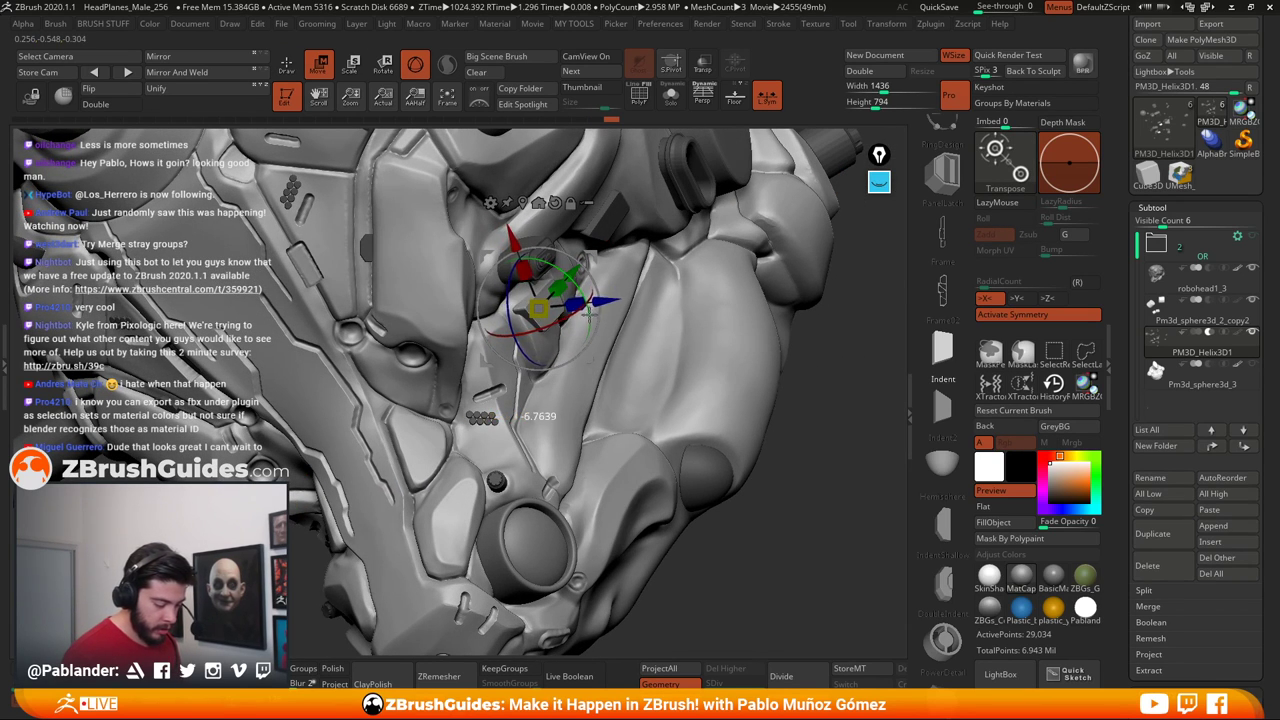
drag(591, 257, 586, 250)
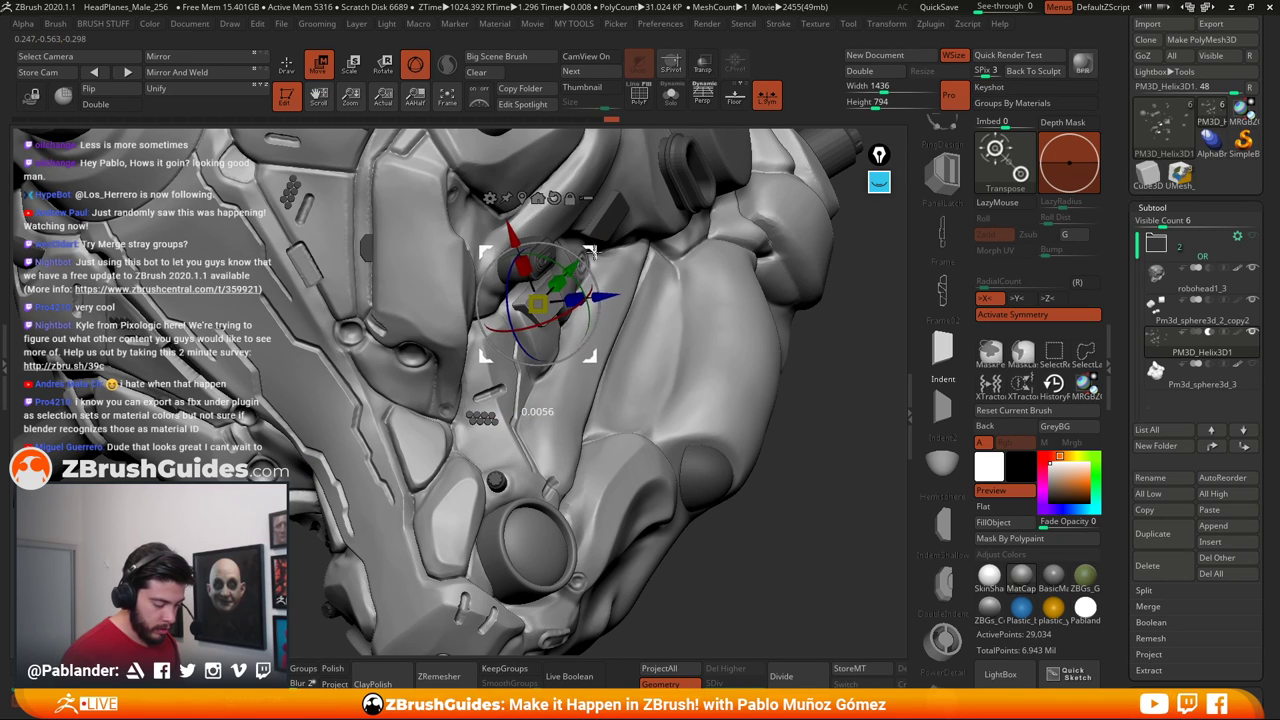
right_drag(628, 322, 531, 306)
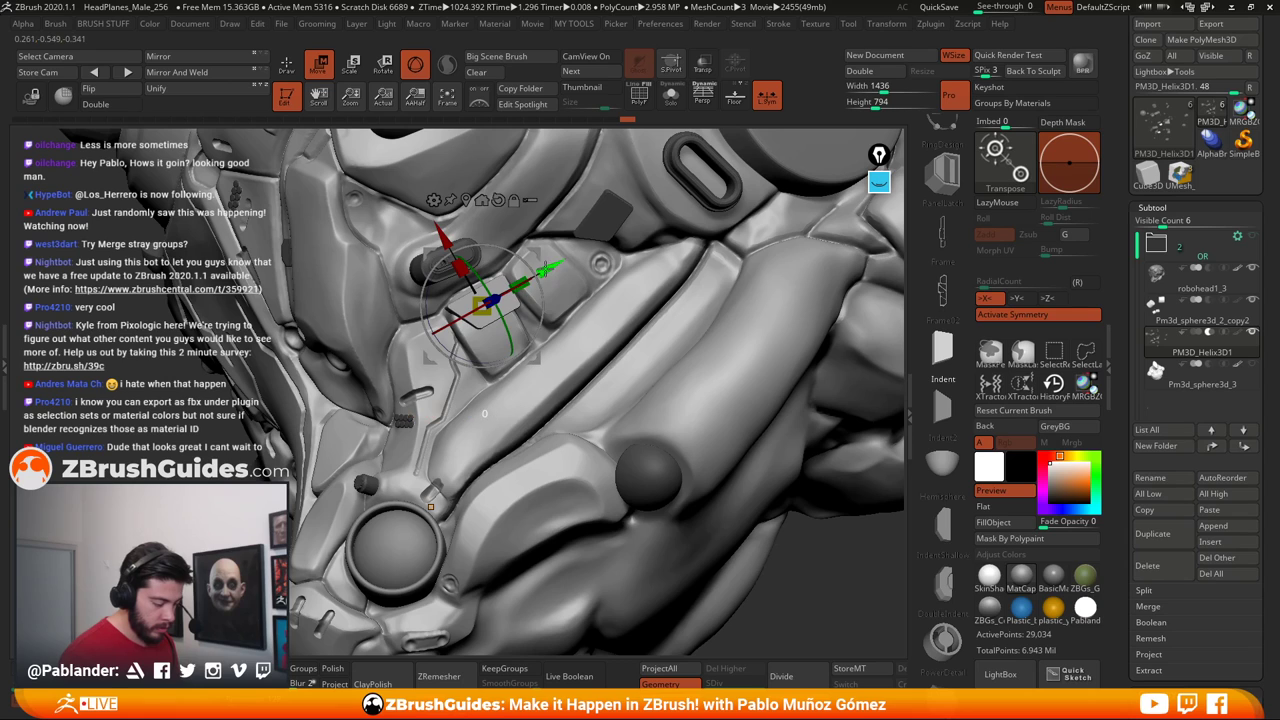
click(566, 677)
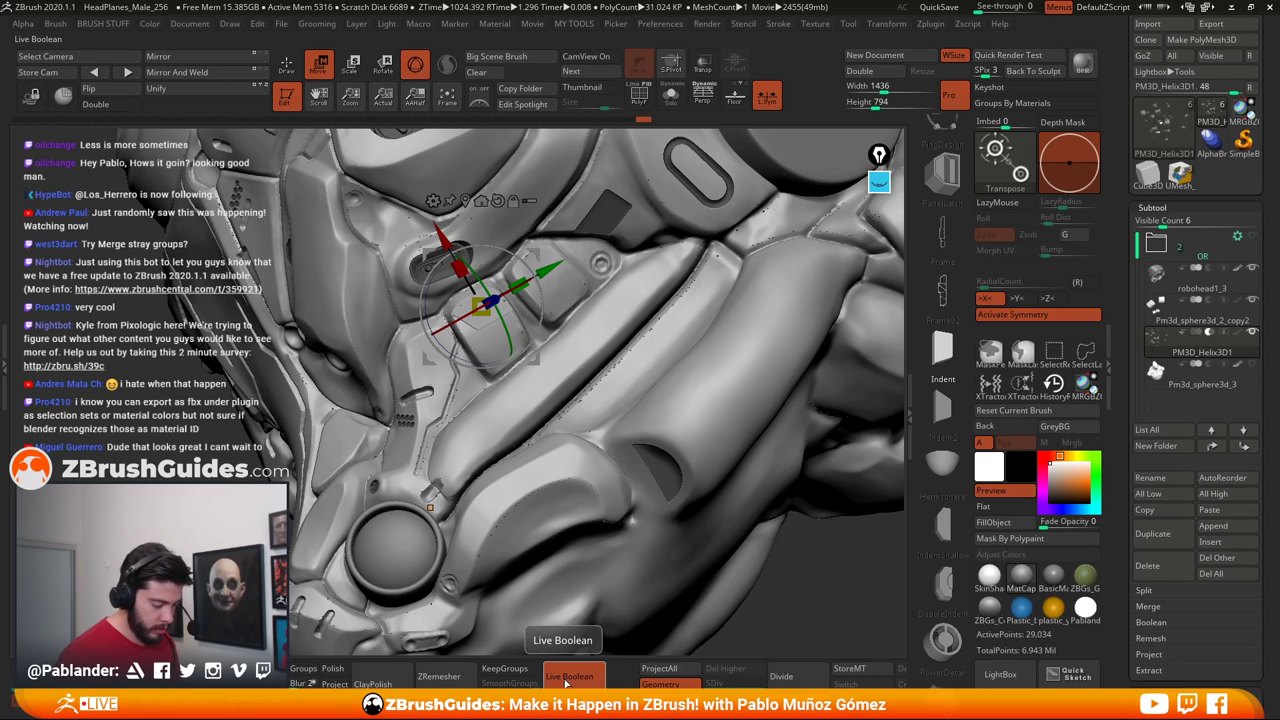
click(565, 681)
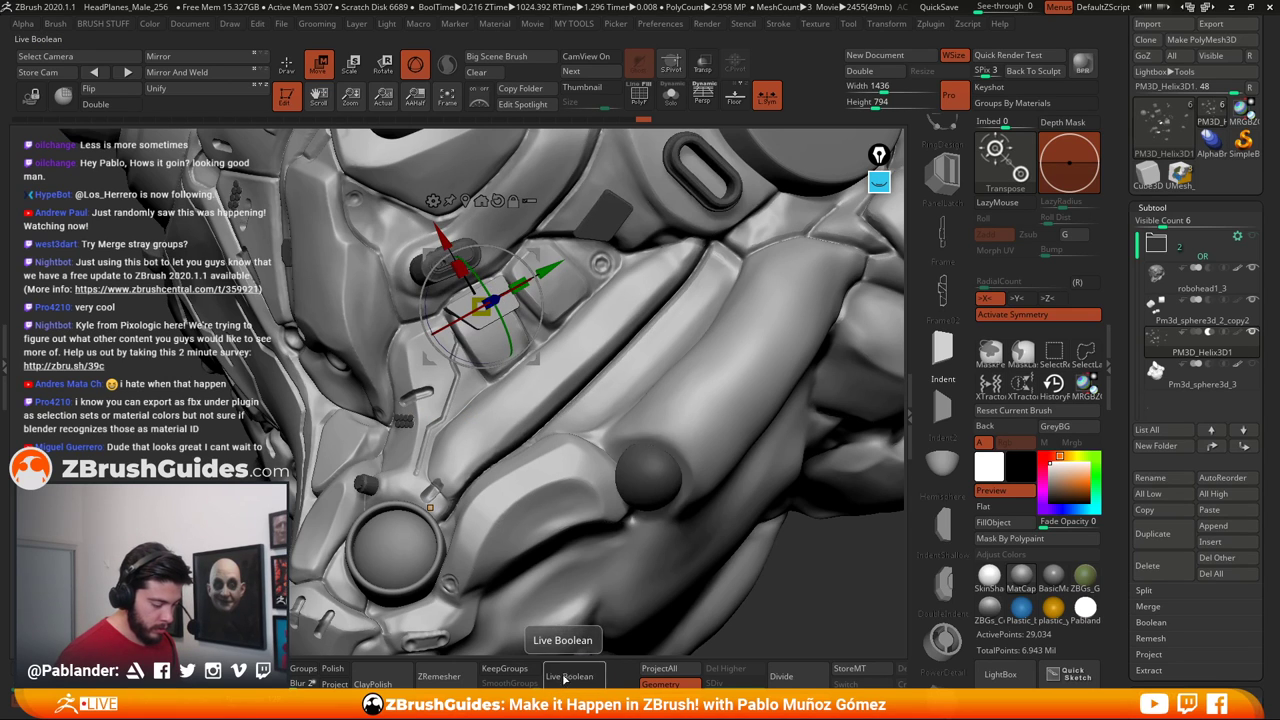
Insert a TurnLatch part on the lower end of the elongated snout plate beside the round lens and preview its cut with Live Boolean
click(286, 65)
ctrl+right_drag(533, 407, 690, 523)
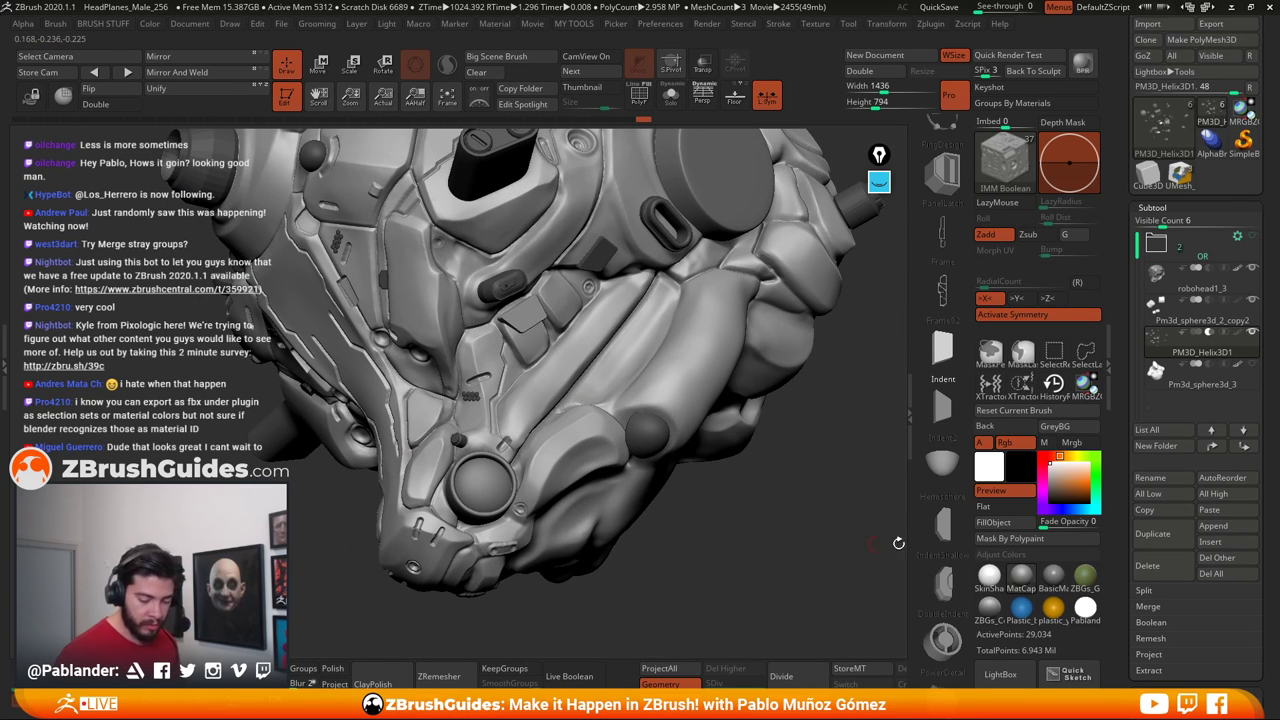
scroll(945, 500, down, 5)
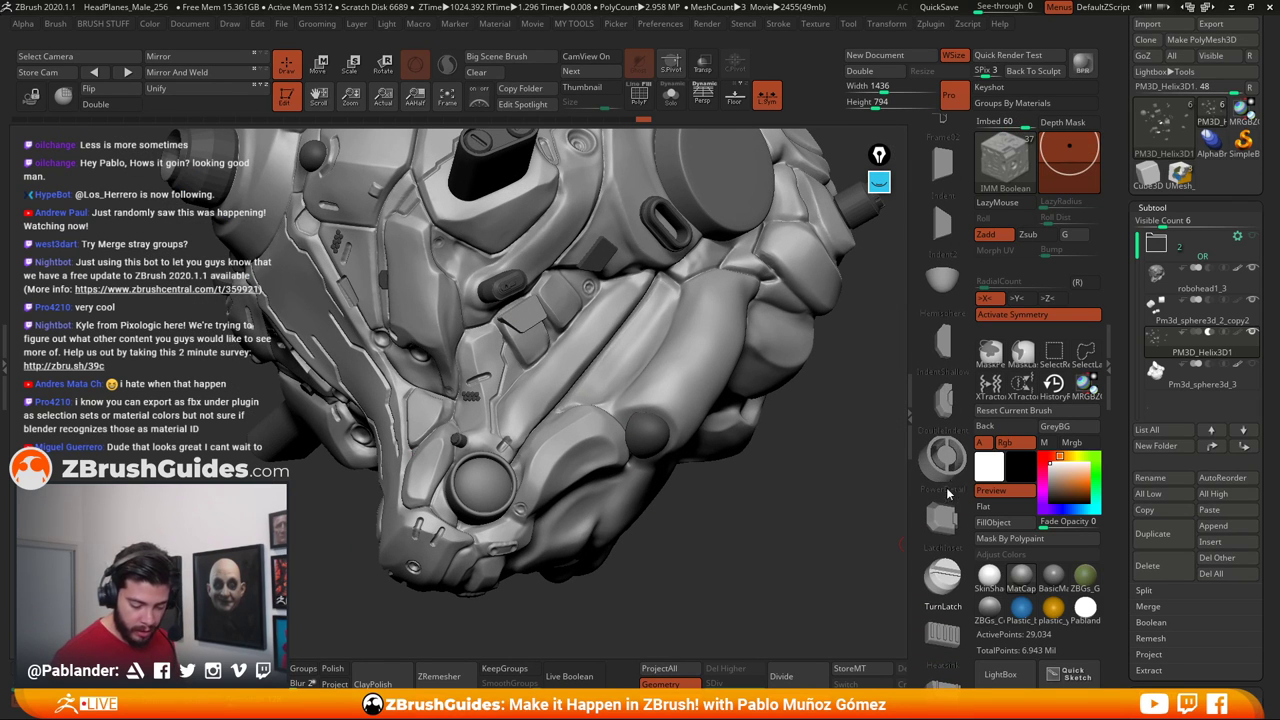
mouse_move(945, 452)
mouse_down()
mouse_move(946, 473)
mouse_move(943, 443)
mouse_up()
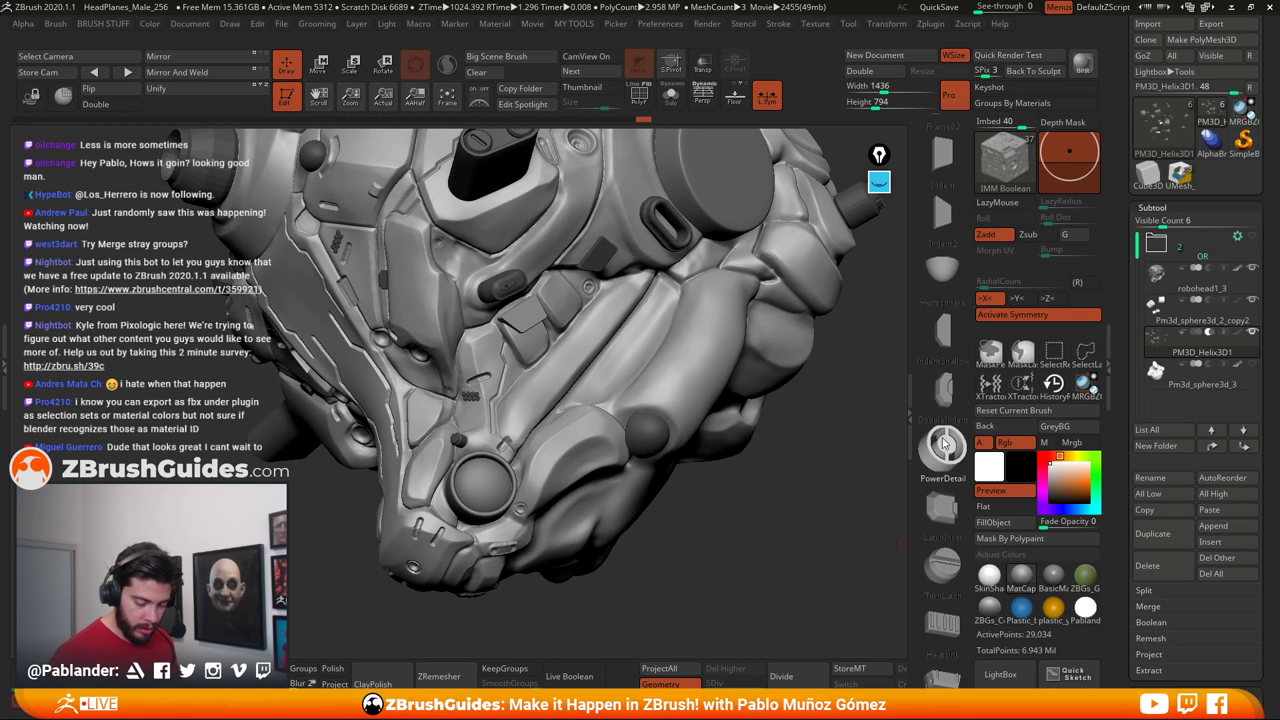
scroll(945, 443, down, 4)
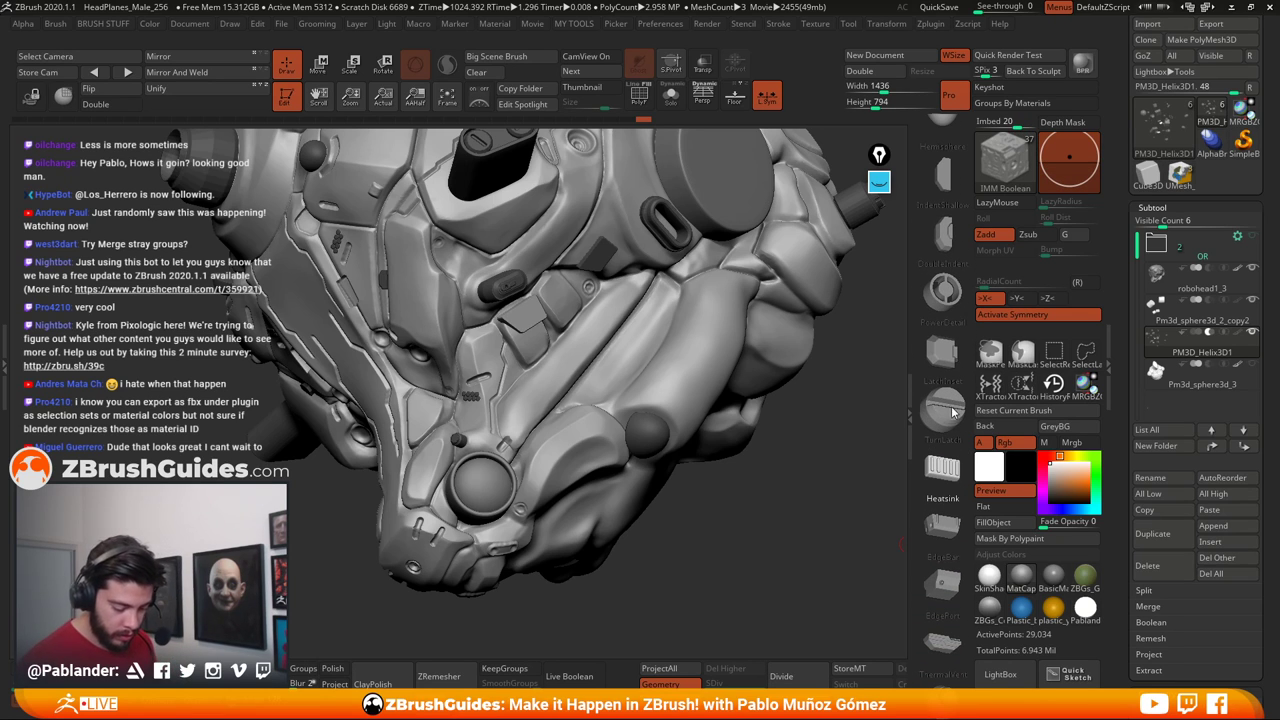
click(950, 410)
mouse_move(715, 527)
mouse_down()
mouse_move(531, 543)
mouse_move(458, 448)
mouse_up()
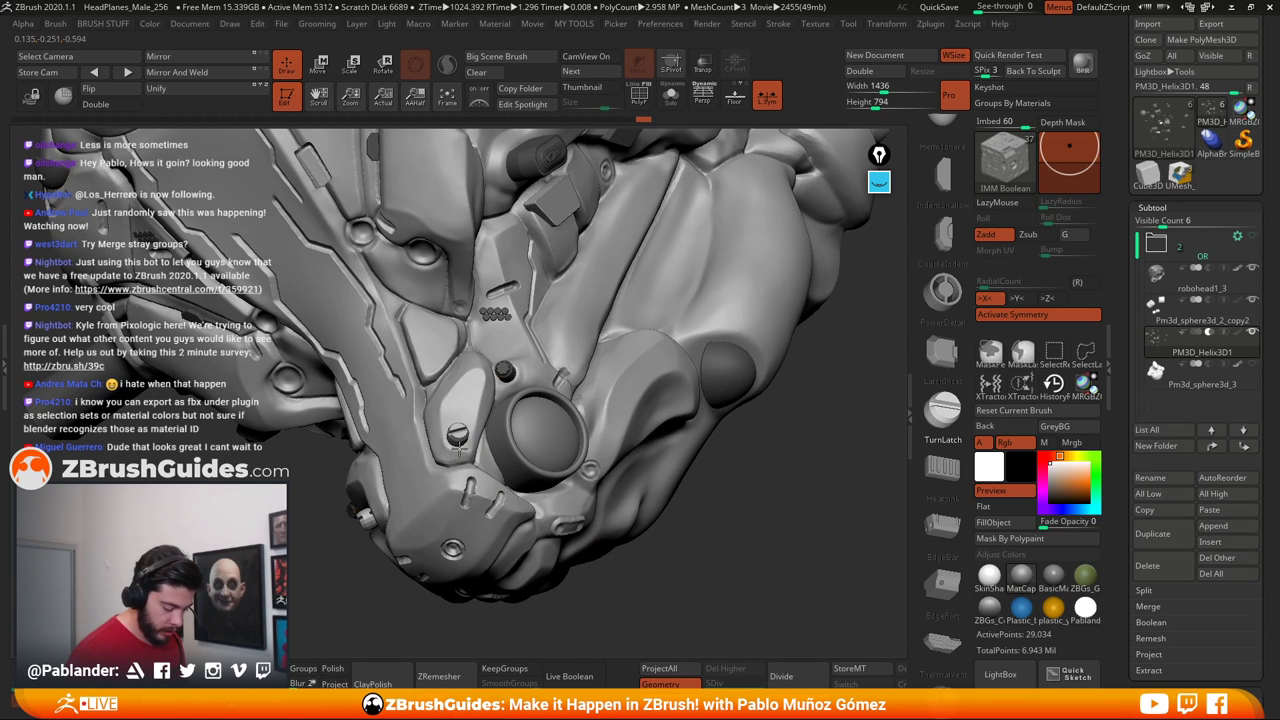
click(575, 677)
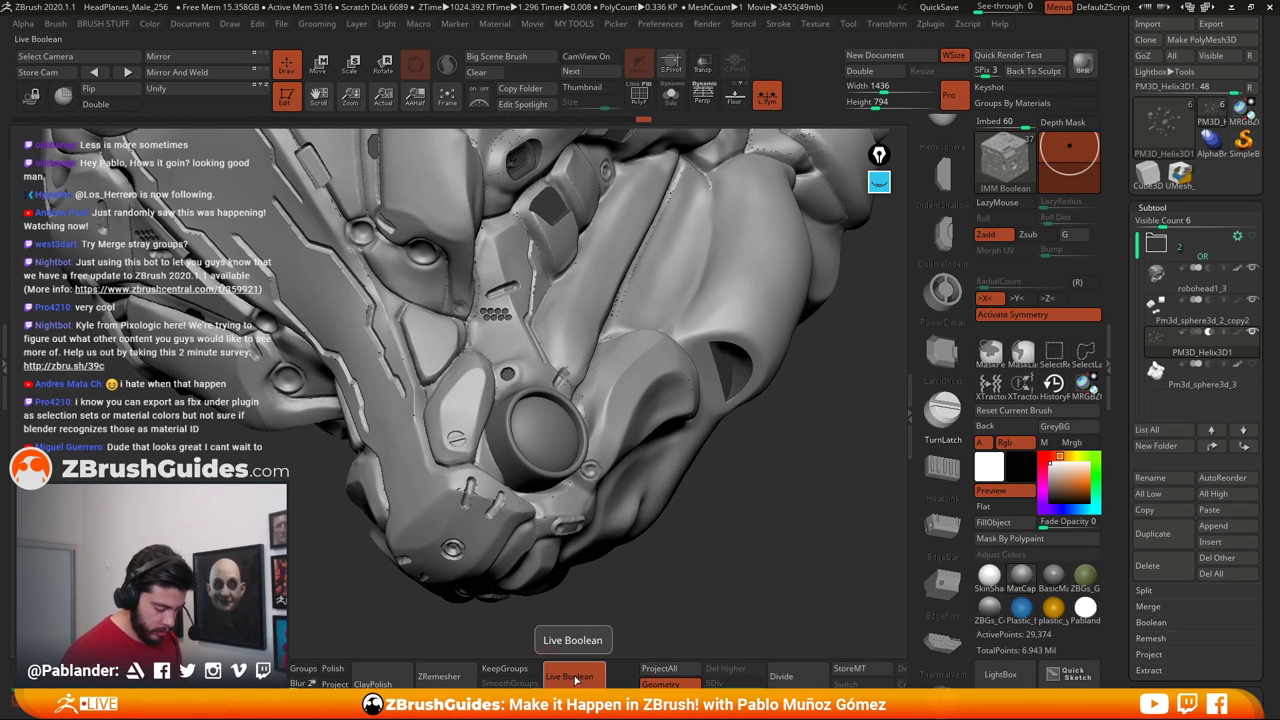
click(575, 677)
Insert two more TurnLatch parts, one below the cylinder above the ear disc and one at the round lens rim, and check them in Live Boolean
mouse_move(601, 339)
right_down()
mouse_move(589, 426)
mouse_move(616, 327)
right_up()
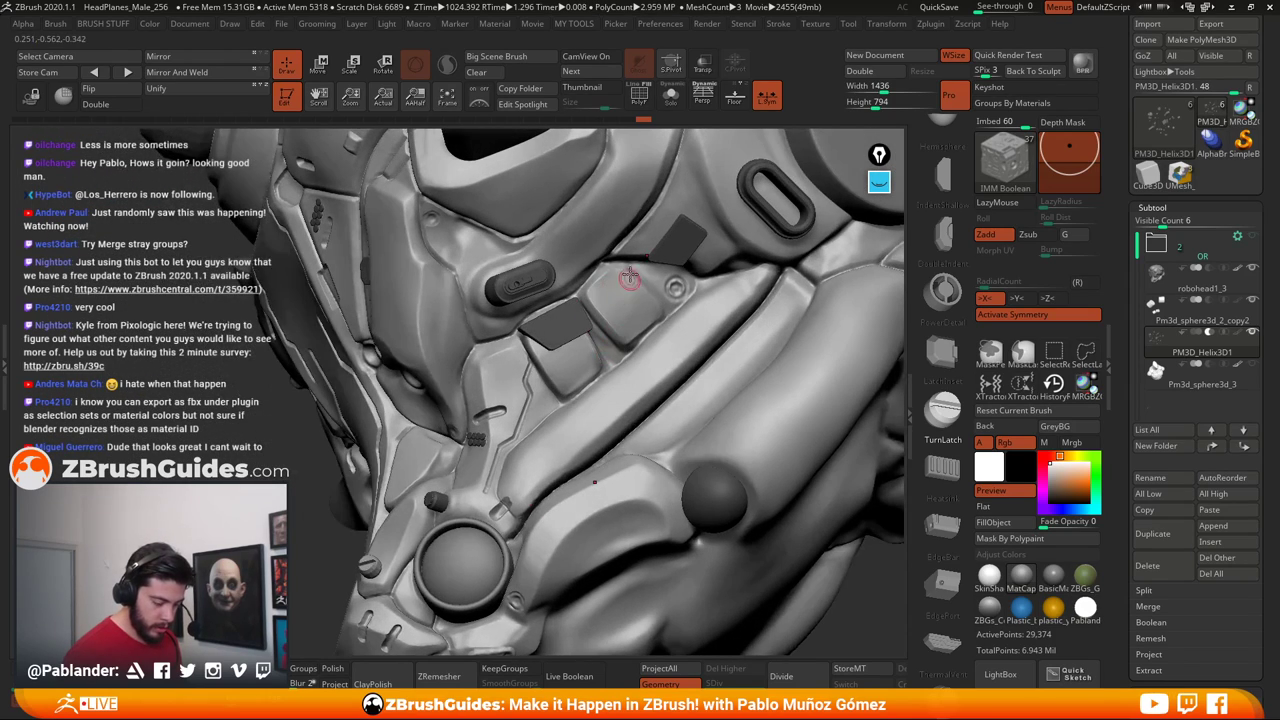
mouse_move(629, 278)
right_down()
mouse_move(636, 377)
mouse_move(651, 366)
mouse_move(652, 241)
right_up()
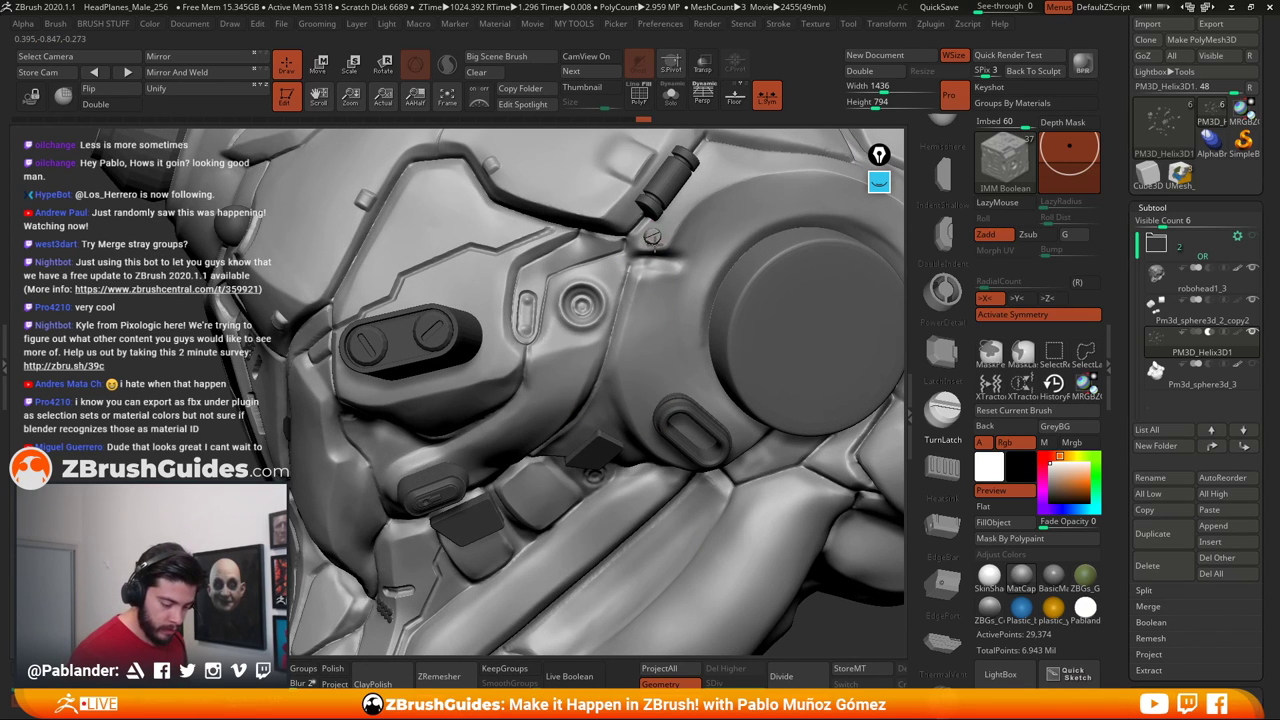
mouse_move(646, 458)
right_down()
mouse_move(617, 443)
mouse_move(622, 403)
right_up()
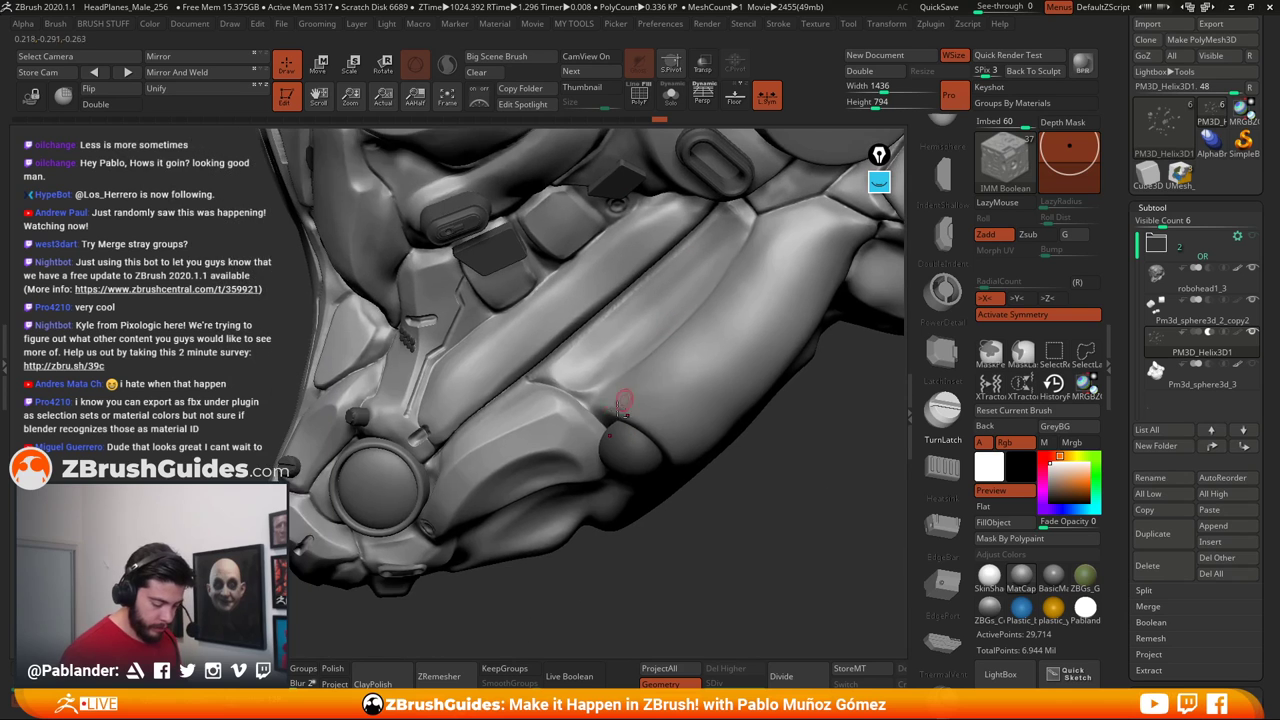
right_drag(566, 438, 499, 481)
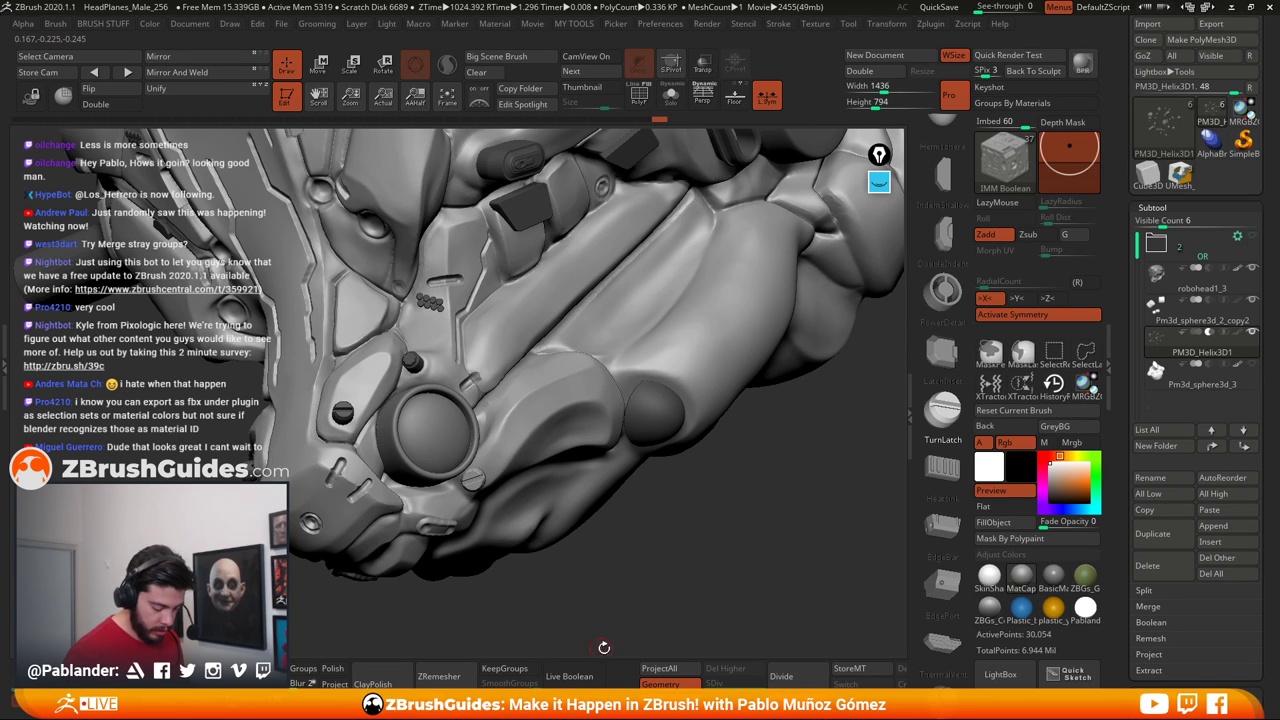
click(585, 672)
click(585, 672)
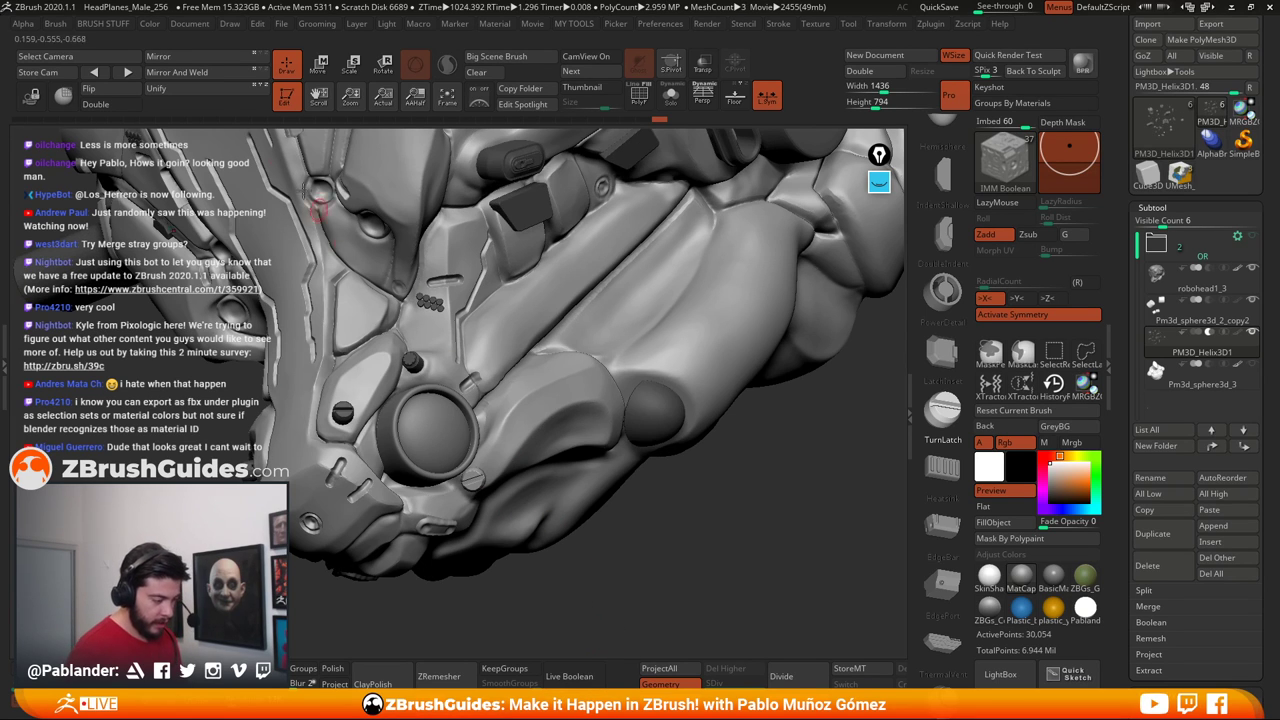
Nudge the latch beside the round lens with the gizmo and recheck its cut with Live Boolean
click(320, 66)
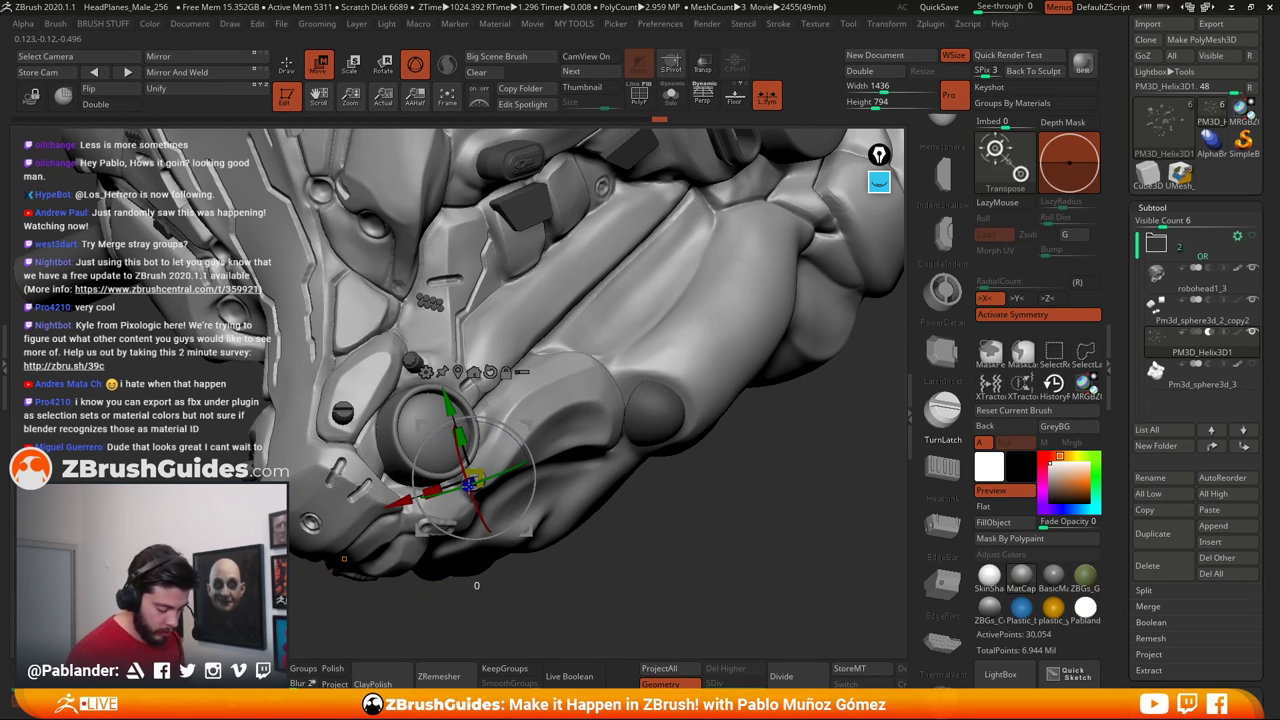
drag(466, 483, 469, 485)
click(575, 677)
click(575, 677)
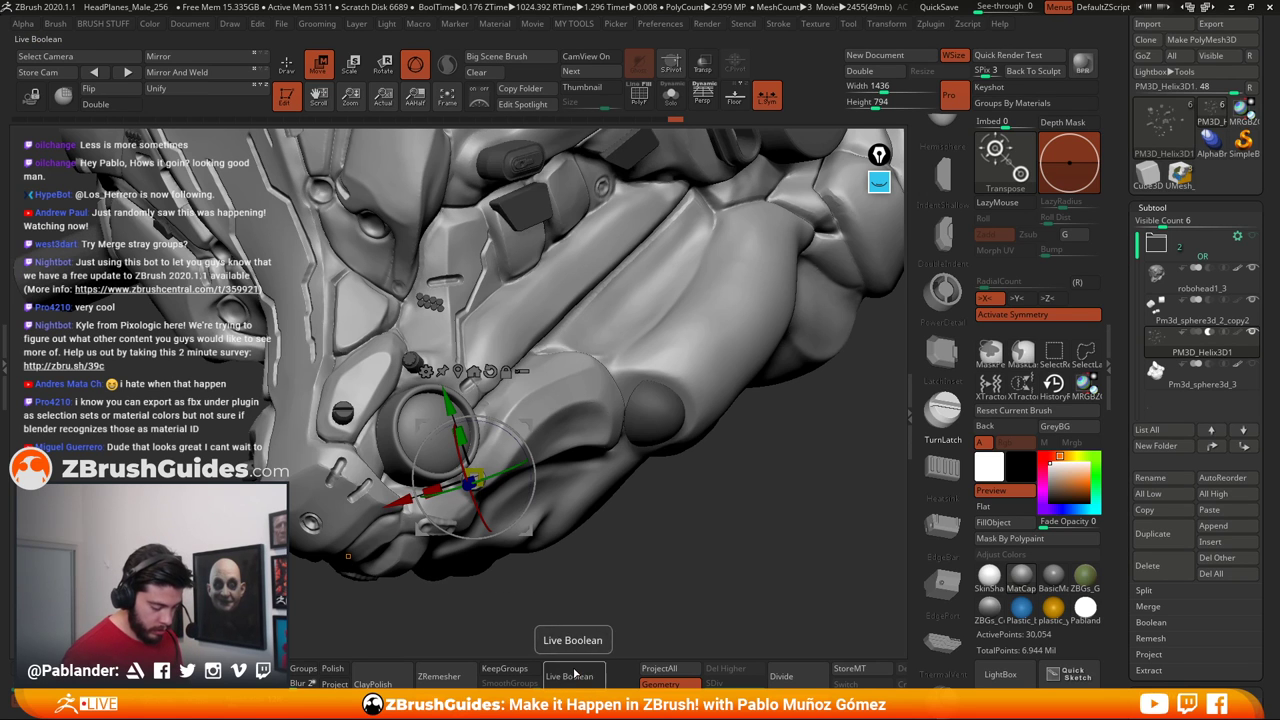
Try a Heatsink part on the long jaw panel, preview its cut with Live Boolean, and undo it
click(287, 65)
mouse_move(713, 538)
alt+mouse_down()
mouse_move(663, 457)
mouse_move(647, 496)
mouse_move(738, 496)
alt+mouse_up()
drag(958, 514, 943, 386)
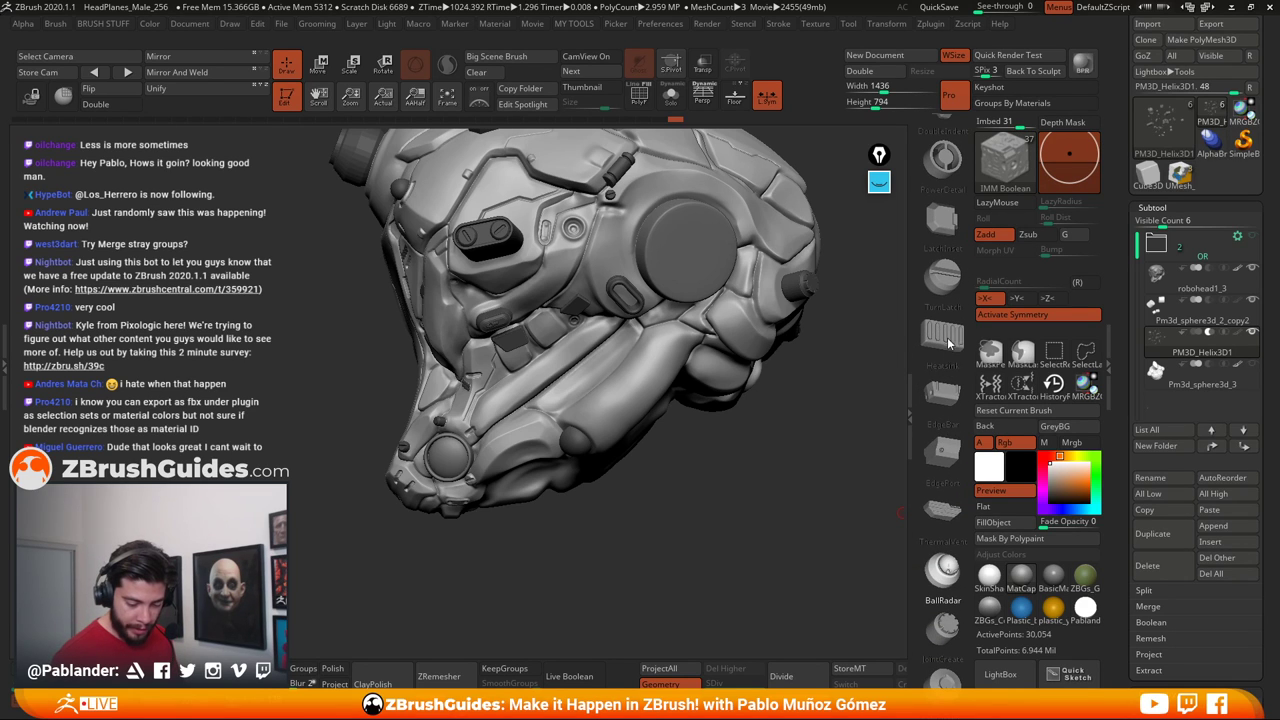
click(942, 340)
drag(630, 388, 641, 408)
click(568, 677)
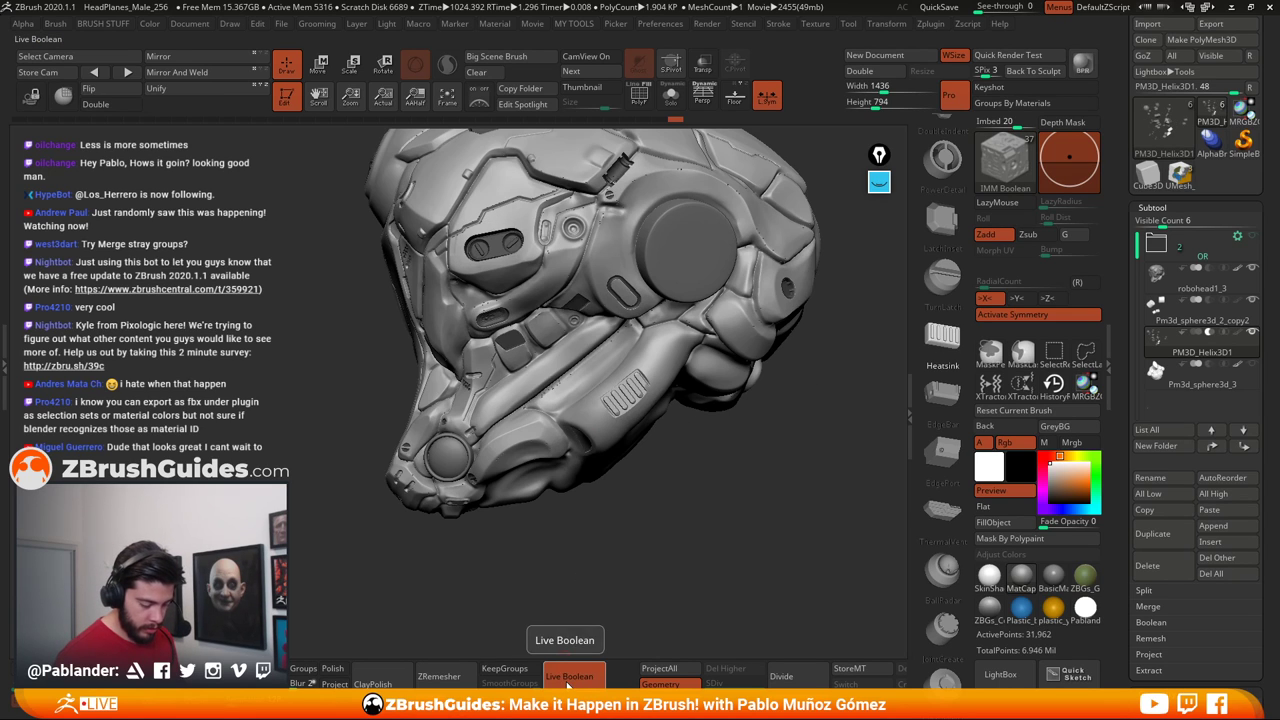
click(568, 677)
drag(666, 437, 731, 466)
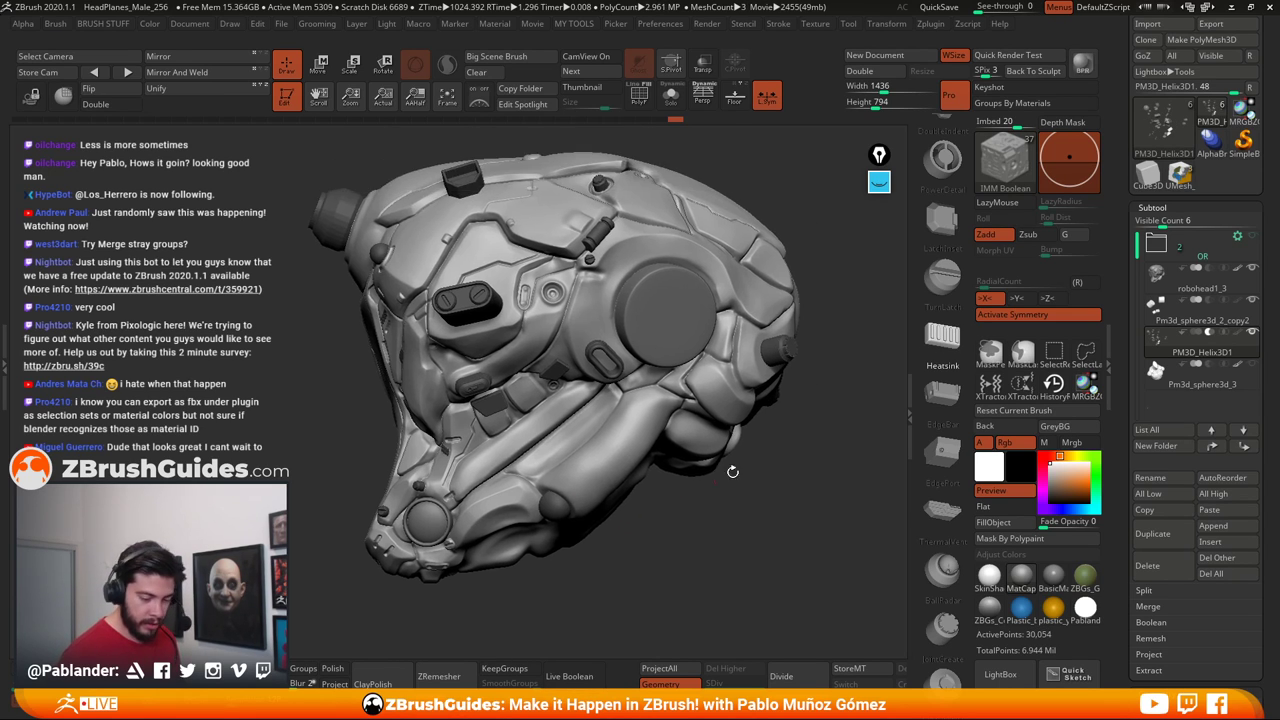
Insert a Hemisphere part on the side panel above the large ear disc
click(955, 252)
drag(957, 252, 943, 434)
click(942, 272)
drag(762, 480, 652, 347)
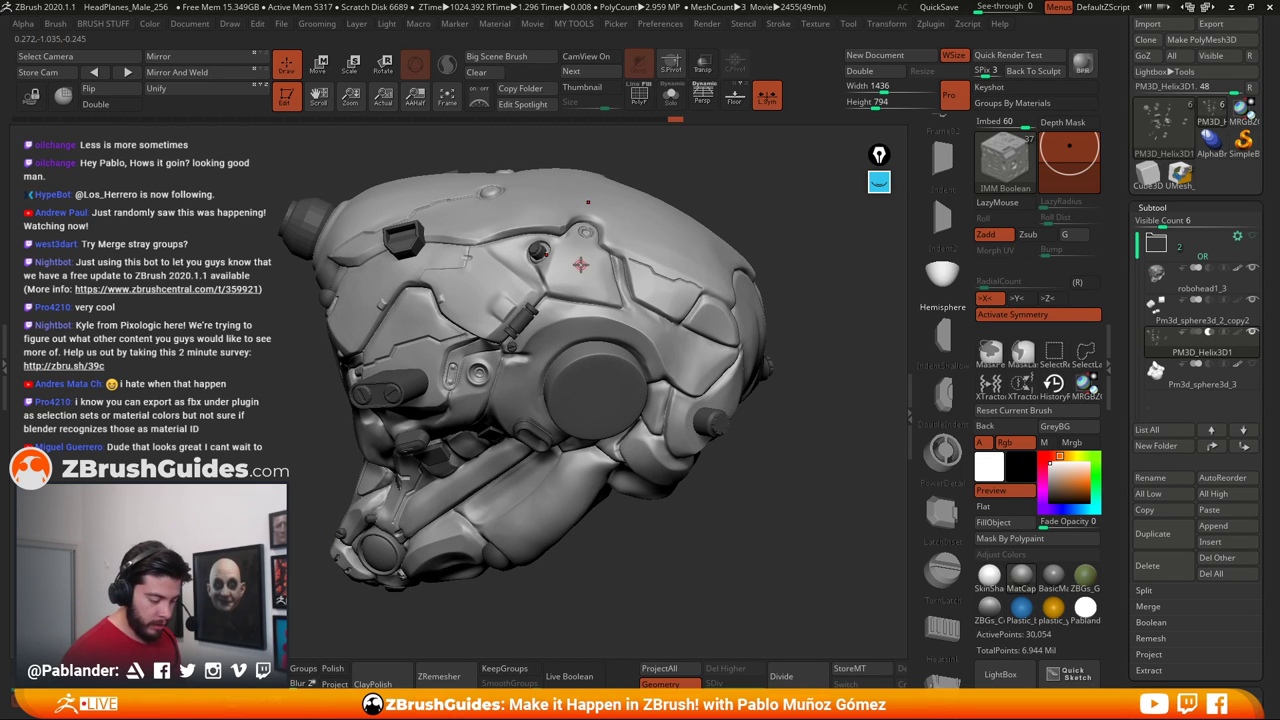
drag(580, 268, 586, 271)
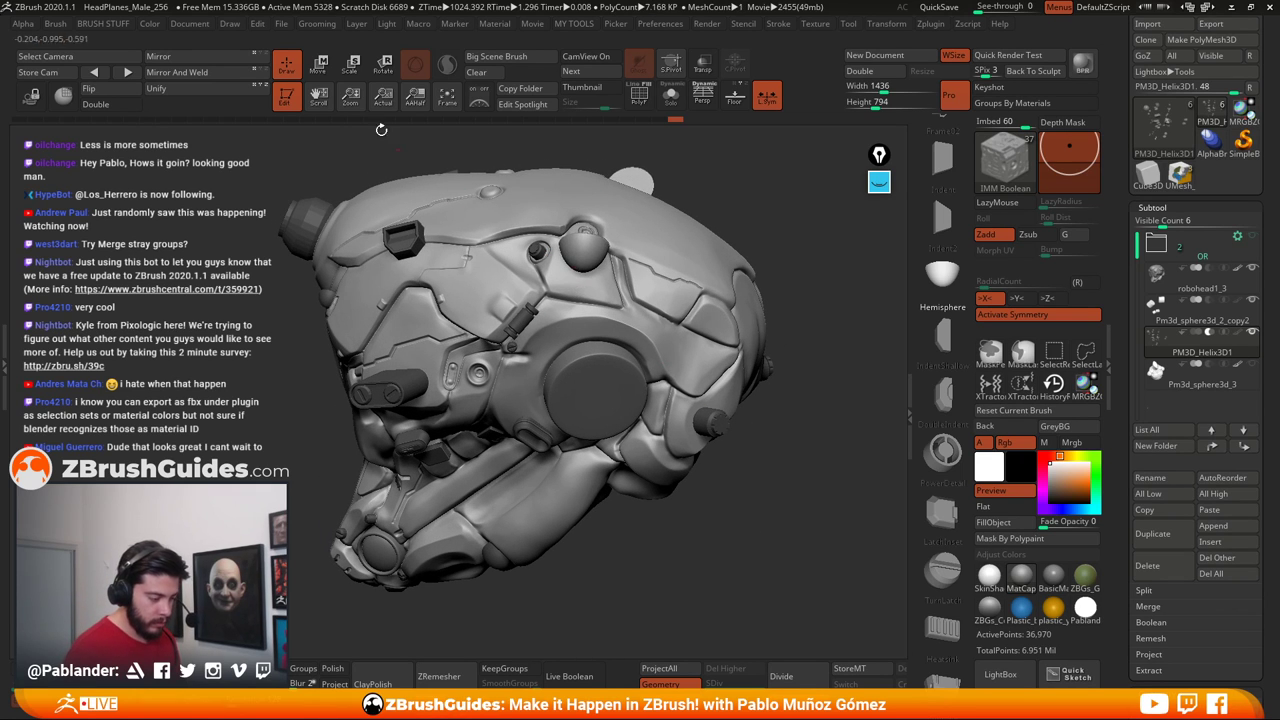
Move the hemisphere down on its panel with the gizmo and preview its cut with Live Boolean
key(w)
drag(586, 194, 584, 210)
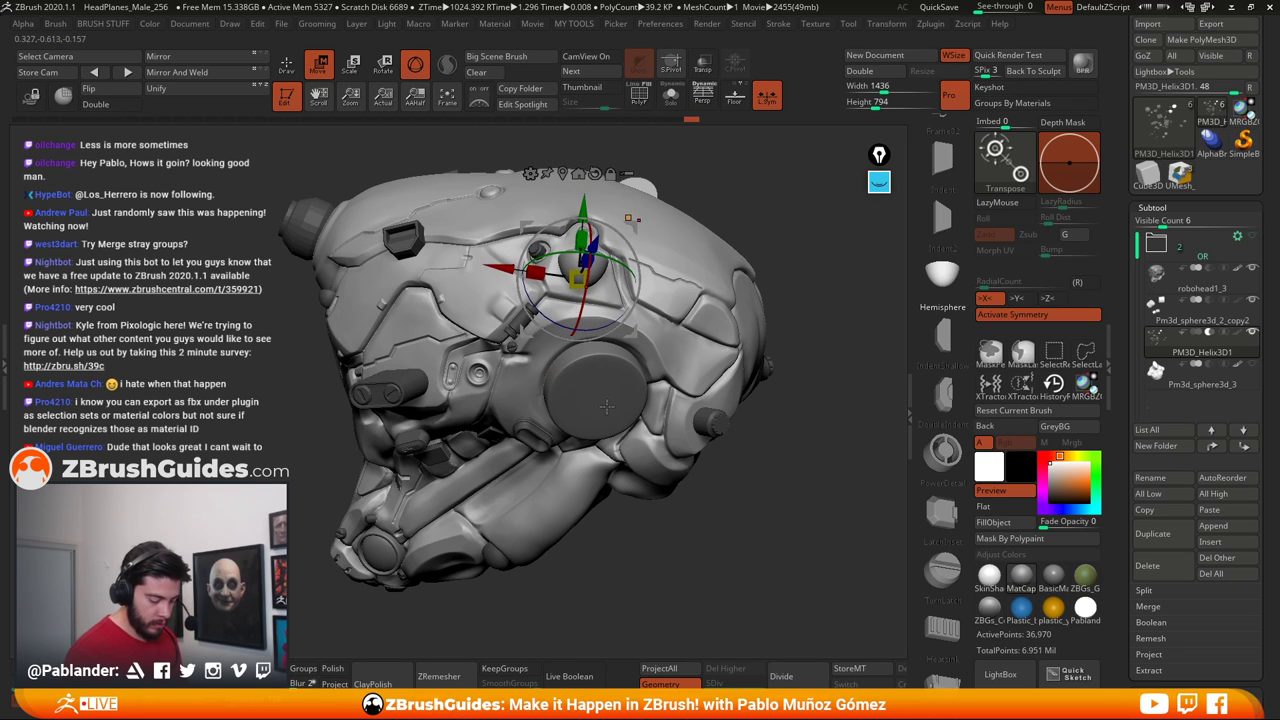
click(596, 668)
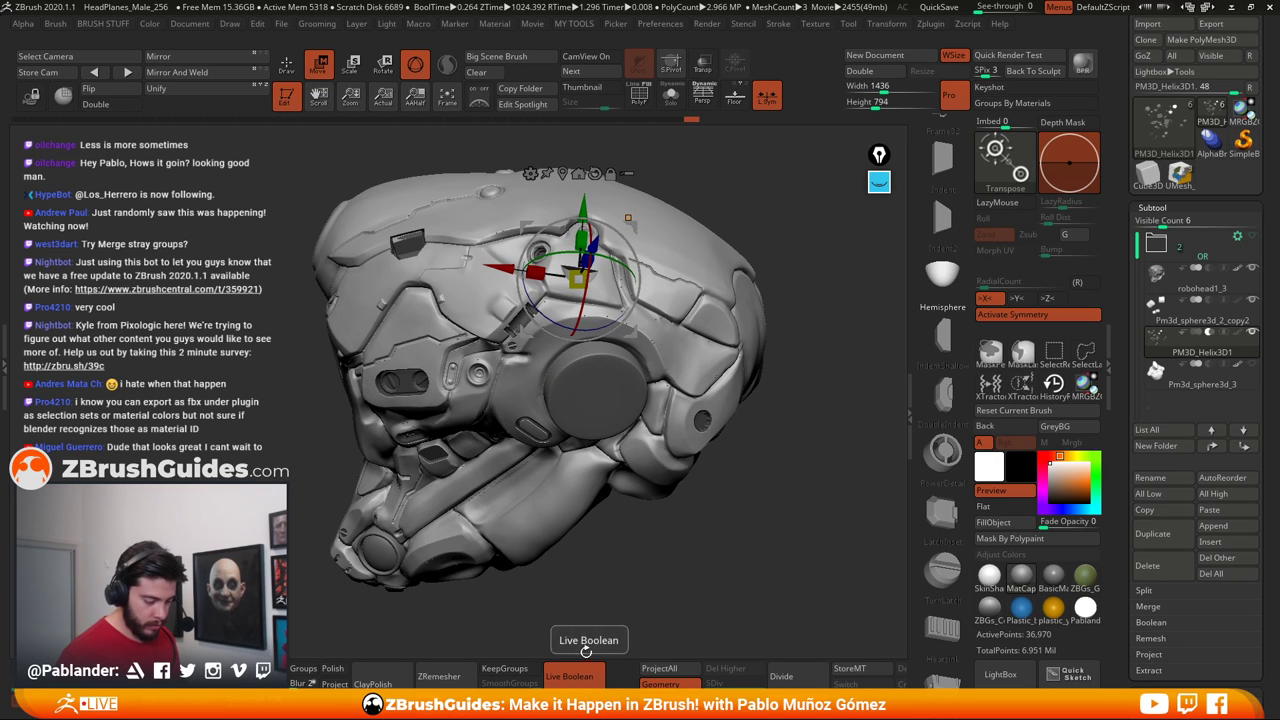
click(590, 670)
Rotate and reposition the hemisphere above the ear disc to tilt its cut, checking the result in Live Boolean
drag(586, 201, 585, 206)
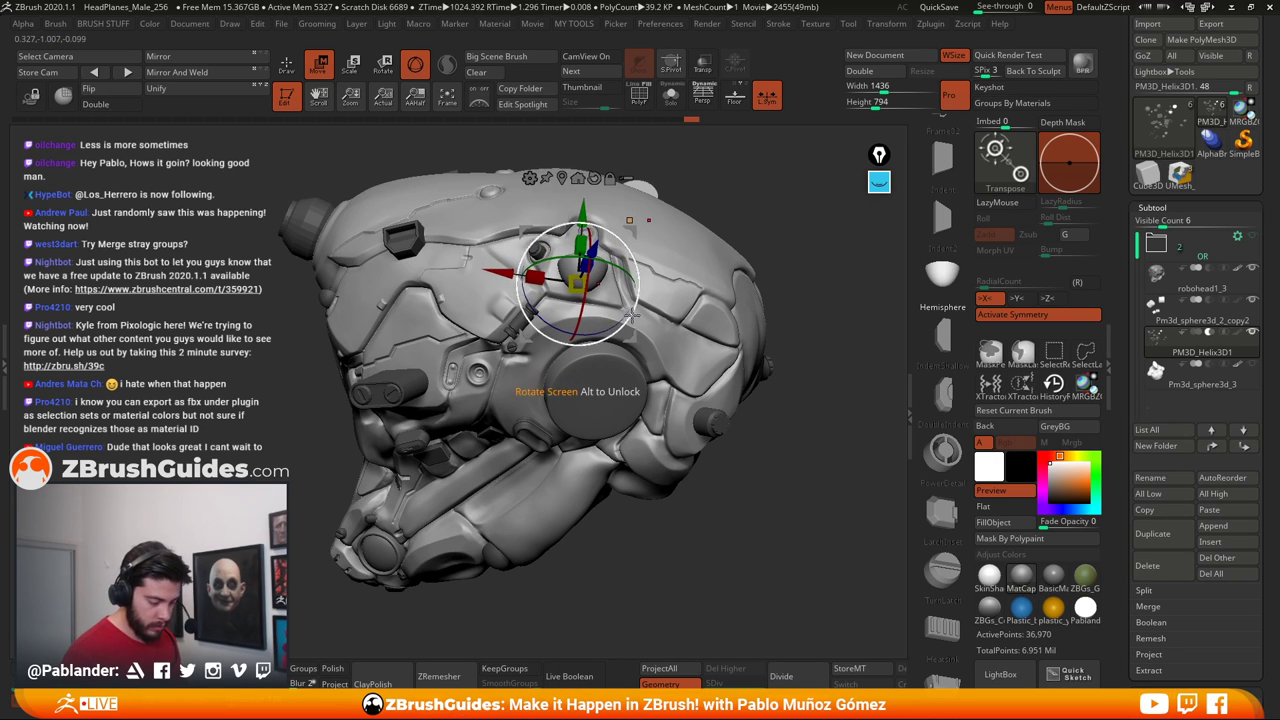
drag(752, 224, 808, 240)
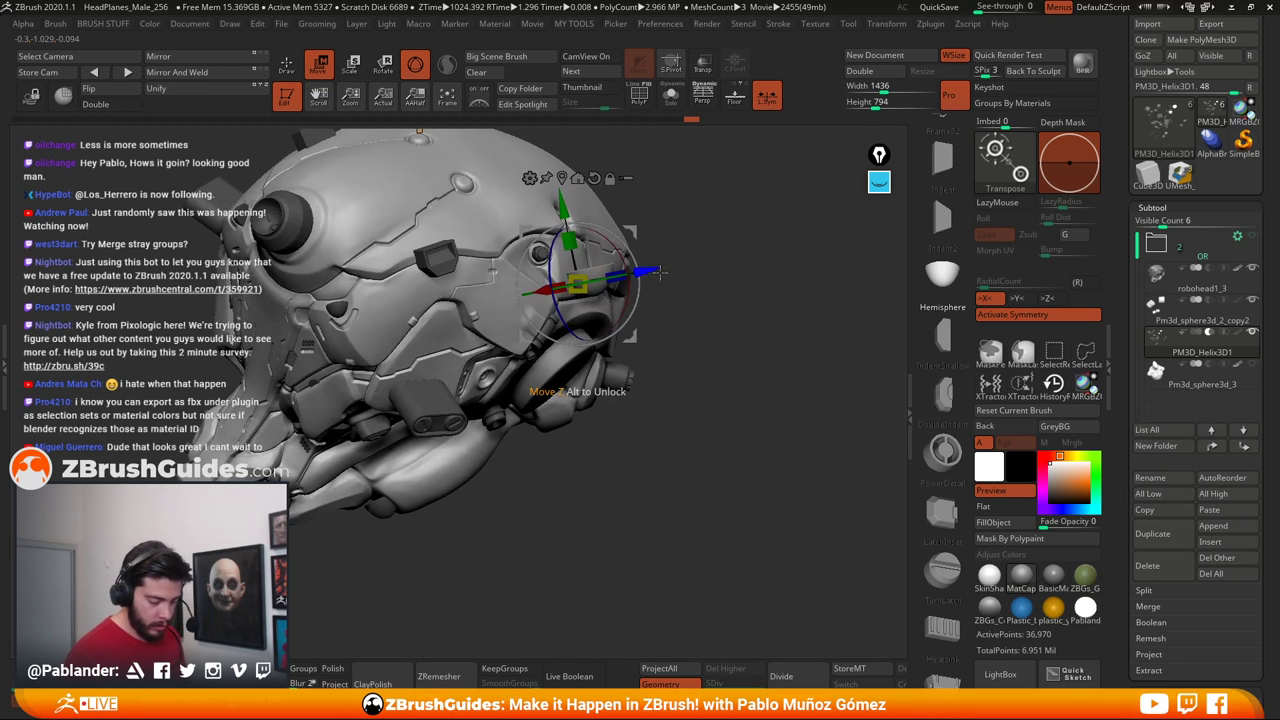
drag(606, 264, 617, 217)
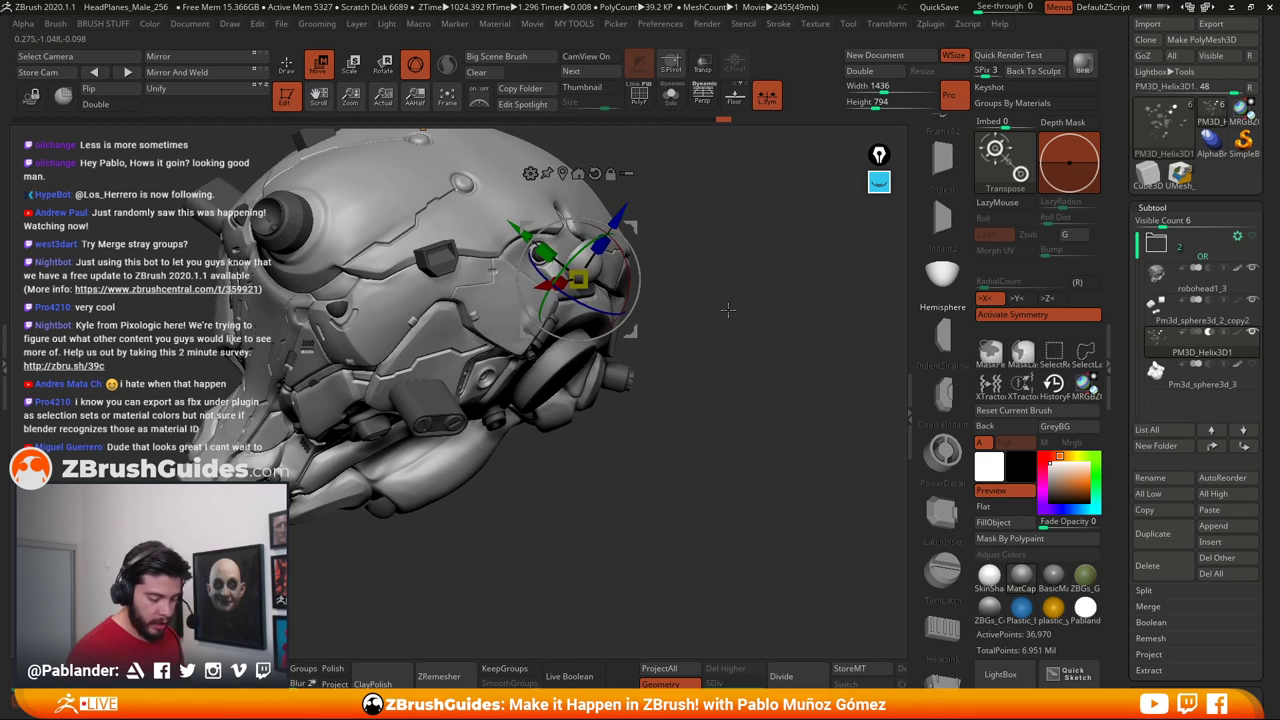
drag(773, 408, 700, 314)
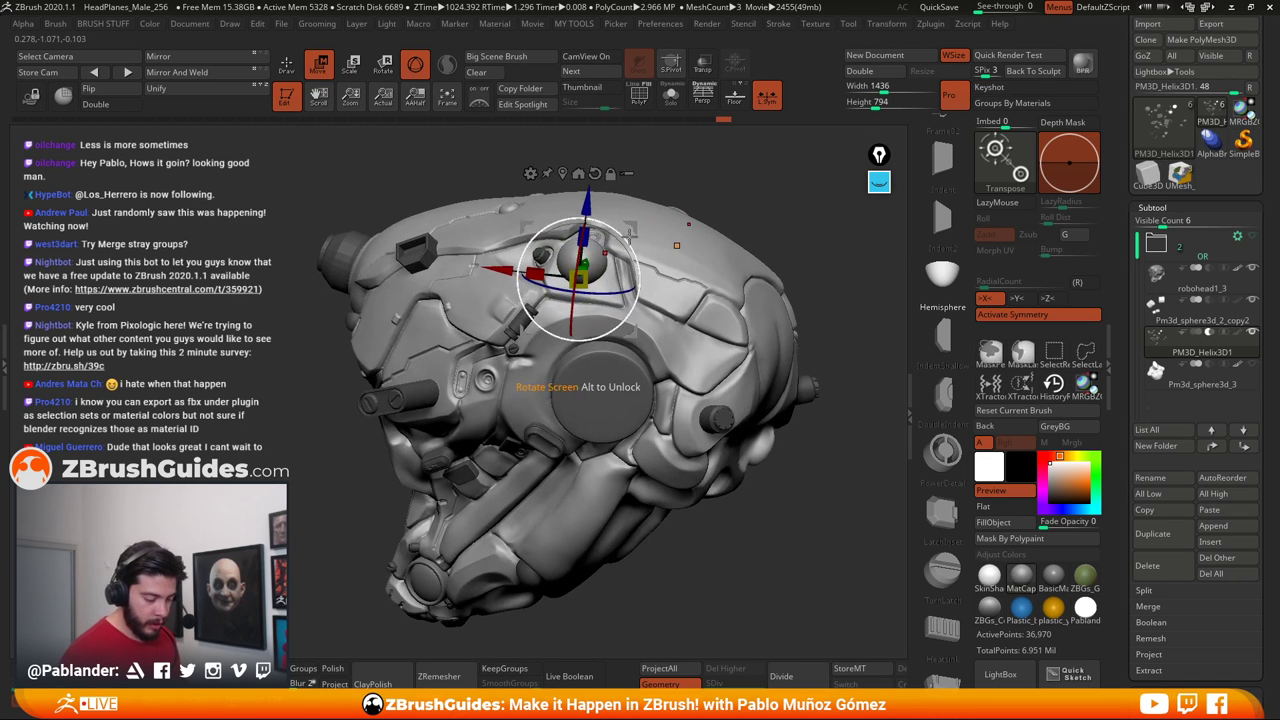
drag(635, 226, 635, 226)
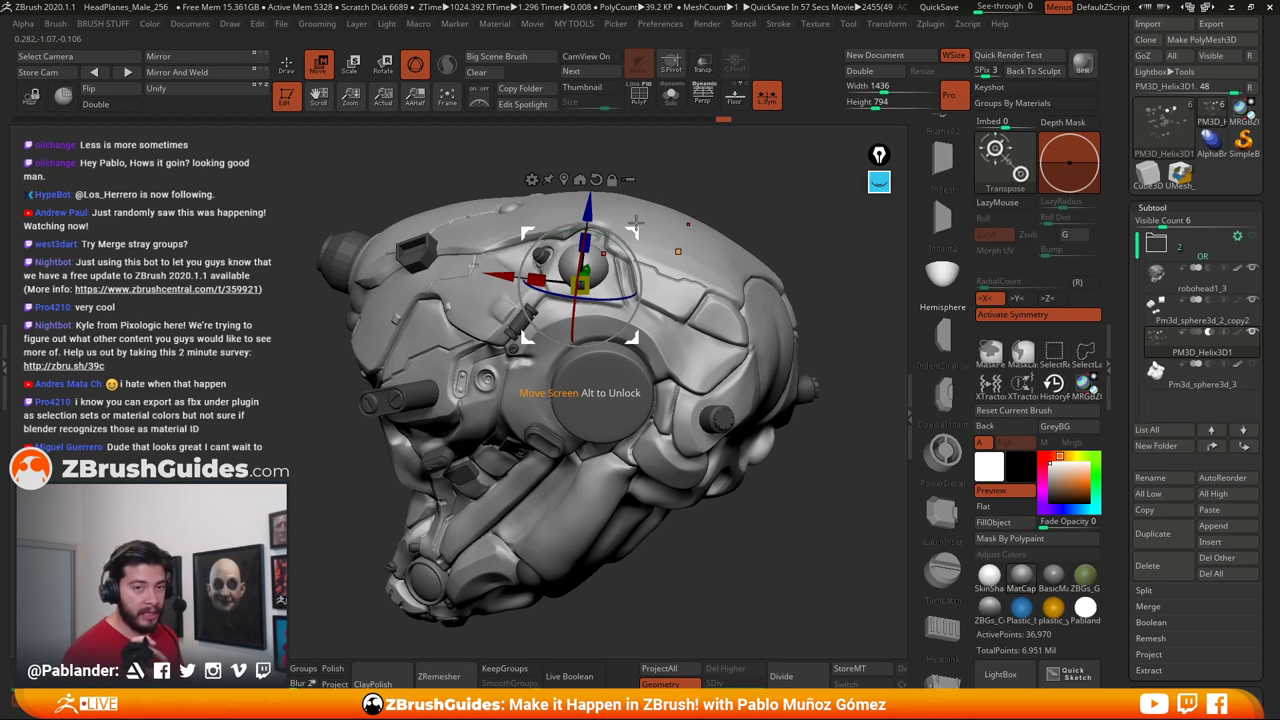
right_drag(668, 340, 717, 404)
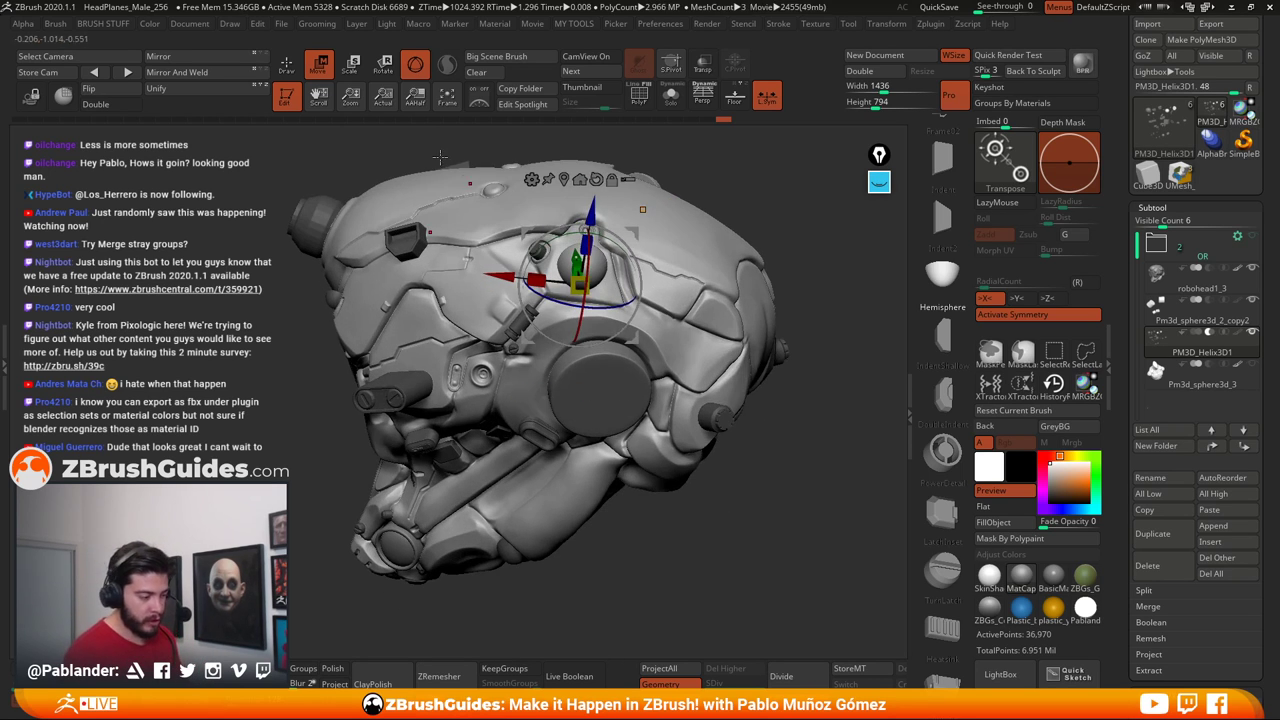
click(585, 676)
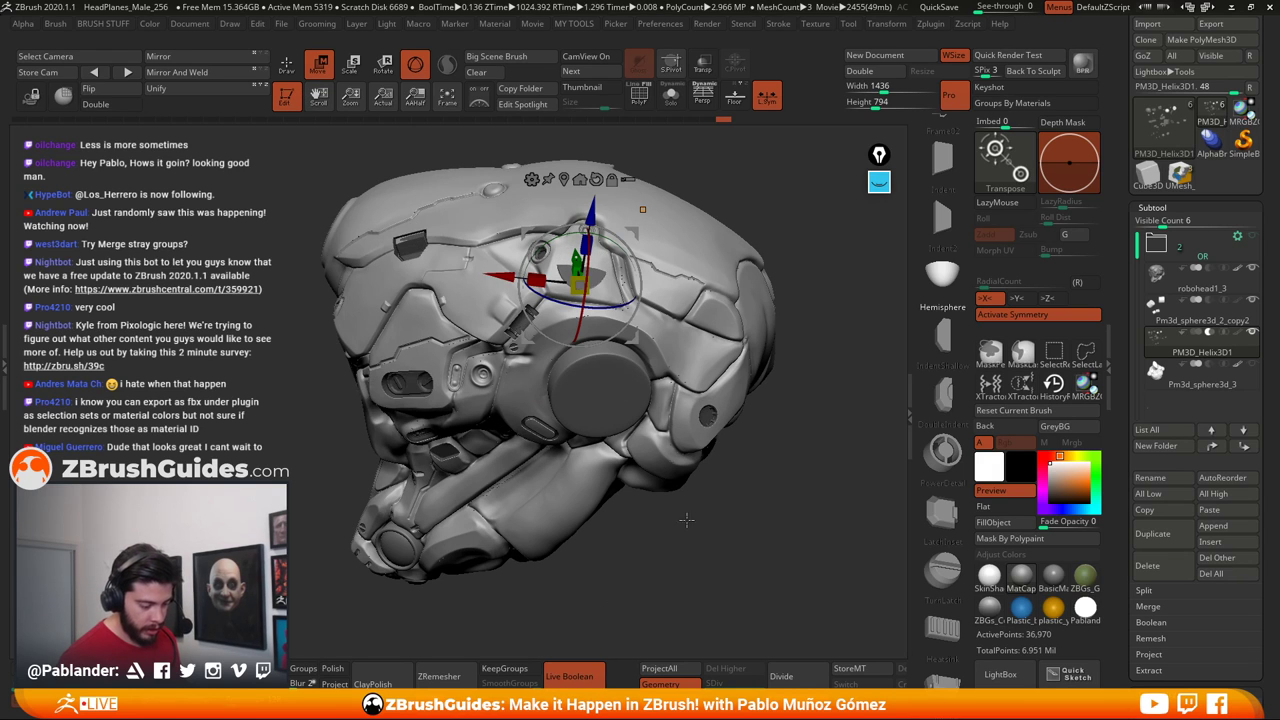
click(585, 674)
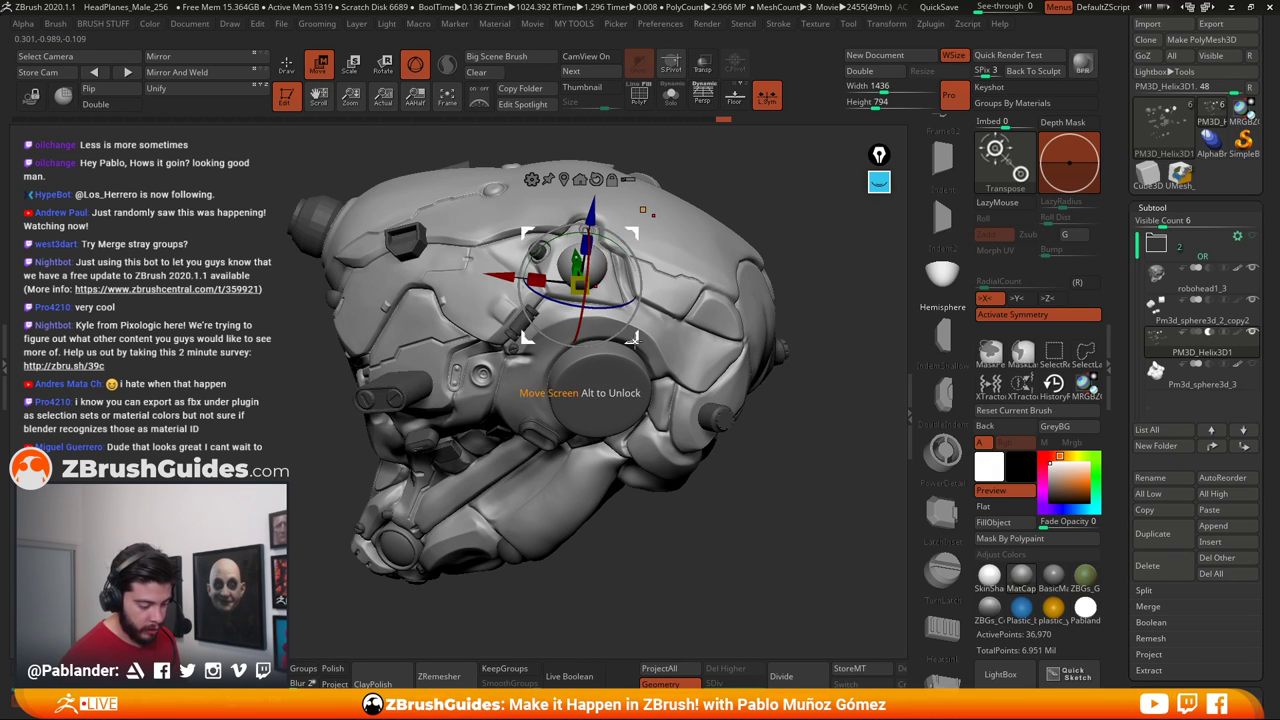
click(583, 675)
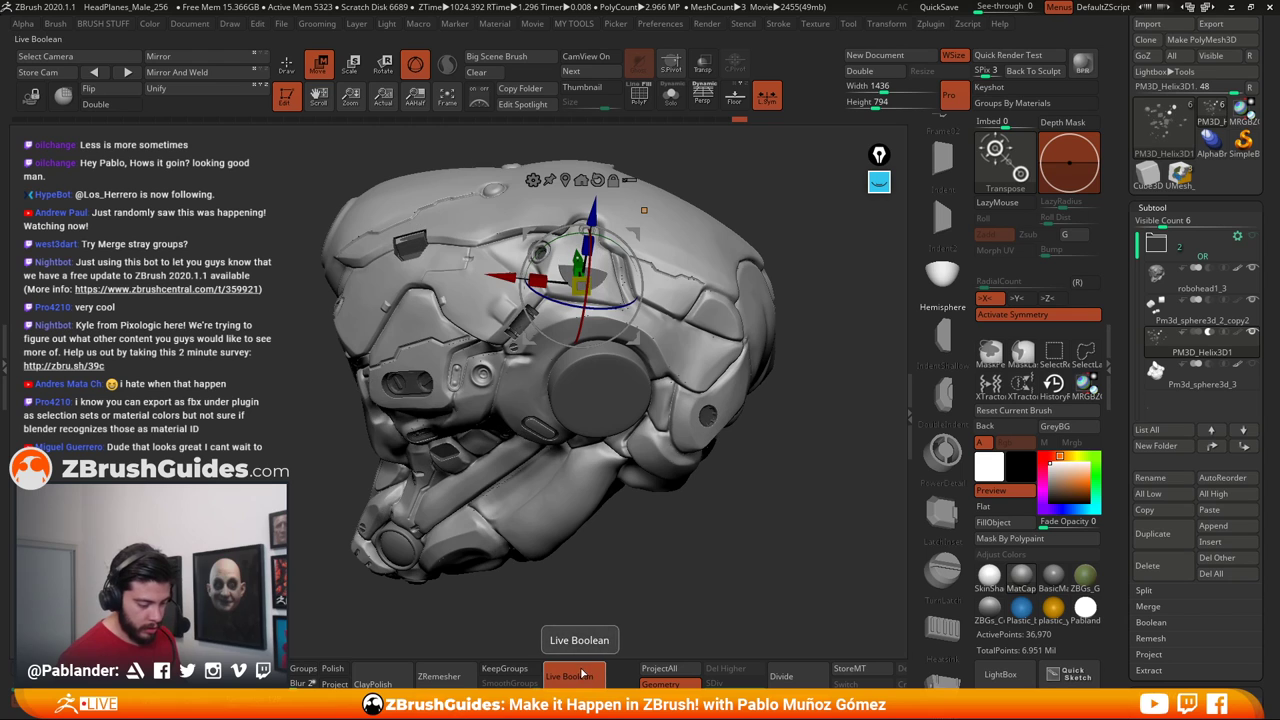
click(580, 674)
Insert a second Hemisphere part on the rear panel behind the ear disc, and move and rotate it into the surface
drag(743, 514, 737, 540)
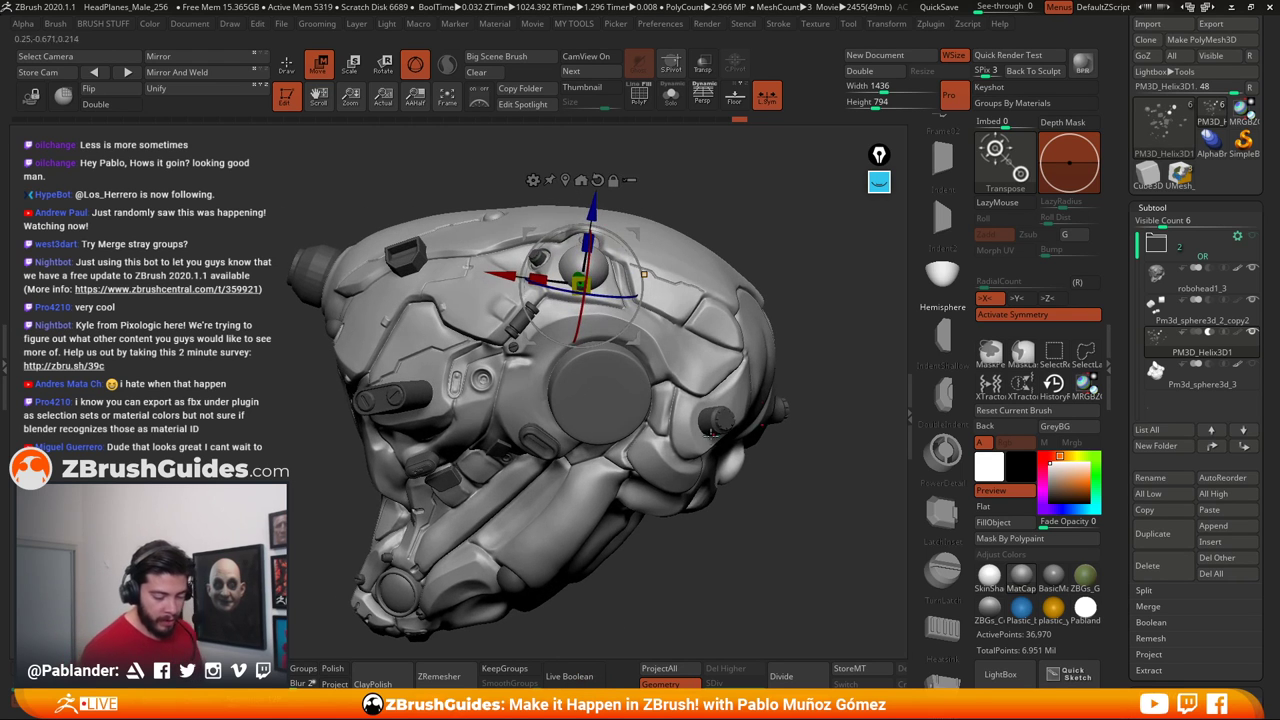
click(287, 64)
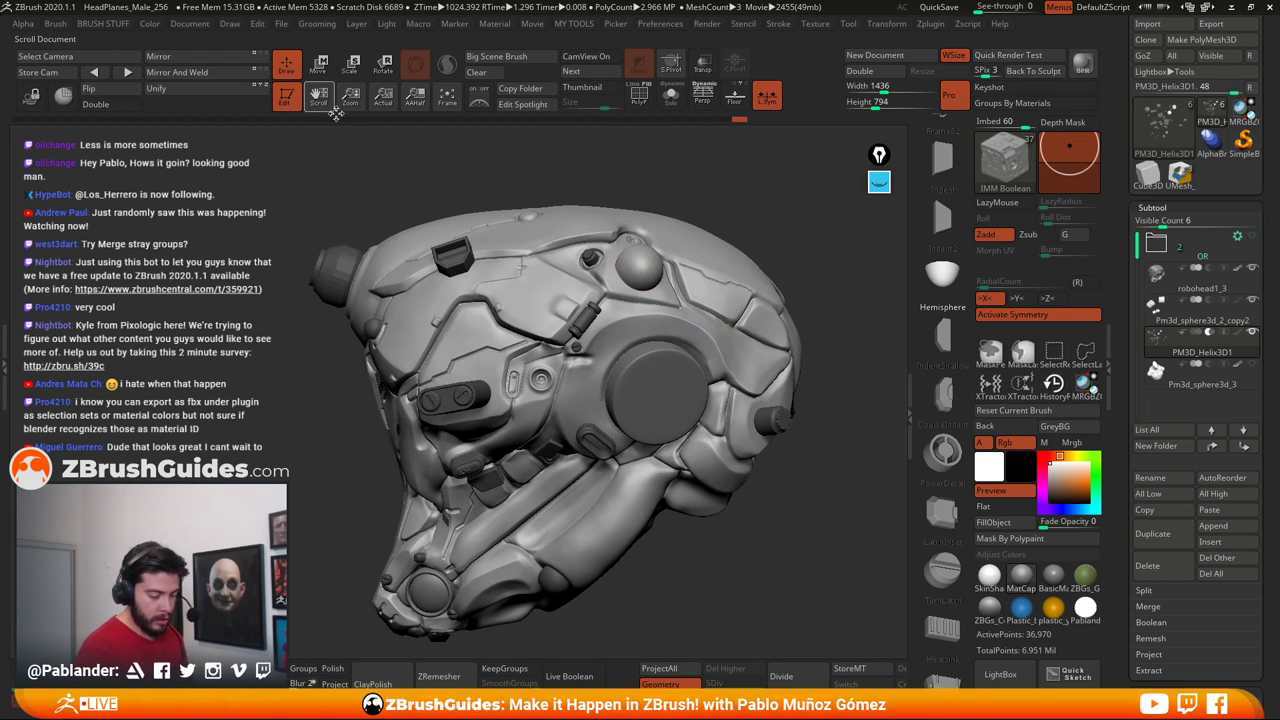
mouse_move(836, 310)
mouse_down()
mouse_move(780, 301)
mouse_move(643, 354)
mouse_move(678, 318)
mouse_move(680, 283)
mouse_move(720, 306)
mouse_move(714, 350)
mouse_up()
key(w)
drag(672, 266, 670, 276)
drag(654, 349, 651, 346)
drag(686, 492, 765, 391)
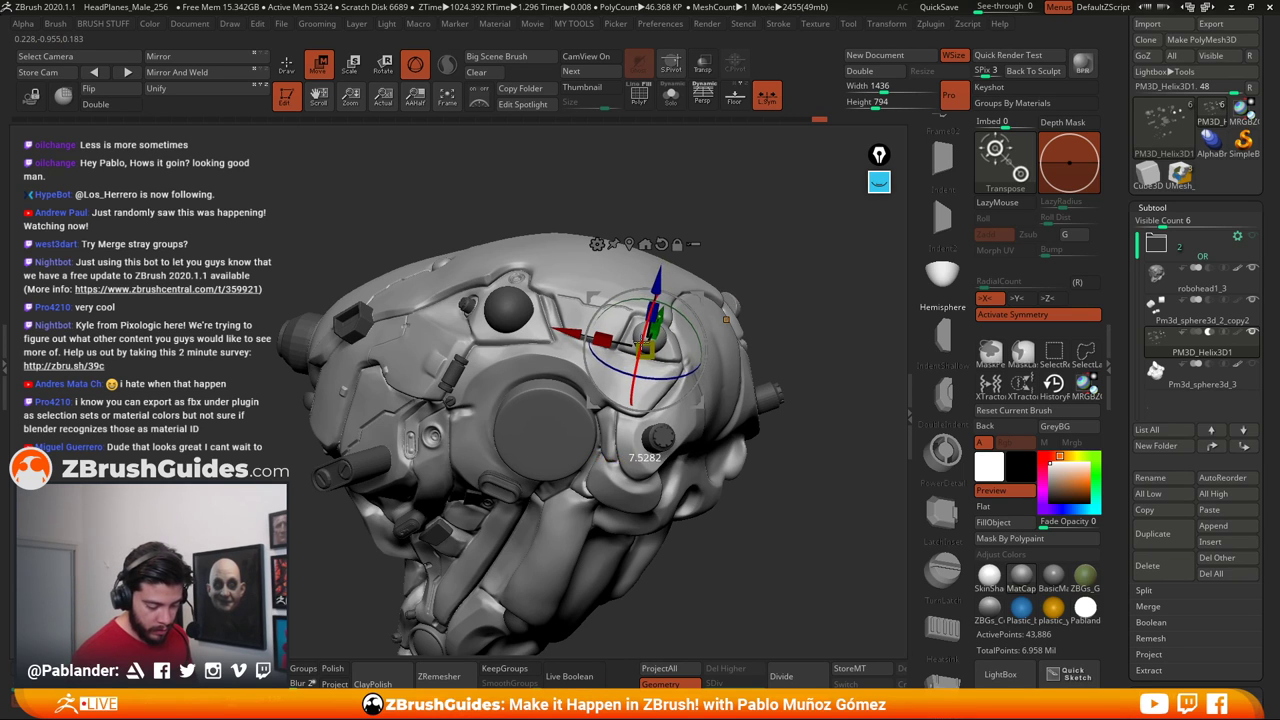
Preview the rear hemisphere's cut with Live Boolean, adjust its rotation slightly, and check the cut again
click(594, 674)
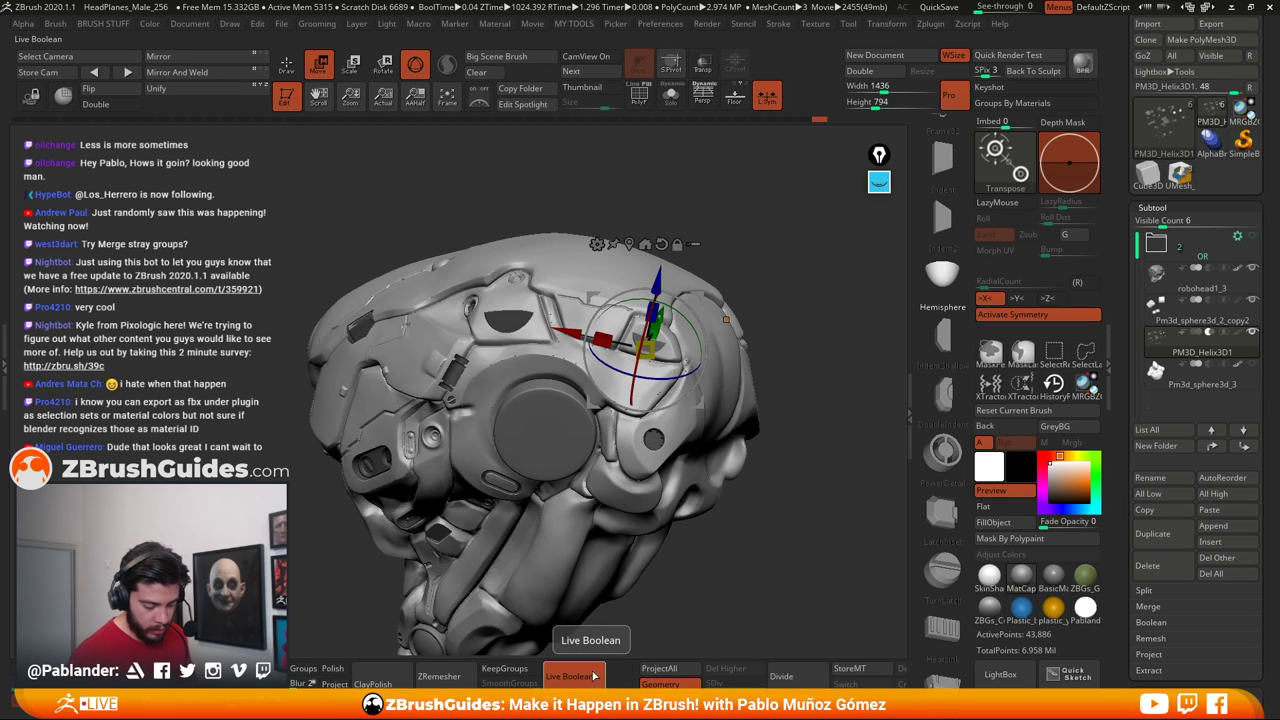
click(594, 674)
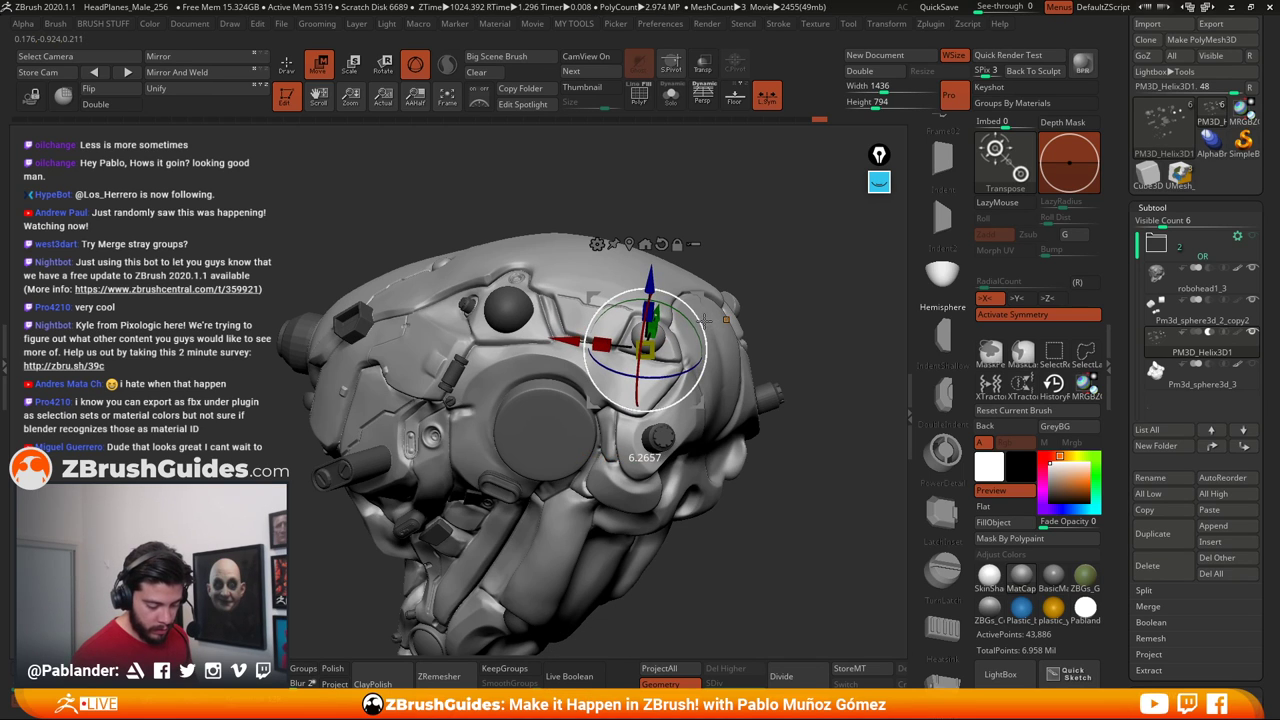
click(585, 677)
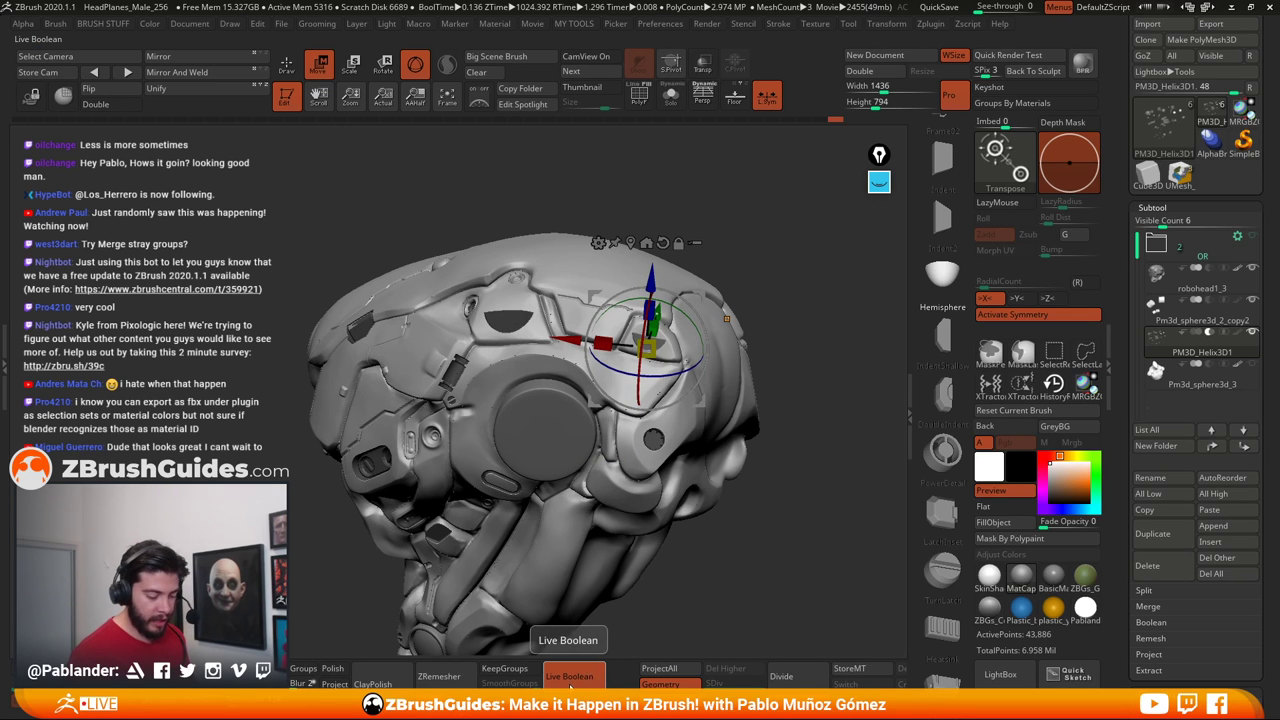
Switch off the Live Boolean preview, return to Draw mode and QuickSave the project
click(579, 681)
mouse_move(700, 575)
alt+mouse_down()
mouse_move(676, 504)
mouse_move(744, 494)
mouse_move(698, 485)
mouse_move(719, 471)
mouse_move(688, 515)
alt+mouse_up()
click(287, 64)
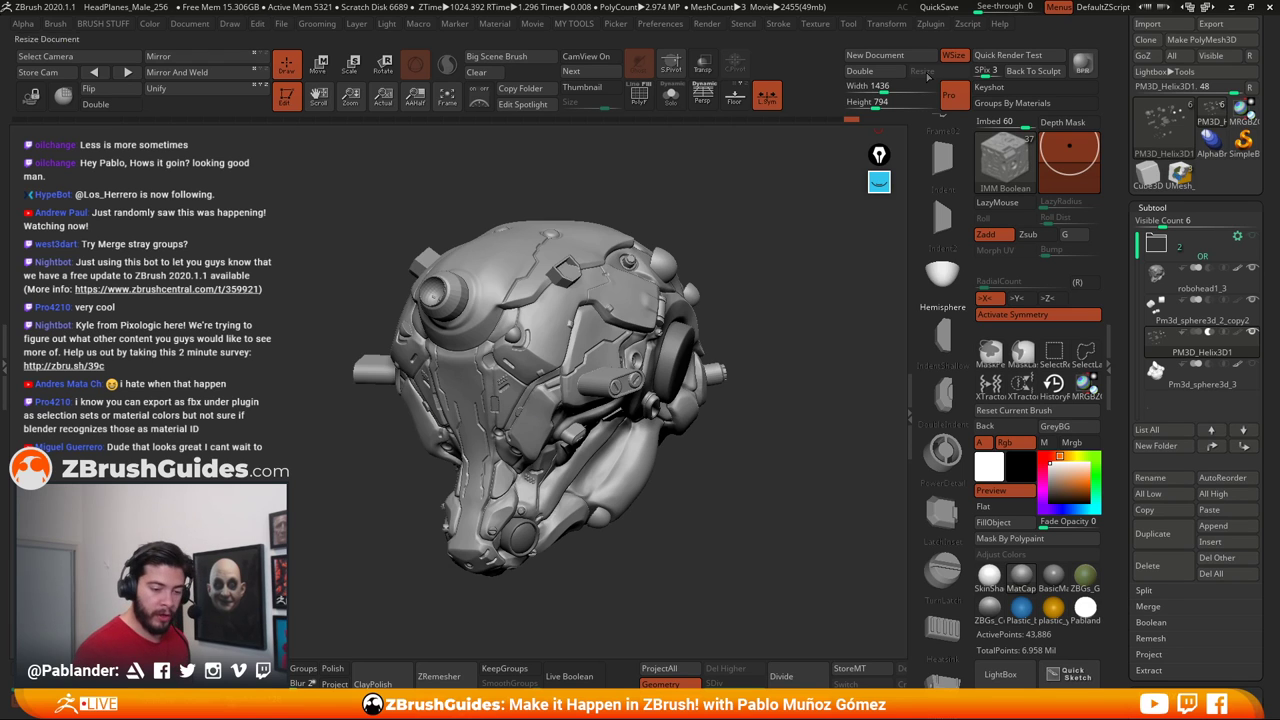
click(940, 8)
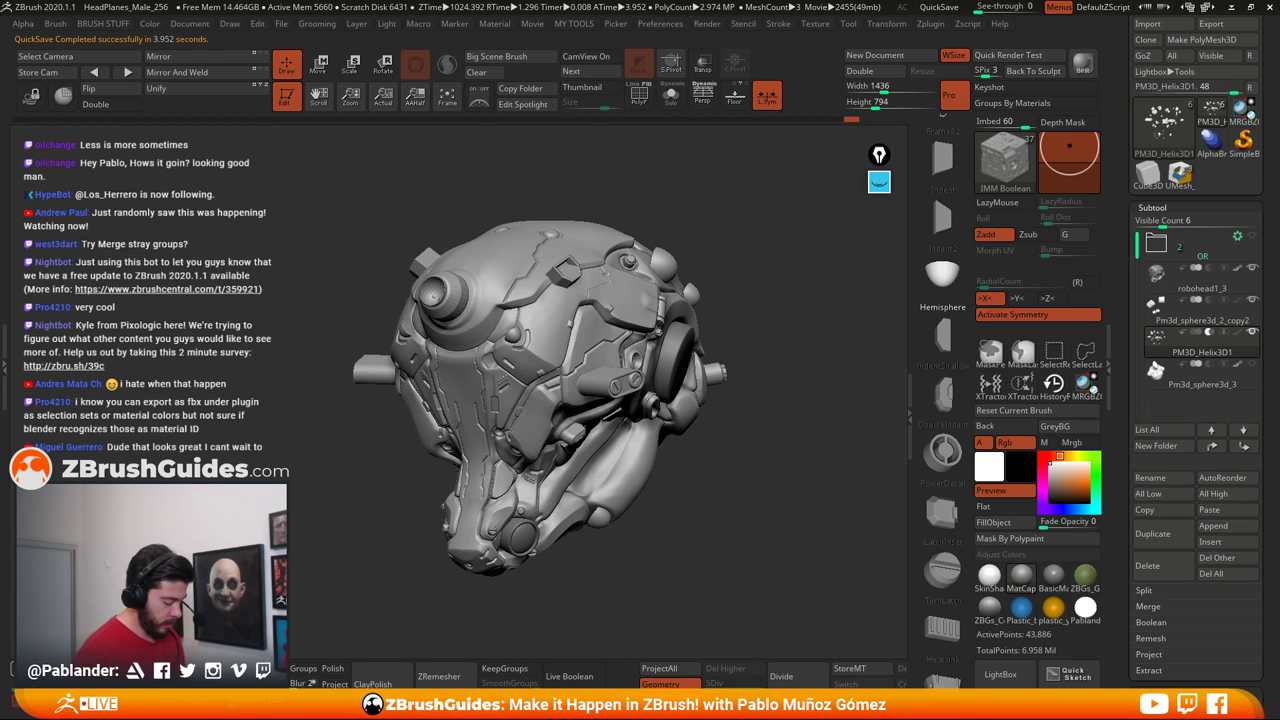
Preview all the cuts on the whole head with Live Boolean, then turn the preview off and examine the side
click(570, 676)
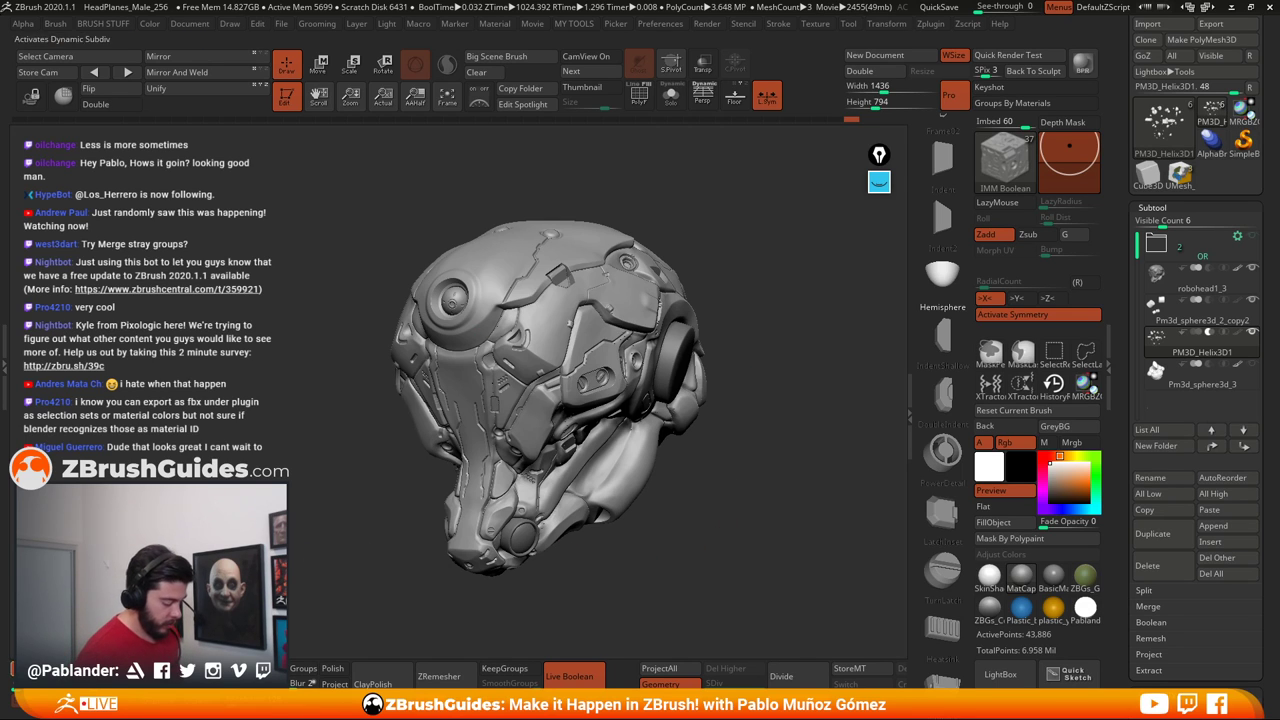
click(583, 679)
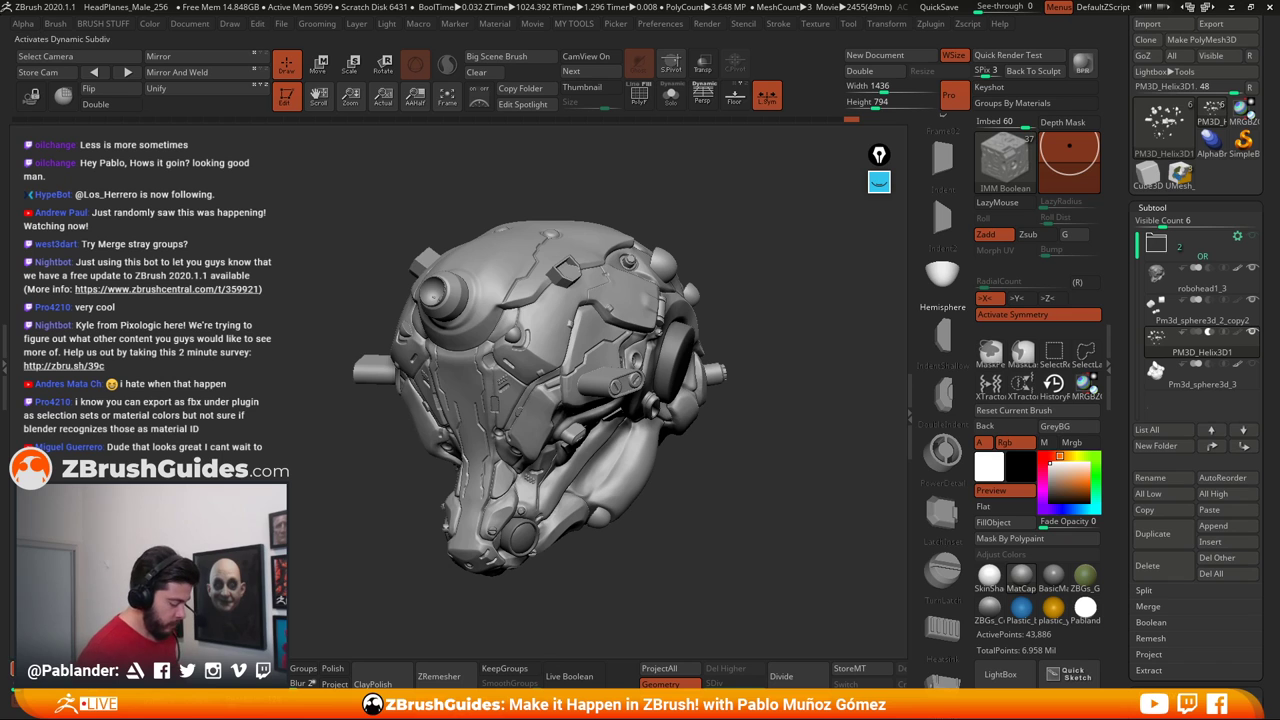
drag(729, 492, 556, 388)
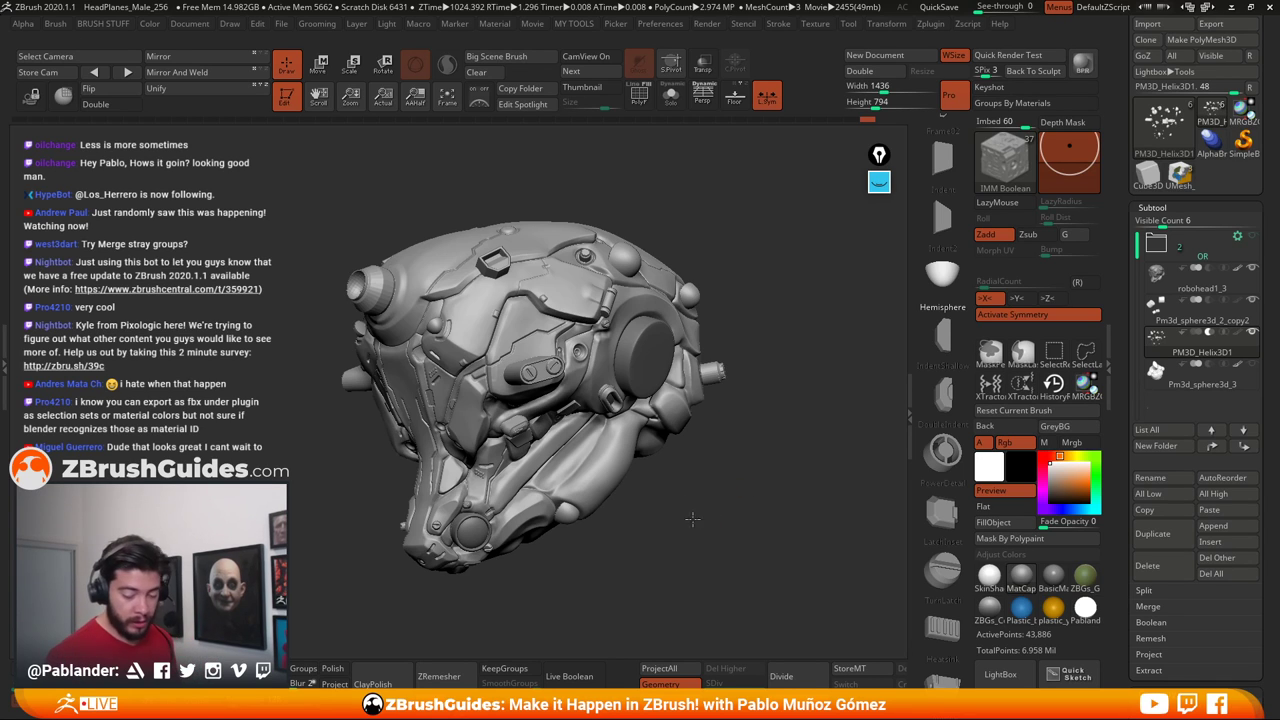
Duplicate the PM3D_Helix3D1 subtool and keep the original in the existing folder above the head
click(1200, 284)
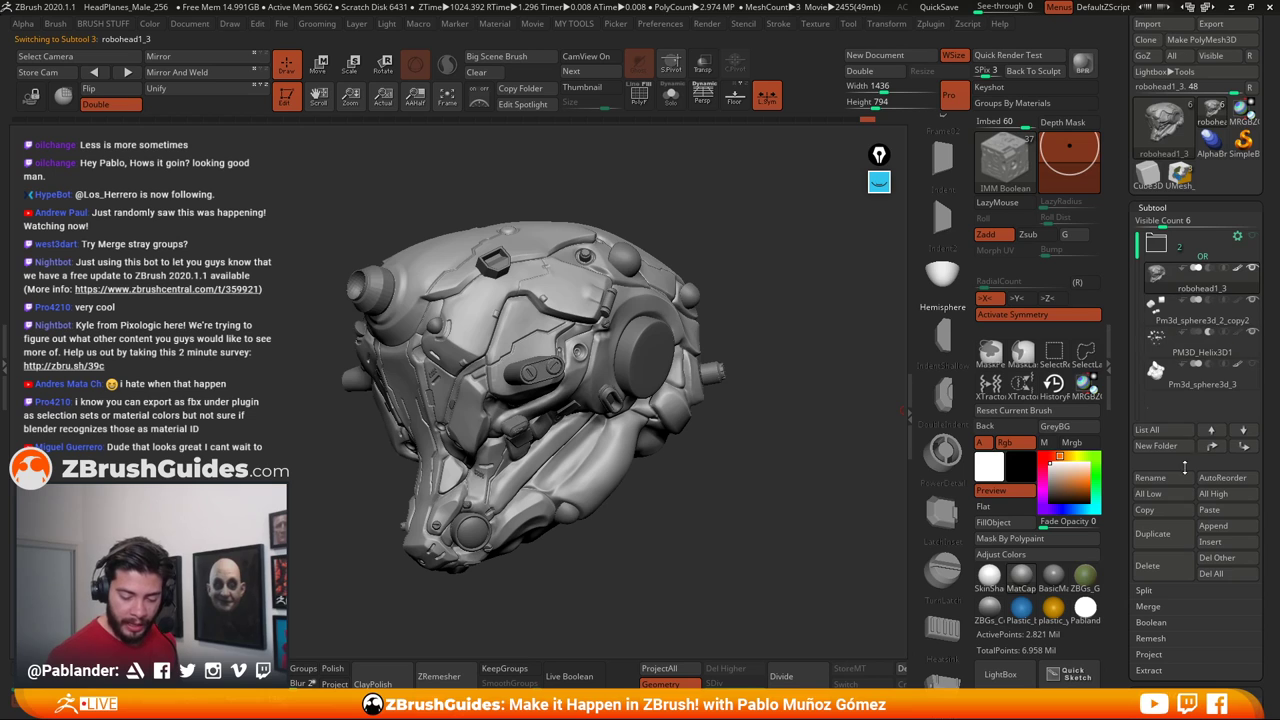
click(1192, 352)
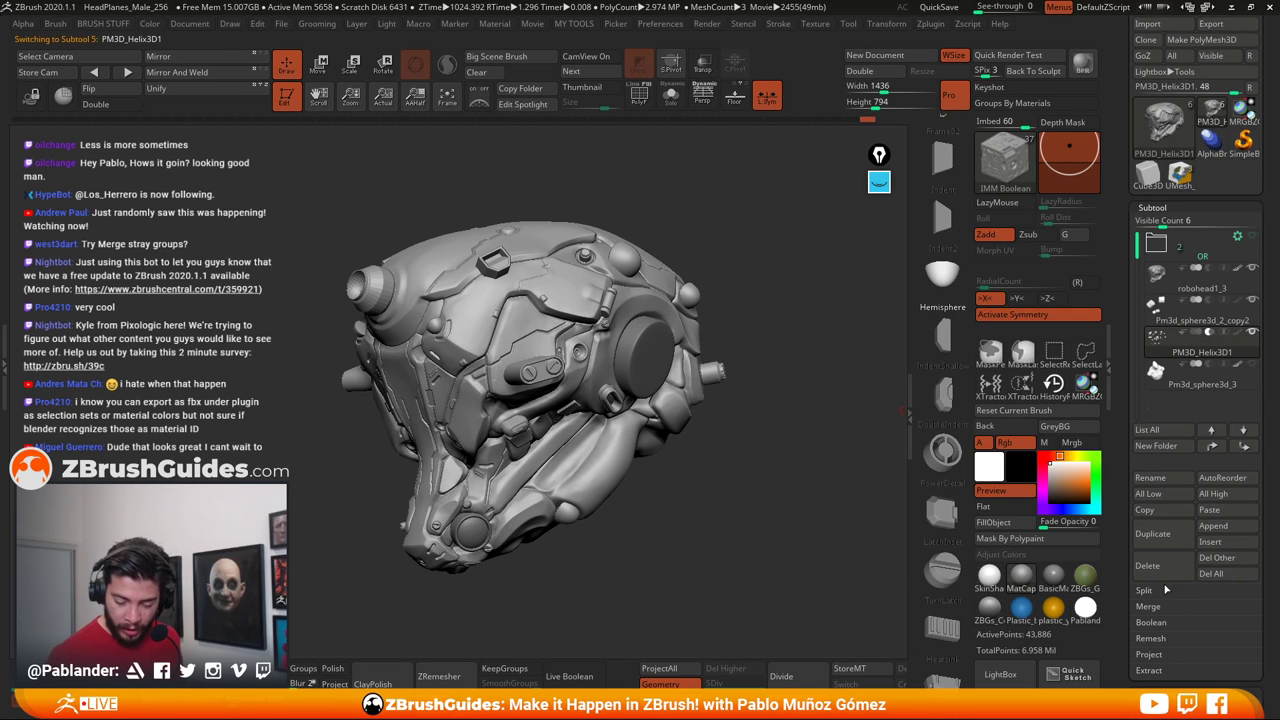
click(1152, 534)
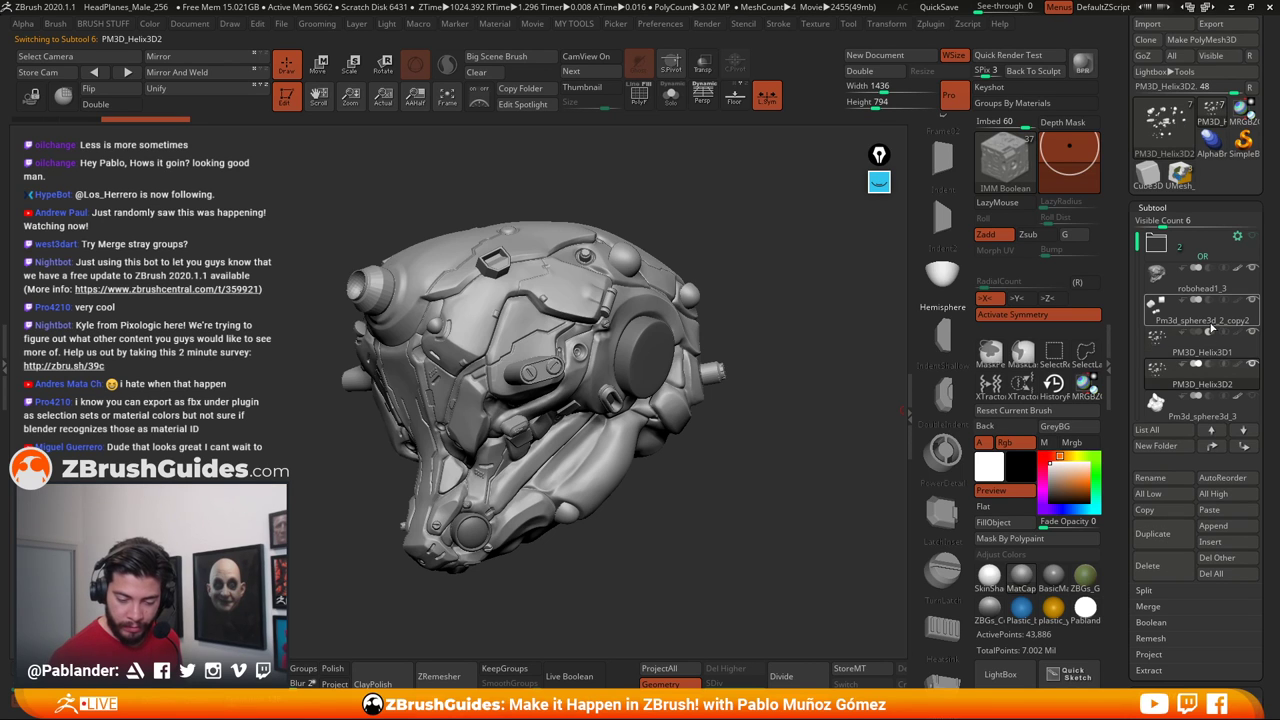
Create a subtool folder named boolean around robohead1_3 and add PM3D_Helix3D2 to it
click(1198, 274)
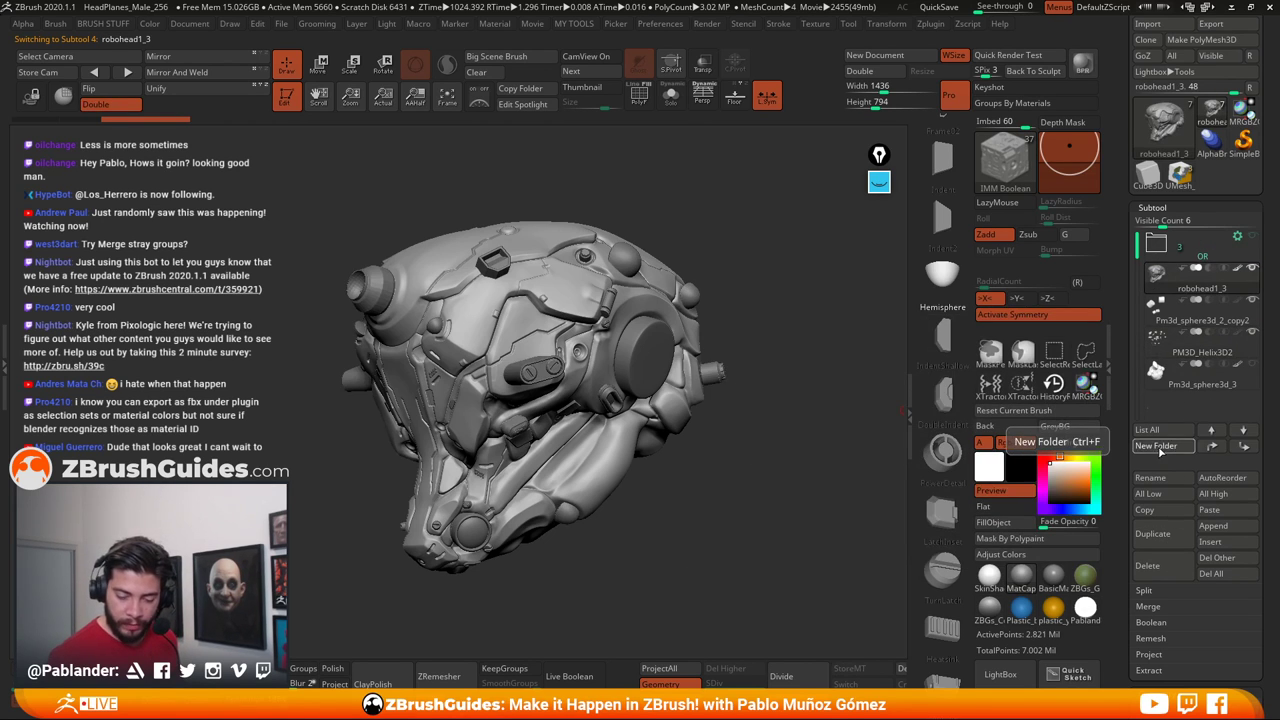
click(1158, 446)
text(boolea)
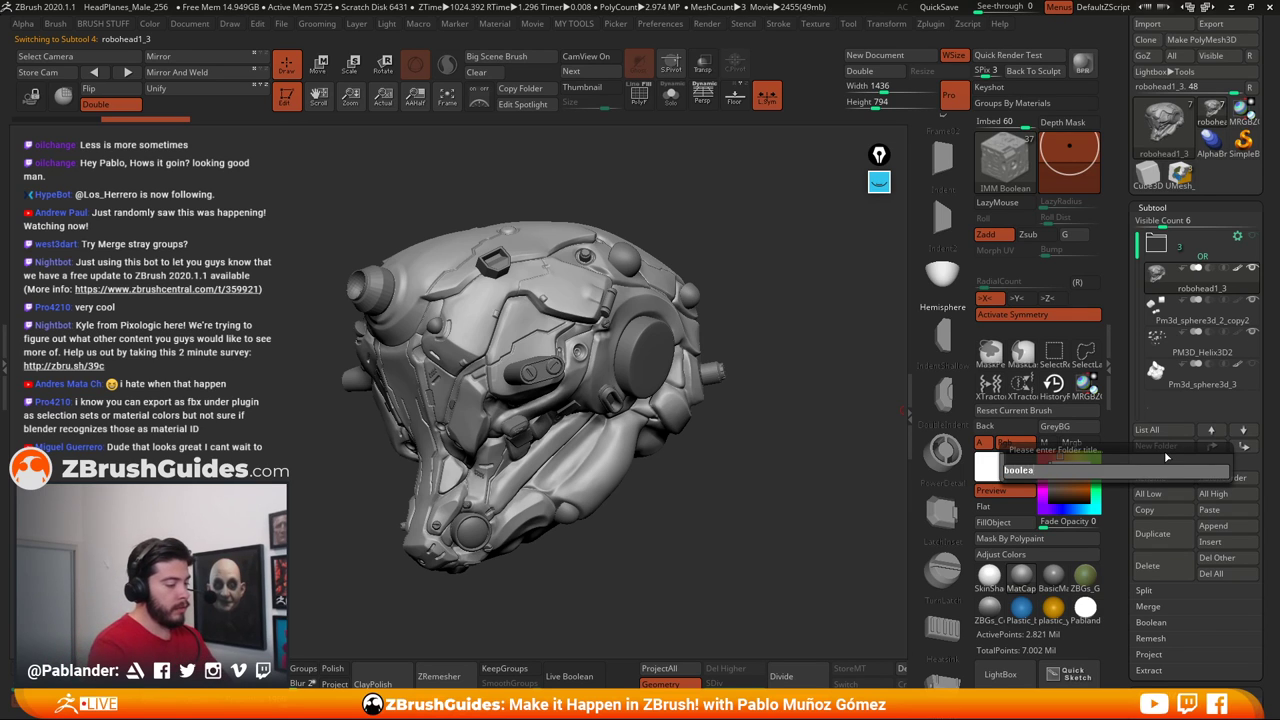
text(n)
key(Return)
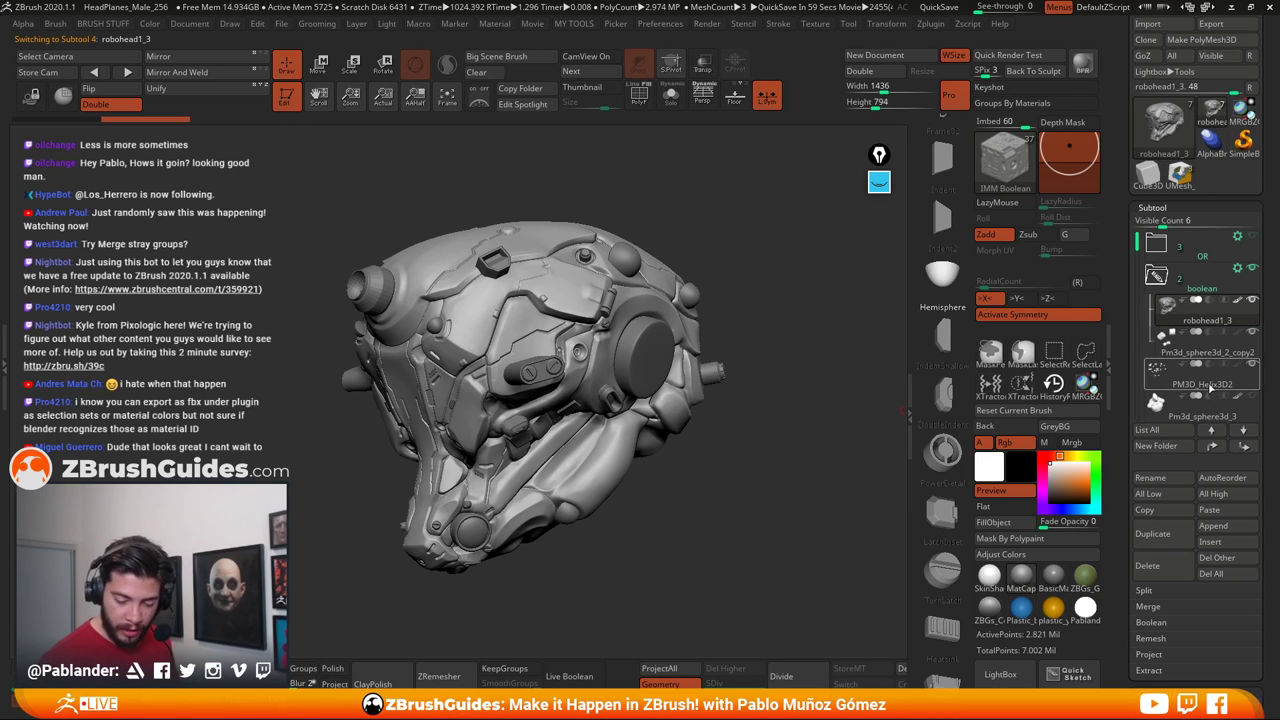
drag(1207, 382, 1196, 337)
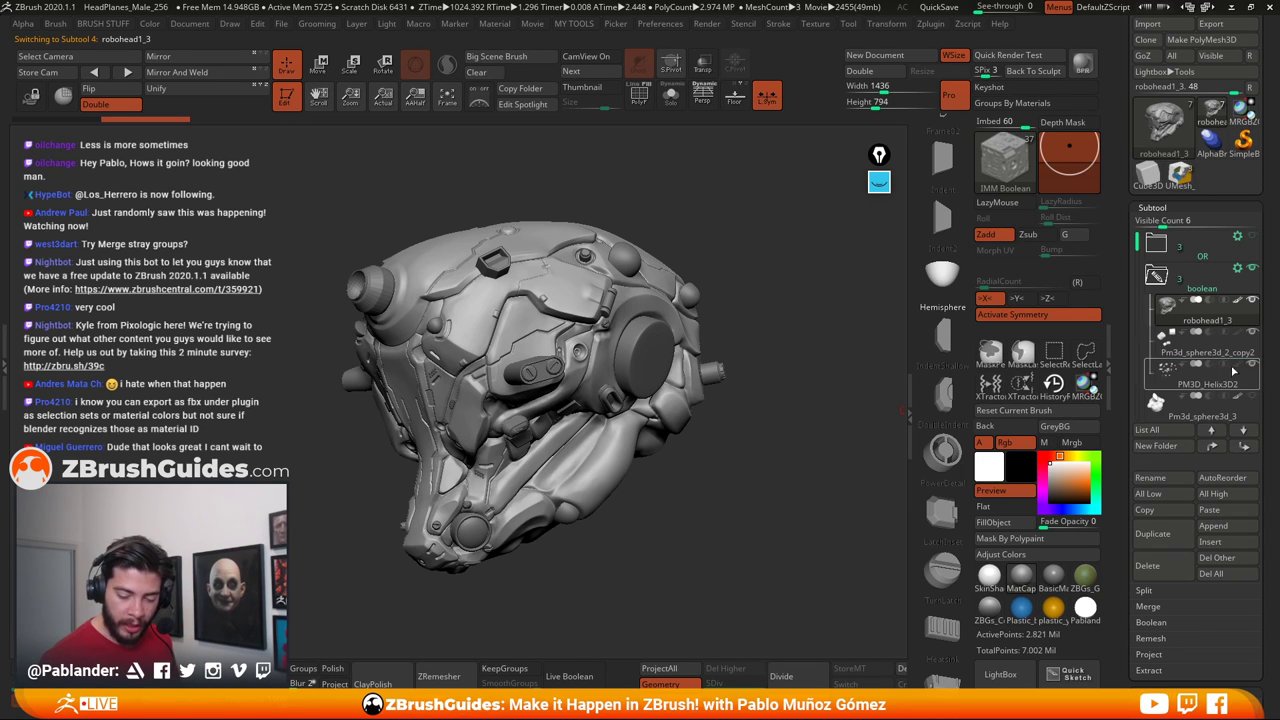
Try to merge the boolean folder into a new mesh with Boolean With DSDiv
click(1153, 282)
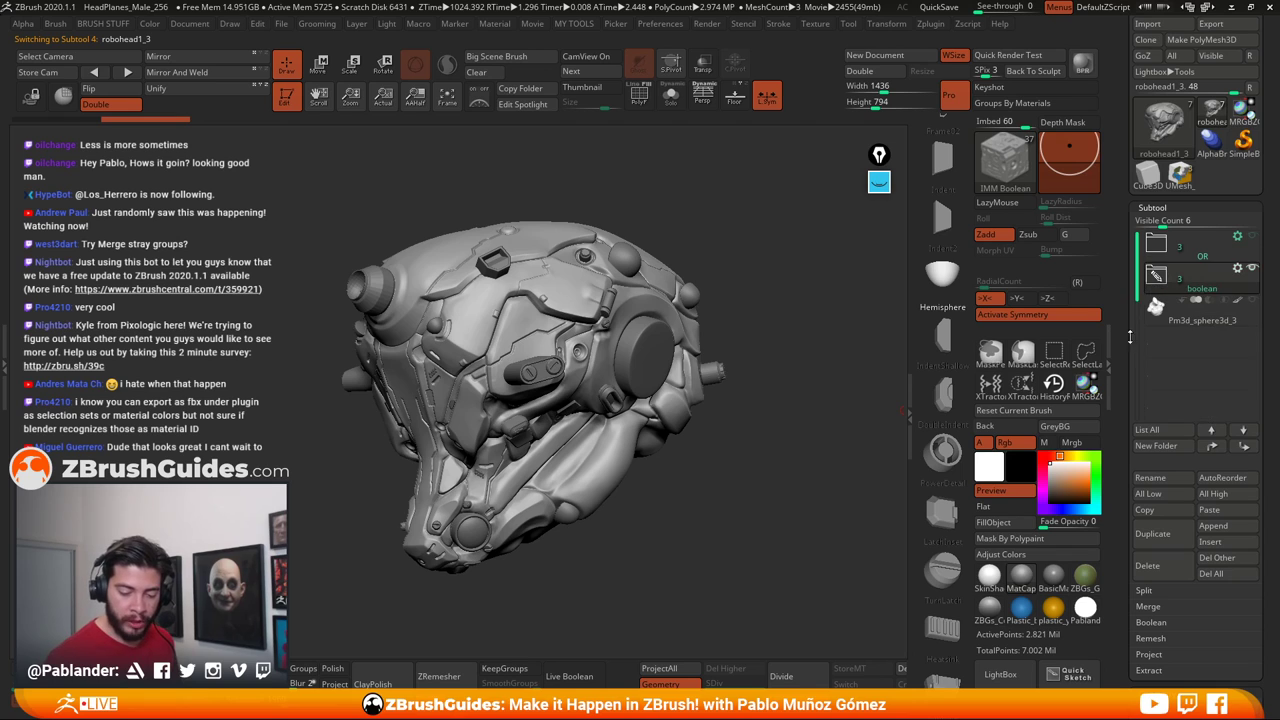
click(1238, 270)
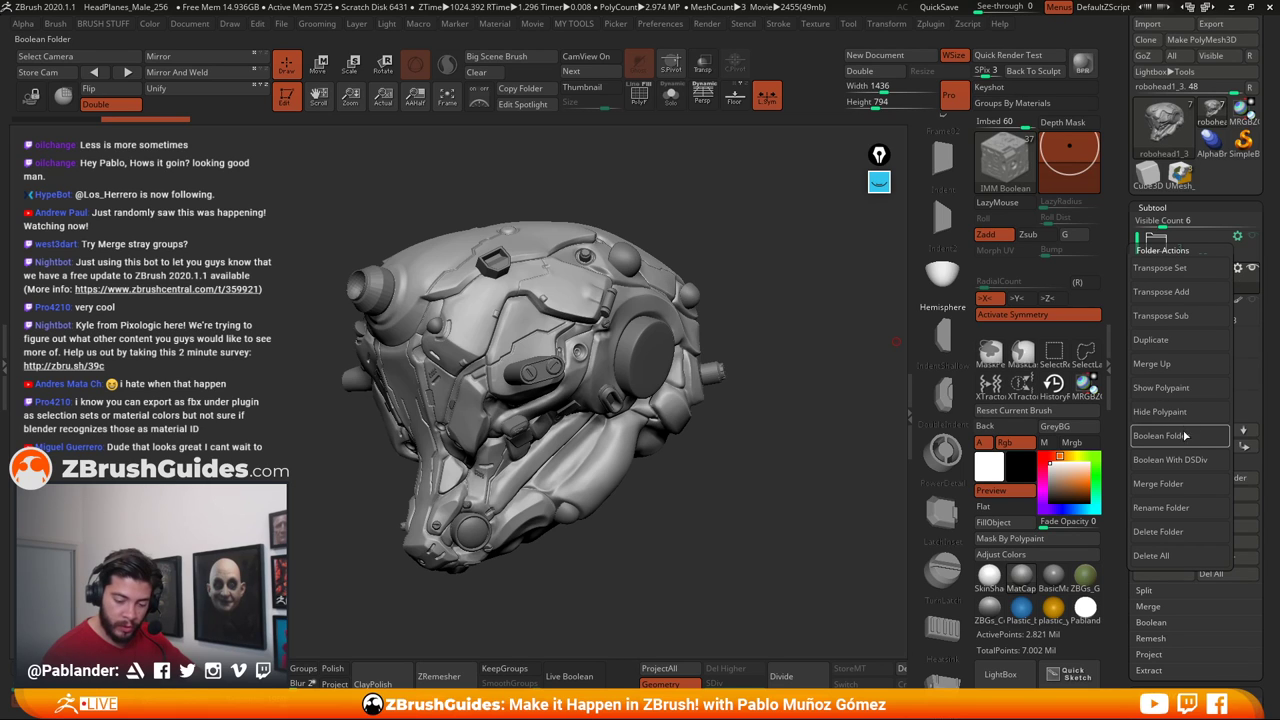
click(1198, 461)
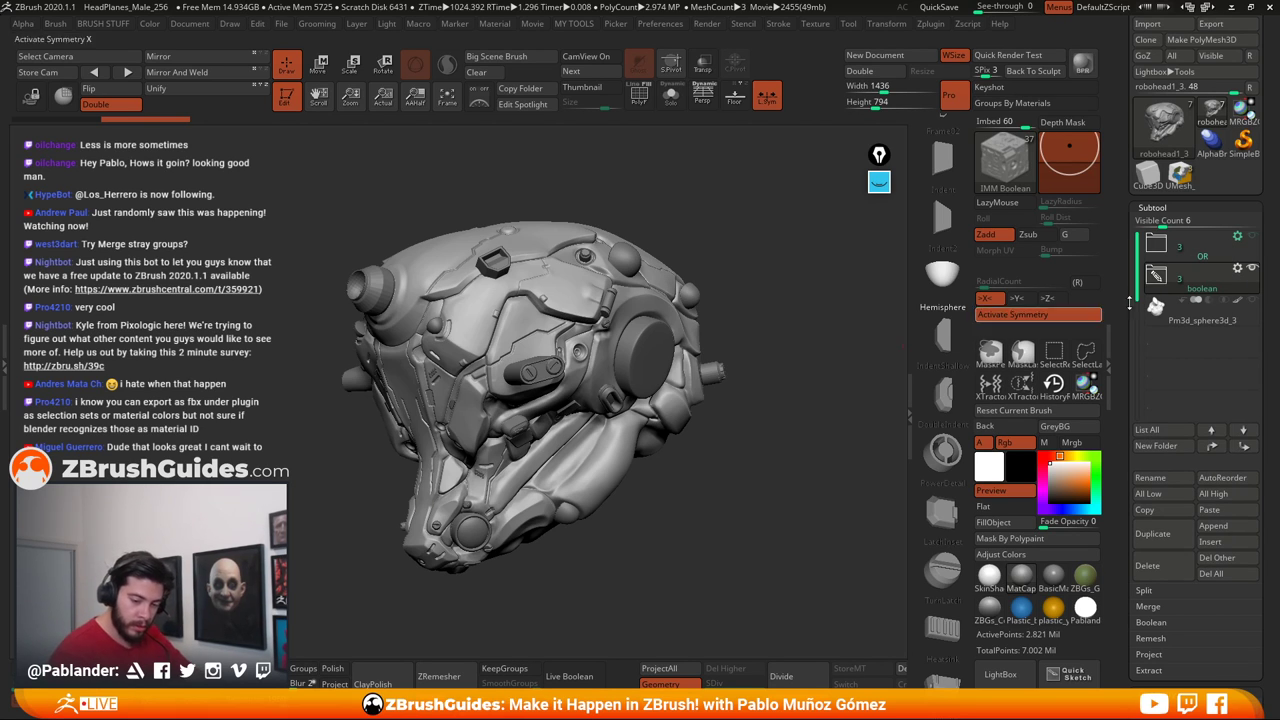
click(1207, 373)
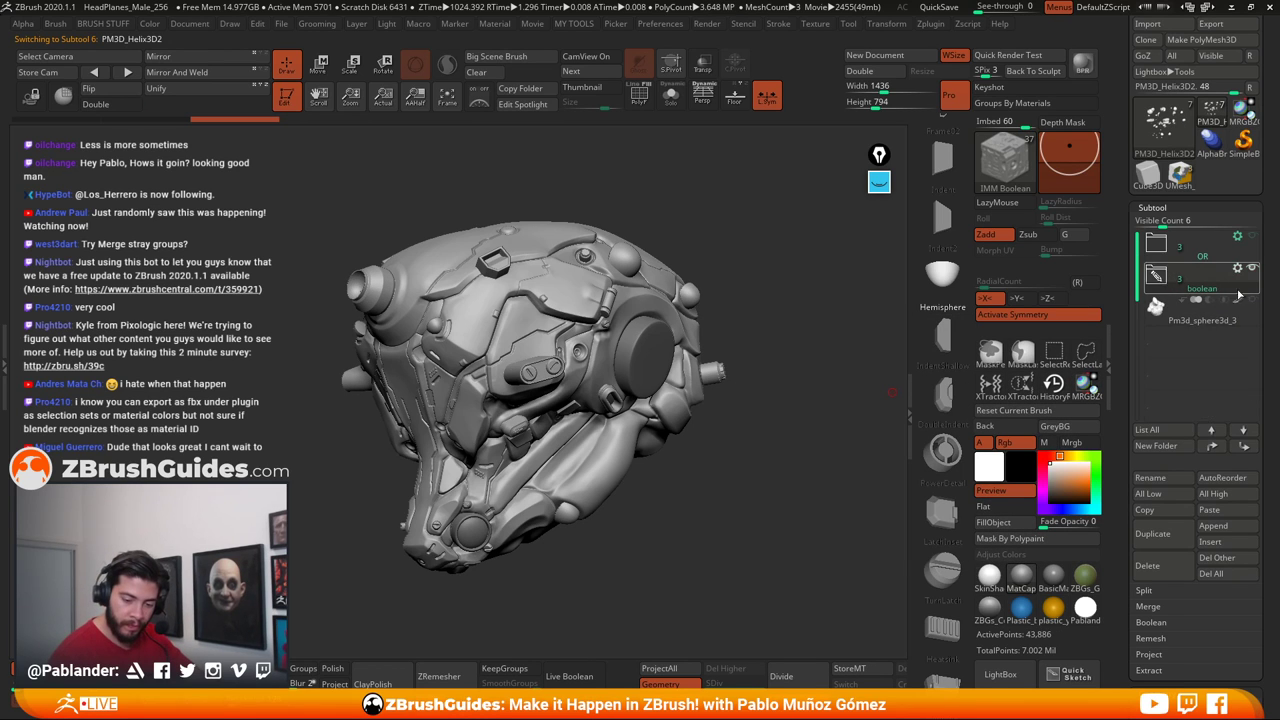
click(1155, 277)
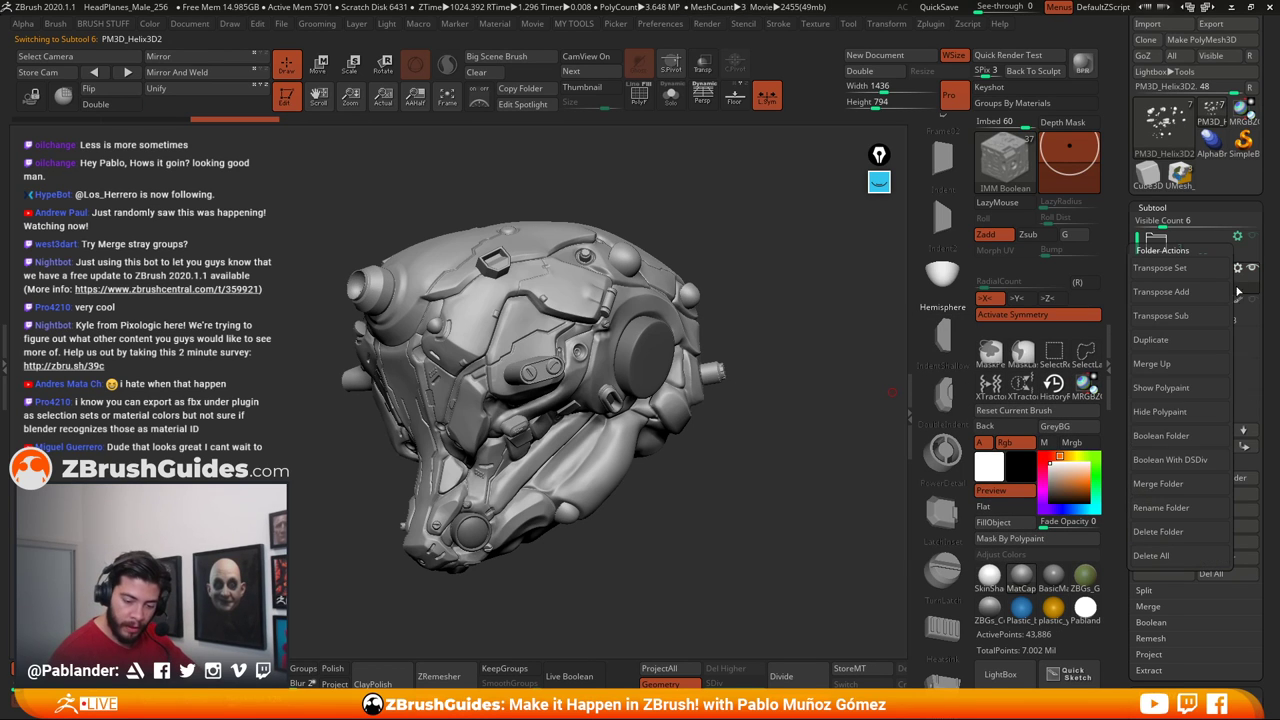
click(1190, 462)
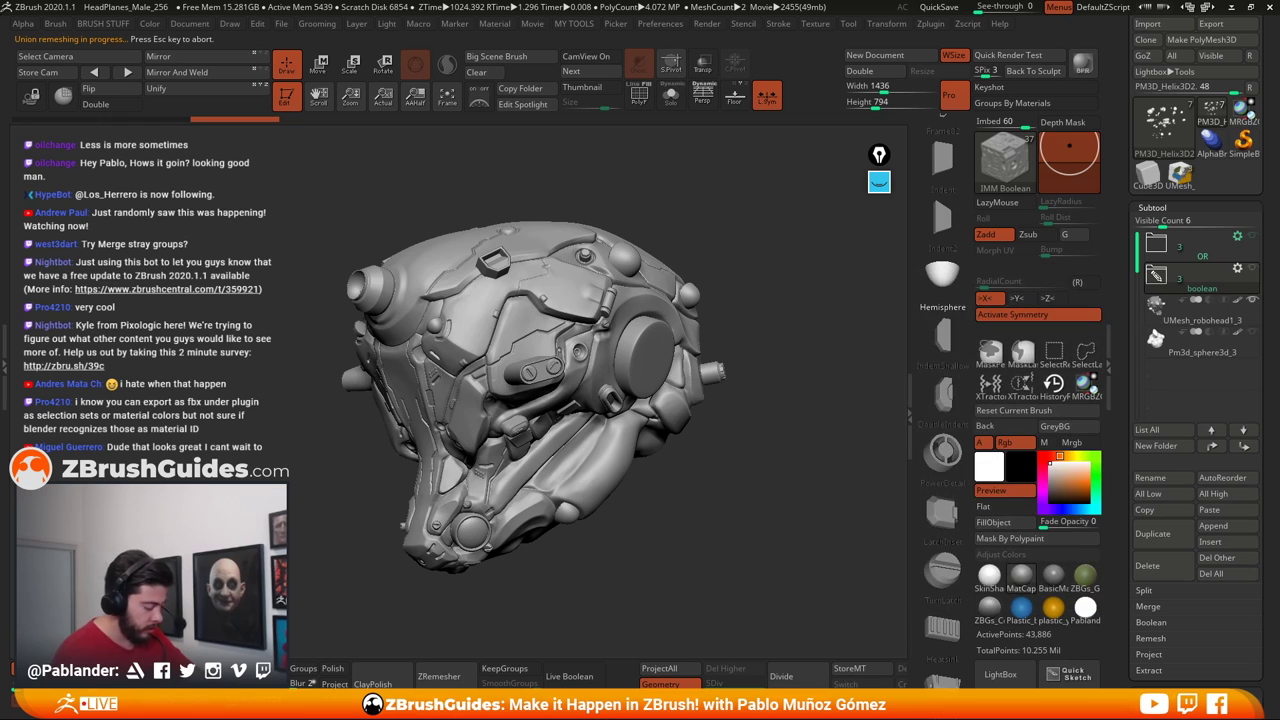
Inspect the generated UMesh_robohead1_3 subtool from another angle and delete it
click(1205, 322)
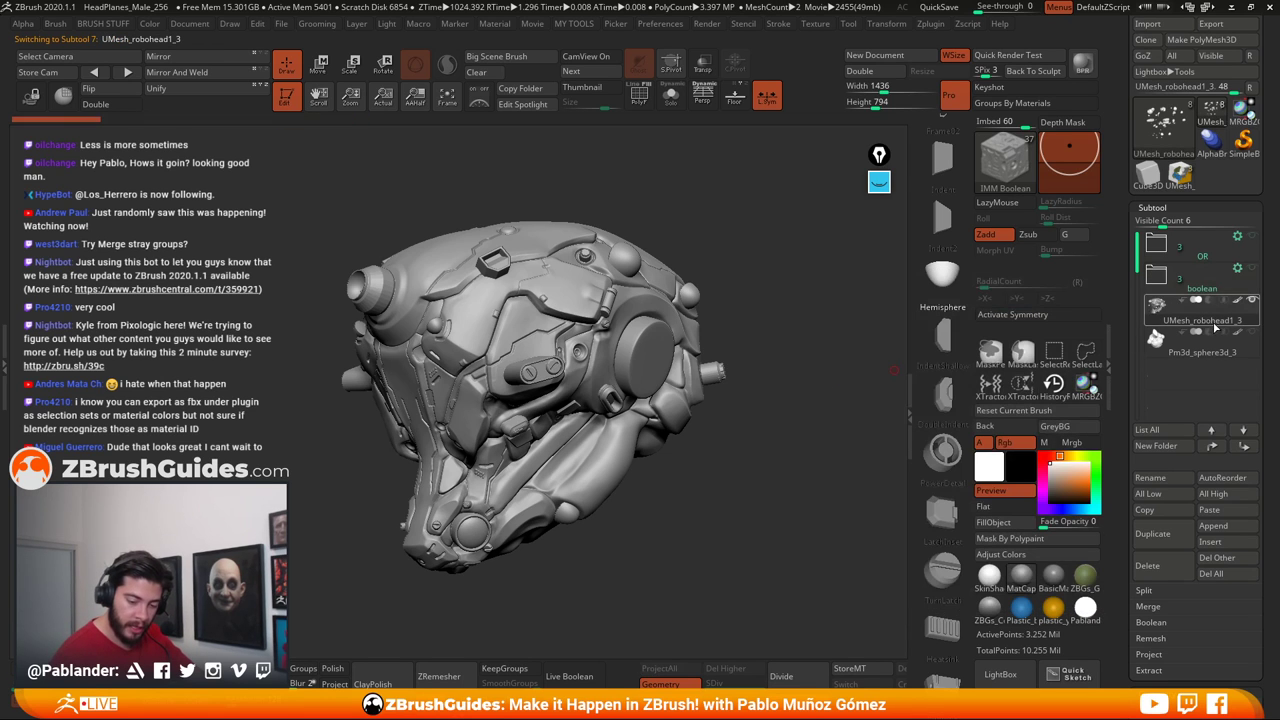
drag(714, 543, 709, 543)
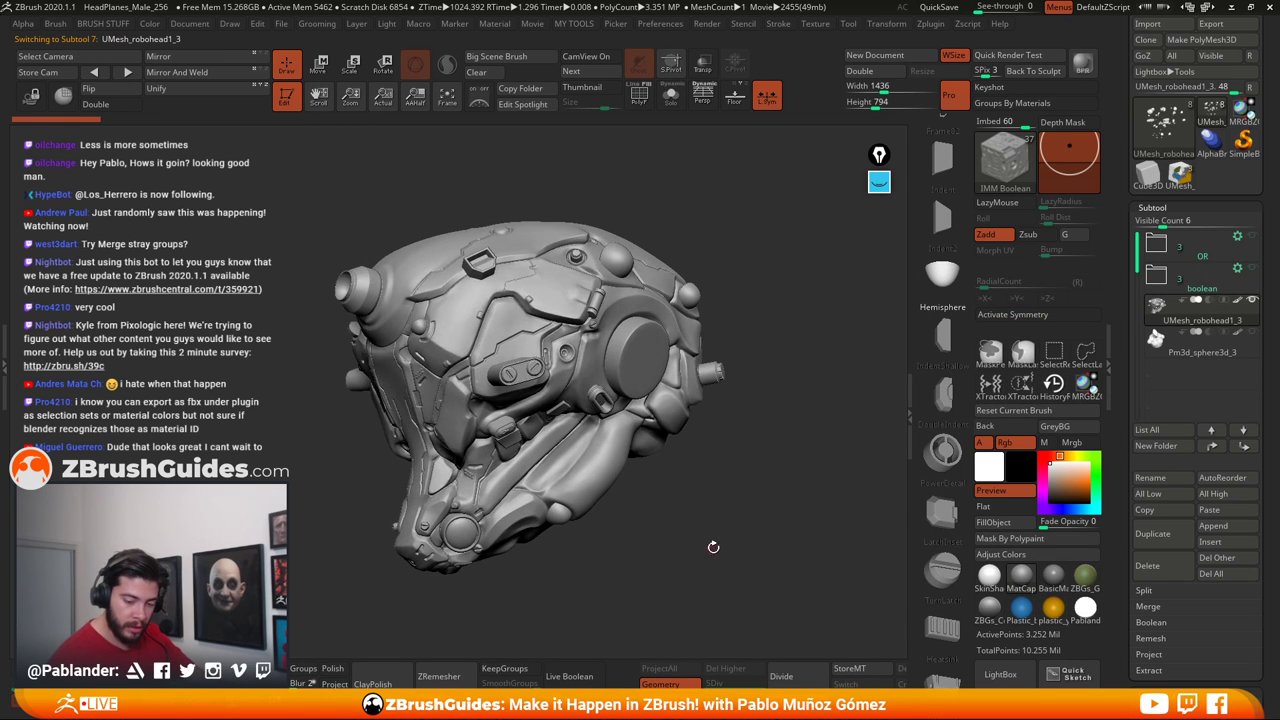
click(1156, 274)
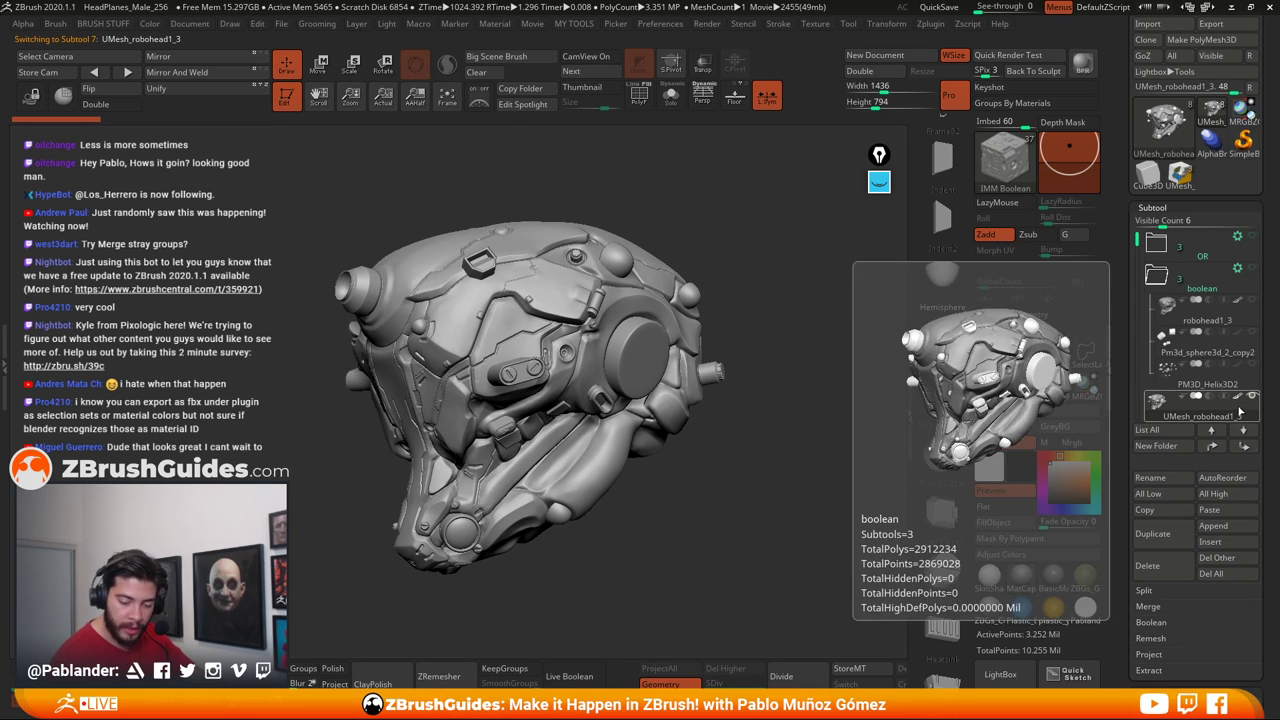
click(1173, 568)
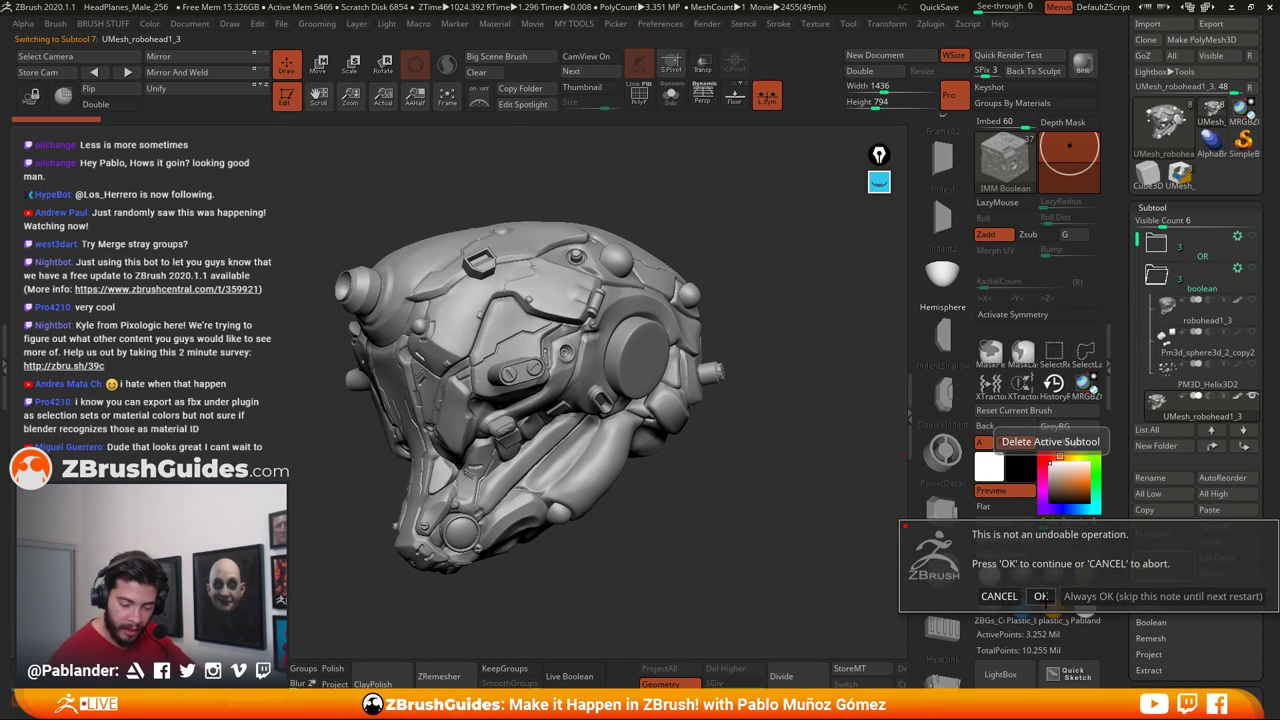
click(1040, 620)
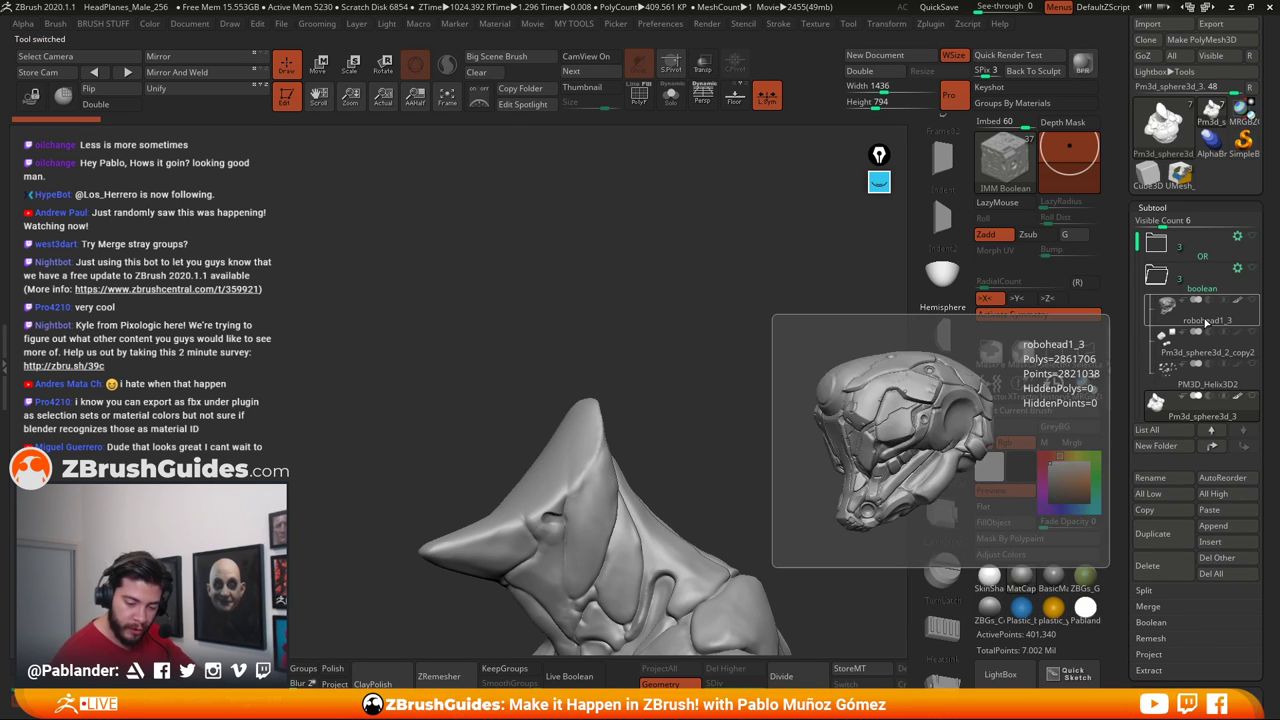
Set PM3D_Helix3D2 to subtraction and run Boolean With DSDiv on the boolean folder
click(1240, 322)
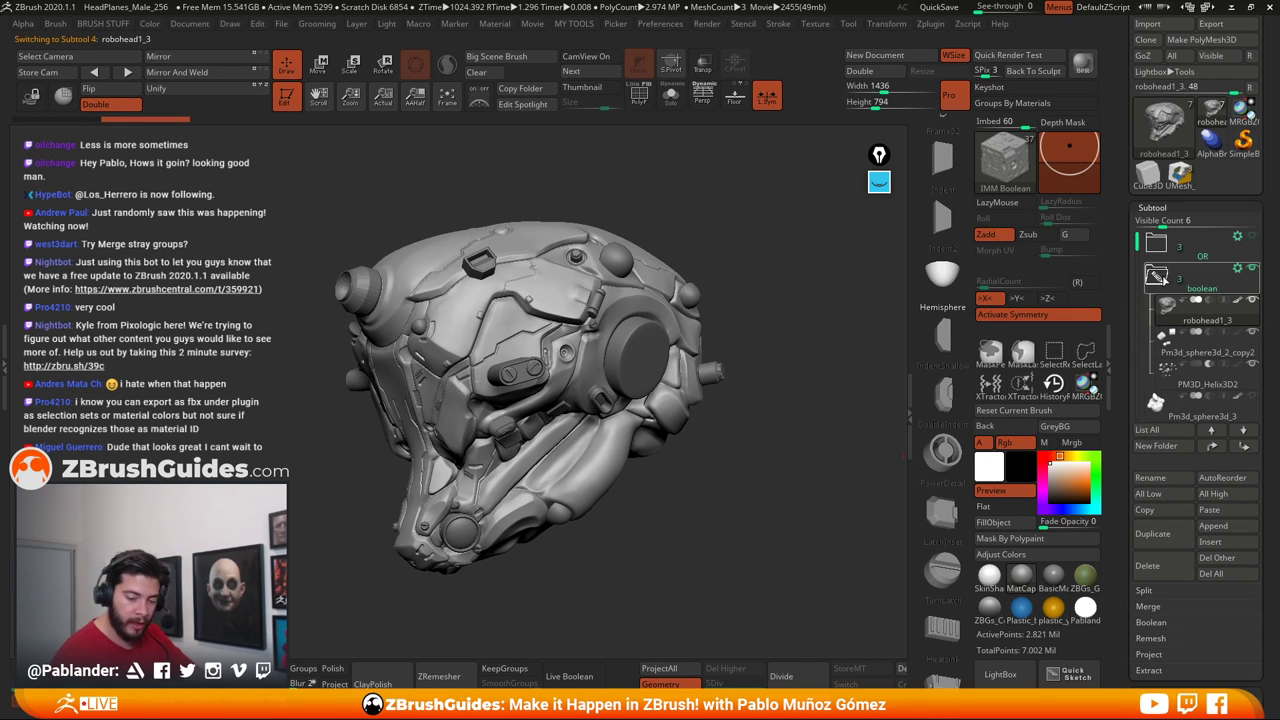
click(1165, 276)
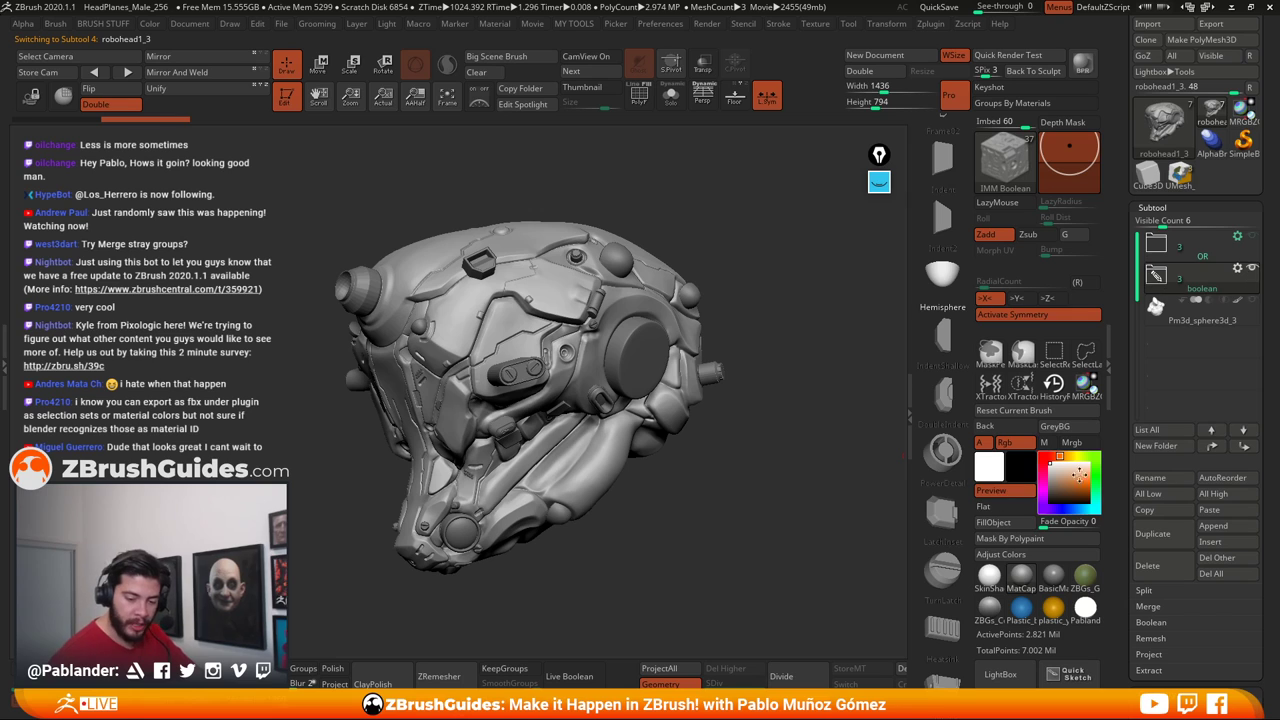
click(1238, 267)
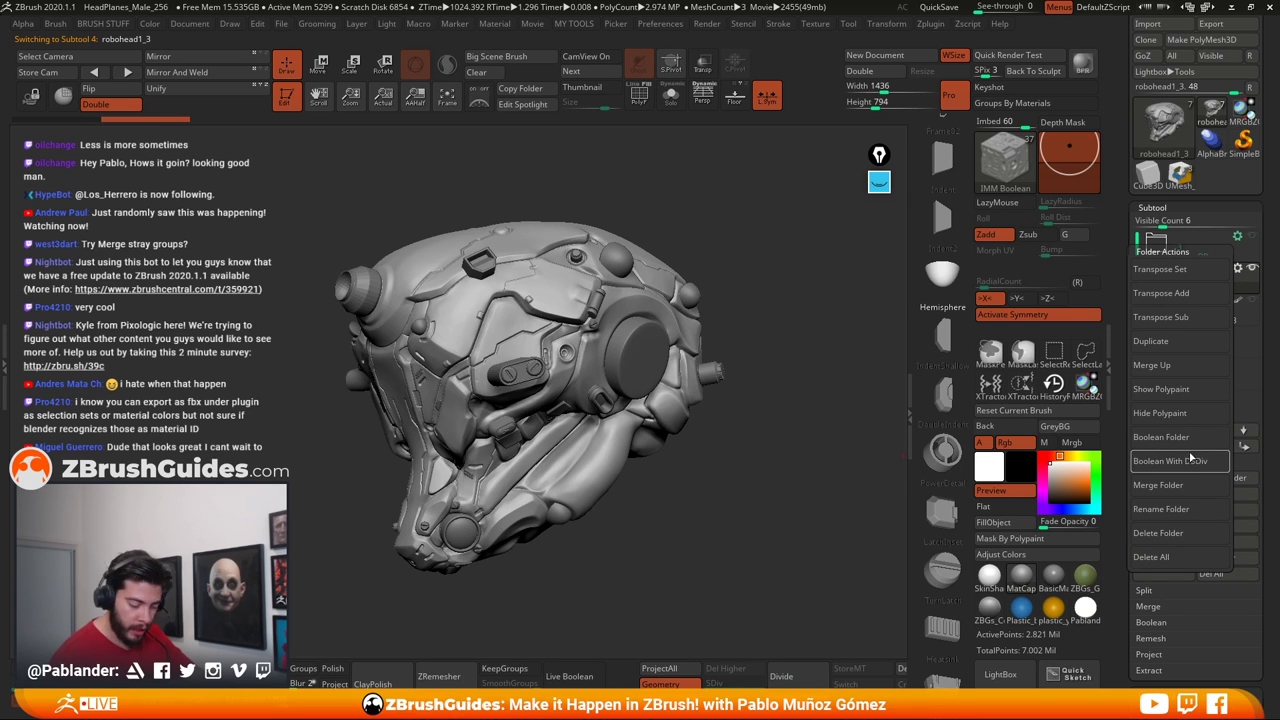
click(1168, 280)
key(Down)
key(Down)
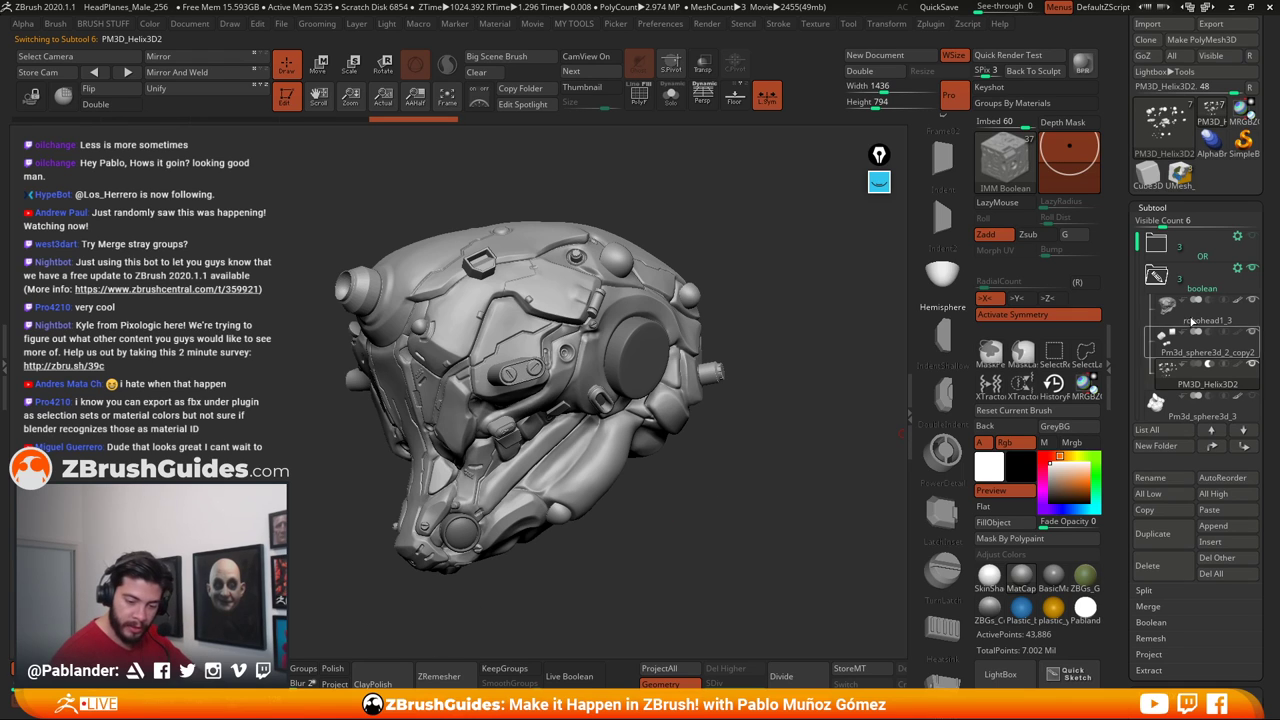
click(1237, 268)
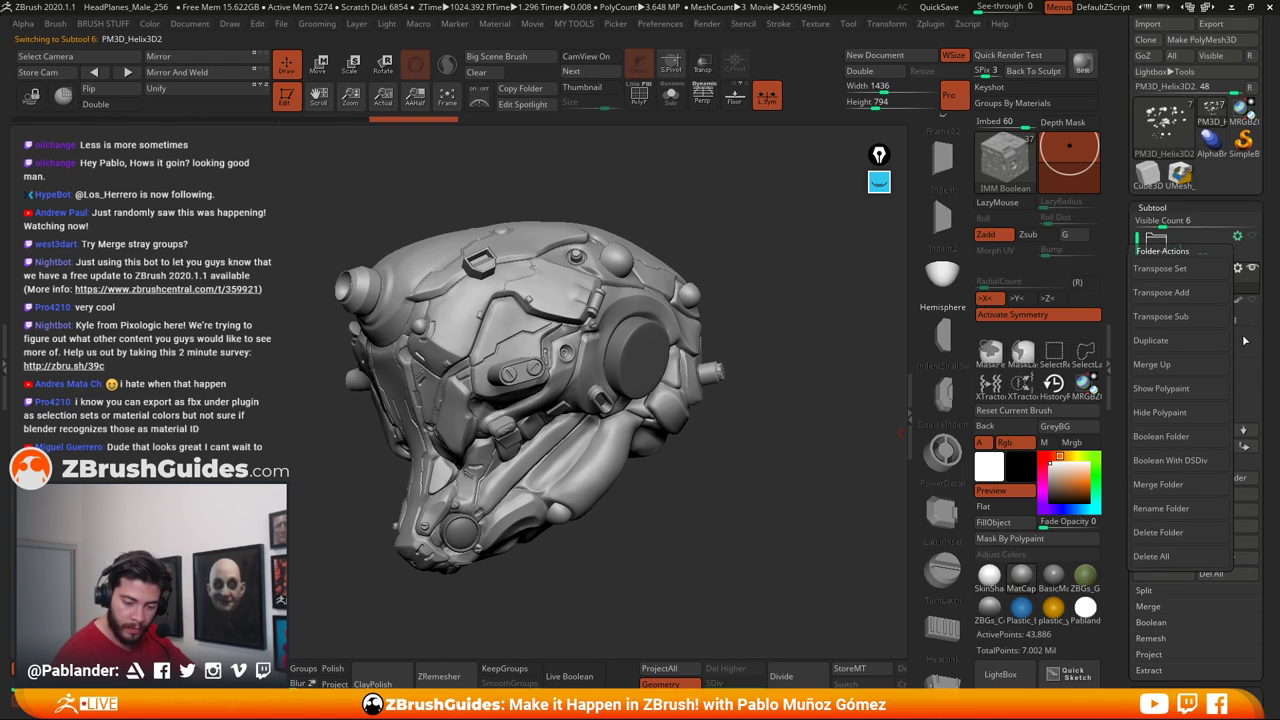
click(1207, 461)
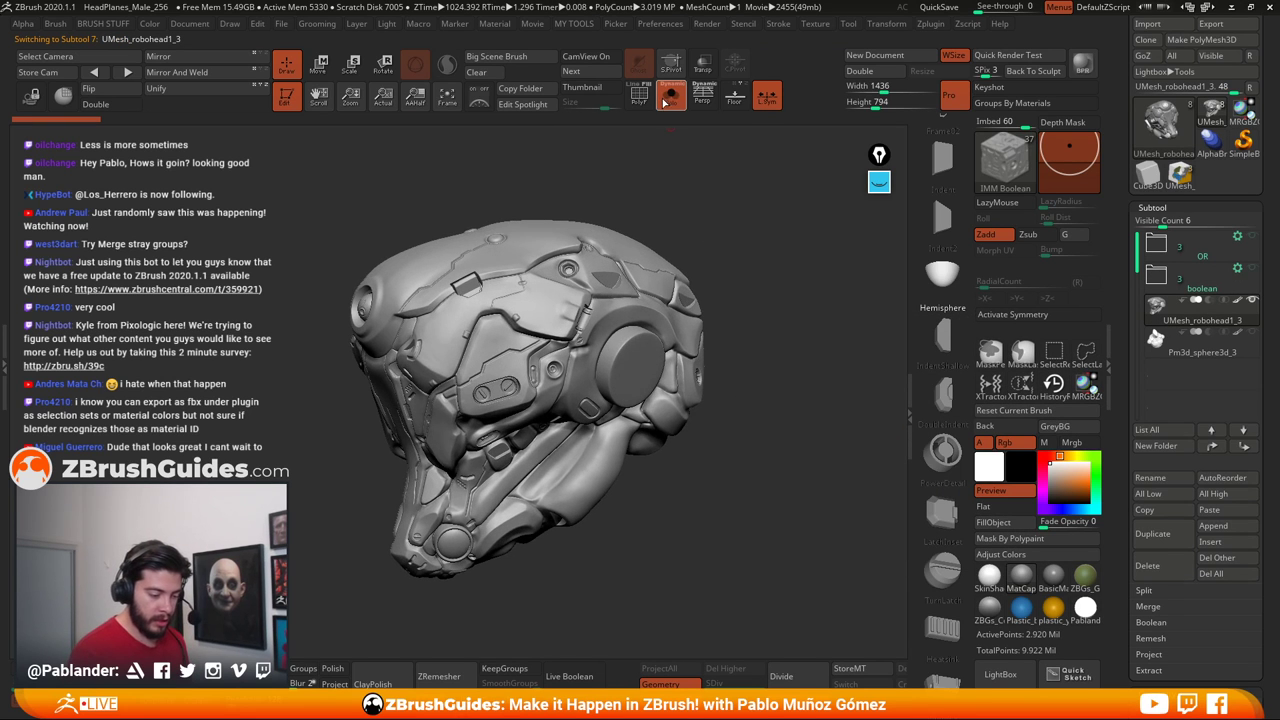
Show UMesh_robohead1_3 on its own with polyframe on and examine its polygroups from several angles
click(639, 92)
drag(744, 499, 726, 471)
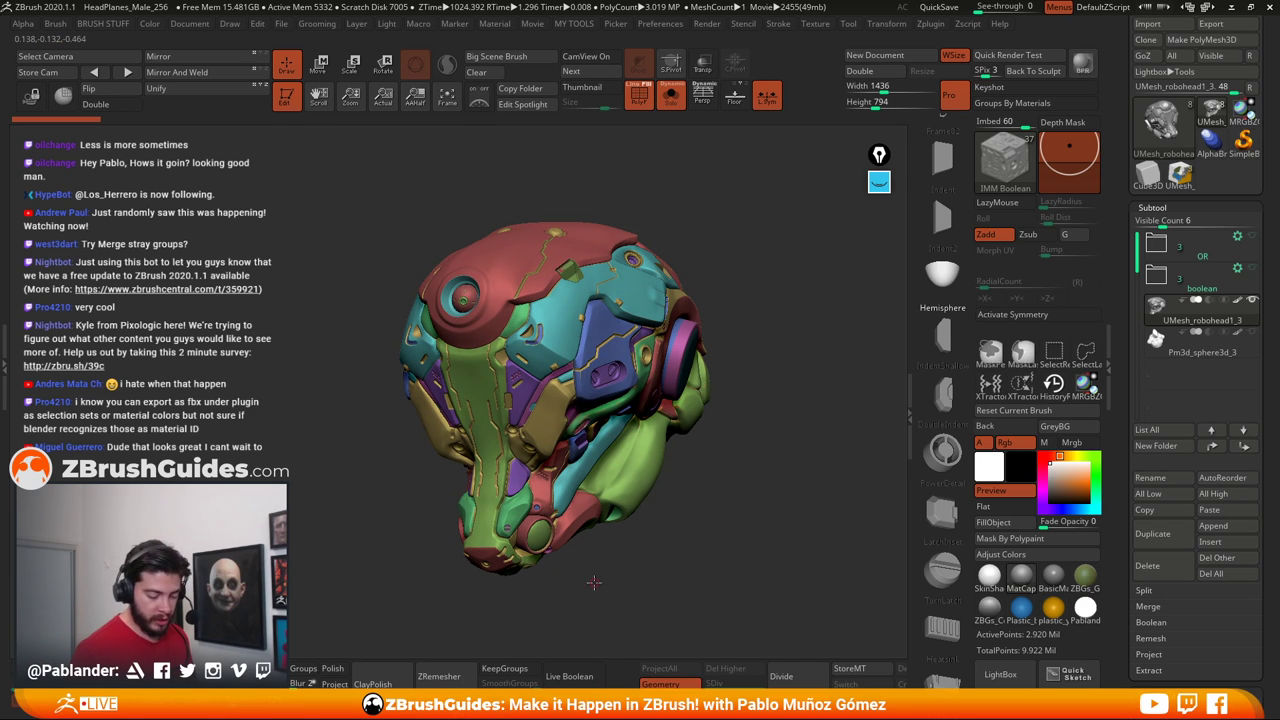
drag(594, 582, 576, 551)
drag(388, 523, 491, 340)
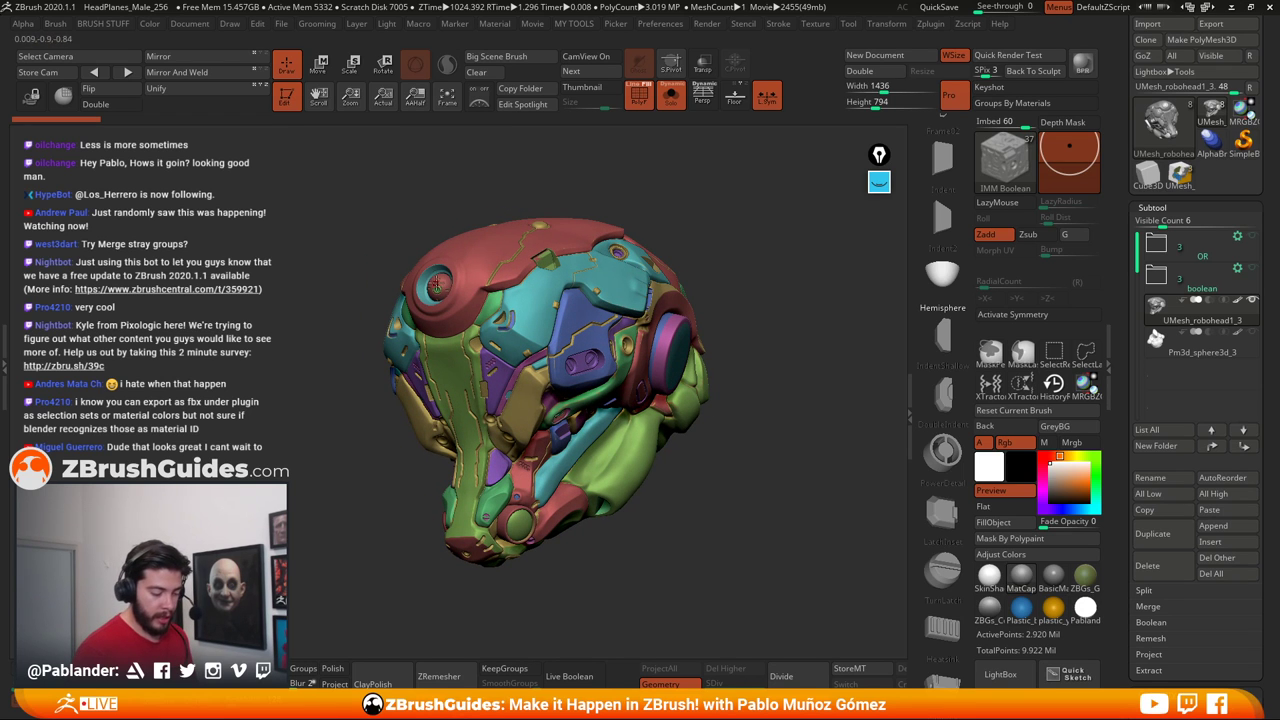
drag(678, 236, 708, 450)
drag(595, 349, 596, 496)
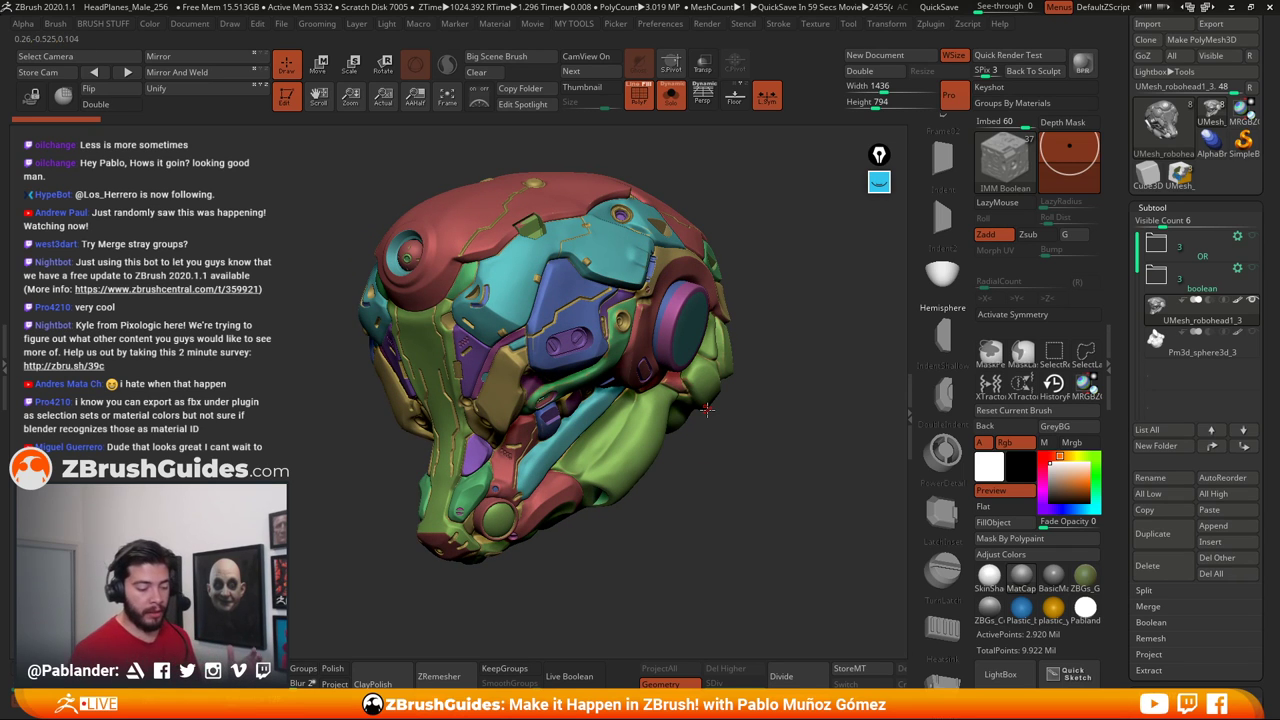
mouse_move(714, 477)
mouse_down()
mouse_move(720, 503)
mouse_move(709, 497)
mouse_up()
Hide the polygroup of the notch cut into the edge between the red top panel and the turquoise side panel
ctrl+right_drag(500, 406, 479, 357)
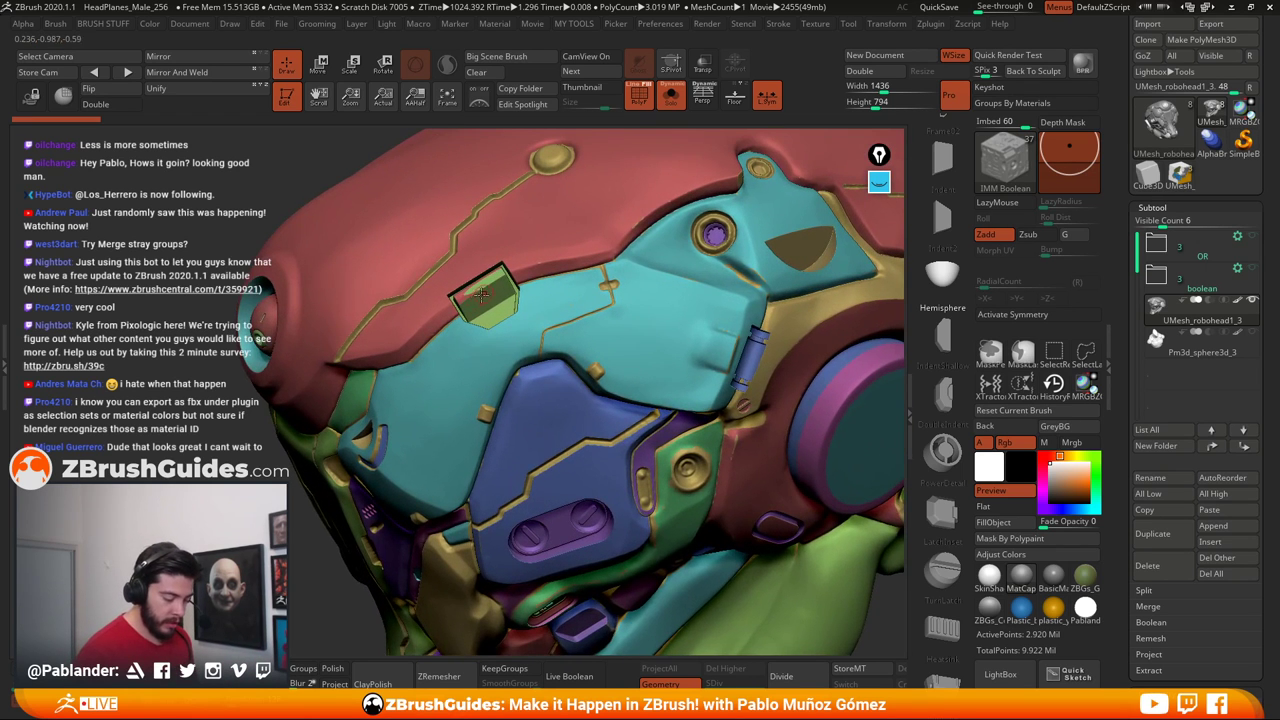
alt+right_drag(474, 287, 549, 307)
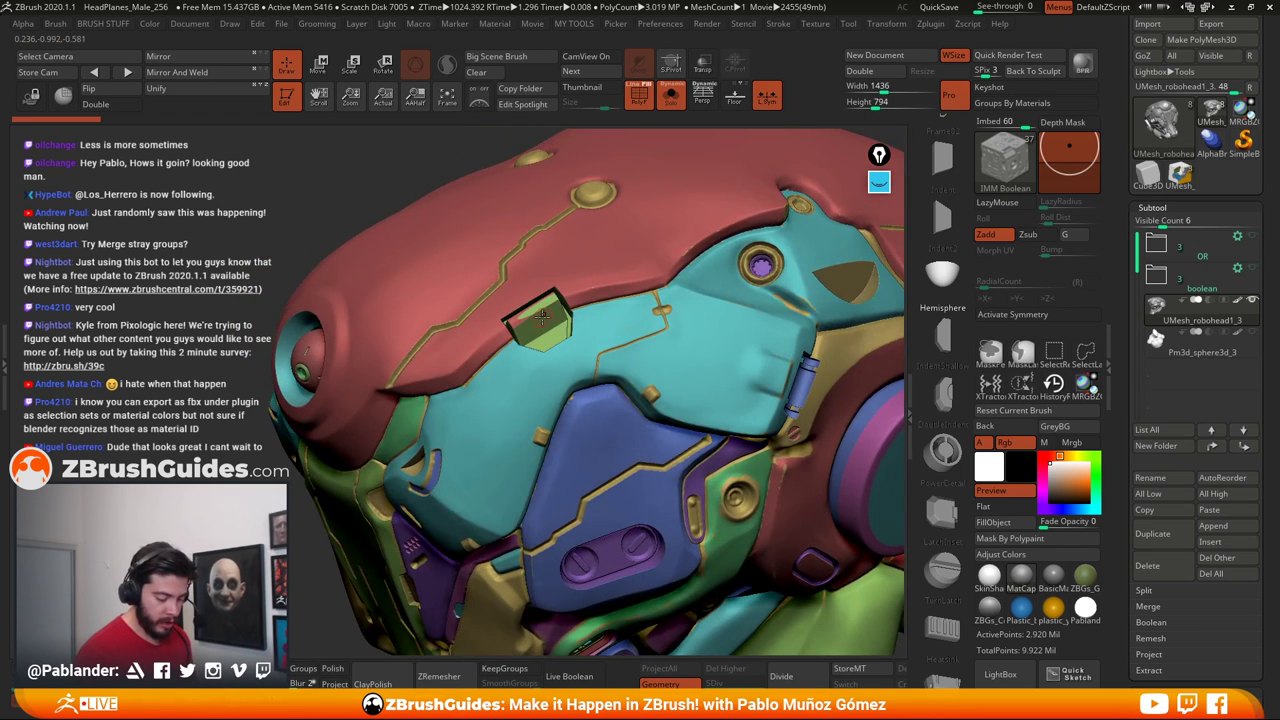
ctrl+shift+click(541, 316)
ctrl+shift+drag(470, 400, 518, 378)
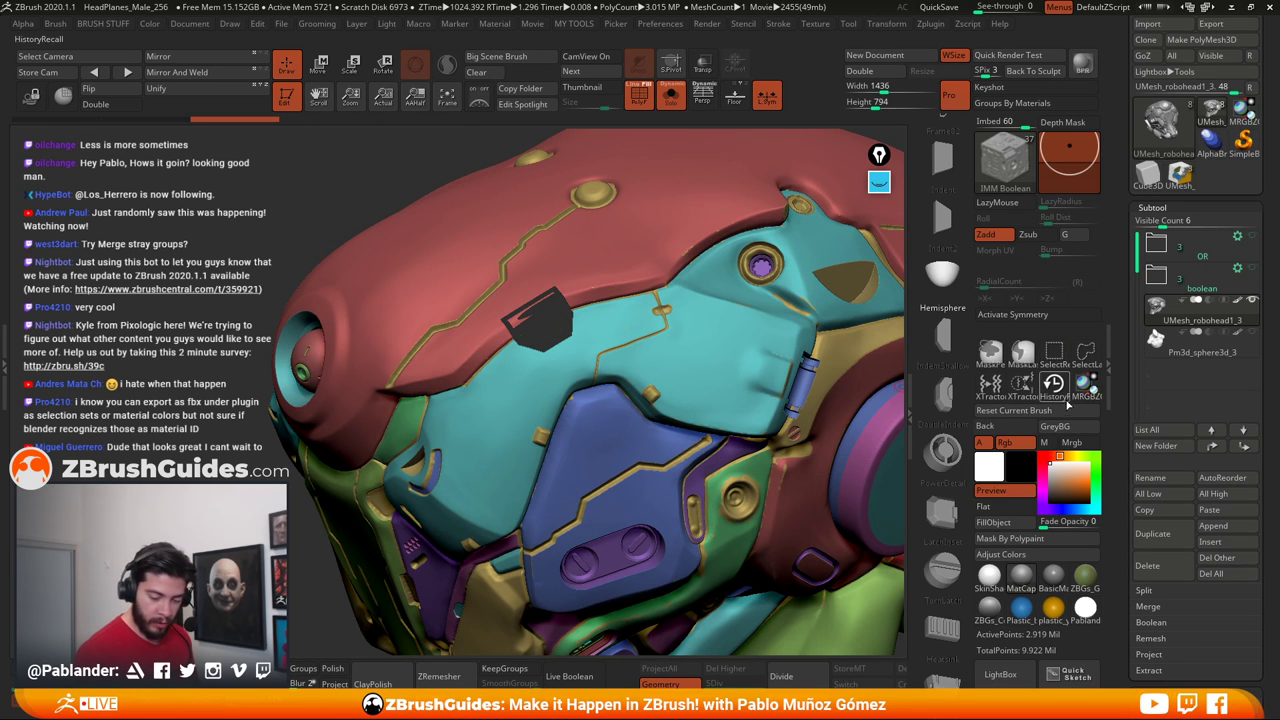
Hide the remaining sliver of faces inside the notch between the red top panel and the turquoise side panel with SelectLasso
click(1085, 352)
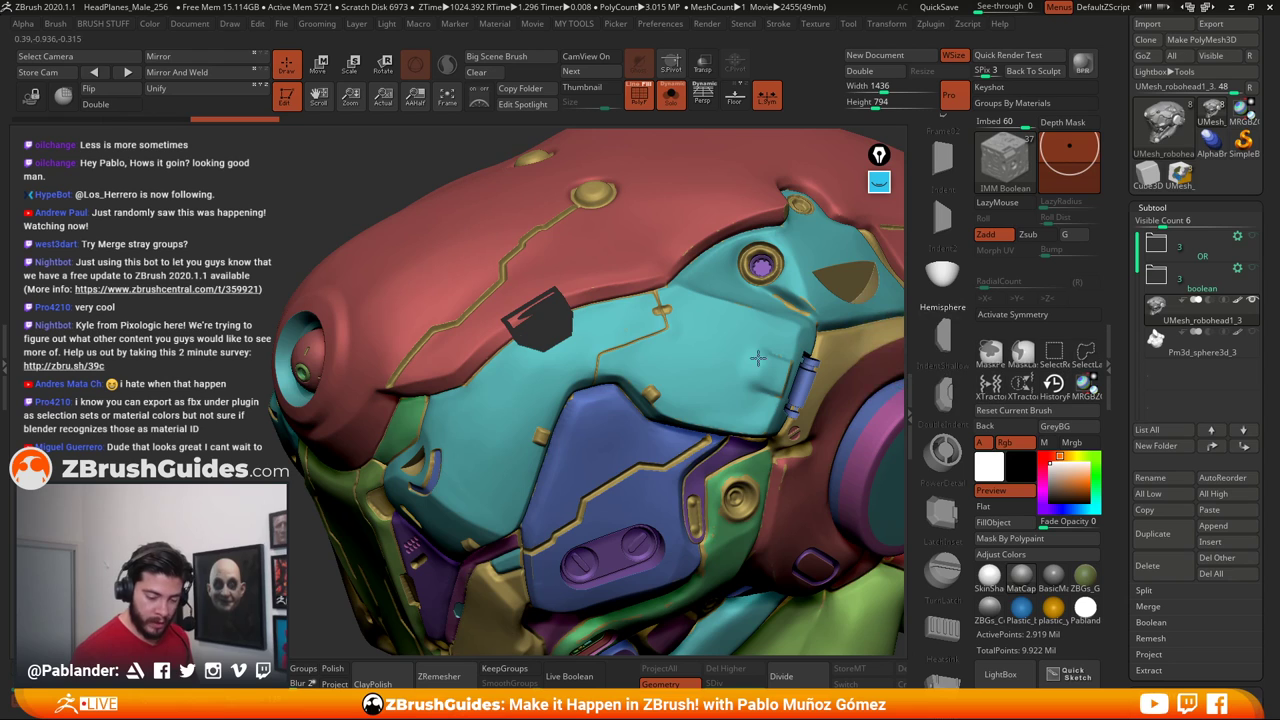
key(ctrl+shift)
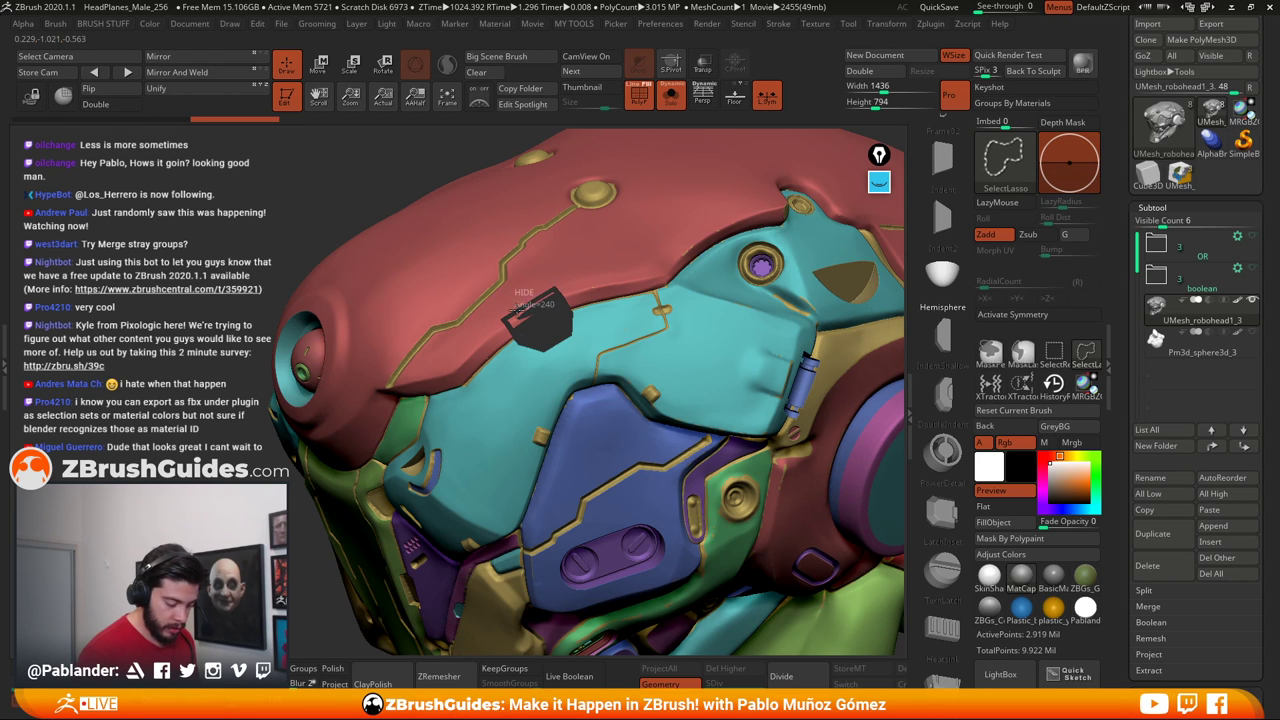
ctrl+alt+shift+drag(550, 317, 557, 292)
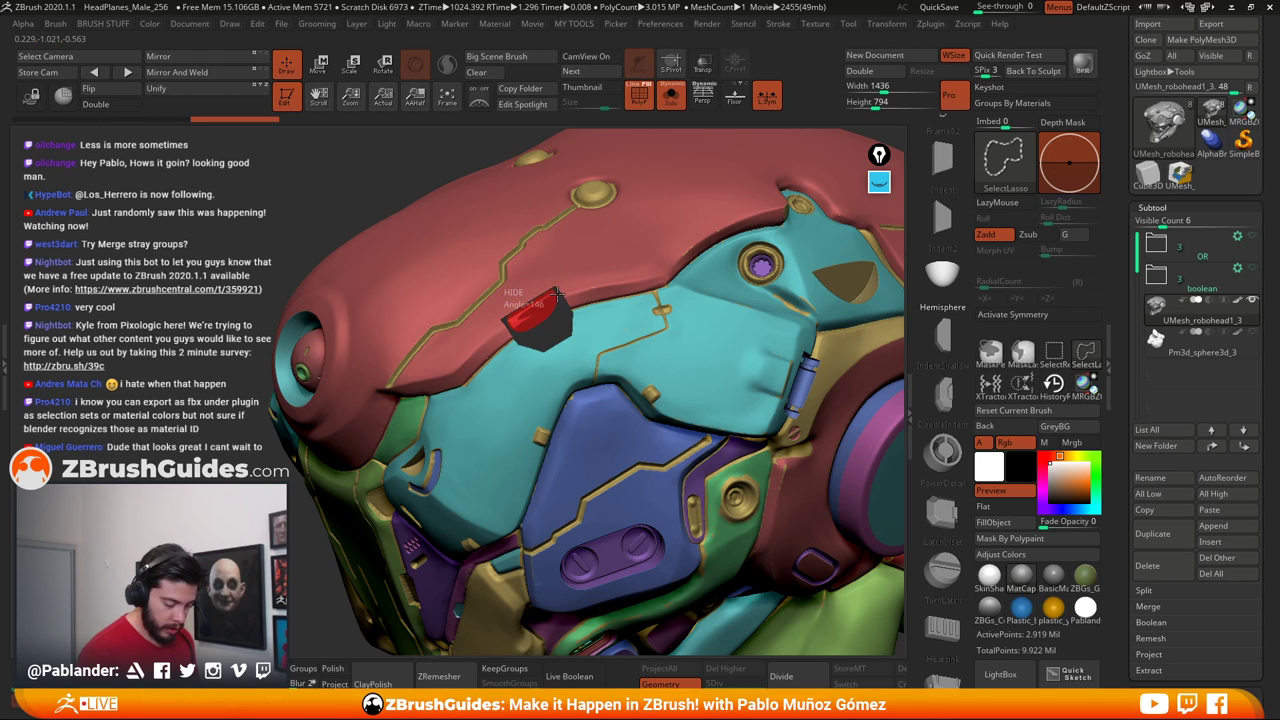
ctrl+alt+shift+click(557, 292)
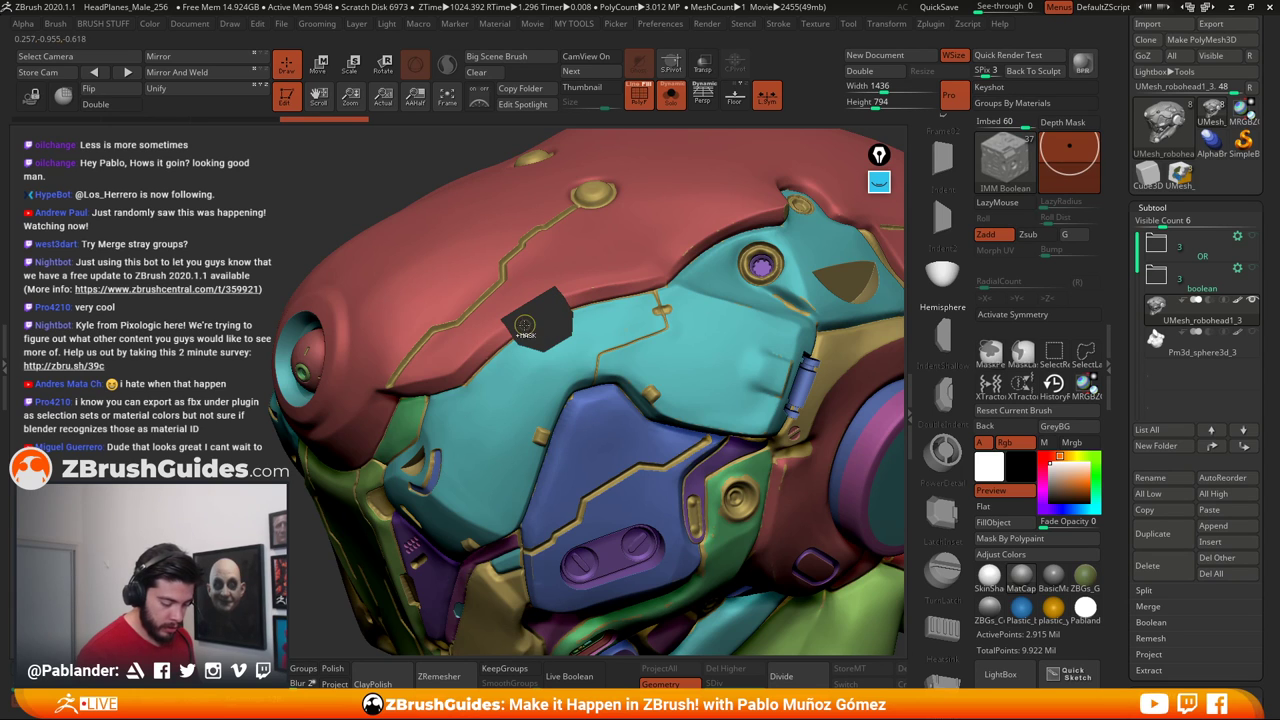
key(ctrl+shift)
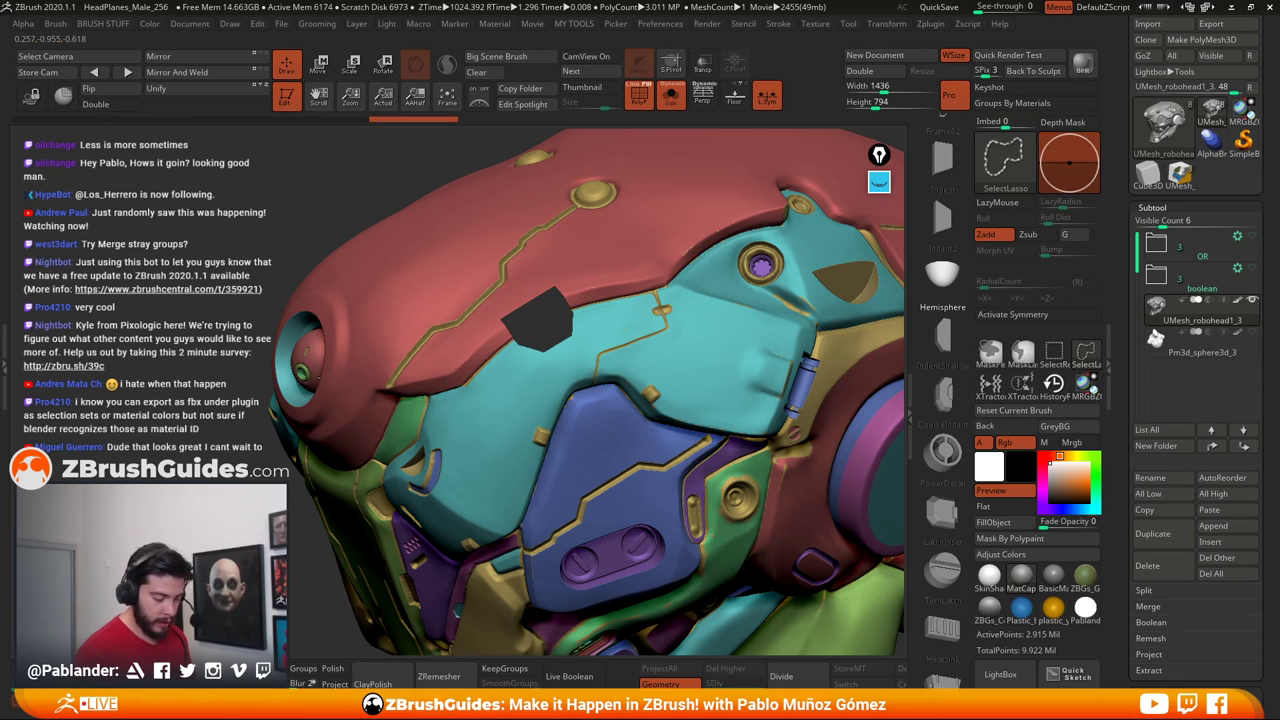
Invert the visibility to isolate the notch faces, assign them a single polygroup, and show the whole head again
ctrl+shift+click(152, 166)
mouse_move(560, 480)
mouse_down()
mouse_move(591, 440)
mouse_move(560, 463)
mouse_up()
key(ctrl+shift)
mouse_move(294, 432)
ctrl+alt+shift+mouse_down()
mouse_move(426, 492)
mouse_move(418, 506)
ctrl+alt+shift+mouse_up()
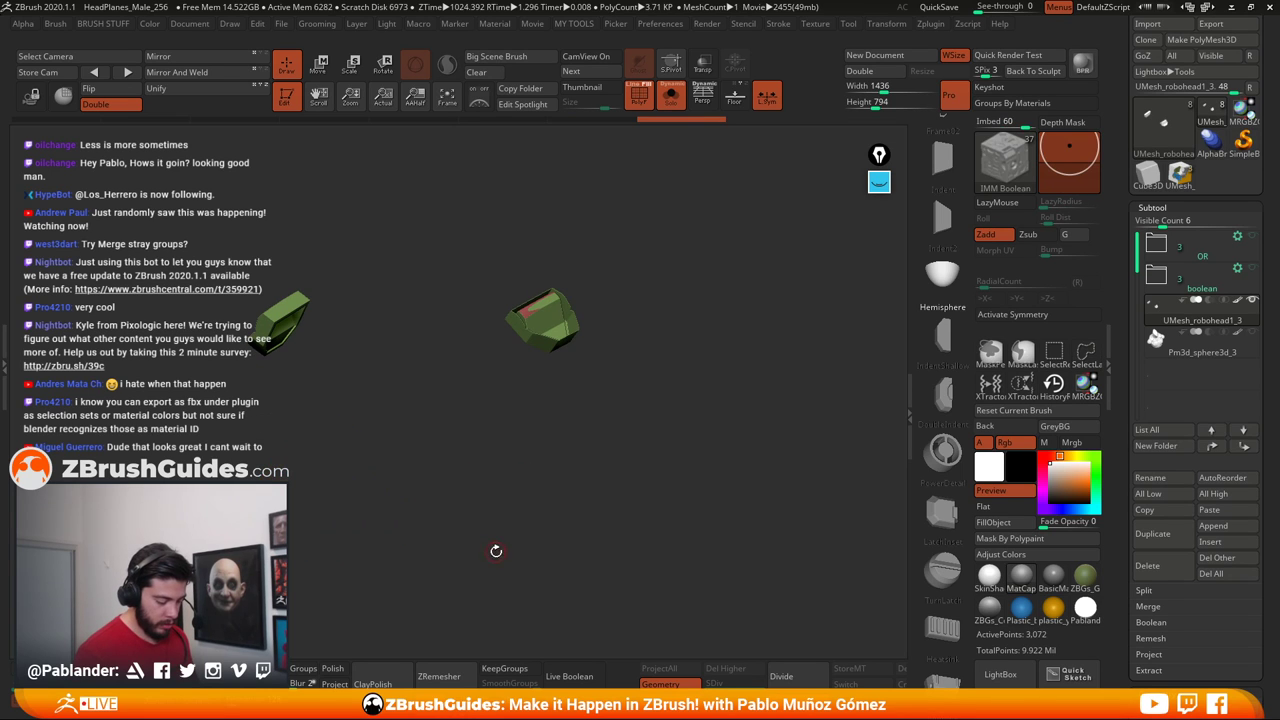
mouse_move(494, 551)
mouse_down()
mouse_move(454, 466)
mouse_move(538, 522)
mouse_move(506, 429)
mouse_move(460, 543)
mouse_move(499, 476)
mouse_move(536, 476)
mouse_up()
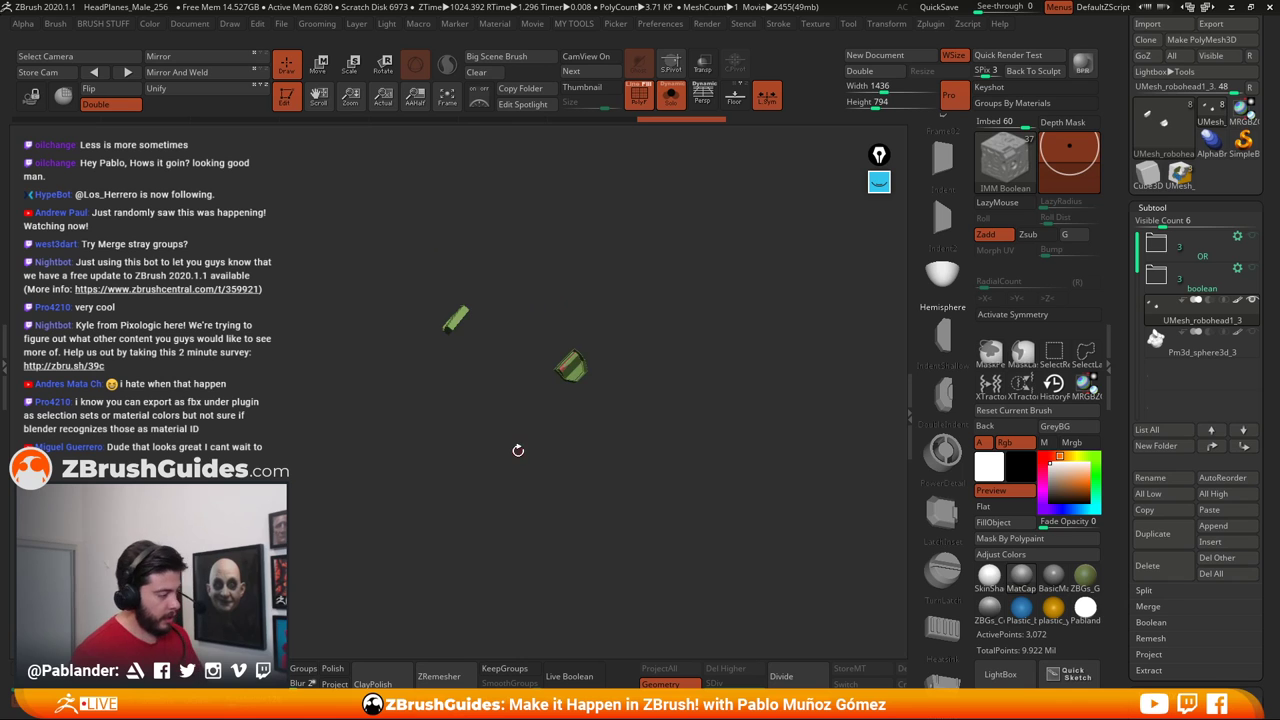
key(ctrl+w)
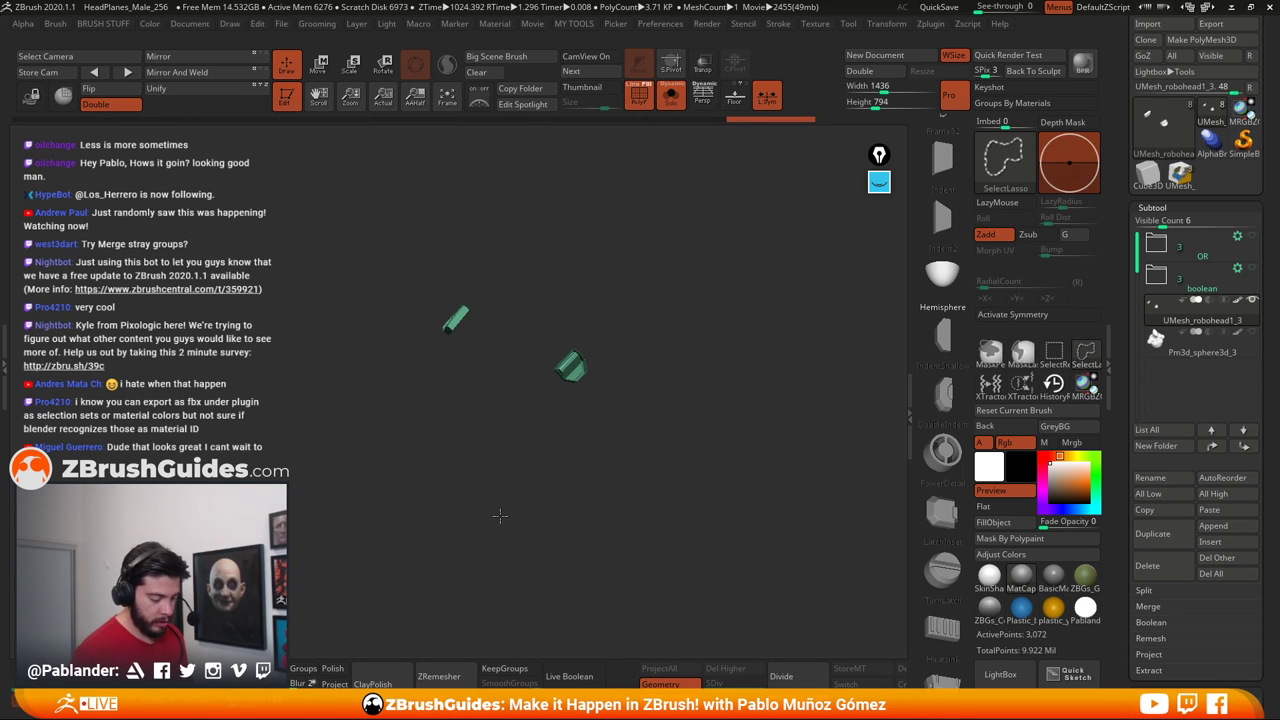
ctrl+shift+click(499, 516)
mouse_move(664, 436)
mouse_down()
mouse_move(658, 392)
mouse_move(777, 499)
mouse_move(760, 411)
mouse_move(790, 480)
mouse_move(768, 552)
mouse_move(710, 520)
mouse_move(745, 533)
mouse_move(734, 508)
mouse_move(750, 482)
mouse_move(764, 491)
mouse_up()
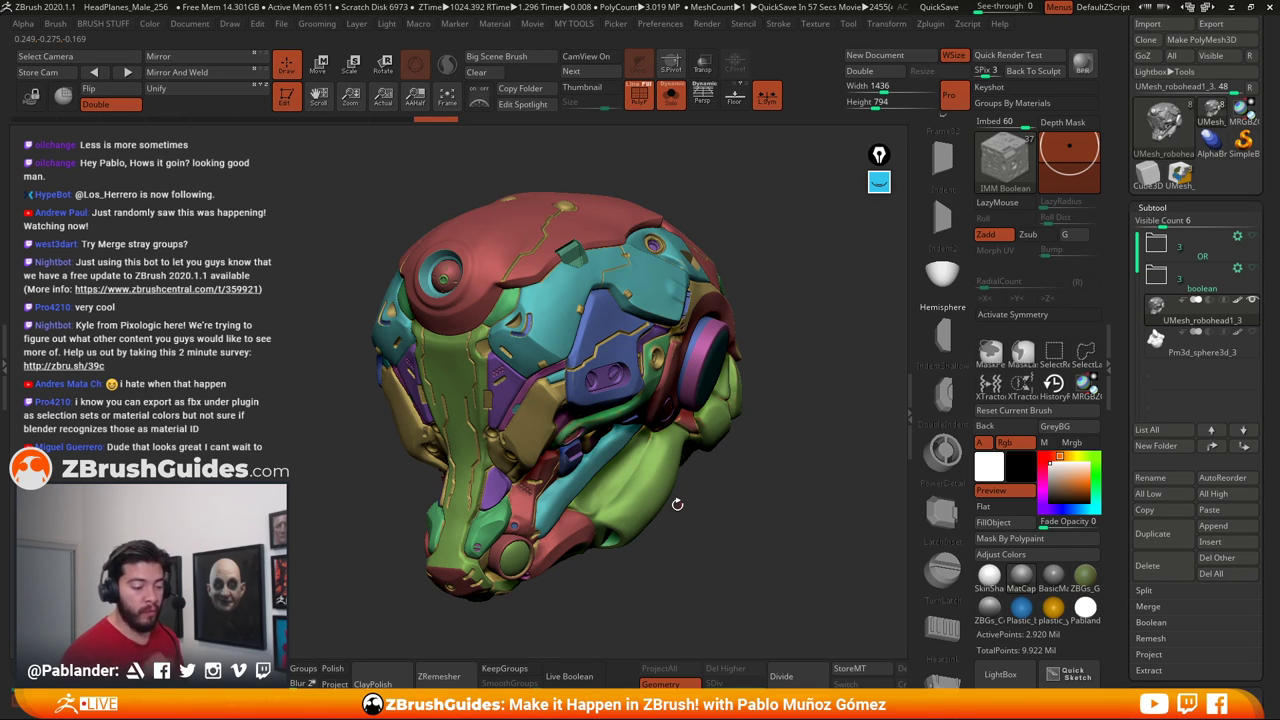
Turn off the polyframe display on the robot head
drag(770, 501, 769, 500)
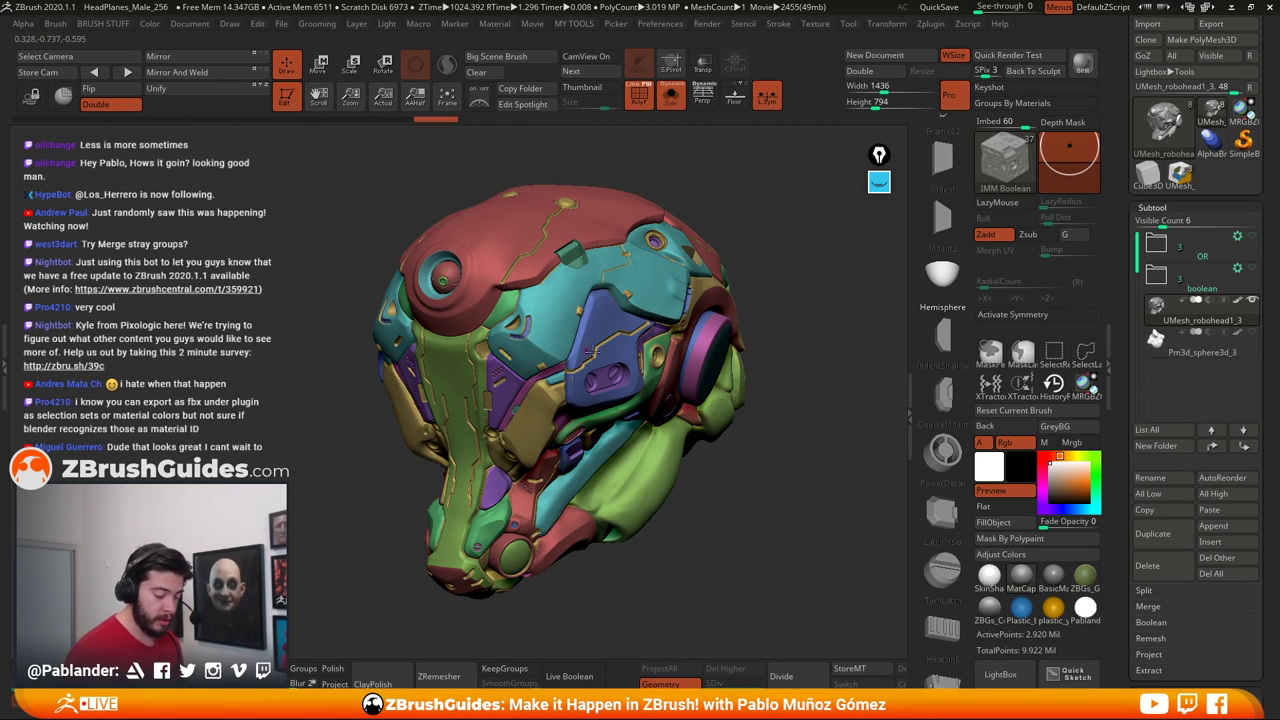
click(639, 95)
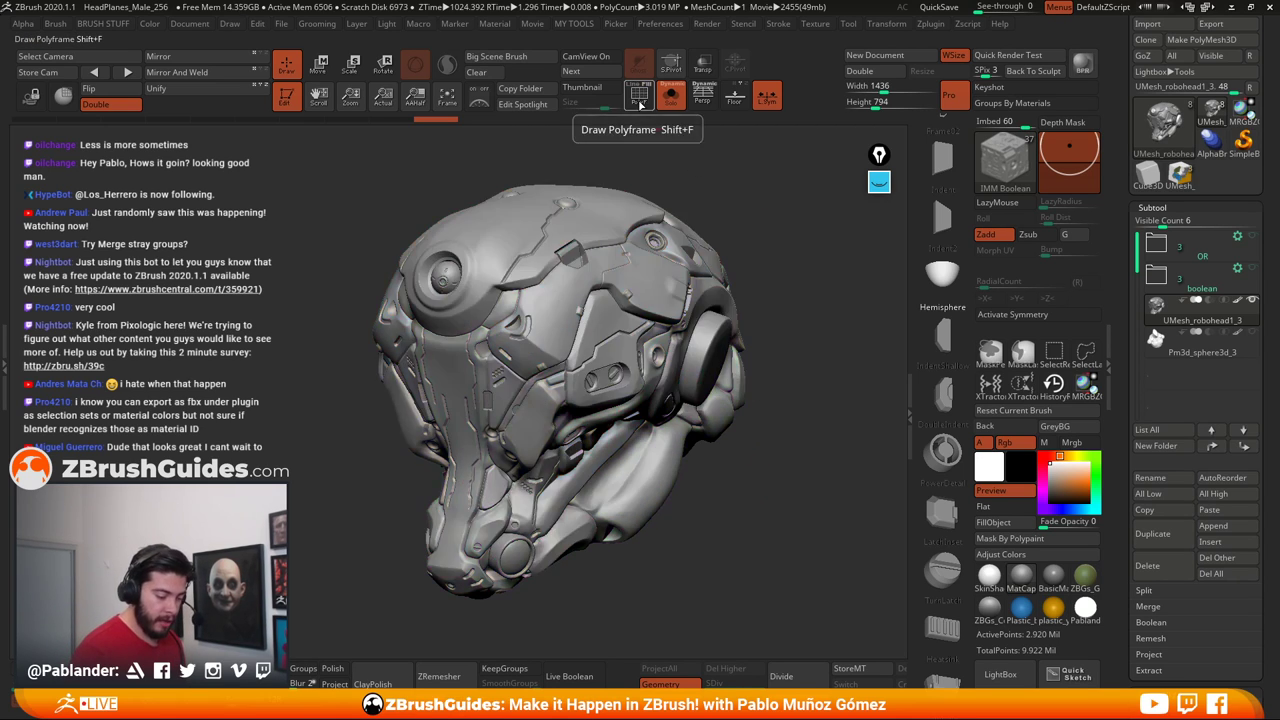
drag(850, 430, 870, 413)
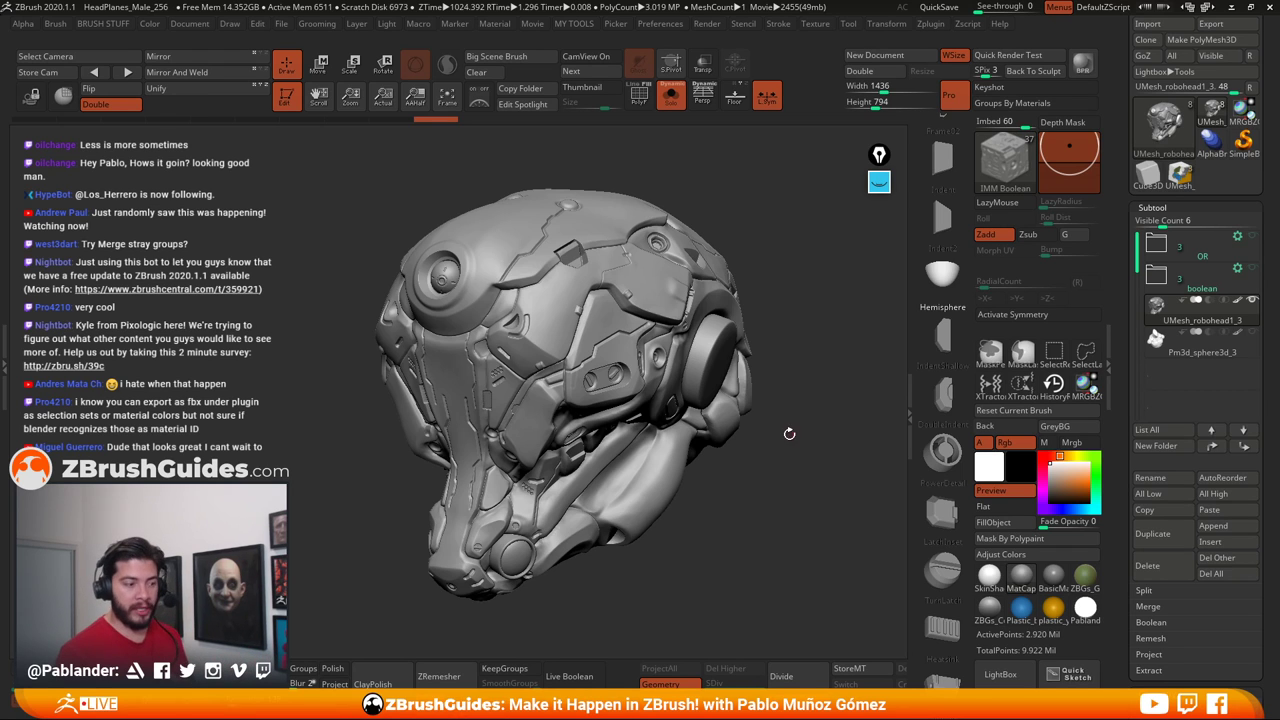
Choose the IMM ModelKit brush and pick its Circular_11 part
click(1001, 167)
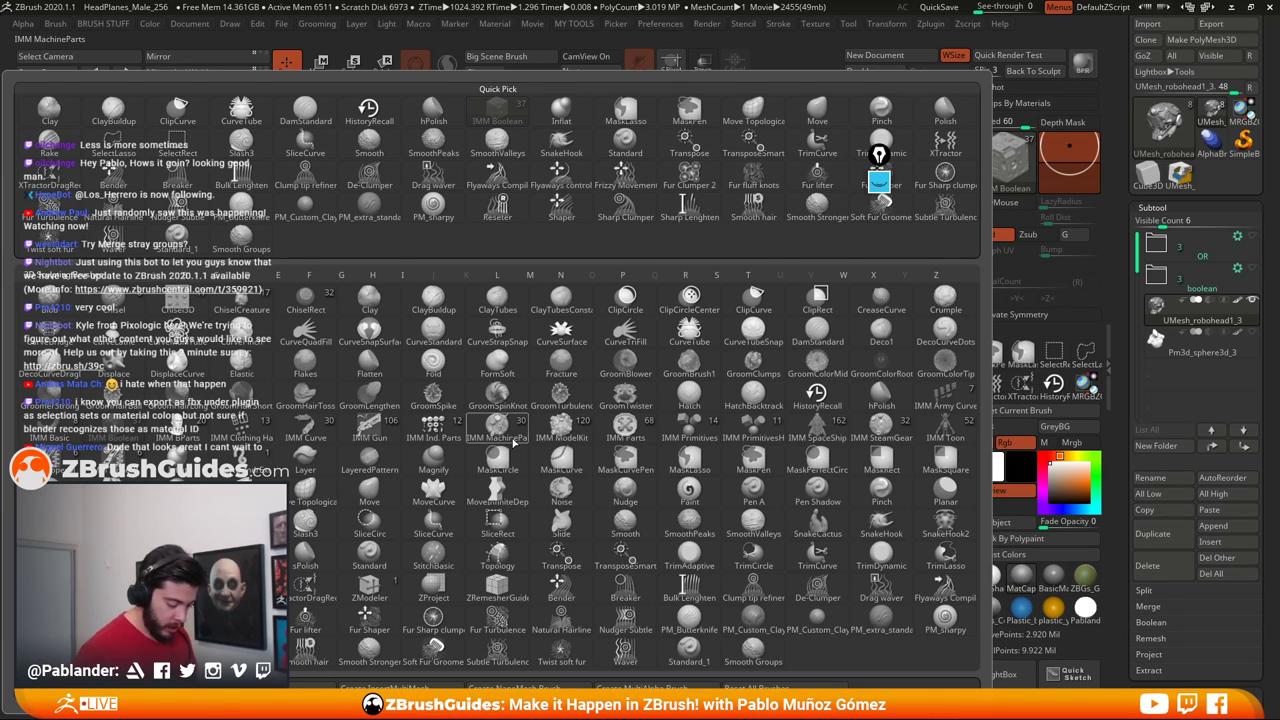
click(574, 437)
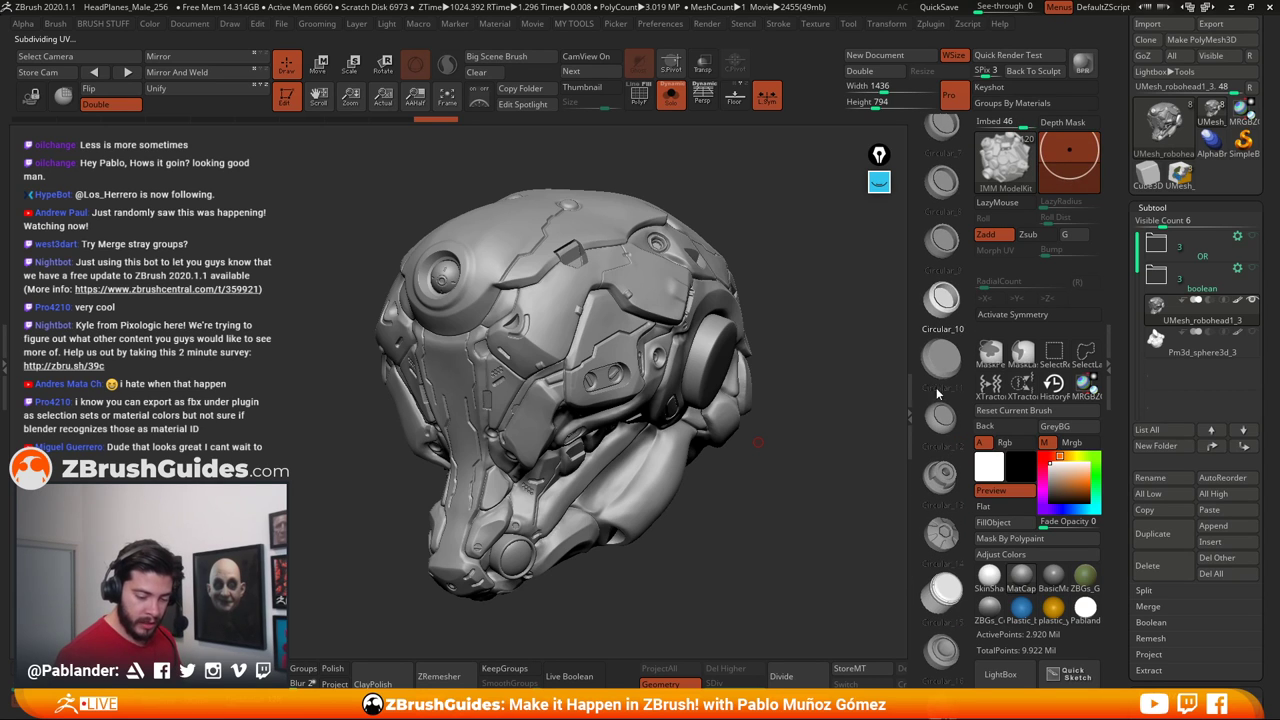
scroll(940, 388, up, 2)
scroll(942, 388, up, 4)
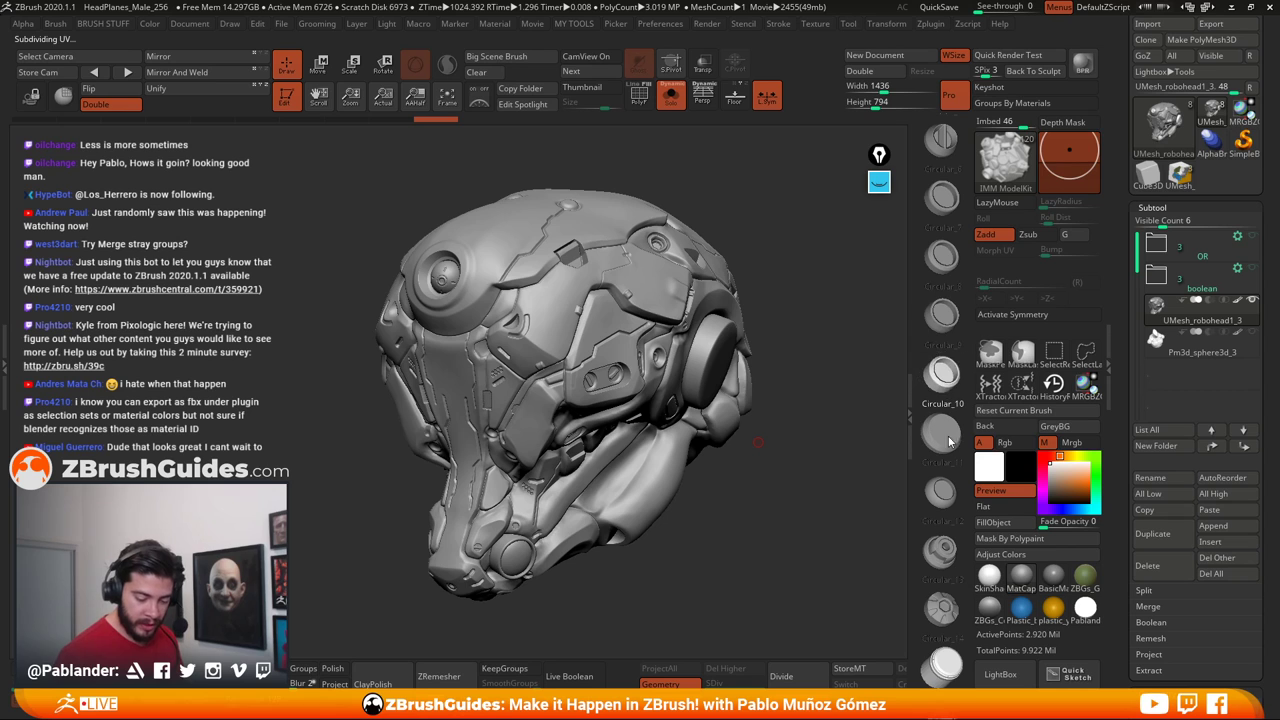
click(944, 432)
Activate X symmetry, try inserting Circular_11 on the head's round ear disc, and turn off dynamic Solo
drag(861, 511, 703, 366)
click(1014, 315)
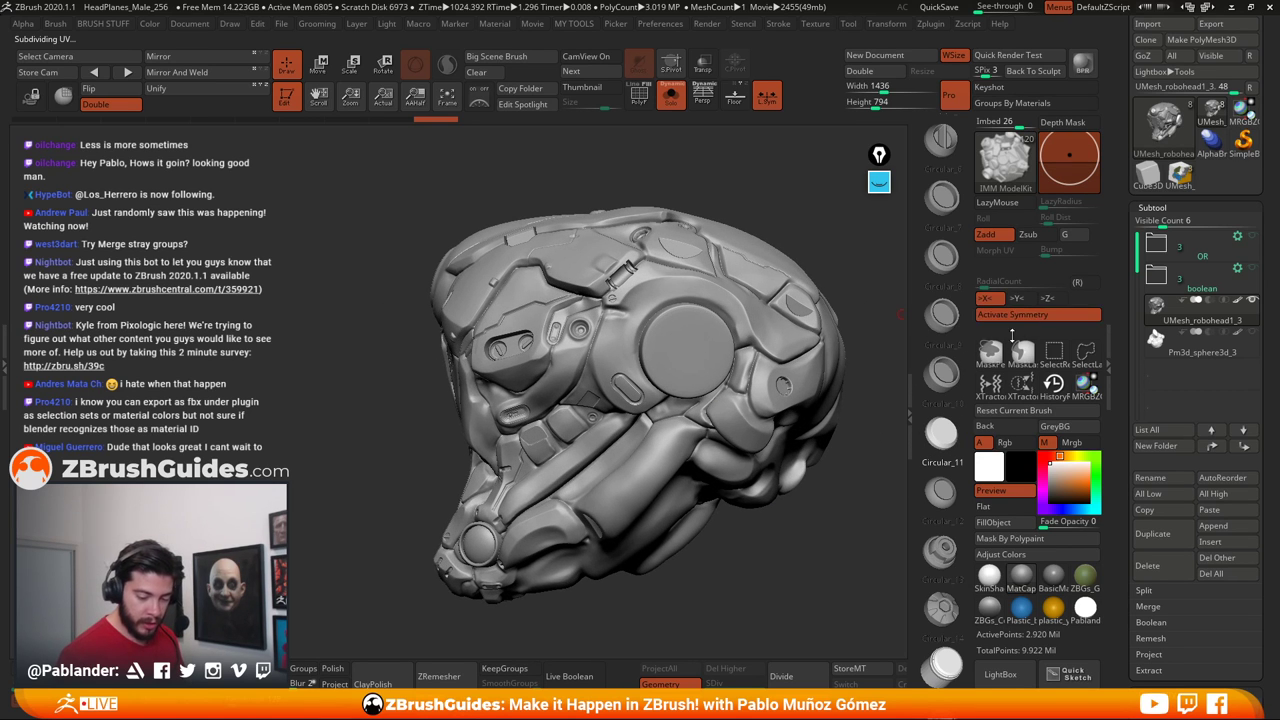
drag(688, 350, 697, 392)
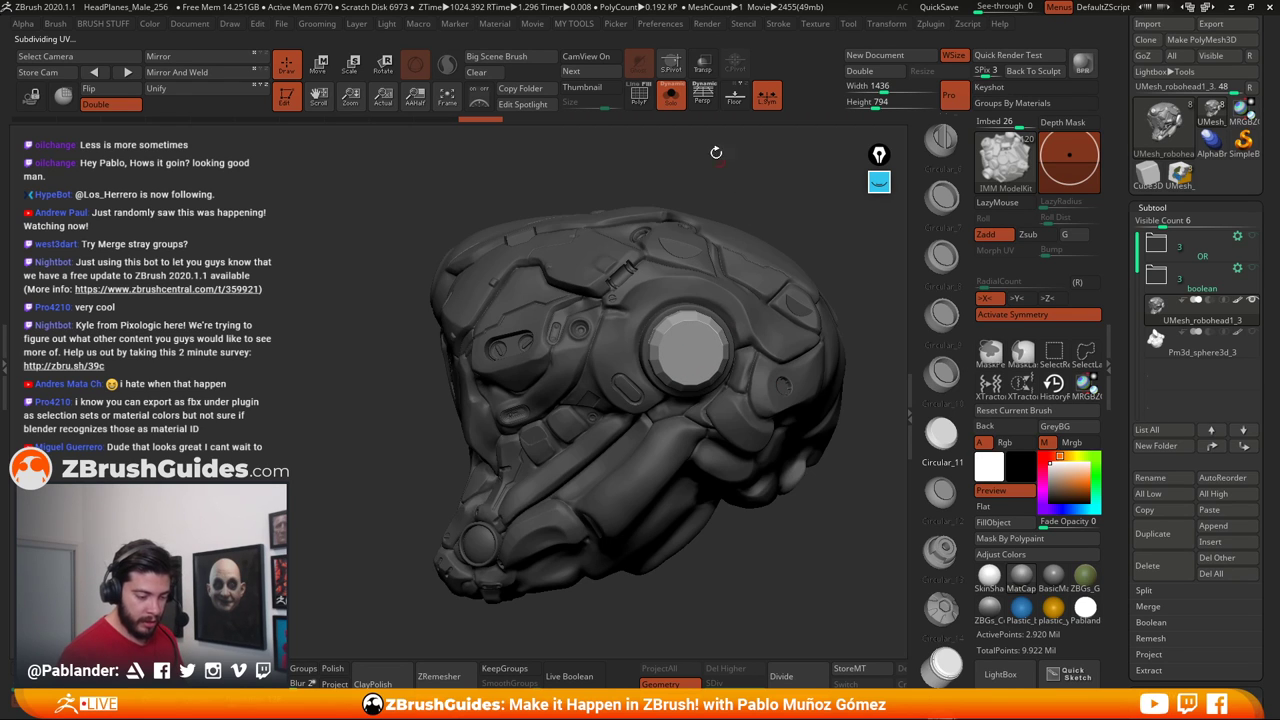
click(672, 100)
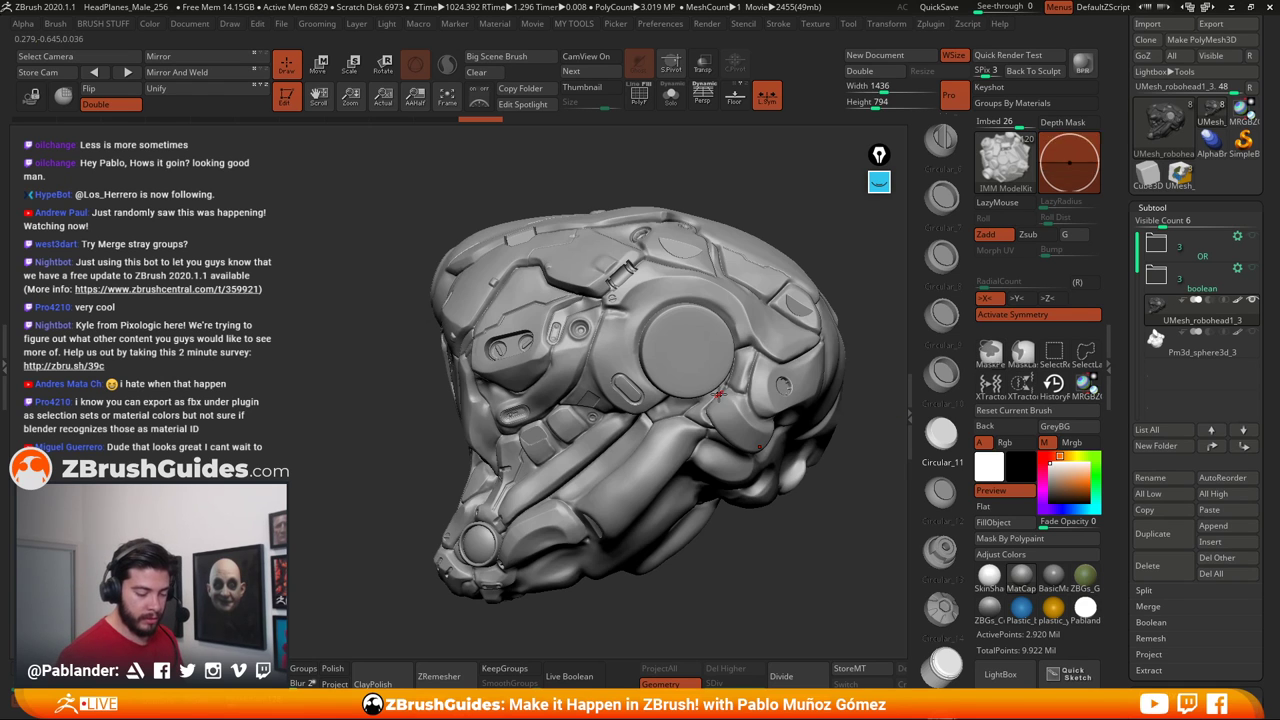
right_drag(716, 397, 683, 407)
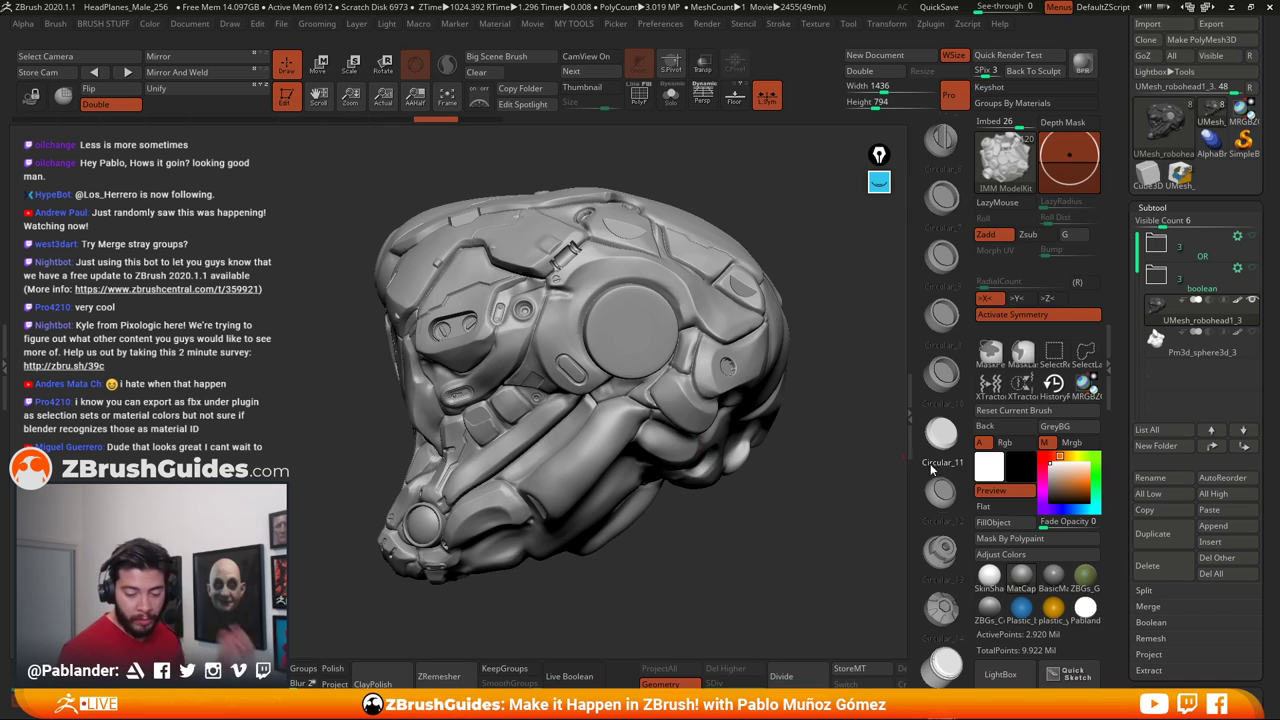
Append a PM3D_Cube3D1 subtool and move the cube inside the head so it is out of sight
click(1236, 527)
click(718, 470)
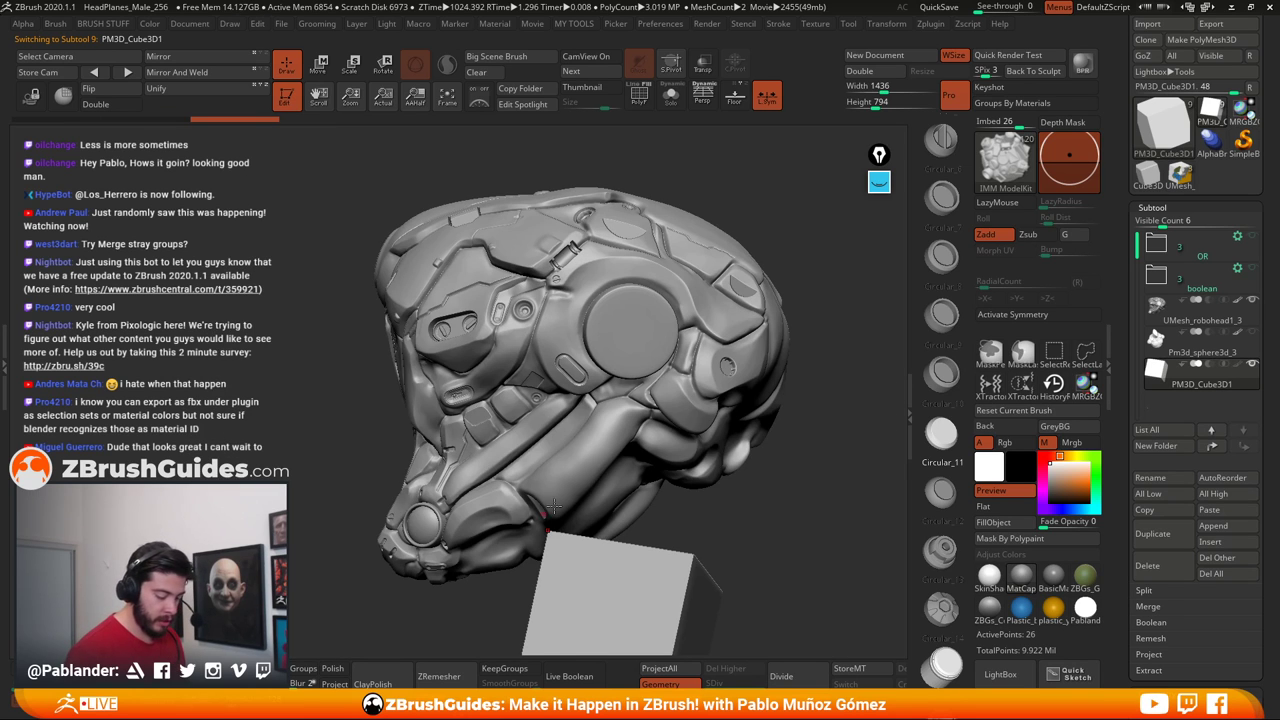
click(318, 64)
shift+drag(708, 525, 672, 530)
drag(621, 630, 606, 647)
drag(670, 574, 623, 408)
click(288, 65)
mouse_move(678, 320)
alt+mouse_down()
mouse_move(740, 420)
mouse_move(803, 405)
mouse_move(767, 383)
alt+mouse_up()
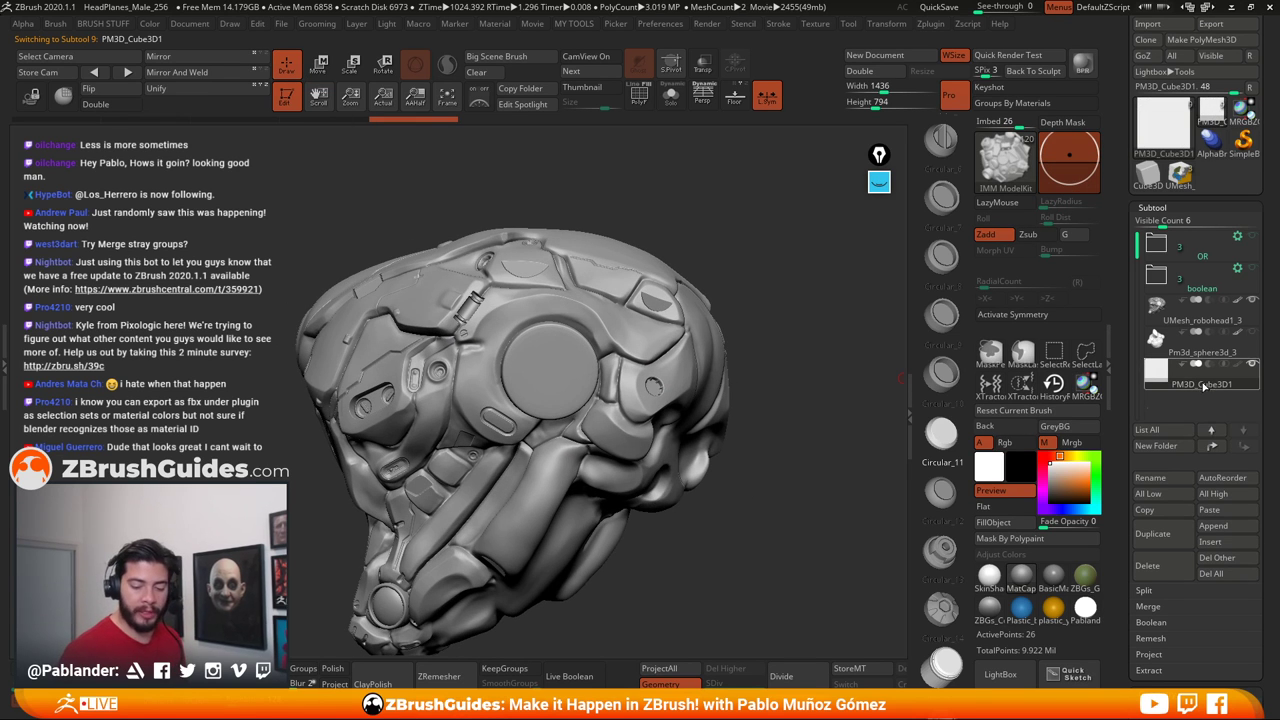
drag(788, 486, 776, 484)
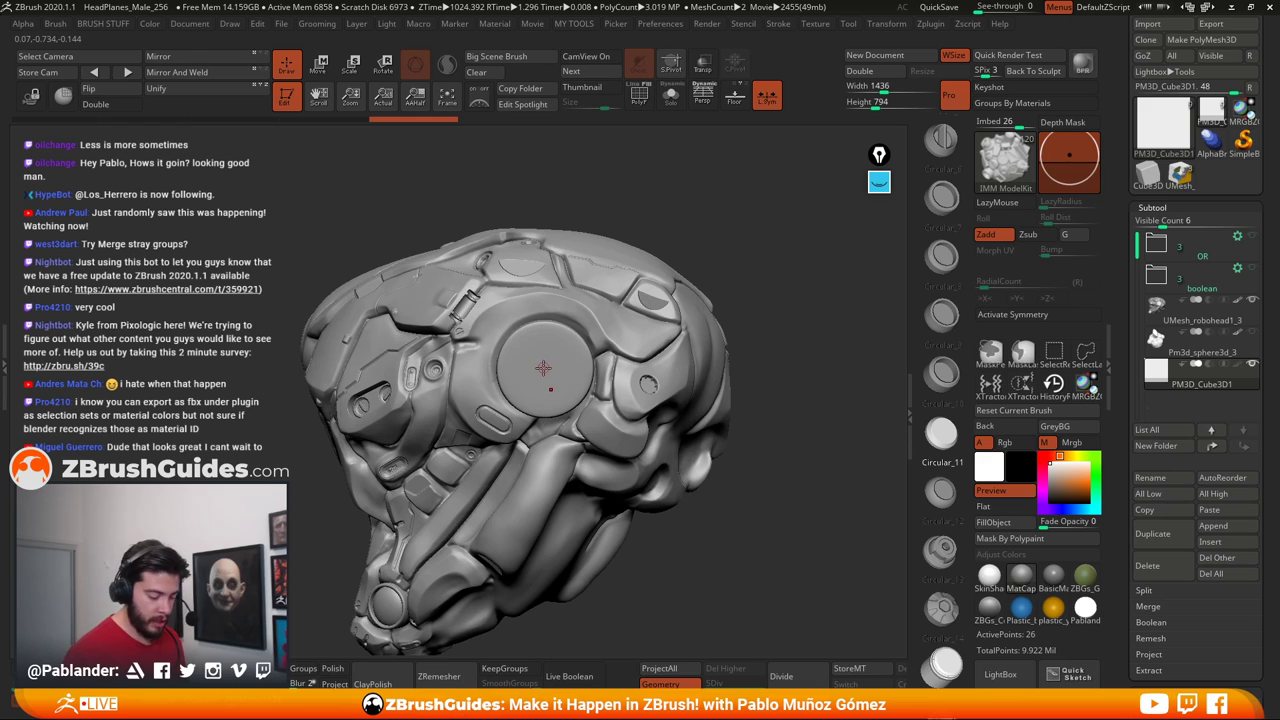
Insert Circular_11 at the centre of the ear disc in the cube subtool, mirrored with X symmetry
drag(546, 372, 565, 398)
key(ctrl+z)
click(1037, 314)
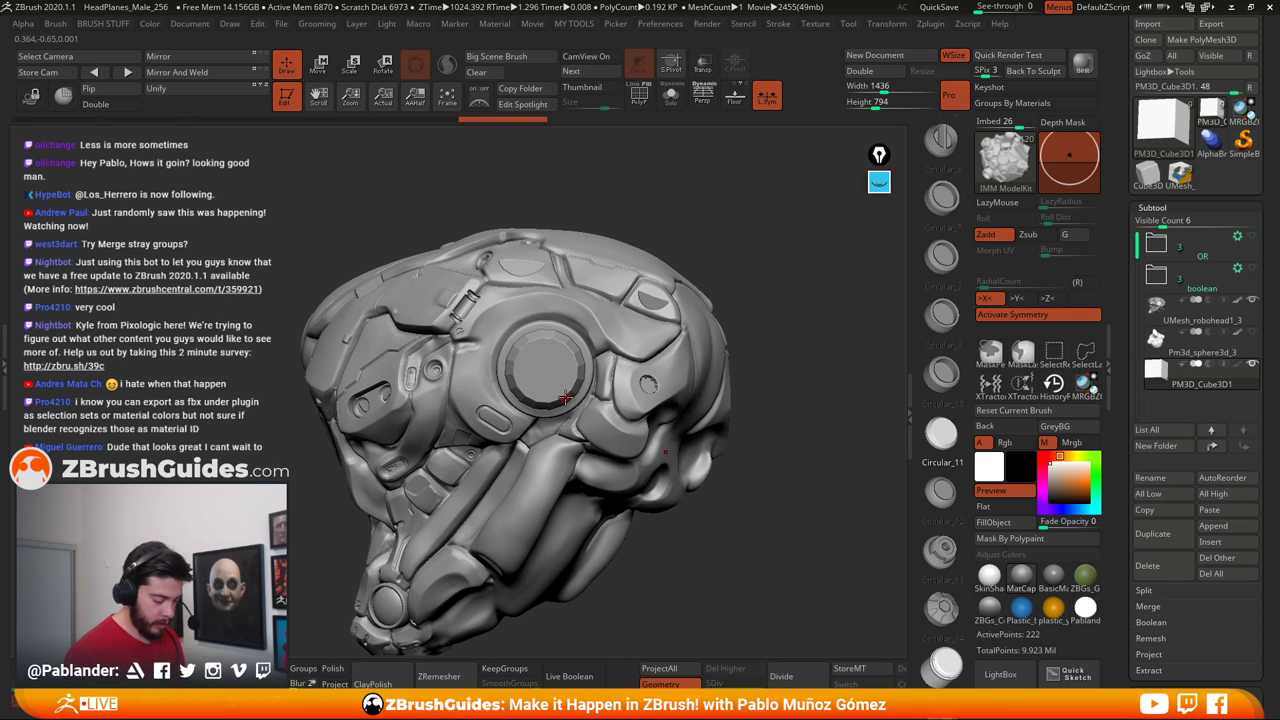
drag(772, 503, 778, 450)
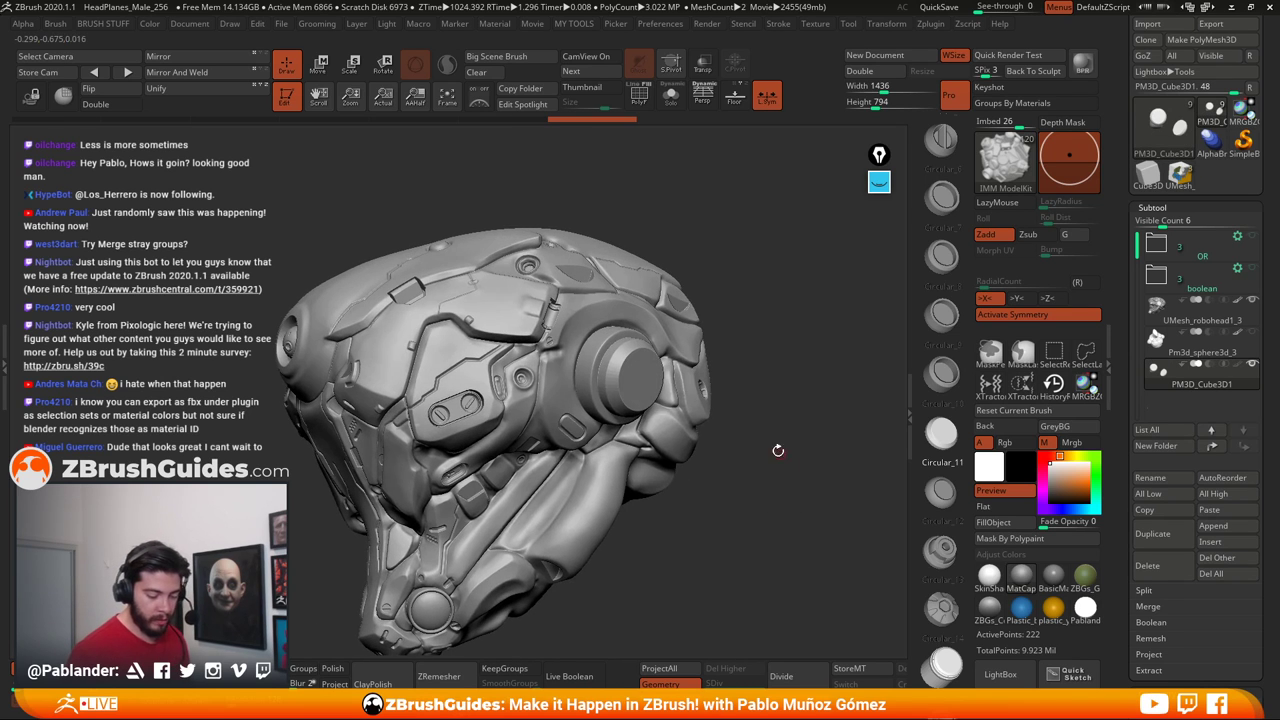
Adjust the inserted ear cylinder with the gizmo so it sits into the ear disc
key(w)
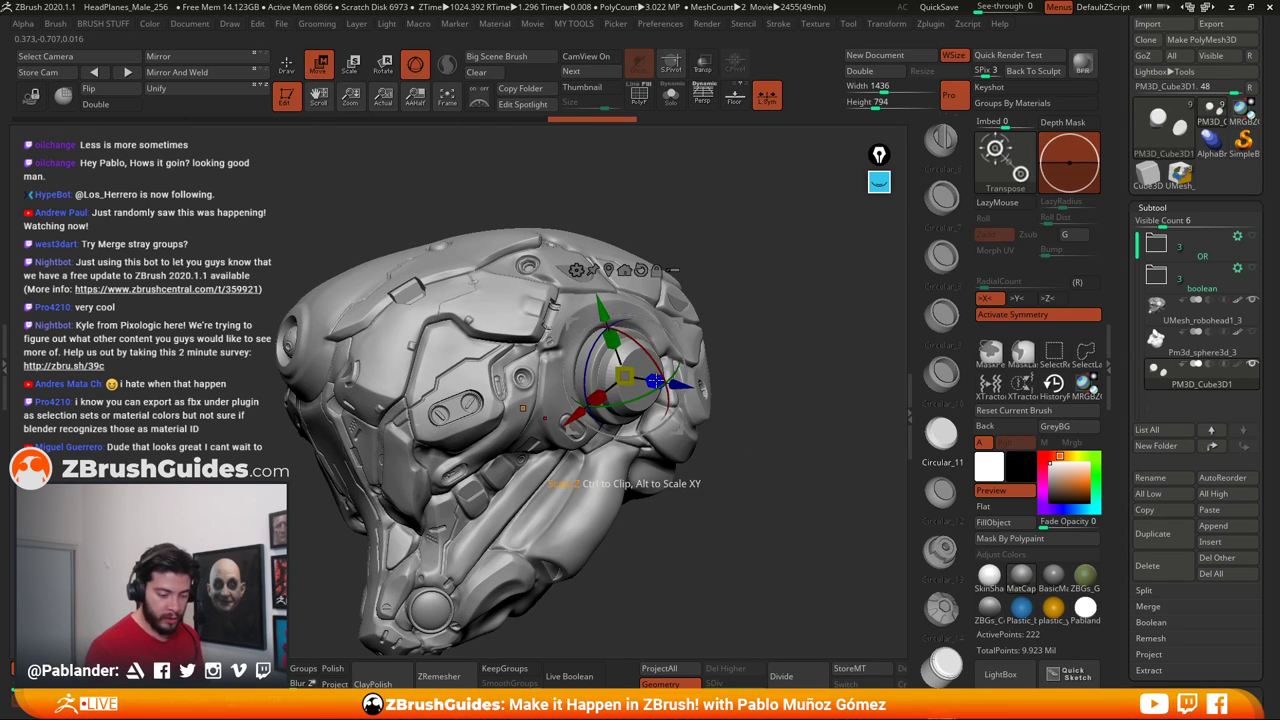
drag(601, 379, 600, 379)
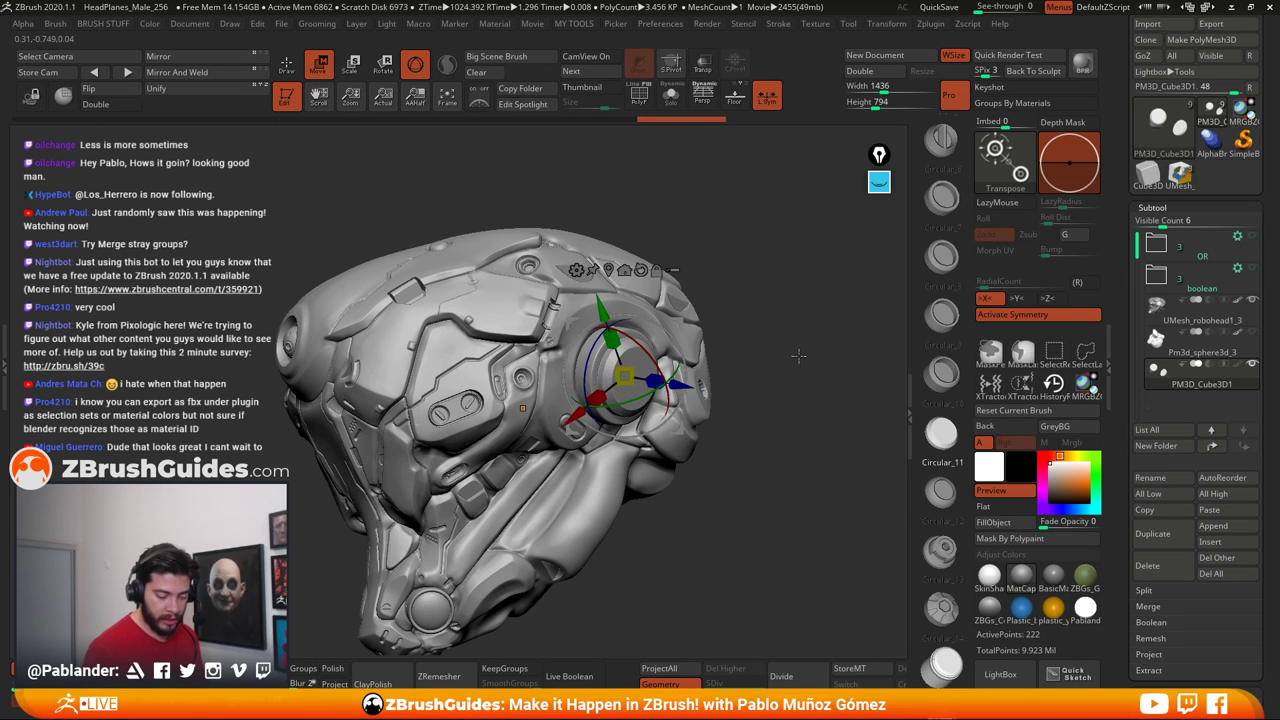
drag(800, 355, 646, 373)
right_drag(642, 366, 686, 384)
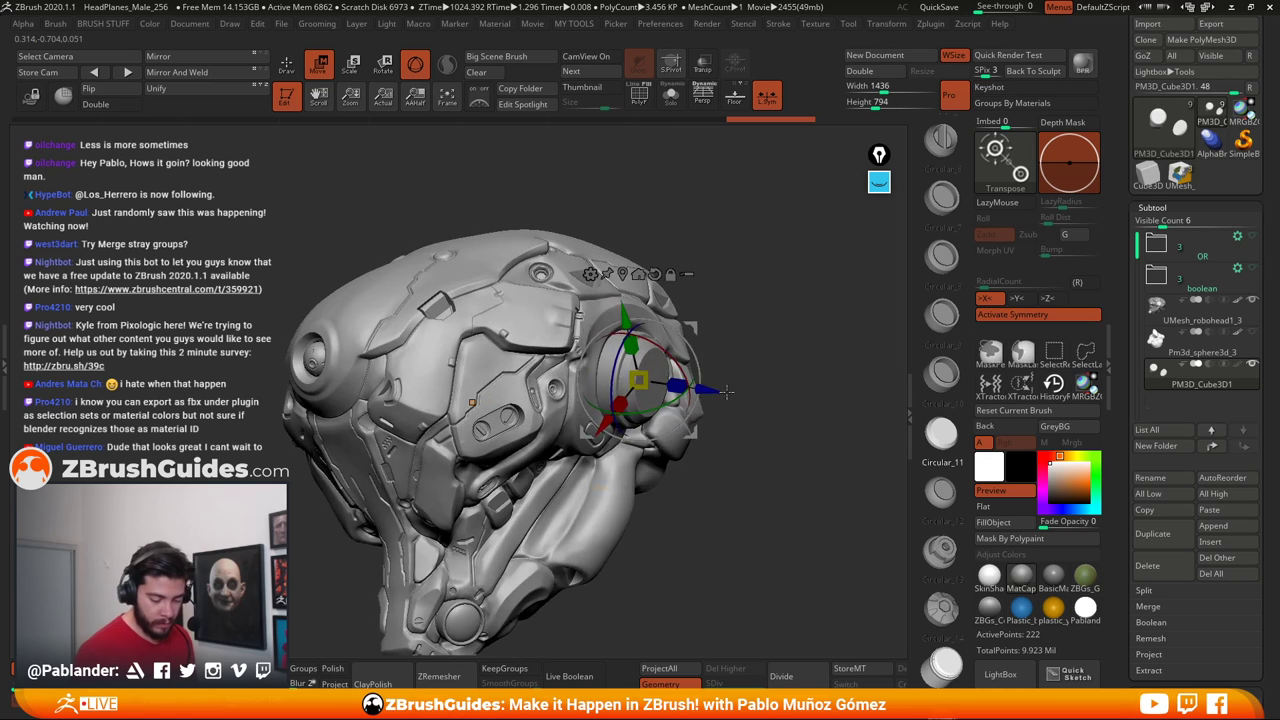
mouse_move(680, 385)
mouse_down()
mouse_move(726, 450)
mouse_move(698, 484)
mouse_move(596, 450)
mouse_move(720, 495)
mouse_move(718, 579)
mouse_up()
key(q)
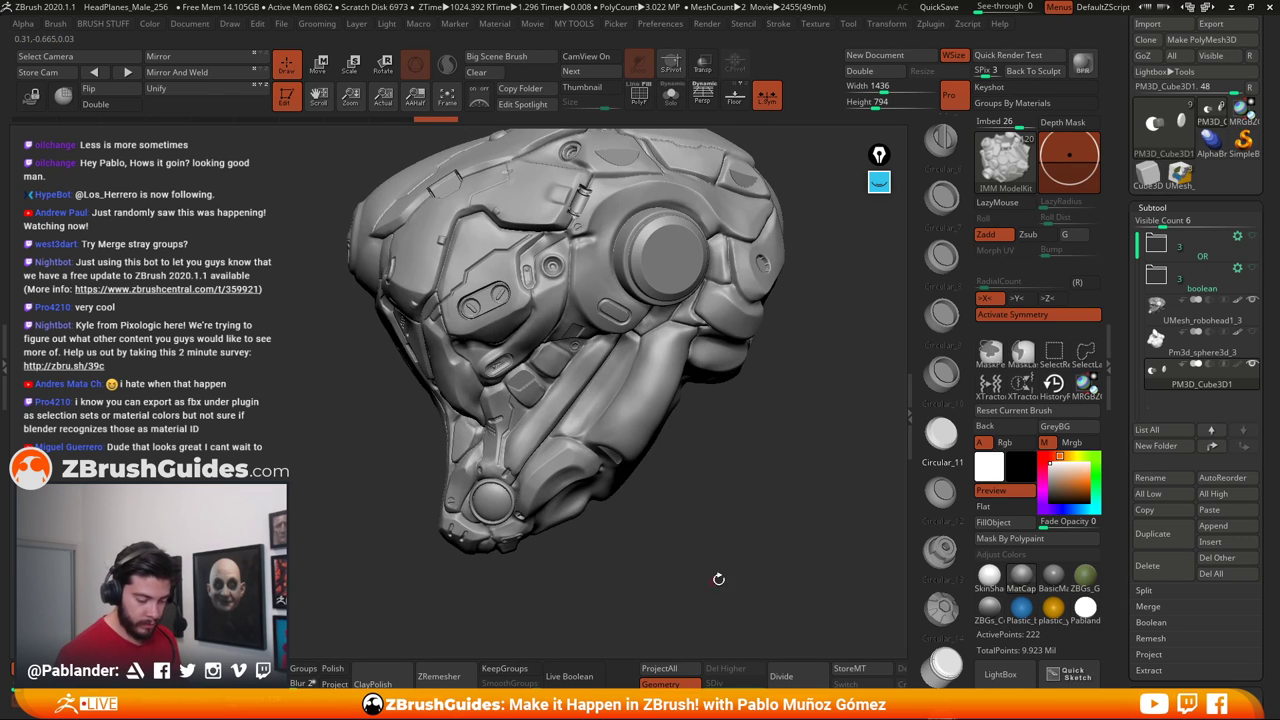
Insert Circular_12 into the small round recess on the panel behind the ear disc and fine-tune it with the gizmo
drag(700, 486, 636, 342)
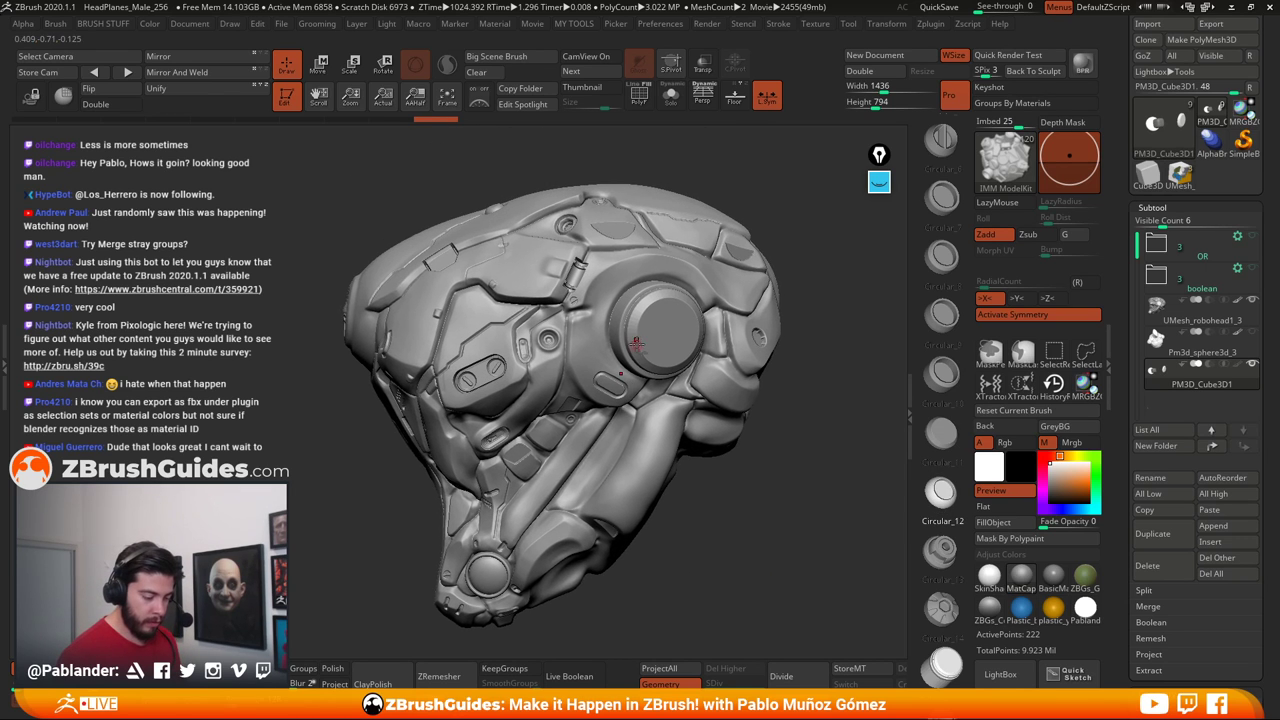
mouse_move(609, 341)
ctrl+right_down()
mouse_move(630, 386)
mouse_move(632, 368)
mouse_move(601, 351)
ctrl+right_up()
drag(601, 350, 562, 392)
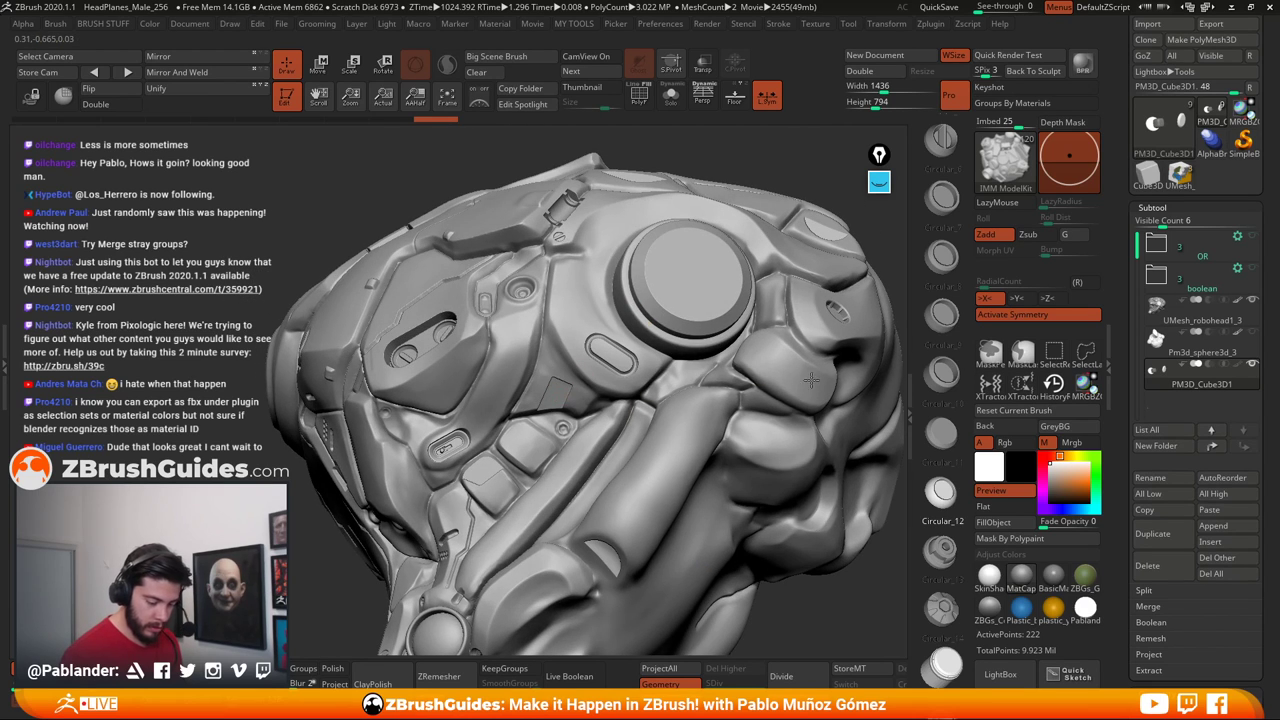
right_drag(811, 380, 718, 346)
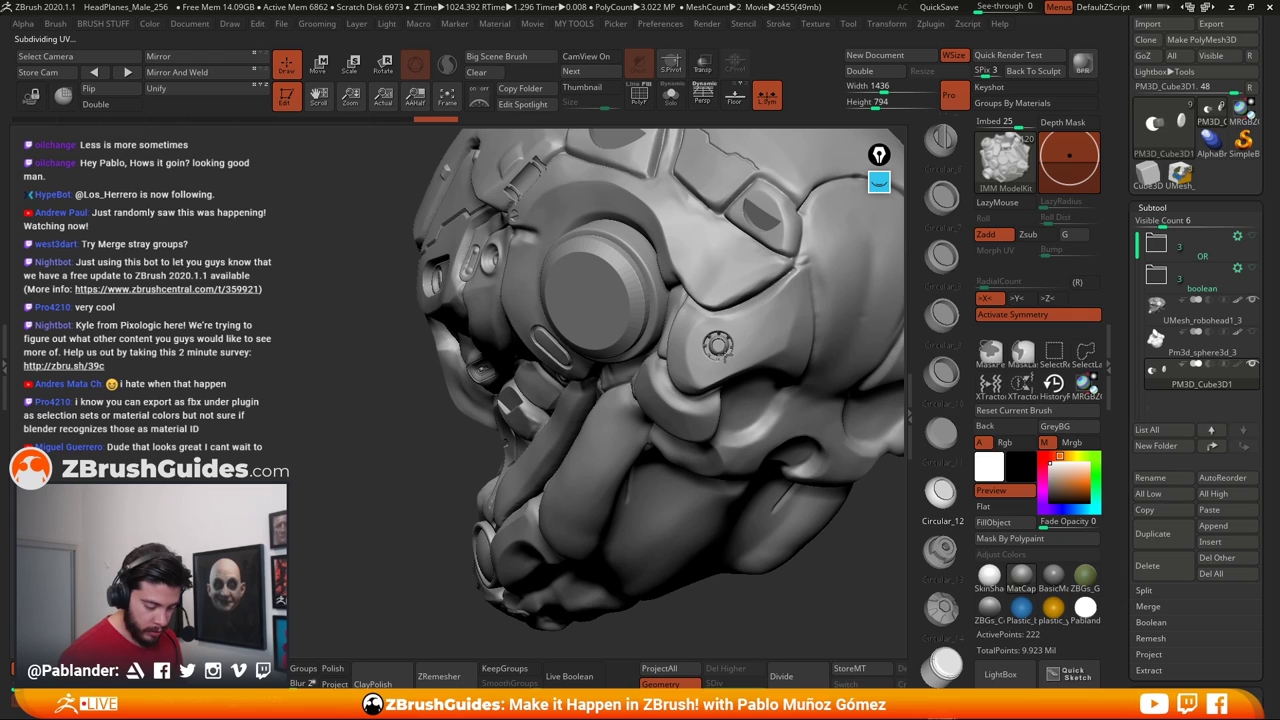
drag(718, 346, 727, 356)
click(322, 70)
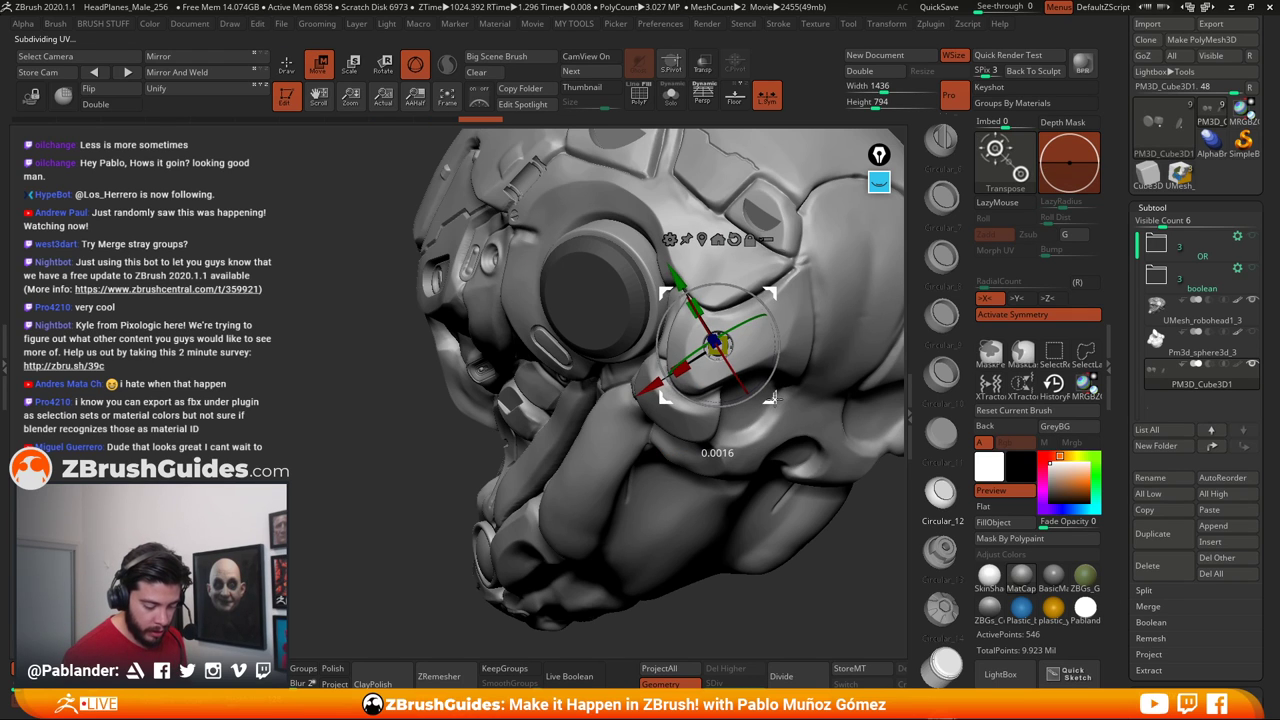
key(q)
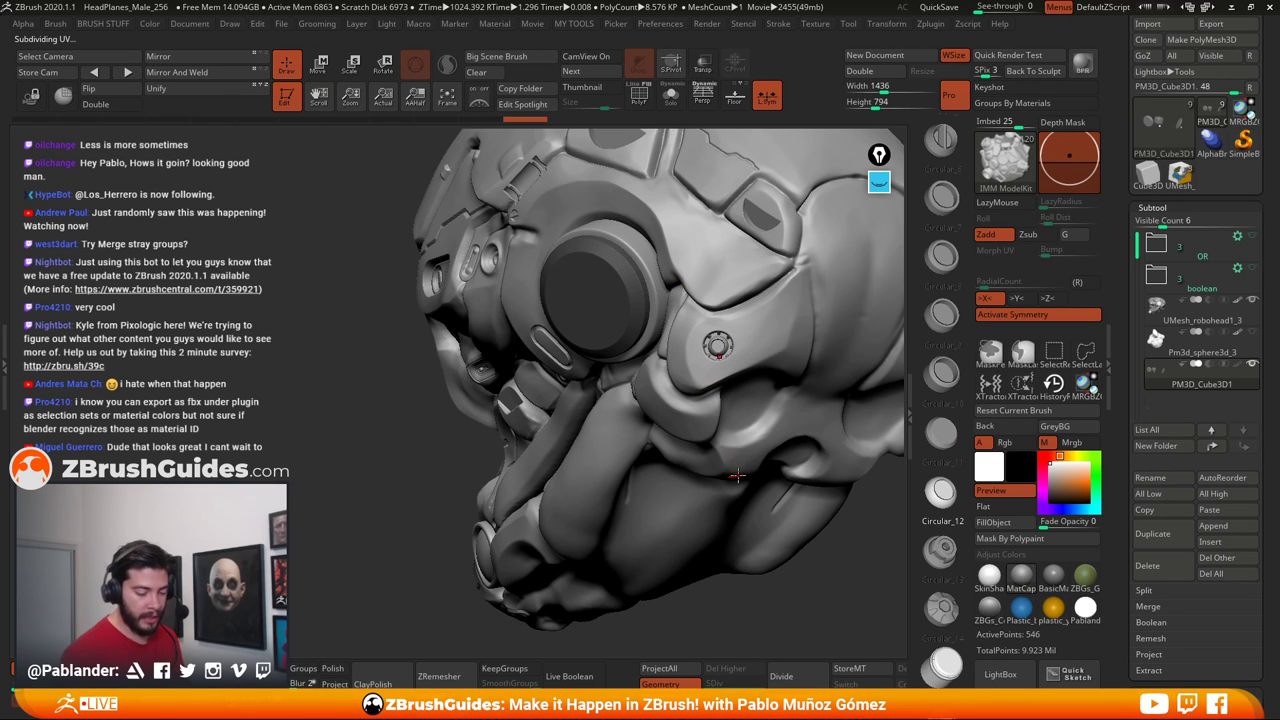
Choose the Fasteners_2 screw part from the IMM ModelKit brush
right_drag(737, 475, 850, 400)
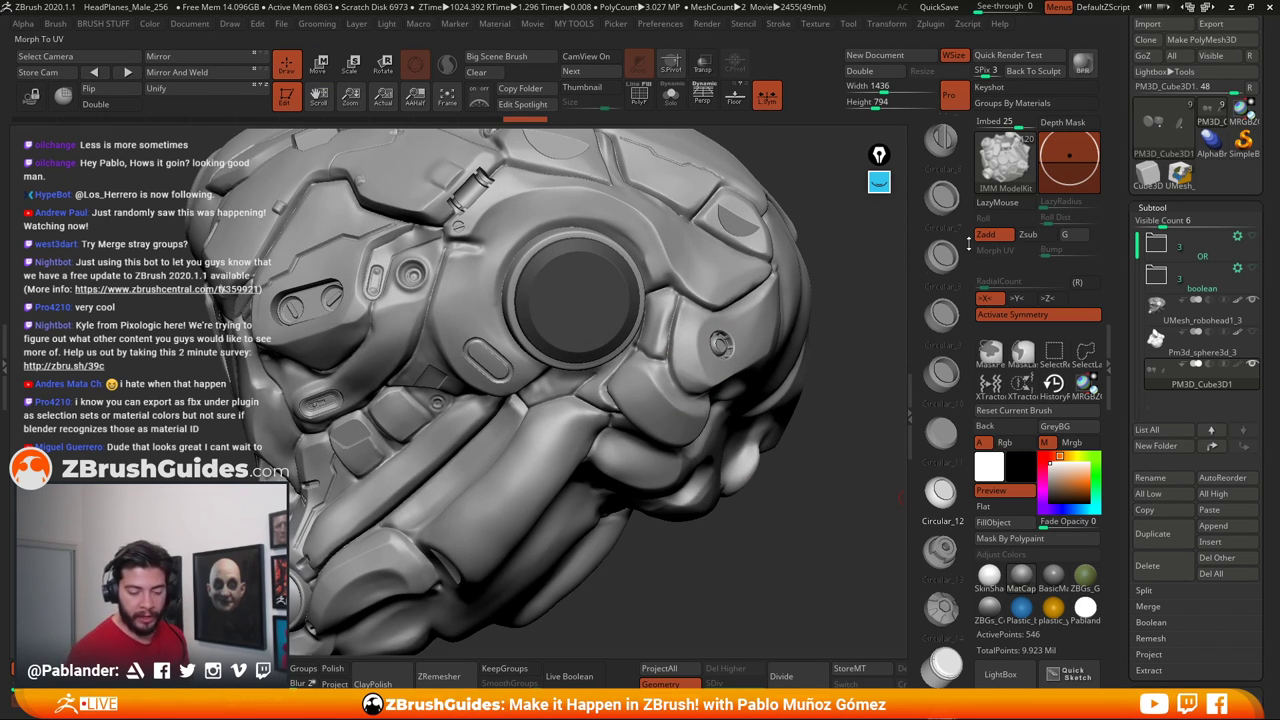
mouse_move(825, 553)
ctrl+right_down()
mouse_move(750, 489)
mouse_move(764, 338)
mouse_move(753, 463)
ctrl+right_up()
drag(943, 499, 940, 177)
drag(942, 385, 942, 254)
drag(941, 356, 939, 268)
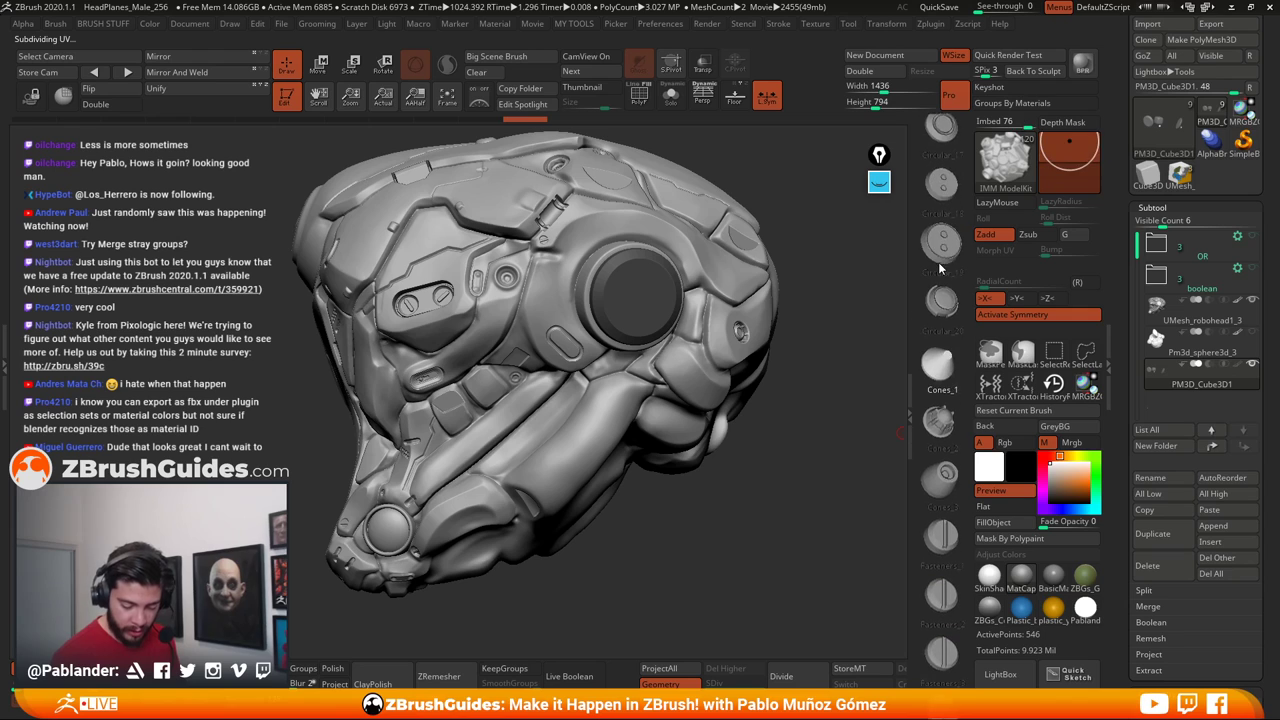
mouse_move(941, 480)
mouse_down()
mouse_move(933, 320)
mouse_move(940, 355)
mouse_up()
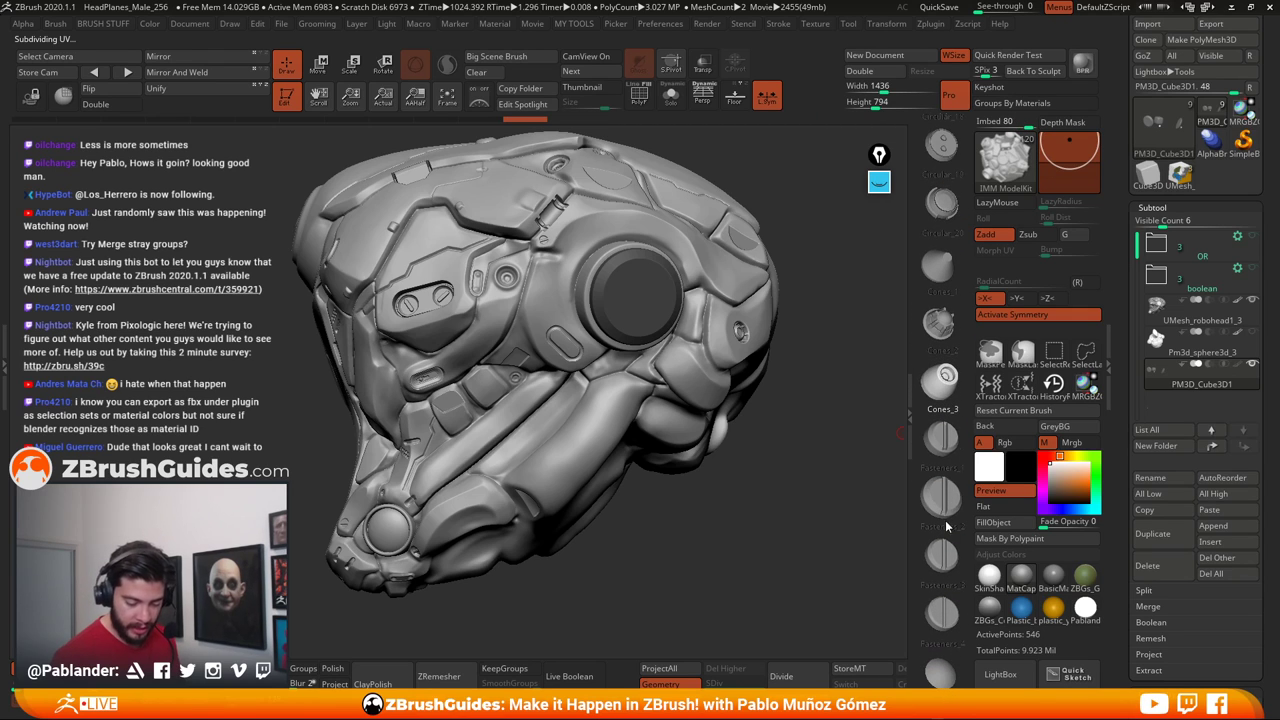
click(950, 495)
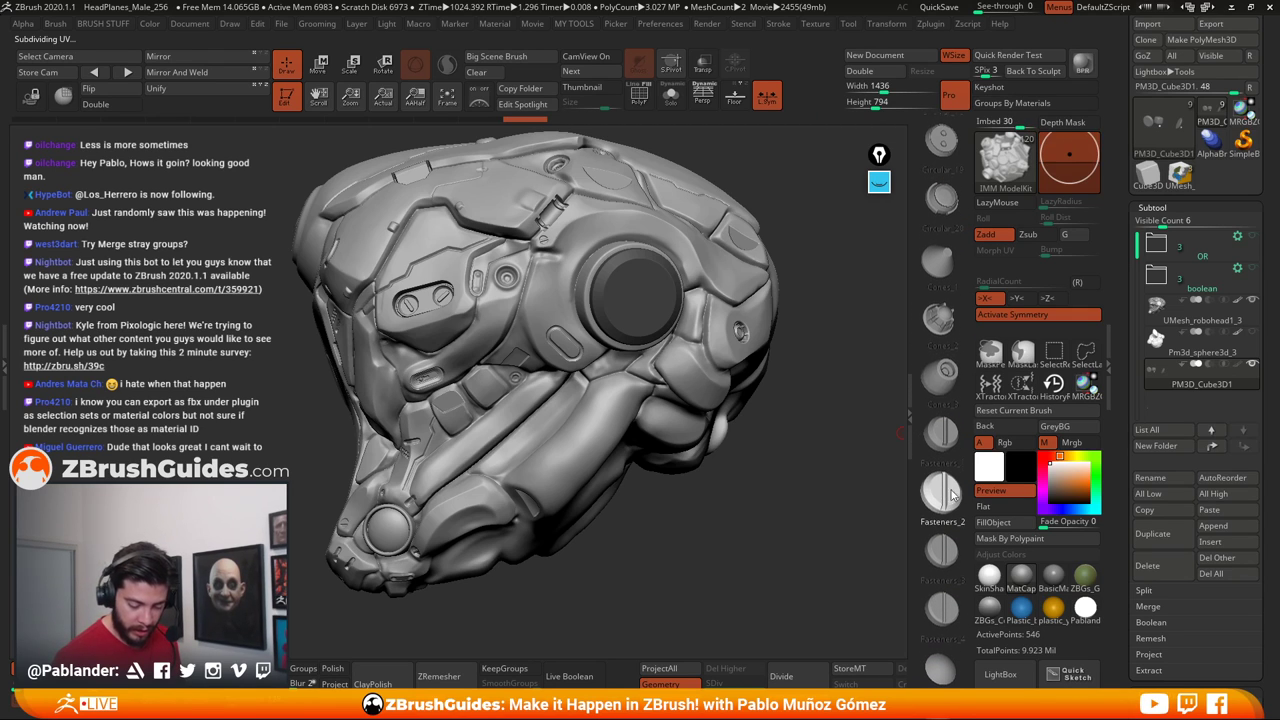
Try inserting a Fasteners_2 screw in the half-moon recess above the ear disc and undo it
alt+right_drag(619, 213, 597, 344)
right_drag(589, 297, 590, 296)
drag(582, 265, 584, 265)
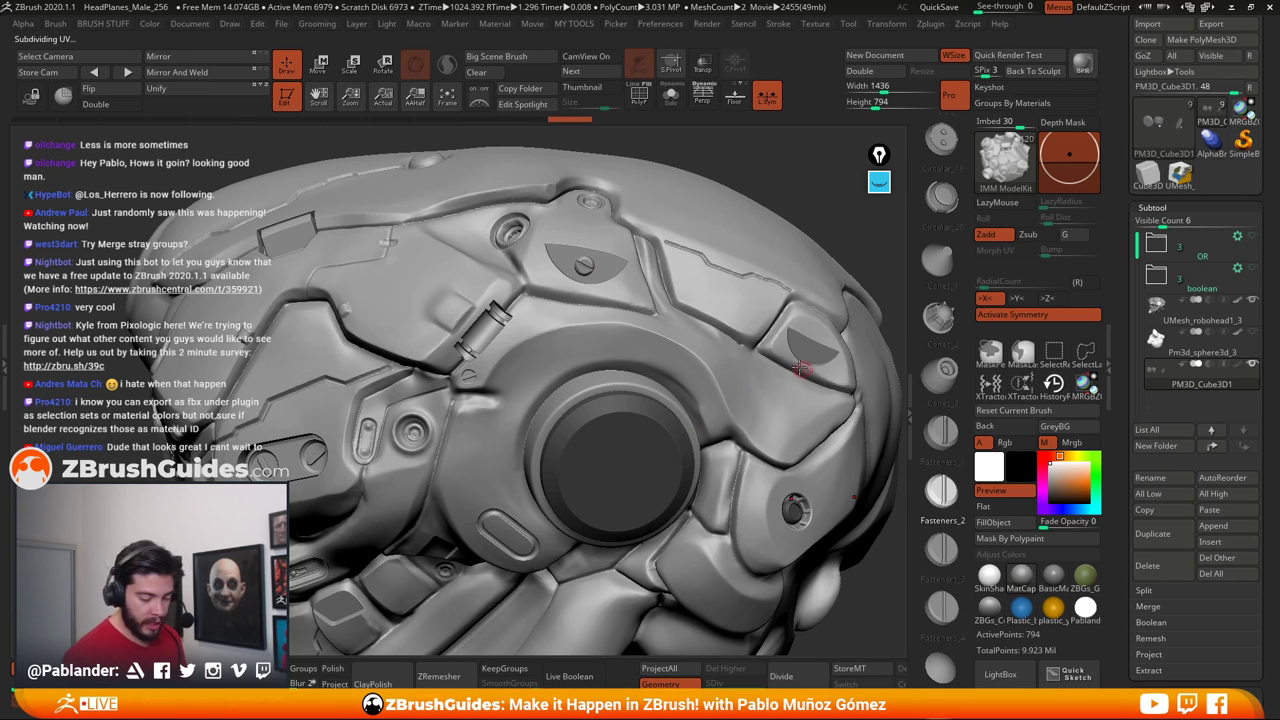
right_drag(799, 368, 737, 353)
right_drag(632, 382, 600, 390)
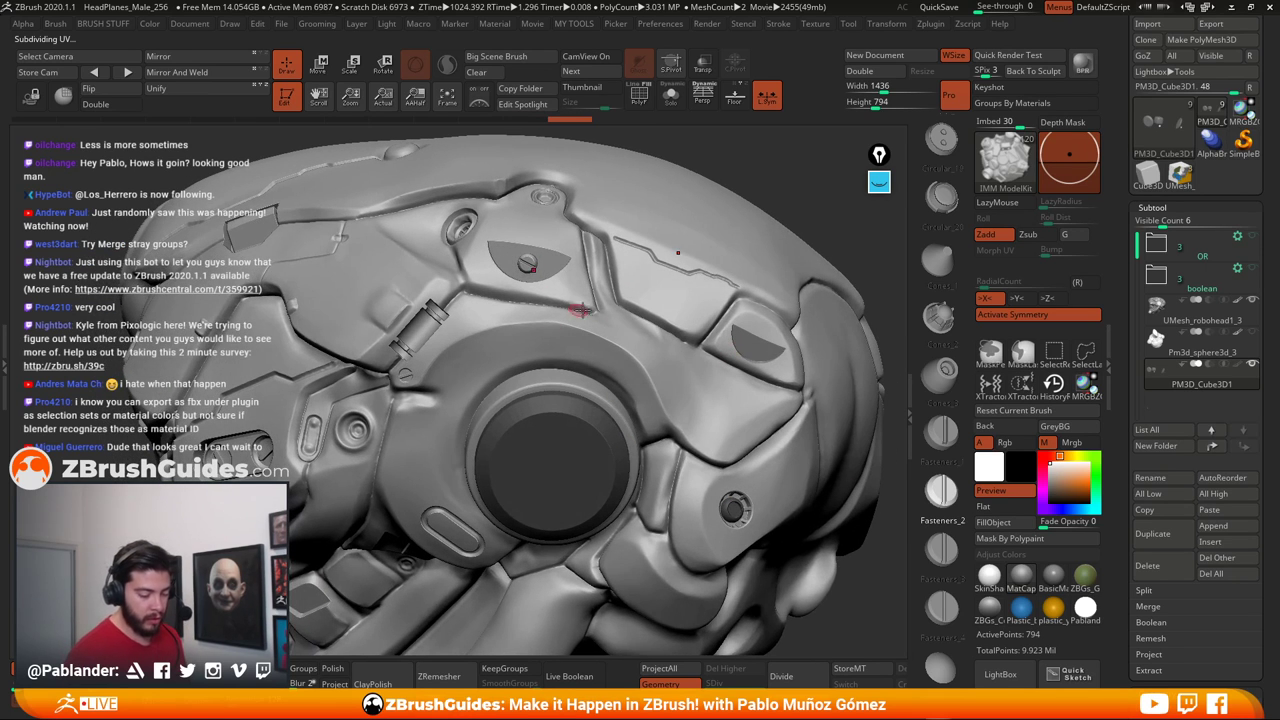
key(ctrl+z)
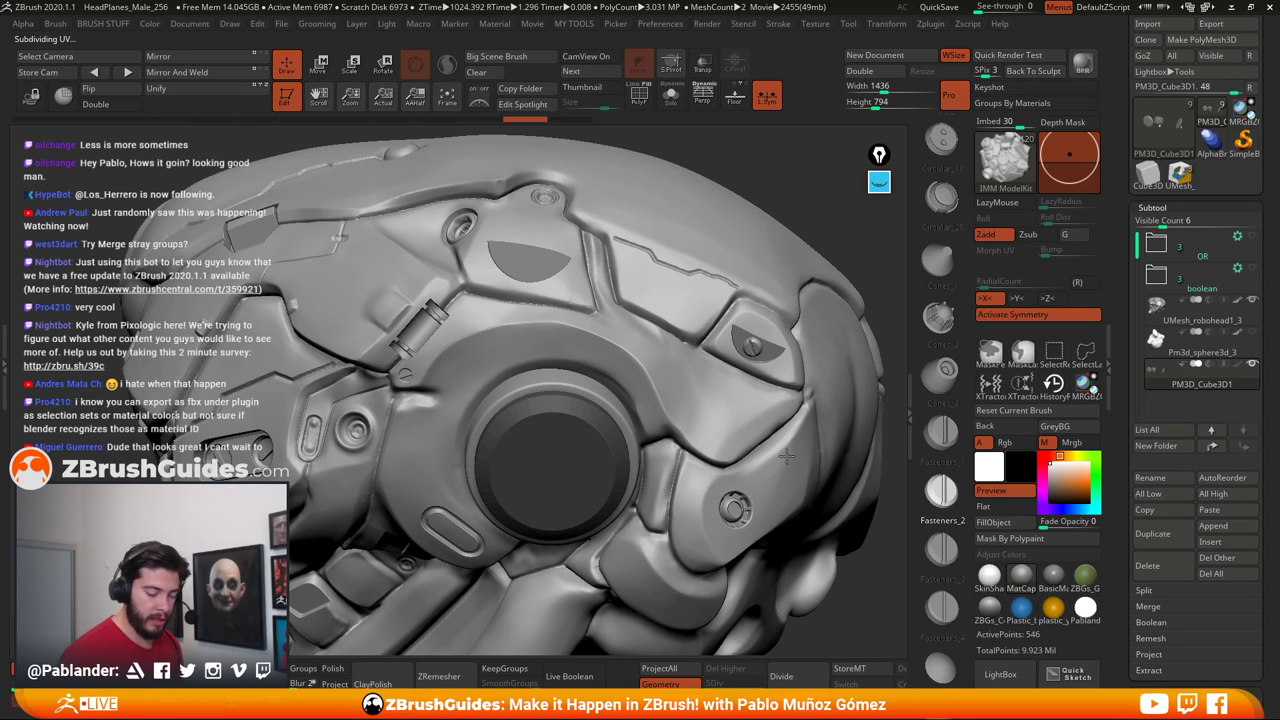
Insert mirrored Fasteners_2 screws in the rear half-moon recess and in the one above the ear disc
key(w)
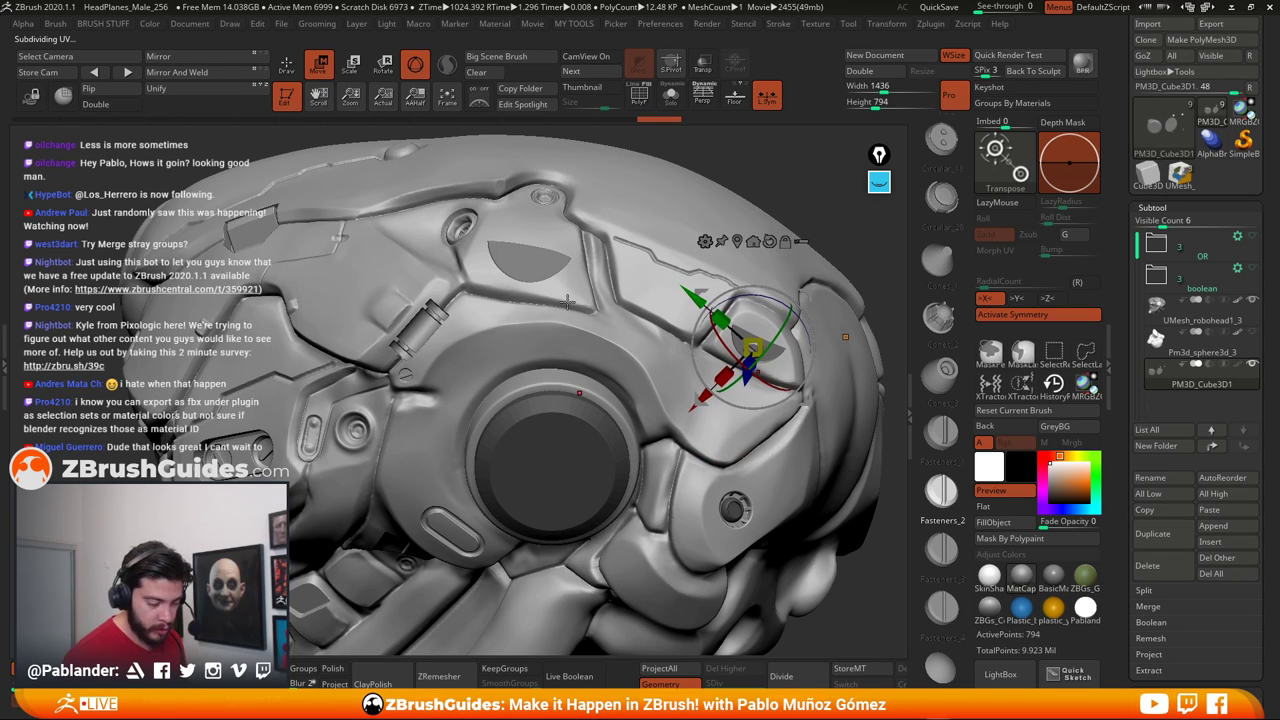
click(294, 67)
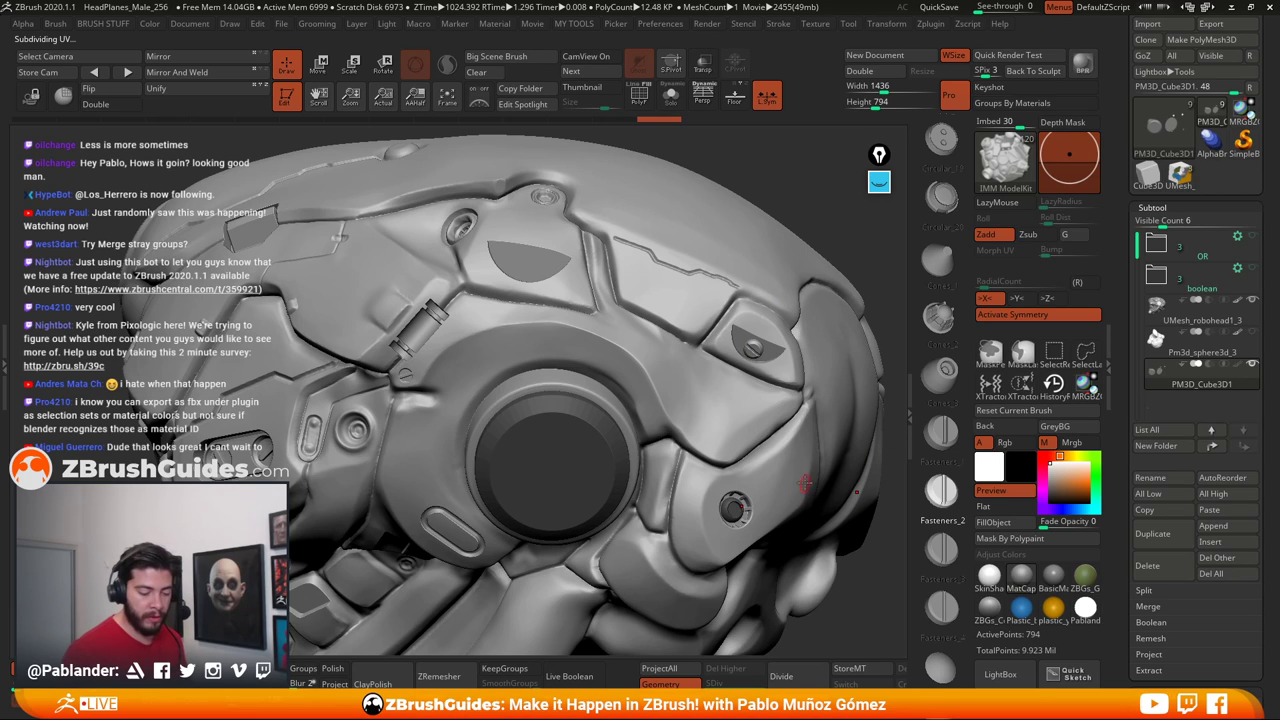
drag(526, 262, 535, 290)
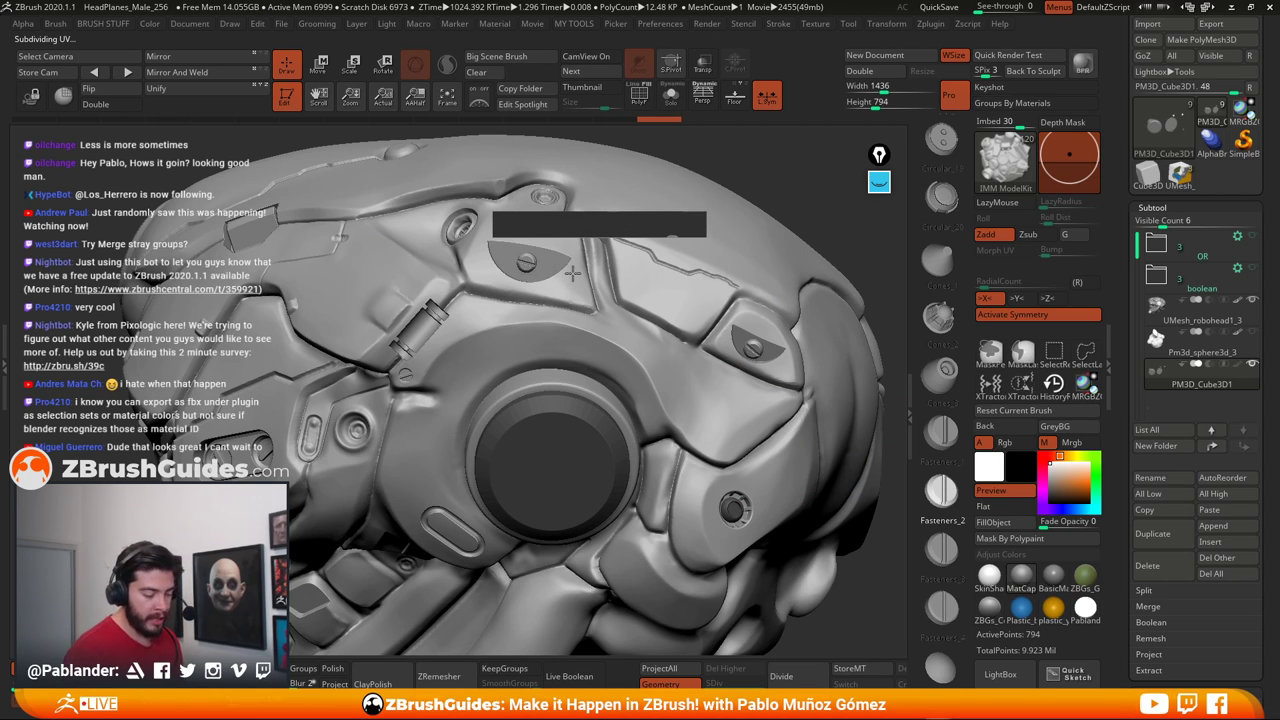
drag(752, 350, 753, 367)
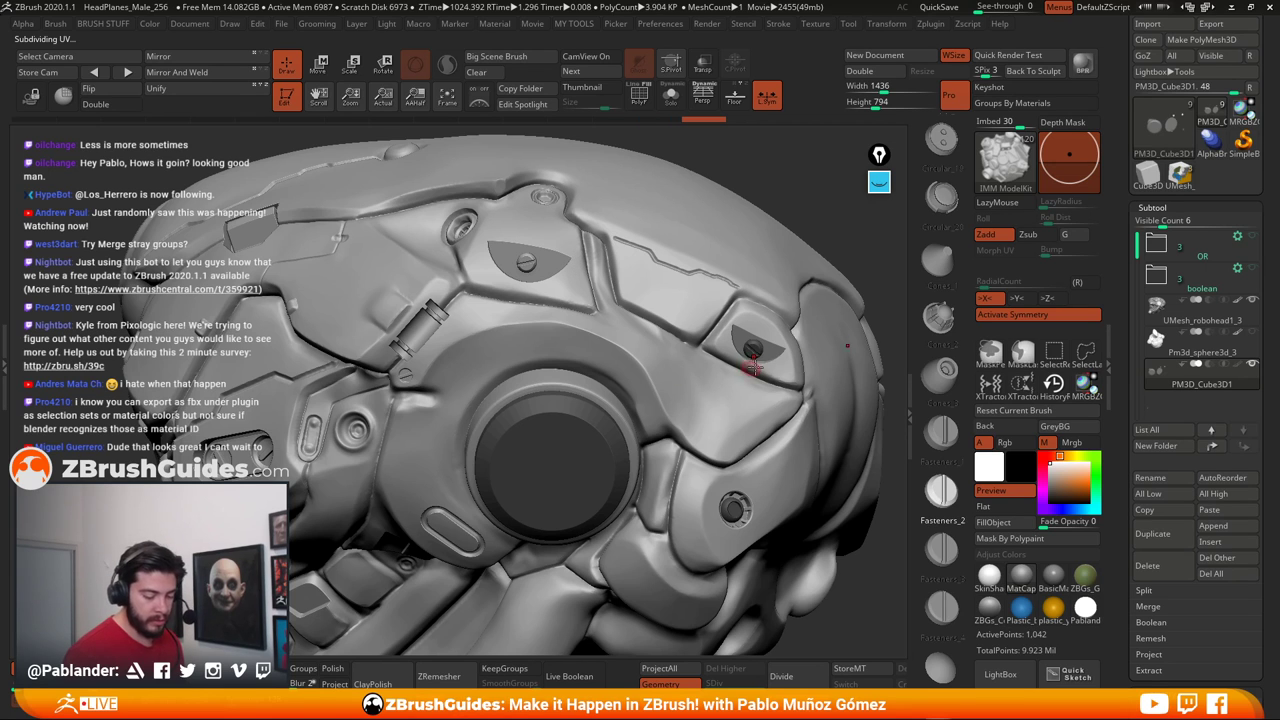
ctrl+right_drag(669, 408, 647, 399)
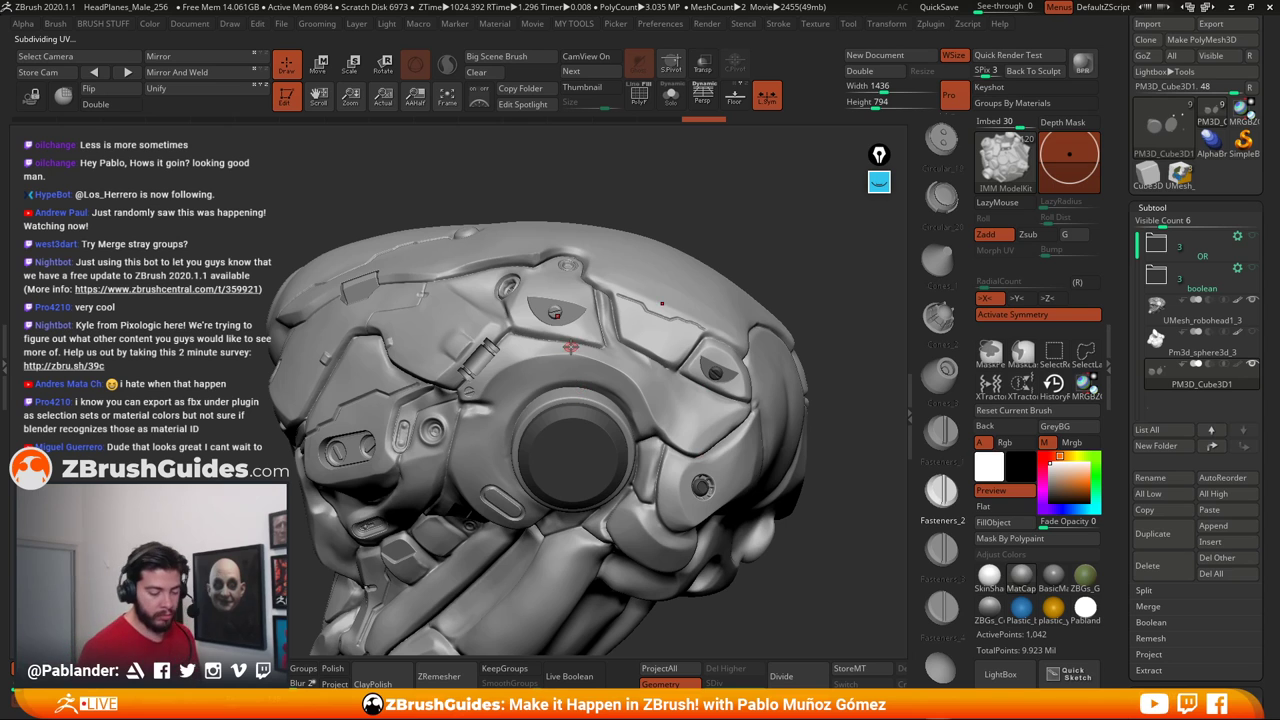
alt+right_drag(660, 432, 670, 416)
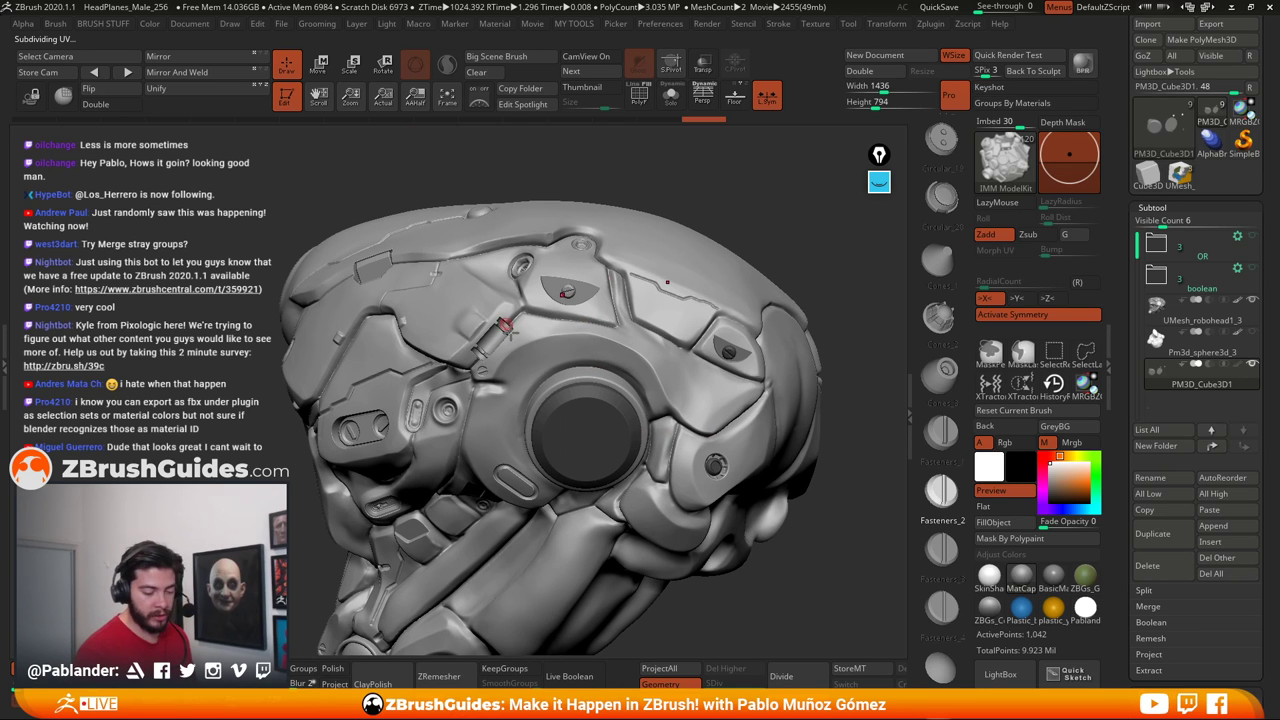
Insert two mirrored Fasteners_2 screws along the front edge of the panel surrounding the ear disc
right_drag(463, 352, 509, 306)
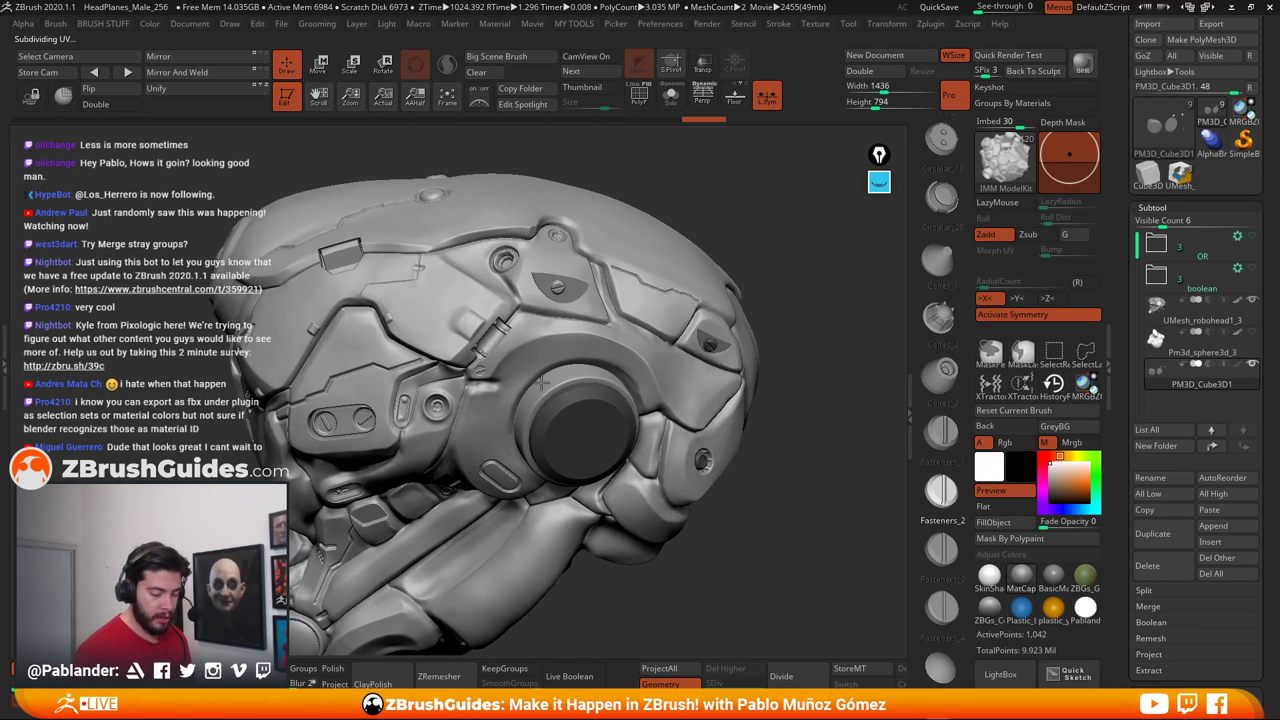
mouse_move(542, 381)
right_down()
mouse_move(646, 396)
mouse_move(575, 405)
mouse_move(630, 410)
right_up()
drag(949, 489, 948, 472)
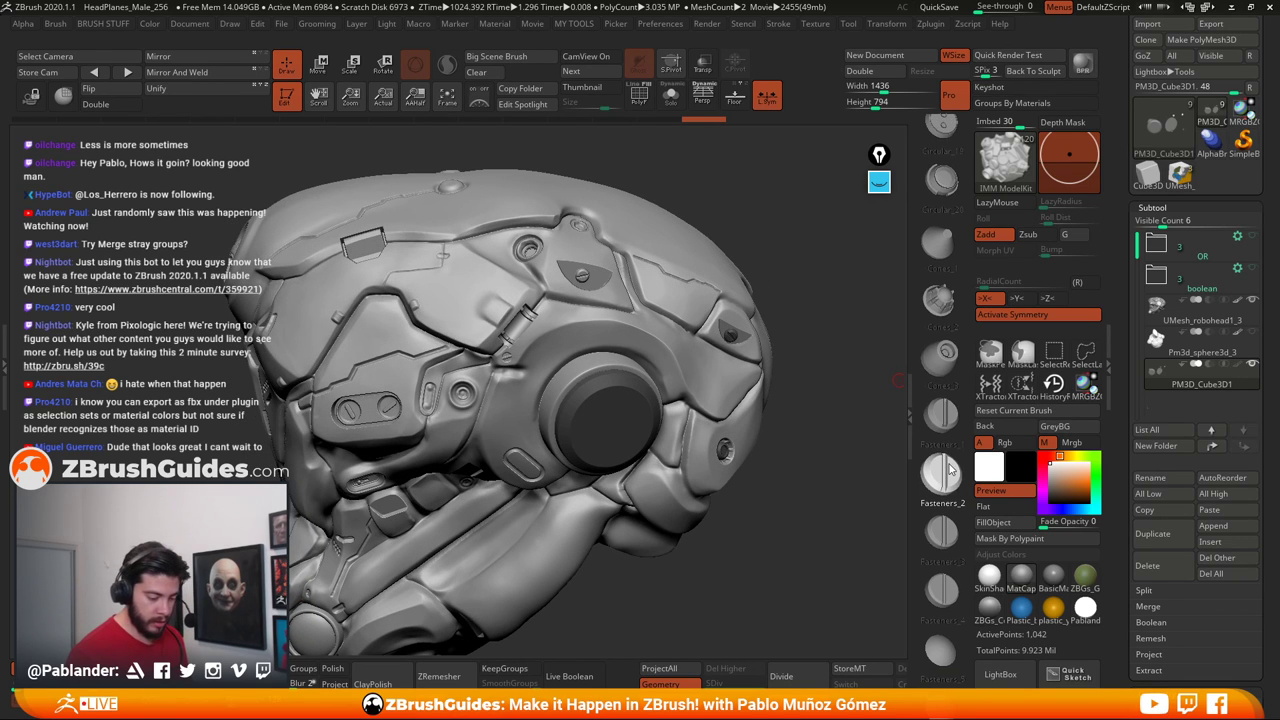
right_drag(603, 450, 607, 295)
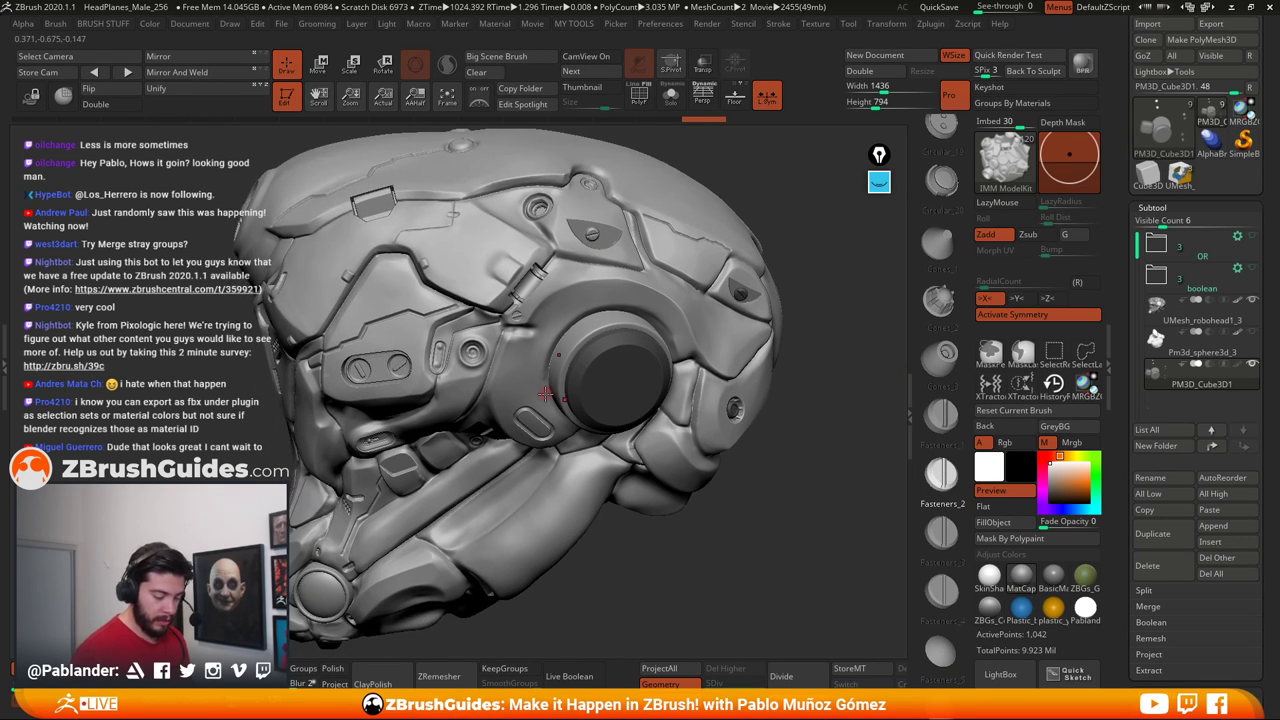
right_drag(545, 394, 494, 345)
right_drag(549, 298, 607, 313)
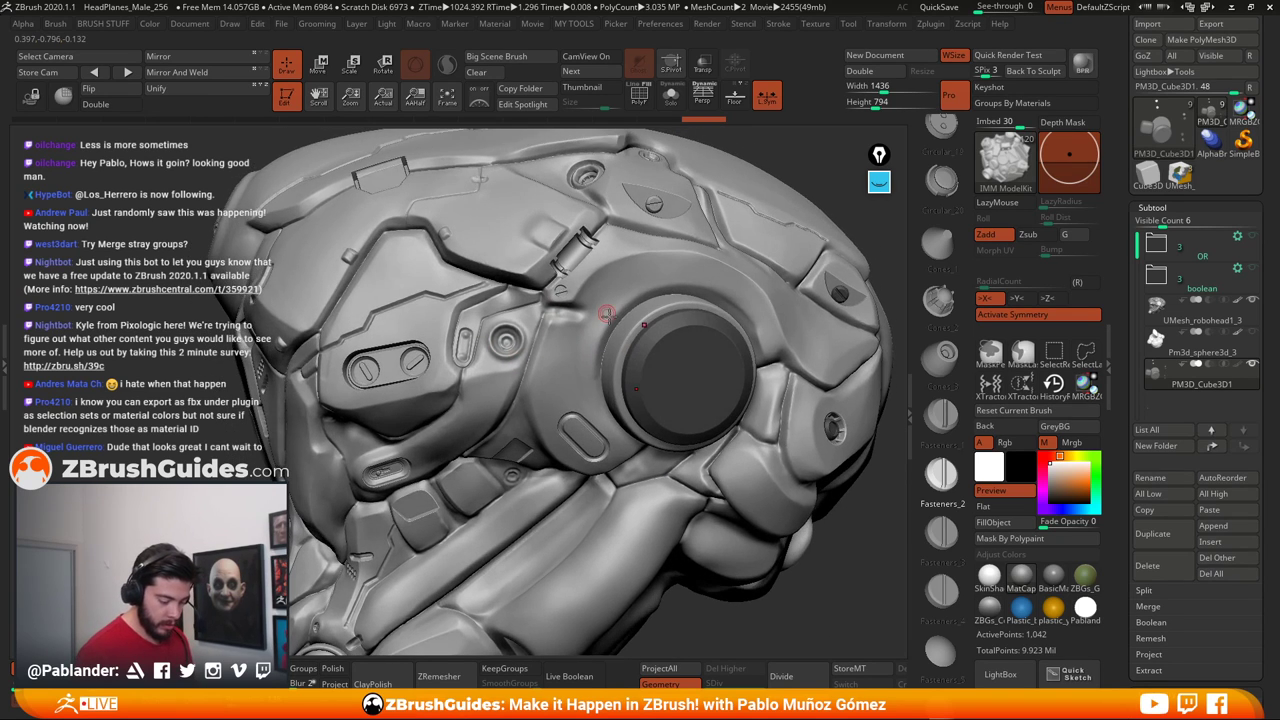
alt+right_drag(573, 405, 537, 325)
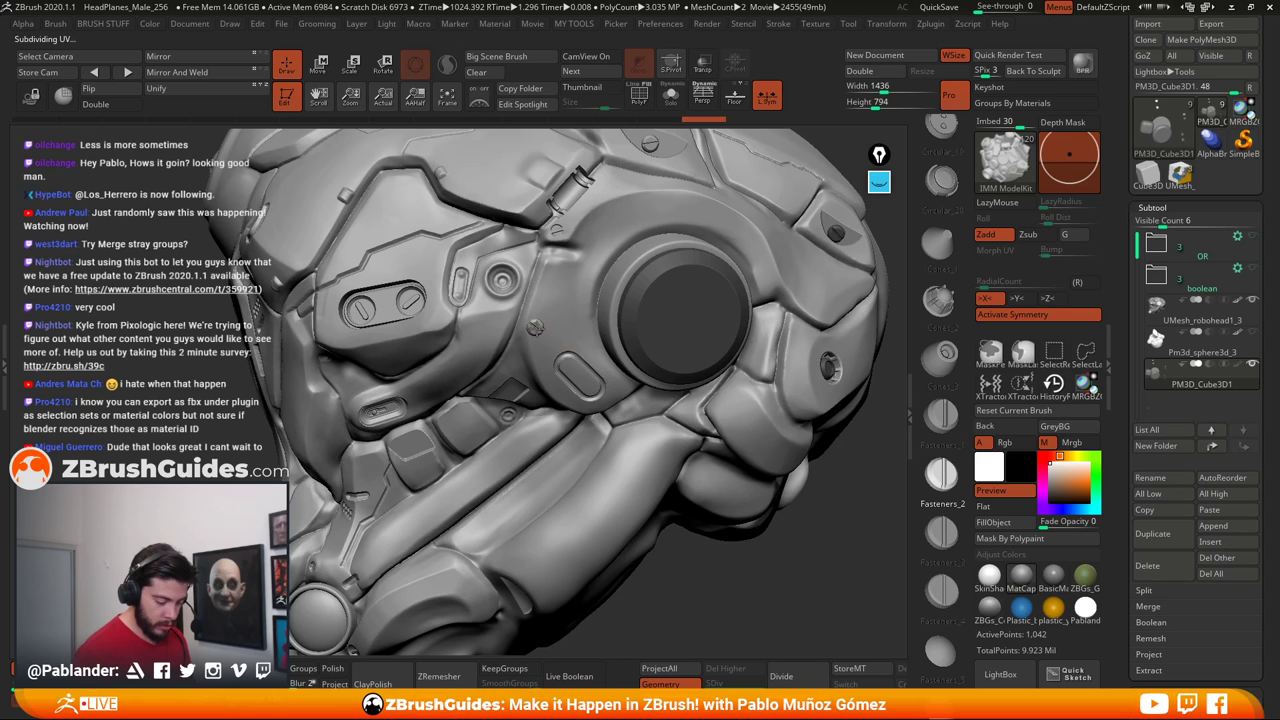
drag(536, 330, 538, 320)
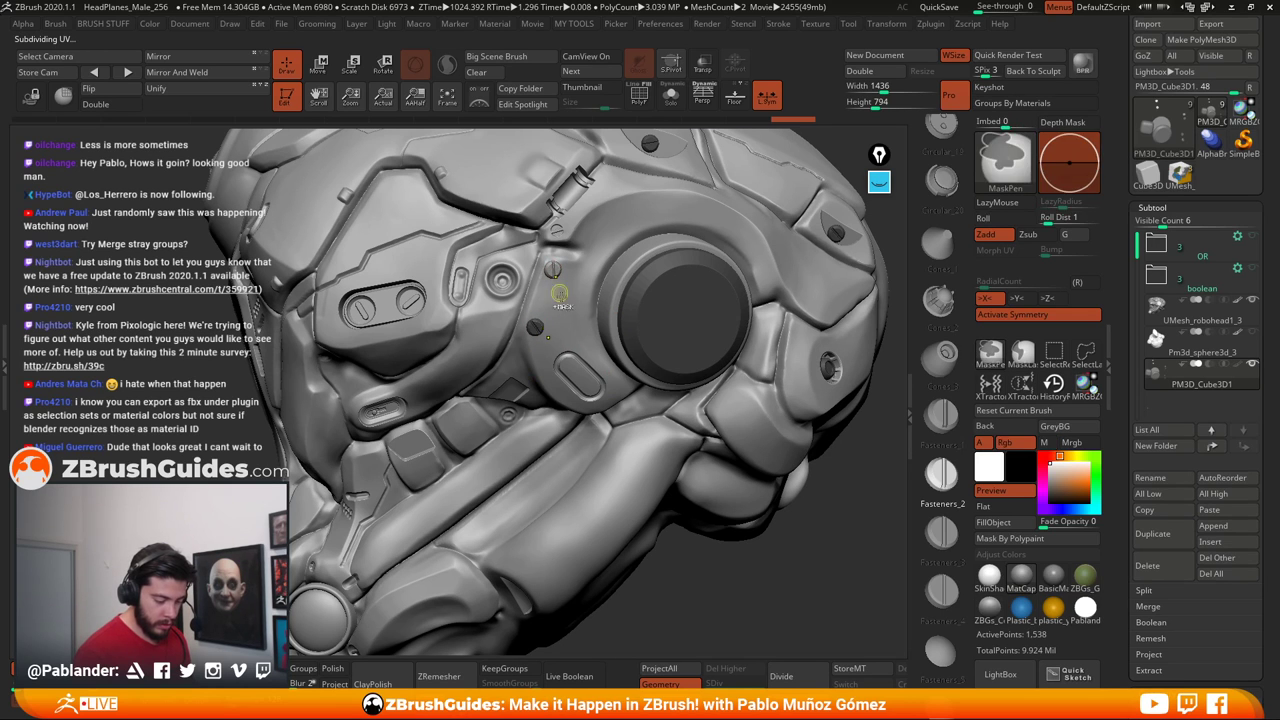
click(605, 436)
Insert one Fasteners_2 screw on the lower panel behind the ear disc and two on the small plate beside the disc
right_drag(622, 458, 671, 362)
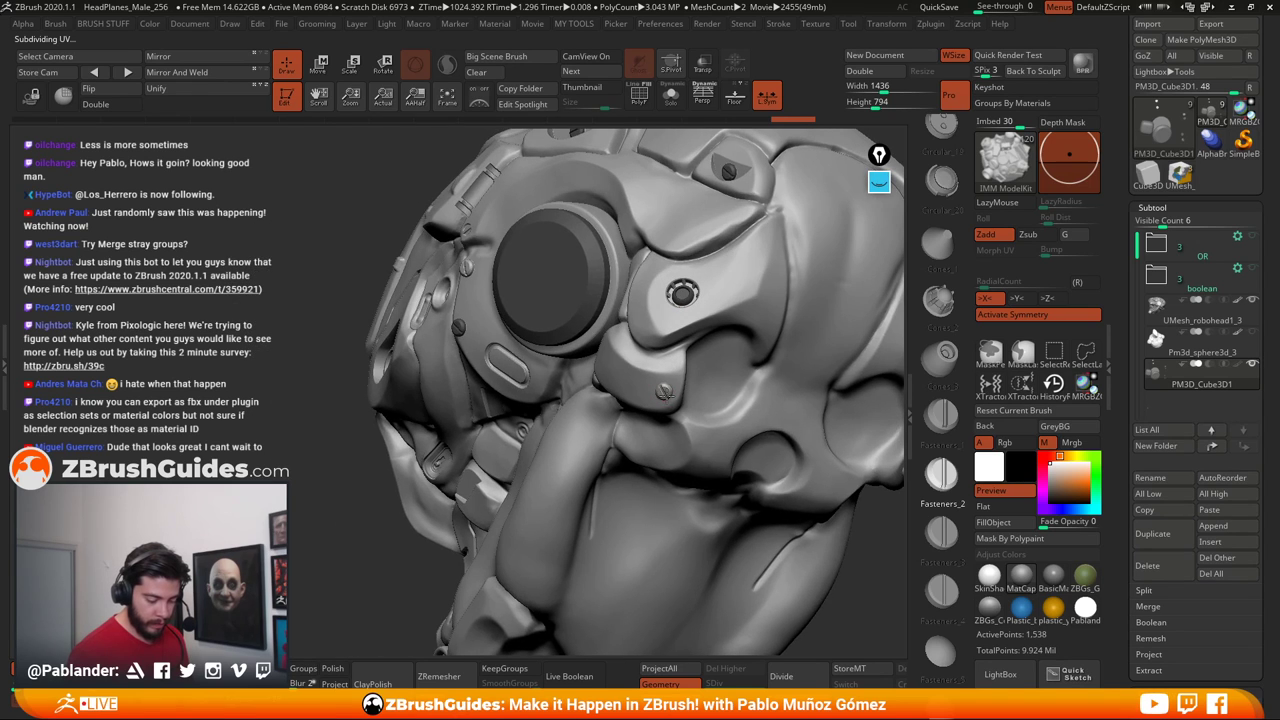
drag(664, 393, 666, 398)
right_drag(636, 446, 703, 443)
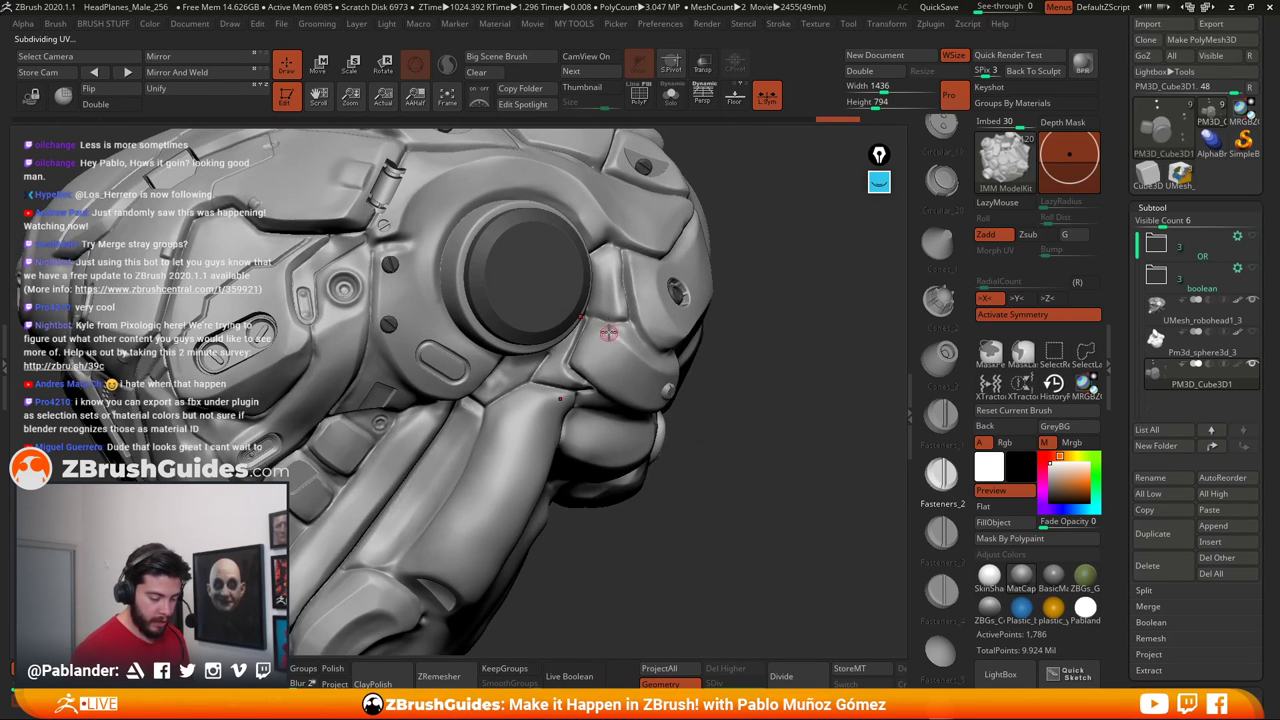
click(606, 295)
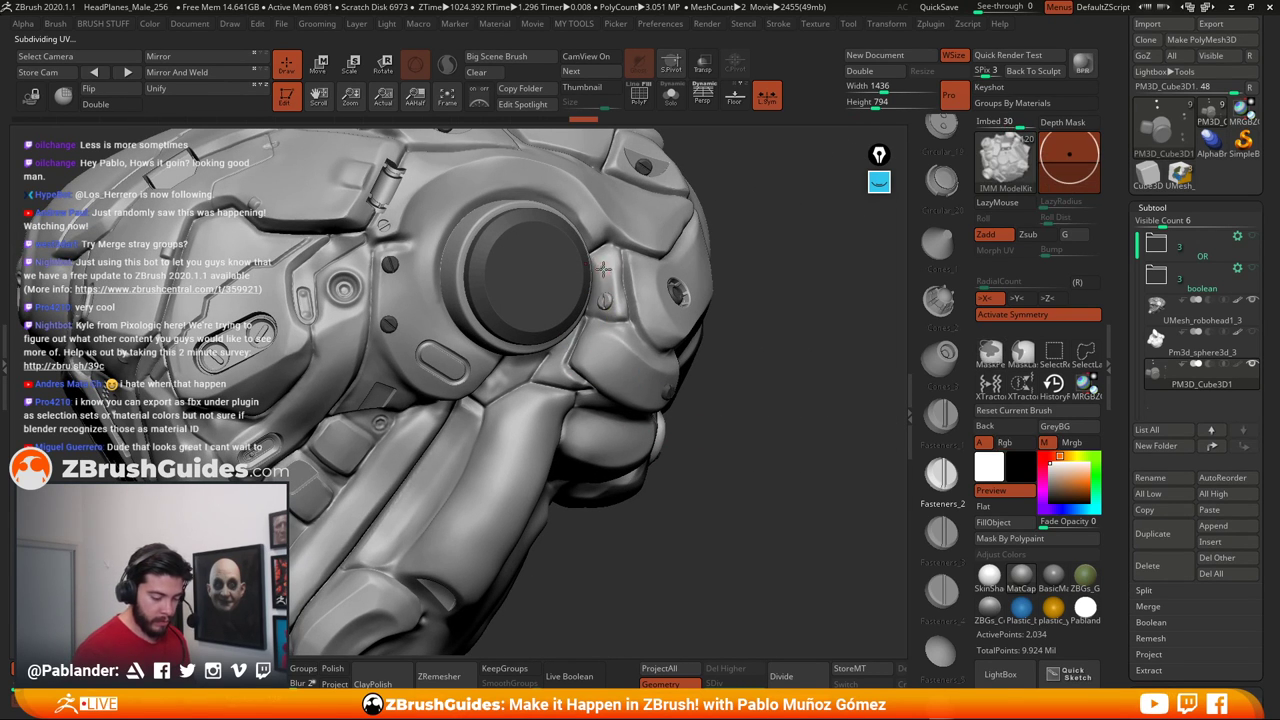
key(ctrl+z)
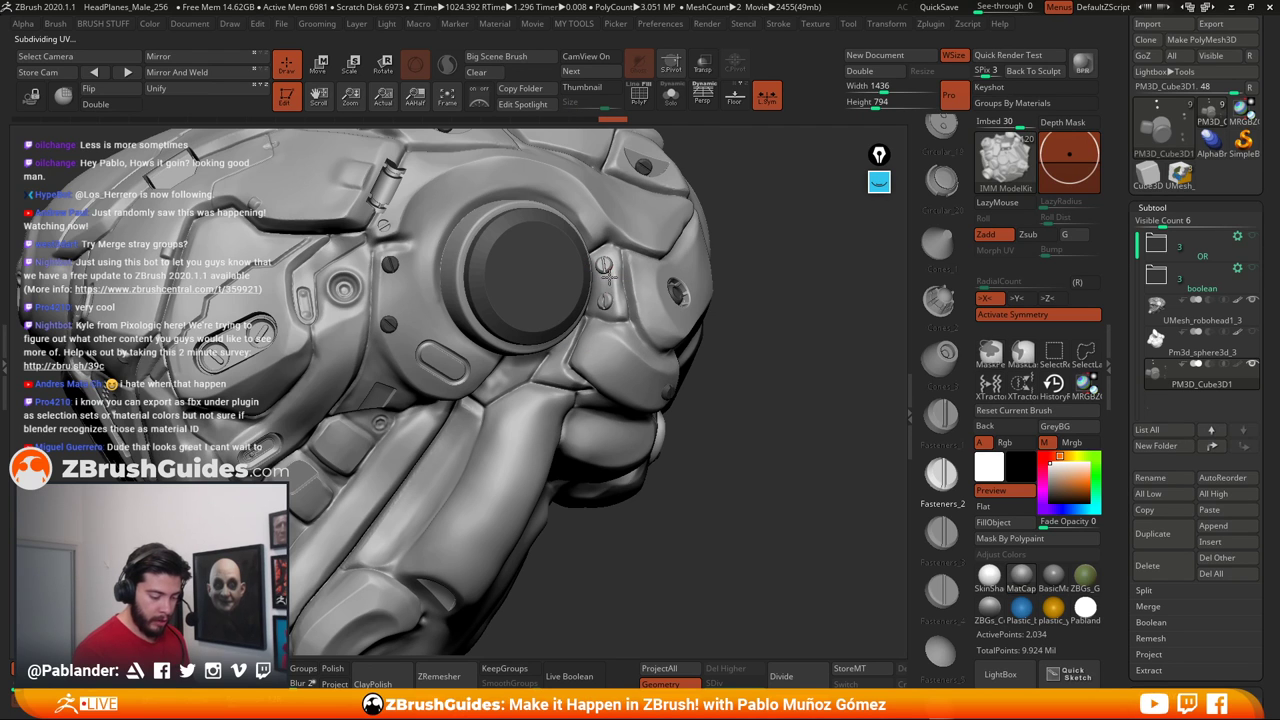
Insert a mirrored Fasteners_2 screw on the lower edge of the side panel, beneath the oval recess with two slotted screws
right_drag(718, 474, 565, 422)
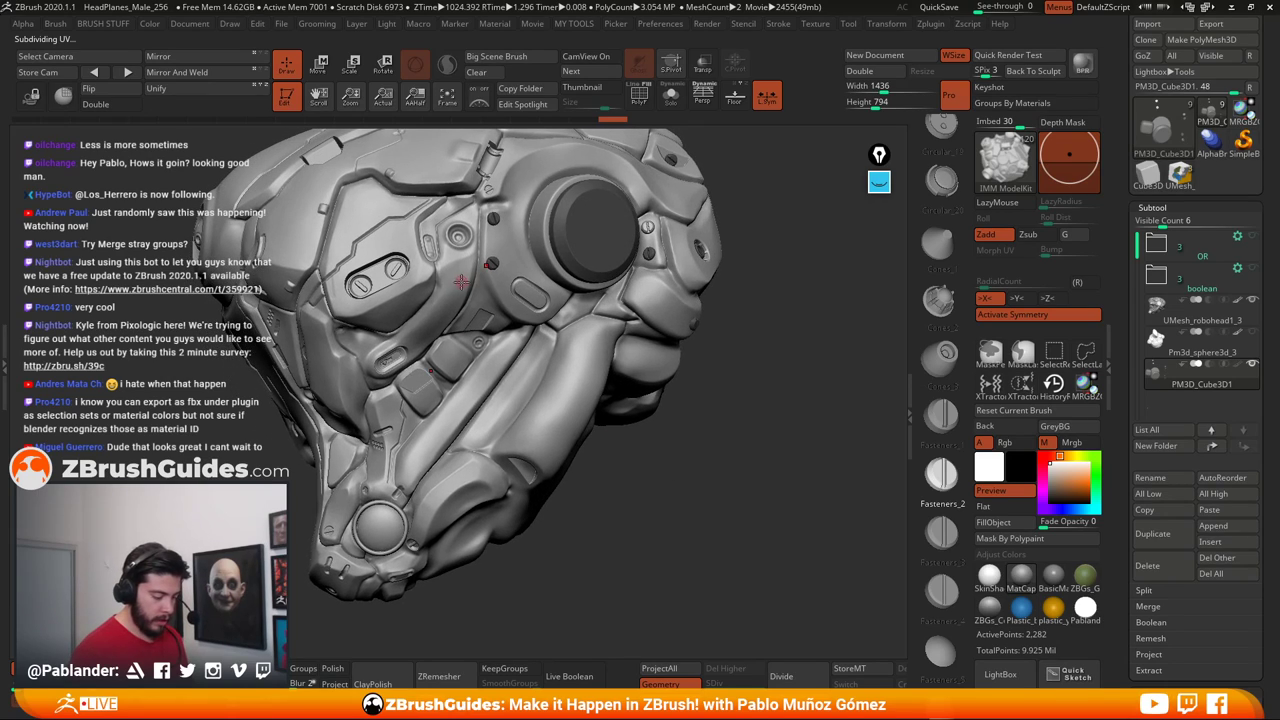
right_drag(427, 321, 363, 339)
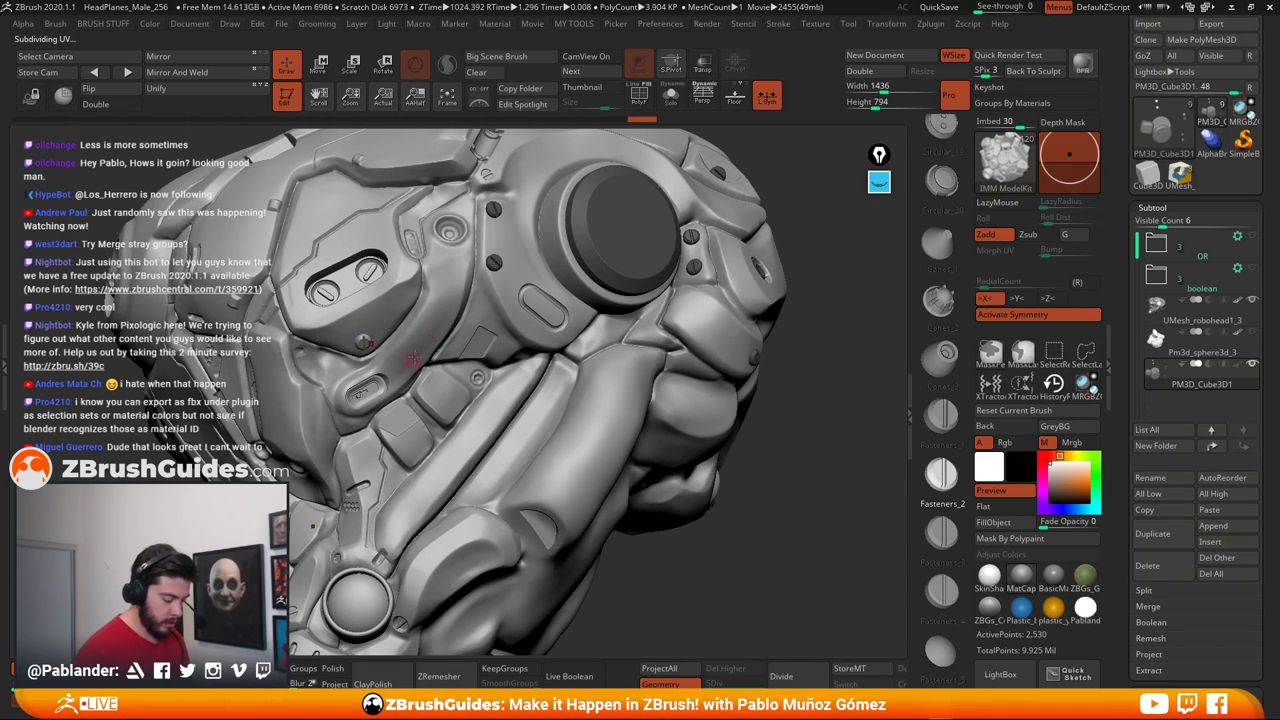
right_drag(452, 350, 367, 219)
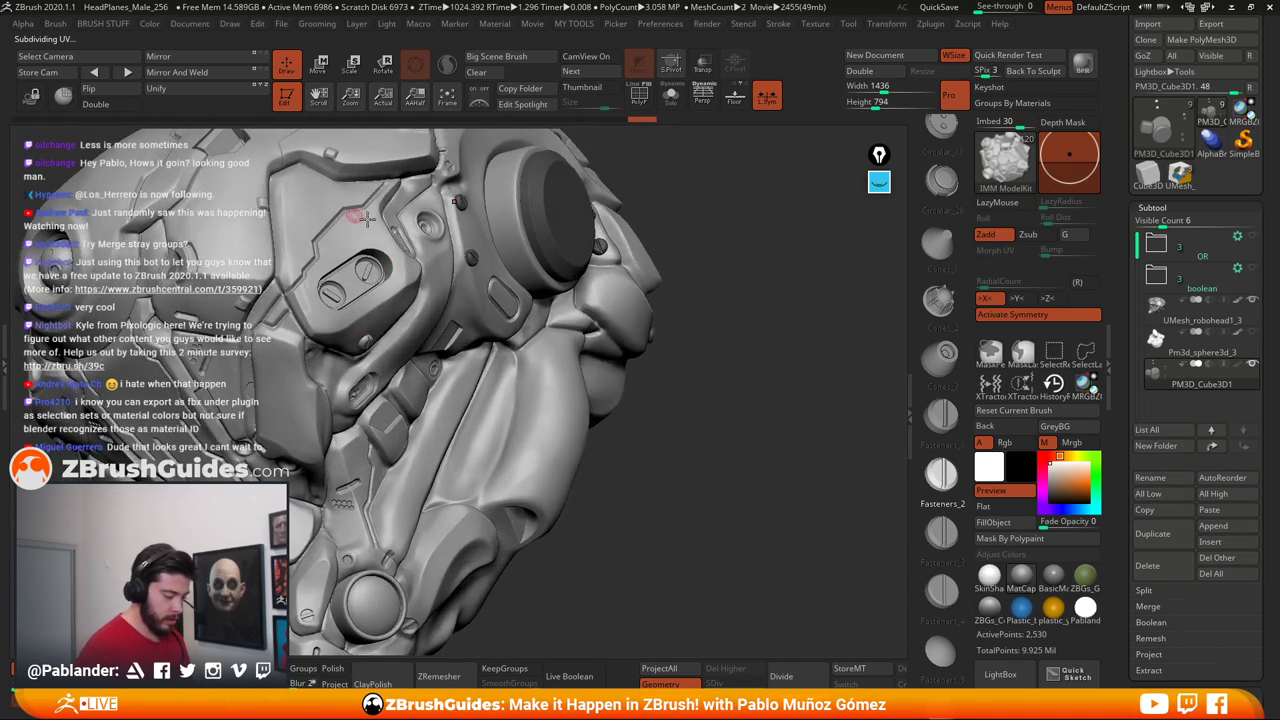
right_drag(691, 475, 606, 480)
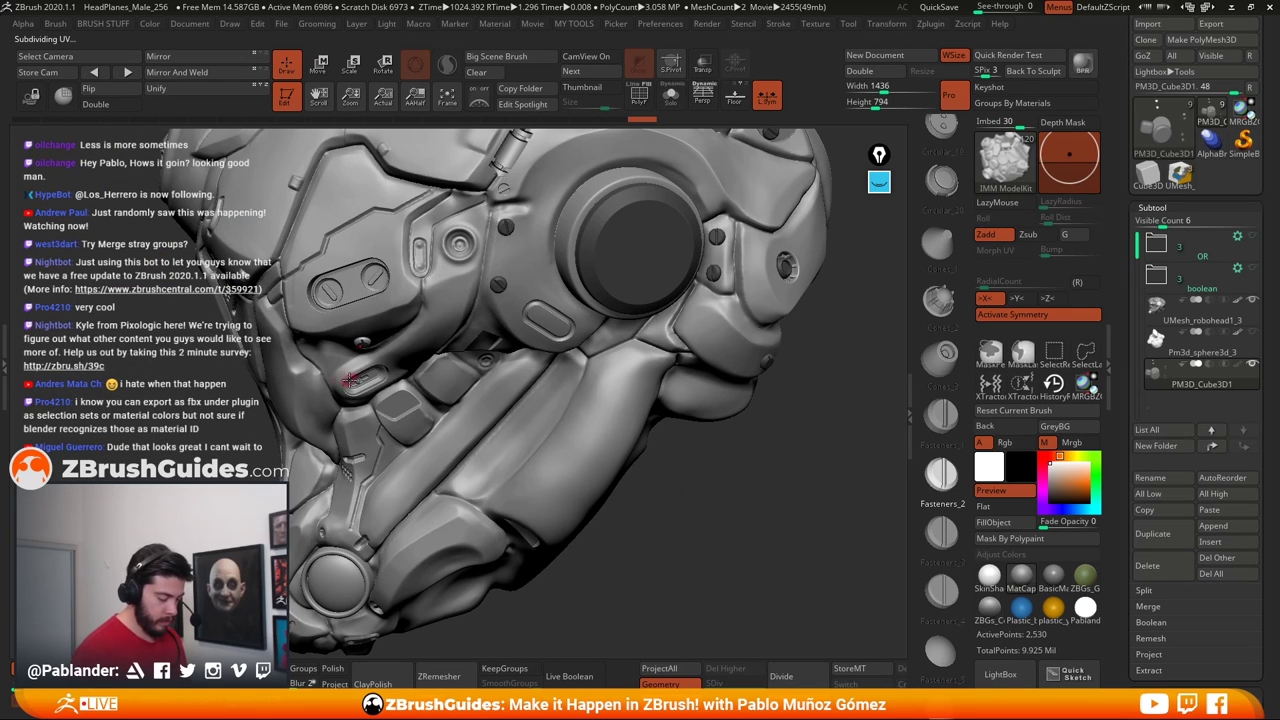
alt+right_drag(714, 528, 706, 482)
Insert the Fasteners_5 dome near the upper corner of the side panel, above the oval recess
drag(938, 531, 941, 165)
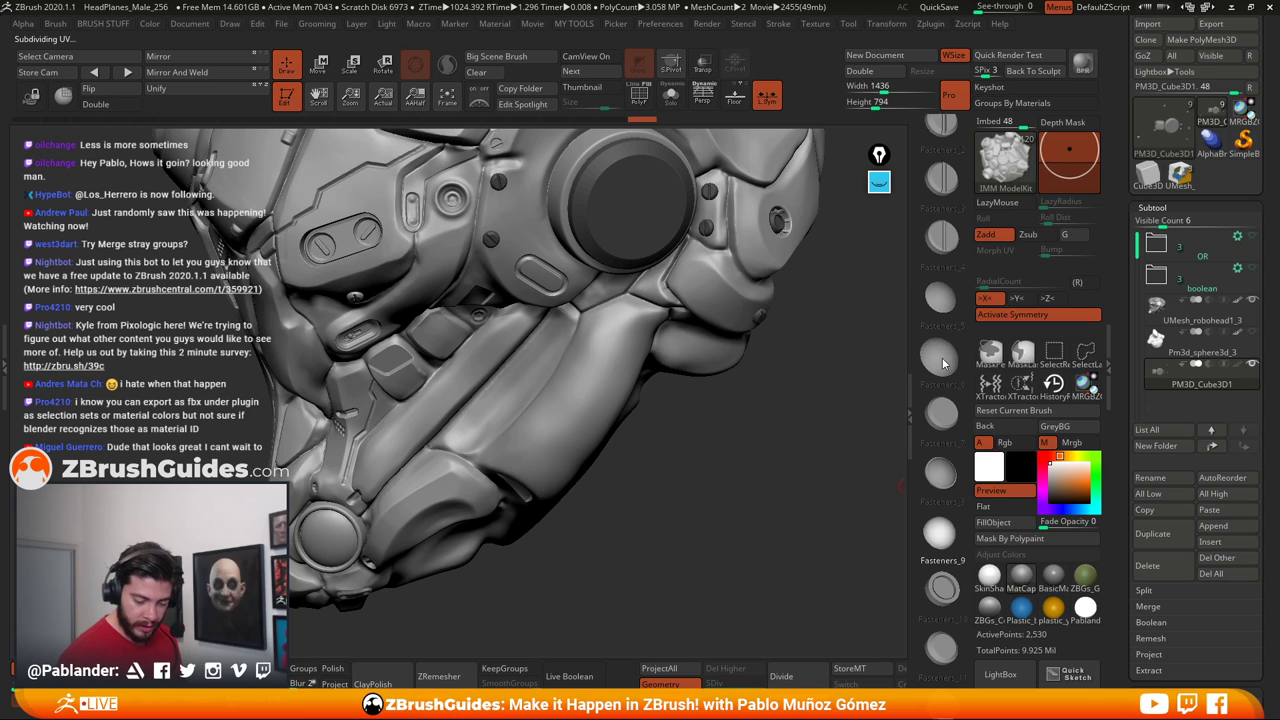
click(941, 298)
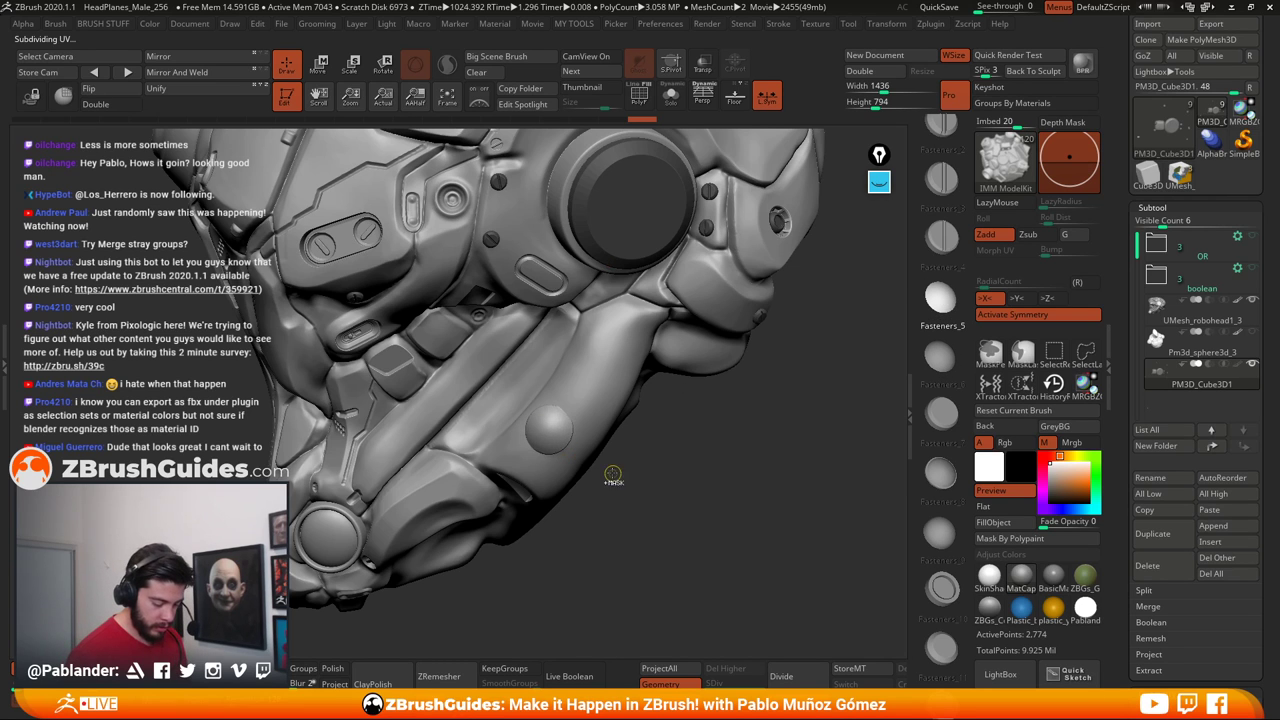
right_drag(664, 303, 354, 251)
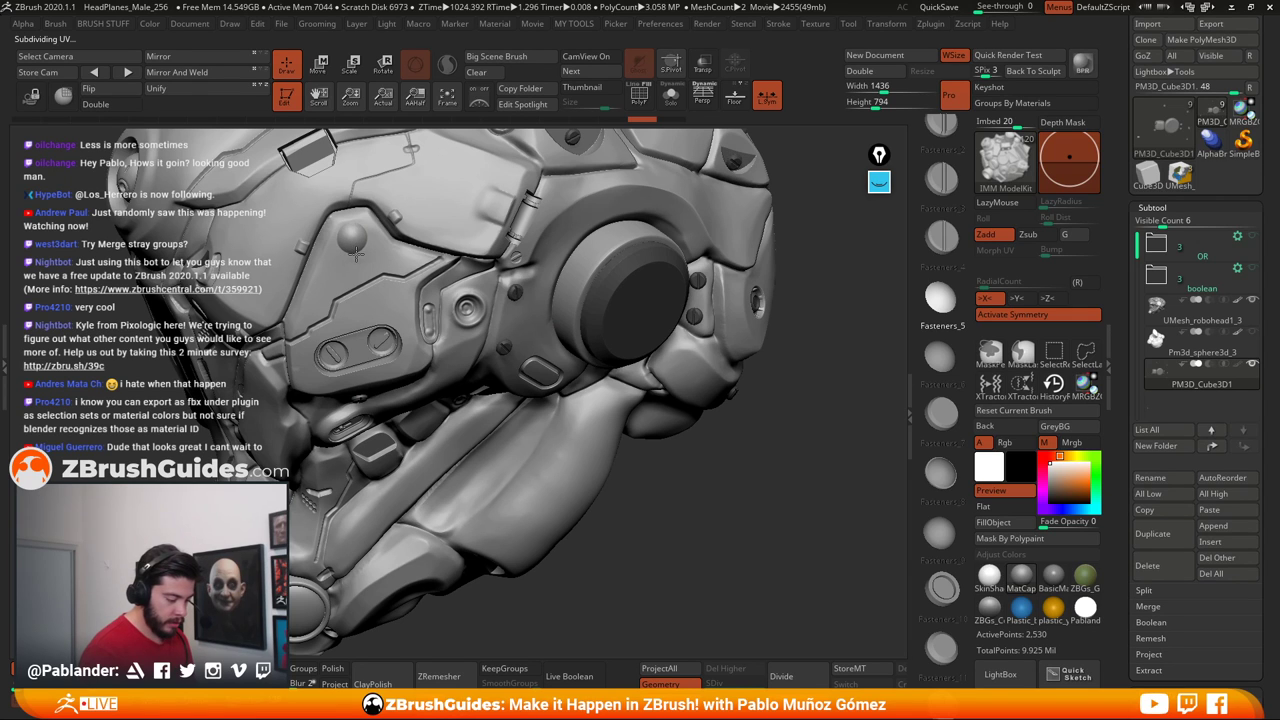
click(354, 251)
key(w)
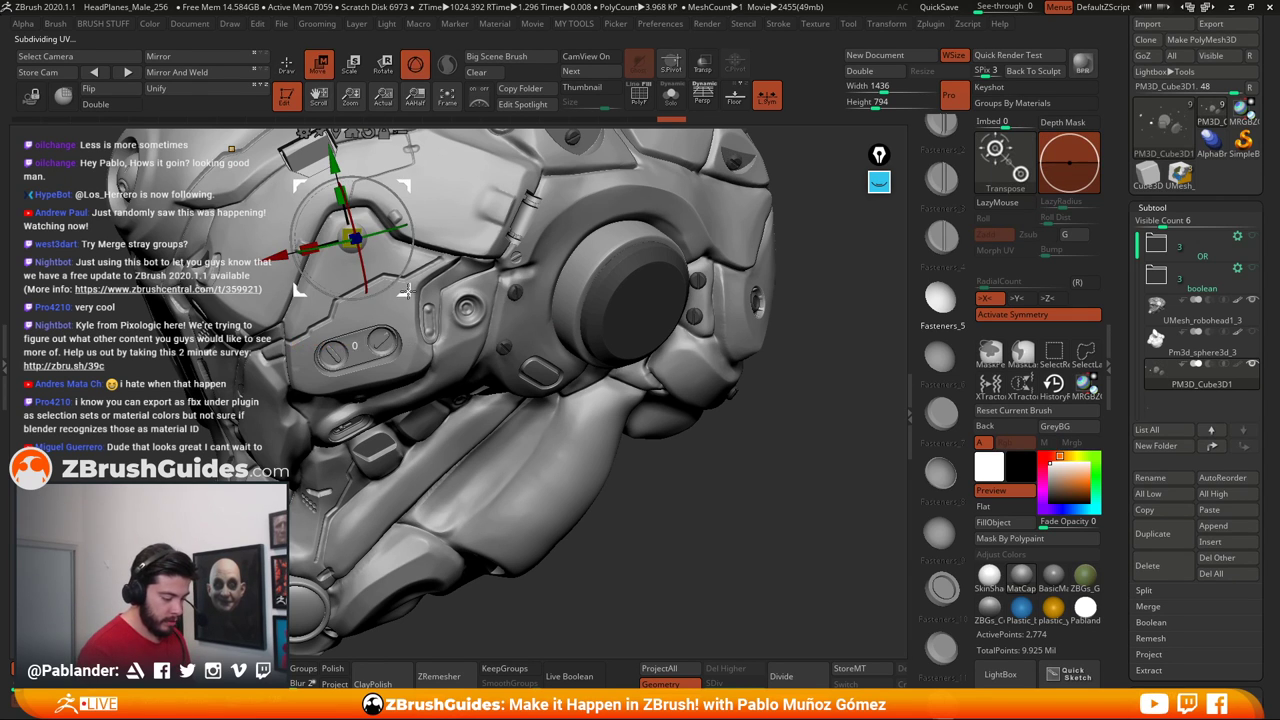
click(287, 72)
Choose the Fasteners_15 hex bolt as the IMM ModelKit insert mesh
mouse_move(494, 342)
right_down()
mouse_move(577, 370)
mouse_move(539, 330)
mouse_move(675, 422)
mouse_move(646, 466)
mouse_move(650, 494)
right_up()
alt+right_drag(634, 441, 657, 373)
scroll(948, 466, down, 5)
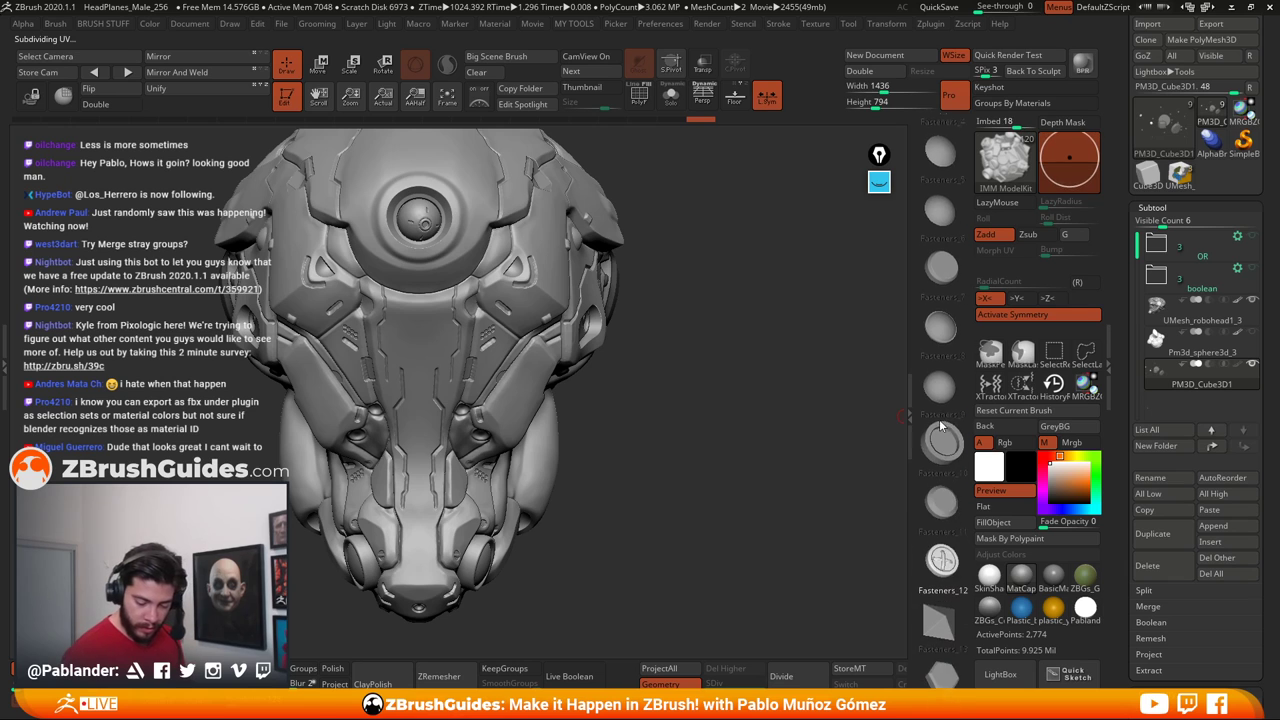
scroll(948, 466, down, 3)
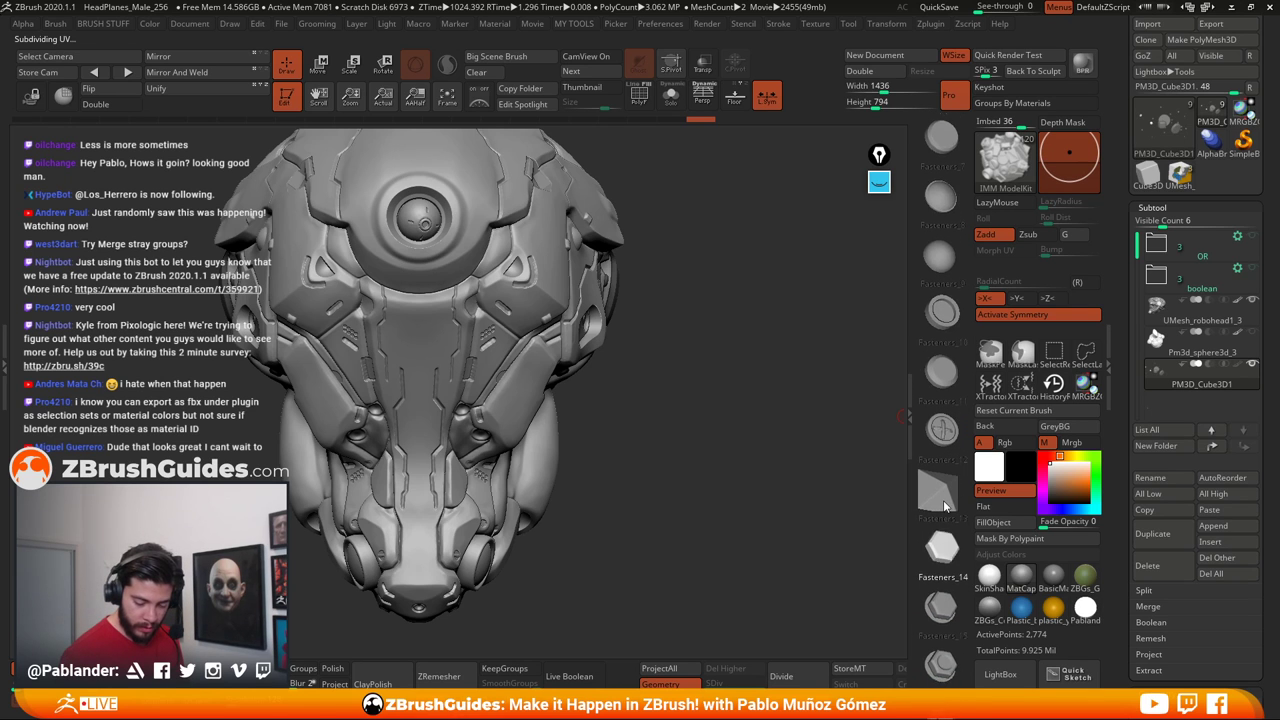
click(947, 582)
Try inserting a Fasteners_15 hex bolt on the side panel beside the stepped groove
right_drag(712, 543, 585, 420)
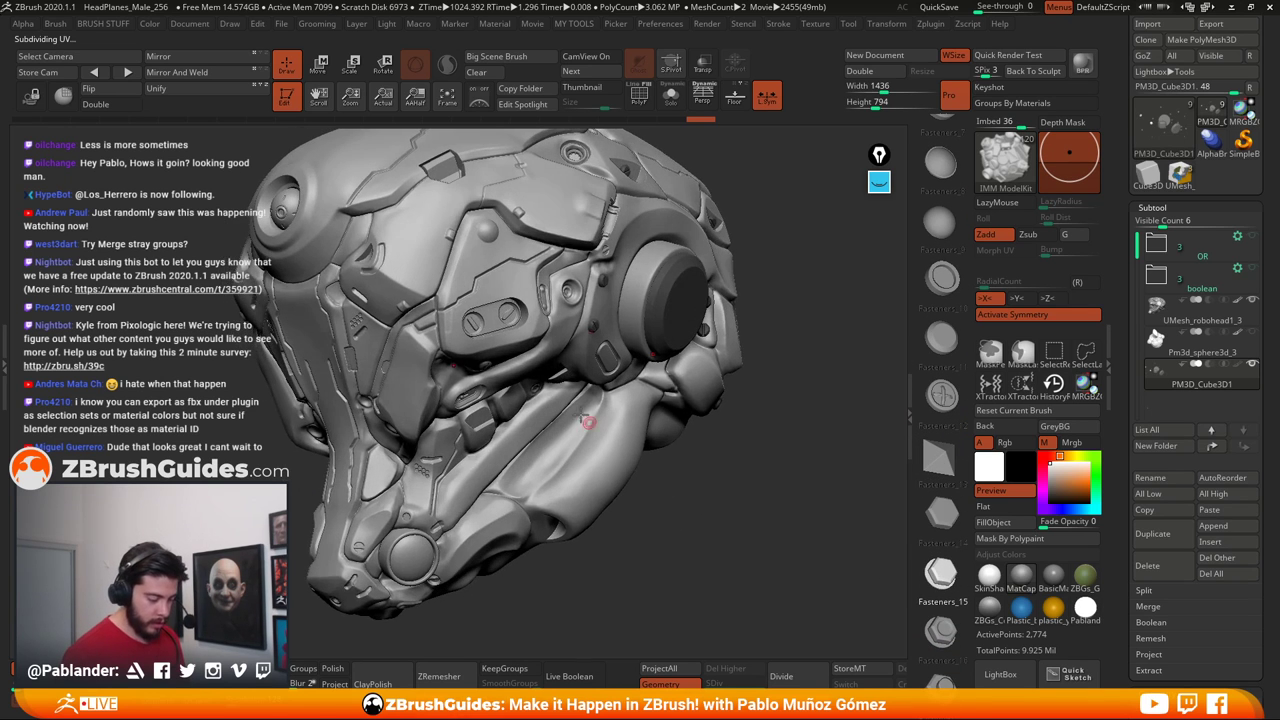
mouse_move(470, 287)
ctrl+right_down()
mouse_move(466, 331)
mouse_move(542, 374)
mouse_move(514, 334)
ctrl+right_up()
key(space)
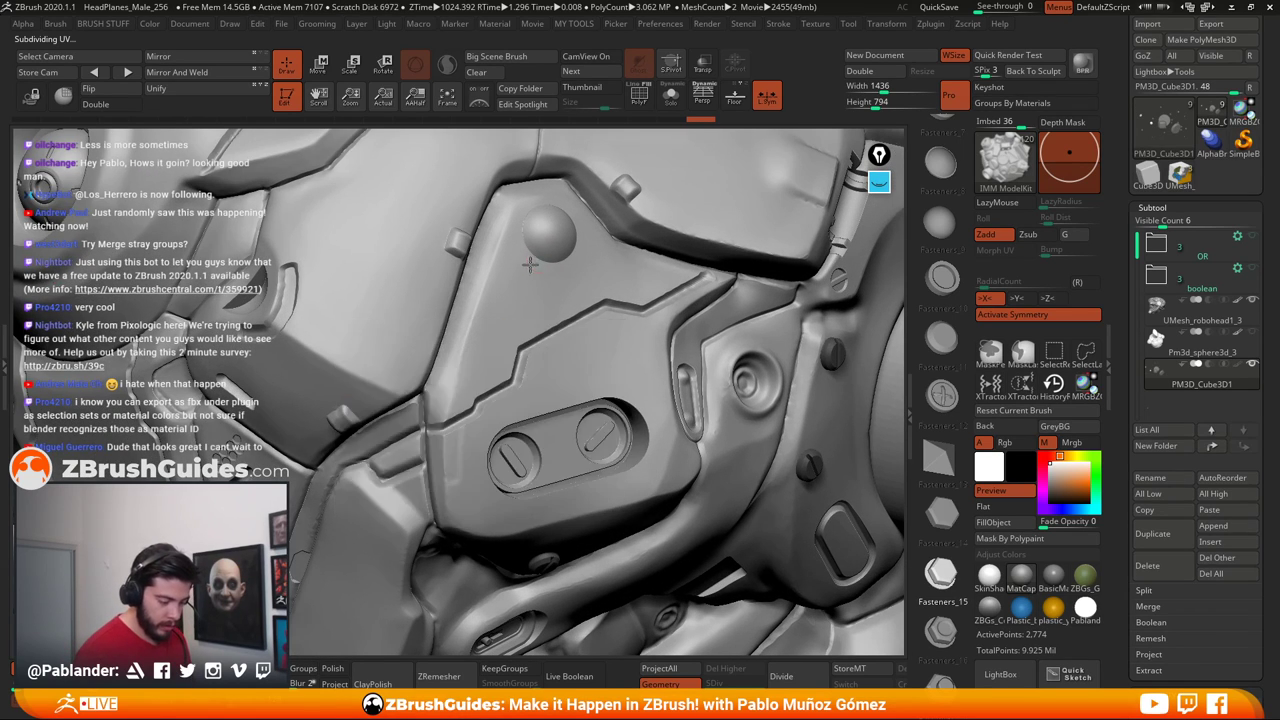
right_drag(528, 263, 700, 298)
drag(688, 273, 665, 289)
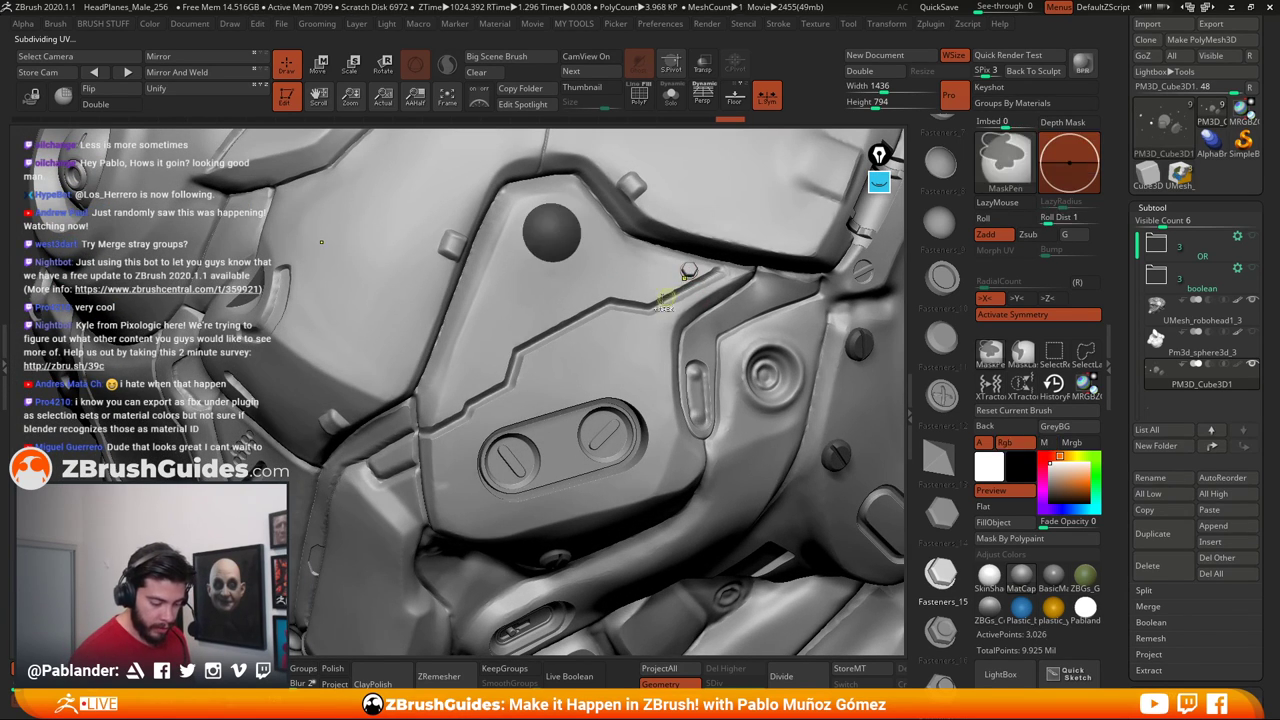
key(ctrl+z)
click(951, 577)
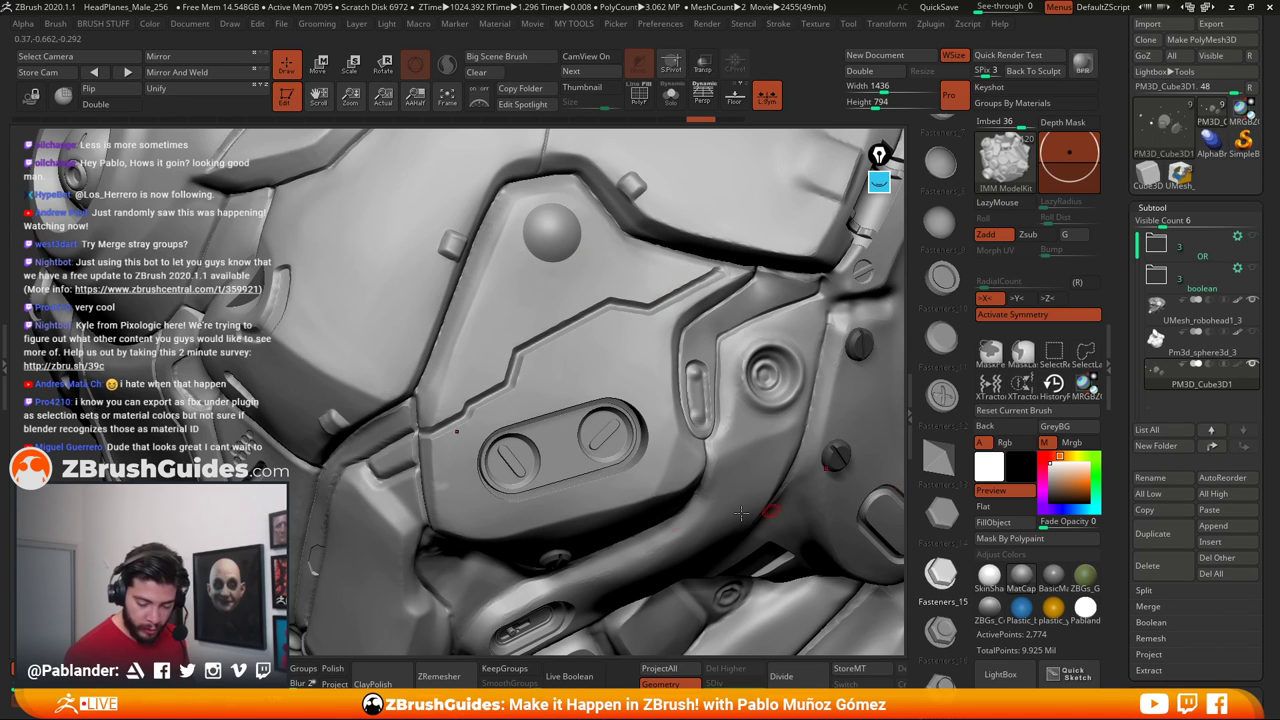
Reduce the draw size and insert four mirrored Fasteners_15 bolts along the lower edge of the plate above the side panel
key(space)
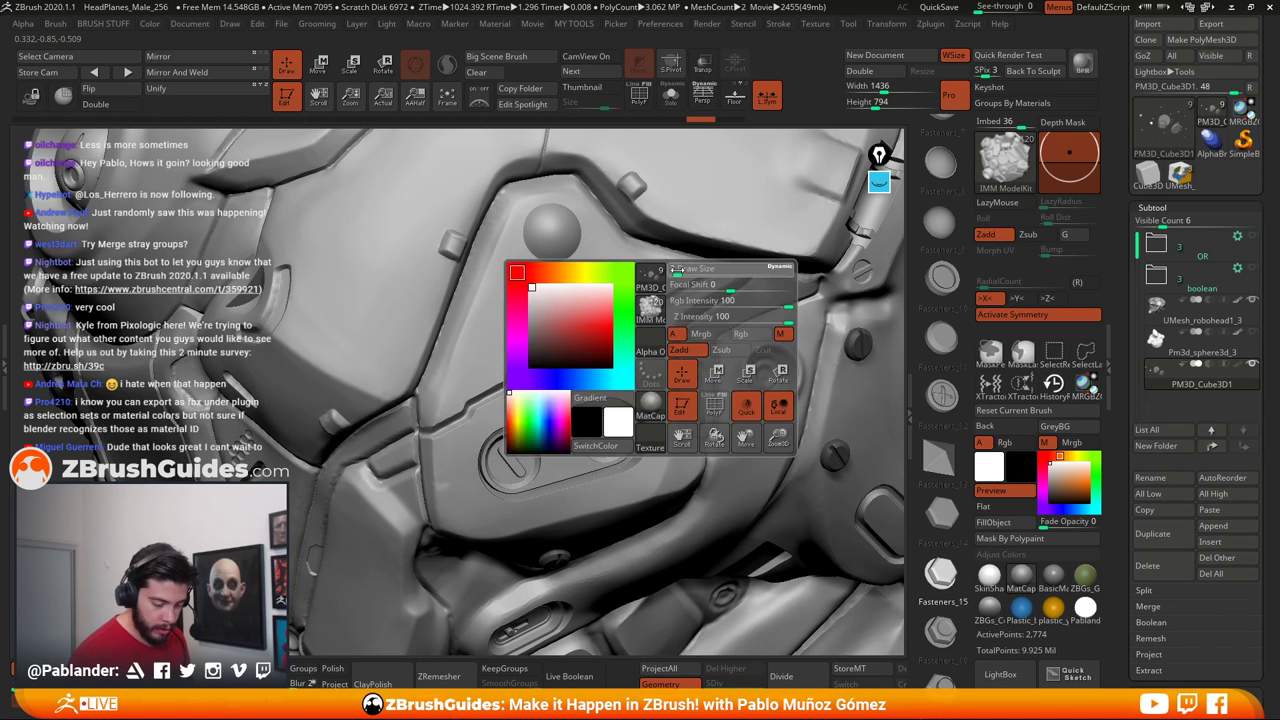
drag(677, 270, 663, 269)
right_drag(663, 269, 643, 284)
mouse_move(783, 268)
alt+right_down()
mouse_move(721, 295)
mouse_move(742, 287)
alt+right_up()
key(space)
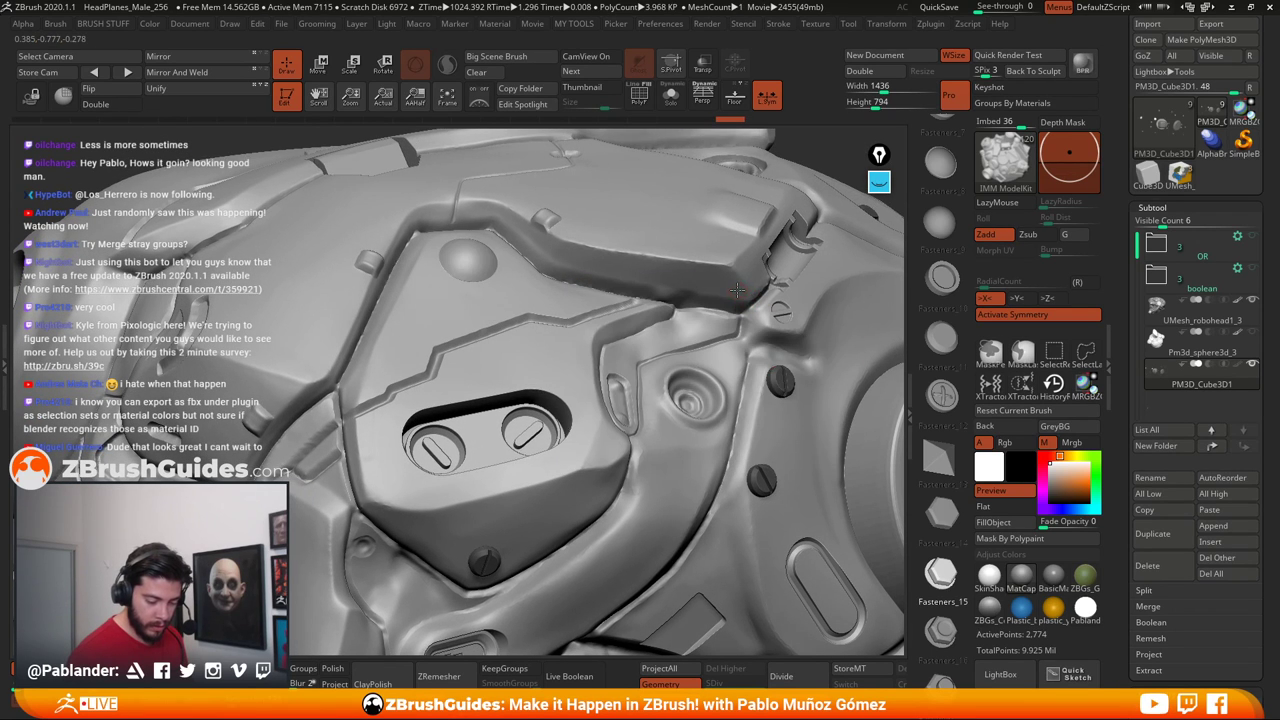
key(space)
drag(731, 291, 732, 292)
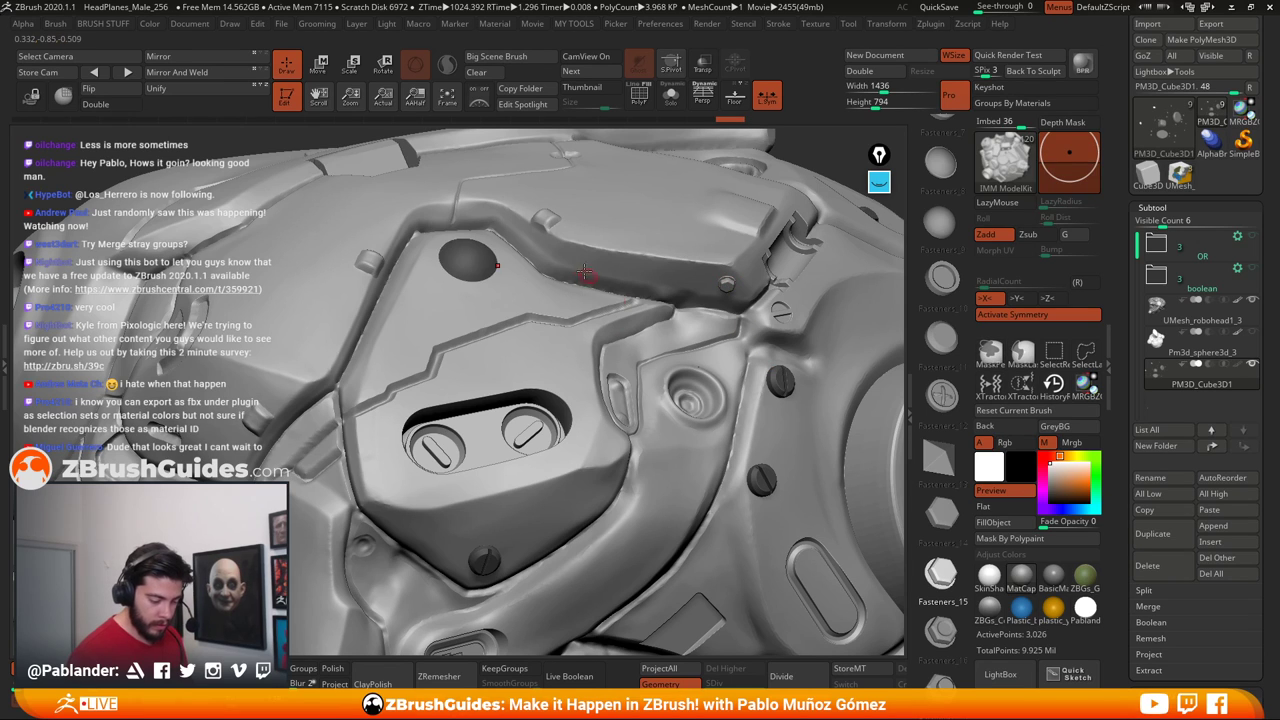
click(568, 258)
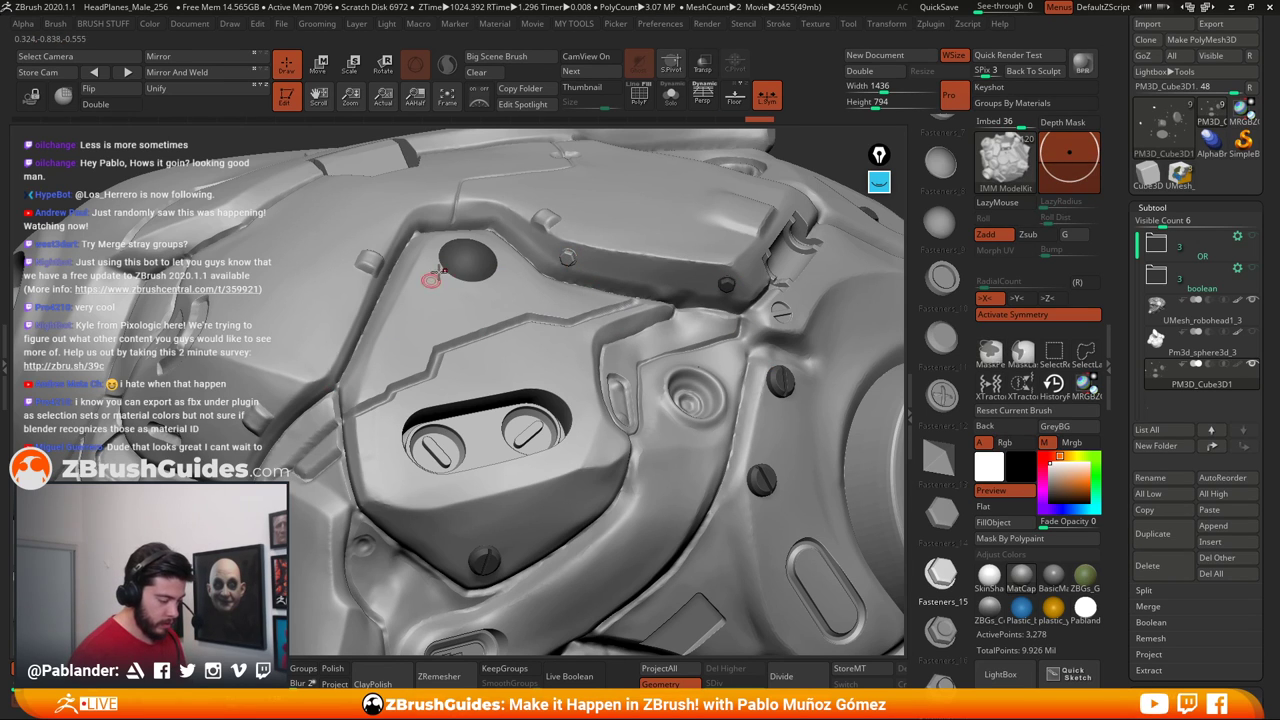
click(473, 212)
click(433, 216)
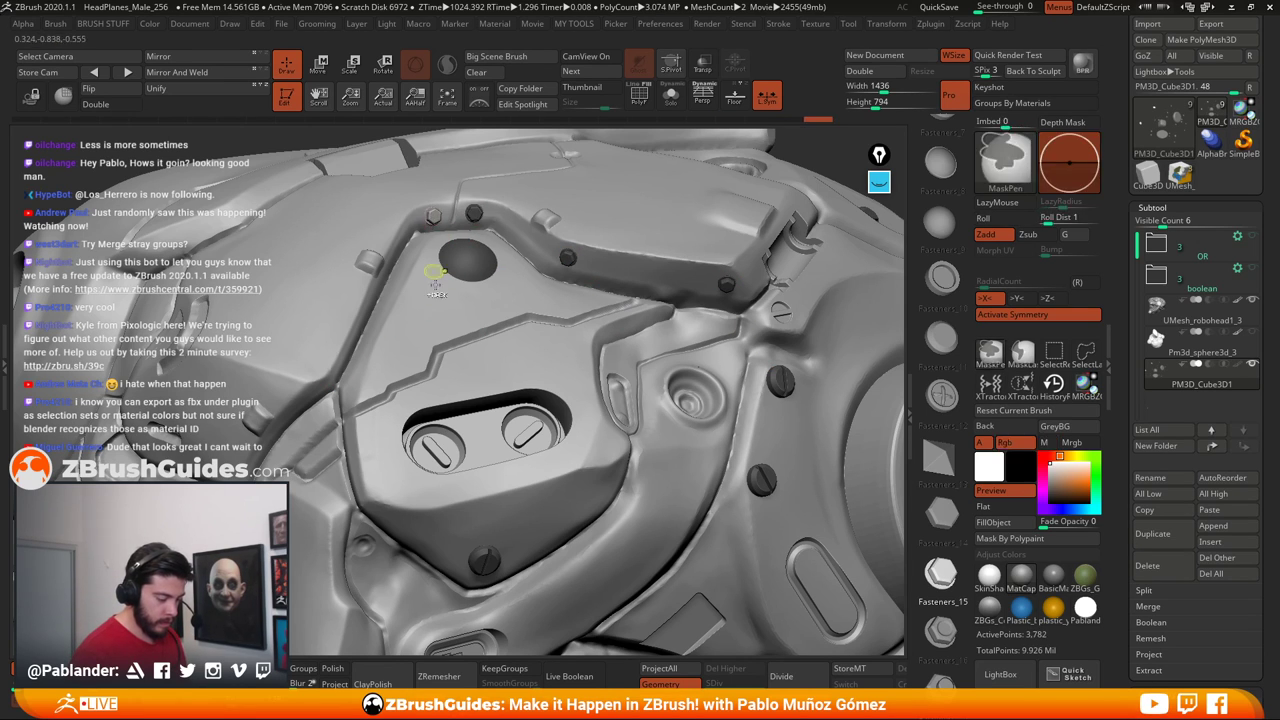
Insert two mirrored Fasteners_15 bolts along the edge of the front plate adjoining the side panel
alt+right_drag(593, 435, 479, 382)
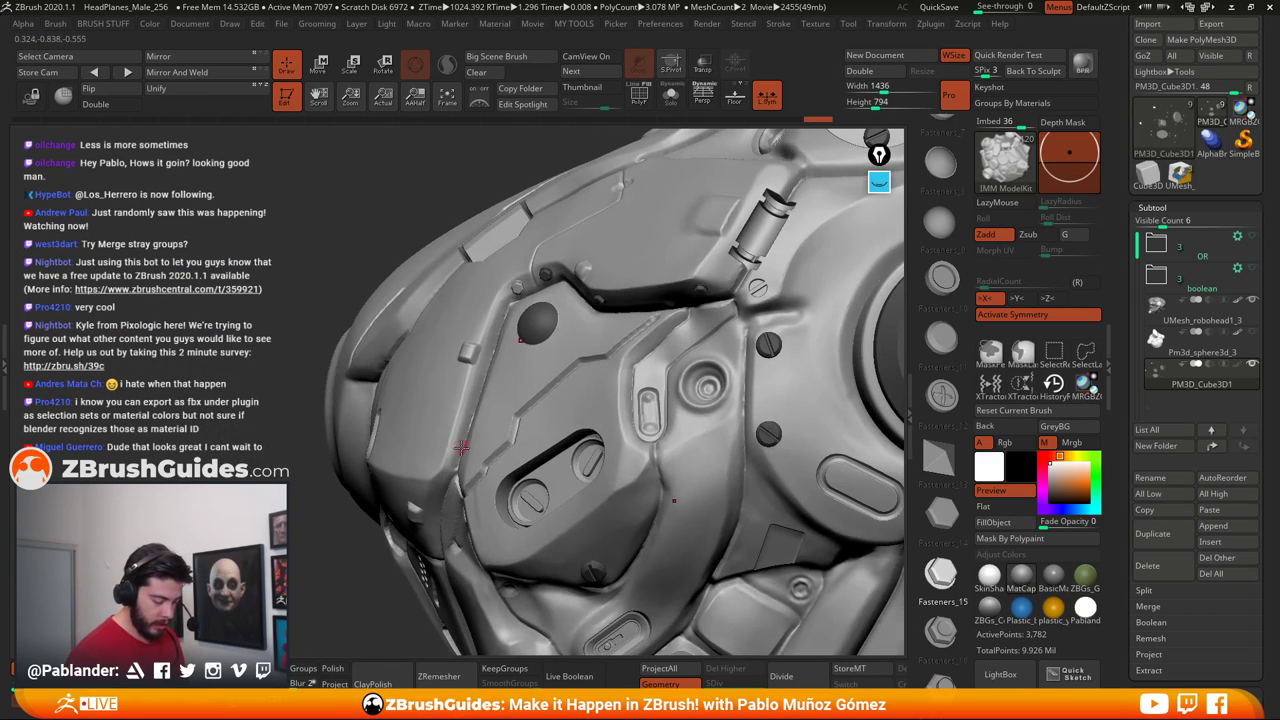
click(452, 462)
right_drag(458, 466, 521, 436)
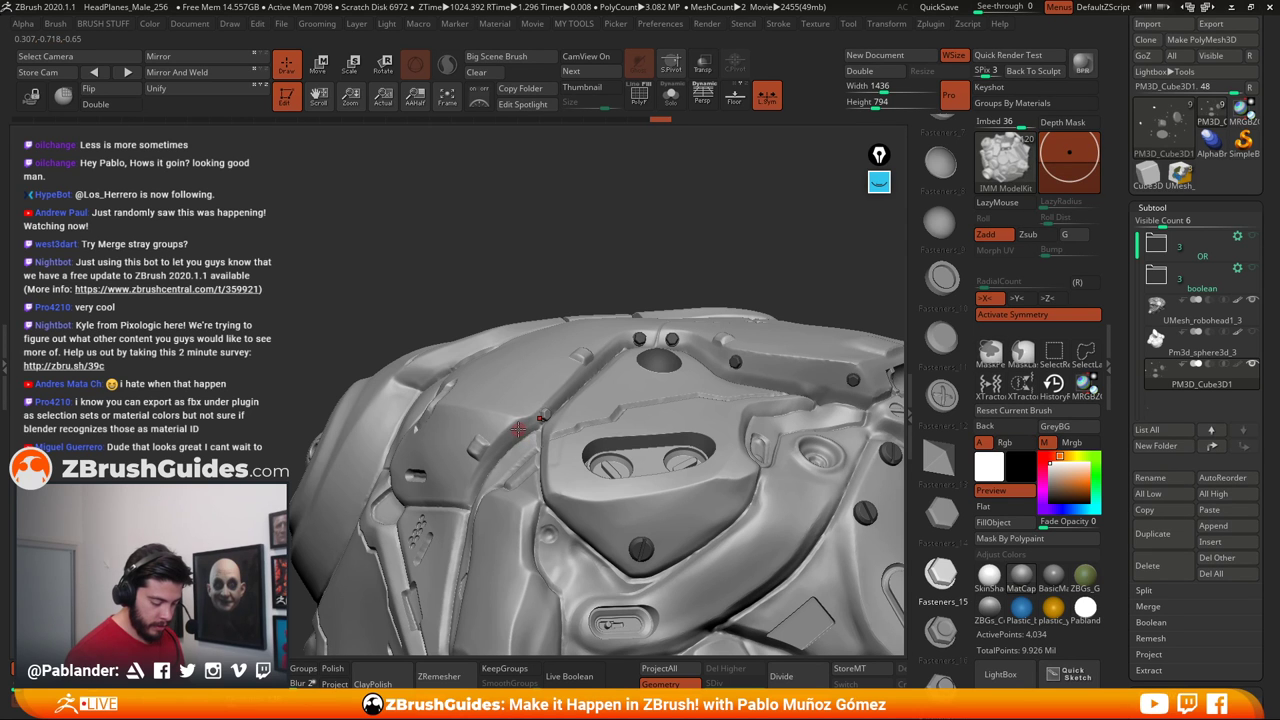
drag(519, 432, 525, 440)
right_drag(525, 520, 513, 300)
right_drag(736, 541, 734, 517)
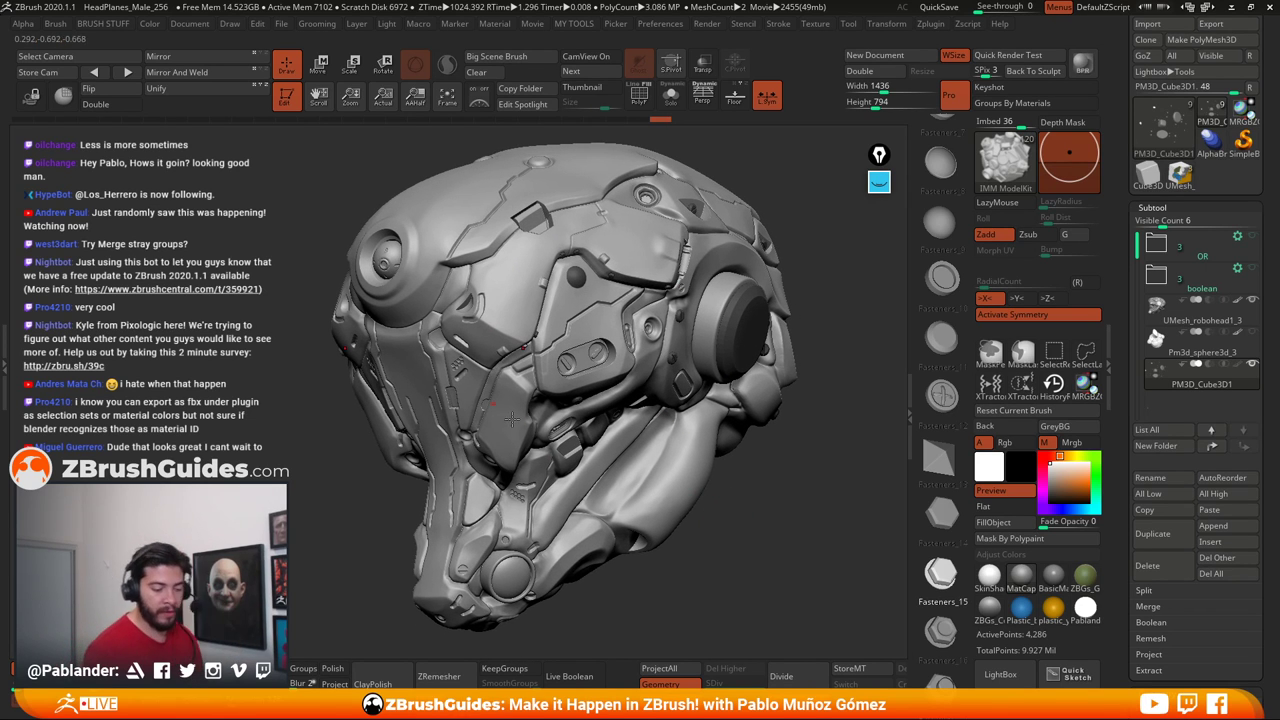
Browse the IMM ModelKit meshes past the fasteners and fins and choose Holds_3 as the insert mesh
key(Right)
key(Right)
key(Right)
key(Right)
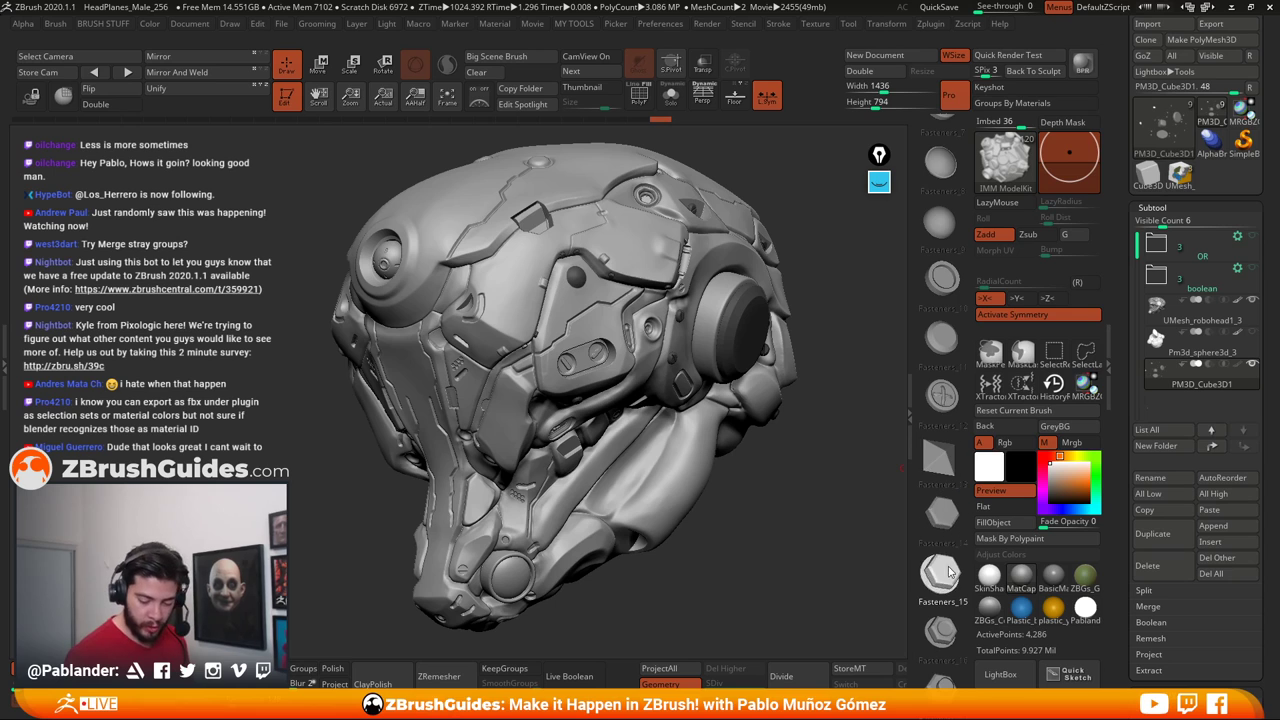
key(Right)
key(Right)
key(Right)
key(Right)
key(Right)
key(Right)
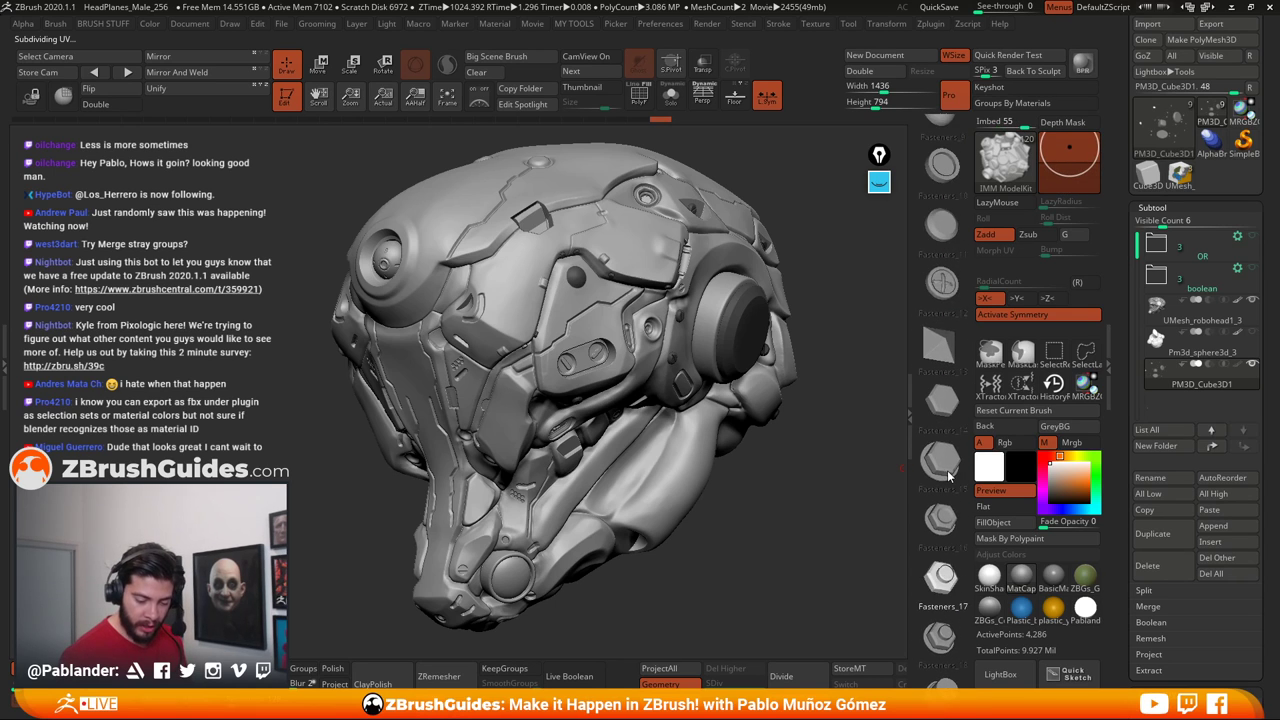
key(Right)
key(Right)
key(Right)
key(Right)
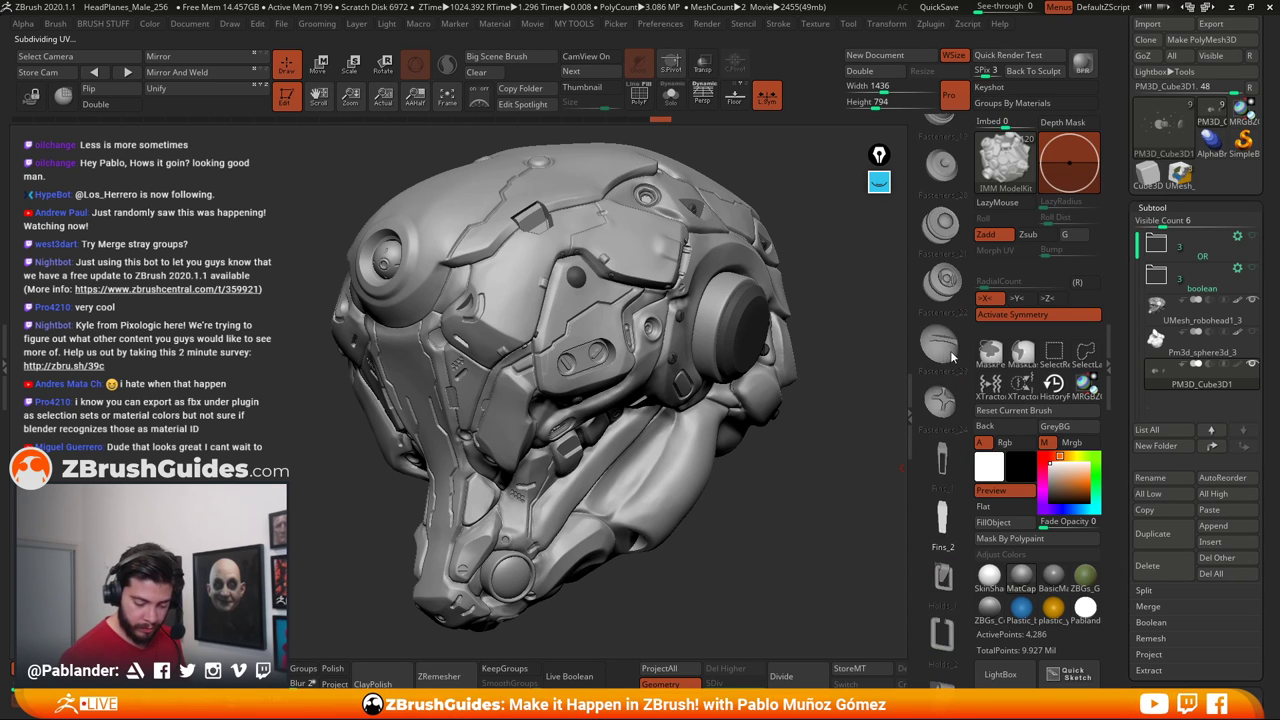
key(Right)
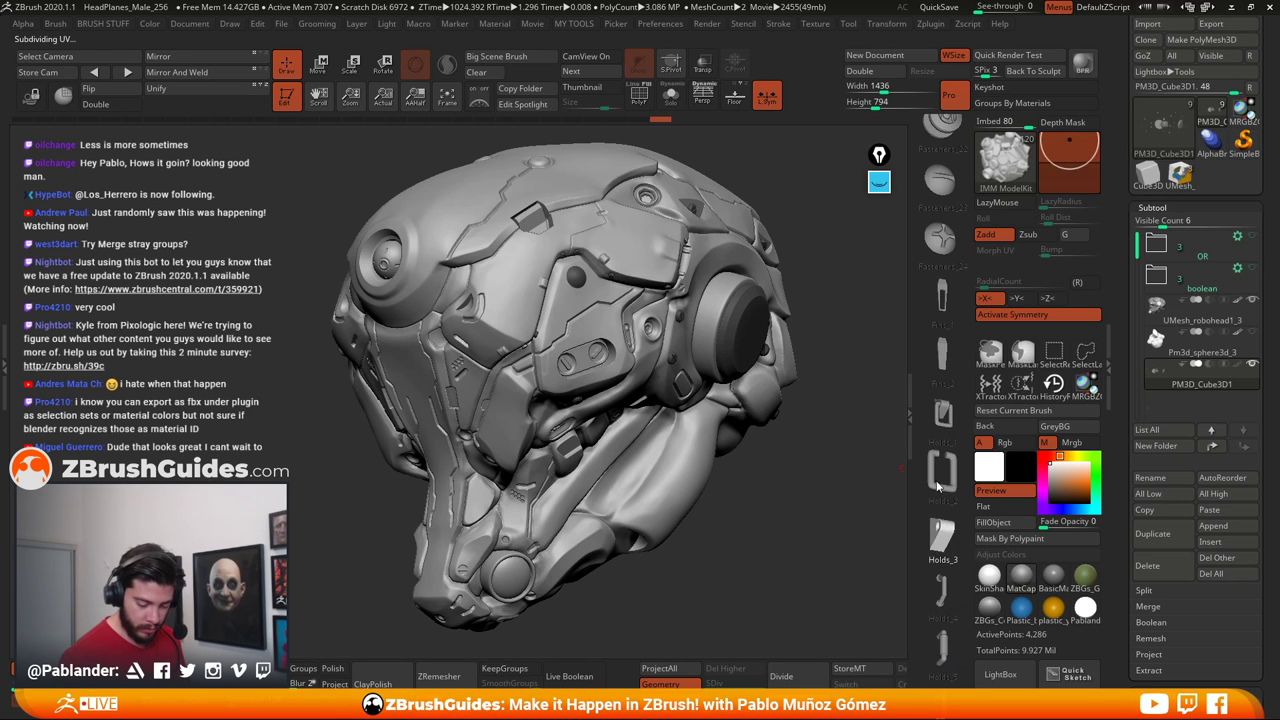
click(938, 426)
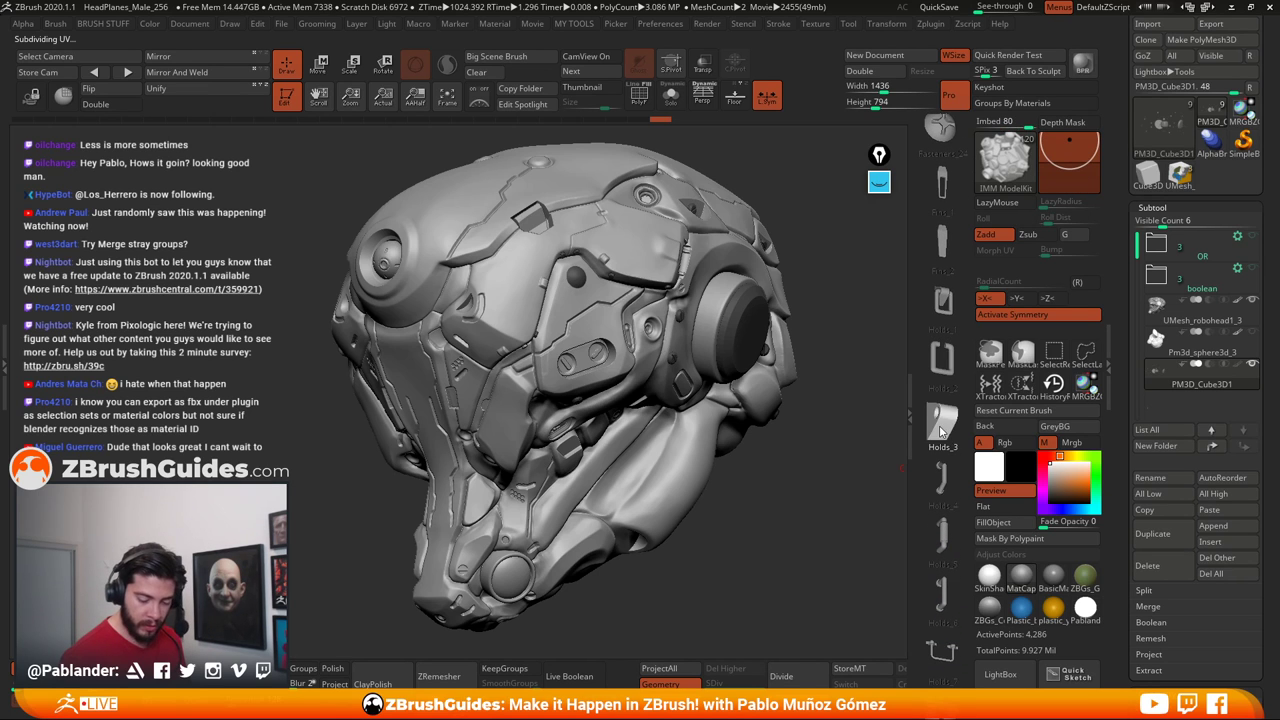
Try inserting a Holds_3 piece on the front end of the long jaw bar above the round disc
right_drag(770, 503, 583, 431)
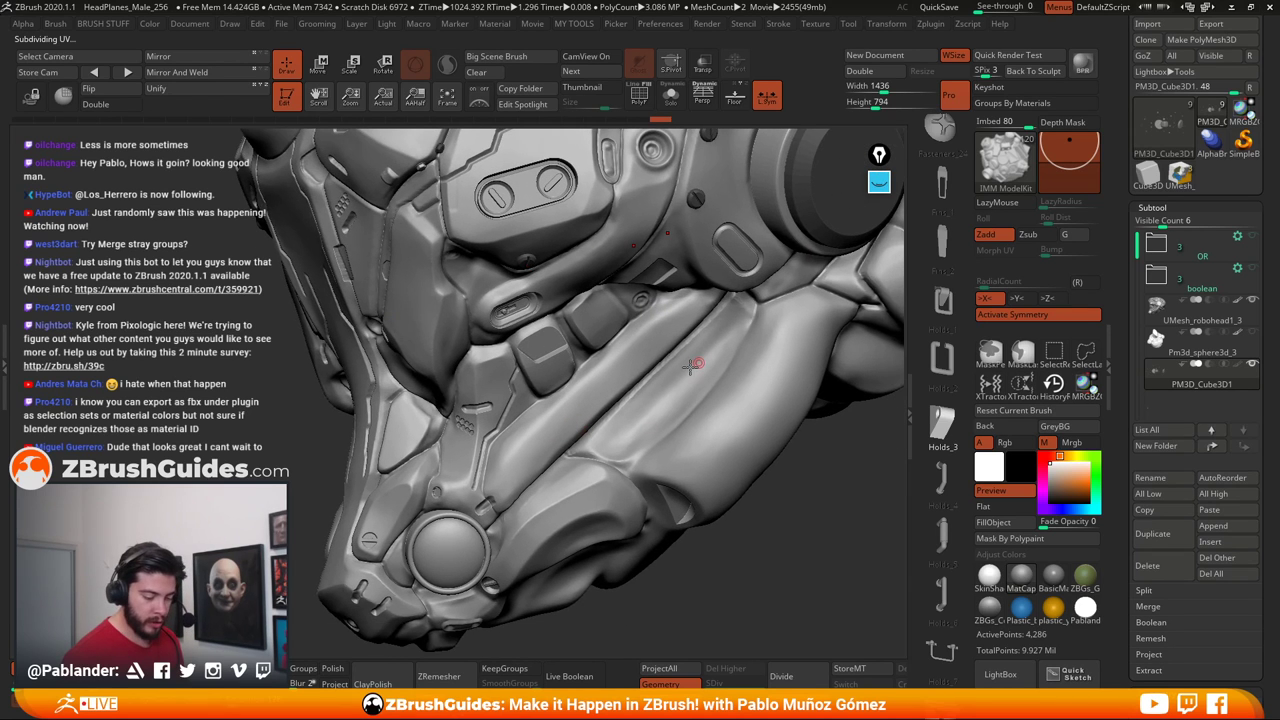
alt+right_drag(690, 368, 577, 450)
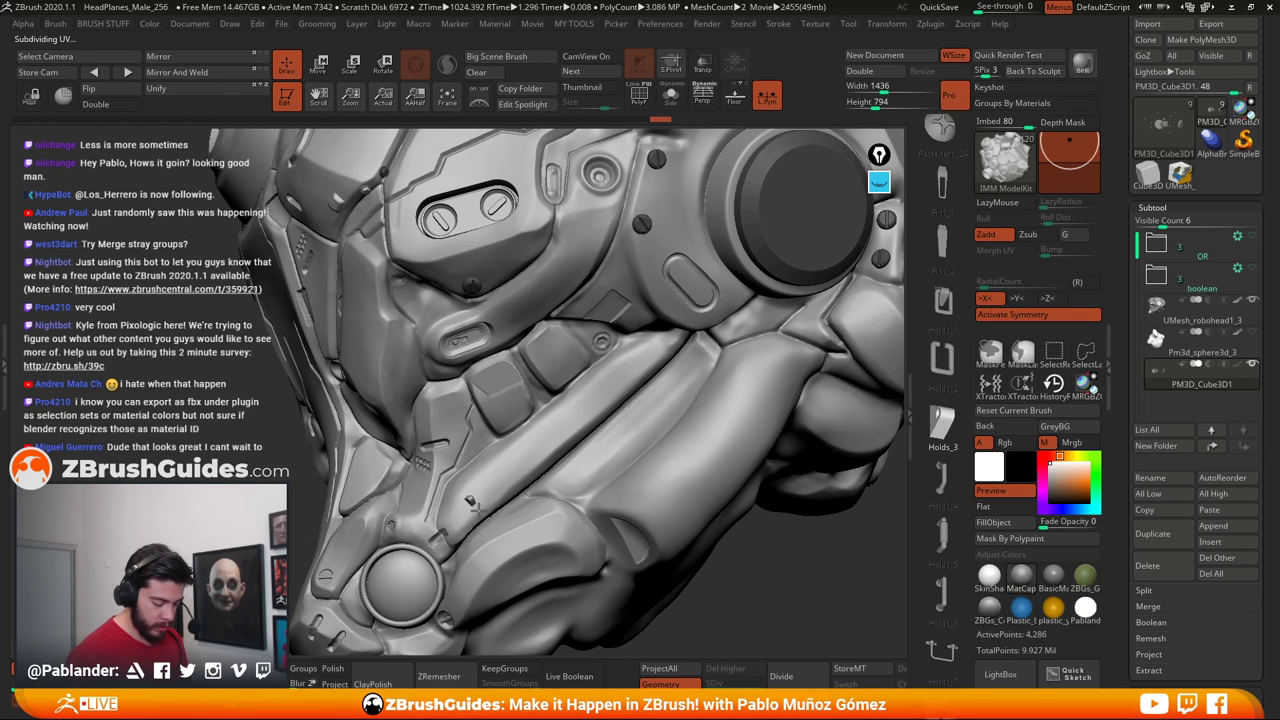
mouse_move(476, 505)
mouse_down()
mouse_move(499, 490)
mouse_move(475, 504)
mouse_up()
key(space)
key(ctrl+z)
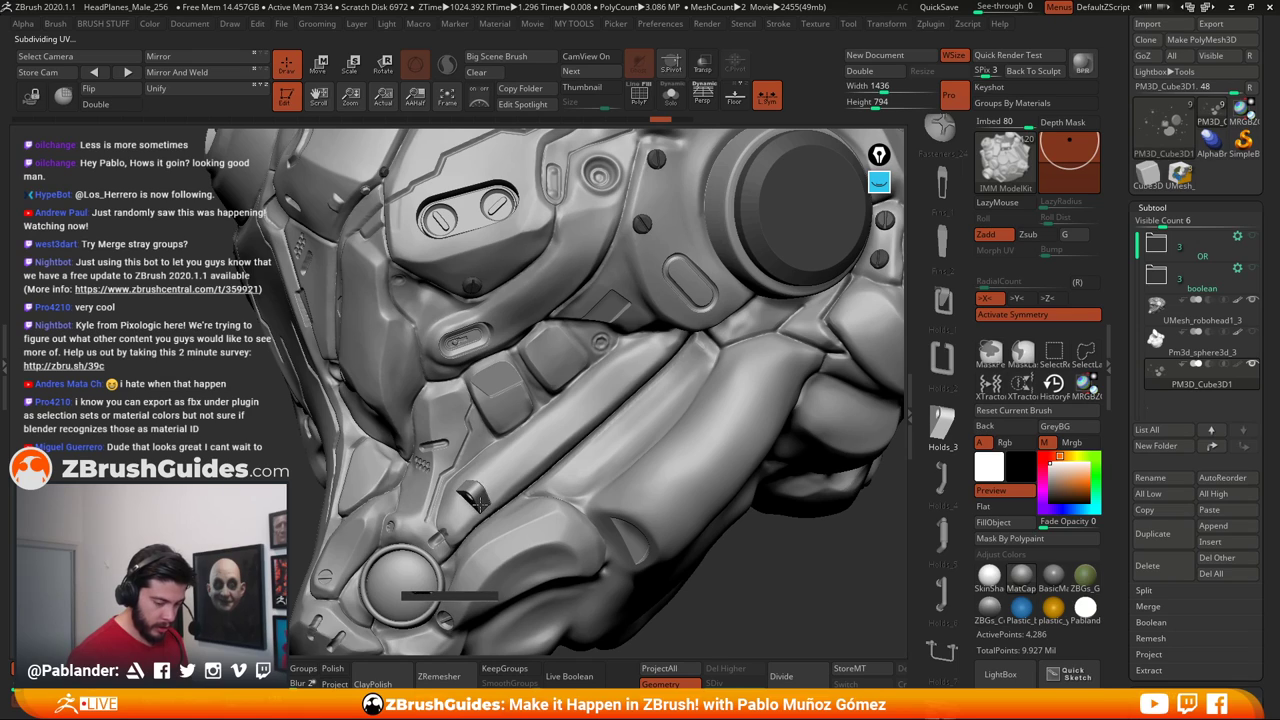
mouse_move(569, 474)
right_down()
mouse_move(600, 530)
mouse_move(508, 491)
mouse_move(509, 509)
mouse_move(583, 406)
mouse_move(560, 420)
mouse_move(539, 403)
right_up()
right_drag(550, 459, 713, 381)
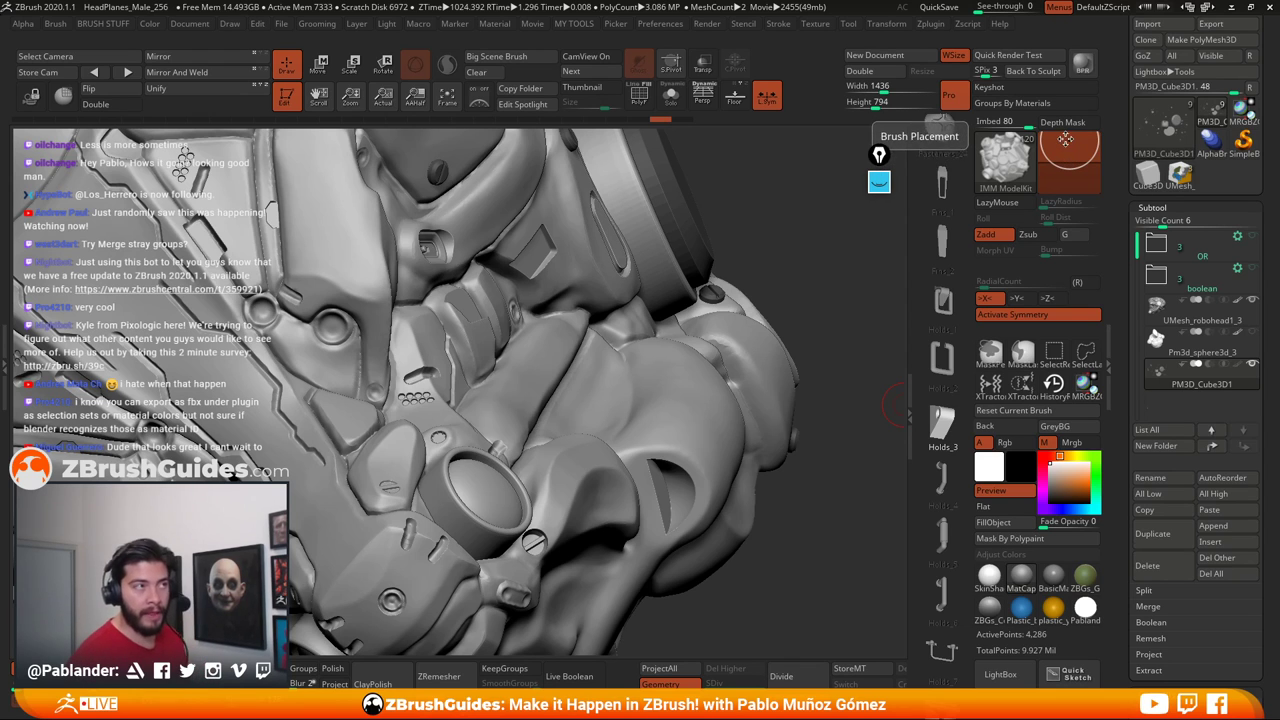
Set the brush's Imbed depth to 13 and insert a mirrored Holds_3 piece on the front part of the long jaw bar
drag(1065, 140, 1069, 151)
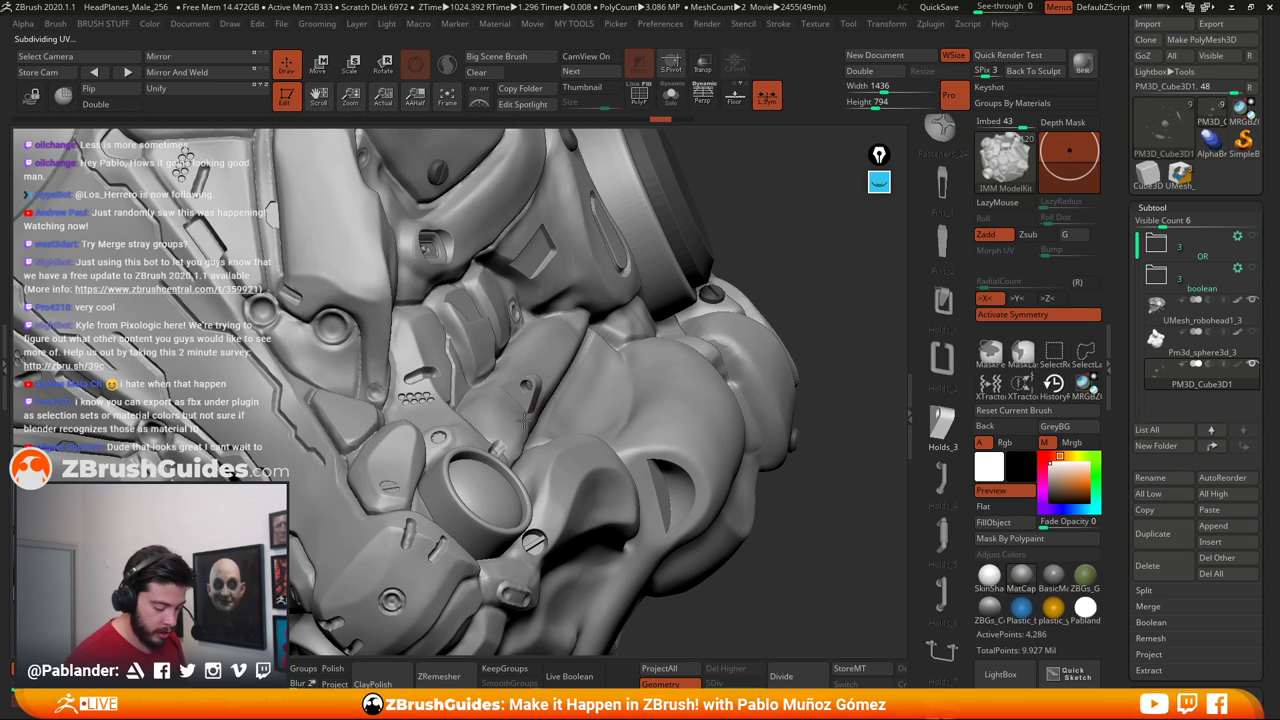
drag(1068, 150, 1069, 161)
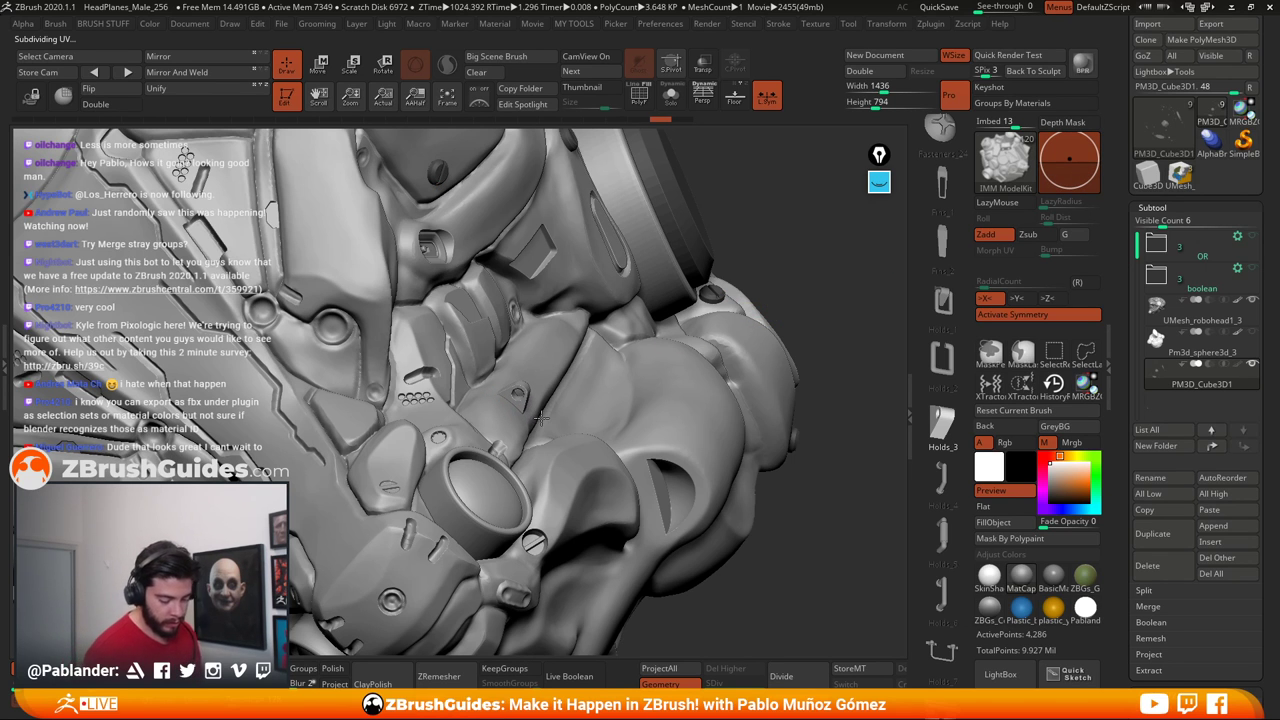
key(ctrl+shift+z)
Insert a second mirrored Holds_3 piece near the rear end of the long jaw bar
mouse_move(634, 451)
right_down()
mouse_move(457, 320)
mouse_move(532, 437)
right_up()
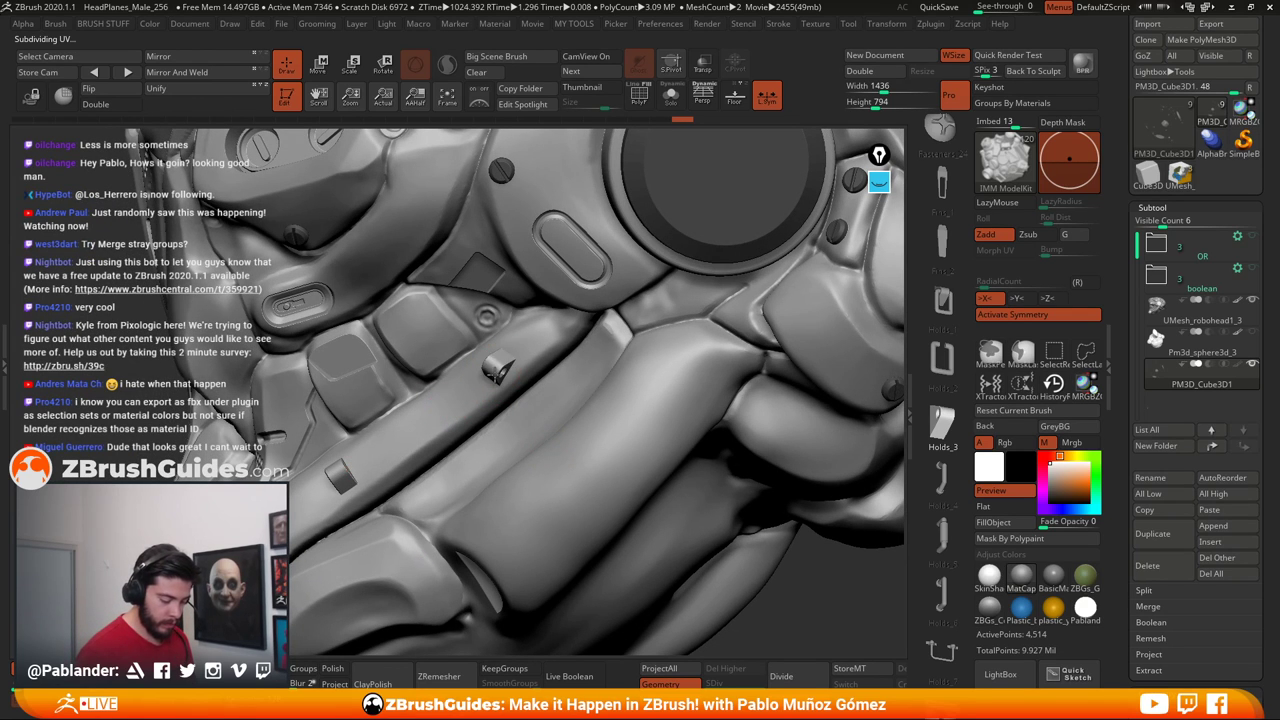
drag(510, 373, 496, 371)
key(ctrl+z)
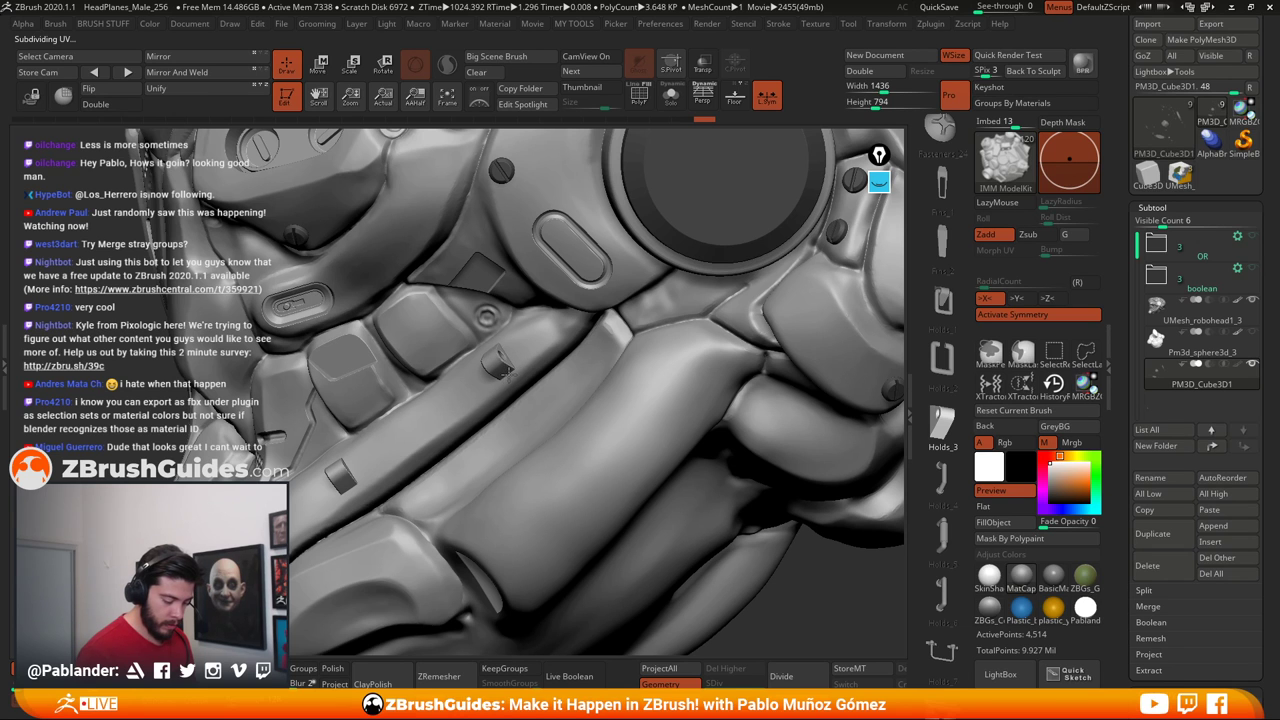
Insert a mirrored Holds_3 piece on the jaw plate just behind the round disc and adjust its placement with the transform gizmo
right_drag(638, 460, 547, 395)
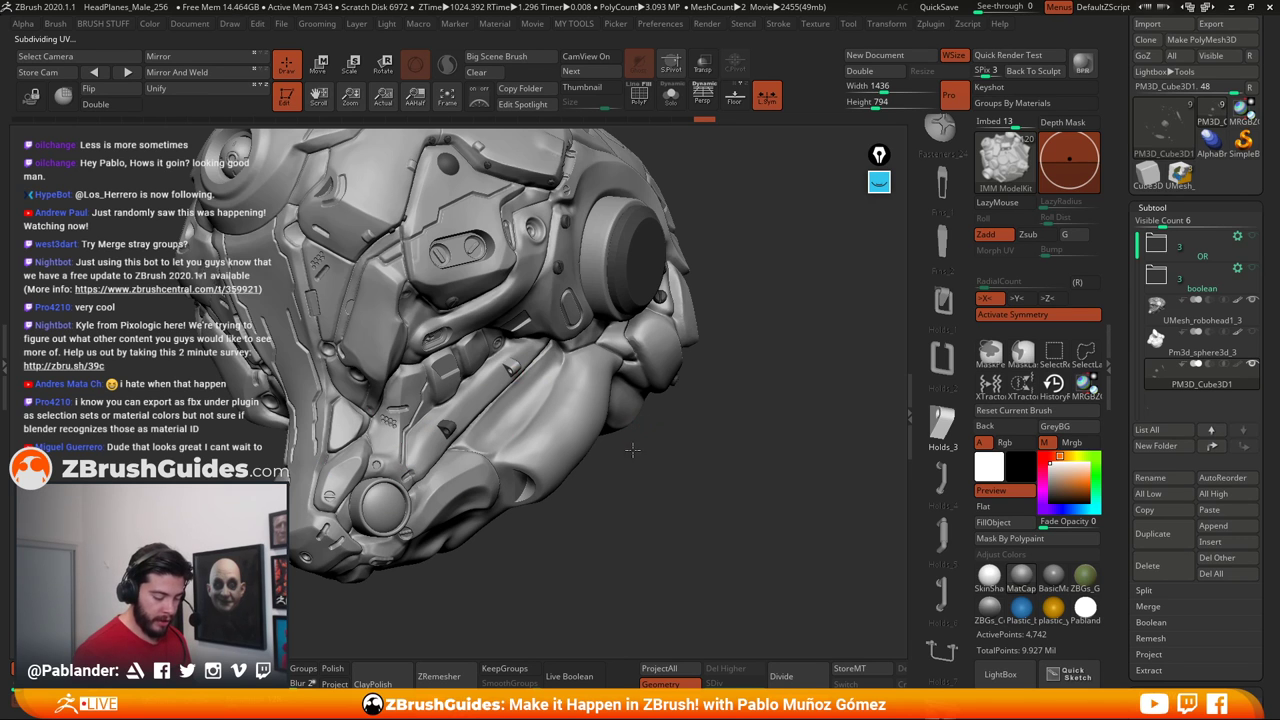
right_drag(632, 450, 478, 465)
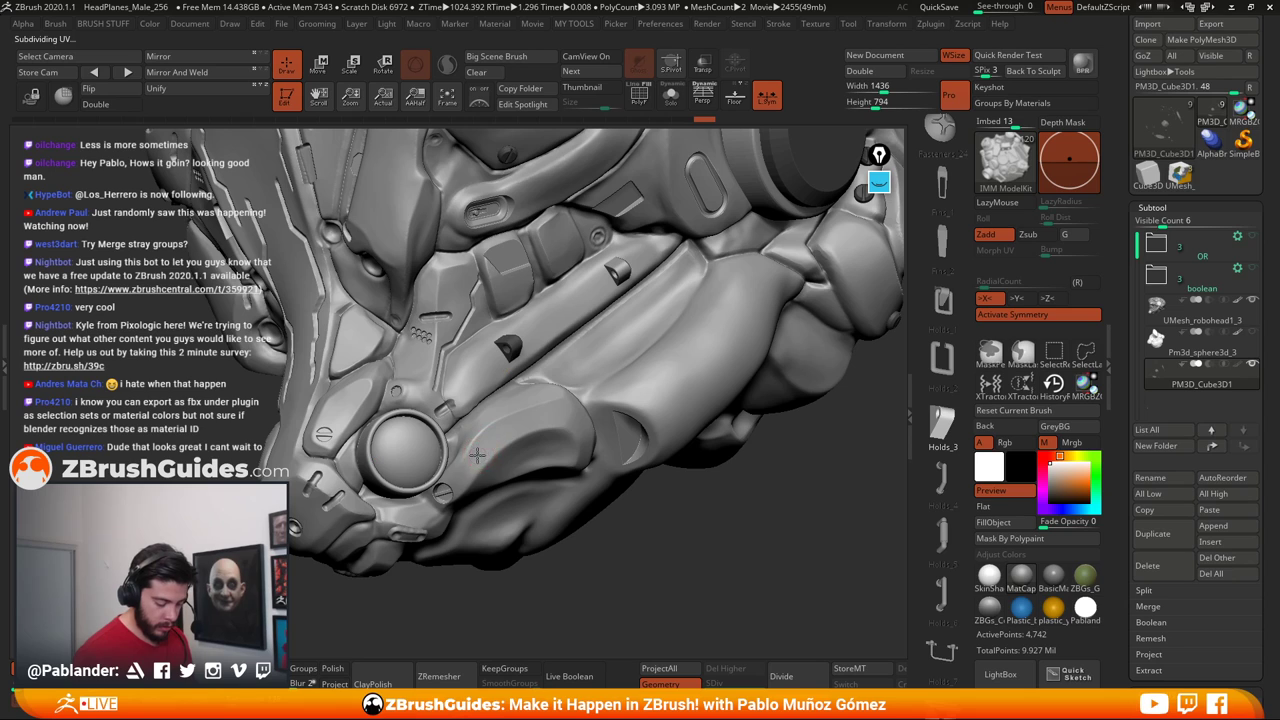
drag(482, 458, 493, 459)
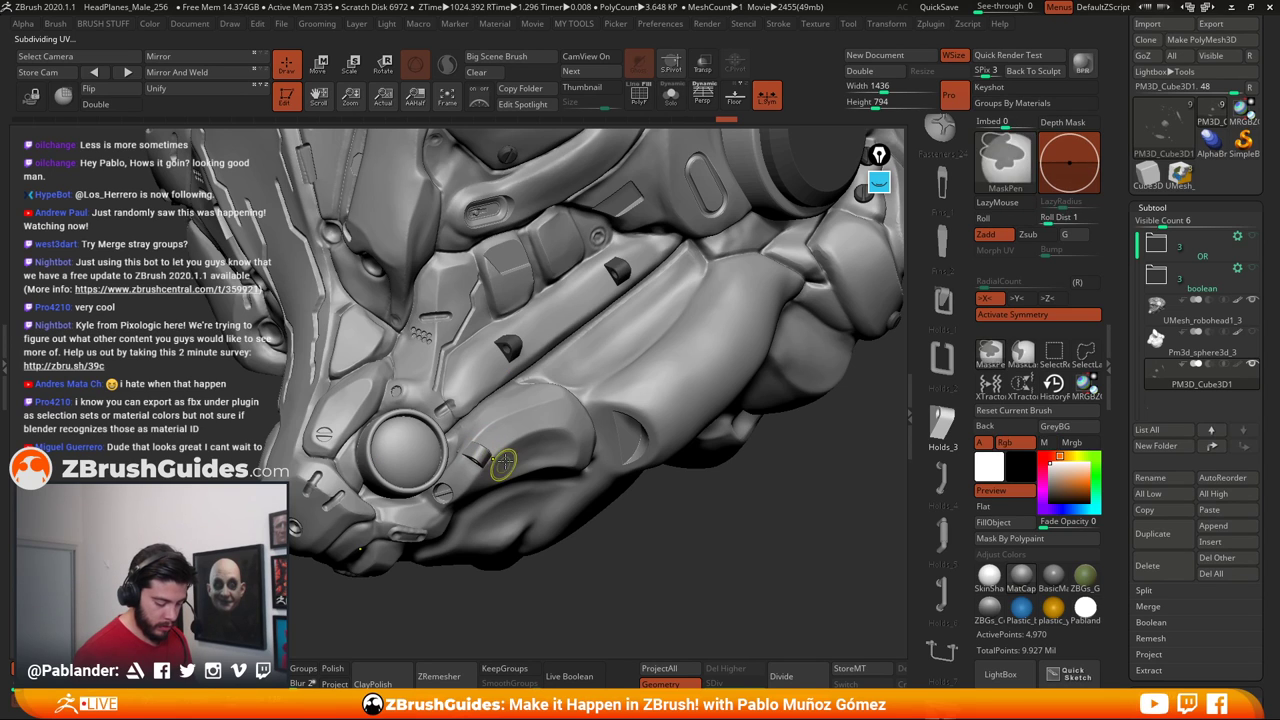
click(317, 66)
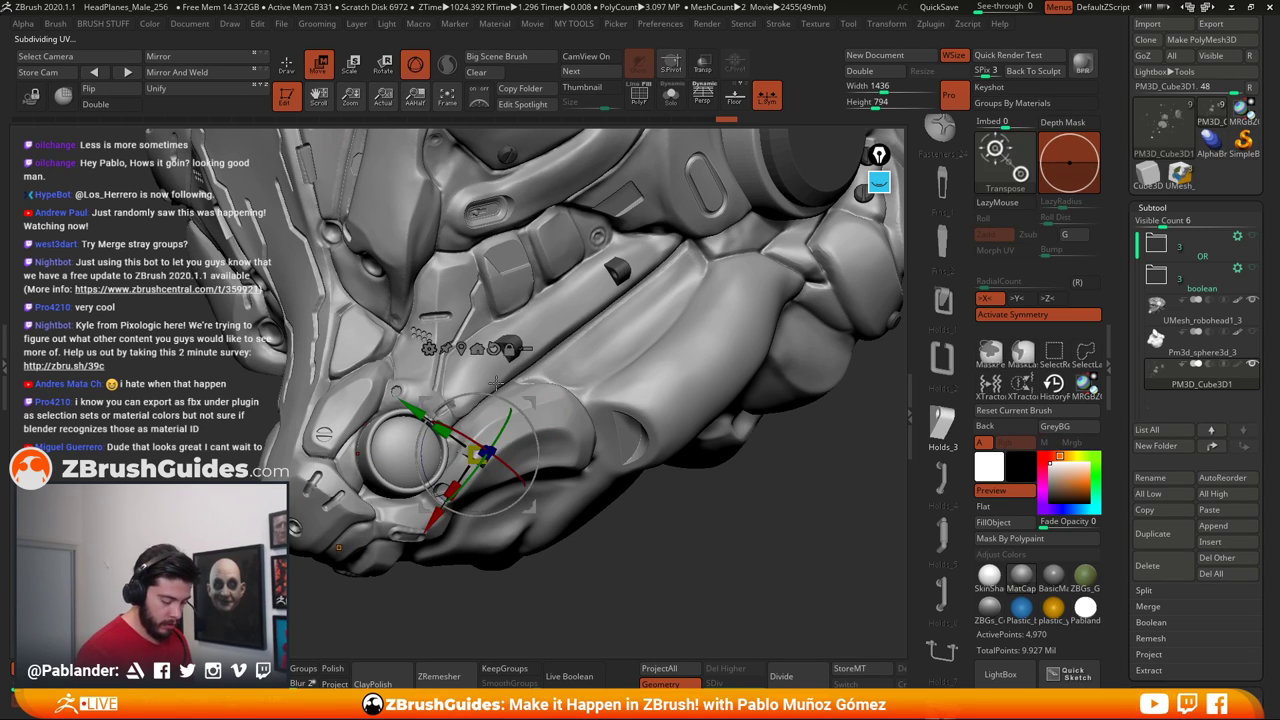
right_drag(508, 428, 529, 403)
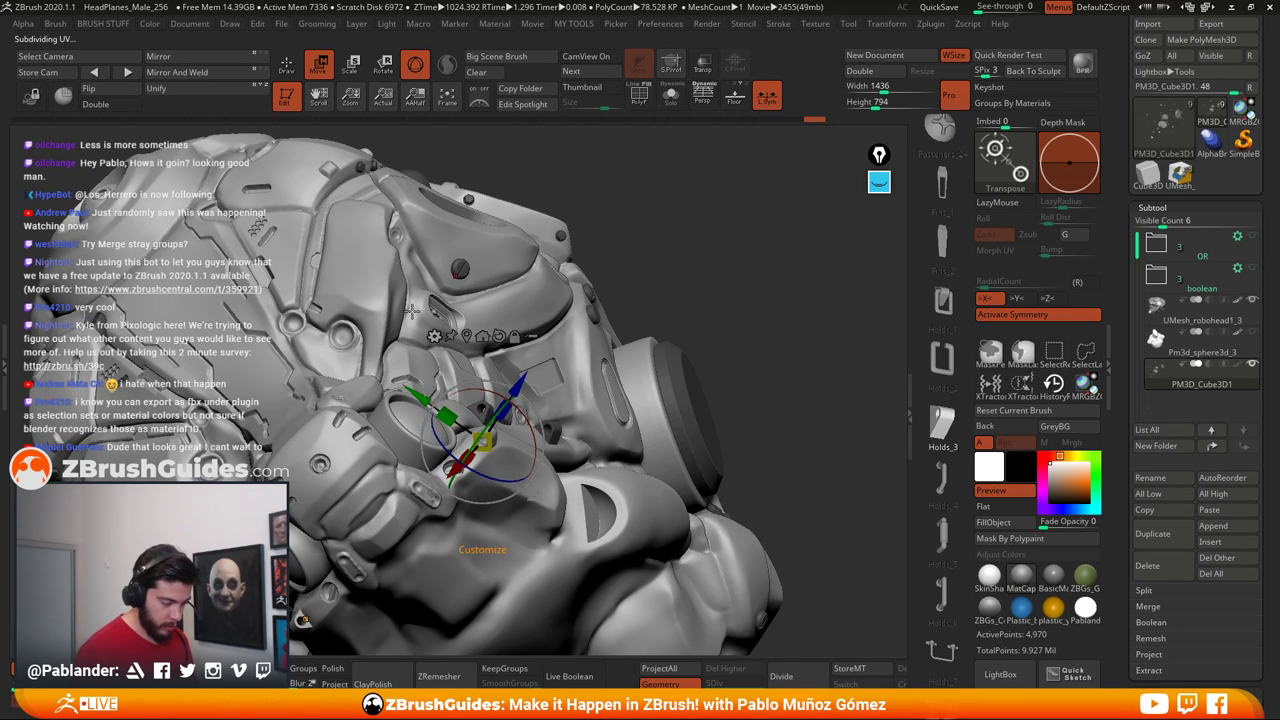
key(q)
Insert another mirrored Holds_3 piece on the upper rear part of the jaw plate and check its placement with the gizmo
mouse_move(520, 400)
right_down()
mouse_move(545, 488)
mouse_move(573, 392)
right_up()
drag(572, 392, 524, 447)
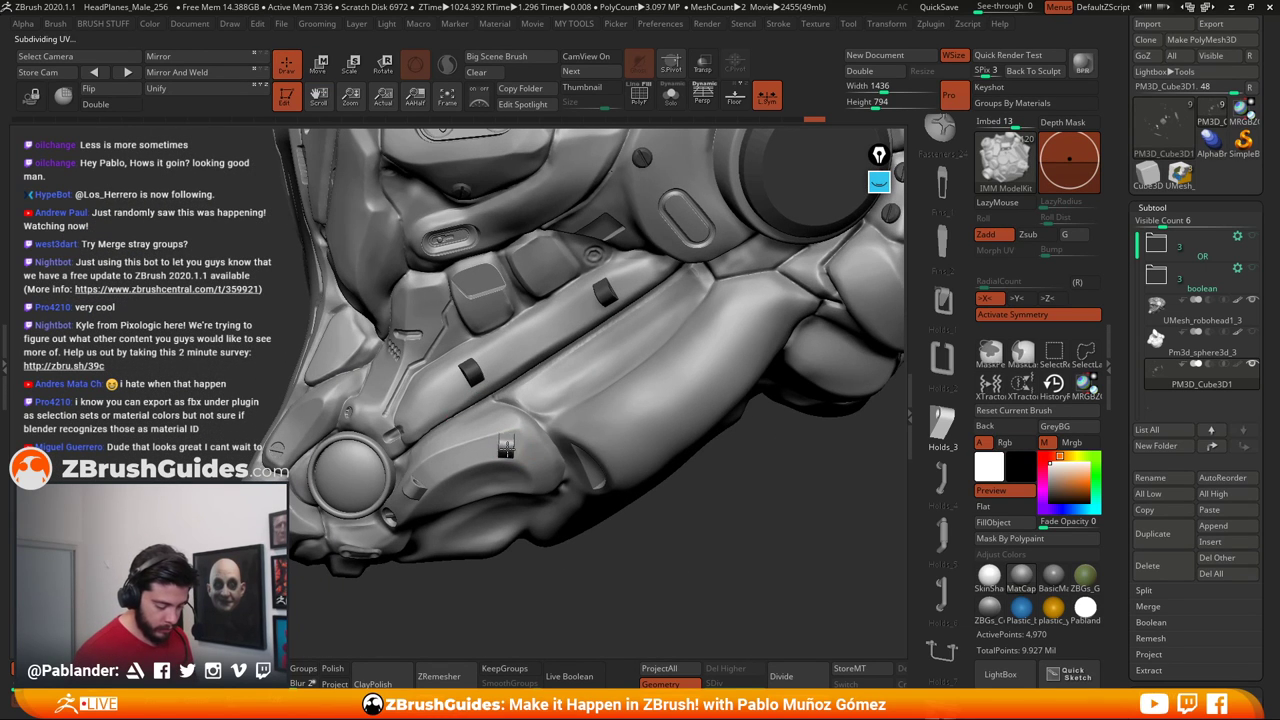
key(w)
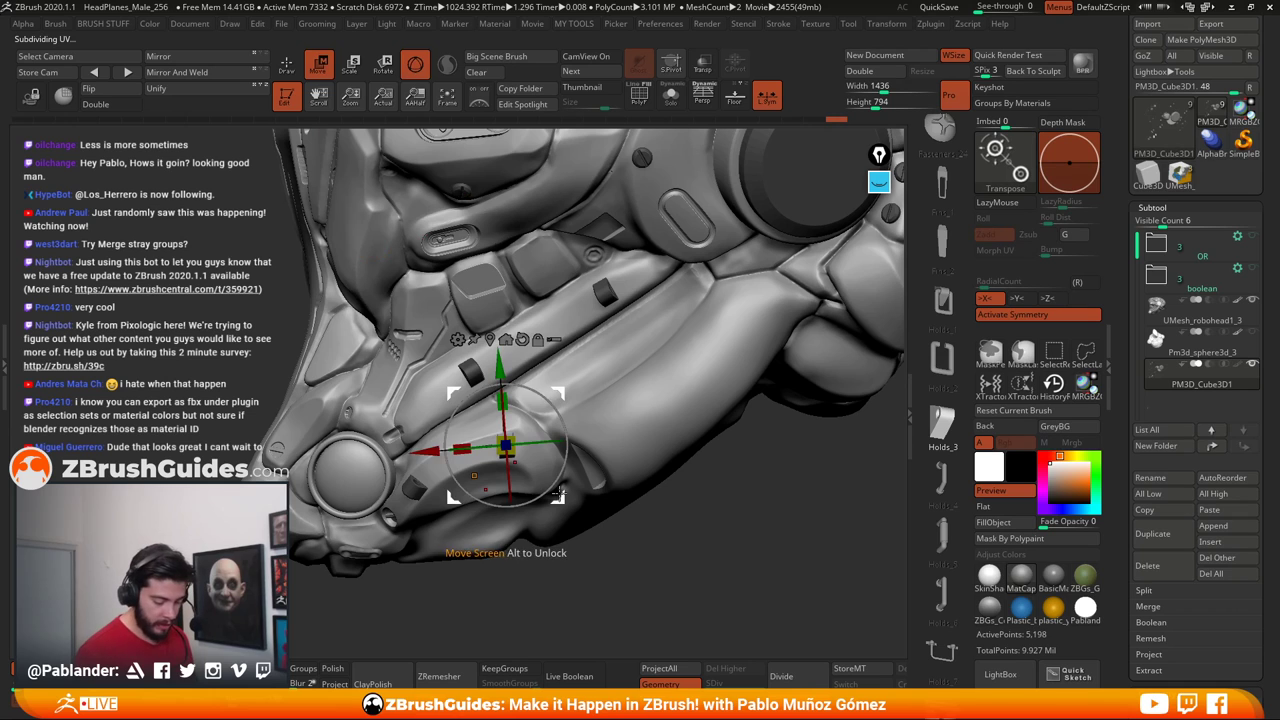
key(q)
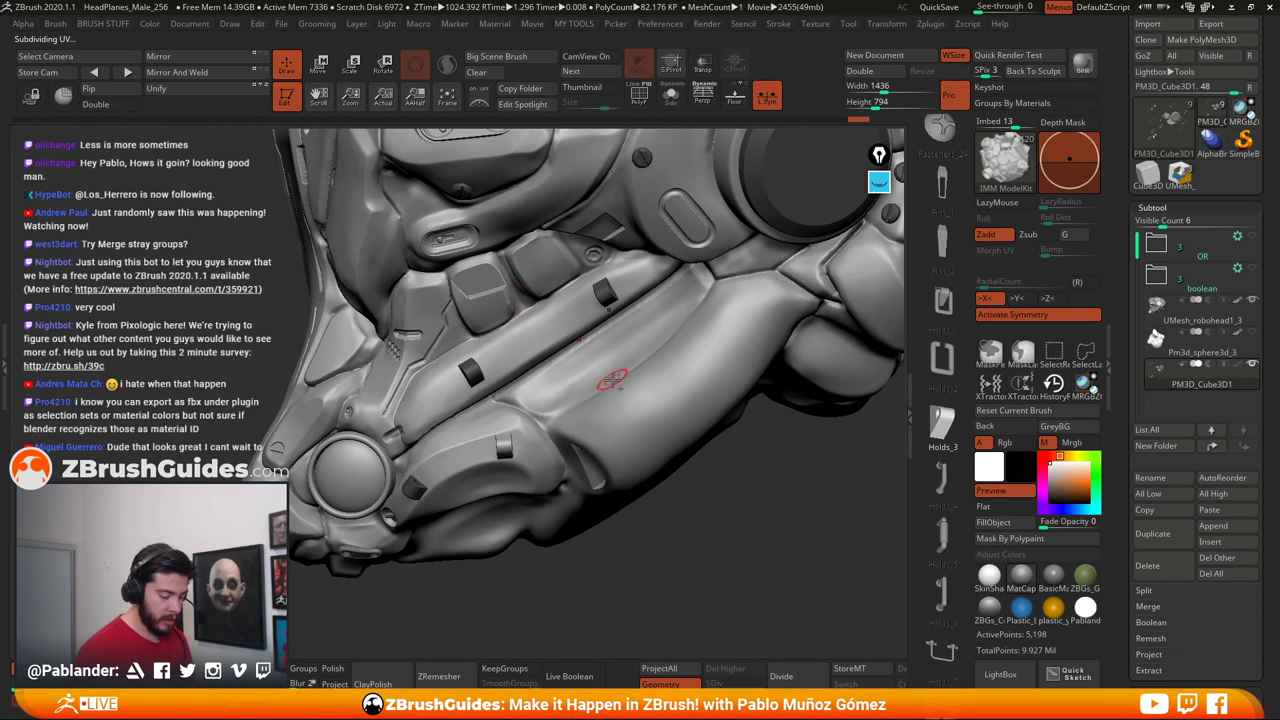
Insert three mirrored Holds_3 pieces spaced along the upper rim of the large round ear disc
key(f)
mouse_move(684, 459)
mouse_down()
mouse_move(614, 457)
mouse_move(572, 475)
mouse_move(634, 457)
mouse_move(666, 486)
mouse_move(662, 452)
mouse_up()
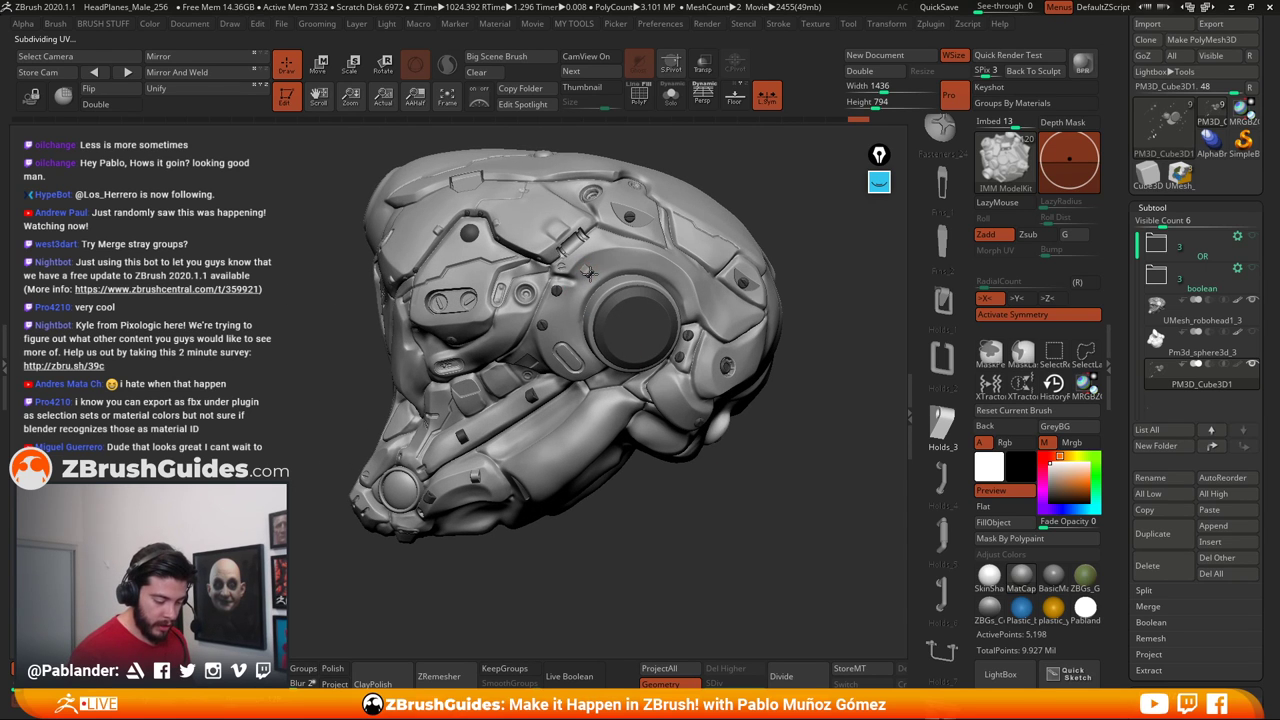
mouse_move(590, 275)
ctrl+mouse_down()
mouse_move(650, 262)
mouse_move(631, 259)
ctrl+mouse_up()
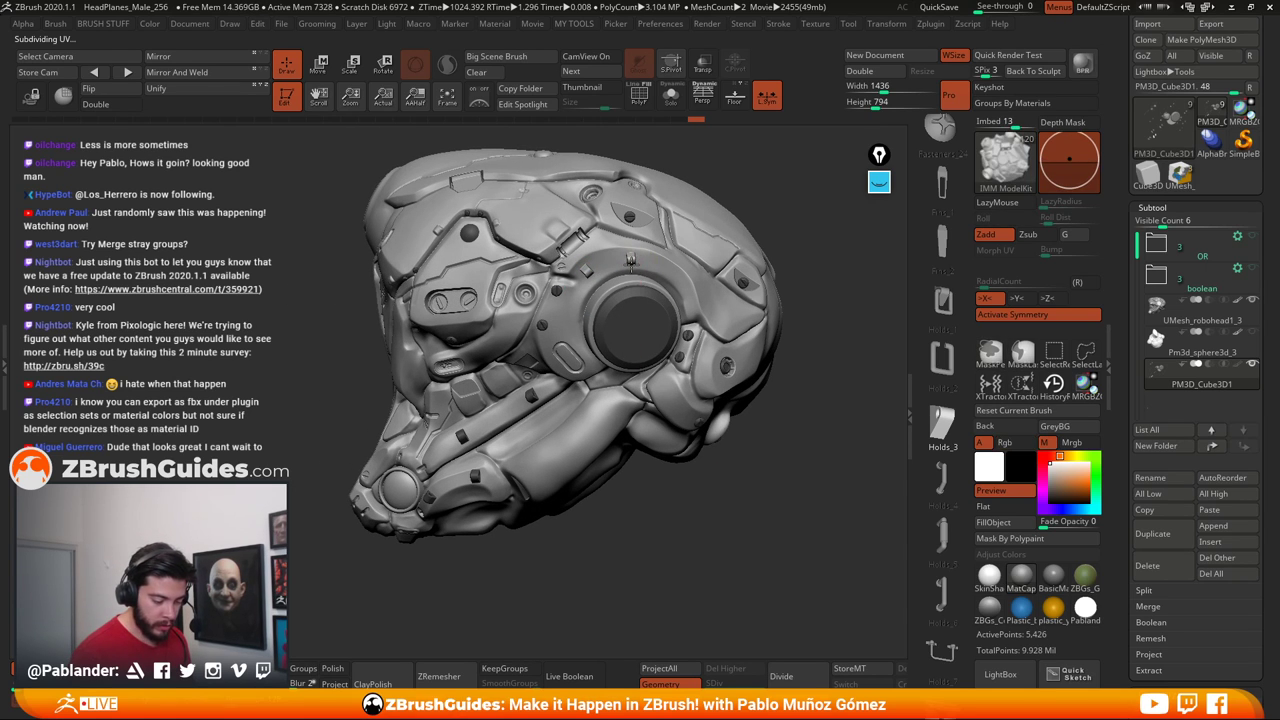
click(678, 283)
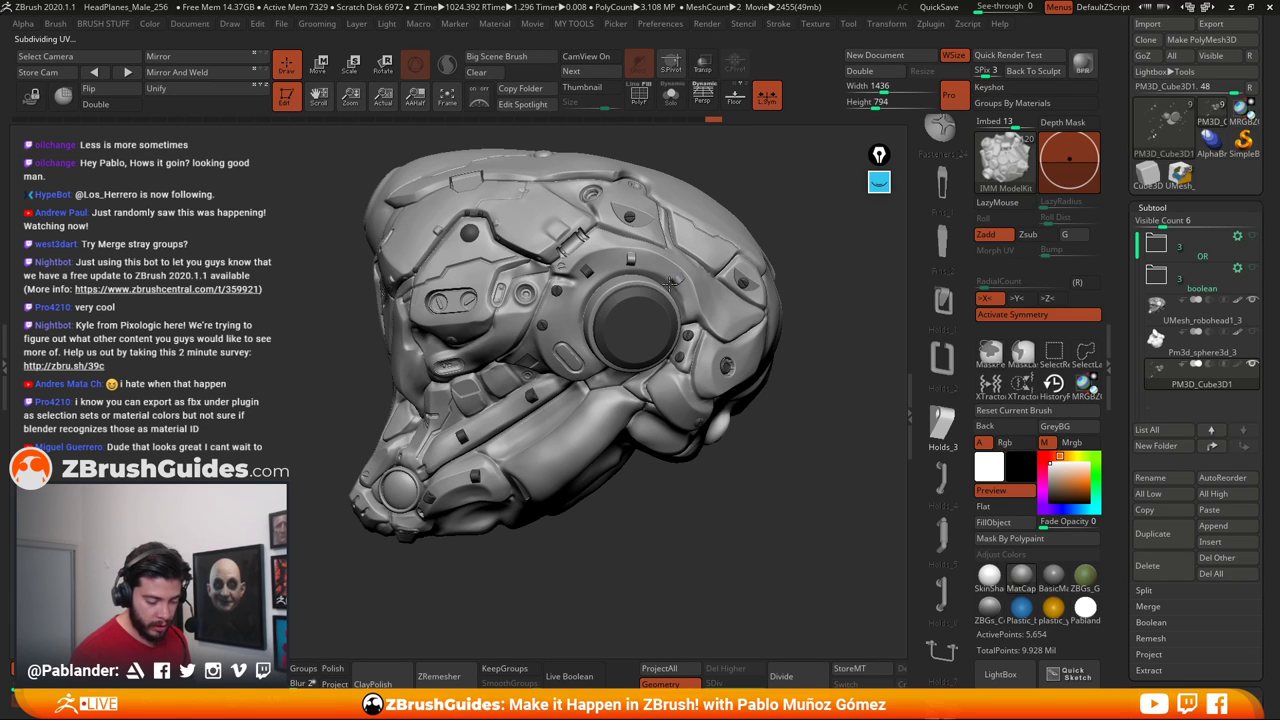
click(683, 384)
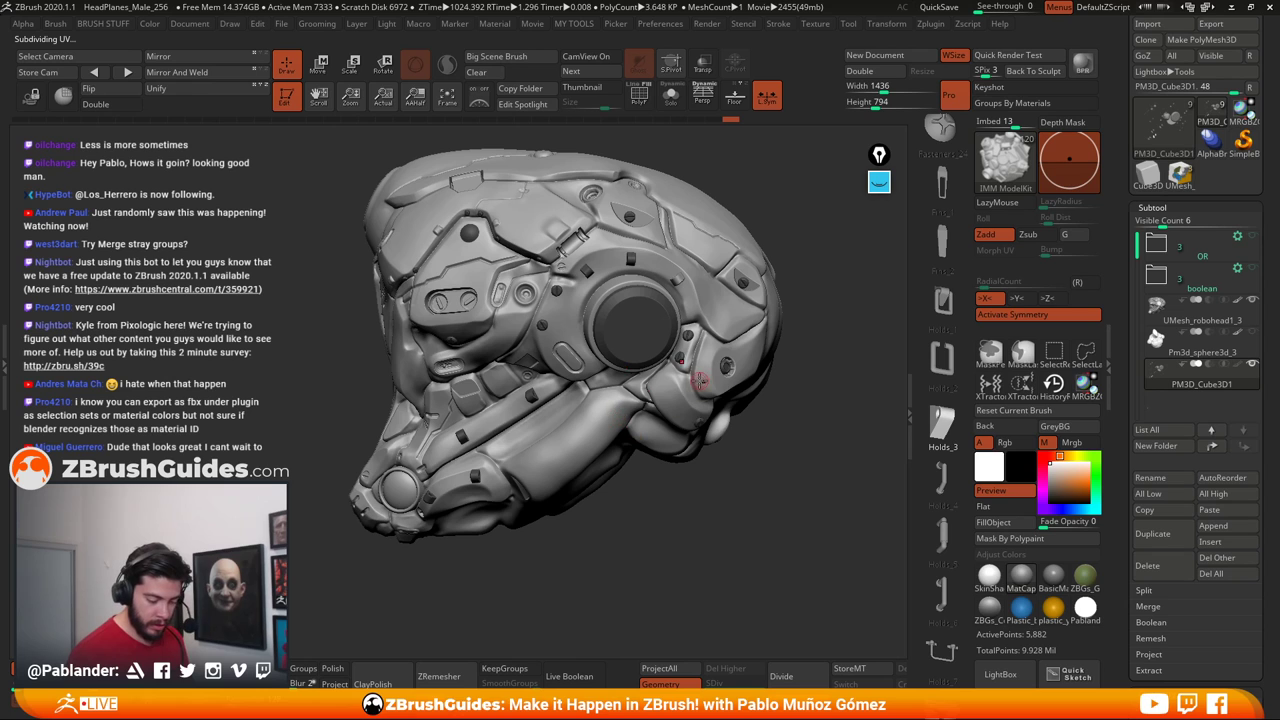
drag(745, 479, 706, 372)
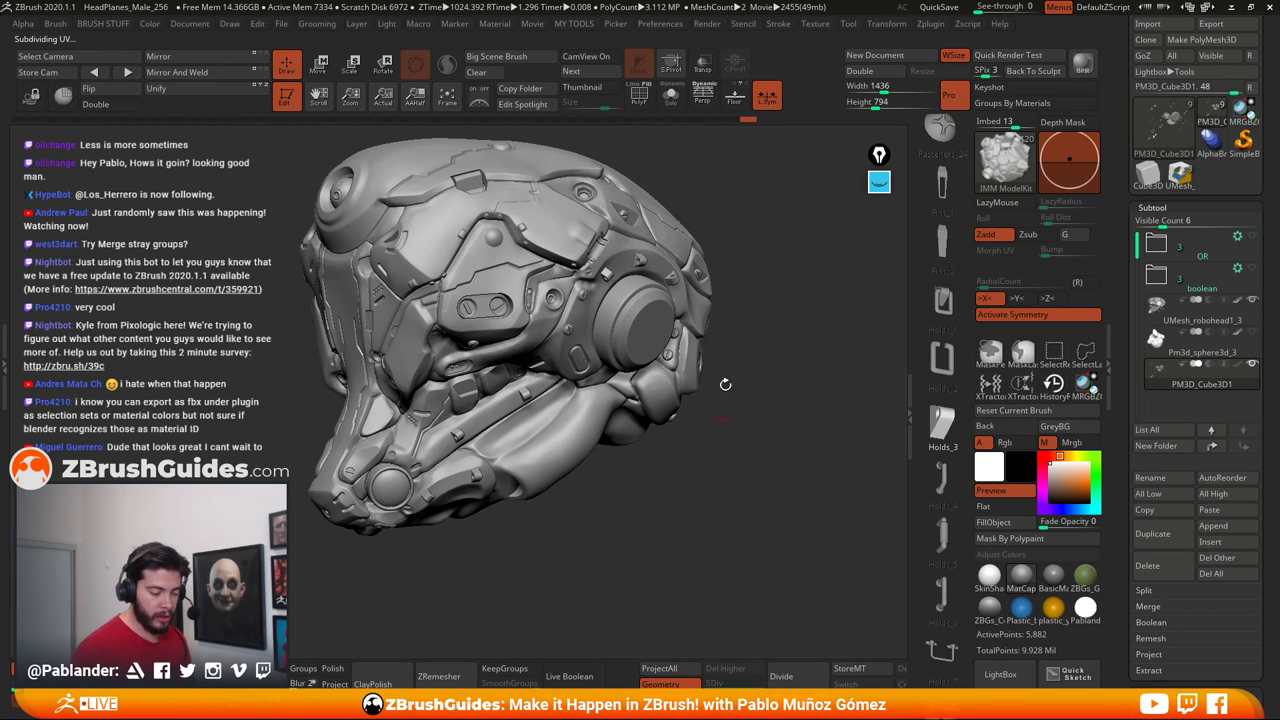
Look through the IMM ModelKit pieces, including the suspensions, plates and pipes, and choose Pipes_8 for insertion
drag(706, 518, 722, 607)
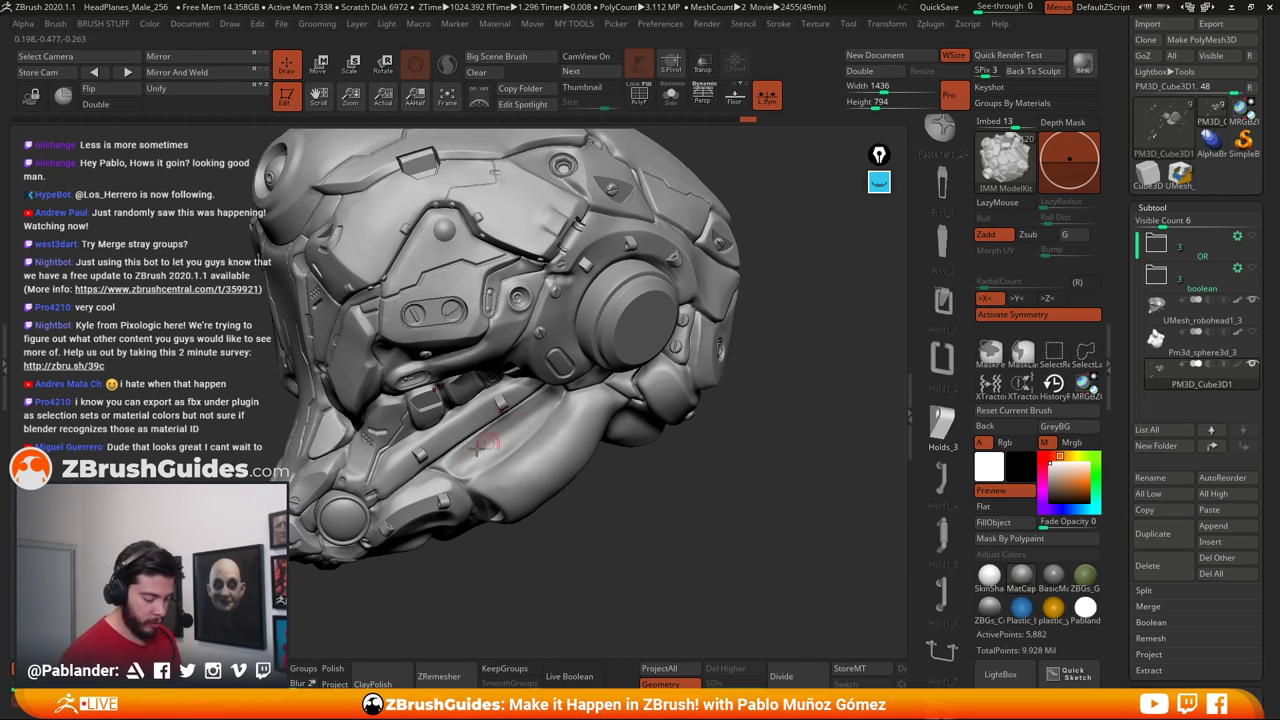
drag(941, 482, 945, 385)
click(943, 390)
scroll(942, 400, down, 6)
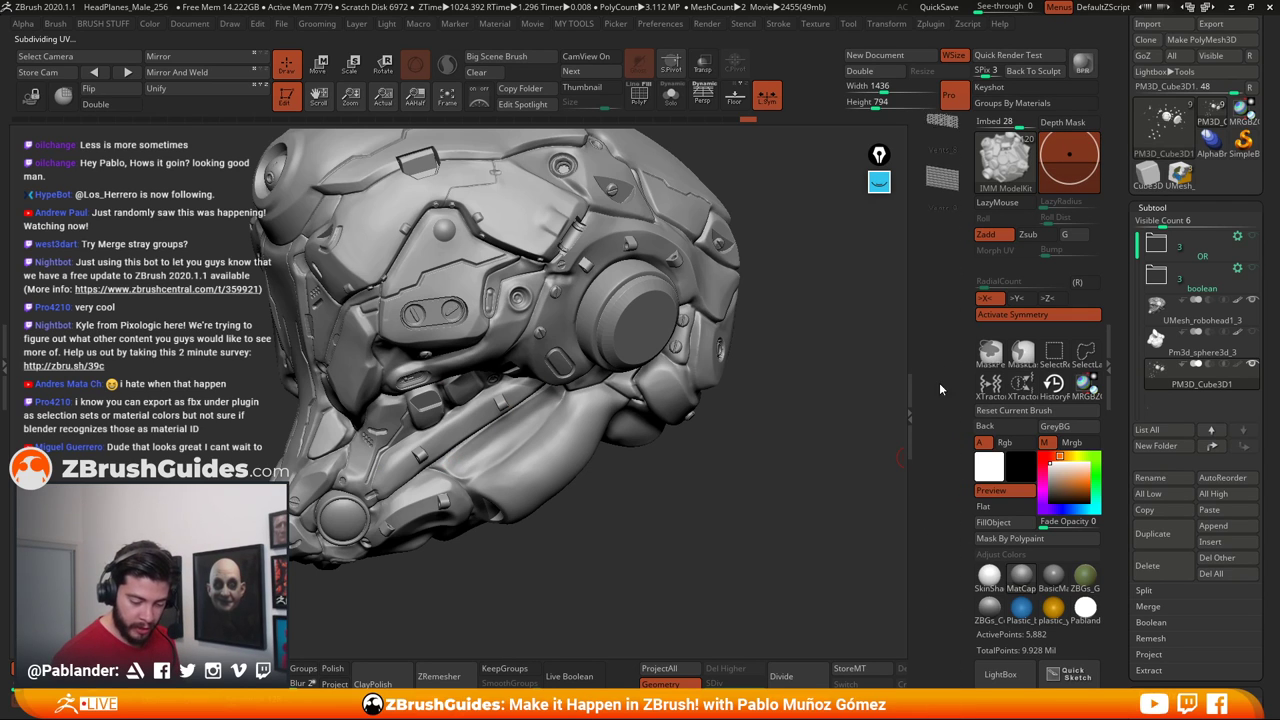
drag(938, 436, 940, 471)
drag(941, 365, 935, 494)
click(940, 418)
scroll(940, 420, up, 6)
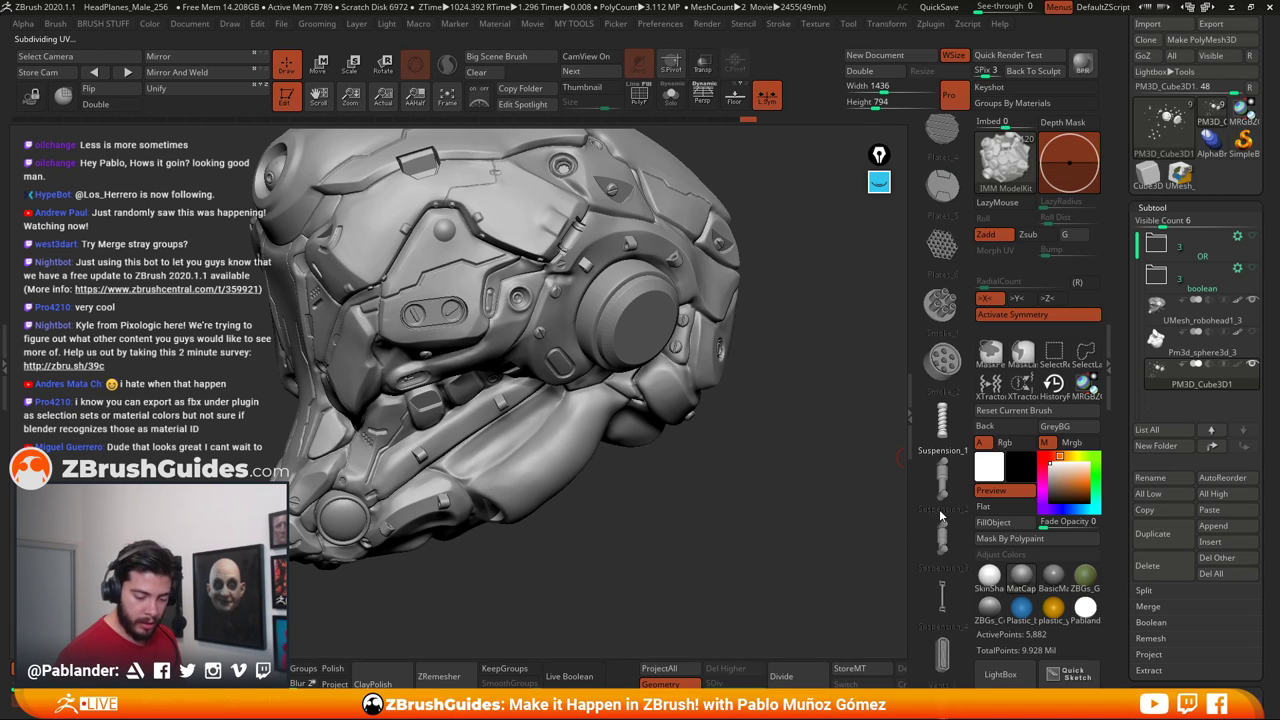
click(945, 420)
scroll(945, 410, up, 3)
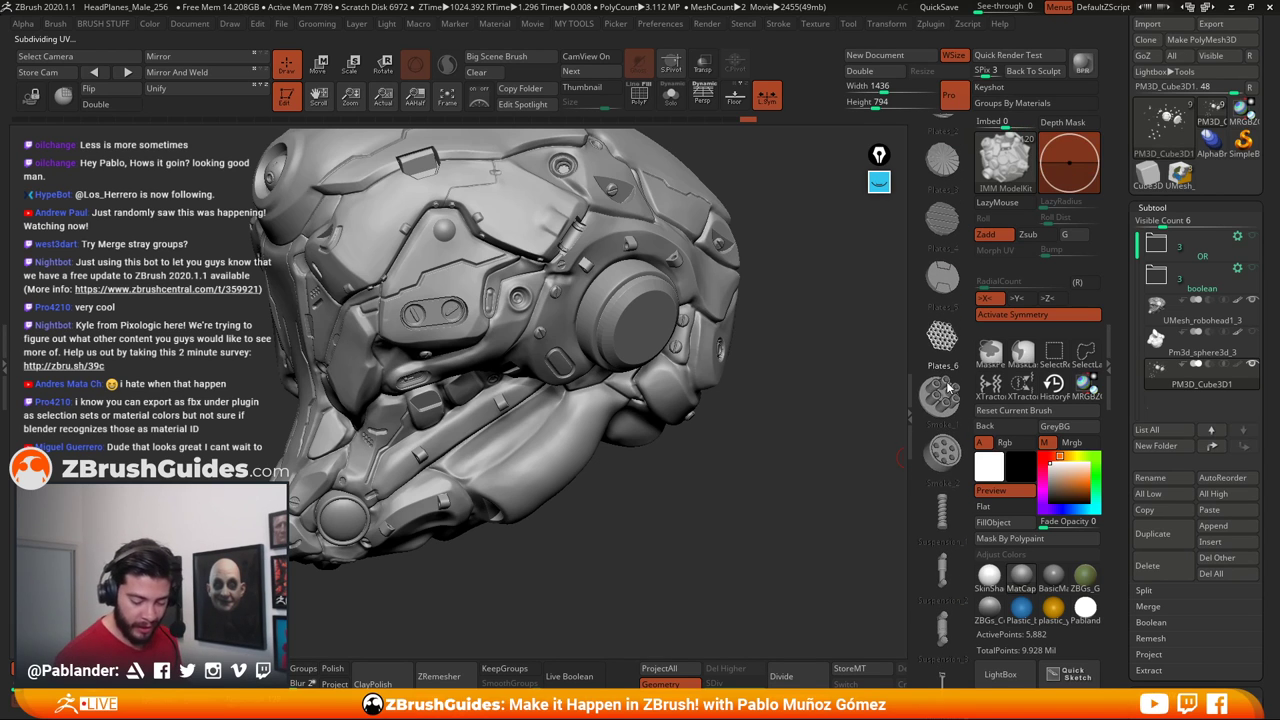
click(942, 387)
scroll(942, 400, up, 5)
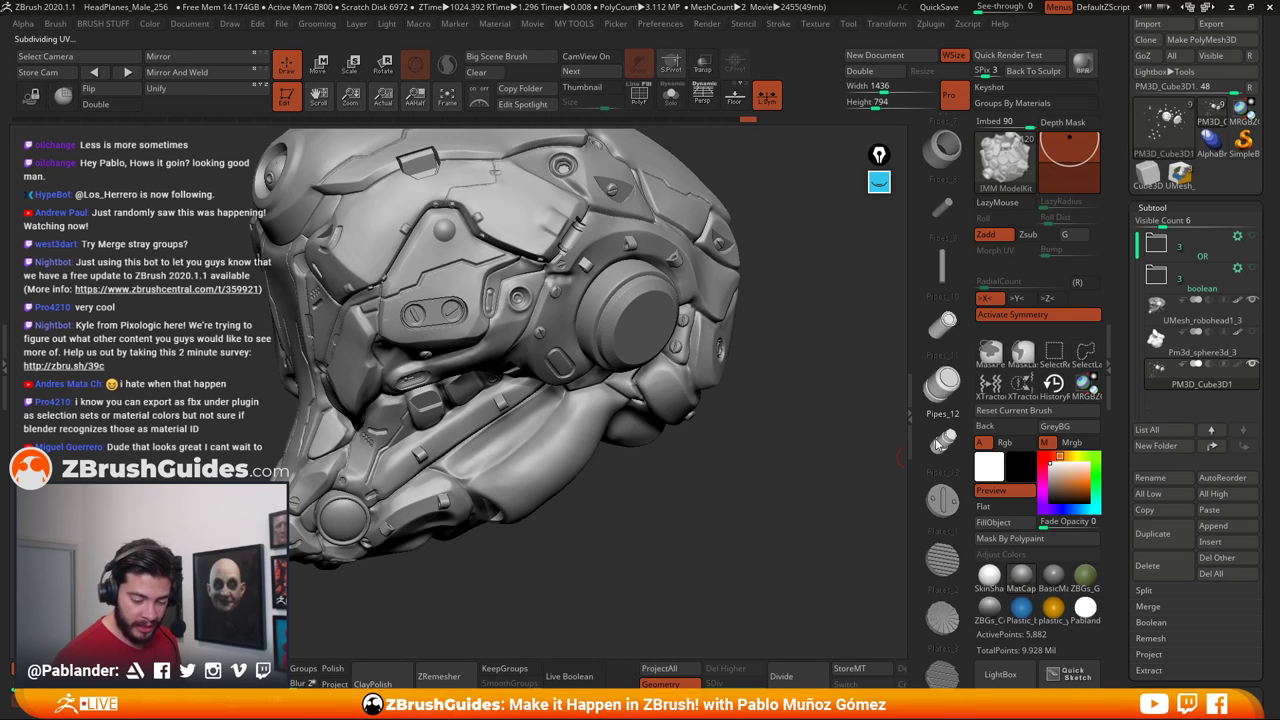
click(945, 378)
scroll(948, 300, up, 2)
click(950, 222)
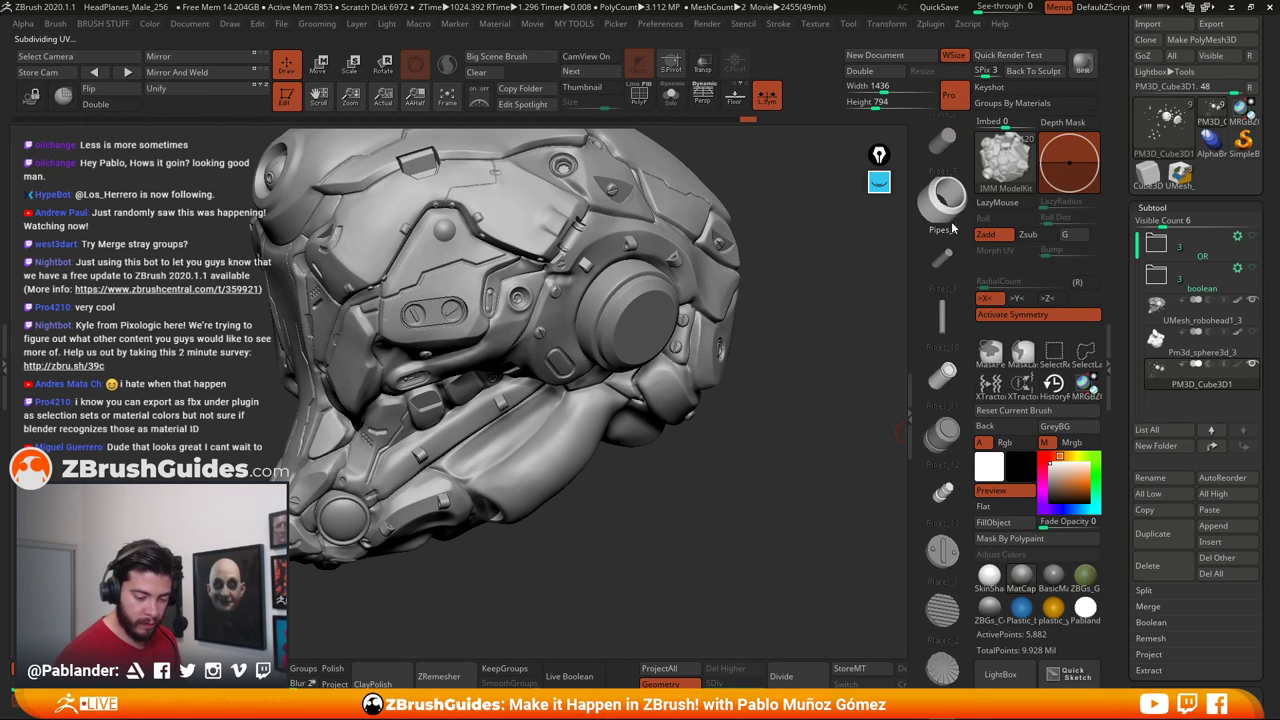
Insert a mirrored Pipes_8 piece at the front end of the long jaw bar, behind the small round disc, and scale it uniformly
alt+right_drag(518, 467, 572, 408)
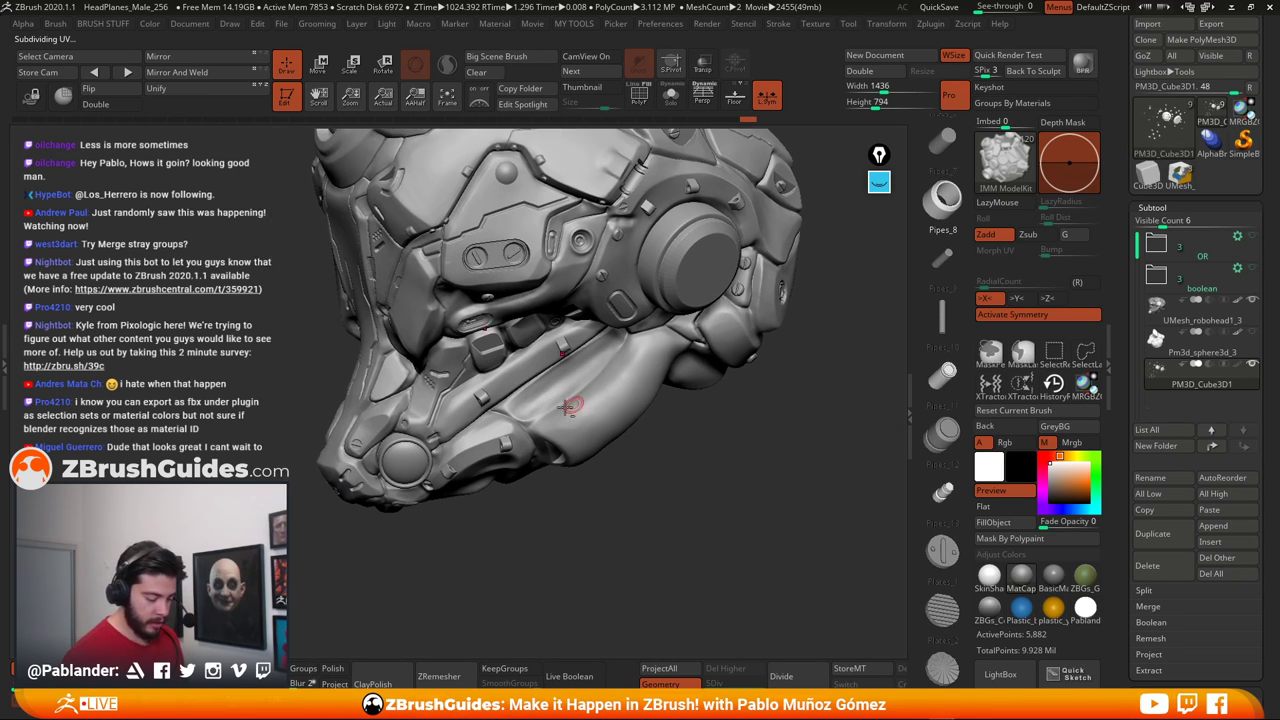
ctrl+right_drag(501, 440, 561, 459)
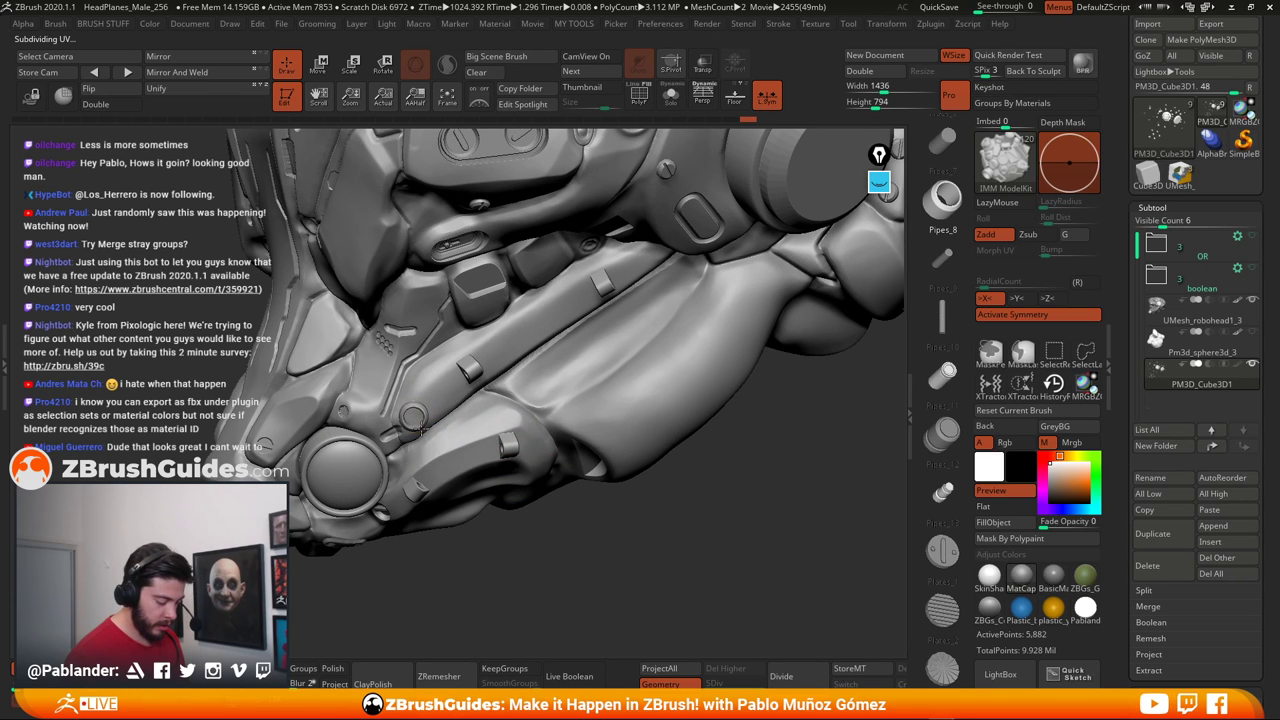
drag(421, 429, 445, 398)
key(w)
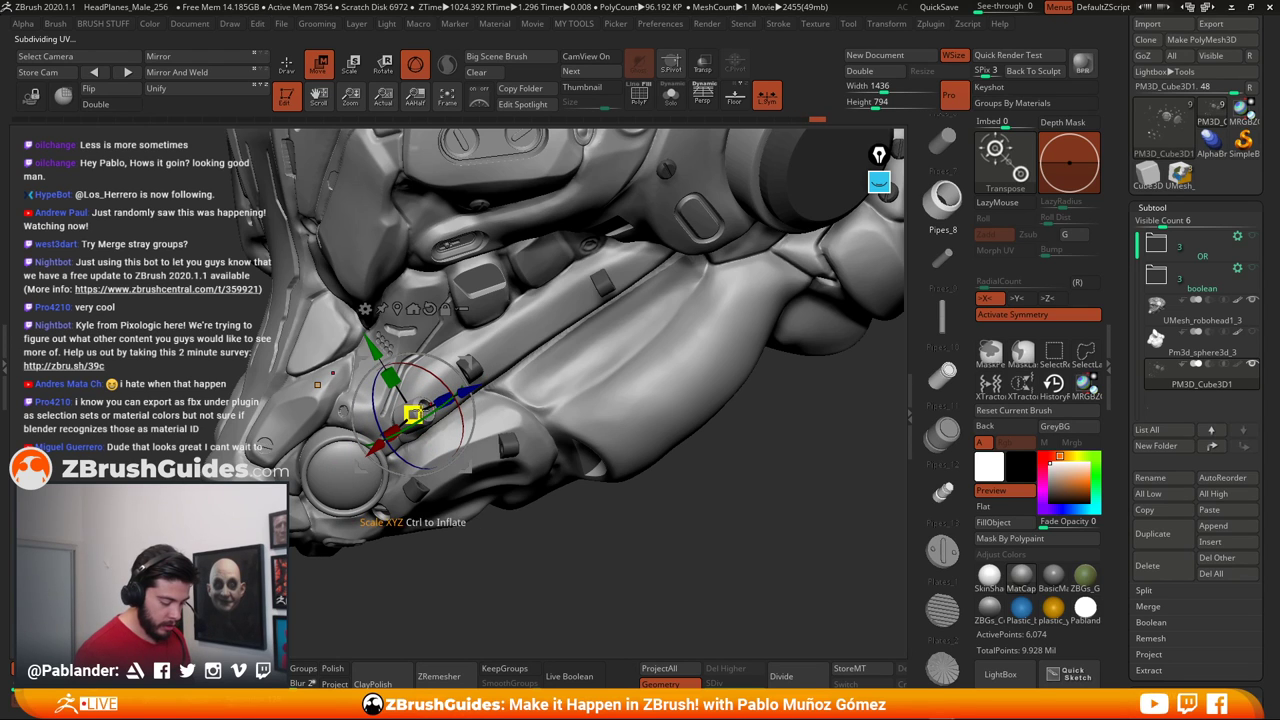
drag(413, 414, 416, 412)
Adjust the front jaw pipe along its own axis with the transform gizmo and return to drawing mode
ctrl+right_drag(470, 400, 459, 469)
drag(459, 469, 467, 475)
right_drag(480, 408, 468, 438)
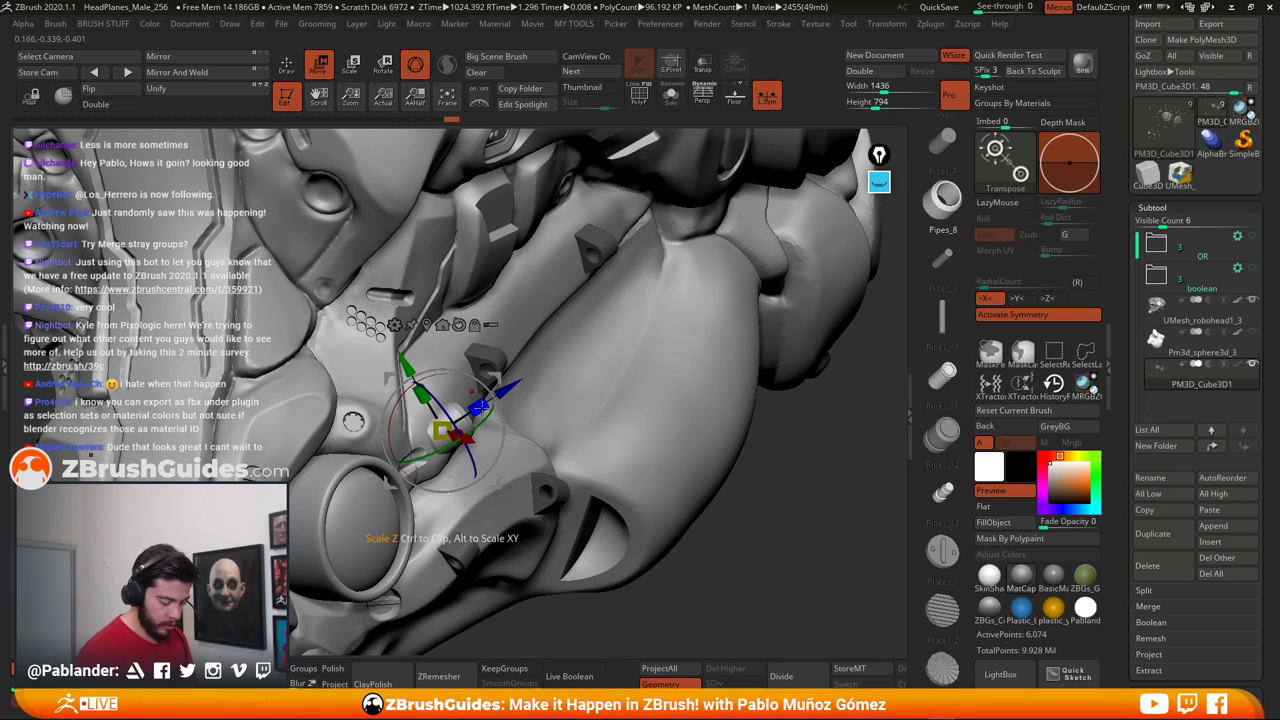
drag(512, 390, 497, 398)
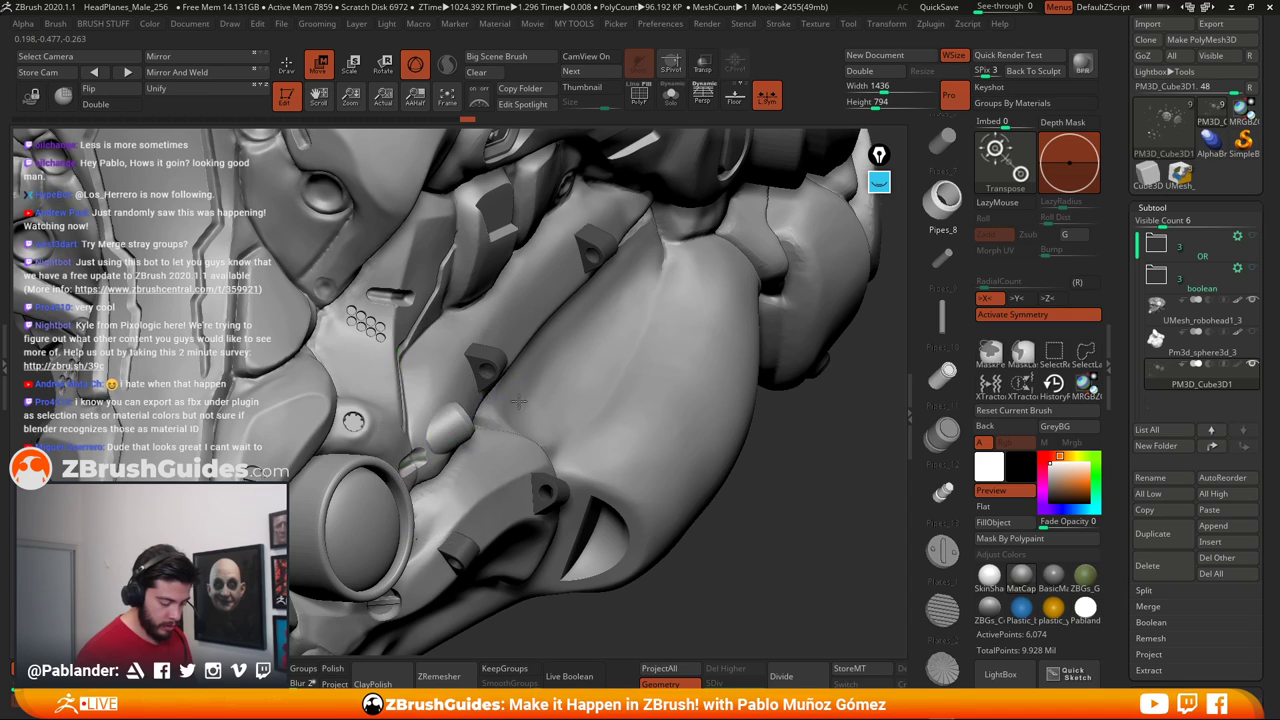
mouse_move(497, 398)
right_down()
mouse_move(477, 417)
mouse_move(512, 396)
right_up()
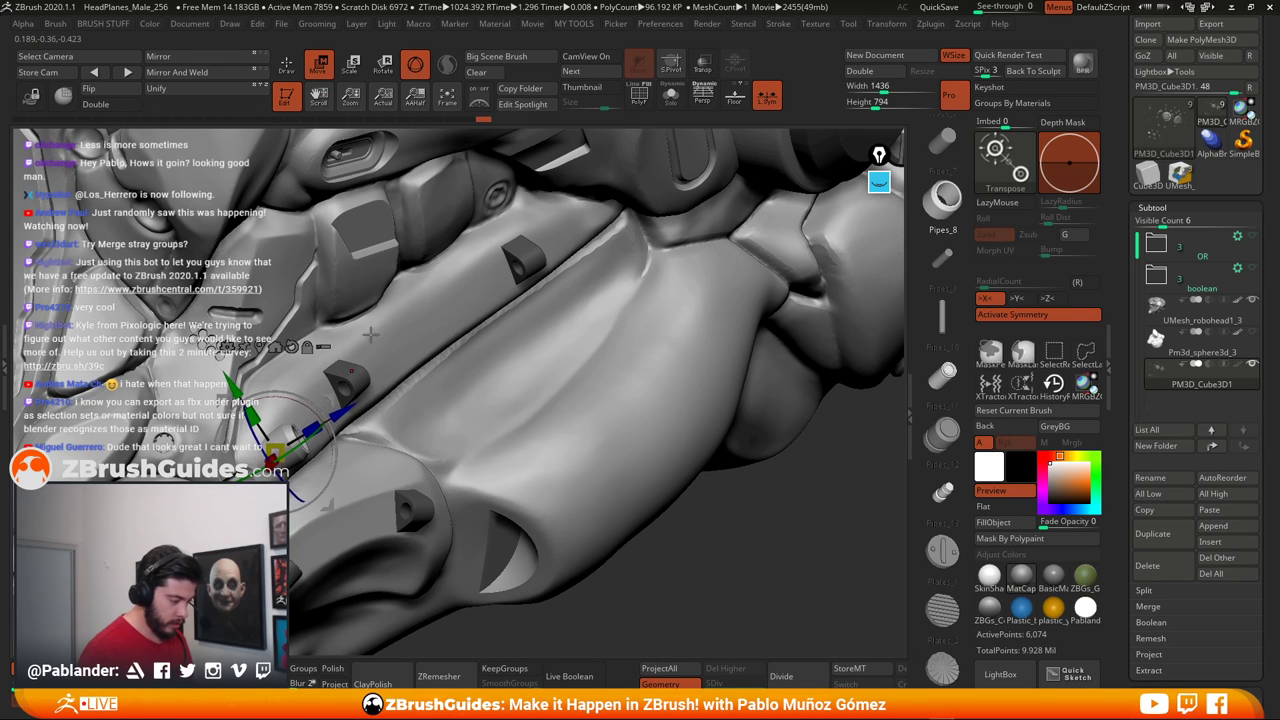
ctrl+right_drag(607, 411, 486, 279)
click(294, 72)
Insert another mirrored Pipes_8 piece on the chin just below the small round disc
mouse_move(794, 440)
right_down()
mouse_move(706, 549)
mouse_move(641, 508)
right_up()
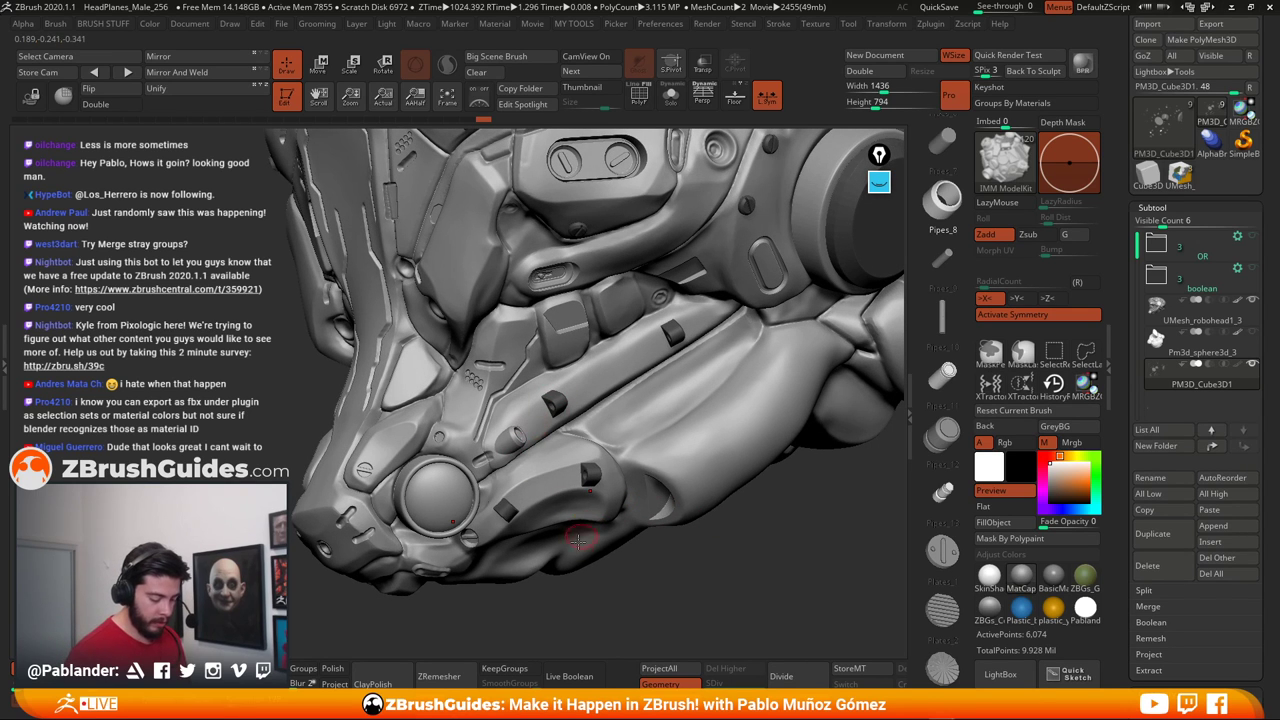
right_drag(579, 539, 467, 476)
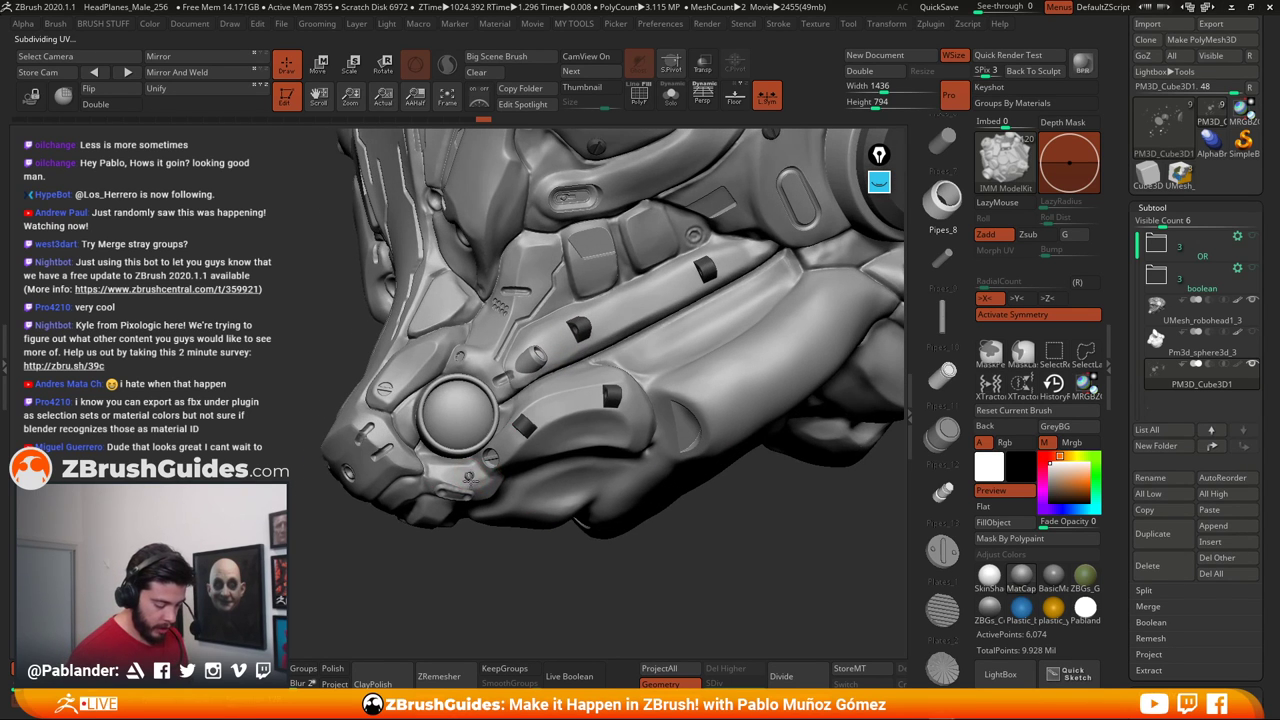
drag(470, 486, 479, 477)
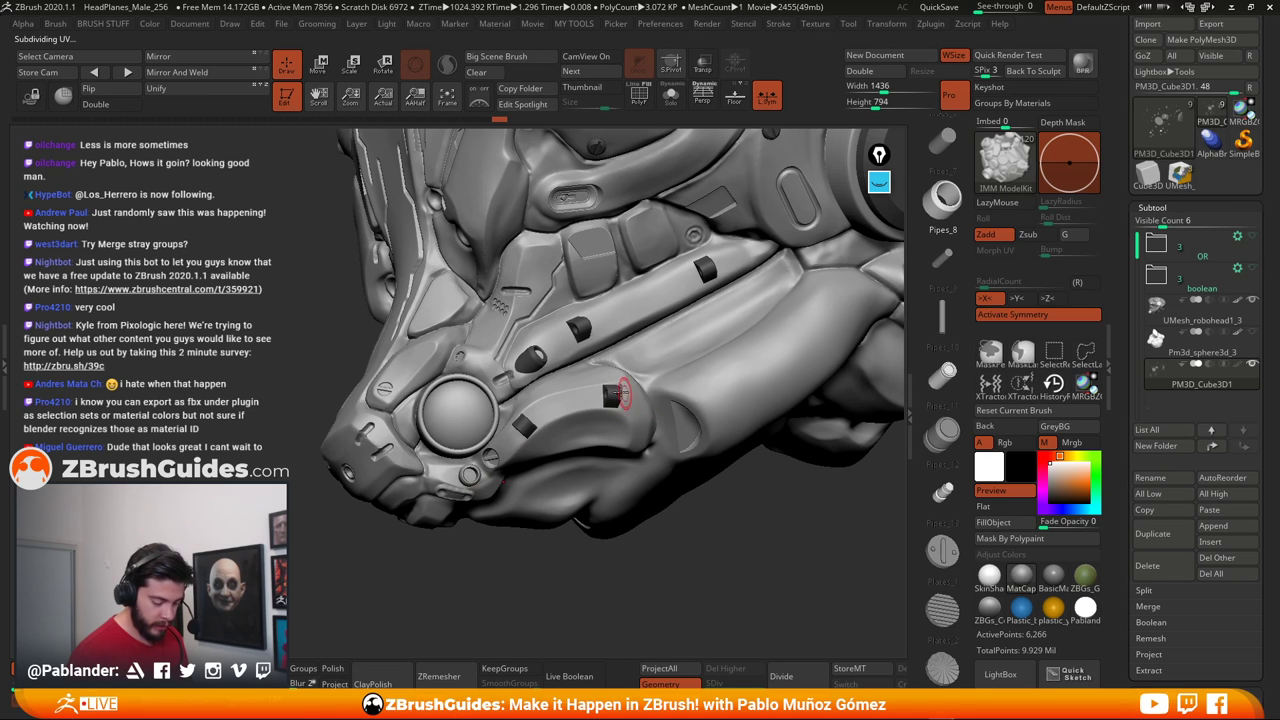
Insert a small mirrored Pipes_8 piece on the rounded plate below and behind the large ear disc, undoing an oversized first try
mouse_move(597, 516)
right_down()
mouse_move(686, 486)
mouse_move(689, 514)
mouse_move(680, 503)
mouse_move(604, 511)
mouse_move(591, 405)
mouse_move(580, 422)
right_up()
mouse_move(770, 490)
right_down()
mouse_move(800, 498)
mouse_move(770, 510)
mouse_move(758, 479)
right_up()
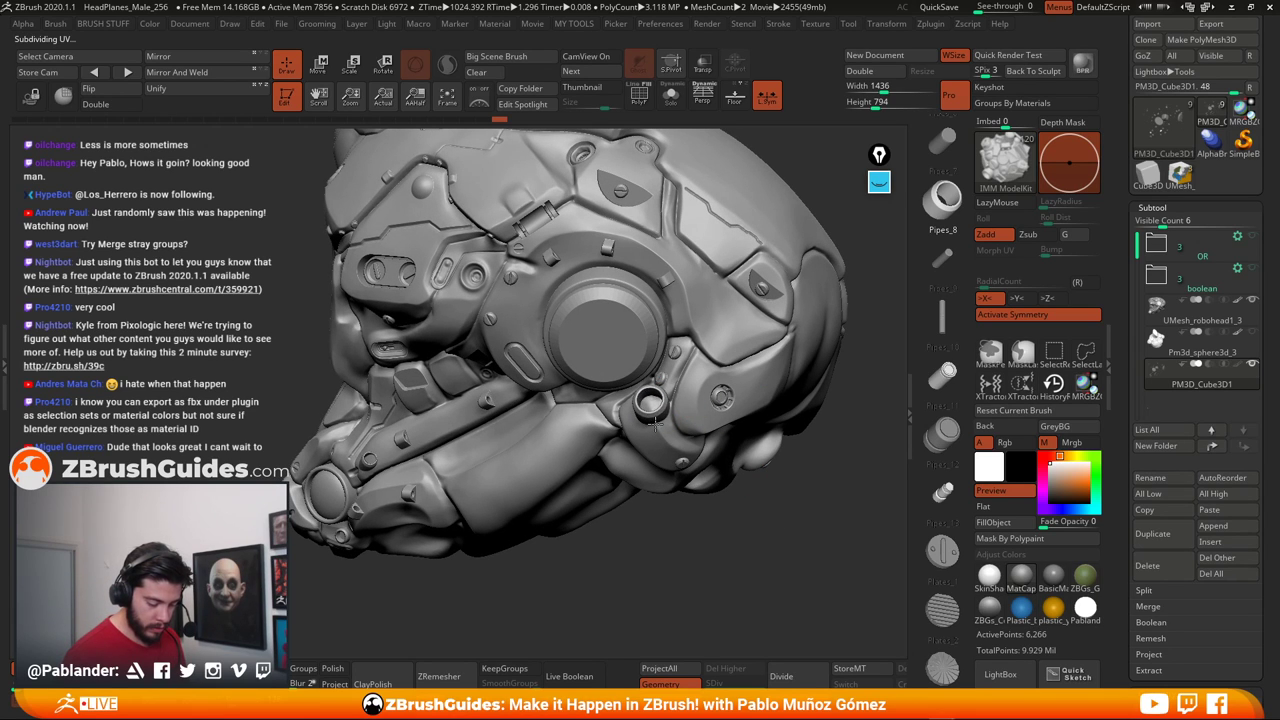
drag(656, 418, 652, 414)
key(ctrl+z)
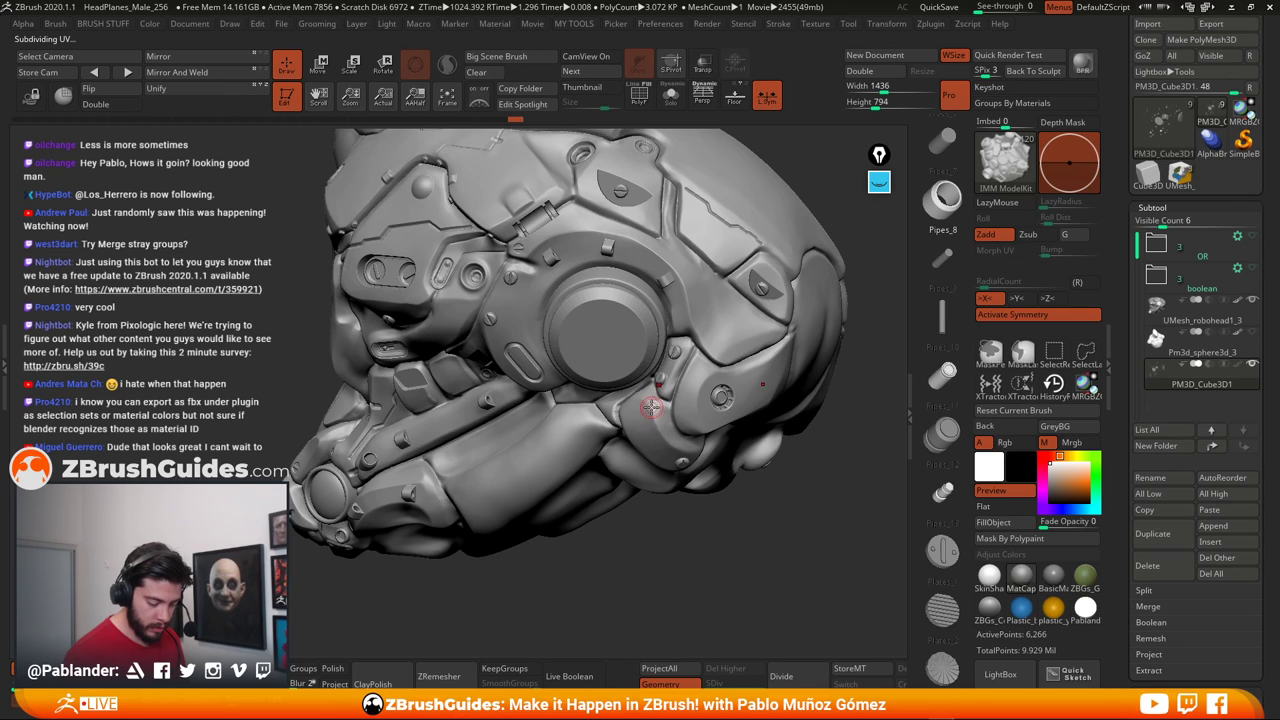
alt+click(653, 409)
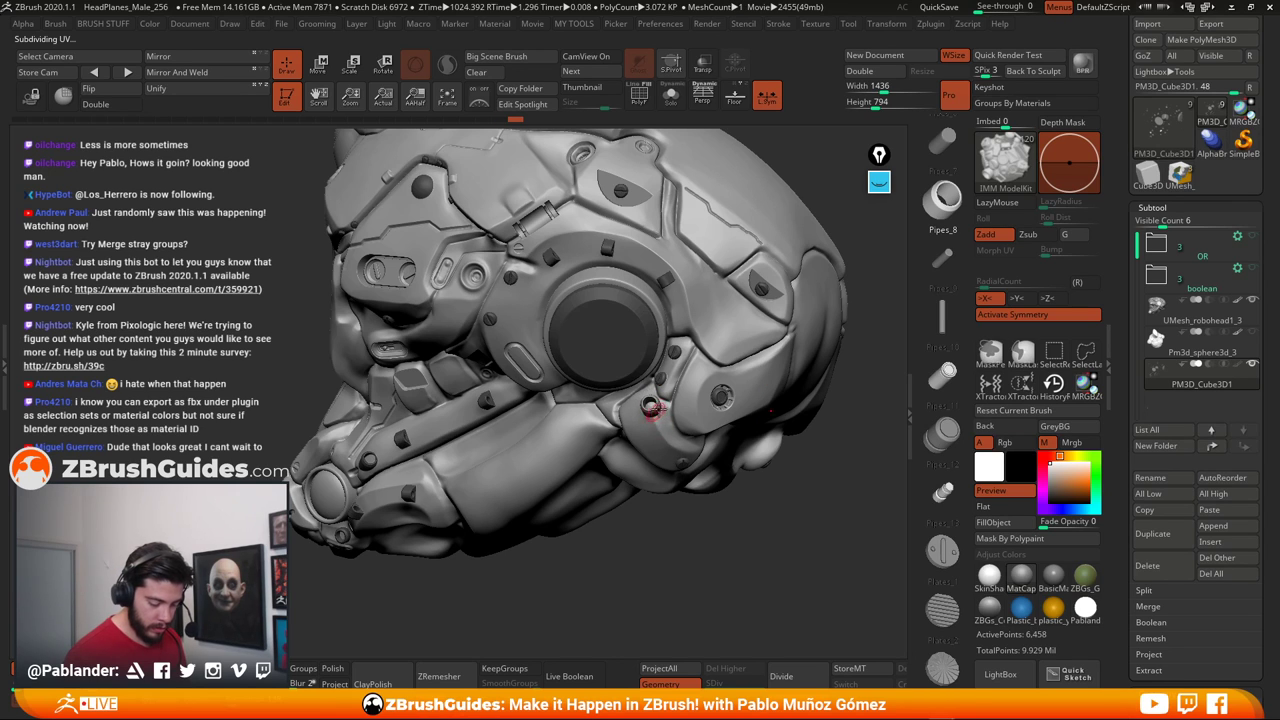
Reorient the pipe below the large ear disc with the transform gizmo so it points upward, and return to drawing mode
click(326, 70)
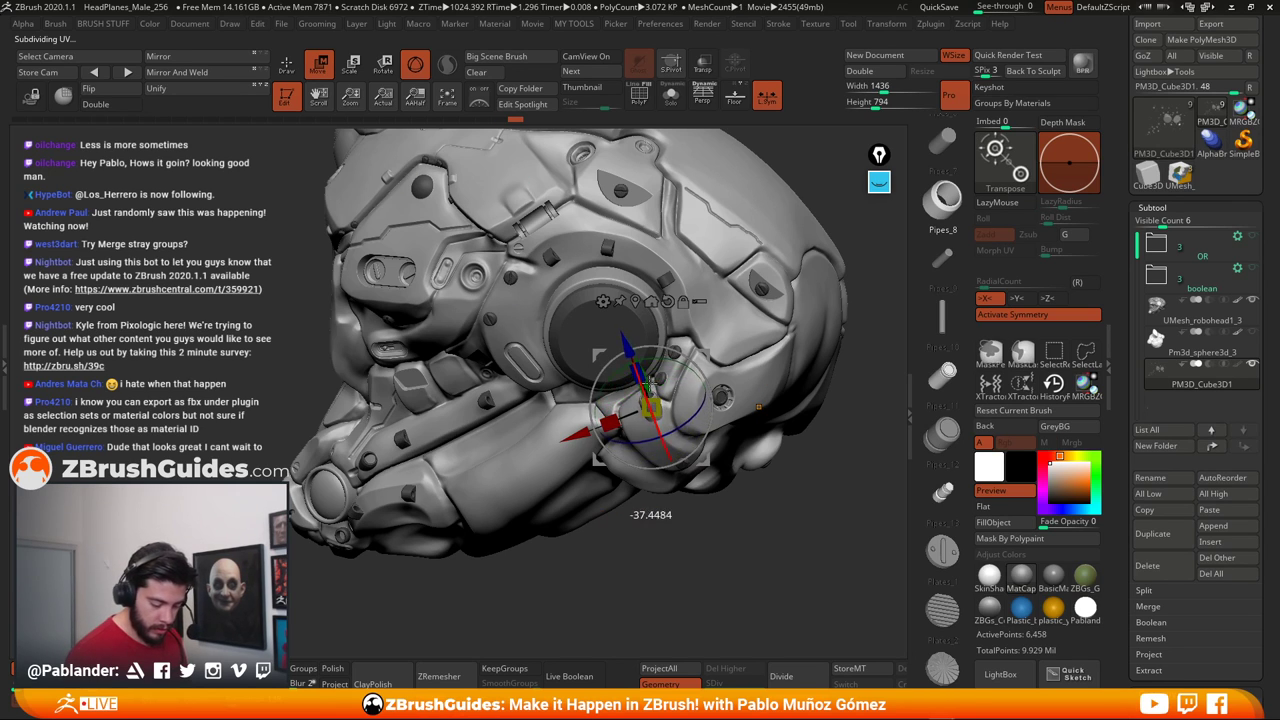
drag(648, 381, 706, 362)
right_drag(676, 398, 727, 406)
drag(727, 406, 727, 458)
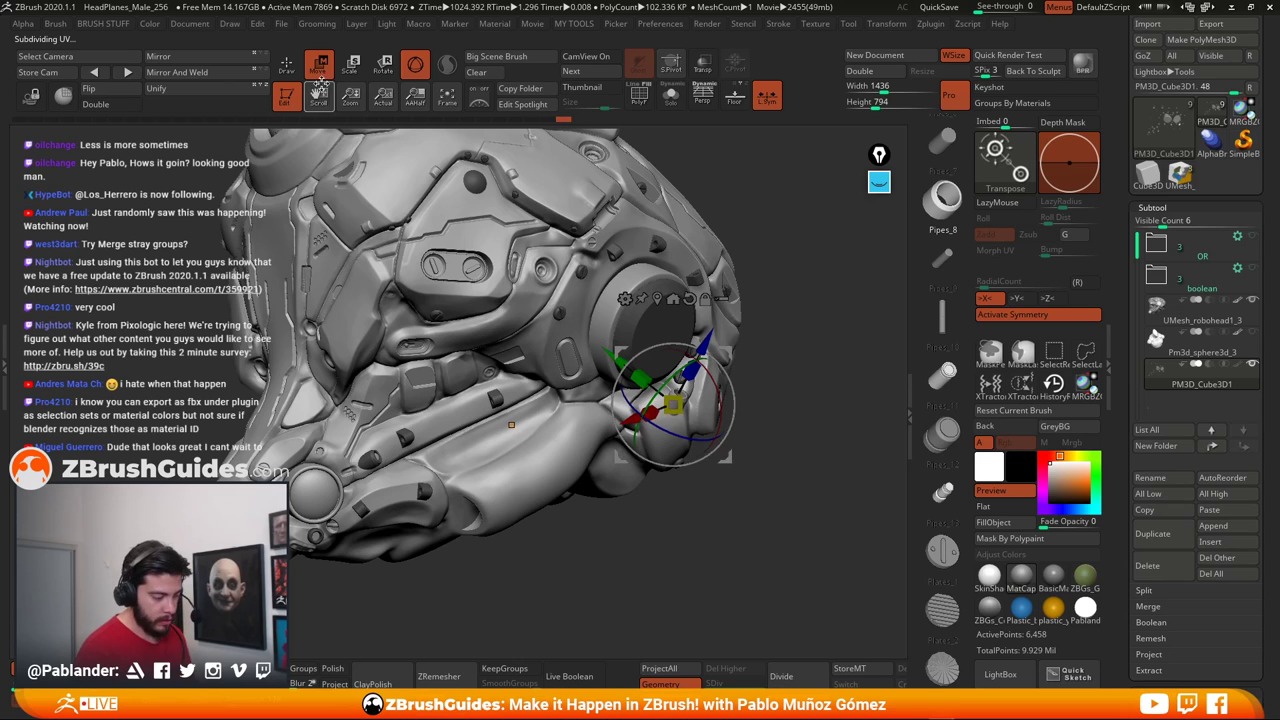
click(287, 64)
Clear the mask from the earlier pieces and review the whole head from the front three-quarter view
mouse_move(547, 467)
ctrl+right_down()
mouse_move(711, 486)
mouse_move(694, 511)
ctrl+right_up()
mouse_move(708, 487)
ctrl+mouse_down()
mouse_move(734, 528)
mouse_move(743, 489)
mouse_move(683, 486)
mouse_move(686, 529)
mouse_move(713, 513)
ctrl+mouse_up()
drag(735, 492, 746, 478)
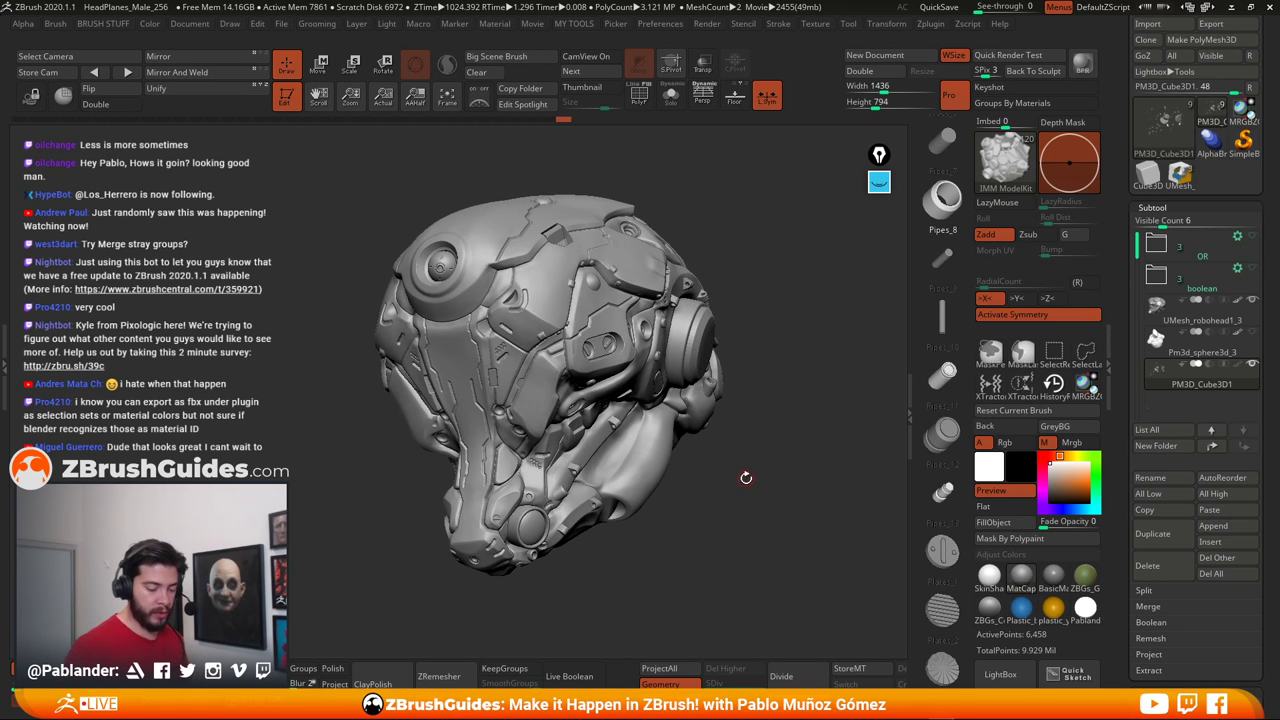
drag(692, 511, 694, 505)
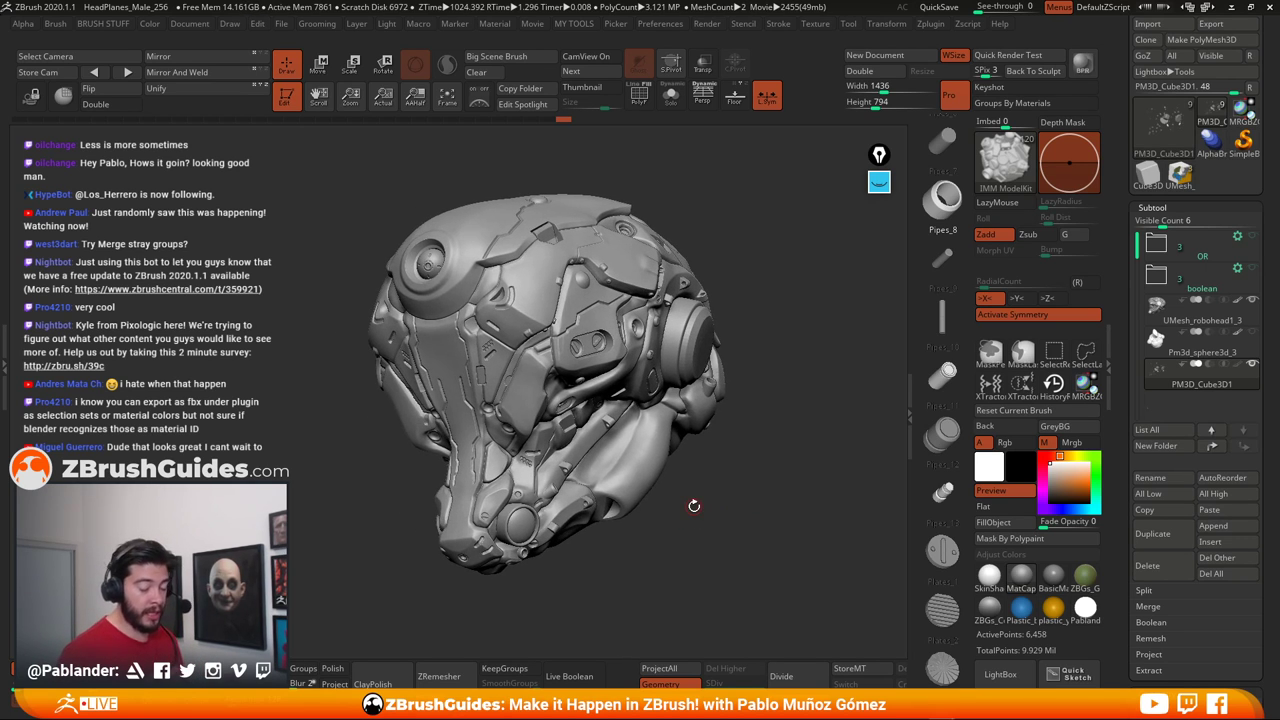
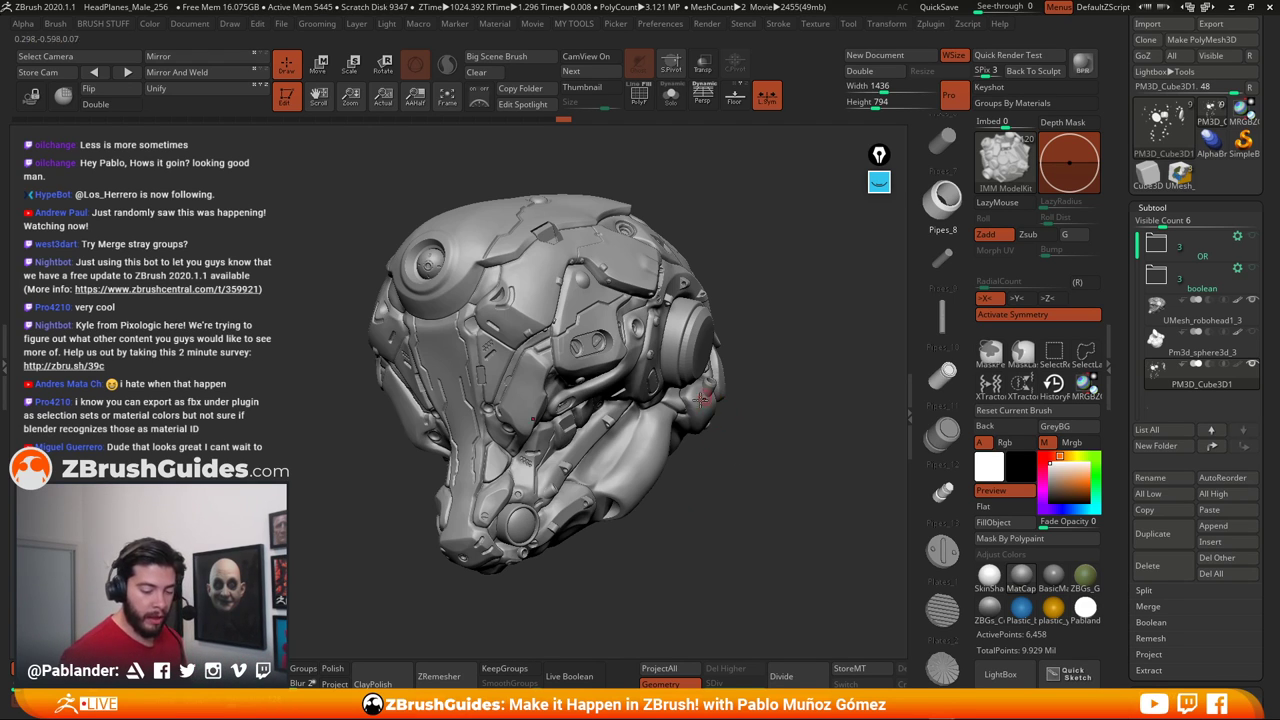
Choose Pipes_10 and insert a mirrored piece in the hinge-like groove above the large ear disc
drag(760, 467, 756, 462)
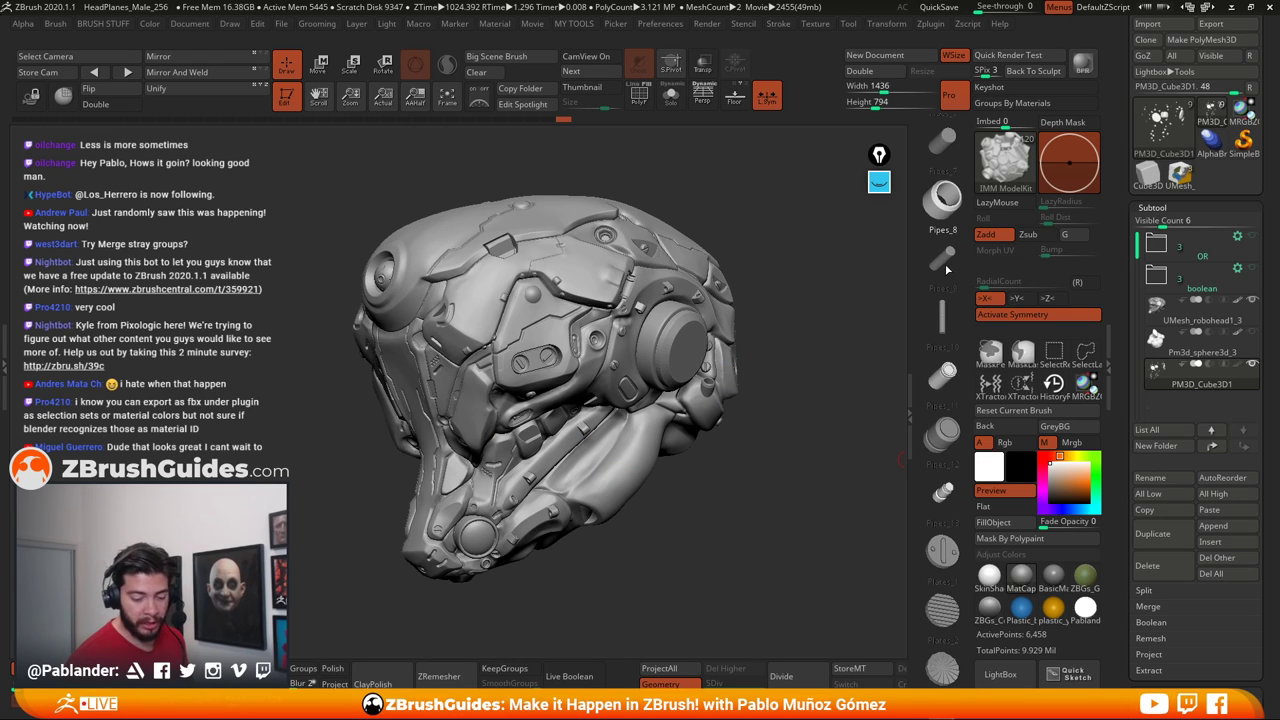
mouse_move(750, 502)
mouse_down()
mouse_move(731, 514)
mouse_move(734, 491)
mouse_move(677, 474)
mouse_move(698, 522)
mouse_move(669, 535)
mouse_move(724, 484)
mouse_up()
alt+right_drag(691, 337, 713, 369)
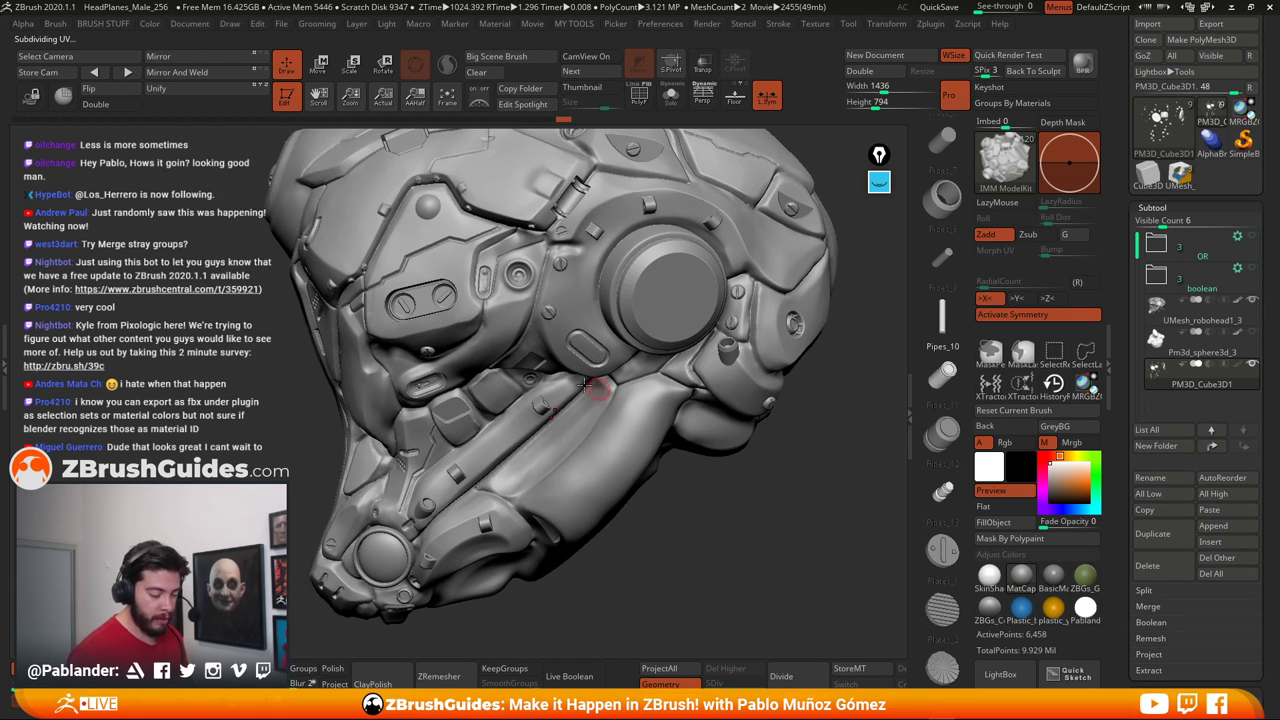
drag(479, 349, 431, 324)
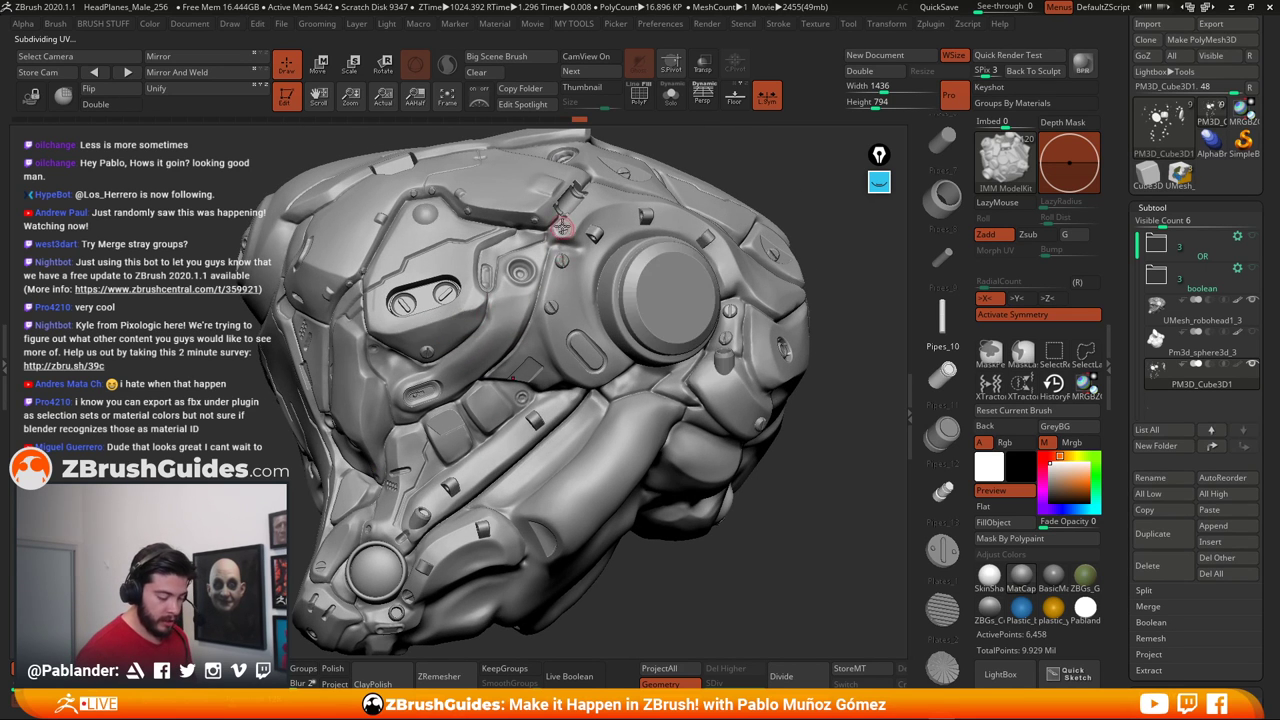
right_drag(563, 226, 567, 204)
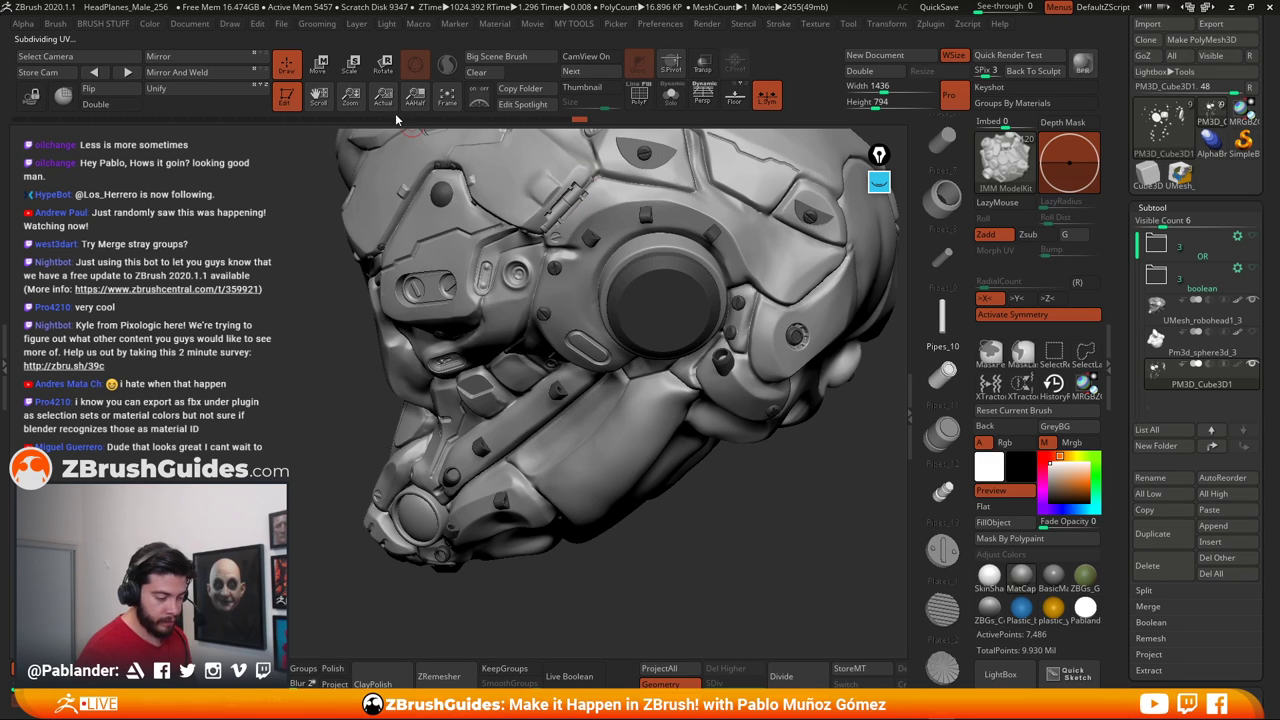
Seat the mirrored Pipes_10 piece into the hinge-like groove above the large ear disc with the transform gizmo, and return to drawing mode
click(318, 64)
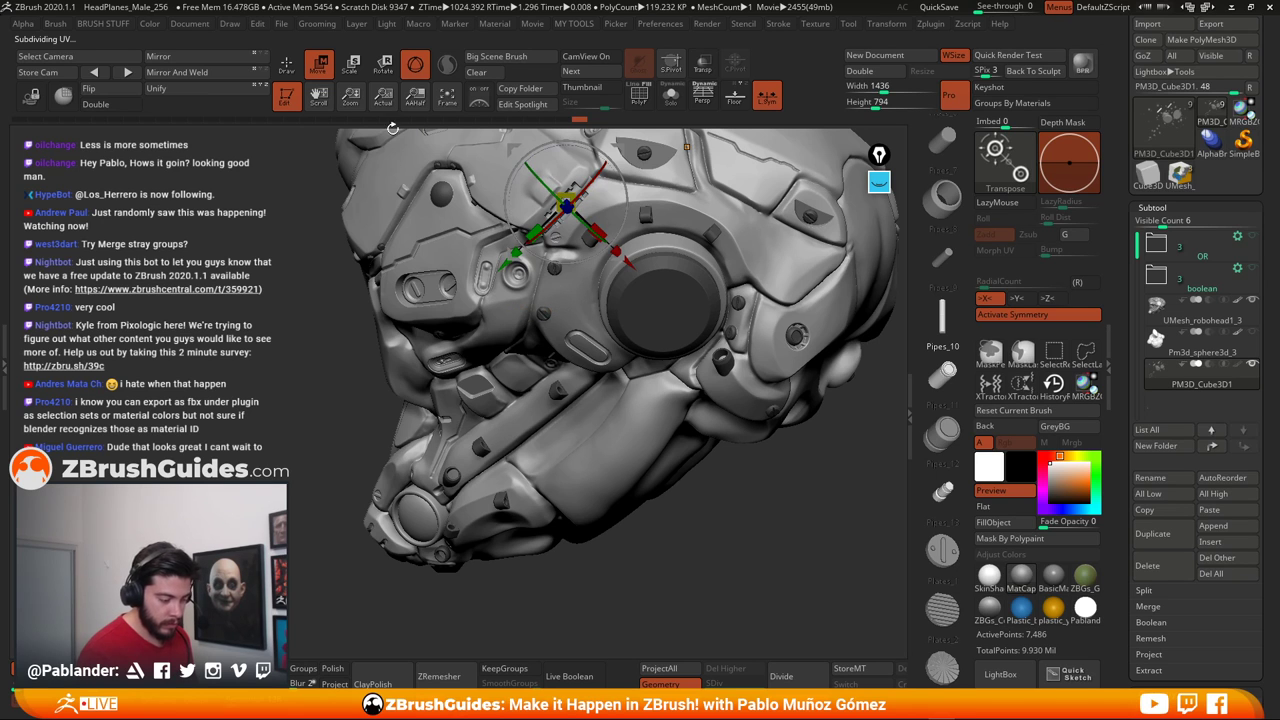
key(q)
mouse_move(560, 308)
alt+right_down()
mouse_move(547, 330)
mouse_move(546, 295)
alt+right_up()
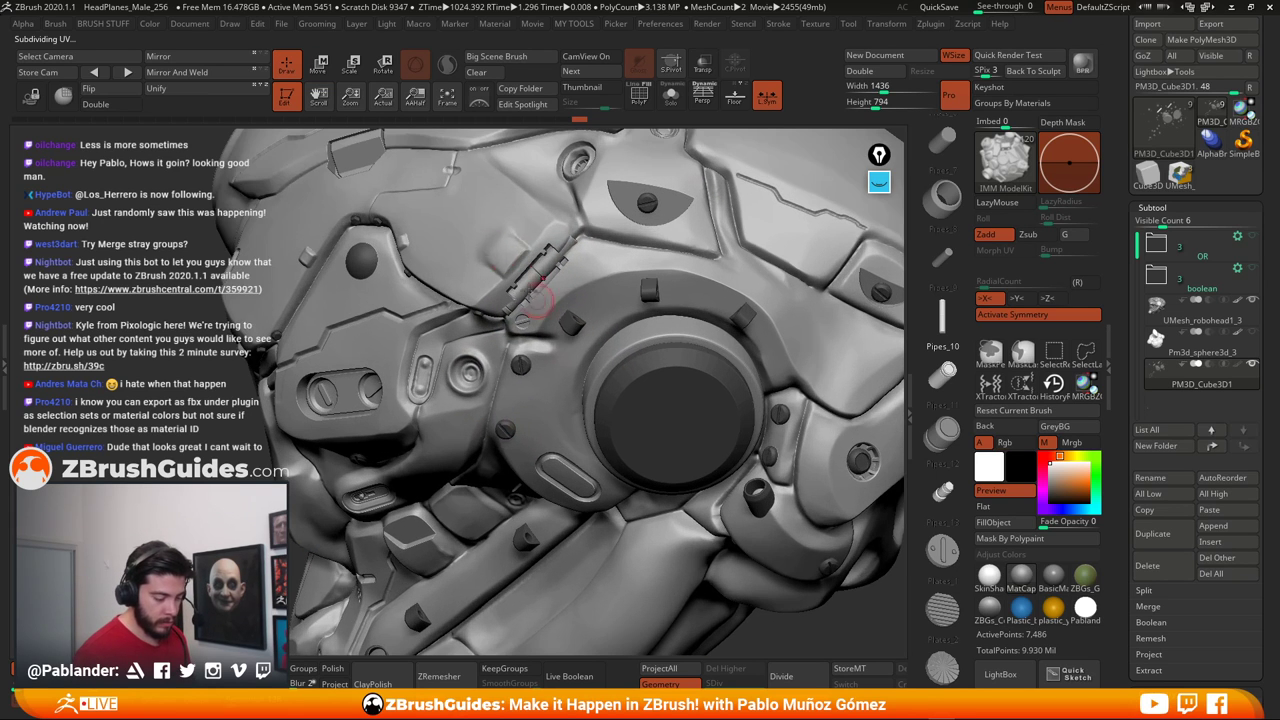
key(w)
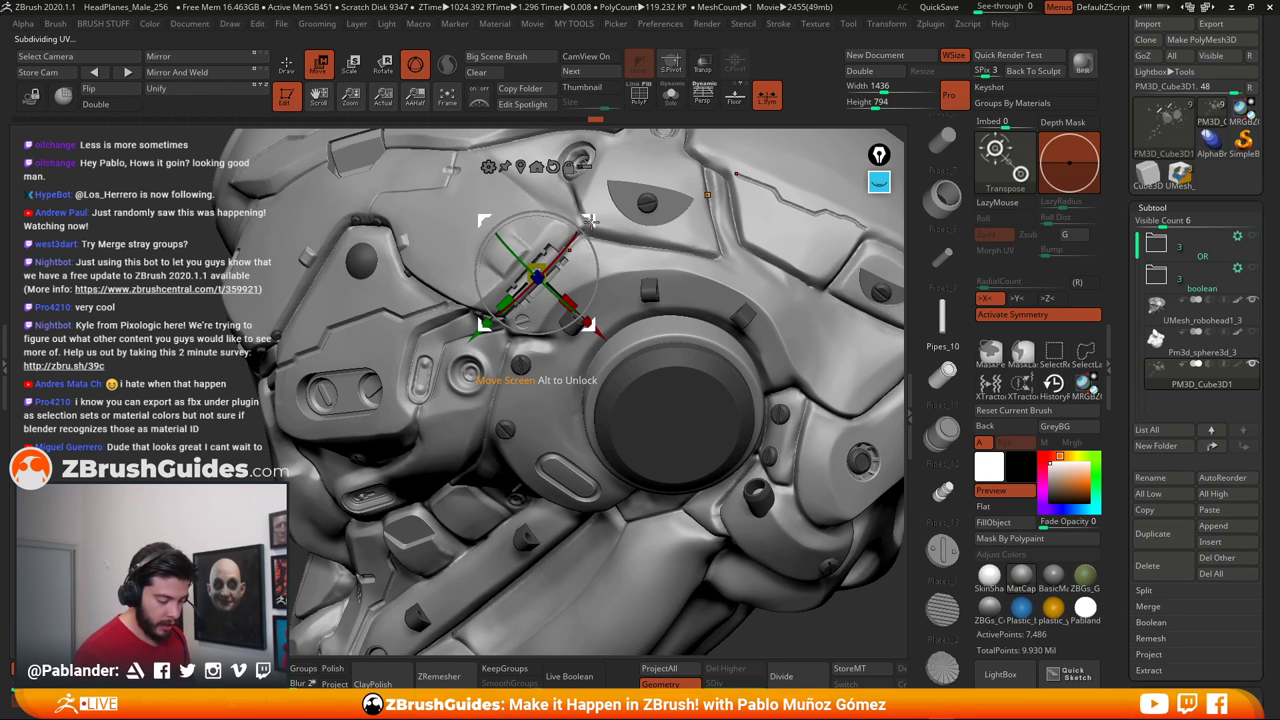
drag(596, 255, 582, 170)
right_drag(530, 290, 586, 261)
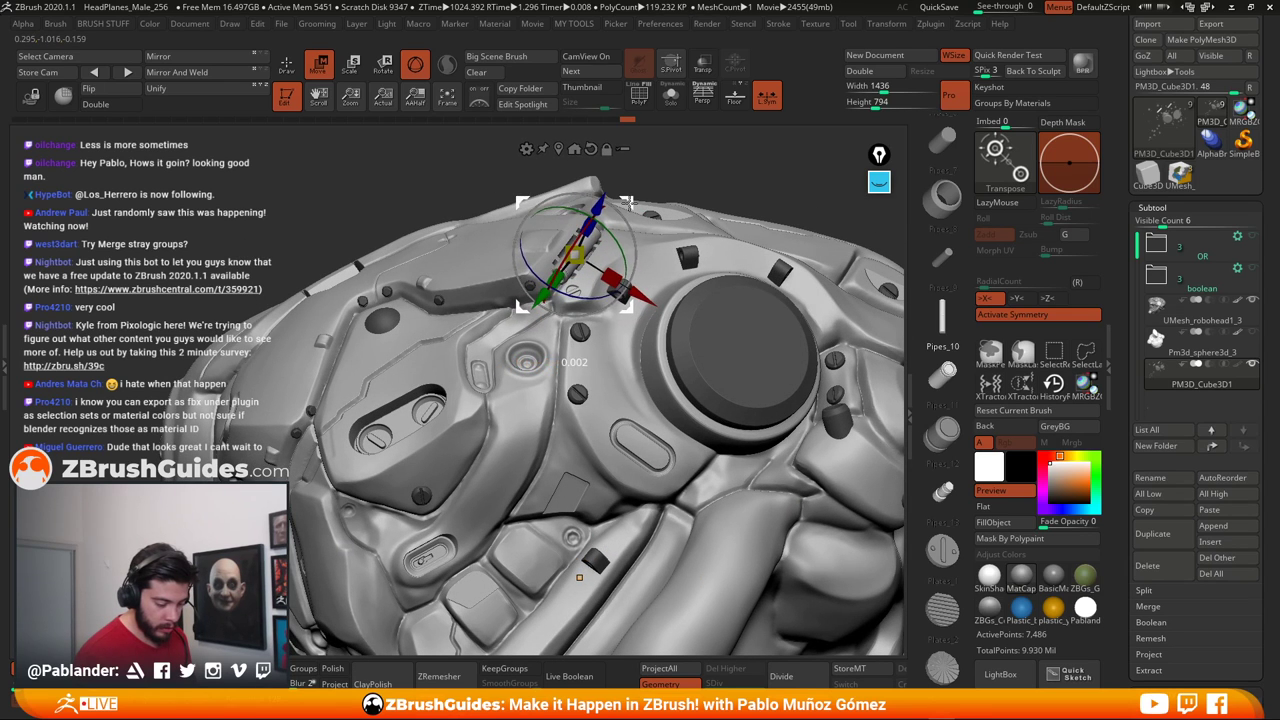
click(285, 67)
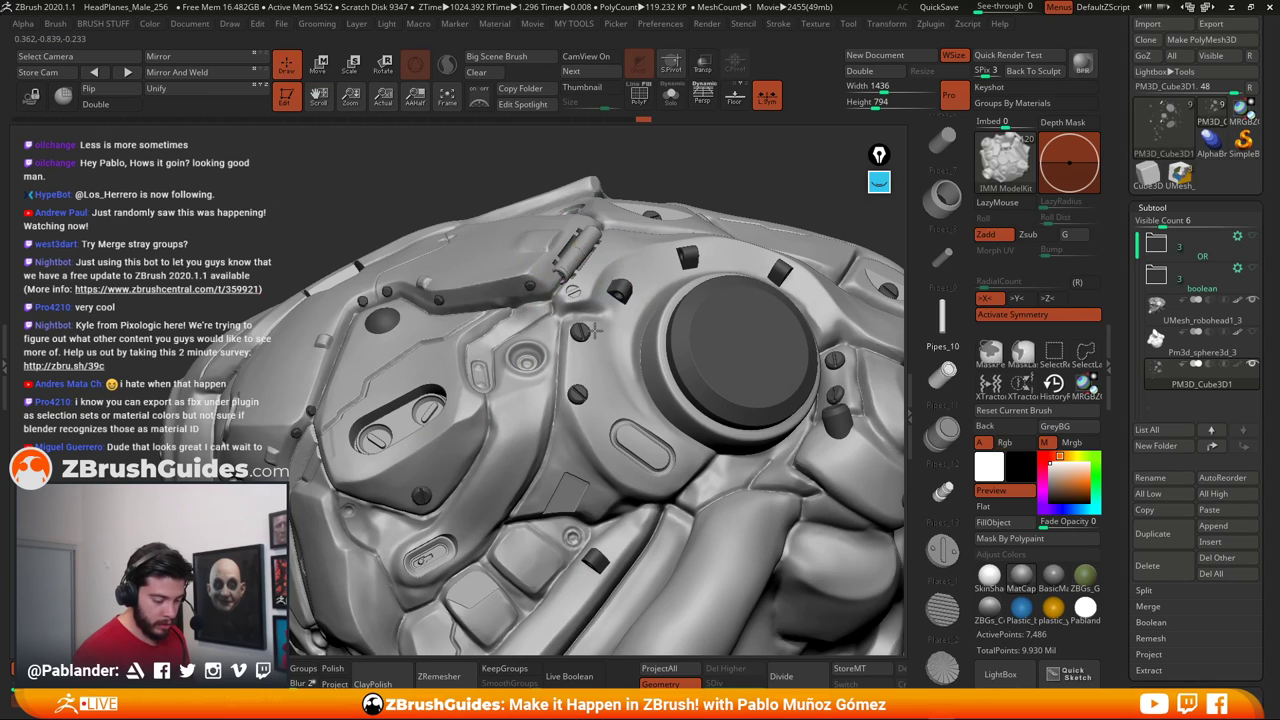
Insert a mirrored Pipes_12 piece in the round recess beside the central face plate's upper end and sink it into the surface
mouse_move(595, 331)
right_down()
mouse_move(626, 334)
mouse_move(589, 368)
mouse_move(591, 342)
right_up()
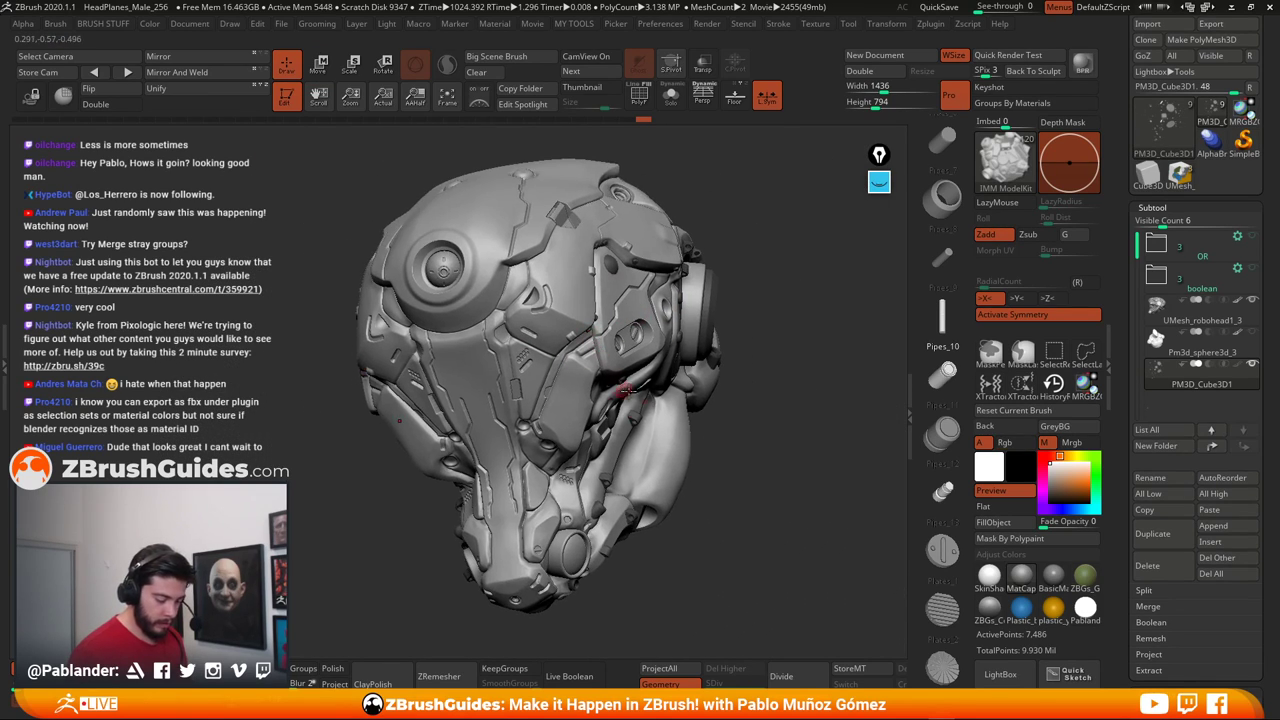
shift+right_drag(772, 466, 763, 486)
click(942, 434)
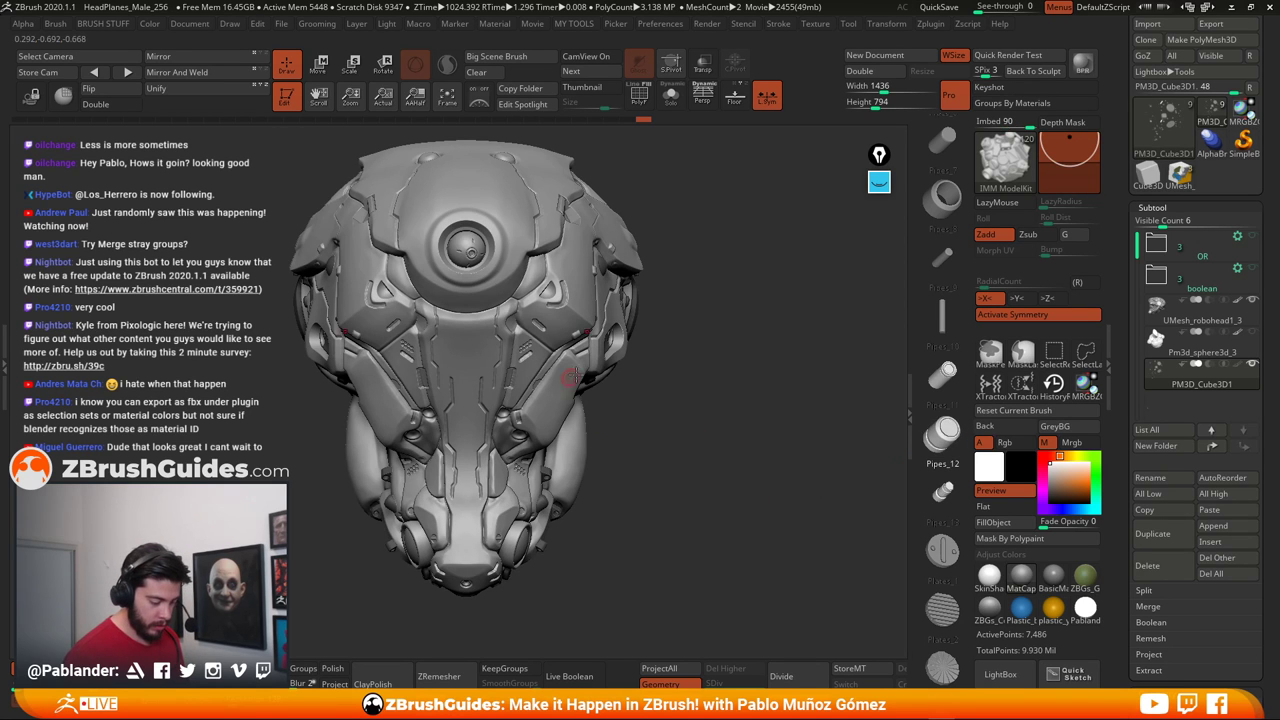
alt+right_drag(560, 379, 502, 311)
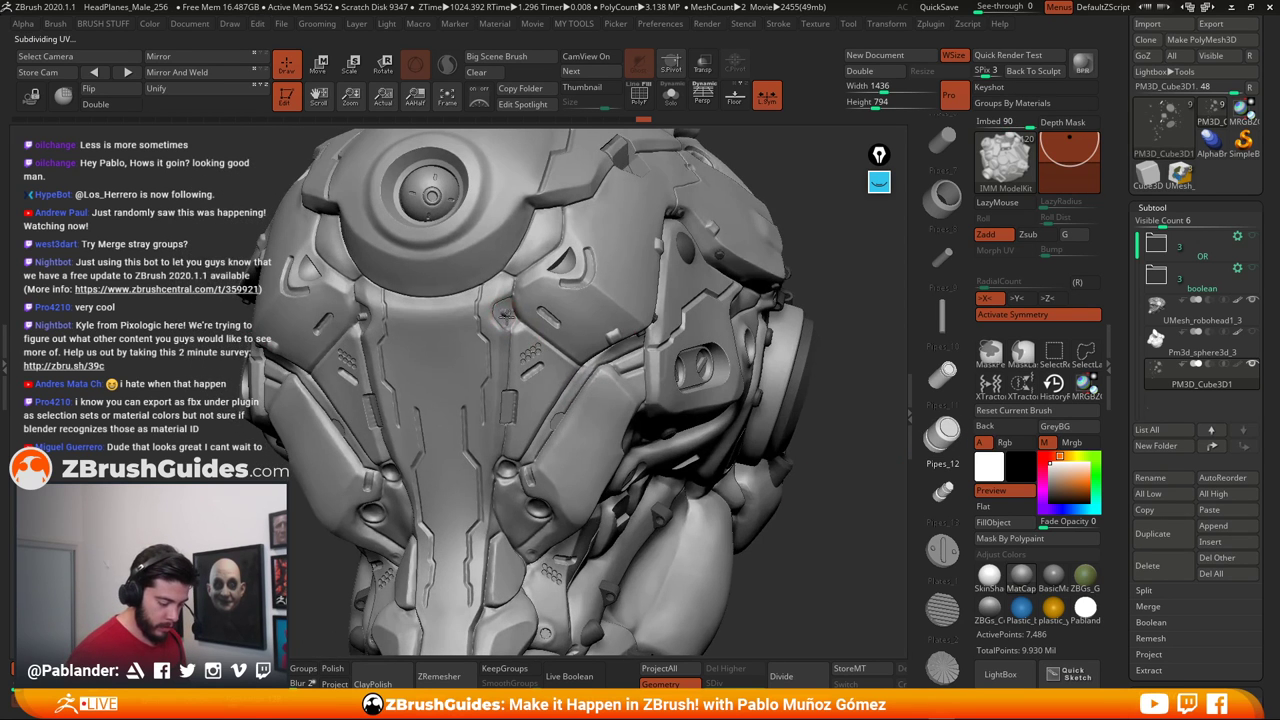
drag(509, 315, 507, 324)
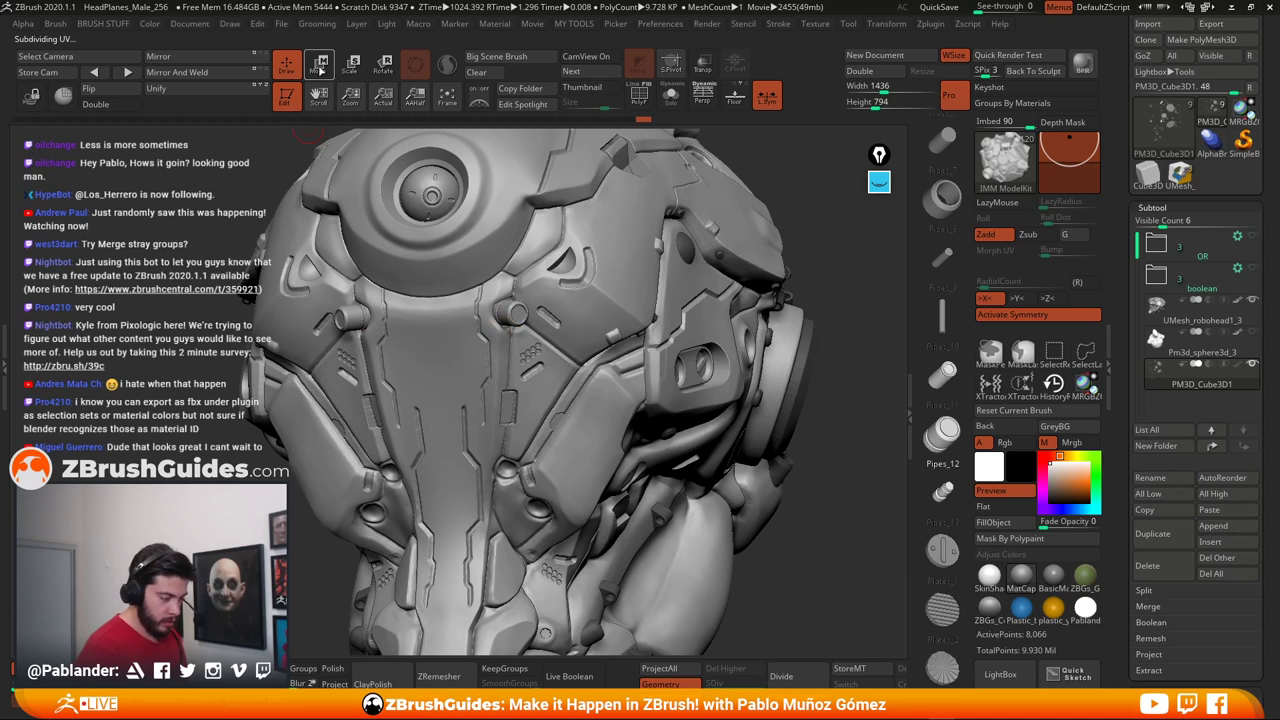
click(320, 70)
right_drag(480, 320, 543, 316)
drag(578, 320, 570, 318)
key(q)
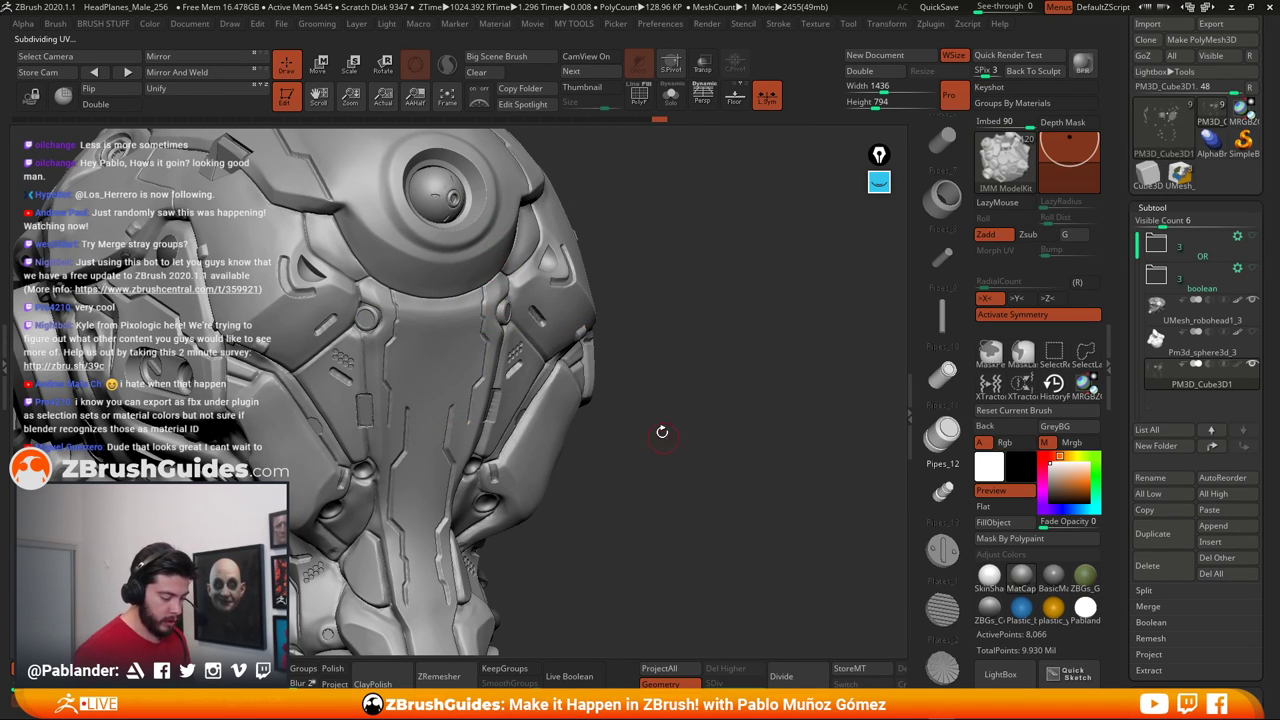
Insert two more mirrored Pipes_12 pieces in the round sockets lower beside the central face plate, and clear the mask
mouse_move(683, 394)
shift+mouse_down()
mouse_move(699, 416)
mouse_move(669, 386)
shift+mouse_up()
ctrl+right_drag(511, 383, 514, 410)
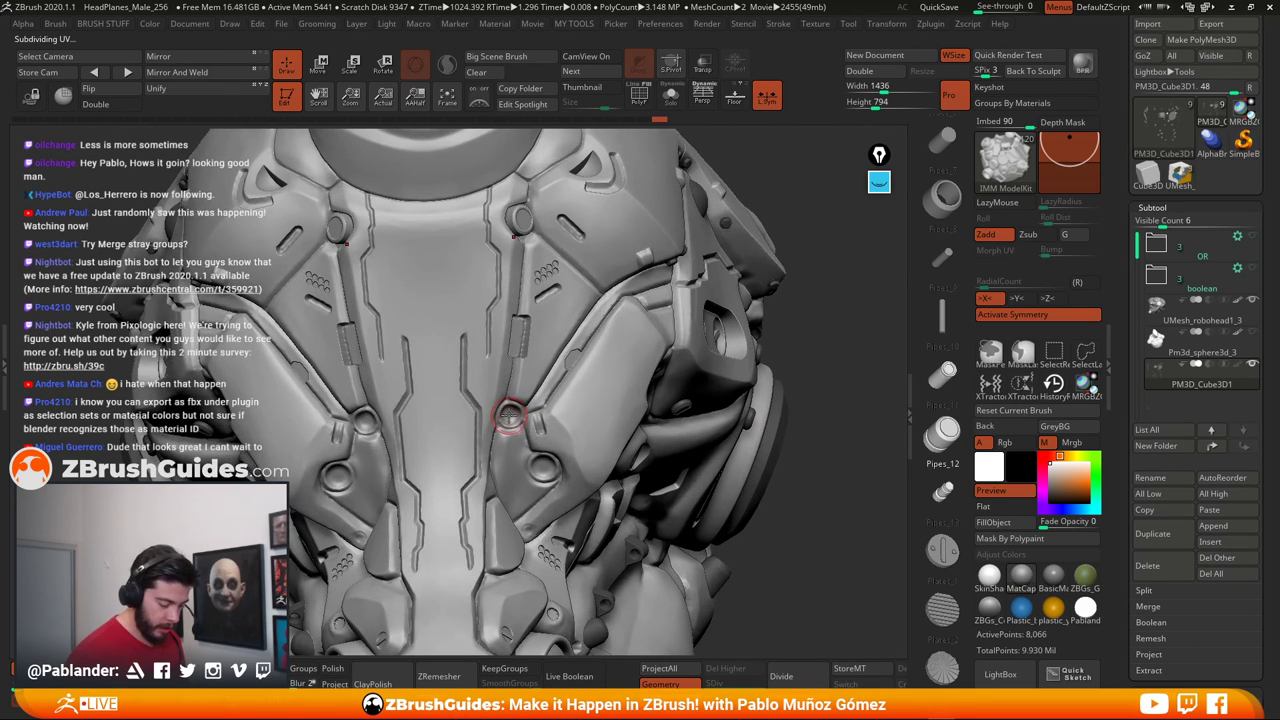
key(ctrl+shift+z)
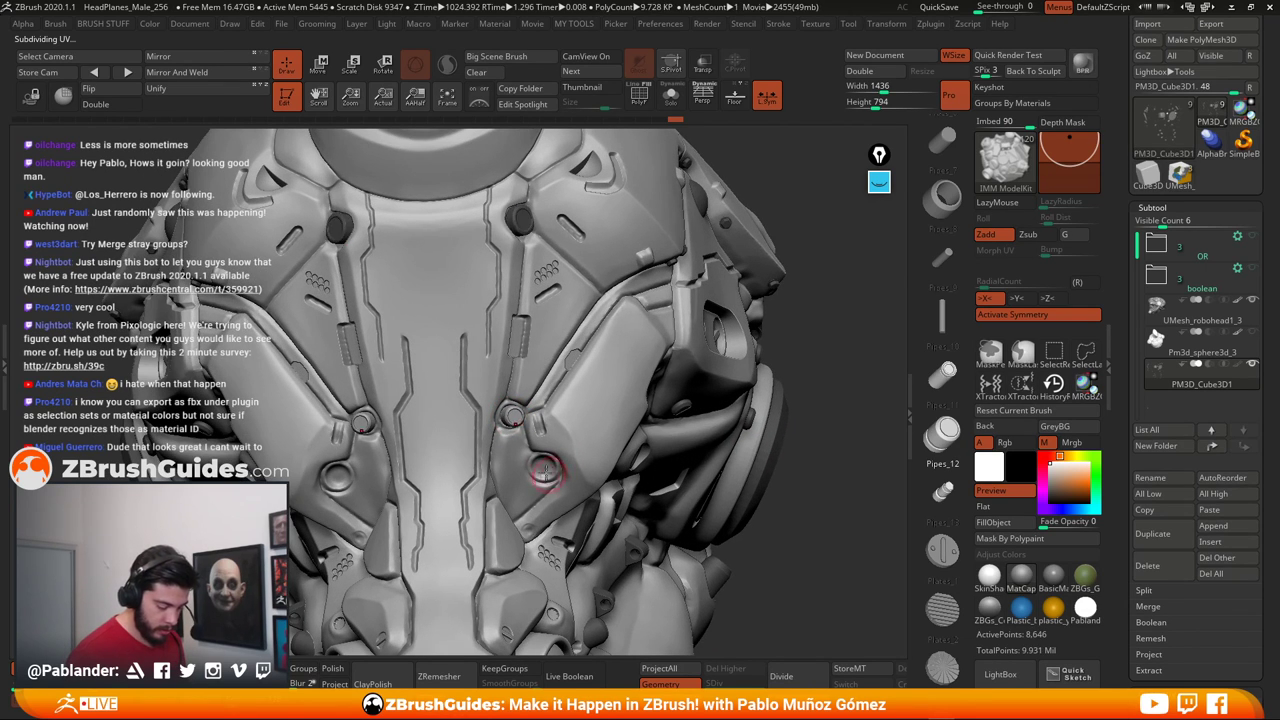
mouse_move(540, 471)
right_down()
mouse_move(465, 450)
mouse_move(544, 440)
mouse_move(545, 481)
right_up()
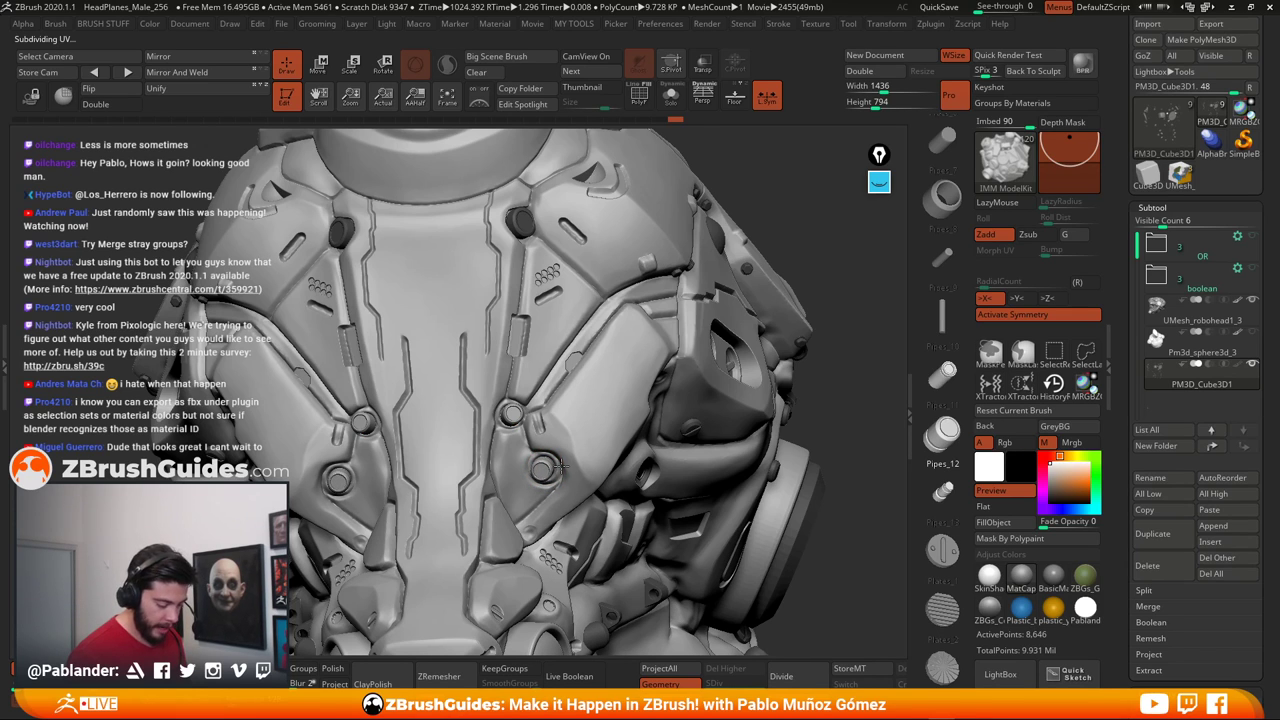
ctrl+right_drag(596, 476, 536, 310)
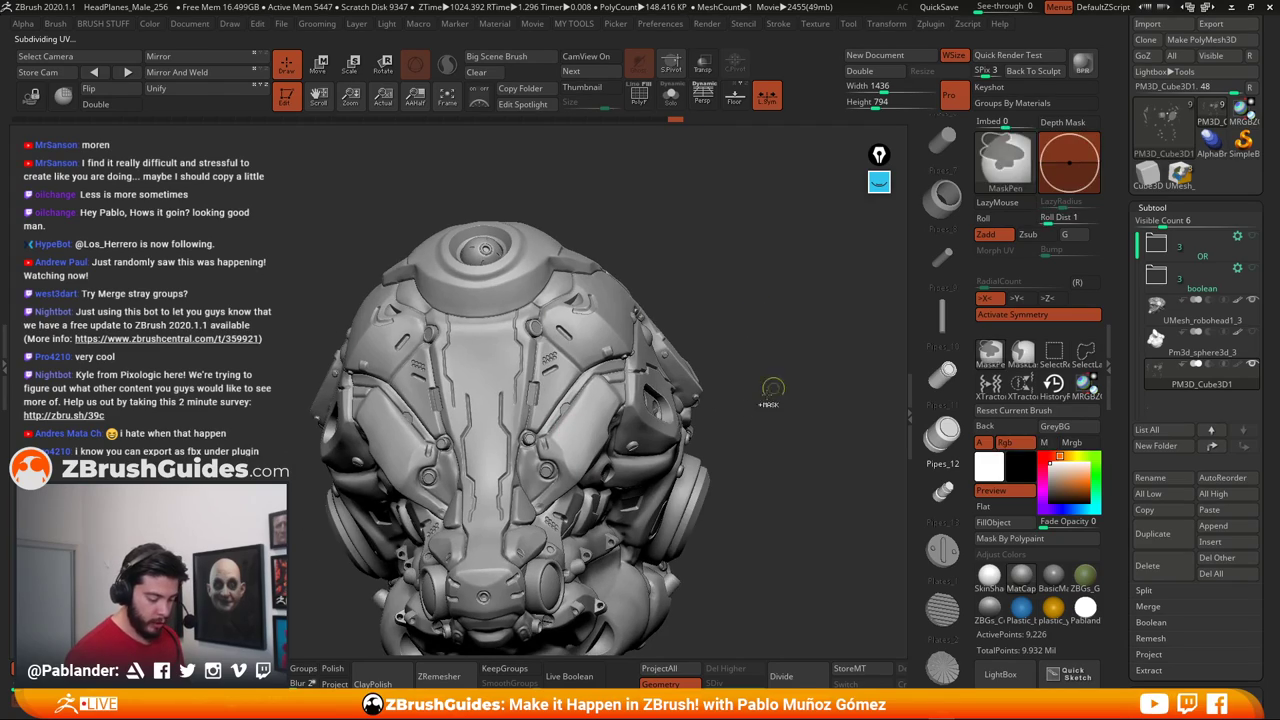
drag(749, 437, 617, 398)
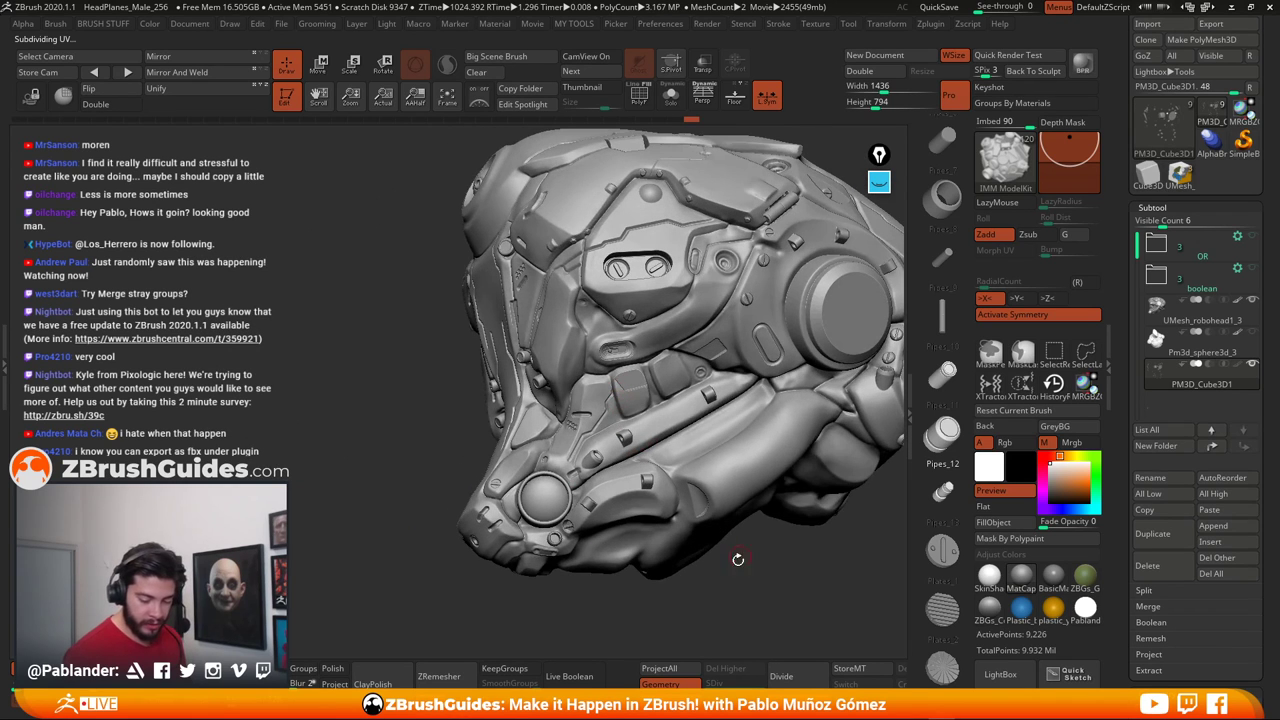
Try a small mirrored Vents_1 piece on the angled cheek plate beside the face
alt+drag(766, 578, 656, 553)
drag(943, 640, 948, 194)
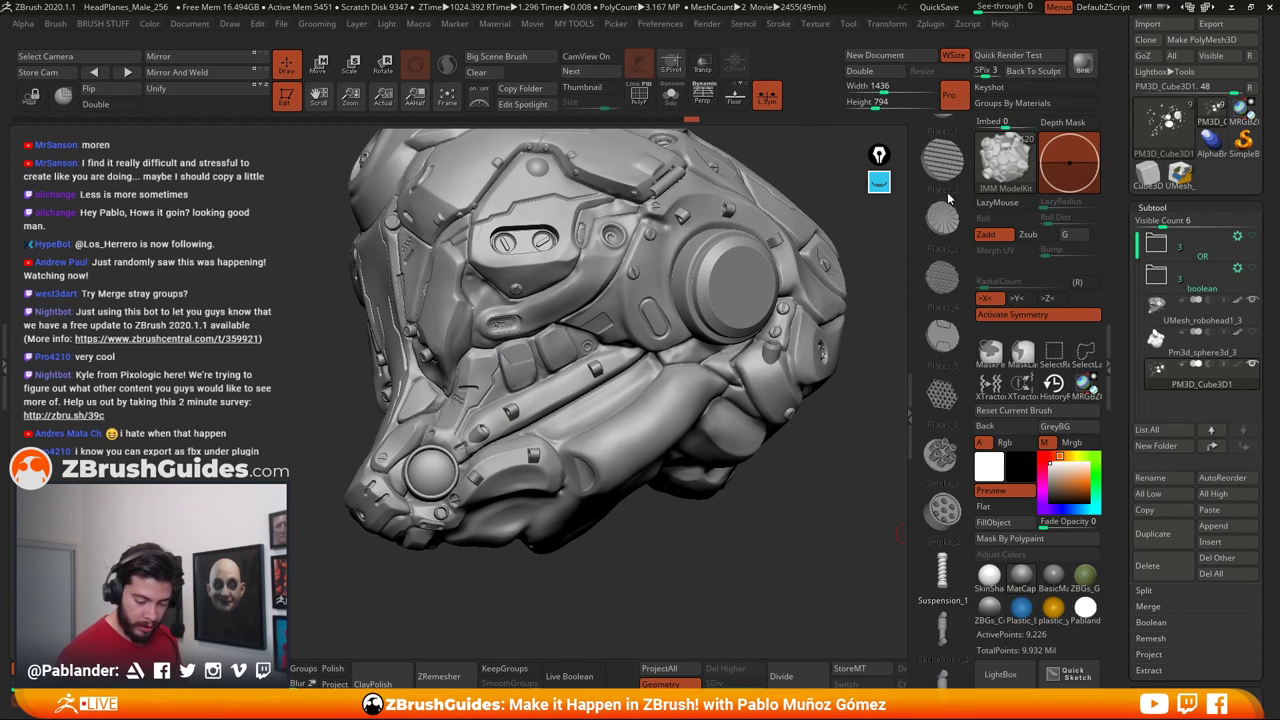
scroll(949, 320, down, 4)
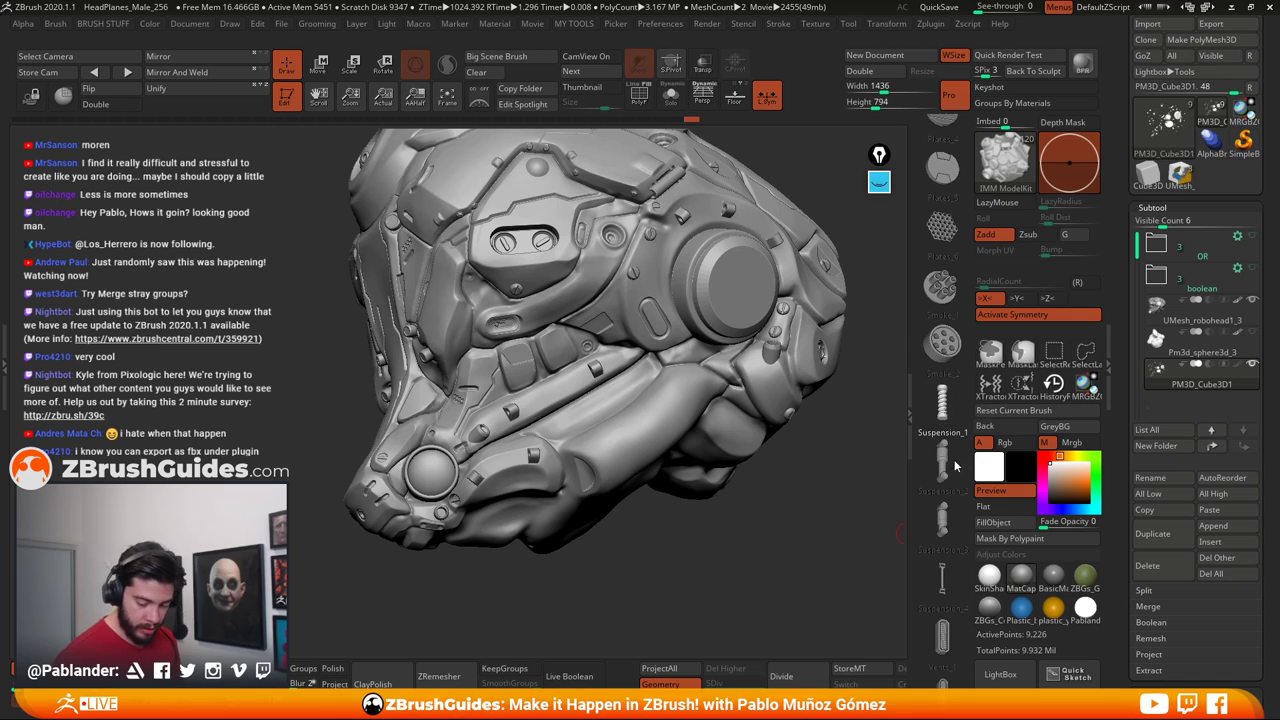
scroll(952, 480, down, 4)
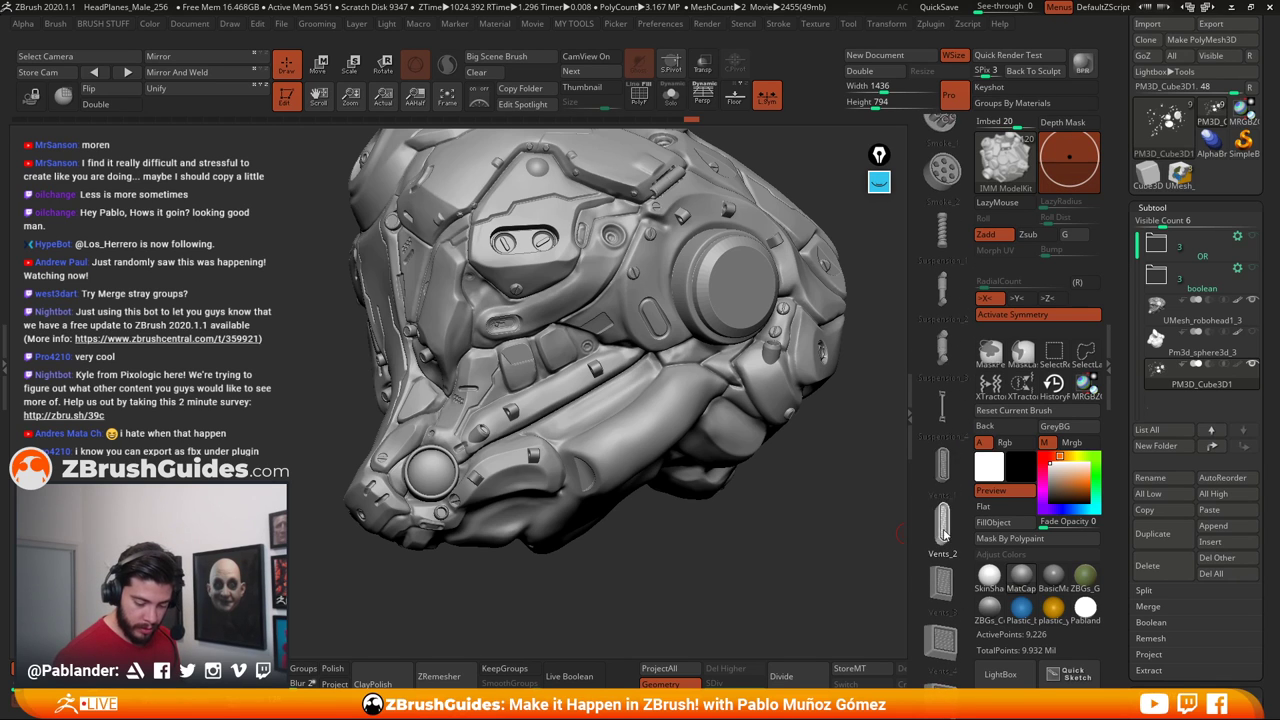
scroll(945, 535, down, 2)
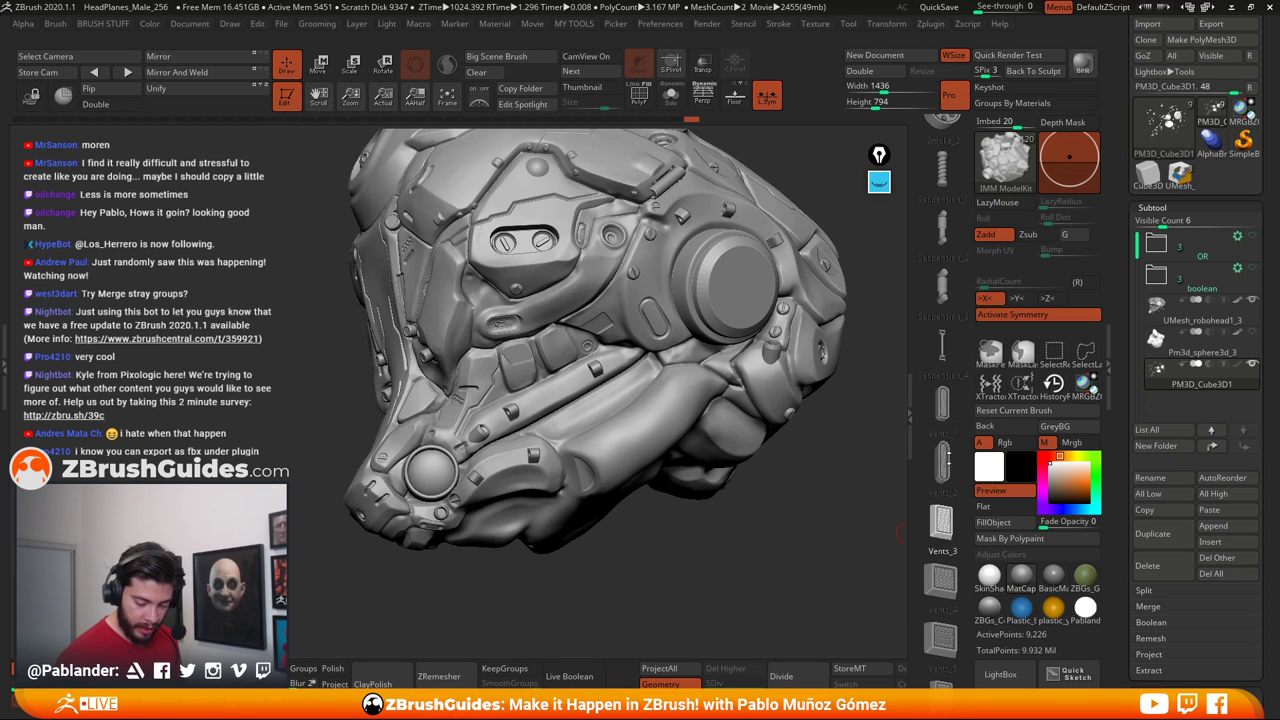
click(945, 405)
mouse_move(600, 383)
ctrl+right_down()
mouse_move(545, 396)
mouse_move(468, 325)
ctrl+right_up()
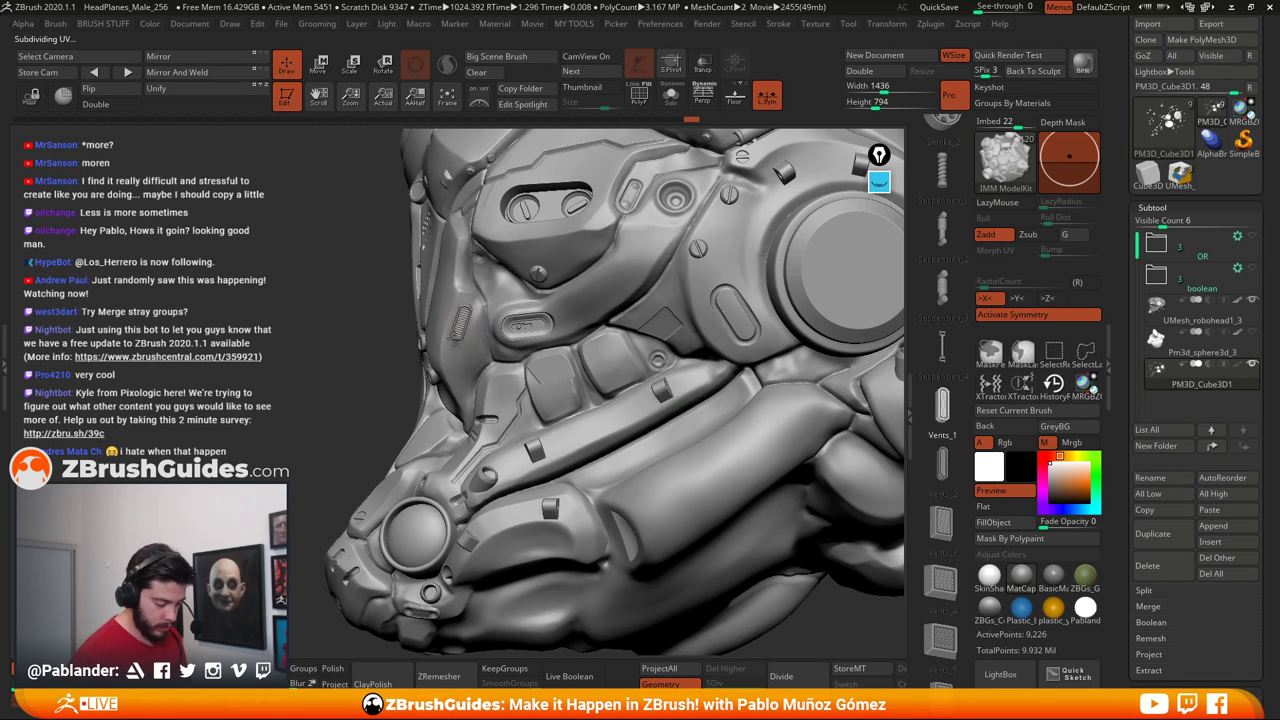
drag(455, 341, 454, 343)
Try to reposition the mirrored cheek vent with the transform gizmo, and undo its insertion
right_drag(458, 340, 524, 331)
click(318, 64)
drag(525, 270, 514, 280)
right_drag(690, 308, 638, 303)
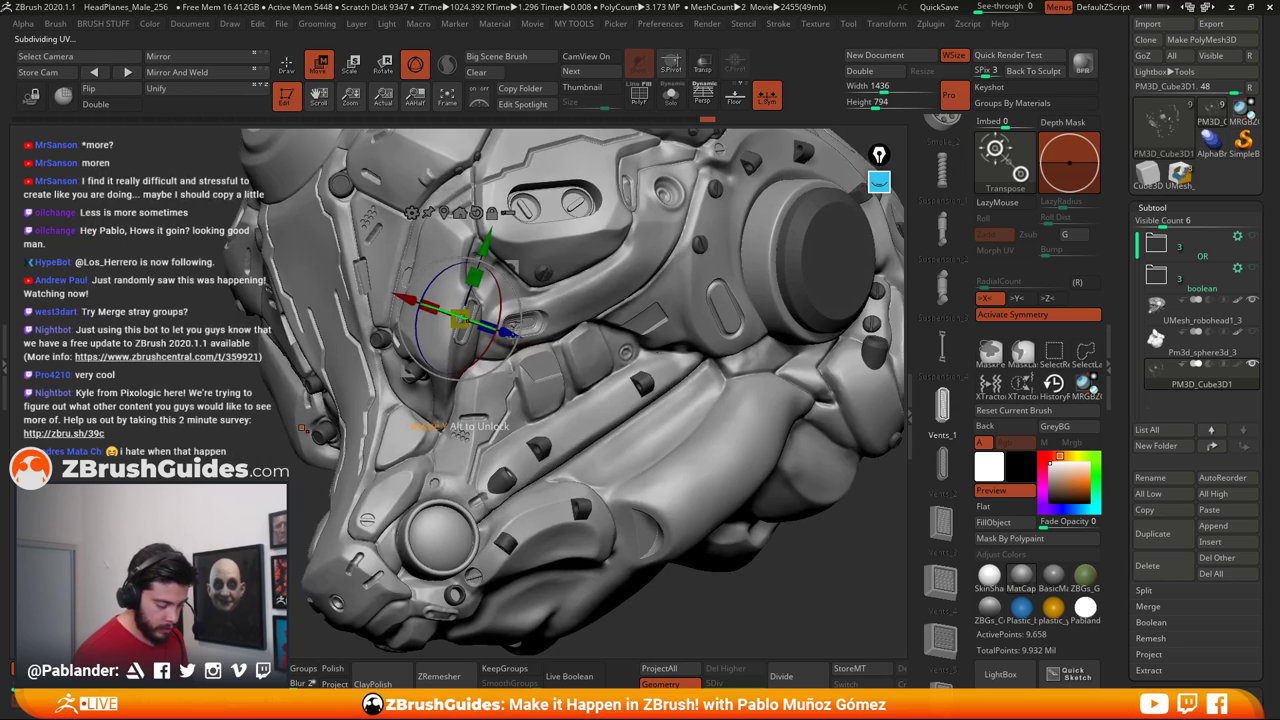
mouse_move(492, 326)
mouse_down()
mouse_move(474, 316)
mouse_move(510, 334)
mouse_up()
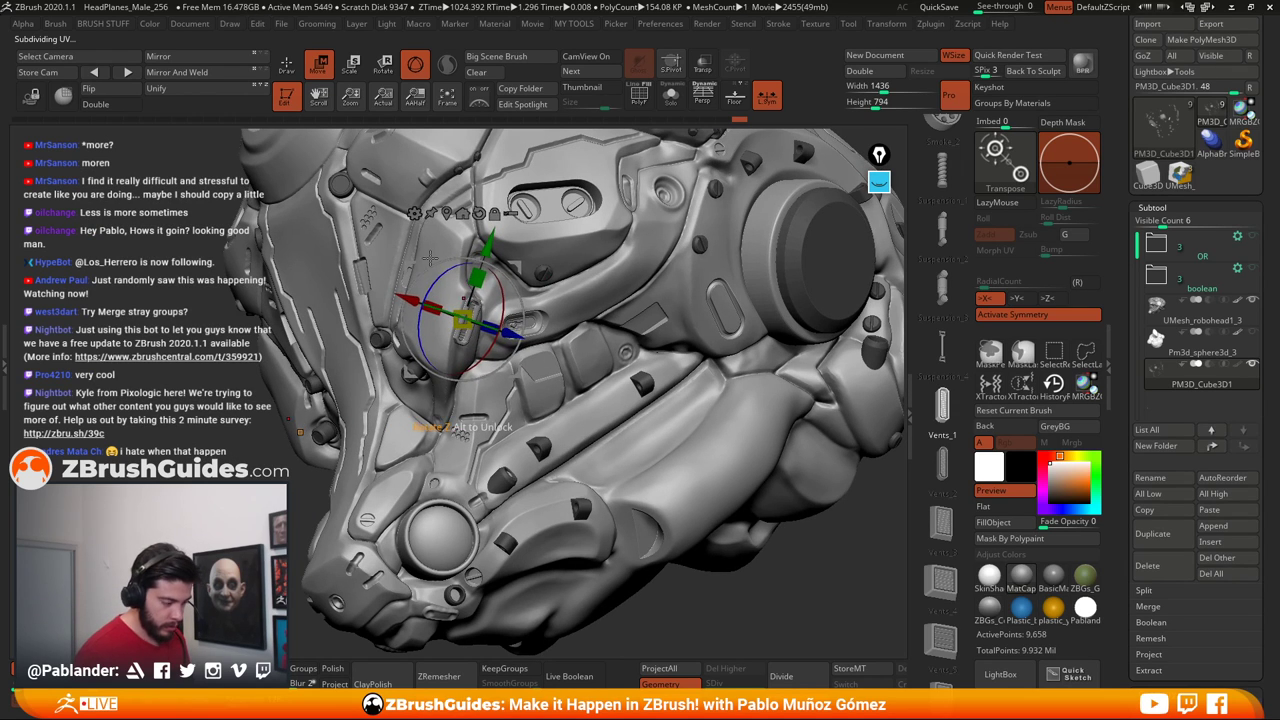
key(q)
mouse_move(466, 206)
ctrl+right_down()
mouse_move(532, 381)
mouse_move(549, 403)
mouse_move(582, 410)
ctrl+right_up()
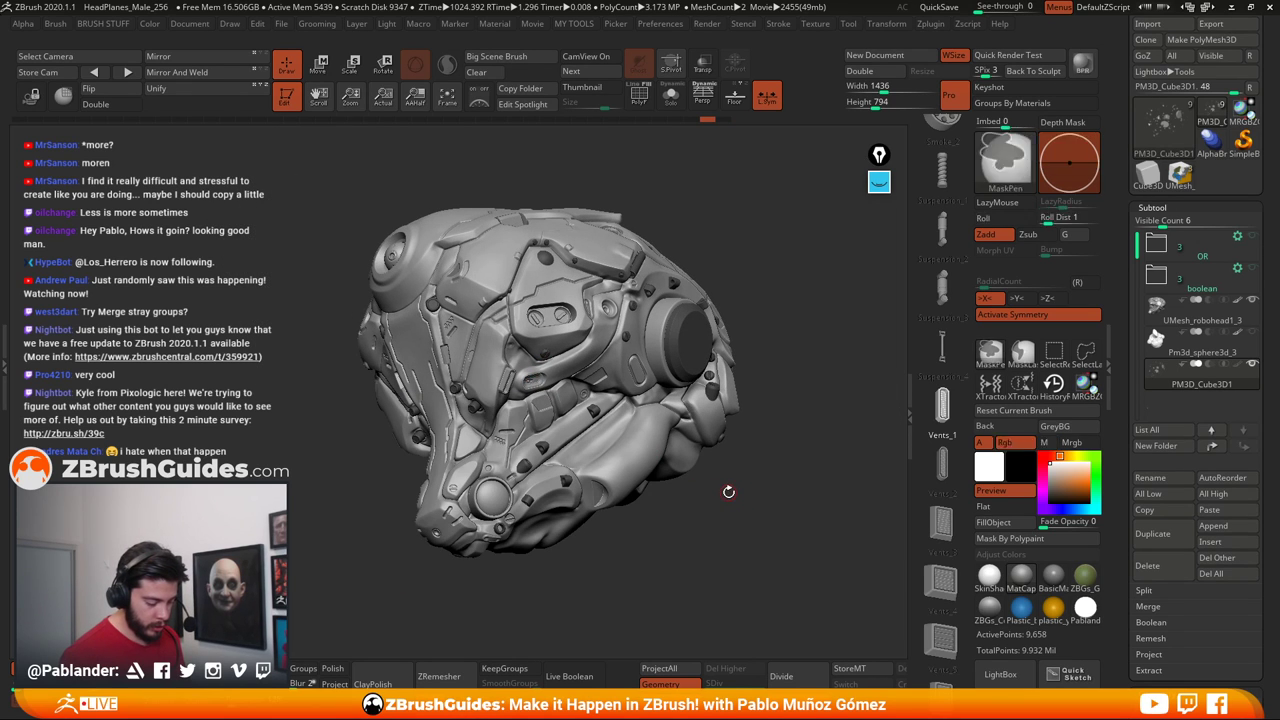
key(ctrl+z)
Look through the remaining Vents and Plates pieces of the IMM ModelKit brush for the next detail
drag(939, 462, 935, 376)
key(Right)
key(Right)
key(Right)
key(Right)
key(Right)
key(Right)
key(Right)
key(Right)
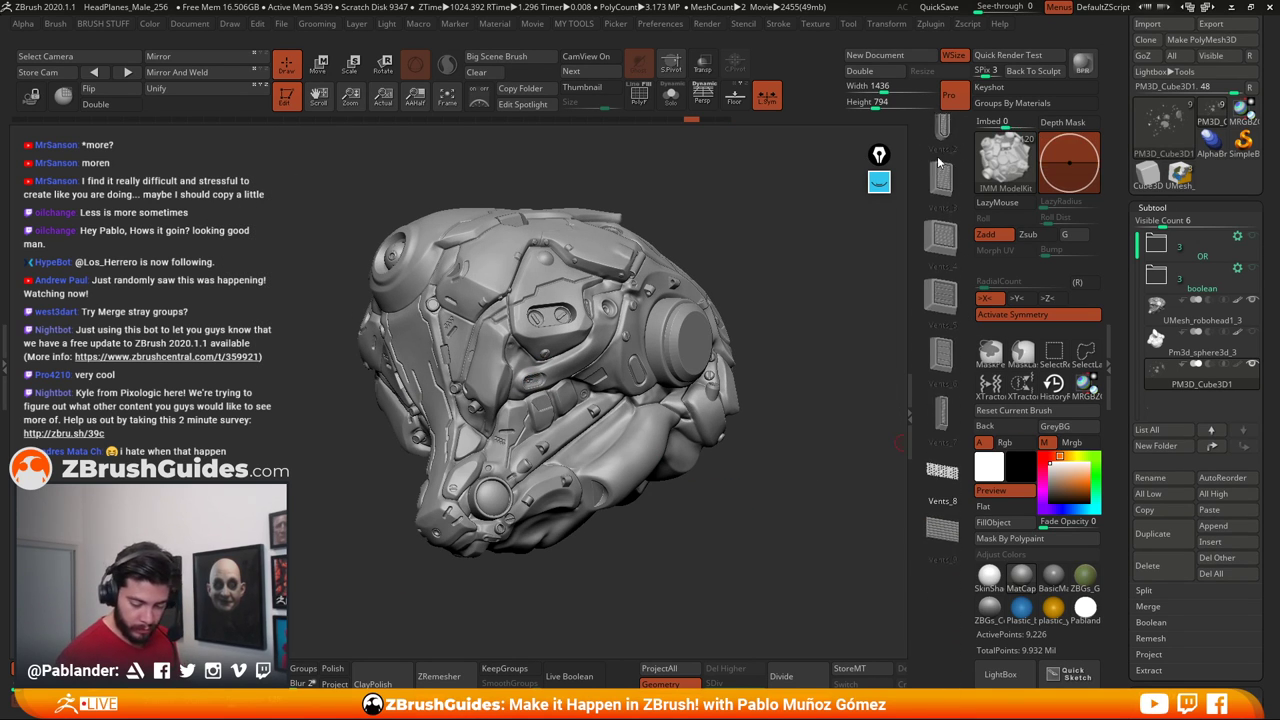
key(Right)
key(Right)
key(Right)
key(Right)
key(Right)
key(Right)
key(Right)
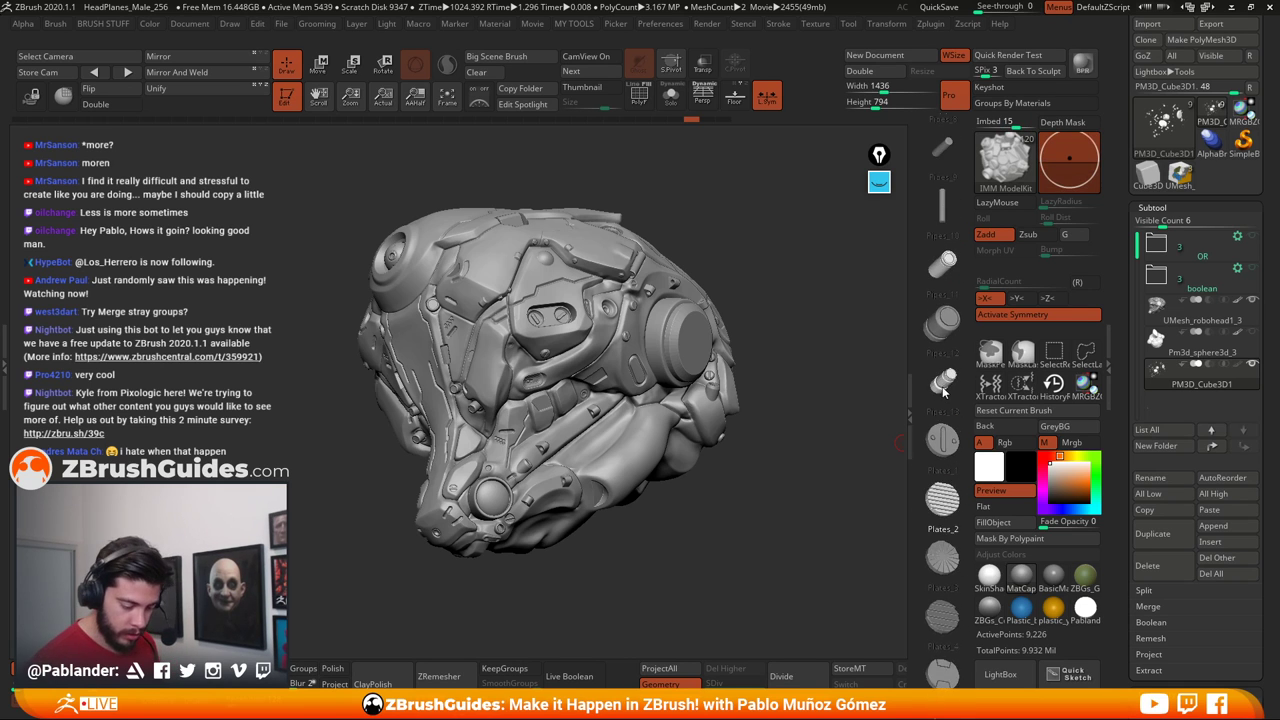
Choose Pipes_1 and insert a small mirrored antenna-like piece on the top of the head, above the ear disc
right_drag(760, 450, 718, 529)
drag(945, 236, 948, 303)
key(Right)
key(Right)
key(Right)
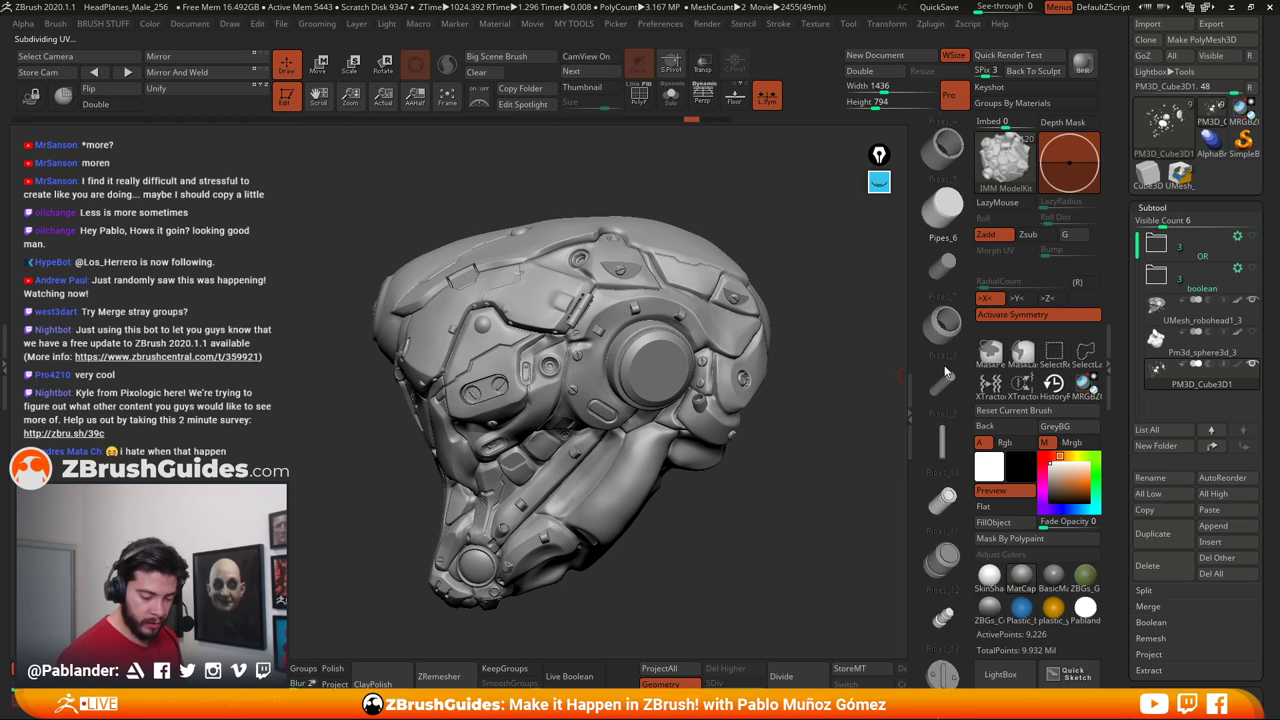
key(Left)
key(Left)
key(Left)
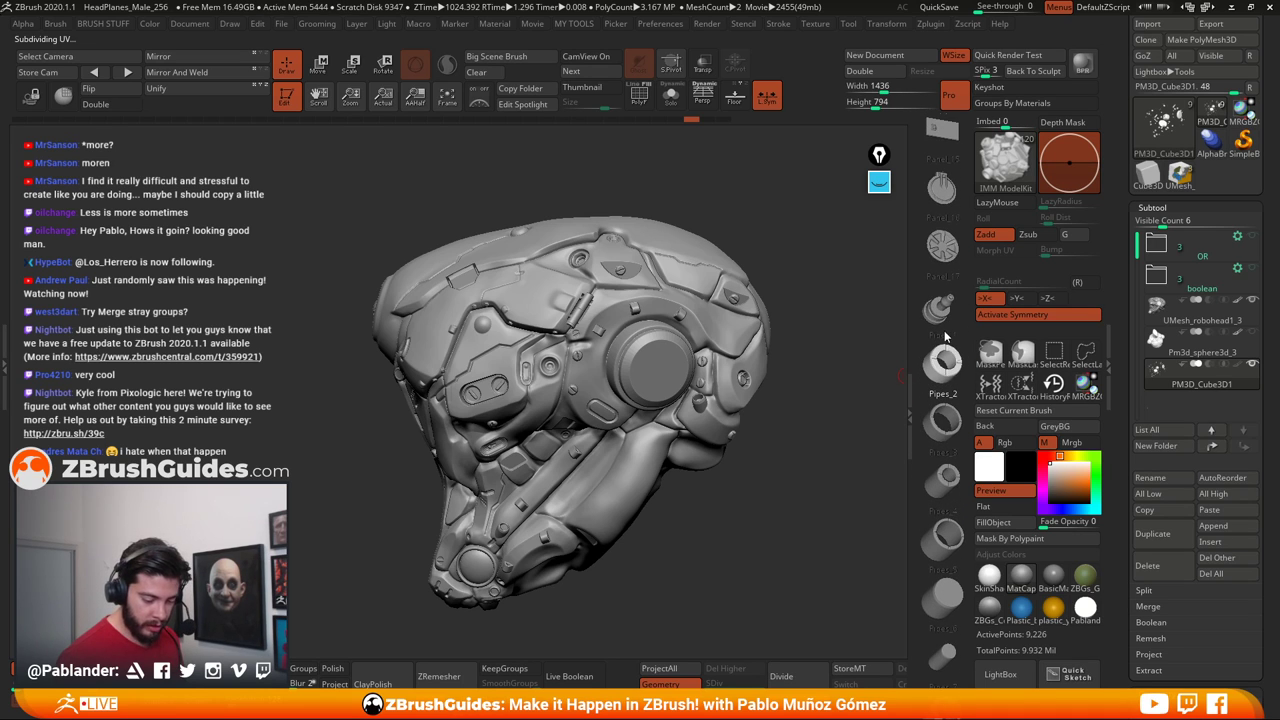
click(940, 320)
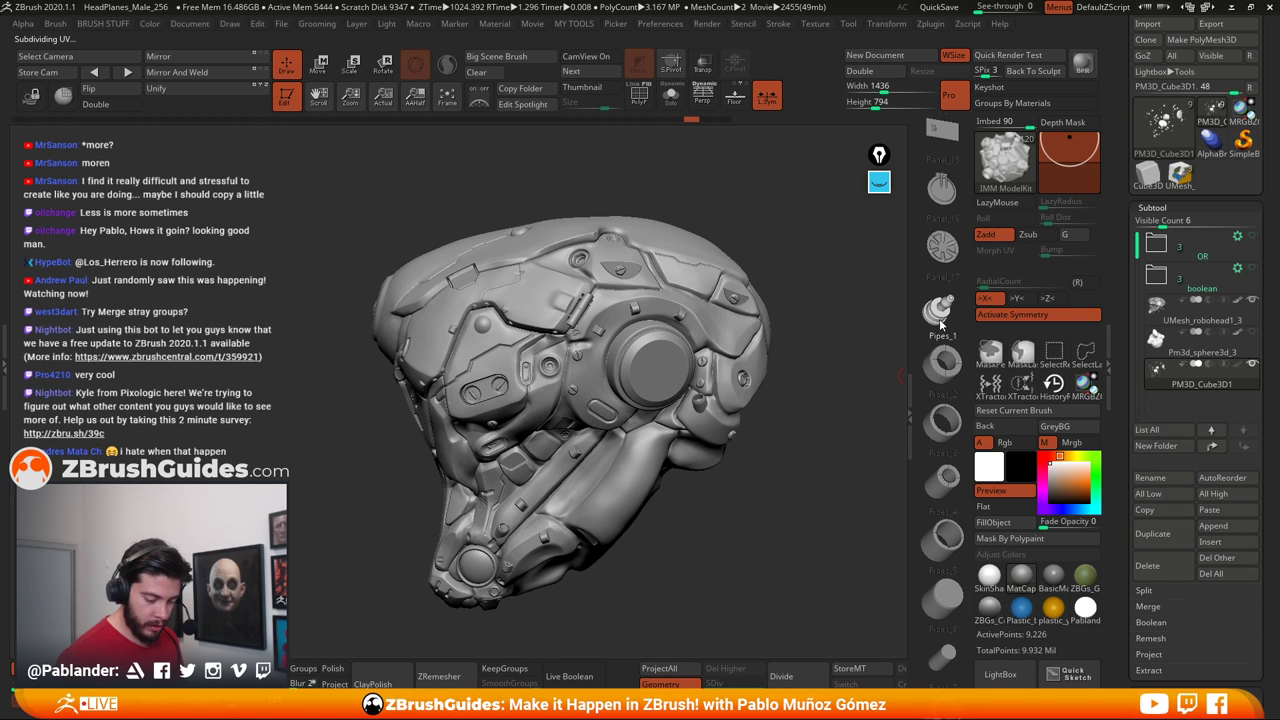
drag(796, 462, 772, 300)
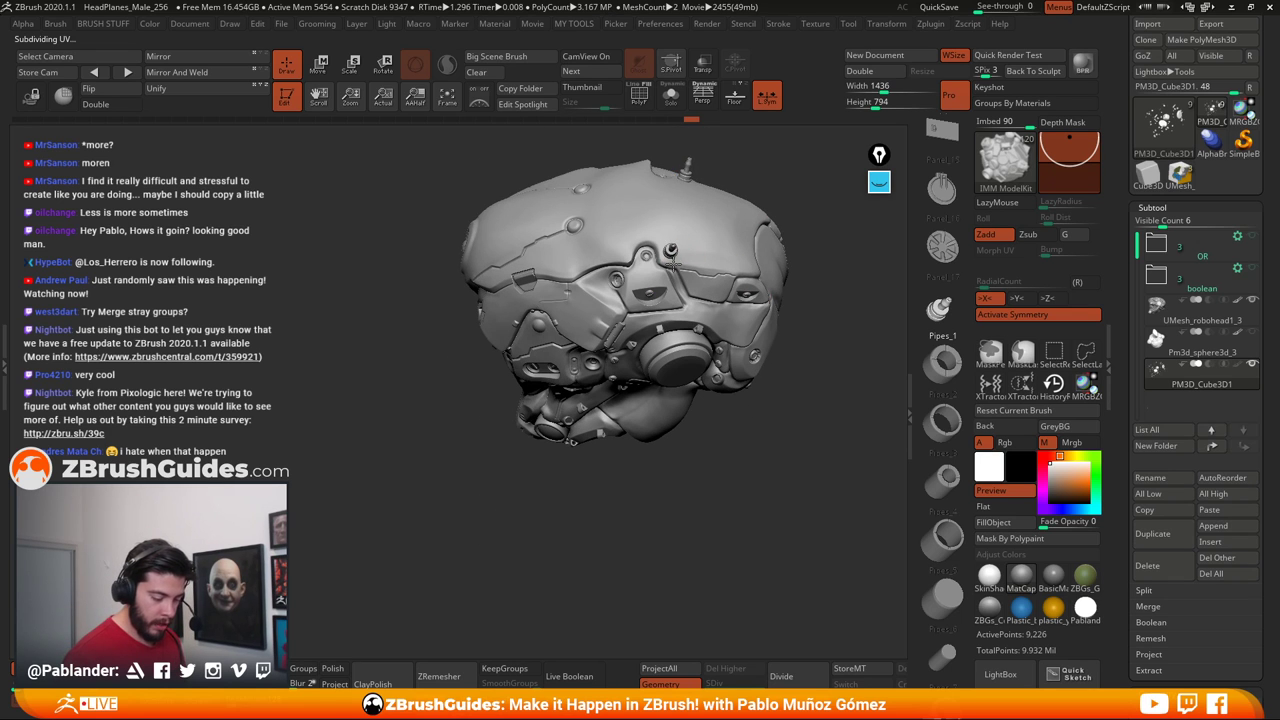
drag(673, 265, 672, 262)
drag(755, 430, 749, 363)
Choose Pipes_3 and insert a mirrored ring piece in the two round hollows at the back of the head
drag(782, 280, 823, 494)
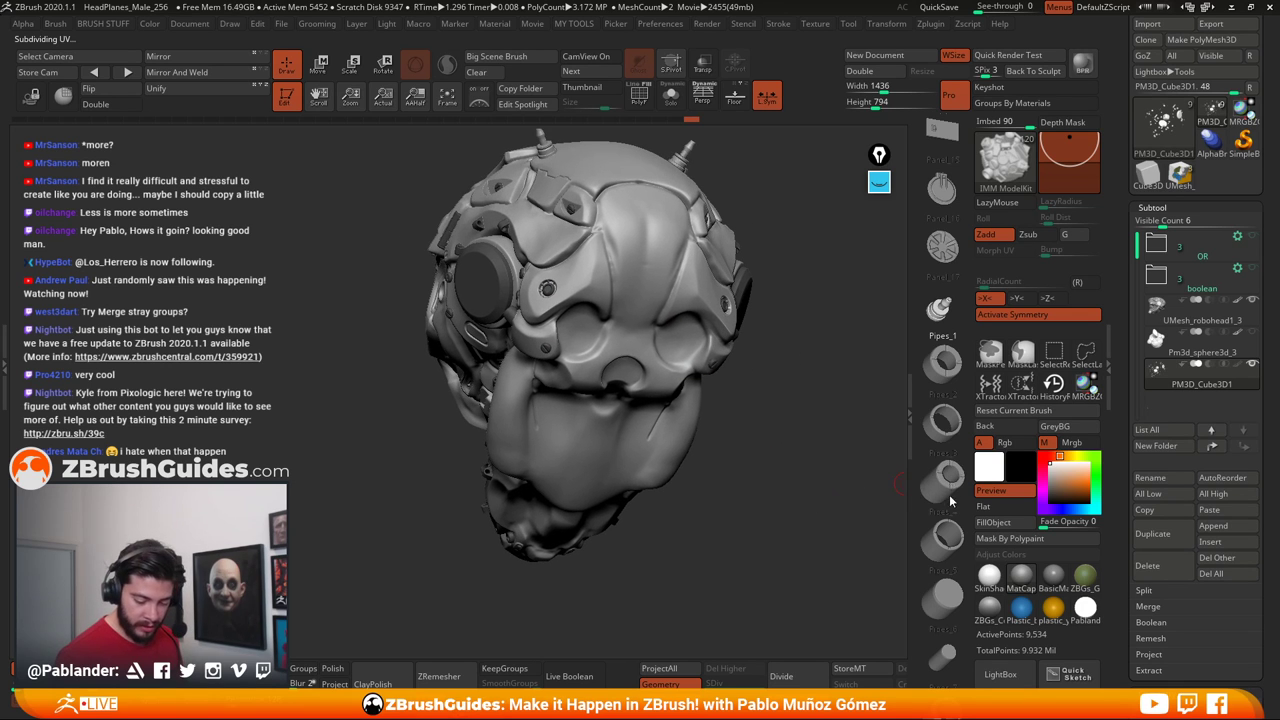
click(942, 424)
drag(794, 411, 690, 367)
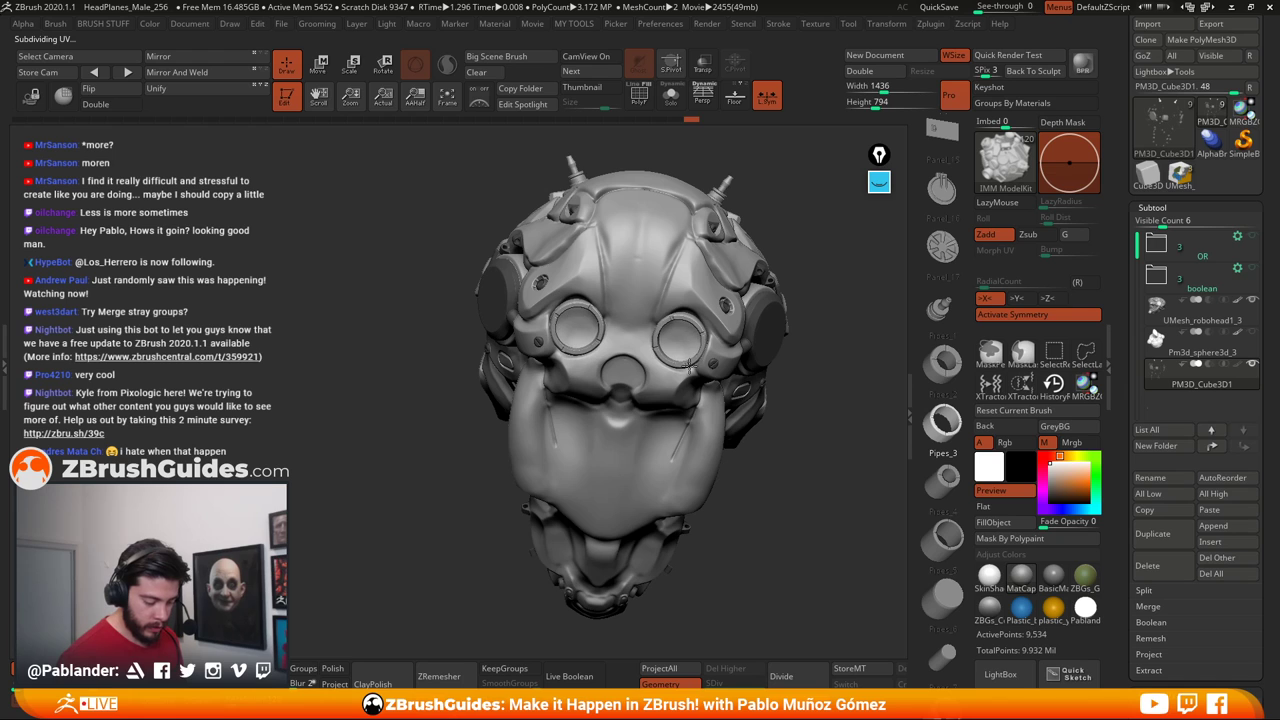
drag(791, 451, 854, 400)
Choose Pipes_6 and insert cylinders inside the two rear rings and in the central round hollow between them
drag(940, 424, 940, 431)
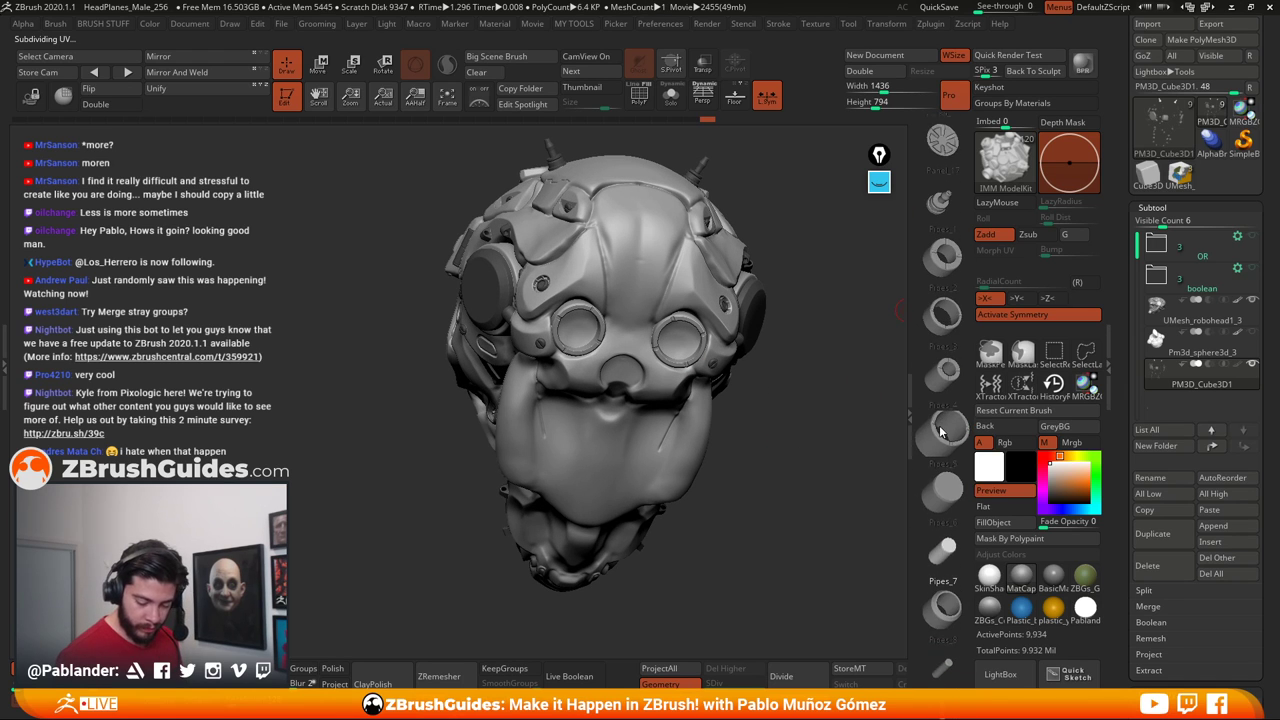
click(943, 487)
scroll(943, 480, down, 1)
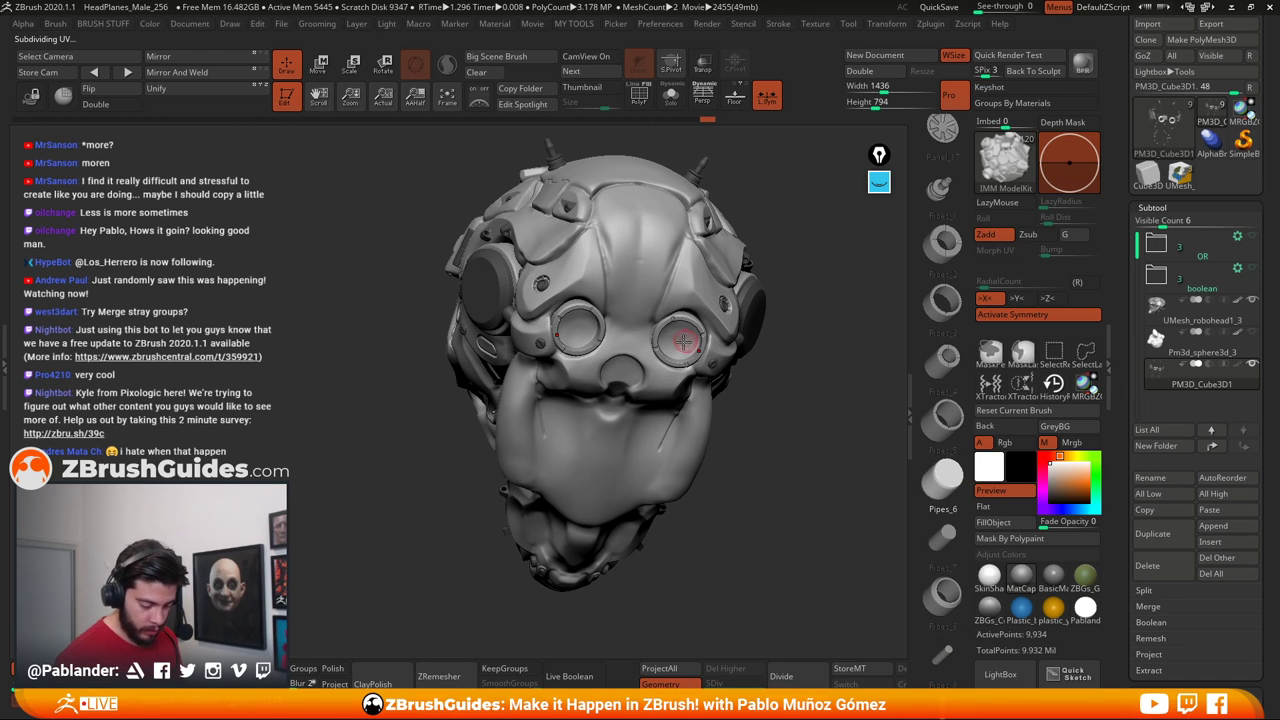
drag(683, 342, 688, 355)
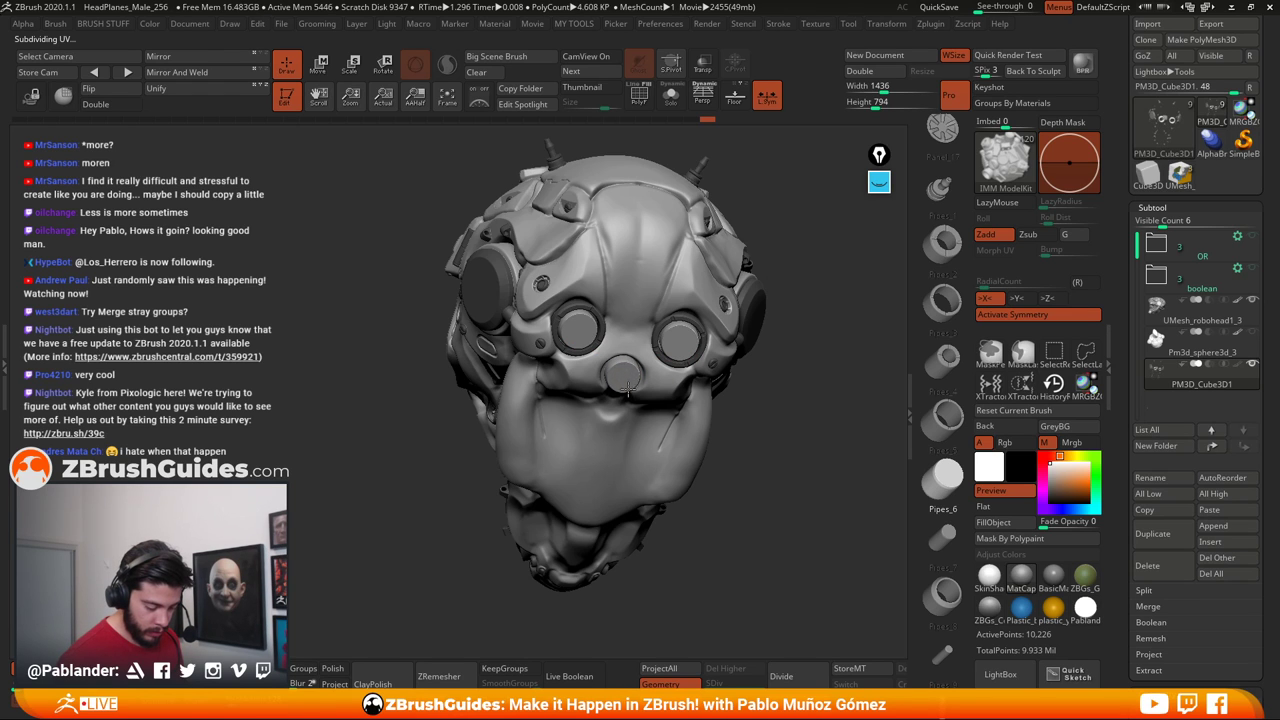
drag(628, 393, 630, 395)
Choose Suspension_1 from the IMM ModelKit brush and insert a mirrored spring at the back of the head, below the ear disc
alt+drag(712, 404, 742, 455)
drag(941, 410, 928, 355)
scroll(930, 360, down, 1)
alt+drag(777, 424, 730, 453)
scroll(945, 360, down, 10)
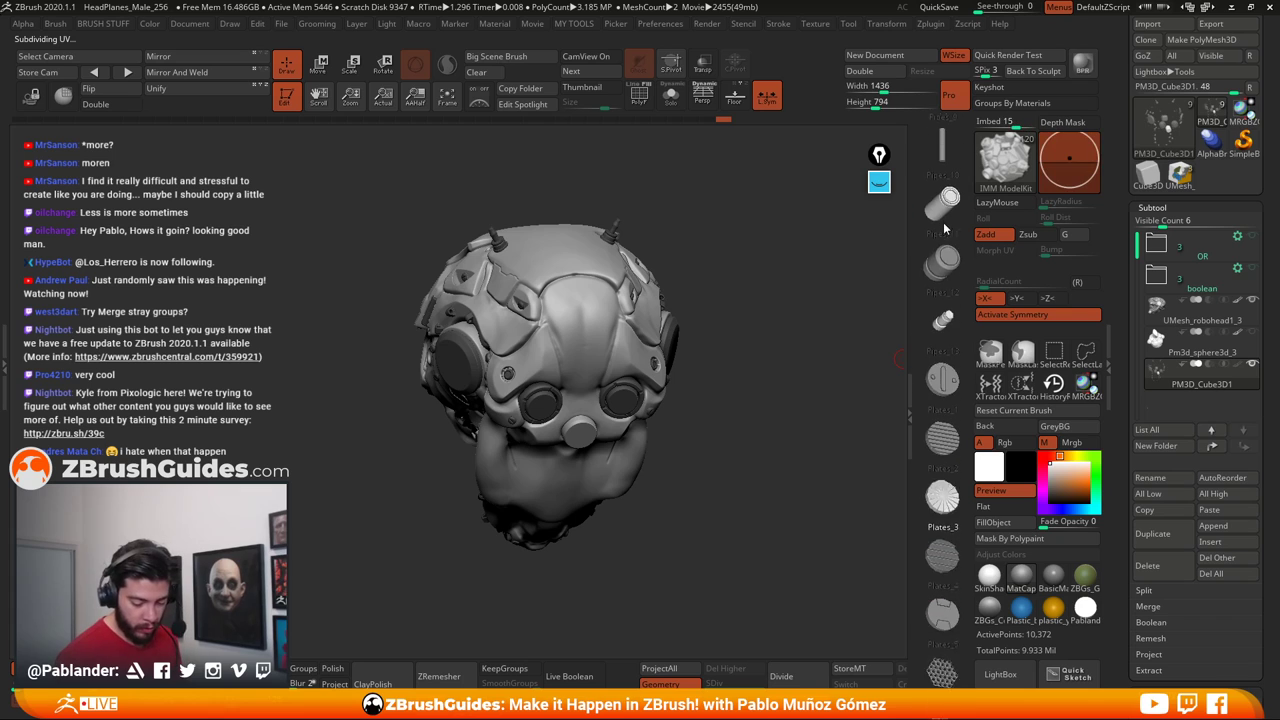
drag(936, 357, 919, 161)
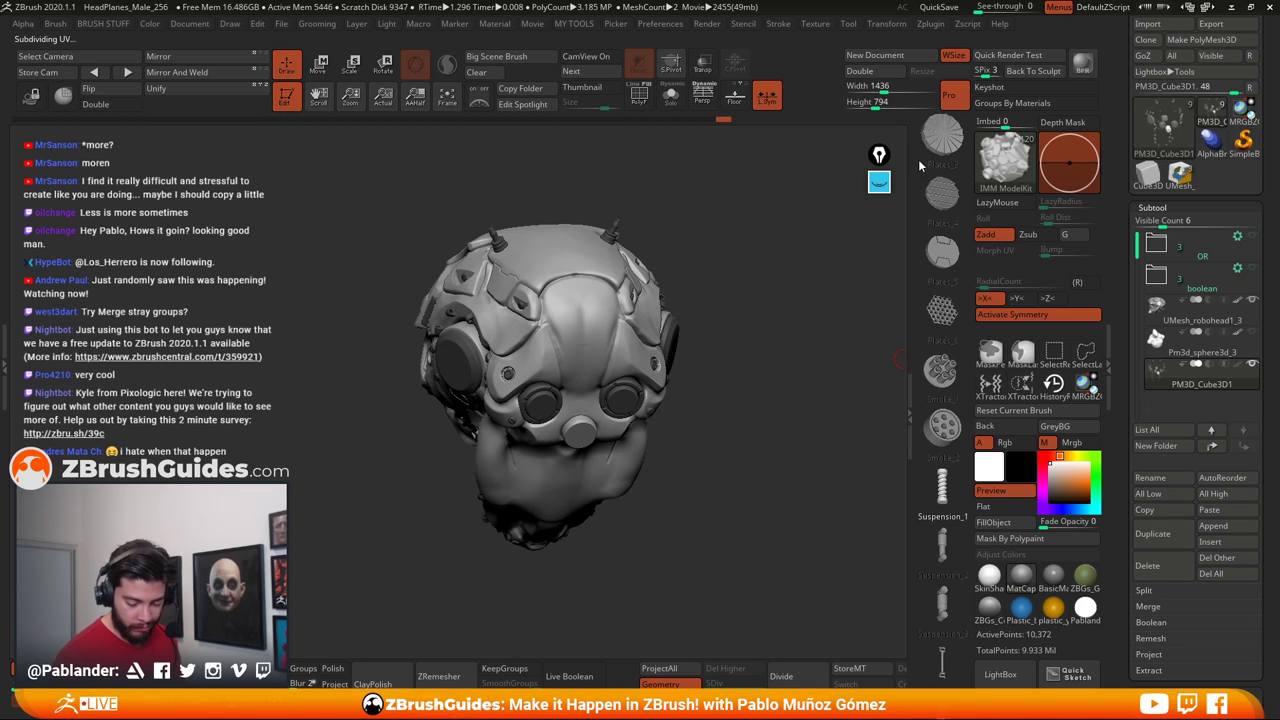
mouse_move(760, 503)
mouse_down()
mouse_move(777, 483)
mouse_move(700, 506)
mouse_move(702, 470)
mouse_up()
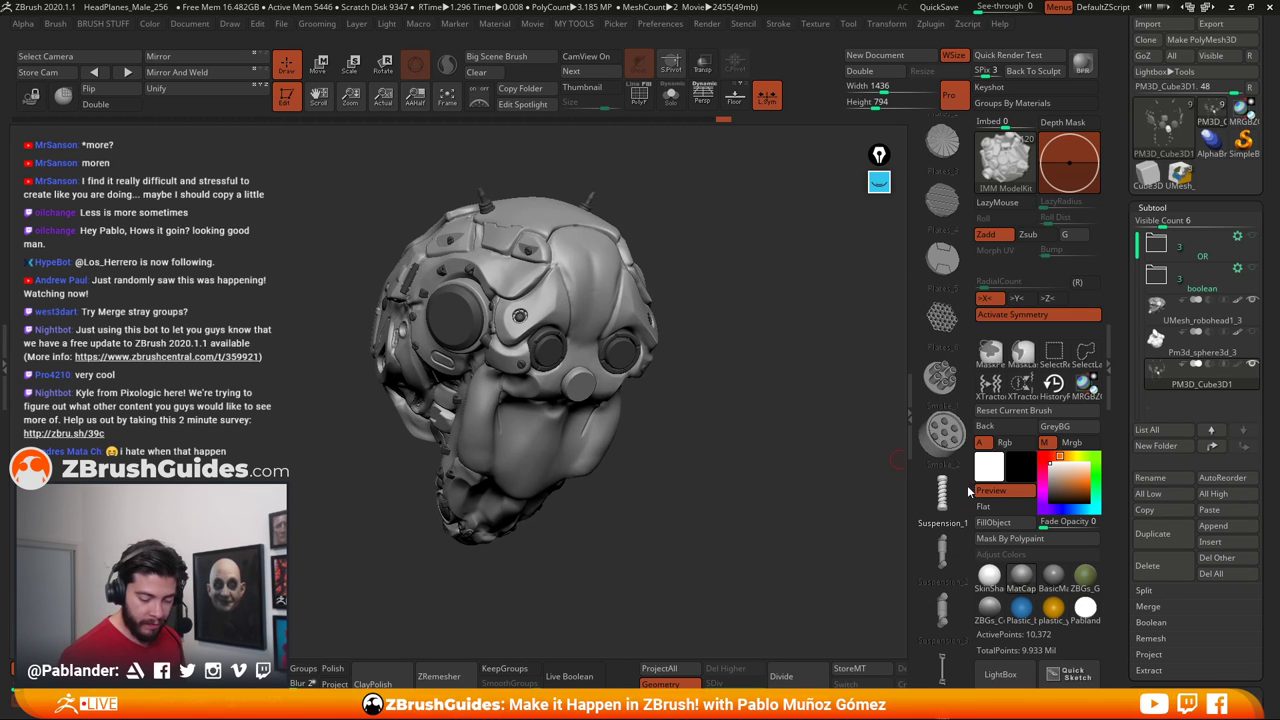
scroll(946, 461, down, 2)
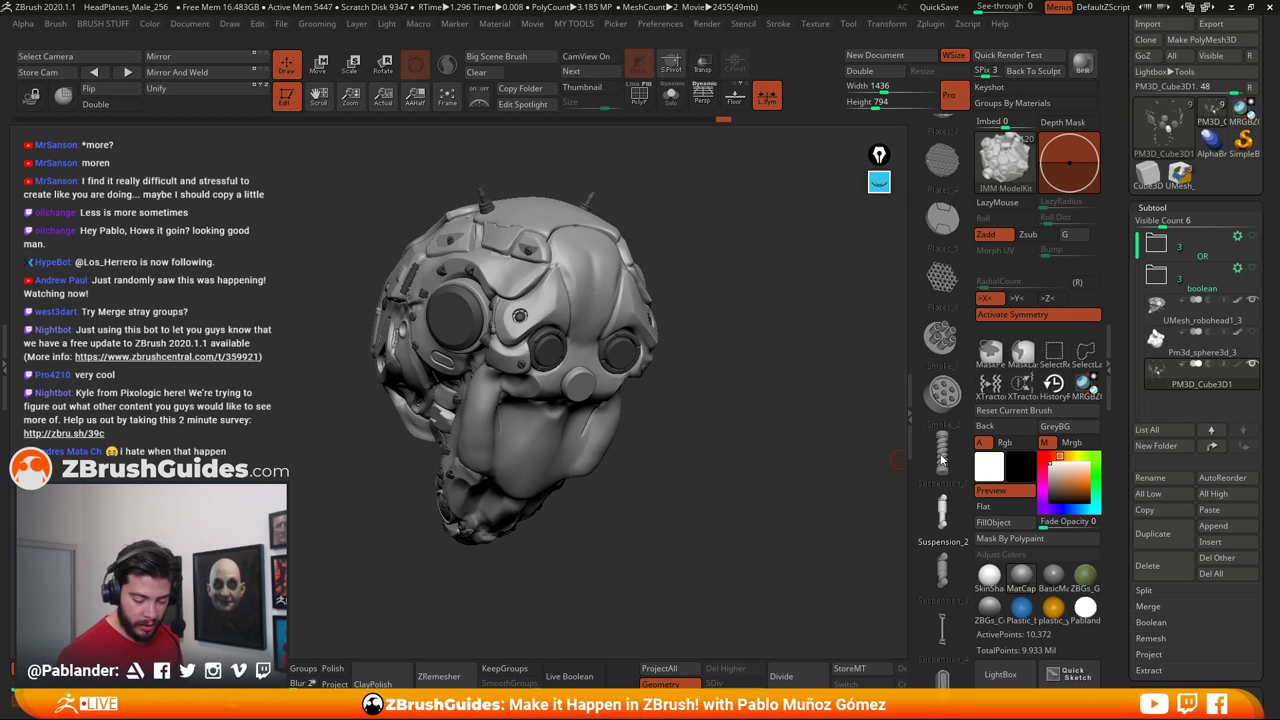
click(941, 460)
mouse_move(734, 491)
mouse_down()
mouse_move(755, 456)
mouse_move(750, 497)
mouse_up()
drag(694, 449, 675, 416)
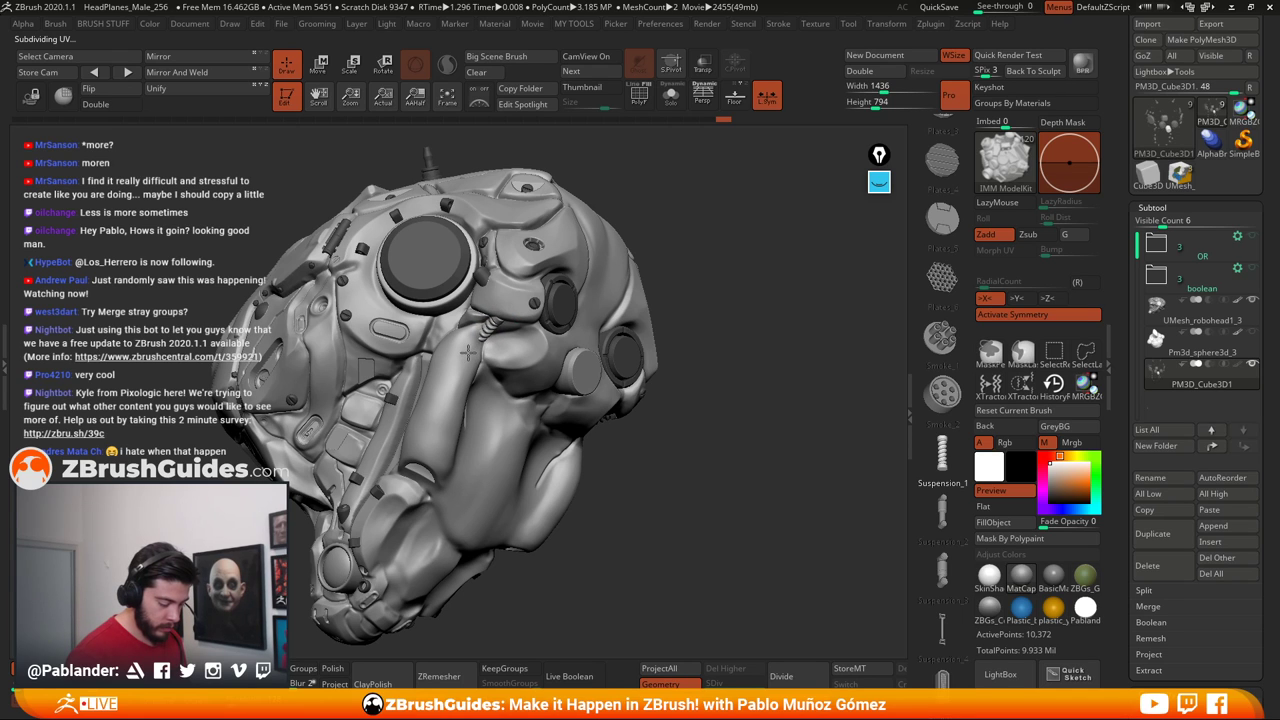
Move, rotate and scale the mirrored spring so it sits in the gap between the rear bulge and the neck strand
key(w)
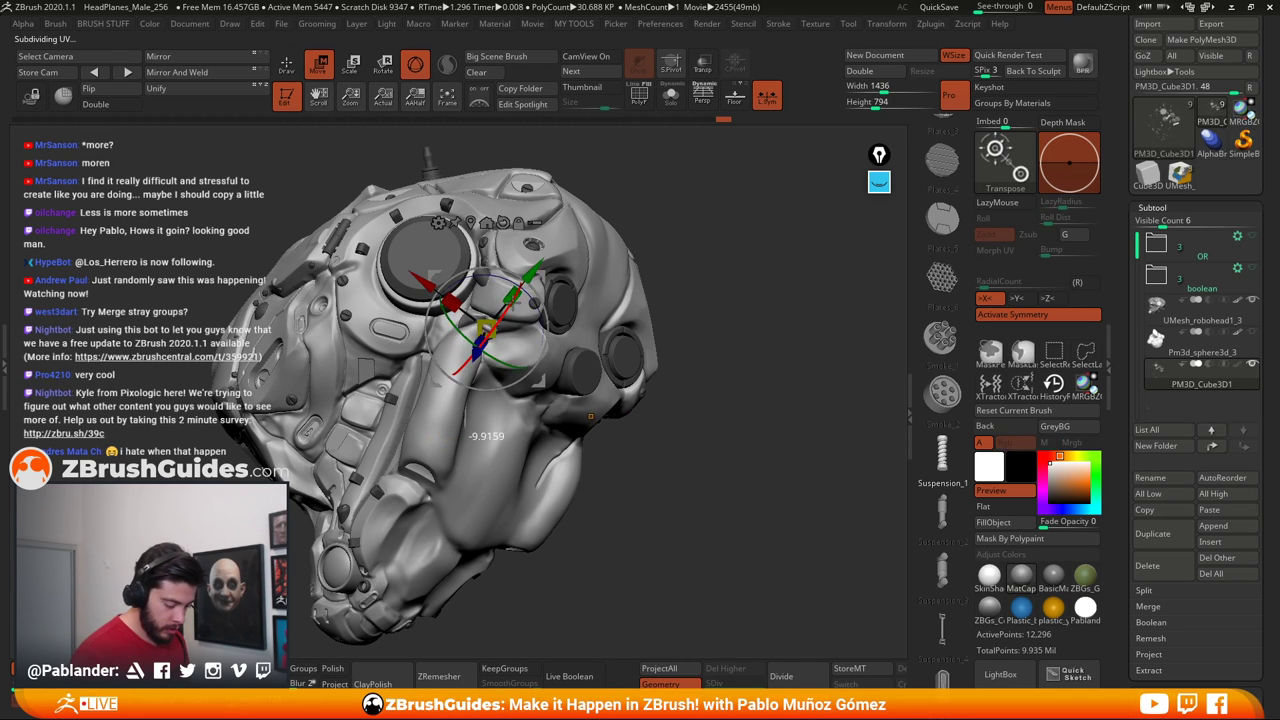
drag(540, 278, 550, 288)
ctrl+right_drag(714, 266, 700, 307)
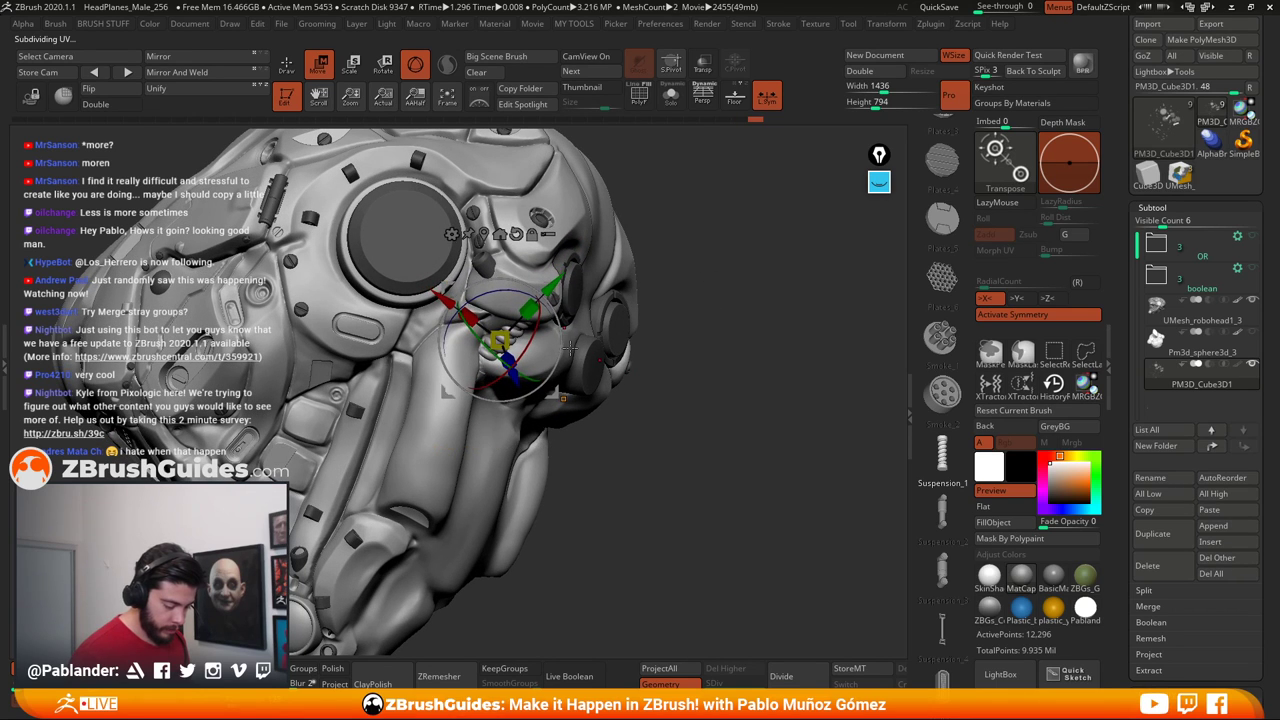
right_drag(686, 357, 626, 337)
drag(548, 289, 540, 289)
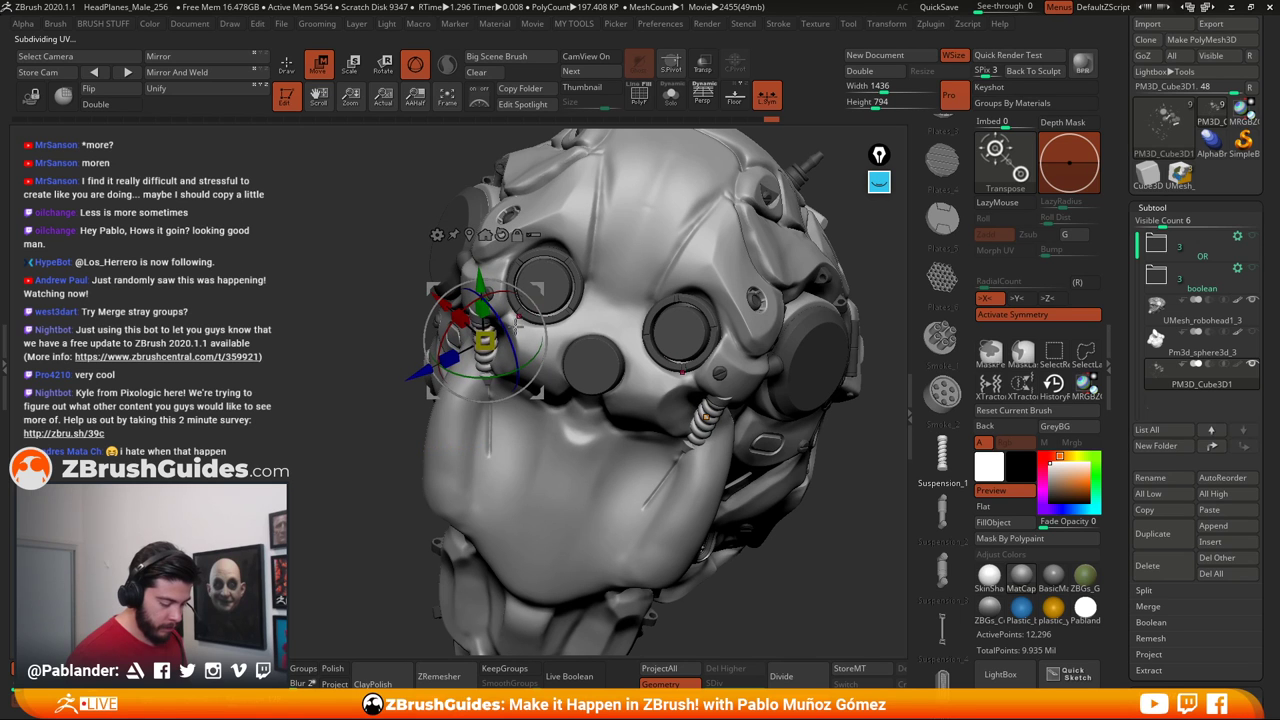
right_drag(485, 309, 565, 325)
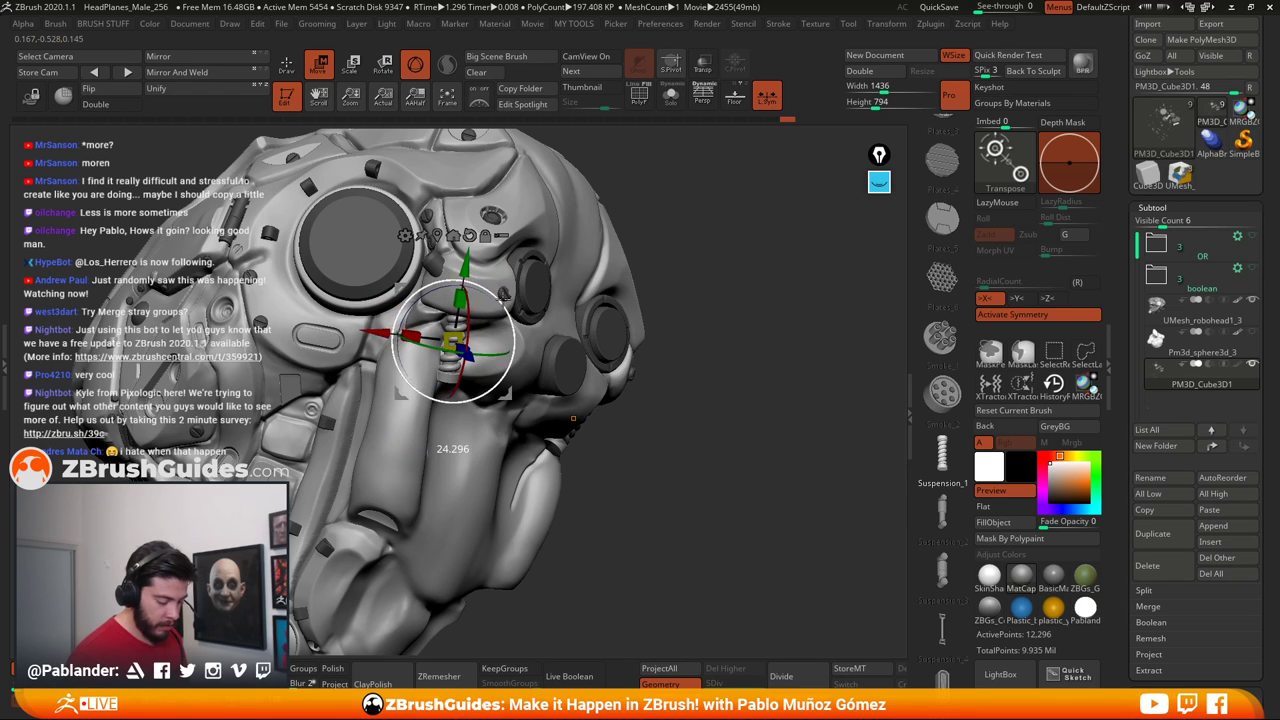
drag(507, 289, 521, 273)
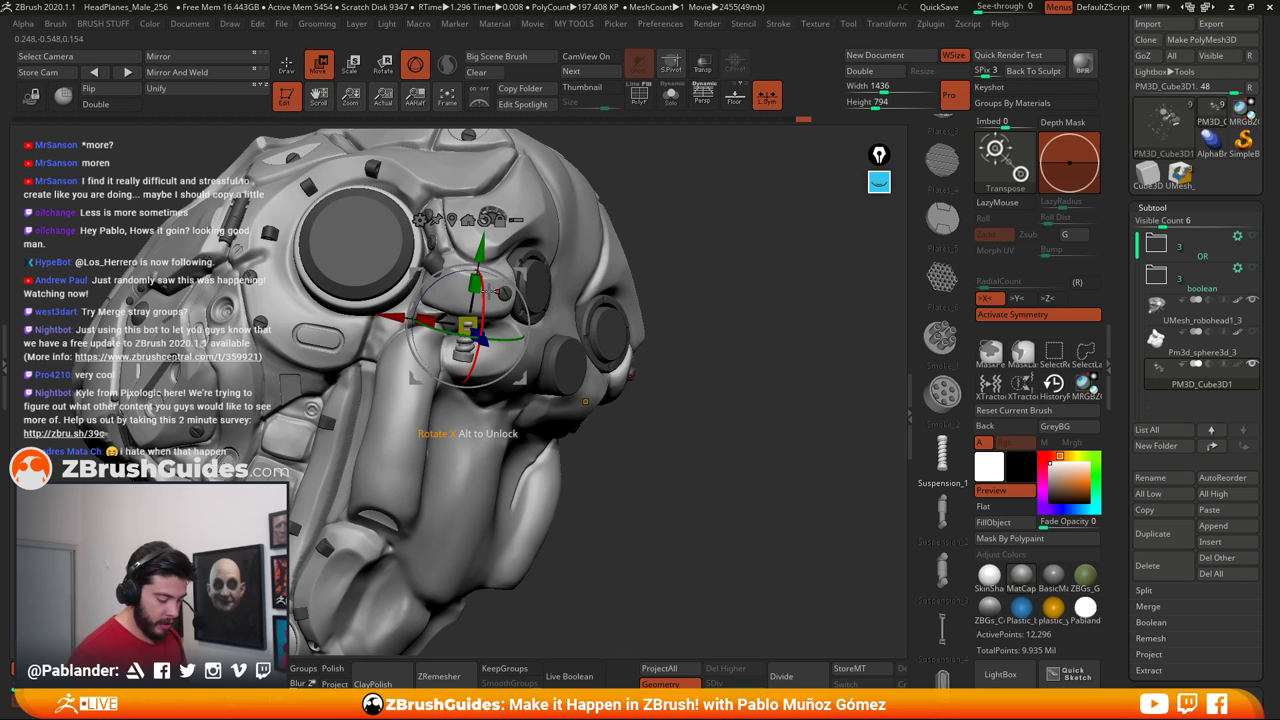
drag(512, 285, 538, 338)
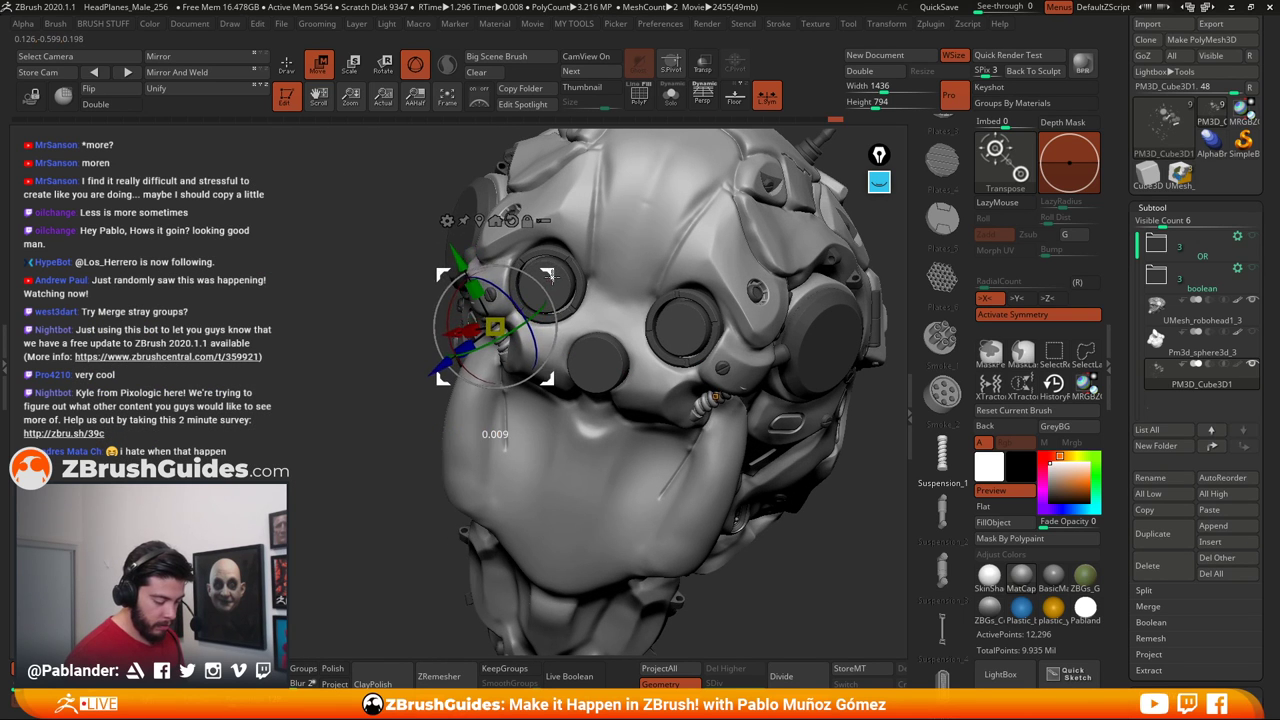
drag(556, 278, 572, 274)
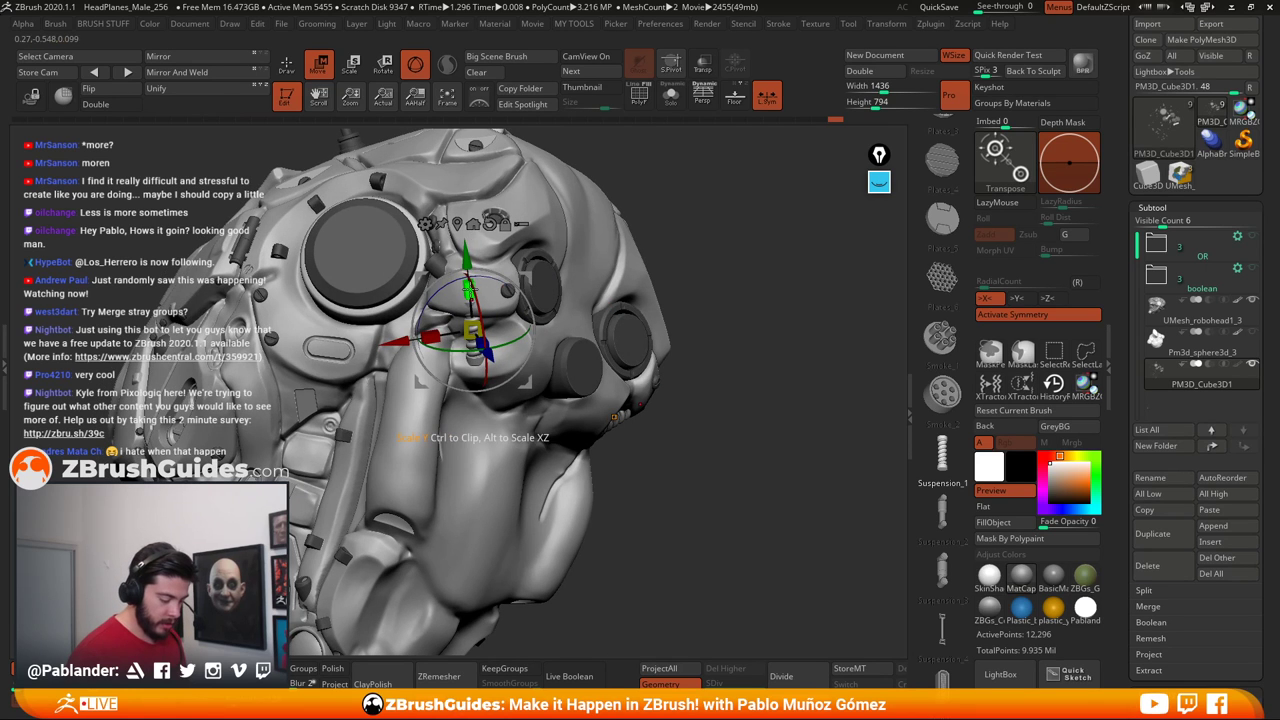
drag(611, 418, 529, 263)
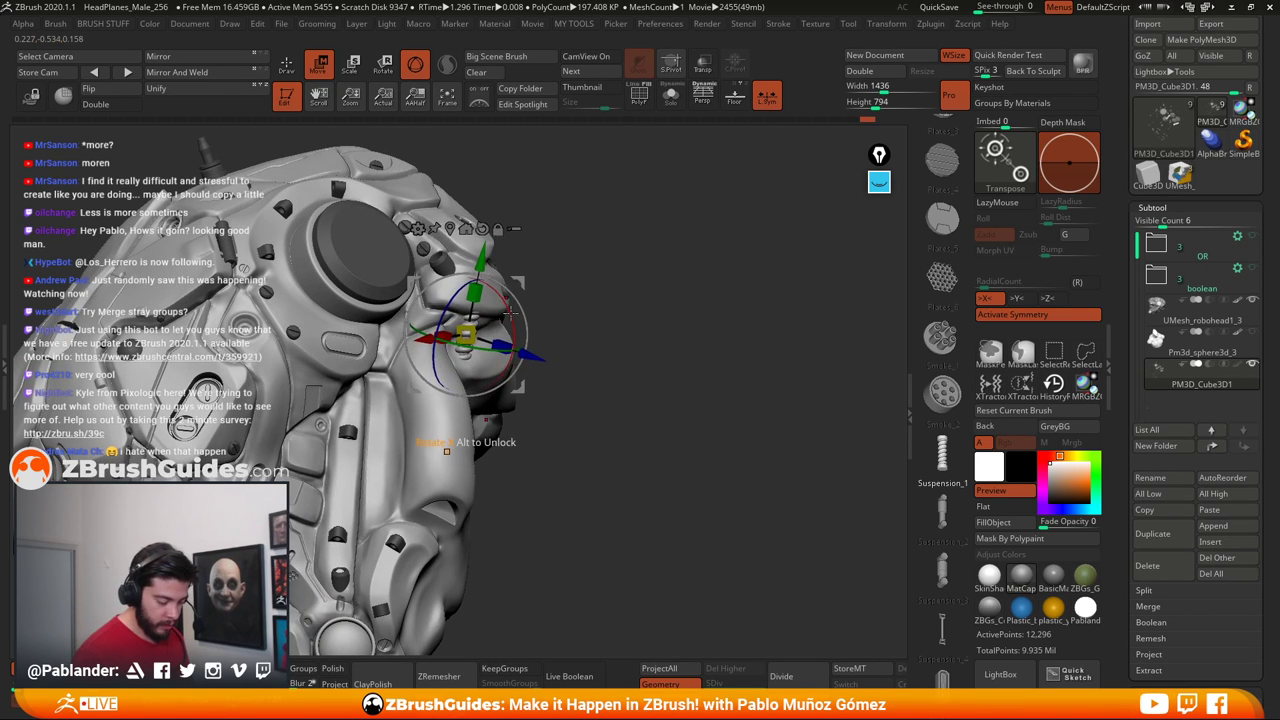
drag(559, 300, 512, 293)
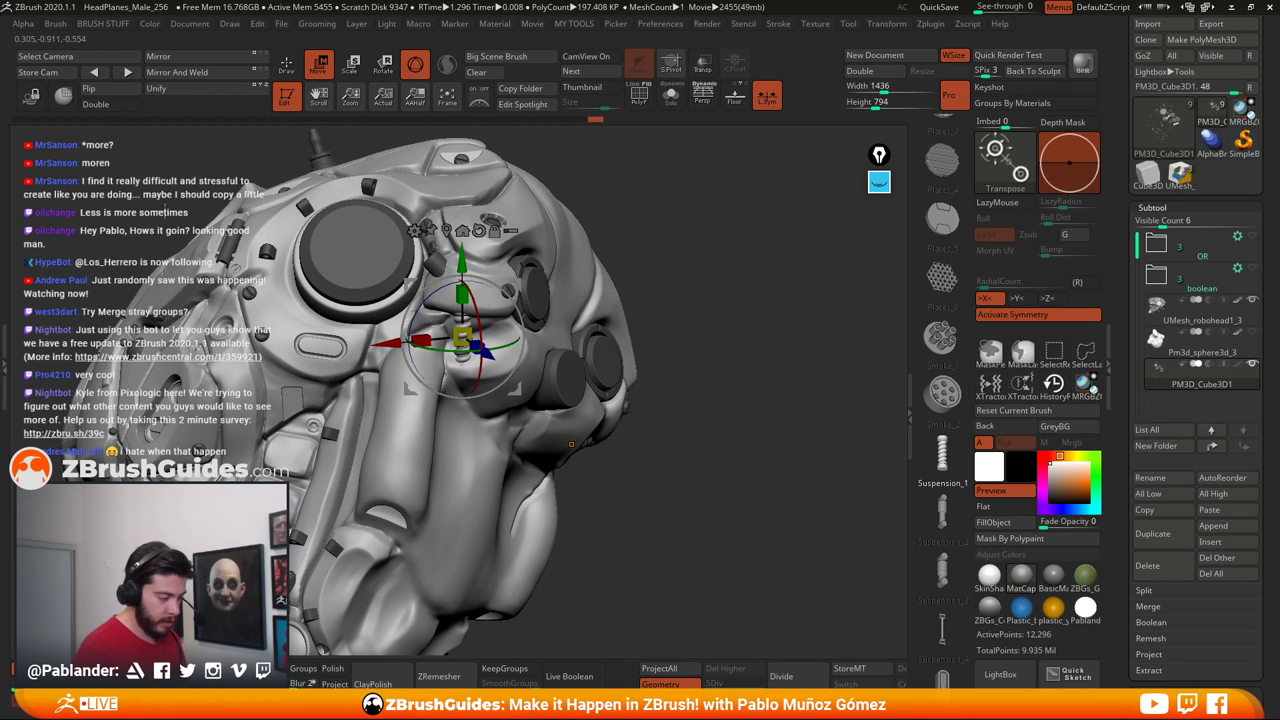
Choose Suspension_2 and insert a mirrored piston along the side of the neck, below the ear disc's oval slot
click(287, 64)
mouse_move(700, 342)
alt+mouse_down()
mouse_move(717, 312)
mouse_move(594, 360)
mouse_move(692, 364)
mouse_move(640, 362)
mouse_move(665, 370)
mouse_move(639, 367)
mouse_move(589, 423)
mouse_move(522, 426)
alt+mouse_up()
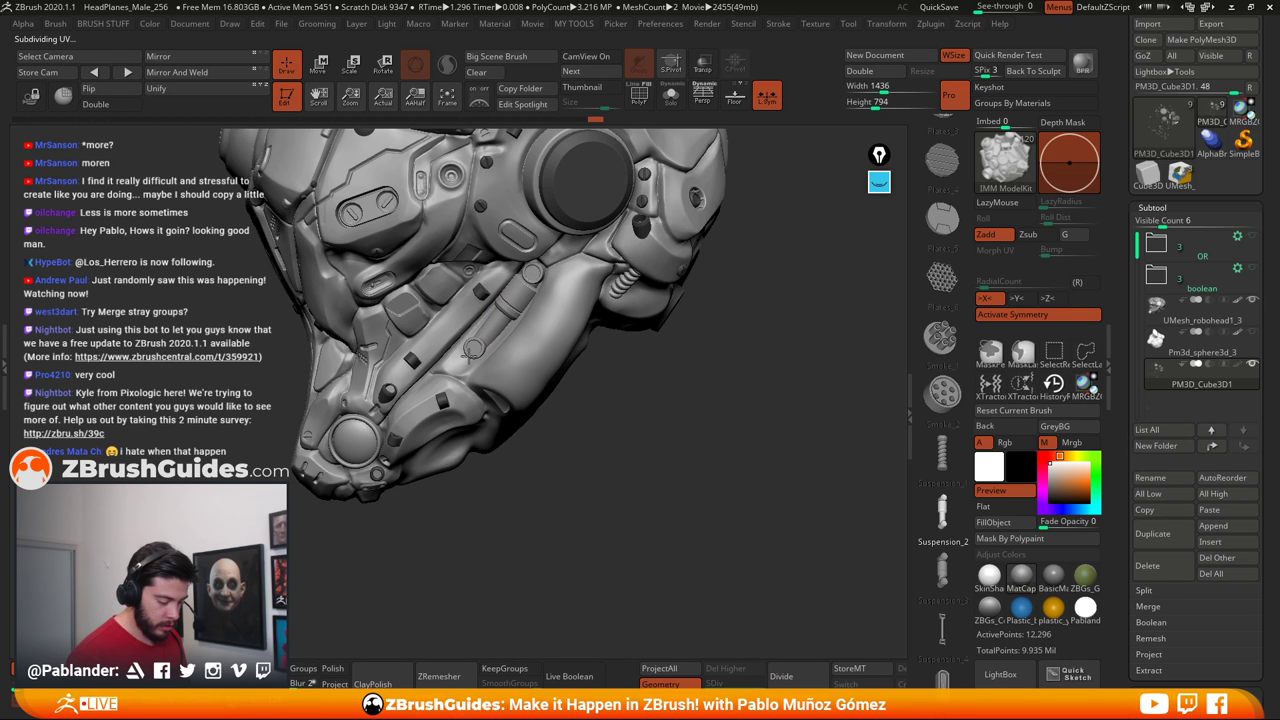
drag(589, 389, 647, 364)
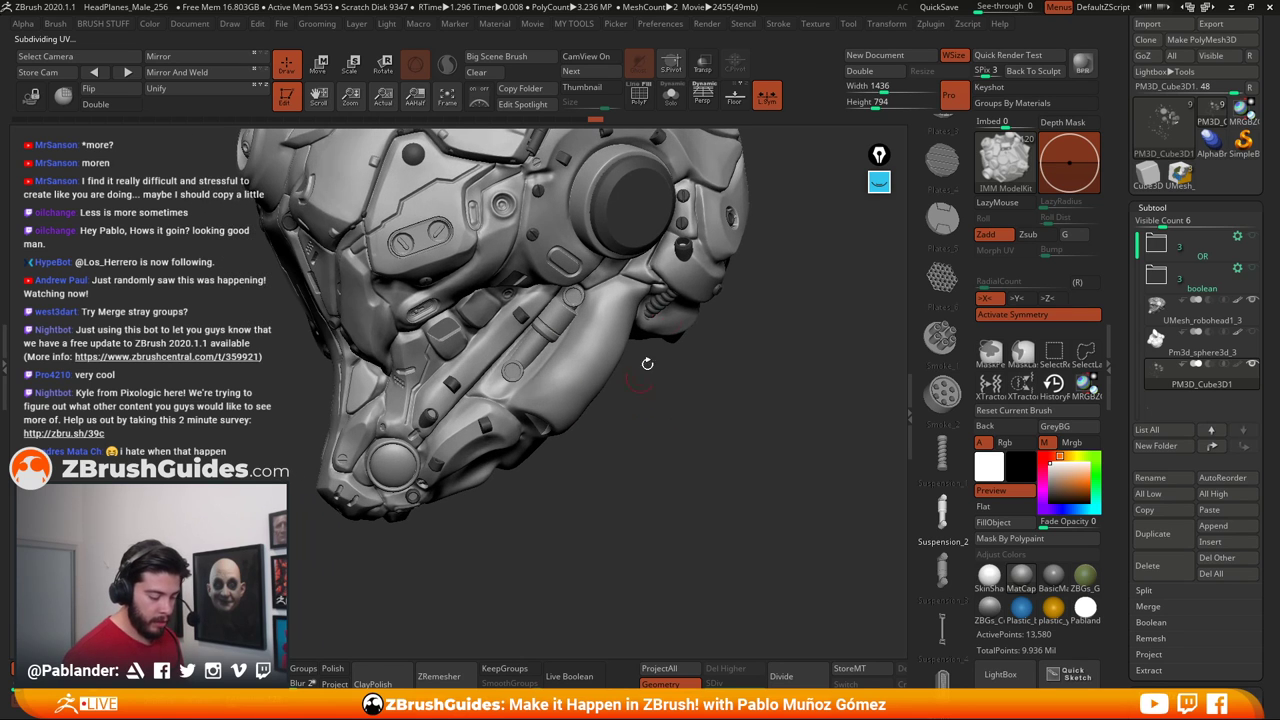
Move, rotate and scale the mirrored piston so it lies flush along the neck strand
key(w)
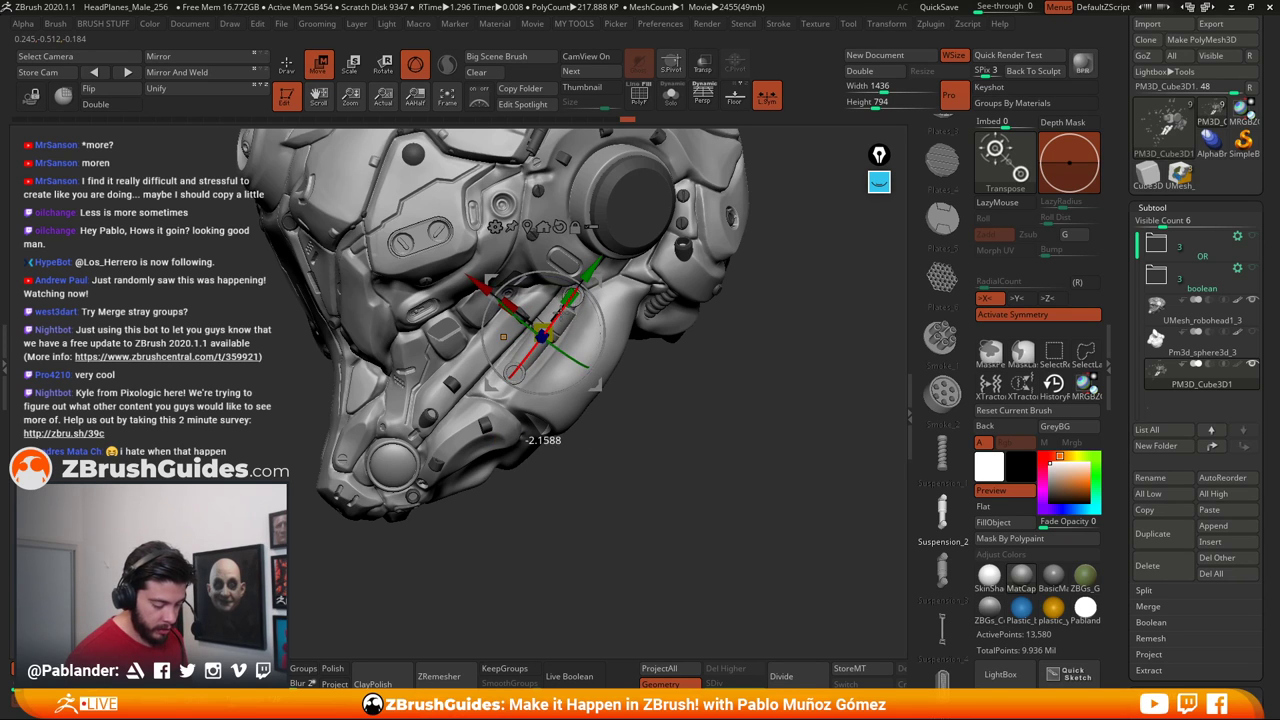
drag(602, 317, 602, 321)
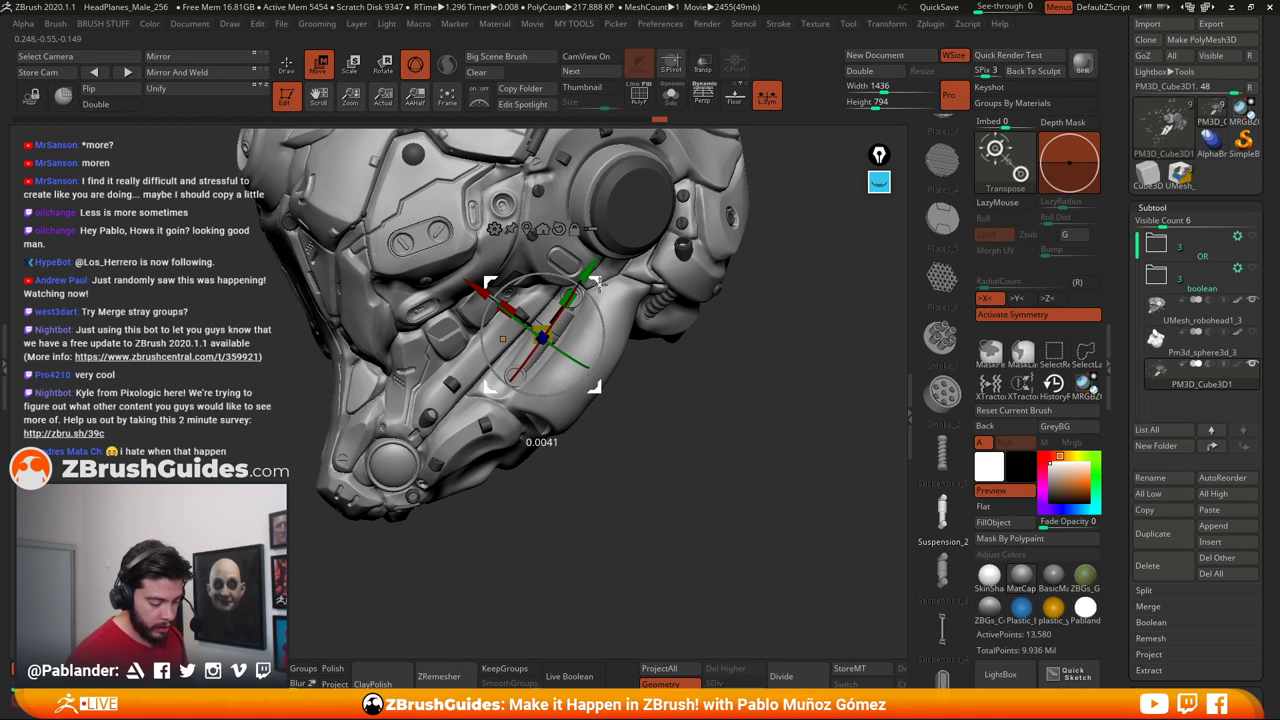
drag(566, 298, 611, 328)
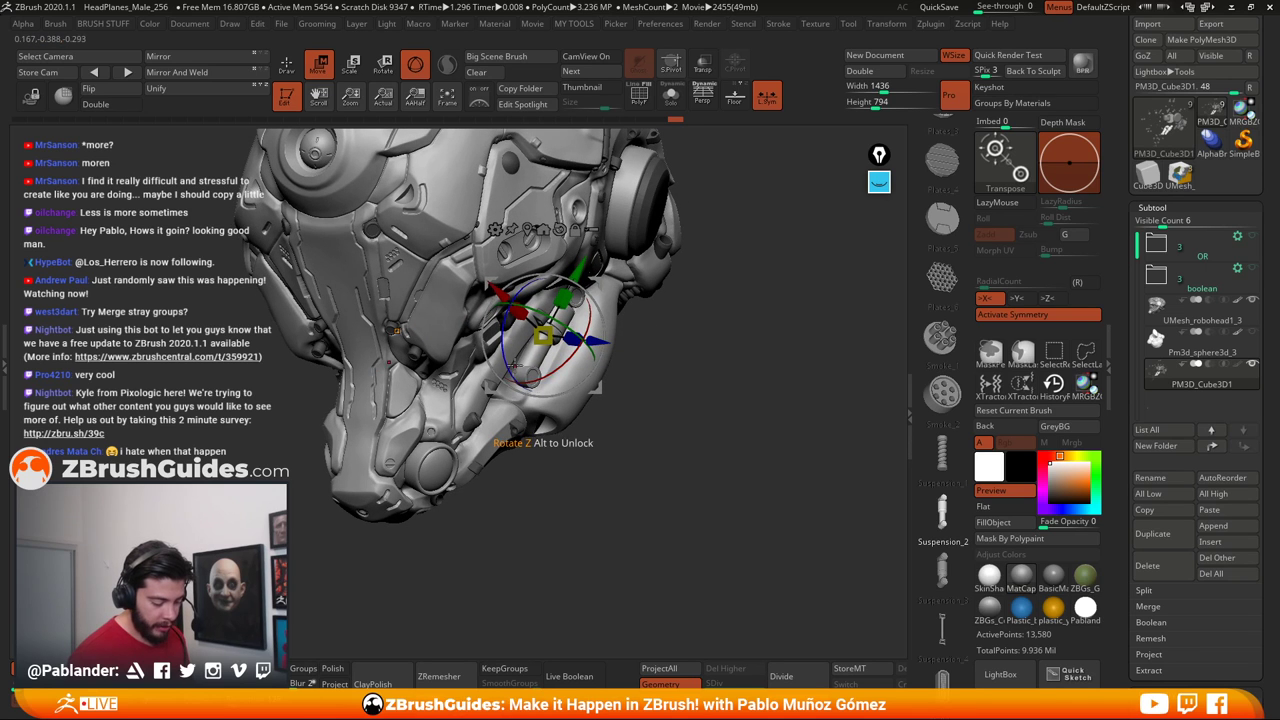
shift+drag(680, 354, 600, 350)
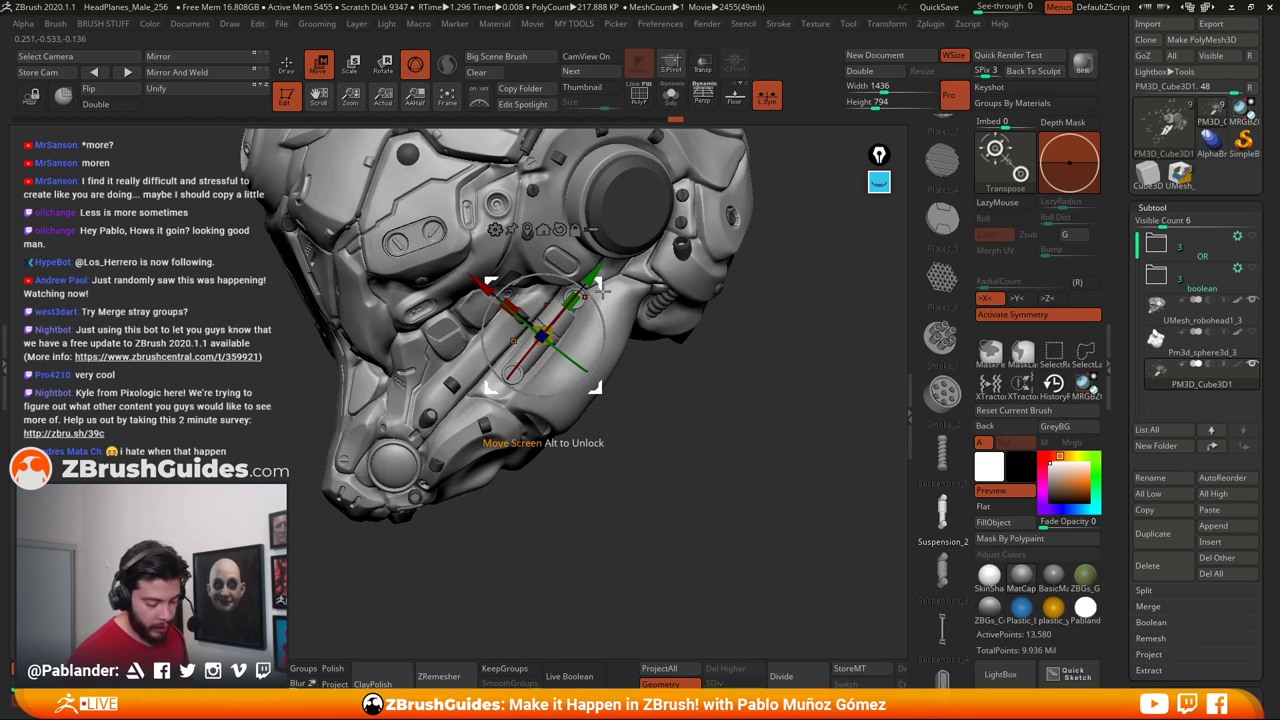
drag(596, 285, 600, 289)
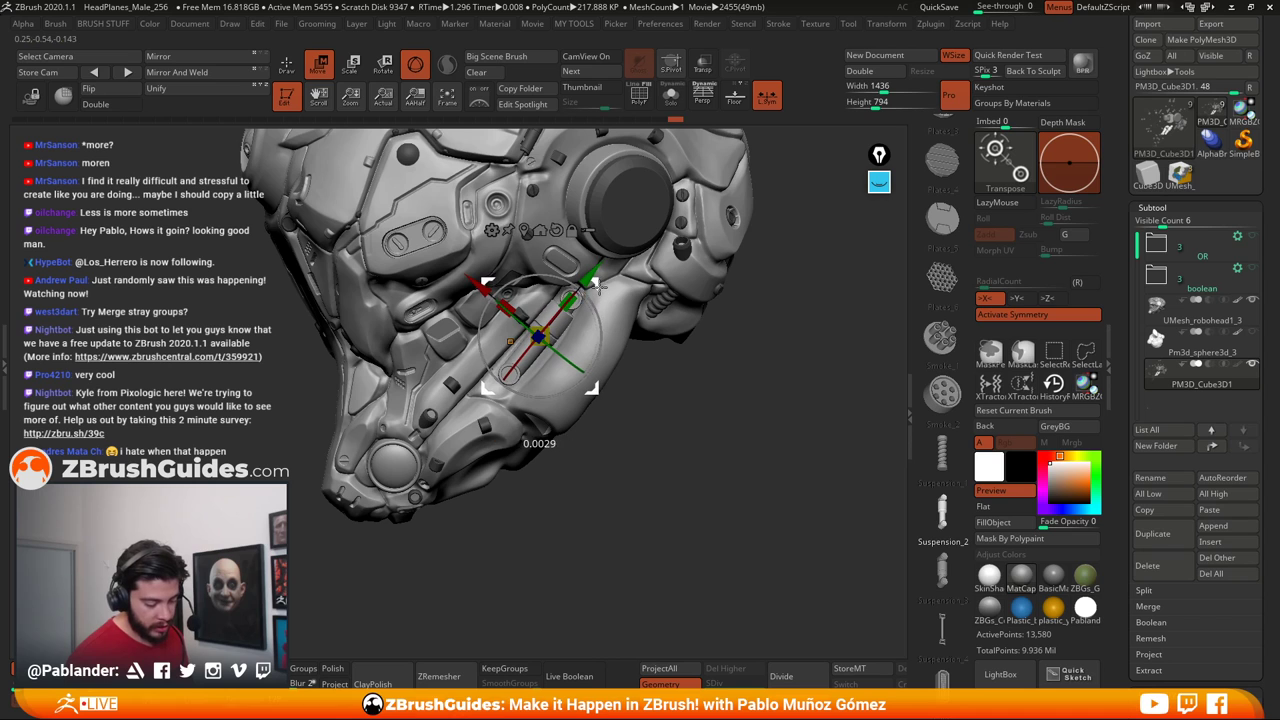
key(q)
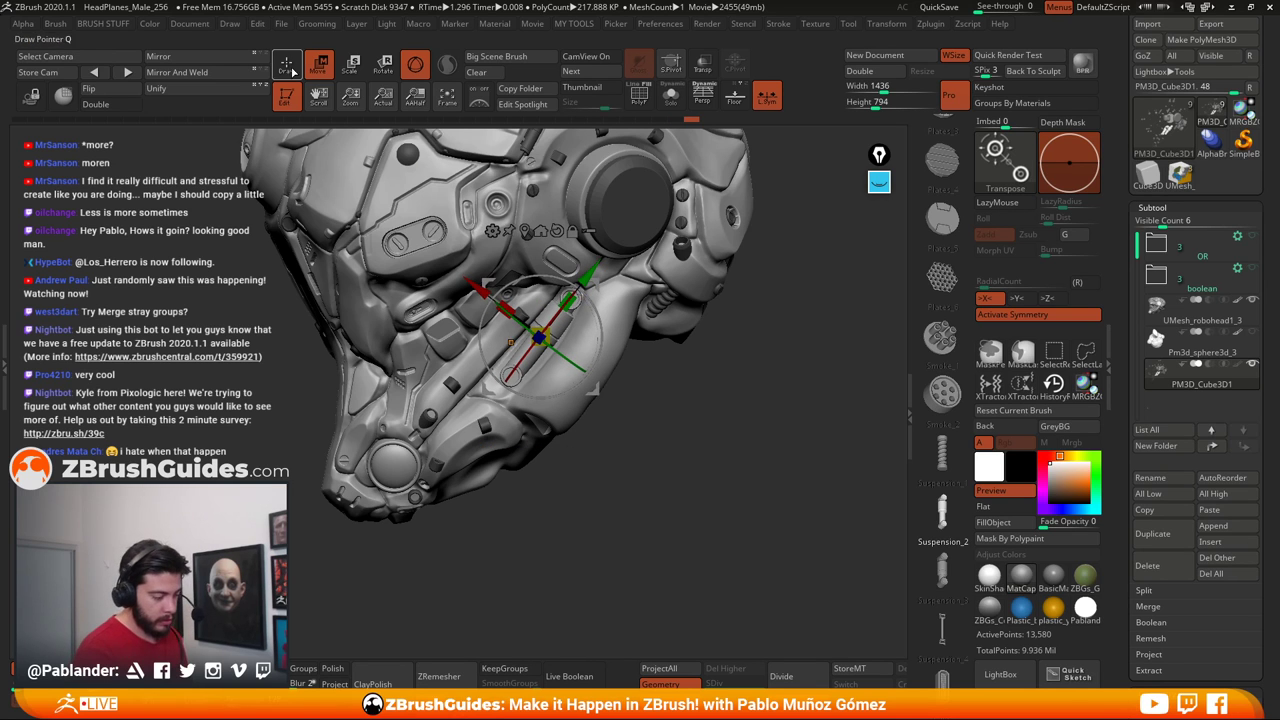
mouse_move(657, 486)
mouse_down()
mouse_move(646, 466)
mouse_move(663, 434)
mouse_move(643, 466)
mouse_up()
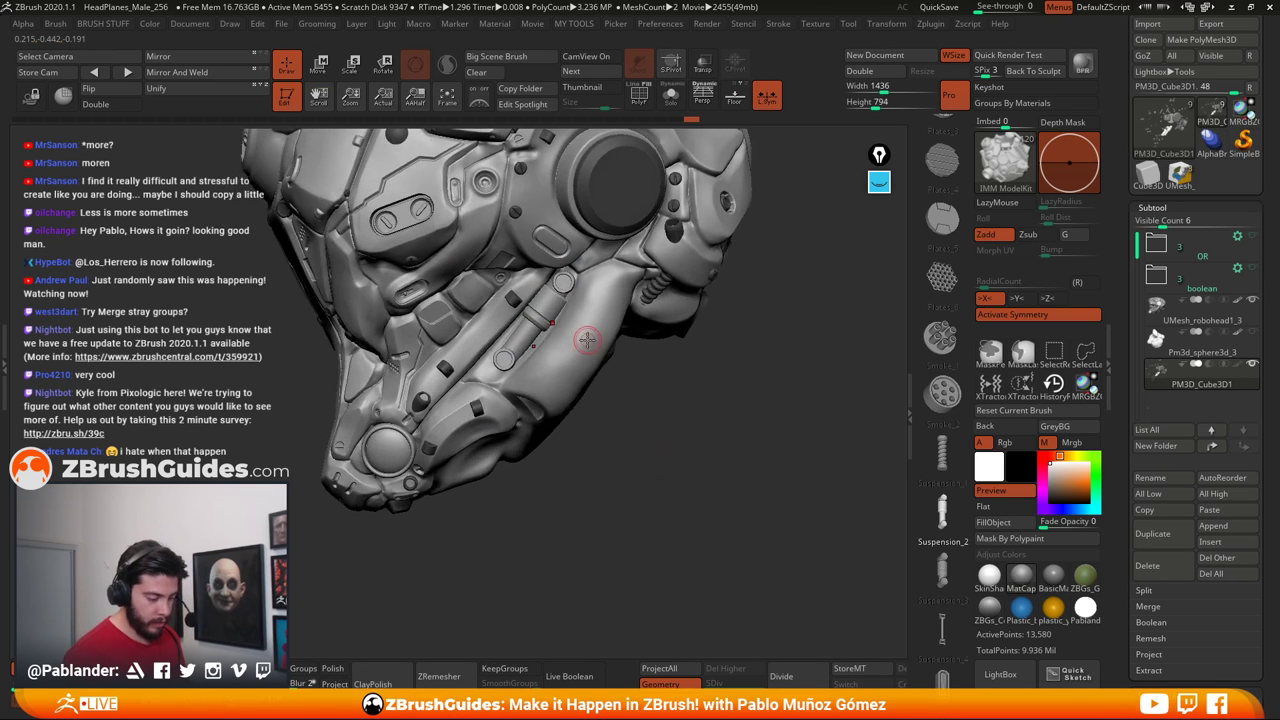
key(w)
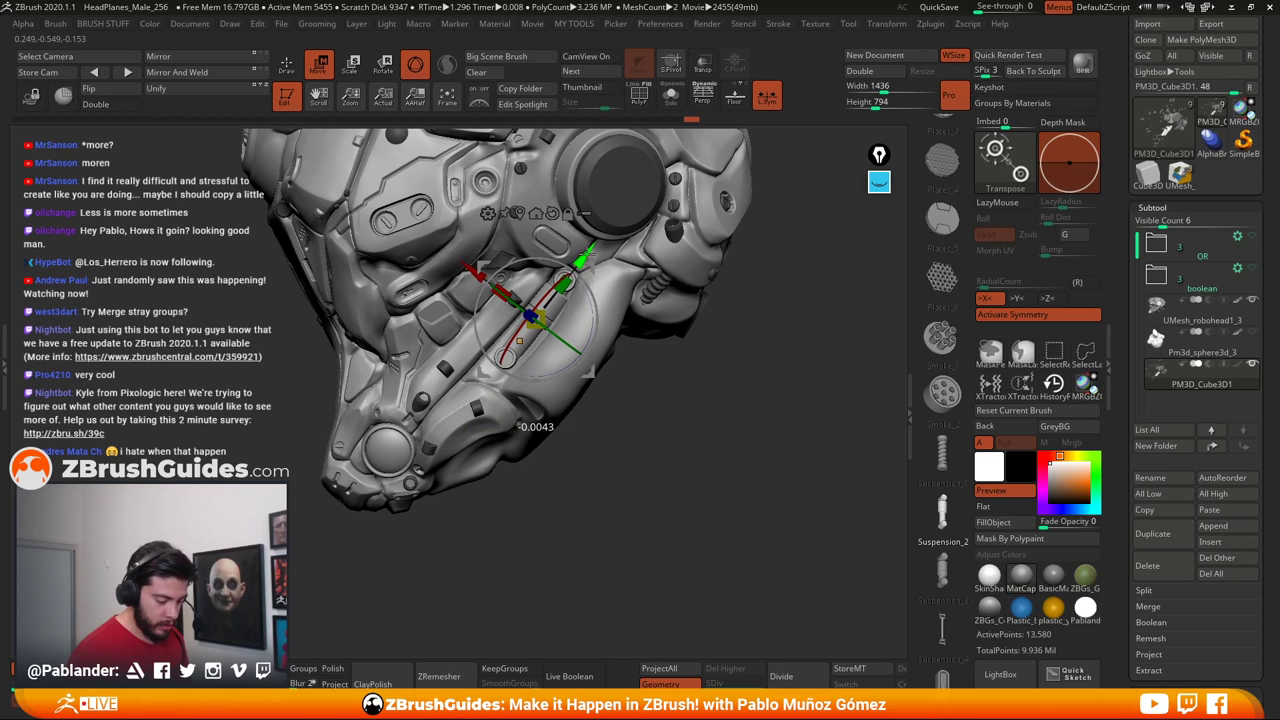
key(q)
Choose the Fasteners_17 hex bolt from the IMM ModelKit brush for the round ends of the piston
scroll(928, 414, down, 10)
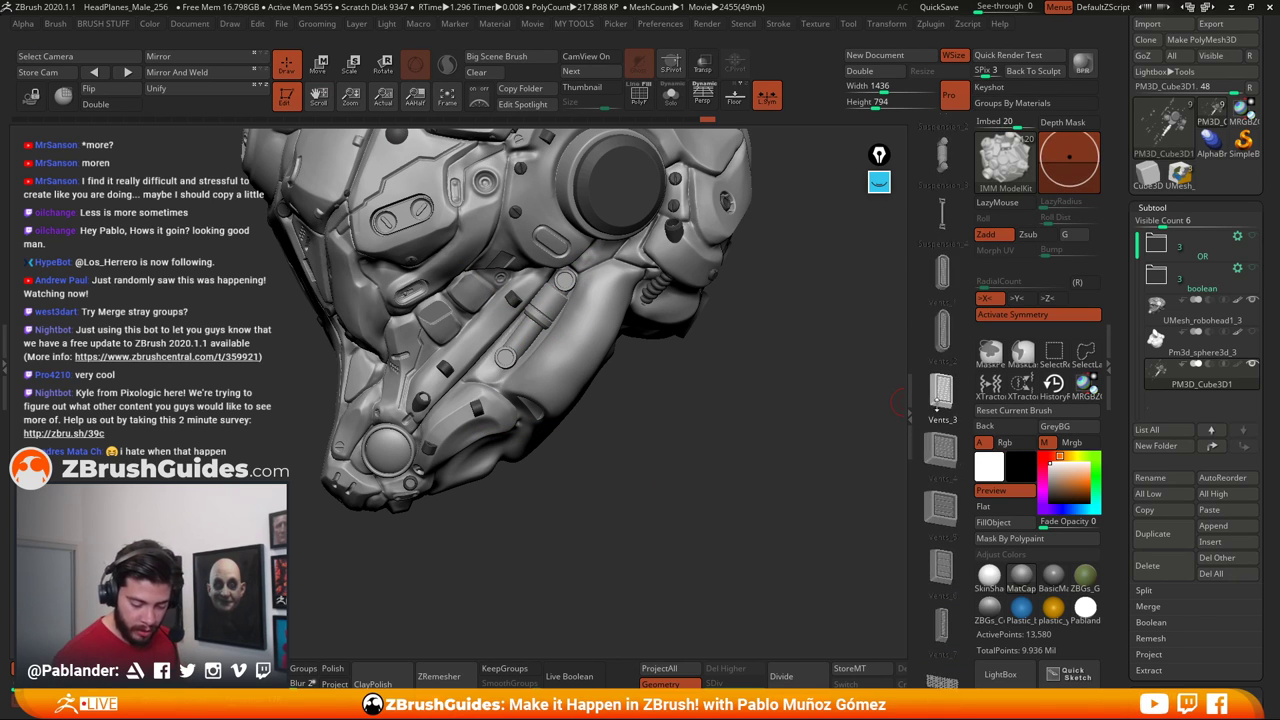
scroll(932, 410, up, 8)
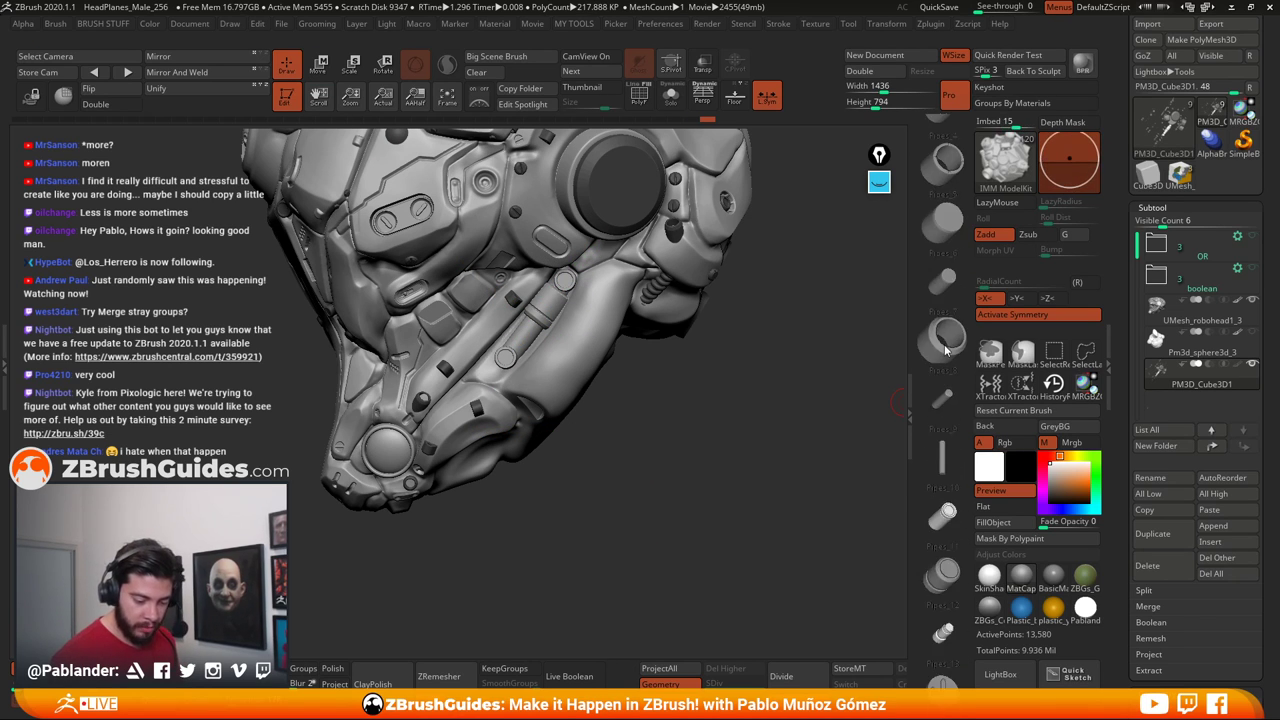
scroll(950, 340, up, 8)
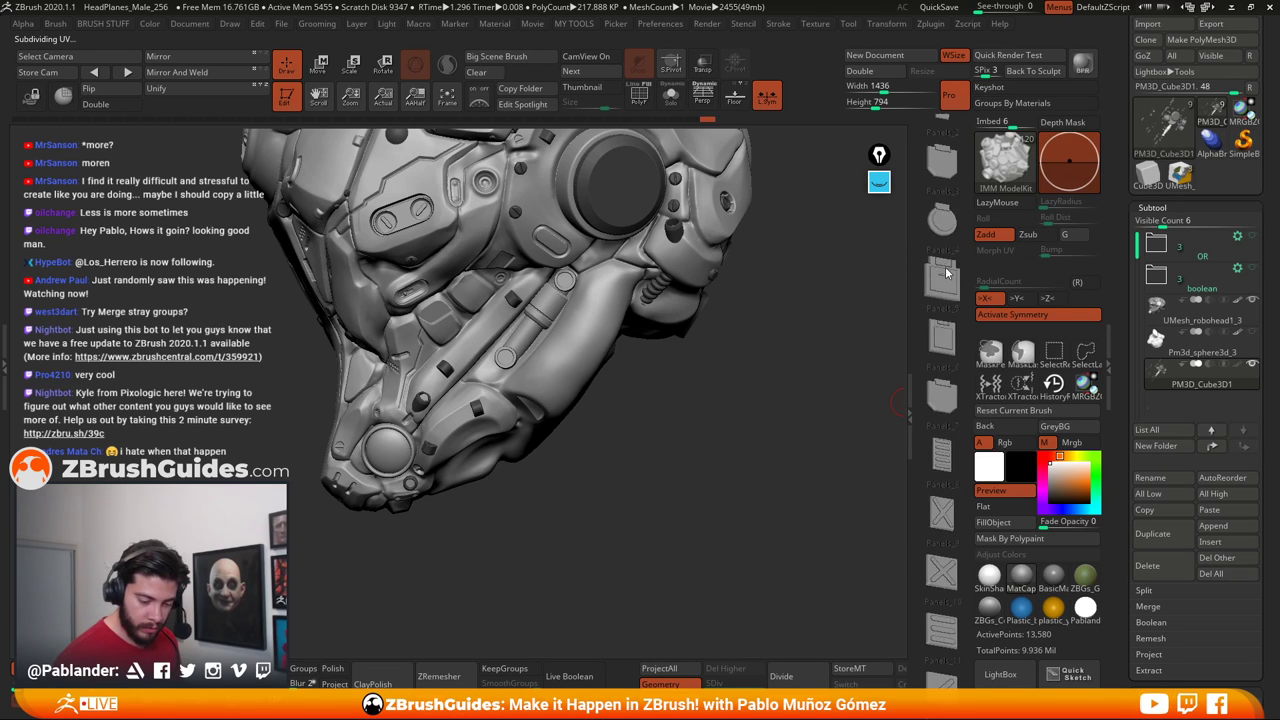
scroll(945, 400, up, 8)
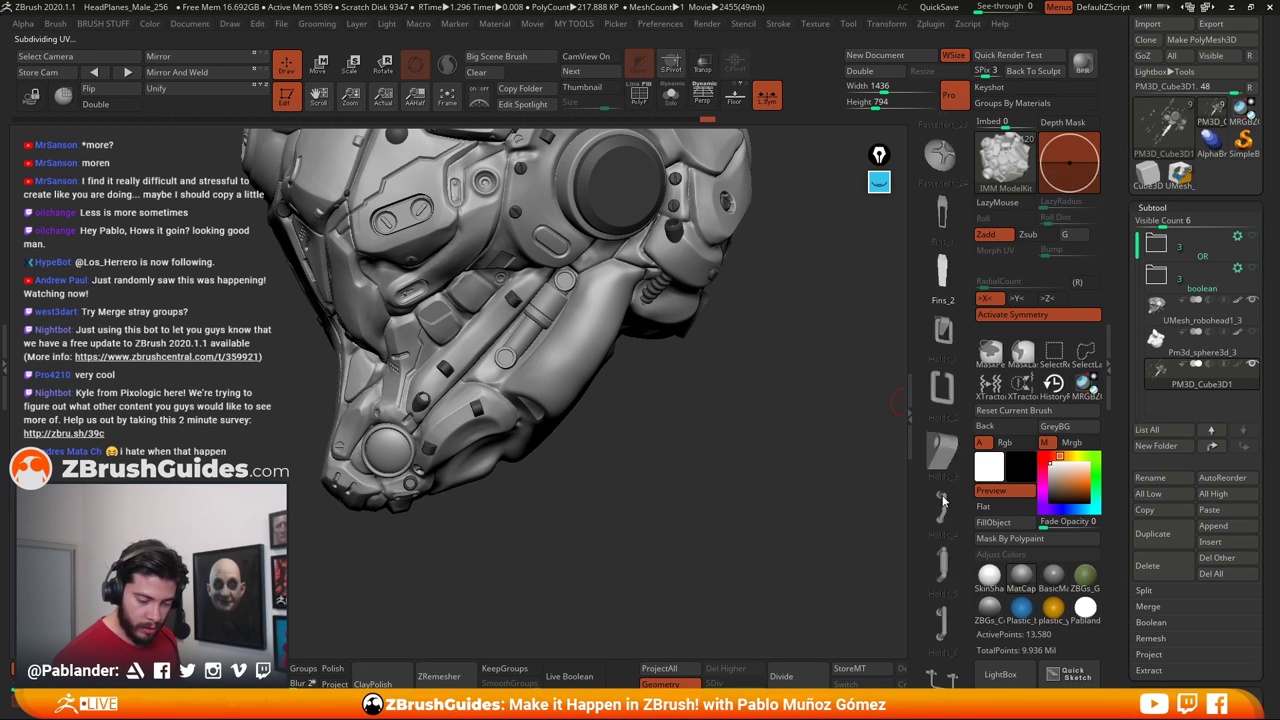
scroll(940, 480, up, 5)
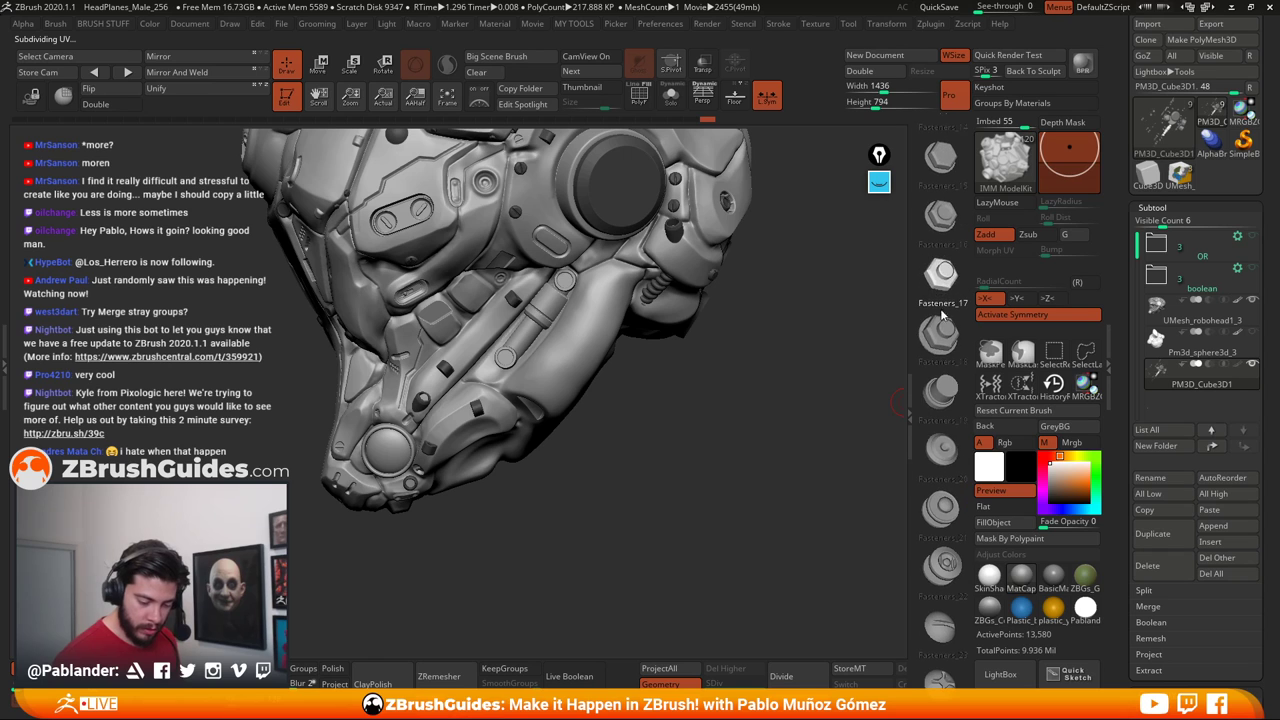
drag(774, 354, 589, 333)
ctrl+right_drag(589, 333, 547, 303)
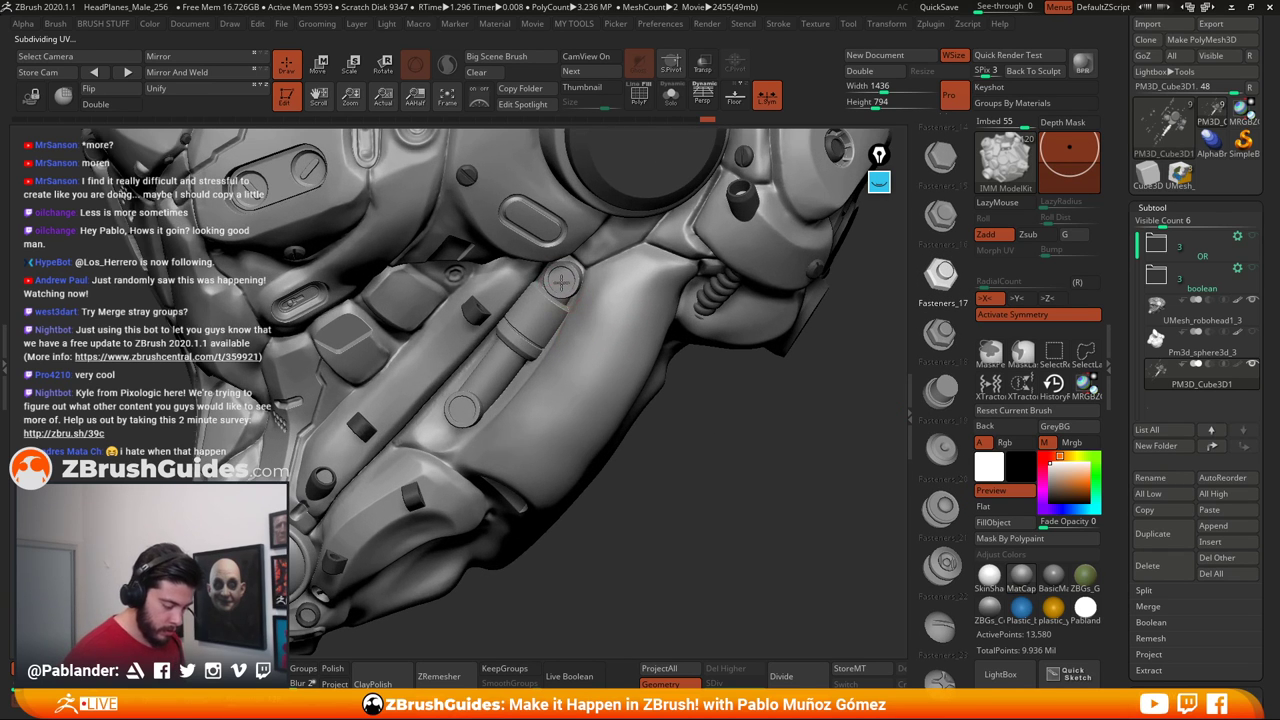
drag(564, 287, 561, 281)
key(ctrl+z)
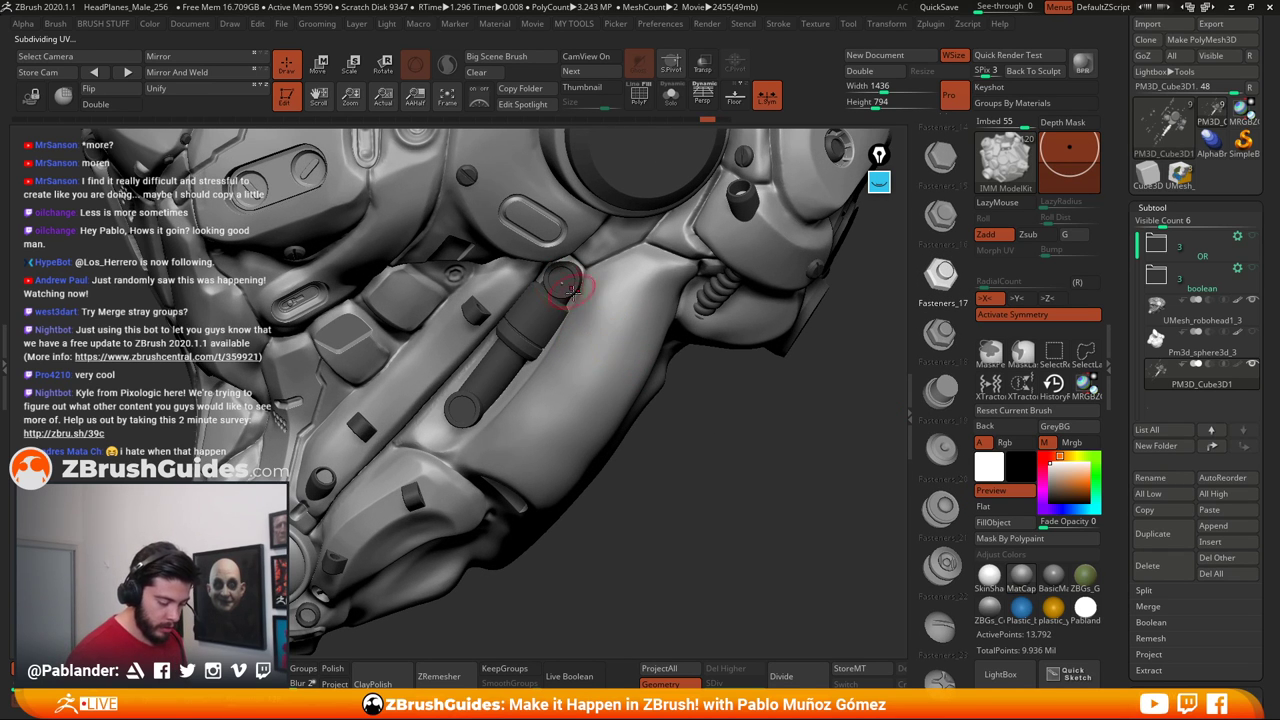
key(ctrl+z)
Adjust the draw size and insert mirrored Fasteners_17 bolts on both round ends of the piston
key(space)
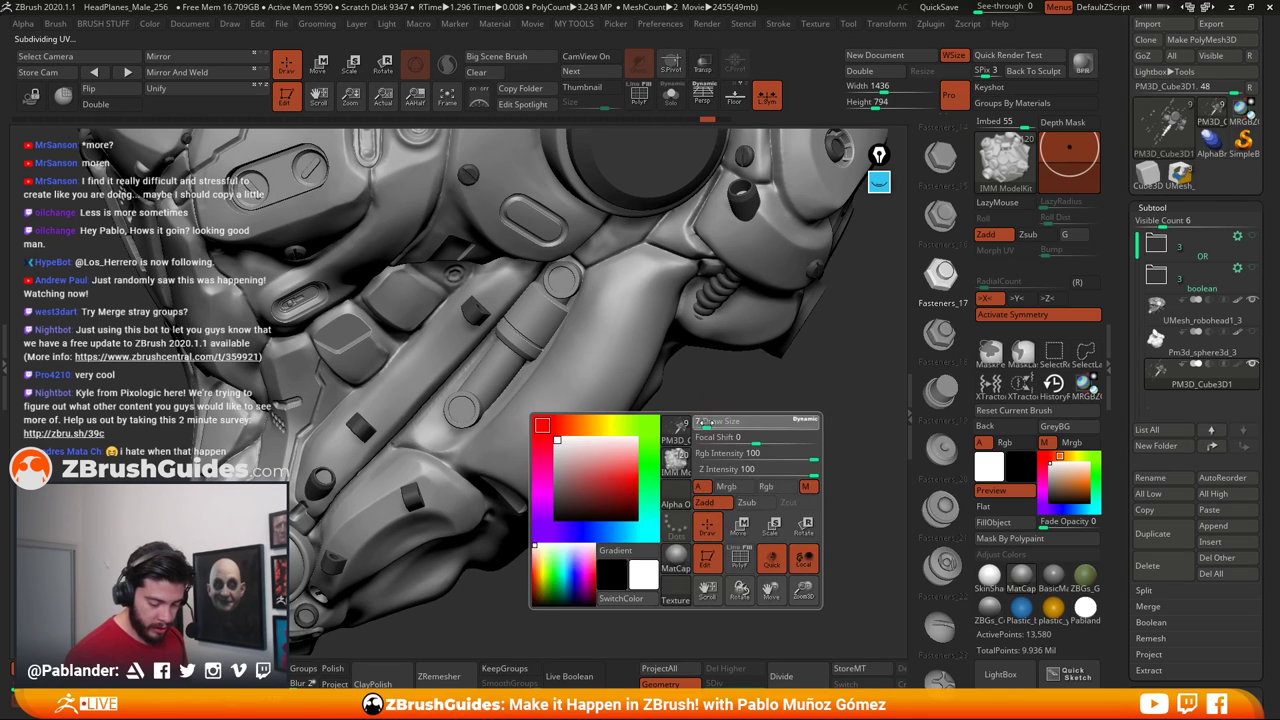
drag(561, 280, 460, 410)
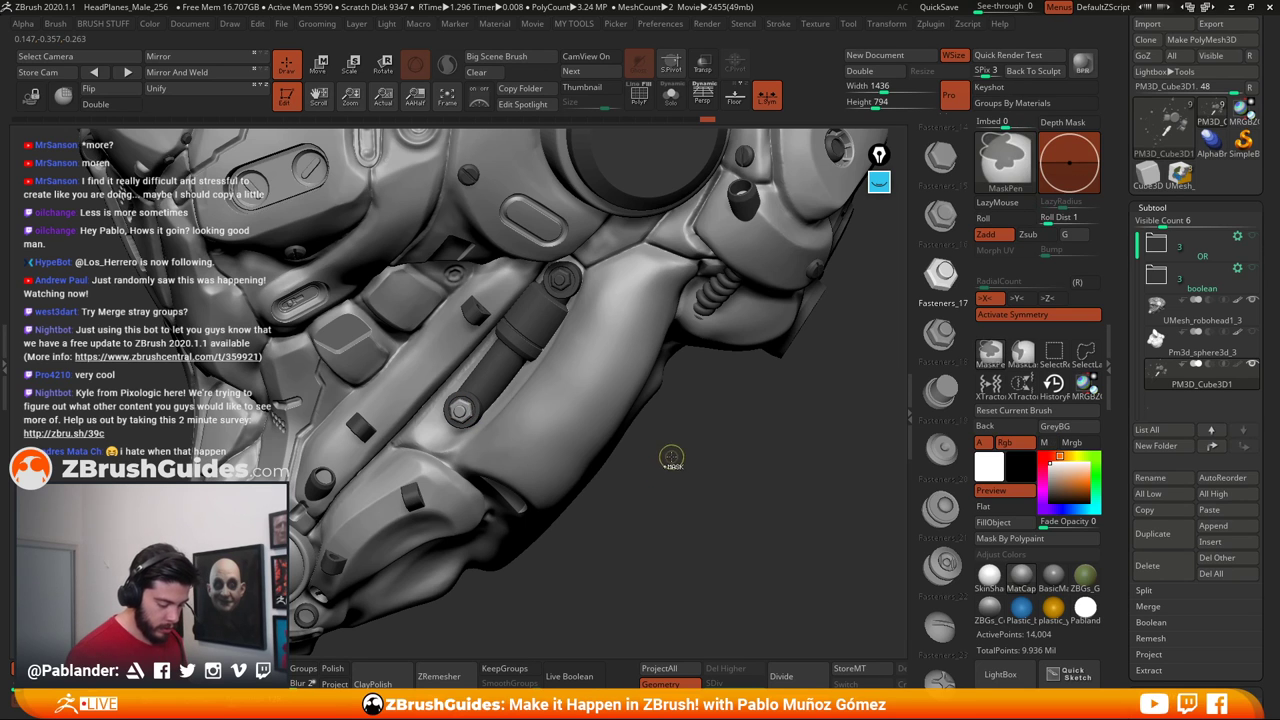
Adjust the rotation of the mirrored hex bolt on the piston's lower end so it sits square on the round cap
drag(609, 463, 630, 410)
click(325, 74)
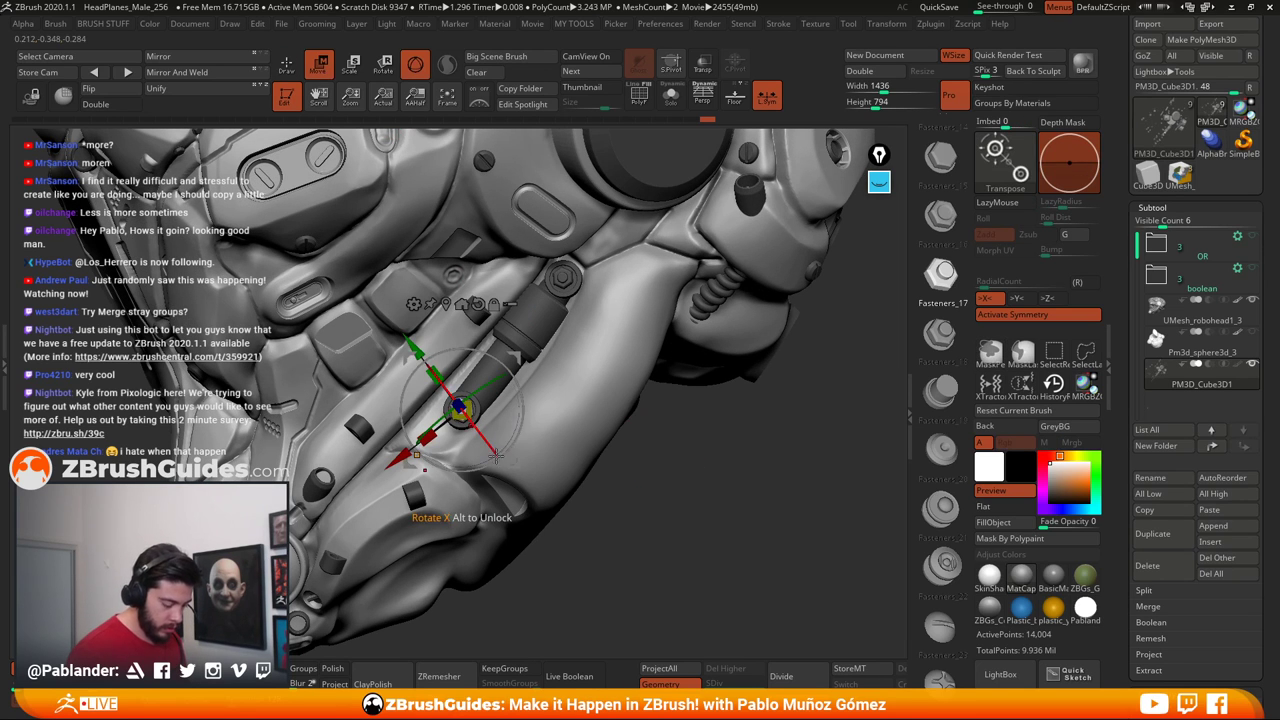
drag(517, 460, 496, 518)
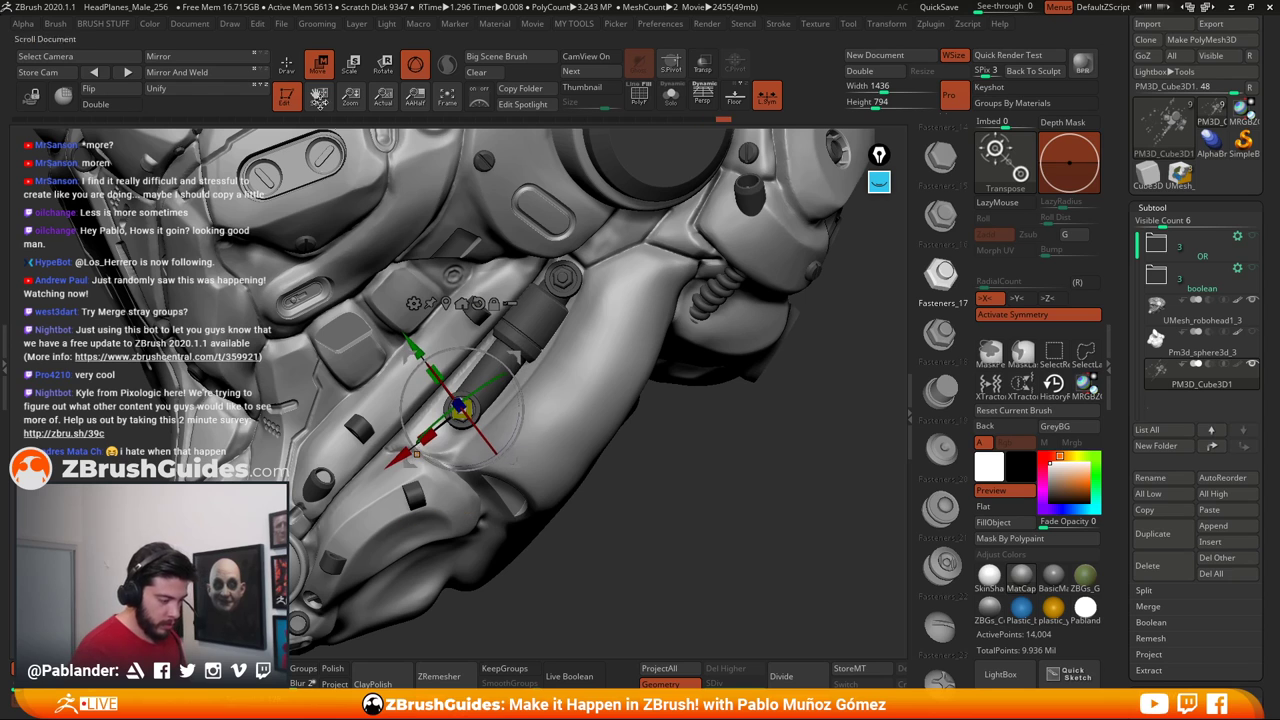
key(q)
mouse_move(672, 505)
ctrl+mouse_down()
mouse_move(699, 532)
mouse_move(652, 453)
mouse_move(689, 426)
mouse_move(682, 505)
mouse_move(666, 478)
ctrl+mouse_up()
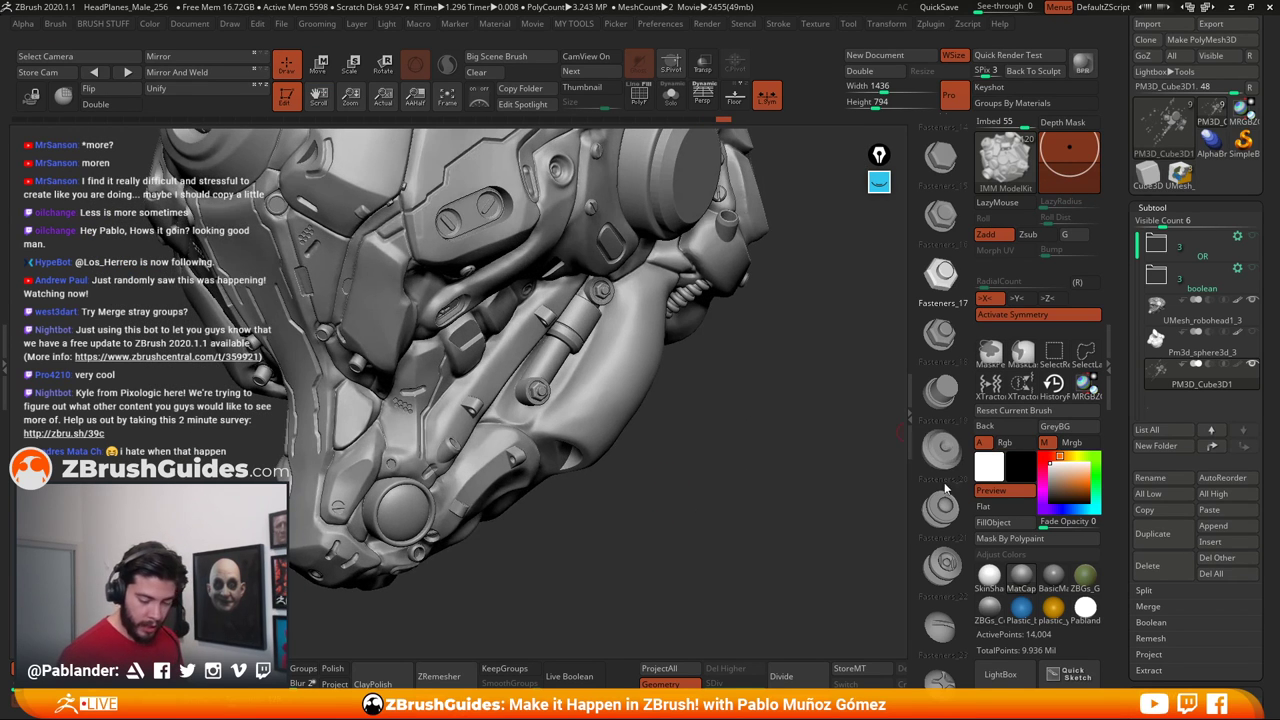
Choose Holds_5 from the IMM ModelKit brush and insert a mirrored handle on the rear neck strand below the ear disc
drag(943, 491, 940, 422)
scroll(945, 430, down, 8)
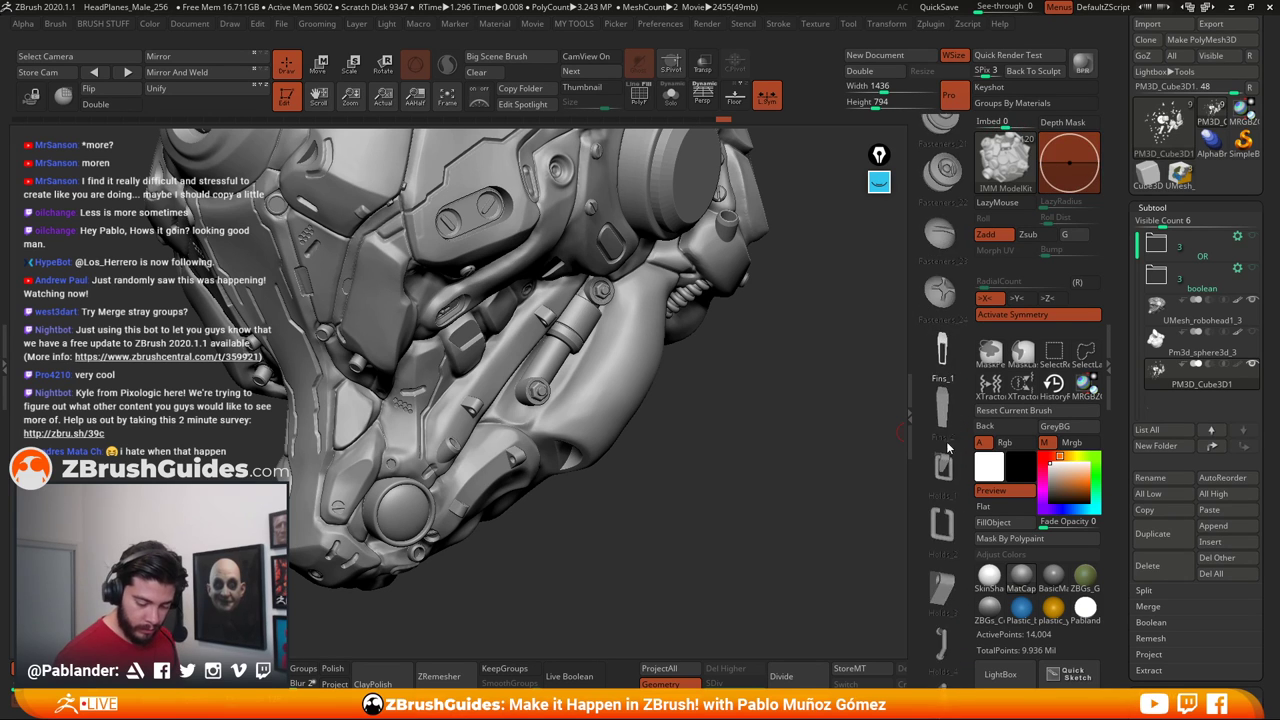
click(941, 375)
scroll(942, 365, down, 1)
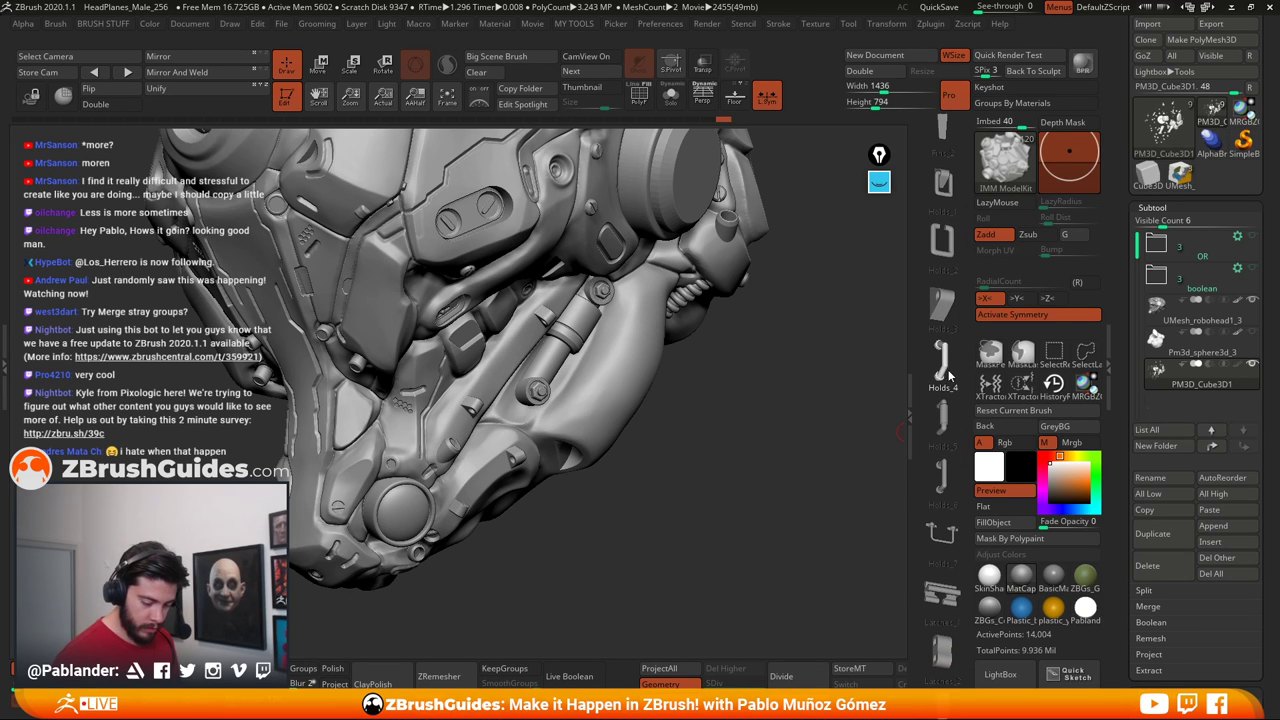
click(945, 418)
mouse_move(749, 463)
mouse_down()
mouse_move(726, 463)
mouse_move(702, 438)
mouse_up()
drag(634, 357, 680, 433)
alt+drag(728, 492, 757, 491)
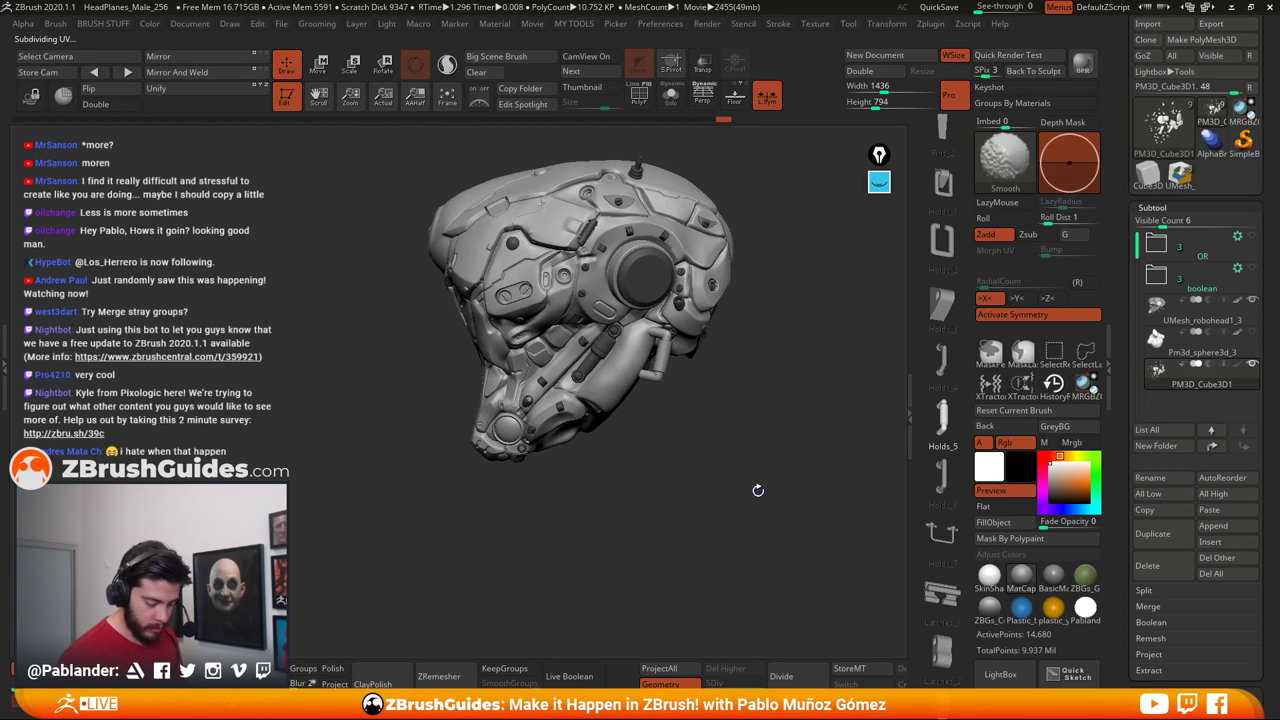
Move, rotate and scale the mirrored handle so its ends sink into the rear neck strand
click(321, 76)
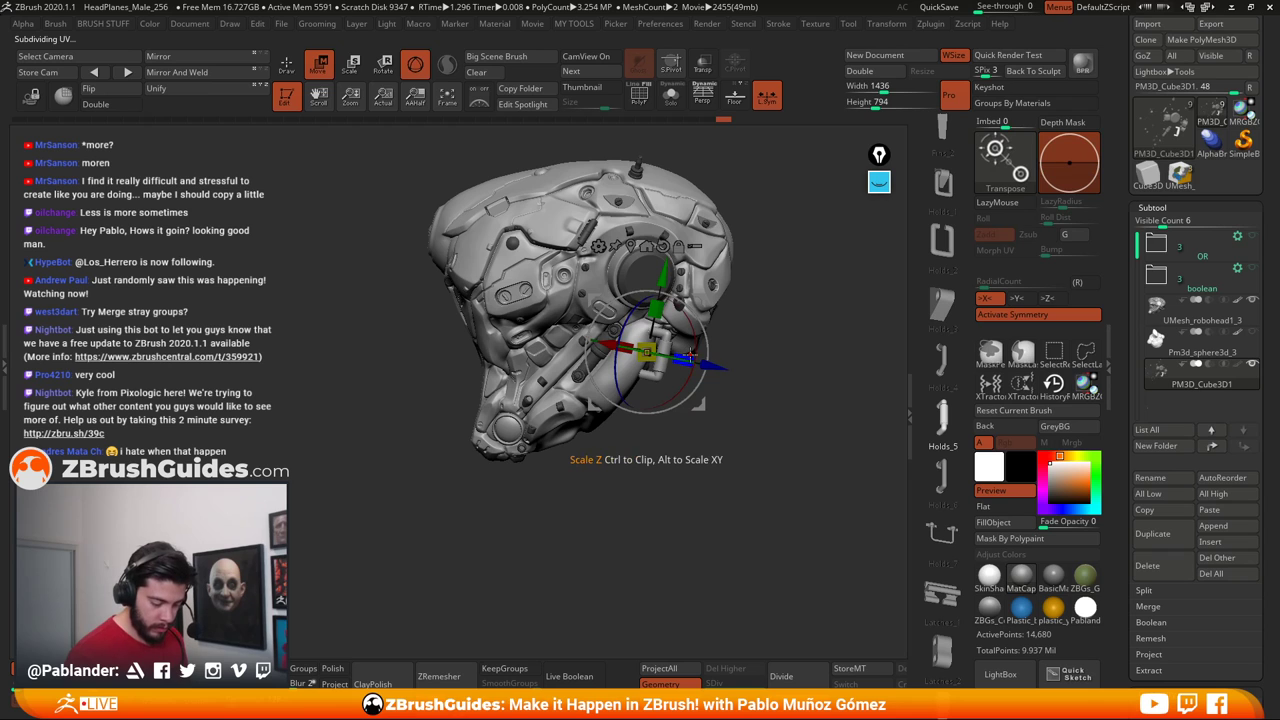
drag(714, 366, 780, 451)
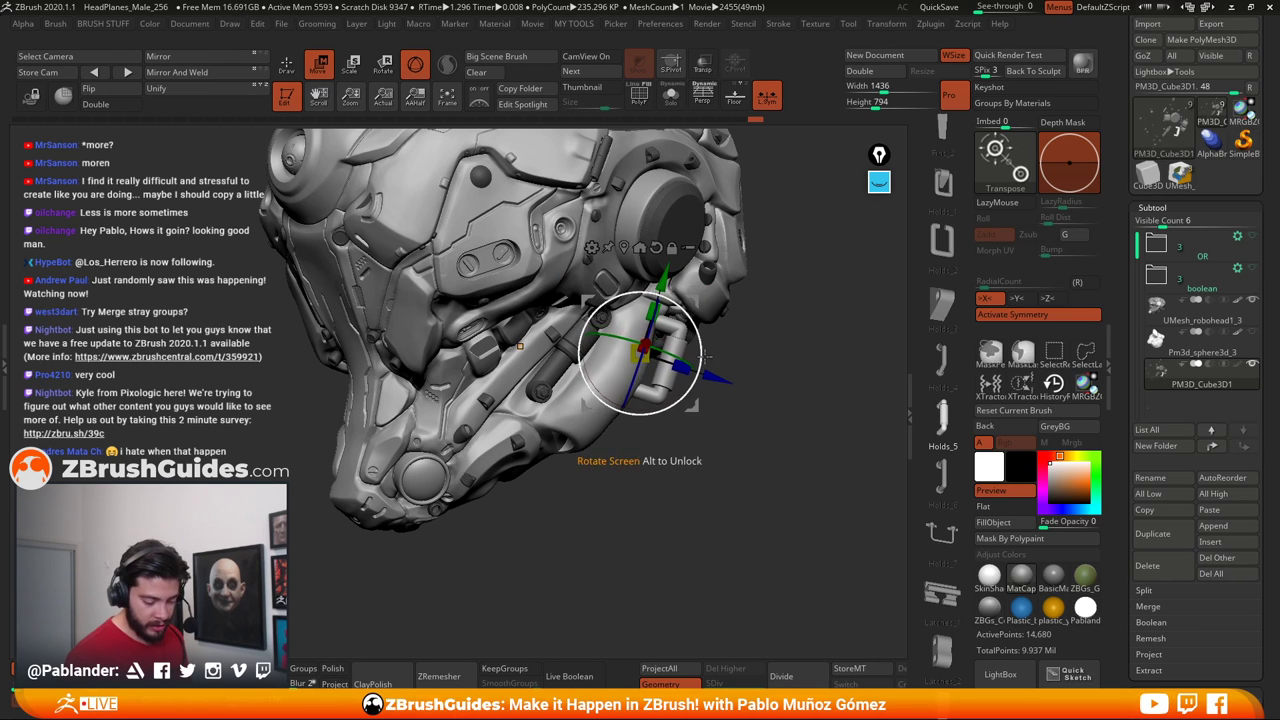
drag(704, 350, 693, 407)
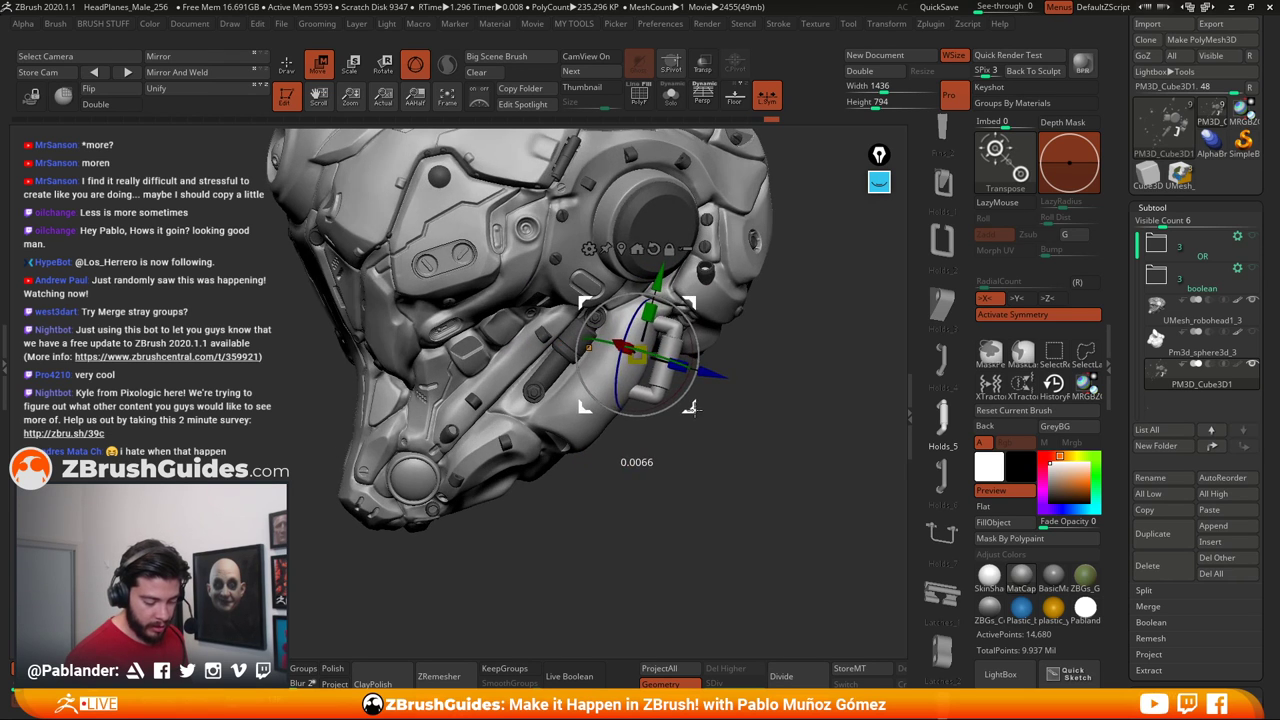
key(q)
mouse_move(606, 471)
mouse_down()
mouse_move(677, 434)
mouse_move(726, 433)
mouse_move(645, 430)
mouse_move(694, 437)
mouse_move(655, 430)
mouse_move(645, 335)
mouse_move(662, 392)
mouse_up()
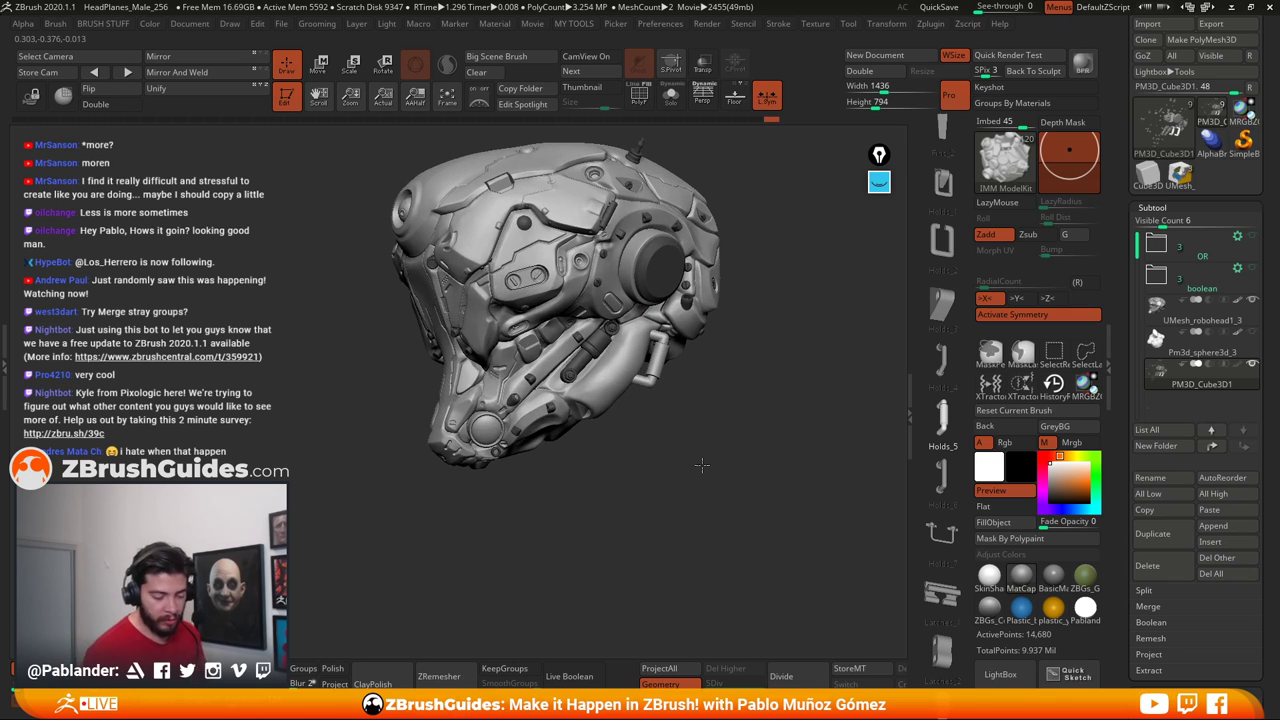
Undo the insertion and adjustments of the mirrored handle on the rear neck strand
drag(692, 441, 702, 406)
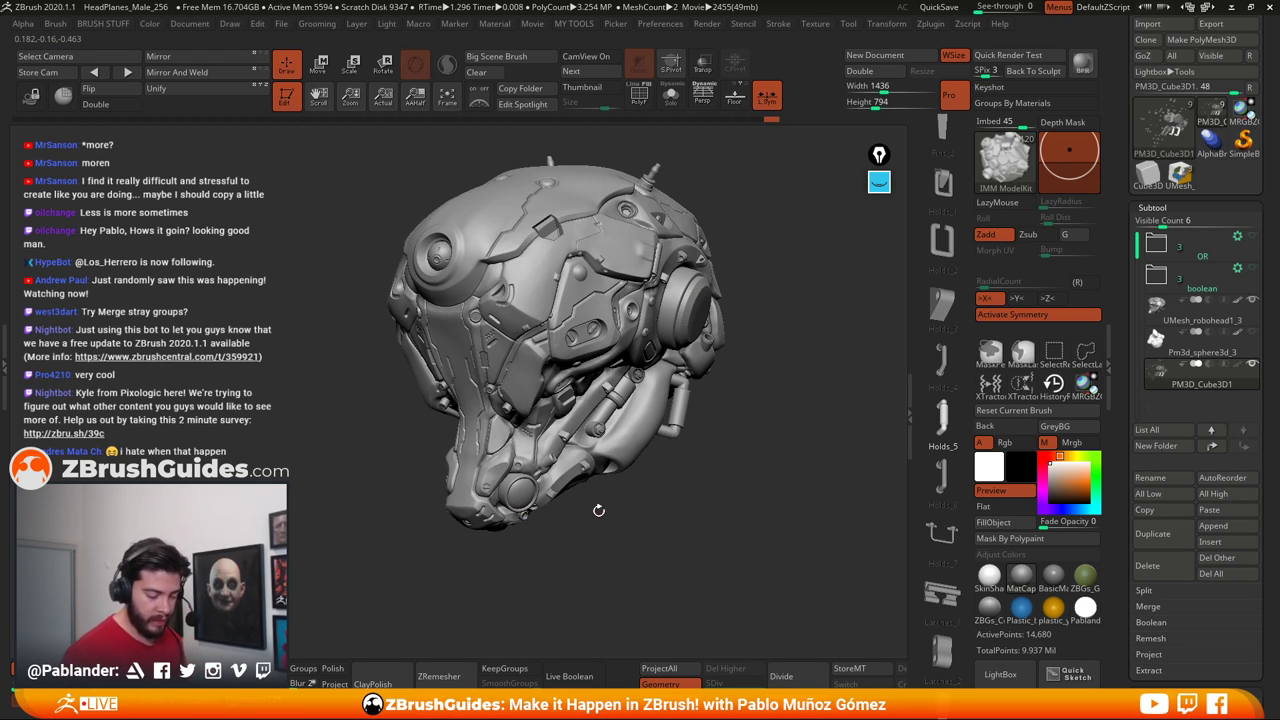
drag(734, 490, 513, 385)
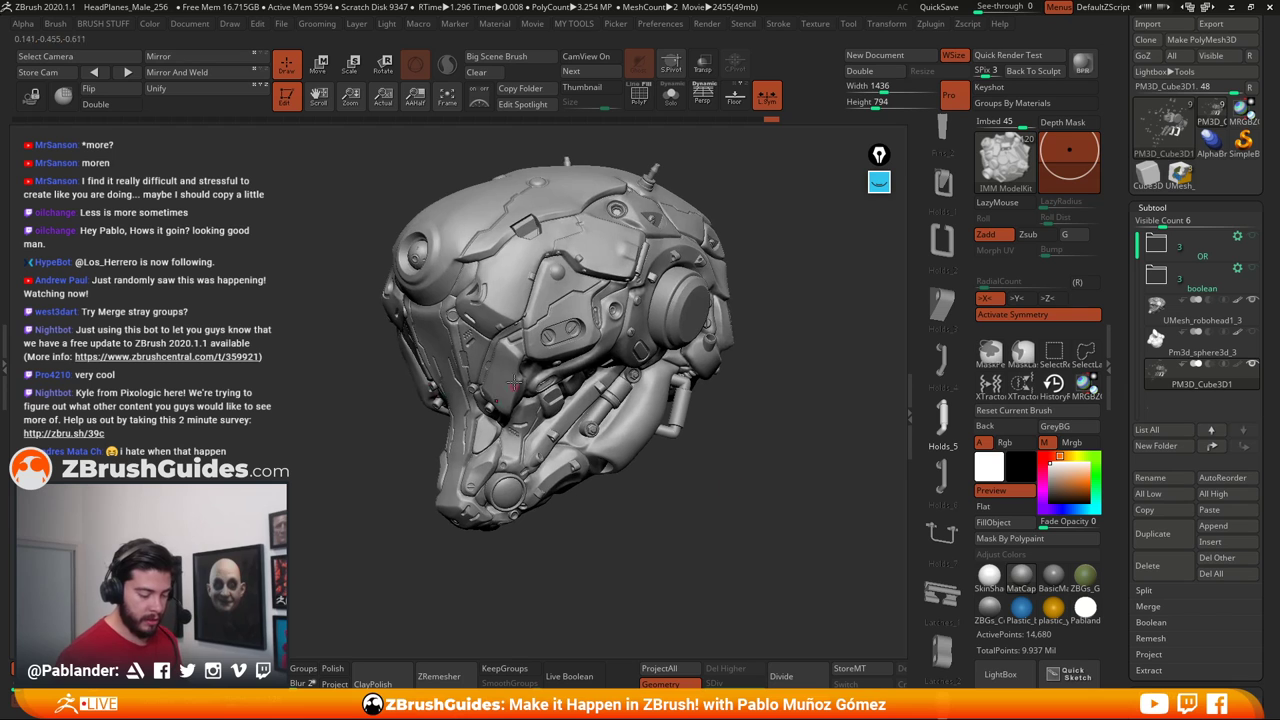
drag(689, 500, 703, 480)
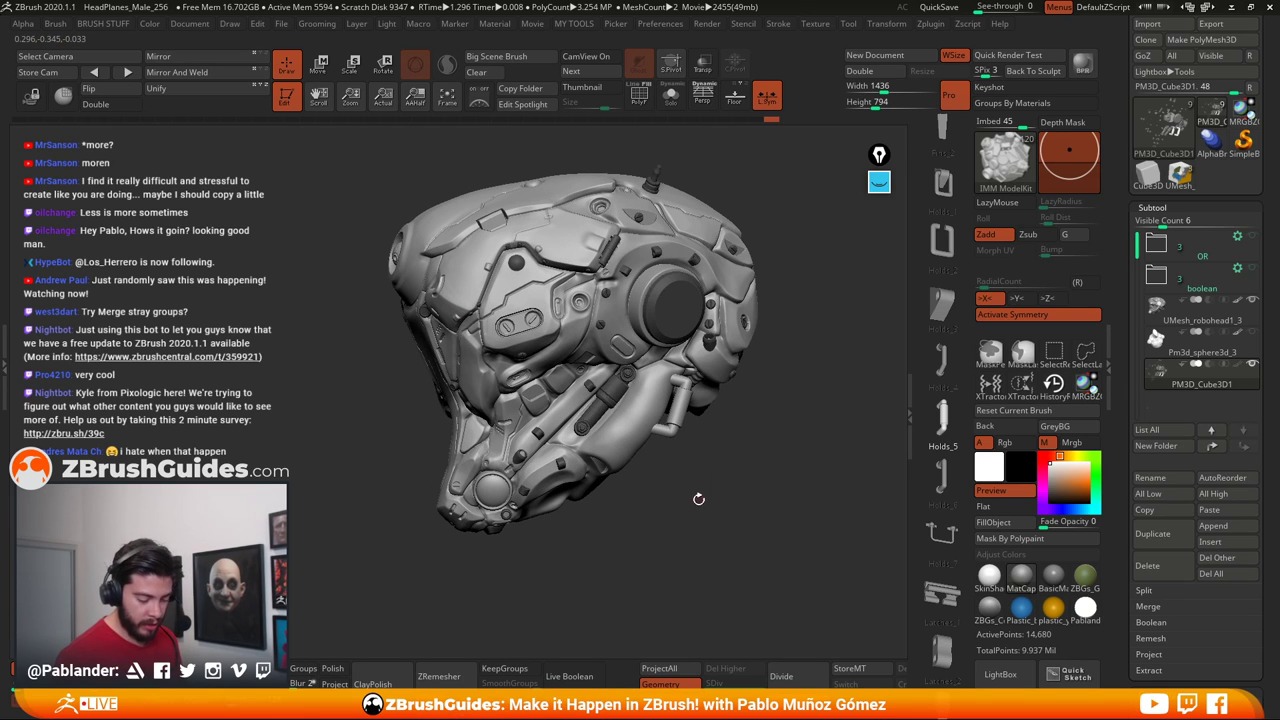
key(ctrl+z)
key(ctrl+shift+z)
key(ctrl+z)
key(ctrl)
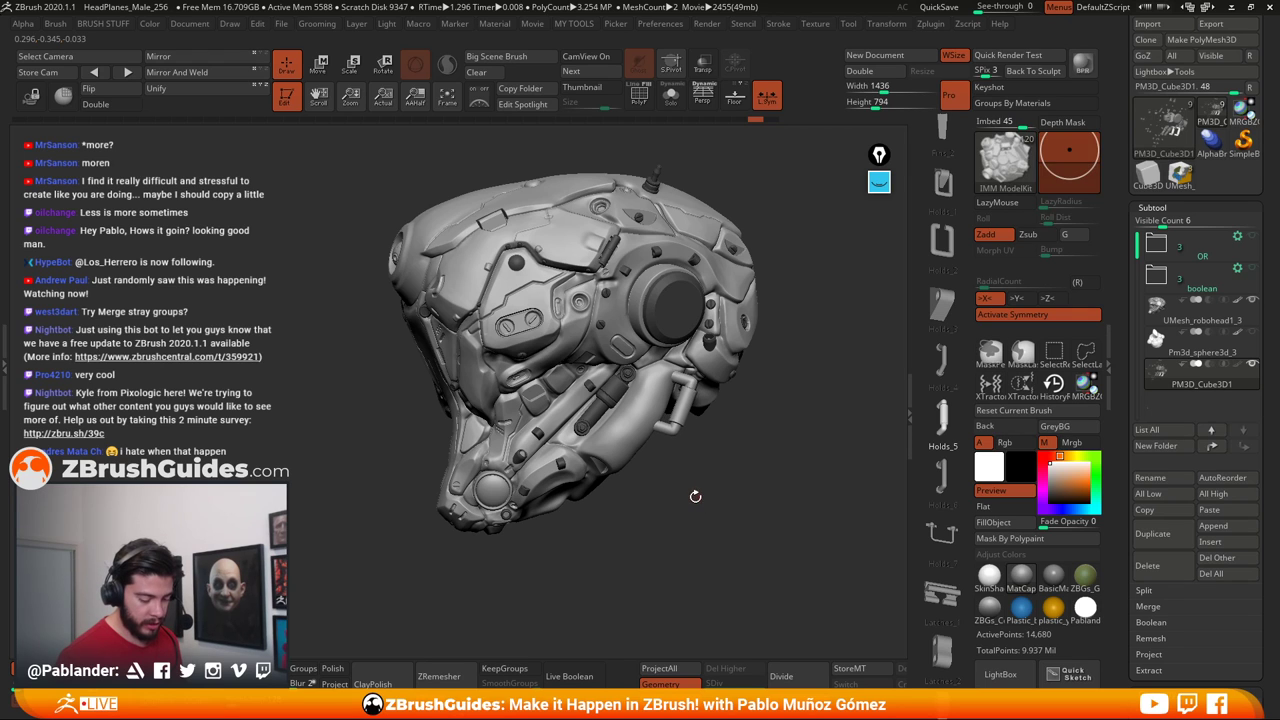
key(ctrl+z)
key(ctrl+z)
key(ctrl+z)
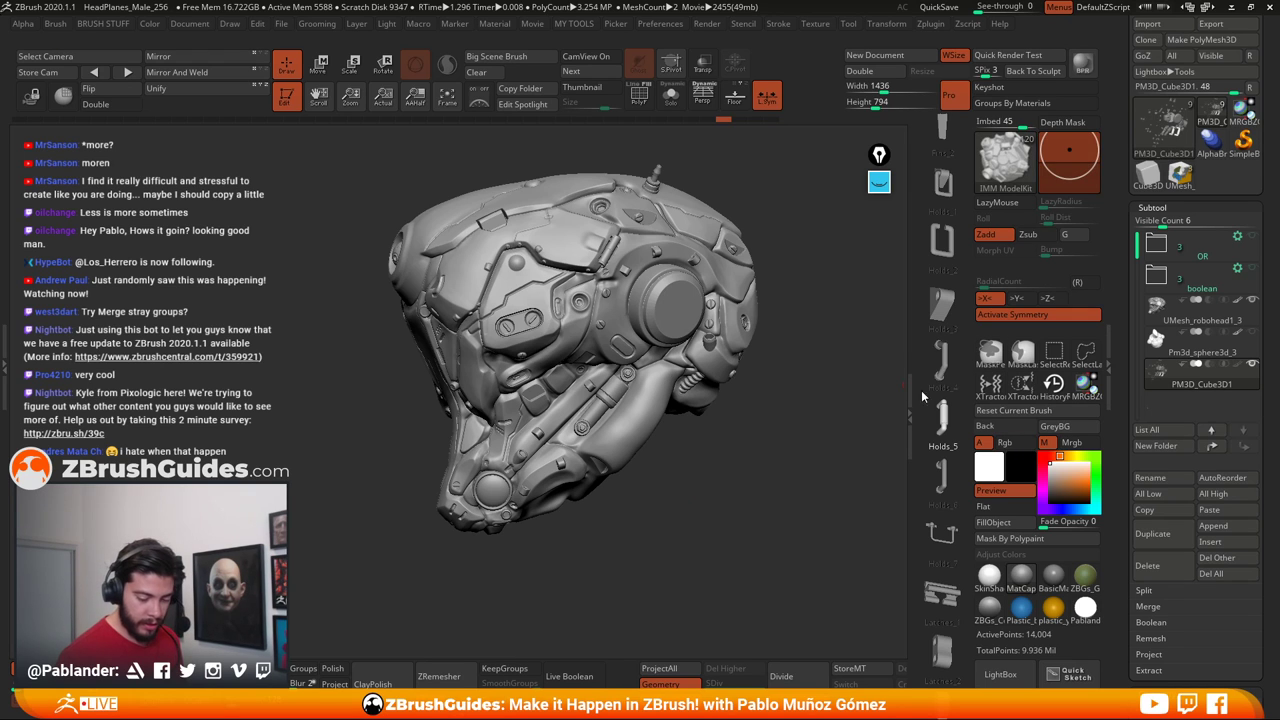
Browse the IMM ModelKit meshes and choose the Fasteners_23 slotted screw
scroll(935, 390, down, 5)
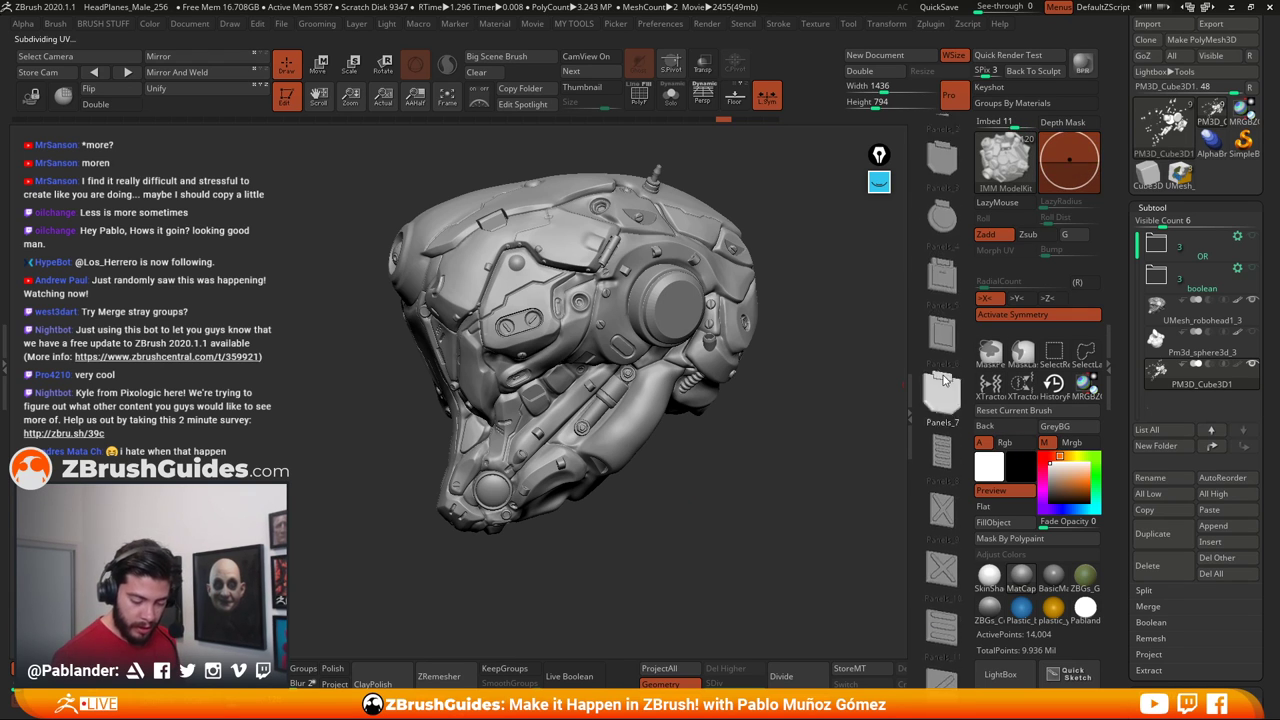
scroll(943, 378, down, 6)
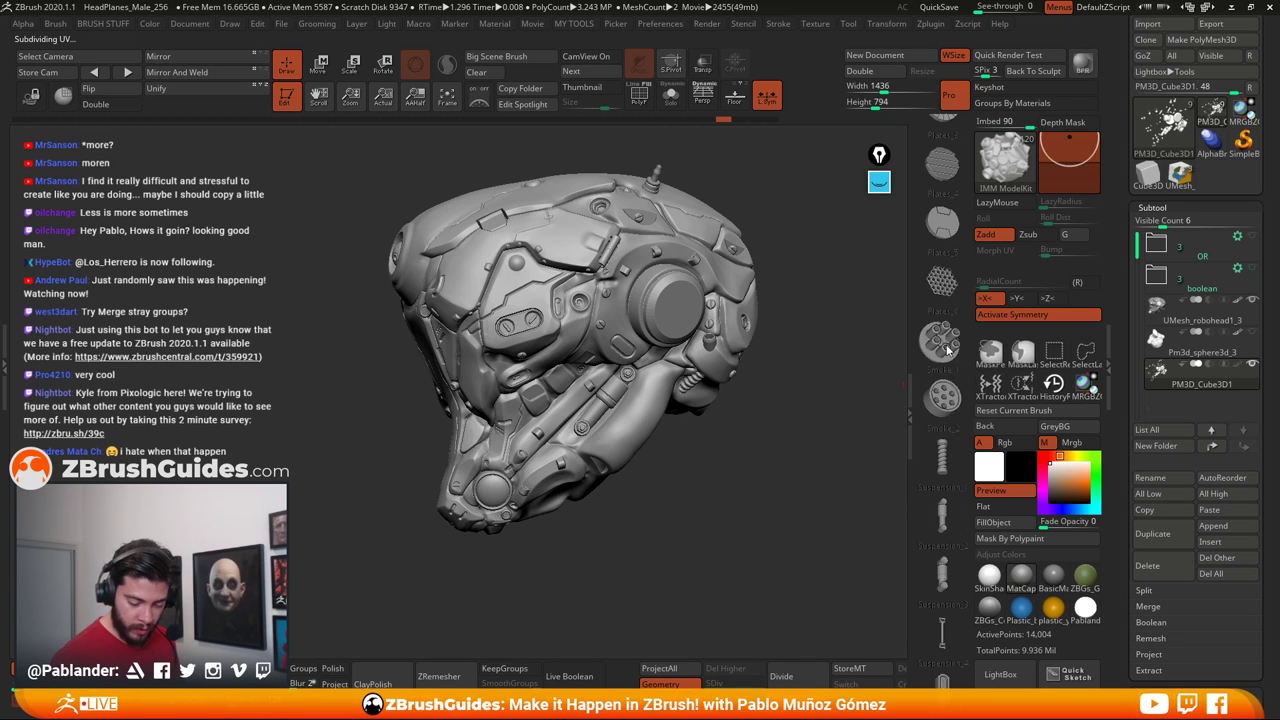
scroll(947, 348, down, 6)
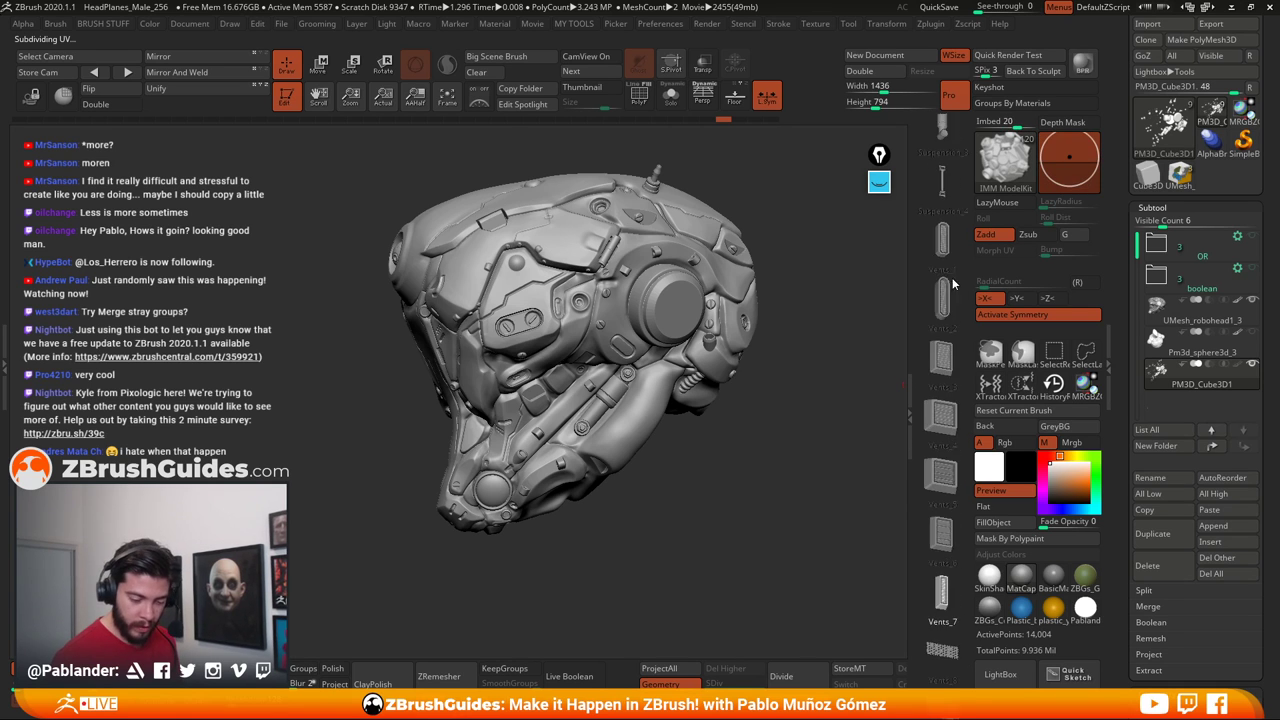
scroll(952, 285, down, 6)
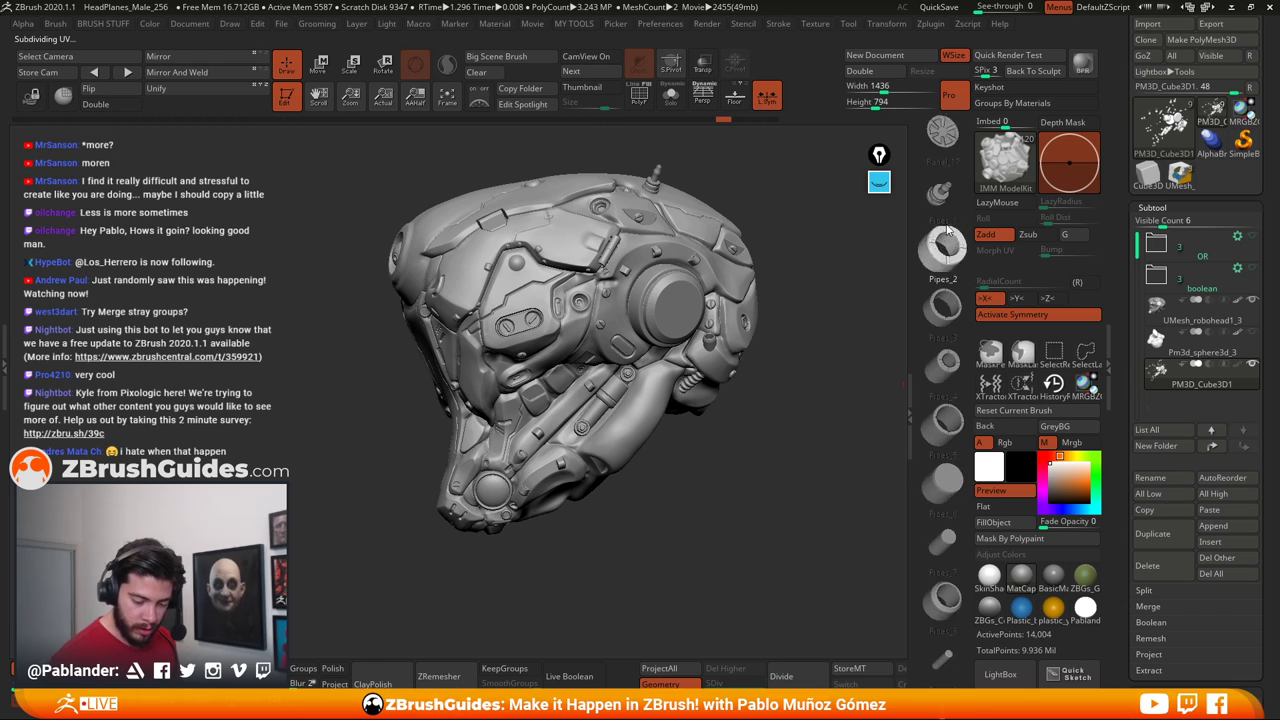
scroll(942, 340, up, 6)
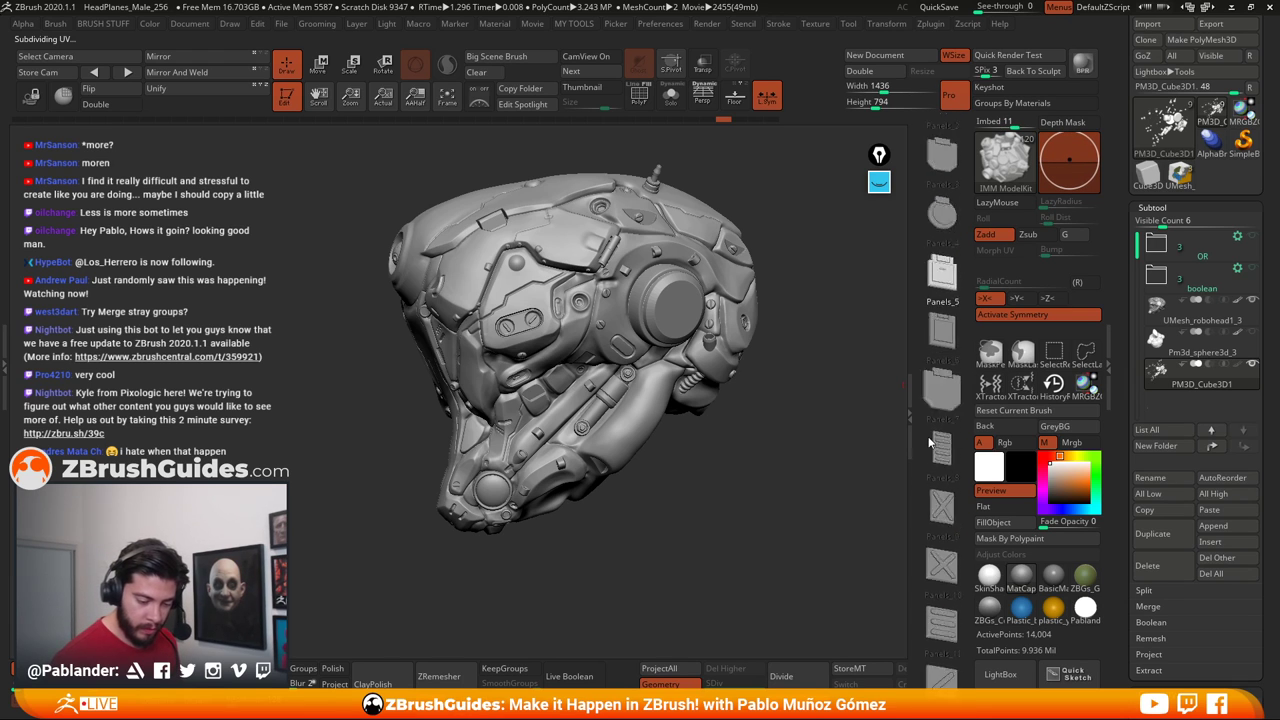
scroll(930, 442, up, 6)
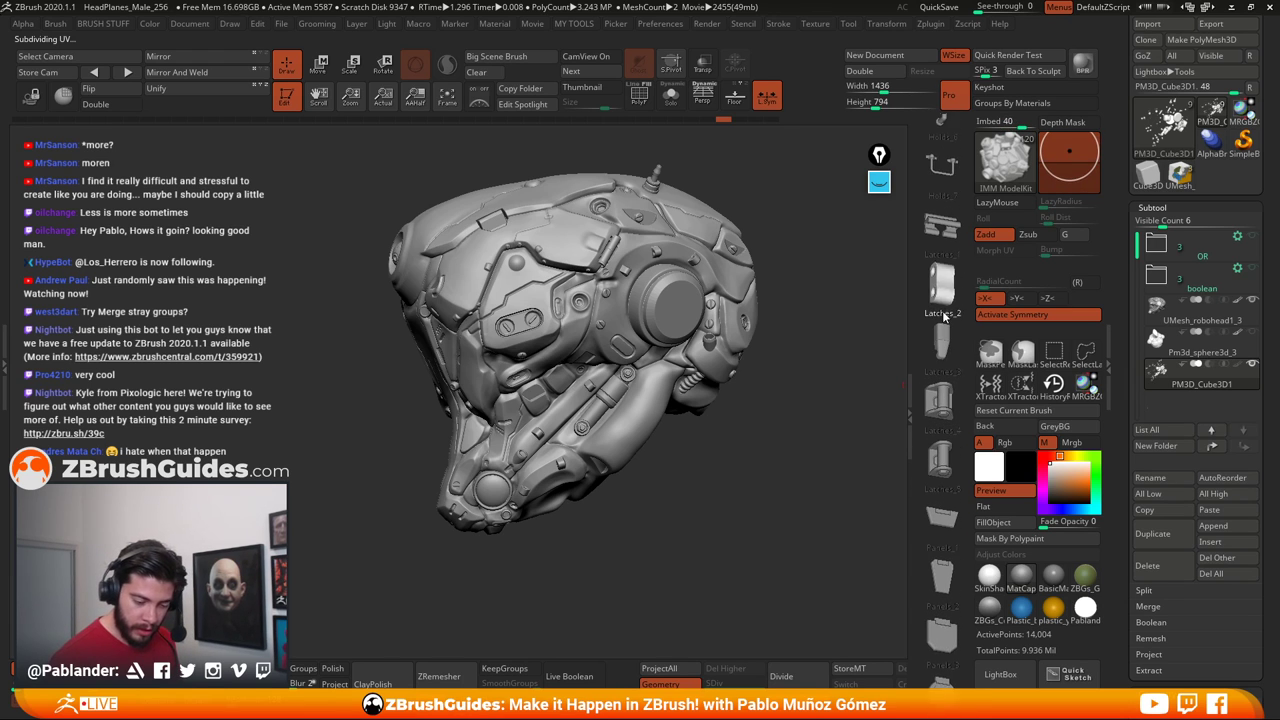
scroll(942, 316, up, 6)
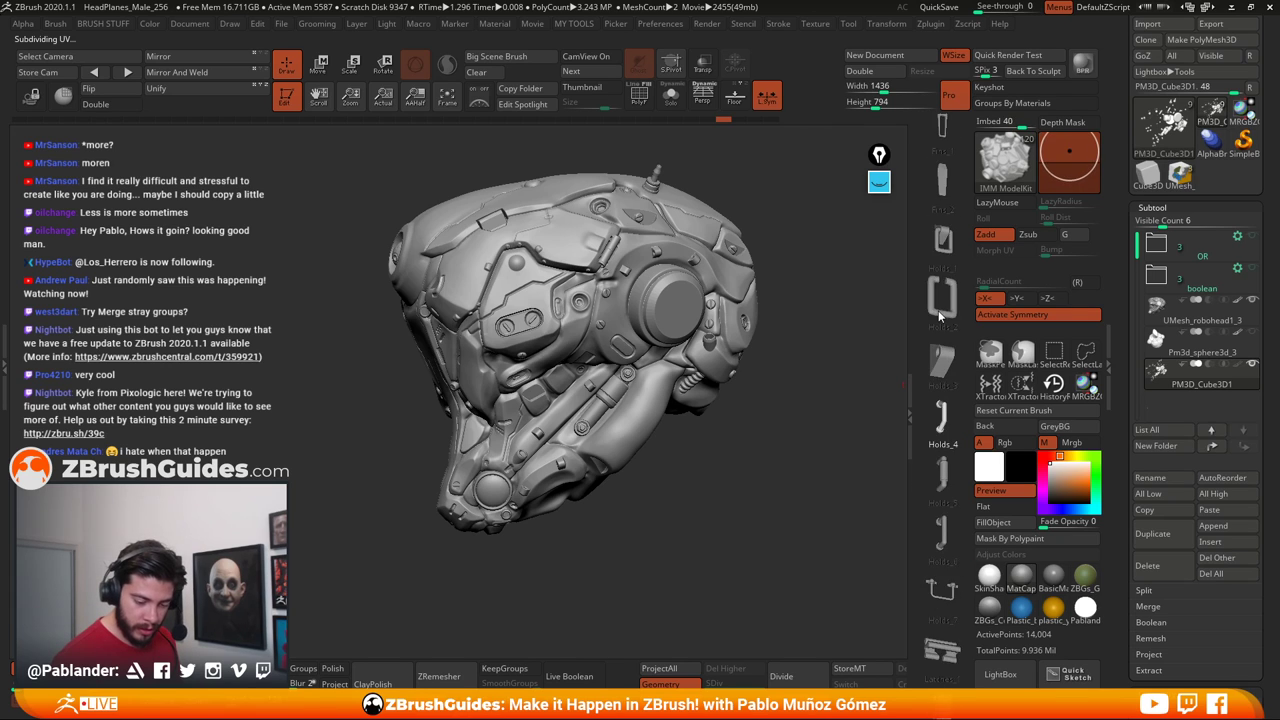
scroll(940, 330, up, 6)
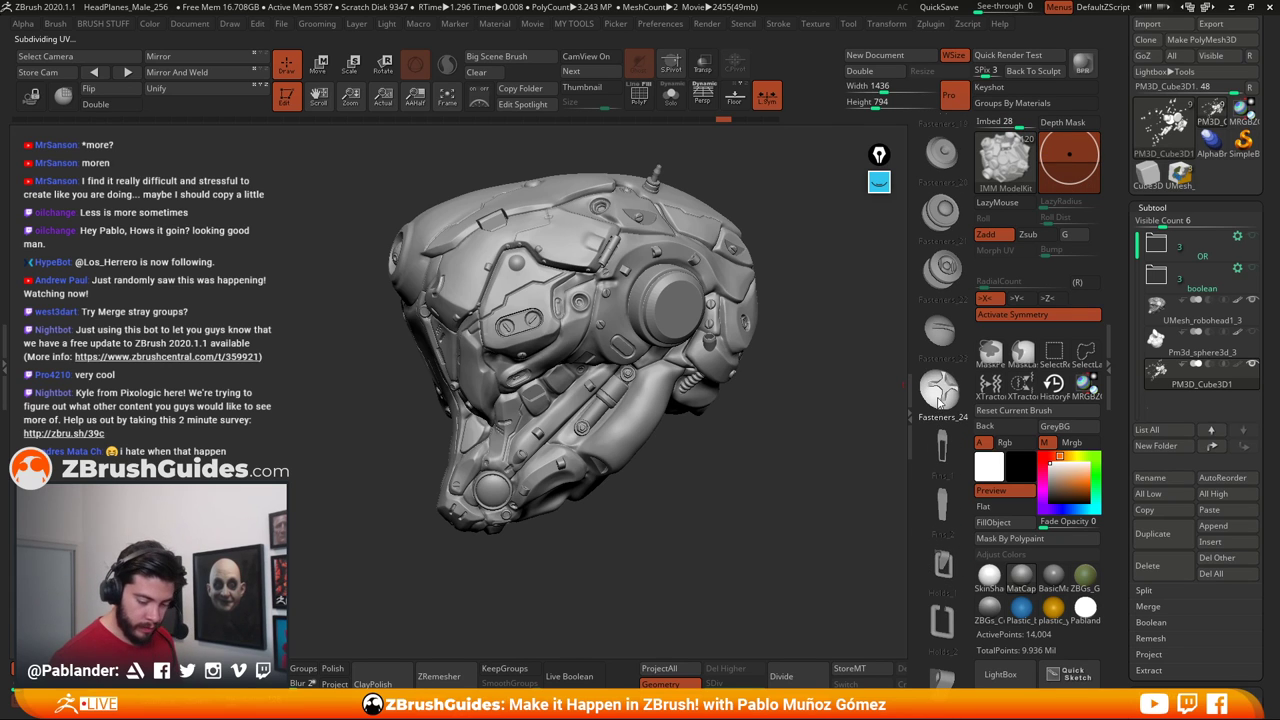
scroll(940, 400, up, 2)
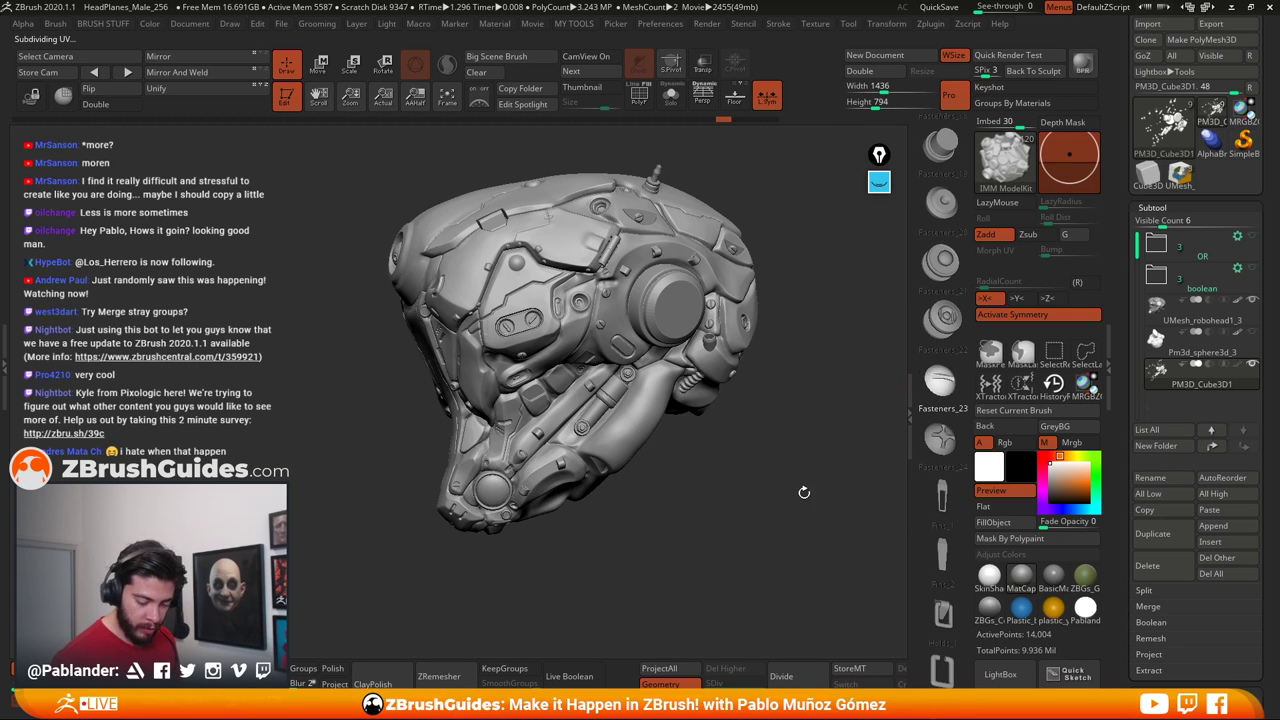
Reduce the draw size and insert a small mirrored Fasteners_23 screw beside the upper slot of the chin plate
alt+right_drag(666, 520, 691, 409)
ctrl+right_drag(477, 397, 505, 424)
drag(493, 360, 500, 364)
key(space)
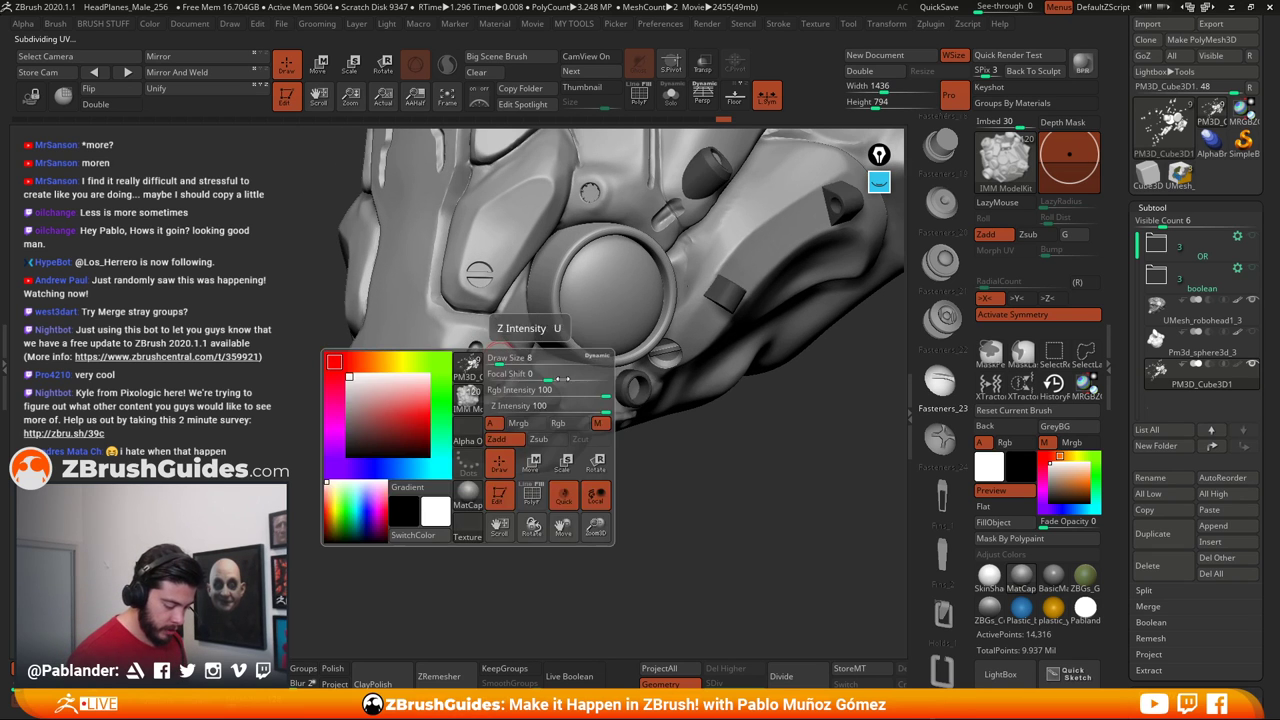
key(space)
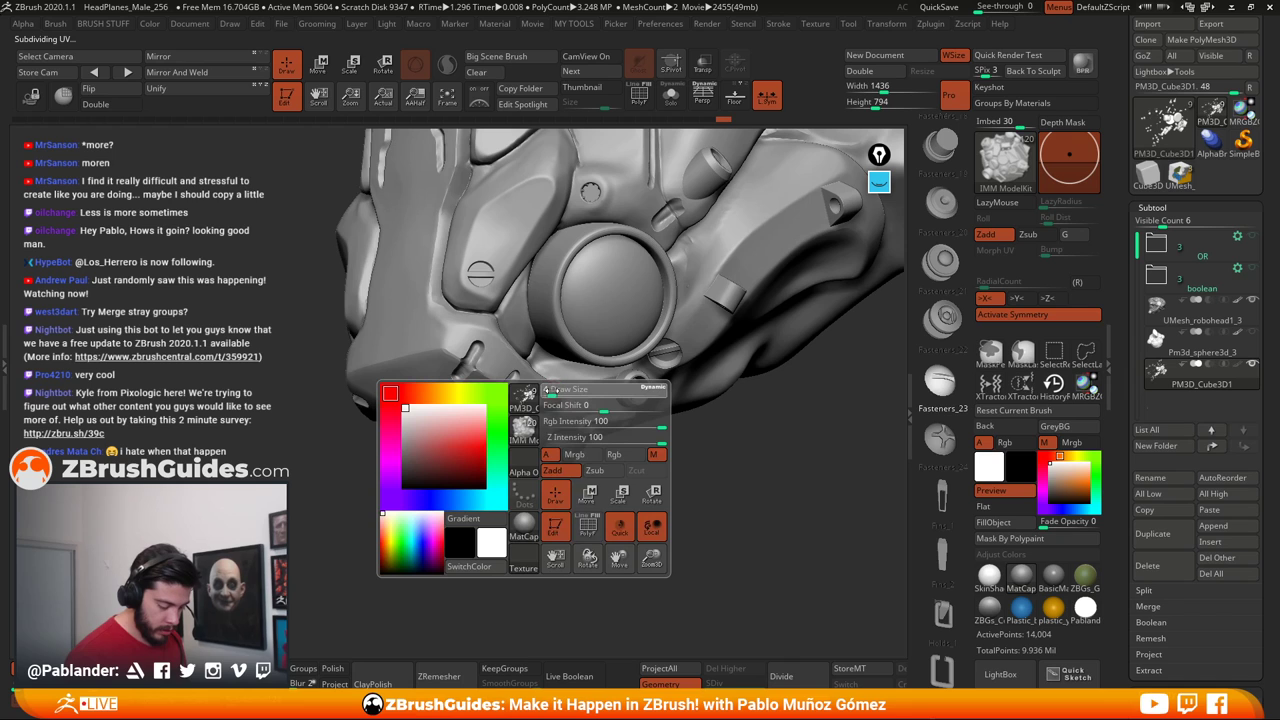
drag(459, 343, 459, 373)
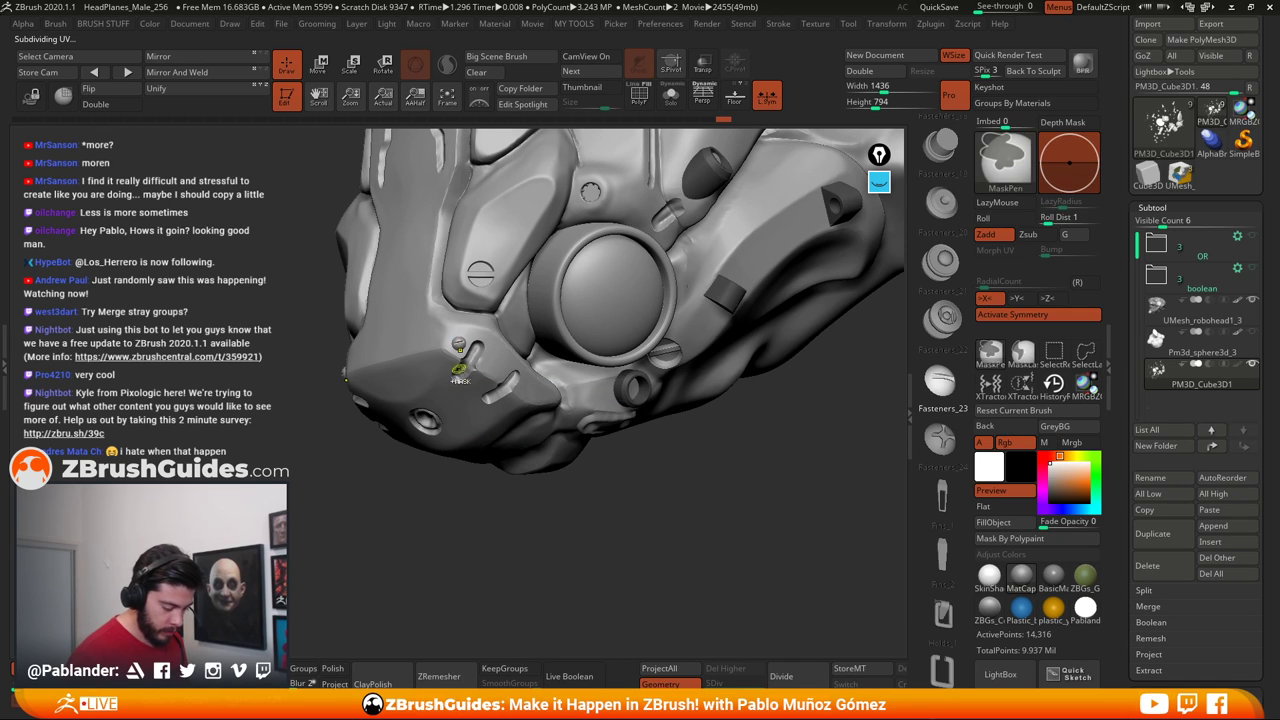
Insert more small mirrored Fasteners_23 screws at the outer corner and around the front hole of the chin plate
ctrl+drag(539, 396, 540, 426)
drag(543, 537, 437, 444)
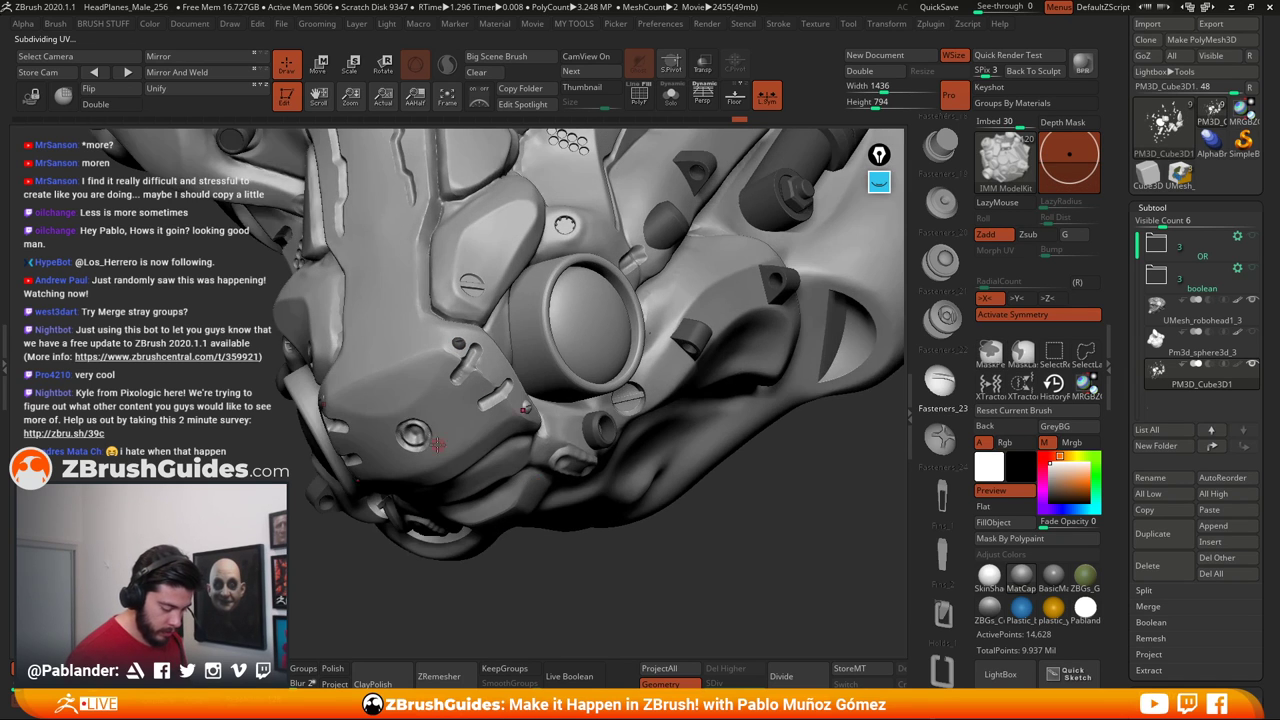
click(394, 403)
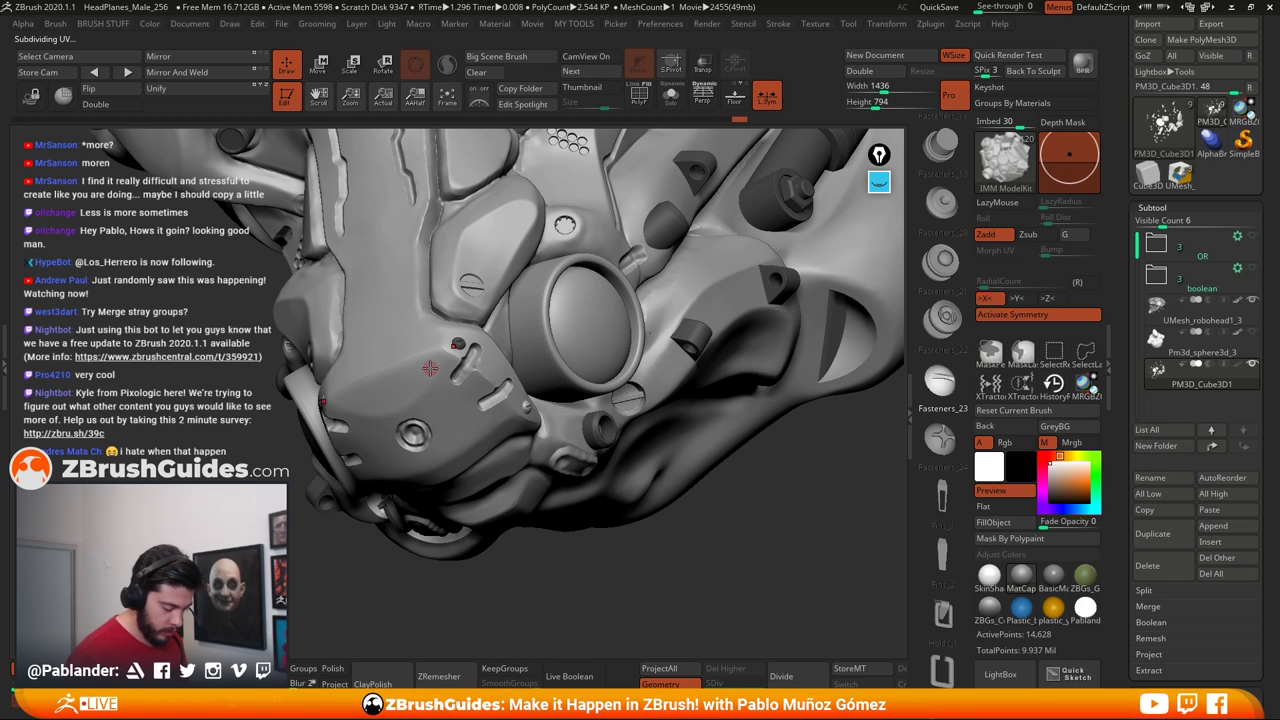
ctrl+drag(432, 367, 400, 440)
drag(606, 561, 531, 463)
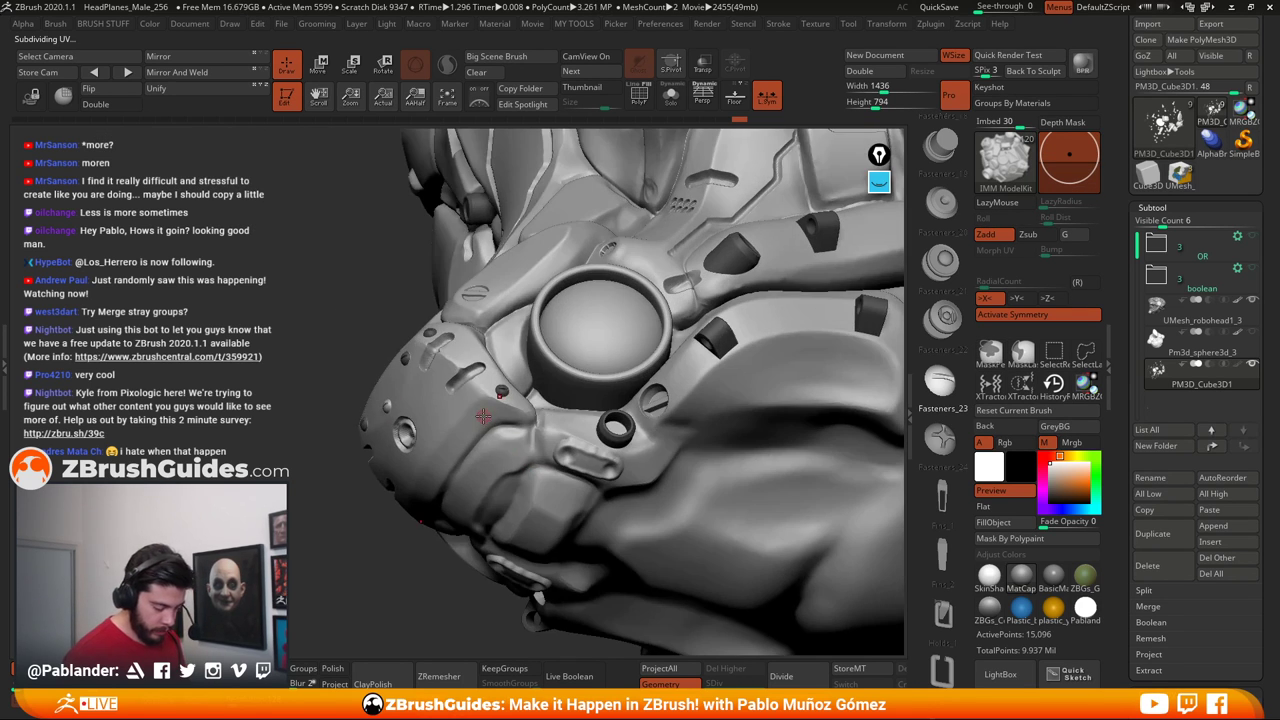
Insert mirrored Fasteners_23 screws in the three corners of the small raised panel beside the central face strip
ctrl+right_drag(568, 492, 550, 389)
ctrl+drag(548, 383, 551, 403)
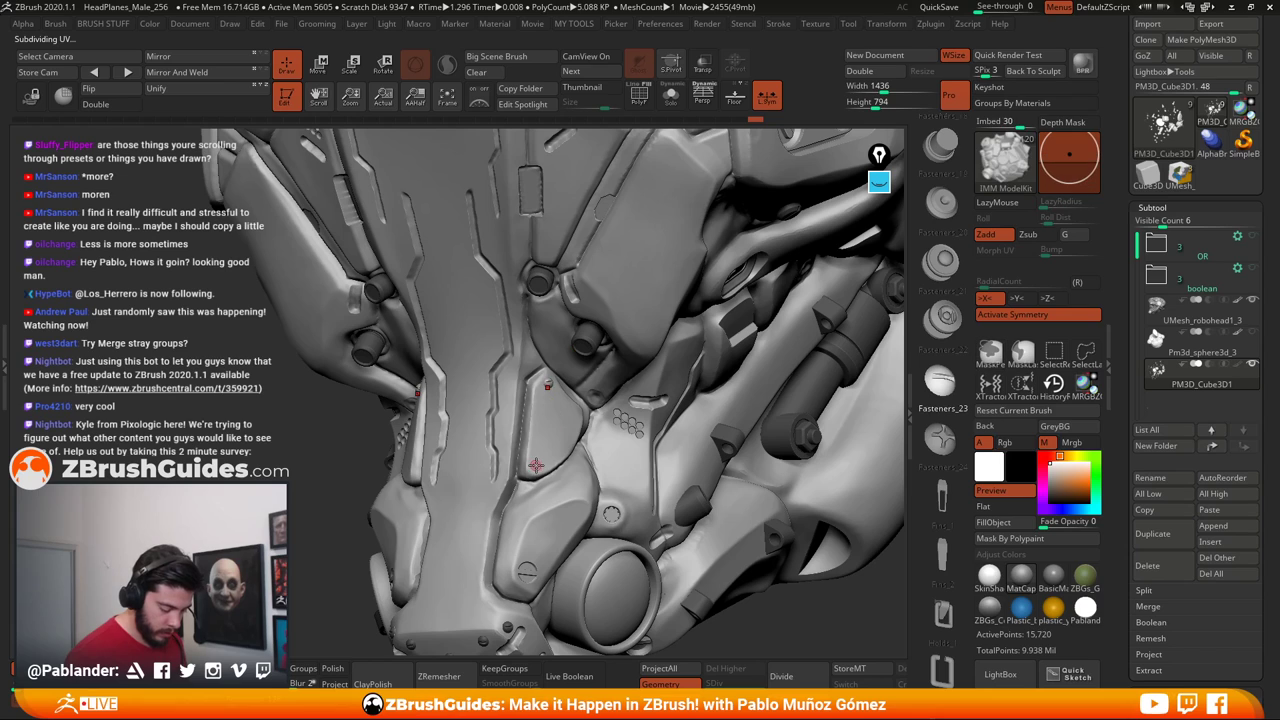
ctrl+drag(536, 464, 548, 460)
click(577, 415)
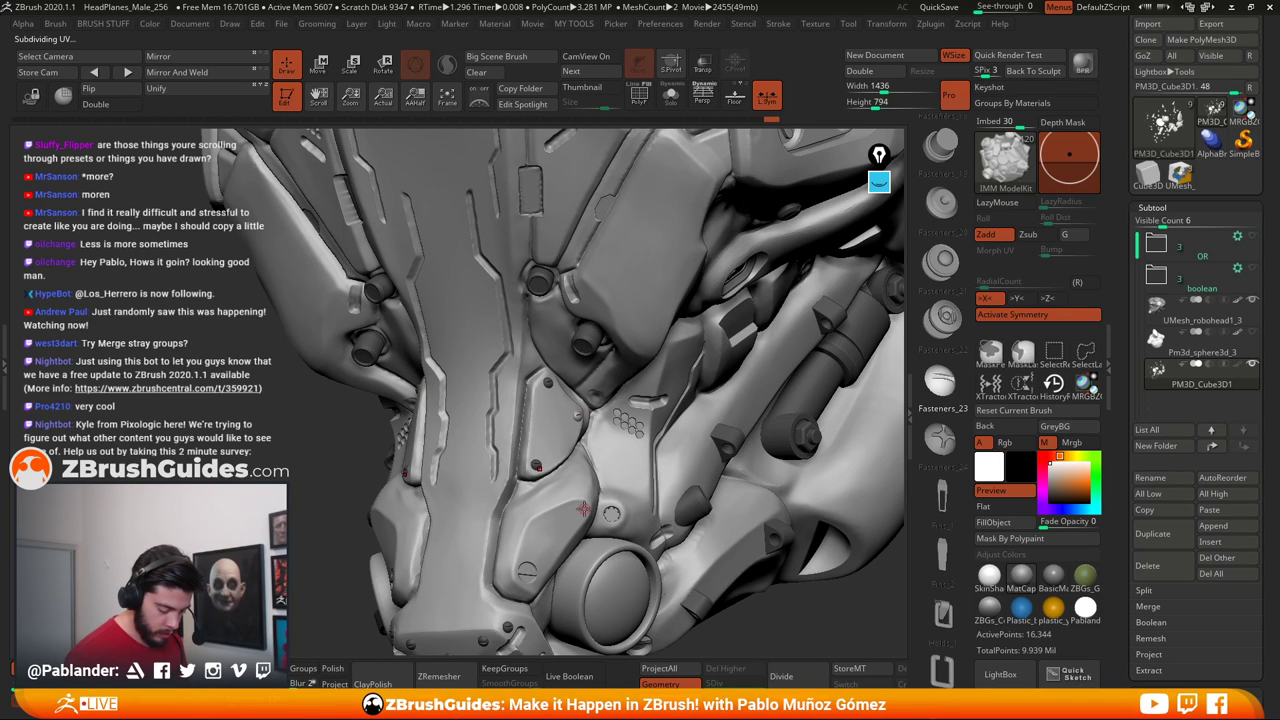
key(ctrl+z)
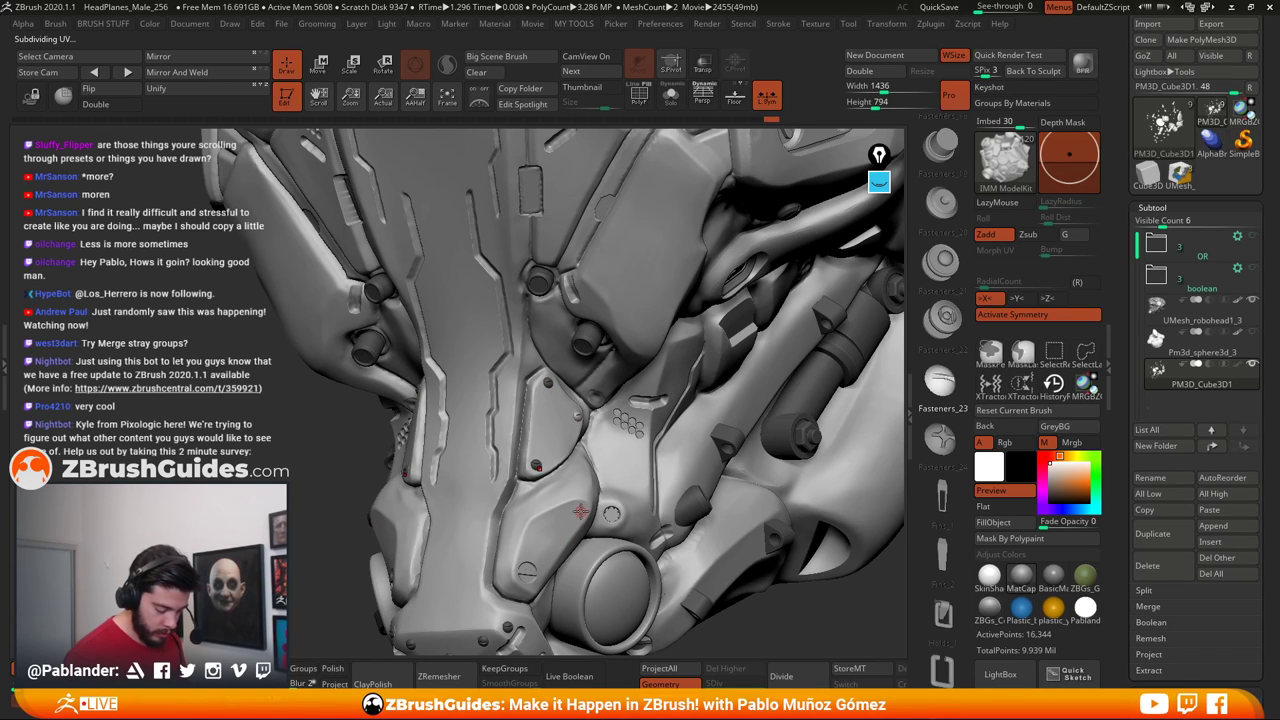
Insert small mirrored Fasteners_23 screws at the upper corners of the central face strip, just below the round eye
right_drag(586, 508, 602, 371)
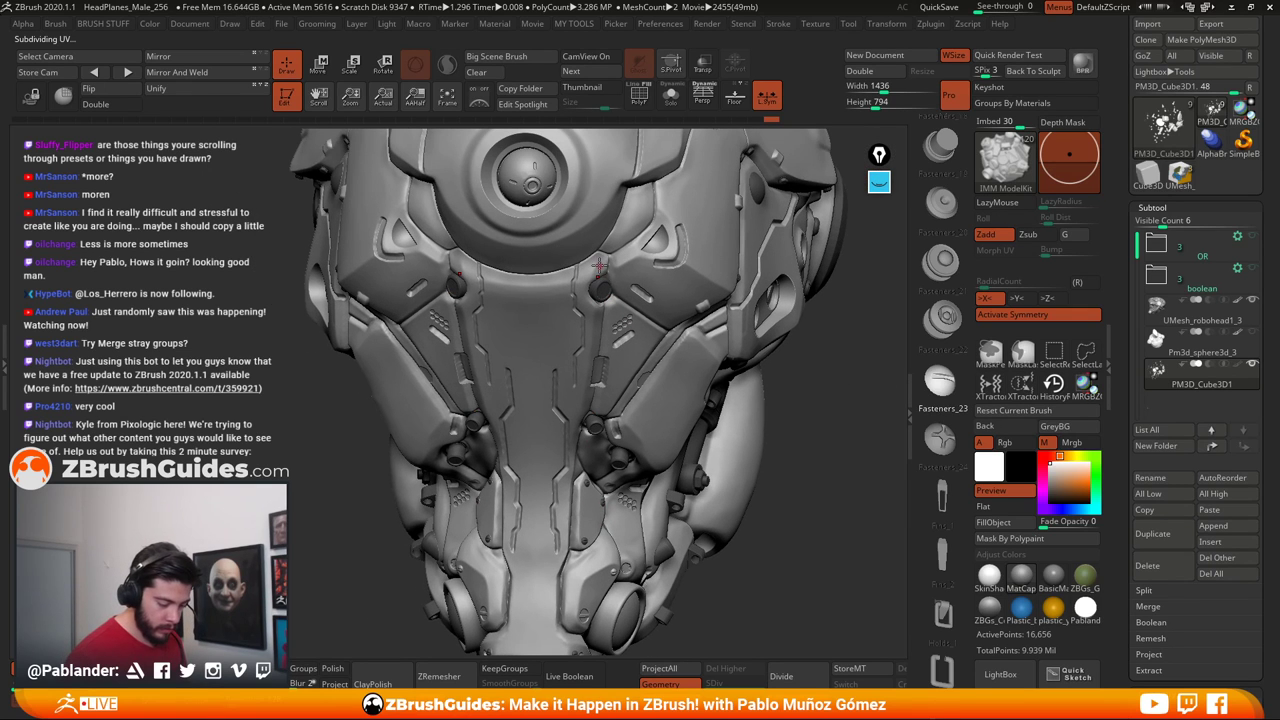
drag(598, 266, 562, 306)
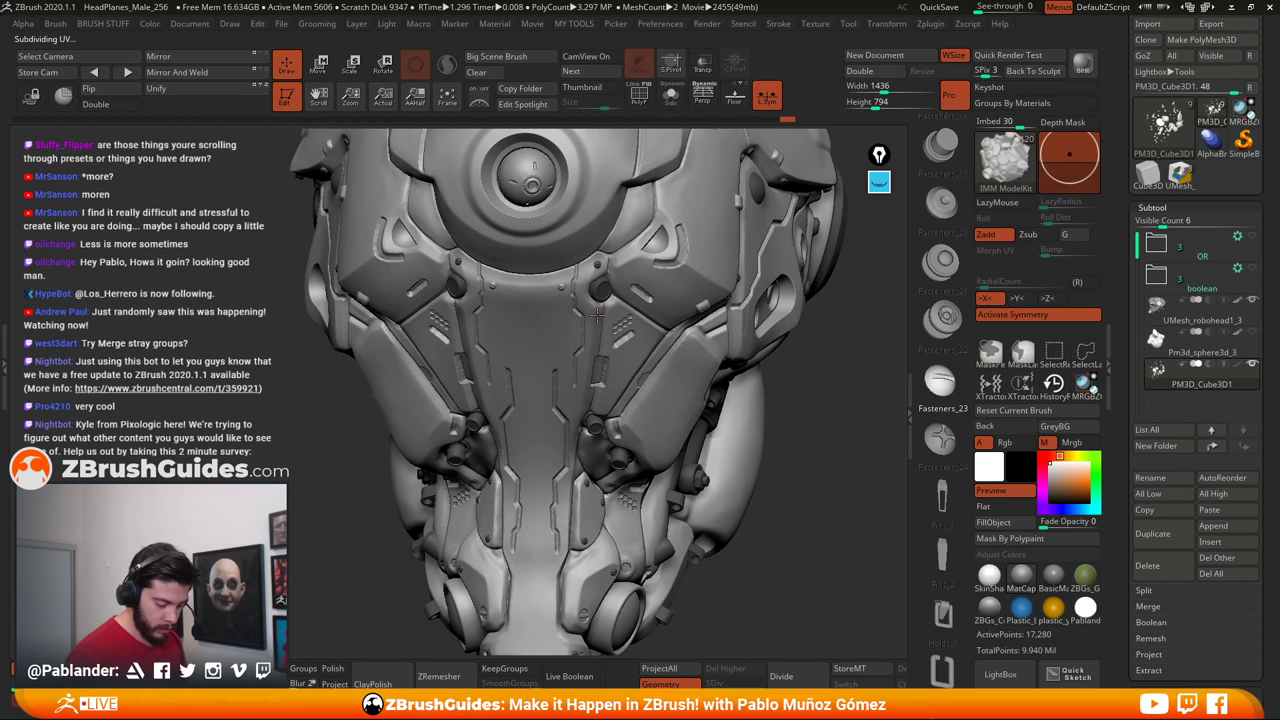
ctrl+right_drag(647, 409, 755, 508)
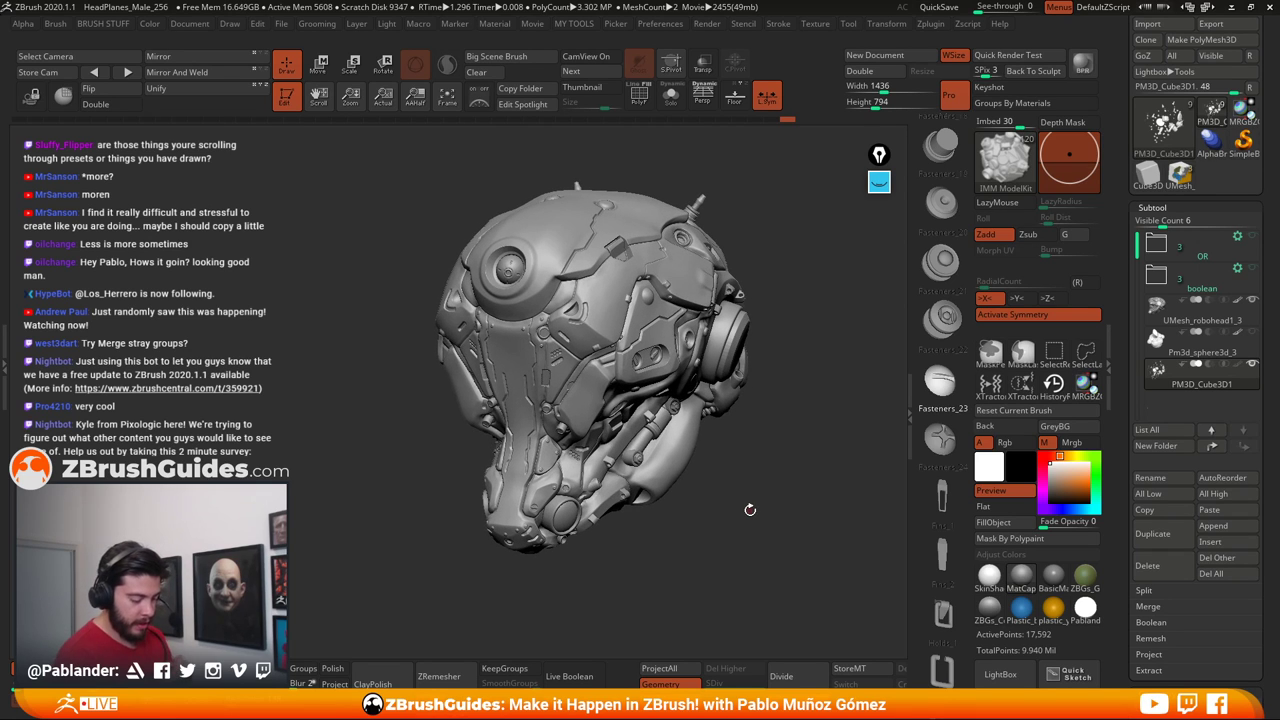
Turn on the PolyFrame display to show the inserted parts' polygroup colours
click(634, 92)
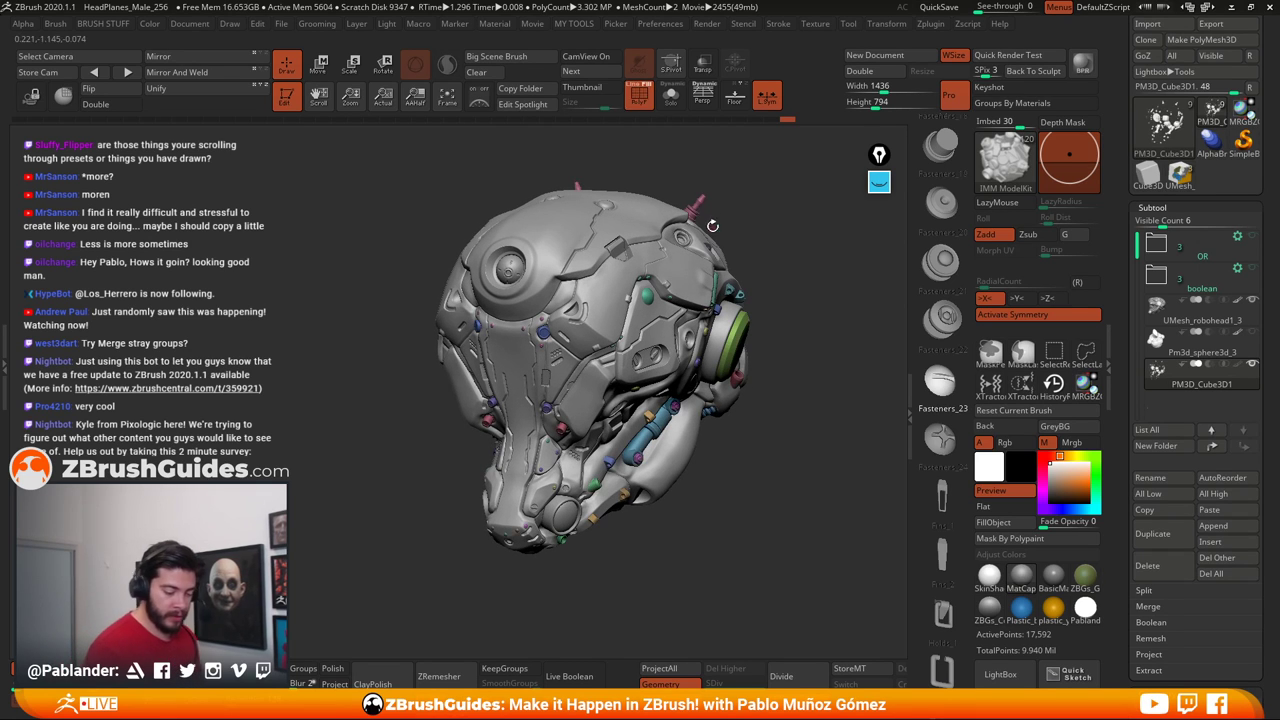
right_drag(816, 346, 802, 425)
Raise the smooth subdivision of the inserted parts' subtool by one level and render the whole head with BPR
key(d)
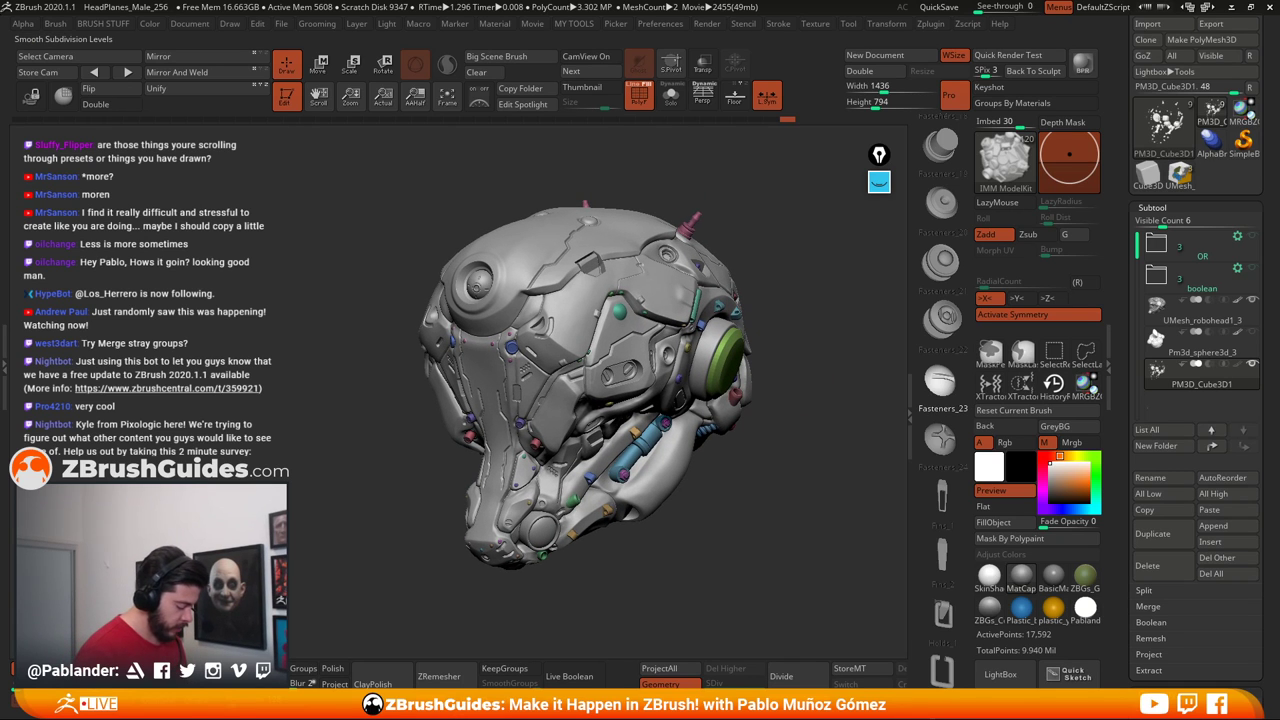
key(ctrl+d)
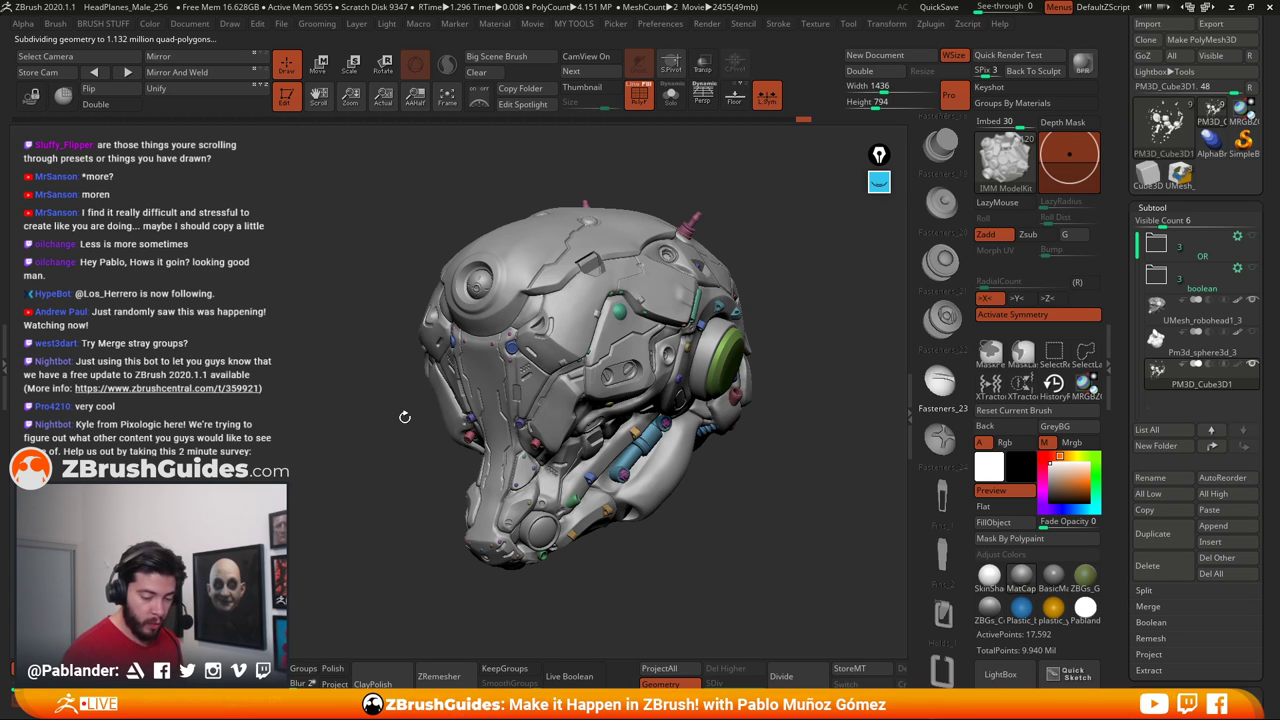
click(1084, 66)
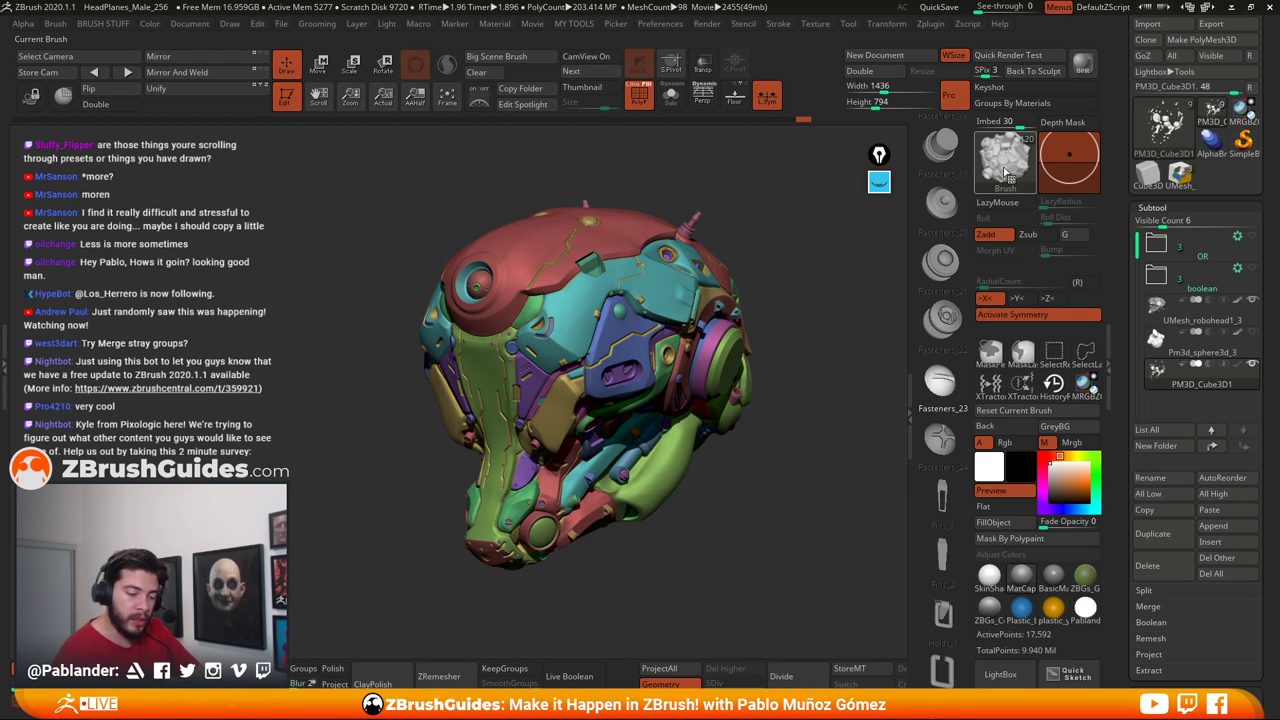
Browse the IMM ModelKit fasteners back past Fasteners_1 and open the brush library
drag(940, 203, 943, 405)
scroll(944, 404, up, 5)
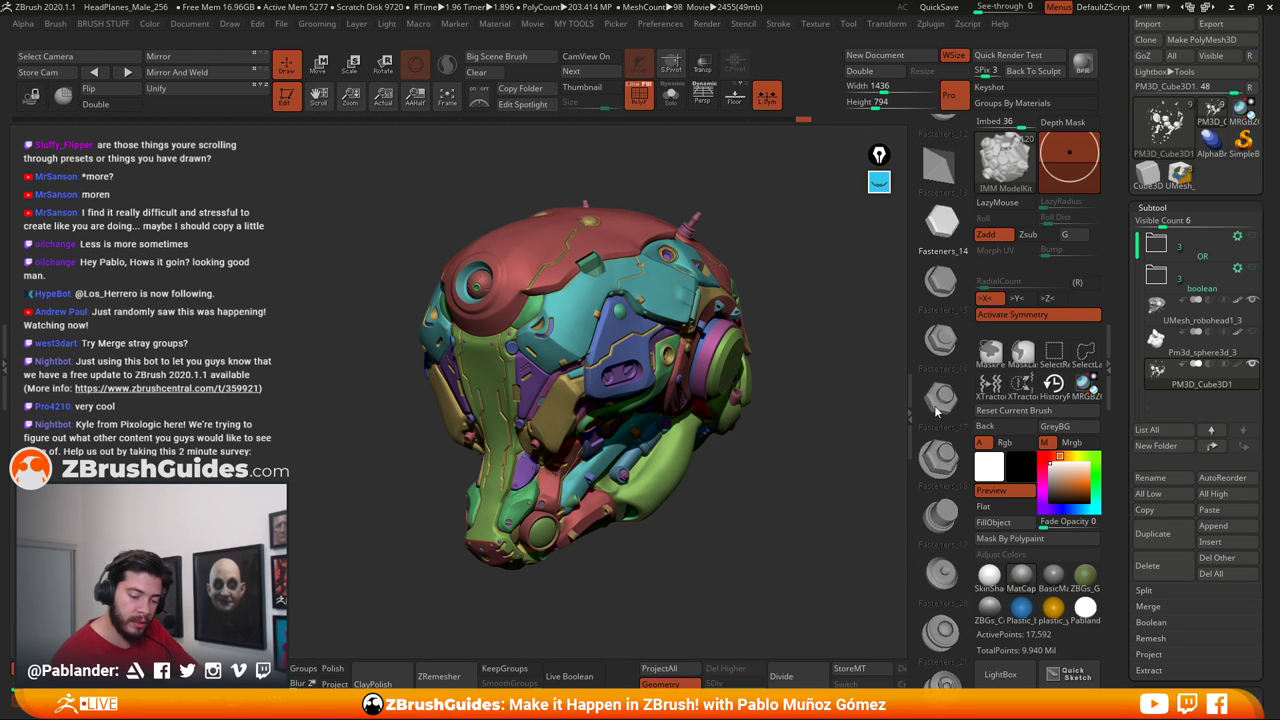
scroll(942, 400, up, 4)
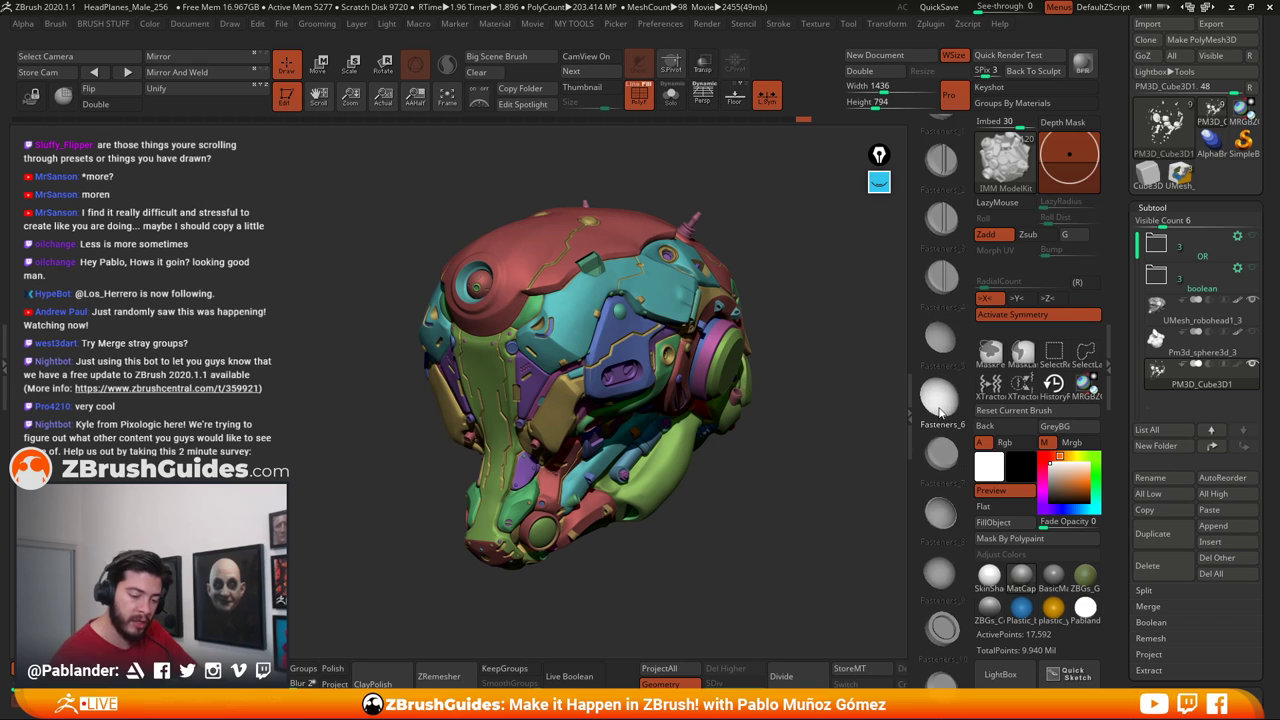
scroll(944, 415, up, 1)
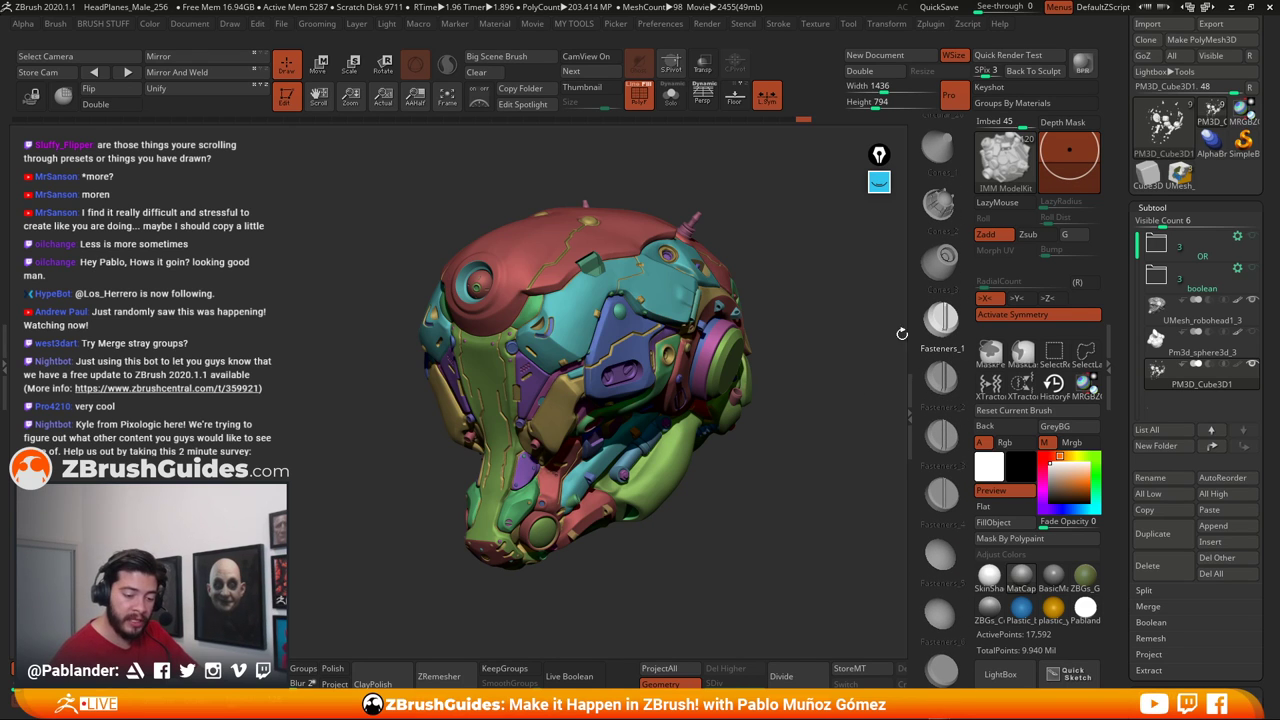
click(1005, 168)
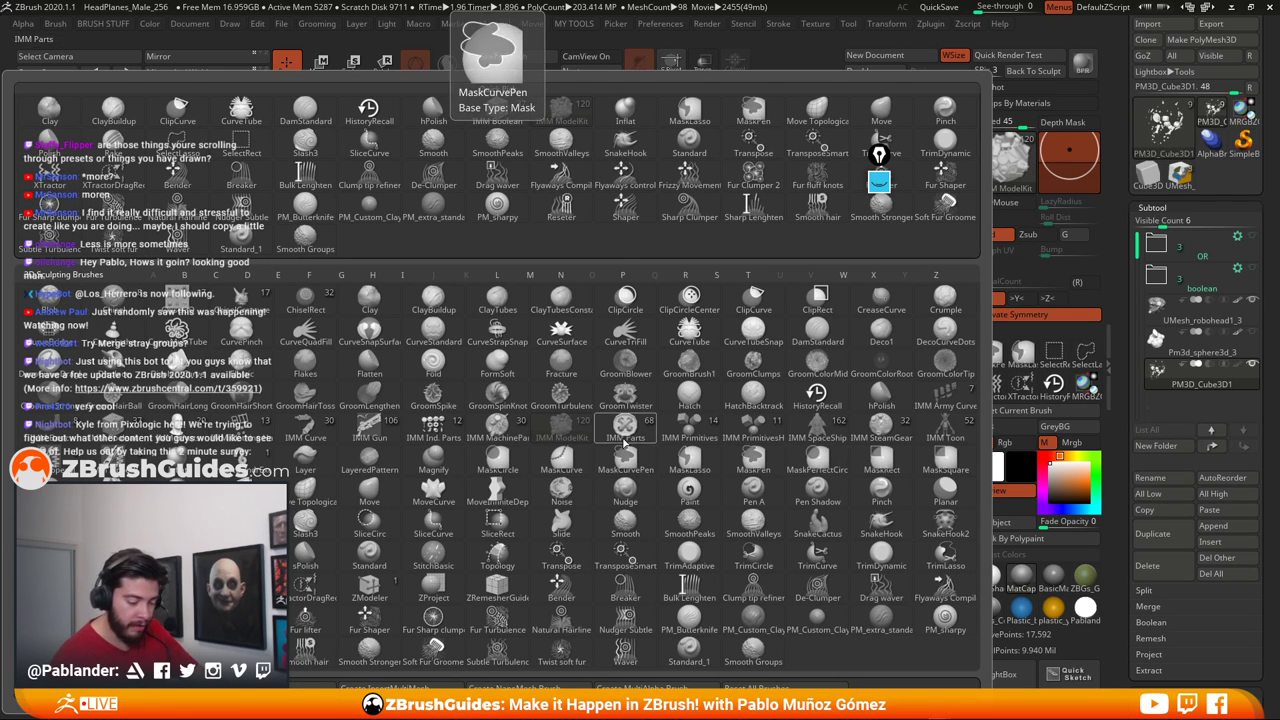
Try to insert the Turbine part from the IMM MachineParts brush on the upper side of the robot head
click(503, 437)
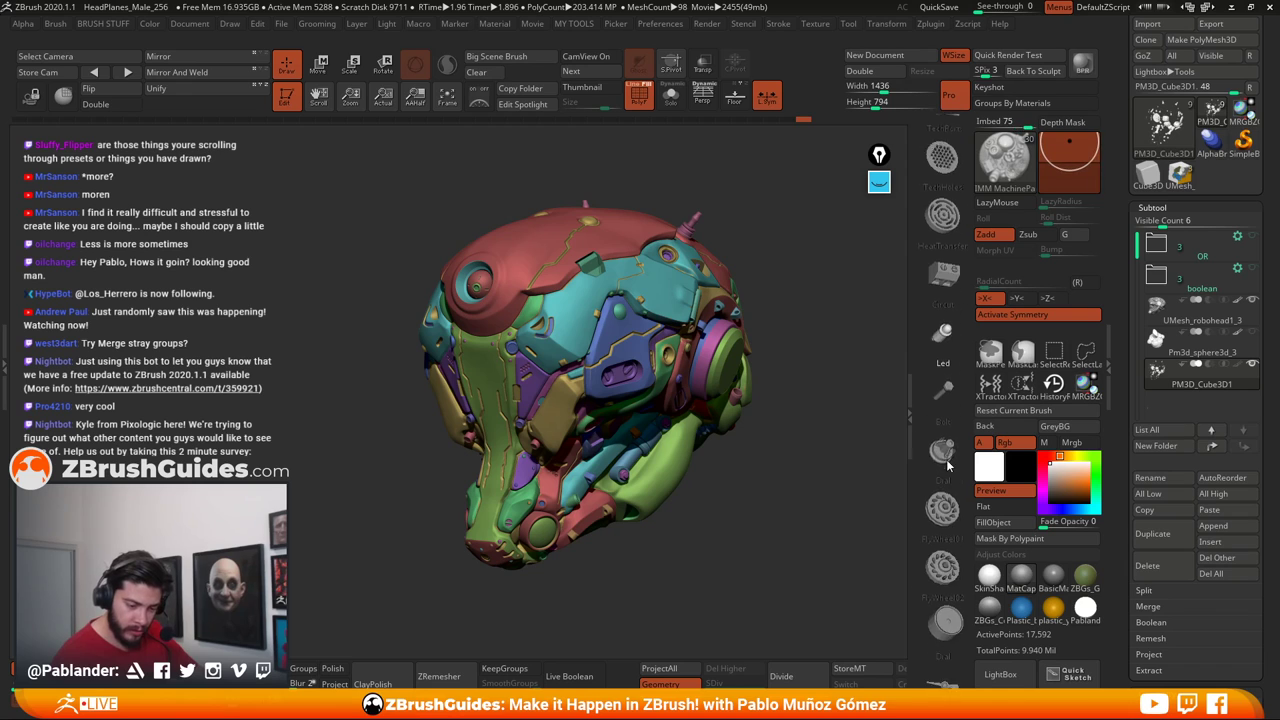
click(943, 413)
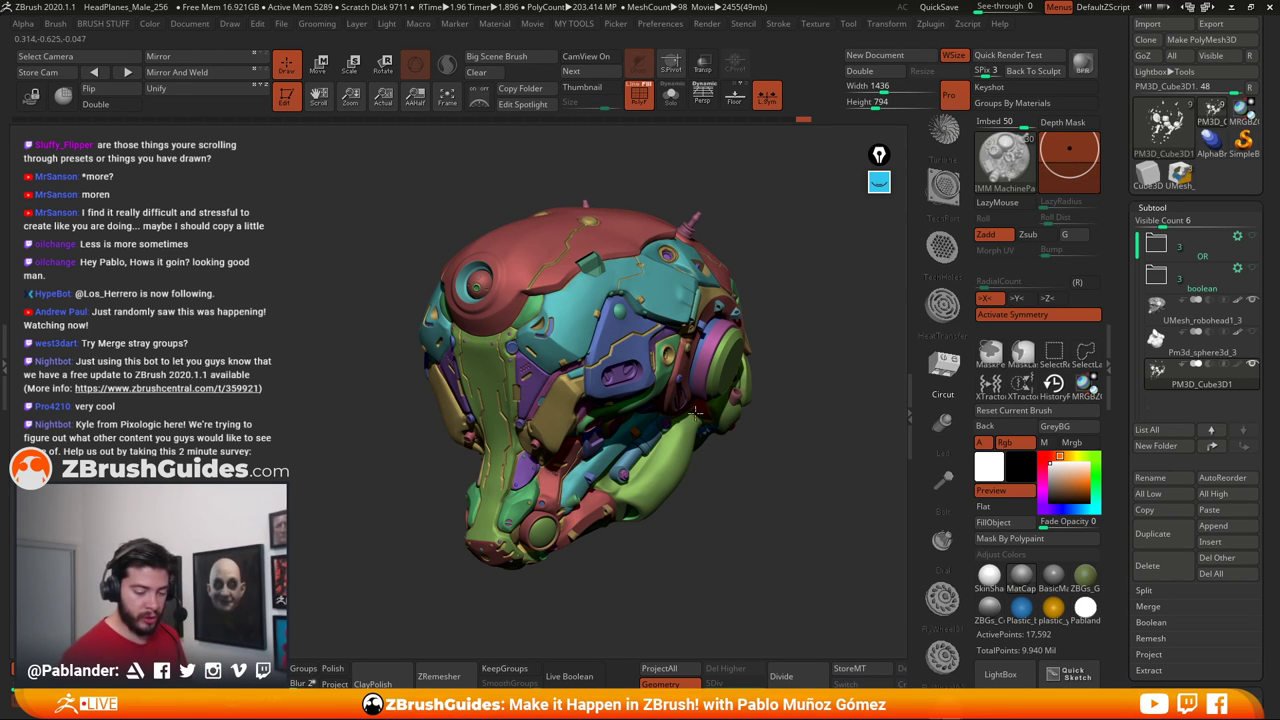
scroll(940, 350, up, 2)
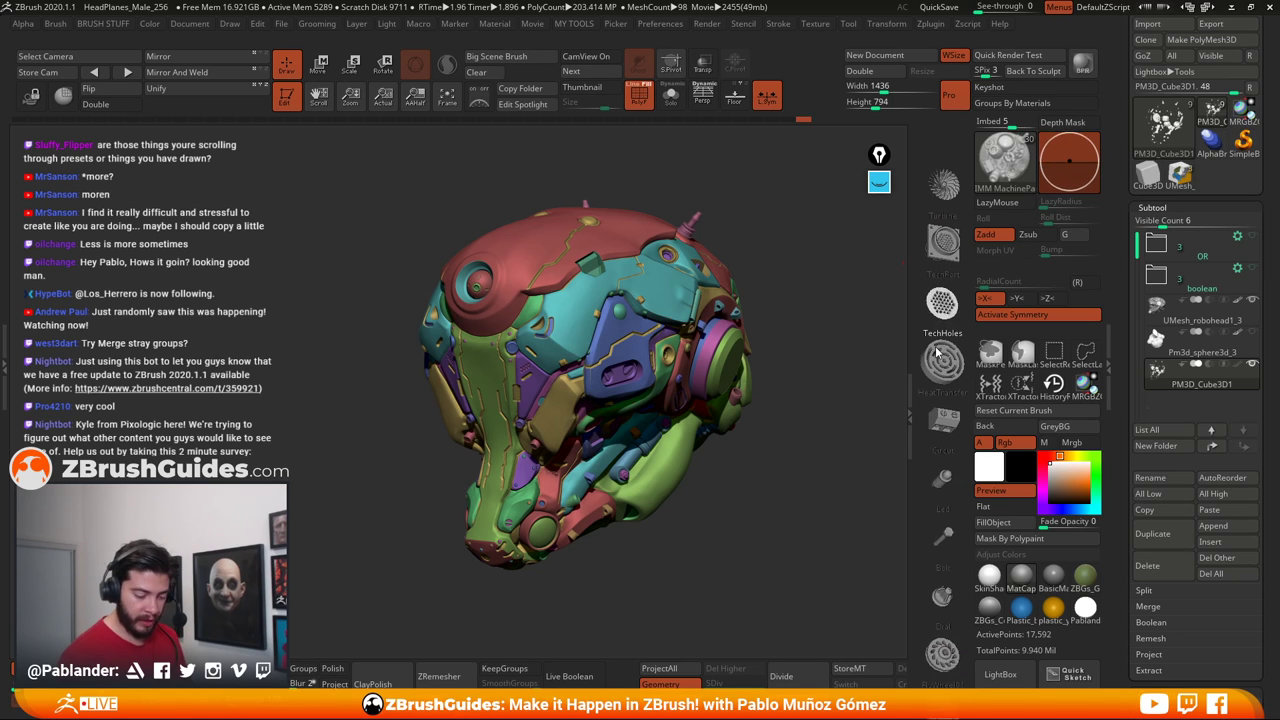
scroll(940, 345, up, 2)
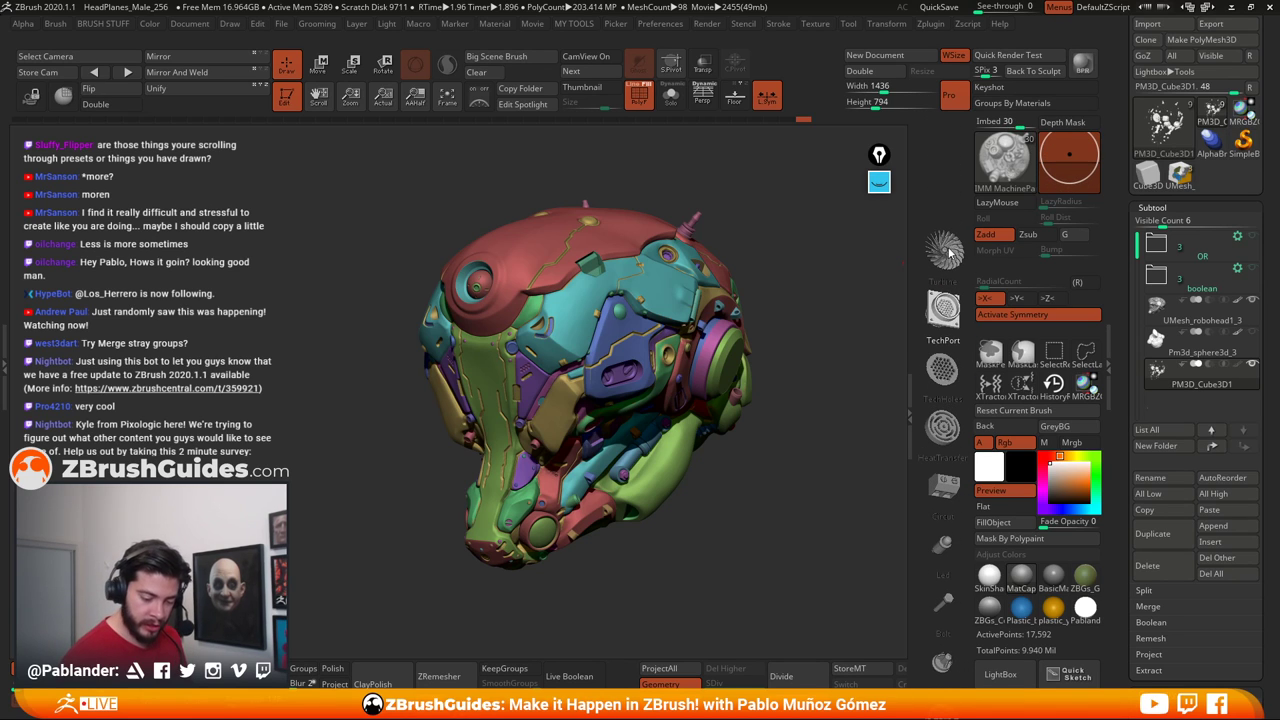
click(950, 255)
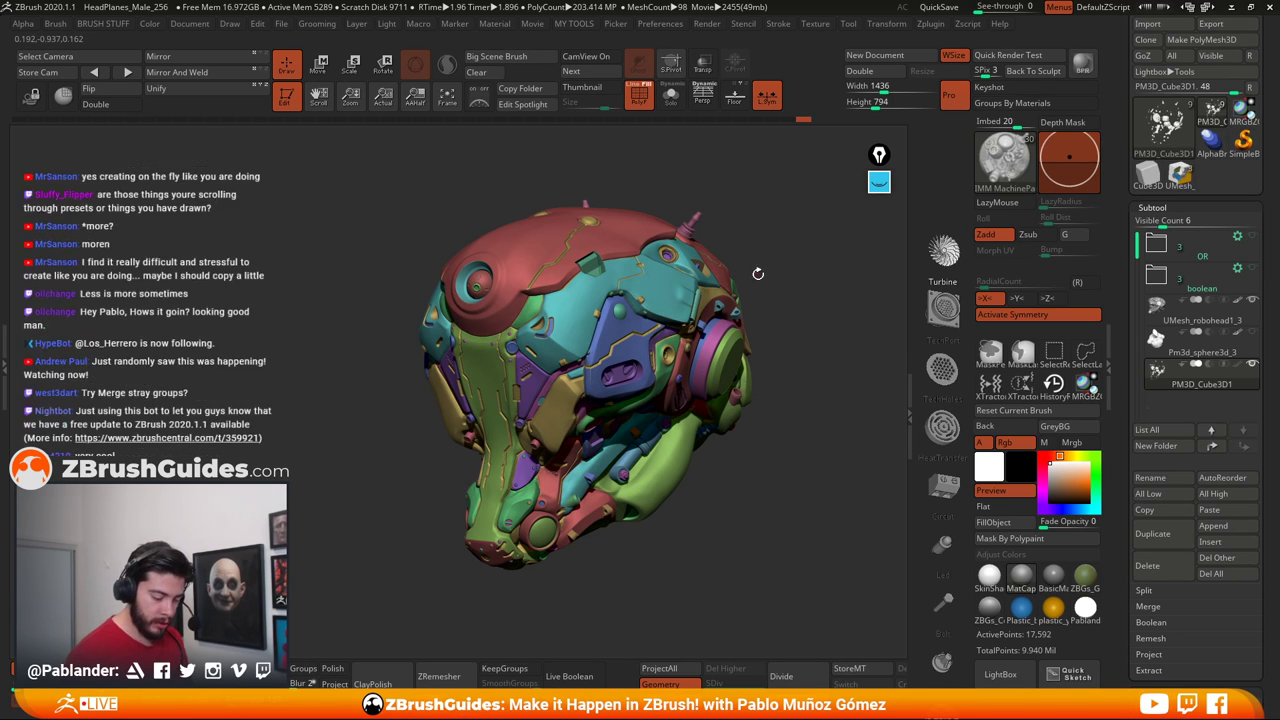
key(shift+f)
drag(668, 268, 684, 338)
mouse_move(757, 525)
mouse_down()
mouse_move(796, 512)
mouse_move(762, 517)
mouse_up()
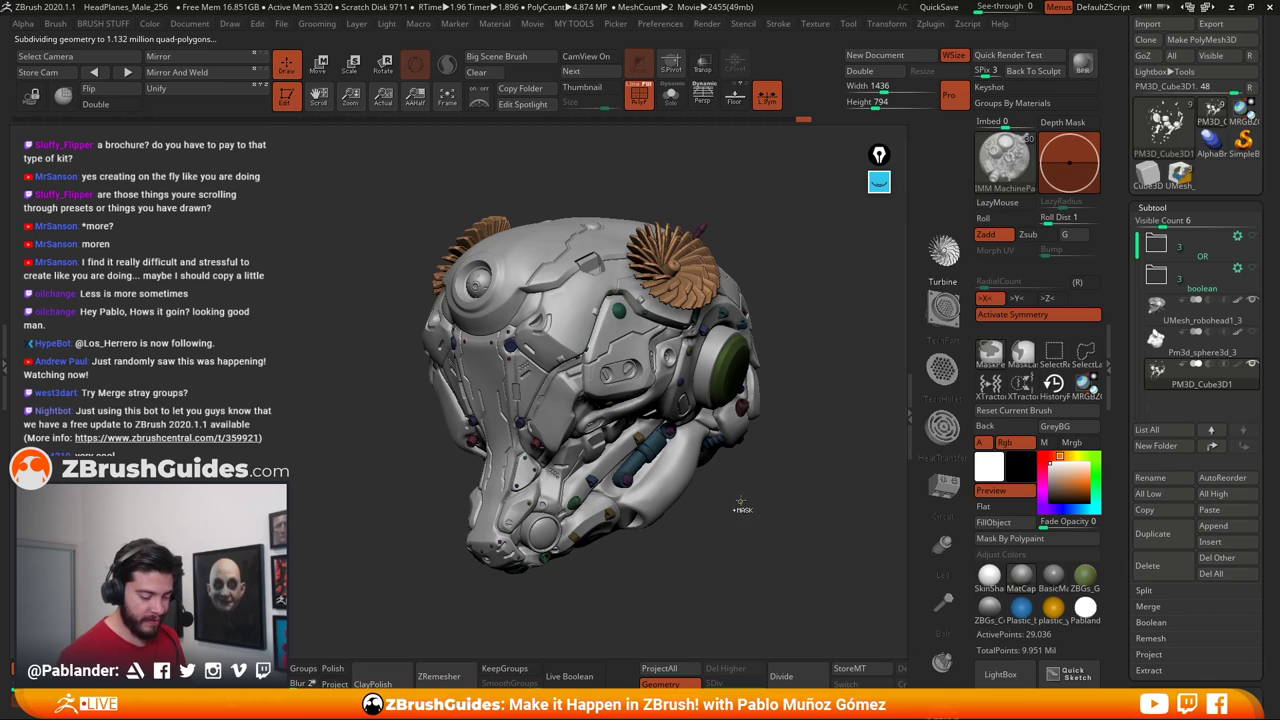
key(ctrl+z)
Produce a Best-Preview Render of the robot head from a three-quarter side view
click(992, 183)
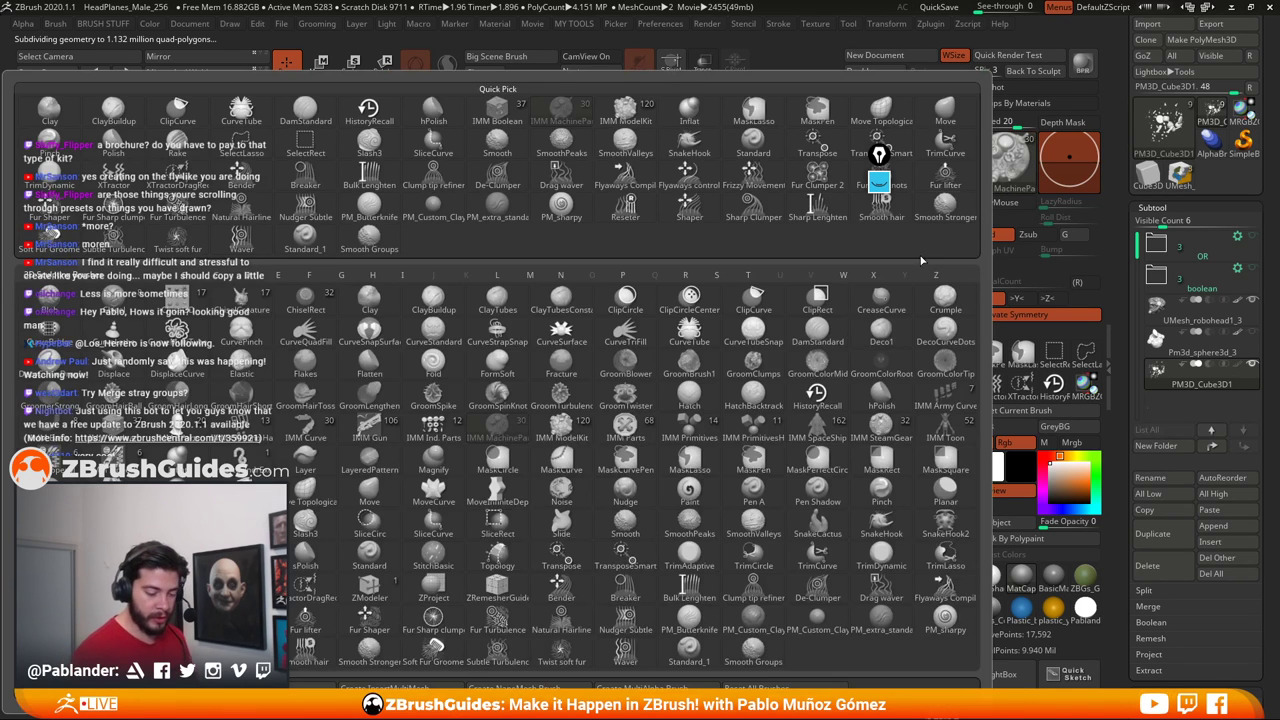
click(498, 587)
drag(844, 350, 830, 286)
click(1082, 62)
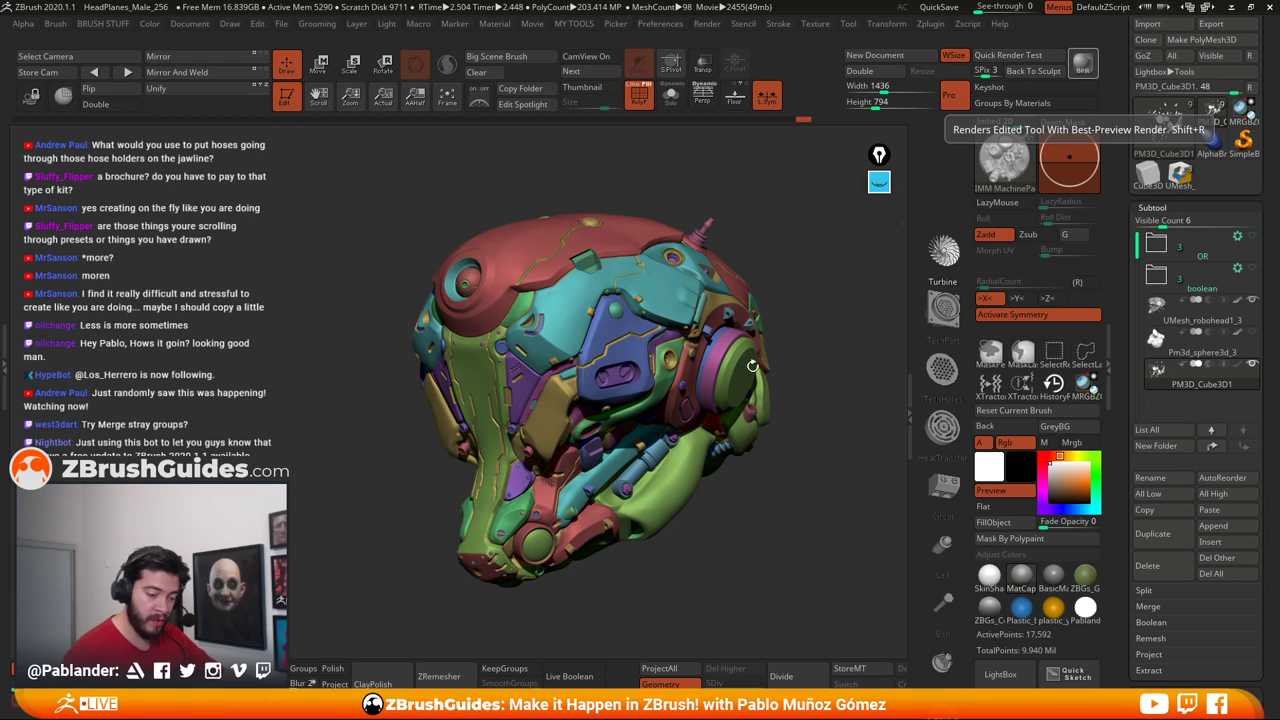
Clear the yellow annotation and sketch hose paths in white along the jawline, around the ear disc and over the upper head
click(879, 181)
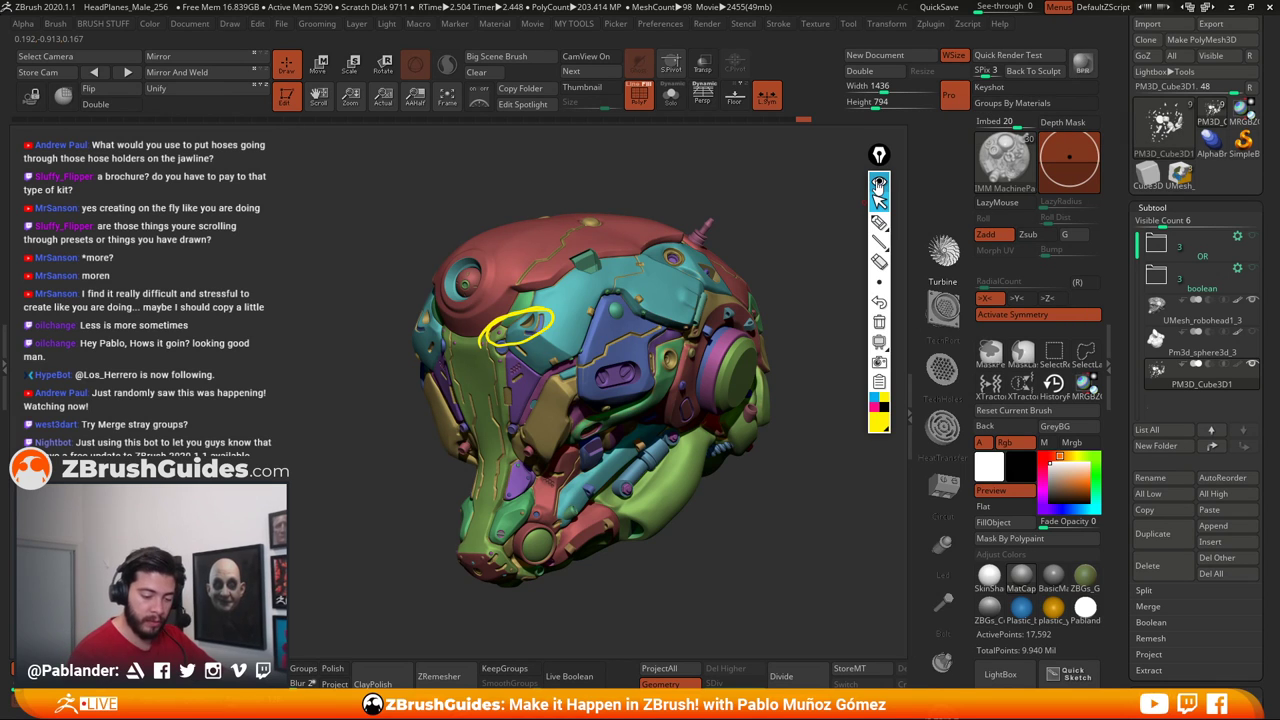
click(879, 321)
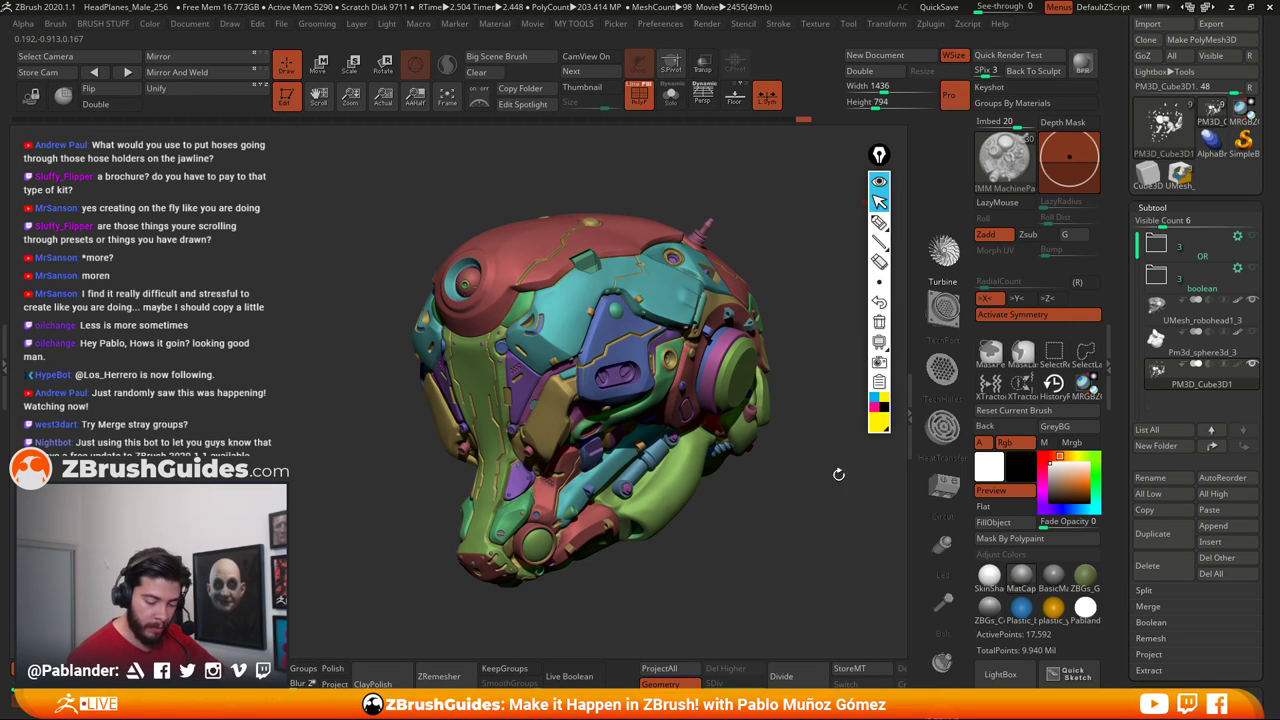
click(882, 422)
click(903, 406)
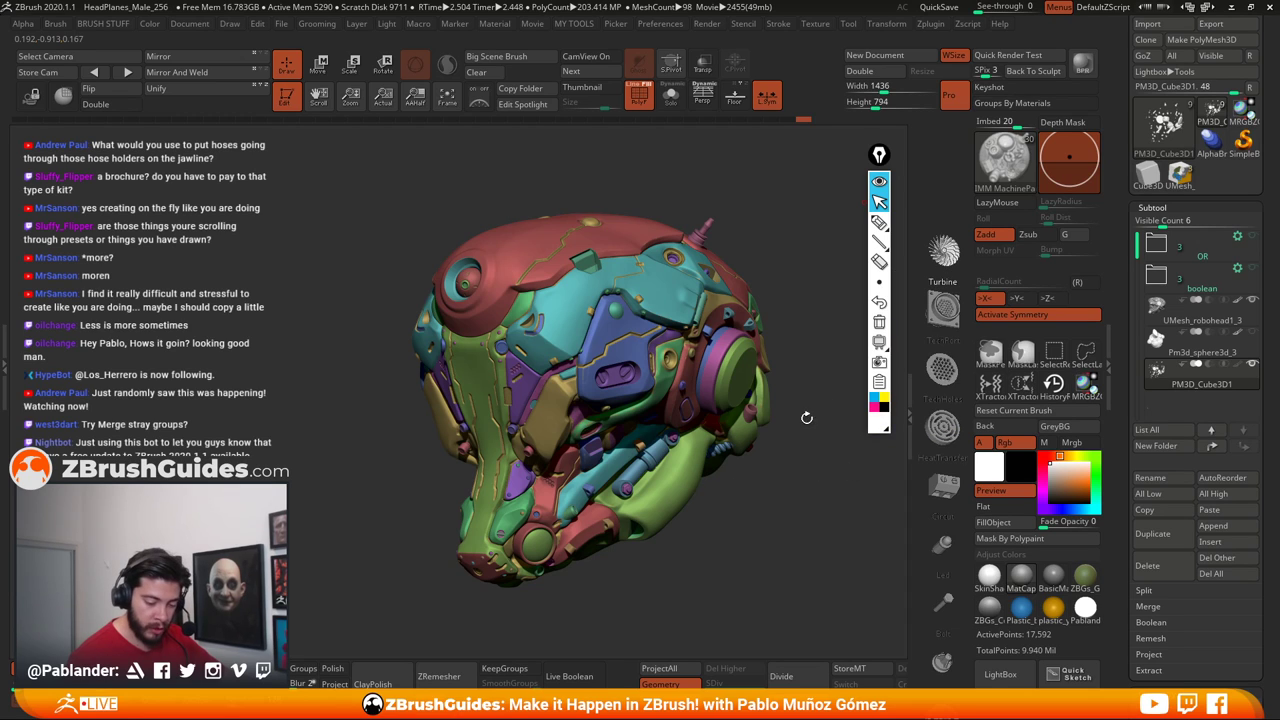
click(879, 221)
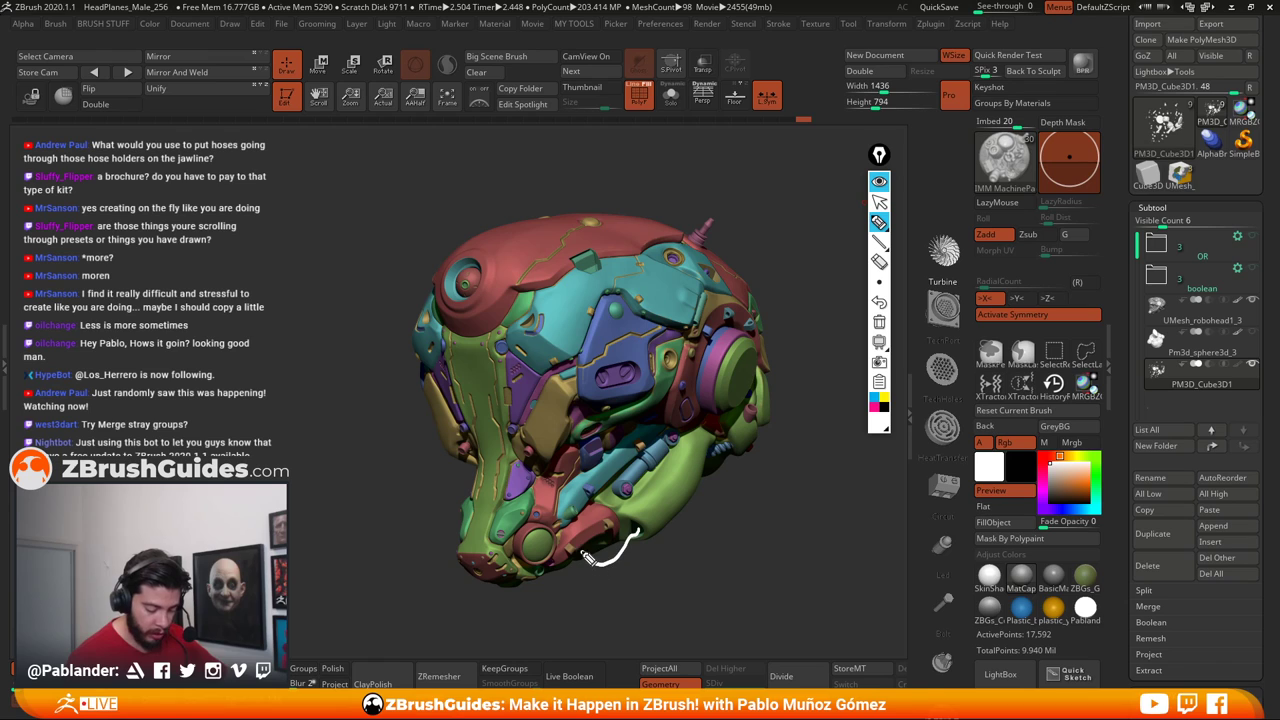
mouse_move(582, 552)
mouse_down()
mouse_move(632, 562)
mouse_move(632, 532)
mouse_move(590, 549)
mouse_move(585, 571)
mouse_move(560, 564)
mouse_up()
mouse_move(758, 415)
mouse_down()
mouse_move(766, 348)
mouse_move(727, 315)
mouse_move(692, 438)
mouse_move(672, 433)
mouse_move(591, 512)
mouse_up()
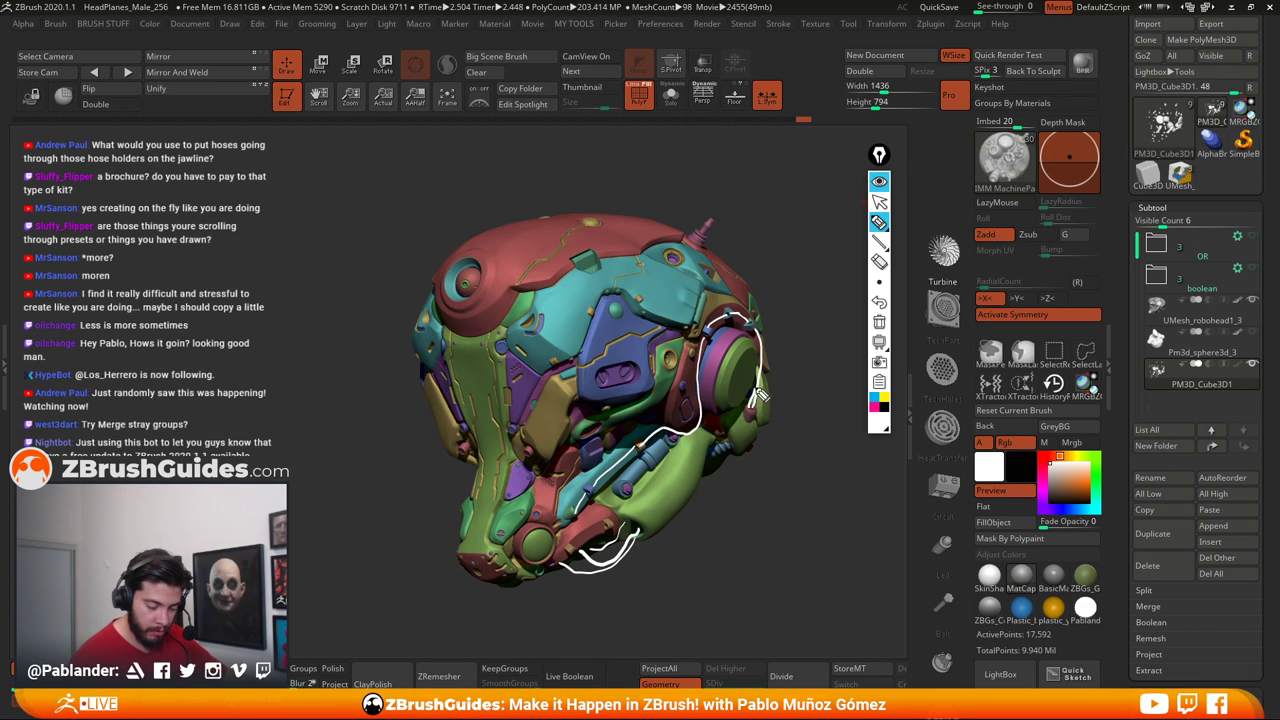
mouse_move(743, 318)
mouse_down()
mouse_move(710, 340)
mouse_move(700, 428)
mouse_move(630, 465)
mouse_move(586, 512)
mouse_up()
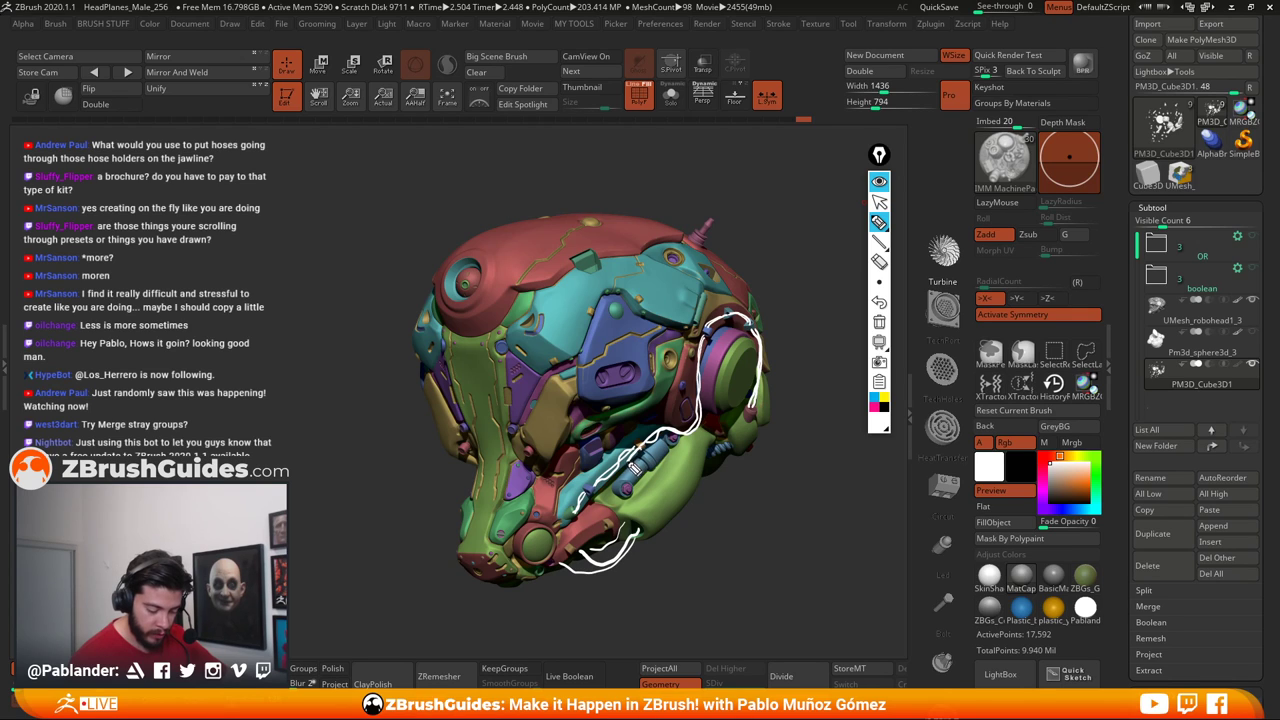
mouse_move(632, 467)
mouse_down()
mouse_move(614, 537)
mouse_move(550, 567)
mouse_up()
drag(606, 529, 546, 575)
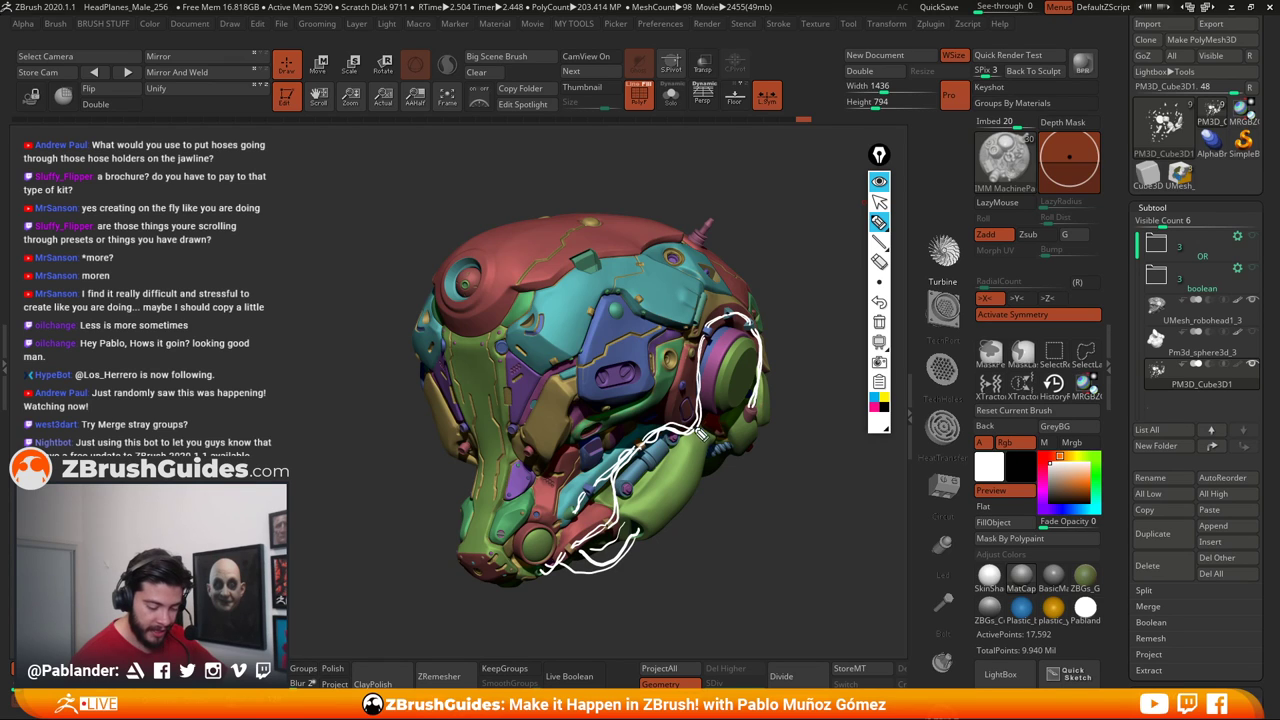
drag(698, 410, 706, 354)
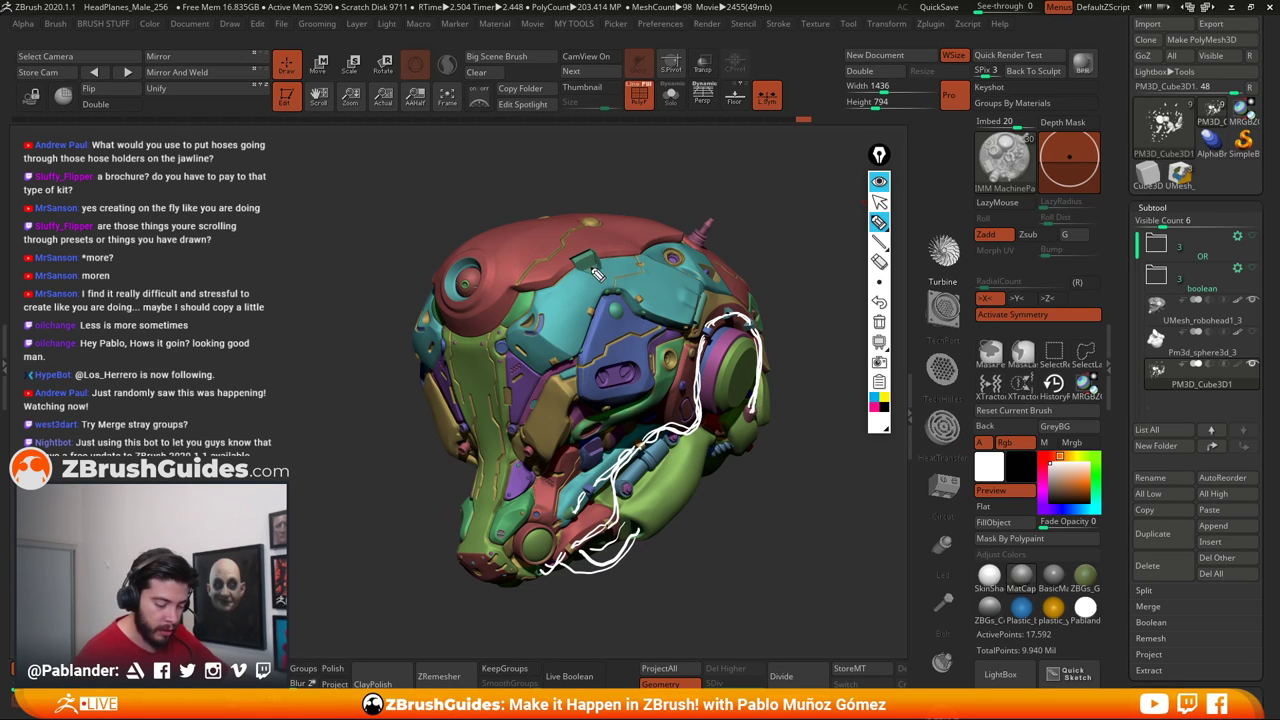
mouse_move(591, 268)
mouse_down()
mouse_move(678, 246)
mouse_move(734, 262)
mouse_move(785, 307)
mouse_move(765, 333)
mouse_move(766, 278)
mouse_move(680, 250)
mouse_move(588, 267)
mouse_up()
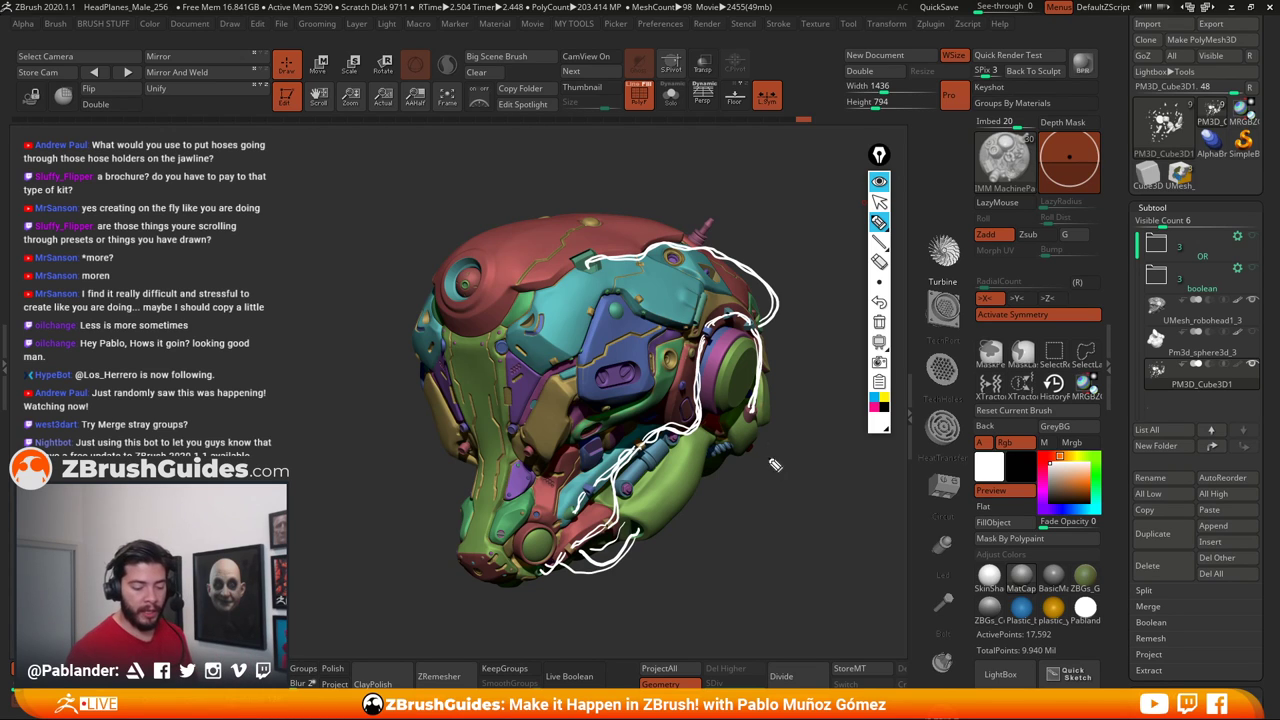
Circle the short jawline hoses in green and label them "Curve brush"
click(876, 418)
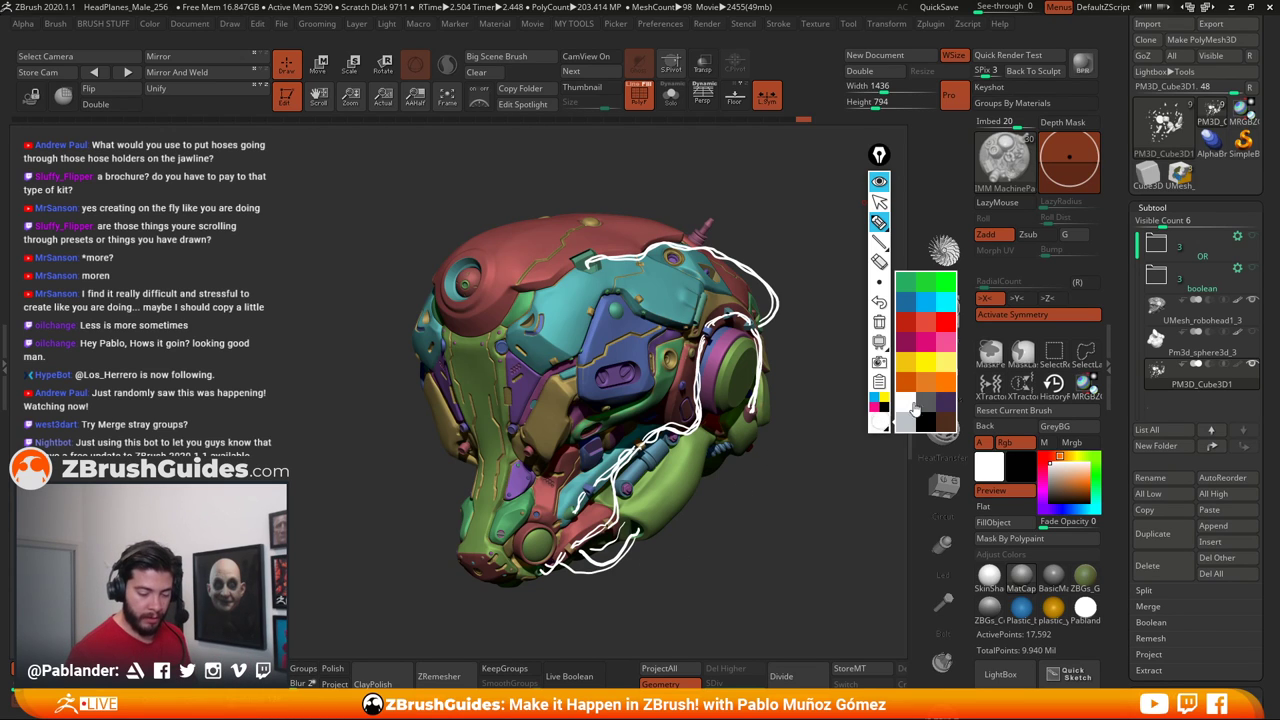
click(945, 349)
mouse_move(660, 518)
mouse_down()
mouse_move(648, 542)
mouse_move(604, 552)
mouse_move(672, 548)
mouse_move(652, 508)
mouse_up()
mouse_move(706, 546)
mouse_down()
mouse_move(704, 572)
mouse_move(764, 560)
mouse_up()
click(771, 566)
mouse_move(771, 532)
mouse_down()
mouse_move(768, 556)
mouse_move(806, 549)
mouse_move(838, 568)
mouse_up()
drag(700, 592, 646, 598)
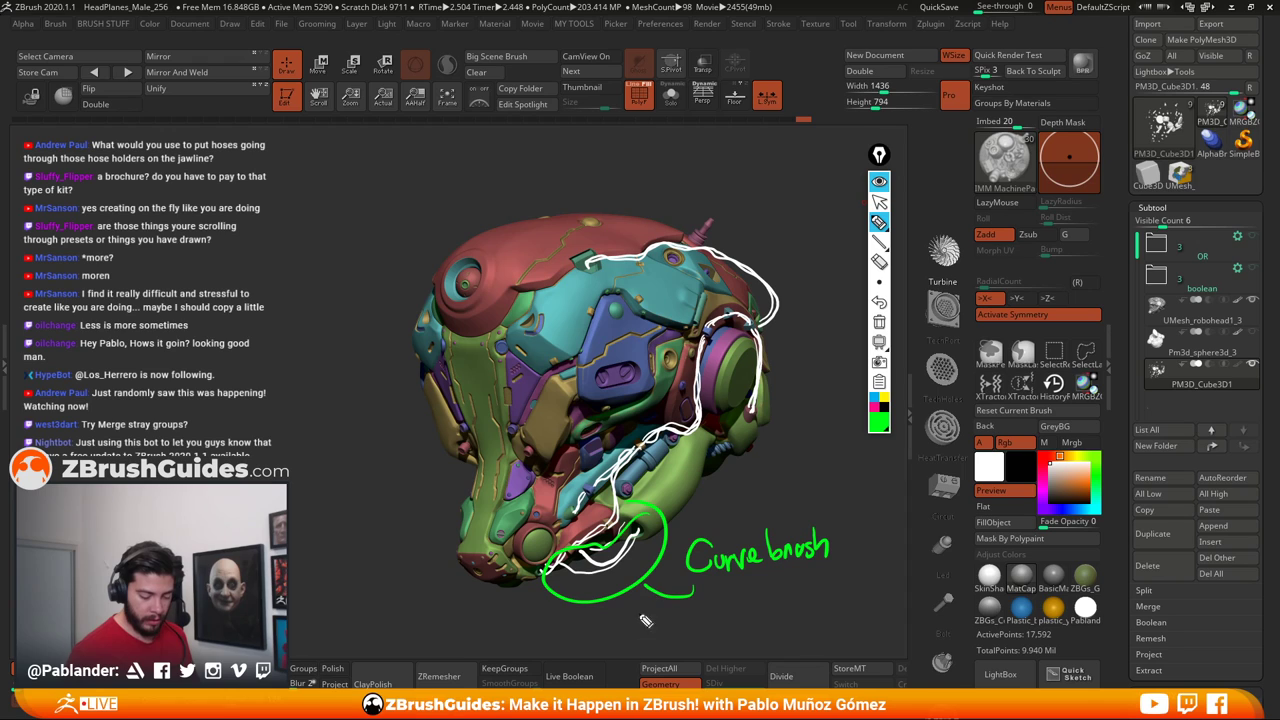
Circle the long hose paths in yellow with the label "ZSpheres", and clear all annotations
click(884, 401)
mouse_move(778, 398)
mouse_down()
mouse_move(772, 338)
mouse_move(678, 418)
mouse_move(612, 540)
mouse_move(788, 385)
mouse_move(765, 340)
mouse_move(760, 246)
mouse_move(728, 328)
mouse_up()
mouse_move(732, 172)
mouse_down()
mouse_move(748, 194)
mouse_move(771, 178)
mouse_move(820, 183)
mouse_up()
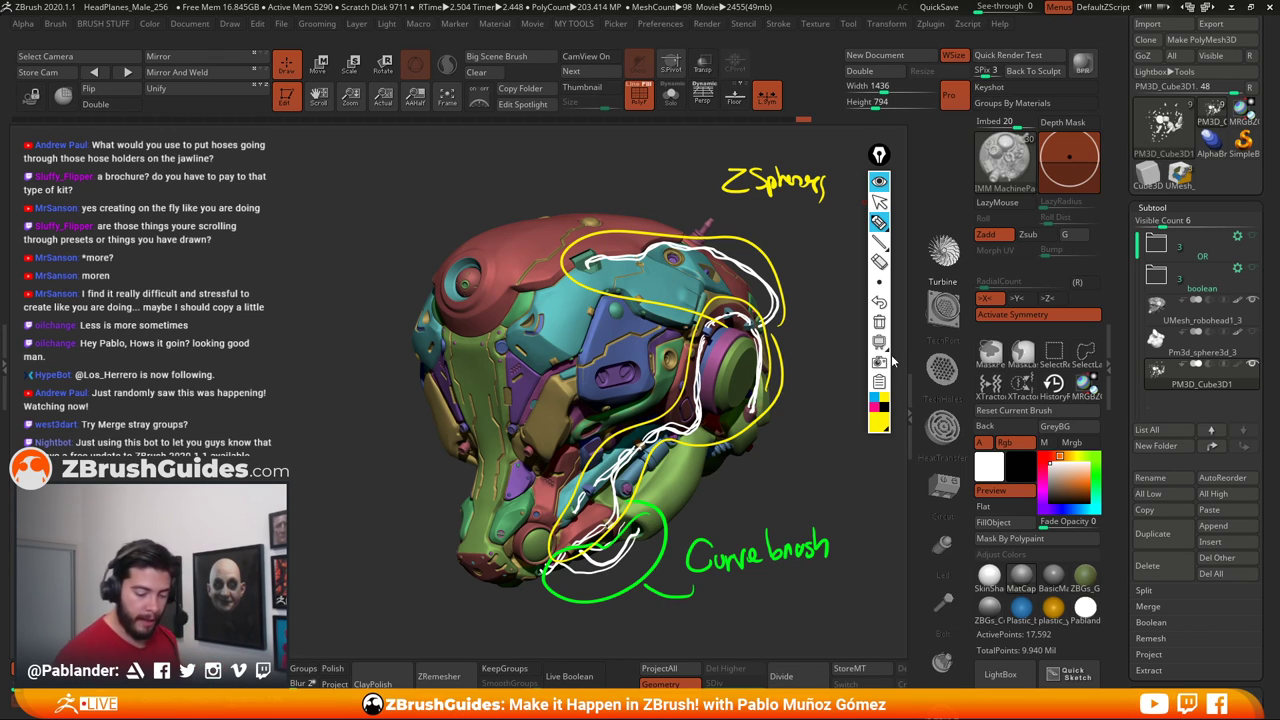
click(879, 321)
click(879, 156)
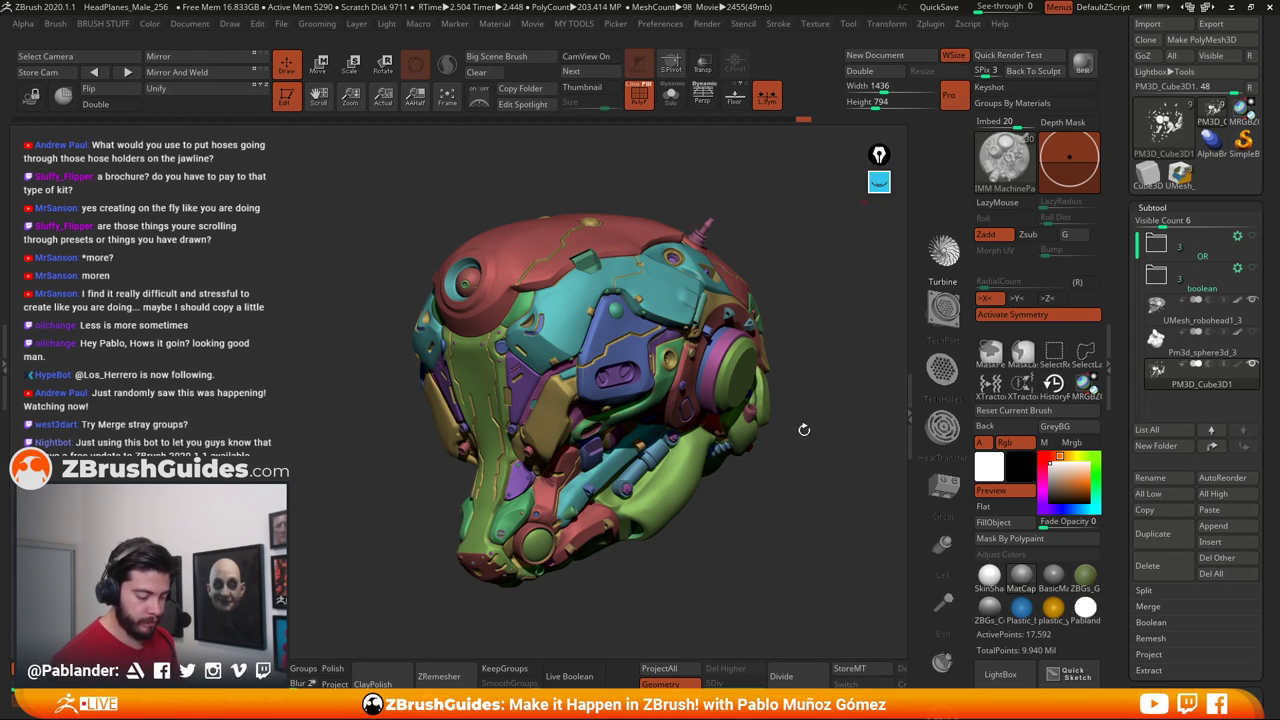
Isolate the PM3D_Cube3D1 subtool in Solo mode from the front and turn off its dynamic subdivision
key(shift+f)
drag(798, 501, 777, 497)
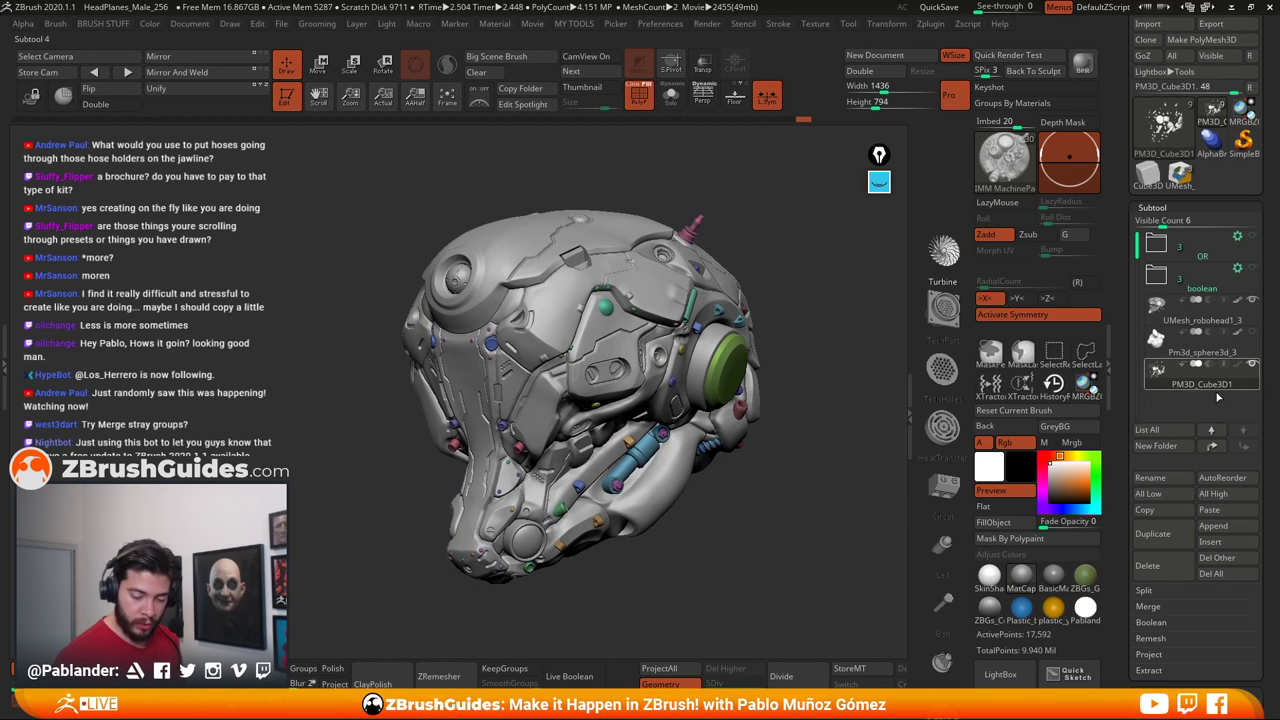
mouse_move(1213, 384)
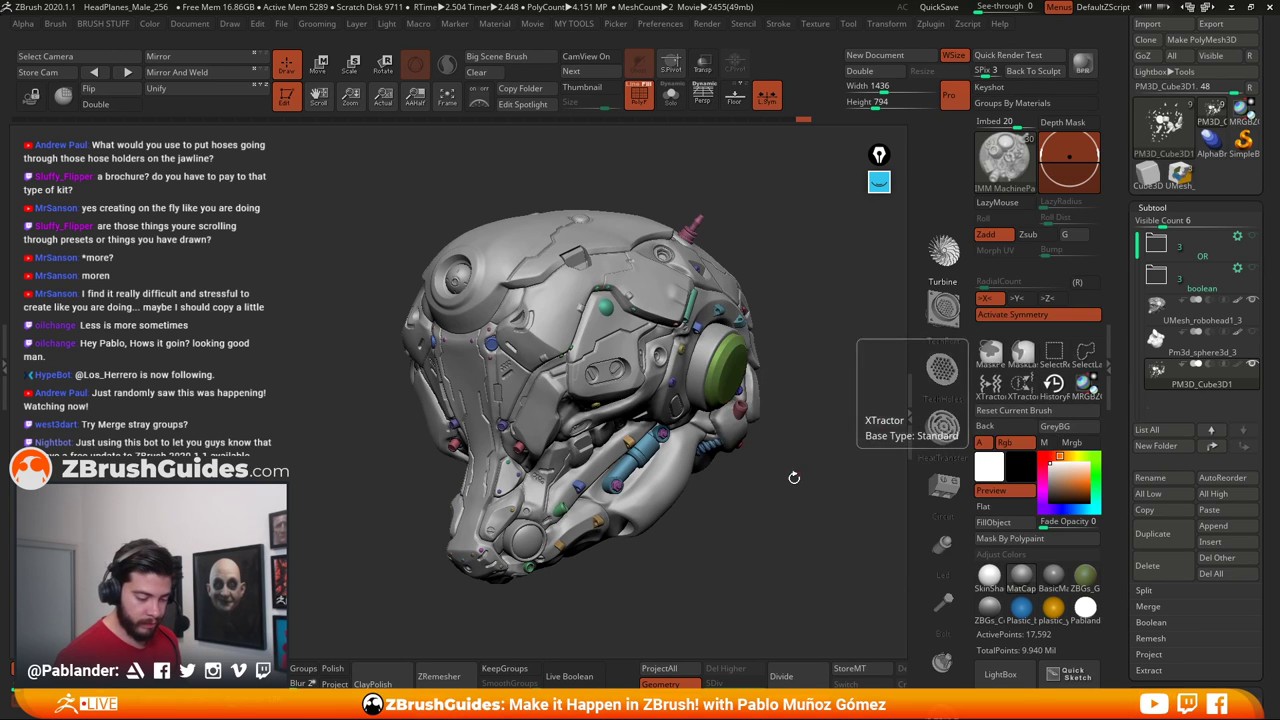
drag(785, 502, 761, 505)
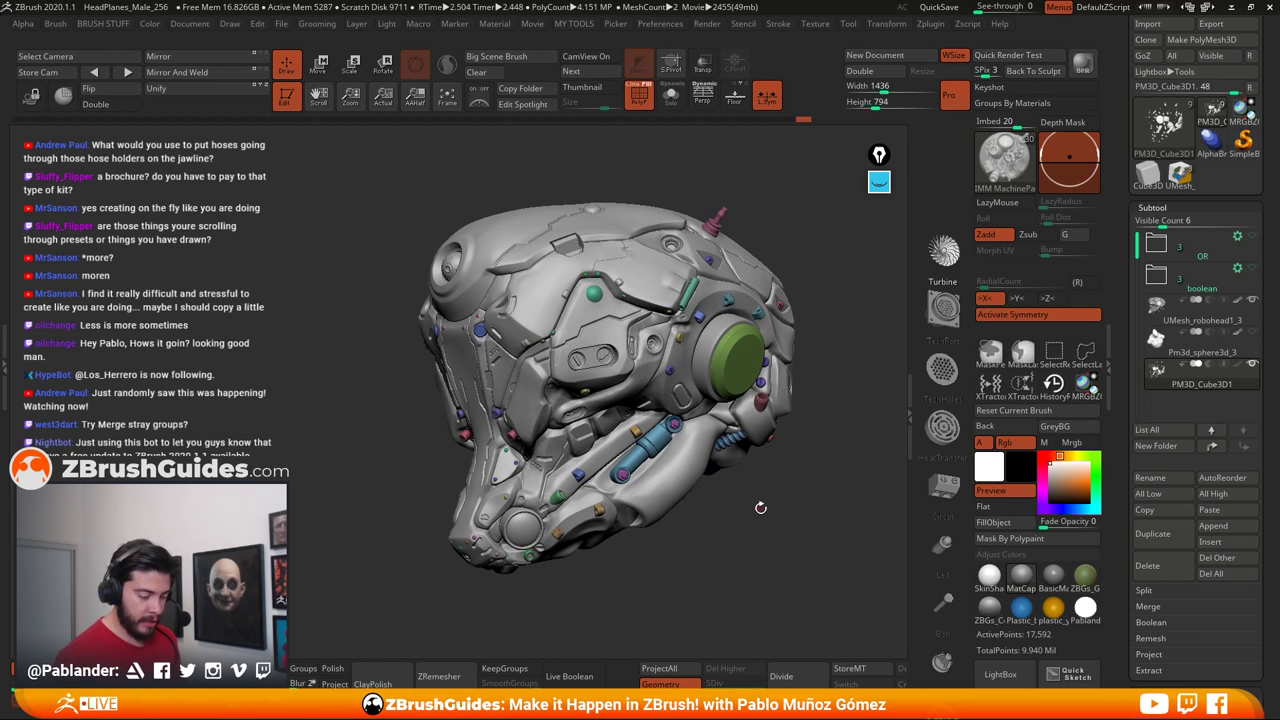
click(670, 95)
drag(766, 285, 732, 275)
mouse_move(535, 364)
alt+mouse_down()
mouse_move(469, 450)
mouse_move(697, 362)
alt+mouse_up()
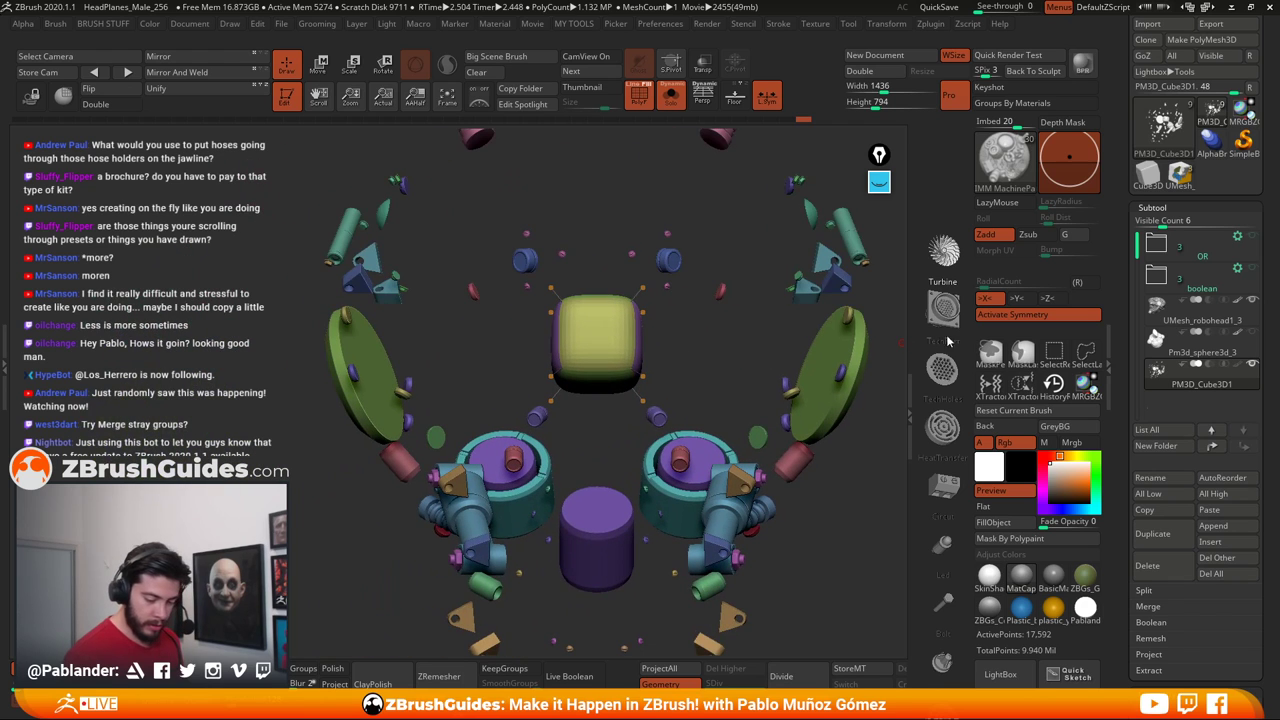
key(shift+d)
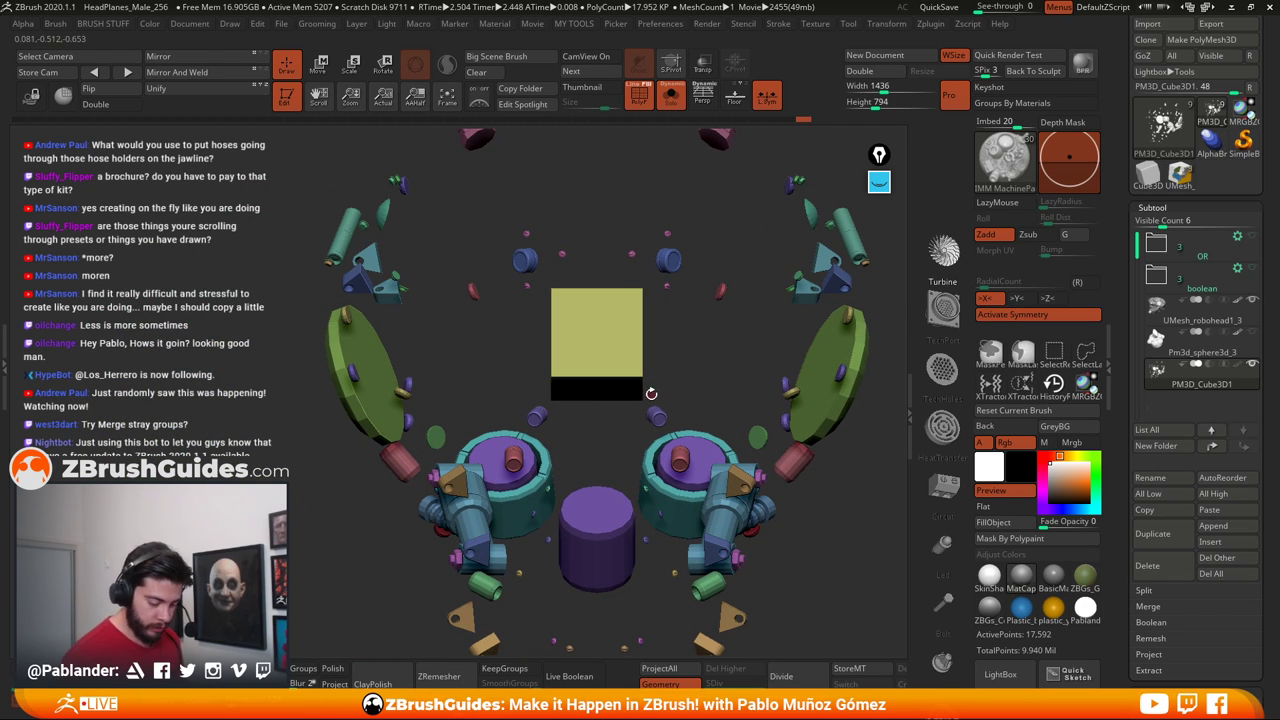
Hide only the central cube of the mesh parts, split it off with Split Hidden and select the new subtool
key(ctrl+shift)
mouse_move(643, 408)
ctrl+shift+mouse_down()
mouse_move(568, 418)
mouse_move(528, 356)
mouse_move(575, 268)
mouse_move(634, 282)
mouse_move(652, 330)
mouse_move(660, 295)
ctrl+shift+mouse_up()
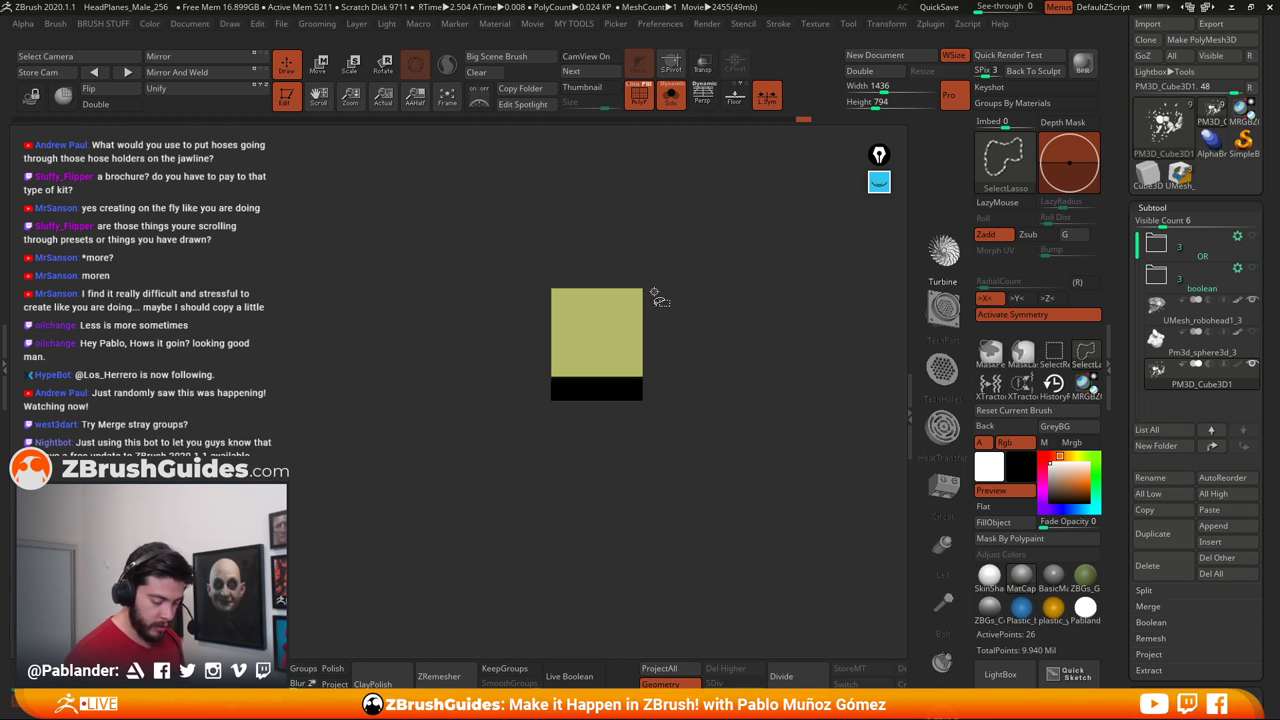
ctrl+shift+click(690, 385)
key(2)
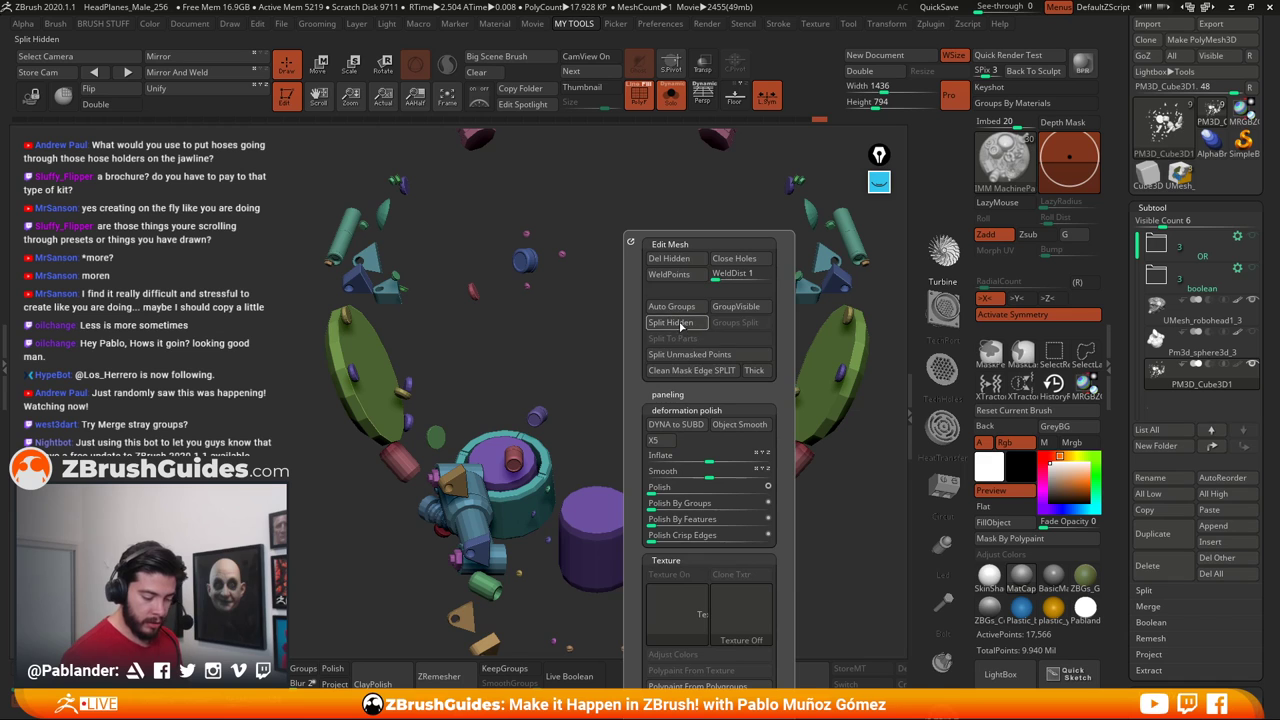
click(681, 325)
click(1160, 399)
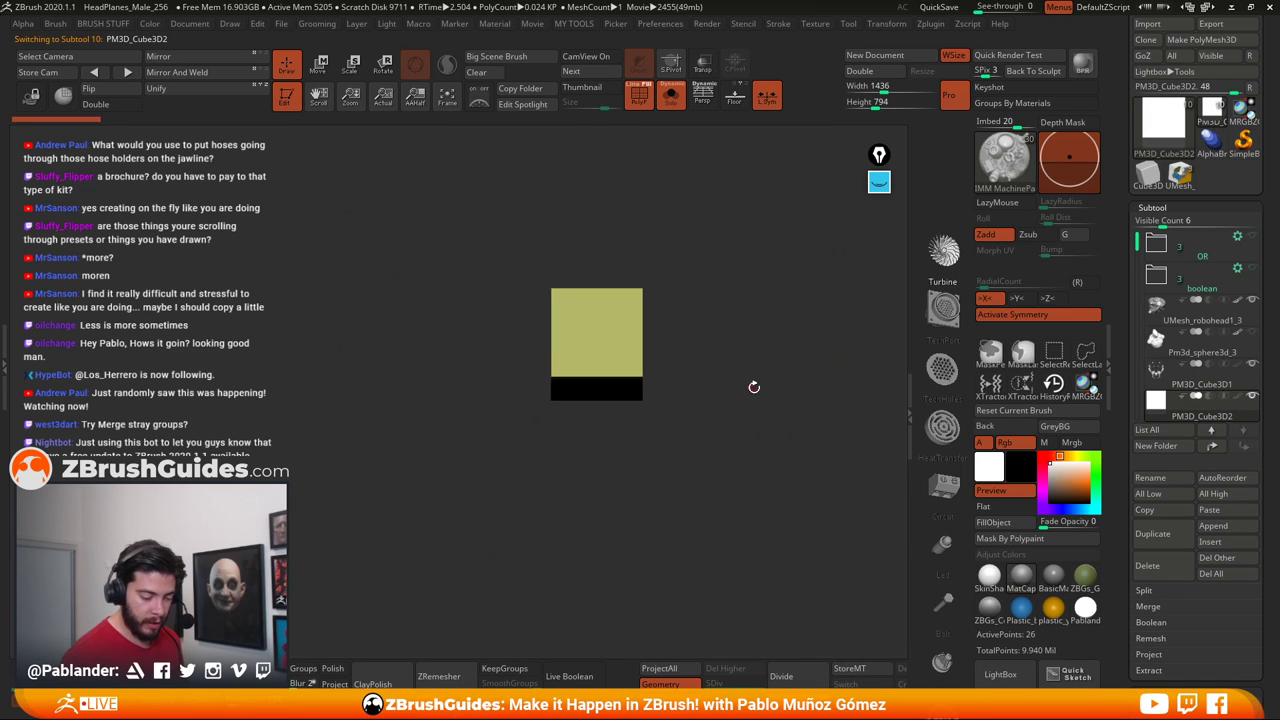
Turn off Solo mode and reactivate dynamic subdivision on the PM3D_Cube3D1 subtool
alt+drag(754, 386, 764, 313)
click(670, 95)
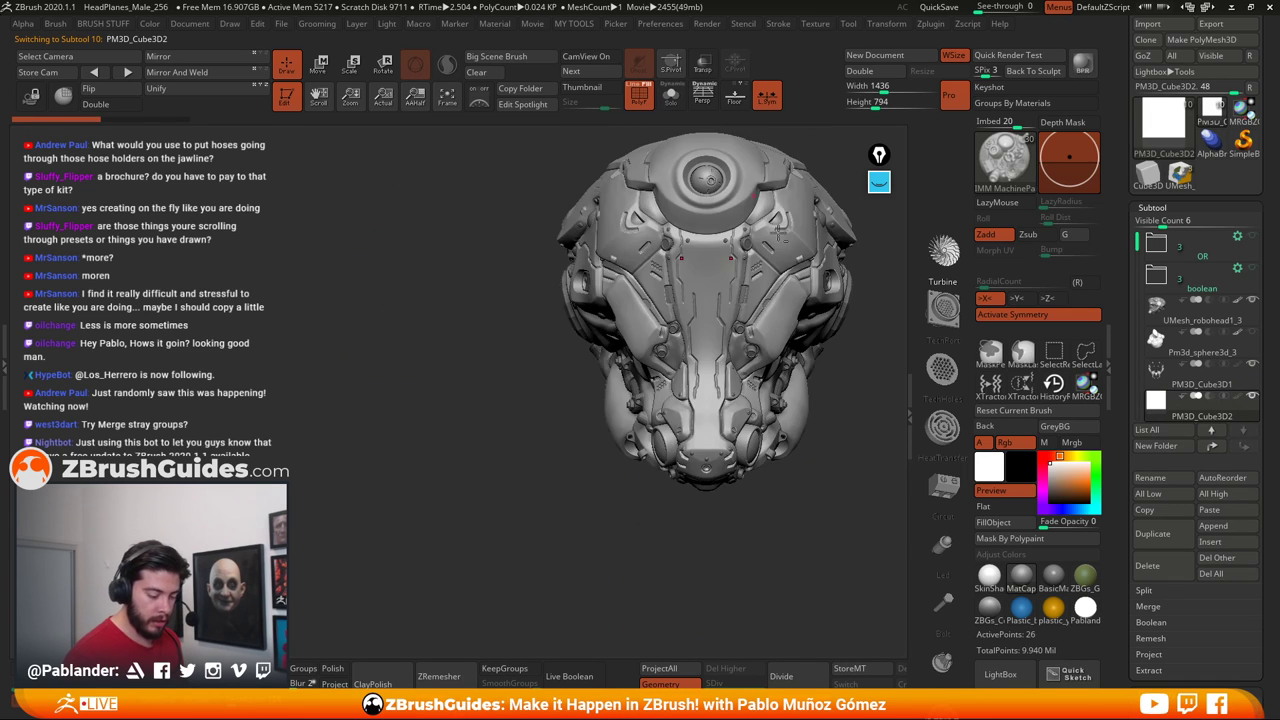
alt+drag(862, 280, 643, 334)
mouse_move(760, 365)
mouse_down()
mouse_move(689, 379)
mouse_move(769, 357)
mouse_up()
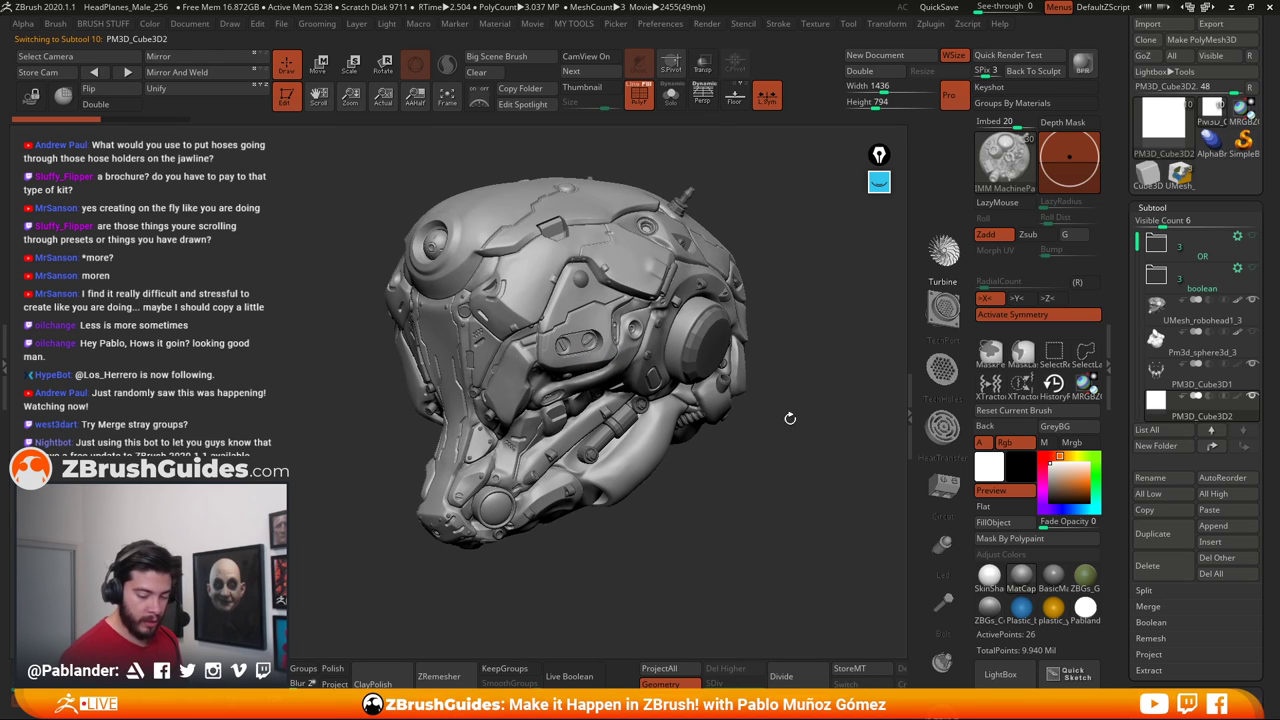
click(1195, 384)
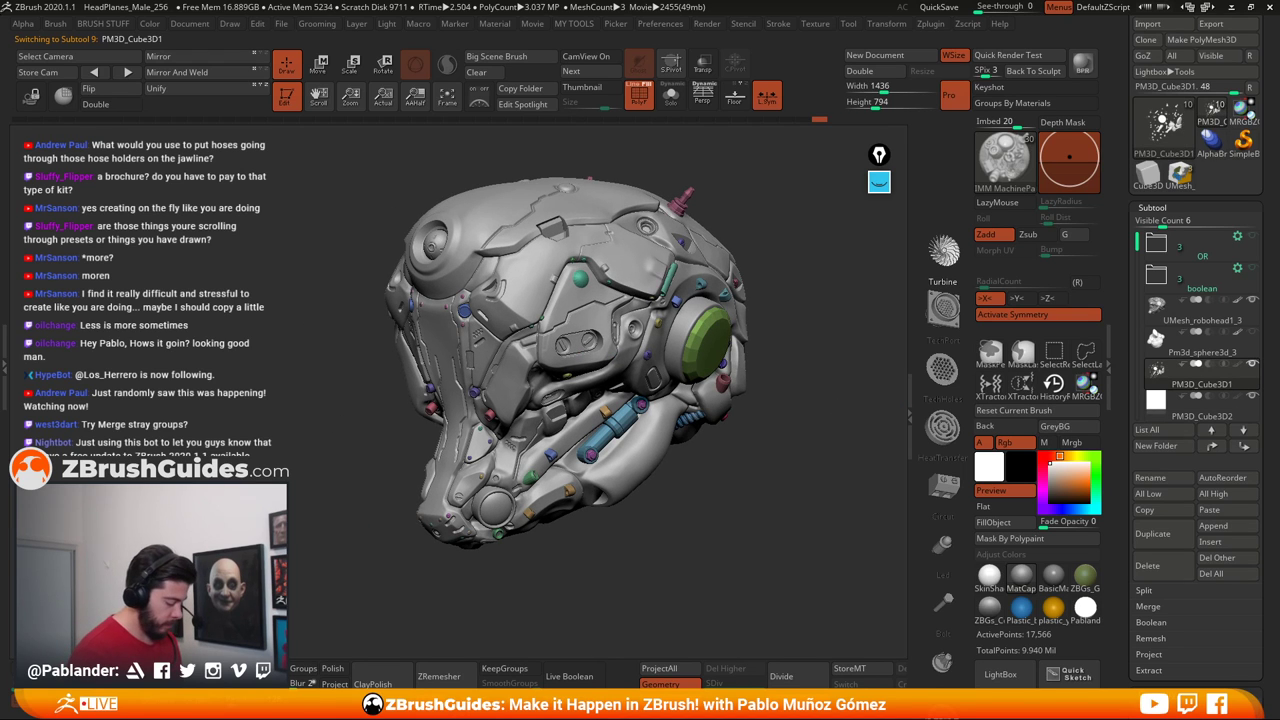
key(ctrl+d)
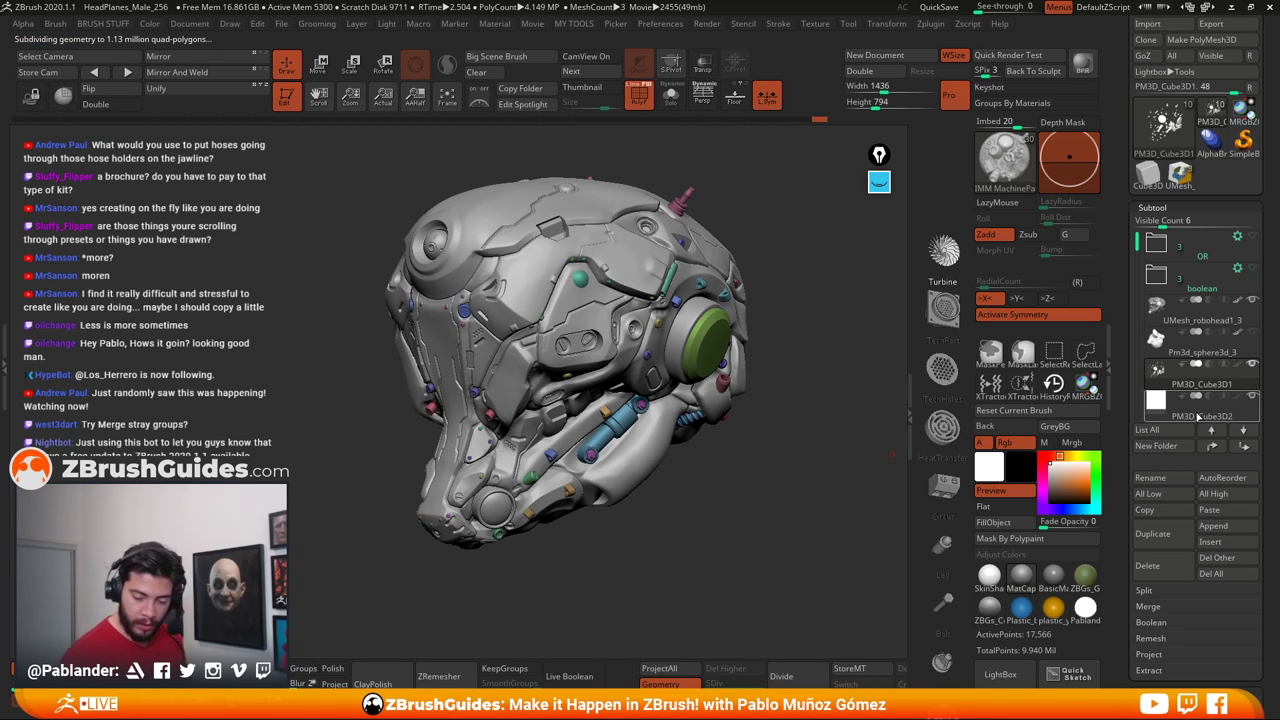
Select the PM3D_Cube3D2 subtool and choose the CurveTube brush for adding hoses along the jaw
click(1195, 401)
mouse_move(728, 476)
mouse_down()
mouse_move(661, 528)
mouse_move(661, 477)
mouse_up()
key(b)
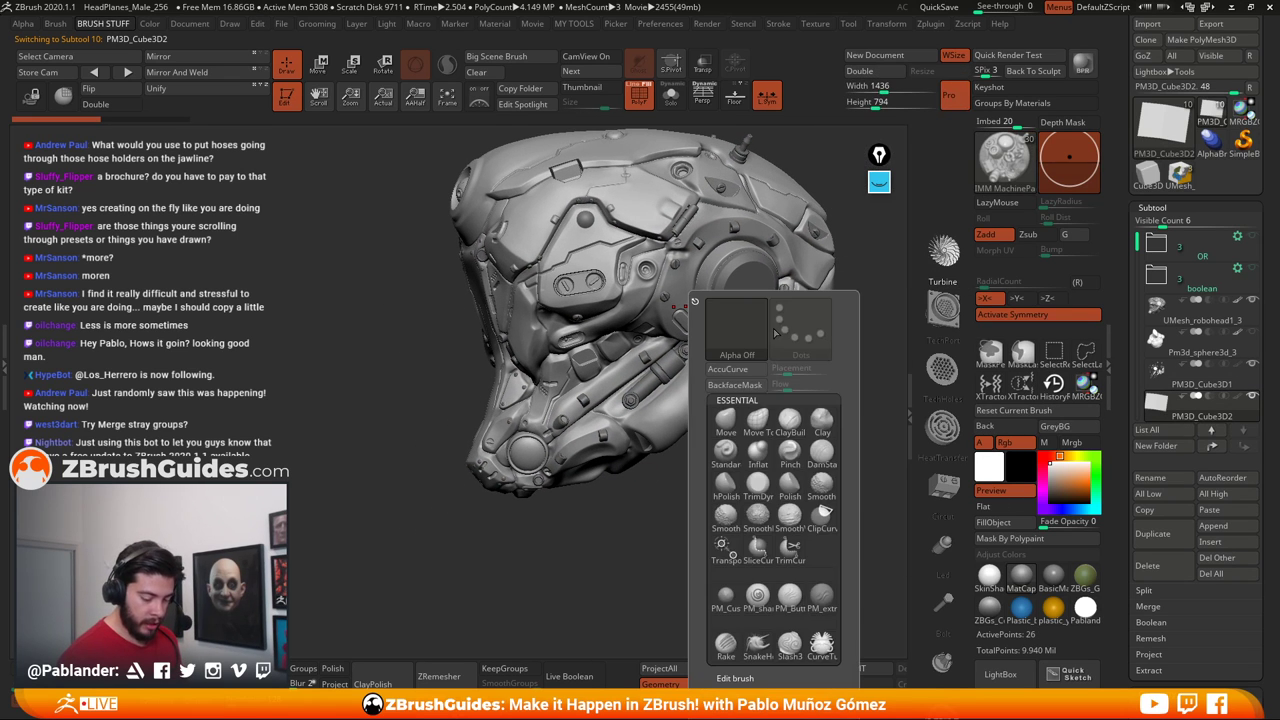
click(821, 645)
alt+drag(500, 591, 730, 498)
alt+right_drag(730, 498, 688, 480)
Dock the Stroke palette in the side tray, expand its curve functions and curve modifiers, and turn on Lock Start
click(780, 25)
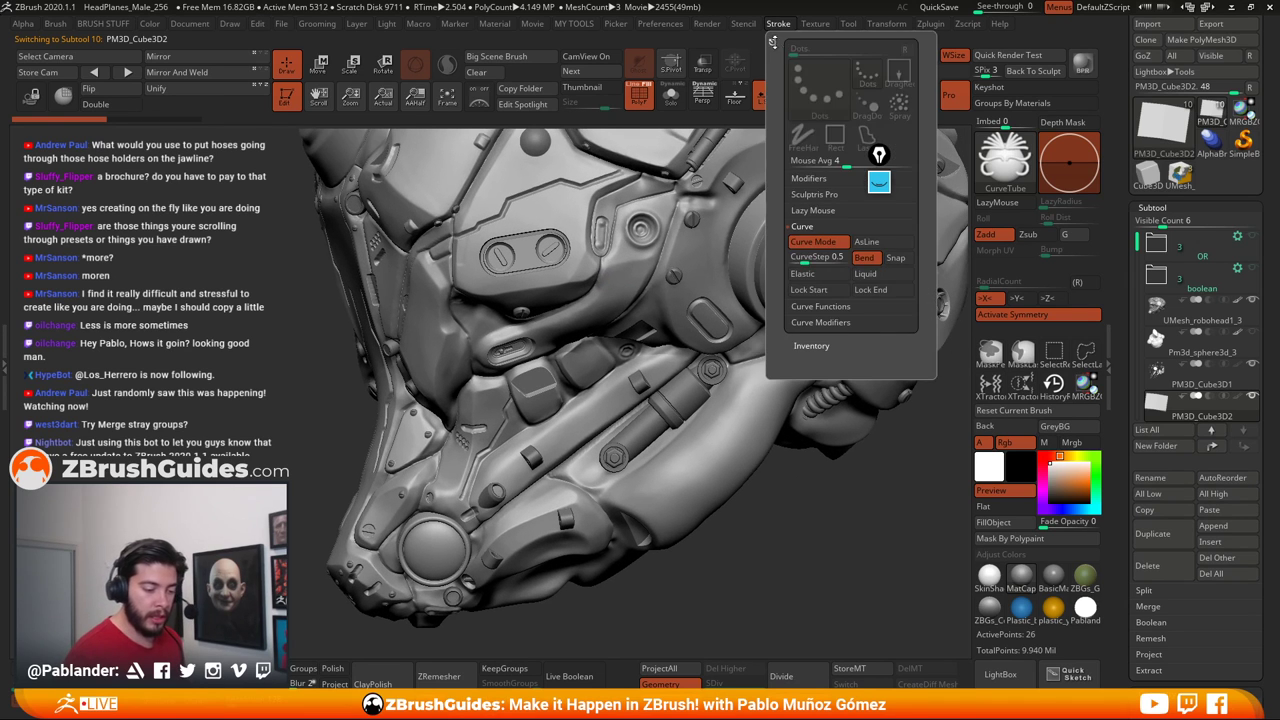
drag(772, 42, 1160, 80)
drag(1133, 278, 1216, 217)
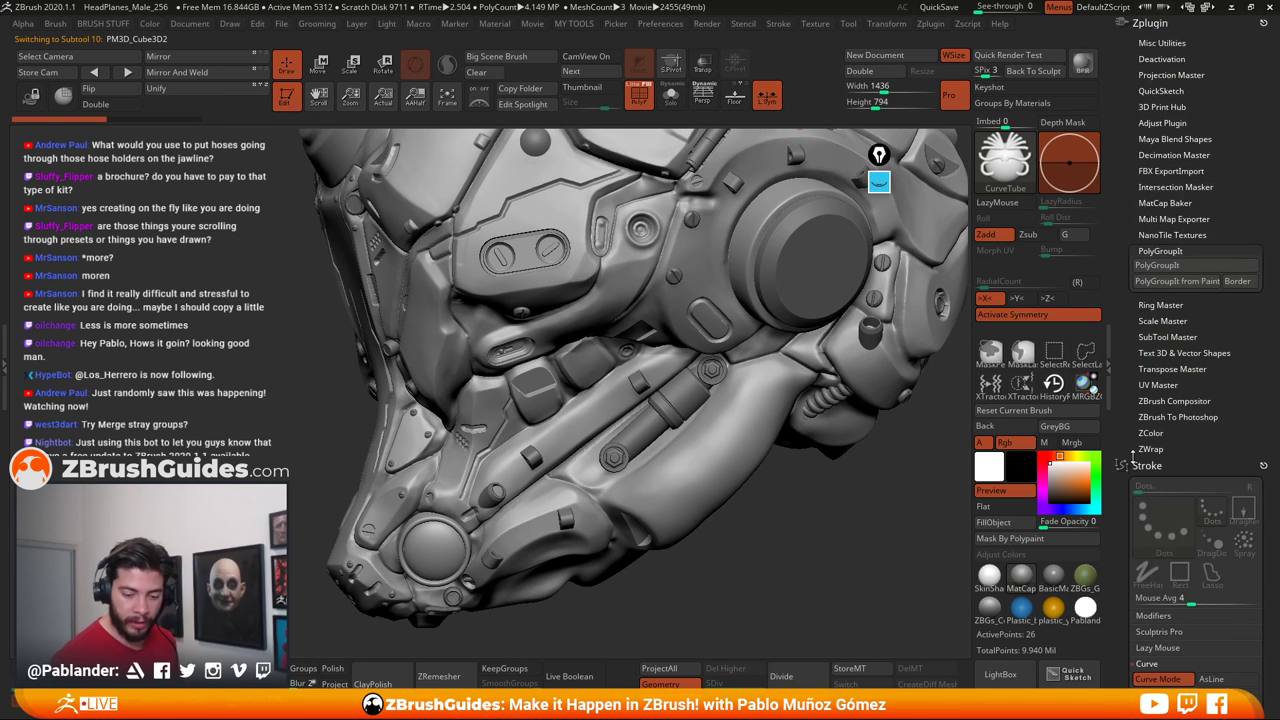
click(1265, 19)
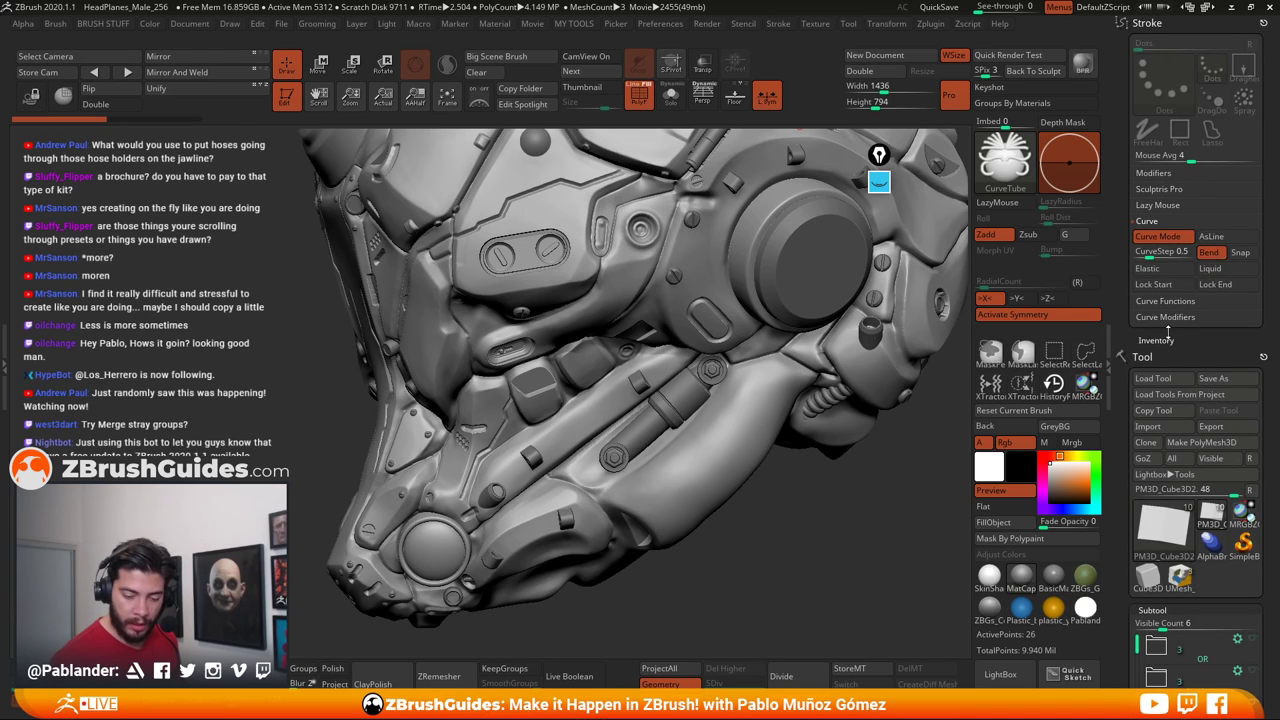
click(1181, 300)
click(1165, 412)
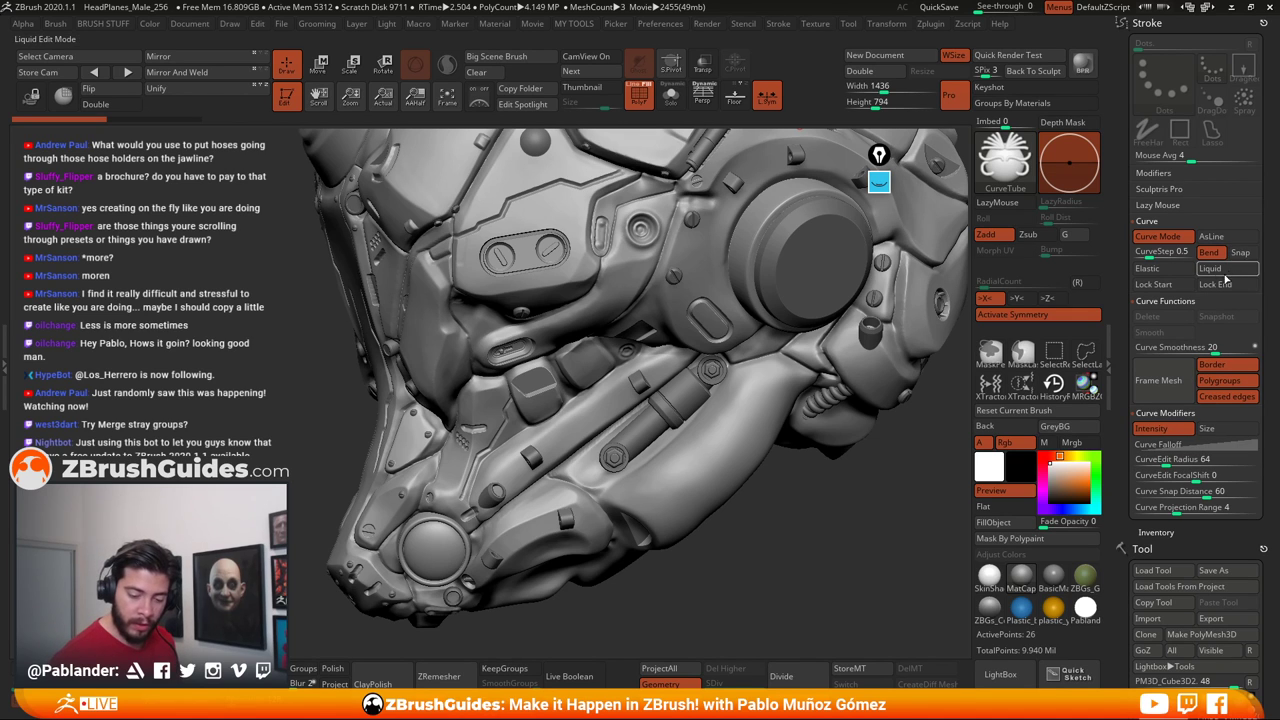
click(1165, 285)
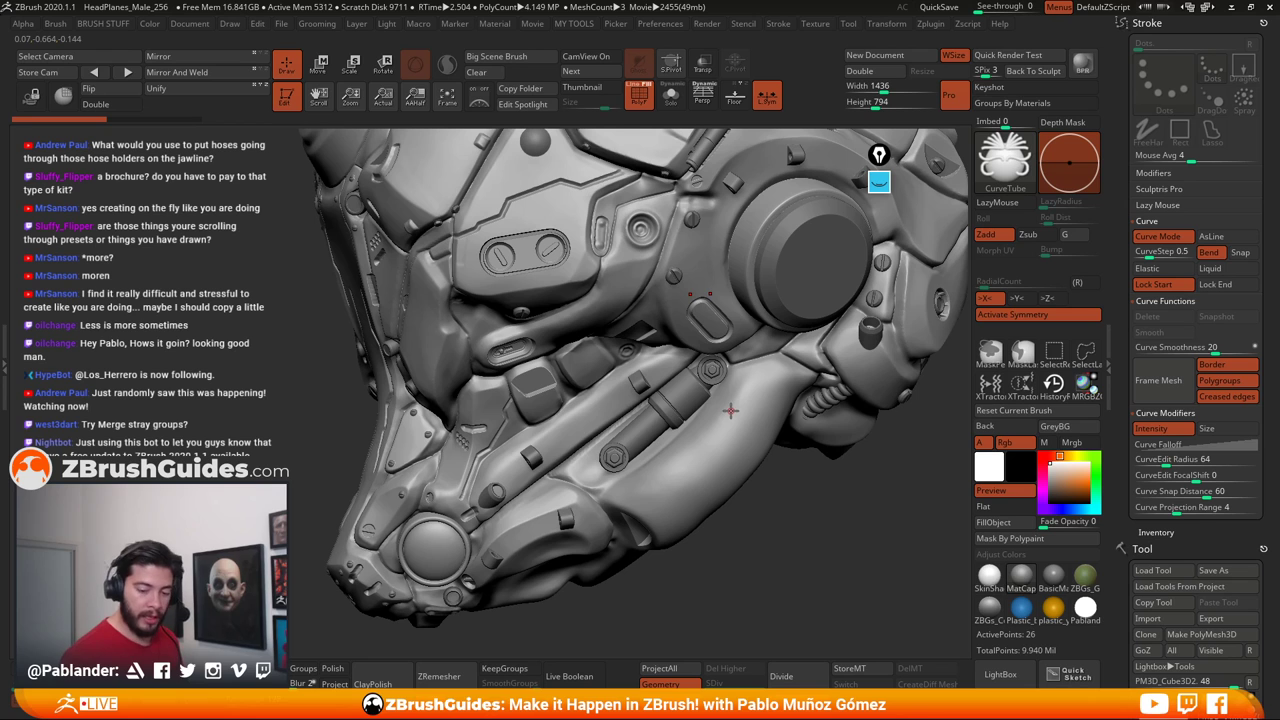
Reduce the draw size and draw a thin symmetrical tube from the socket in the lower jaw forward to the chin
alt+right_drag(677, 474, 661, 428)
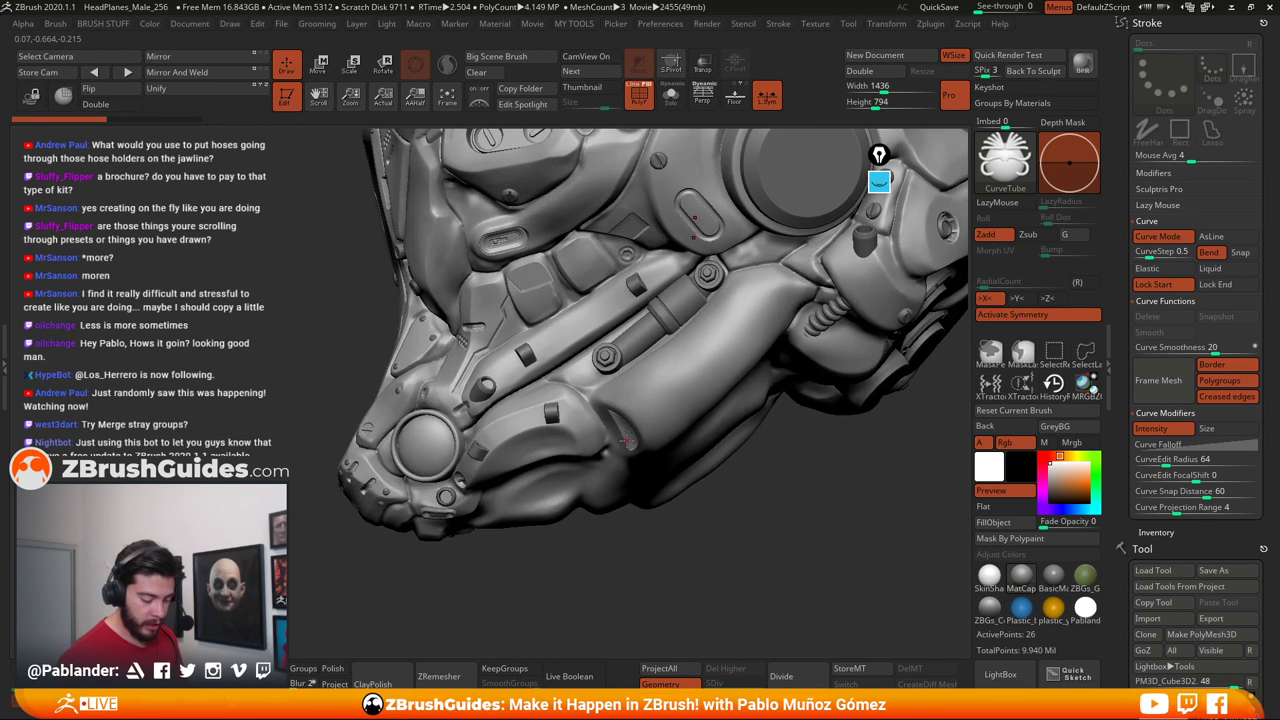
key(space)
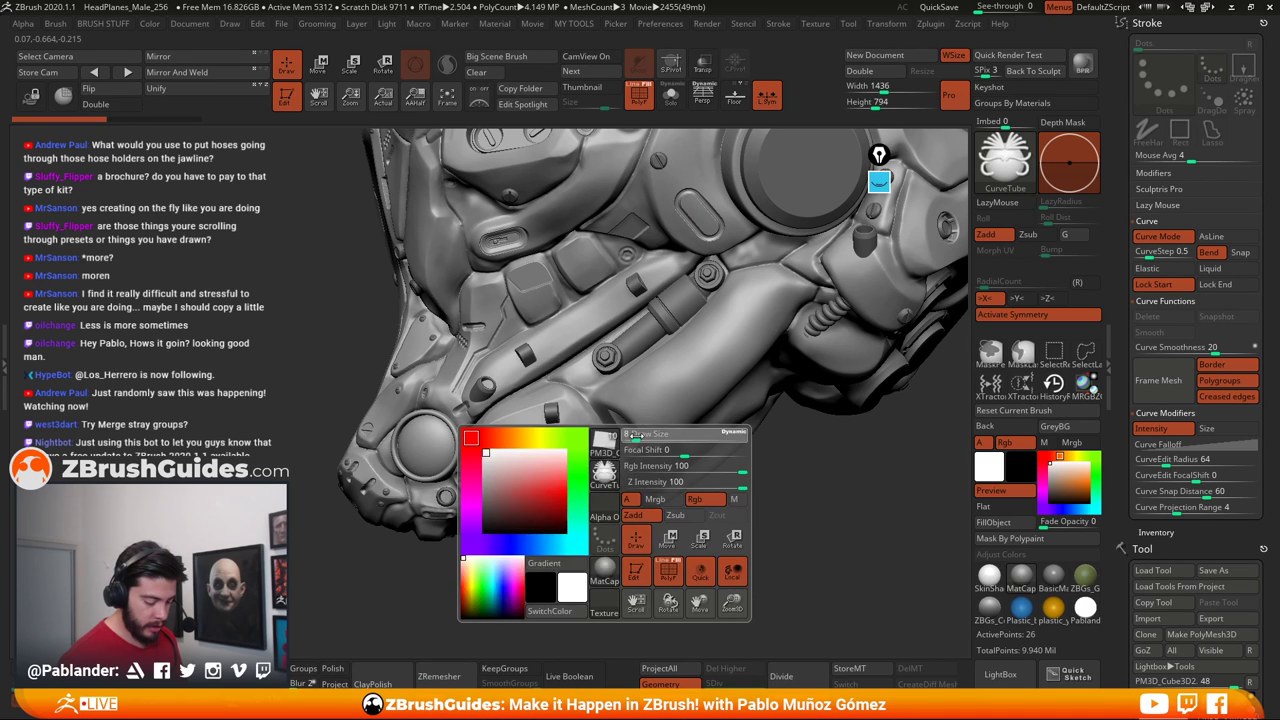
drag(632, 433, 629, 440)
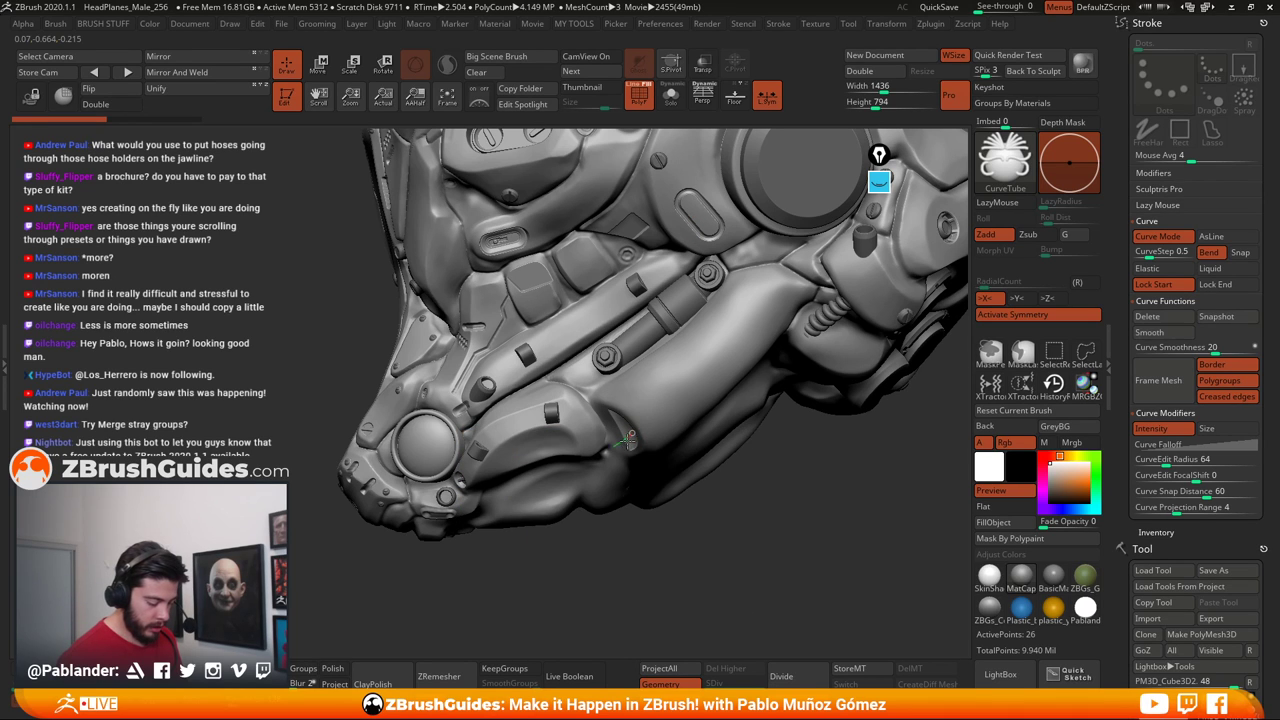
drag(467, 519, 466, 520)
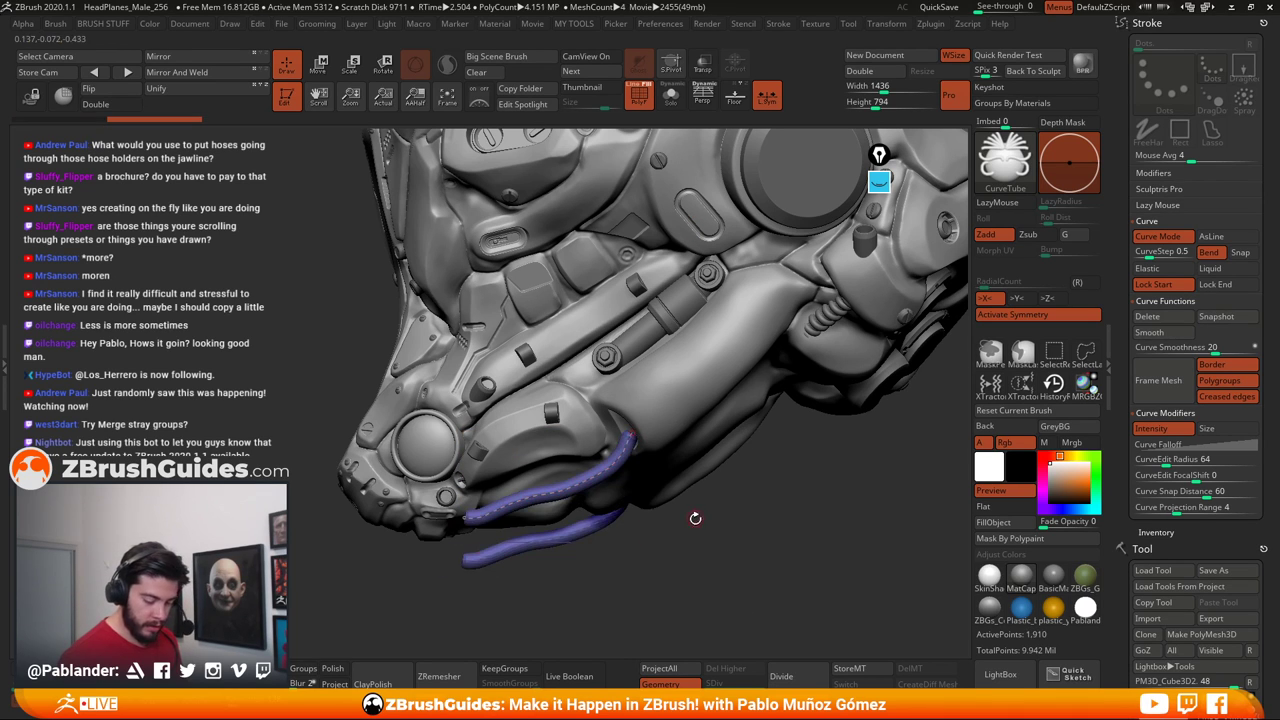
Reposition the tube's ends by editing its curve, seating the rear end inside the socket in the lower jaw
mouse_move(722, 545)
mouse_down()
mouse_move(763, 510)
mouse_move(766, 466)
mouse_up()
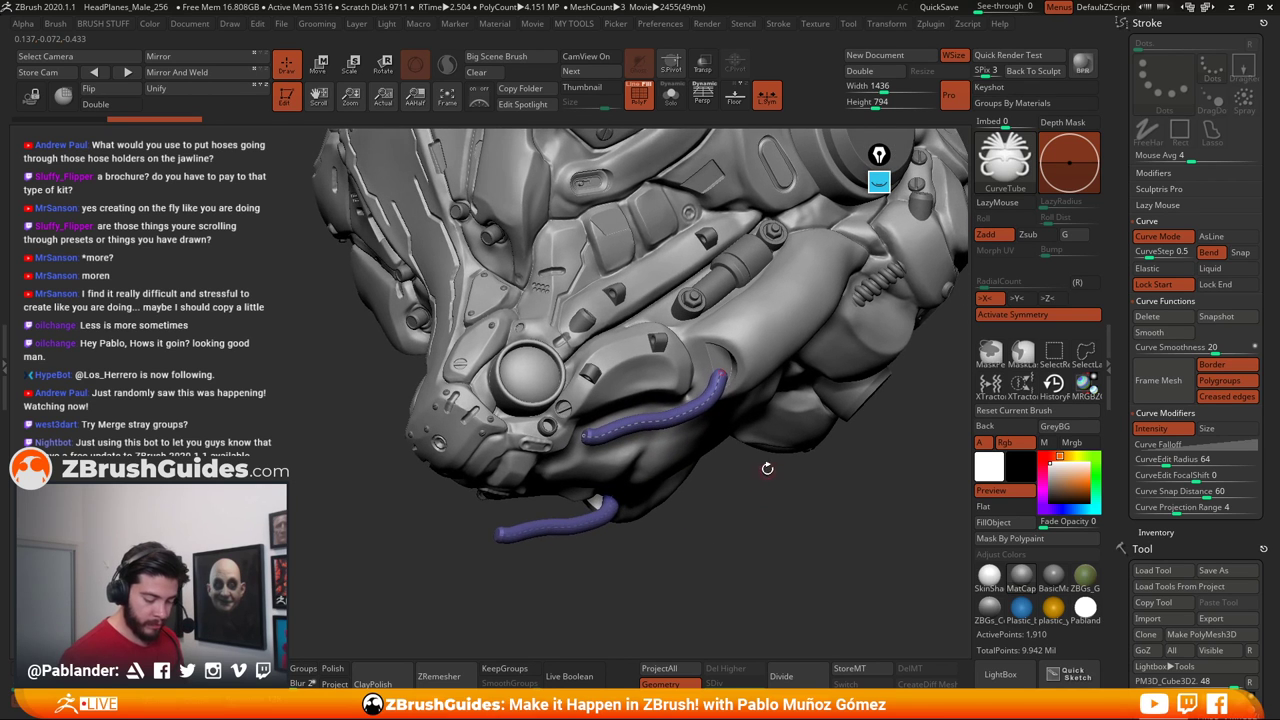
drag(725, 506, 570, 509)
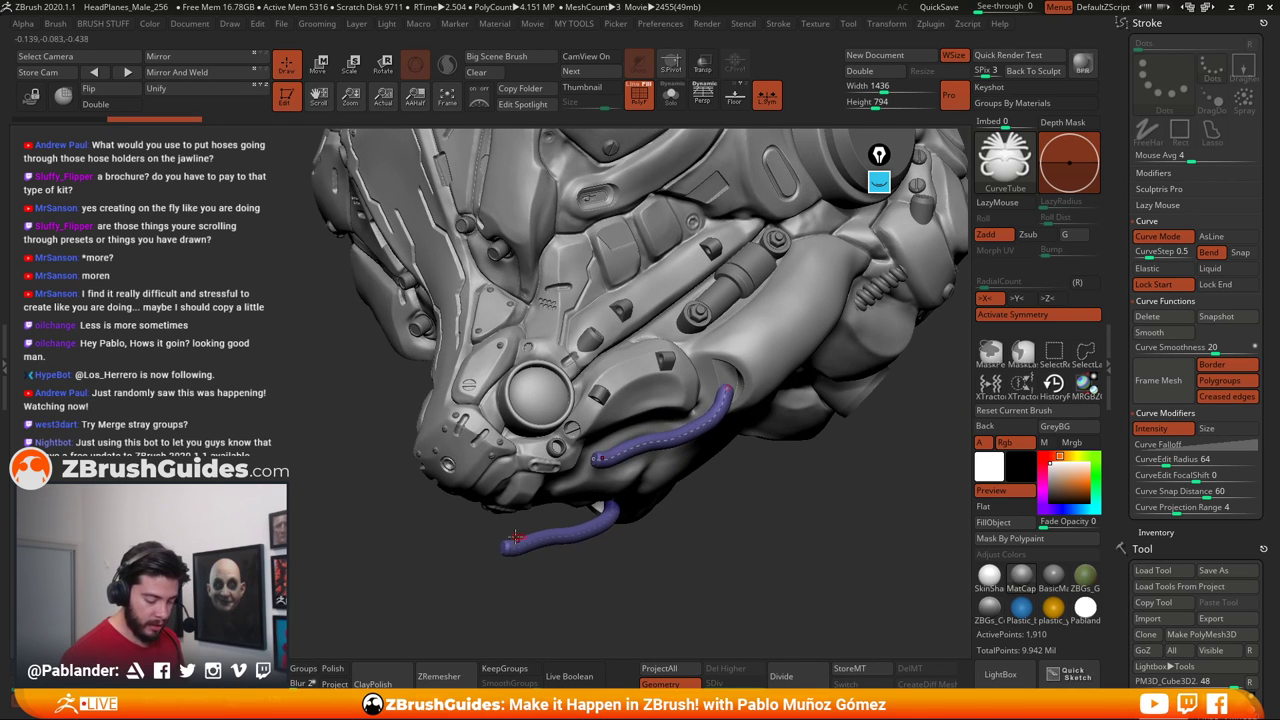
drag(728, 388, 729, 383)
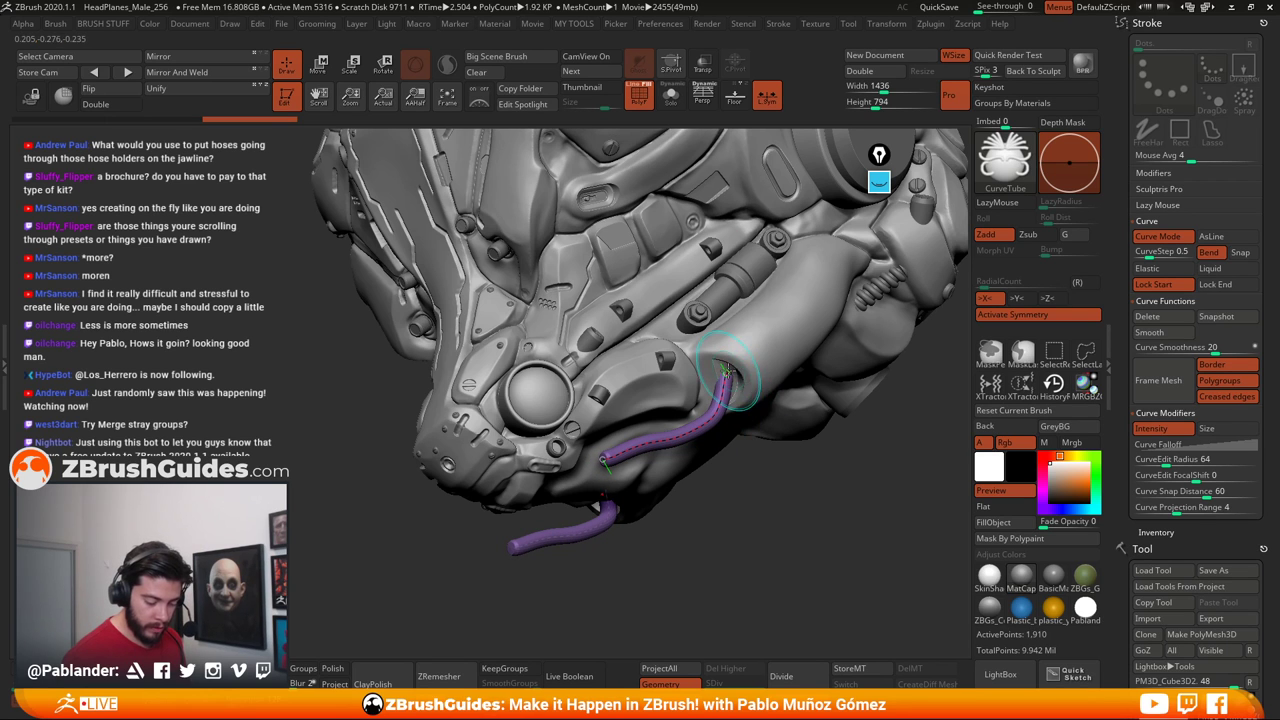
click(728, 370)
mouse_move(748, 385)
right_down()
mouse_move(773, 395)
mouse_move(743, 397)
mouse_move(757, 402)
right_up()
click(729, 380)
click(734, 372)
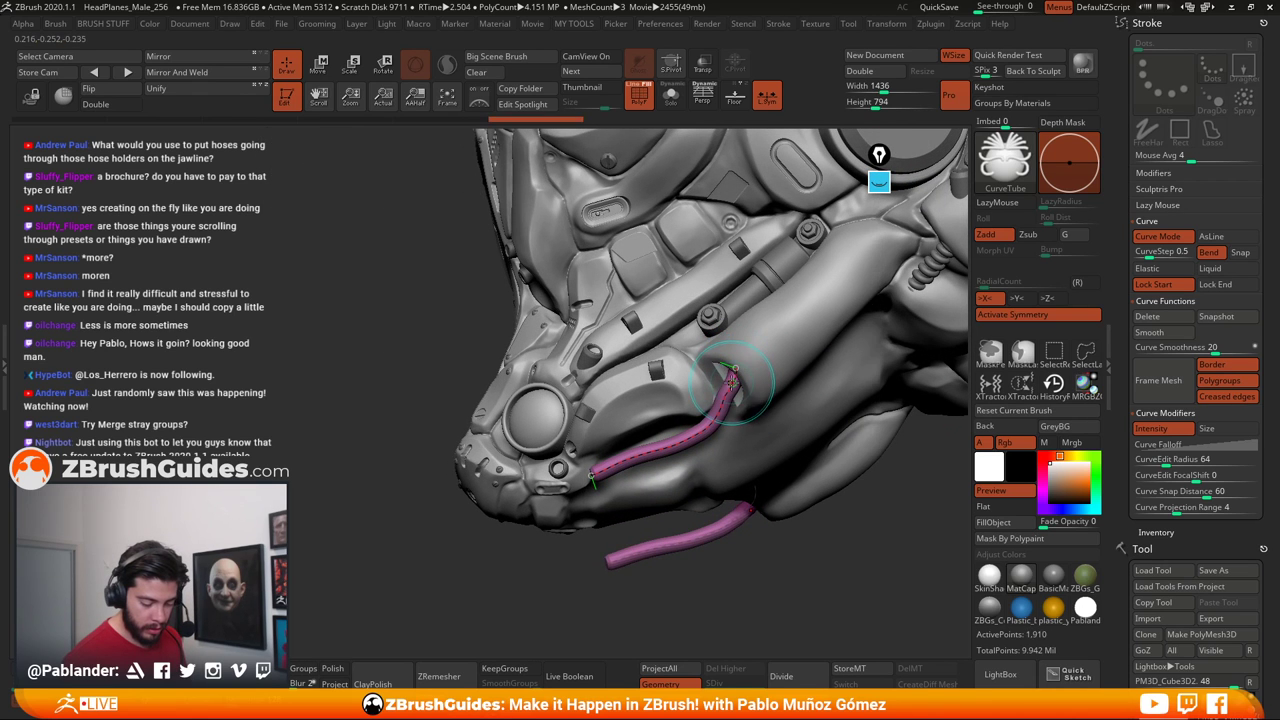
click(734, 381)
click(742, 366)
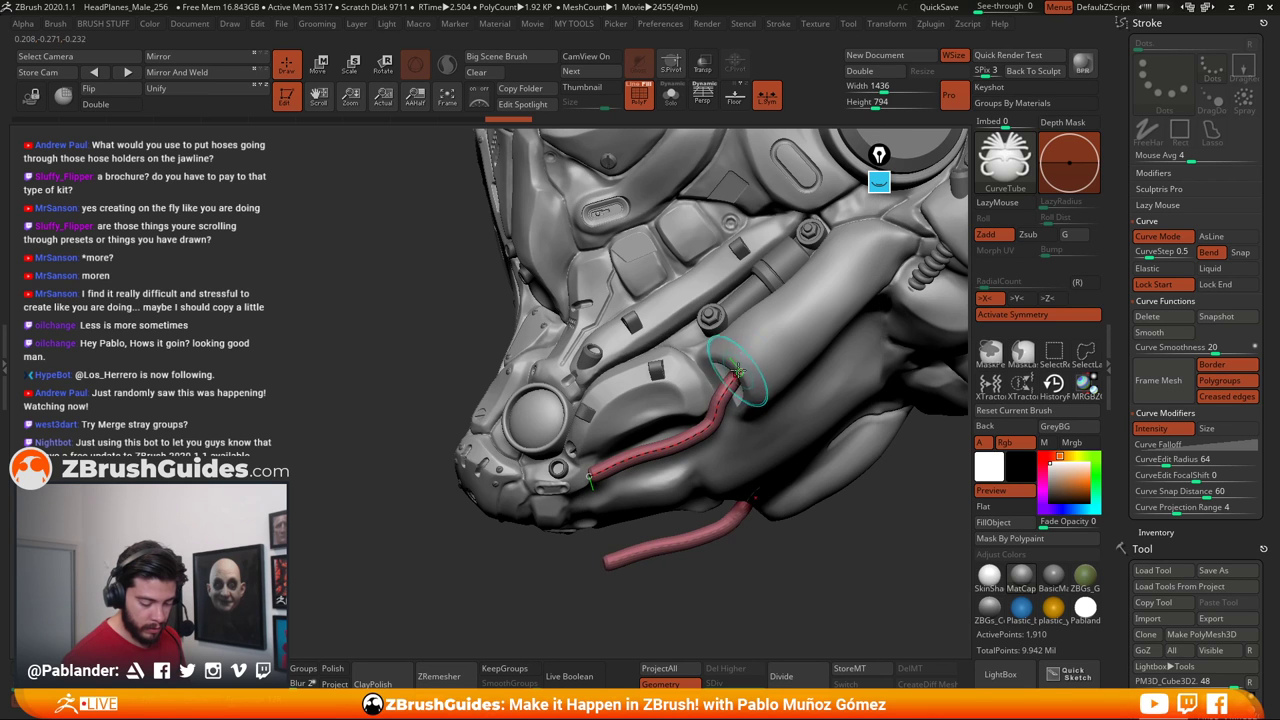
right_drag(737, 371, 743, 486)
click(737, 379)
click(735, 387)
Pull the hose's front end toward the chin from below, circle the gap in front of it in yellow, and clear the annotation
mouse_move(743, 485)
mouse_down()
mouse_move(705, 450)
mouse_move(663, 372)
mouse_up()
right_drag(666, 366, 662, 372)
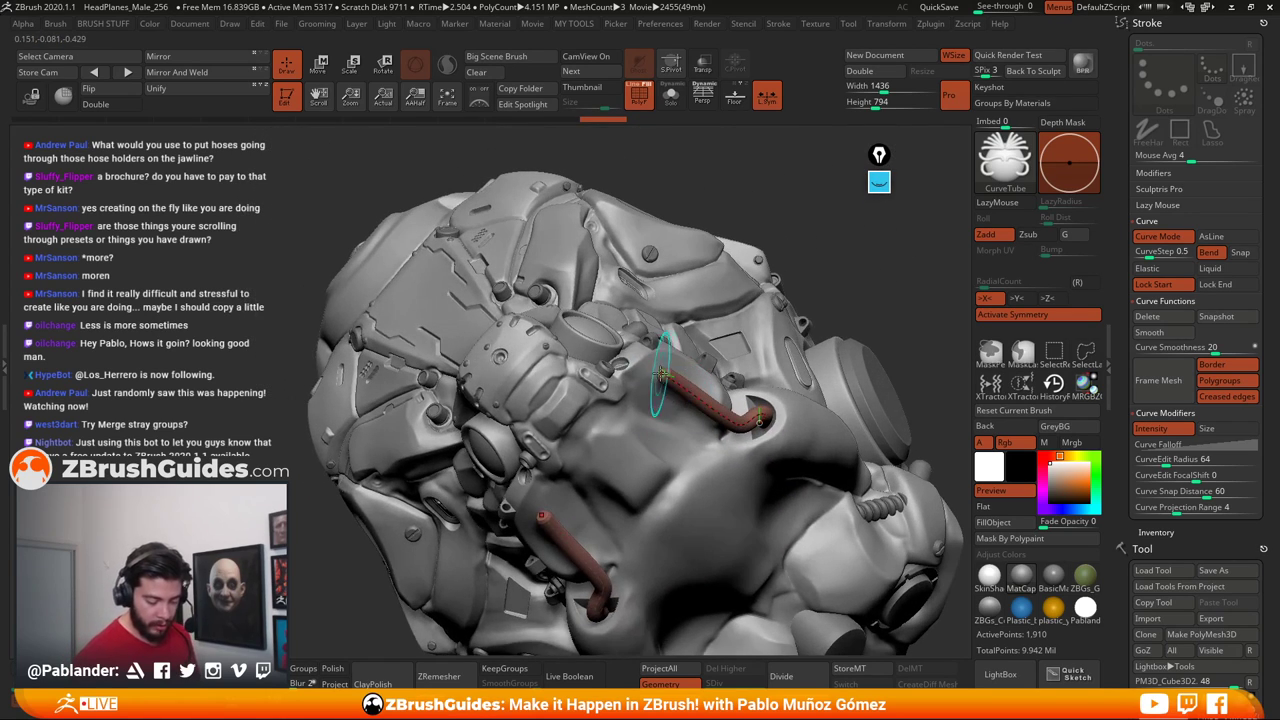
drag(662, 372, 585, 418)
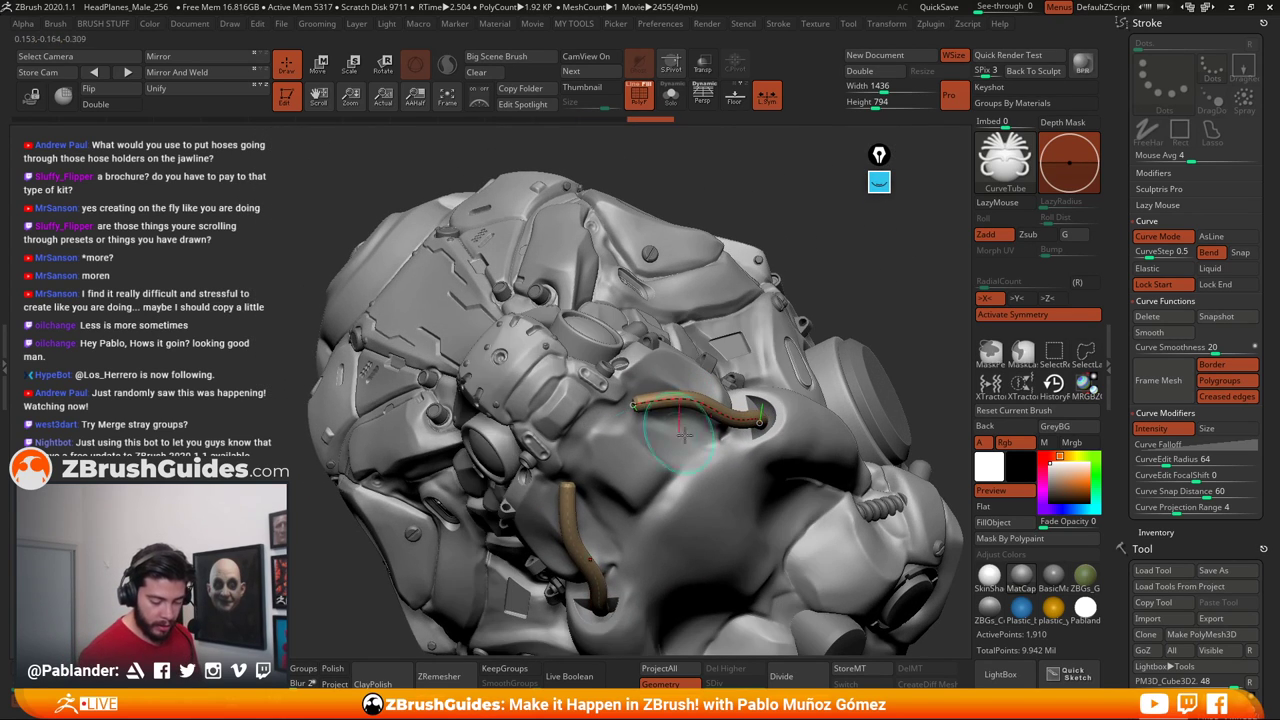
click(612, 410)
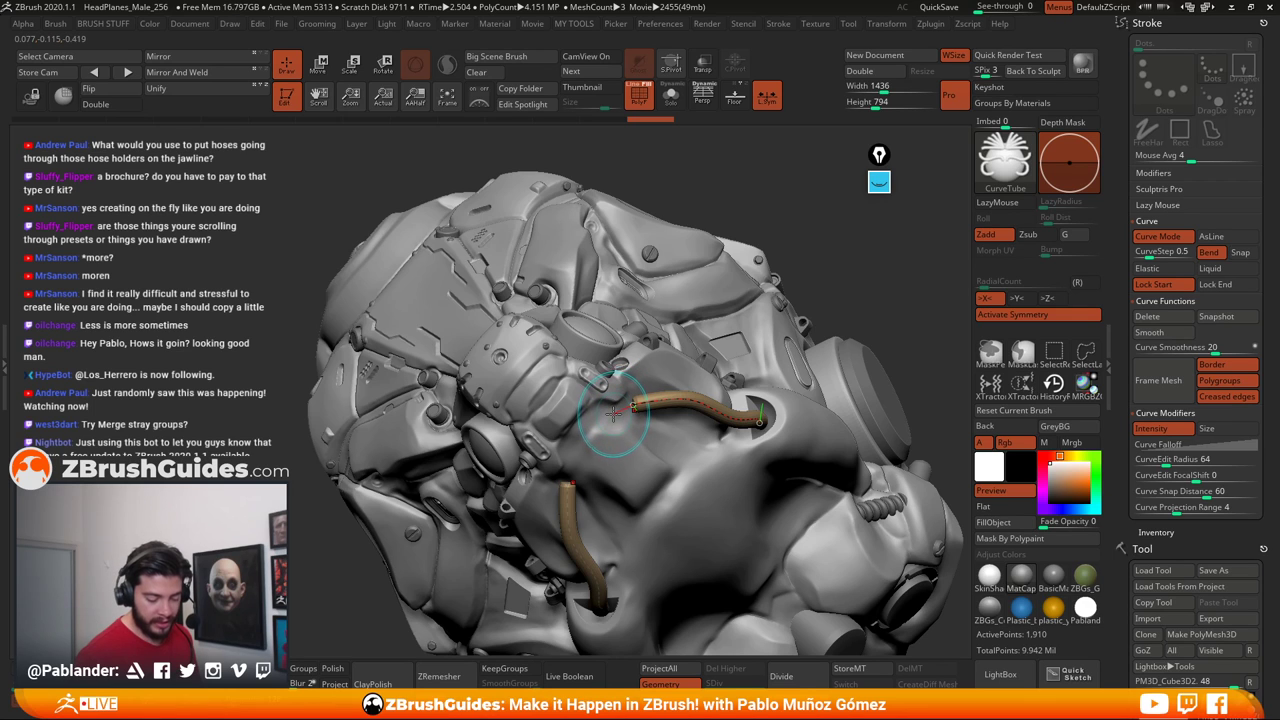
click(879, 182)
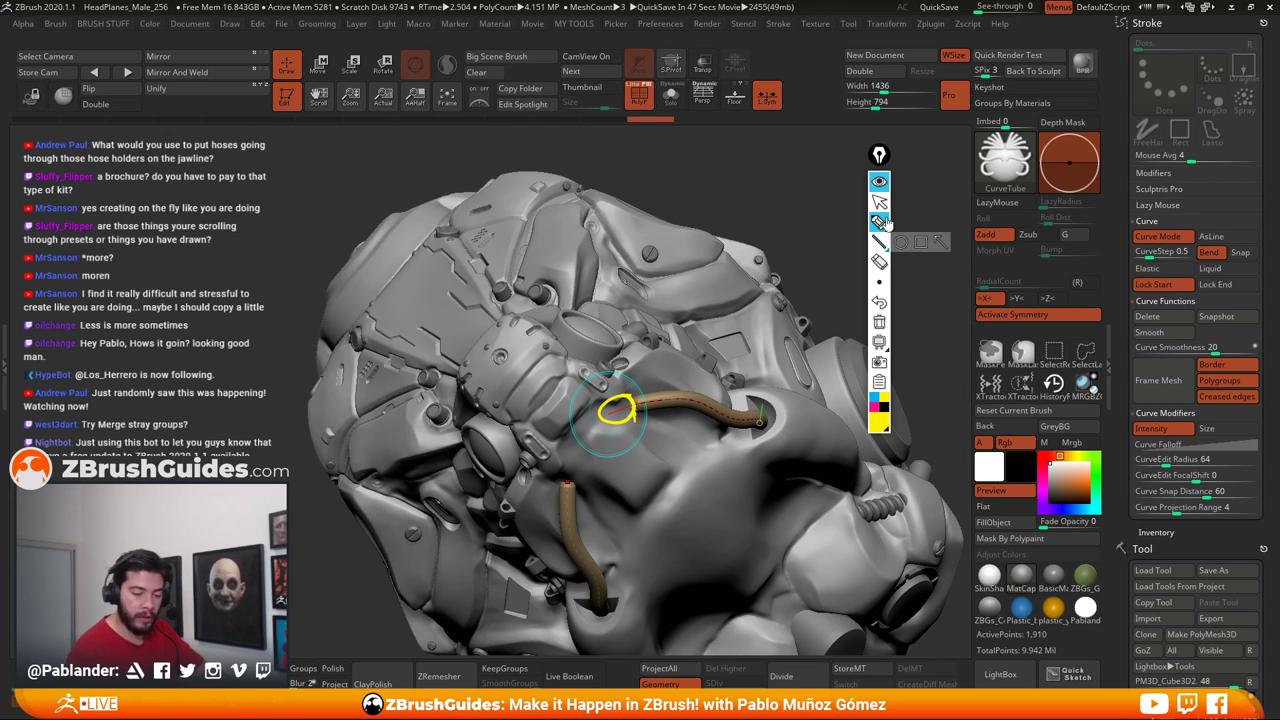
click(879, 181)
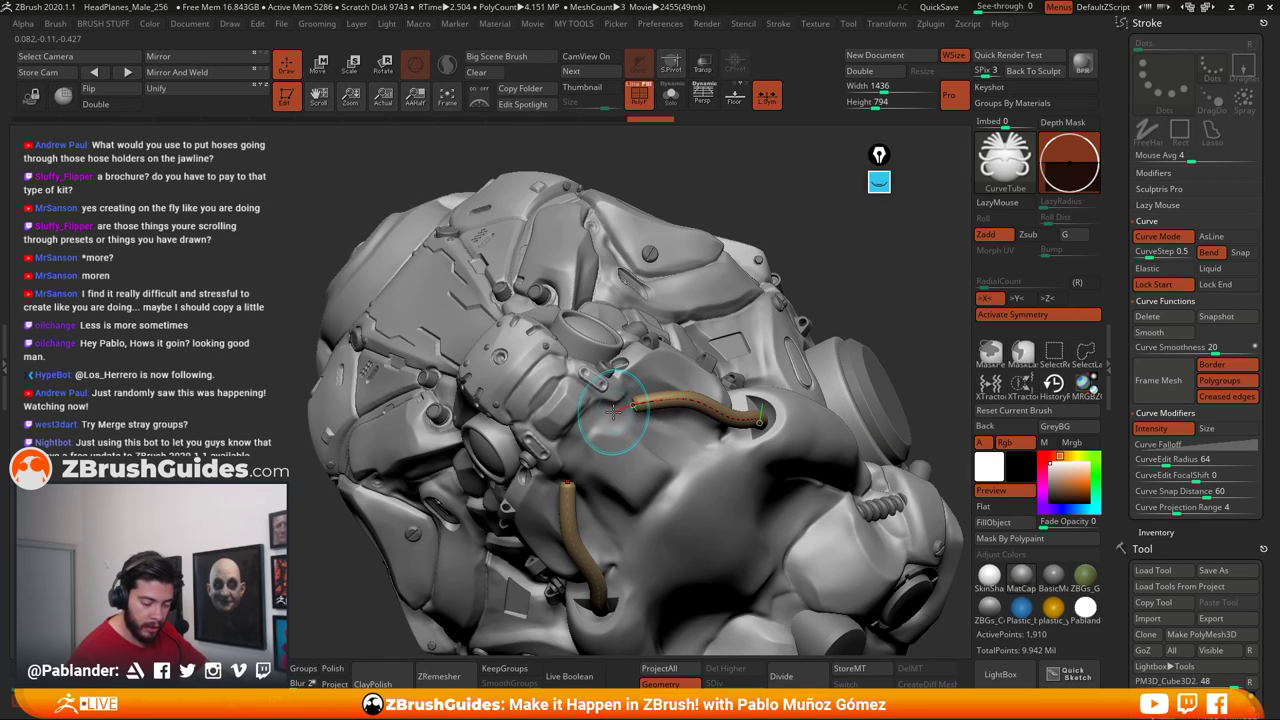
Try to stretch the hose's front end further toward the chin, and undo the separate tube pieces drawn instead
mouse_move(612, 411)
mouse_down()
mouse_move(597, 411)
mouse_move(662, 376)
mouse_move(621, 410)
mouse_up()
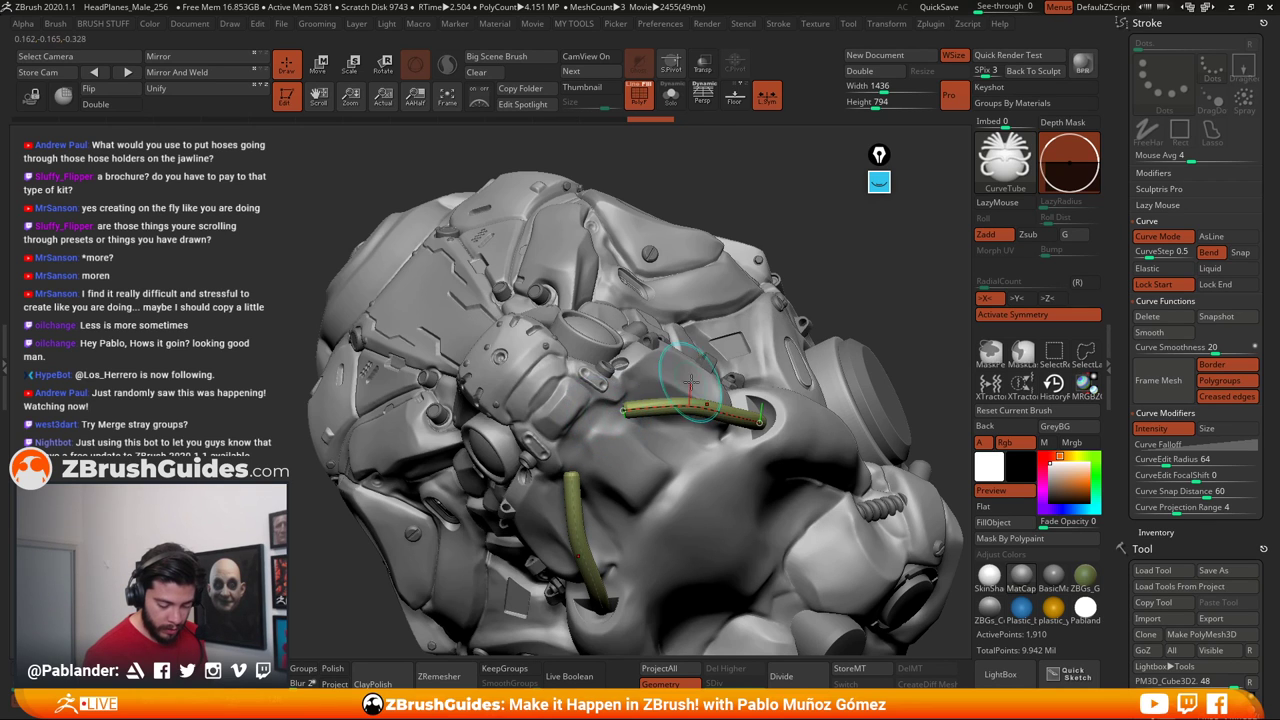
drag(600, 412, 588, 416)
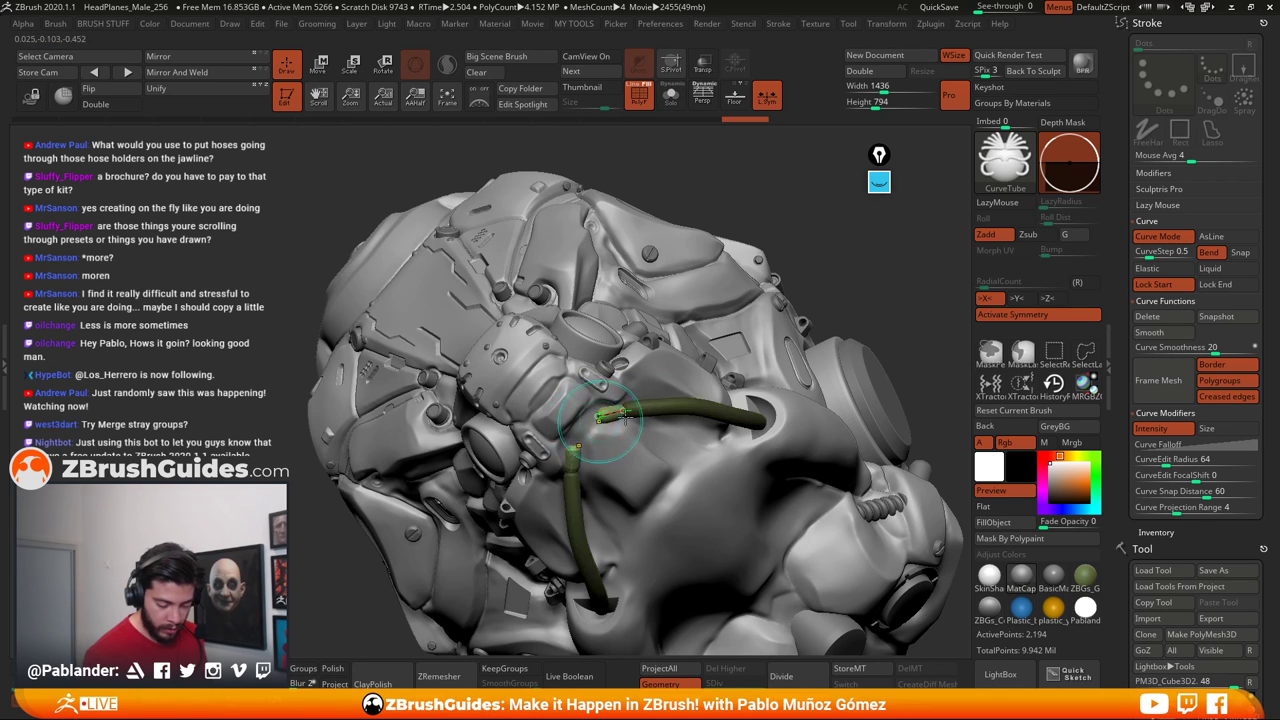
key(ctrl+z)
key(ctrl+z)
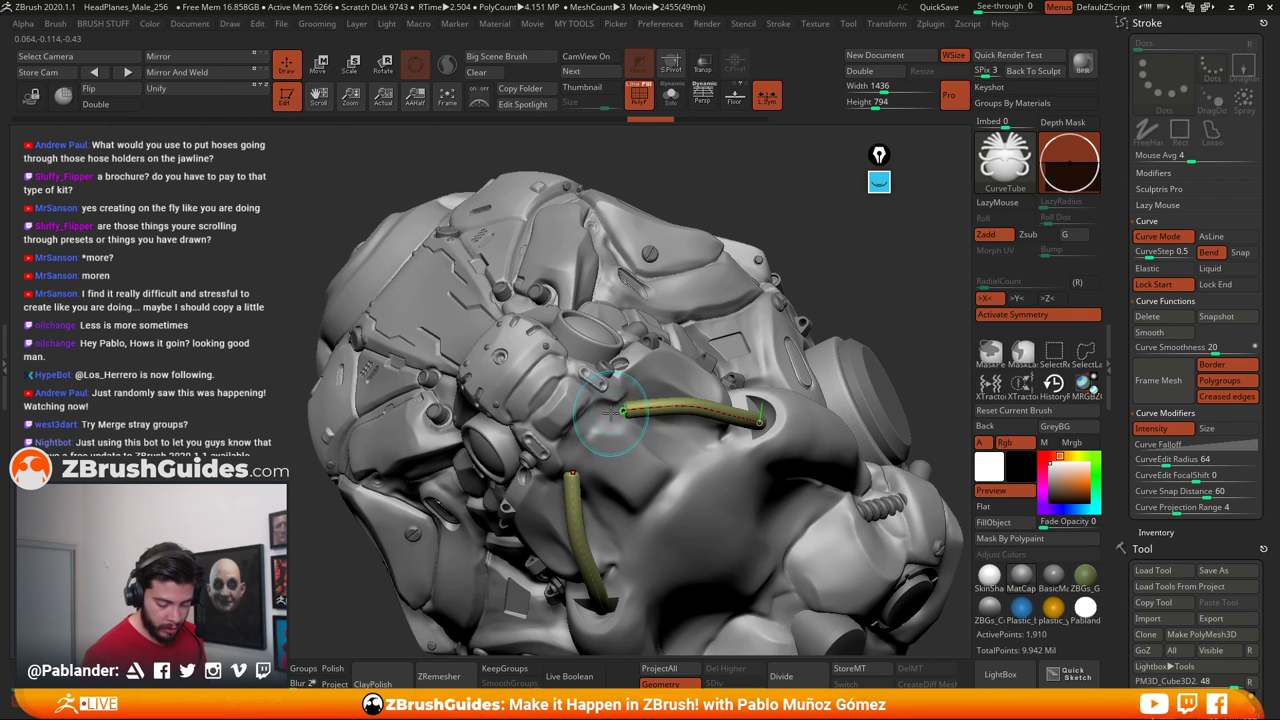
drag(599, 413, 584, 416)
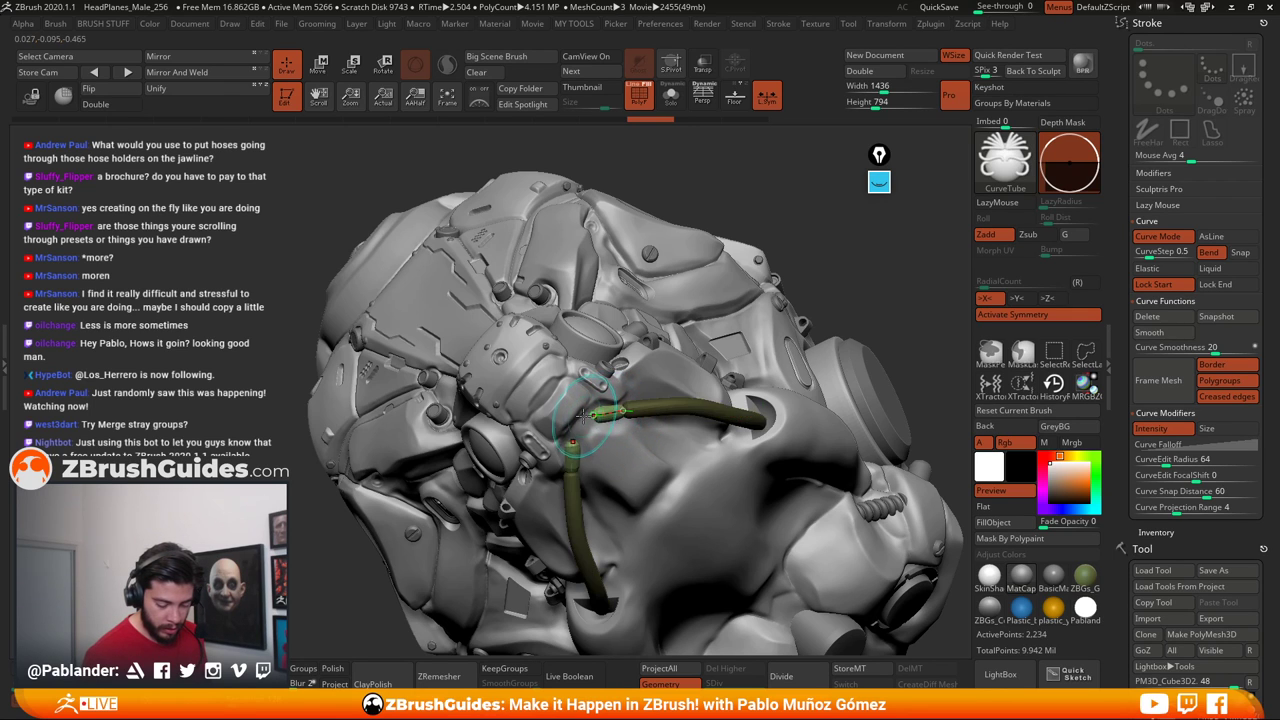
click(599, 413)
key(ctrl+z)
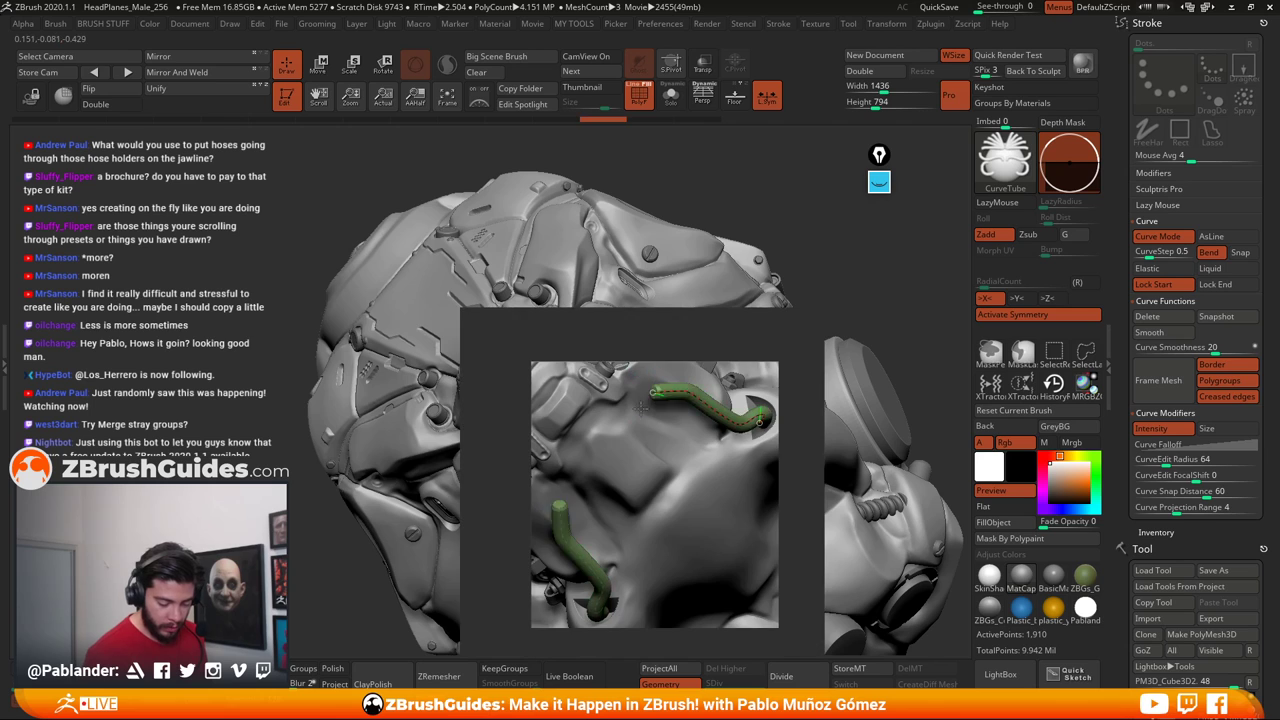
Try again to extend the hose forward in several pulls, and undo the edits back to before its front end was moved
drag(714, 420, 712, 411)
key(ctrl+shift+z)
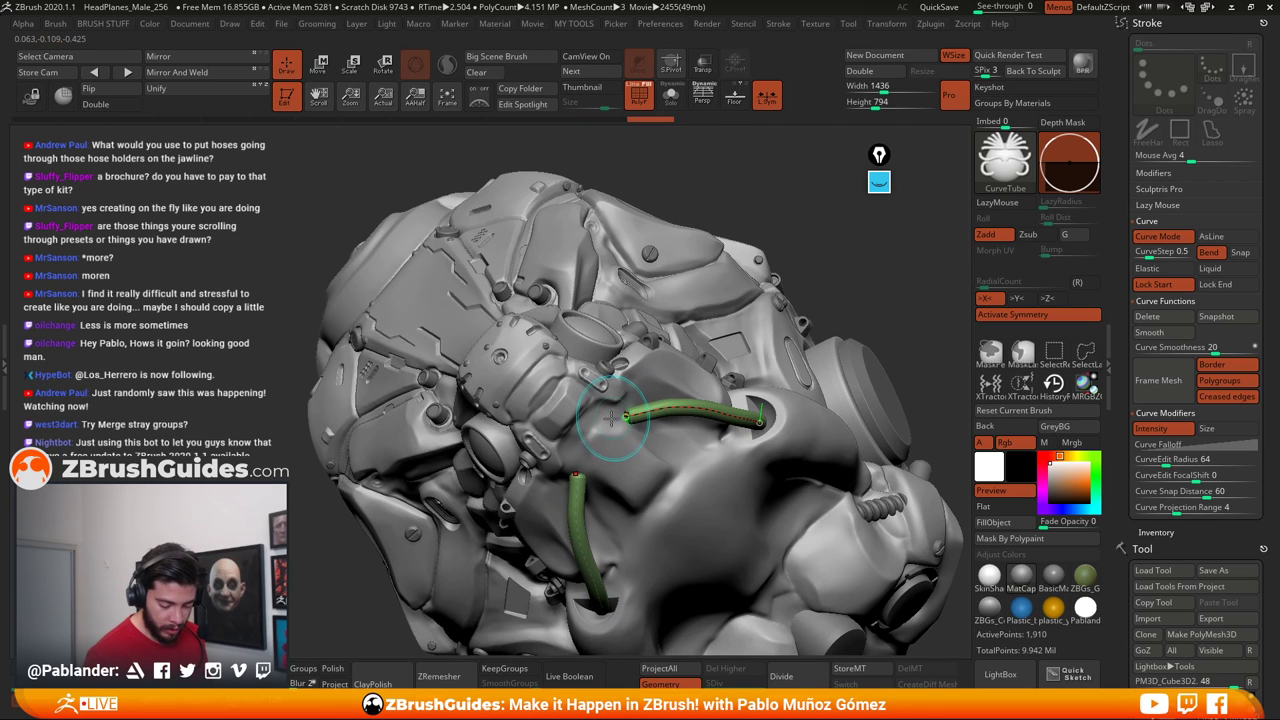
drag(588, 413, 595, 416)
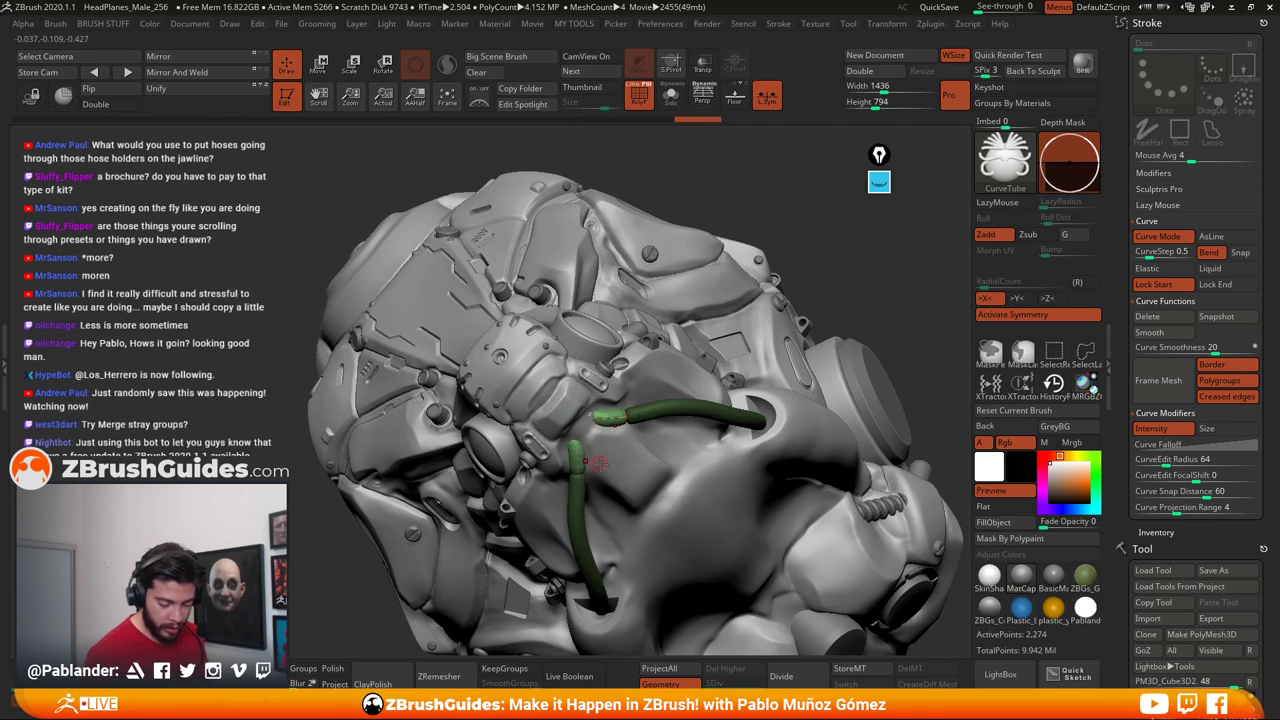
key(ctrl+z)
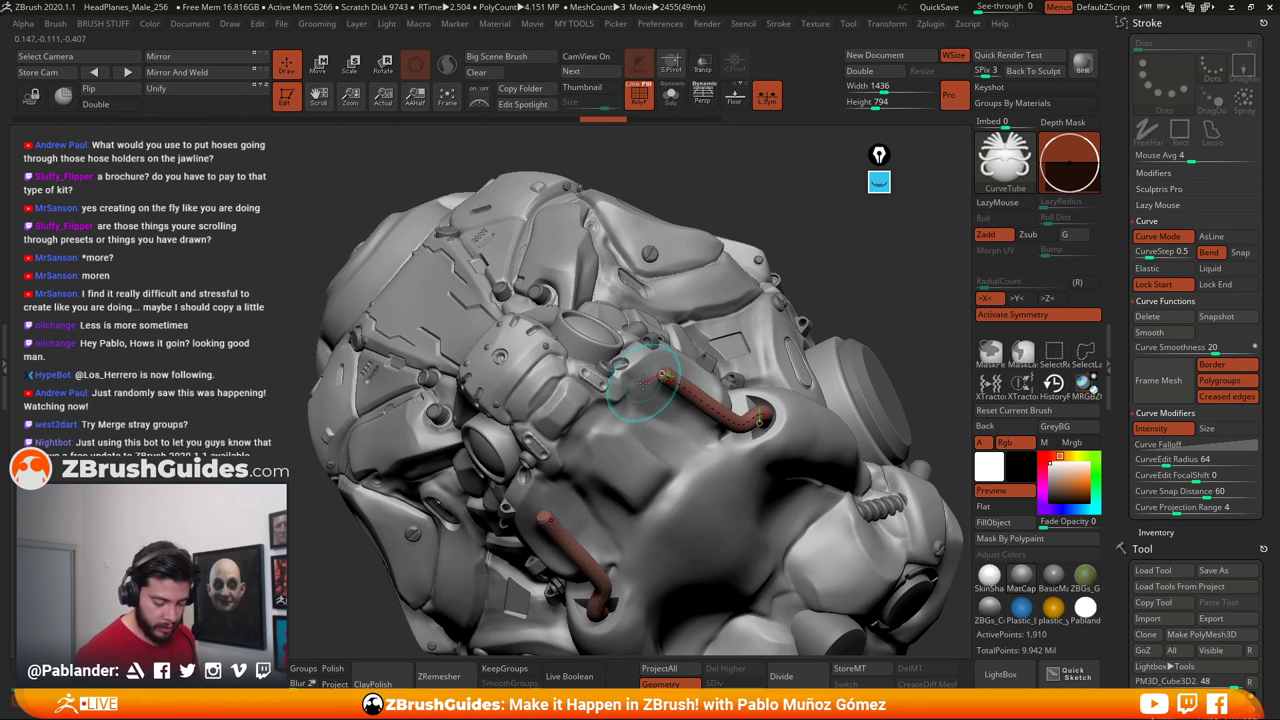
drag(612, 413, 606, 420)
key(ctrl+z)
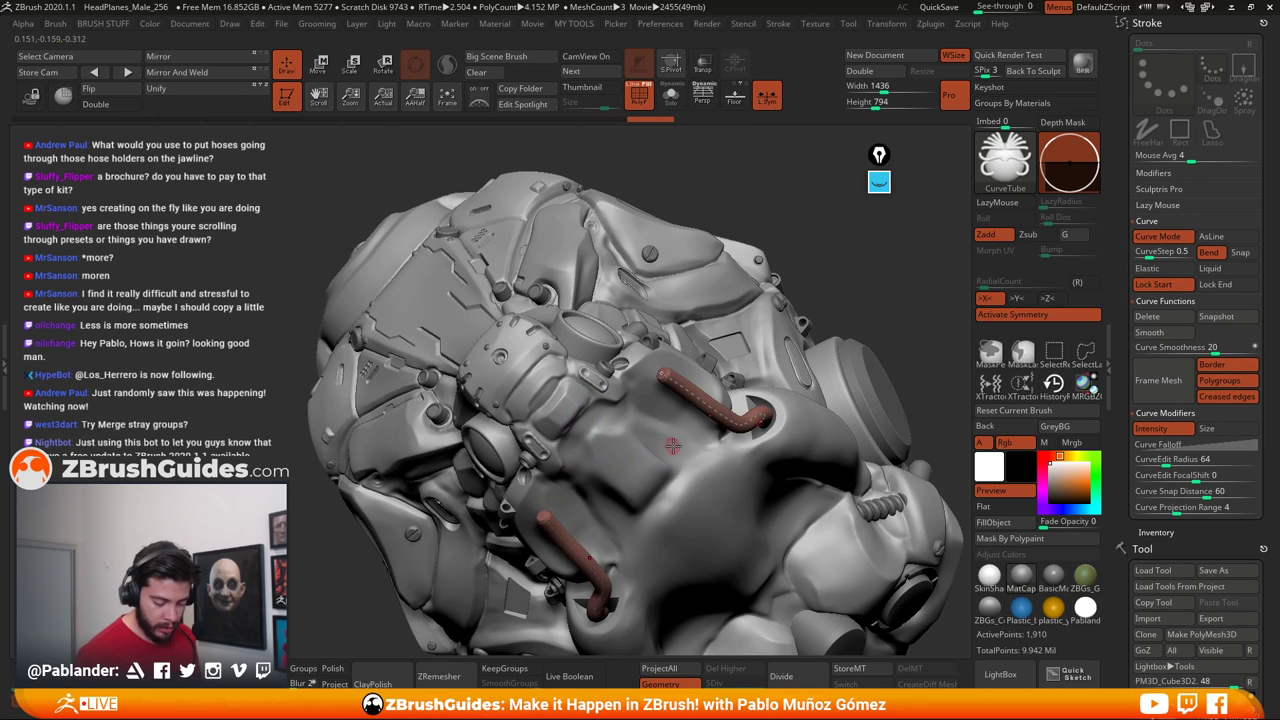
Pull the hose's front end in one stroke to the mount beside the chin, and turn on Lock End for the curve
mouse_move(664, 374)
mouse_down()
mouse_move(641, 403)
mouse_move(594, 414)
mouse_up()
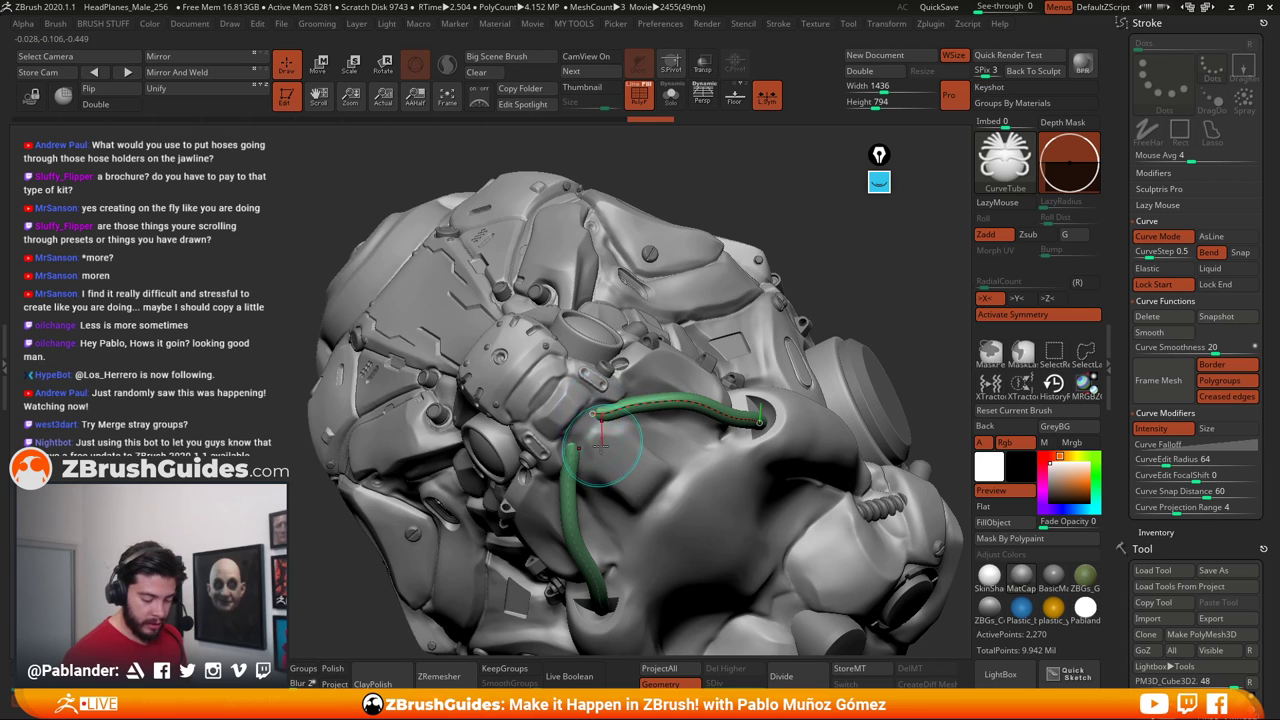
right_drag(600, 430, 670, 420)
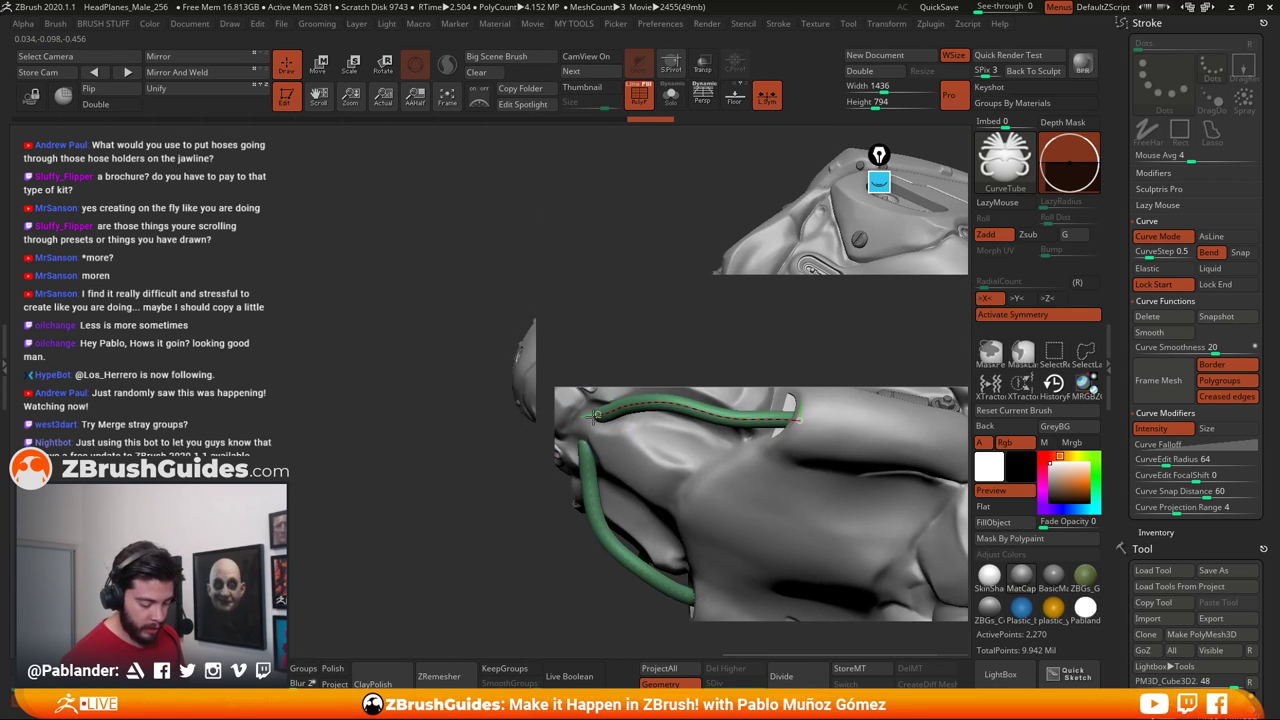
right_drag(580, 410, 505, 410)
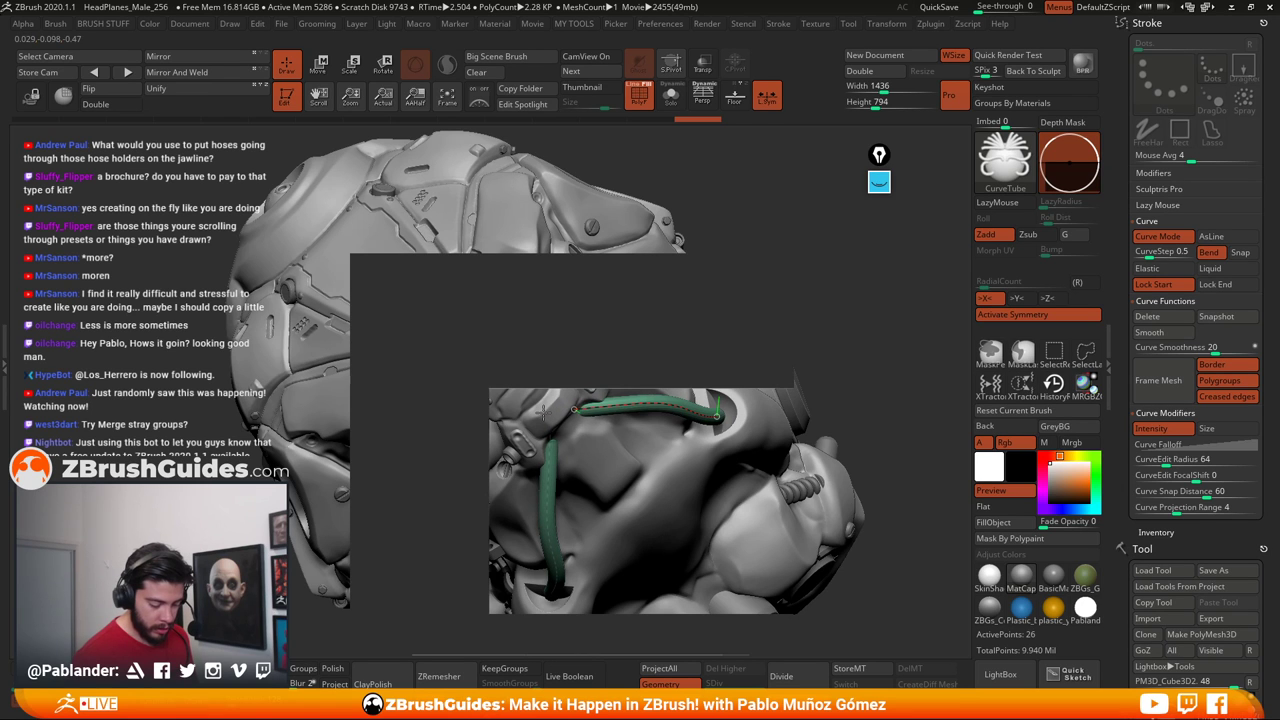
right_drag(630, 410, 586, 384)
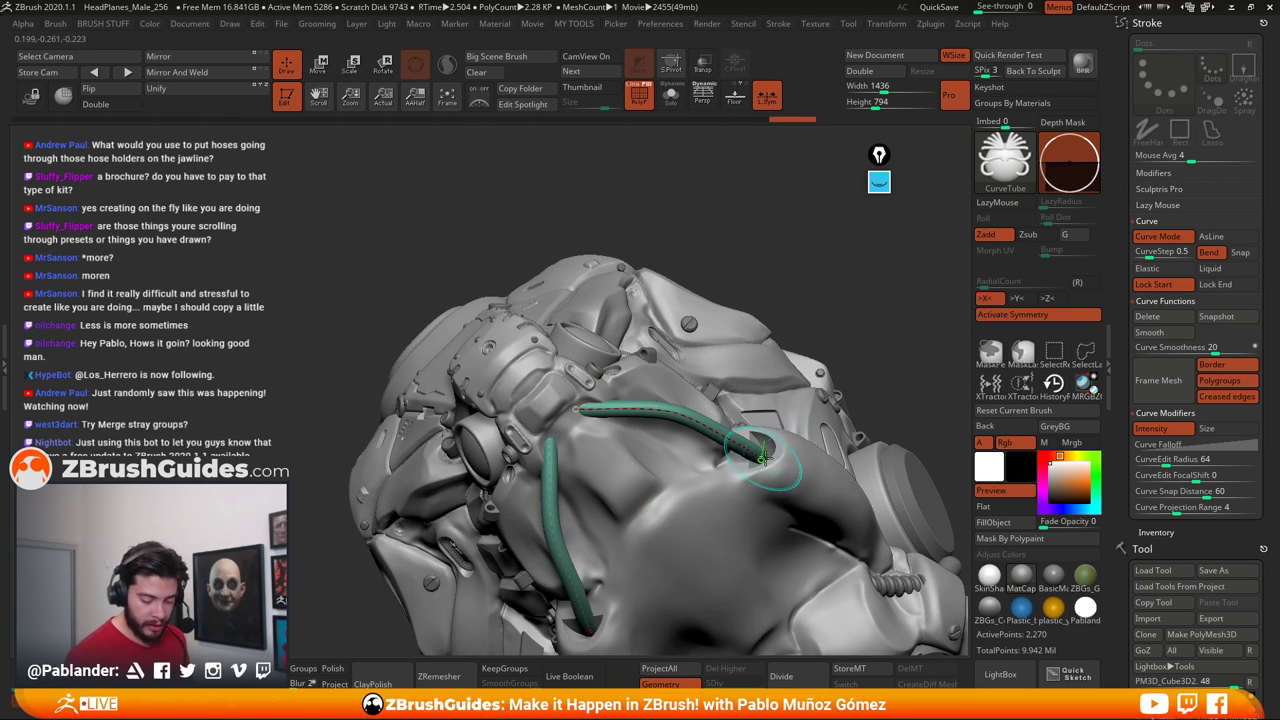
right_drag(763, 458, 960, 420)
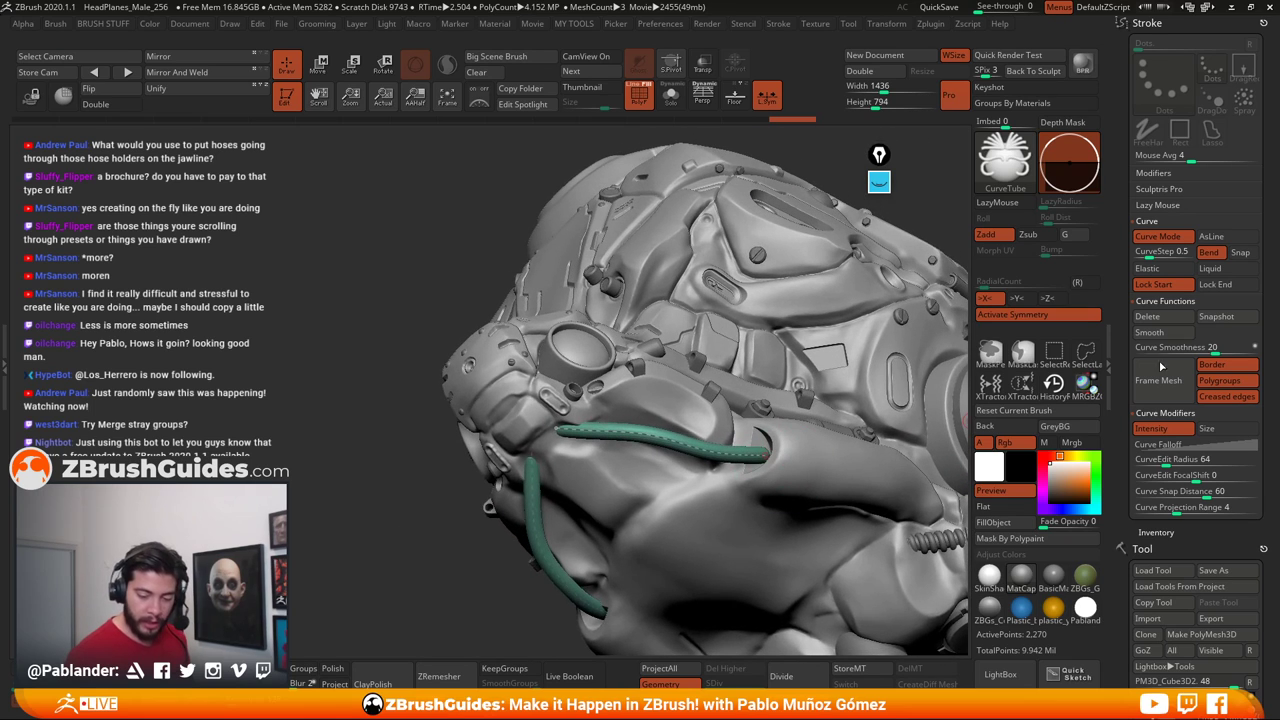
click(1232, 288)
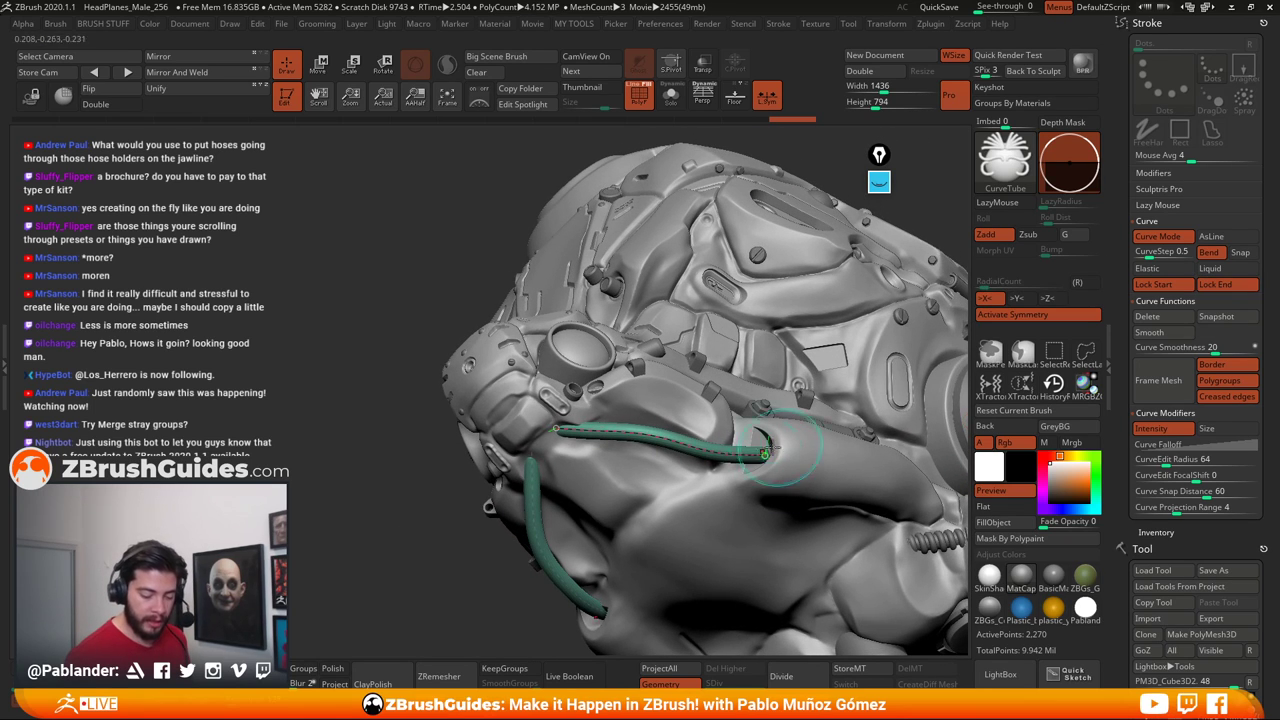
Bend the middle of the hose along the jaw and adjust its rear end at the jaw socket
drag(809, 471, 717, 491)
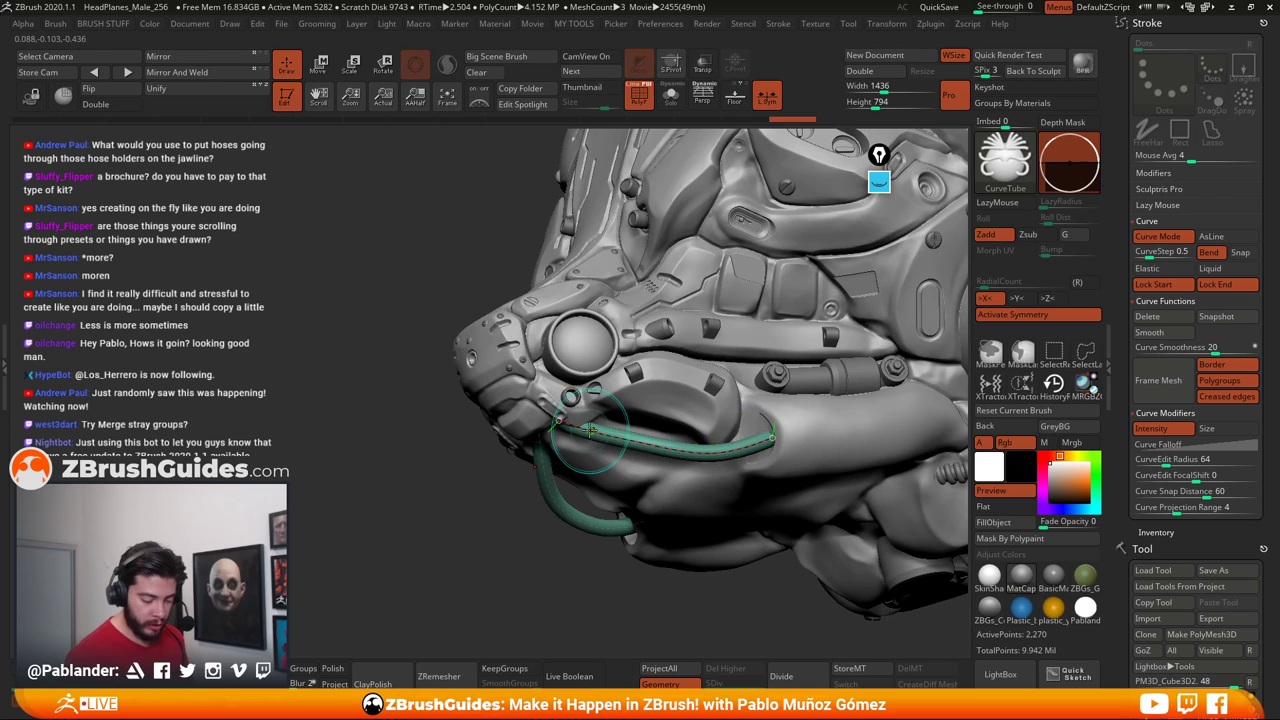
drag(576, 432, 744, 458)
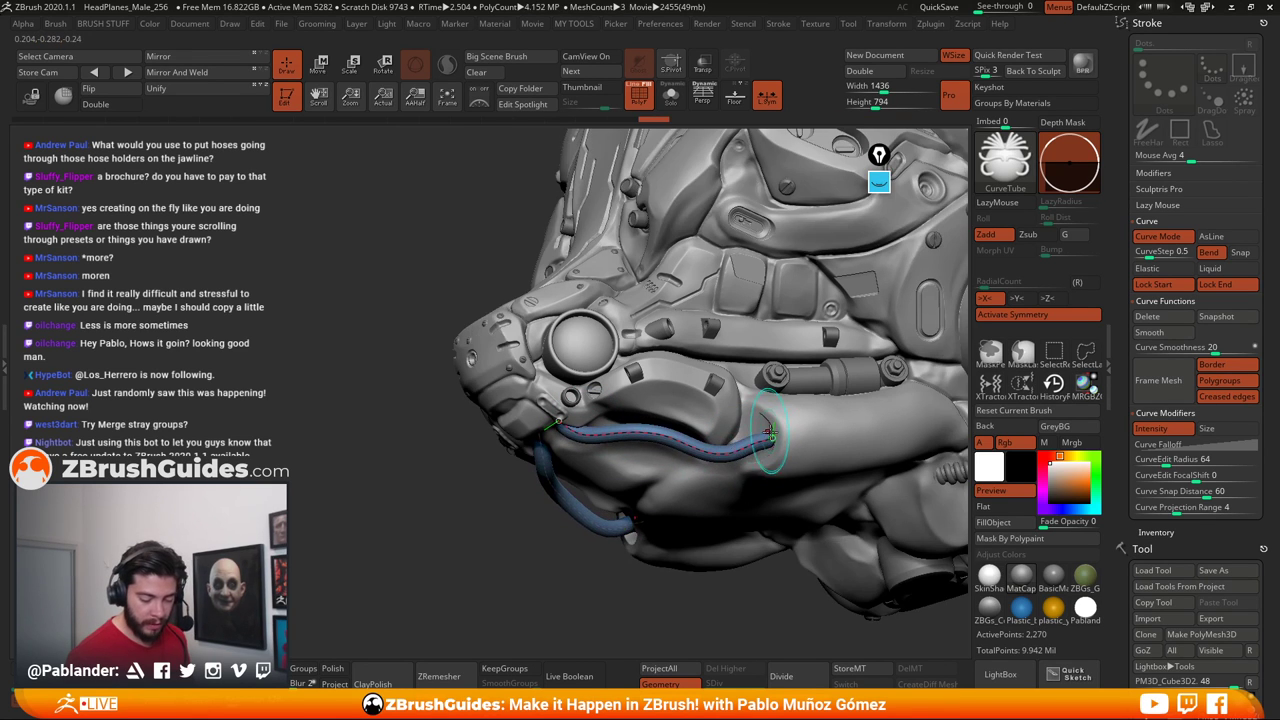
right_drag(768, 440, 790, 480)
drag(764, 444, 755, 449)
drag(751, 447, 748, 450)
right_drag(748, 450, 714, 443)
click(634, 389)
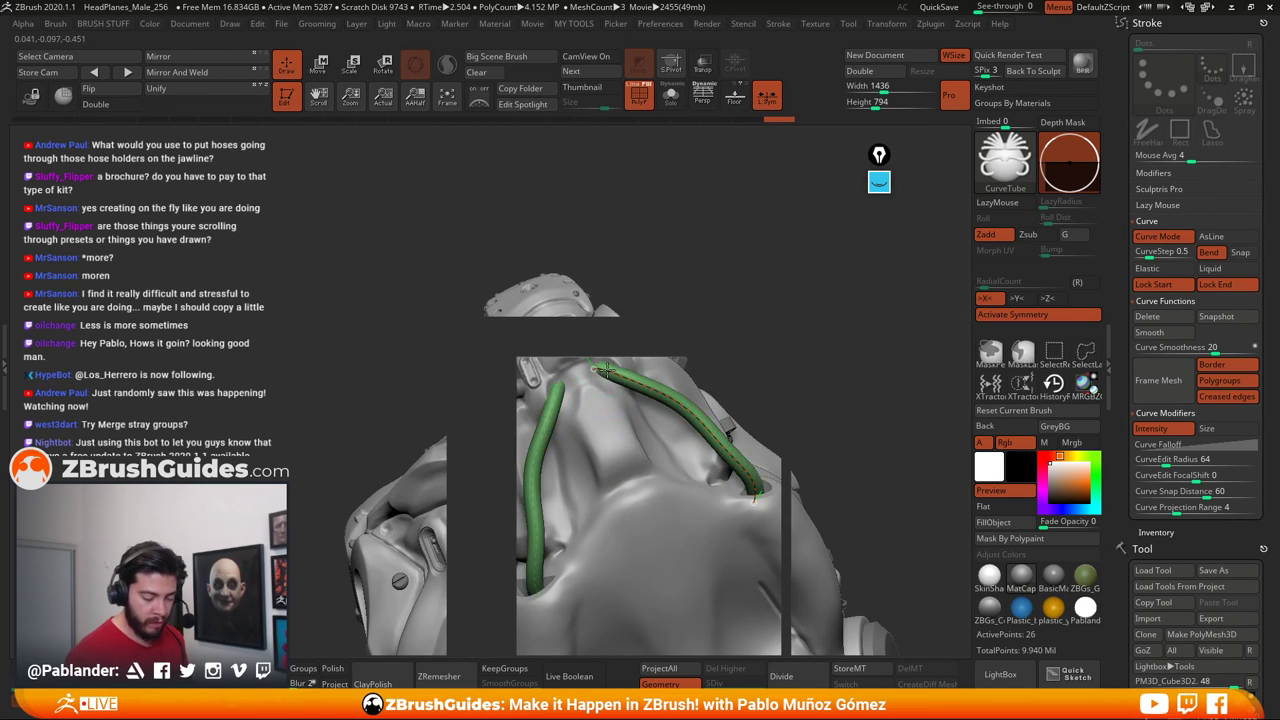
alt+right_drag(791, 397, 750, 385)
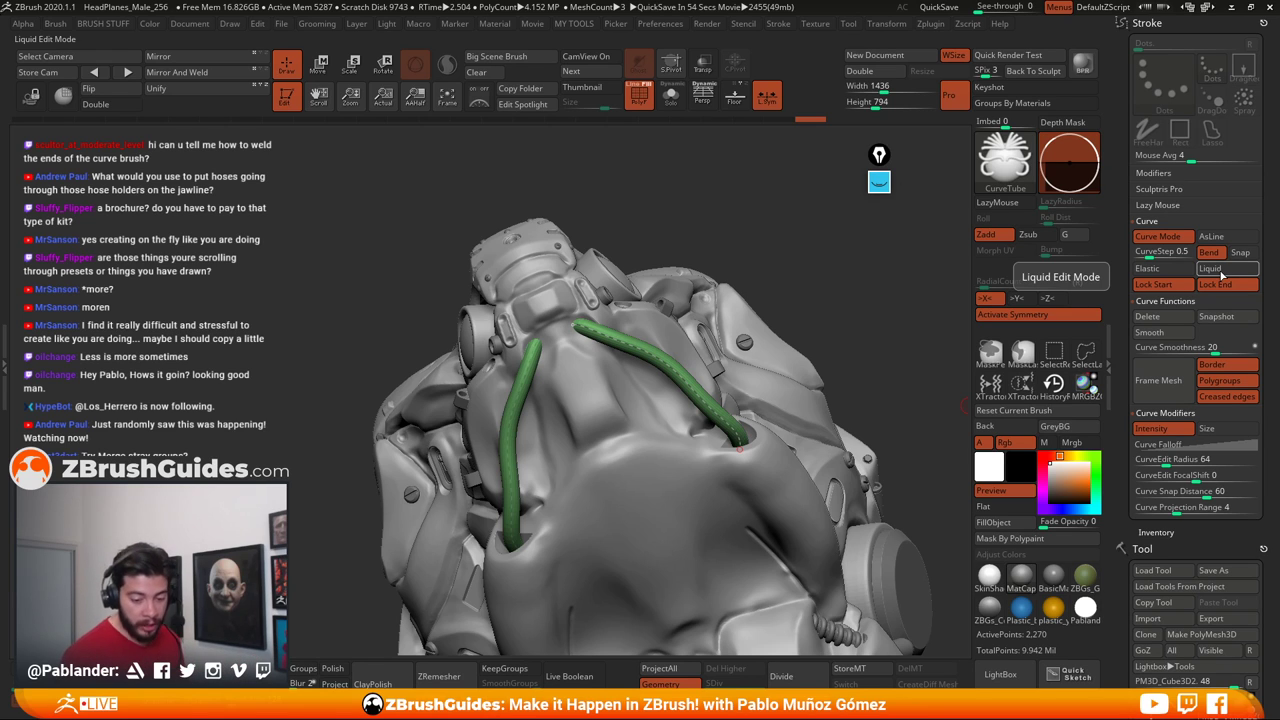
Turn on Elastic curve editing and bend the hose's rear and middle sections inward beneath the jaw in a smooth curve
click(1150, 268)
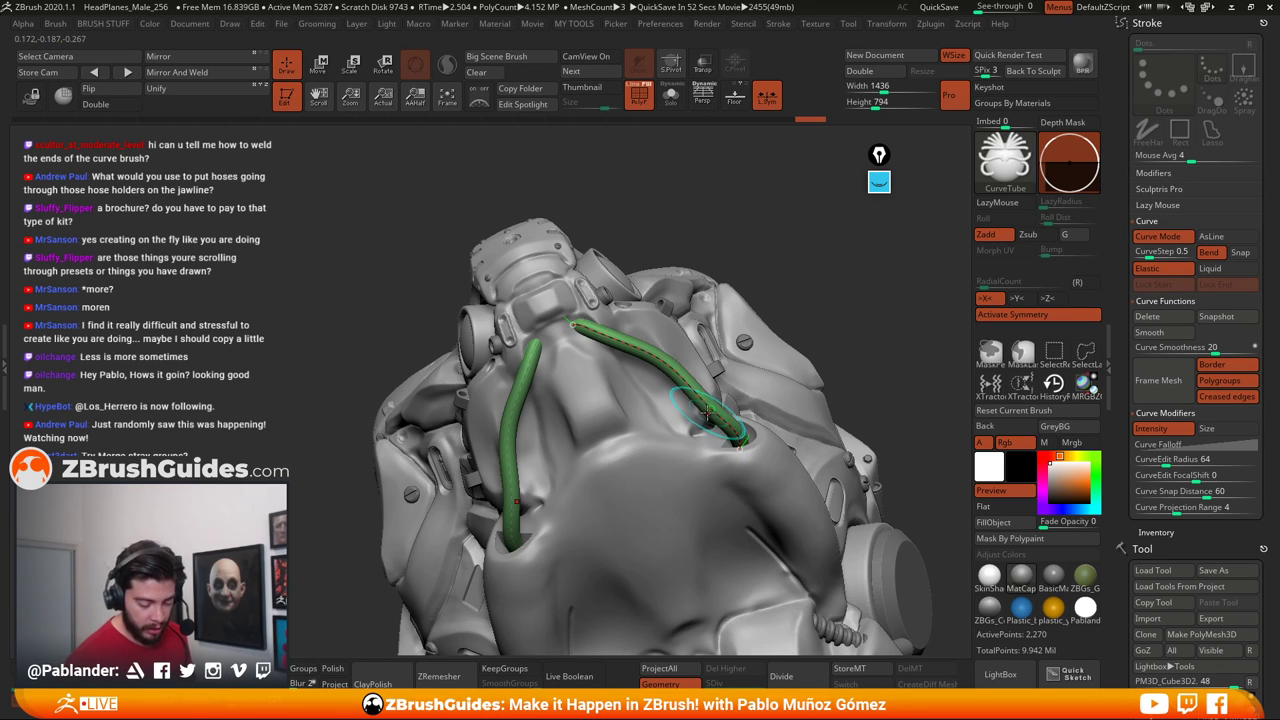
drag(706, 410, 690, 430)
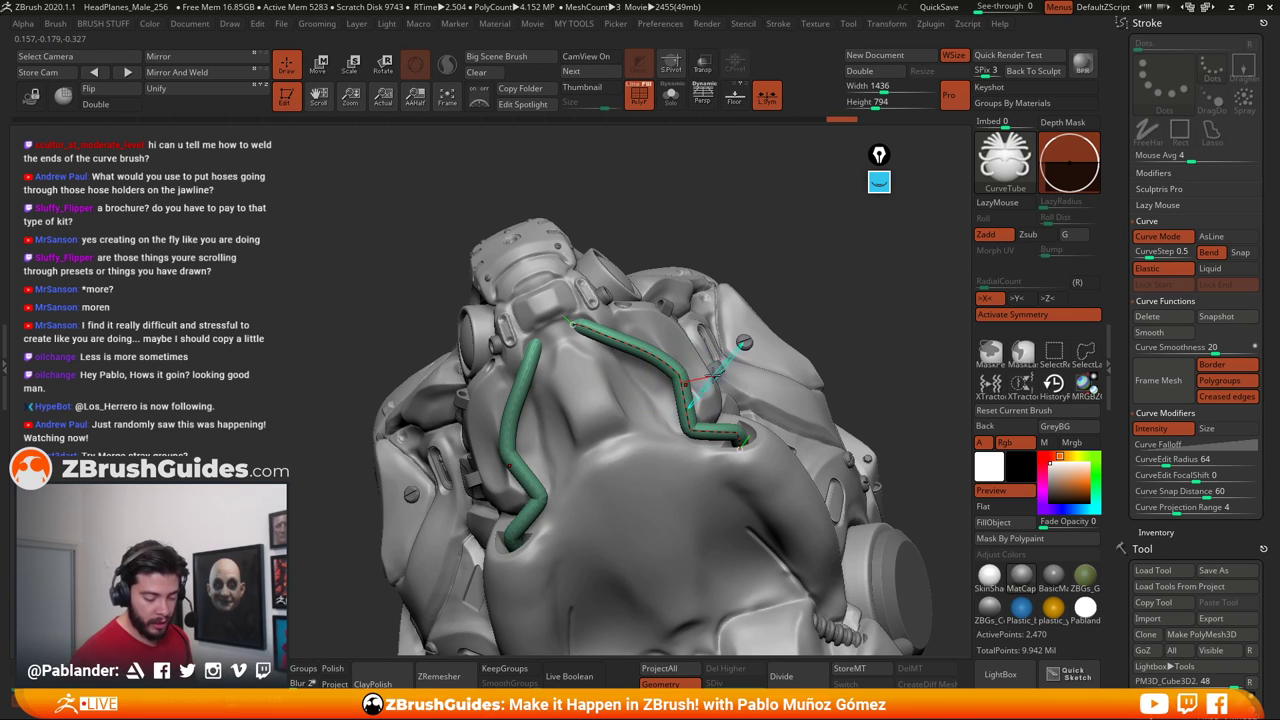
drag(611, 334, 600, 317)
drag(675, 375, 667, 372)
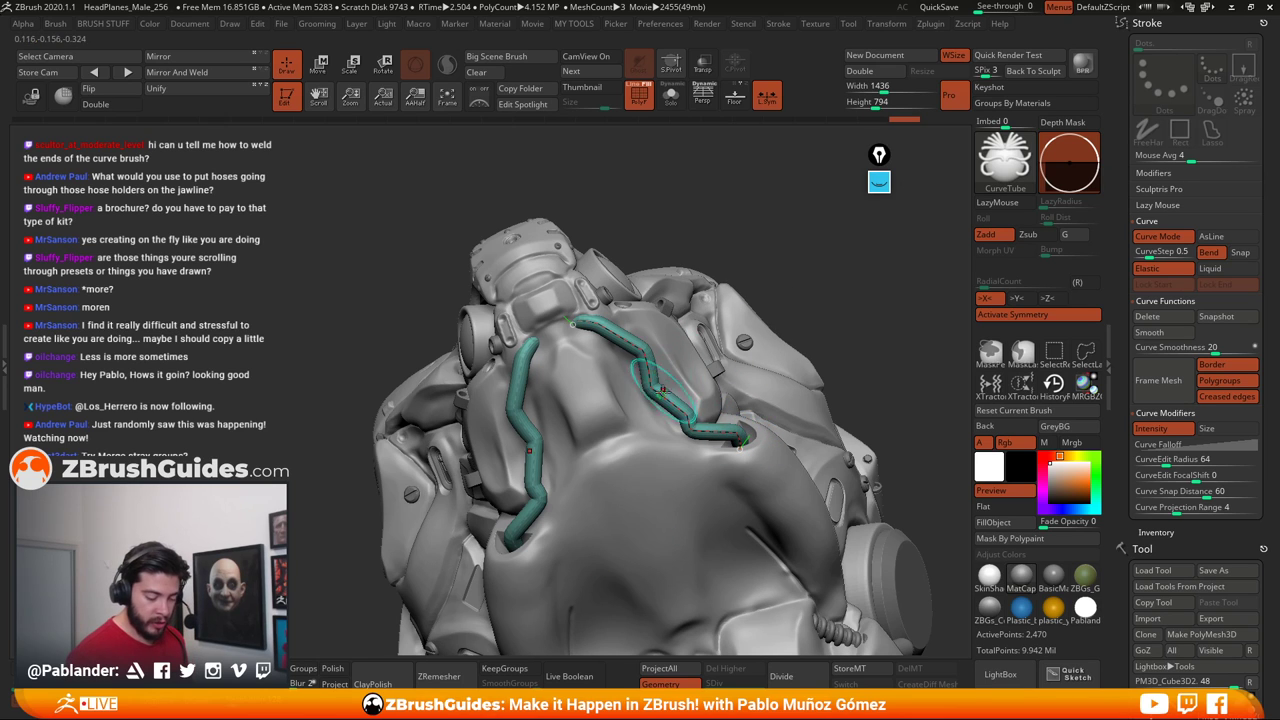
click(657, 390)
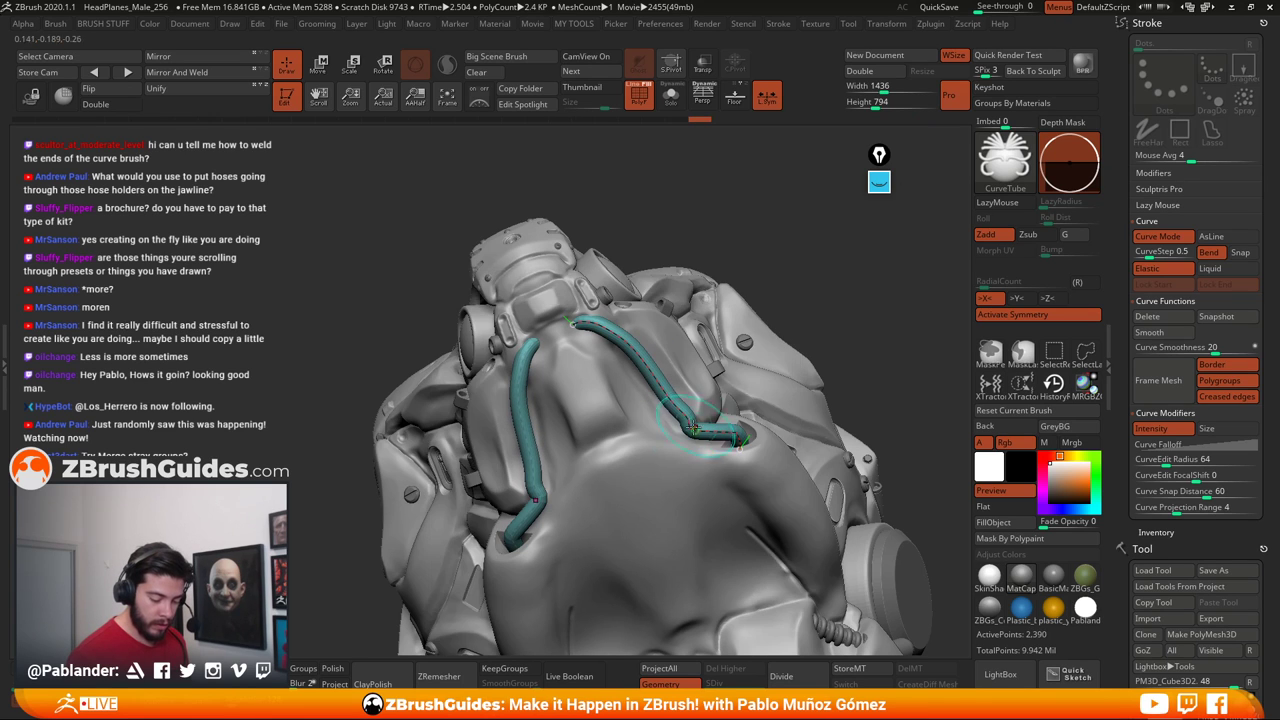
drag(692, 431, 691, 423)
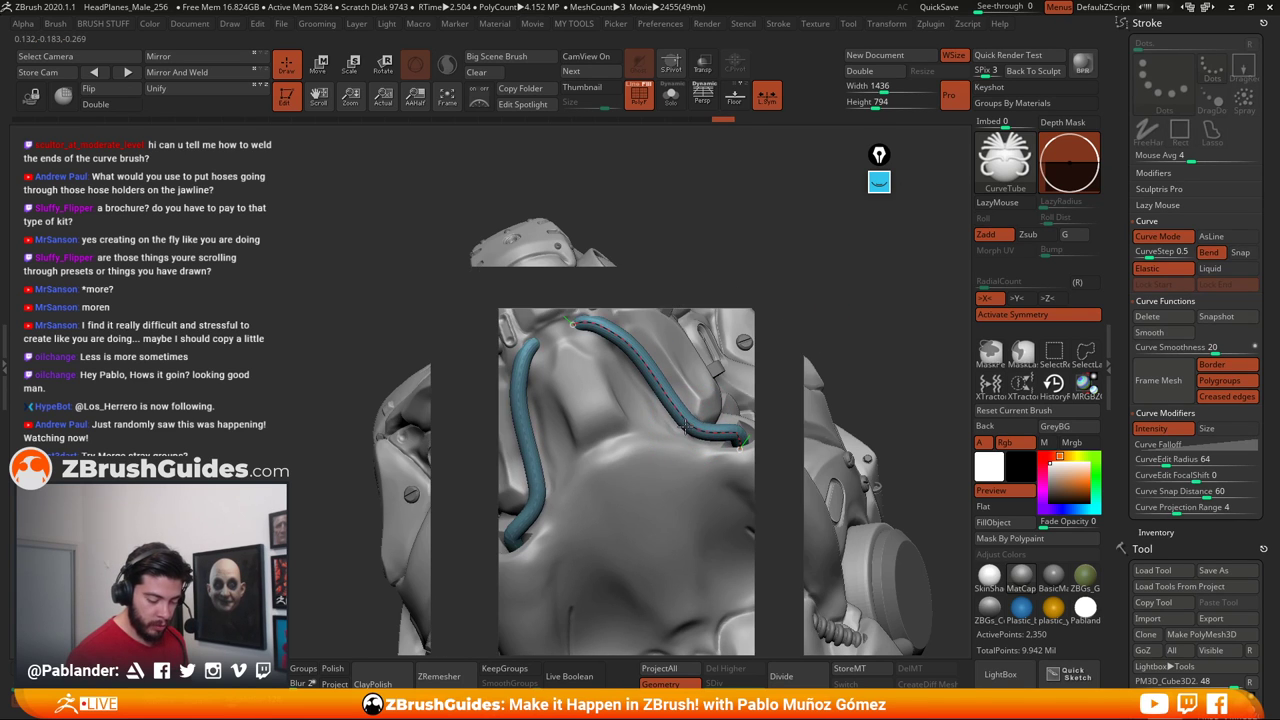
mouse_move(826, 230)
mouse_down()
mouse_move(822, 300)
mouse_move(688, 405)
mouse_up()
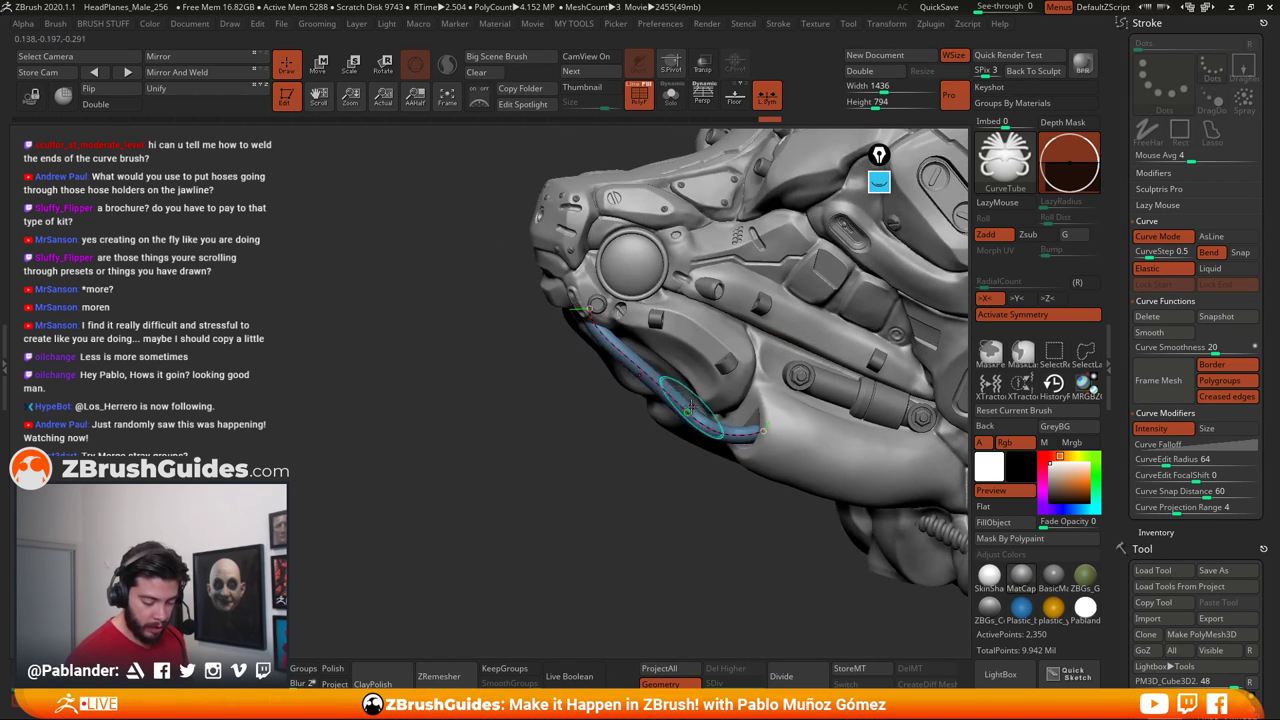
Raise the hose's middle toward the jaw plate and curve its front section down from the chin mount
drag(631, 360, 641, 350)
drag(666, 398, 682, 379)
mouse_move(682, 396)
mouse_down()
mouse_move(697, 388)
mouse_move(692, 406)
mouse_move(670, 366)
mouse_up()
drag(606, 492, 656, 501)
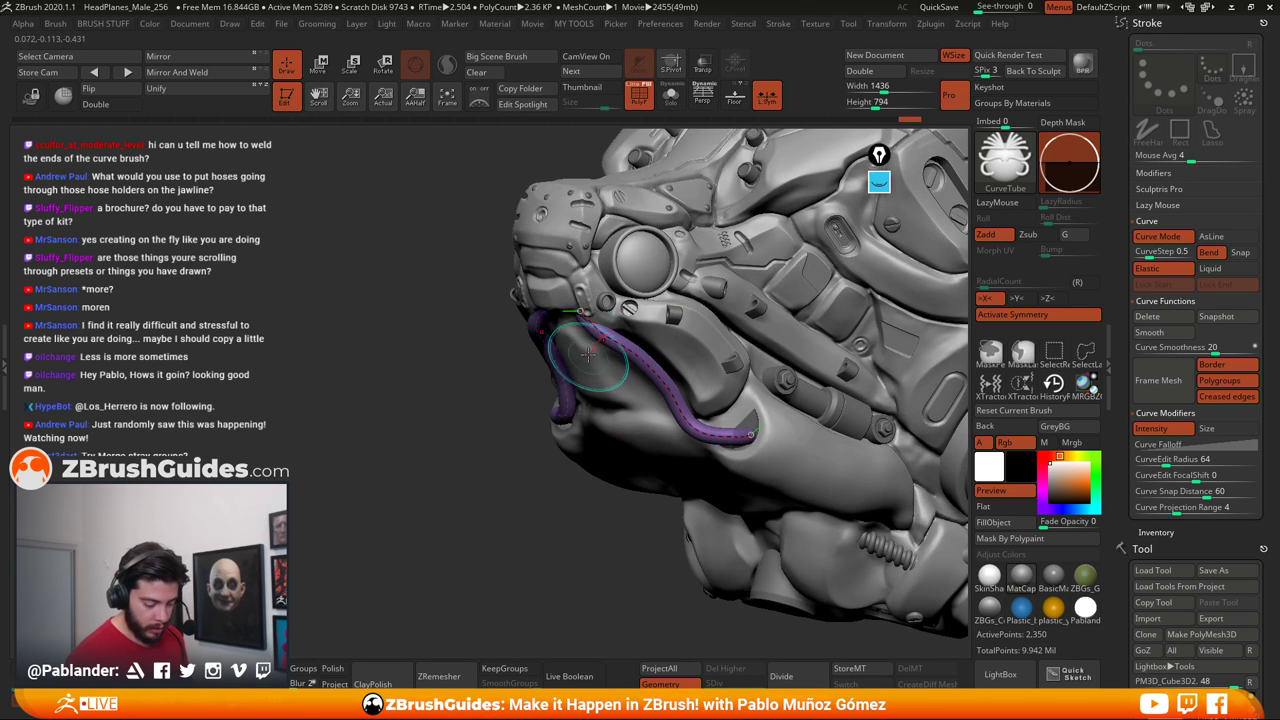
drag(594, 334, 586, 325)
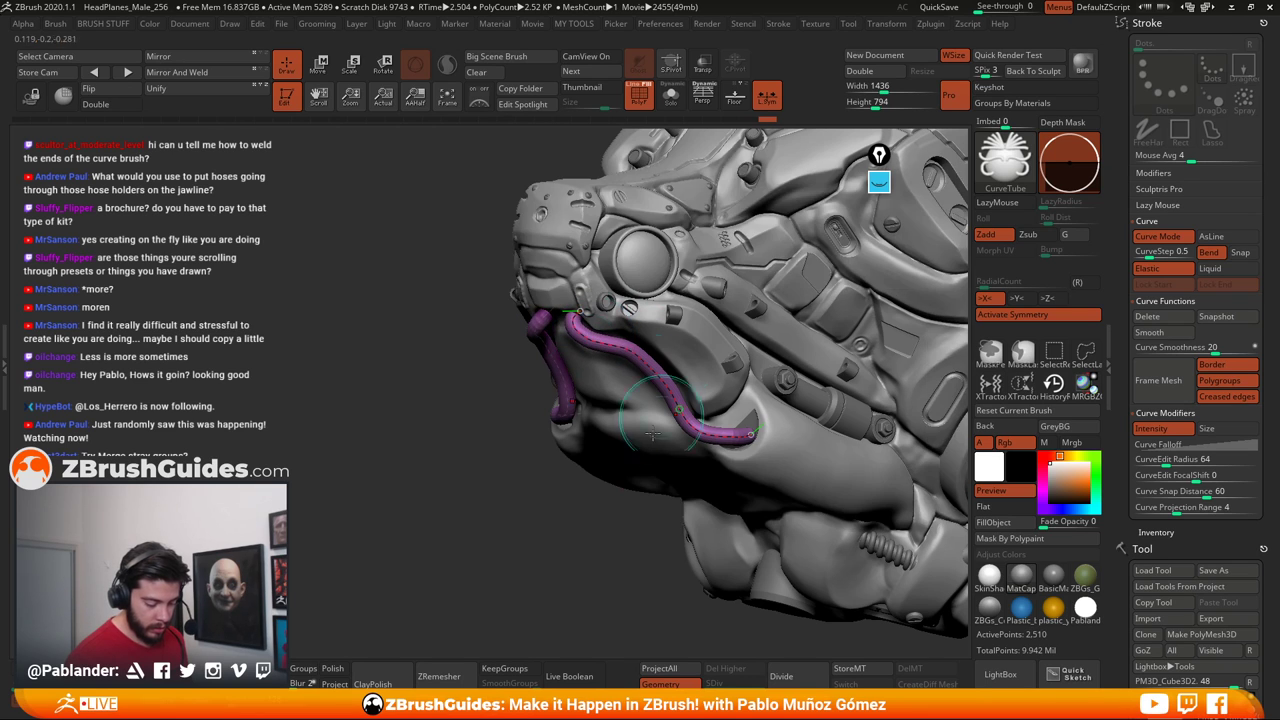
right_drag(592, 337, 628, 442)
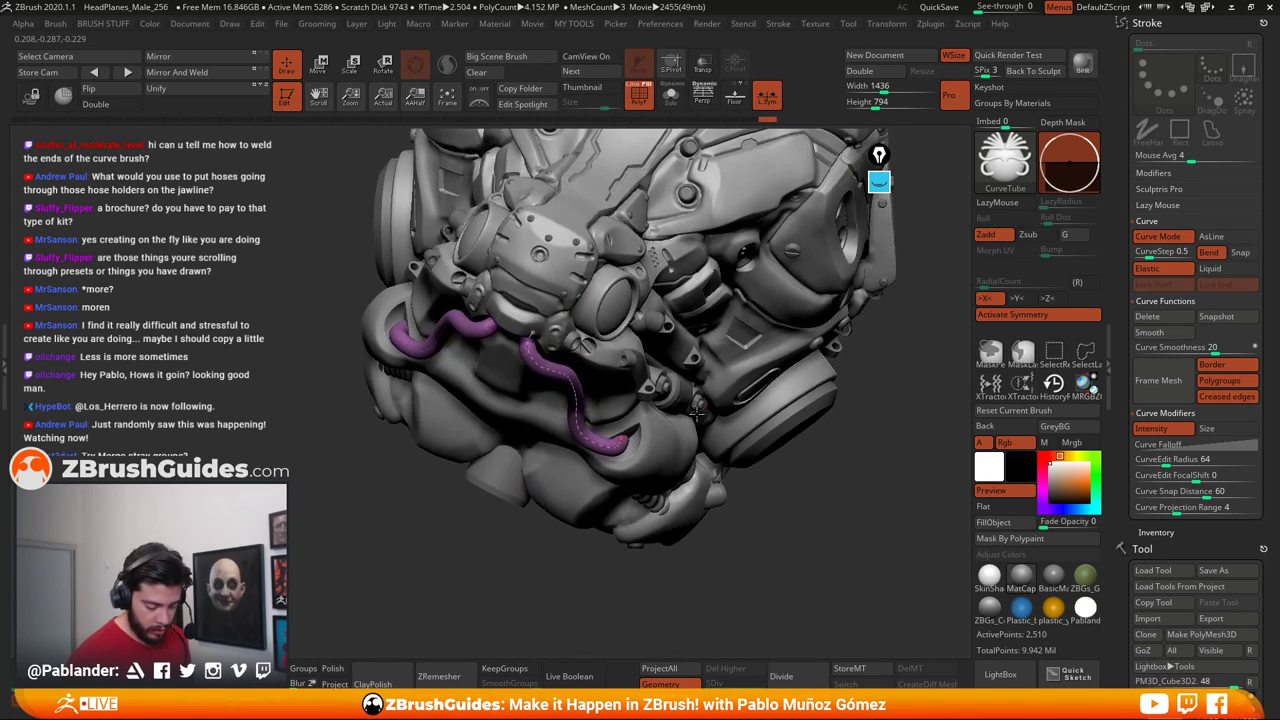
Adjust the hose's rear bend at the jaw socket, review it from the side, and undo the extra stroke over the jaw
drag(623, 437, 600, 452)
shift+right_drag(600, 460, 610, 550)
mouse_move(800, 466)
ctrl+right_down()
mouse_move(800, 400)
mouse_move(661, 553)
mouse_move(649, 501)
ctrl+right_up()
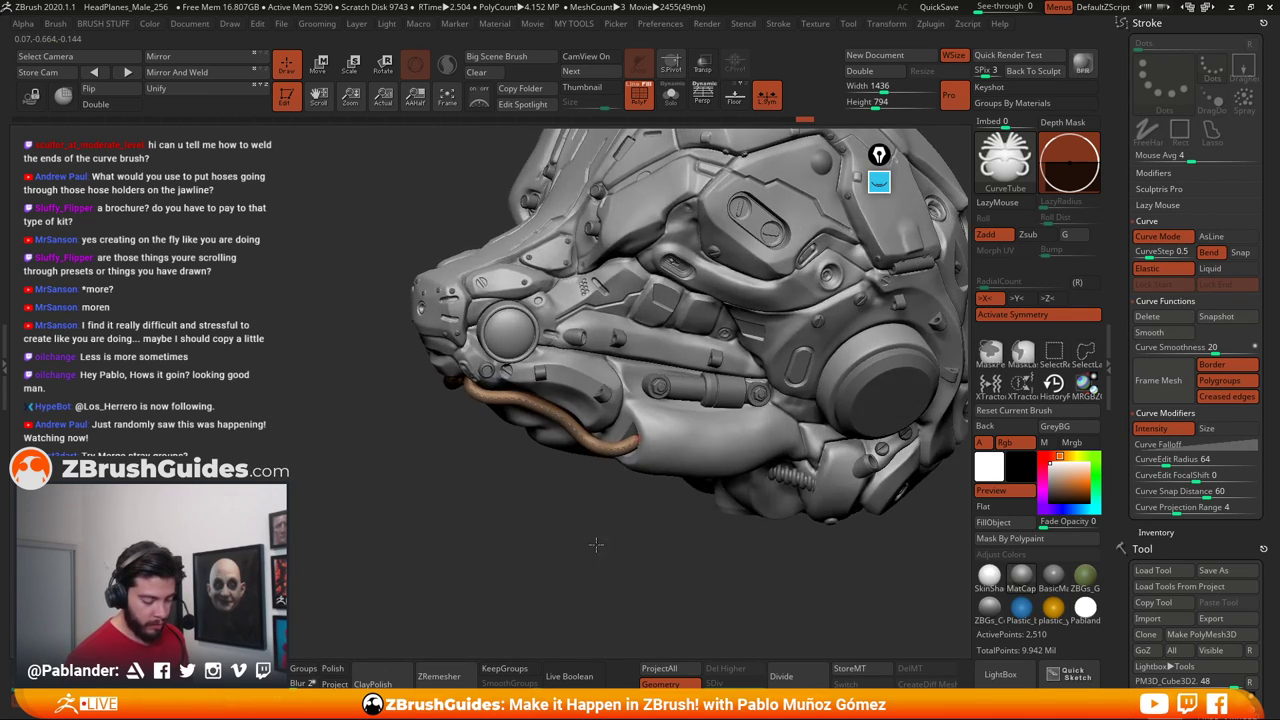
right_drag(594, 543, 579, 510)
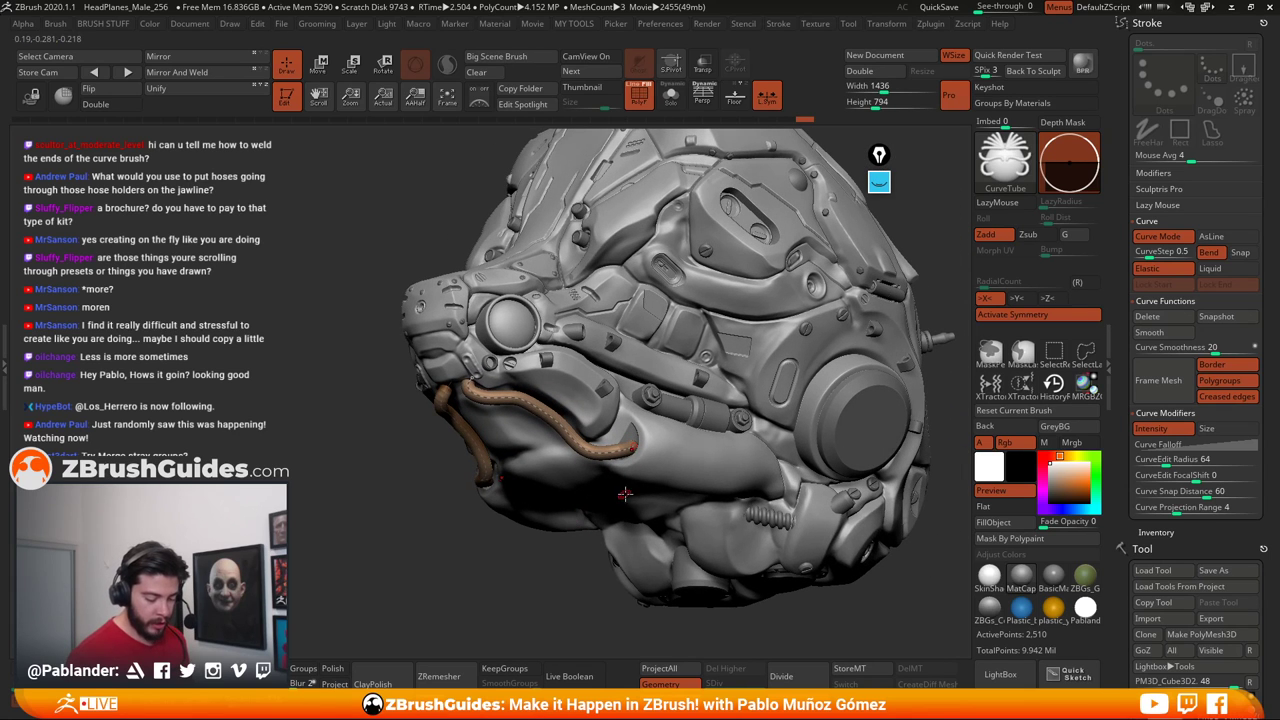
drag(689, 462, 630, 494)
key(ctrl+z)
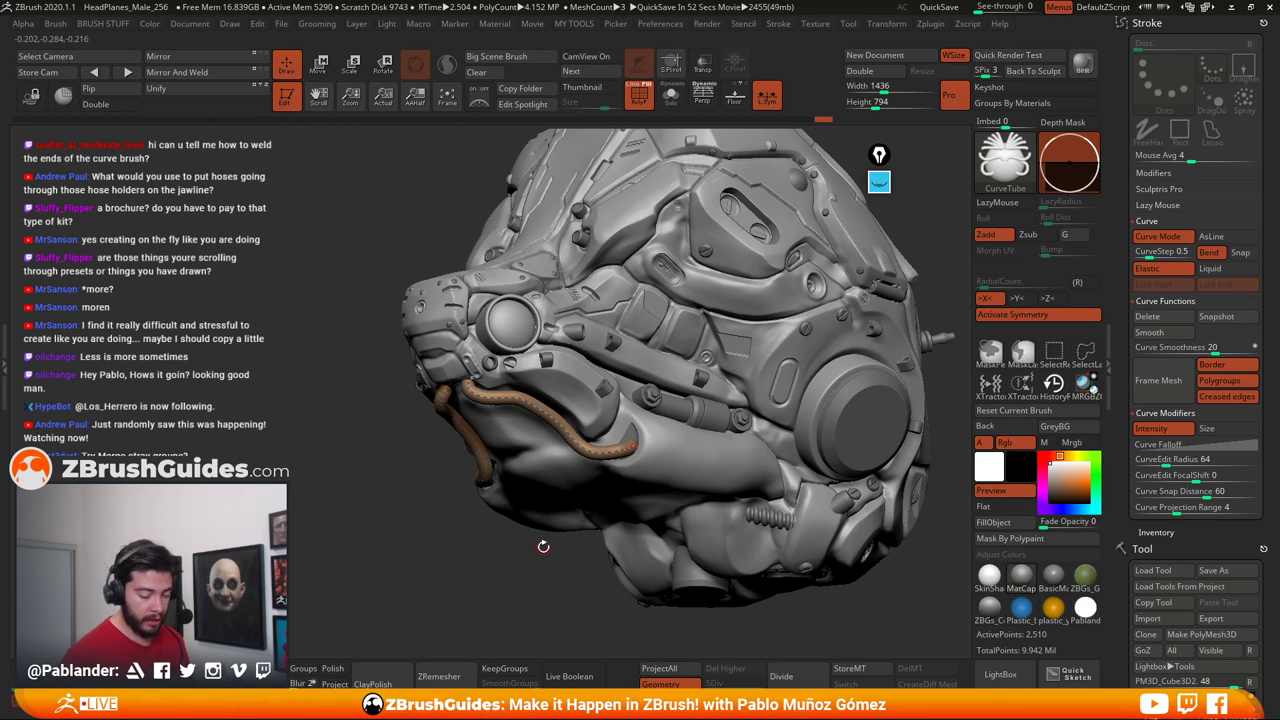
Turn off Elastic and create a second tube over the first hose from the same curve
click(1150, 268)
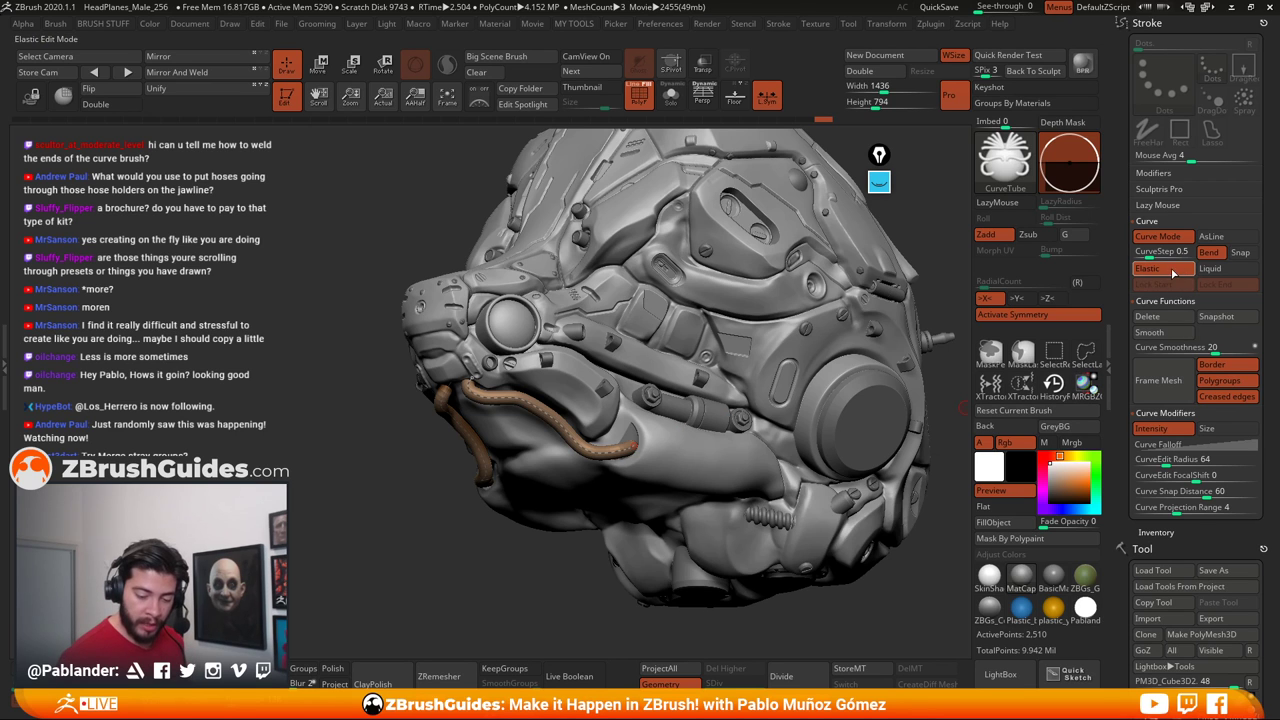
alt+drag(568, 540, 570, 508)
click(687, 372)
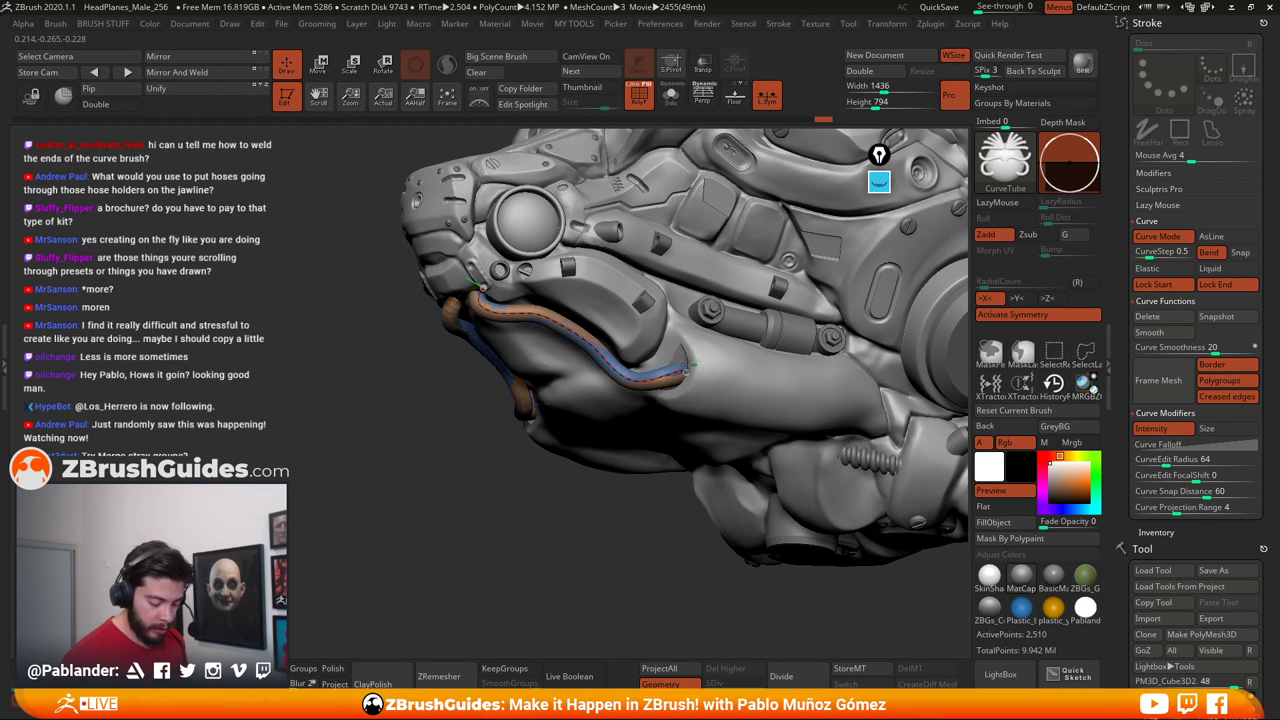
click(686, 372)
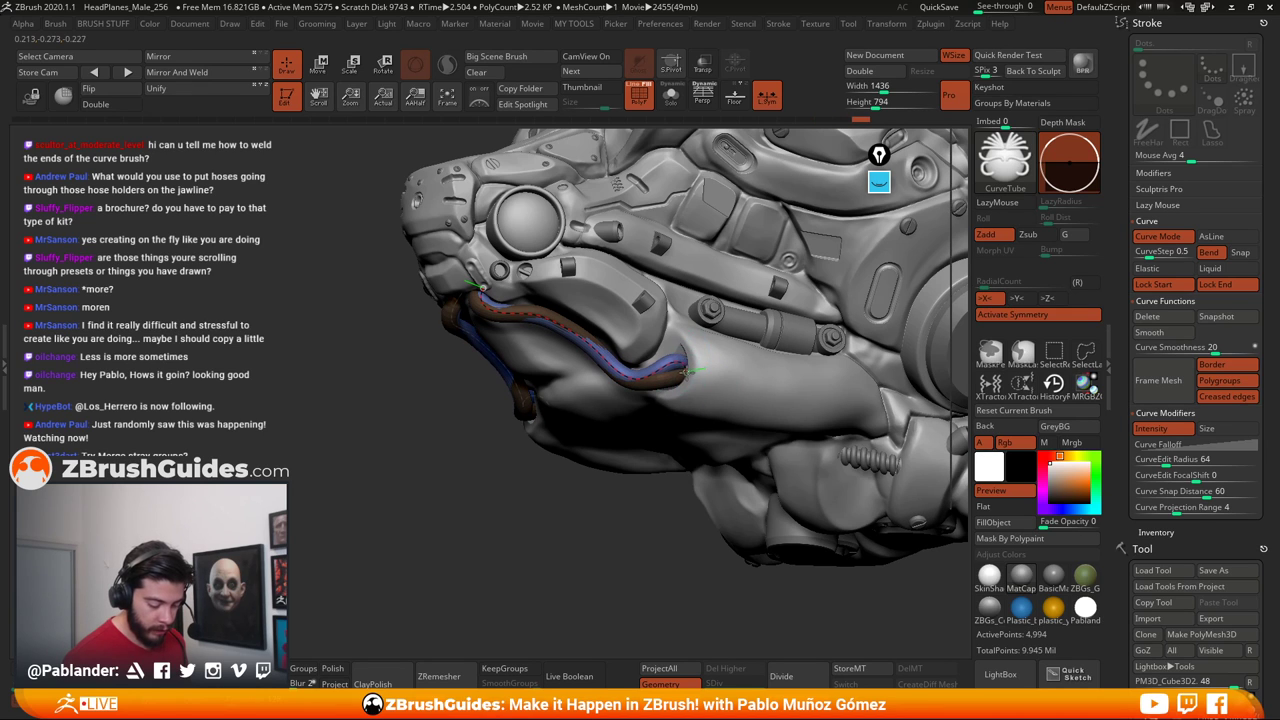
key(ctrl+shift+z)
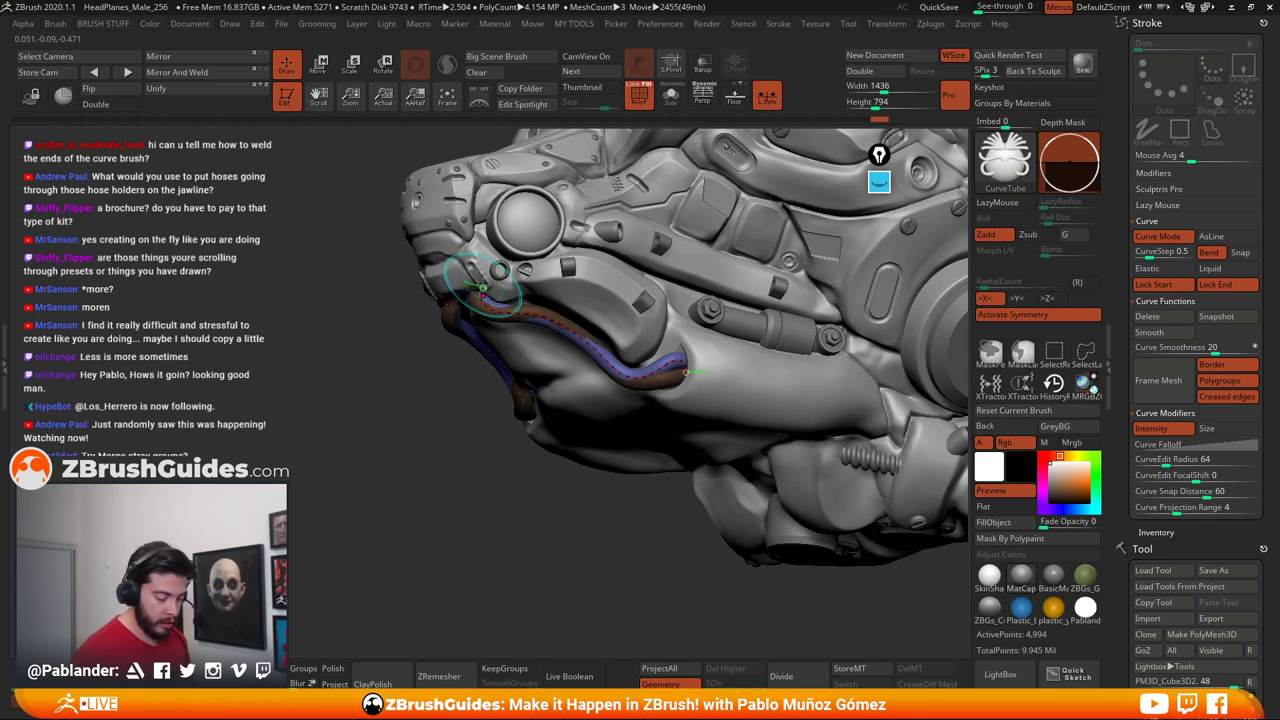
Pull the second hose's front end away from the first one and place it on the chin's underside
drag(480, 290, 540, 372)
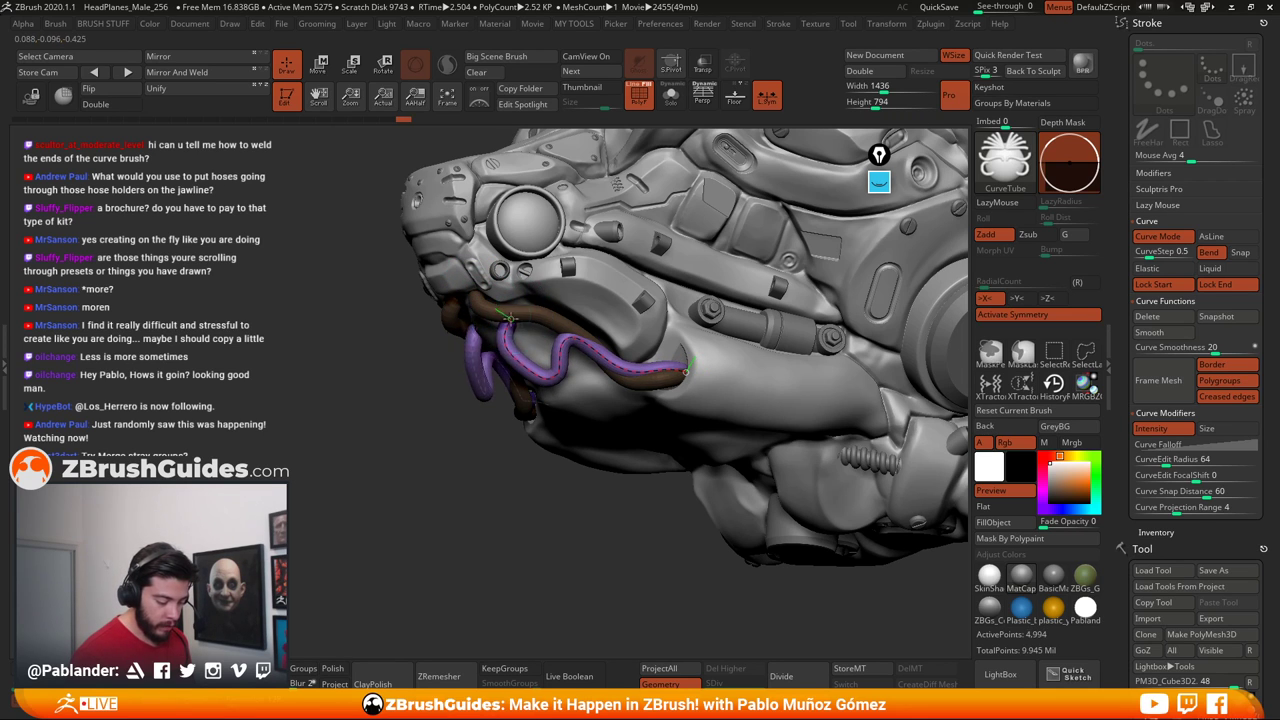
drag(500, 318, 508, 338)
mouse_move(568, 372)
right_down()
mouse_move(613, 331)
mouse_move(560, 296)
right_up()
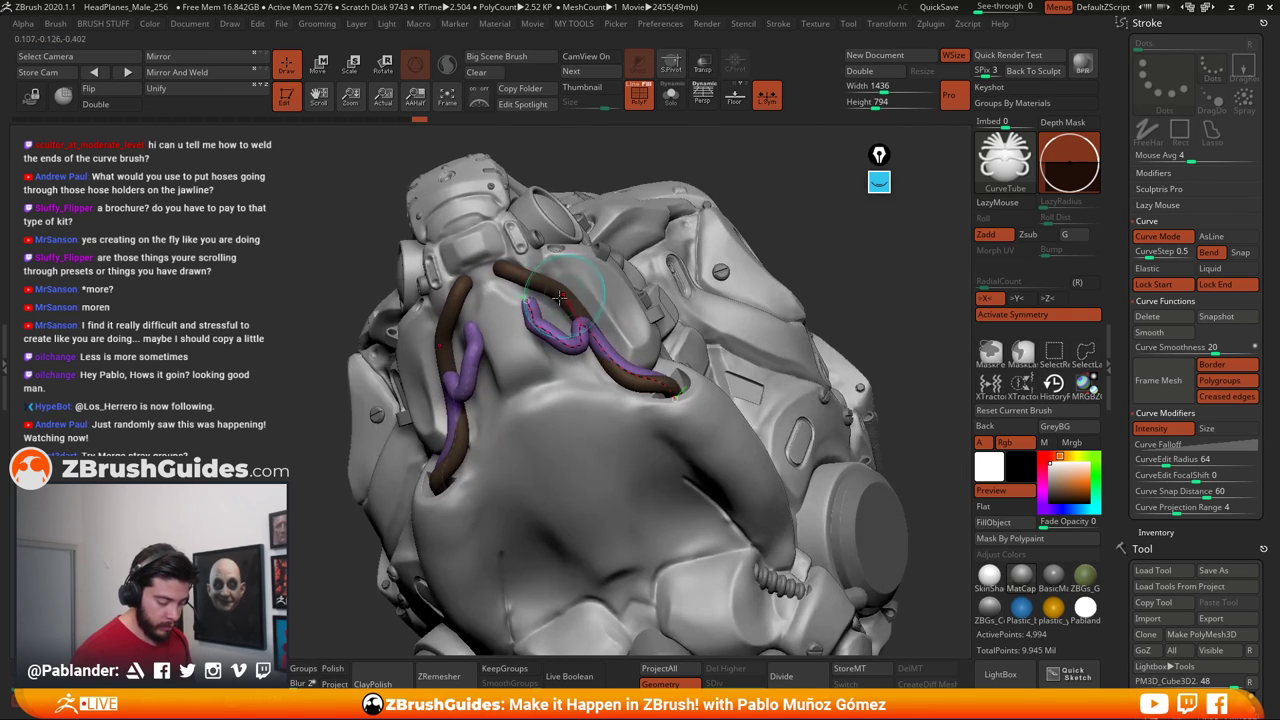
drag(526, 298, 529, 287)
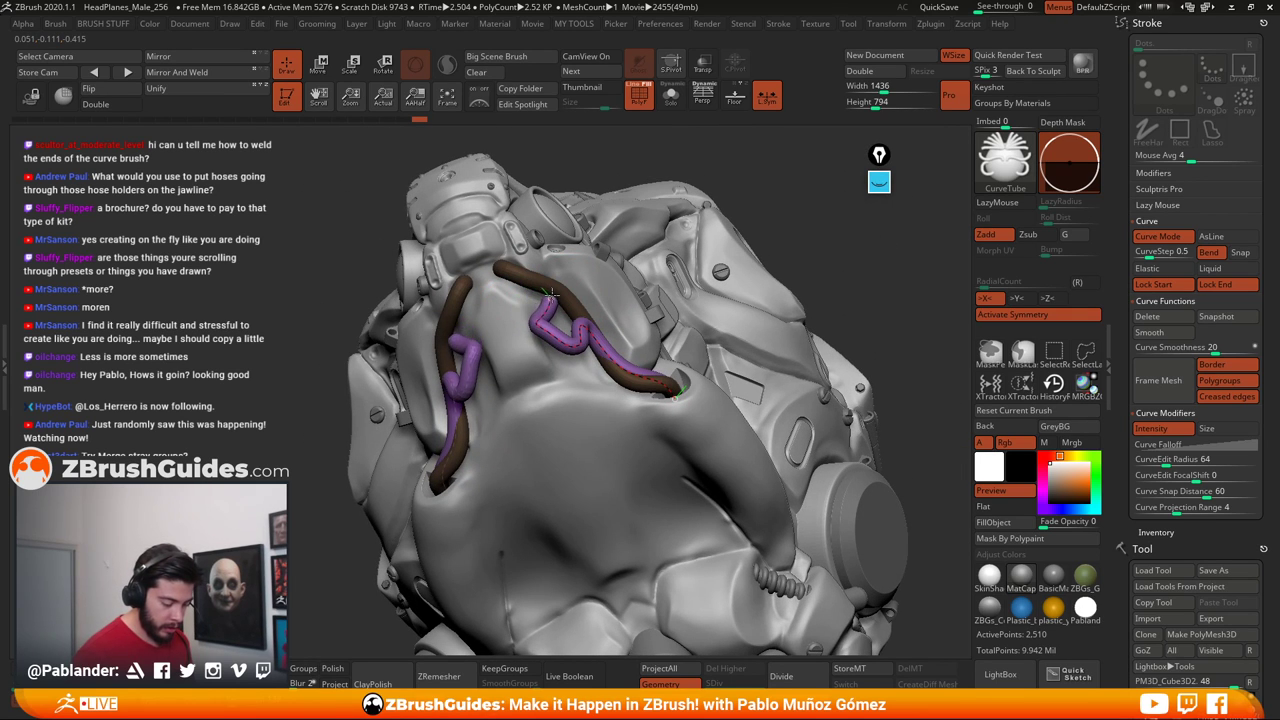
right_drag(519, 310, 541, 302)
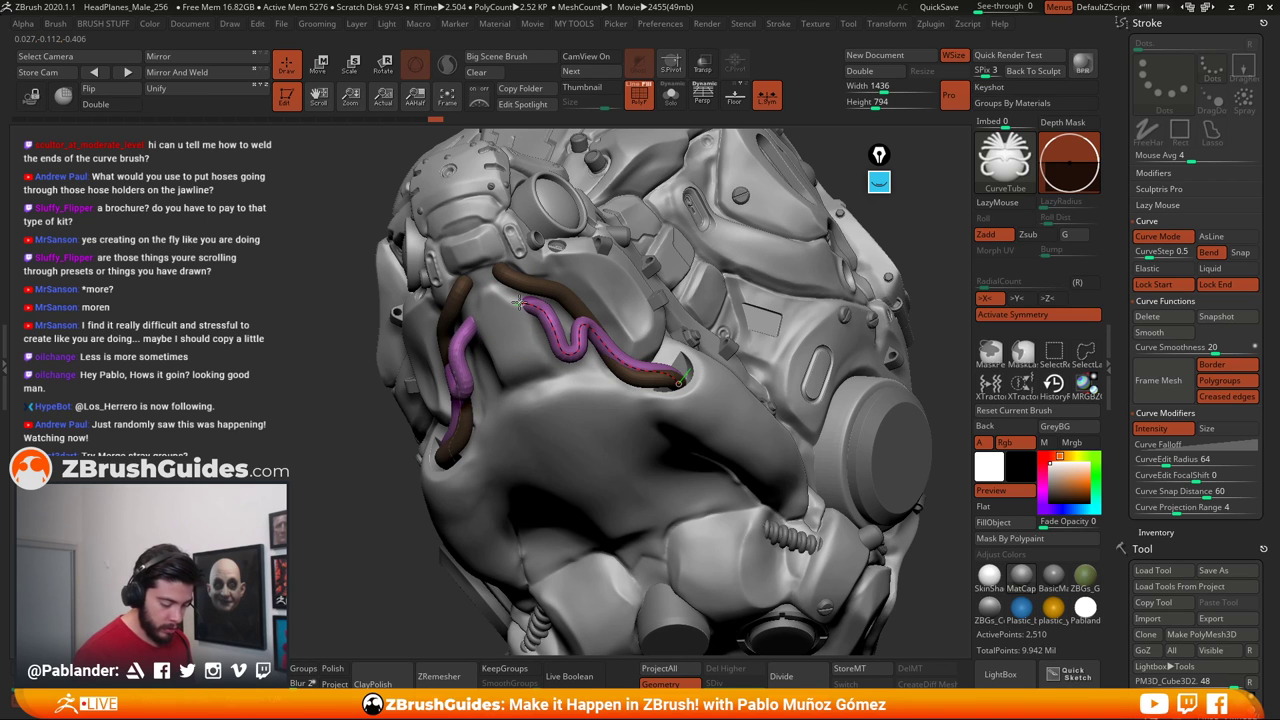
right_drag(519, 302, 543, 360)
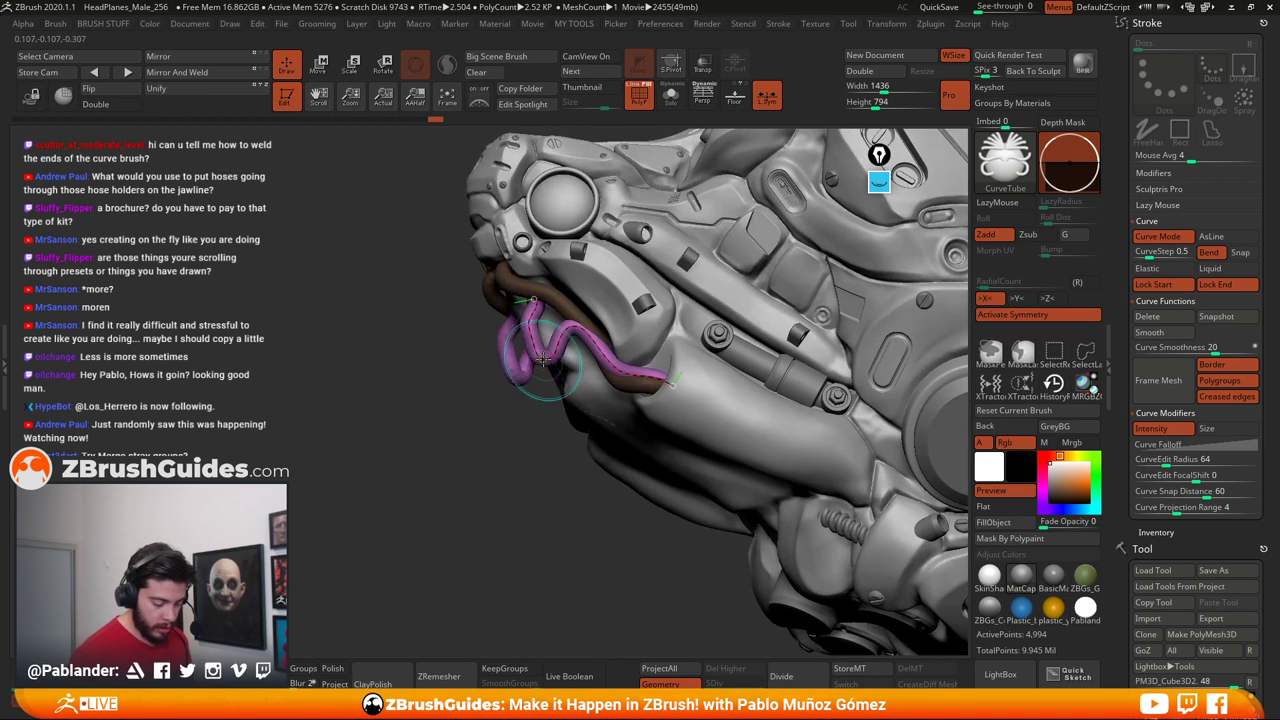
Smooth out the second hose's kinks into one gentle bend between the chin's underside and the jaw socket
right_drag(620, 370, 575, 406)
drag(571, 410, 582, 371)
drag(548, 330, 542, 310)
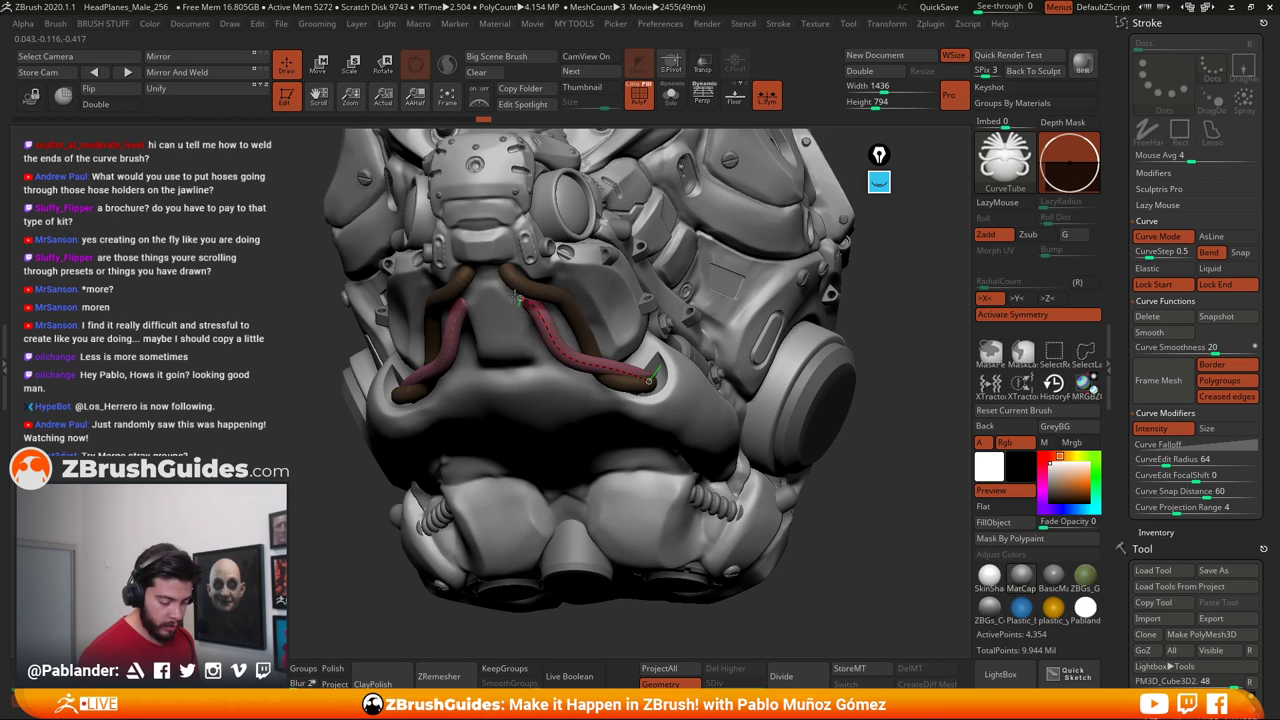
mouse_move(606, 414)
right_down()
mouse_move(530, 420)
mouse_move(566, 382)
right_up()
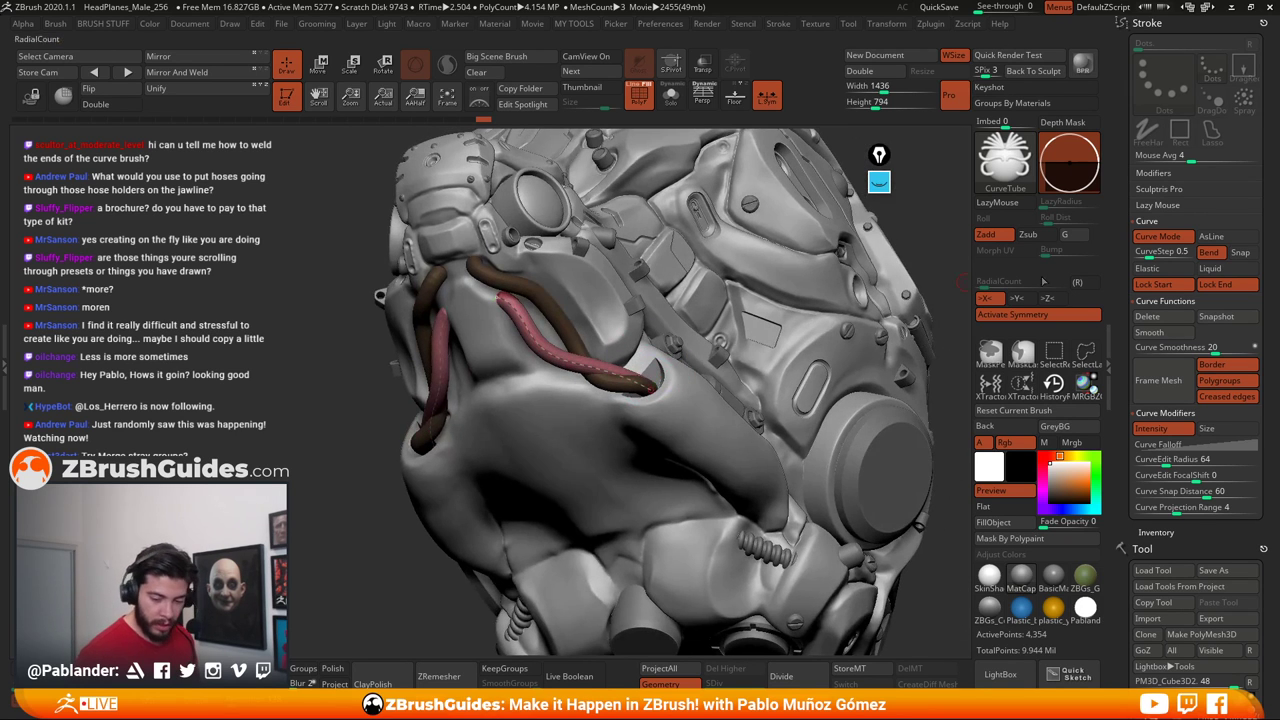
Turn on Elastic and bend the second hose's rear section outward so it crosses the first hose, adjusting its front end
click(1148, 268)
mouse_move(653, 419)
right_down()
mouse_move(640, 362)
mouse_move(620, 355)
right_up()
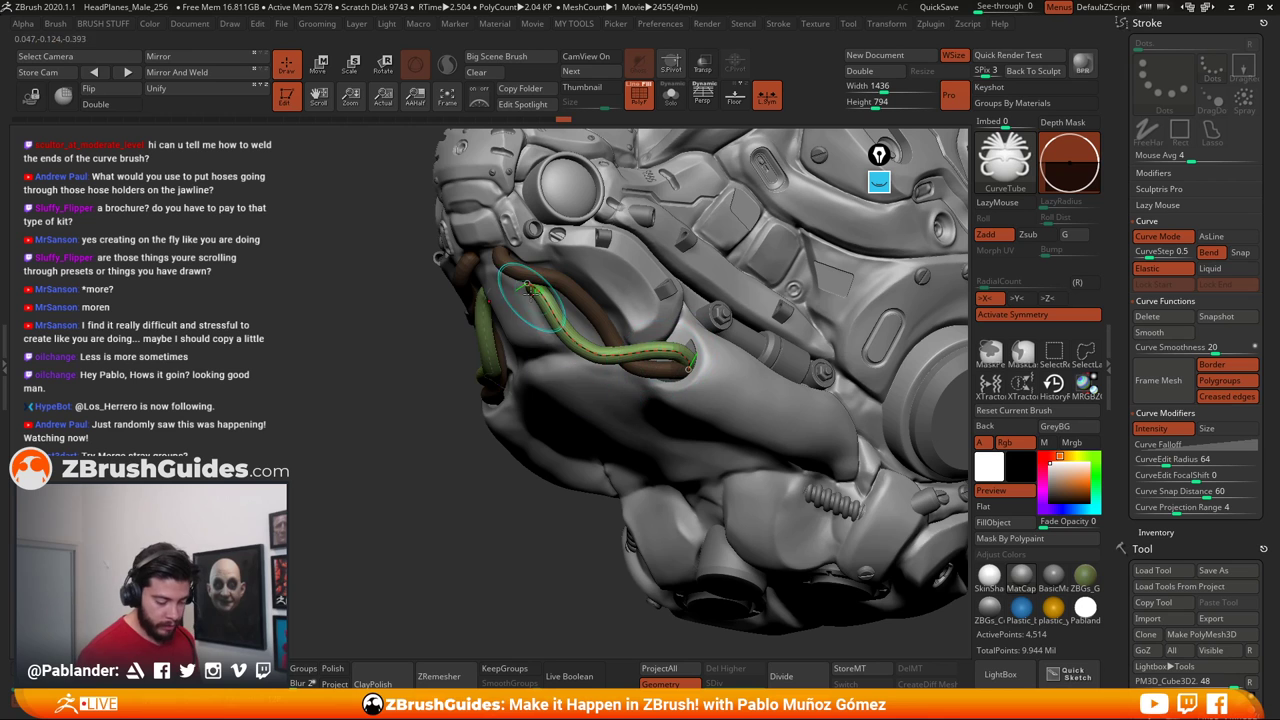
right_drag(557, 384, 636, 347)
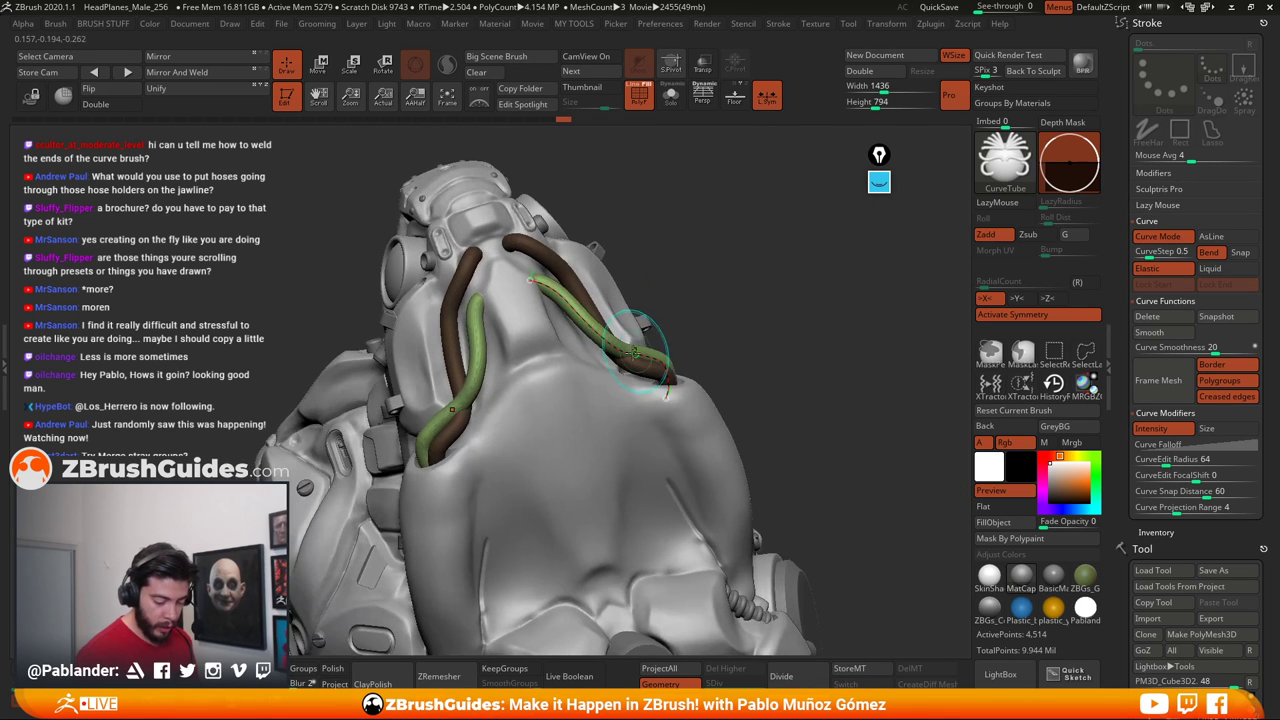
drag(634, 347, 651, 349)
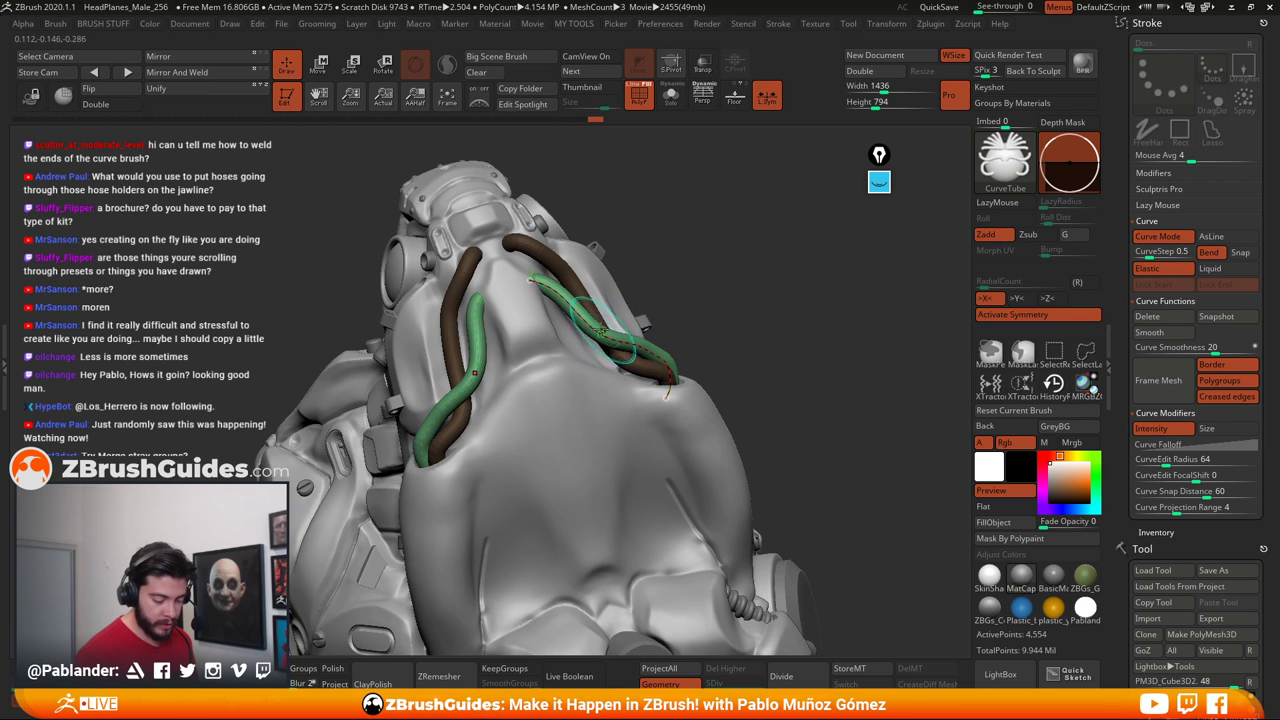
right_drag(740, 265, 710, 274)
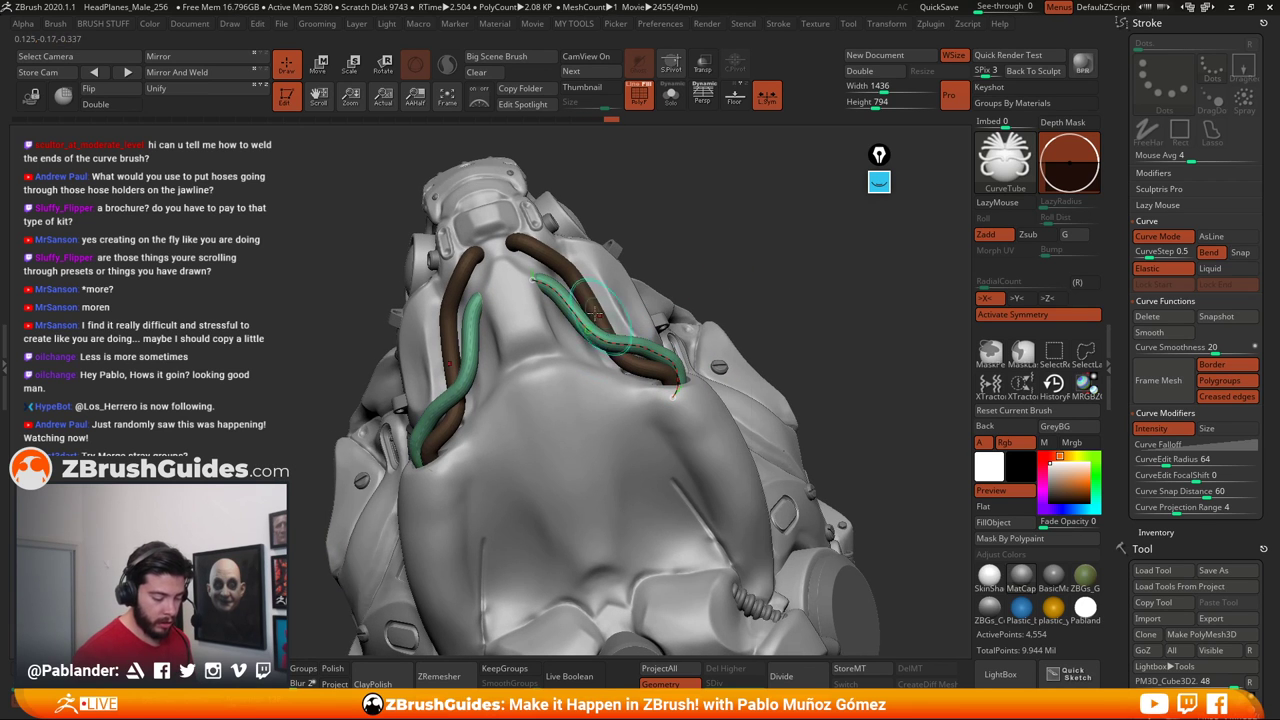
click(532, 280)
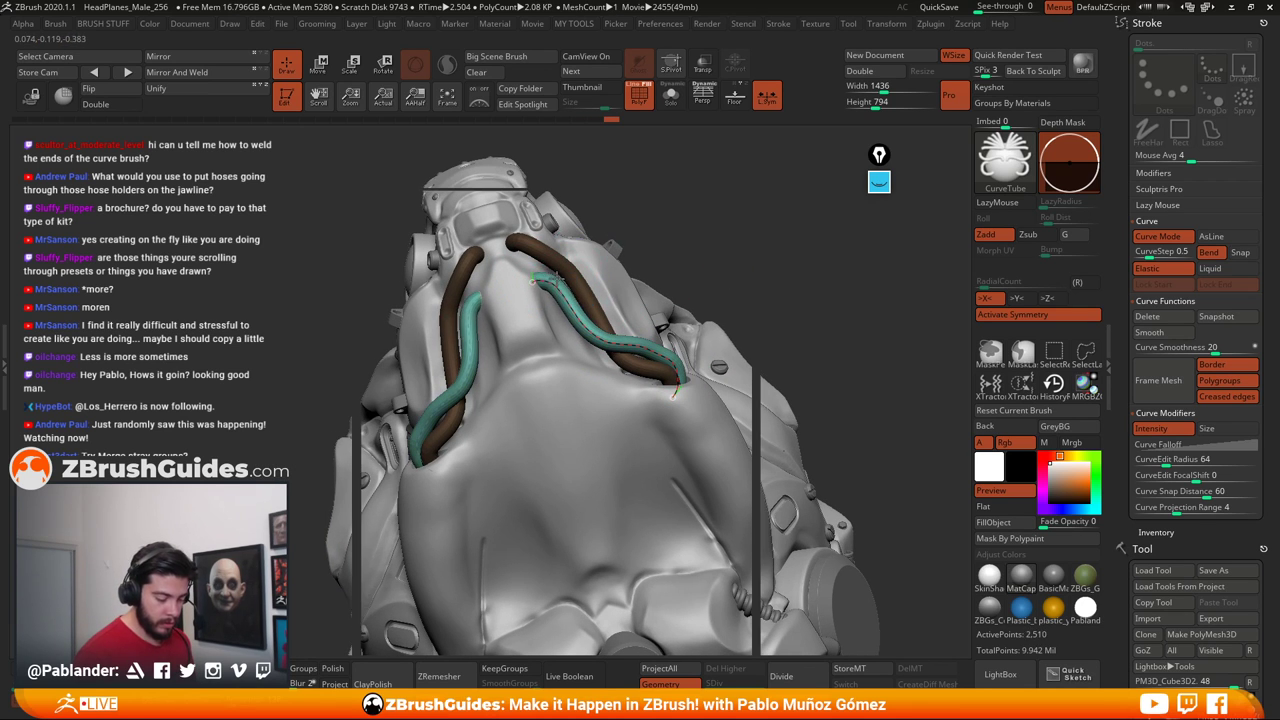
Refine the second hose's middle bend from the side, drop the active curve, and clear the mask
right_drag(545, 250, 616, 402)
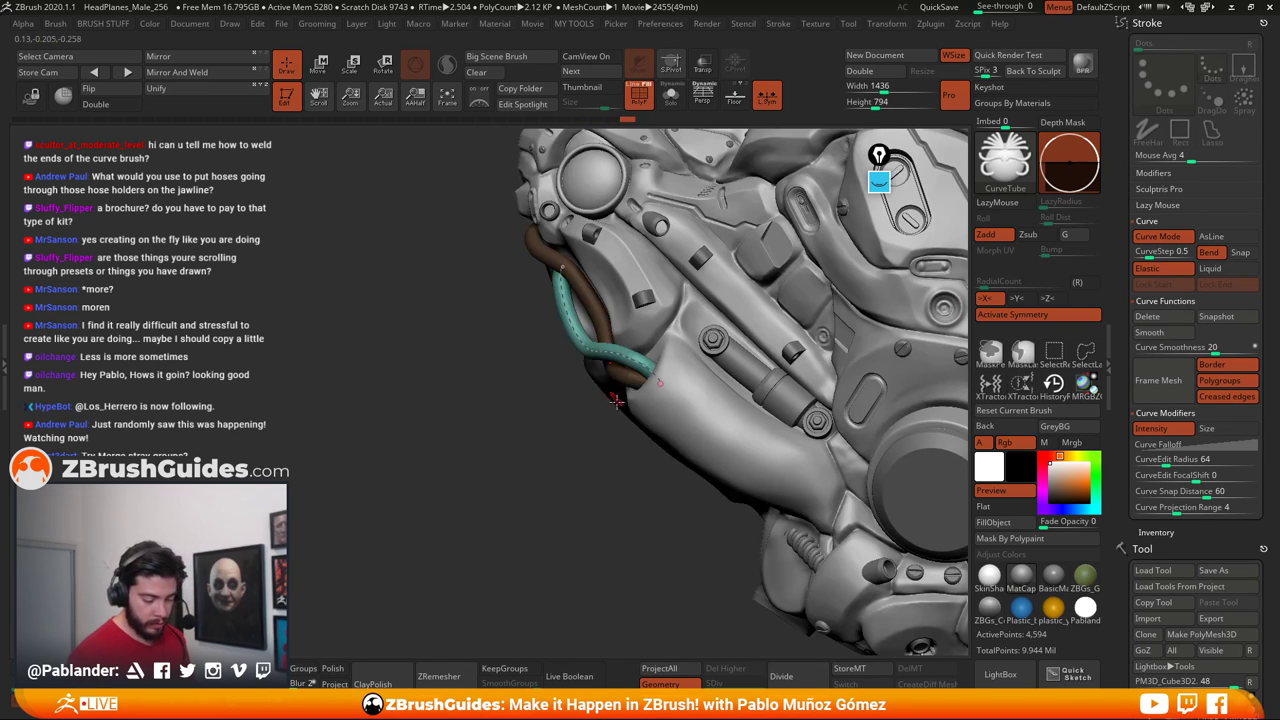
drag(568, 338, 564, 330)
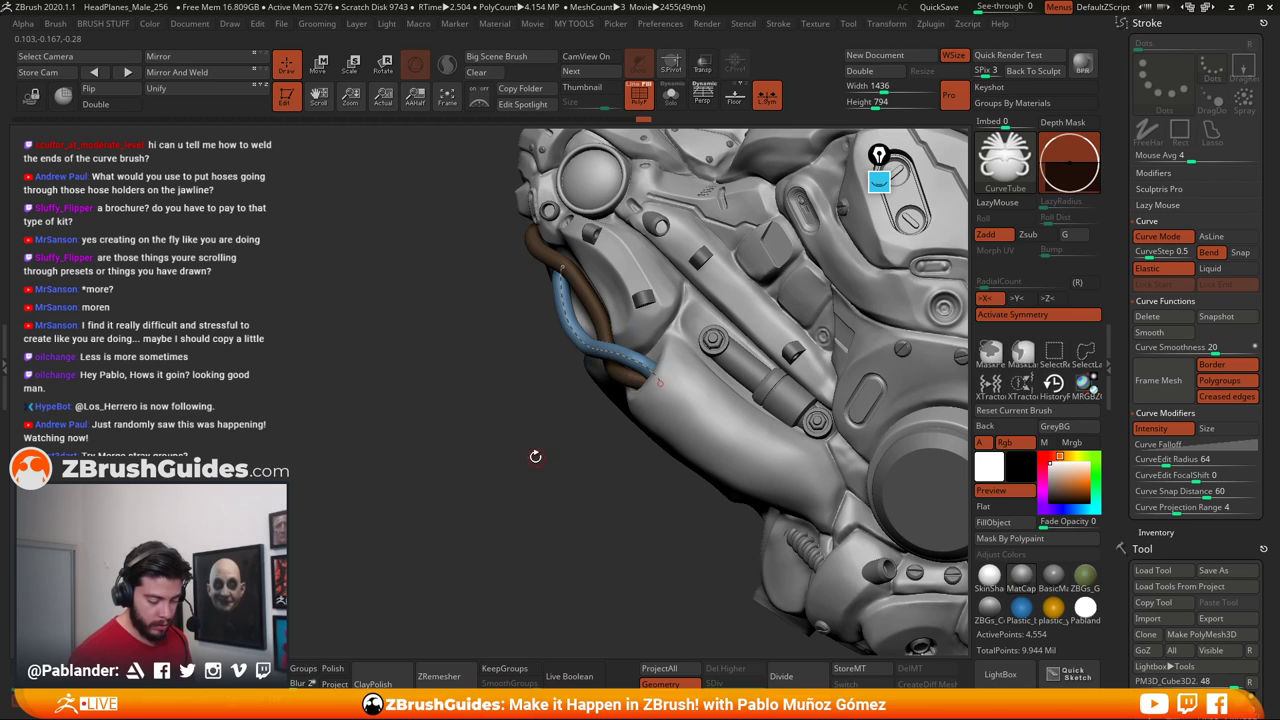
click(680, 278)
ctrl+drag(594, 449, 494, 480)
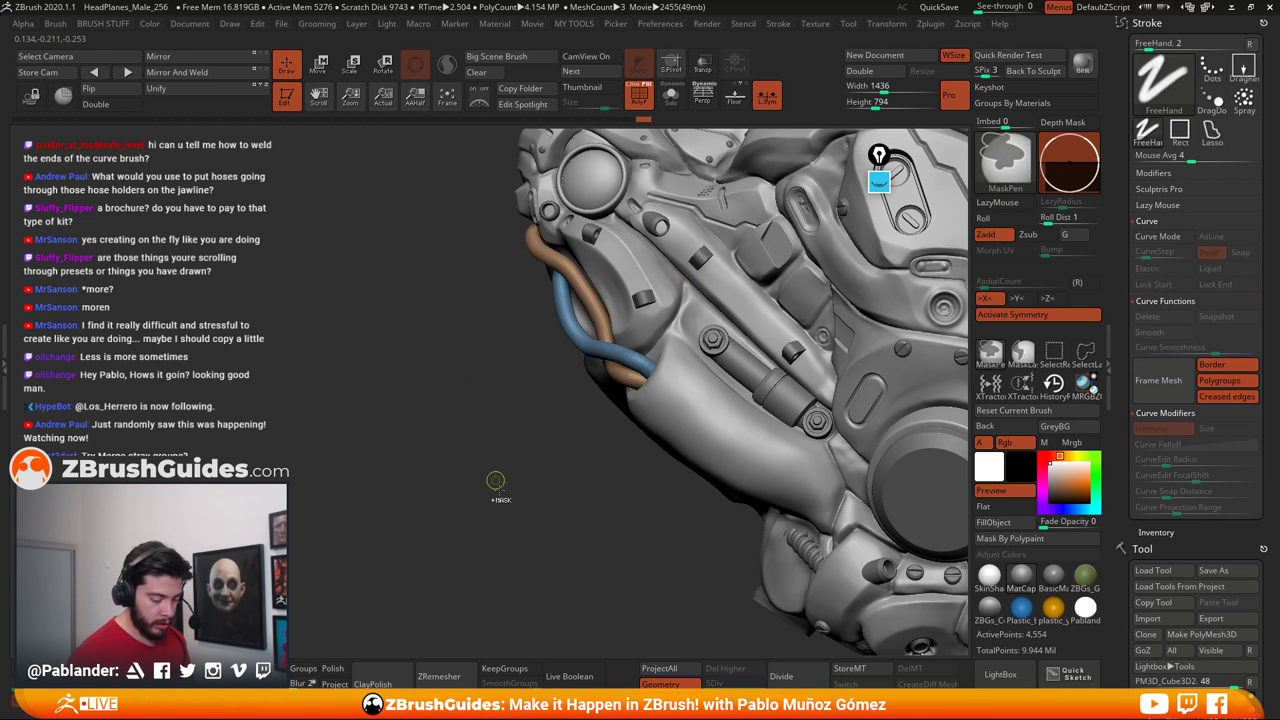
ctrl+right_drag(529, 517, 487, 459)
drag(487, 459, 751, 467)
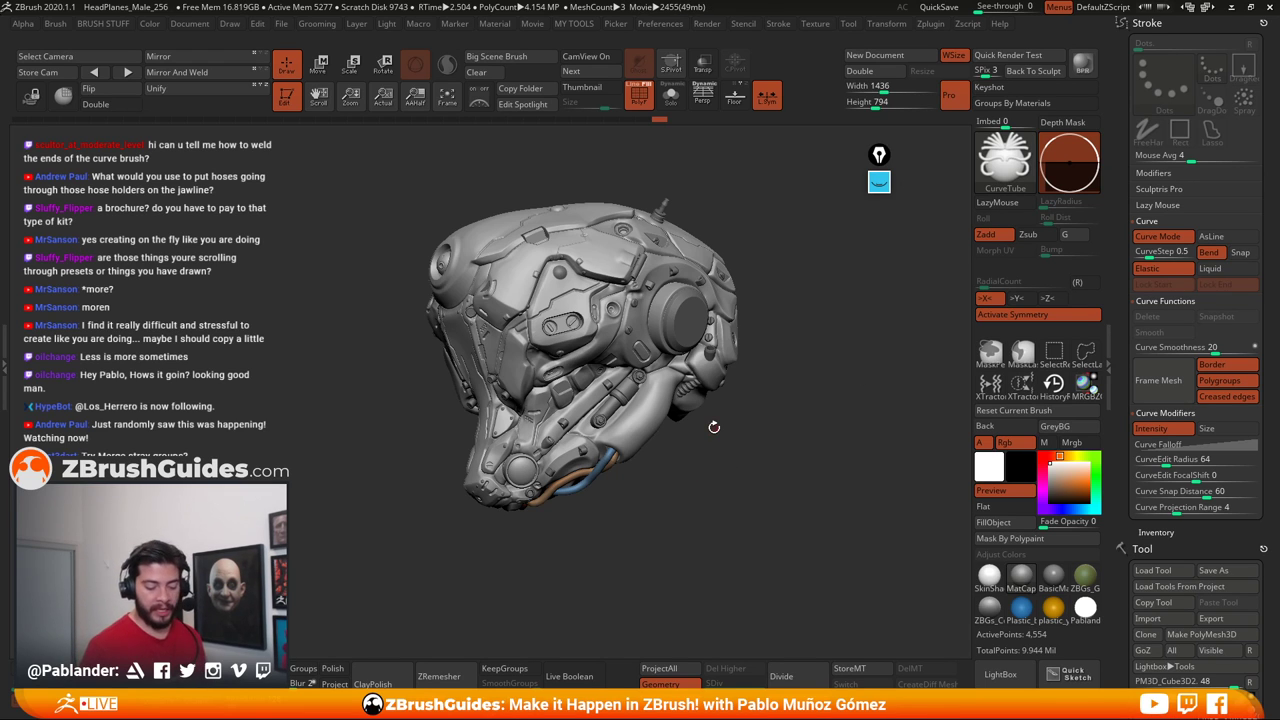
drag(714, 427, 716, 478)
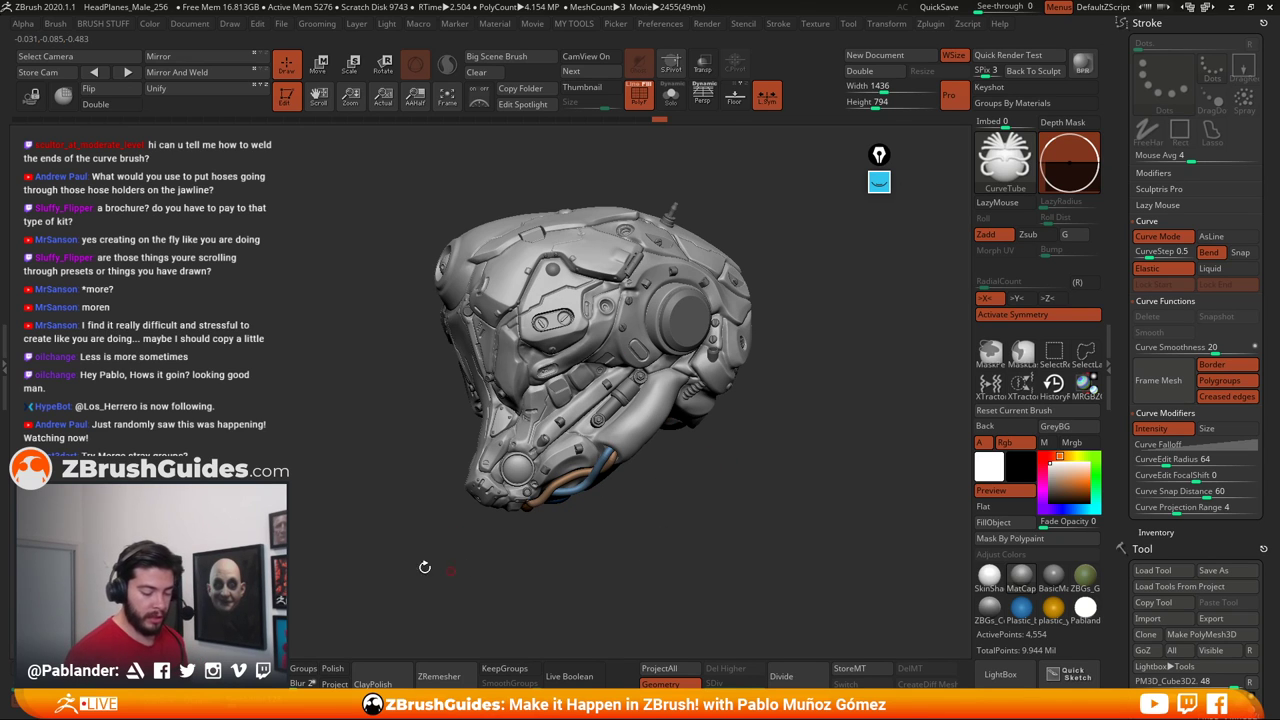
drag(746, 467, 744, 473)
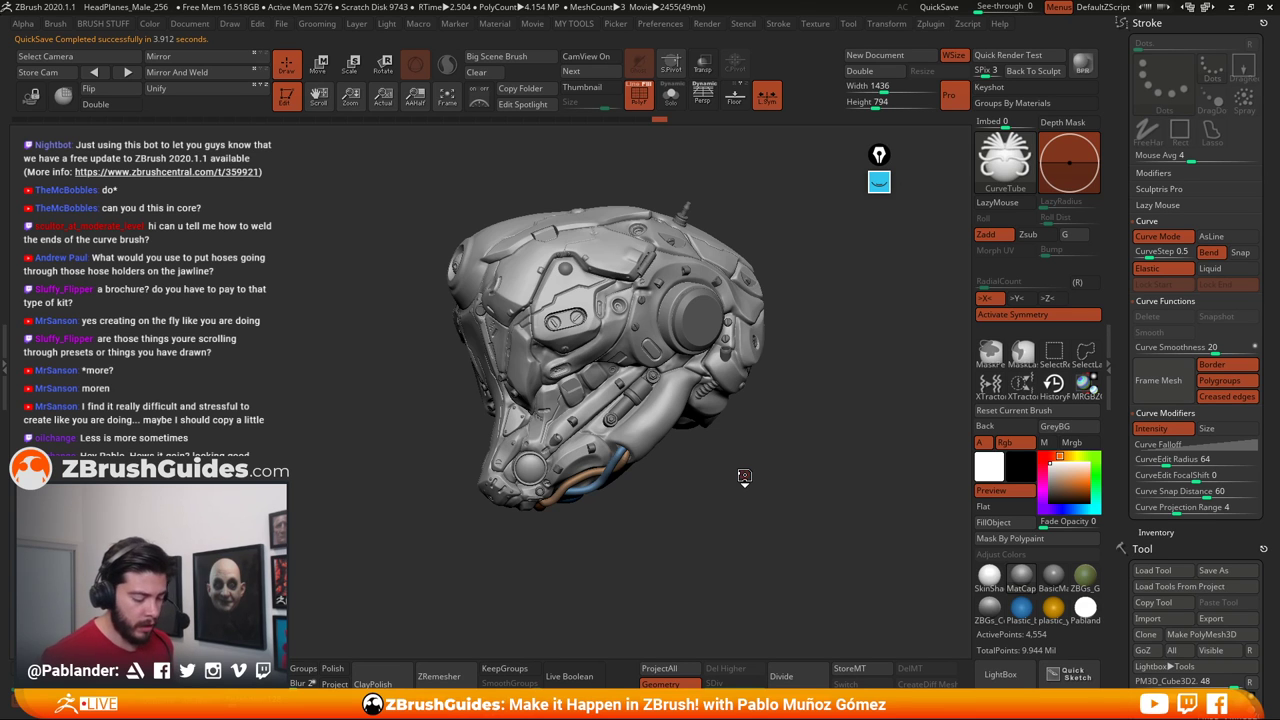
mouse_move(743, 471)
mouse_down()
mouse_move(720, 517)
mouse_move(777, 437)
mouse_up()
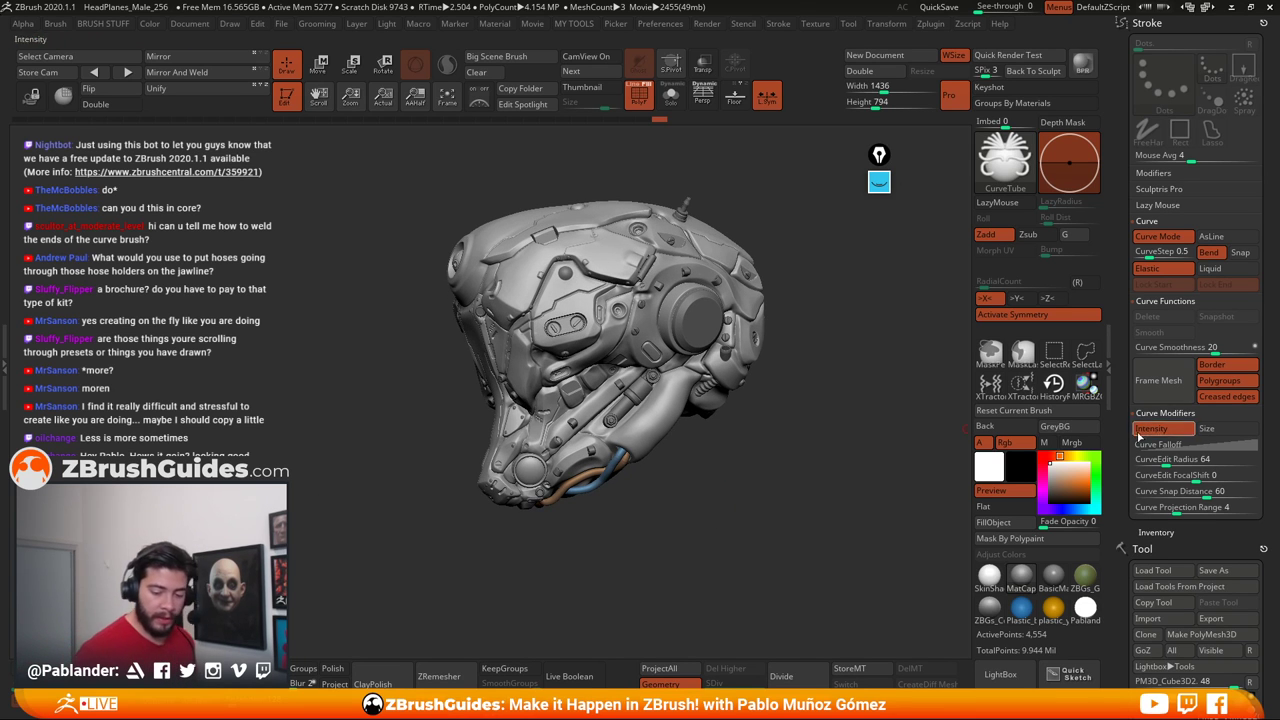
Append a ZSphere as a new subtool and make it the active subtool
mouse_move(1124, 392)
mouse_down()
mouse_move(1125, 223)
mouse_move(1125, 264)
mouse_up()
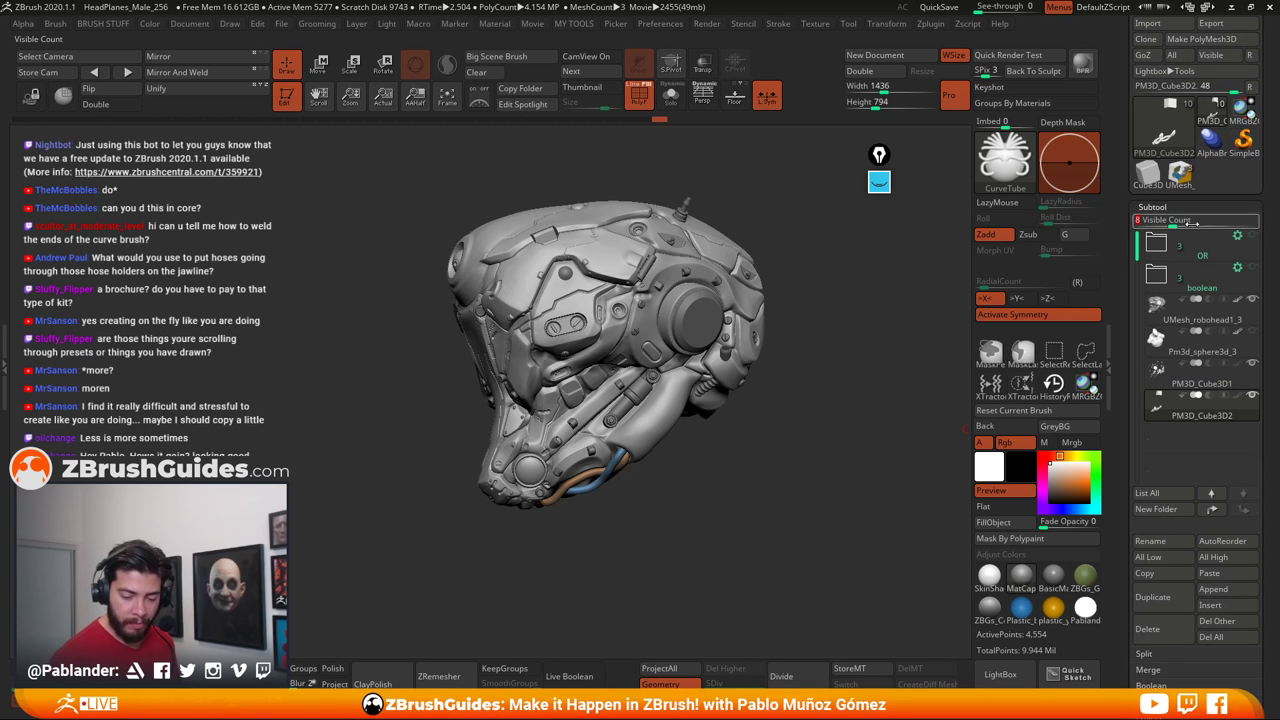
key(b)
click(1022, 495)
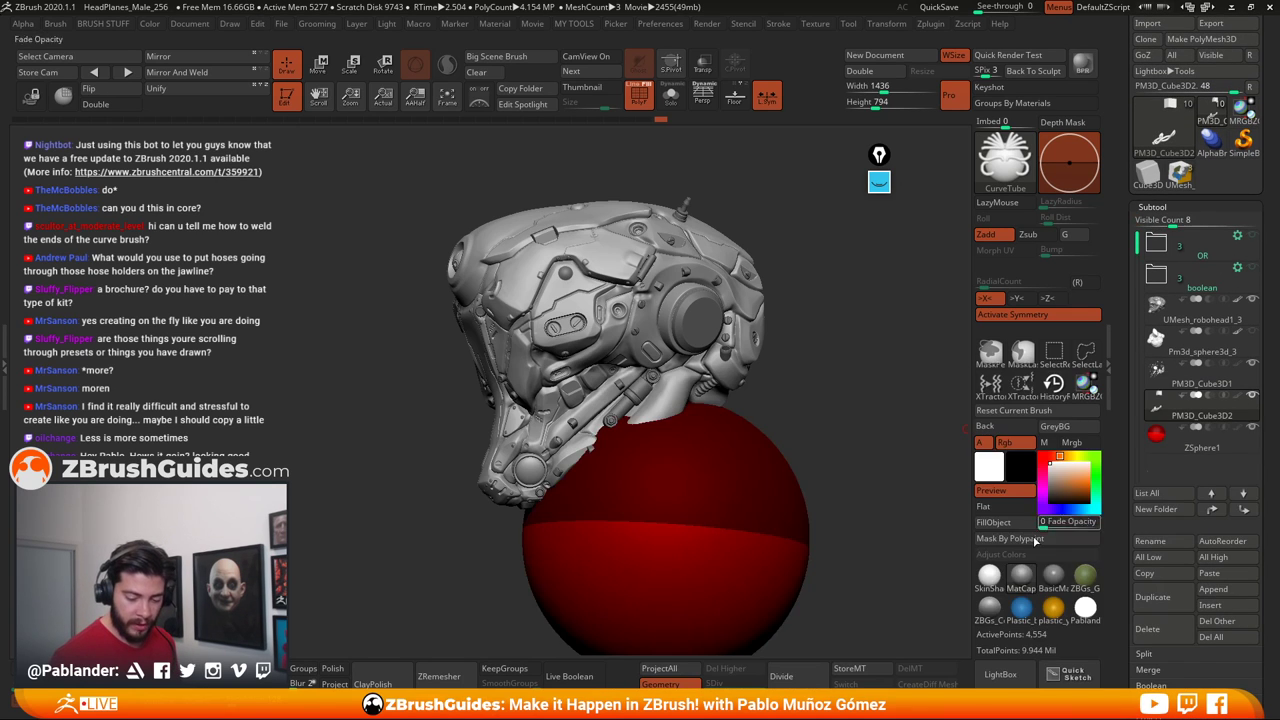
mouse_move(843, 427)
mouse_down()
mouse_move(860, 434)
mouse_move(843, 394)
mouse_move(831, 426)
mouse_move(841, 421)
mouse_up()
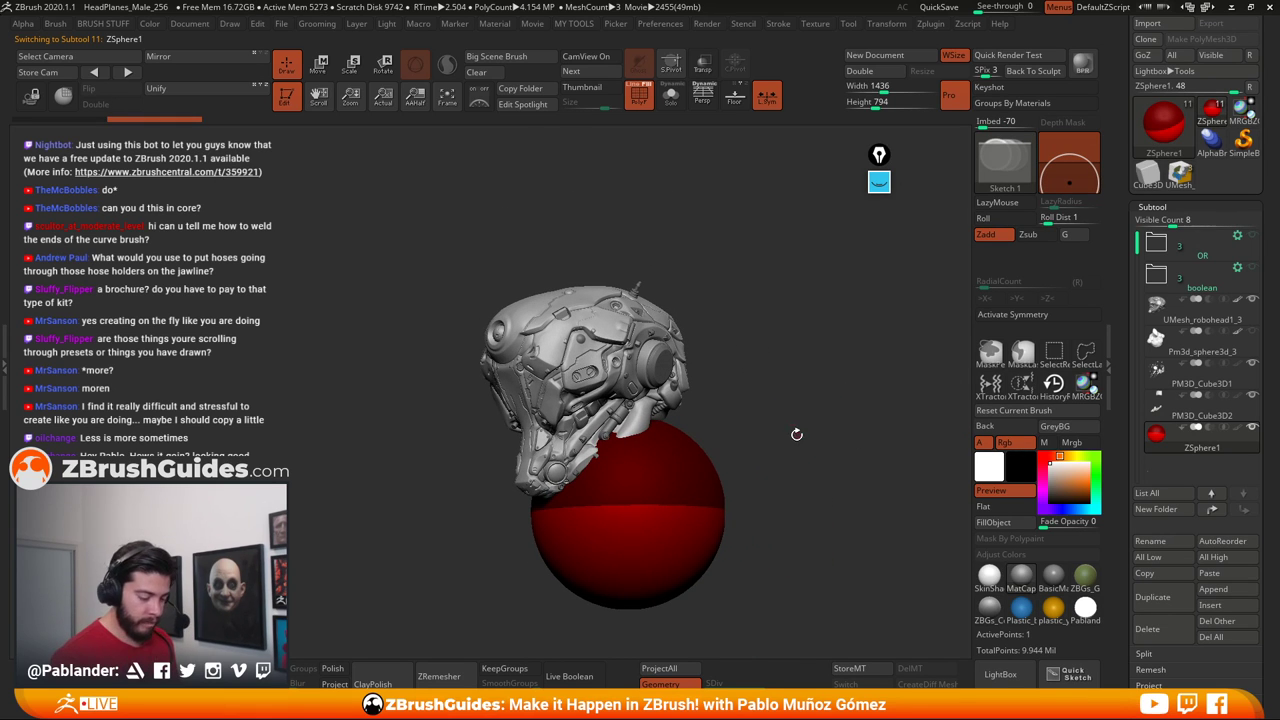
drag(797, 434, 745, 425)
Scale the ZSphere down to a tiny ball, roughly the thickness of a hose
click(318, 66)
click(354, 70)
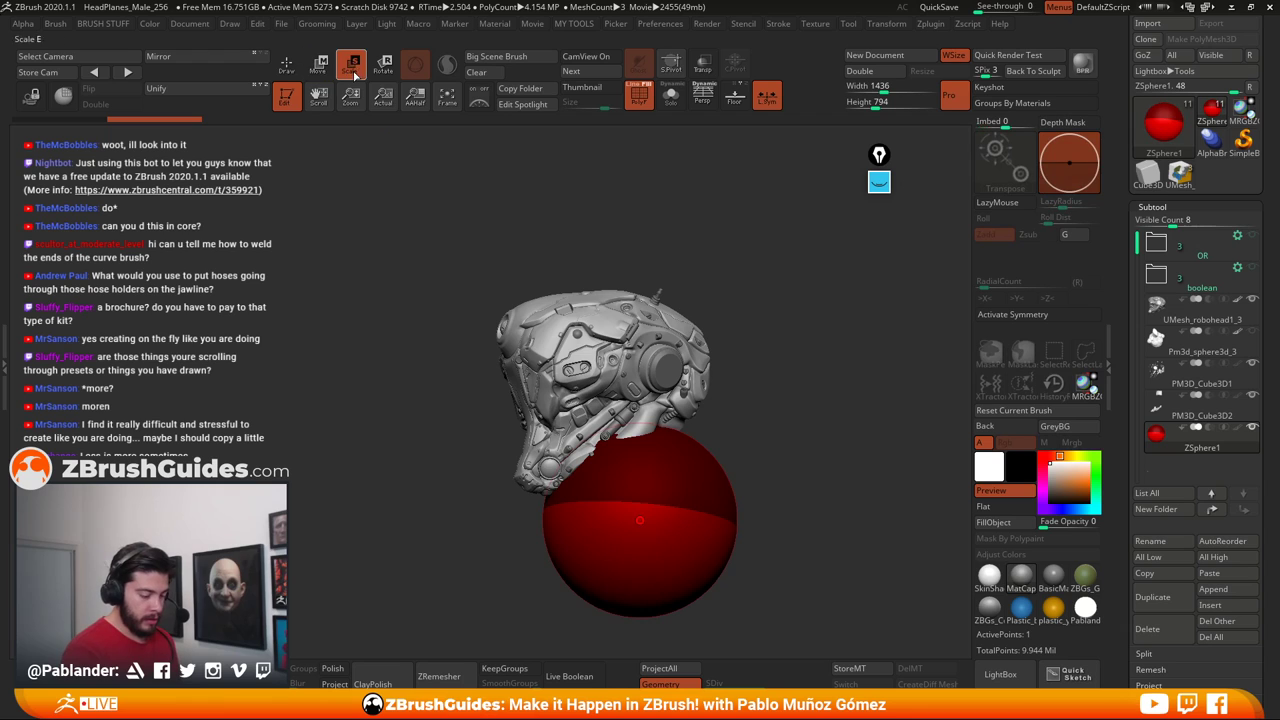
drag(590, 510, 700, 175)
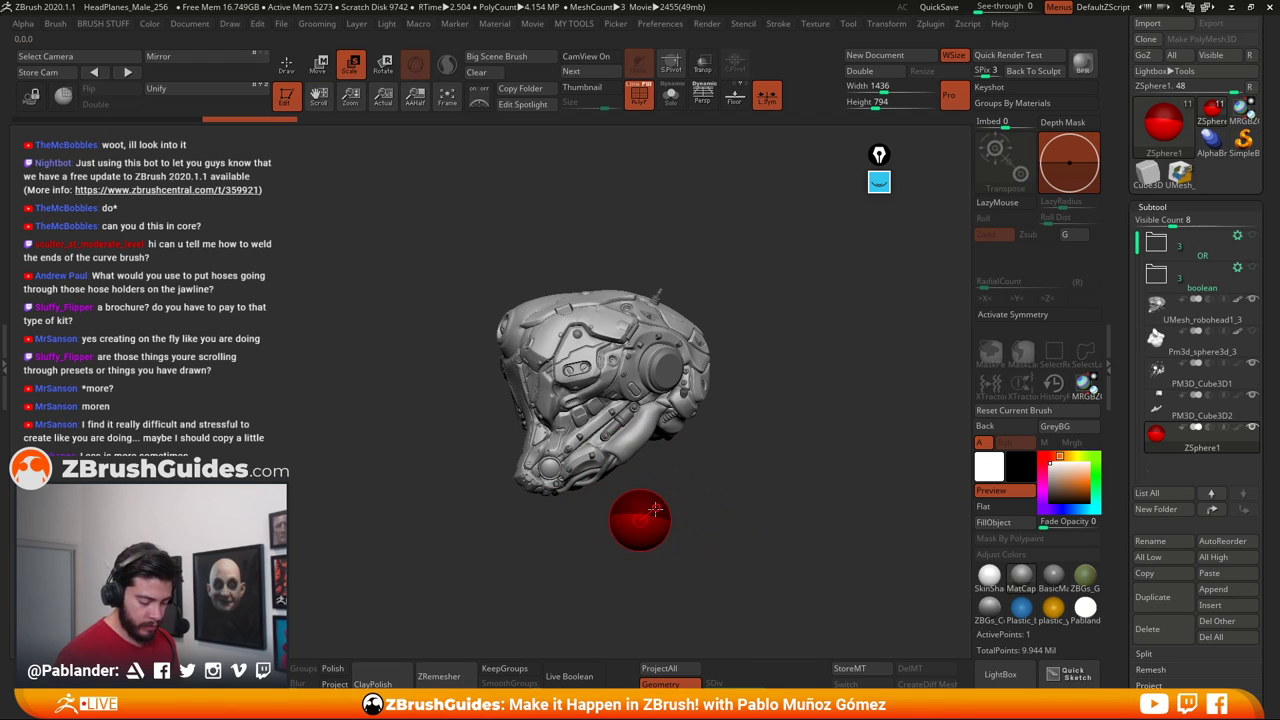
drag(656, 508, 460, 200)
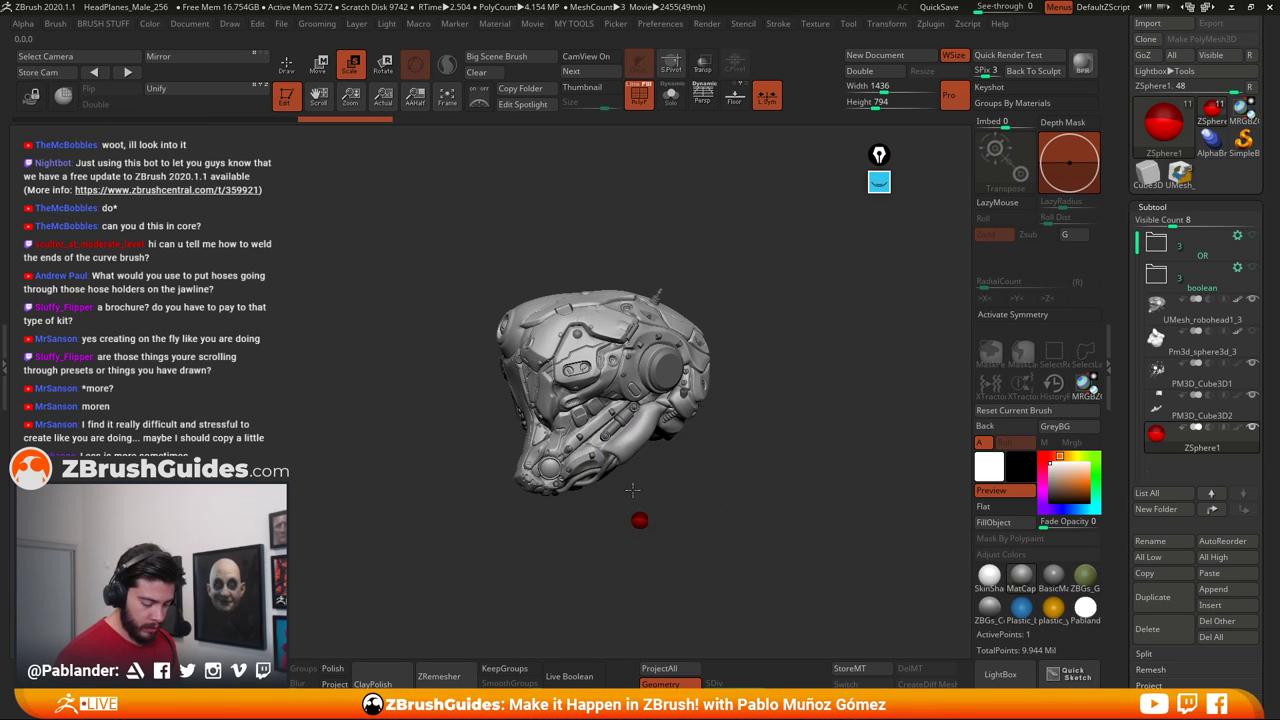
drag(632, 488, 620, 458)
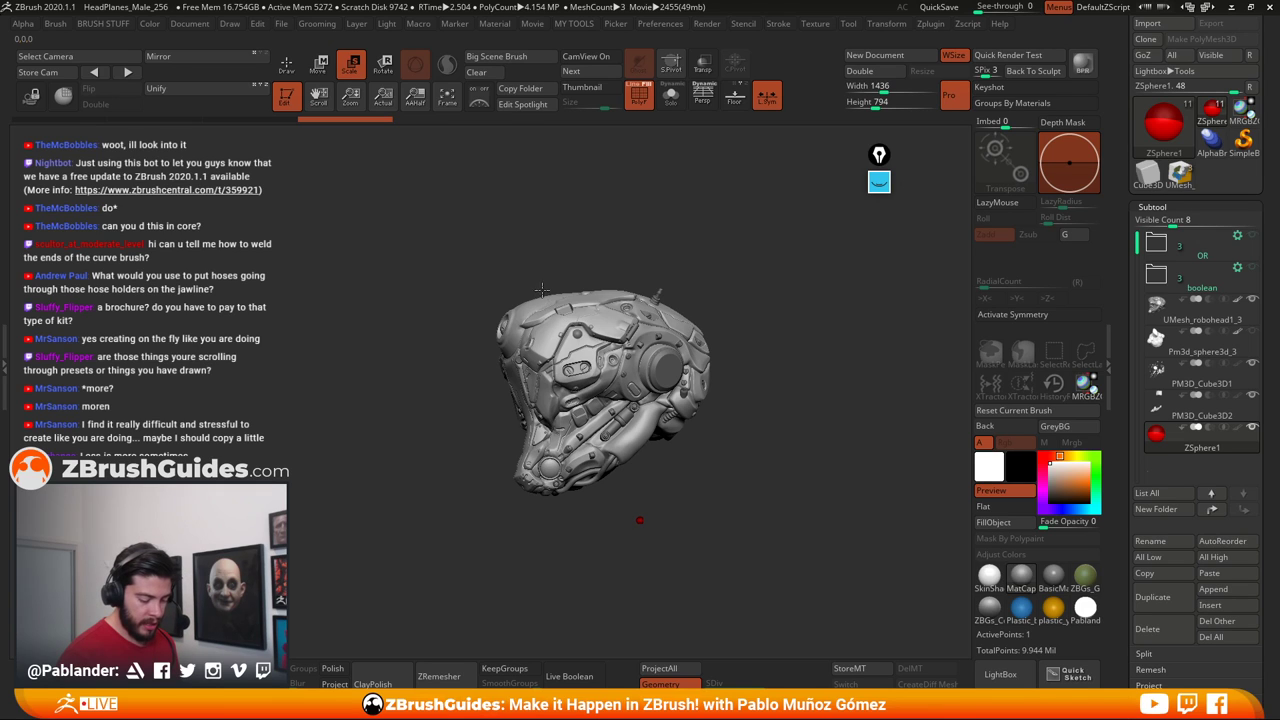
Move the ZSphere onto the head's side, to the small tube socket behind the large round ear disc
click(319, 66)
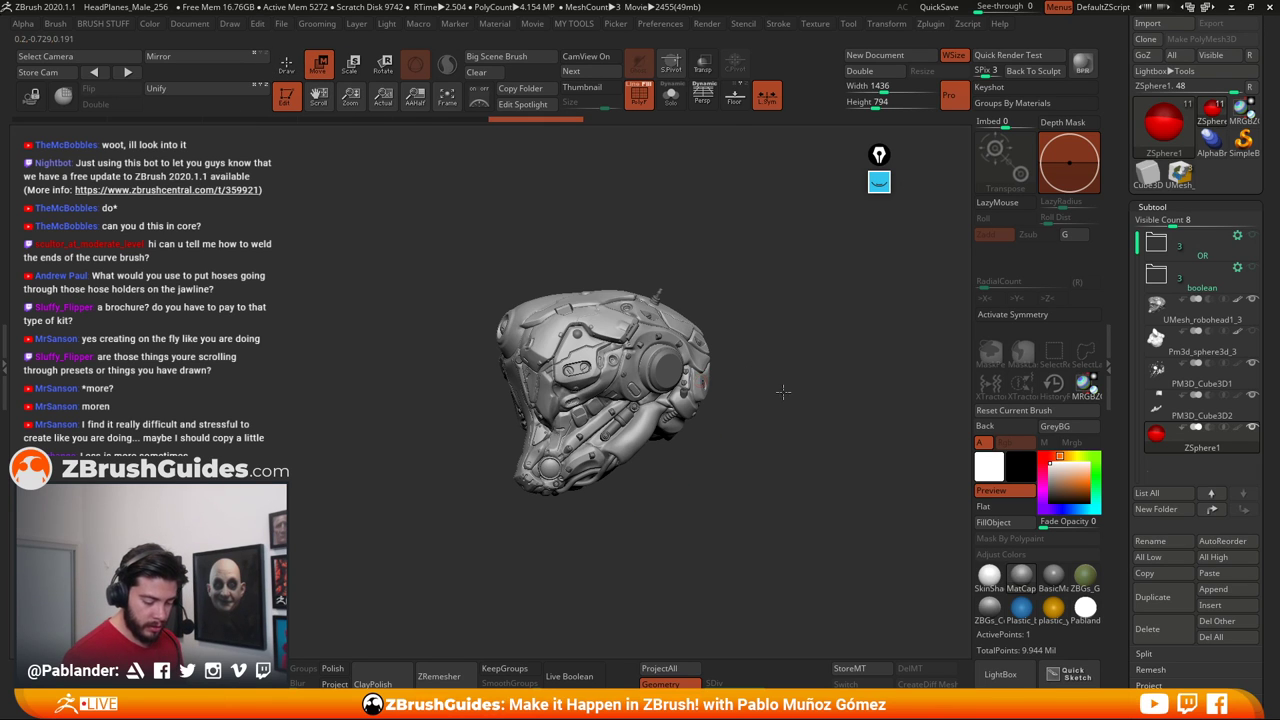
drag(703, 375, 584, 386)
click(671, 94)
click(671, 94)
ctrl+right_drag(623, 263, 709, 374)
drag(613, 369, 568, 394)
drag(716, 398, 741, 405)
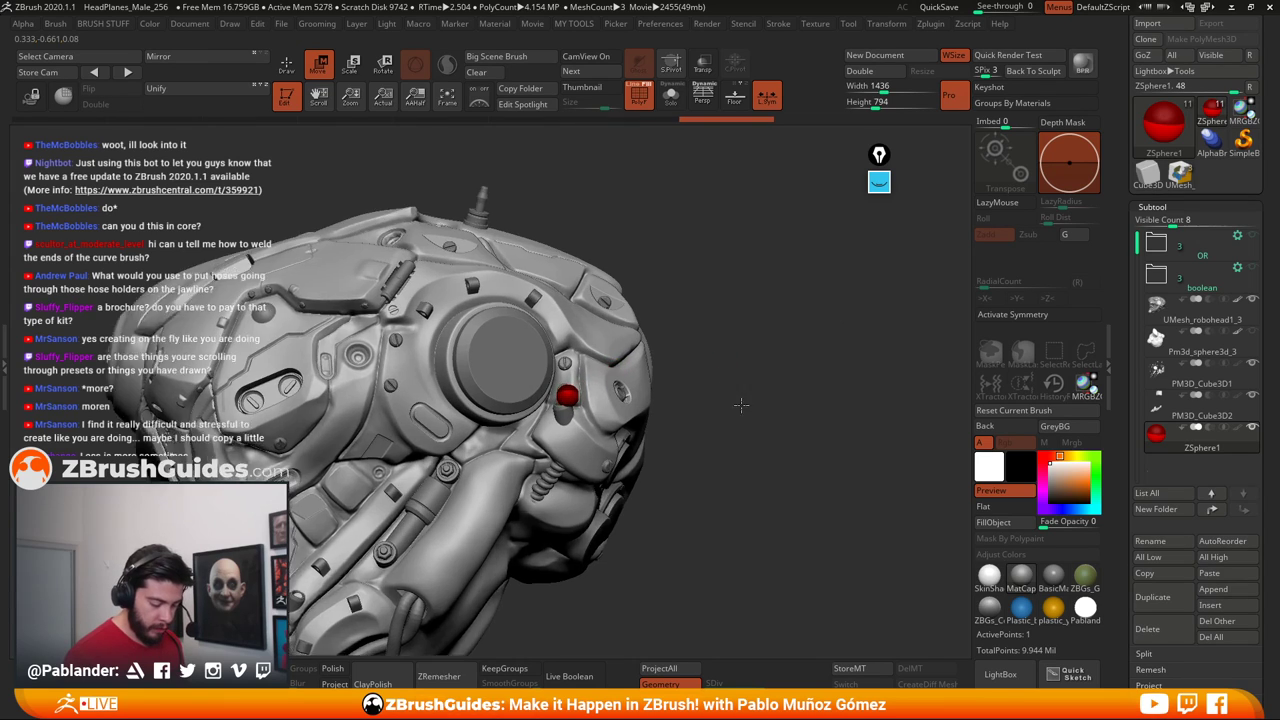
ctrl+right_drag(741, 405, 781, 389)
drag(570, 418, 556, 424)
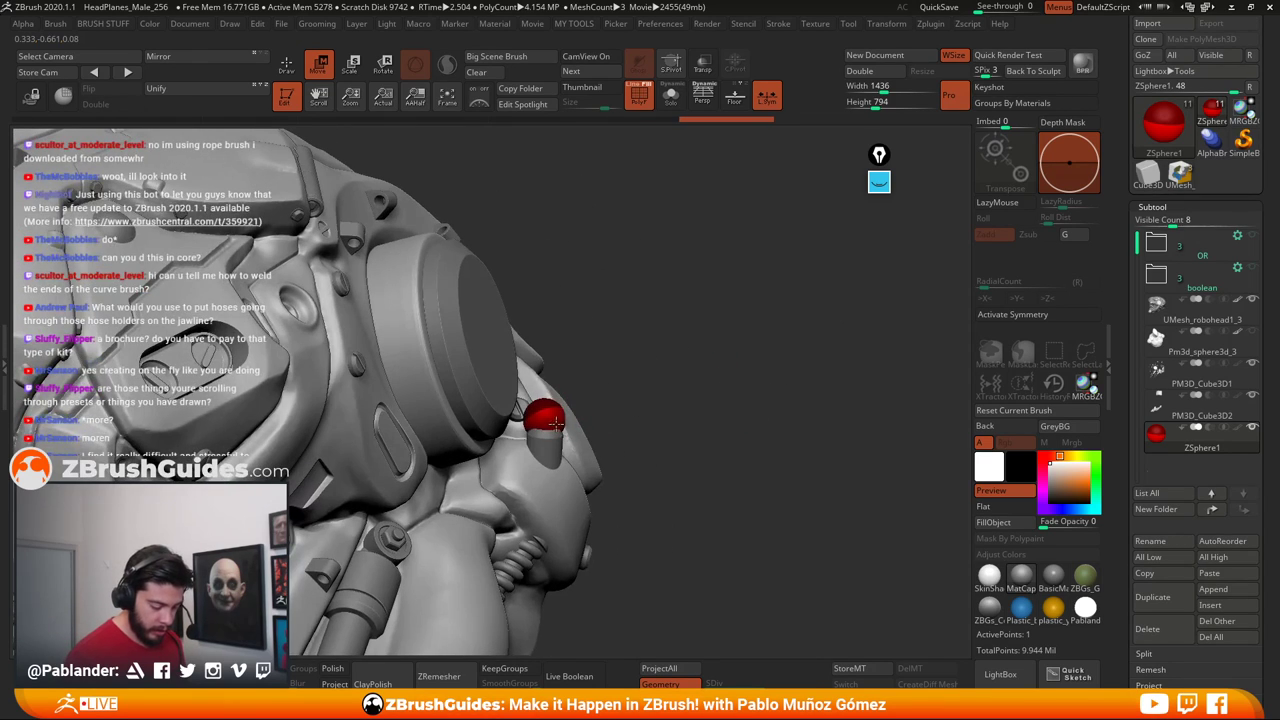
right_drag(697, 394, 640, 408)
Fine-tune the ZSphere's size and position so it sits inside the opening of the small tube socket
click(350, 63)
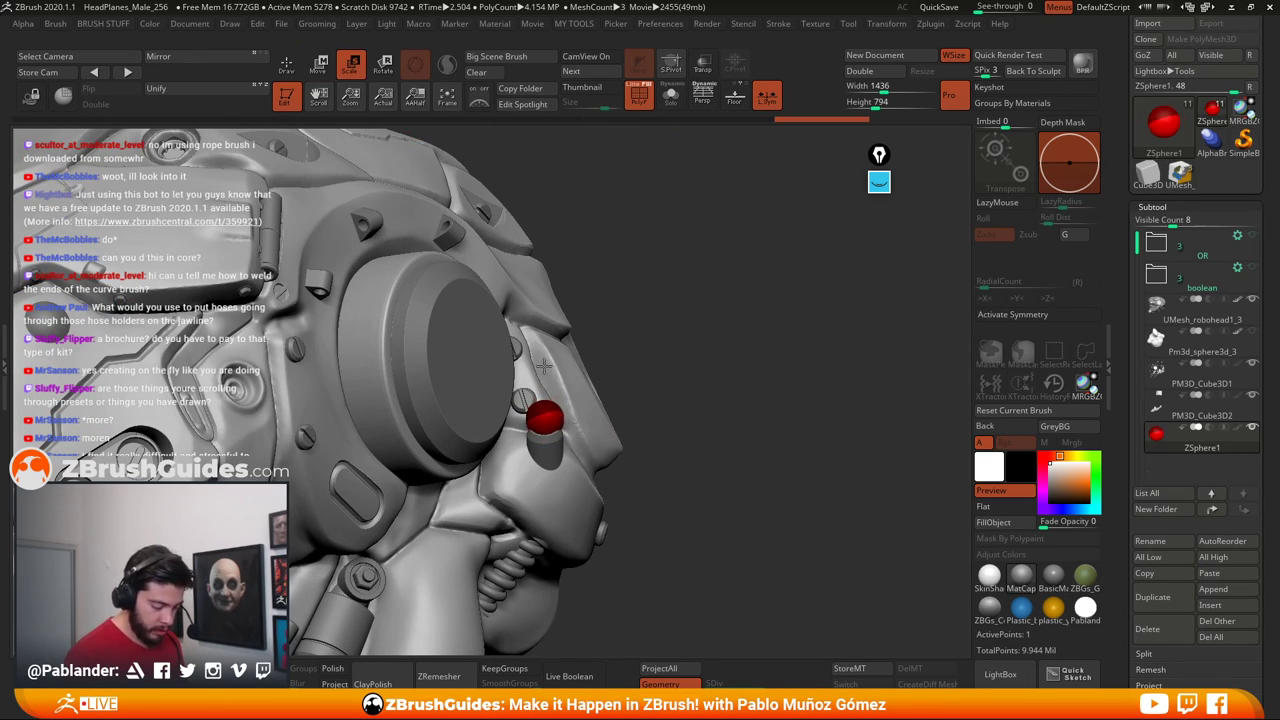
key(w)
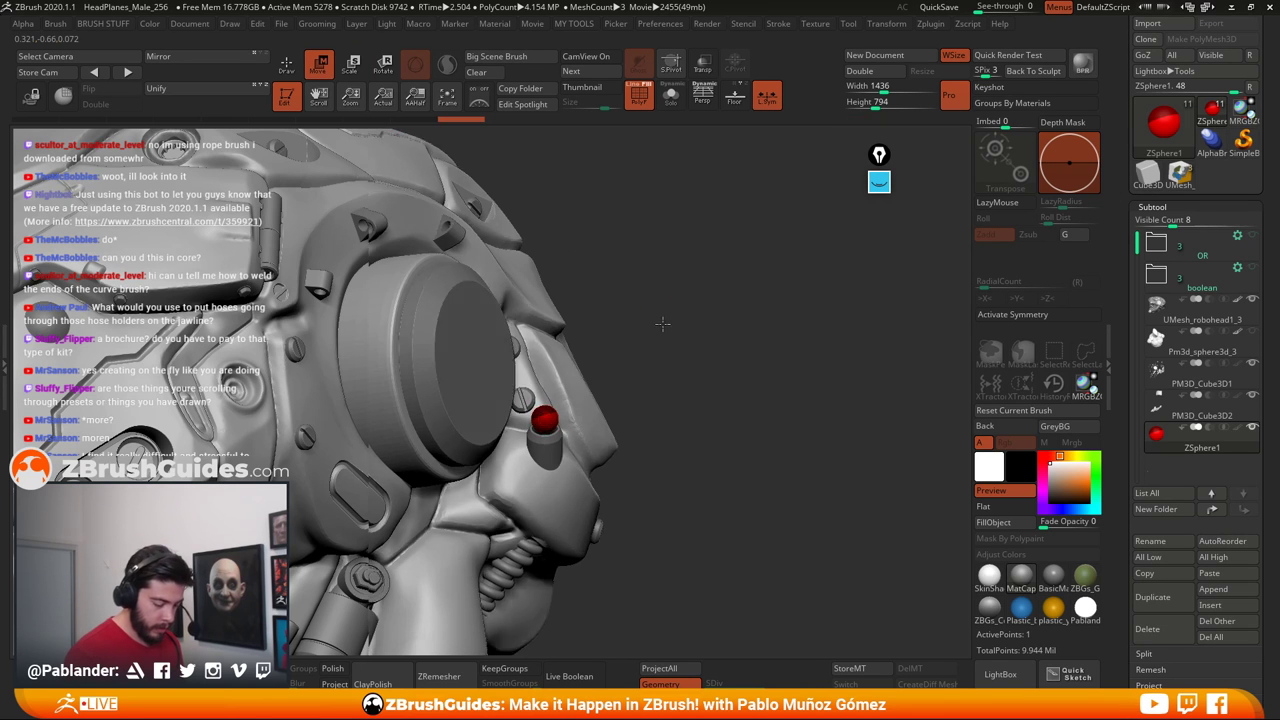
drag(662, 323, 565, 415)
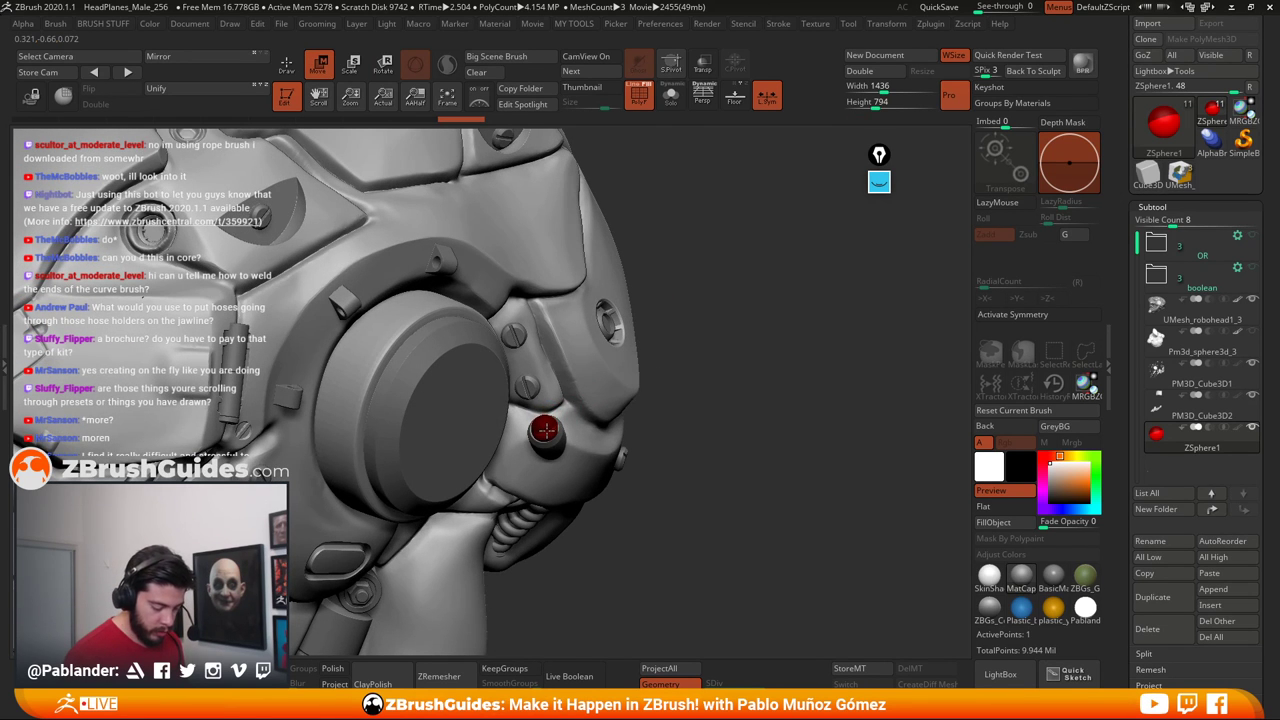
key(e)
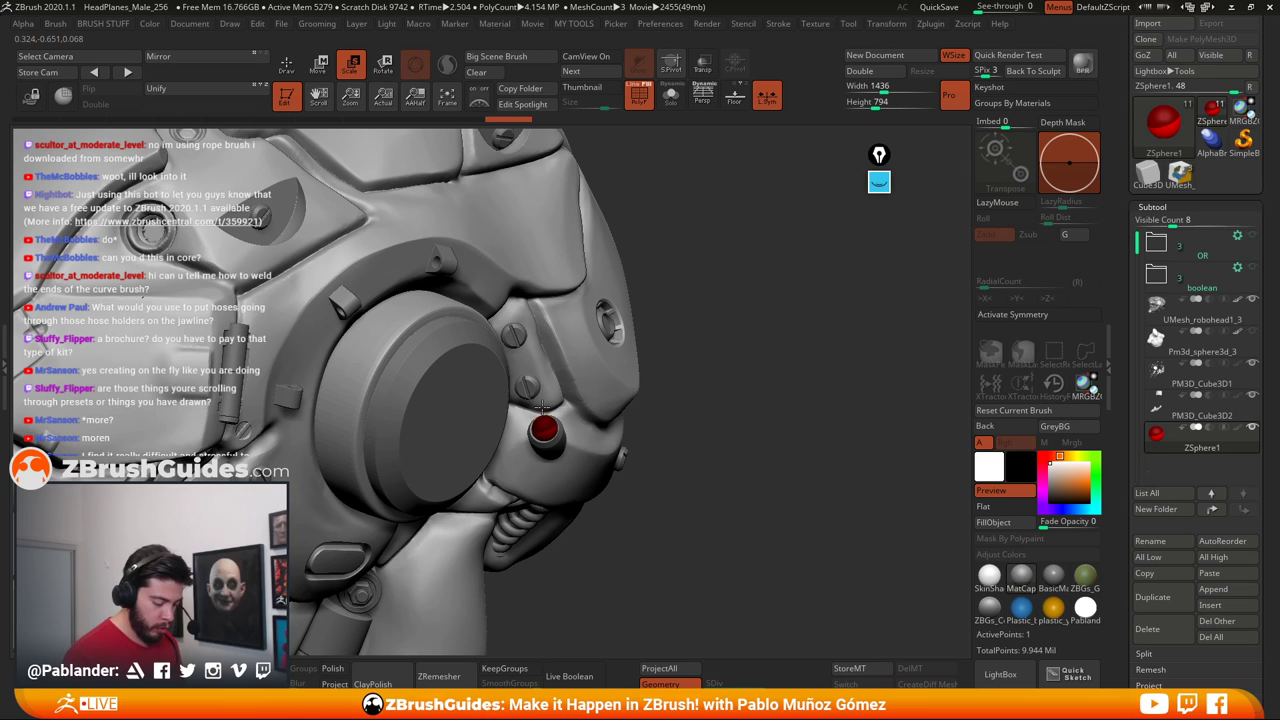
key(w)
drag(689, 306, 562, 420)
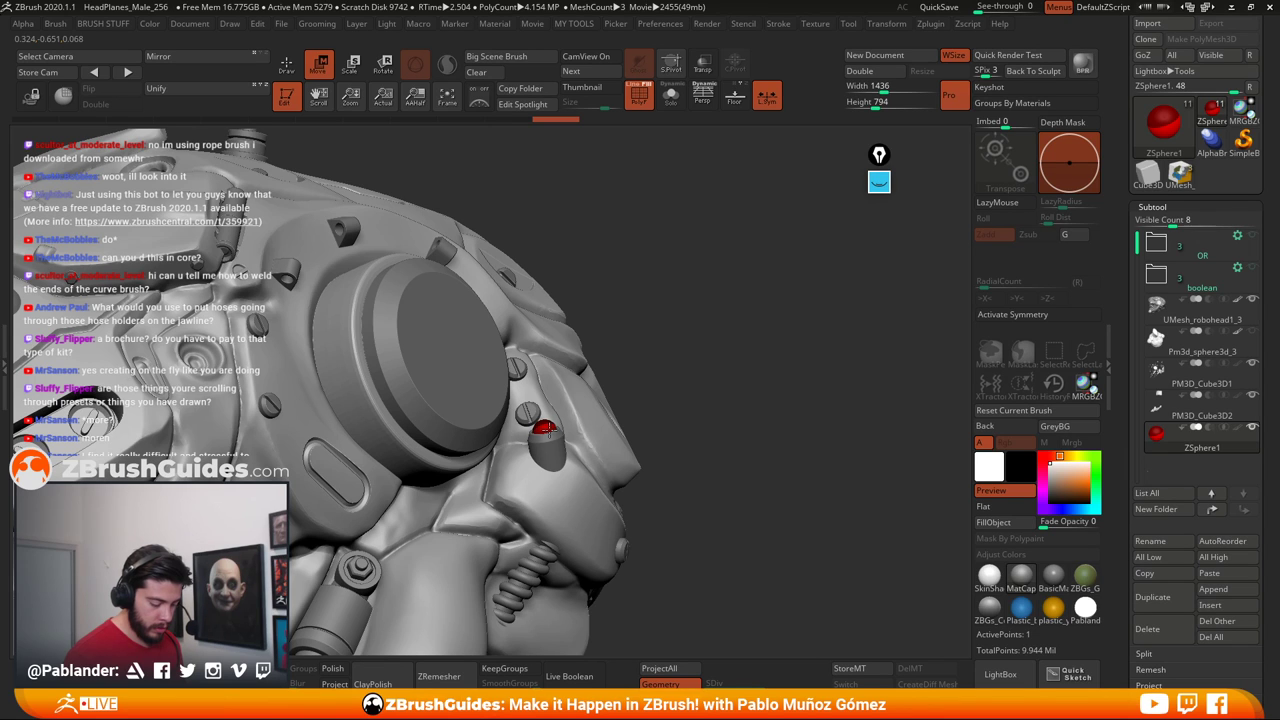
key(e)
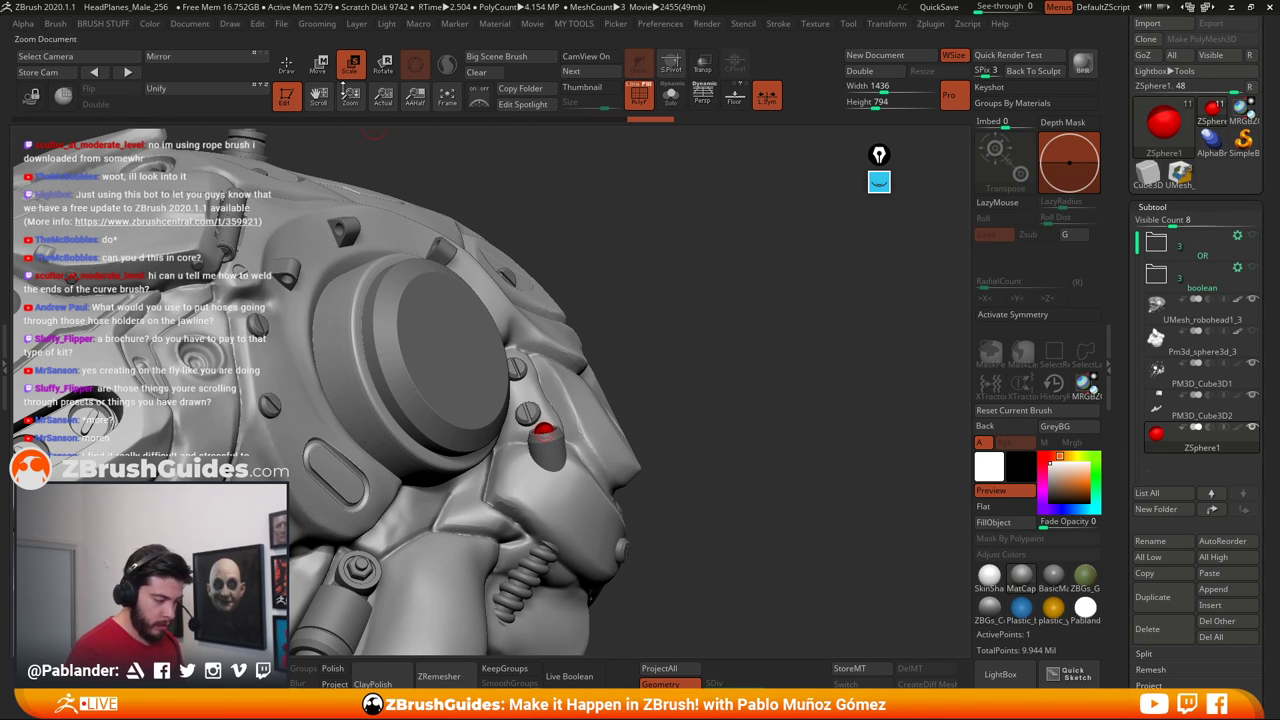
key(w)
drag(552, 428, 548, 443)
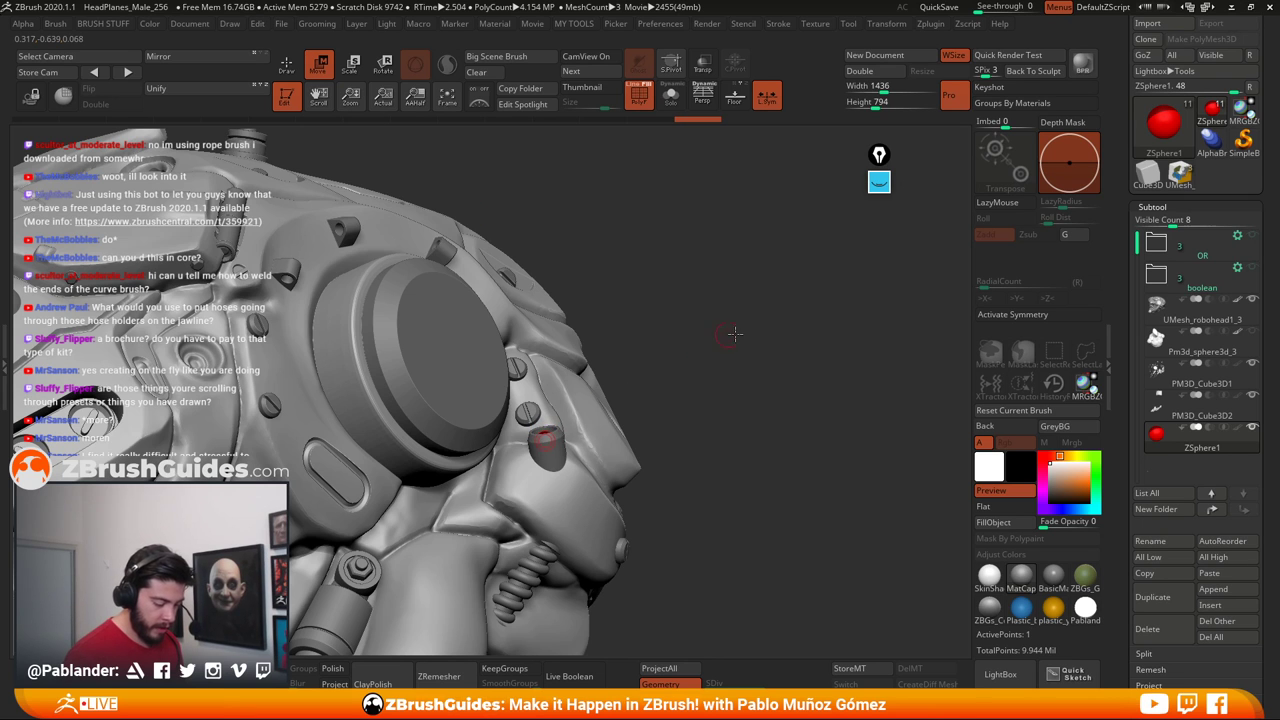
drag(734, 334, 769, 369)
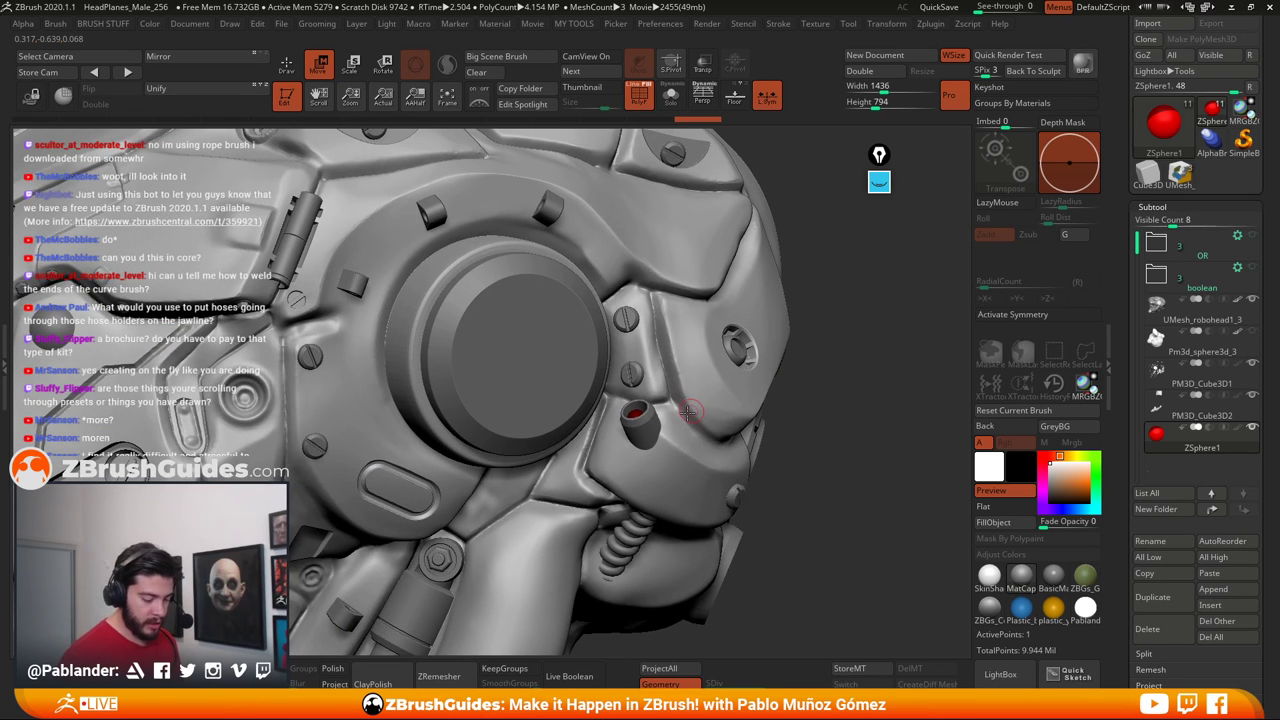
drag(640, 414, 650, 406)
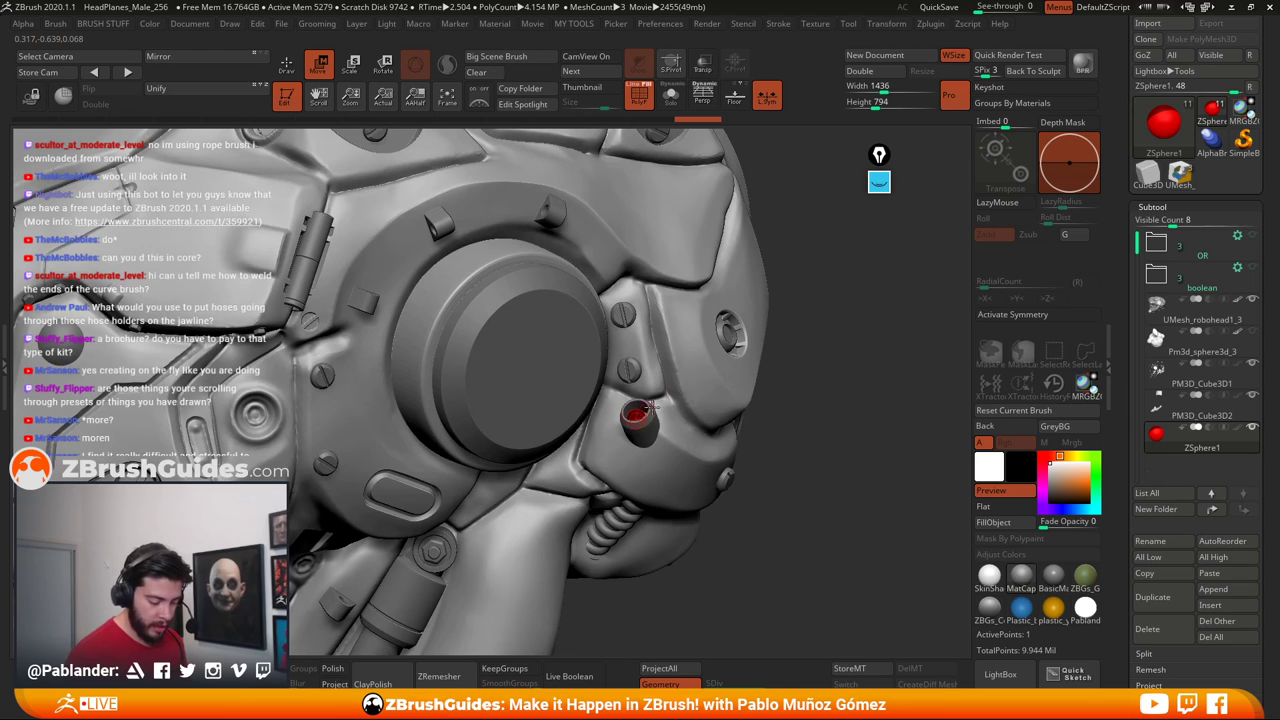
Add a second ZSphere on the first one and pull it out of the socket's opening to begin a hose
key(space)
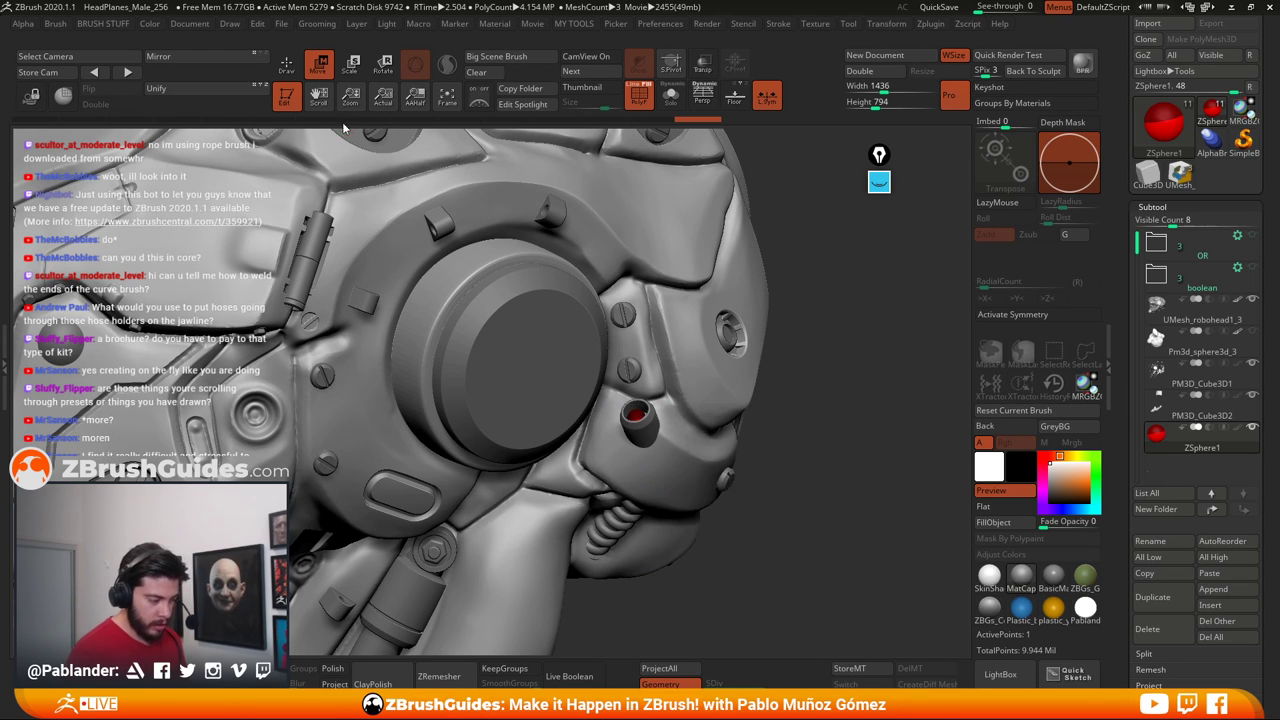
key(q)
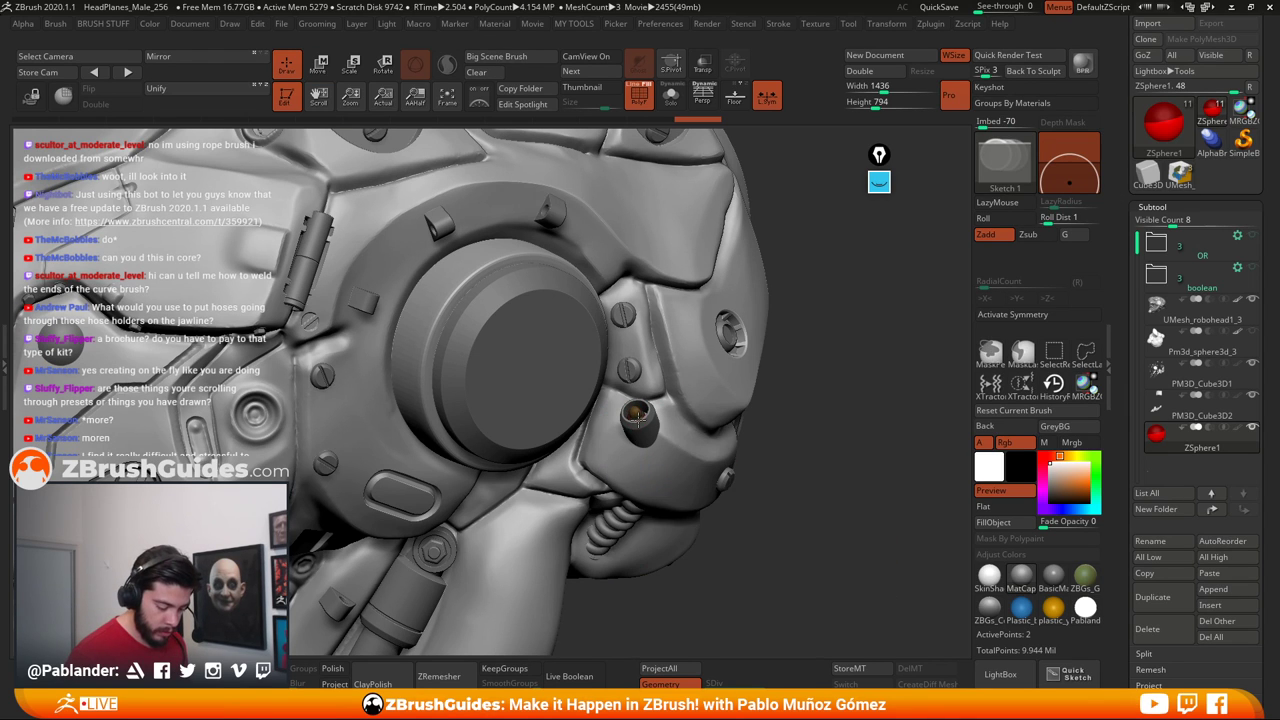
key(a)
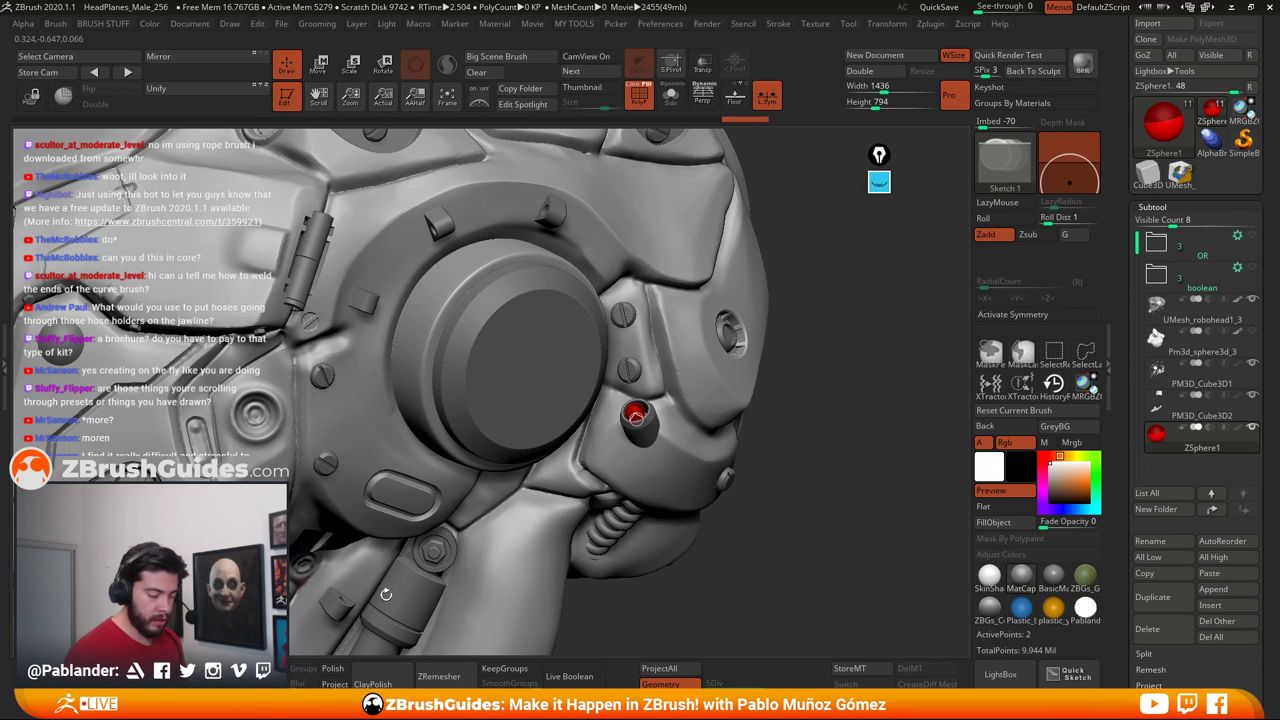
key(w)
drag(637, 414, 629, 371)
mouse_move(648, 369)
right_down()
mouse_move(627, 403)
mouse_move(632, 386)
right_up()
drag(630, 383, 627, 403)
right_drag(640, 394, 679, 351)
drag(678, 350, 629, 410)
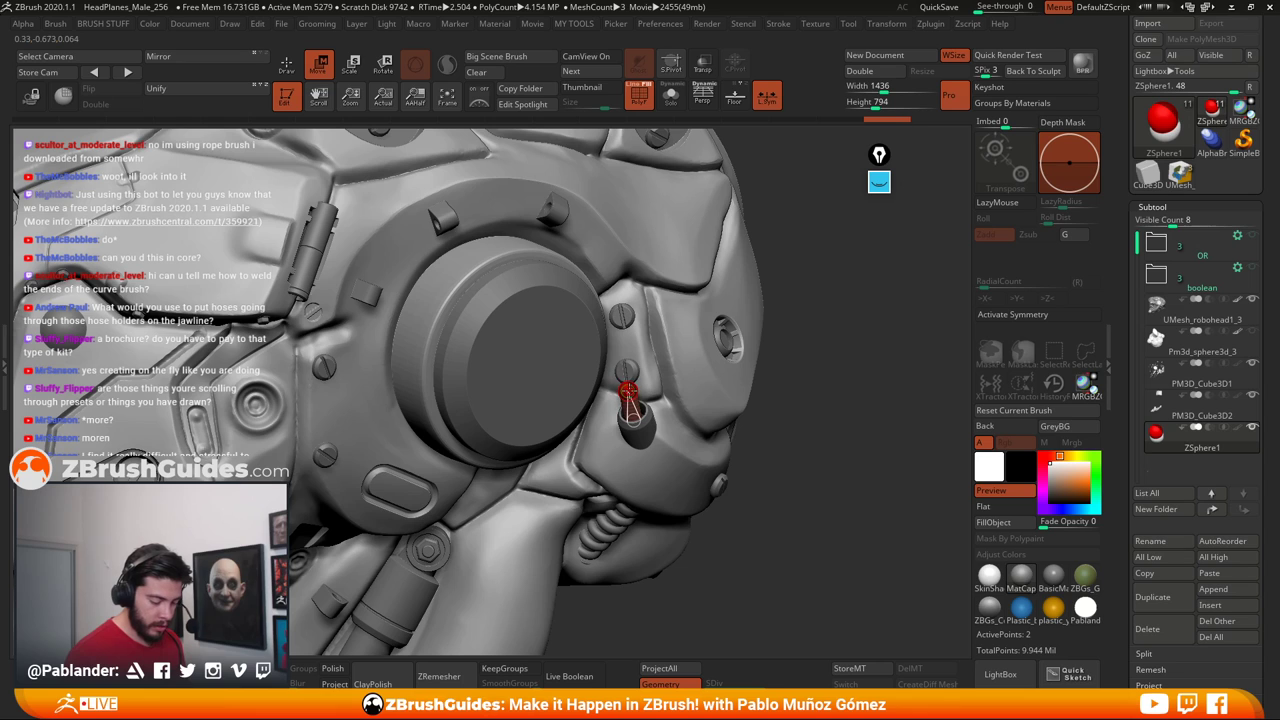
Add a third ZSphere at the chain's tip and move it up to the nearest clip on the ear disc's upper rim
key(shift+a)
drag(627, 388, 634, 408)
key(ctrl+z)
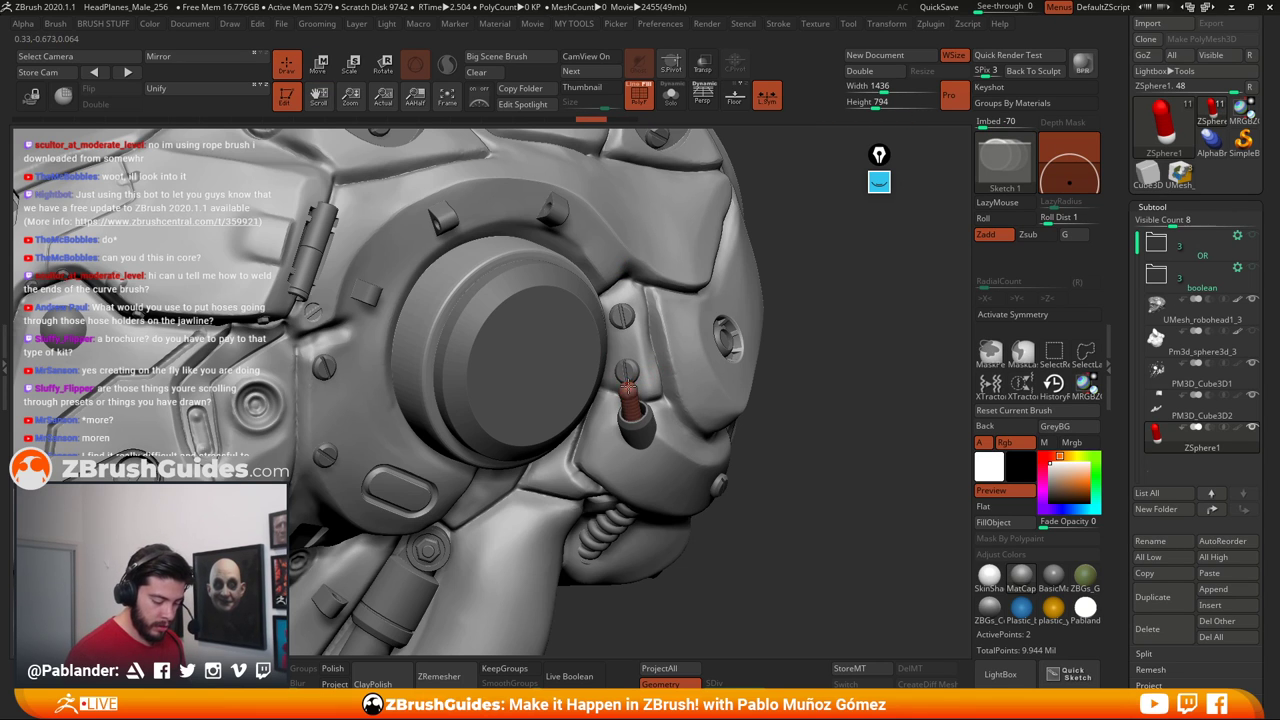
key(w)
drag(627, 388, 571, 218)
right_drag(700, 236, 543, 240)
drag(567, 219, 555, 224)
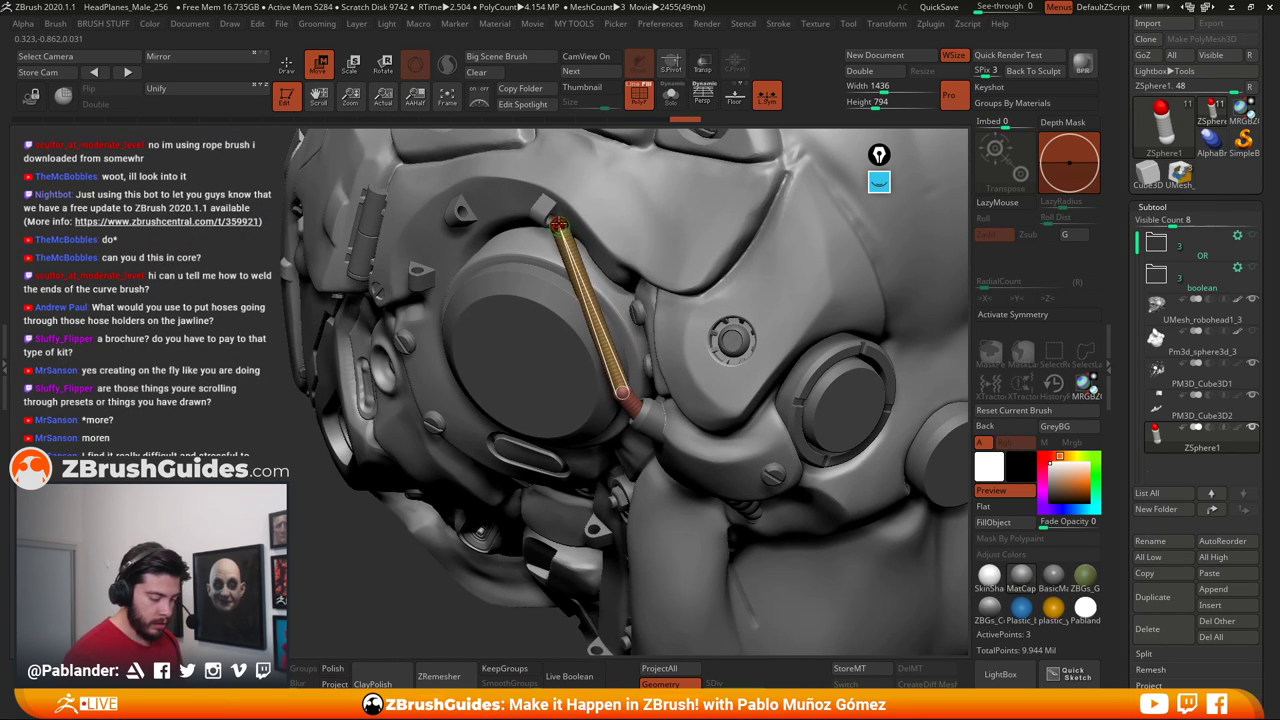
right_drag(587, 211, 612, 194)
drag(559, 222, 567, 224)
Add two more ZSpheres, running the chain through the nearest clip and across the rim to the next clip
key(q)
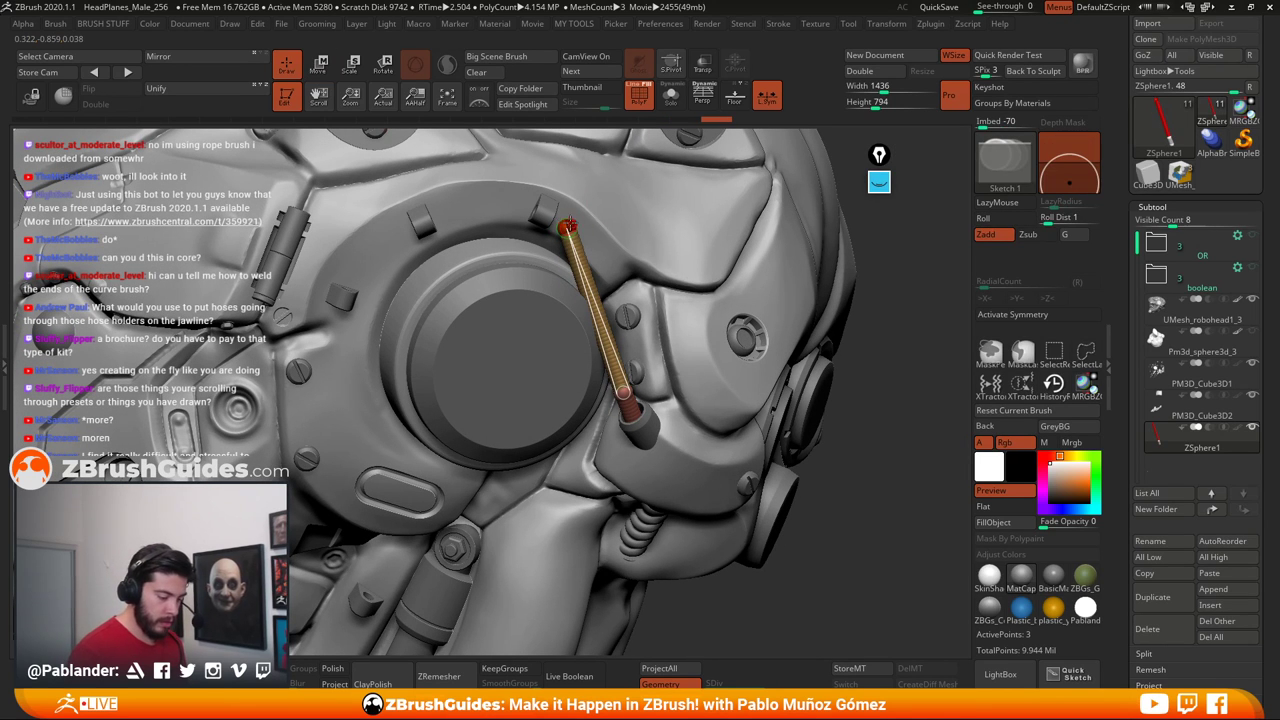
key(w)
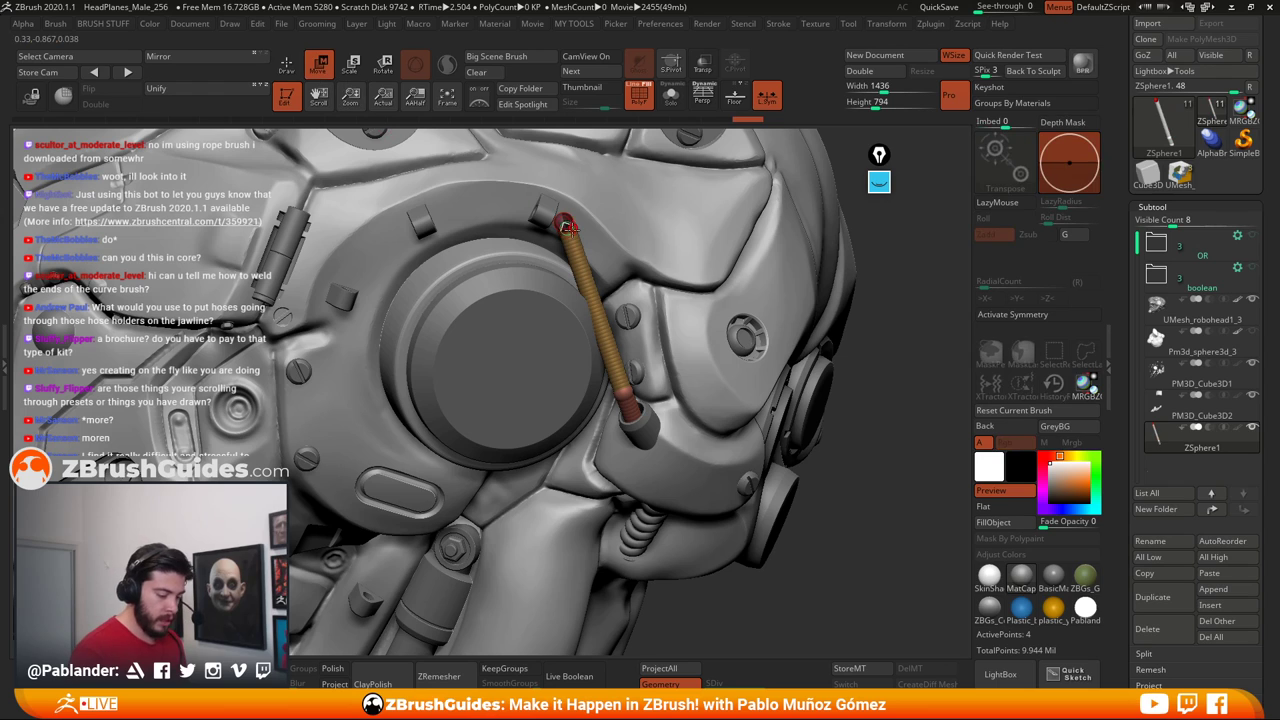
drag(564, 222, 526, 206)
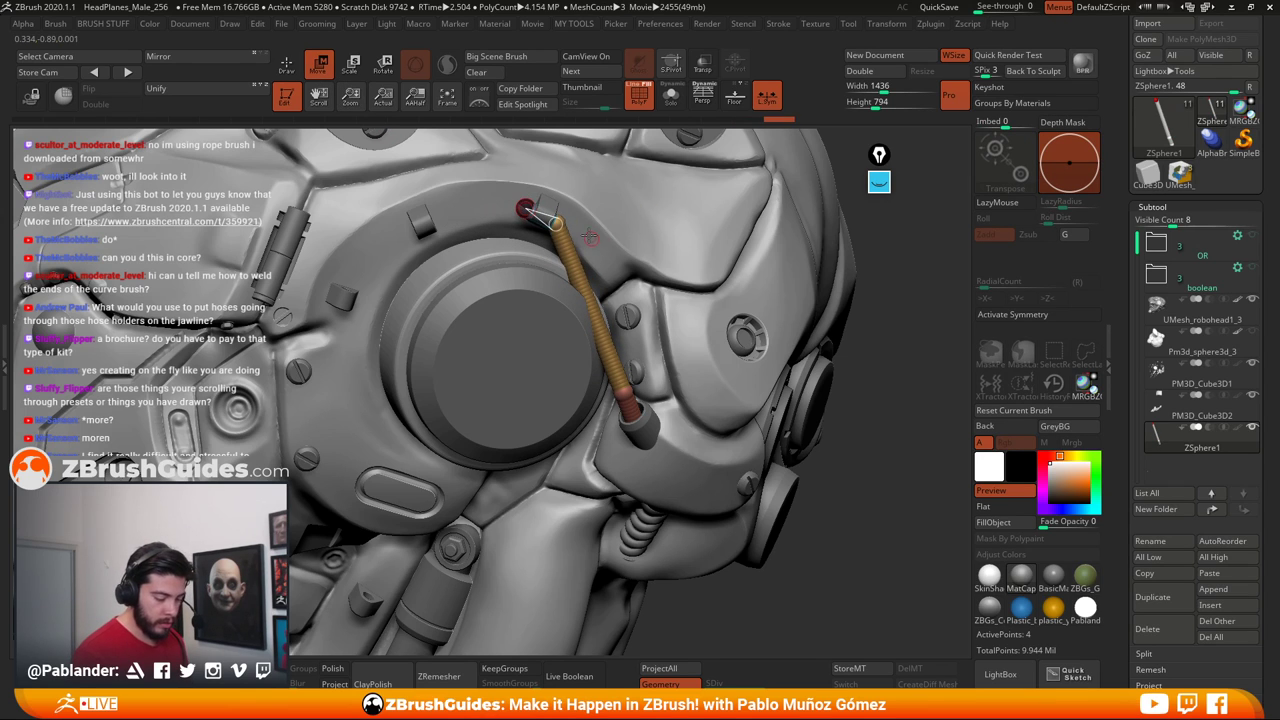
key(q)
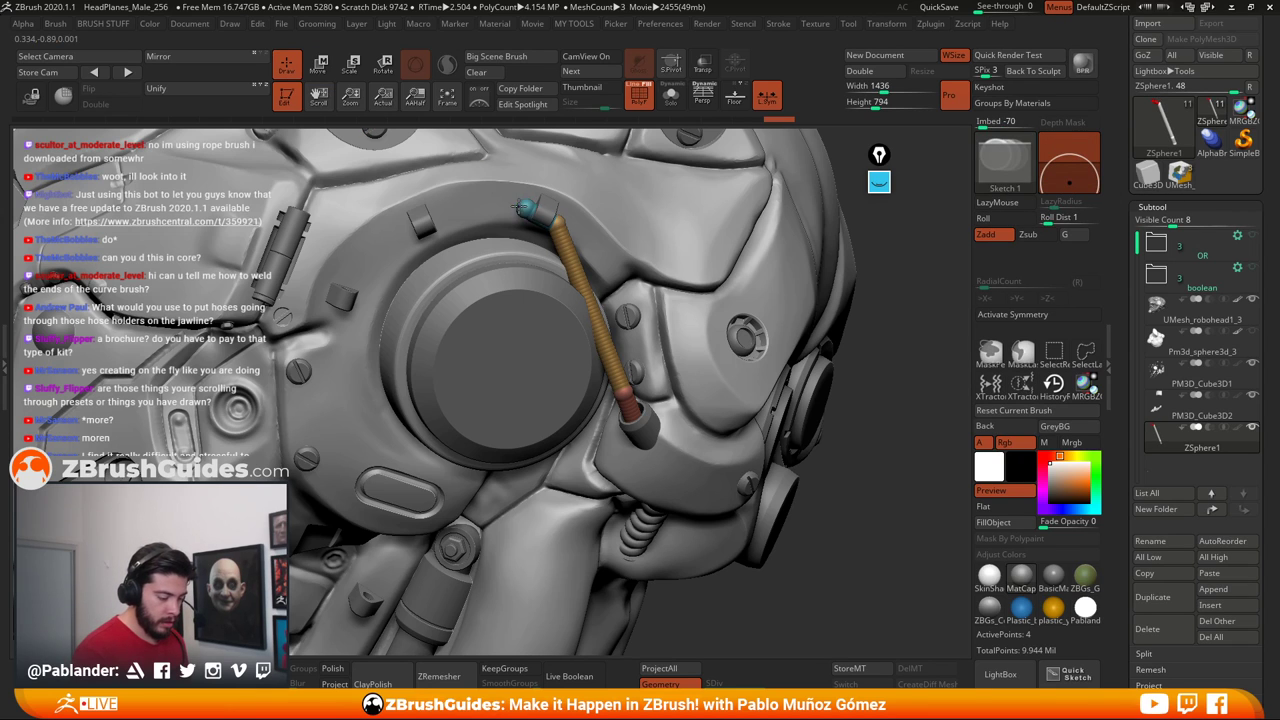
key(w)
drag(519, 207, 432, 211)
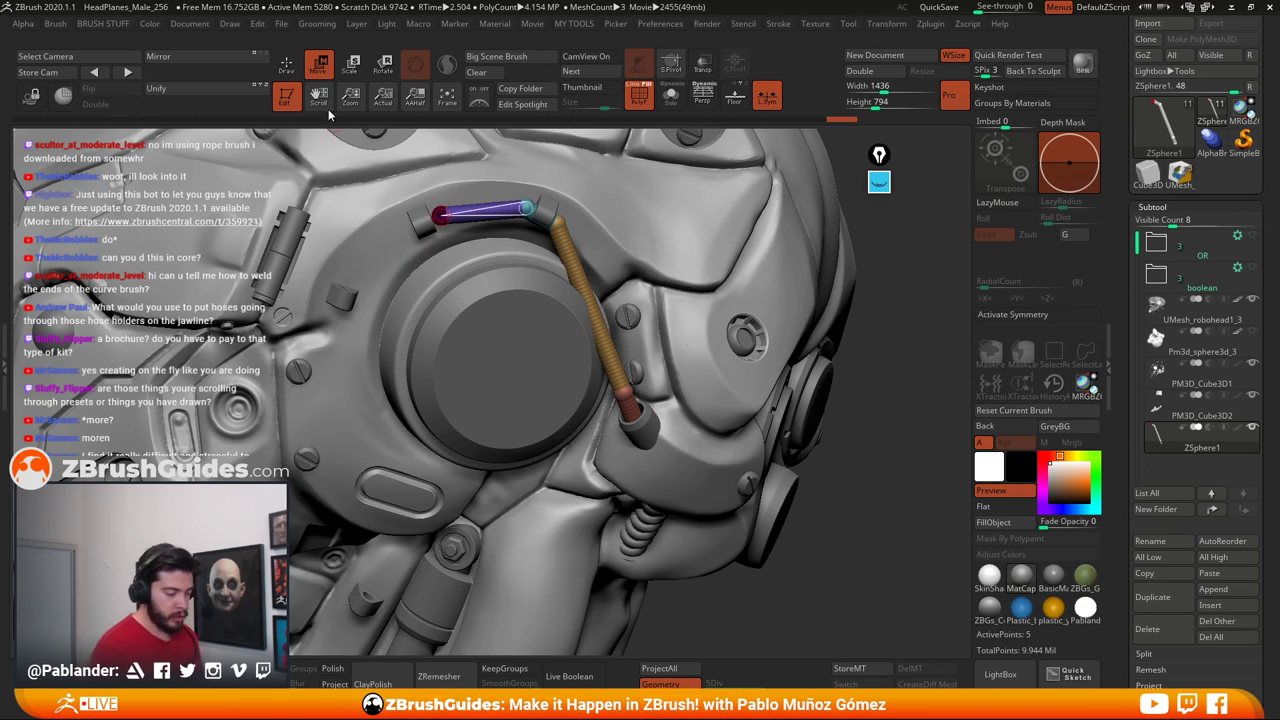
Add a ZSphere at the chain's tip and pull it through the second clip on the ear disc's rim
click(286, 74)
click(438, 216)
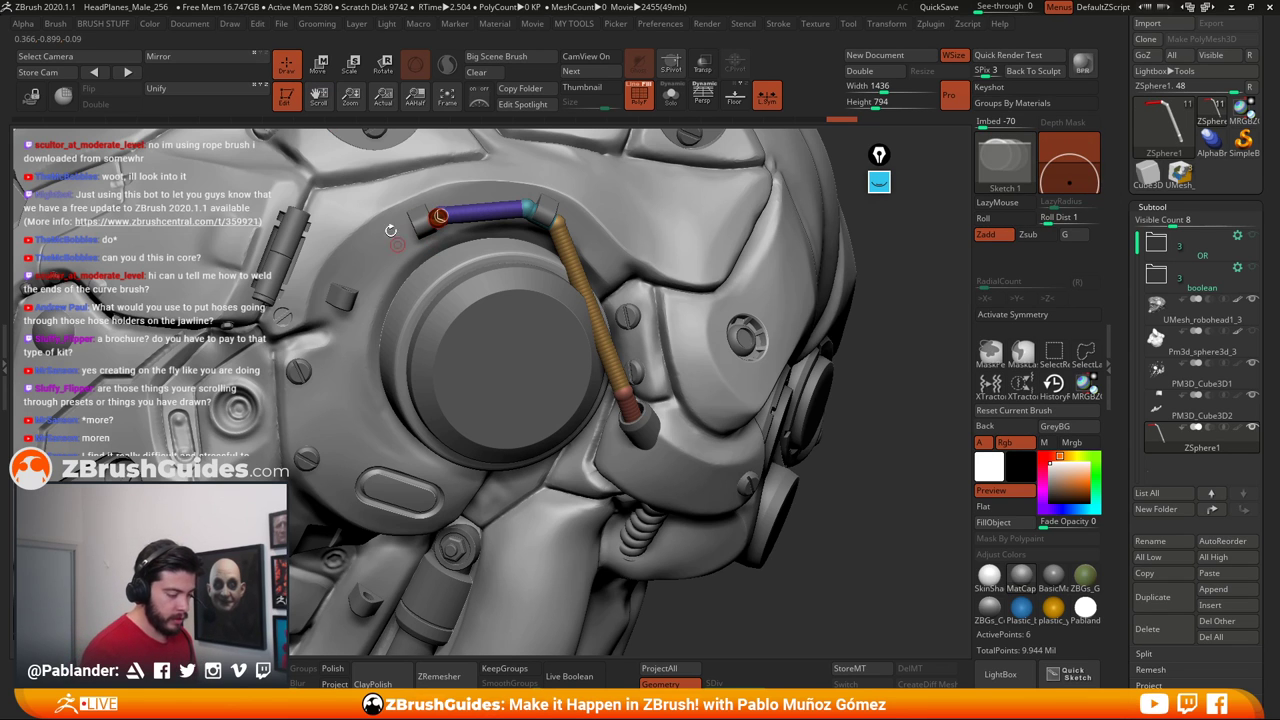
drag(438, 216, 408, 237)
mouse_move(410, 238)
right_down()
mouse_move(431, 263)
mouse_move(396, 235)
right_up()
Add another ZSphere at the tip and stretch the hose around the rim to the third clip beside the ear disc
key(q)
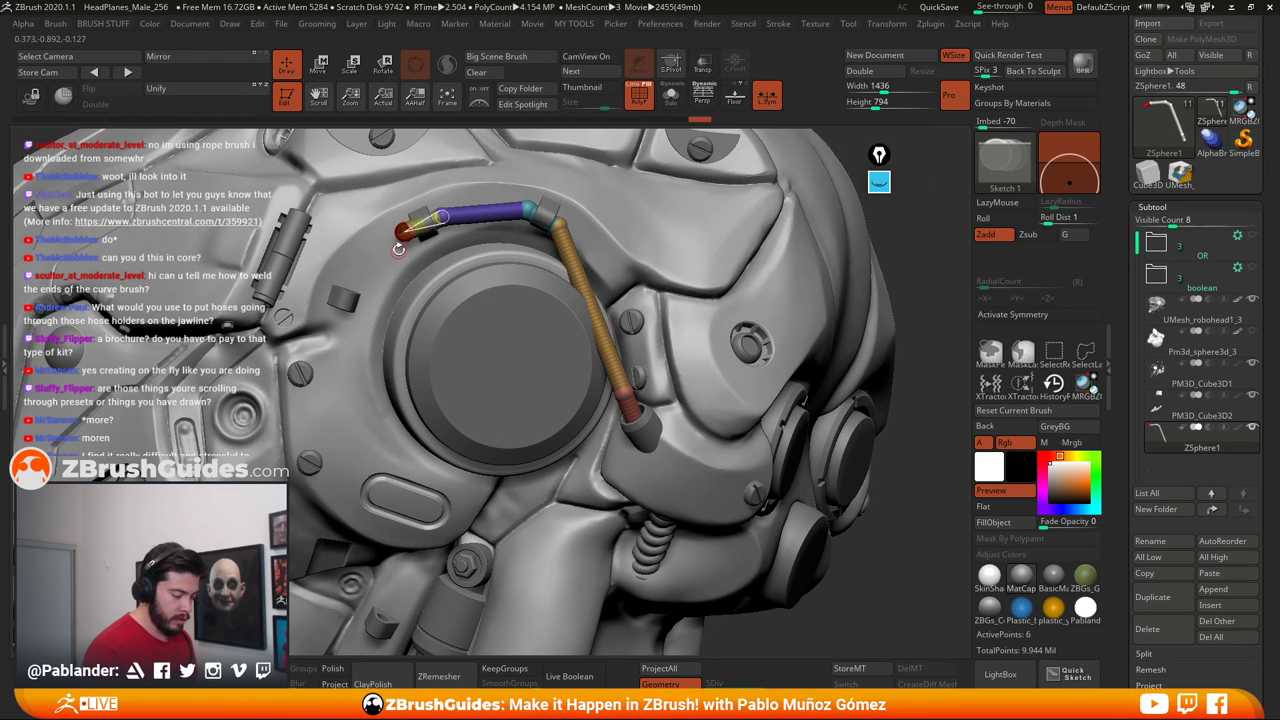
key(w)
drag(399, 236, 344, 292)
right_drag(344, 292, 567, 313)
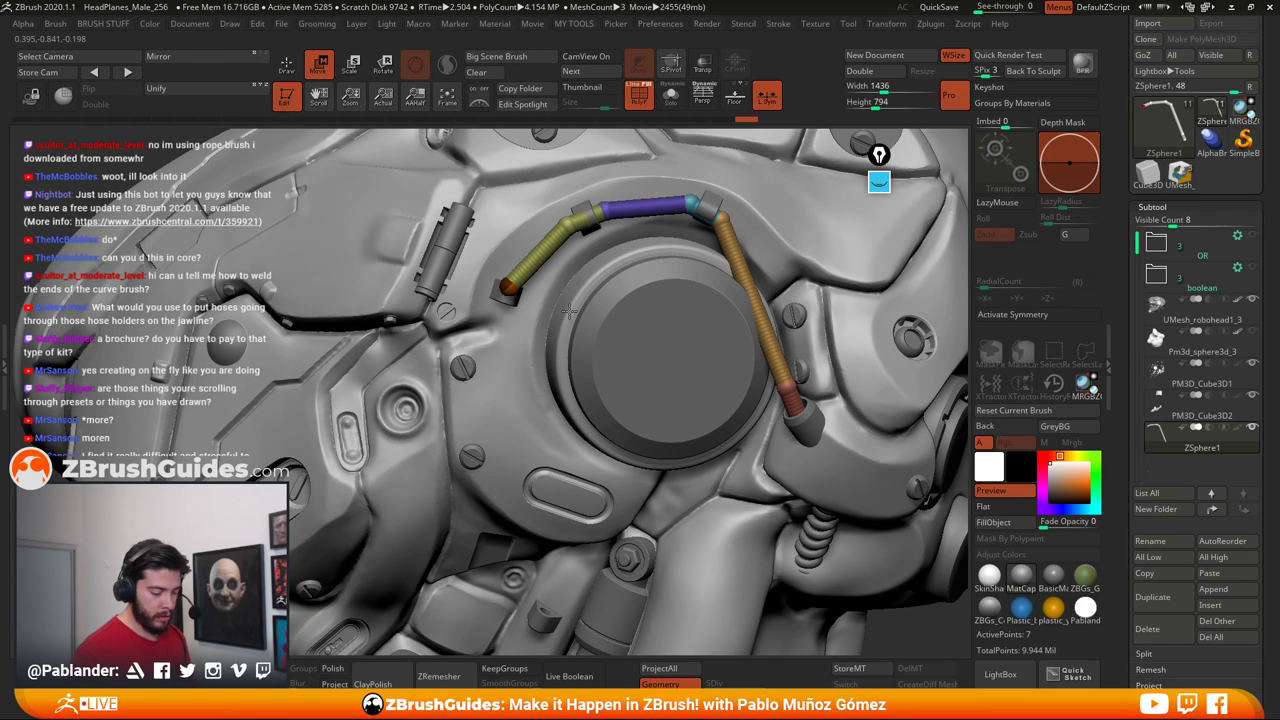
right_drag(569, 311, 617, 374)
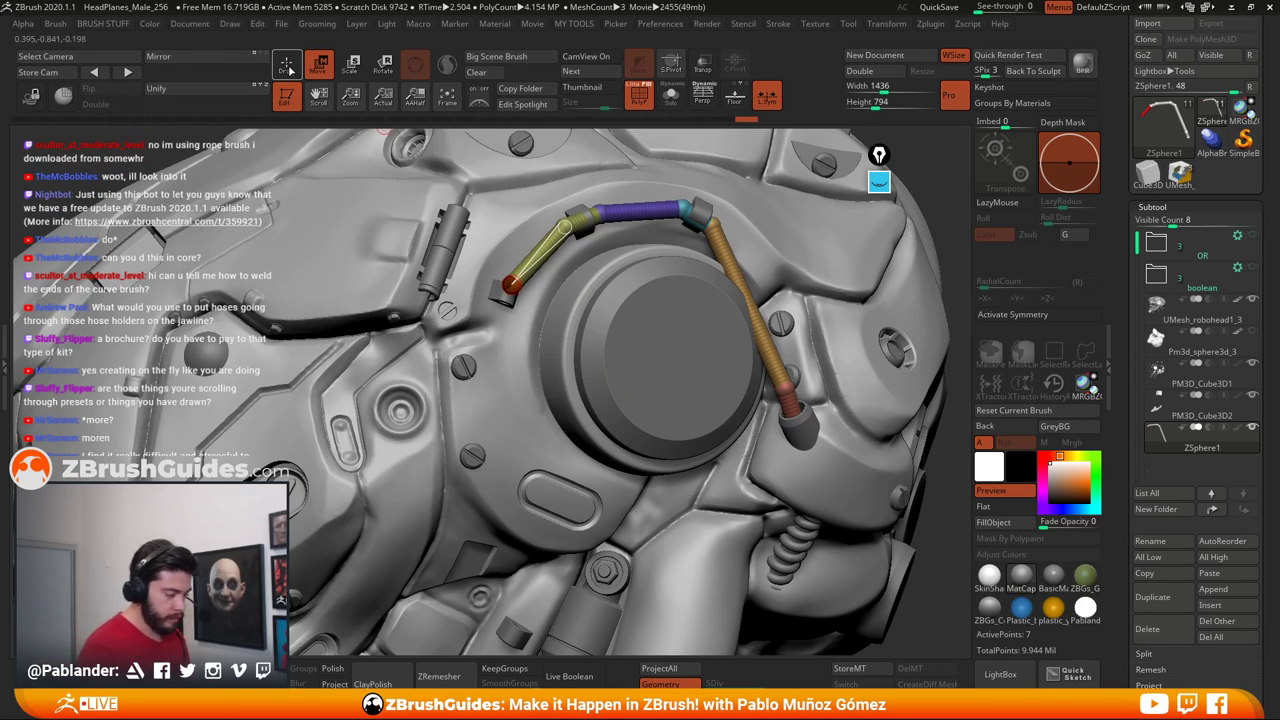
Add a ZSphere at the third clip and run the chain through it, aligning the joint with the clip's opening
click(509, 287)
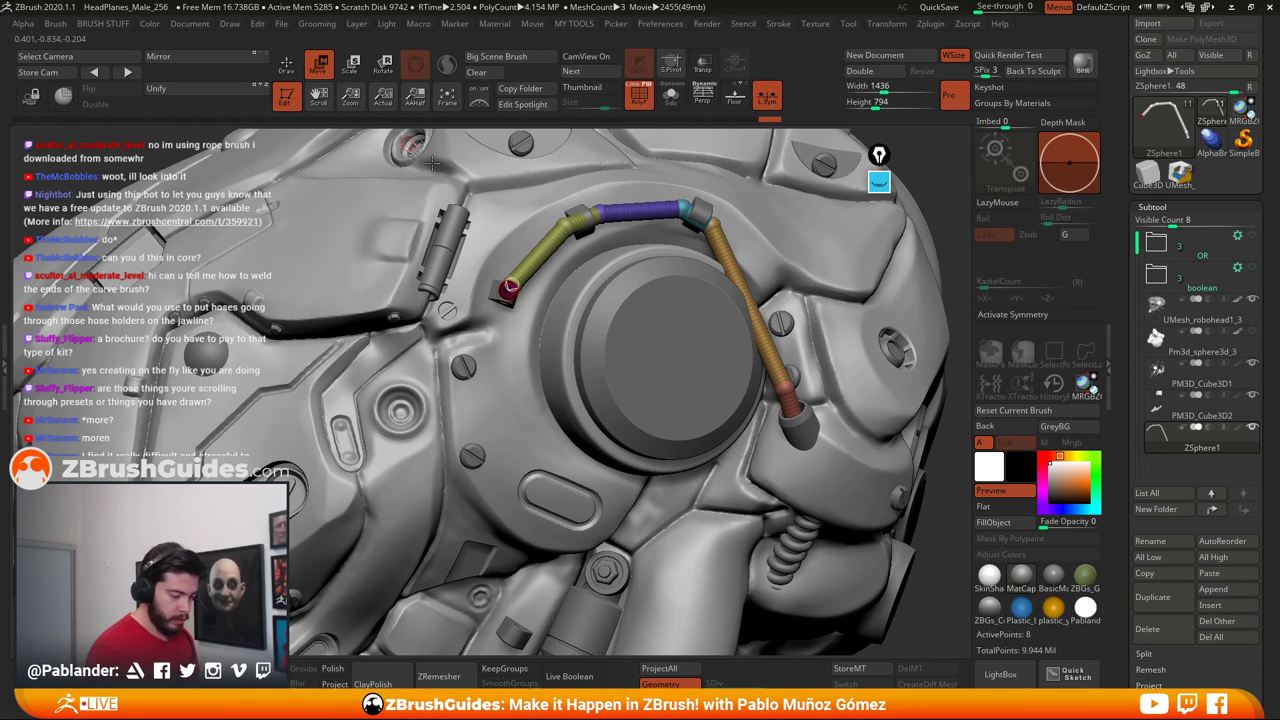
mouse_move(509, 291)
mouse_down()
mouse_move(502, 320)
mouse_move(513, 273)
mouse_up()
key(q)
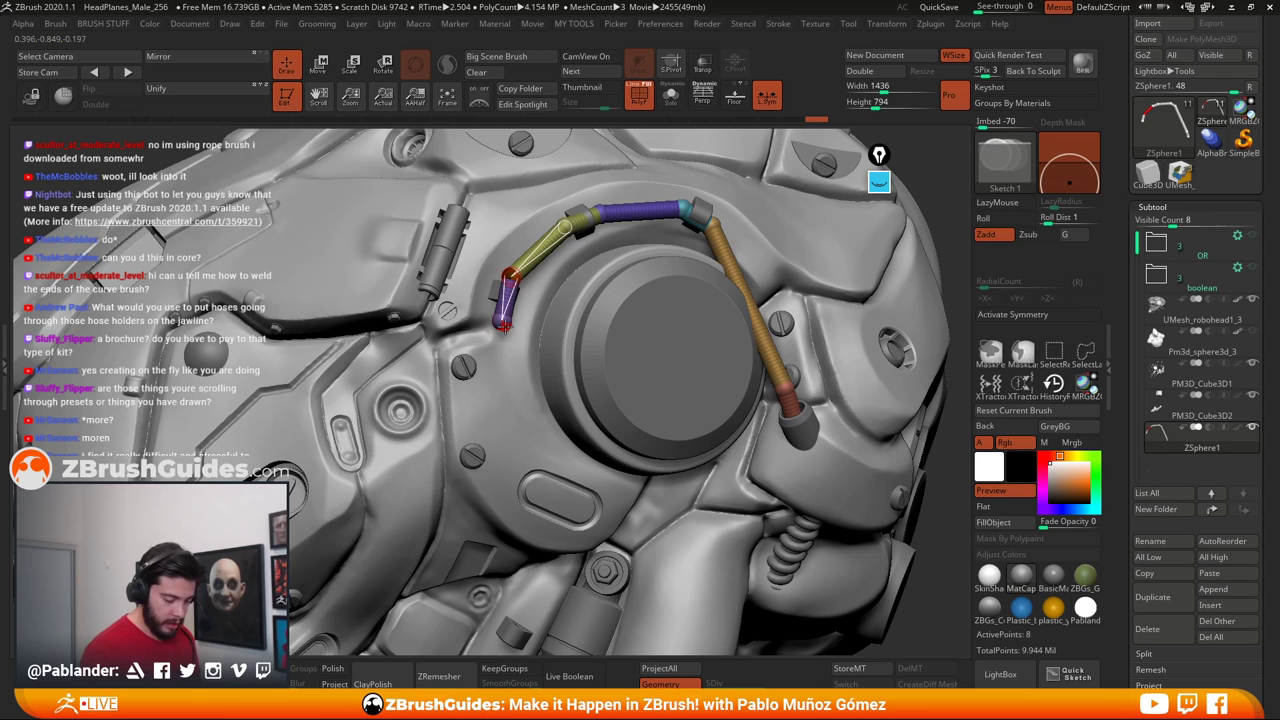
Add a ZSphere below the third clip and pull it down toward the uppermost jaw clip, correcting its depth from a second angle
shift+click(505, 329)
ctrl+right_drag(529, 404, 531, 303)
key(w)
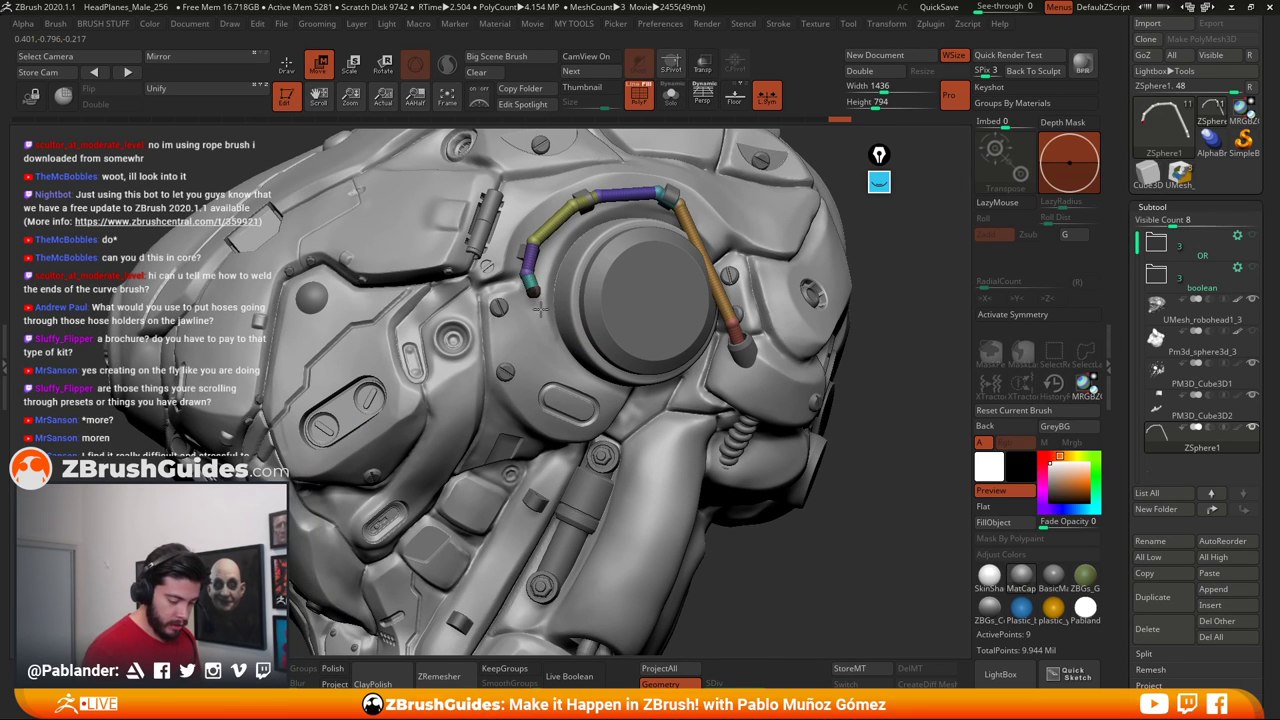
drag(540, 306, 550, 483)
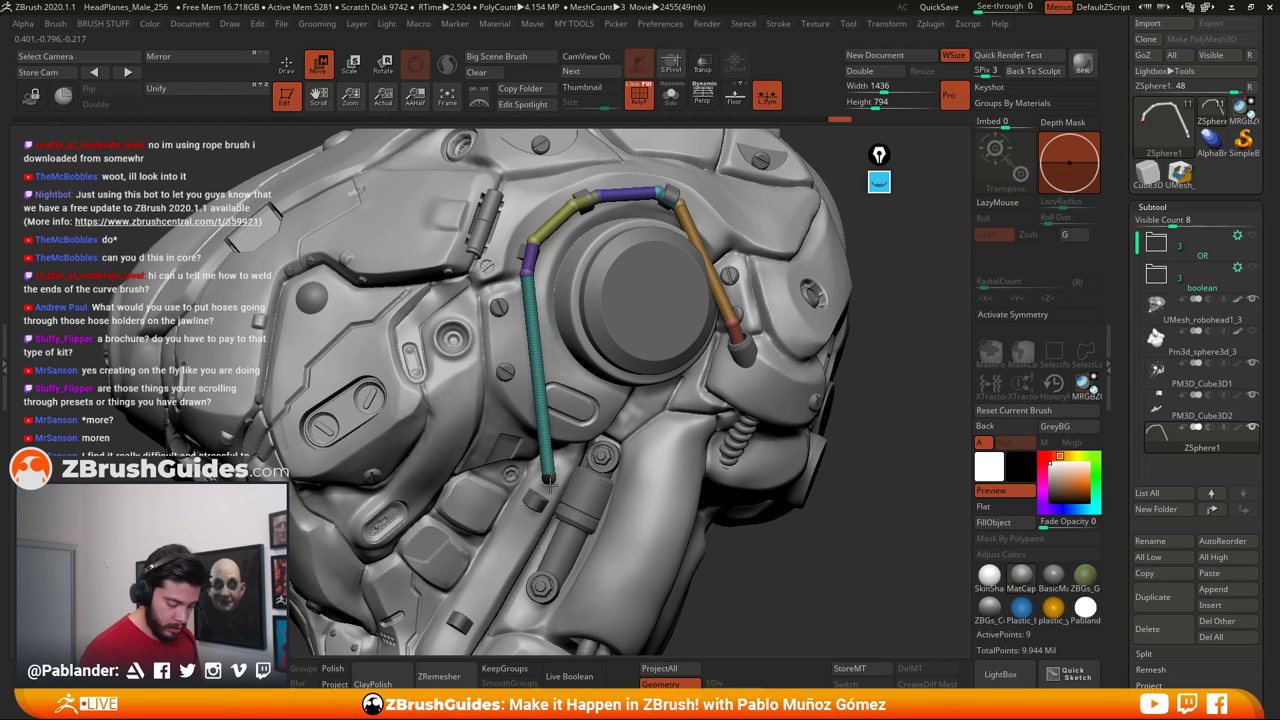
mouse_move(548, 480)
right_down()
mouse_move(640, 464)
mouse_move(610, 468)
right_up()
drag(556, 484, 530, 436)
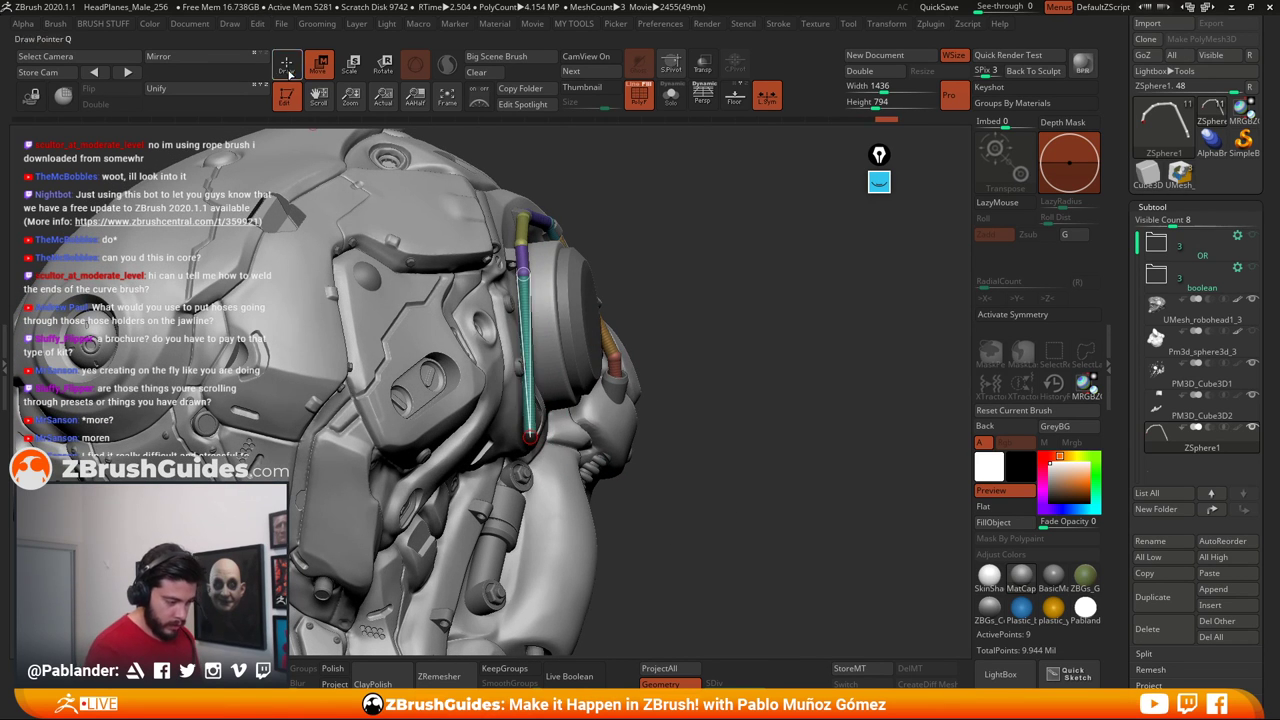
Extend the hose with another ZSphere and position it at the mouth of the uppermost jaw clip
click(286, 66)
click(530, 443)
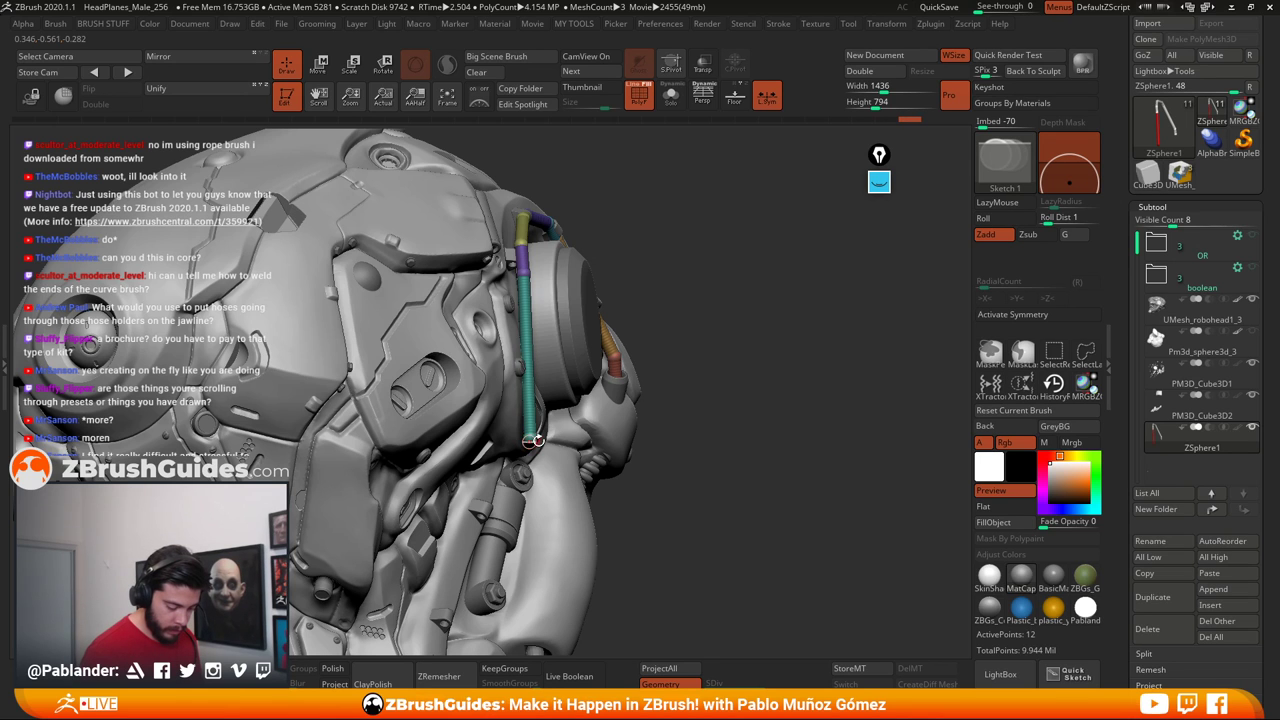
right_drag(562, 441, 697, 373)
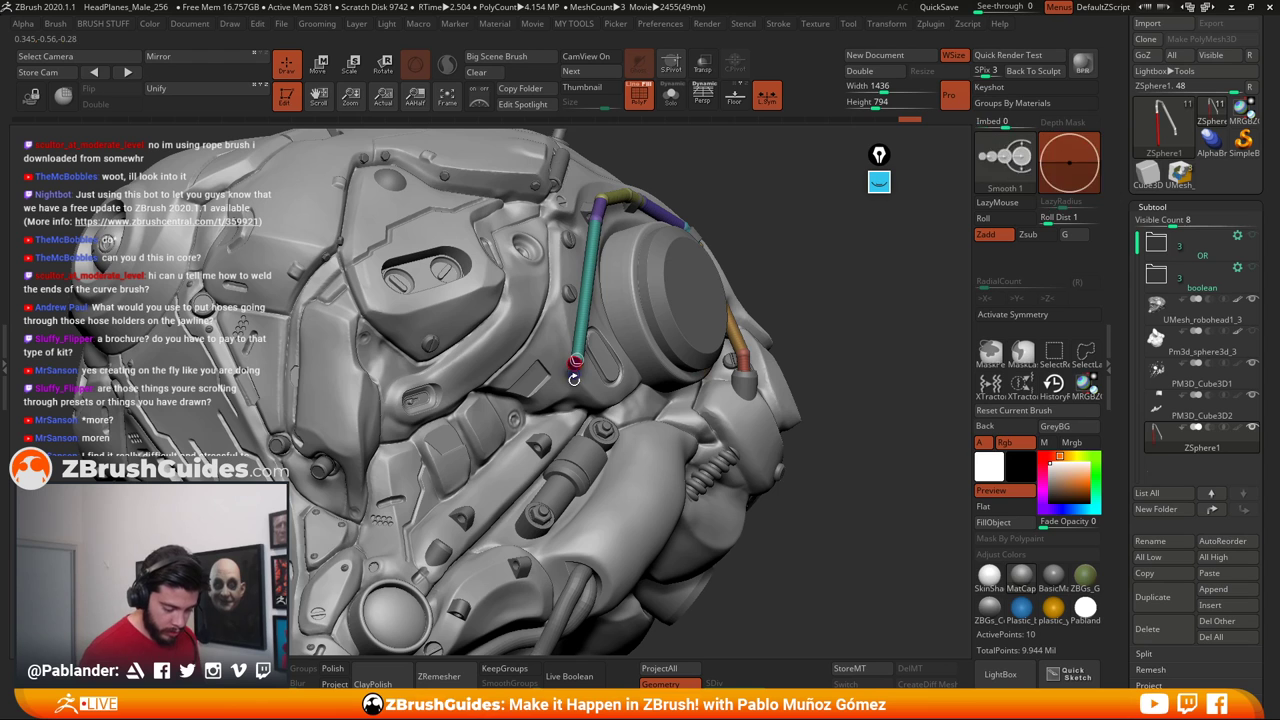
key(w)
mouse_move(576, 364)
mouse_down()
mouse_move(549, 410)
mouse_move(543, 446)
mouse_move(558, 450)
mouse_up()
right_drag(558, 450, 400, 430)
drag(570, 451, 597, 441)
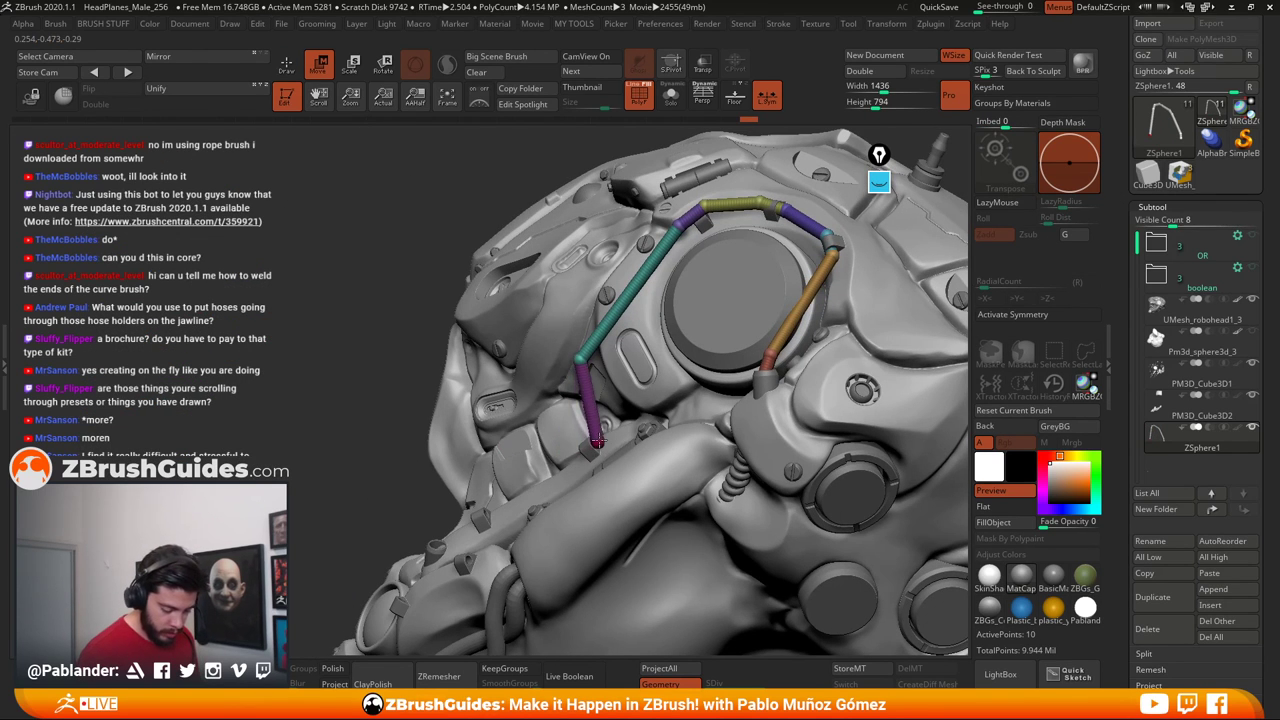
right_drag(617, 443, 605, 440)
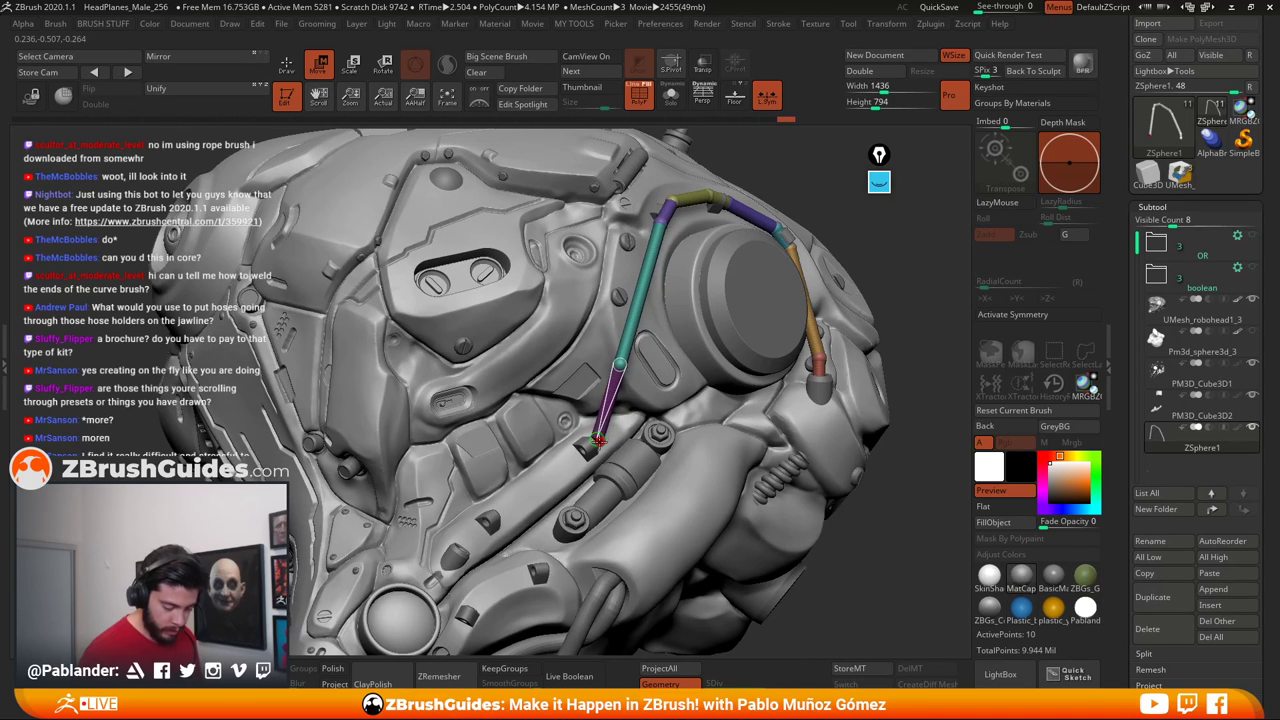
Add a ZSphere at the tip and pull it through the uppermost jaw clip to its far side
click(285, 64)
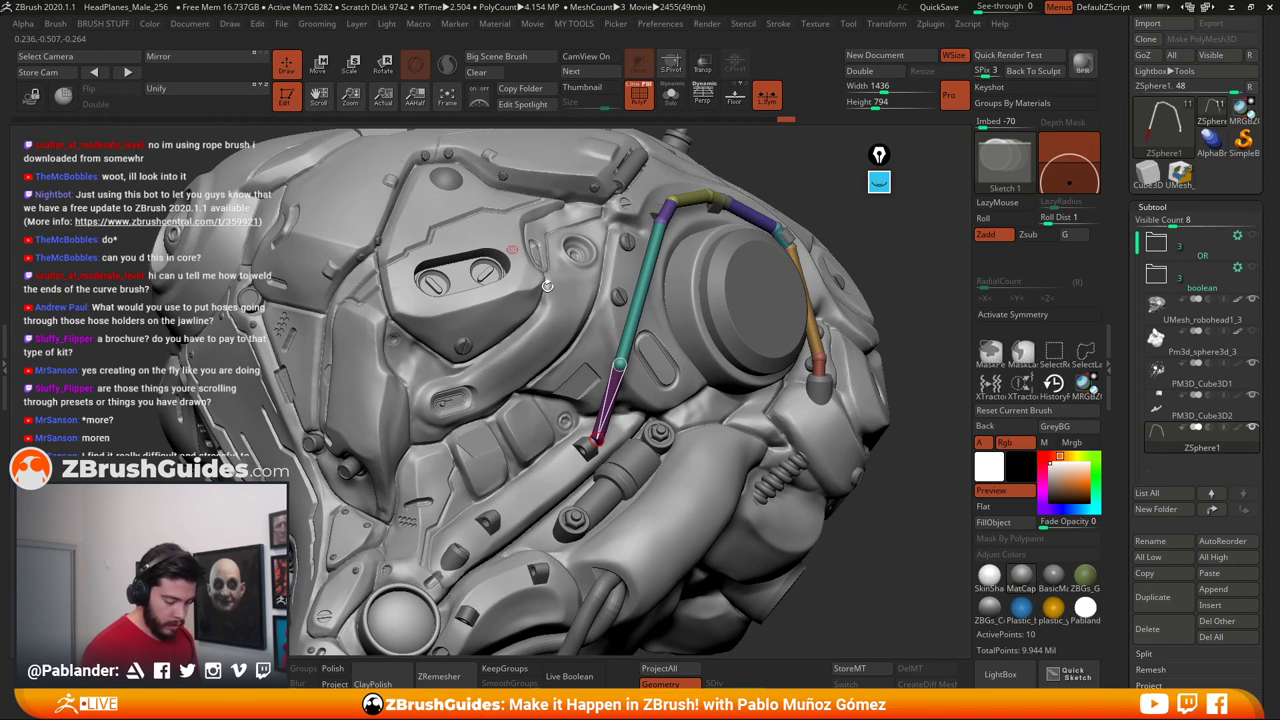
alt+click(598, 440)
drag(615, 437, 600, 441)
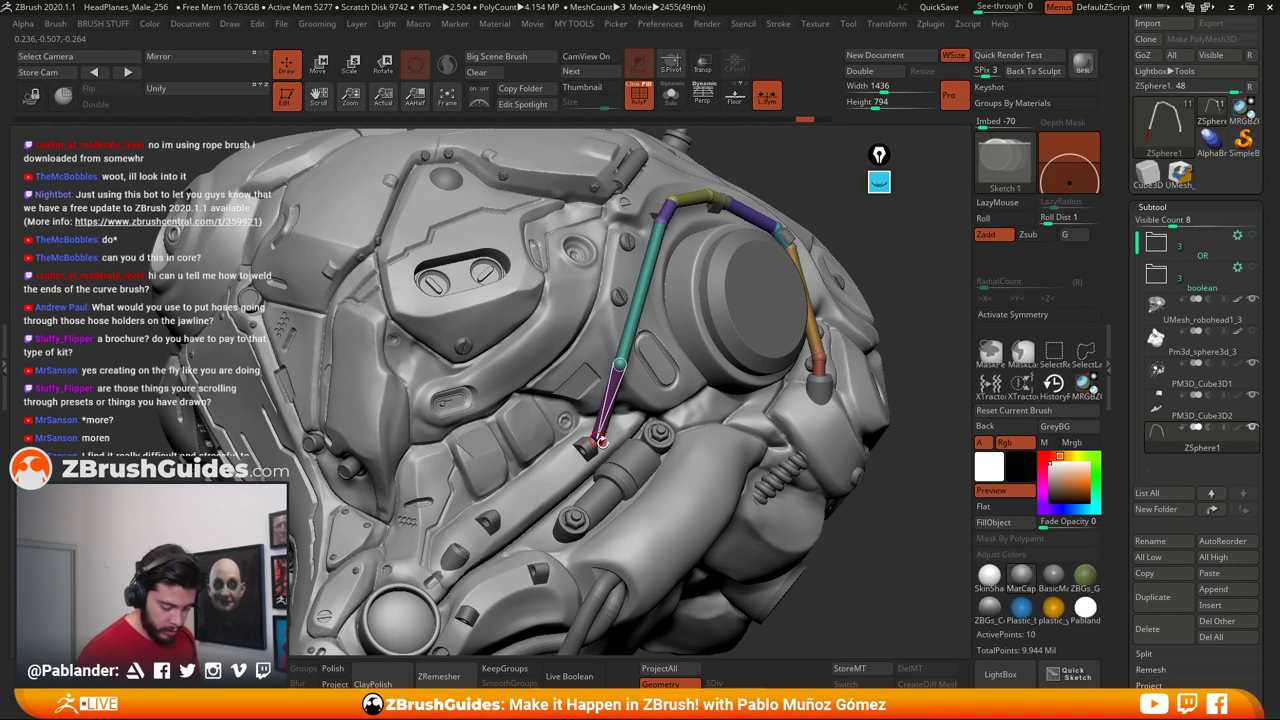
key(w)
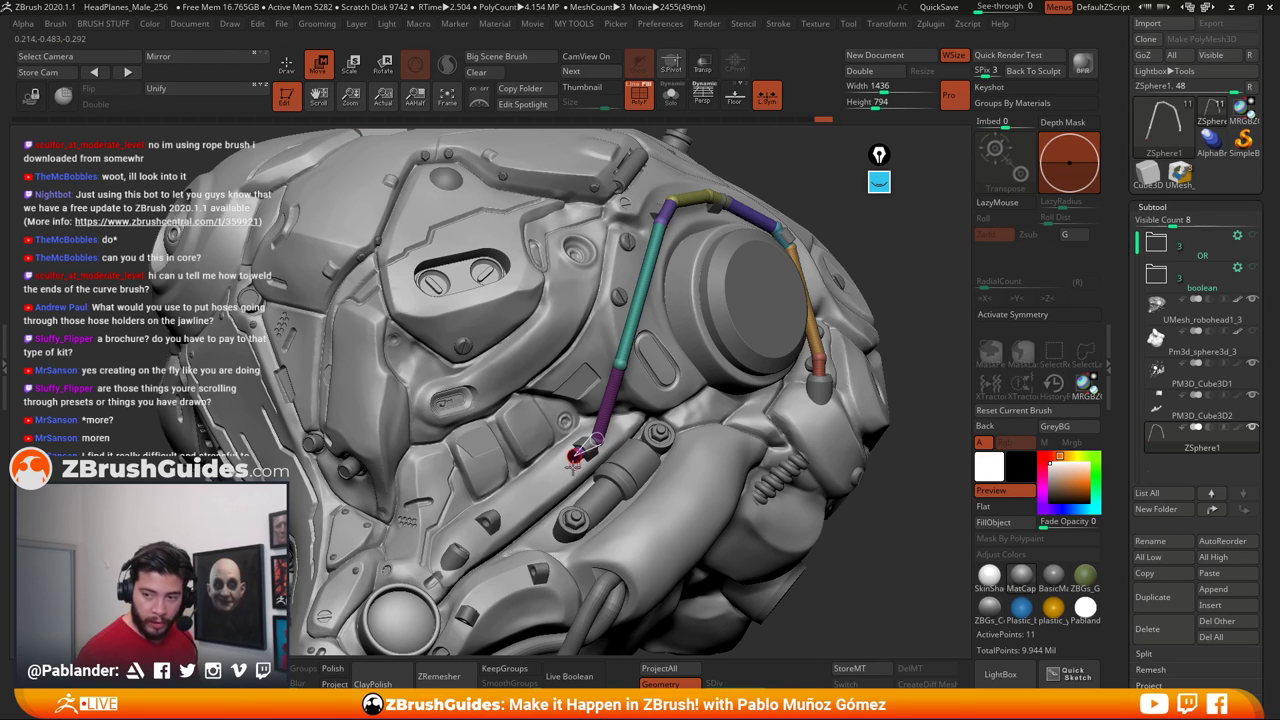
alt+right_drag(580, 458, 583, 415)
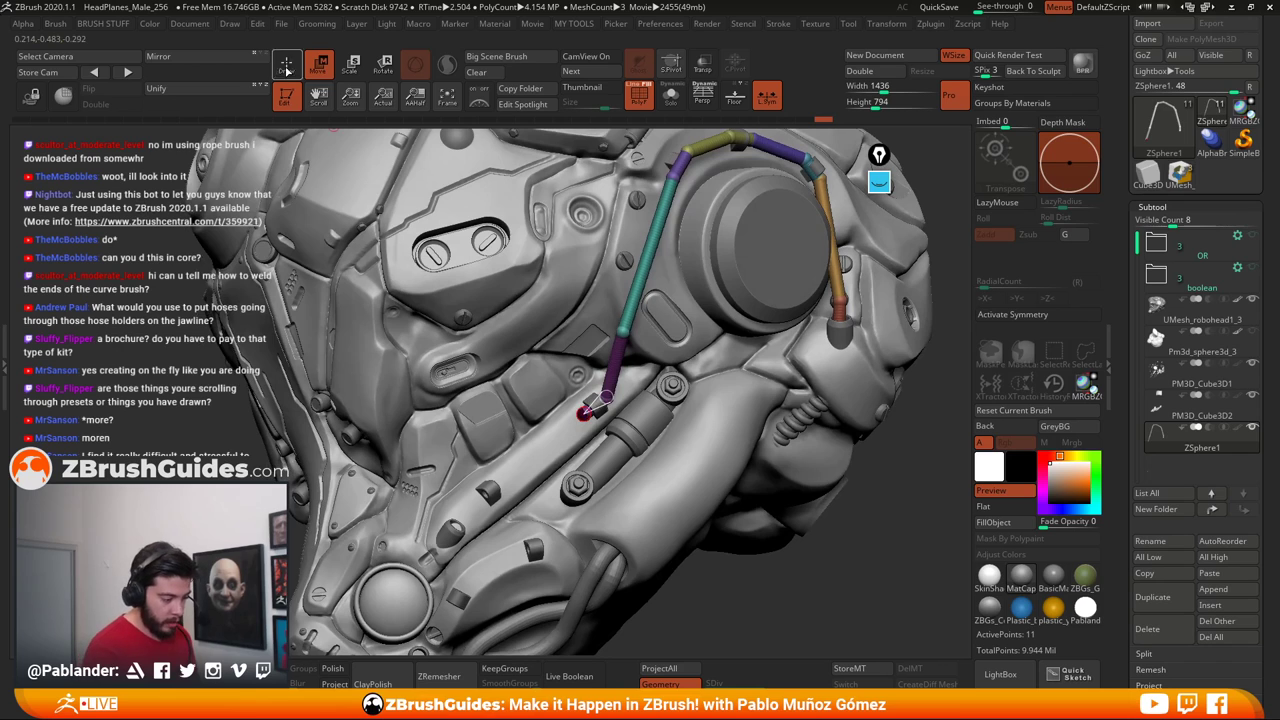
Add a ZSphere below the uppermost jaw clip and stretch the hose along the jaw to the next clip
key(q)
key(w)
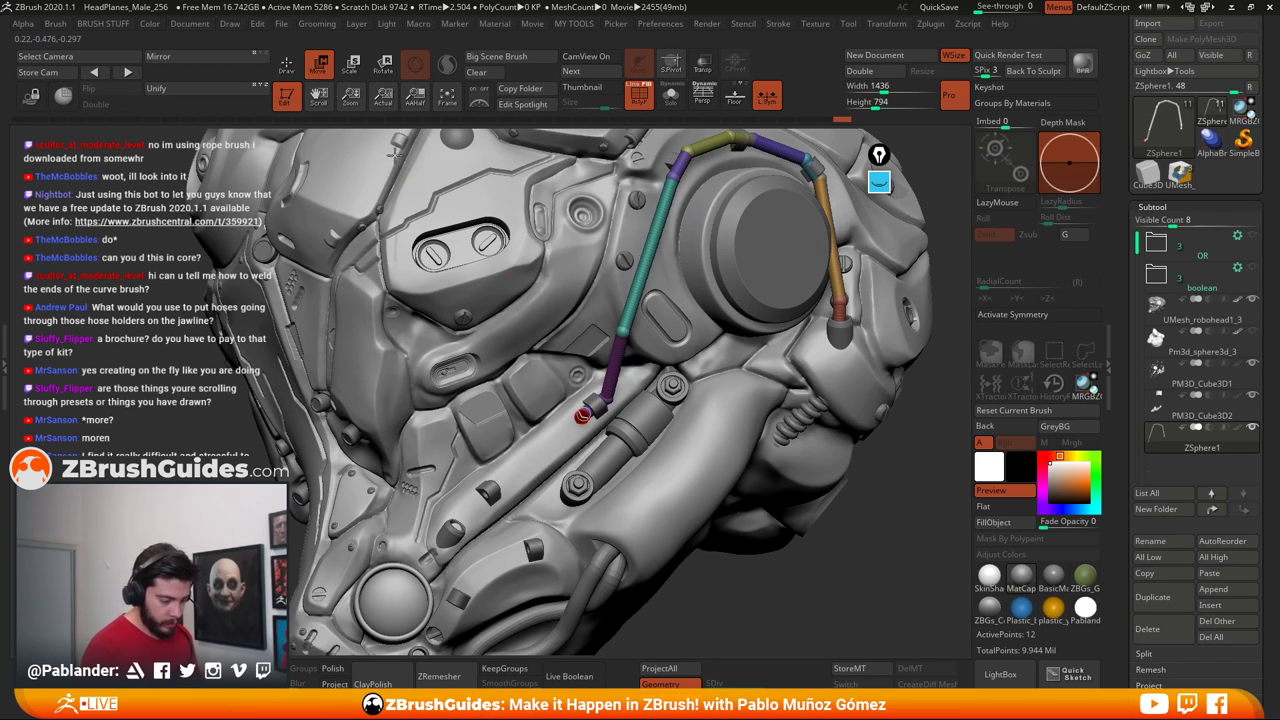
drag(580, 417, 510, 473)
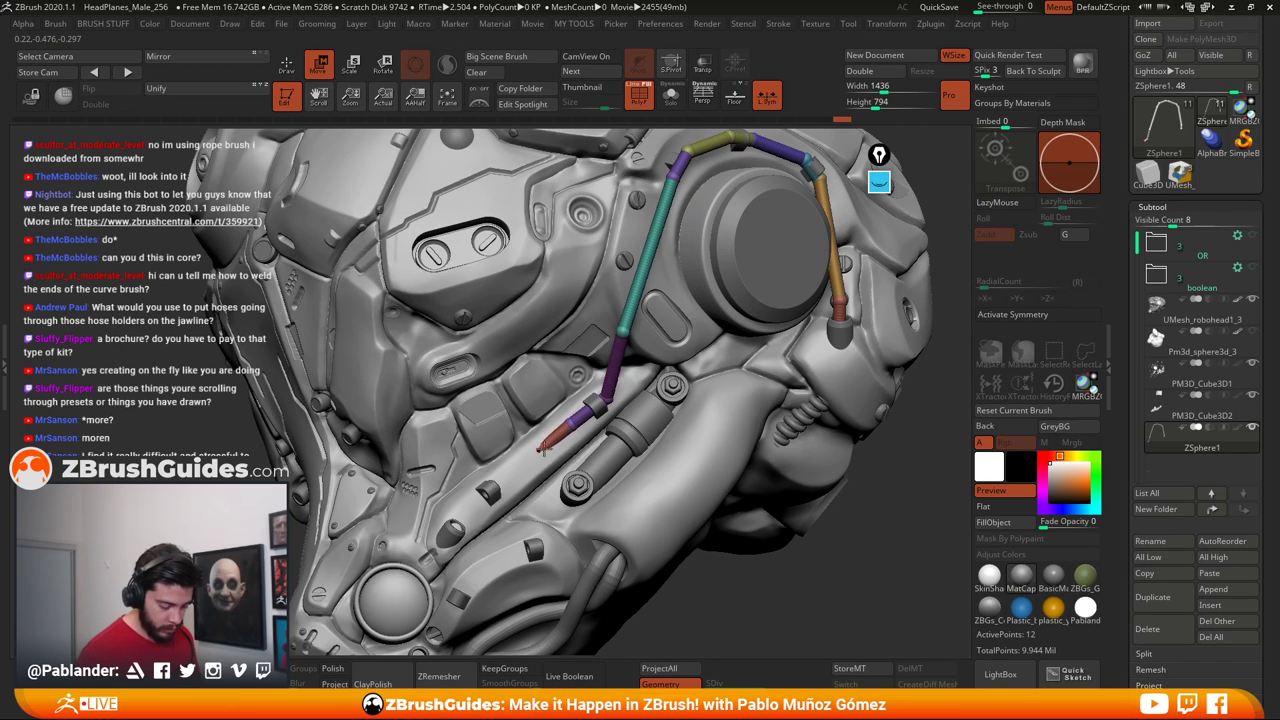
right_drag(557, 438, 514, 446)
drag(556, 443, 495, 487)
Add another ZSphere and pull it through the second jaw clip toward the tube socket
key(q)
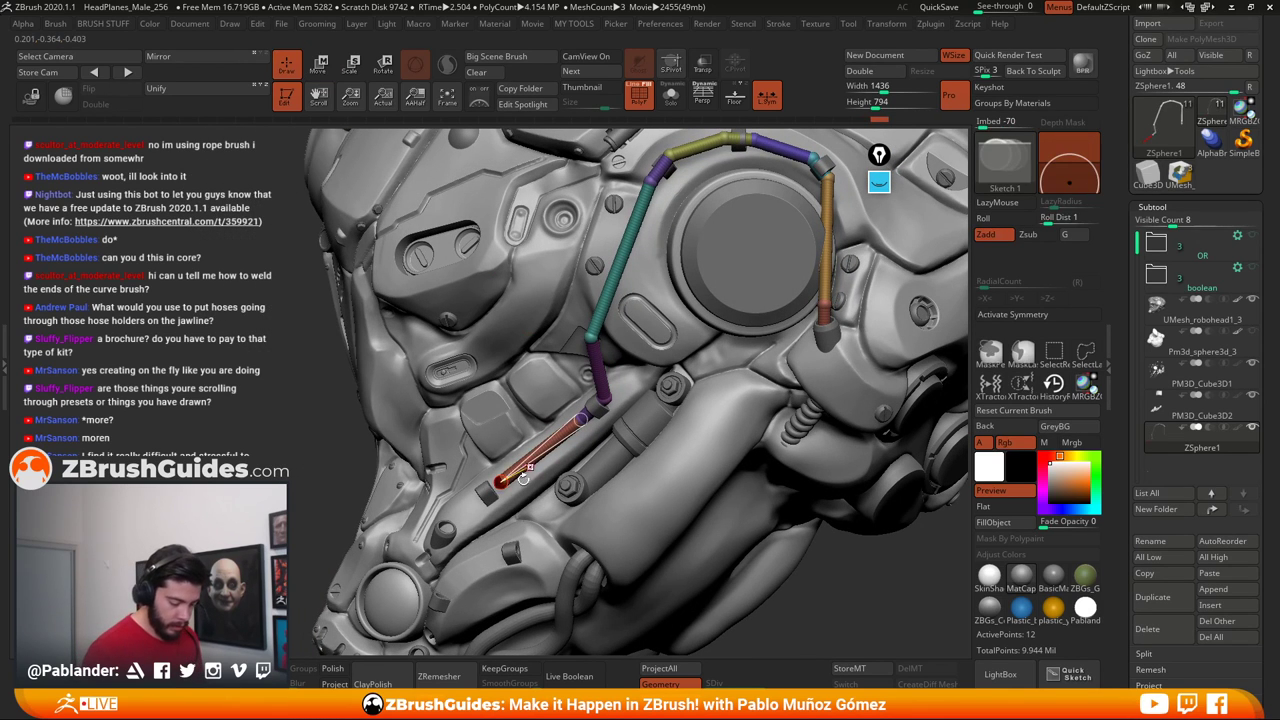
key(w)
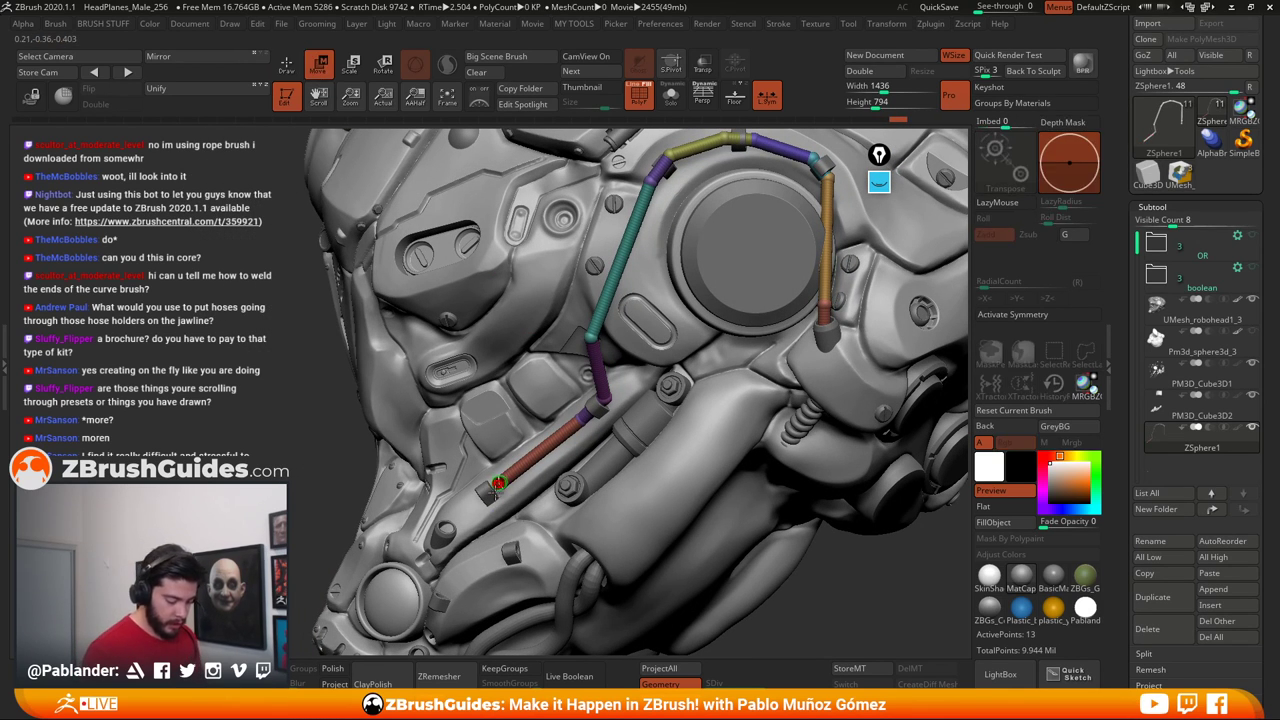
drag(497, 486, 471, 503)
right_drag(470, 504, 496, 484)
Add a final ZSphere, seat it inside the jaw's tube socket, and move the preceding joint close above the socket's opening
key(q)
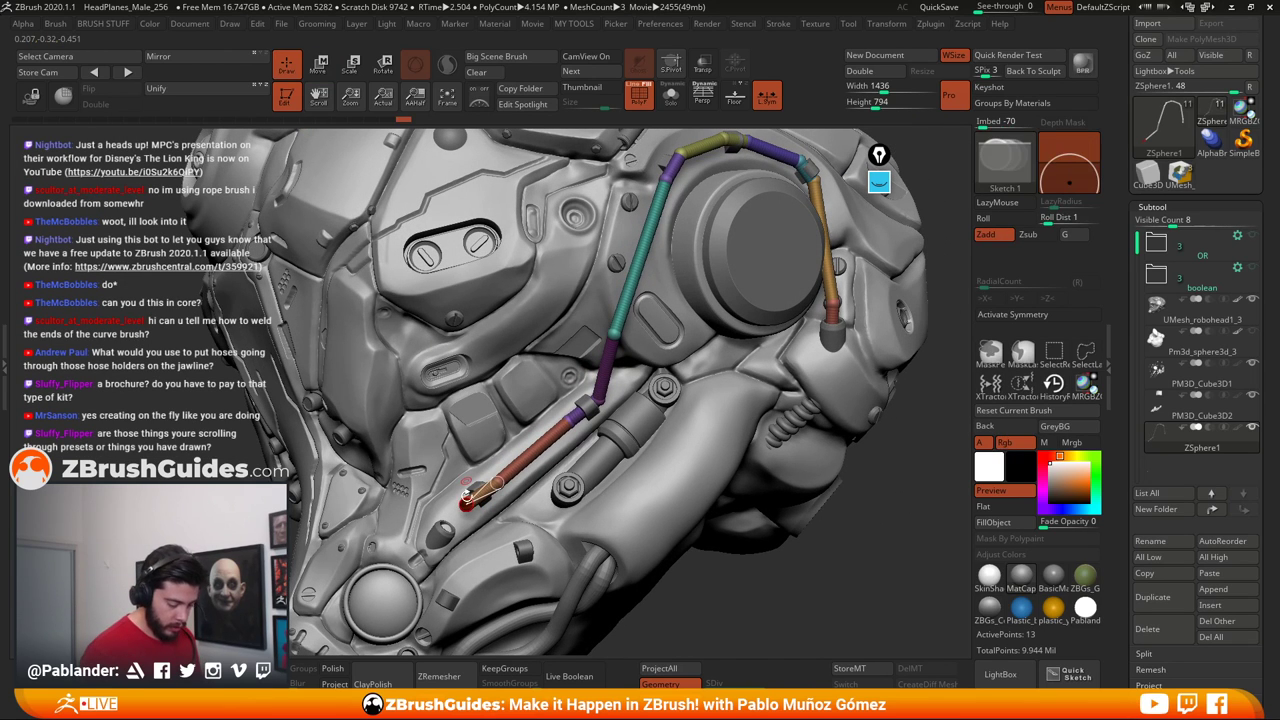
click(465, 506)
key(w)
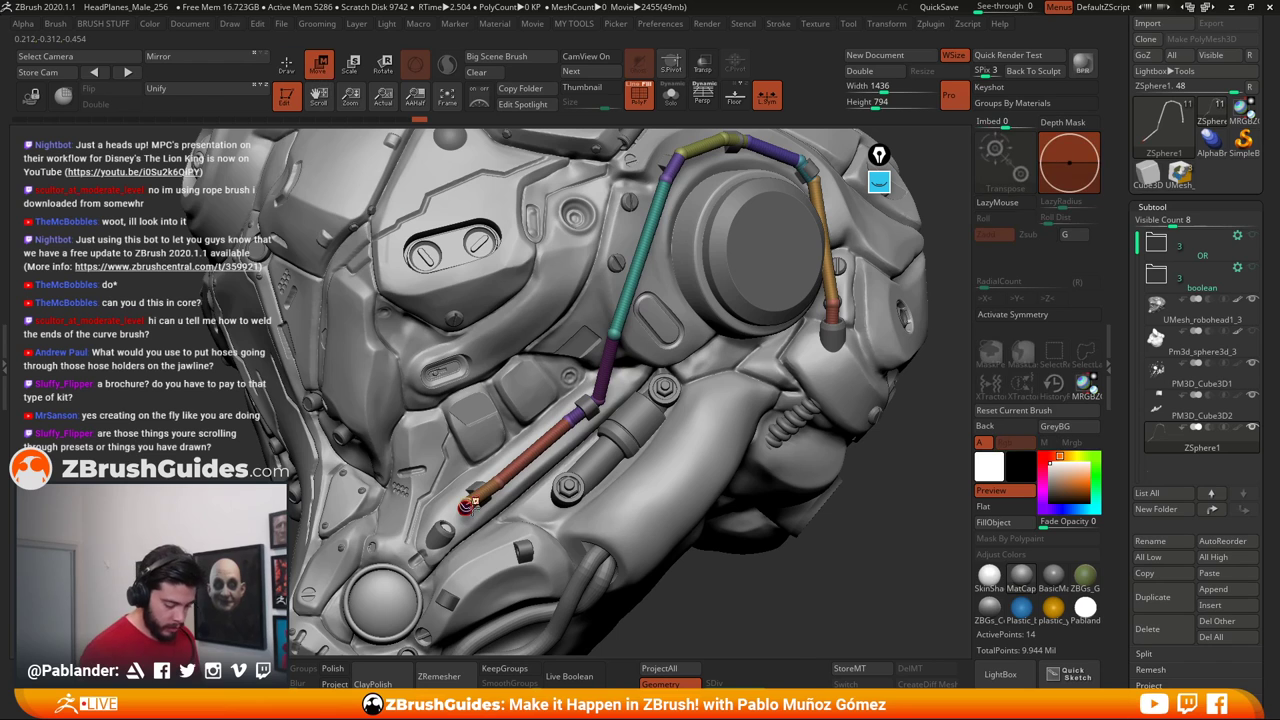
alt+right_drag(468, 514, 515, 458)
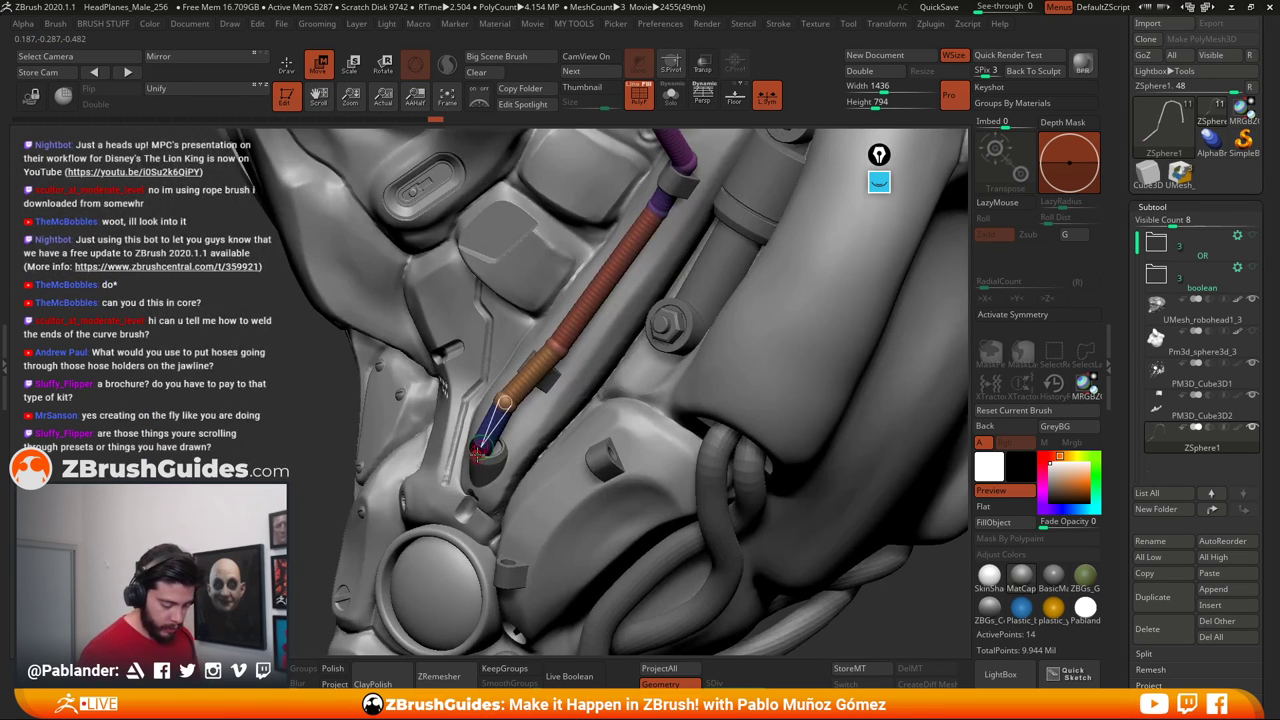
drag(481, 450, 487, 456)
right_drag(537, 403, 540, 375)
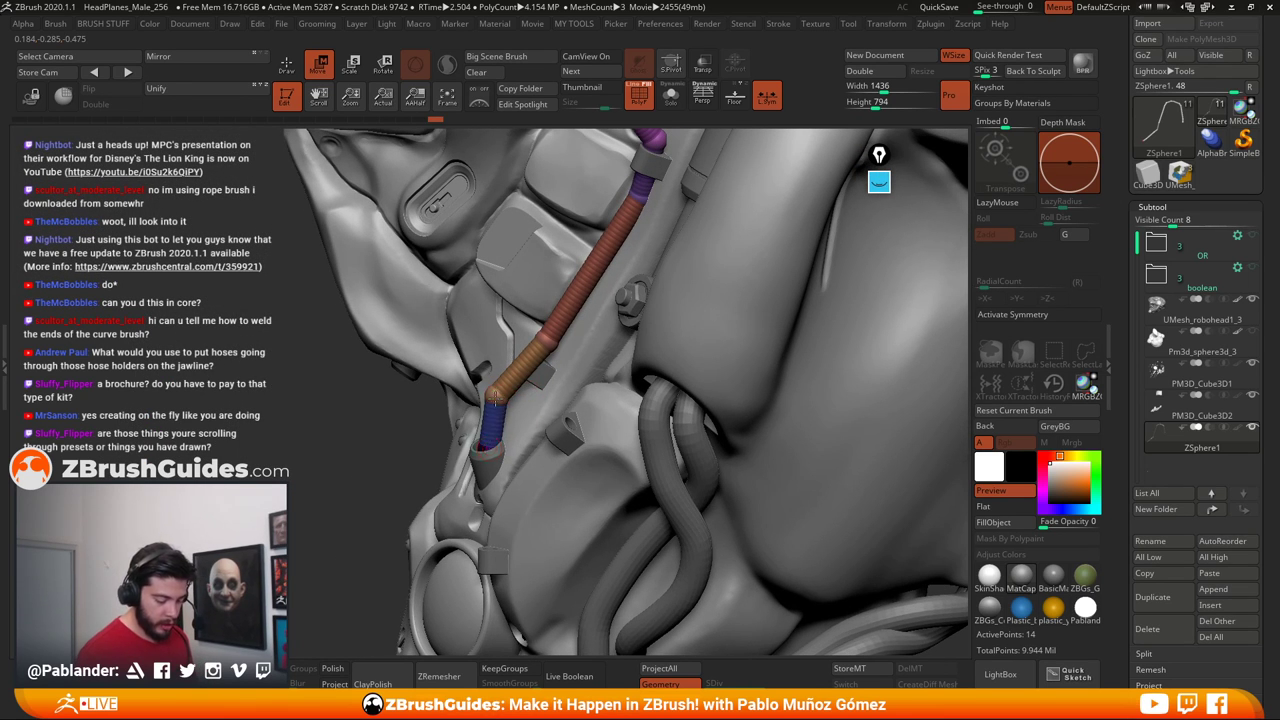
drag(483, 418, 538, 367)
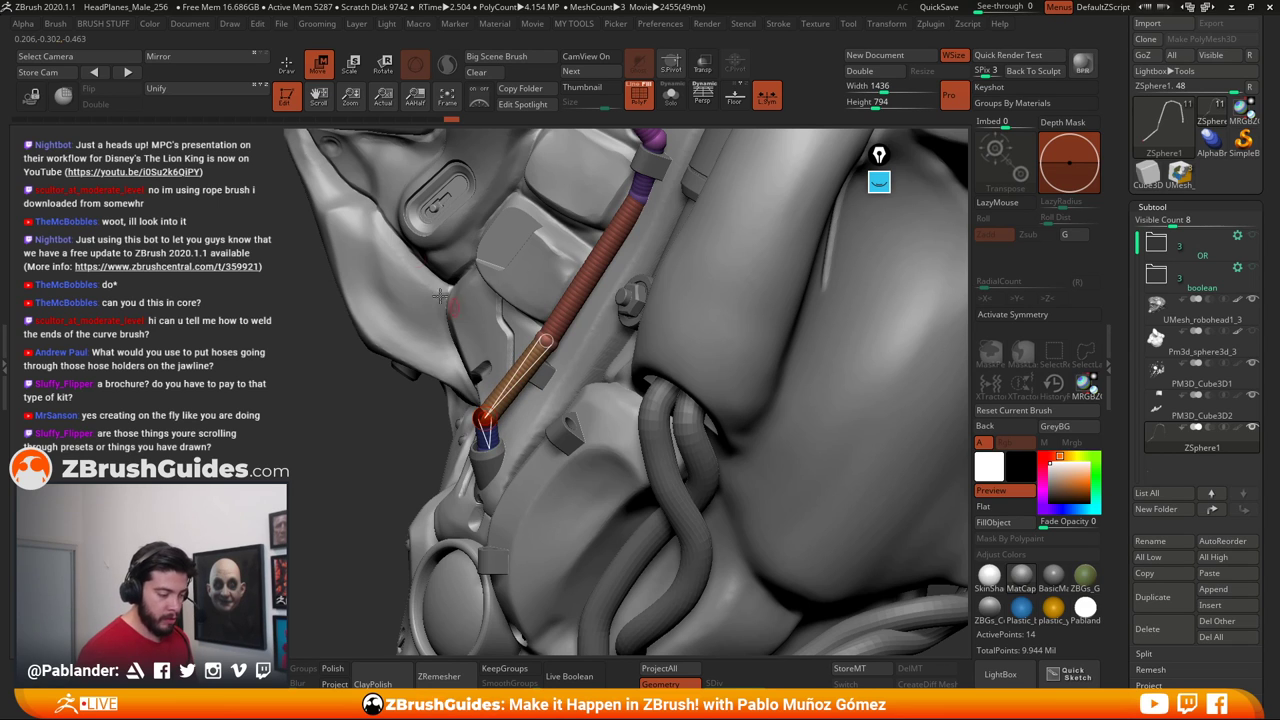
Insert three ZSpheres along the hose links between the jaw socket and the uppermost jaw clip
key(q)
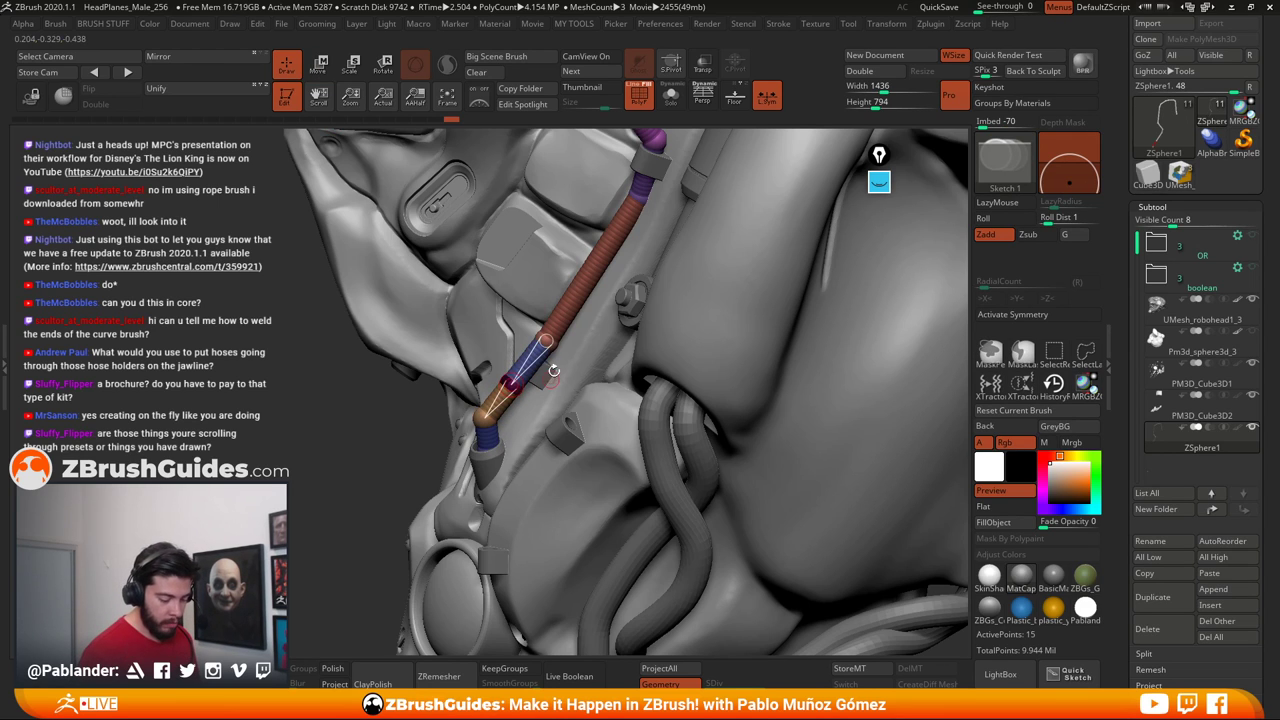
click(572, 300)
click(611, 240)
Reposition the inserted ZSpheres so the hose passes through the second jaw clip and follows the jaw surface
key(w)
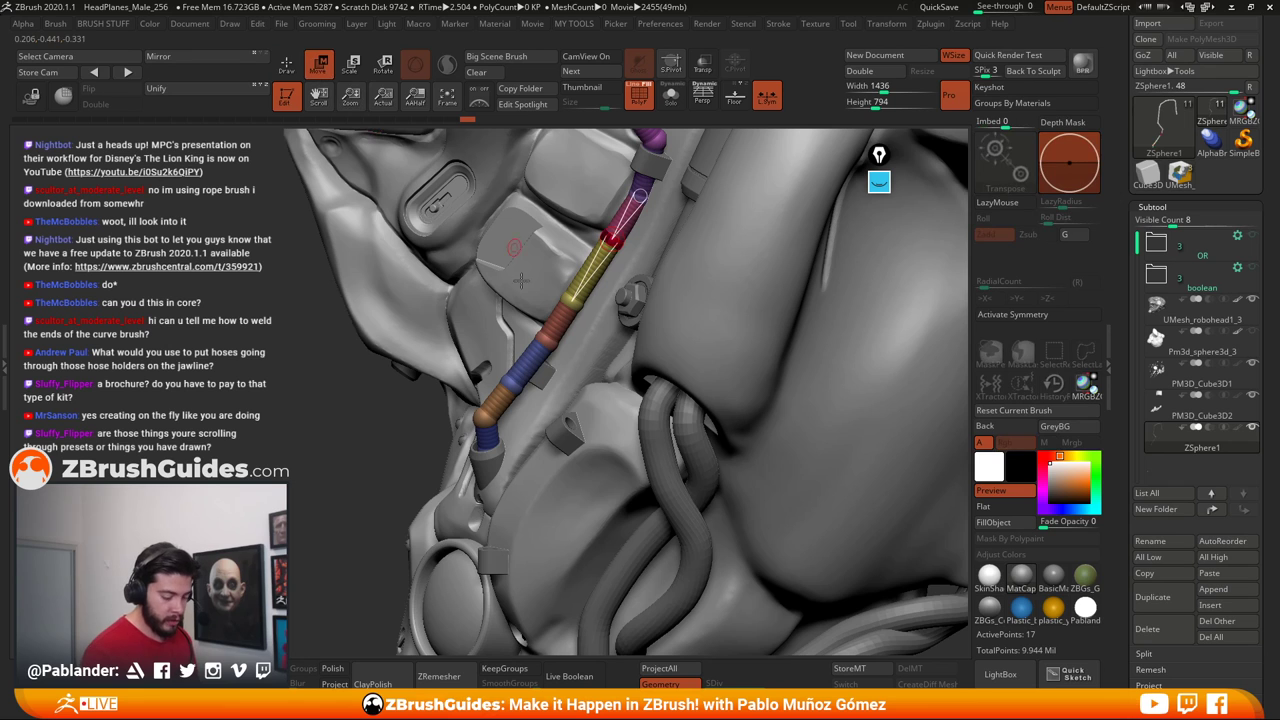
mouse_move(523, 394)
right_down()
mouse_move(586, 394)
mouse_move(528, 394)
right_up()
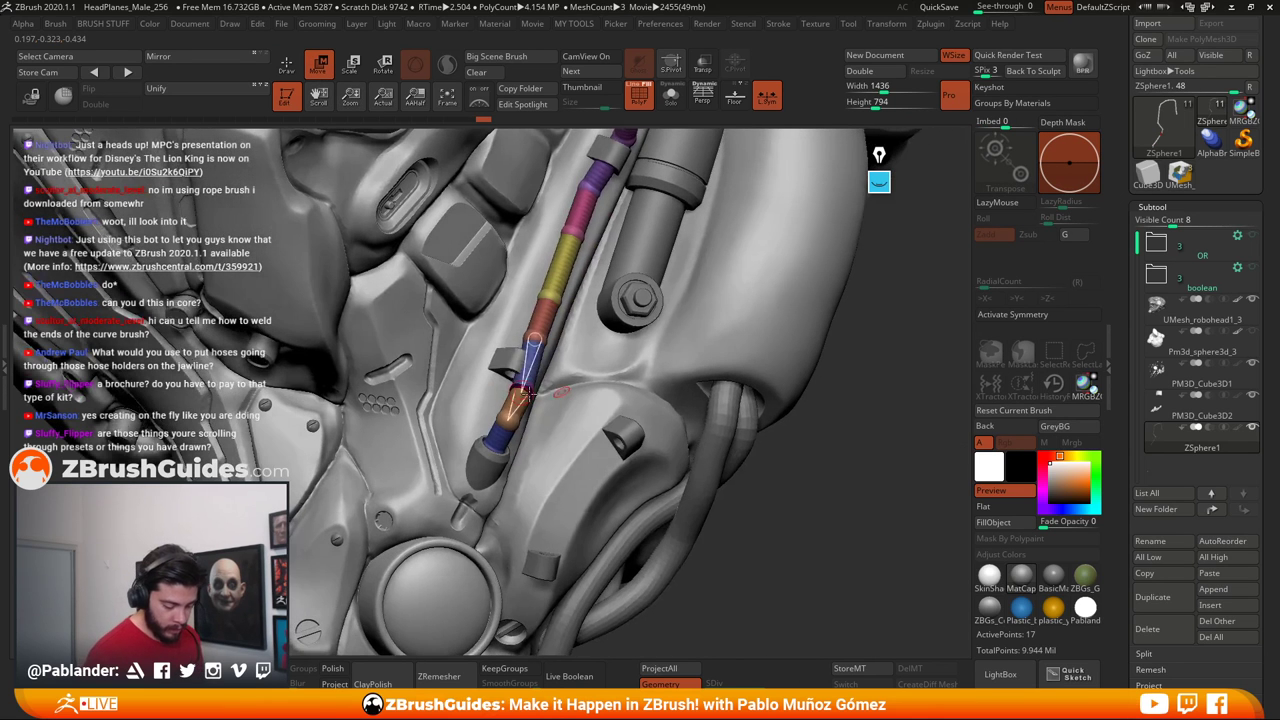
drag(528, 367, 531, 335)
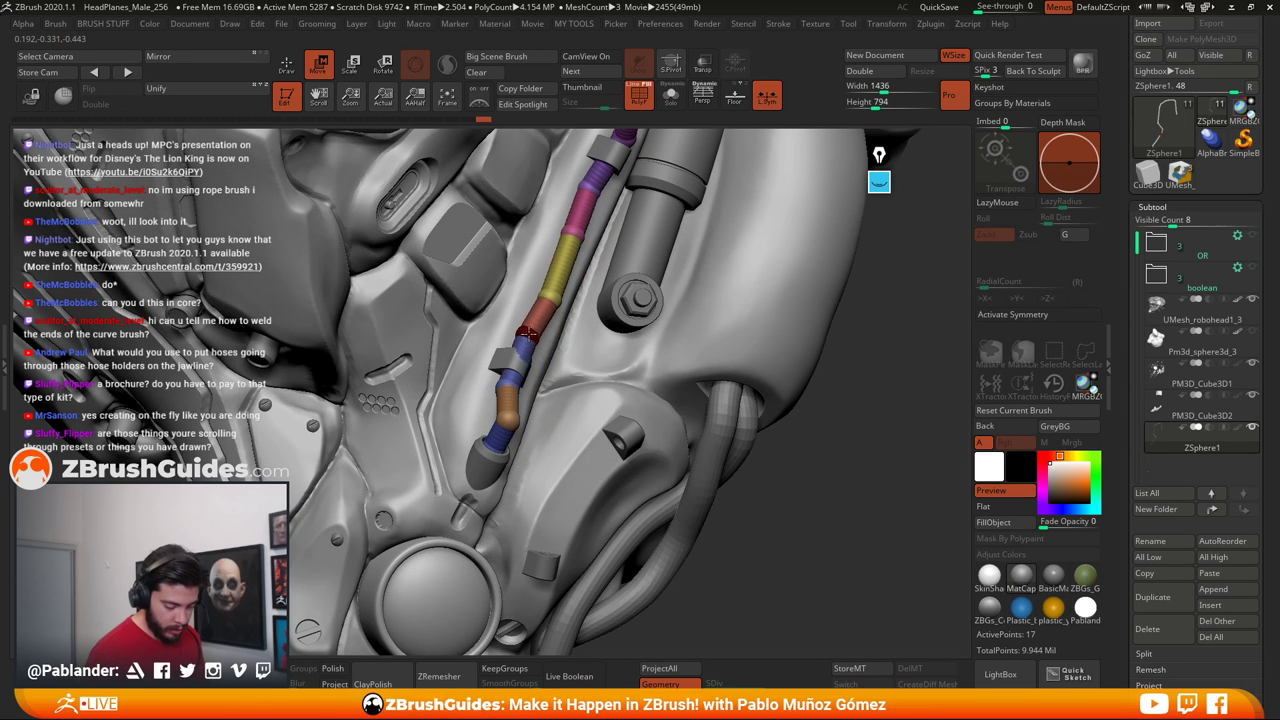
right_drag(527, 337, 516, 381)
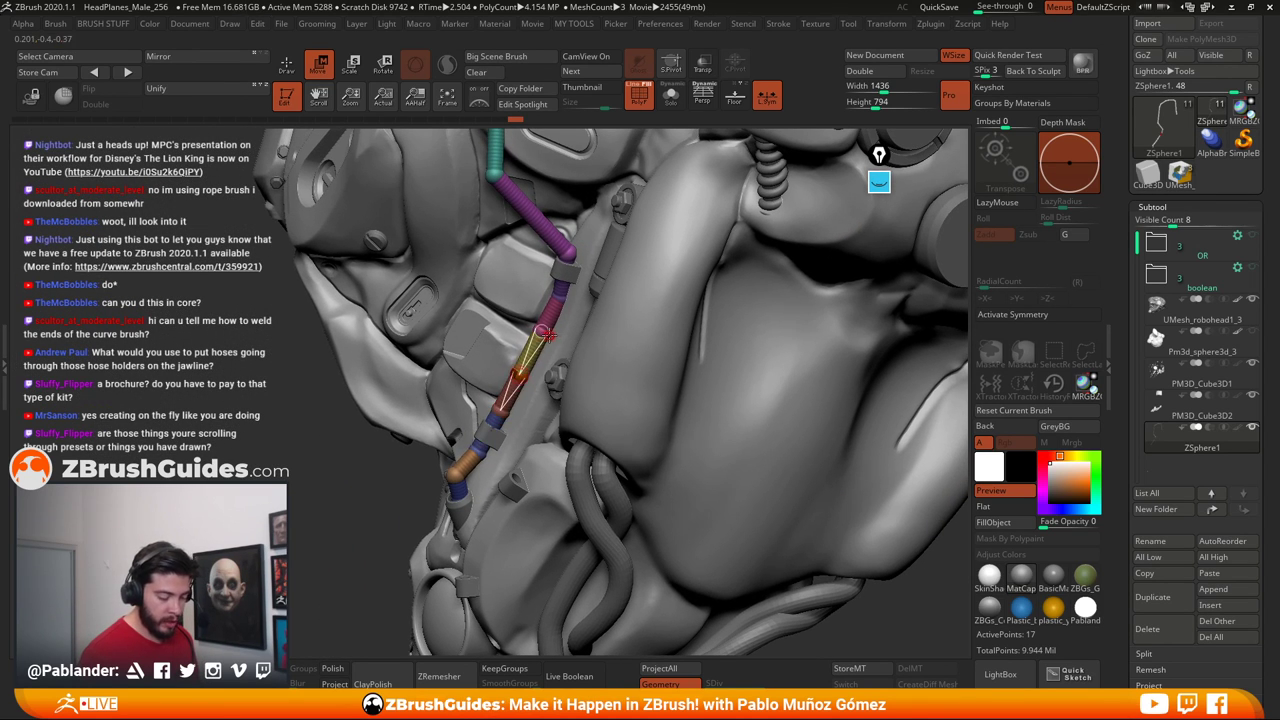
drag(543, 333, 558, 298)
Insert two ZSpheres in the link between the uppermost jaw clip and the long segment beside the ear disc
mouse_move(572, 283)
alt+right_down()
mouse_move(552, 346)
mouse_move(560, 322)
mouse_move(581, 319)
mouse_move(561, 316)
mouse_move(534, 400)
alt+right_up()
click(287, 64)
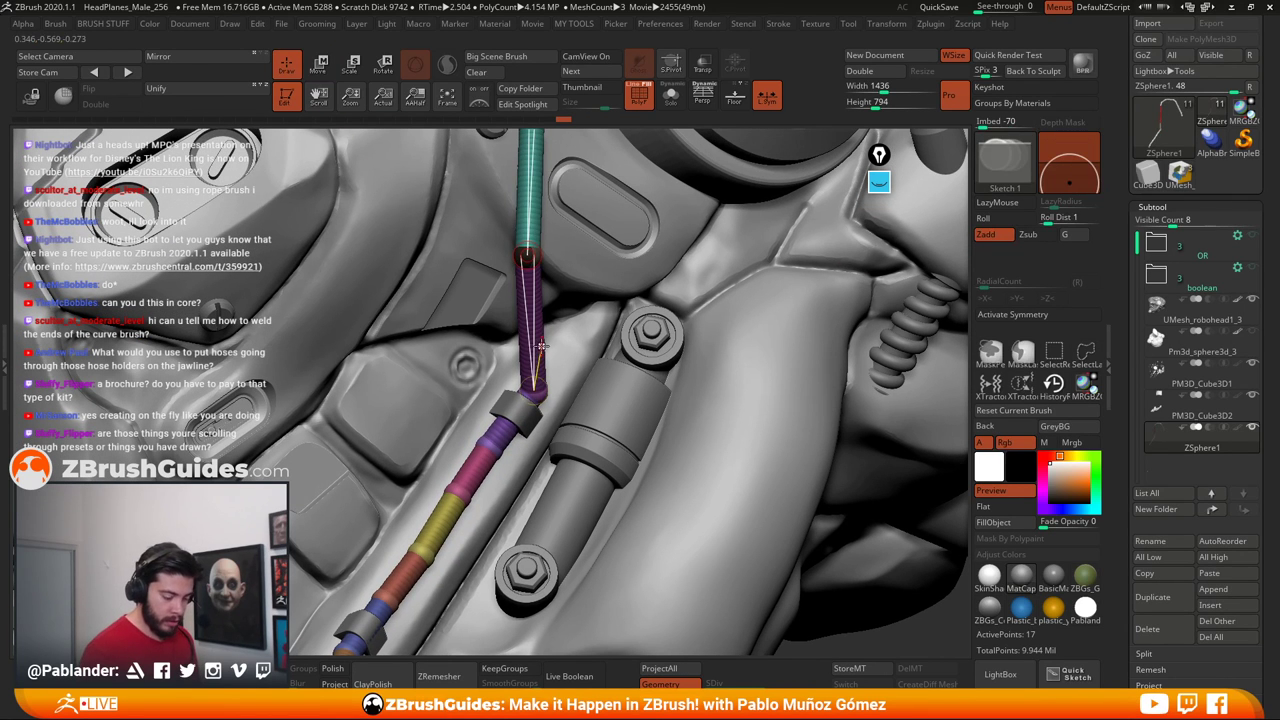
click(533, 345)
Move the two inserted ZSpheres and the joint above them outward to curve the hose between the ear disc and jaw clip
click(318, 64)
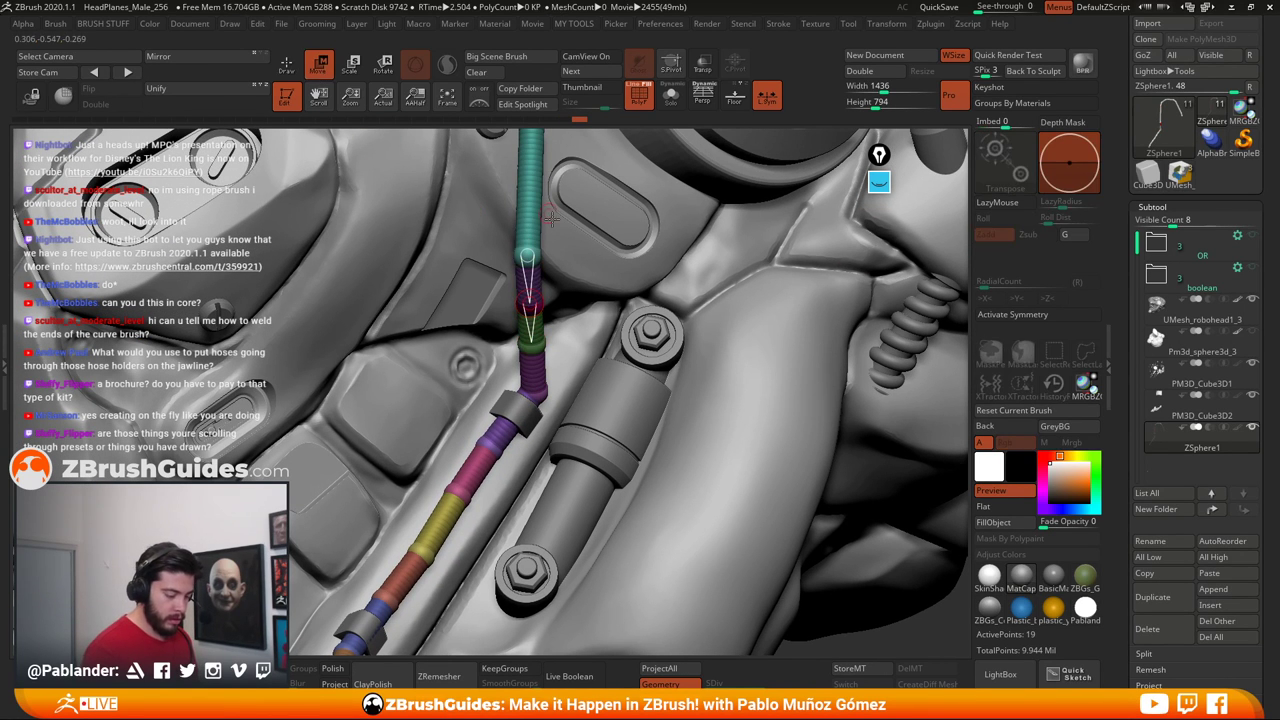
right_drag(579, 286, 535, 298)
drag(532, 300, 546, 270)
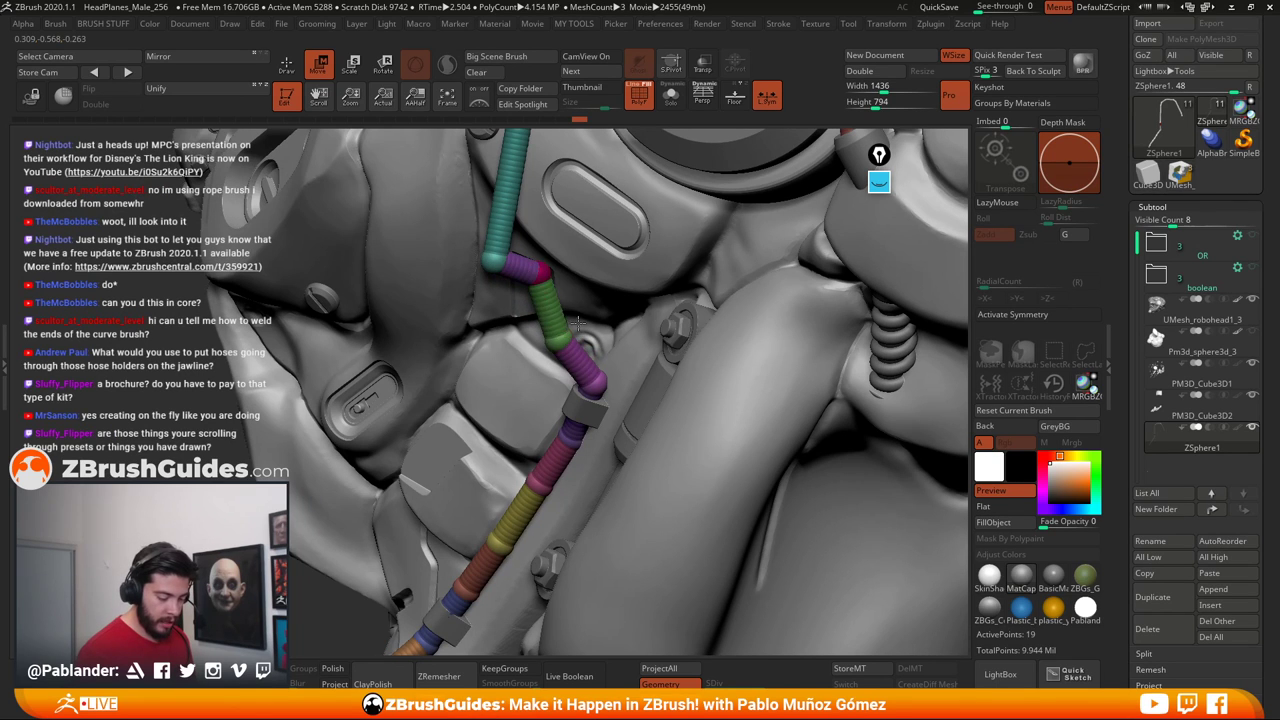
drag(560, 338, 589, 317)
drag(494, 260, 505, 226)
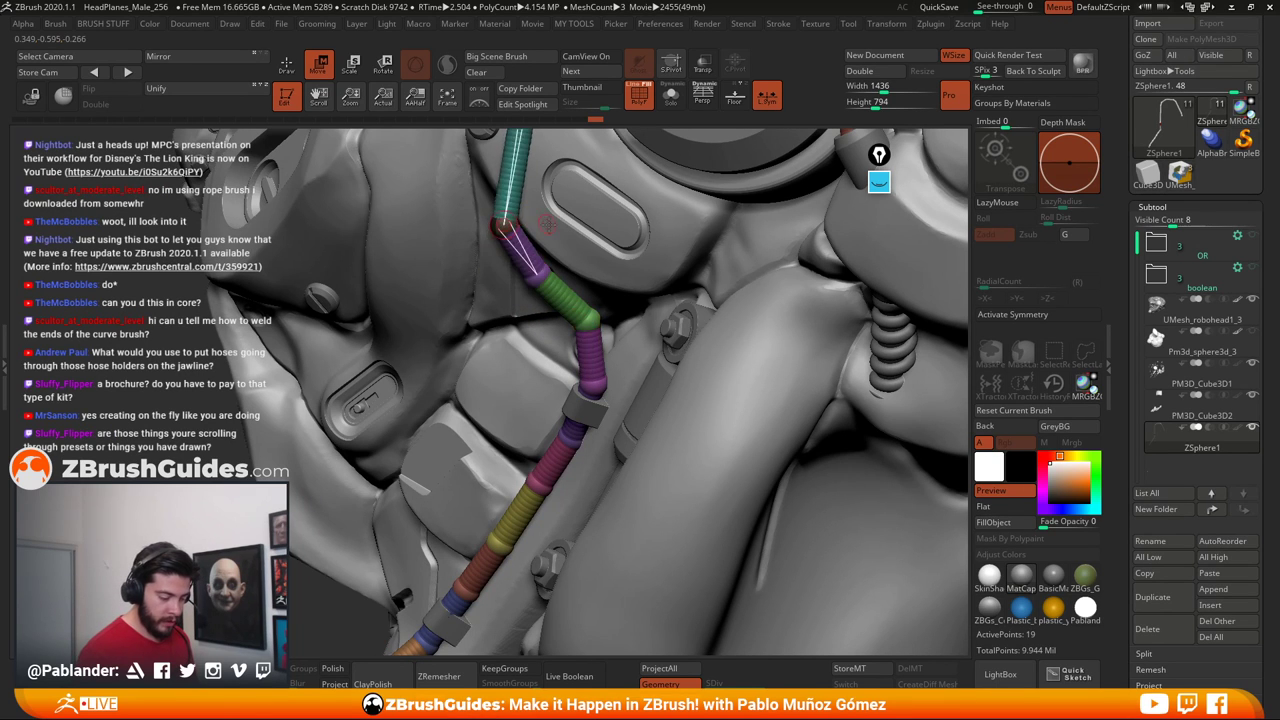
Insert additional ZSpheres in the long hose links in front of, above and behind the ear disc
mouse_move(547, 224)
ctrl+right_down()
mouse_move(564, 281)
mouse_move(546, 212)
mouse_move(520, 390)
ctrl+right_up()
key(q)
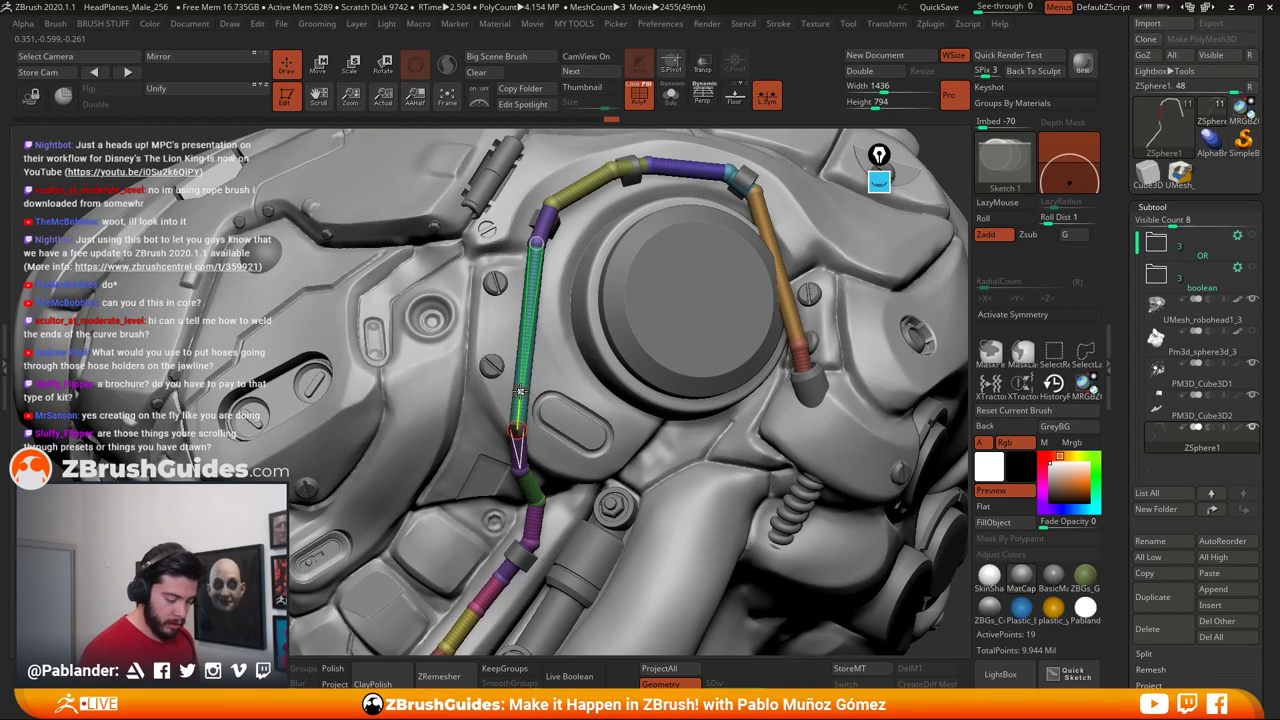
click(522, 384)
click(532, 290)
right_drag(567, 227, 566, 192)
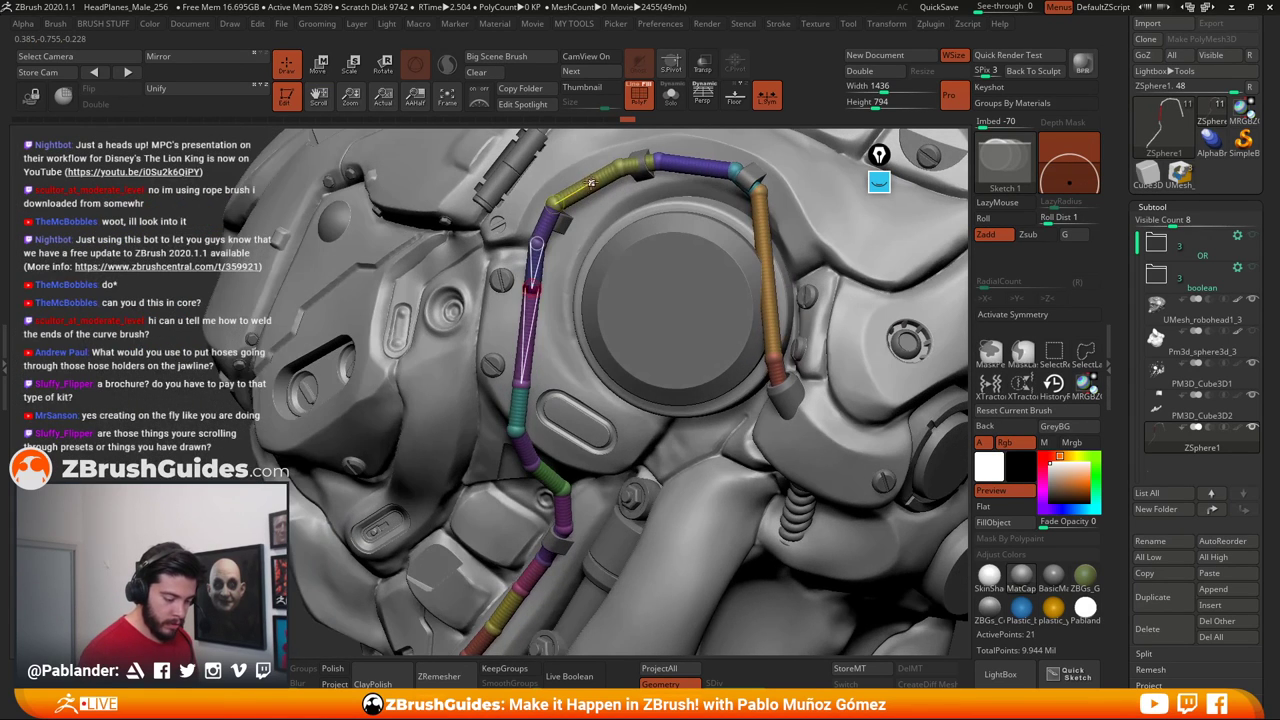
click(764, 222)
click(768, 271)
click(769, 312)
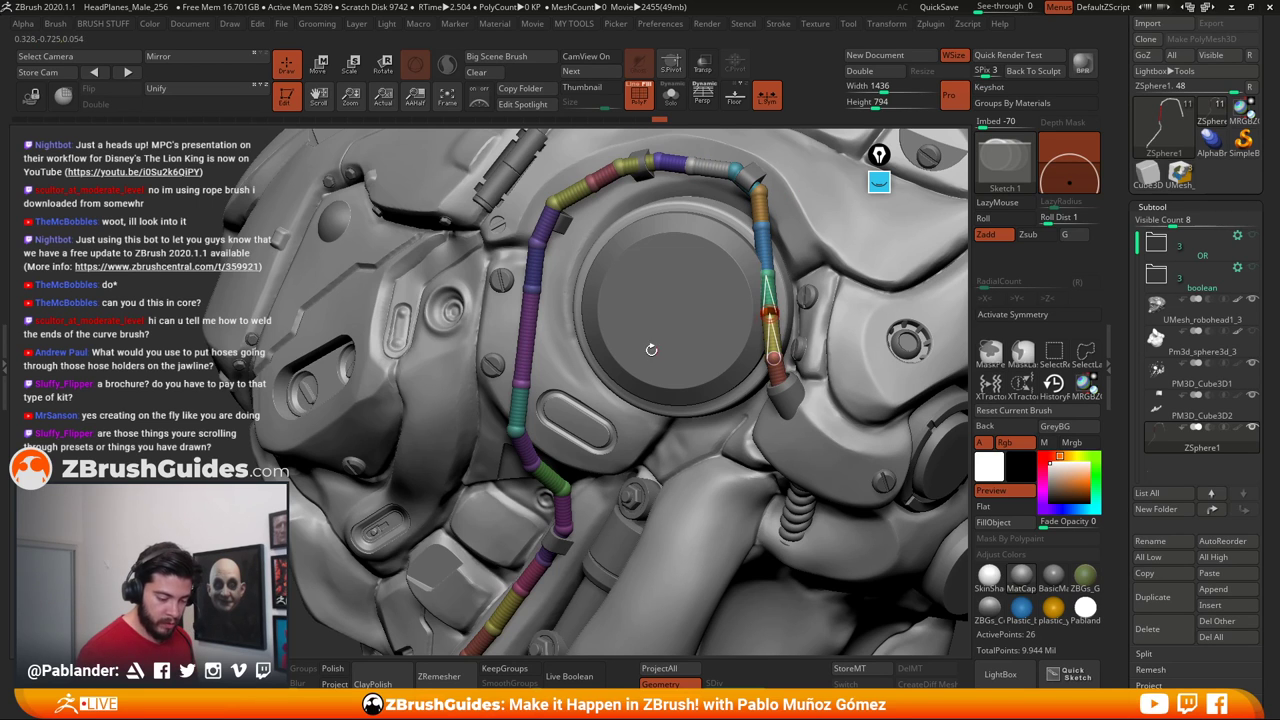
Move the ZSpheres in front of the ear disc outward so the long hose stretch bows around it
key(w)
right_drag(525, 387, 494, 390)
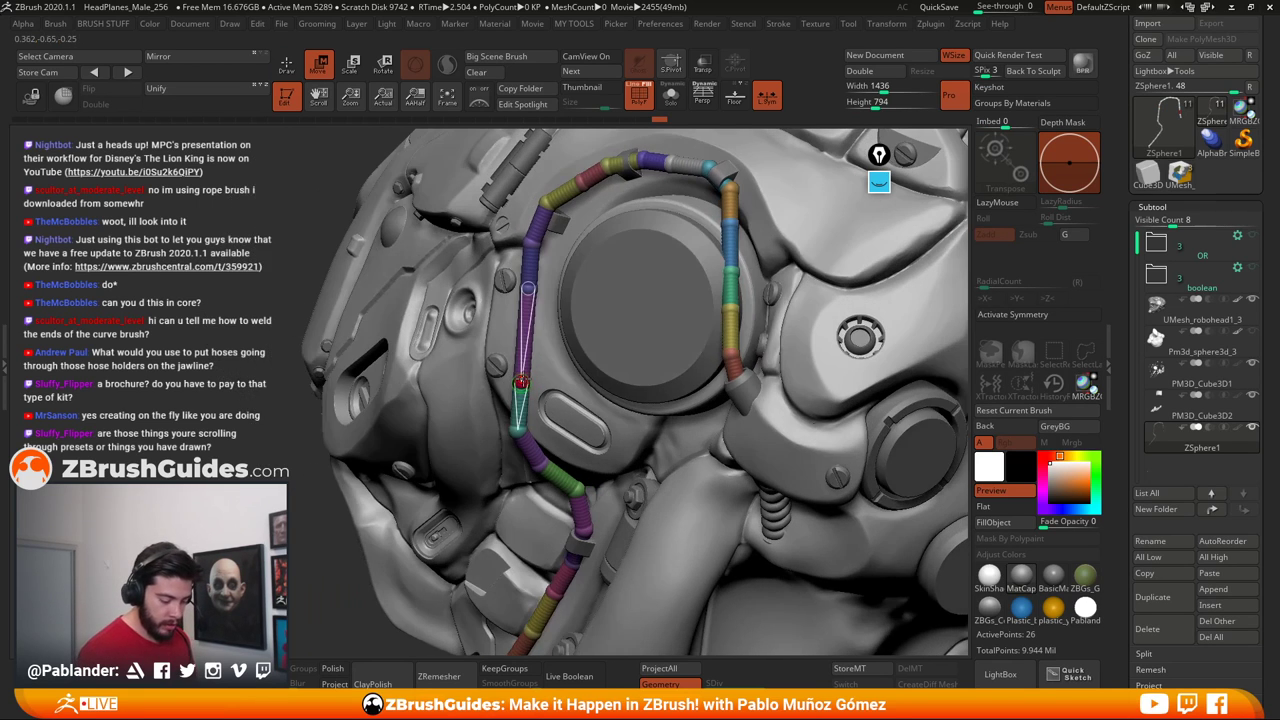
drag(517, 386, 507, 383)
drag(539, 260, 522, 289)
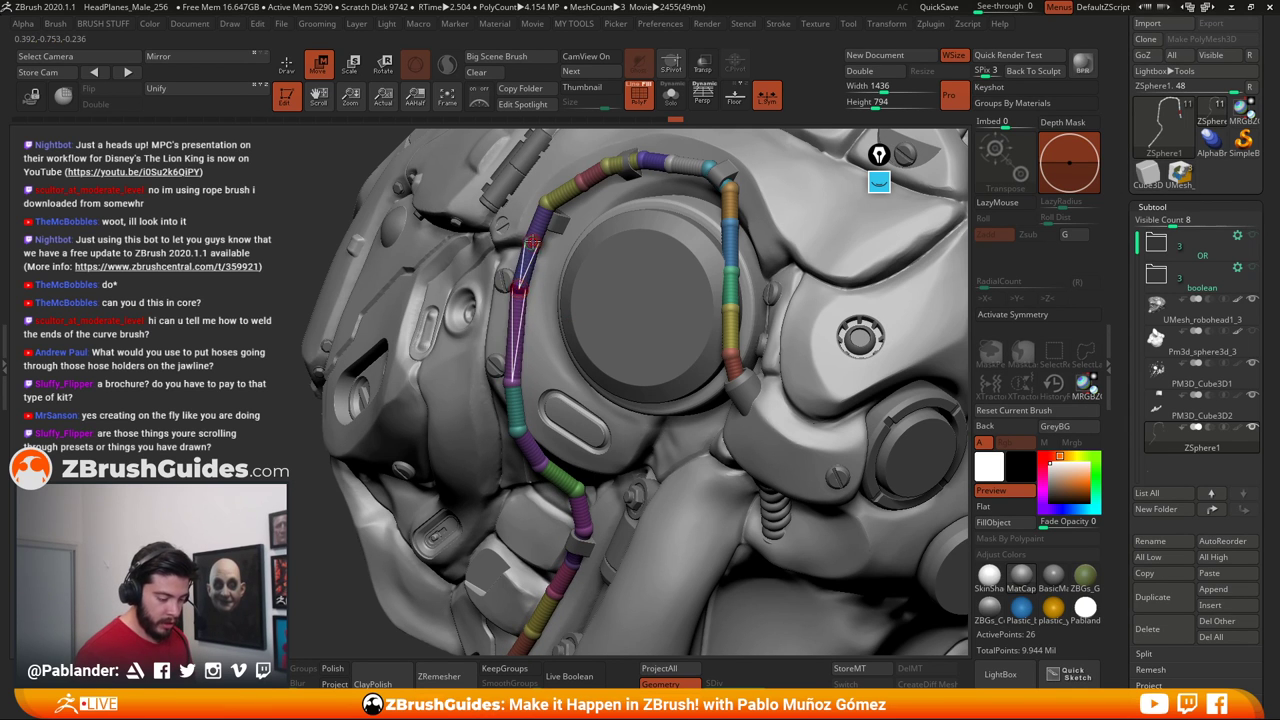
right_drag(533, 242, 628, 234)
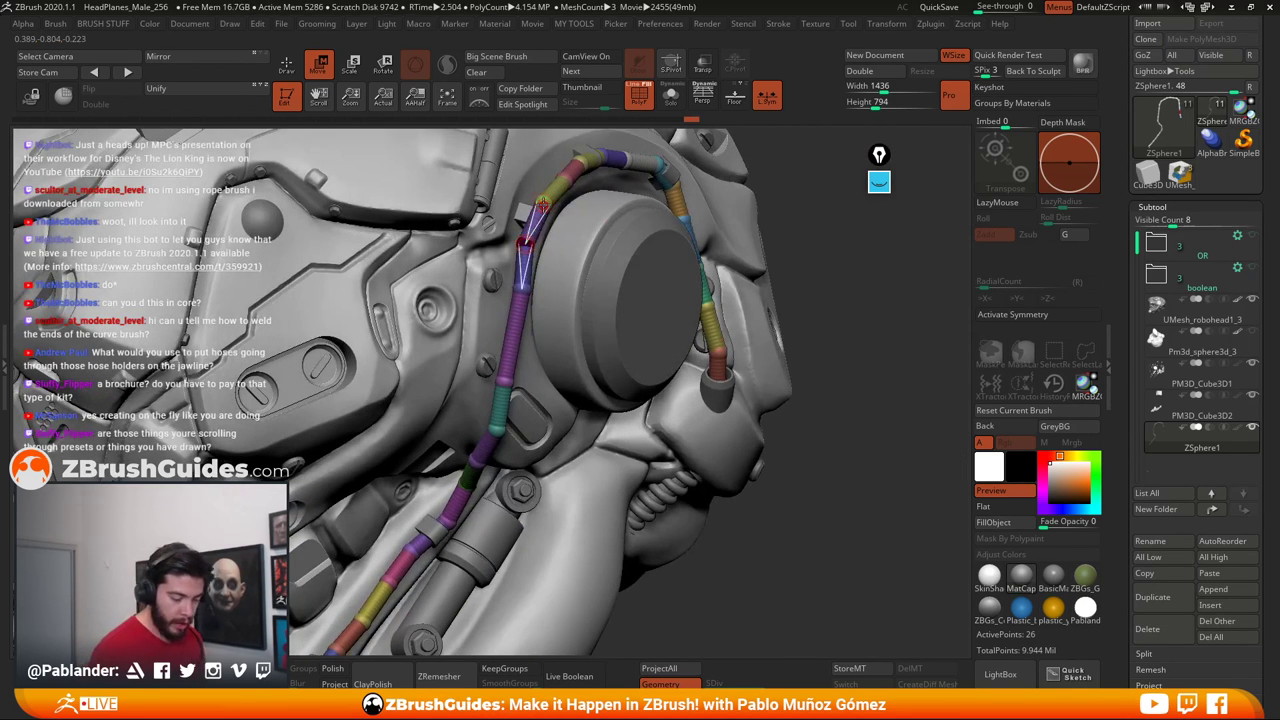
right_drag(554, 197, 544, 230)
Reposition the ZSpheres over the top and behind the ear disc so the hose arcs around its rim
drag(538, 234, 568, 205)
right_drag(598, 234, 623, 213)
drag(566, 206, 607, 164)
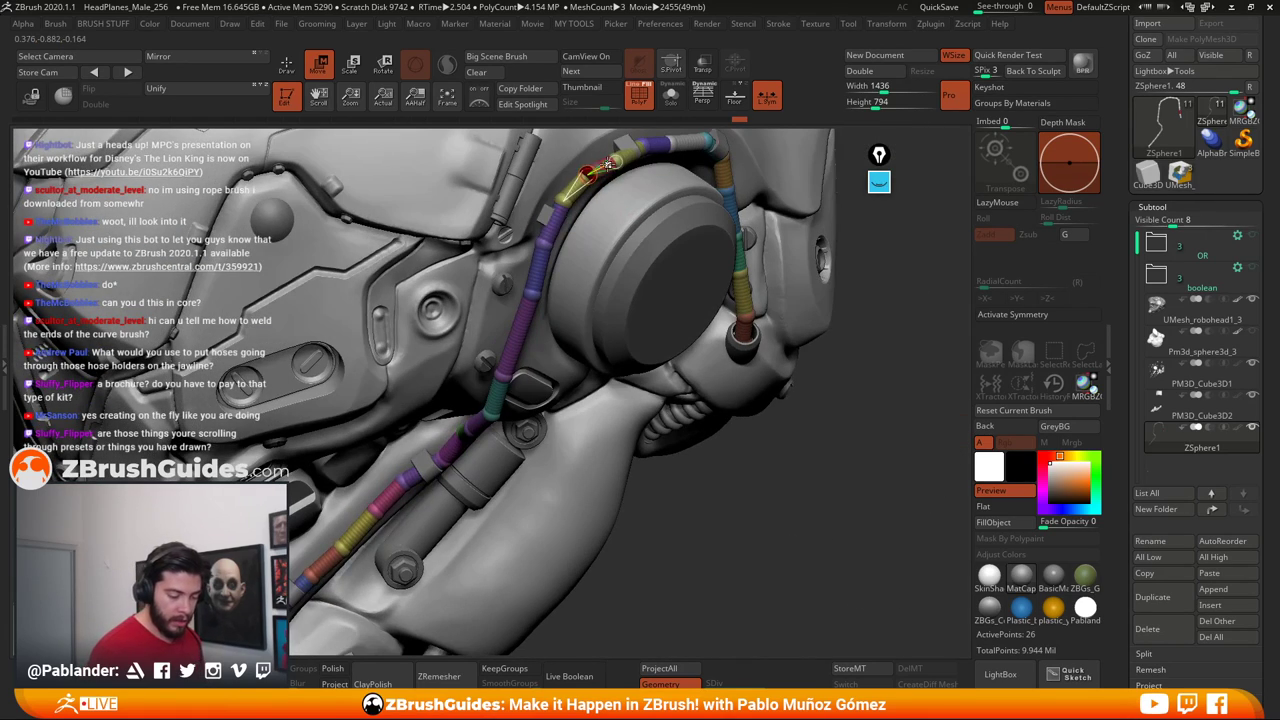
right_drag(607, 164, 601, 320)
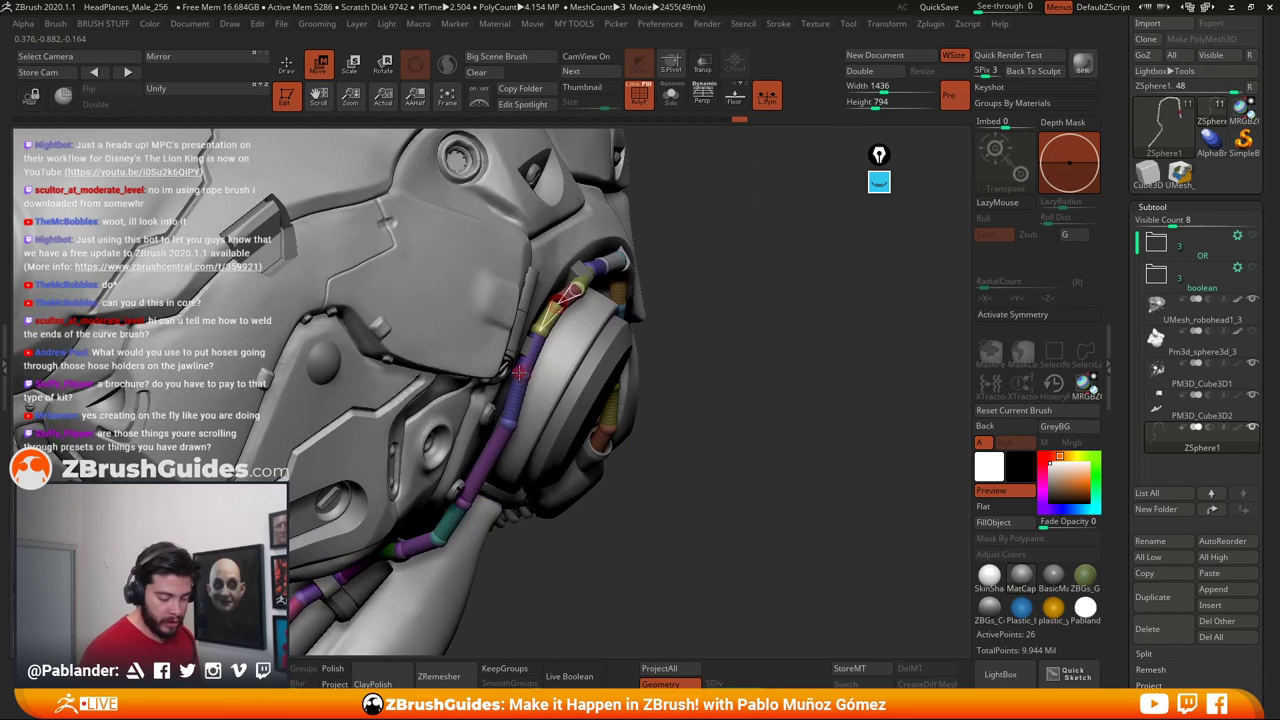
drag(508, 425, 500, 418)
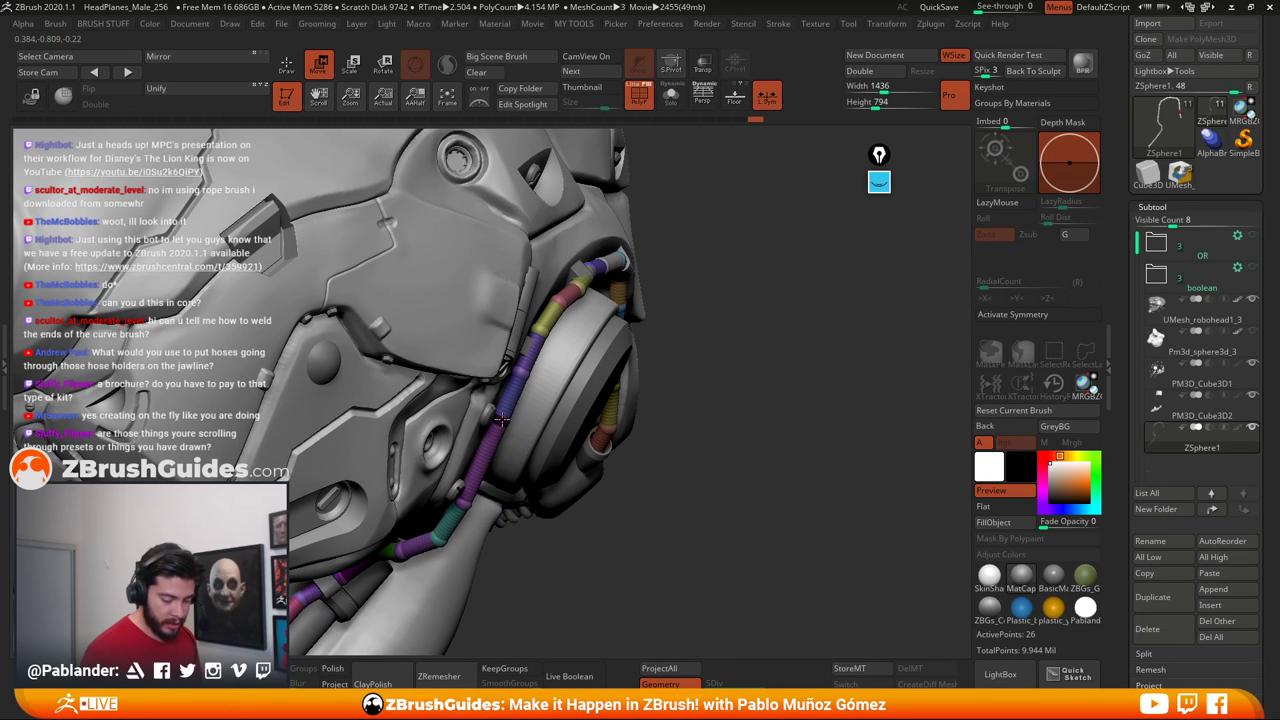
right_drag(604, 287, 640, 258)
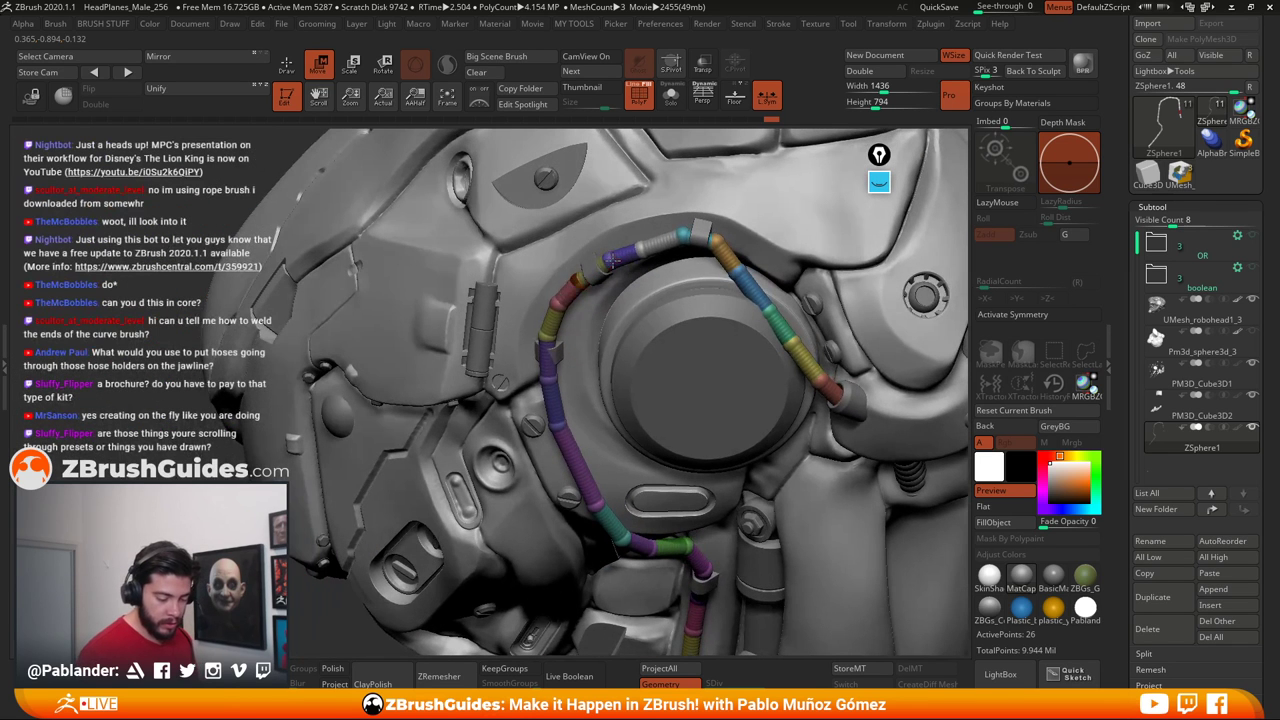
mouse_move(645, 255)
mouse_down()
mouse_move(690, 234)
mouse_move(716, 240)
mouse_move(770, 295)
mouse_move(803, 292)
mouse_move(808, 345)
mouse_move(838, 399)
mouse_up()
Insert one ZSphere above the rear socket, one in the long front link and one in the upper rear link
key(q)
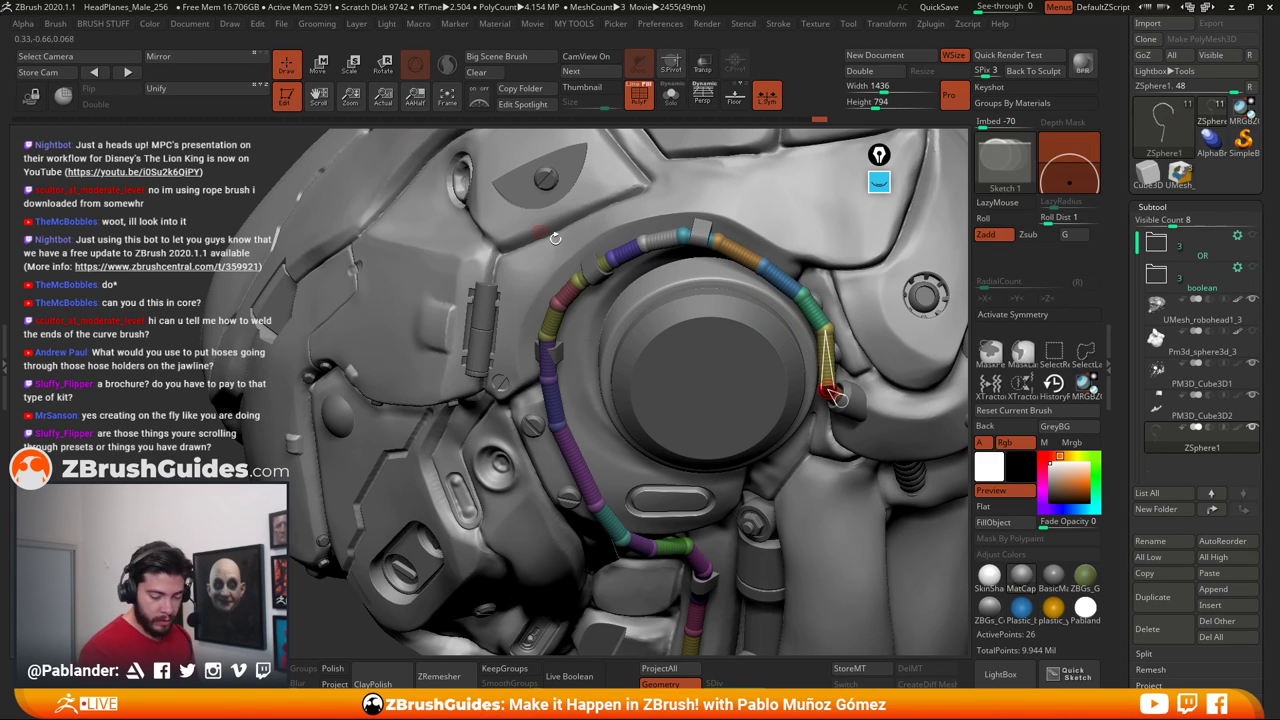
click(829, 362)
click(575, 462)
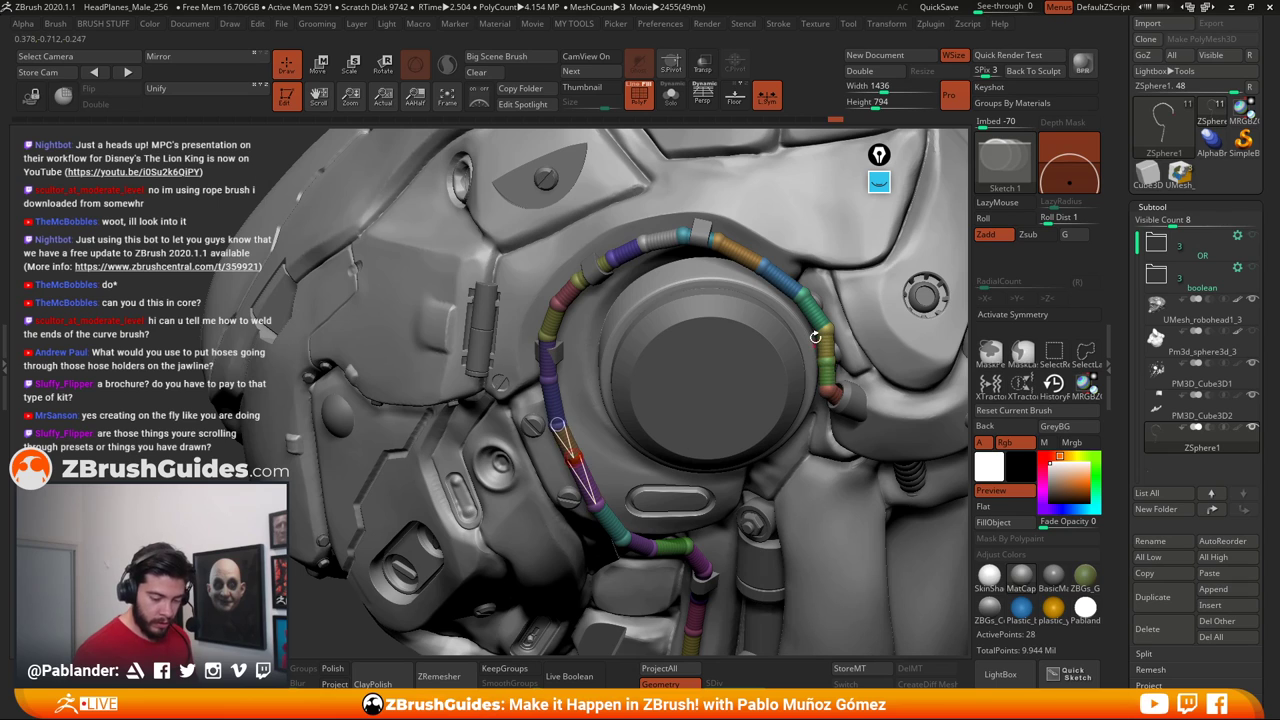
click(779, 279)
Reposition the ZSpheres behind the ear disc to smooth the hose's curve down into the rear socket
key(w)
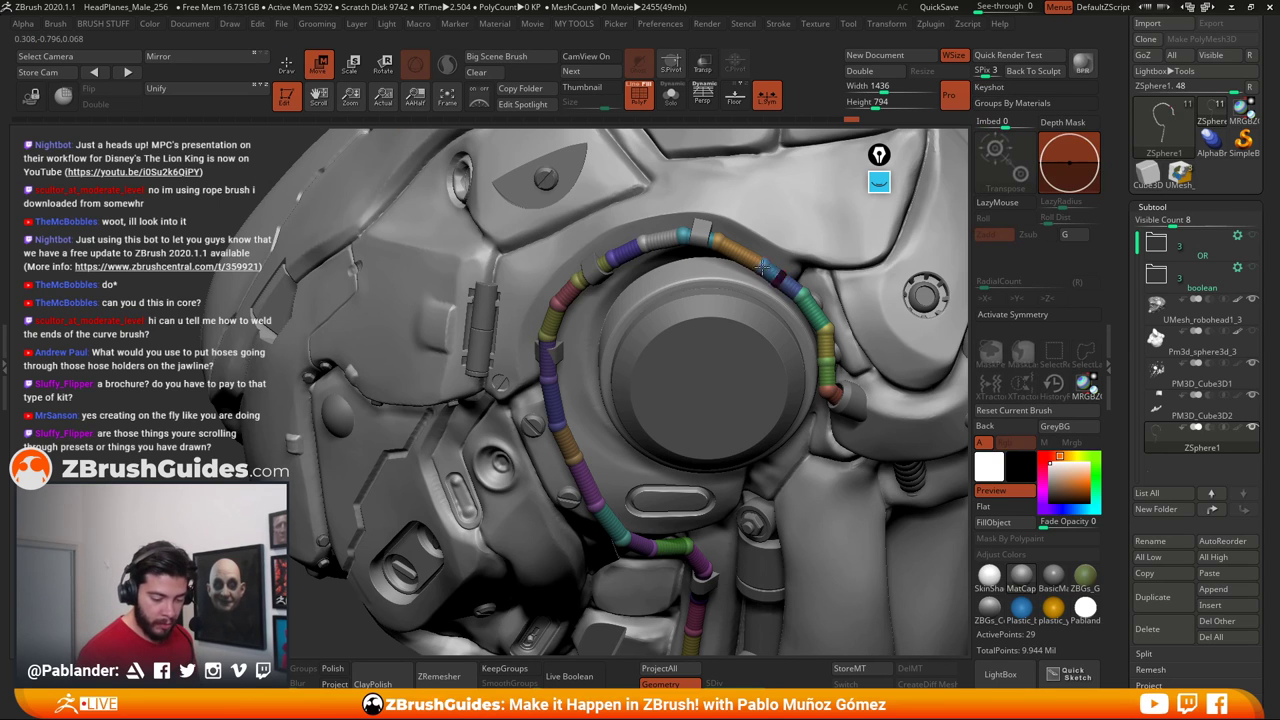
mouse_move(757, 255)
mouse_down()
mouse_move(825, 330)
mouse_move(829, 371)
mouse_up()
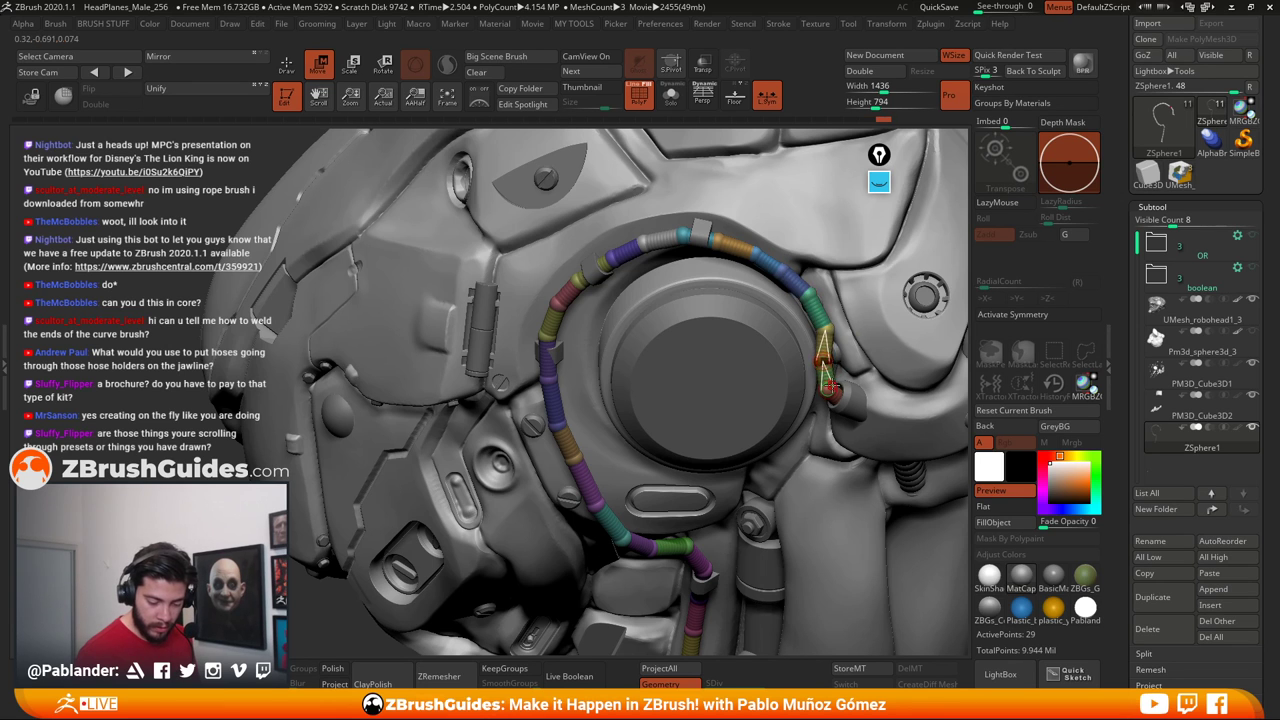
right_drag(829, 371, 782, 414)
drag(817, 331, 801, 293)
drag(683, 414, 785, 441)
mouse_move(785, 441)
ctrl+right_down()
mouse_move(800, 454)
mouse_move(771, 449)
mouse_move(798, 420)
ctrl+right_up()
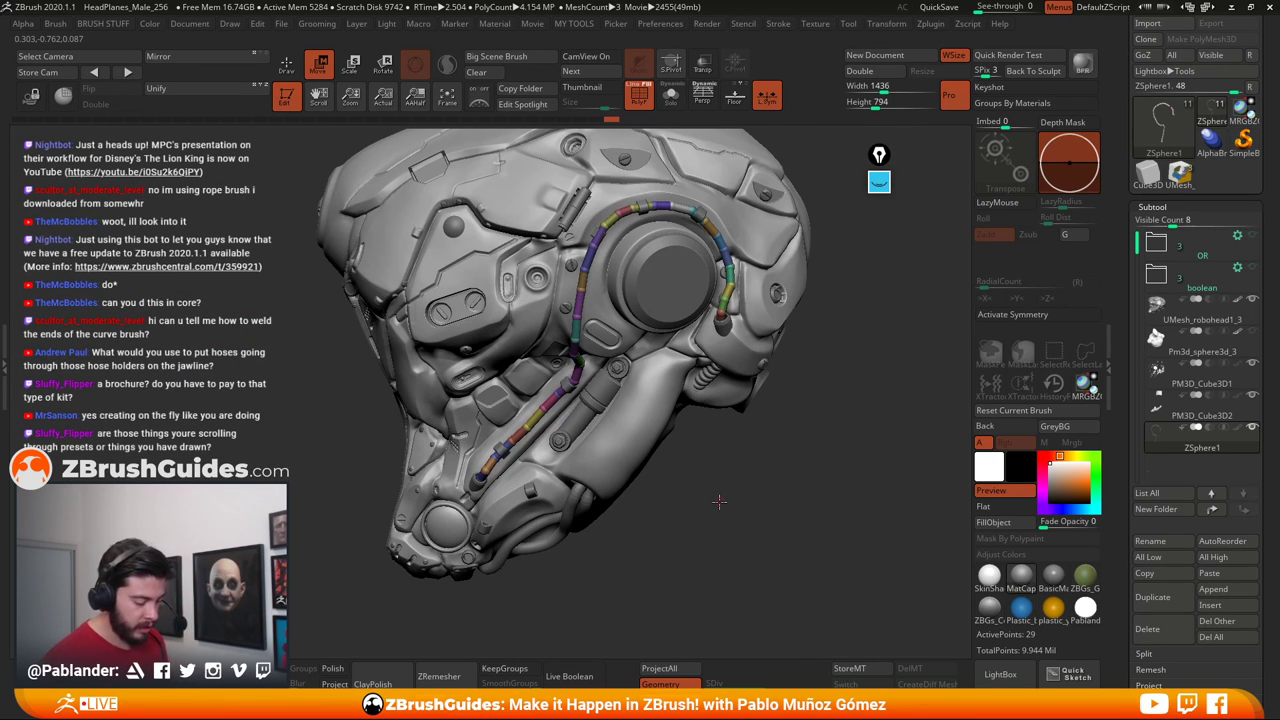
right_drag(748, 503, 750, 497)
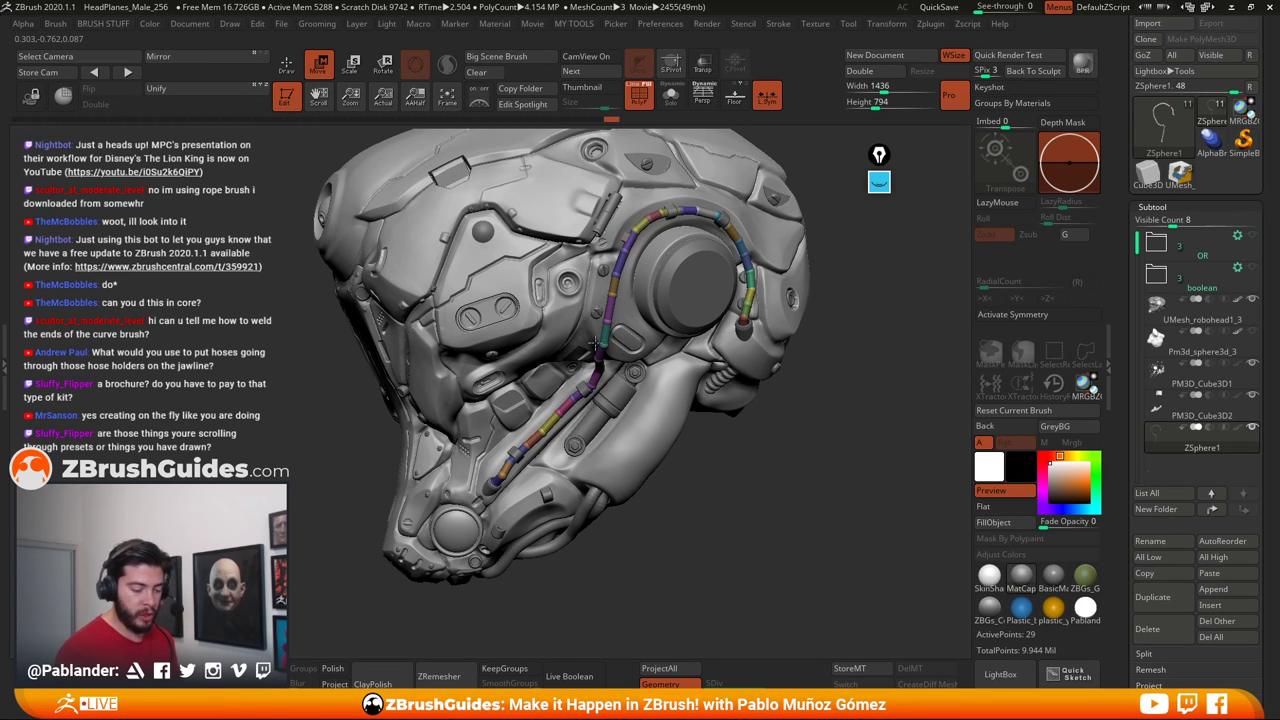
Set the adaptive skin density to 1 and preview the hose's skin with its wireframe shown
drag(1122, 484, 1122, 228)
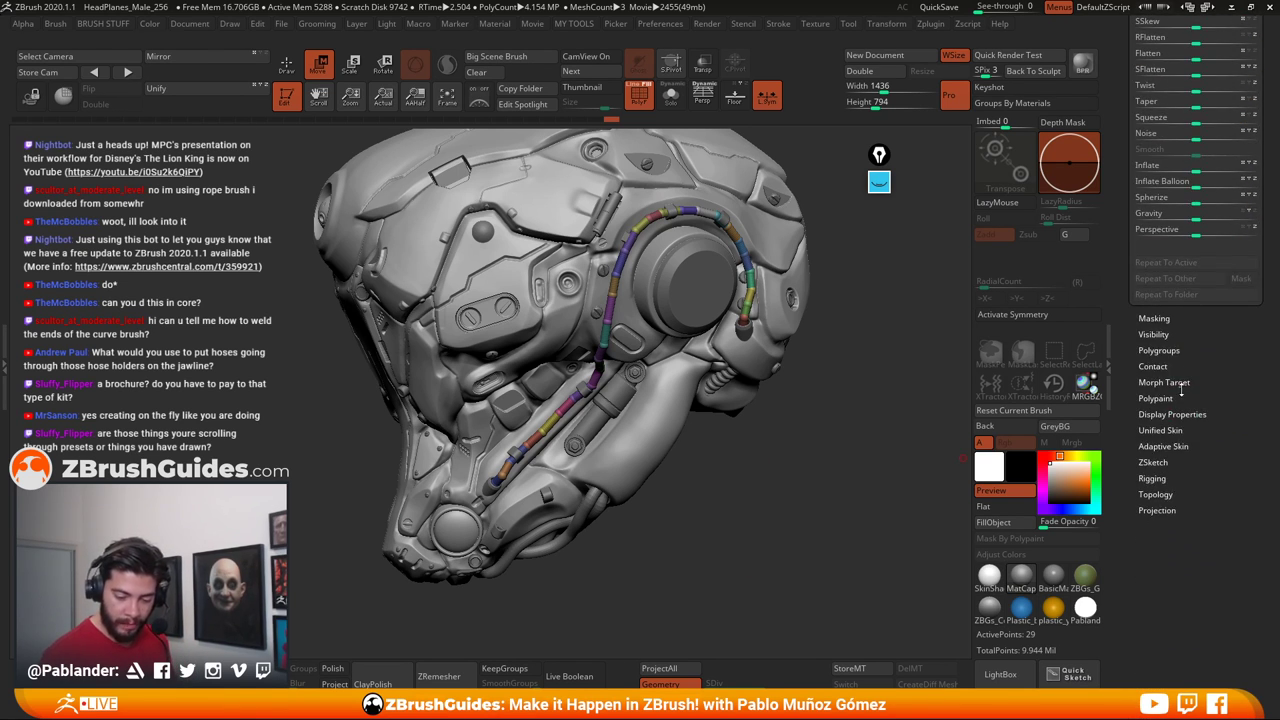
click(1163, 446)
drag(1142, 479, 1137, 425)
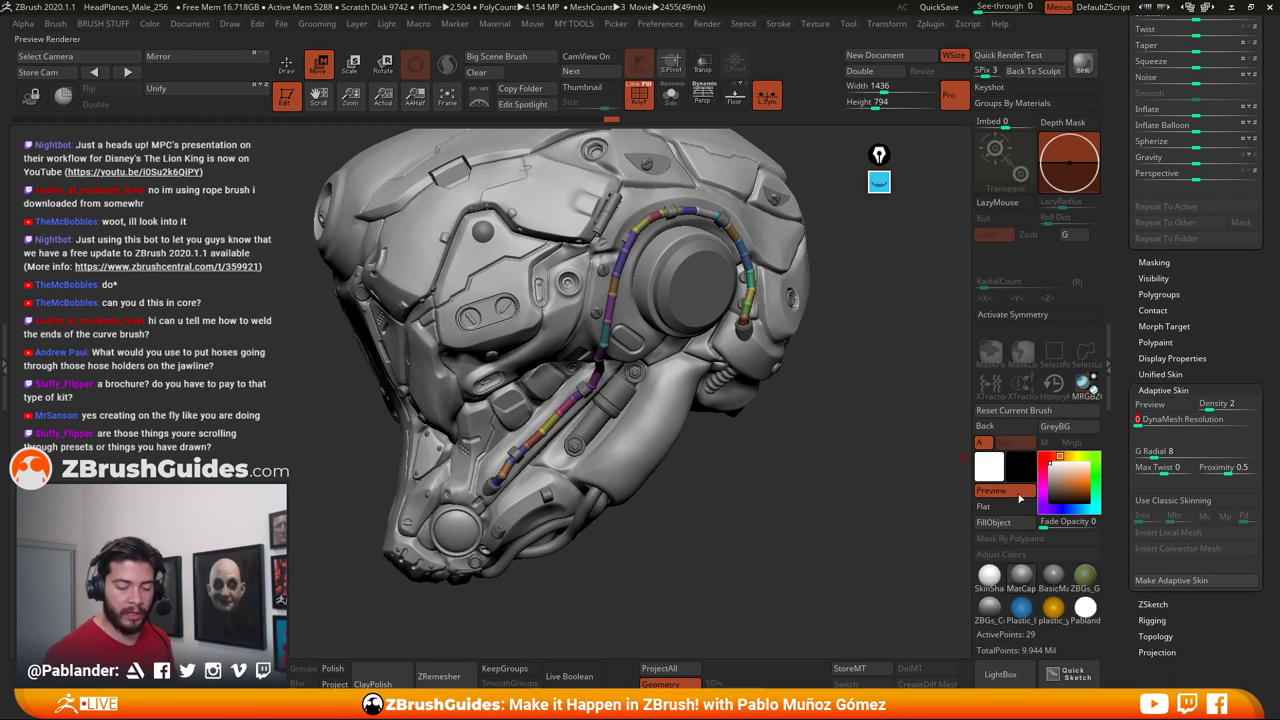
ctrl+right_drag(811, 486, 800, 540)
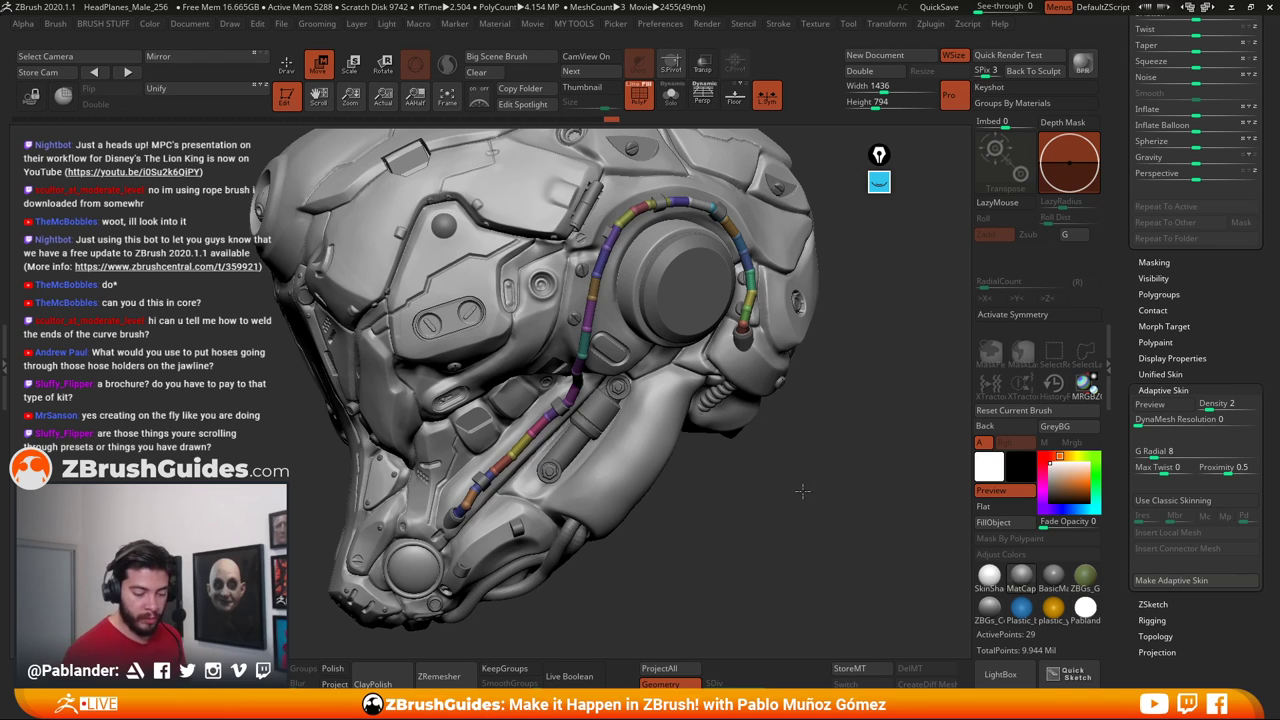
alt+right_drag(802, 491, 816, 487)
click(1210, 408)
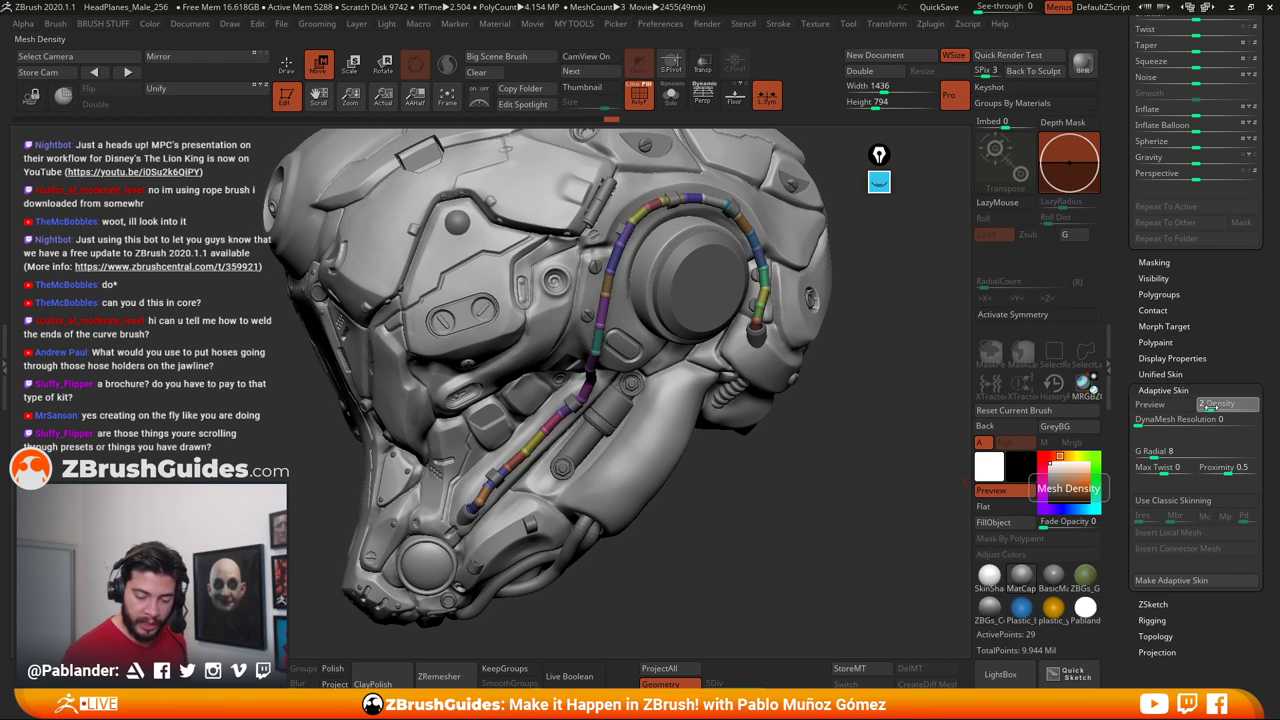
drag(1211, 406, 1190, 408)
click(1165, 407)
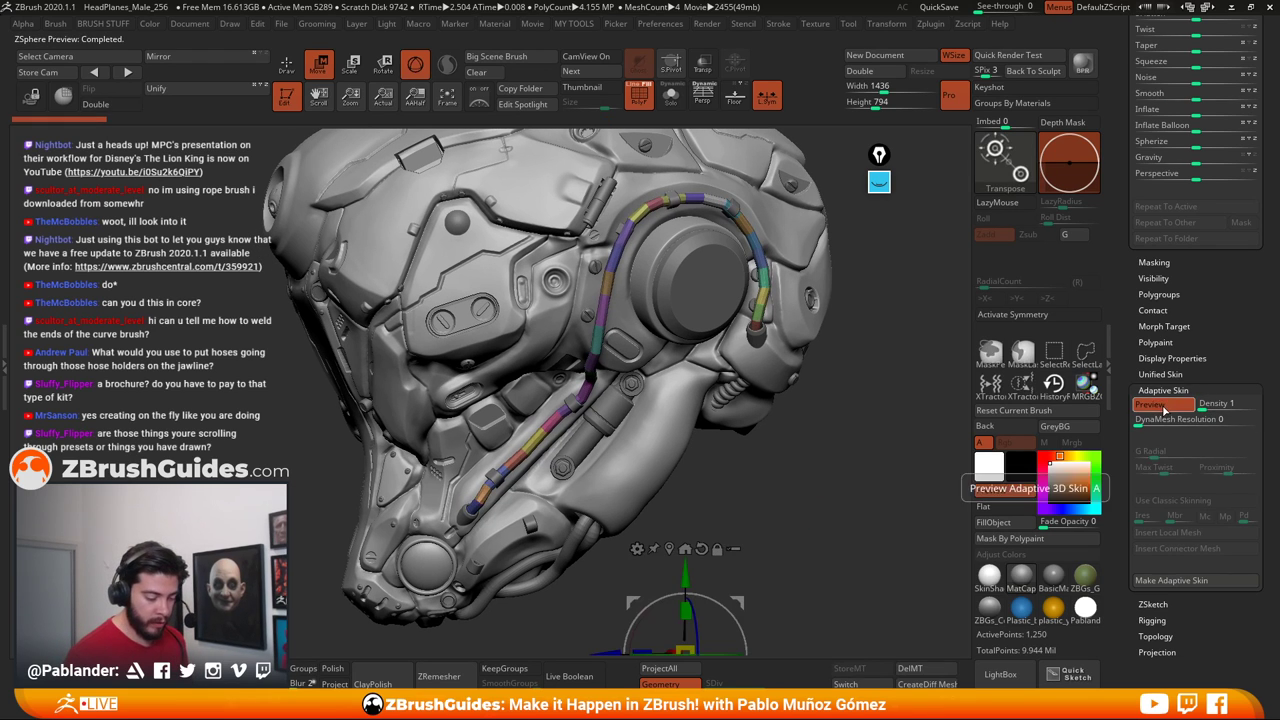
click(640, 94)
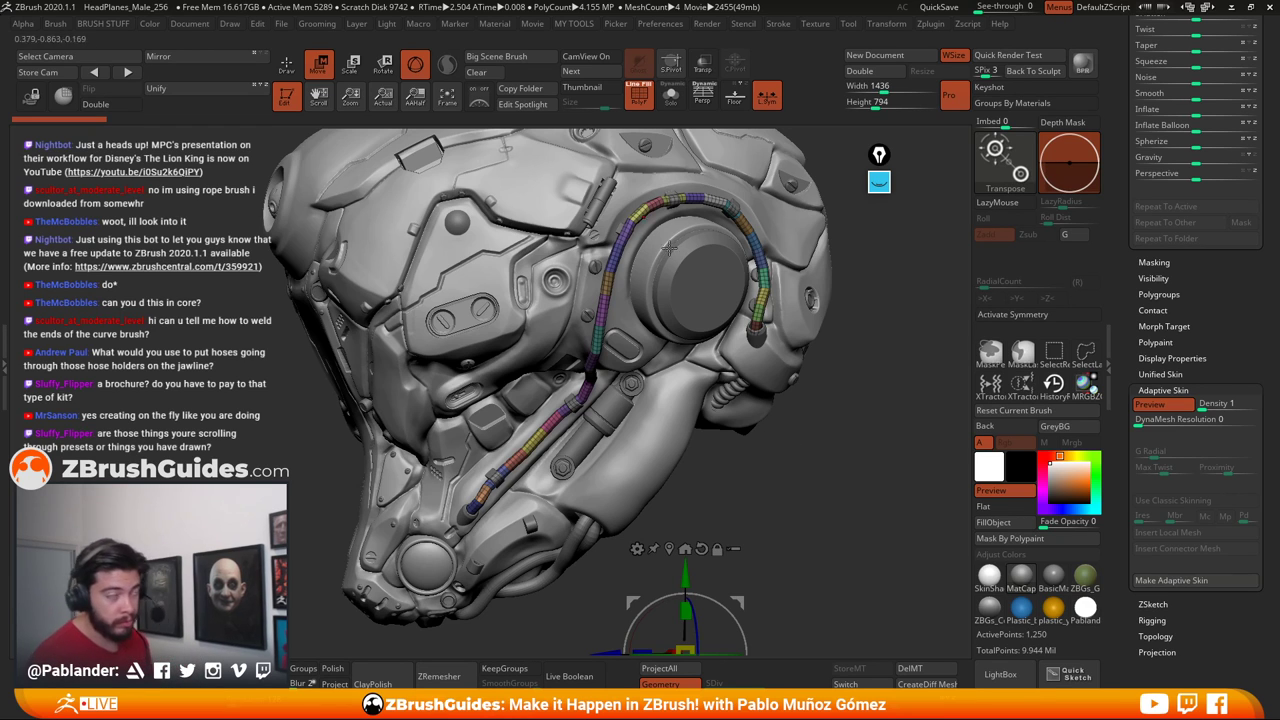
click(286, 66)
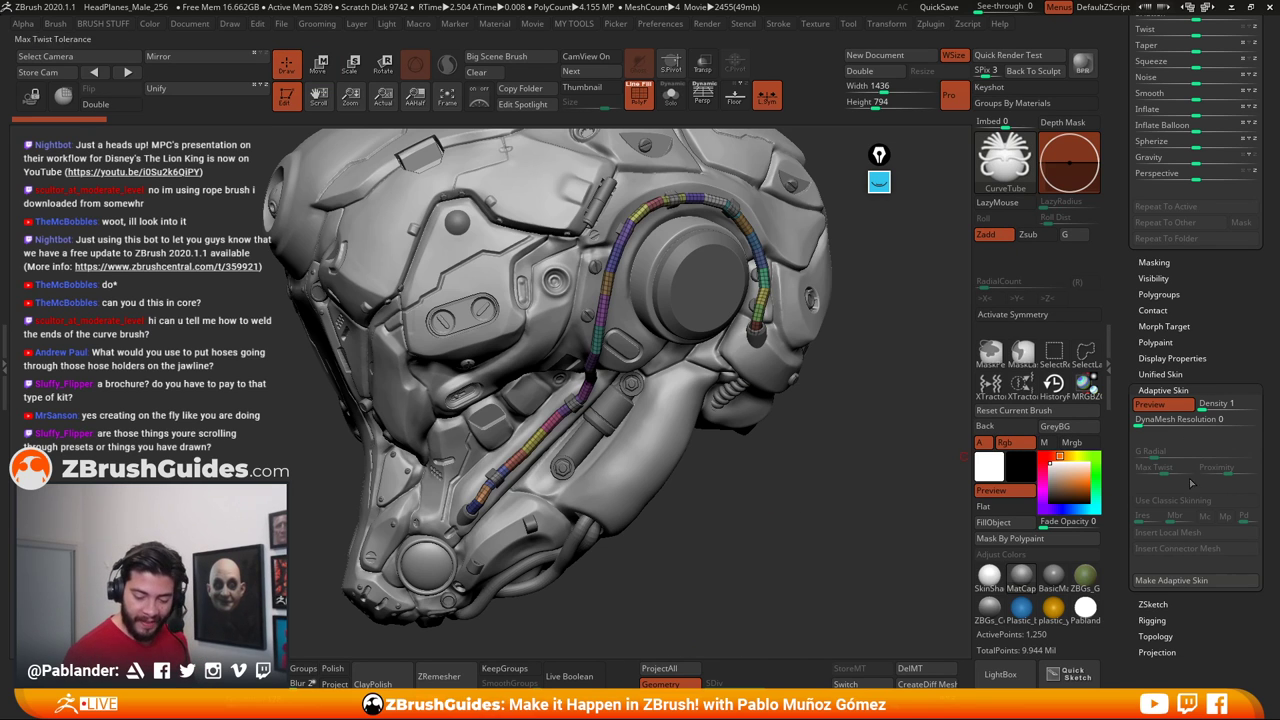
Make an adaptive skin from the ZSphere hose and switch to the generated skin mesh
click(1171, 580)
drag(1134, 300, 1134, 640)
drag(1134, 250, 1134, 640)
drag(1140, 142, 1160, 378)
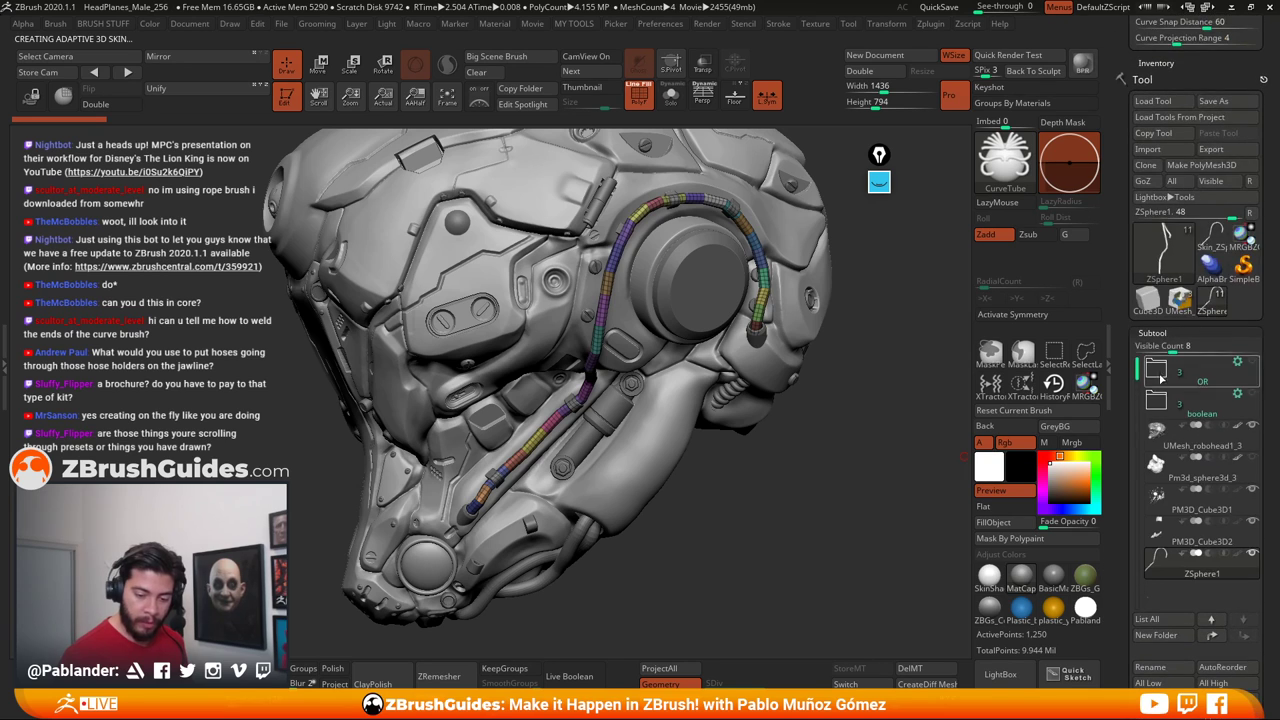
click(1212, 243)
Copy the skin mesh into the robot head as a subtool and move ZSphere1 into the OR folder
scroll(1165, 450, down, 3)
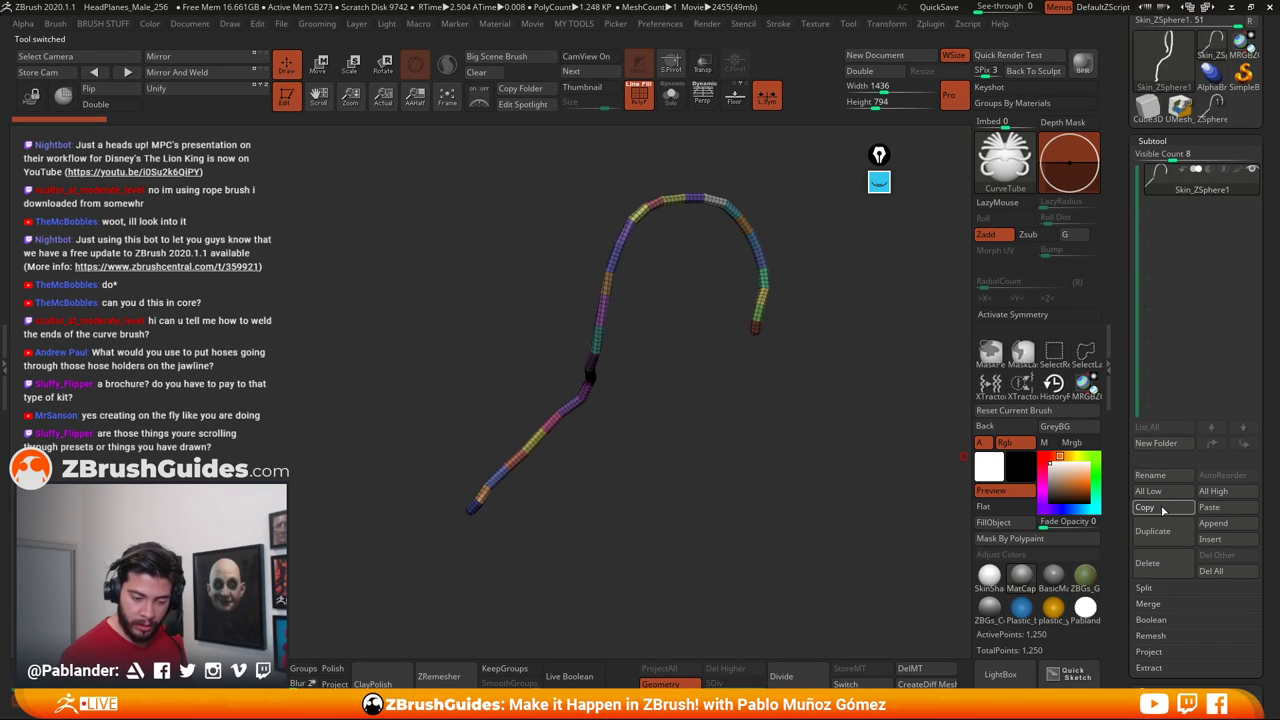
click(1213, 119)
click(1209, 507)
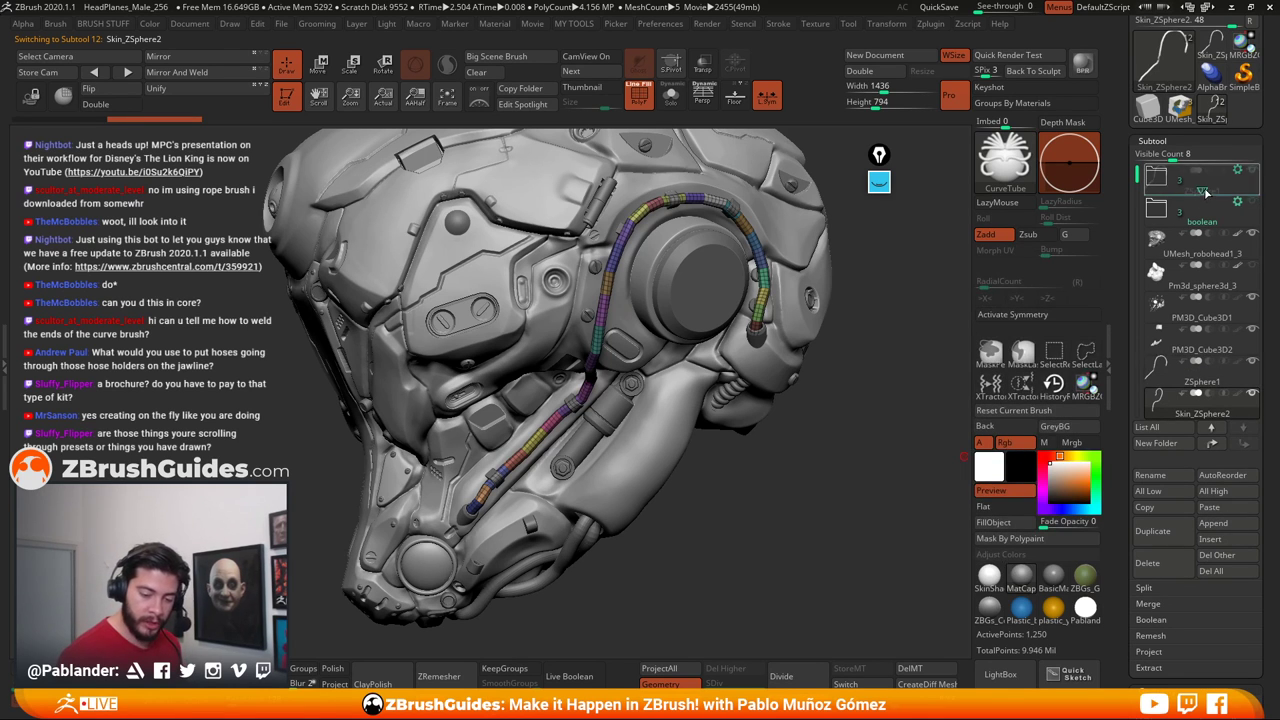
drag(1206, 193, 1205, 189)
drag(765, 521, 667, 485)
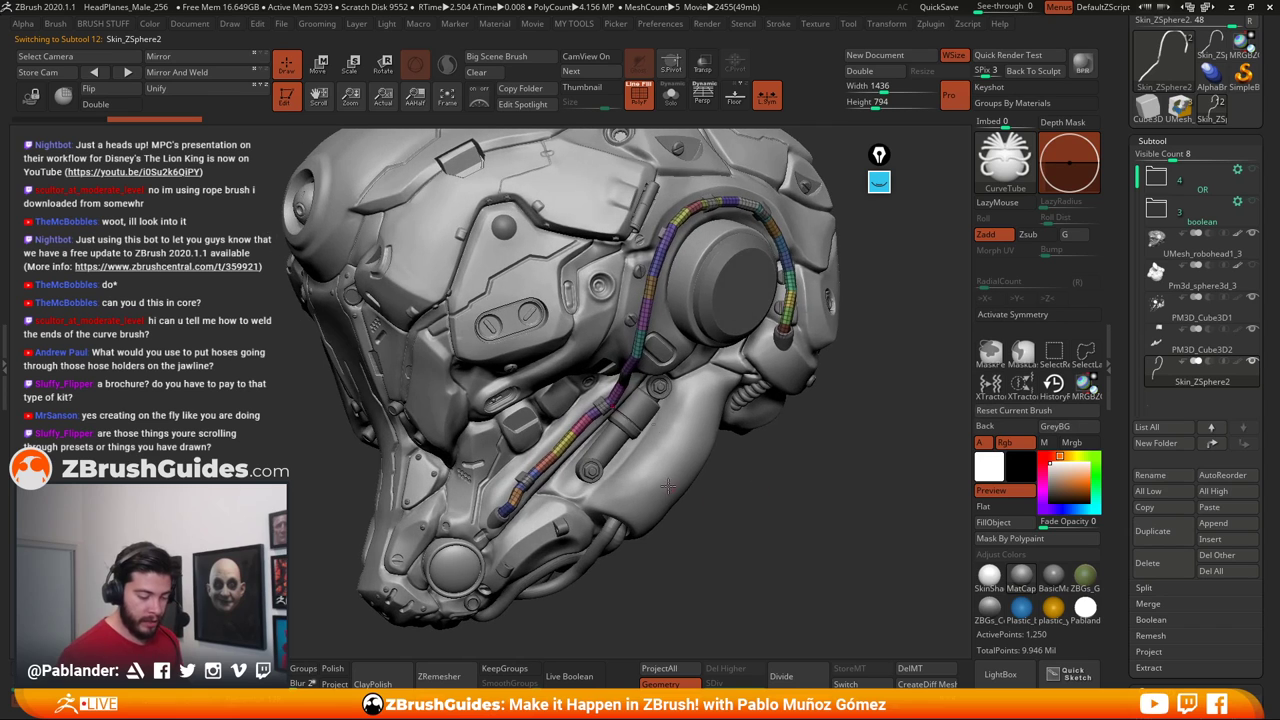
Duplicate the skinned hose subtool, leaving only the duplicate visible, and turn off the polyframe display
mouse_move(800, 453)
mouse_down()
mouse_move(777, 500)
mouse_move(802, 533)
mouse_up()
click(1166, 531)
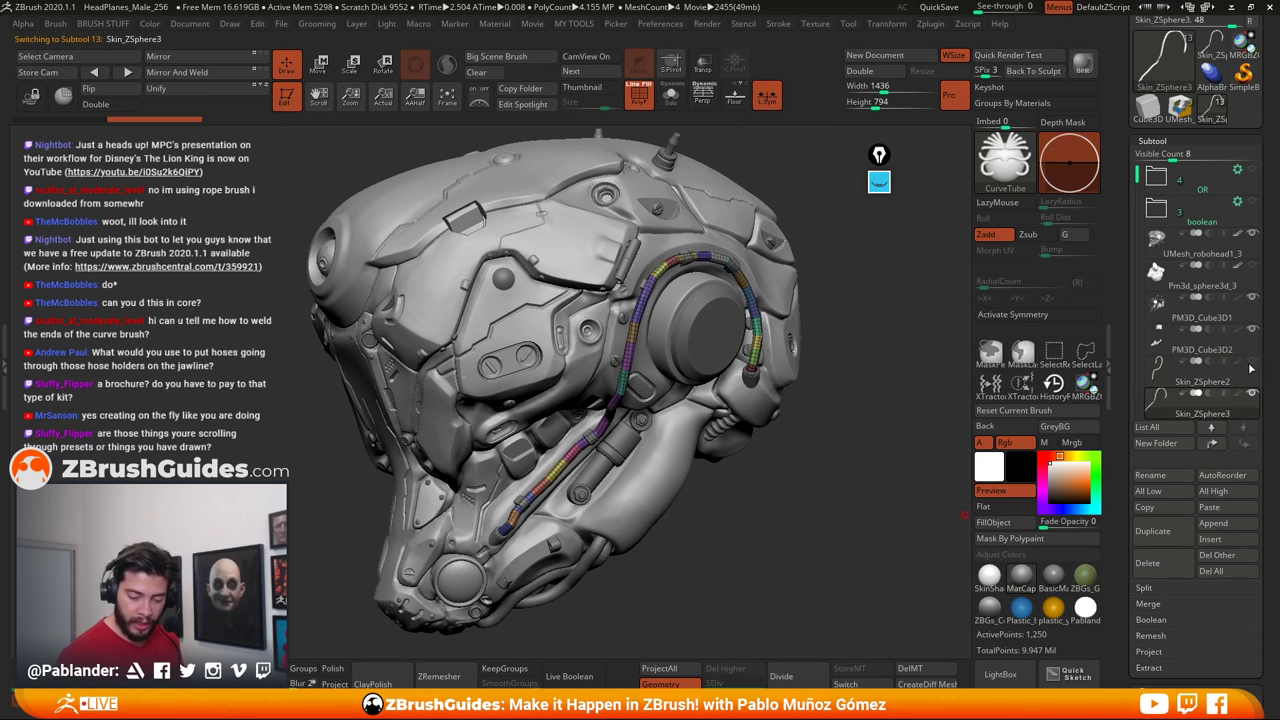
click(642, 100)
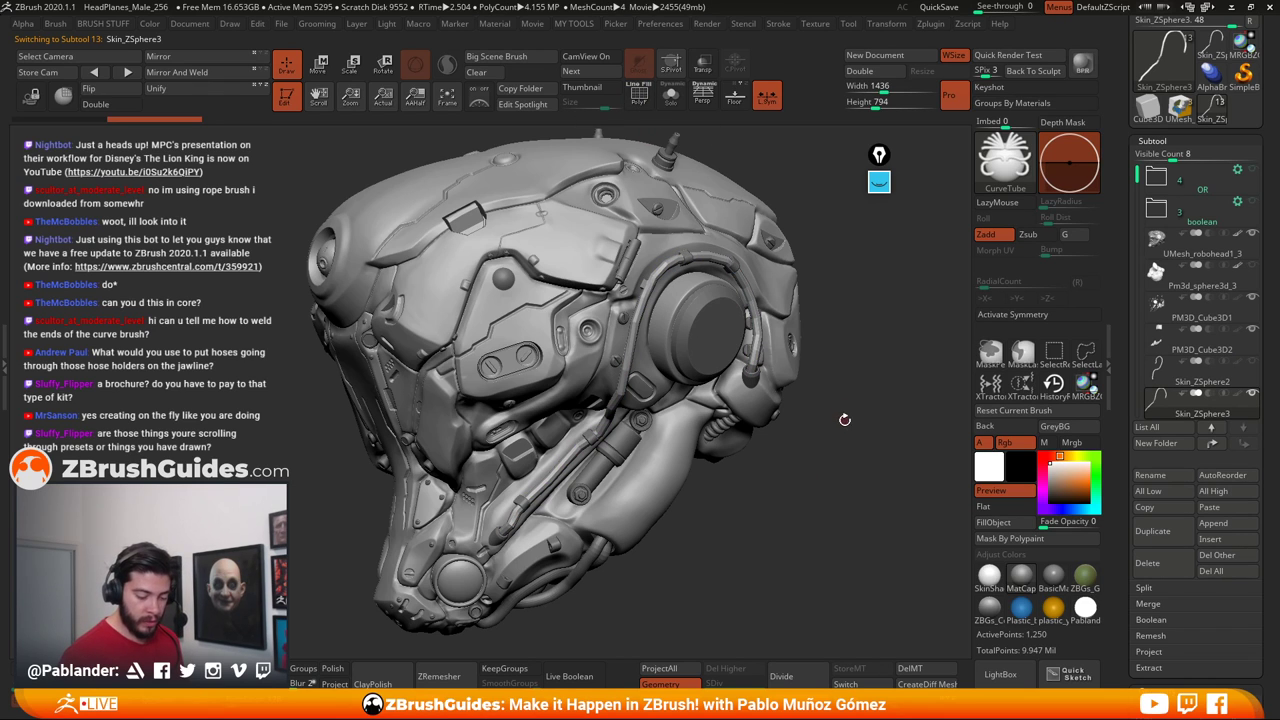
Thin the duplicated hose mesh with the Inflate deformation at -5
key(2)
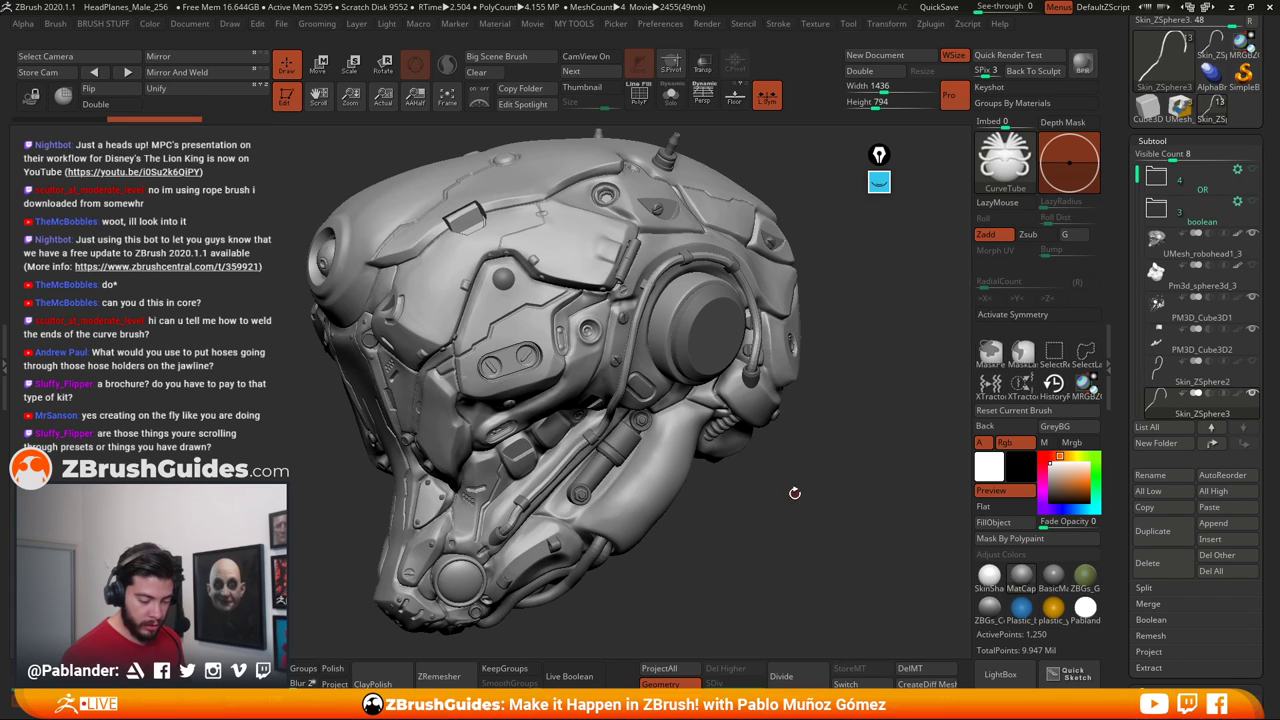
key(space)
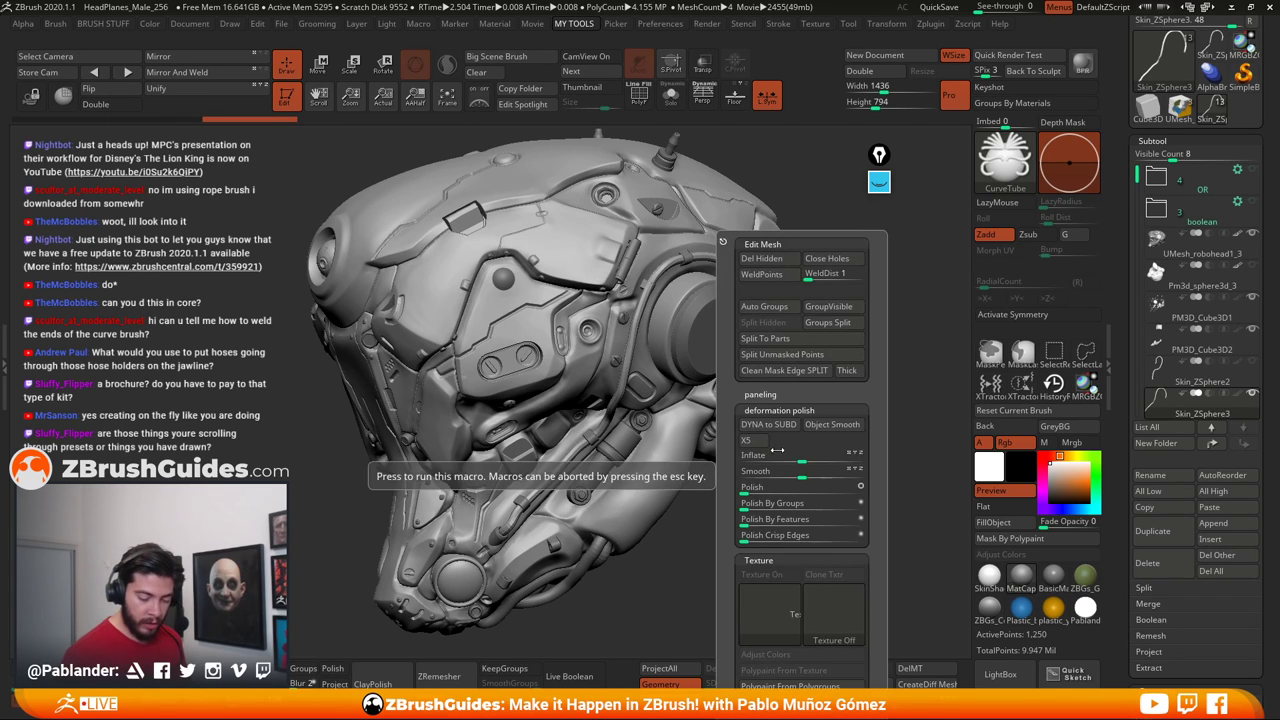
drag(793, 457, 797, 460)
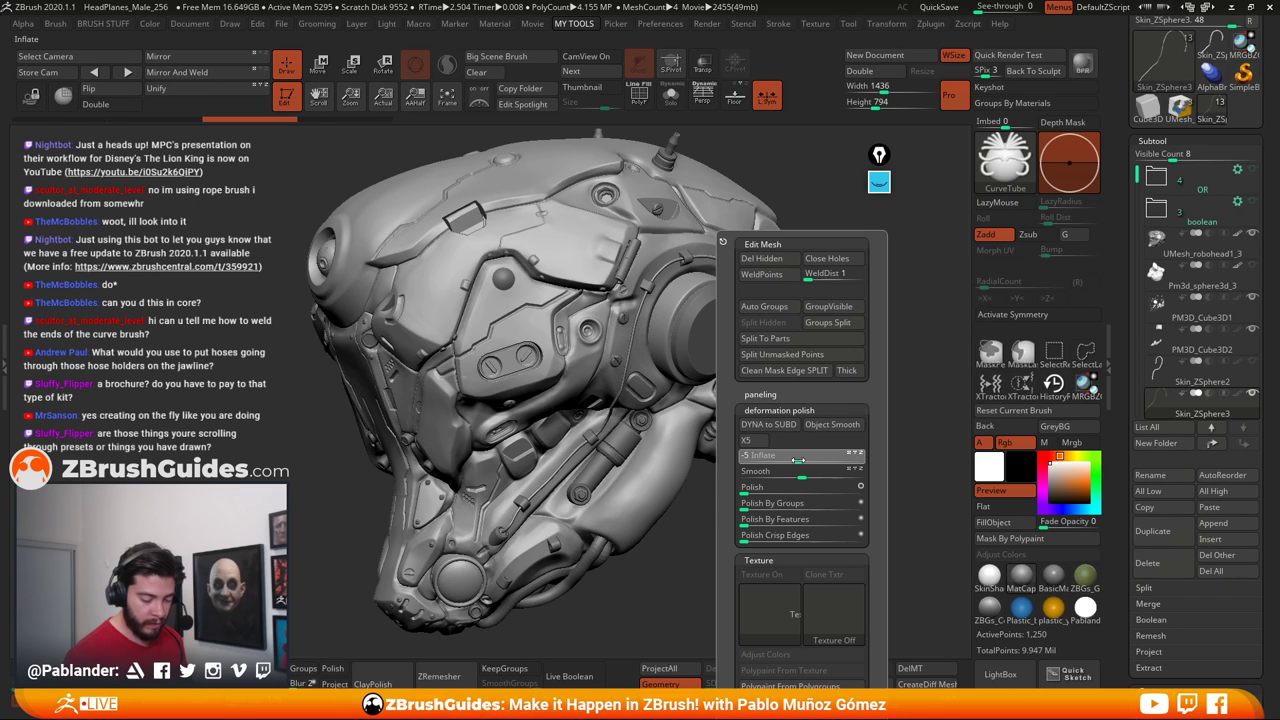
drag(797, 460, 797, 460)
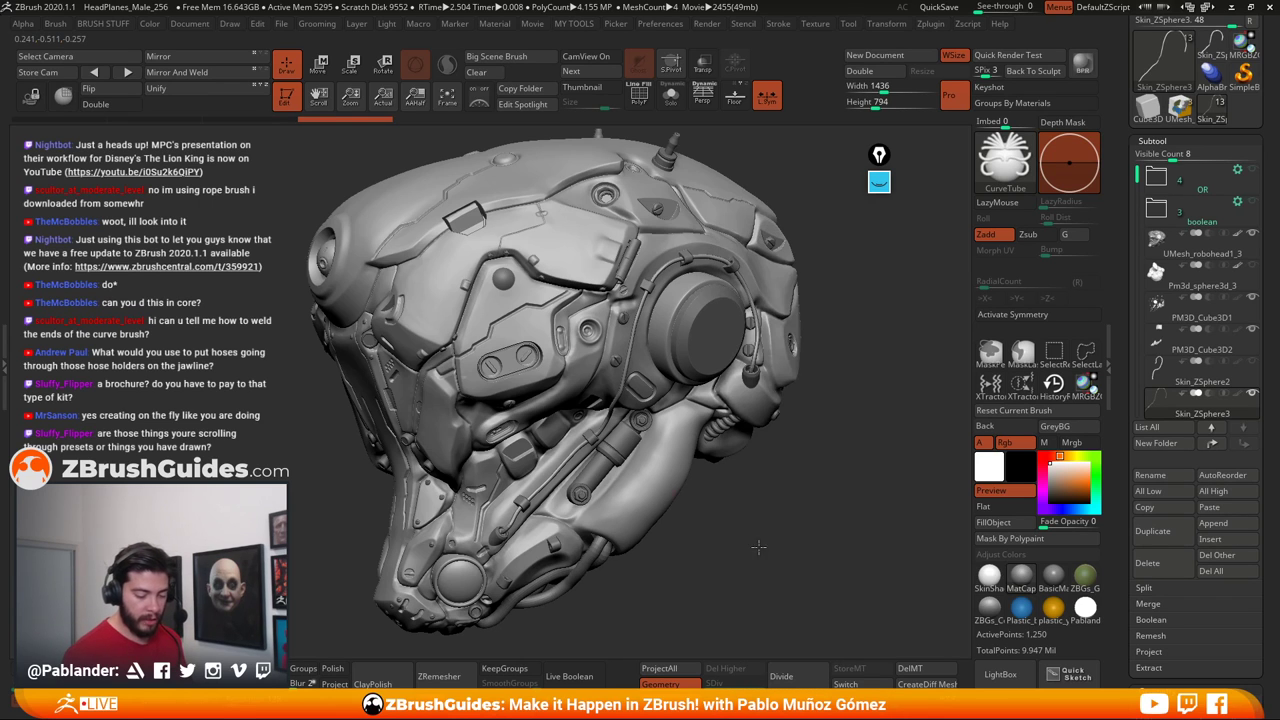
mouse_move(758, 546)
mouse_down()
mouse_move(741, 532)
mouse_move(791, 542)
mouse_move(732, 541)
mouse_move(743, 517)
mouse_move(756, 523)
mouse_up()
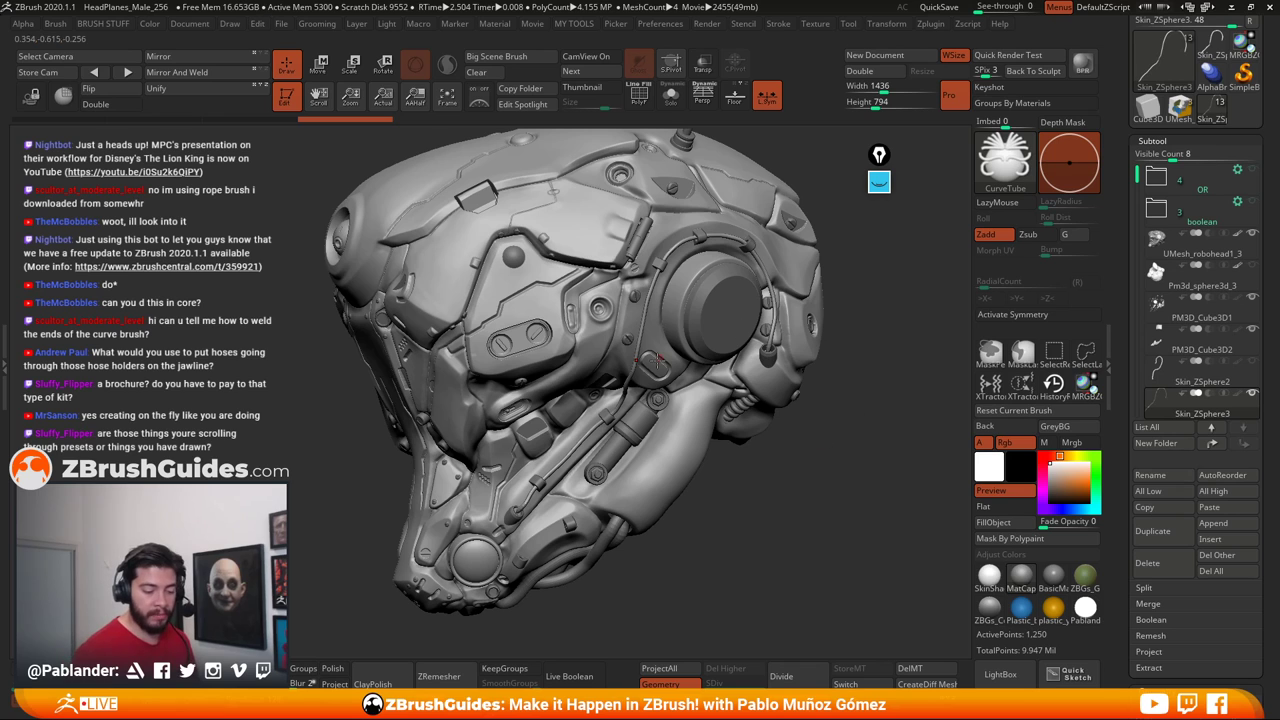
alt+drag(789, 500, 787, 461)
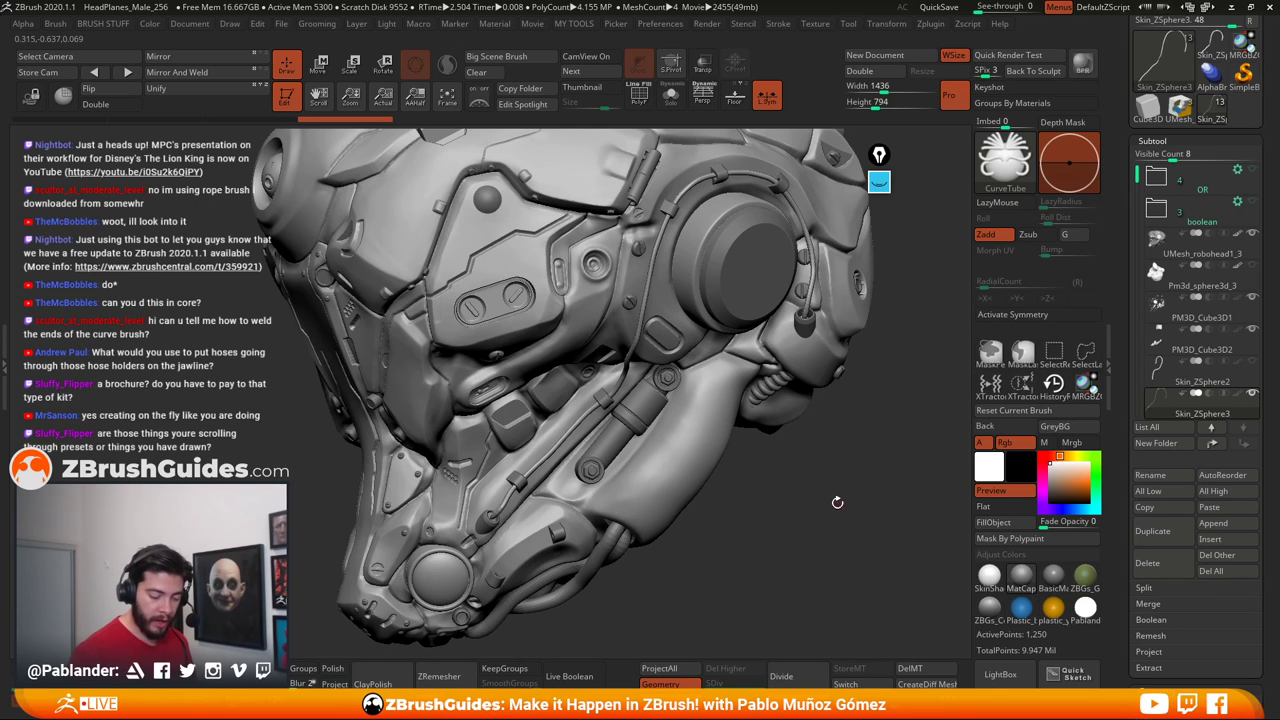
Activate the Move brush and examine how the thinned hose runs around the ear disc and along the jaw
key(b)
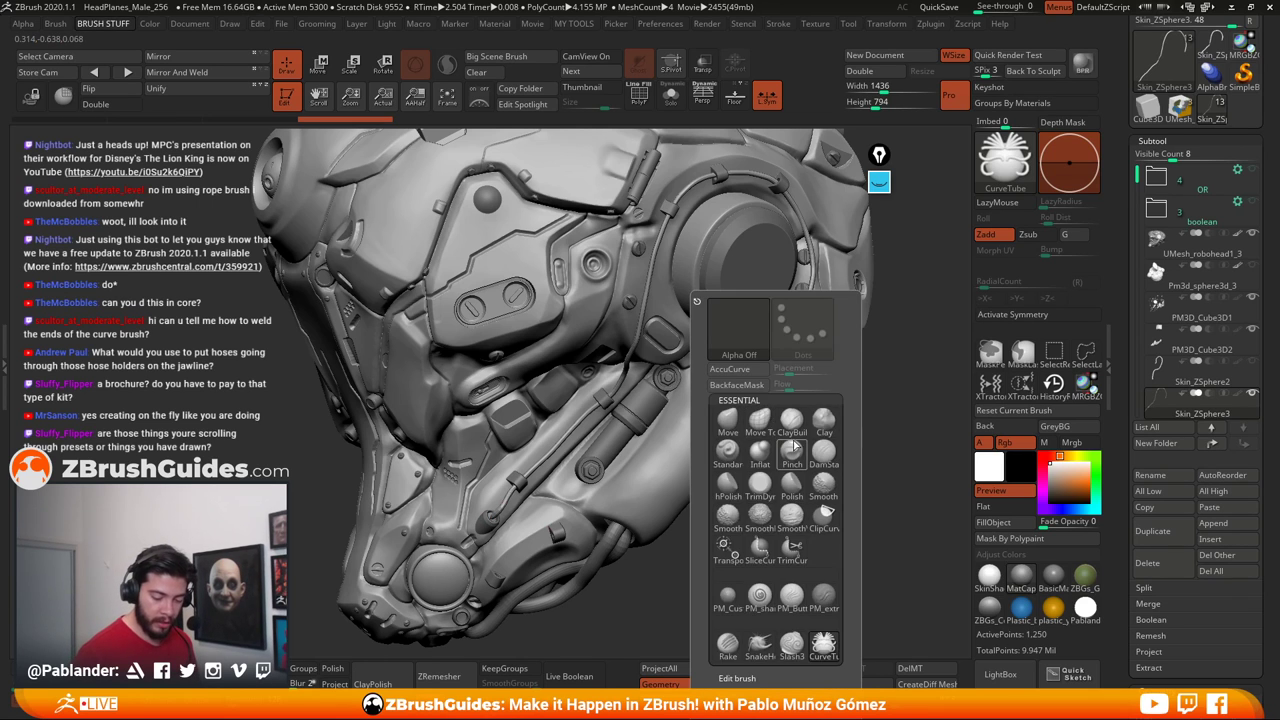
key(m)
key(v)
key(space)
mouse_move(770, 470)
mouse_down()
mouse_move(785, 462)
mouse_move(820, 485)
mouse_up()
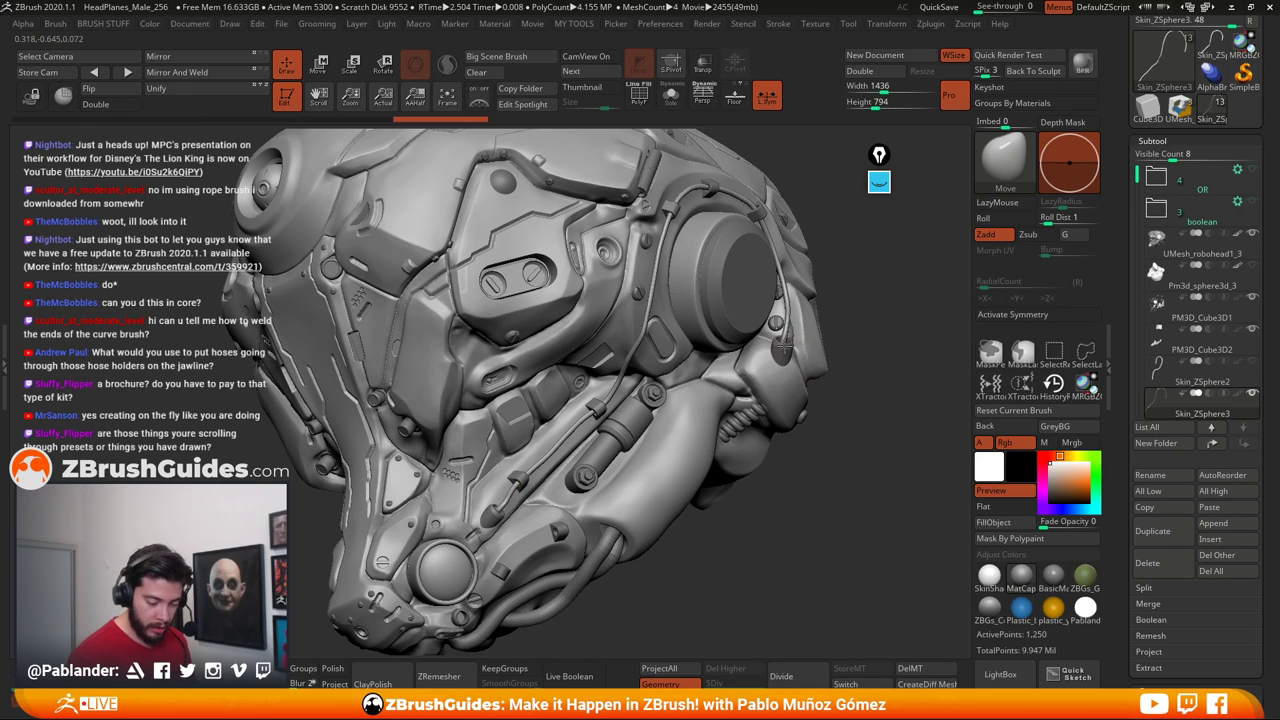
right_drag(783, 344, 857, 317)
right_drag(762, 400, 810, 408)
right_drag(793, 479, 720, 541)
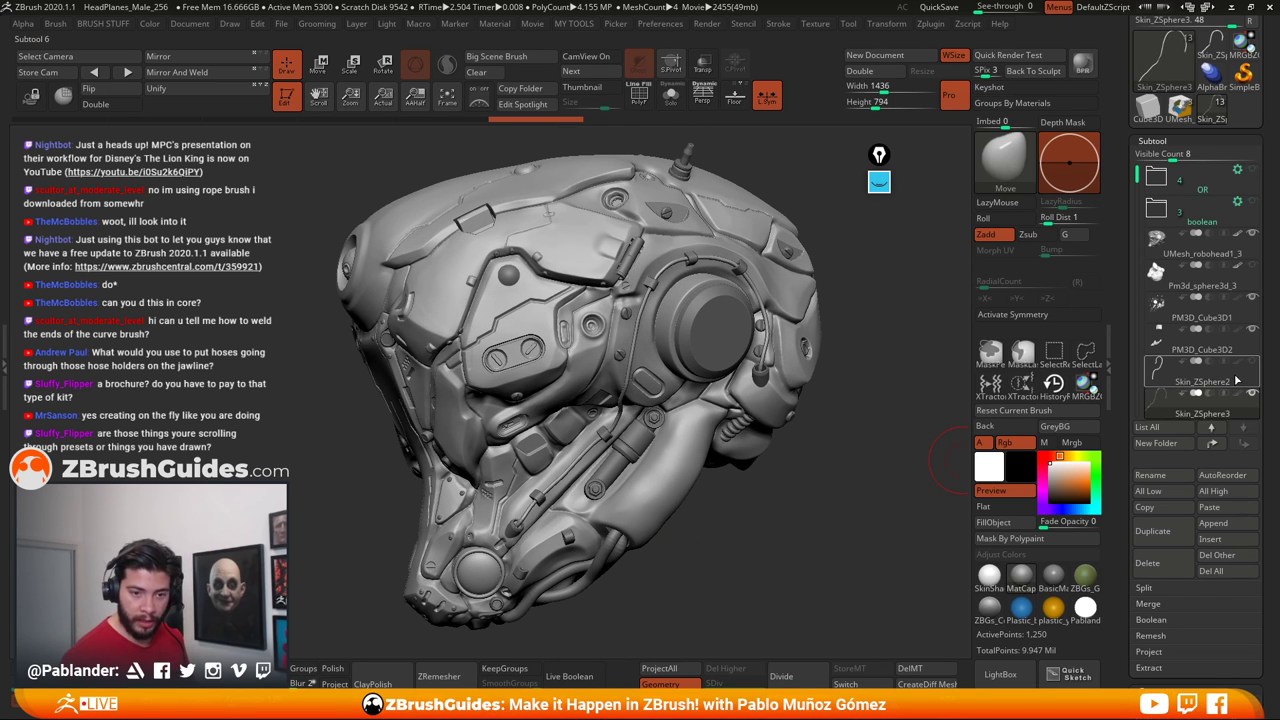
Hide the thinned hose Skin_ZSphere3, isolate the original hose subtool Skin_ZSphere2 and display its polyframe
mouse_move(1237, 381)
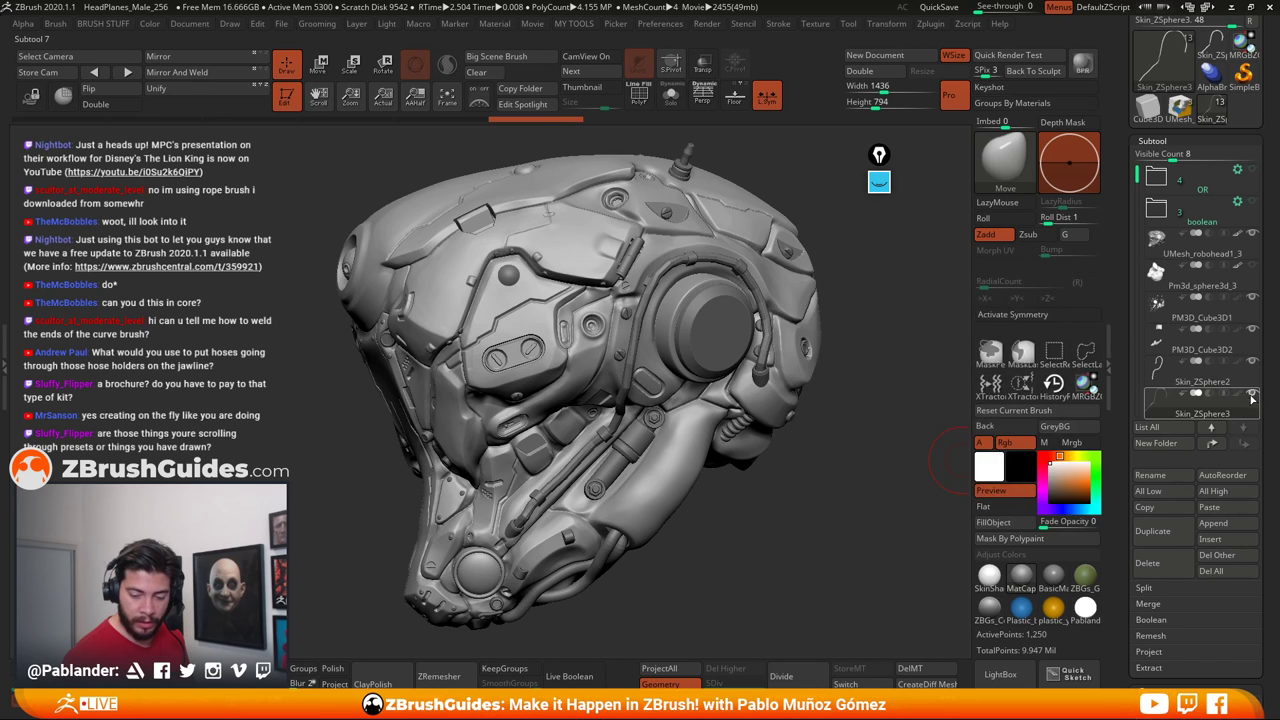
click(1222, 382)
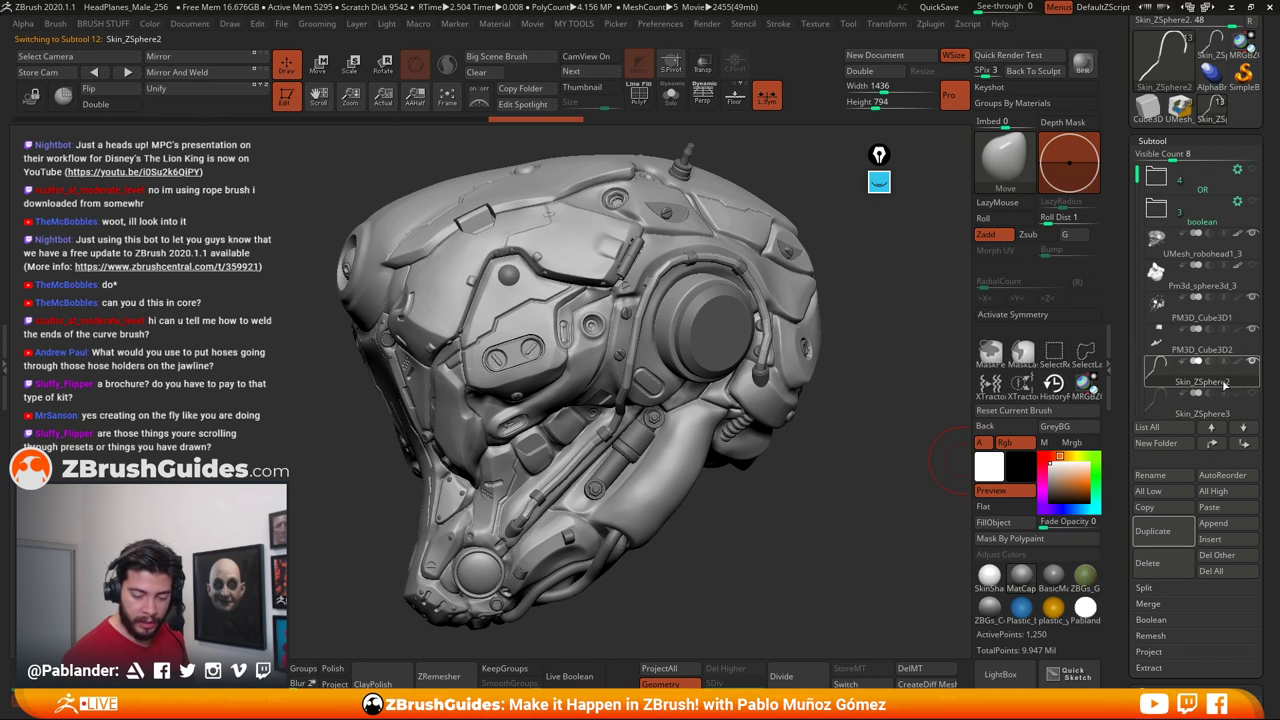
click(671, 95)
click(639, 95)
drag(705, 441, 703, 435)
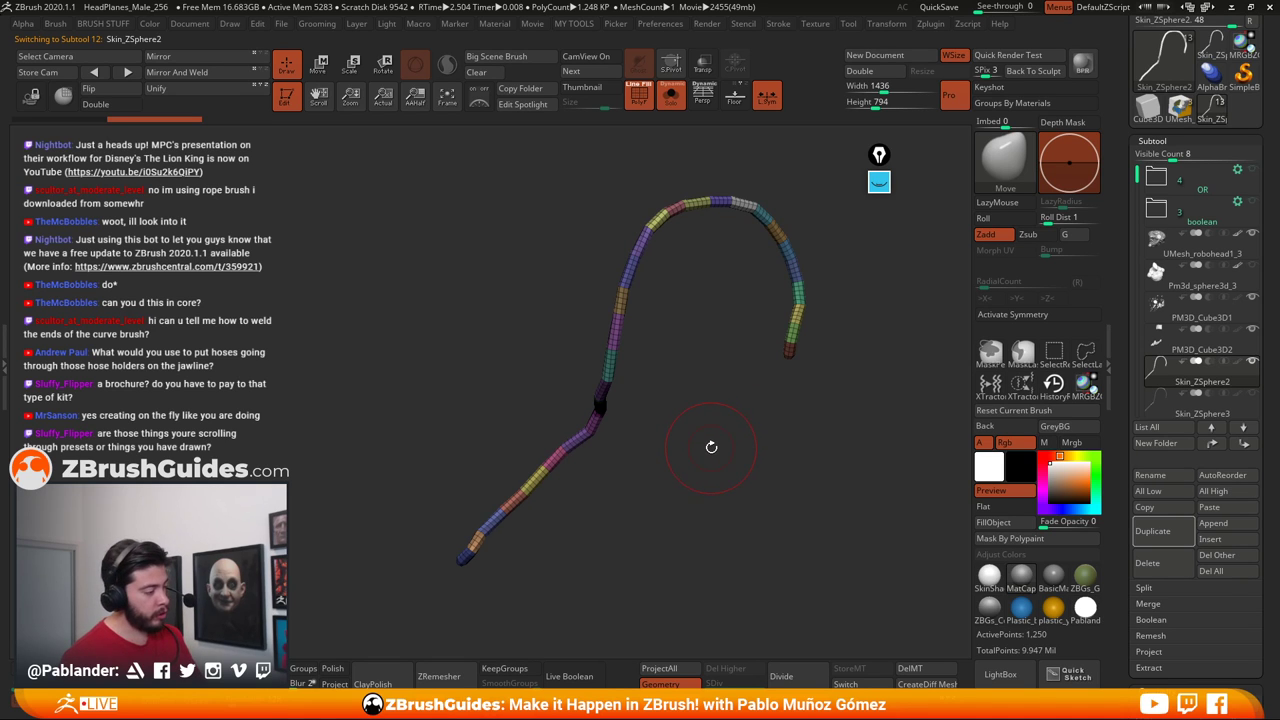
Merge the isolated hose's polygroups into a single polygroup
key(ctrl+w)
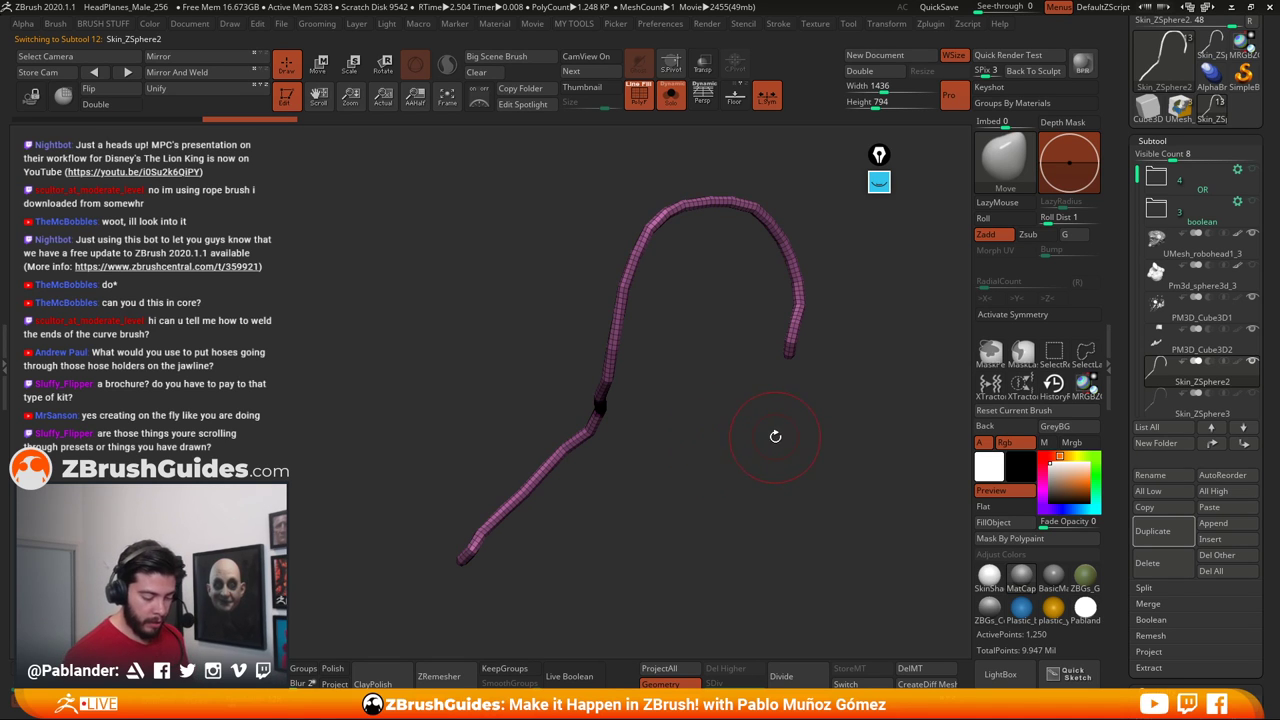
key(2)
drag(723, 490, 727, 491)
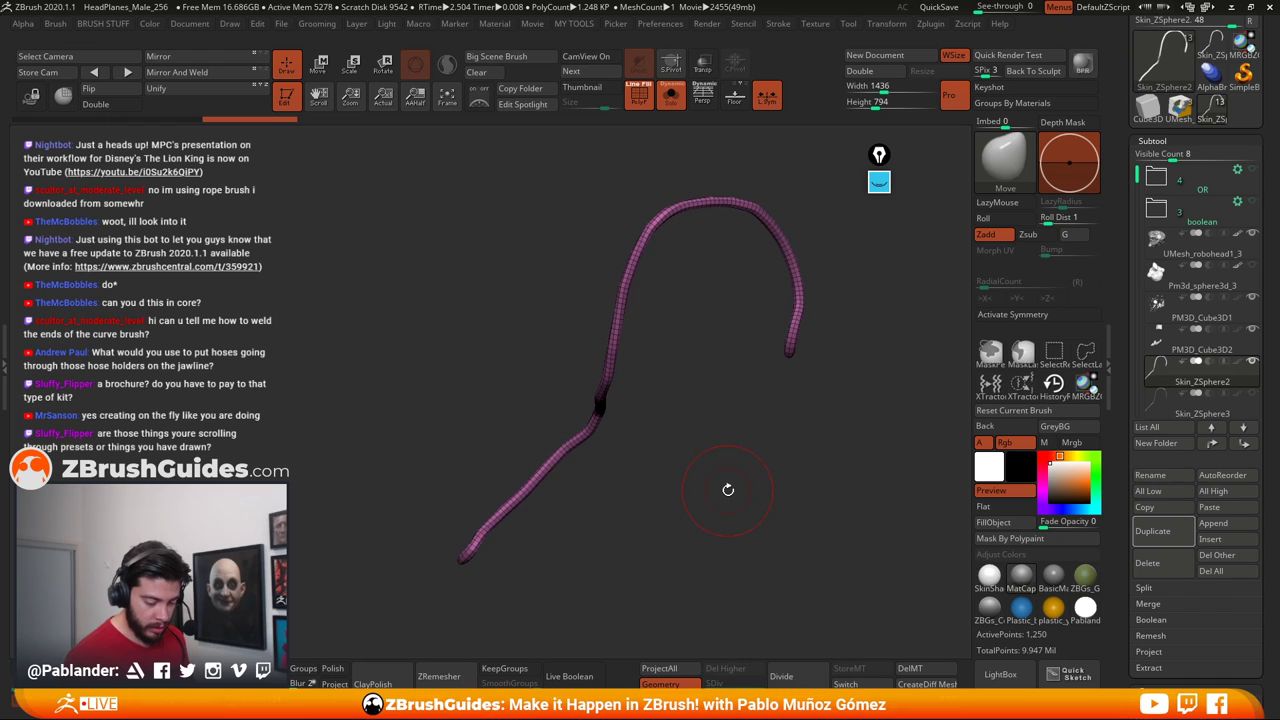
Hide the capped polygons at the ends of the hose and delete the hidden geometry
key(space)
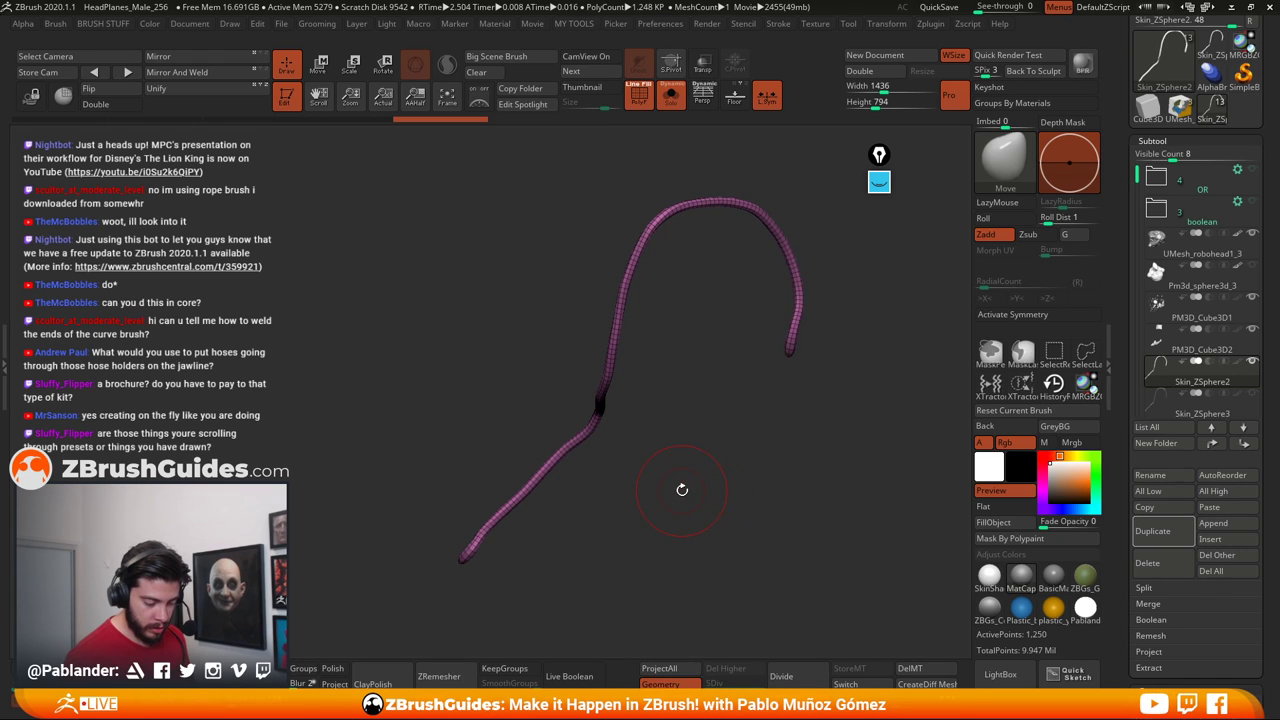
mouse_move(675, 488)
mouse_down()
mouse_move(777, 363)
mouse_move(806, 353)
mouse_move(754, 523)
mouse_move(820, 357)
mouse_move(786, 445)
mouse_up()
key(space)
mouse_move(817, 357)
mouse_down()
mouse_move(810, 347)
mouse_move(766, 378)
mouse_move(812, 350)
mouse_up()
drag(761, 384, 410, 360)
mouse_move(424, 206)
mouse_down()
mouse_move(700, 377)
mouse_move(709, 329)
mouse_move(694, 323)
mouse_move(543, 457)
mouse_up()
key(ctrl+shift)
ctrl+shift+drag(460, 465, 513, 504)
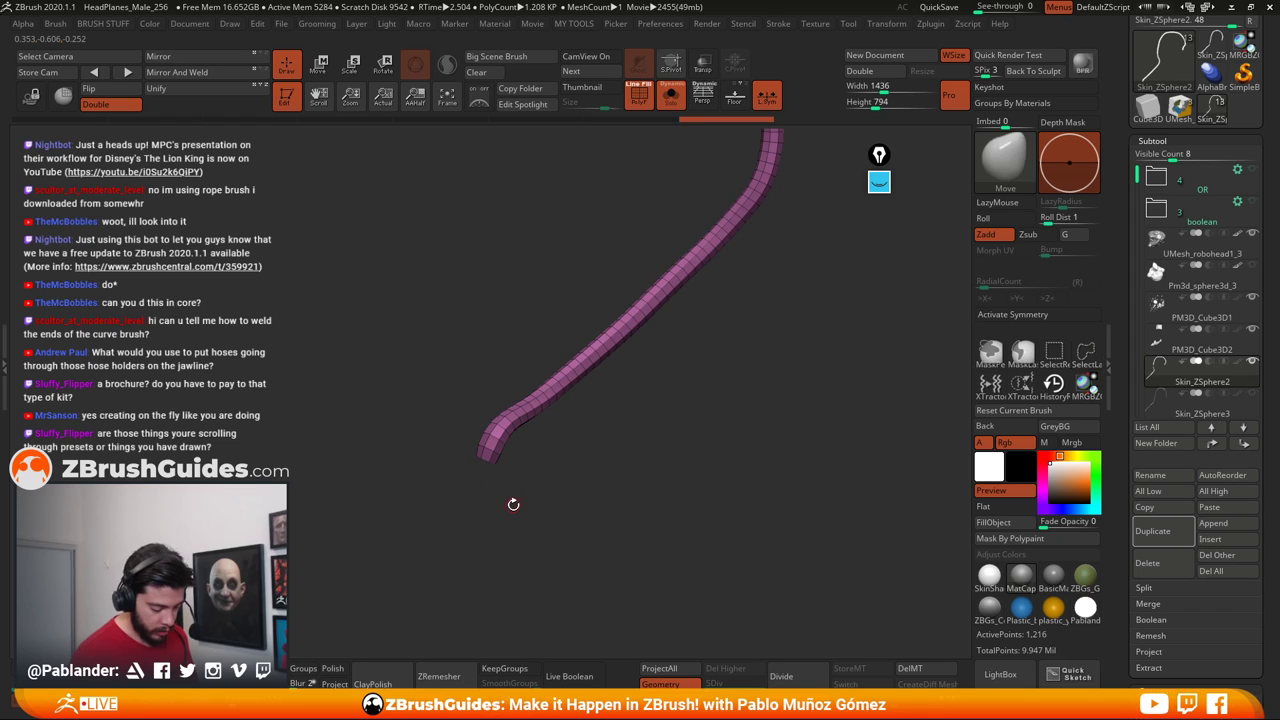
key(2)
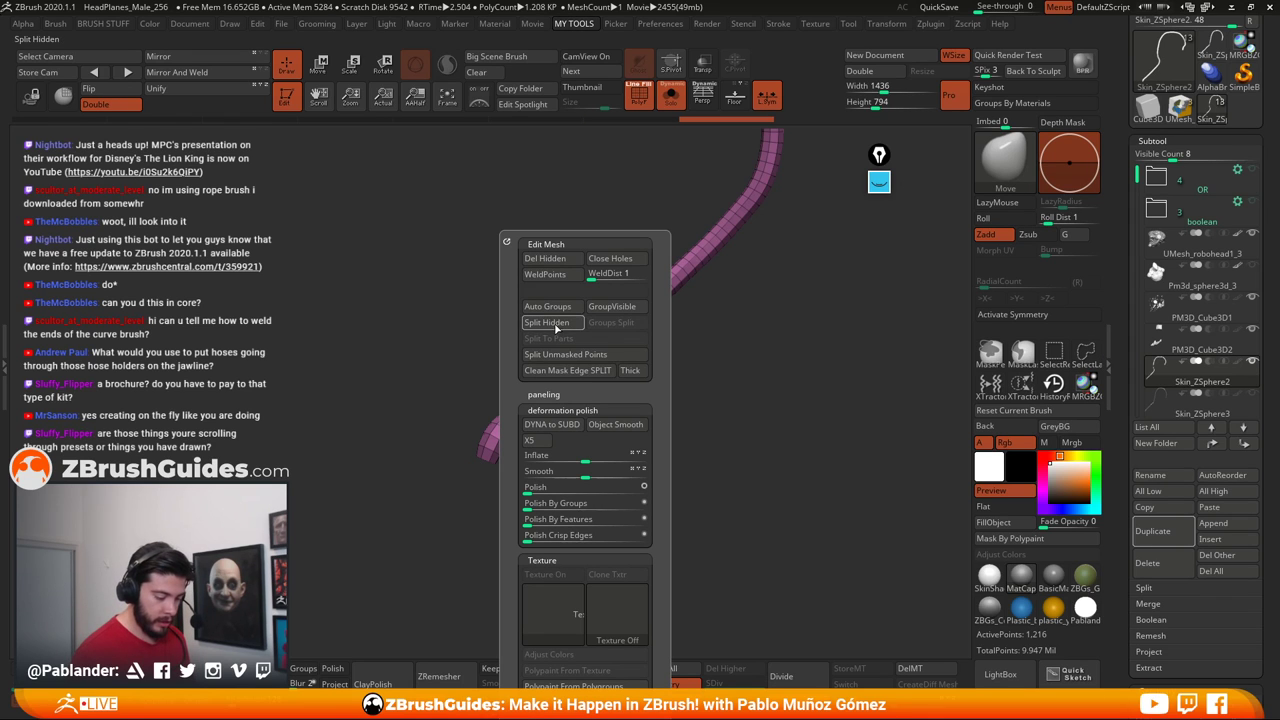
click(550, 260)
Hide alternating lengthwise polygon strips along the hose using SelectLasso on its edges
alt+drag(732, 435, 739, 372)
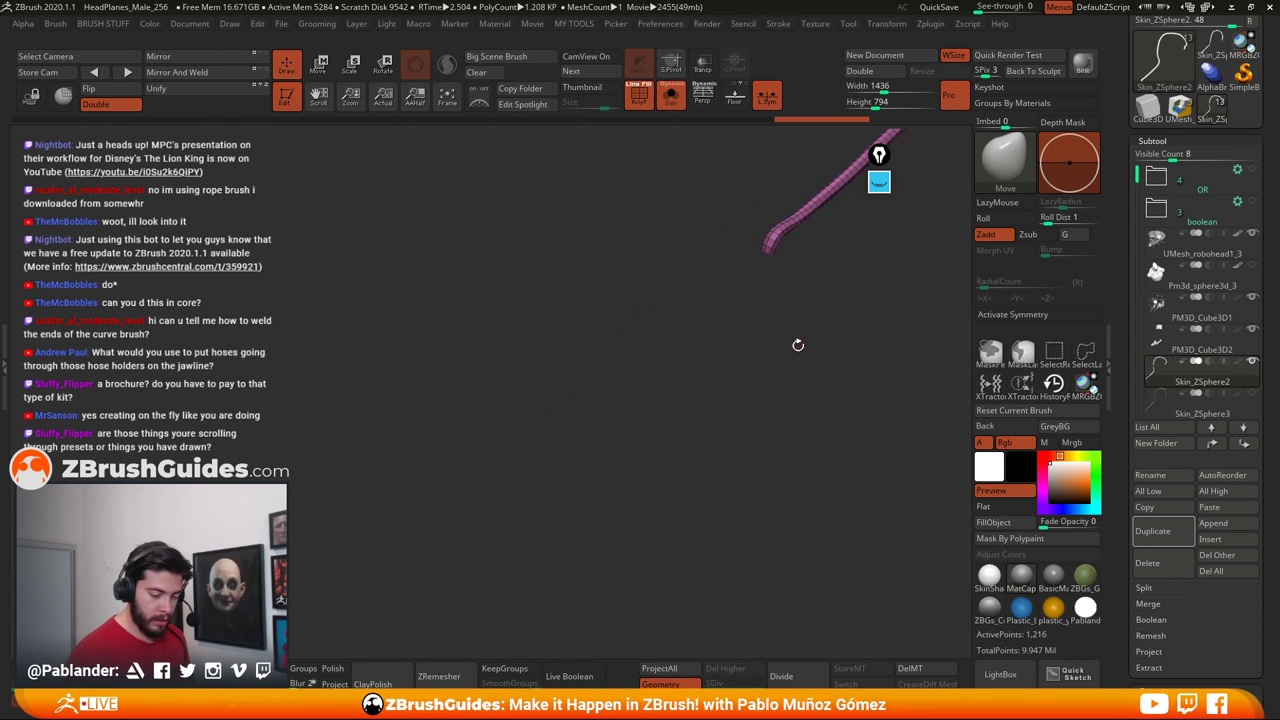
alt+drag(880, 280, 505, 572)
alt+drag(754, 340, 772, 425)
alt+drag(780, 325, 779, 399)
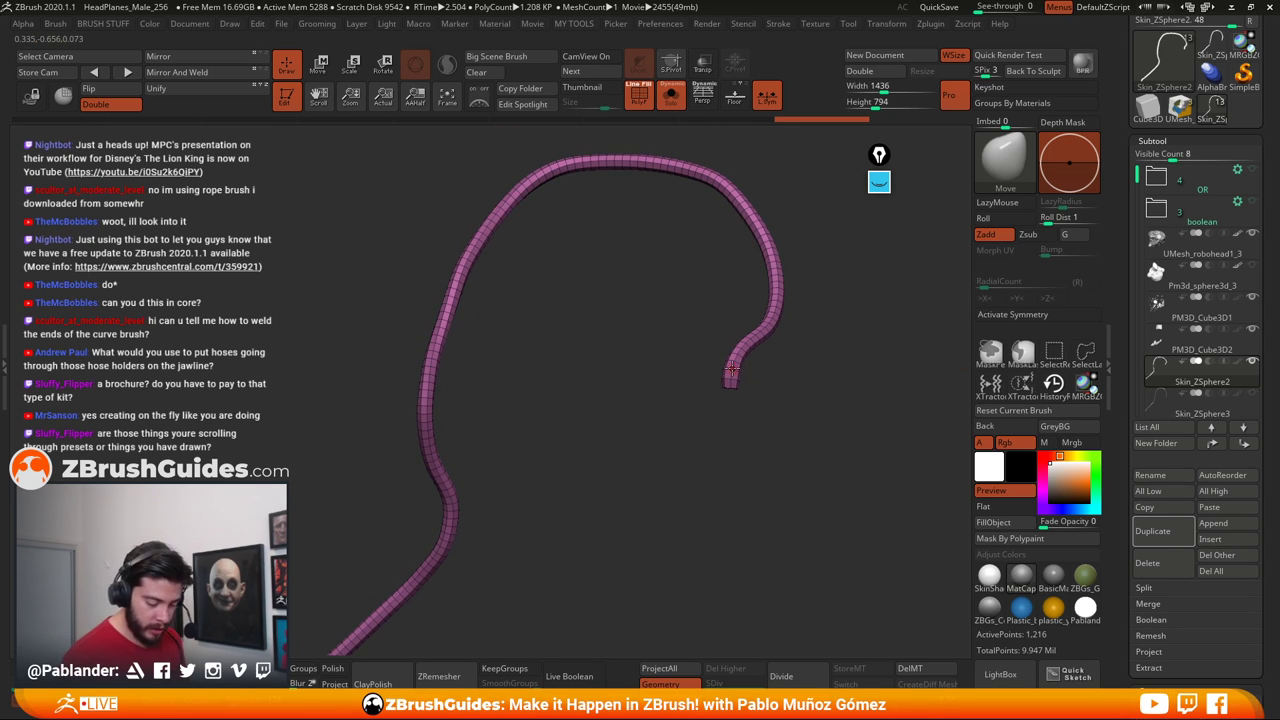
key(ctrl+shift)
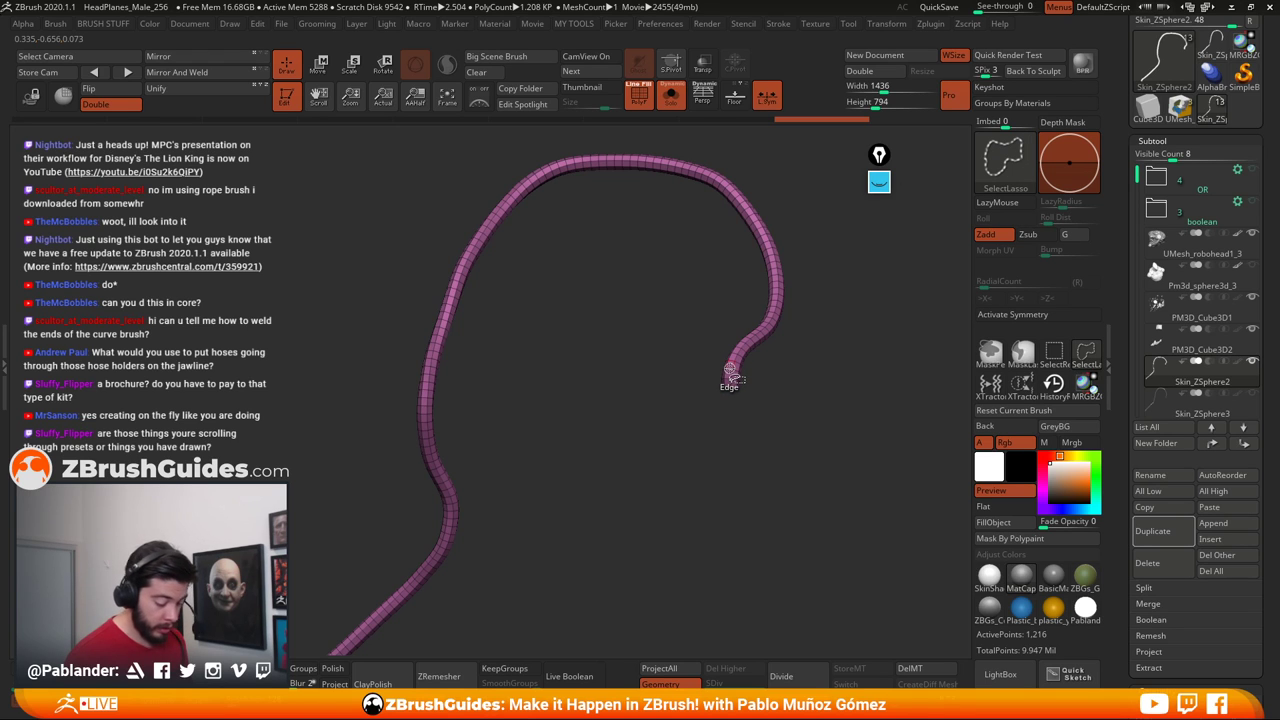
ctrl+shift+click(731, 372)
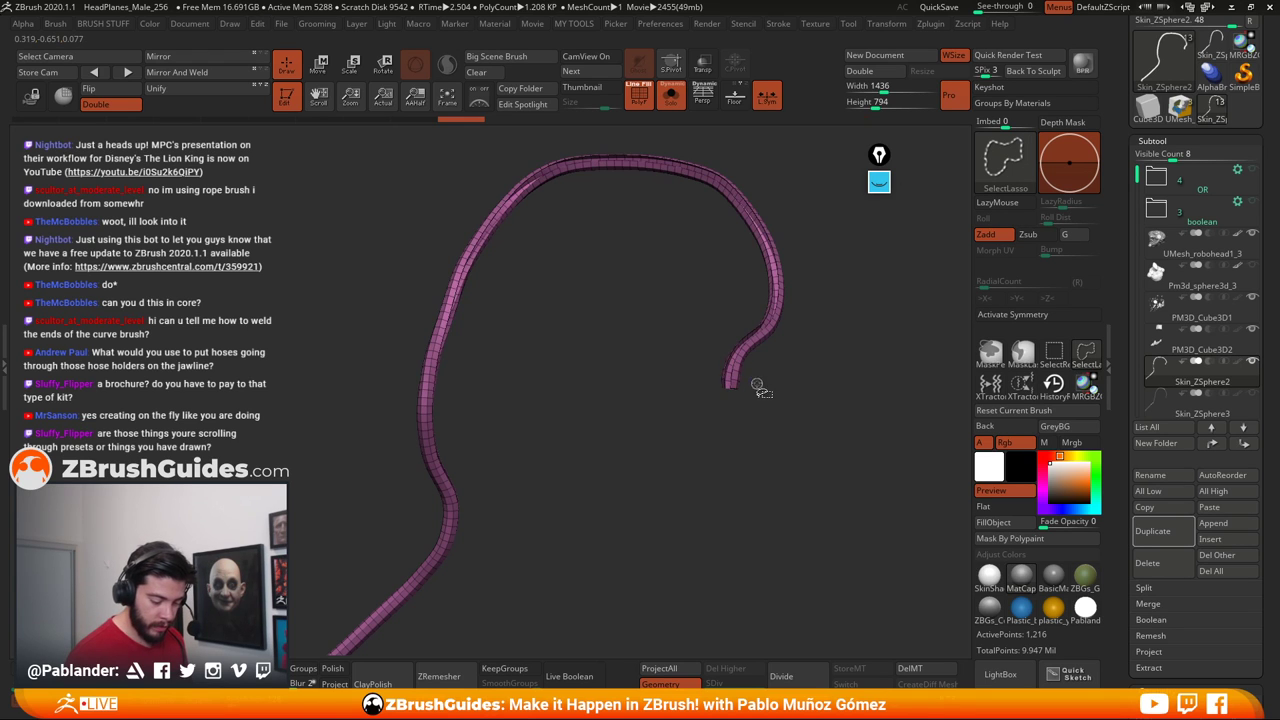
mouse_move(760, 388)
mouse_down()
mouse_move(734, 389)
mouse_move(780, 371)
mouse_move(830, 416)
mouse_move(721, 332)
mouse_up()
key(ctrl+shift)
ctrl+shift+click(720, 323)
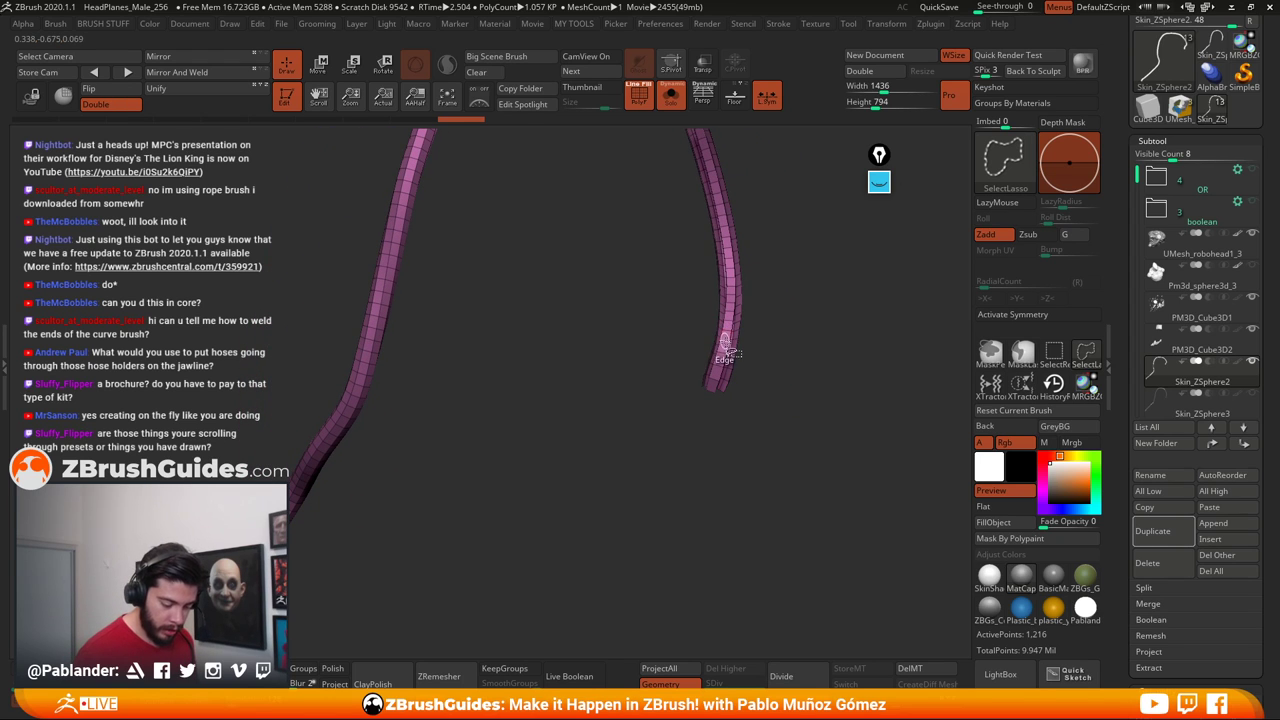
mouse_move(760, 372)
mouse_down()
mouse_move(777, 383)
mouse_move(754, 366)
mouse_move(765, 317)
mouse_up()
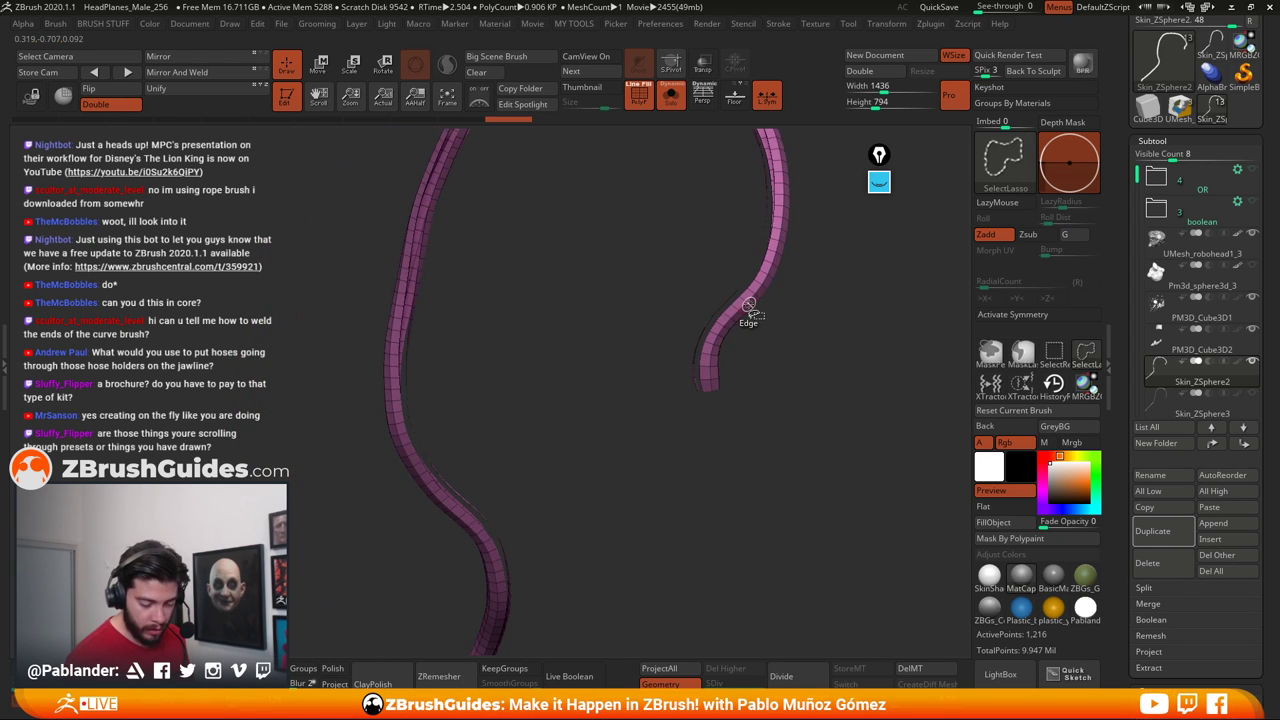
ctrl+shift+click(751, 314)
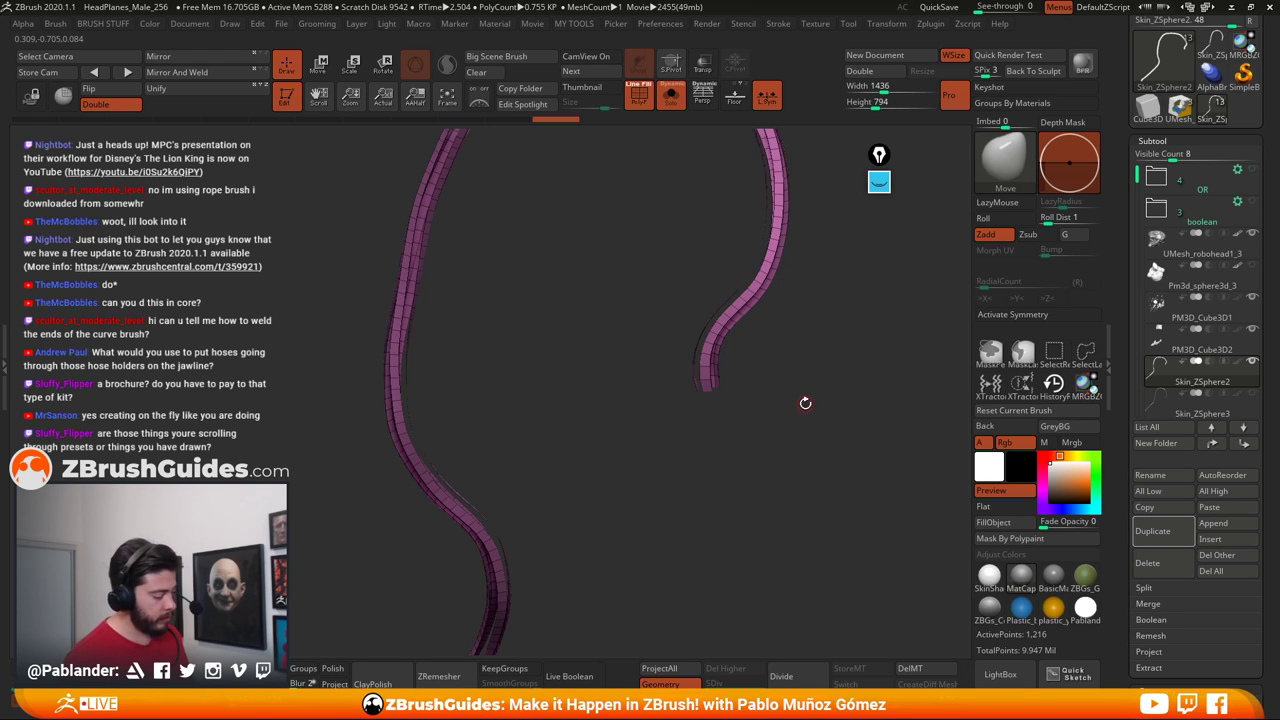
Auto-group the visible strips, invert the visibility to auto-group the remaining strips, and unhide the full hose
key(2)
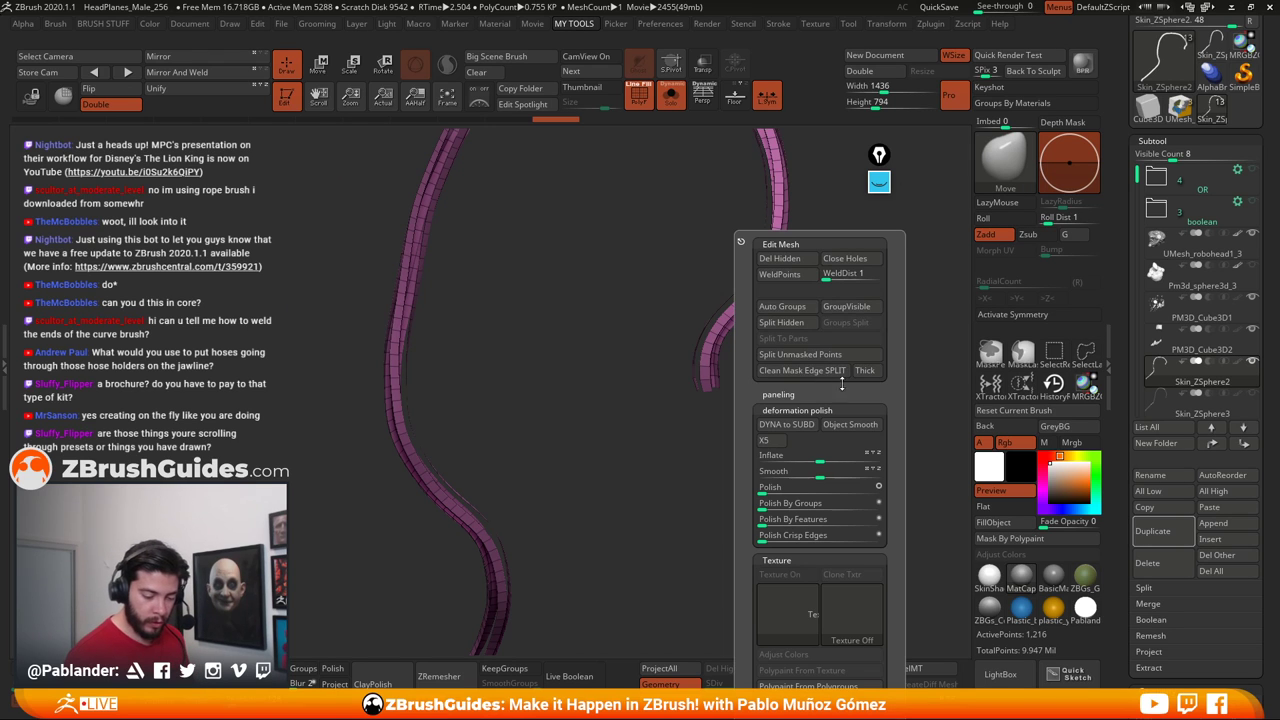
click(791, 308)
ctrl+shift+drag(788, 392, 809, 391)
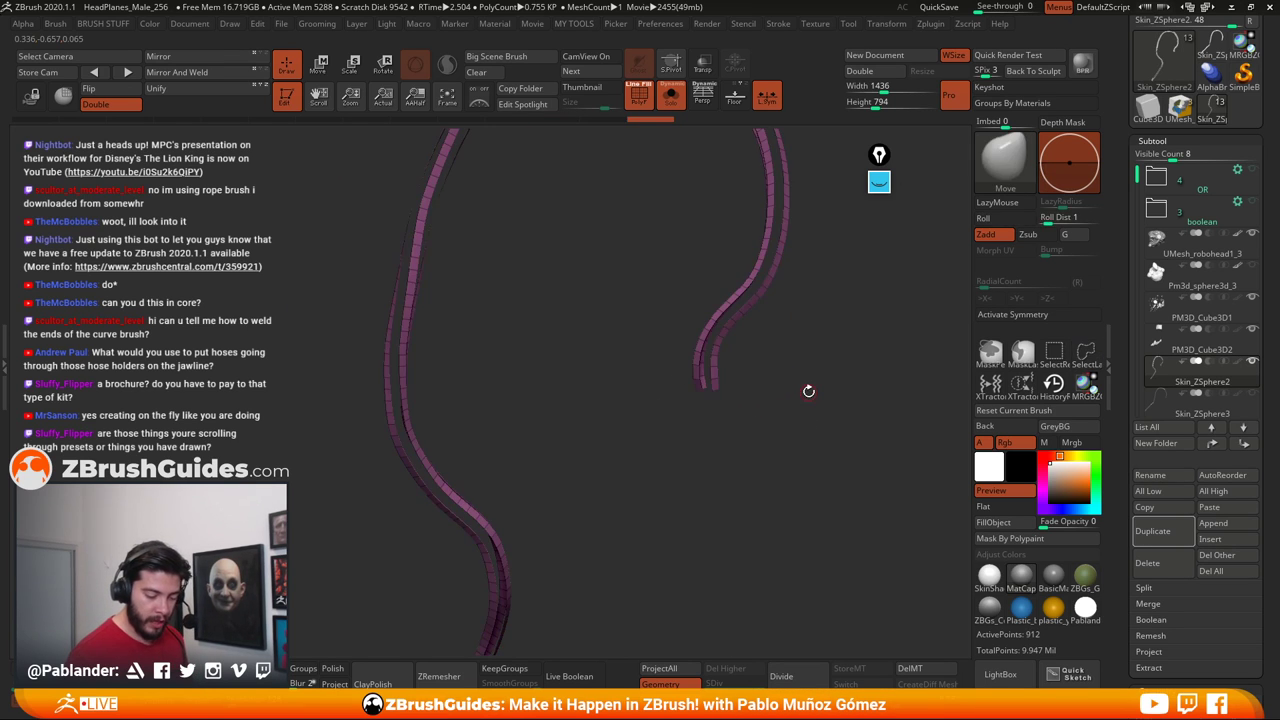
key(2)
click(775, 306)
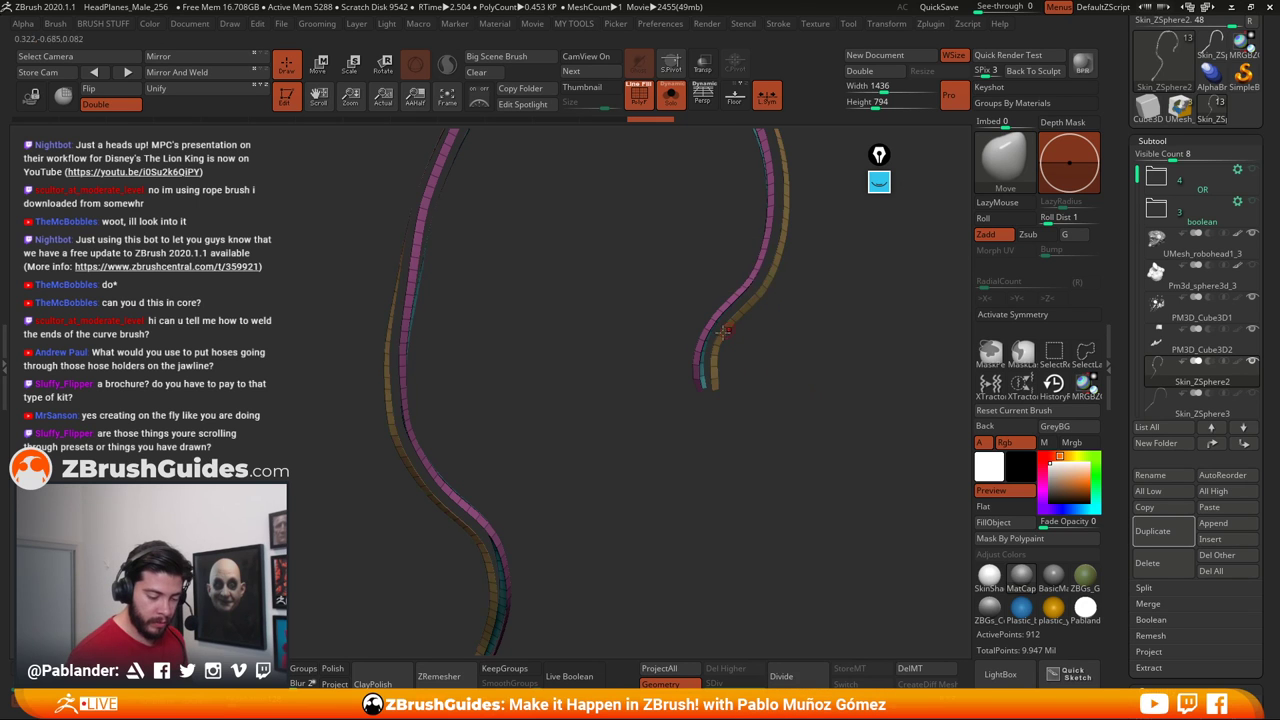
ctrl+shift+click(757, 392)
drag(760, 394, 697, 378)
Create curves along the hose's polygroup borders with Frame Mesh, with Border and Creased edges off and Polygroups on
drag(600, 450, 740, 461)
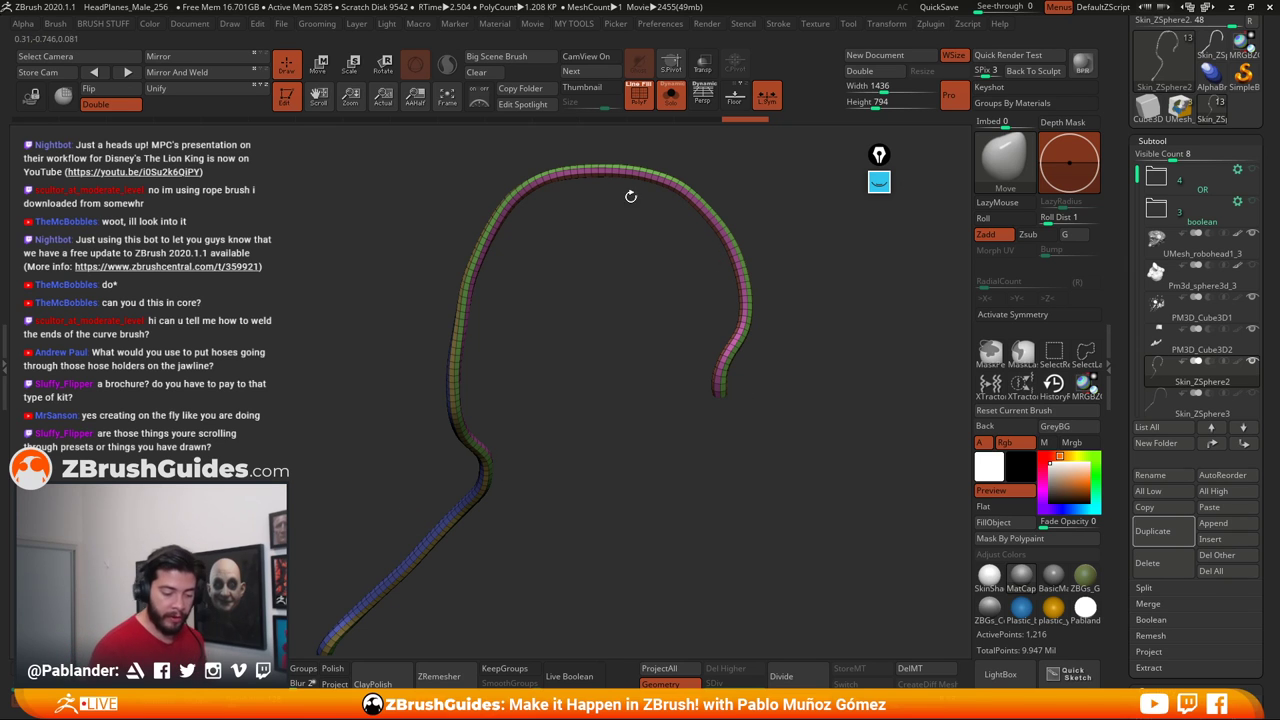
drag(1117, 190, 1114, 450)
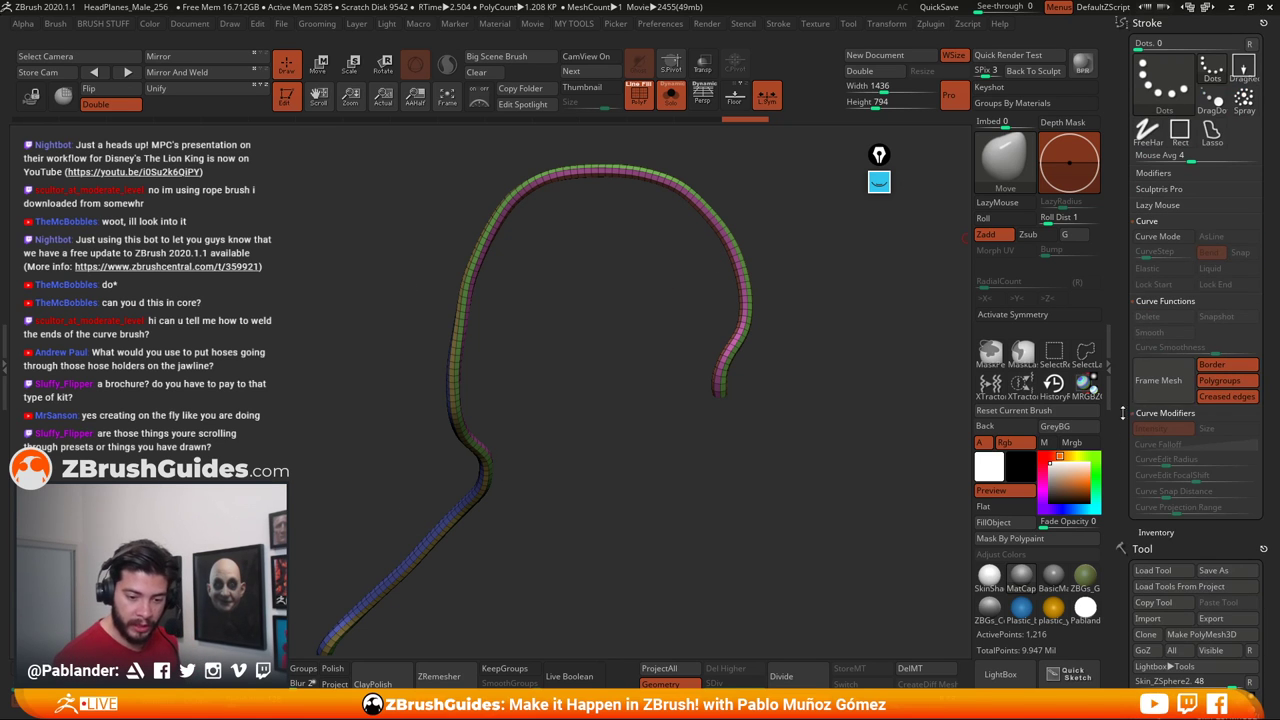
drag(806, 431, 817, 433)
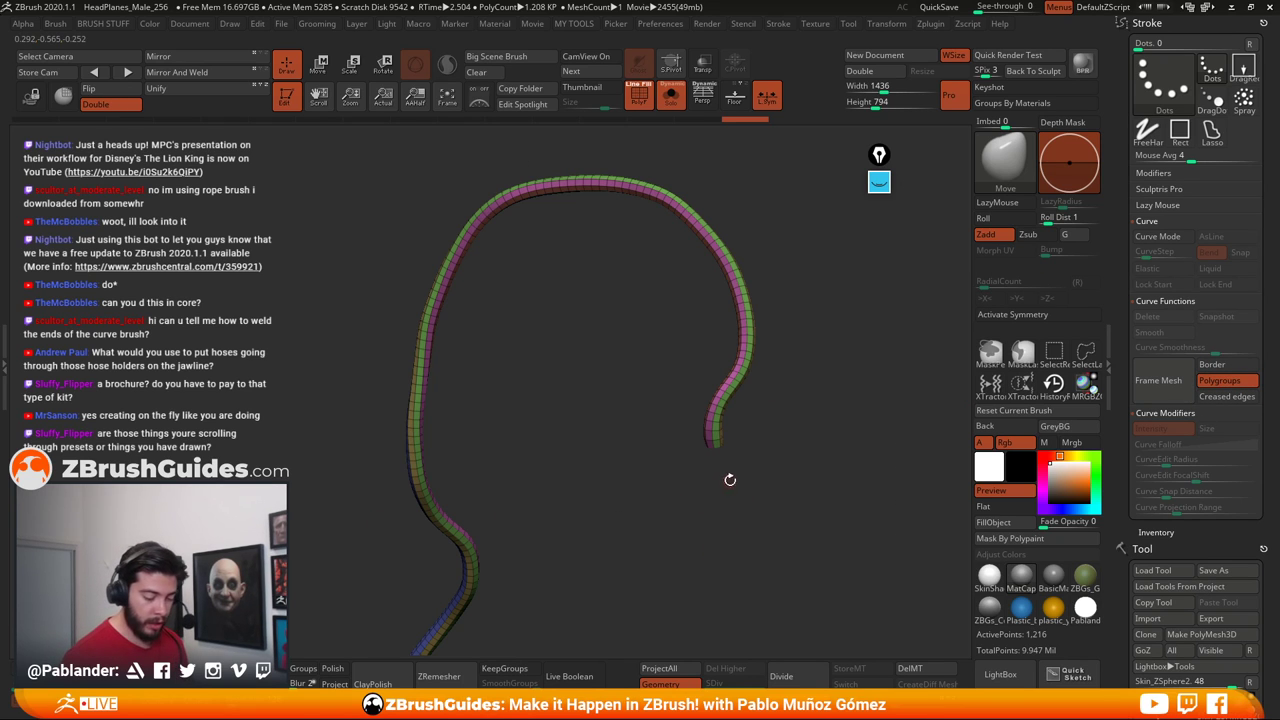
drag(730, 480, 690, 484)
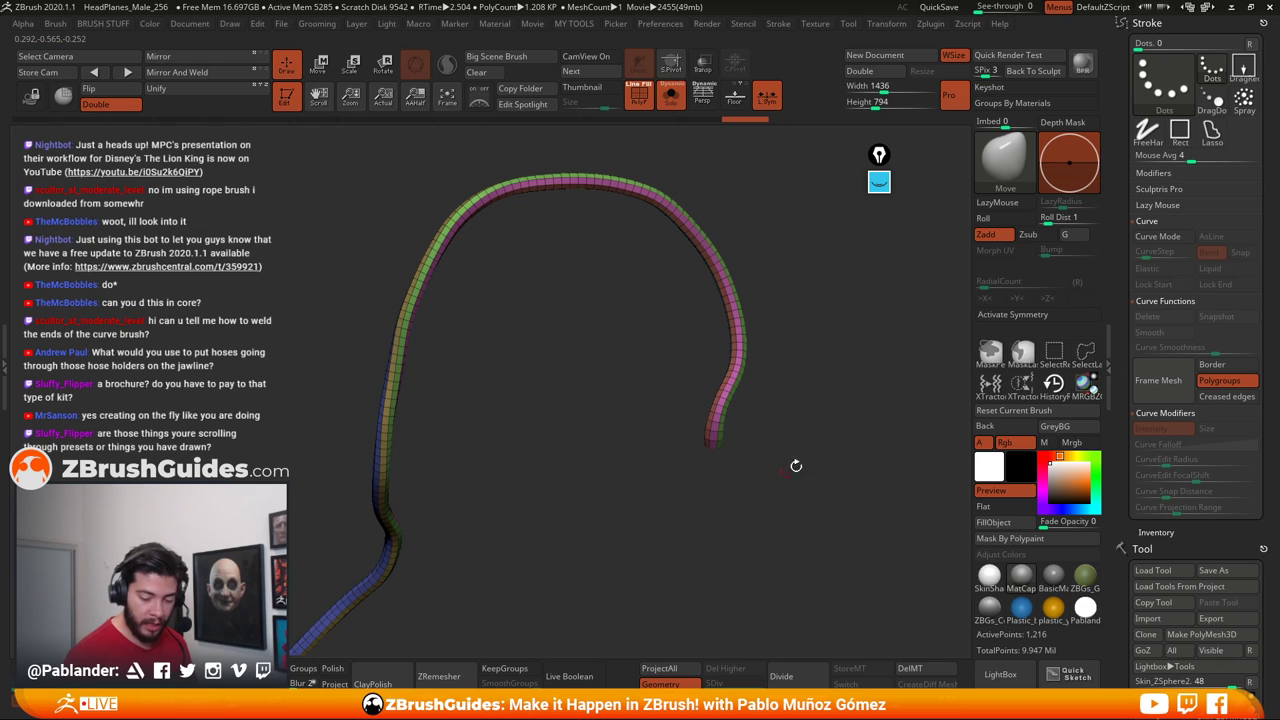
click(1162, 383)
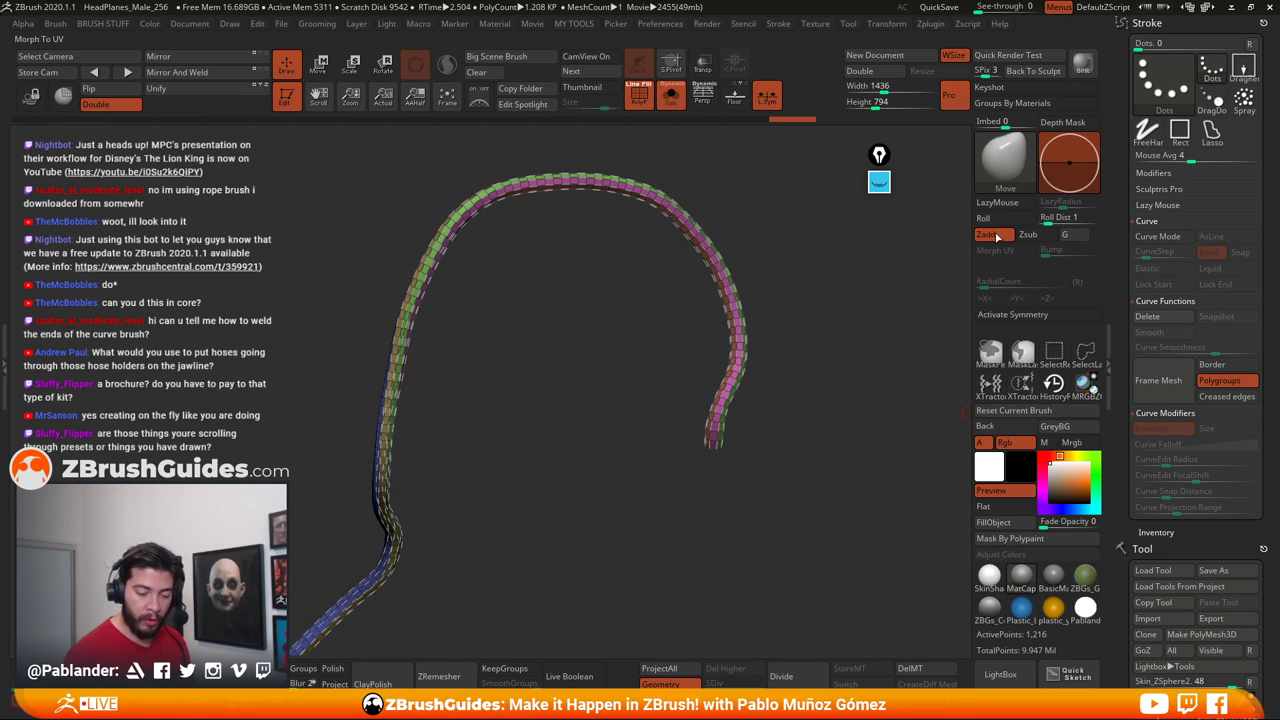
Generate tubes along the framed curves with the CurveMultiTube brush and delete the curves
click(1005, 160)
click(1008, 162)
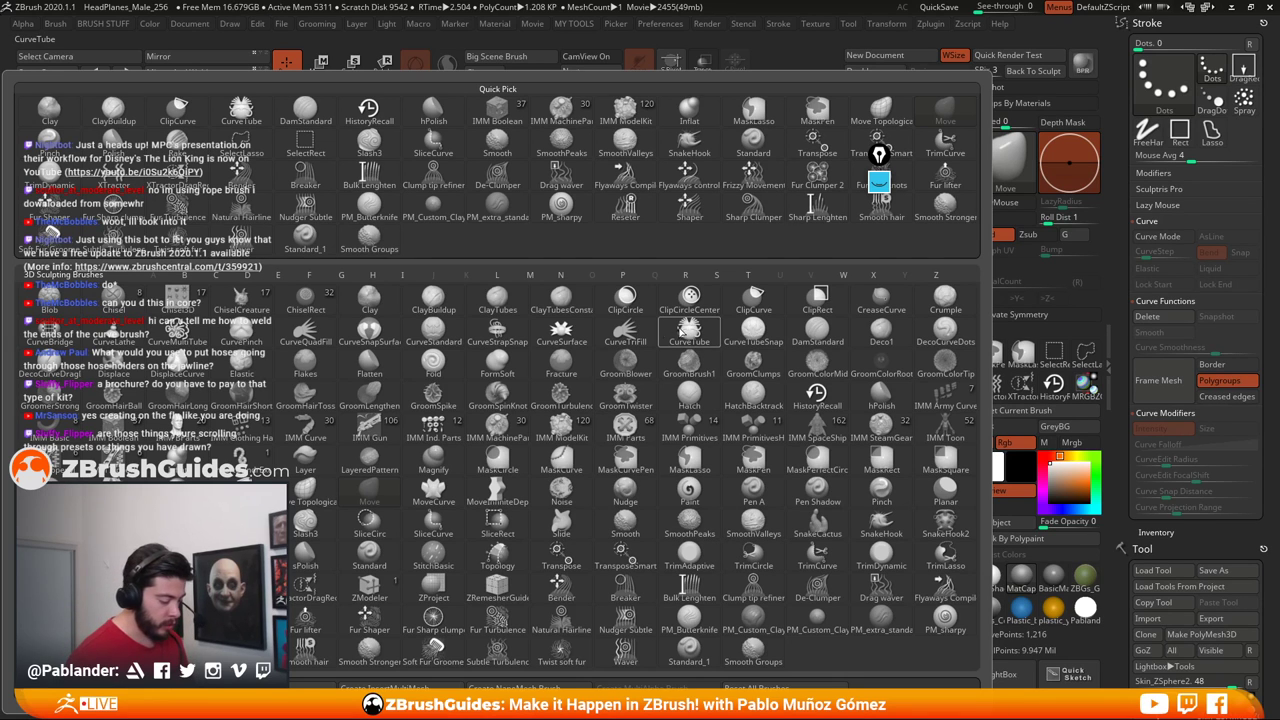
click(195, 336)
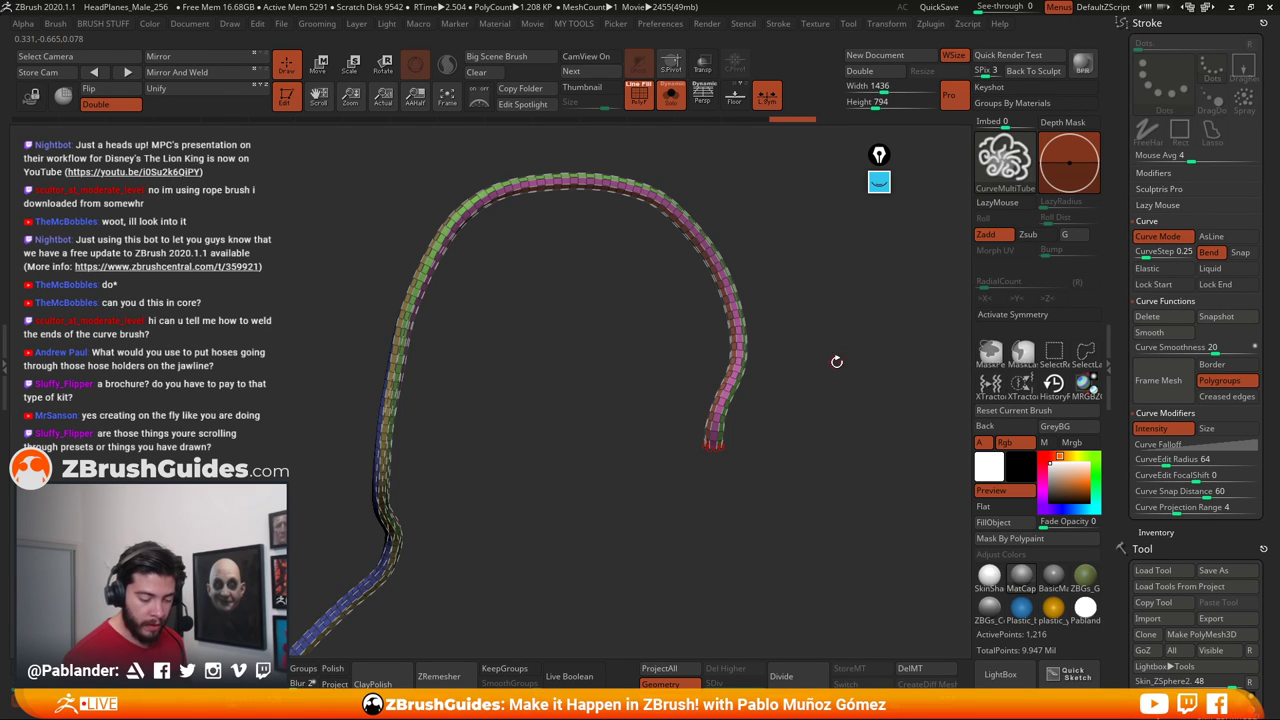
drag(842, 355, 806, 403)
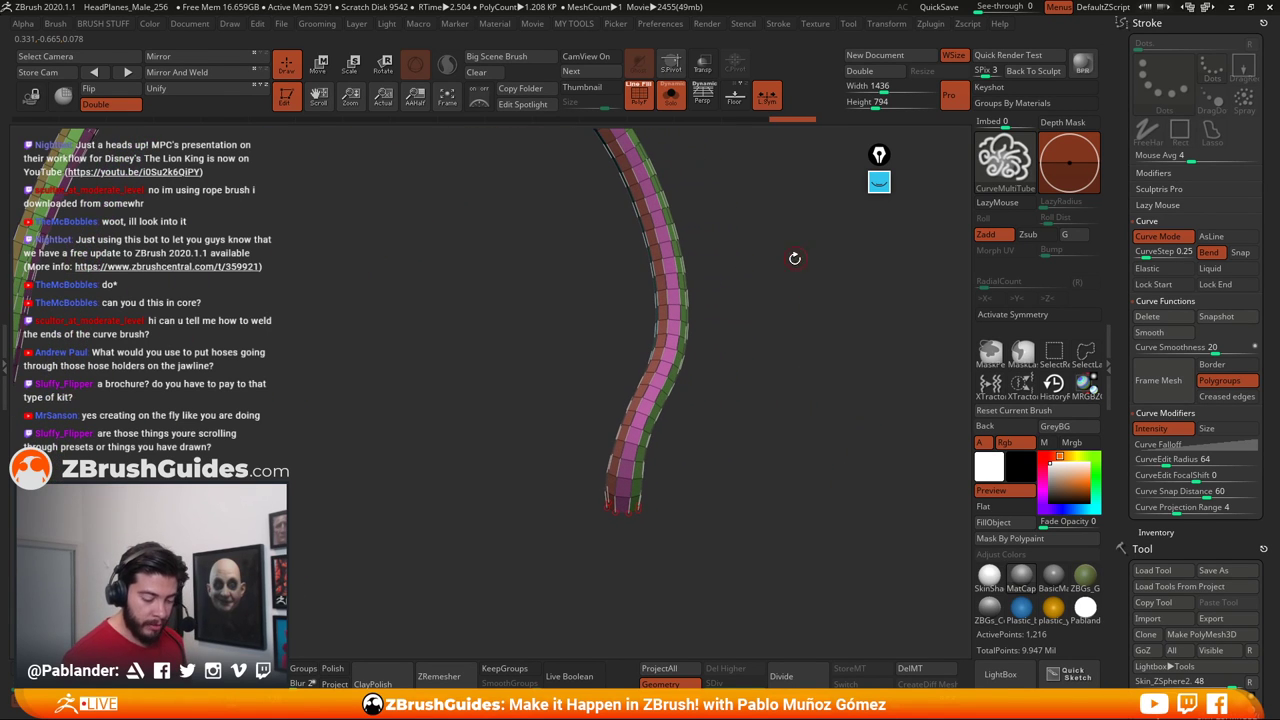
key(space)
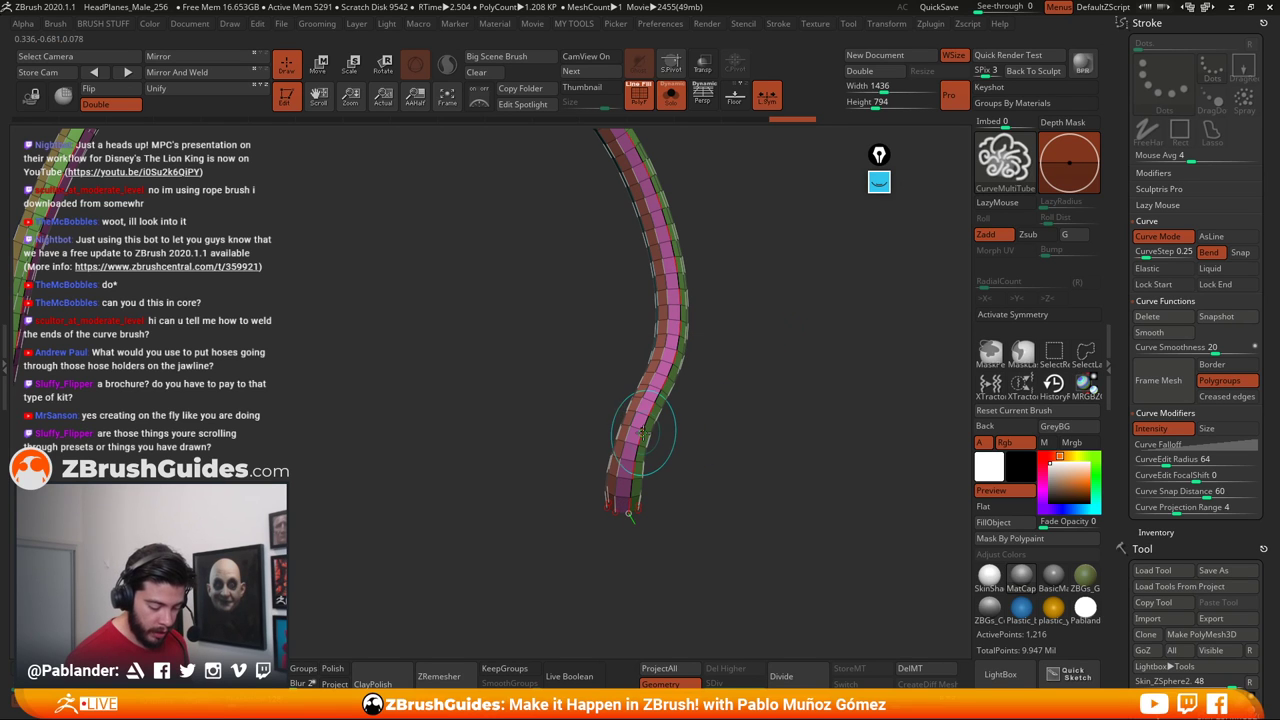
click(642, 431)
alt+drag(753, 460, 771, 423)
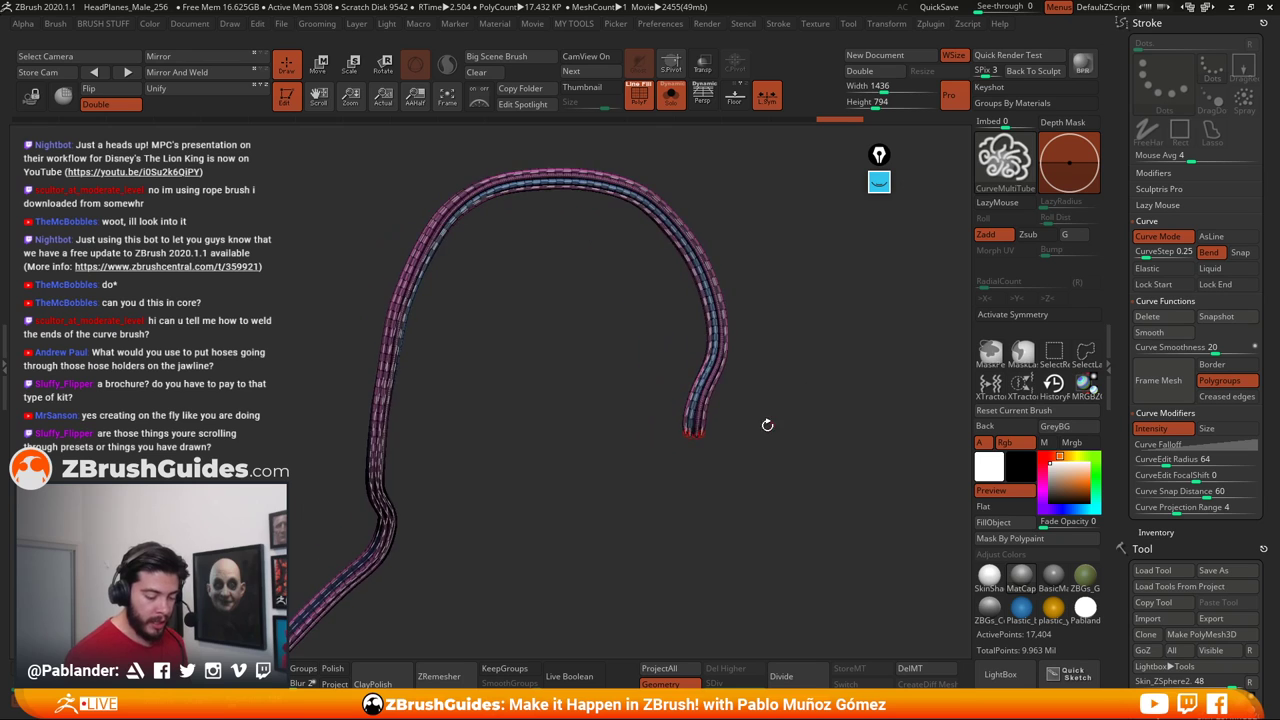
drag(600, 520, 654, 563)
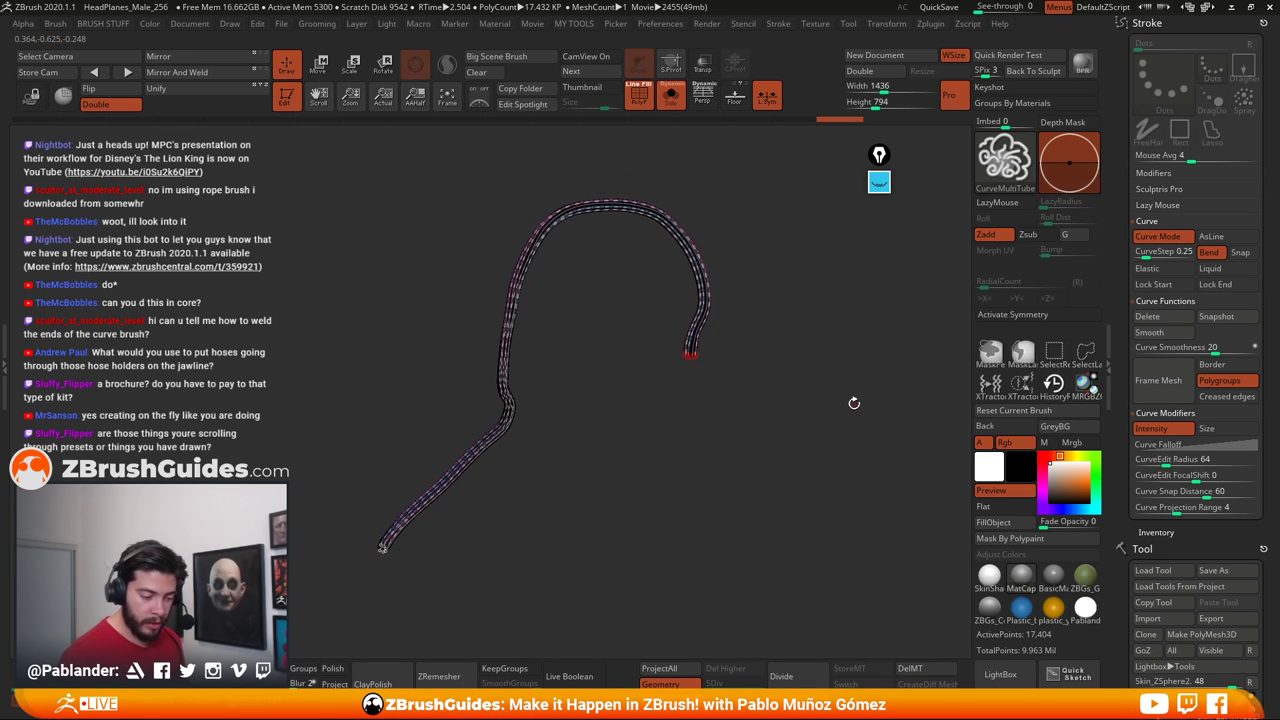
click(1180, 318)
drag(772, 434, 775, 440)
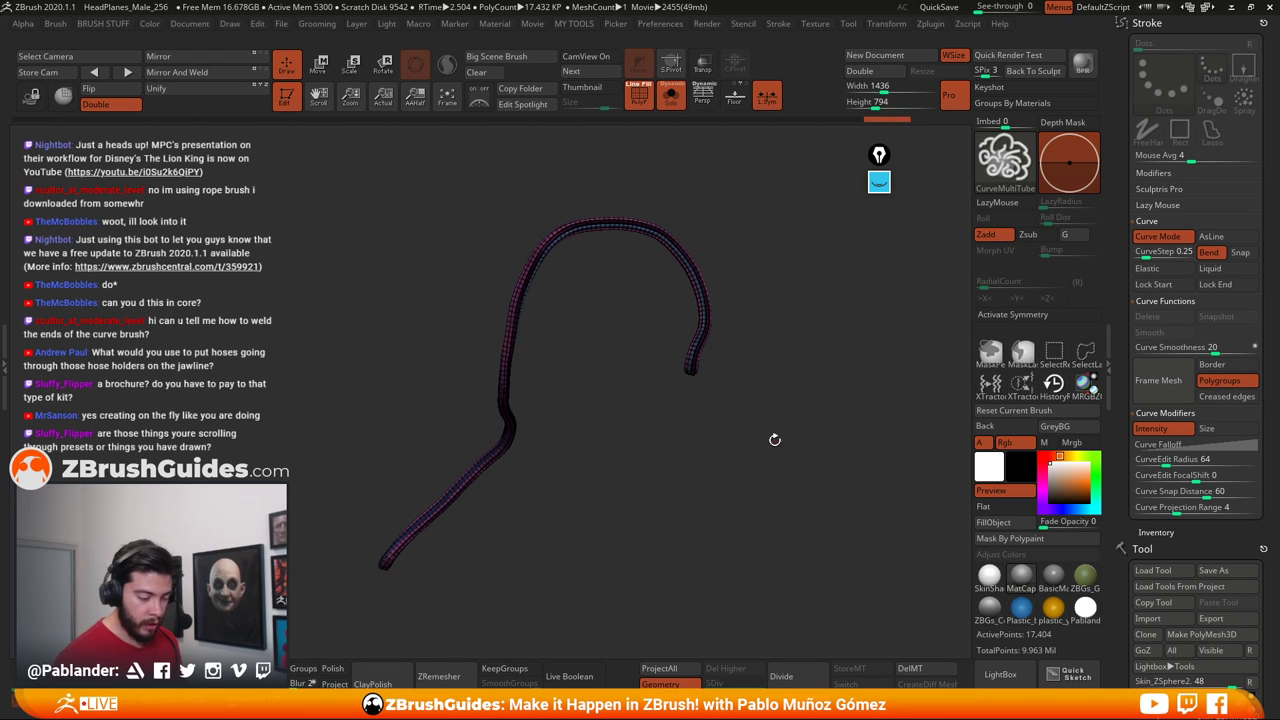
Examine the bundled tubes against the robot head and isolated up close at the hose's open end
click(671, 94)
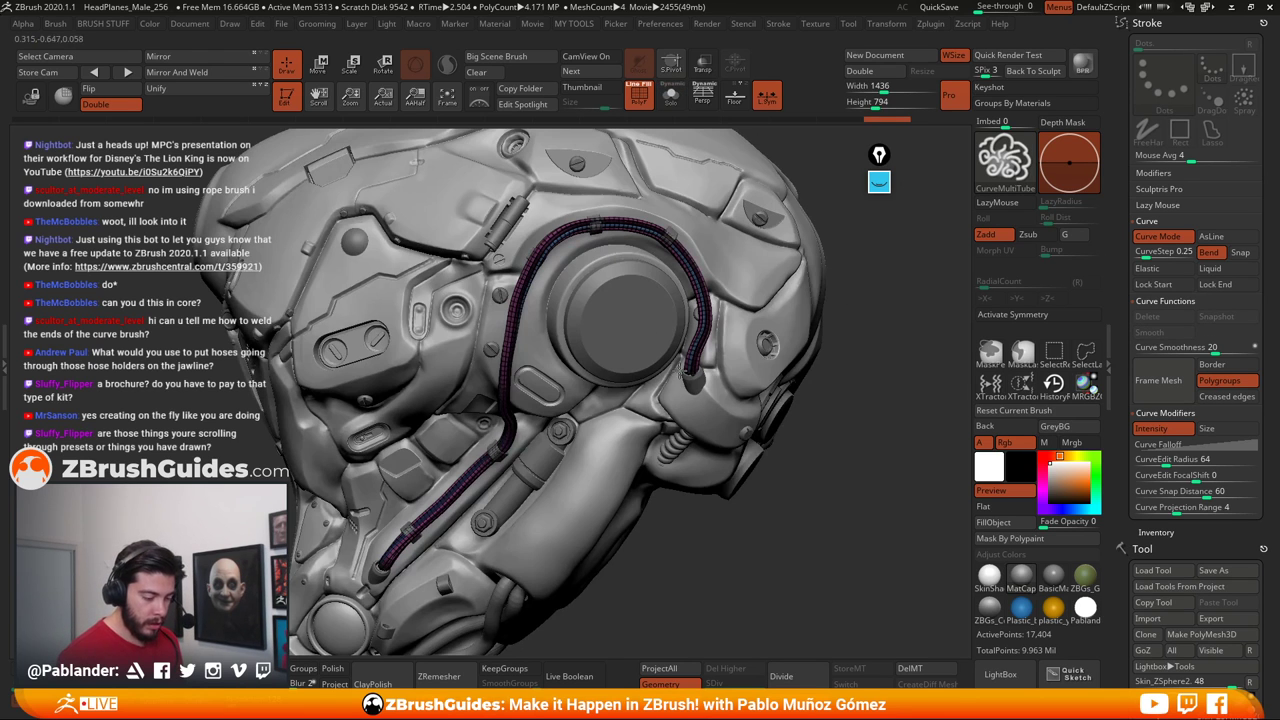
click(671, 94)
mouse_move(672, 142)
mouse_down()
mouse_move(718, 139)
mouse_move(712, 128)
mouse_up()
click(639, 94)
mouse_move(618, 285)
mouse_down()
mouse_move(628, 364)
mouse_move(700, 337)
mouse_move(667, 315)
mouse_move(657, 373)
mouse_up()
key(shift+f)
mouse_move(602, 328)
mouse_down()
mouse_move(608, 371)
mouse_move(587, 302)
mouse_move(640, 362)
mouse_up()
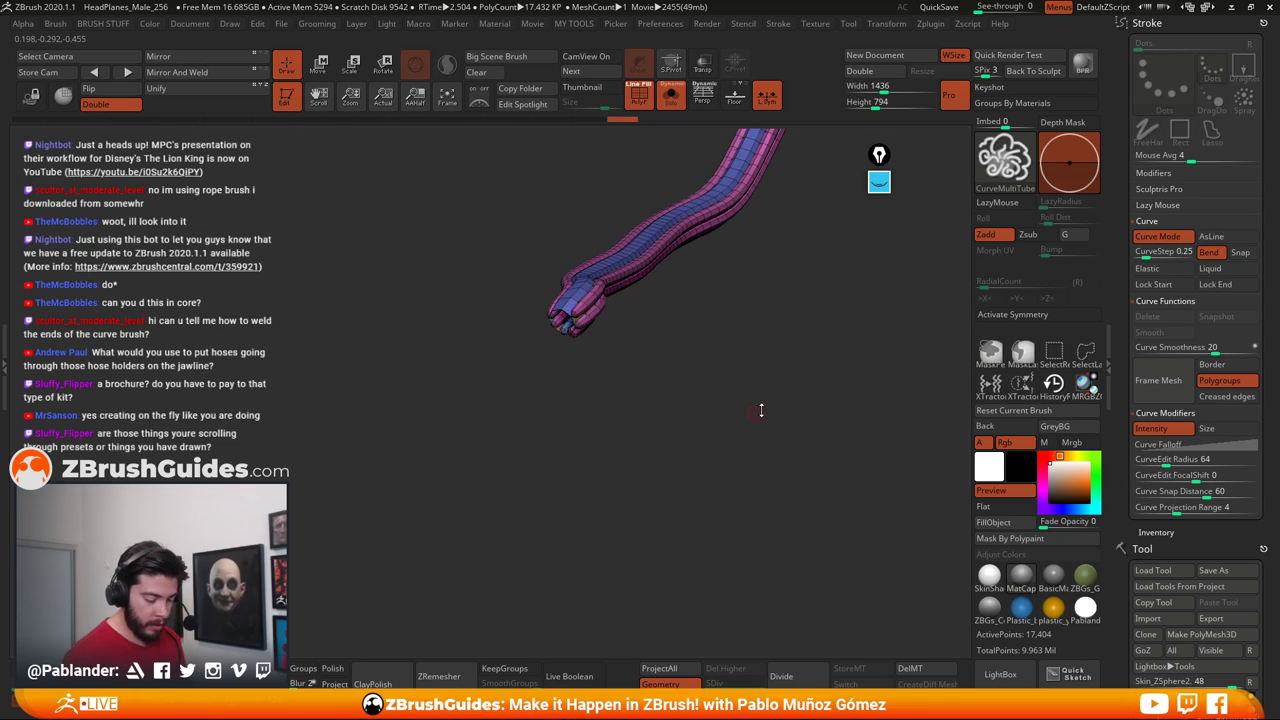
Isolate the original hose, invert the visibility to the generated tubes, and delete the hidden hose geometry
key(2)
click(727, 311)
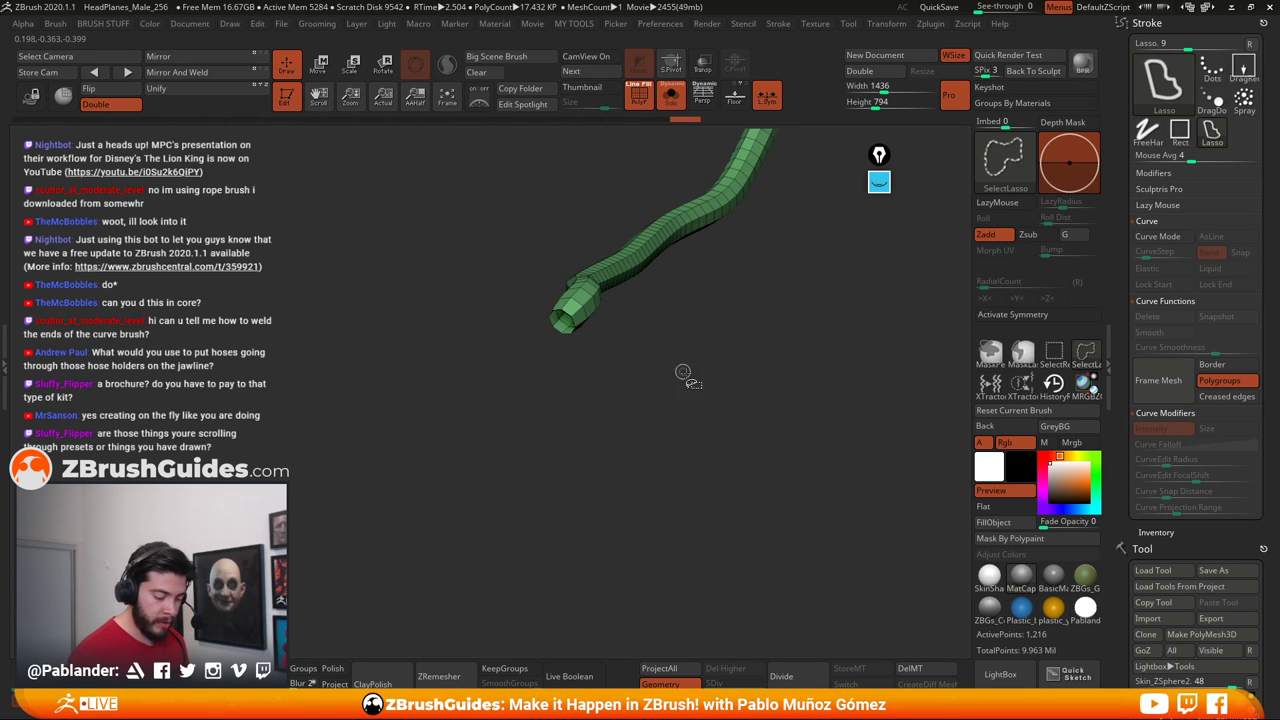
drag(746, 306, 683, 285)
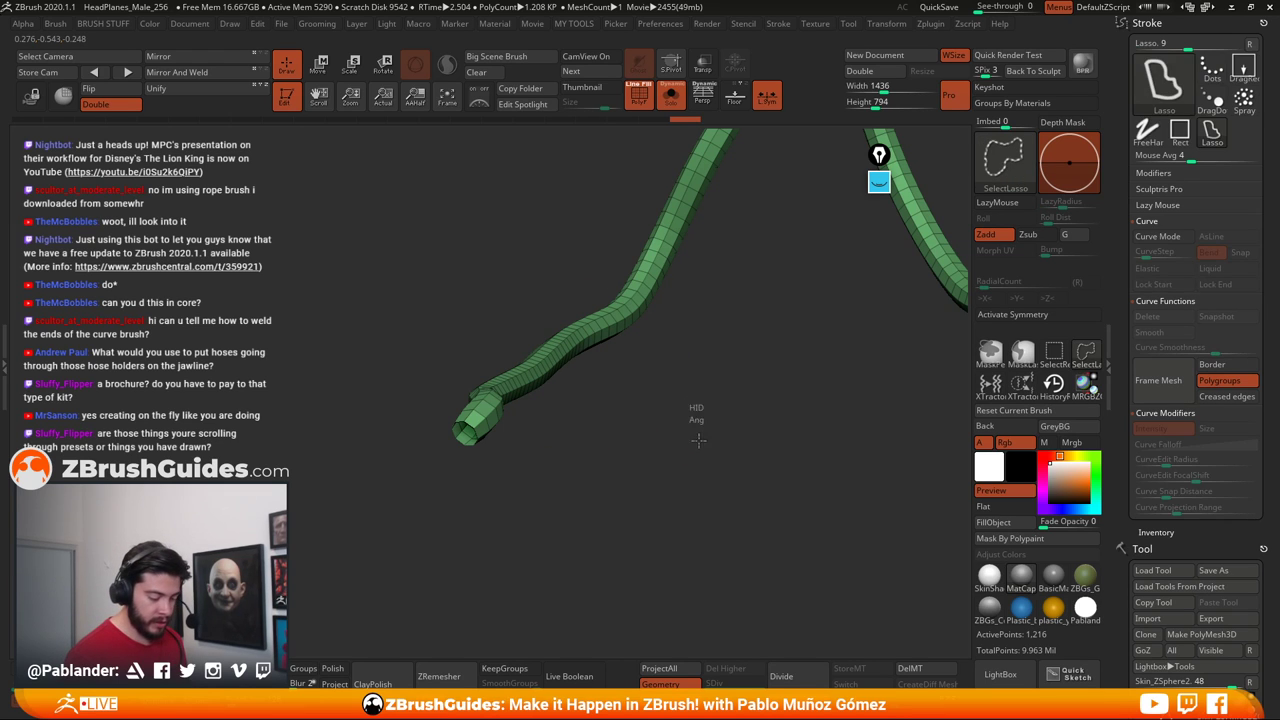
ctrl+shift+drag(697, 440, 695, 463)
key(2)
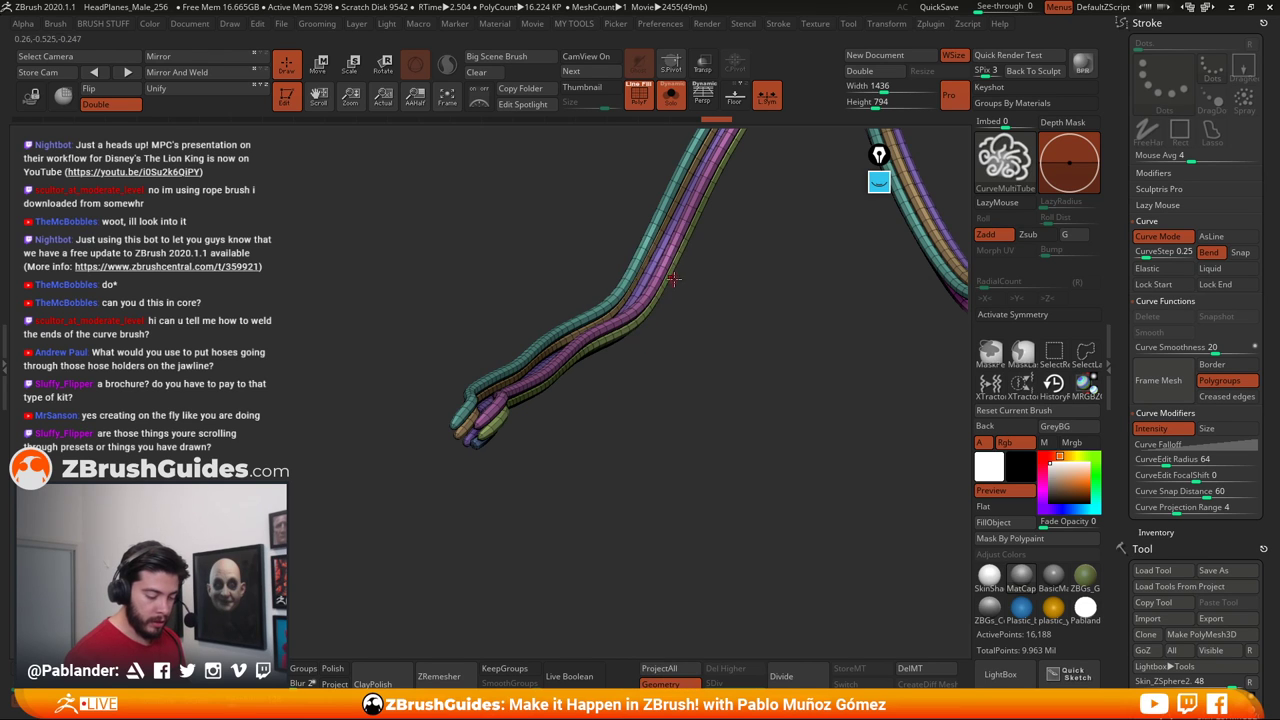
key(2)
Turn off the polyframe and Solo mode to show the tube bundle on the full robot head
alt+drag(612, 443, 662, 373)
key(shift+f)
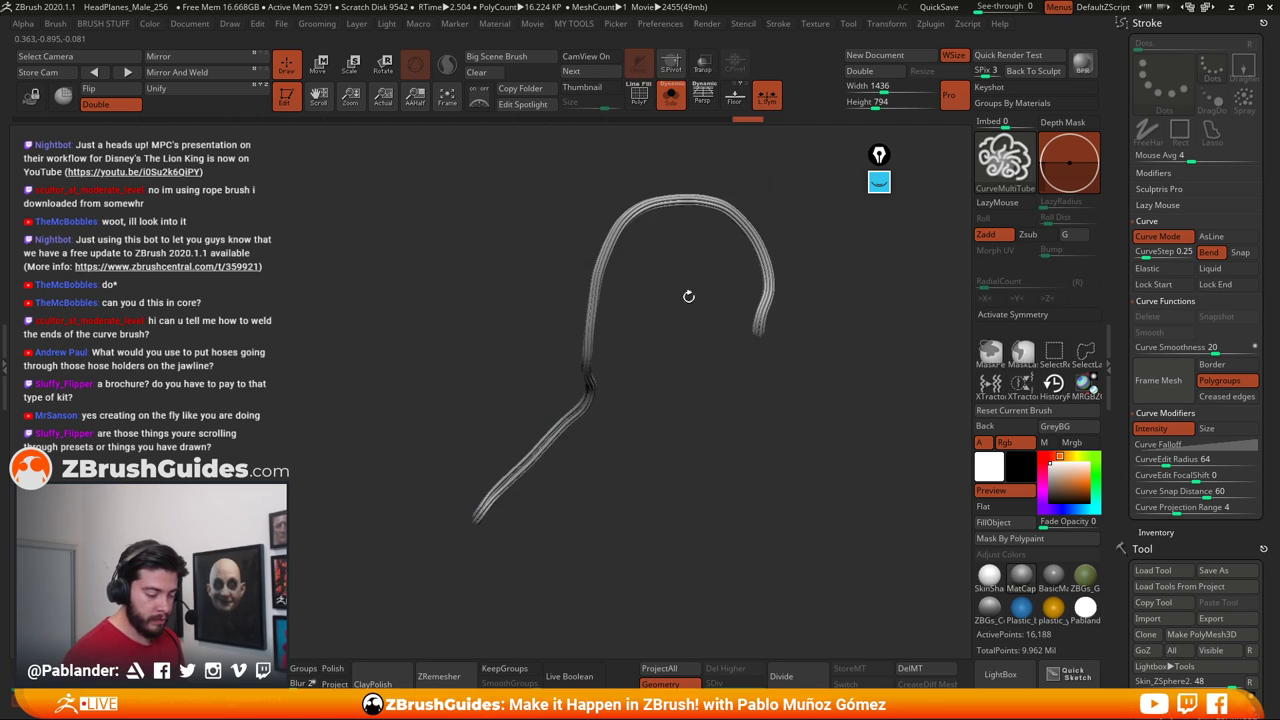
drag(689, 297, 714, 303)
key(shift+s)
drag(736, 478, 756, 414)
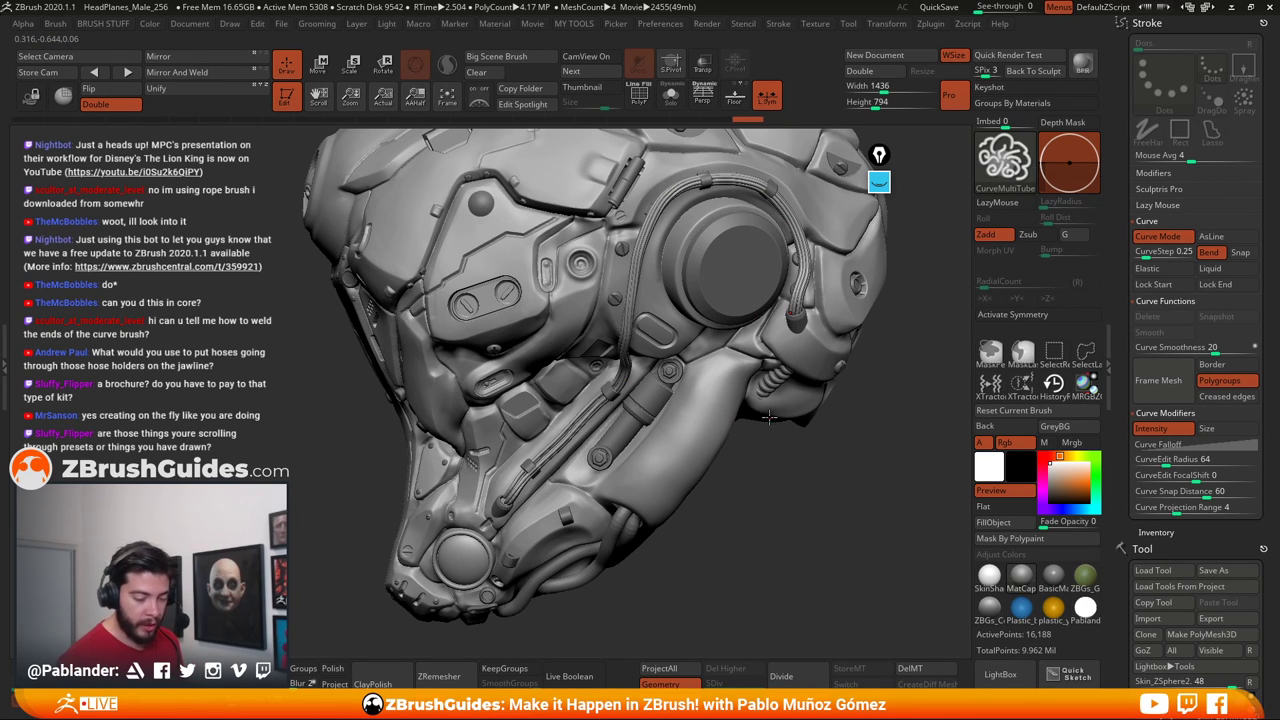
Choose the Move Topological brush and adjust its draw size for working on the tubes at the jaw clips
key(b)
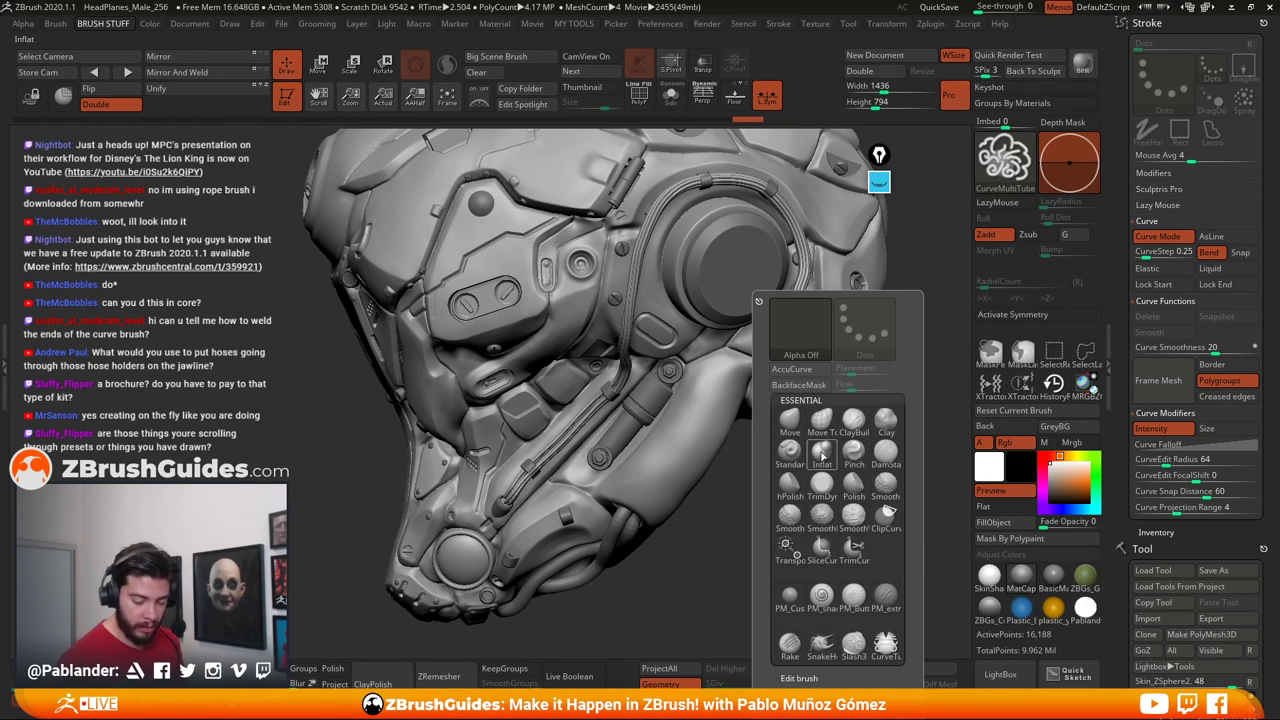
click(826, 422)
right_click(680, 237)
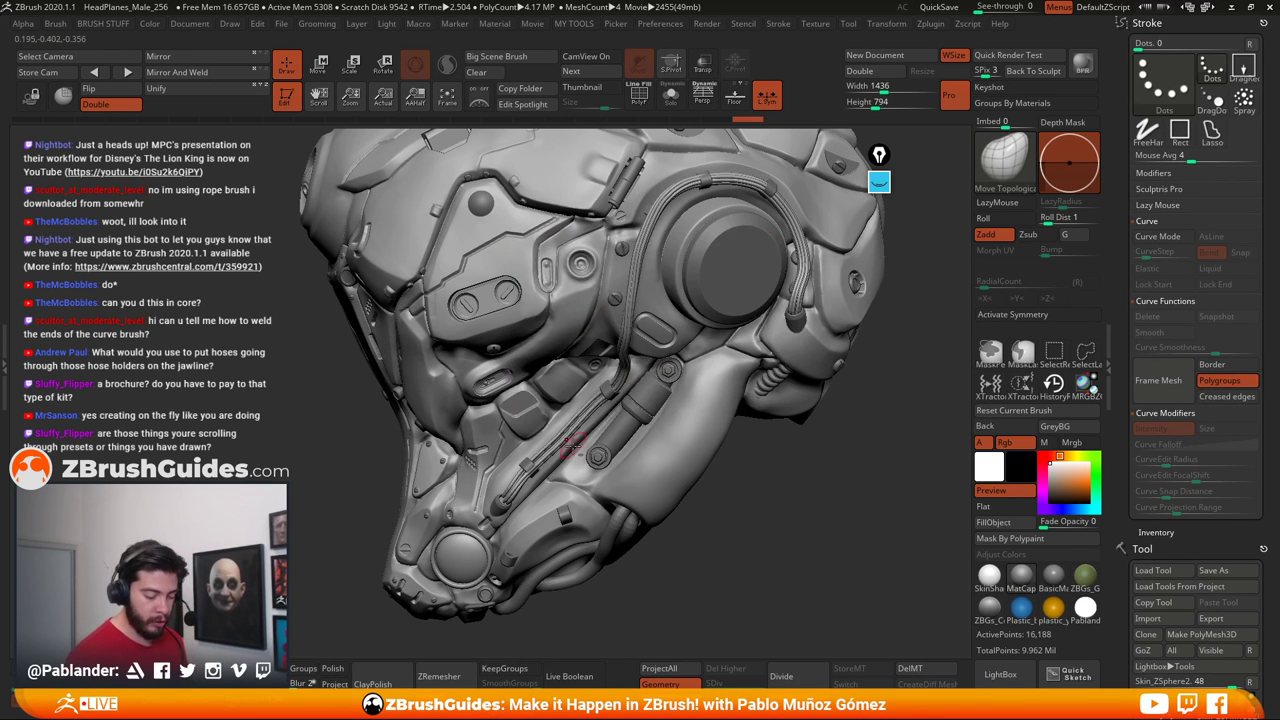
mouse_move(542, 466)
alt+right_down()
mouse_move(617, 387)
mouse_move(636, 495)
alt+right_up()
right_click(605, 412)
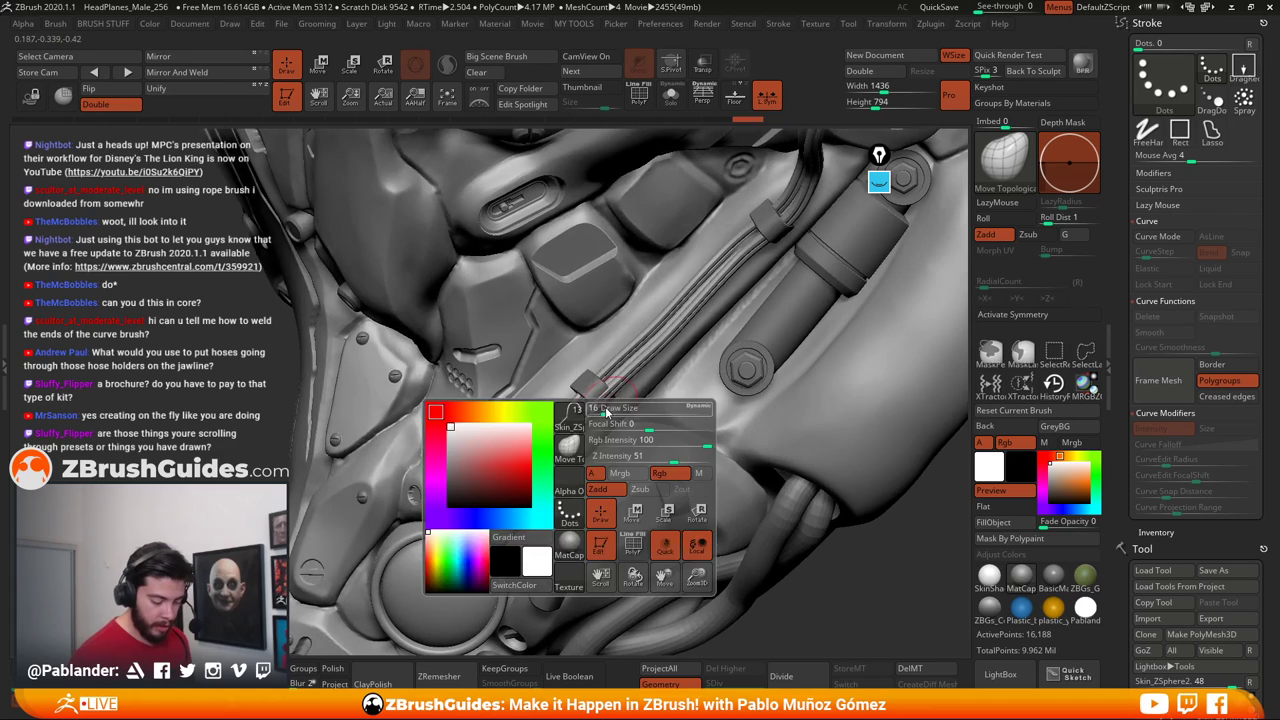
drag(608, 408, 626, 408)
right_drag(631, 376, 606, 392)
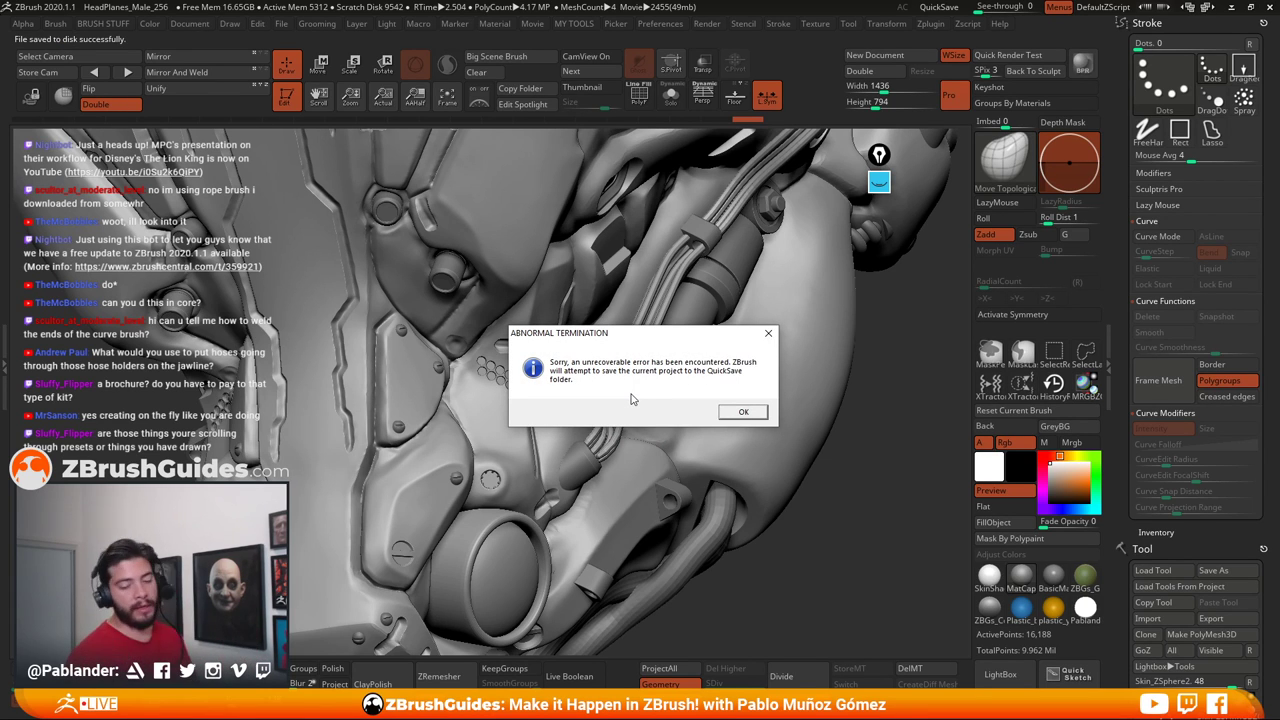
Dismiss the abnormal termination messages, minimize the brochure layout, and close the recovery note in the relaunched ZBrush
click(743, 413)
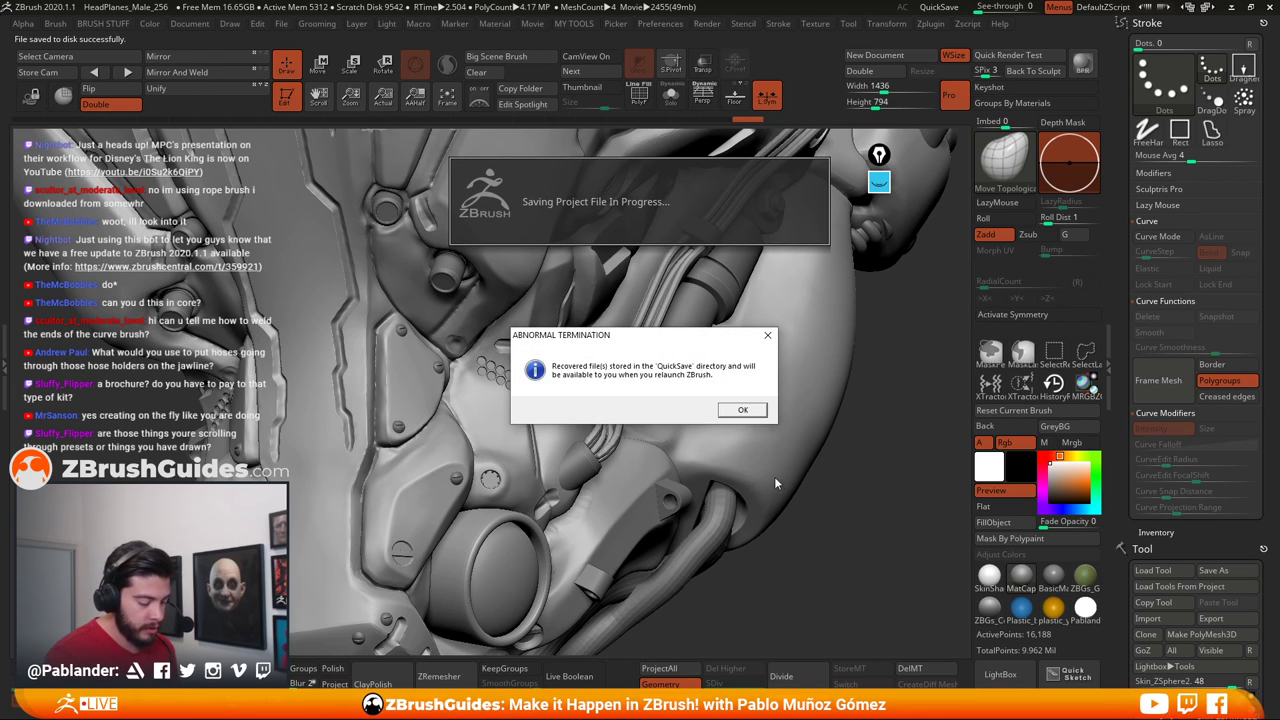
click(745, 410)
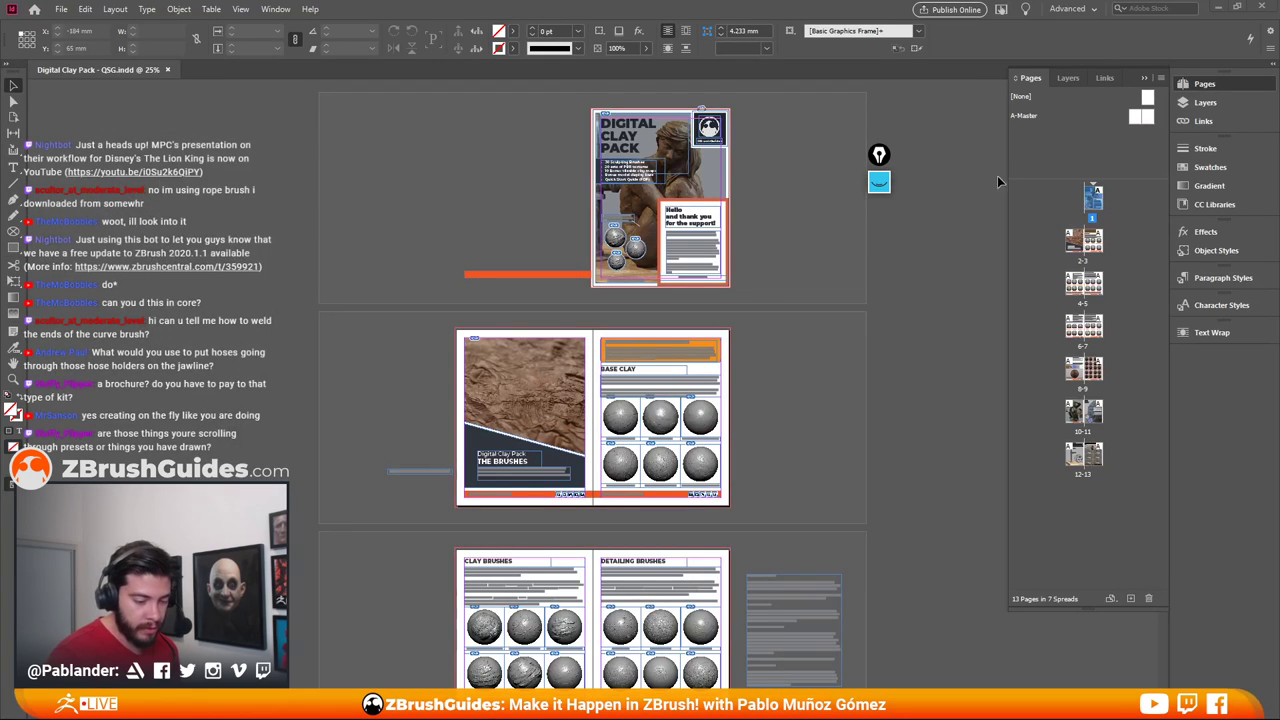
click(1220, 9)
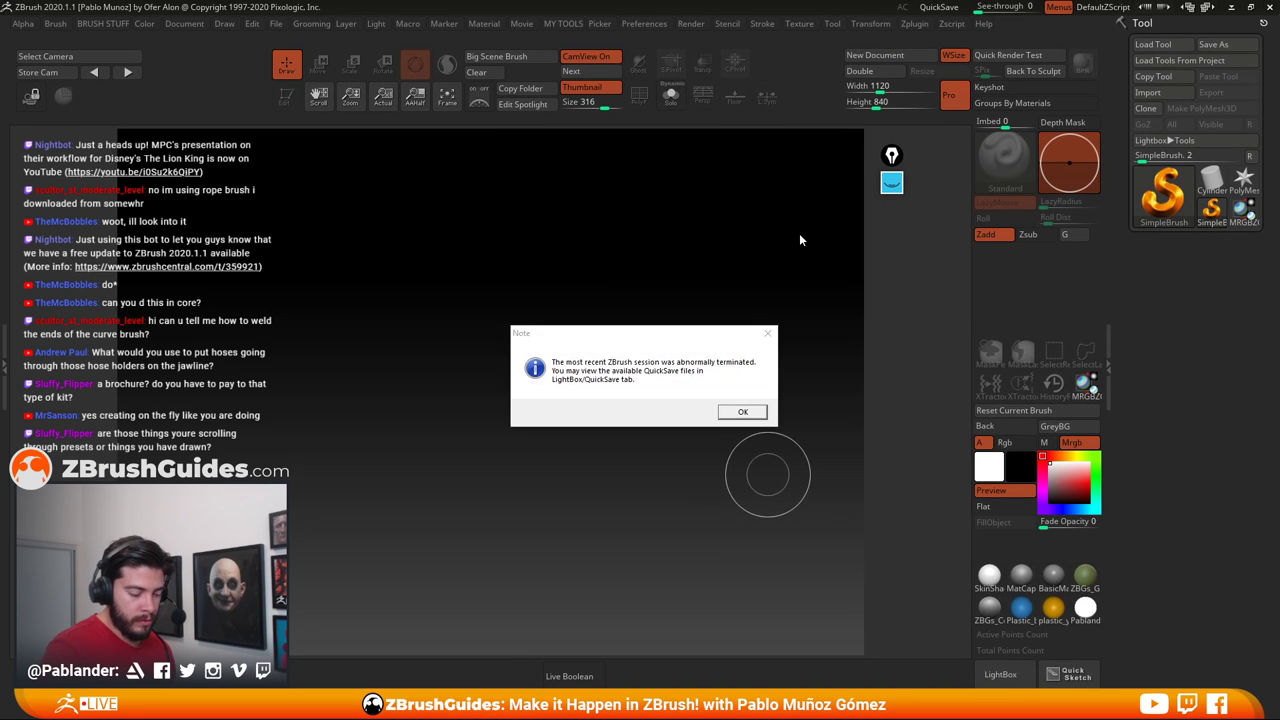
click(767, 338)
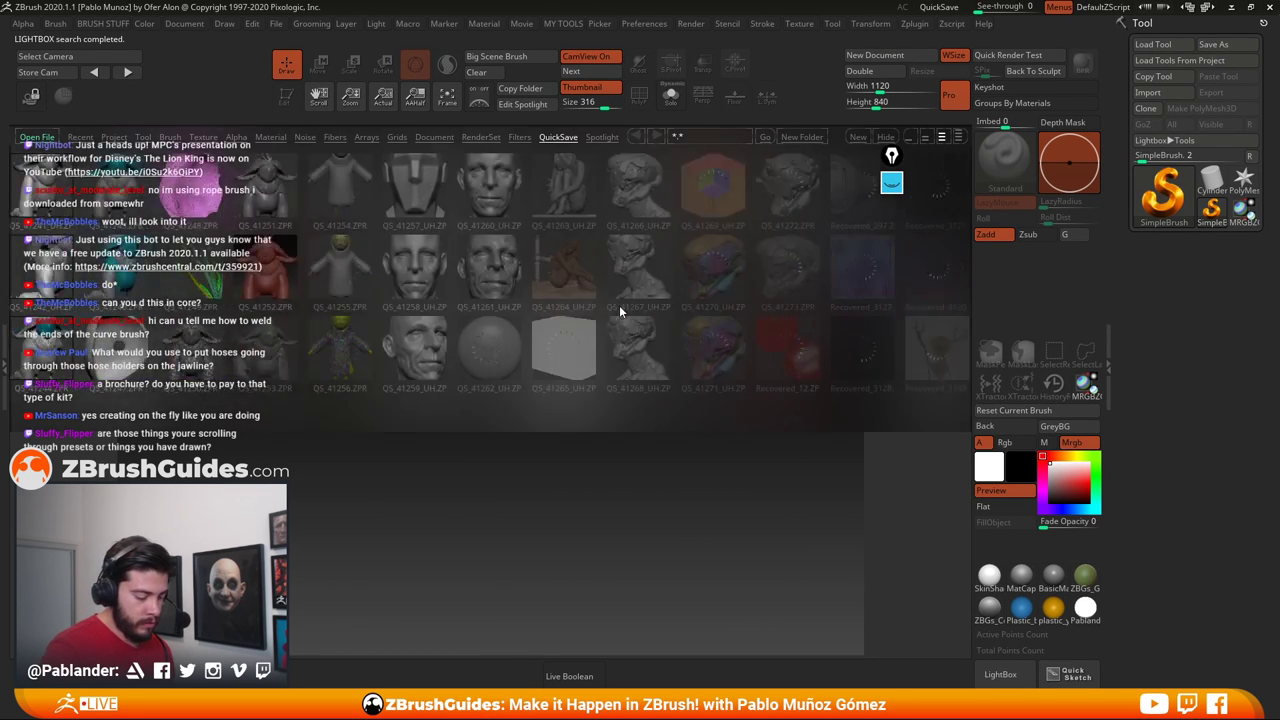
Load Recovered_Tool.ZTL from the QuickSave files and draw the head in Edit mode on a new window-sized document, framed
drag(438, 328, 276, 330)
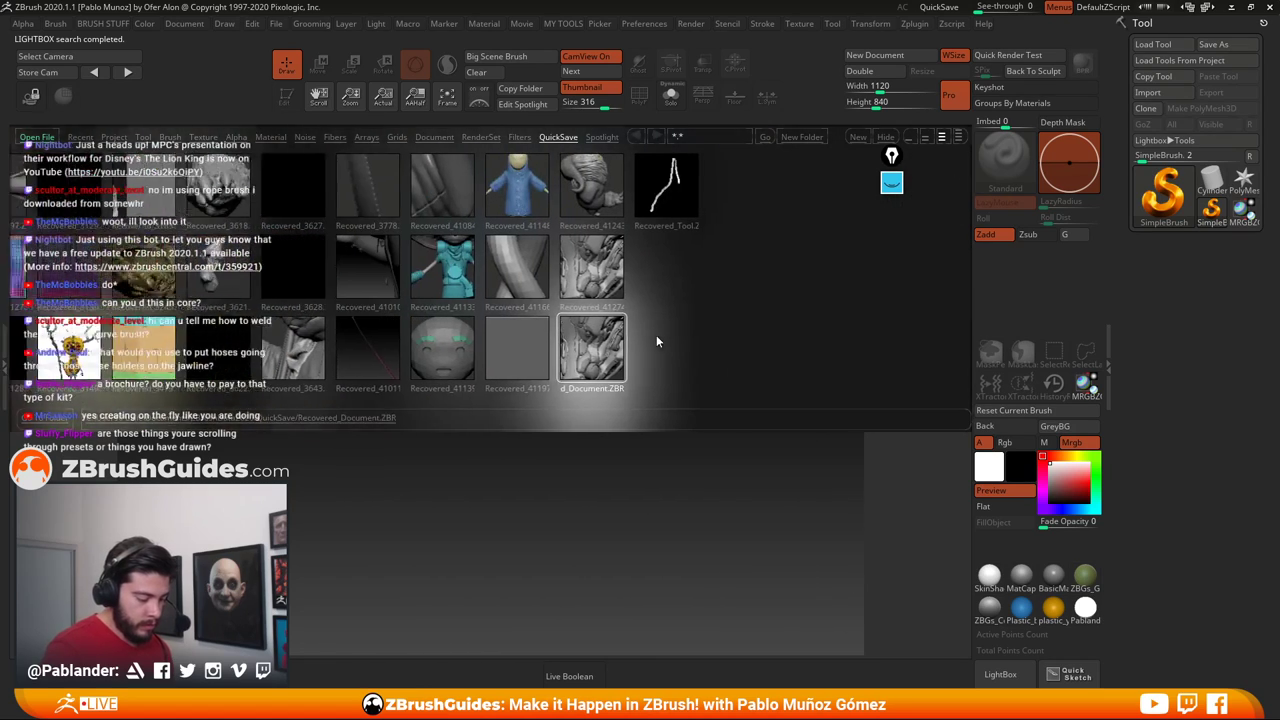
double_click(888, 208)
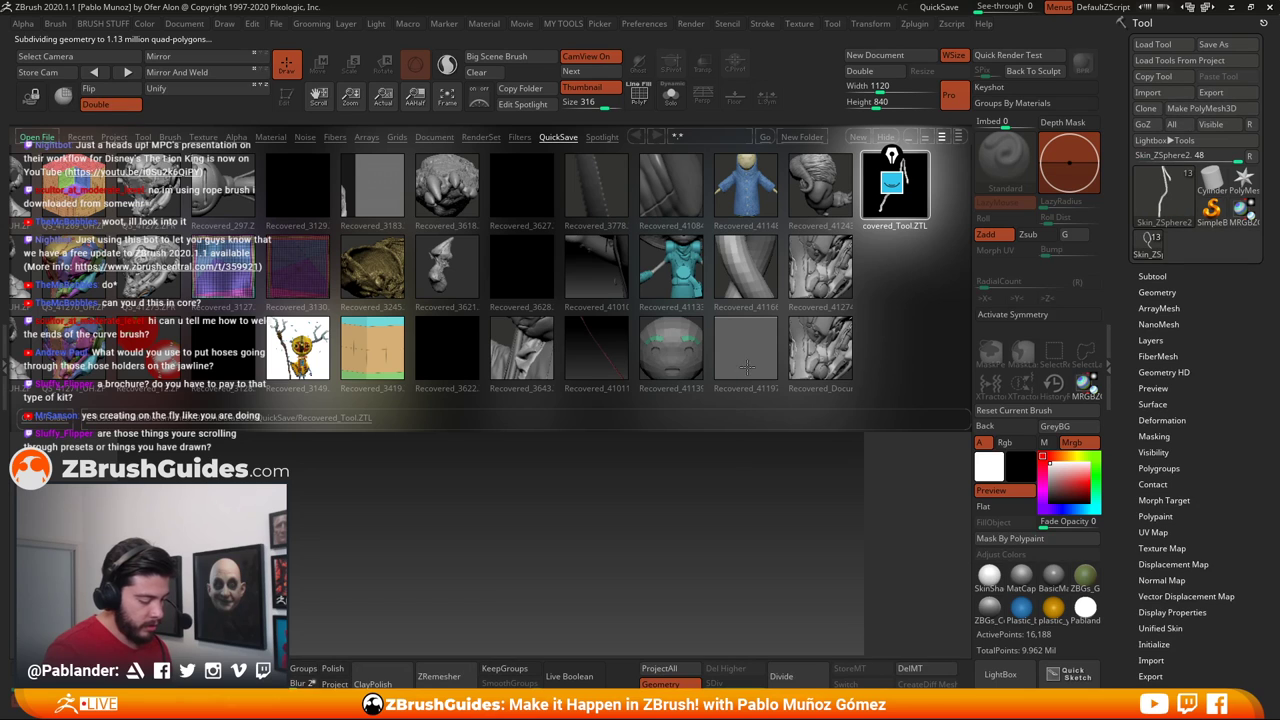
click(880, 55)
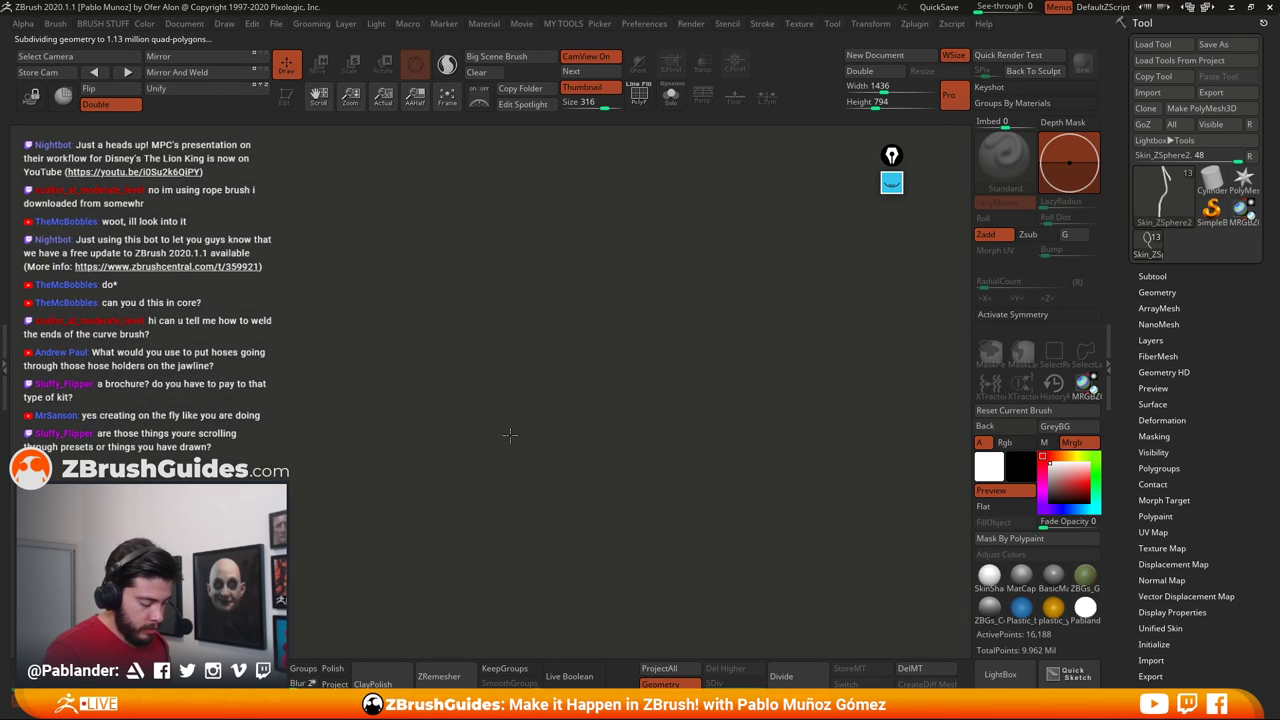
drag(505, 378, 515, 495)
key(t)
key(f)
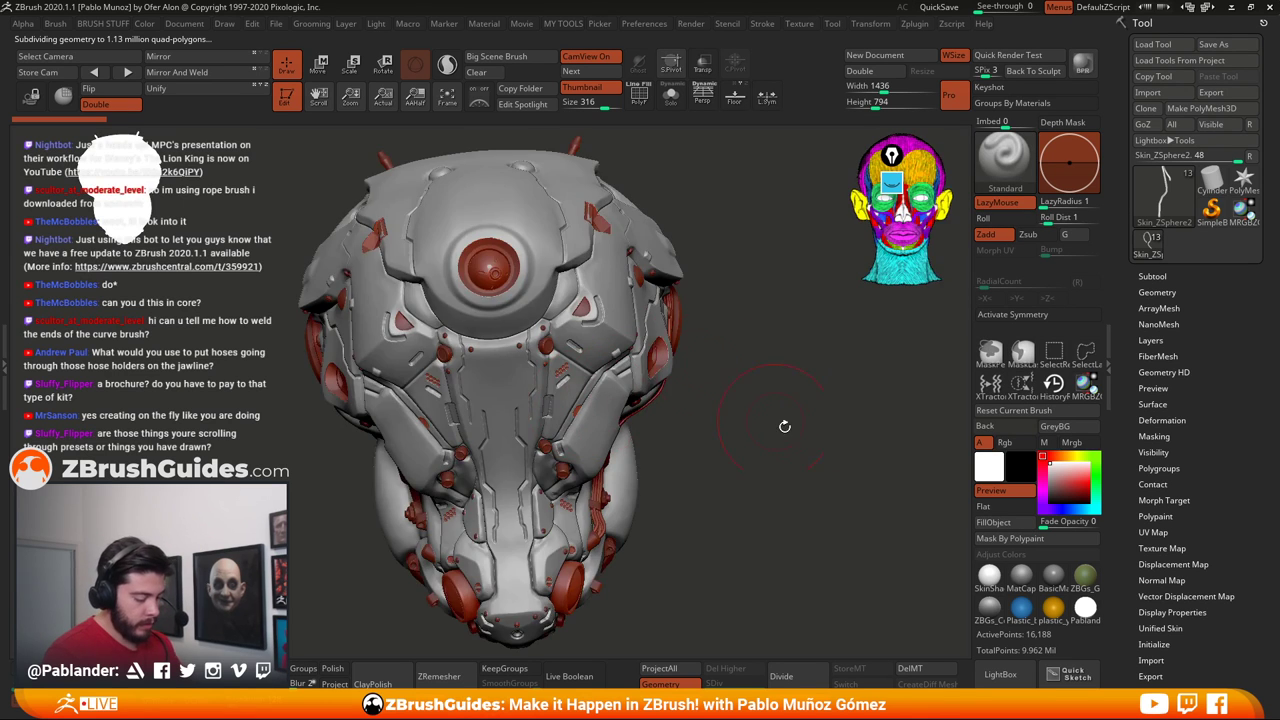
Expand the Subtool list and set the head's preview material to SkinShade4
drag(785, 427, 992, 290)
click(1136, 276)
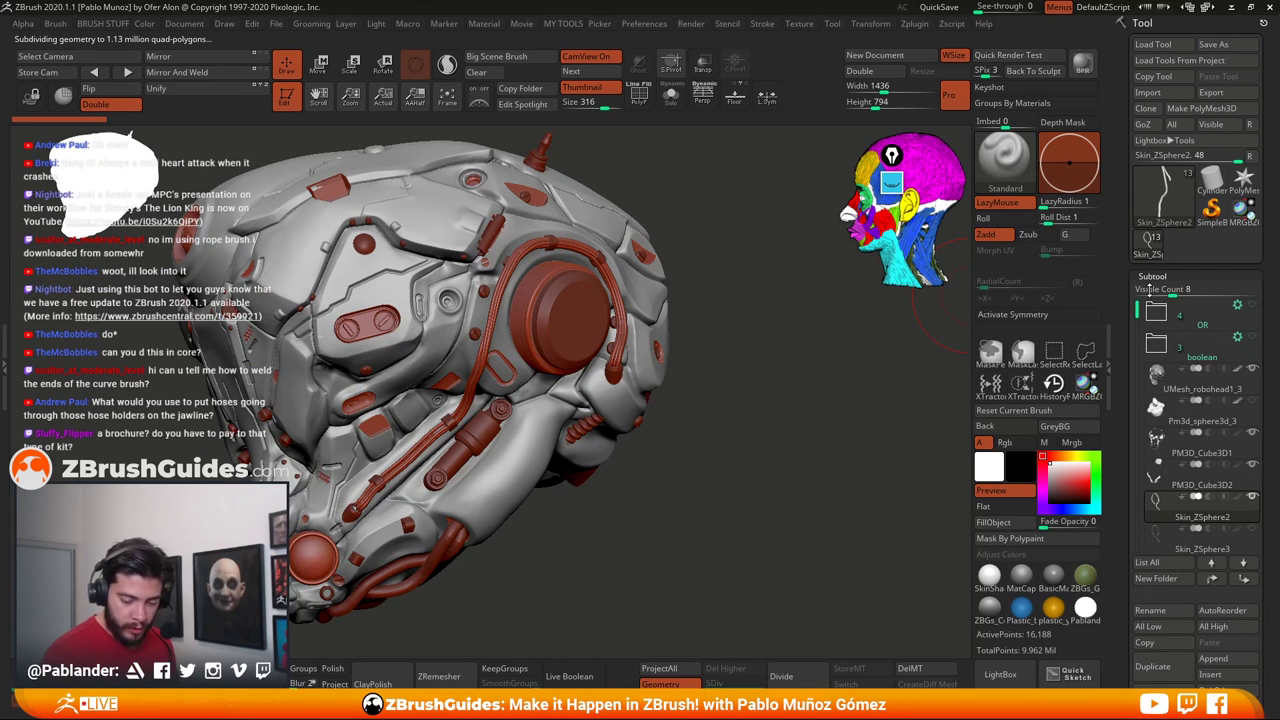
click(1021, 588)
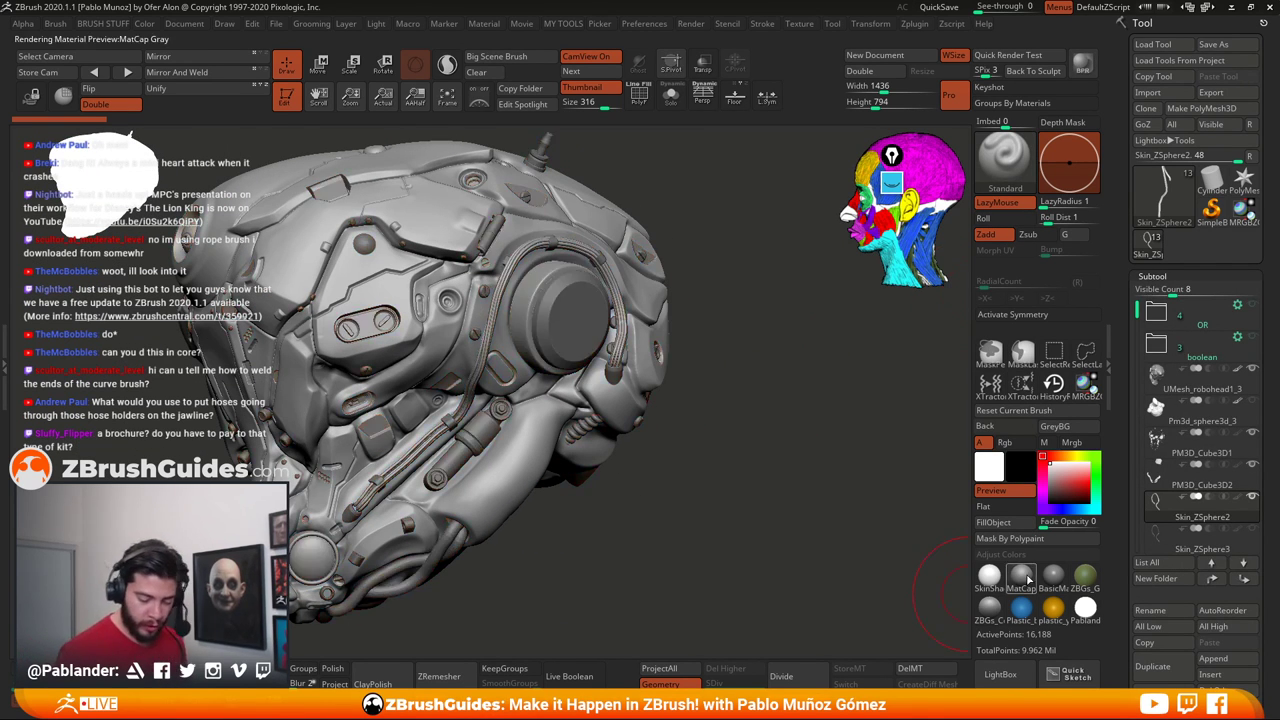
click(1053, 580)
click(988, 578)
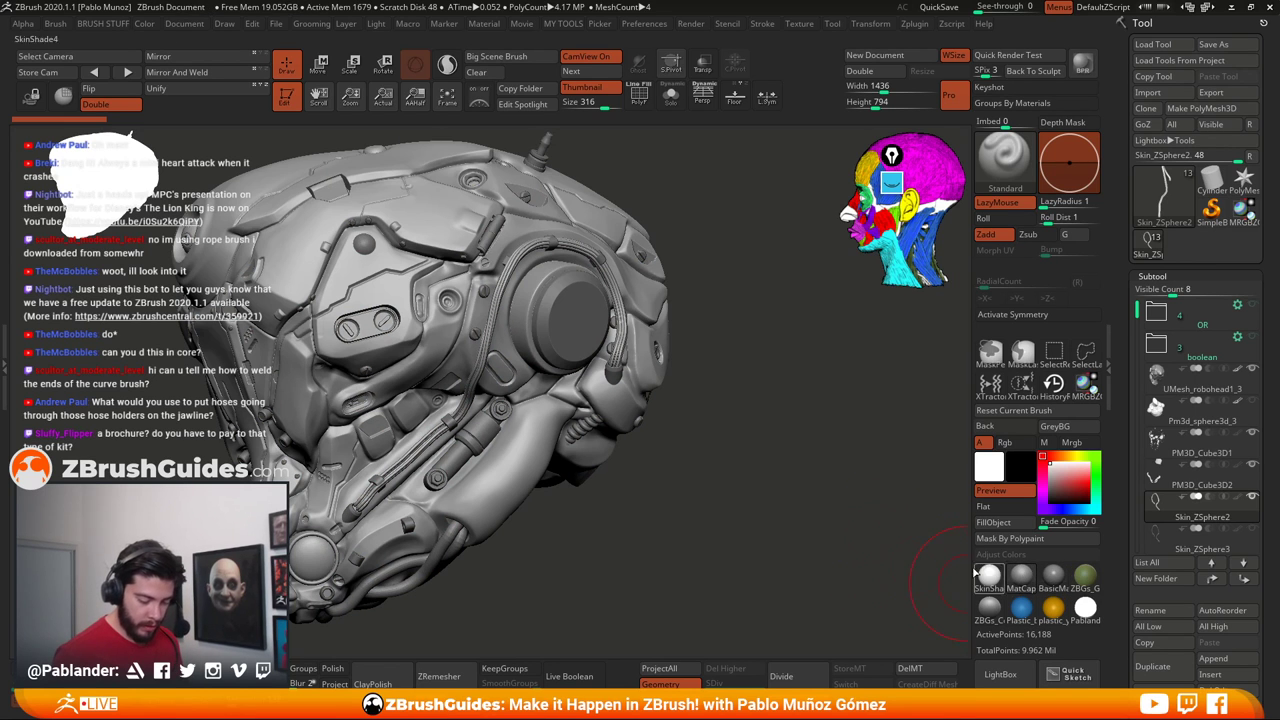
Check the recovered tube bundle in isolation, turn on its polyframe, and bring back the full head
drag(714, 485, 757, 492)
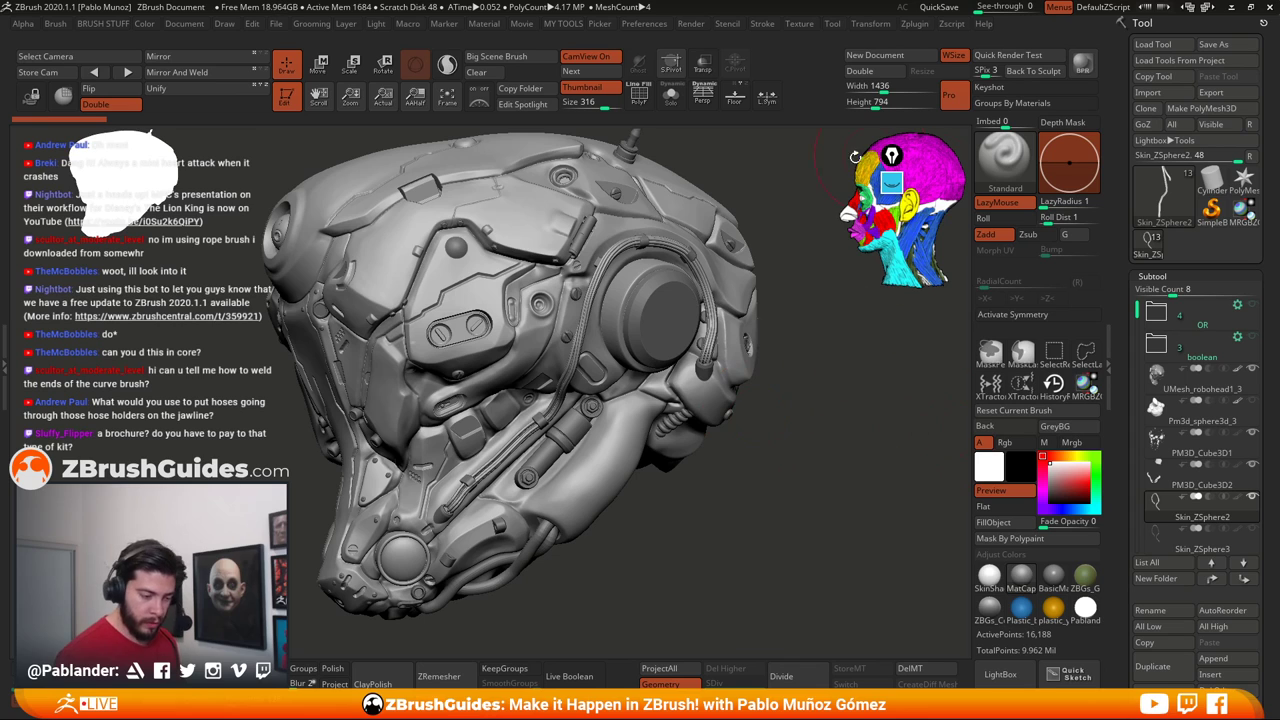
click(671, 95)
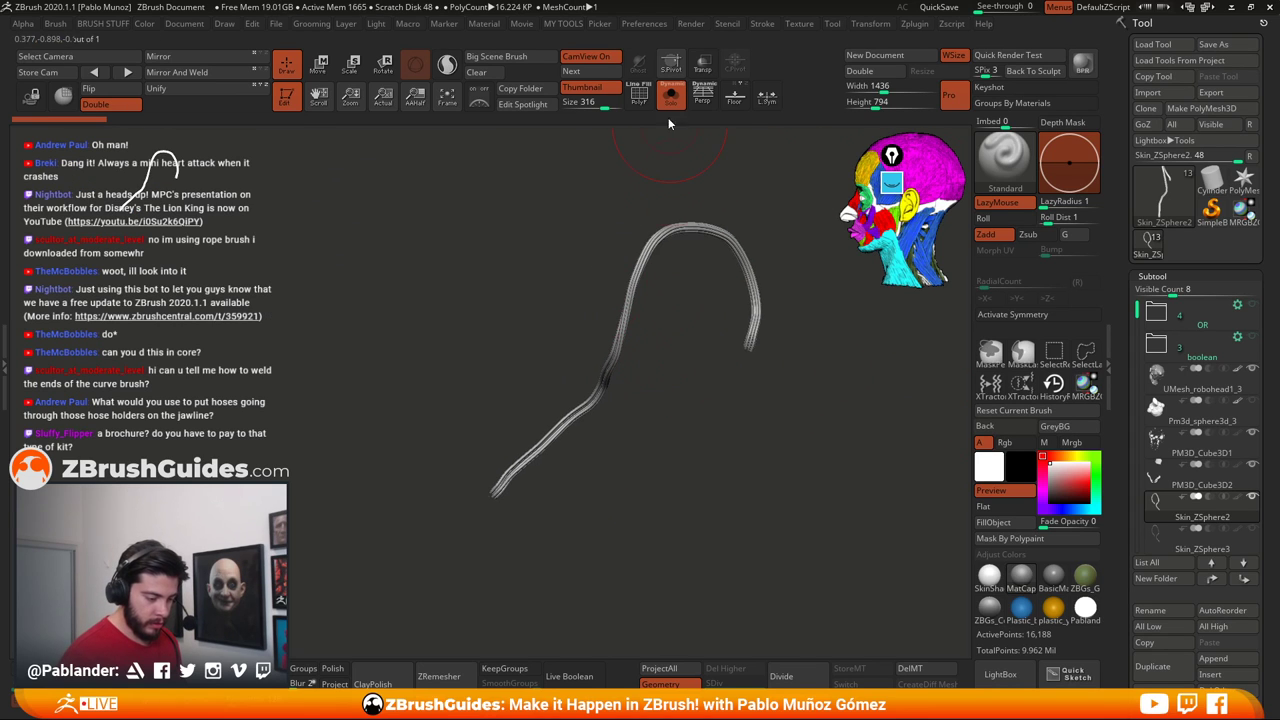
click(639, 94)
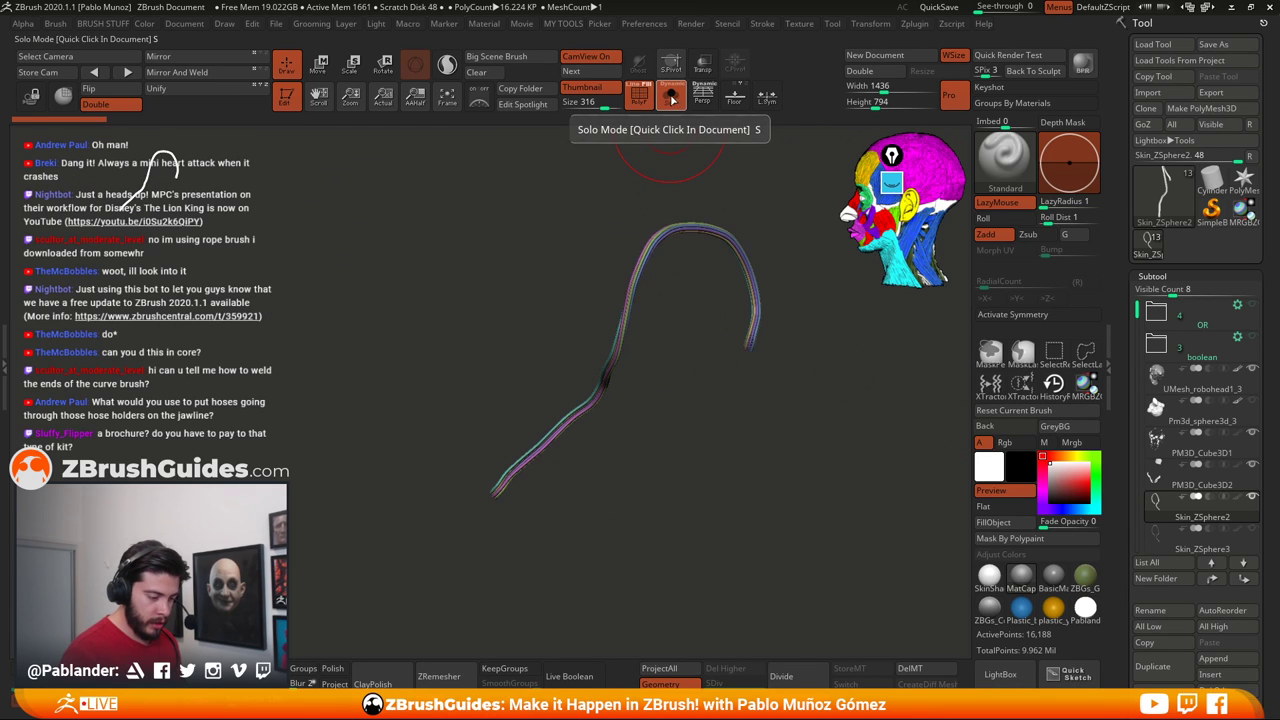
click(671, 95)
alt+right_drag(670, 455, 711, 446)
Select the Move Topological brush with the tube bundle in close view at the jaw clips
key(space)
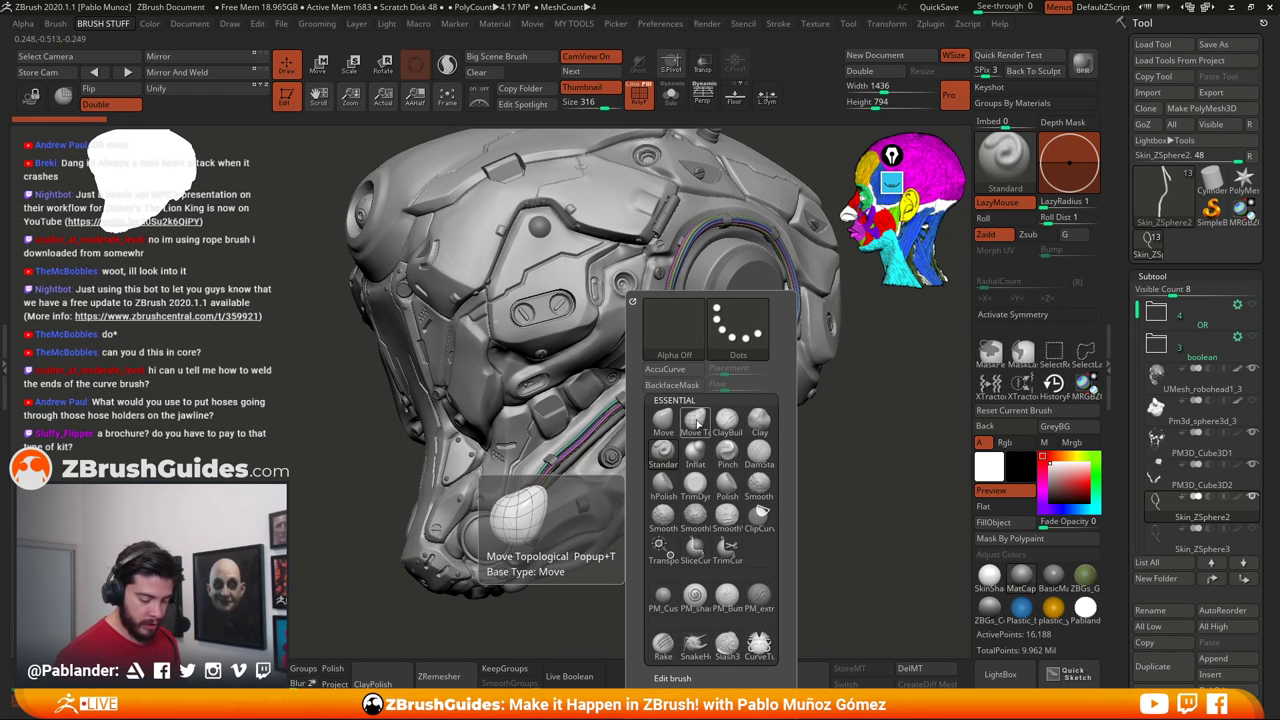
click(697, 423)
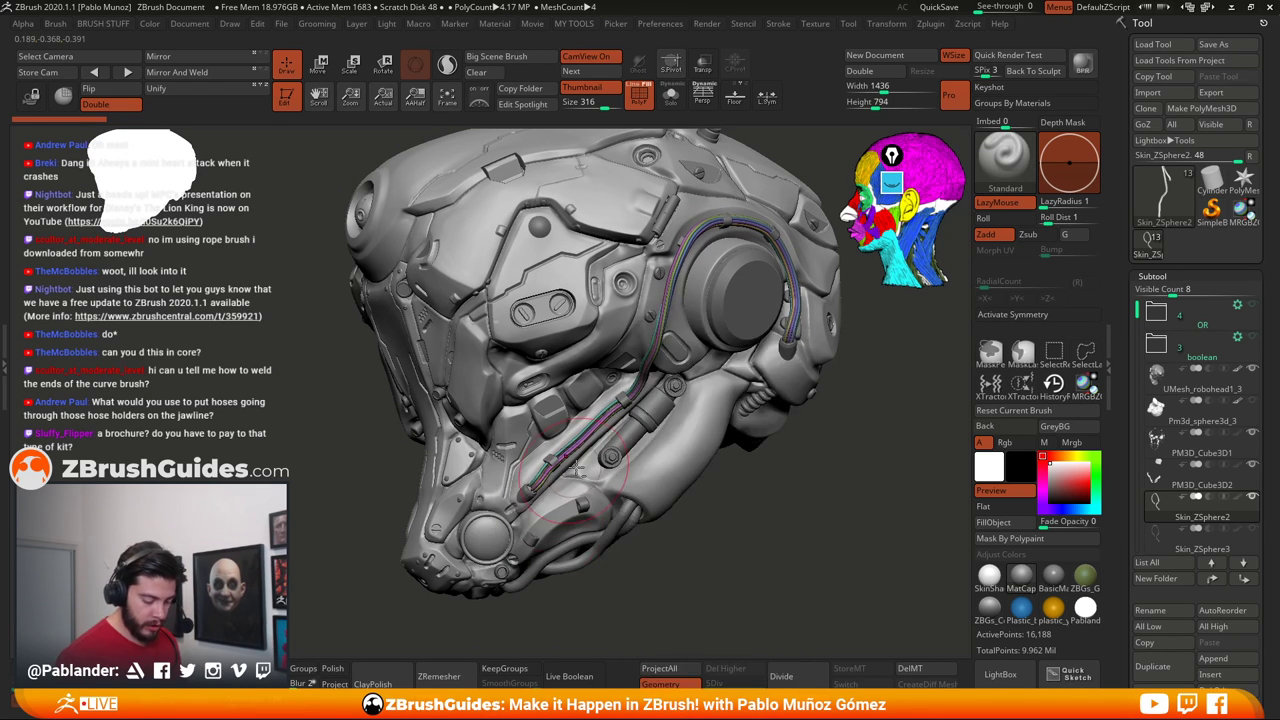
mouse_move(568, 468)
right_down()
mouse_move(650, 444)
mouse_move(646, 432)
mouse_move(585, 481)
right_up()
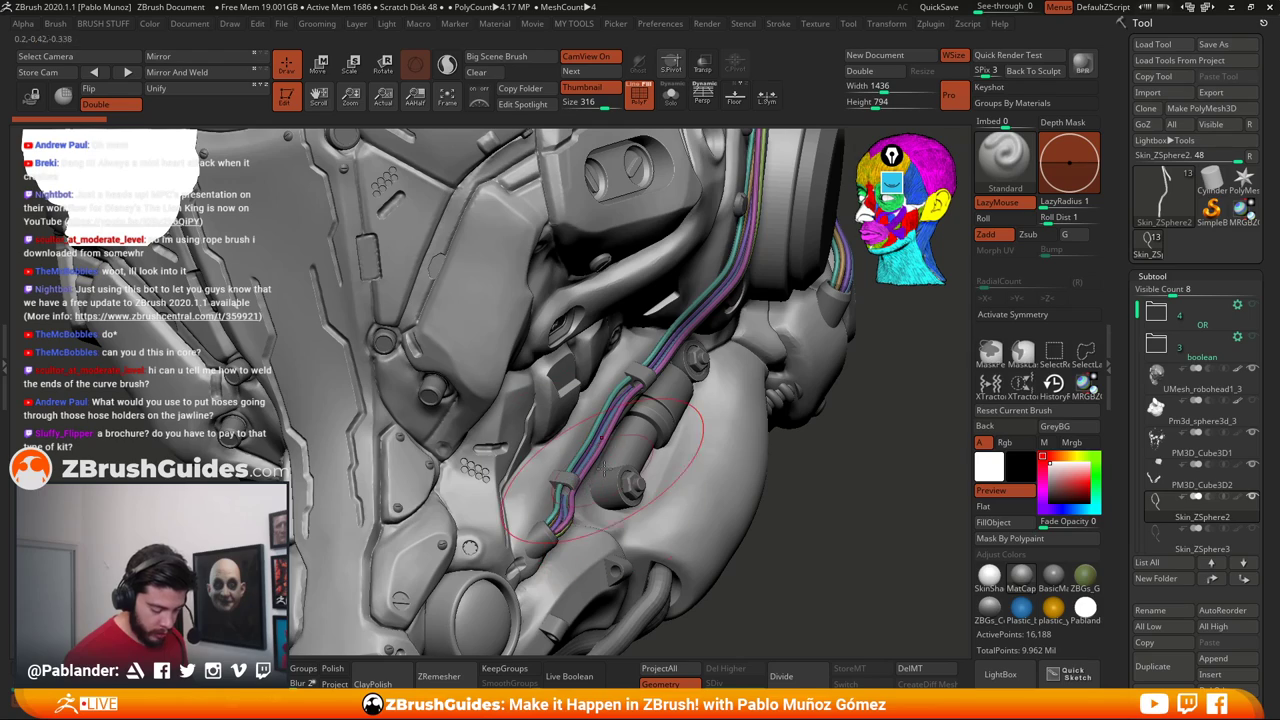
right_drag(660, 425, 585, 483)
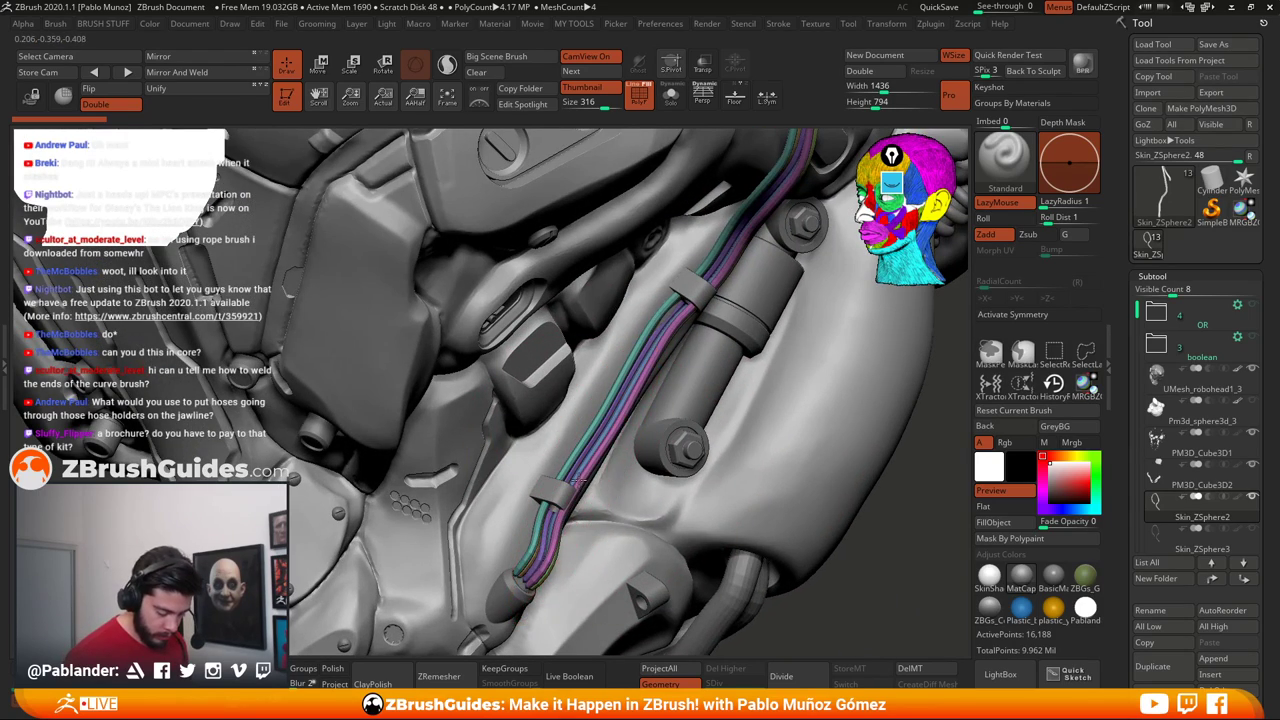
key(b)
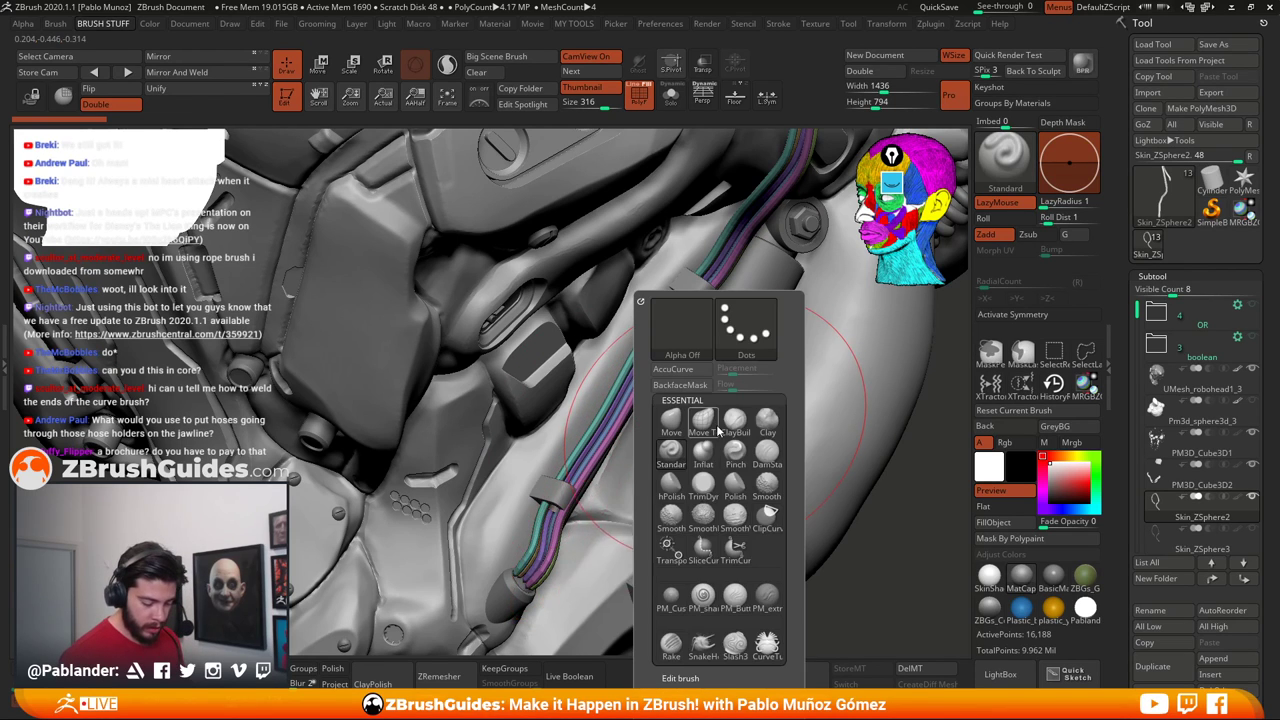
key(m)
key(t)
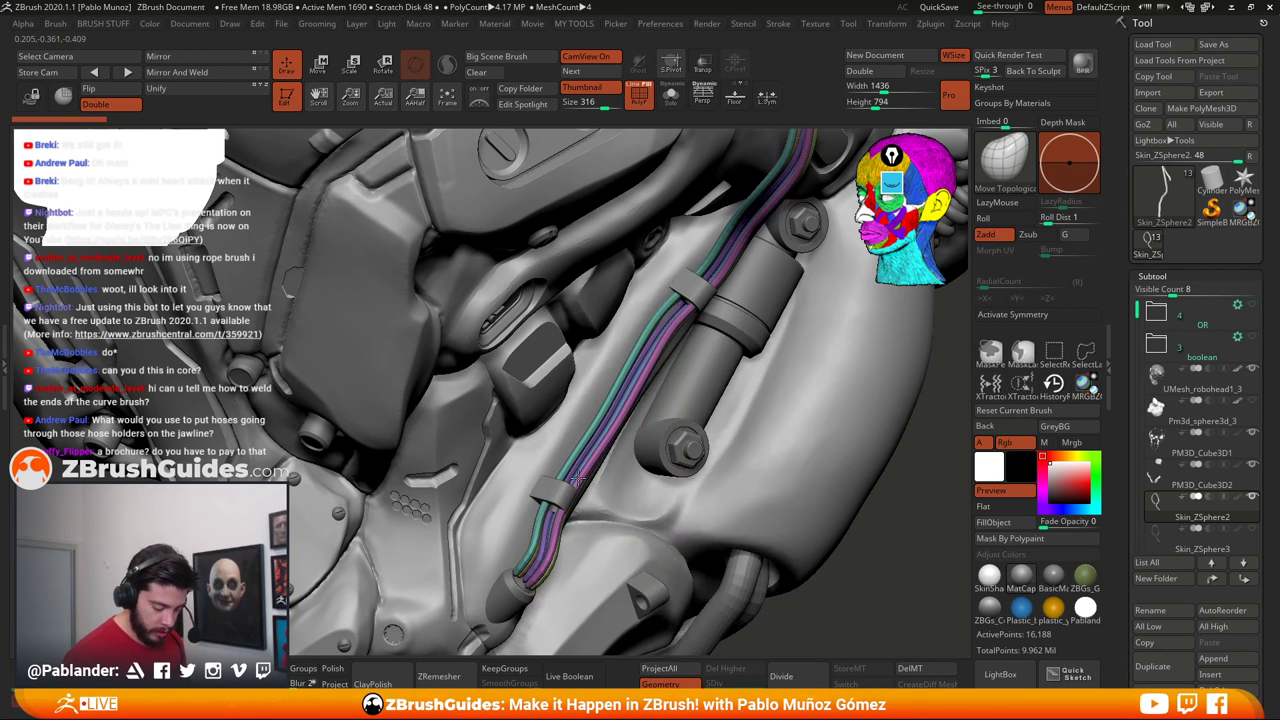
Nudge the tubes into place through the jaw clips and end socket with Move Topological
drag(565, 471, 568, 508)
right_drag(648, 478, 563, 497)
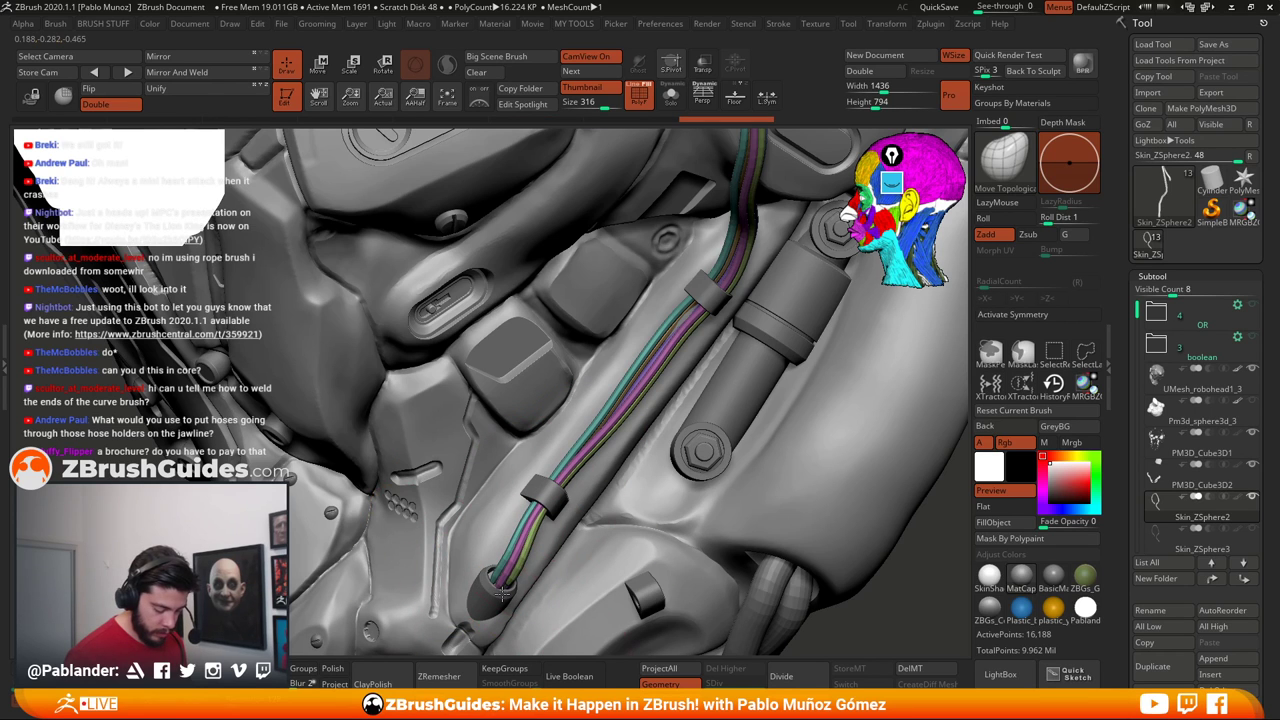
alt+right_drag(630, 455, 583, 532)
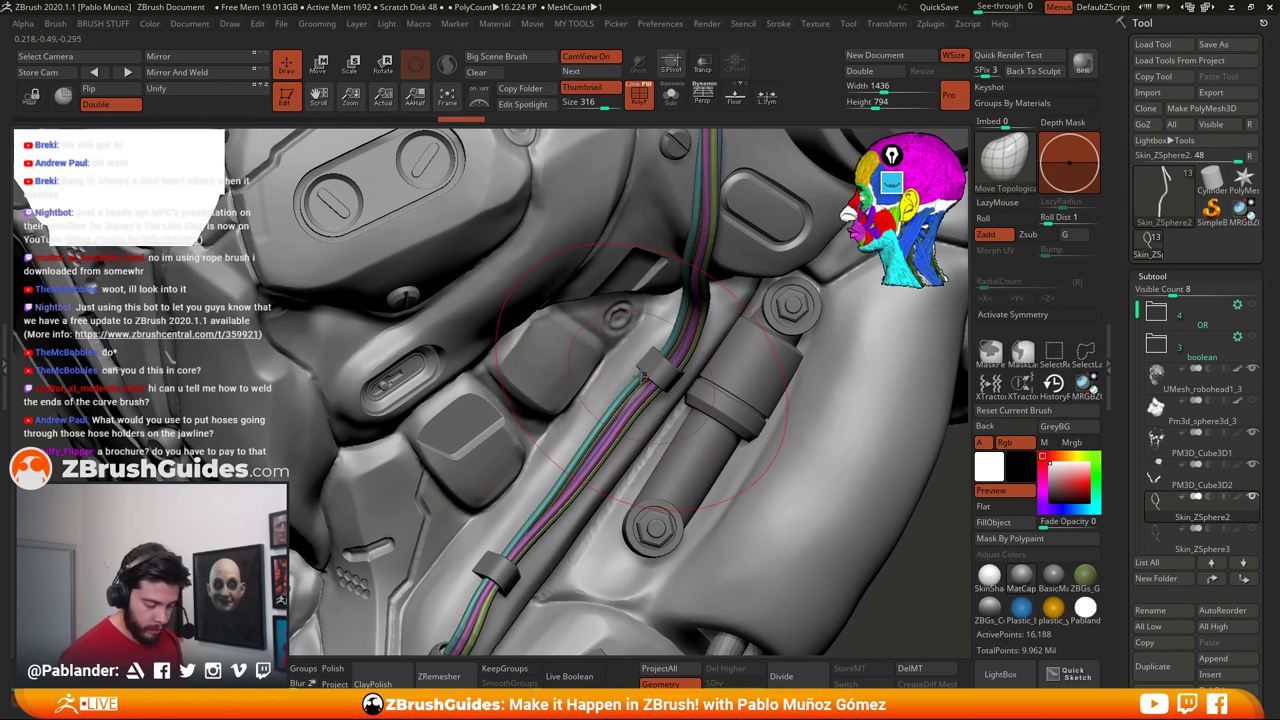
Spread the tubes apart behind the ear disc, between the rear clip and the end socket, with Move Topological
mouse_move(657, 381)
right_down()
mouse_move(676, 372)
mouse_move(650, 340)
mouse_move(678, 370)
mouse_move(663, 347)
mouse_move(652, 374)
mouse_move(690, 323)
mouse_move(680, 332)
mouse_move(612, 228)
mouse_move(624, 236)
right_up()
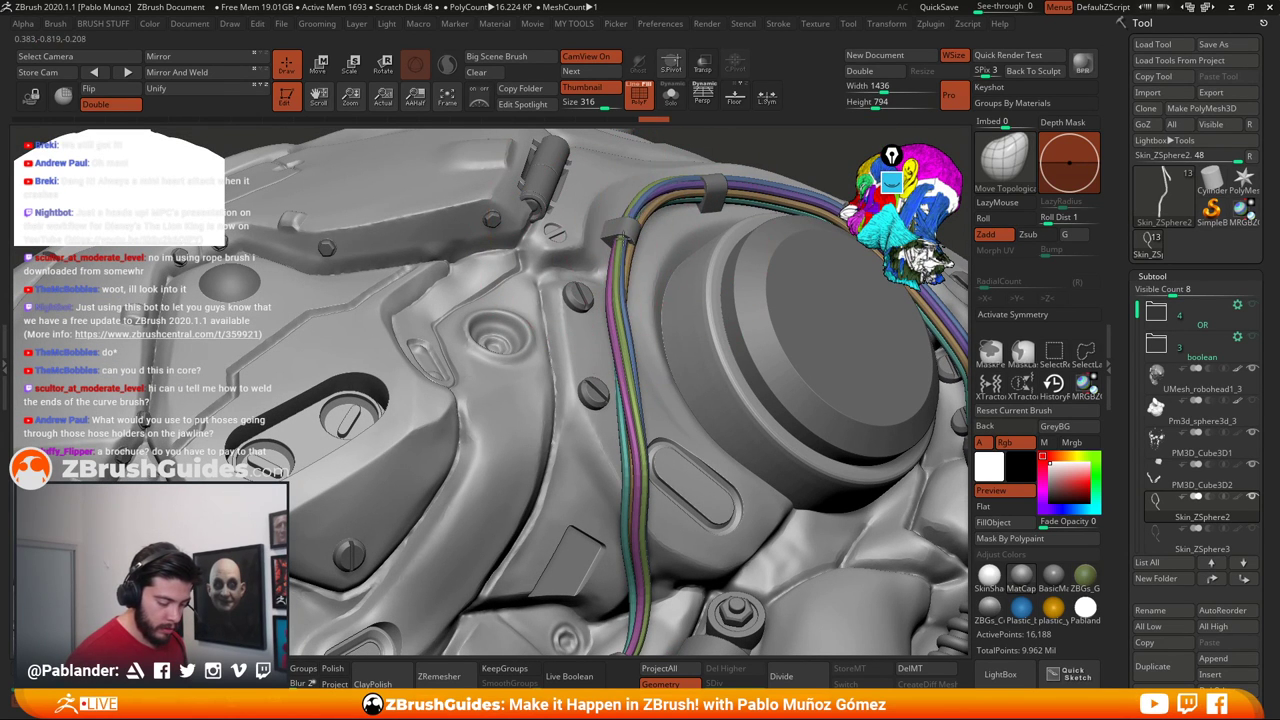
right_drag(623, 236, 618, 254)
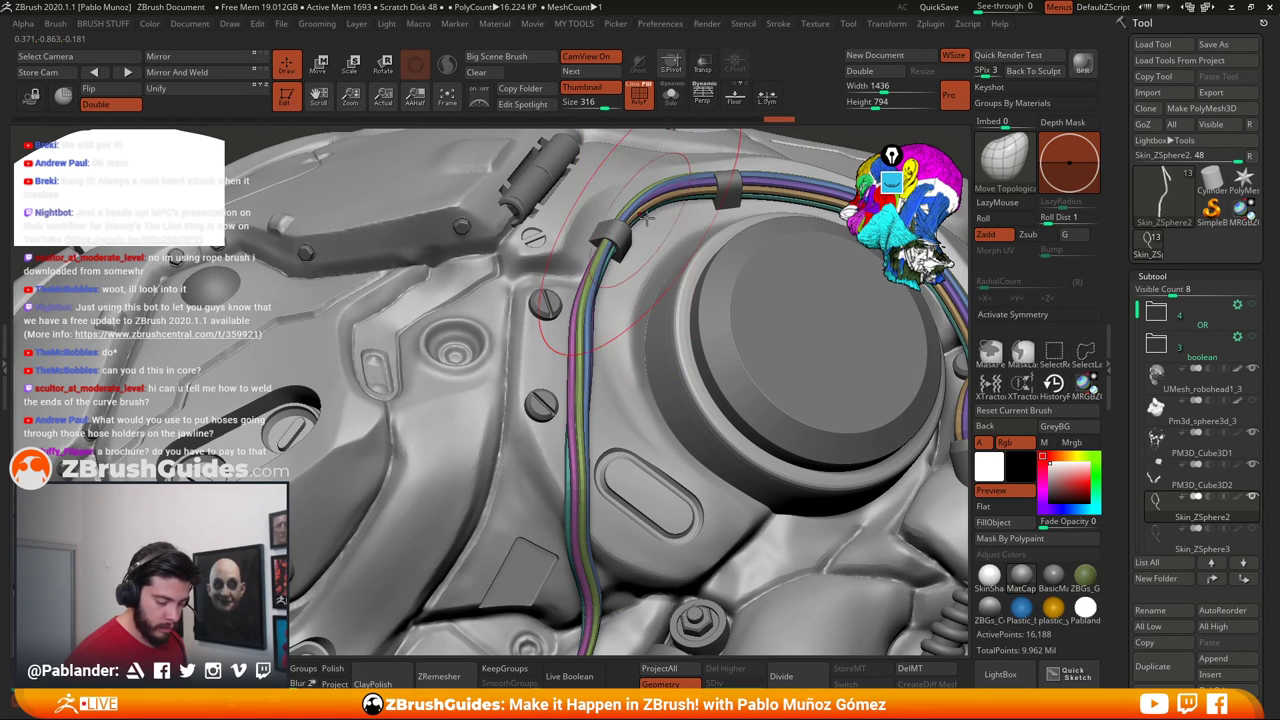
mouse_move(647, 219)
right_down()
mouse_move(708, 179)
mouse_move(722, 208)
mouse_move(705, 254)
mouse_move(727, 297)
right_up()
key(ctrl+shift+z)
key(ctrl+shift+z)
key(ctrl+shift+z)
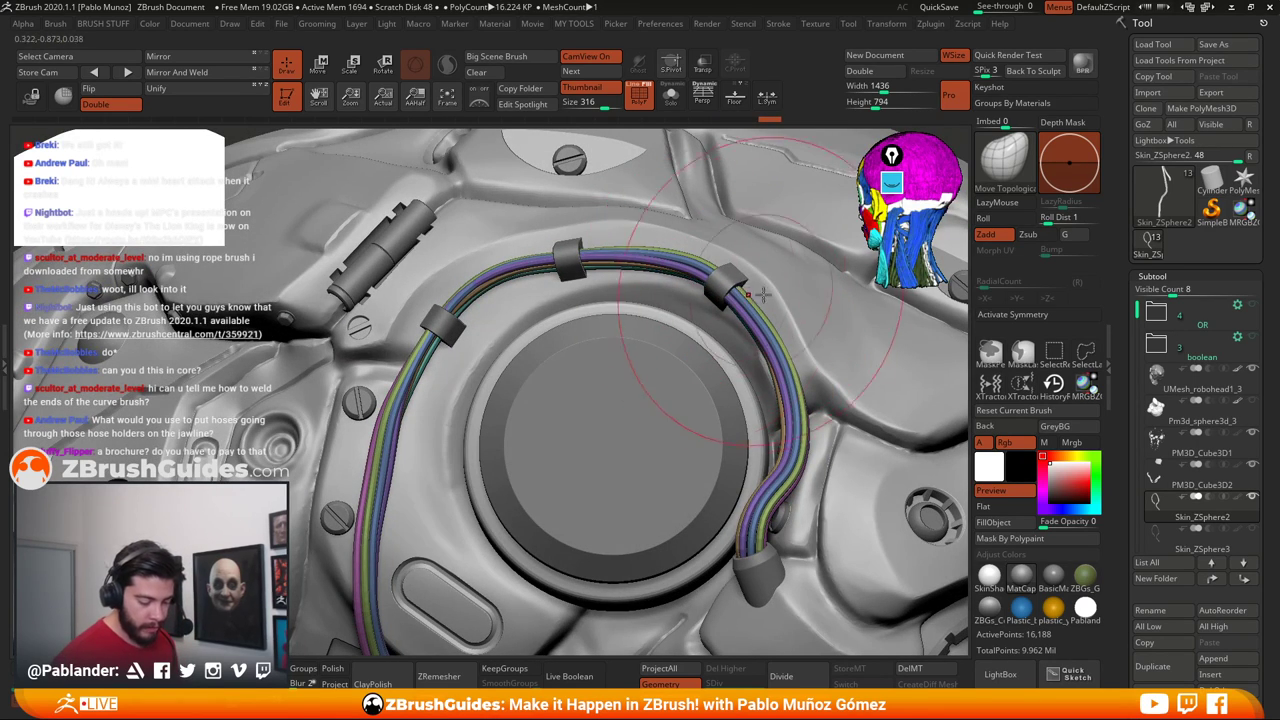
right_drag(779, 393, 680, 302)
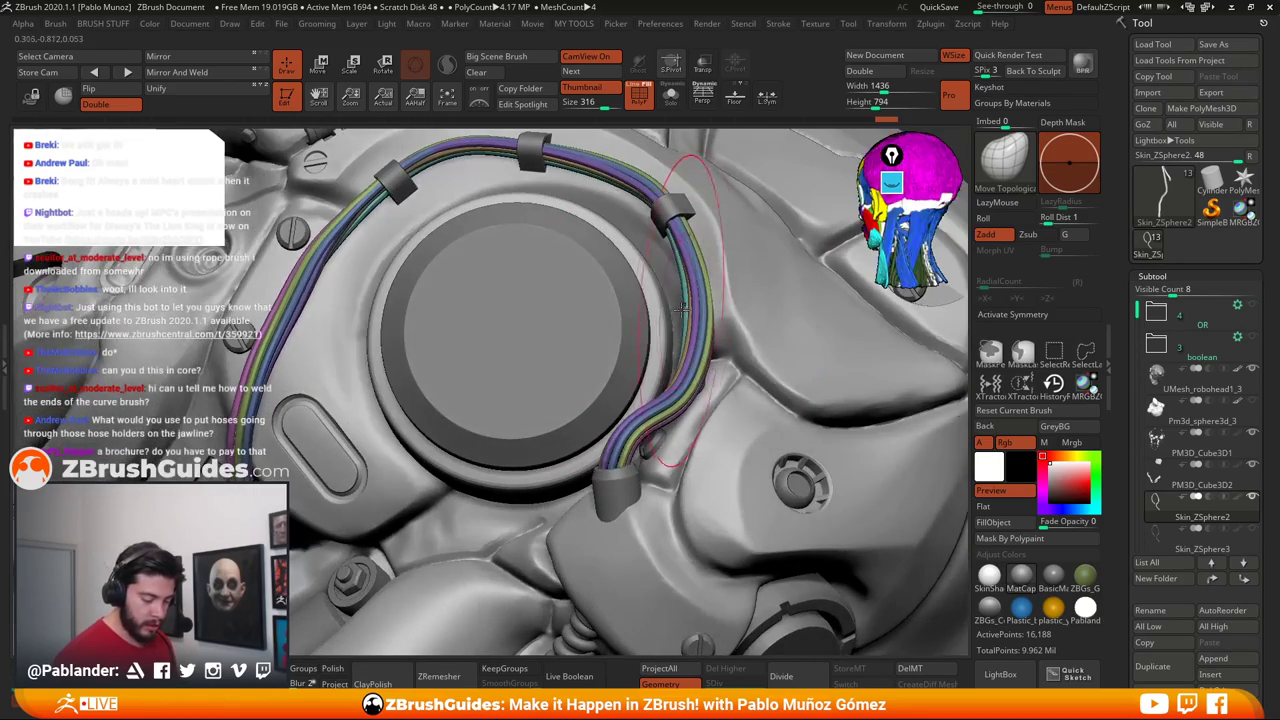
drag(678, 301, 660, 297)
key(space)
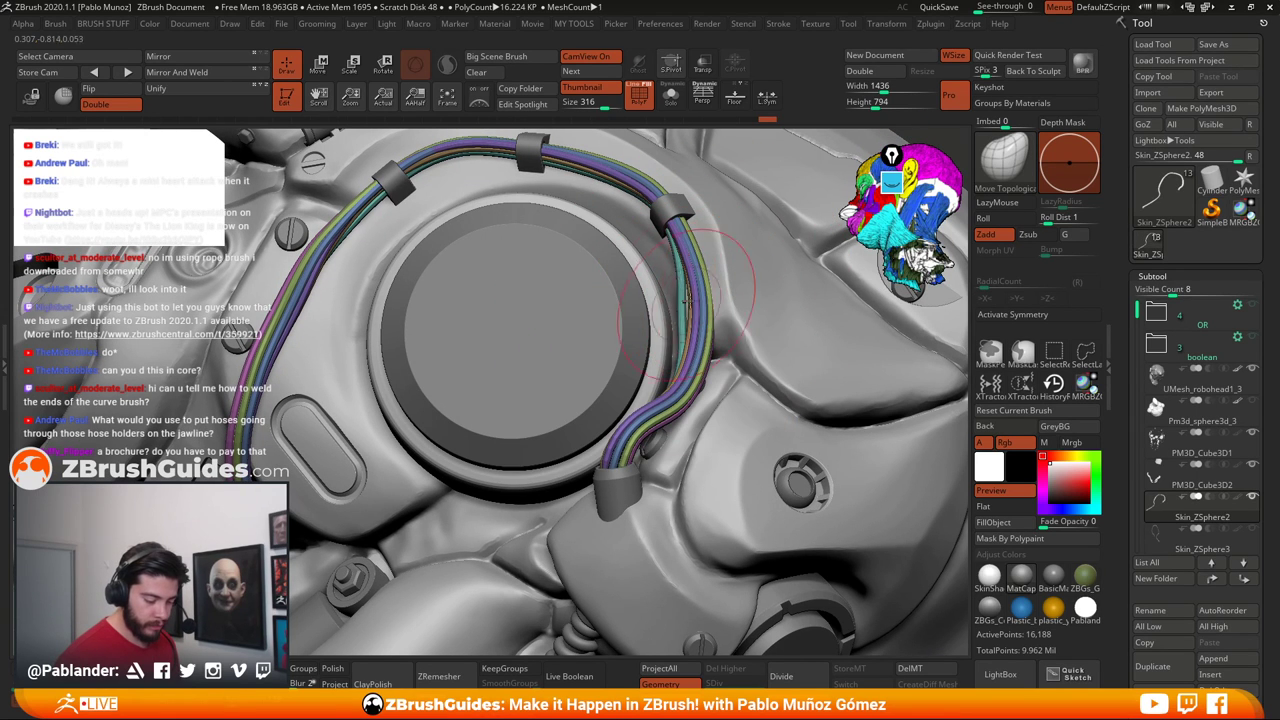
mouse_move(708, 300)
right_down()
mouse_move(718, 378)
mouse_move(700, 395)
right_up()
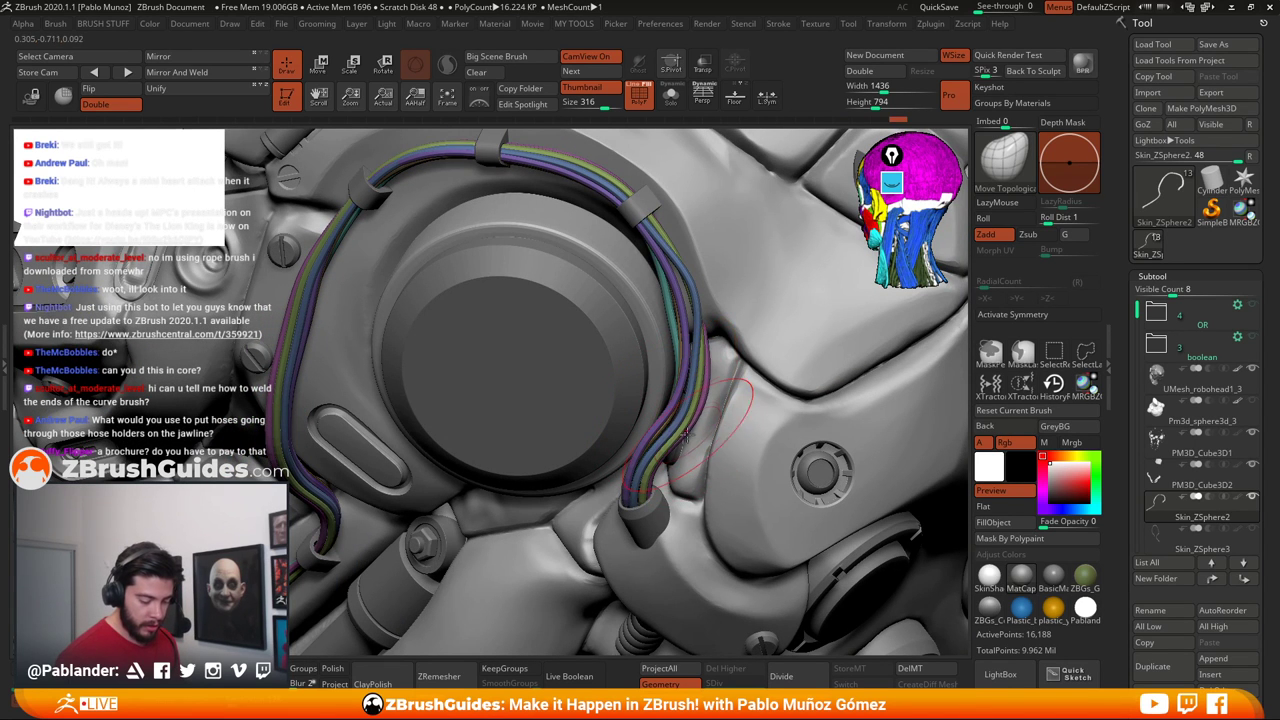
Loosen and offset individual tubes between the clips over the top of the ear disc
mouse_move(557, 174)
mouse_down()
mouse_move(518, 156)
mouse_move(586, 149)
mouse_up()
alt+right_drag(523, 197, 615, 251)
drag(500, 216, 528, 214)
mouse_move(528, 214)
right_down()
mouse_move(510, 210)
mouse_move(630, 267)
right_up()
key(space)
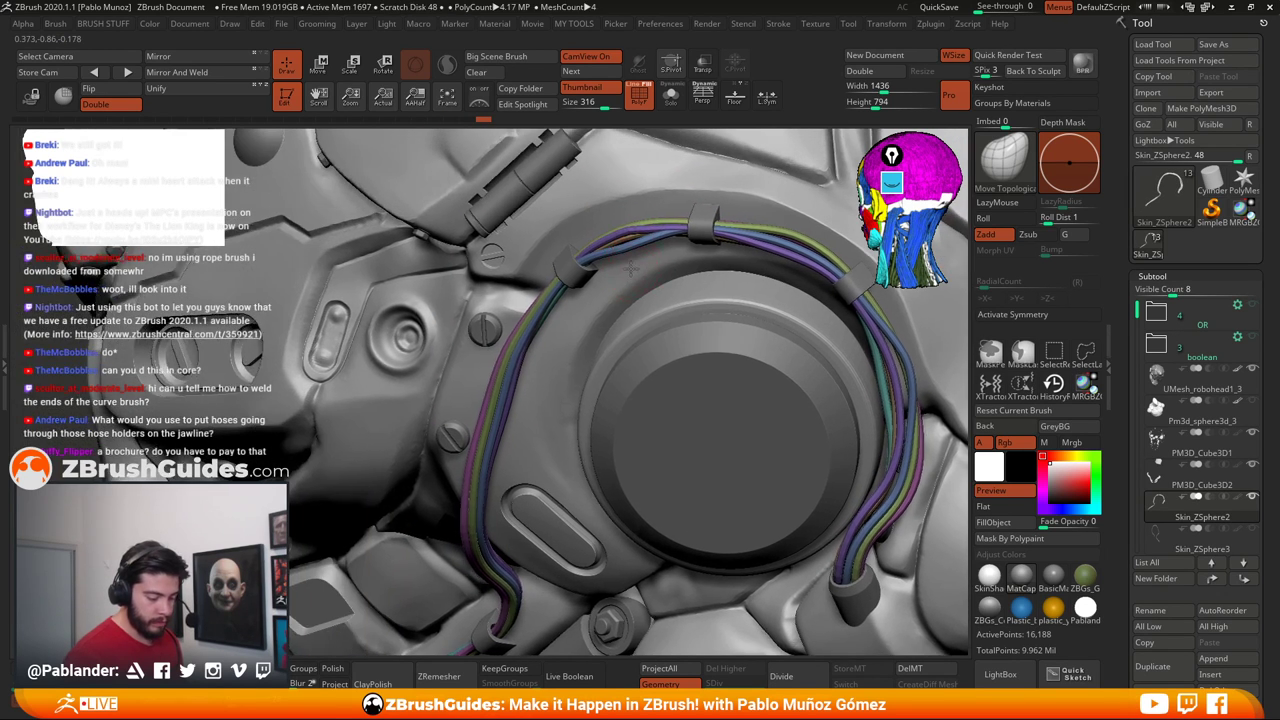
drag(647, 229, 648, 224)
right_drag(648, 224, 668, 226)
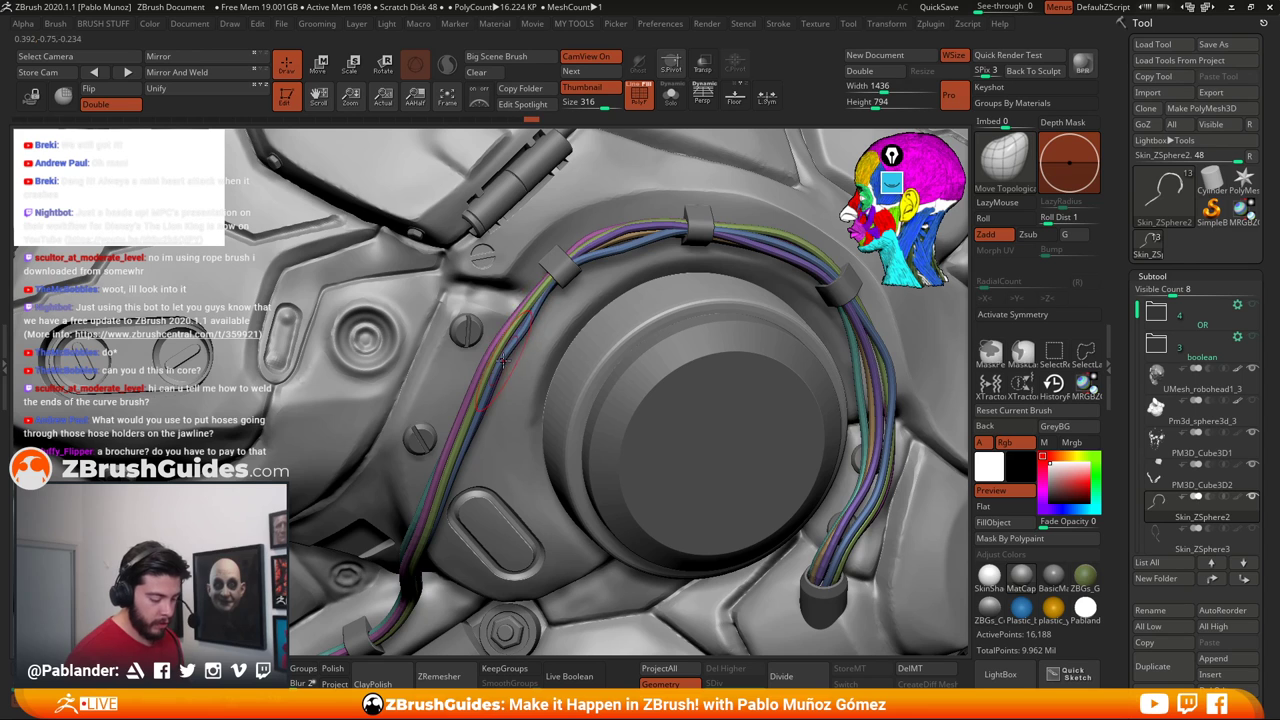
Separate the tubes running down in front of the ear disc to the first jaw clip, undoing the last nudge
alt+right_drag(530, 366, 620, 308)
key(space)
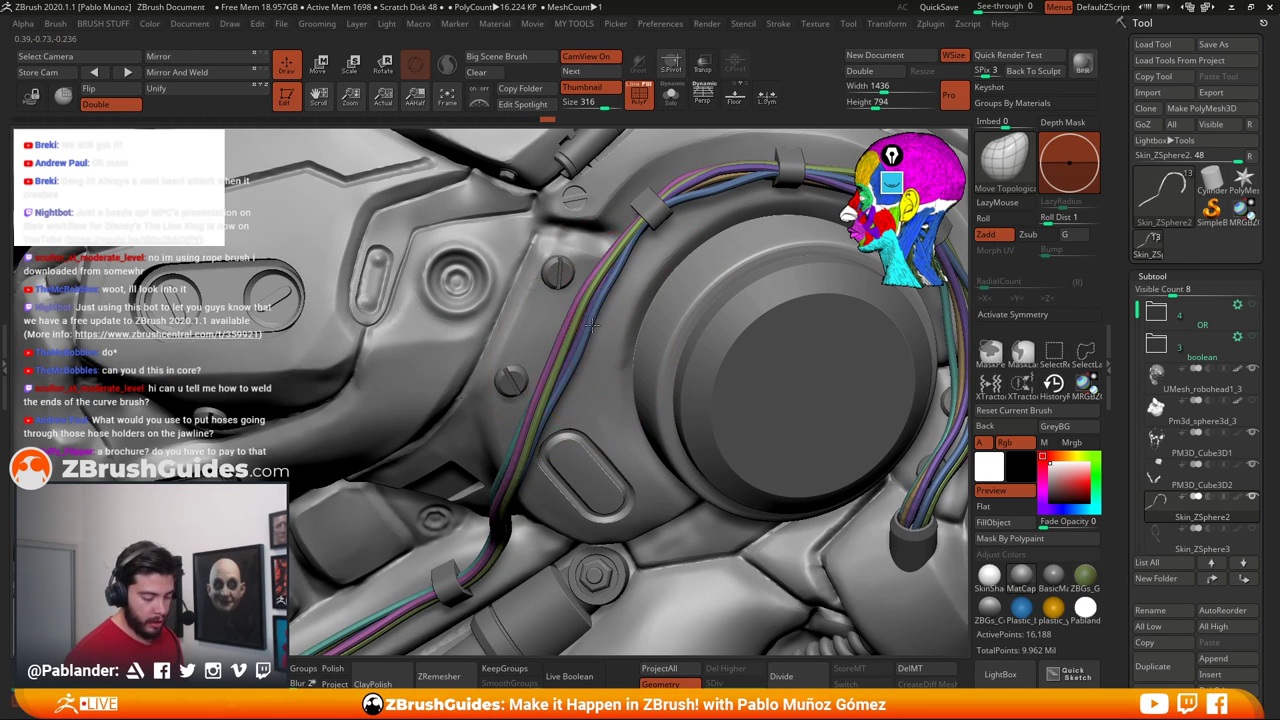
right_drag(577, 310, 608, 250)
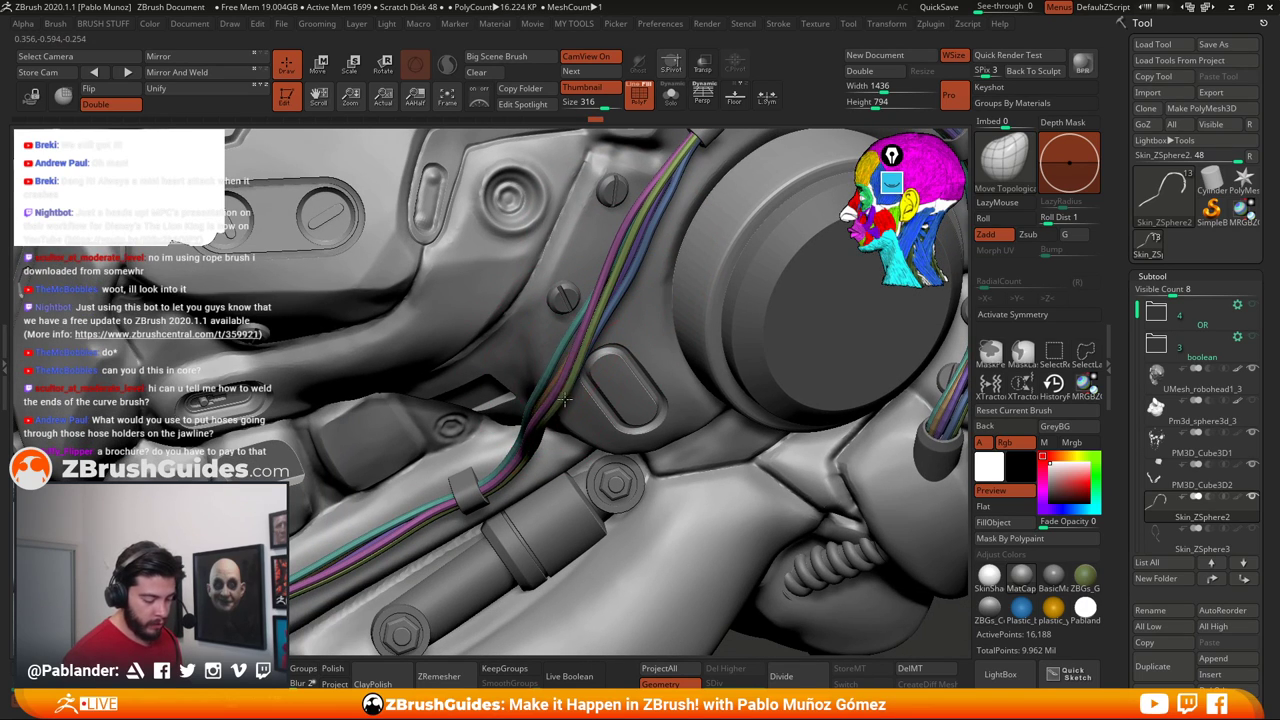
right_drag(565, 400, 645, 367)
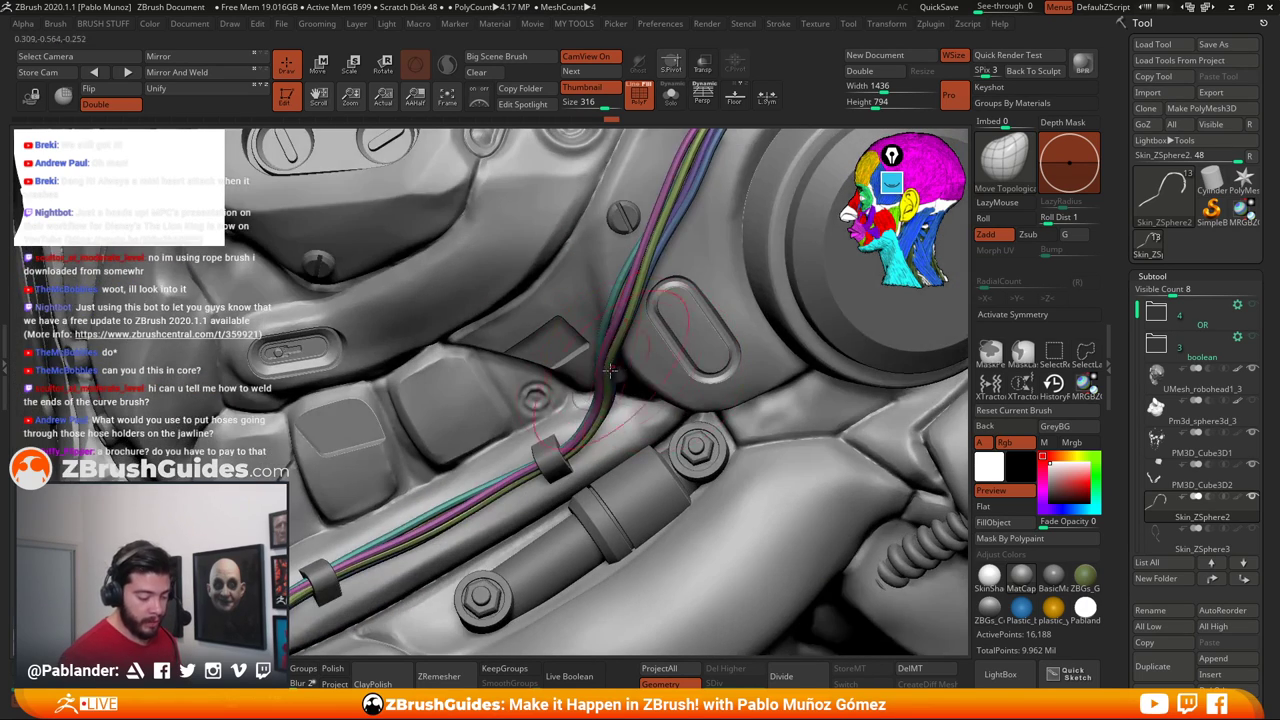
drag(610, 371, 610, 390)
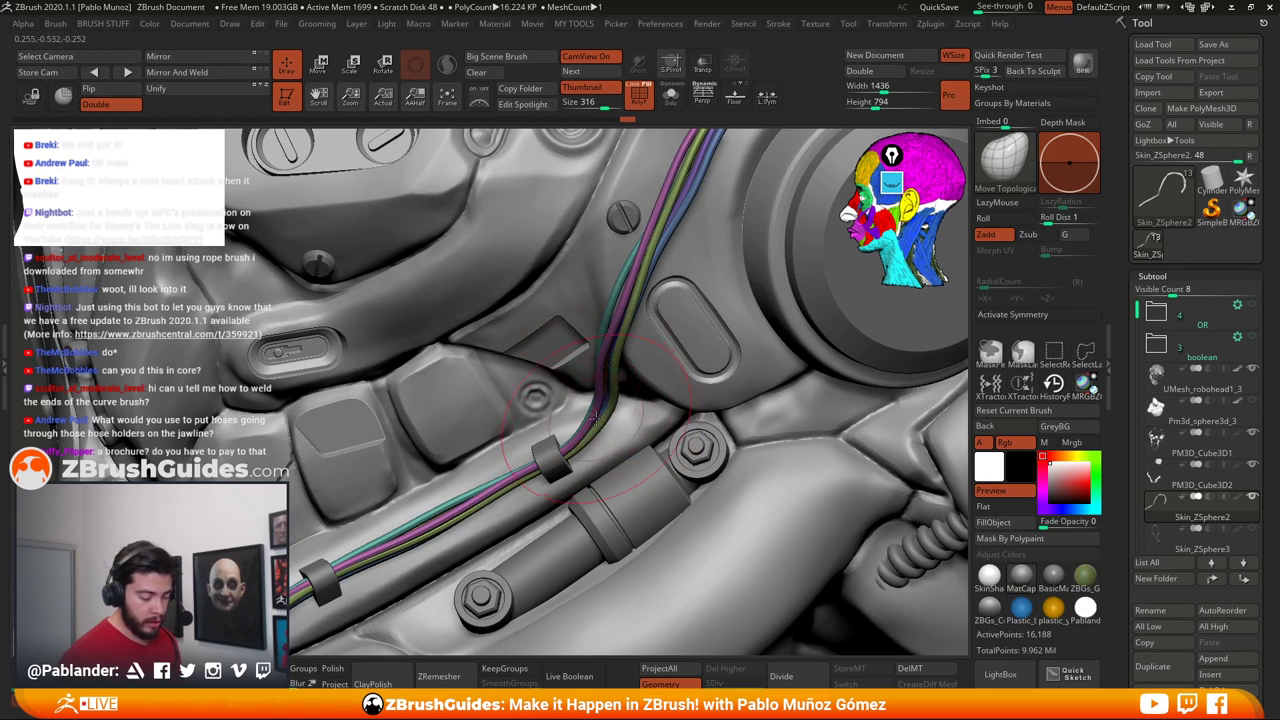
mouse_move(630, 392)
ctrl+right_down()
mouse_move(650, 326)
mouse_move(642, 358)
ctrl+right_up()
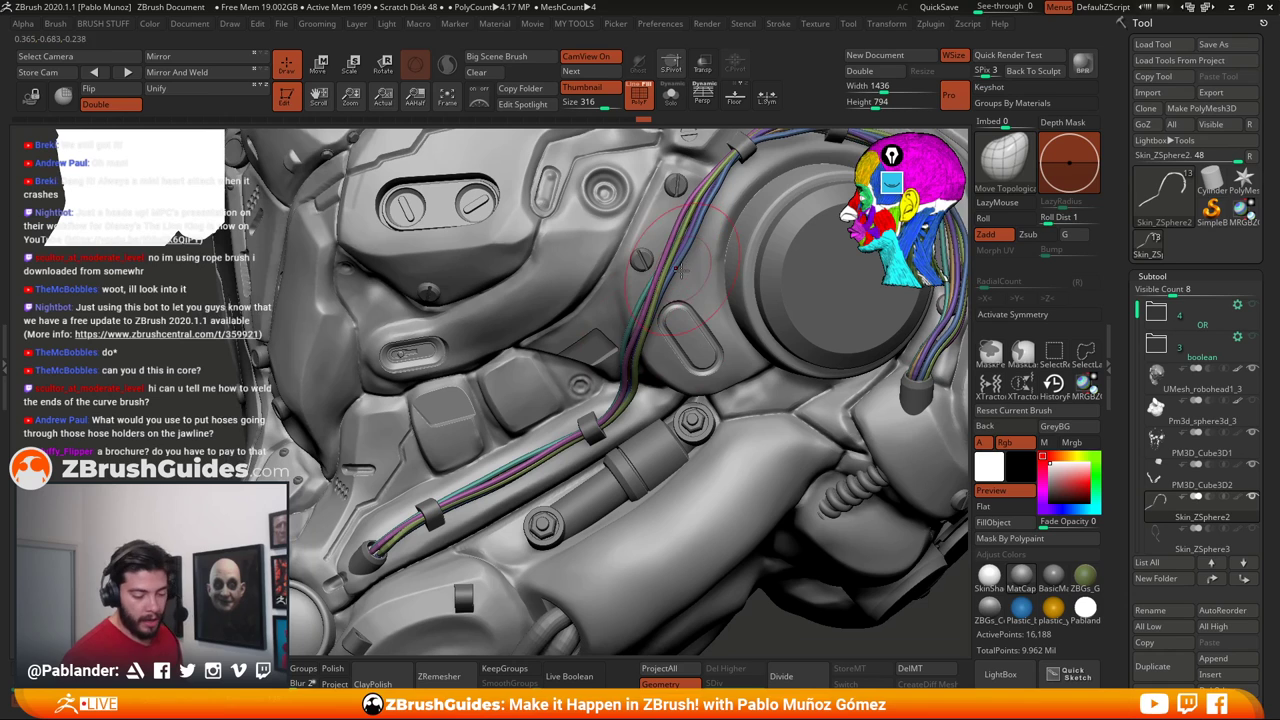
mouse_move(705, 219)
mouse_down()
mouse_move(720, 180)
mouse_move(688, 178)
mouse_up()
key(space)
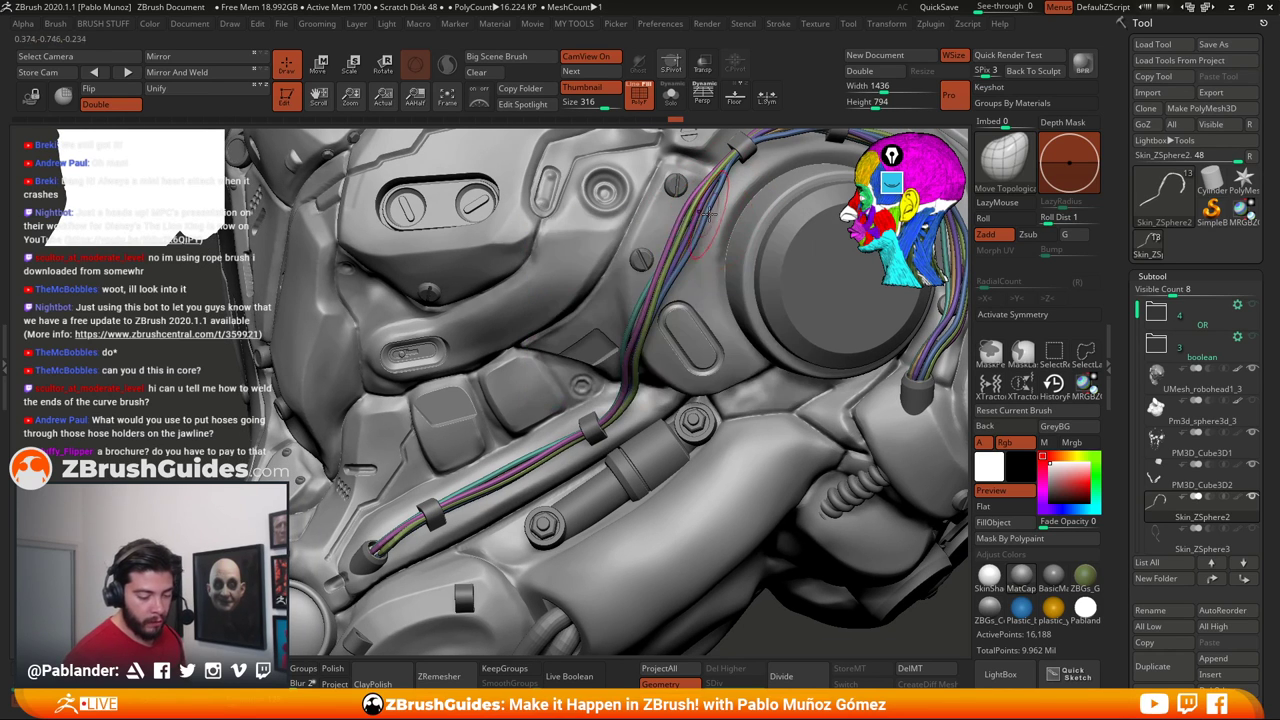
key(ctrl+z)
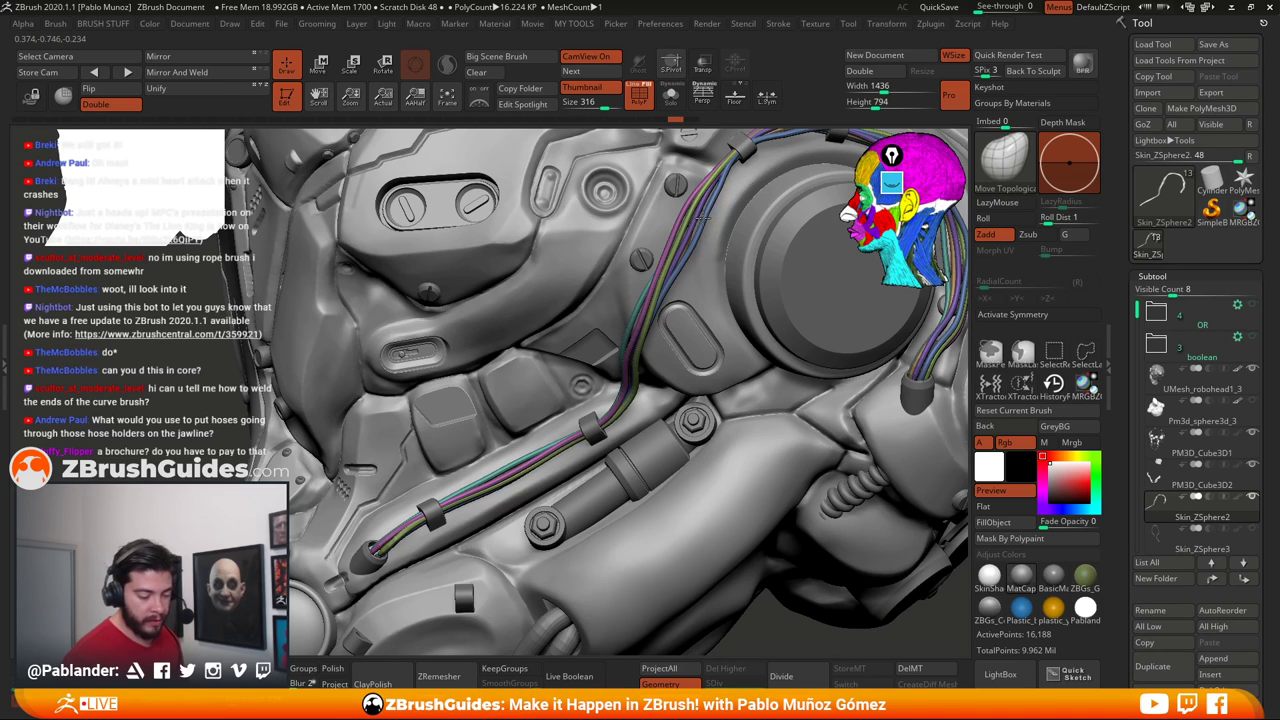
Offset the tubes between the two jaw clips and seat their ends in the lower jaw socket
mouse_move(704, 214)
right_down()
mouse_move(714, 217)
mouse_move(572, 382)
mouse_move(505, 405)
right_up()
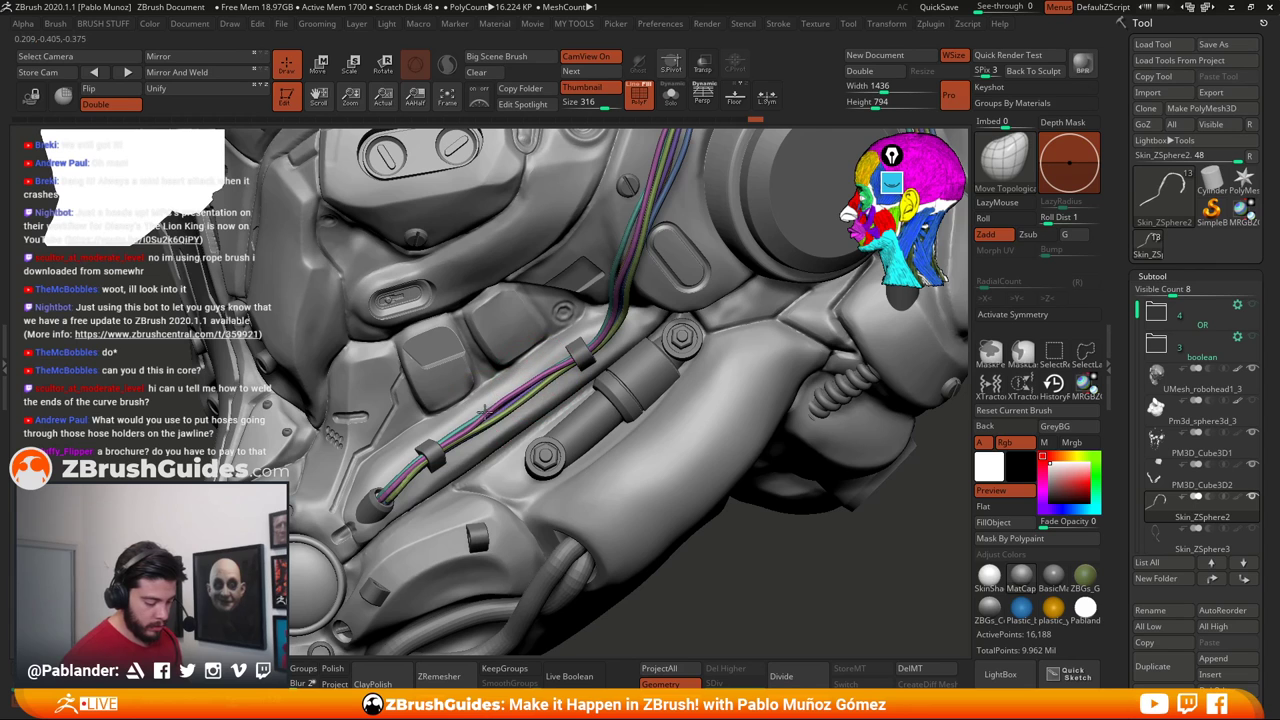
right_drag(505, 405, 515, 414)
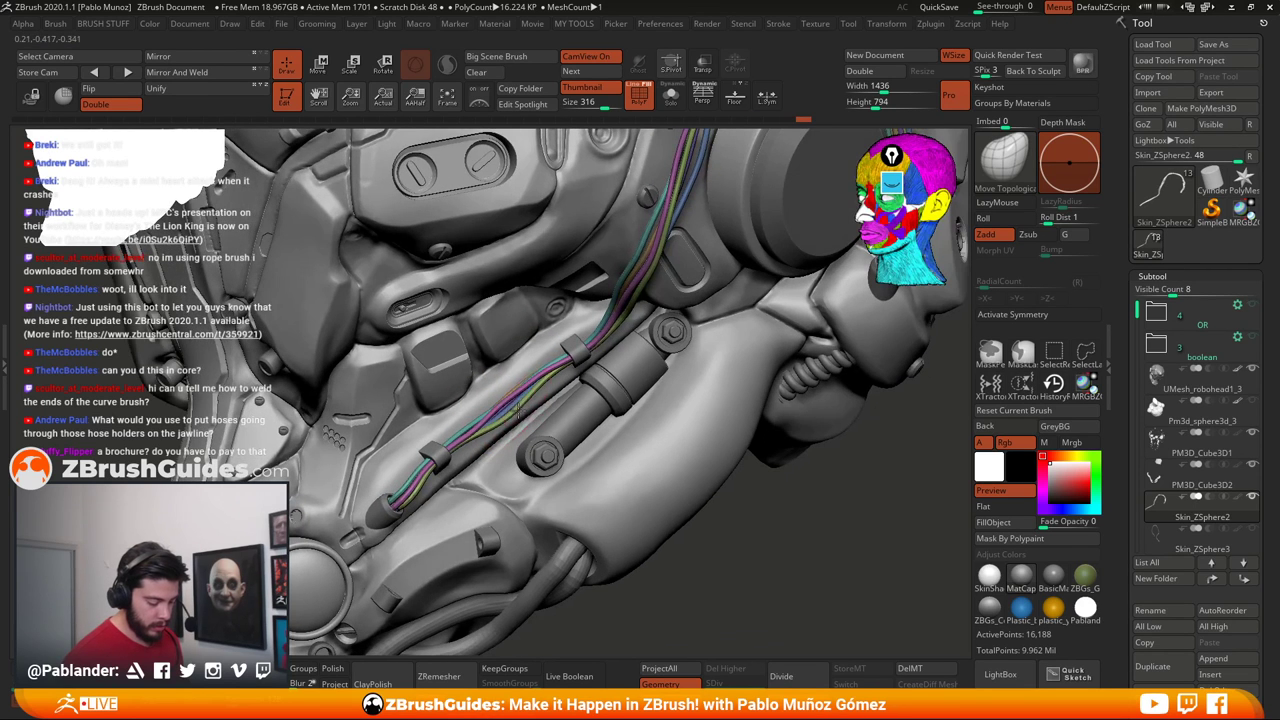
drag(518, 411, 507, 431)
drag(399, 516, 395, 509)
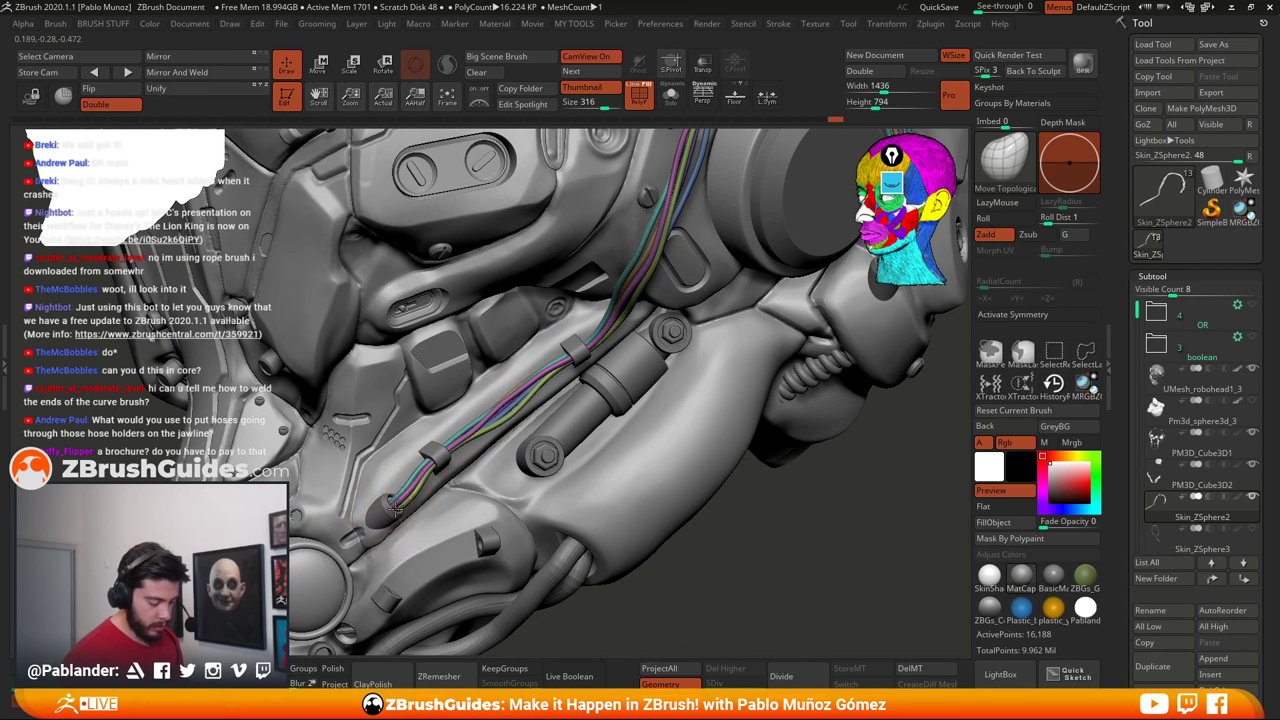
Mirror the tube bundle to the other side of the head with Mirror And Weld
key(f)
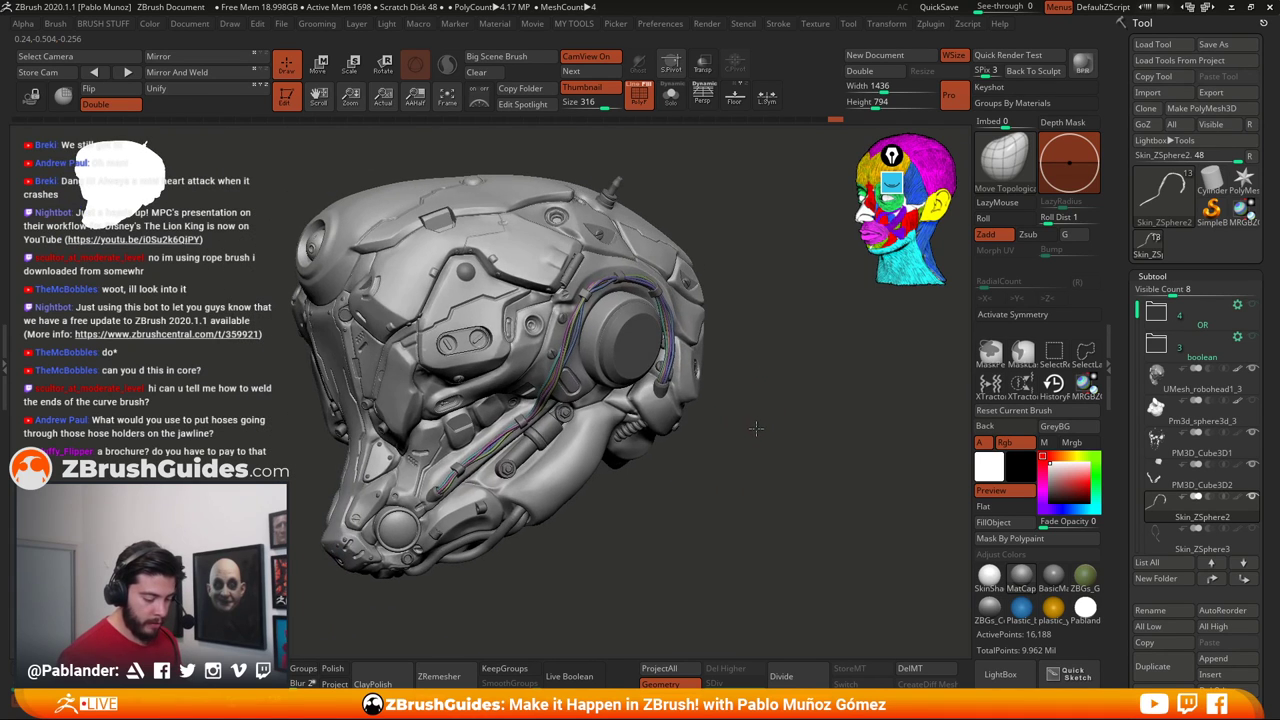
drag(756, 428, 660, 365)
drag(657, 468, 692, 450)
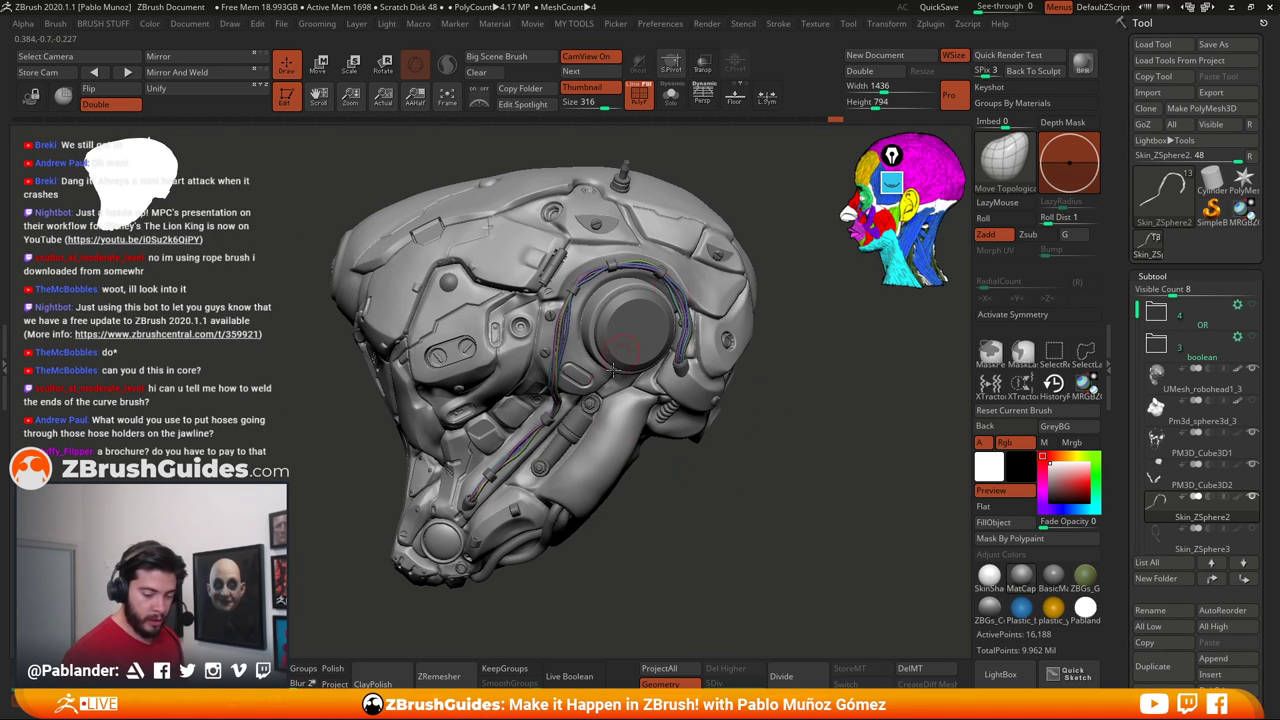
drag(291, 399, 350, 405)
click(192, 73)
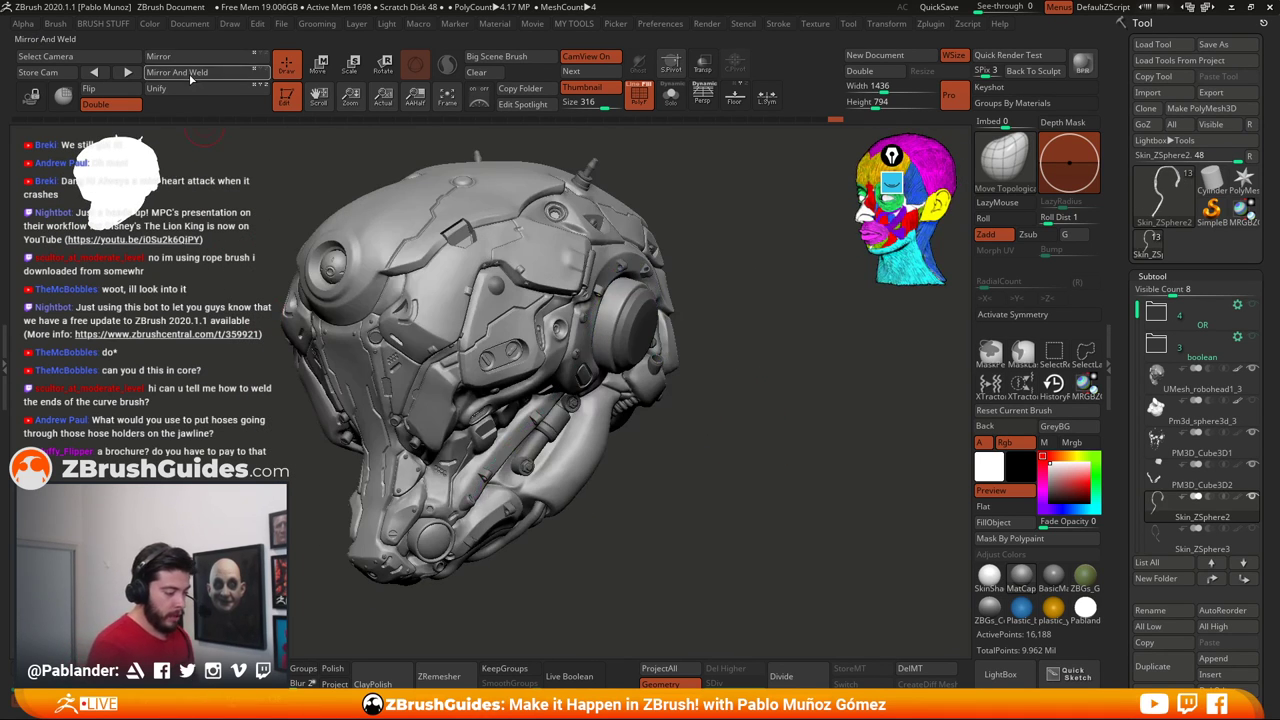
mouse_move(660, 445)
mouse_down()
mouse_move(735, 439)
mouse_move(711, 444)
mouse_move(700, 480)
mouse_move(697, 497)
mouse_move(720, 515)
mouse_up()
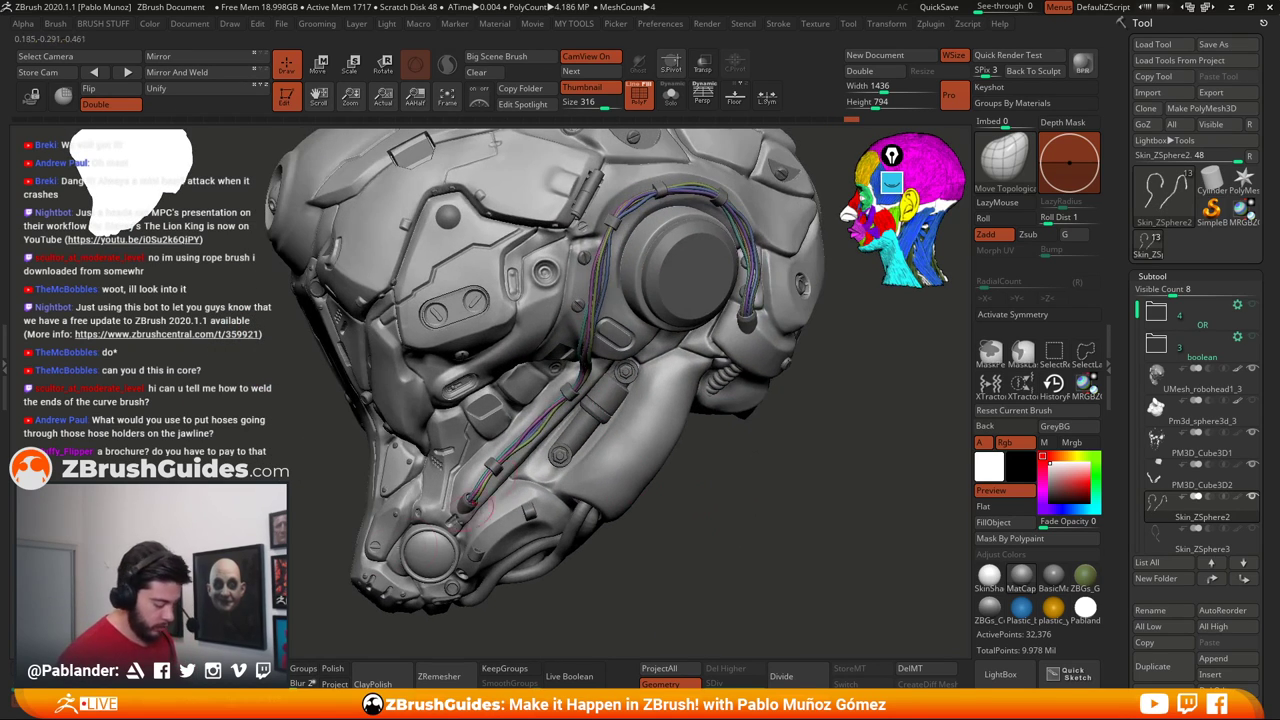
Turn on Dynamic Subdivision for the tube bundle and QuickSave the project
key(d)
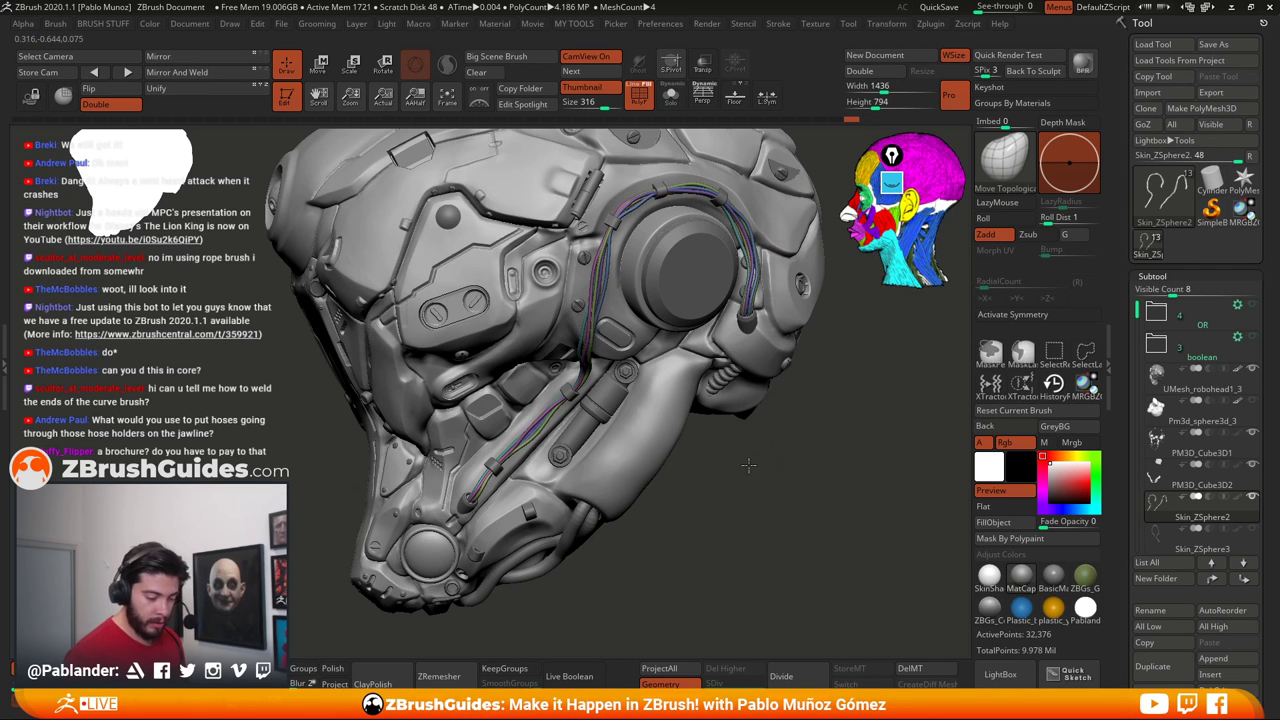
mouse_move(761, 426)
mouse_down()
mouse_move(737, 449)
mouse_move(720, 388)
mouse_up()
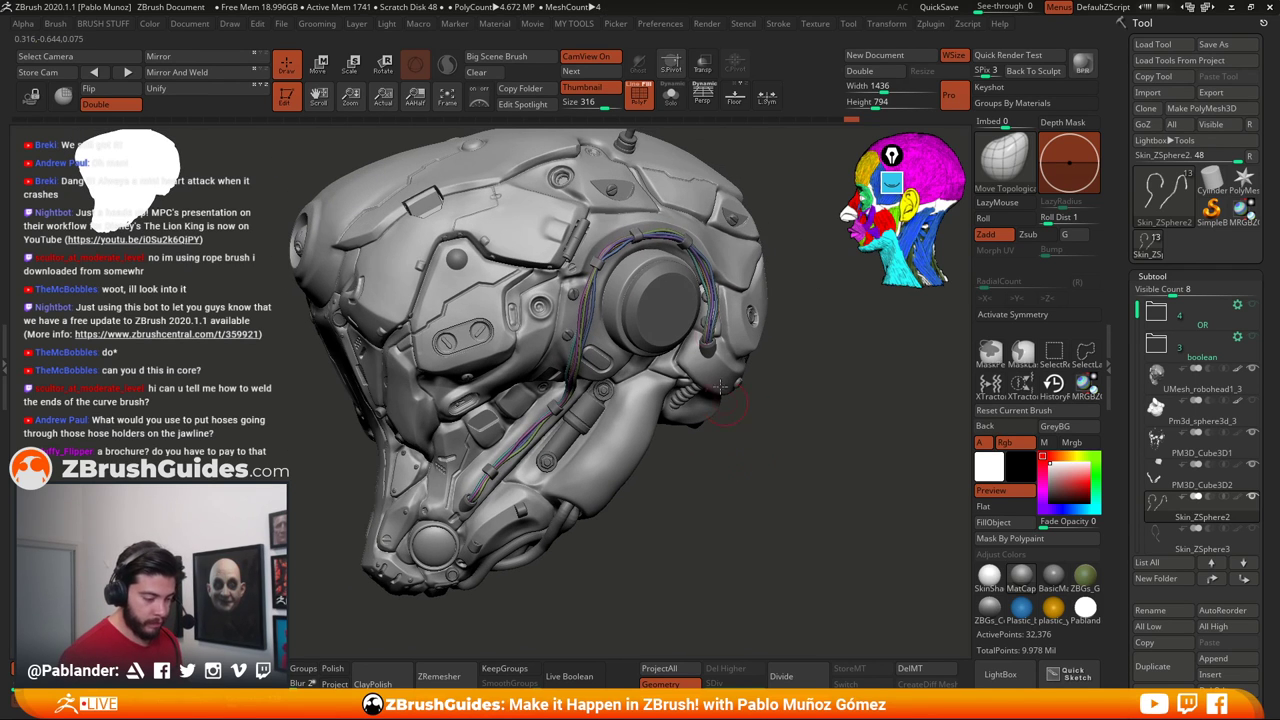
mouse_move(743, 447)
mouse_down()
mouse_move(743, 470)
mouse_move(737, 443)
mouse_move(780, 451)
mouse_move(808, 426)
mouse_up()
click(648, 104)
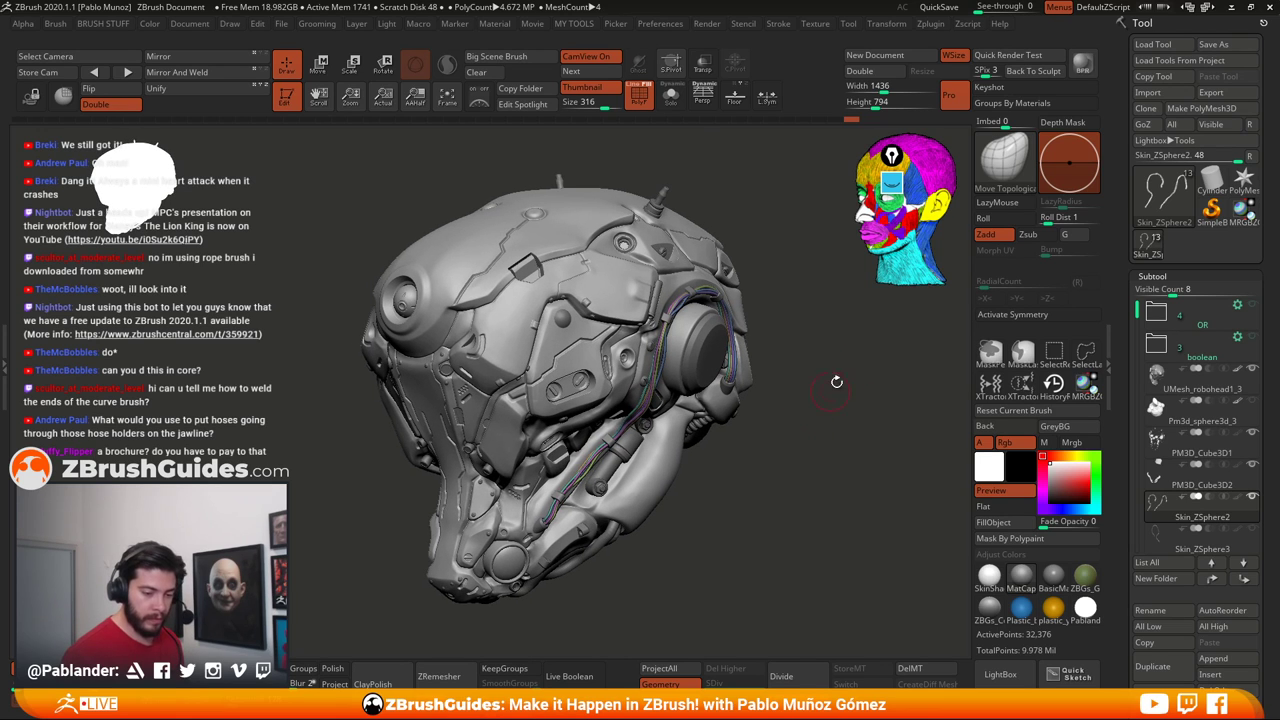
click(940, 7)
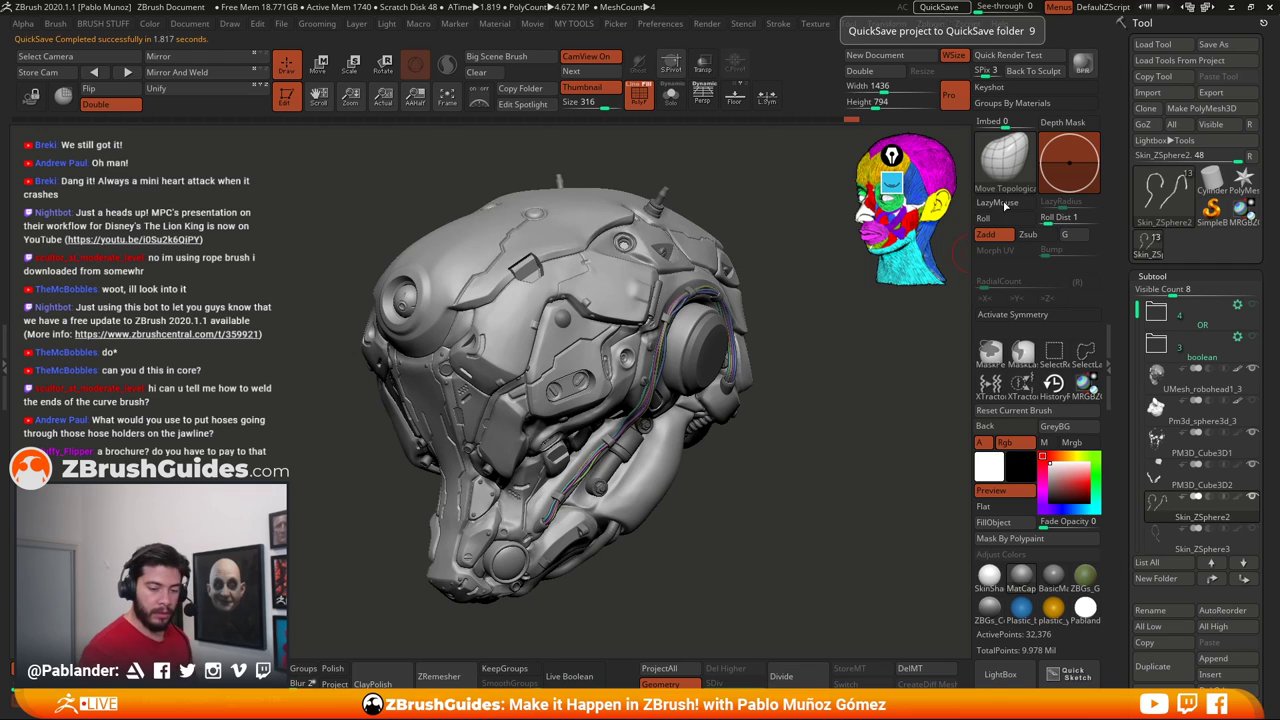
Run BPR renders of the head, choosing SkinShade4 as the material between them
click(1082, 63)
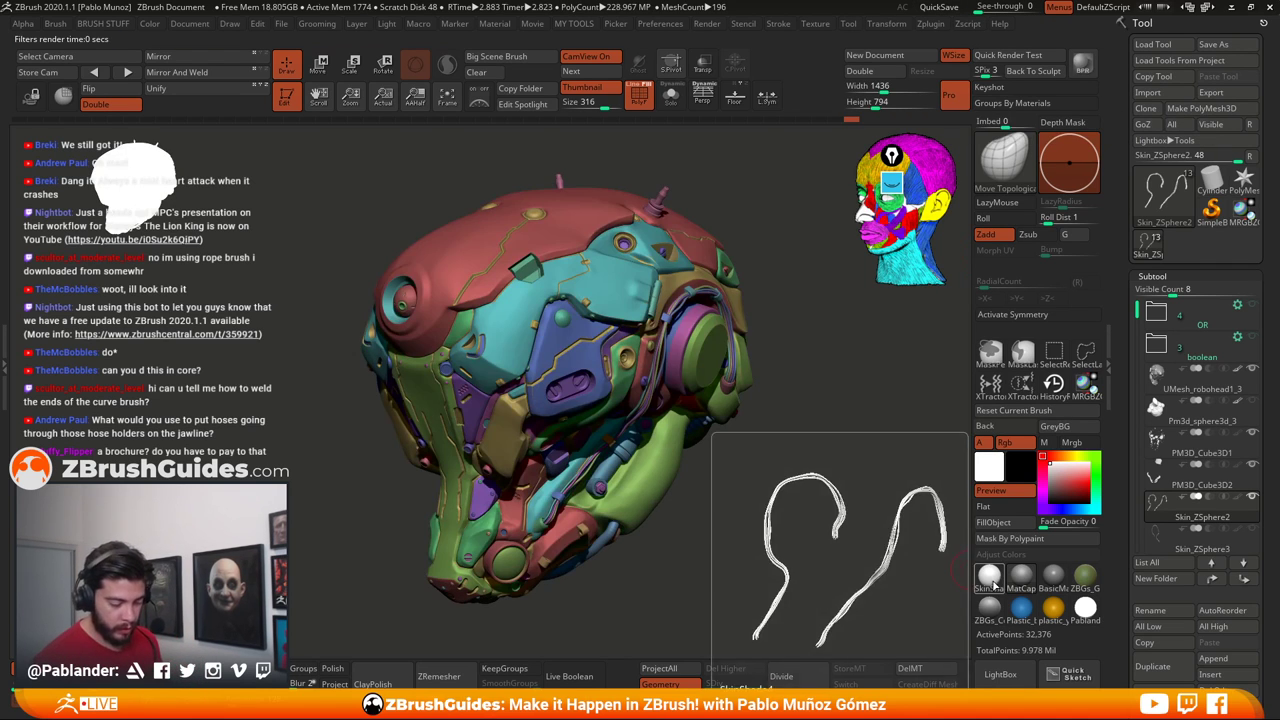
click(990, 578)
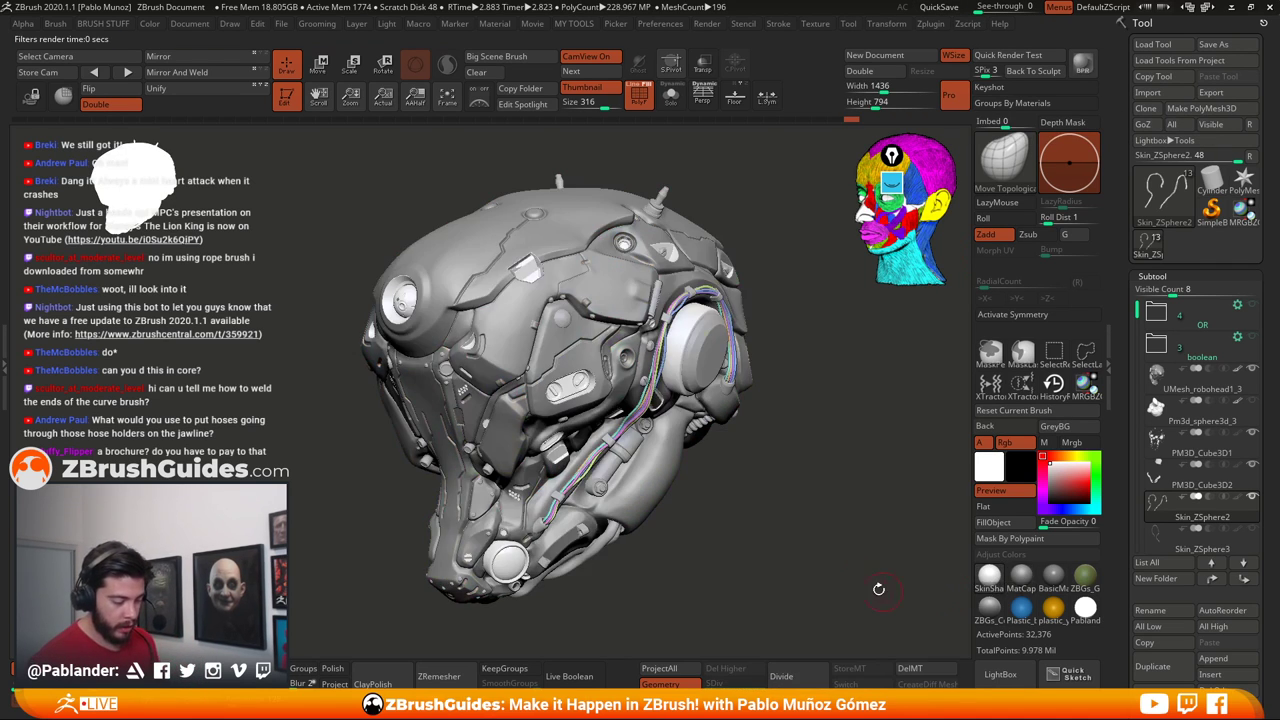
click(1080, 63)
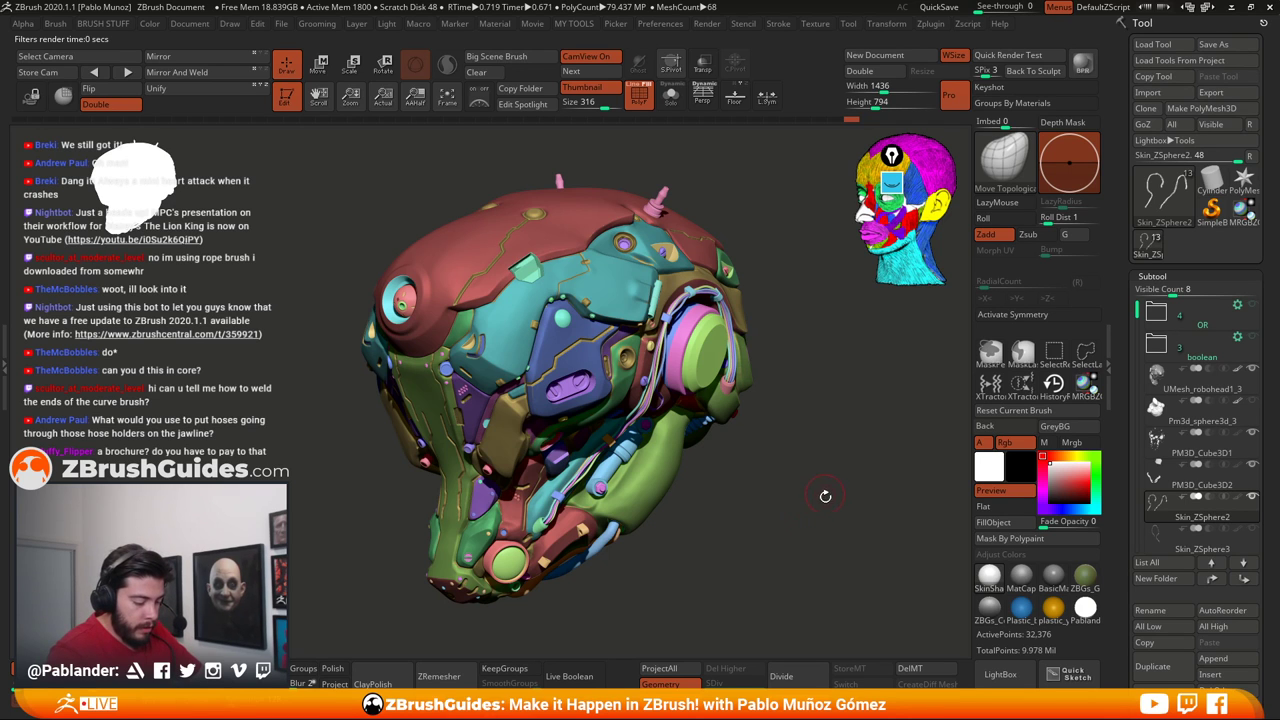
click(825, 495)
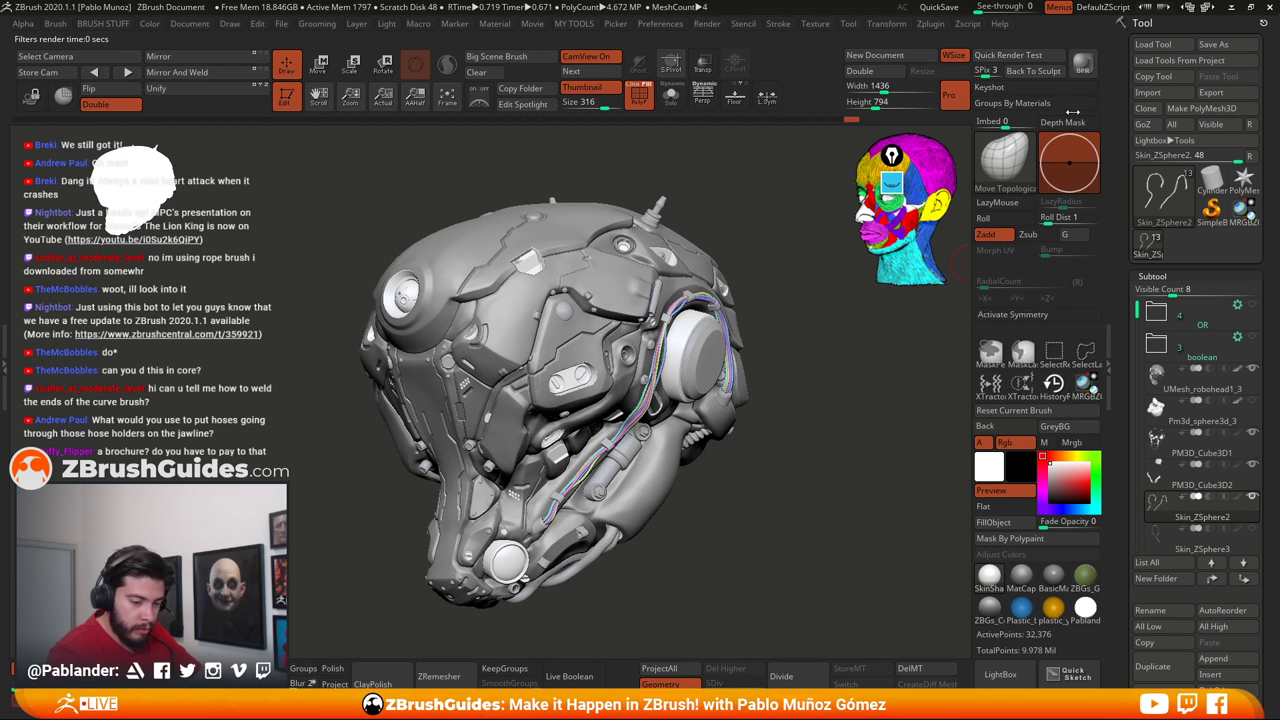
Turn the head slightly and render it again with BPR to check the tubes and polygroup colours
drag(888, 362, 925, 318)
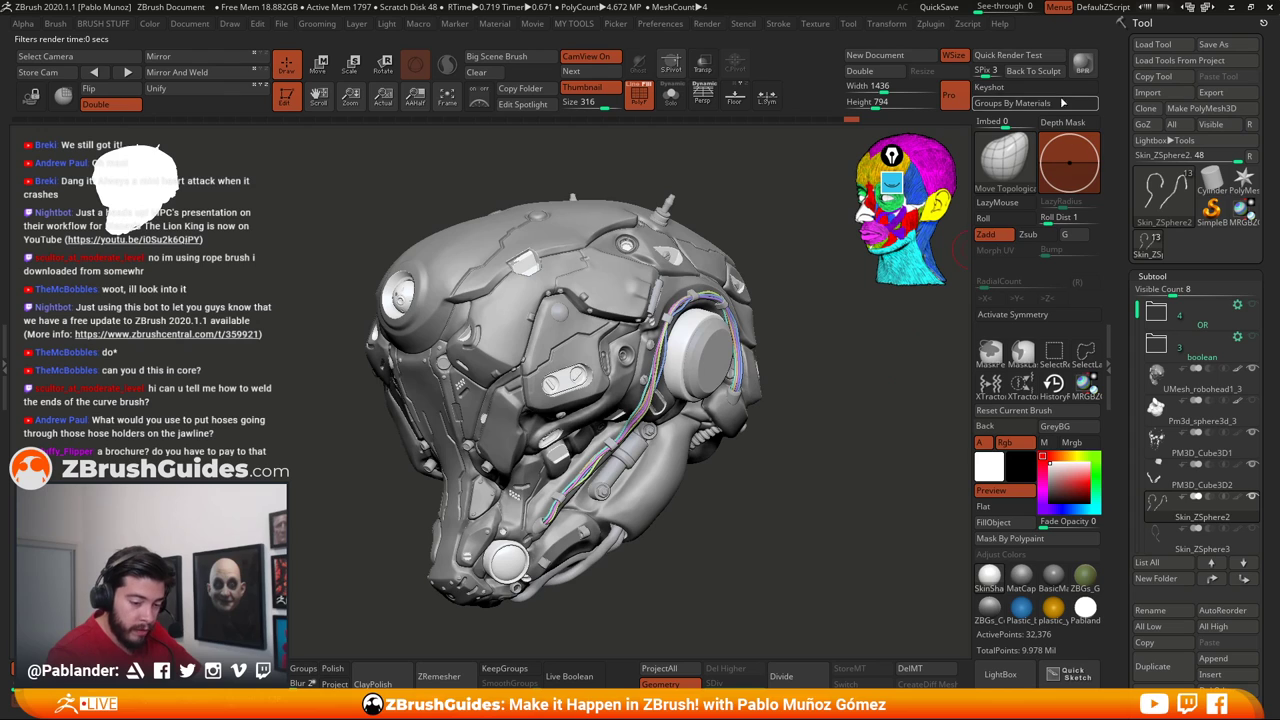
click(1082, 63)
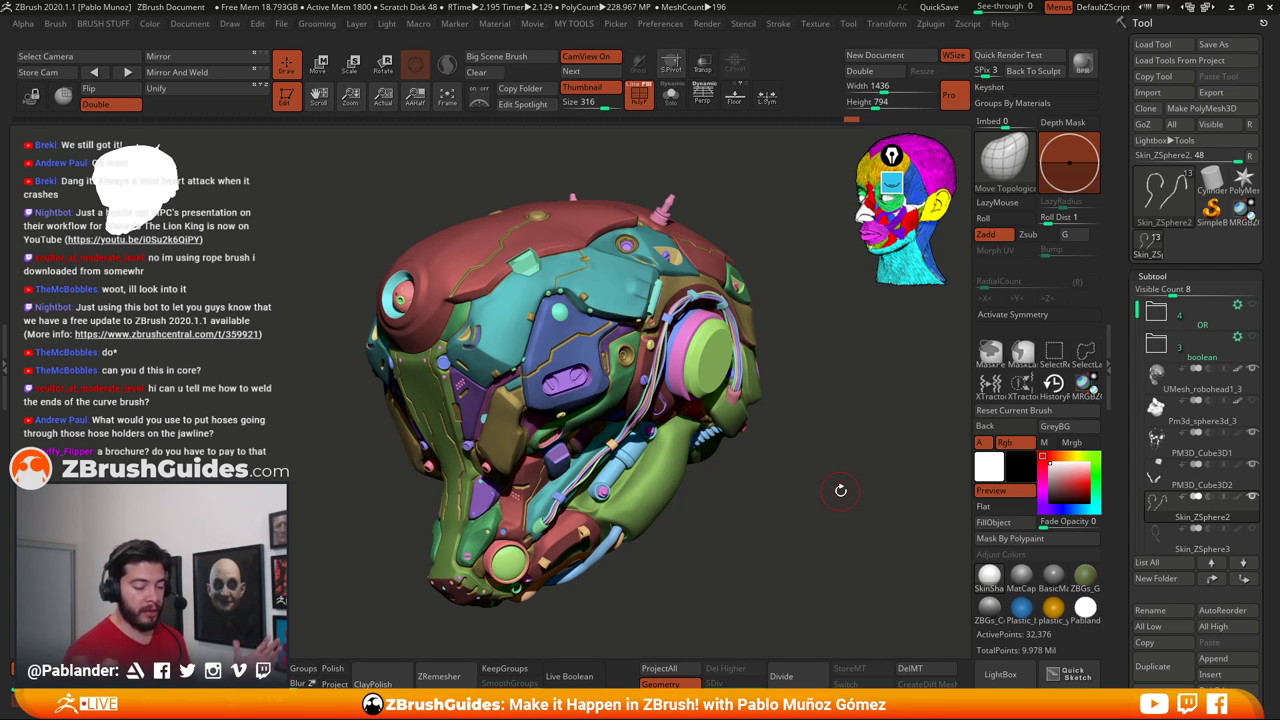
click(723, 512)
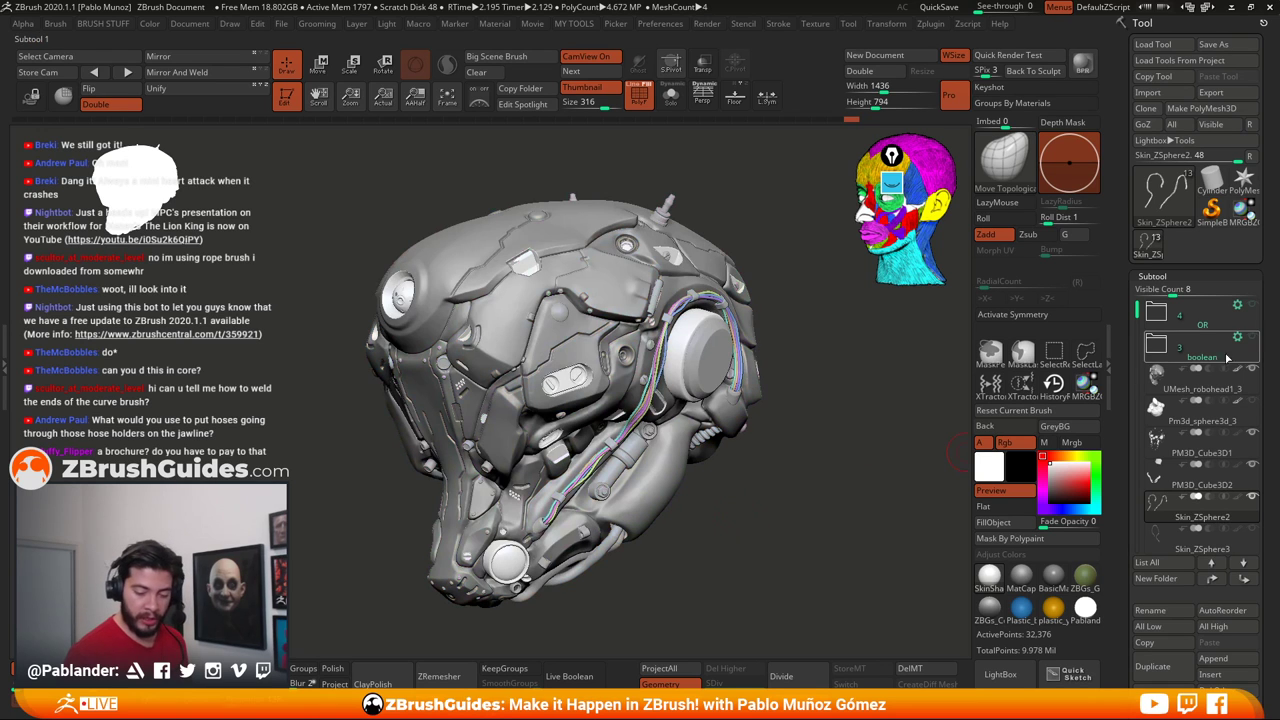
key(shift+r)
click(1085, 62)
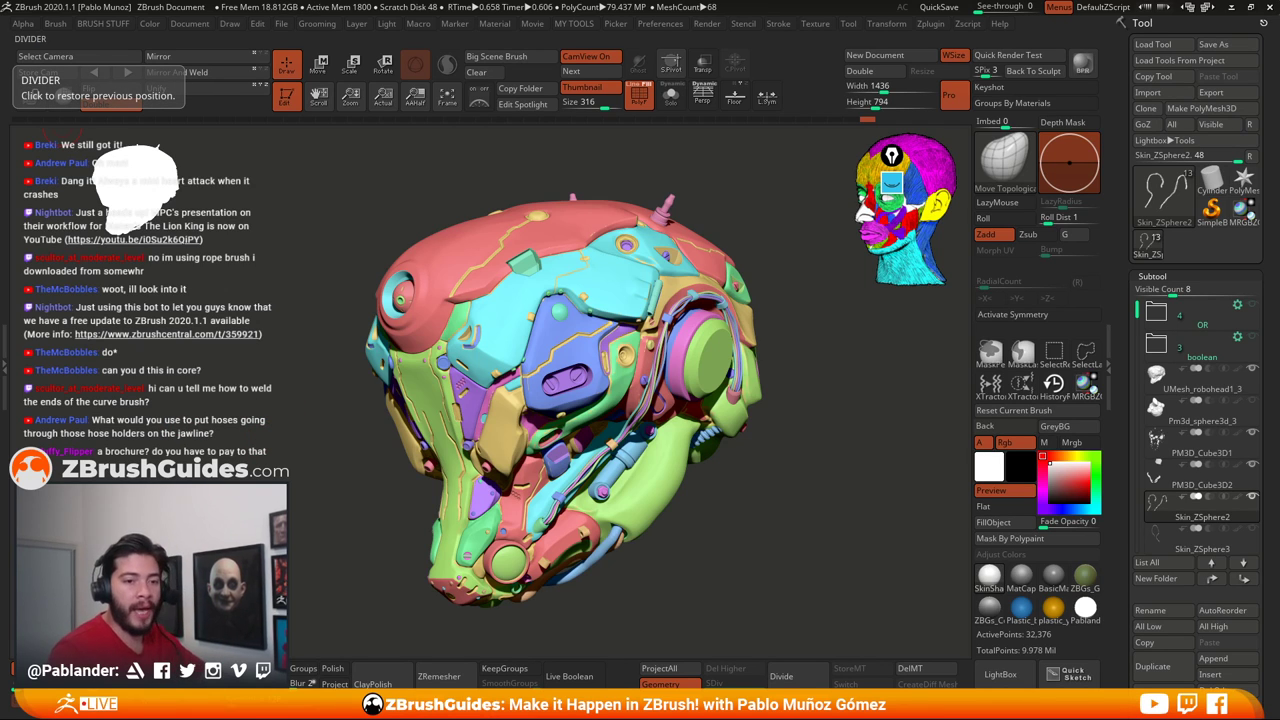
Switch to the browser and open the clay sphere video post on Instagram
drag(0, 62, 522, 54)
click(340, 241)
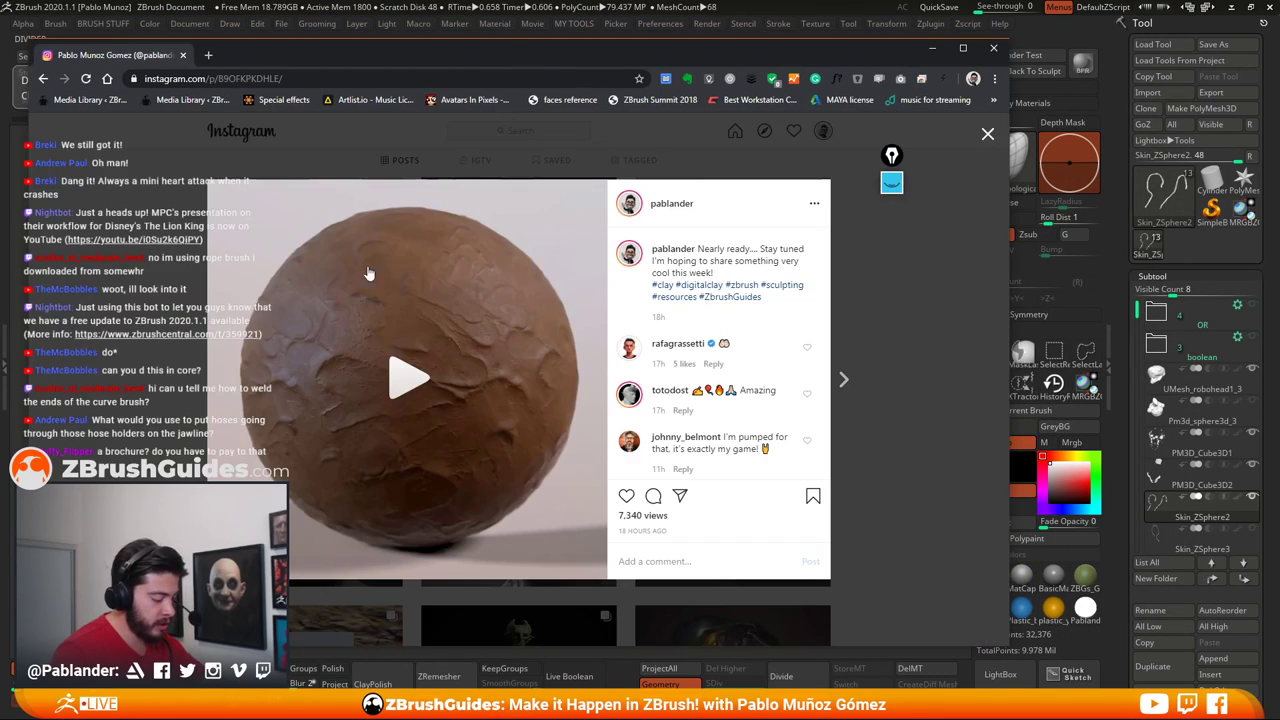
Play the clay sphere video, reopen it from the profile's post grid, and move the browser window off the ZBrush canvas
click(402, 382)
drag(431, 55, 573, 72)
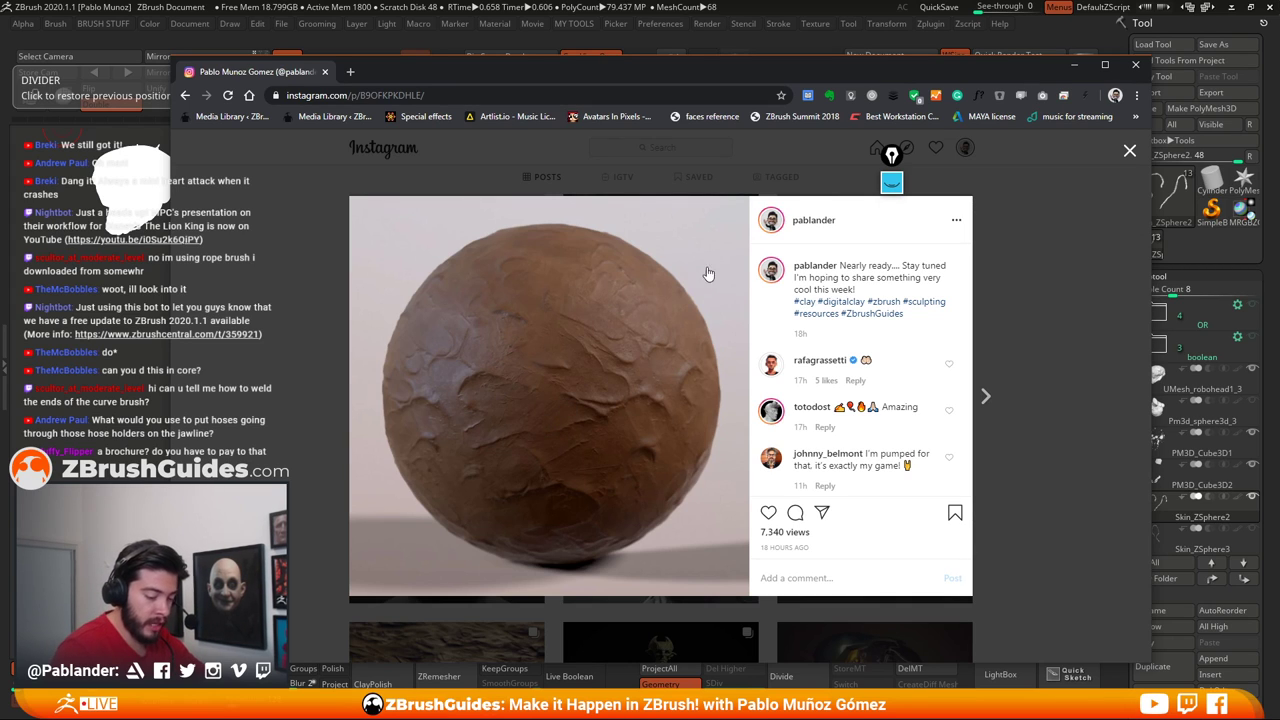
click(1129, 150)
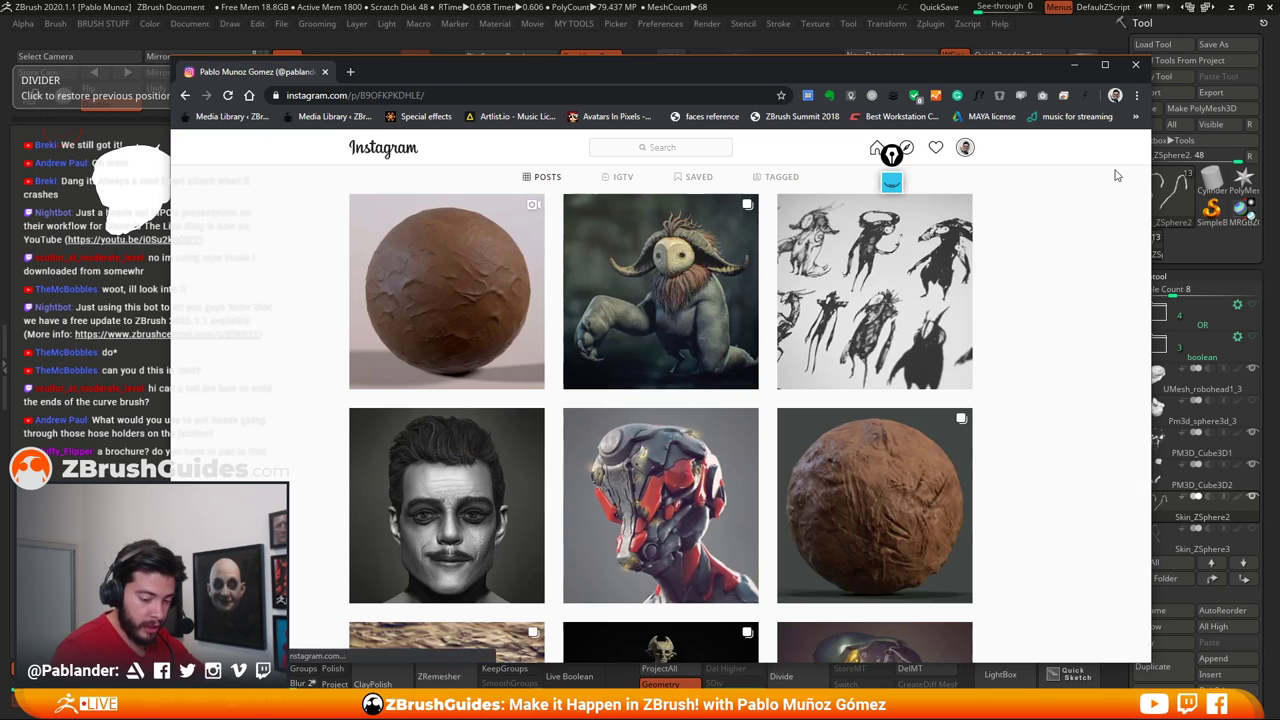
click(520, 330)
click(560, 400)
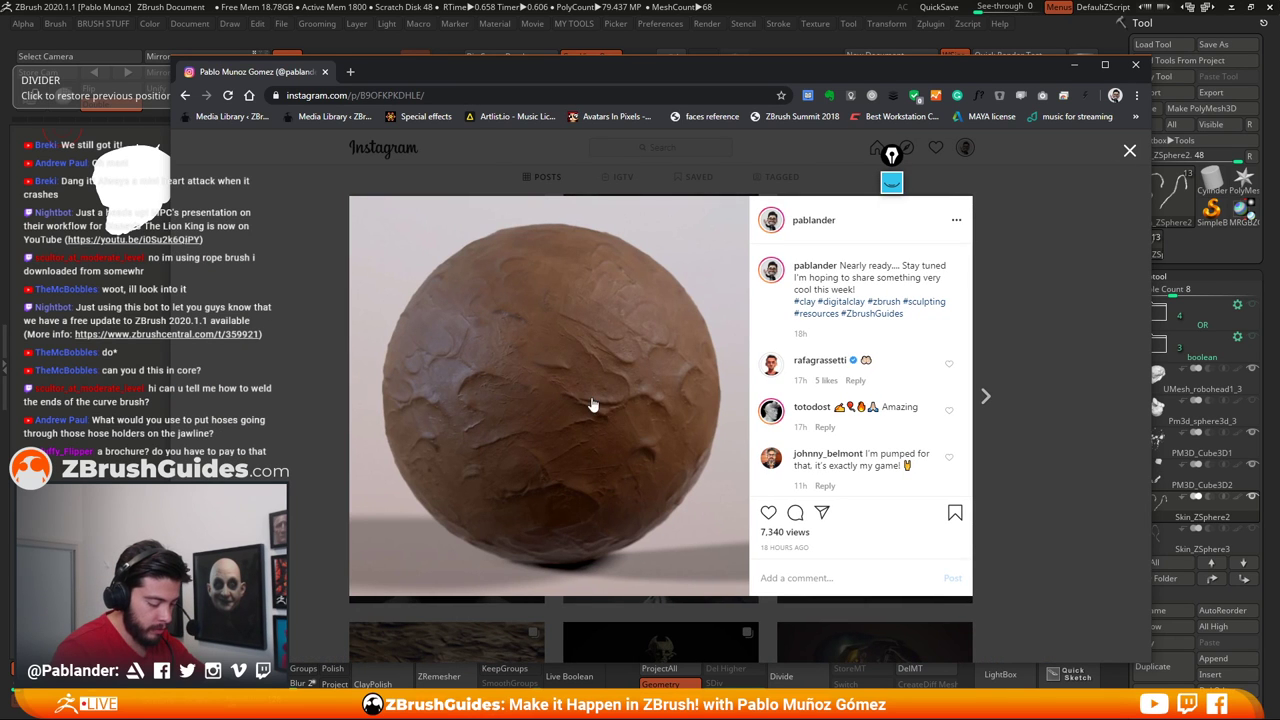
click(1032, 259)
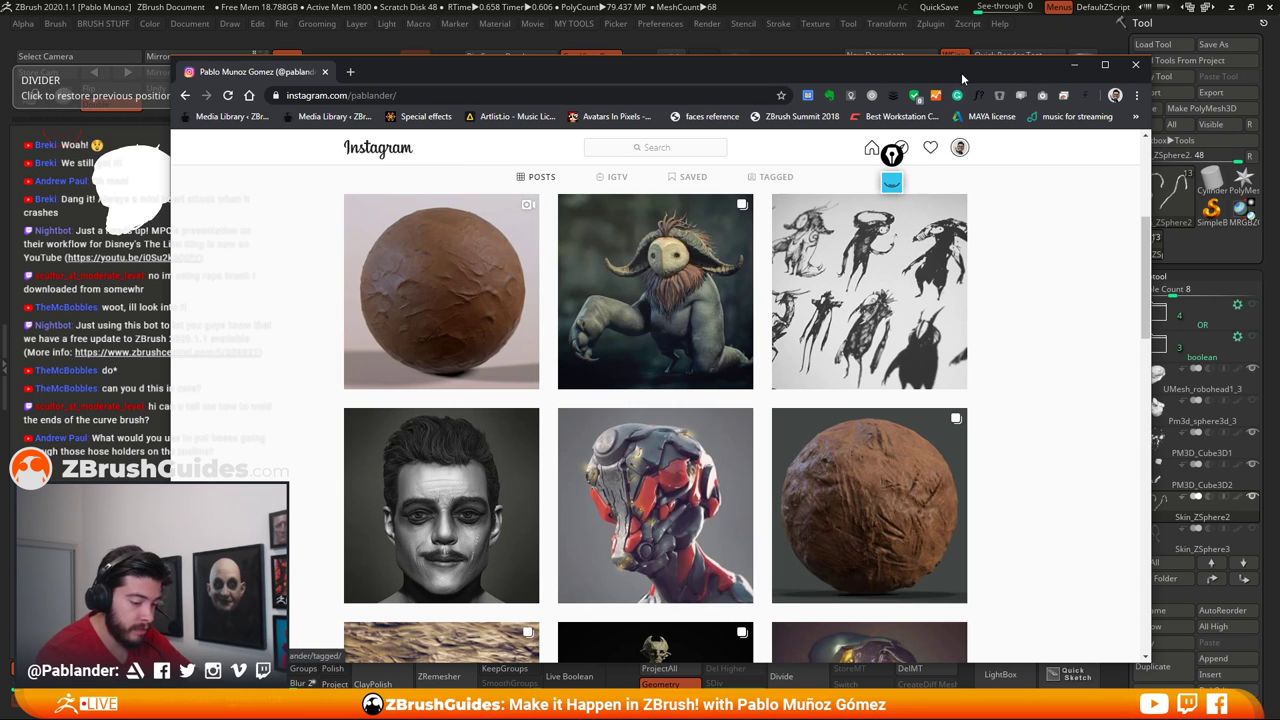
drag(964, 77, 0, 88)
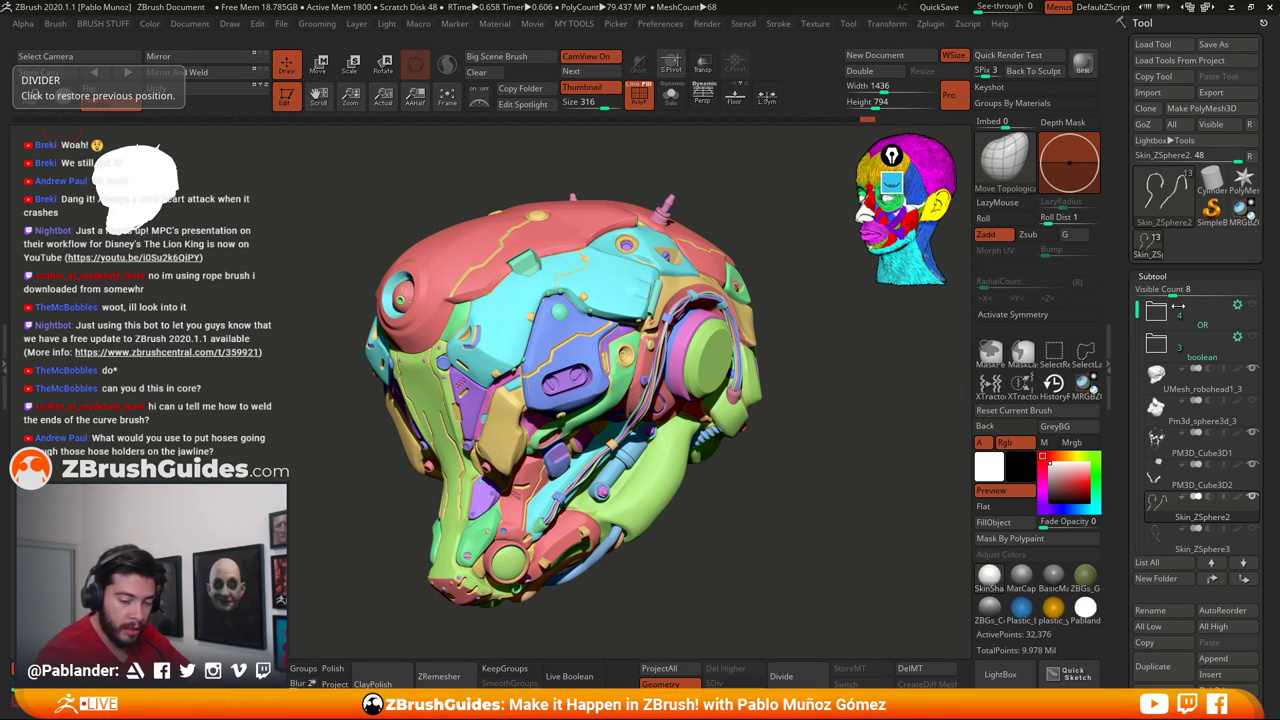
Switch the active tool to Sphere3D, convert it to a PolyMesh3D and choose the MatCap material for it
click(1176, 194)
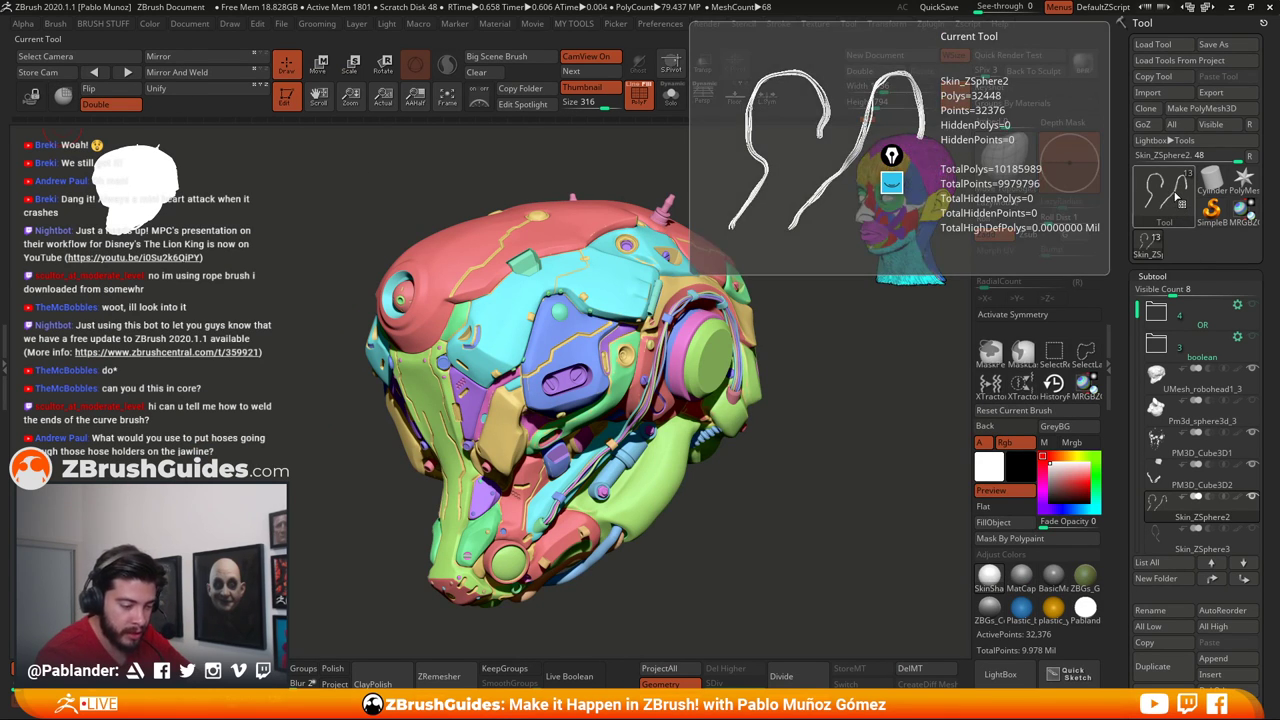
click(1177, 206)
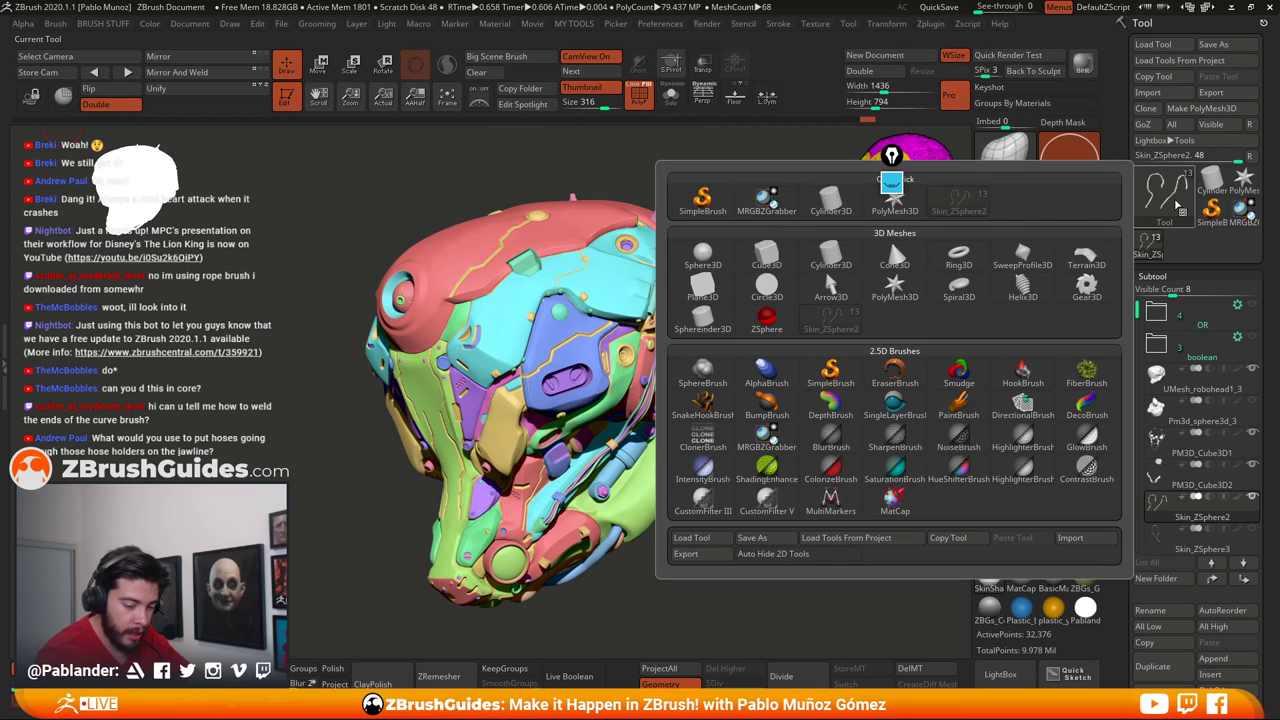
click(716, 265)
click(1201, 108)
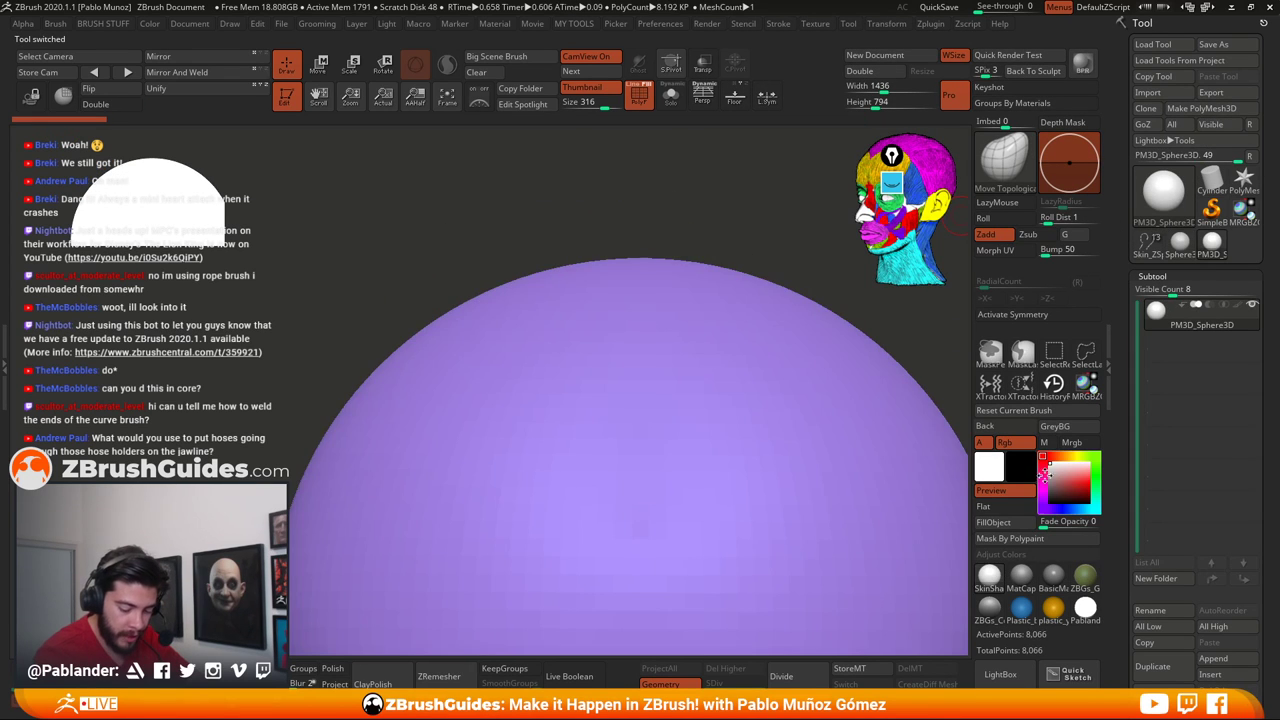
click(1022, 577)
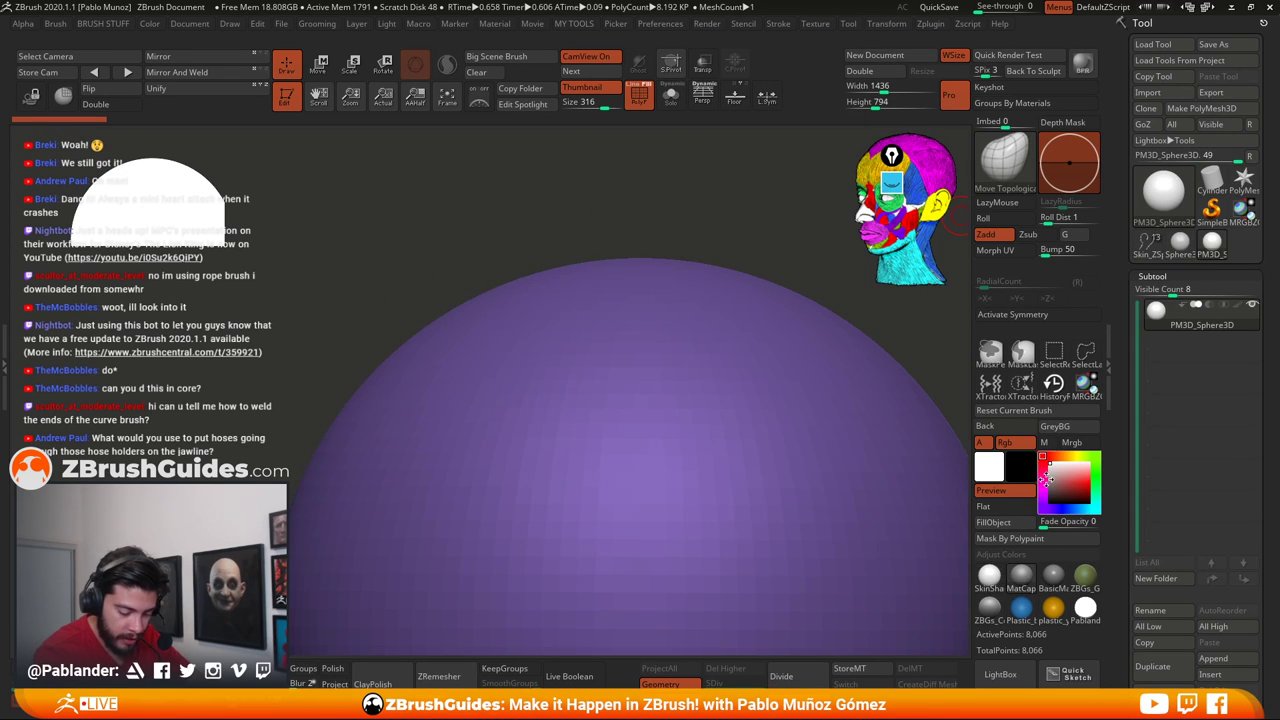
Hide the sphere's polyframe and divide its mesh up to subdivision level 5
click(639, 95)
key(ctrl+d)
key(ctrl+d)
key(ctrl+d)
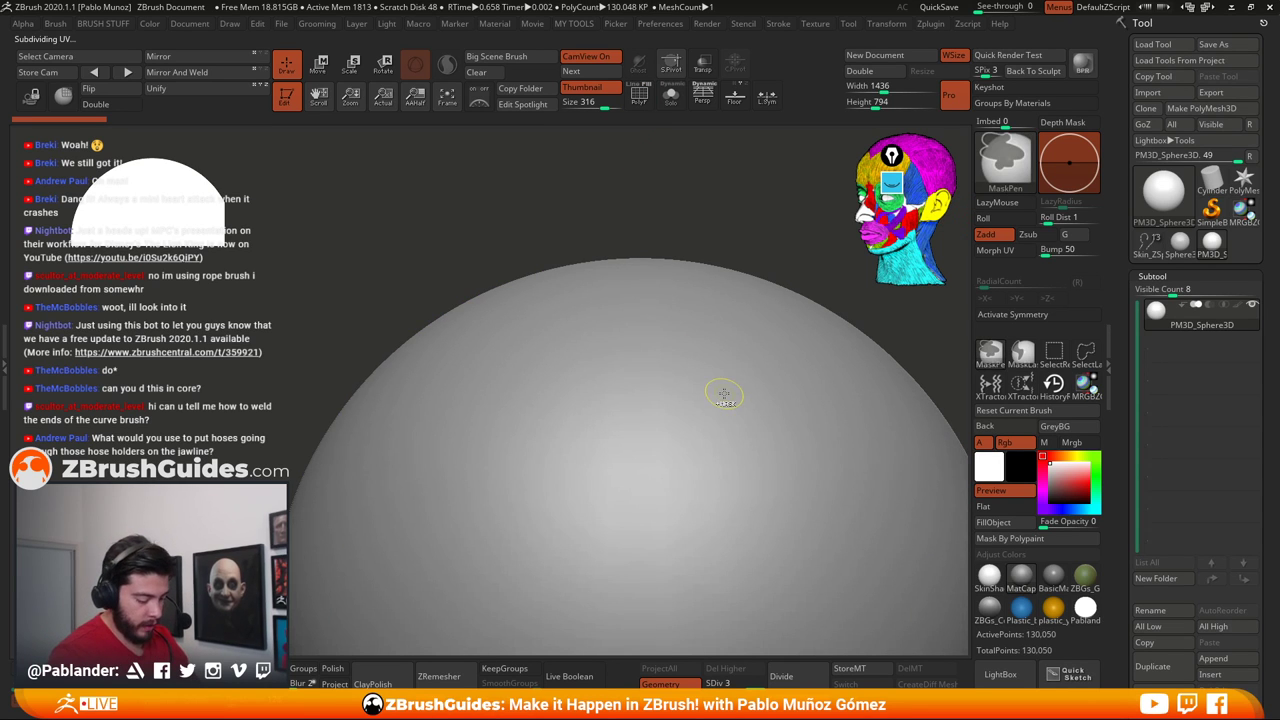
ctrl+right_drag(695, 480, 634, 403)
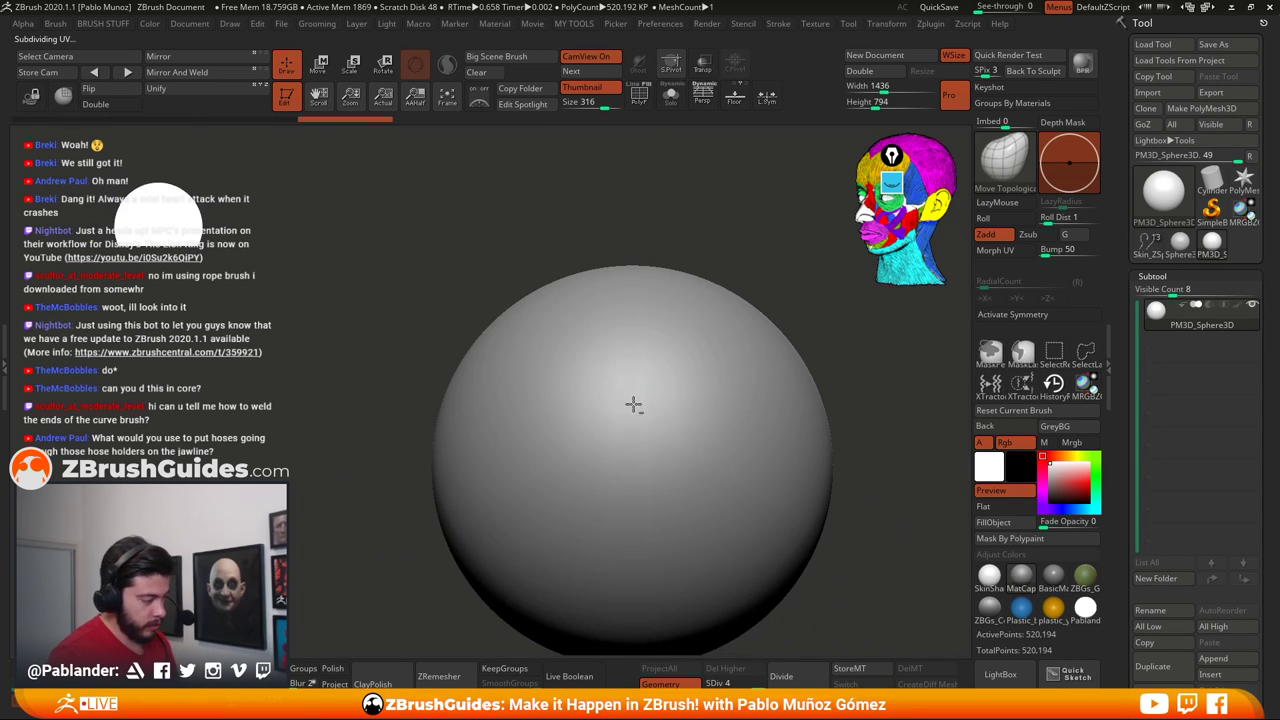
key(ctrl+d)
Load the SMUDGE_Advanced brush from LightBox's Digital CLAY brush folder and set its draw size to 154
key(comma)
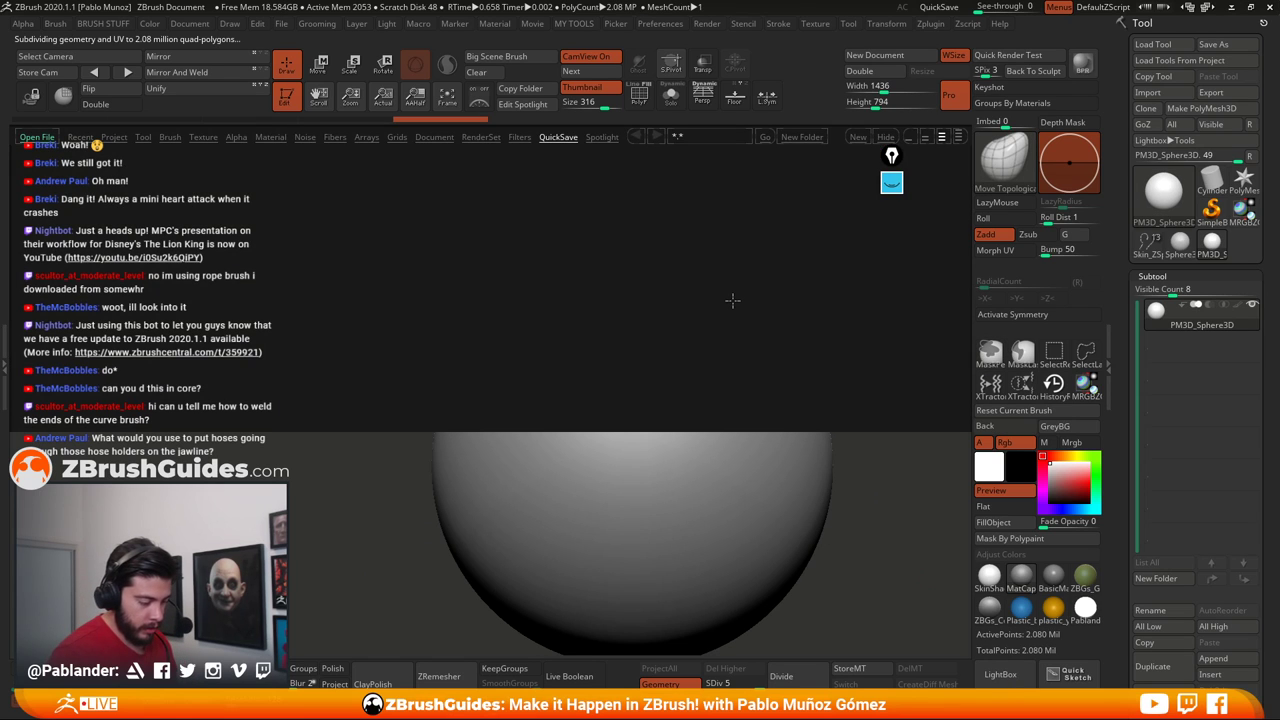
click(170, 137)
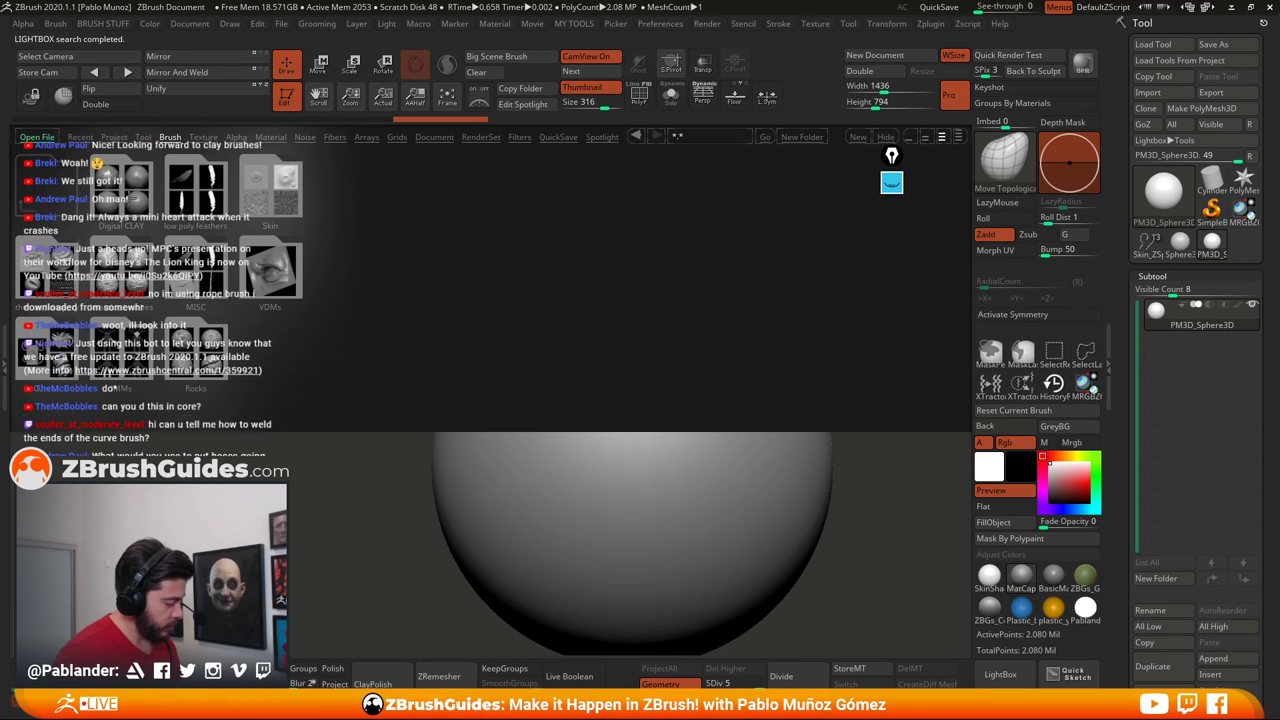
double_click(66, 279)
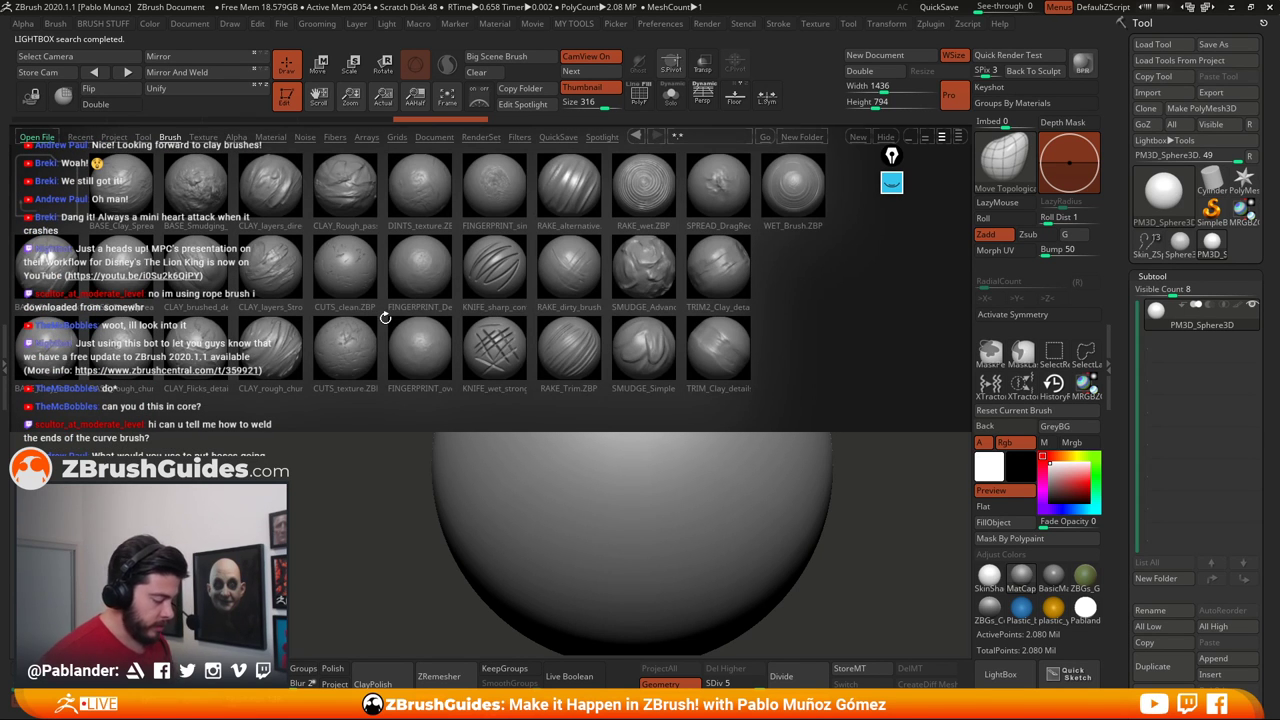
double_click(648, 272)
key(space)
drag(690, 355, 716, 355)
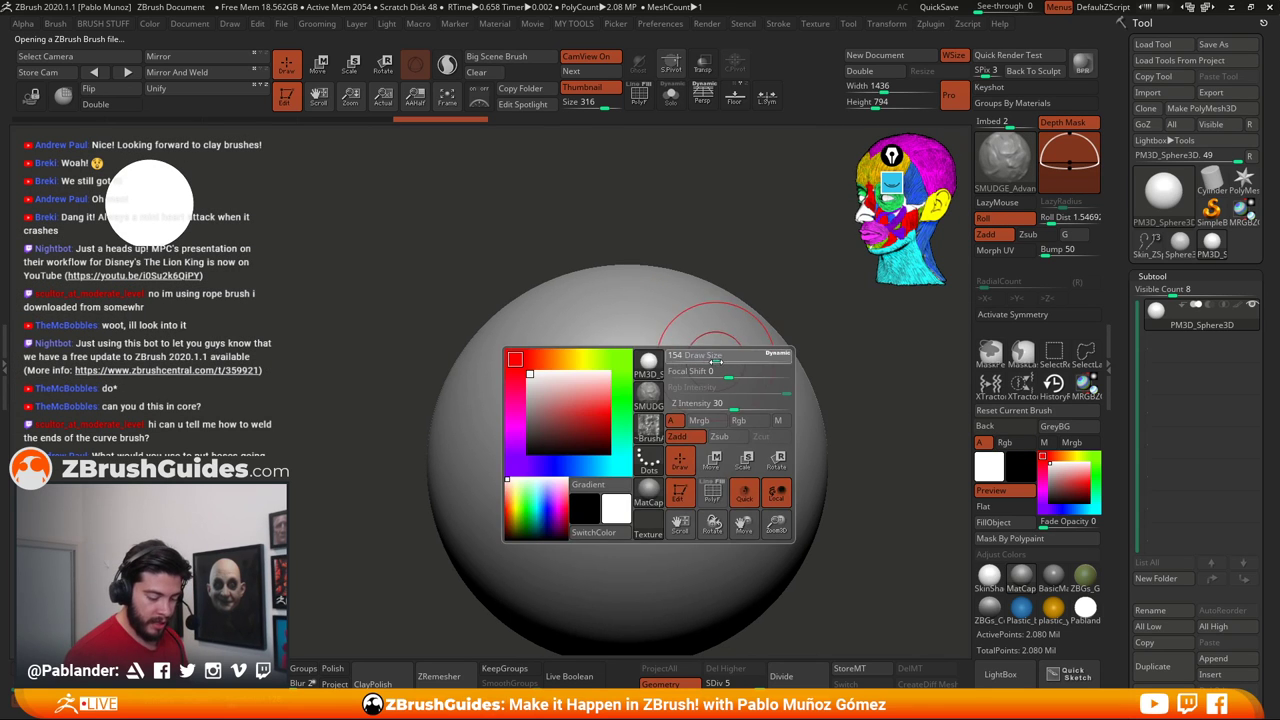
Try covering the sphere with smudged clay texture using broad SMUDGE_Advanced strokes
alt+right_drag(729, 403, 686, 365)
right_click(685, 364)
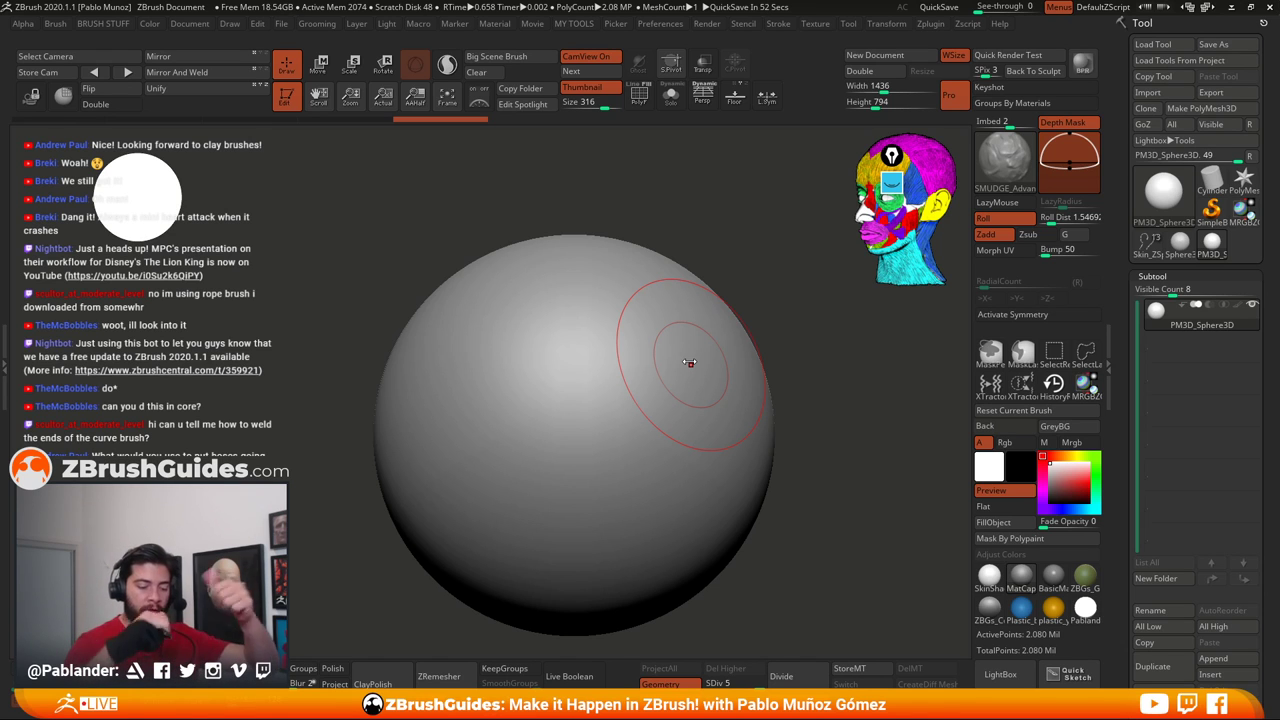
key(space)
mouse_move(668, 380)
mouse_down()
mouse_move(608, 382)
mouse_move(650, 300)
mouse_move(560, 560)
mouse_move(500, 380)
mouse_move(505, 275)
mouse_move(580, 575)
mouse_move(700, 320)
mouse_move(557, 503)
mouse_up()
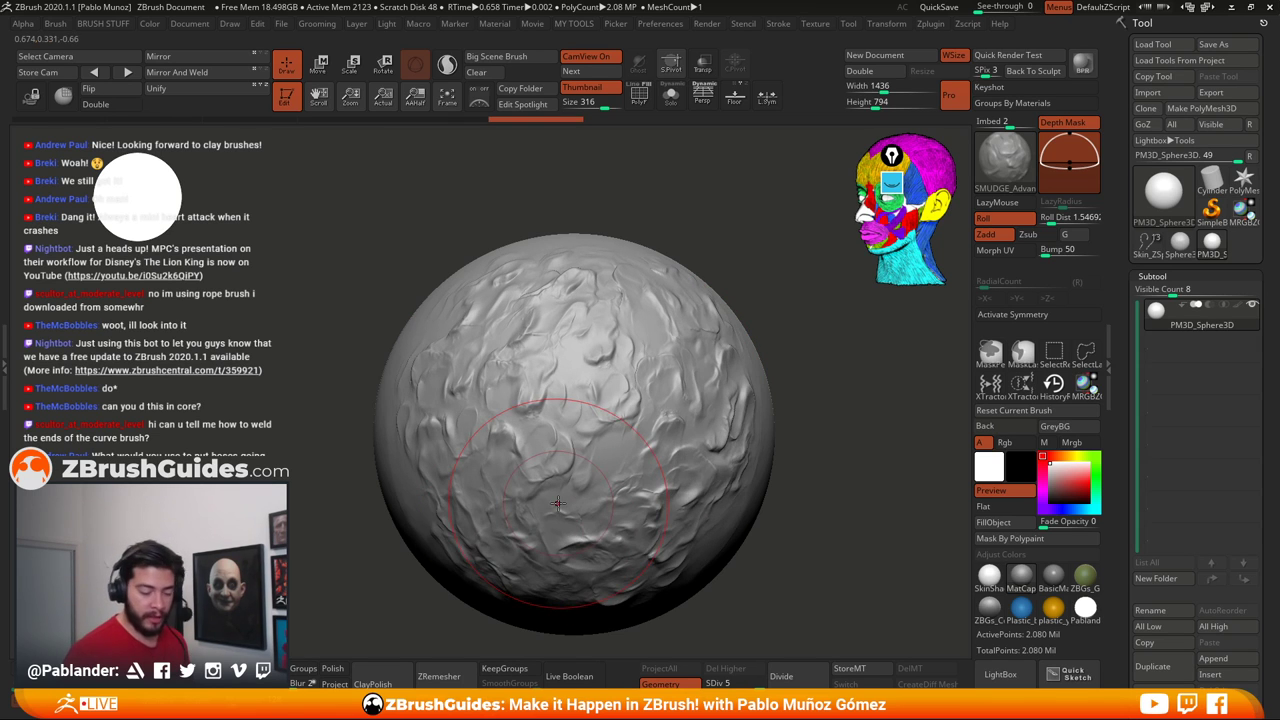
alt+right_drag(558, 503, 555, 459)
mouse_move(700, 480)
mouse_down()
mouse_move(645, 330)
mouse_move(480, 510)
mouse_move(712, 474)
mouse_move(405, 455)
mouse_move(680, 245)
mouse_move(650, 470)
mouse_up()
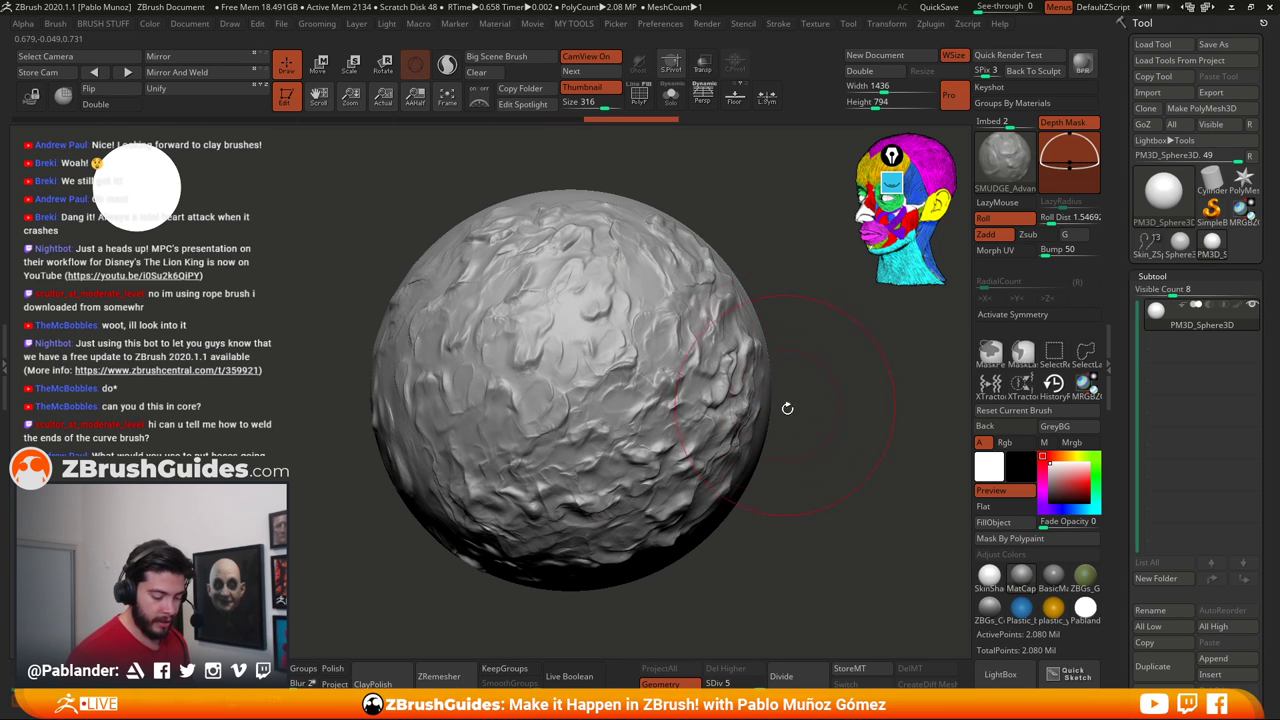
drag(787, 408, 760, 380)
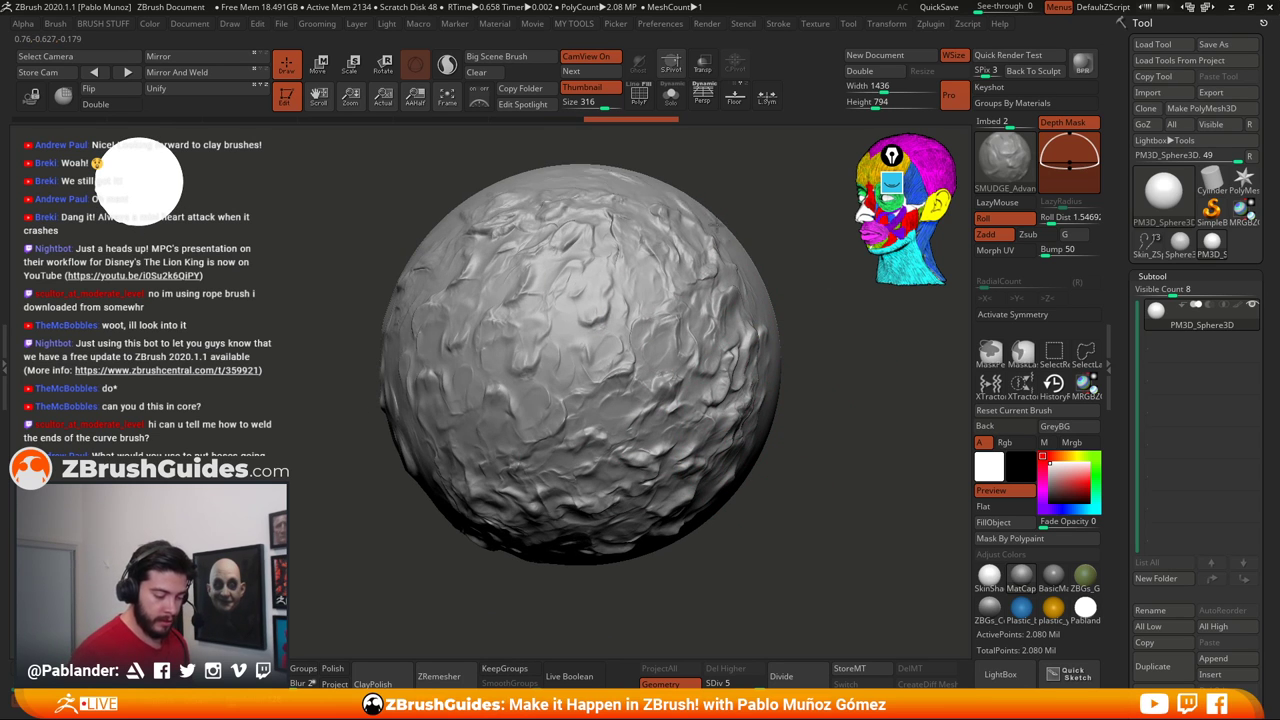
mouse_move(716, 222)
mouse_down()
mouse_move(754, 428)
mouse_move(745, 438)
mouse_up()
drag(773, 485, 769, 468)
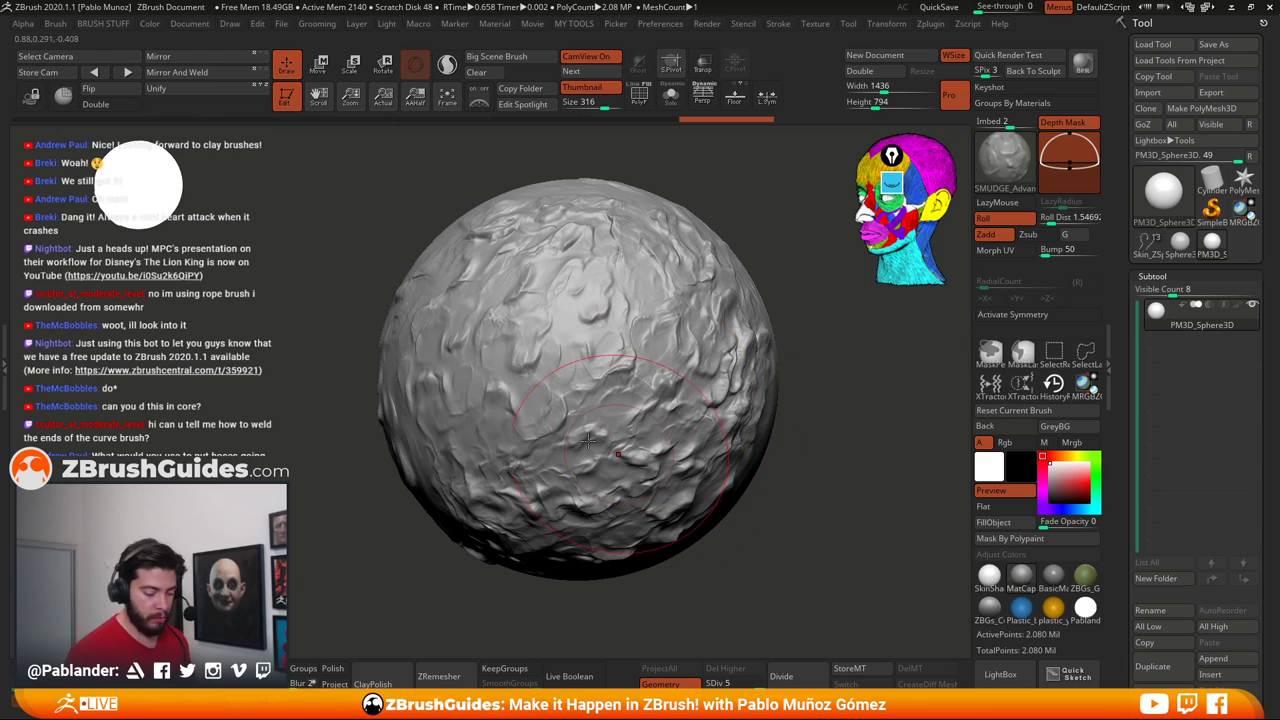
Remove the test strokes and smudge fresh clay texture over the sphere's front at subdivision level 5 with SMUDGE_Advanced
key(ctrl)
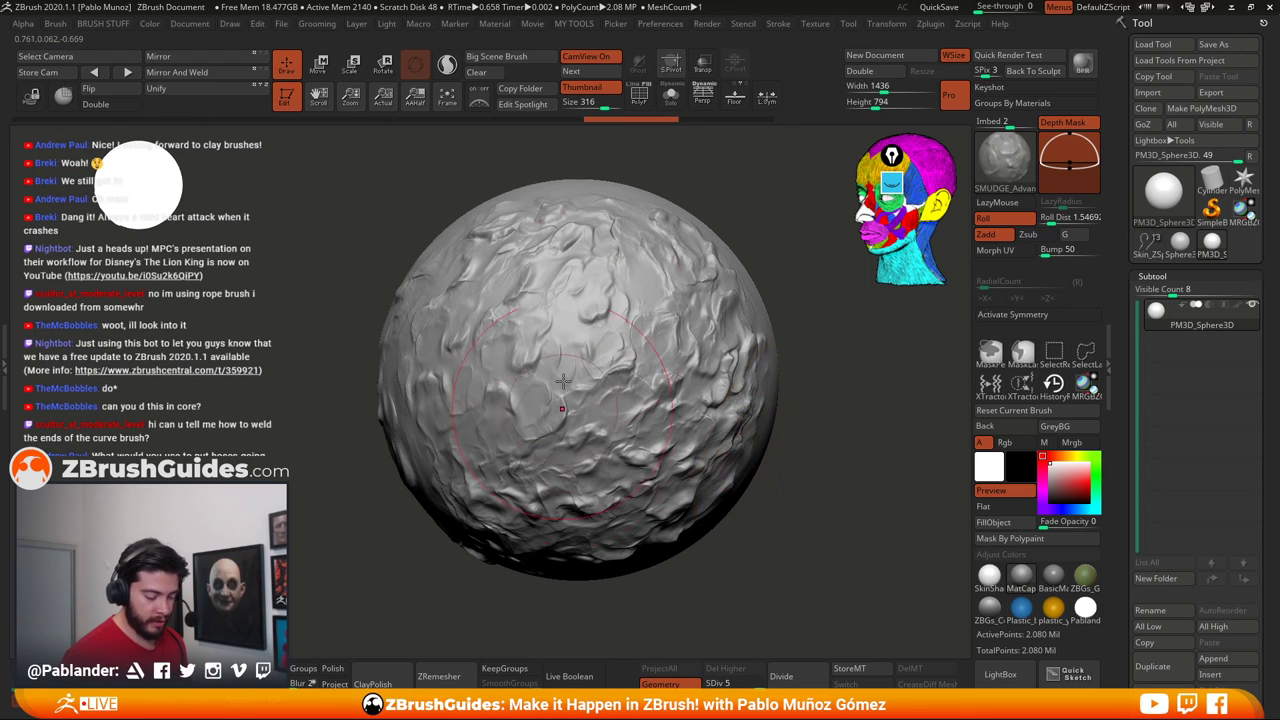
key(shift+d)
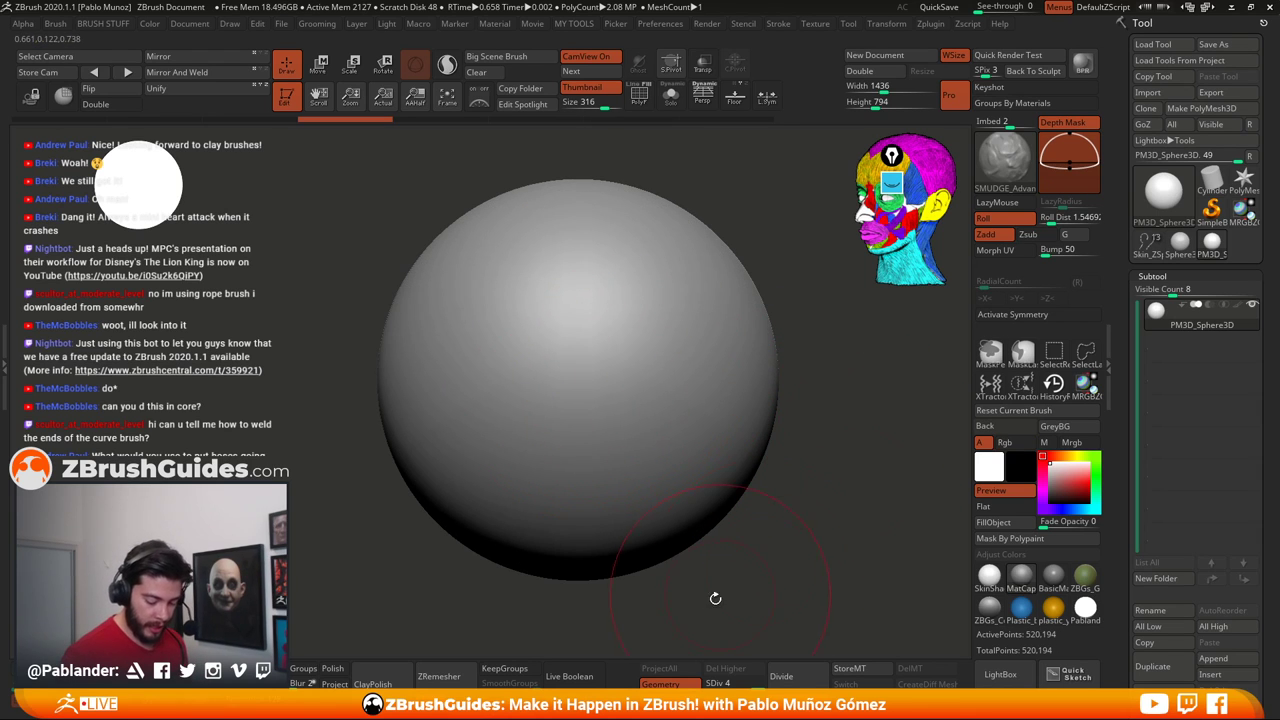
click(778, 678)
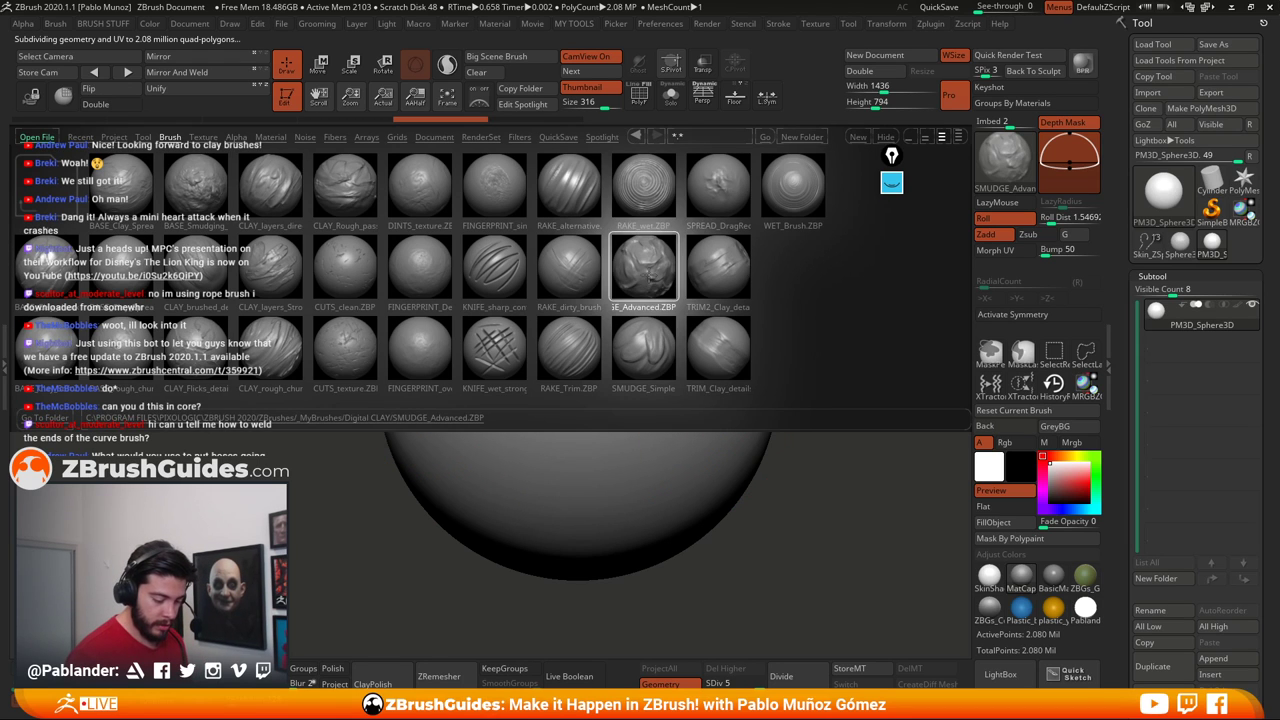
double_click(643, 265)
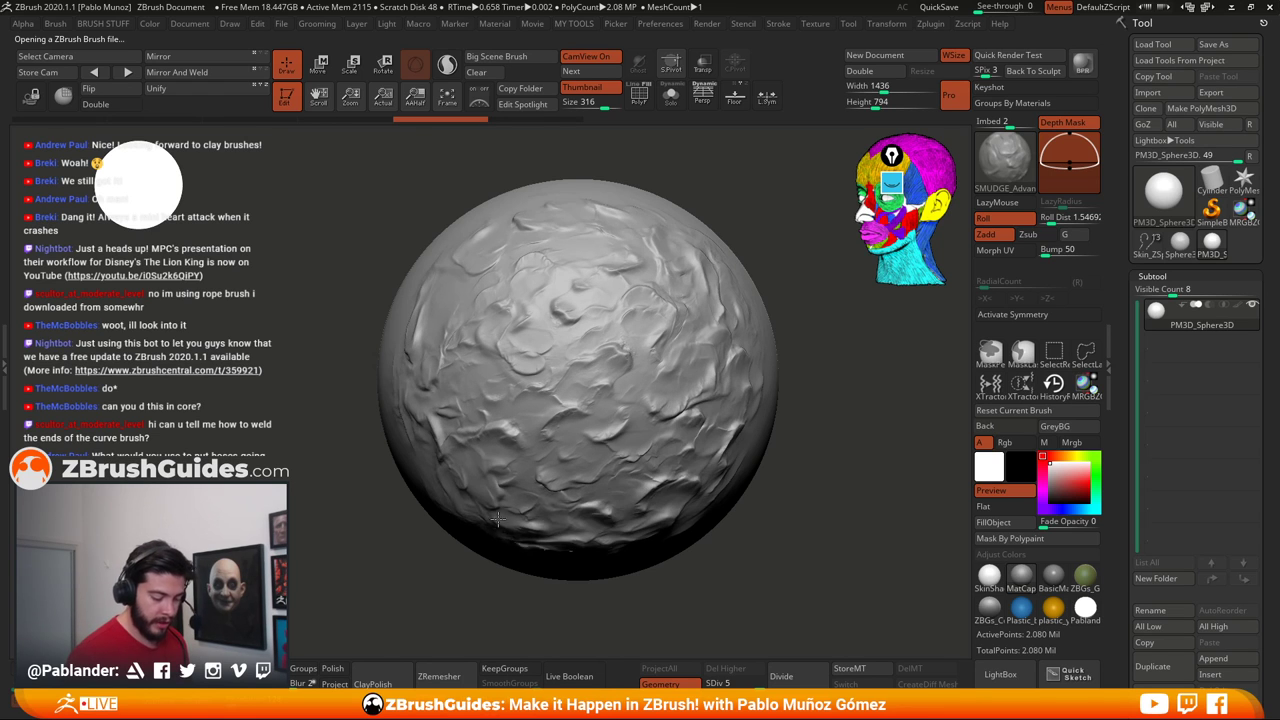
Load WET_Brush from the Digital CLAY folder and brush fine wet streaks across the middle of the sphere's textured front
click(997, 675)
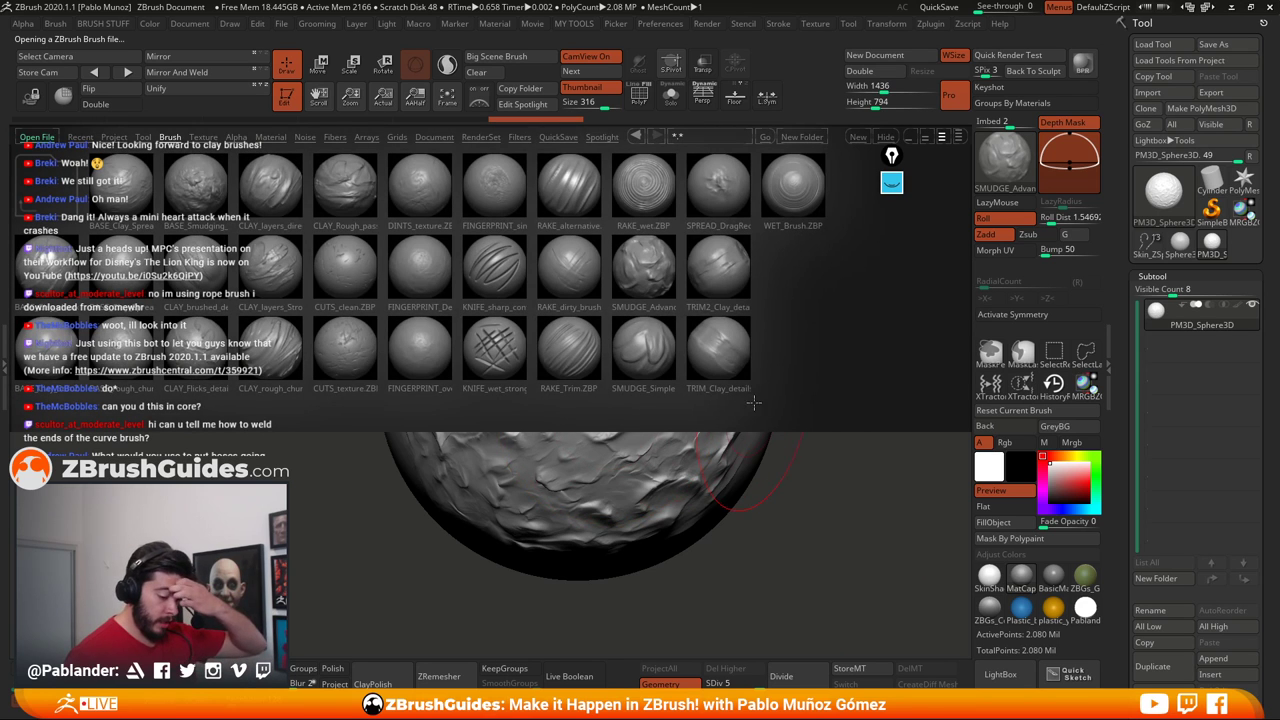
double_click(793, 185)
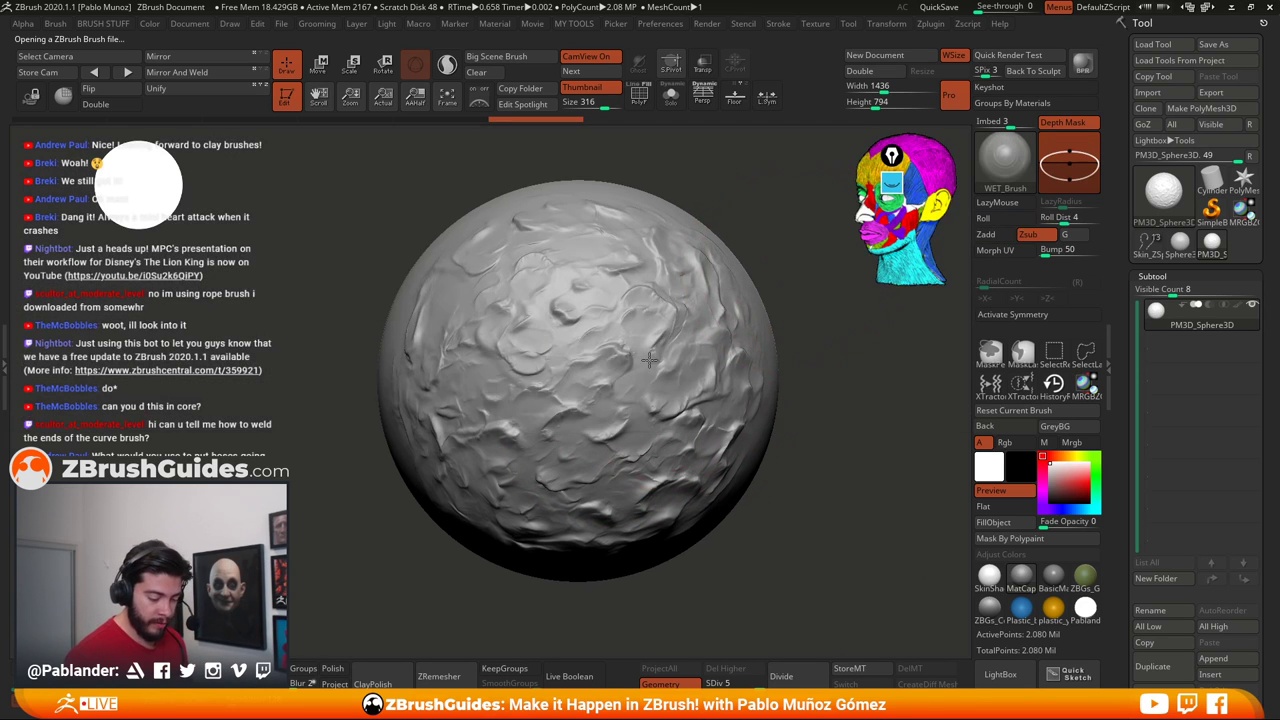
key(space)
drag(637, 360, 632, 360)
drag(514, 314, 522, 390)
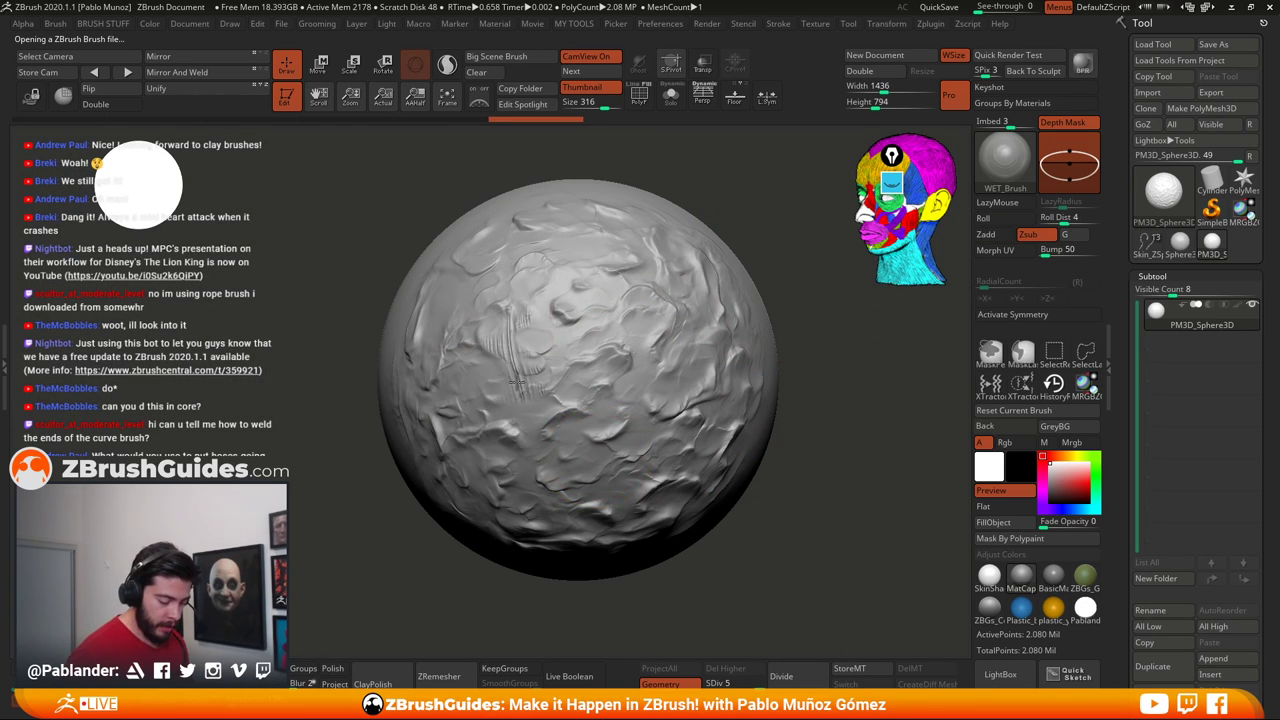
drag(500, 292, 512, 333)
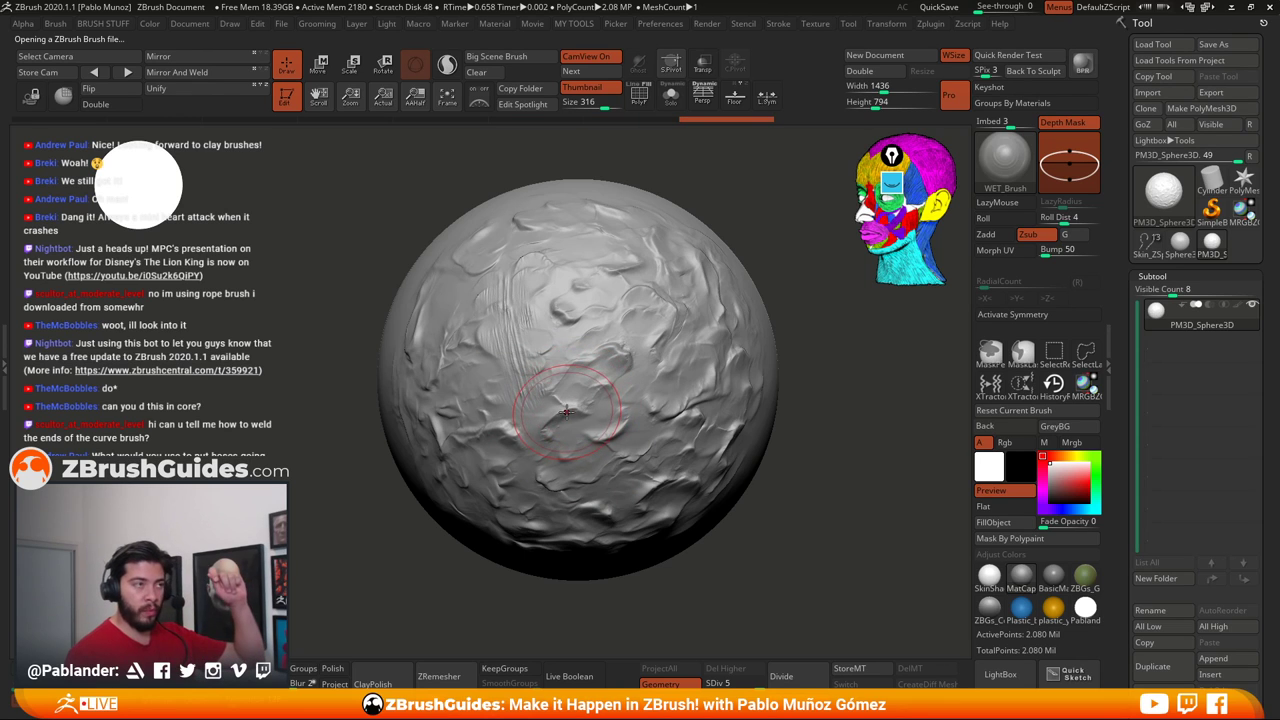
mouse_move(532, 388)
mouse_down()
mouse_move(600, 357)
mouse_move(559, 276)
mouse_move(581, 267)
mouse_move(523, 359)
mouse_up()
mouse_move(541, 301)
mouse_down()
mouse_move(509, 386)
mouse_move(524, 404)
mouse_move(472, 348)
mouse_move(536, 422)
mouse_move(590, 394)
mouse_move(612, 356)
mouse_move(577, 329)
mouse_move(600, 323)
mouse_up()
ctrl+right_drag(600, 323, 607, 382)
mouse_move(607, 382)
mouse_down()
mouse_move(606, 342)
mouse_move(617, 383)
mouse_move(634, 343)
mouse_move(660, 360)
mouse_move(700, 350)
mouse_move(701, 311)
mouse_move(640, 455)
mouse_move(678, 415)
mouse_move(625, 440)
mouse_move(654, 412)
mouse_move(590, 385)
mouse_move(640, 340)
mouse_move(600, 300)
mouse_move(622, 262)
mouse_move(612, 398)
mouse_move(661, 266)
mouse_up()
ctrl+right_drag(690, 430, 661, 385)
Load the CLAY_layers_Stro brush from the Digital CLAY folder and lay overlapping clay patches over the streaked area of the sphere
click(1001, 676)
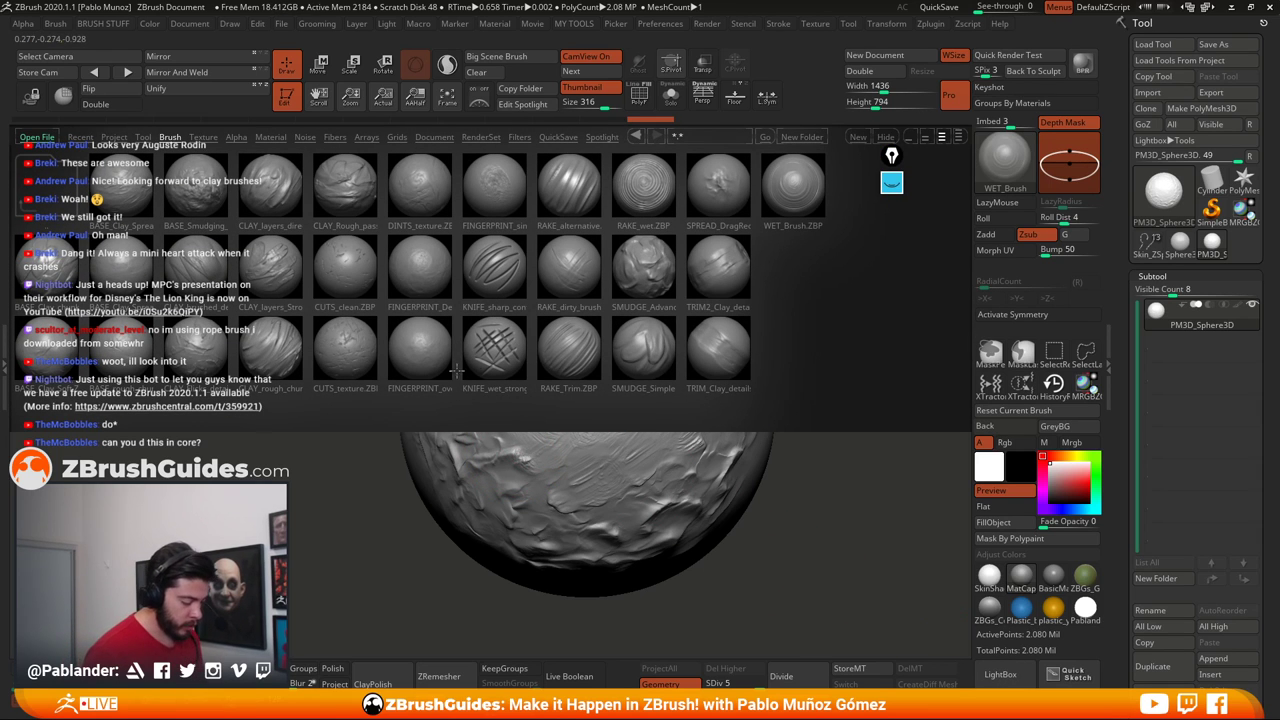
double_click(270, 268)
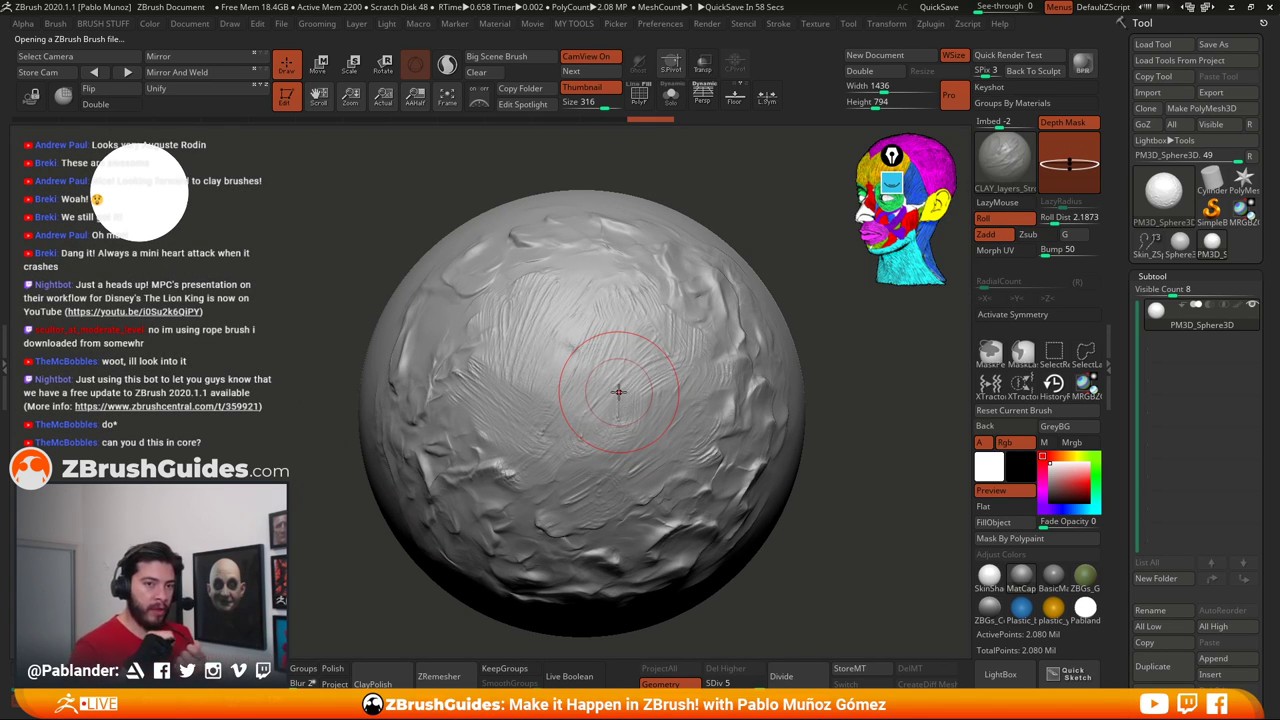
mouse_move(620, 391)
mouse_down()
mouse_move(551, 434)
mouse_move(586, 357)
mouse_move(580, 410)
mouse_move(530, 481)
mouse_up()
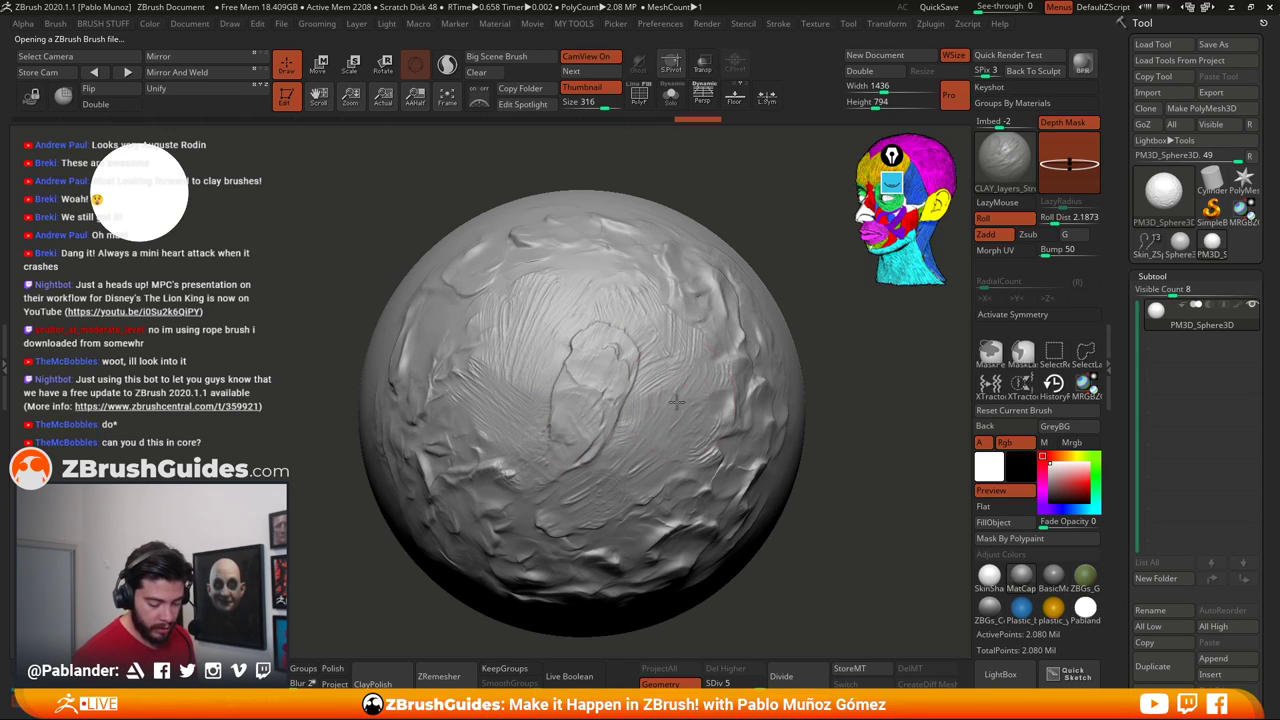
mouse_move(676, 402)
mouse_down()
mouse_move(625, 460)
mouse_move(682, 412)
mouse_move(630, 488)
mouse_up()
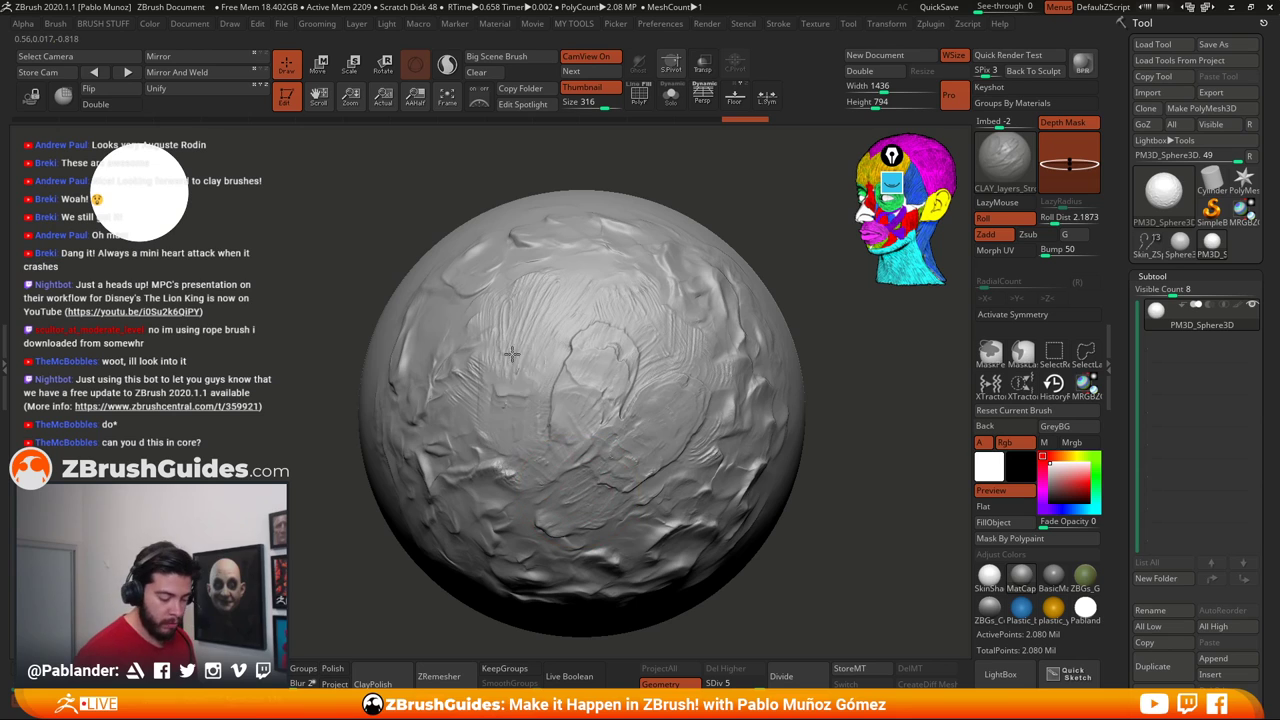
mouse_move(511, 353)
mouse_down()
mouse_move(500, 455)
mouse_move(525, 370)
mouse_move(512, 495)
mouse_up()
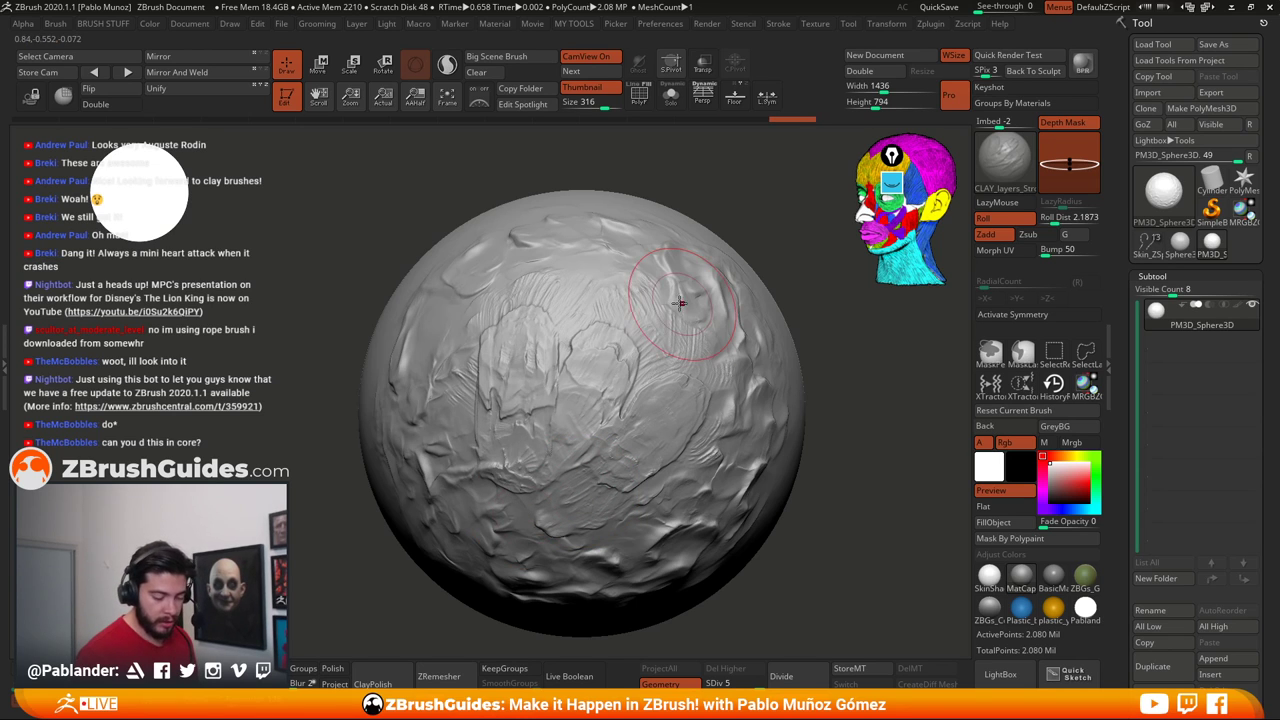
drag(679, 302, 525, 302)
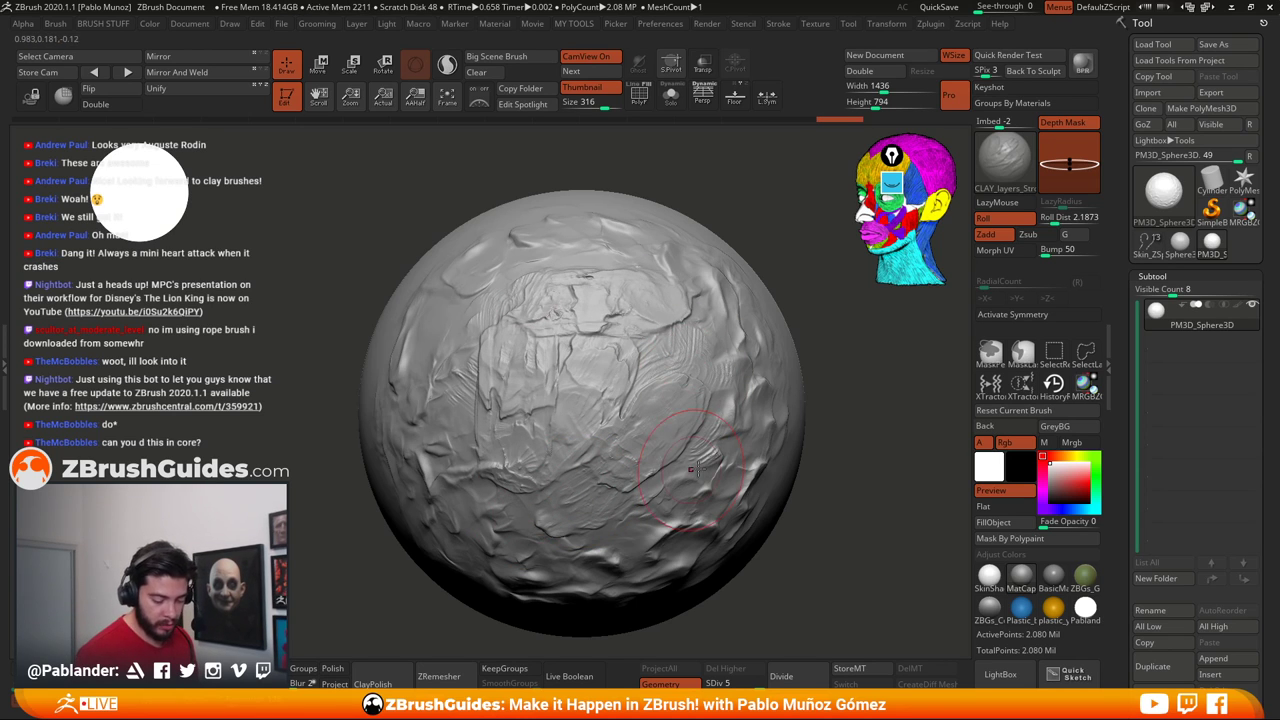
mouse_move(693, 470)
mouse_down()
mouse_move(610, 525)
mouse_move(690, 470)
mouse_move(680, 515)
mouse_up()
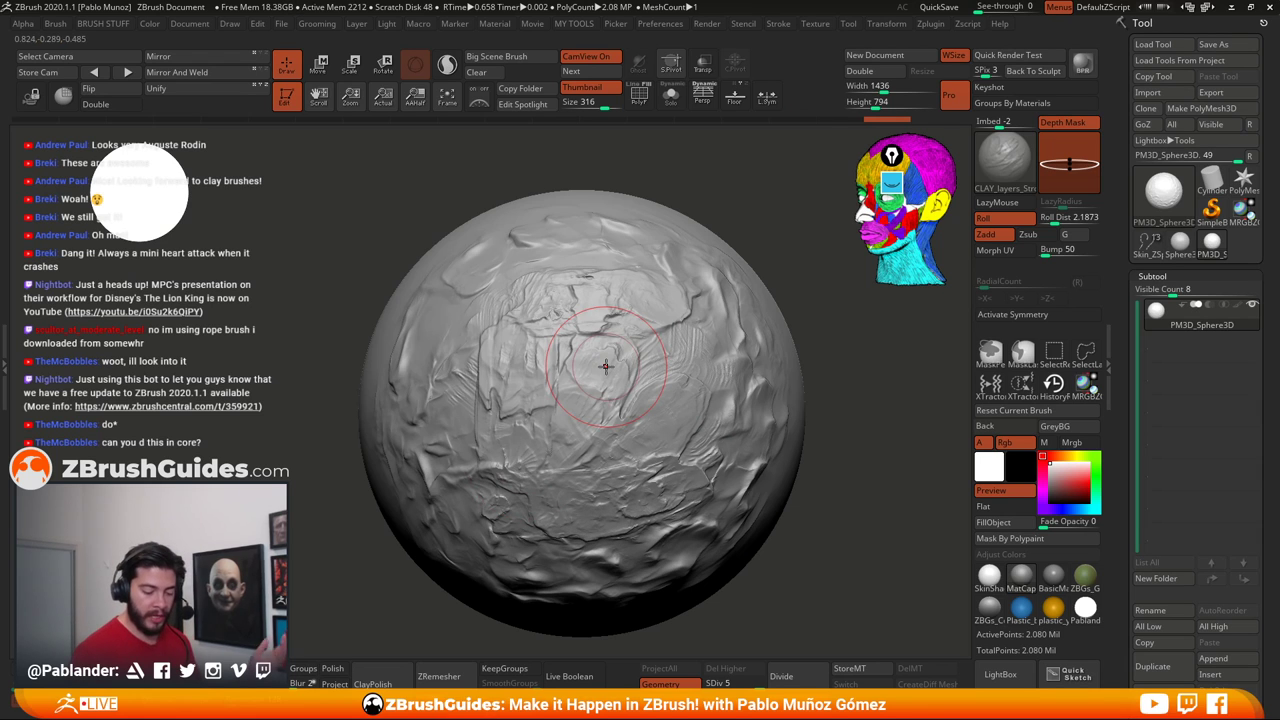
Load the KNIFE_sharp_con brush from the Digital CLAY folder, shrink it, and carve straight crossing grooves across the sphere's textured front
click(1000, 674)
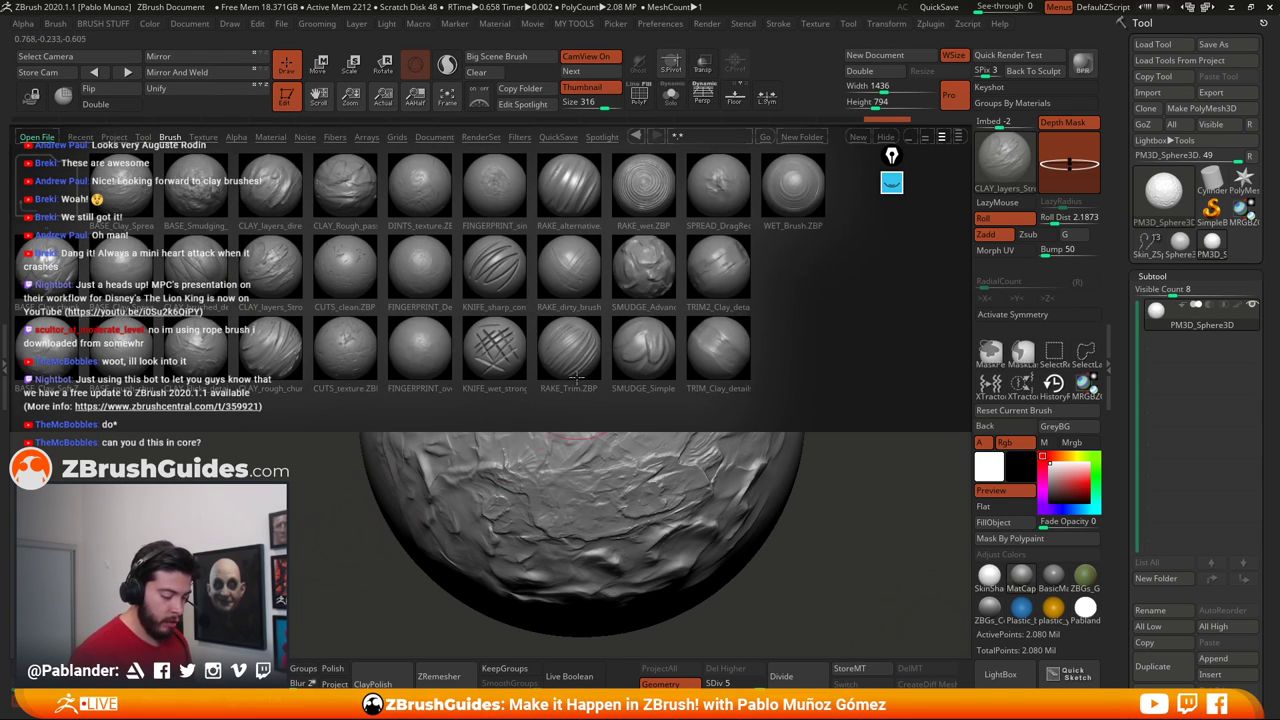
double_click(504, 284)
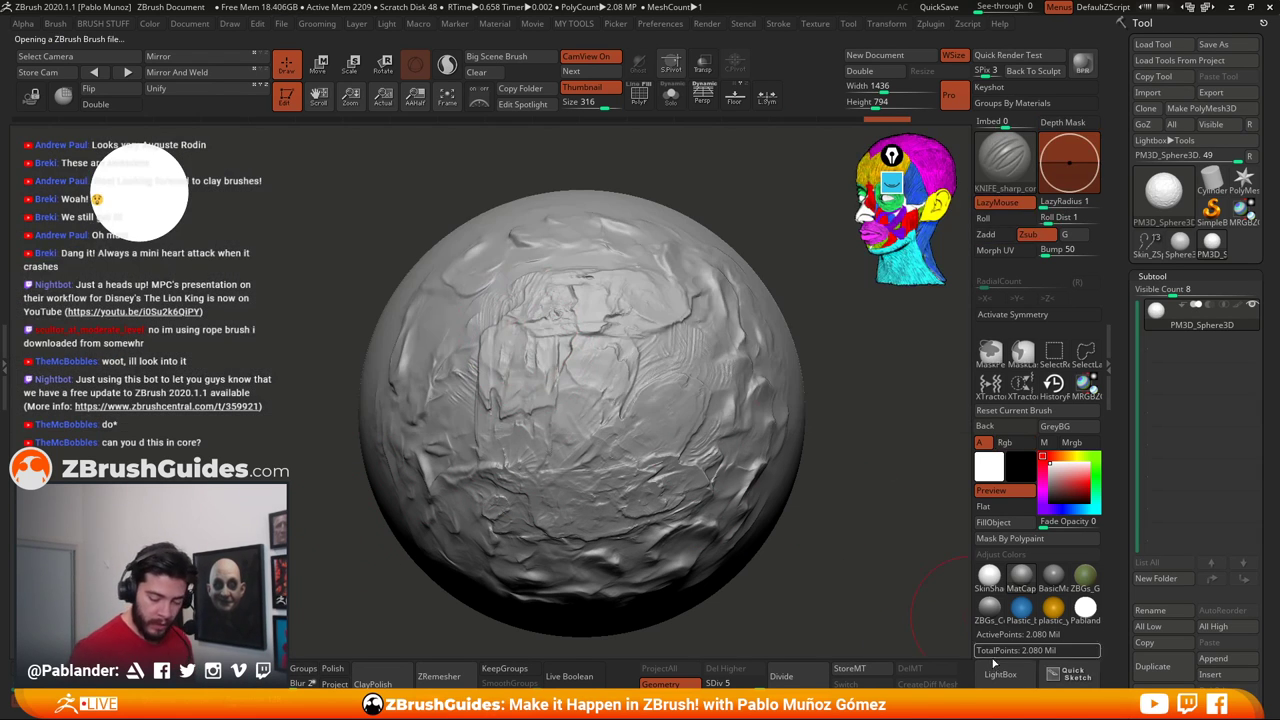
key(comma)
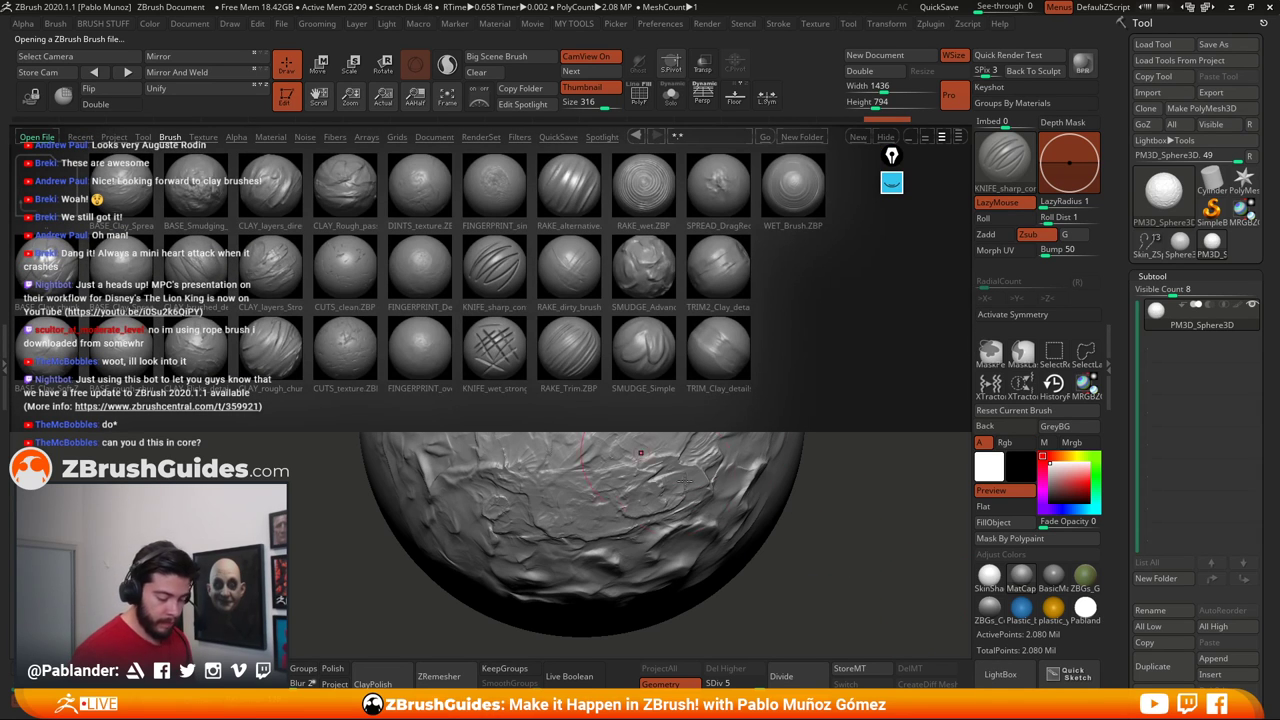
click(1005, 677)
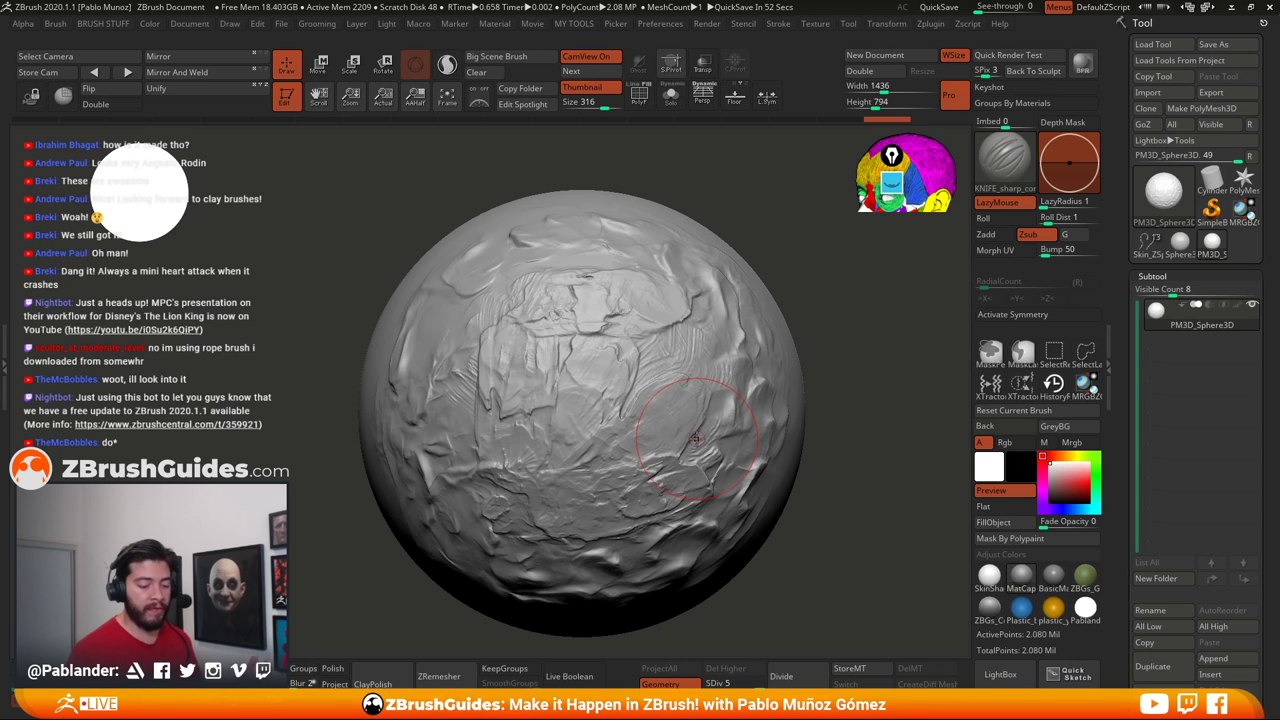
key(space)
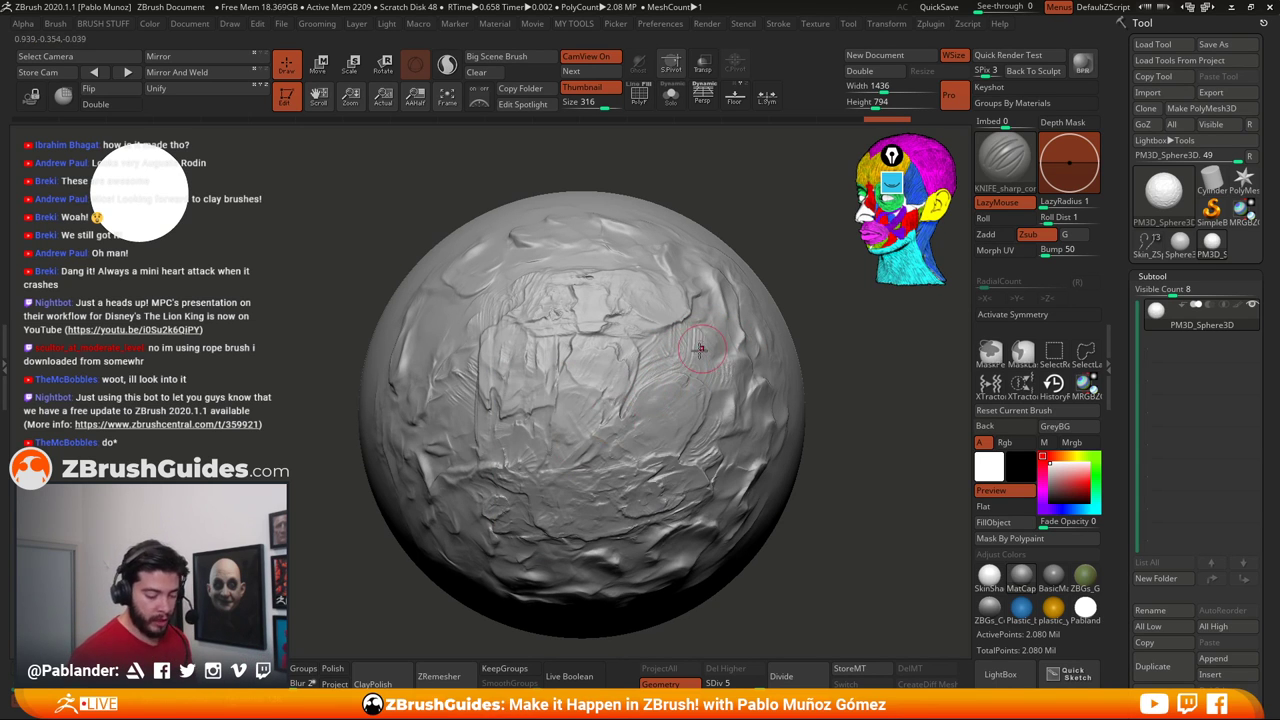
drag(694, 334, 515, 452)
drag(654, 354, 518, 424)
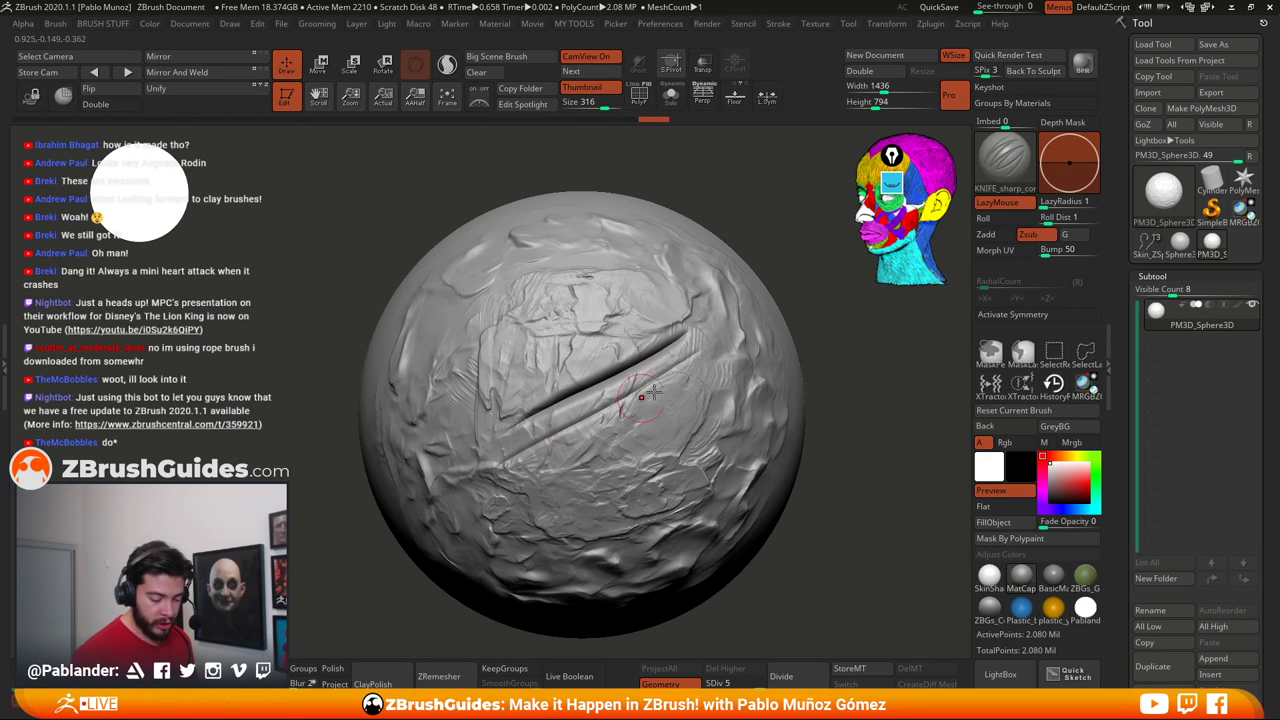
drag(686, 378, 514, 456)
drag(537, 330, 666, 476)
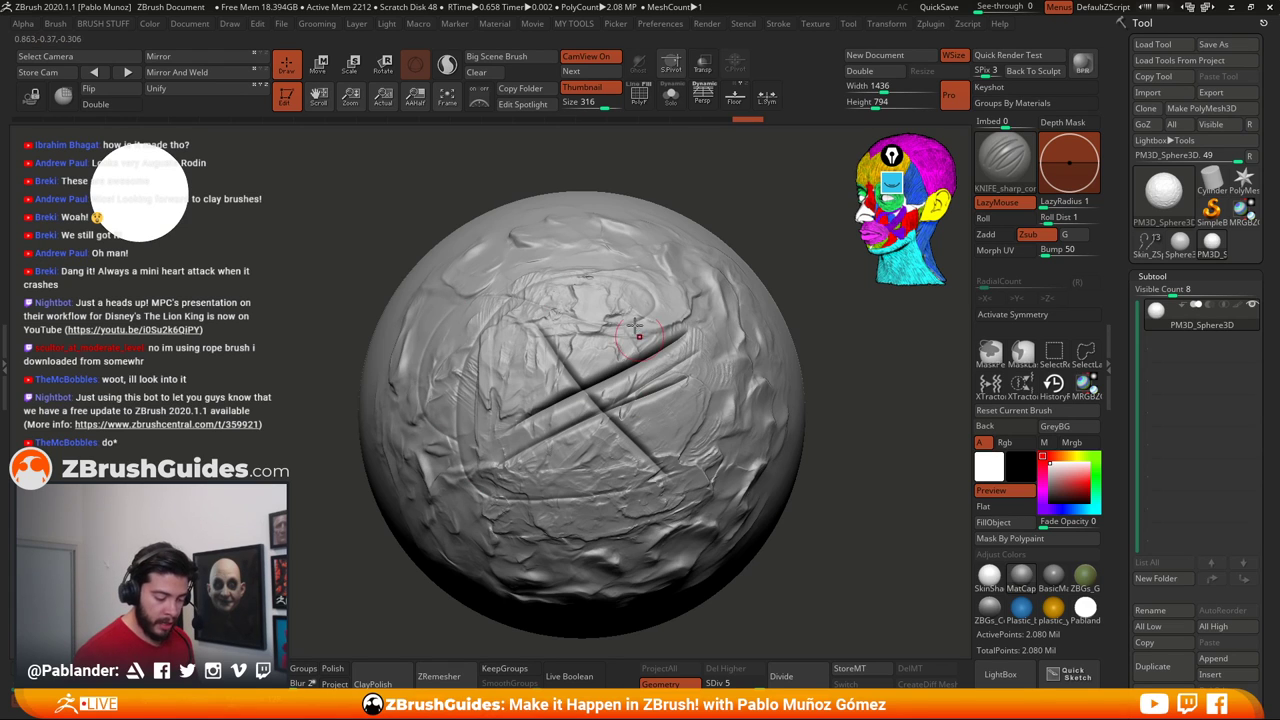
Carve long curved cuts that overlap the straight grooves in the middle of the sphere with the knife brush
drag(614, 250, 570, 540)
mouse_move(687, 383)
mouse_down()
mouse_move(509, 347)
mouse_move(456, 361)
mouse_up()
mouse_move(684, 310)
mouse_down()
mouse_move(486, 431)
mouse_move(483, 474)
mouse_up()
mouse_move(580, 283)
mouse_down()
mouse_move(532, 452)
mouse_move(588, 470)
mouse_move(692, 384)
mouse_up()
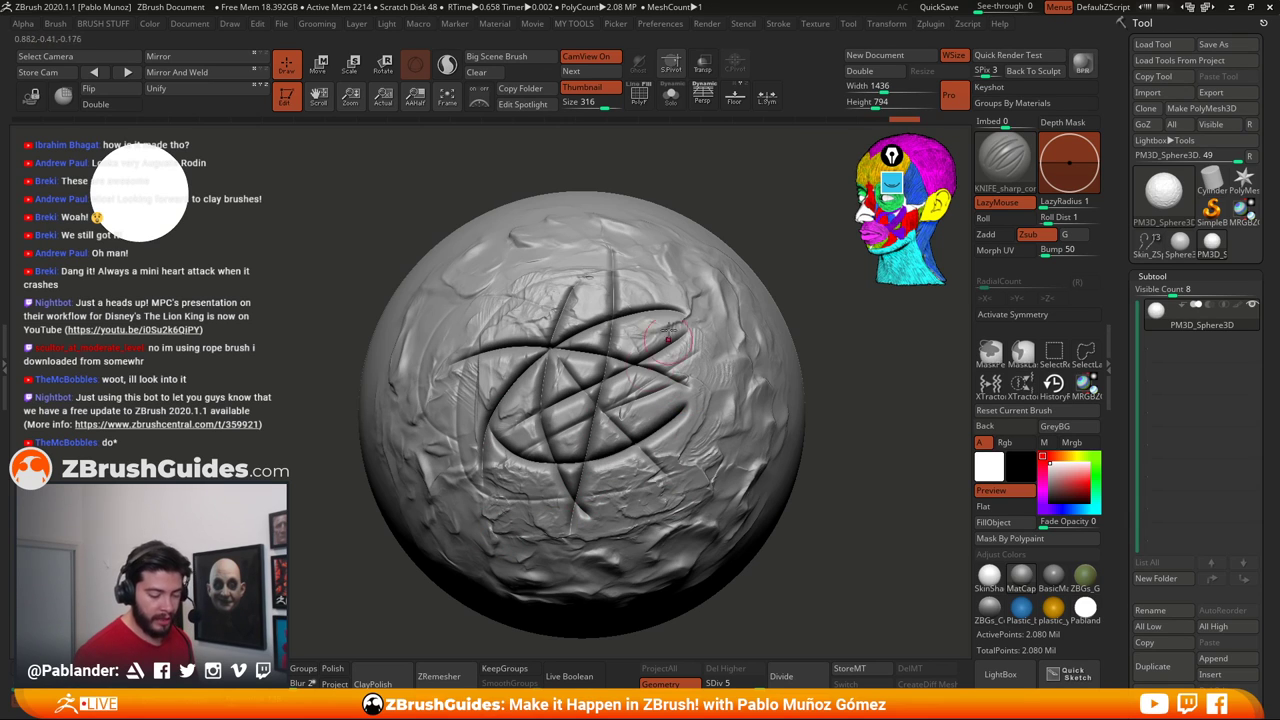
mouse_move(630, 240)
mouse_down()
mouse_move(657, 407)
mouse_move(497, 545)
mouse_up()
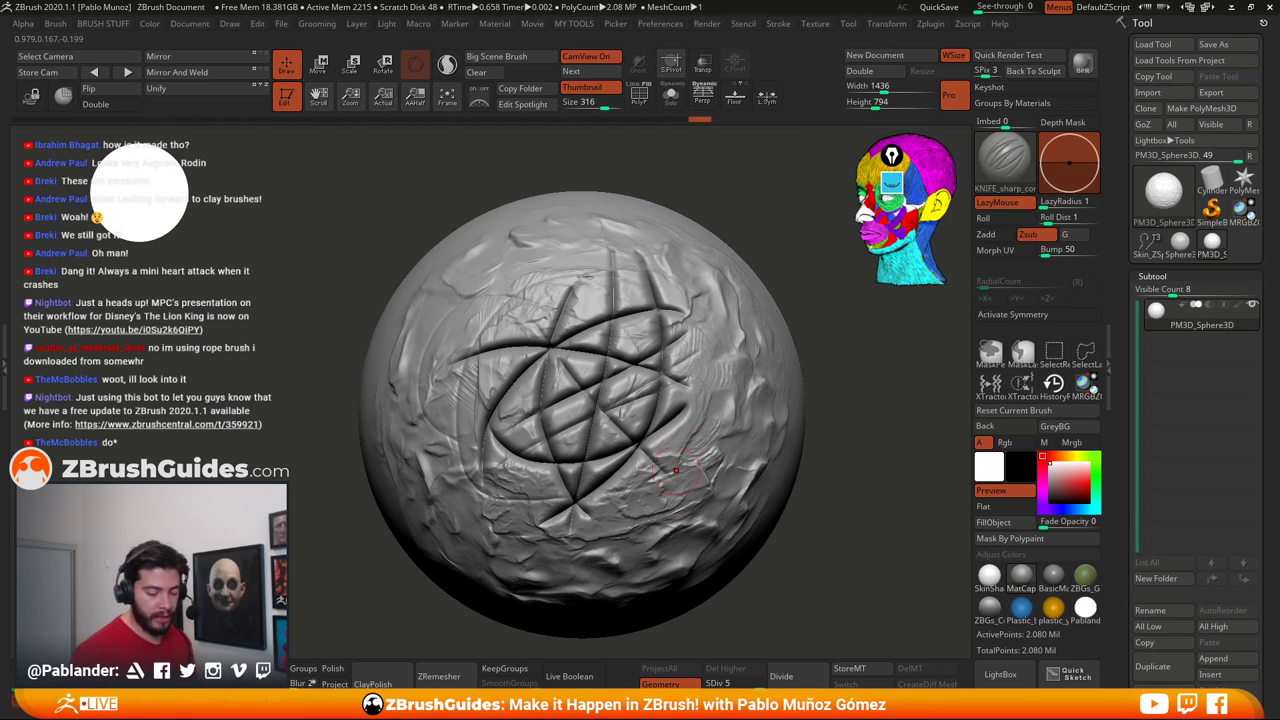
Extend the knife cuts over the sphere's lower-right area and along the right and left edges of the textured front
drag(742, 434, 548, 488)
drag(700, 450, 540, 530)
drag(716, 448, 588, 560)
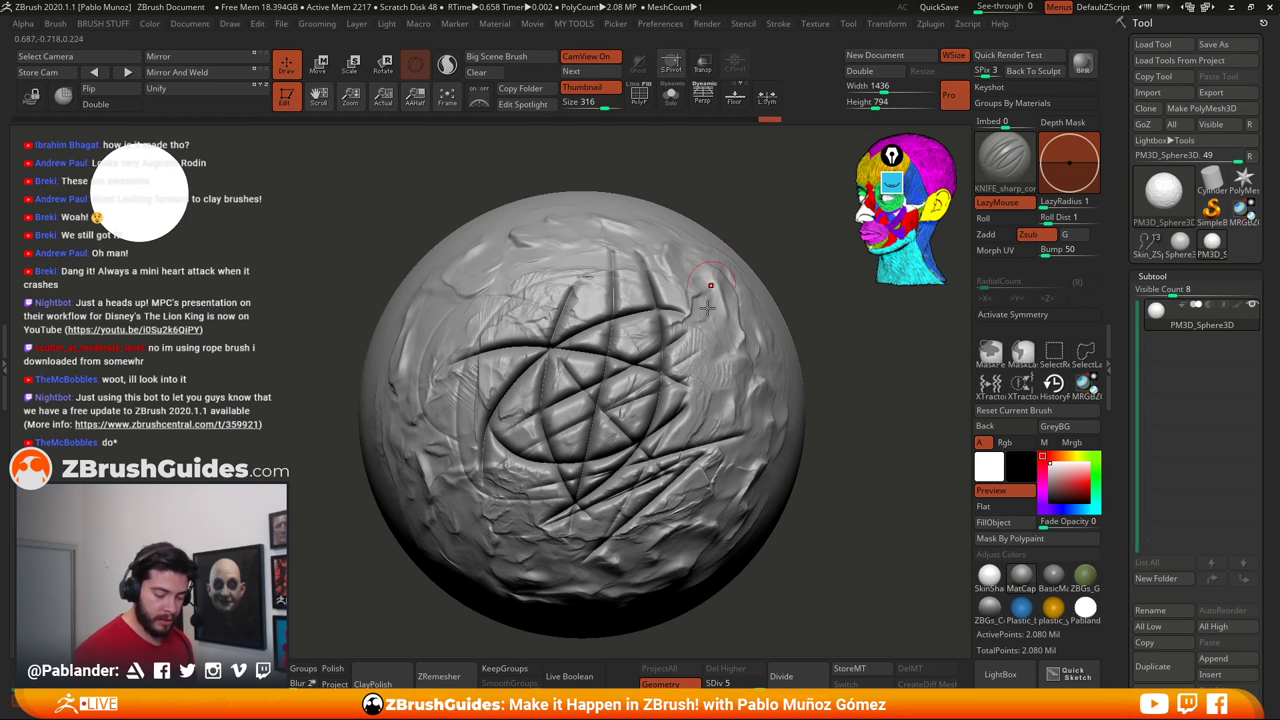
drag(707, 308, 716, 500)
drag(650, 232, 482, 350)
drag(526, 256, 436, 374)
drag(494, 280, 422, 436)
drag(440, 290, 455, 530)
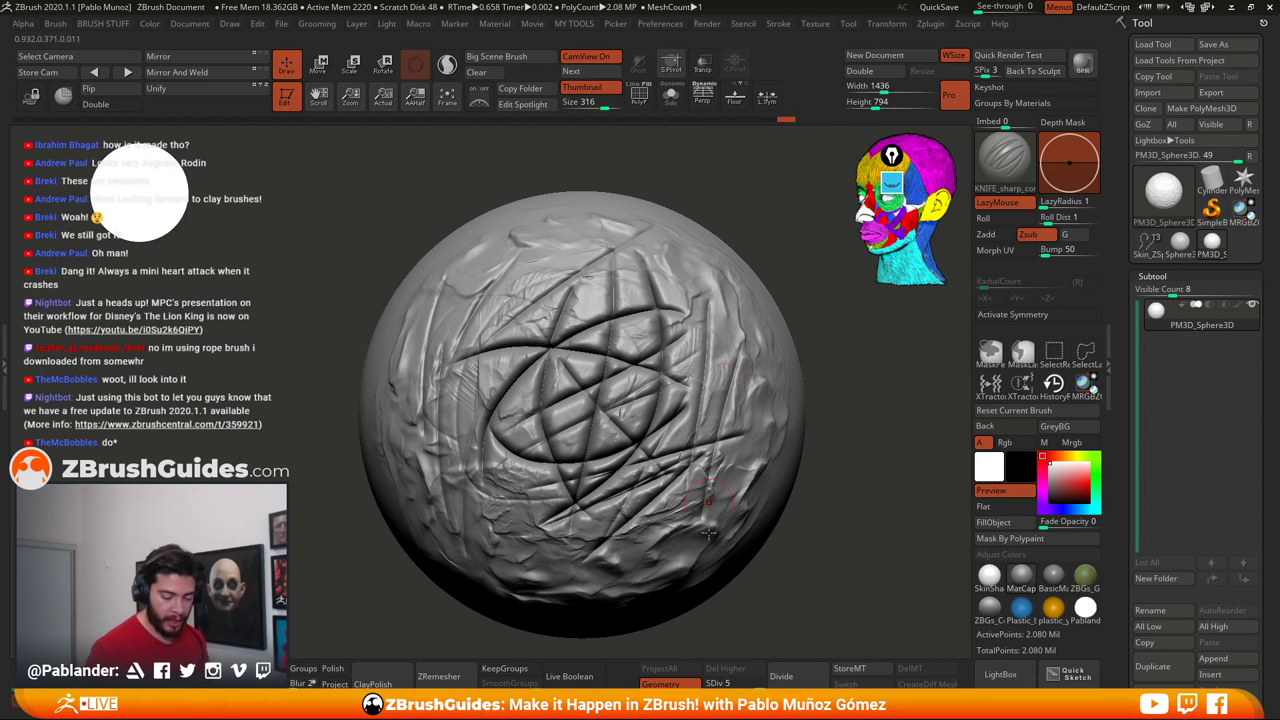
Load the SMUDGE_Simple brush from the Digital CLAY folder, adjust its size, and smudge long finger-like strokes on the sphere's smooth side
key(comma)
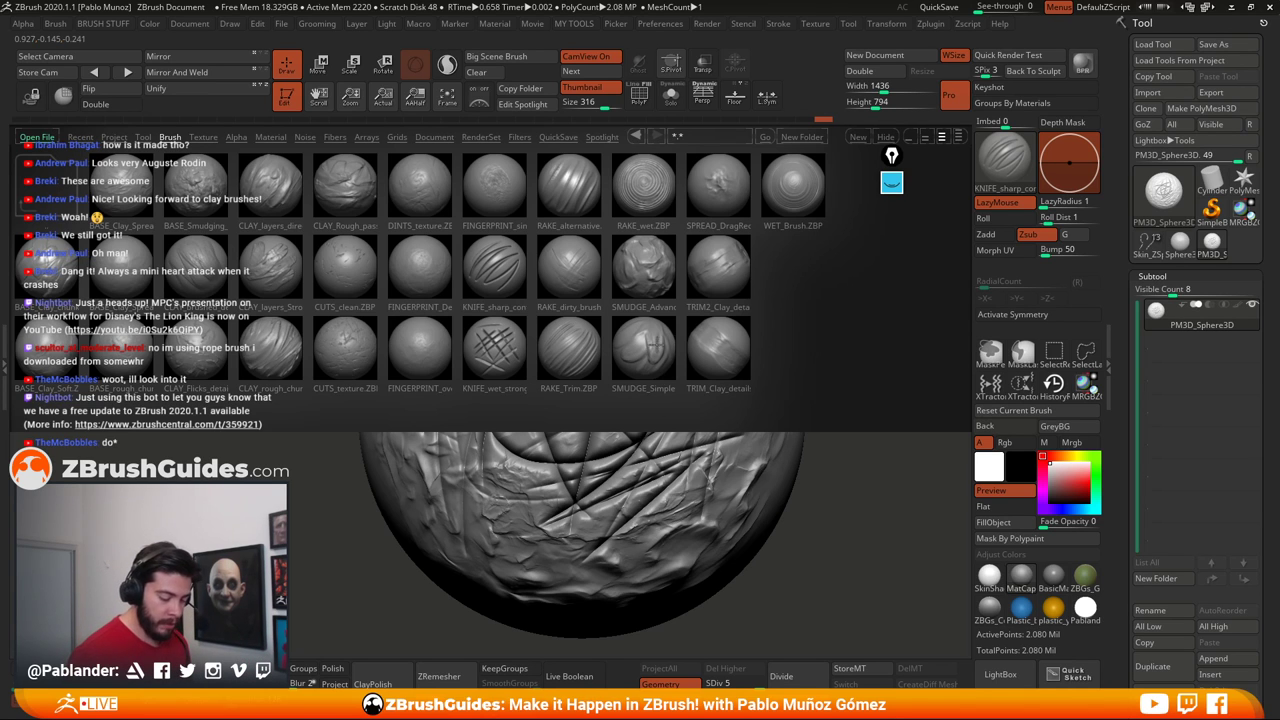
double_click(643, 348)
mouse_move(660, 410)
right_down()
mouse_move(677, 397)
mouse_move(545, 276)
right_up()
key(space)
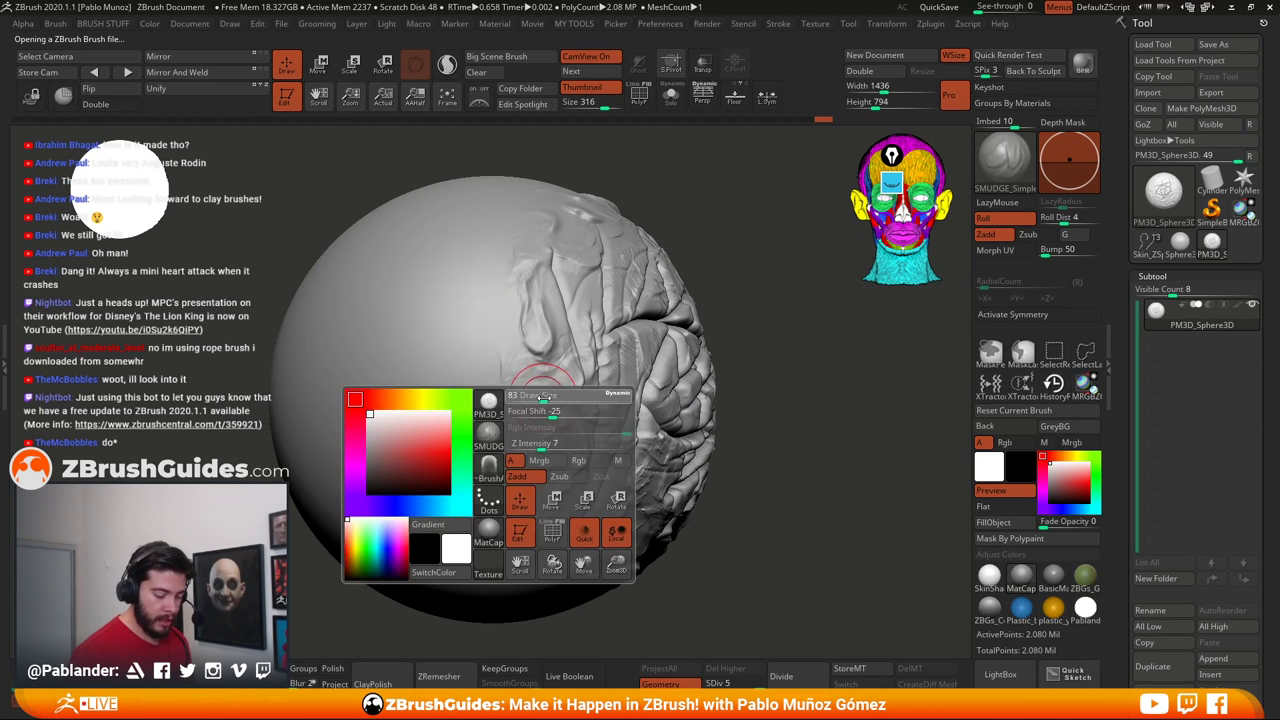
mouse_move(757, 343)
right_down()
mouse_move(766, 421)
mouse_move(779, 428)
right_up()
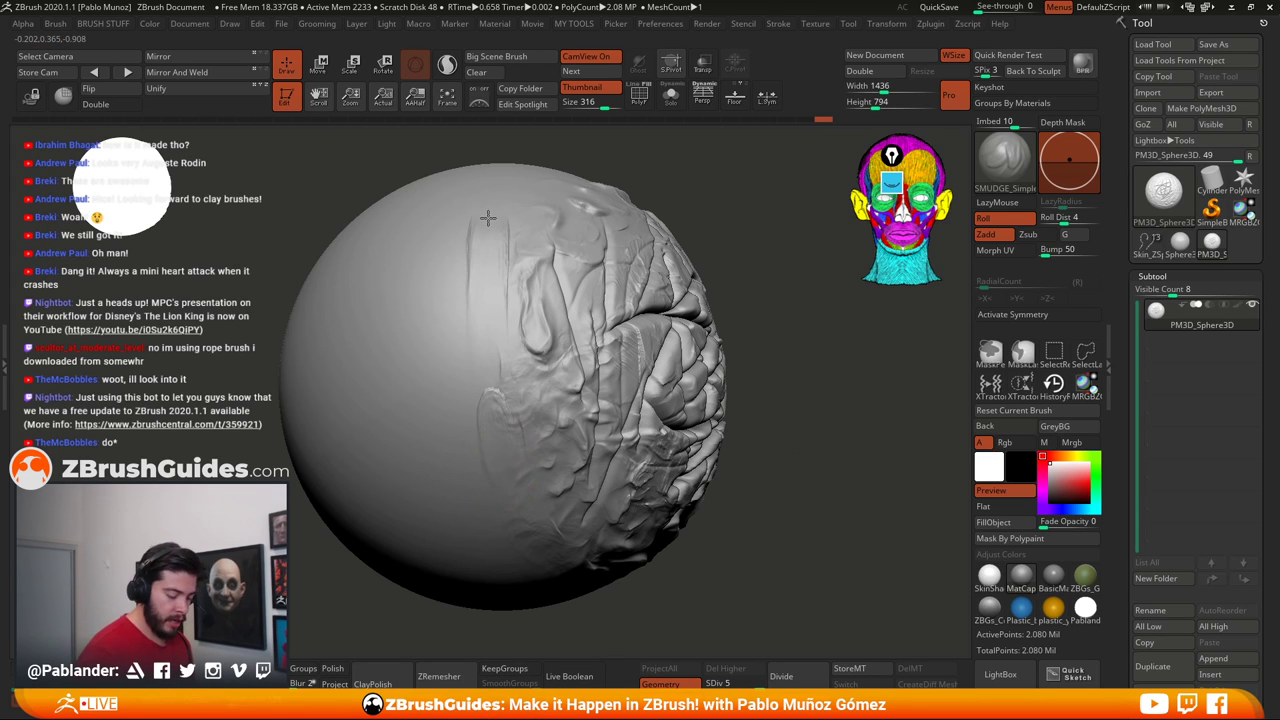
drag(491, 355, 473, 353)
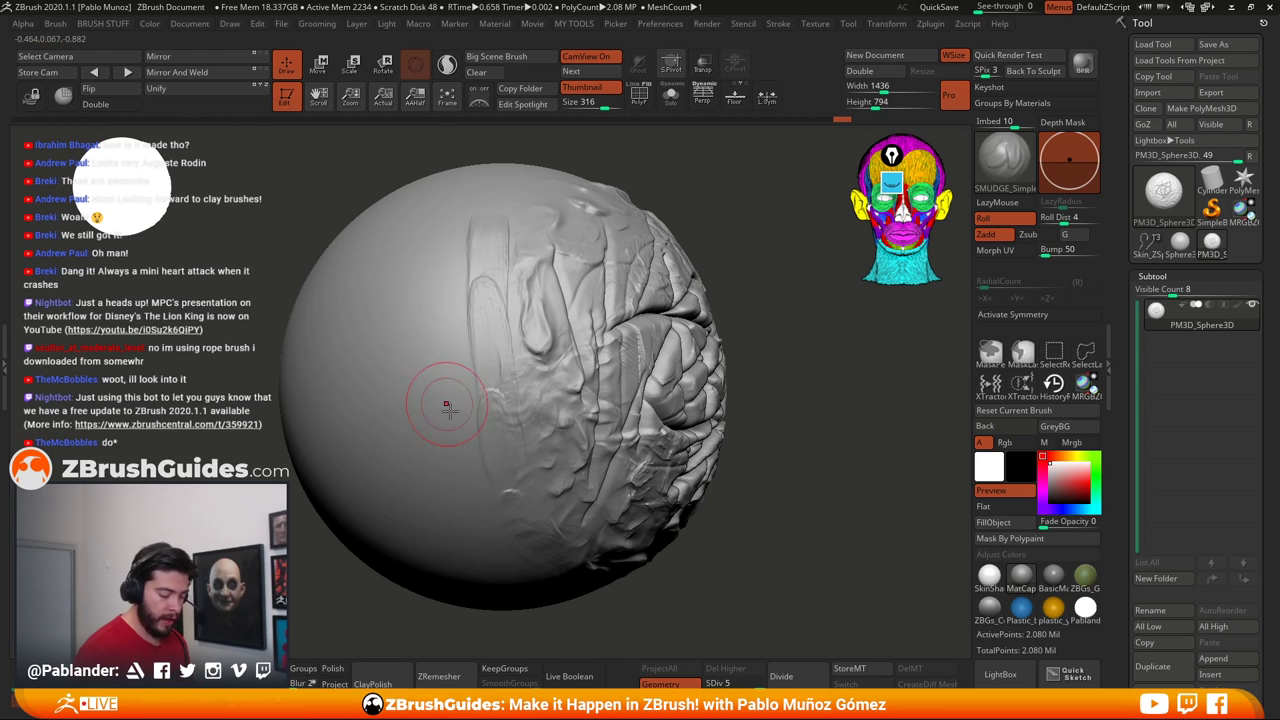
drag(446, 405, 398, 317)
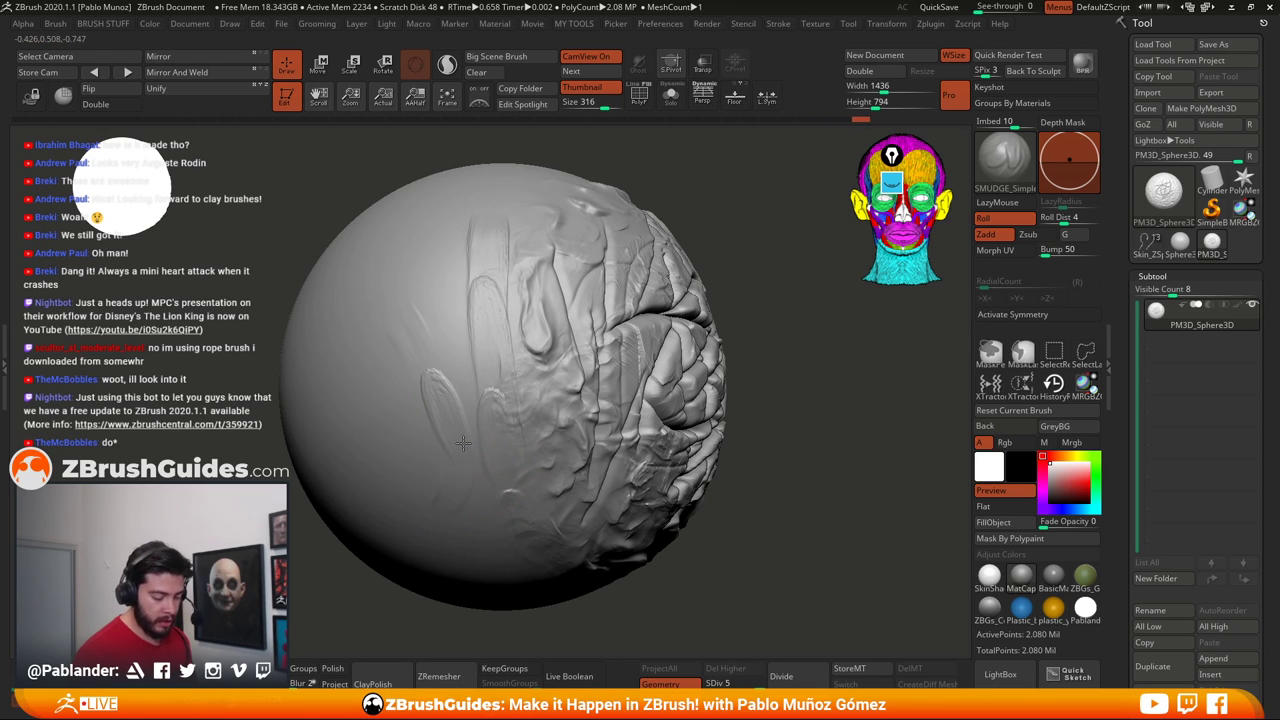
Add shorter overlapping finger smudges beside the first strokes, forming two fanned rows on the sphere's side
drag(458, 364, 481, 414)
drag(429, 286, 468, 372)
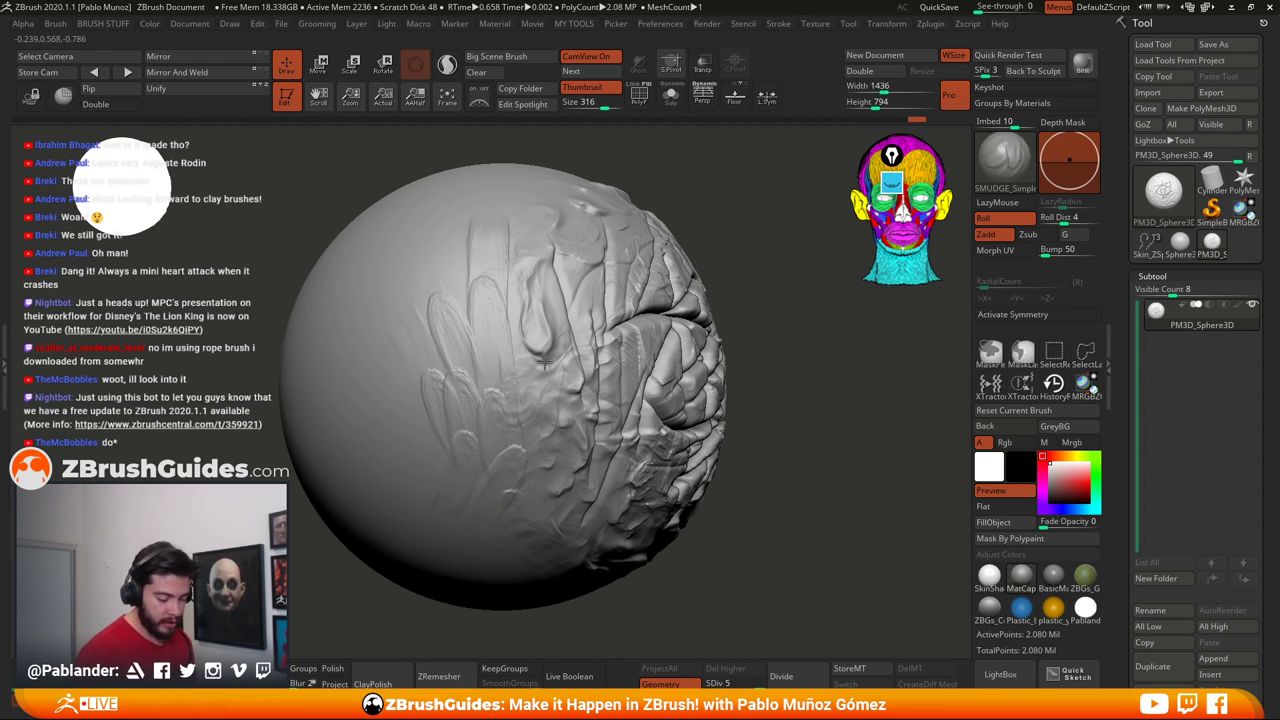
drag(408, 404, 450, 464)
drag(390, 310, 446, 388)
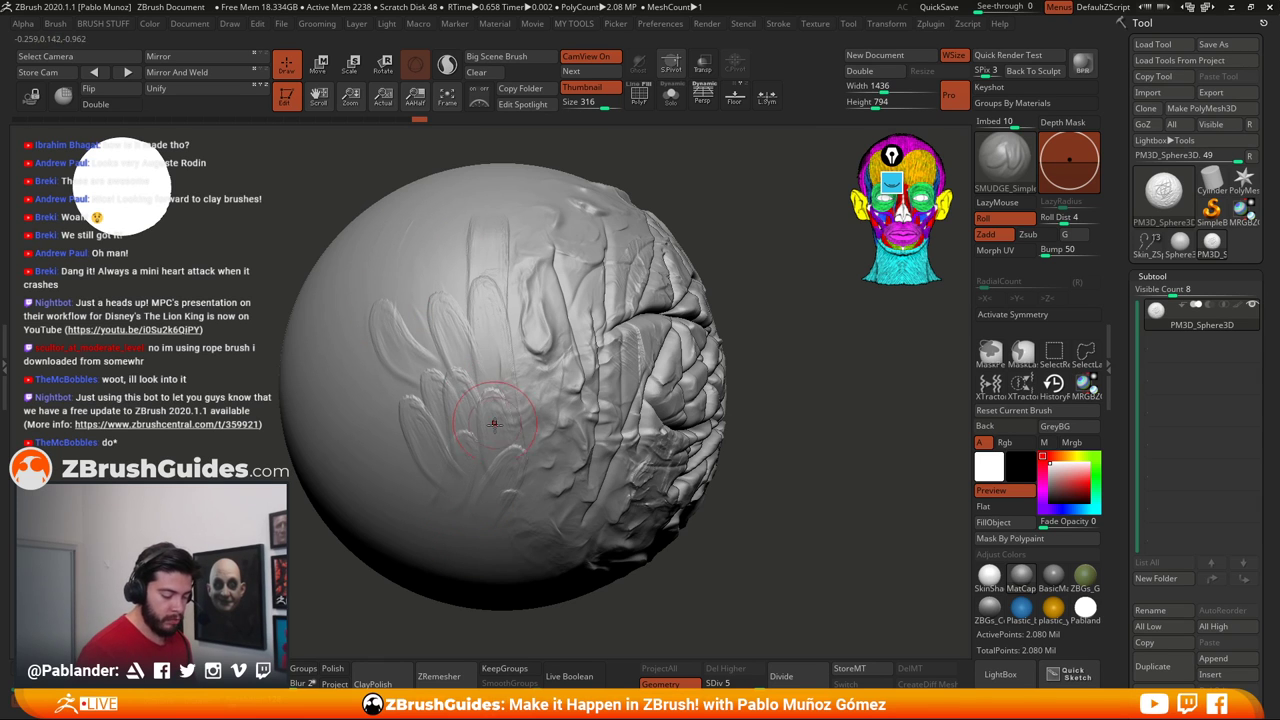
drag(868, 423, 815, 410)
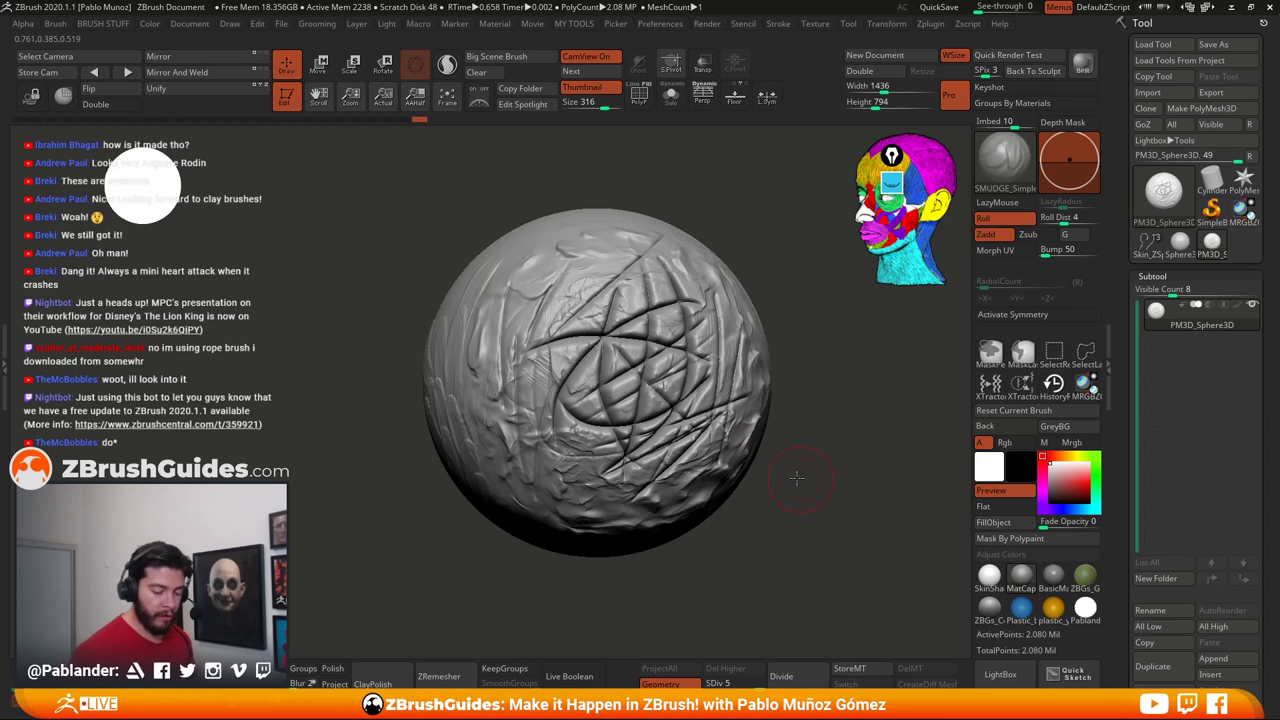
mouse_move(796, 478)
right_down()
mouse_move(871, 486)
mouse_move(818, 492)
right_up()
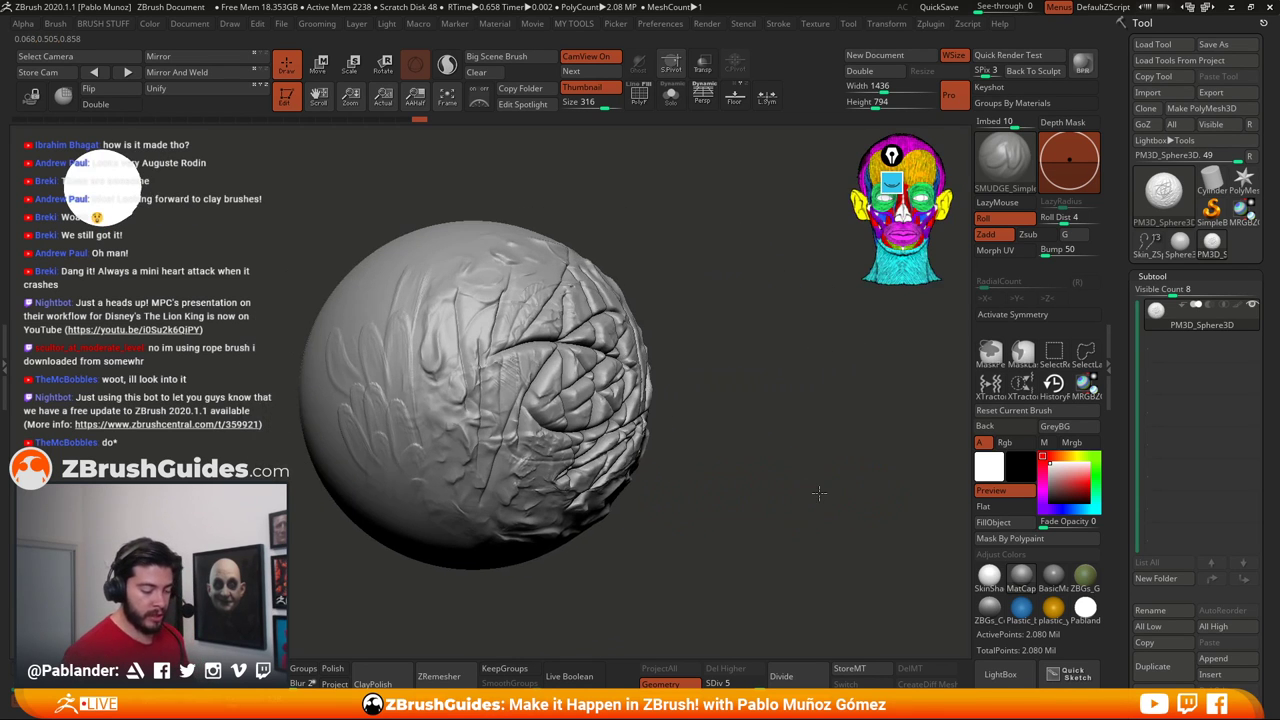
Switch the active tool from the clay sphere to the Skin_ZSphere2 robot head and redisplay it framed on a cleared canvas
click(1148, 244)
right_drag(735, 435, 765, 440)
key(space)
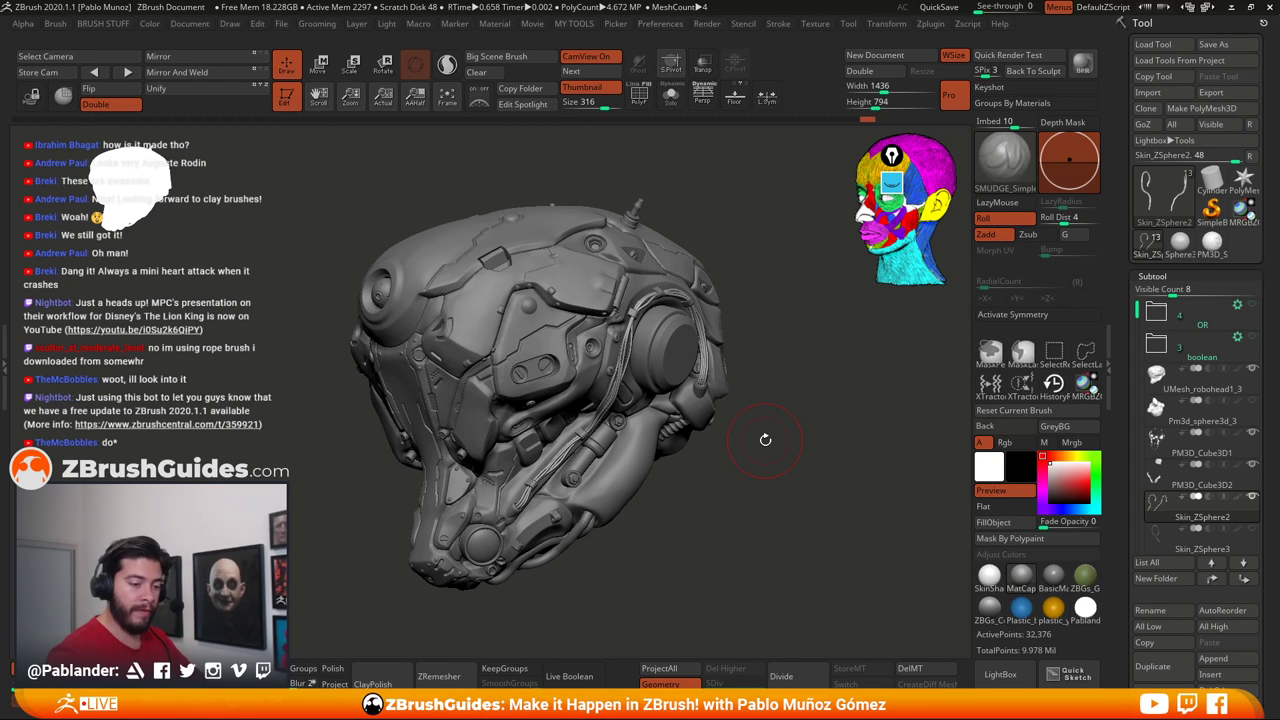
key(ctrl+n)
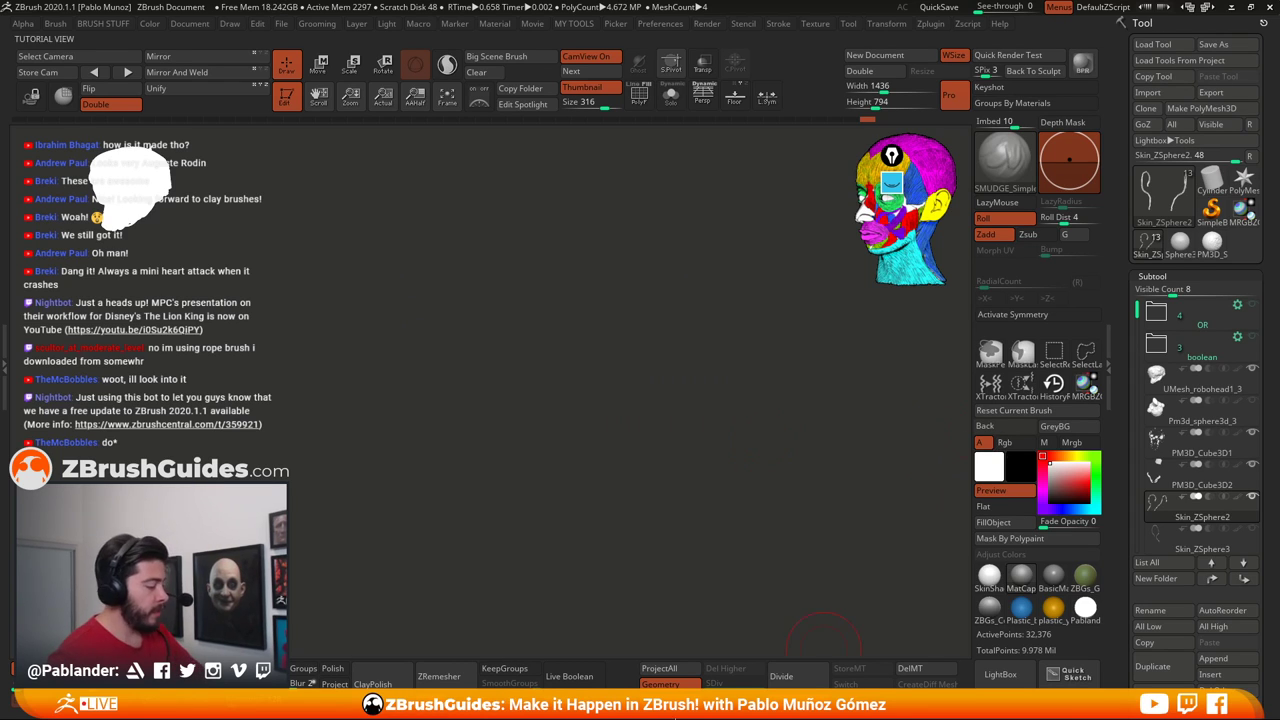
key(f)
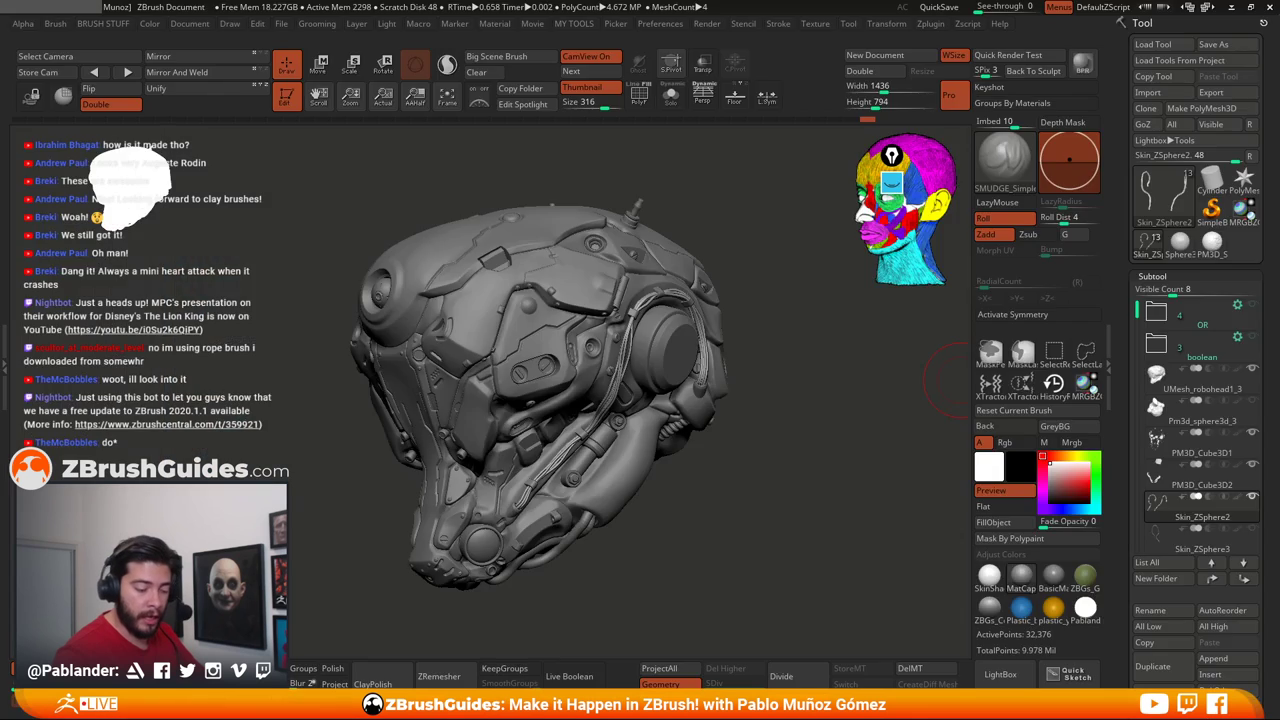
Bring up the browser's Instagram profile, look through the creature and sketch posts, then return to the robot head in ZBrush
key(alt+Tab)
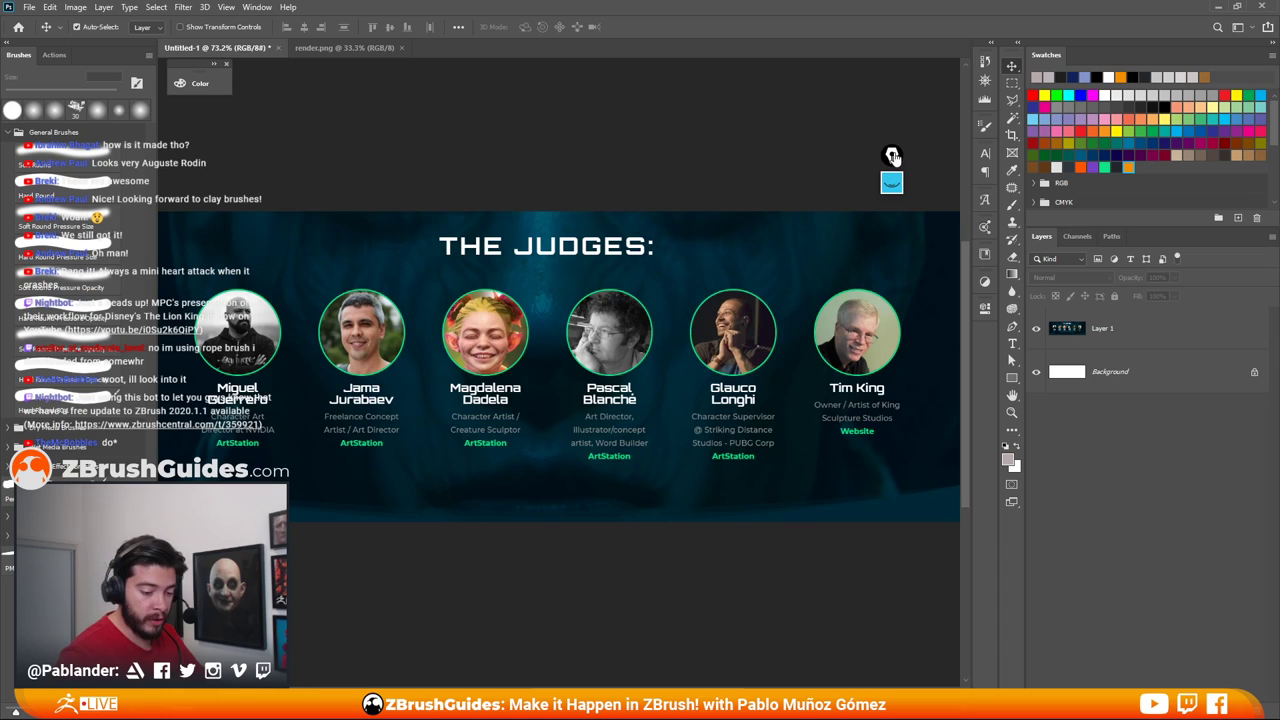
drag(891, 155, 942, 142)
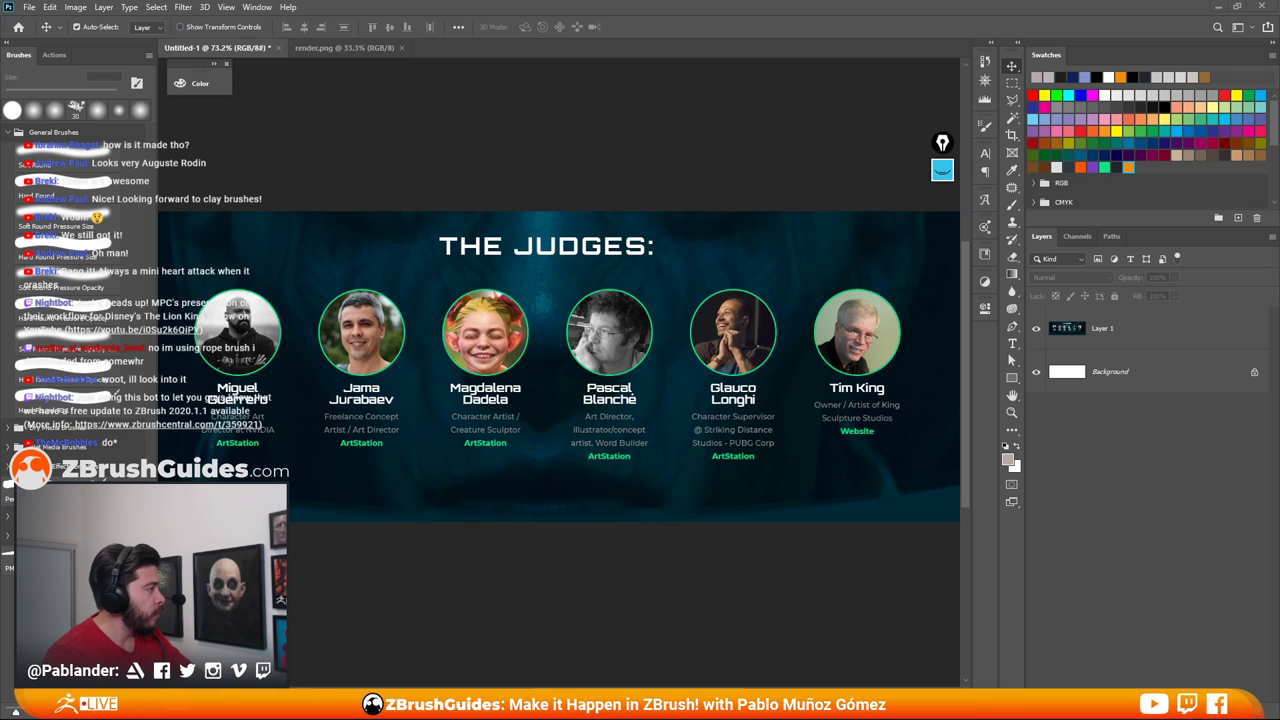
drag(0, 100, 414, 60)
click(460, 231)
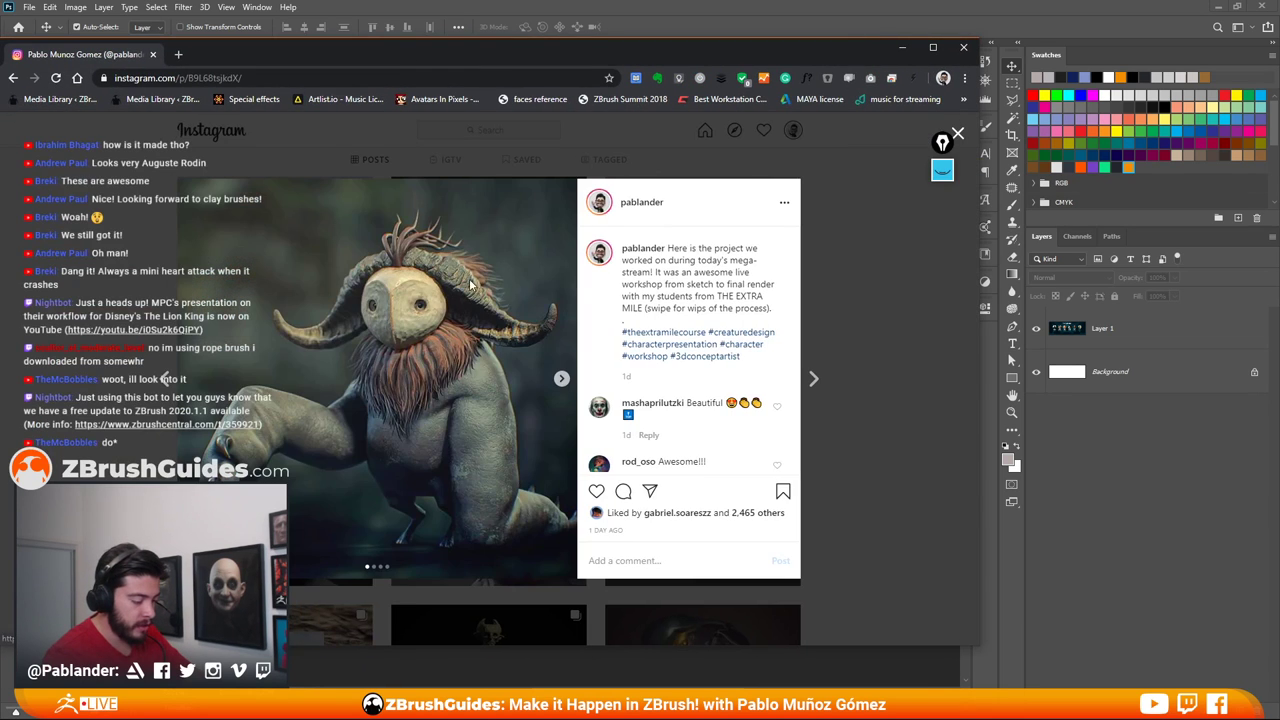
click(818, 378)
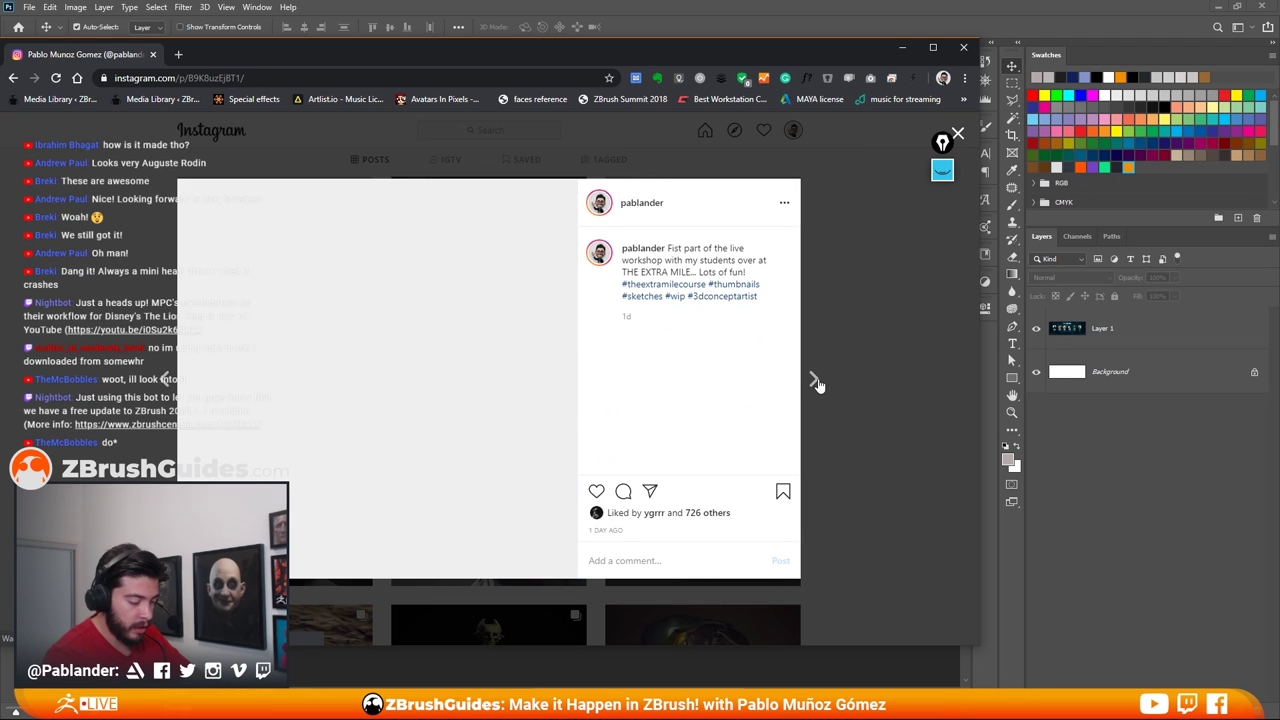
click(816, 382)
click(816, 383)
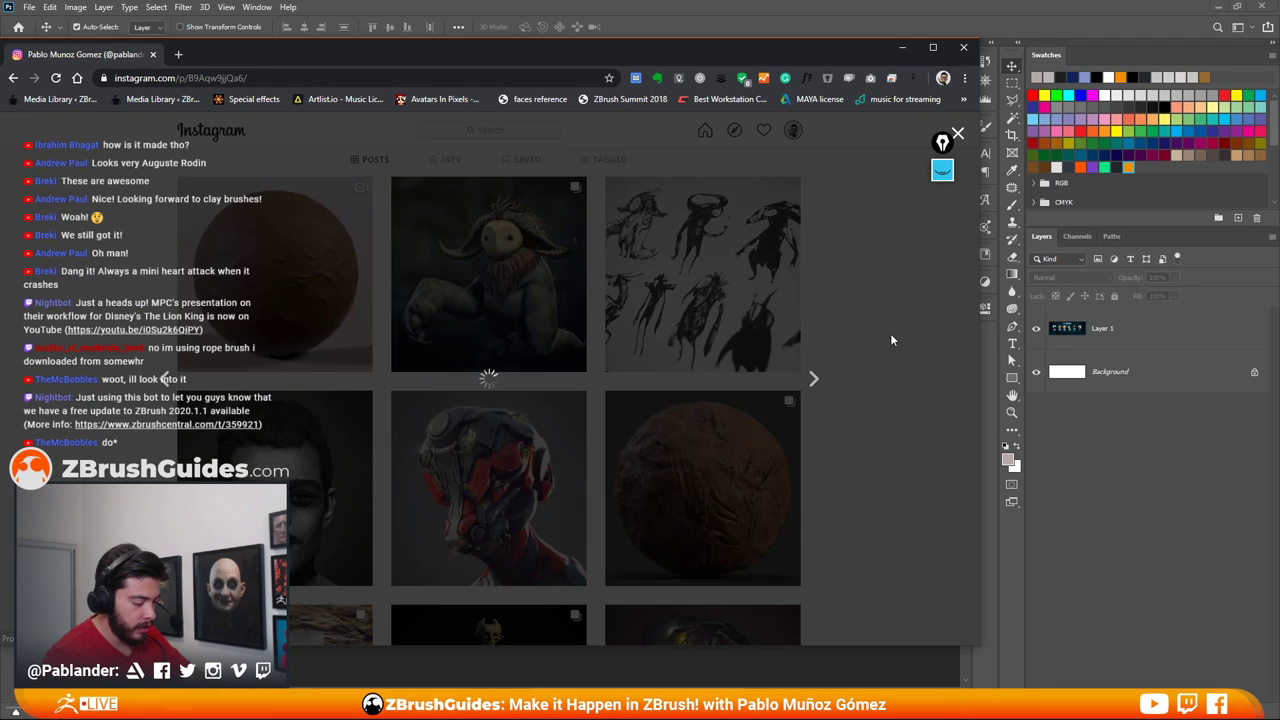
click(888, 334)
drag(705, 48, 2, 80)
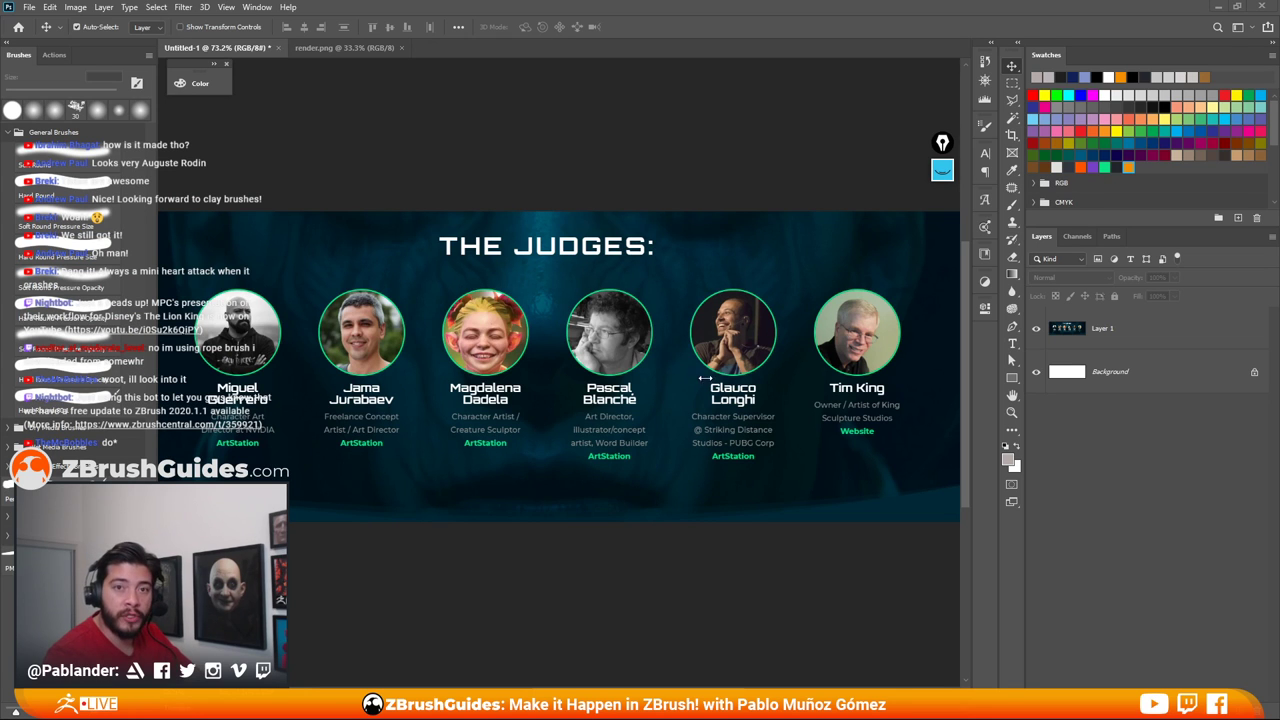
click(1218, 6)
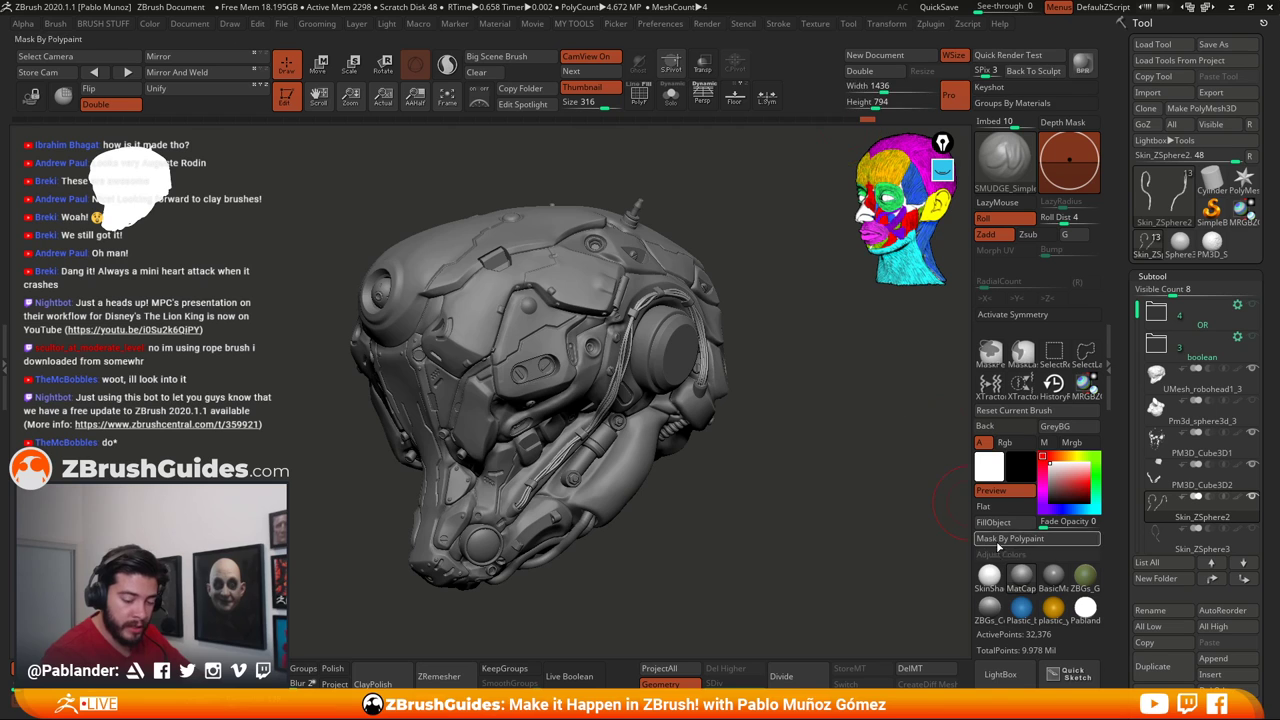
Switch the robot head to the SkinShade material, turn on PolyFrame for the tubes, and render it with BPR
click(988, 577)
click(1082, 62)
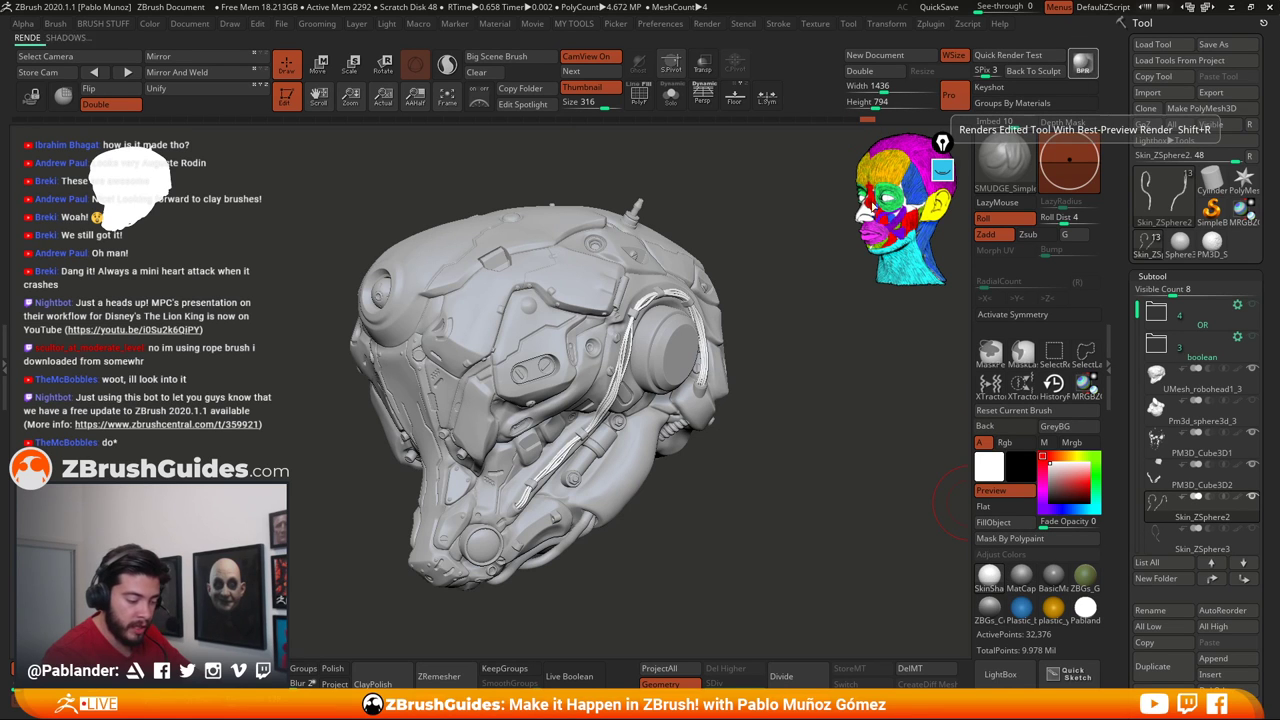
click(641, 98)
click(1082, 63)
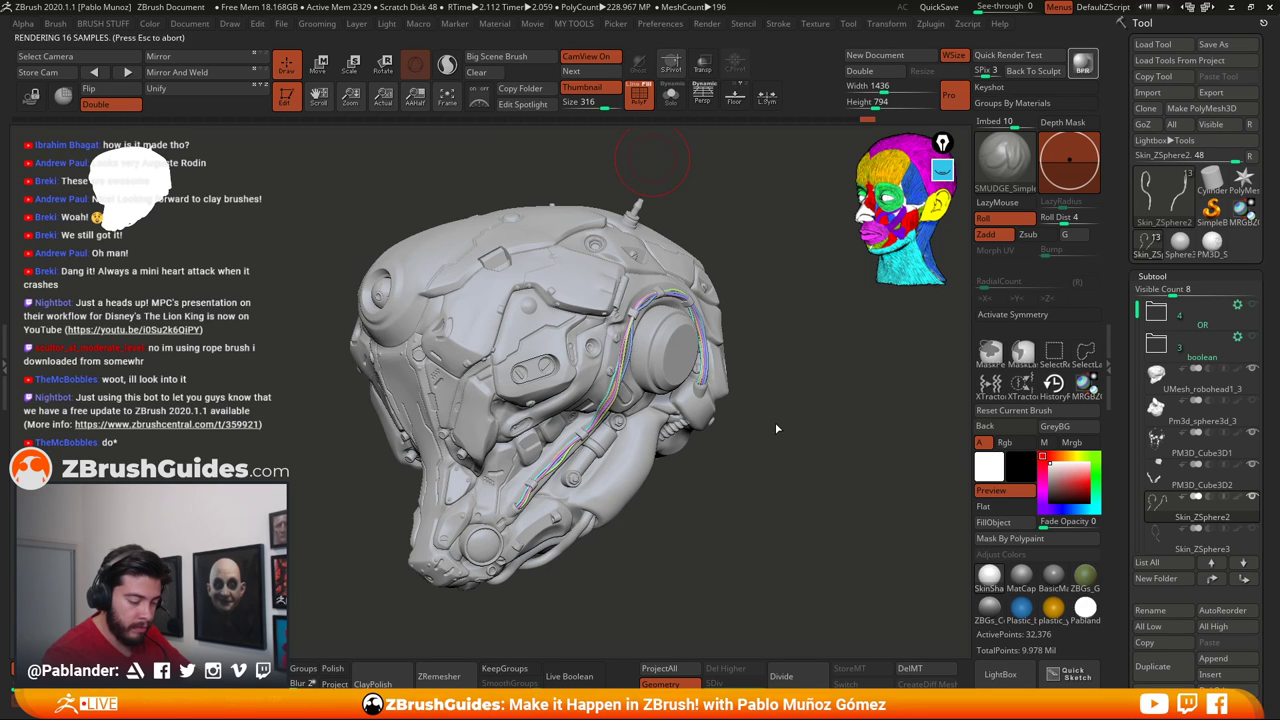